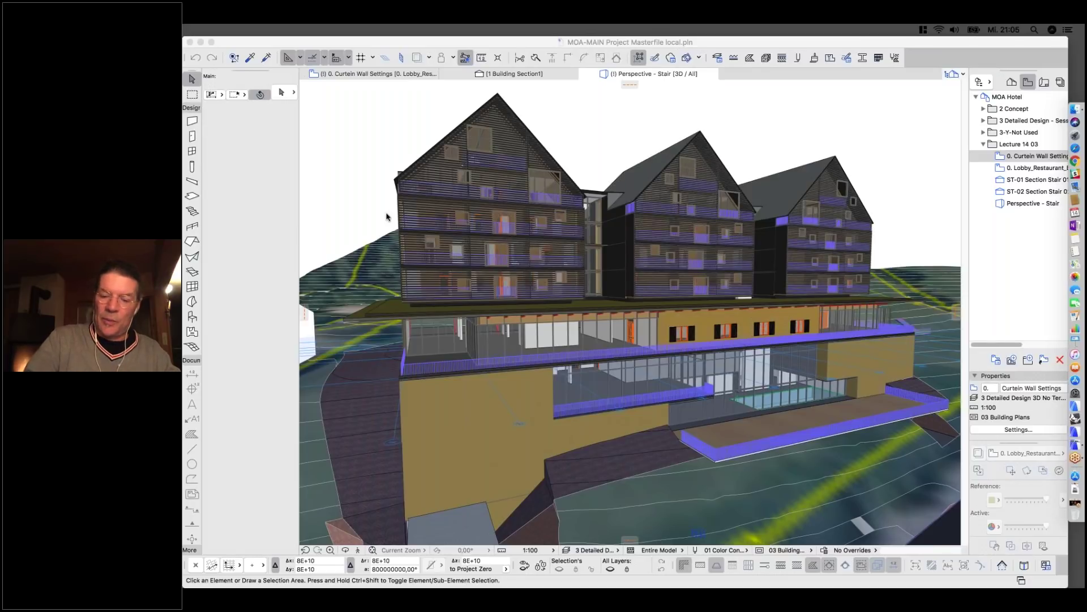
Examine the glazed terrace corner of the lobby storey up close in the hotel's 3D perspective.
{"action": "key", "text": "super+Tab"}
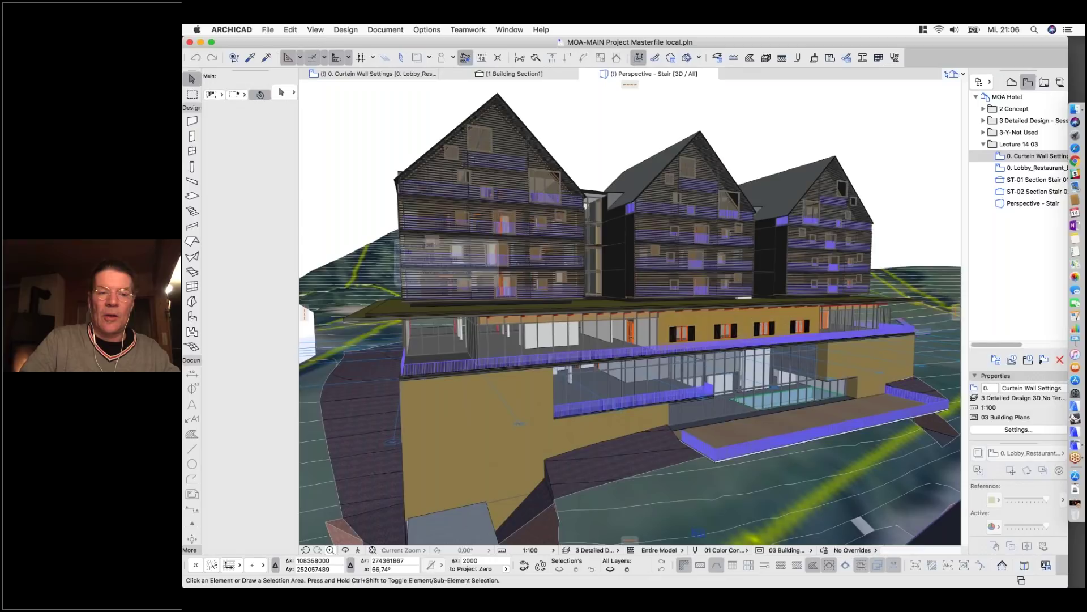
{"action": "left_click", "coordinate": [360, 221]}
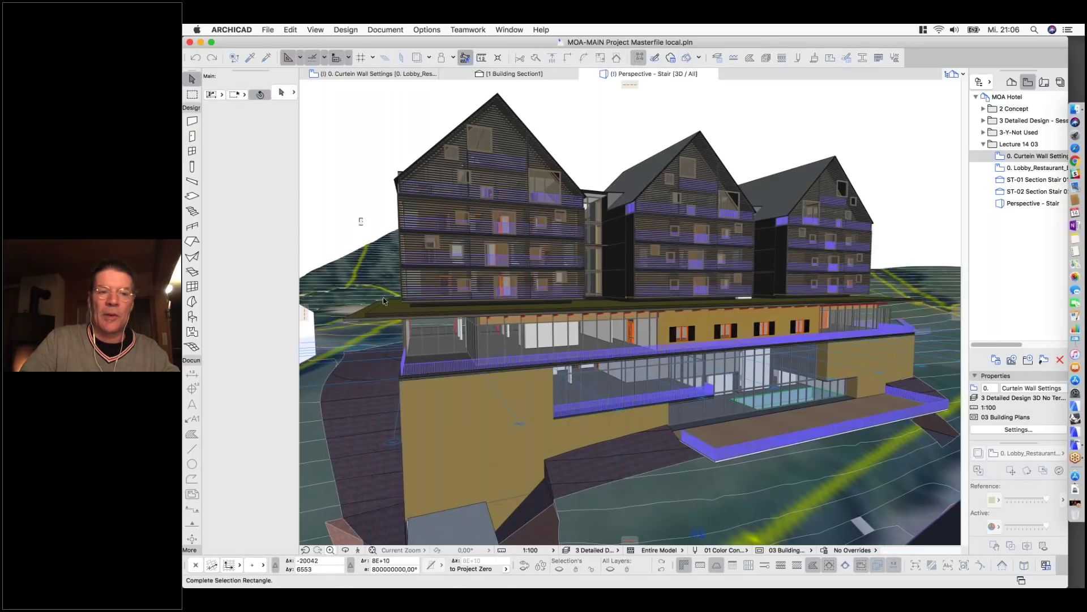
{"action": "left_click", "coordinate": [330, 549]}
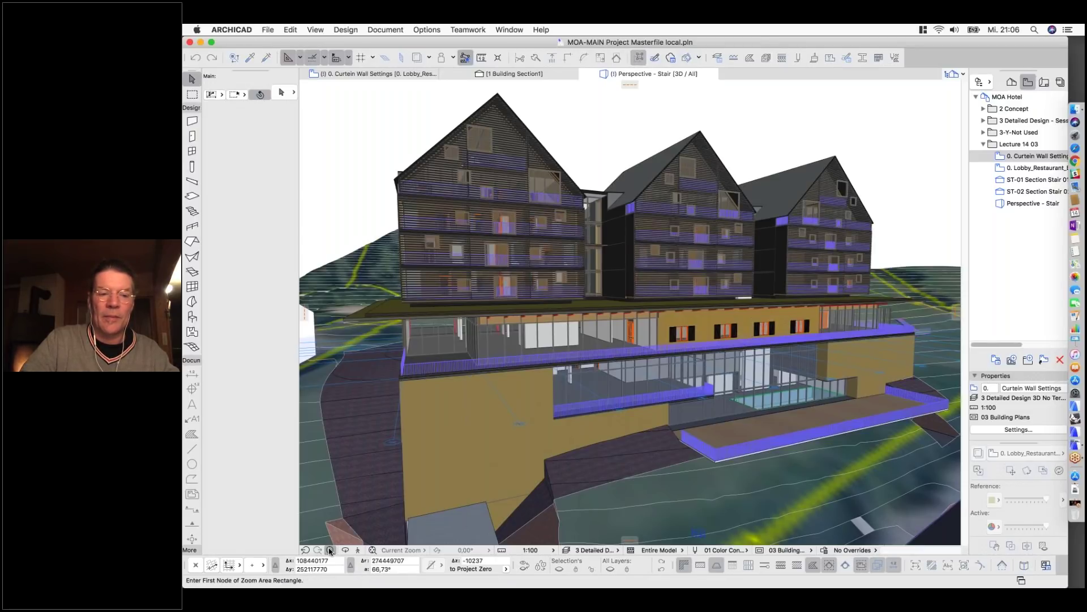
{"action": "left_click", "coordinate": [375, 287]}
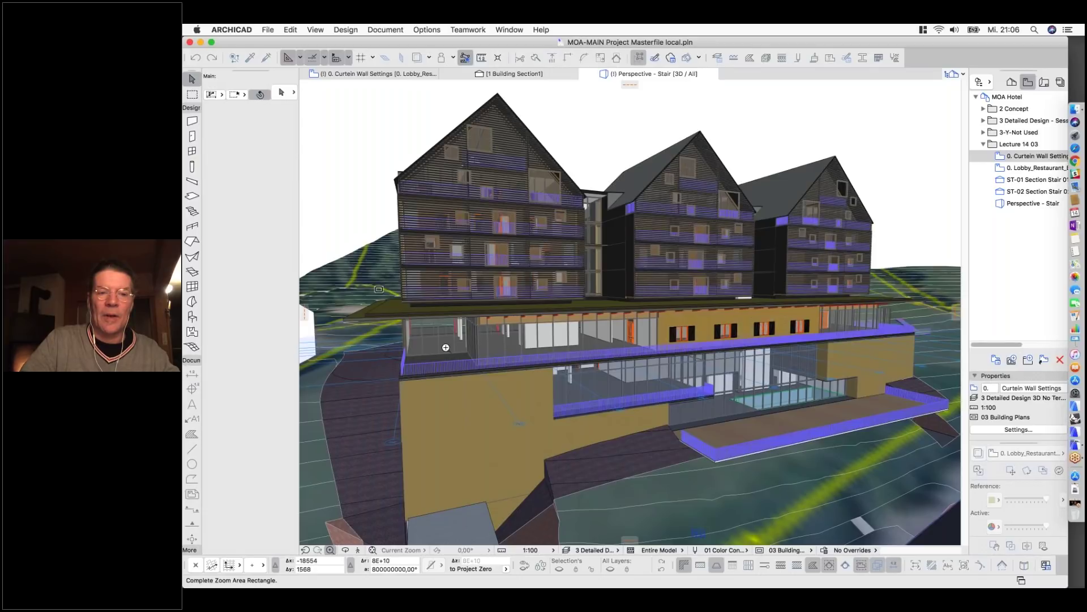
{"action": "left_click", "coordinate": [518, 392]}
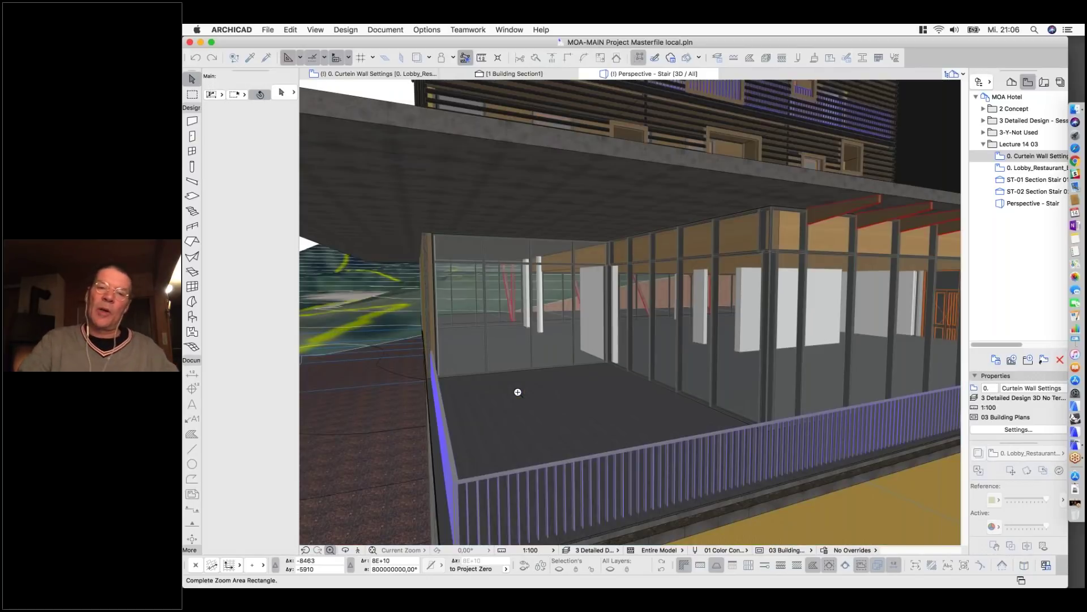
{"action": "left_click", "coordinate": [555, 297]}
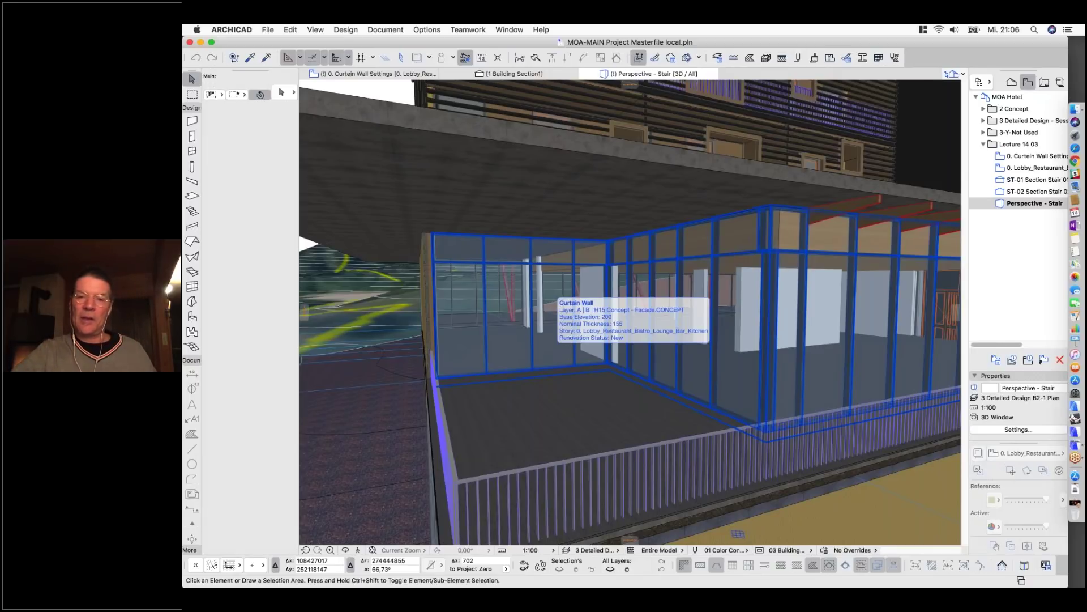
{"action": "key", "text": "Escape"}
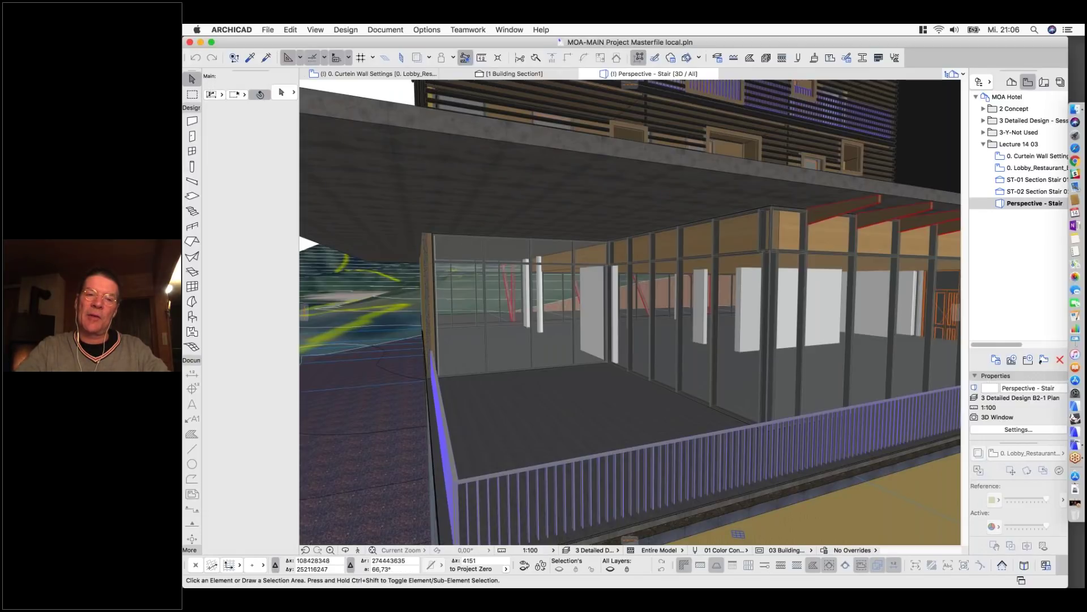
{"action": "scroll", "coordinate": [406, 321], "scroll_direction": "up", "scroll_amount": 2}
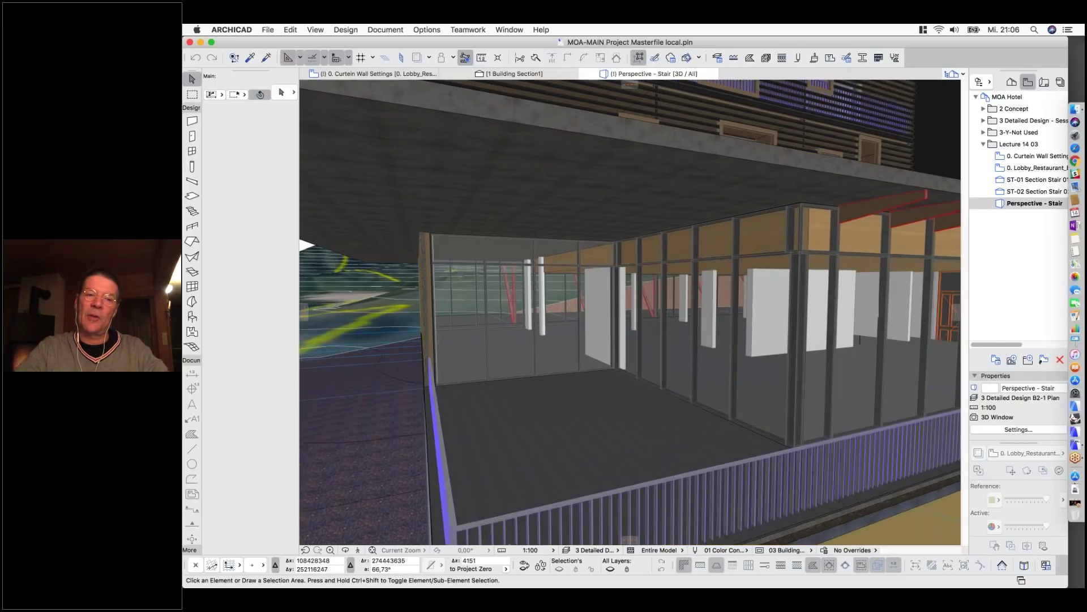
Hide the layer of the surrounding terrain mesh.
{"action": "left_click", "coordinate": [407, 321]}
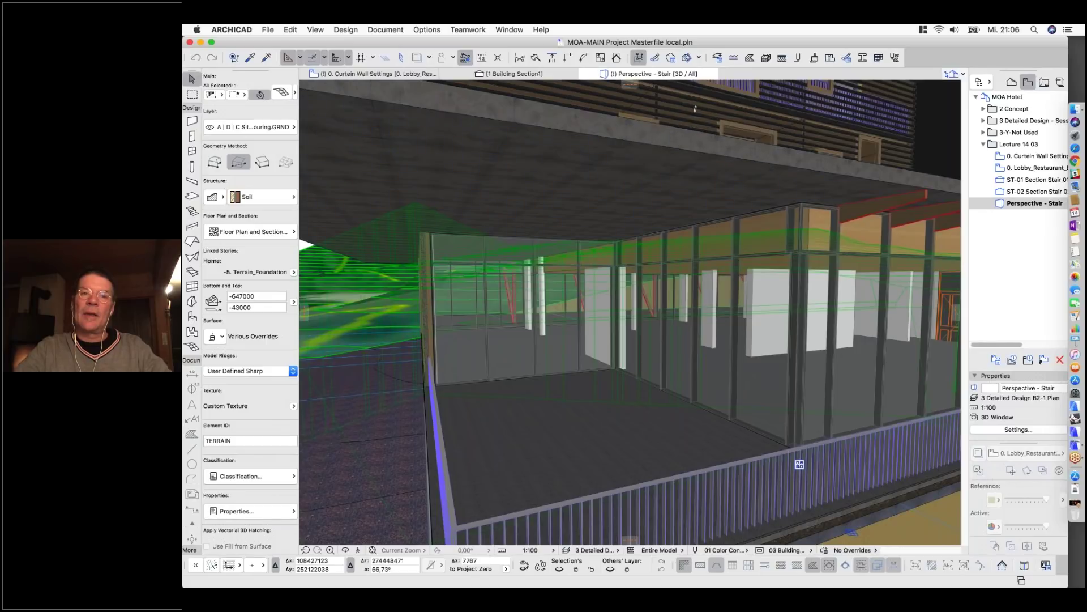
{"action": "left_click", "coordinate": [509, 30]}
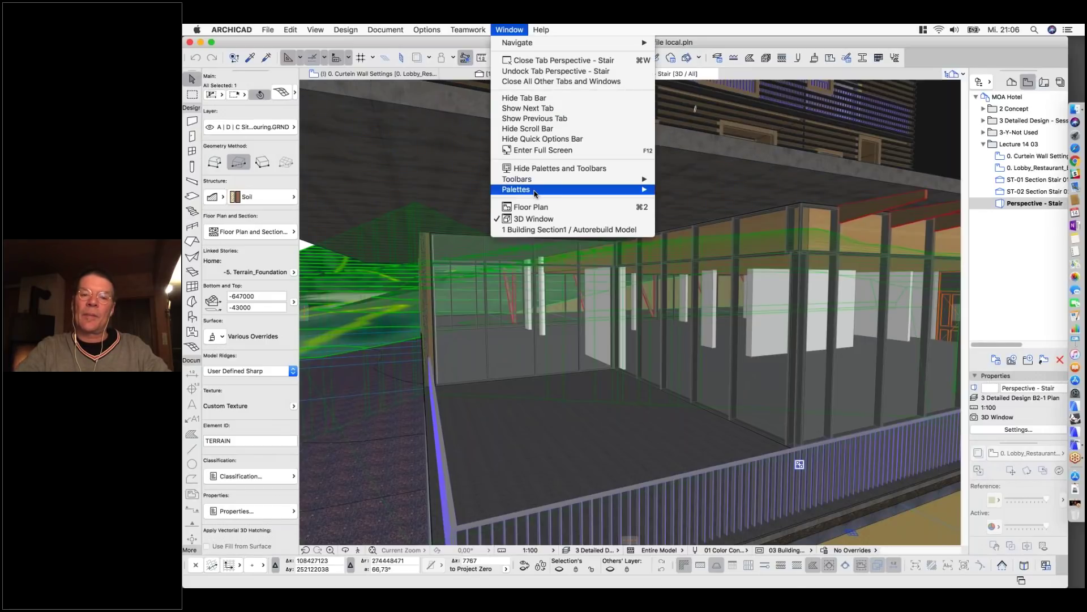
{"action": "mouse_move", "coordinate": [572, 189]}
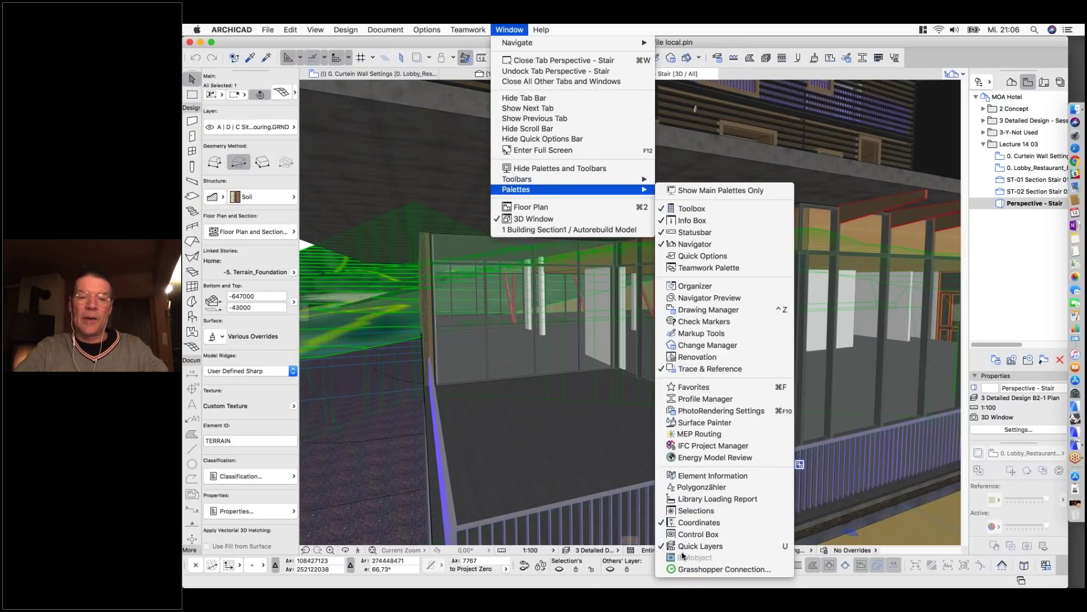
{"action": "left_click", "coordinate": [579, 581]}
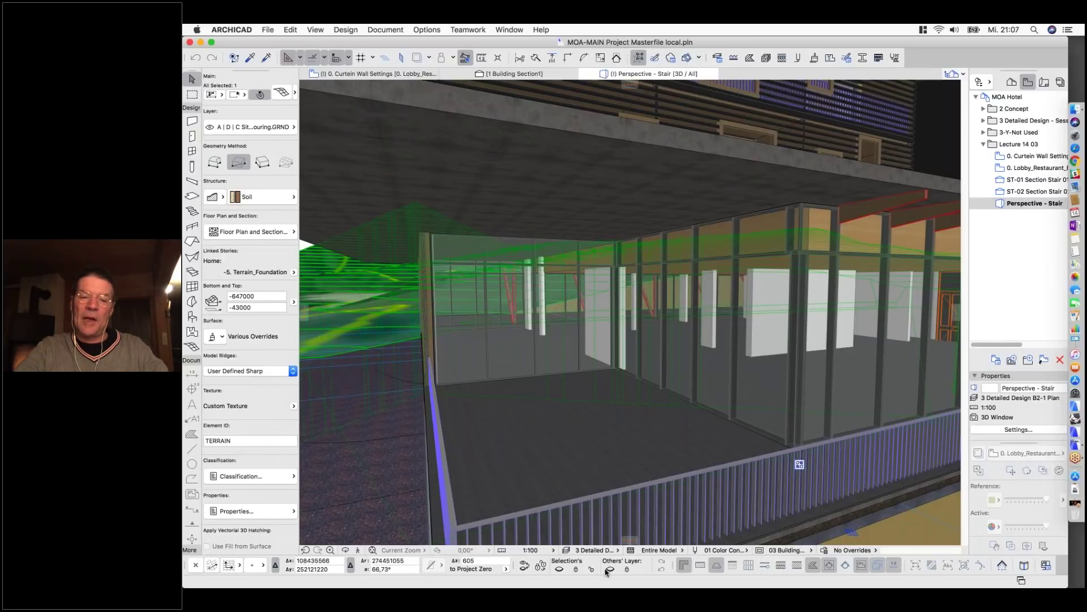
{"action": "left_click", "coordinate": [559, 569]}
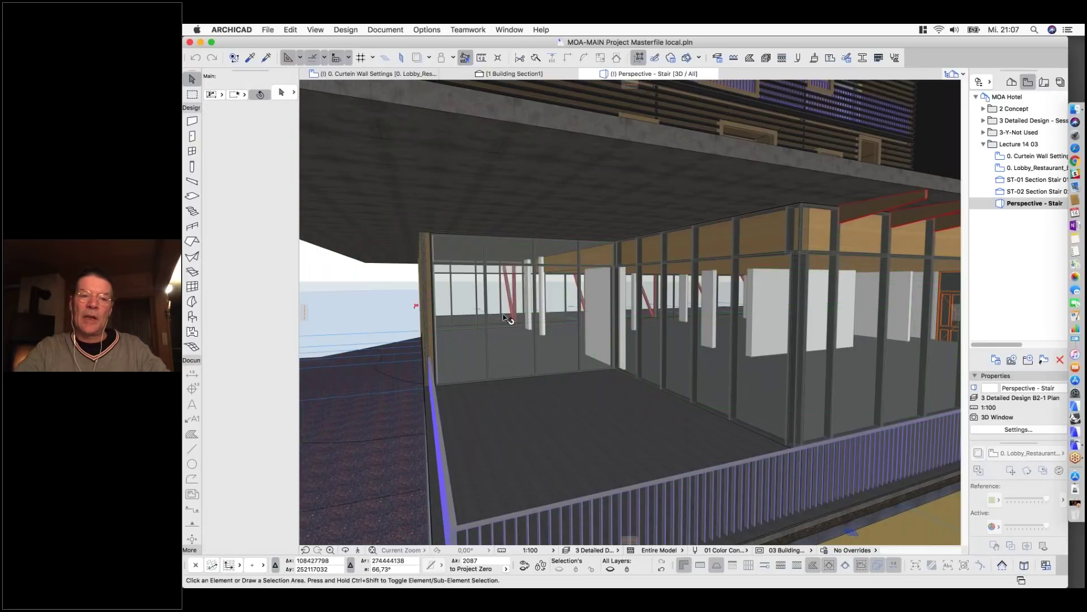
Open the curtain wall around the lobby terrace corner in edit mode, viewed from the outside.
{"action": "scroll", "coordinate": [506, 306], "scroll_direction": "down", "scroll_amount": 3}
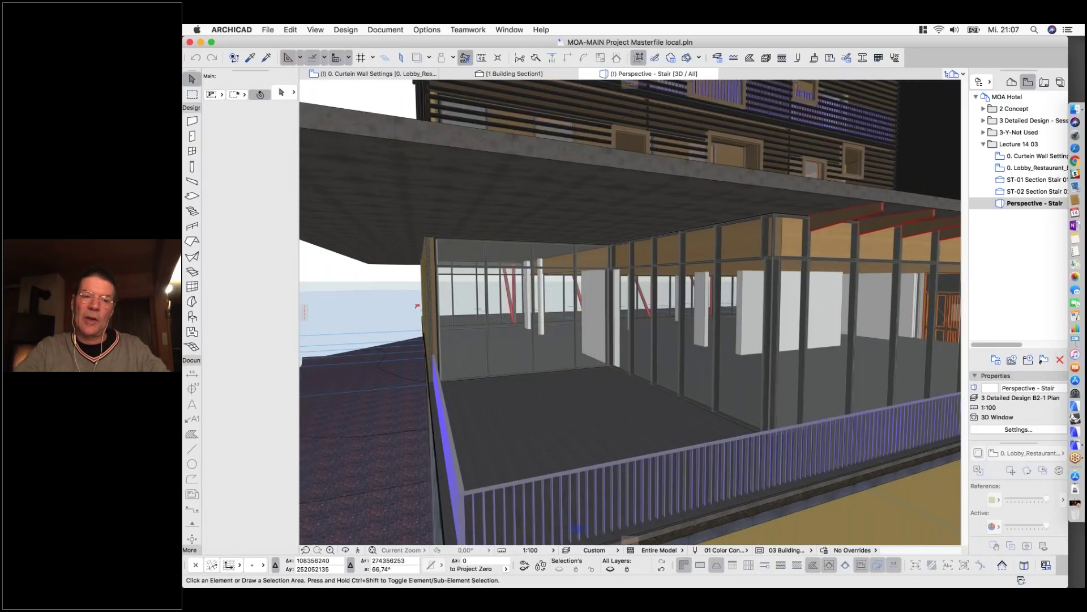
{"action": "middle_click_drag", "start_coordinate": [381, 294], "coordinate": [490, 203], "text": "shift"}
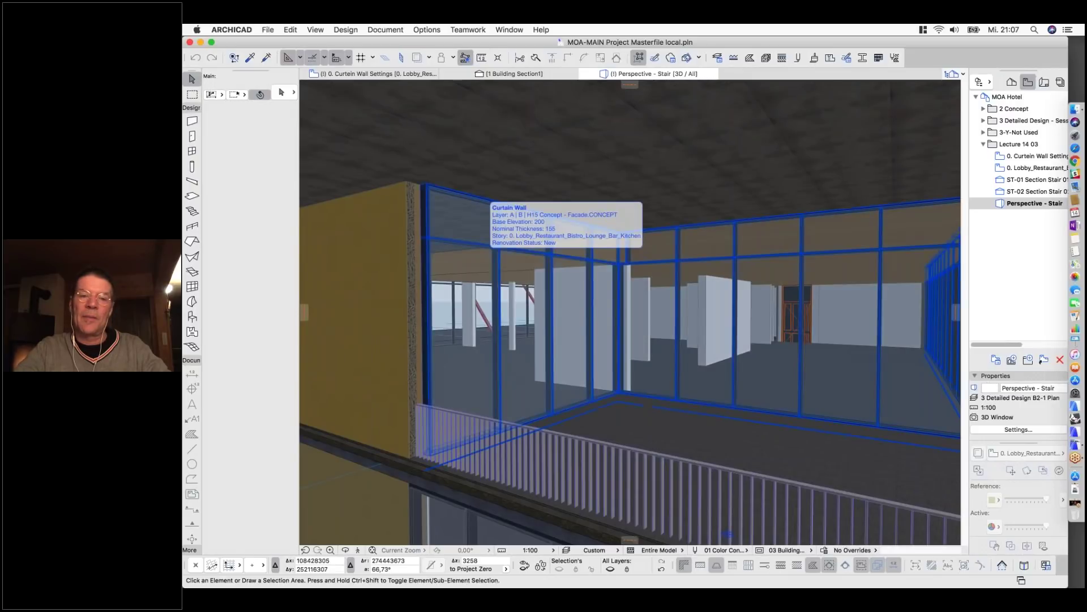
{"action": "left_click", "coordinate": [489, 200]}
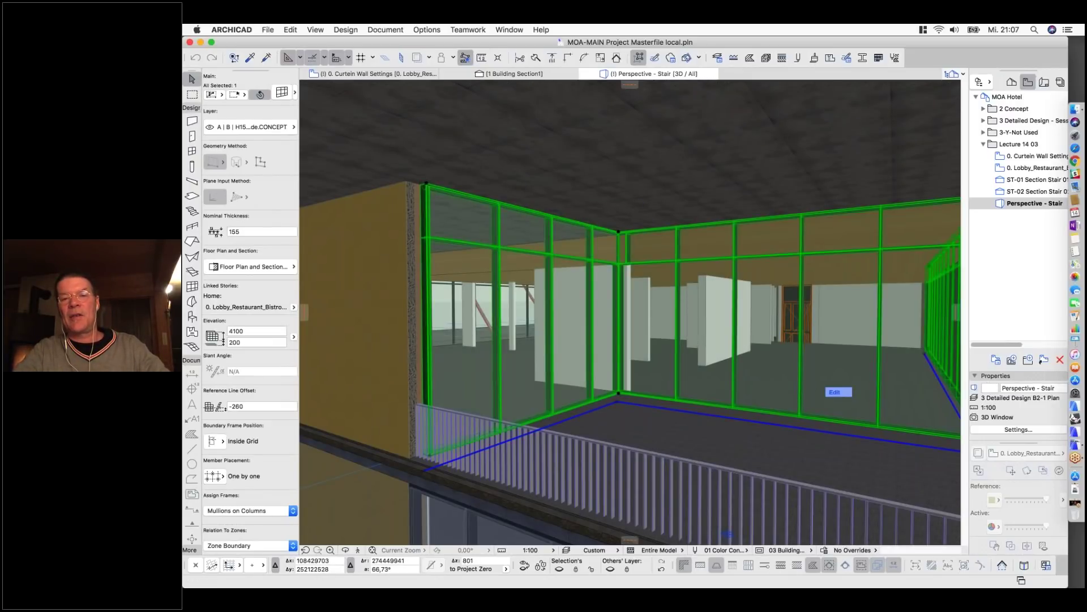
{"action": "left_click", "coordinate": [836, 392]}
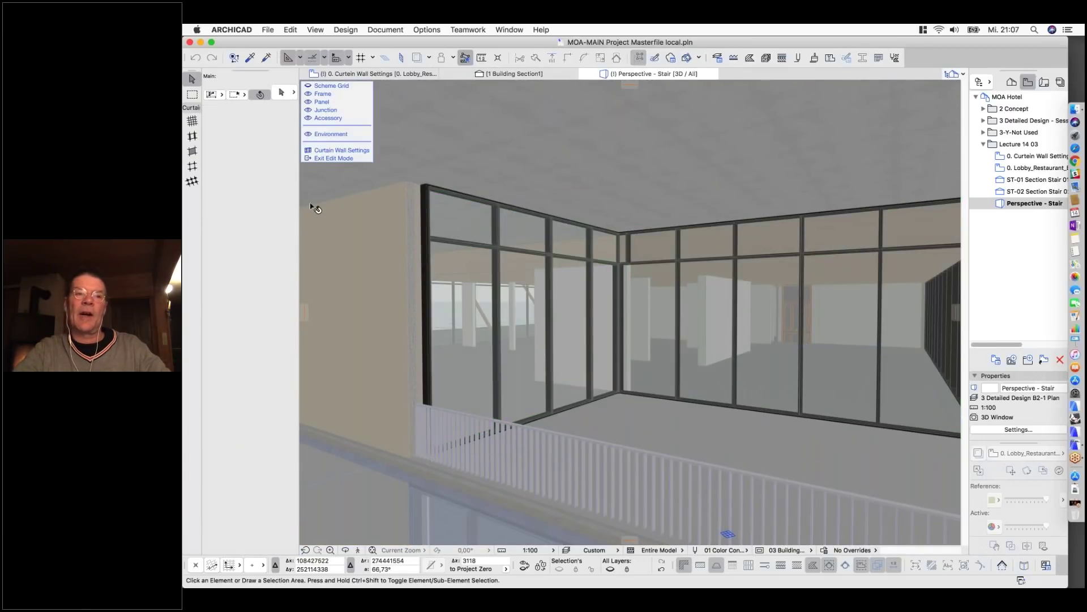
Hide the environment, frames and panels in edit mode and display the curtain wall's scheme grid.
{"action": "left_click", "coordinate": [311, 135]}
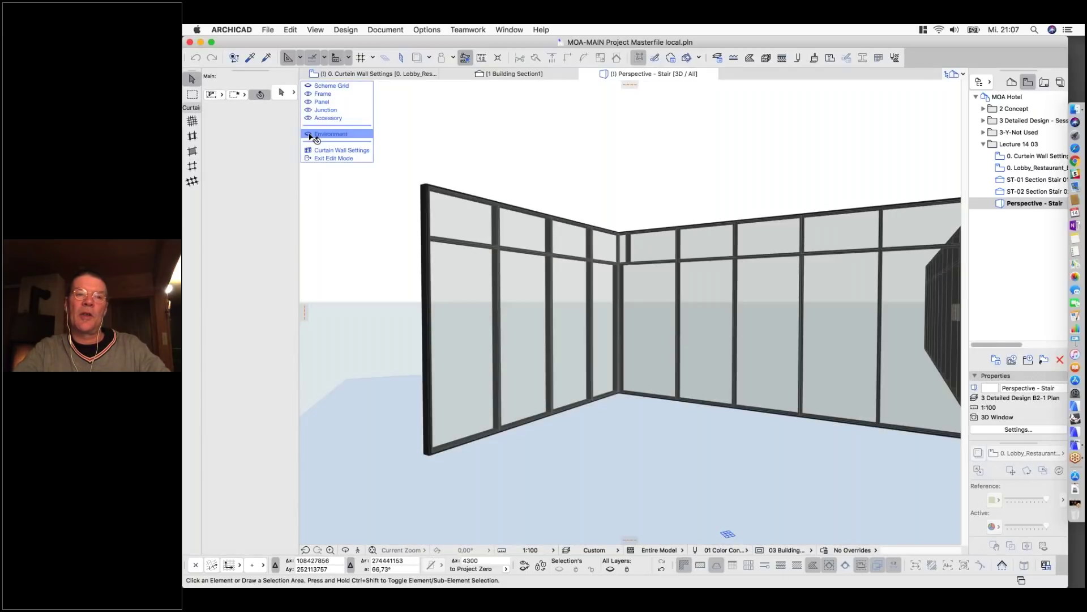
{"action": "left_click", "coordinate": [310, 135]}
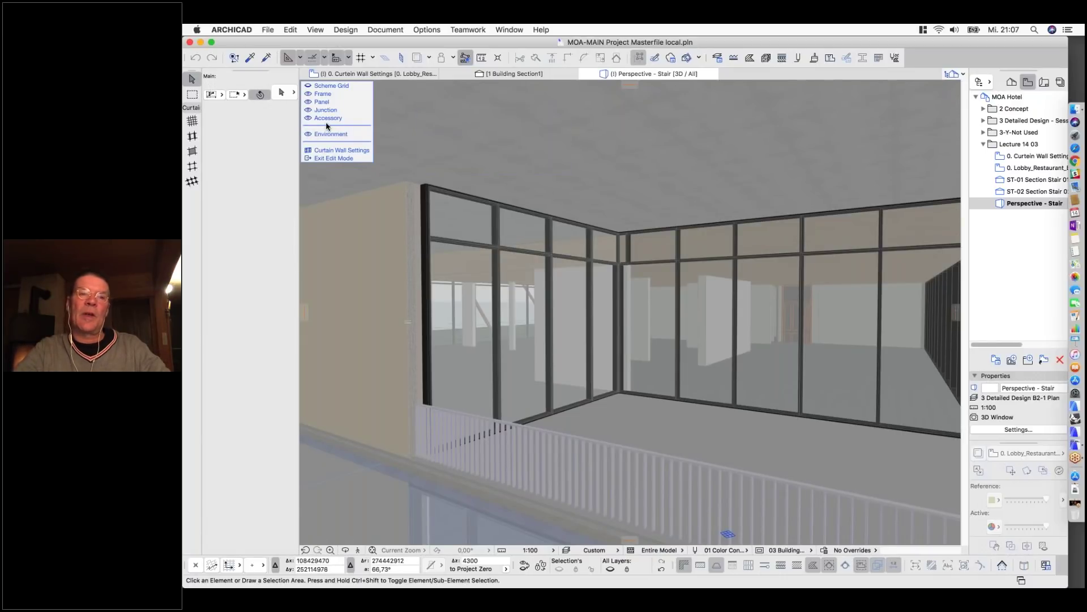
{"action": "left_click", "coordinate": [307, 133]}
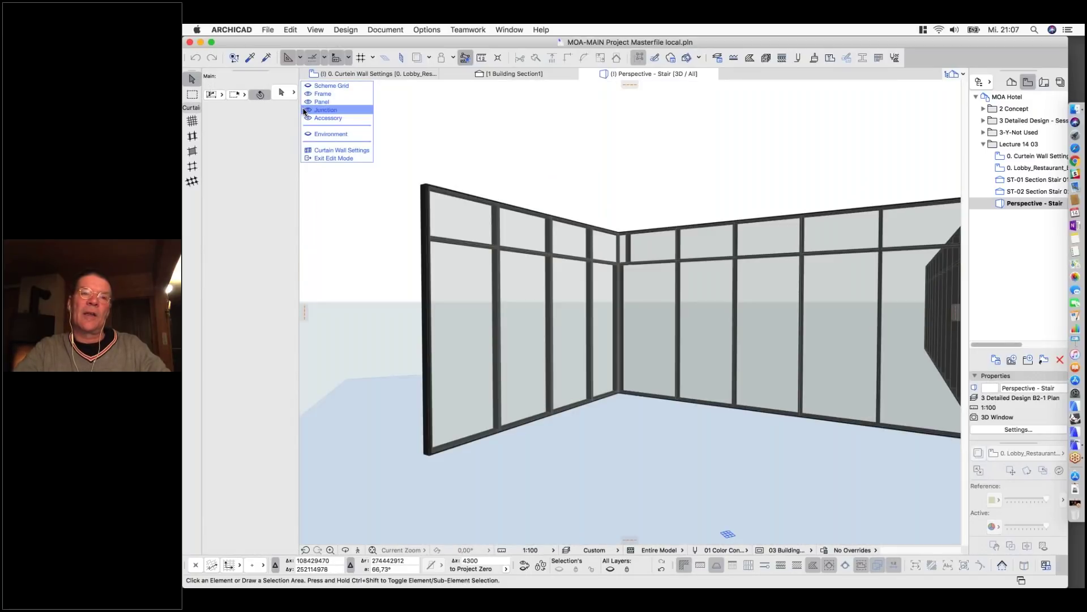
{"action": "left_click", "coordinate": [306, 95]}
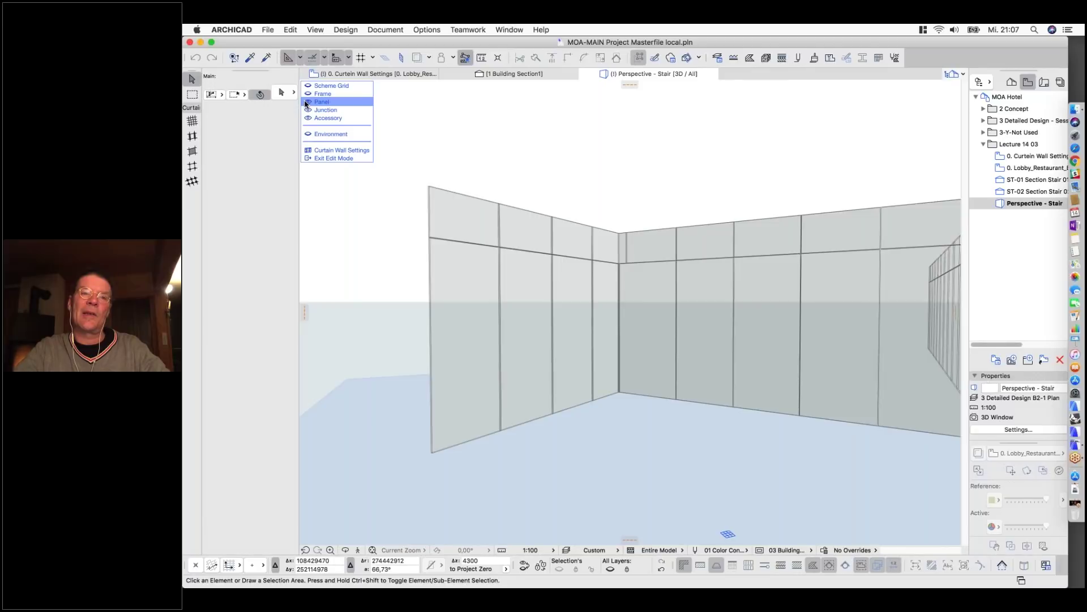
{"action": "left_click", "coordinate": [306, 102]}
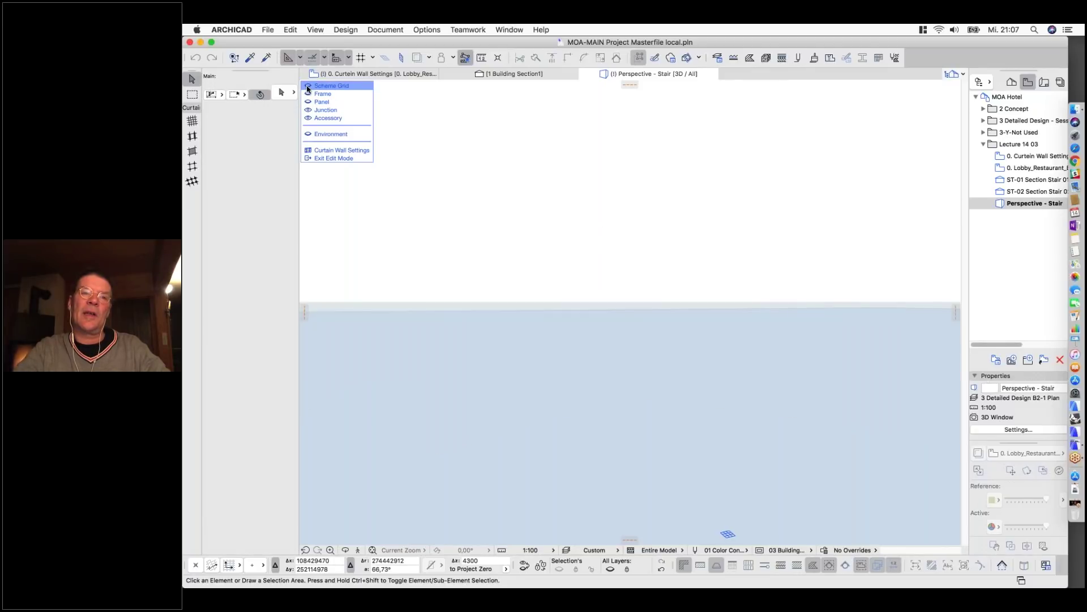
{"action": "left_click", "coordinate": [307, 87]}
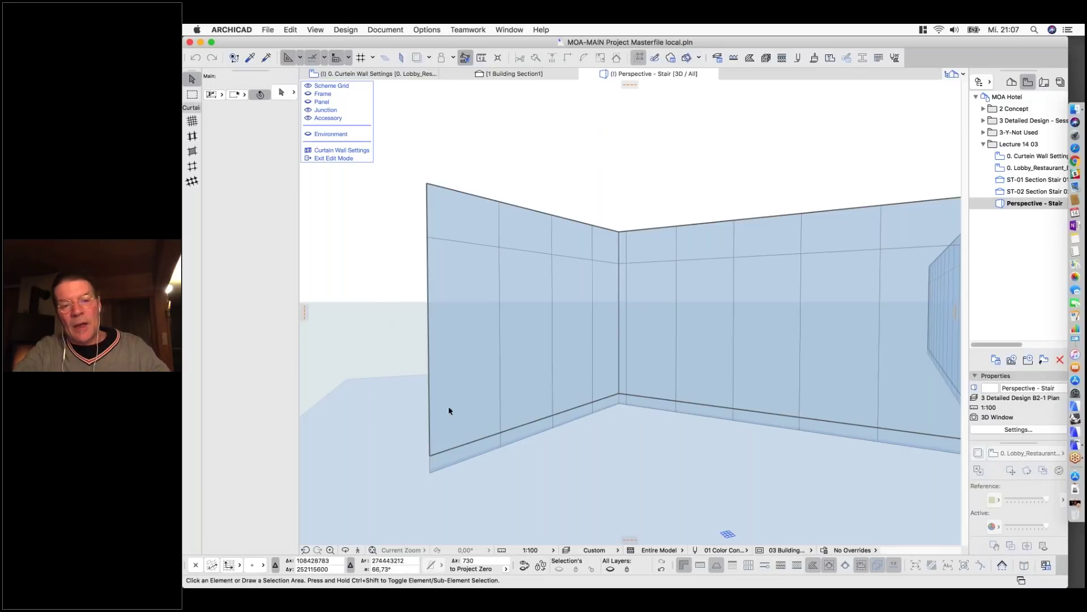
Select the scheme of the short curtain wall segment and examine its boundary, grid and reference line from several angles.
{"action": "left_click", "coordinate": [456, 369]}
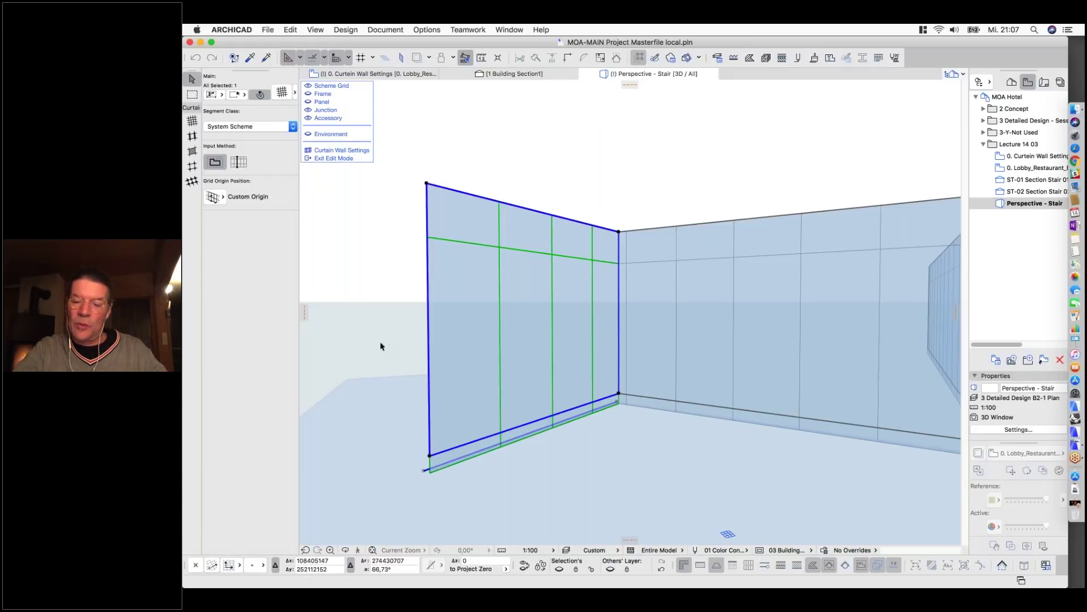
{"action": "left_click", "coordinate": [415, 334]}
{"action": "middle_click_drag", "start_coordinate": [415, 334], "coordinate": [567, 331], "text": "shift"}
{"action": "left_click", "coordinate": [601, 331]}
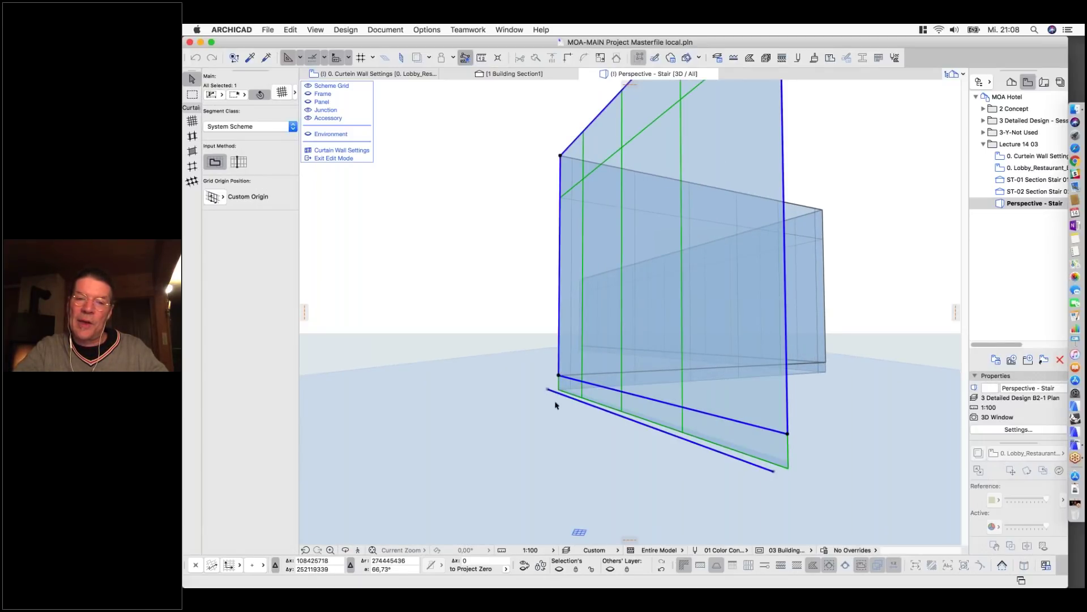
{"action": "left_click", "coordinate": [849, 304]}
{"action": "middle_click_drag", "start_coordinate": [849, 304], "coordinate": [831, 358], "text": "shift"}
{"action": "left_click", "coordinate": [730, 396]}
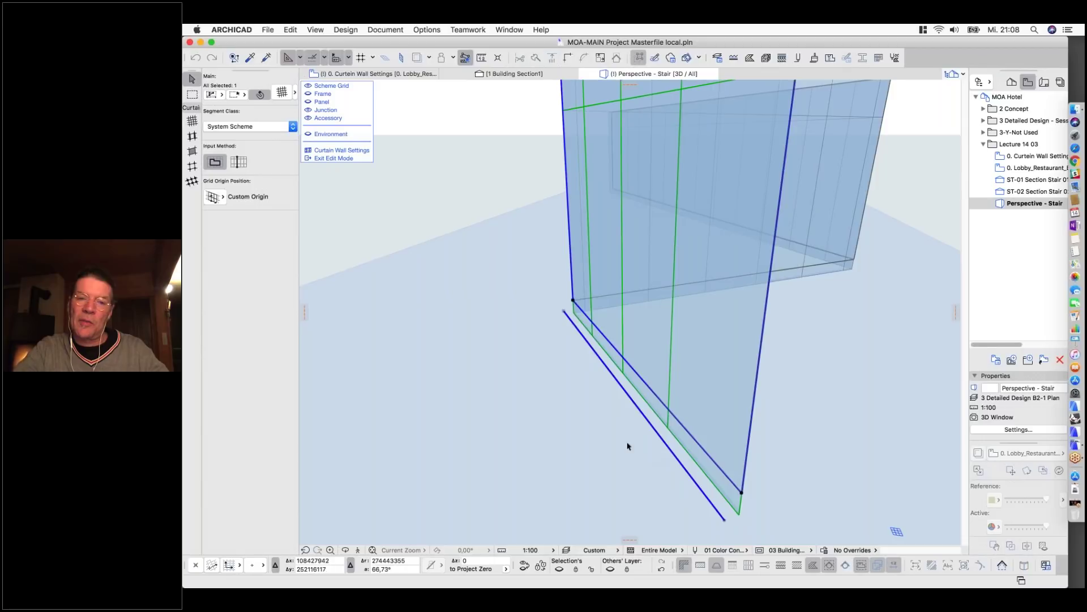
{"action": "scroll", "coordinate": [606, 425], "scroll_direction": "down", "scroll_amount": 3}
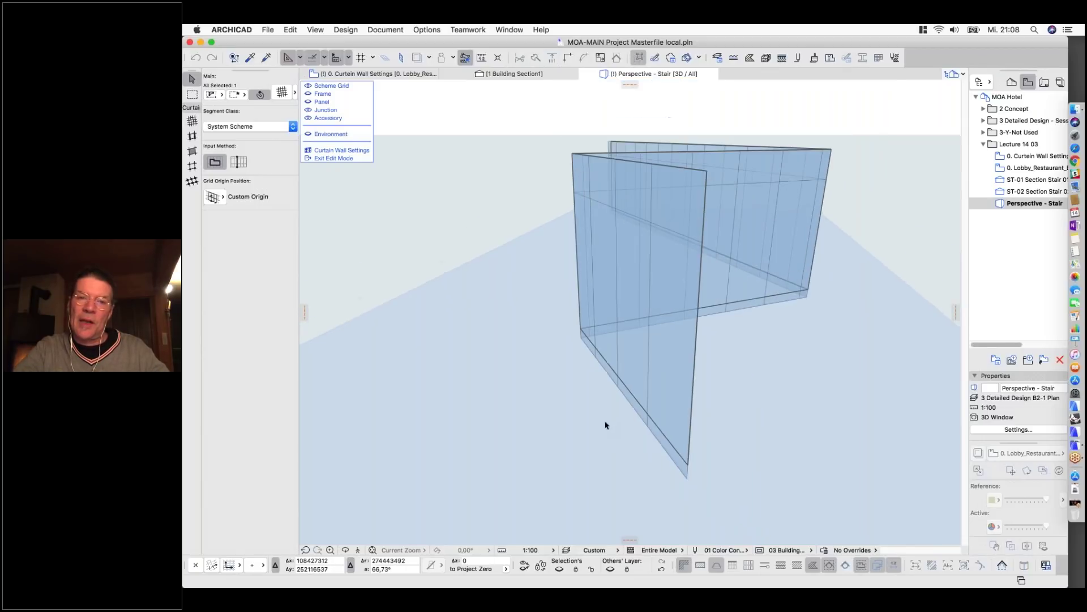
{"action": "scroll", "coordinate": [609, 426], "scroll_direction": "up", "scroll_amount": 3}
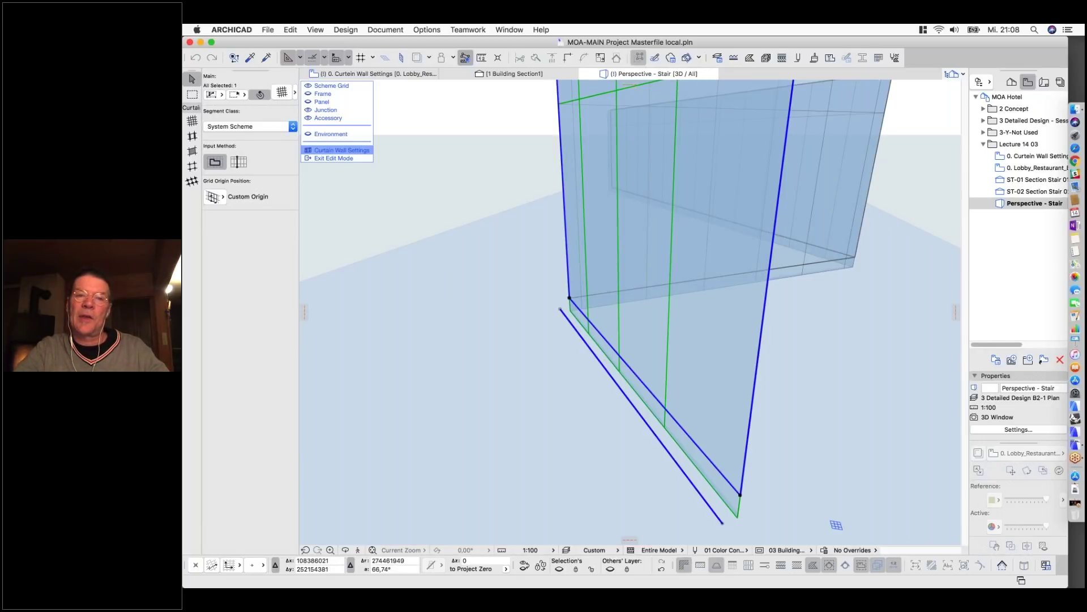
Review the scheme's column and row pattern in the curtain wall settings and close them without changes.
{"action": "left_click", "coordinate": [339, 150]}
{"action": "left_click", "coordinate": [577, 92]}
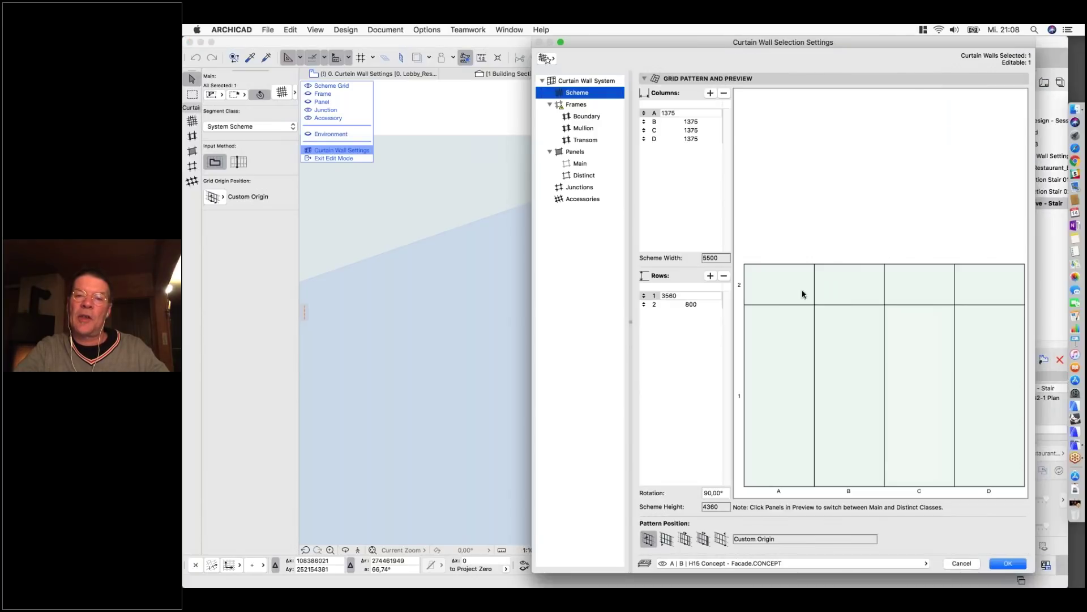
{"action": "left_click", "coordinate": [961, 563]}
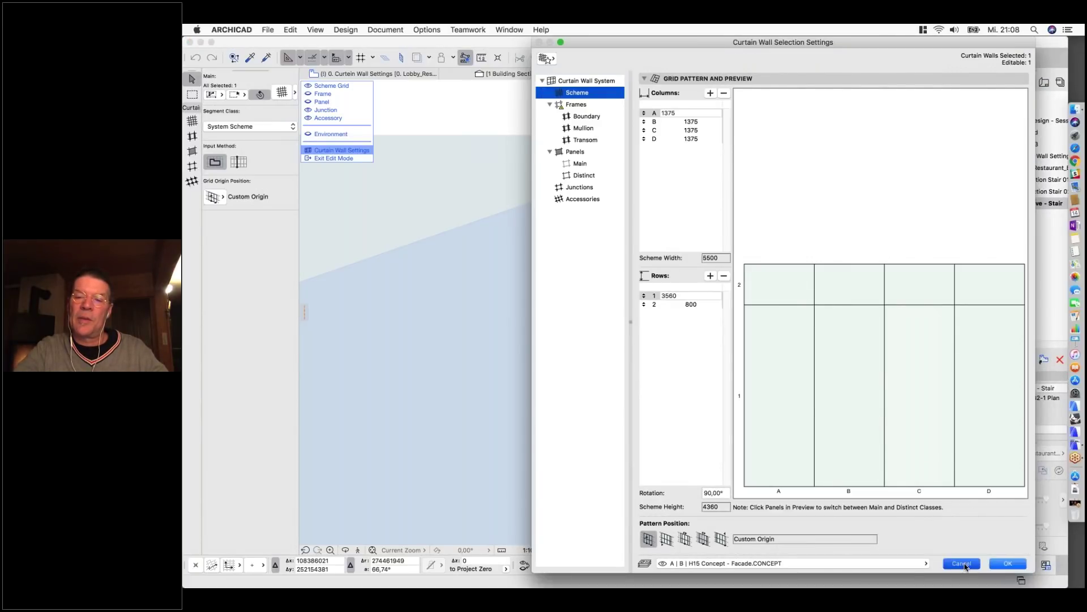
Try to drag the selected scheme grid from its outer base corner, and clear the selection.
{"action": "scroll", "coordinate": [609, 429], "scroll_direction": "down", "scroll_amount": 5}
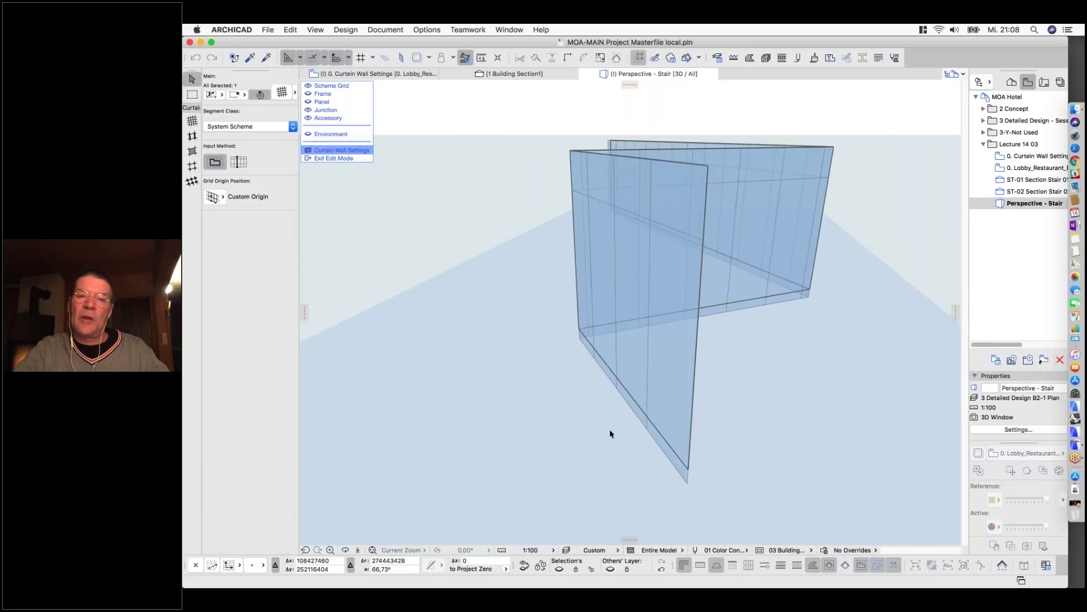
{"action": "scroll", "coordinate": [610, 429], "scroll_direction": "up", "scroll_amount": 3}
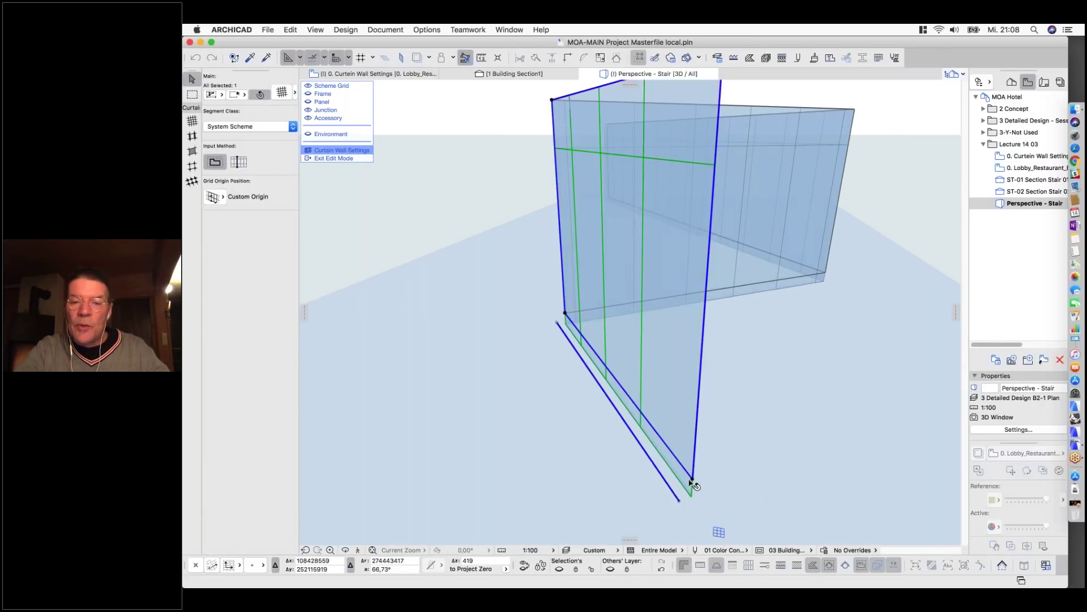
{"action": "left_click", "coordinate": [693, 497]}
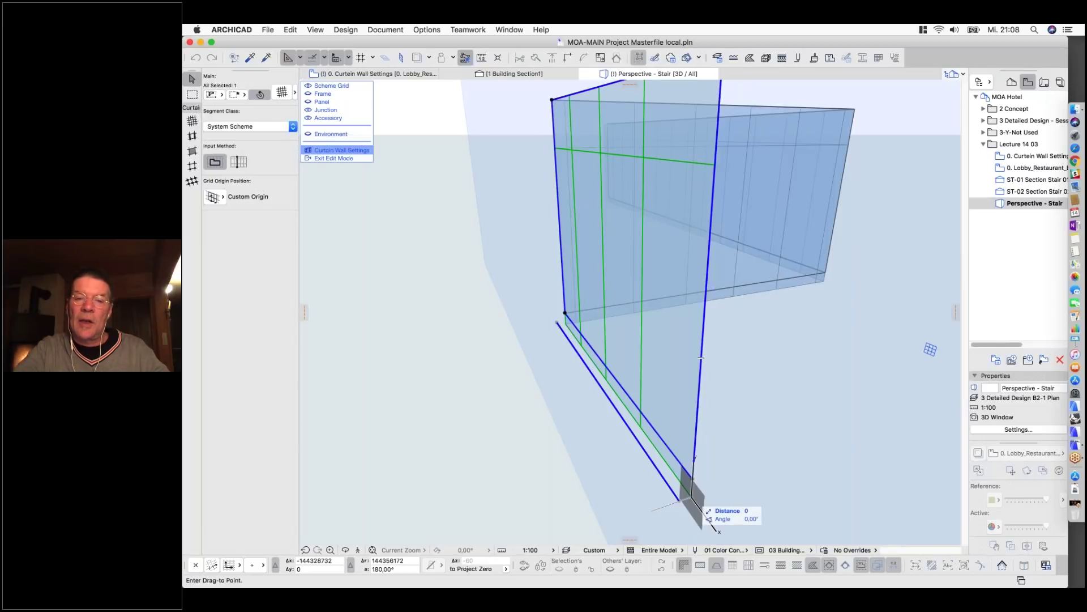
{"action": "key", "text": "Return"}
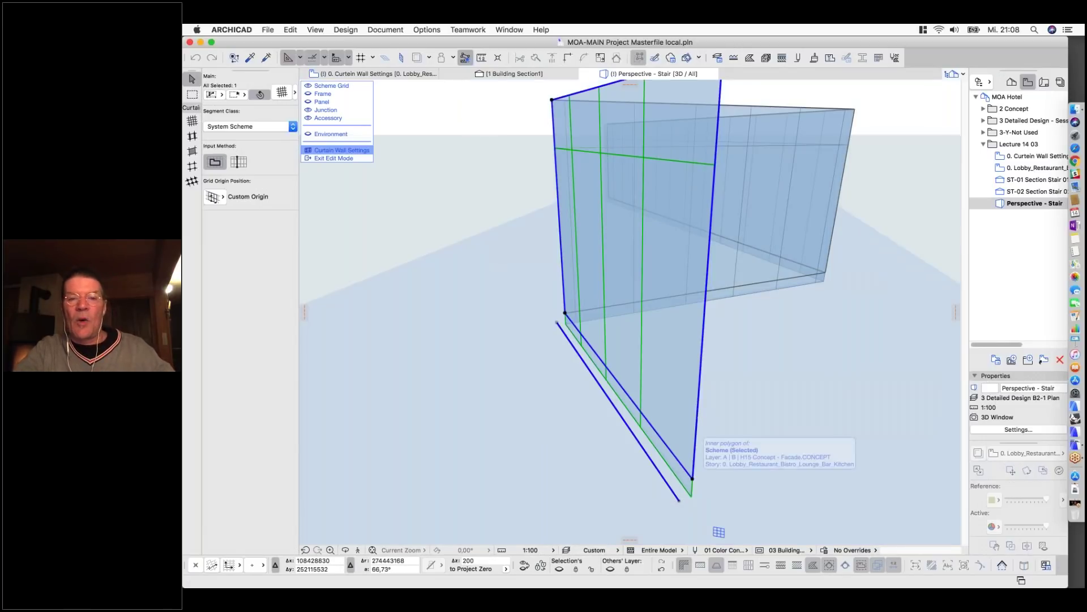
{"action": "left_click", "coordinate": [716, 529]}
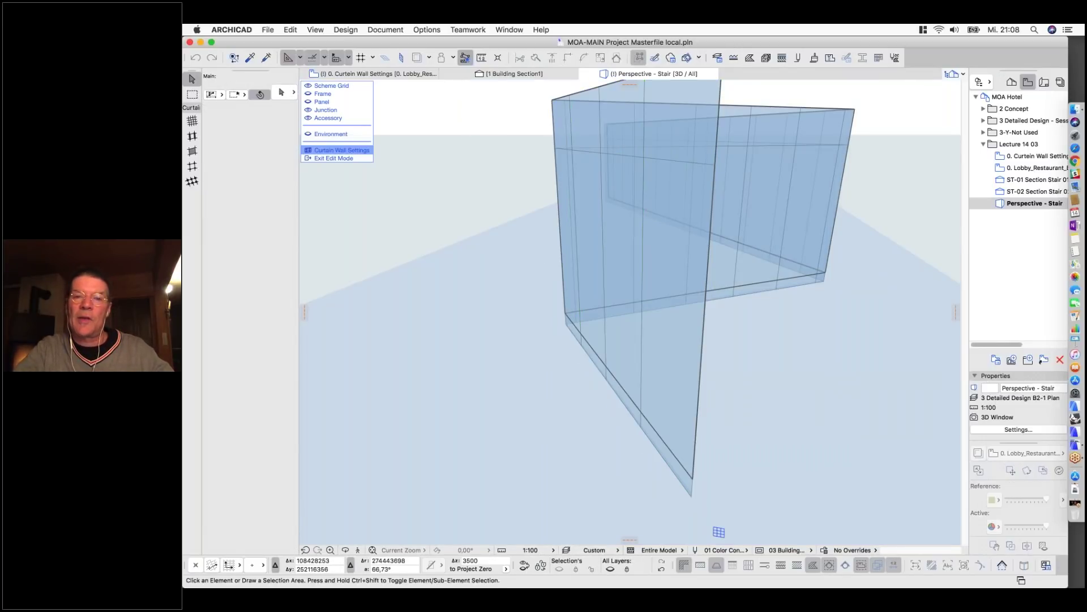
Try to drag the short segment's scheme grid from its third vertical grid line, and clear the selection.
{"action": "left_click", "coordinate": [674, 161]}
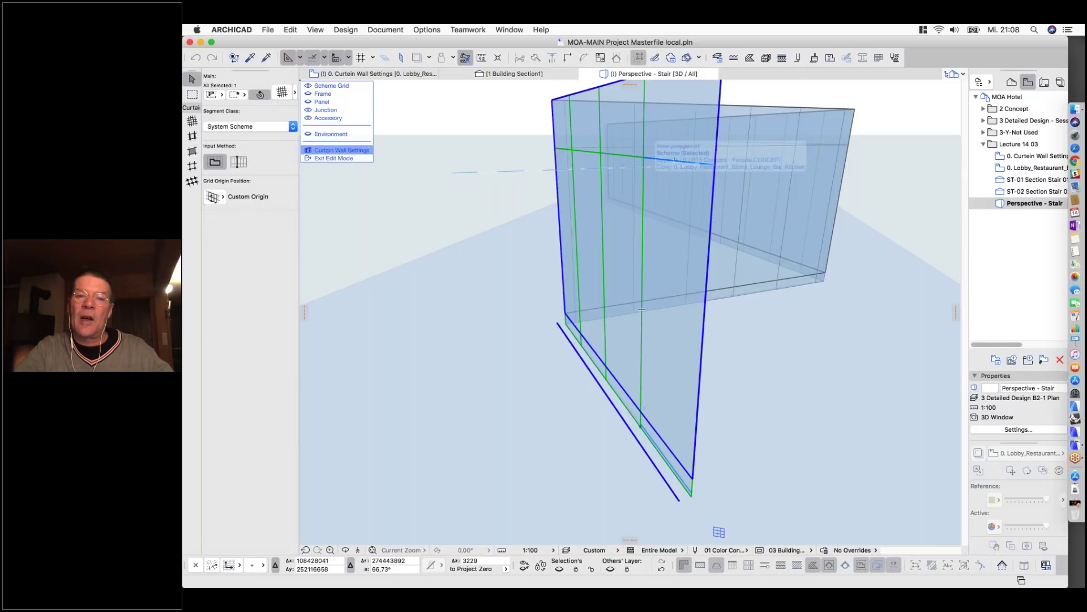
{"action": "left_click", "coordinate": [646, 187]}
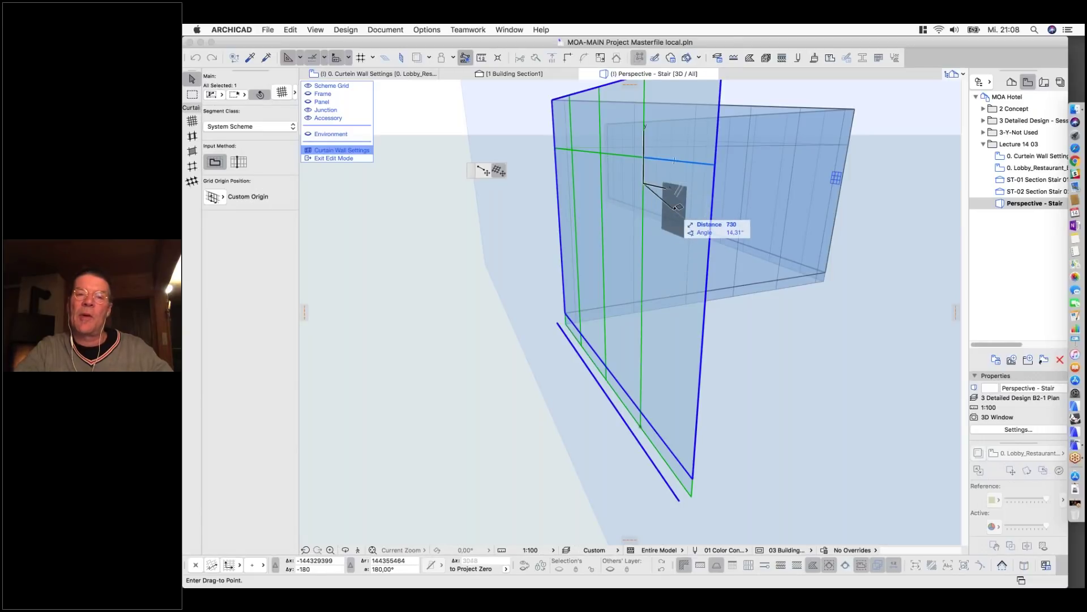
{"action": "left_click", "coordinate": [676, 205]}
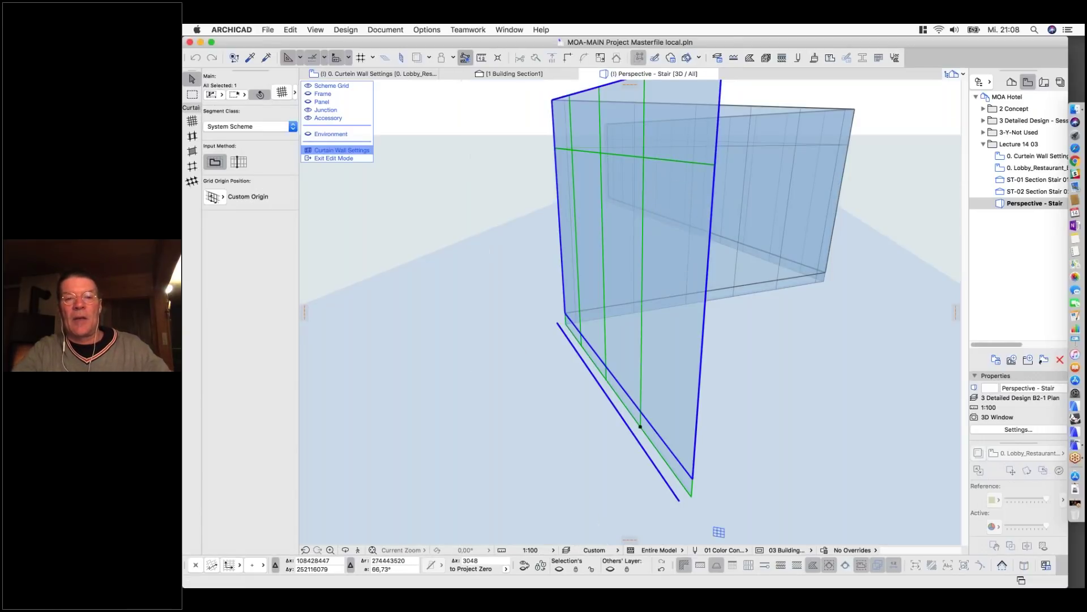
{"action": "left_click", "coordinate": [606, 454]}
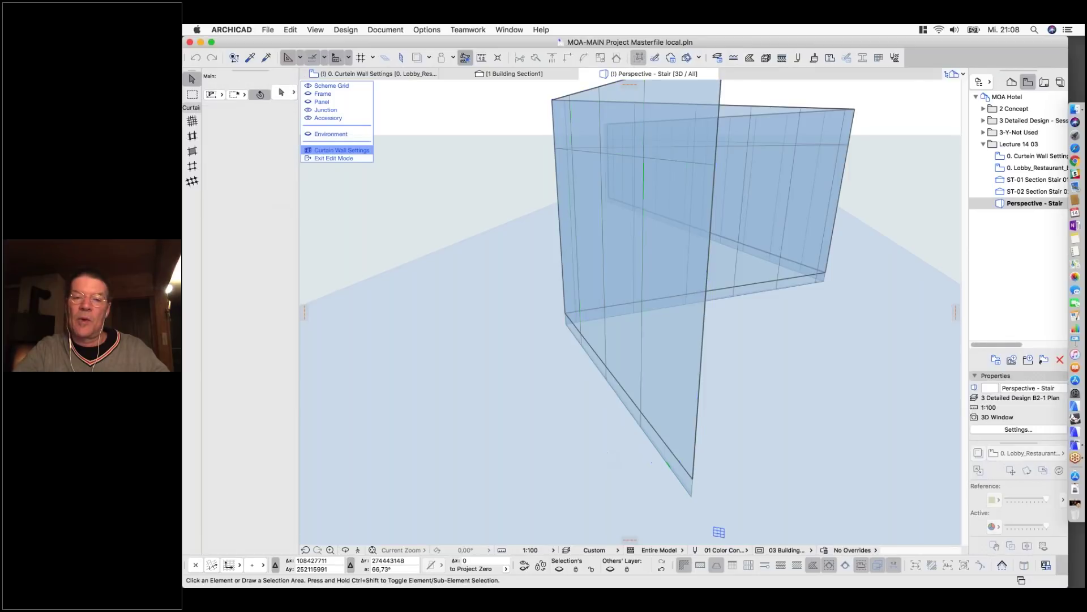
Select the short segment's scheme and insert a boundary node on its bottom edge at the outermost intermediate vertical grid line.
{"action": "left_click", "coordinate": [682, 291]}
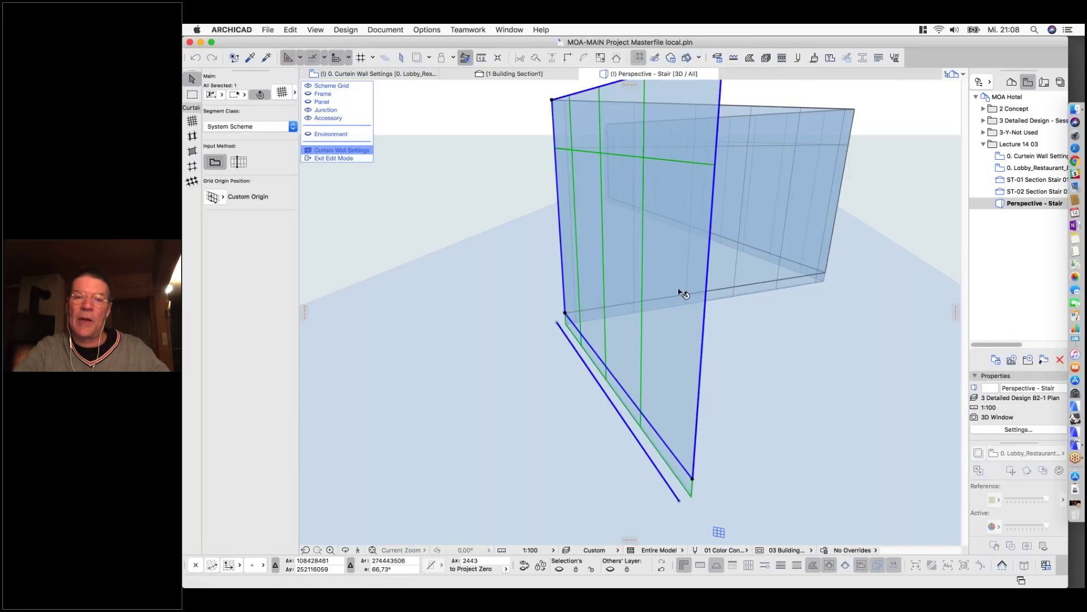
{"action": "middle_click_drag", "start_coordinate": [680, 383], "coordinate": [589, 374], "text": "shift"}
{"action": "middle_click_drag", "start_coordinate": [589, 235], "coordinate": [553, 199], "text": "shift"}
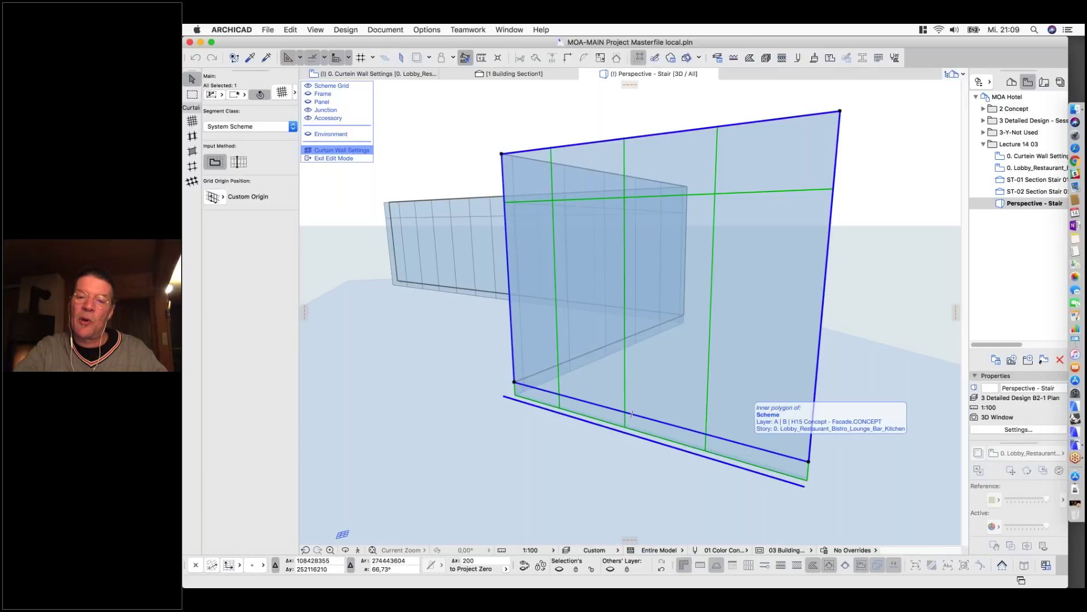
{"action": "left_click", "coordinate": [707, 433]}
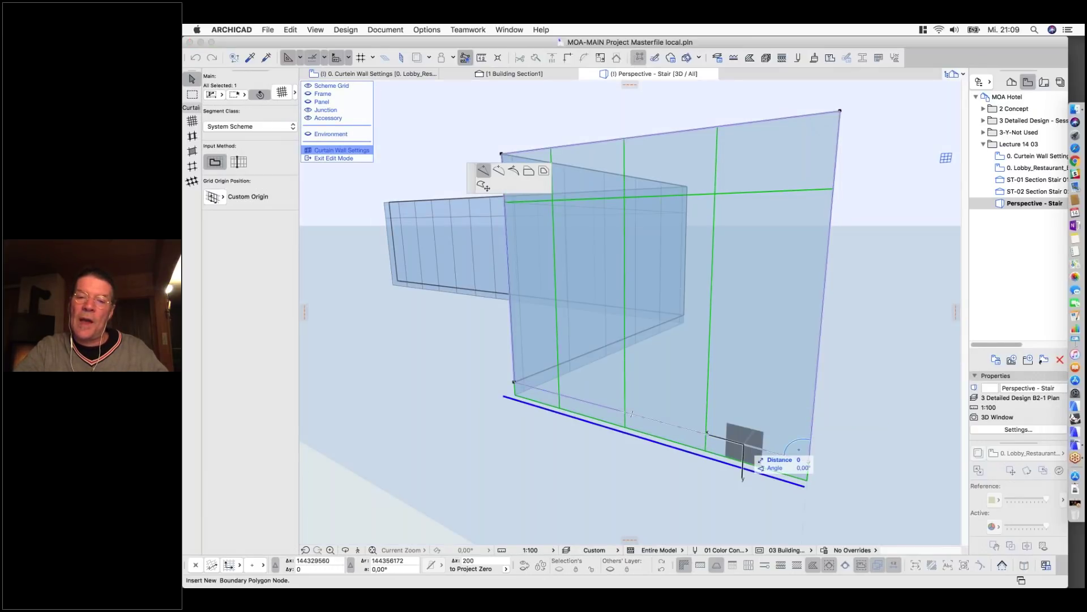
{"action": "left_click", "coordinate": [708, 433]}
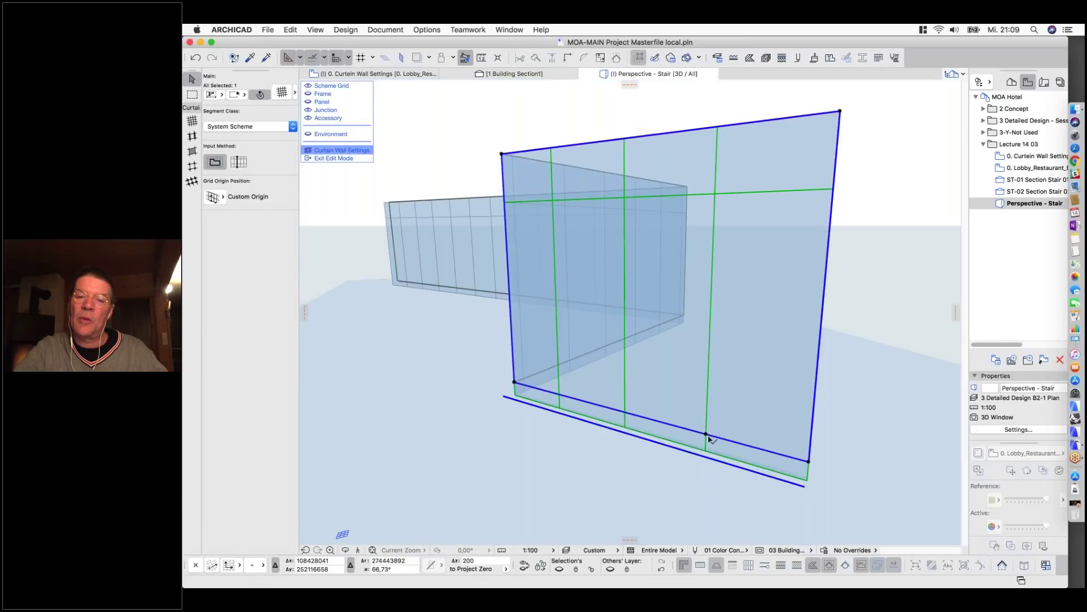
Offset the outer portion of the scheme's bottom boundary edge upward to cut a rectangular notch out of the lower outer corner.
{"action": "left_click", "coordinate": [738, 444]}
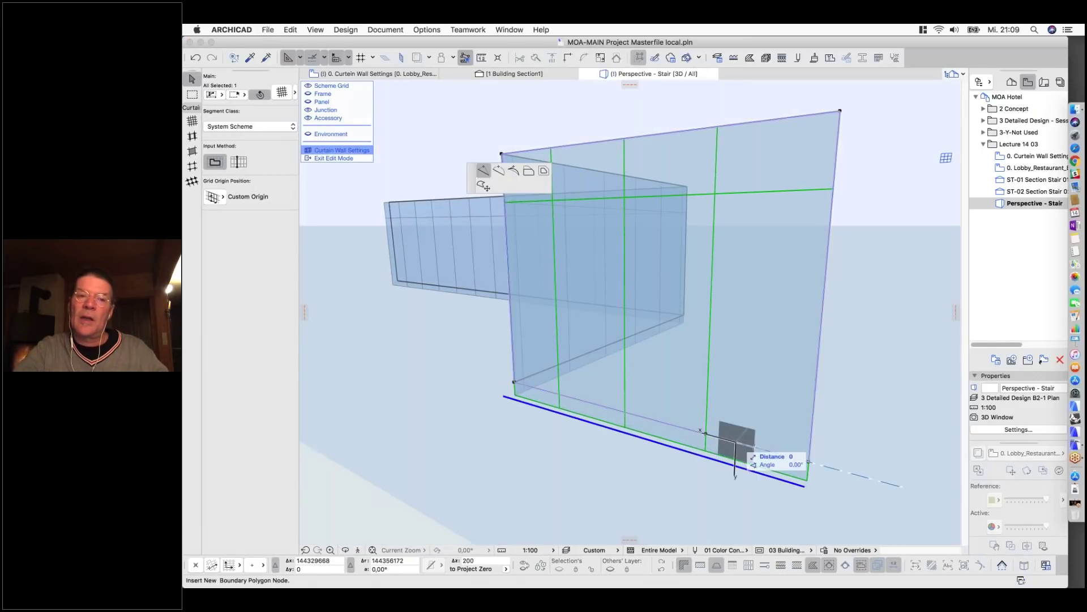
{"action": "left_click", "coordinate": [528, 171]}
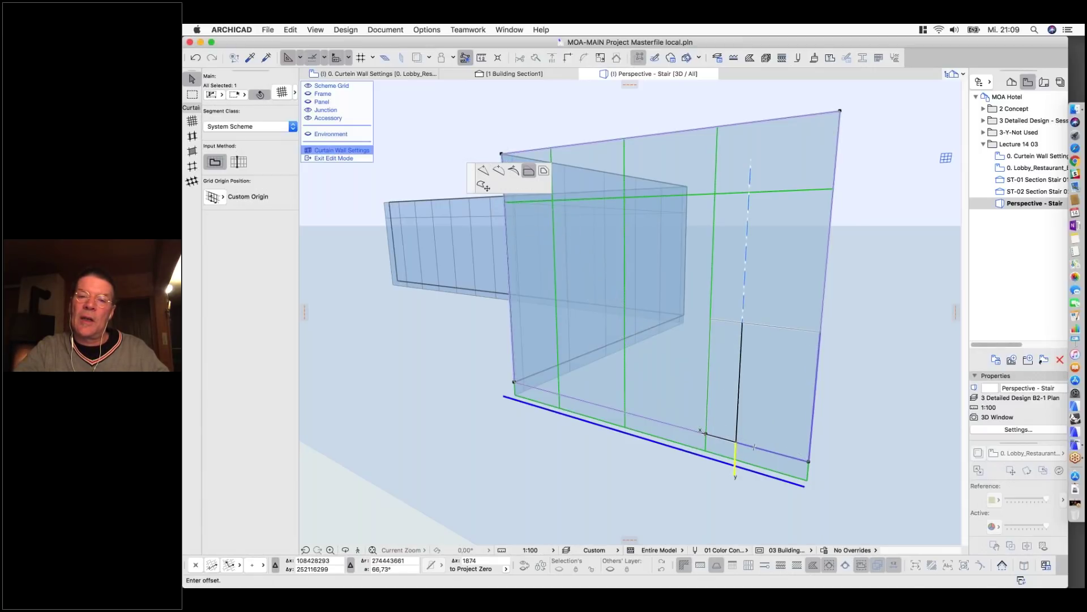
{"action": "left_click", "coordinate": [821, 331]}
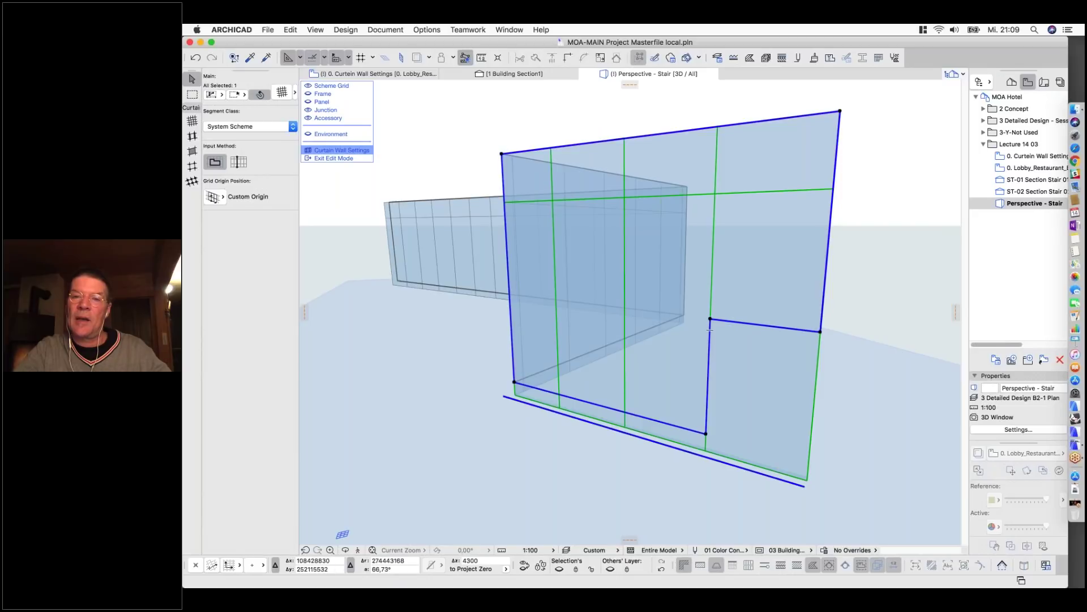
Lower the boundary's upper outer corner node to the horizontal grid line so the top edge slopes.
{"action": "left_click", "coordinate": [840, 111]}
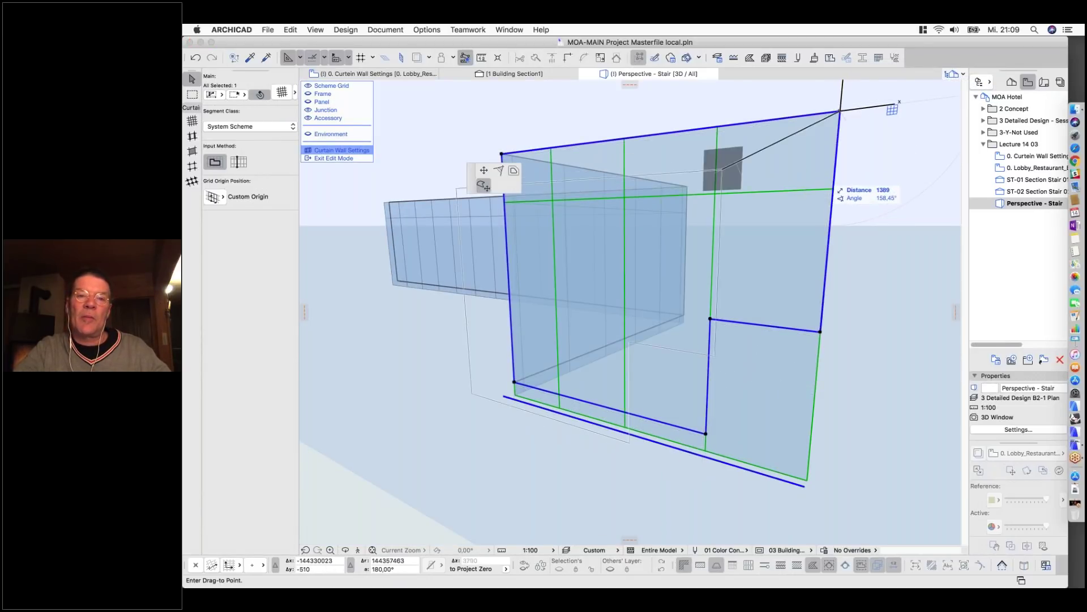
{"action": "left_click", "coordinate": [833, 188]}
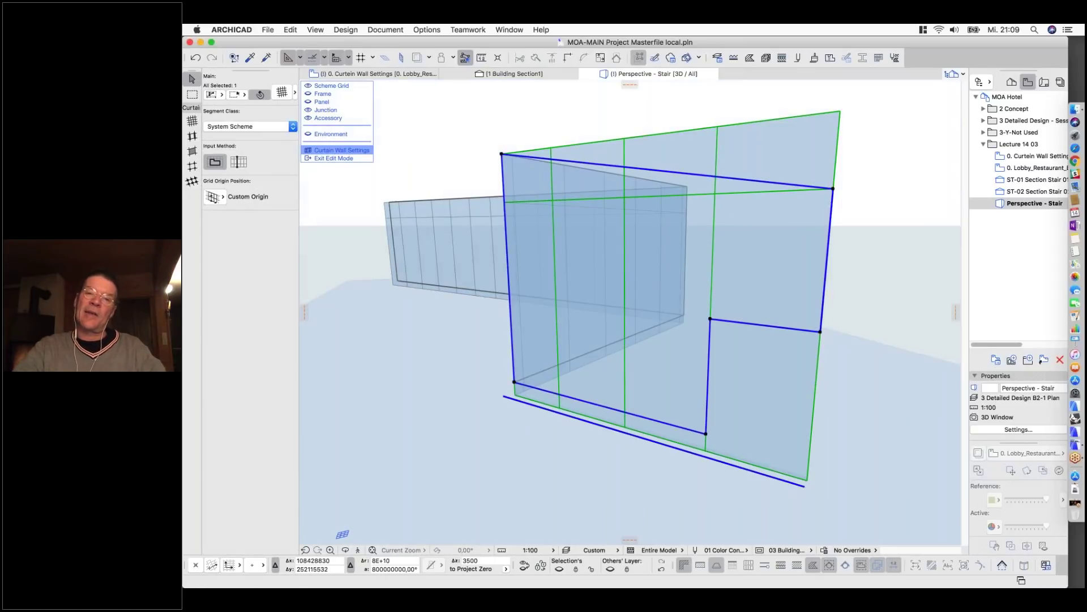
{"action": "middle_click_drag", "start_coordinate": [453, 204], "coordinate": [497, 209], "text": "shift"}
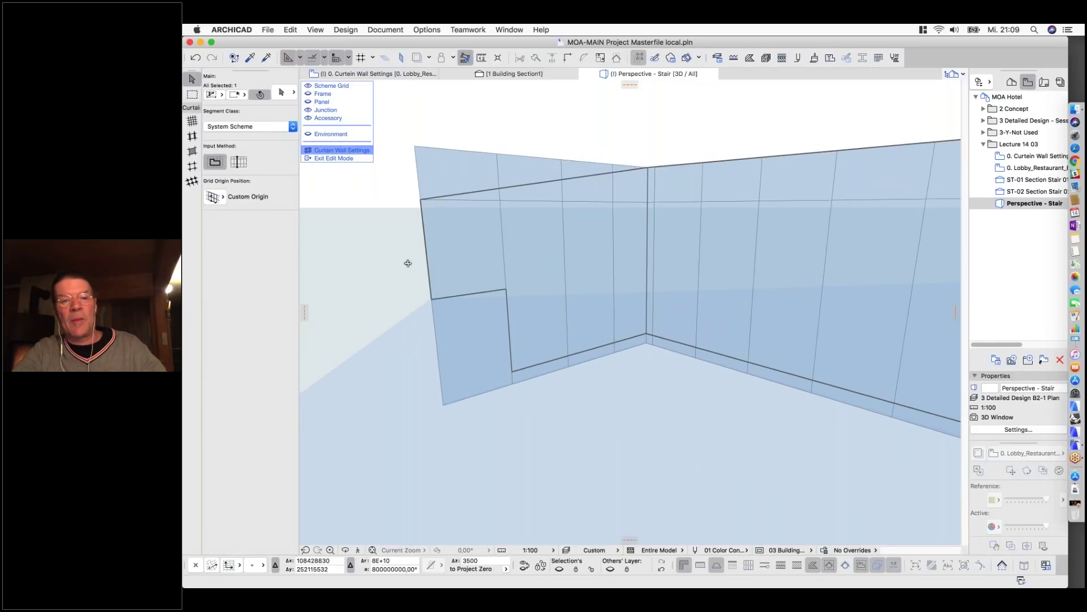
Reposition the lowered boundary node 800 upward onto the grid's upper outer corner to level the top edge.
{"action": "left_click", "coordinate": [474, 259]}
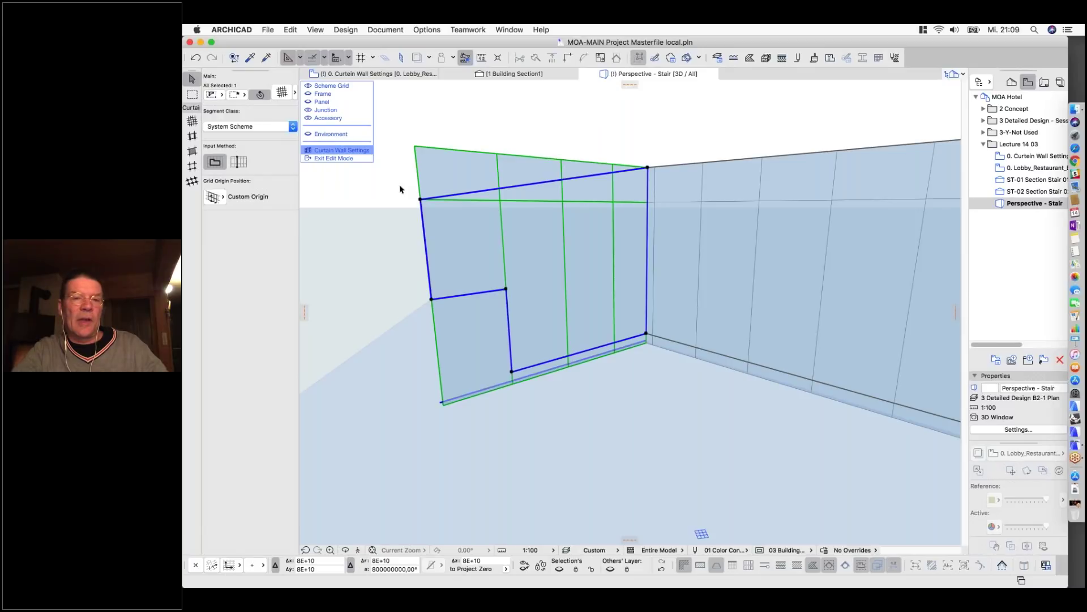
{"action": "left_click", "coordinate": [399, 189]}
{"action": "left_click", "coordinate": [433, 177]}
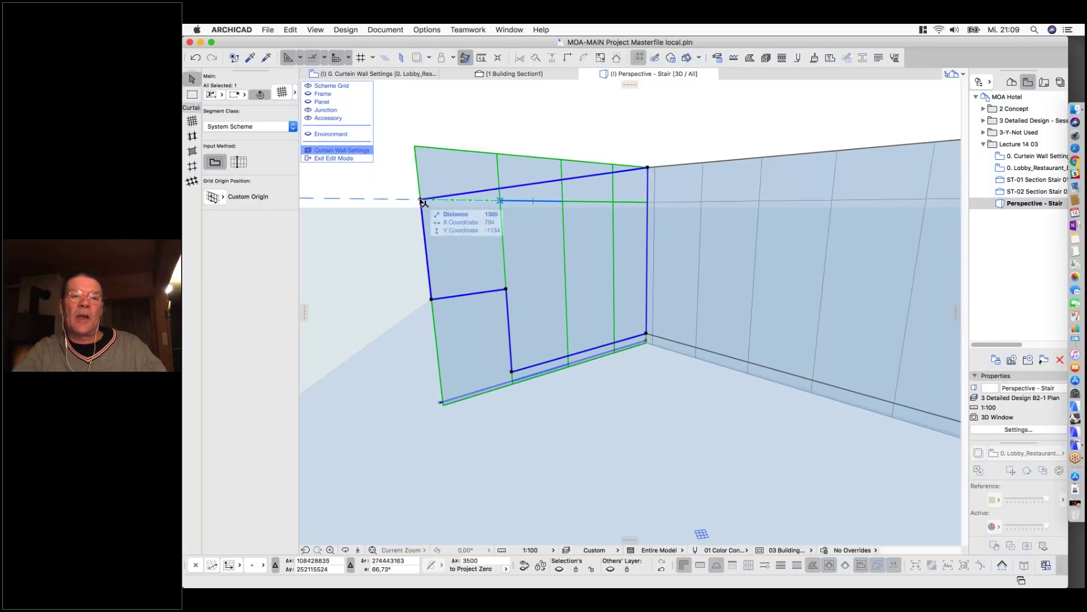
{"action": "key", "text": "Escape"}
{"action": "key", "text": "Escape"}
{"action": "middle_click_drag", "start_coordinate": [418, 193], "coordinate": [857, 219], "text": "shift"}
{"action": "scroll", "coordinate": [847, 221], "scroll_direction": "up", "scroll_amount": 3}
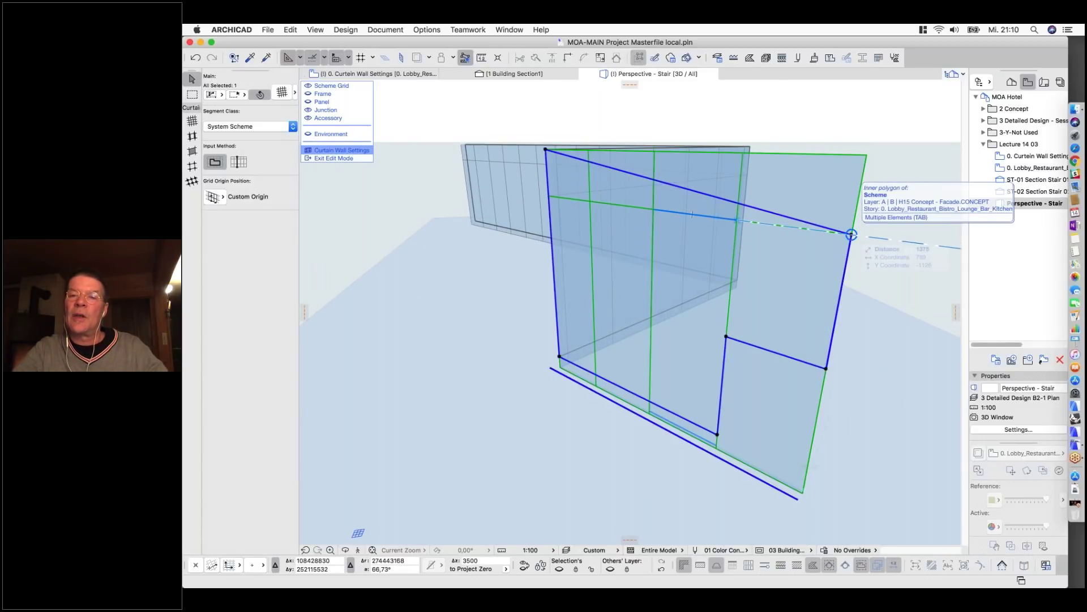
{"action": "left_click", "coordinate": [851, 234]}
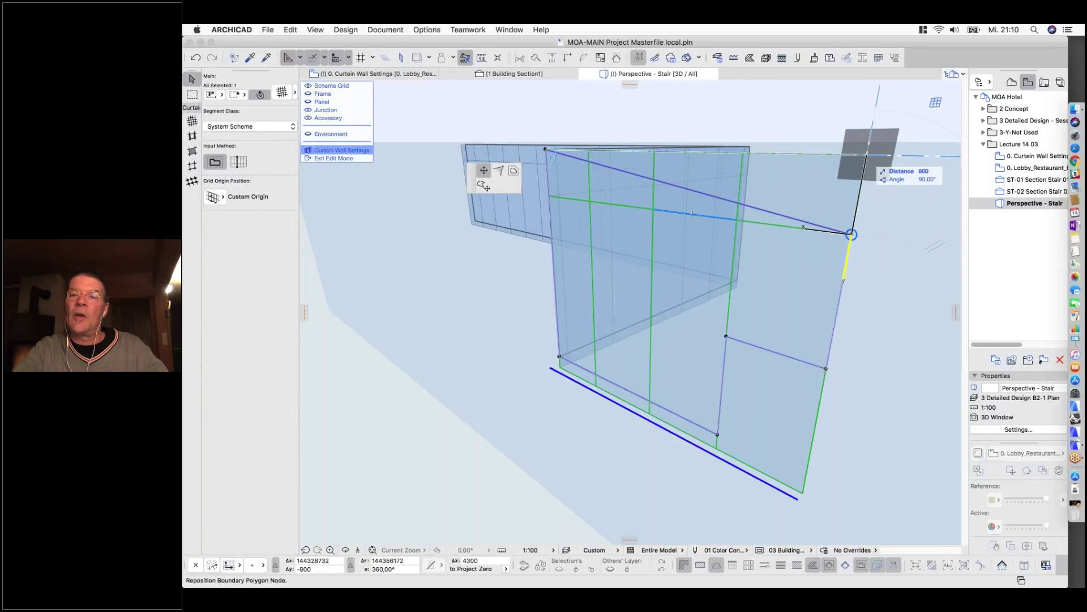
{"action": "left_click", "coordinate": [867, 155]}
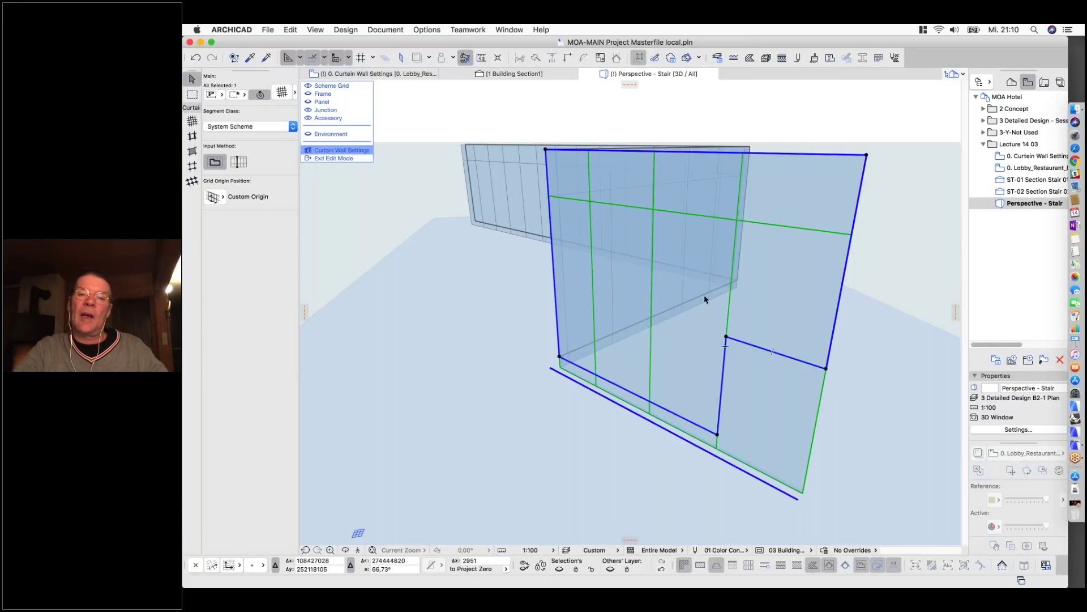
Show the curtain wall frames to check how they follow the notched boundary, and hide them again.
{"action": "left_click", "coordinate": [309, 94]}
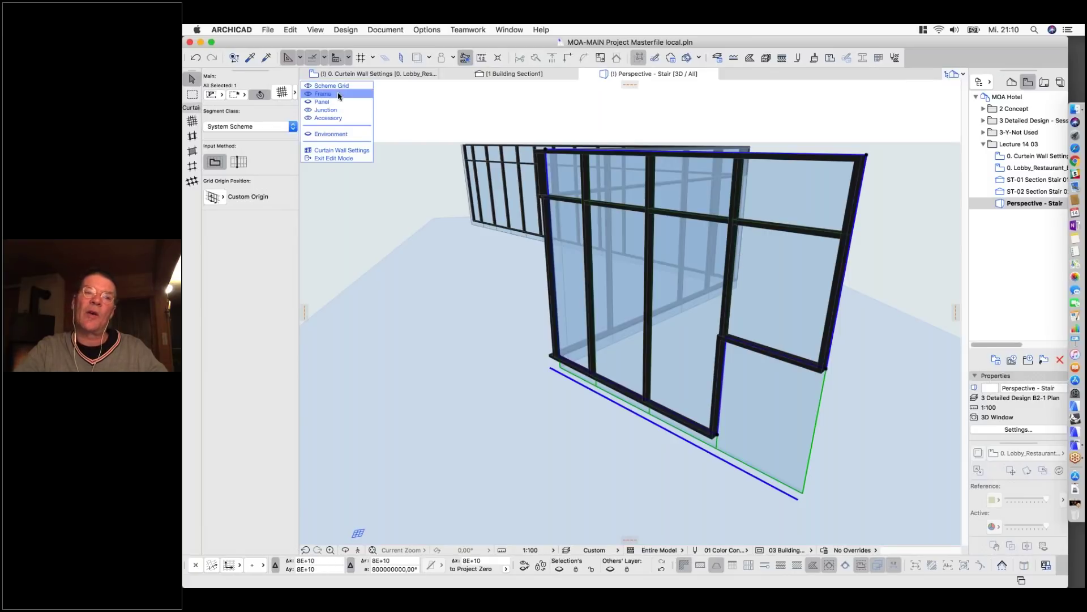
{"action": "left_click", "coordinate": [307, 95]}
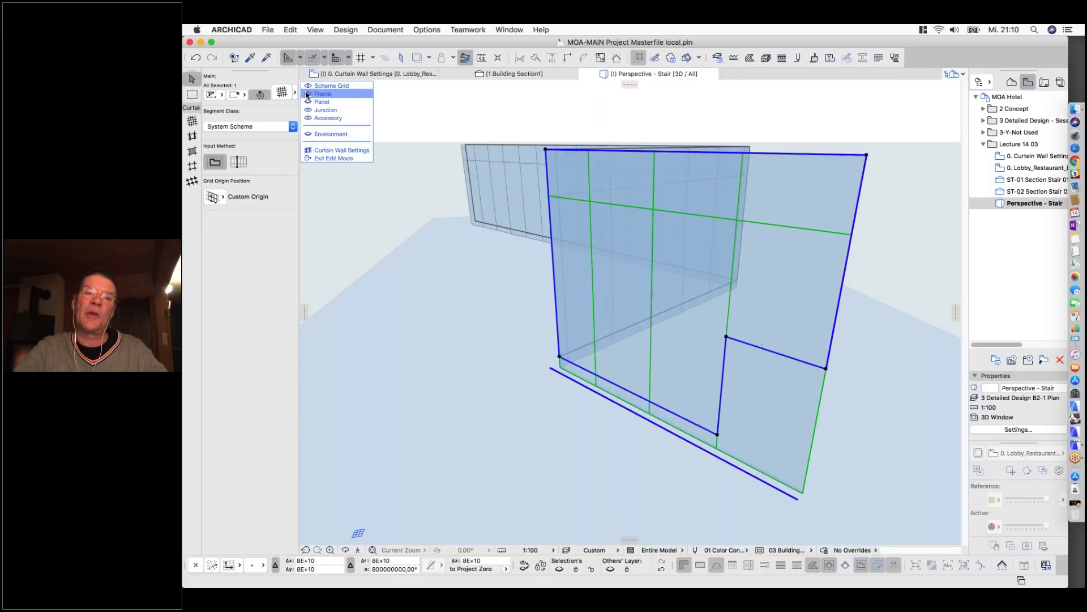
Offset the notch's horizontal edge down to the bottom boundary and move the extra node onto the outer base corner.
{"action": "left_click", "coordinate": [751, 347]}
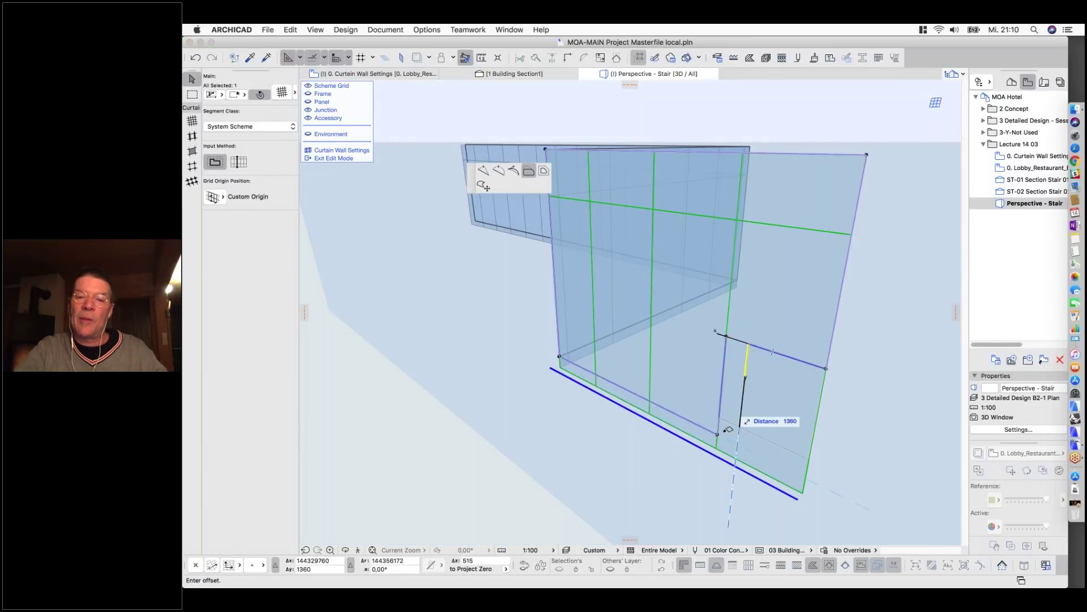
{"action": "left_click", "coordinate": [737, 444]}
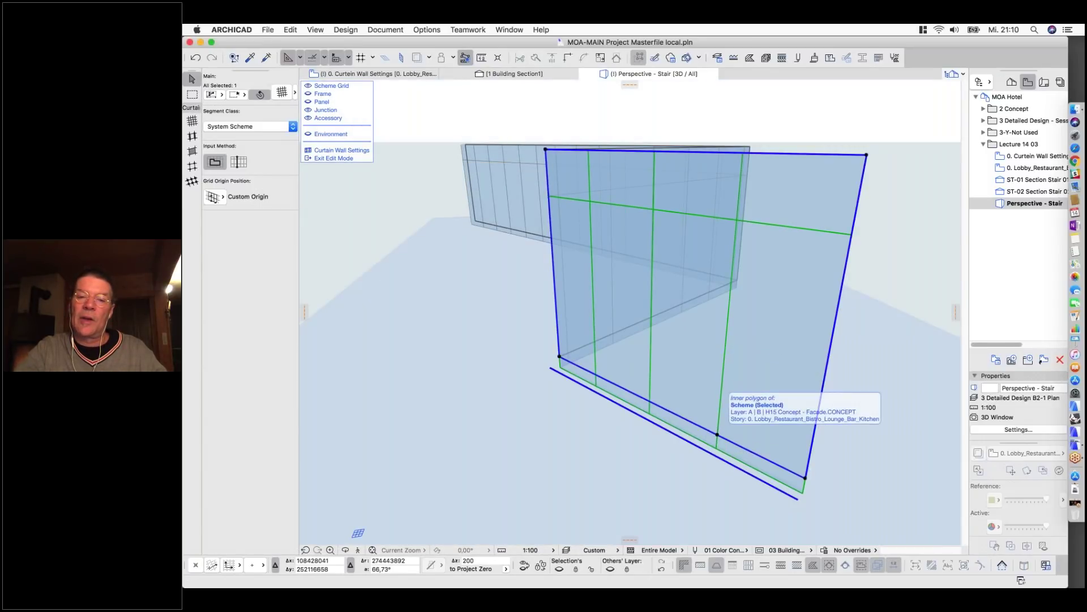
{"action": "left_click", "coordinate": [717, 434]}
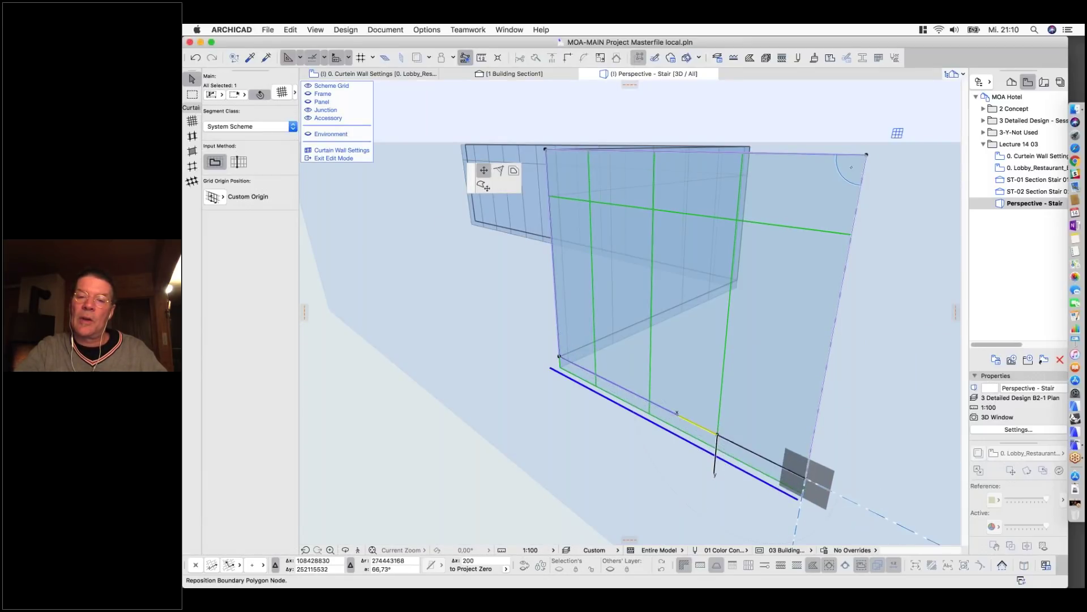
{"action": "left_click", "coordinate": [805, 479]}
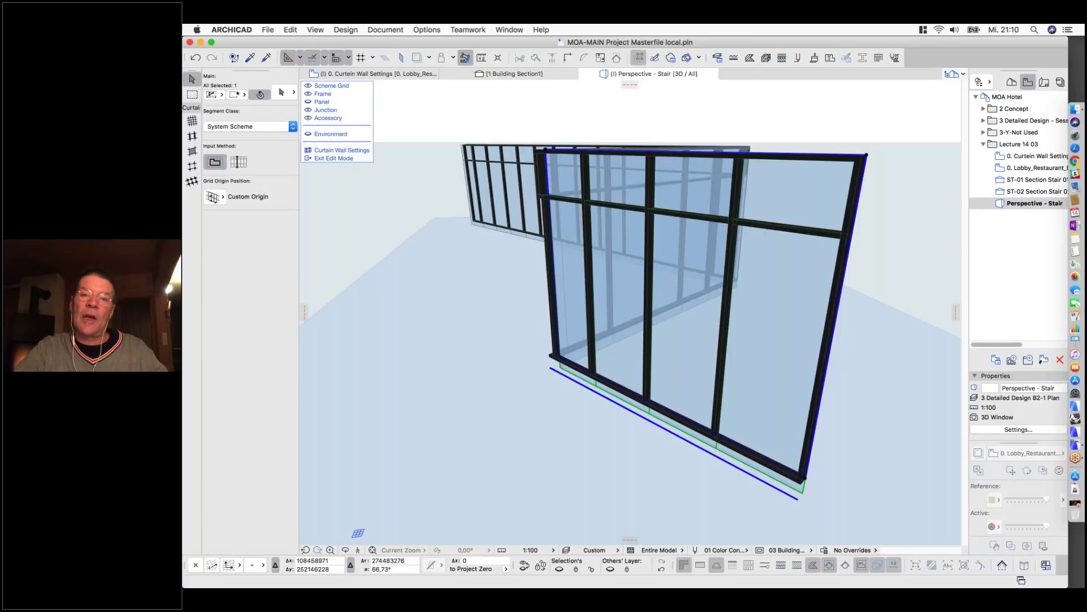
Examine the curtain wall's framed corner between the short and long segments from outside and inside.
{"action": "middle_click_drag", "start_coordinate": [736, 226], "coordinate": [873, 218], "text": "shift"}
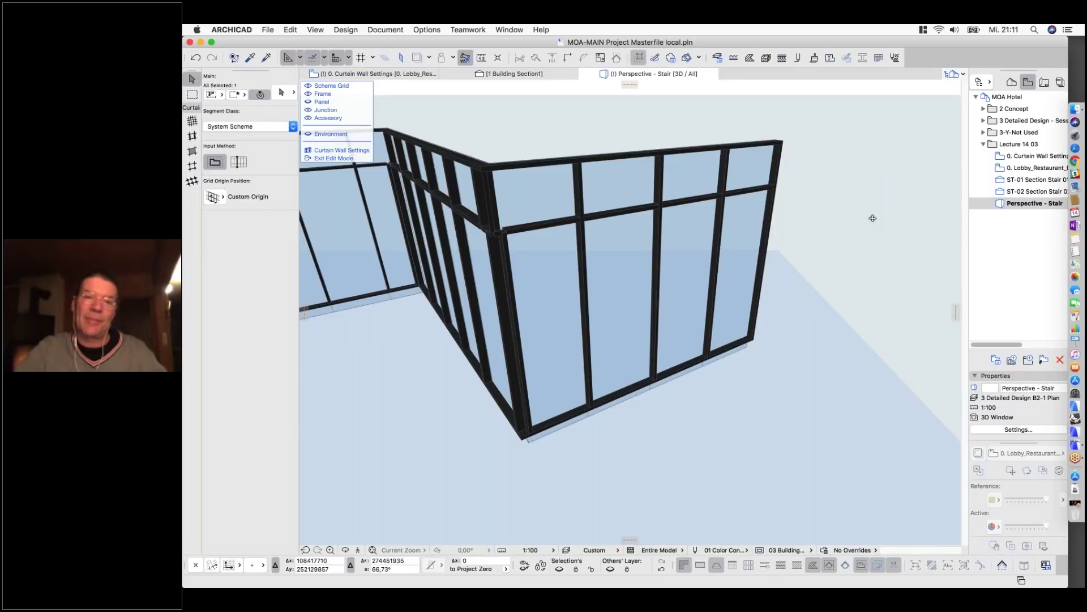
{"action": "middle_click_drag", "start_coordinate": [872, 218], "coordinate": [538, 300], "text": "shift"}
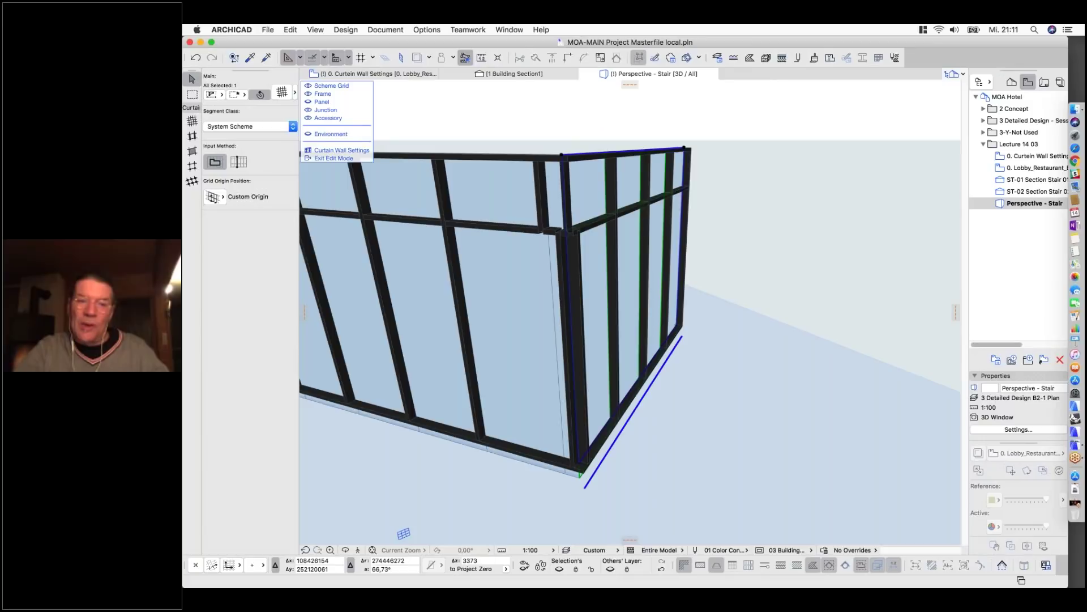
{"action": "middle_click_drag", "start_coordinate": [403, 534], "coordinate": [534, 244], "text": "shift"}
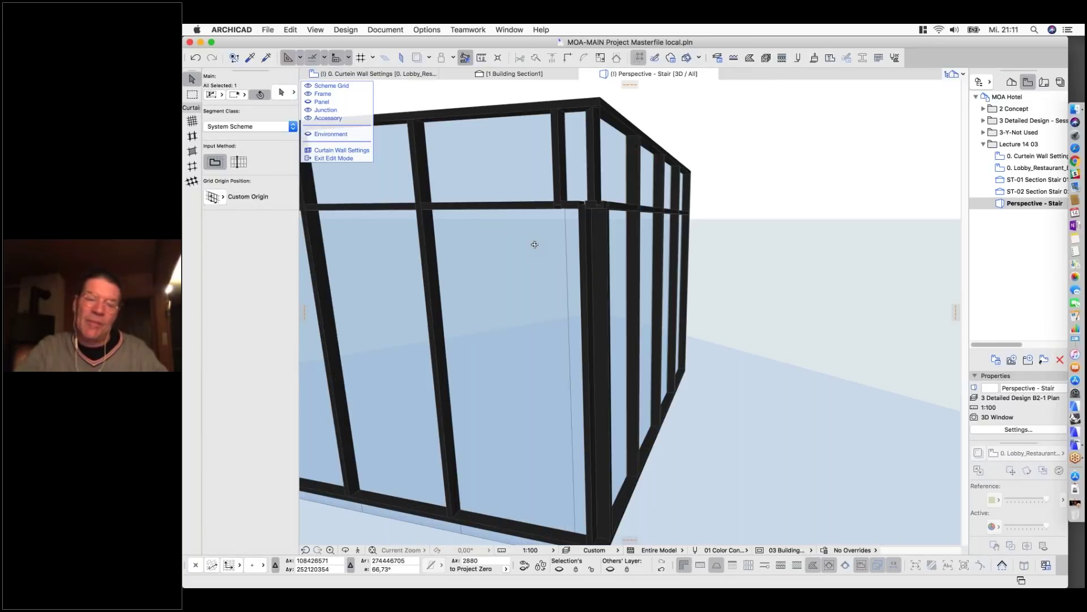
{"action": "scroll", "coordinate": [534, 244], "scroll_direction": "up", "scroll_amount": 5}
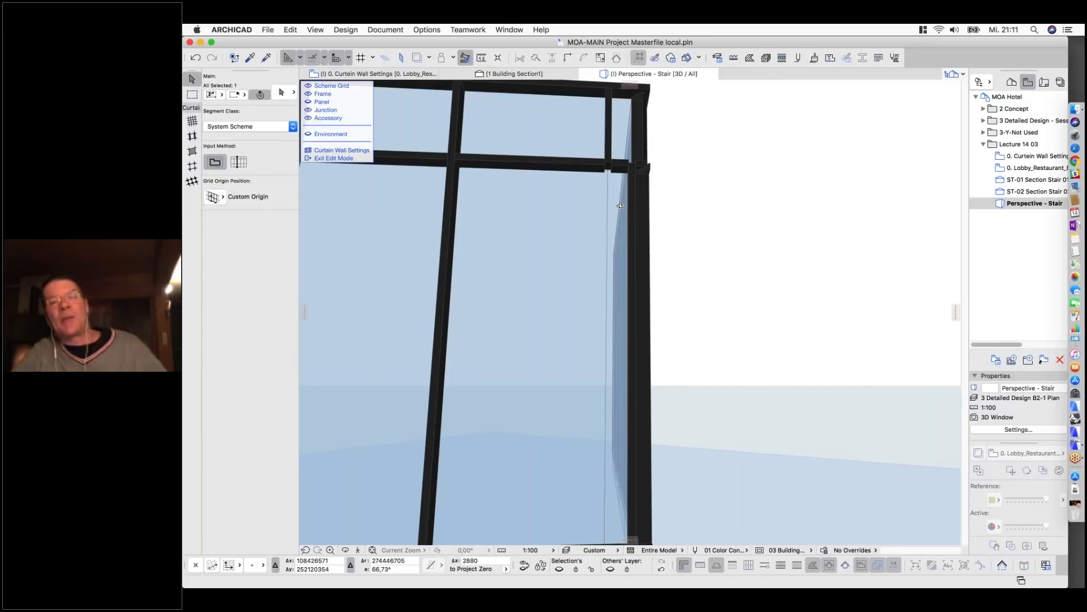
{"action": "scroll", "coordinate": [621, 206], "scroll_direction": "down", "scroll_amount": 5}
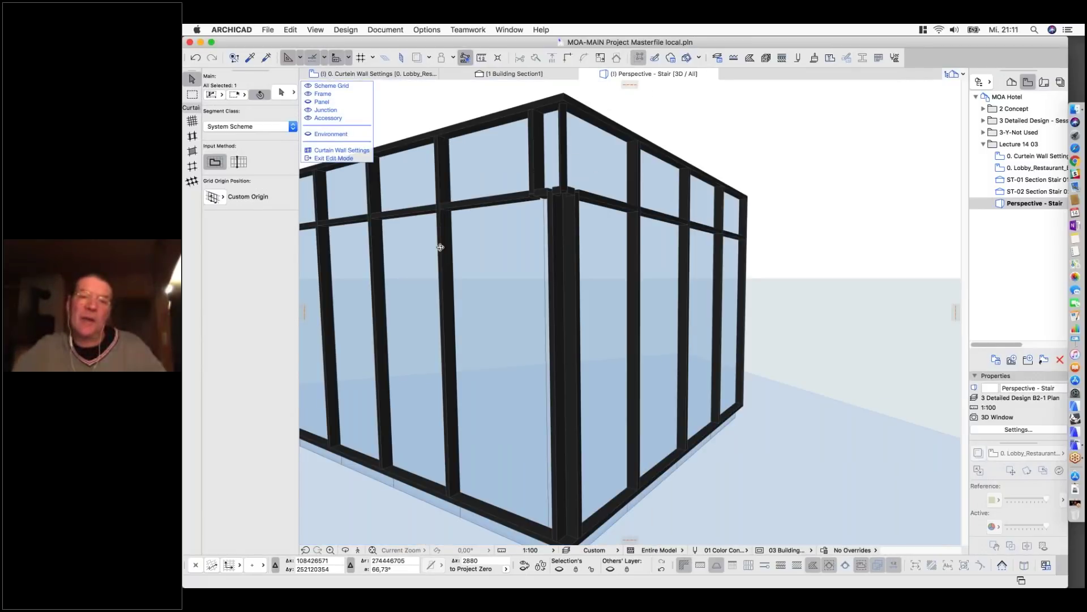
{"action": "middle_click_drag", "start_coordinate": [440, 247], "coordinate": [680, 530], "text": "shift"}
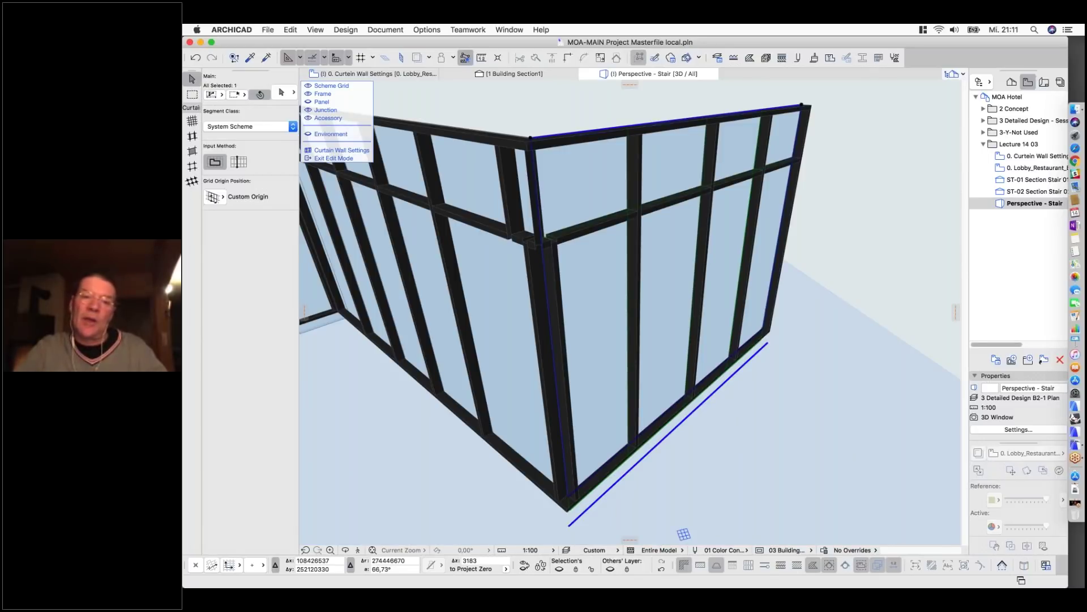
{"action": "middle_click_drag", "start_coordinate": [623, 244], "coordinate": [661, 236], "text": "shift"}
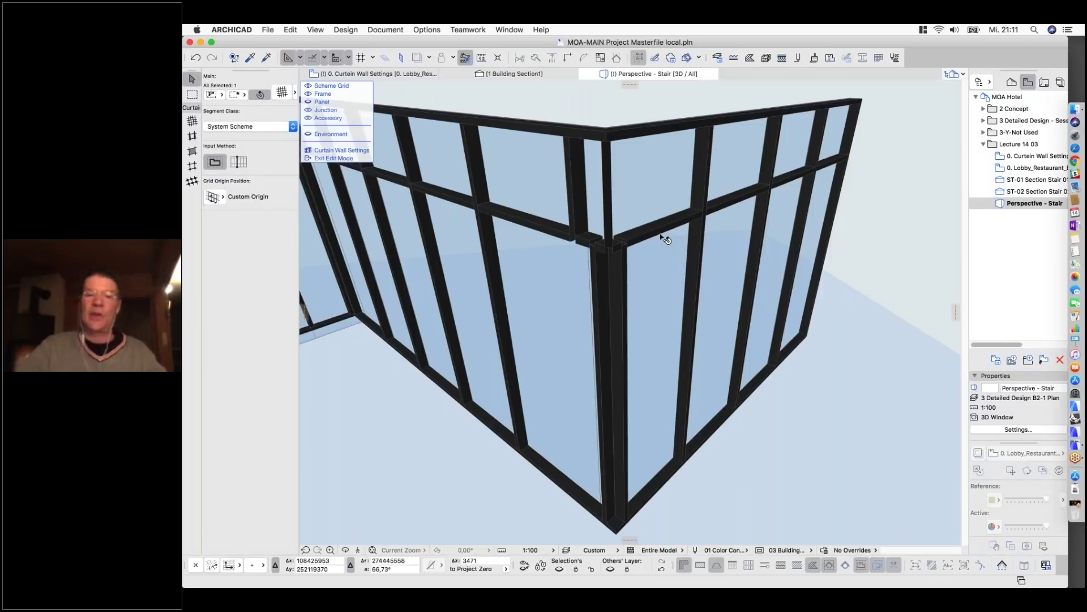
{"action": "middle_click_drag", "start_coordinate": [662, 235], "coordinate": [578, 177], "text": "shift"}
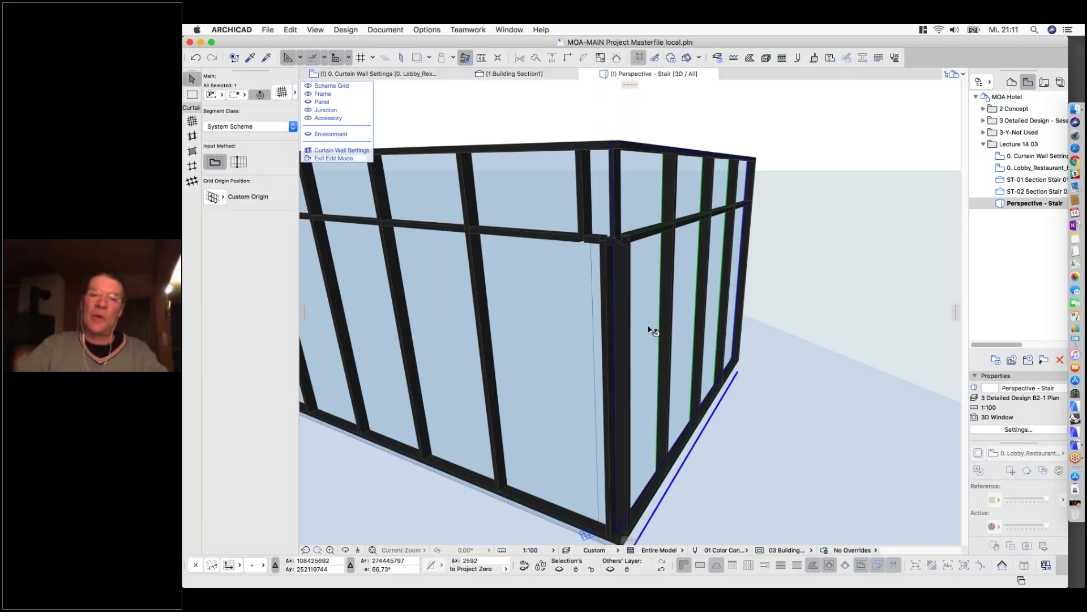
{"action": "middle_click_drag", "start_coordinate": [653, 332], "coordinate": [601, 317], "text": "shift"}
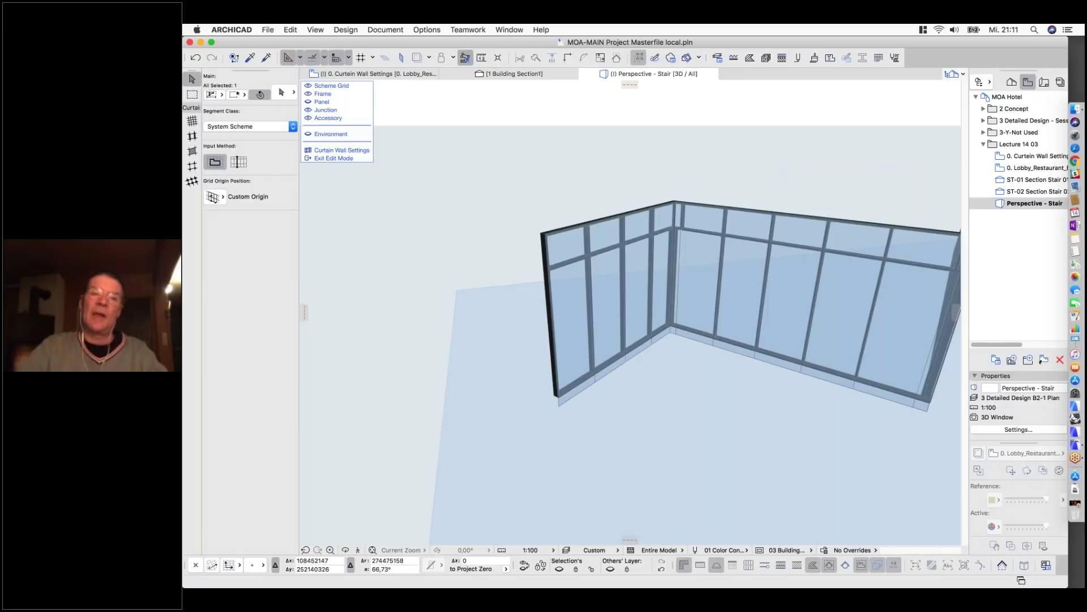
Exit the curtain wall's edit mode and return to the full model.
{"action": "left_click", "coordinate": [336, 158]}
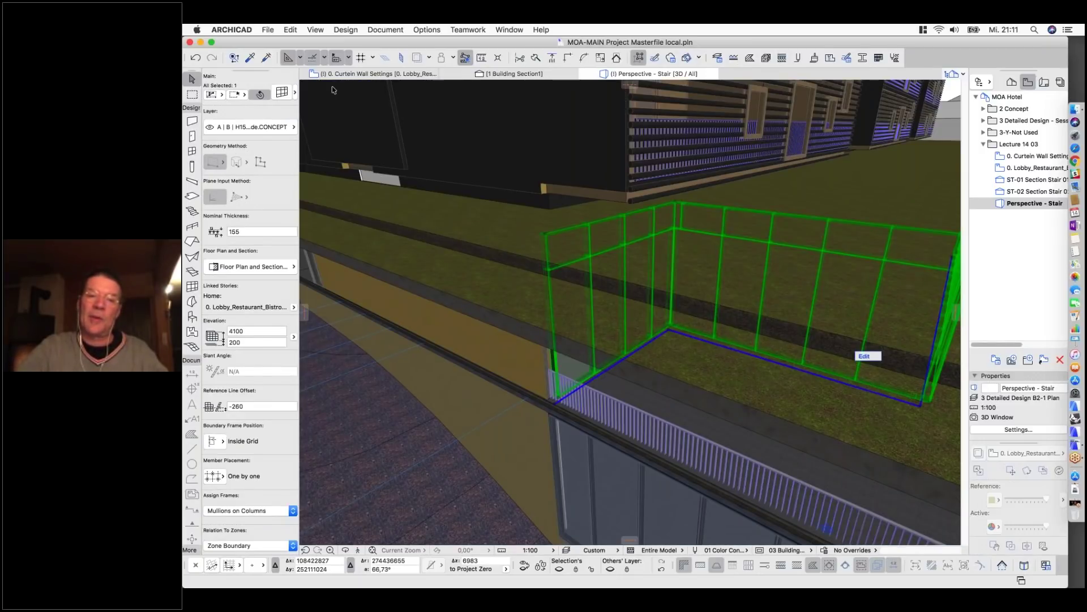
Open the Curtain Wall Settings floor plan and examine the terrace curtain wall's inner corner beside the Restaurant zone.
{"action": "left_click", "coordinate": [363, 73]}
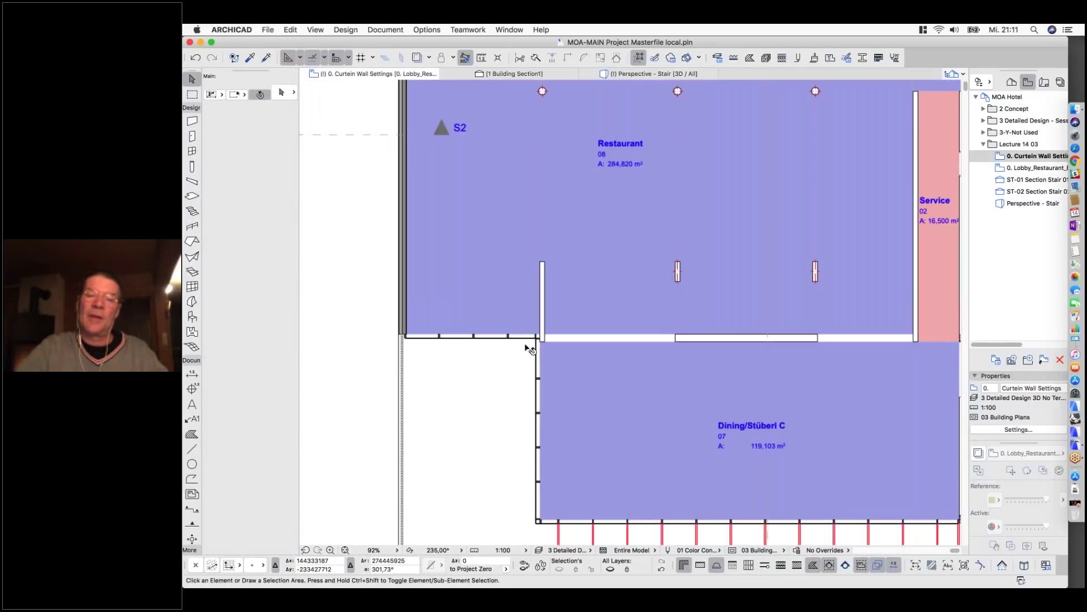
{"action": "scroll", "coordinate": [560, 332], "scroll_direction": "up", "scroll_amount": 10}
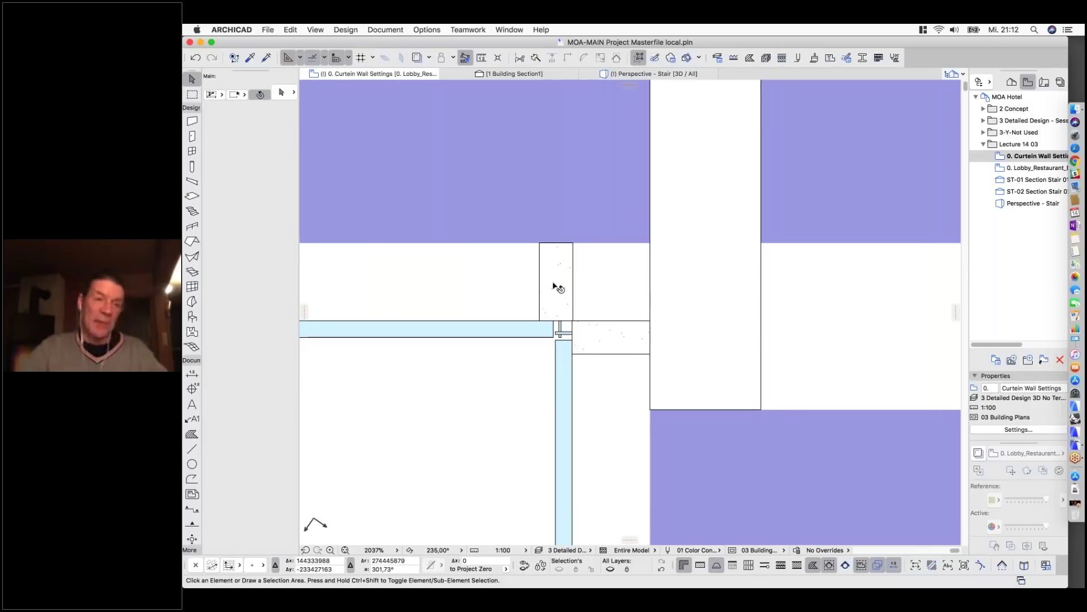
{"action": "scroll", "coordinate": [556, 286], "scroll_direction": "down", "scroll_amount": 2}
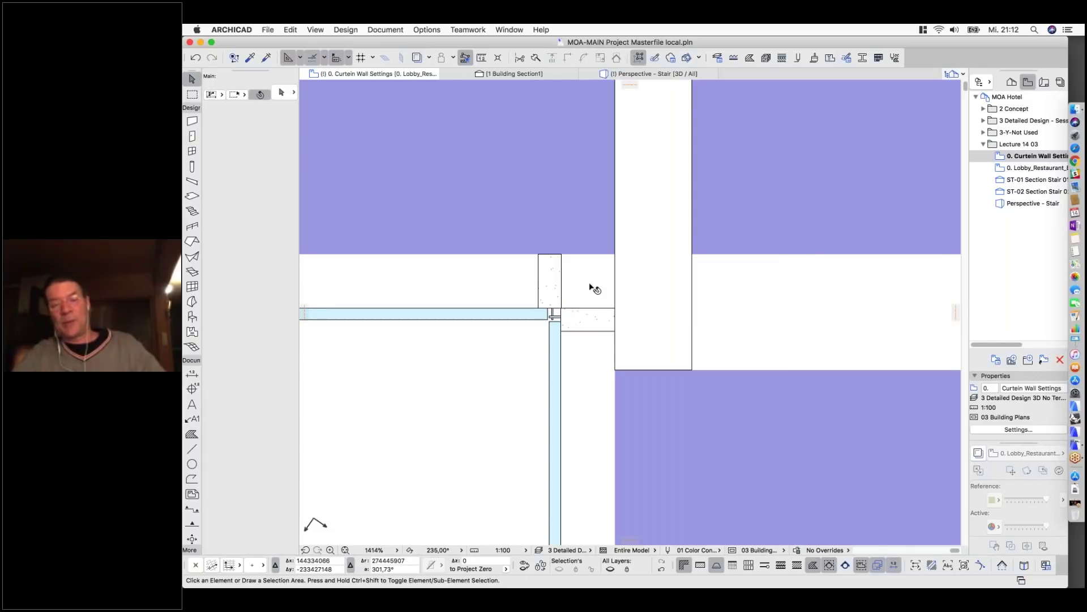
{"action": "scroll", "coordinate": [590, 288], "scroll_direction": "down", "scroll_amount": 3}
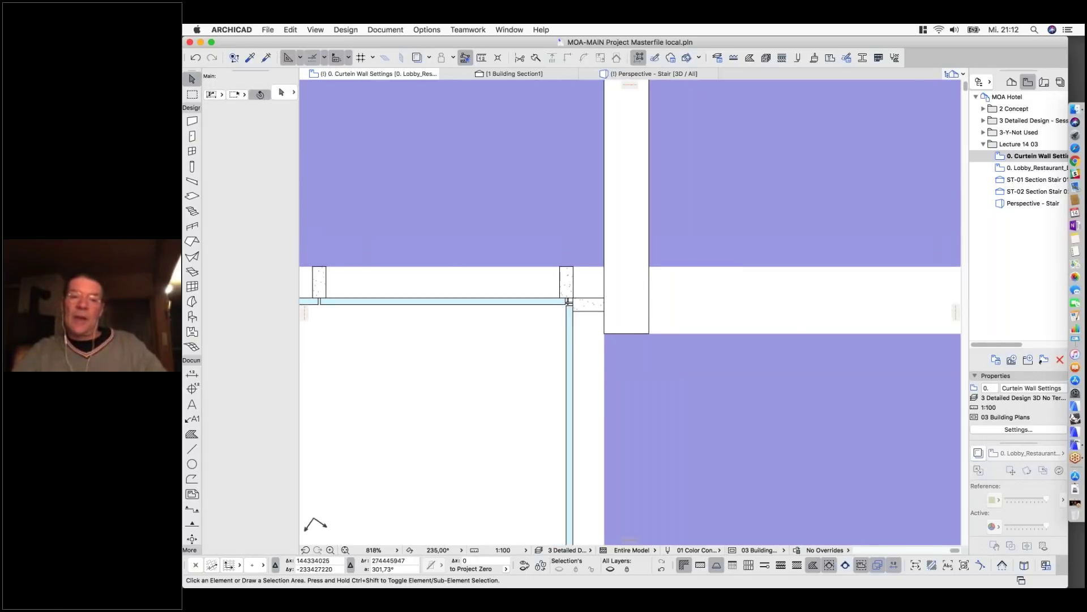
{"action": "scroll", "coordinate": [591, 275], "scroll_direction": "down", "scroll_amount": 3}
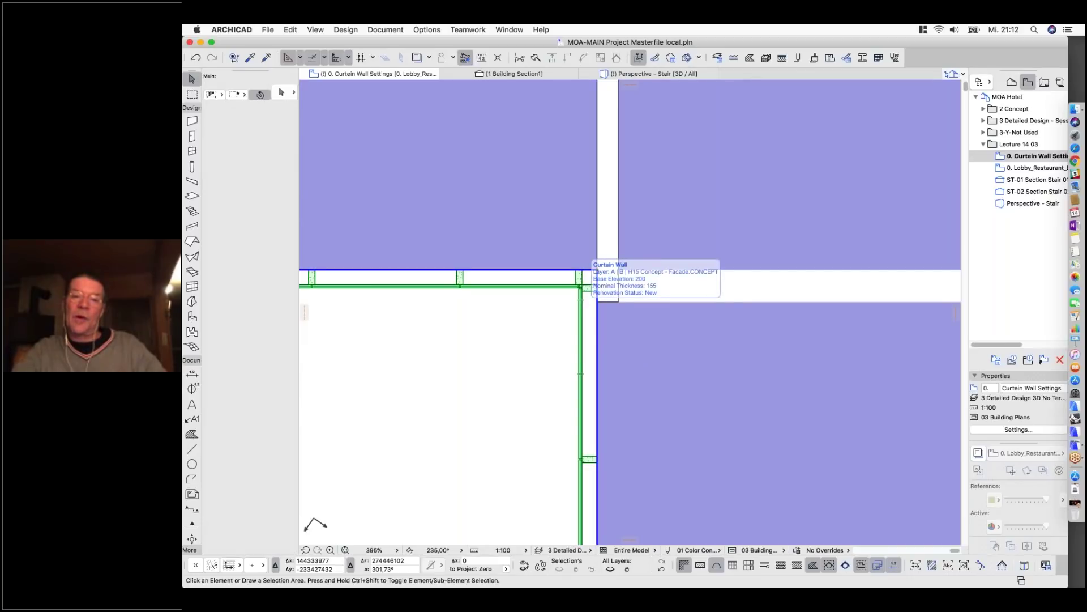
Copy the terrace curtain wall about 7758 mm horizontally at 180° to a clear area outside the building.
{"action": "left_click", "coordinate": [591, 277]}
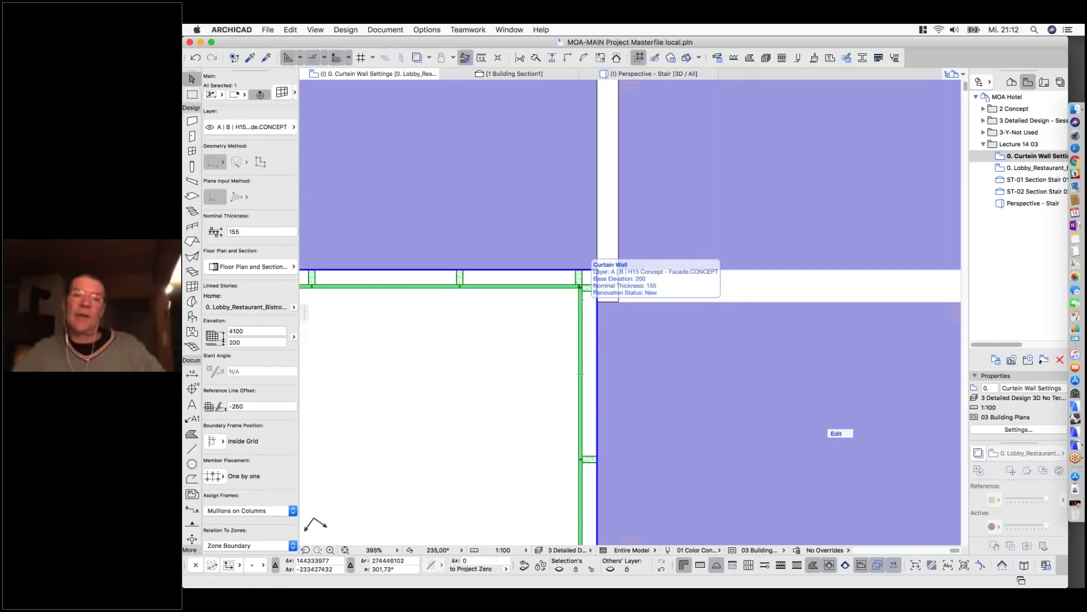
{"action": "left_click", "coordinate": [597, 309]}
{"action": "key", "text": "super+d"}
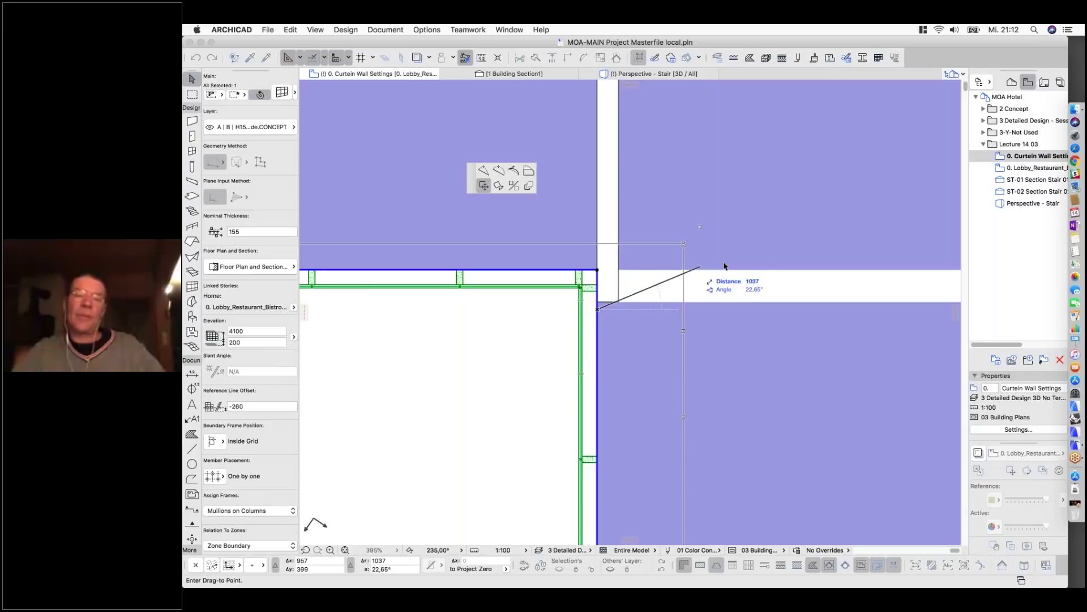
{"action": "scroll", "coordinate": [725, 266], "scroll_direction": "down", "scroll_amount": 5}
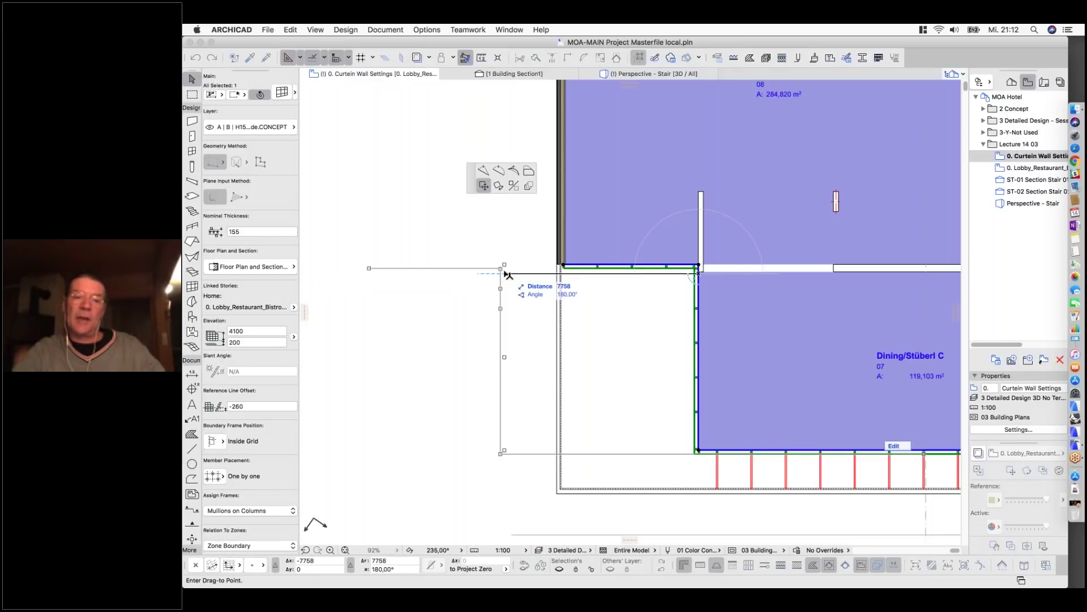
{"action": "left_click", "coordinate": [508, 274]}
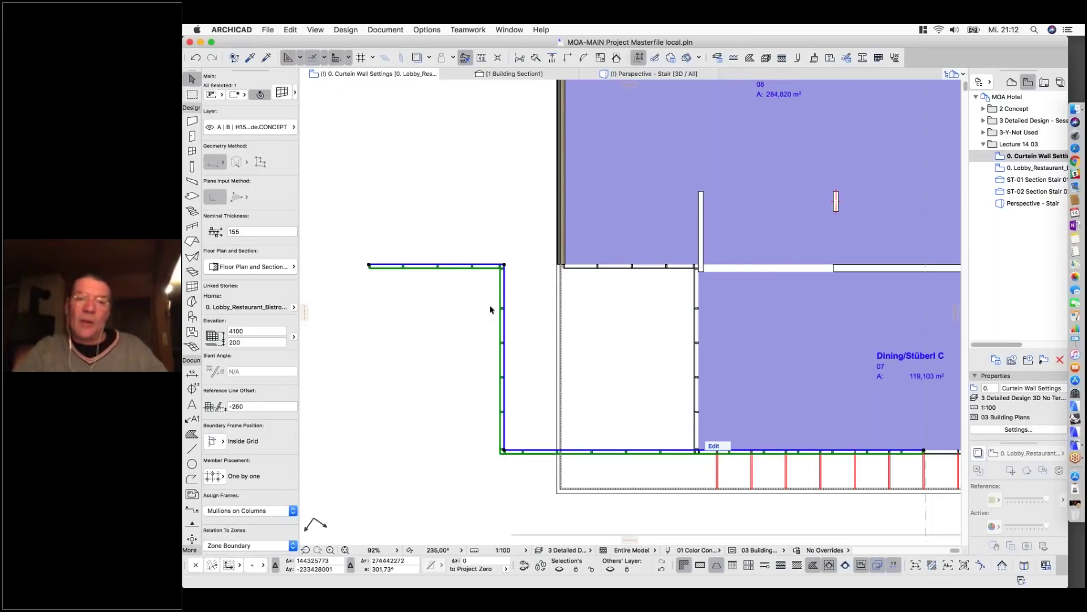
{"action": "scroll", "coordinate": [490, 310], "scroll_direction": "down", "scroll_amount": 1}
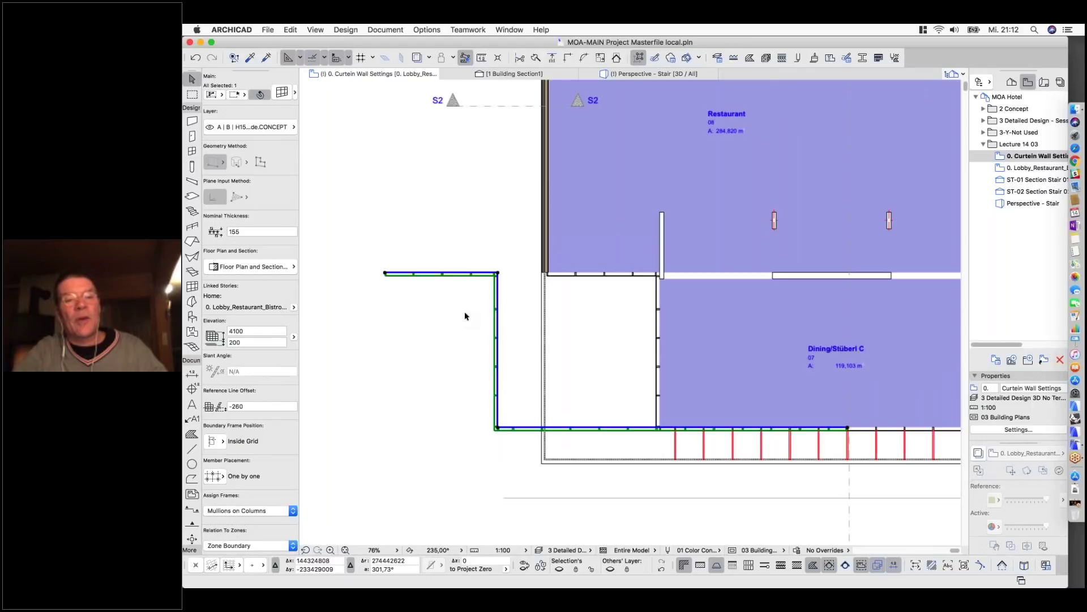
Insert a node in the copied wall's horizontal reference line and move it outward to kink the segment.
{"action": "scroll", "coordinate": [464, 316], "scroll_direction": "up", "scroll_amount": 10}
{"action": "left_click", "coordinate": [519, 318]}
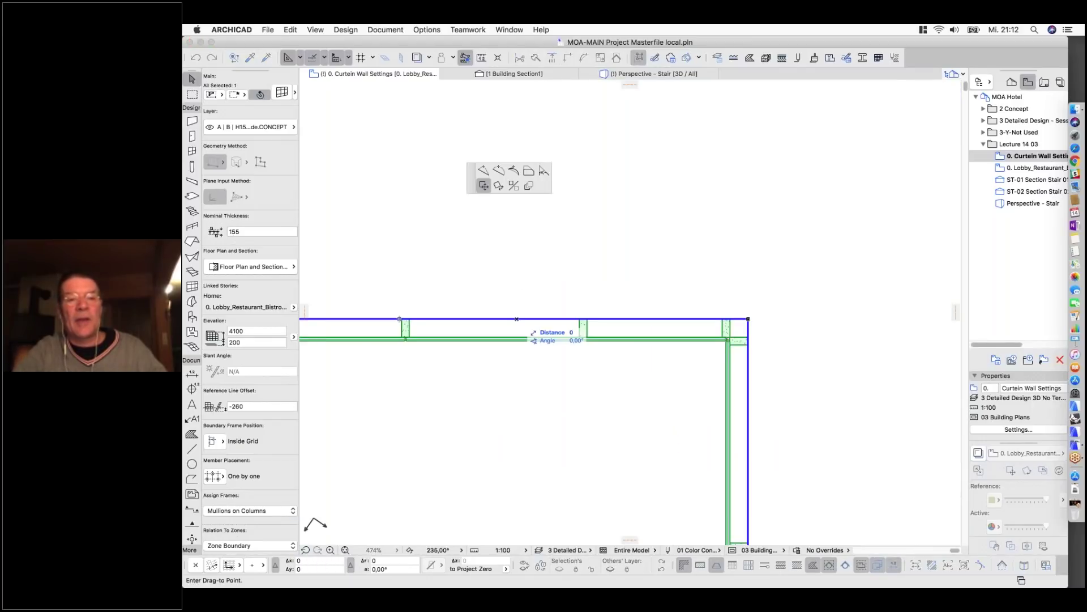
{"action": "left_click", "coordinate": [517, 318]}
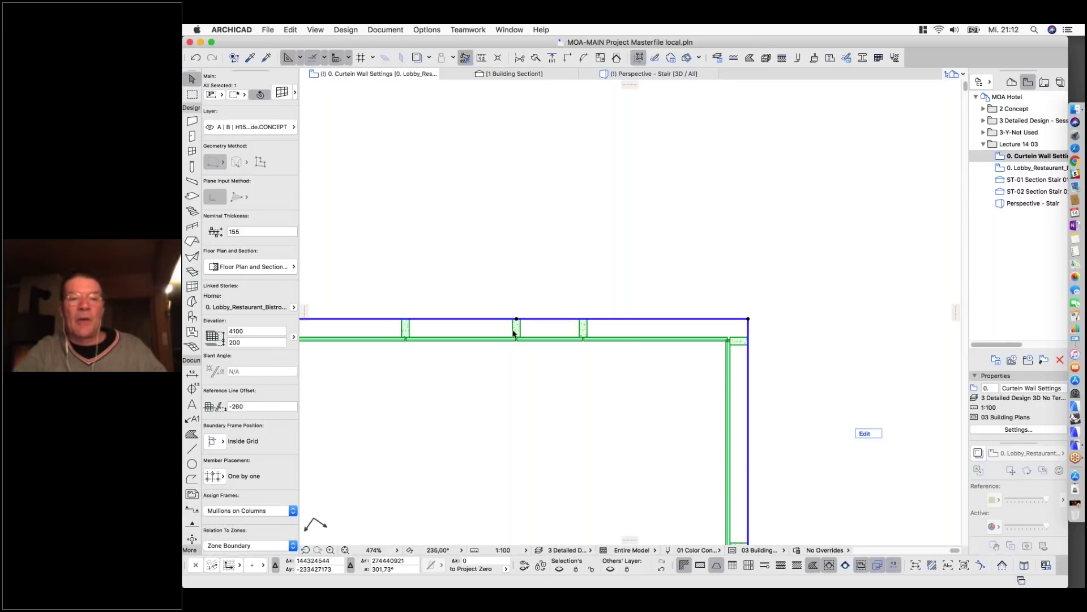
{"action": "scroll", "coordinate": [514, 333], "scroll_direction": "up", "scroll_amount": 4}
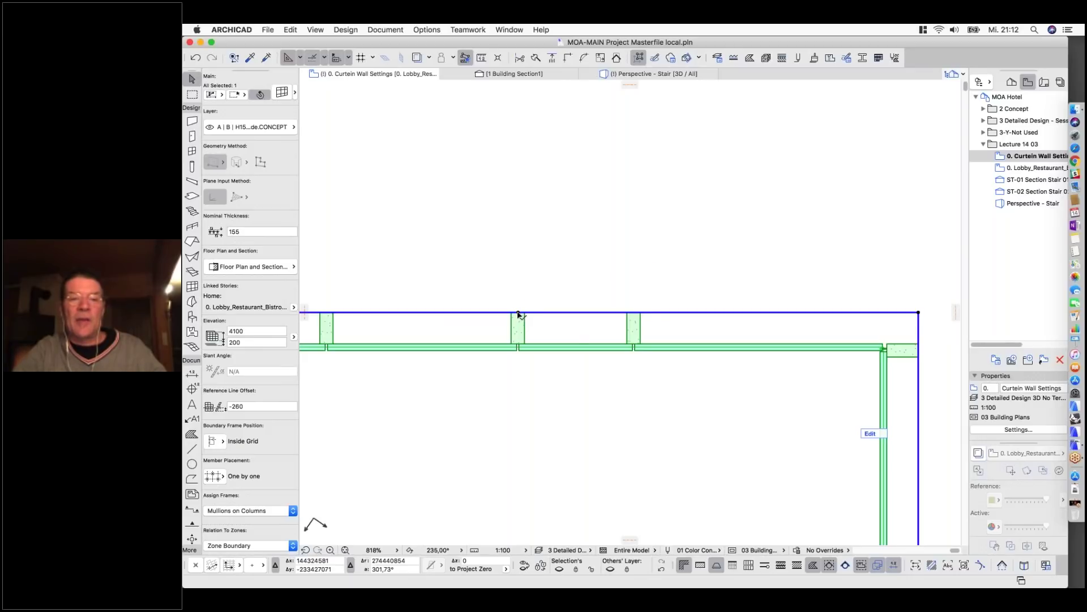
{"action": "left_click", "coordinate": [518, 313]}
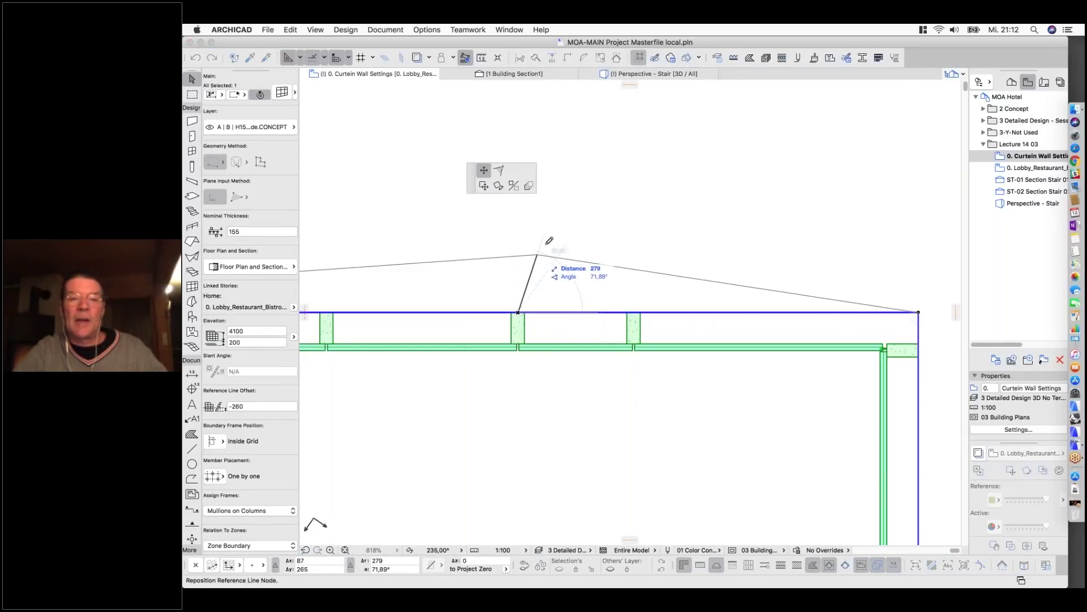
{"action": "left_click", "coordinate": [587, 200]}
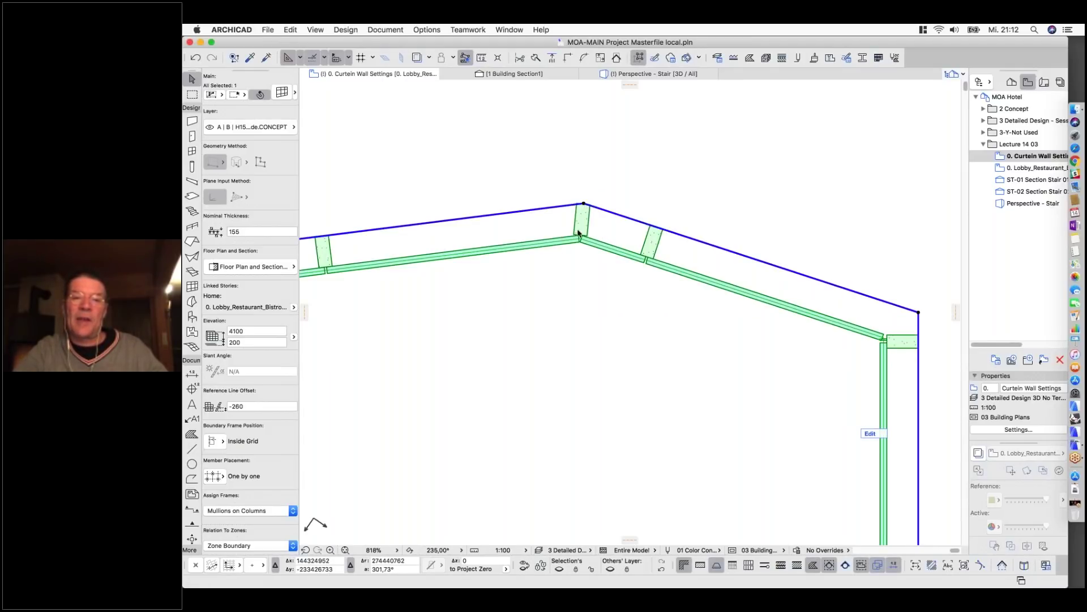
Move the copy's corner node up in line with the sloped segment and merge the inserted node onto it.
{"action": "scroll", "coordinate": [530, 208], "scroll_direction": "down", "scroll_amount": 3}
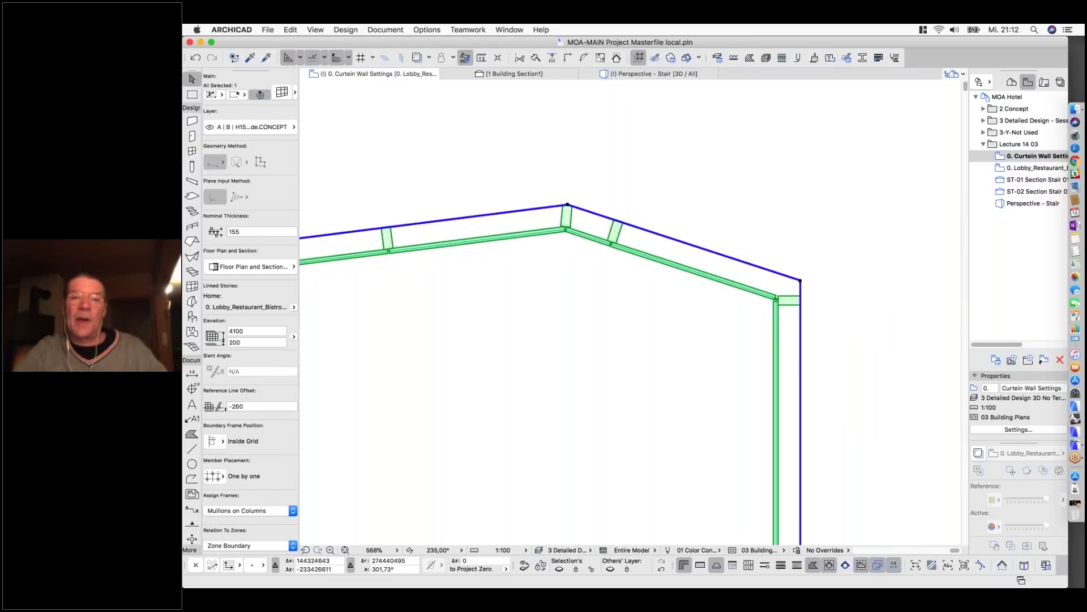
{"action": "scroll", "coordinate": [532, 209], "scroll_direction": "down", "scroll_amount": 3}
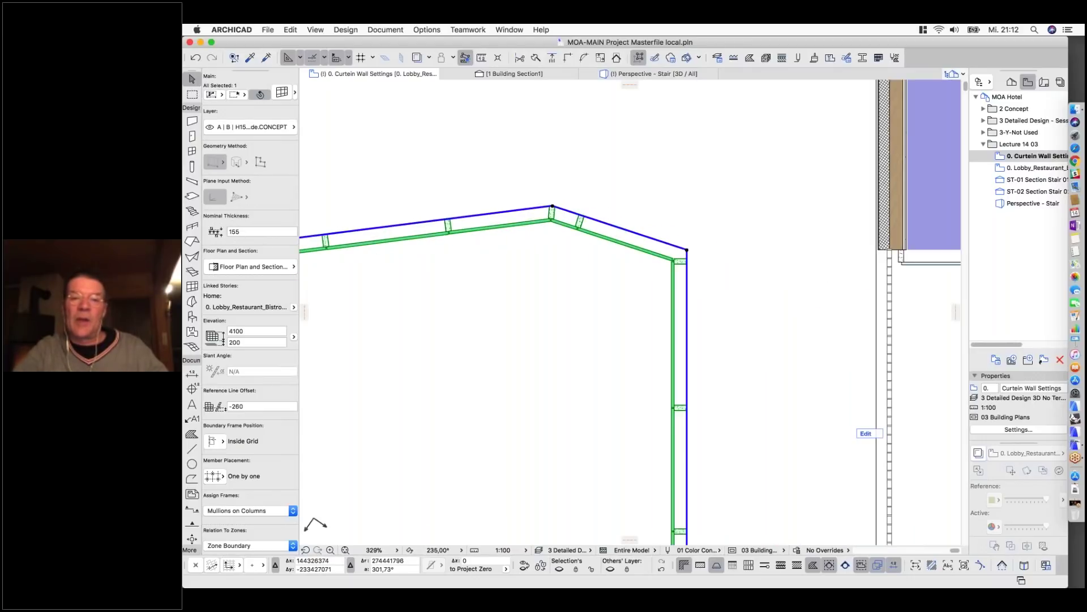
{"action": "left_click", "coordinate": [687, 250]}
{"action": "left_click", "coordinate": [687, 189]}
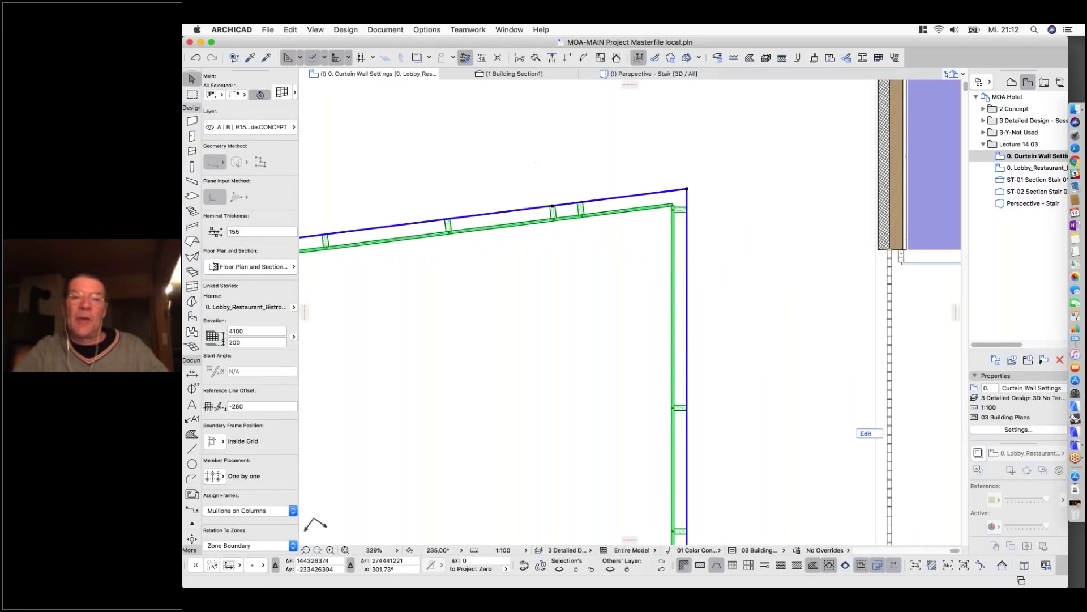
{"action": "left_click", "coordinate": [552, 206]}
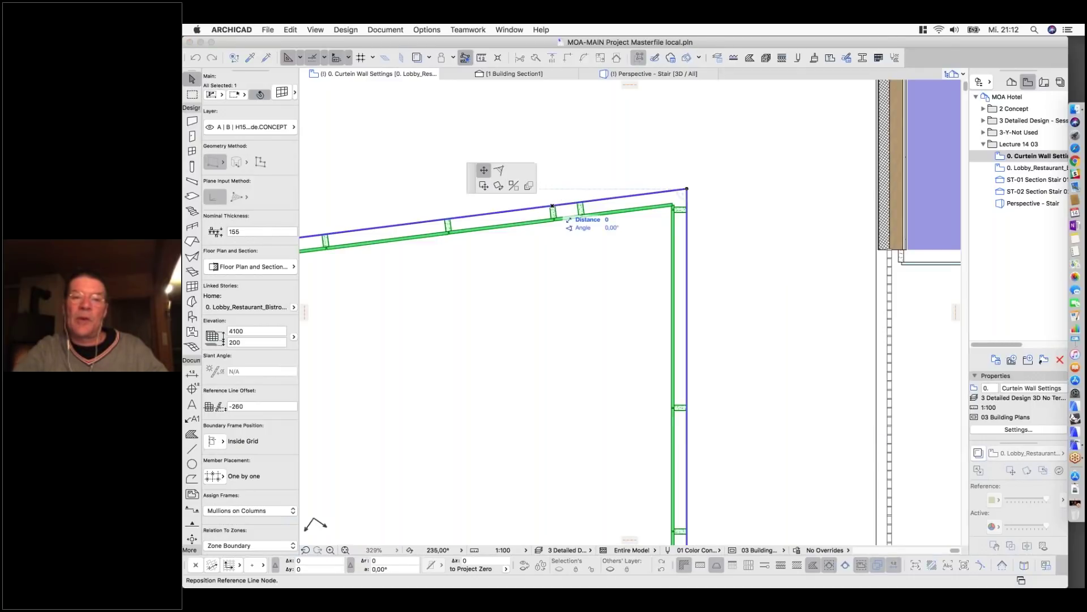
{"action": "left_click", "coordinate": [687, 188]}
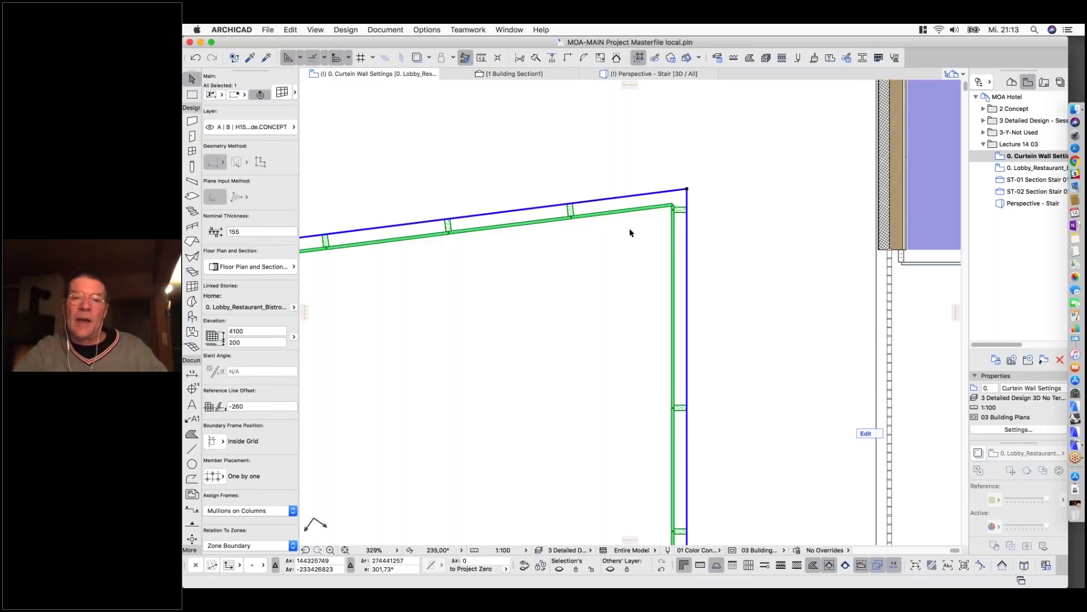
Check the mullion and panels at the copy's angled corner, and delete the copied curtain wall.
{"action": "key", "text": "Escape"}
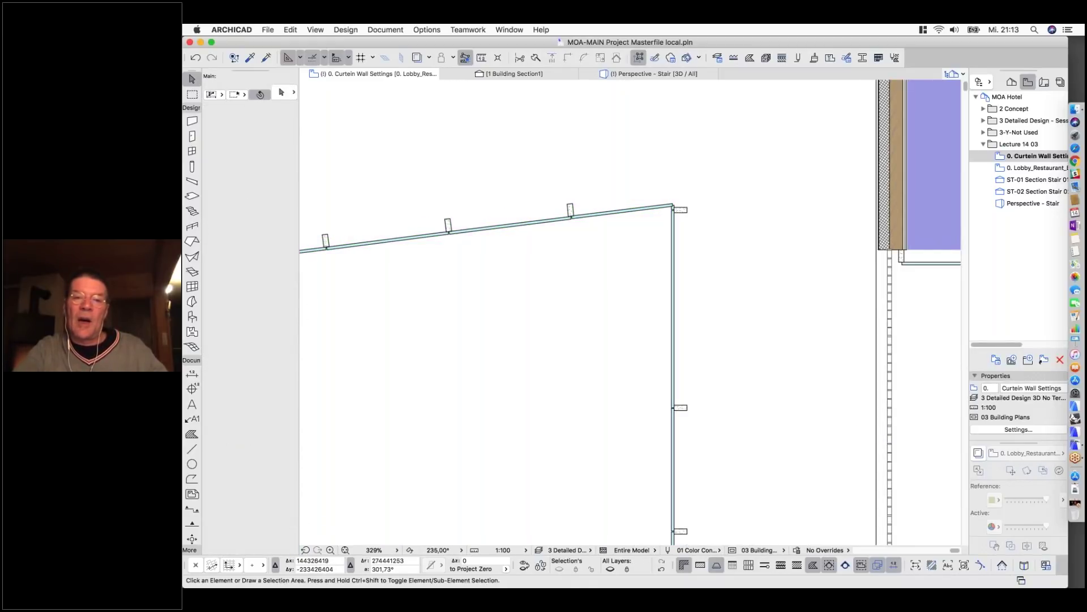
{"action": "scroll", "coordinate": [690, 192], "scroll_direction": "up", "scroll_amount": 3}
{"action": "scroll", "coordinate": [690, 191], "scroll_direction": "up", "scroll_amount": 4}
{"action": "left_click", "coordinate": [676, 211]}
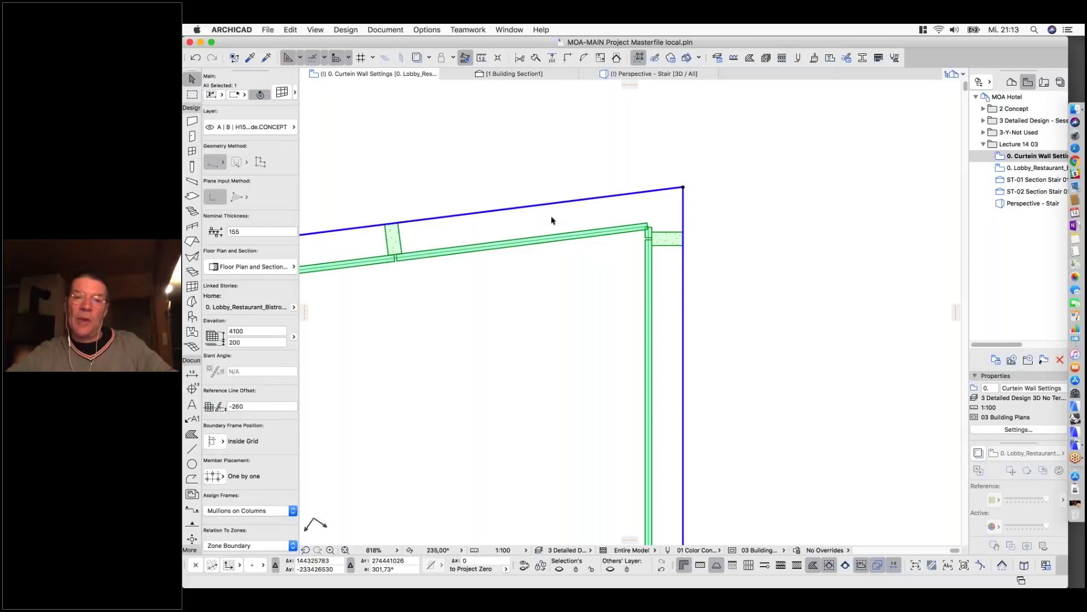
{"action": "scroll", "coordinate": [552, 221], "scroll_direction": "down", "scroll_amount": 3}
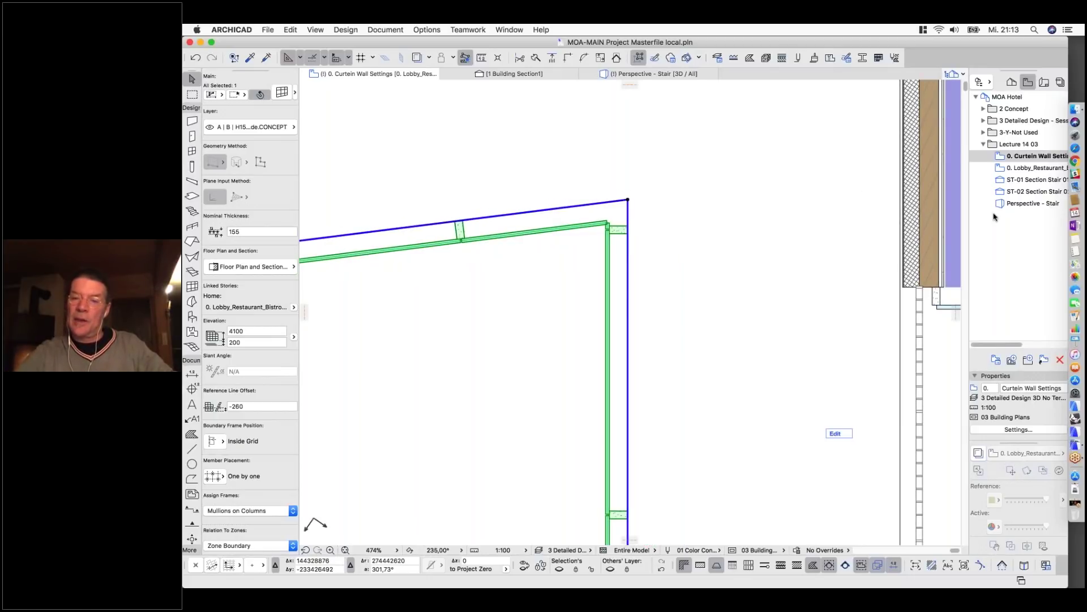
{"action": "key", "text": "Delete"}
Restore the saved Curtain Wall Settings view and examine the circled corner detail sketch beside the sample corner walls.
{"action": "double_click", "coordinate": [1017, 158]}
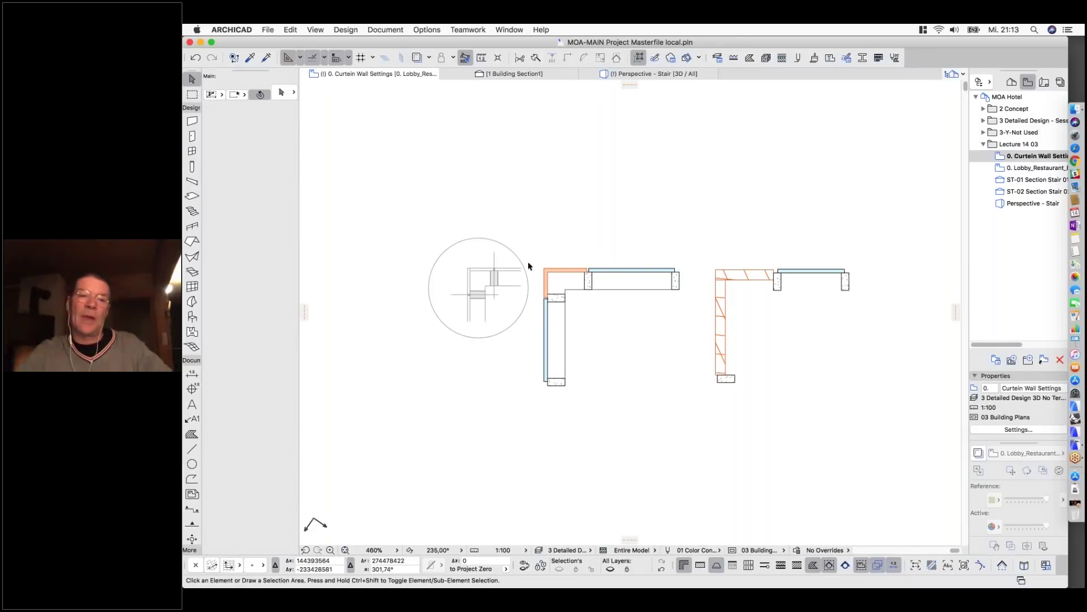
{"action": "scroll", "coordinate": [441, 288], "scroll_direction": "up", "scroll_amount": 3}
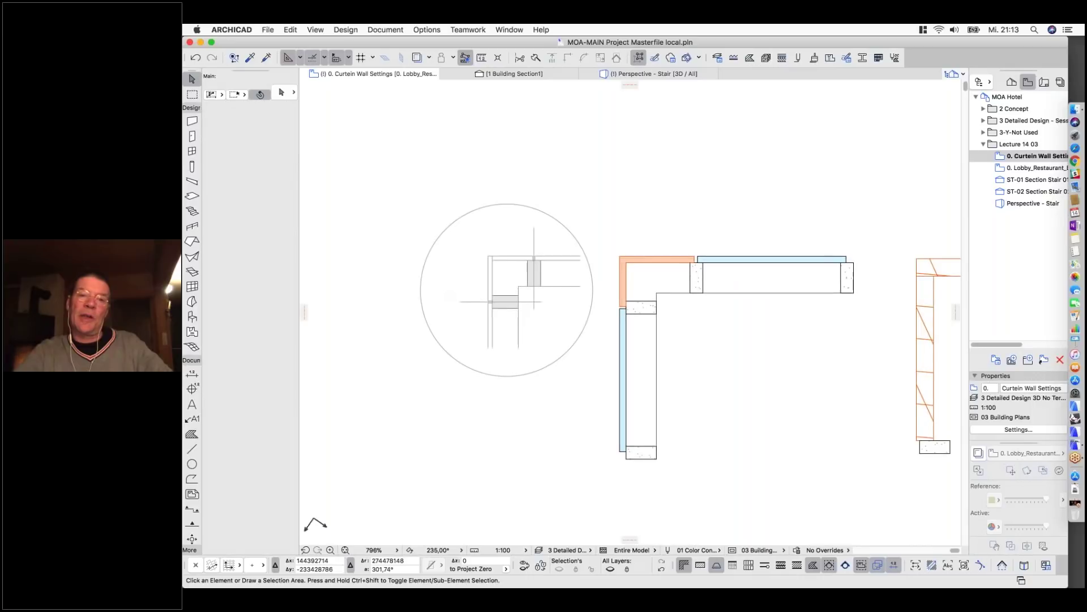
{"action": "scroll", "coordinate": [463, 297], "scroll_direction": "up", "scroll_amount": 3}
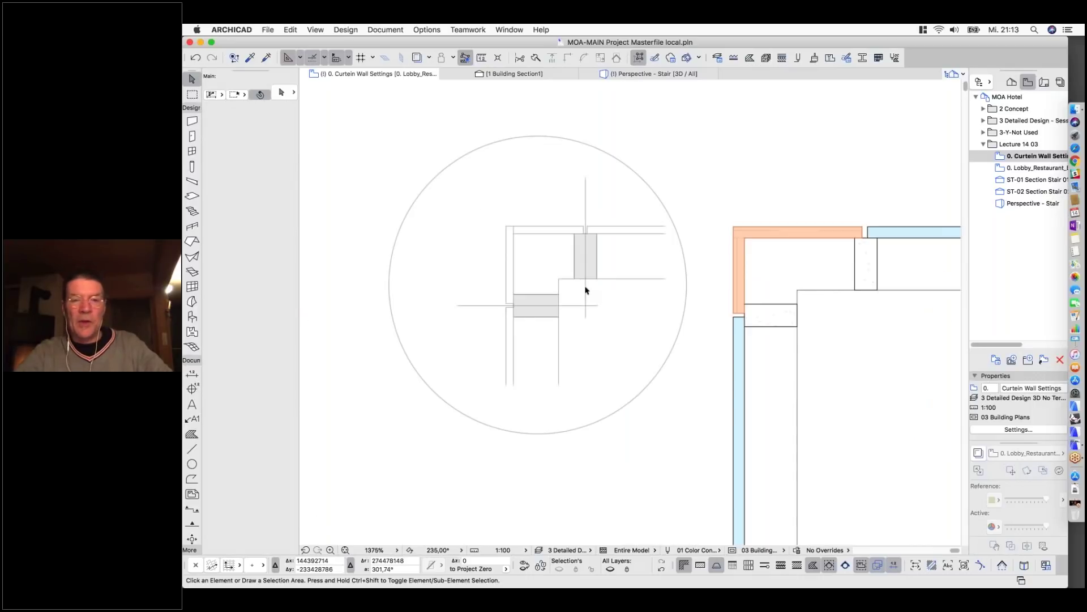
{"action": "scroll", "coordinate": [585, 290], "scroll_direction": "up", "scroll_amount": 3}
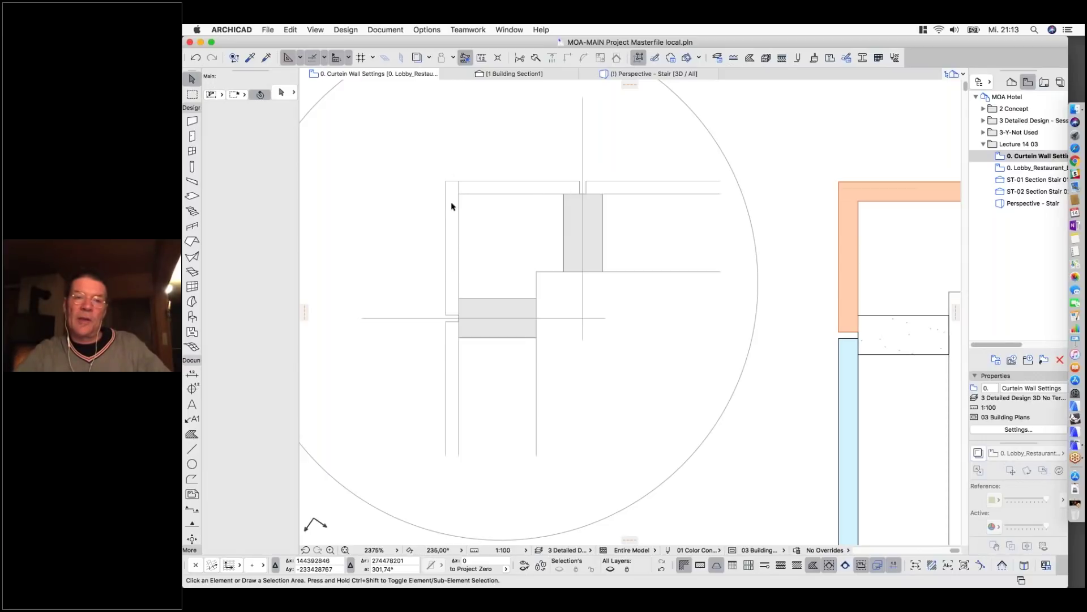
{"action": "left_click", "coordinate": [563, 201]}
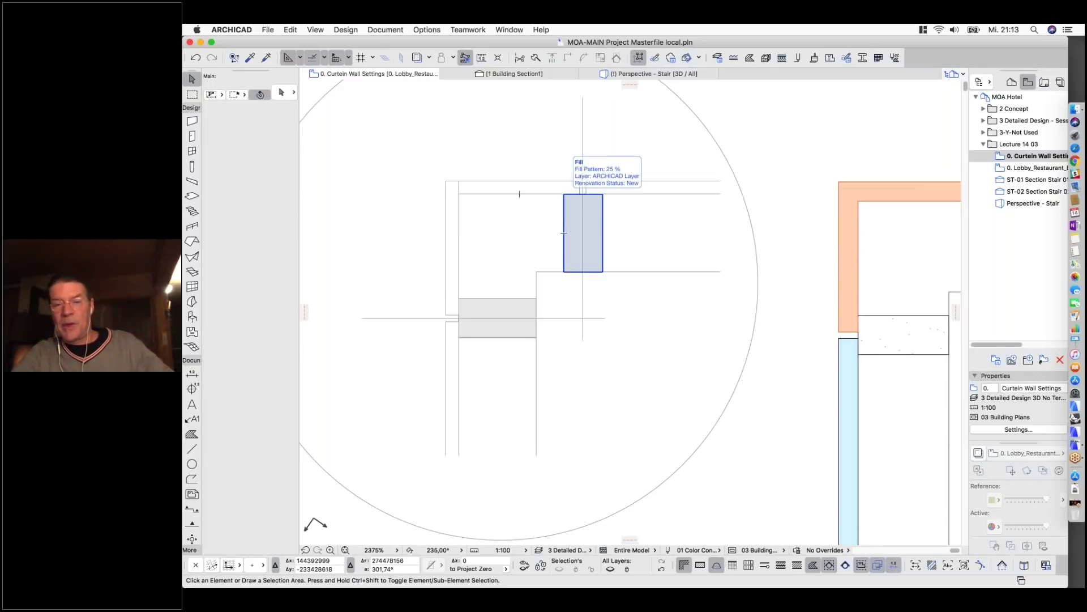
{"action": "scroll", "coordinate": [497, 189], "scroll_direction": "down", "scroll_amount": 6}
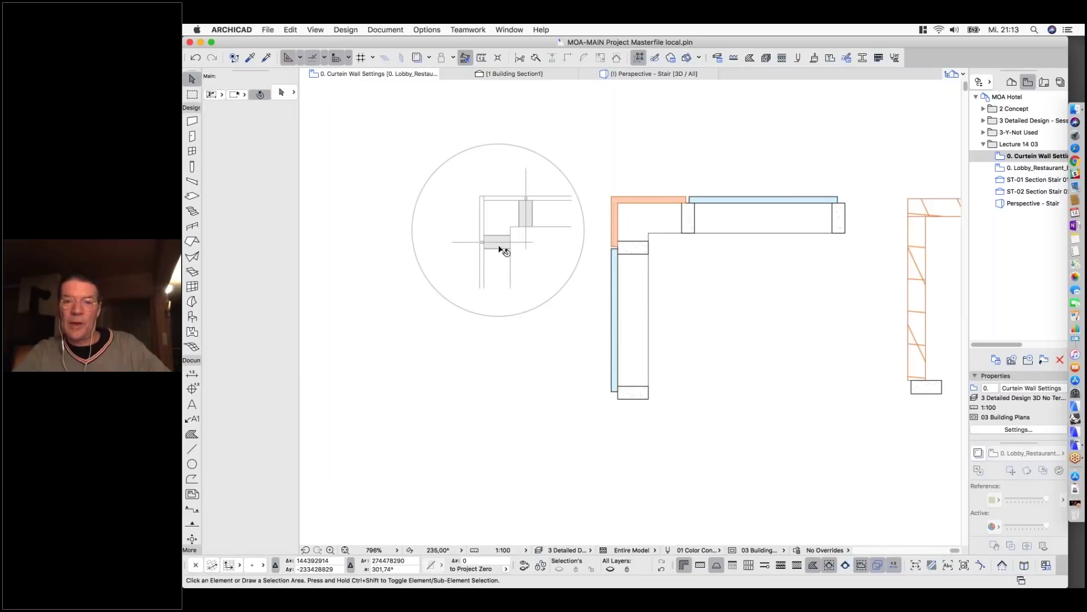
{"action": "scroll", "coordinate": [722, 287], "scroll_direction": "down", "scroll_amount": 3}
{"action": "scroll", "coordinate": [786, 288], "scroll_direction": "right", "scroll_amount": 4}
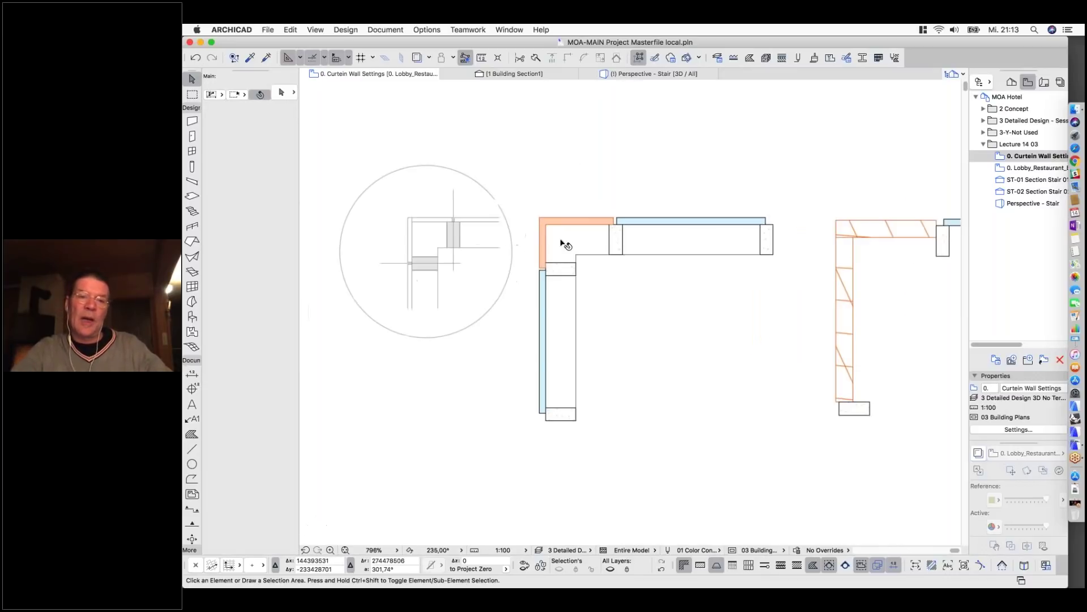
{"action": "scroll", "coordinate": [567, 243], "scroll_direction": "down", "scroll_amount": 2}
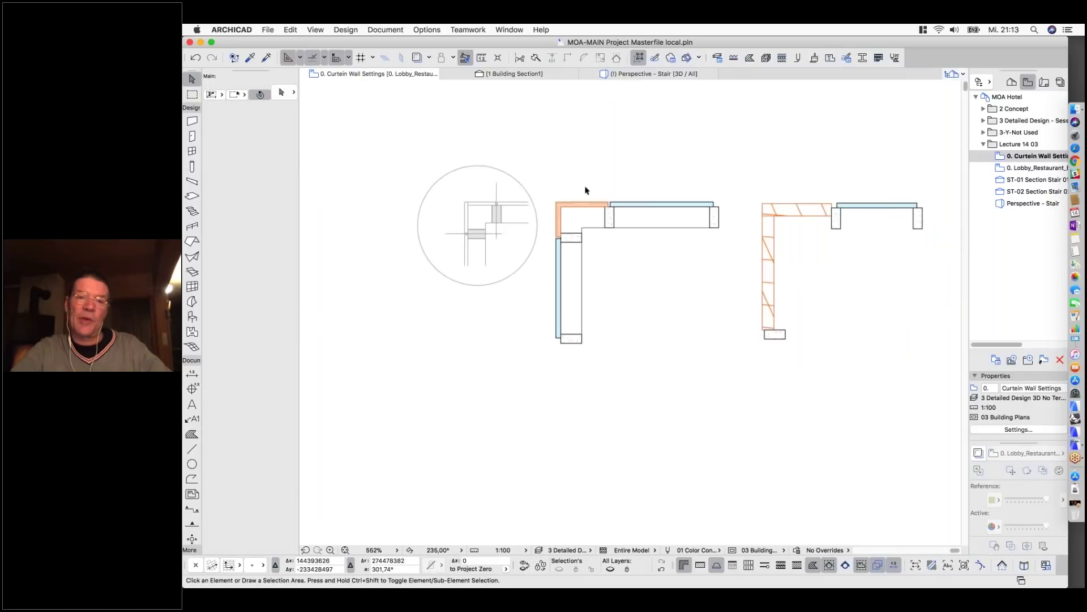
Copy the L-shaped sample curtain wall with the orange corner panel about 1.25 m straight below the original.
{"action": "left_click", "coordinate": [586, 205]}
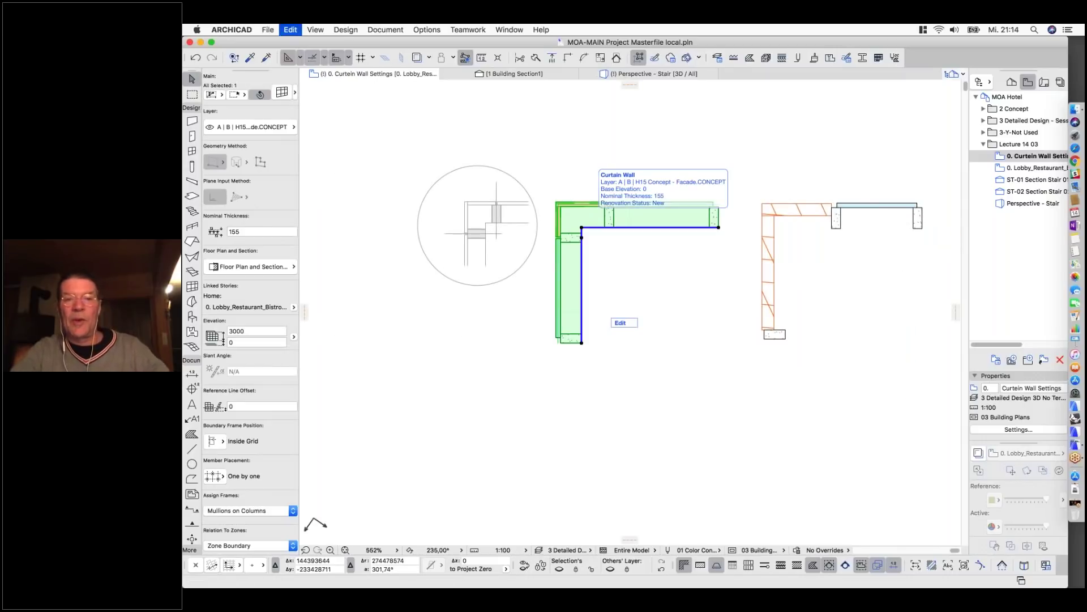
{"action": "key", "text": "super+alt+d"}
{"action": "left_click", "coordinate": [588, 220]}
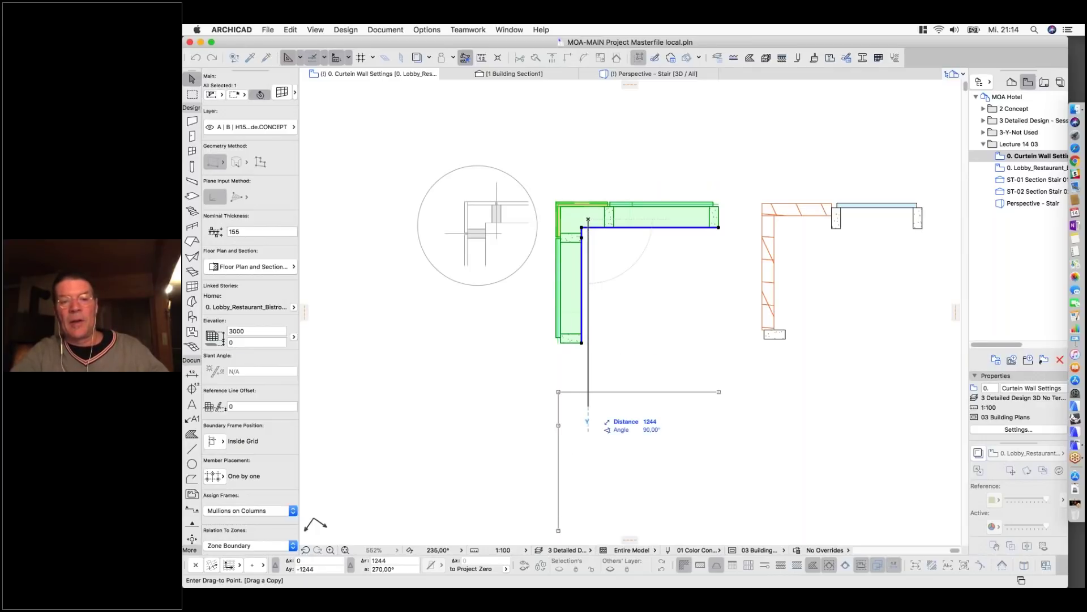
{"action": "left_click", "coordinate": [583, 420]}
{"action": "scroll", "coordinate": [601, 346], "scroll_direction": "down", "scroll_amount": 2}
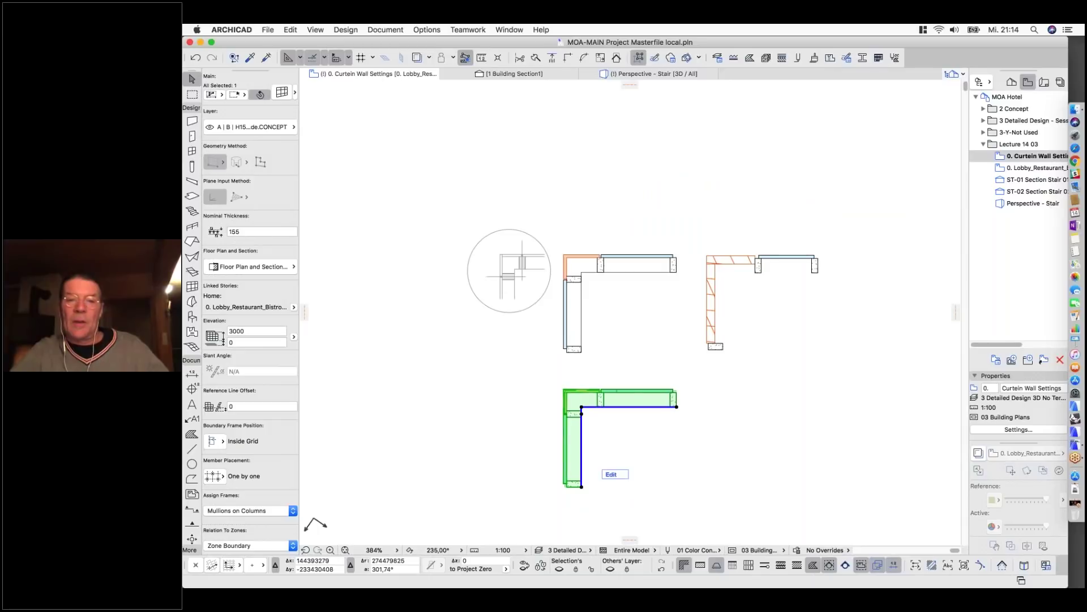
{"action": "scroll", "coordinate": [603, 467], "scroll_direction": "down", "scroll_amount": 1}
{"action": "scroll", "coordinate": [569, 466], "scroll_direction": "up", "scroll_amount": 5}
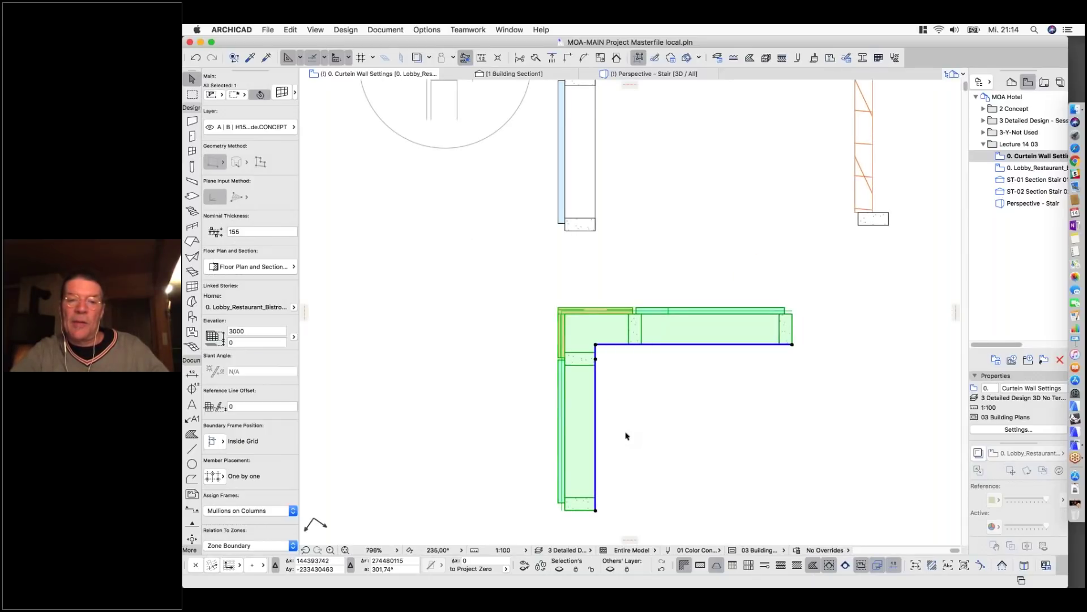
Lengthen the copied curtain wall's vertical leg by moving its lower end node straight down until a second panel is added.
{"action": "scroll", "coordinate": [625, 435], "scroll_direction": "up", "scroll_amount": 1}
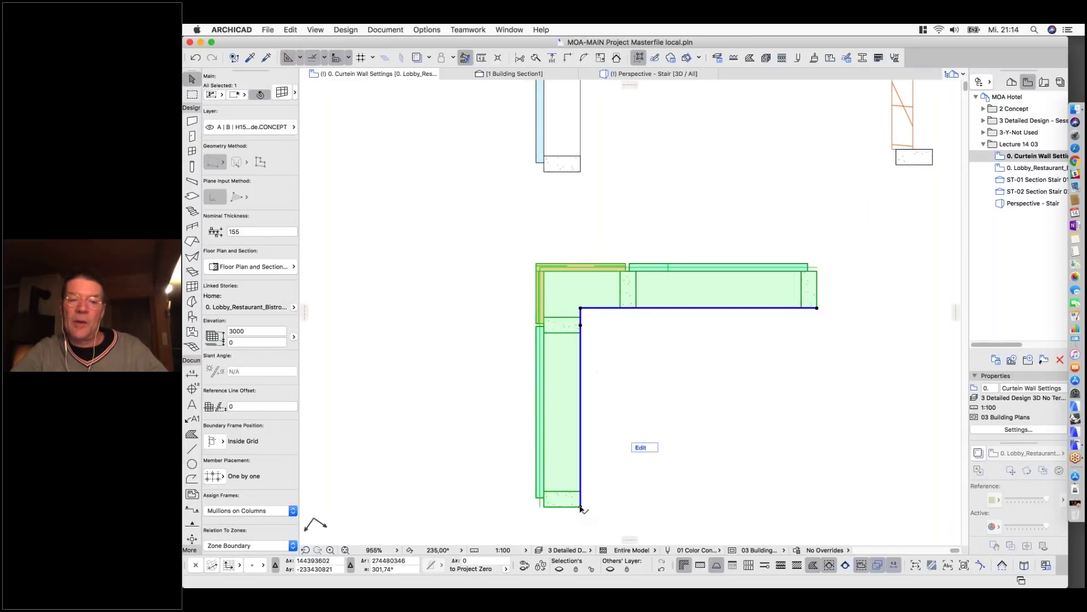
{"action": "left_click", "coordinate": [581, 447]}
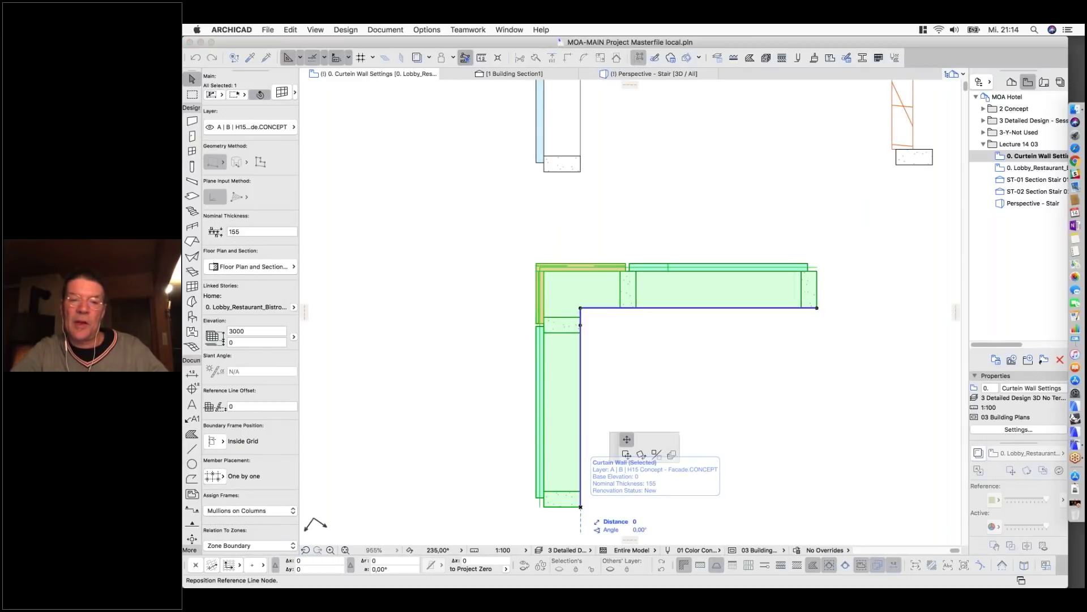
{"action": "left_click", "coordinate": [623, 445]}
{"action": "scroll", "coordinate": [603, 368], "scroll_direction": "down", "scroll_amount": 3}
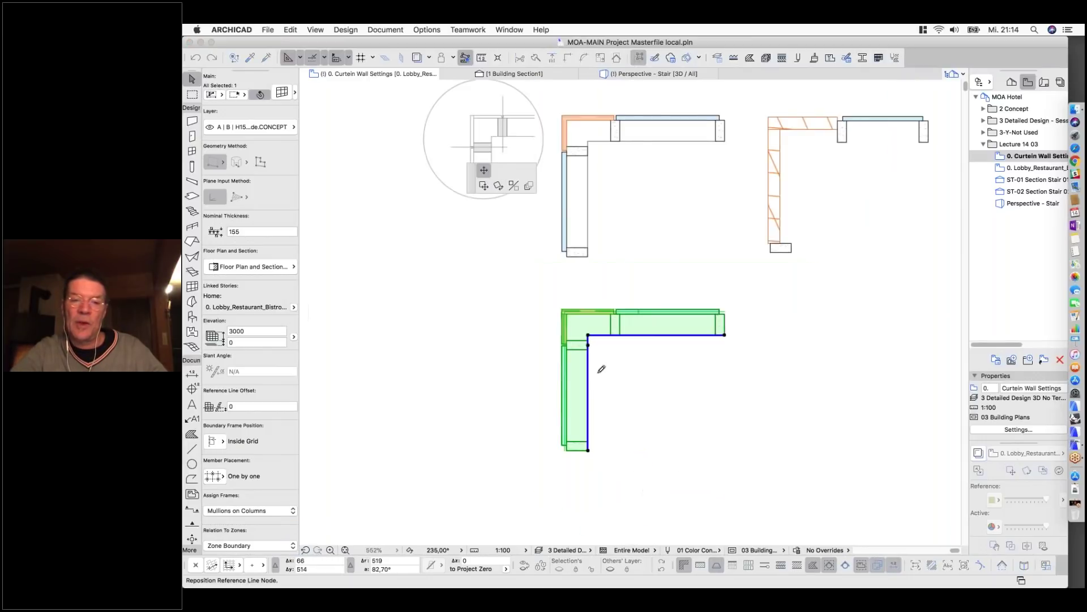
{"action": "left_click", "coordinate": [588, 508]}
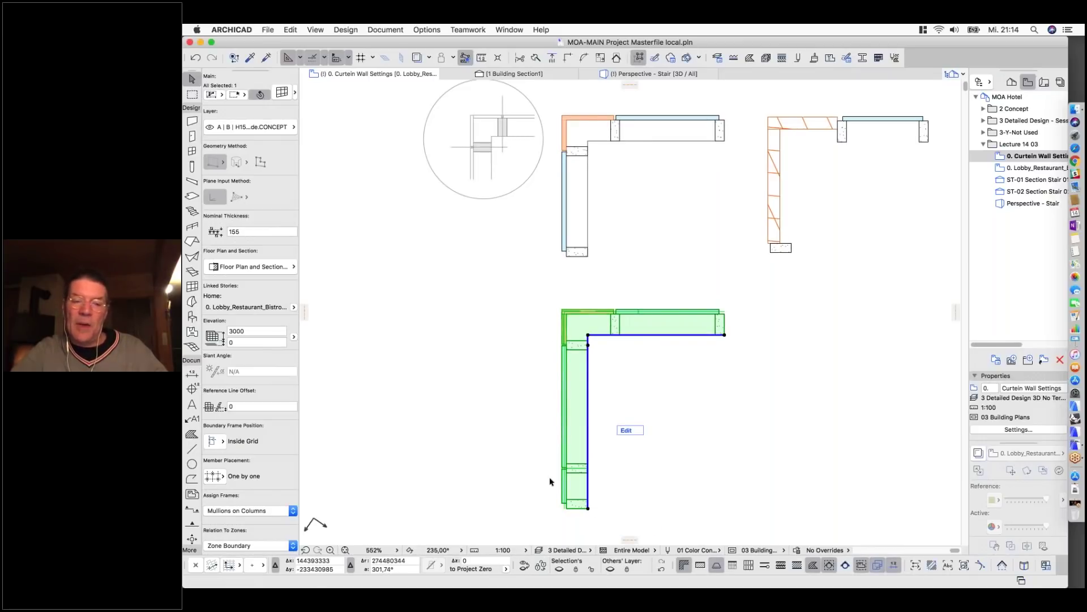
{"action": "scroll", "coordinate": [539, 332], "scroll_direction": "down", "scroll_amount": 1}
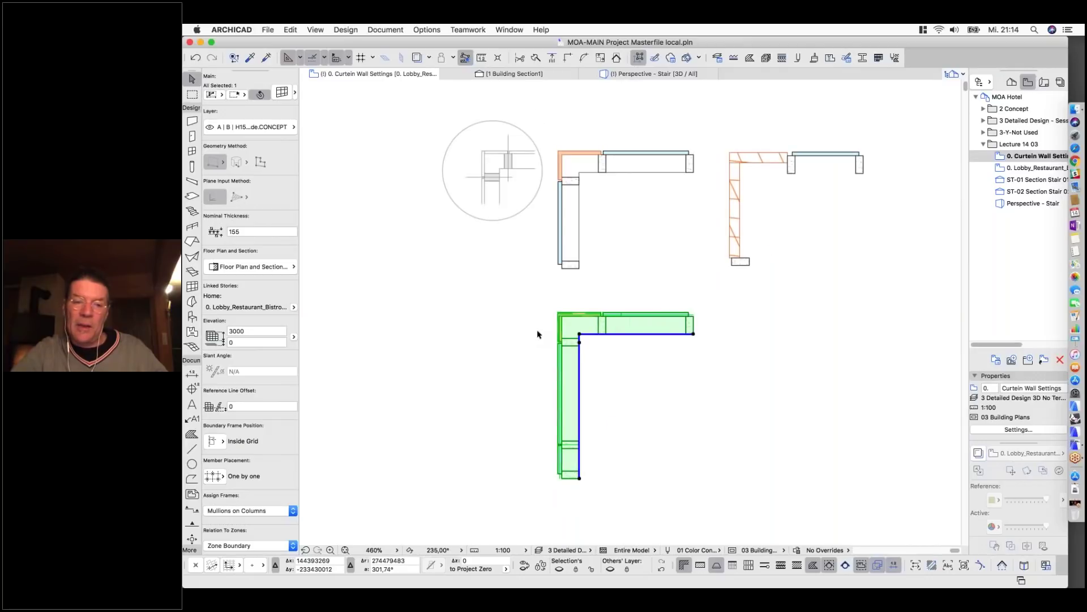
{"action": "scroll", "coordinate": [578, 500], "scroll_direction": "up", "scroll_amount": 2}
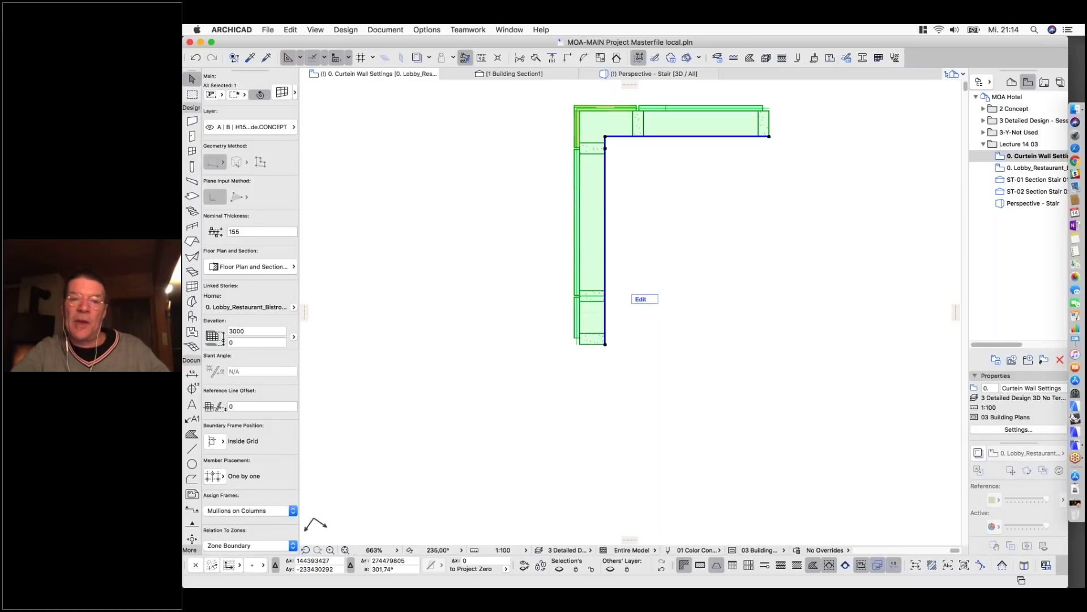
Extend the vertical leg further down in several moves of its end node, until a third panel is added.
{"action": "left_click", "coordinate": [605, 344]}
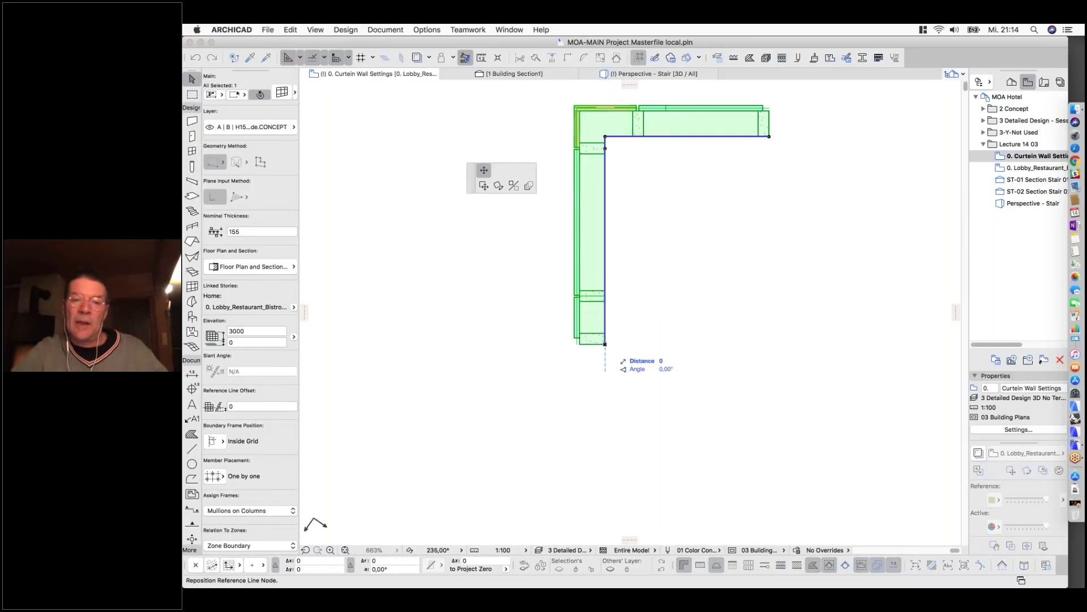
{"action": "left_click", "coordinate": [605, 502]}
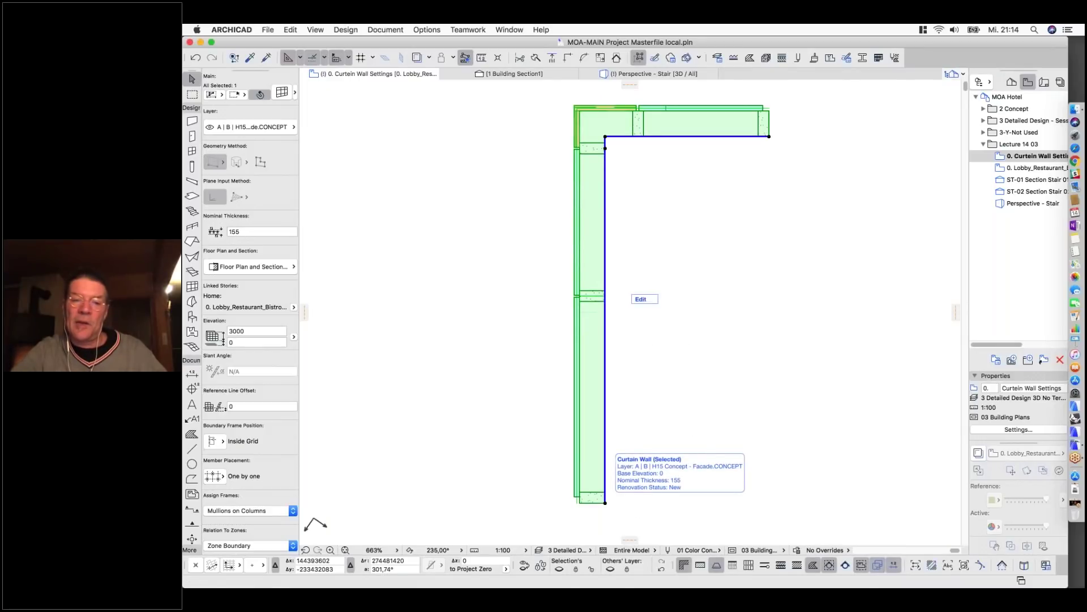
{"action": "left_click", "coordinate": [605, 503]}
{"action": "left_click", "coordinate": [605, 534]}
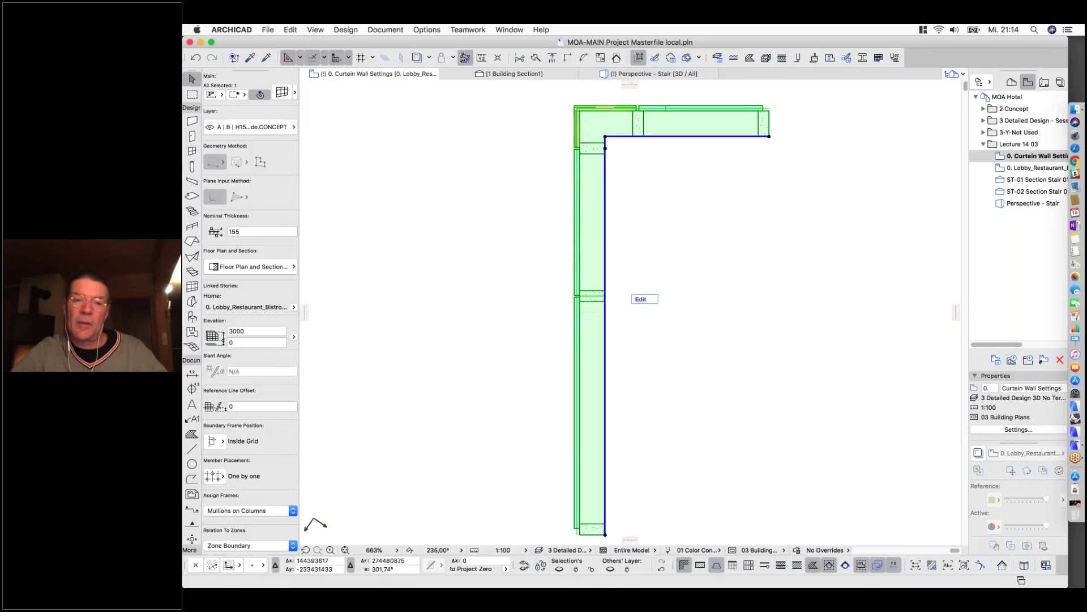
{"action": "scroll", "coordinate": [606, 406], "scroll_direction": "down", "scroll_amount": 3}
{"action": "scroll", "coordinate": [606, 405], "scroll_direction": "down", "scroll_amount": 2}
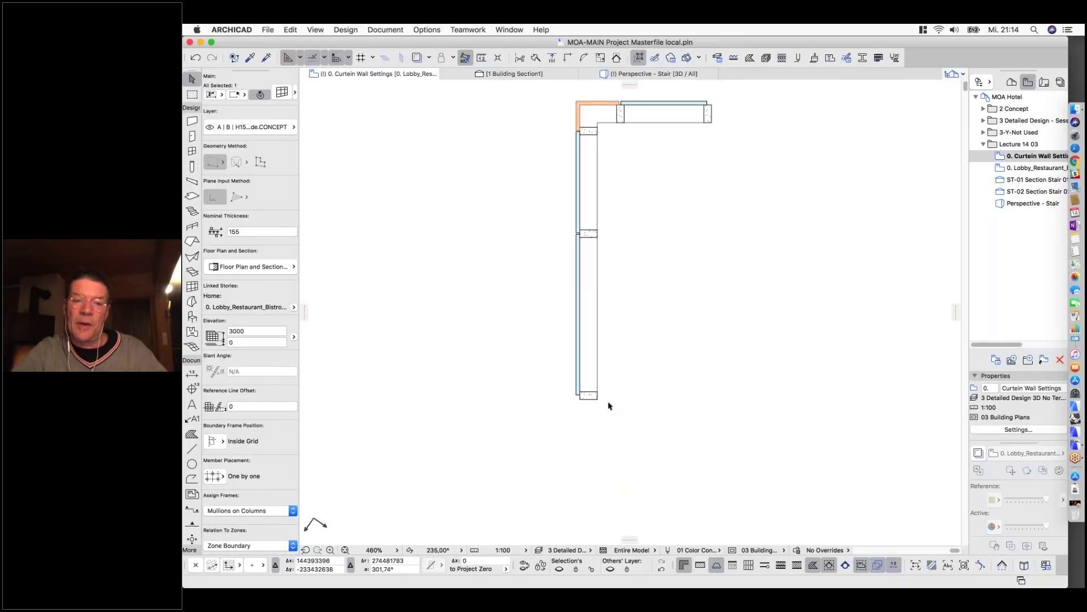
{"action": "left_click", "coordinate": [597, 399]}
{"action": "left_click", "coordinate": [598, 471]}
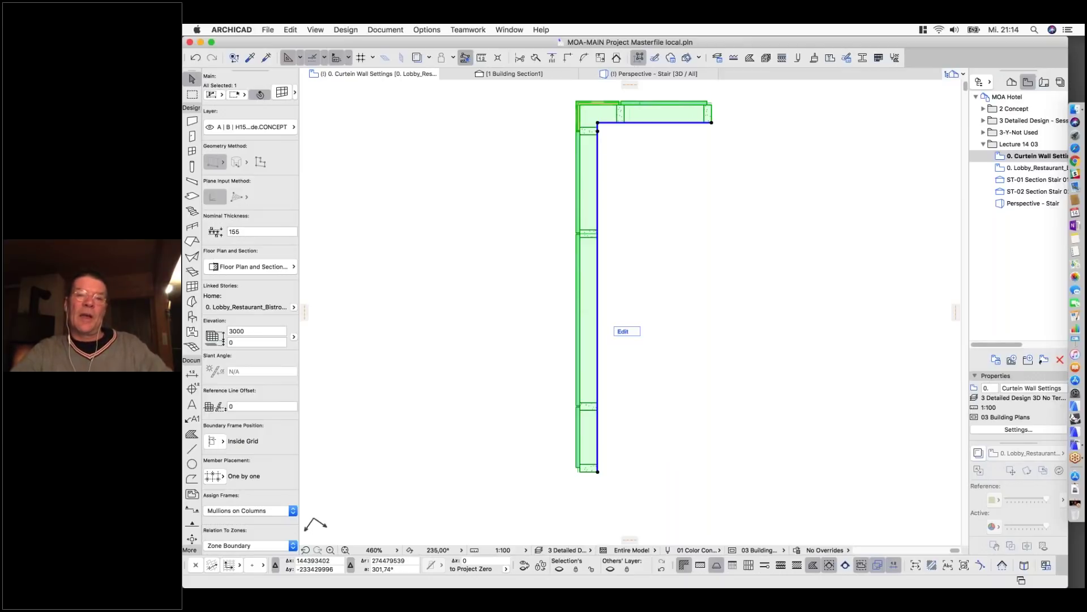
Insert a reference line node on the copy's horizontal leg just past the mullion nearest the corner, and inspect the corner.
{"action": "scroll", "coordinate": [601, 94], "scroll_direction": "up", "scroll_amount": 5}
{"action": "scroll", "coordinate": [601, 94], "scroll_direction": "up", "scroll_amount": 5}
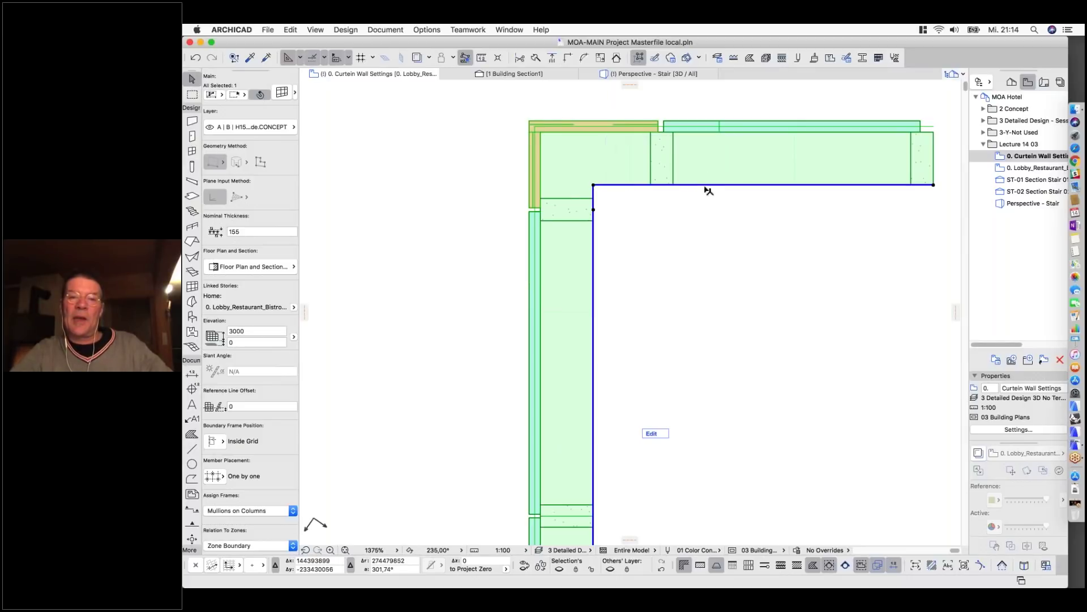
{"action": "left_click", "coordinate": [593, 185]}
{"action": "left_click", "coordinate": [705, 184]}
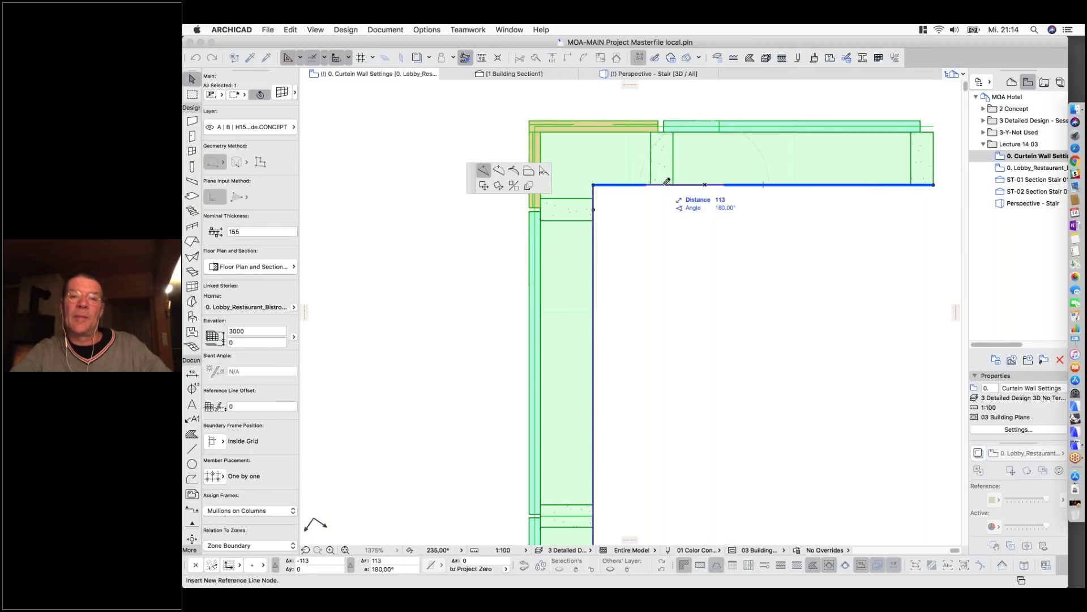
{"action": "left_click", "coordinate": [683, 184]}
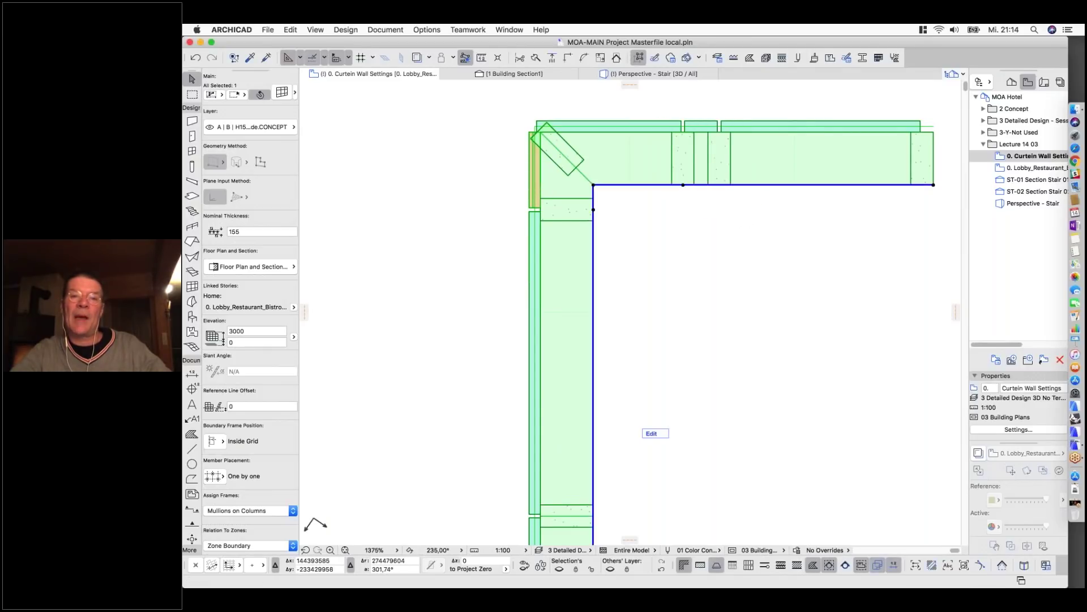
{"action": "left_click", "coordinate": [488, 120]}
{"action": "scroll", "coordinate": [668, 259], "scroll_direction": "down", "scroll_amount": 2}
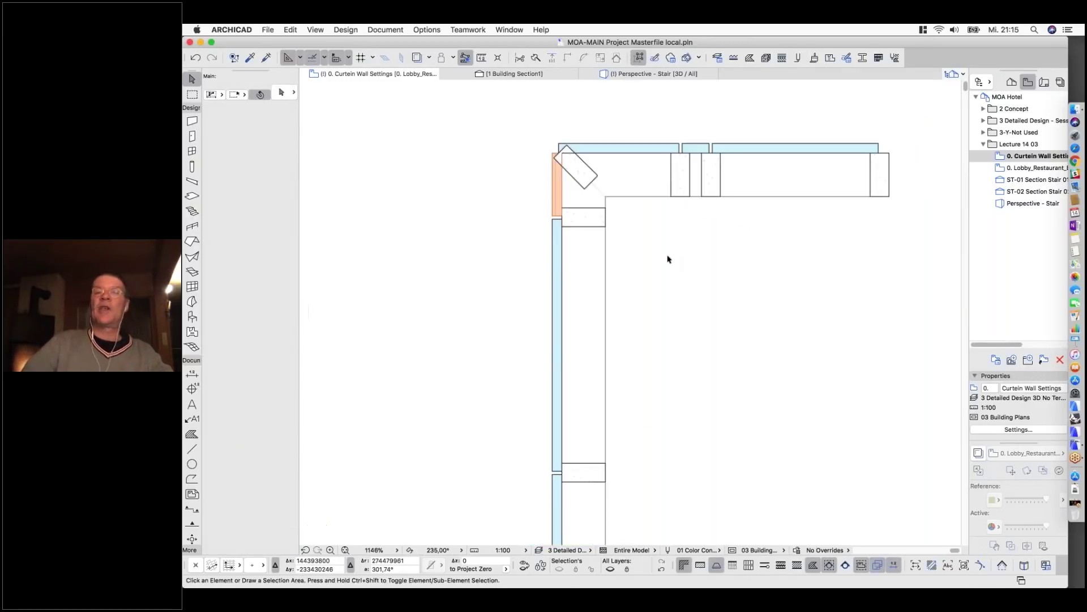
{"action": "scroll", "coordinate": [592, 122], "scroll_direction": "up", "scroll_amount": 4}
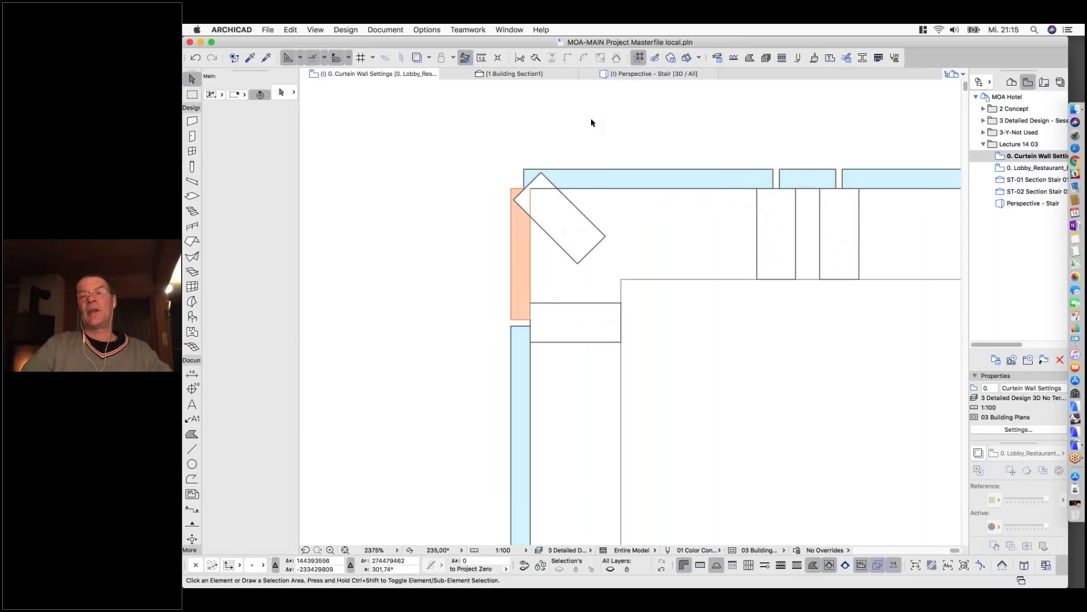
{"action": "scroll", "coordinate": [482, 168], "scroll_direction": "down", "scroll_amount": 4}
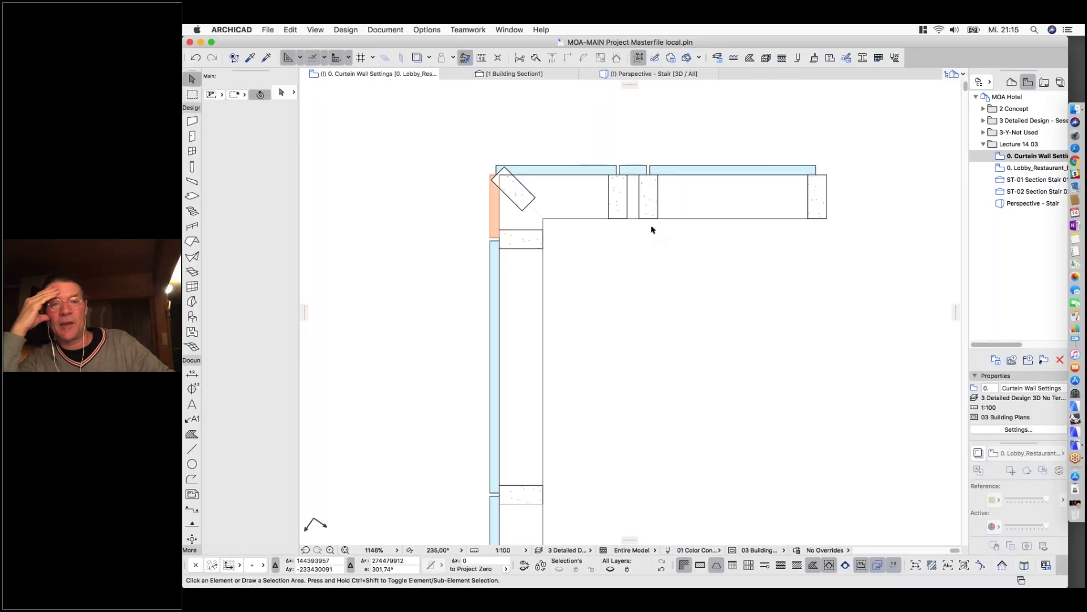
Move the inserted node along the horizontal leg away from the corner, past the middle mullion, and deselect the wall.
{"action": "left_click", "coordinate": [722, 219]}
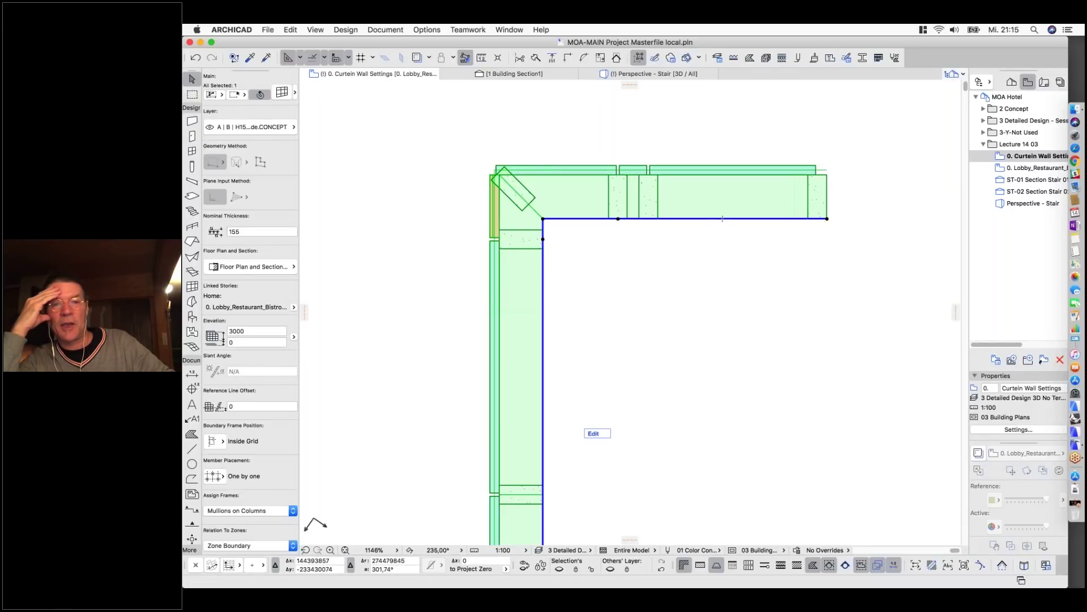
{"action": "left_click", "coordinate": [618, 219]}
{"action": "left_click", "coordinate": [722, 219]}
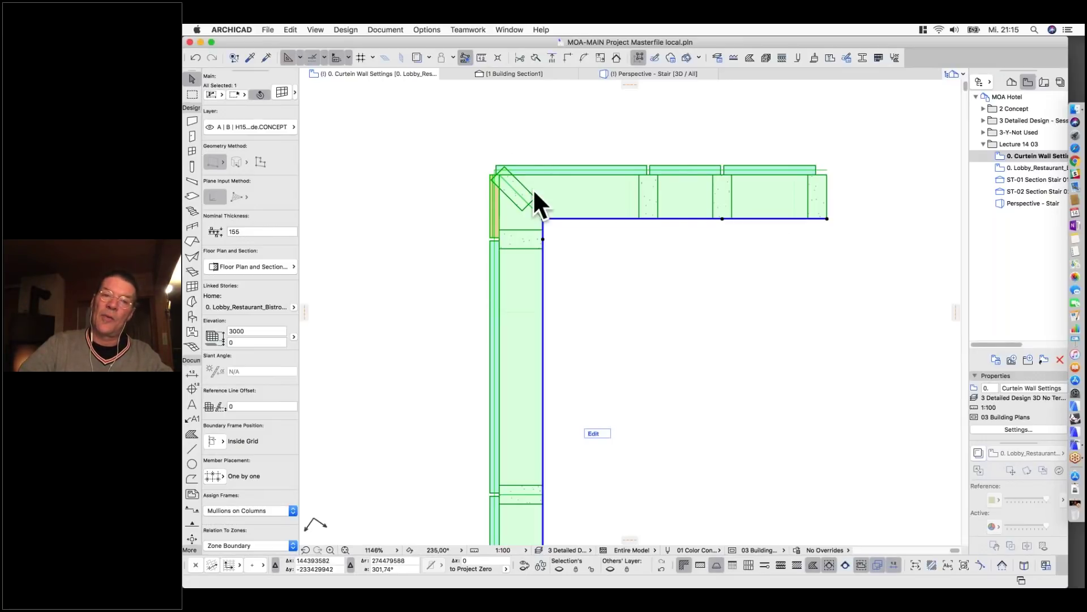
{"action": "key", "text": "Escape"}
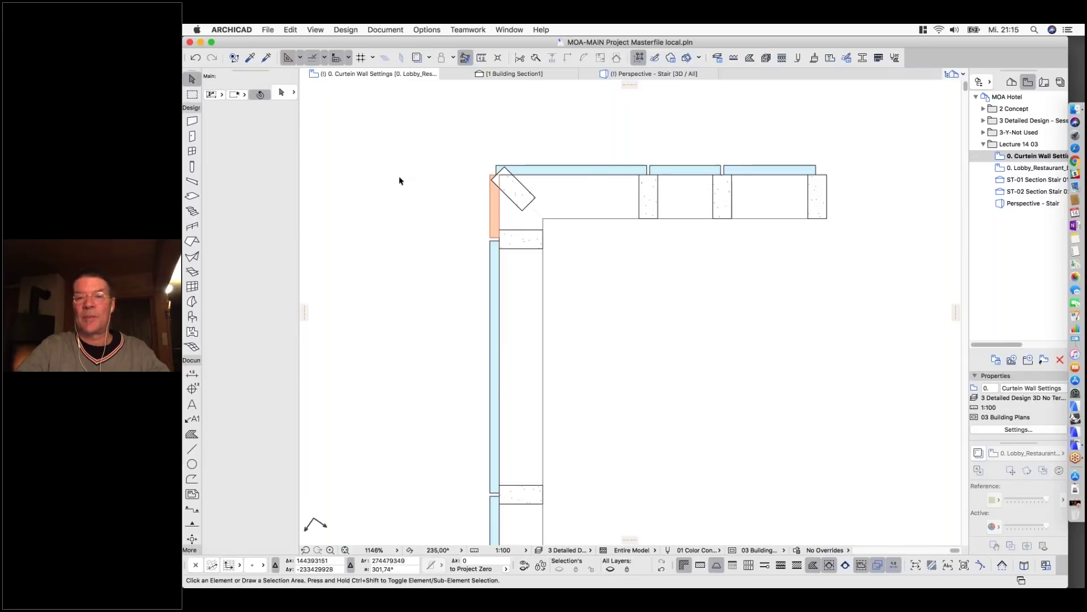
{"action": "scroll", "coordinate": [401, 177], "scroll_direction": "down", "scroll_amount": 5}
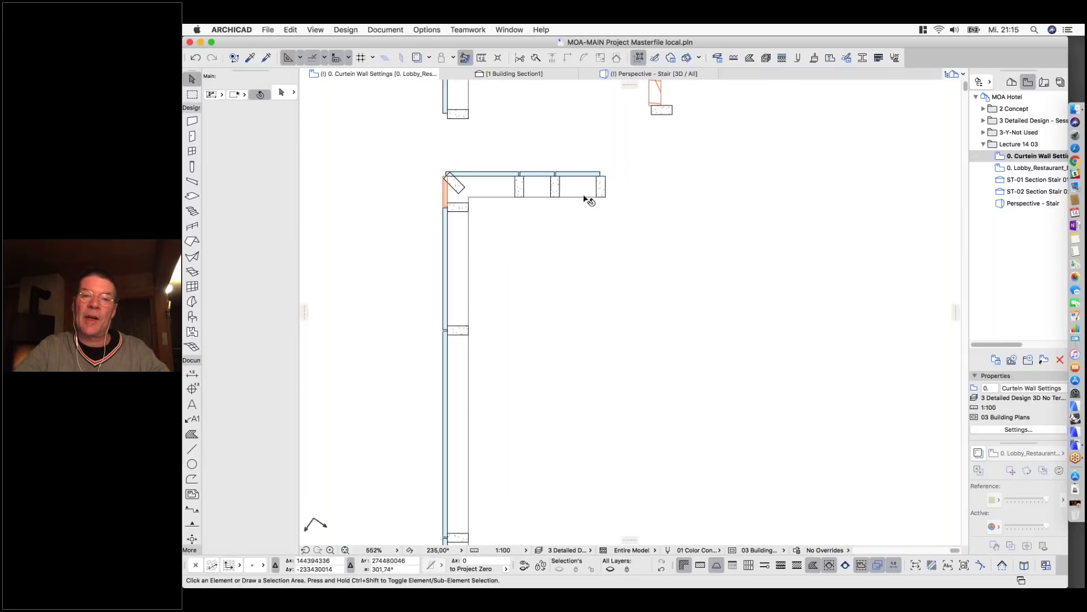
Remove the inserted node from the horizontal leg by merging it into the corner node.
{"action": "left_click", "coordinate": [604, 198]}
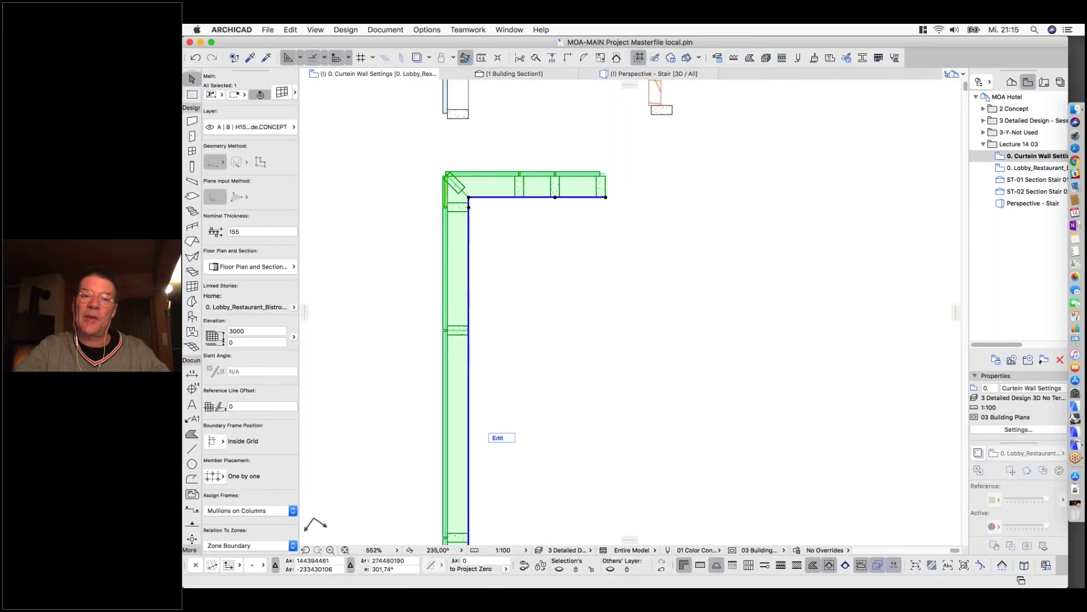
{"action": "left_click", "coordinate": [555, 198]}
{"action": "left_click", "coordinate": [501, 178]}
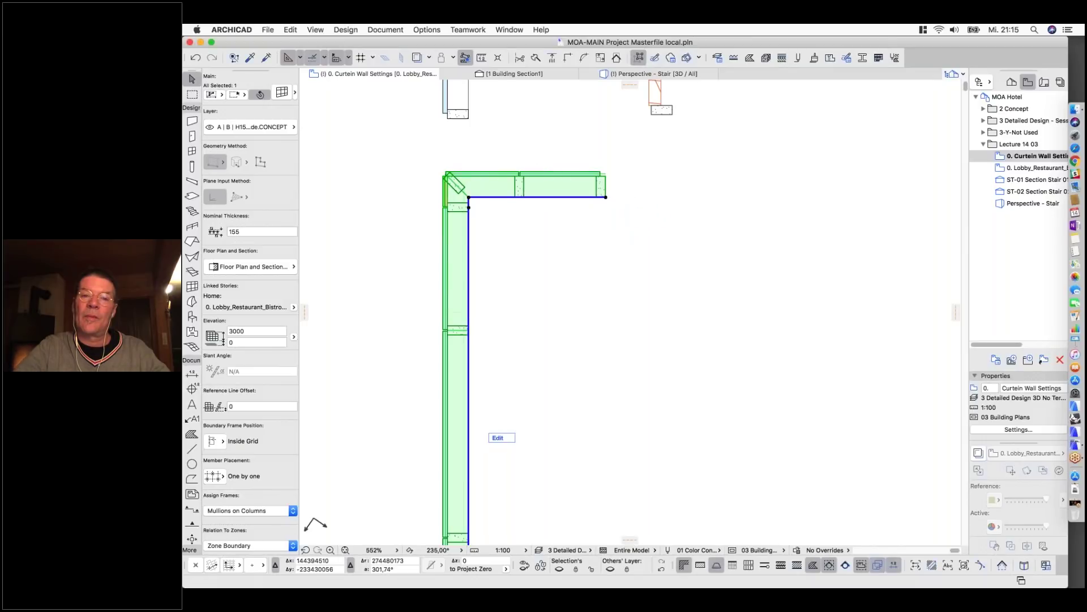
Lengthen the horizontal leg in two moves of its end node away from the corner, and check the diagonal corner mullion.
{"action": "left_click", "coordinate": [606, 197]}
{"action": "left_click", "coordinate": [752, 197]}
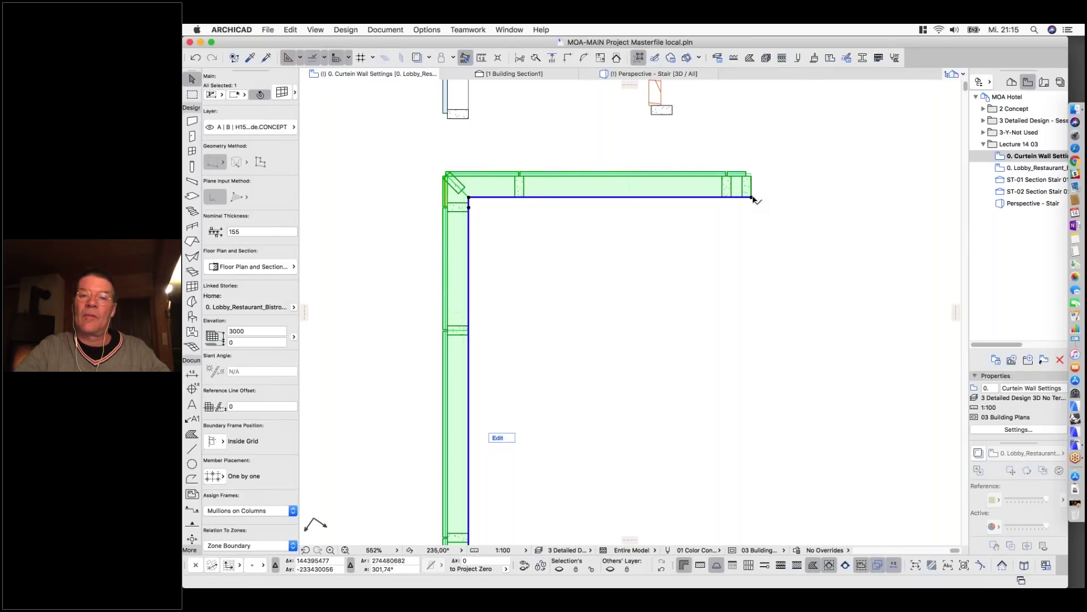
{"action": "left_click", "coordinate": [752, 198]}
{"action": "left_click", "coordinate": [850, 197]}
{"action": "left_click", "coordinate": [649, 226]}
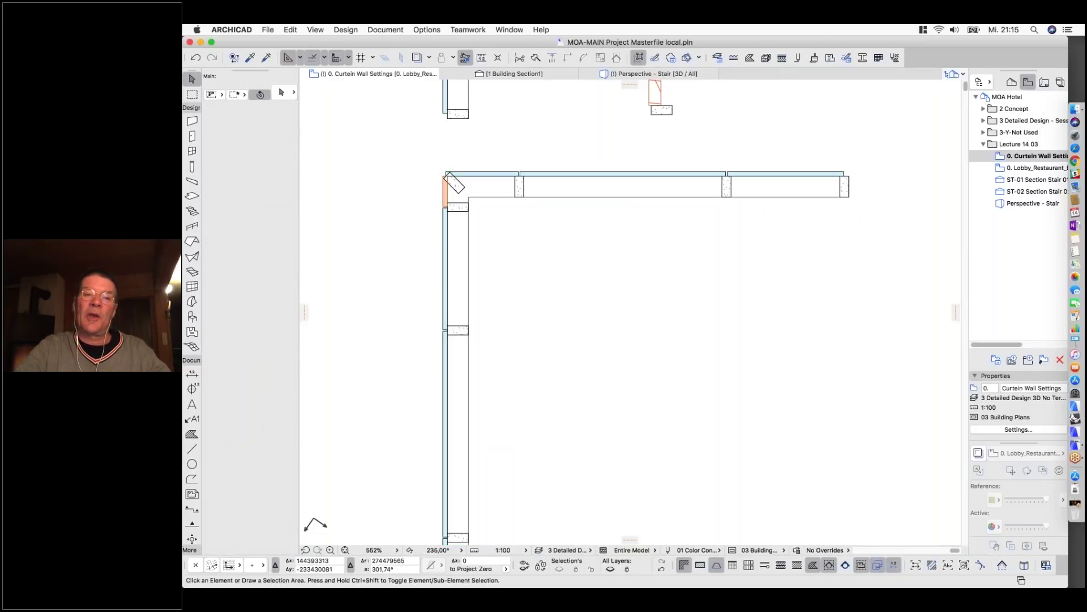
{"action": "scroll", "coordinate": [444, 179], "scroll_direction": "up", "scroll_amount": 8}
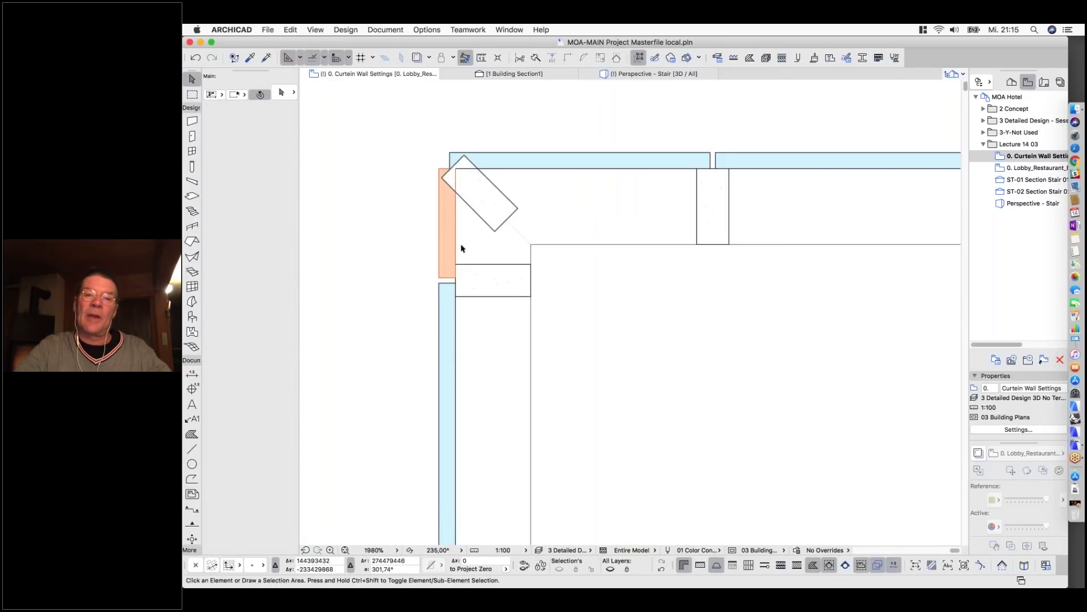
{"action": "scroll", "coordinate": [541, 250], "scroll_direction": "down", "scroll_amount": 2}
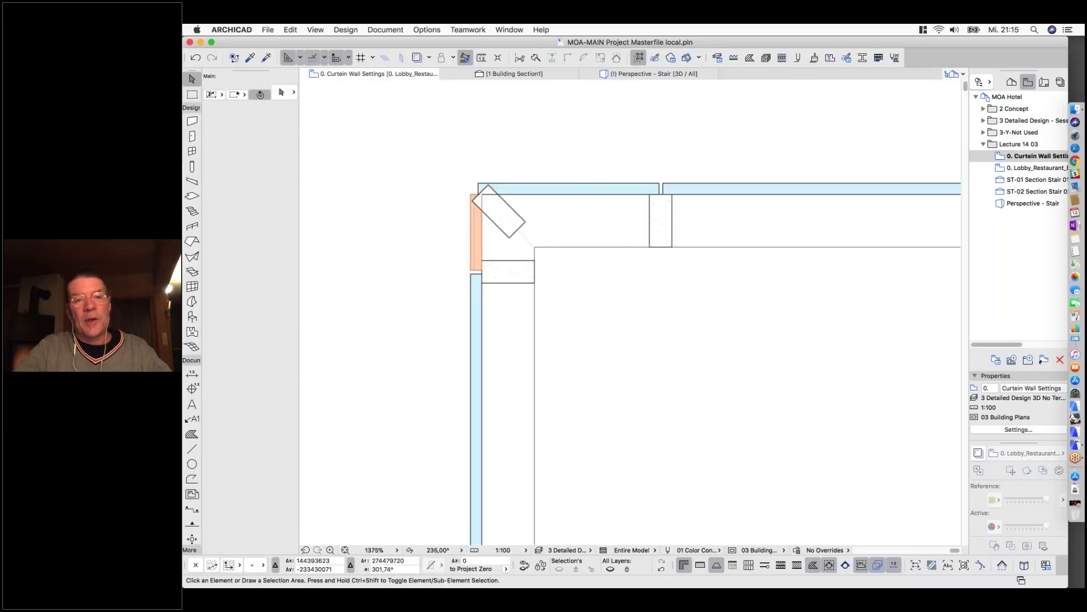
Enter the curtain wall's edit mode, switch to Symbolic display, examine the diagonal corner mullion, and exit edit mode.
{"action": "left_click", "coordinate": [566, 246]}
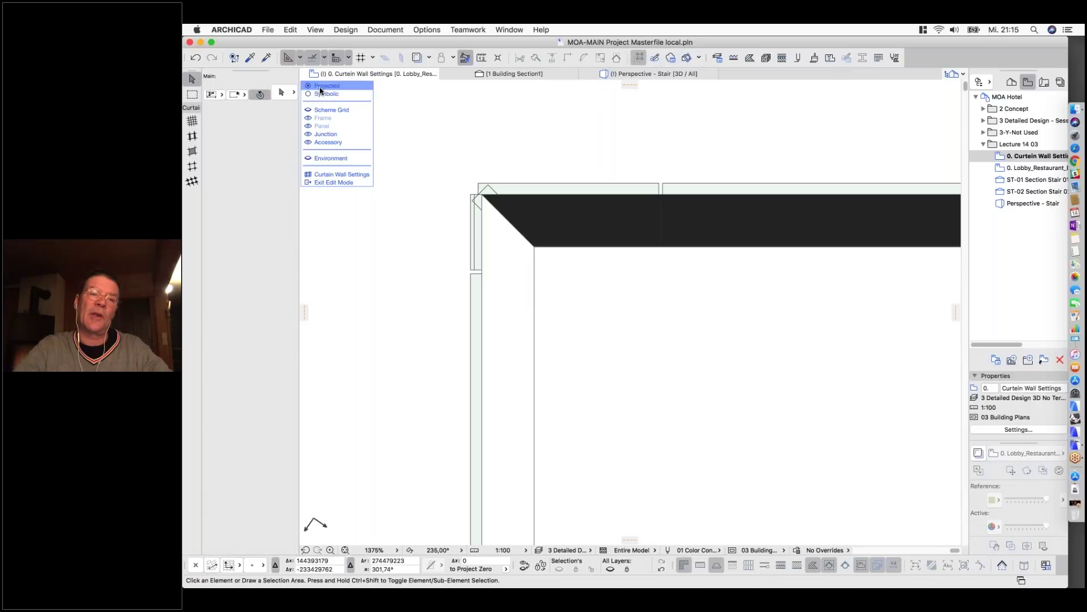
{"action": "left_click", "coordinate": [322, 93]}
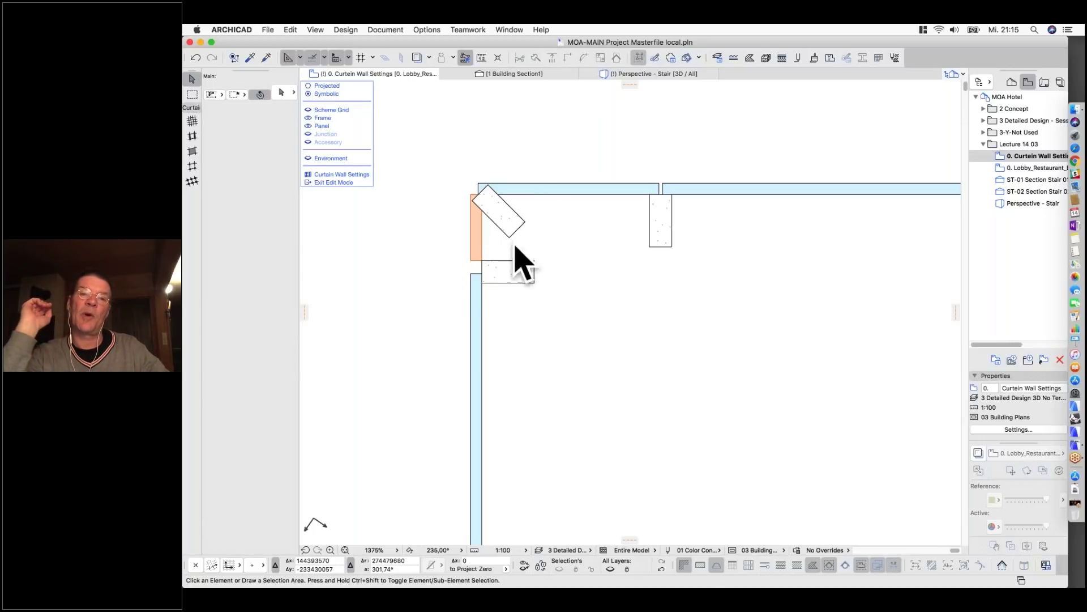
{"action": "left_click", "coordinate": [502, 214]}
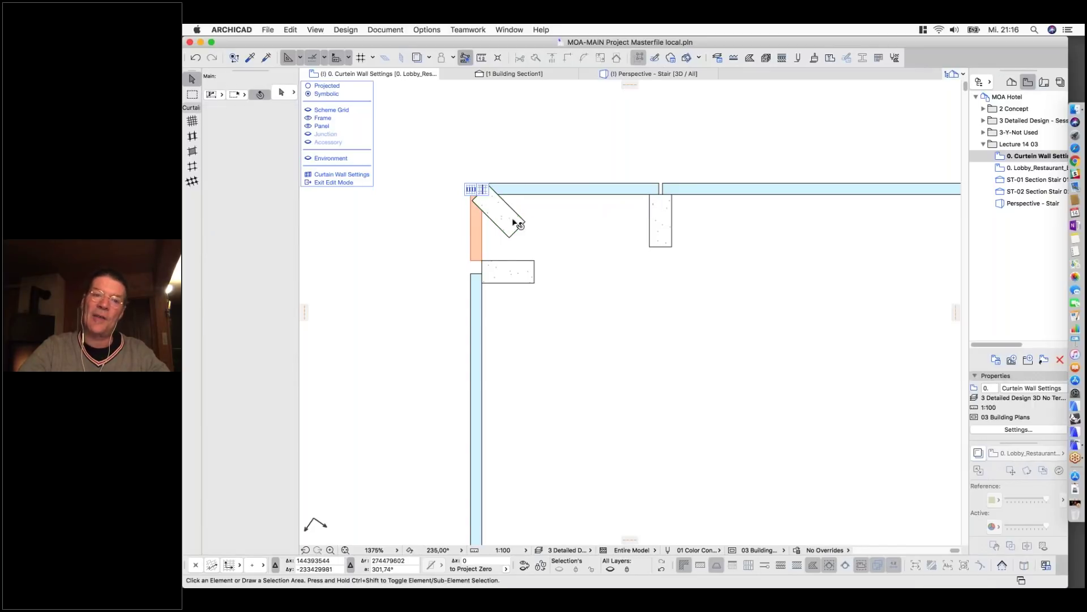
{"action": "right_click", "coordinate": [509, 216]}
{"action": "left_click", "coordinate": [527, 250]}
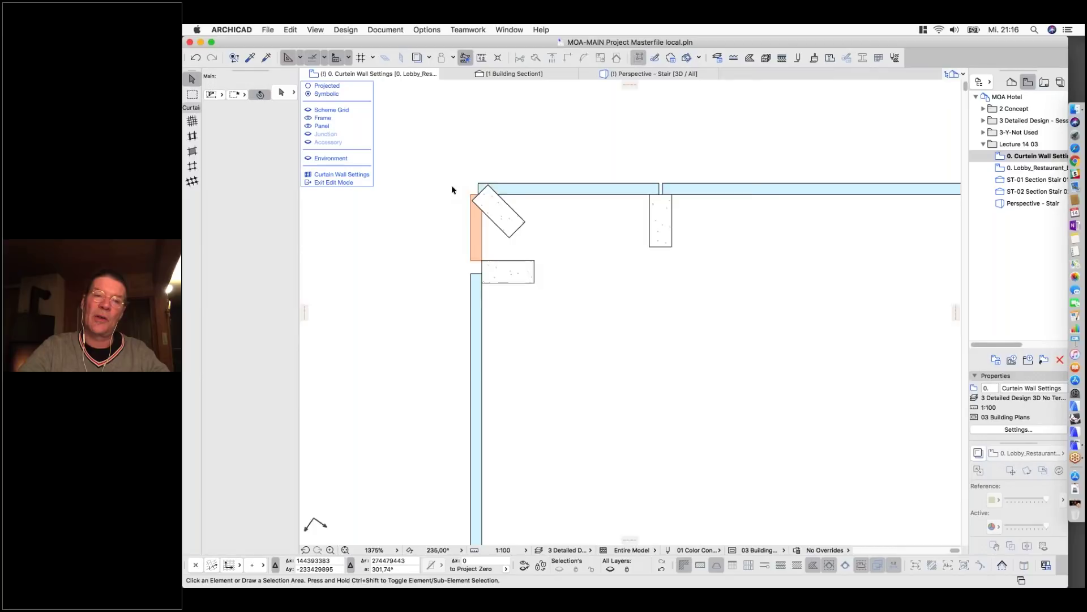
{"action": "scroll", "coordinate": [453, 190], "scroll_direction": "up", "scroll_amount": 3}
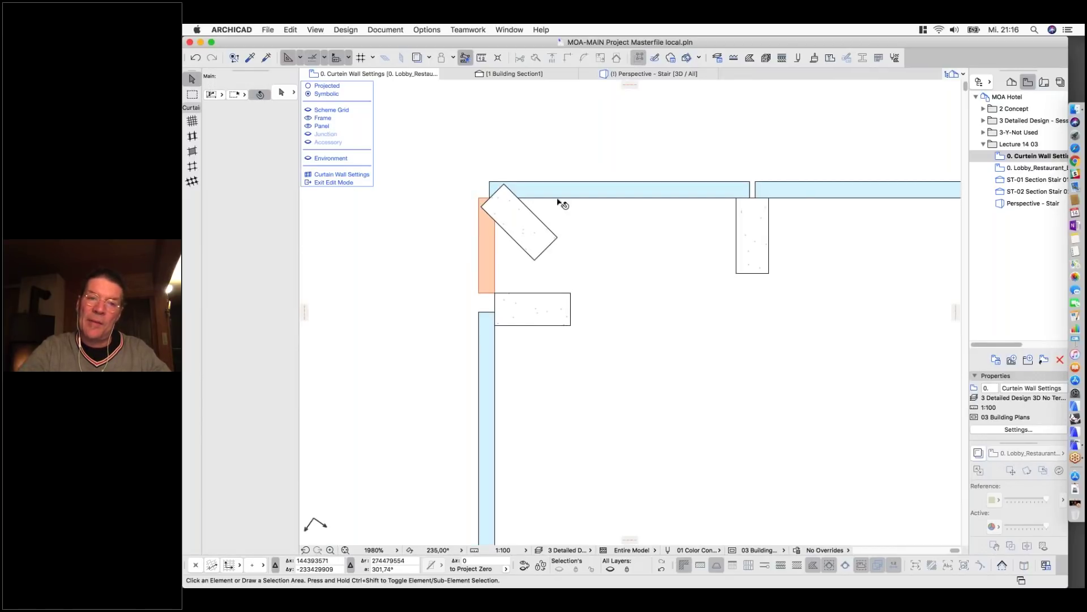
{"action": "left_click", "coordinate": [333, 182]}
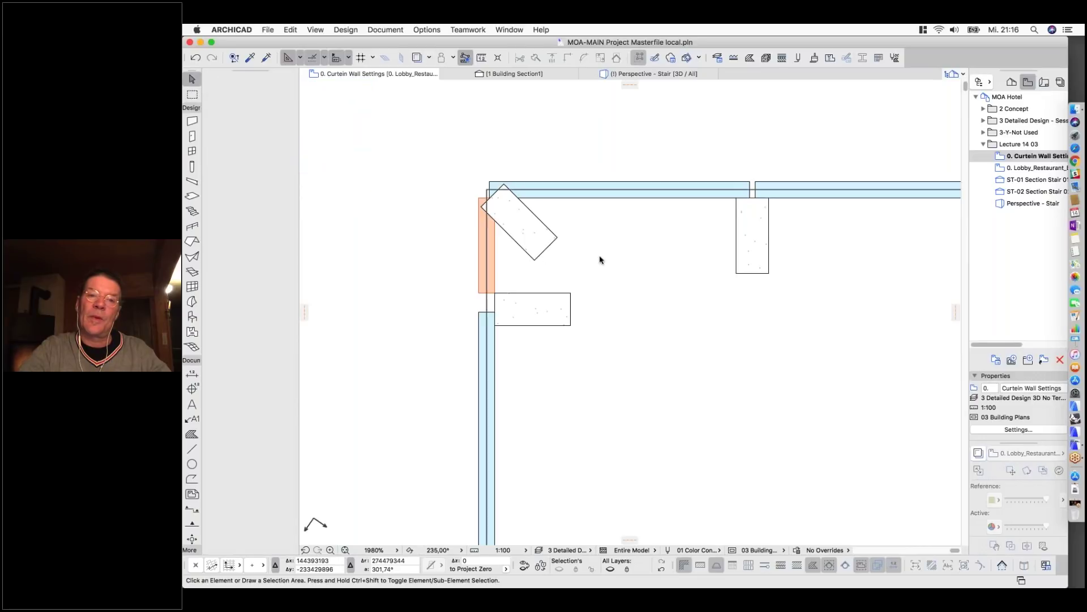
Remove the extra reference line node near the corner on the vertical leg by moving it onto the leg's far end node.
{"action": "left_click", "coordinate": [572, 283]}
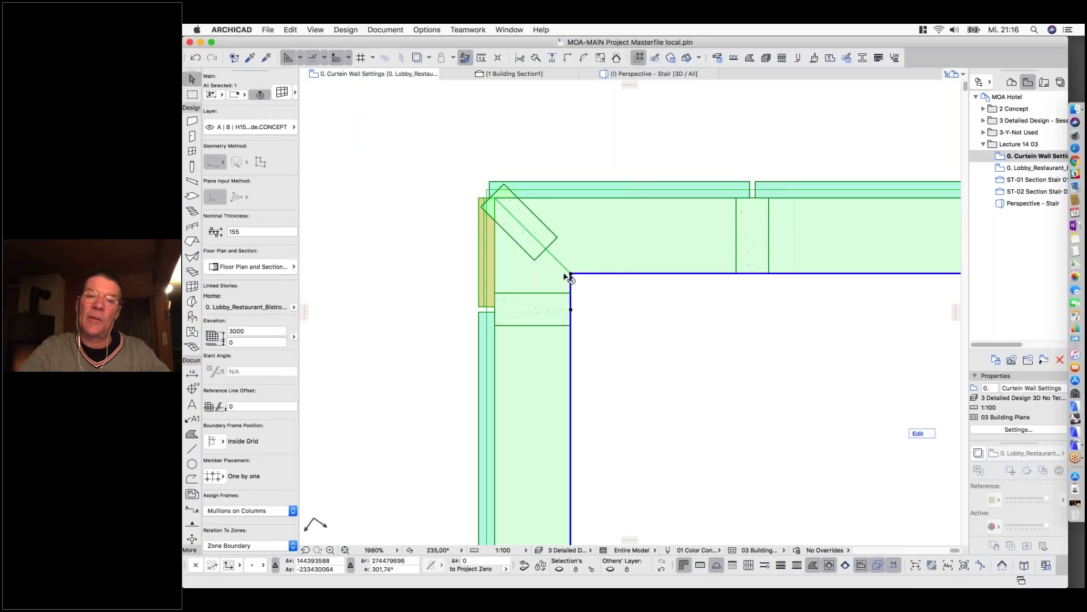
{"action": "scroll", "coordinate": [493, 119], "scroll_direction": "down", "scroll_amount": 4}
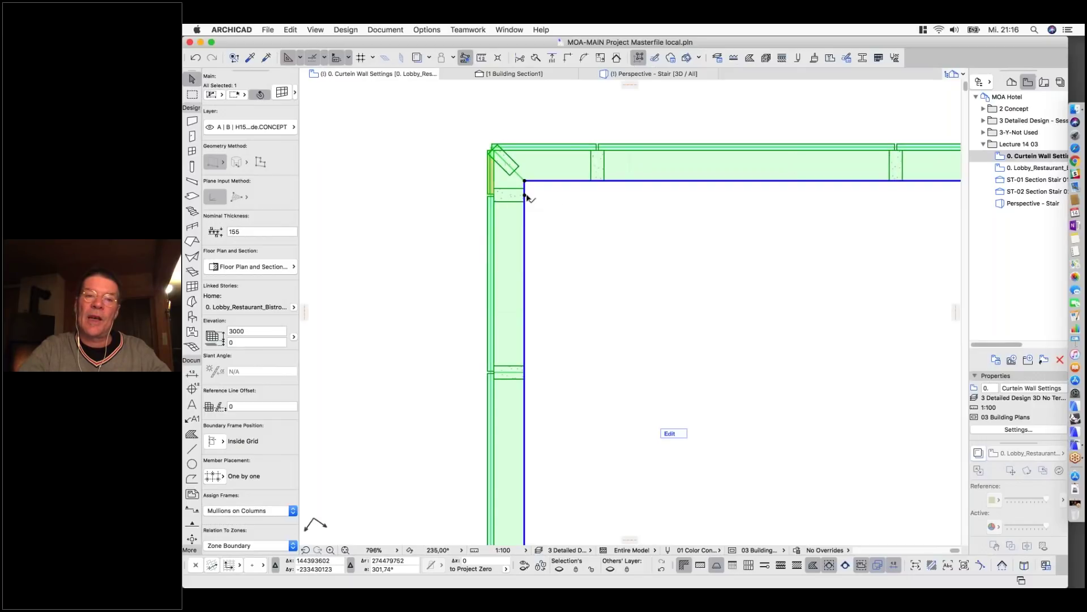
{"action": "left_click", "coordinate": [525, 197]}
{"action": "scroll", "coordinate": [561, 237], "scroll_direction": "down", "scroll_amount": 3}
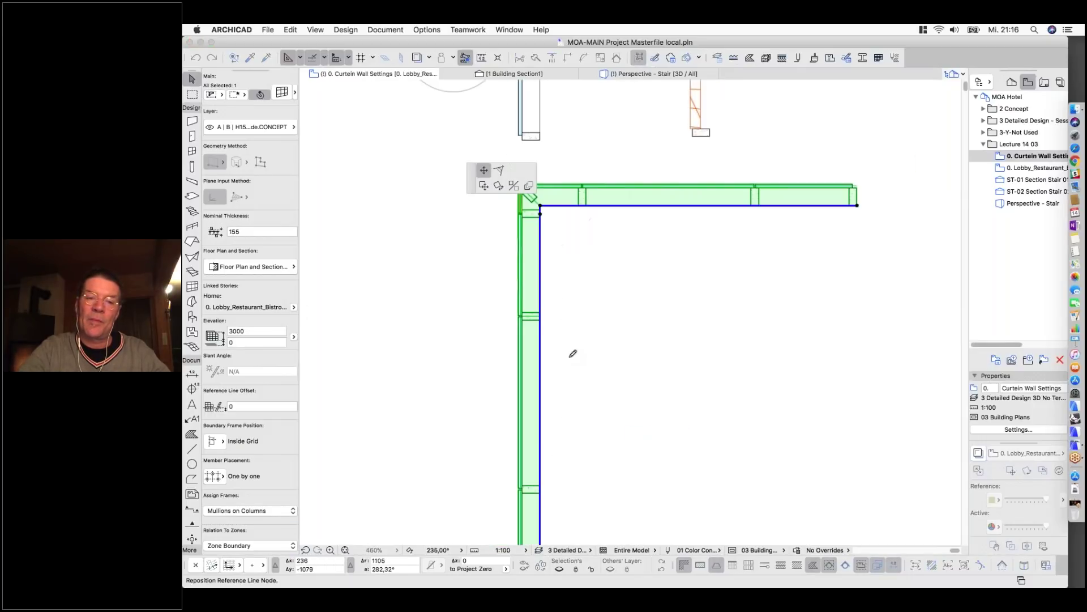
{"action": "scroll", "coordinate": [605, 436], "scroll_direction": "down", "scroll_amount": 3}
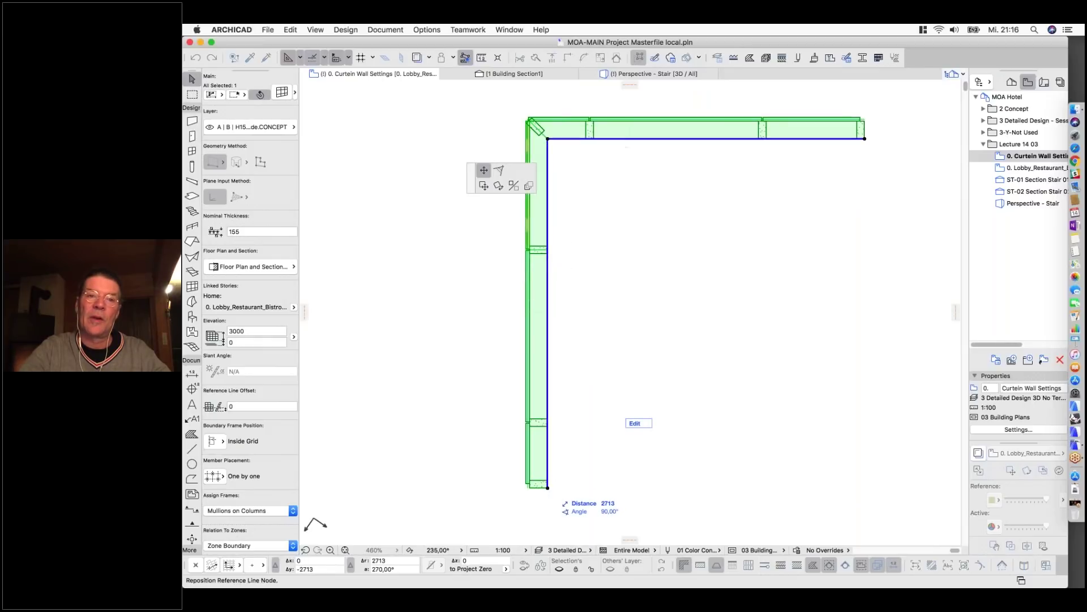
{"action": "left_click", "coordinate": [547, 487]}
{"action": "scroll", "coordinate": [533, 116], "scroll_direction": "up", "scroll_amount": 6}
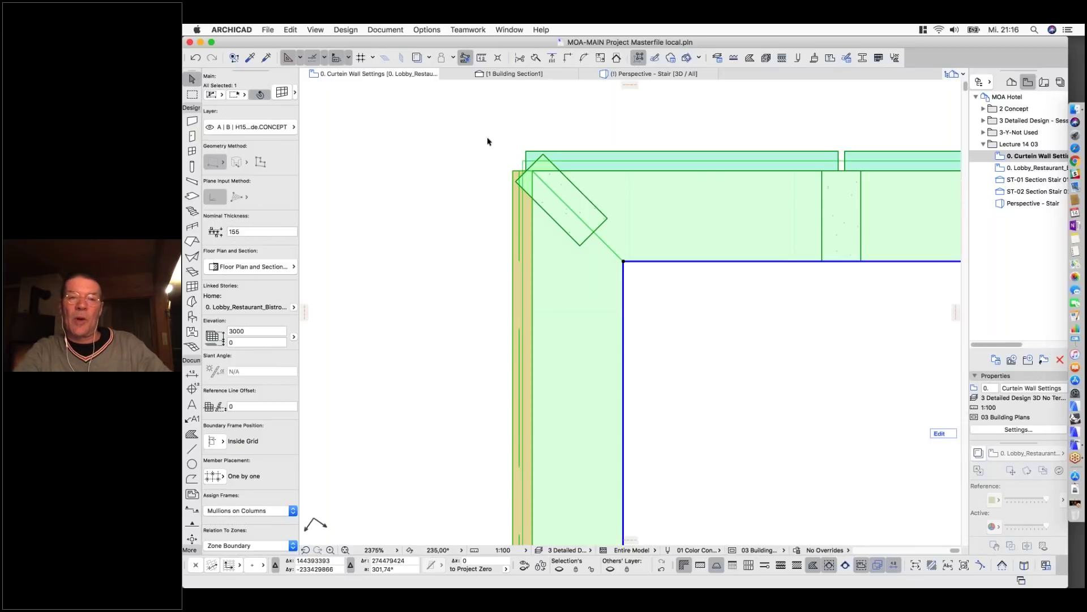
Edit the curtain wall in Symbolic display and change the diagonal corner mullion's member type to Invisible.
{"action": "left_click", "coordinate": [939, 434]}
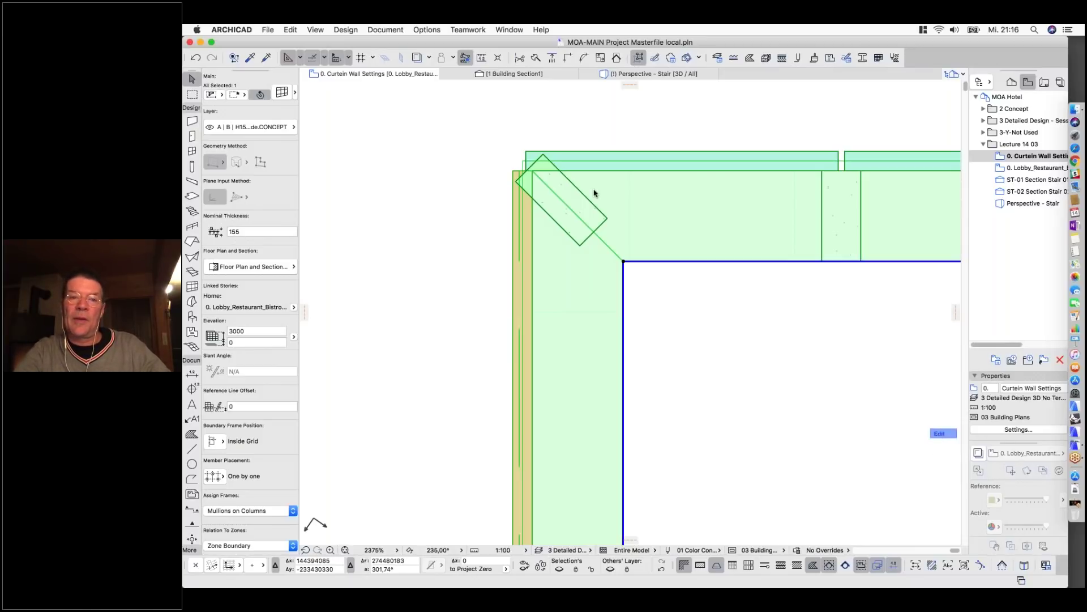
{"action": "left_click", "coordinate": [326, 94]}
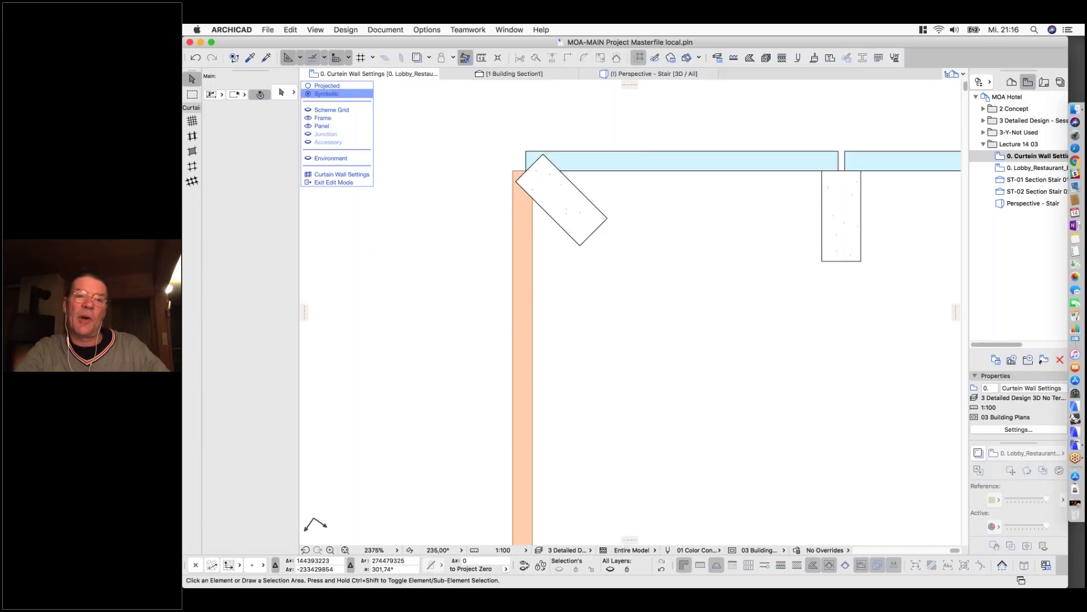
{"action": "left_click", "coordinate": [538, 196]}
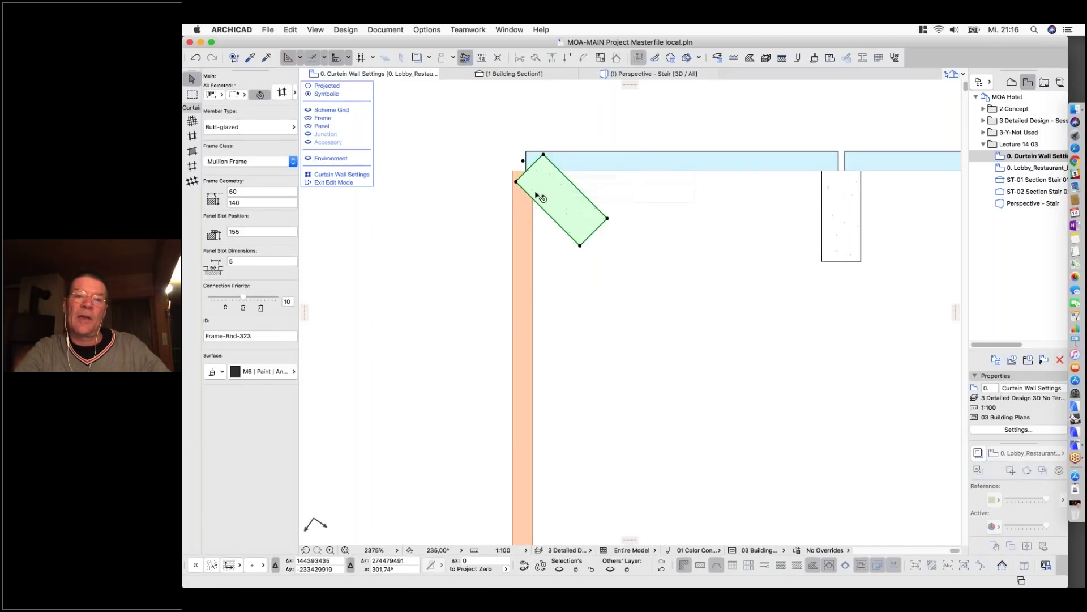
{"action": "left_click", "coordinate": [261, 132]}
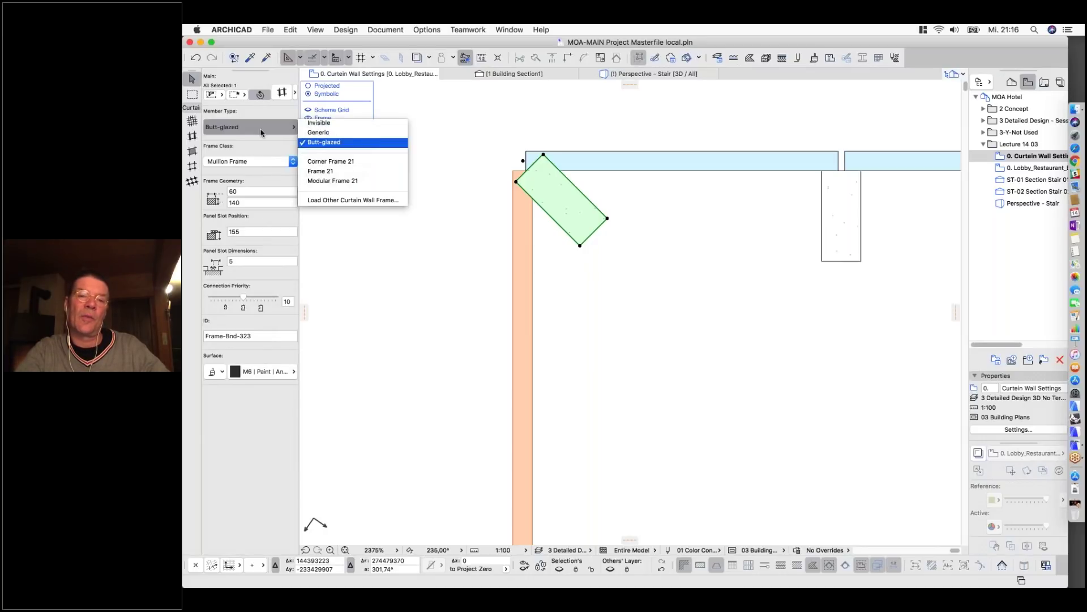
{"action": "left_click", "coordinate": [319, 123]}
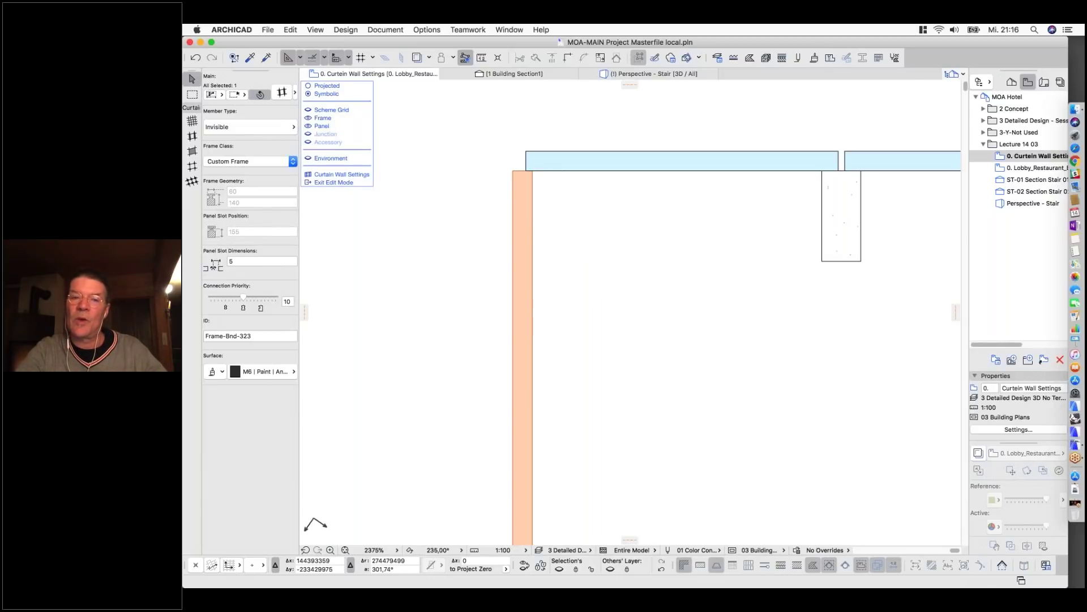
{"action": "scroll", "coordinate": [486, 164], "scroll_direction": "down", "scroll_amount": 5}
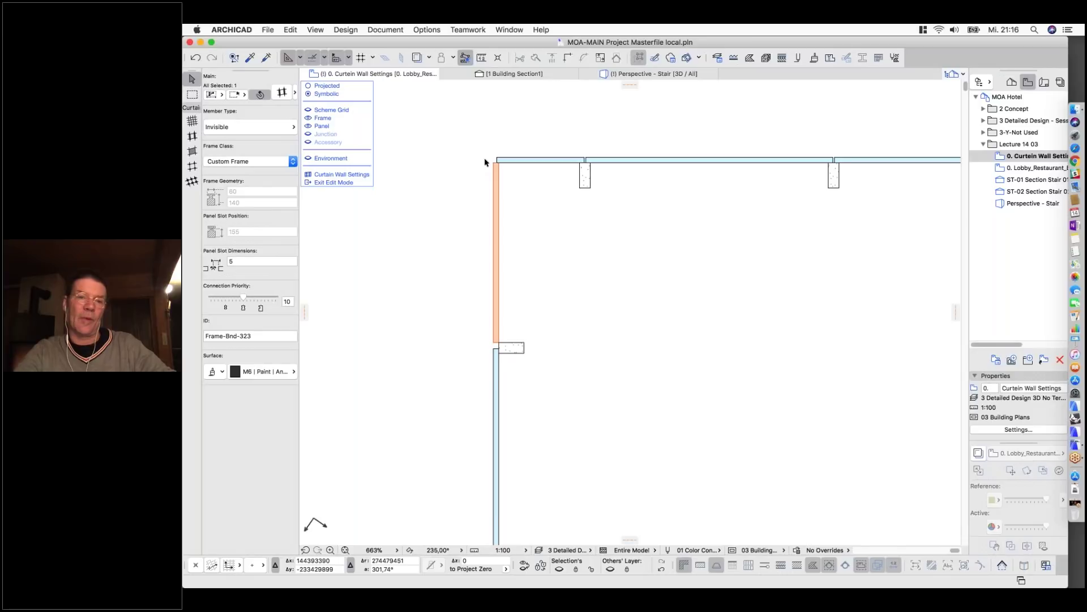
{"action": "scroll", "coordinate": [473, 149], "scroll_direction": "up", "scroll_amount": 4}
{"action": "scroll", "coordinate": [574, 152], "scroll_direction": "down", "scroll_amount": 3}
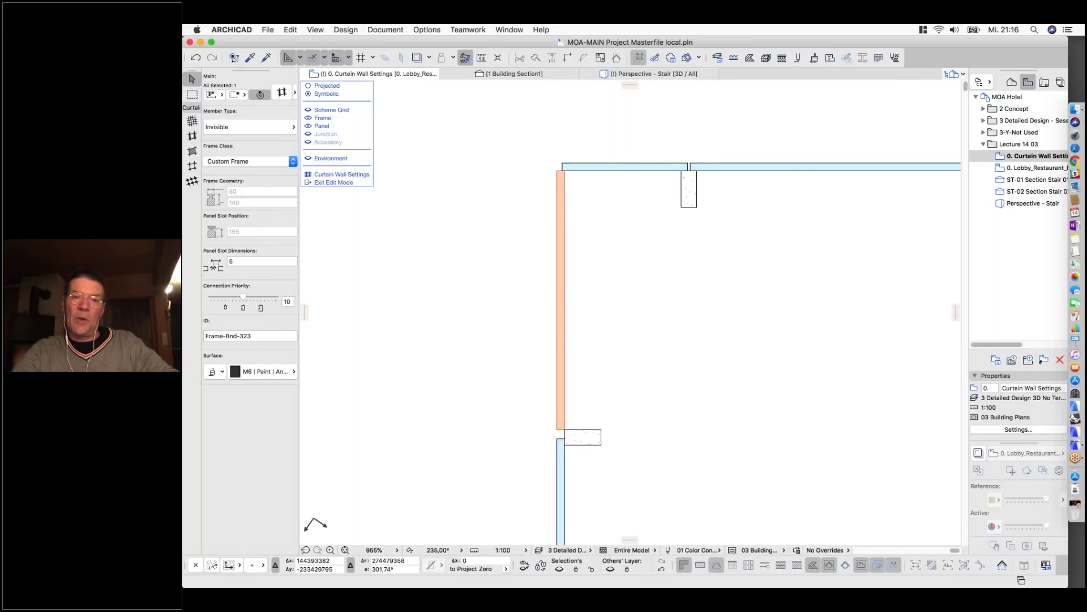
Change the panel type of the horizontal leg's panel next to the corner to CW Corner Panel 21.
{"action": "left_click", "coordinate": [543, 254]}
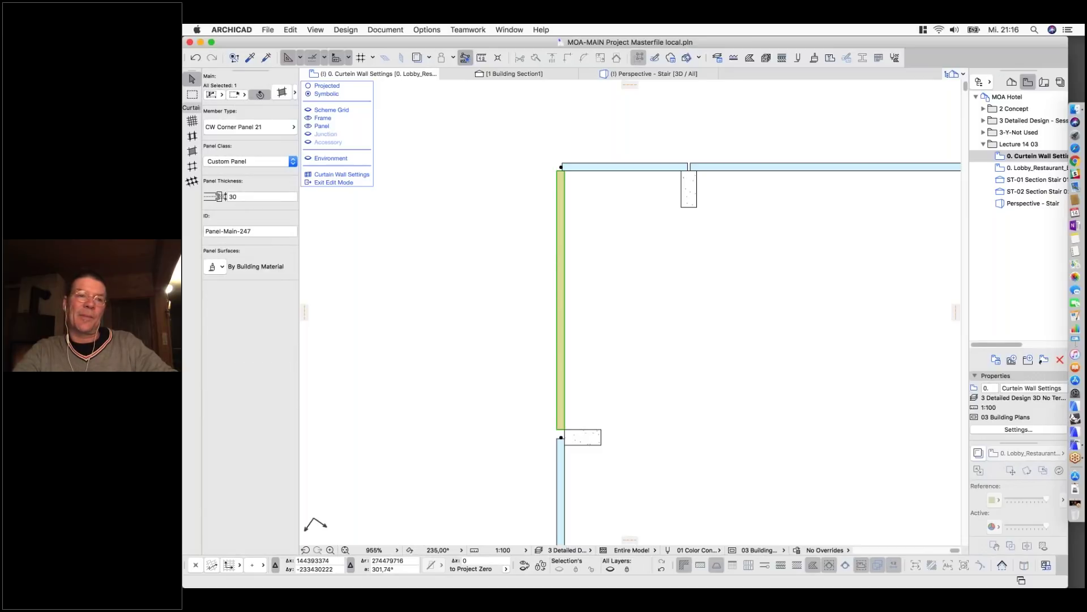
{"action": "left_click", "coordinate": [611, 170]}
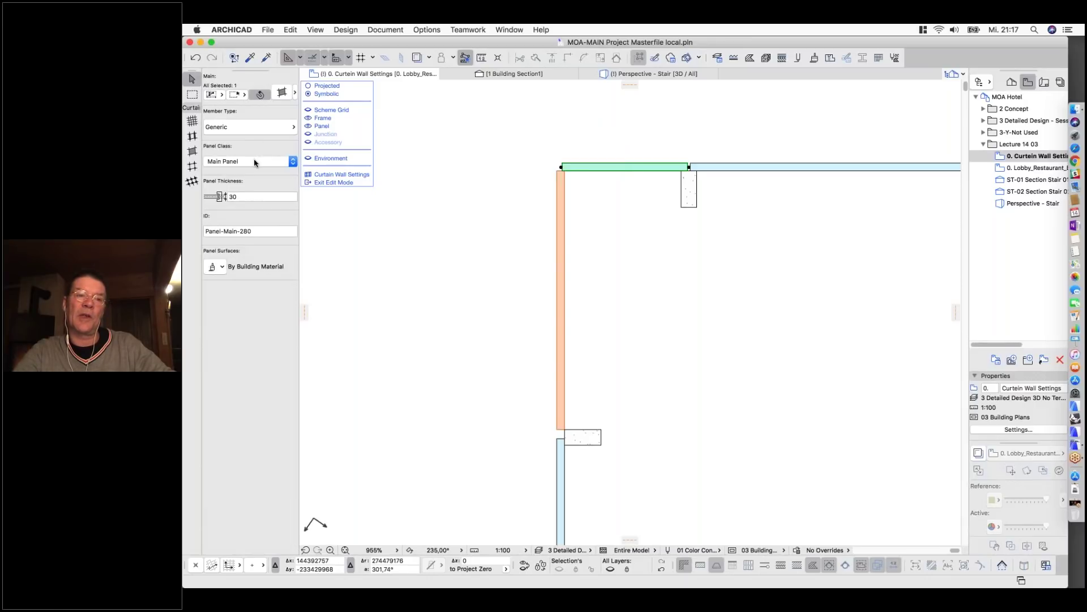
{"action": "key", "text": "super+t"}
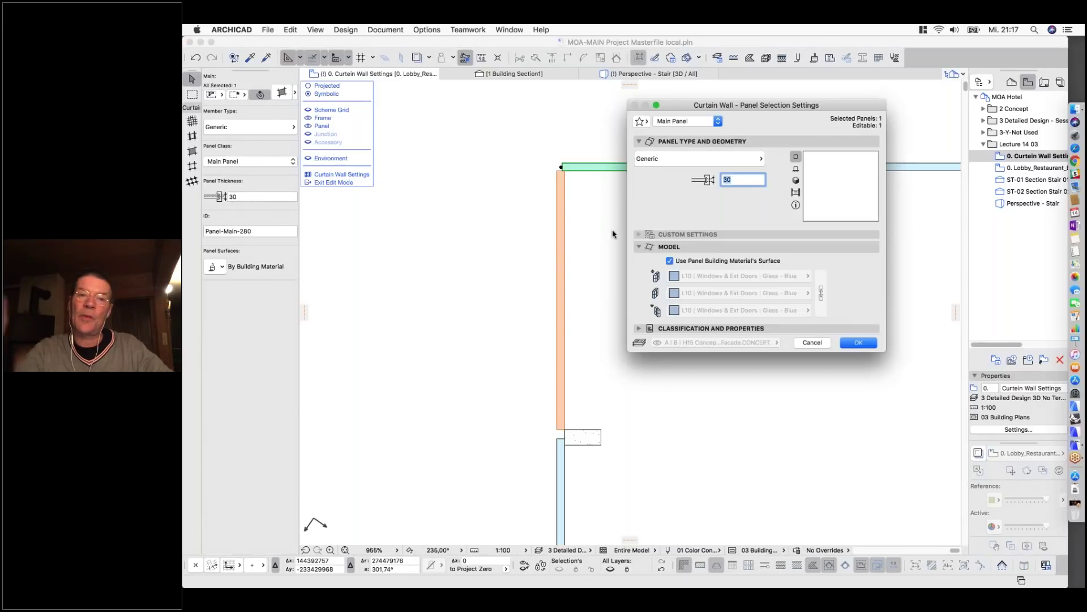
{"action": "left_click", "coordinate": [664, 163]}
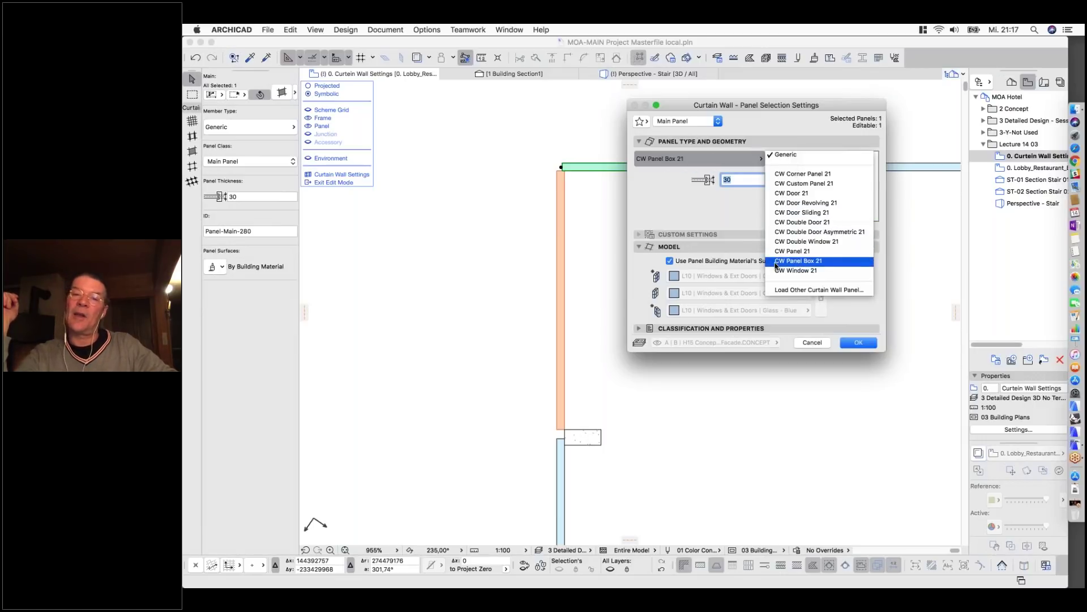
{"action": "left_click", "coordinate": [775, 177]}
{"action": "left_click", "coordinate": [858, 342]}
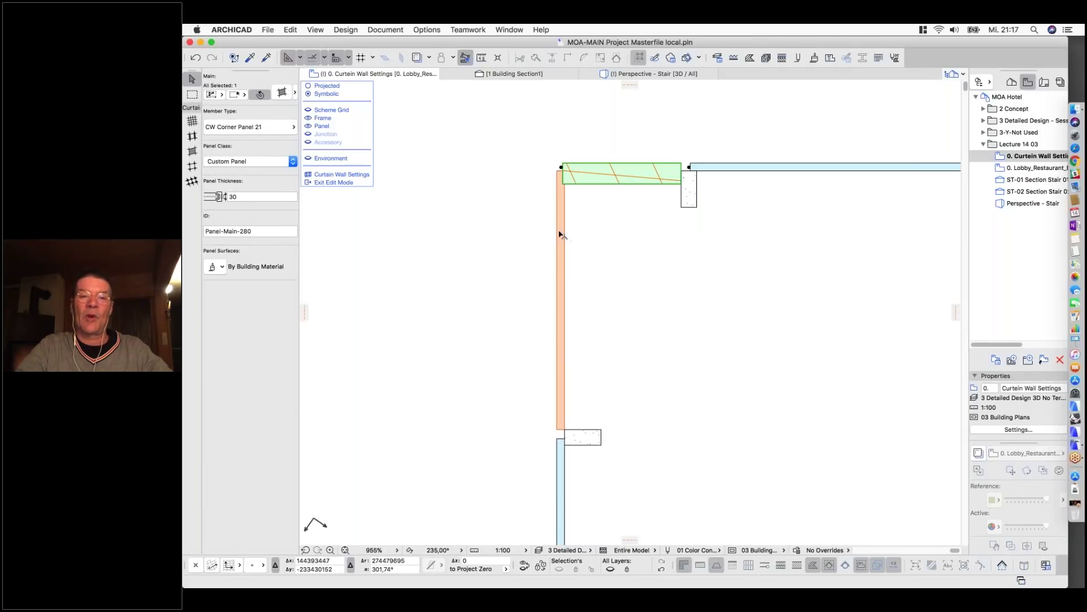
Check the vertical corner panel's settings, transfer the horizontal corner panel's settings onto it, and clear the selection.
{"action": "left_click", "coordinate": [563, 260]}
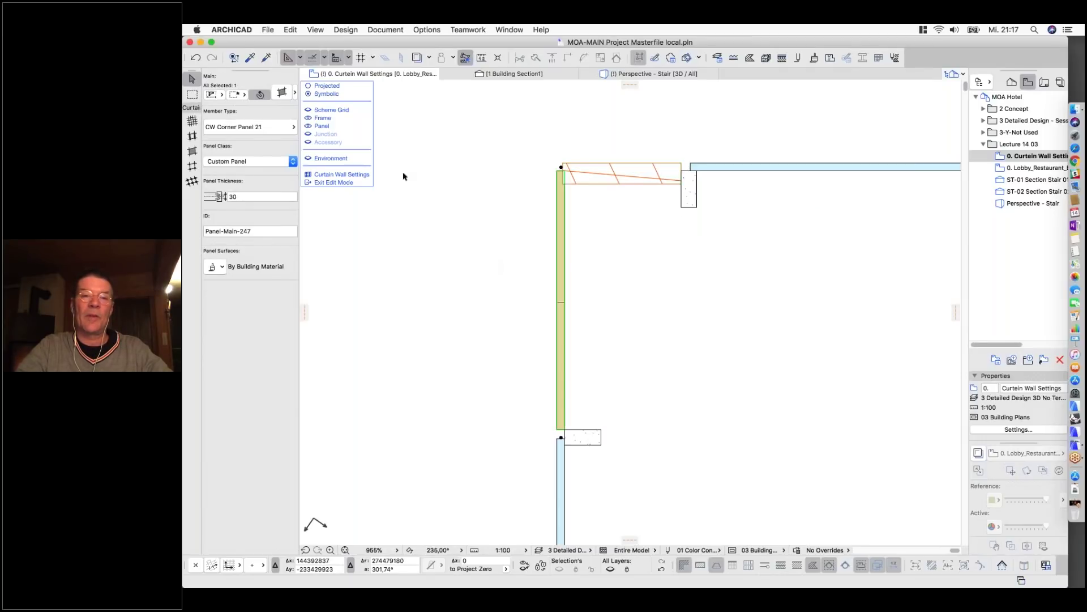
{"action": "left_click", "coordinate": [280, 94]}
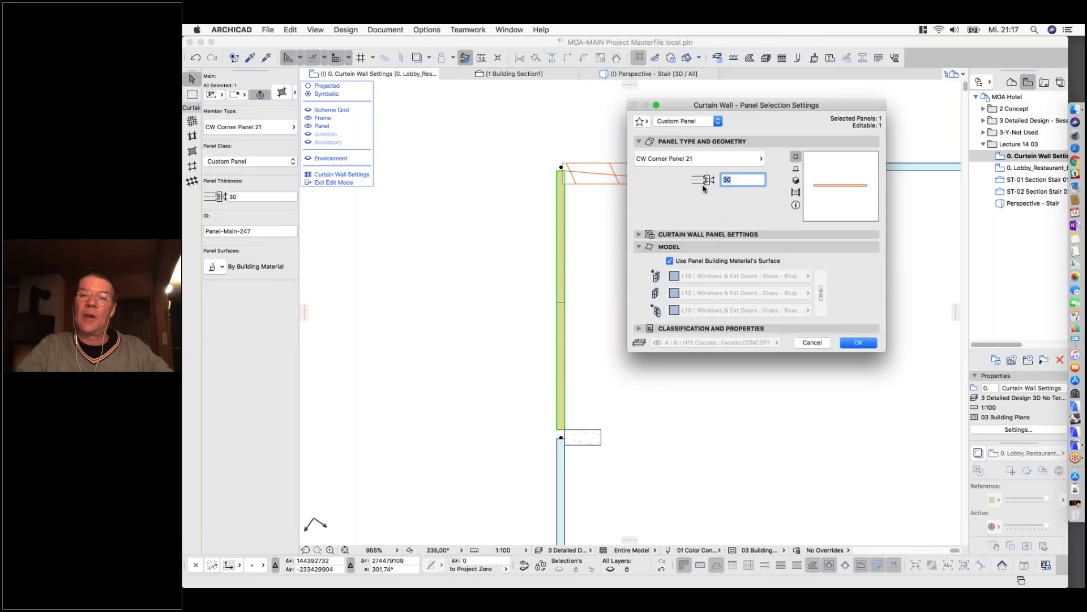
{"action": "left_click", "coordinate": [856, 342]}
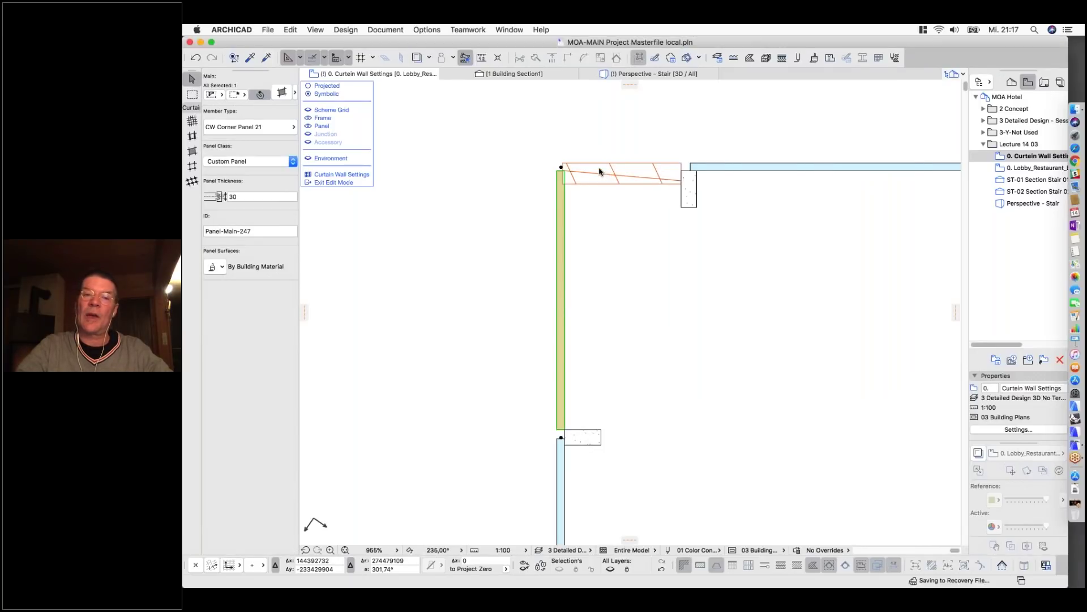
{"action": "left_click", "coordinate": [623, 173]}
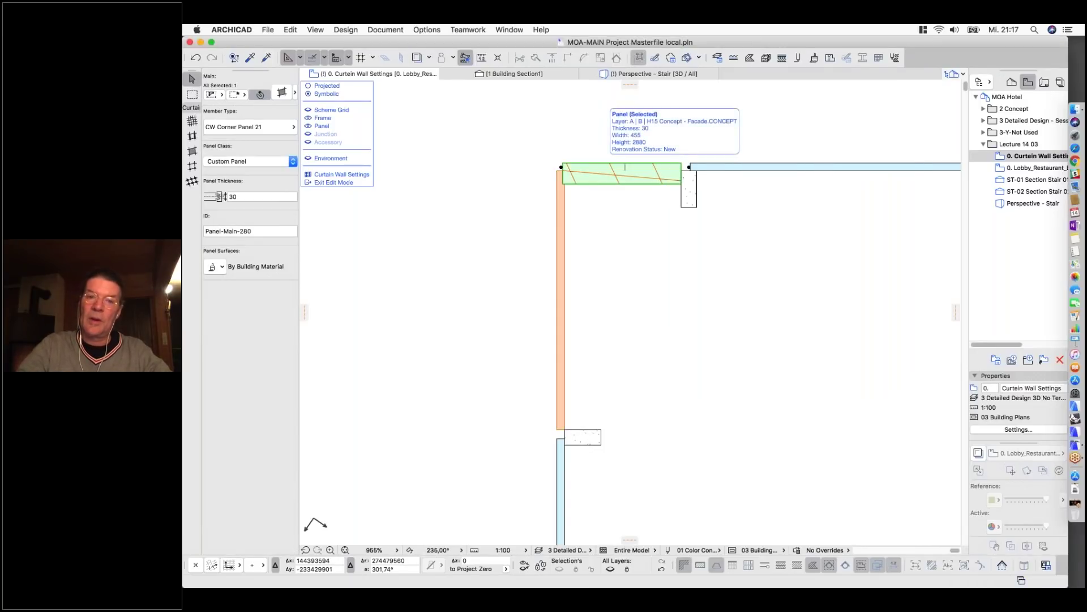
{"action": "left_click", "coordinate": [623, 174], "text": "alt"}
{"action": "left_click", "coordinate": [563, 206], "text": "alt+super"}
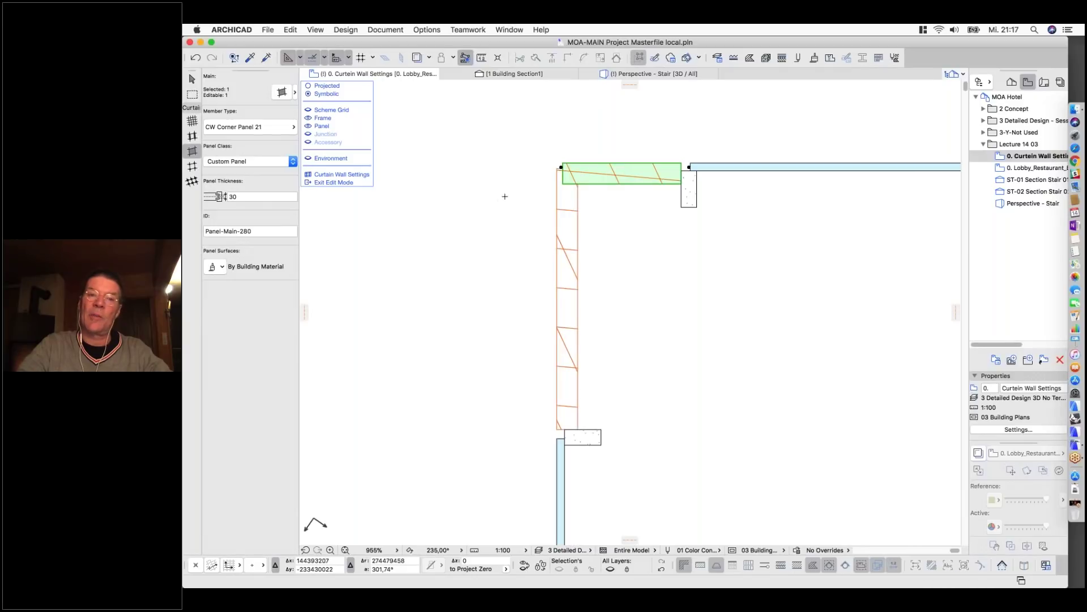
{"action": "key", "text": "Escape"}
Compare the corner in Projected and Symbolic display, examining where the two corner panels meet.
{"action": "scroll", "coordinate": [500, 197], "scroll_direction": "down", "scroll_amount": 3}
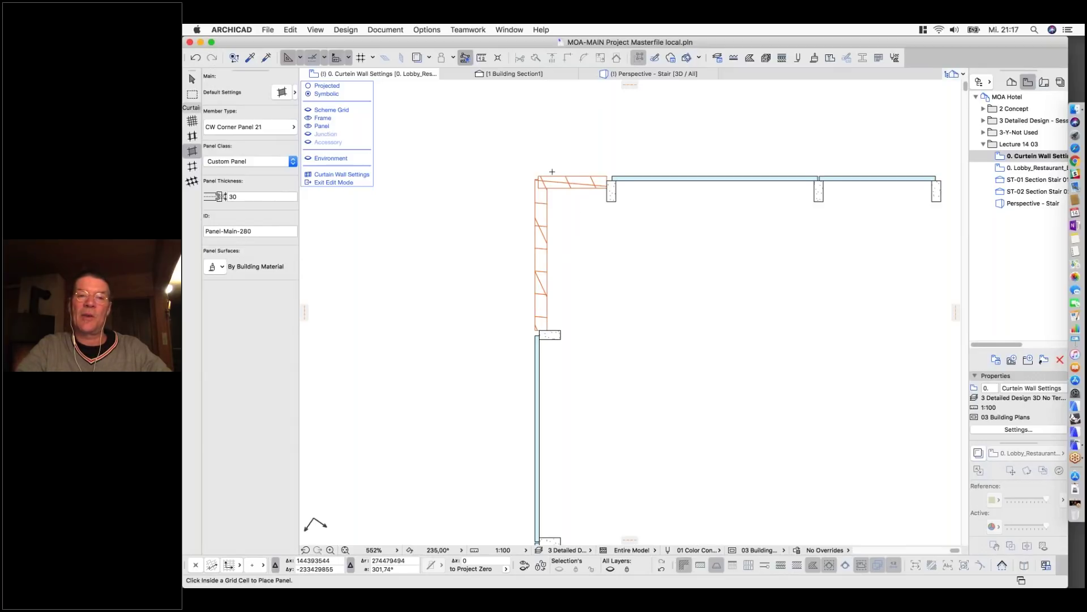
{"action": "scroll", "coordinate": [568, 172], "scroll_direction": "up", "scroll_amount": 5}
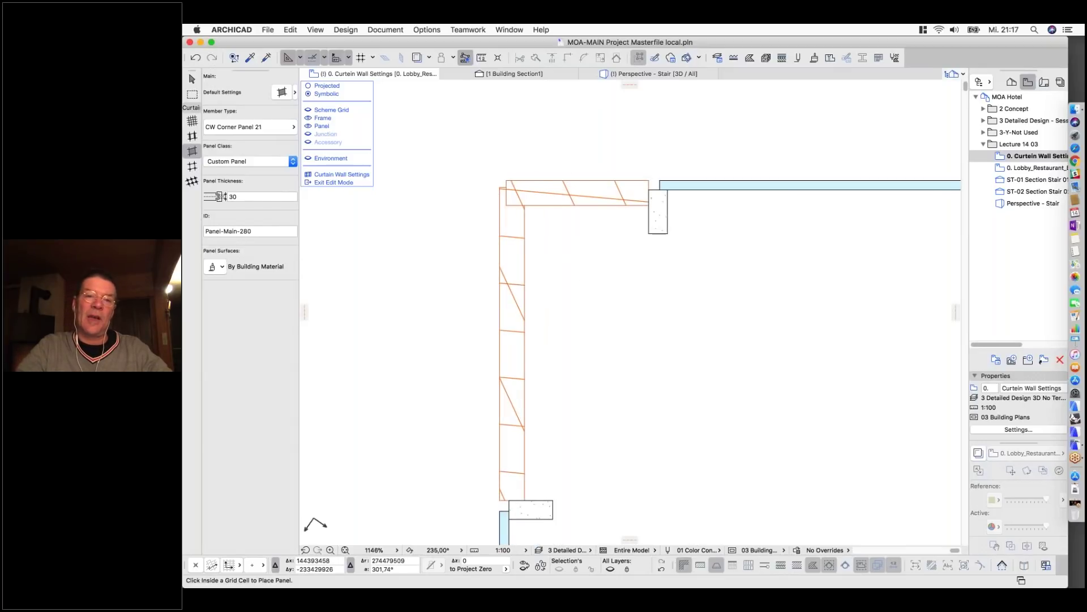
{"action": "left_click", "coordinate": [309, 85]}
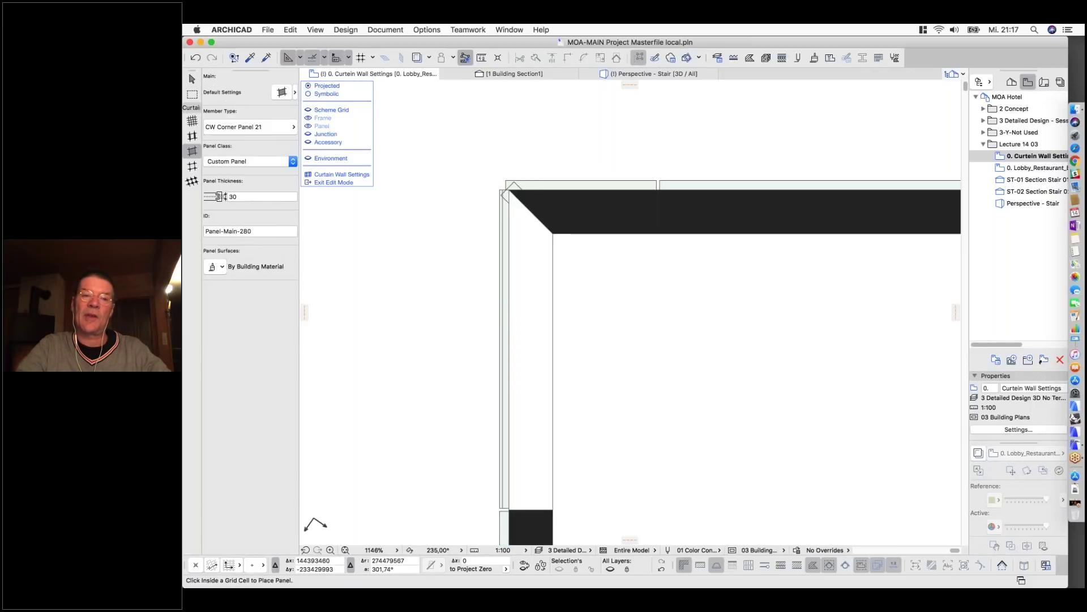
{"action": "left_click", "coordinate": [314, 94]}
{"action": "scroll", "coordinate": [547, 208], "scroll_direction": "up", "scroll_amount": 5}
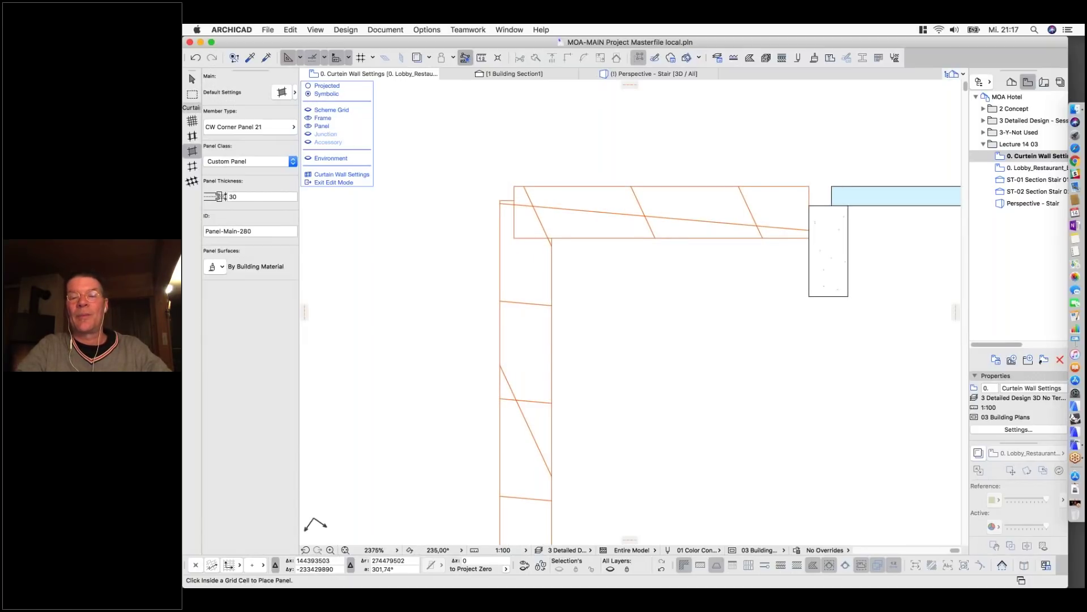
Set the overall panel thickness to 30 in the horizontal corner panel's Dimensions settings and return to the Arrow tool.
{"action": "left_click", "coordinate": [561, 193]}
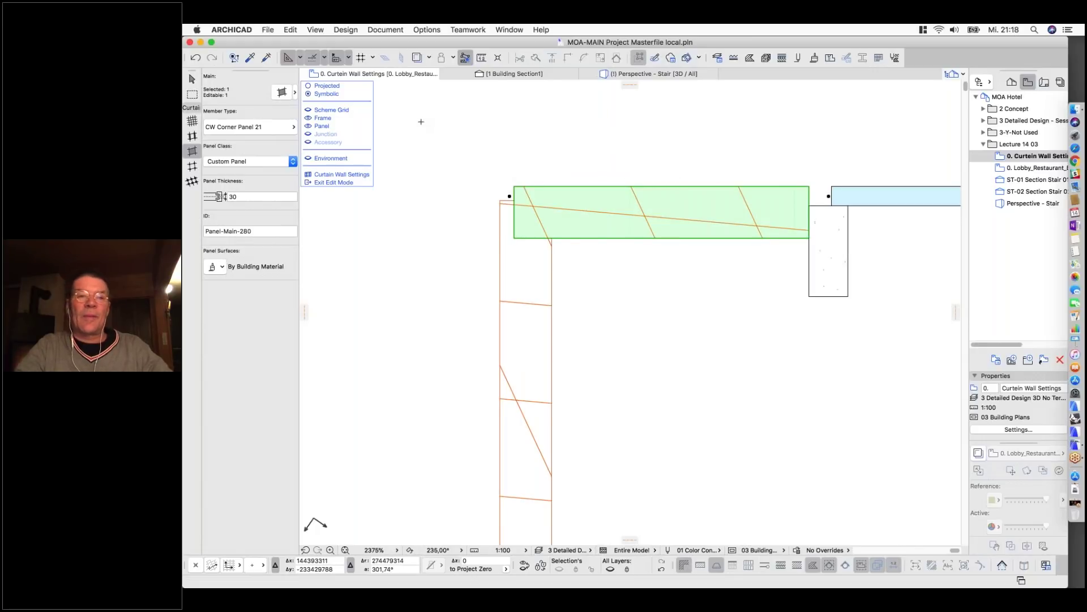
{"action": "left_click", "coordinate": [281, 91]}
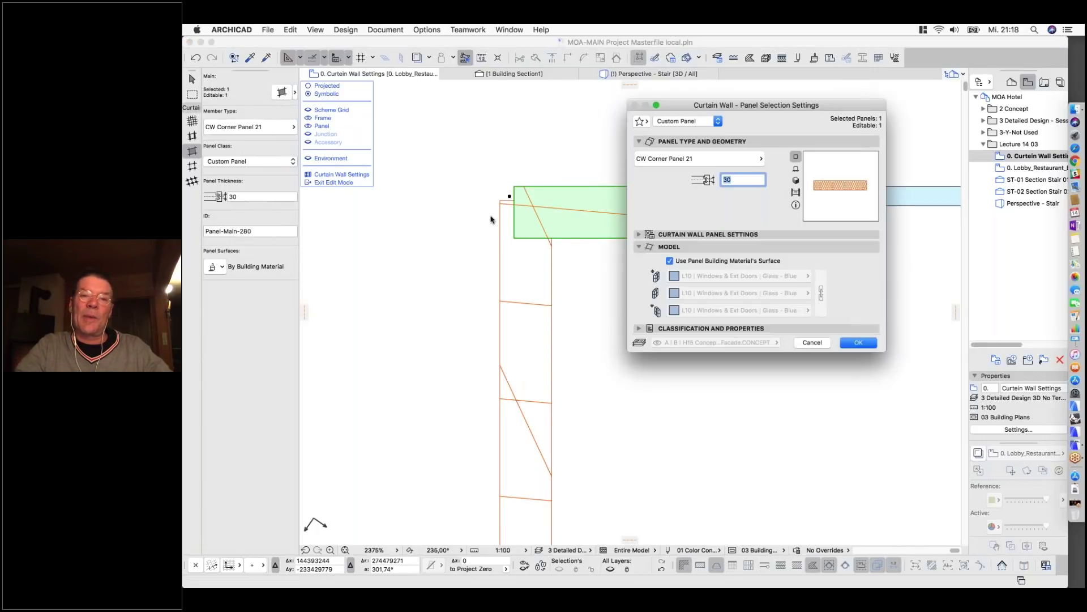
{"action": "left_click", "coordinate": [663, 236]}
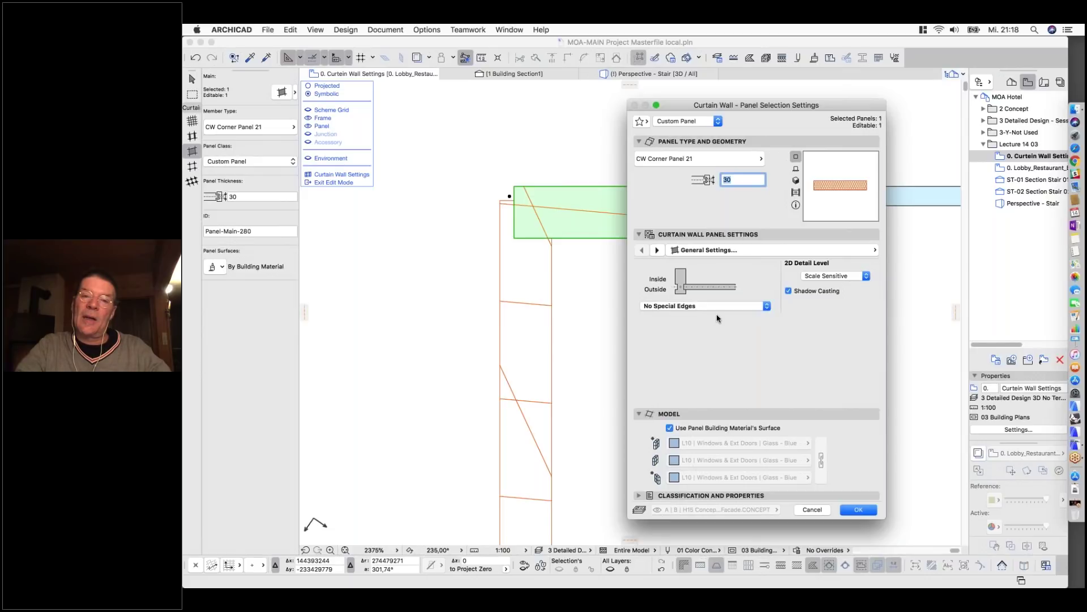
{"action": "left_click", "coordinate": [753, 252]}
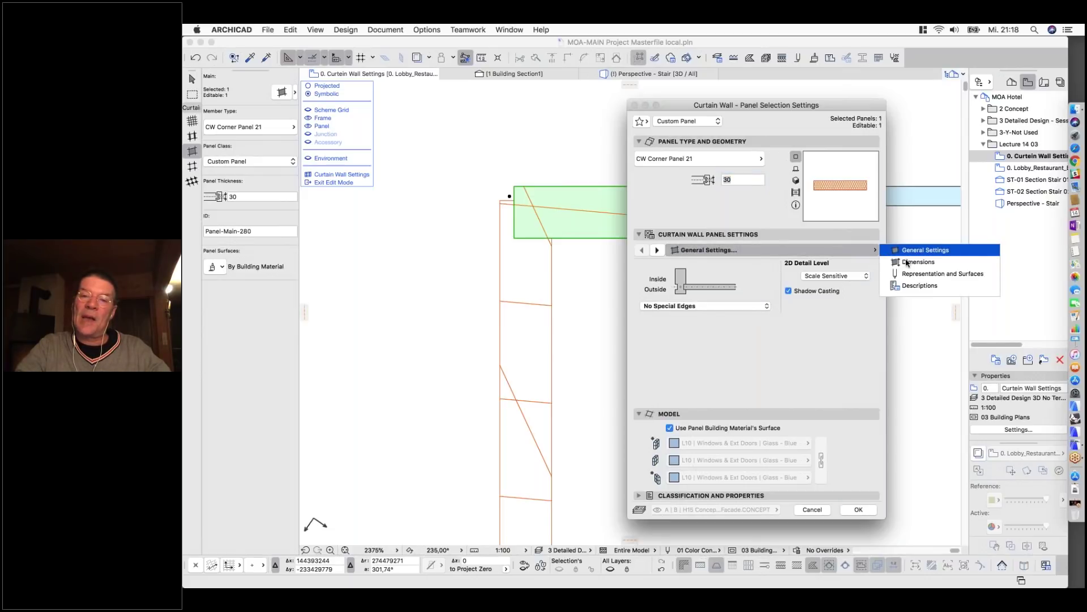
{"action": "left_click", "coordinate": [906, 262]}
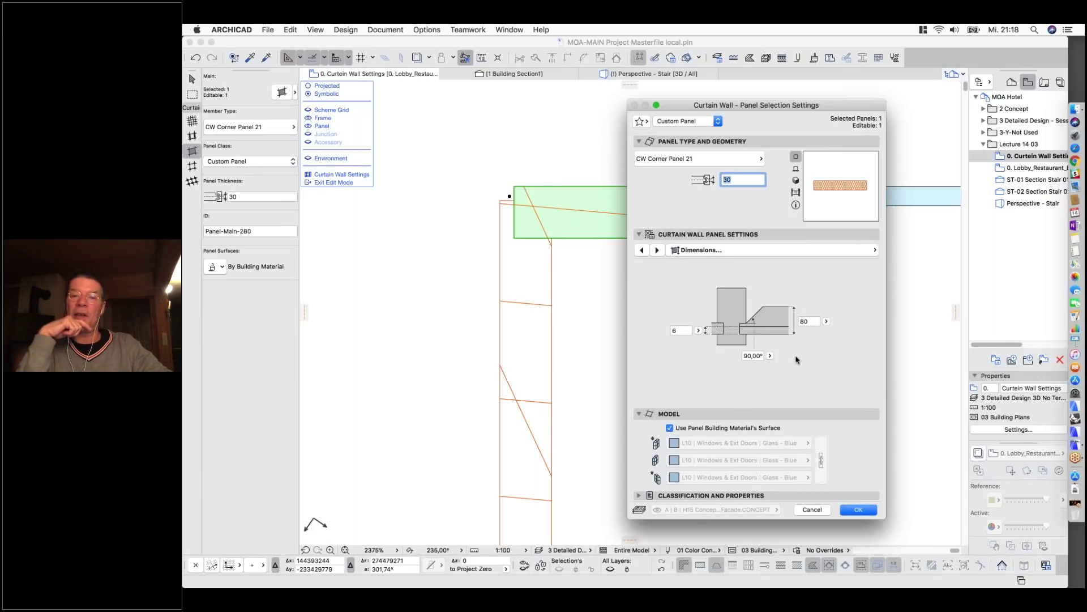
{"action": "left_click", "coordinate": [808, 324]}
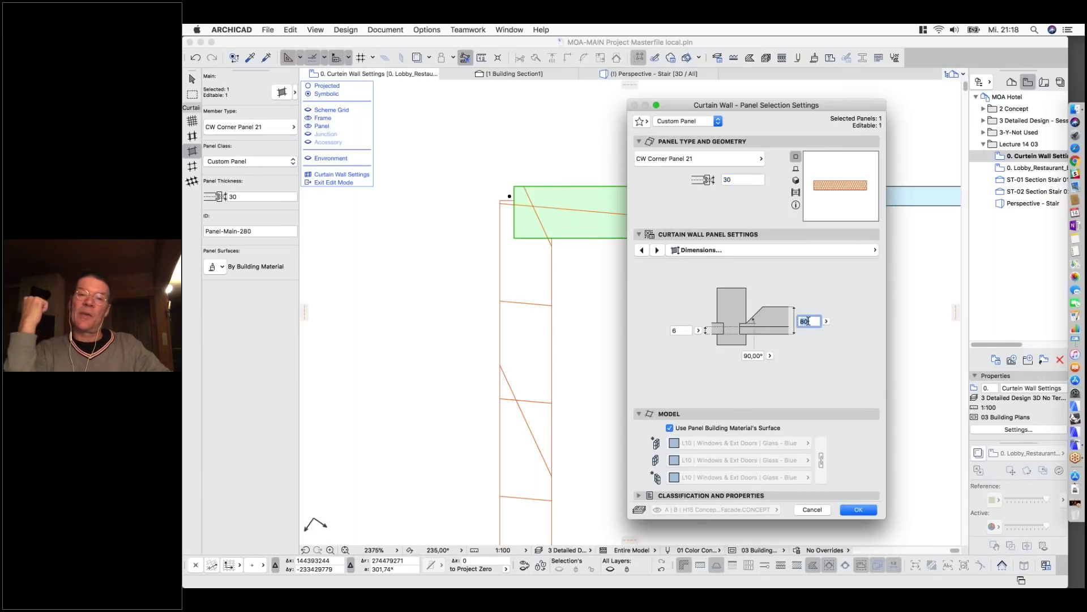
{"action": "type", "text": "30"}
{"action": "key", "text": "Return"}
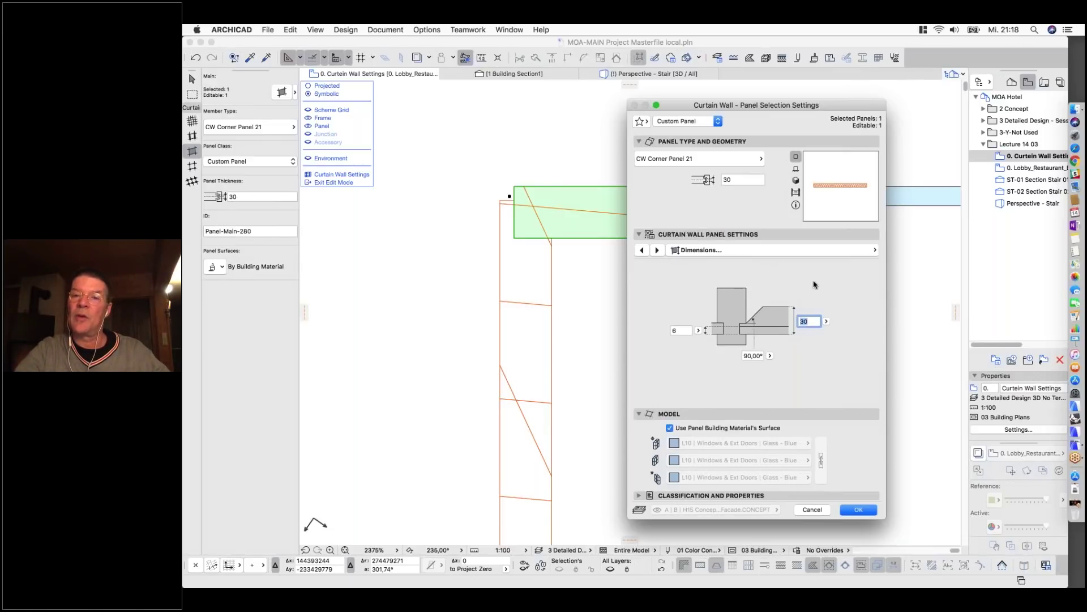
{"action": "key", "text": "Return"}
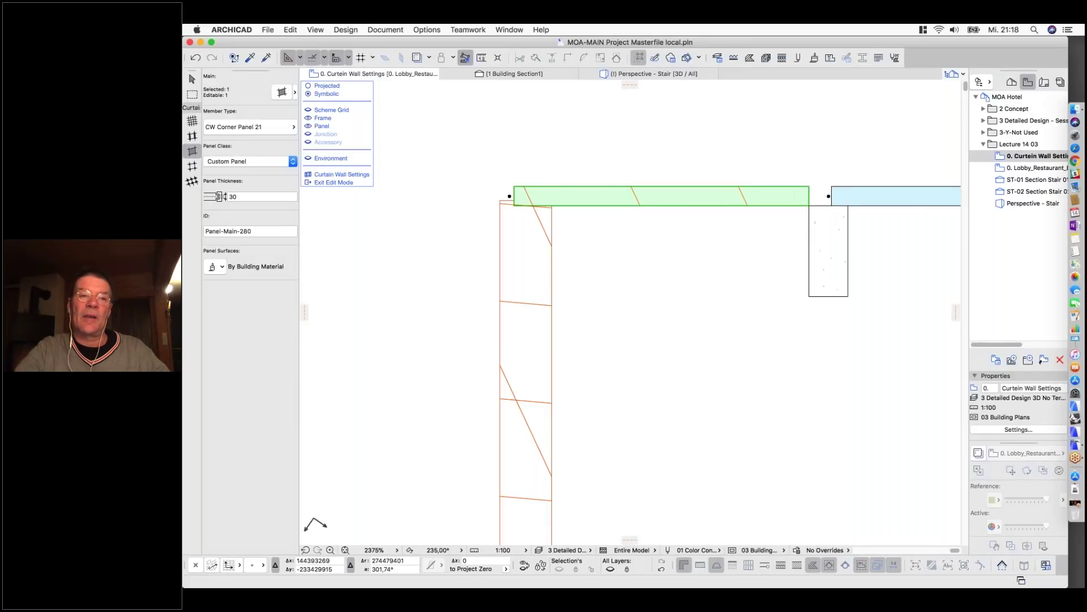
{"action": "left_click", "coordinate": [192, 79]}
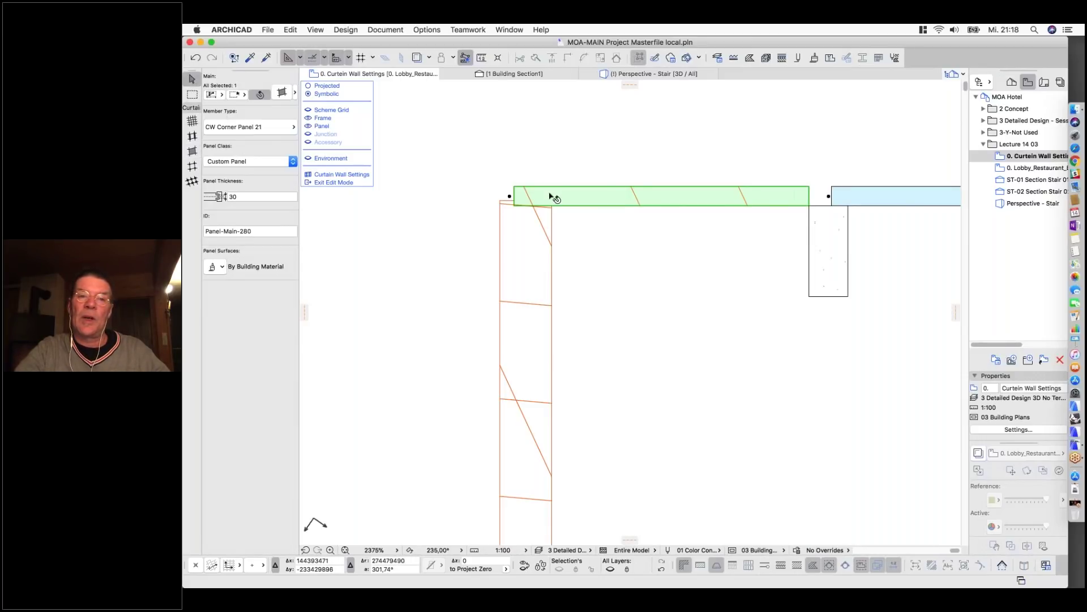
Pick up the horizontal corner panel's parameters and transfer all its settings onto the vertical corner panel.
{"action": "left_click", "coordinate": [251, 59]}
{"action": "left_click", "coordinate": [645, 195]}
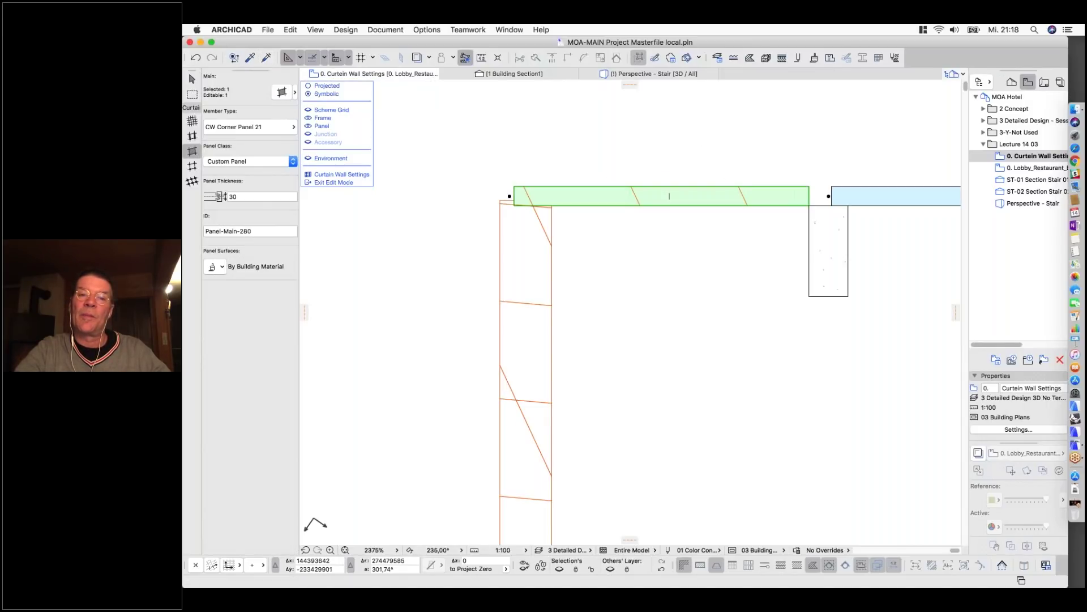
{"action": "left_click", "coordinate": [267, 57]}
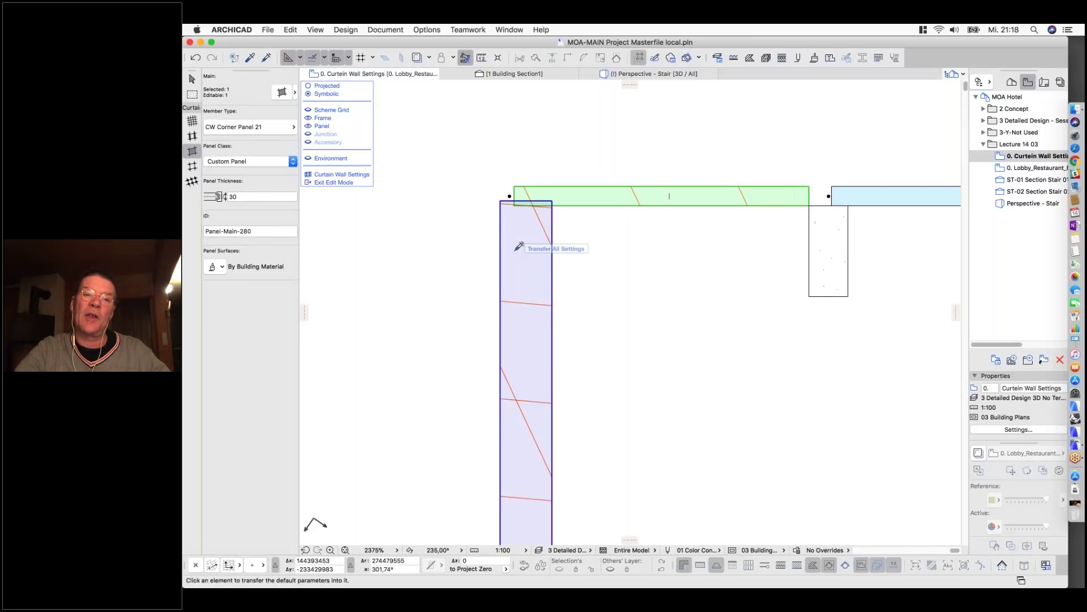
Compare the corner panels with the adjacent glass panels on both legs and examine where they overlap at the corner.
{"action": "scroll", "coordinate": [465, 186], "scroll_direction": "down", "scroll_amount": 2}
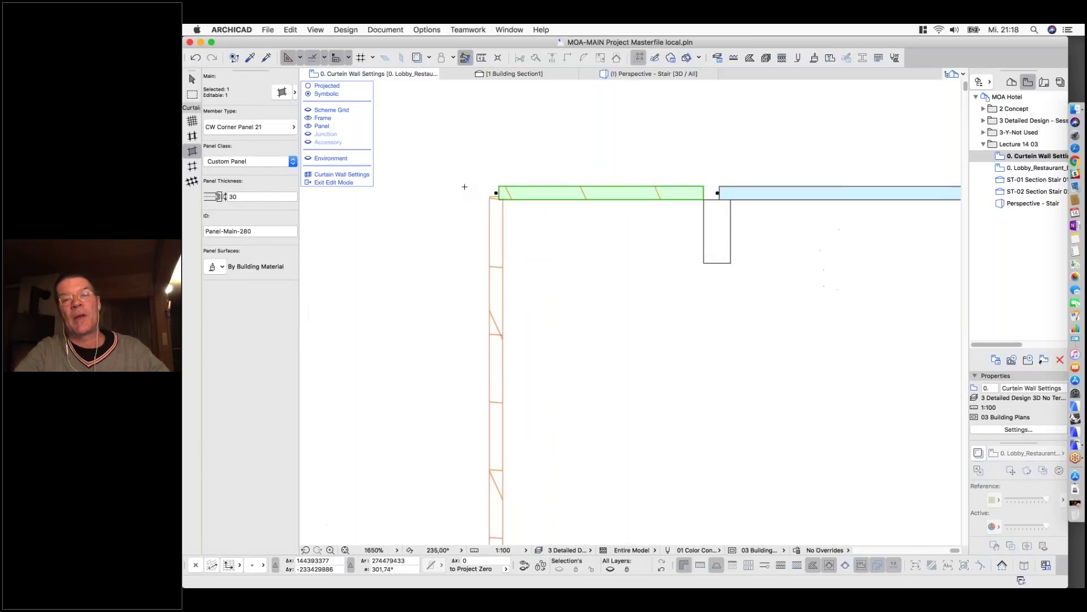
{"action": "scroll", "coordinate": [517, 189], "scroll_direction": "down", "scroll_amount": 2}
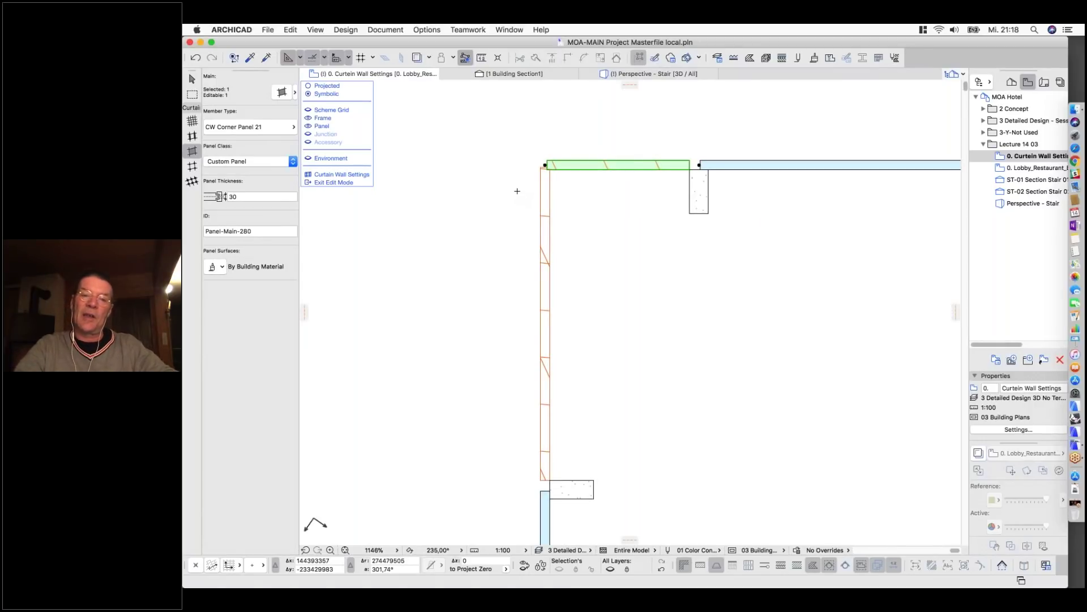
{"action": "scroll", "coordinate": [722, 158], "scroll_direction": "up", "scroll_amount": 5}
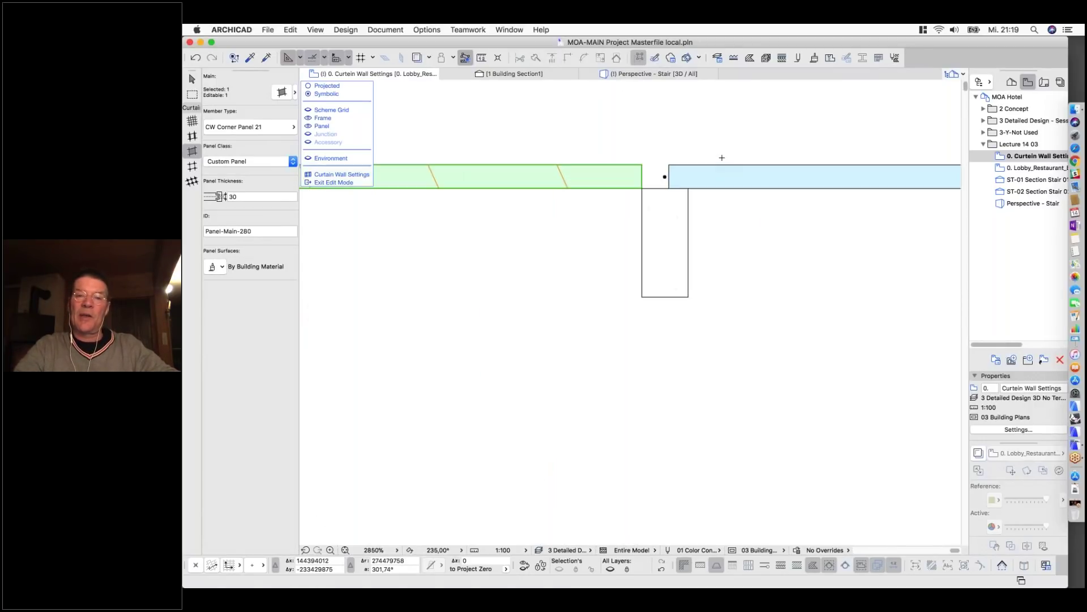
{"action": "scroll", "coordinate": [745, 220], "scroll_direction": "down", "scroll_amount": 6}
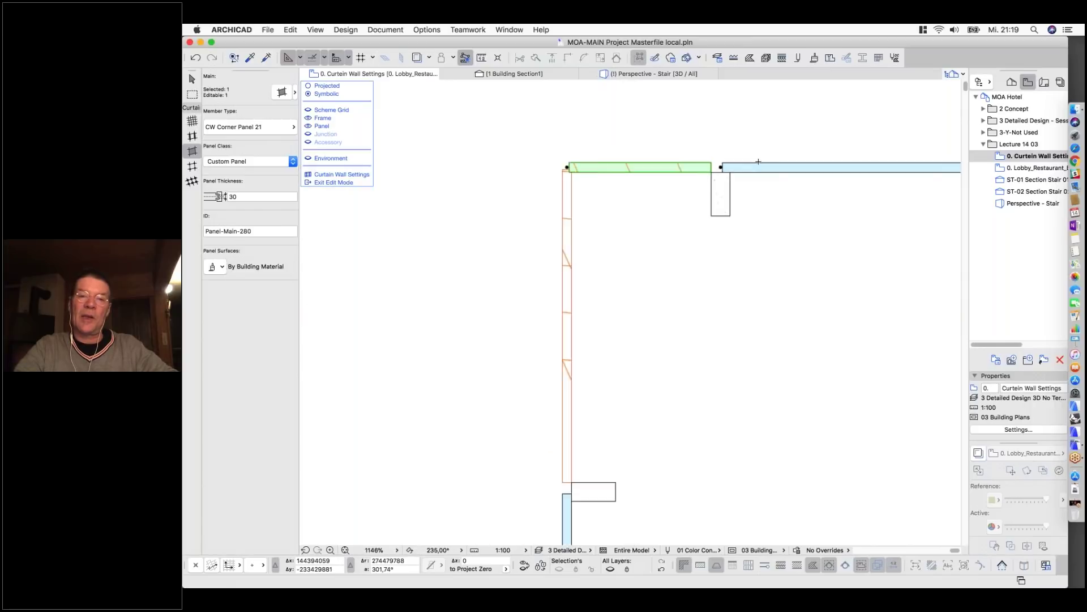
{"action": "scroll", "coordinate": [634, 388], "scroll_direction": "up", "scroll_amount": 7}
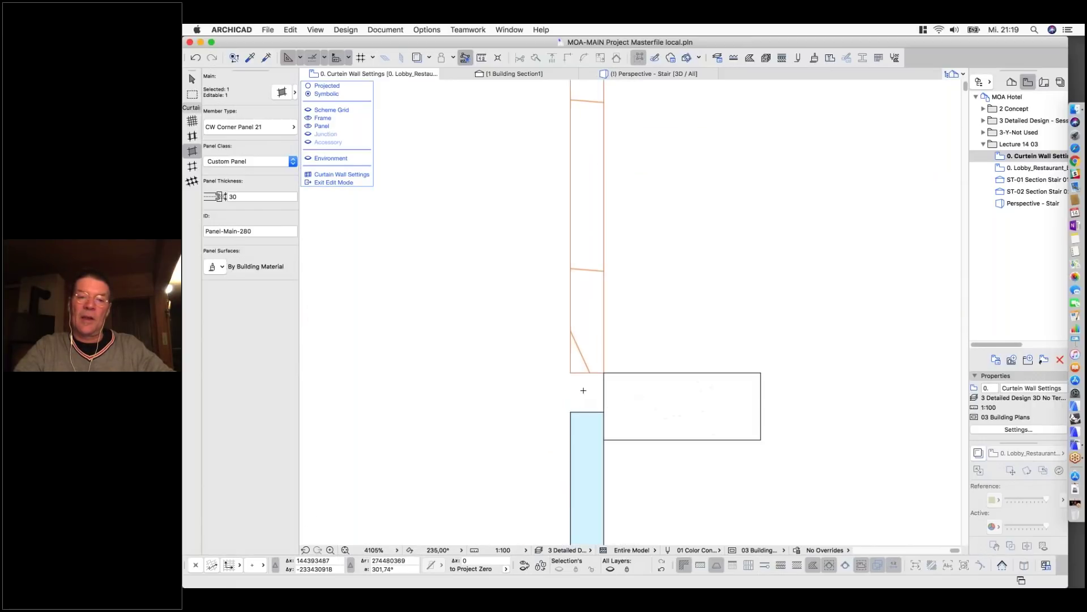
{"action": "scroll", "coordinate": [589, 387], "scroll_direction": "down", "scroll_amount": 8}
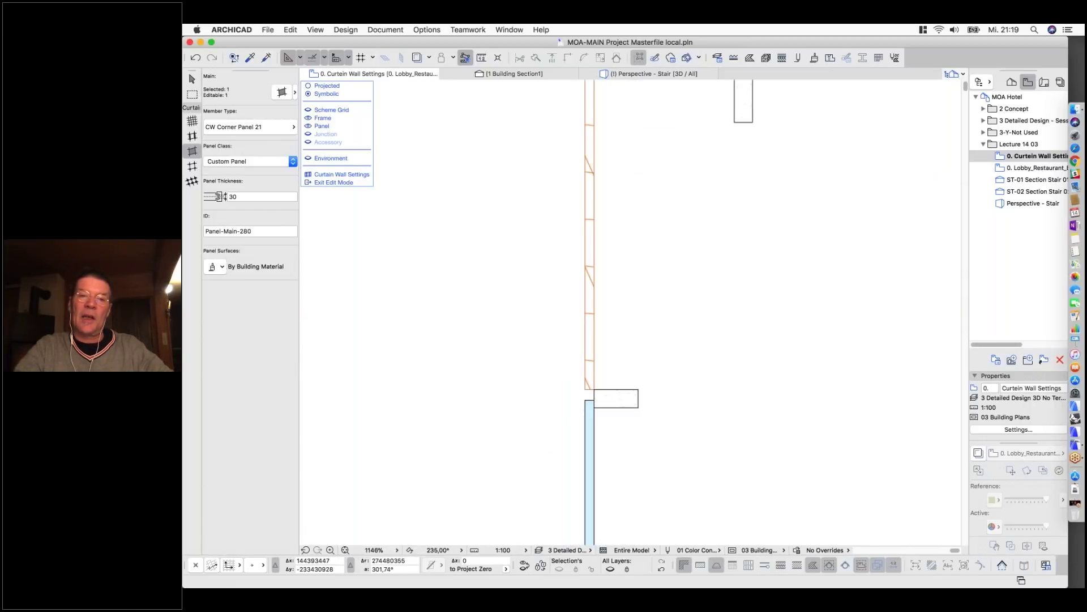
{"action": "scroll", "coordinate": [596, 176], "scroll_direction": "up", "scroll_amount": 9}
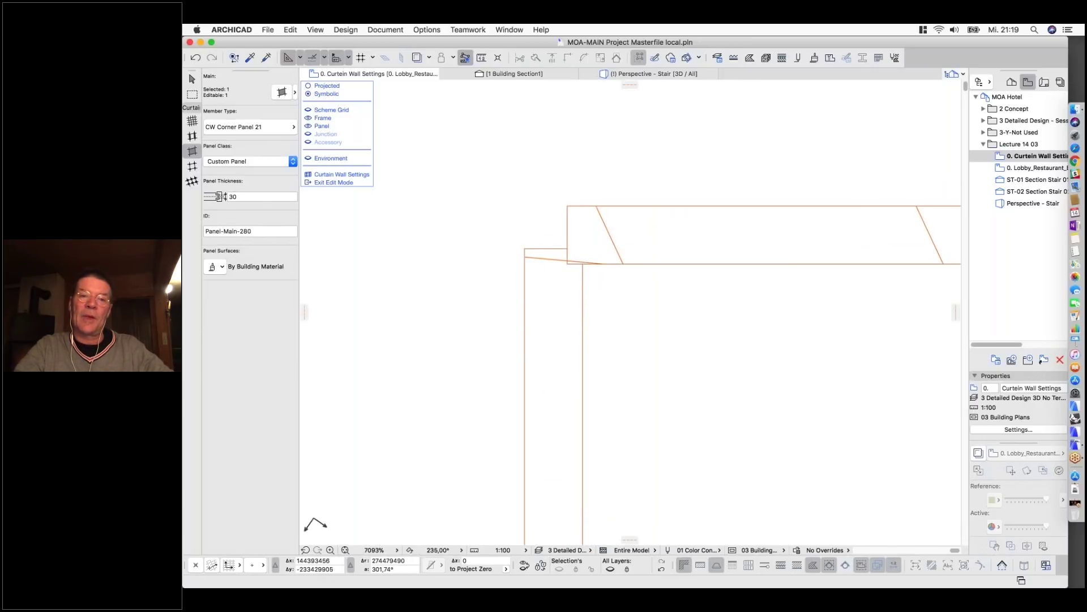
Change the horizontal corner panel's edge type from its General Settings to One Mitered Edge.
{"action": "left_click", "coordinate": [577, 244]}
{"action": "left_click", "coordinate": [282, 92]}
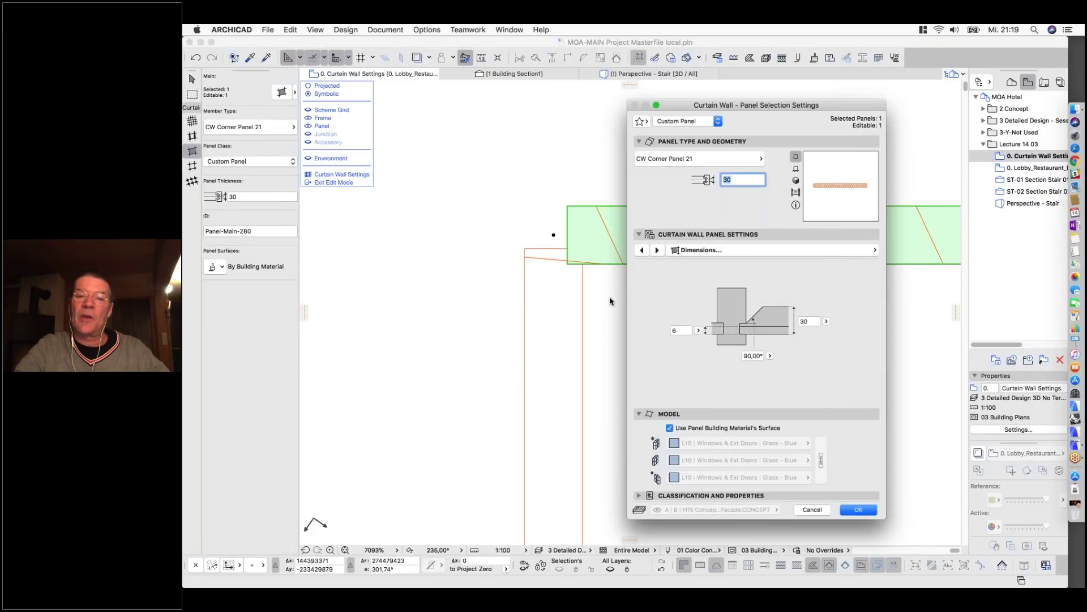
{"action": "left_click", "coordinate": [701, 251]}
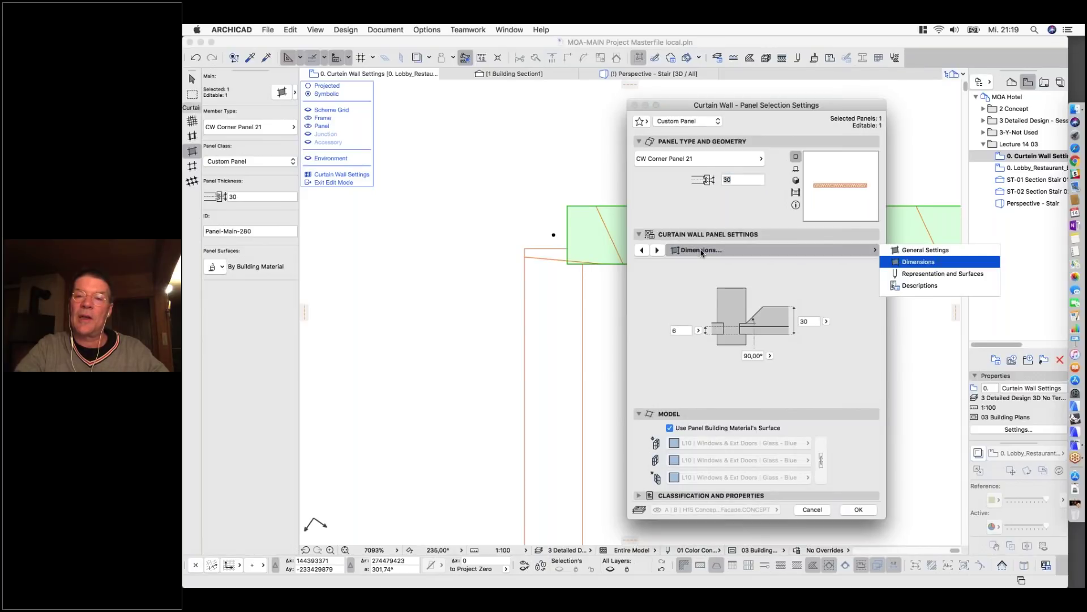
{"action": "left_click", "coordinate": [899, 252]}
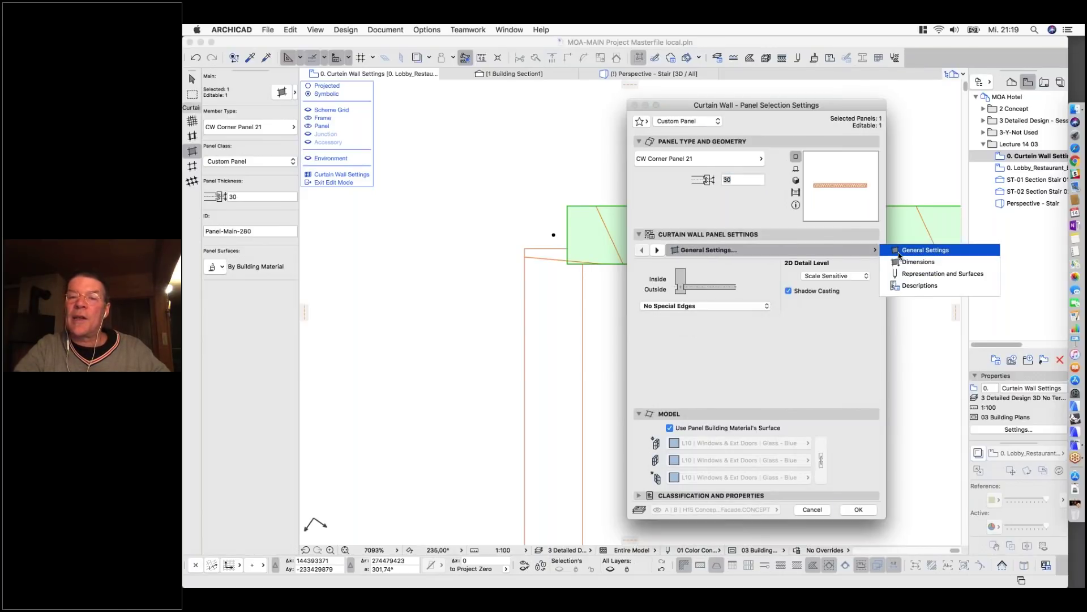
{"action": "left_click", "coordinate": [800, 355]}
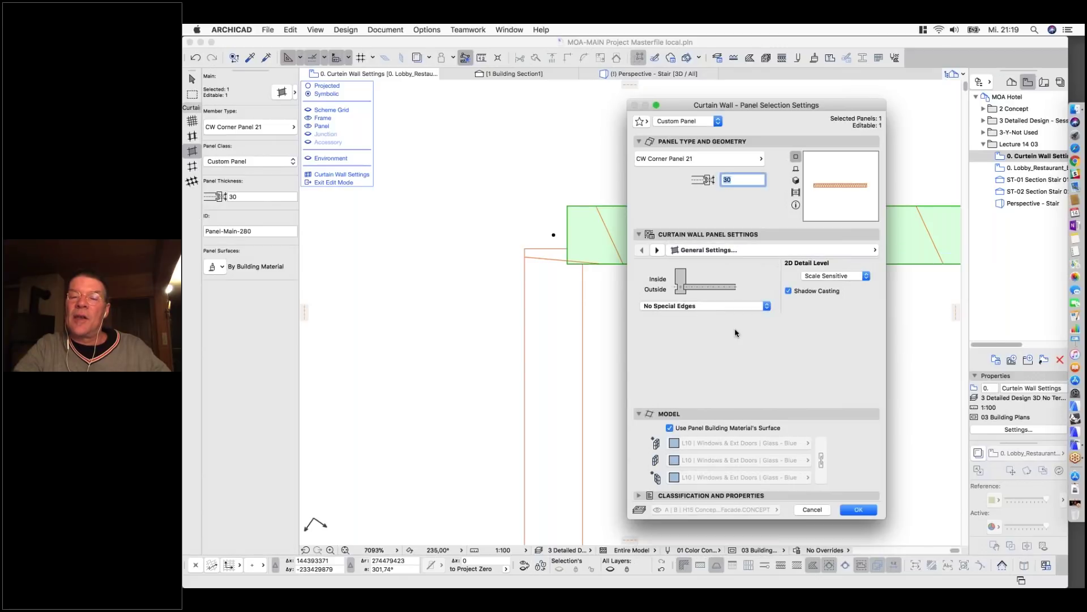
{"action": "left_click", "coordinate": [710, 309]}
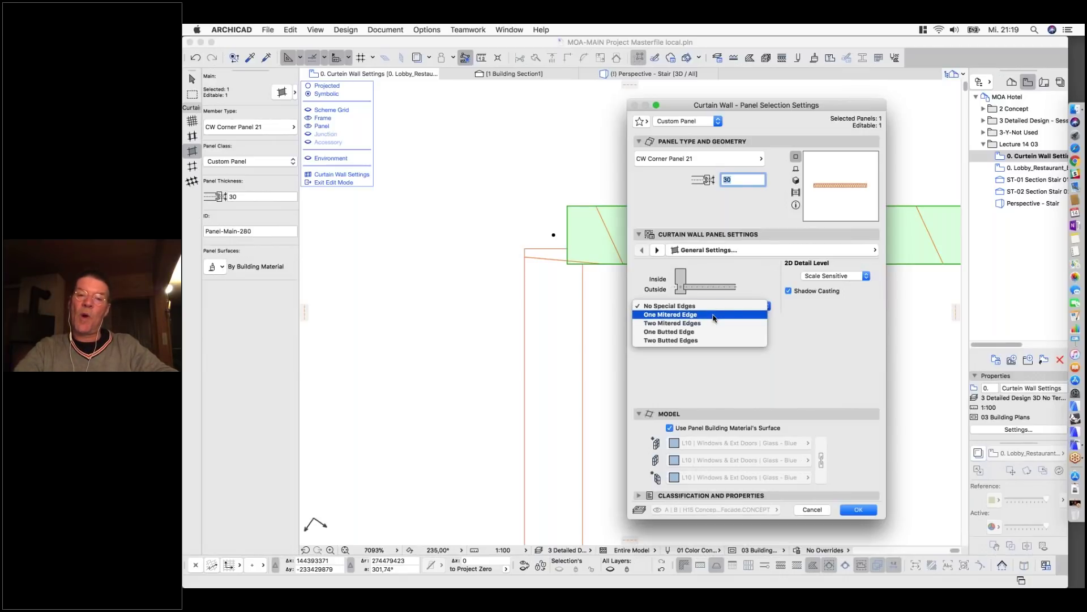
{"action": "left_click", "coordinate": [713, 317]}
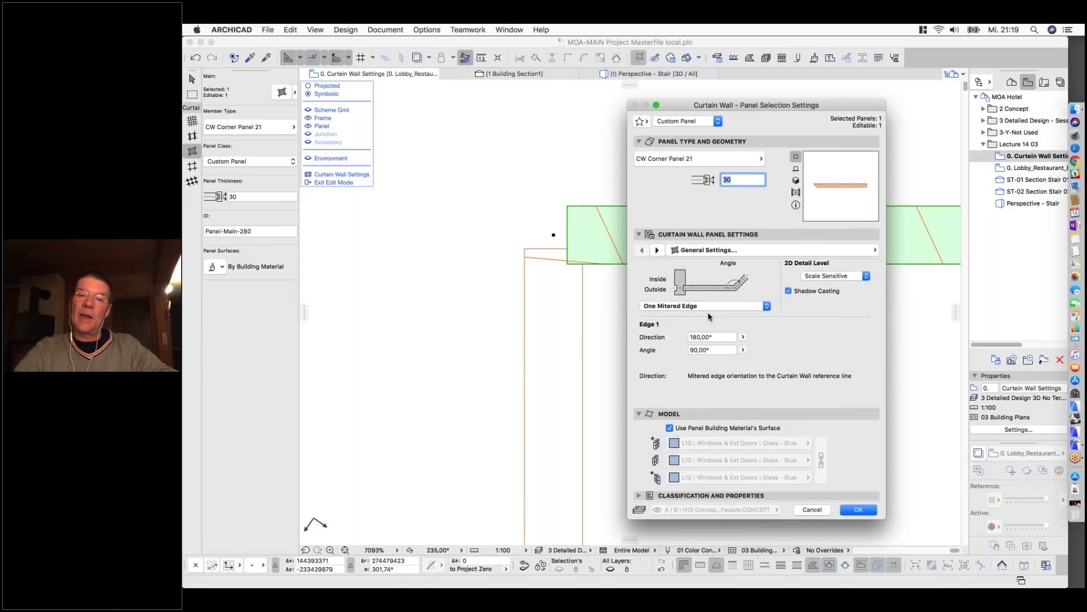
{"action": "left_click", "coordinate": [711, 337]}
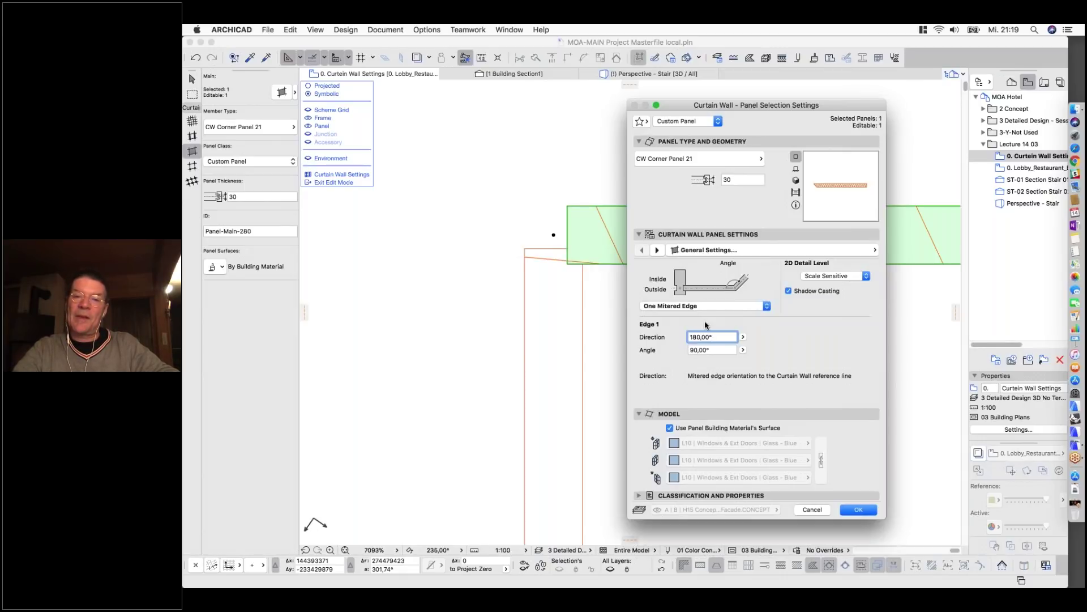
{"action": "key", "text": "Return"}
{"action": "scroll", "coordinate": [507, 257], "scroll_direction": "down", "scroll_amount": 5}
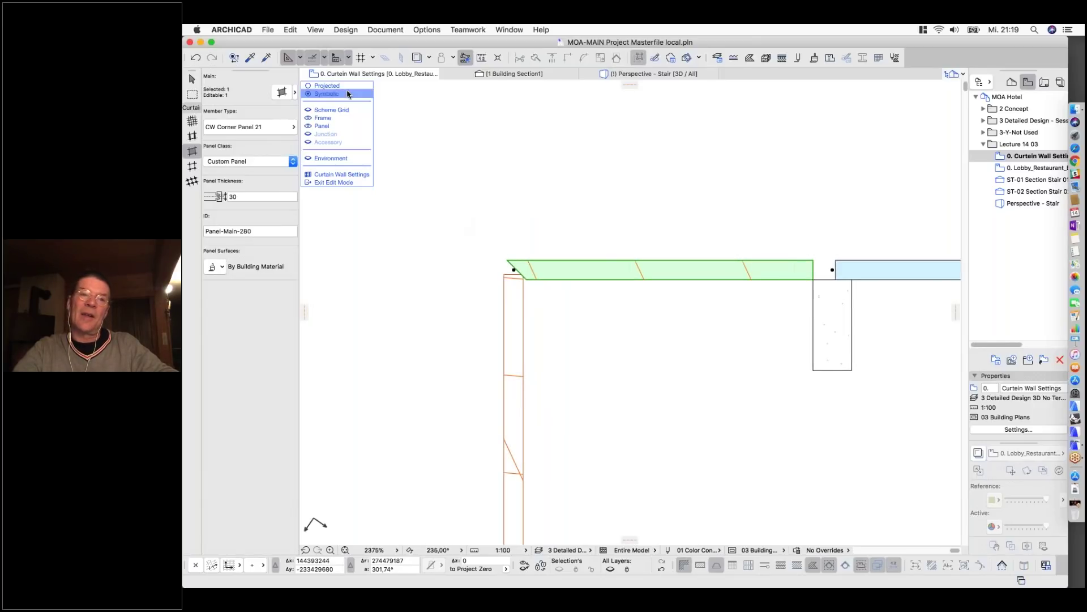
Set the Edge 1 direction of the horizontal corner panel's mitered edge to 0°.
{"action": "left_click", "coordinate": [278, 100]}
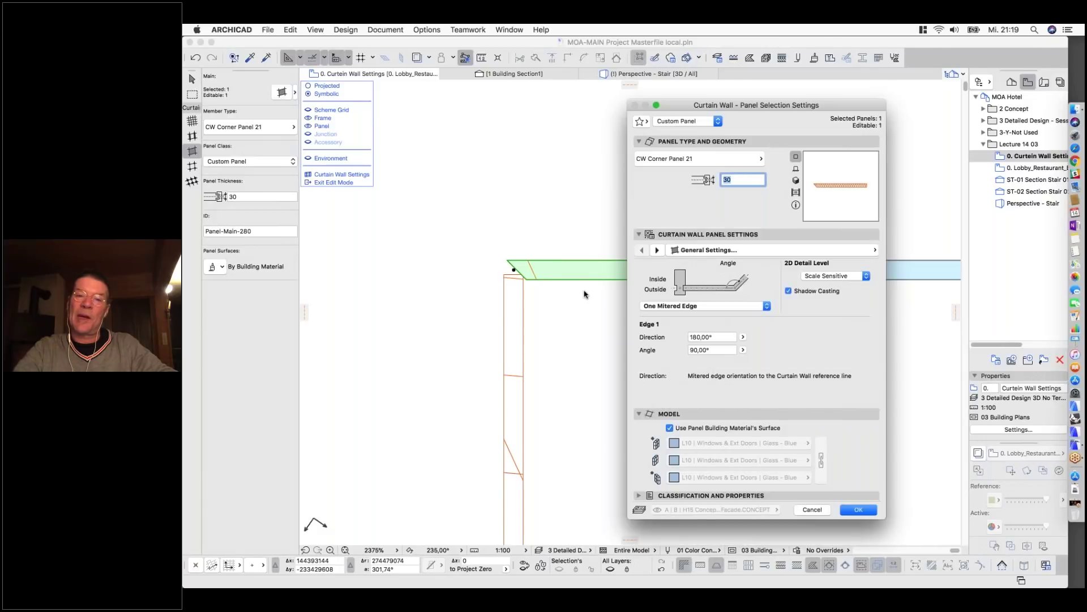
{"action": "key", "text": "Tab"}
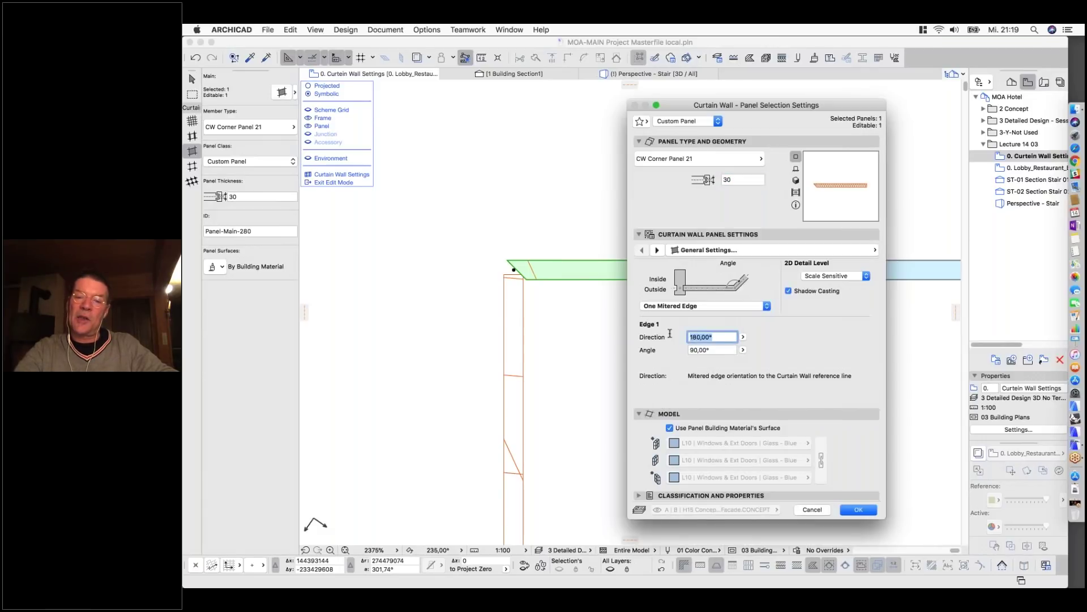
{"action": "type", "text": "0"}
{"action": "key", "text": "Return"}
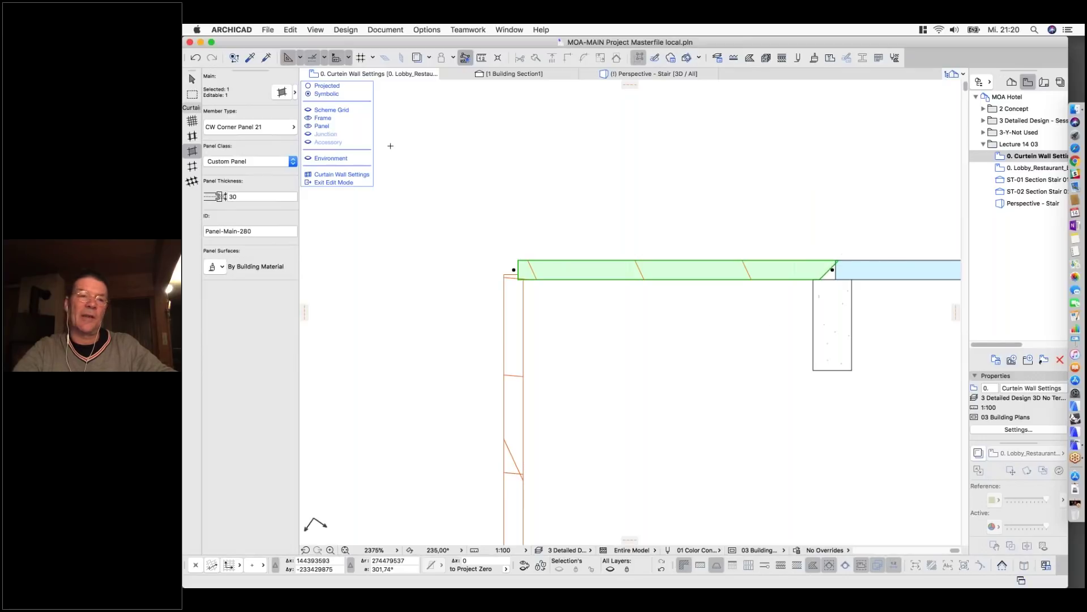
Set the horizontal corner panel's Edge 1 direction to 180° so the miter faces the wall corner, and clear the selection.
{"action": "left_click", "coordinate": [275, 95]}
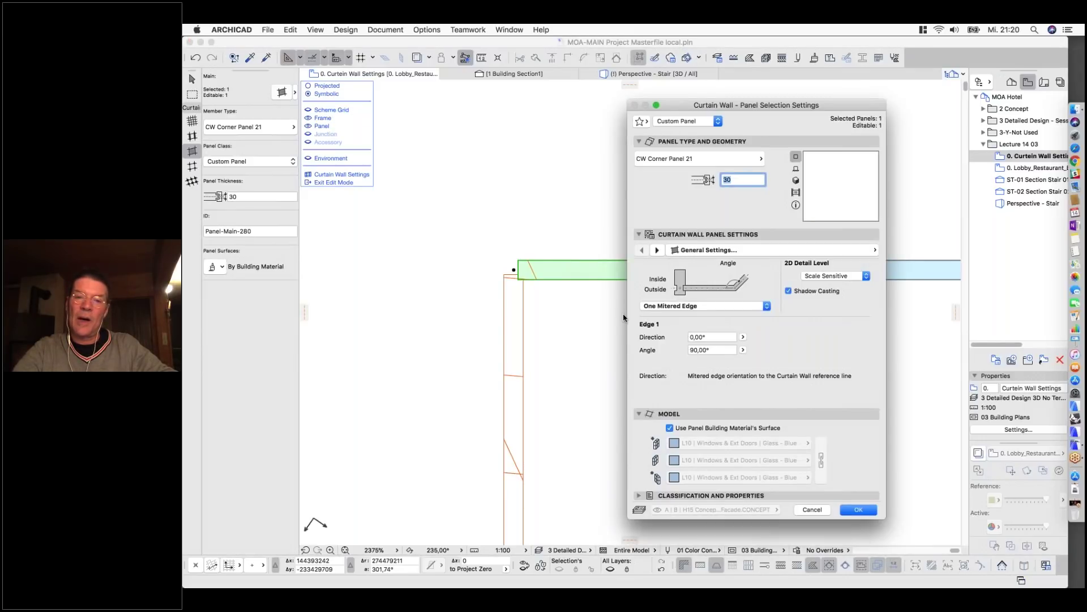
{"action": "left_click", "coordinate": [706, 336]}
{"action": "type", "text": "180"}
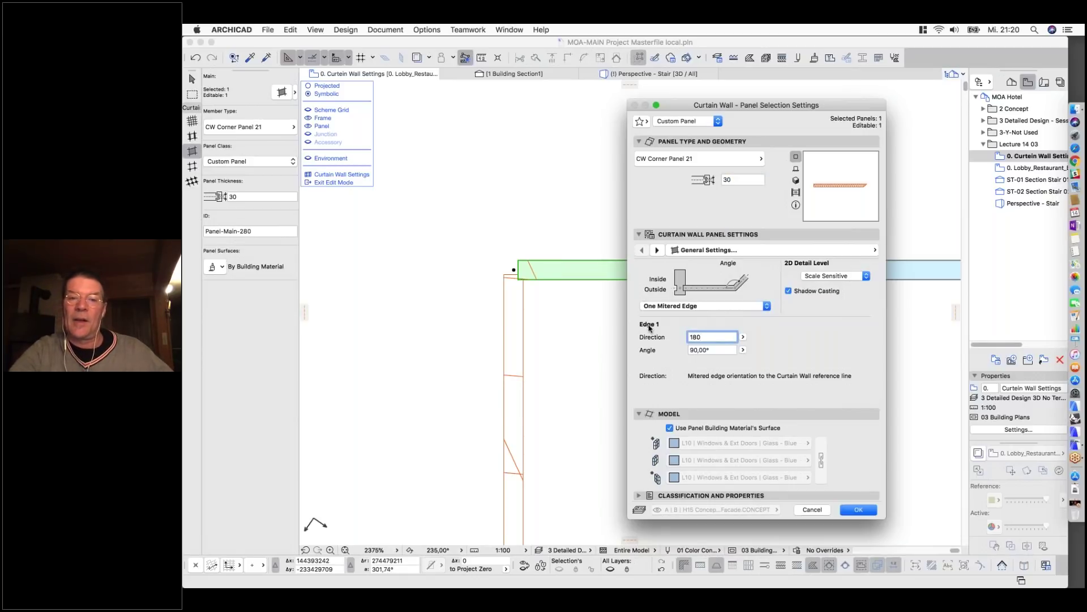
{"action": "key", "text": "Return"}
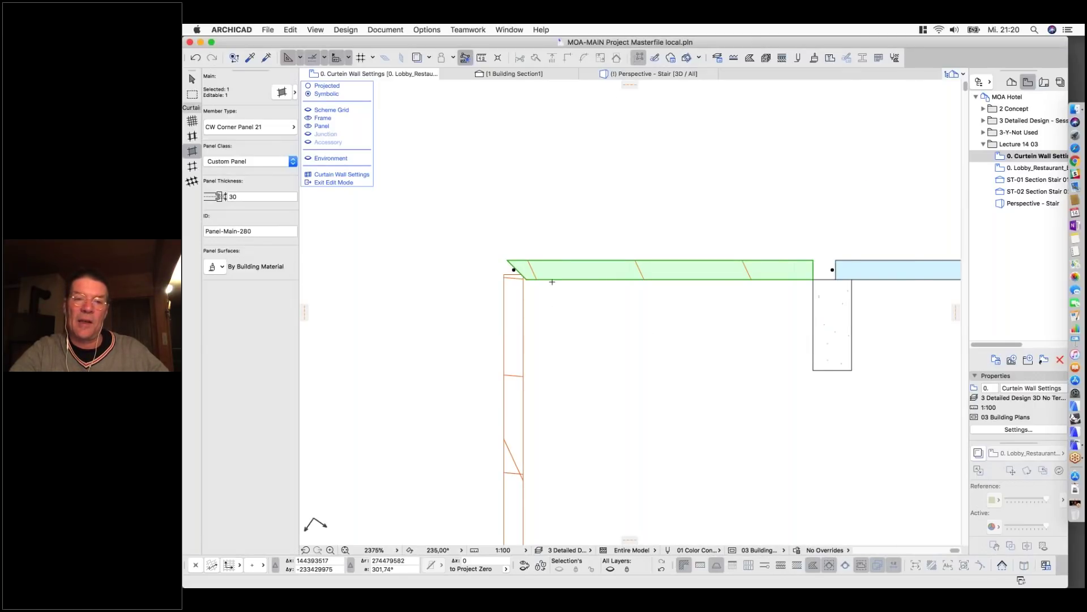
{"action": "scroll", "coordinate": [534, 277], "scroll_direction": "down", "scroll_amount": 2}
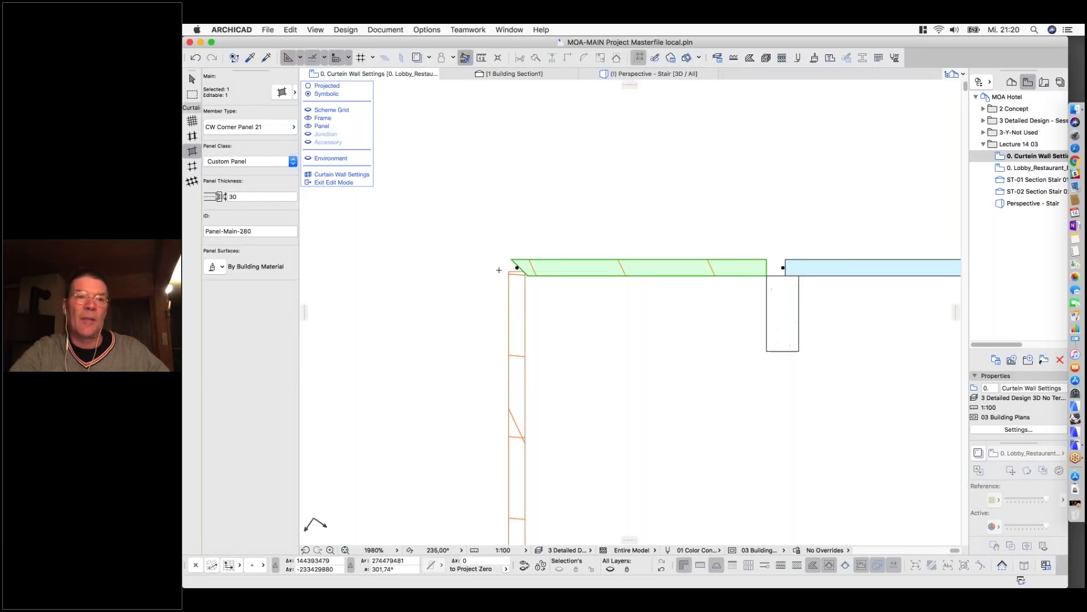
{"action": "key", "text": "Escape"}
Change the edge type of the vertical corner panel to One Mitered Edge in its General Settings.
{"action": "scroll", "coordinate": [499, 270], "scroll_direction": "down", "scroll_amount": 3}
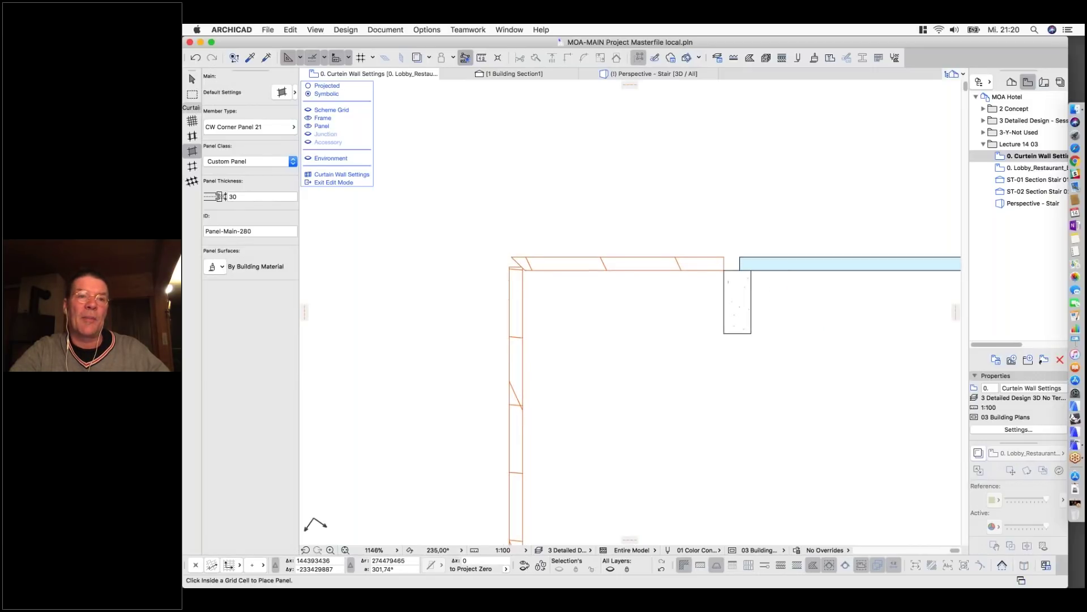
{"action": "scroll", "coordinate": [511, 263], "scroll_direction": "down", "scroll_amount": 1}
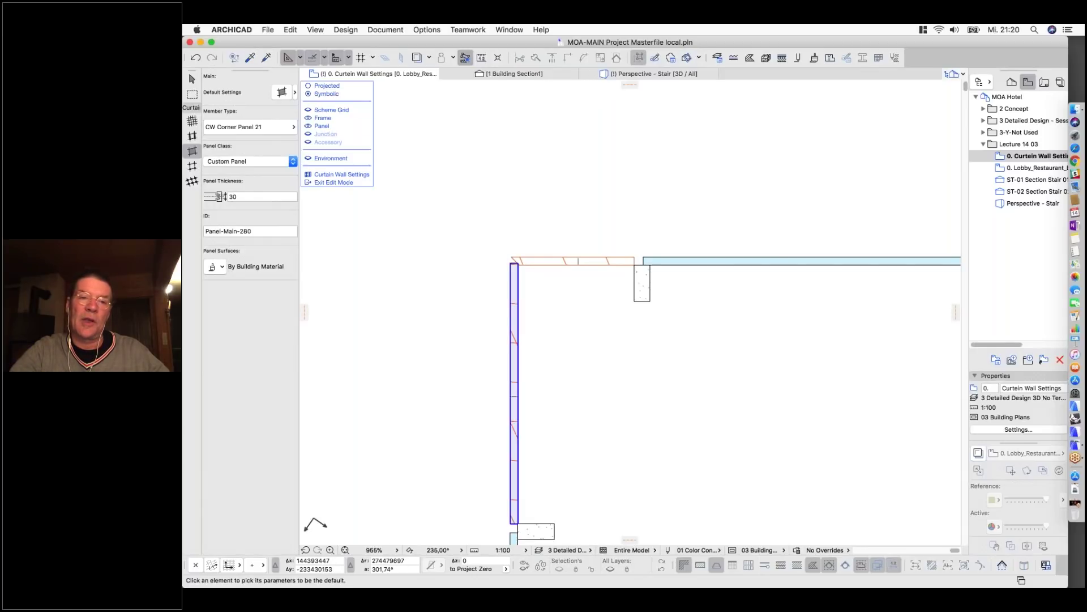
{"action": "scroll", "coordinate": [507, 265], "scroll_direction": "down", "scroll_amount": 2}
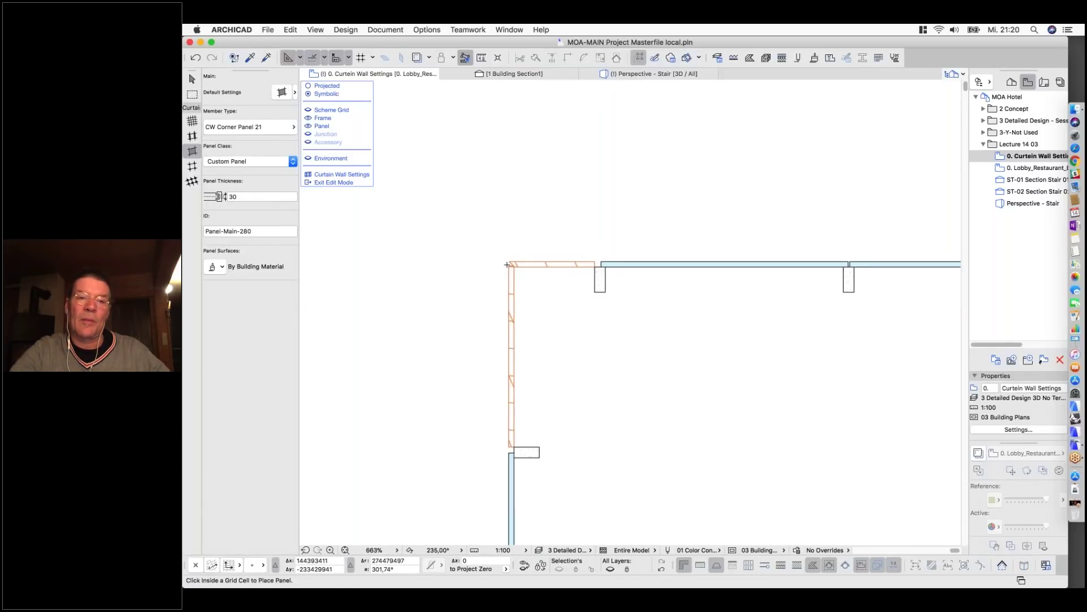
{"action": "scroll", "coordinate": [507, 264], "scroll_direction": "up", "scroll_amount": 8}
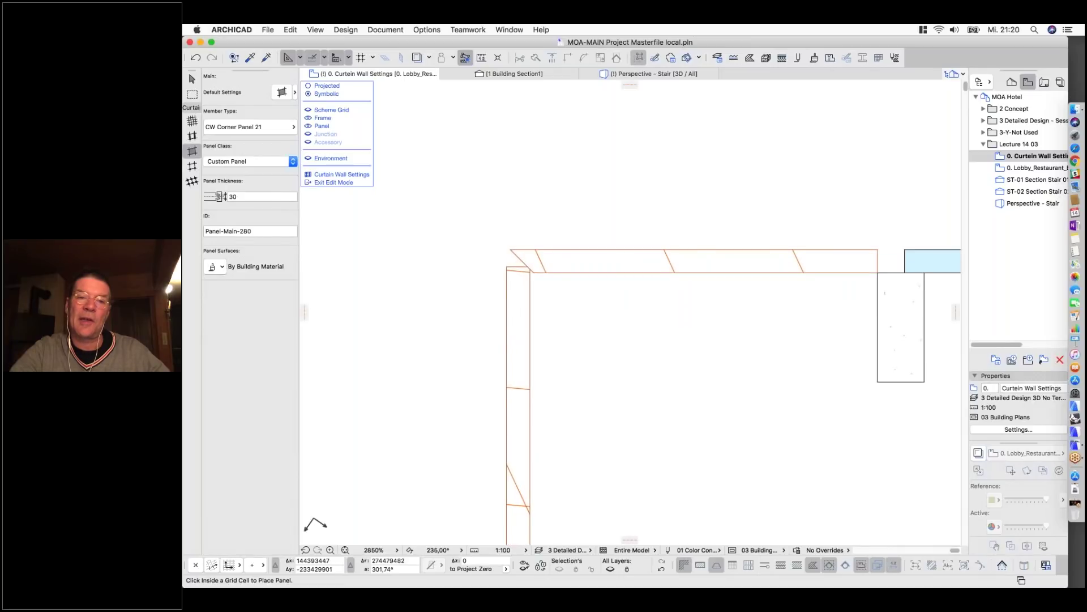
{"action": "left_click", "coordinate": [517, 268]}
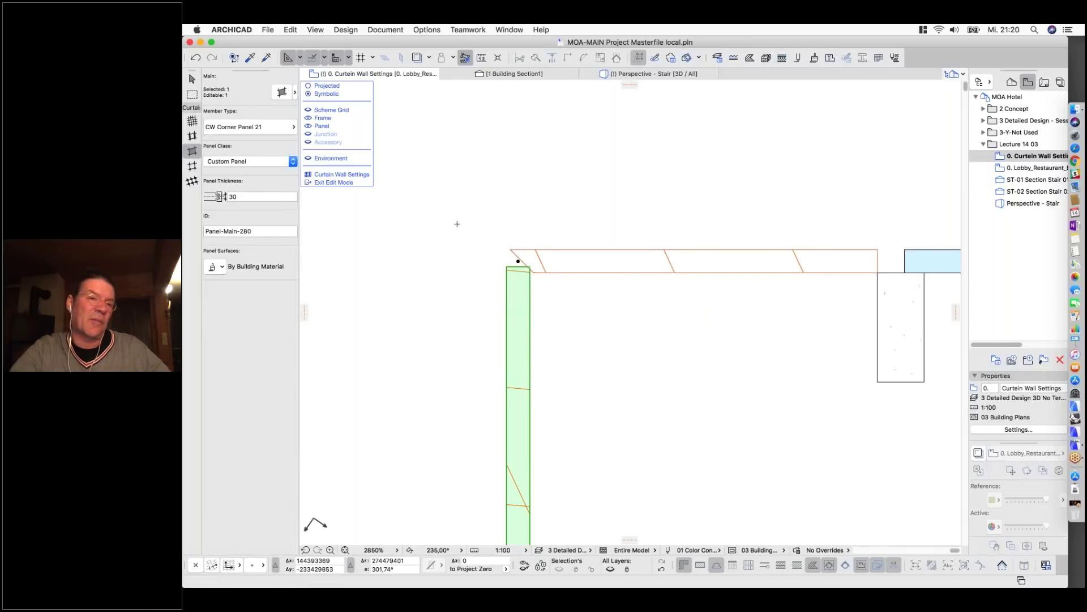
{"action": "left_click", "coordinate": [283, 92]}
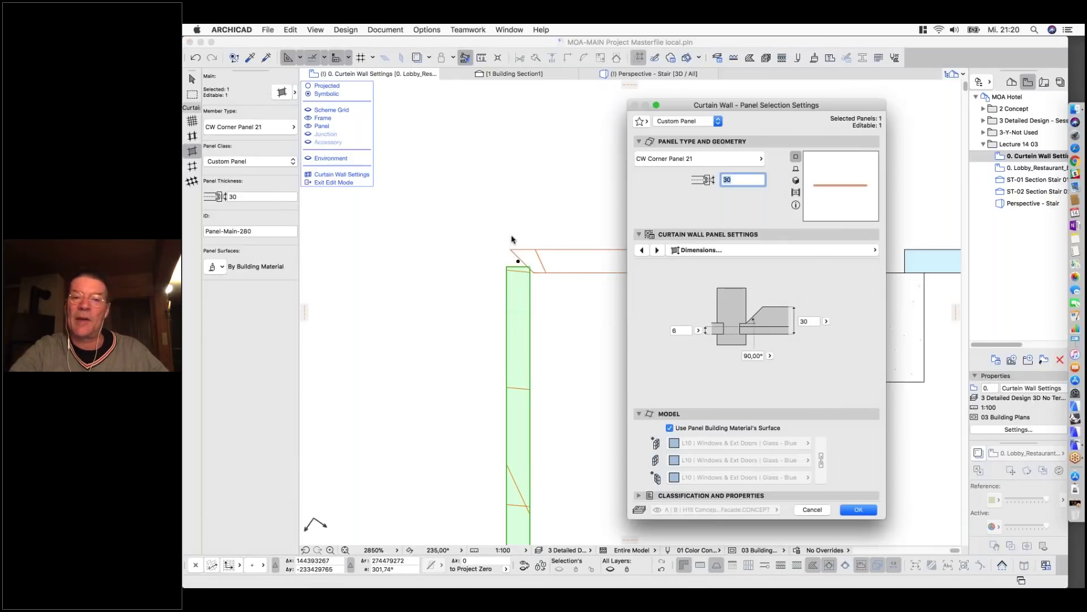
{"action": "left_click", "coordinate": [700, 250]}
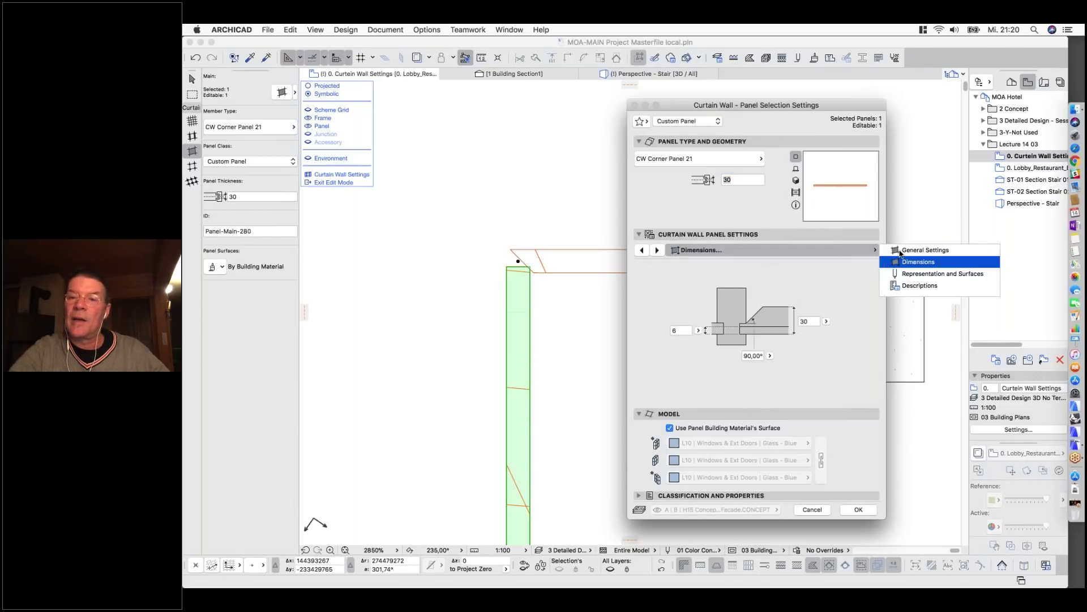
{"action": "left_click", "coordinate": [926, 250]}
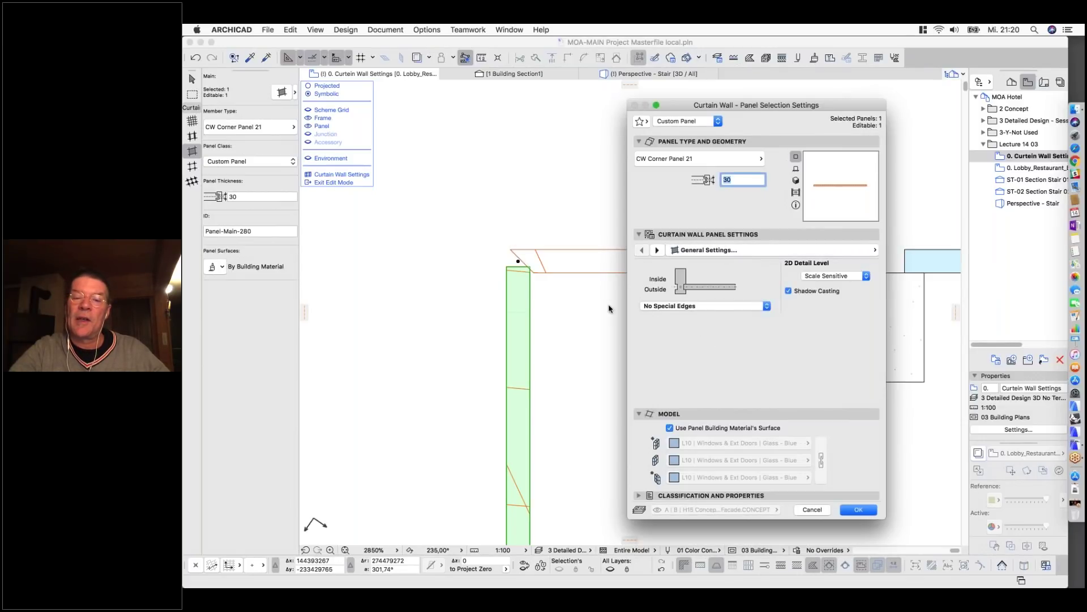
{"action": "left_click", "coordinate": [696, 308]}
{"action": "left_click", "coordinate": [699, 316]}
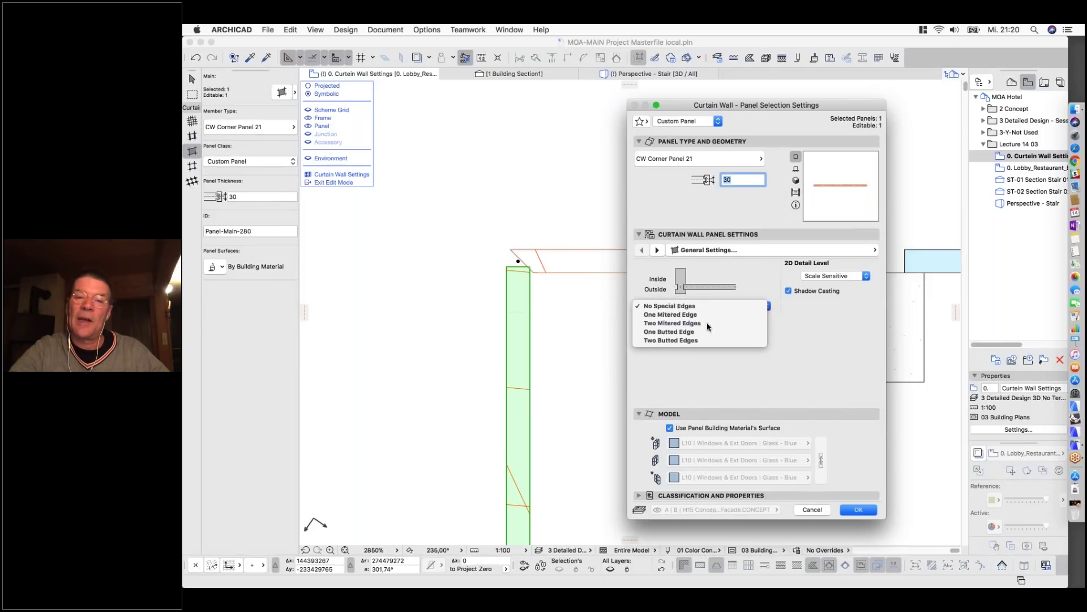
{"action": "key", "text": "Return"}
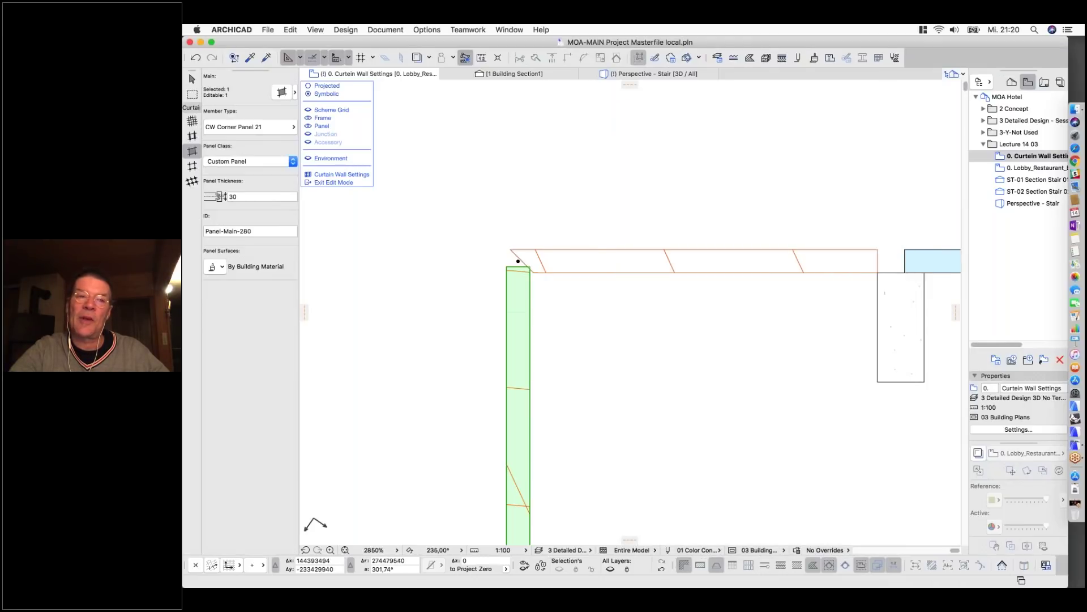
Set the Edge 1 direction of the vertical corner panel's mitered edge to 0° and clear the selection.
{"action": "key", "text": "super+t"}
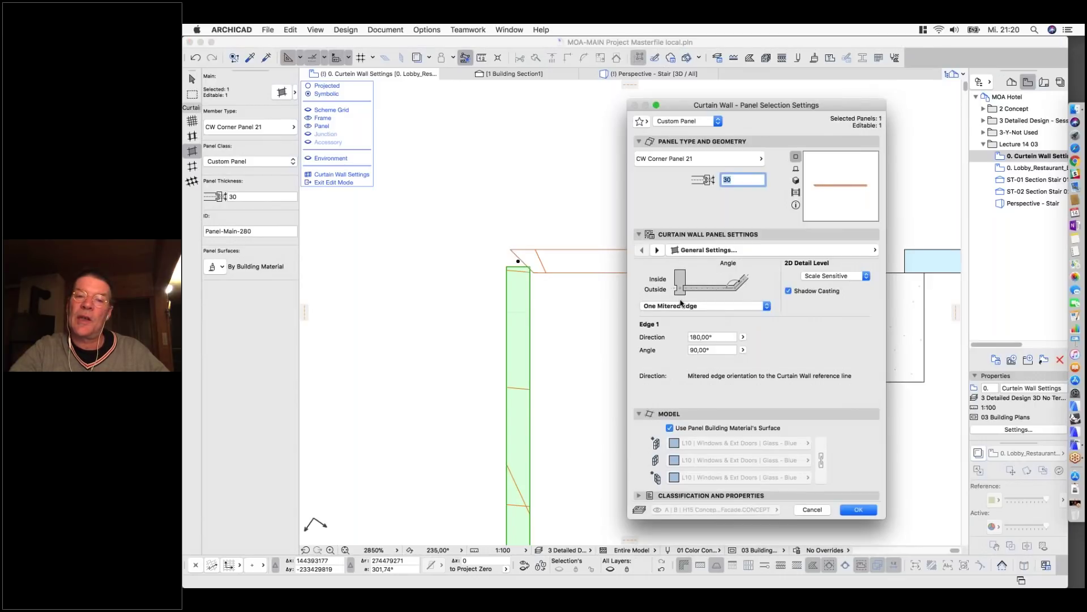
{"action": "key", "text": "Tab"}
{"action": "type", "text": "0"}
{"action": "key", "text": "Return"}
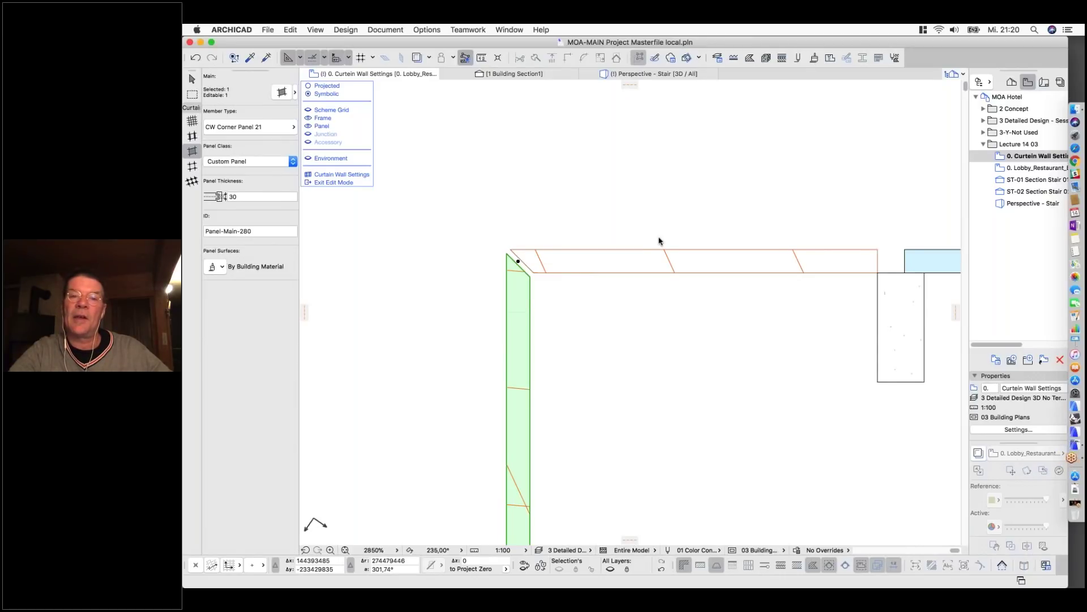
{"action": "scroll", "coordinate": [555, 200], "scroll_direction": "down", "scroll_amount": 5}
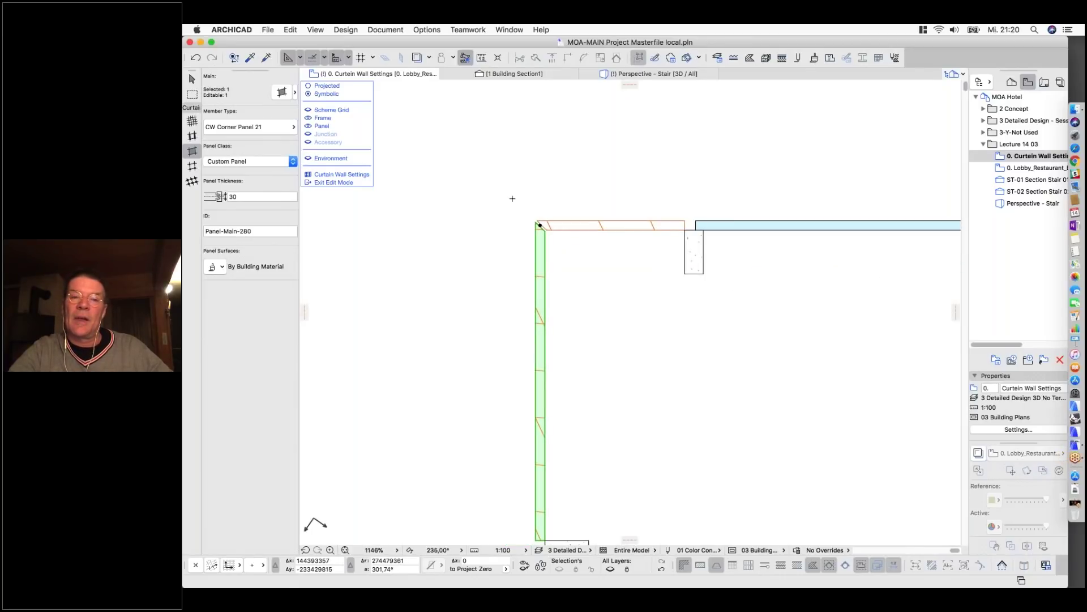
{"action": "key", "text": "Escape"}
{"action": "scroll", "coordinate": [531, 192], "scroll_direction": "down", "scroll_amount": 2}
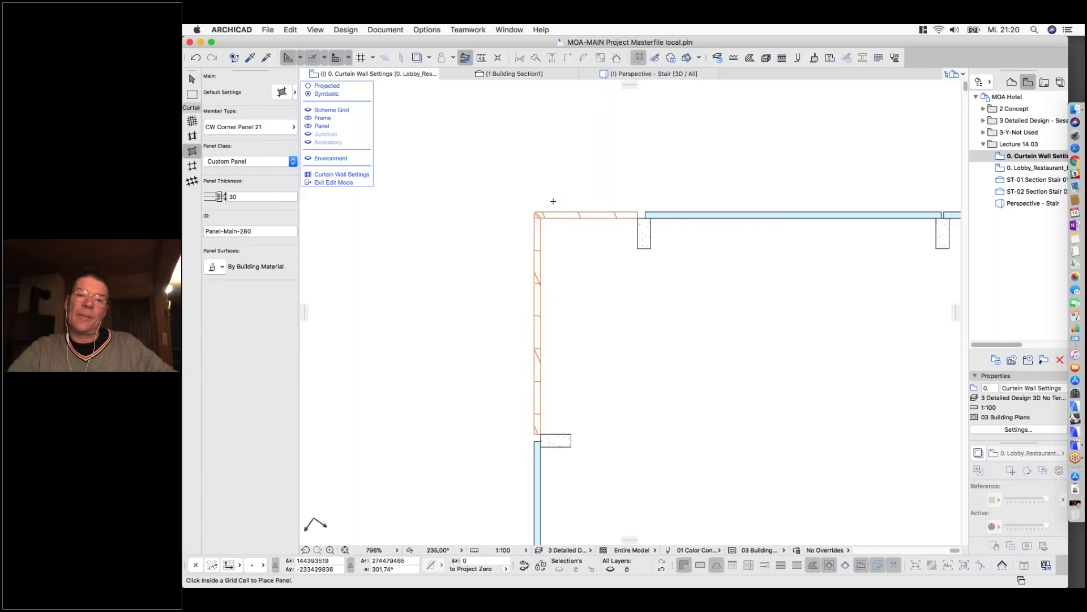
Change the horizontal corner panel's edge type to One Butted Edge in its General Settings.
{"action": "scroll", "coordinate": [538, 209], "scroll_direction": "up", "scroll_amount": 5}
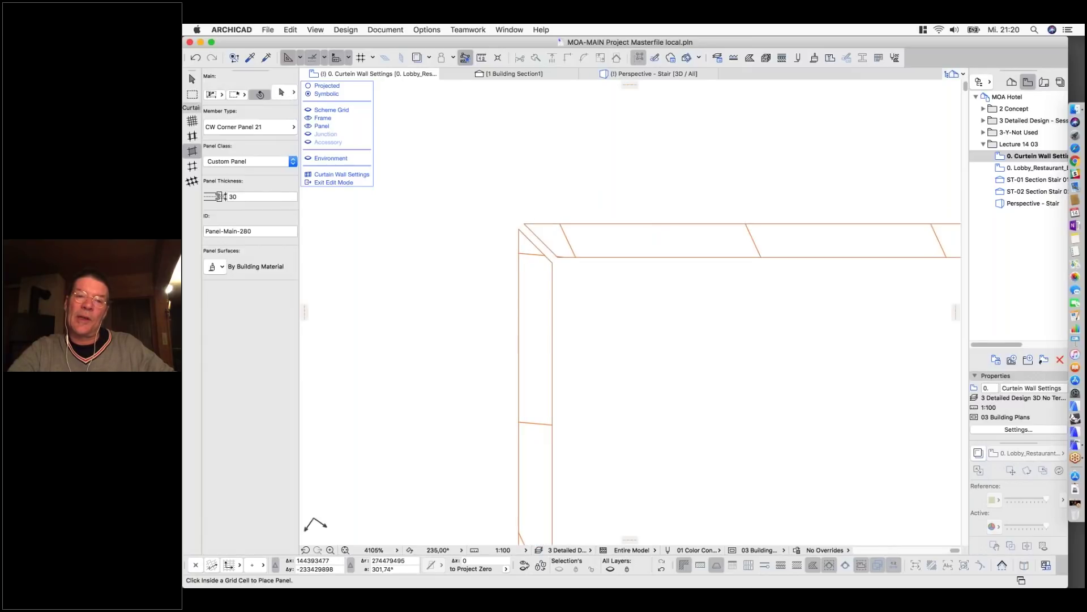
{"action": "left_click", "coordinate": [570, 239]}
{"action": "scroll", "coordinate": [427, 169], "scroll_direction": "down", "scroll_amount": 1}
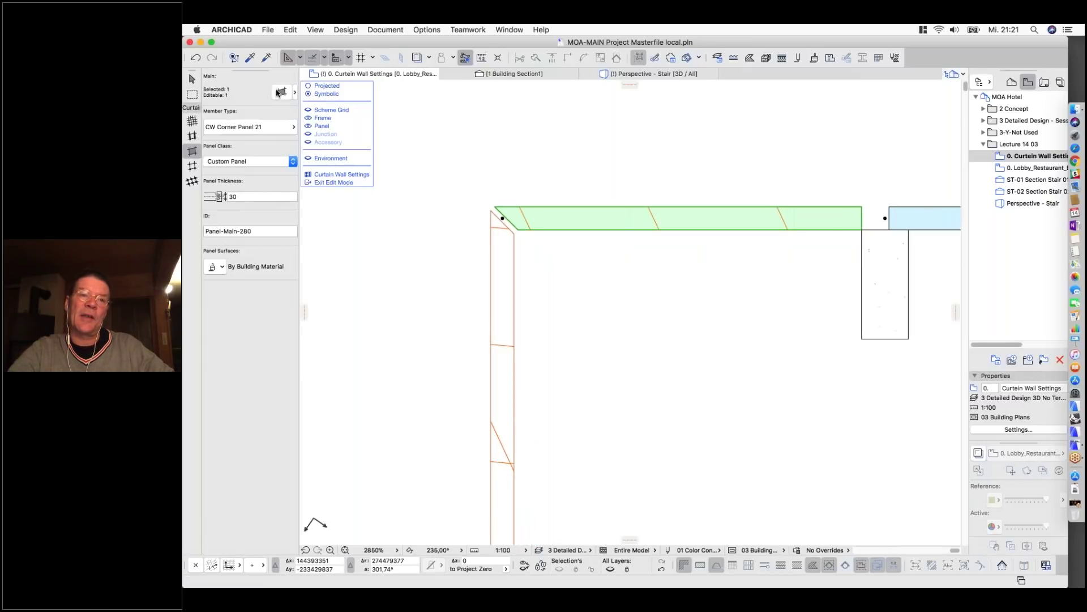
{"action": "key", "text": "super+t"}
{"action": "left_click", "coordinate": [700, 306]}
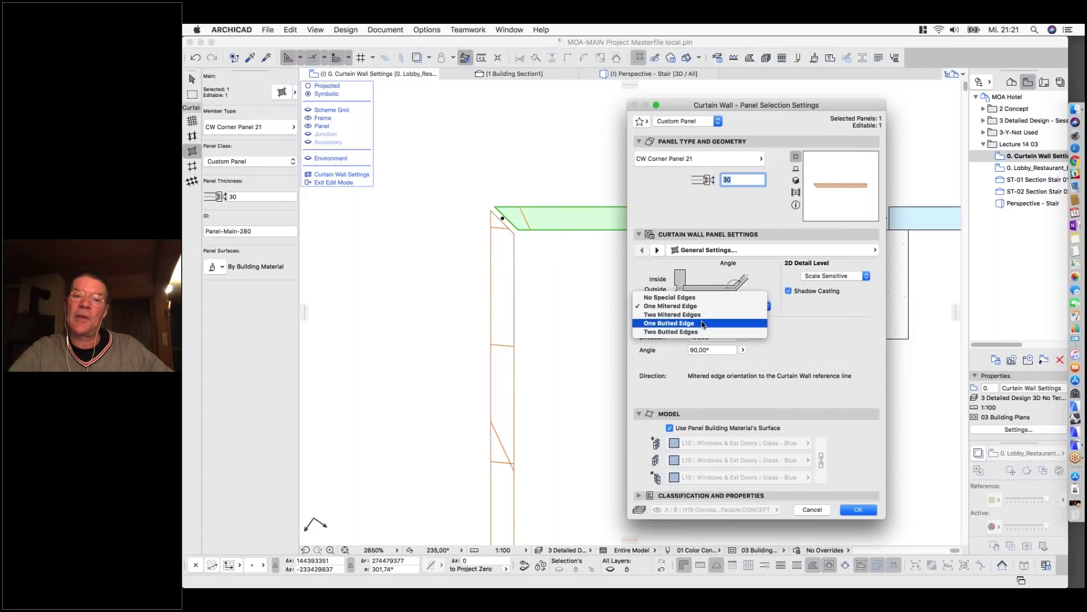
{"action": "left_click", "coordinate": [703, 323]}
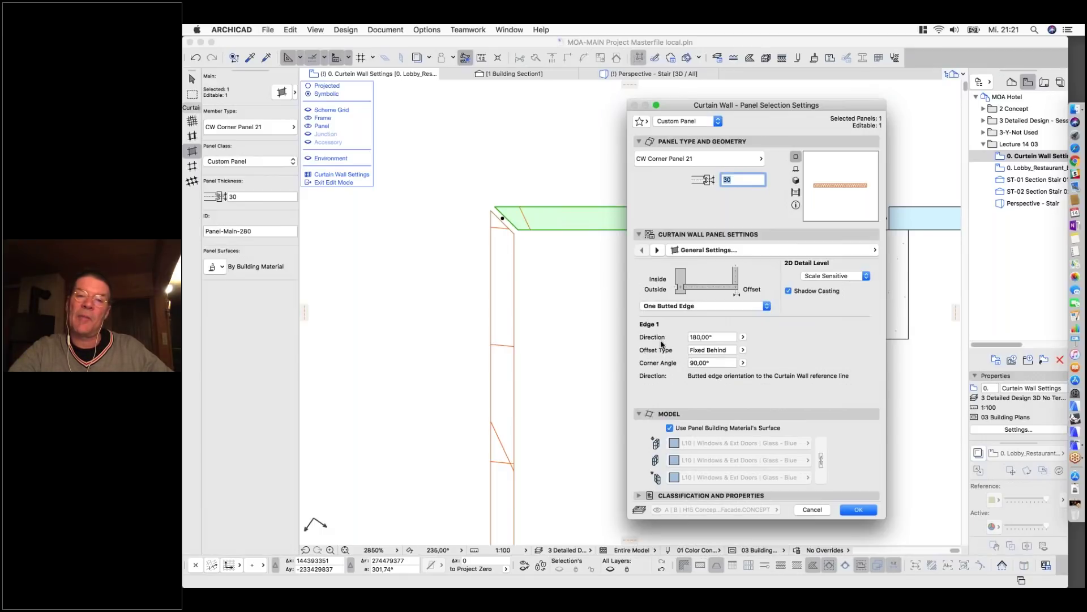
{"action": "key", "text": "Return"}
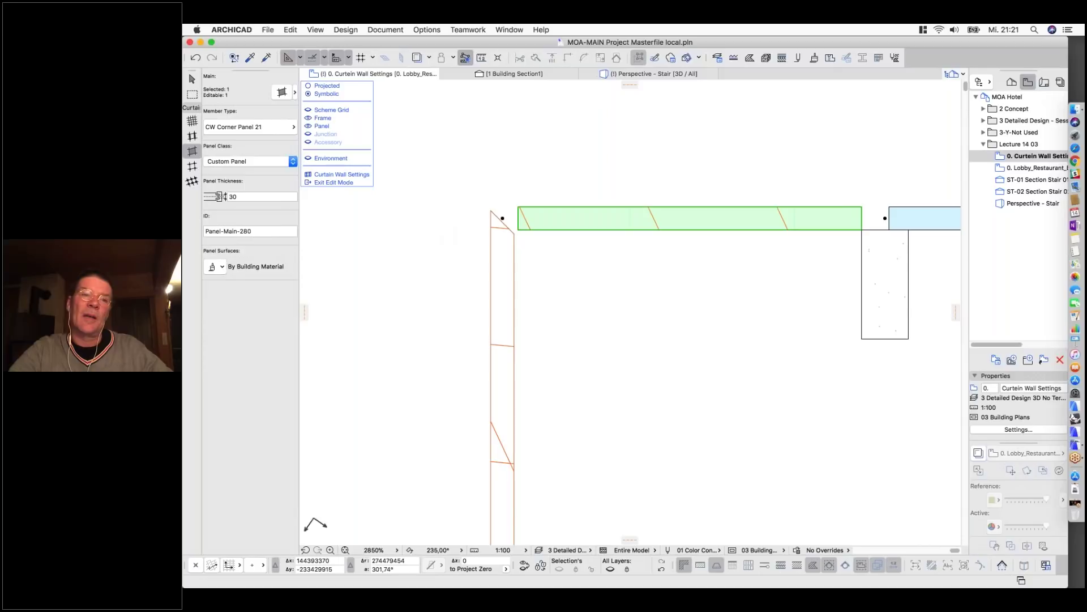
Try the Fixed Before offset type on the butted edge of the horizontal corner panel.
{"action": "left_click", "coordinate": [282, 92]}
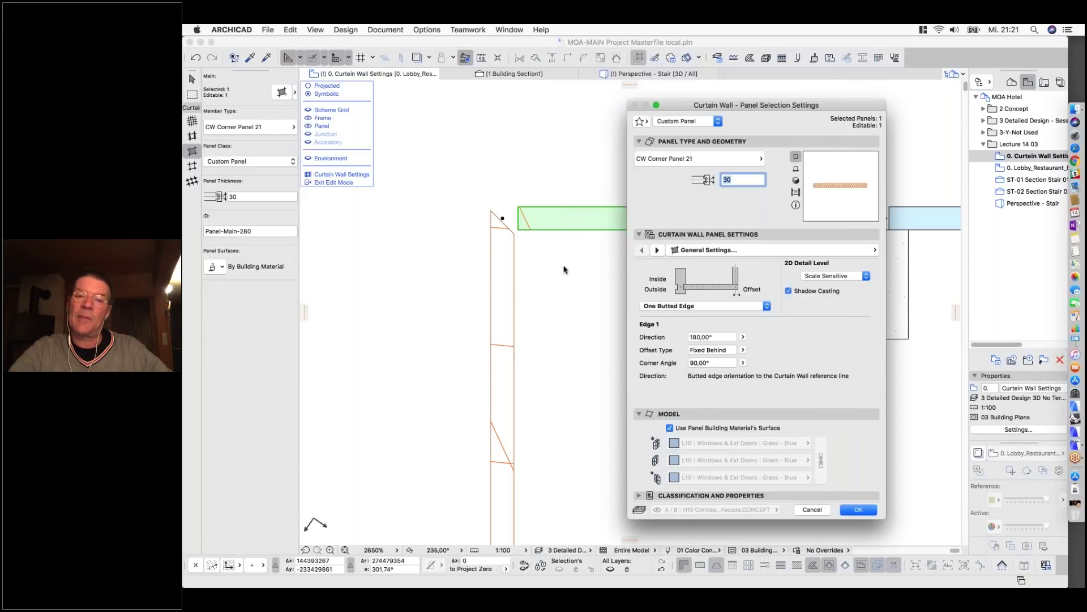
{"action": "left_click", "coordinate": [742, 350]}
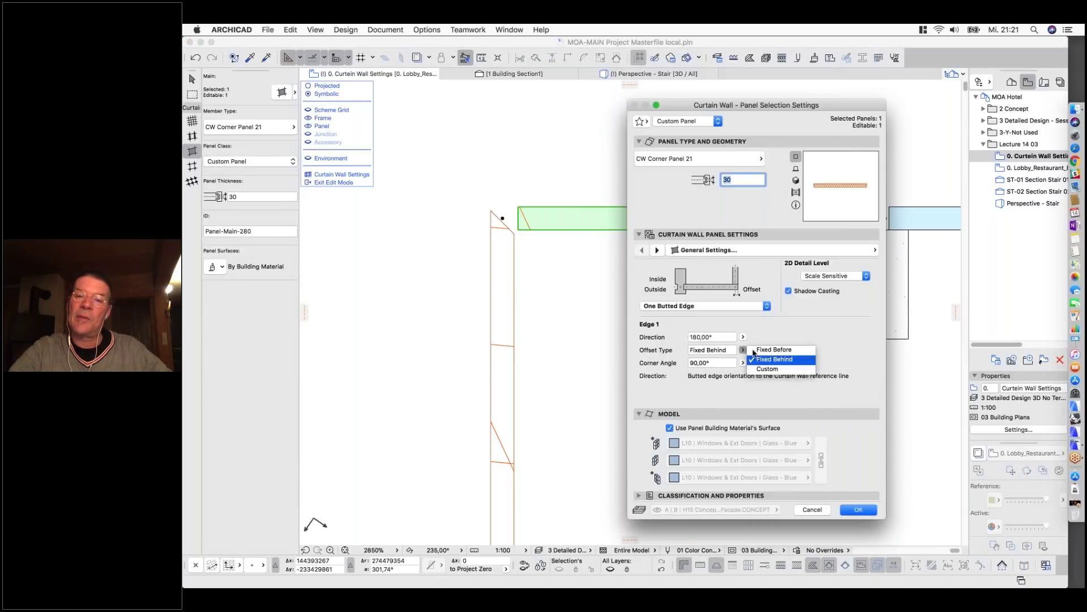
{"action": "left_click", "coordinate": [774, 349]}
{"action": "key", "text": "Return"}
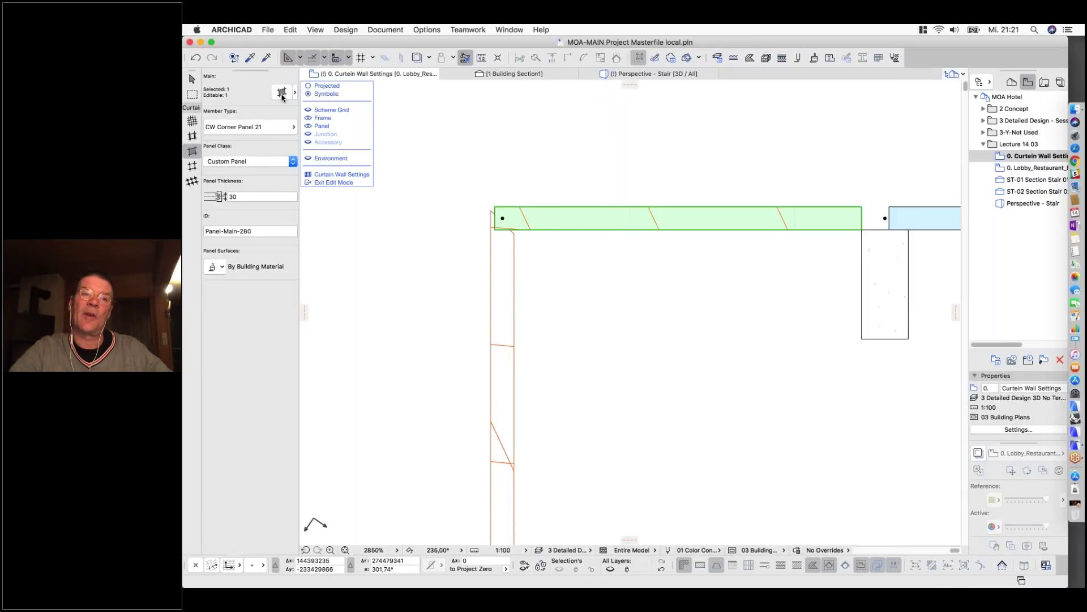
Set the horizontal corner panel's butted edge offset type to Fixed Behind and clear the selection.
{"action": "key", "text": "super+t"}
{"action": "left_click", "coordinate": [743, 350]}
{"action": "left_click", "coordinate": [719, 363]}
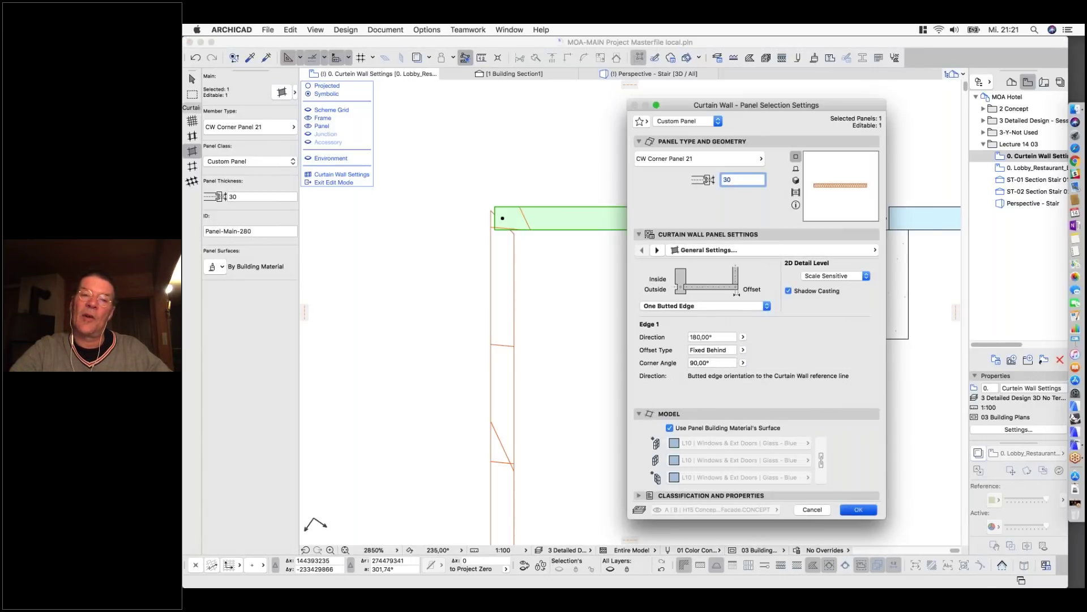
{"action": "key", "text": "Return"}
{"action": "left_click", "coordinate": [468, 210]}
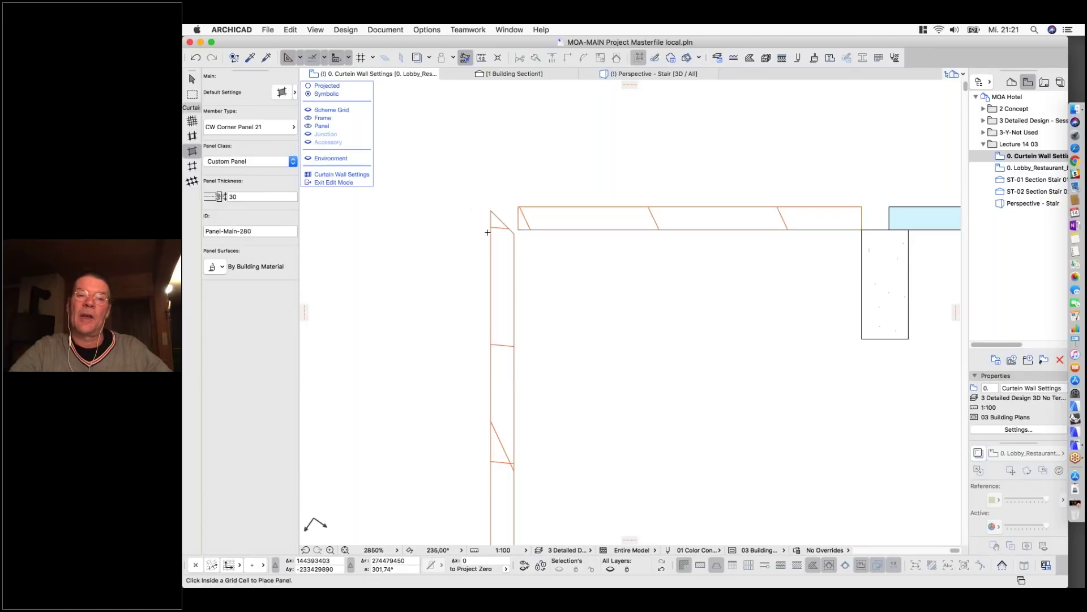
Change the vertical corner panel's edge type to One Butted Edge with the Fixed Before offset type, and deselect it.
{"action": "left_click", "coordinate": [503, 238]}
{"action": "left_click", "coordinate": [281, 93]}
{"action": "left_click", "coordinate": [705, 306]}
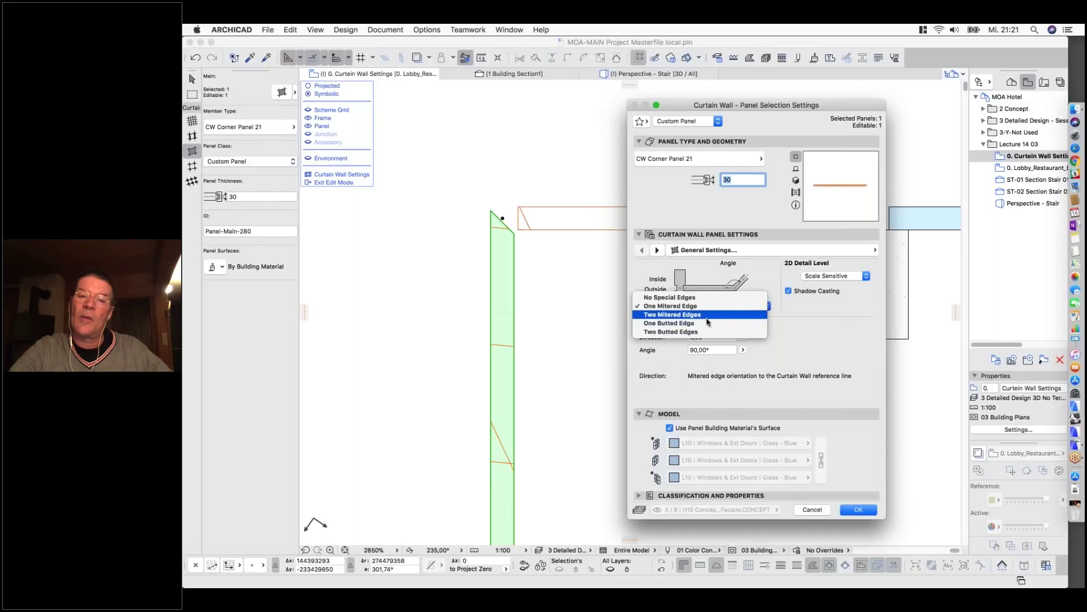
{"action": "left_click", "coordinate": [707, 324]}
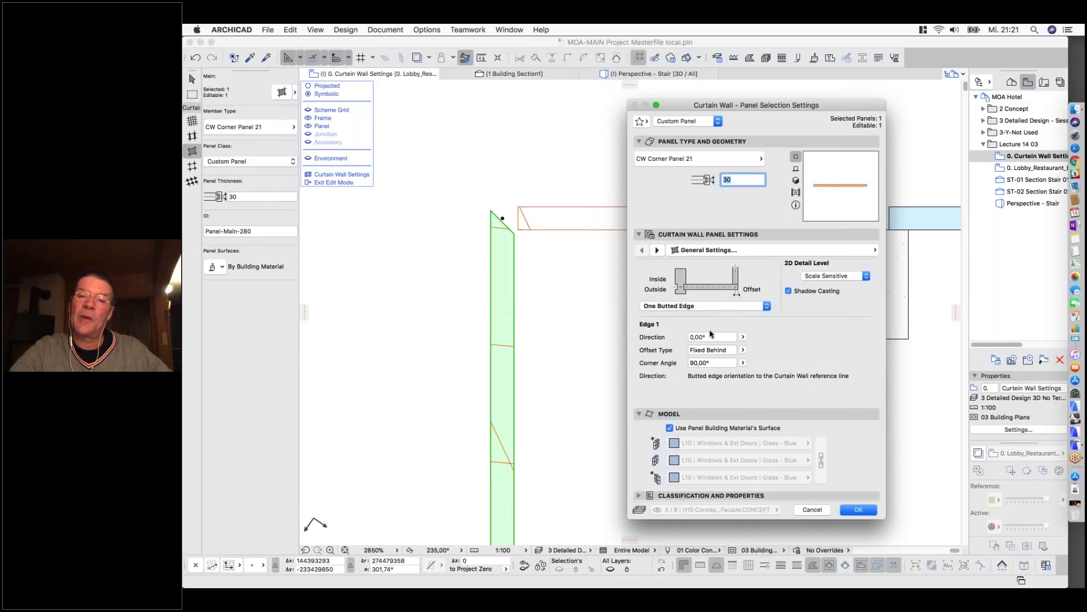
{"action": "left_click", "coordinate": [742, 350]}
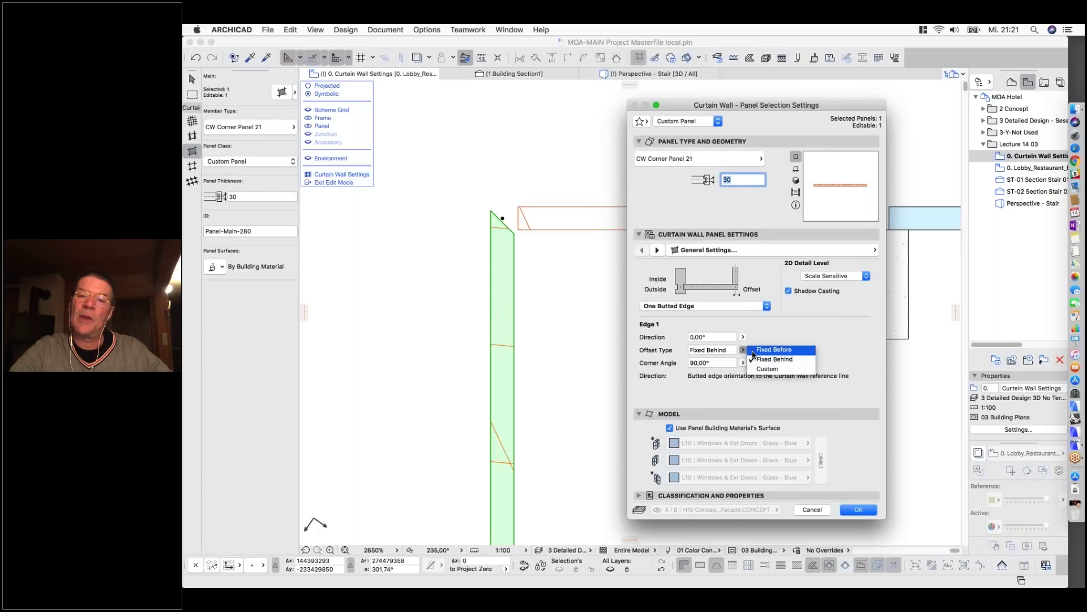
{"action": "left_click", "coordinate": [774, 350]}
{"action": "key", "text": "Return"}
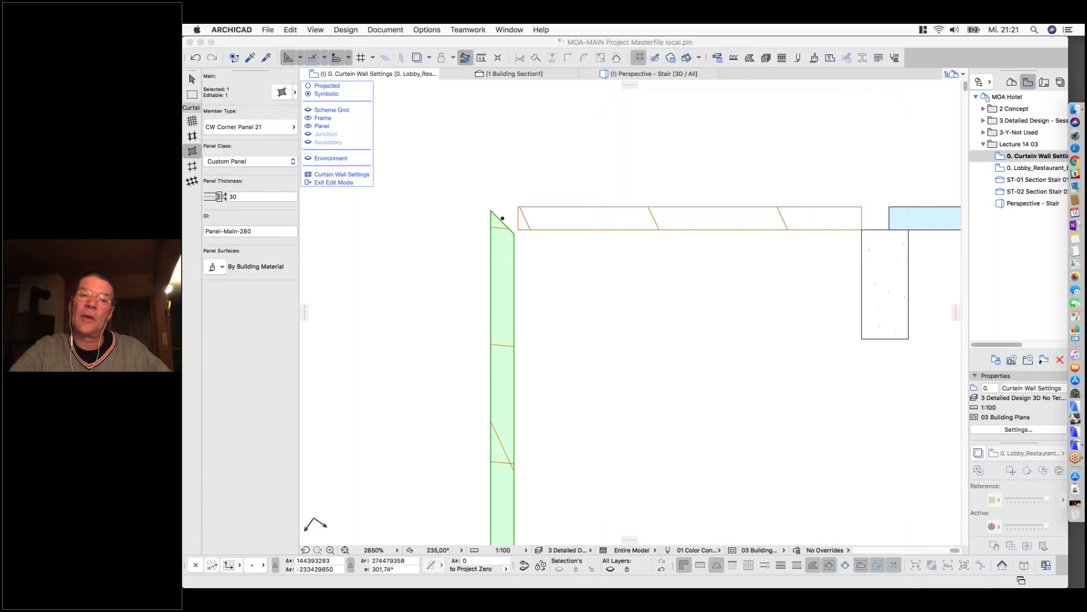
{"action": "key", "text": "Escape"}
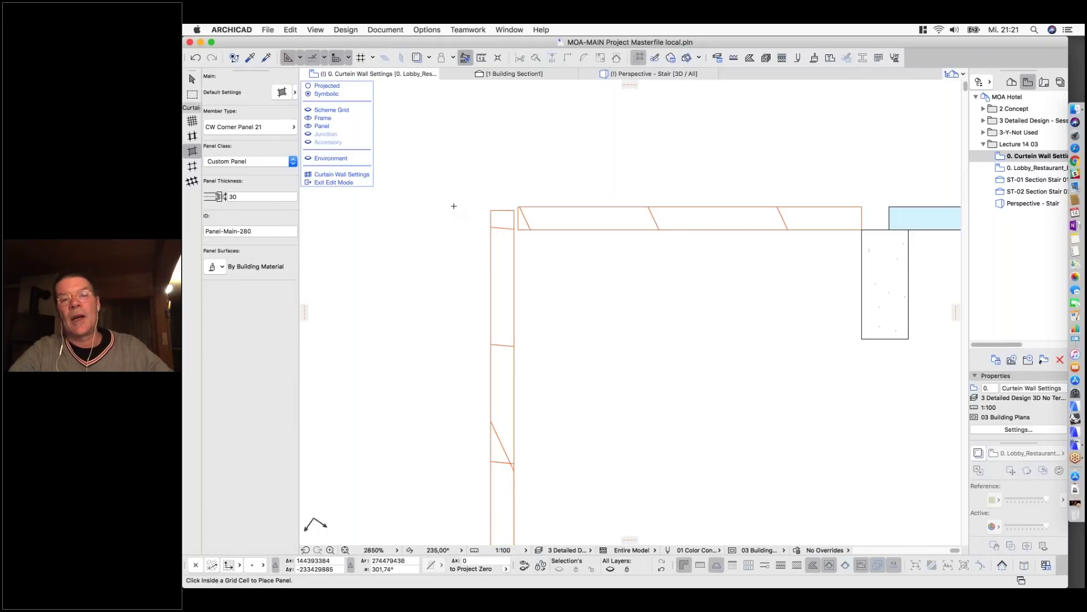
Exit the curtain wall edit mode and deselect the edited sample wall on the floor plan.
{"action": "scroll", "coordinate": [454, 206], "scroll_direction": "down", "scroll_amount": 3}
{"action": "scroll", "coordinate": [513, 251], "scroll_direction": "down", "scroll_amount": 8}
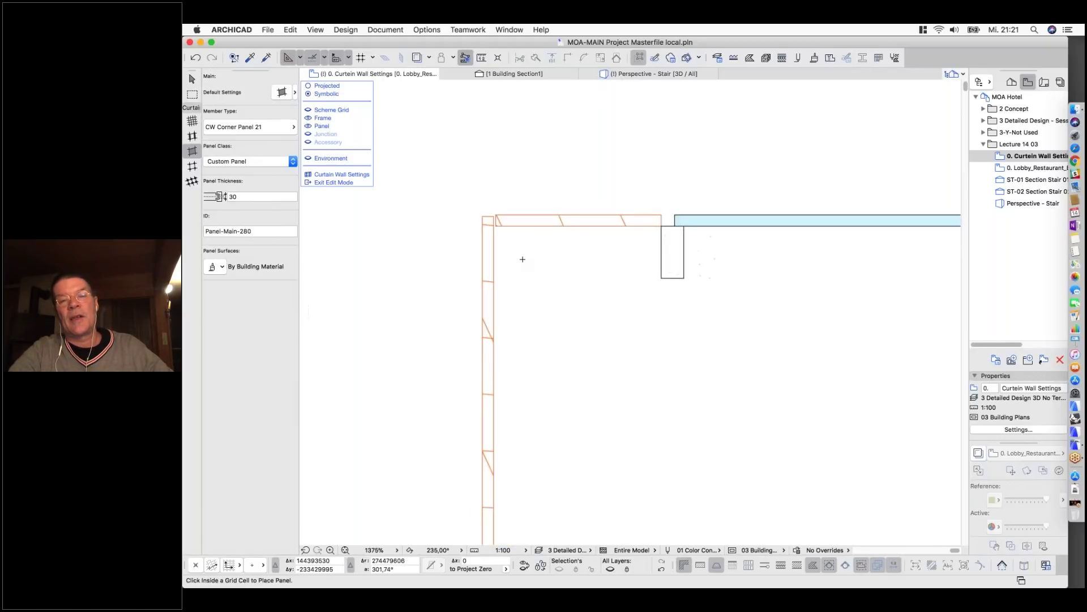
{"action": "scroll", "coordinate": [542, 279], "scroll_direction": "down", "scroll_amount": 5}
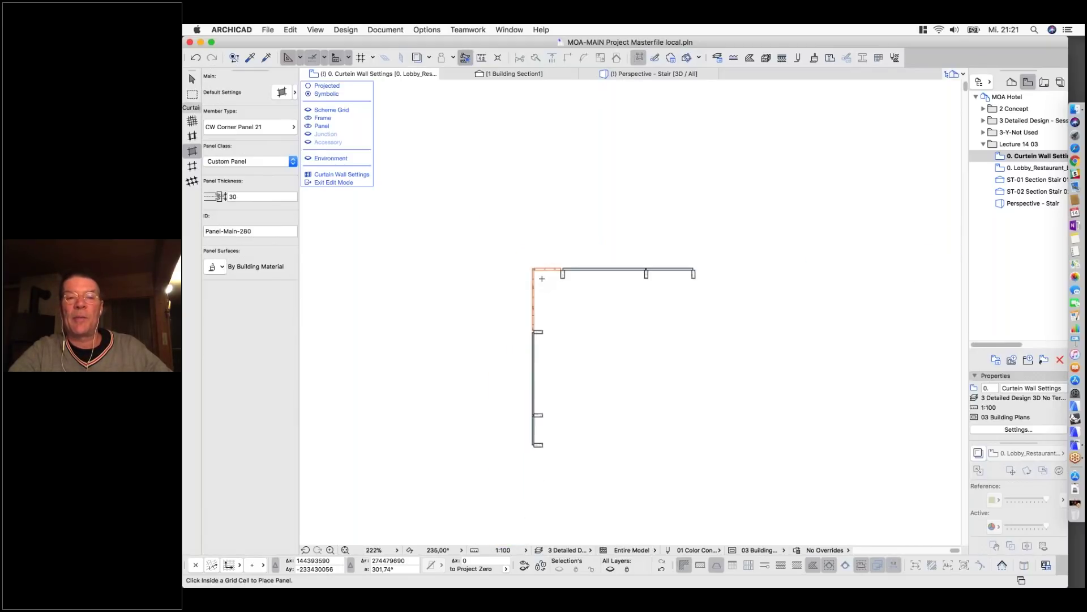
{"action": "middle_click_drag", "start_coordinate": [521, 250], "coordinate": [530, 354]}
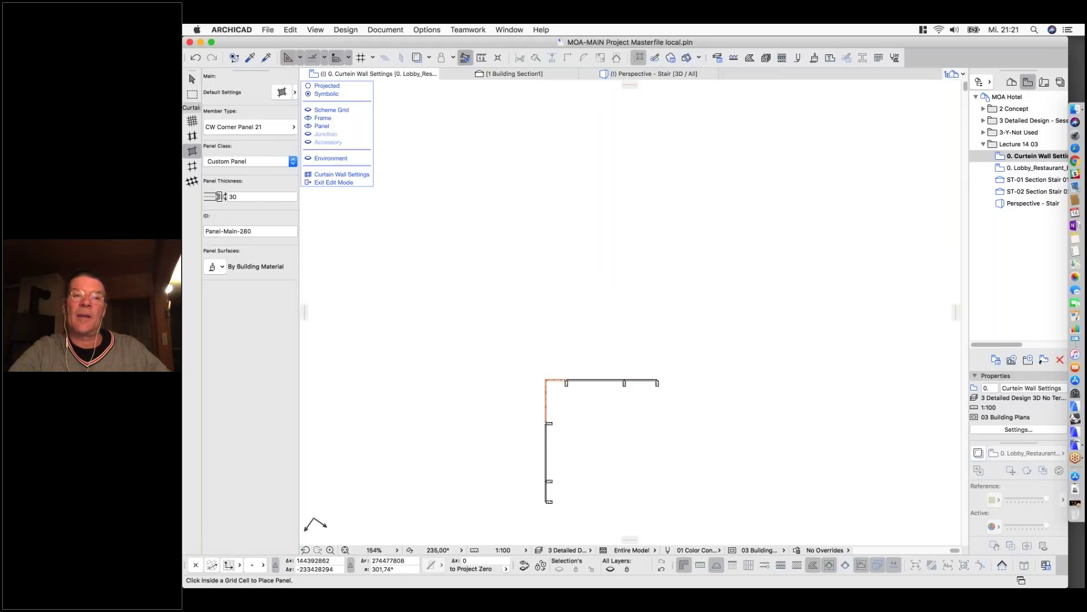
{"action": "left_click", "coordinate": [335, 183]}
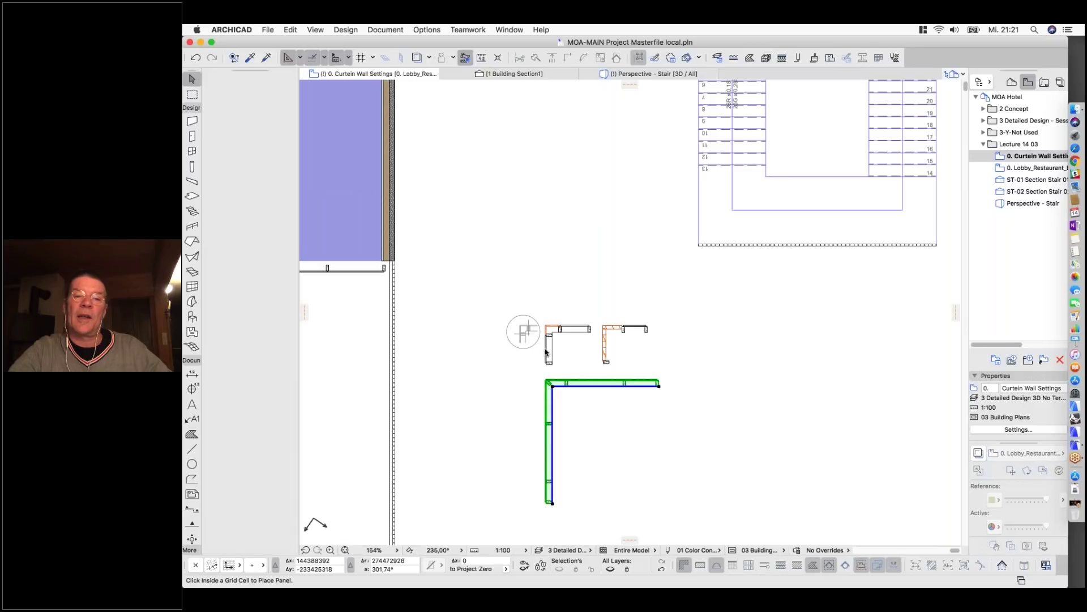
{"action": "left_click", "coordinate": [571, 351]}
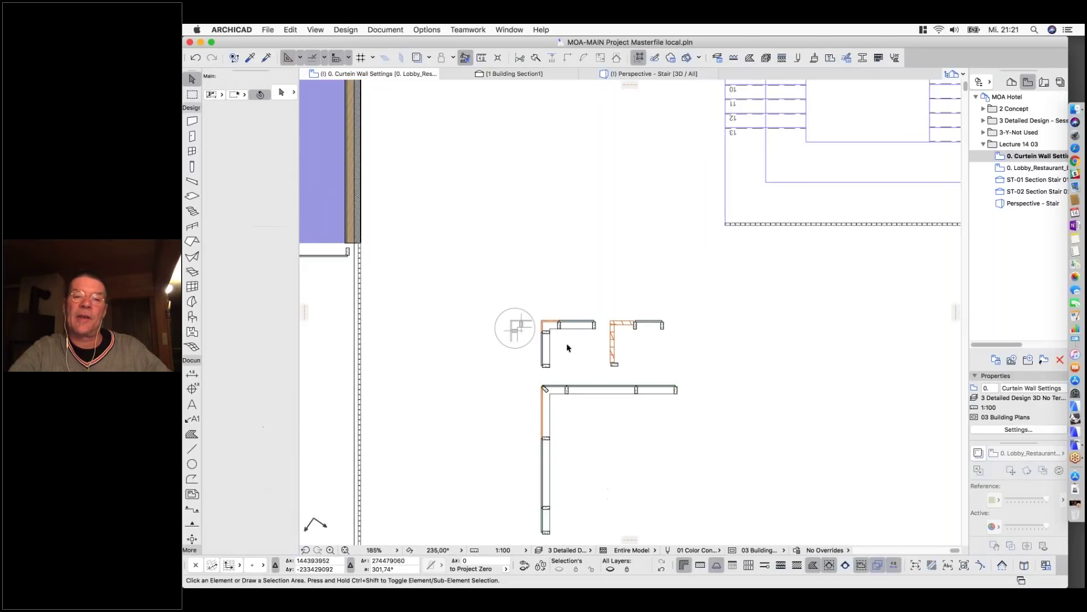
Examine the glass corner of the small sample wall and compare it with the corner of the large sample wall.
{"action": "scroll", "coordinate": [558, 339], "scroll_direction": "up", "scroll_amount": 5}
{"action": "scroll", "coordinate": [558, 338], "scroll_direction": "up", "scroll_amount": 5}
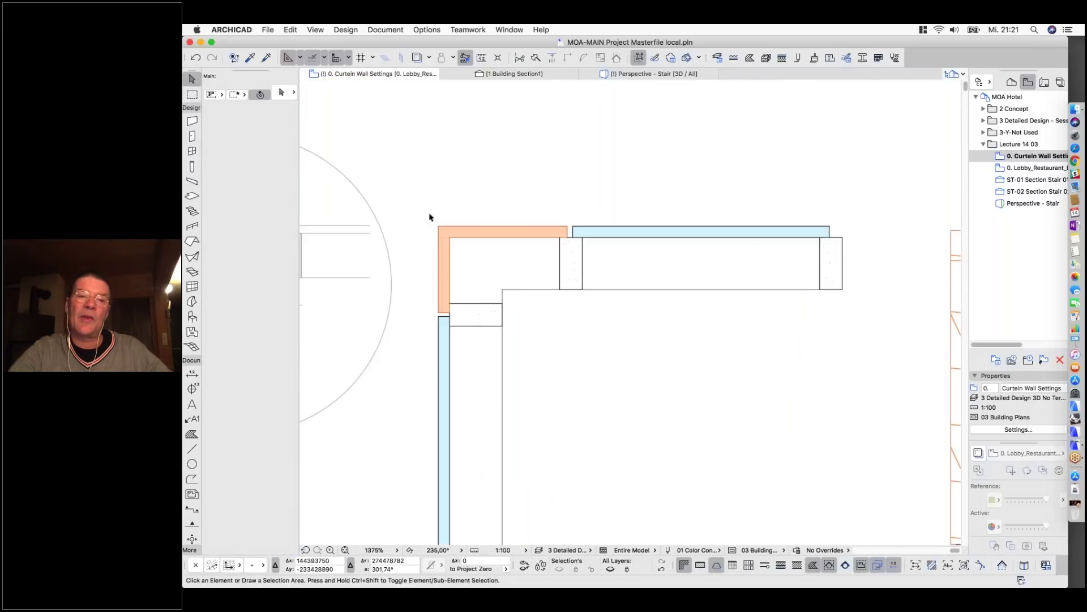
{"action": "scroll", "coordinate": [431, 218], "scroll_direction": "up", "scroll_amount": 2}
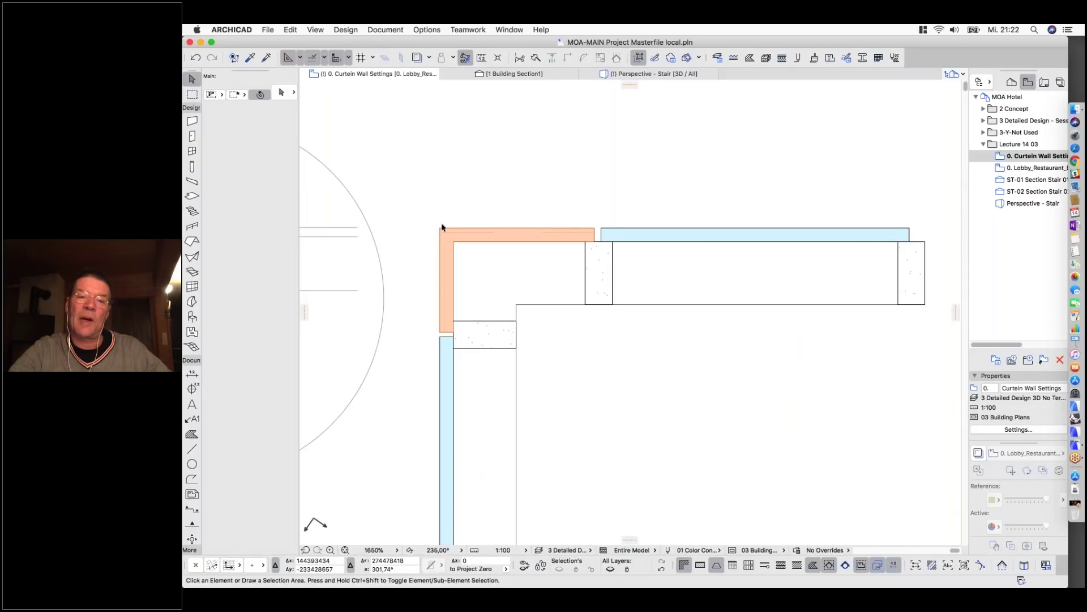
{"action": "scroll", "coordinate": [513, 247], "scroll_direction": "down", "scroll_amount": 3}
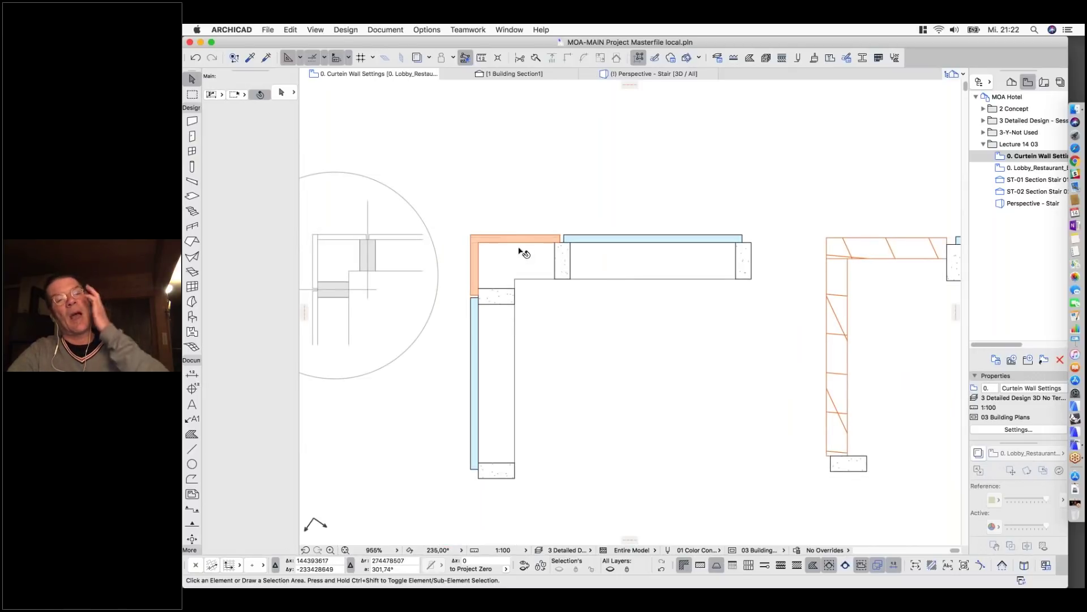
{"action": "scroll", "coordinate": [522, 251], "scroll_direction": "down", "scroll_amount": 3}
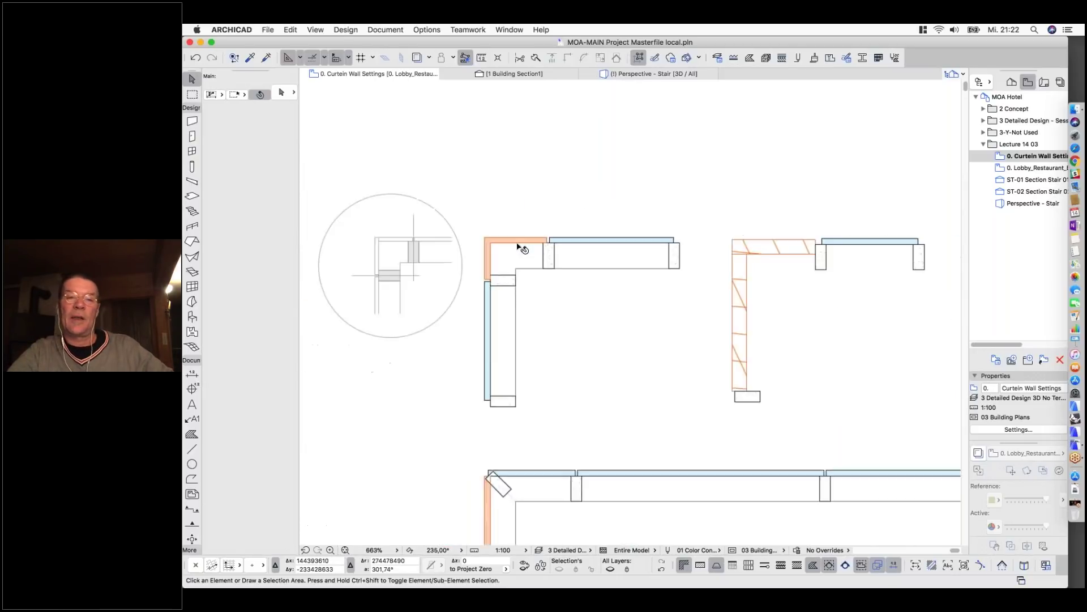
{"action": "scroll", "coordinate": [521, 249], "scroll_direction": "down", "scroll_amount": 3}
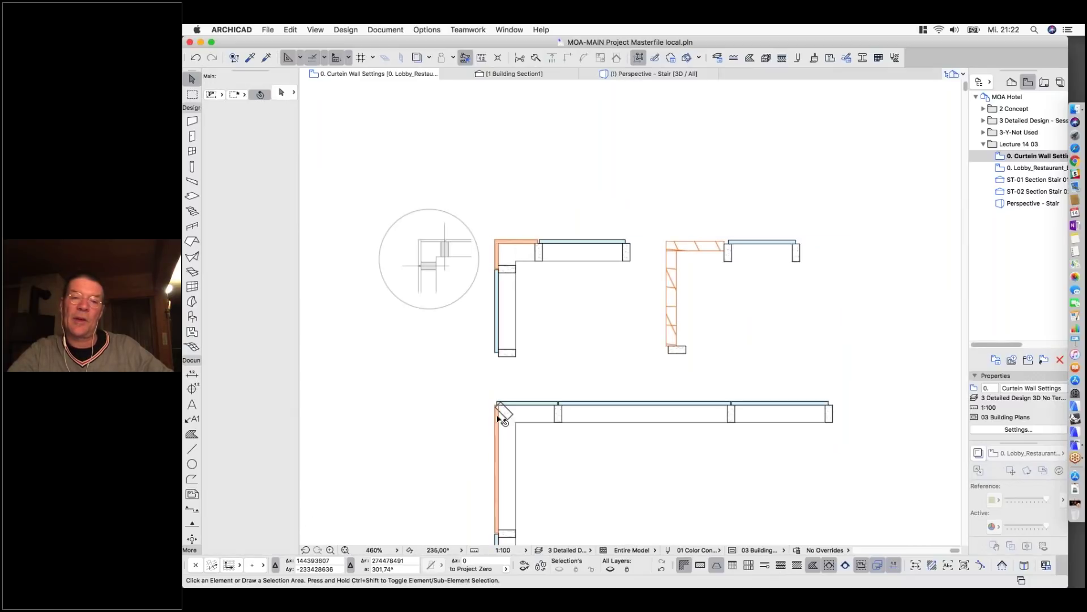
{"action": "scroll", "coordinate": [497, 418], "scroll_direction": "up", "scroll_amount": 4}
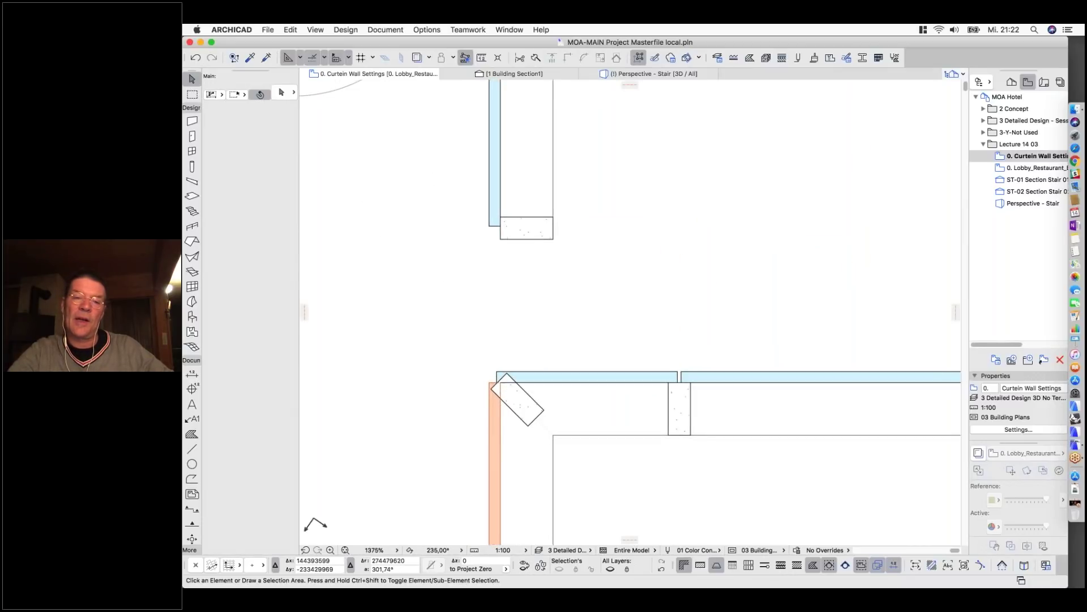
Open the large sample wall in edit mode to inspect its butted corner in Symbolic display, and exit edit mode.
{"action": "left_click", "coordinate": [554, 408]}
{"action": "left_click", "coordinate": [798, 433]}
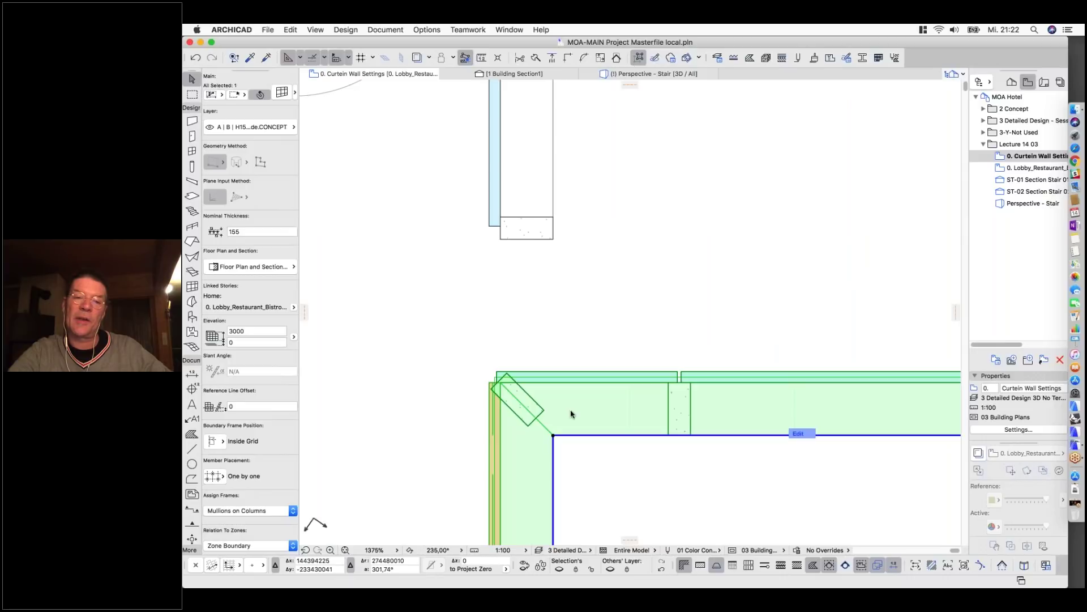
{"action": "left_click", "coordinate": [485, 389]}
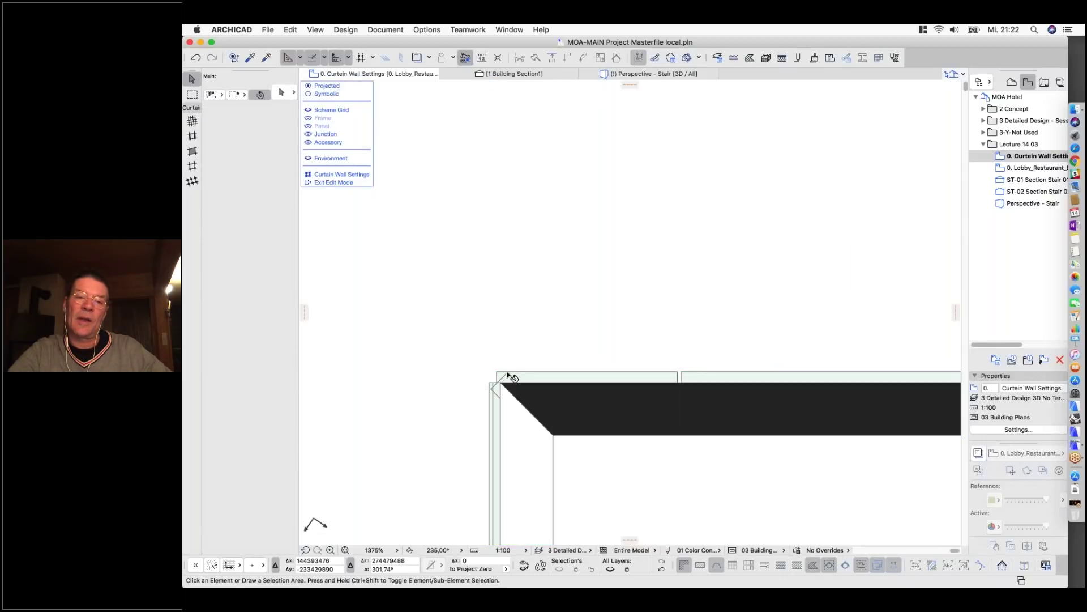
{"action": "left_click", "coordinate": [326, 94]}
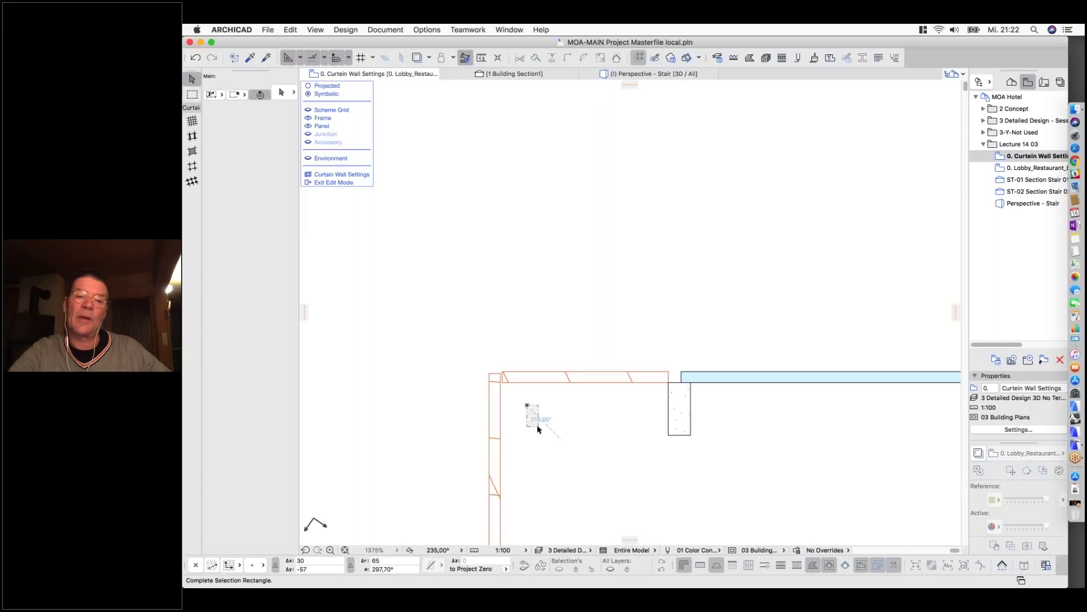
{"action": "scroll", "coordinate": [520, 433], "scroll_direction": "down", "scroll_amount": 2}
{"action": "scroll", "coordinate": [517, 432], "scroll_direction": "down", "scroll_amount": 2}
{"action": "left_click", "coordinate": [333, 182]}
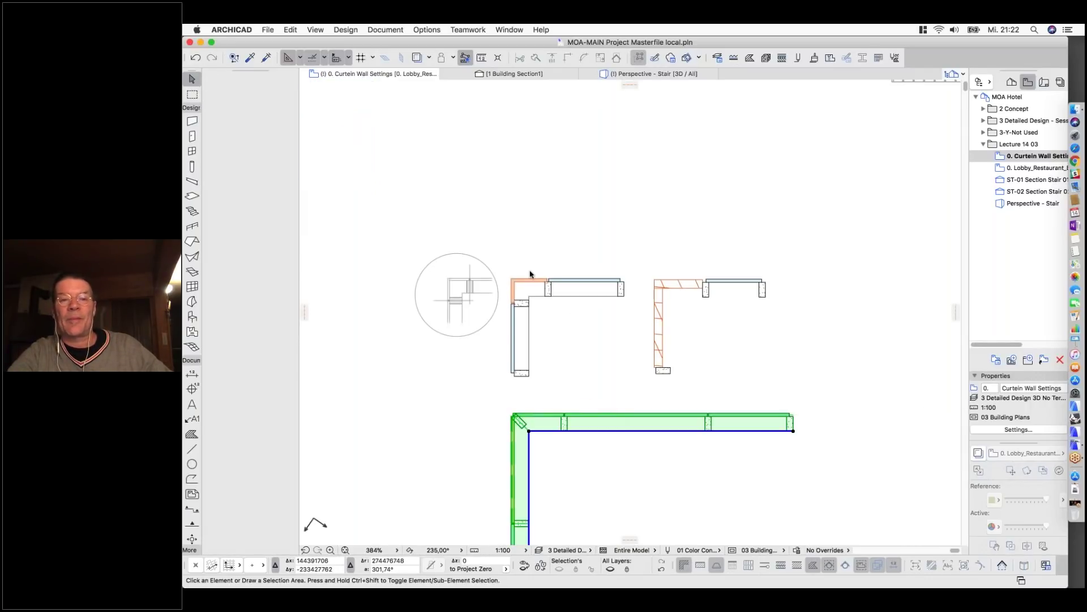
{"action": "scroll", "coordinate": [529, 276], "scroll_direction": "up", "scroll_amount": 5}
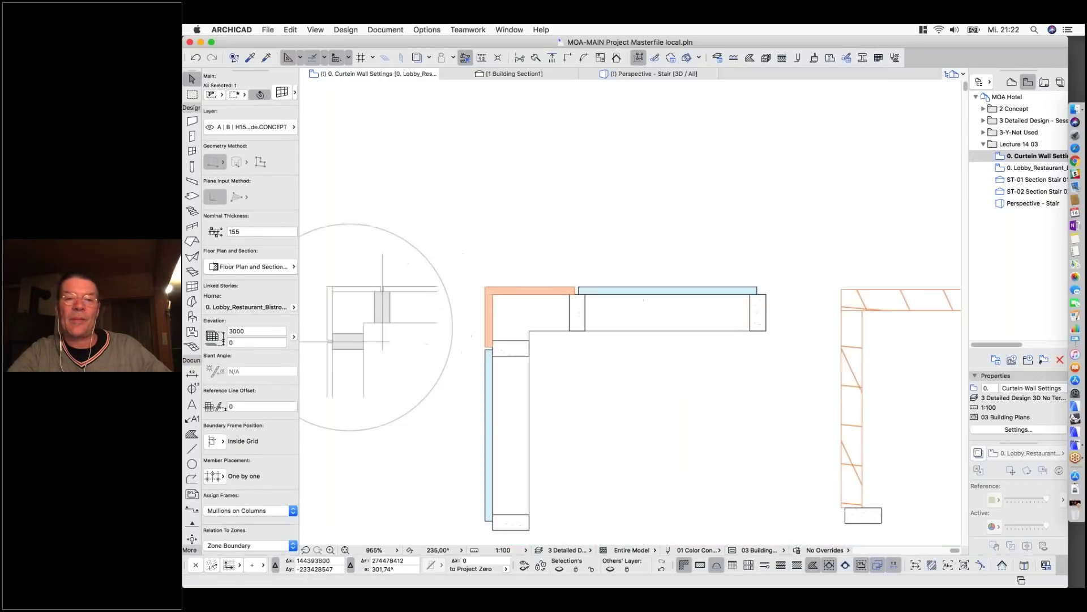
Show only the small sample curtain wall in 3D and examine its frameless corner from several sides.
{"action": "key", "text": "Escape"}
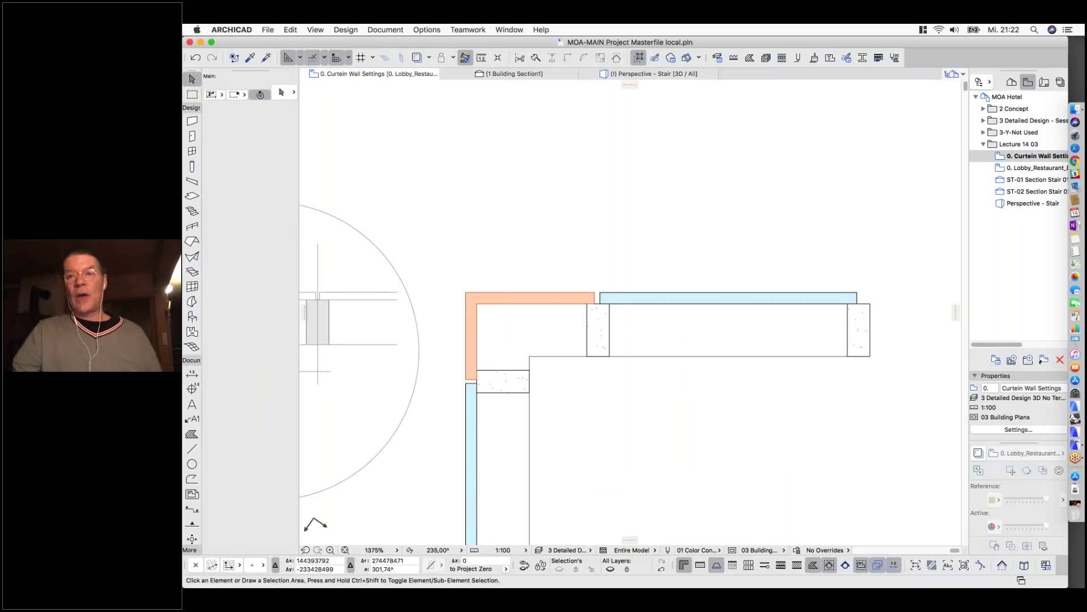
{"action": "scroll", "coordinate": [592, 250], "scroll_direction": "down", "scroll_amount": 5}
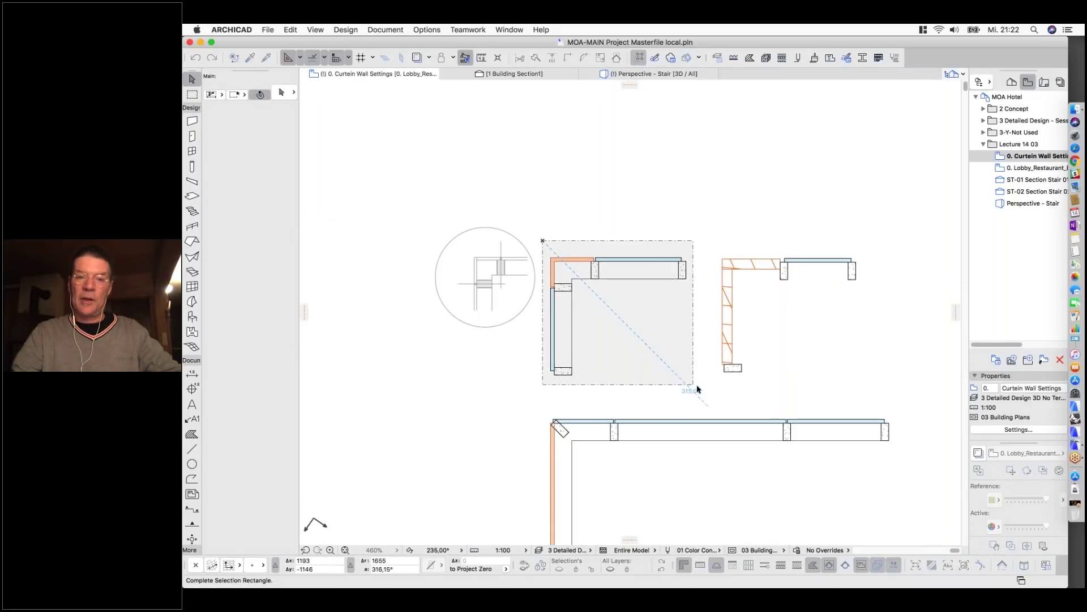
{"action": "left_click", "coordinate": [698, 390]}
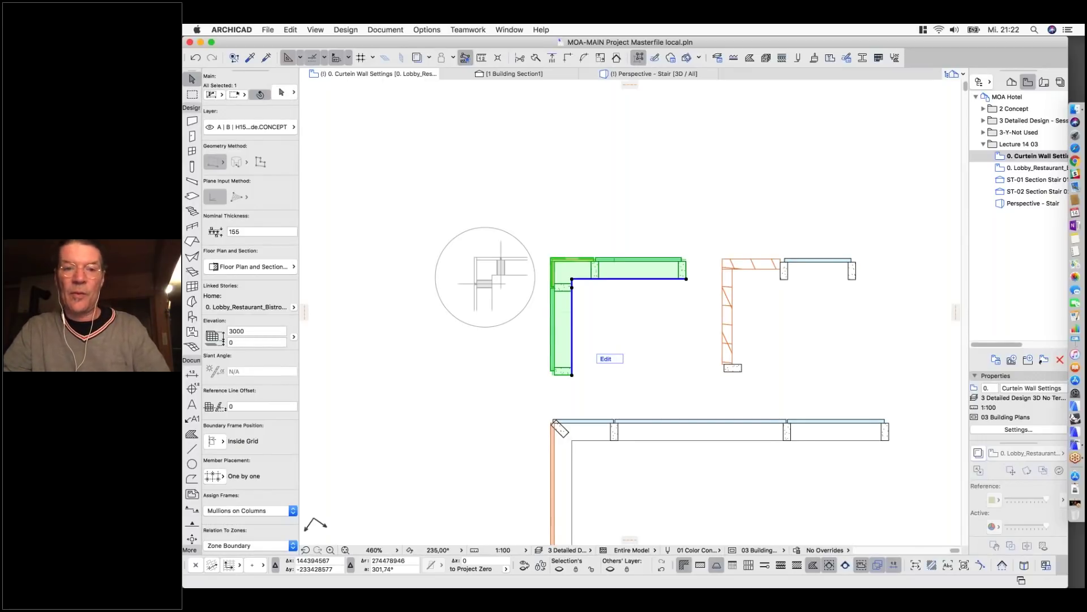
{"action": "key", "text": "F5"}
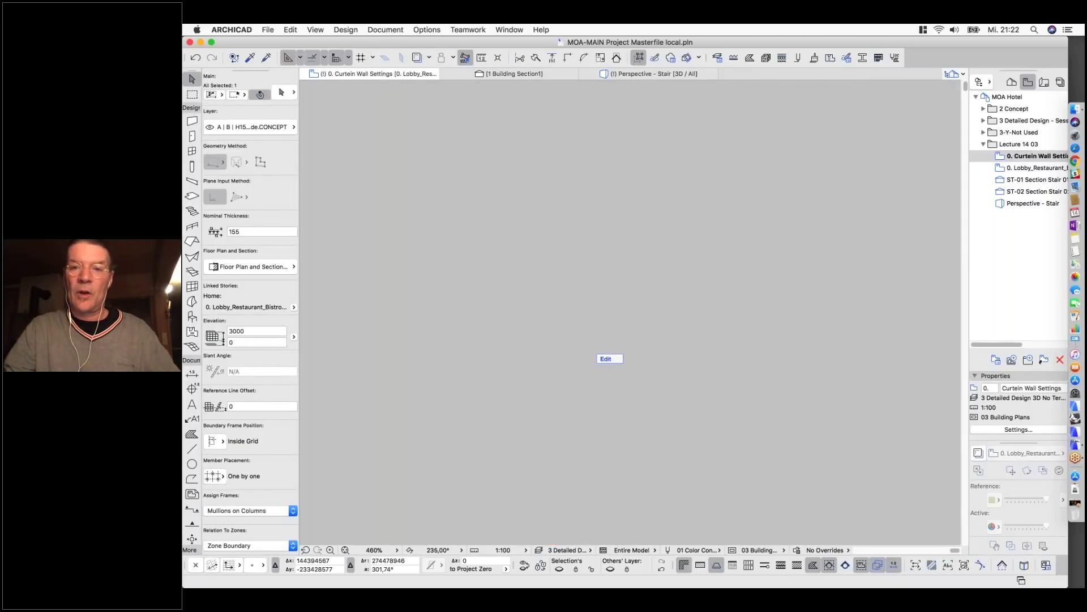
{"action": "scroll", "coordinate": [935, 149], "scroll_direction": "up", "scroll_amount": 8}
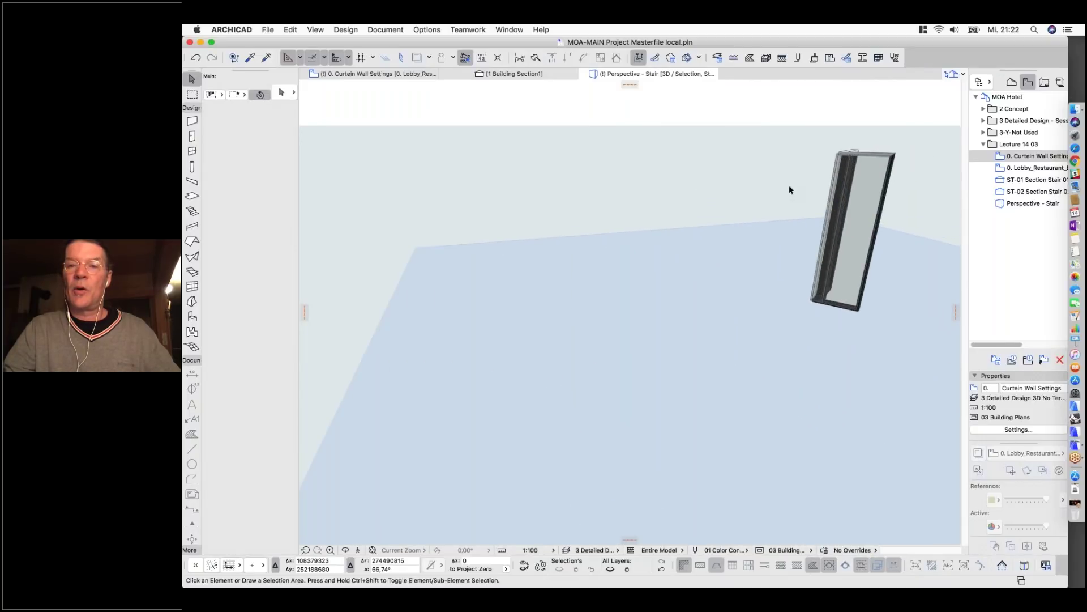
{"action": "middle_click_drag", "start_coordinate": [825, 187], "coordinate": [884, 242], "text": "shift"}
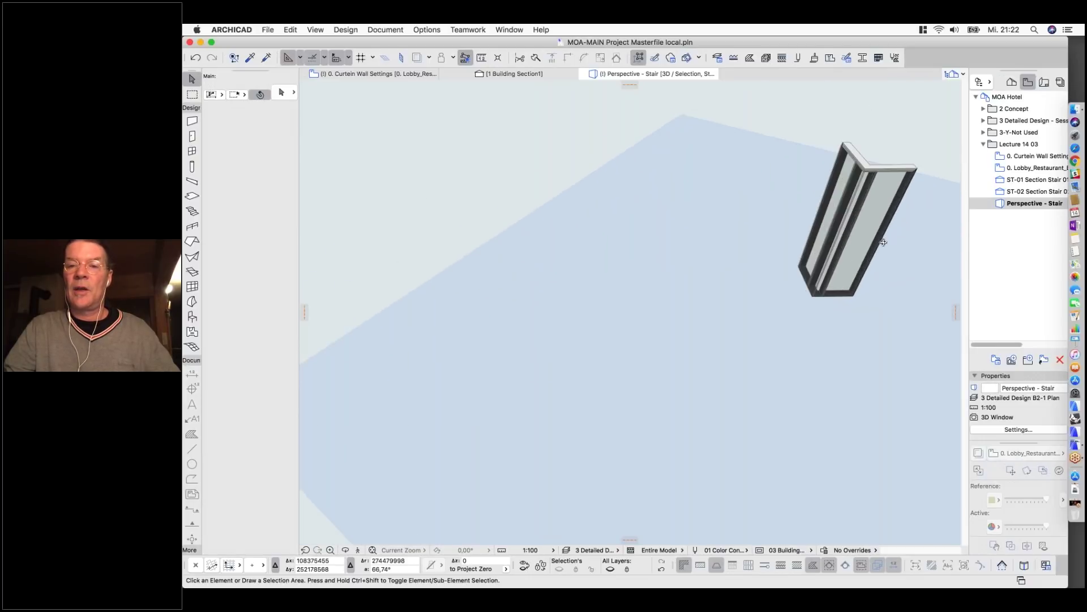
{"action": "middle_click_drag", "start_coordinate": [877, 530], "coordinate": [566, 142], "text": "shift"}
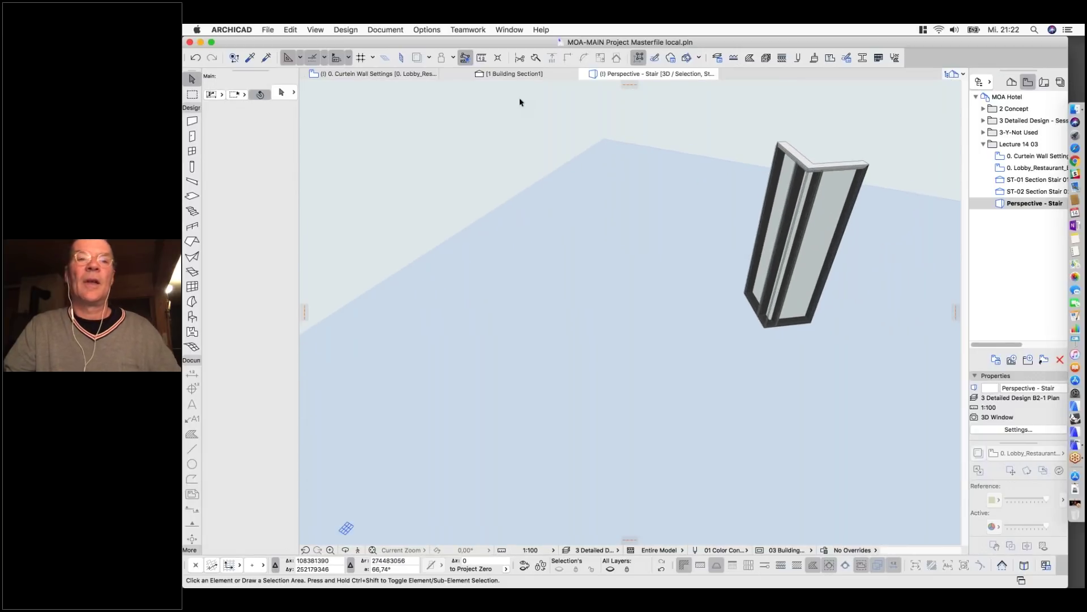
Review the Scheme, Frames and Panels pages in the small sample wall's settings on the floor plan, and deselect the wall.
{"action": "left_click", "coordinate": [406, 78]}
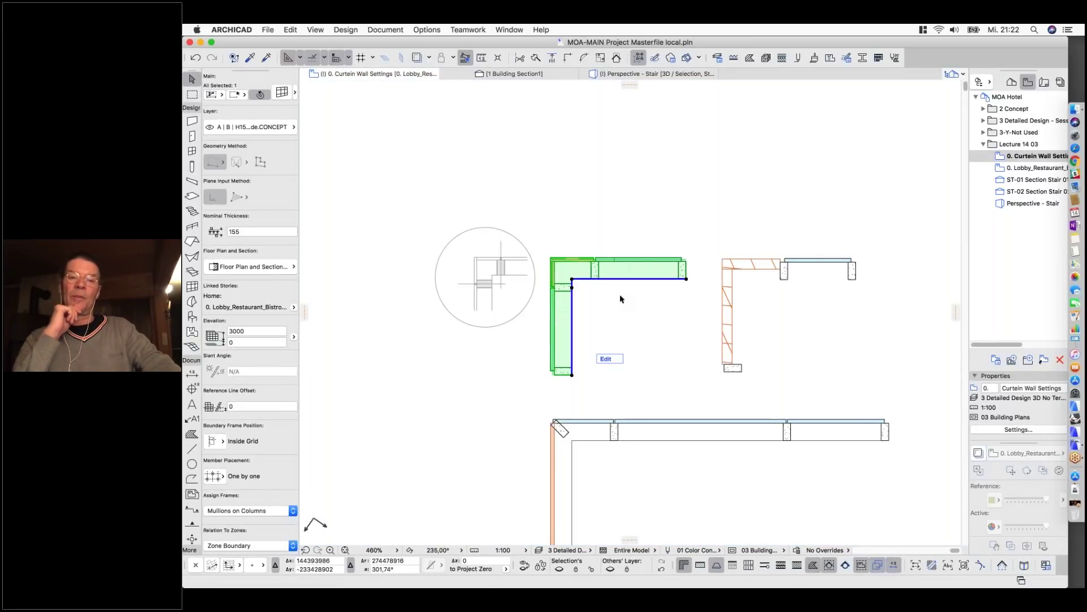
{"action": "left_click", "coordinate": [280, 92]}
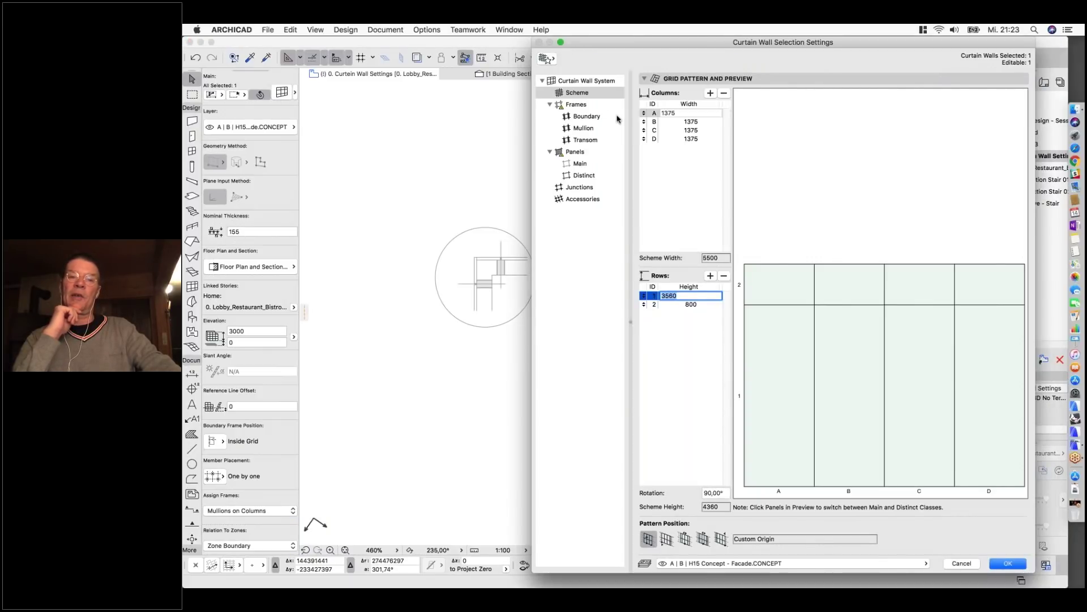
{"action": "left_click", "coordinate": [562, 81]}
{"action": "left_click", "coordinate": [576, 93]}
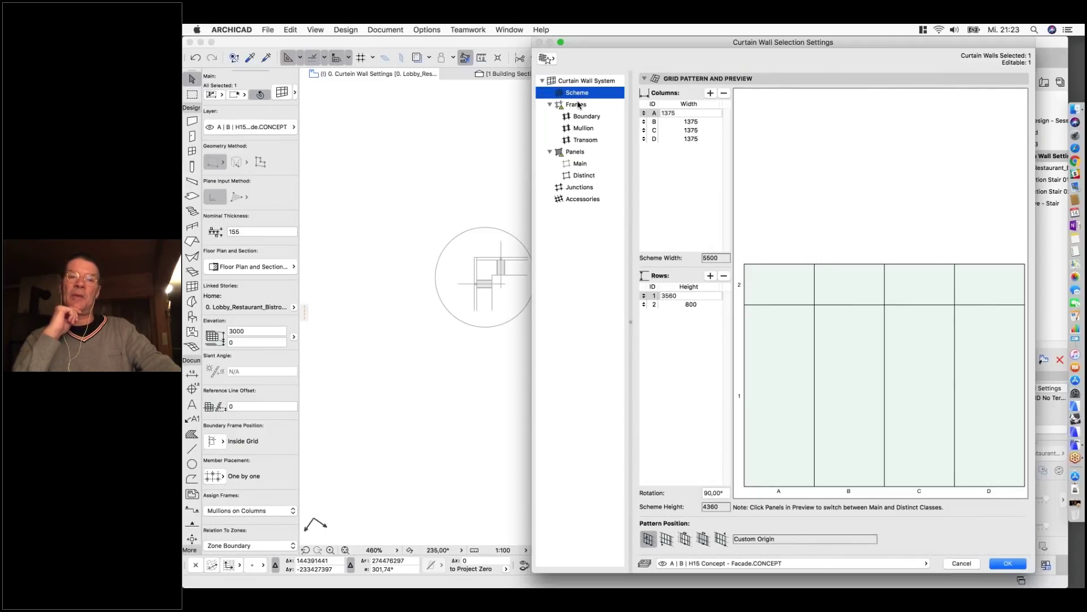
{"action": "left_click", "coordinate": [577, 105]}
{"action": "left_click", "coordinate": [575, 151]}
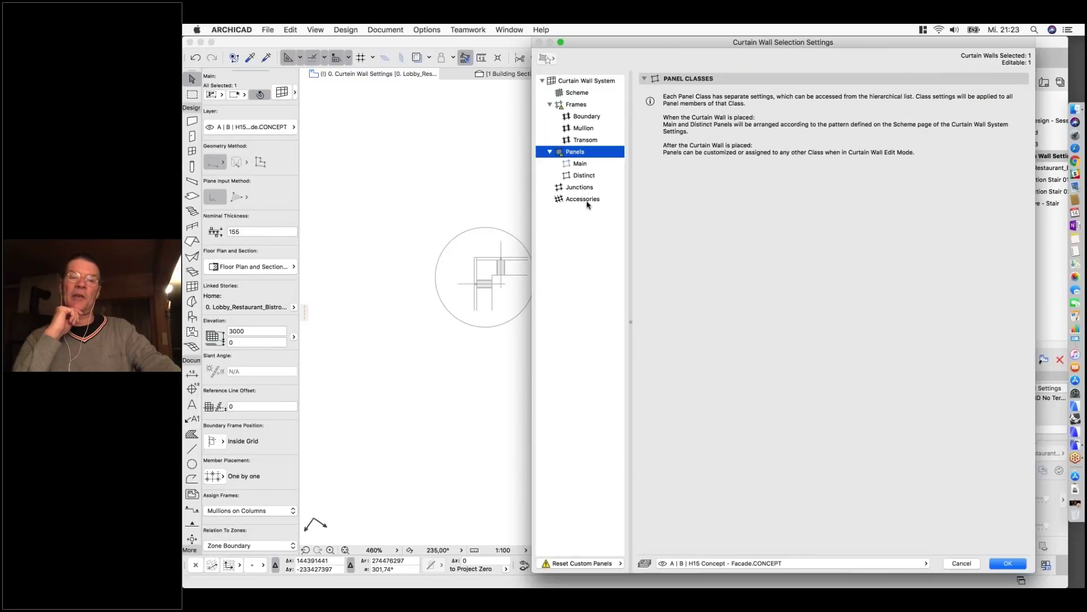
{"action": "key", "text": "Return"}
{"action": "left_click", "coordinate": [668, 223]}
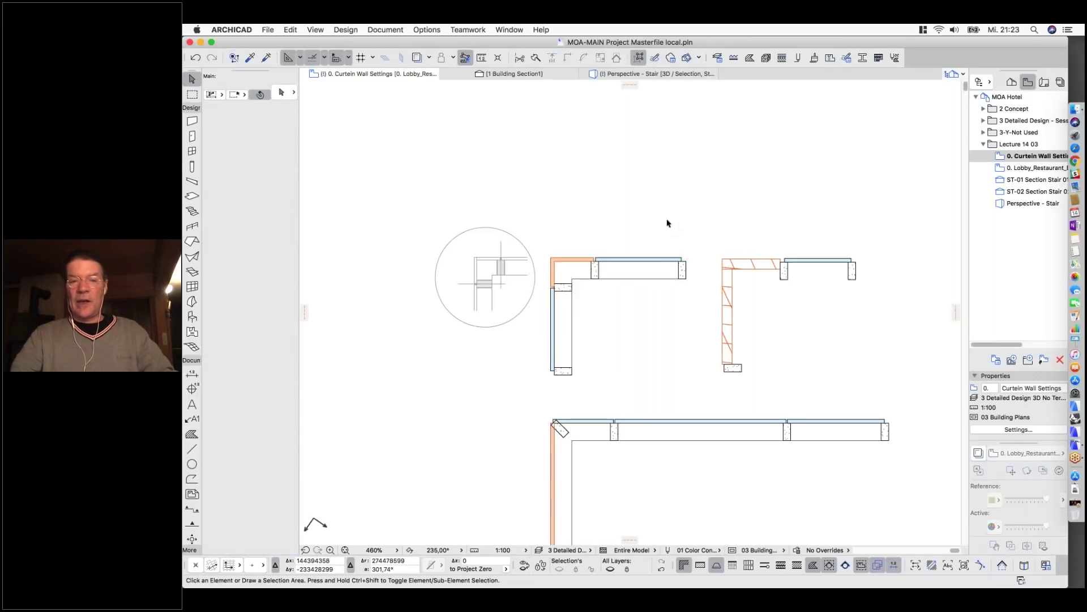
Open the saved Perspective - Stair view and examine the flights, landing and glass railing from above and below.
{"action": "scroll", "coordinate": [668, 223], "scroll_direction": "down", "scroll_amount": 3}
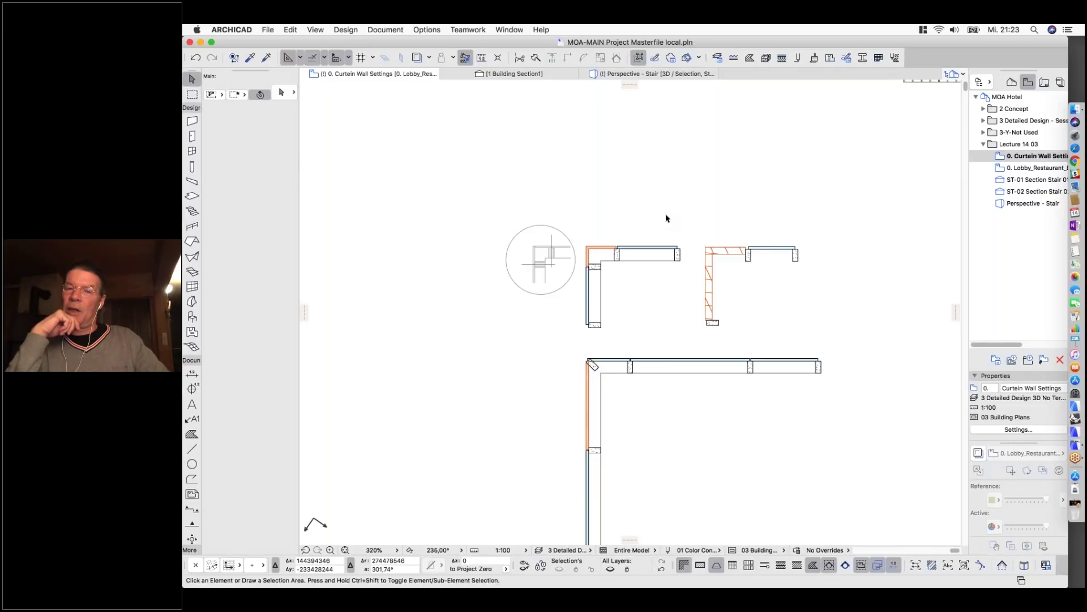
{"action": "left_click", "coordinate": [1012, 205]}
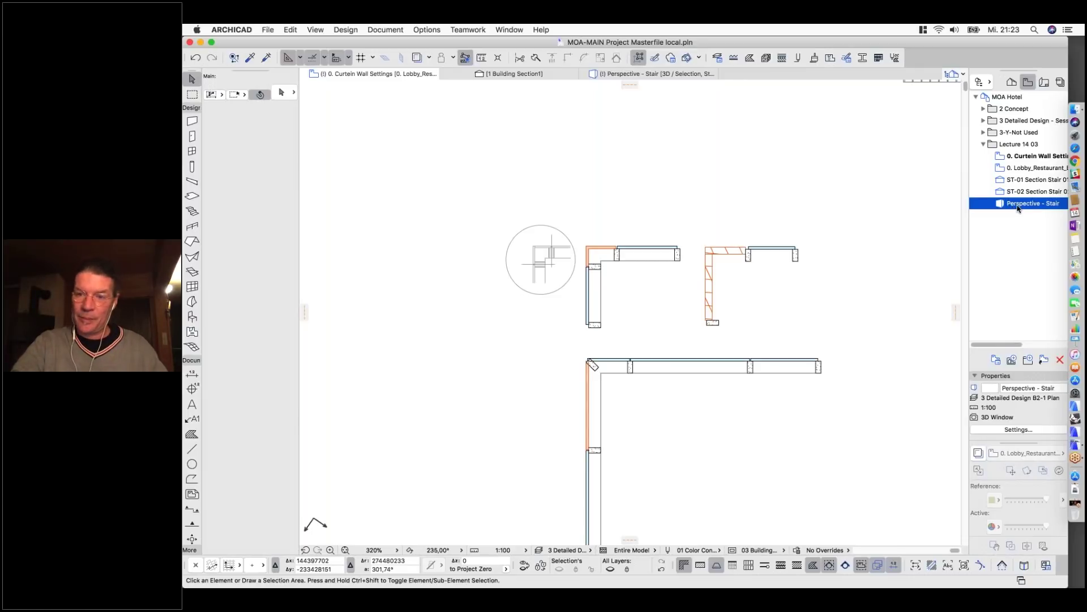
{"action": "double_click", "coordinate": [1018, 207]}
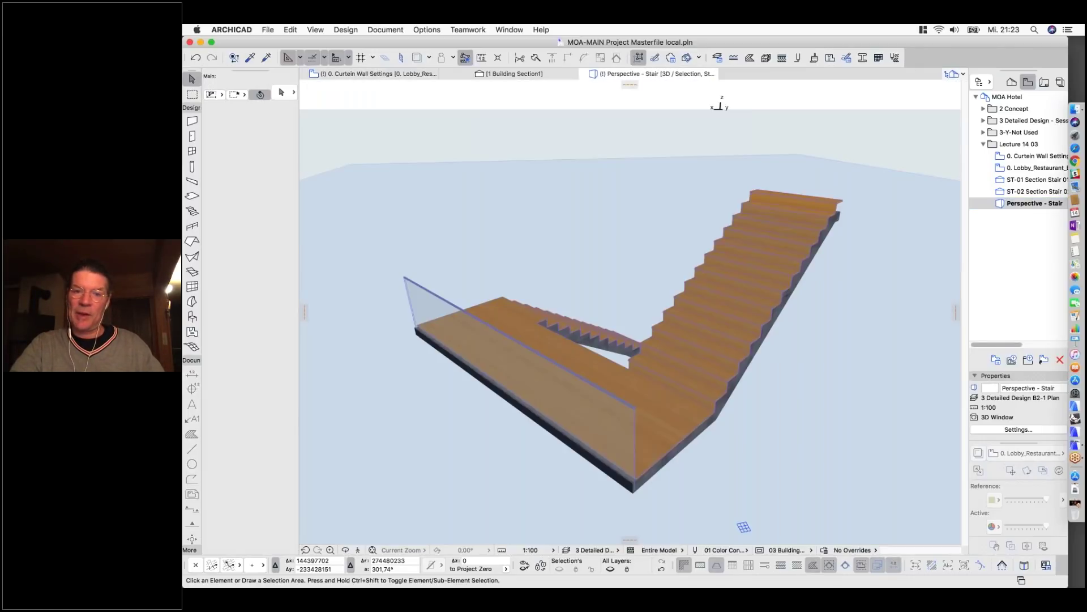
{"action": "middle_click_drag", "start_coordinate": [851, 301], "coordinate": [745, 211], "text": "shift"}
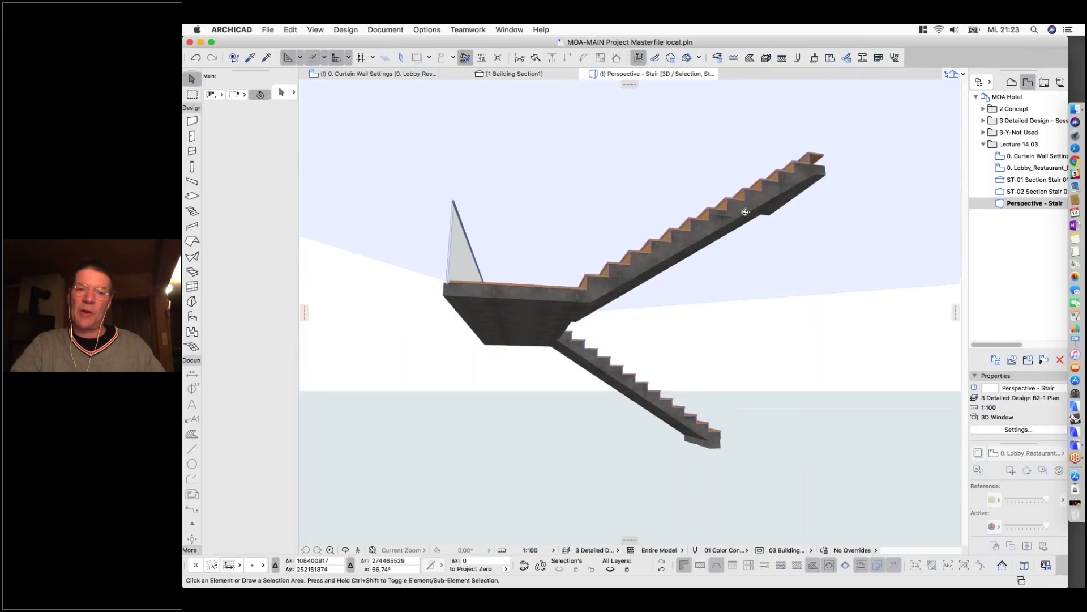
{"action": "middle_click_drag", "start_coordinate": [552, 178], "coordinate": [758, 183], "text": "shift"}
{"action": "scroll", "coordinate": [757, 403], "scroll_direction": "up", "scroll_amount": 5}
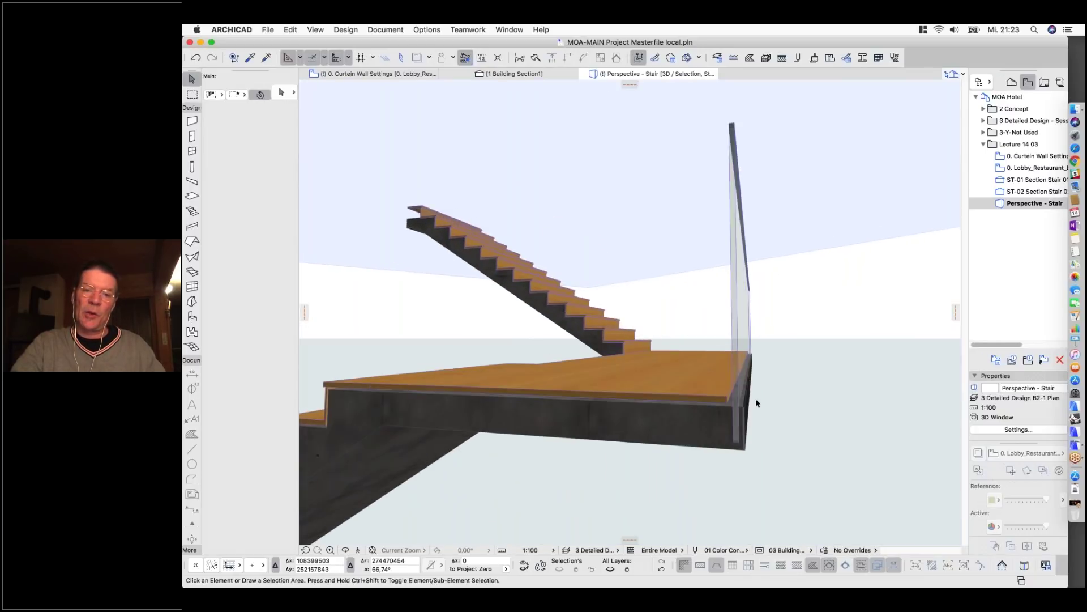
{"action": "middle_click_drag", "start_coordinate": [793, 308], "coordinate": [709, 123], "text": "shift"}
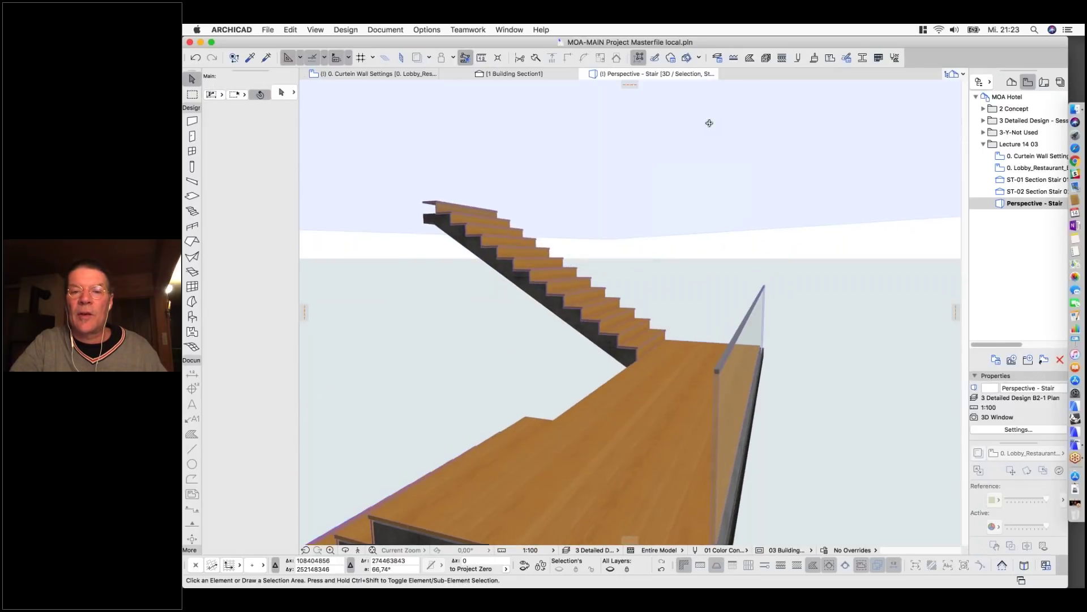
{"action": "middle_click_drag", "start_coordinate": [711, 303], "coordinate": [790, 353], "text": "shift"}
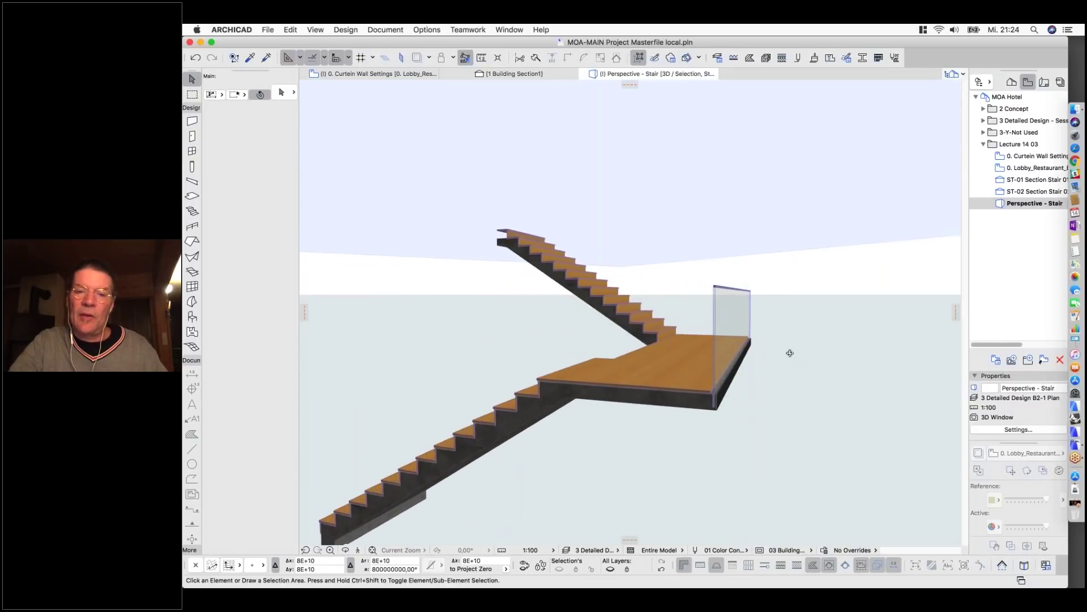
{"action": "middle_click_drag", "start_coordinate": [538, 304], "coordinate": [568, 288], "text": "shift"}
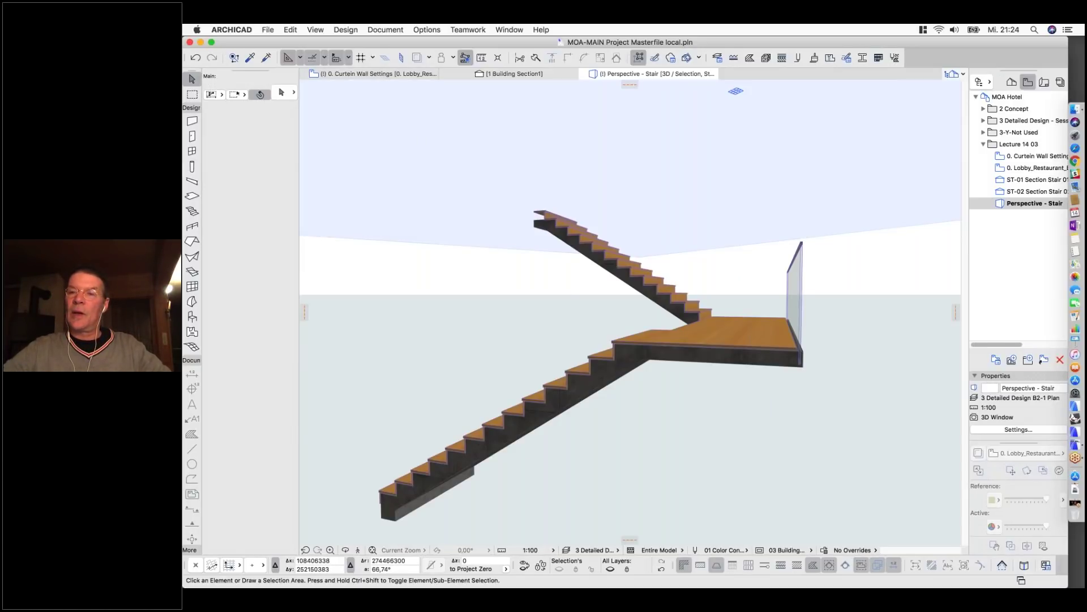
Open the Lobby_Restaurant floor plan view and examine the stair around the elevator shaft beside Kitchen C.
{"action": "left_click", "coordinate": [1008, 169]}
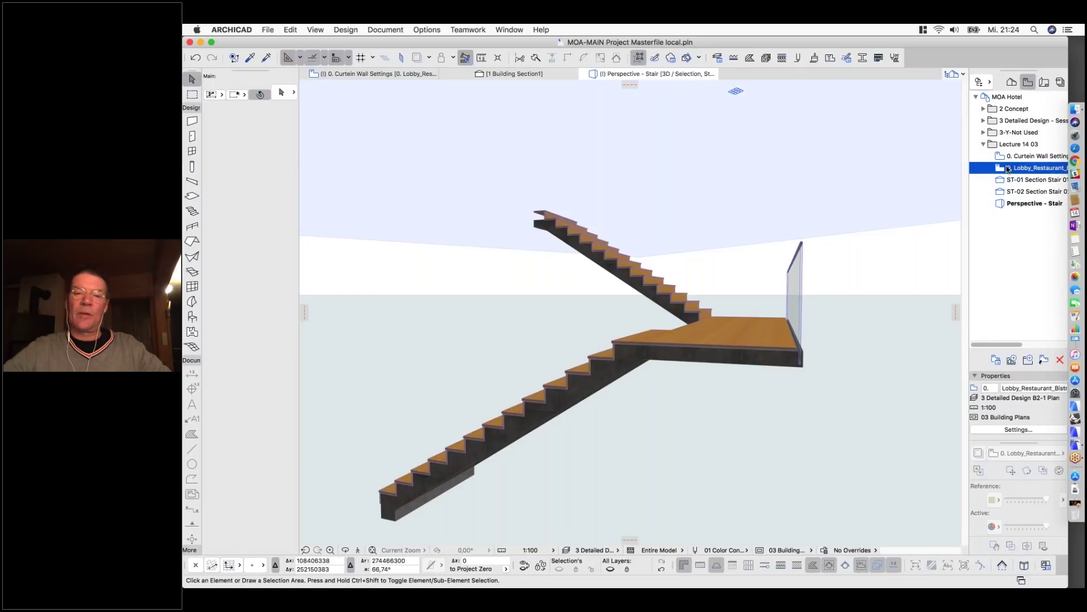
{"action": "double_click", "coordinate": [1008, 169]}
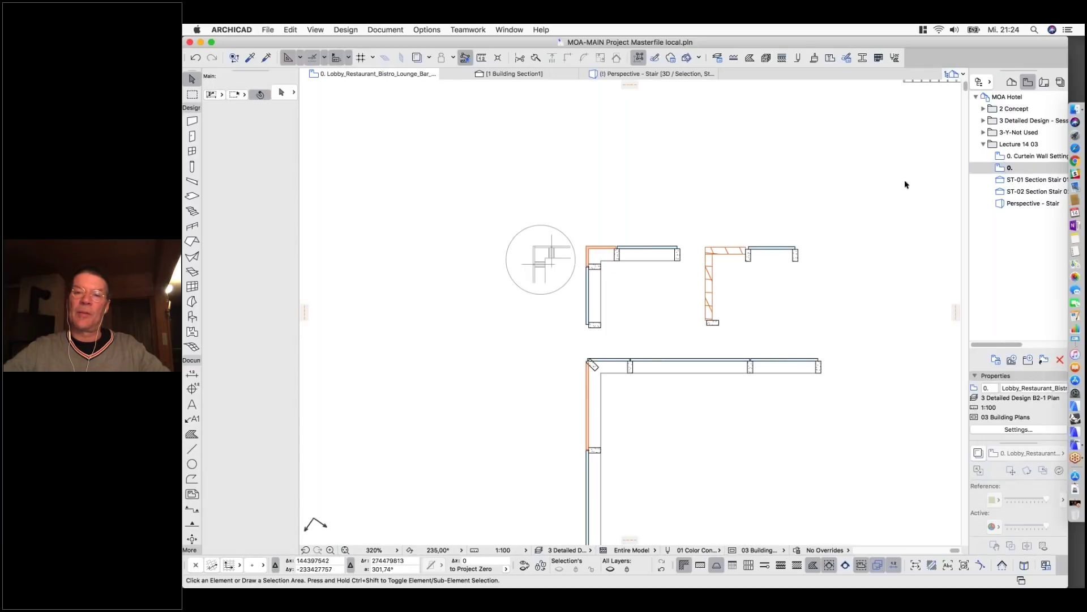
{"action": "scroll", "coordinate": [906, 182], "scroll_direction": "down", "scroll_amount": 5}
{"action": "scroll", "coordinate": [928, 300], "scroll_direction": "down", "scroll_amount": 7}
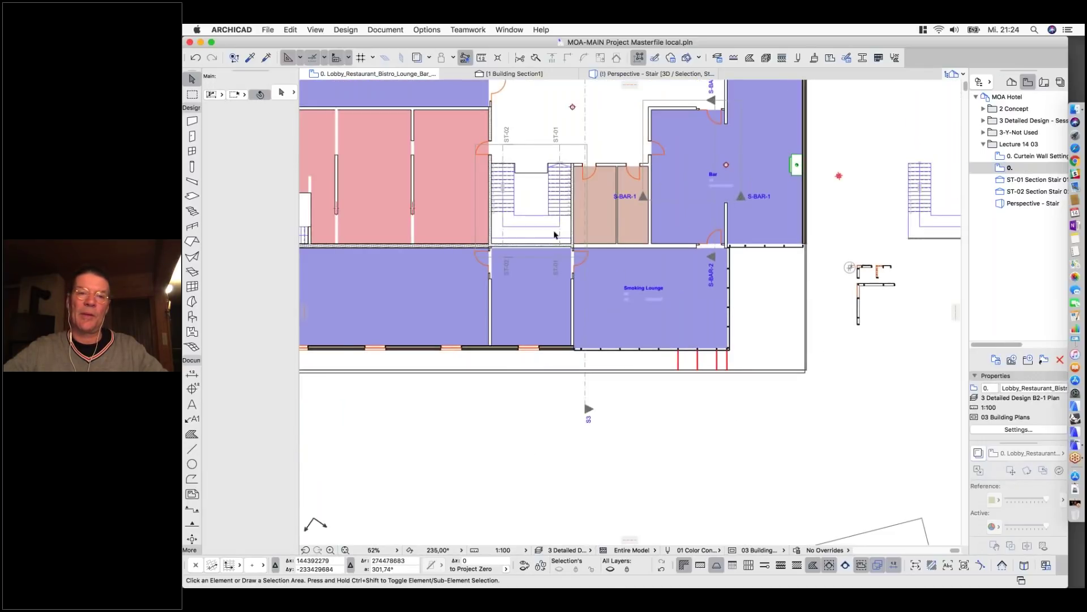
{"action": "scroll", "coordinate": [495, 188], "scroll_direction": "up", "scroll_amount": 3}
{"action": "scroll", "coordinate": [497, 188], "scroll_direction": "up", "scroll_amount": 4}
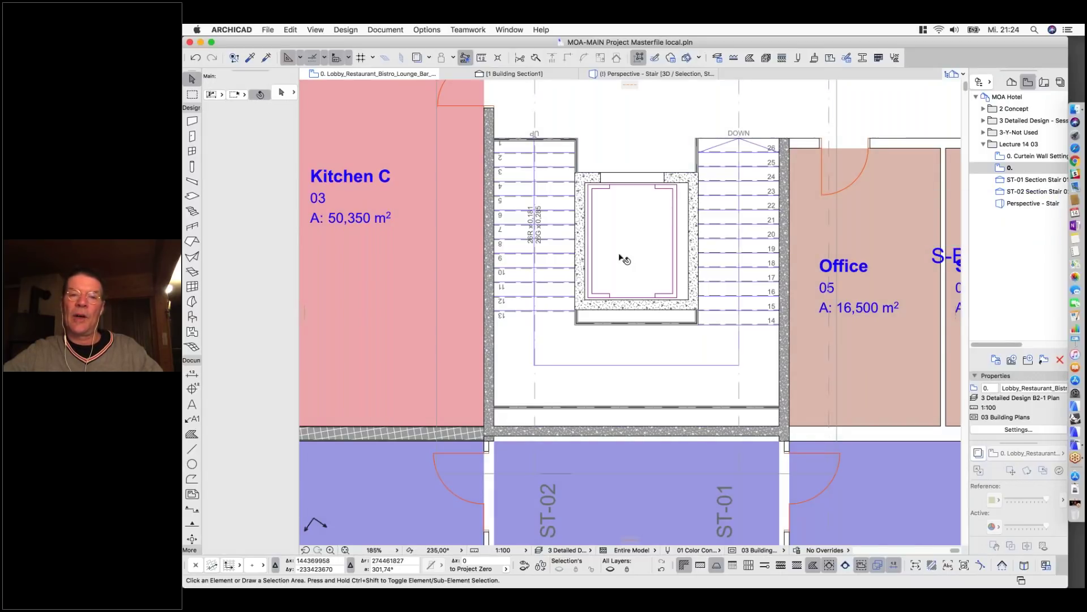
{"action": "scroll", "coordinate": [620, 256], "scroll_direction": "down", "scroll_amount": 2}
{"action": "scroll", "coordinate": [624, 259], "scroll_direction": "down", "scroll_amount": 2}
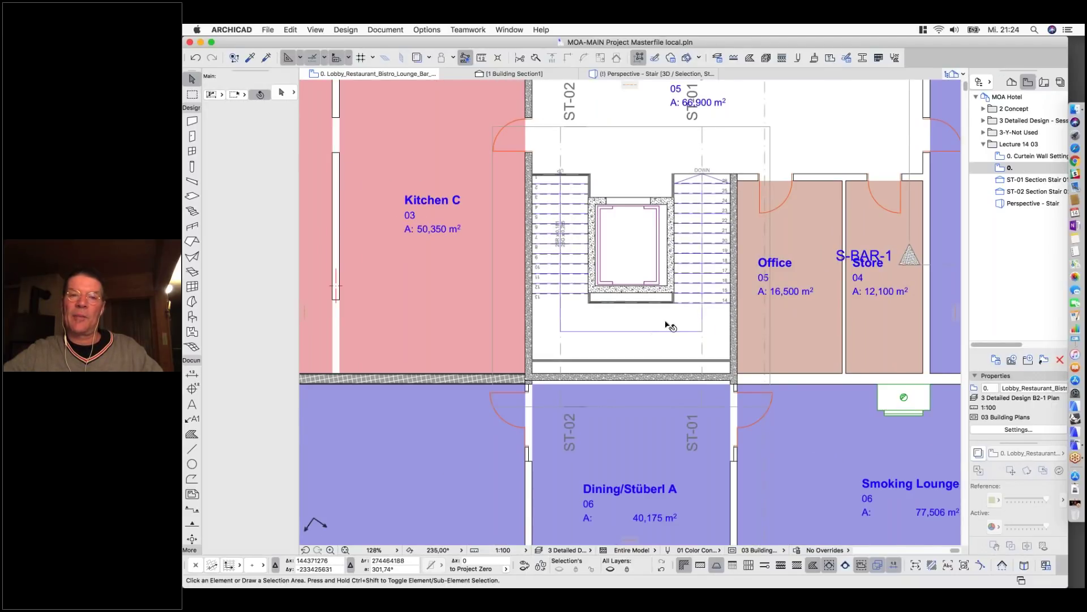
{"action": "scroll", "coordinate": [669, 324], "scroll_direction": "down", "scroll_amount": 2}
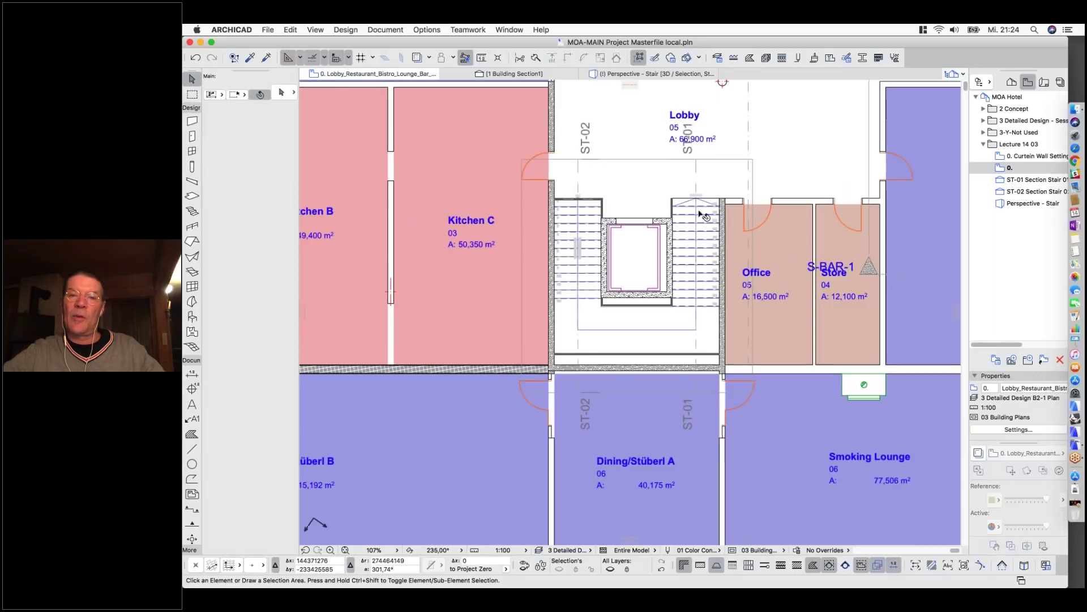
Select the ST-01 section line through the stair and open its section with the current view settings.
{"action": "left_click", "coordinate": [692, 150]}
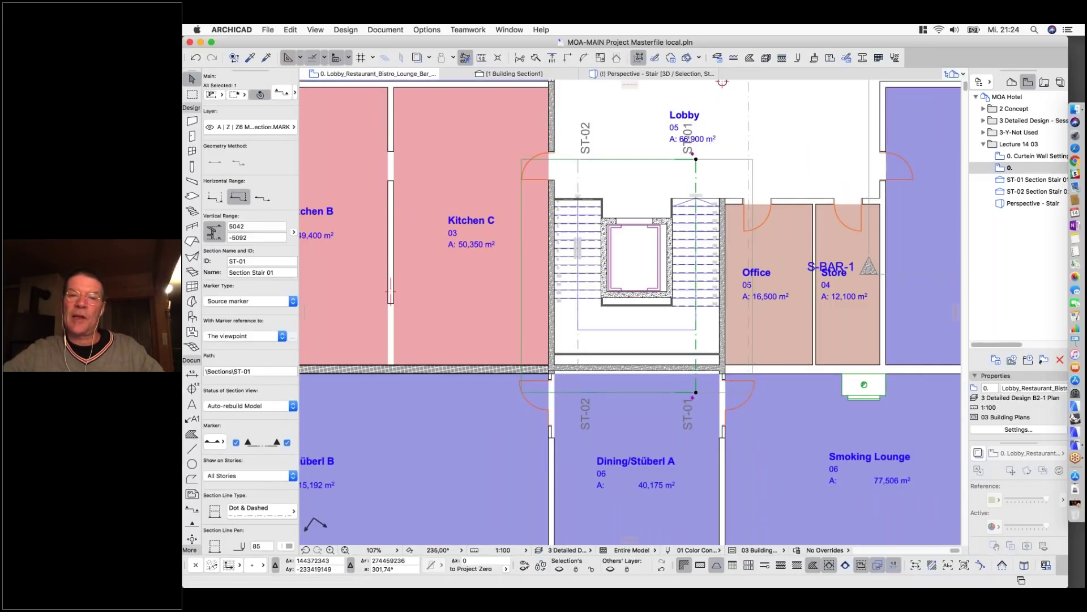
{"action": "scroll", "coordinate": [696, 134], "scroll_direction": "up", "scroll_amount": 3}
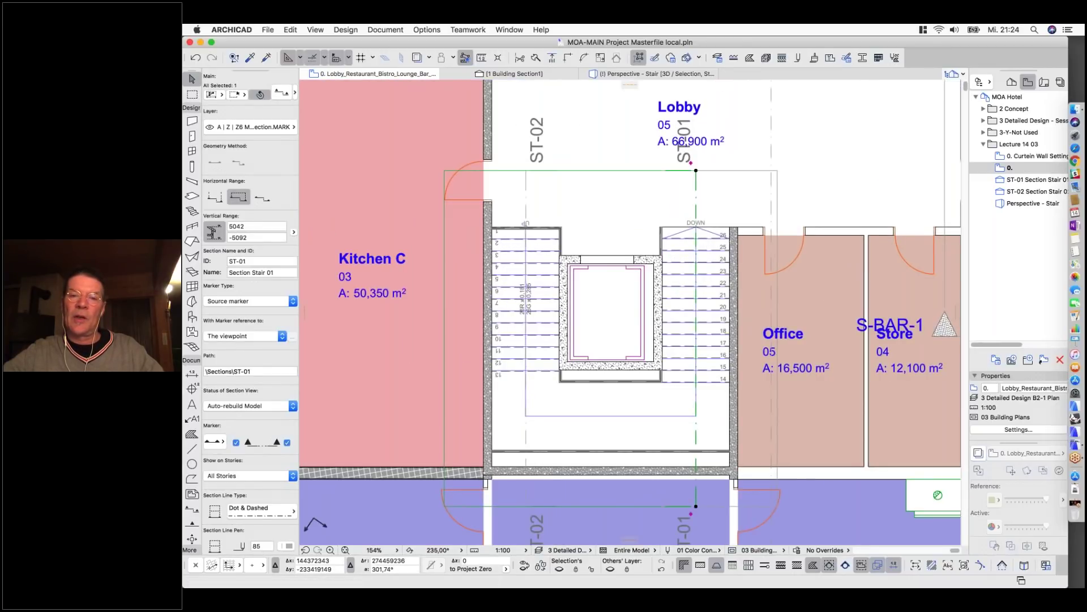
{"action": "scroll", "coordinate": [696, 136], "scroll_direction": "down", "scroll_amount": 2}
{"action": "scroll", "coordinate": [696, 136], "scroll_direction": "up", "scroll_amount": 2}
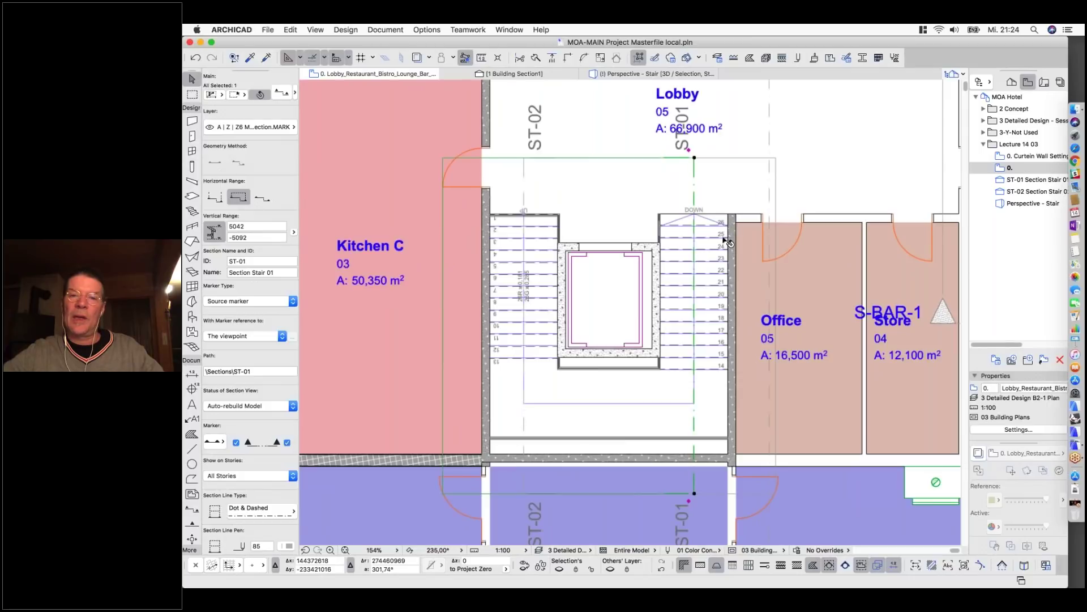
{"action": "right_click", "coordinate": [695, 167]}
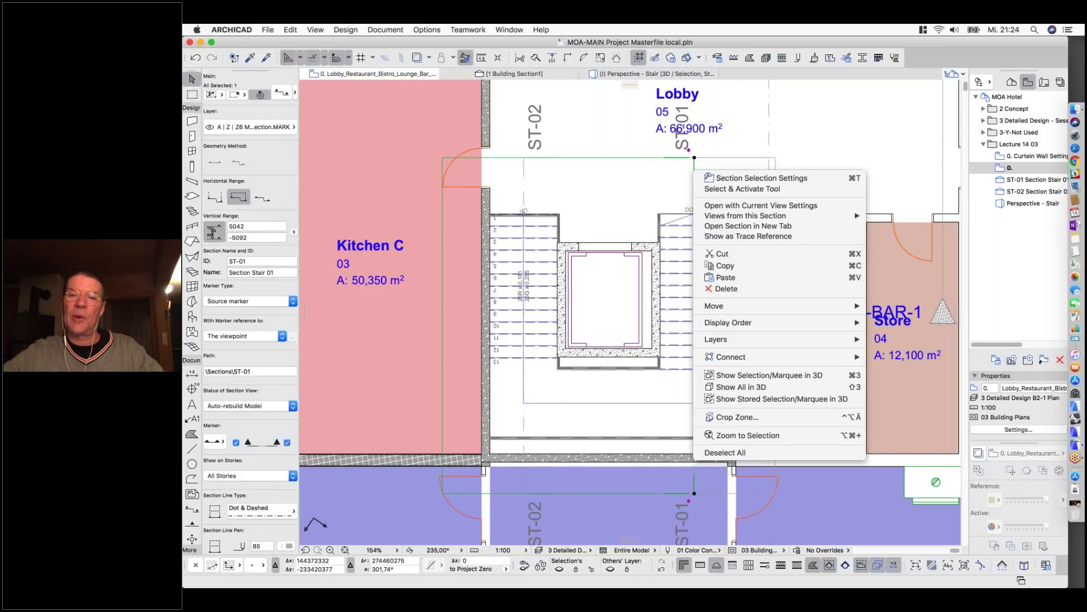
{"action": "left_click", "coordinate": [720, 206]}
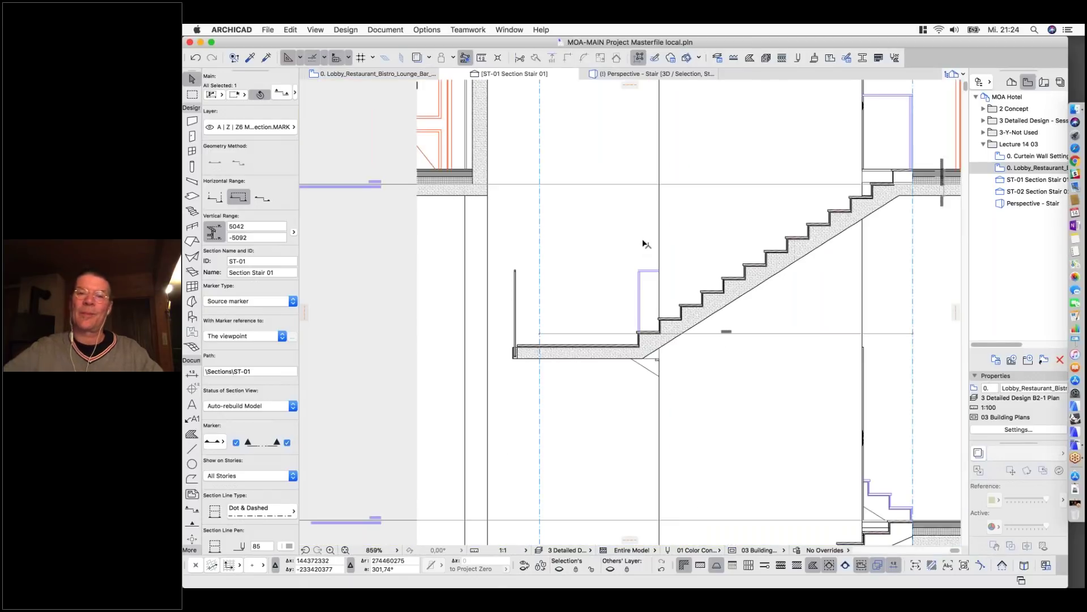
Examine in section ST-01 how the upper flight's top steps connect to the floor slab and its finish layers.
{"action": "scroll", "coordinate": [643, 243], "scroll_direction": "down", "scroll_amount": 3}
{"action": "key", "text": "super+plus"}
{"action": "left_click", "coordinate": [675, 205]}
{"action": "left_click", "coordinate": [772, 250]}
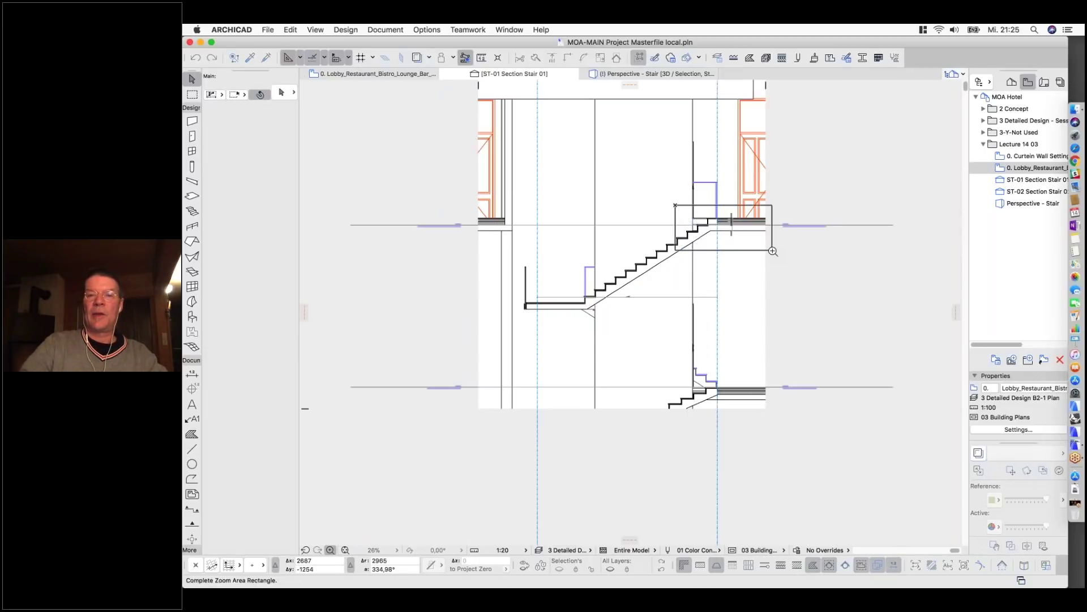
{"action": "scroll", "coordinate": [567, 333], "scroll_direction": "up", "scroll_amount": 2}
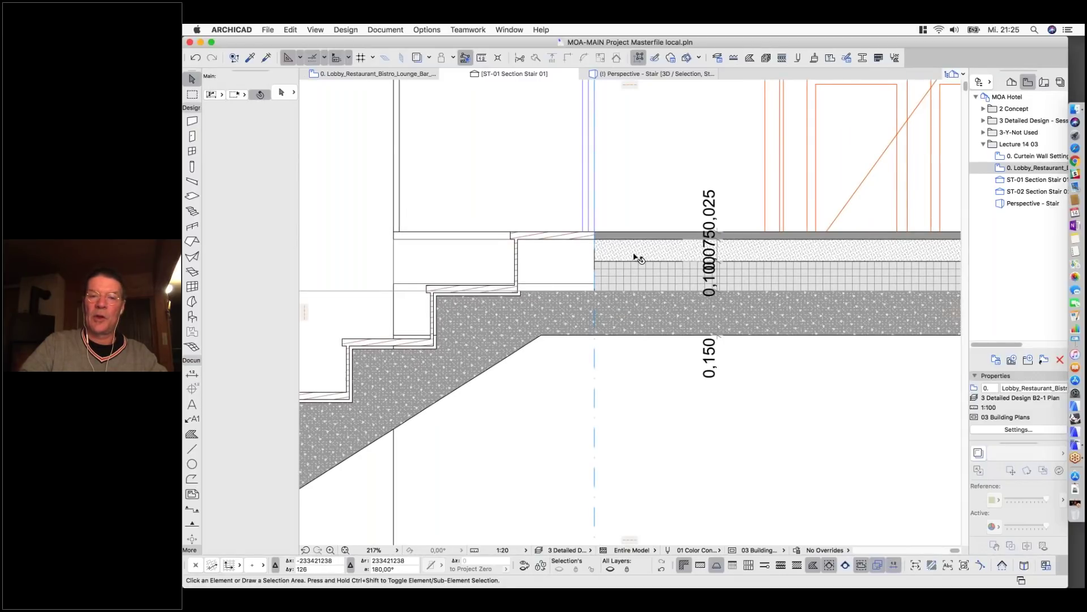
{"action": "scroll", "coordinate": [662, 244], "scroll_direction": "left", "scroll_amount": 3}
{"action": "scroll", "coordinate": [662, 244], "scroll_direction": "down", "scroll_amount": 1}
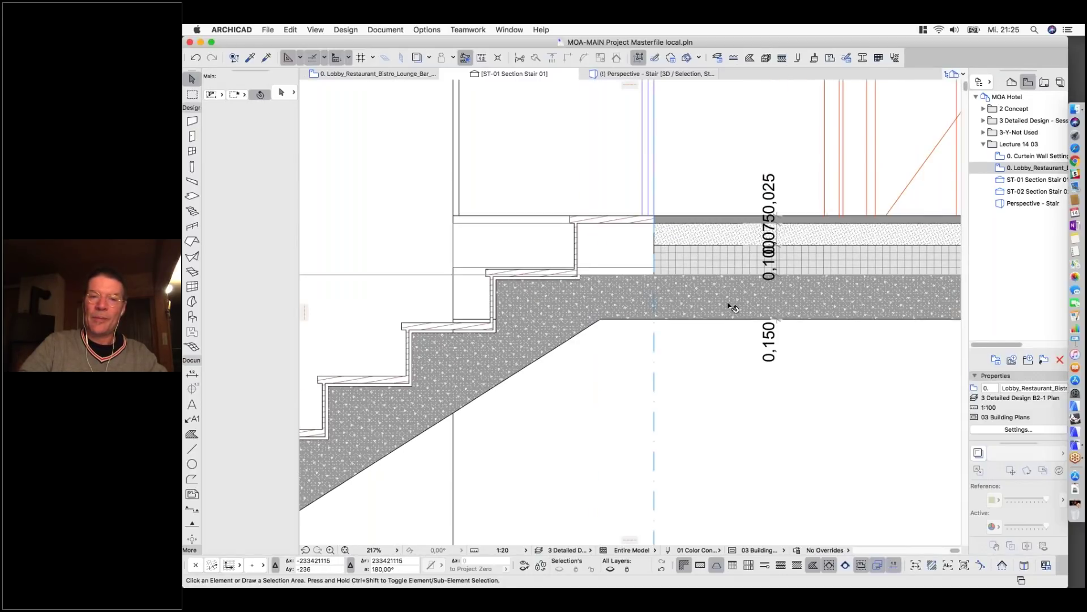
{"action": "scroll", "coordinate": [732, 306], "scroll_direction": "down", "scroll_amount": 2}
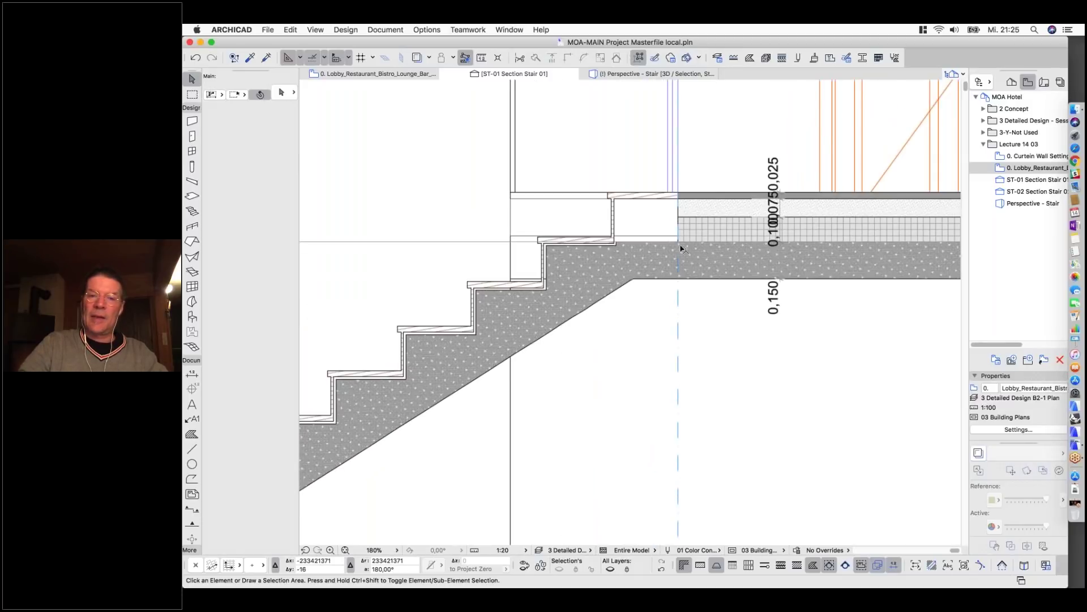
In section ST-01, highlight the floor slab and the element below it, and select the monolithic stair to study how they meet.
{"action": "scroll", "coordinate": [681, 247], "scroll_direction": "up", "scroll_amount": 3}
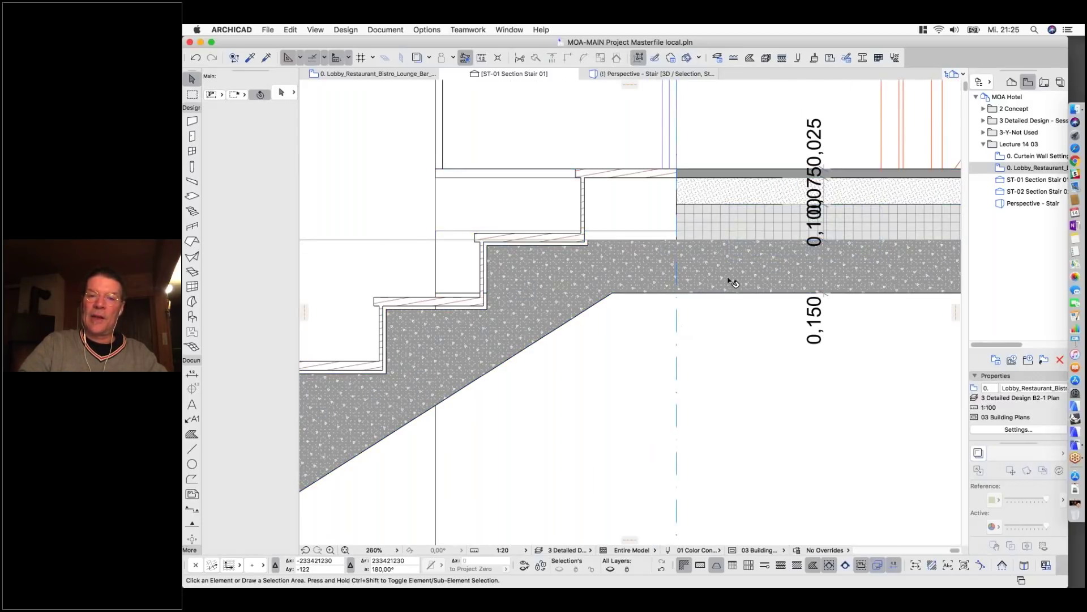
{"action": "left_click", "coordinate": [731, 282]}
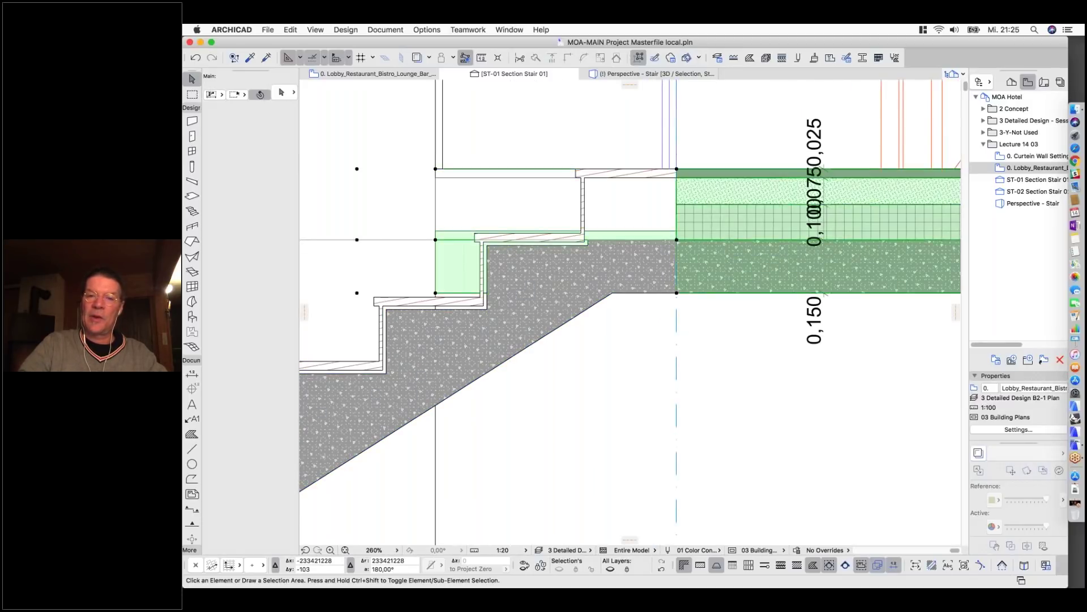
{"action": "left_click", "coordinate": [759, 364]}
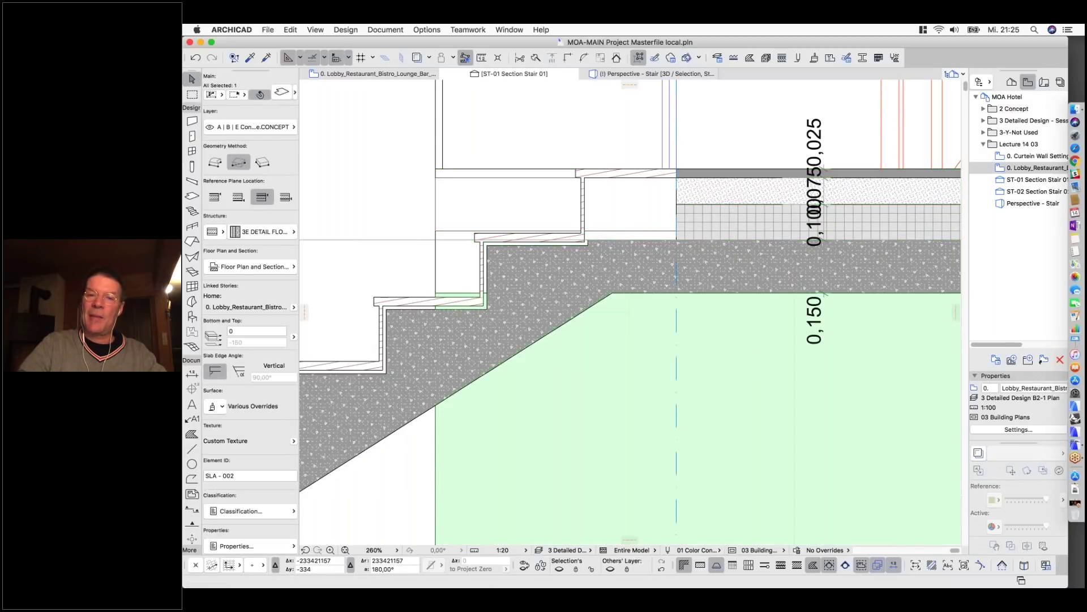
{"action": "left_click", "coordinate": [651, 274]}
{"action": "scroll", "coordinate": [708, 228], "scroll_direction": "down", "scroll_amount": 1}
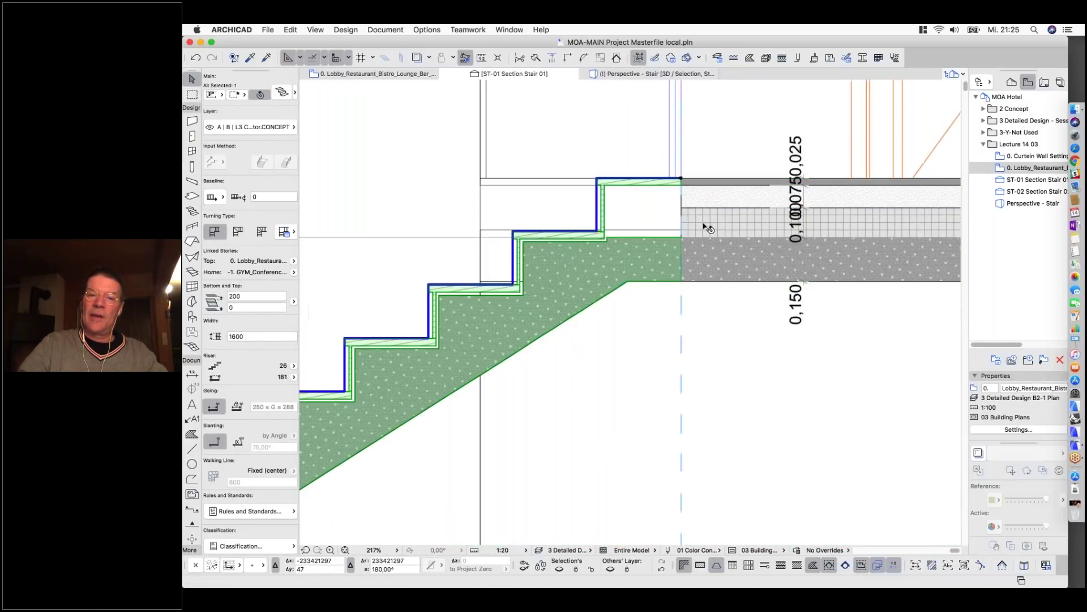
{"action": "scroll", "coordinate": [708, 228], "scroll_direction": "down", "scroll_amount": 5}
{"action": "scroll", "coordinate": [717, 221], "scroll_direction": "down", "scroll_amount": 4}
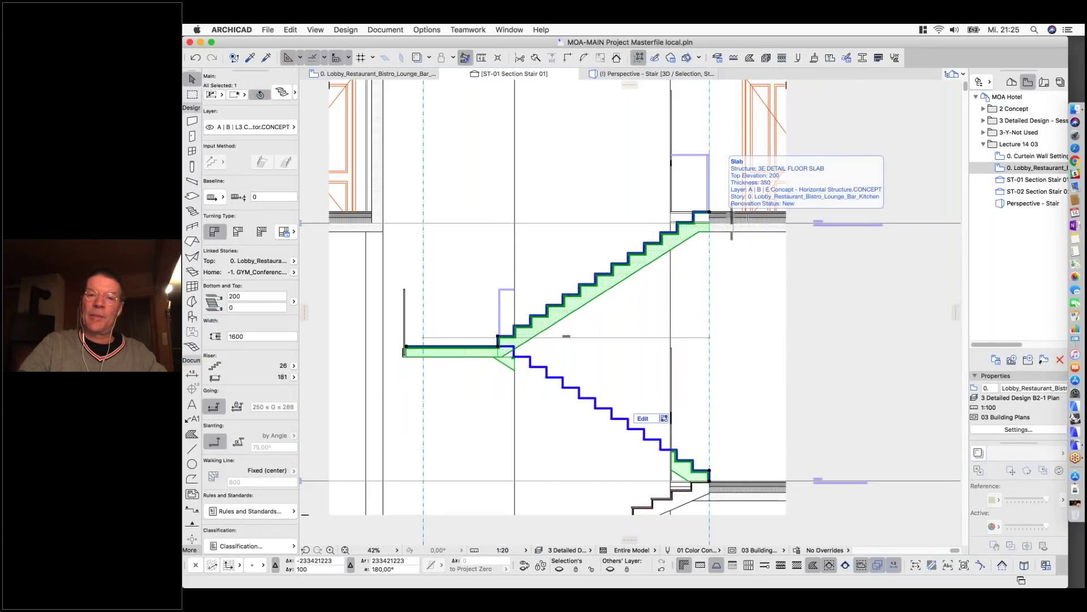
{"action": "scroll", "coordinate": [650, 357], "scroll_direction": "down", "scroll_amount": 3}
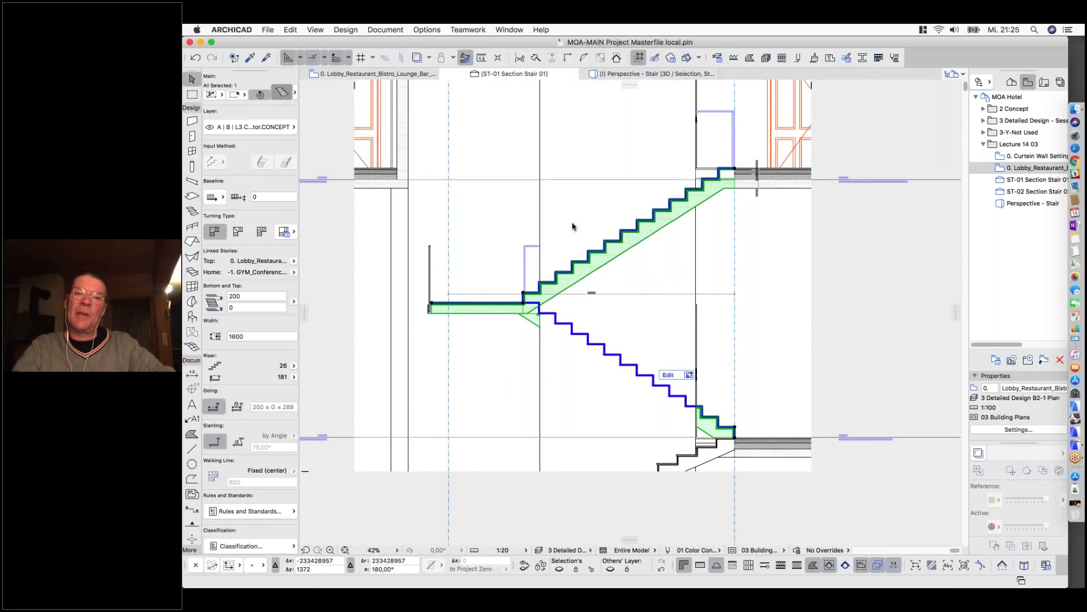
Open the selected stair's settings and review its offsets from the home story and the stair-top story.
{"action": "key", "text": "super+t"}
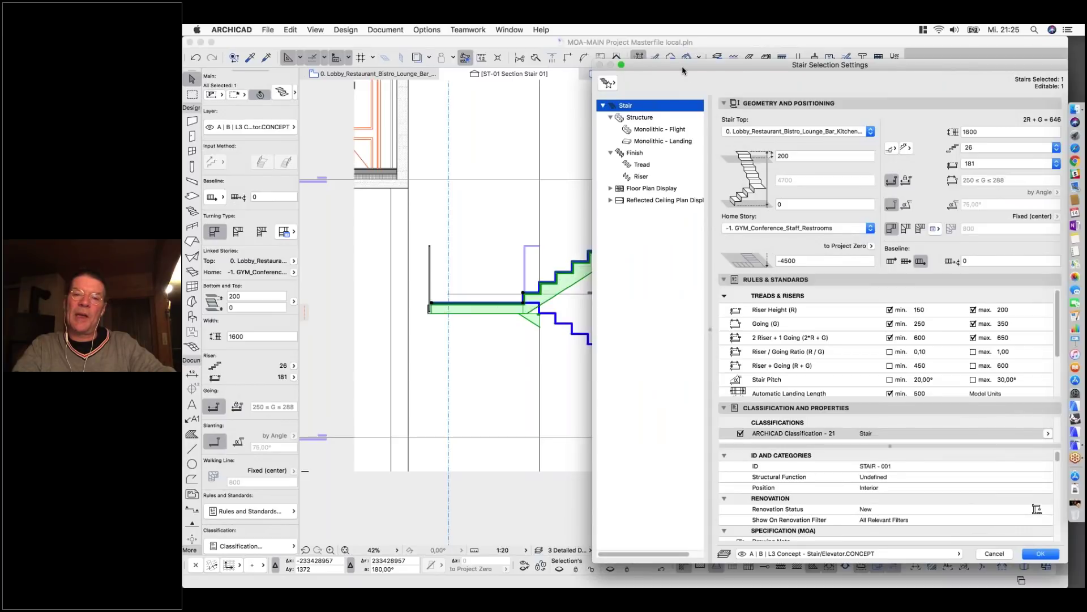
{"action": "left_click_drag", "start_coordinate": [657, 68], "coordinate": [401, 64]}
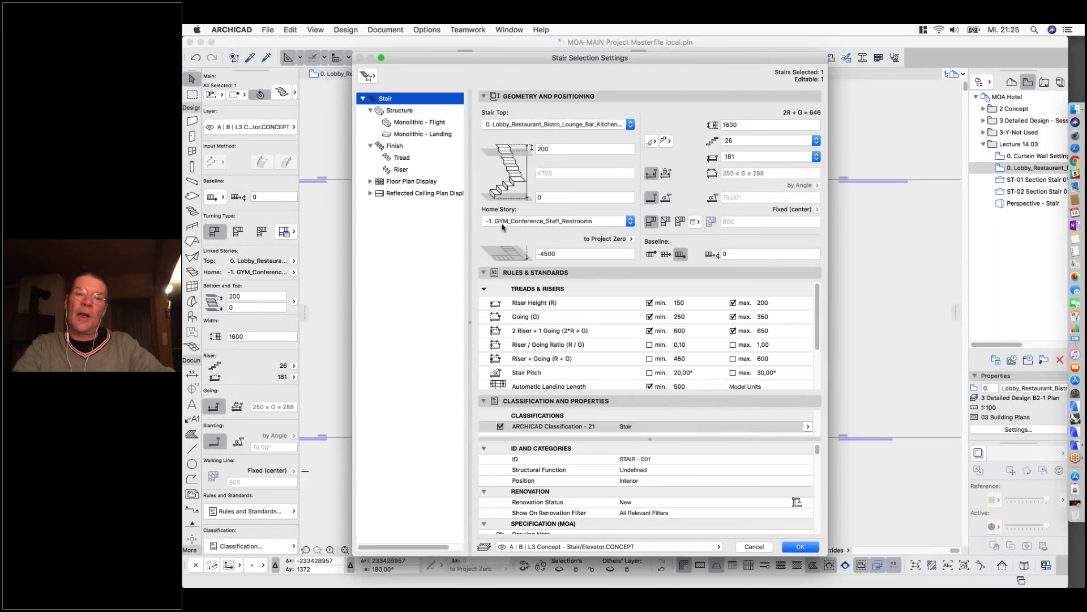
{"action": "left_click", "coordinate": [547, 198]}
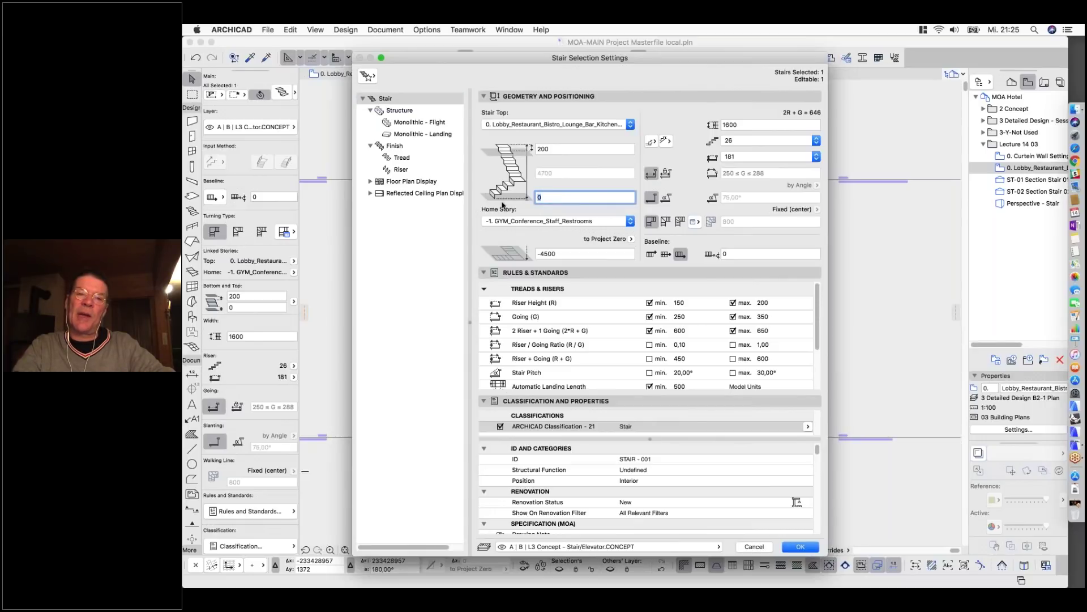
{"action": "double_click", "coordinate": [549, 149]}
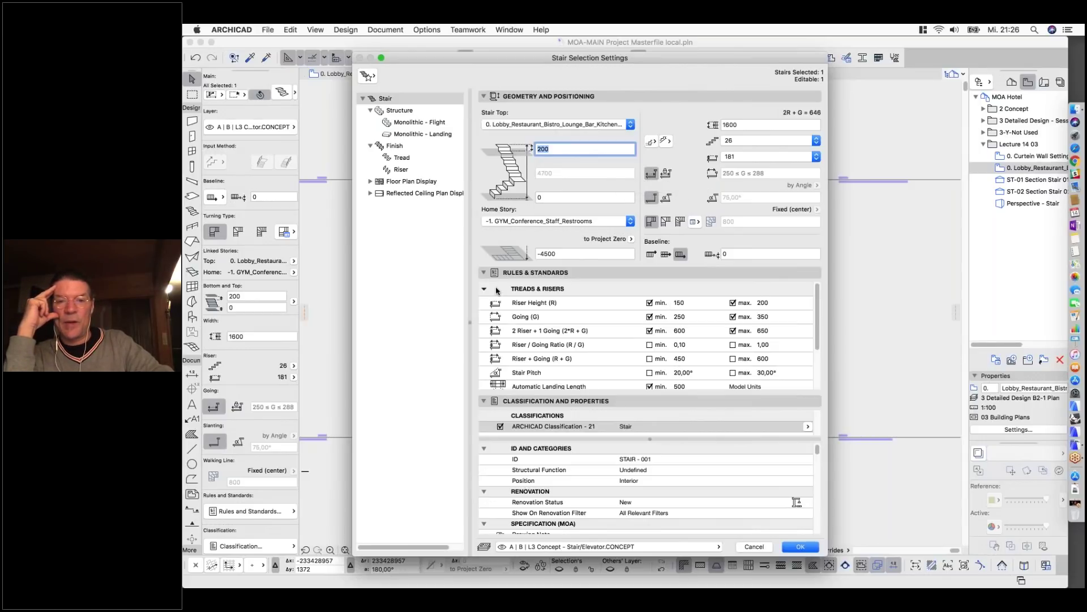
Enlarge the Rules & Standards section and check the Walking Line Symbol at Landing option.
{"action": "left_click", "coordinate": [564, 401]}
{"action": "left_click_drag", "start_coordinate": [701, 431], "coordinate": [708, 505]}
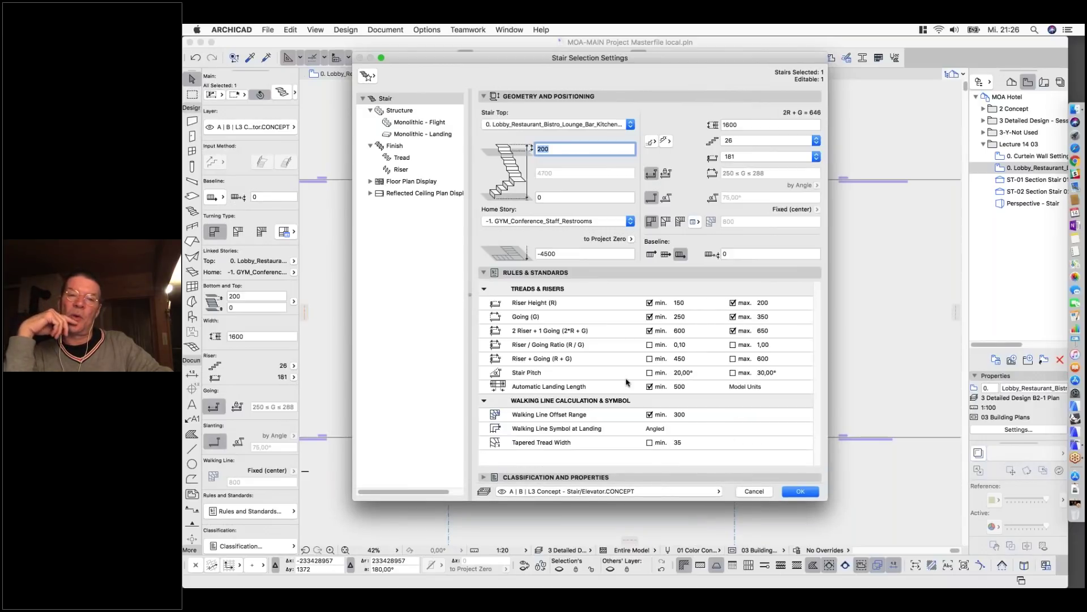
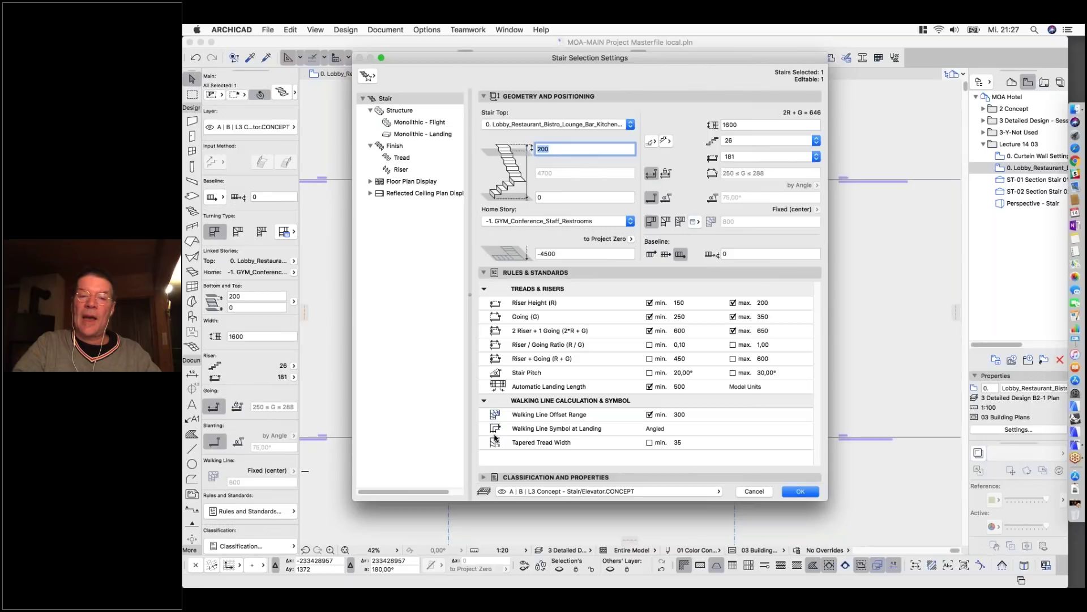
{"action": "left_click", "coordinate": [660, 429]}
{"action": "left_click", "coordinate": [727, 429]}
{"action": "left_click", "coordinate": [762, 422]}
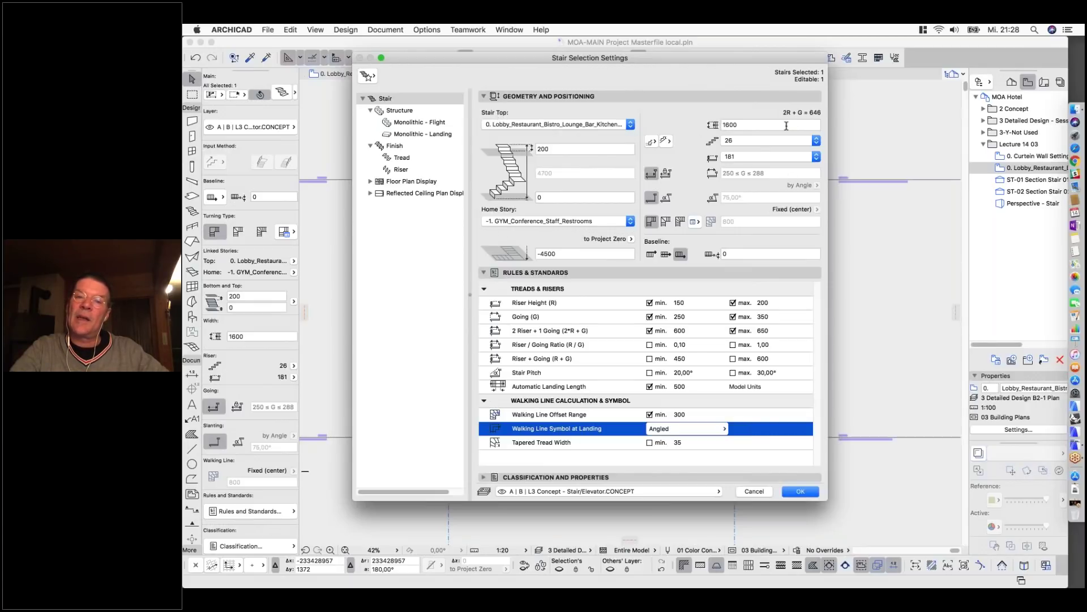
Review the available riser counts and riser heights for the stair without changing the selected values.
{"action": "left_click", "coordinate": [796, 141]}
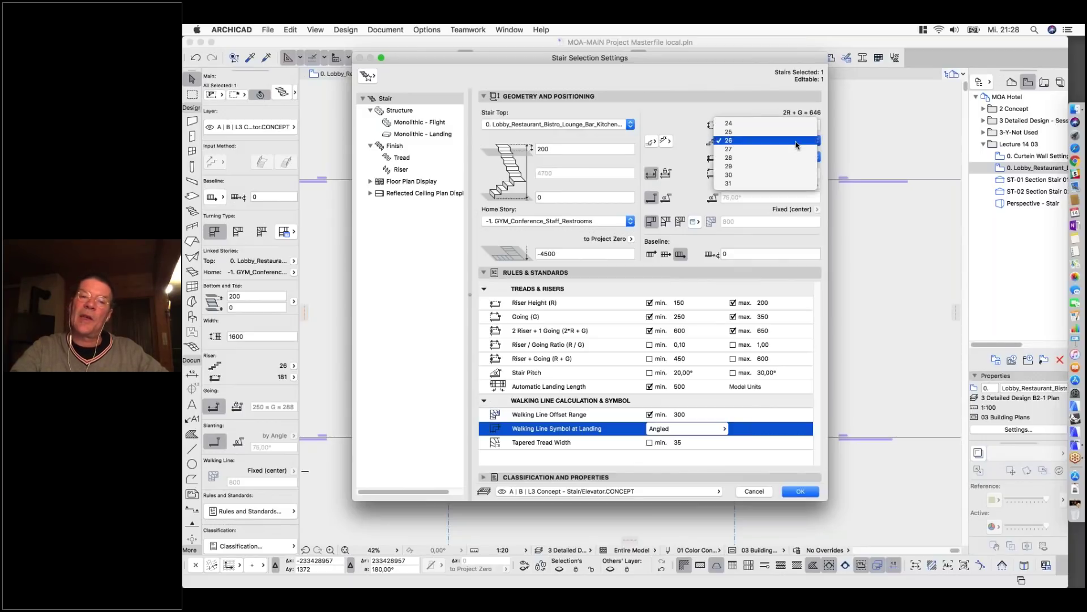
{"action": "left_click", "coordinate": [796, 142]}
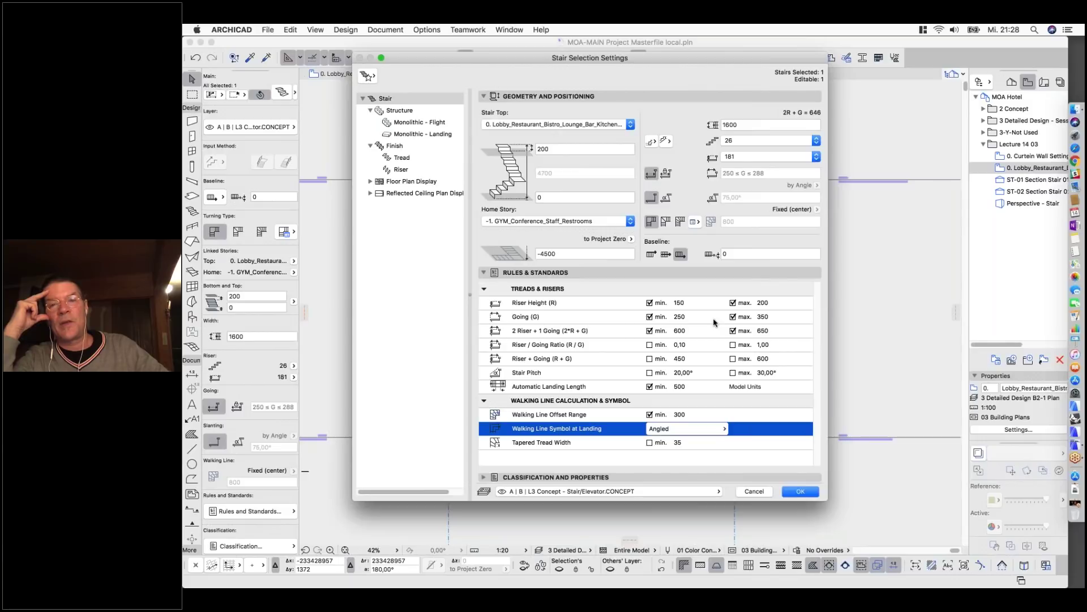
{"action": "left_click", "coordinate": [744, 142]}
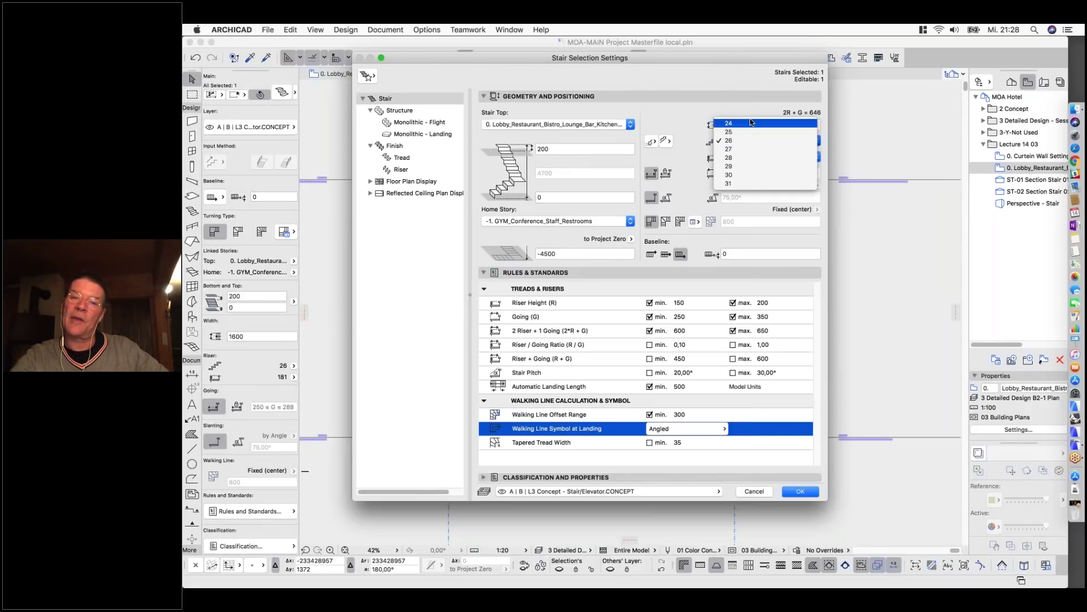
{"action": "left_click", "coordinate": [695, 167]}
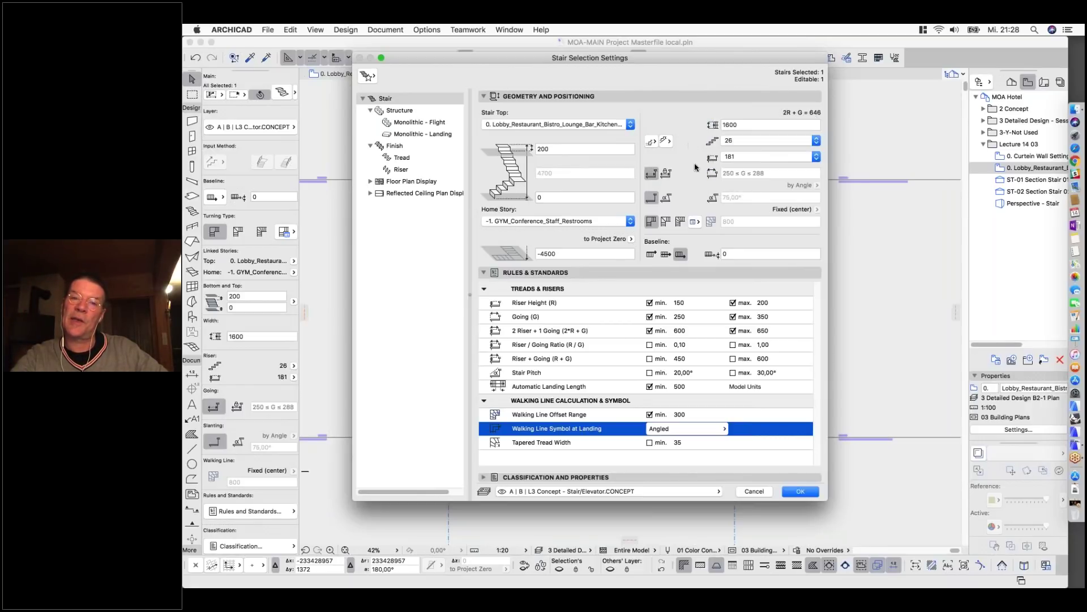
{"action": "left_click", "coordinate": [743, 158]}
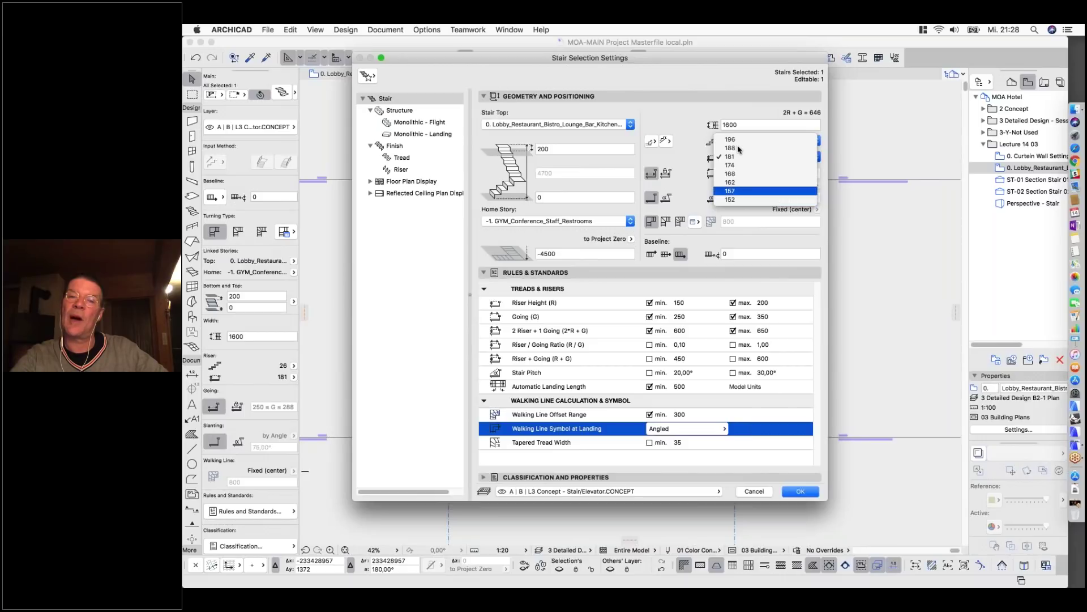
{"action": "left_click", "coordinate": [695, 146]}
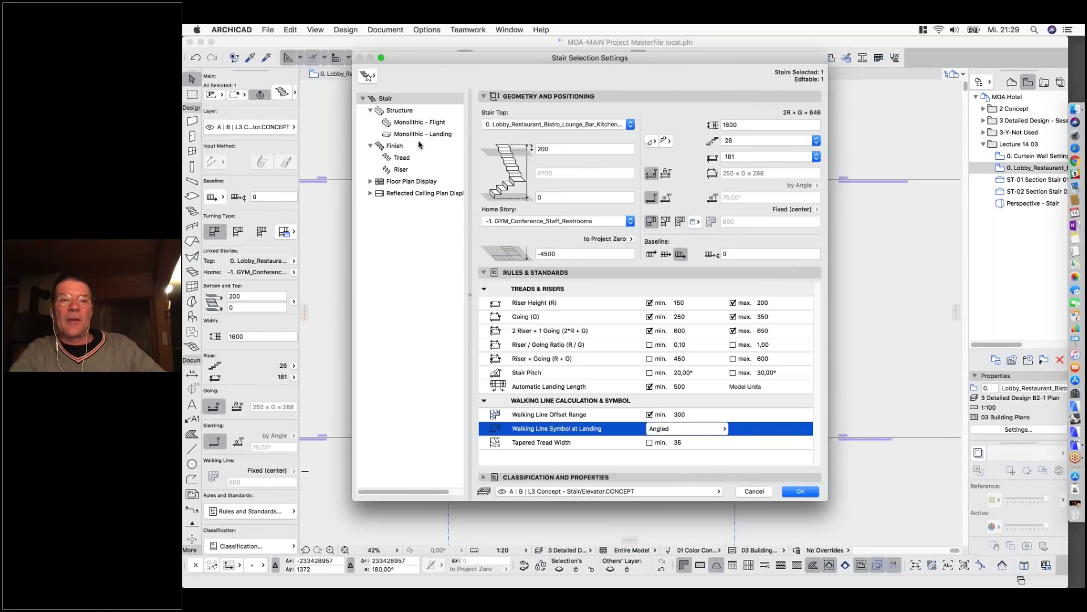
Try left and right stringers on the stair's monolithic flight and landing structures, and remove them again.
{"action": "left_click", "coordinate": [392, 112]}
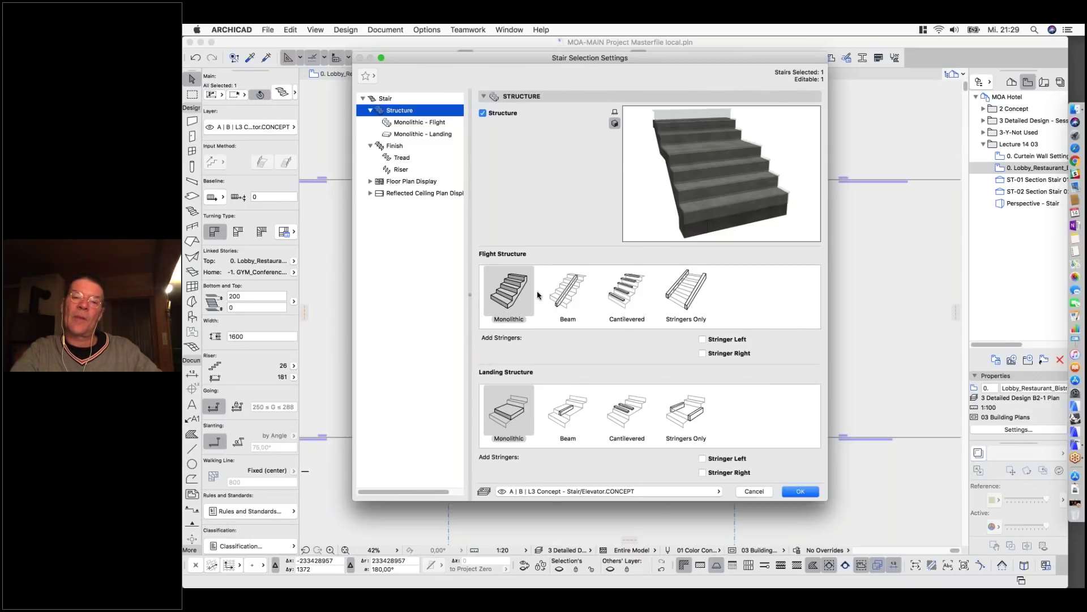
{"action": "left_click", "coordinate": [703, 339]}
{"action": "left_click", "coordinate": [703, 354]}
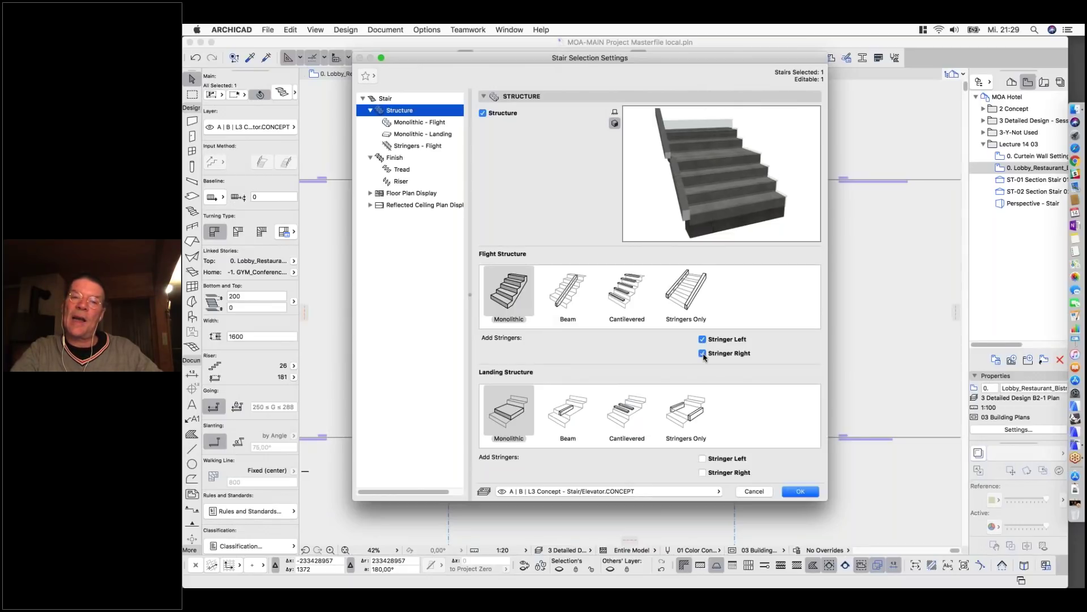
{"action": "left_click", "coordinate": [703, 459]}
{"action": "left_click", "coordinate": [703, 473]}
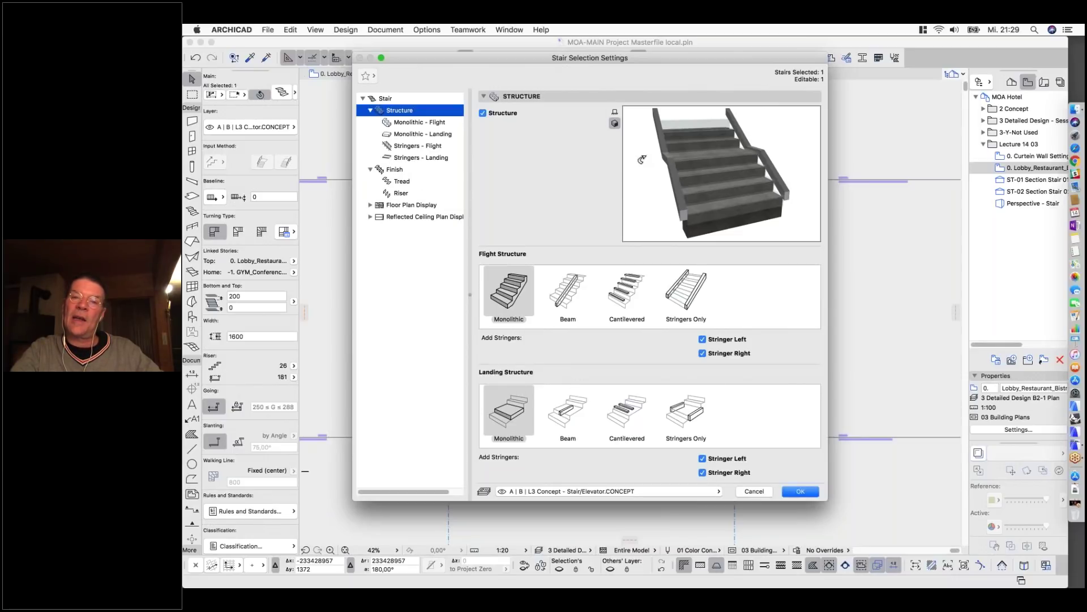
{"action": "left_click", "coordinate": [702, 458]}
{"action": "left_click", "coordinate": [703, 473]}
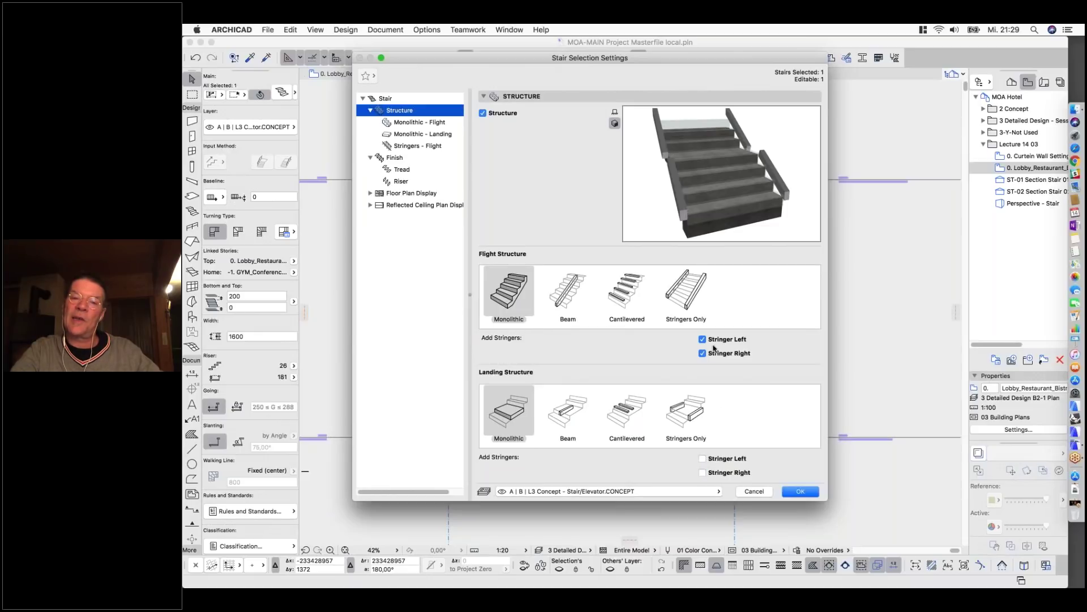
{"action": "left_click", "coordinate": [702, 339]}
{"action": "left_click", "coordinate": [702, 353]}
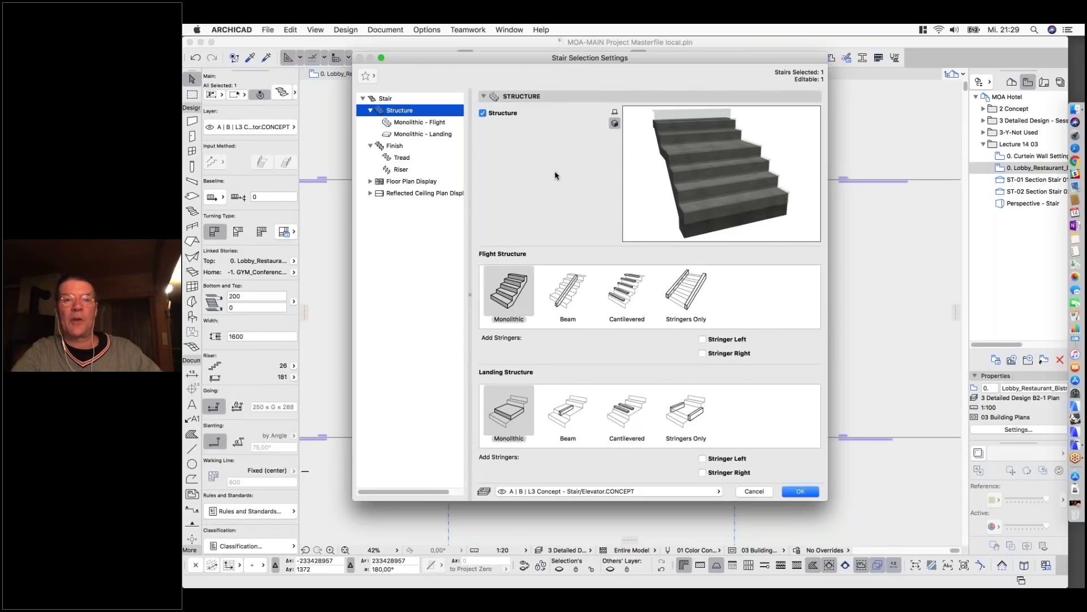
Open the Monolithic - Flight settings, check the structure thickness, and collapse the component settings.
{"action": "left_click", "coordinate": [412, 124]}
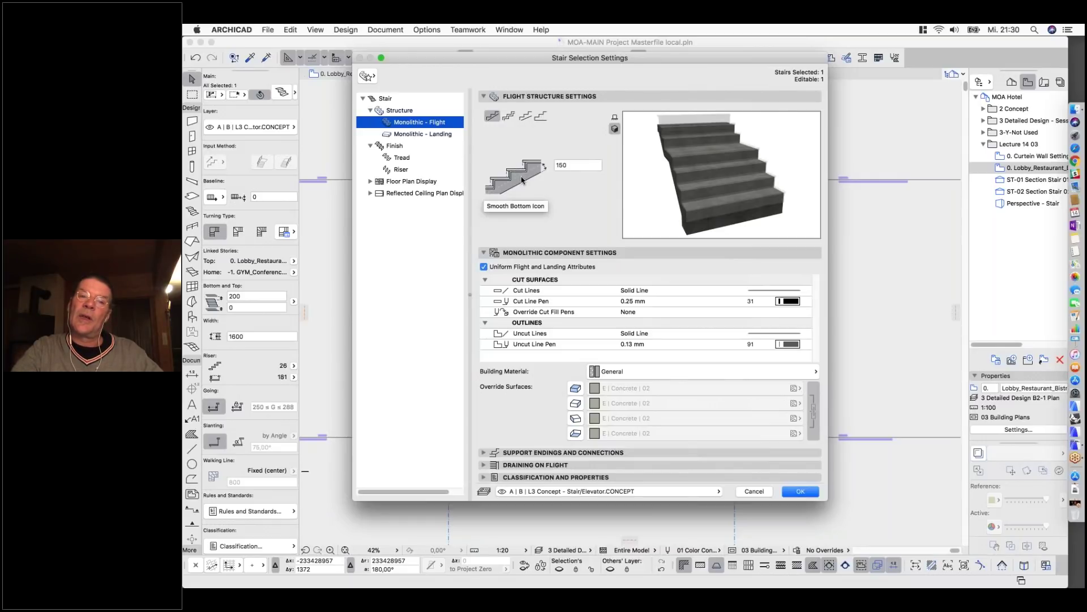
{"action": "double_click", "coordinate": [566, 165]}
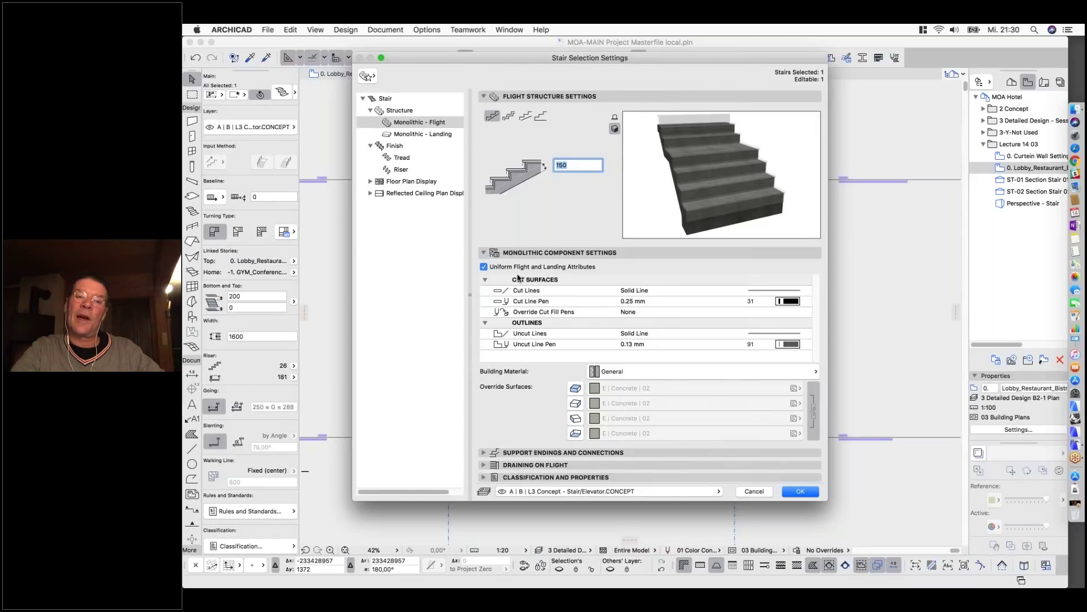
{"action": "left_click", "coordinate": [547, 255]}
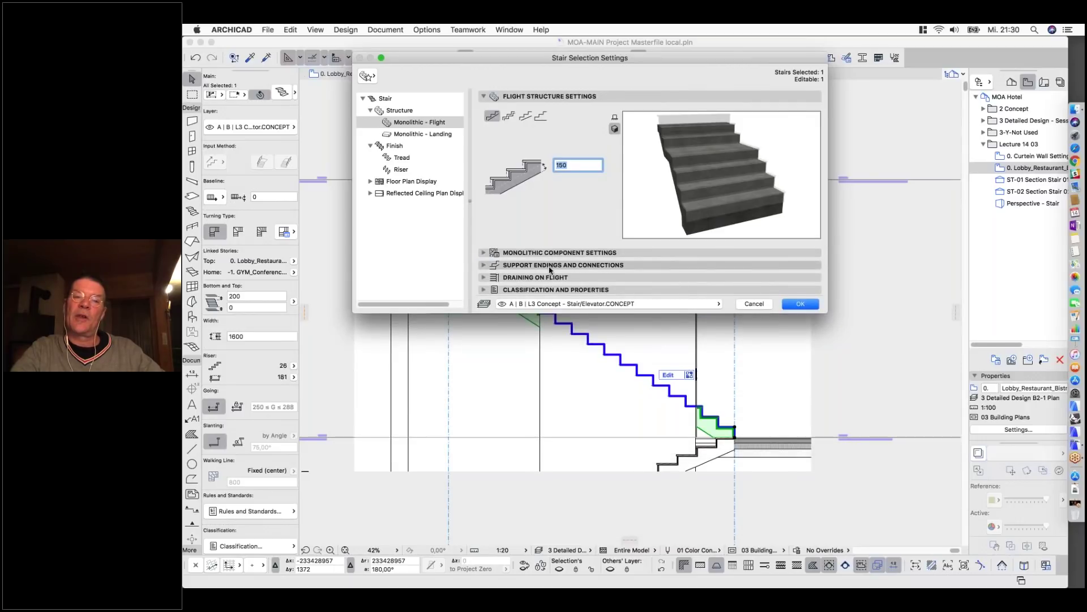
Expand Support Endings and Connections and review the flight-to-flight, flight-to-landing and flight-end connections.
{"action": "left_click", "coordinate": [548, 266]}
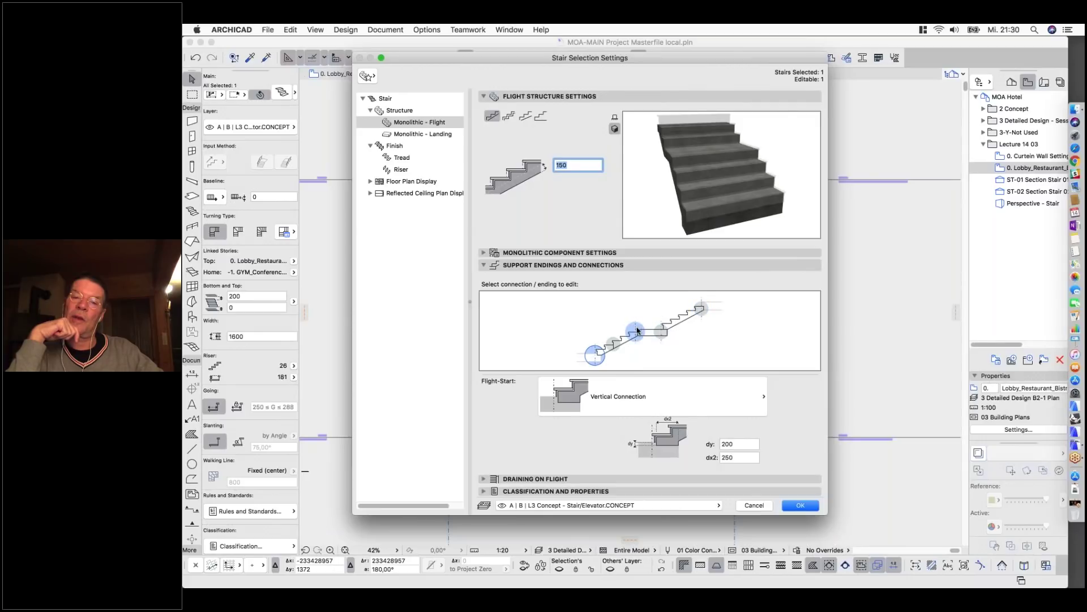
{"action": "left_click", "coordinate": [612, 343]}
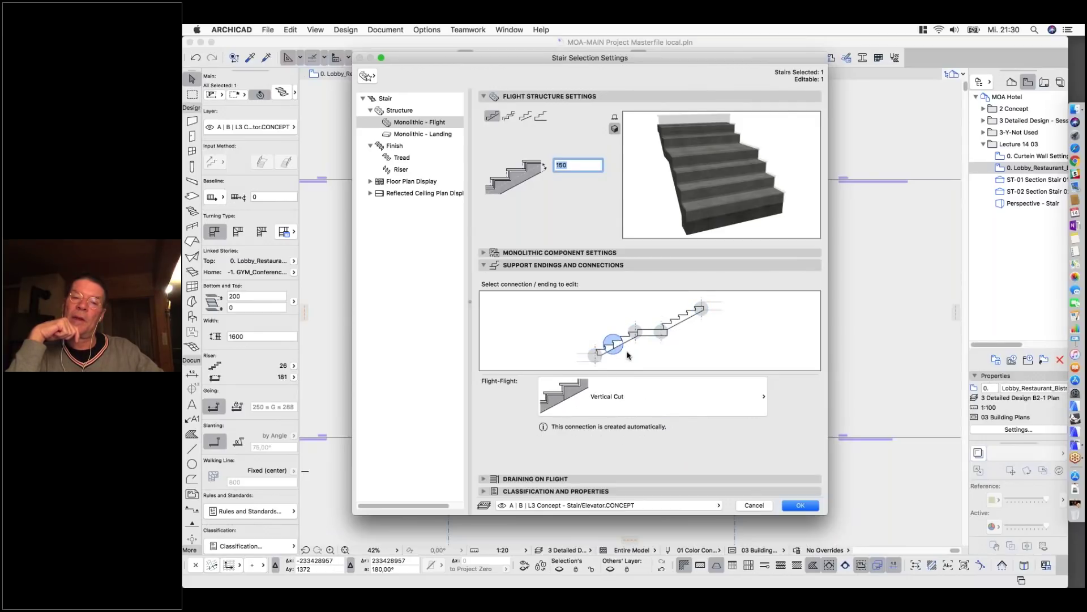
{"action": "left_click", "coordinate": [634, 333]}
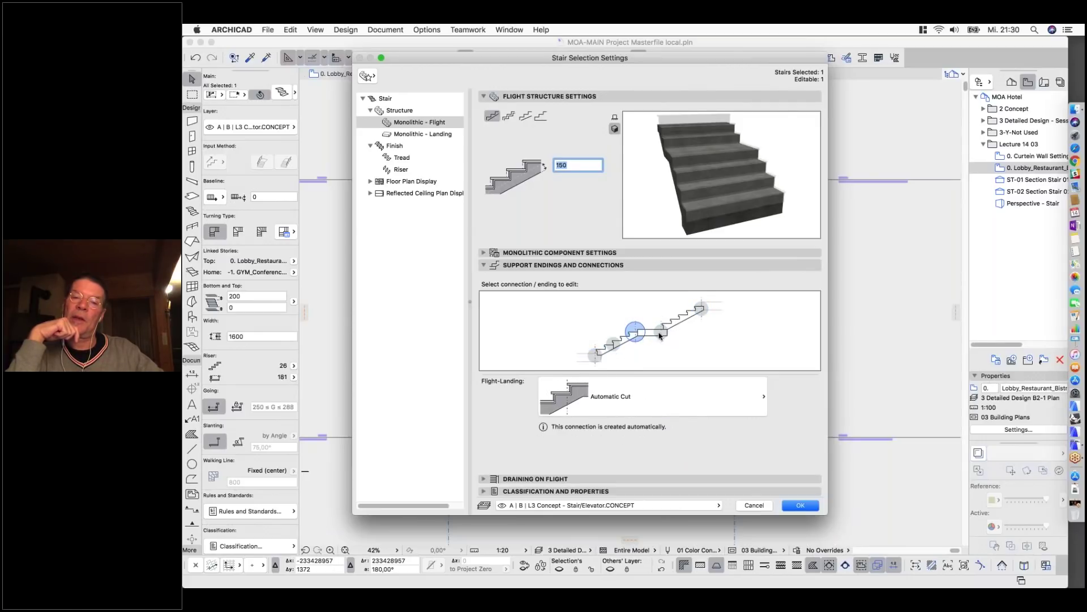
{"action": "left_click", "coordinate": [703, 309]}
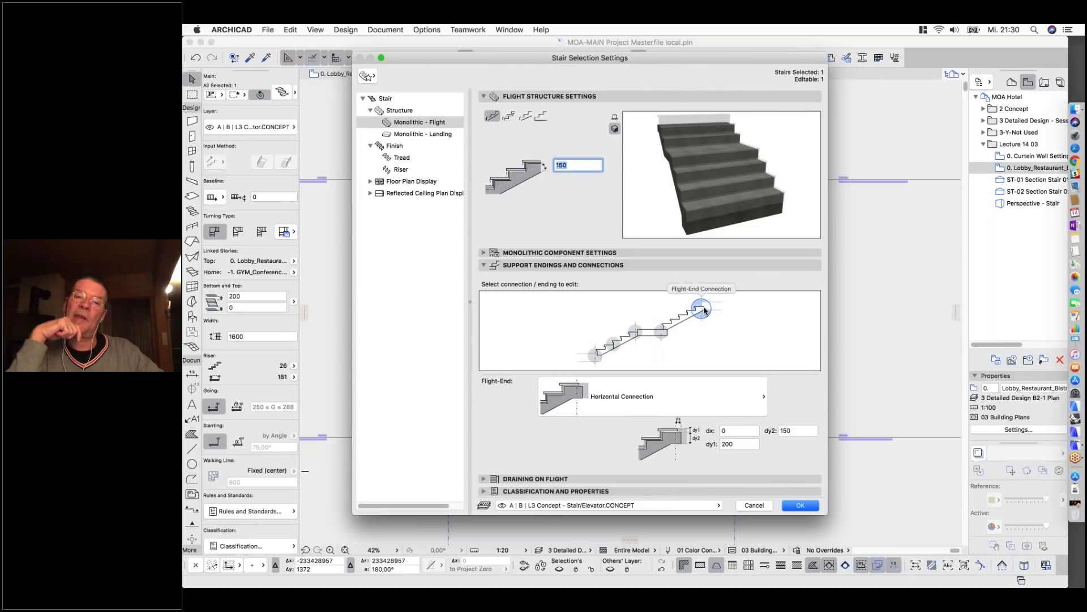
Review the connection types offered for the flight start, keep Vertical Connection, and accept the stair settings.
{"action": "left_click", "coordinate": [592, 356]}
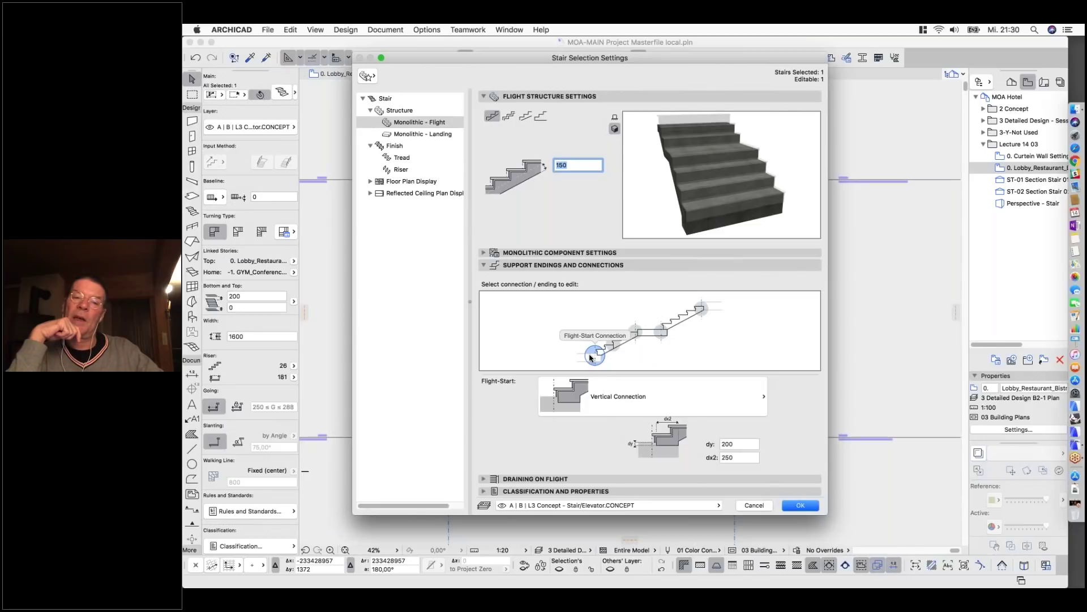
{"action": "left_click", "coordinate": [654, 395]}
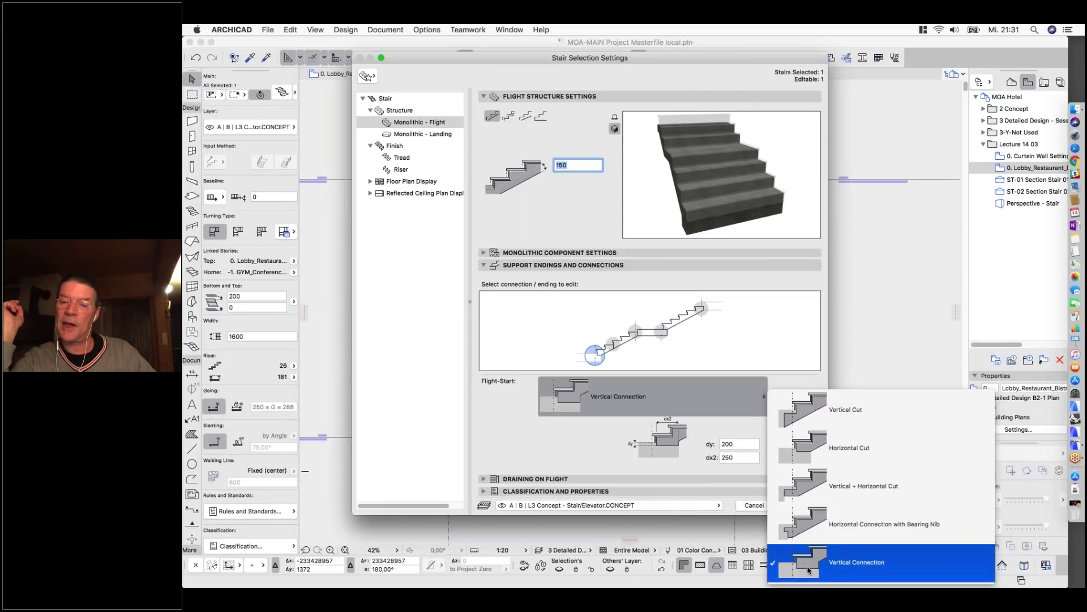
{"action": "left_click", "coordinate": [591, 460]}
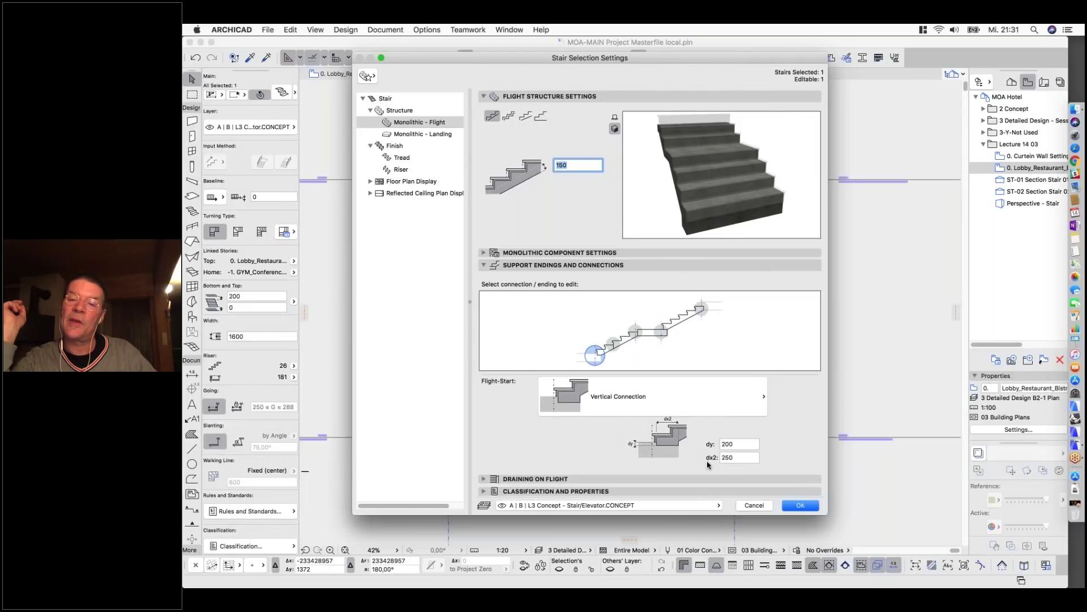
{"action": "left_click", "coordinate": [799, 505]}
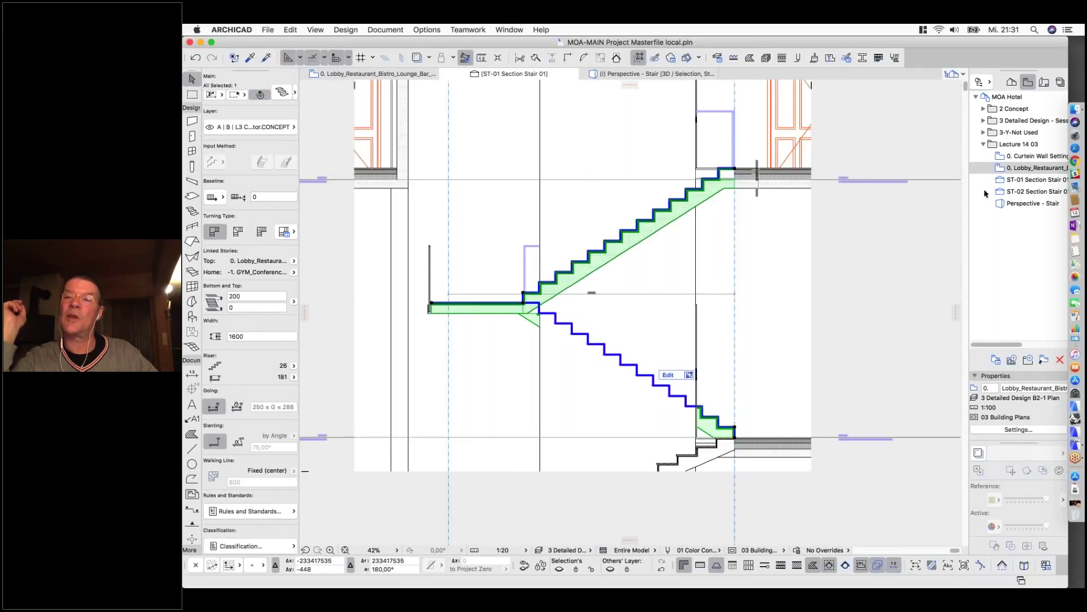
View section ST-01, open section ST-02, and examine the stair's lowest steps where they meet the basement floor slab.
{"action": "left_click", "coordinate": [1004, 182]}
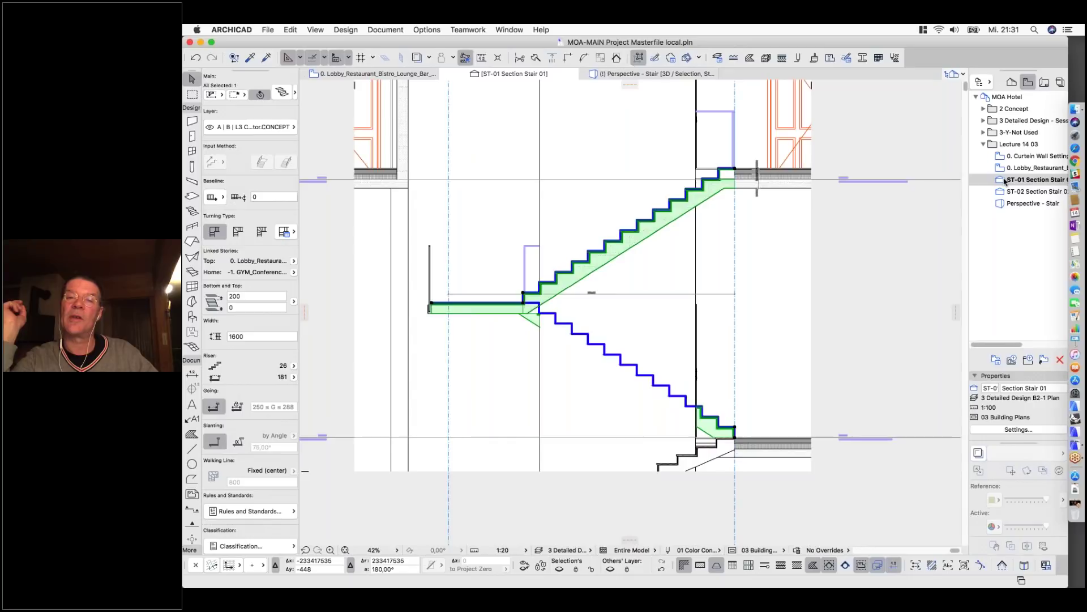
{"action": "double_click", "coordinate": [1004, 181]}
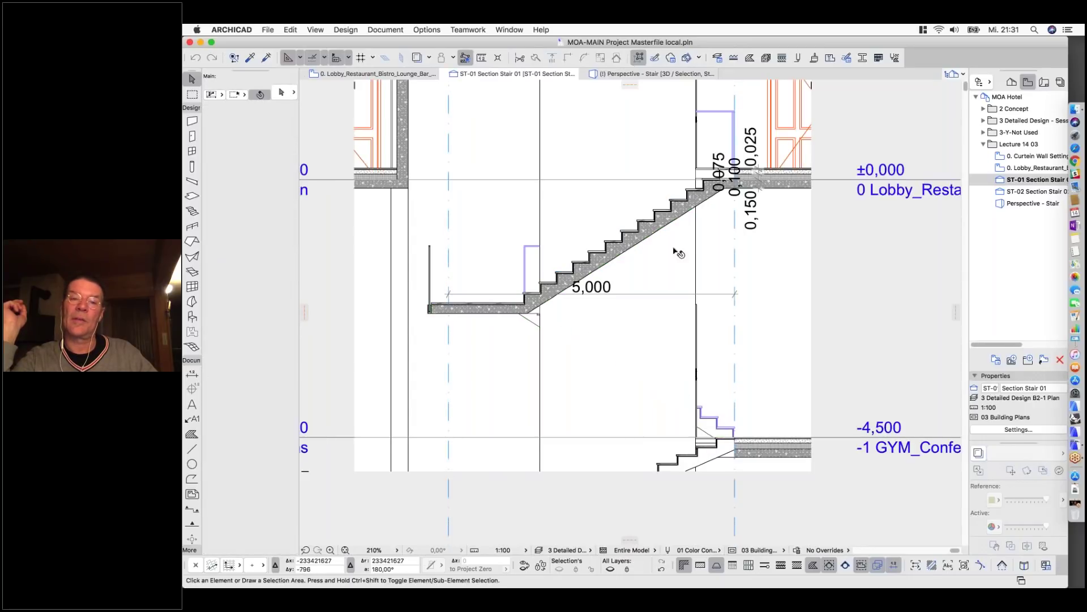
{"action": "left_click", "coordinate": [1006, 193]}
{"action": "double_click", "coordinate": [1006, 192]}
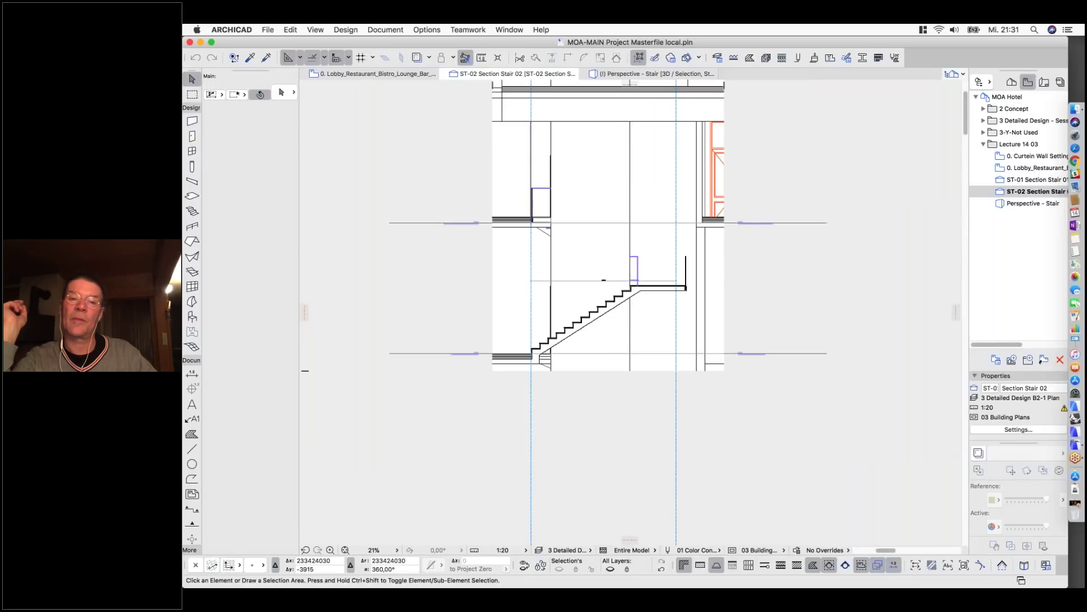
{"action": "scroll", "coordinate": [535, 363], "scroll_direction": "up", "scroll_amount": 5}
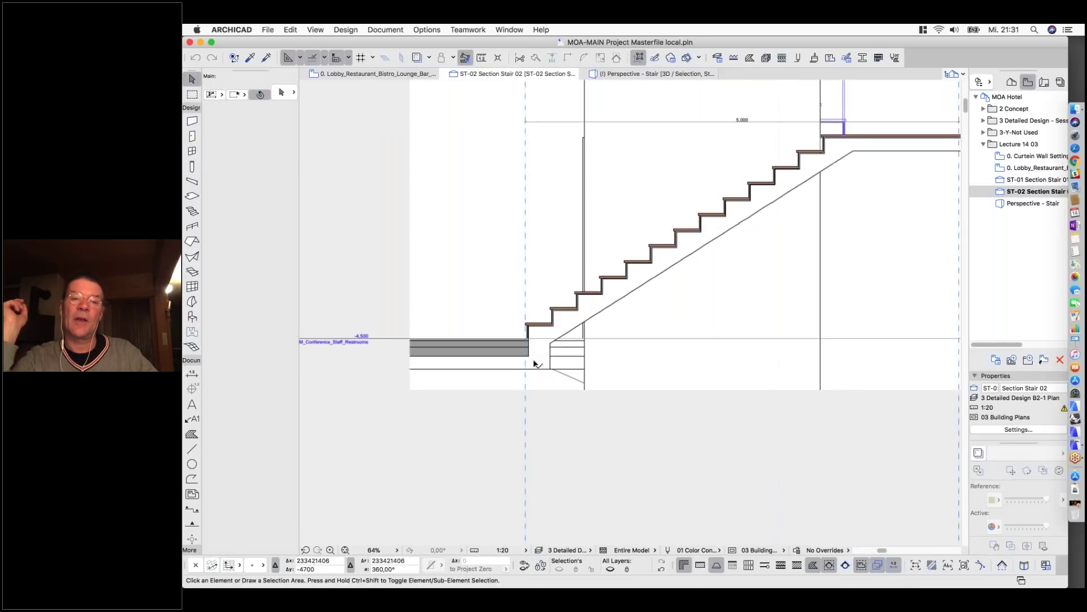
{"action": "scroll", "coordinate": [535, 363], "scroll_direction": "up", "scroll_amount": 5}
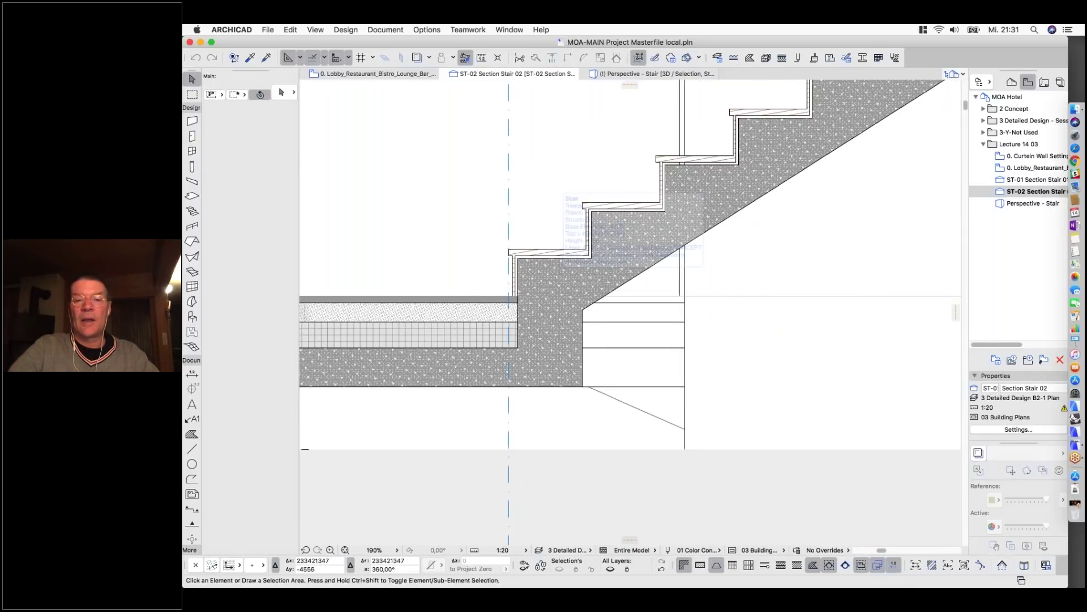
{"action": "scroll", "coordinate": [503, 307], "scroll_direction": "up", "scroll_amount": 1}
{"action": "scroll", "coordinate": [563, 279], "scroll_direction": "up", "scroll_amount": 1}
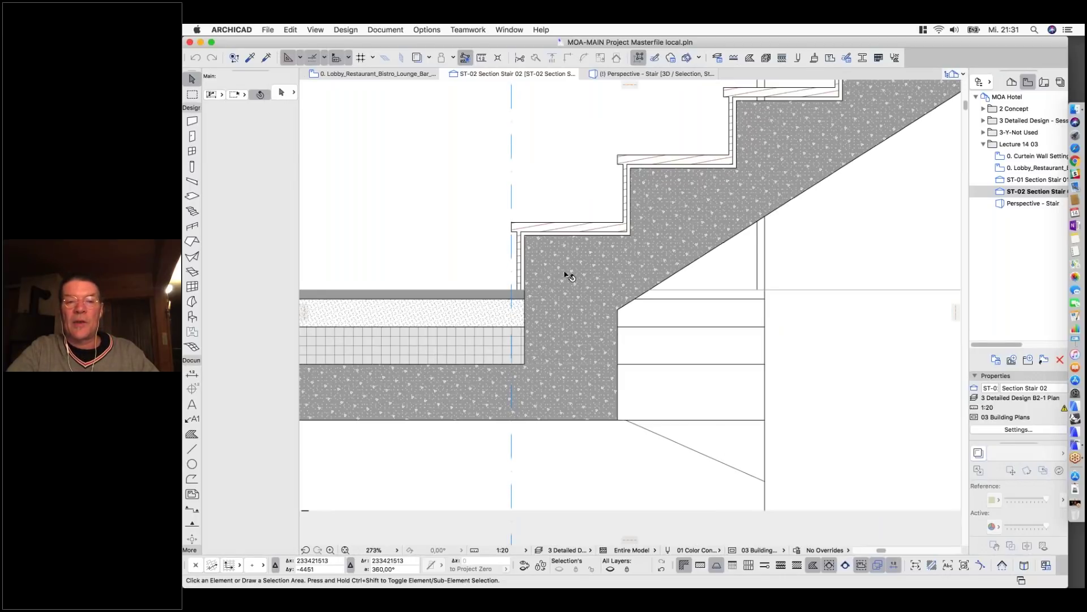
Isolate the stair in edit mode, review the dy and dx2 offsets of its Flight-Start Vertical Connection, and return to the section.
{"action": "left_click", "coordinate": [565, 279]}
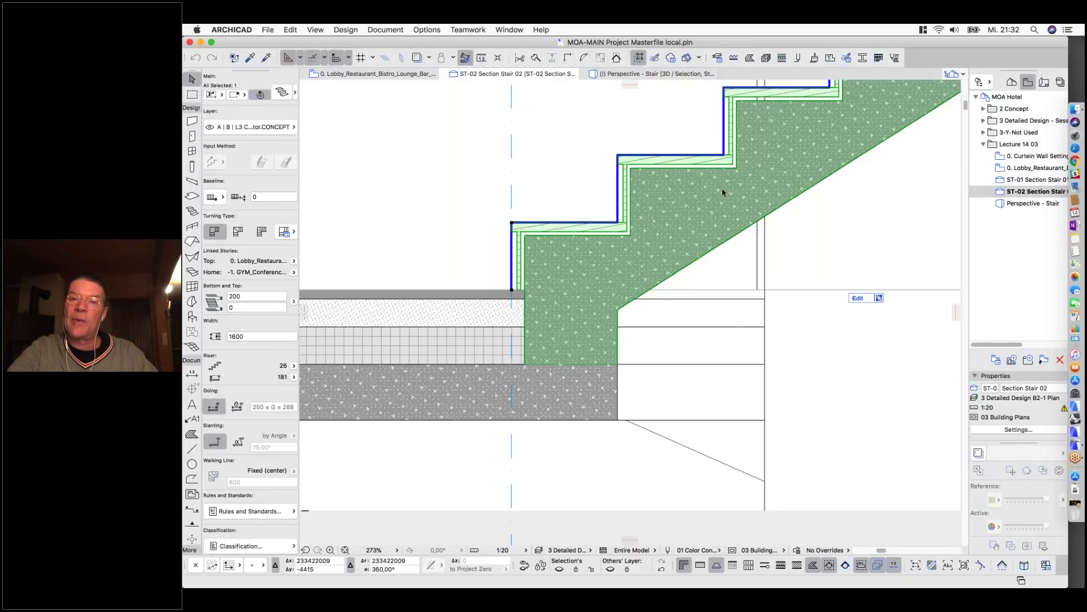
{"action": "left_click", "coordinate": [858, 298]}
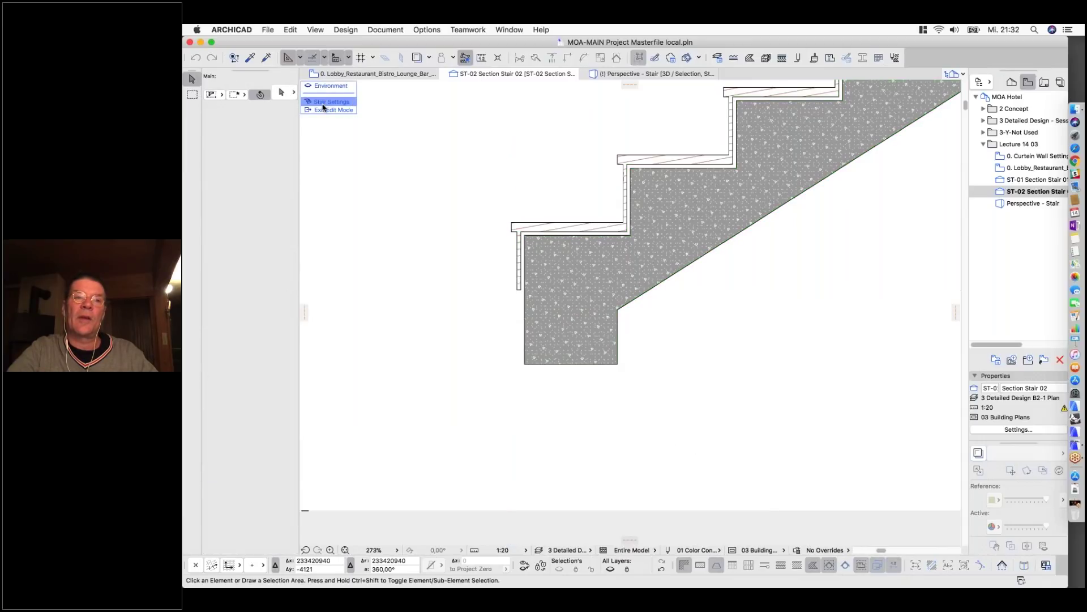
{"action": "left_click", "coordinate": [324, 106]}
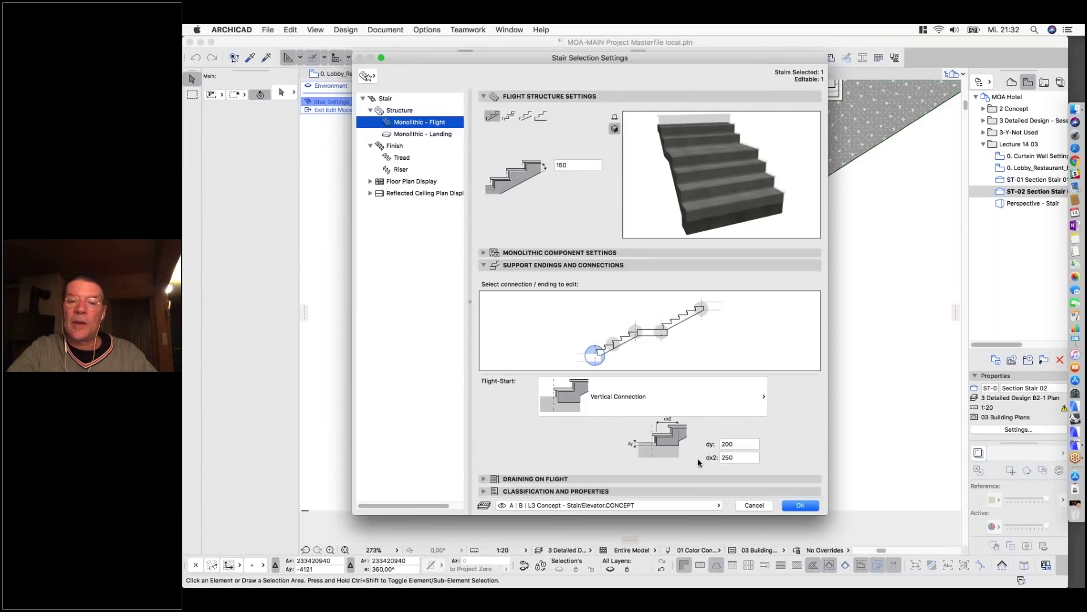
{"action": "key", "text": "Tab"}
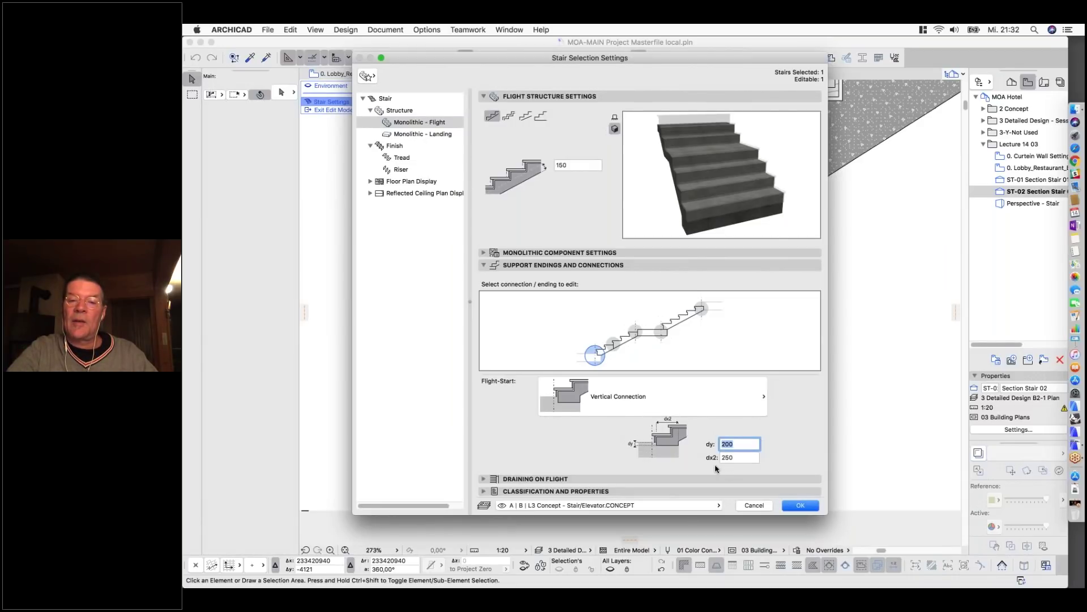
{"action": "left_click", "coordinate": [752, 505]}
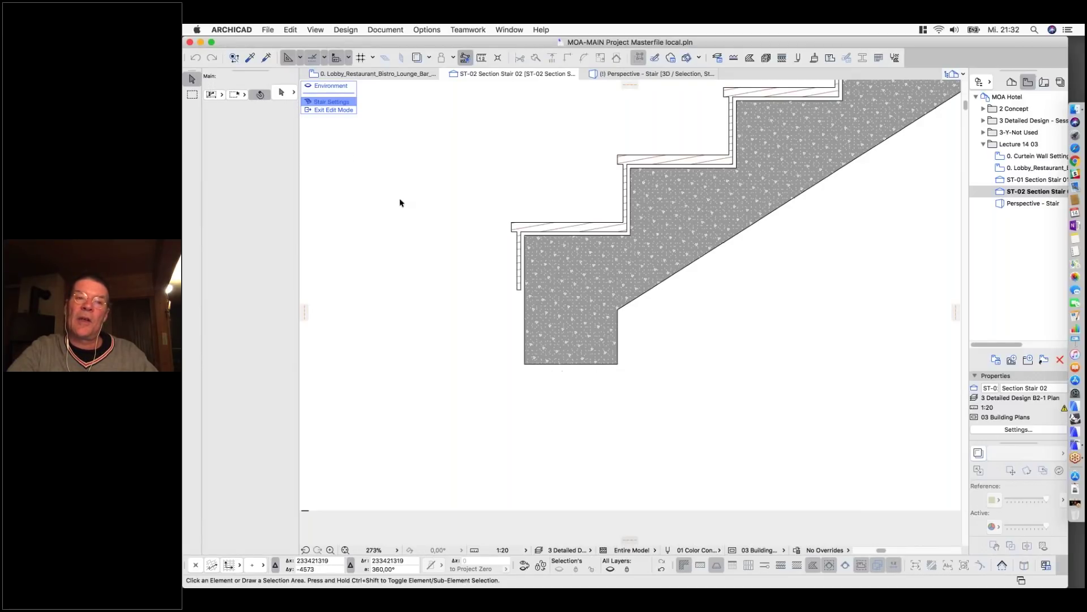
{"action": "left_click", "coordinate": [321, 110]}
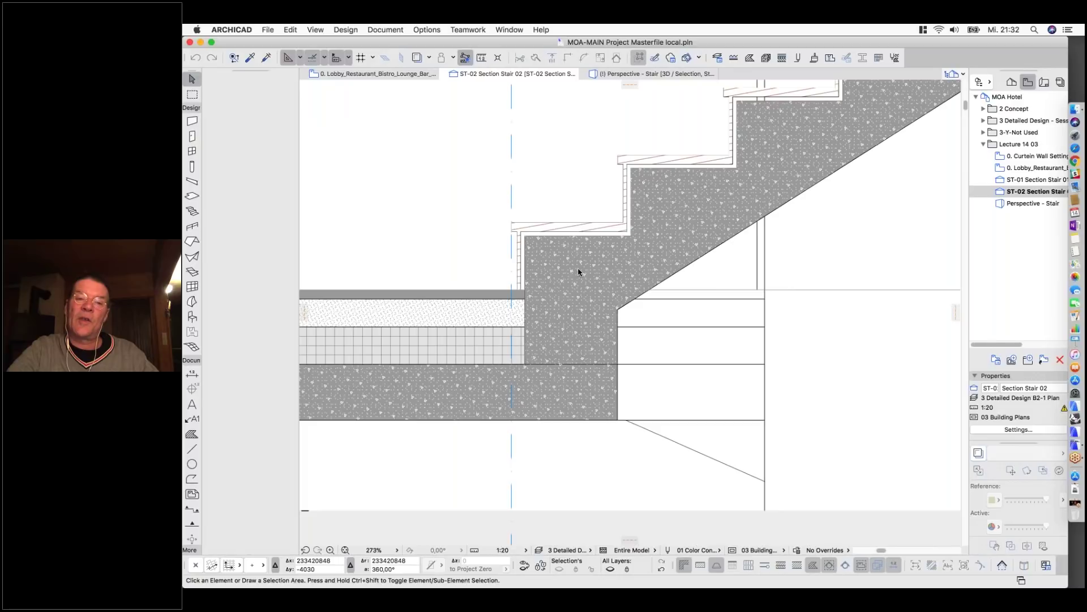
{"action": "left_click", "coordinate": [572, 357]}
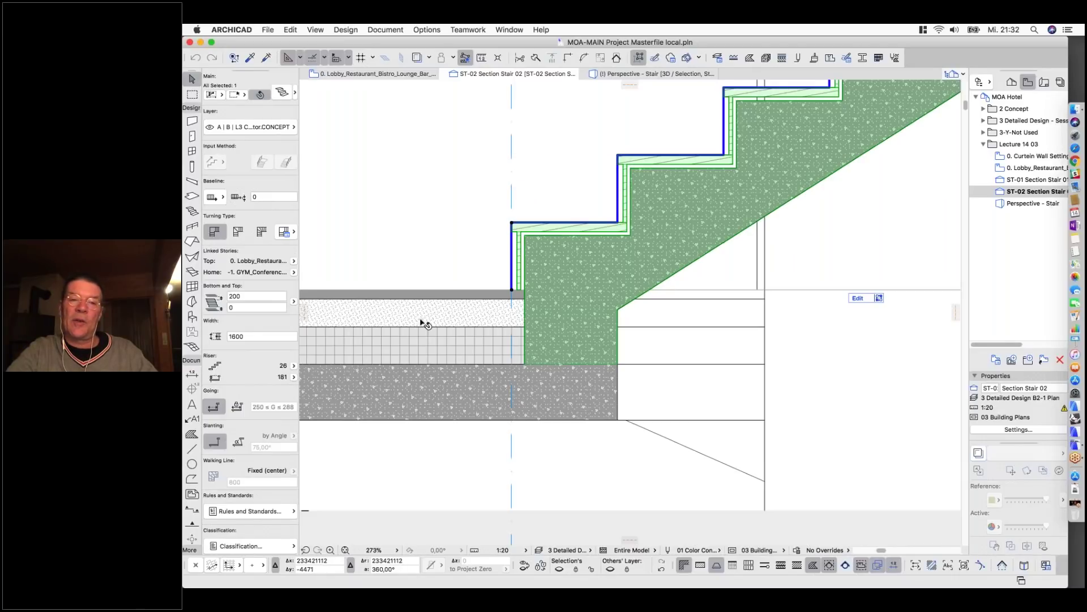
{"action": "scroll", "coordinate": [422, 358], "scroll_direction": "down", "scroll_amount": 5}
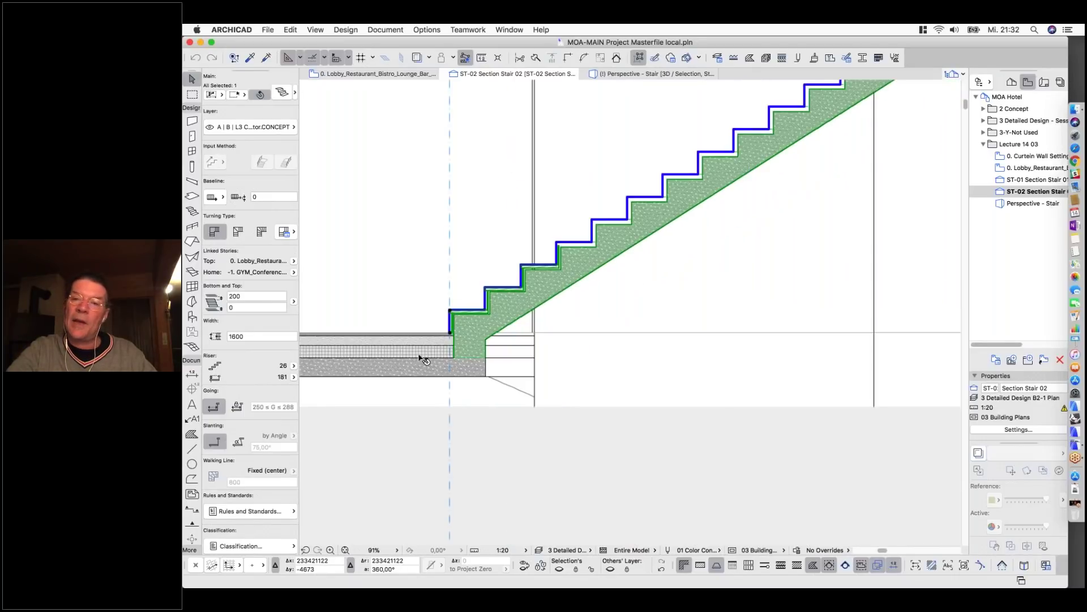
Open section ST-01 and set its drawing scale to 1:20 at the stair's upper connection to the lobby slab.
{"action": "double_click", "coordinate": [1014, 180]}
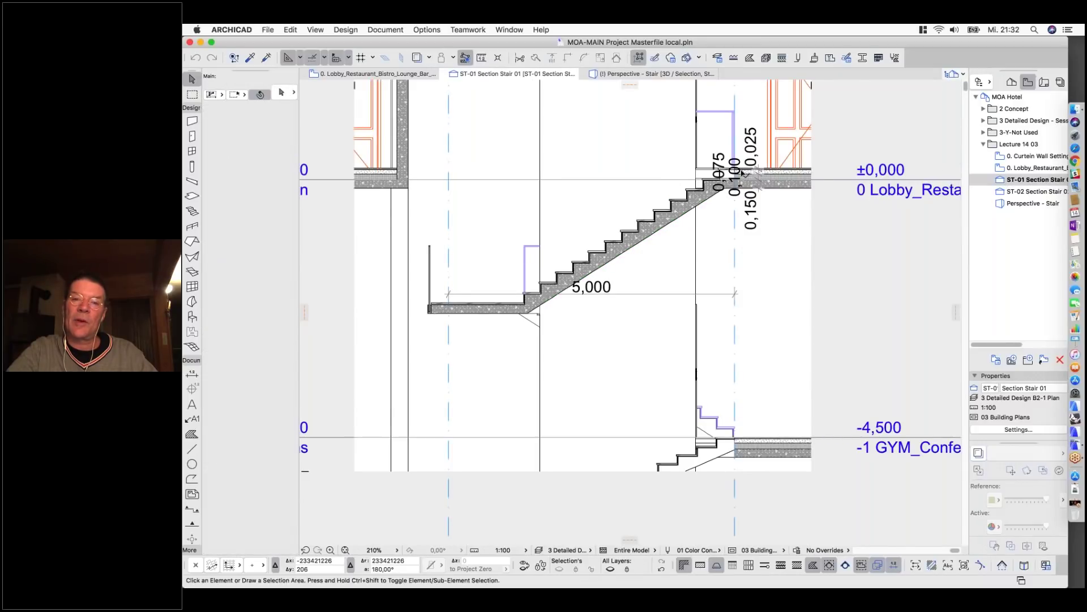
{"action": "scroll", "coordinate": [743, 174], "scroll_direction": "up", "scroll_amount": 10}
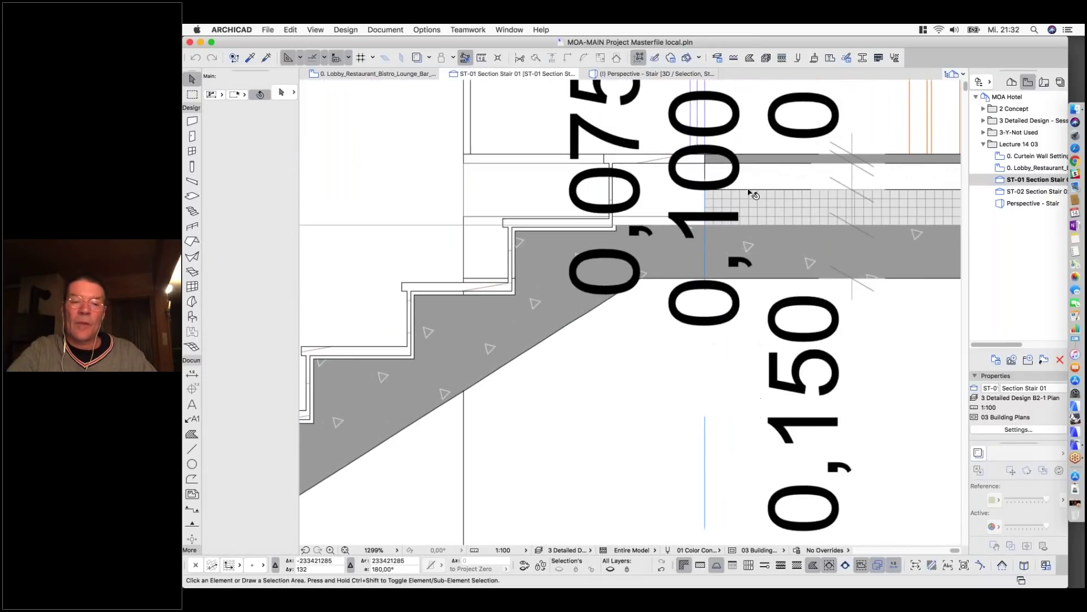
{"action": "left_click", "coordinate": [503, 550]}
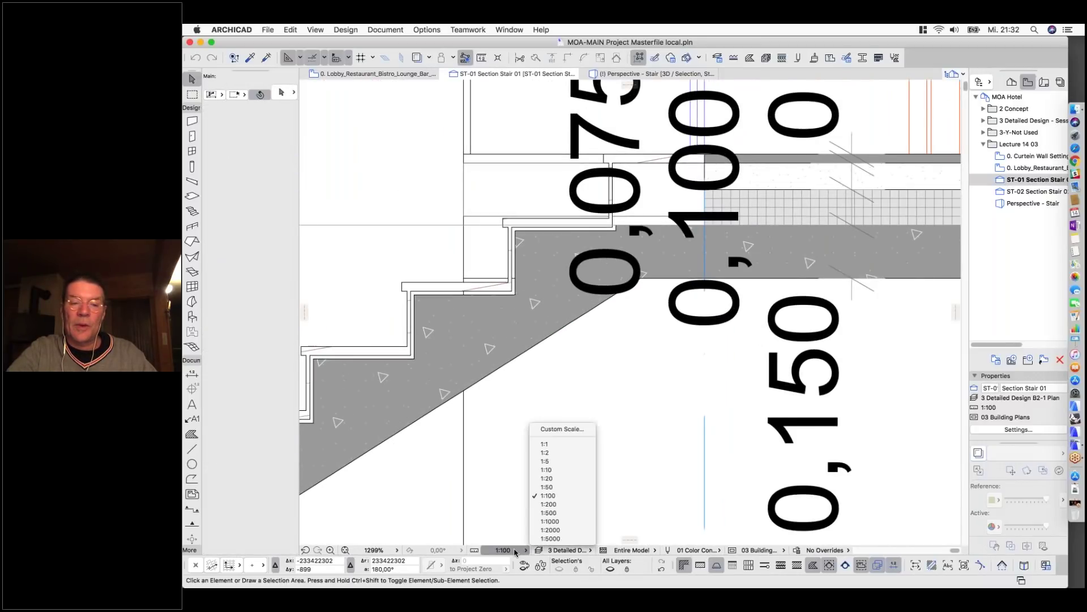
{"action": "left_click", "coordinate": [547, 479]}
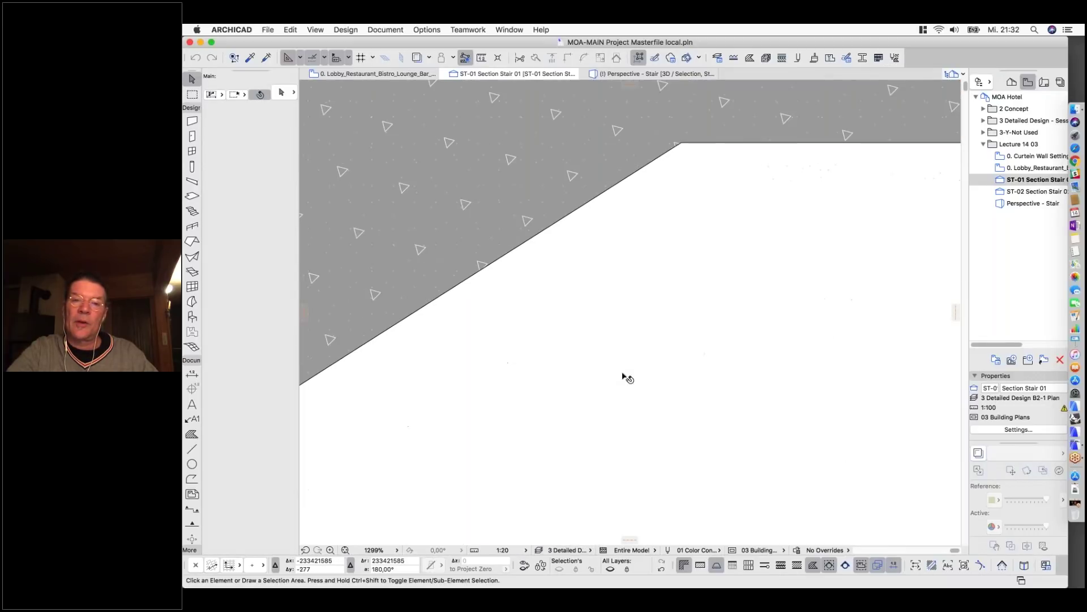
{"action": "scroll", "coordinate": [619, 376], "scroll_direction": "down", "scroll_amount": 8}
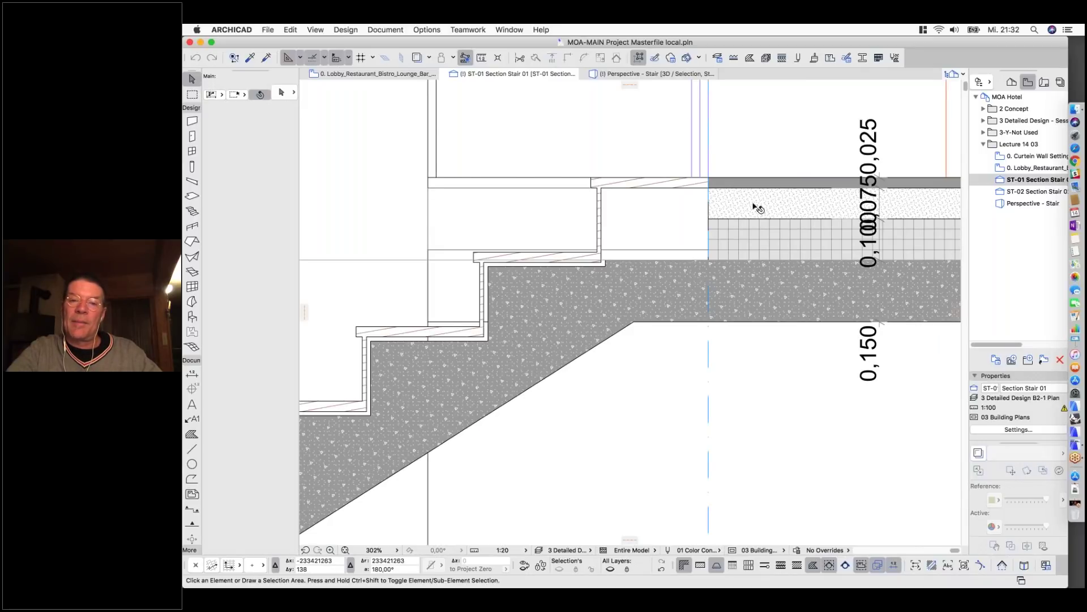
Isolate the stair in edit mode, review the dx, dy1 and dy2 values of its Flight-End Horizontal Connection, and accept the settings.
{"action": "scroll", "coordinate": [758, 208], "scroll_direction": "up", "scroll_amount": 2}
{"action": "left_click", "coordinate": [662, 324]}
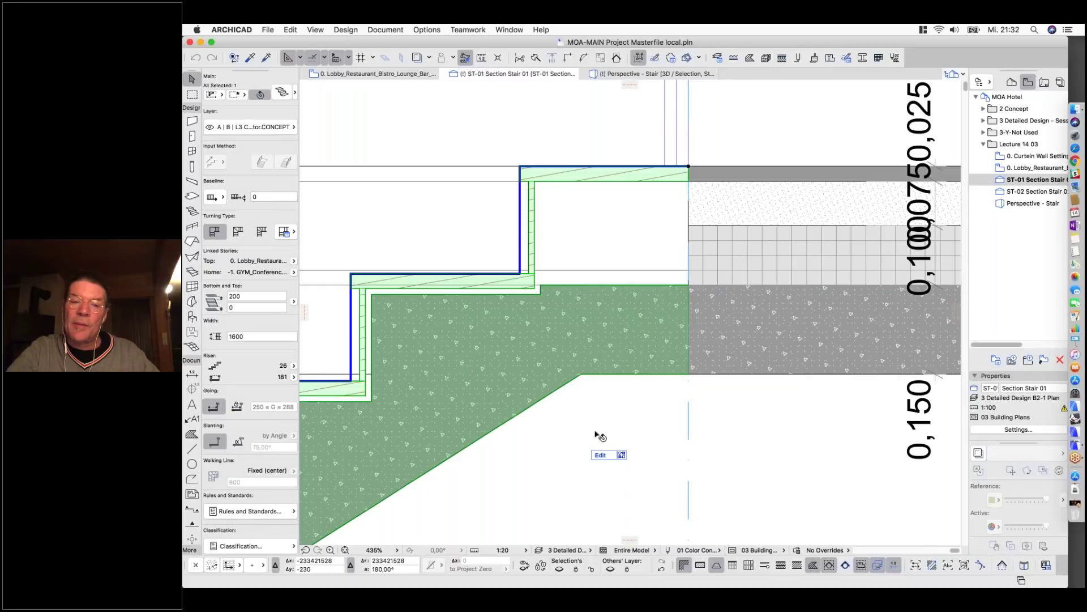
{"action": "left_click", "coordinate": [597, 454]}
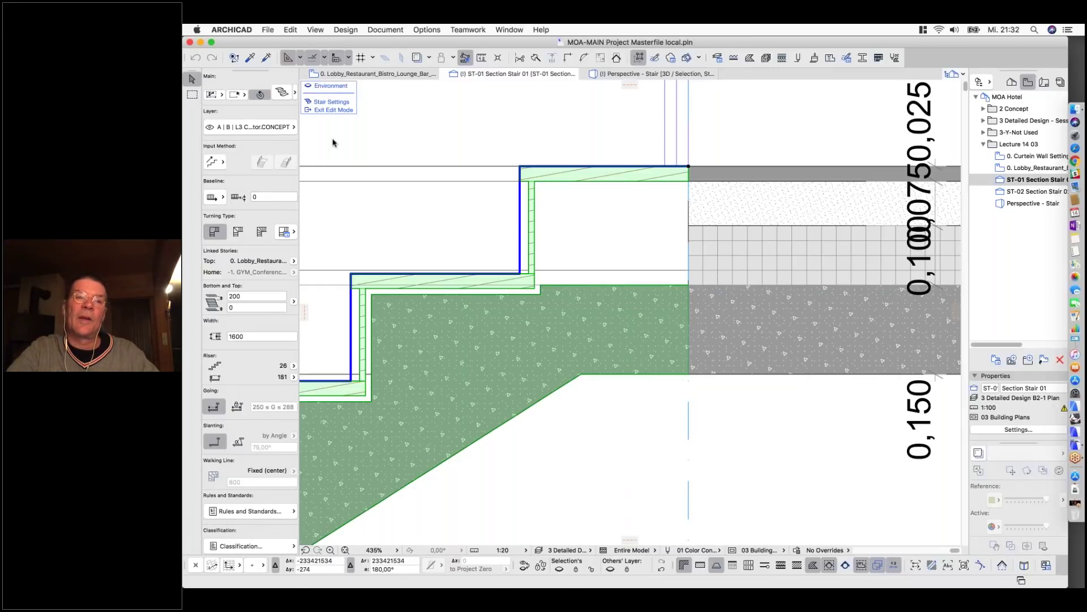
{"action": "left_click", "coordinate": [320, 103]}
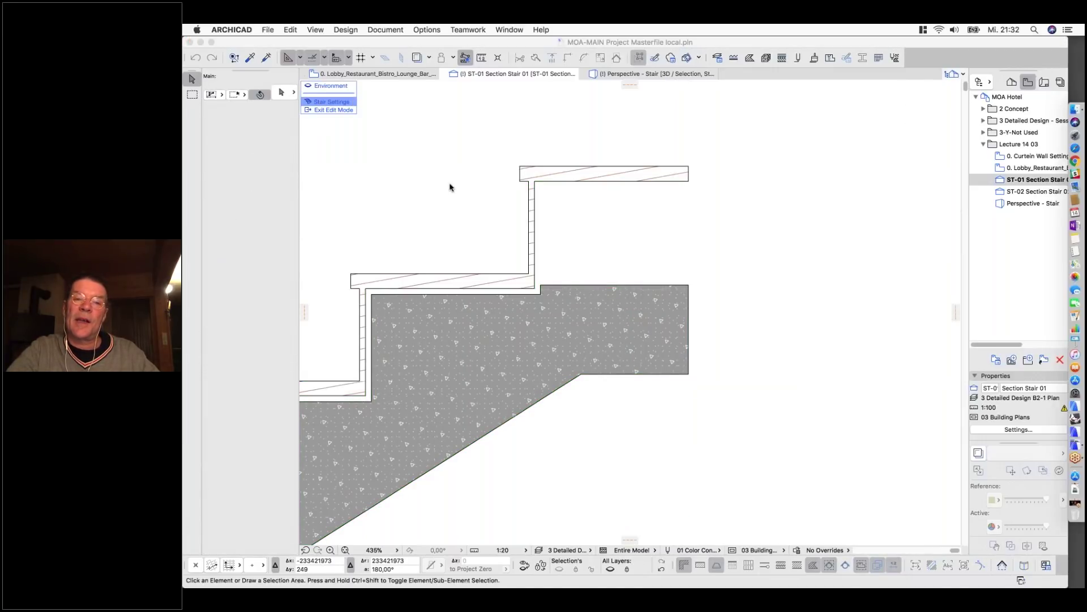
{"action": "left_click", "coordinate": [701, 308]}
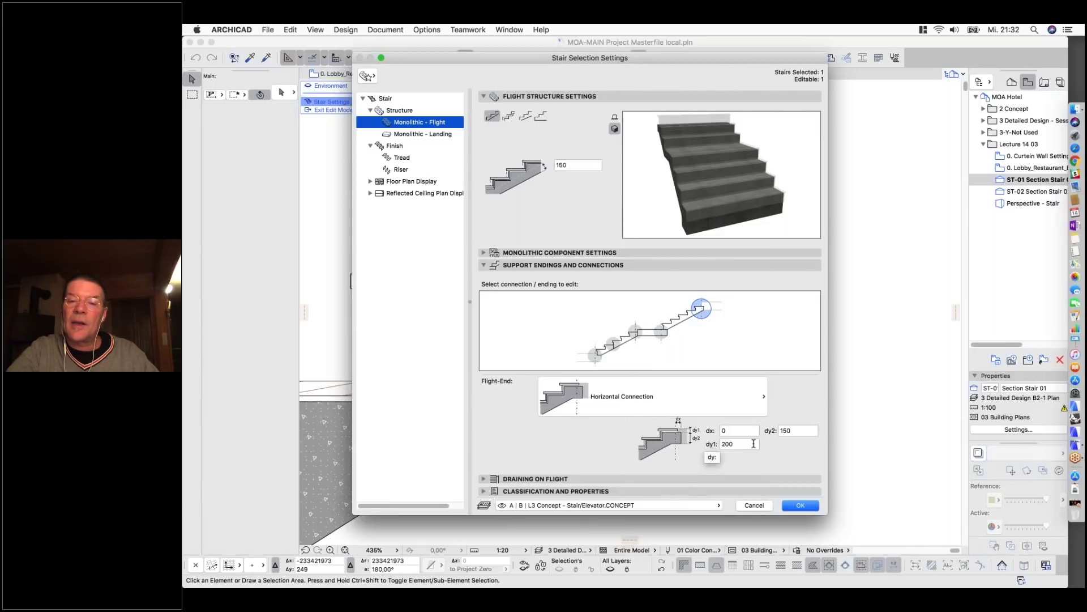
{"action": "left_click", "coordinate": [739, 433]}
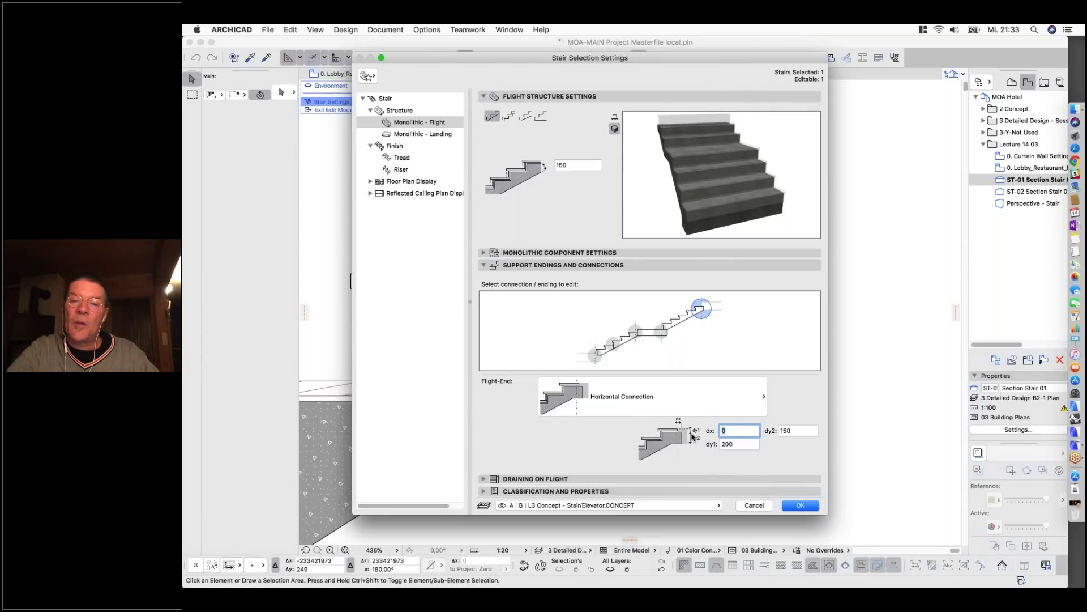
{"action": "left_click", "coordinate": [734, 443]}
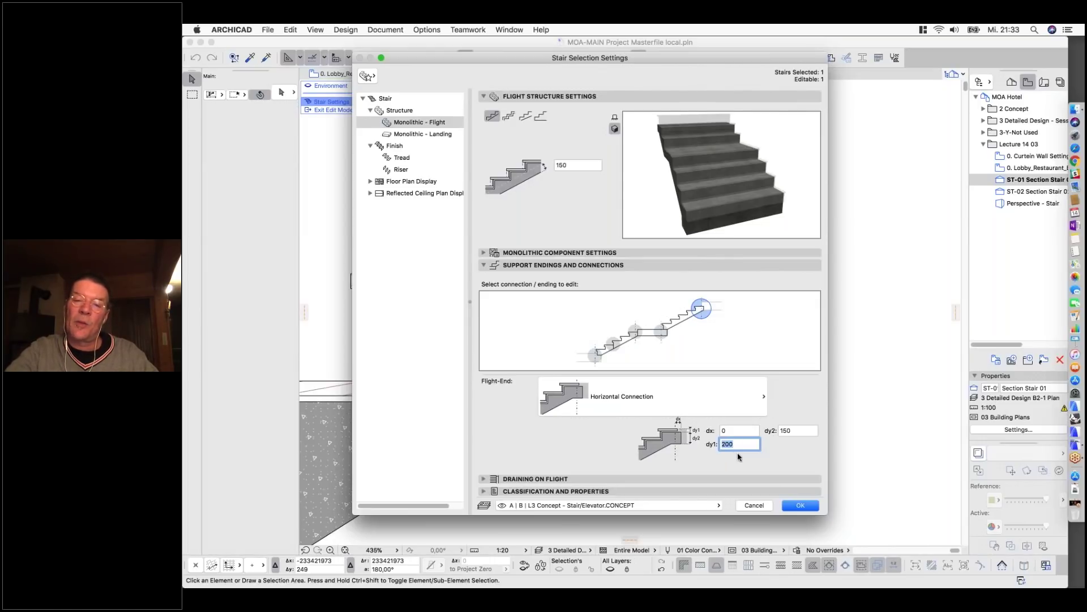
{"action": "key", "text": "Tab"}
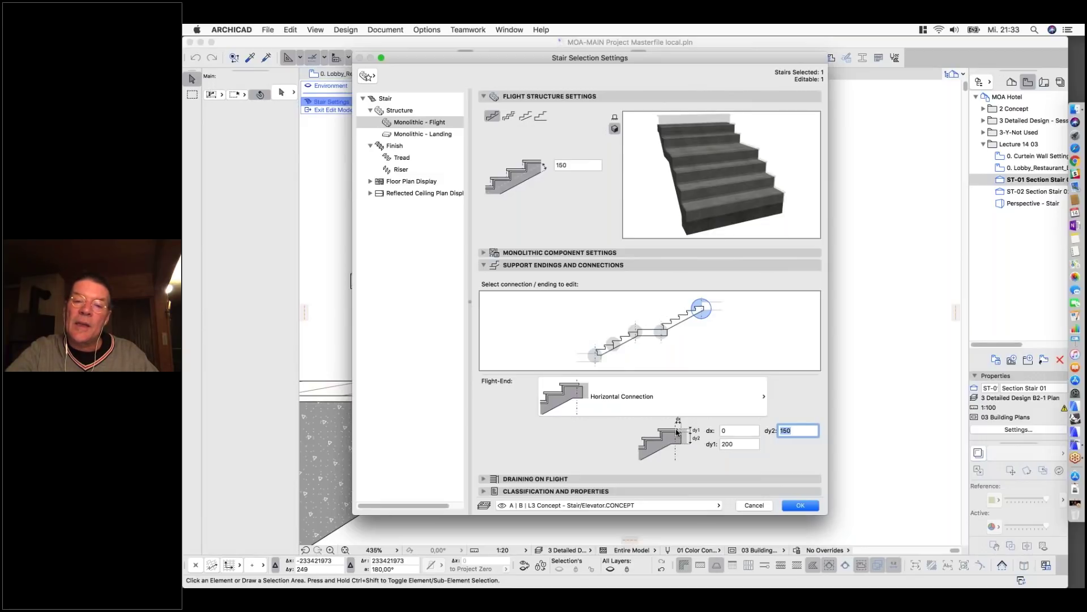
{"action": "left_click", "coordinate": [785, 501]}
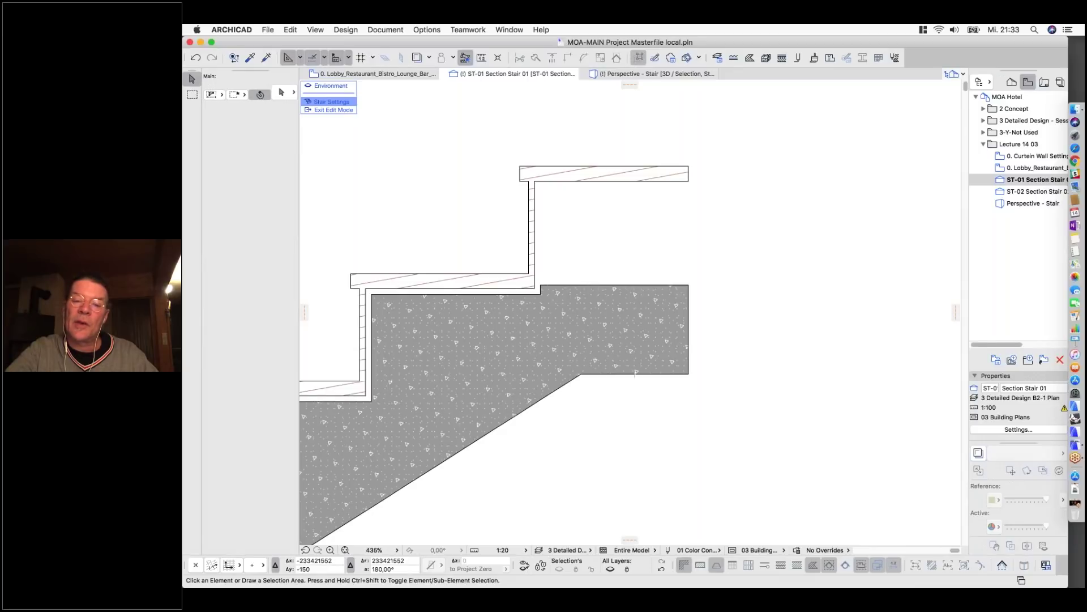
Start a measurement at the bend in the underside of the stair's upper end, cancel it, and exit stair edit mode.
{"action": "key", "text": "m"}
{"action": "left_click", "coordinate": [581, 375]}
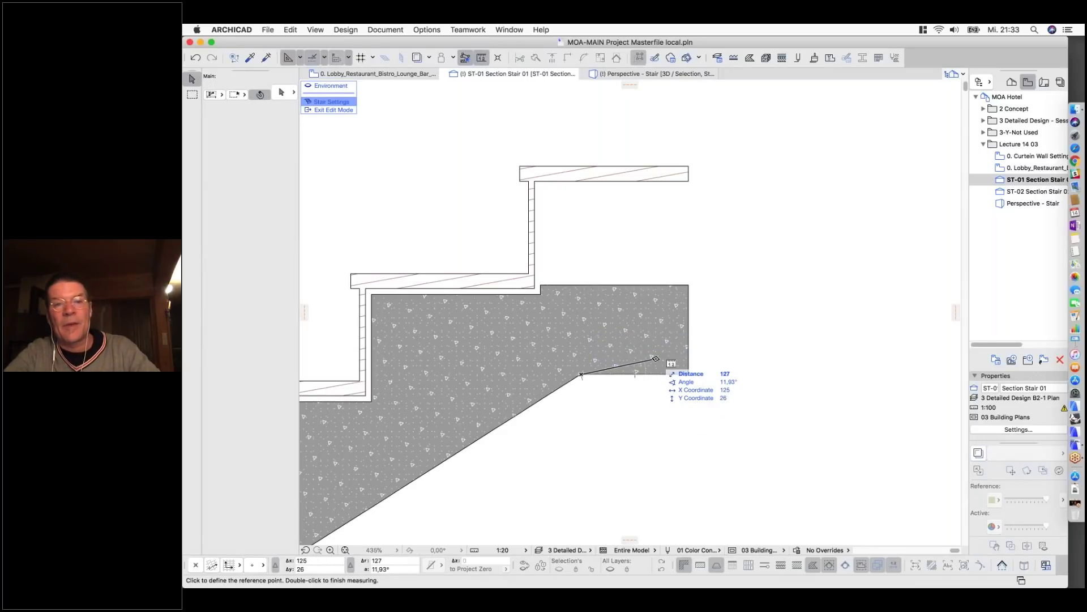
{"action": "key", "text": "Escape"}
{"action": "scroll", "coordinate": [663, 355], "scroll_direction": "down", "scroll_amount": 6}
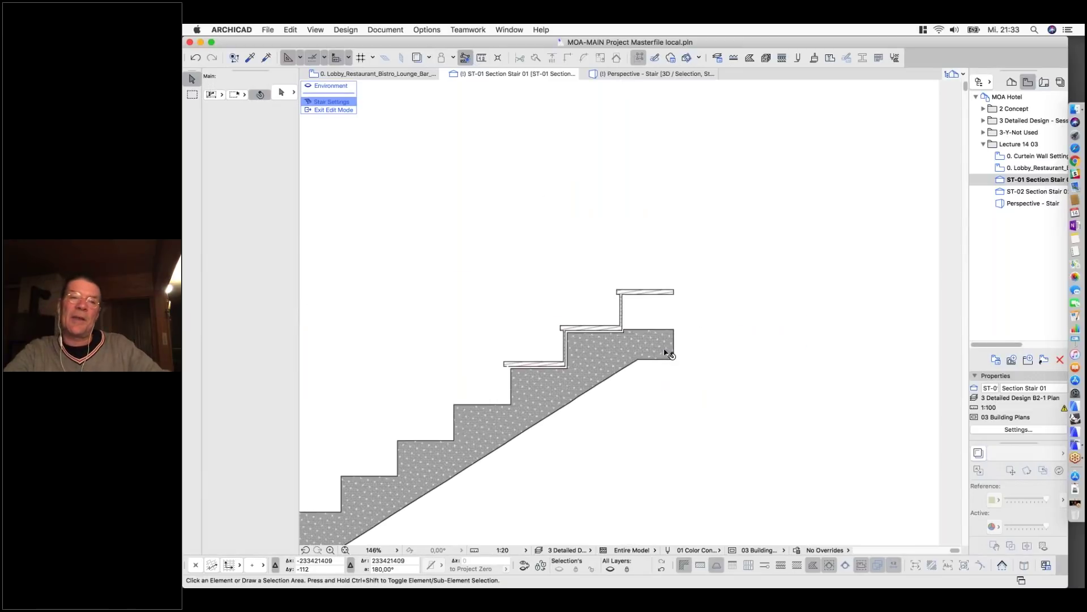
{"action": "left_click", "coordinate": [319, 110]}
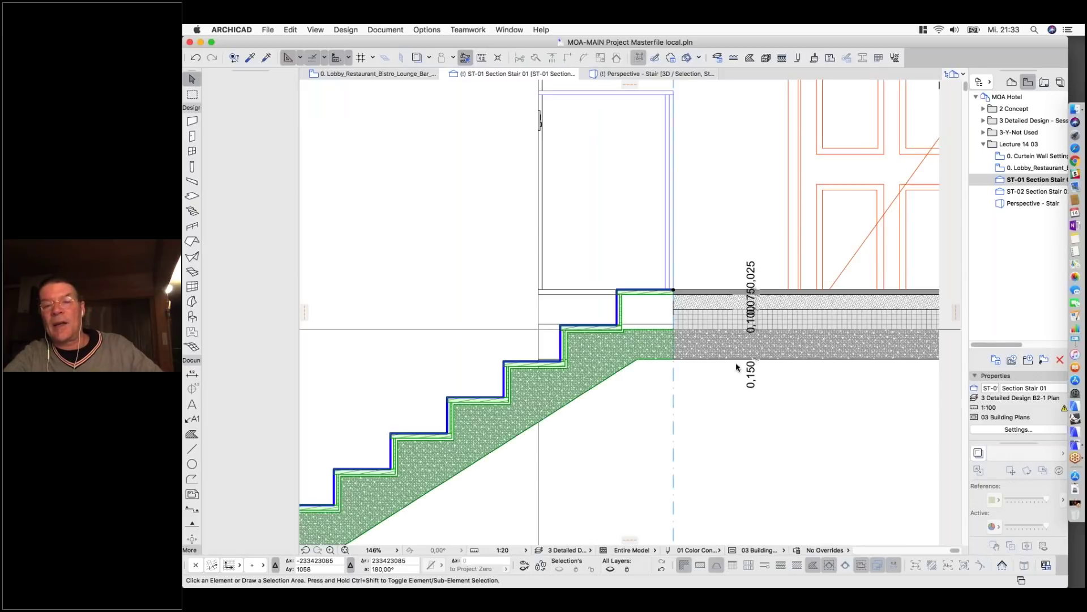
Check the wall behind the stair beneath the lobby slab, clear that selection, and select the floor-layer dimensions beside the upper flight.
{"action": "left_click", "coordinate": [712, 383]}
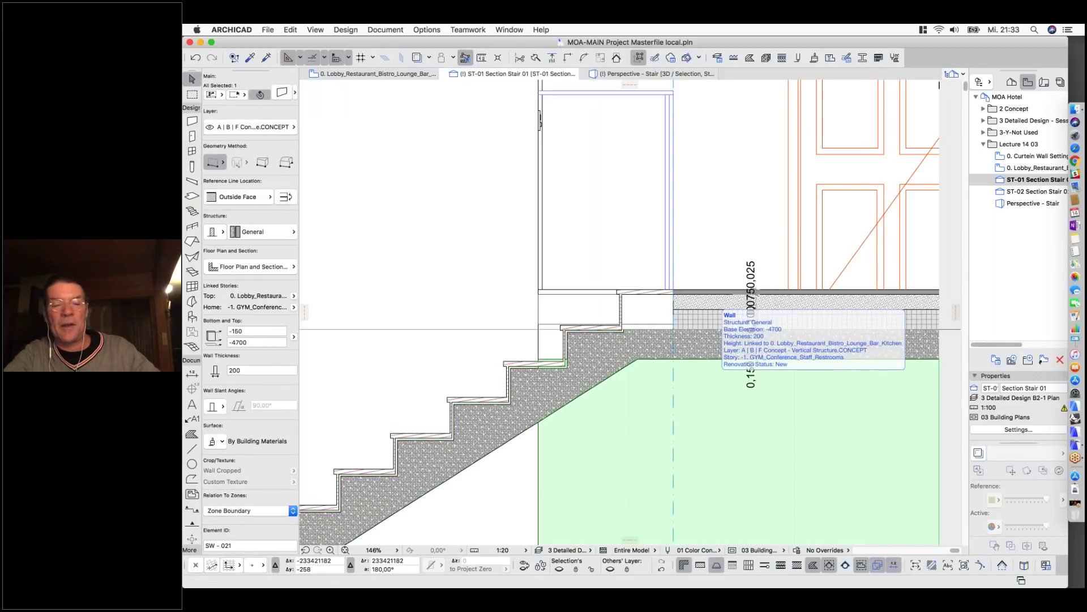
{"action": "key", "text": "Escape"}
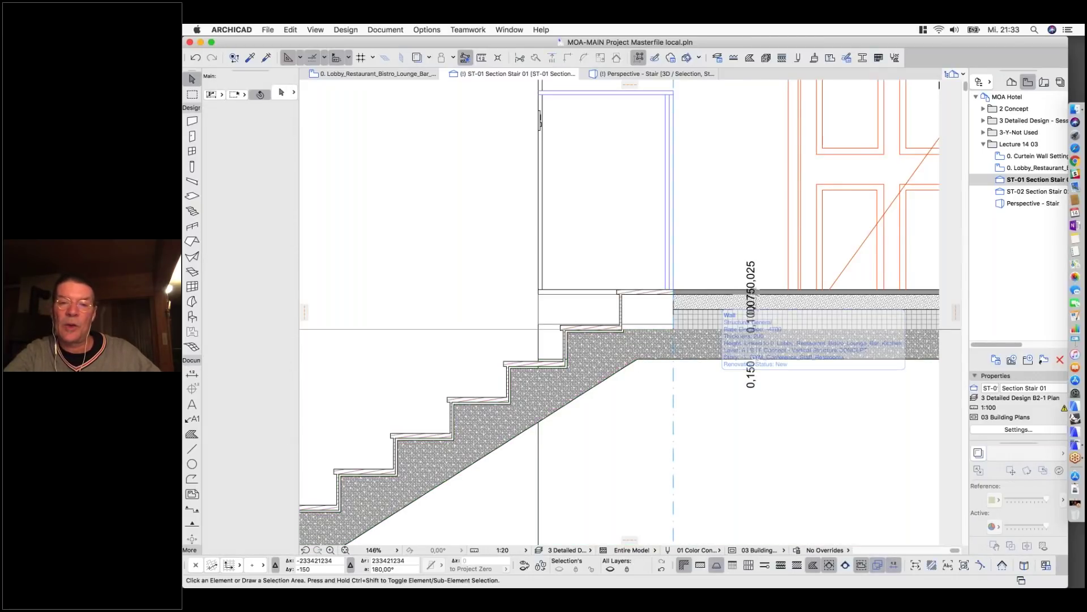
{"action": "scroll", "coordinate": [704, 363], "scroll_direction": "down", "scroll_amount": 3}
{"action": "scroll", "coordinate": [674, 343], "scroll_direction": "up", "scroll_amount": 4}
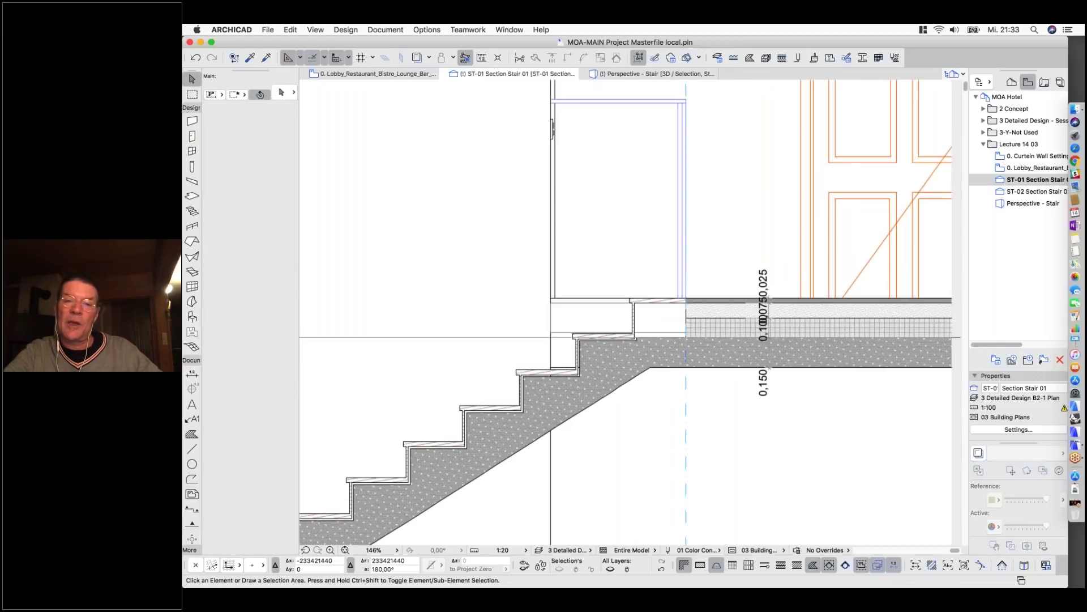
{"action": "left_click", "coordinate": [811, 310]}
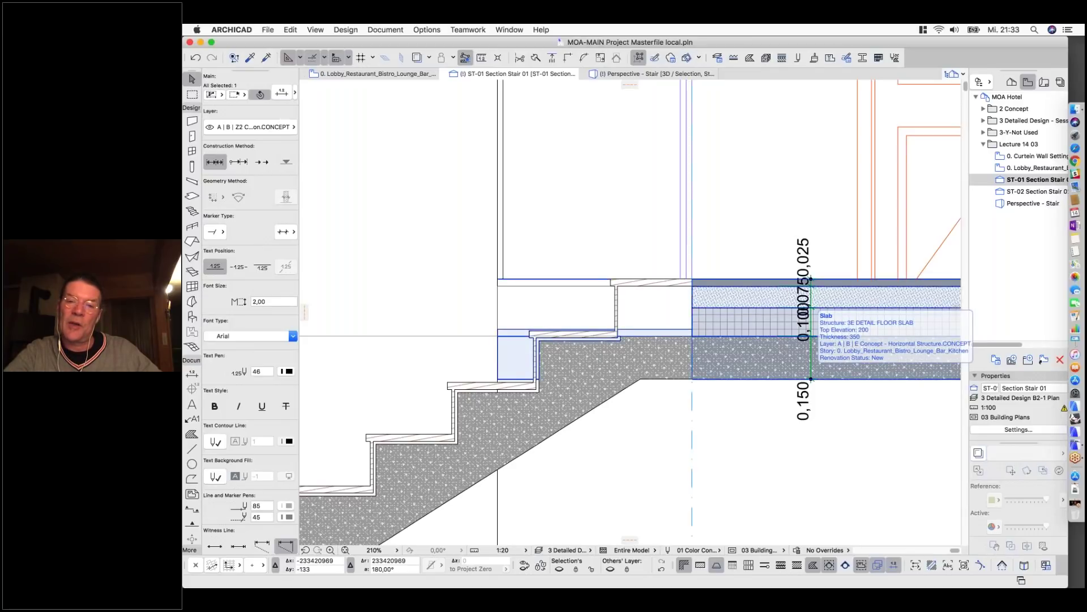
Change the project's dimension standard to Plain Millimeter, keeping the dimension chain through the floor layers.
{"action": "key", "text": "Delete"}
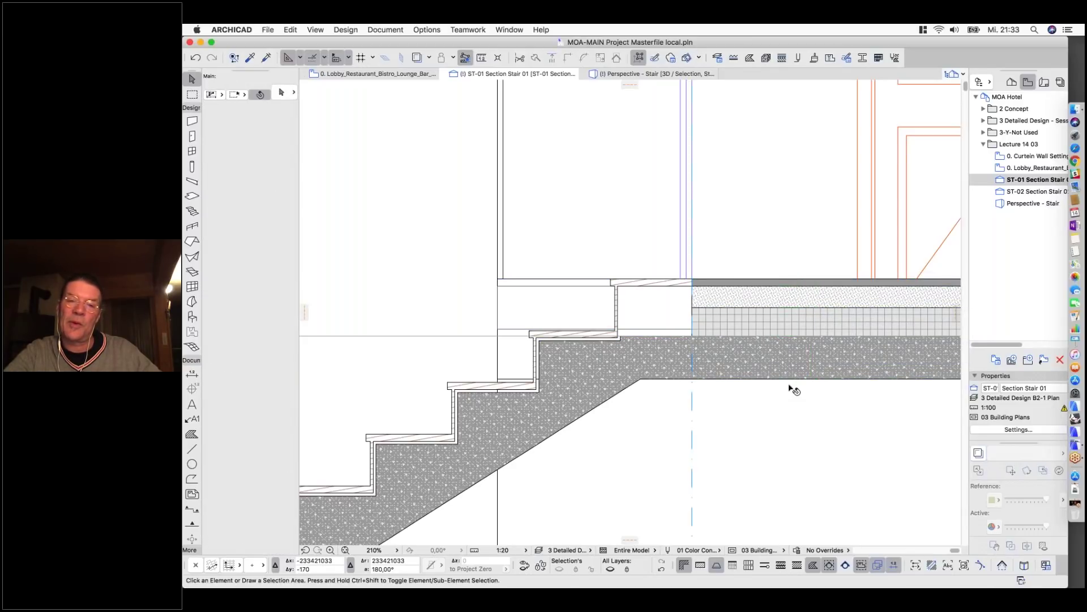
{"action": "key", "text": "super+z"}
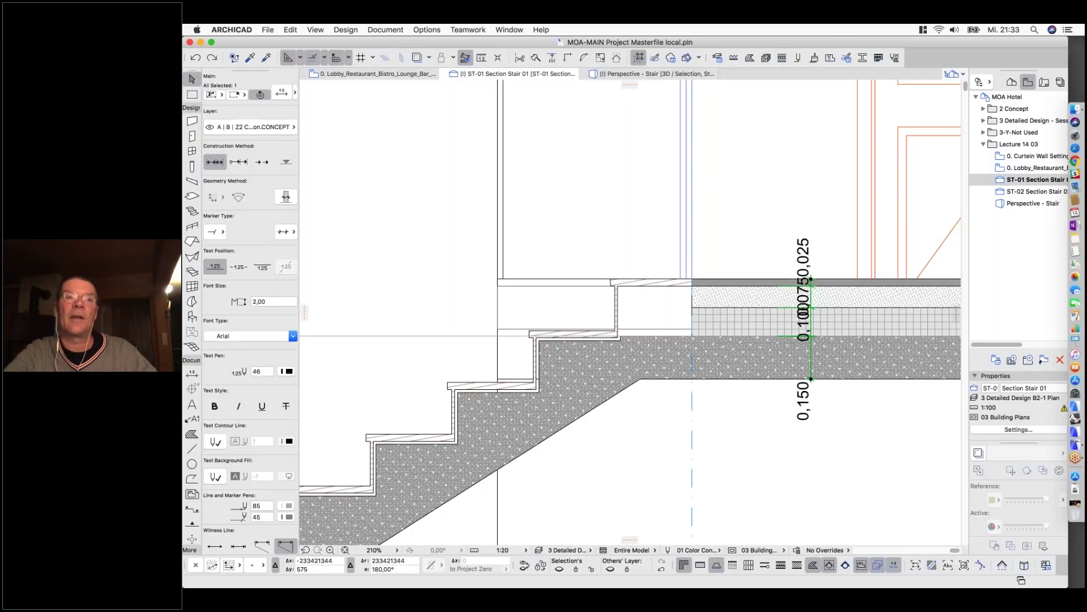
{"action": "left_click", "coordinate": [509, 29]}
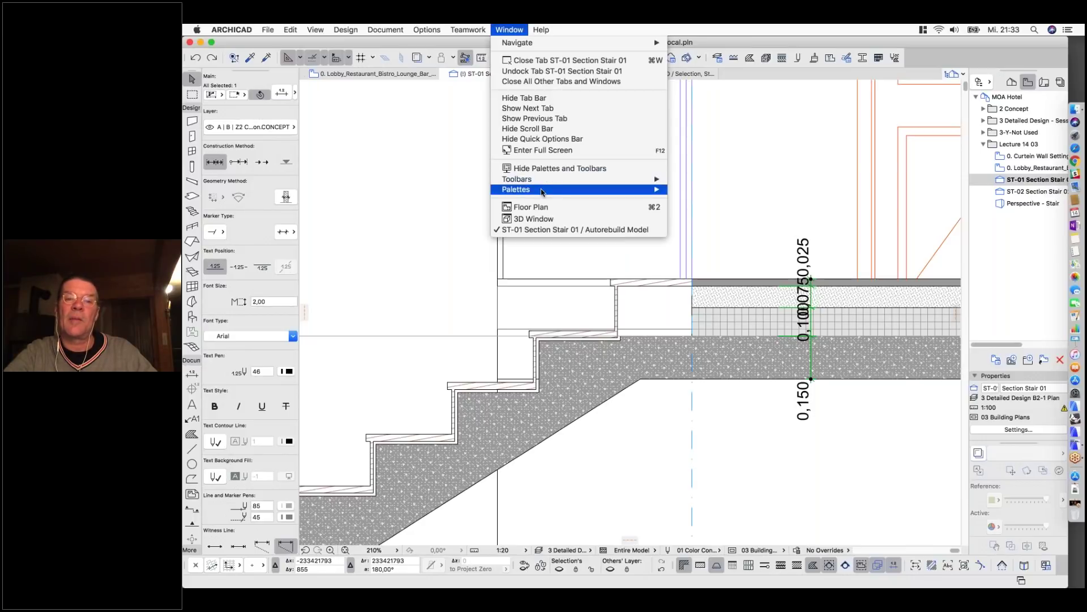
{"action": "mouse_move", "coordinate": [542, 191]}
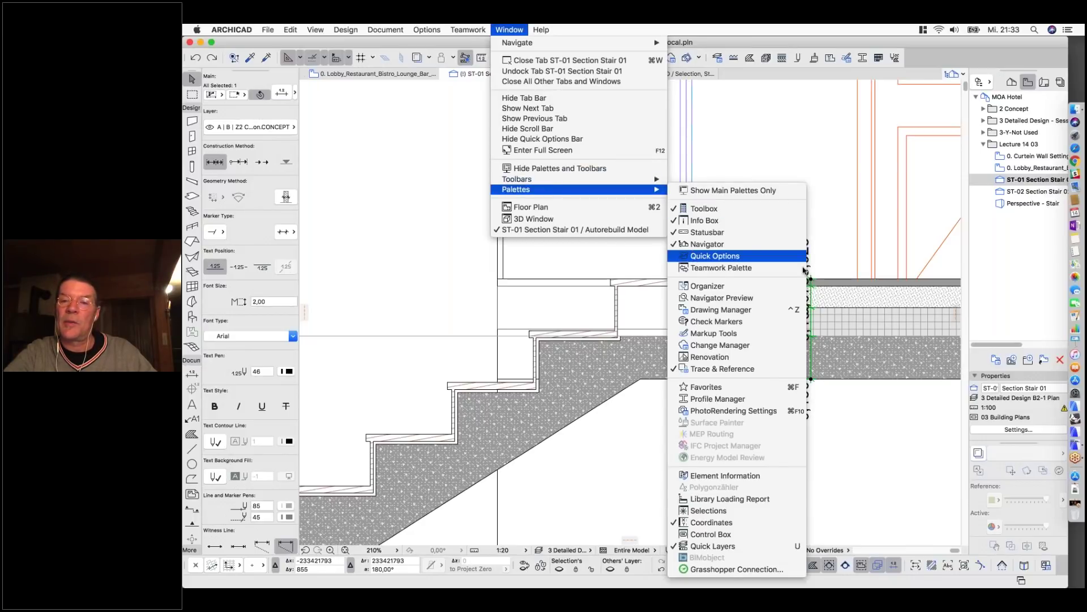
{"action": "left_click", "coordinate": [696, 259]}
{"action": "left_click", "coordinate": [815, 477]}
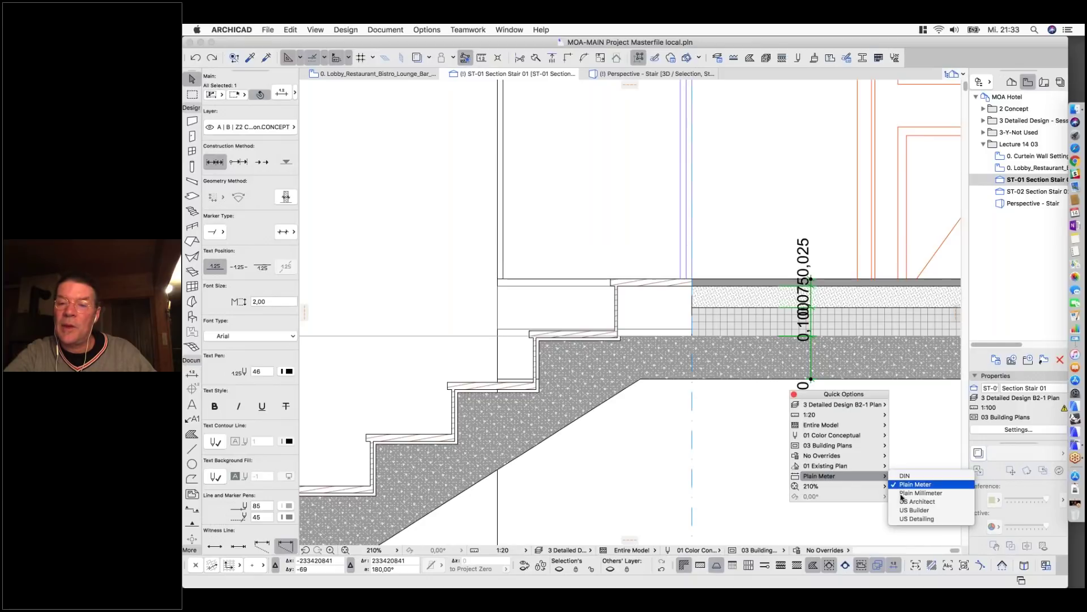
{"action": "left_click", "coordinate": [921, 493]}
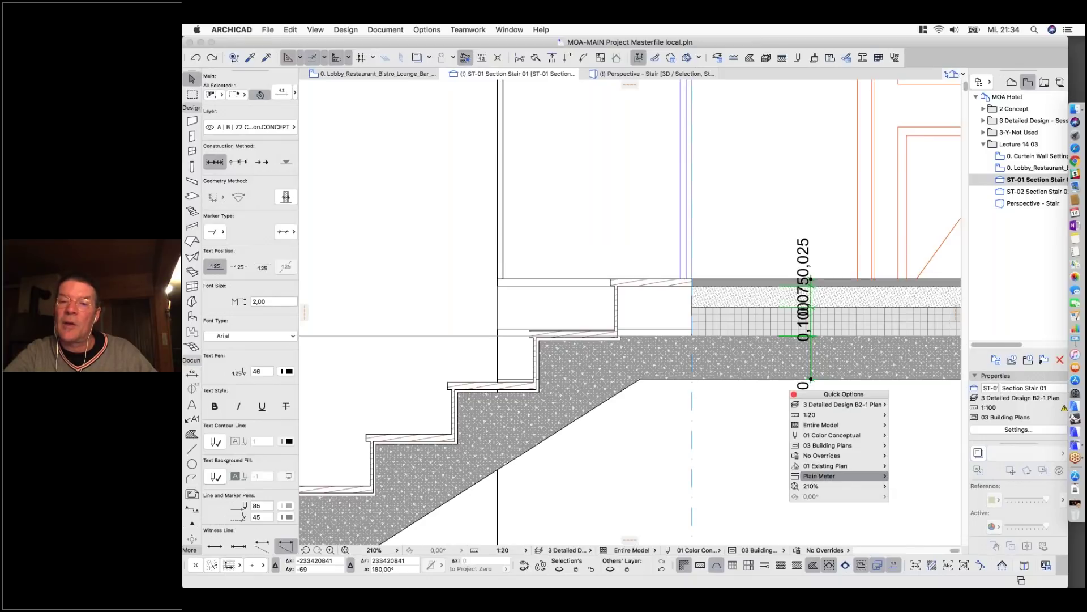
{"action": "left_click", "coordinate": [795, 394]}
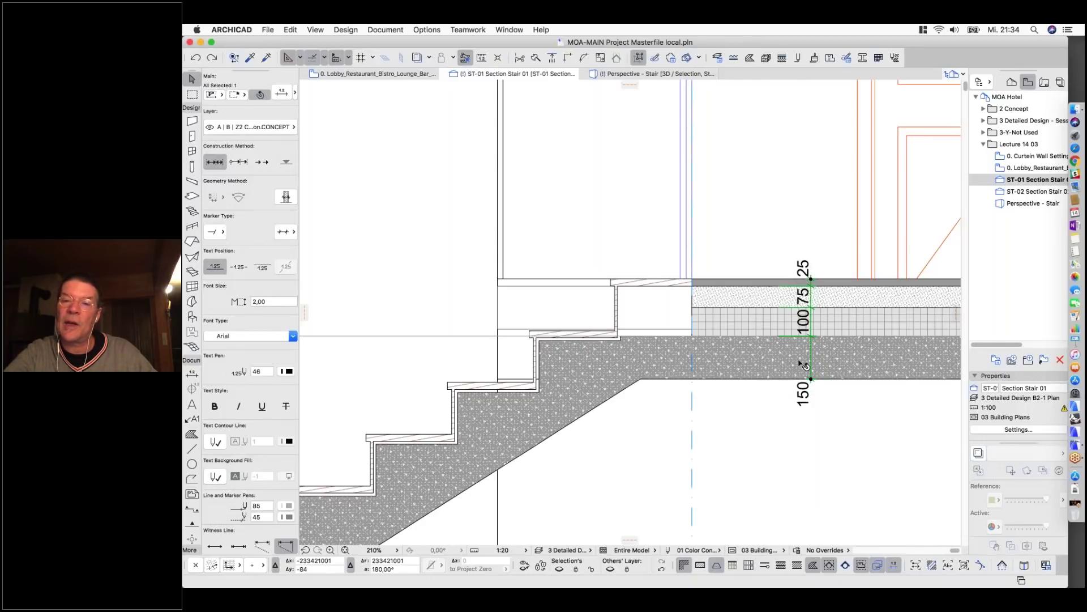
Examine how the upper stair steps meet the layered floor slab in the section.
{"action": "scroll", "coordinate": [875, 379], "scroll_direction": "left", "scroll_amount": 2}
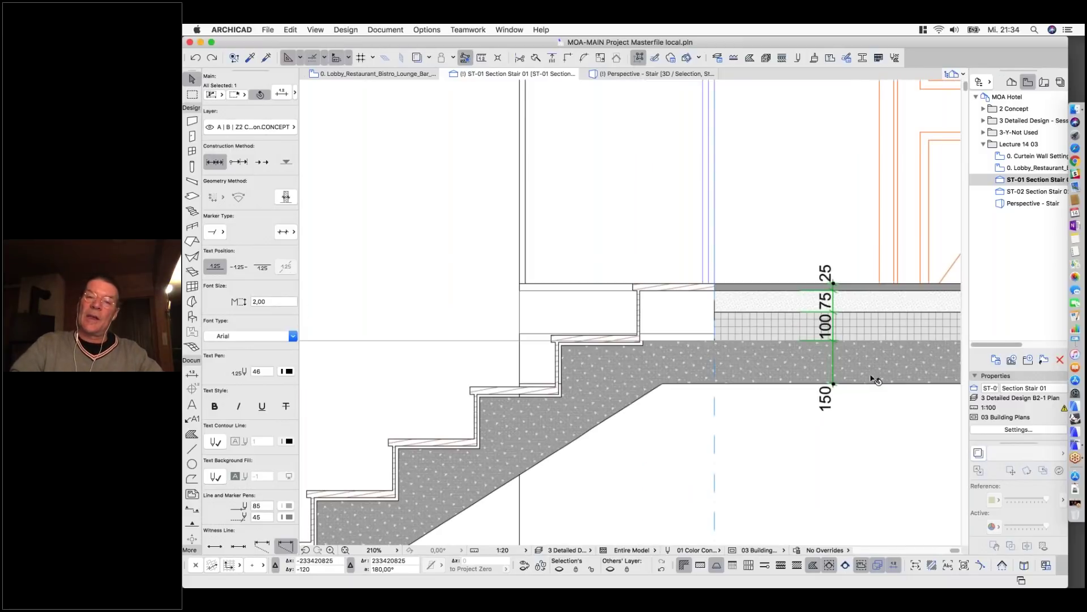
{"action": "left_click", "coordinate": [838, 259]}
{"action": "scroll", "coordinate": [804, 255], "scroll_direction": "down", "scroll_amount": 4}
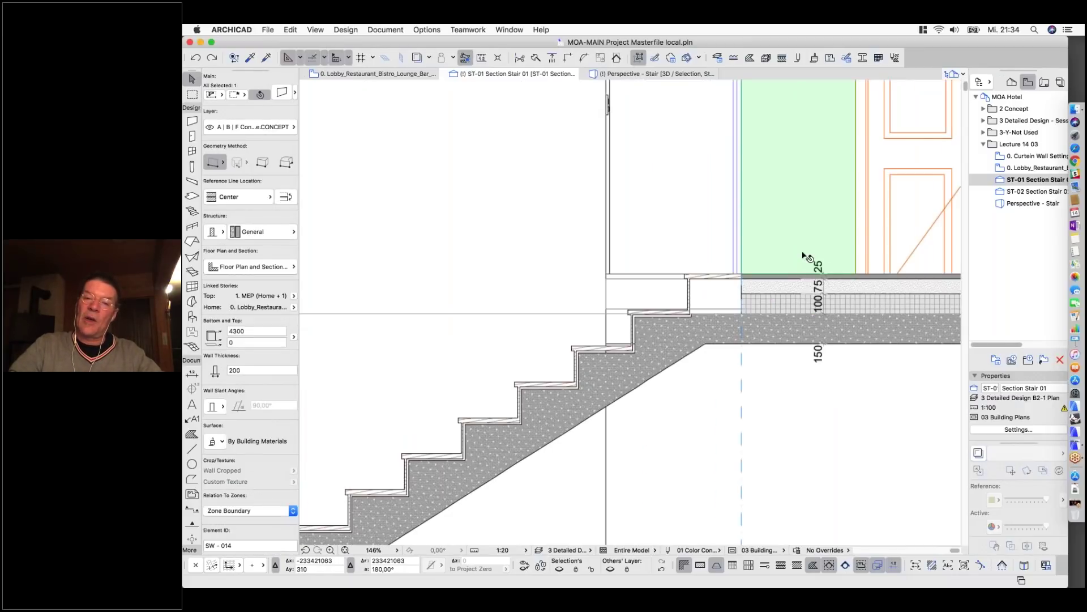
{"action": "left_click", "coordinate": [847, 356]}
{"action": "scroll", "coordinate": [818, 320], "scroll_direction": "down", "scroll_amount": 6}
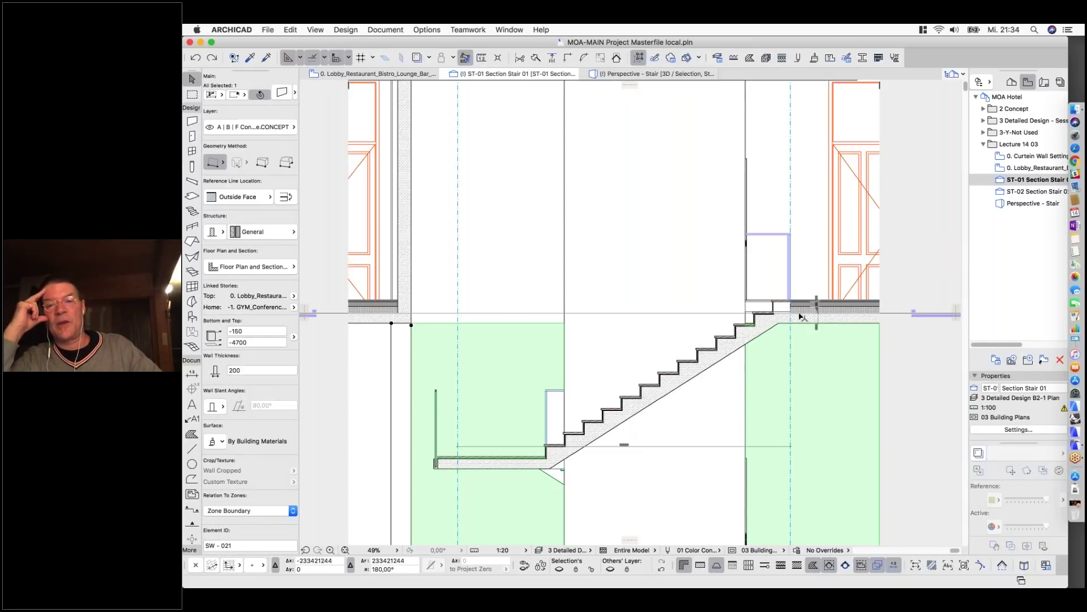
{"action": "scroll", "coordinate": [800, 316], "scroll_direction": "up", "scroll_amount": 5}
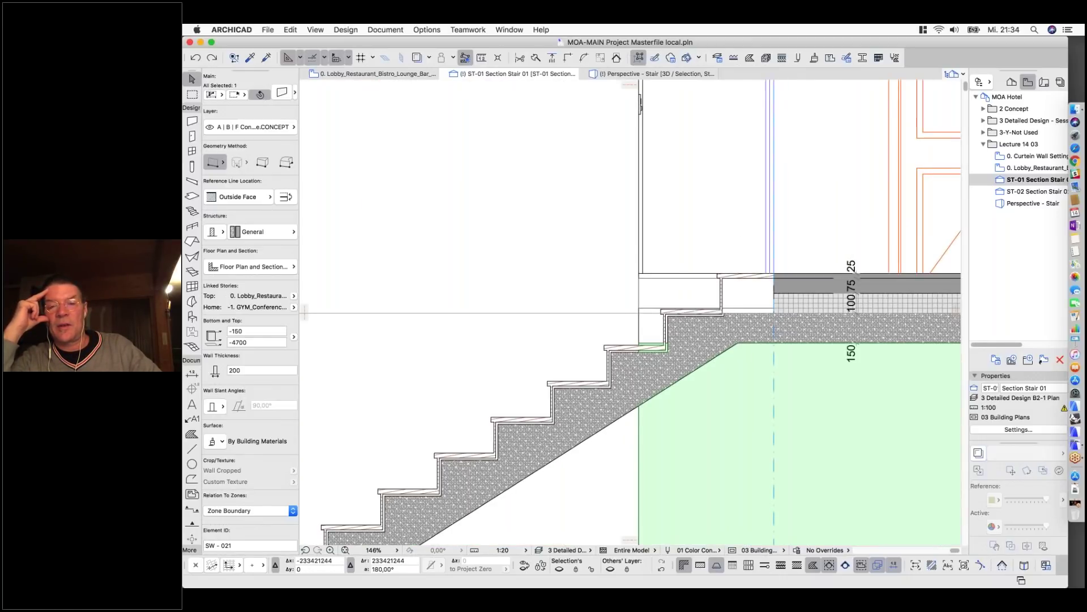
{"action": "scroll", "coordinate": [761, 293], "scroll_direction": "up", "scroll_amount": 3}
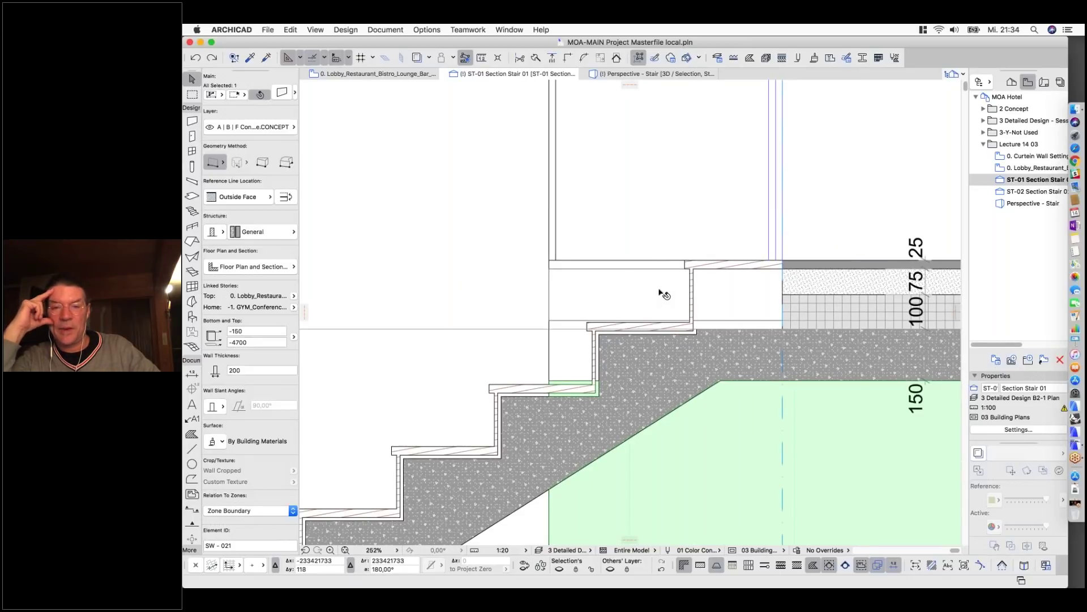
{"action": "scroll", "coordinate": [657, 285], "scroll_direction": "down", "scroll_amount": 2}
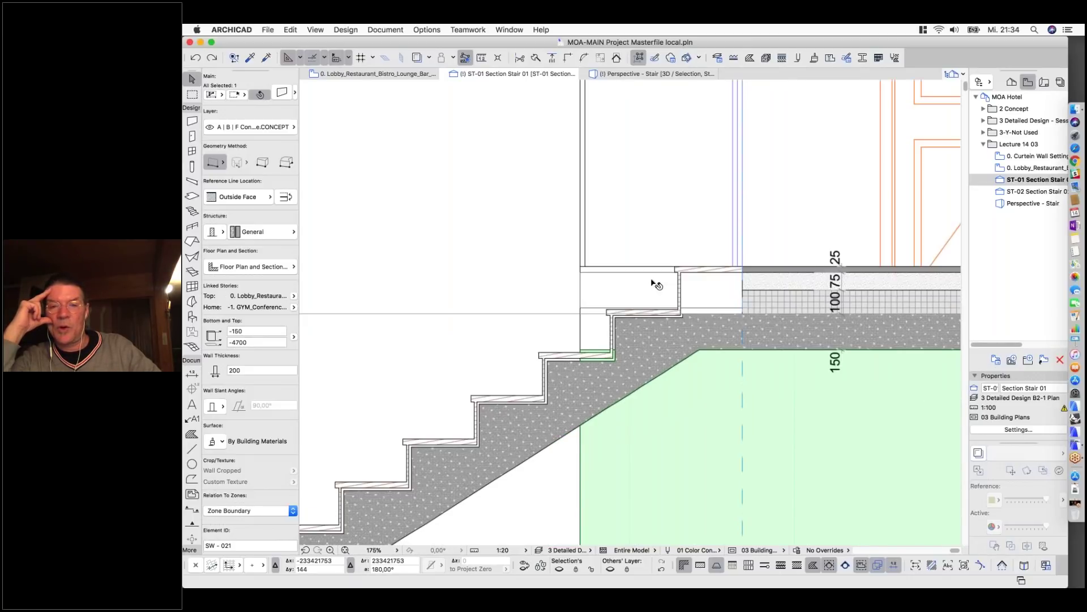
{"action": "scroll", "coordinate": [657, 284], "scroll_direction": "down", "scroll_amount": 2}
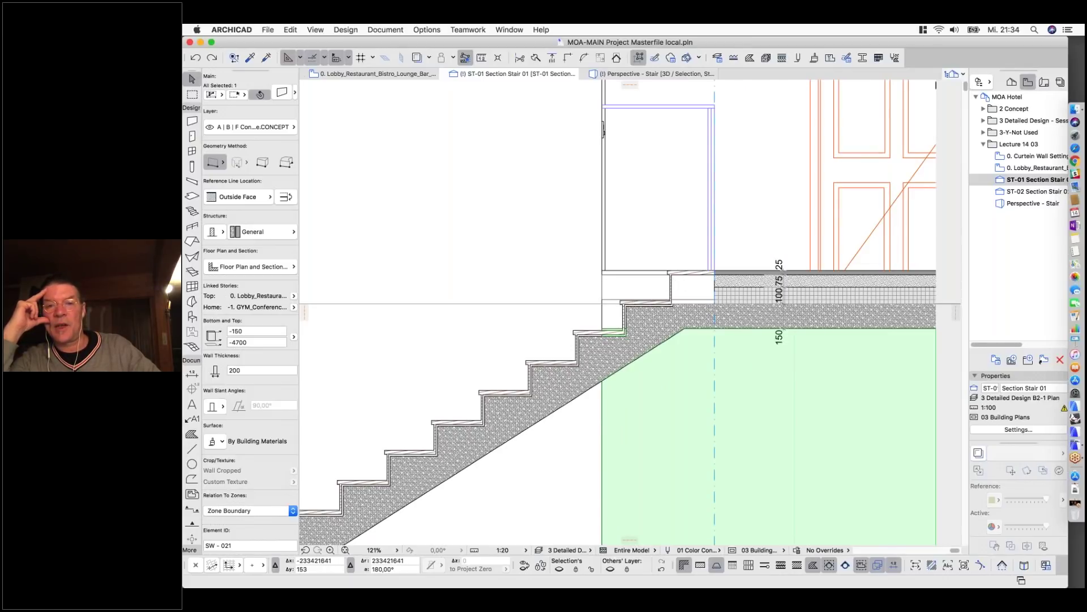
{"action": "scroll", "coordinate": [679, 280], "scroll_direction": "up", "scroll_amount": 3}
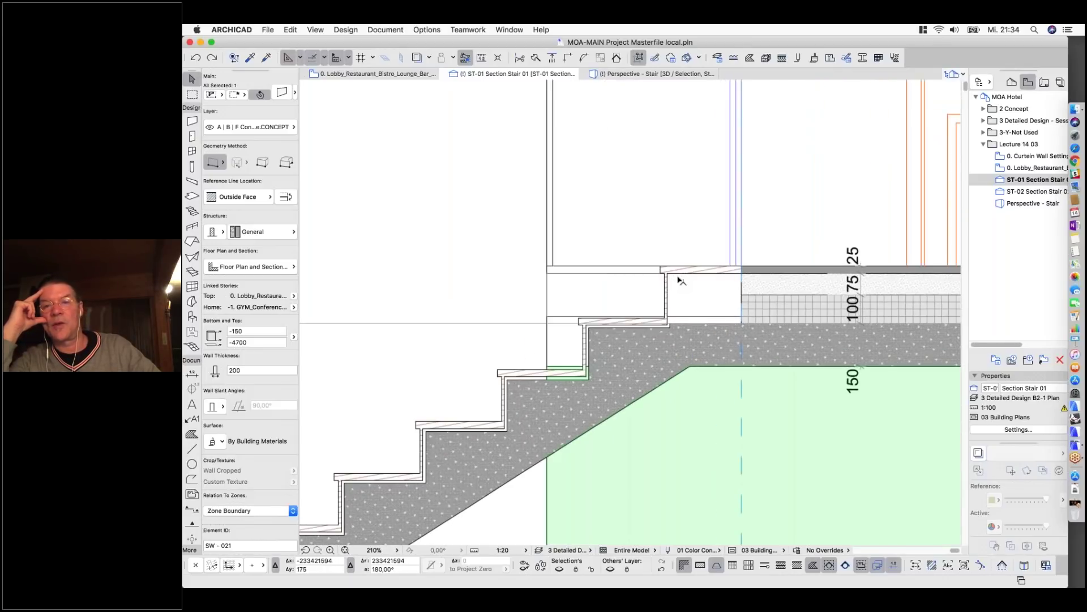
{"action": "scroll", "coordinate": [623, 270], "scroll_direction": "down", "scroll_amount": 2}
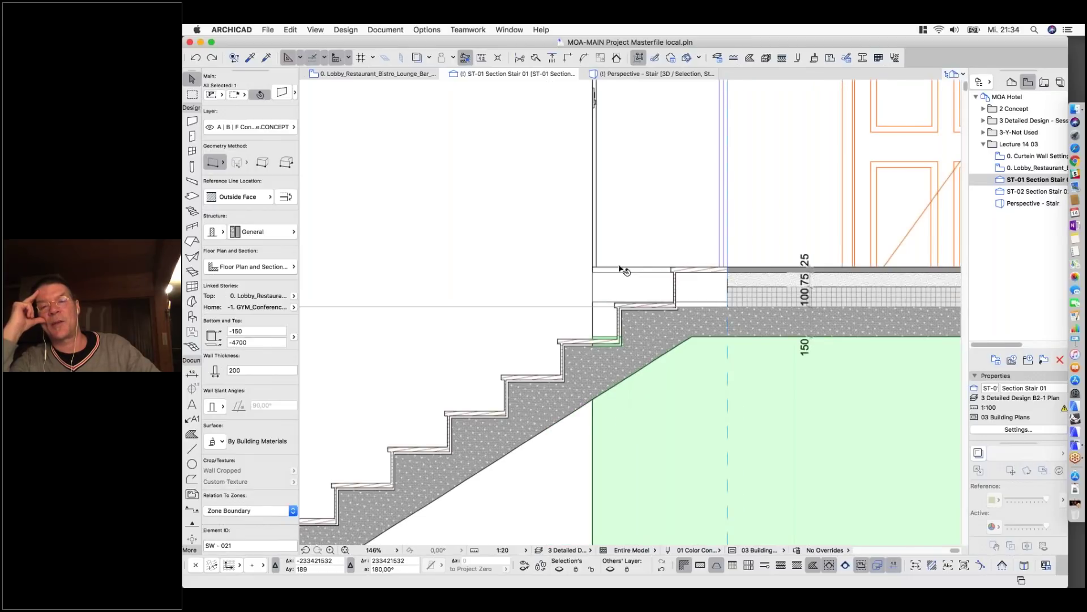
{"action": "scroll", "coordinate": [625, 270], "scroll_direction": "down", "scroll_amount": 1}
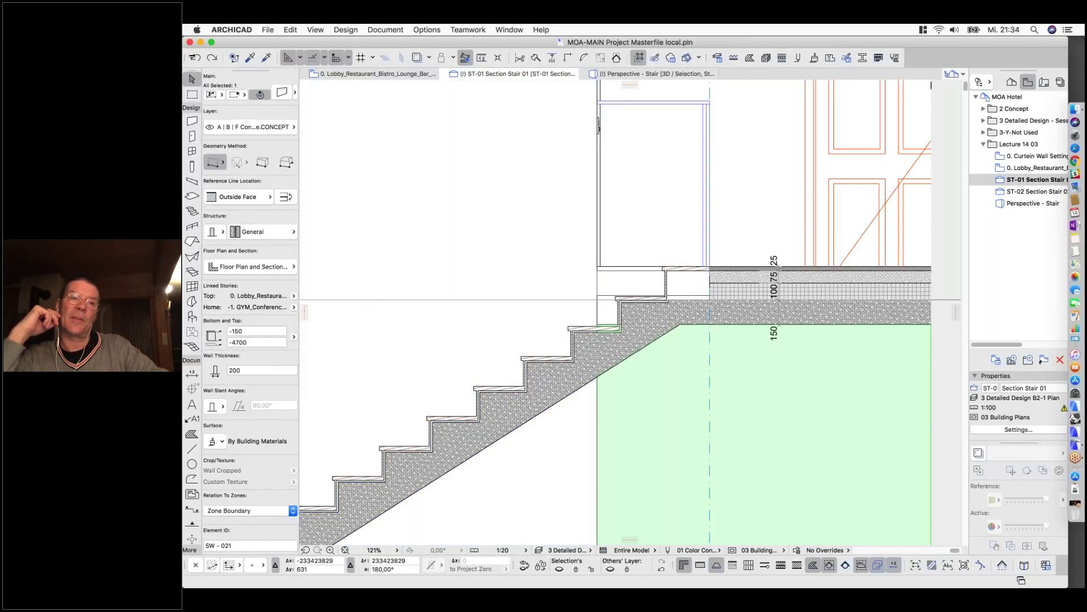
Draw a beam along the stair's top edge in the lobby floor plan, from the railing corner to the opposite wall.
{"action": "left_click_drag", "start_coordinate": [183, 58], "coordinate": [225, 57]}
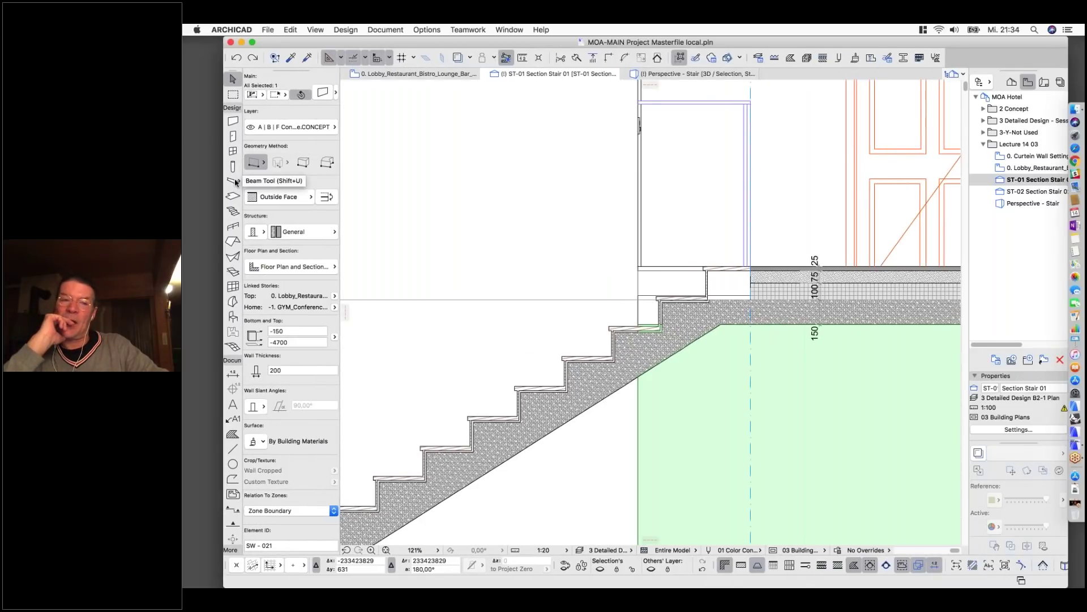
{"action": "left_click", "coordinate": [233, 181]}
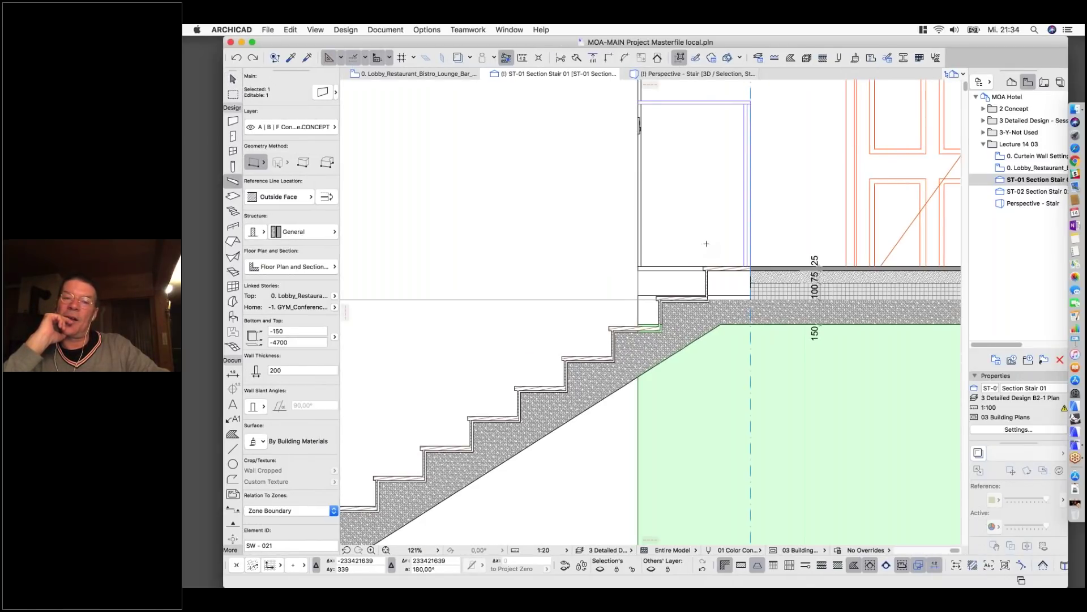
{"action": "scroll", "coordinate": [707, 244], "scroll_direction": "down", "scroll_amount": 5}
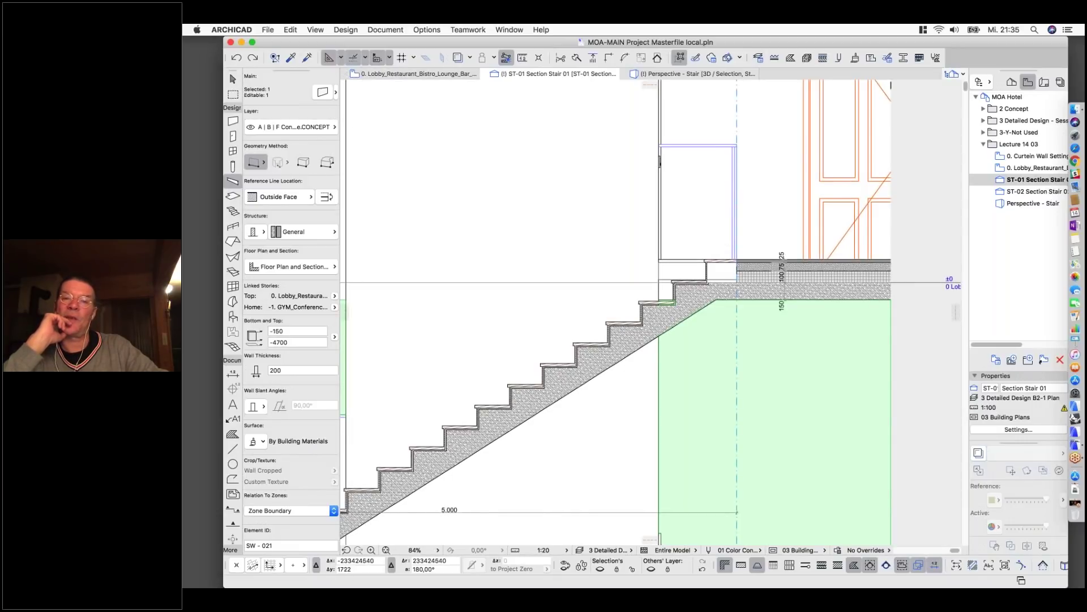
{"action": "key", "text": "shift"}
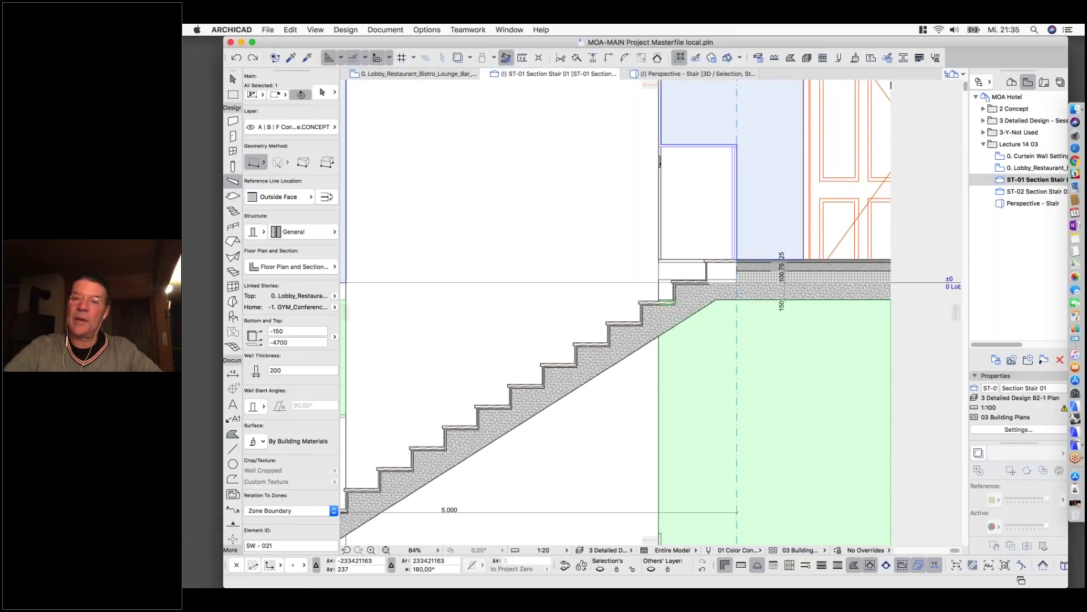
{"action": "left_click", "coordinate": [762, 265]}
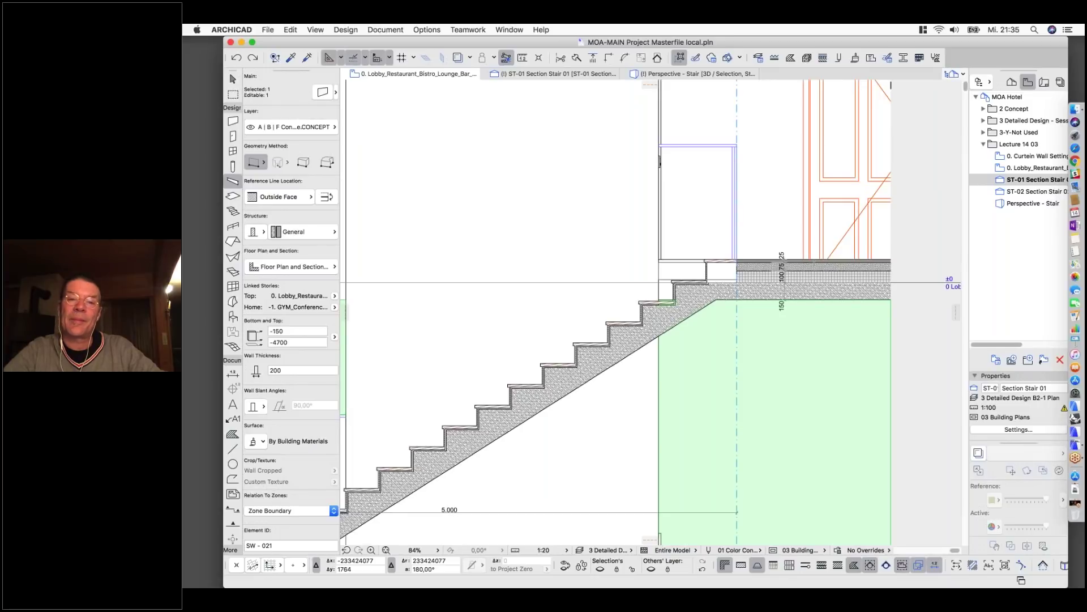
{"action": "key", "text": "ctrl+Tab"}
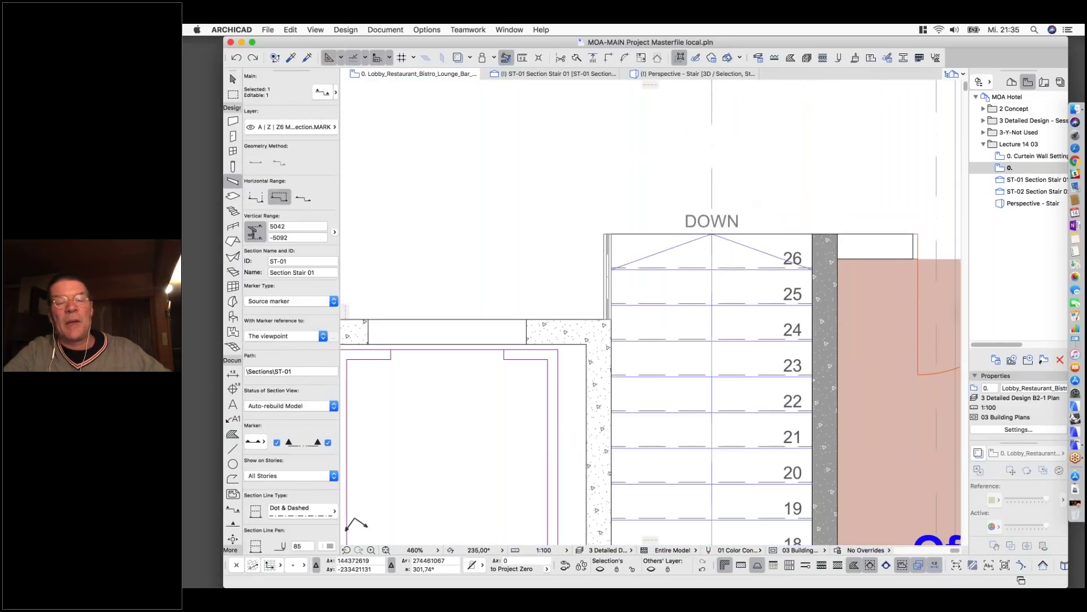
{"action": "left_click", "coordinate": [612, 233]}
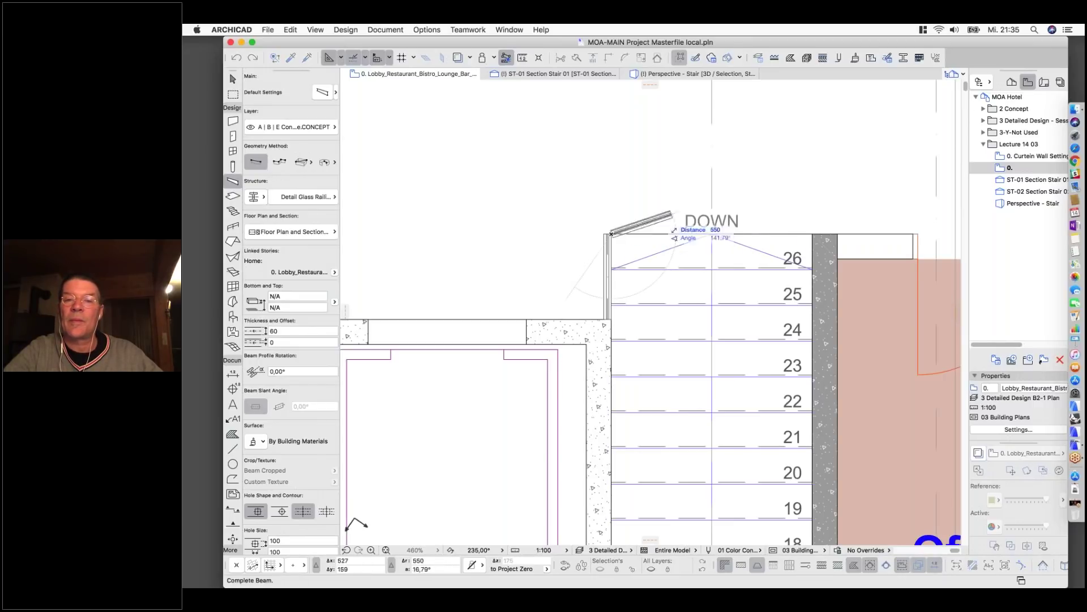
{"action": "left_click", "coordinate": [813, 232]}
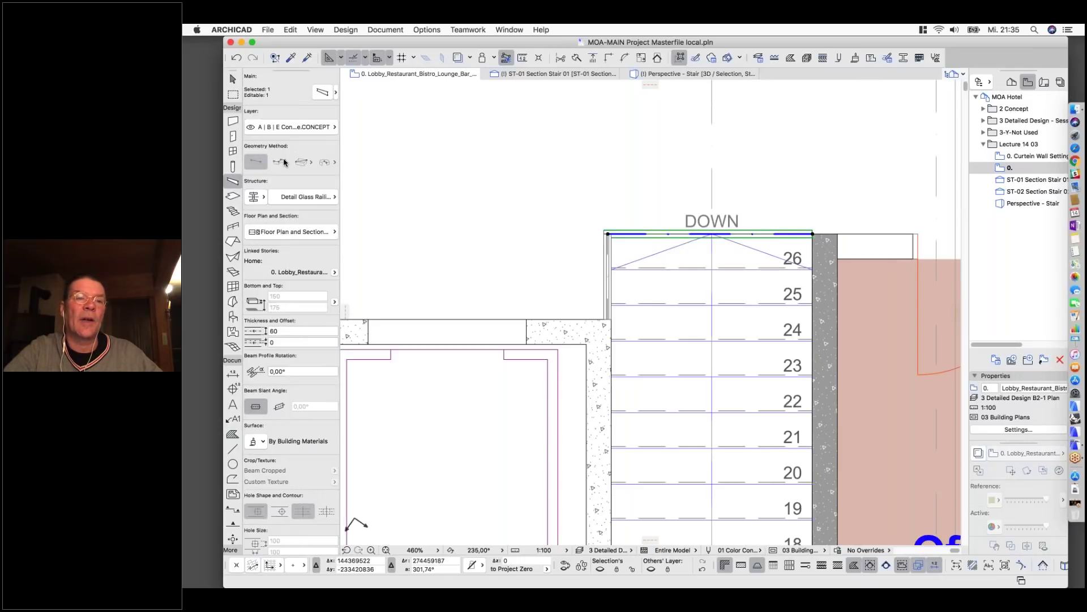
Give the new beam a rectangular Structural section and set both its Bottom and Top values to 200 mm.
{"action": "left_click", "coordinate": [259, 197]}
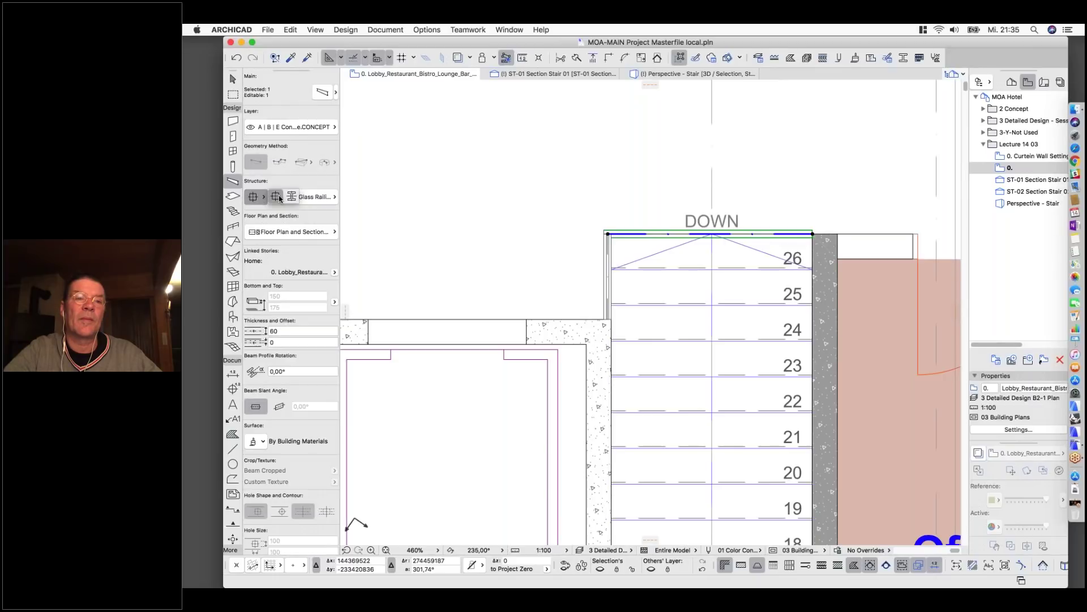
{"action": "left_click", "coordinate": [277, 197]}
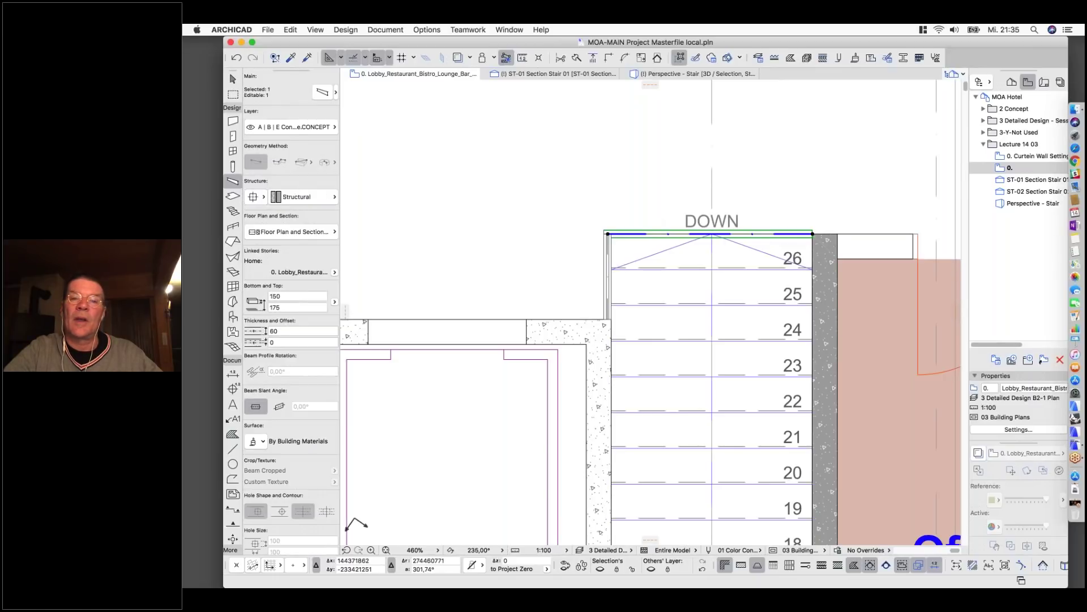
{"action": "left_click", "coordinate": [289, 296]}
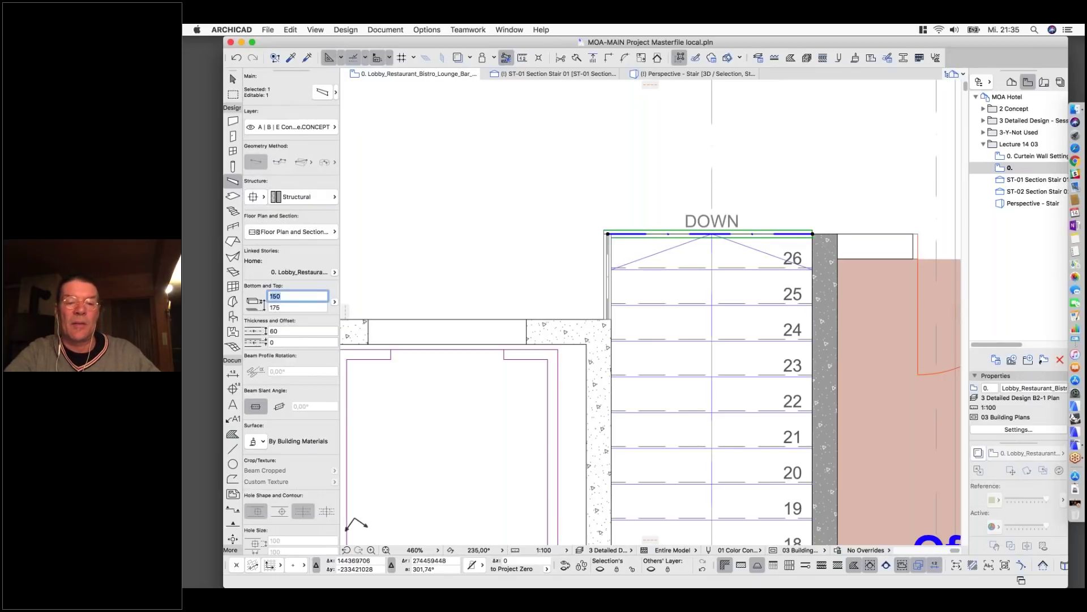
{"action": "type", "text": "200"}
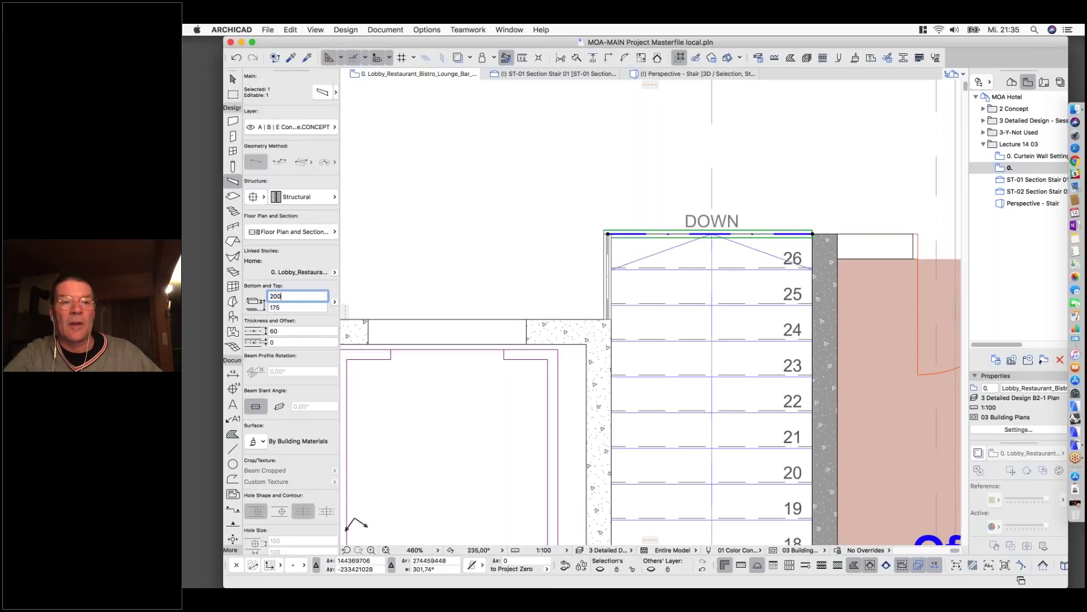
{"action": "left_click", "coordinate": [279, 309]}
{"action": "type", "text": "200"}
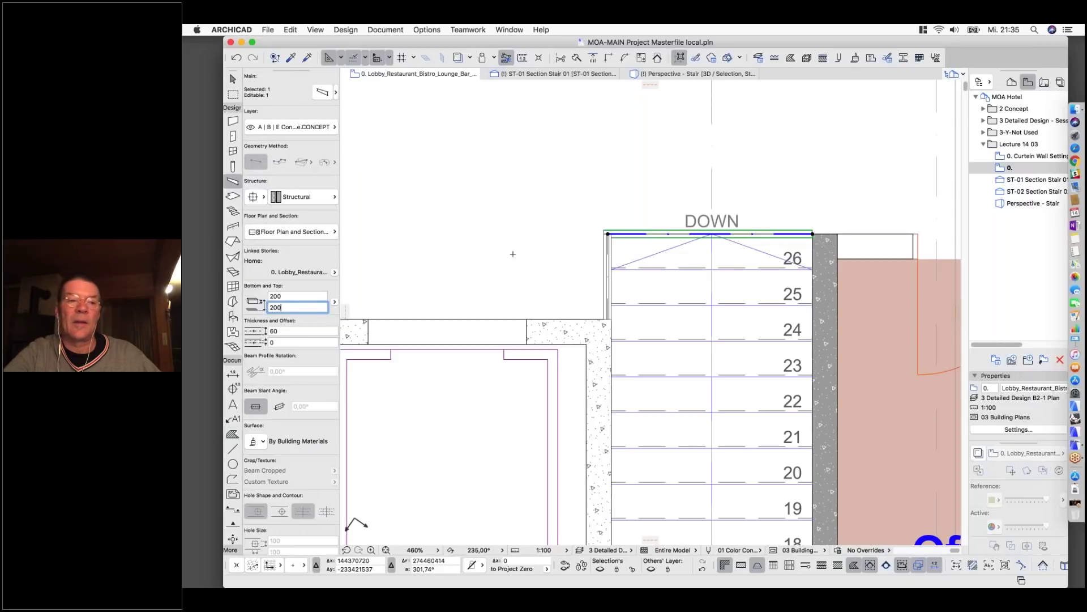
{"action": "key", "text": "Escape"}
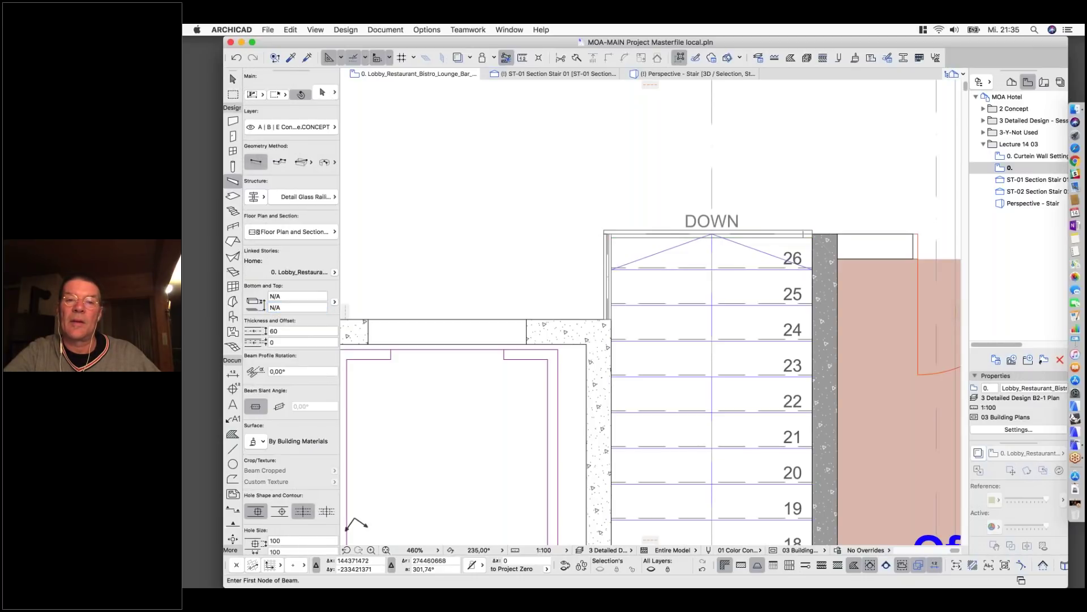
Select the new beam along the stair's top edge and set its thickness to 200 mm.
{"action": "left_click", "coordinate": [621, 234], "text": "shift"}
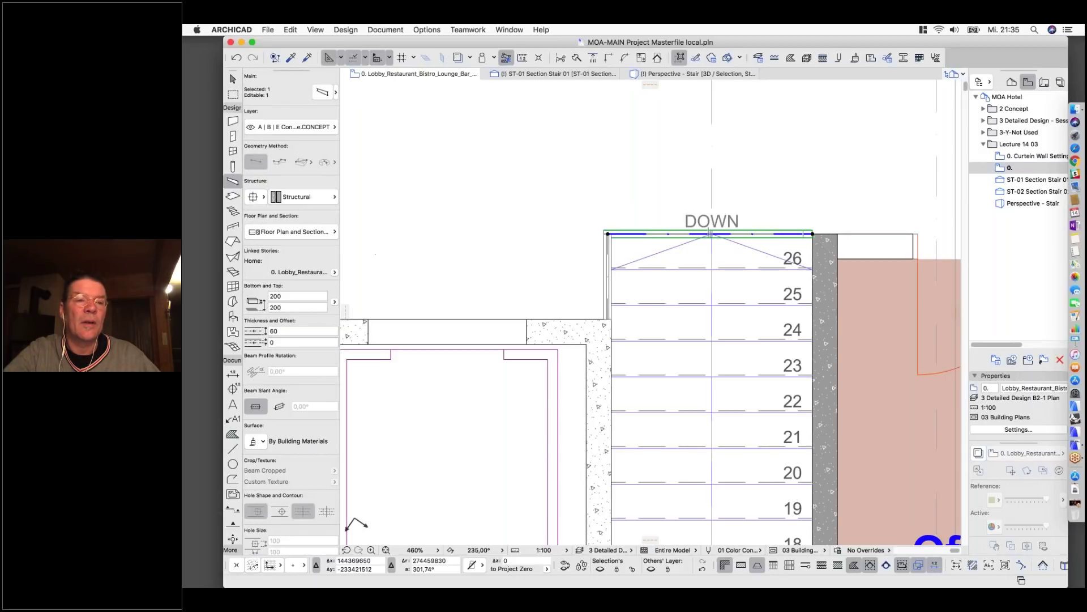
{"action": "left_click", "coordinate": [322, 92]}
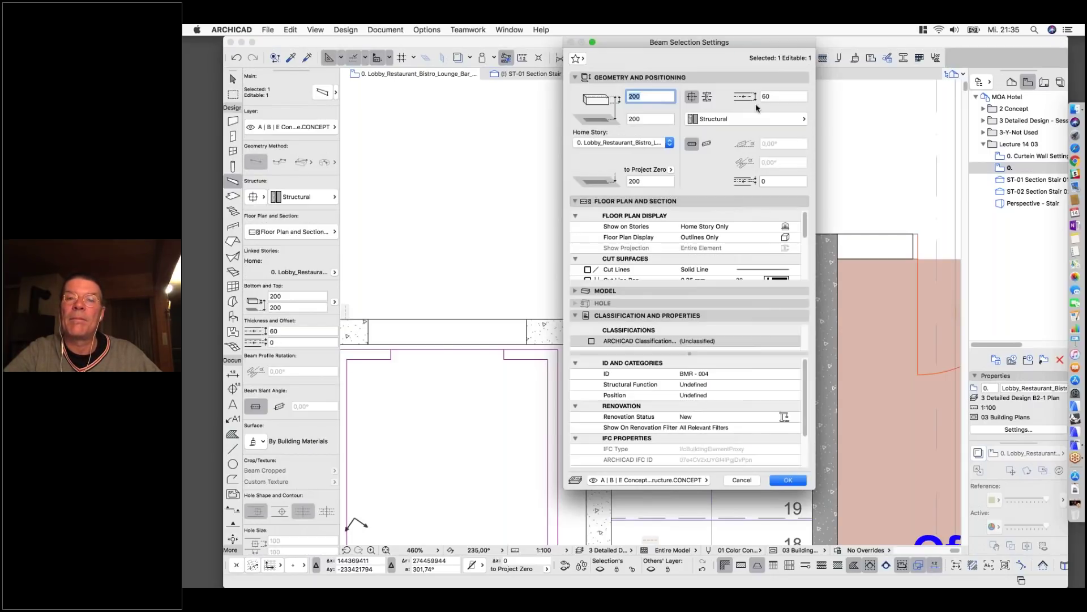
{"action": "type", "text": "200"}
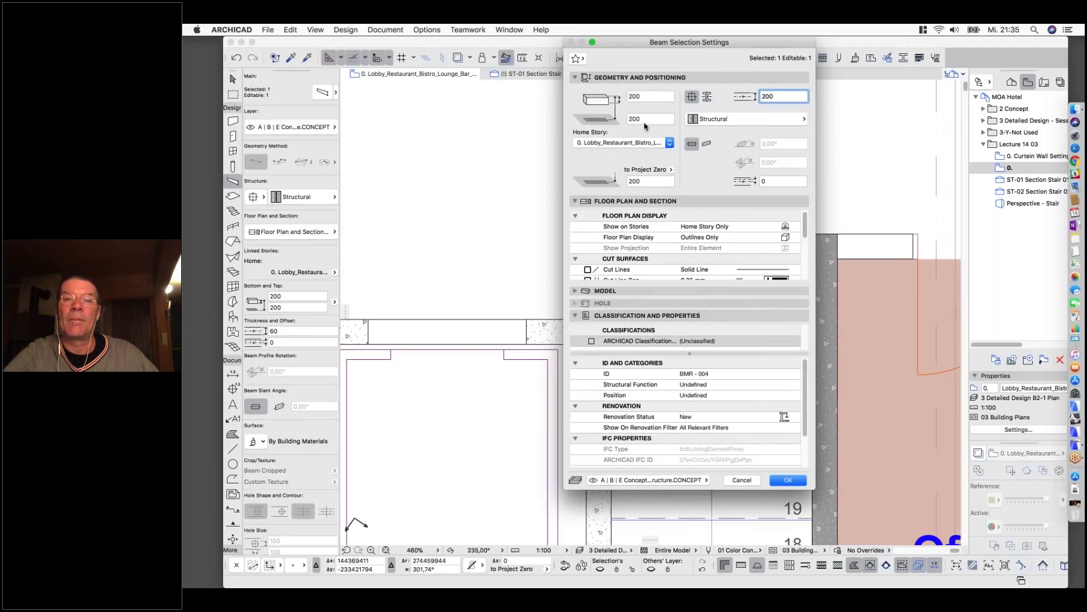
{"action": "key", "text": "Tab"}
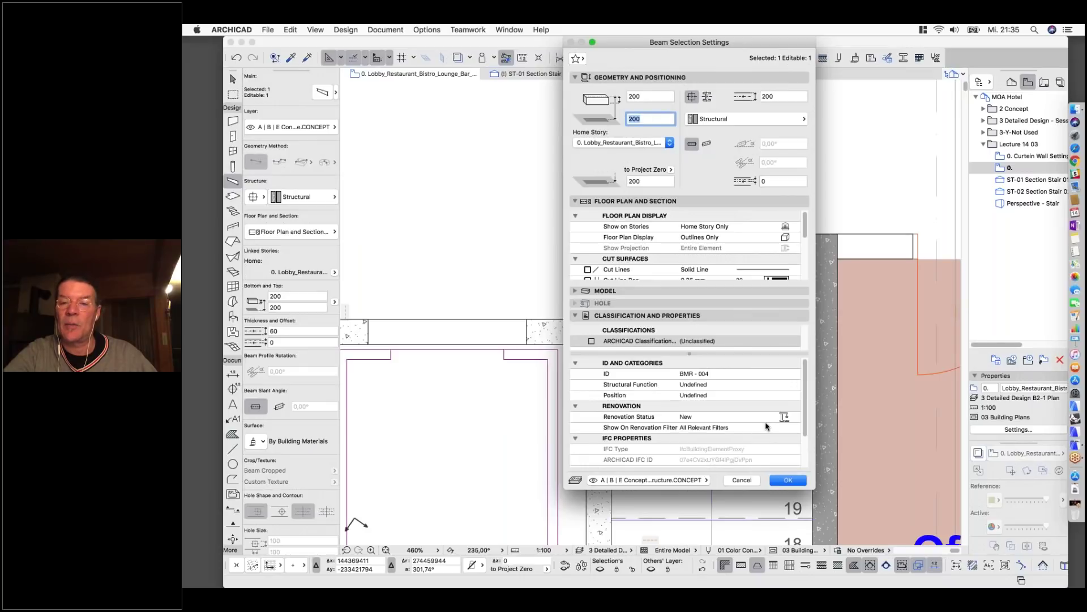
{"action": "left_click", "coordinate": [789, 479]}
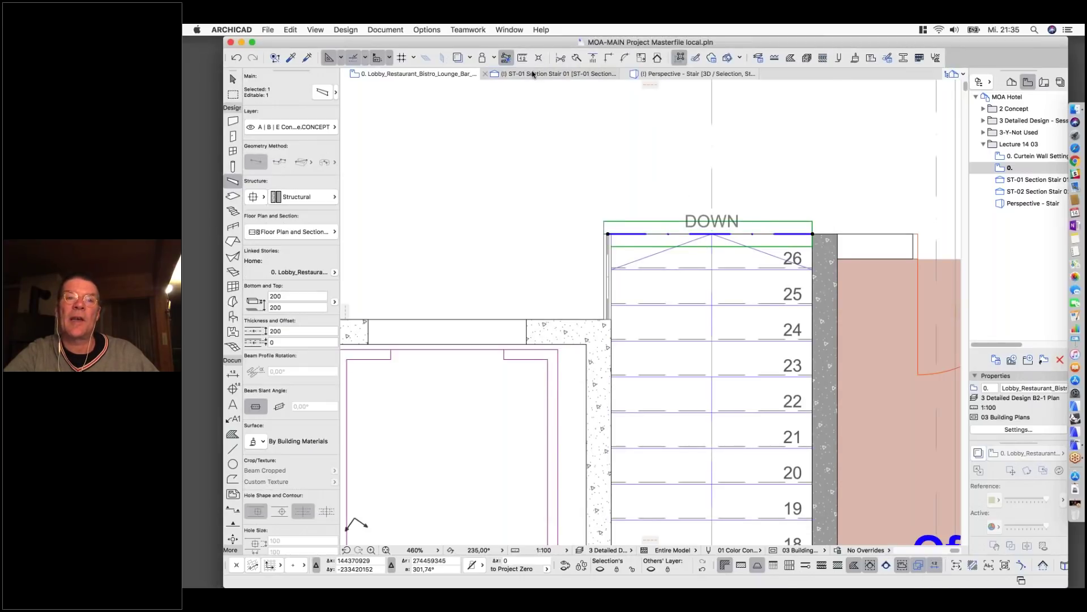
In the ST-01 stair section, lower the beam's top to the underside of the uppermost tread, giving a height of 175 mm.
{"action": "left_click", "coordinate": [571, 78]}
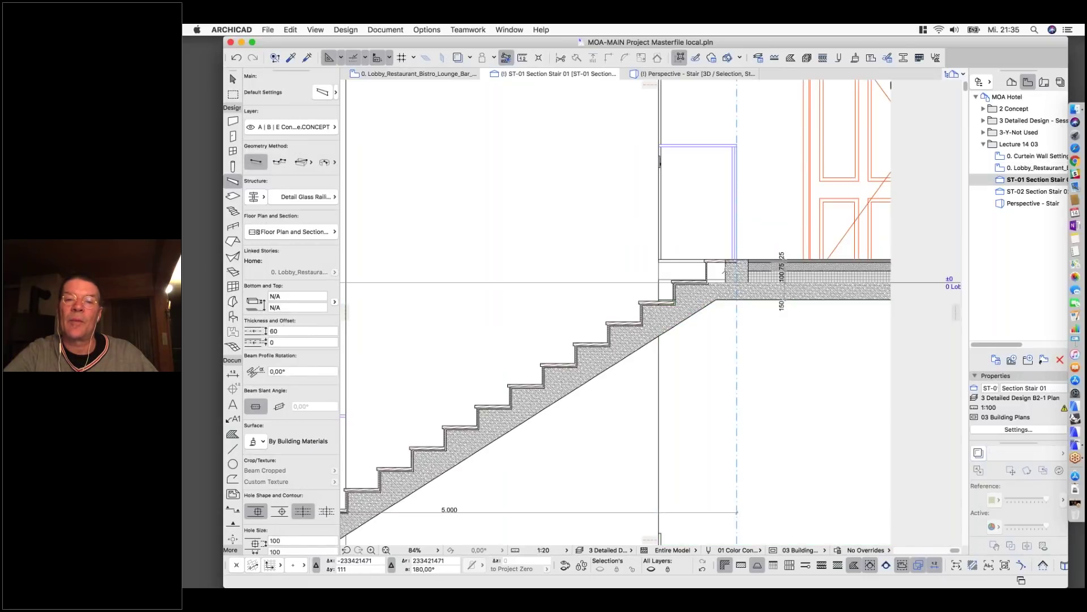
{"action": "scroll", "coordinate": [726, 272], "scroll_direction": "up", "scroll_amount": 6}
{"action": "left_click", "coordinate": [728, 272]}
{"action": "left_click_drag", "start_coordinate": [727, 322], "coordinate": [664, 320]}
{"action": "left_click", "coordinate": [665, 320]}
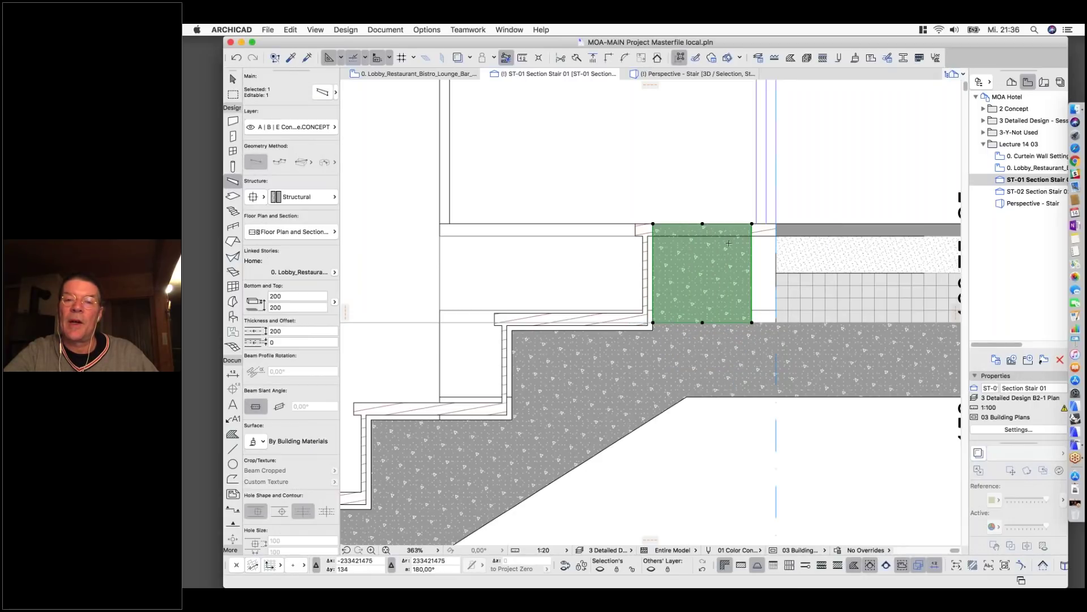
{"action": "scroll", "coordinate": [711, 233], "scroll_direction": "up", "scroll_amount": 4}
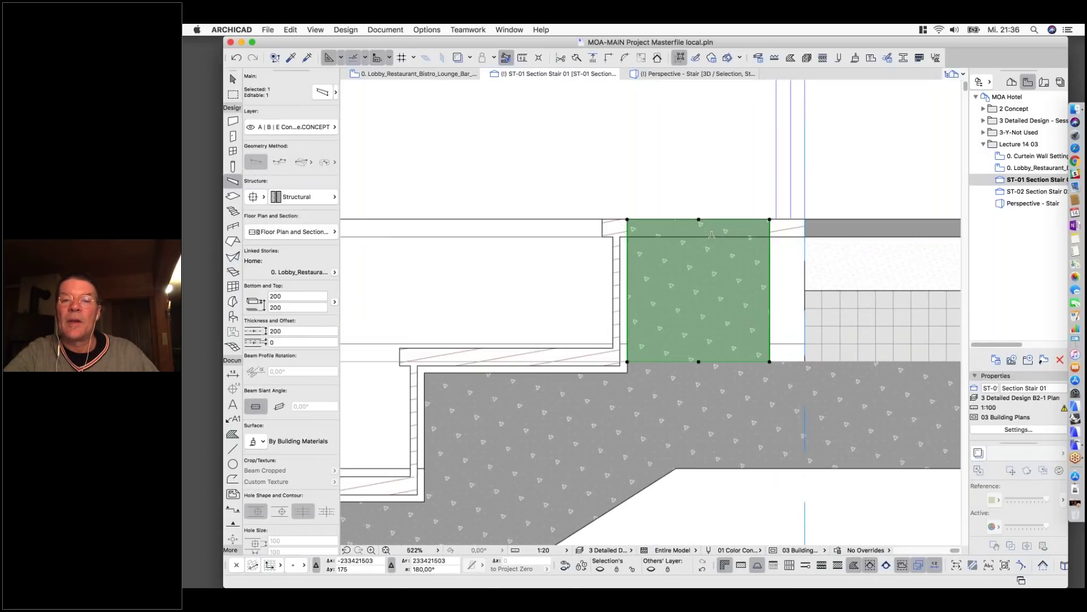
{"action": "left_click", "coordinate": [702, 223]}
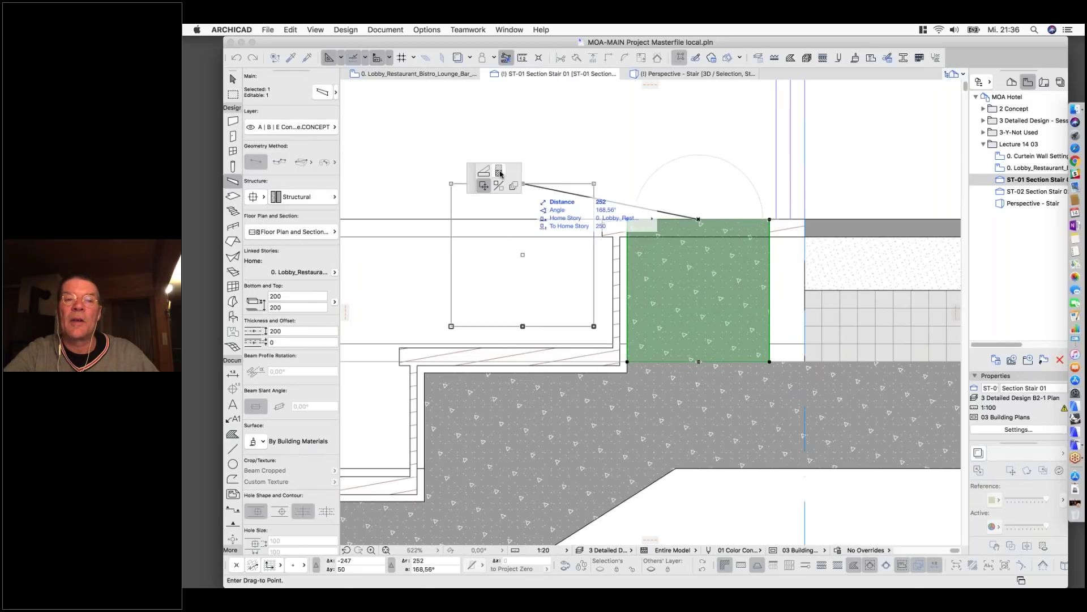
{"action": "left_click", "coordinate": [515, 185]}
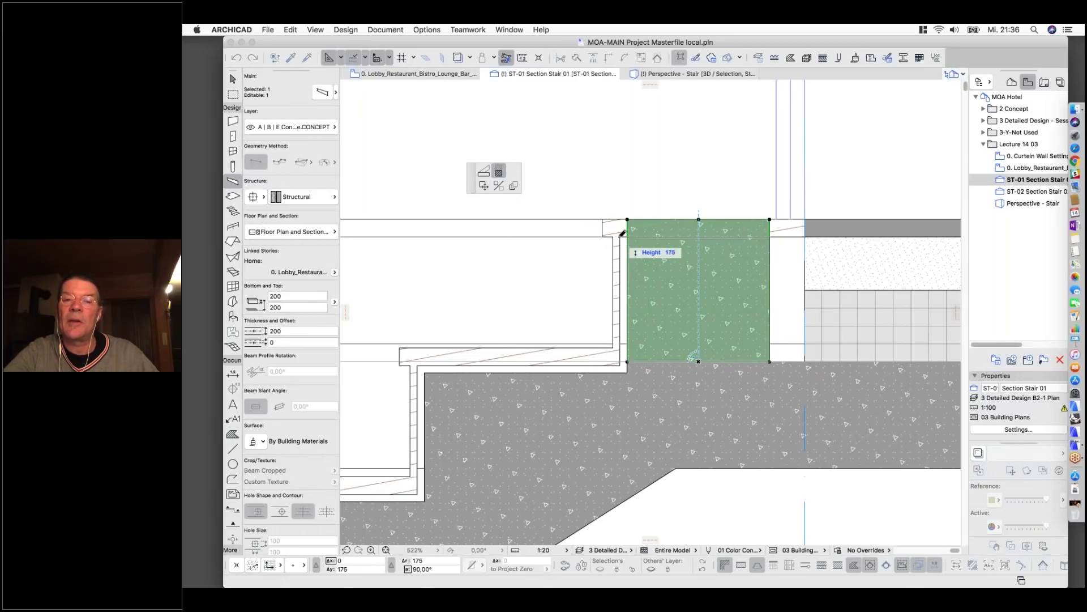
{"action": "left_click", "coordinate": [623, 233]}
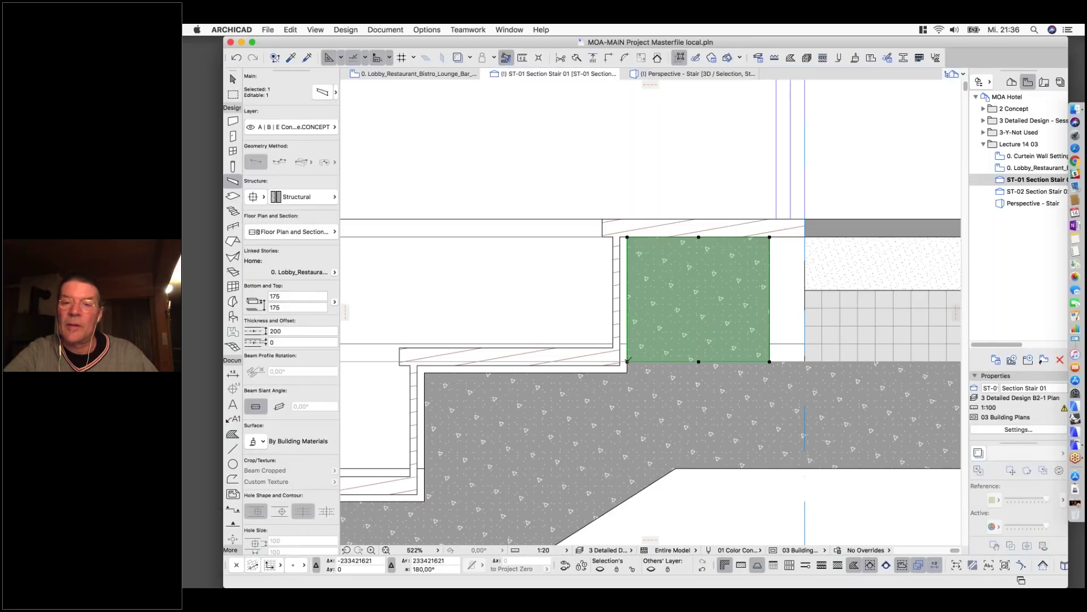
Measure the width between the last riser and the slab edge, and set the beam's thickness to 250 mm.
{"action": "key", "text": "m"}
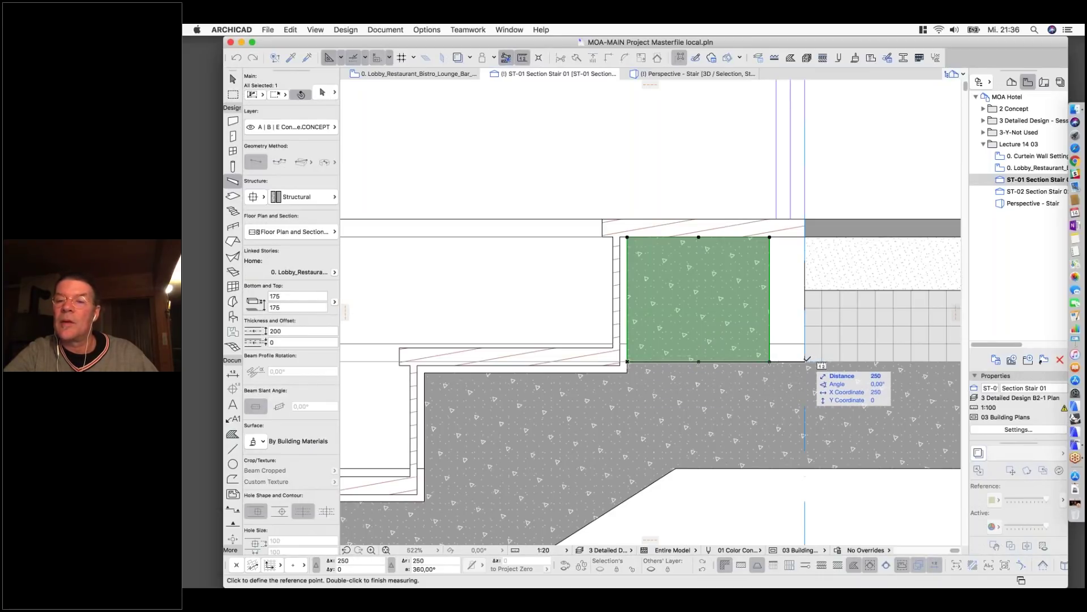
{"action": "key", "text": "Escape"}
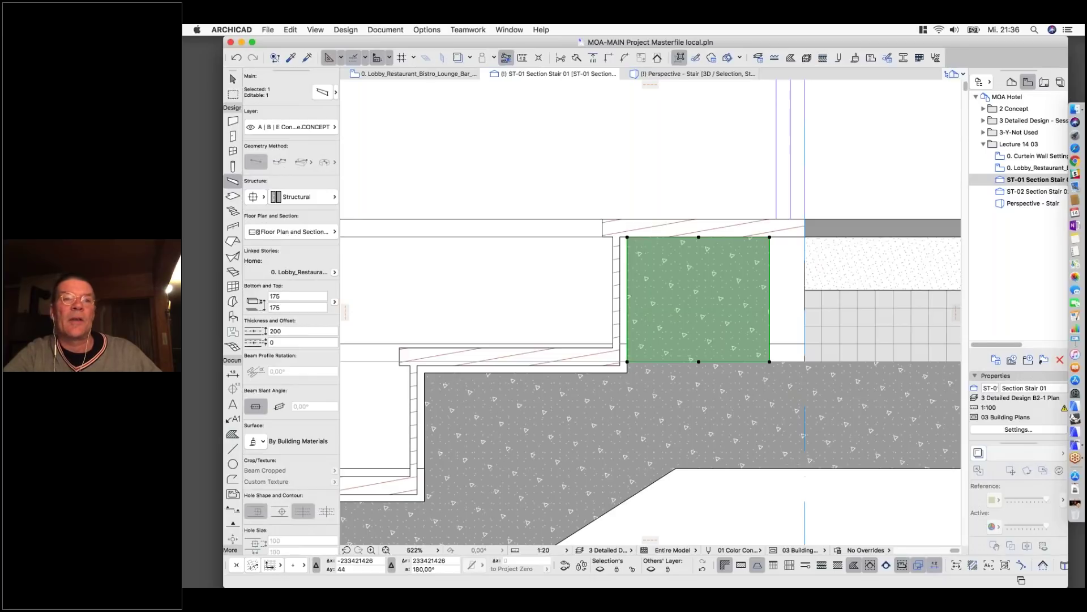
{"action": "key", "text": "super+t"}
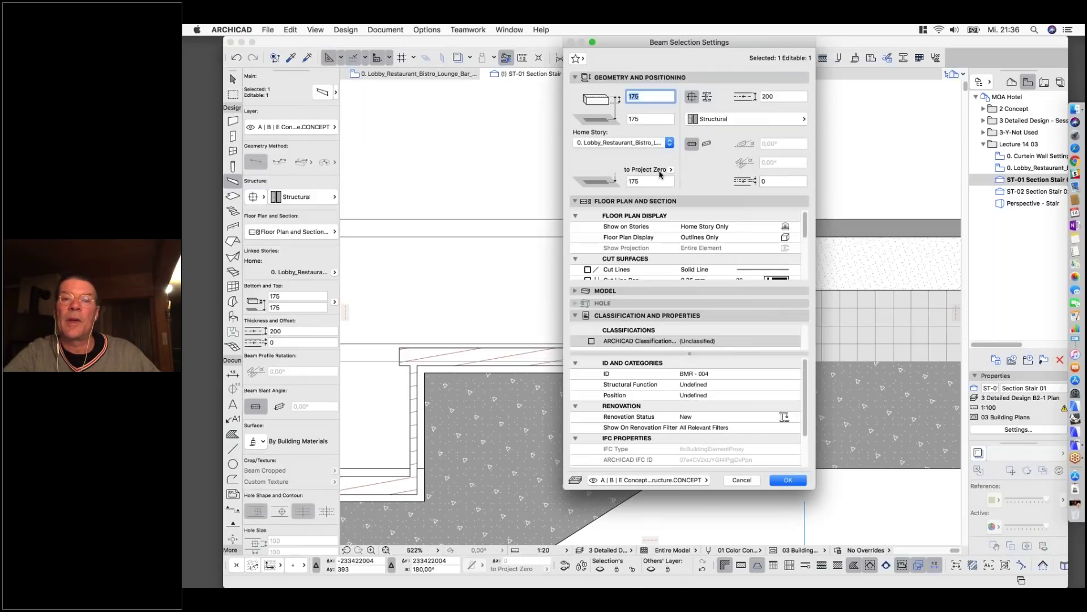
{"action": "double_click", "coordinate": [783, 96]}
{"action": "type", "text": "250"}
{"action": "key", "text": "Return"}
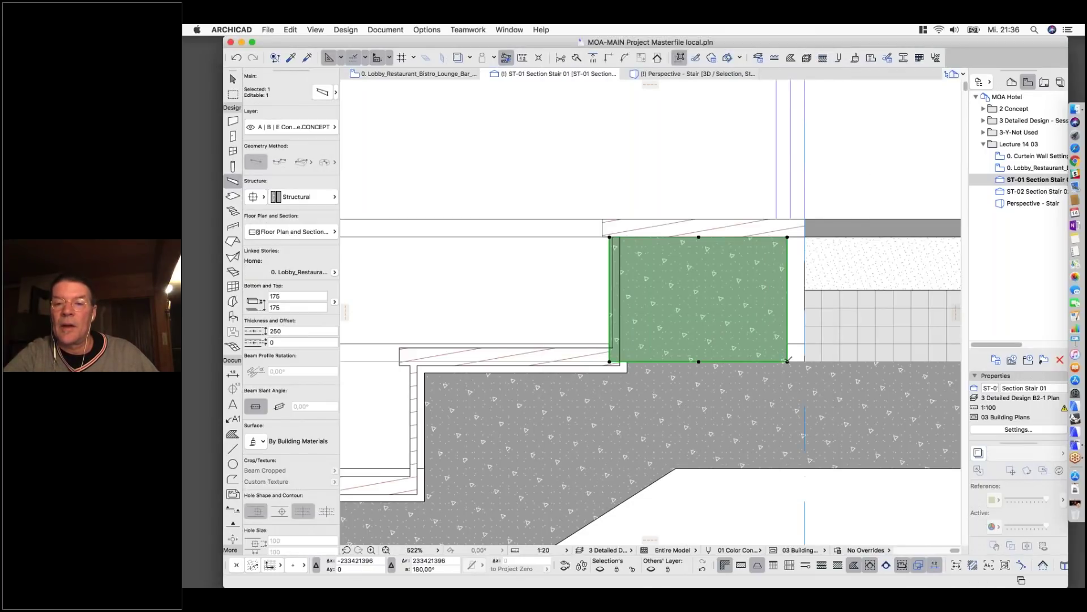
Move the beam 25 mm horizontally so its lower corner meets the edge of the floor slab layers.
{"action": "left_click", "coordinate": [787, 361]}
{"action": "left_click", "coordinate": [483, 185]}
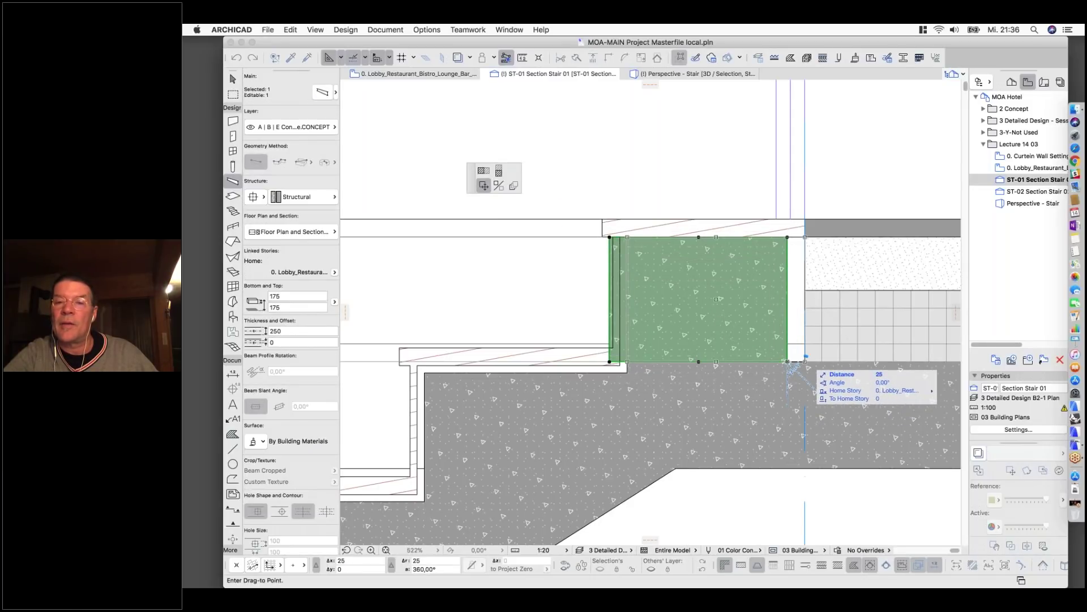
{"action": "left_click", "coordinate": [804, 360]}
{"action": "scroll", "coordinate": [572, 300], "scroll_direction": "down", "scroll_amount": 3}
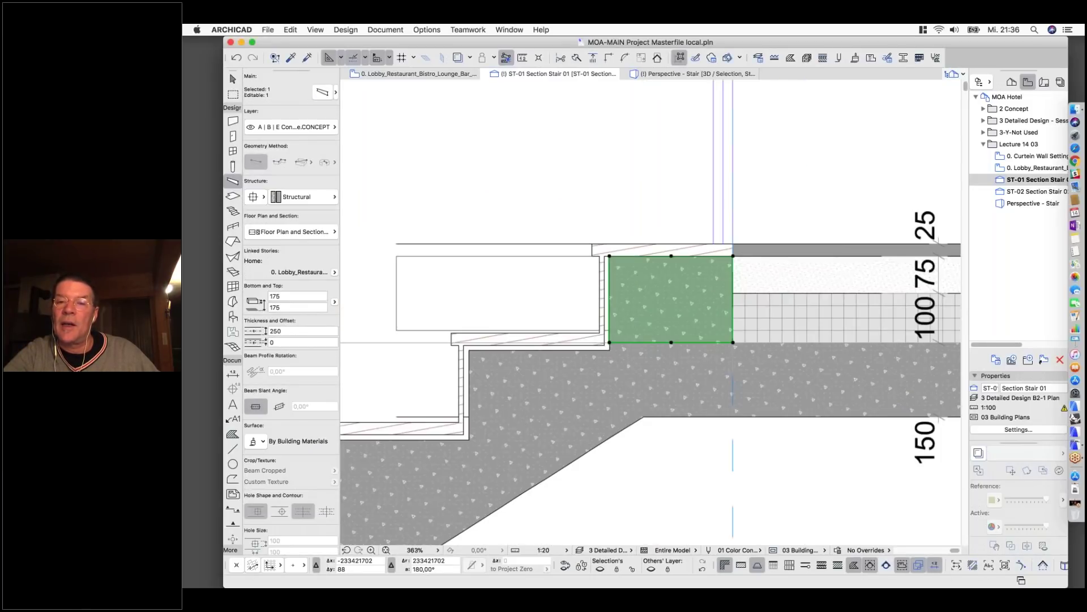
{"action": "scroll", "coordinate": [569, 297], "scroll_direction": "down", "scroll_amount": 2}
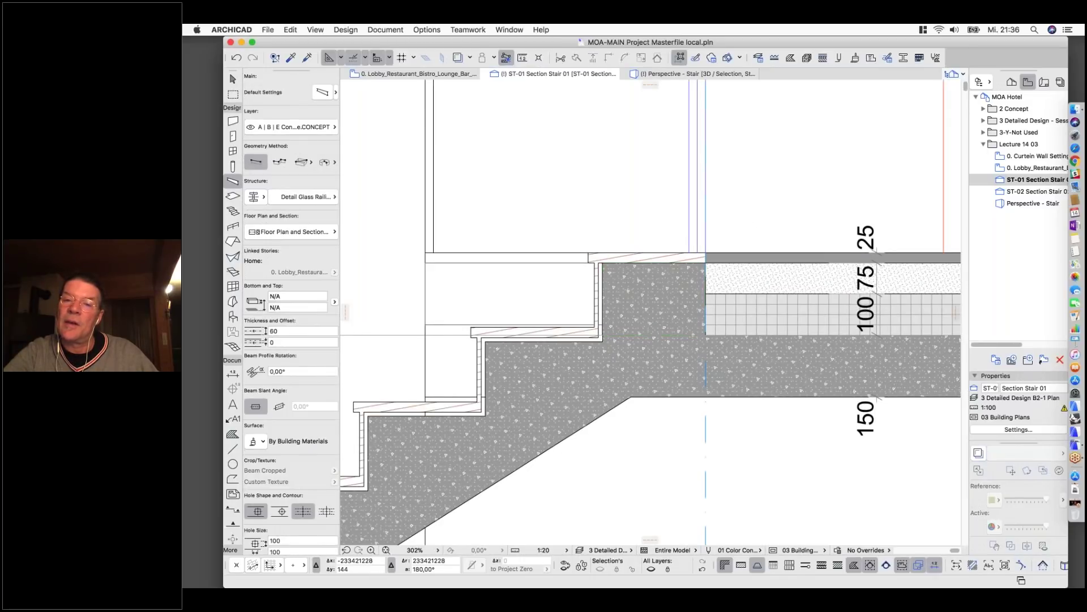
Examine the skins and thicknesses of the floor slab's composite structure, then close its definition.
{"action": "left_click", "coordinate": [833, 368]}
{"action": "right_click", "coordinate": [762, 363]}
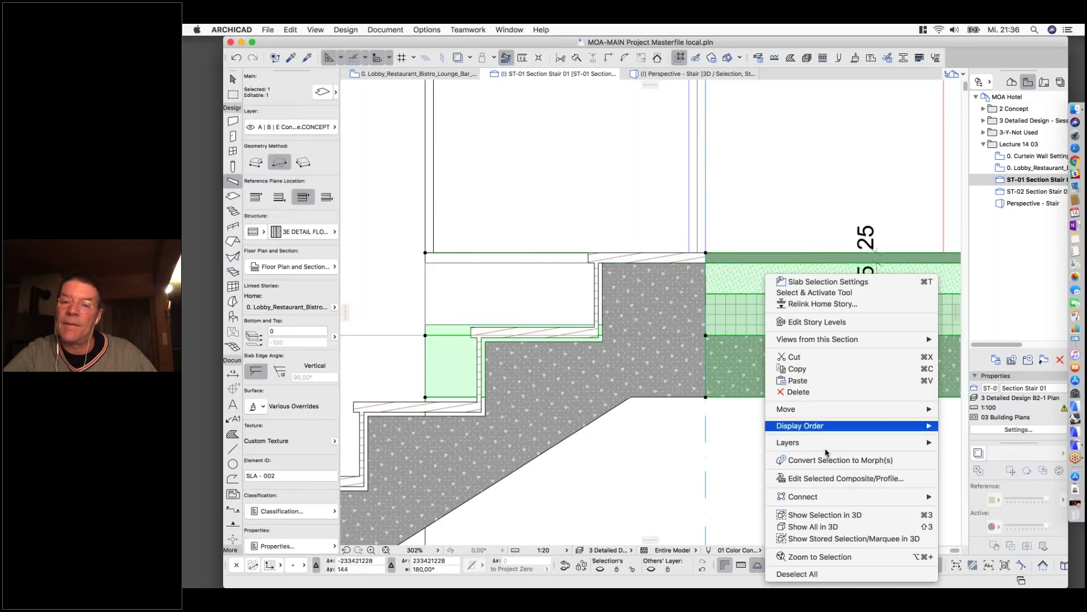
{"action": "left_click", "coordinate": [670, 313]}
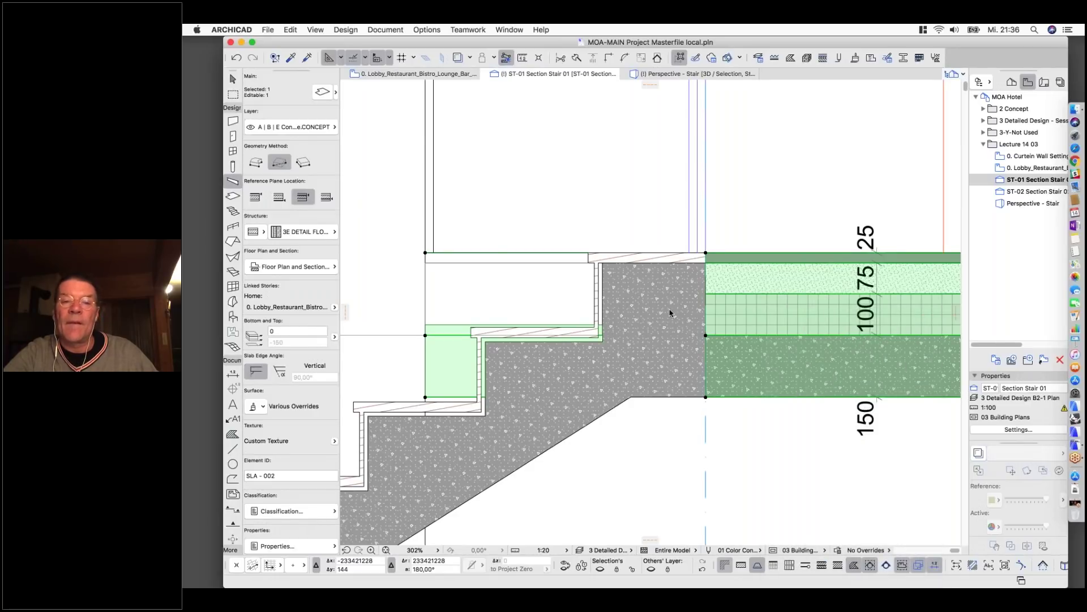
{"action": "left_click", "coordinate": [566, 430]}
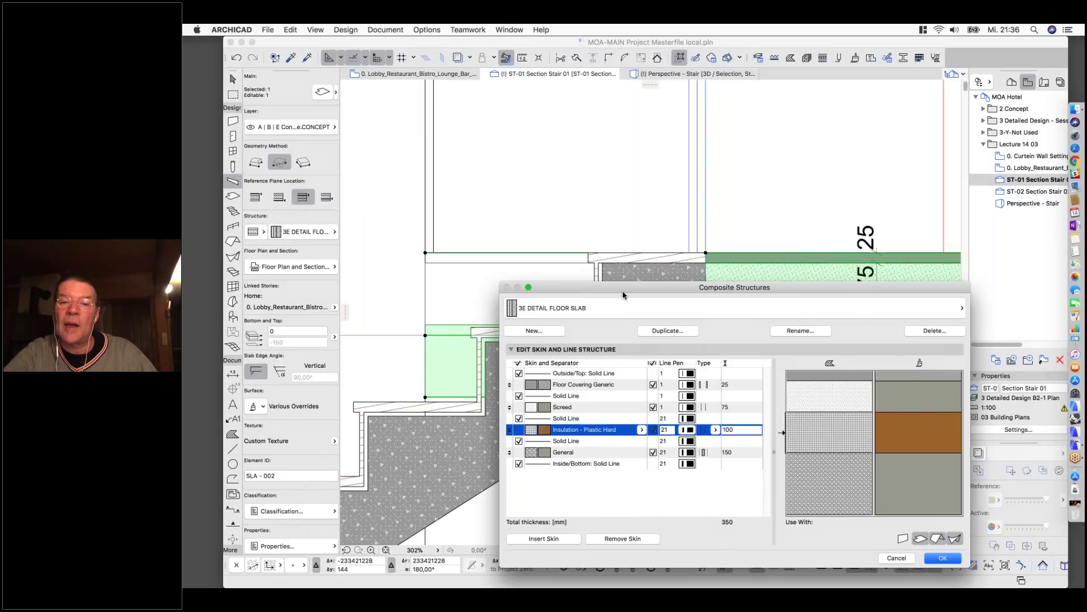
{"action": "left_click_drag", "start_coordinate": [623, 291], "coordinate": [643, 339]}
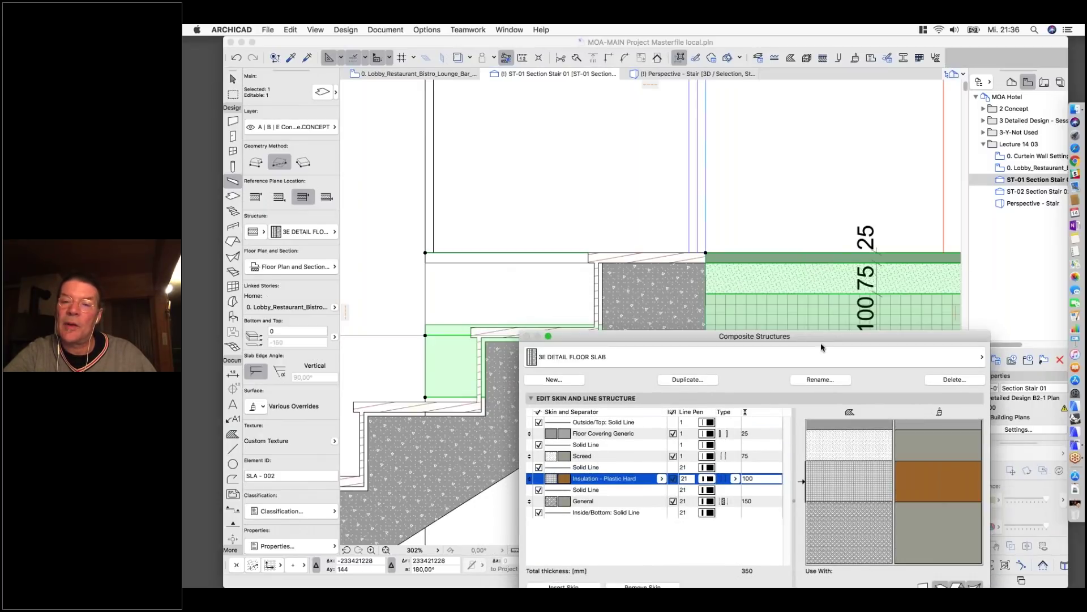
{"action": "left_click_drag", "start_coordinate": [753, 336], "coordinate": [754, 285]}
{"action": "left_click", "coordinate": [962, 554]}
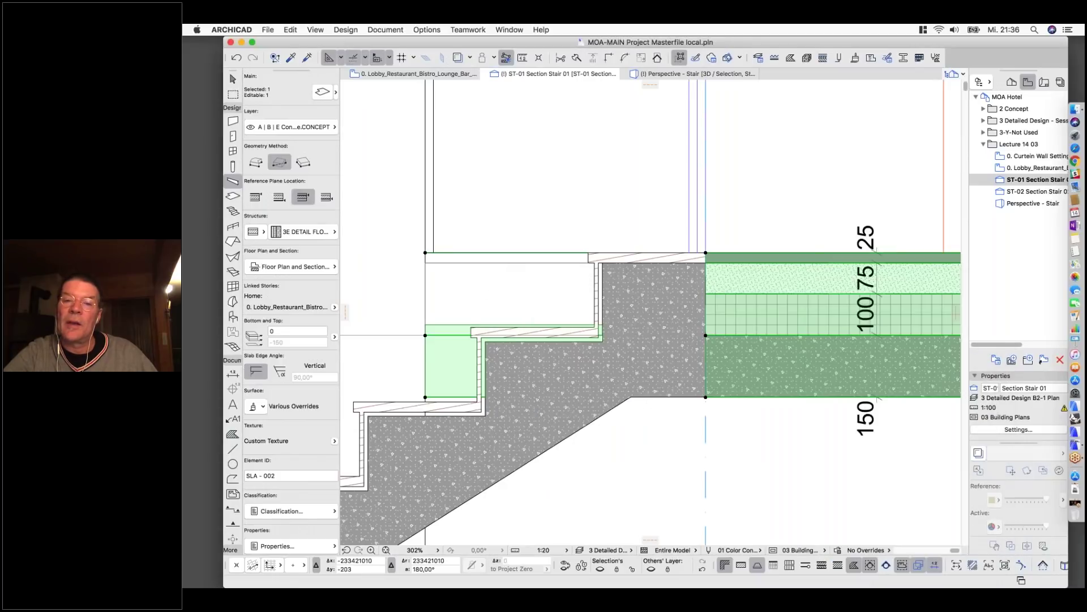
Capture the section beam as a custom profile in the Profile Manager.
{"action": "left_click", "coordinate": [613, 215]}
{"action": "left_click", "coordinate": [668, 296]}
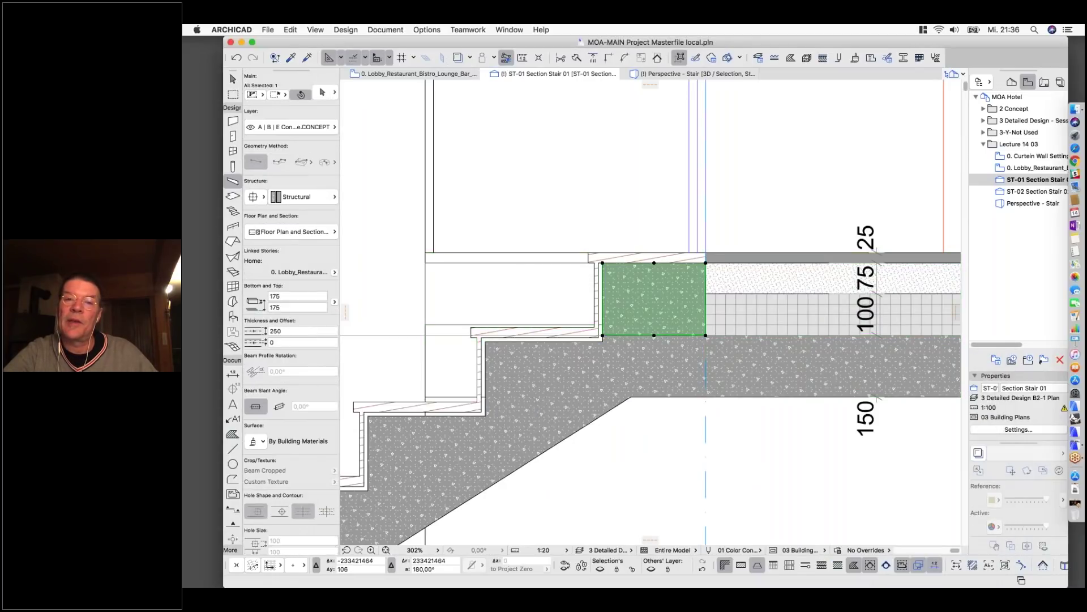
{"action": "left_click", "coordinate": [855, 59]}
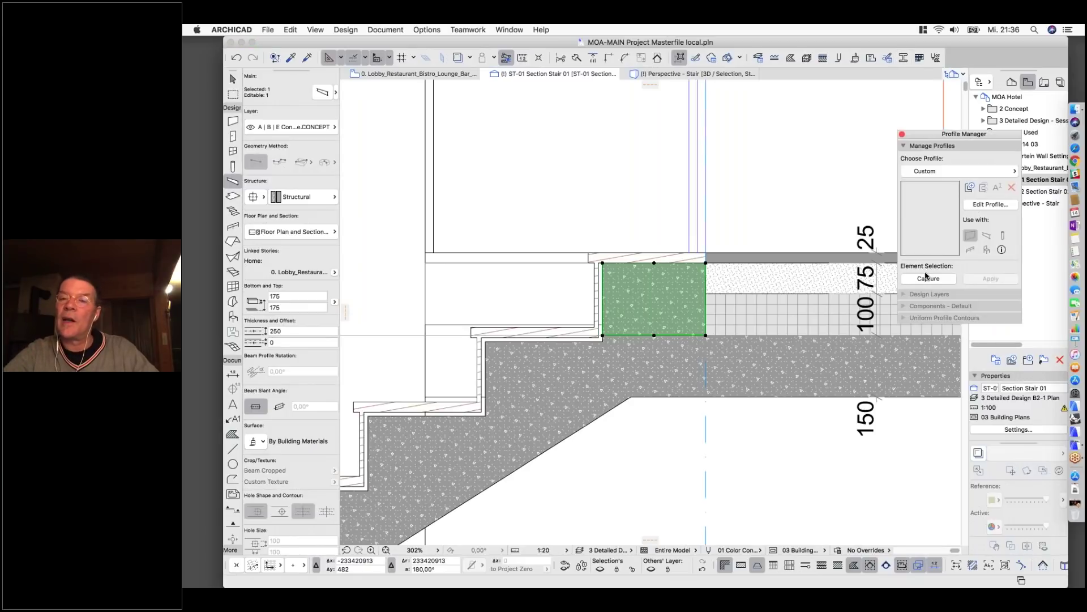
{"action": "left_click", "coordinate": [928, 279]}
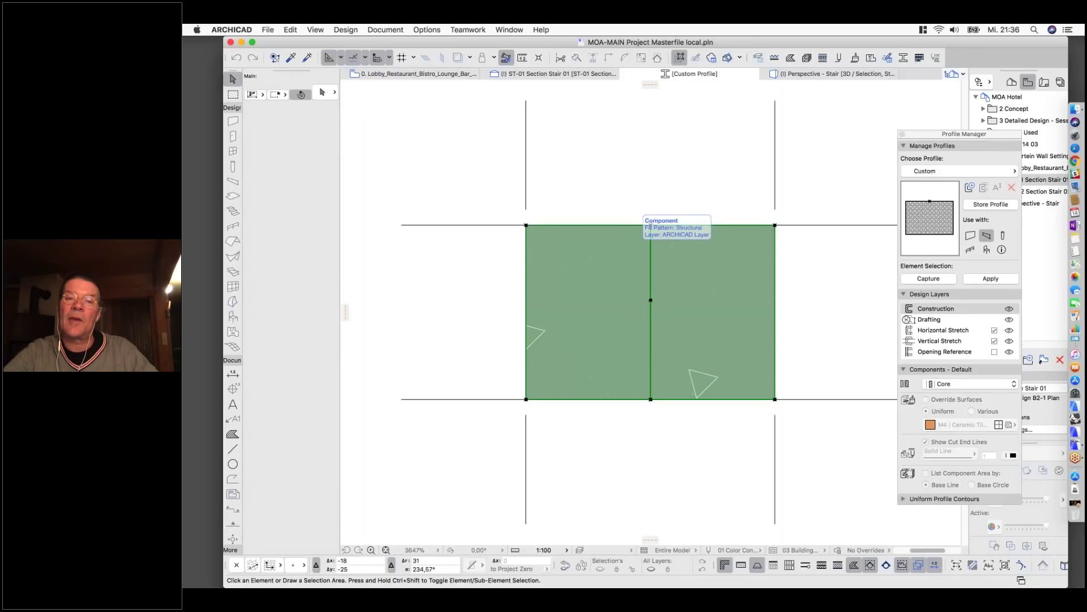
Offset the top edge of the profile's structural component down by 75 mm.
{"action": "left_click", "coordinate": [649, 226]}
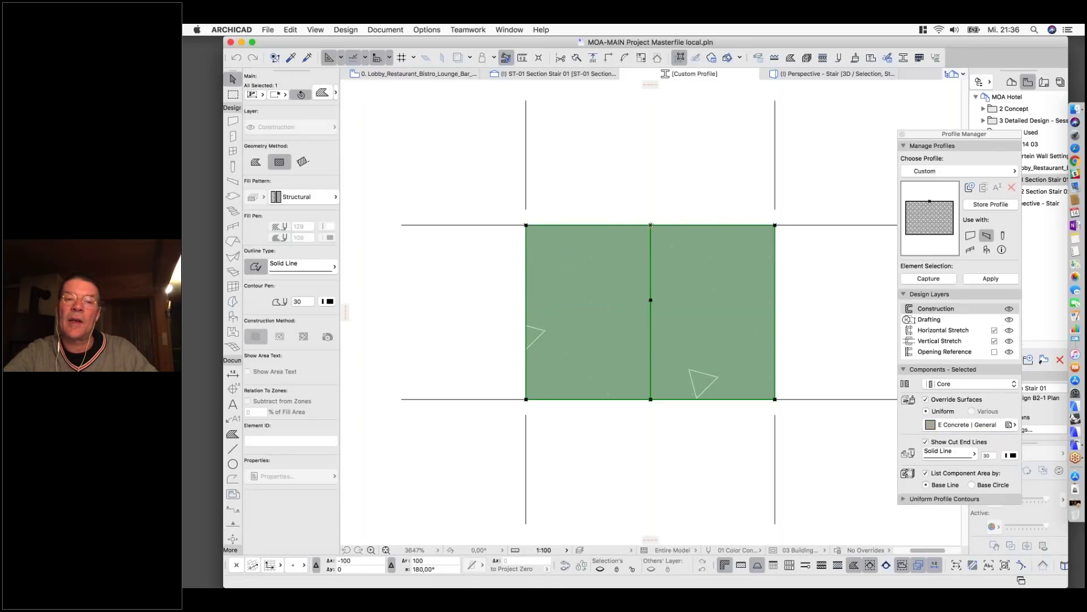
{"action": "left_click", "coordinate": [651, 225]}
{"action": "left_click", "coordinate": [528, 171]}
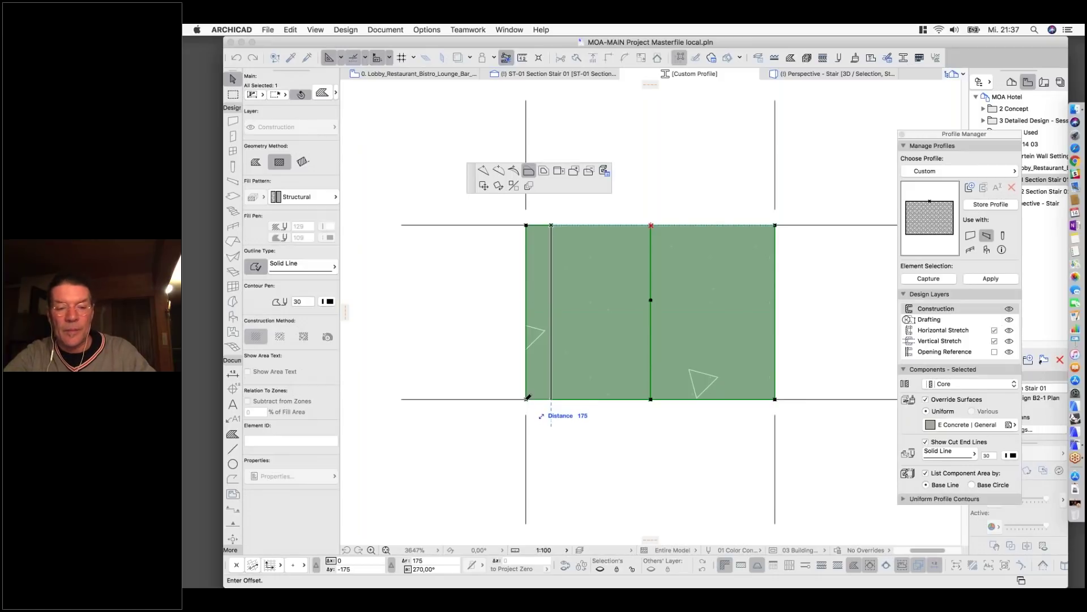
{"action": "type", "text": "75"}
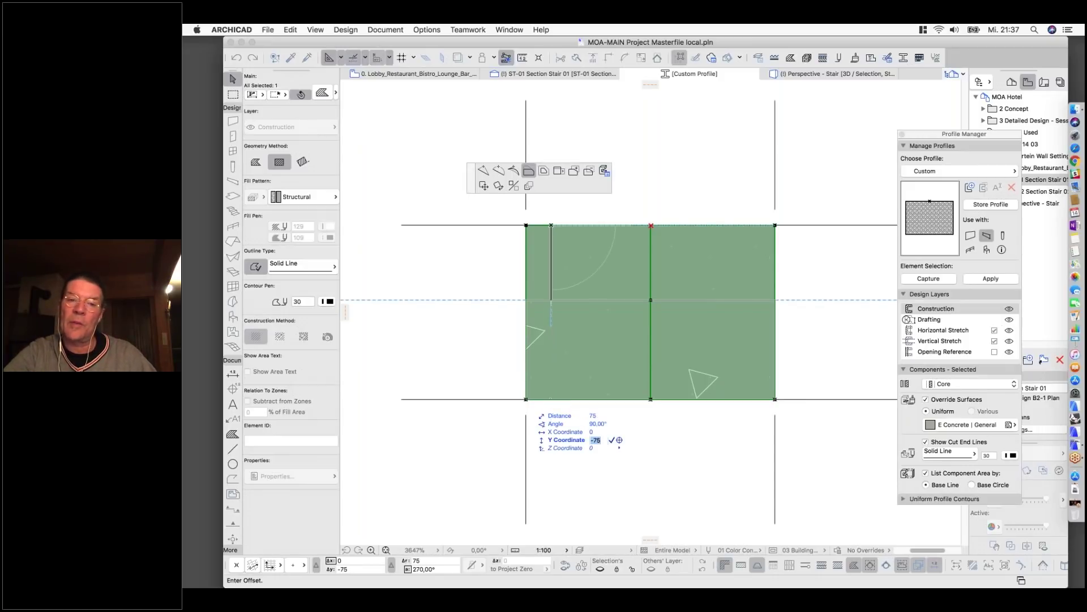
{"action": "key", "text": "Return"}
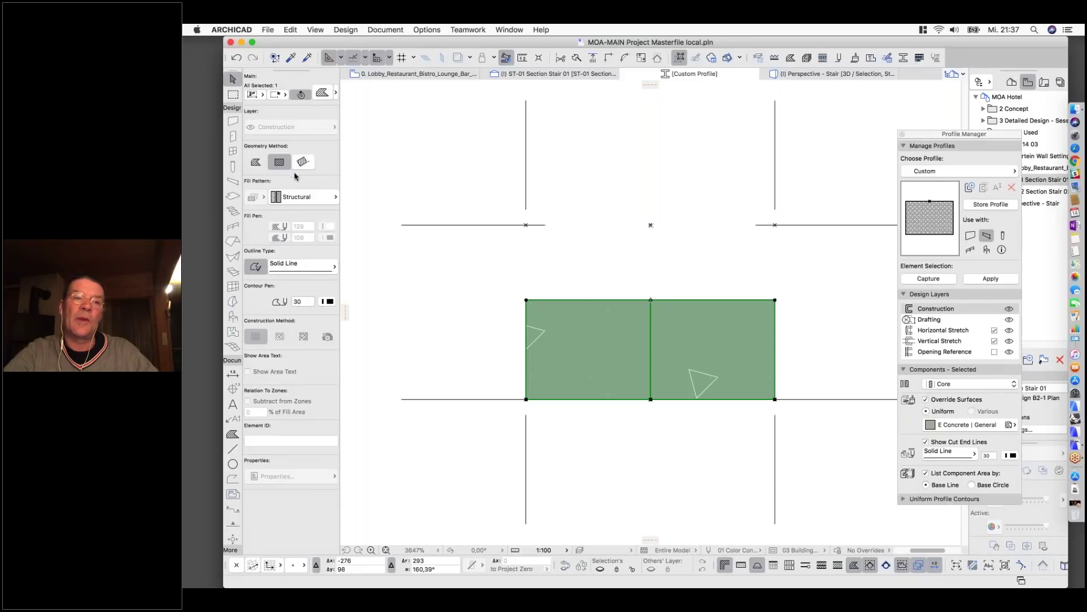
Change the profile component's building material to Insulation - Plastic Hard.
{"action": "left_click", "coordinate": [294, 201]}
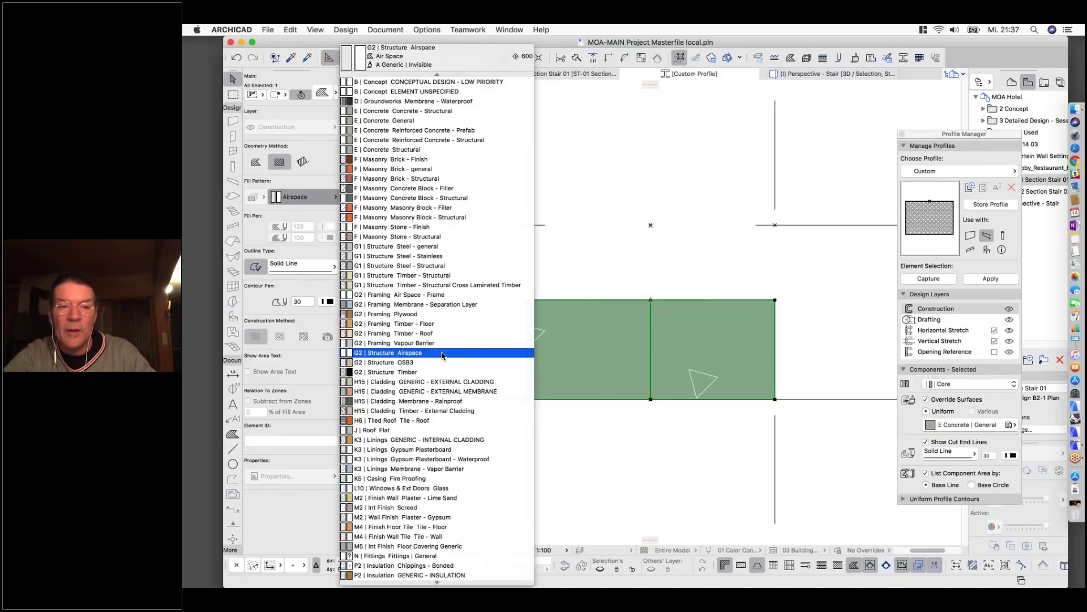
{"action": "scroll", "coordinate": [445, 396], "scroll_direction": "down", "scroll_amount": 1}
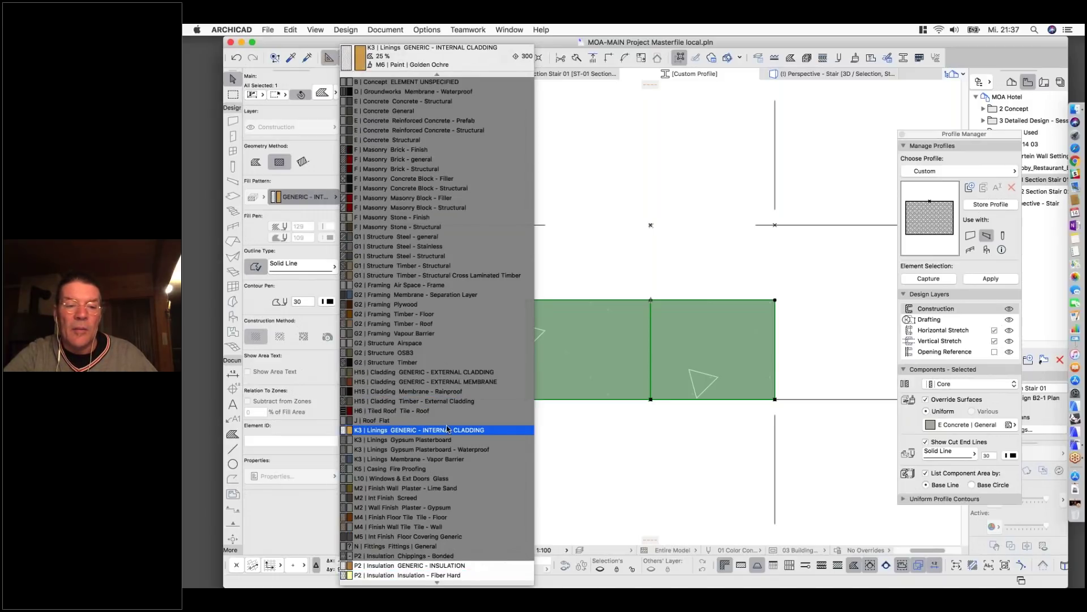
{"action": "scroll", "coordinate": [451, 441], "scroll_direction": "down", "scroll_amount": 5}
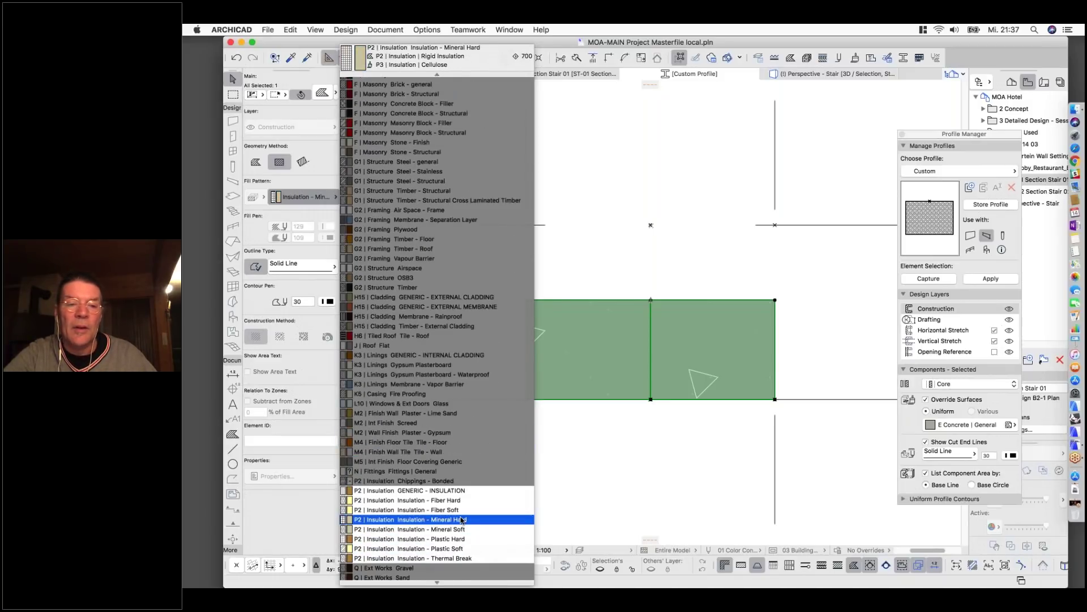
{"action": "scroll", "coordinate": [461, 519], "scroll_direction": "down", "scroll_amount": 5}
{"action": "left_click", "coordinate": [448, 466]}
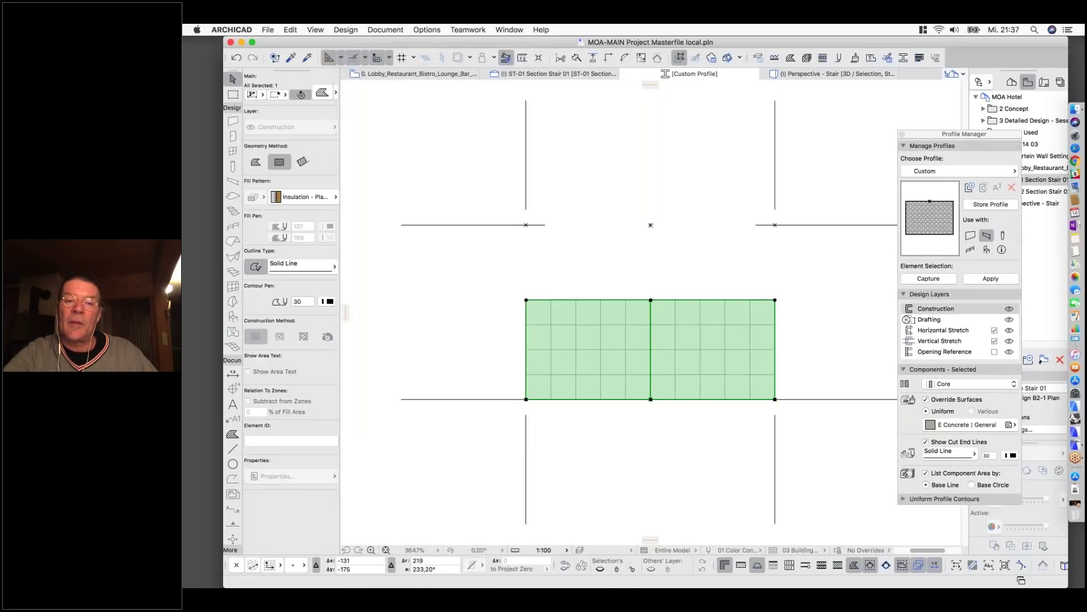
Copy the insulation component 100 mm straight up and lower the copy's top edge to the profile's upper guide line.
{"action": "left_click", "coordinate": [526, 399]}
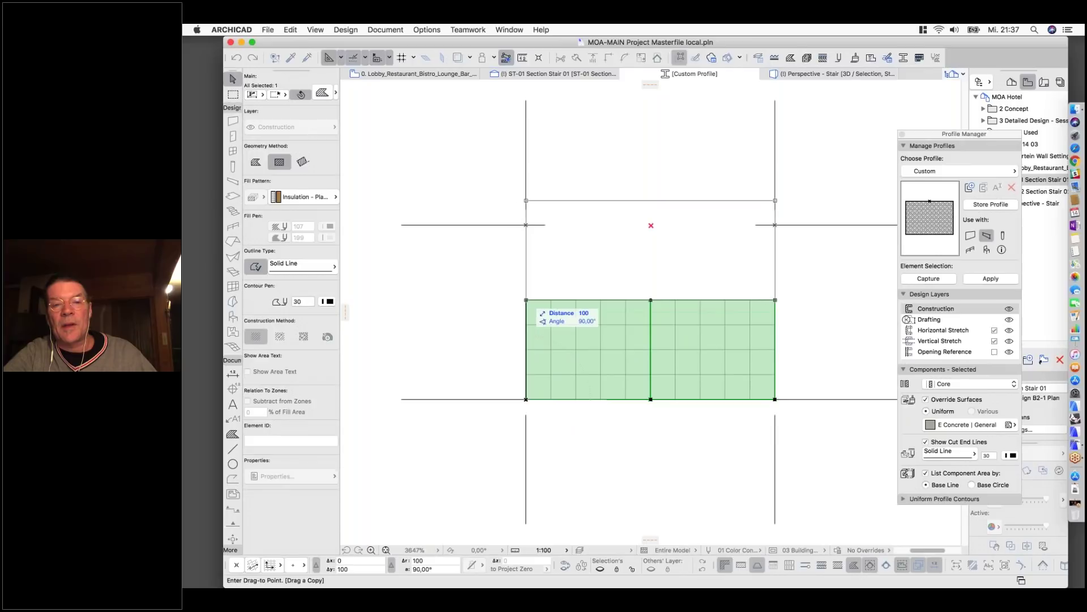
{"action": "left_click", "coordinate": [526, 300]}
{"action": "left_click", "coordinate": [539, 200]}
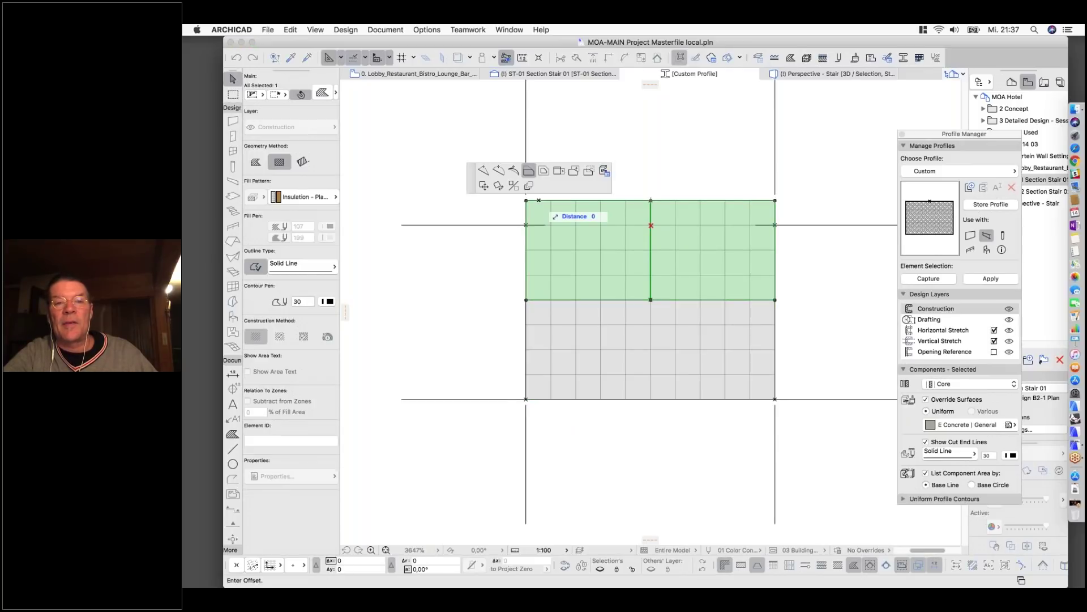
{"action": "left_click", "coordinate": [526, 225]}
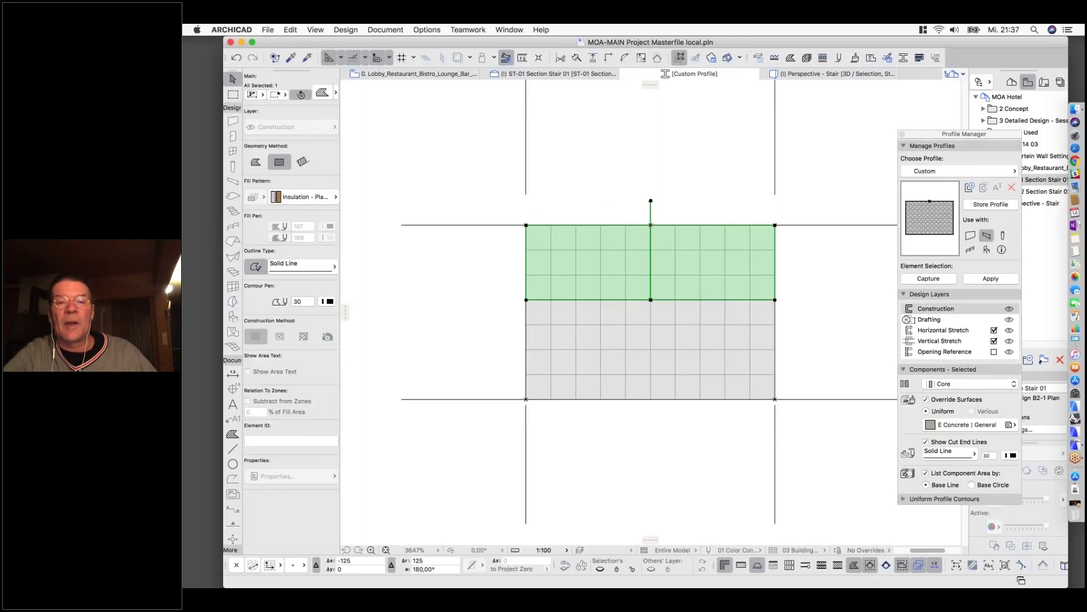
Change the upper profile component's building material to Screed and deselect it.
{"action": "left_click", "coordinate": [320, 95]}
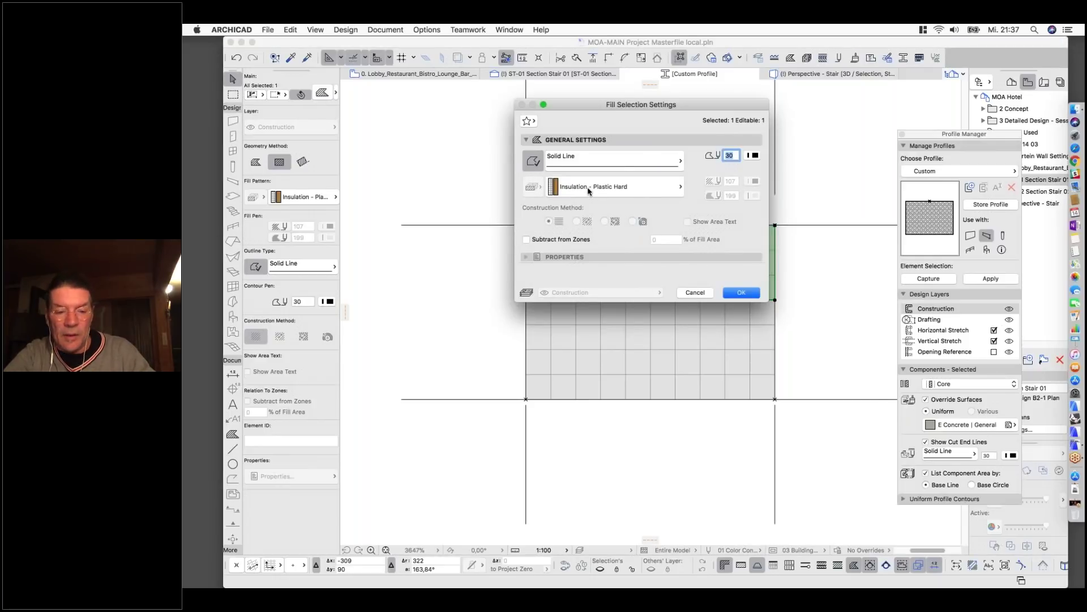
{"action": "left_click", "coordinate": [589, 187]}
{"action": "left_click", "coordinate": [729, 460]}
{"action": "left_click", "coordinate": [742, 294]}
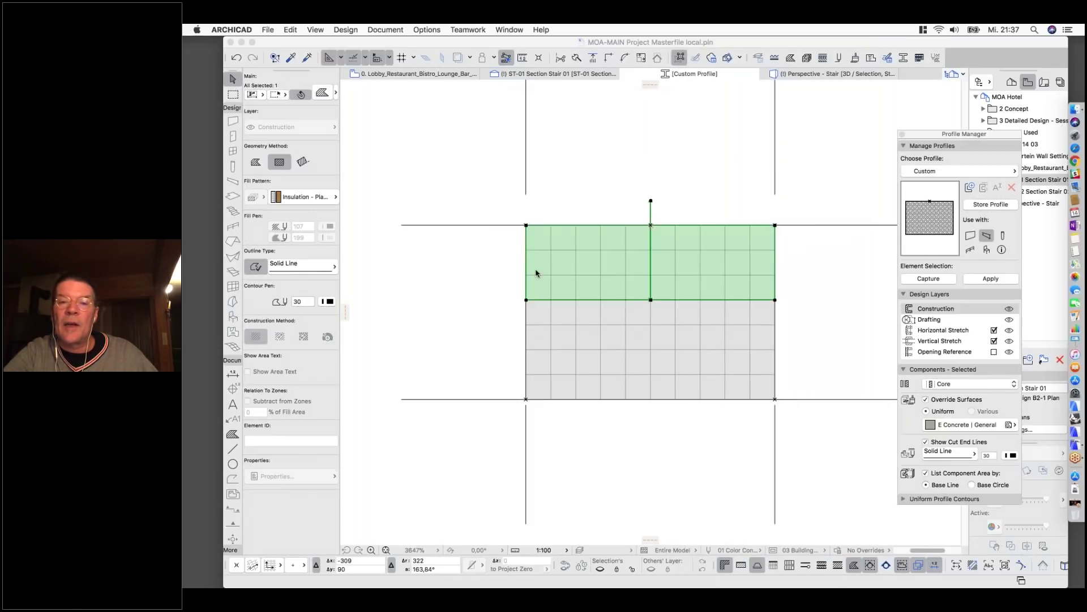
{"action": "key", "text": "Escape"}
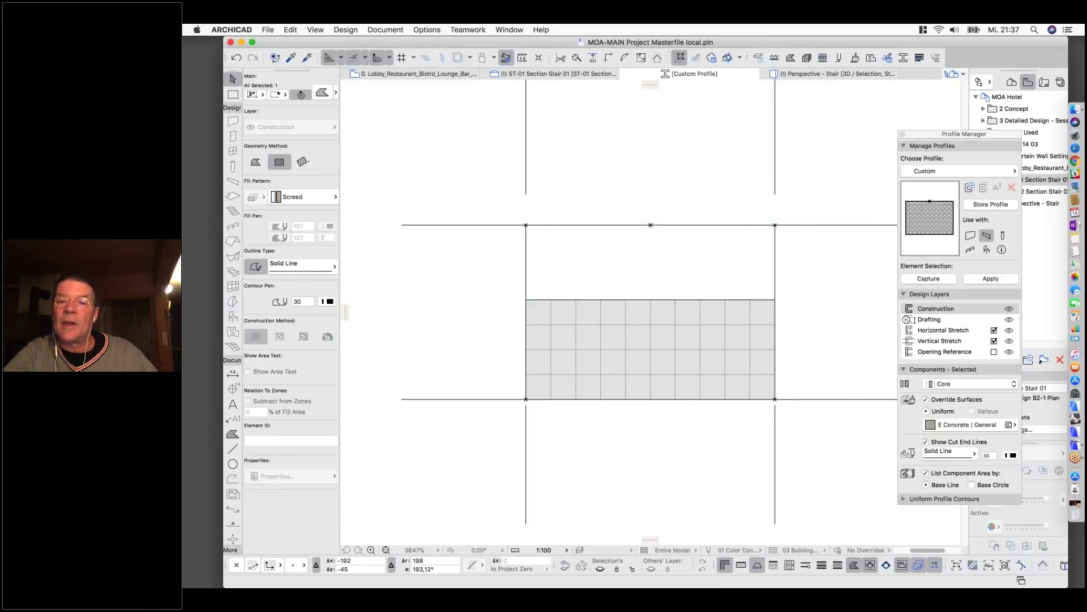
Apply the two-layer custom profile to the beam, return to the ST-01 stair section and close the Profile Manager.
{"action": "scroll", "coordinate": [558, 311], "scroll_direction": "down", "scroll_amount": 3}
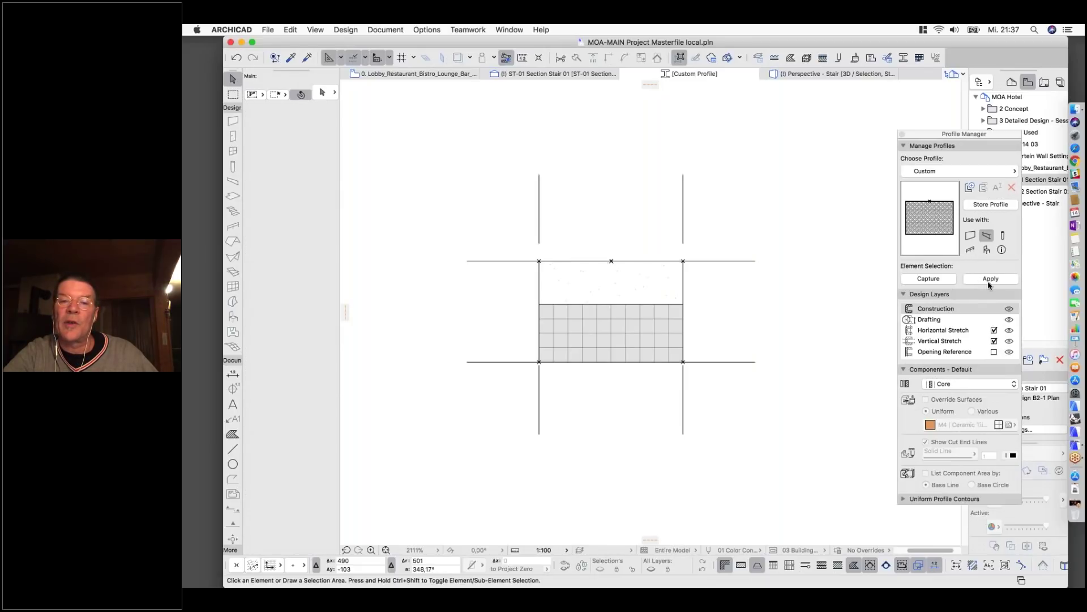
{"action": "left_click", "coordinate": [989, 280]}
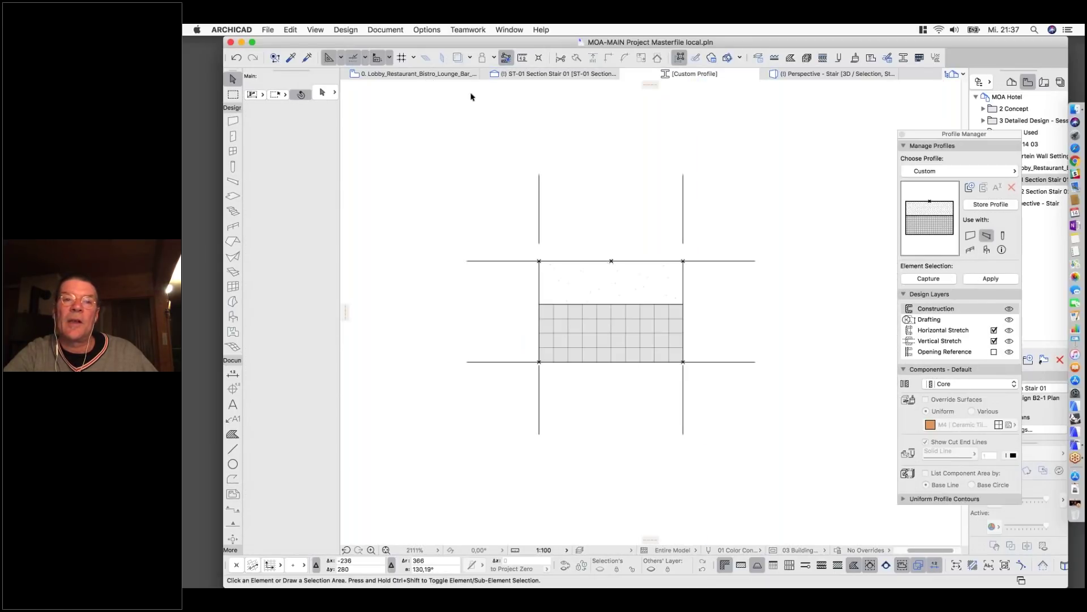
{"action": "left_click", "coordinate": [632, 80]}
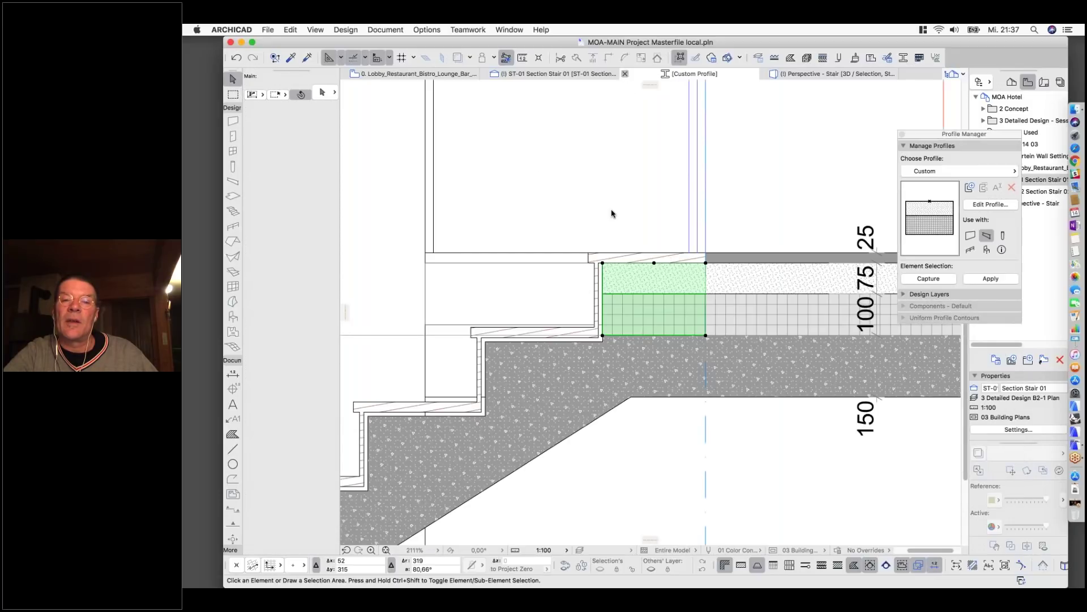
{"action": "left_click", "coordinate": [611, 213]}
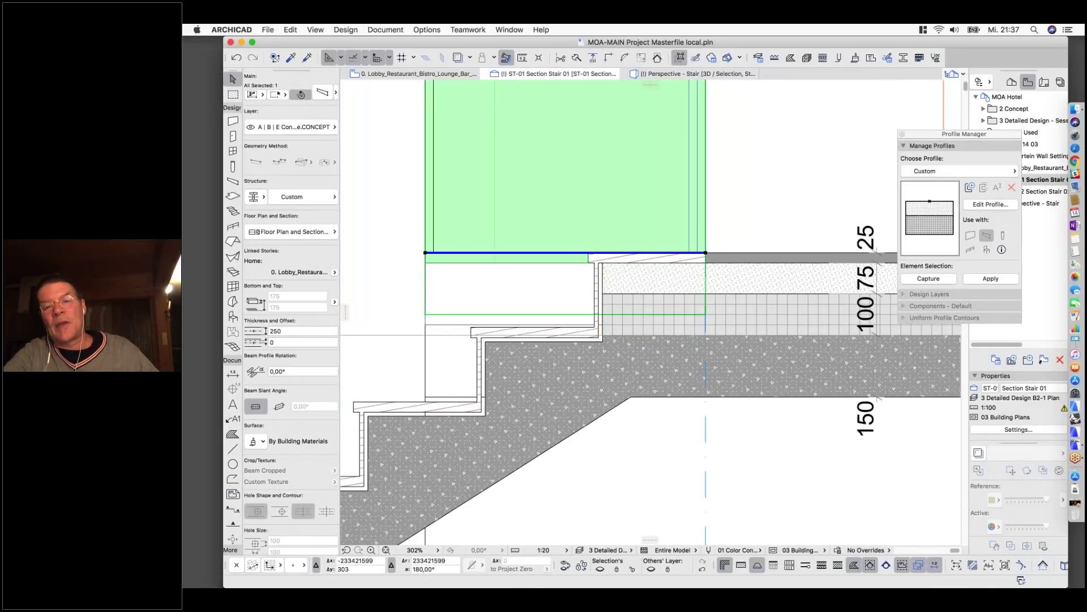
{"action": "key", "text": "Escape"}
{"action": "scroll", "coordinate": [643, 334], "scroll_direction": "down", "scroll_amount": 2}
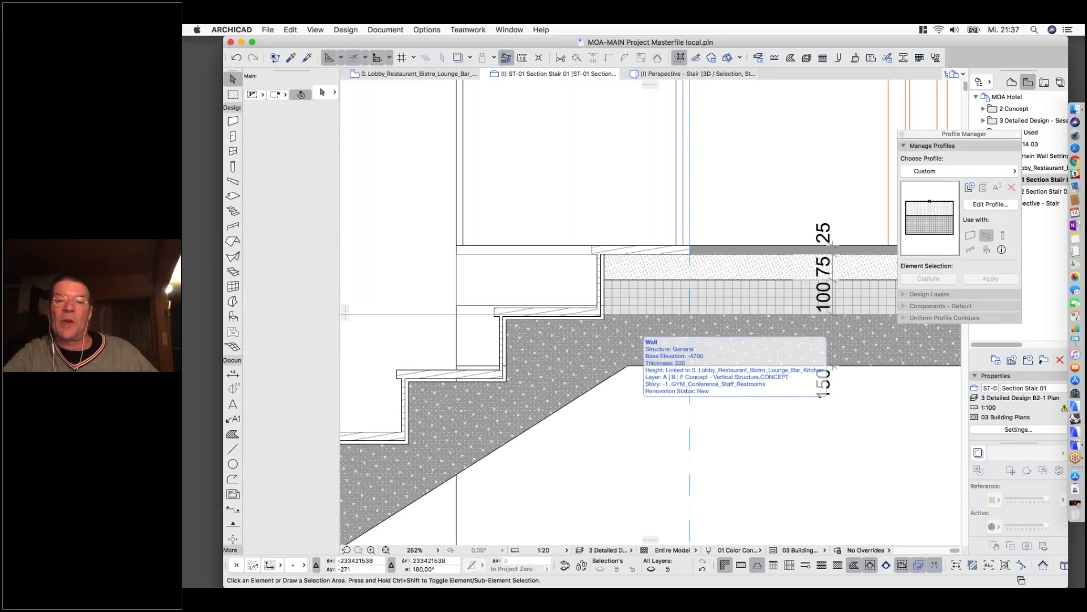
{"action": "scroll", "coordinate": [642, 335], "scroll_direction": "down", "scroll_amount": 8}
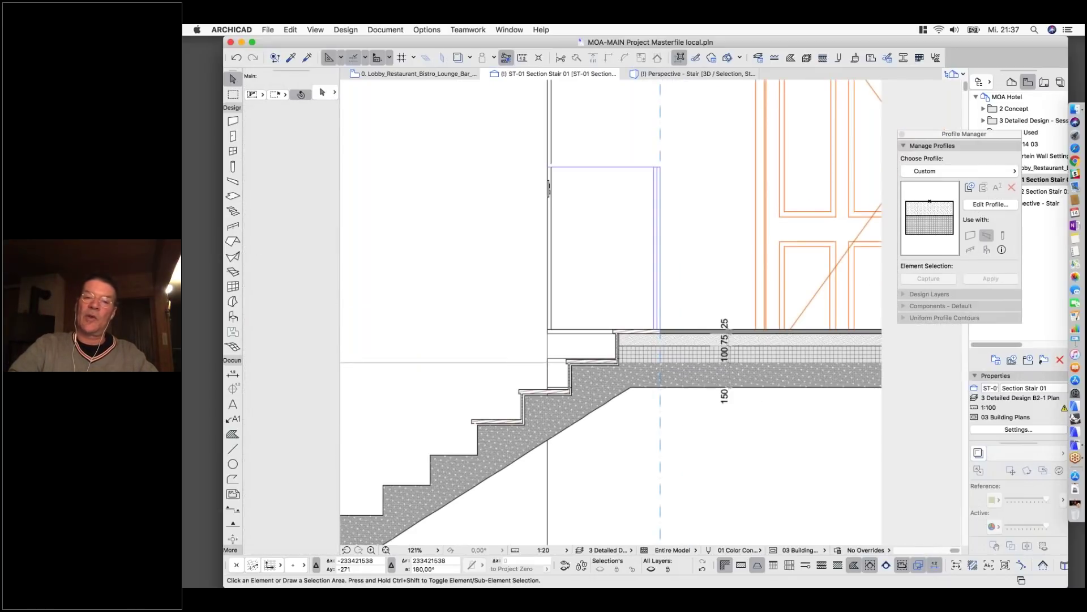
{"action": "scroll", "coordinate": [725, 333], "scroll_direction": "down", "scroll_amount": 2}
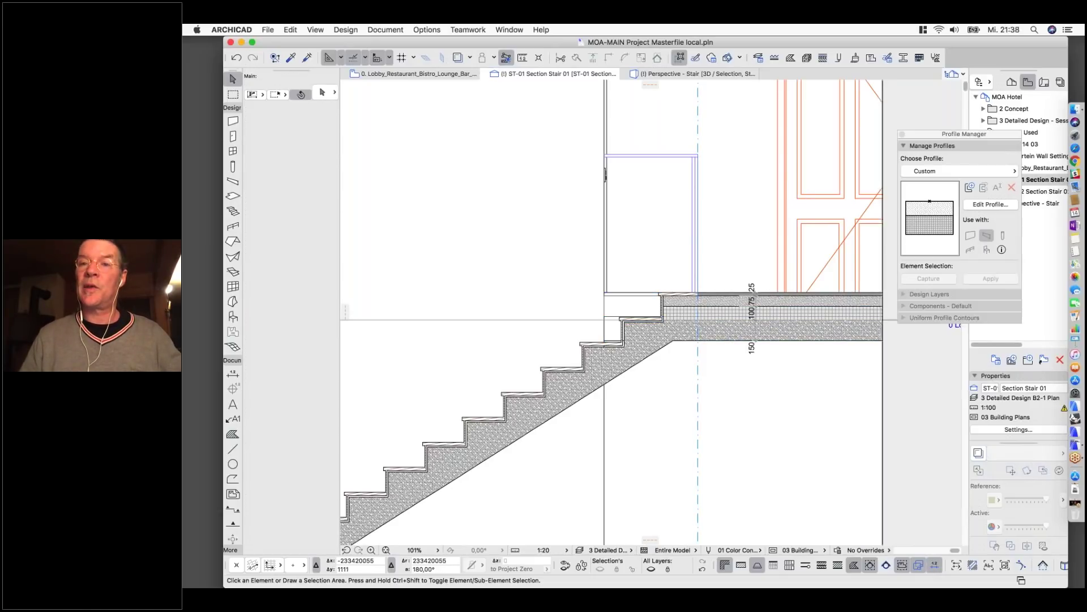
{"action": "left_click", "coordinate": [902, 135]}
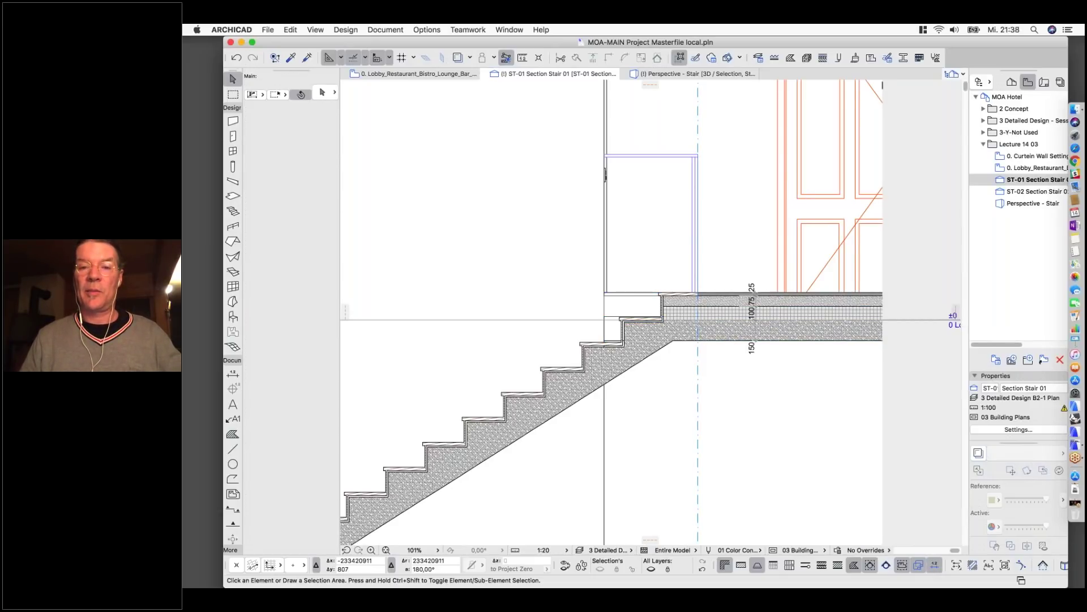
Open the saved Perspective - Stair view and examine the stair and its landing railing from several sides.
{"action": "scroll", "coordinate": [760, 208], "scroll_direction": "down", "scroll_amount": 5}
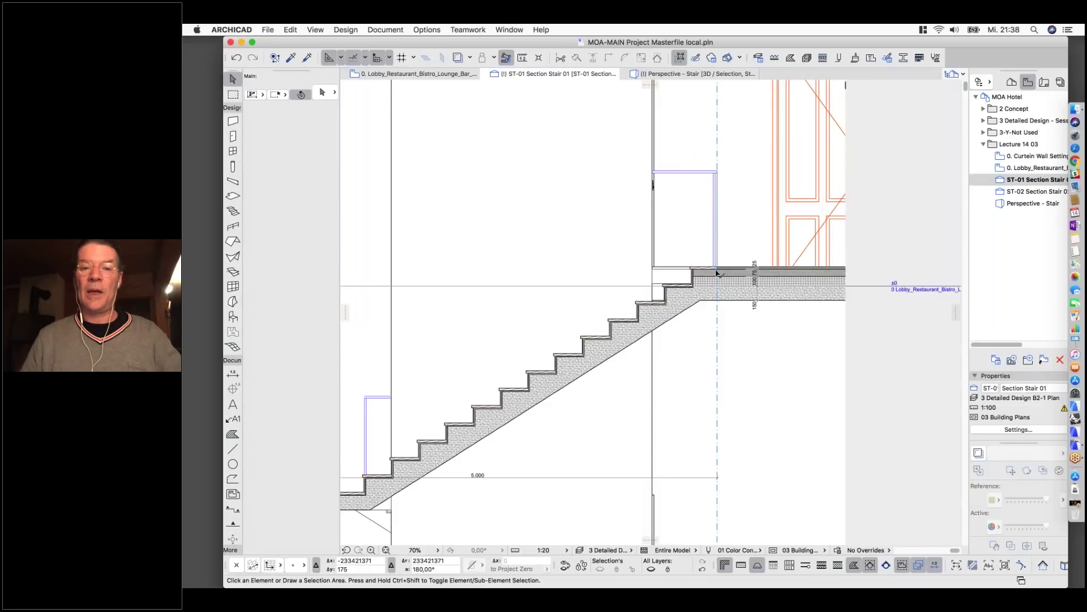
{"action": "scroll", "coordinate": [716, 273], "scroll_direction": "up", "scroll_amount": 5}
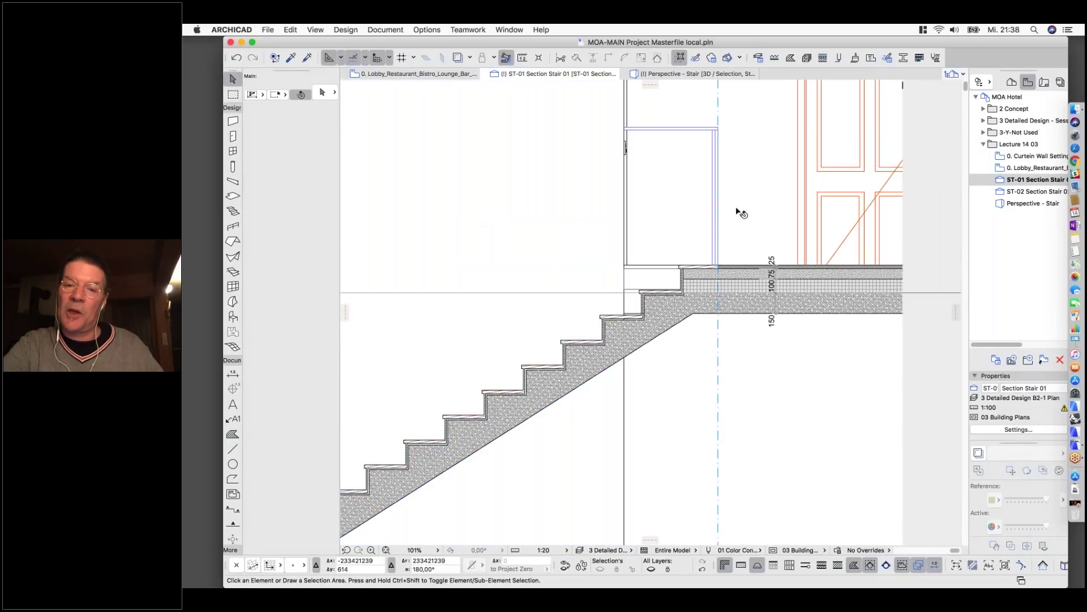
{"action": "scroll", "coordinate": [737, 211], "scroll_direction": "down", "scroll_amount": 3}
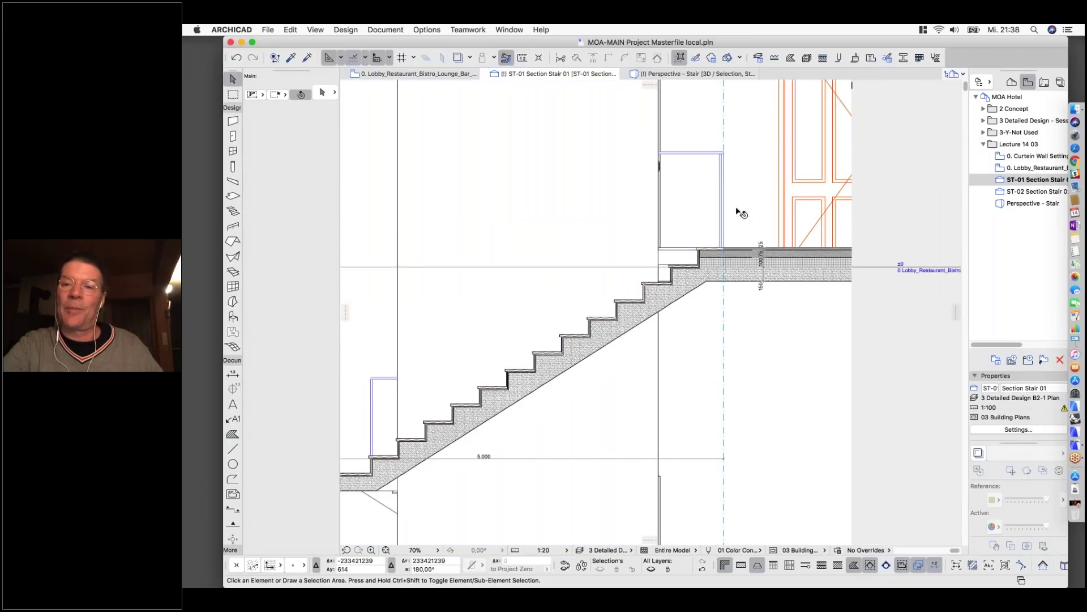
{"action": "double_click", "coordinate": [1005, 205]}
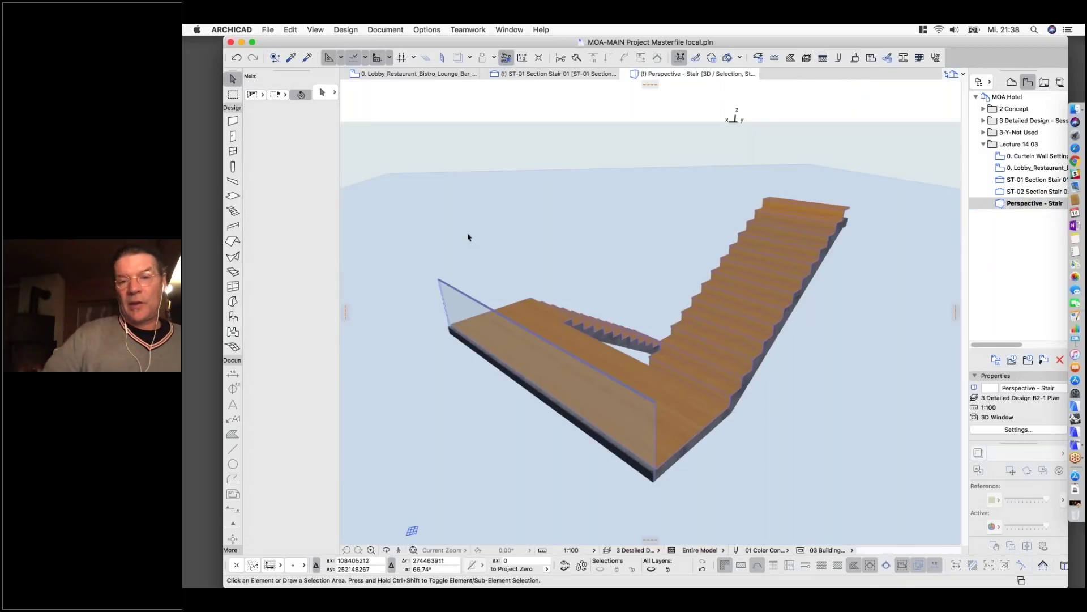
{"action": "middle_click_drag", "start_coordinate": [461, 222], "coordinate": [721, 194], "text": "shift"}
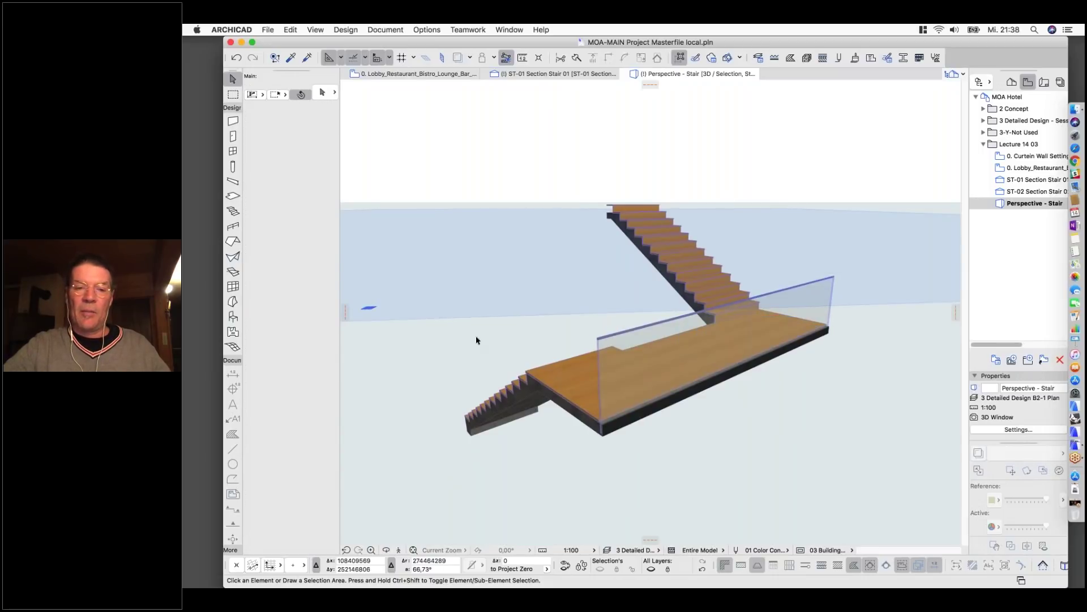
{"action": "middle_click_drag", "start_coordinate": [520, 324], "coordinate": [580, 315], "text": "shift"}
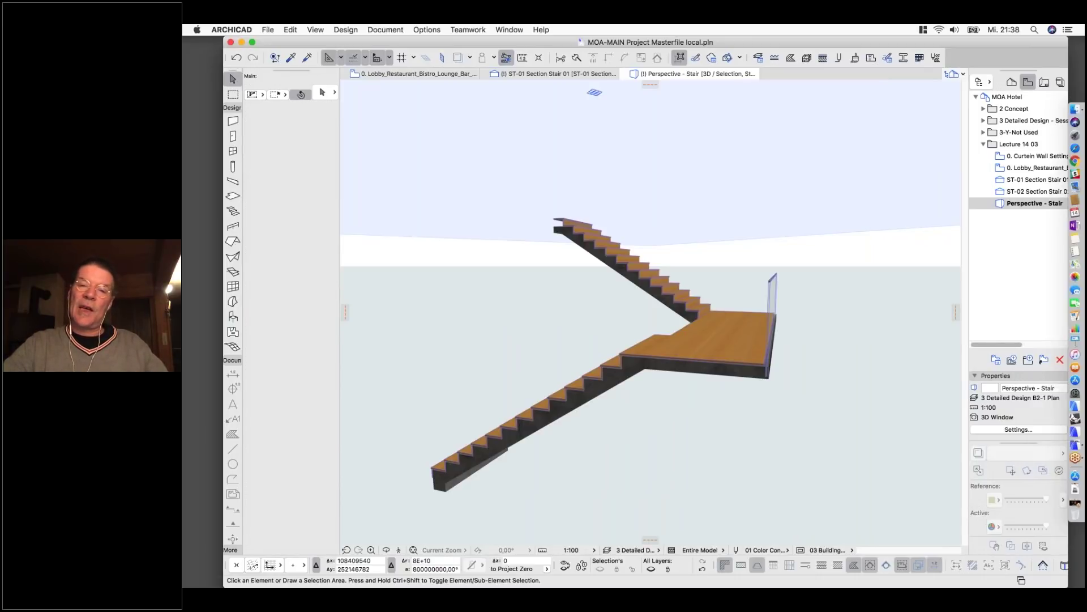
{"action": "middle_click_drag", "start_coordinate": [595, 92], "coordinate": [397, 93], "text": "shift"}
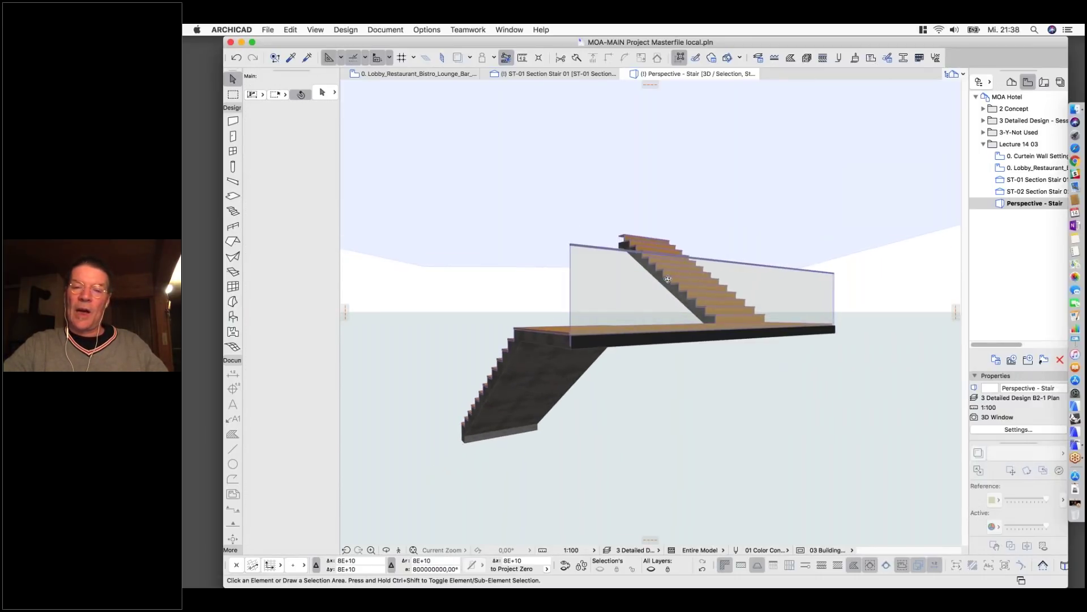
In the lobby floor plan, select the far detached stair with its railing and examine only that selection in 3D.
{"action": "left_click", "coordinate": [399, 77]}
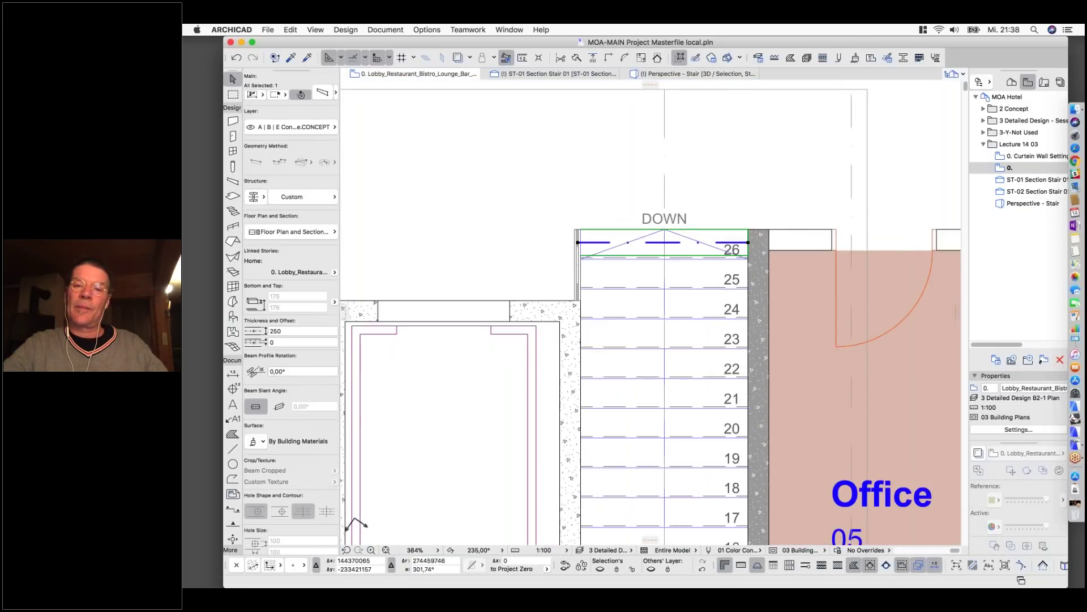
{"action": "scroll", "coordinate": [423, 206], "scroll_direction": "down", "scroll_amount": 10}
{"action": "scroll", "coordinate": [685, 241], "scroll_direction": "up", "scroll_amount": 5}
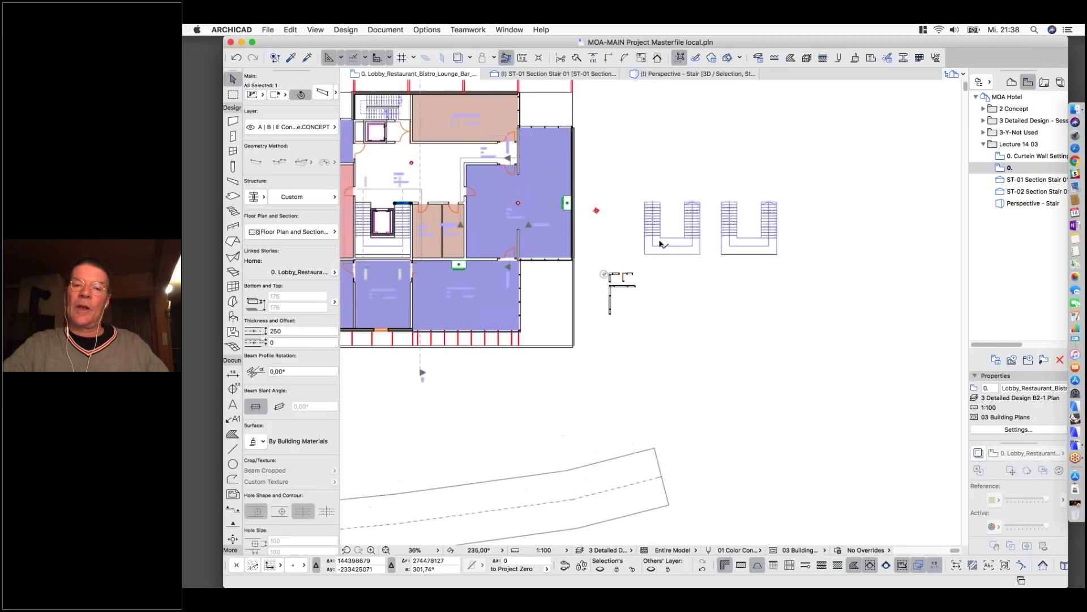
{"action": "left_click", "coordinate": [789, 146]}
{"action": "left_click_drag", "start_coordinate": [787, 138], "coordinate": [955, 304]}
{"action": "right_click", "coordinate": [769, 116]}
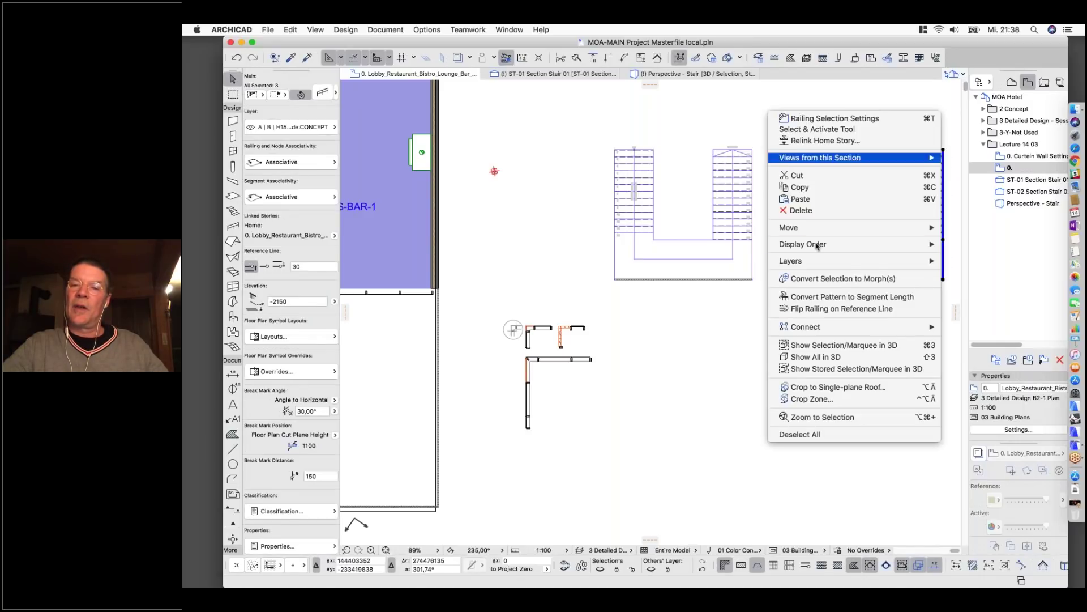
{"action": "left_click", "coordinate": [818, 347]}
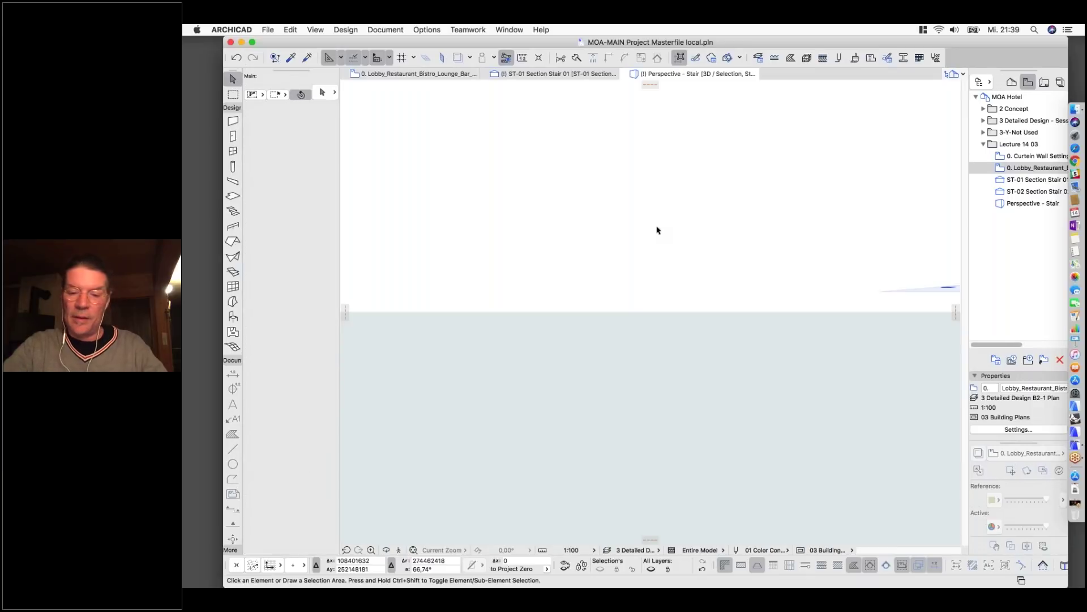
{"action": "middle_click_drag", "start_coordinate": [821, 267], "coordinate": [691, 289], "text": "shift"}
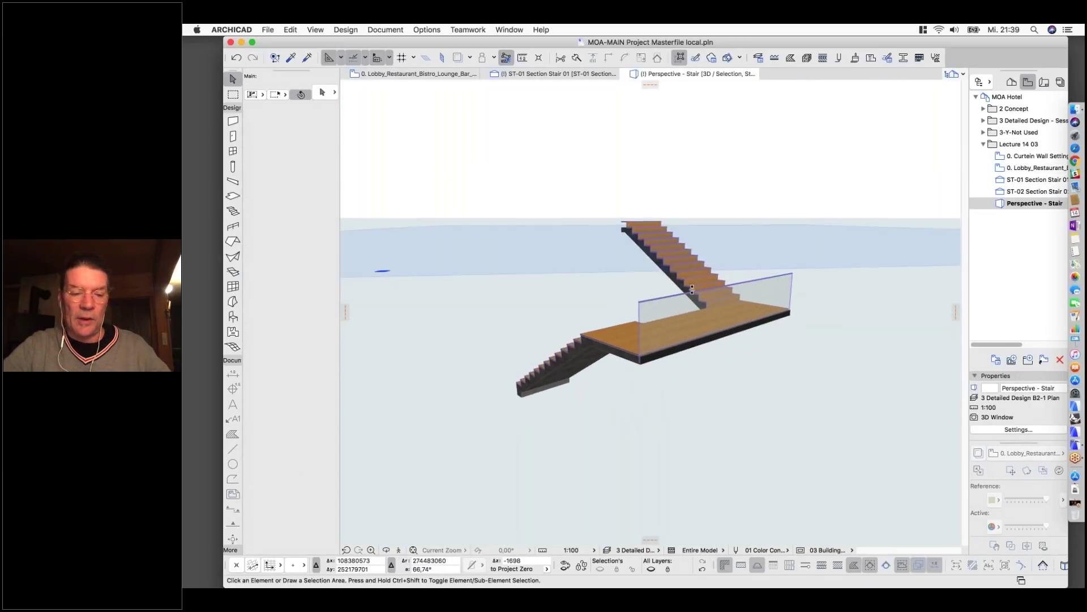
Return to the floor plan, select the detached stair nearer the building with its railing, and inspect it in 3D.
{"action": "key", "text": "F2"}
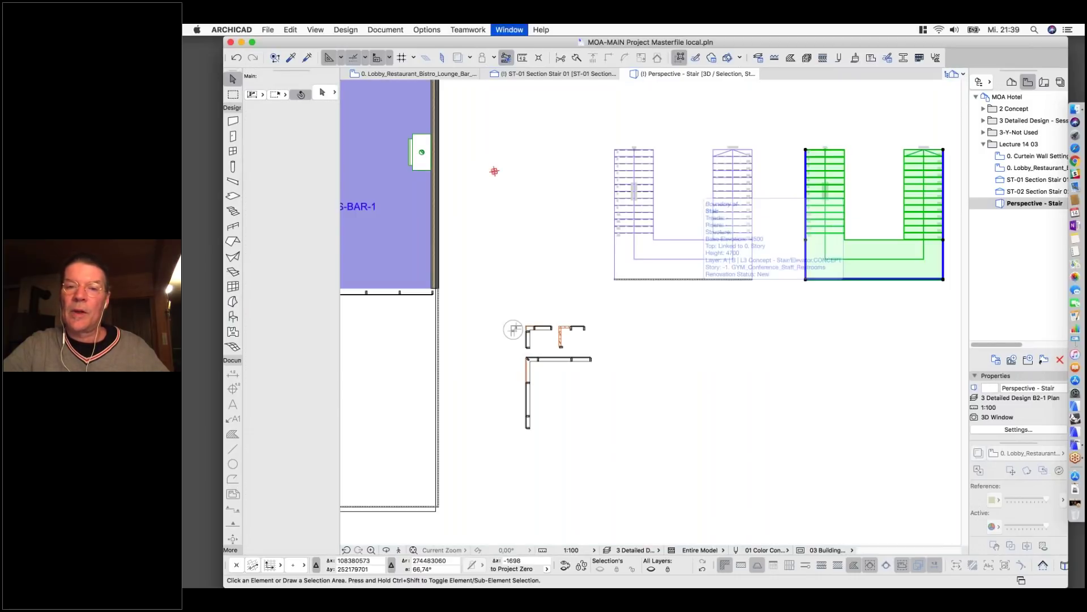
{"action": "left_click_drag", "start_coordinate": [614, 148], "coordinate": [773, 316]}
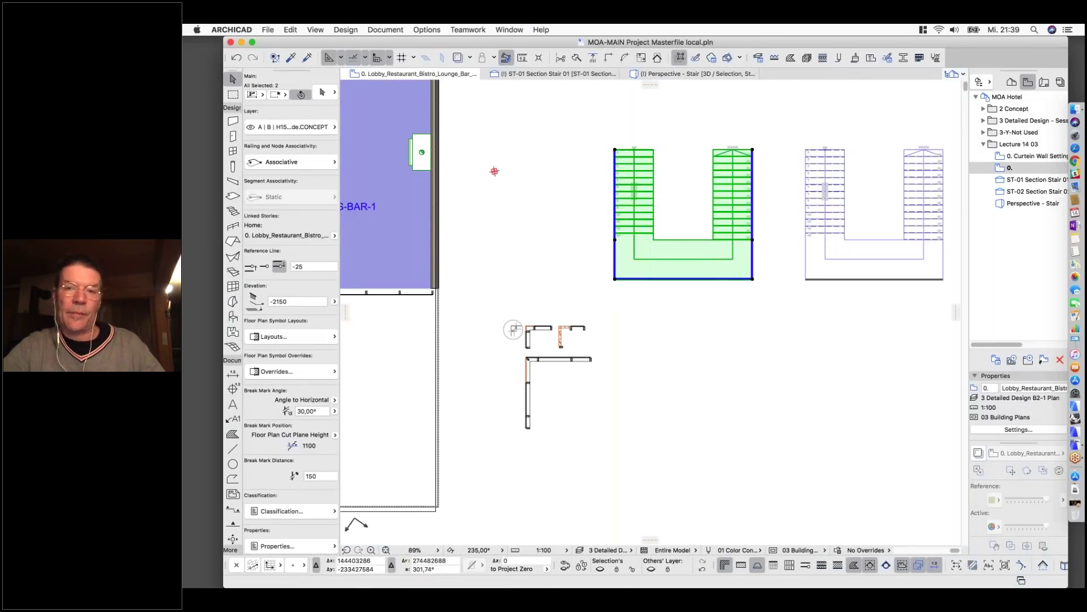
{"action": "key", "text": "F5"}
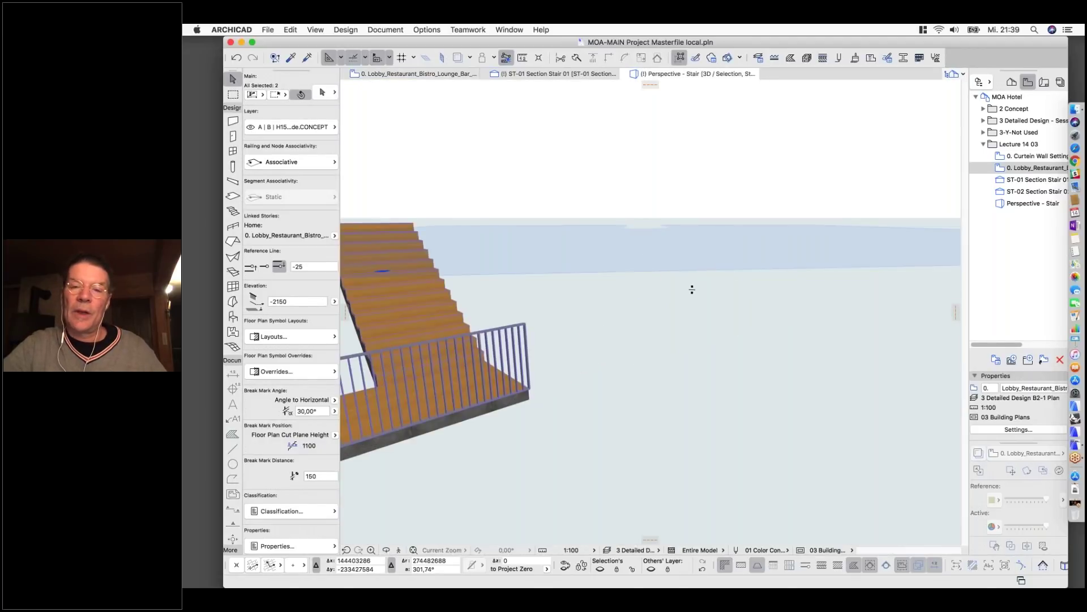
{"action": "middle_click_drag", "start_coordinate": [721, 300], "coordinate": [546, 364], "text": "shift"}
{"action": "scroll", "coordinate": [536, 377], "scroll_direction": "up", "scroll_amount": 3}
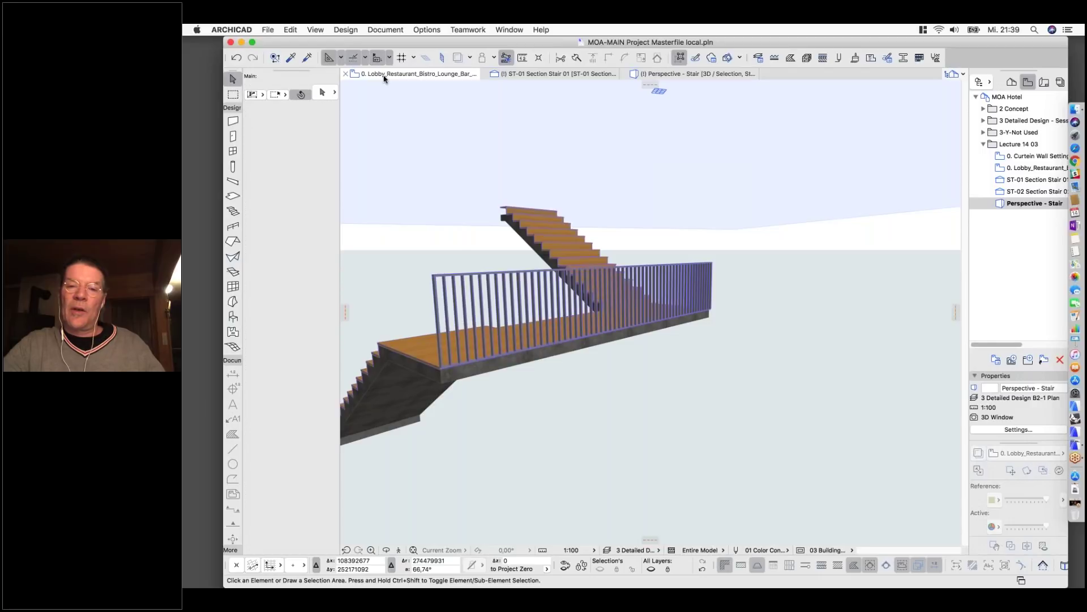
Return to the lobby floor plan, activate the Railing tool beside the two detached stairs and review its associativity options.
{"action": "left_click", "coordinate": [384, 78]}
{"action": "key", "text": "Escape"}
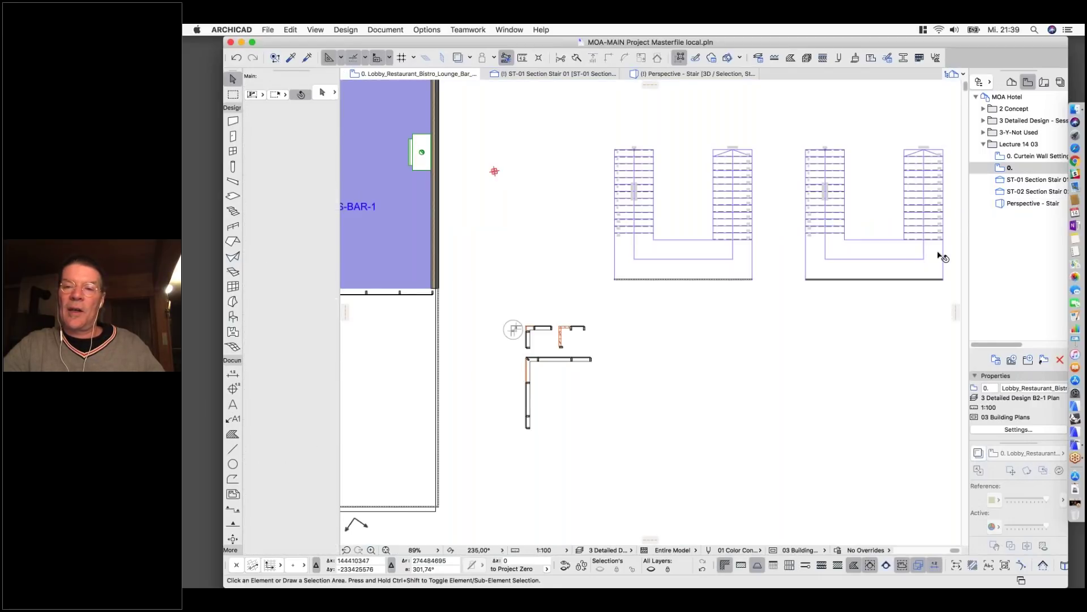
{"action": "scroll", "coordinate": [844, 262], "scroll_direction": "right", "scroll_amount": 2}
{"action": "scroll", "coordinate": [844, 262], "scroll_direction": "up", "scroll_amount": 5}
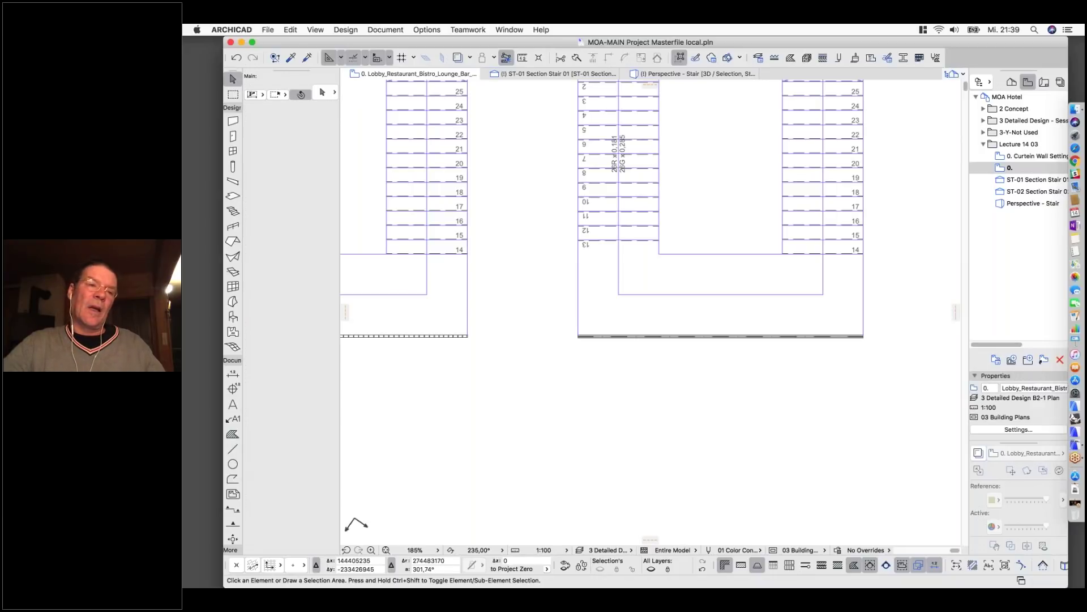
{"action": "left_click", "coordinate": [235, 227]}
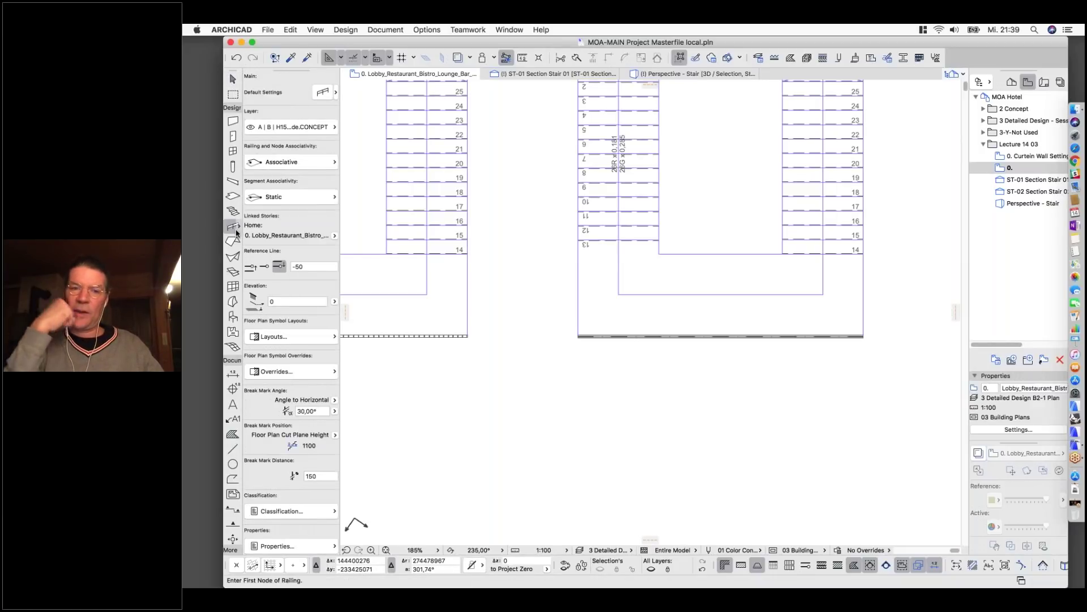
{"action": "key", "text": "super+minus"}
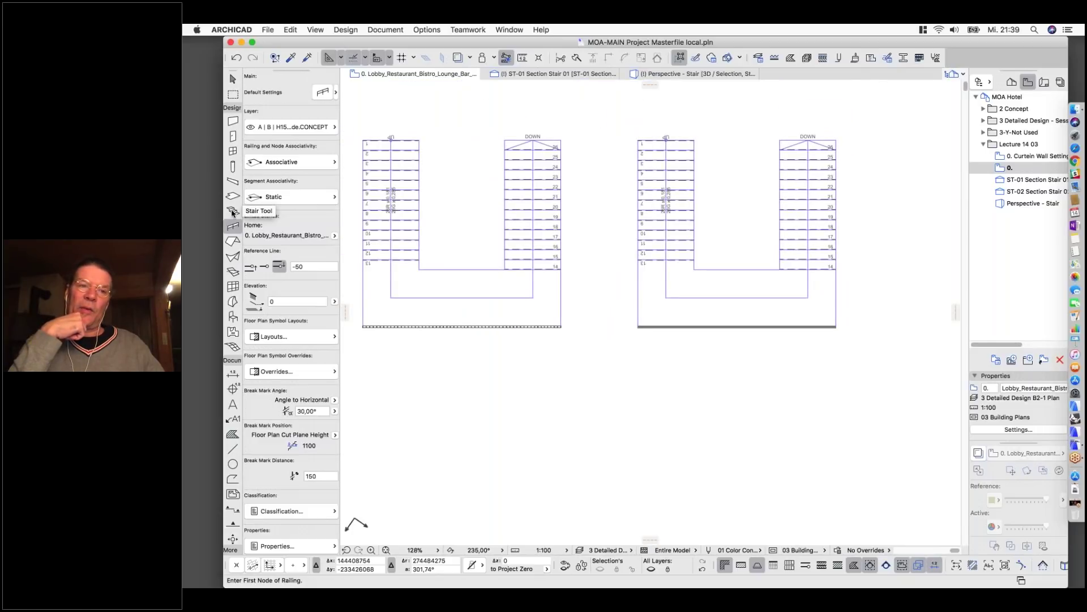
{"action": "scroll", "coordinate": [804, 284], "scroll_direction": "down", "scroll_amount": 5}
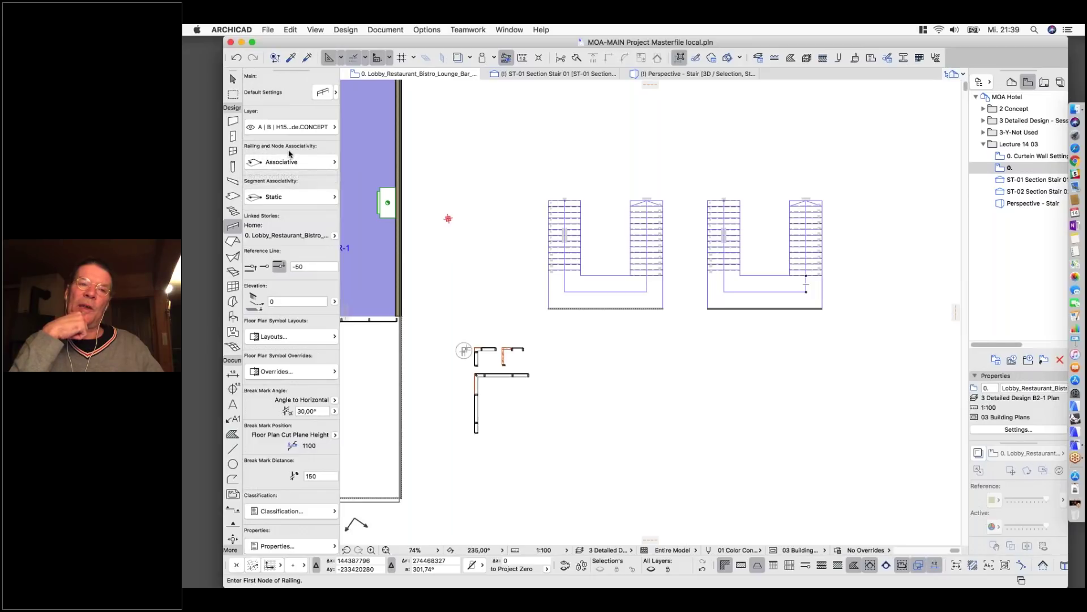
{"action": "left_click", "coordinate": [316, 162]}
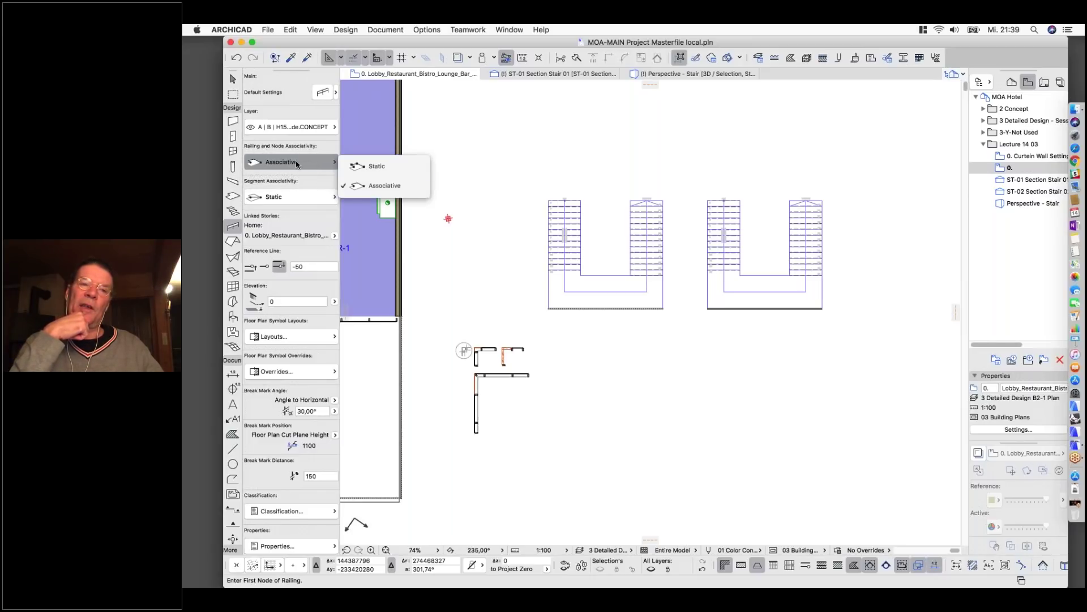
{"action": "left_click", "coordinate": [540, 242]}
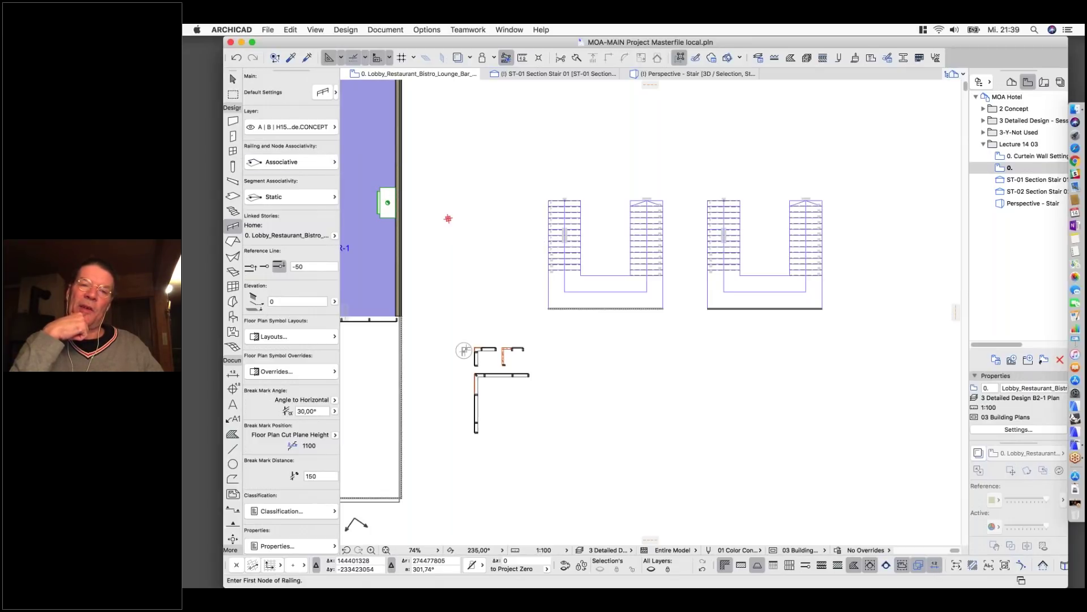
{"action": "scroll", "coordinate": [639, 232], "scroll_direction": "down", "scroll_amount": 3}
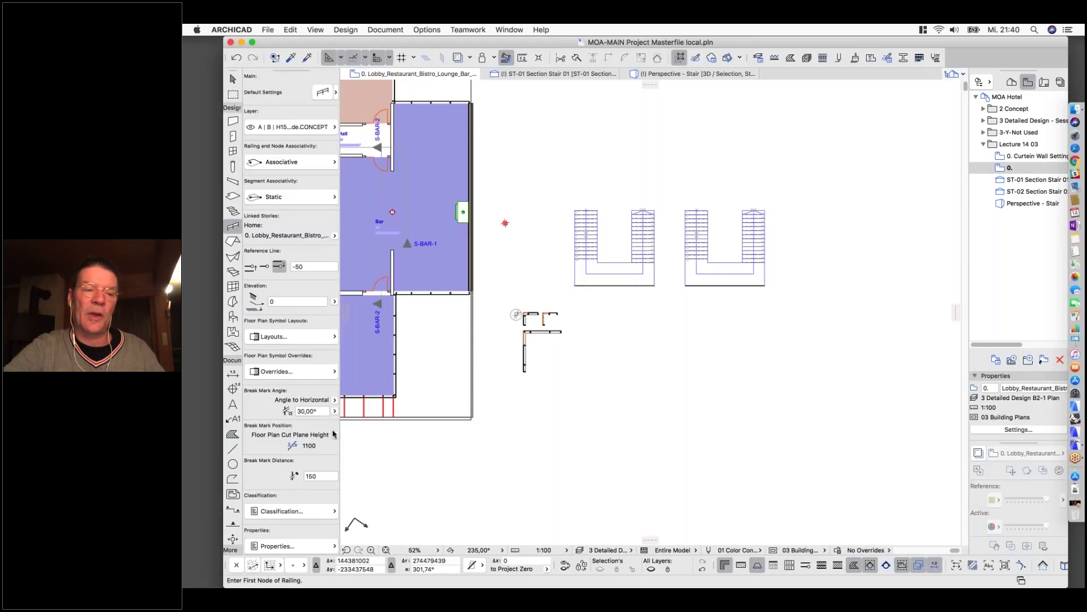
Open the Railing tool's default settings and place the dialog so its full component list can be viewed.
{"action": "left_click", "coordinate": [314, 411]}
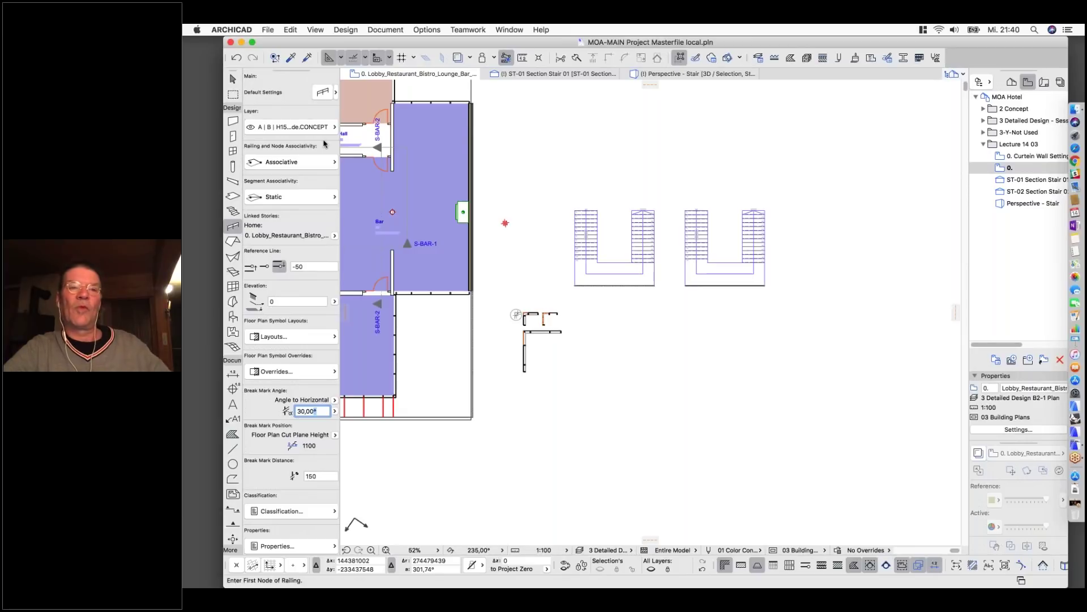
{"action": "left_click", "coordinate": [319, 95]}
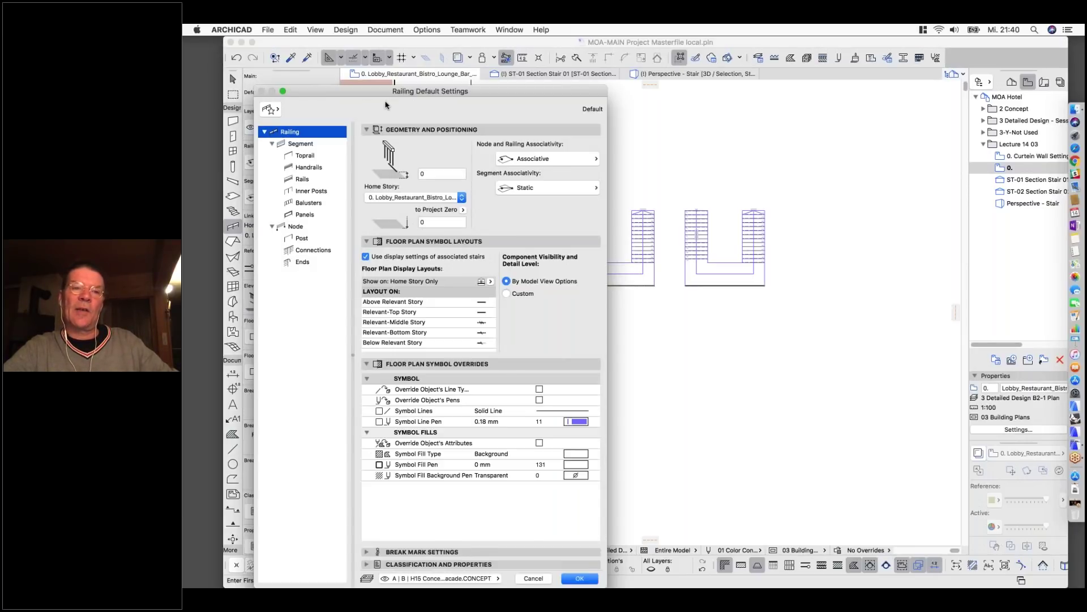
{"action": "left_click_drag", "start_coordinate": [423, 86], "coordinate": [566, 51]}
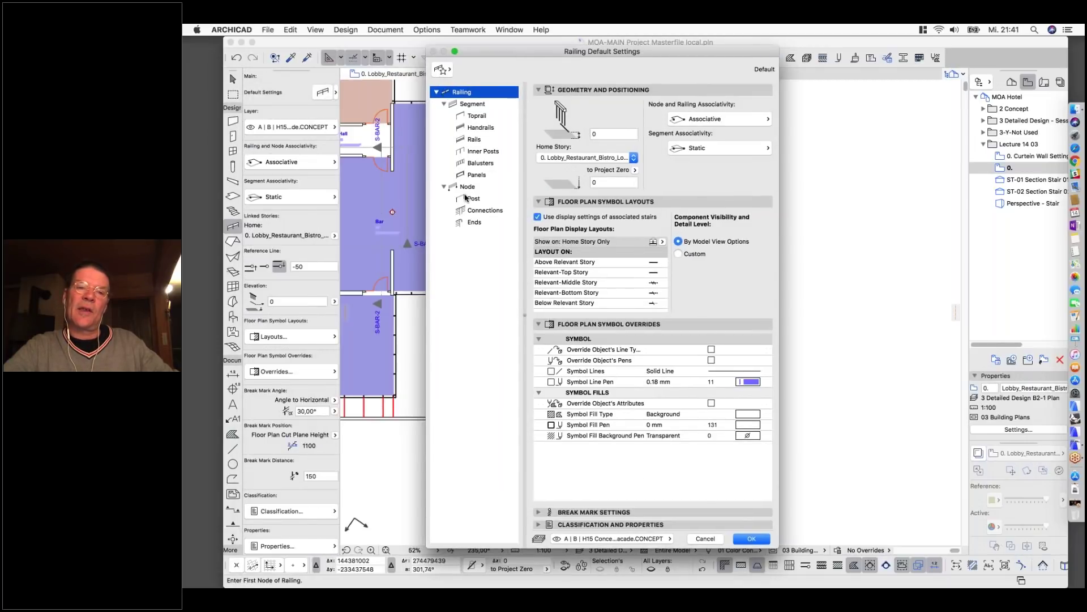
{"action": "left_click", "coordinate": [437, 92]}
{"action": "left_click", "coordinate": [437, 92]}
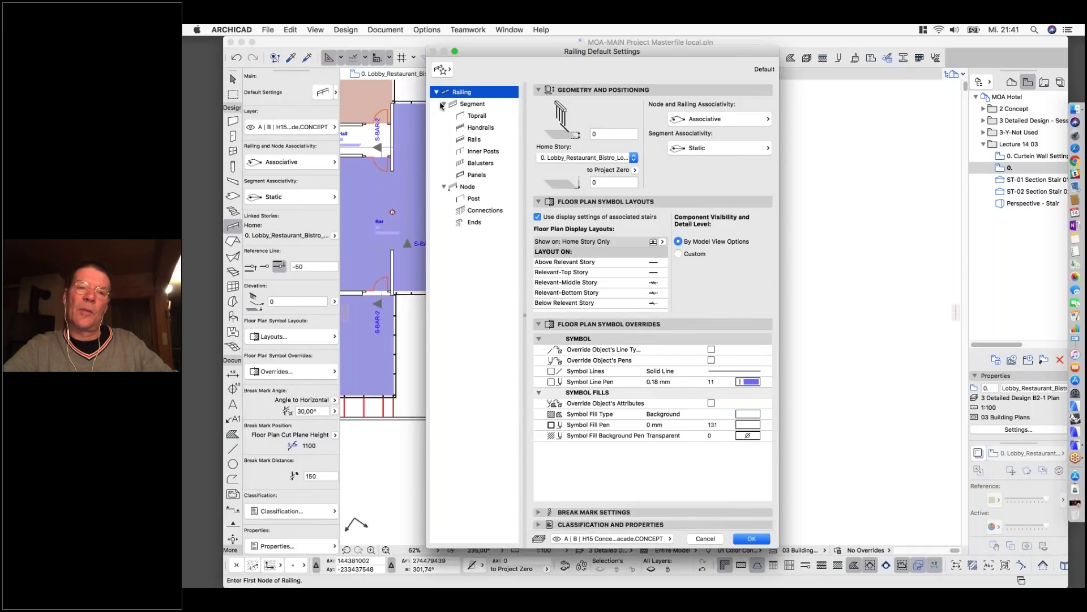
Examine the default railing's segment, toprail, handrail, rail, inner post, baluster and panel settings.
{"action": "left_click", "coordinate": [475, 104]}
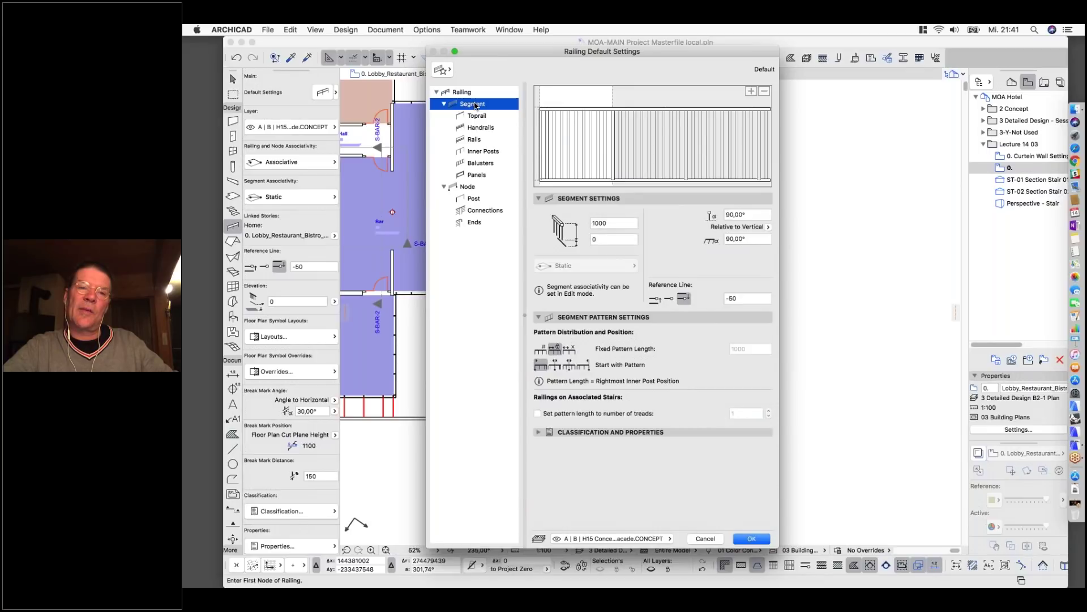
{"action": "left_click", "coordinate": [481, 117]}
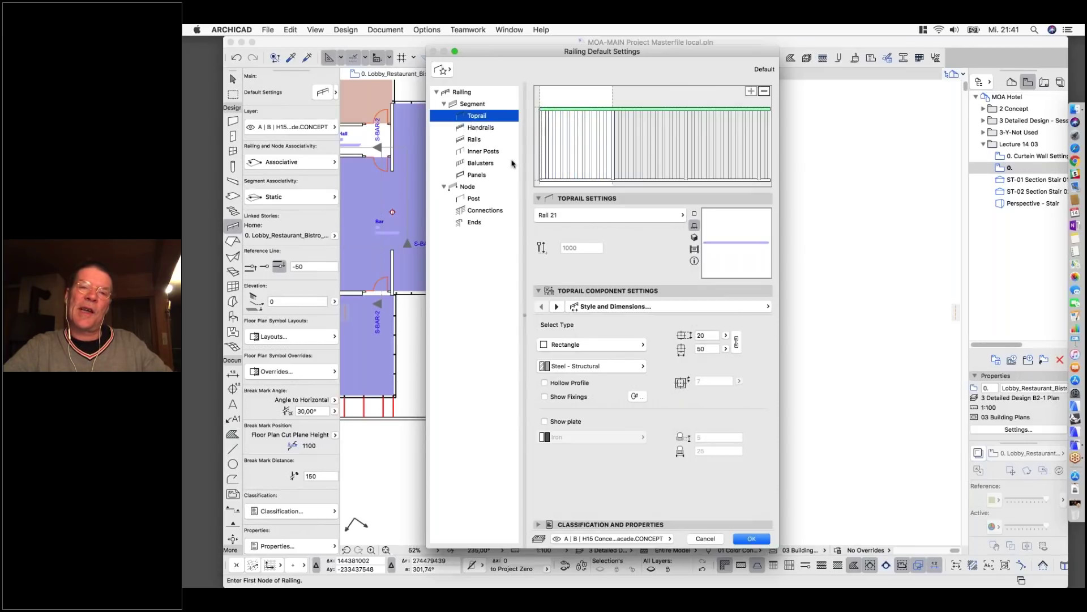
{"action": "left_click", "coordinate": [477, 128]}
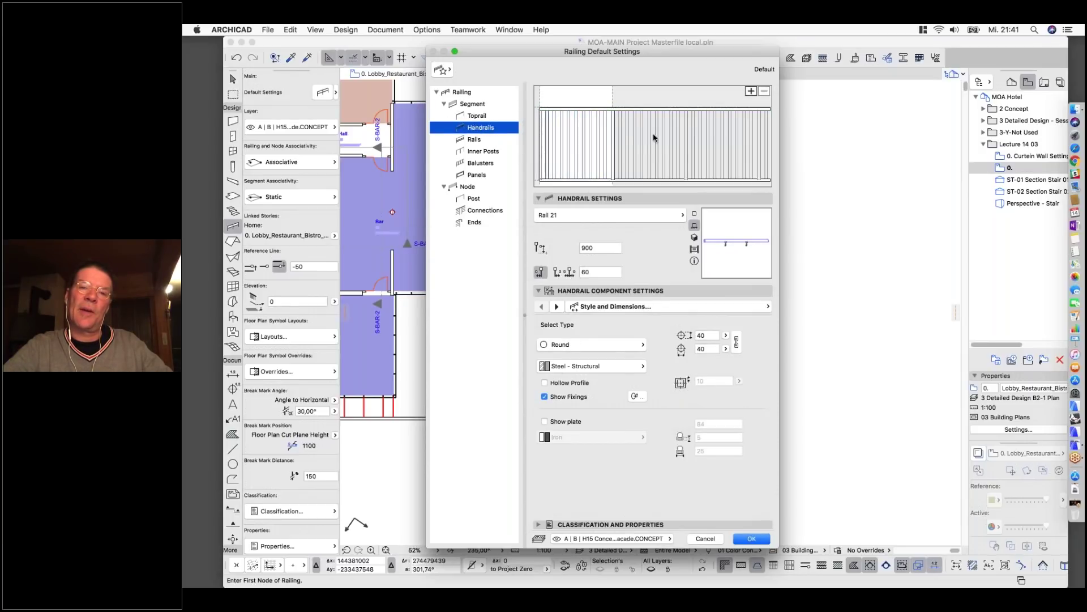
{"action": "left_click", "coordinate": [473, 140]}
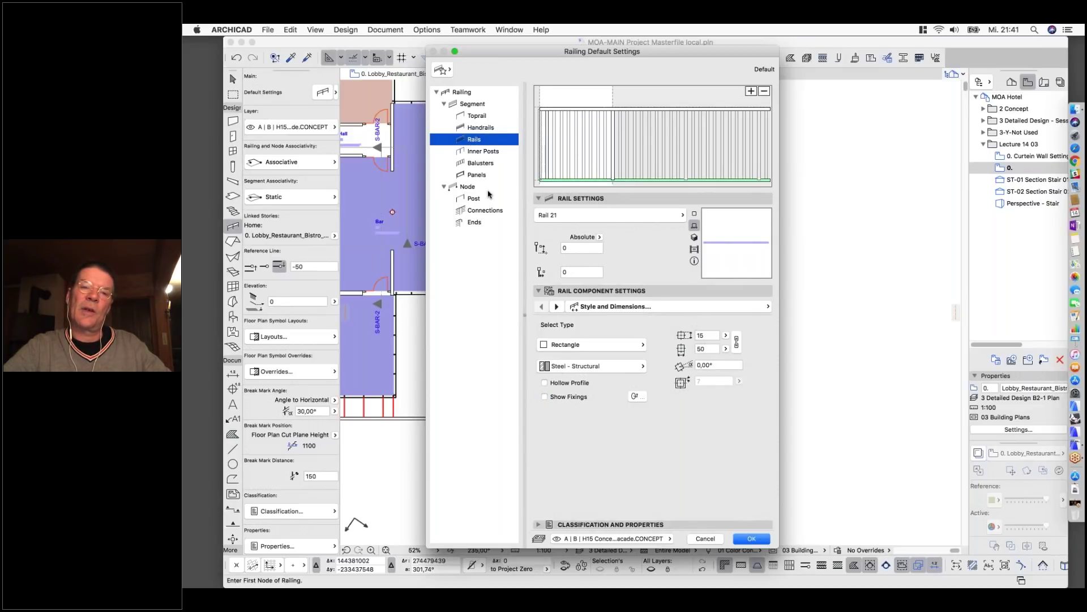
{"action": "left_click", "coordinate": [476, 152]}
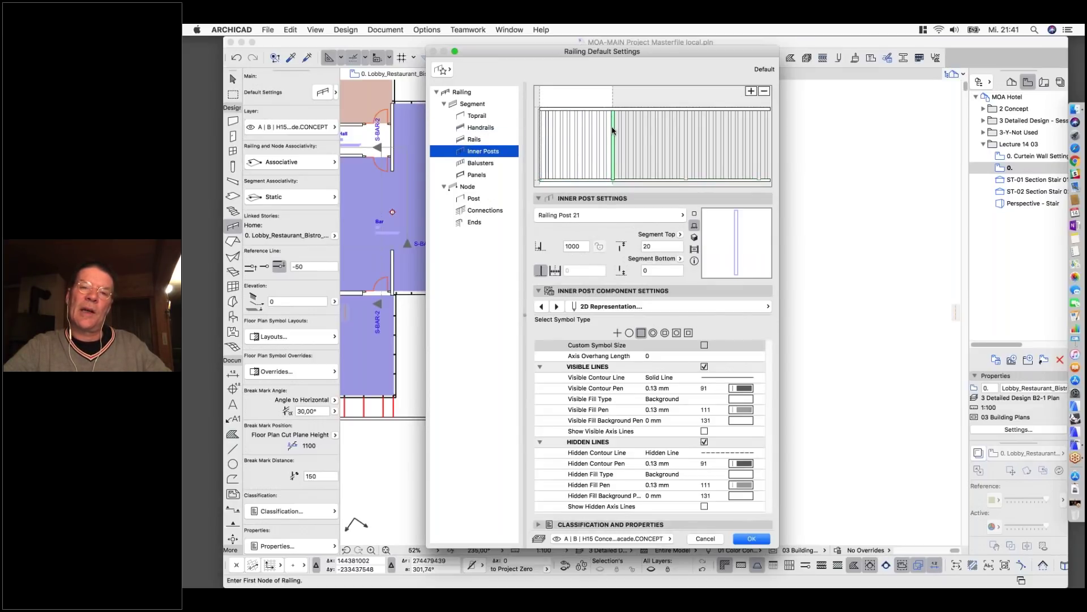
{"action": "left_click", "coordinate": [478, 163]}
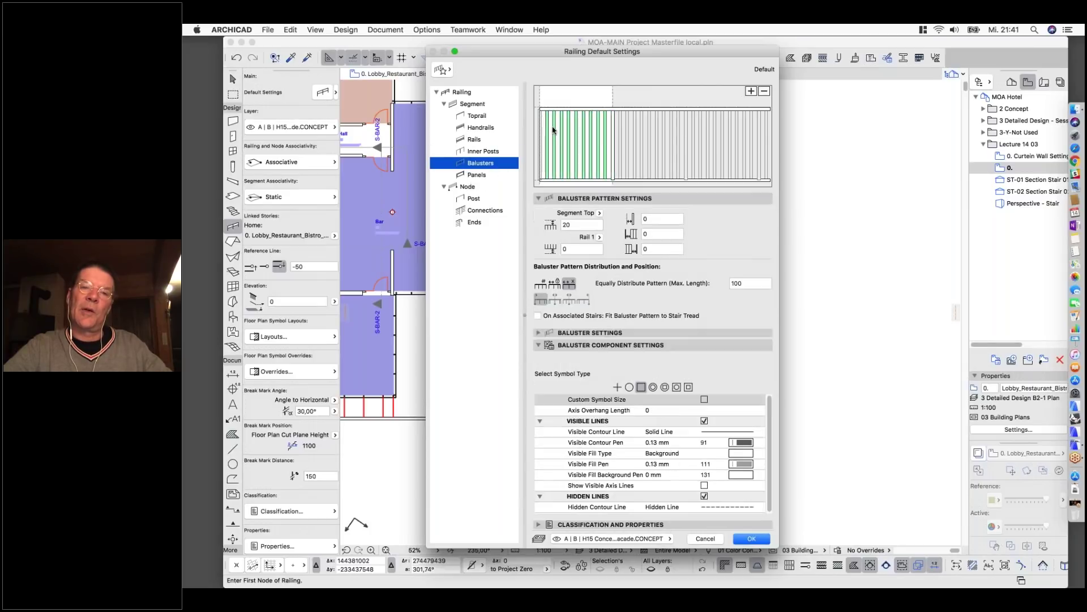
{"action": "left_click", "coordinate": [478, 175]}
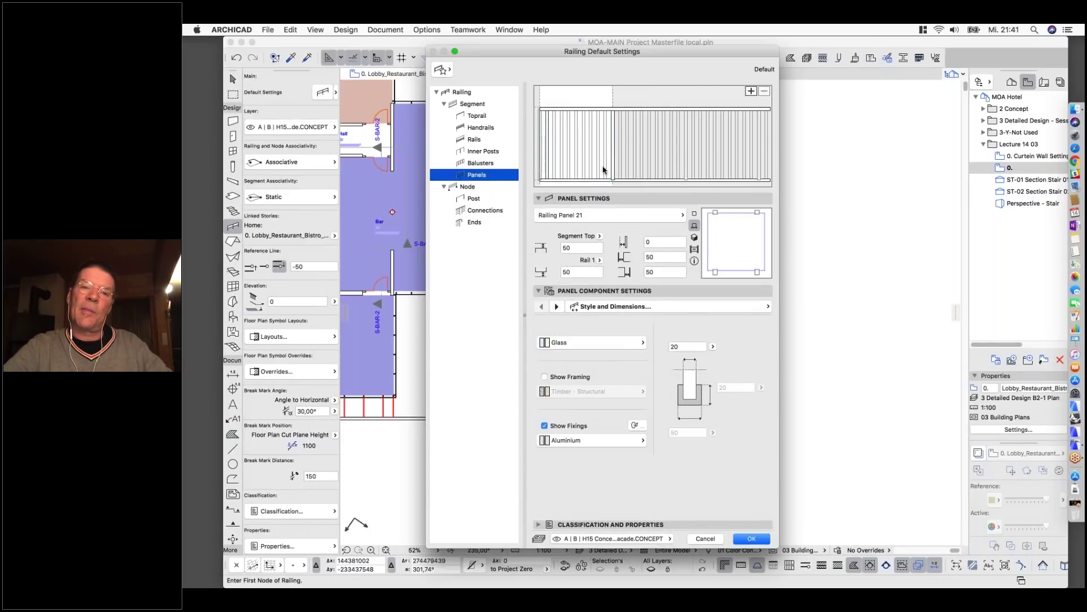
{"action": "left_click", "coordinate": [472, 107]}
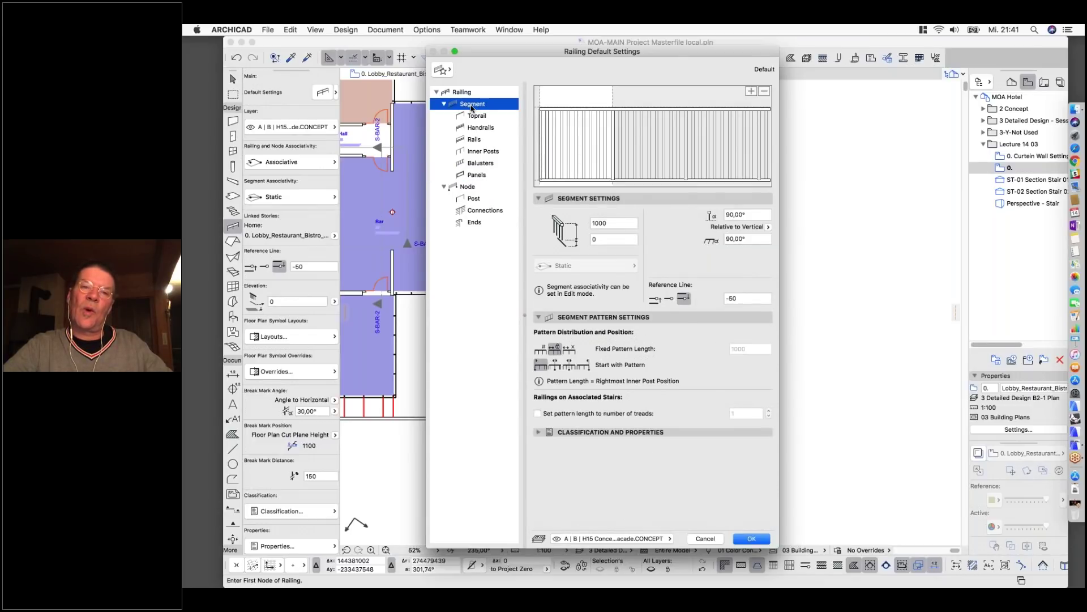
{"action": "left_click", "coordinate": [475, 116]}
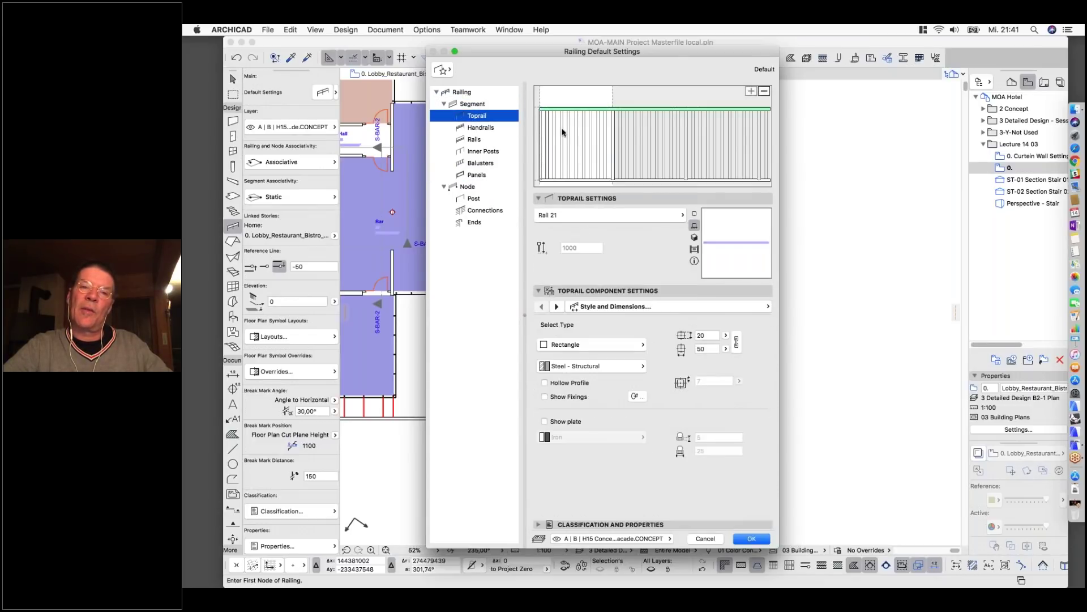
{"action": "left_click", "coordinate": [481, 128]}
Remove the lower rail, the inner post and the balusters from the railing's segment pattern.
{"action": "left_click", "coordinate": [474, 140]}
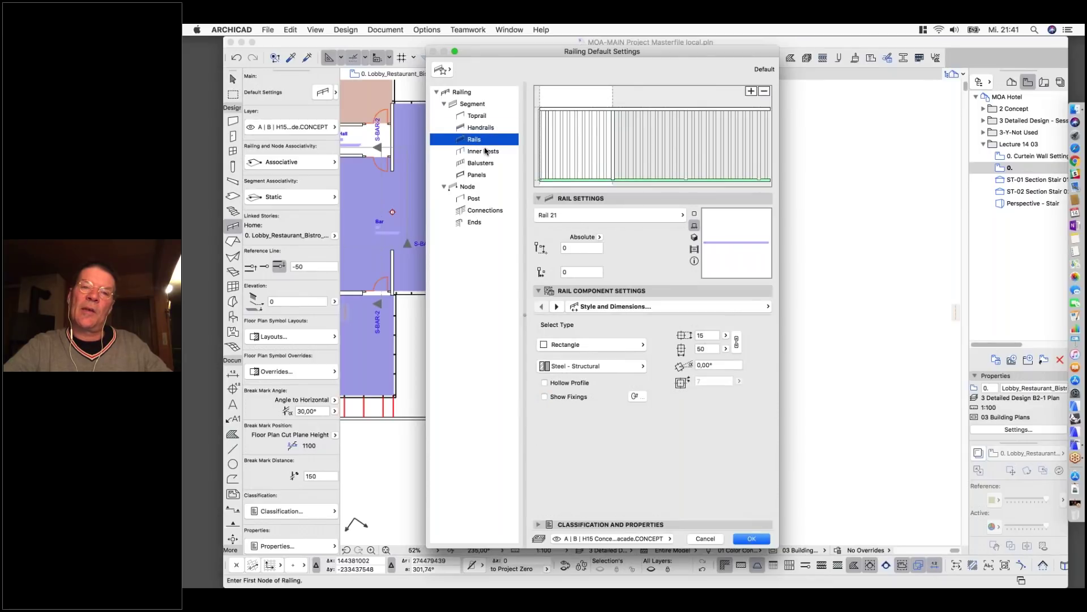
{"action": "left_click", "coordinate": [764, 90]}
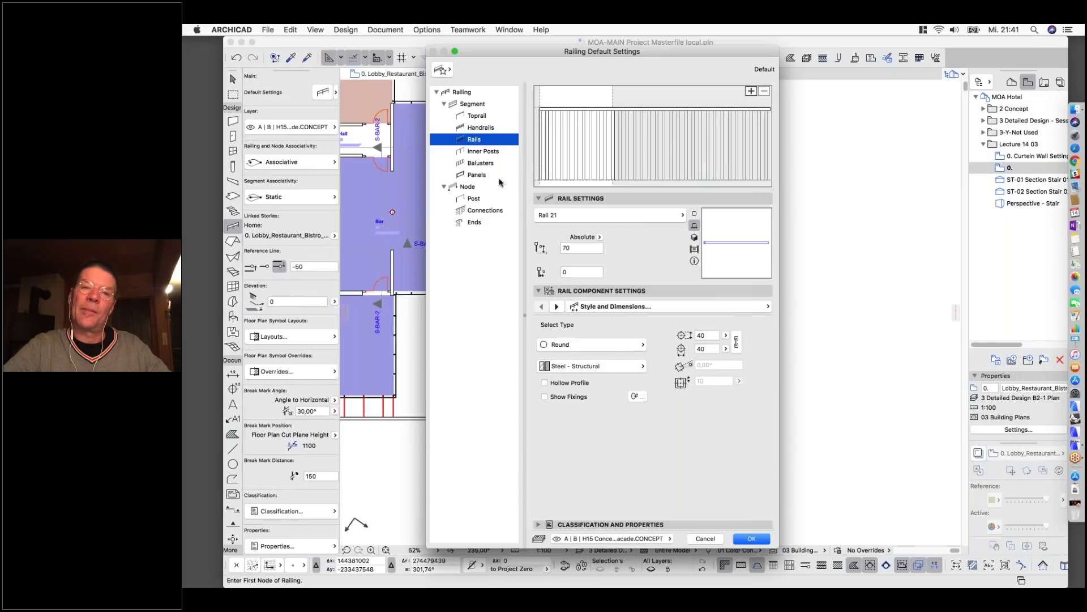
{"action": "left_click", "coordinate": [483, 151]}
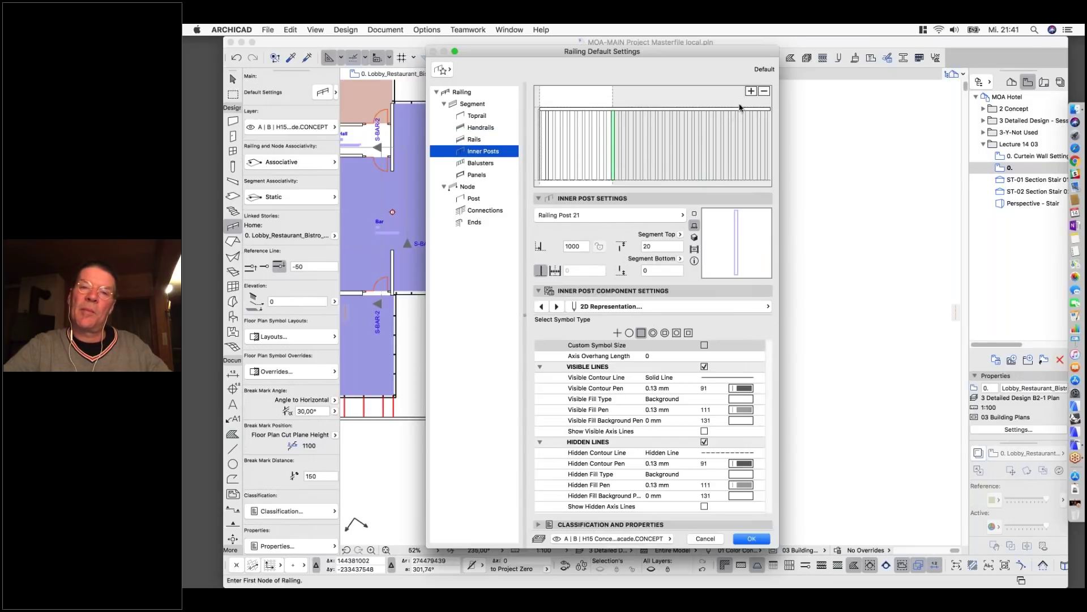
{"action": "left_click", "coordinate": [764, 92]}
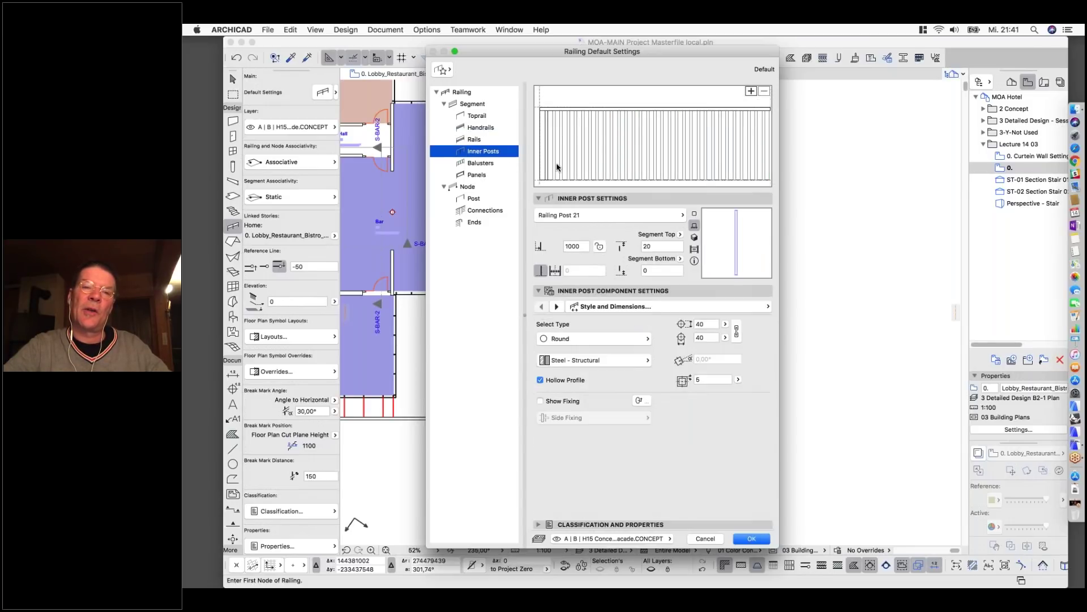
{"action": "left_click", "coordinate": [481, 163]}
{"action": "left_click", "coordinate": [764, 92]}
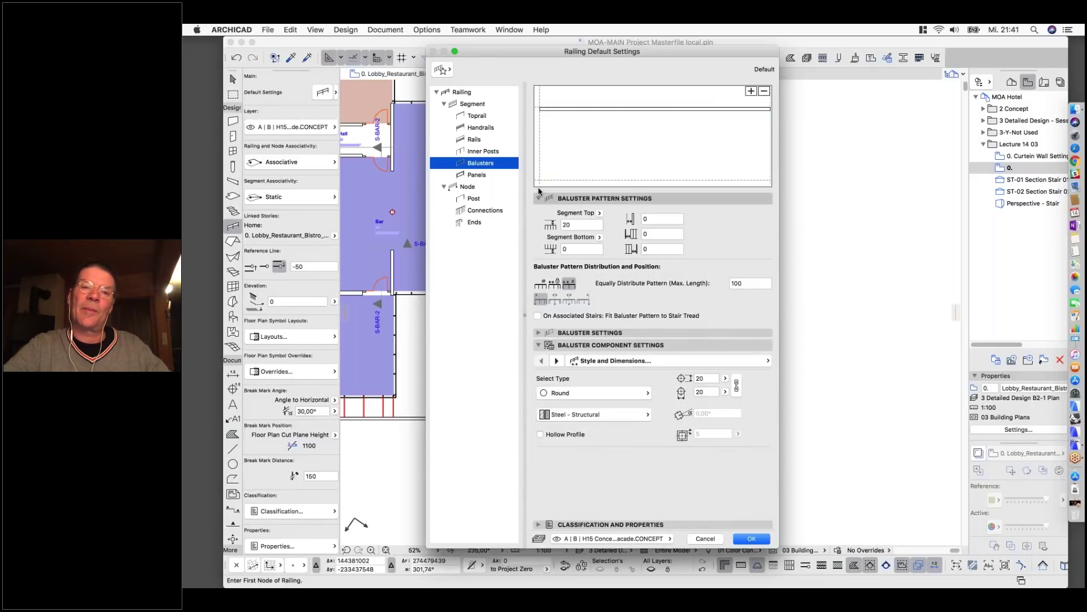
Add a glass Railing Panel 21 to the railing's segment pattern.
{"action": "left_click", "coordinate": [475, 175]}
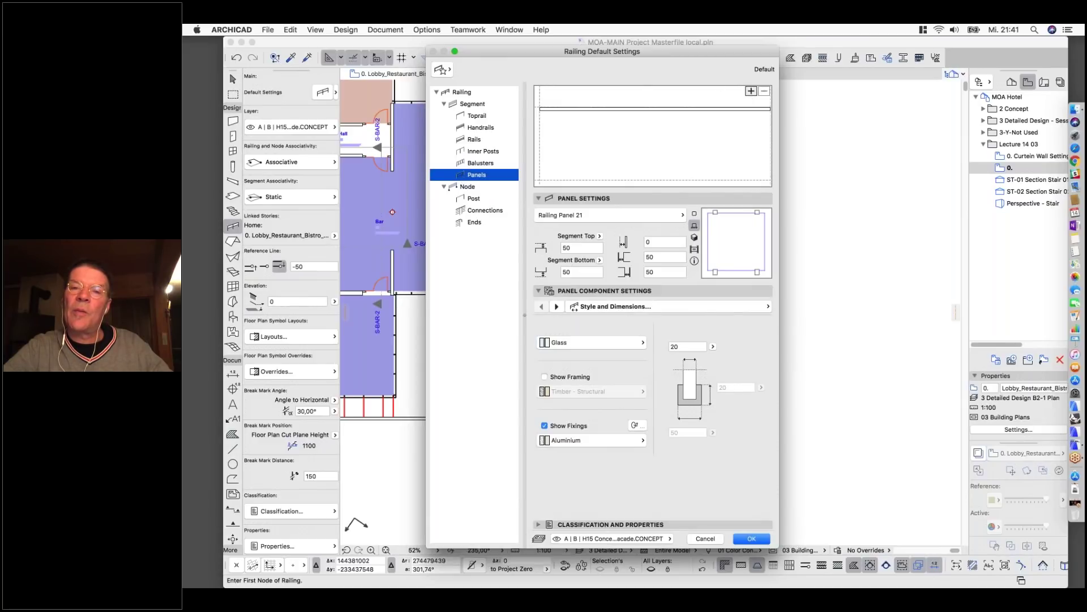
{"action": "left_click", "coordinate": [751, 91]}
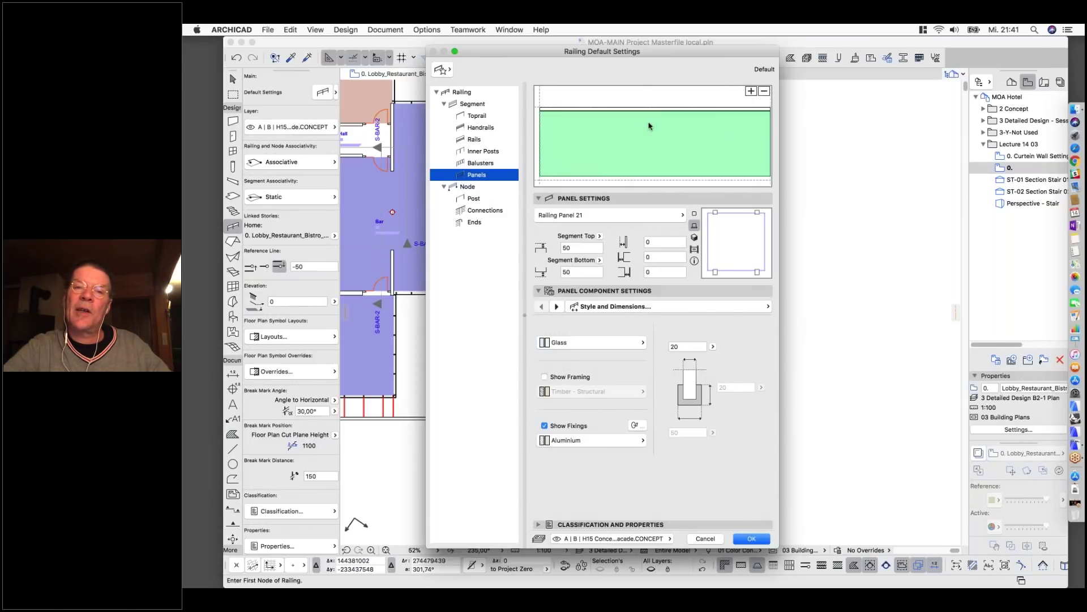
{"action": "left_click", "coordinate": [470, 116]}
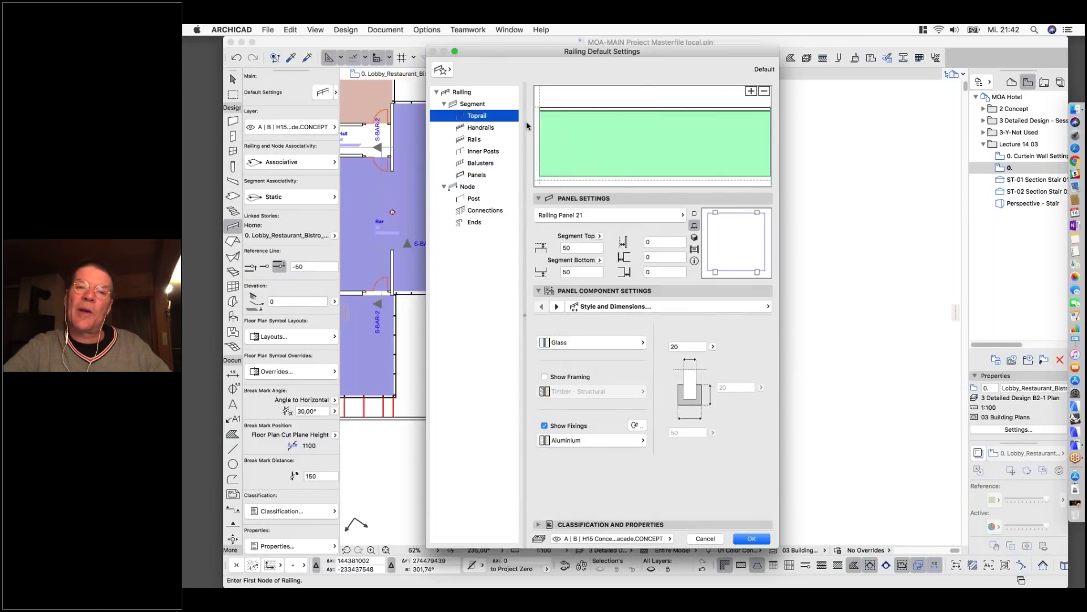
{"action": "left_click", "coordinate": [486, 174]}
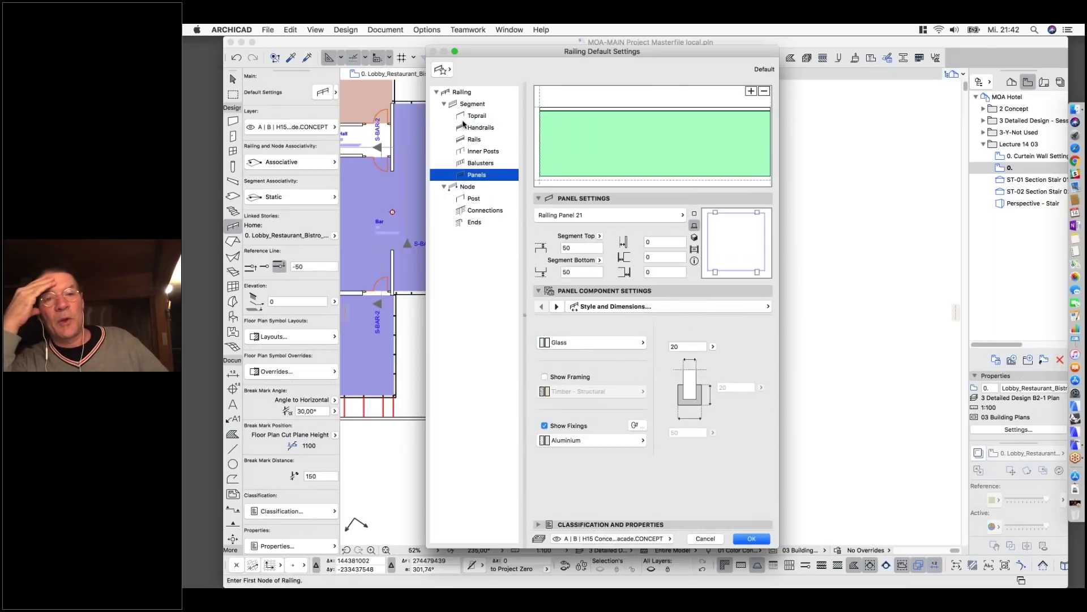
Change the railing segment's toprail to the Built-In Rail type and preview it in 3D.
{"action": "left_click", "coordinate": [471, 104]}
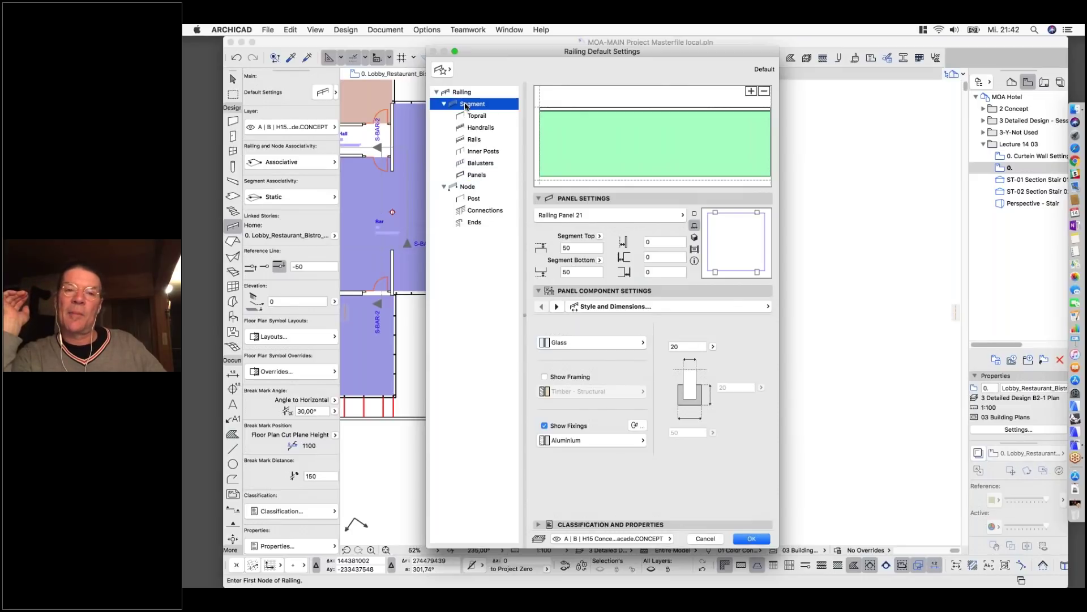
{"action": "left_click", "coordinate": [611, 223]}
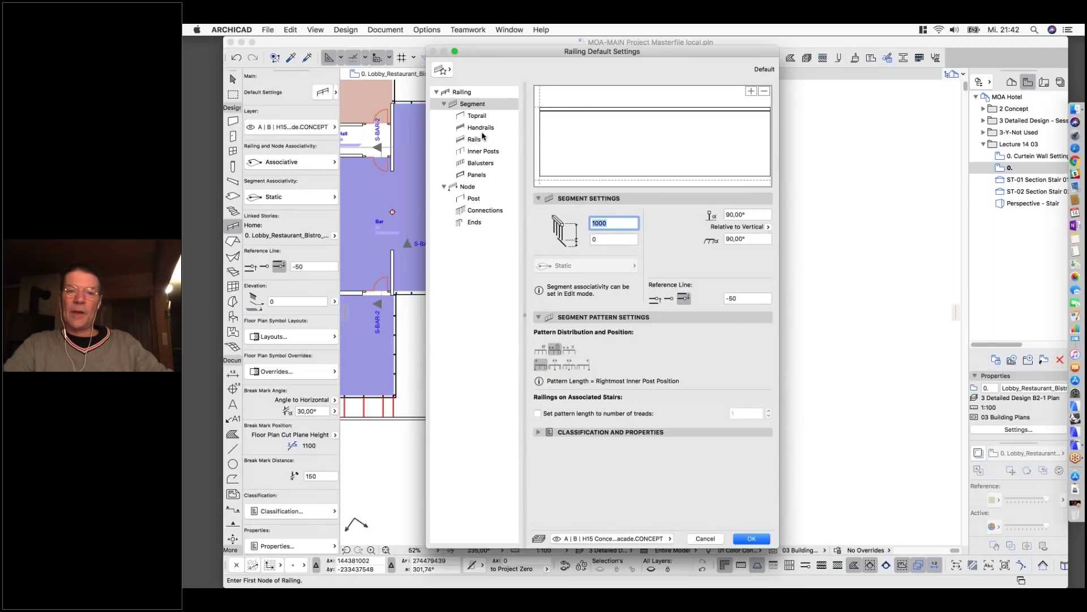
{"action": "left_click", "coordinate": [469, 117]}
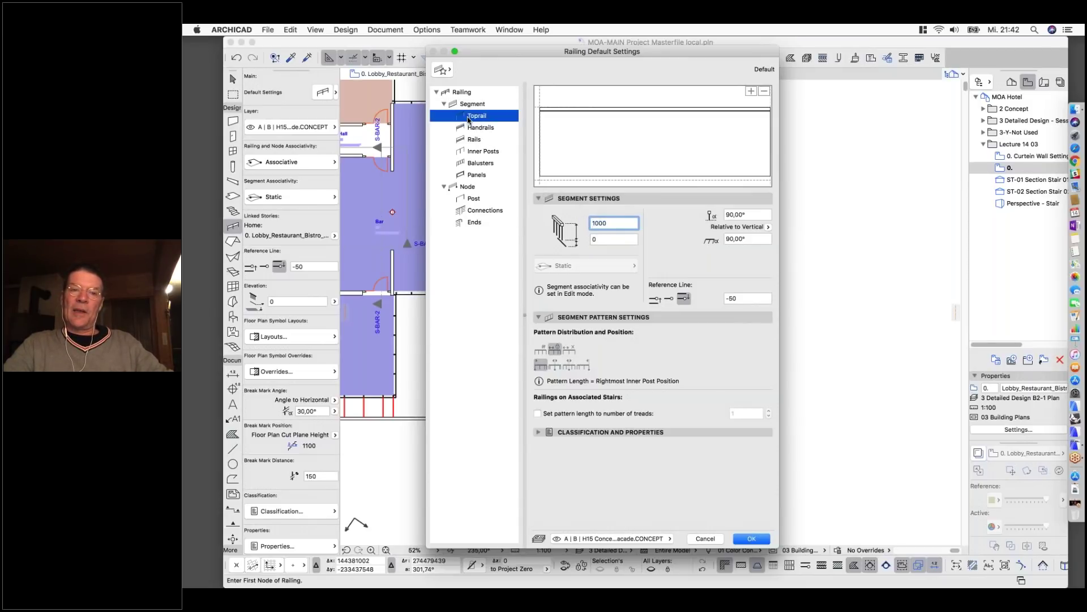
{"action": "left_click", "coordinate": [608, 218]}
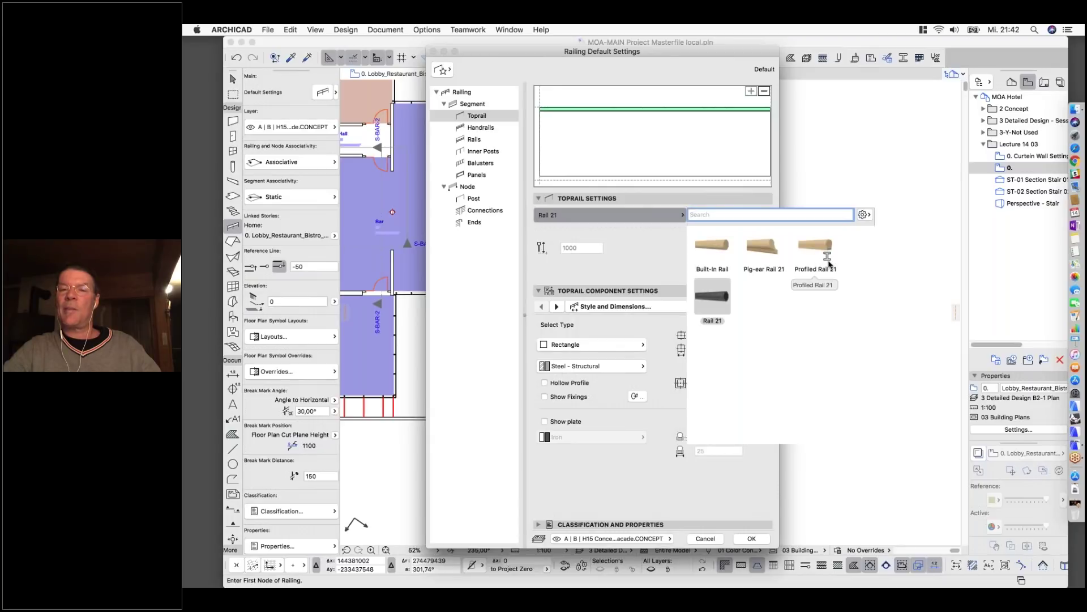
{"action": "left_click", "coordinate": [718, 248]}
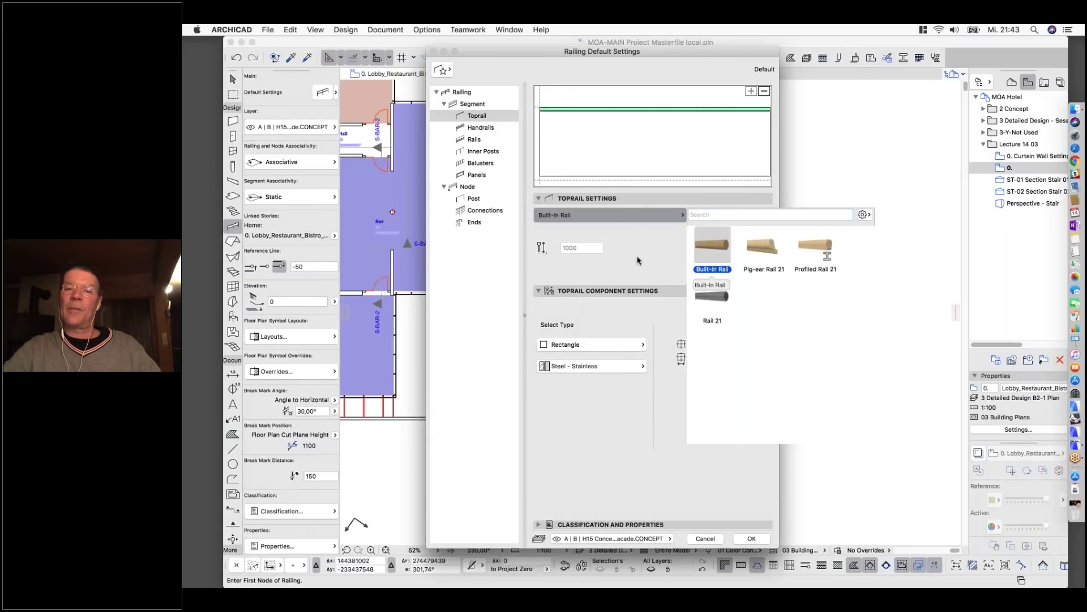
{"action": "left_click", "coordinate": [665, 275]}
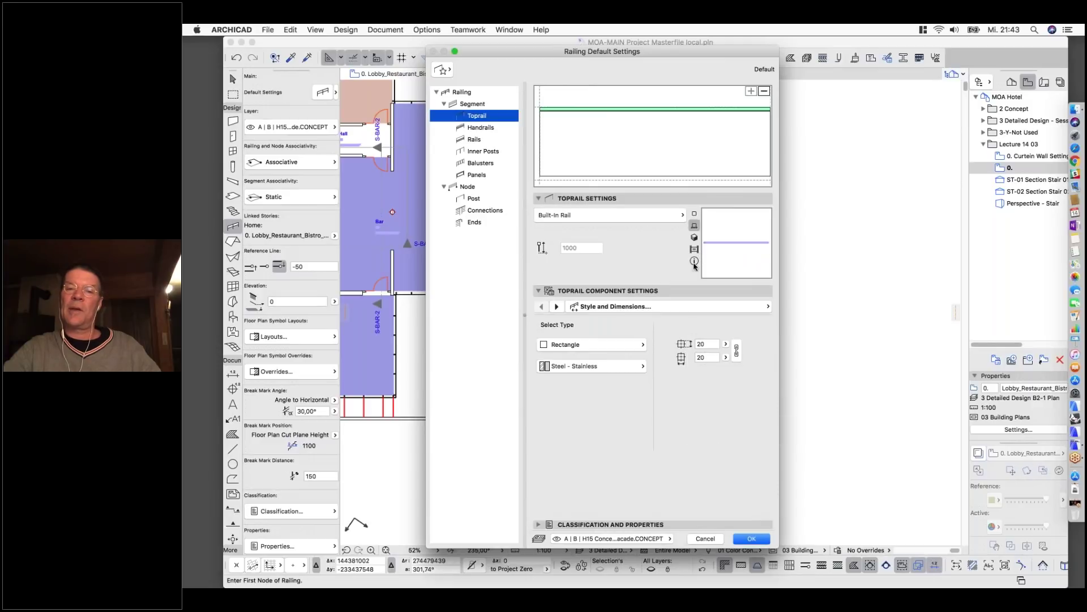
{"action": "left_click", "coordinate": [694, 237]}
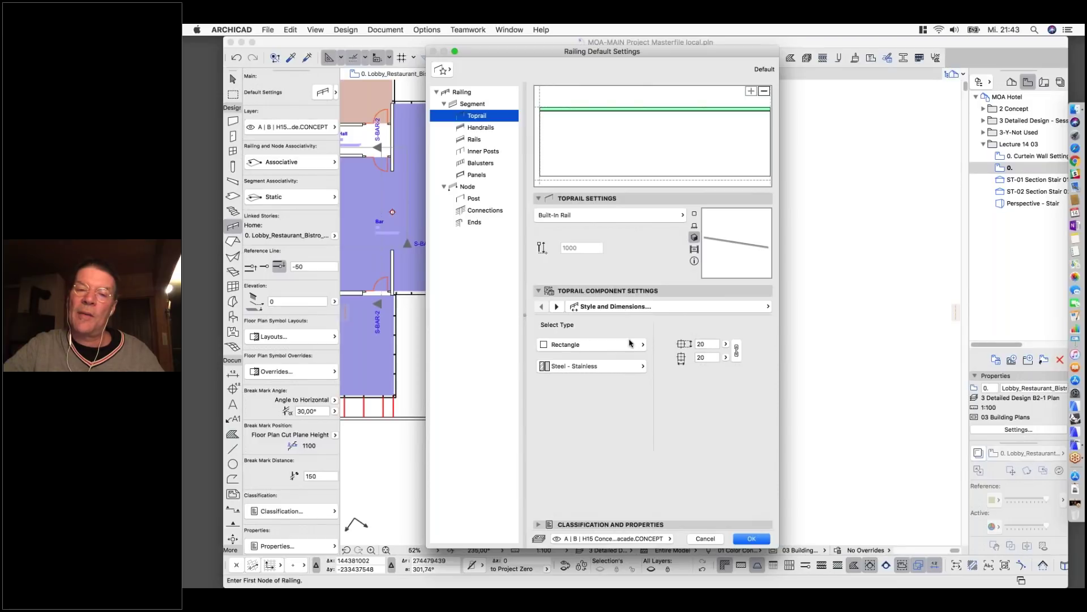
Override the toprail's surface with M6 | Paint | Anthracite in its 3D representation settings.
{"action": "left_click", "coordinate": [585, 346]}
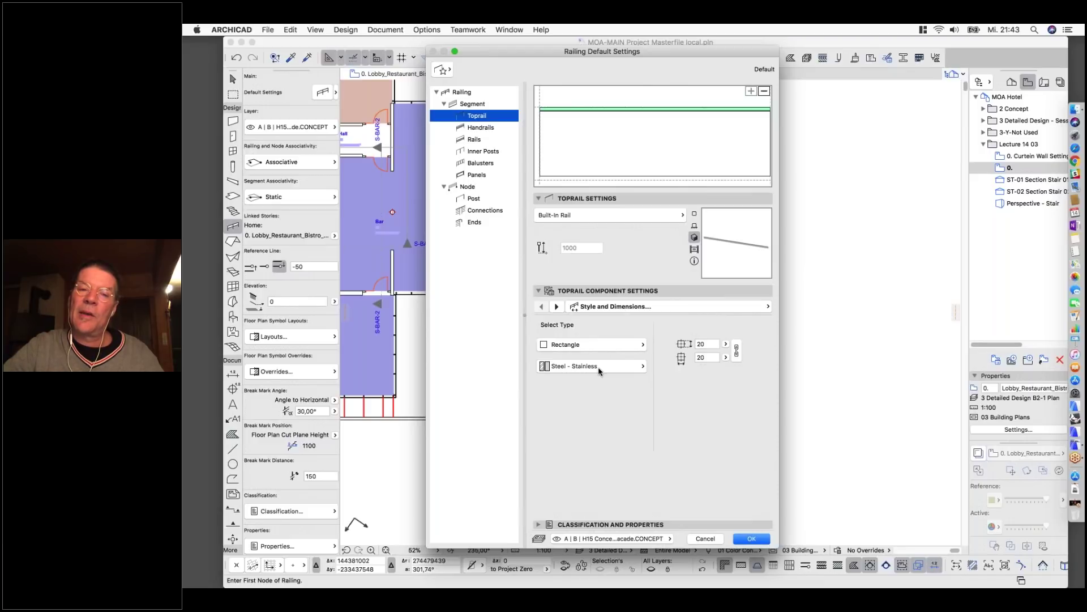
{"action": "left_click", "coordinate": [669, 306]}
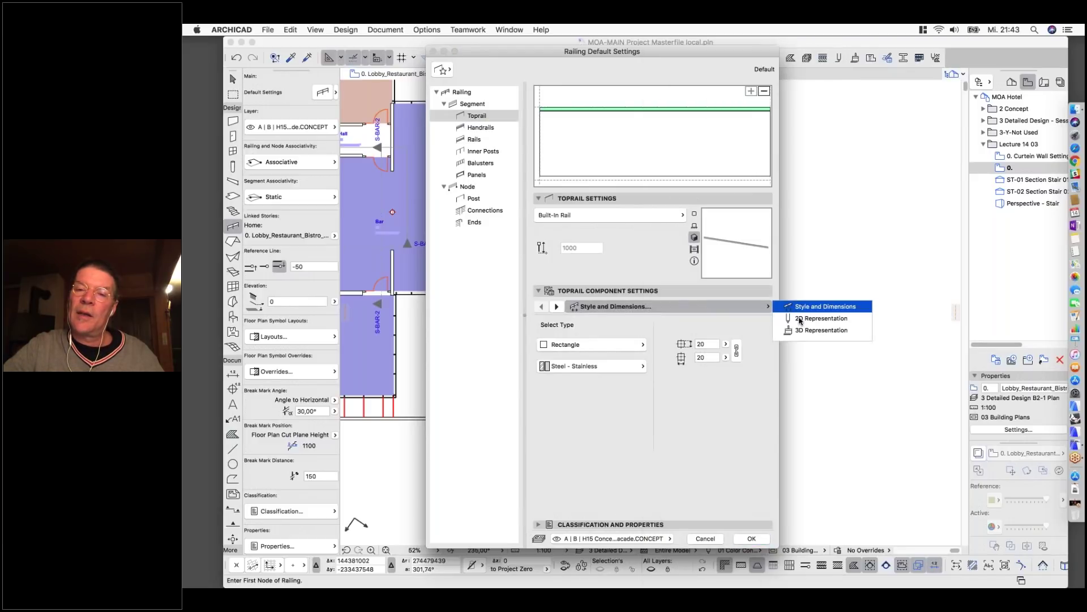
{"action": "left_click", "coordinate": [821, 318]}
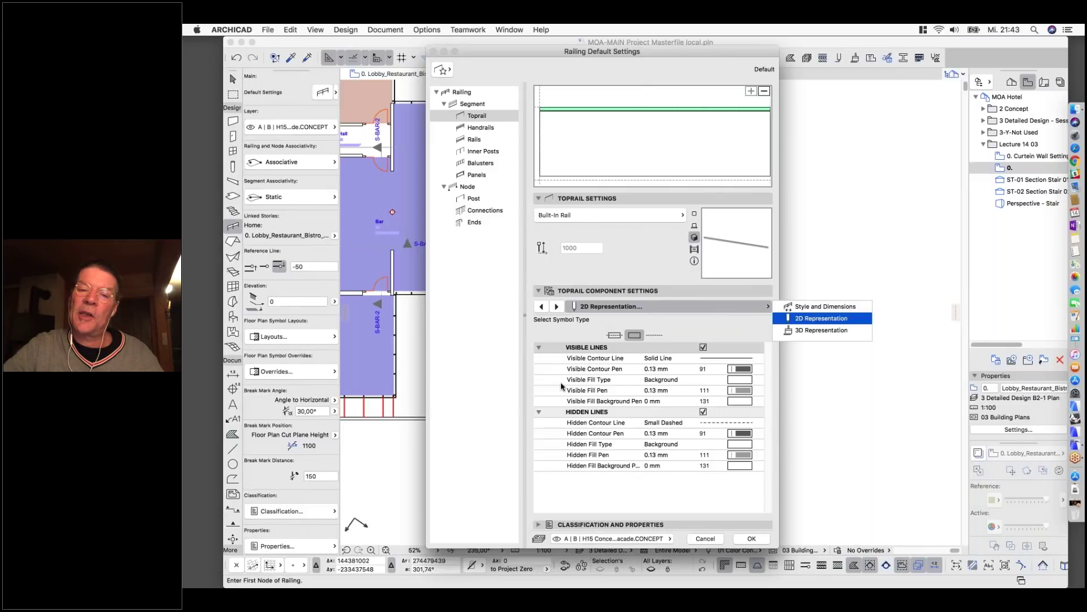
{"action": "left_click", "coordinate": [704, 343]}
{"action": "left_click", "coordinate": [707, 308]}
{"action": "left_click", "coordinate": [787, 333]}
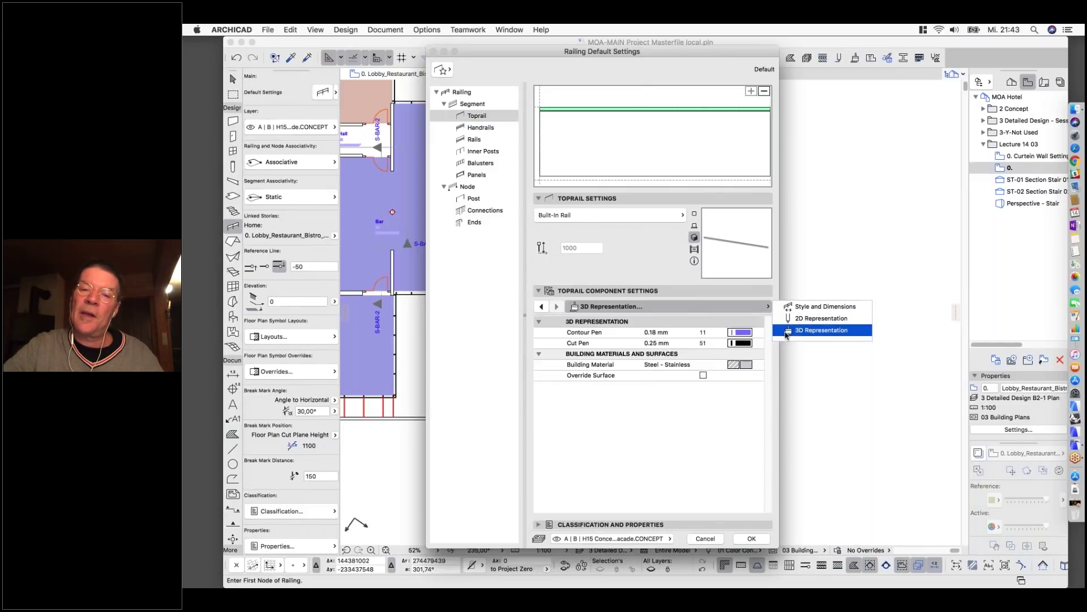
{"action": "left_click", "coordinate": [612, 396]}
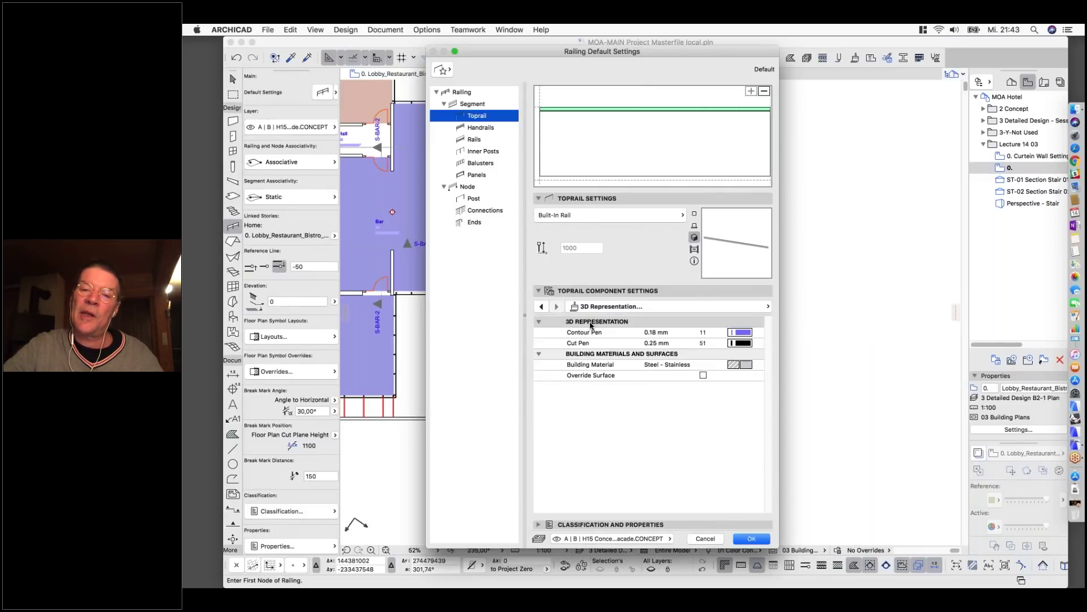
{"action": "left_click", "coordinate": [703, 376]}
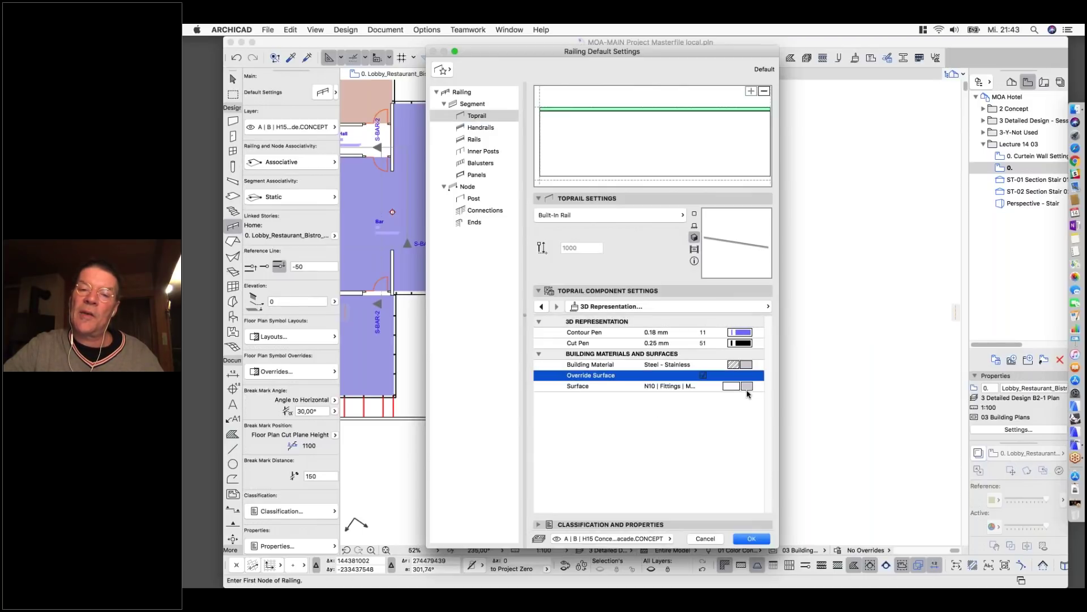
{"action": "left_click", "coordinate": [748, 388]}
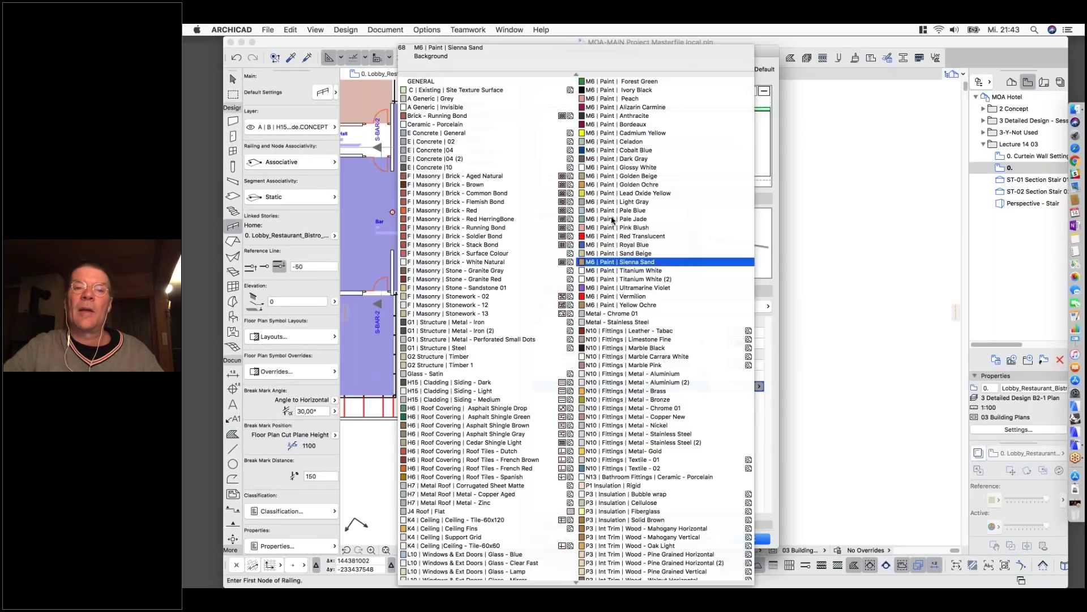
{"action": "left_click", "coordinate": [604, 116]}
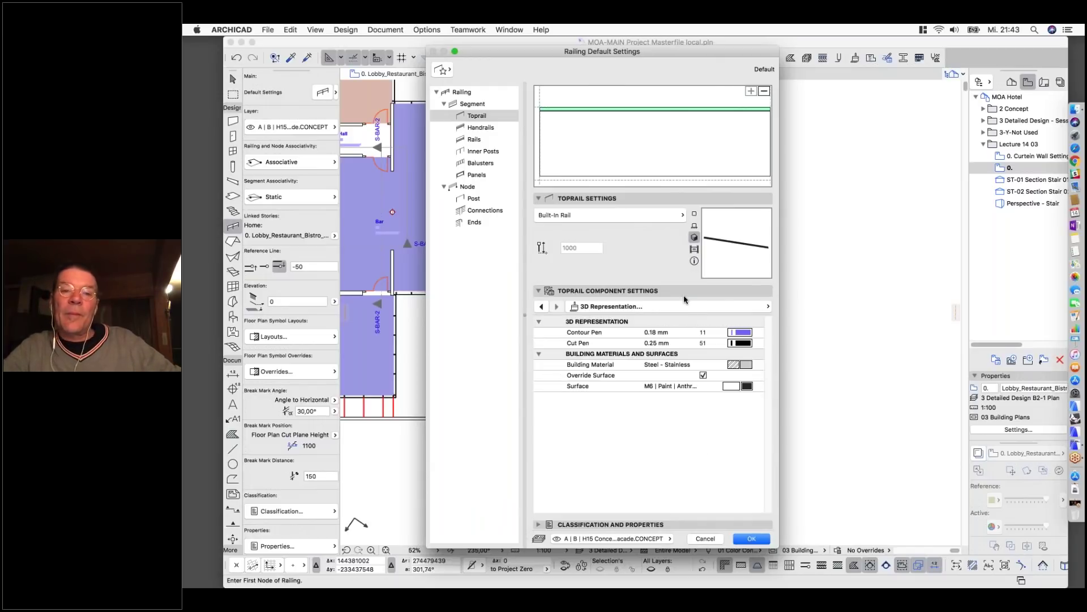
Change the railing segment's glass panel to the Built-In Panel type.
{"action": "left_click", "coordinate": [477, 175]}
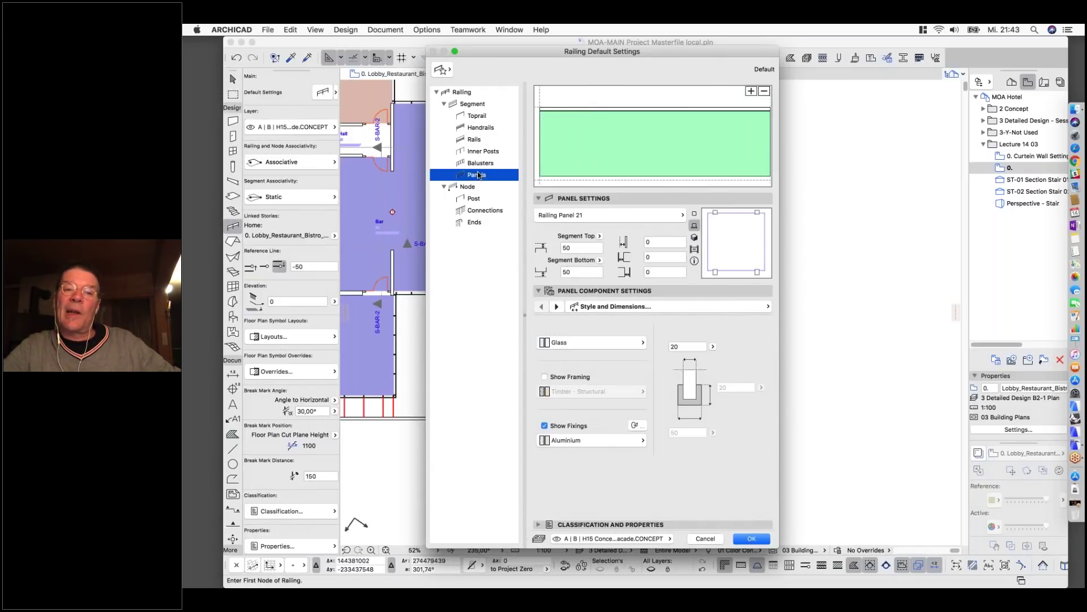
{"action": "left_click", "coordinate": [609, 215]}
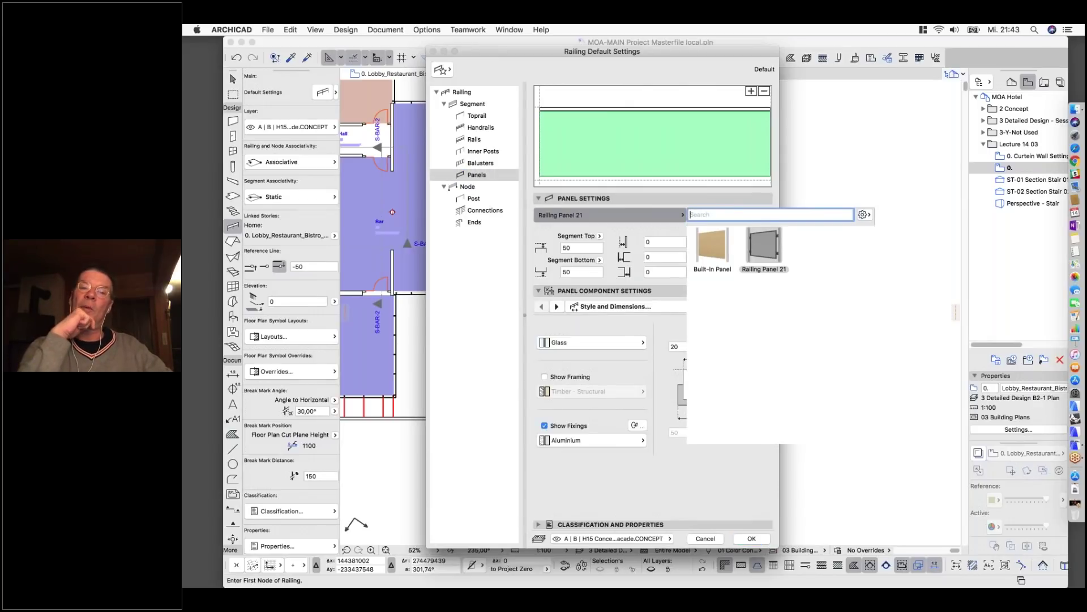
{"action": "left_click", "coordinate": [716, 246]}
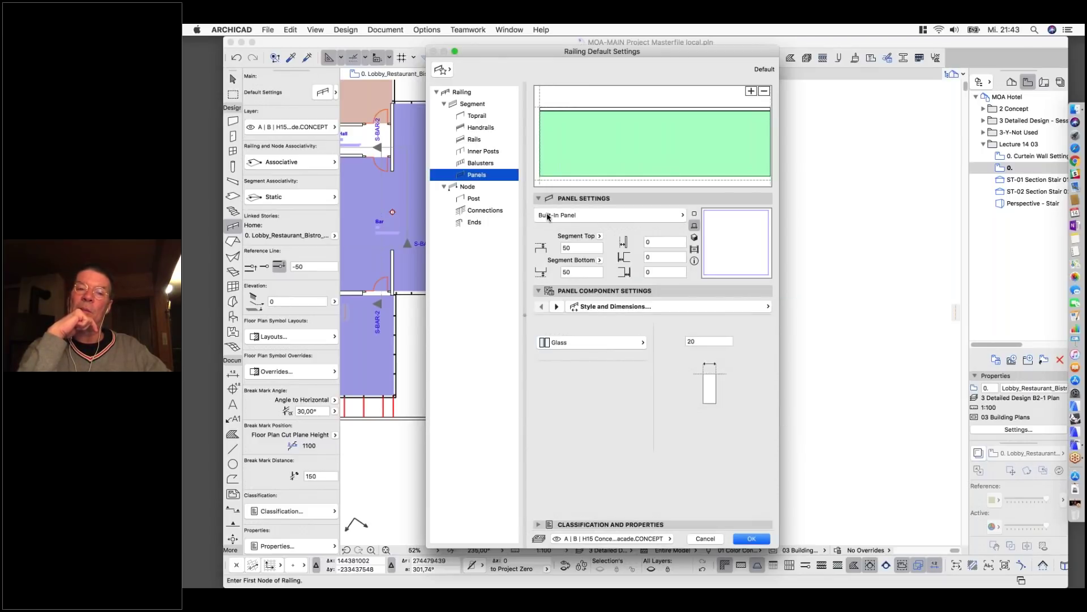
Check the toprail's dimensions and set the panel's offset to 10 from the segment top and 0 from the segment bottom.
{"action": "double_click", "coordinate": [579, 248]}
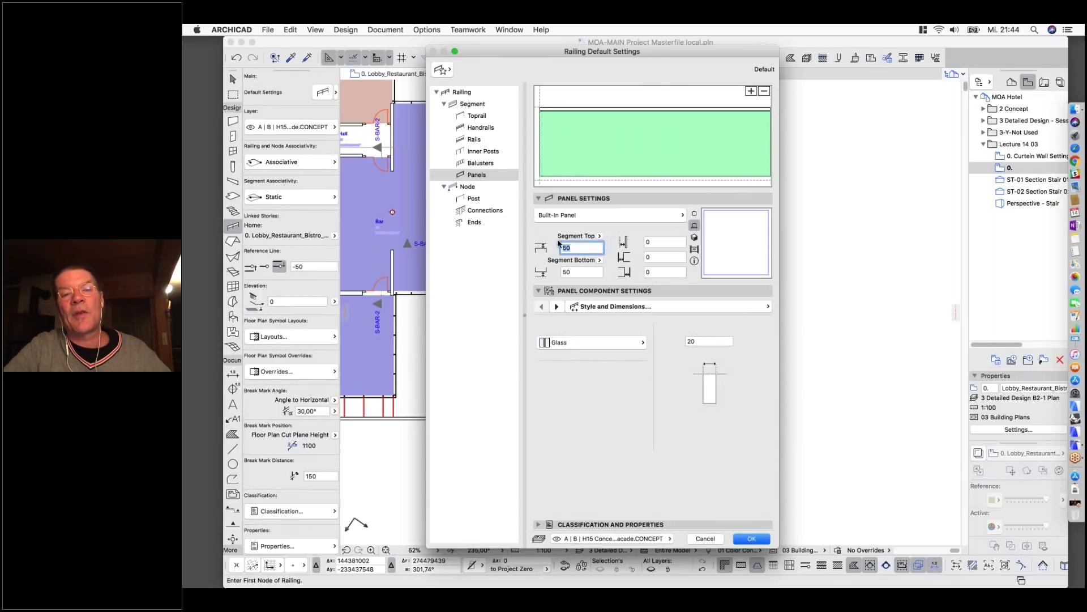
{"action": "left_click", "coordinate": [475, 116]}
{"action": "left_click", "coordinate": [606, 214]}
{"action": "left_click", "coordinate": [627, 243]}
{"action": "left_click", "coordinate": [631, 306]}
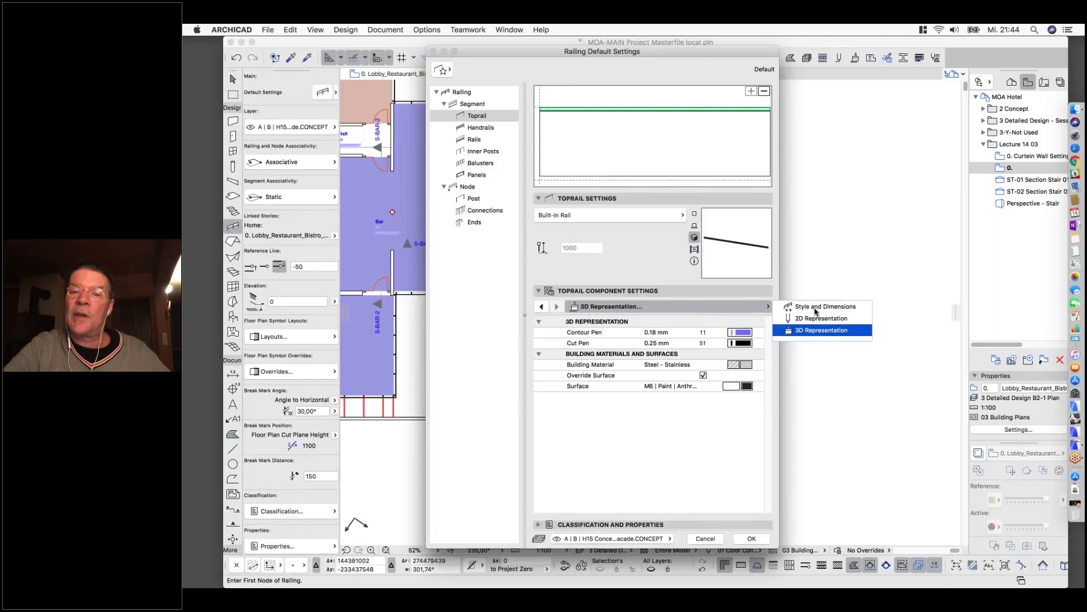
{"action": "left_click", "coordinate": [809, 306]}
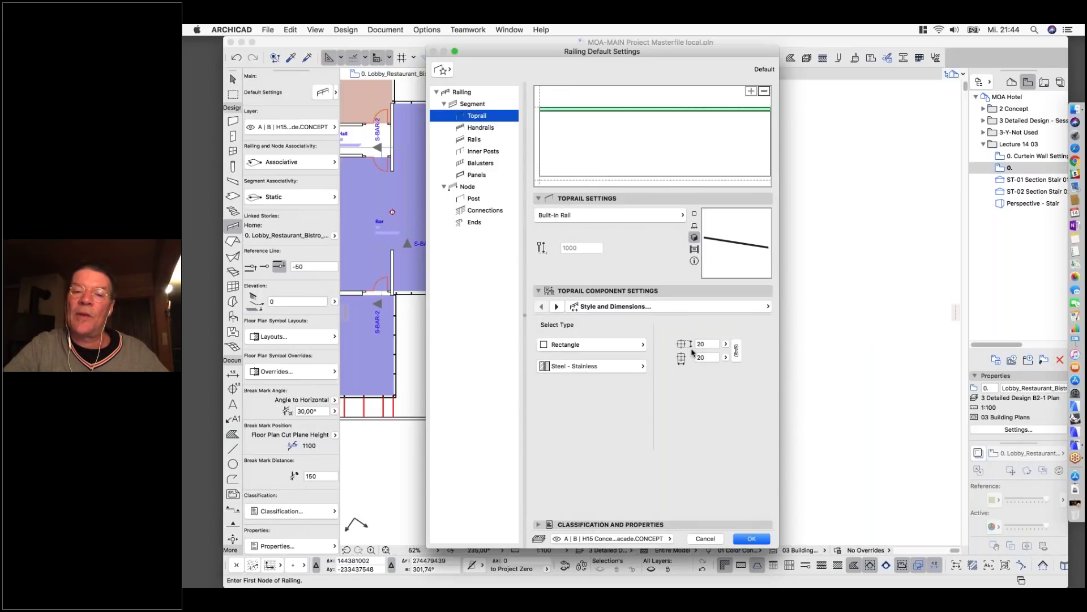
{"action": "left_click", "coordinate": [476, 175]}
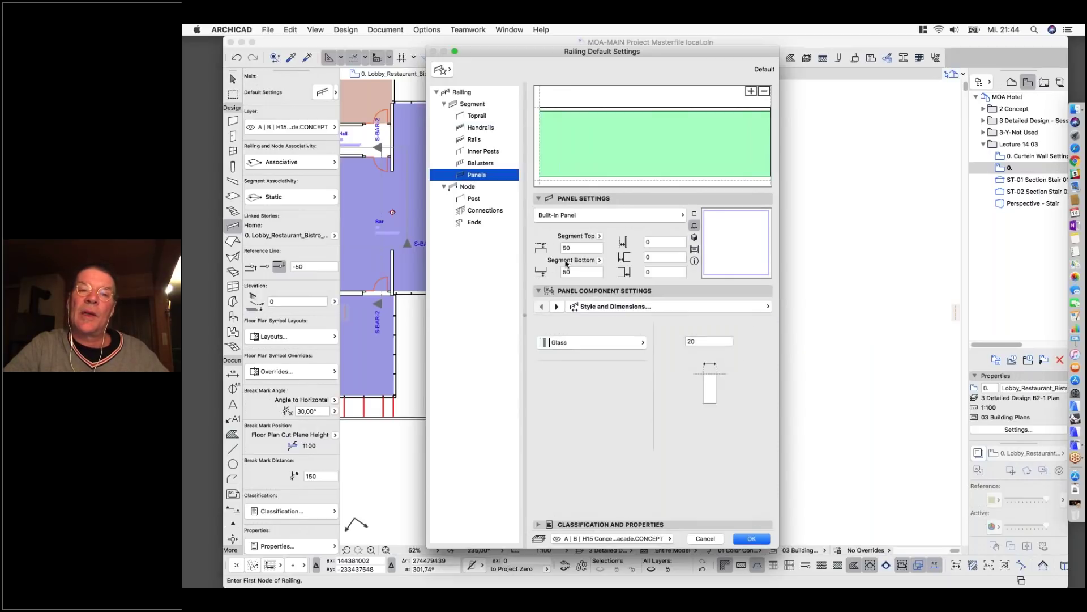
{"action": "left_click", "coordinate": [569, 248]}
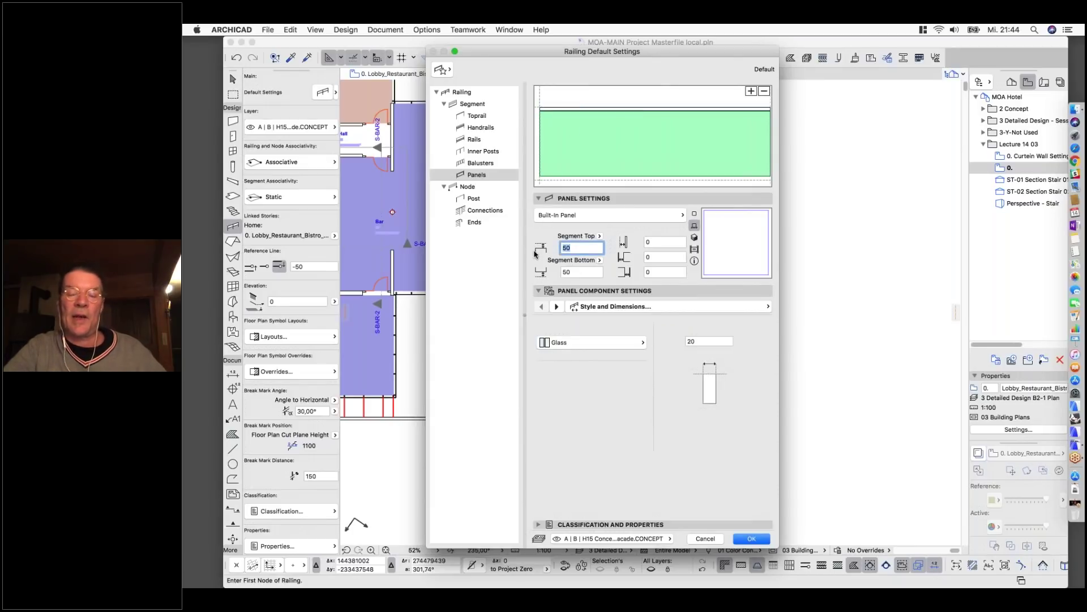
{"action": "type", "text": "10"}
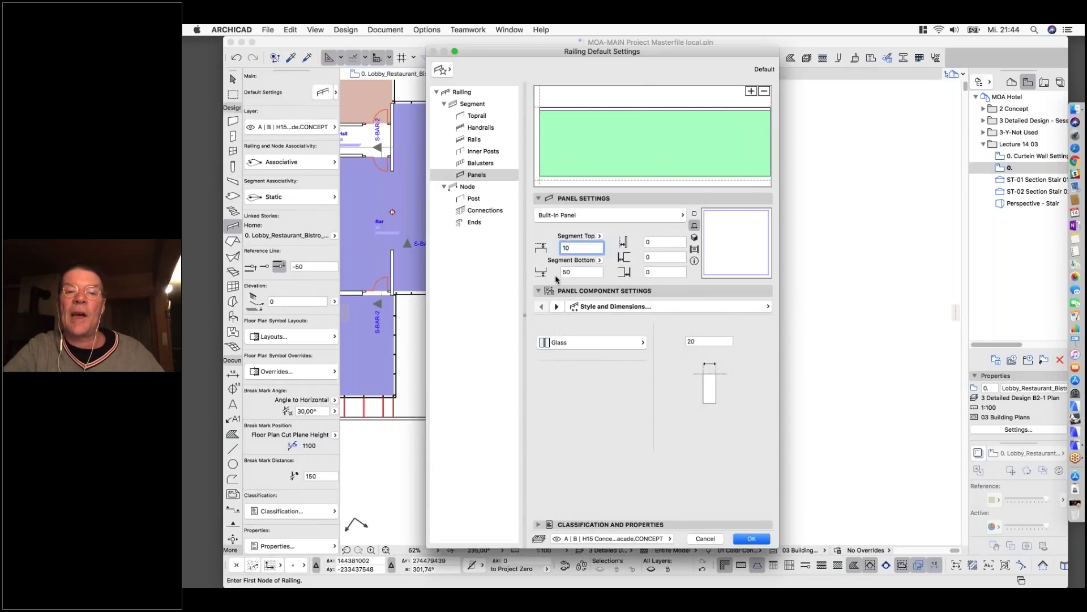
{"action": "left_click", "coordinate": [573, 272]}
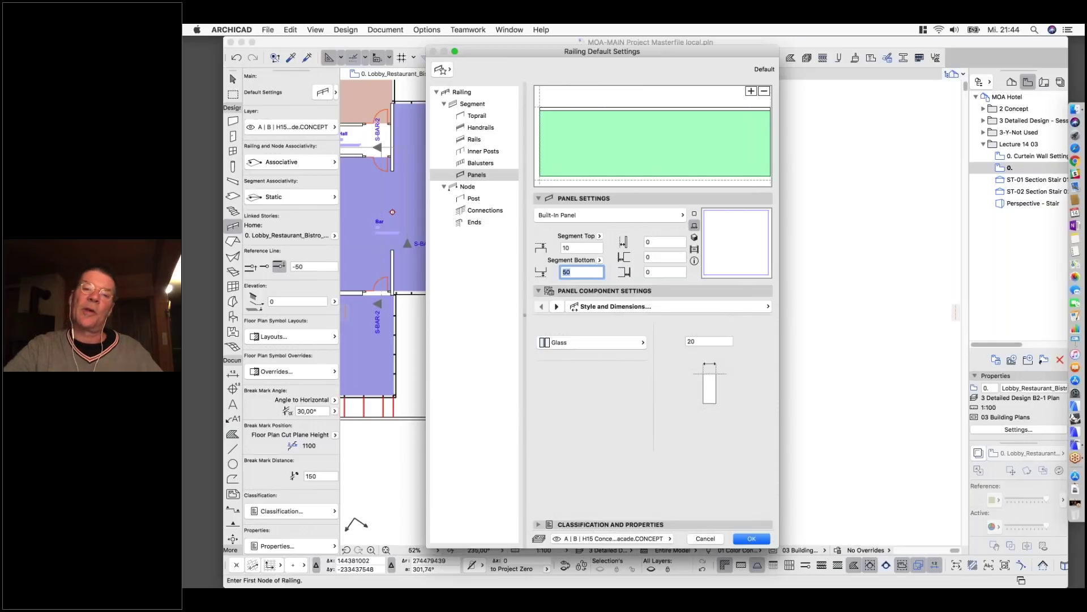
{"action": "type", "text": "0"}
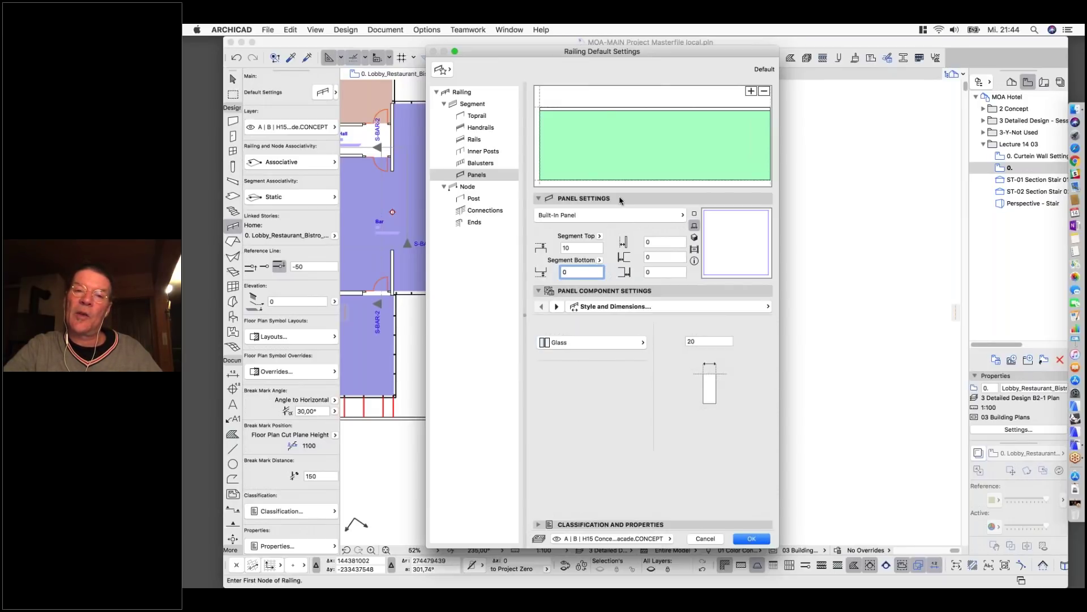
Review the glass panel's material, 2D representation and 3D representation settings.
{"action": "left_click", "coordinate": [600, 343]}
{"action": "left_click", "coordinate": [626, 310]}
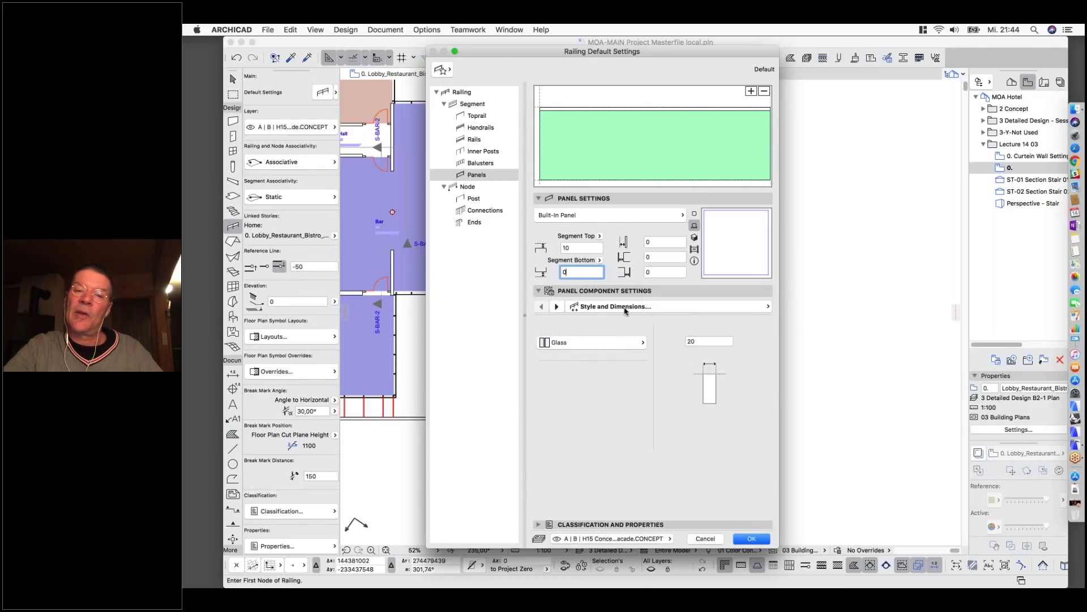
{"action": "left_click", "coordinate": [626, 308]}
{"action": "left_click", "coordinate": [821, 318]}
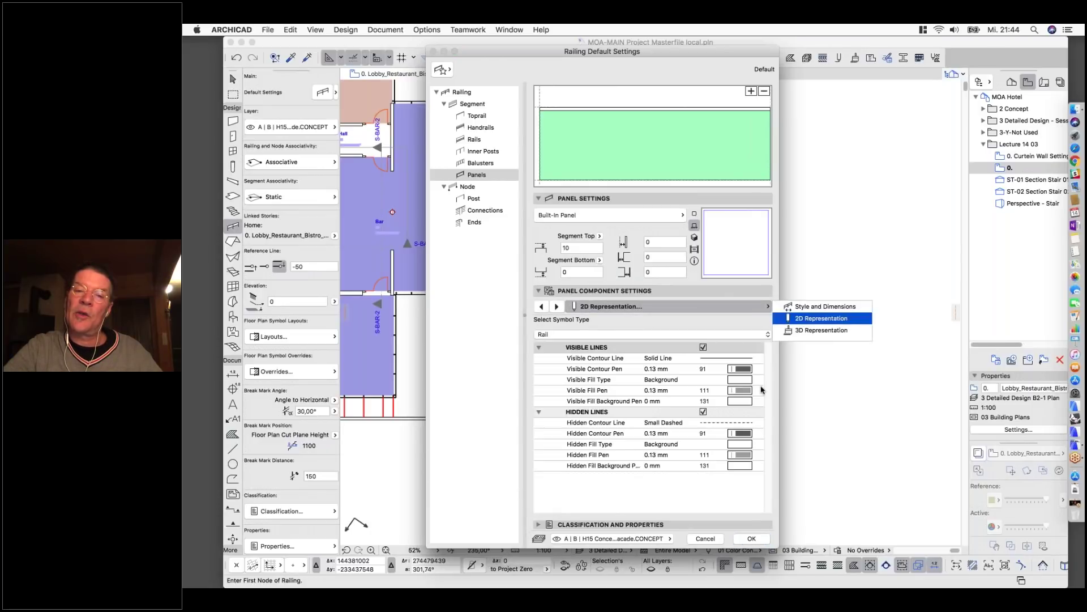
{"action": "left_click", "coordinate": [801, 334]}
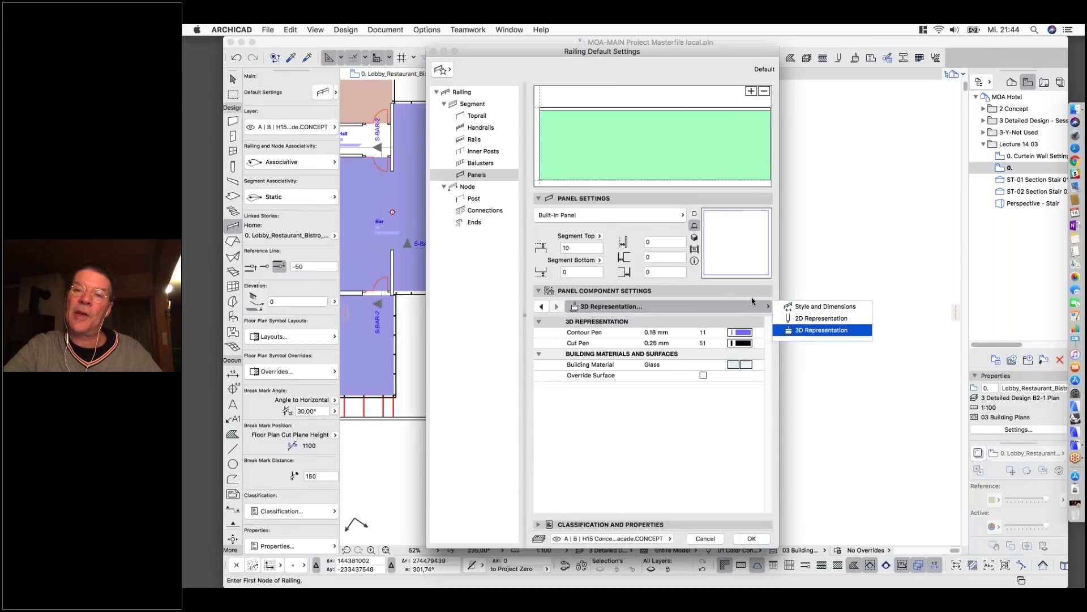
{"action": "left_click", "coordinate": [735, 413]}
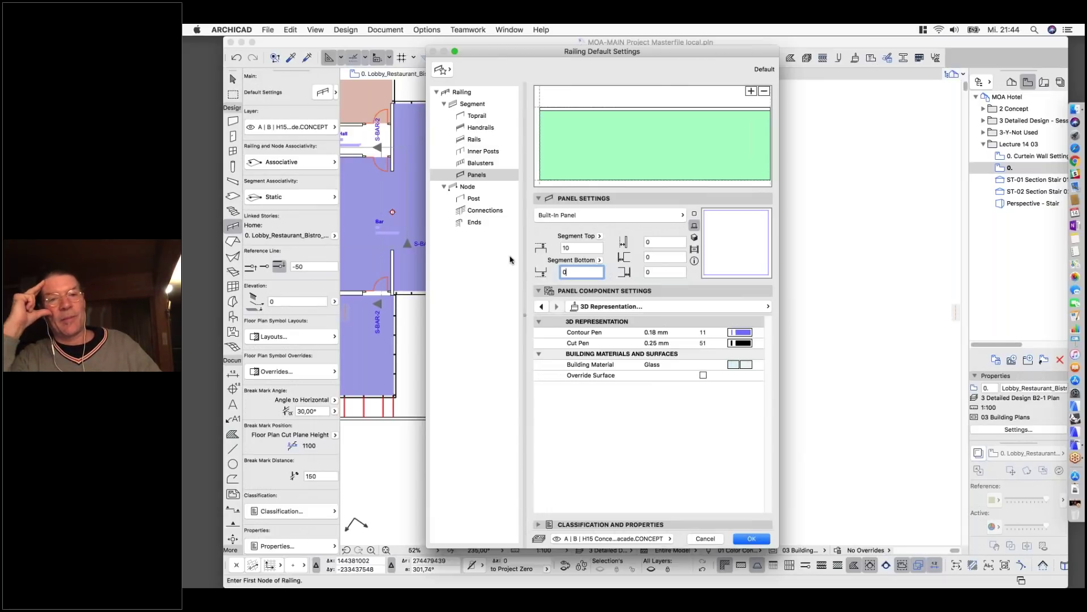
Change the post type at the railing's nodes to Invisible.
{"action": "left_click", "coordinate": [468, 189]}
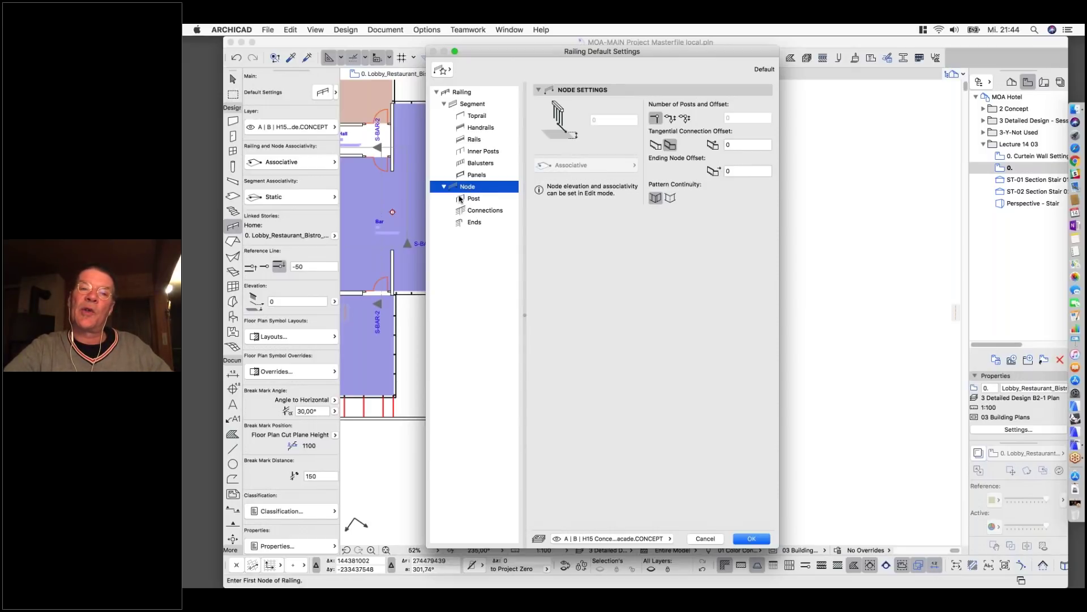
{"action": "left_click", "coordinate": [462, 200]}
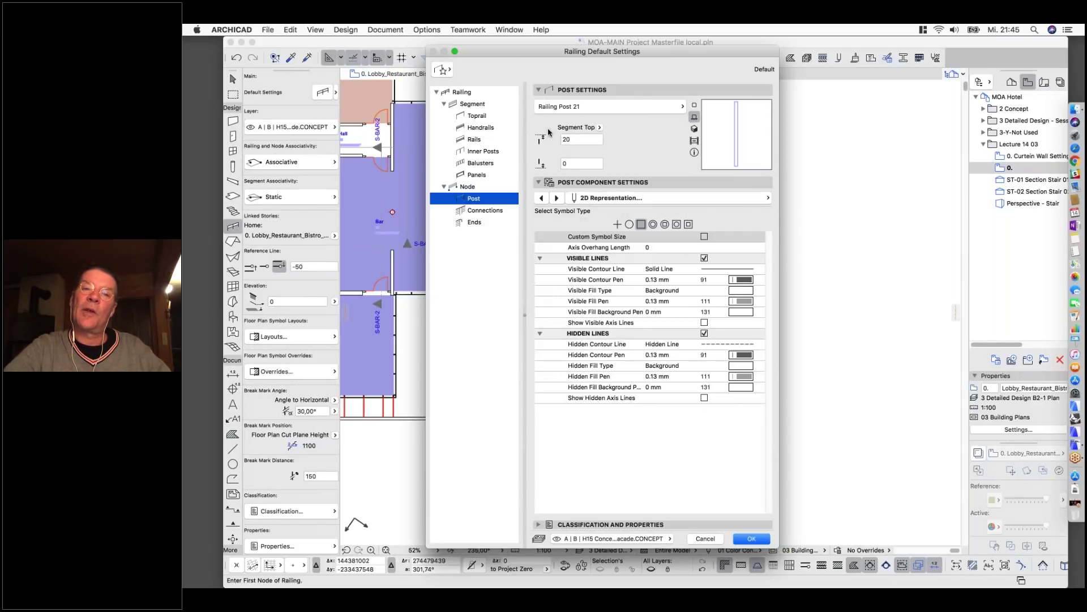
{"action": "left_click", "coordinate": [547, 109]}
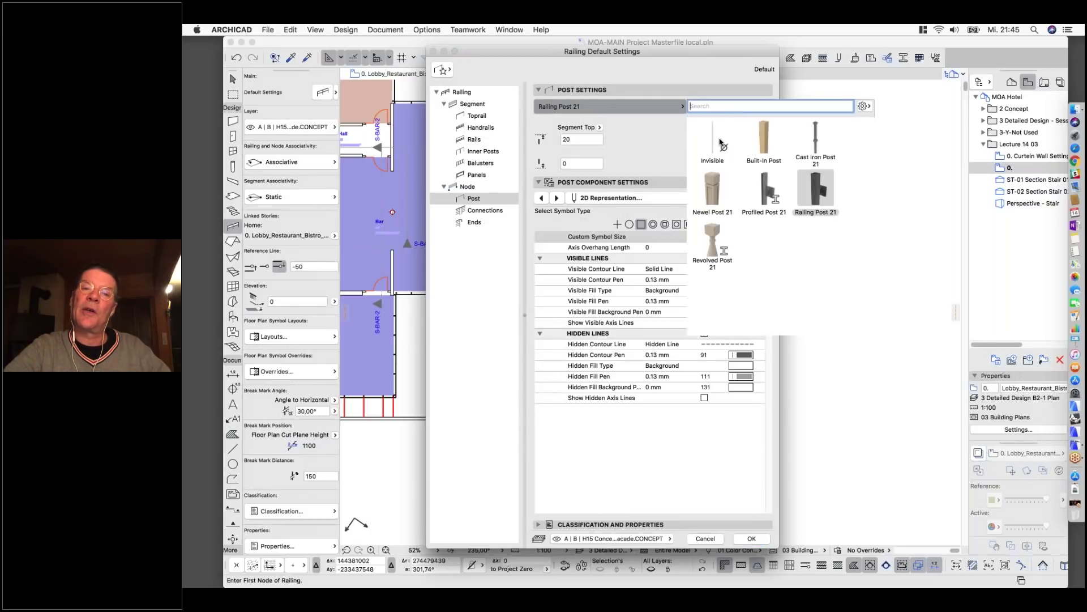
{"action": "left_click", "coordinate": [721, 144]}
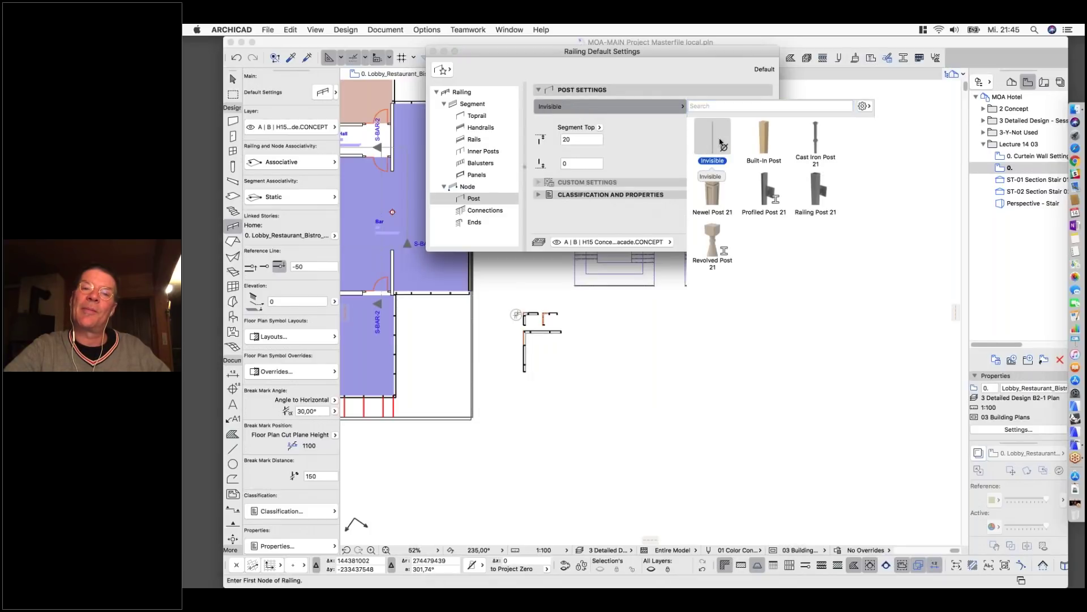
{"action": "left_click", "coordinate": [673, 133]}
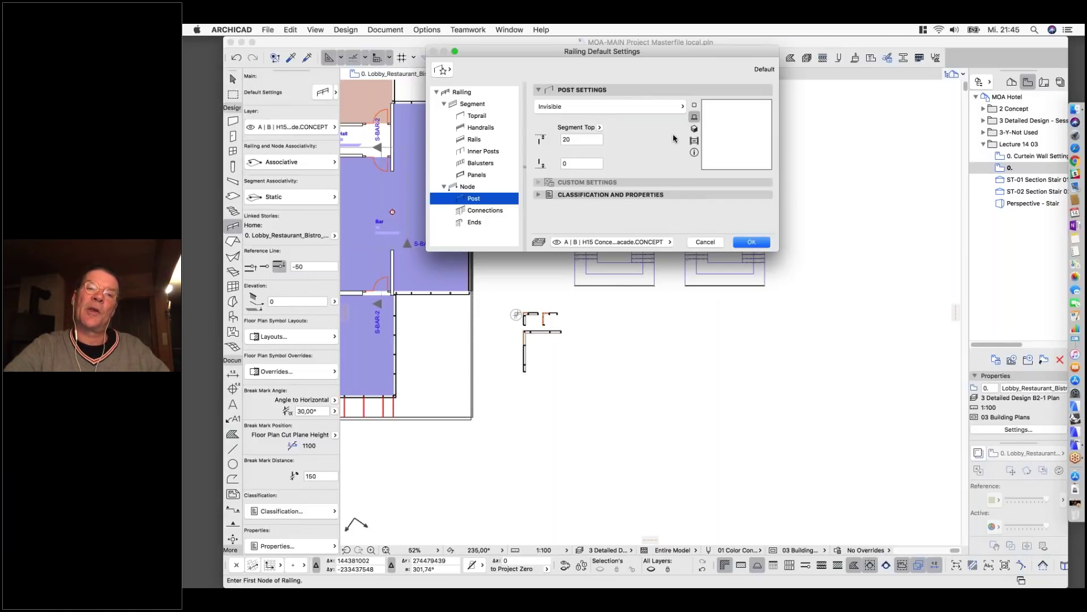
Set the toprail's node connection to the first, unjoined type and keep the first sloped-railing option.
{"action": "left_click", "coordinate": [485, 212]}
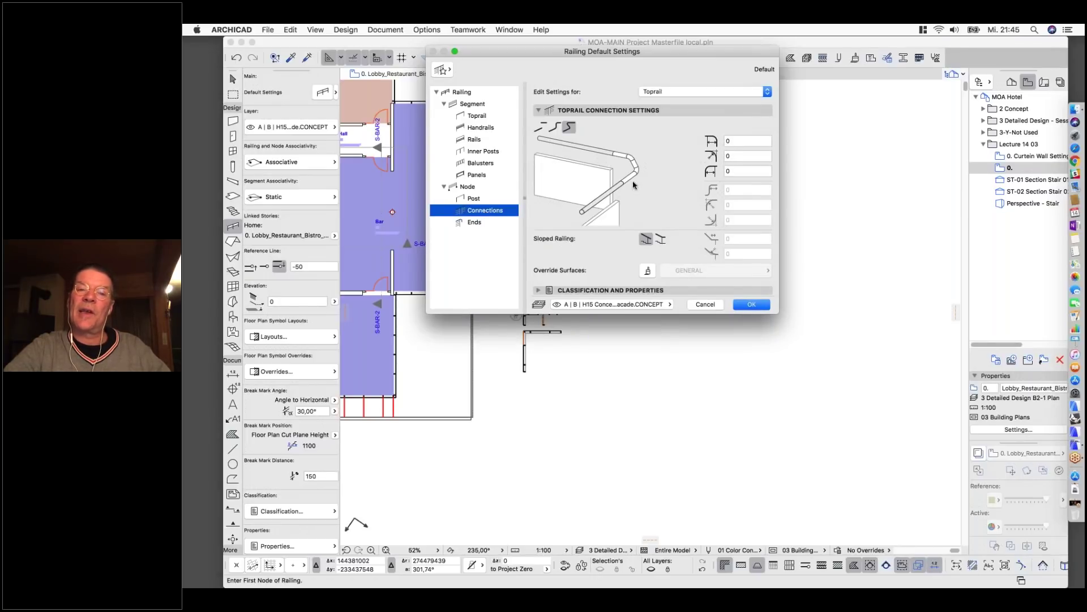
{"action": "left_click", "coordinate": [537, 128]}
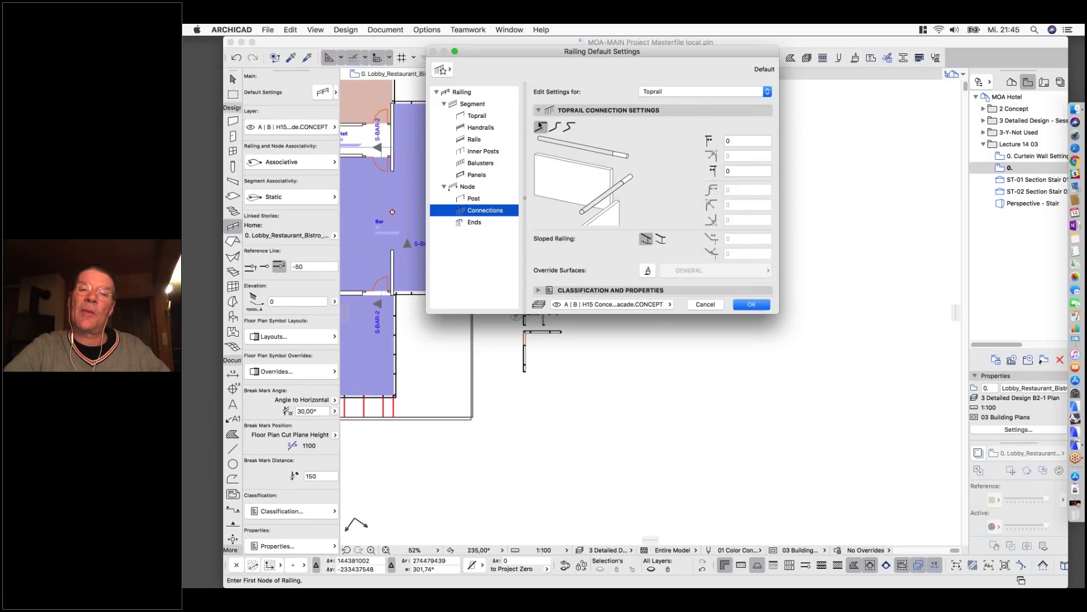
{"action": "left_click", "coordinate": [659, 239]}
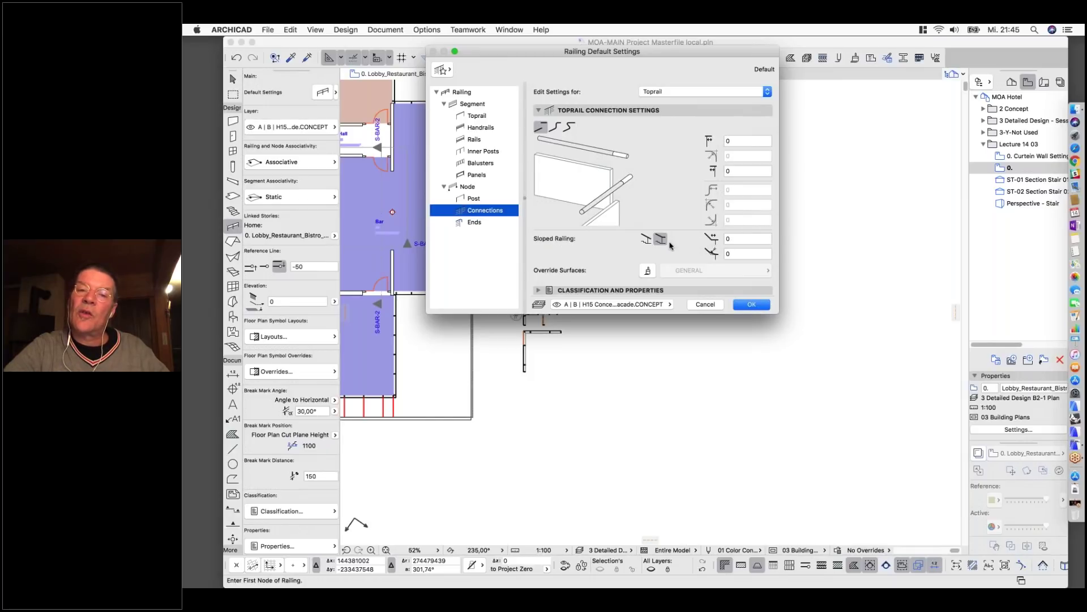
{"action": "left_click", "coordinate": [648, 241]}
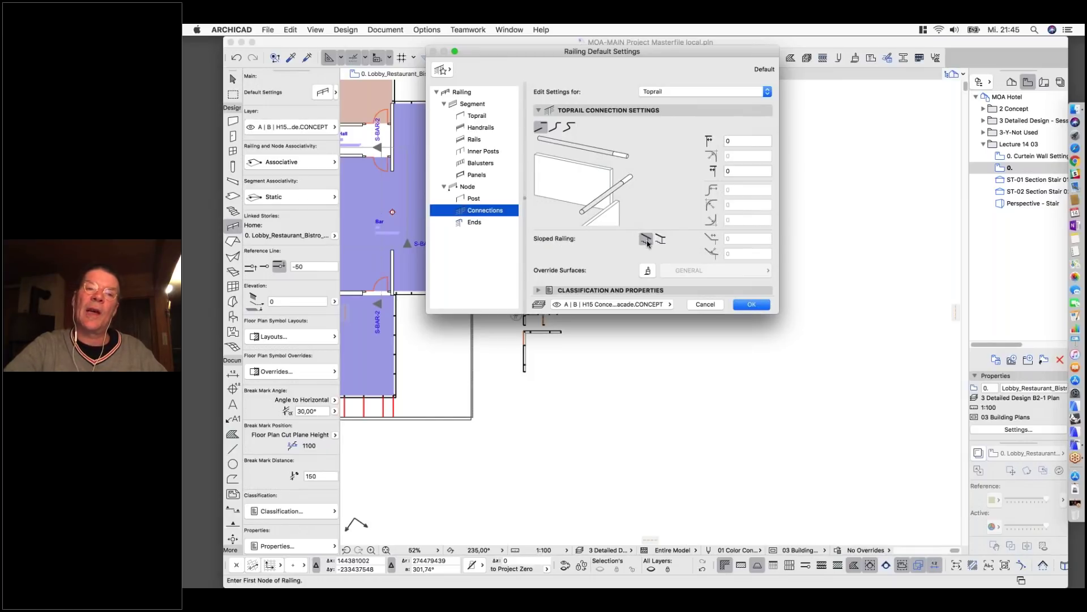
Set the toprail's end extension to 0 at the railing's nodes.
{"action": "left_click", "coordinate": [461, 222]}
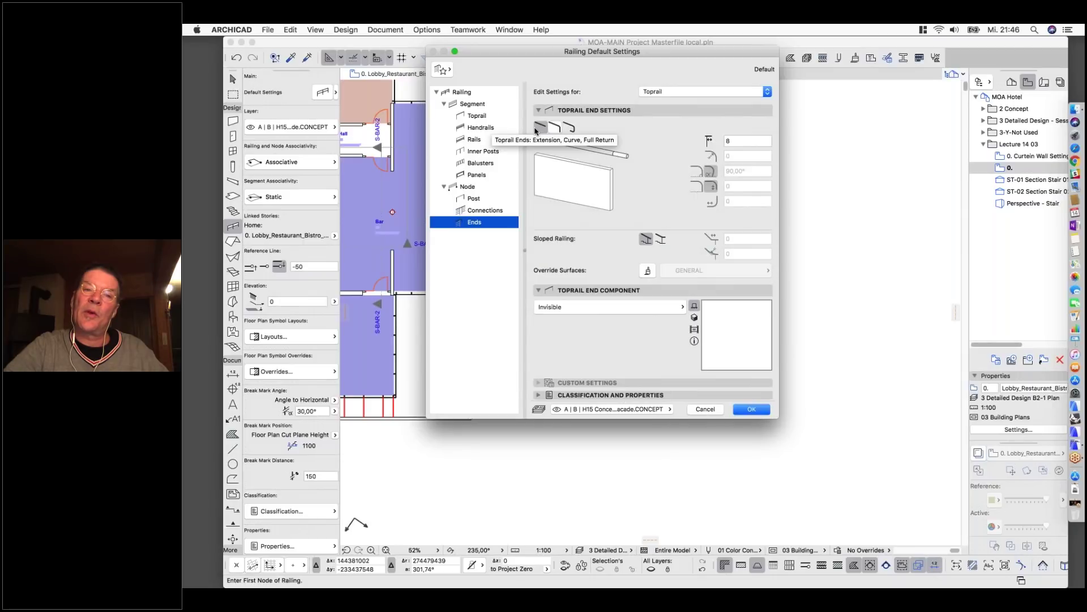
{"action": "double_click", "coordinate": [737, 141]}
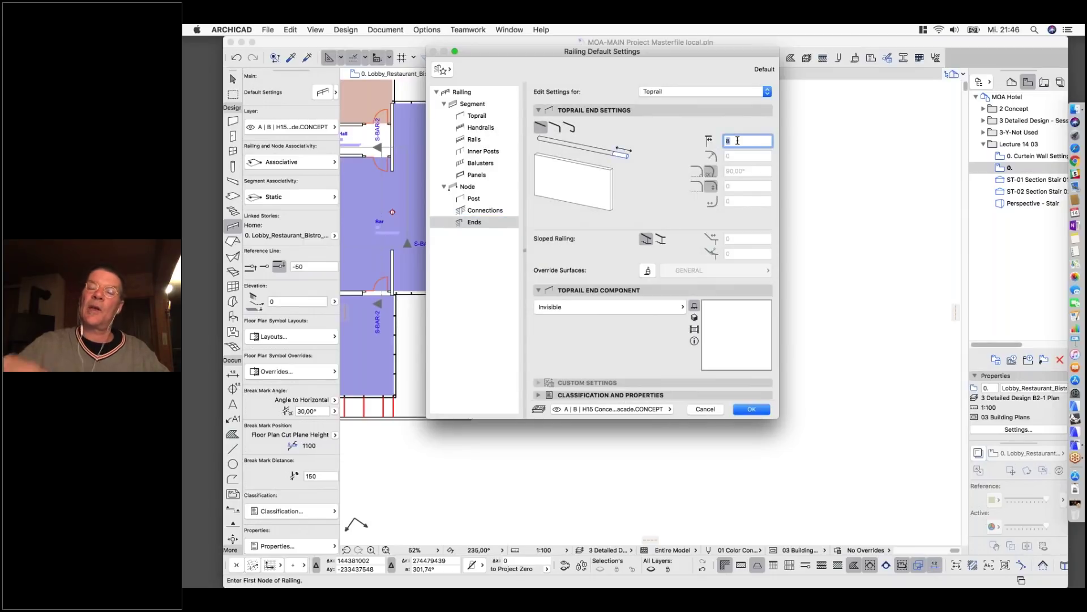
{"action": "type", "text": "0"}
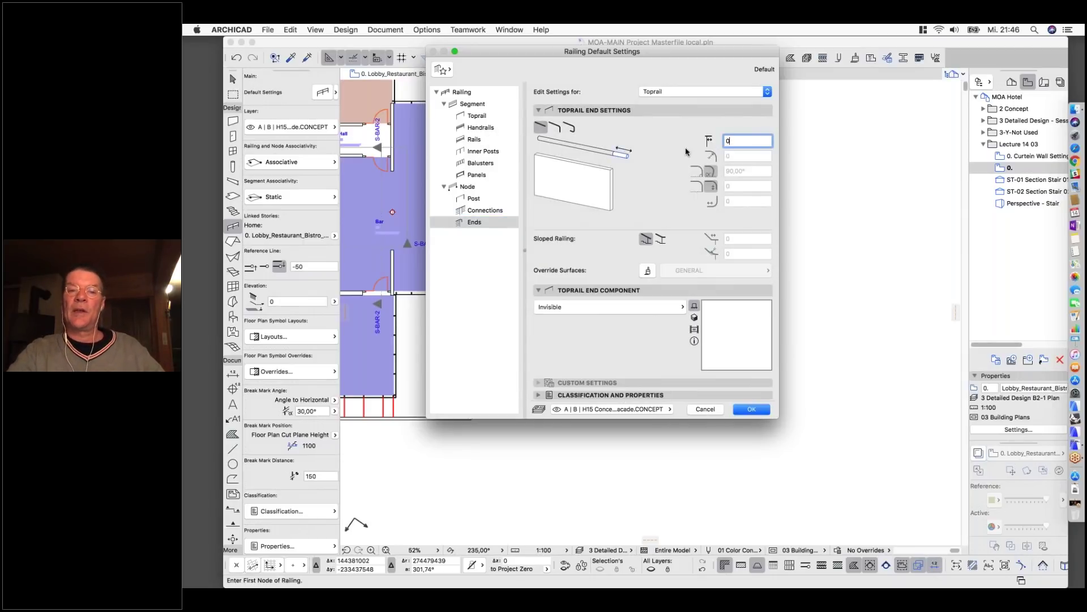
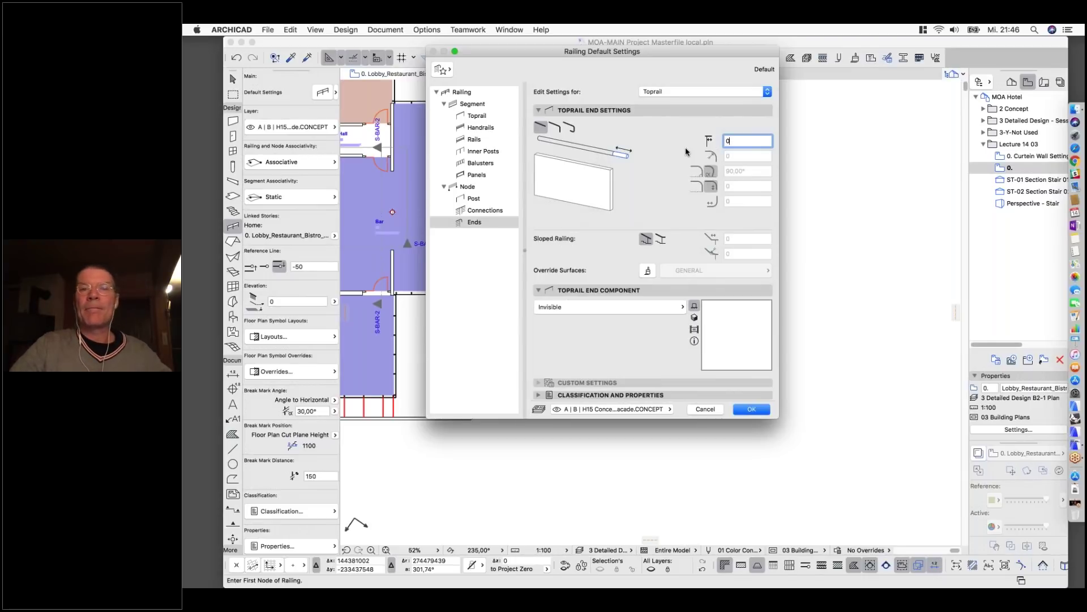
Review the end settings of the rail and Handrail 1, return to the toprail and accept the railing defaults.
{"action": "left_click", "coordinate": [696, 94]}
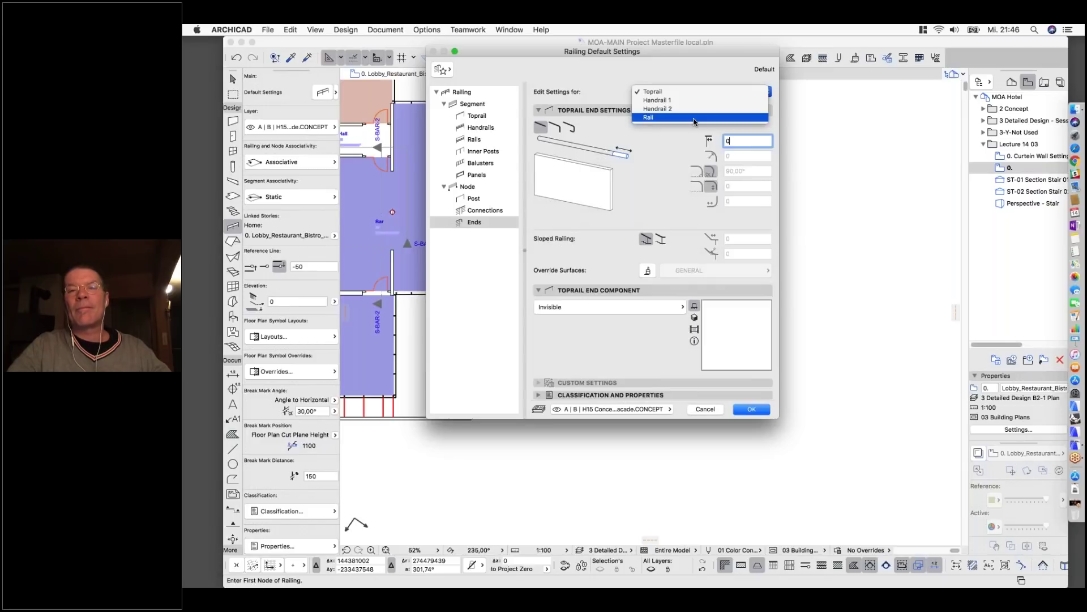
{"action": "left_click", "coordinate": [695, 118]}
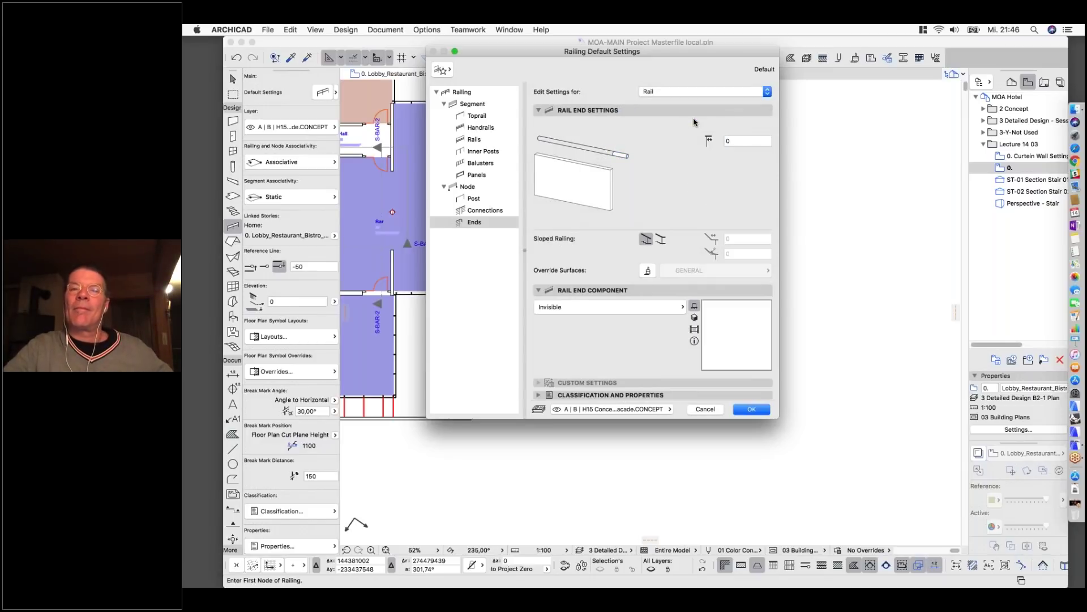
{"action": "left_click", "coordinate": [674, 92]}
{"action": "left_click", "coordinate": [667, 66]}
{"action": "left_click", "coordinate": [671, 92]}
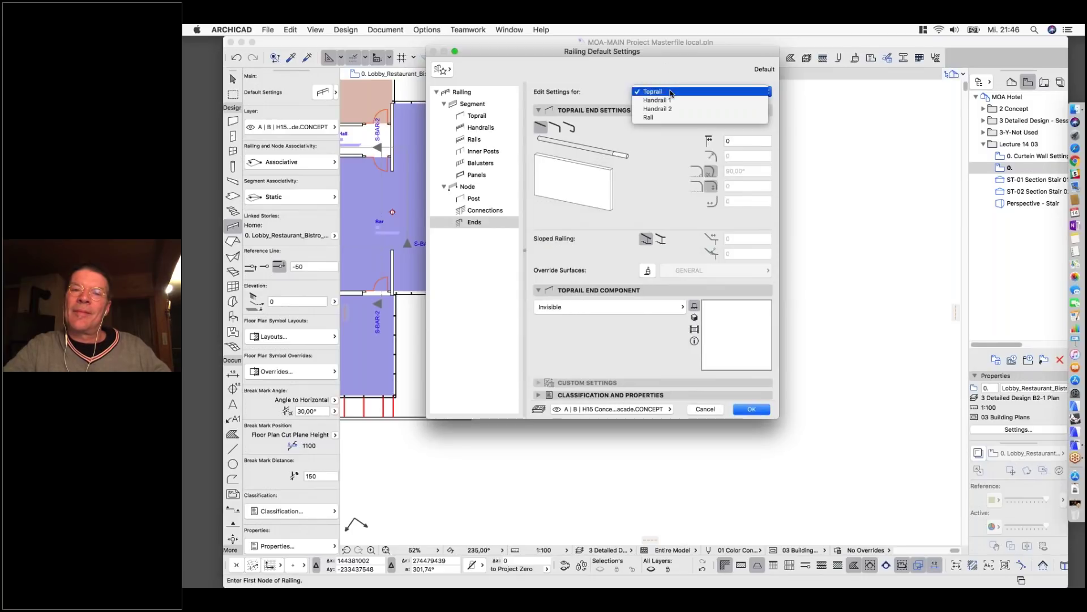
{"action": "left_click", "coordinate": [671, 100]}
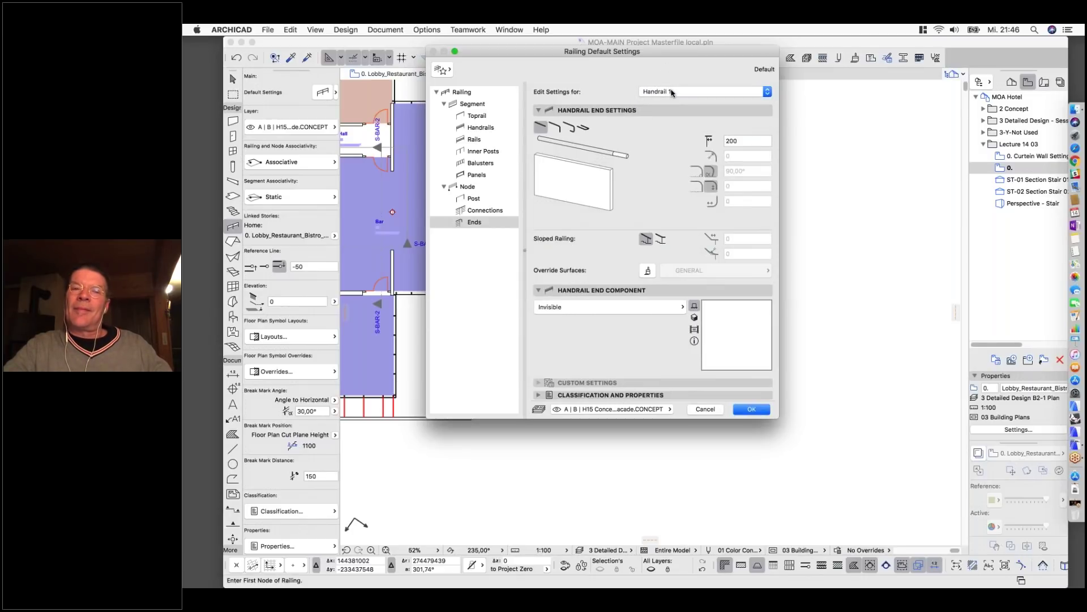
{"action": "left_click", "coordinate": [672, 93]}
{"action": "left_click", "coordinate": [674, 101]}
{"action": "left_click", "coordinate": [674, 94]}
{"action": "left_click", "coordinate": [672, 100]}
{"action": "left_click", "coordinate": [666, 91]}
{"action": "left_click", "coordinate": [661, 67]}
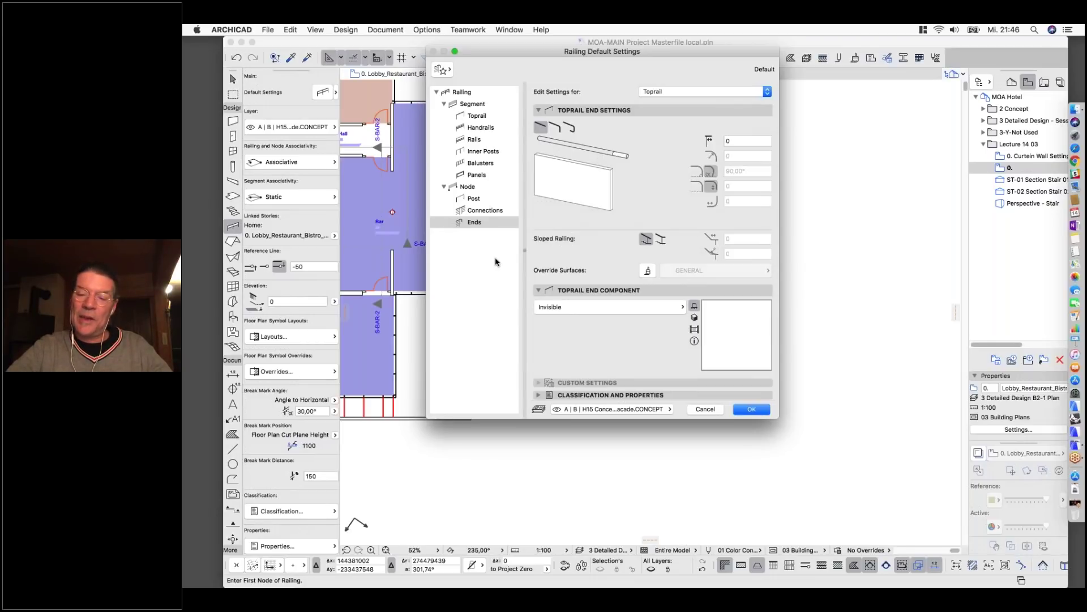
{"action": "key", "text": "Return"}
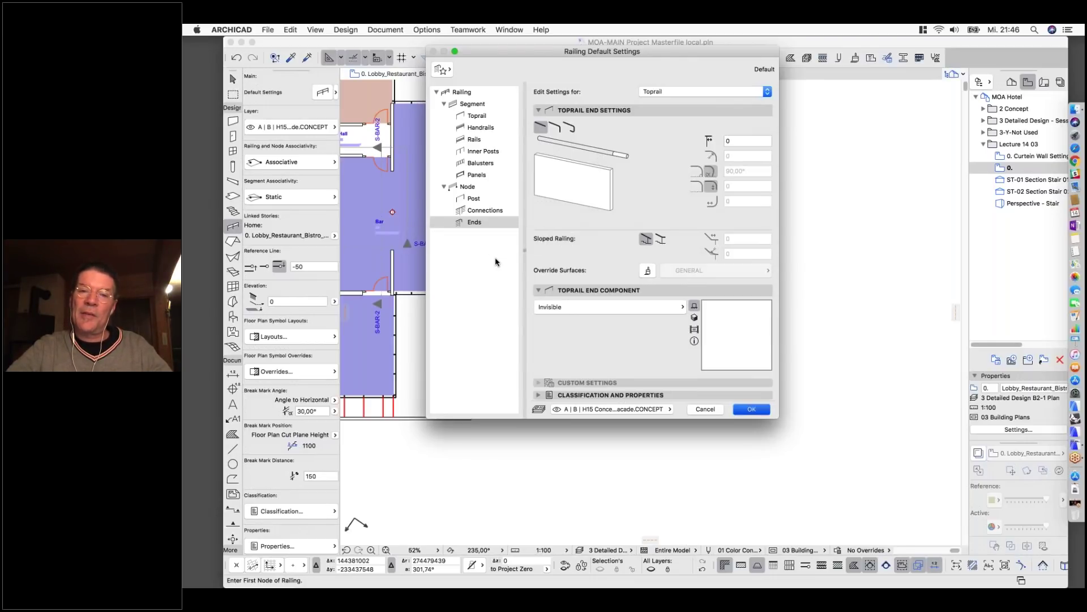
{"action": "scroll", "coordinate": [569, 259], "scroll_direction": "up", "scroll_amount": 5}
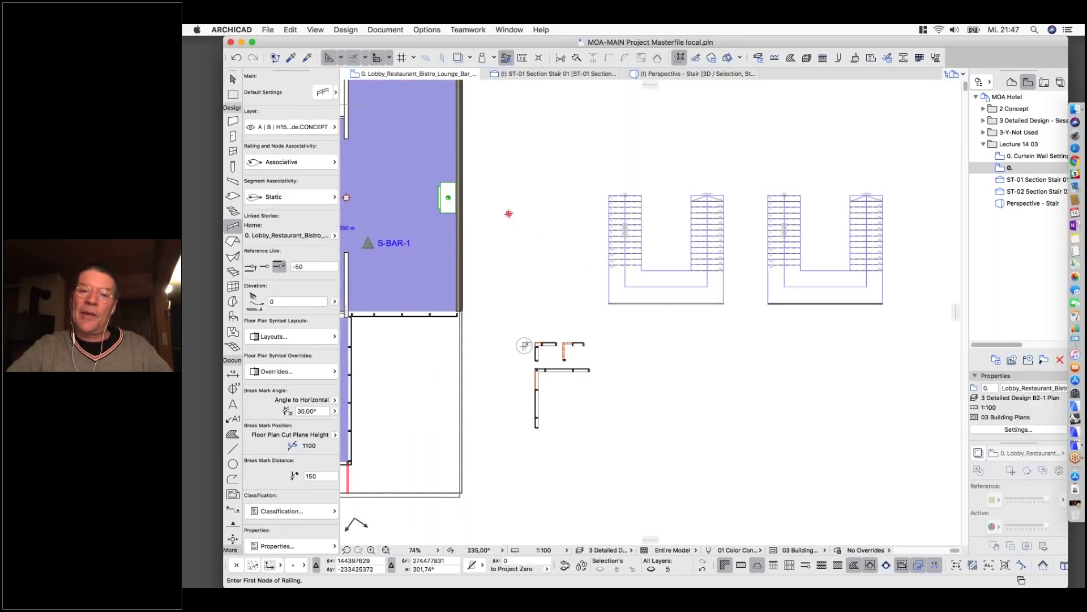
{"action": "left_click", "coordinate": [588, 283], "text": "shift"}
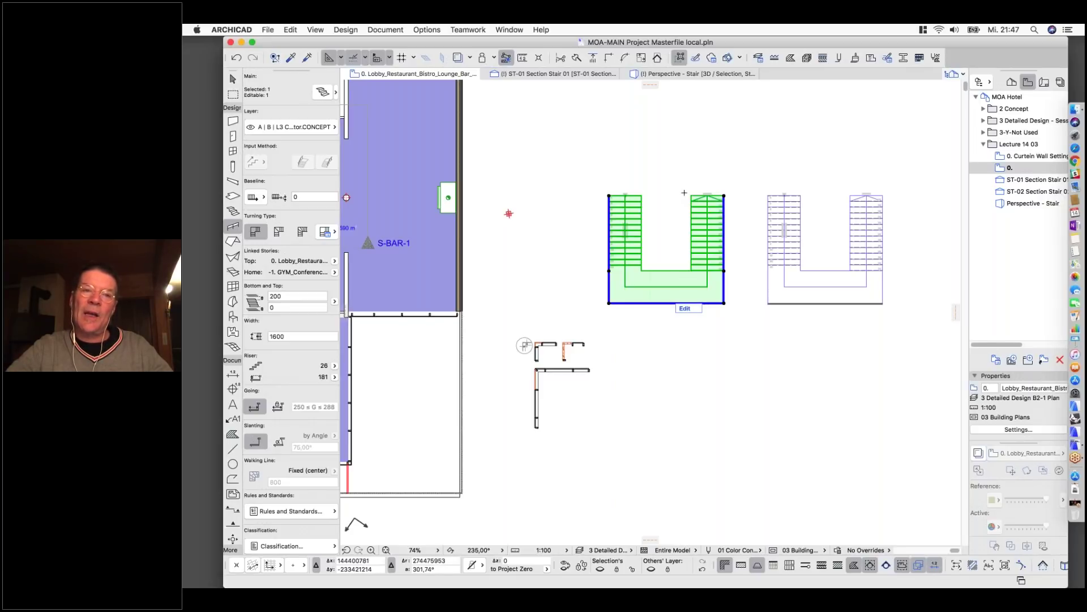
{"action": "key", "text": "Escape"}
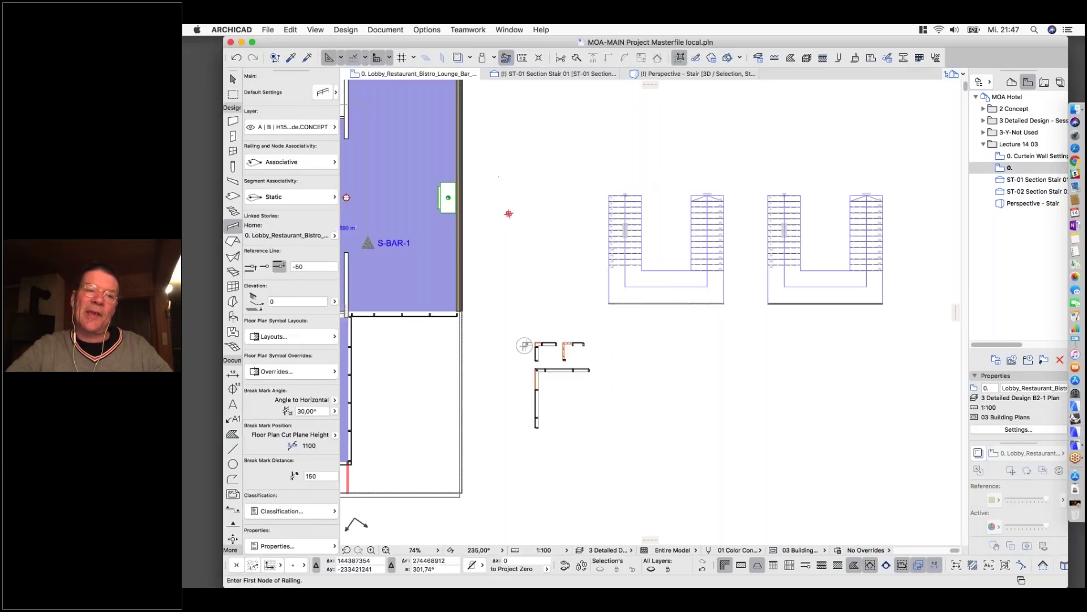
Select the left of the two detached U-shaped stairs on the floor plan and show only it in 3D.
{"action": "left_click", "coordinate": [233, 211]}
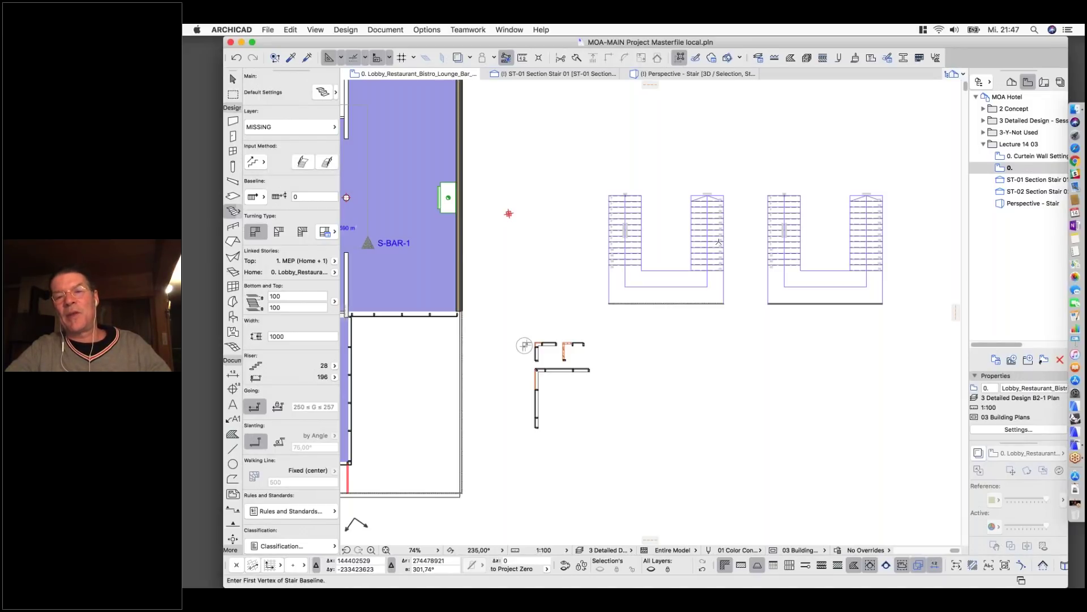
{"action": "scroll", "coordinate": [719, 241], "scroll_direction": "up", "scroll_amount": 4}
{"action": "left_click", "coordinate": [656, 294]}
{"action": "right_click", "coordinate": [632, 223]}
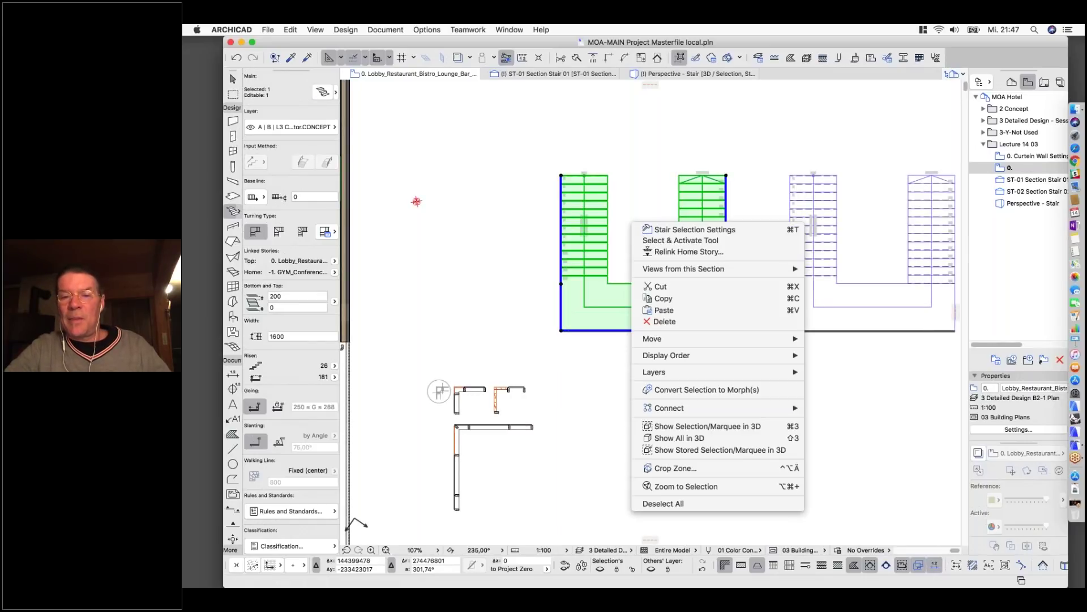
{"action": "left_click", "coordinate": [656, 428]}
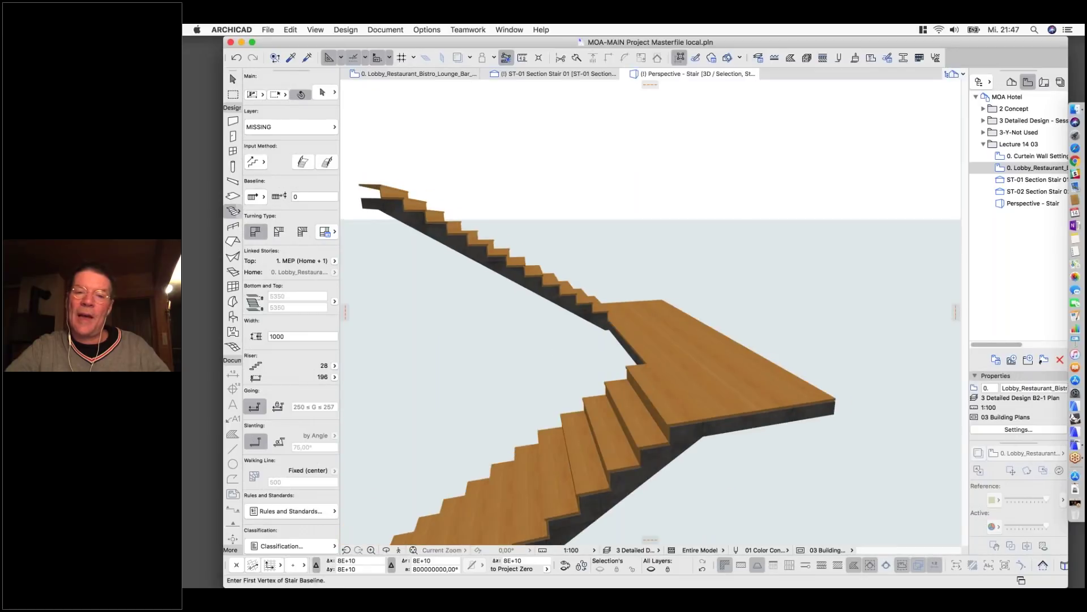
{"action": "scroll", "coordinate": [602, 353], "scroll_direction": "up", "scroll_amount": 5}
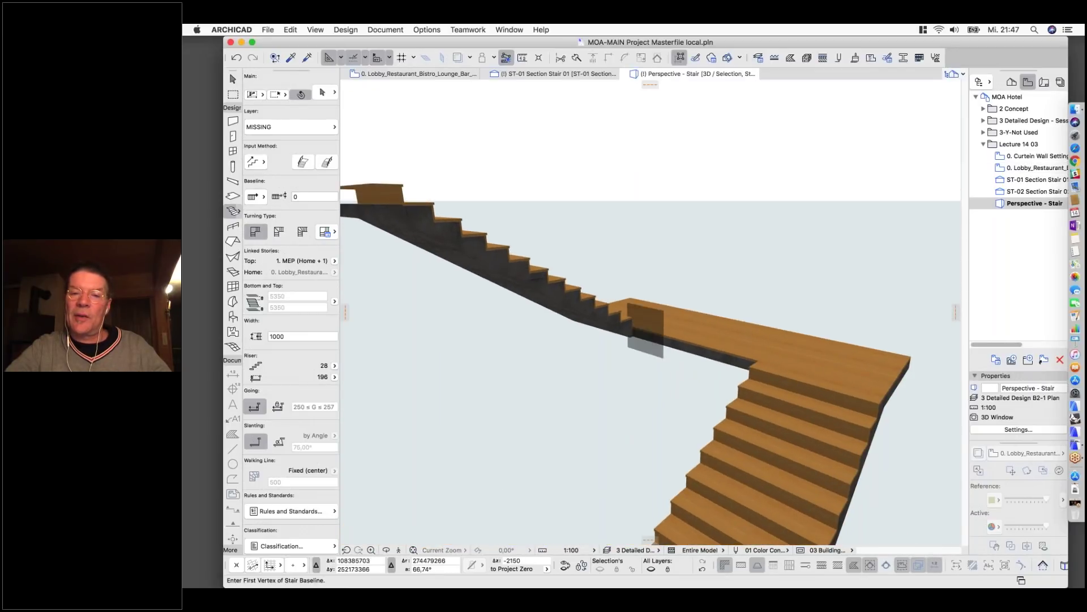
{"action": "scroll", "coordinate": [614, 324], "scroll_direction": "up", "scroll_amount": 5}
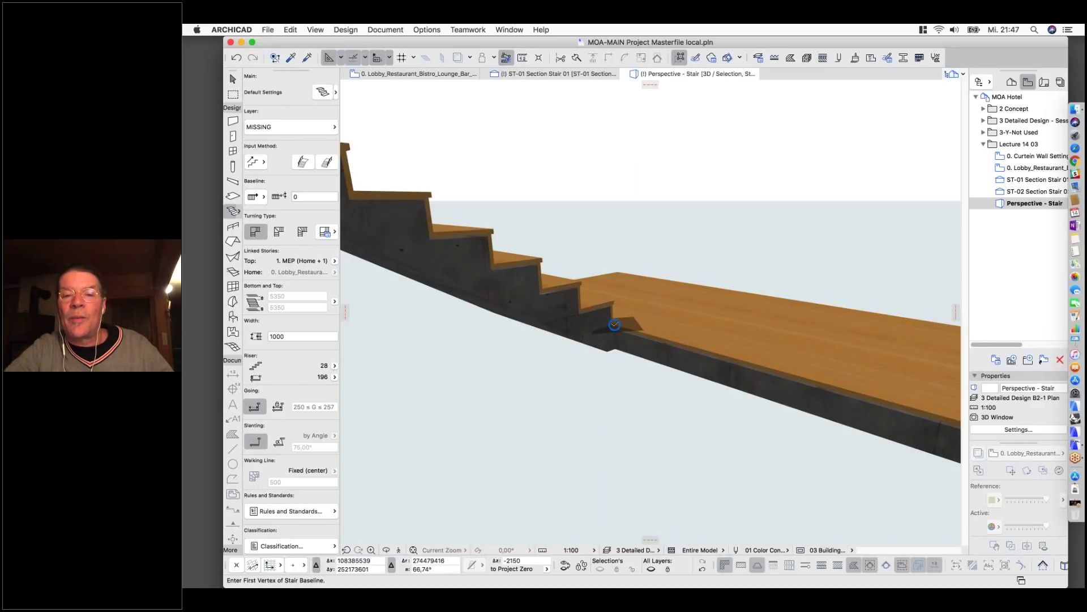
{"action": "left_click", "coordinate": [615, 325]}
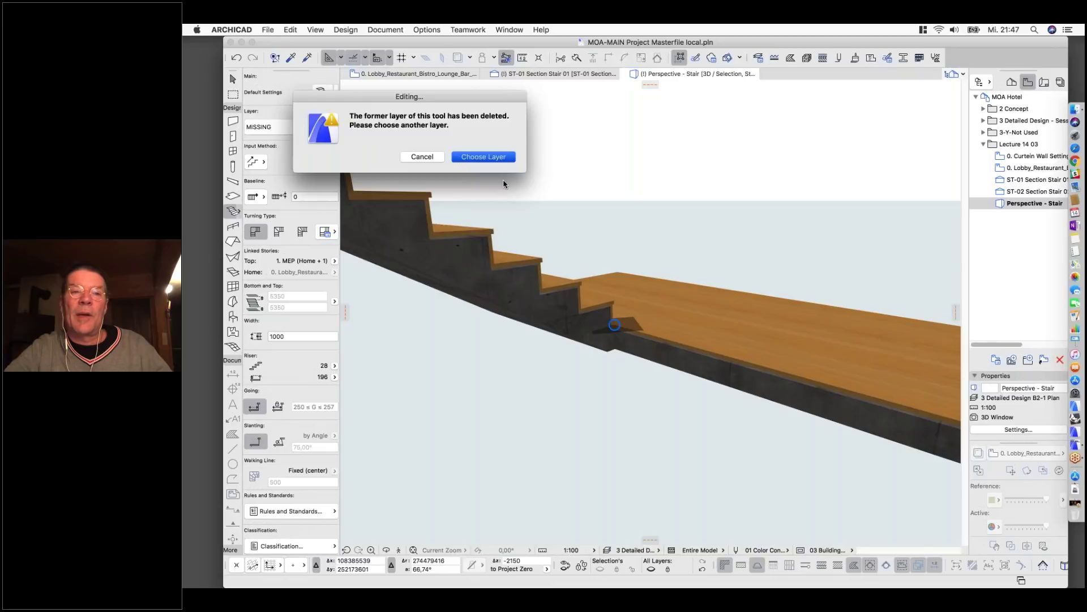
{"action": "left_click", "coordinate": [488, 157]}
{"action": "left_click", "coordinate": [745, 505]}
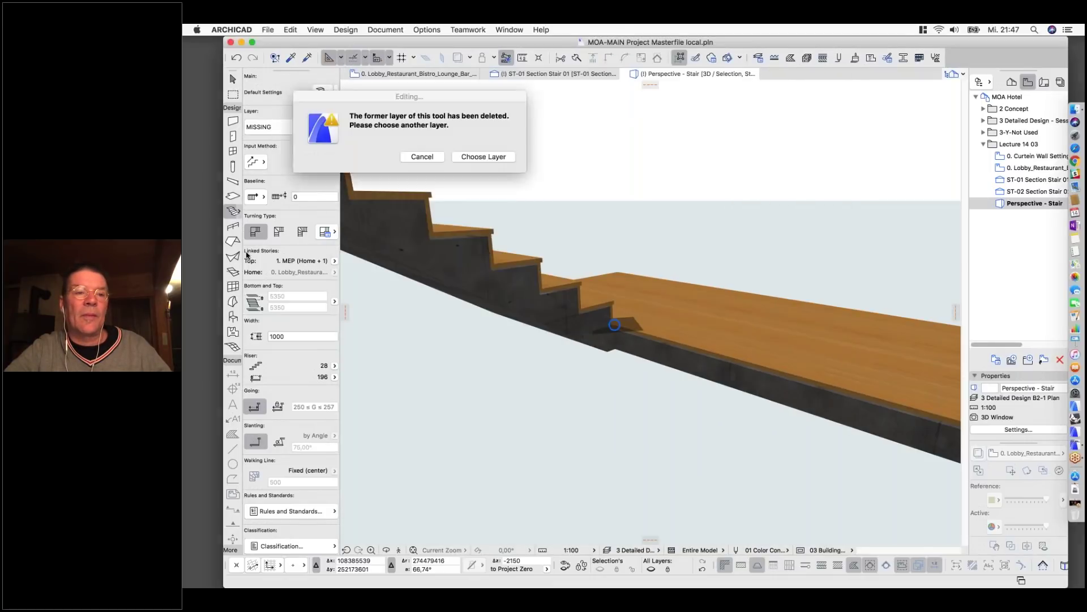
{"action": "left_click", "coordinate": [417, 156]}
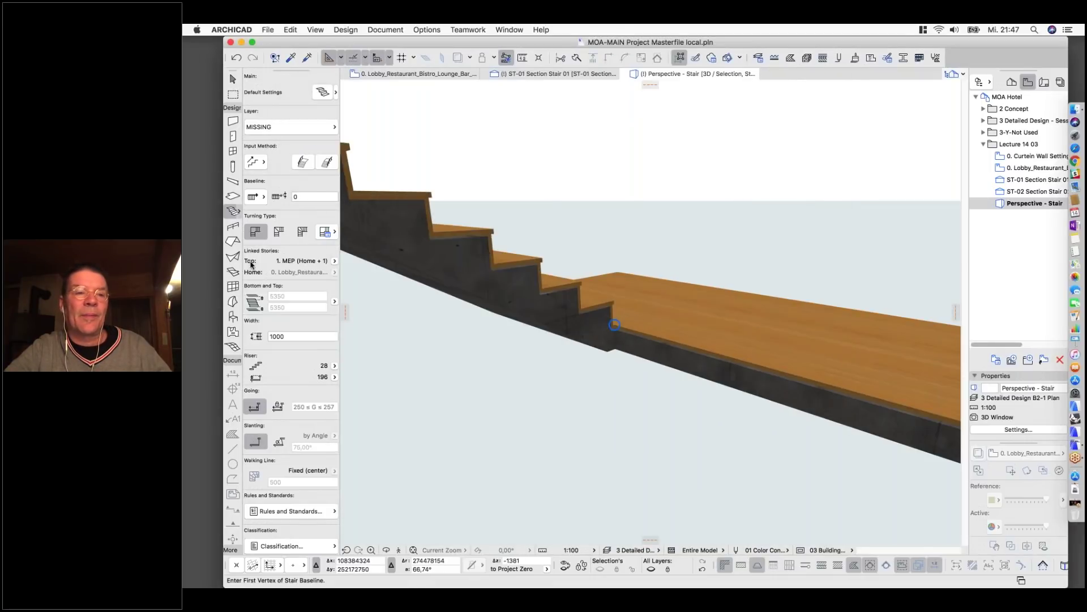
Draw a 2450 mm railing along the landing's inner edge, from the foot of the upper flight to the head of the lower flight.
{"action": "left_click", "coordinate": [231, 227]}
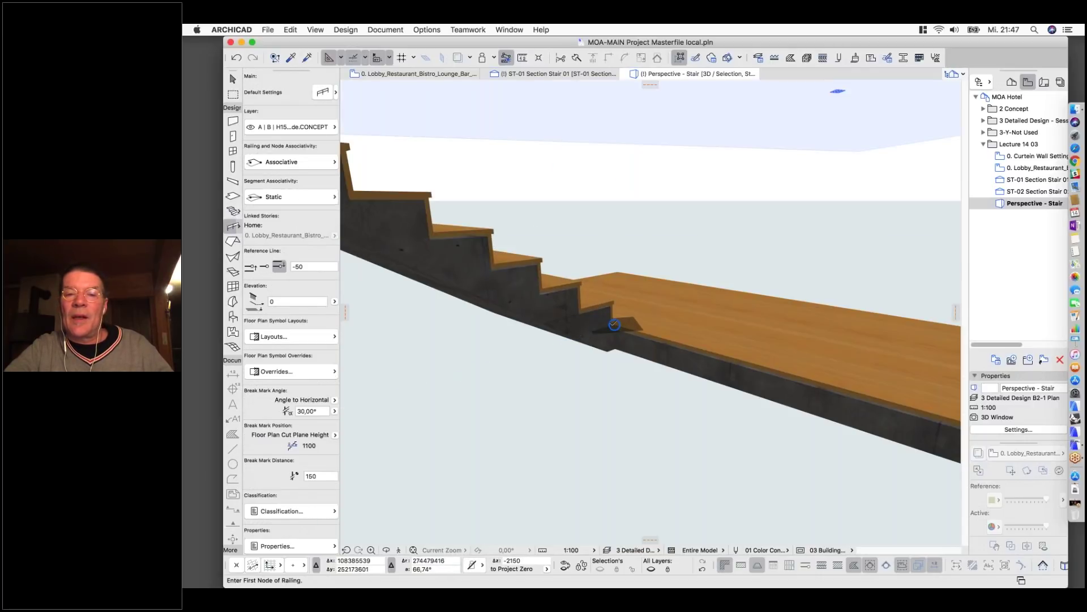
{"action": "left_click", "coordinate": [615, 325]}
{"action": "scroll", "coordinate": [615, 325], "scroll_direction": "down", "scroll_amount": 3}
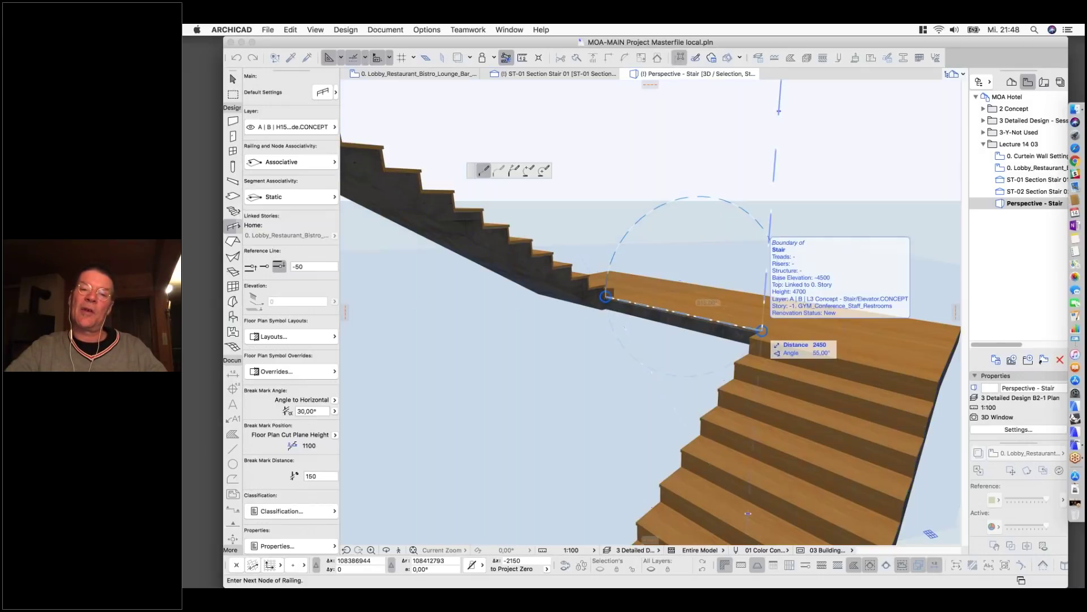
{"action": "left_click", "coordinate": [763, 327]}
{"action": "left_click", "coordinate": [762, 329]}
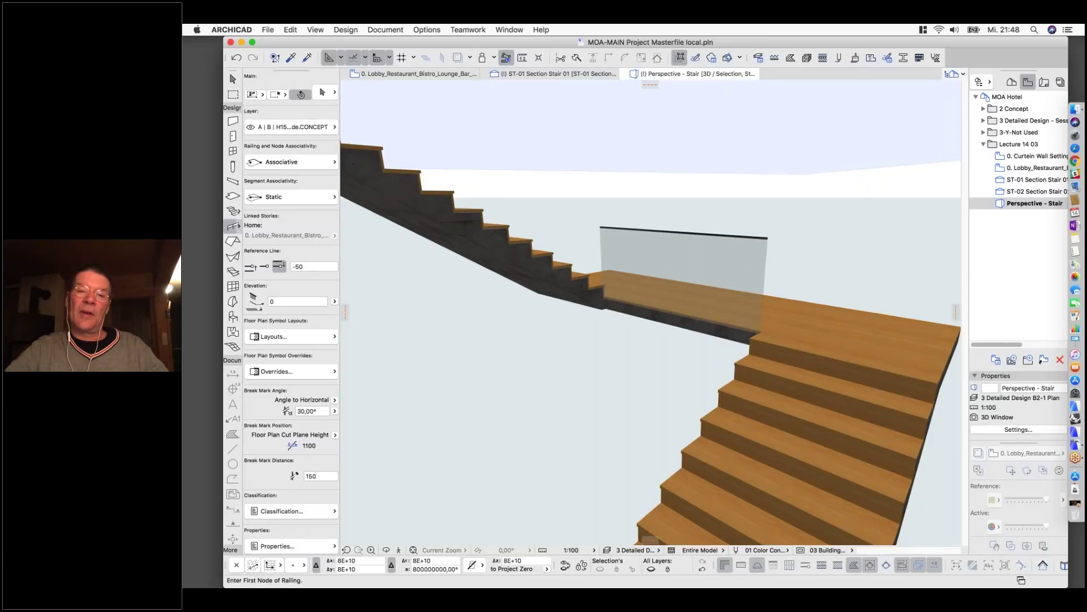
Examine how the new glass railing sits relative to the landing edge and its reference line from several angles.
{"action": "middle_click_drag", "start_coordinate": [600, 272], "coordinate": [780, 272], "text": "shift"}
{"action": "scroll", "coordinate": [572, 270], "scroll_direction": "up", "scroll_amount": 5}
{"action": "scroll", "coordinate": [572, 270], "scroll_direction": "down", "scroll_amount": 1}
{"action": "scroll", "coordinate": [760, 274], "scroll_direction": "down", "scroll_amount": 2}
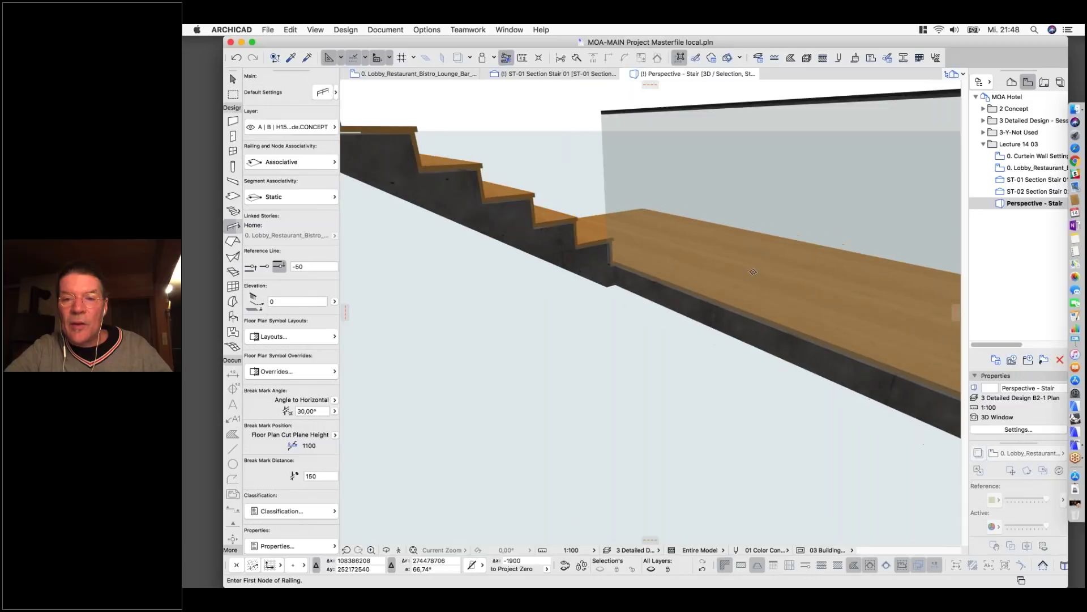
{"action": "left_click", "coordinate": [718, 203]}
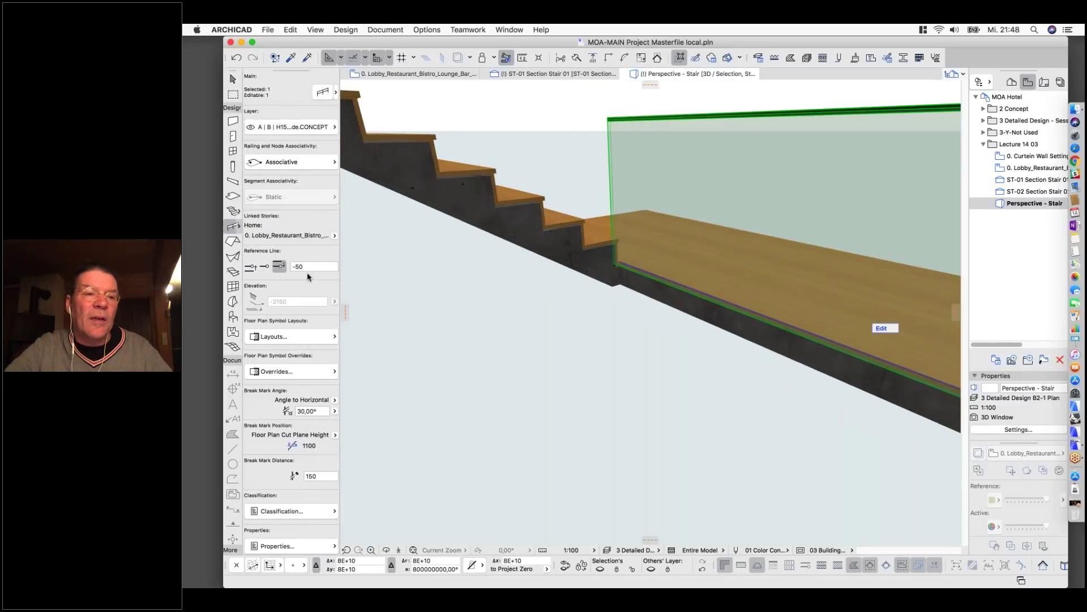
{"action": "middle_click_drag", "start_coordinate": [443, 255], "coordinate": [600, 247], "text": "shift"}
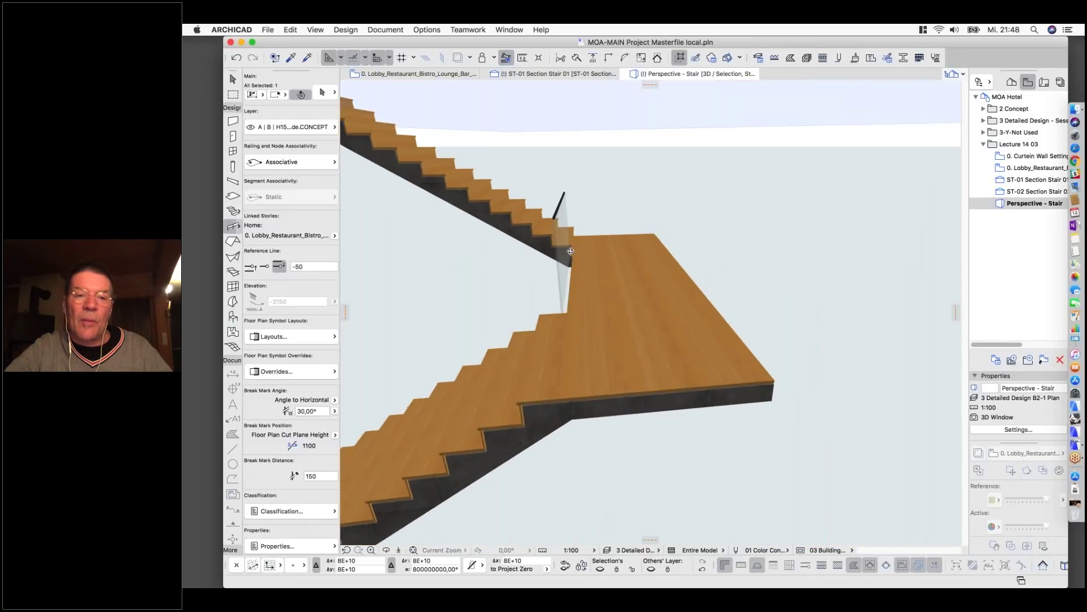
{"action": "scroll", "coordinate": [553, 296], "scroll_direction": "up", "scroll_amount": 3}
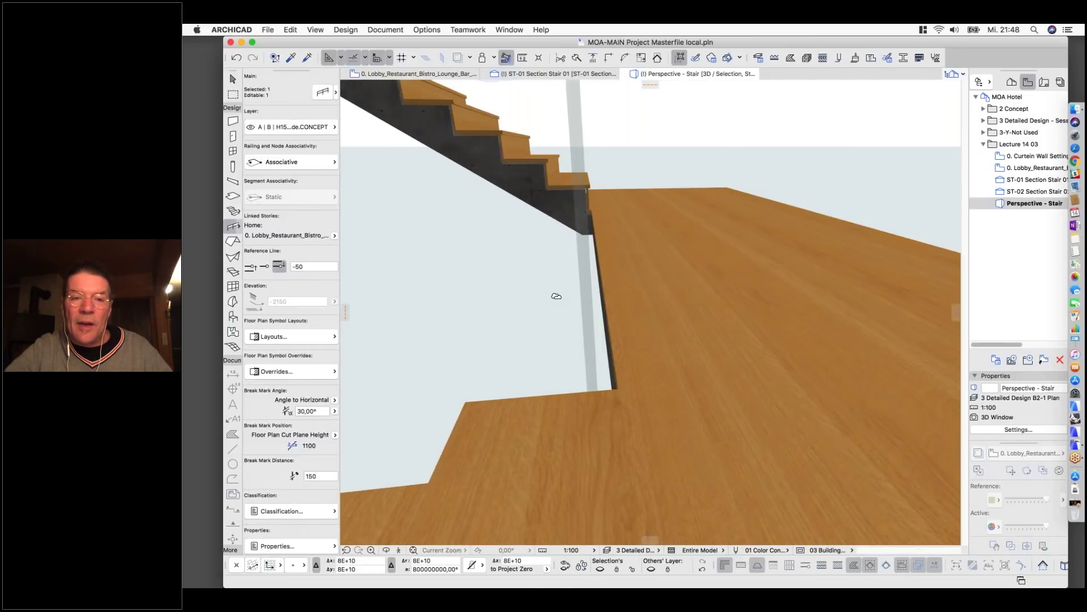
{"action": "scroll", "coordinate": [555, 295], "scroll_direction": "up", "scroll_amount": 4}
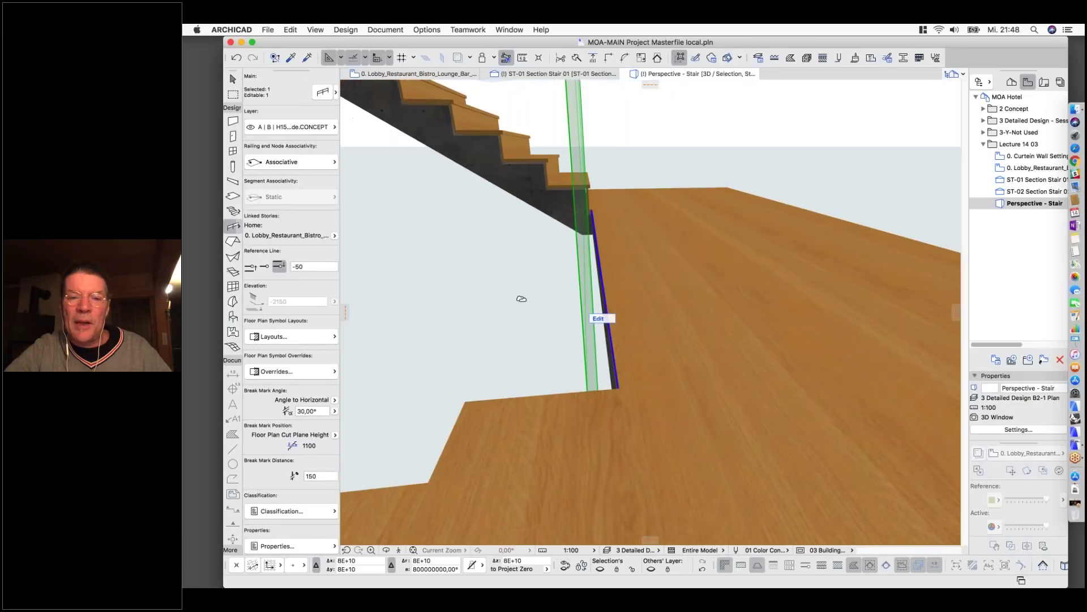
{"action": "key", "text": "Escape"}
{"action": "middle_click_drag", "start_coordinate": [655, 294], "coordinate": [494, 313], "text": "shift"}
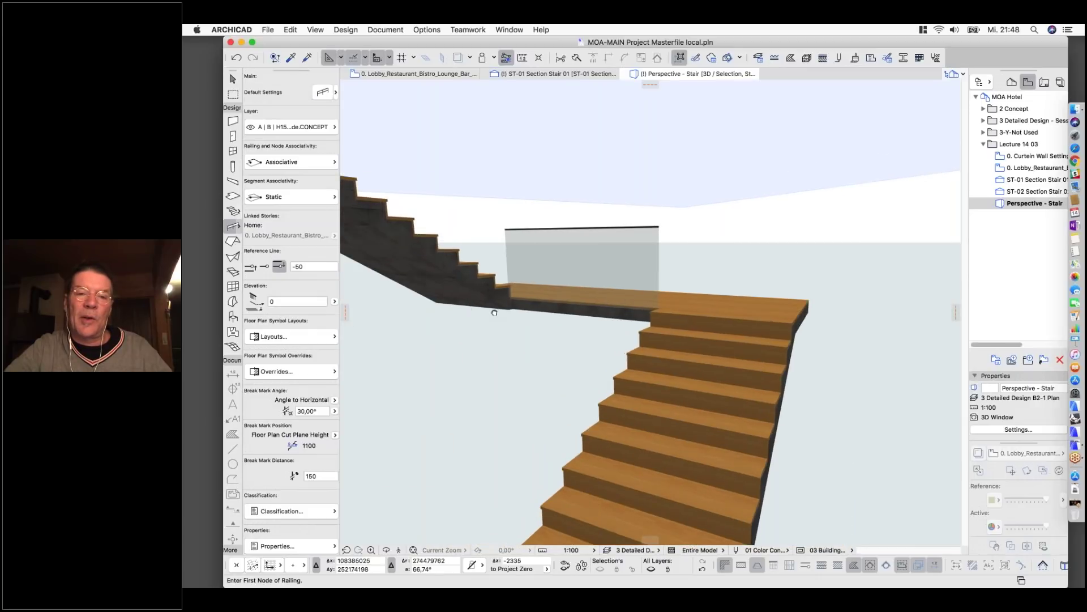
{"action": "scroll", "coordinate": [494, 313], "scroll_direction": "up", "scroll_amount": 5}
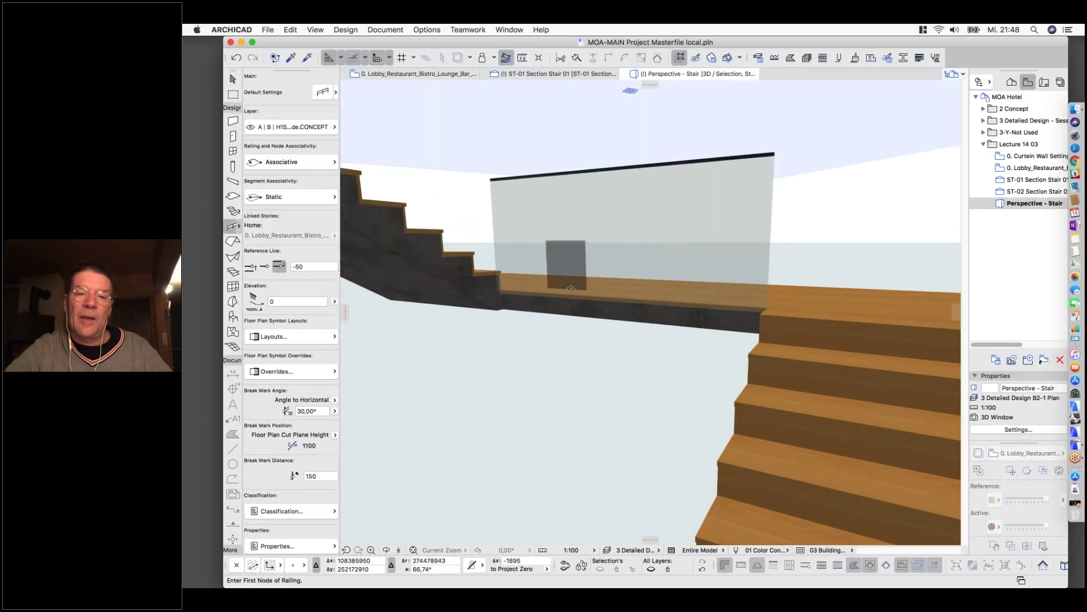
Select the glass railing on the landing and set its segment's lower offset to -150 so it extends below the reference line.
{"action": "scroll", "coordinate": [693, 309], "scroll_direction": "up", "scroll_amount": 4}
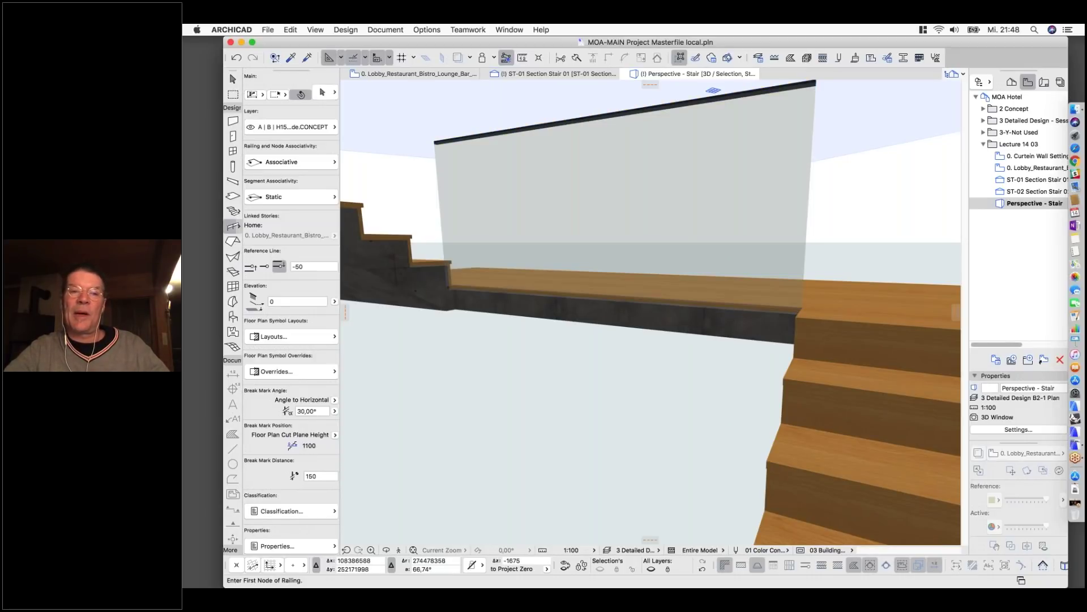
{"action": "left_click", "coordinate": [727, 262]}
{"action": "left_click", "coordinate": [319, 95]}
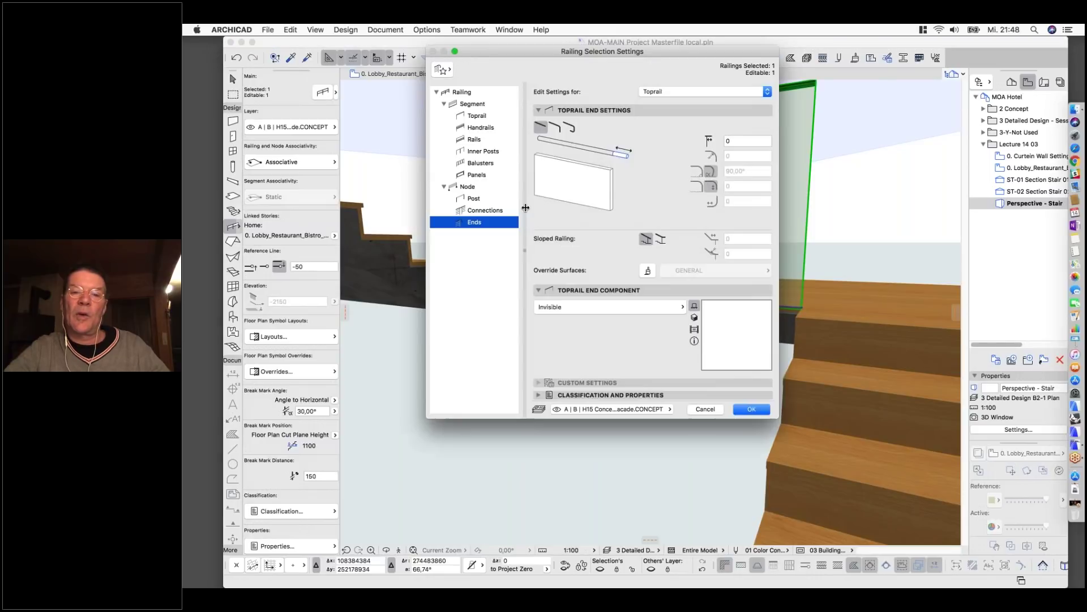
{"action": "left_click", "coordinate": [457, 92]}
{"action": "left_click", "coordinate": [467, 104]}
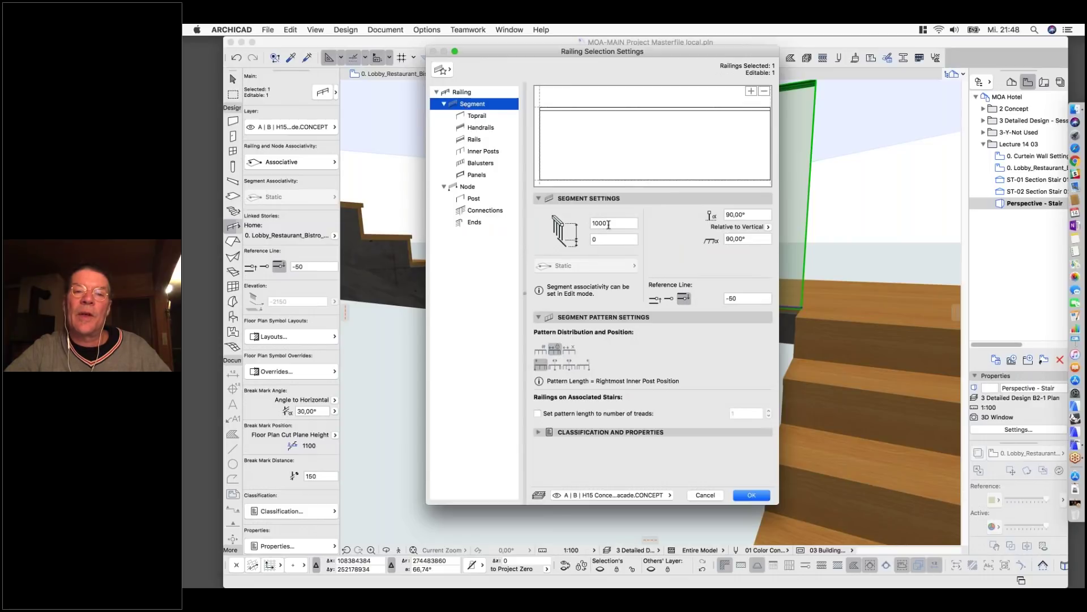
{"action": "double_click", "coordinate": [607, 222]}
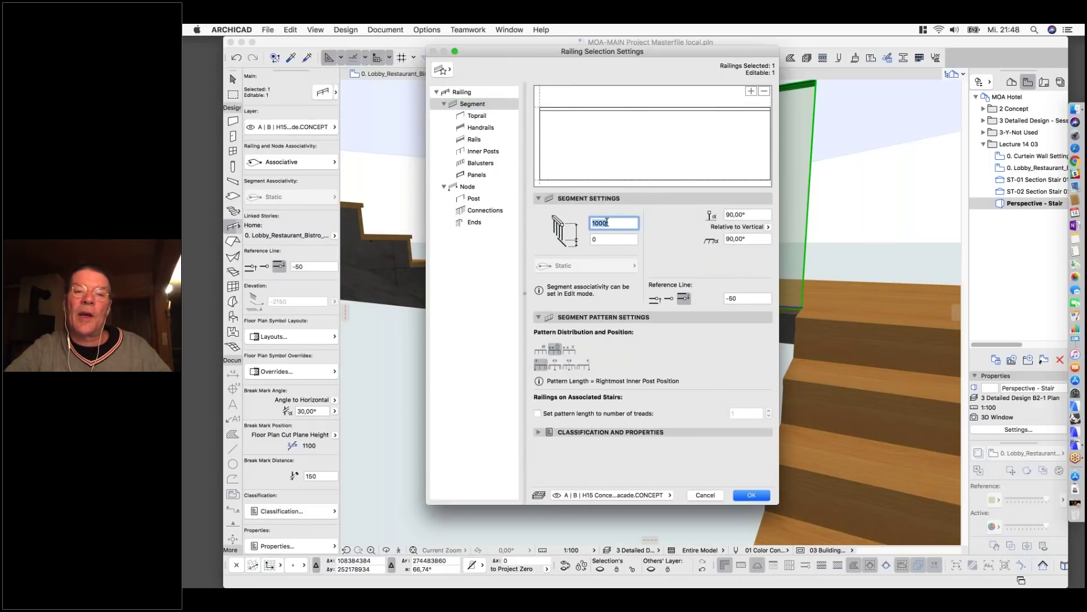
{"action": "key", "text": "Tab"}
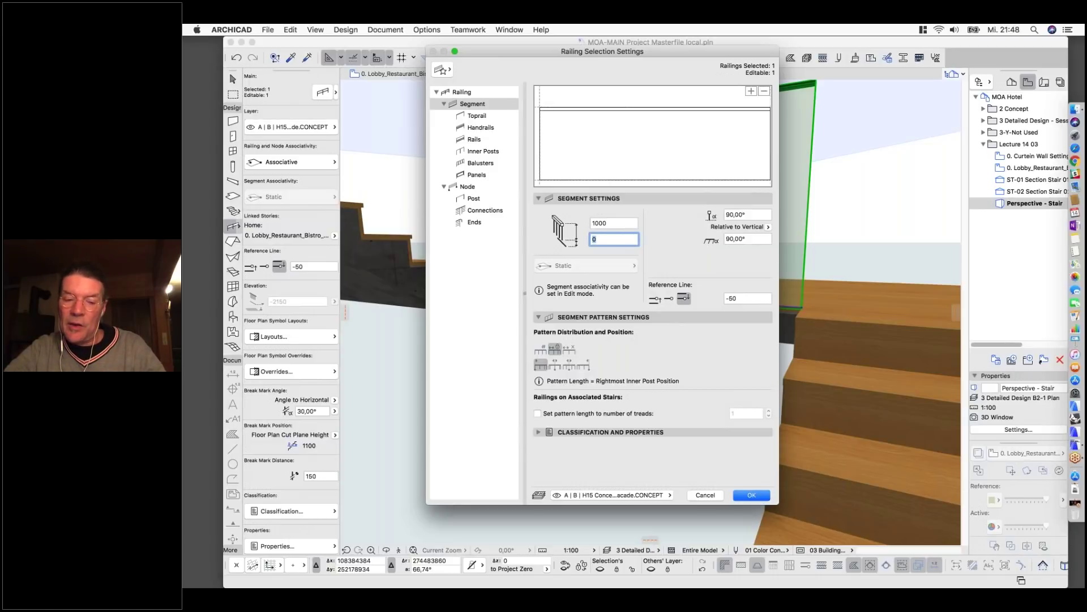
{"action": "type", "text": "-150"}
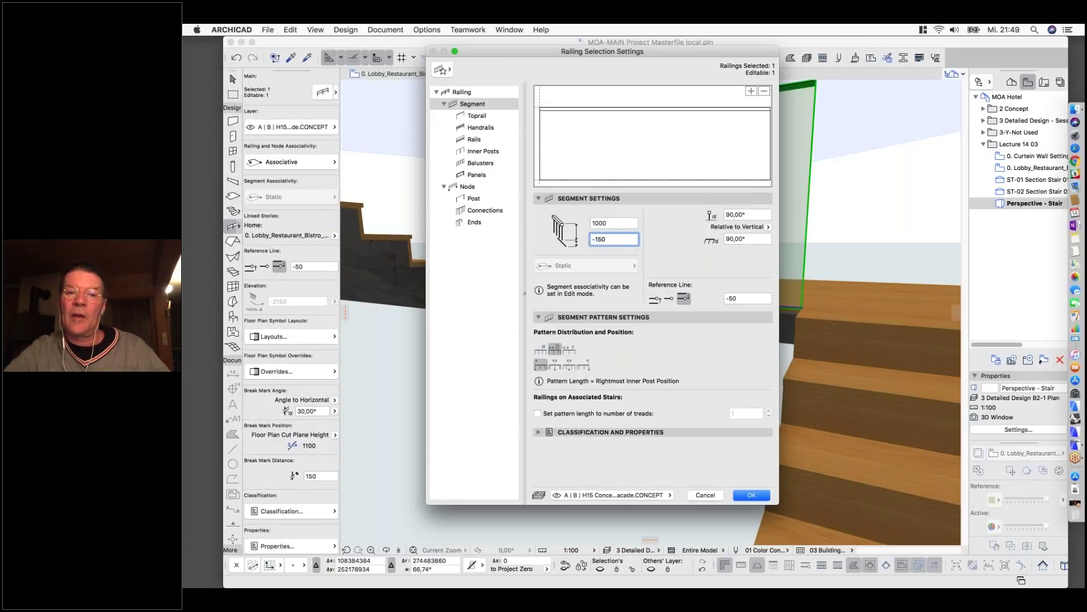
{"action": "key", "text": "Return"}
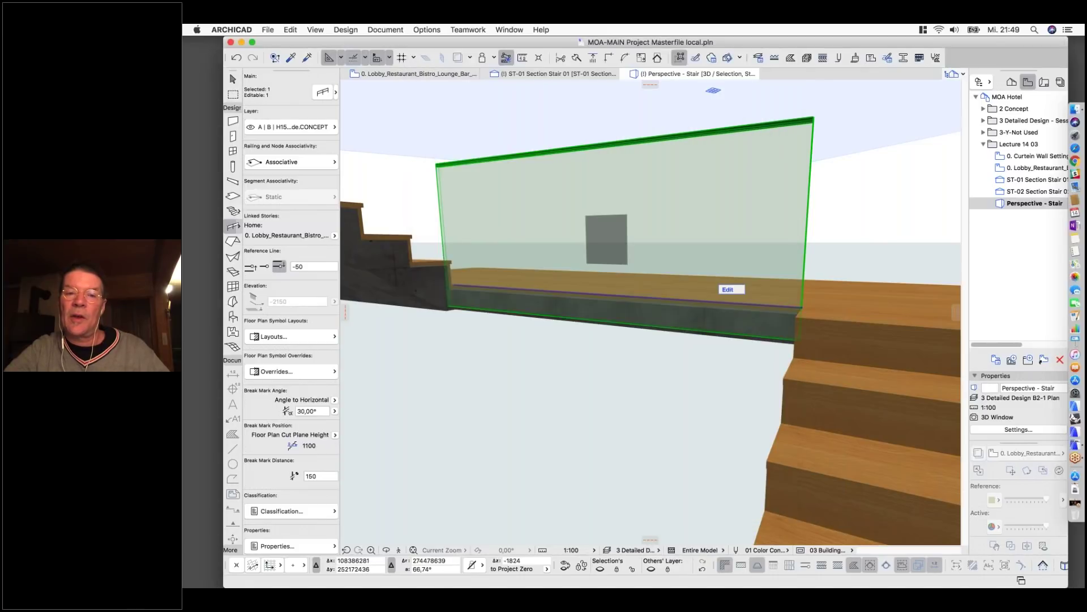
Examine from below how the lowered glass panel covers the landing edge and meets the lower flight.
{"action": "middle_click_drag", "start_coordinate": [433, 333], "coordinate": [609, 334], "text": "shift"}
{"action": "middle_click_drag", "start_coordinate": [668, 286], "coordinate": [735, 297], "text": "shift"}
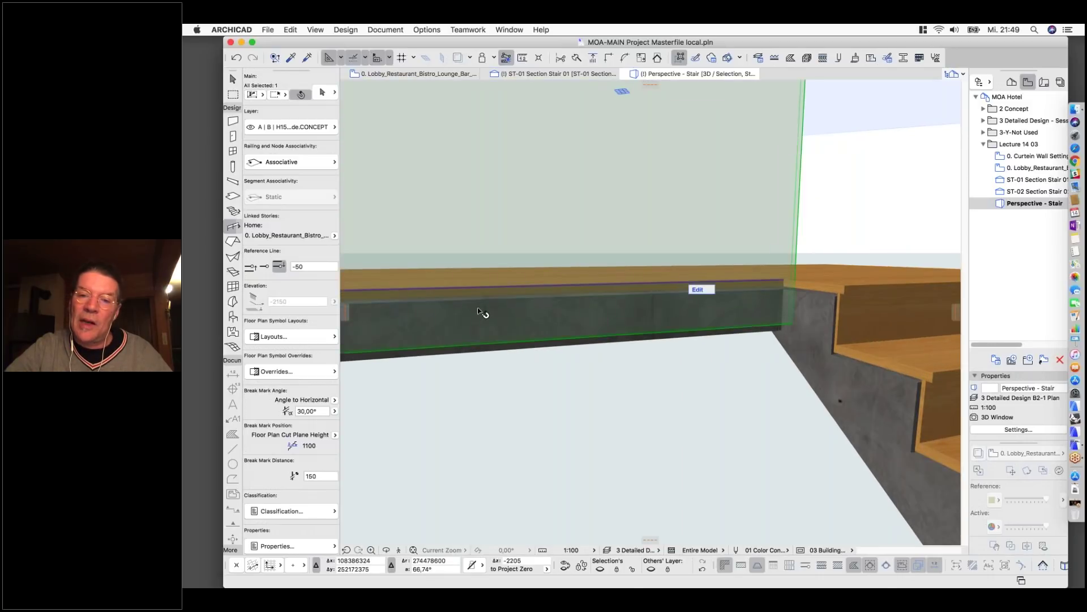
{"action": "scroll", "coordinate": [566, 300], "scroll_direction": "down", "scroll_amount": 5}
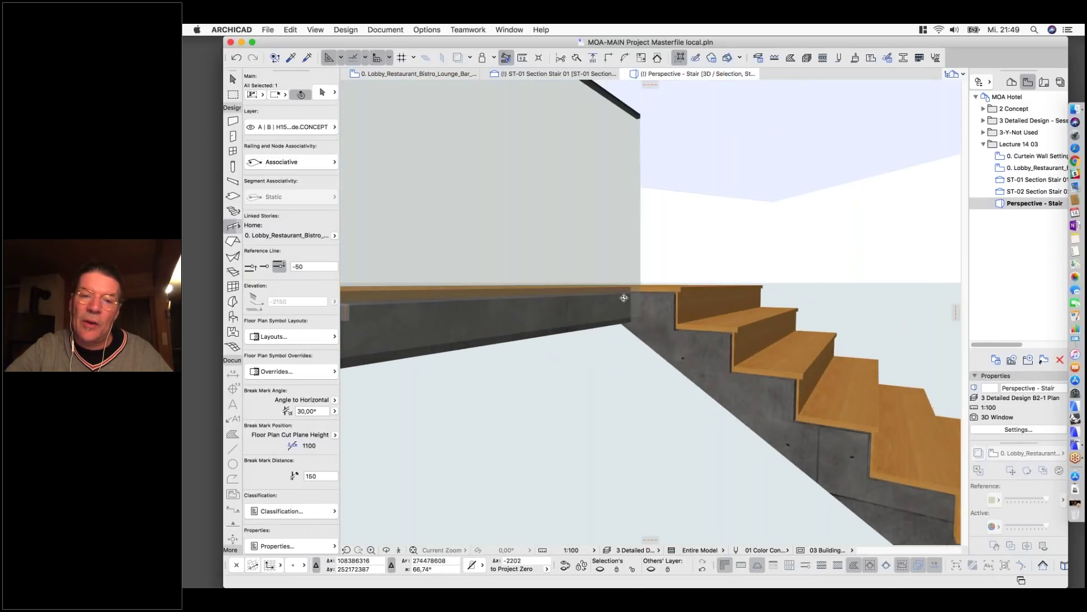
{"action": "scroll", "coordinate": [603, 298], "scroll_direction": "up", "scroll_amount": 2}
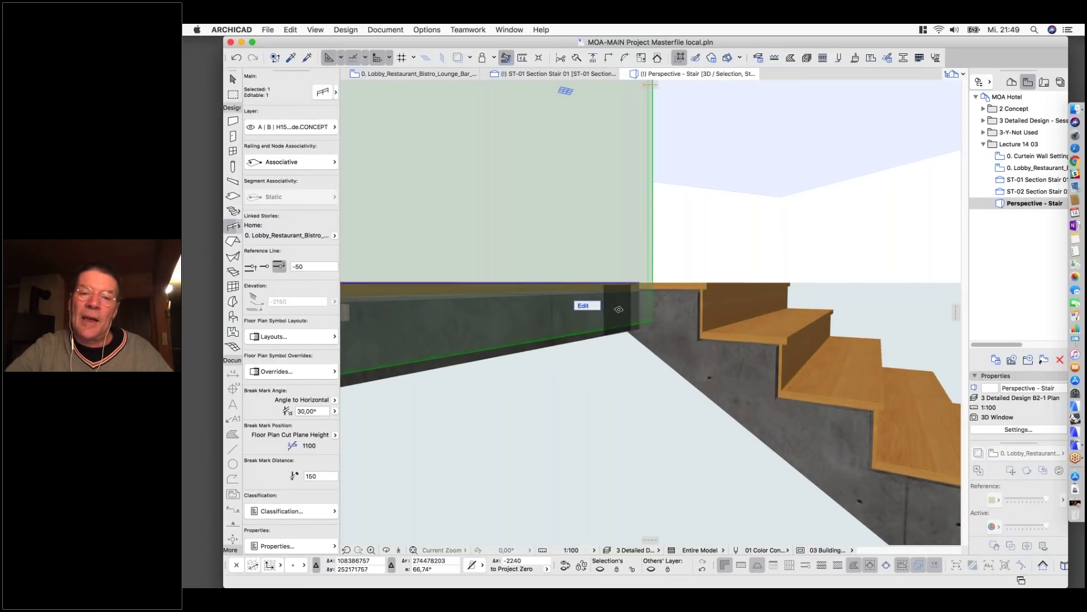
{"action": "key", "text": "Escape"}
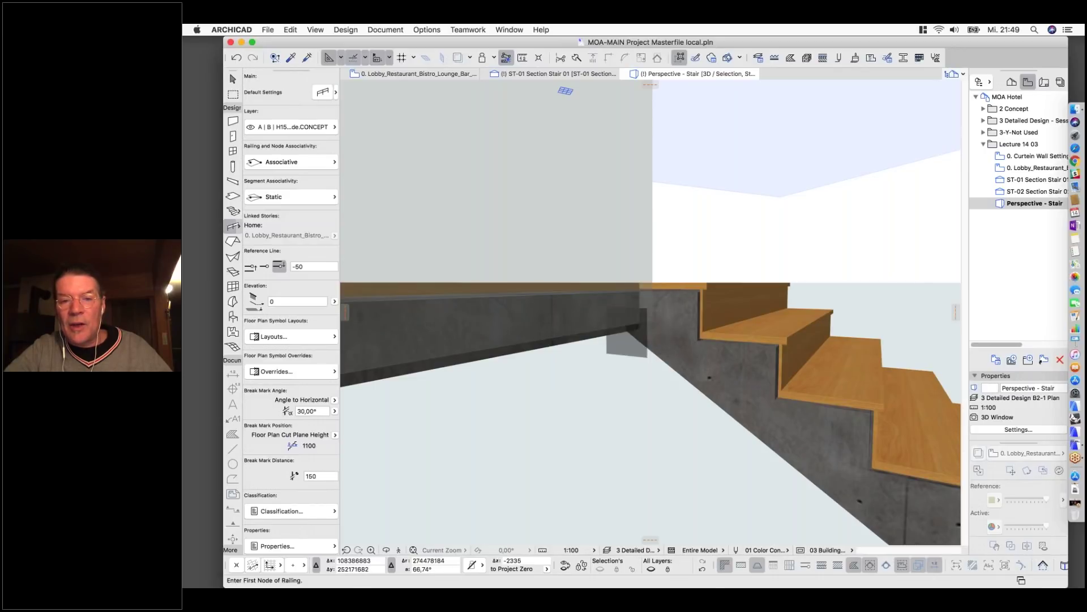
{"action": "scroll", "coordinate": [651, 312], "scroll_direction": "down", "scroll_amount": 5}
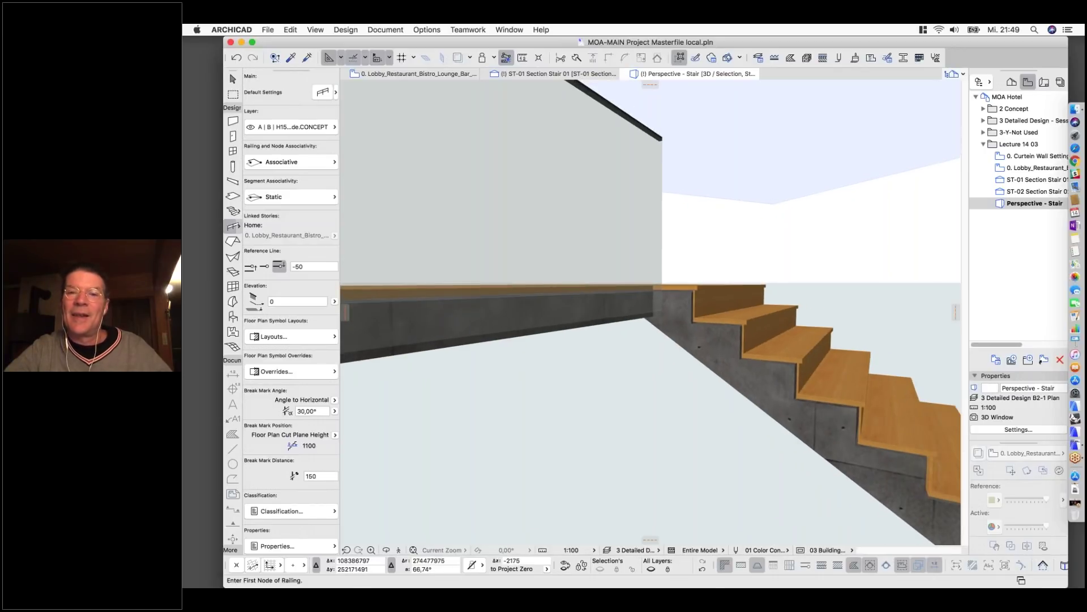
{"action": "scroll", "coordinate": [844, 142], "scroll_direction": "down", "scroll_amount": 2}
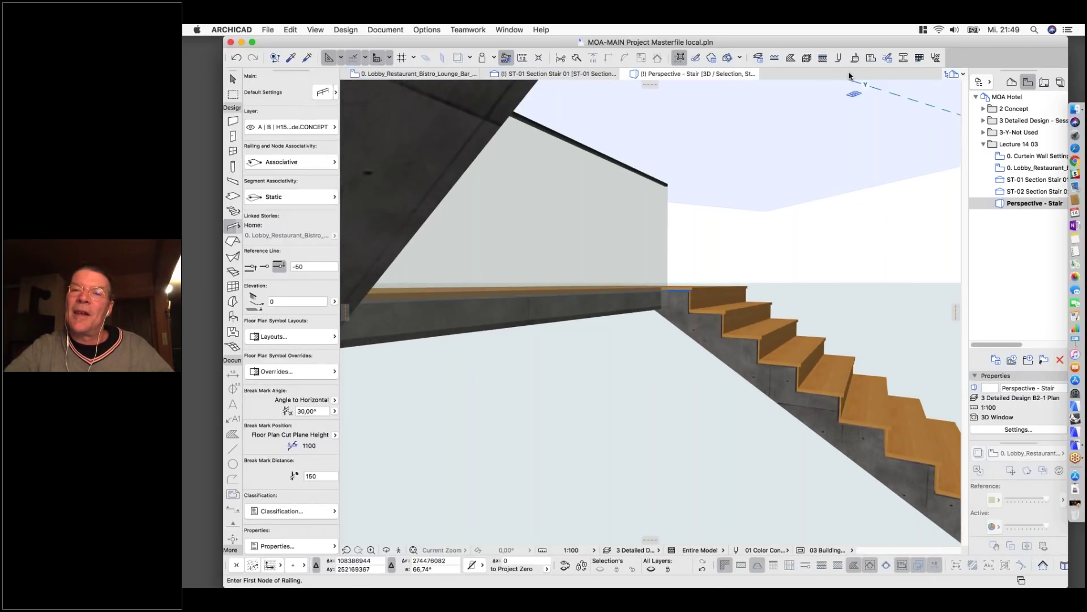
{"action": "left_click", "coordinate": [902, 59]}
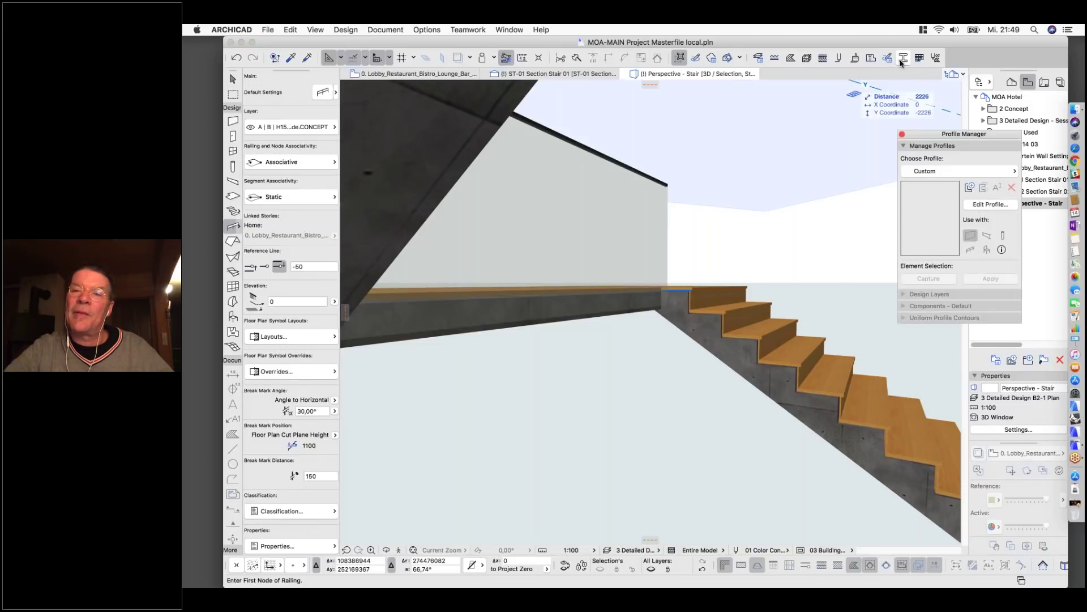
{"action": "left_click", "coordinate": [928, 172]}
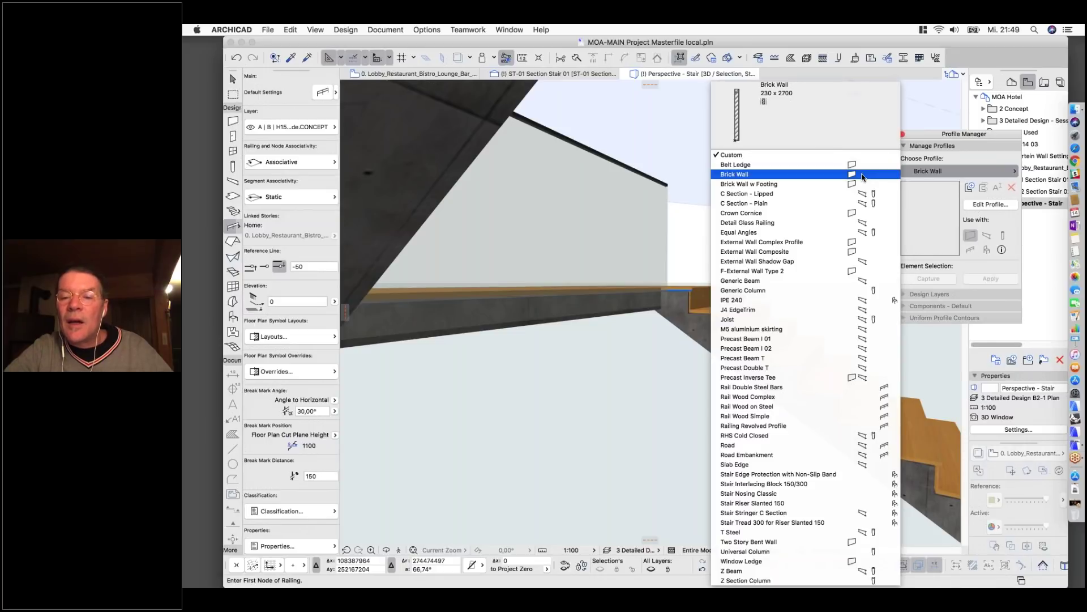
{"action": "left_click", "coordinate": [936, 136]}
{"action": "left_click", "coordinate": [902, 135]}
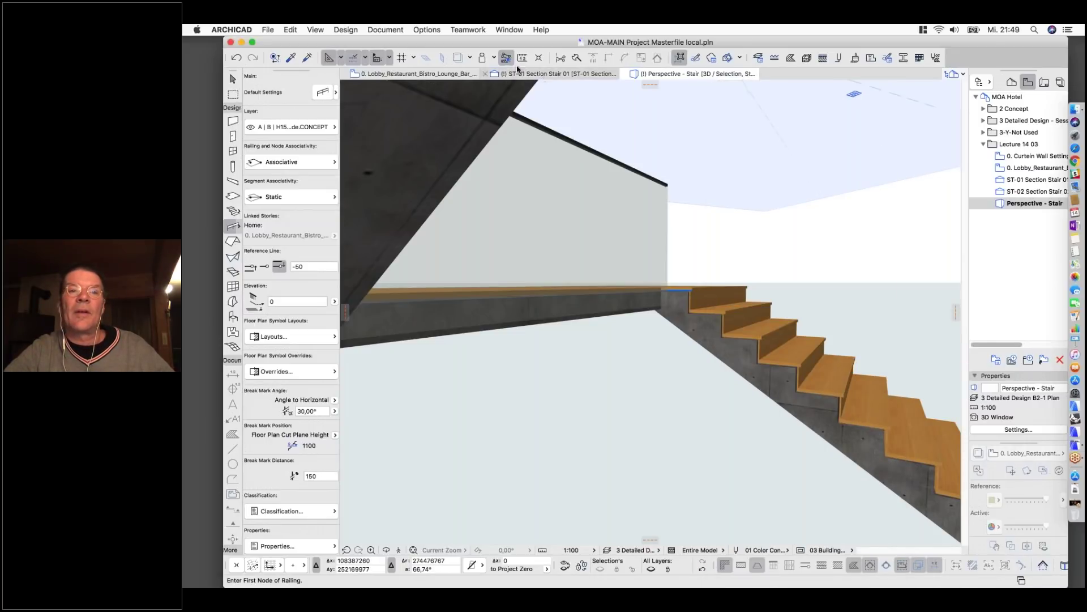
Select the Detail Glass Railing beam along the outer landing edge of the right detached stair on the floor plan and show only it in 3D.
{"action": "left_click", "coordinate": [479, 76]}
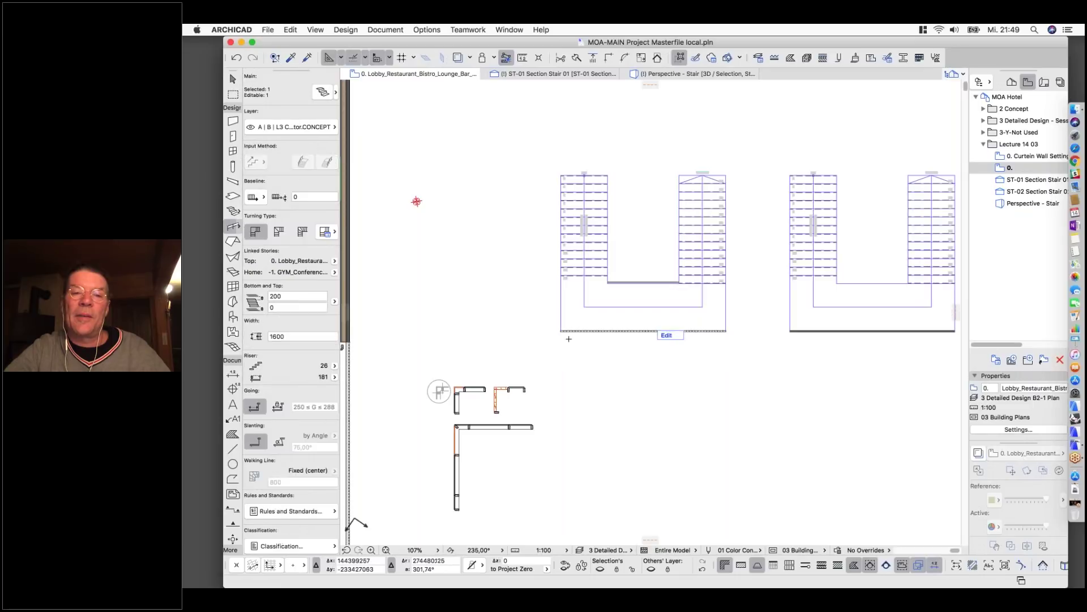
{"action": "scroll", "coordinate": [387, 175], "scroll_direction": "down", "scroll_amount": 3}
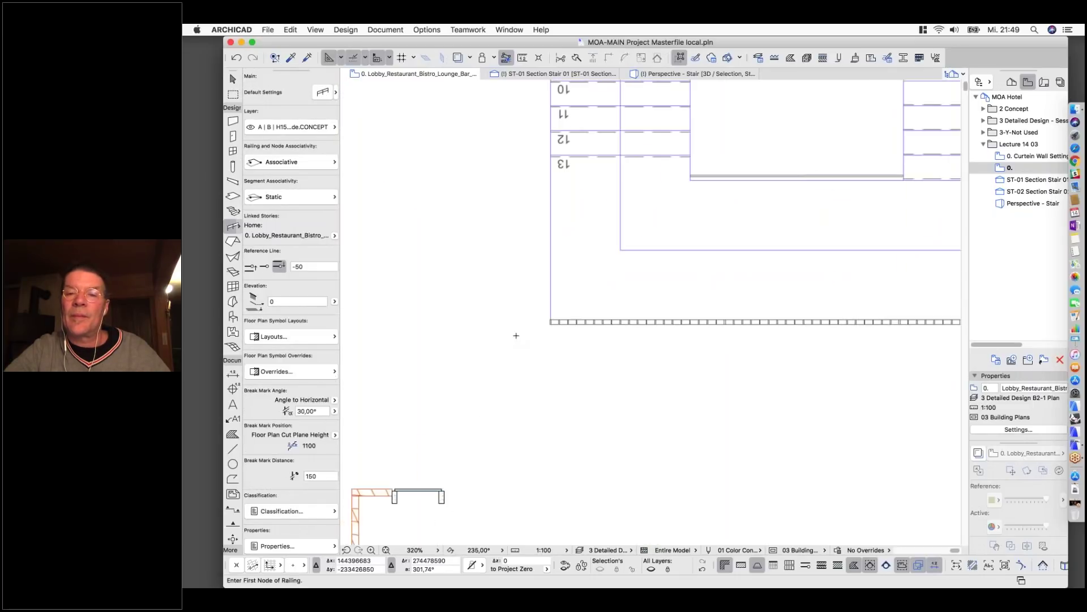
{"action": "scroll", "coordinate": [516, 328], "scroll_direction": "up", "scroll_amount": 10}
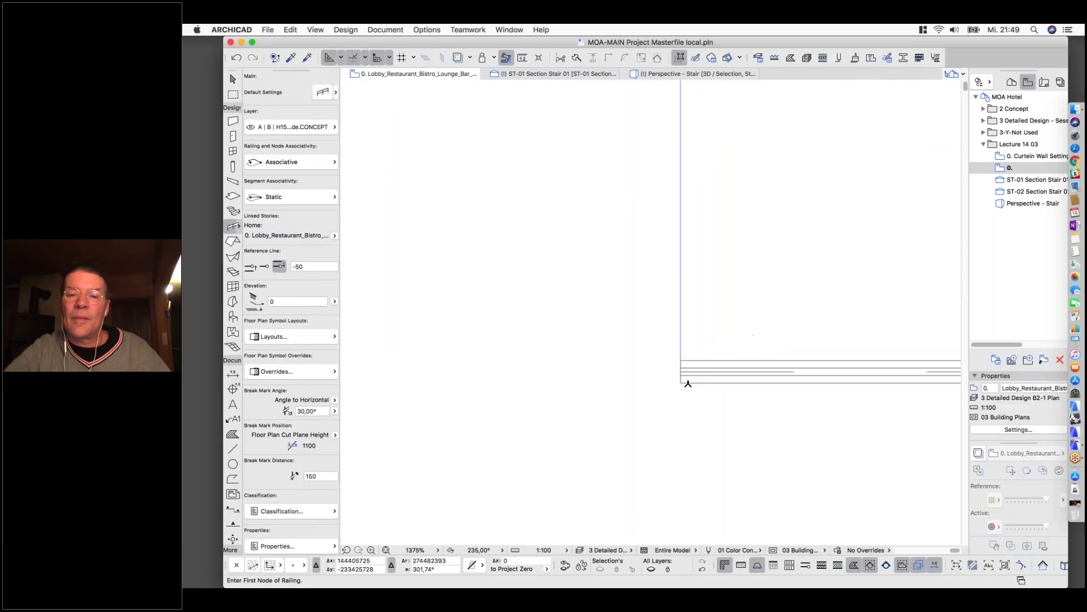
{"action": "left_click", "coordinate": [681, 382], "text": "shift"}
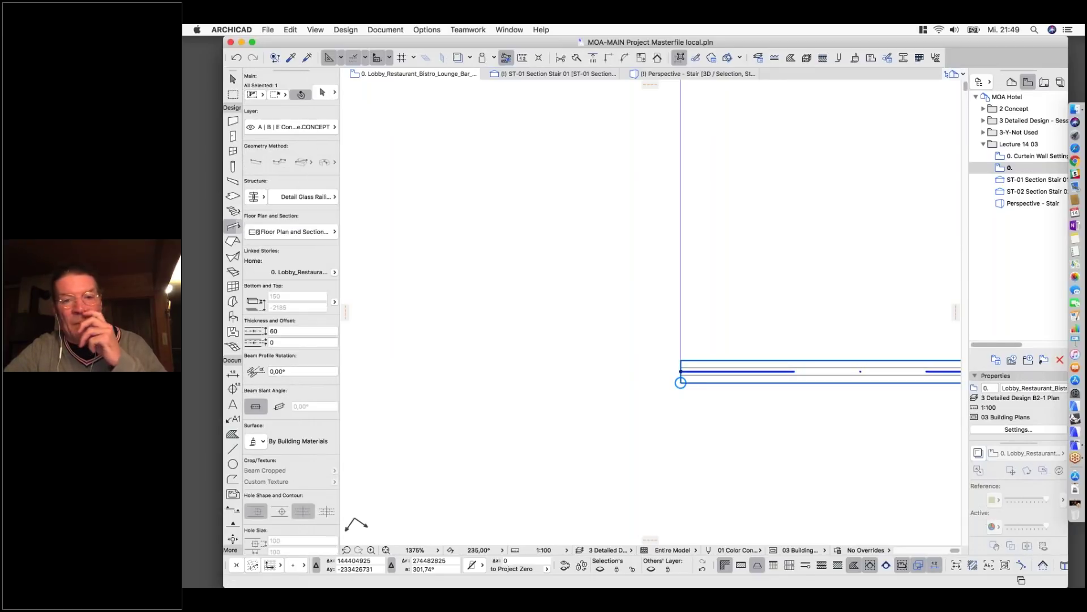
{"action": "key", "text": "Escape"}
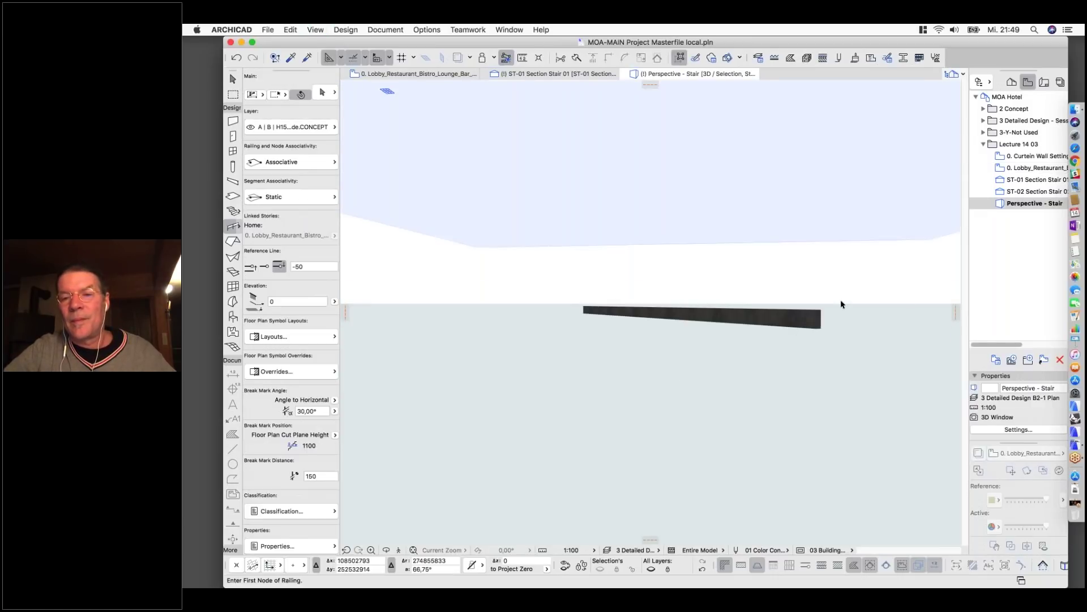
Select the channel-shaped beam in 3D and open its Detail Glass Railing profile for editing.
{"action": "scroll", "coordinate": [736, 298], "scroll_direction": "up", "scroll_amount": 3}
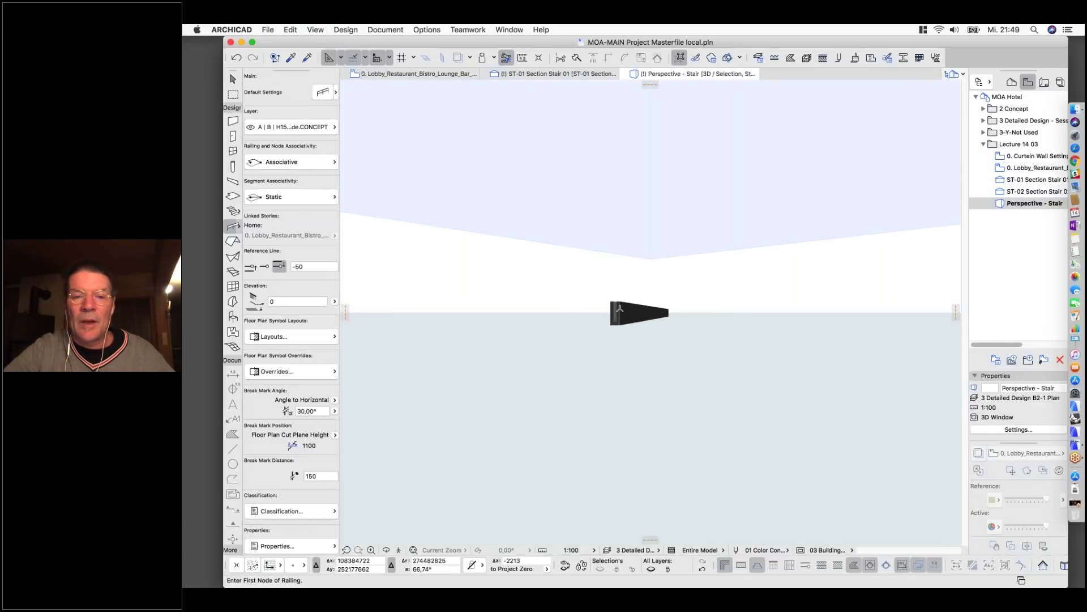
{"action": "scroll", "coordinate": [620, 307], "scroll_direction": "up", "scroll_amount": 5}
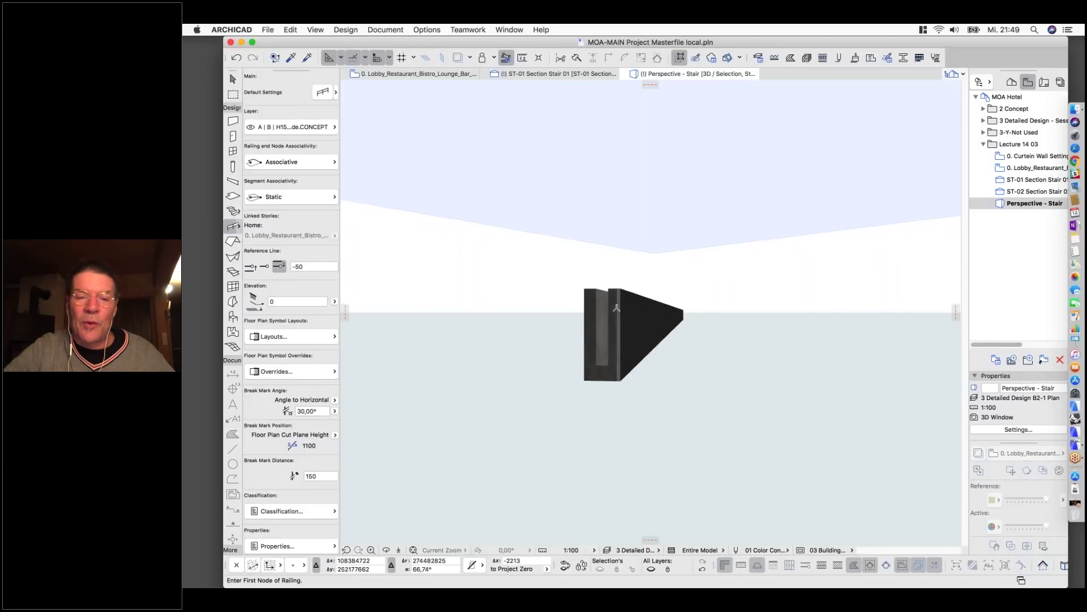
{"action": "scroll", "coordinate": [614, 336], "scroll_direction": "up", "scroll_amount": 3}
{"action": "scroll", "coordinate": [613, 335], "scroll_direction": "down", "scroll_amount": 3}
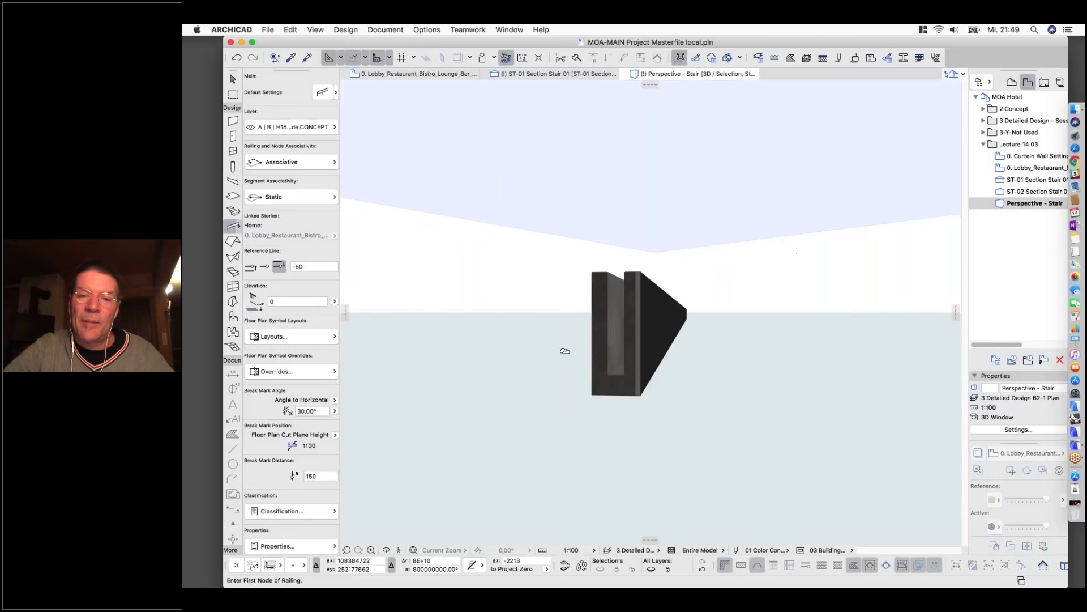
{"action": "left_click", "coordinate": [589, 323]}
{"action": "left_click", "coordinate": [635, 317], "text": "shift"}
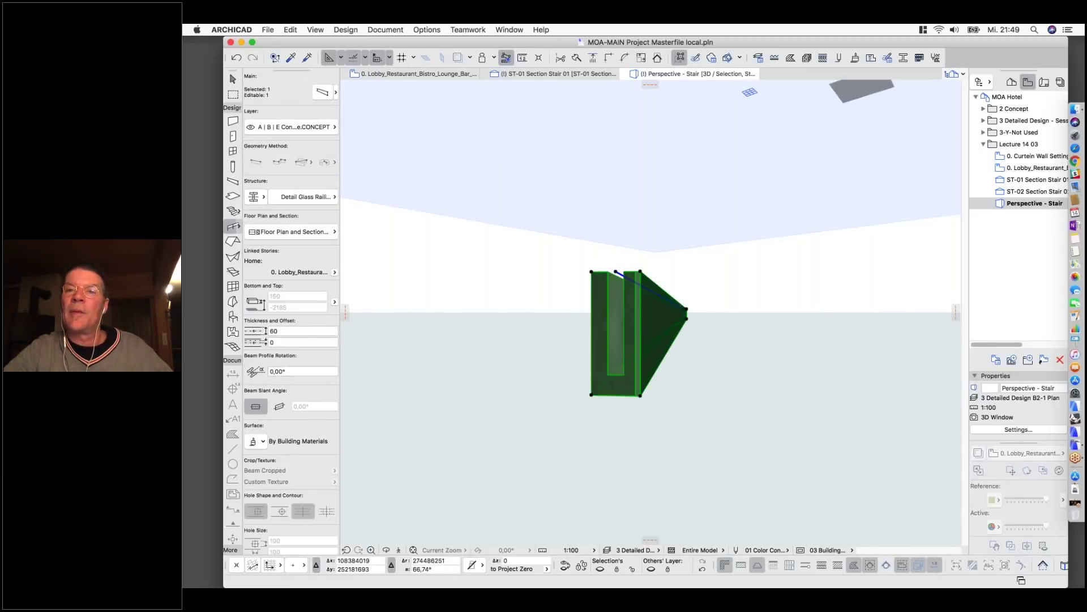
{"action": "right_click", "coordinate": [726, 136]}
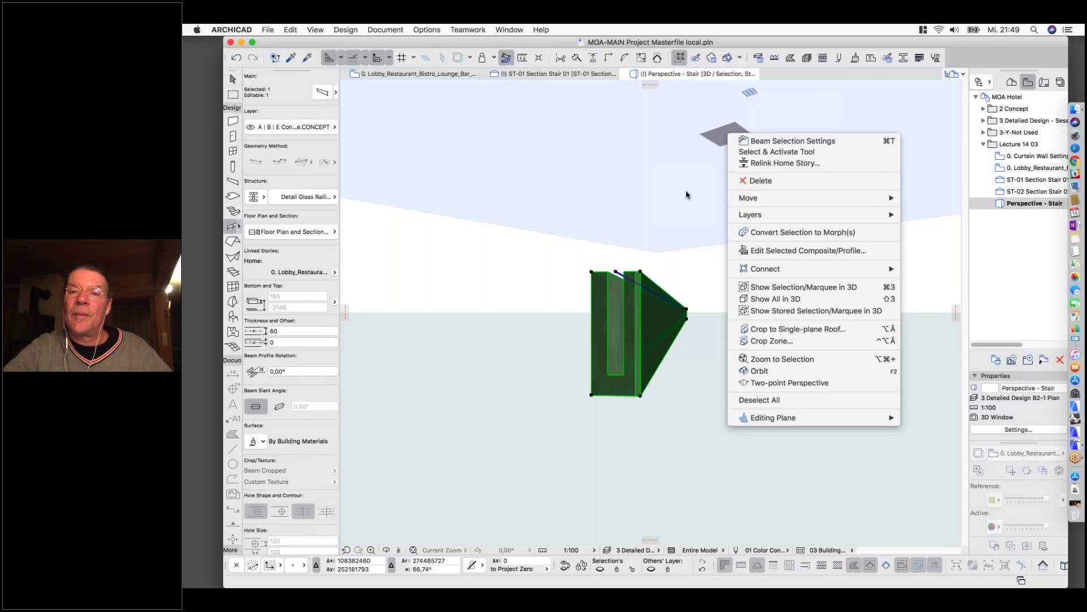
{"action": "left_click", "coordinate": [756, 250]}
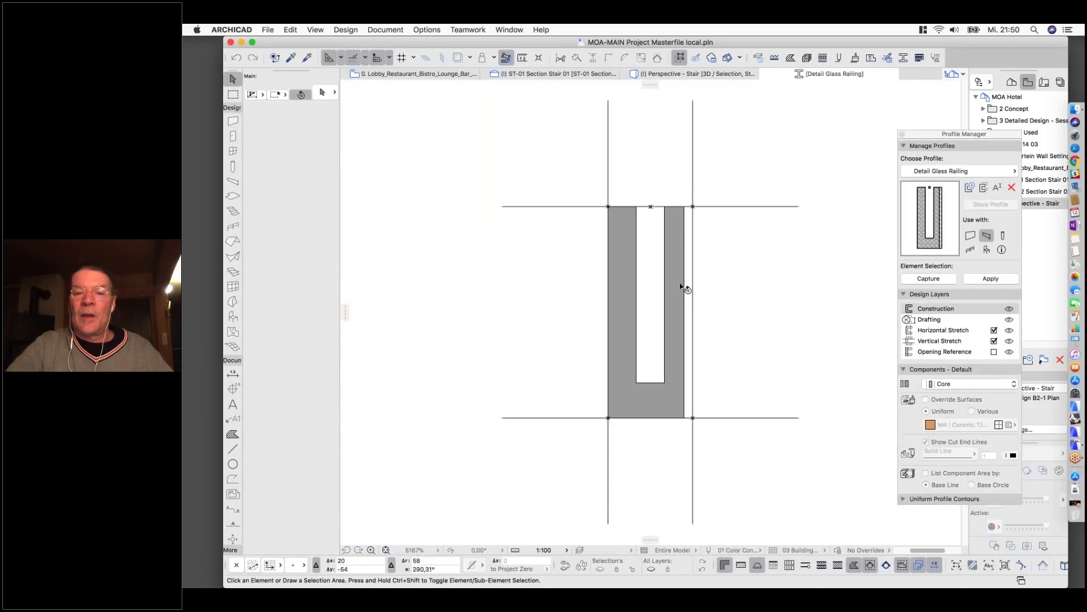
Inspect the profile's U-shaped structural core and its thin finish strip by selecting each component.
{"action": "scroll", "coordinate": [682, 286], "scroll_direction": "up", "scroll_amount": 3}
{"action": "key", "text": "super+a"}
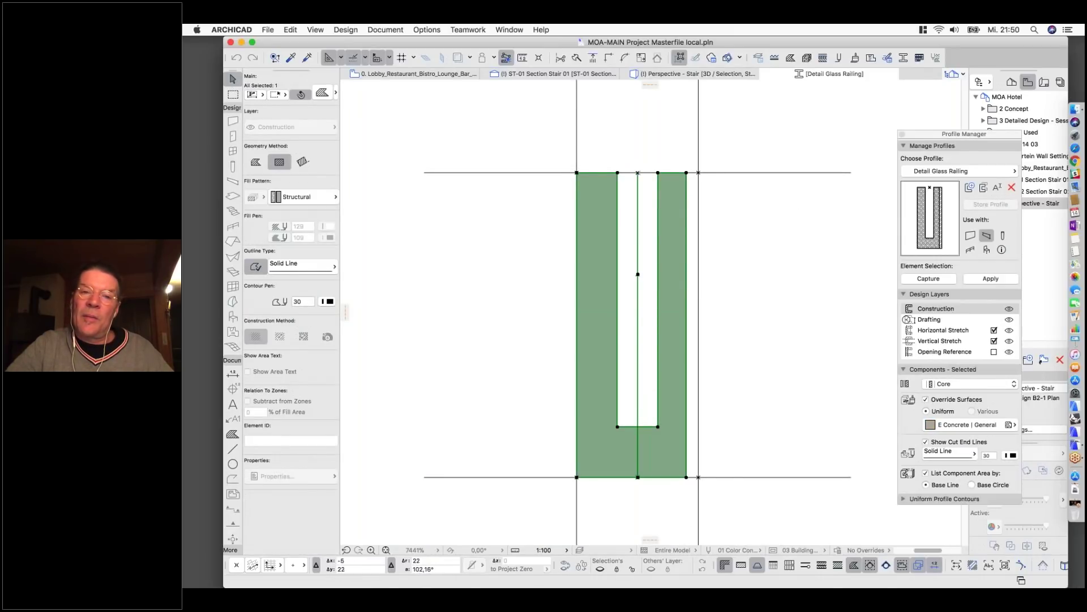
{"action": "left_click", "coordinate": [734, 226]}
{"action": "left_click", "coordinate": [698, 215]}
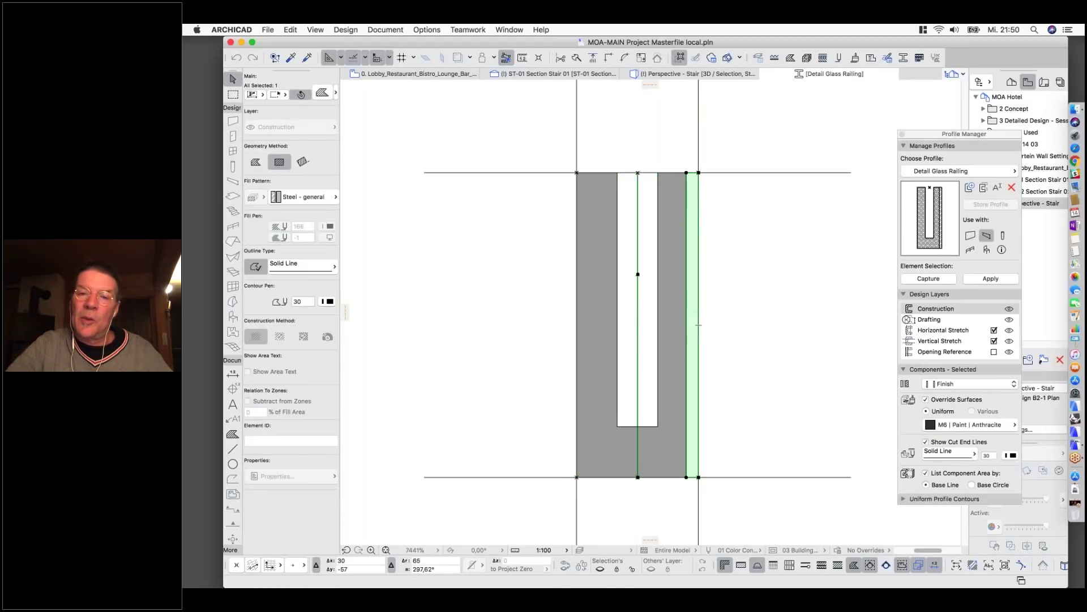
{"action": "left_click", "coordinate": [747, 277]}
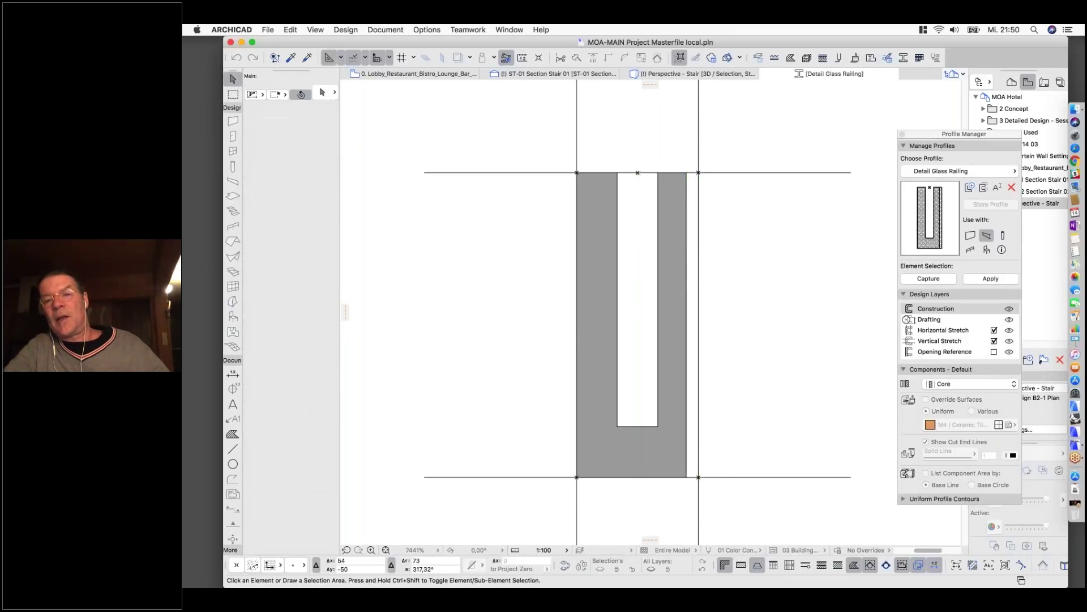
{"action": "scroll", "coordinate": [747, 277], "scroll_direction": "down", "scroll_amount": 2}
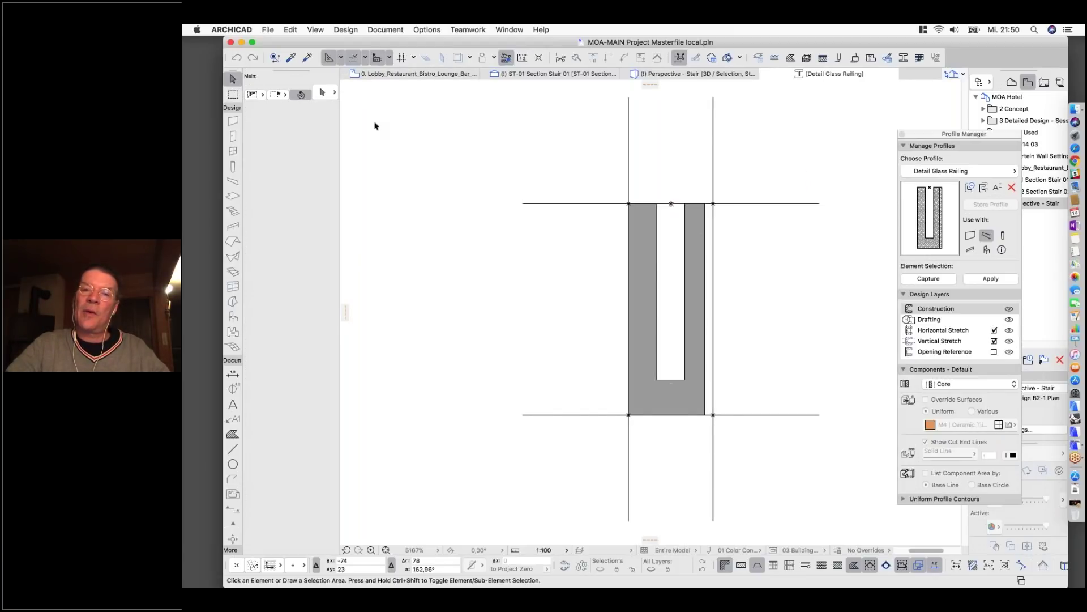
Return to the lobby floor plan and pick up the right stair's Detail Glass Railing beam settings for a new beam.
{"action": "left_click", "coordinate": [381, 75]}
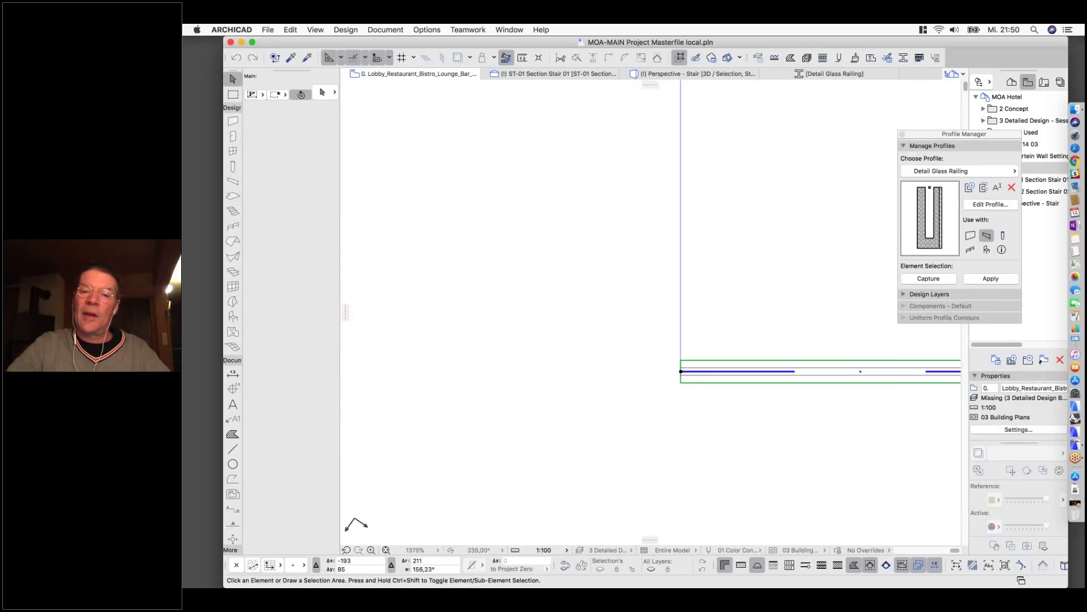
{"action": "left_click", "coordinate": [689, 371]}
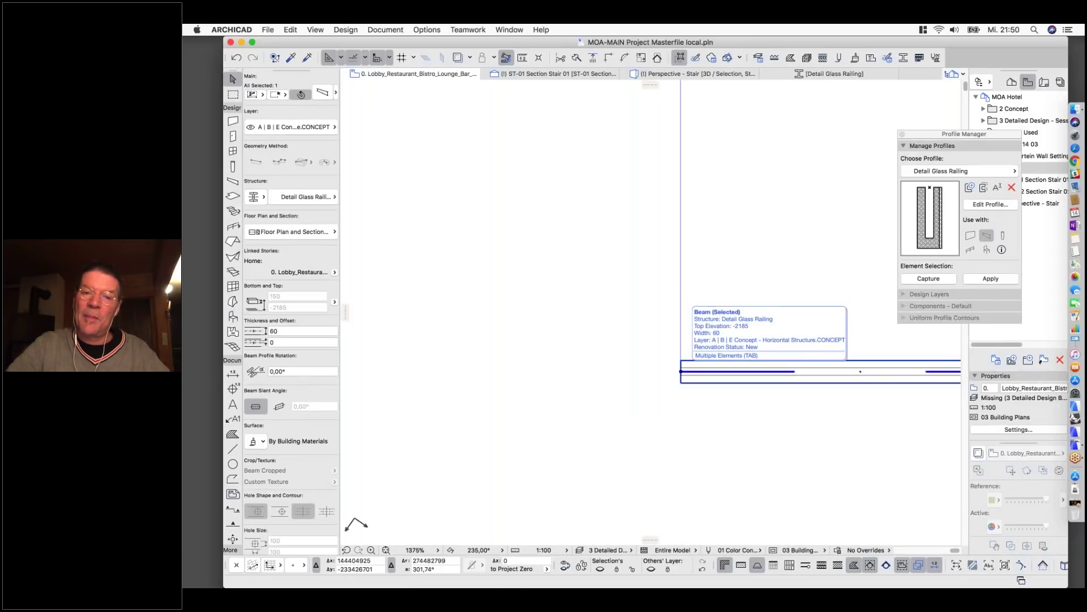
{"action": "key", "text": "Escape"}
{"action": "scroll", "coordinate": [658, 377], "scroll_direction": "down", "scroll_amount": 10}
{"action": "scroll", "coordinate": [660, 377], "scroll_direction": "down", "scroll_amount": 2}
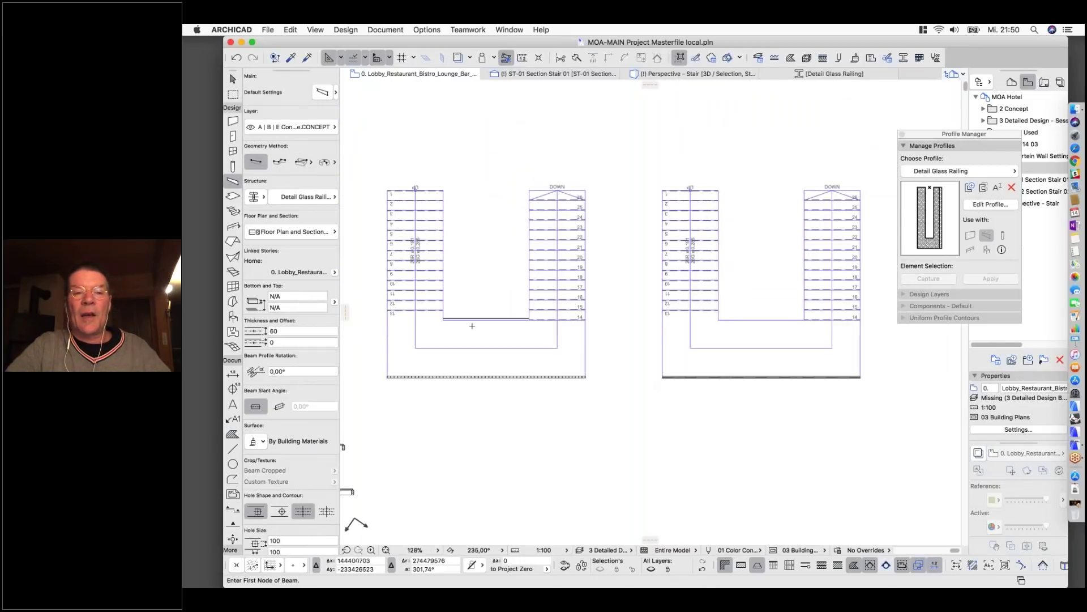
Draw a Detail Glass Railing beam about 2450 mm long across the inner landing edge of the left detached stair, between its flights.
{"action": "scroll", "coordinate": [453, 317], "scroll_direction": "up", "scroll_amount": 12}
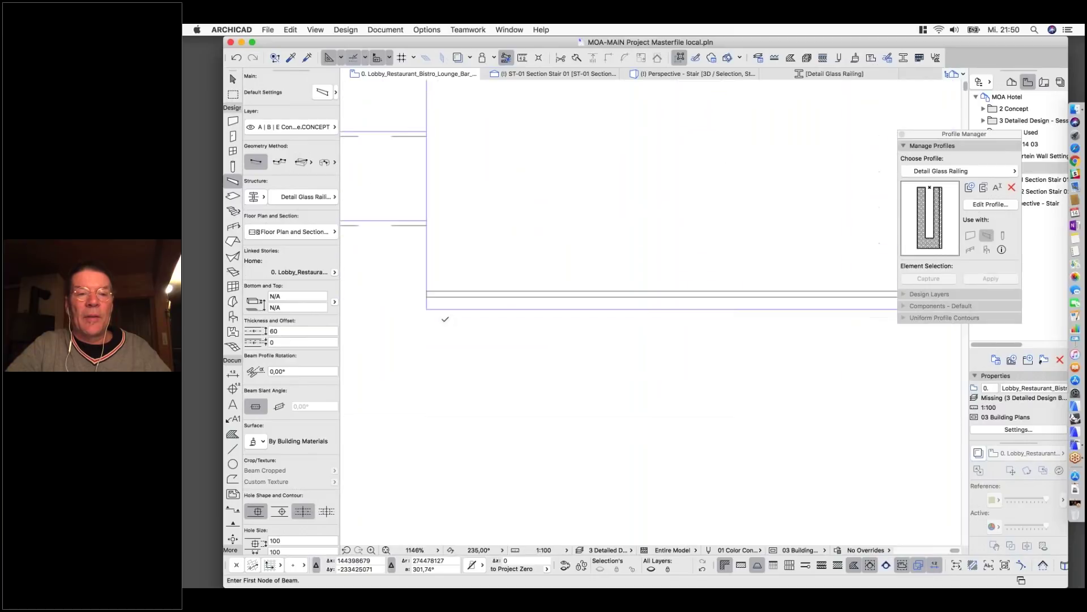
{"action": "left_click", "coordinate": [419, 304]}
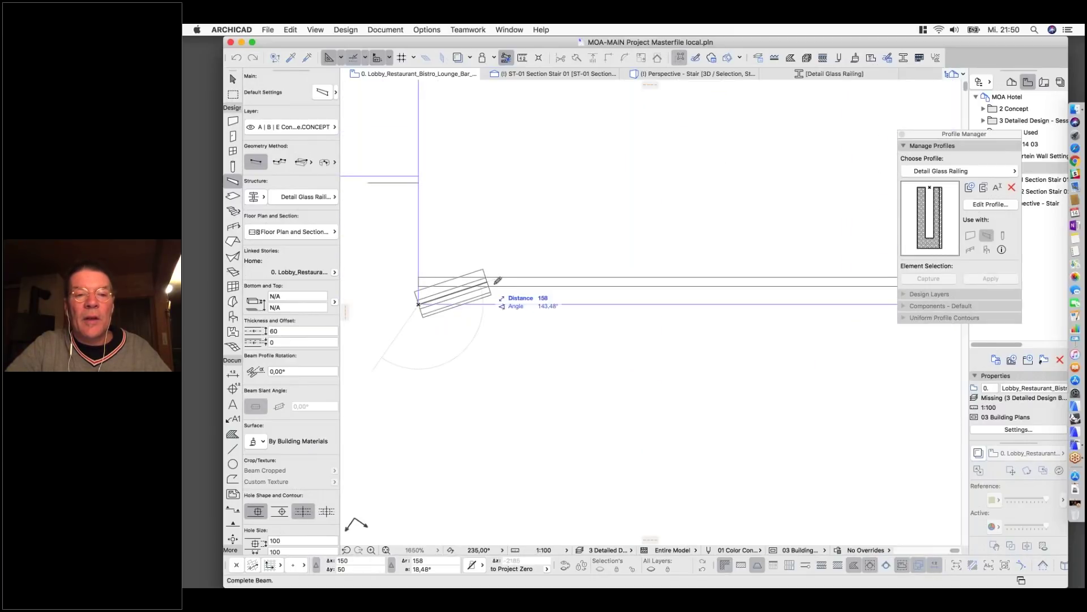
{"action": "key", "text": "Escape"}
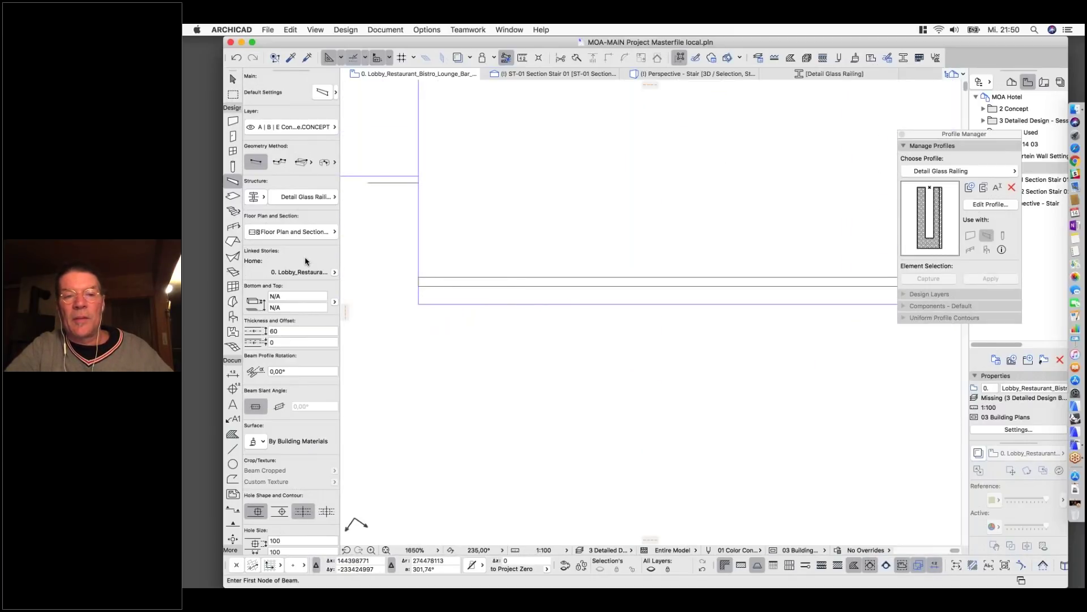
{"action": "scroll", "coordinate": [433, 290], "scroll_direction": "down", "scroll_amount": 1}
{"action": "scroll", "coordinate": [434, 290], "scroll_direction": "down", "scroll_amount": 3}
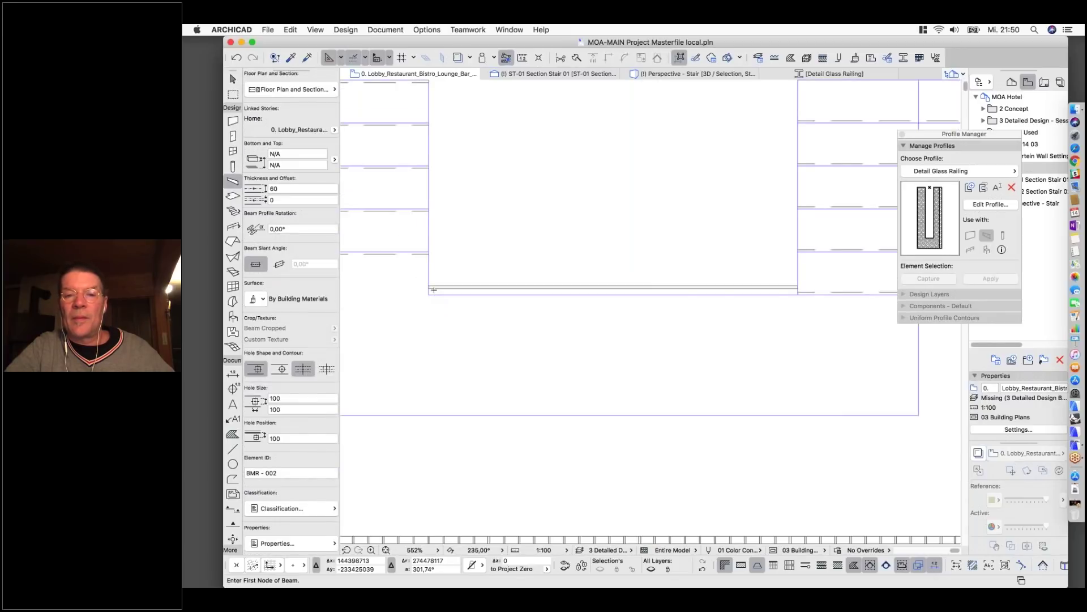
{"action": "scroll", "coordinate": [685, 284], "scroll_direction": "up", "scroll_amount": 2}
{"action": "left_click", "coordinate": [687, 285]}
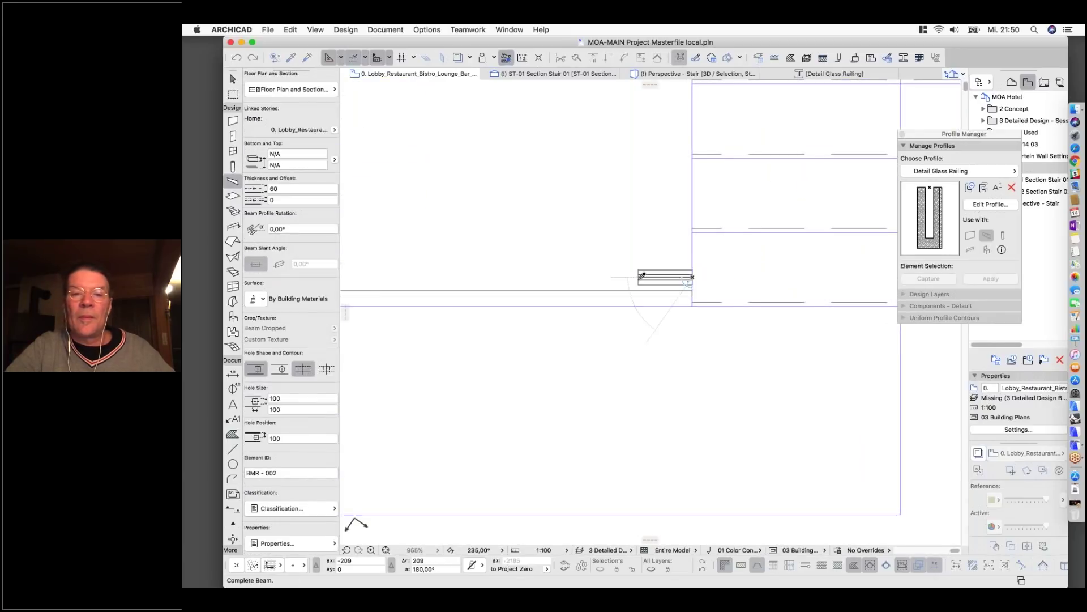
{"action": "scroll", "coordinate": [634, 275], "scroll_direction": "down", "scroll_amount": 2}
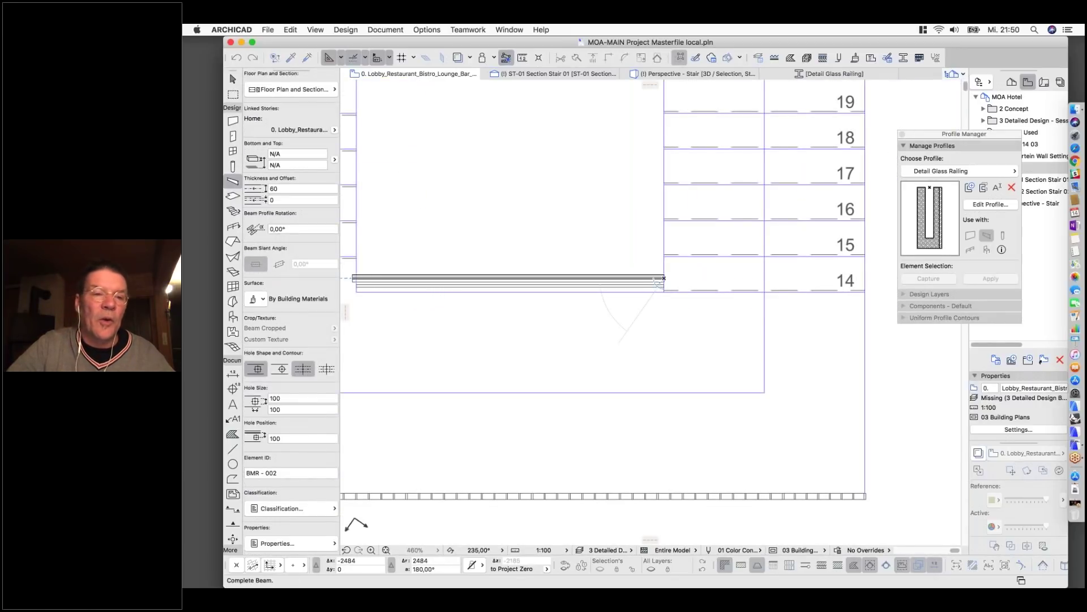
{"action": "scroll", "coordinate": [365, 278], "scroll_direction": "up", "scroll_amount": 3}
{"action": "left_click", "coordinate": [374, 276]}
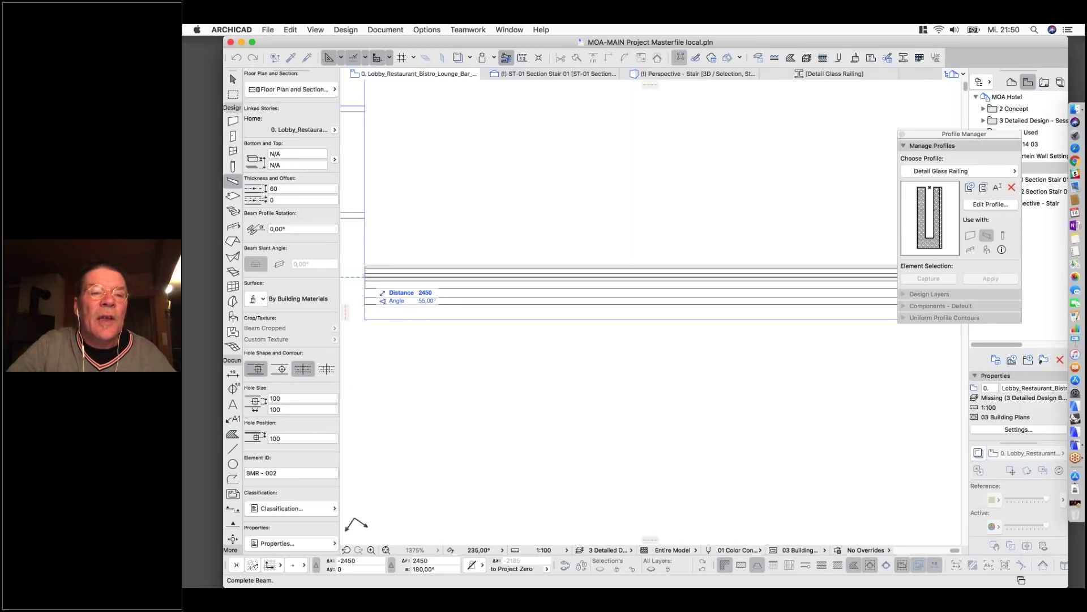
Move the new beam about 84 mm toward the landing so its outer side lies on the railing's reference line.
{"action": "scroll", "coordinate": [359, 319], "scroll_direction": "up", "scroll_amount": 2}
{"action": "left_click", "coordinate": [372, 264], "text": "shift"}
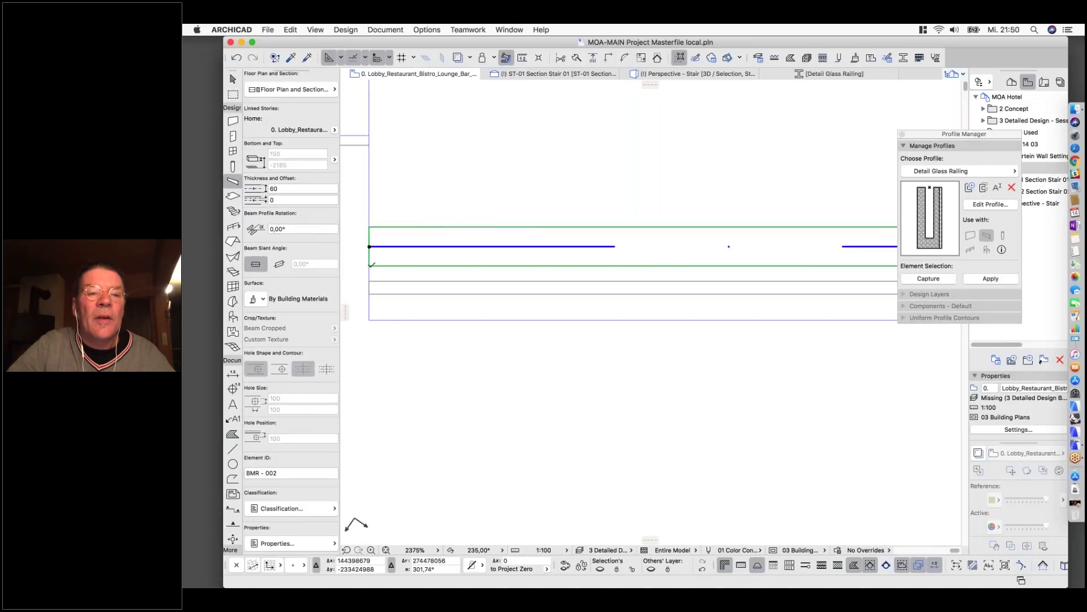
{"action": "key", "text": "super+d"}
{"action": "left_click", "coordinate": [370, 265]}
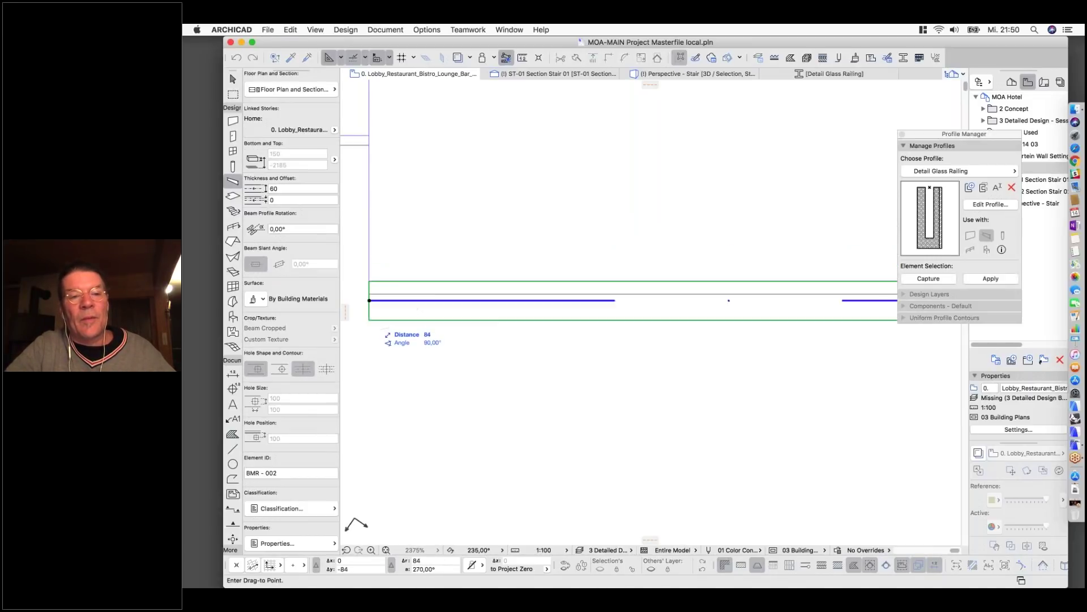
{"action": "left_click", "coordinate": [369, 320]}
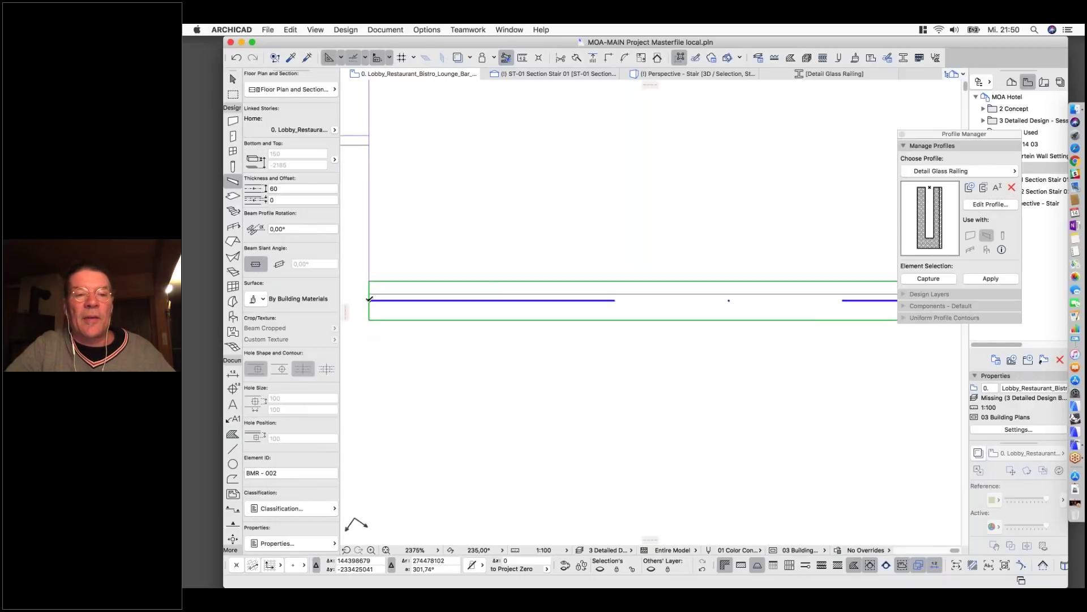
{"action": "key", "text": "Escape"}
Set the reference line offset of the left stair's inner landing railing to -30 so the glass centres on the beam.
{"action": "scroll", "coordinate": [381, 294], "scroll_direction": "up", "scroll_amount": 1}
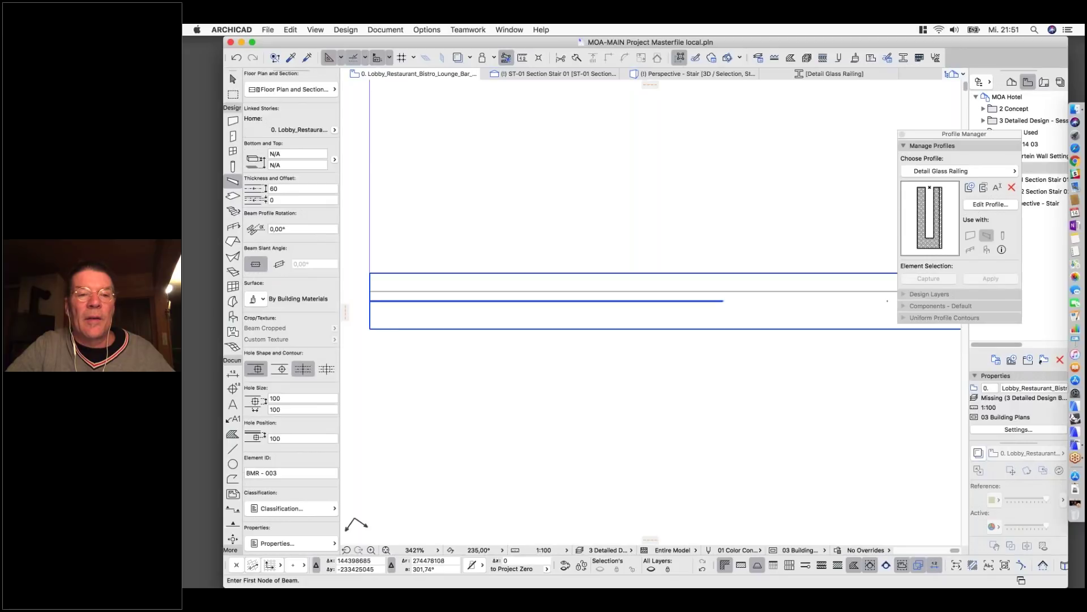
{"action": "left_click", "coordinate": [233, 79]}
{"action": "scroll", "coordinate": [465, 308], "scroll_direction": "down", "scroll_amount": 5}
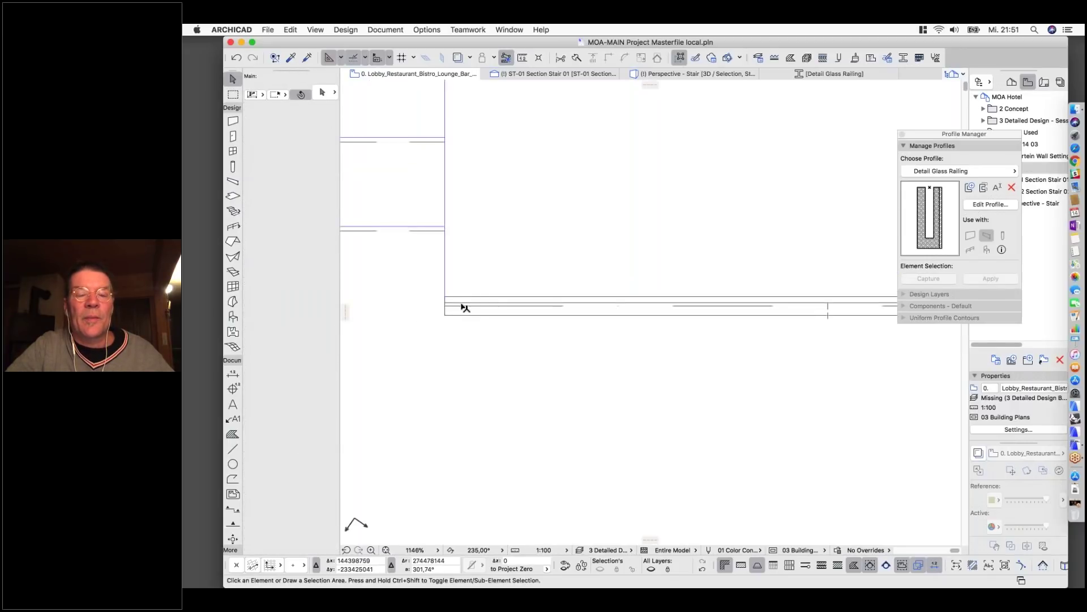
{"action": "scroll", "coordinate": [464, 308], "scroll_direction": "down", "scroll_amount": 4}
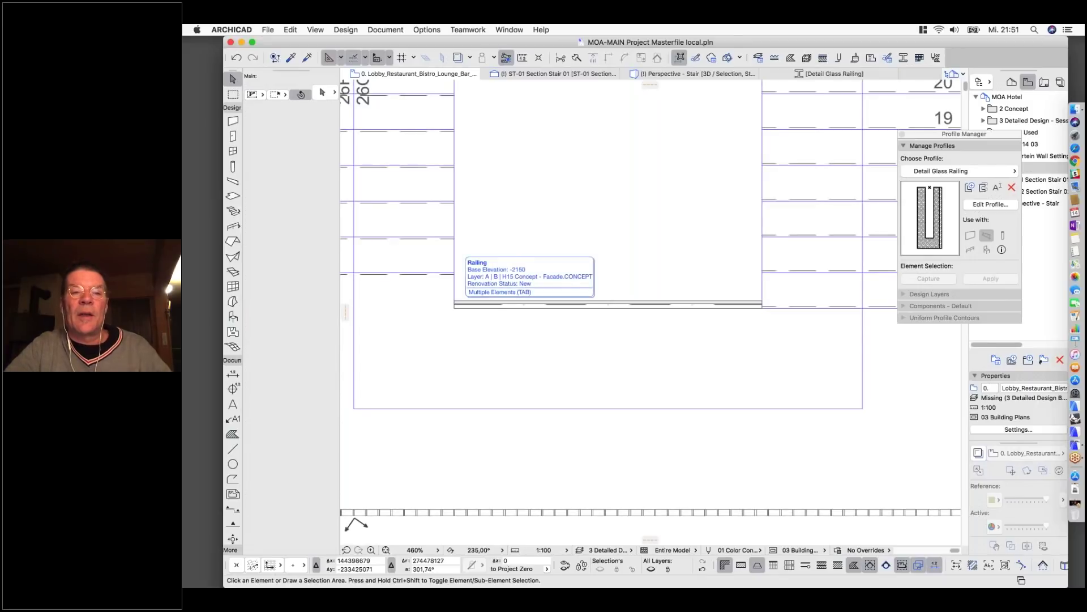
{"action": "left_click", "coordinate": [455, 307]}
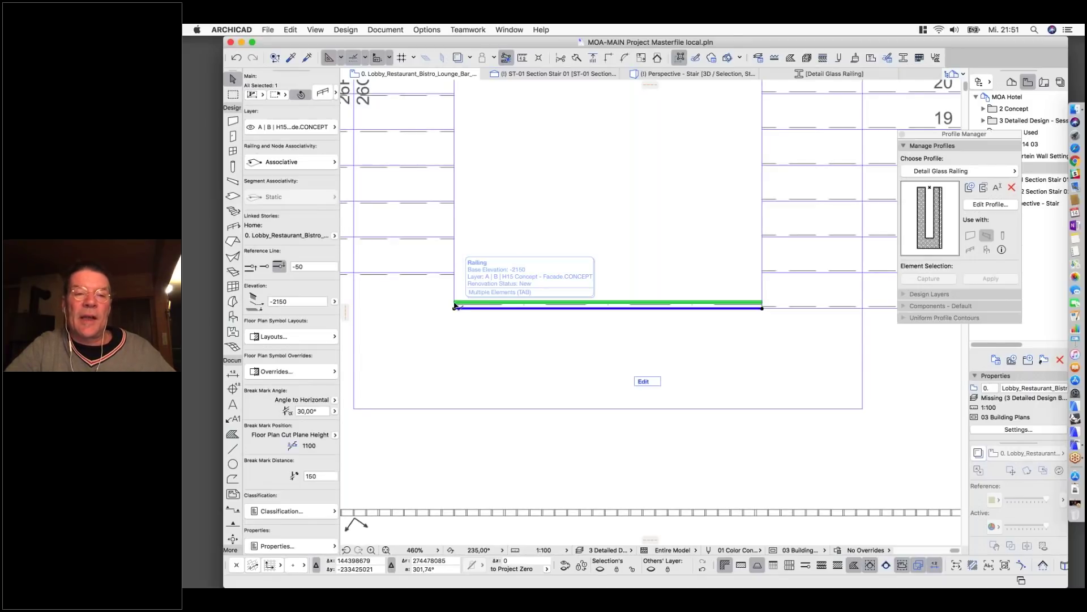
{"action": "scroll", "coordinate": [455, 306], "scroll_direction": "up", "scroll_amount": 8}
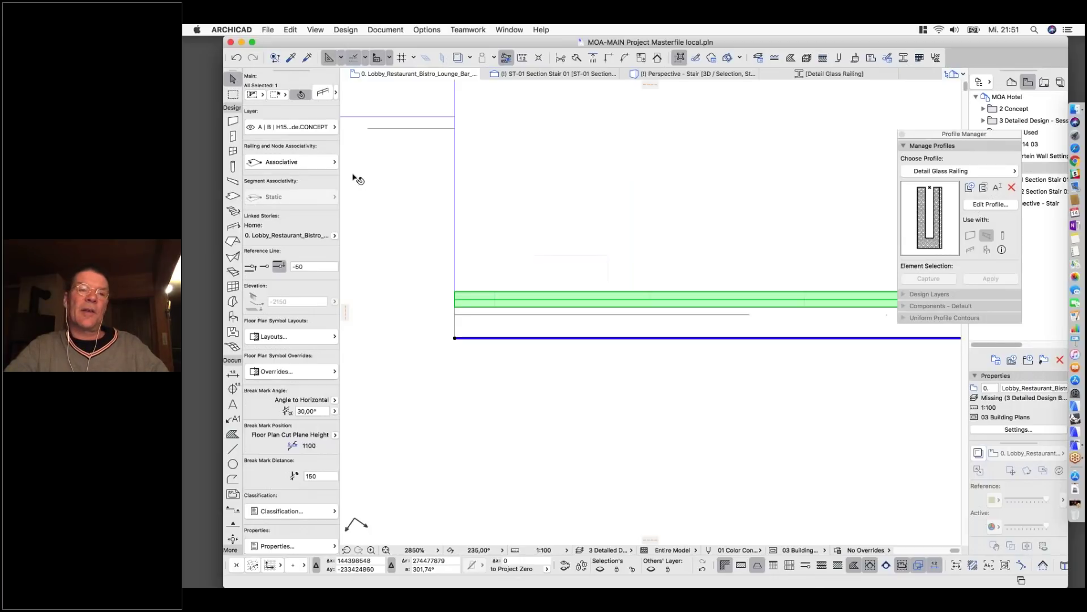
{"action": "left_click", "coordinate": [304, 267]}
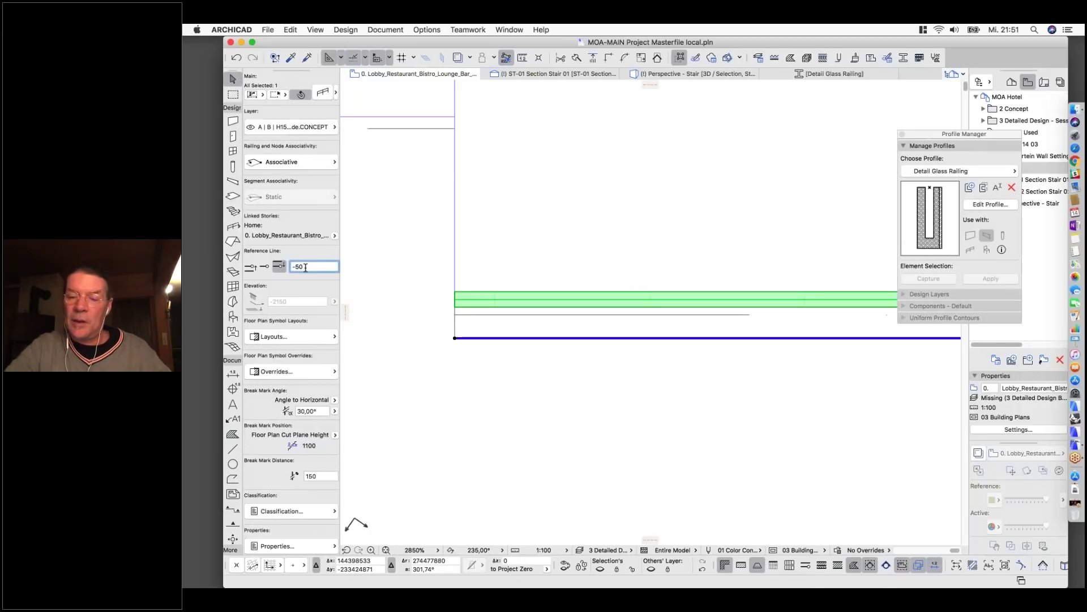
{"action": "key", "text": "BackSpace"}
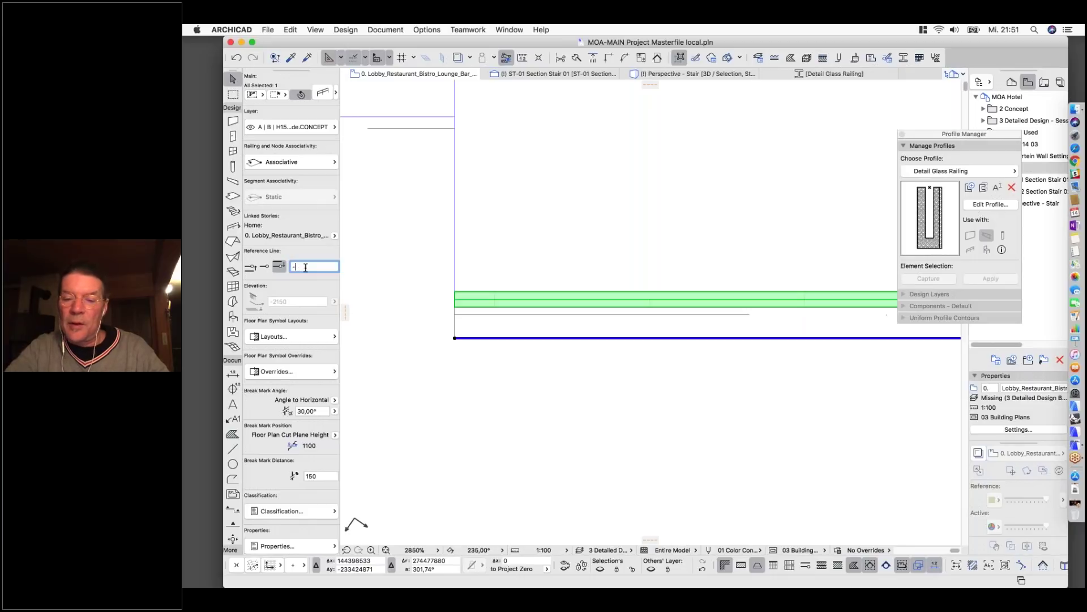
{"action": "key", "text": "Return"}
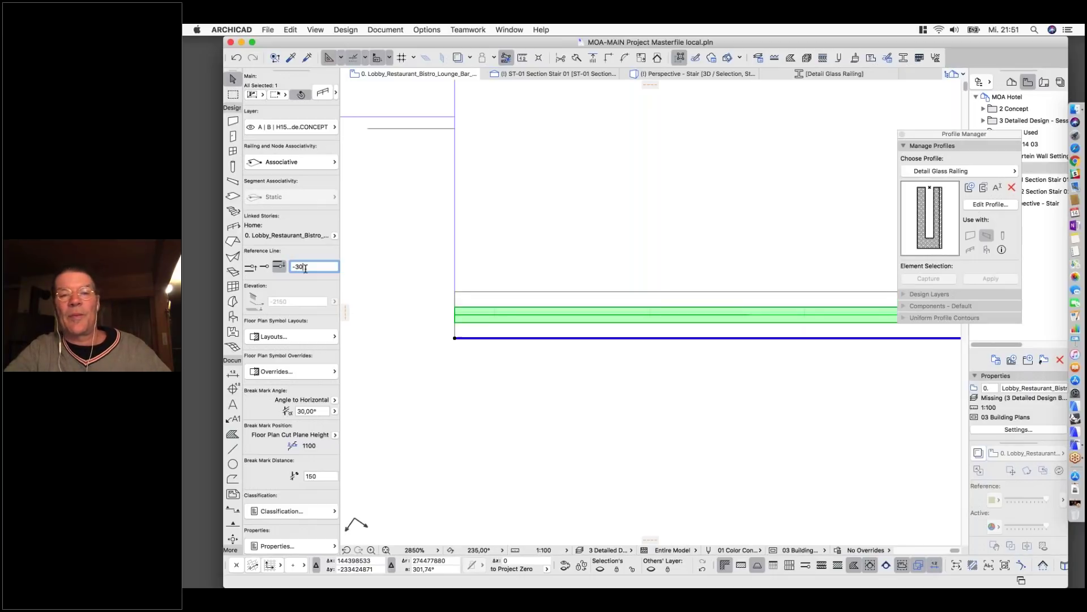
{"action": "key", "text": "super+minus"}
{"action": "key", "text": "super+minus"}
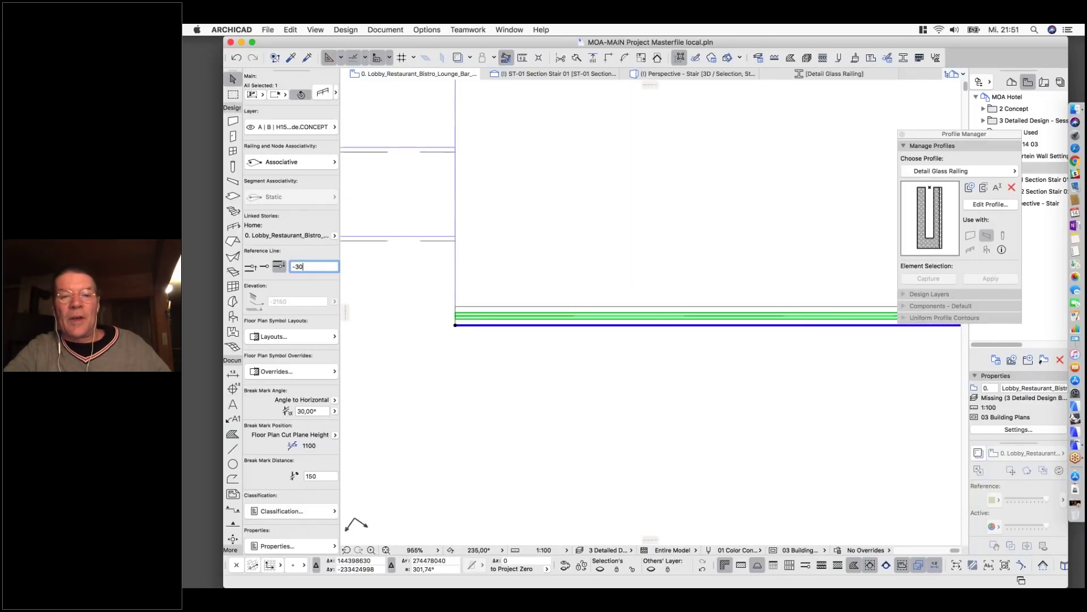
{"action": "key", "text": "super+minus"}
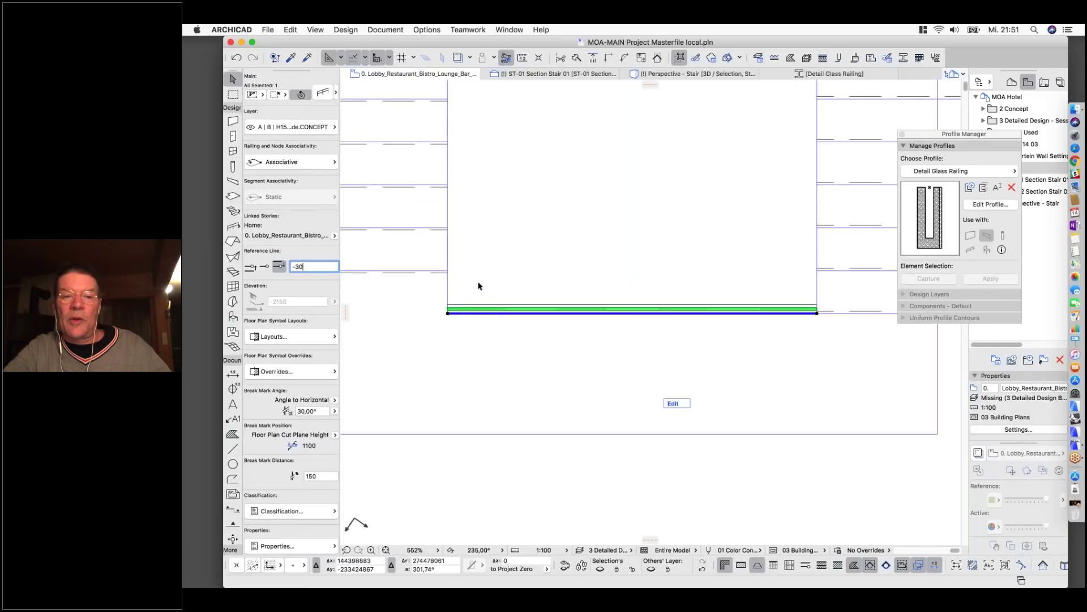
{"action": "key", "text": "Escape"}
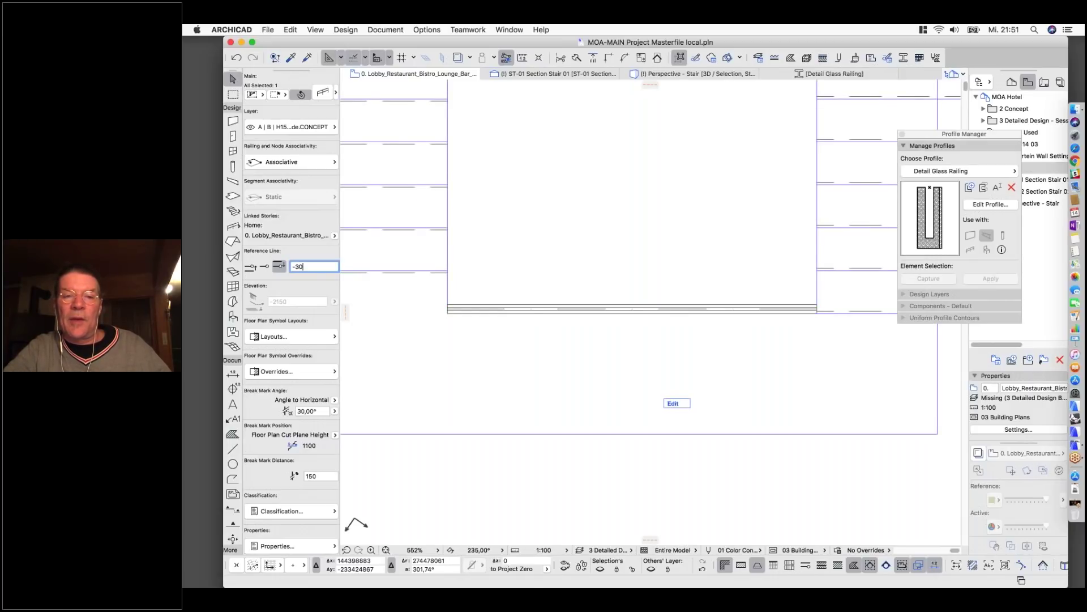
Select the left detached stair together with its inner landing railing and beam, and show only them in 3D.
{"action": "key", "text": "super+minus"}
{"action": "key", "text": "super+minus"}
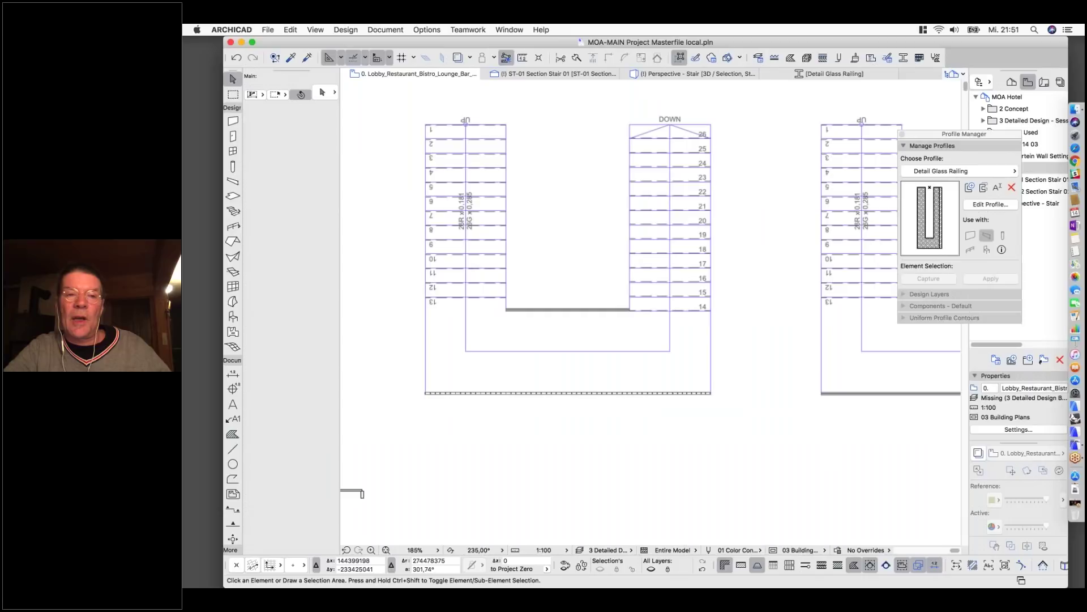
{"action": "left_click", "coordinate": [407, 113]}
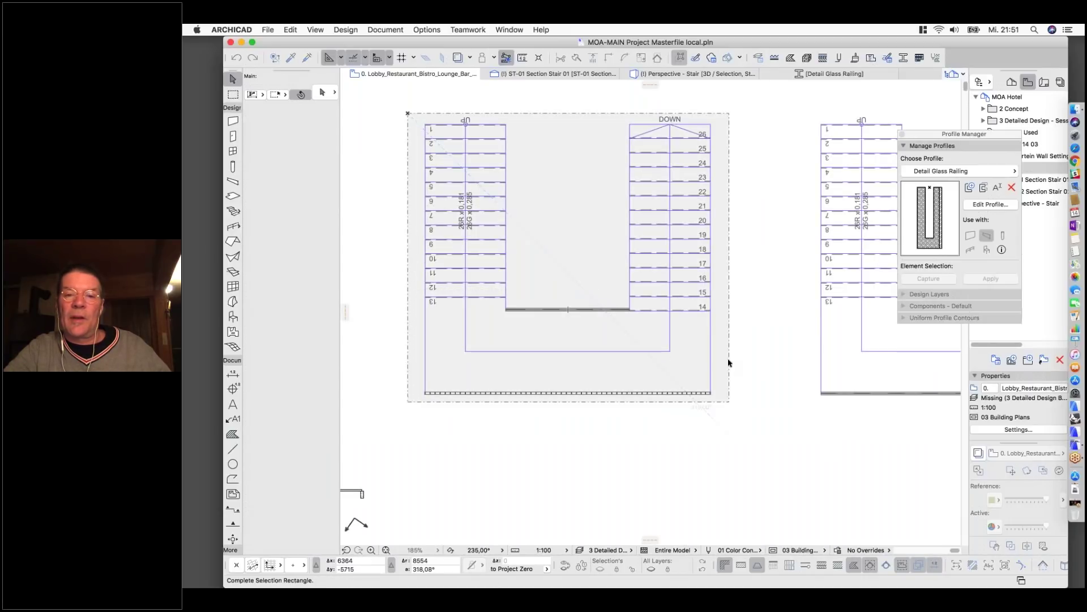
{"action": "left_click", "coordinate": [736, 381]}
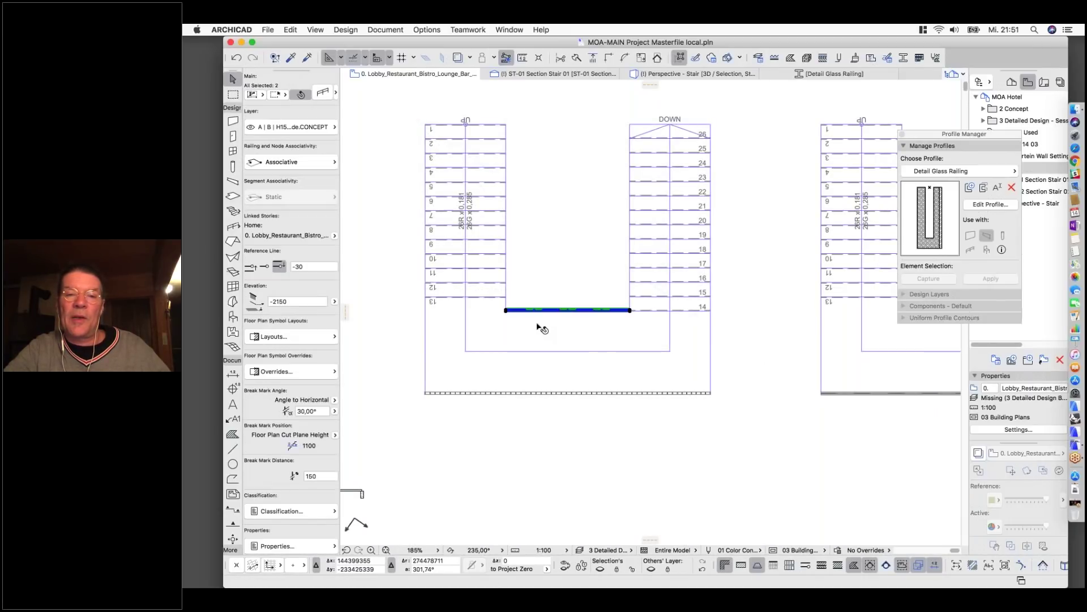
{"action": "key", "text": "Tab"}
{"action": "left_click", "coordinate": [498, 323], "text": "shift"}
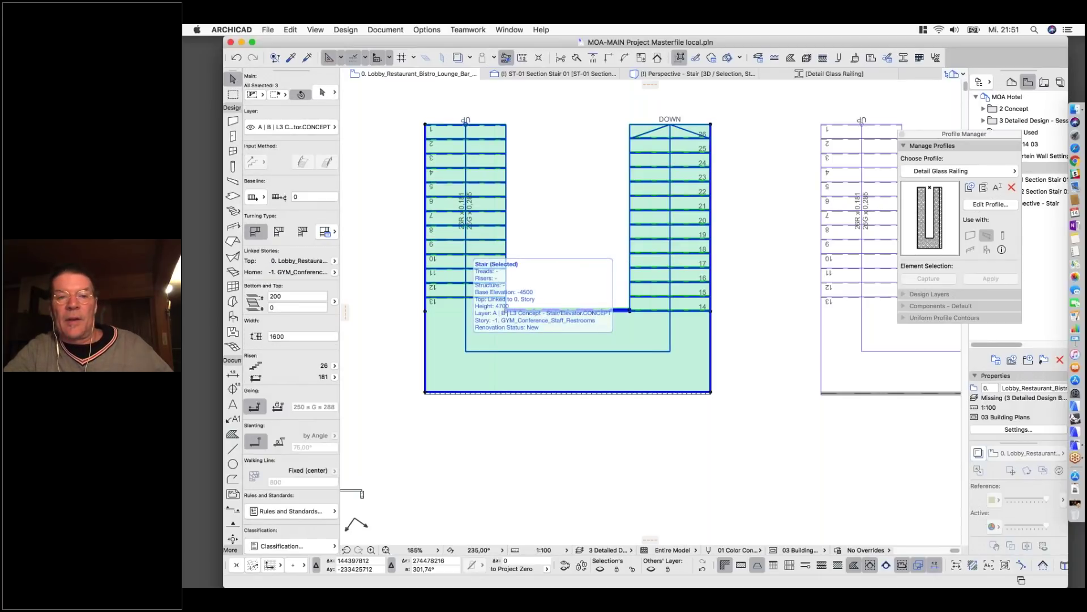
{"action": "key", "text": "F5"}
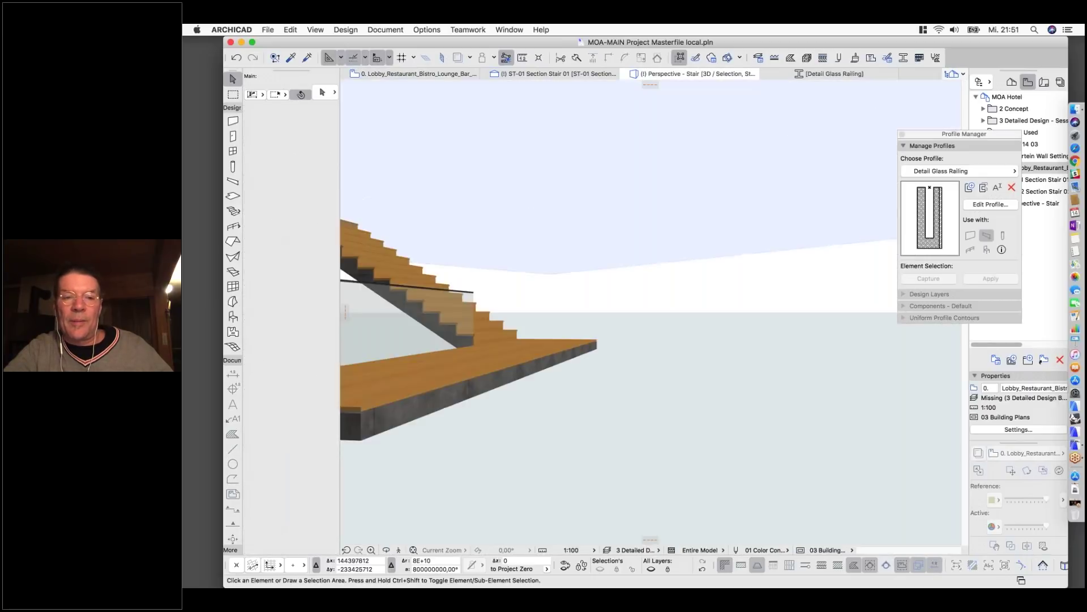
Examine in 3D how the glass panel sits in the beam along the landing edge and meets both flights.
{"action": "middle_click_drag", "start_coordinate": [605, 332], "coordinate": [665, 349], "text": "shift"}
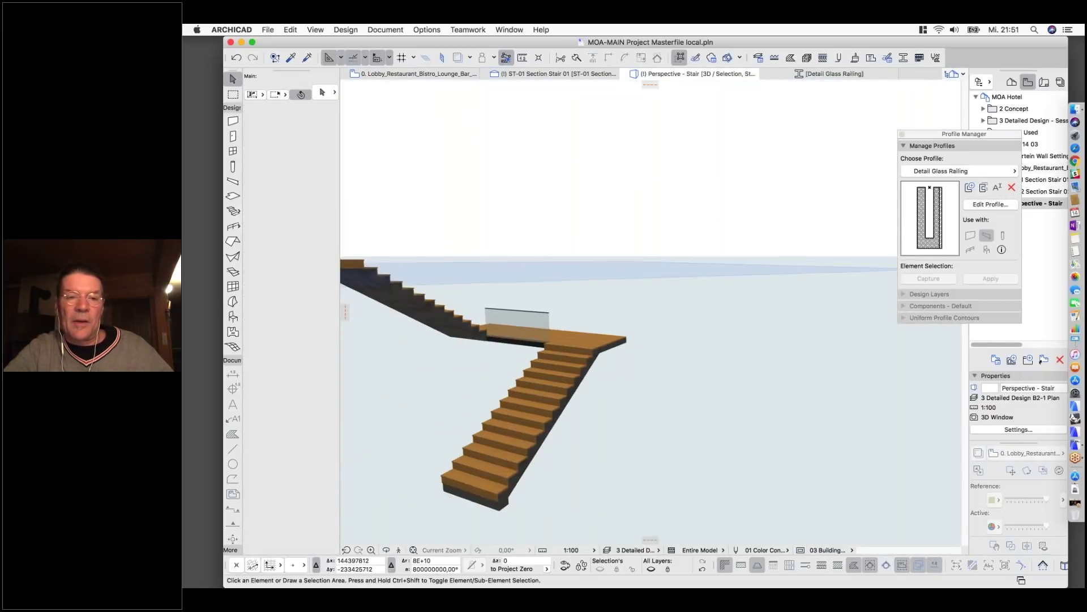
{"action": "scroll", "coordinate": [475, 327], "scroll_direction": "up", "scroll_amount": 10}
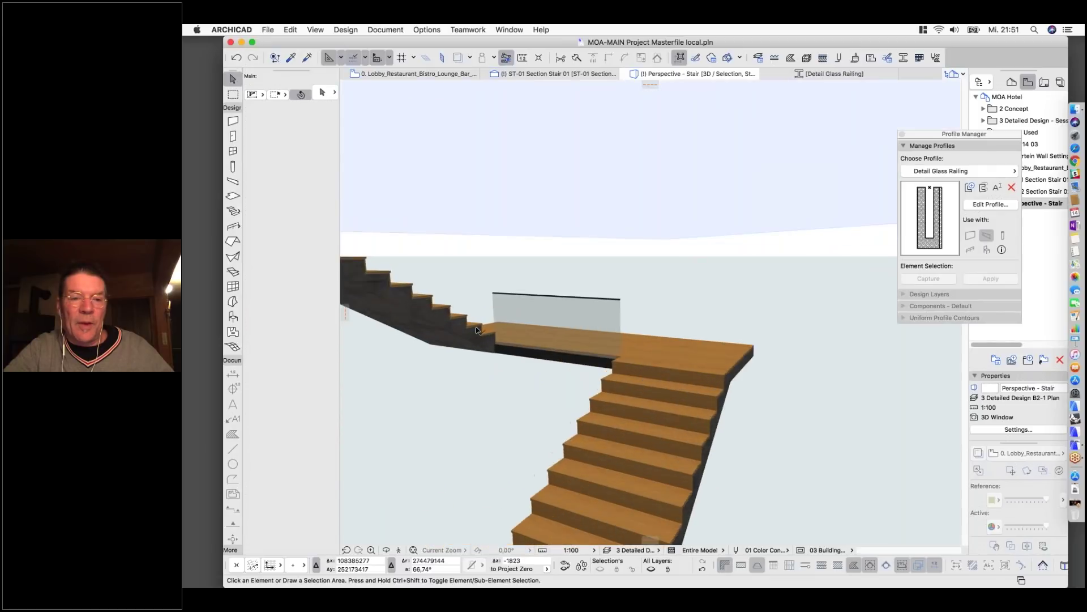
{"action": "middle_click_drag", "start_coordinate": [477, 331], "coordinate": [540, 380], "text": "shift"}
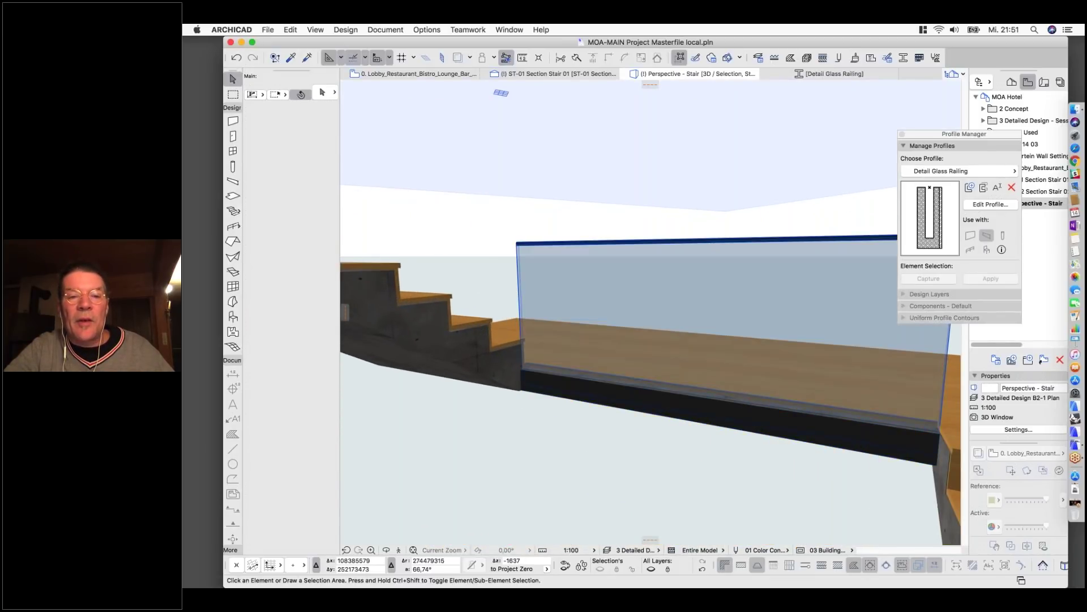
{"action": "scroll", "coordinate": [543, 389], "scroll_direction": "down", "scroll_amount": 5}
{"action": "left_click", "coordinate": [546, 386]}
{"action": "scroll", "coordinate": [543, 387], "scroll_direction": "up", "scroll_amount": 5}
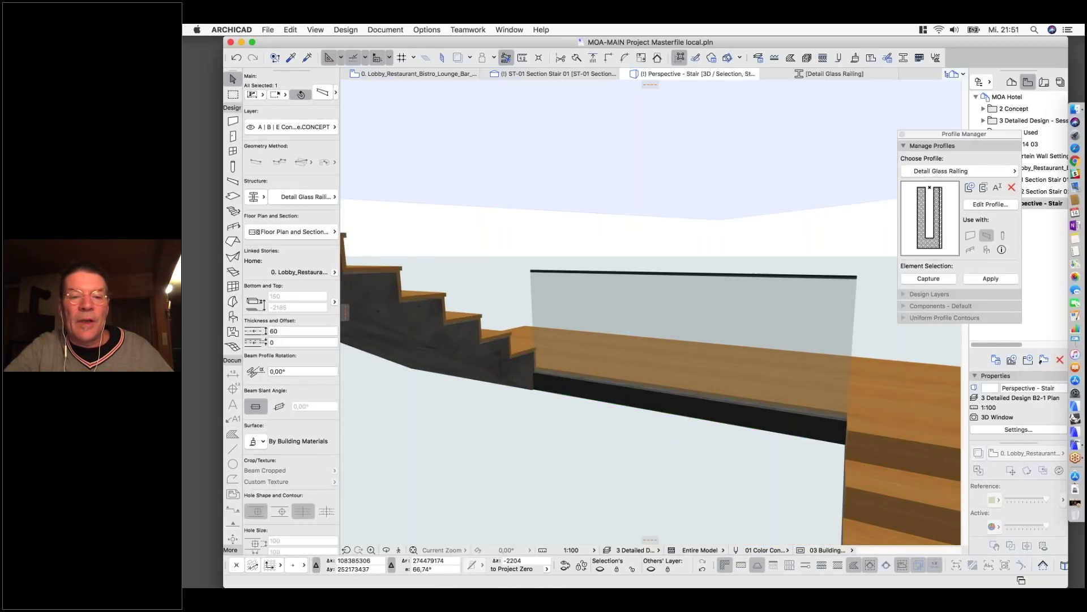
{"action": "key", "text": "Escape"}
{"action": "scroll", "coordinate": [544, 387], "scroll_direction": "down", "scroll_amount": 3}
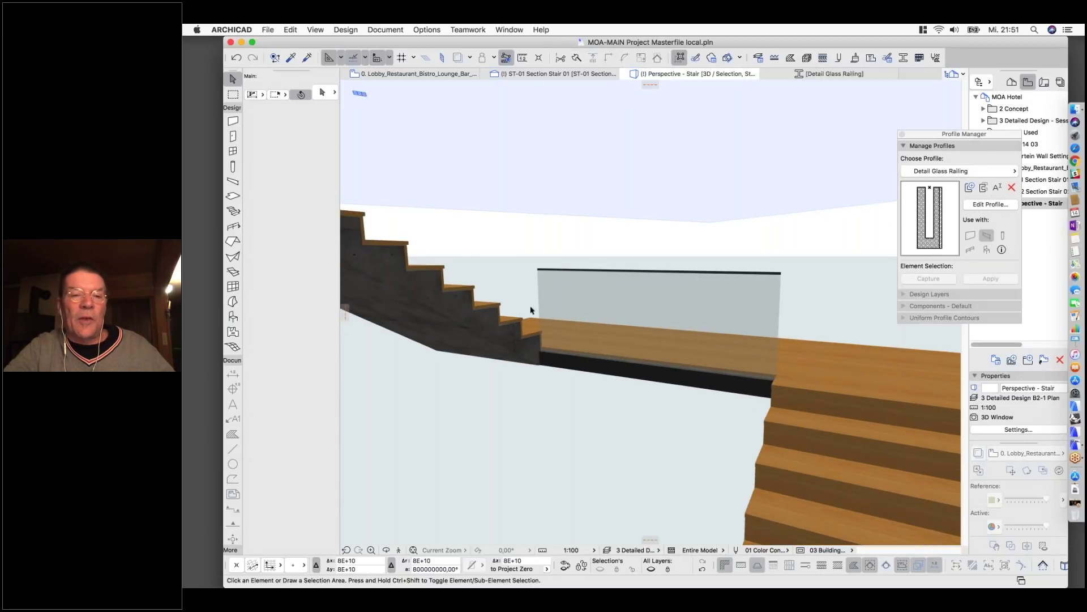
{"action": "middle_click_drag", "start_coordinate": [531, 310], "coordinate": [510, 306], "text": "shift"}
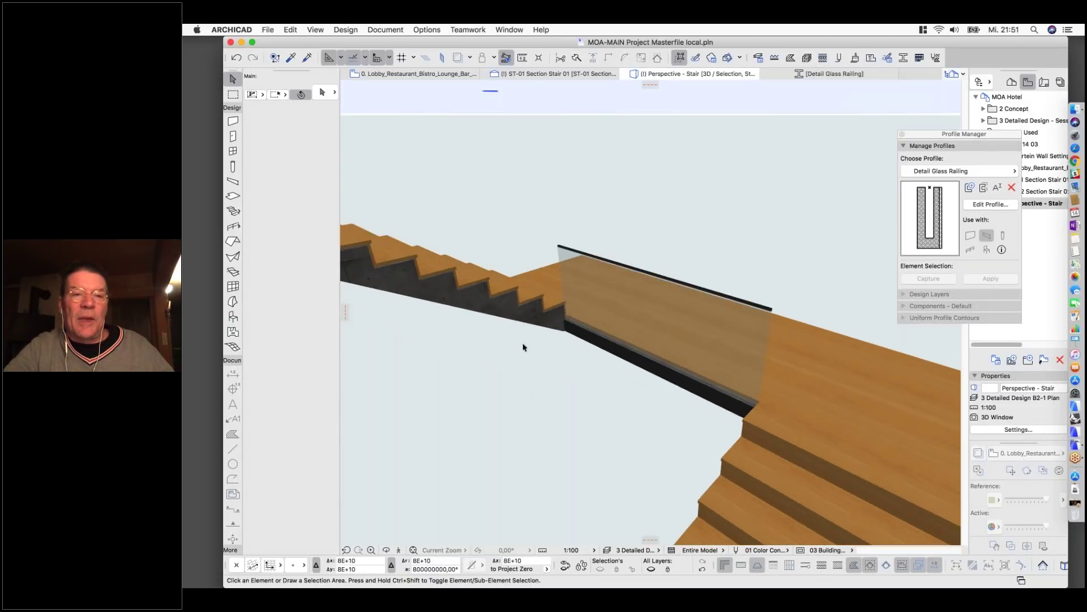
Select the inner landing beam in the floor plan and adopt its settings as the Beam tool's defaults.
{"action": "left_click", "coordinate": [355, 75]}
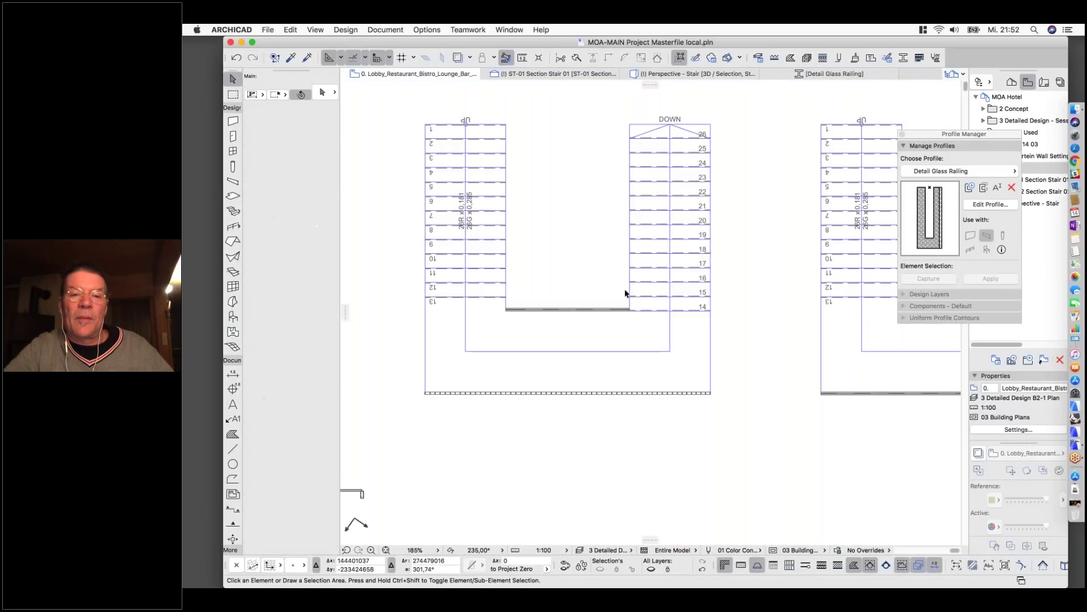
{"action": "scroll", "coordinate": [625, 293], "scroll_direction": "up", "scroll_amount": 6}
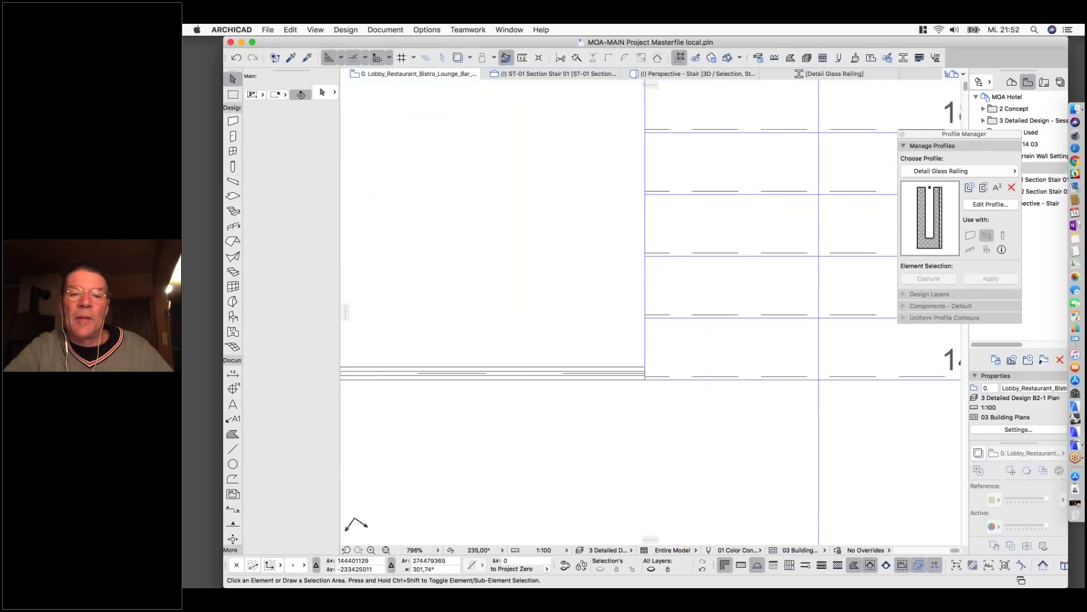
{"action": "left_click", "coordinate": [629, 374]}
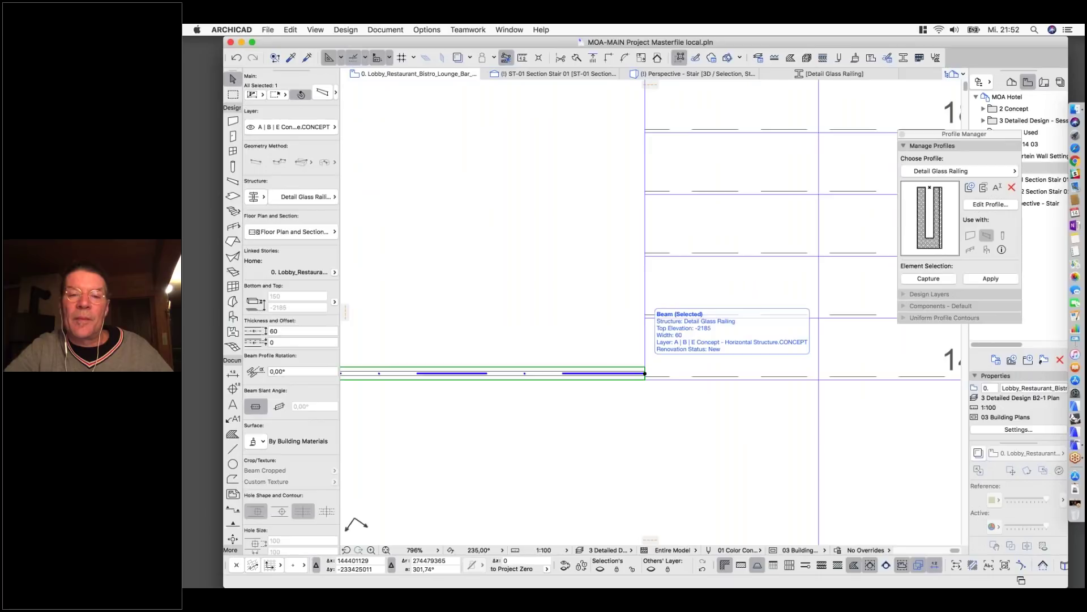
{"action": "left_click", "coordinate": [289, 59]}
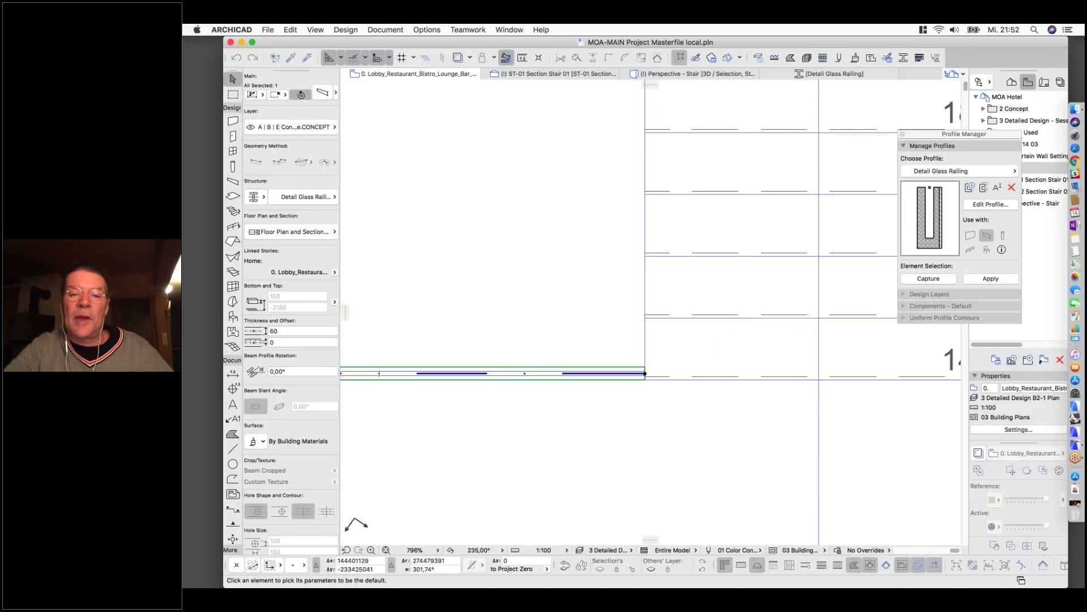
{"action": "left_click", "coordinate": [646, 373]}
Shorten the landing beam to a length of 2420 mm by stretching its end beside the flight with steps 14 to 26.
{"action": "scroll", "coordinate": [649, 376], "scroll_direction": "up", "scroll_amount": 4}
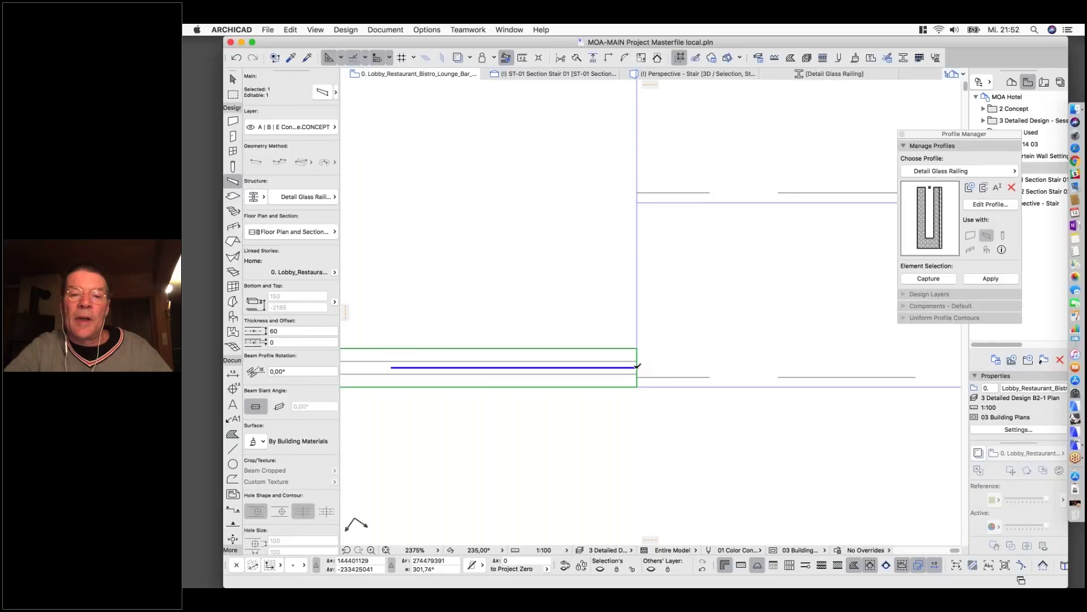
{"action": "left_click", "coordinate": [637, 366]}
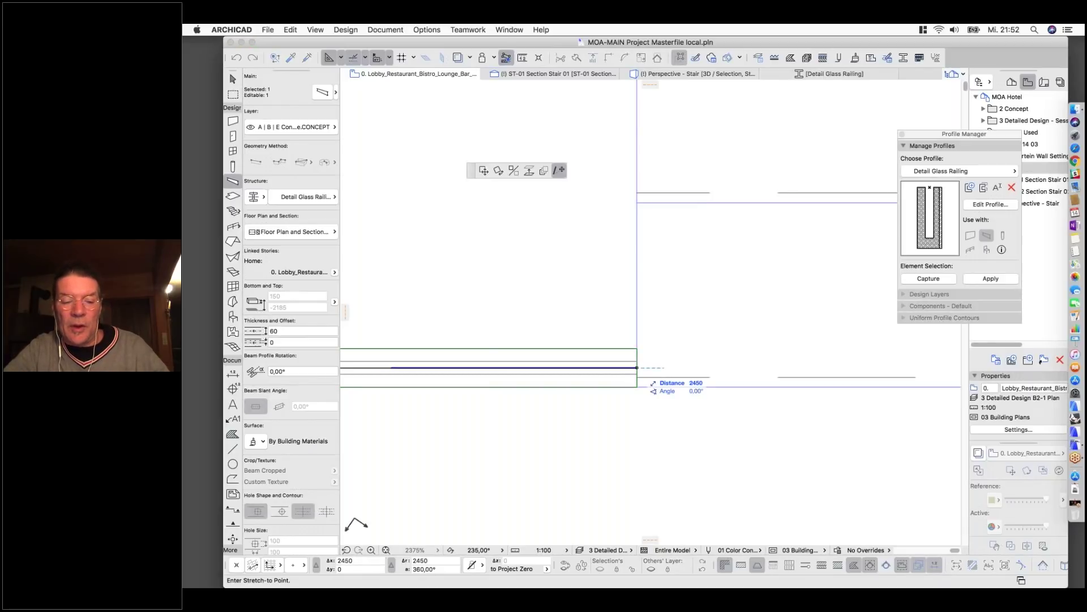
{"action": "key", "text": "x"}
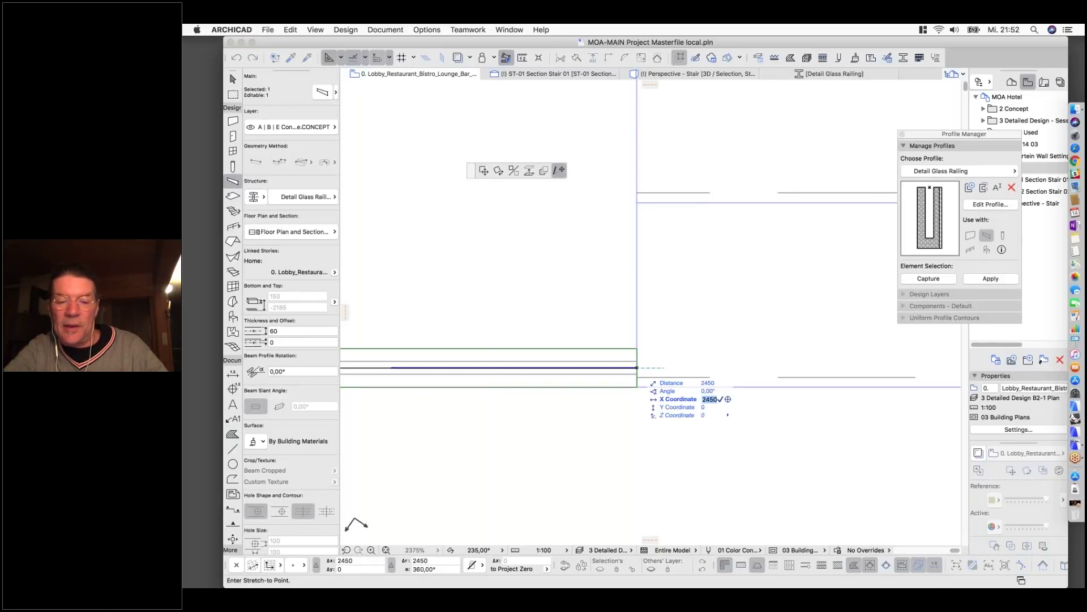
{"action": "type", "text": "2420"}
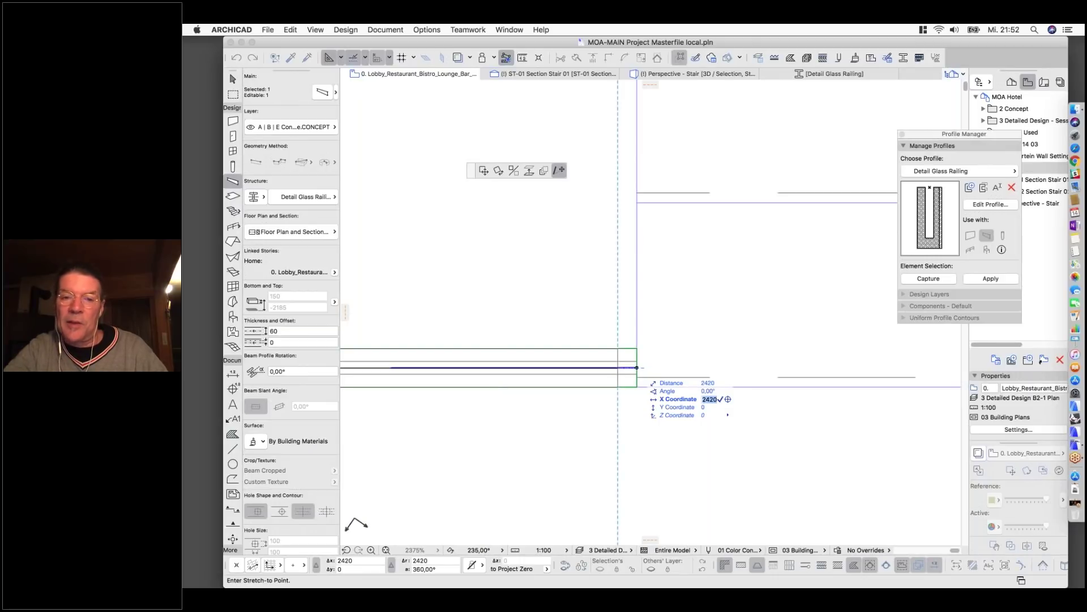
{"action": "key", "text": "Return"}
{"action": "key", "text": "Escape"}
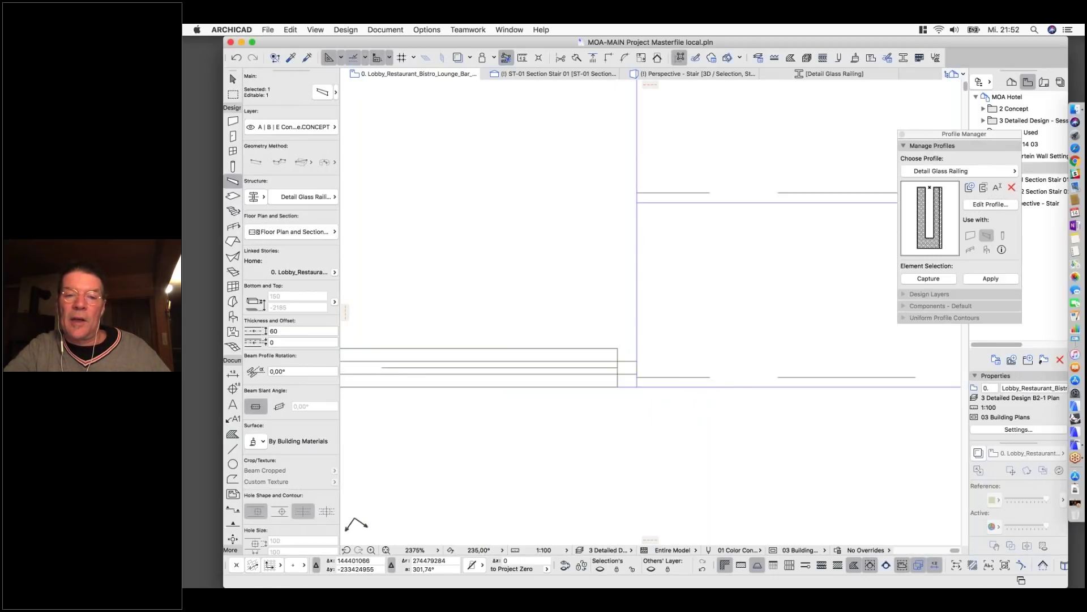
{"action": "left_click", "coordinate": [618, 365]}
{"action": "scroll", "coordinate": [619, 361], "scroll_direction": "down", "scroll_amount": 6}
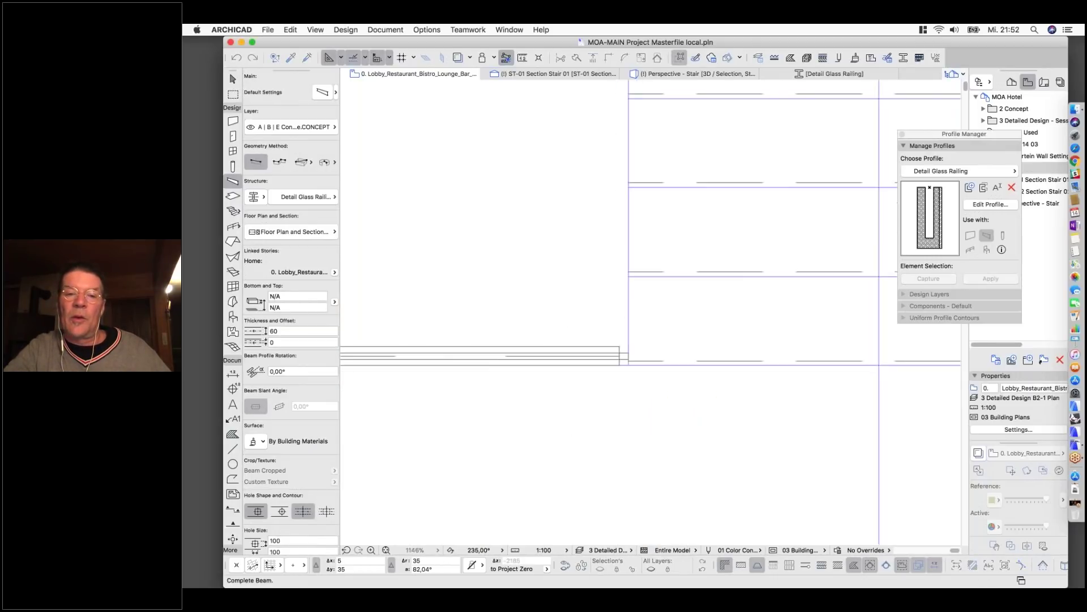
{"action": "scroll", "coordinate": [620, 298], "scroll_direction": "up", "scroll_amount": 3}
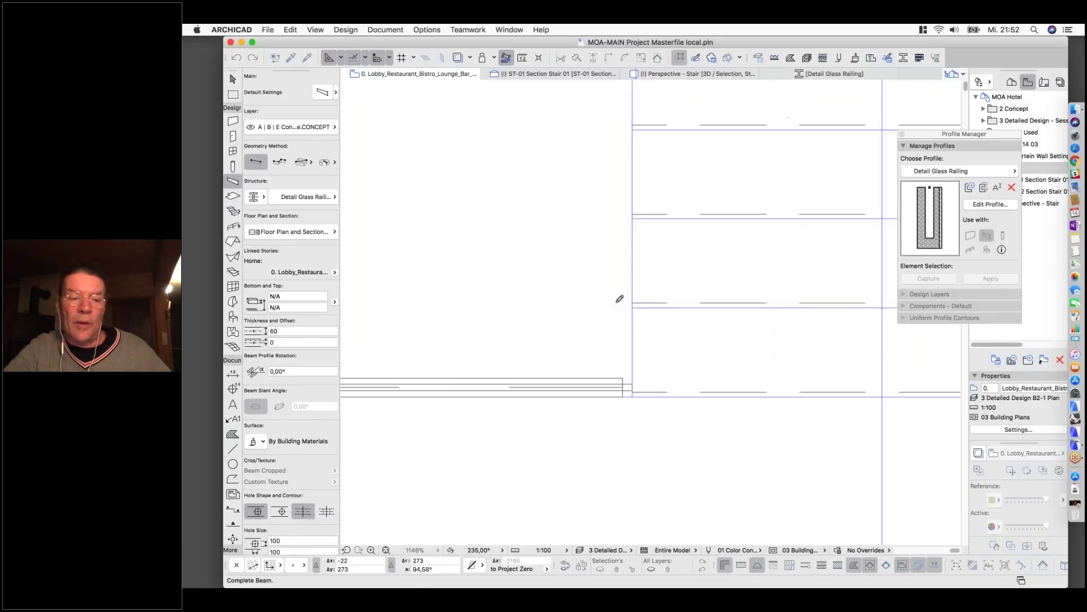
{"action": "key", "text": "Escape"}
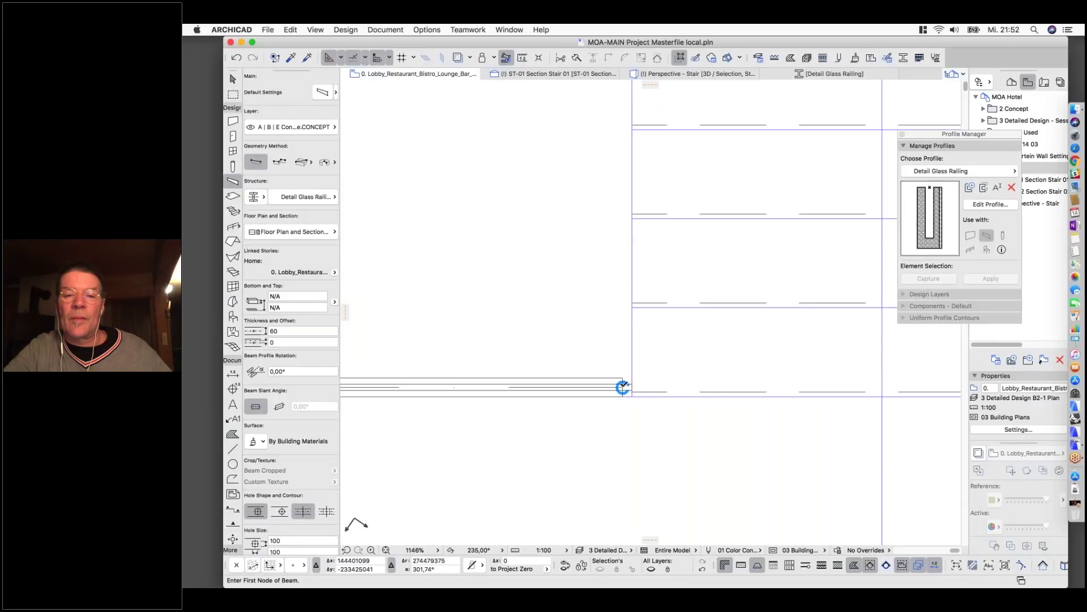
Draw a 3670 mm Detail Glass Railing beam along the inner edge of the flight with steps 14 to 26, ending at the landing beam.
{"action": "scroll", "coordinate": [623, 387], "scroll_direction": "down", "scroll_amount": 5}
{"action": "scroll", "coordinate": [624, 385], "scroll_direction": "down", "scroll_amount": 3}
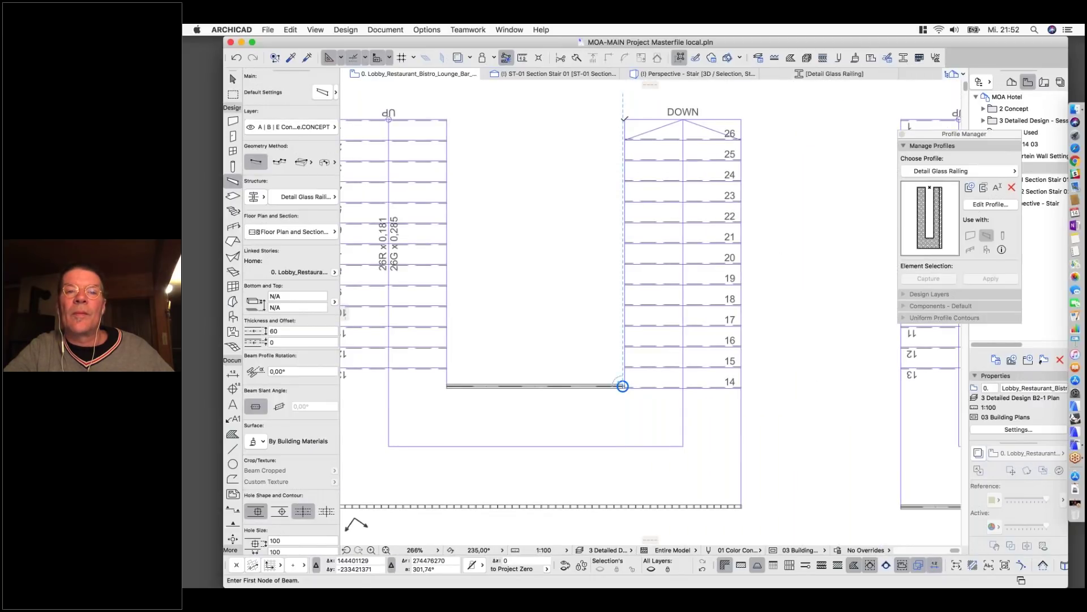
{"action": "left_click", "coordinate": [623, 386]}
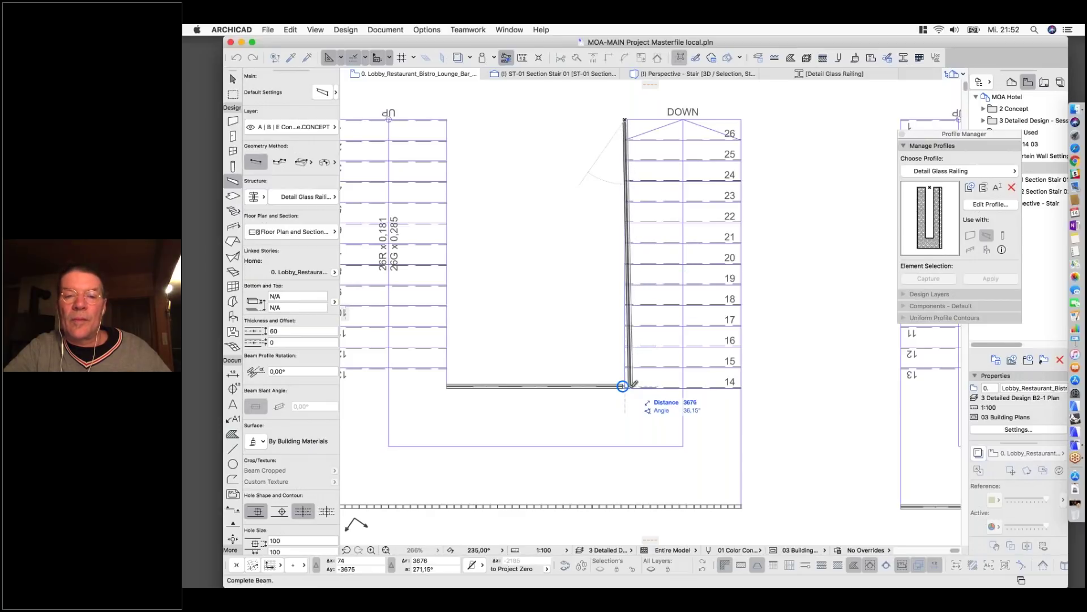
{"action": "scroll", "coordinate": [623, 386], "scroll_direction": "up", "scroll_amount": 5}
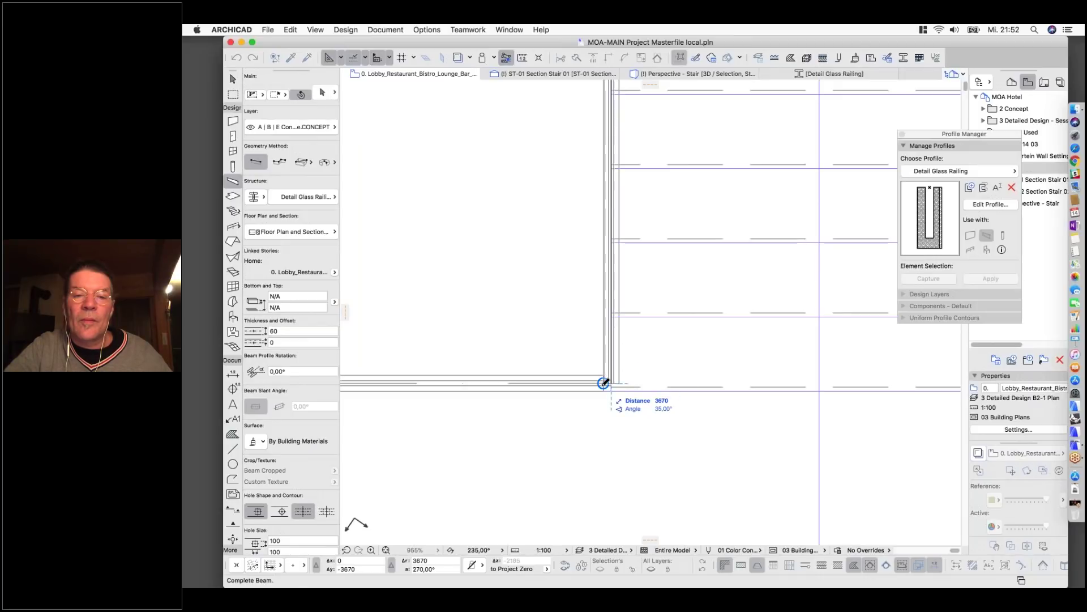
{"action": "left_click", "coordinate": [603, 383]}
Move the new flight beam sideways from its outer corner to its reference line so its outer side lies on the flight's inner edge.
{"action": "scroll", "coordinate": [601, 386], "scroll_direction": "up", "scroll_amount": 4}
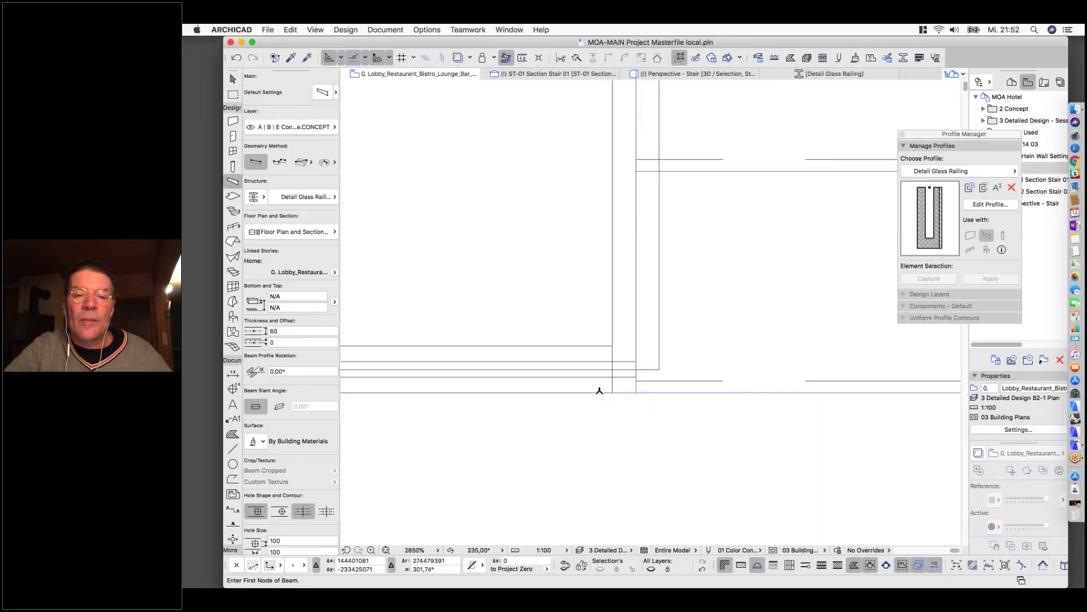
{"action": "left_click", "coordinate": [623, 333], "text": "shift"}
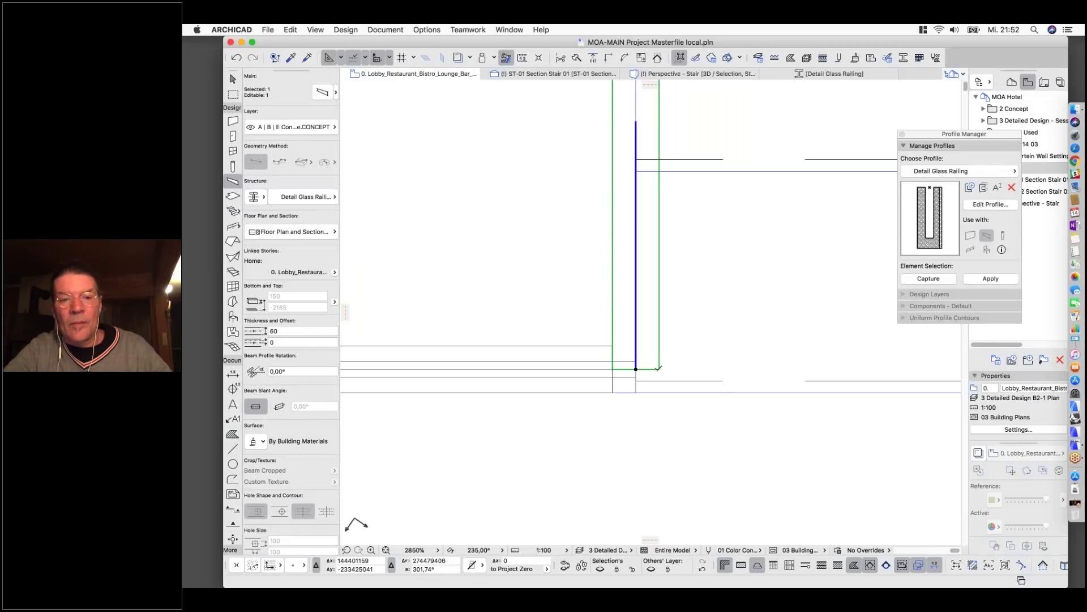
{"action": "key", "text": "super+d"}
{"action": "left_click", "coordinate": [659, 368]}
{"action": "left_click", "coordinate": [636, 369]}
{"action": "key", "text": "Escape"}
{"action": "scroll", "coordinate": [605, 407], "scroll_direction": "down", "scroll_amount": 5}
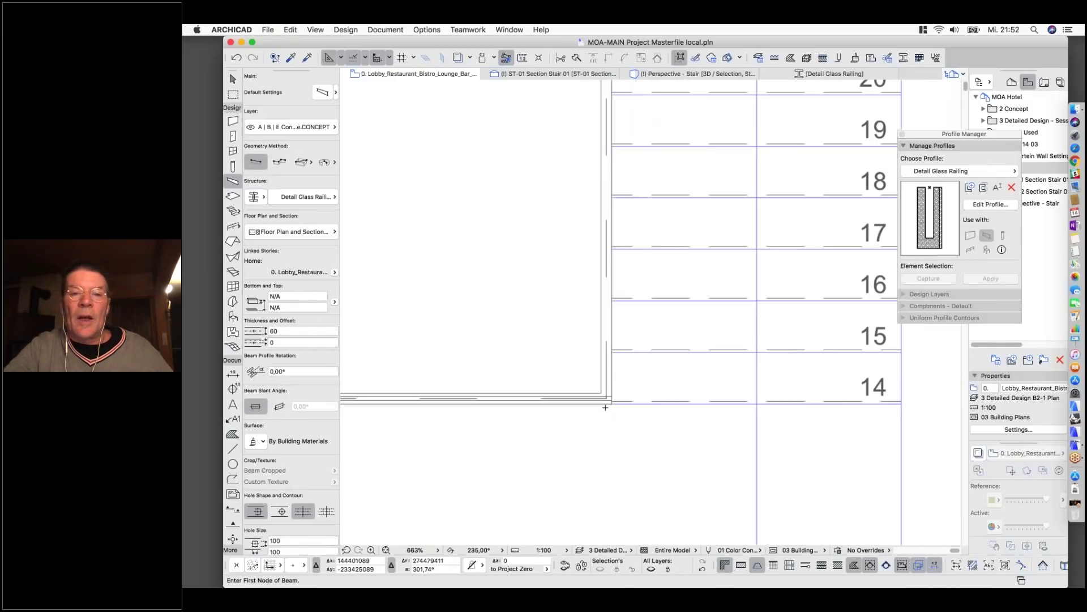
Select the left stair together with its railings and both beams, and show only them in 3D.
{"action": "scroll", "coordinate": [605, 407], "scroll_direction": "down", "scroll_amount": 5}
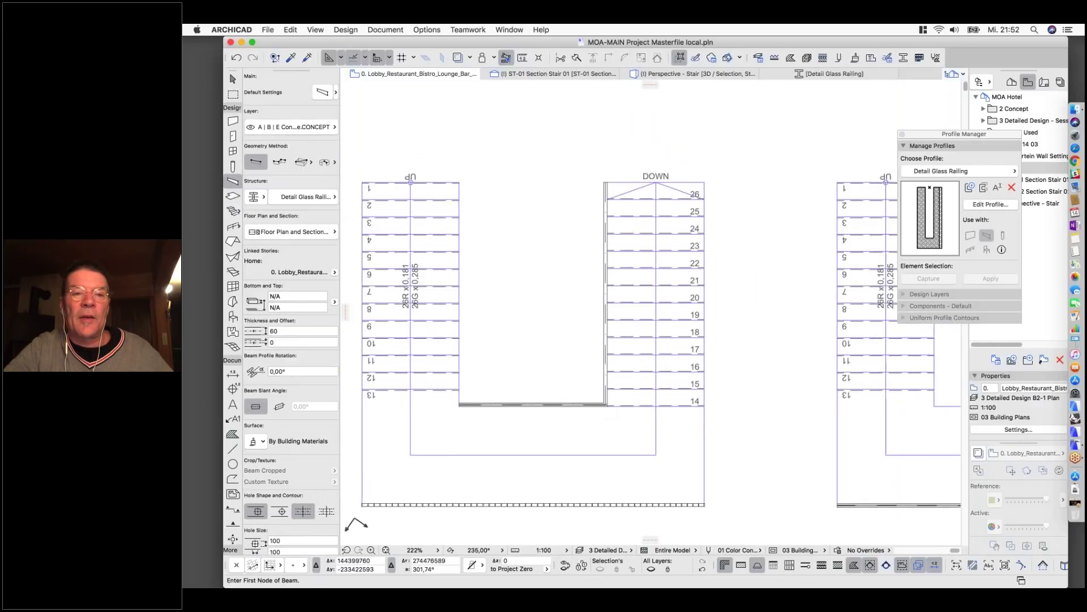
{"action": "scroll", "coordinate": [568, 188], "scroll_direction": "down", "scroll_amount": 1}
{"action": "left_click_drag", "start_coordinate": [381, 165], "coordinate": [719, 475], "text": "shift"}
{"action": "right_click", "coordinate": [658, 252]}
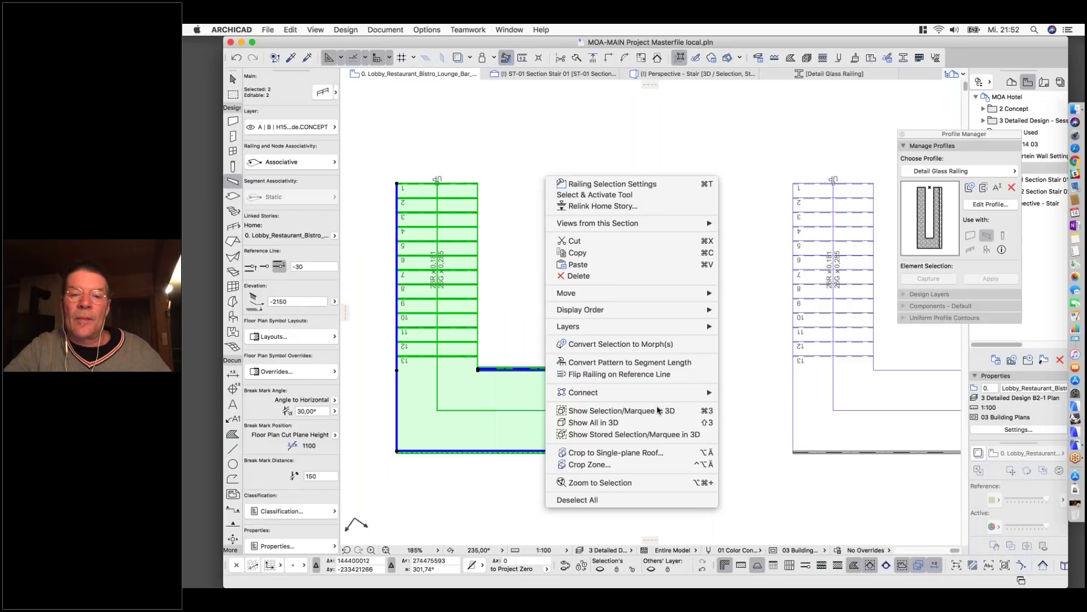
{"action": "left_click", "coordinate": [656, 411]}
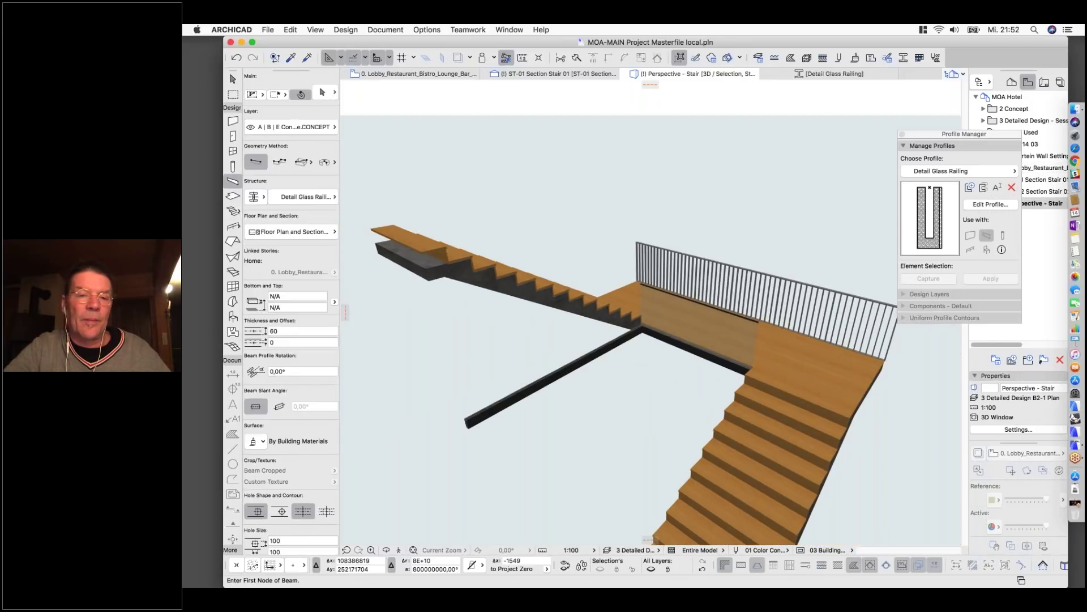
{"action": "scroll", "coordinate": [510, 408], "scroll_direction": "up", "scroll_amount": 10}
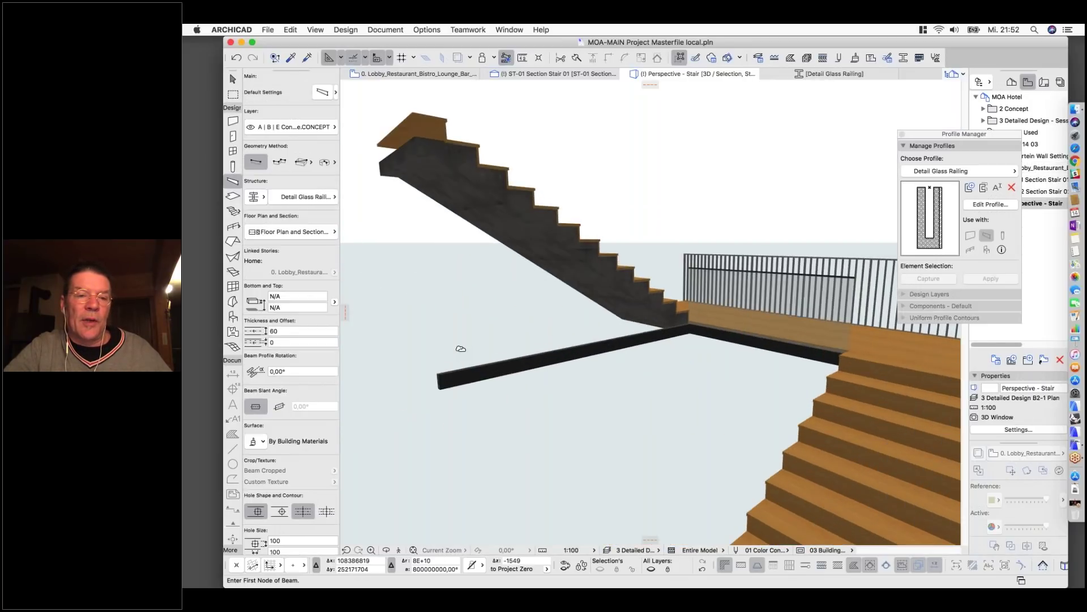
Raise the free end of the flight beam by 2204 mm to the corner of the top step so it slopes along the upper flight.
{"action": "left_click", "coordinate": [429, 383], "text": "shift"}
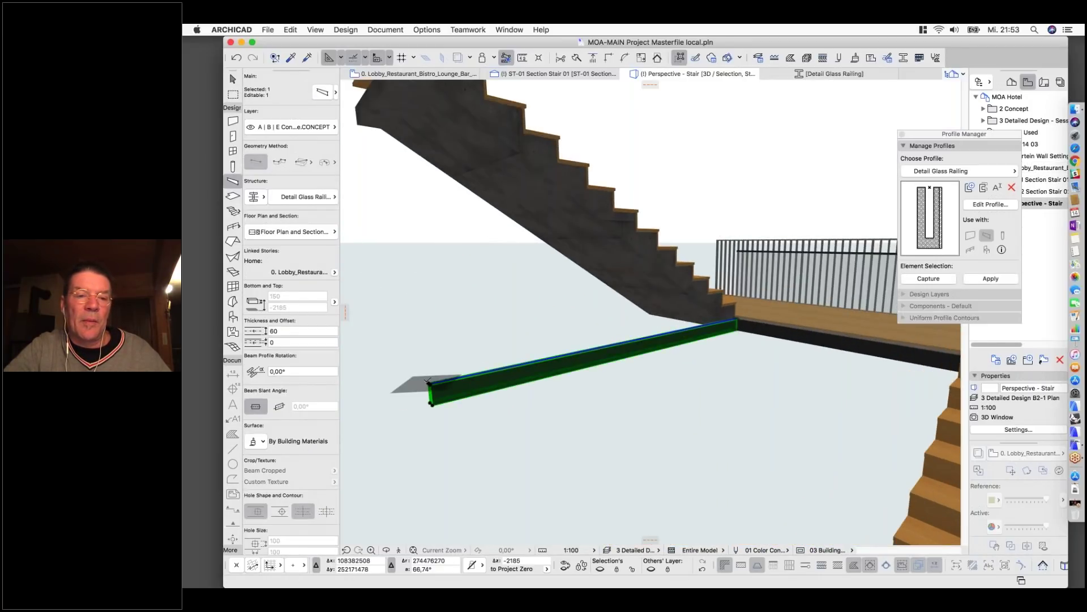
{"action": "left_click", "coordinate": [429, 382]}
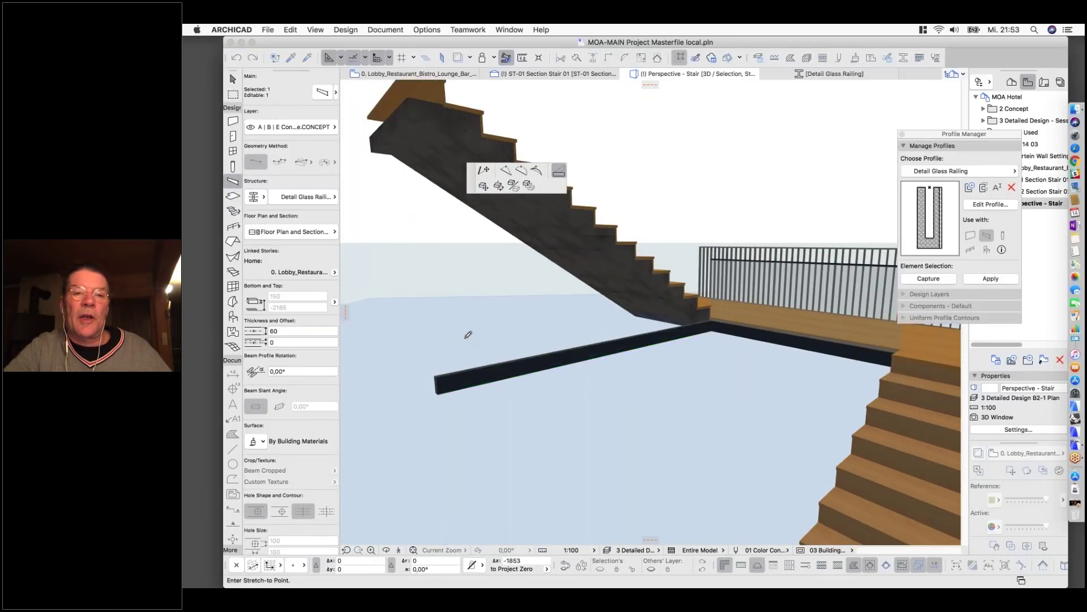
{"action": "scroll", "coordinate": [468, 335], "scroll_direction": "down", "scroll_amount": 3}
{"action": "middle_click_drag", "start_coordinate": [469, 333], "coordinate": [460, 318], "text": "shift"}
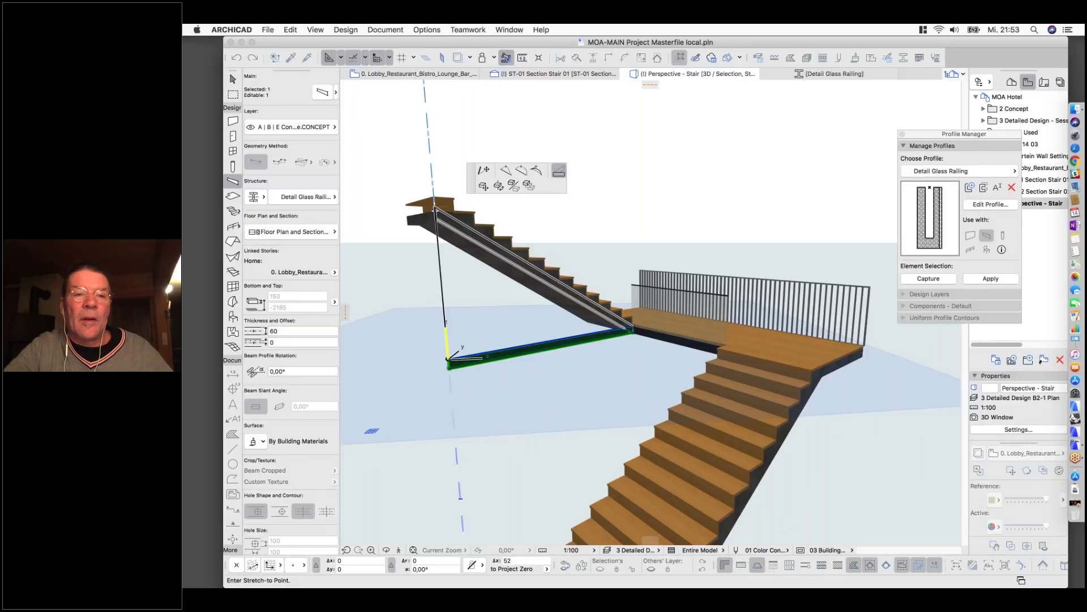
{"action": "scroll", "coordinate": [449, 208], "scroll_direction": "up", "scroll_amount": 6}
{"action": "scroll", "coordinate": [449, 208], "scroll_direction": "up", "scroll_amount": 2}
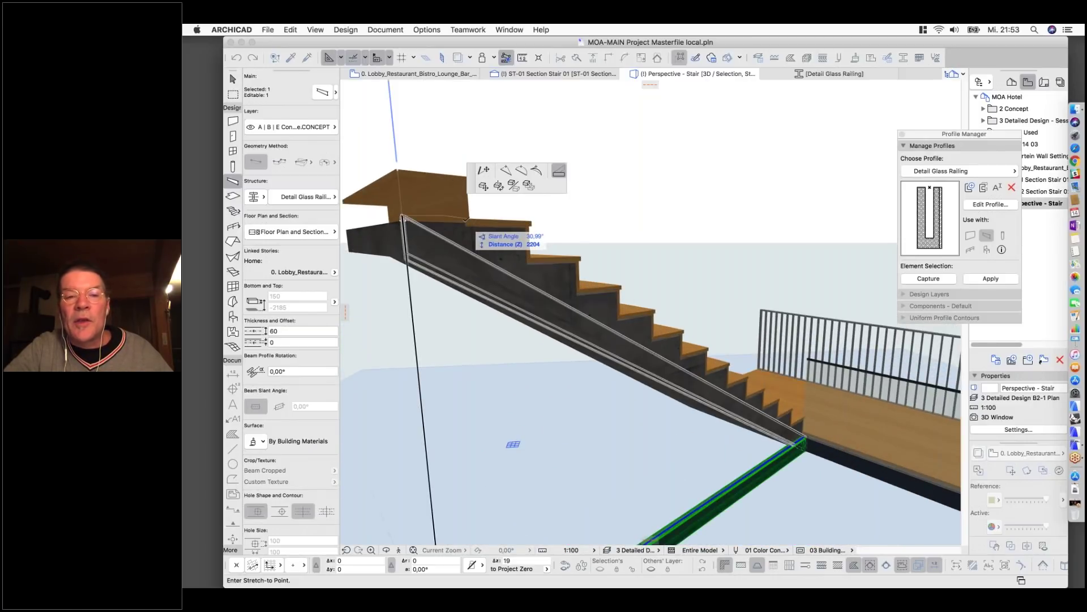
{"action": "left_click", "coordinate": [468, 219]}
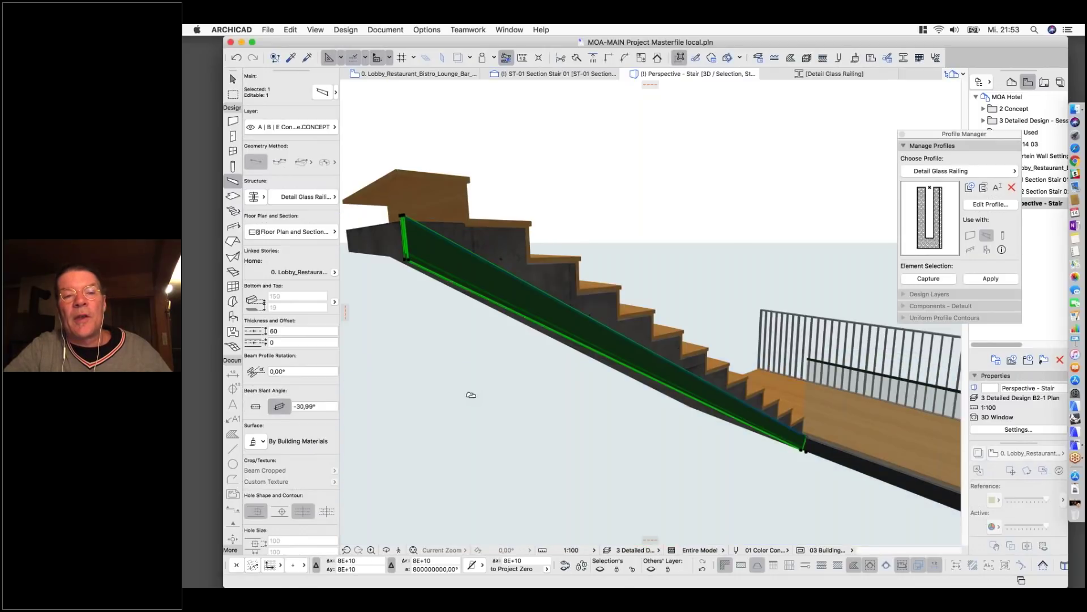
{"action": "key", "text": "Escape"}
Extend the landing's glass railing from its corner node by about 4200 mm along the sloped flight beam to the top step.
{"action": "scroll", "coordinate": [423, 364], "scroll_direction": "down", "scroll_amount": 5}
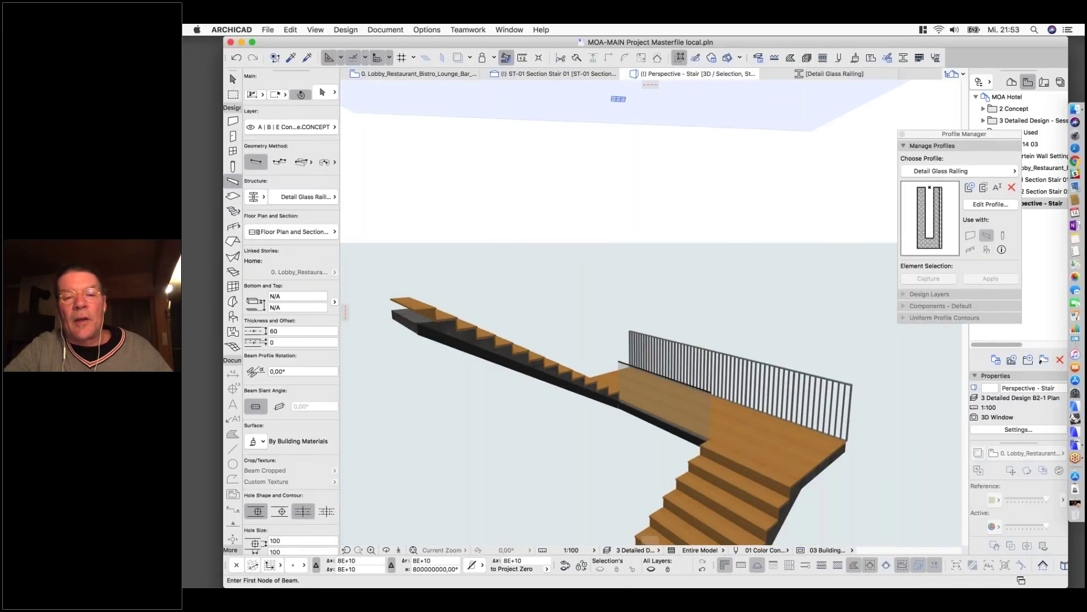
{"action": "middle_click_drag", "start_coordinate": [618, 99], "coordinate": [588, 355], "text": "shift"}
{"action": "scroll", "coordinate": [589, 355], "scroll_direction": "up", "scroll_amount": 3}
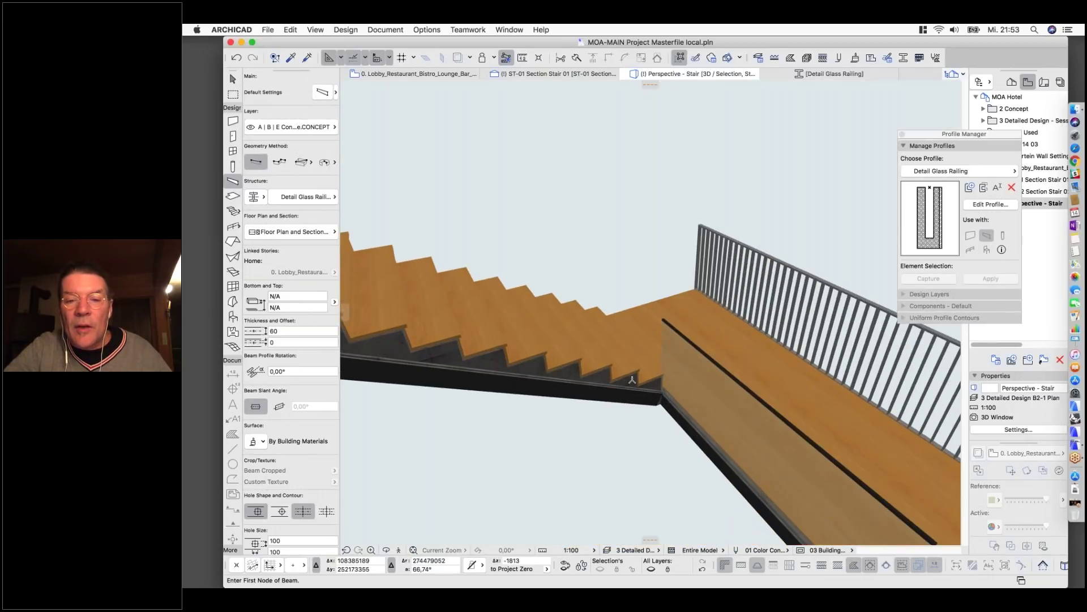
{"action": "scroll", "coordinate": [632, 379], "scroll_direction": "up", "scroll_amount": 2}
{"action": "left_click", "coordinate": [657, 385]}
{"action": "scroll", "coordinate": [657, 385], "scroll_direction": "down", "scroll_amount": 1}
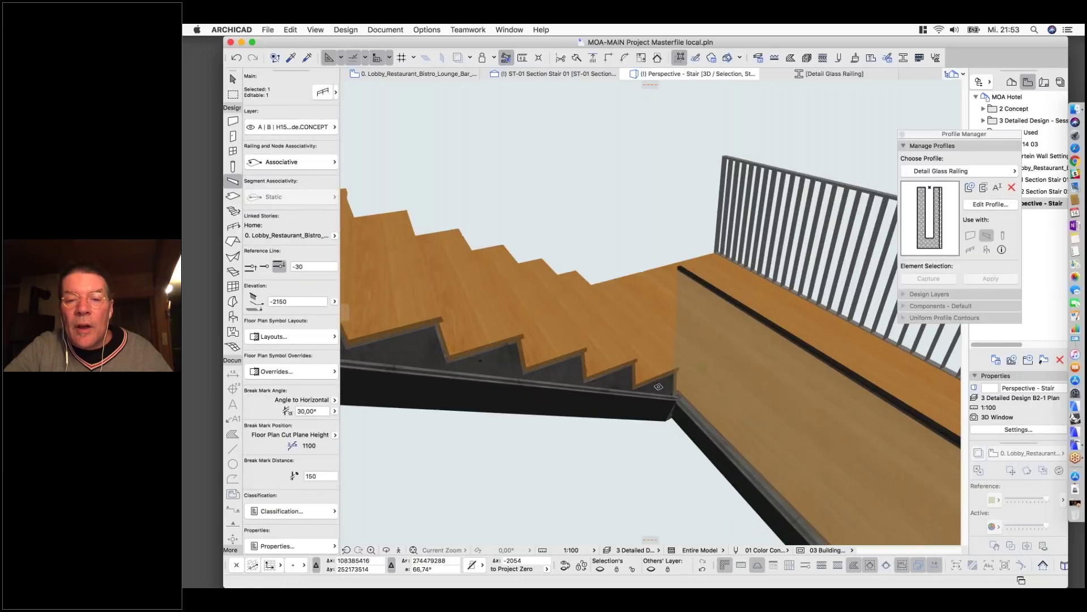
{"action": "scroll", "coordinate": [658, 387], "scroll_direction": "up", "scroll_amount": 2}
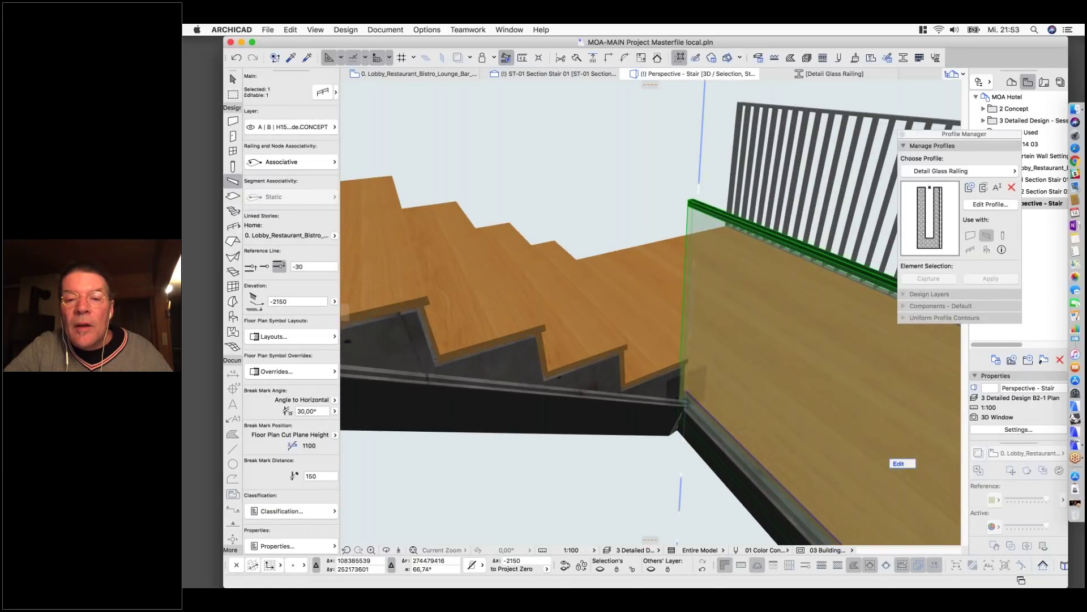
{"action": "left_click", "coordinate": [691, 388]}
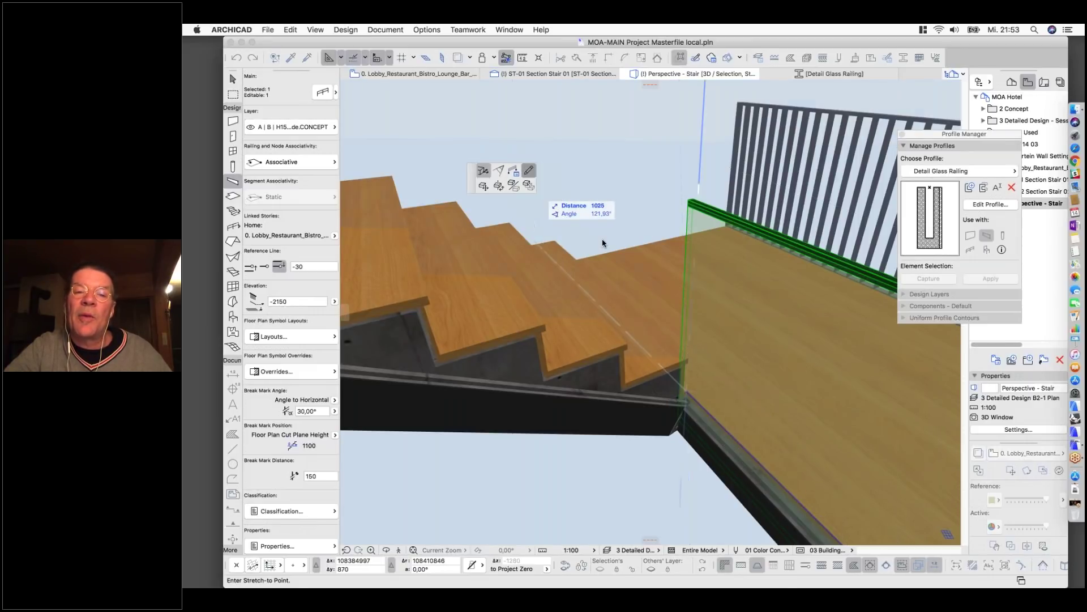
{"action": "left_click", "coordinate": [527, 174]}
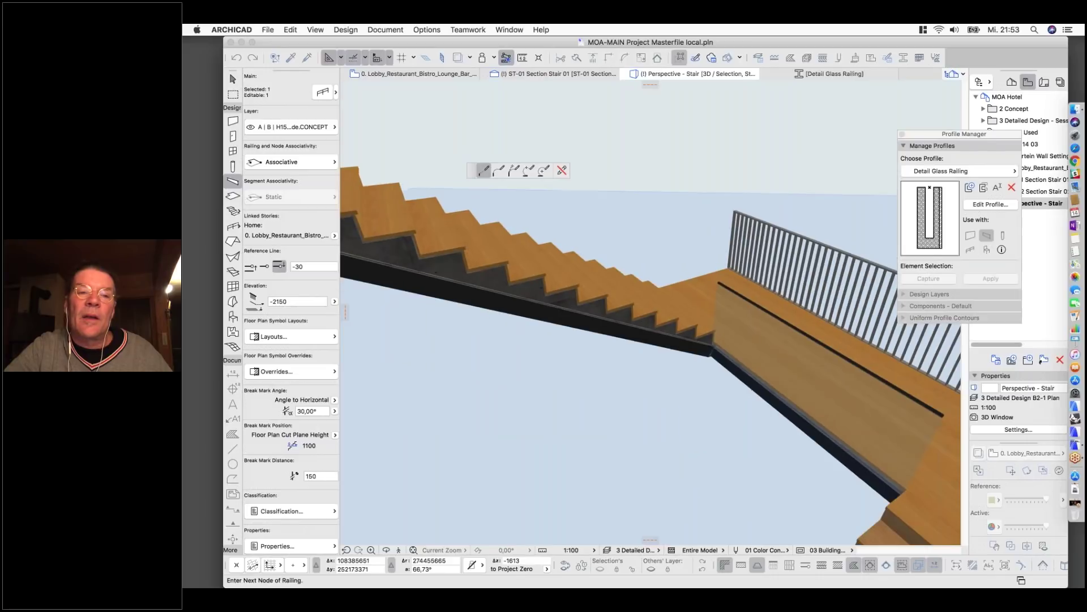
{"action": "scroll", "coordinate": [717, 343], "scroll_direction": "down", "scroll_amount": 3}
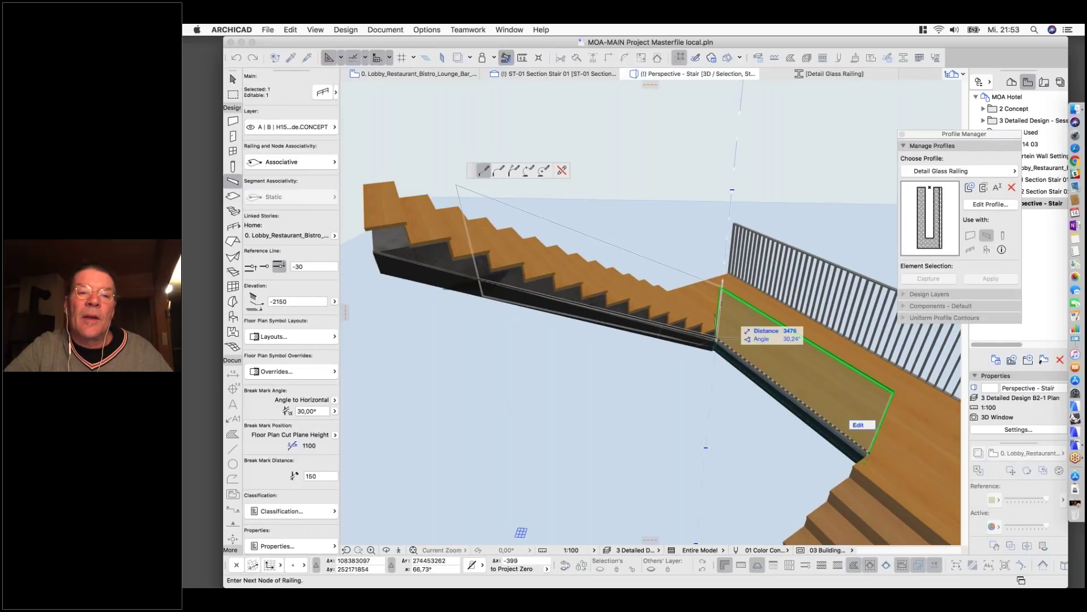
{"action": "left_click", "coordinate": [716, 342]}
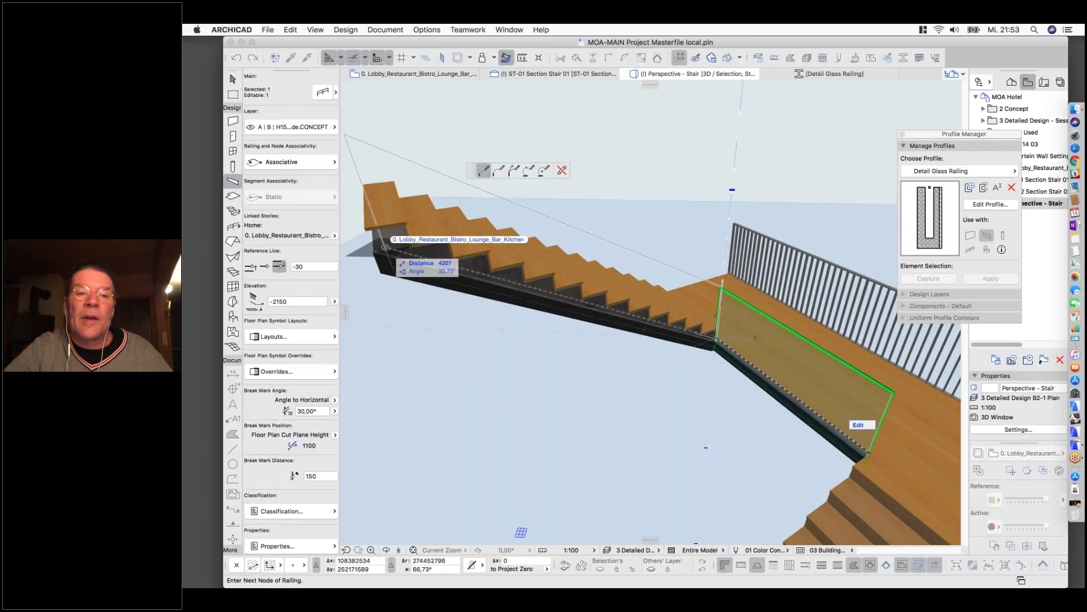
{"action": "scroll", "coordinate": [386, 248], "scroll_direction": "up", "scroll_amount": 2}
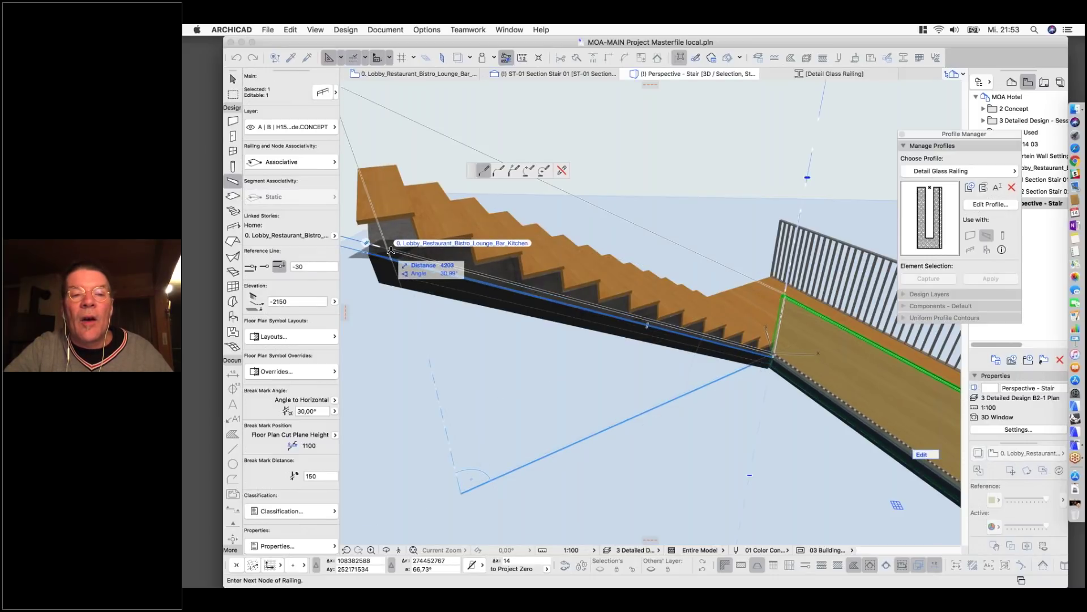
{"action": "left_click", "coordinate": [403, 252]}
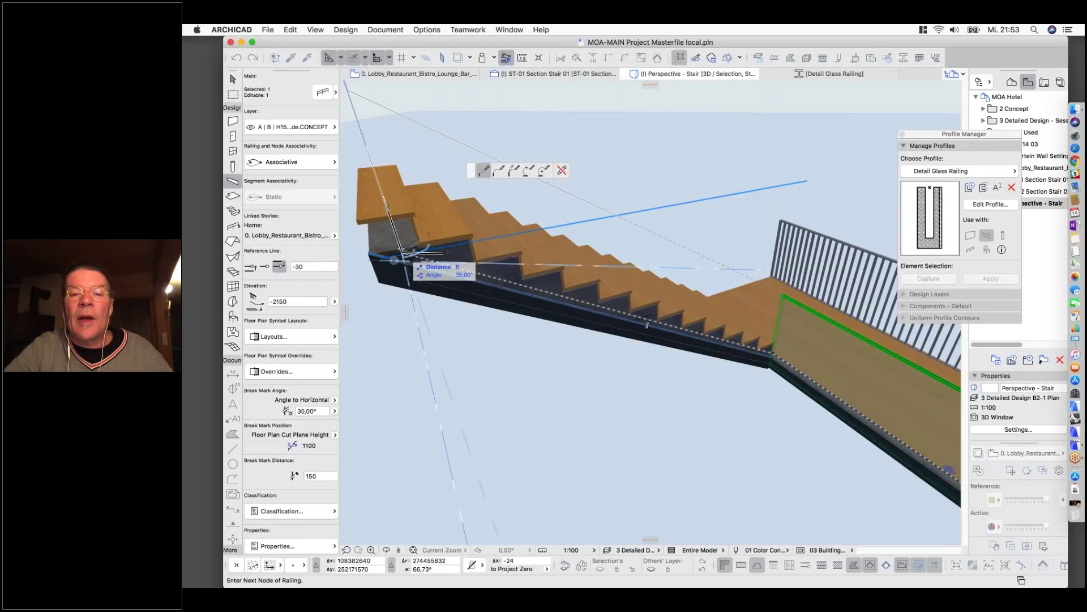
{"action": "double_click", "coordinate": [402, 252]}
Examine the extended glass railing and the landing's outer baluster railing from several sides in 3D.
{"action": "middle_click_drag", "start_coordinate": [403, 252], "coordinate": [426, 304], "text": "shift"}
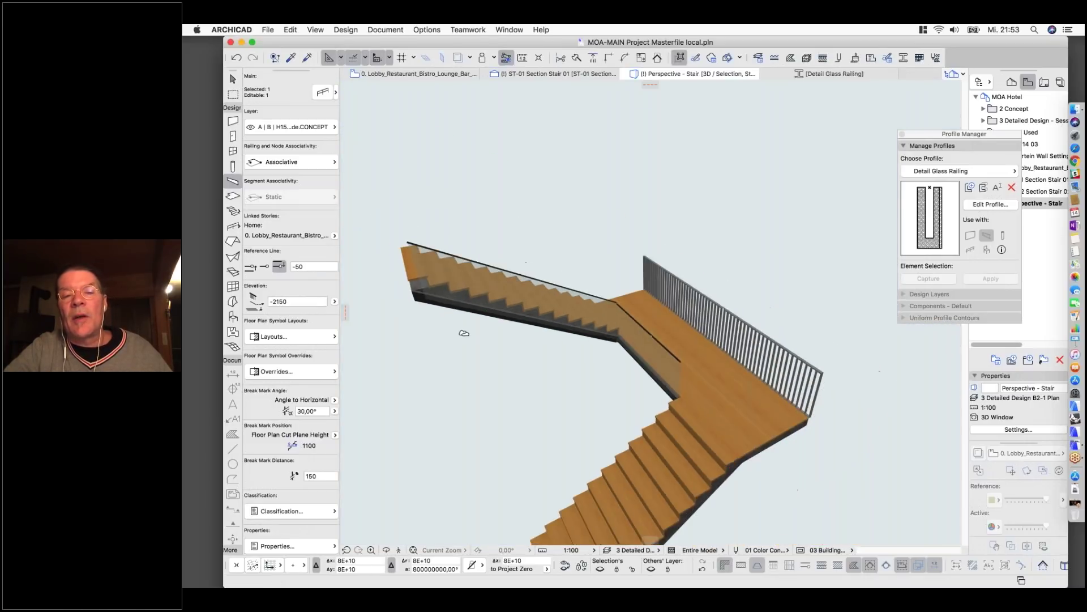
{"action": "scroll", "coordinate": [618, 308], "scroll_direction": "up", "scroll_amount": 5}
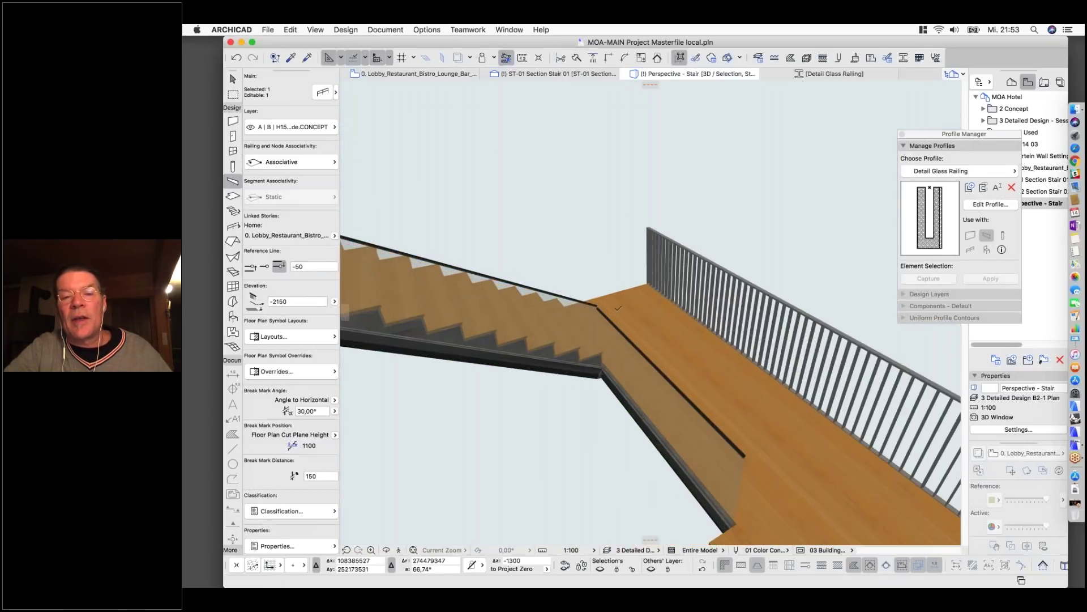
{"action": "scroll", "coordinate": [618, 307], "scroll_direction": "down", "scroll_amount": 8}
{"action": "middle_click_drag", "start_coordinate": [679, 260], "coordinate": [456, 250], "text": "shift"}
{"action": "middle_click_drag", "start_coordinate": [544, 238], "coordinate": [680, 271], "text": "shift"}
{"action": "left_click", "coordinate": [651, 266]}
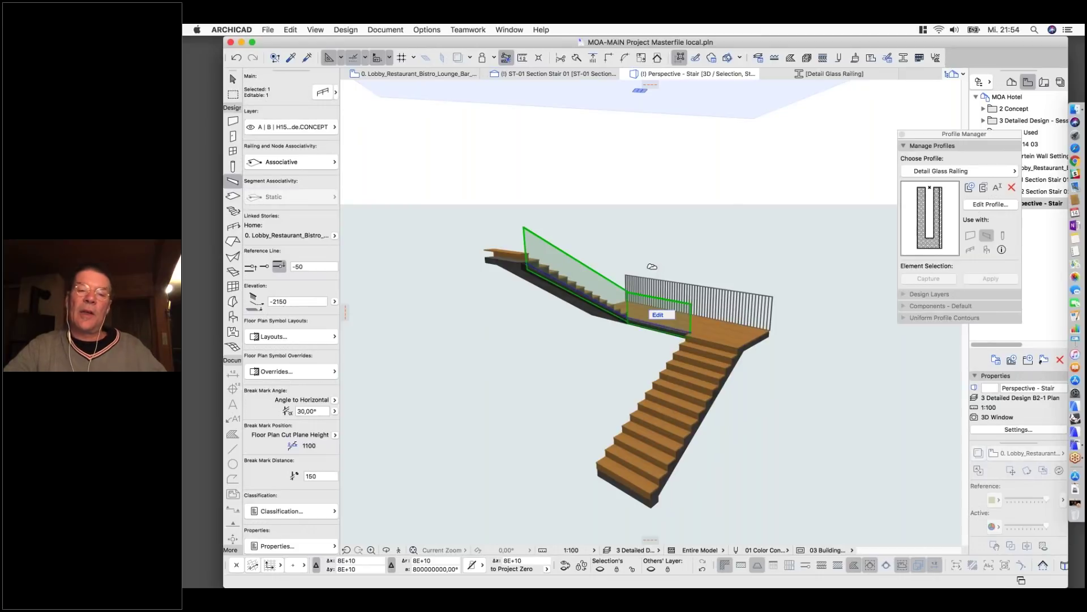
{"action": "middle_click_drag", "start_coordinate": [488, 214], "coordinate": [471, 240], "text": "shift"}
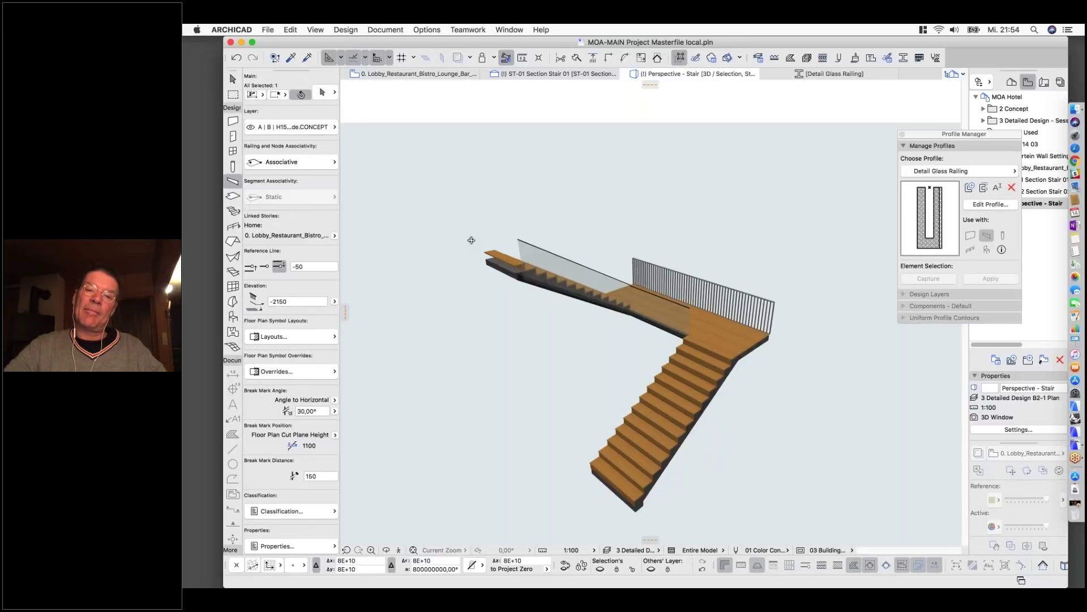
{"action": "left_click", "coordinate": [700, 294], "text": "alt"}
{"action": "middle_click_drag", "start_coordinate": [701, 293], "coordinate": [439, 211], "text": "shift"}
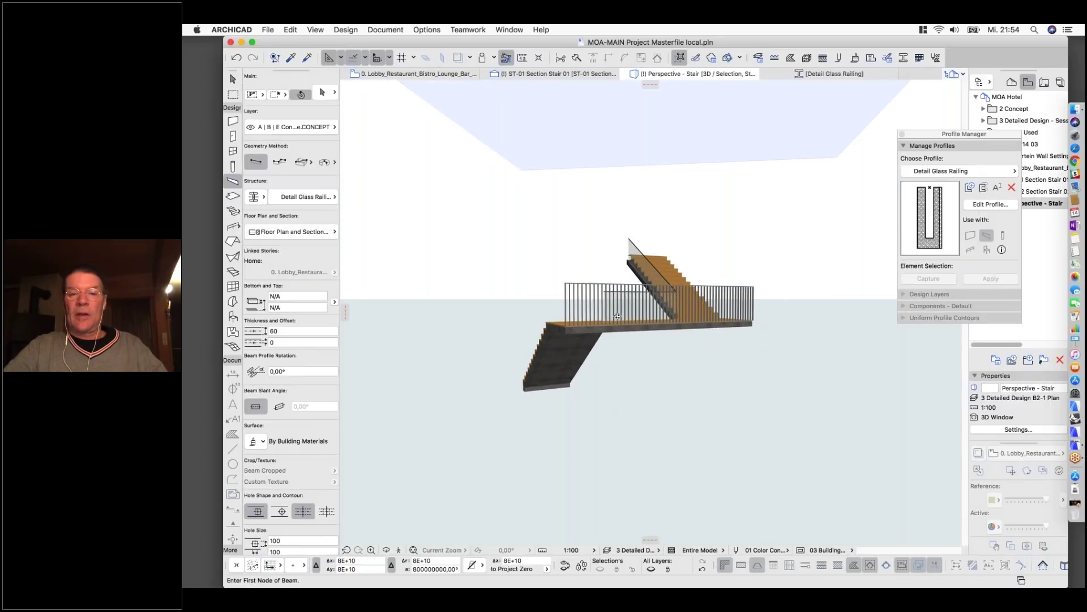
{"action": "scroll", "coordinate": [618, 315], "scroll_direction": "up", "scroll_amount": 5}
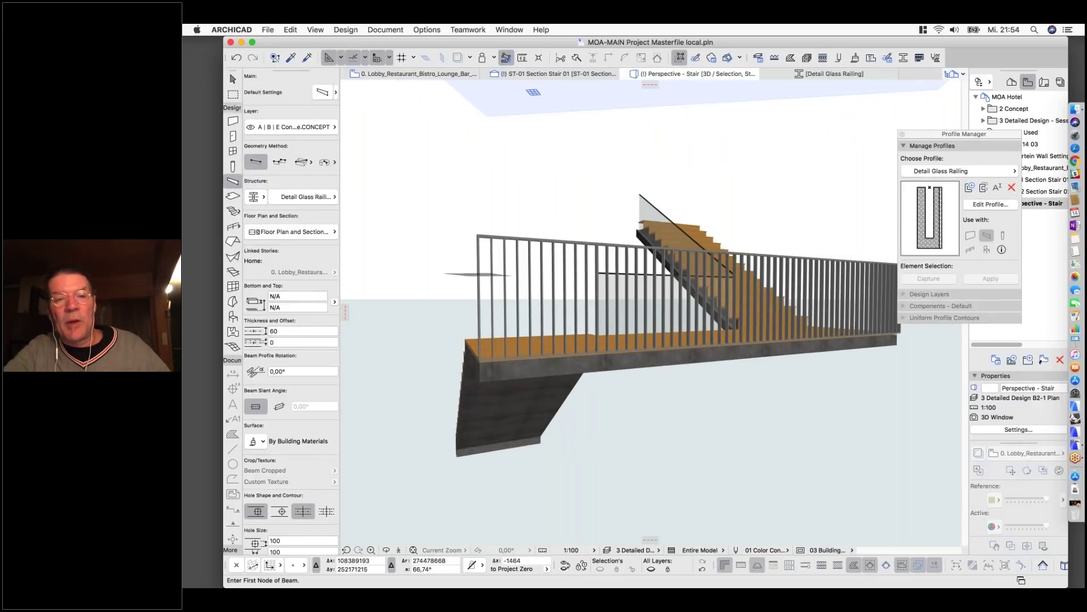
{"action": "scroll", "coordinate": [476, 226], "scroll_direction": "up", "scroll_amount": 3}
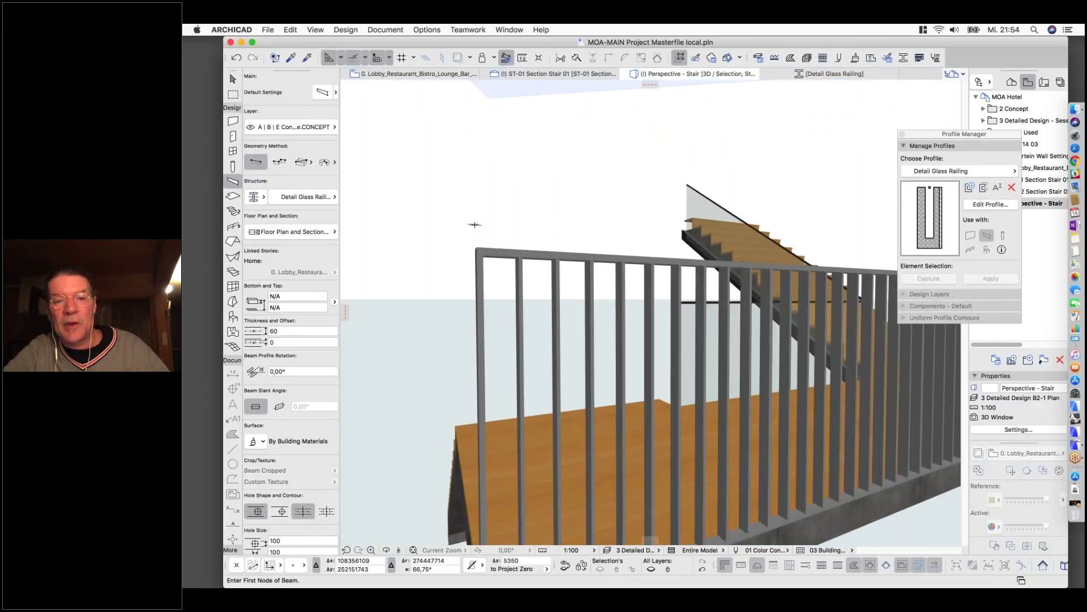
{"action": "scroll", "coordinate": [475, 227], "scroll_direction": "down", "scroll_amount": 5}
{"action": "middle_click_drag", "start_coordinate": [788, 226], "coordinate": [735, 225], "text": "shift"}
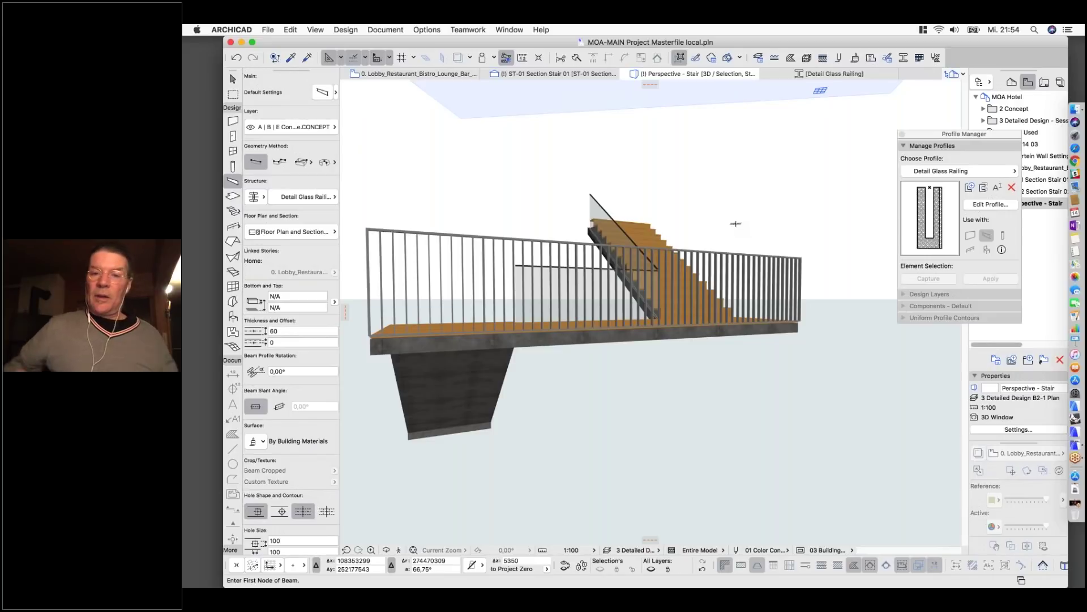
{"action": "middle_click_drag", "start_coordinate": [548, 199], "coordinate": [759, 146], "text": "shift"}
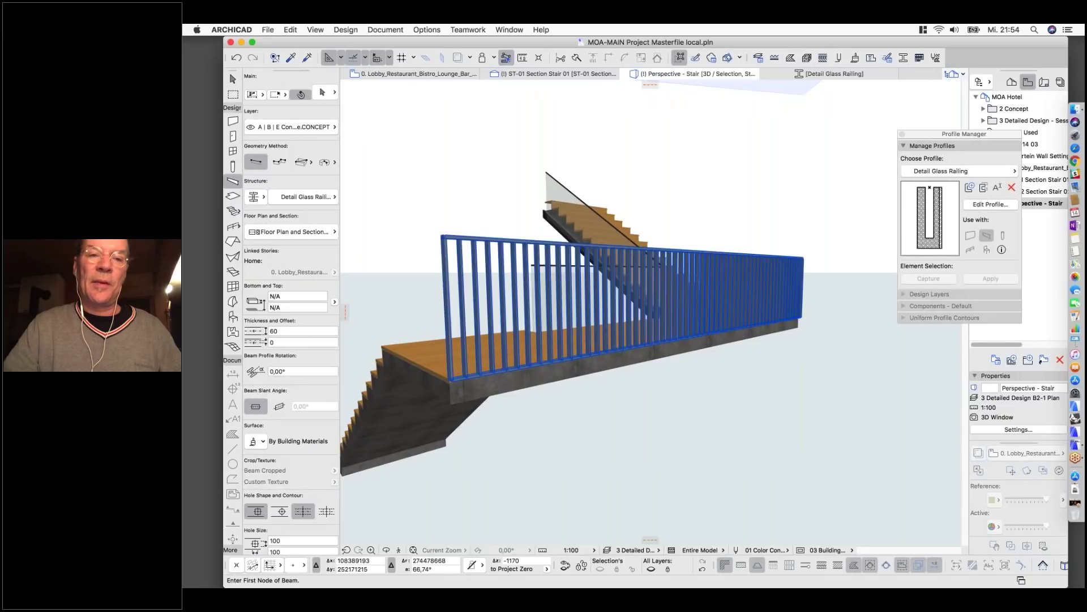
Inspect the toprail, rail, inner post, baluster and node post settings of the landing's outer baluster railing.
{"action": "left_click", "coordinate": [714, 340]}
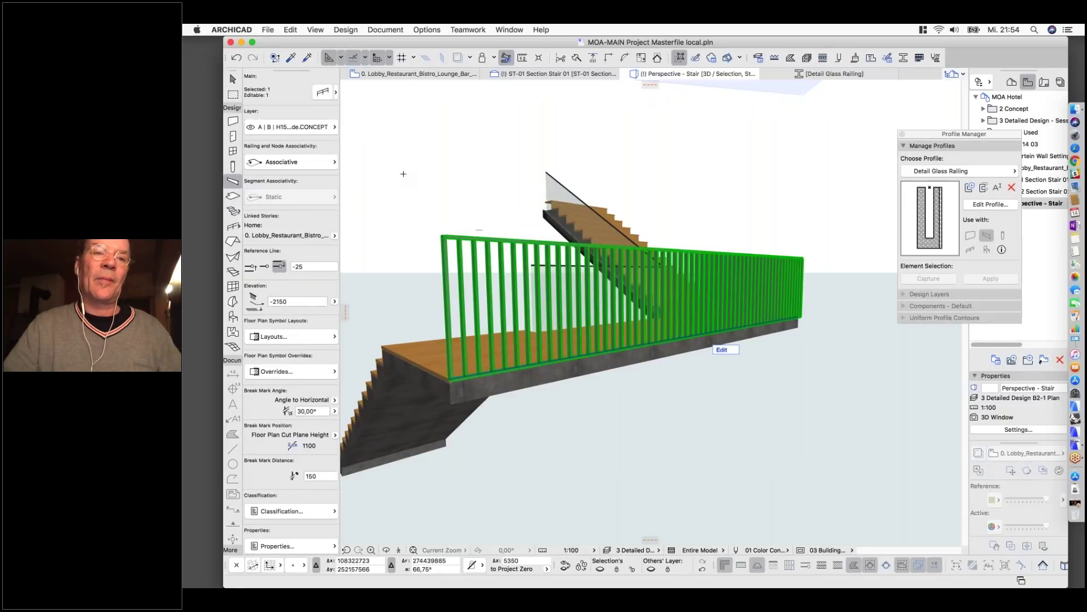
{"action": "left_click", "coordinate": [320, 94]}
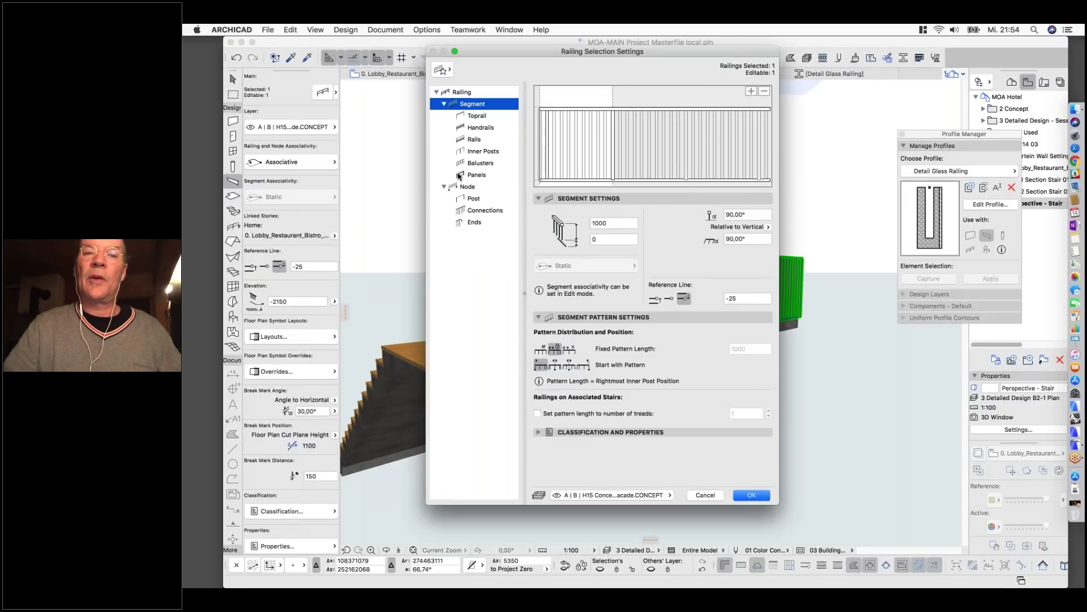
{"action": "left_click", "coordinate": [476, 117]}
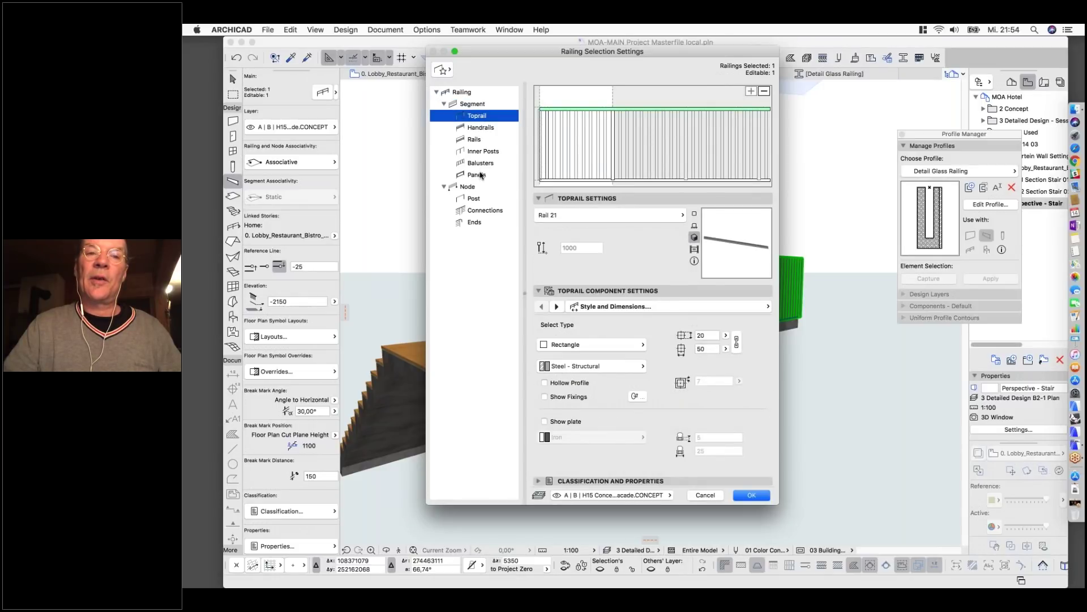
{"action": "left_click", "coordinate": [474, 139]}
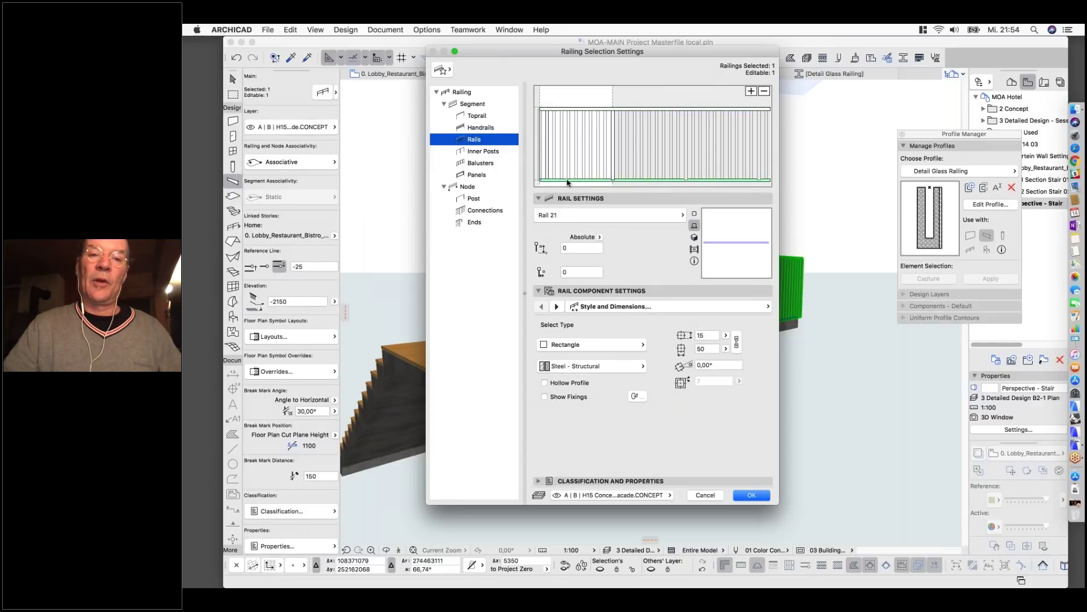
{"action": "left_click", "coordinate": [490, 151]}
{"action": "left_click", "coordinate": [480, 164]}
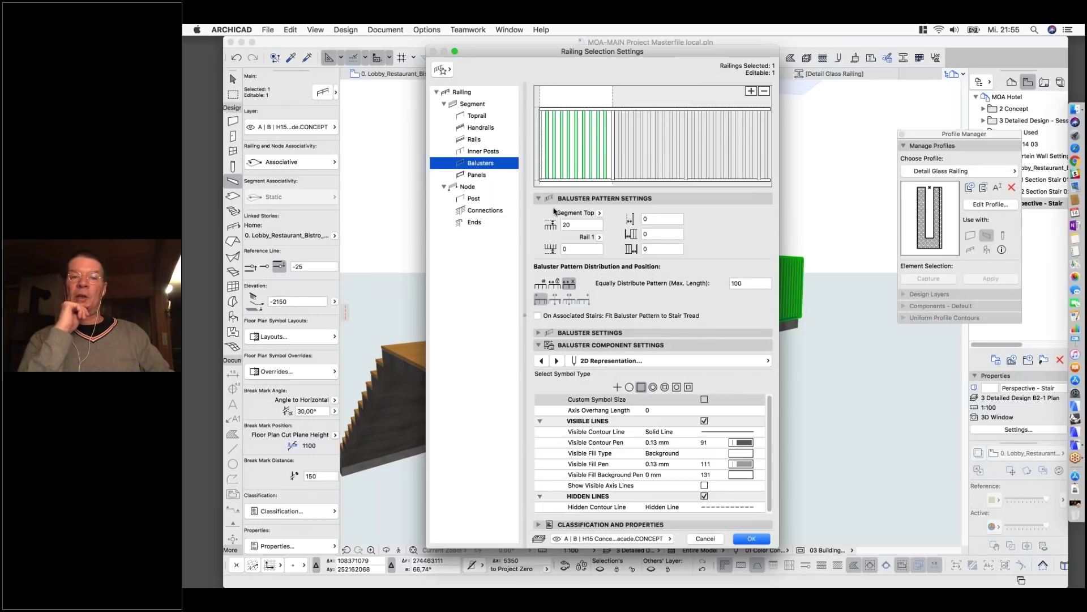
{"action": "left_click", "coordinate": [476, 116]}
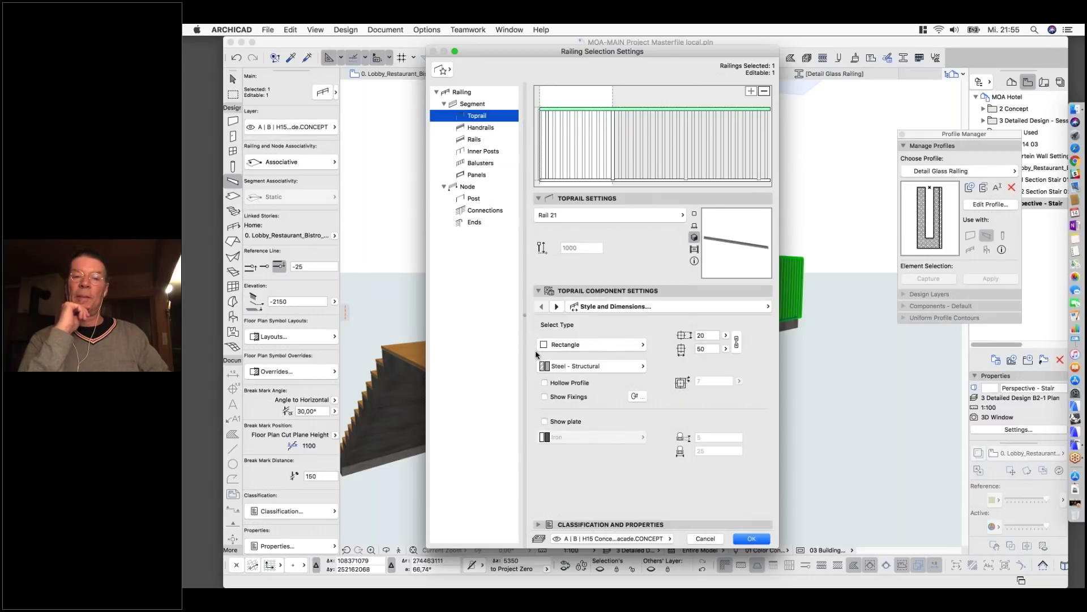
{"action": "left_click", "coordinate": [474, 155]}
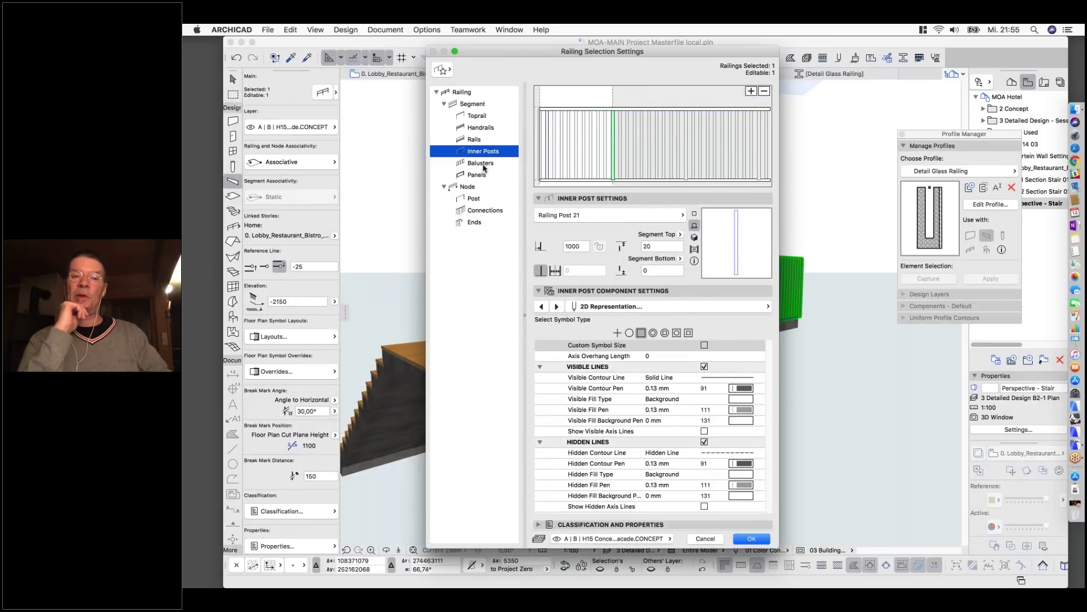
{"action": "left_click", "coordinate": [481, 164]}
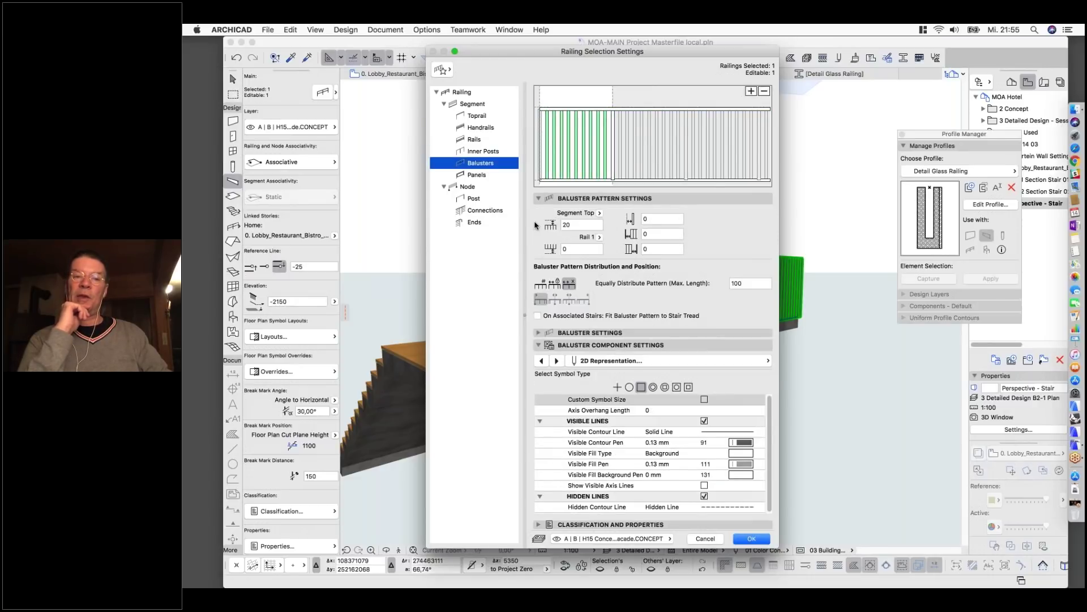
{"action": "left_click", "coordinate": [483, 201]}
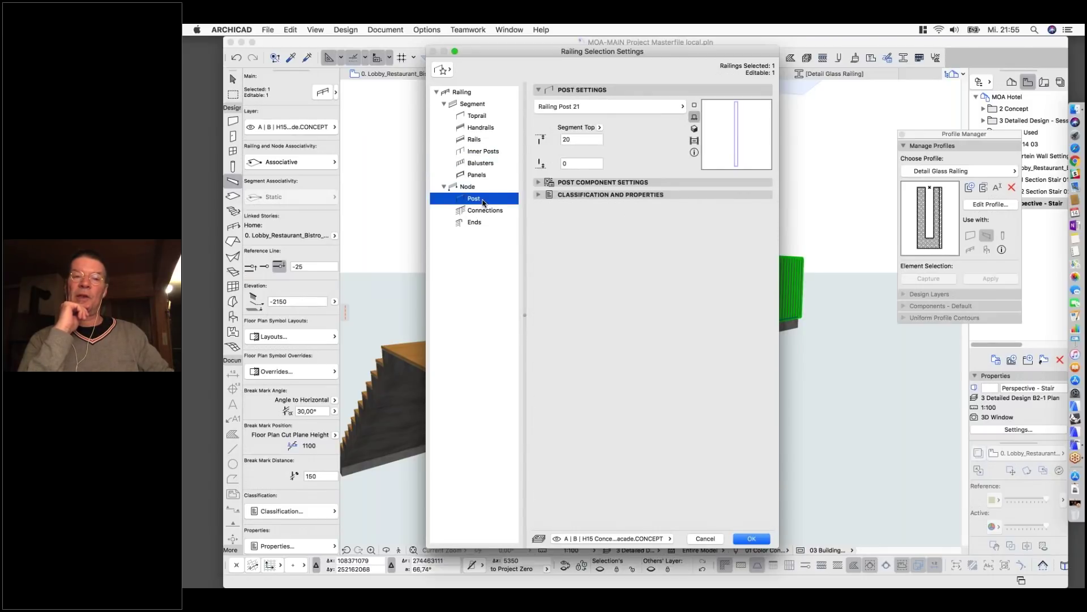
Review the balusters' component settings with their 2D representation and symbol types, and return to the floor plan.
{"action": "left_click", "coordinate": [473, 163]}
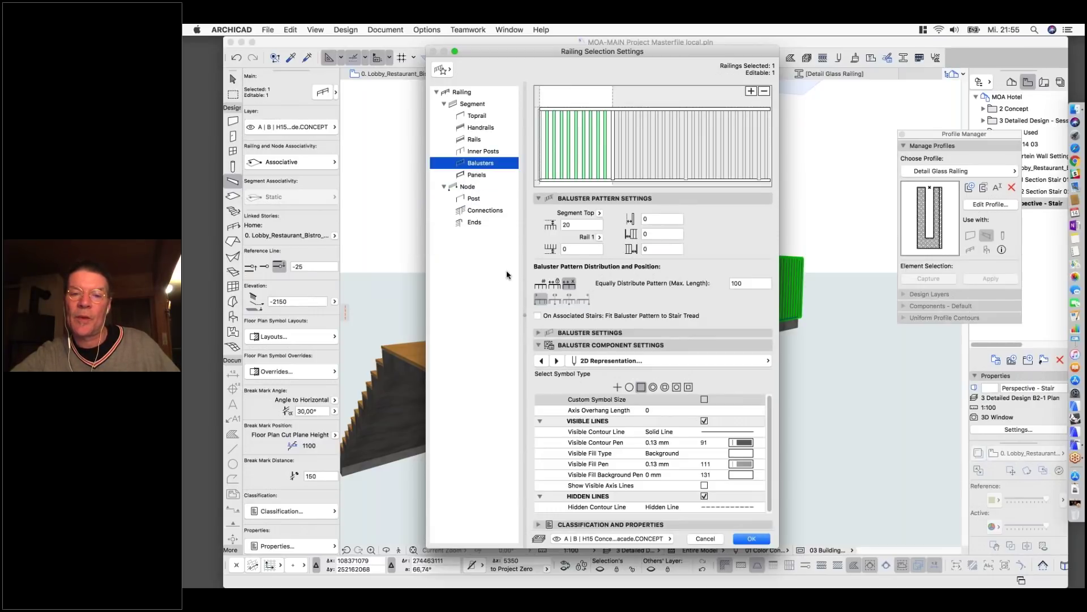
{"action": "left_click", "coordinate": [580, 346]}
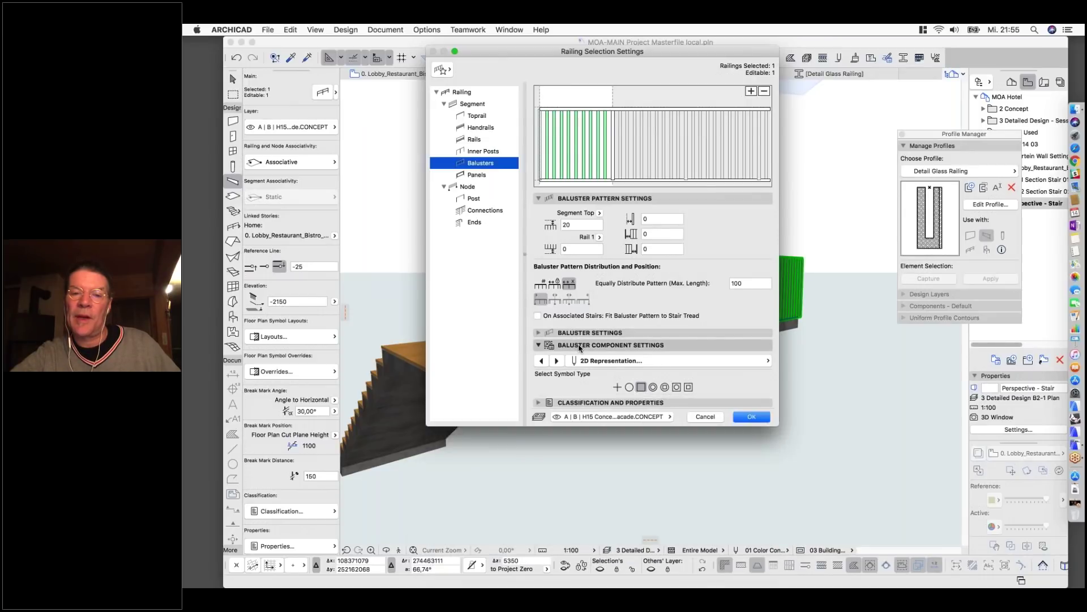
{"action": "left_click", "coordinate": [580, 346]}
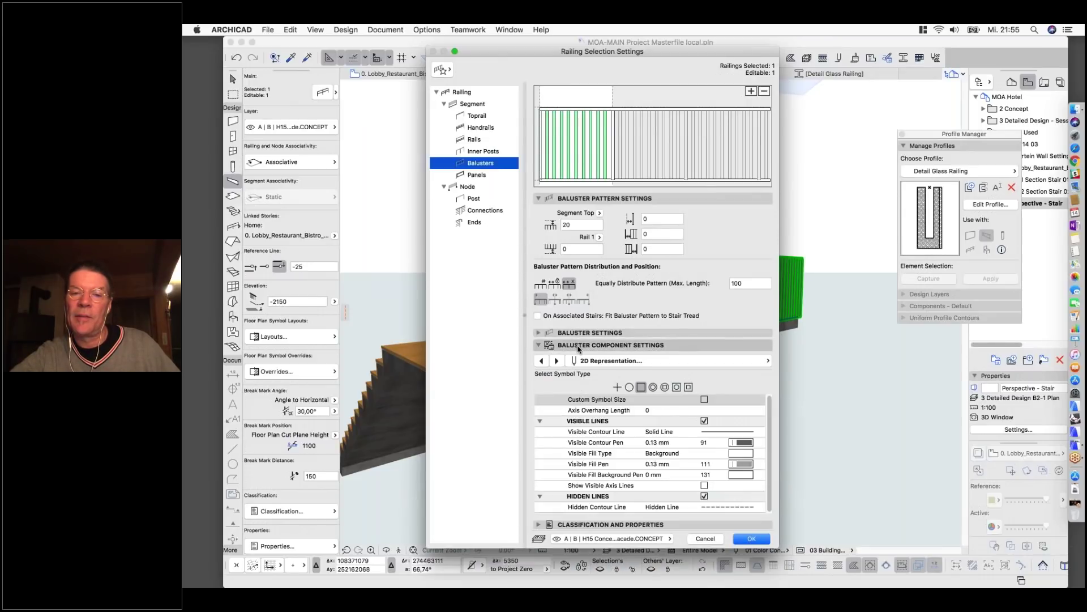
{"action": "left_click", "coordinate": [606, 360]}
{"action": "left_click", "coordinate": [606, 360]}
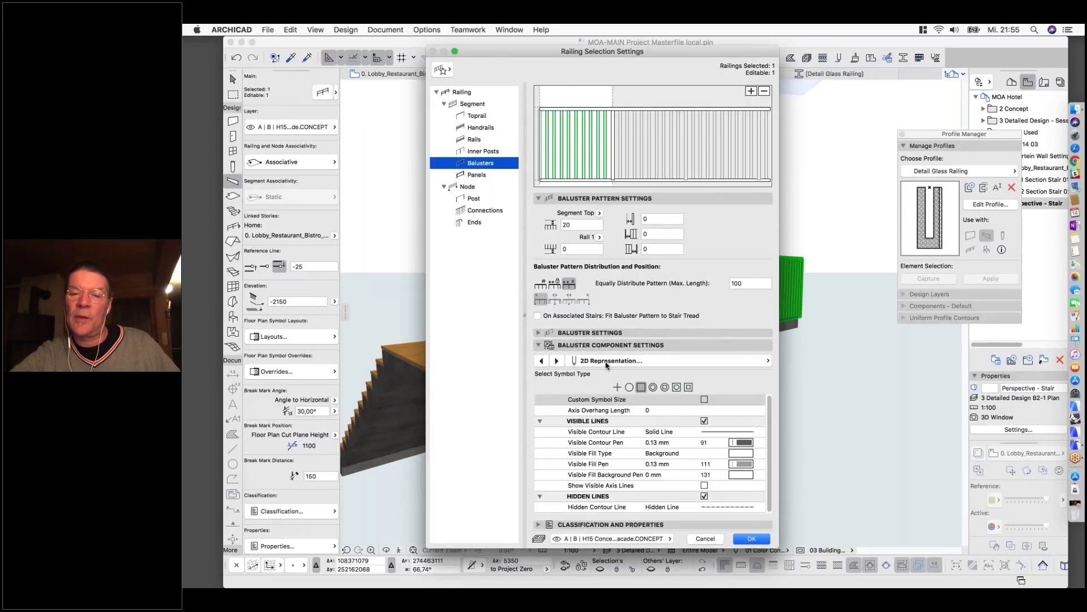
{"action": "left_click", "coordinate": [630, 387]}
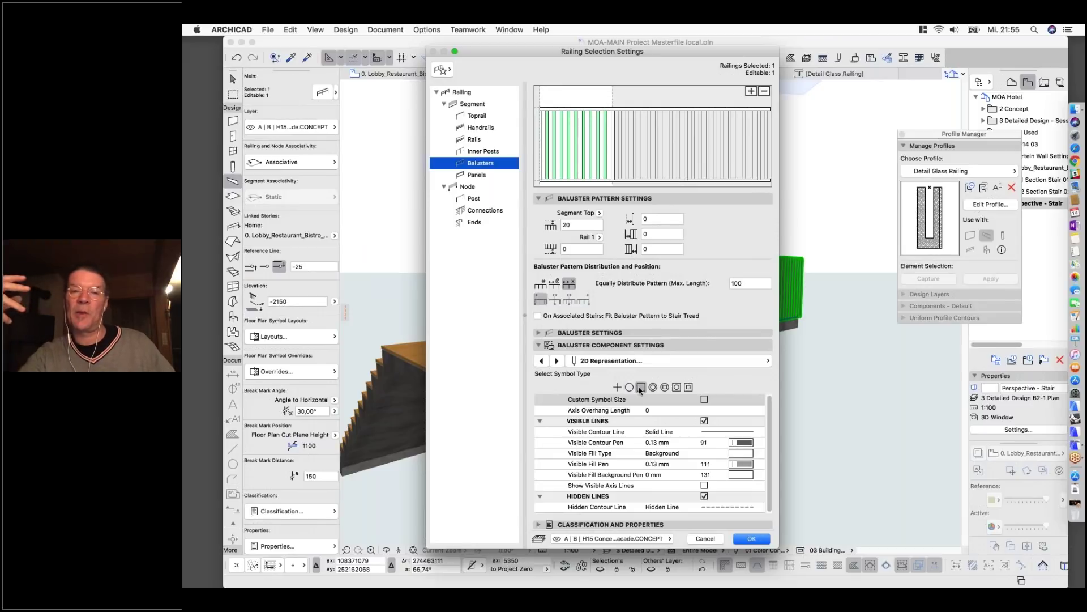
{"action": "left_click", "coordinate": [750, 538]}
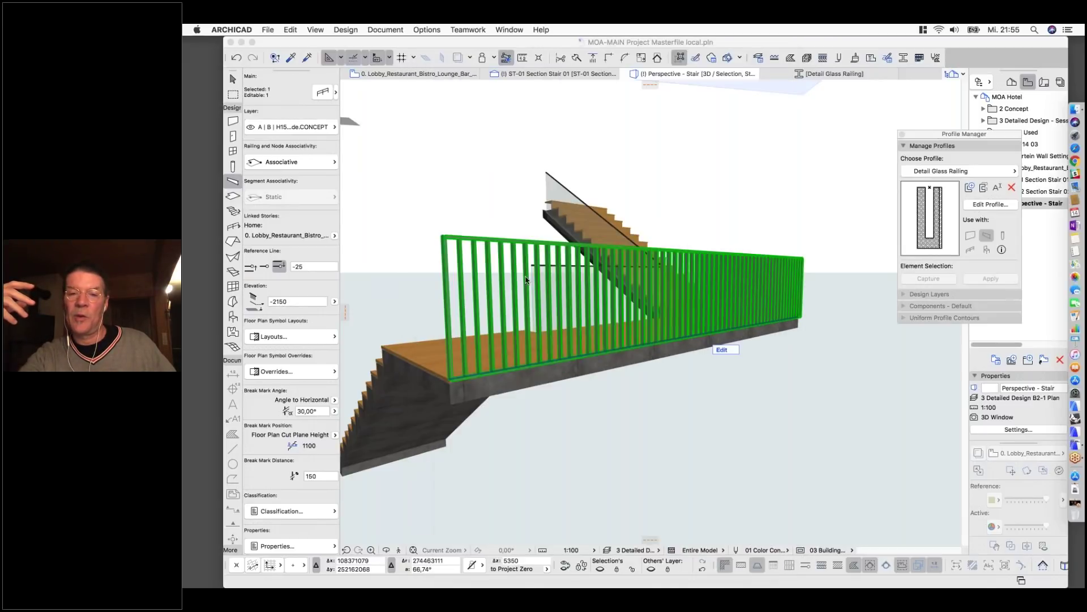
{"action": "left_click", "coordinate": [395, 75]}
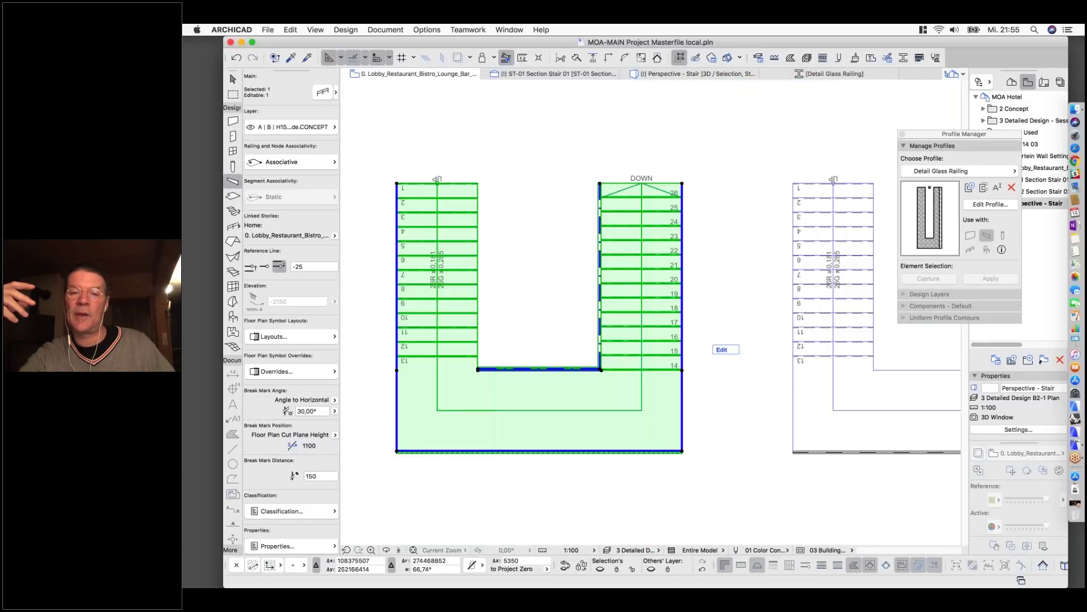
Examine how the balusters of the stair landing and terrace railings are drawn on the lobby floor plan.
{"action": "scroll", "coordinate": [670, 462], "scroll_direction": "up", "scroll_amount": 10}
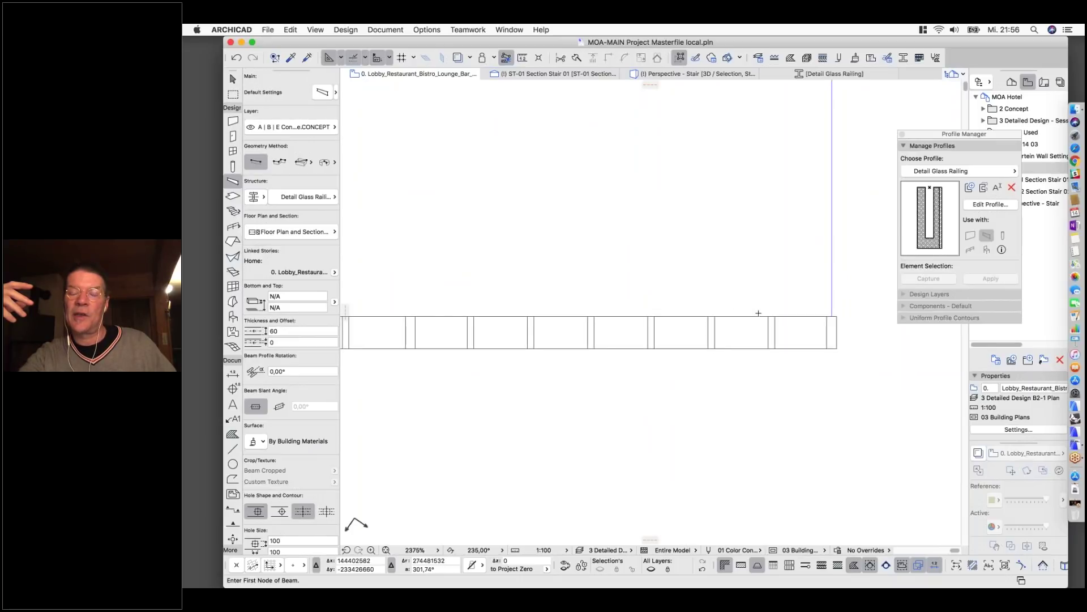
{"action": "scroll", "coordinate": [786, 304], "scroll_direction": "down", "scroll_amount": 10}
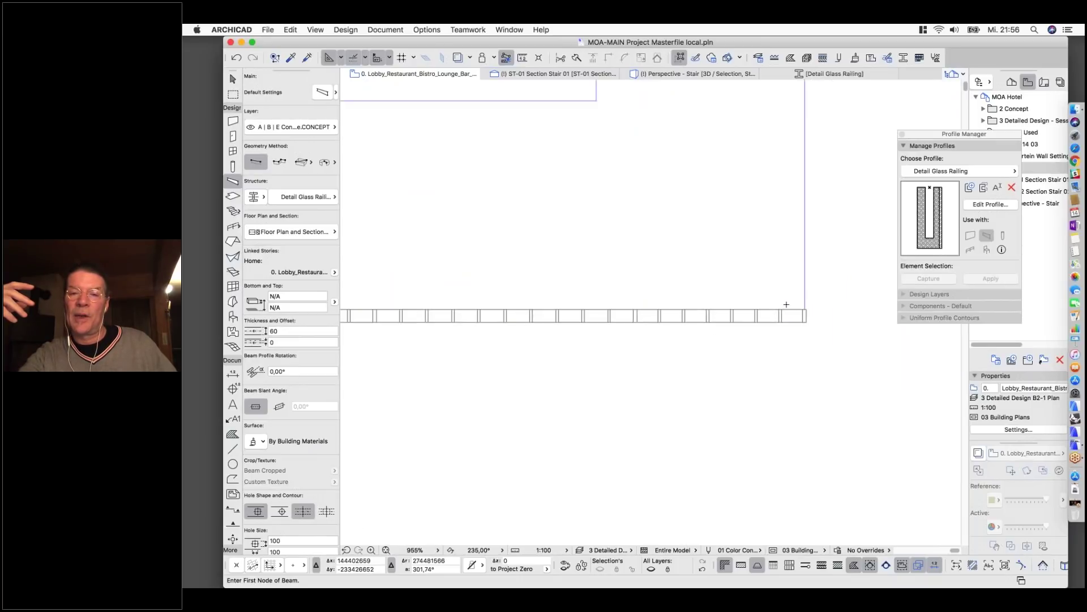
{"action": "scroll", "coordinate": [786, 304], "scroll_direction": "down", "scroll_amount": 5}
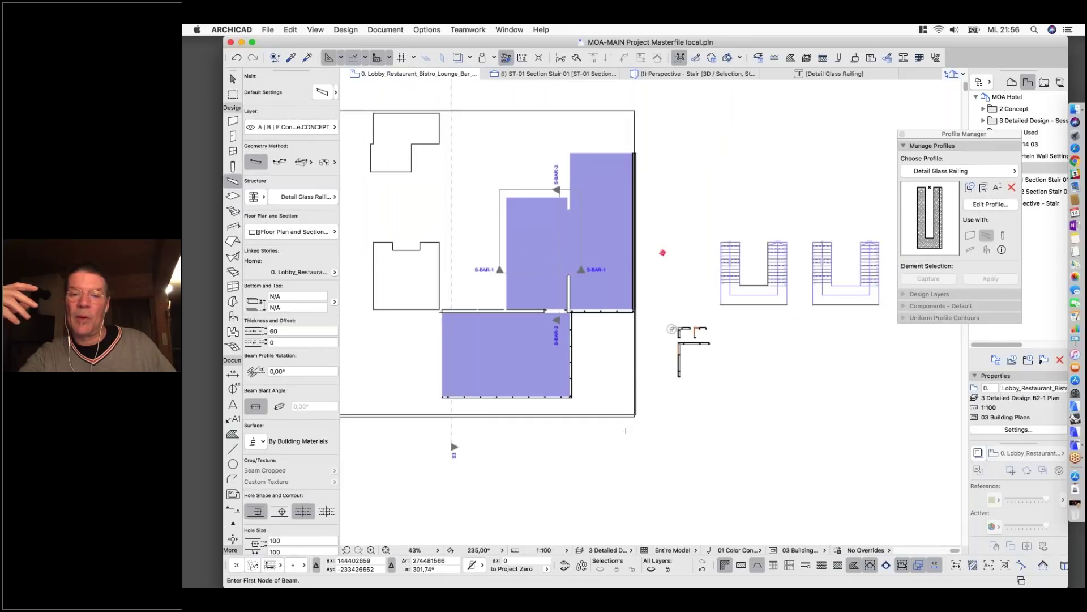
{"action": "scroll", "coordinate": [640, 416], "scroll_direction": "up", "scroll_amount": 10}
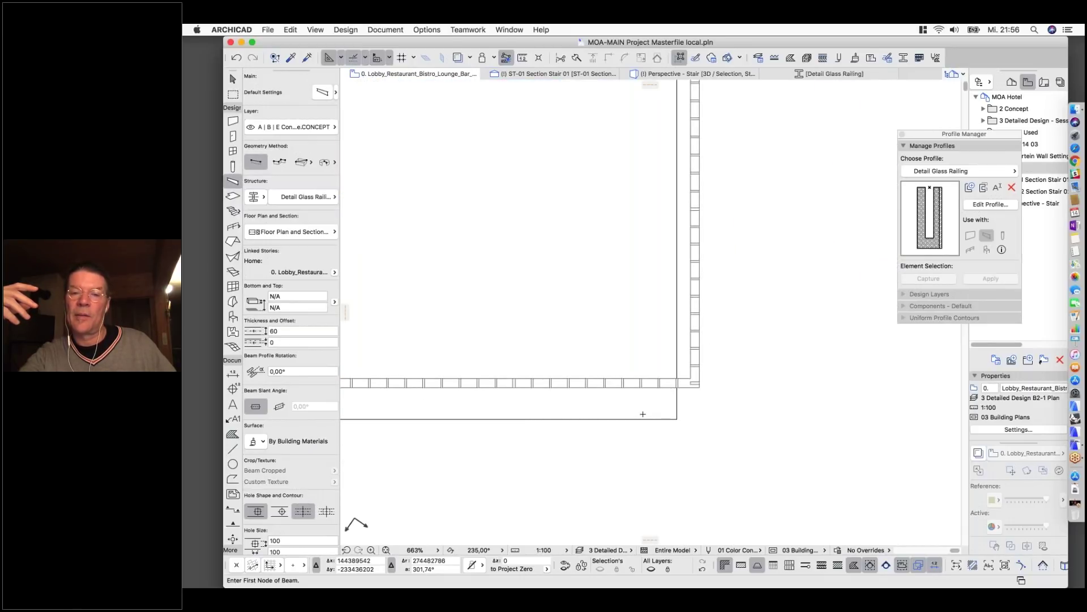
{"action": "scroll", "coordinate": [643, 414], "scroll_direction": "down", "scroll_amount": 5}
{"action": "scroll", "coordinate": [736, 415], "scroll_direction": "down", "scroll_amount": 5}
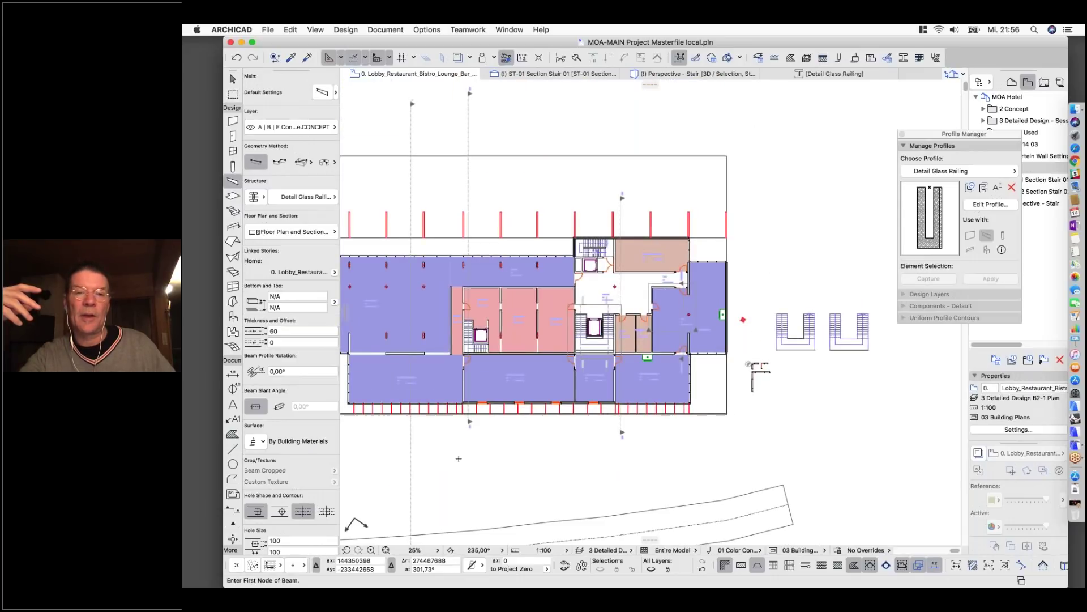
{"action": "middle_click_drag", "start_coordinate": [509, 450], "coordinate": [707, 385]}
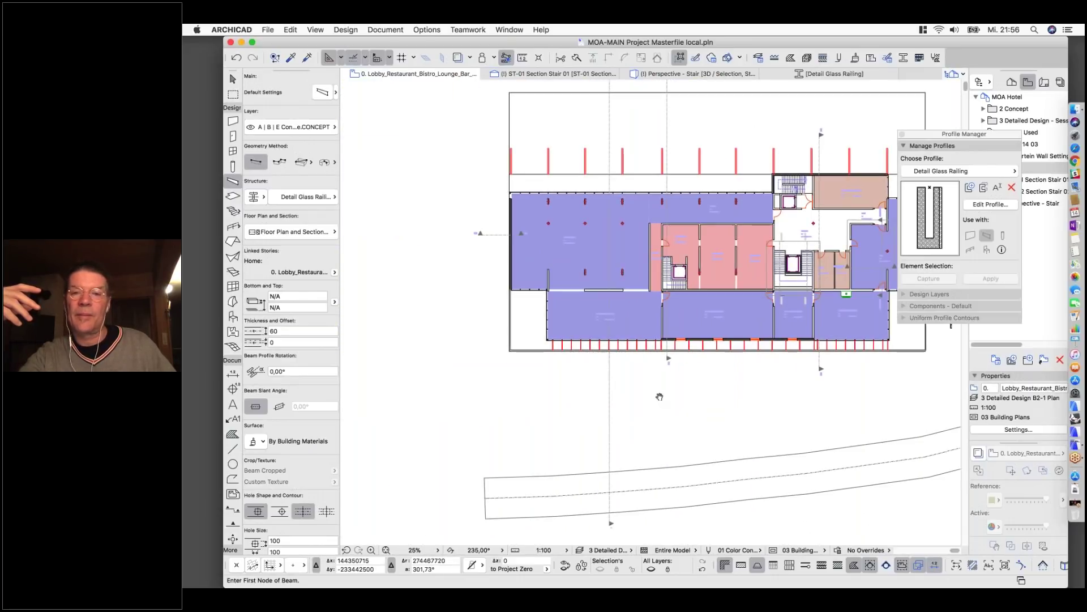
{"action": "scroll", "coordinate": [751, 383], "scroll_direction": "up", "scroll_amount": 1}
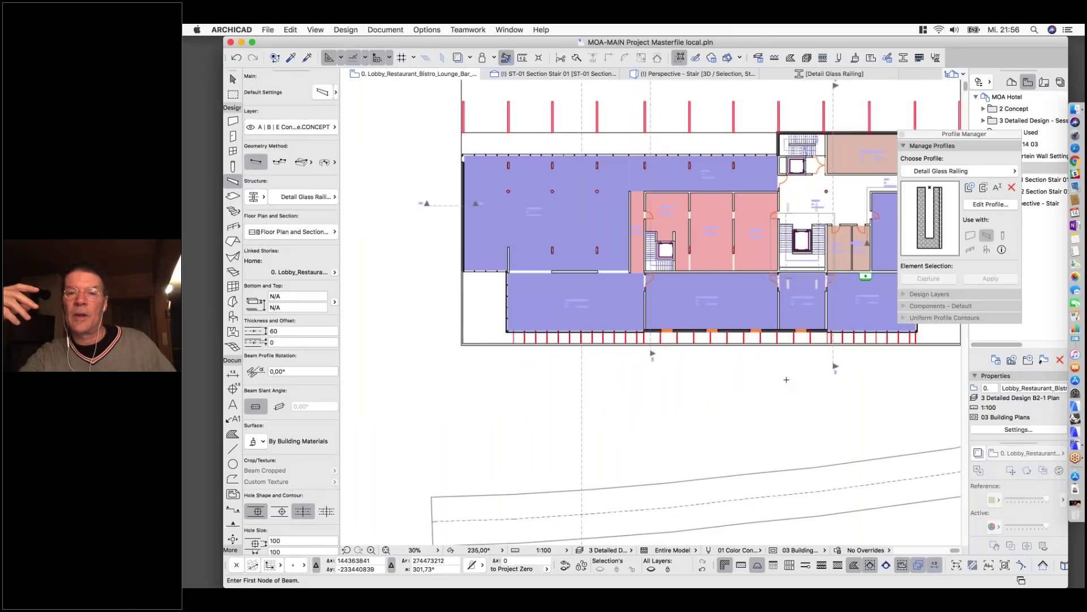
{"action": "scroll", "coordinate": [786, 379], "scroll_direction": "up", "scroll_amount": 1}
Go down to the gym and conference storey, inspect the balusters at the outer railing corner in plan, and return to the lobby storey.
{"action": "key", "text": "super+Down"}
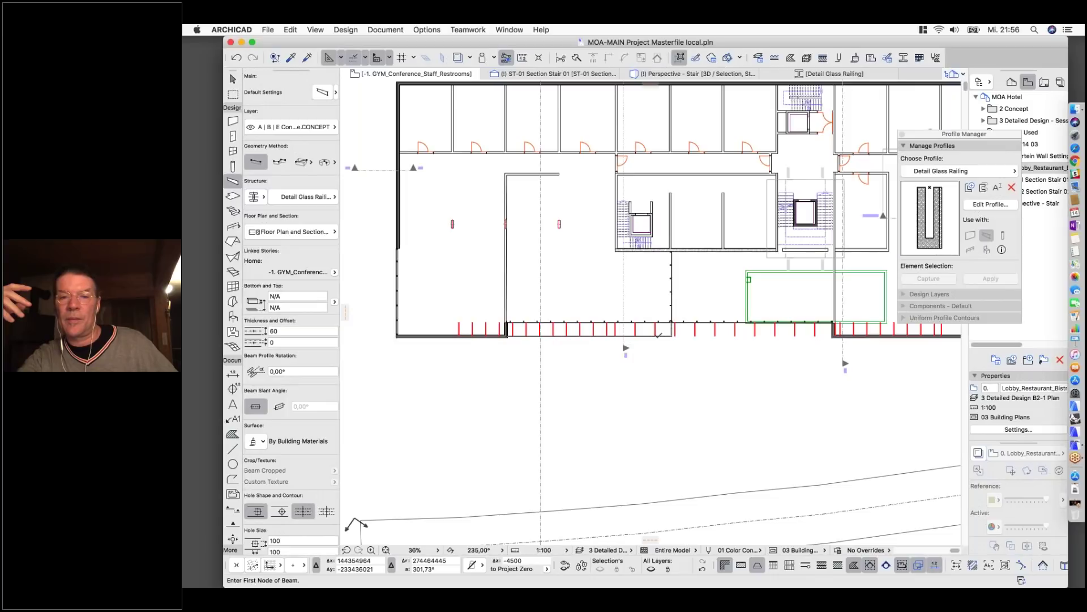
{"action": "scroll", "coordinate": [659, 335], "scroll_direction": "up", "scroll_amount": 10}
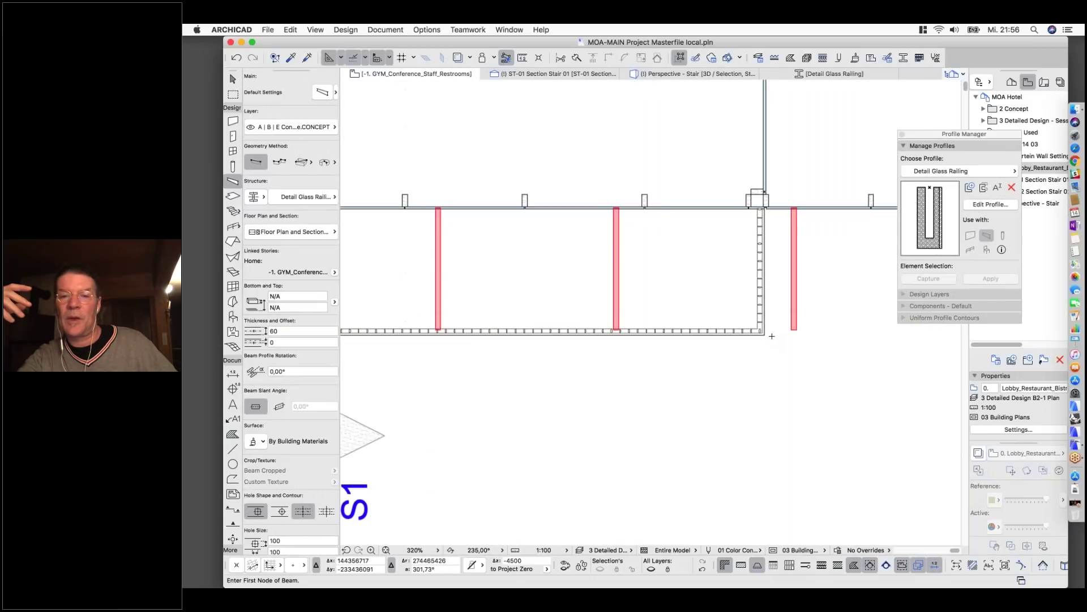
{"action": "scroll", "coordinate": [772, 336], "scroll_direction": "up", "scroll_amount": 4}
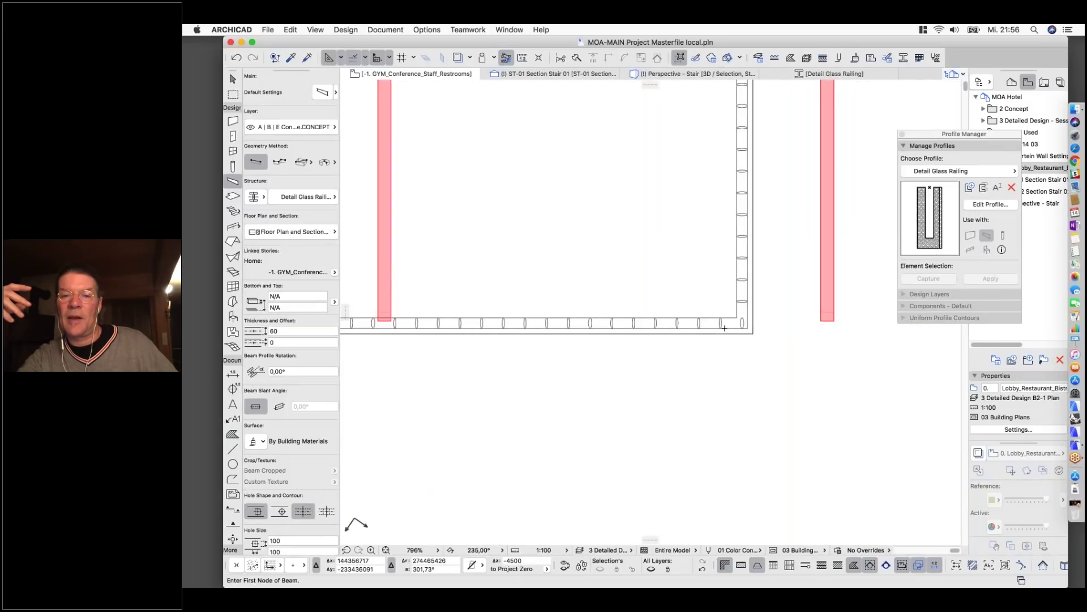
{"action": "scroll", "coordinate": [720, 329], "scroll_direction": "up", "scroll_amount": 3}
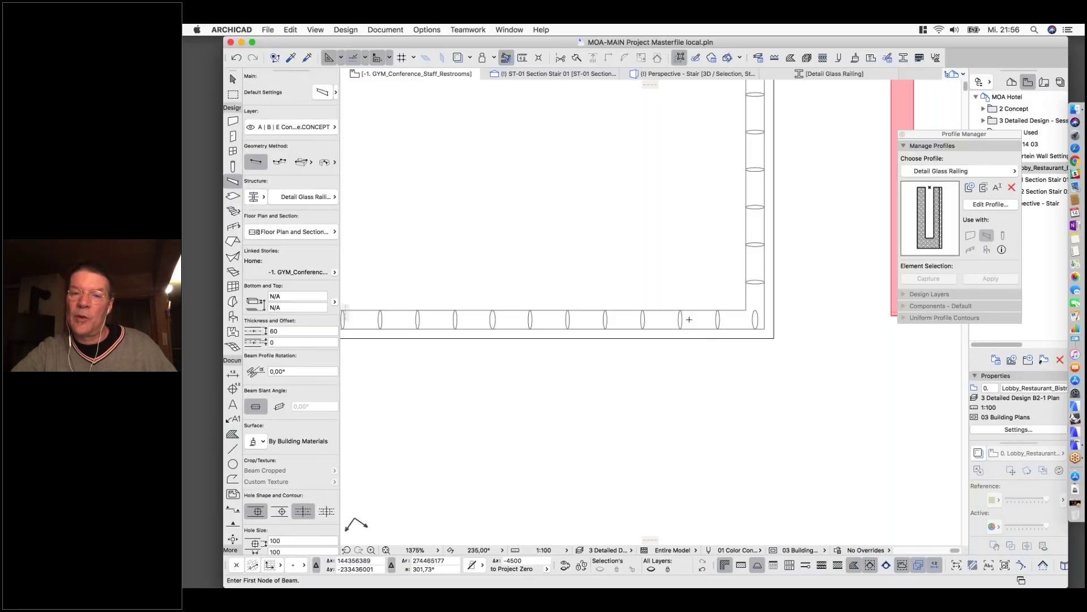
{"action": "scroll", "coordinate": [625, 360], "scroll_direction": "down", "scroll_amount": 10}
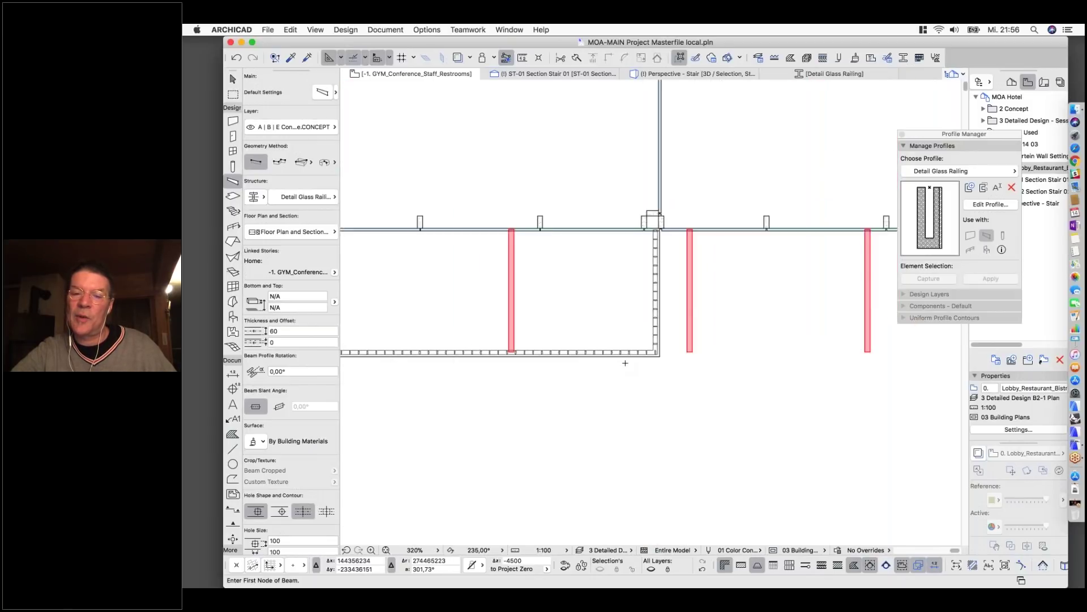
{"action": "key", "text": "super+Up"}
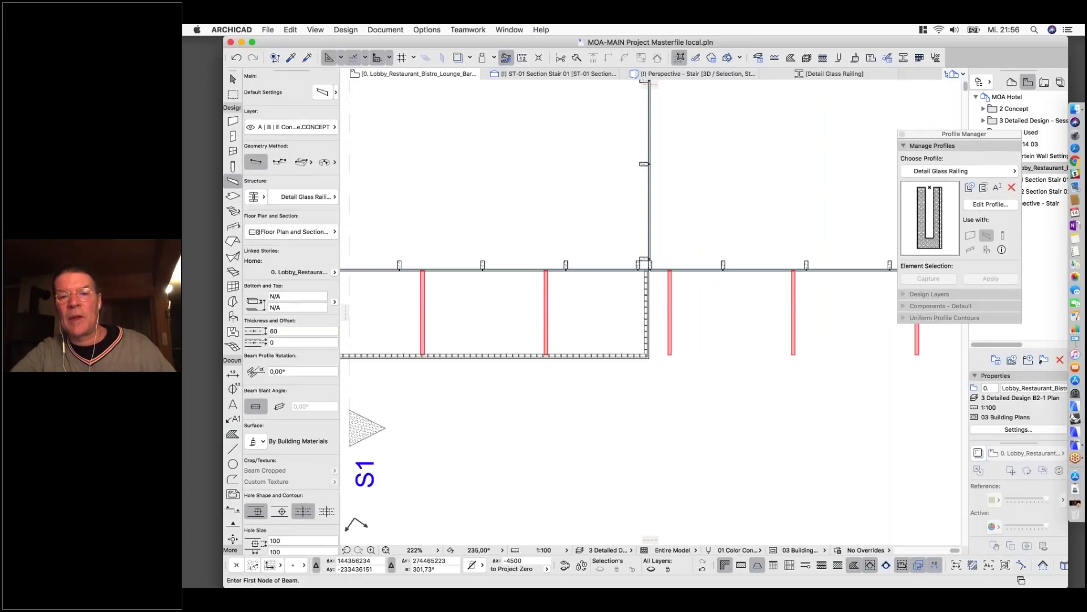
{"action": "scroll", "coordinate": [625, 361], "scroll_direction": "down", "scroll_amount": 10}
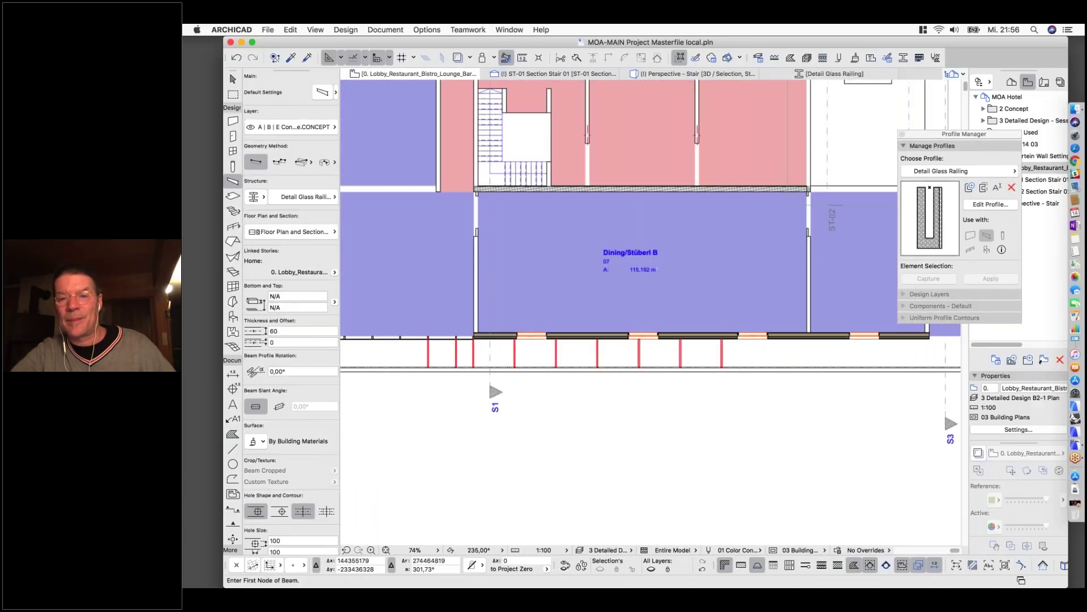
Select the U-shaped stair with its beams and railings on the lobby floor plan and show the selection in 3D.
{"action": "scroll", "coordinate": [739, 287], "scroll_direction": "up", "scroll_amount": 1}
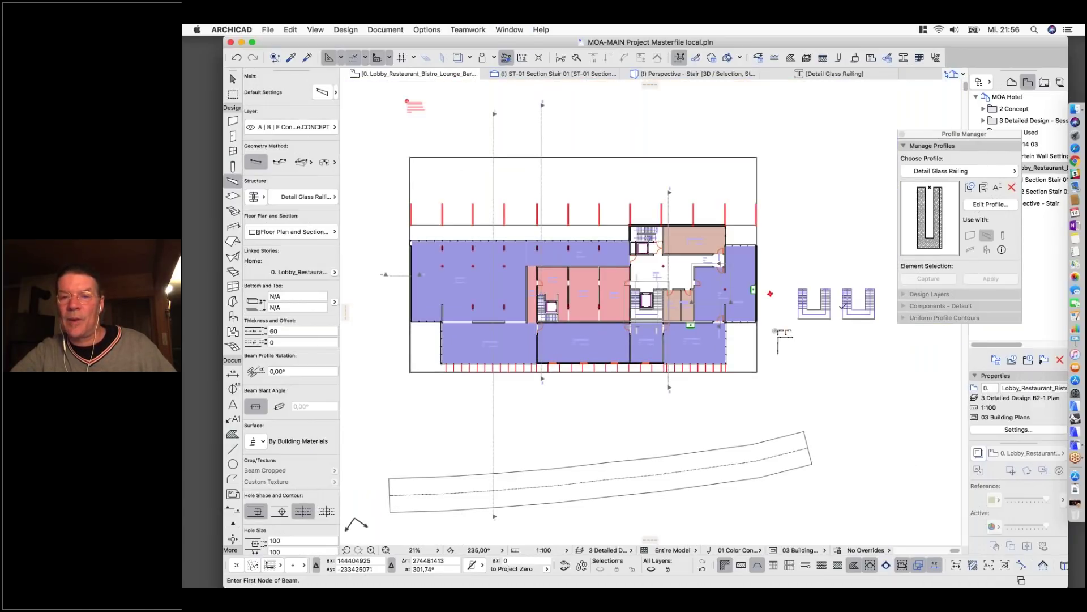
{"action": "scroll", "coordinate": [739, 287], "scroll_direction": "up", "scroll_amount": 8}
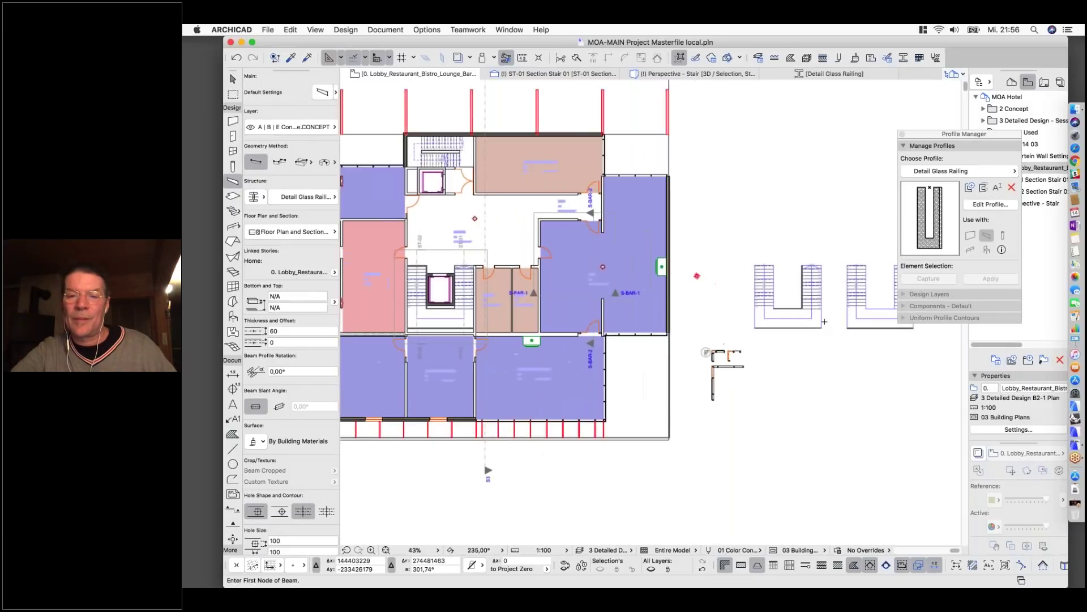
{"action": "scroll", "coordinate": [786, 320], "scroll_direction": "right", "scroll_amount": 3}
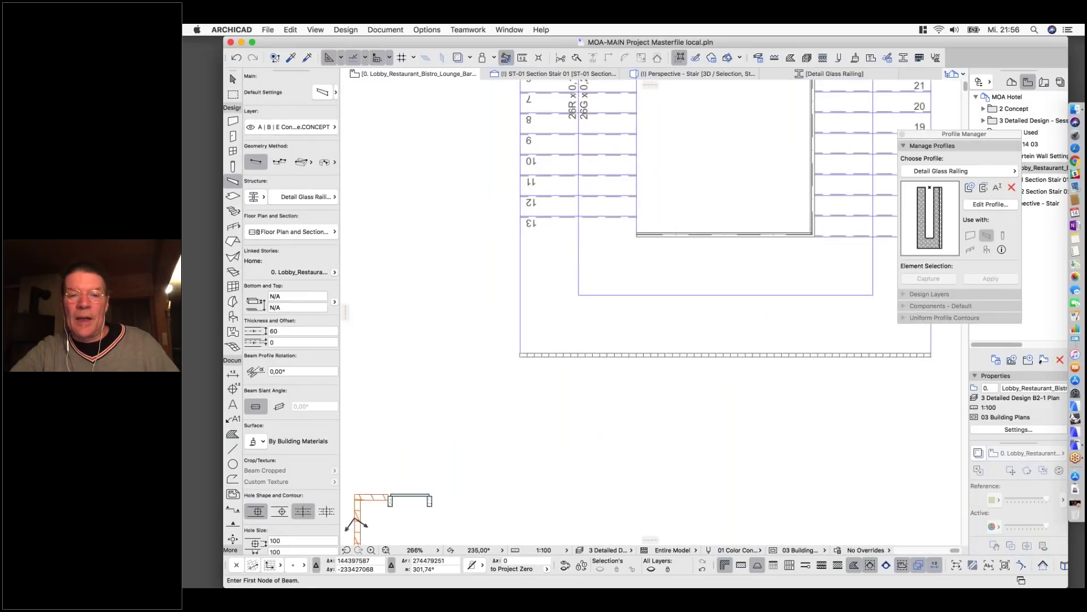
{"action": "scroll", "coordinate": [557, 377], "scroll_direction": "down", "scroll_amount": 1}
{"action": "left_click_drag", "start_coordinate": [516, 128], "coordinate": [799, 381], "text": "shift"}
{"action": "left_click", "coordinate": [800, 381], "text": "shift"}
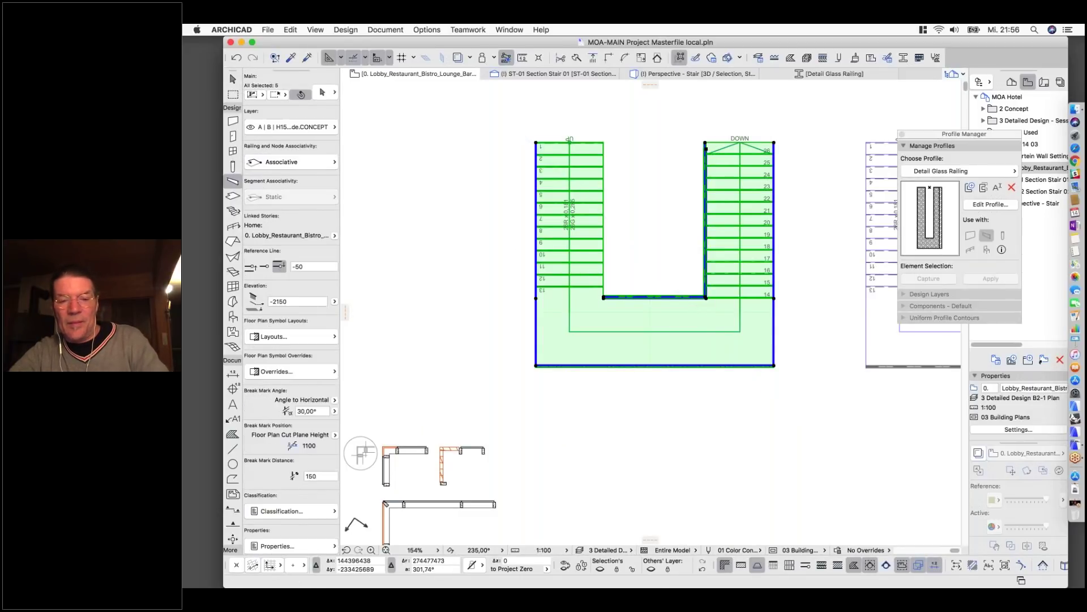
{"action": "key", "text": "F5"}
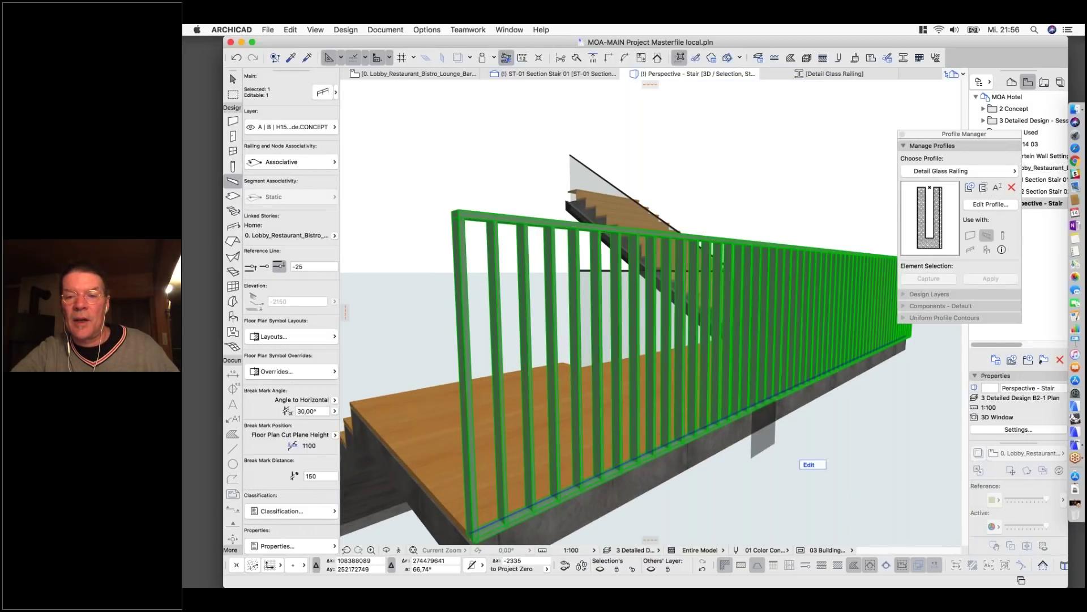
Enter edit mode for the landing's outer baluster railing and review its baluster pattern and baluster settings.
{"action": "left_click", "coordinate": [809, 464]}
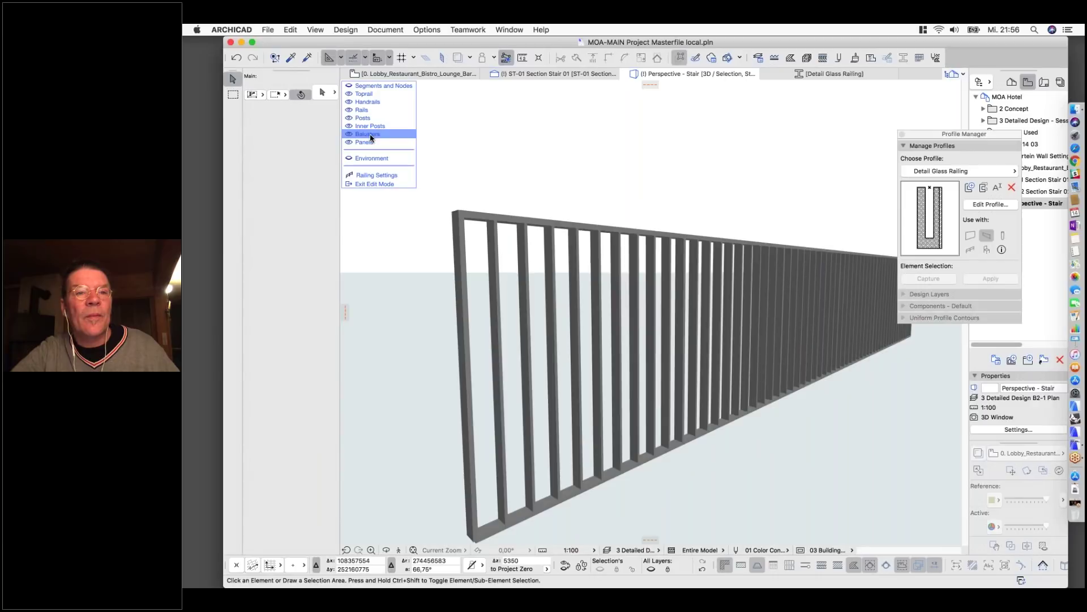
{"action": "left_click", "coordinate": [364, 174]}
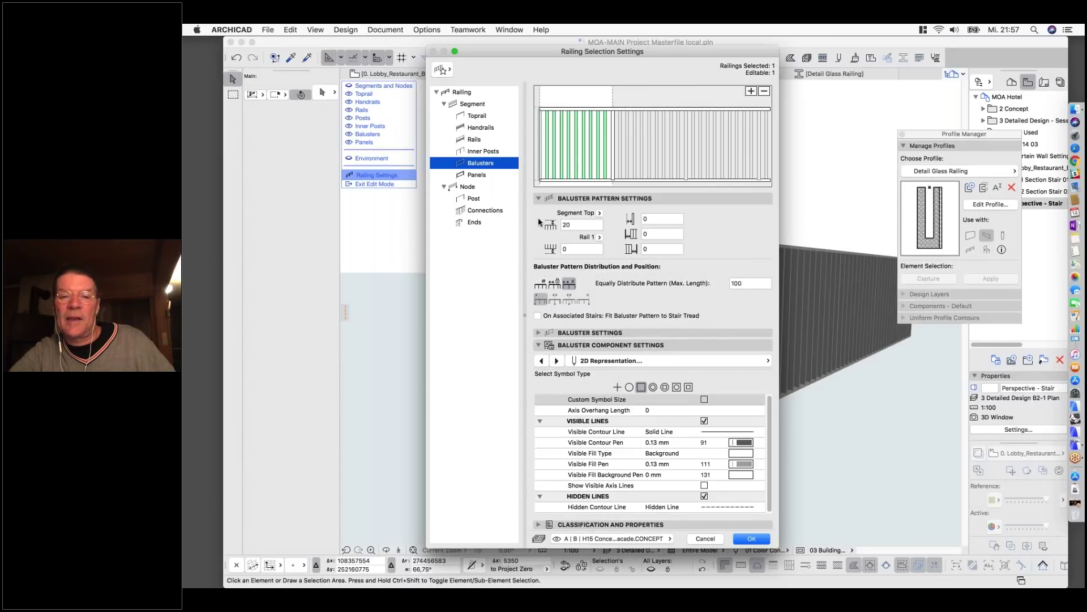
{"action": "left_click", "coordinate": [599, 334]}
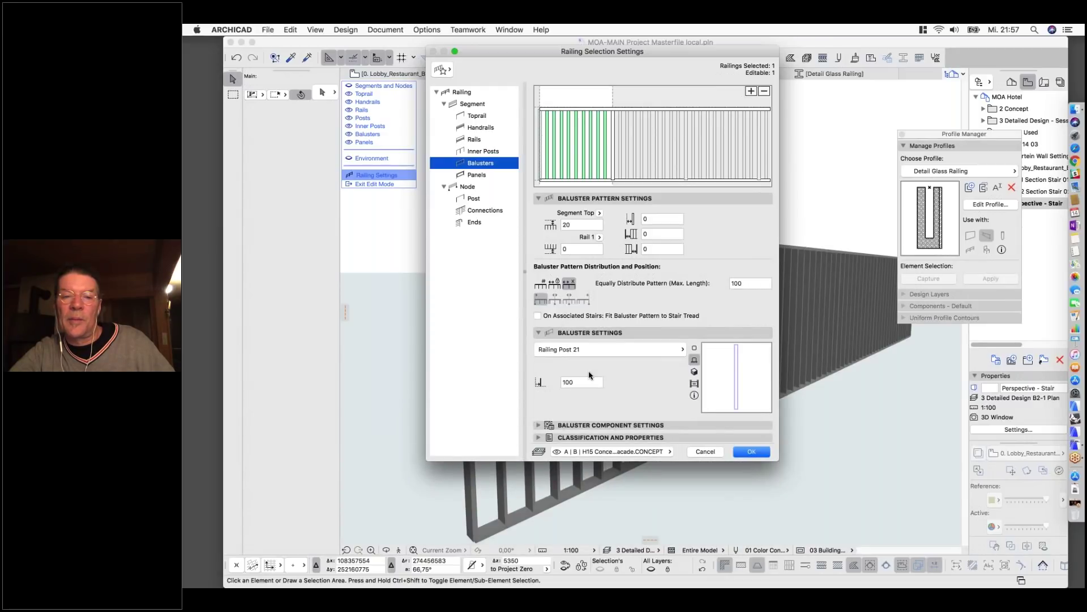
{"action": "left_click", "coordinate": [580, 335]}
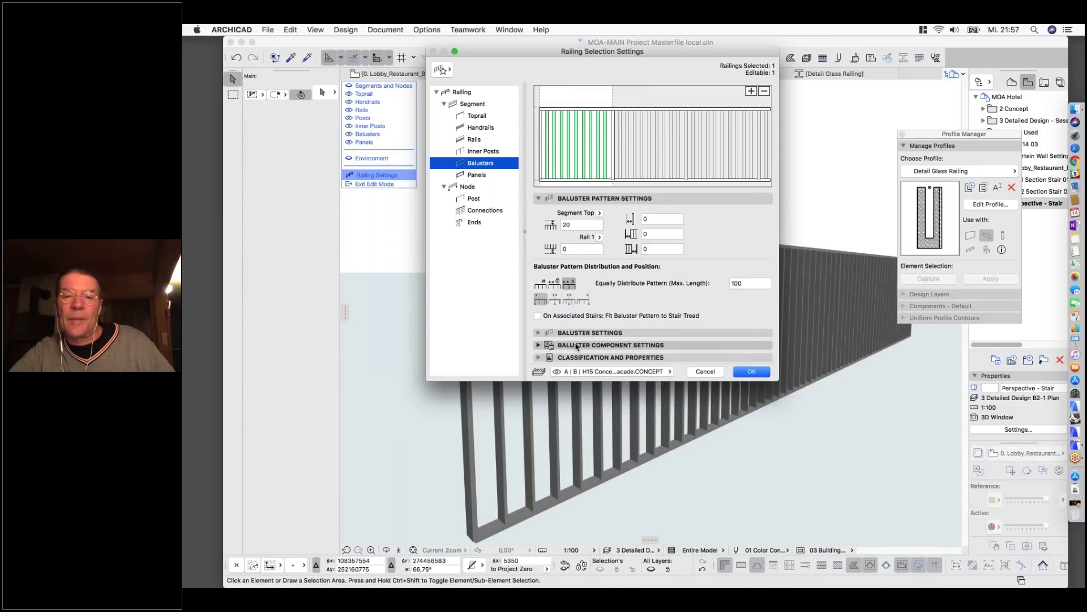
Review the baluster component's style options, keep the Rectangle type, and apply the railing settings before exiting edit mode.
{"action": "left_click", "coordinate": [577, 345]}
{"action": "left_click", "coordinate": [666, 363]}
{"action": "left_click", "coordinate": [795, 361]}
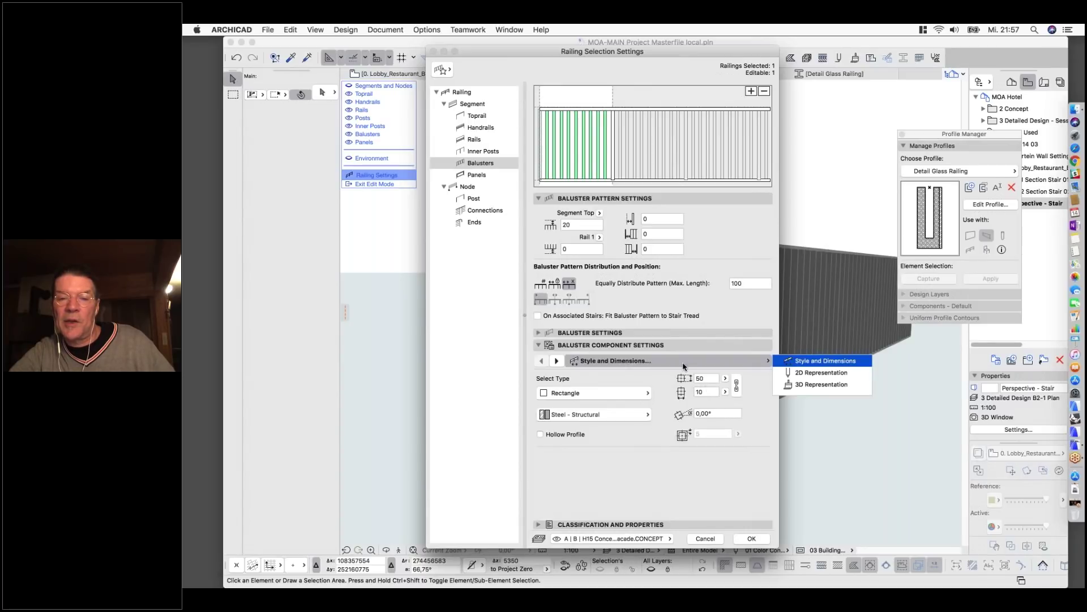
{"action": "left_click", "coordinate": [590, 399]}
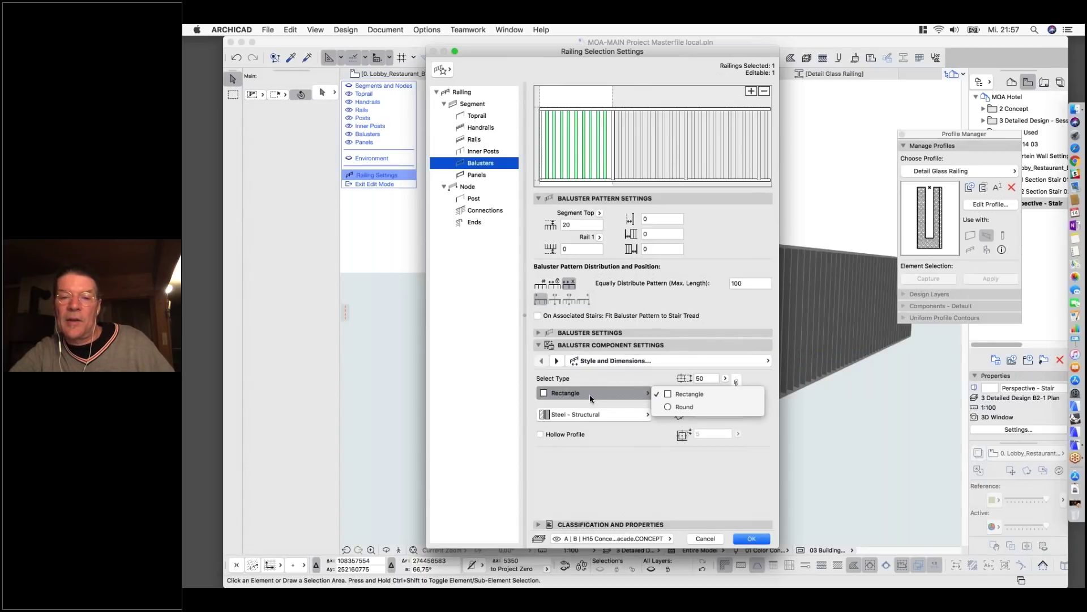
{"action": "left_click", "coordinate": [591, 398]}
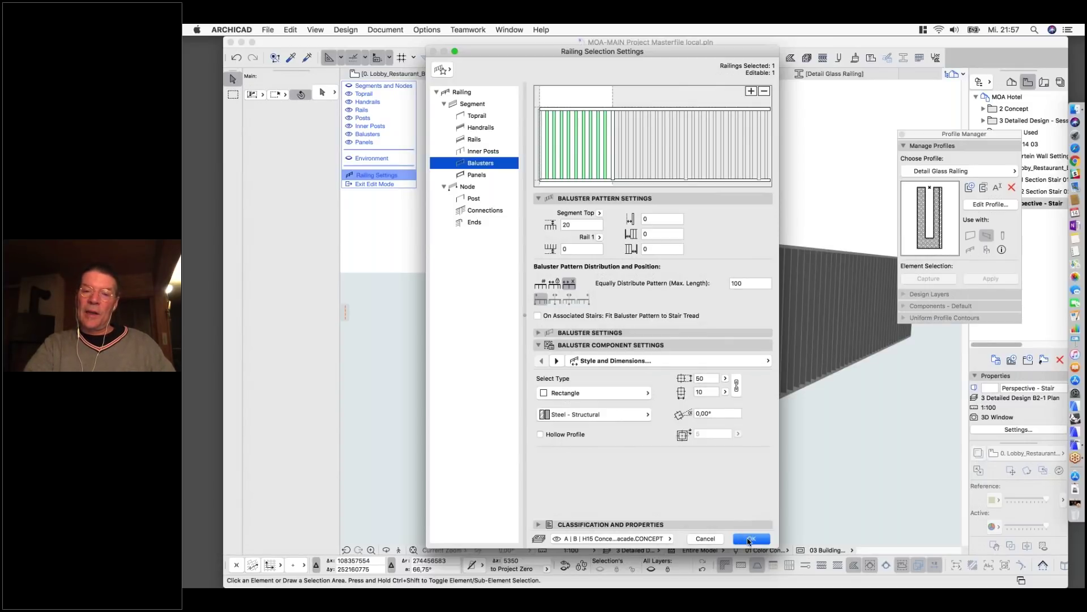
{"action": "left_click", "coordinate": [750, 538]}
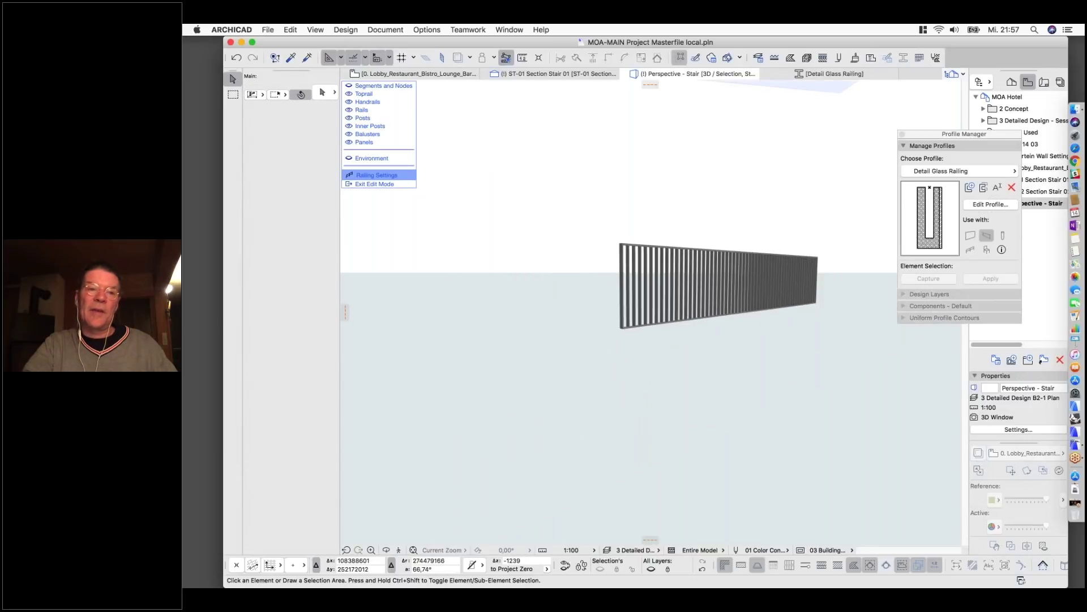
{"action": "left_click", "coordinate": [395, 187]}
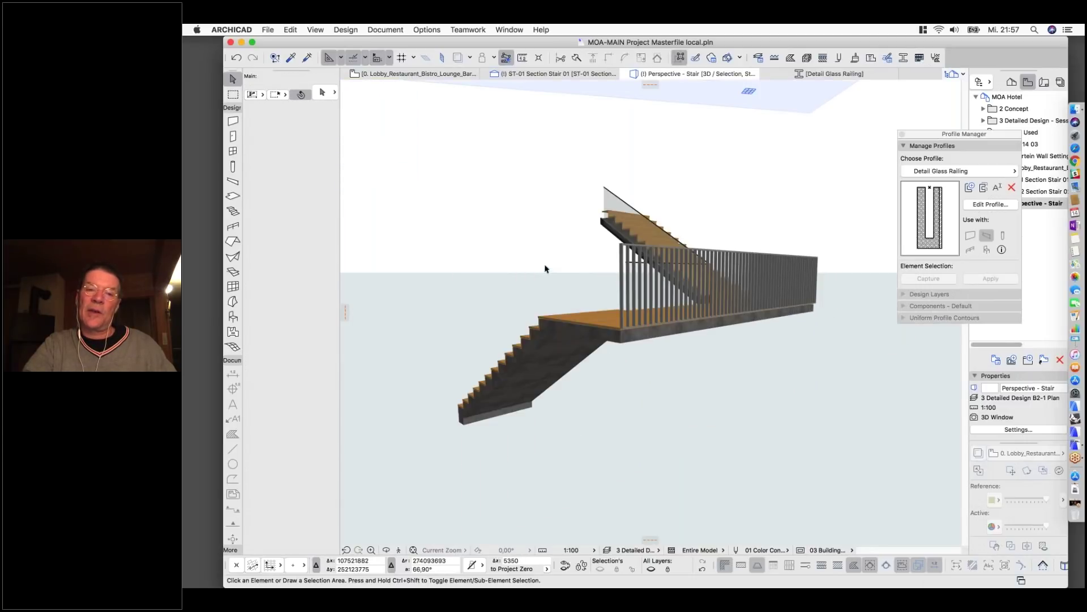
Select the landing railing and set its reference line offset to -30.
{"action": "scroll", "coordinate": [610, 250], "scroll_direction": "up", "scroll_amount": 3}
{"action": "middle_click_drag", "start_coordinate": [610, 250], "coordinate": [539, 252], "text": "shift"}
{"action": "scroll", "coordinate": [539, 252], "scroll_direction": "up", "scroll_amount": 3}
{"action": "scroll", "coordinate": [645, 323], "scroll_direction": "up", "scroll_amount": 5}
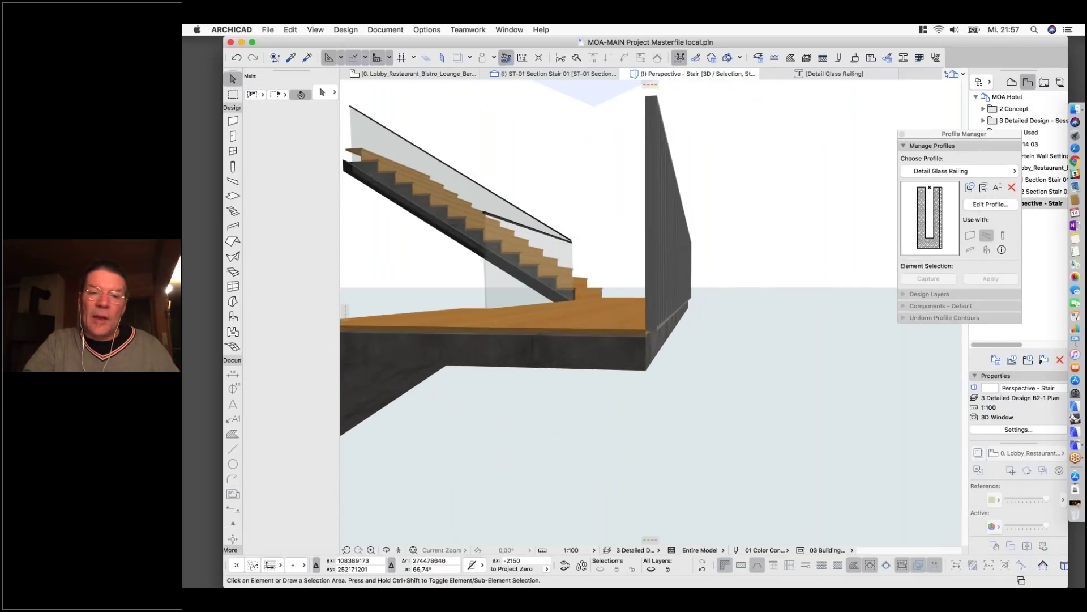
{"action": "left_click", "coordinate": [645, 327]}
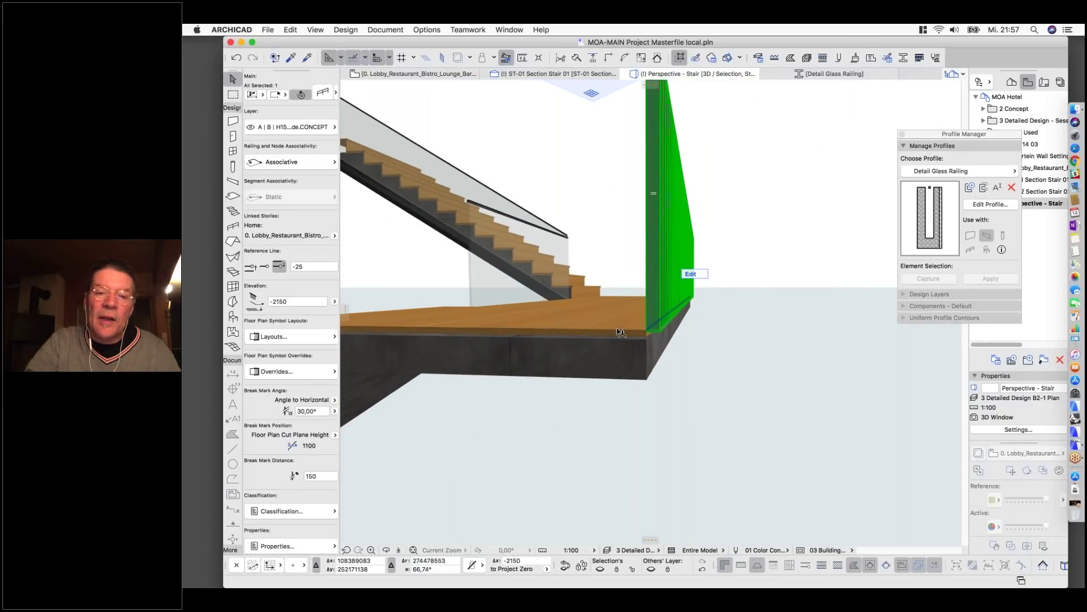
{"action": "scroll", "coordinate": [621, 333], "scroll_direction": "up", "scroll_amount": 2}
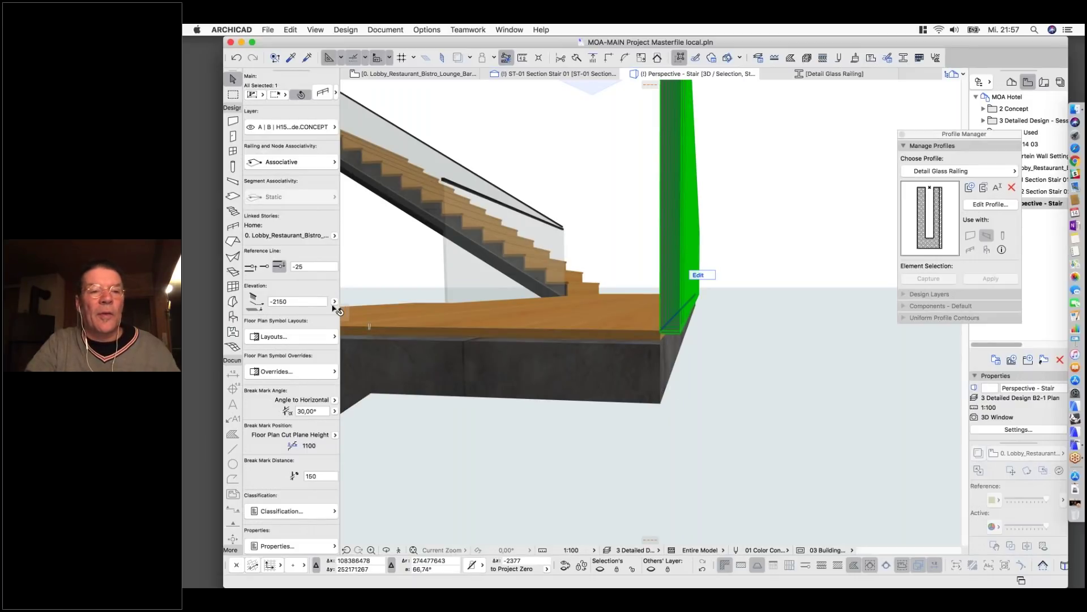
{"action": "left_click", "coordinate": [314, 266]}
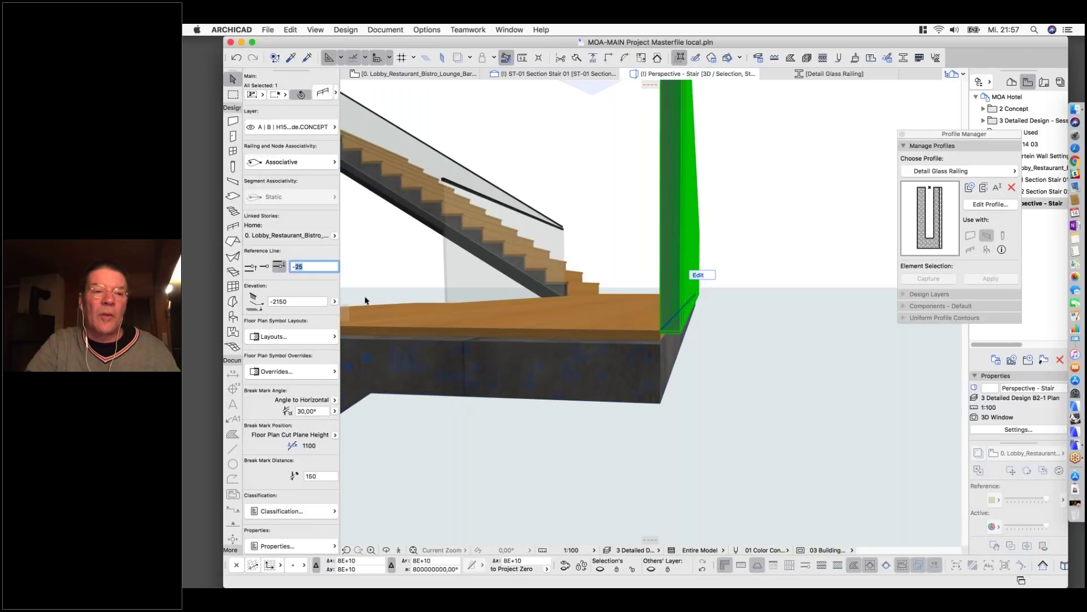
{"action": "type", "text": "-30"}
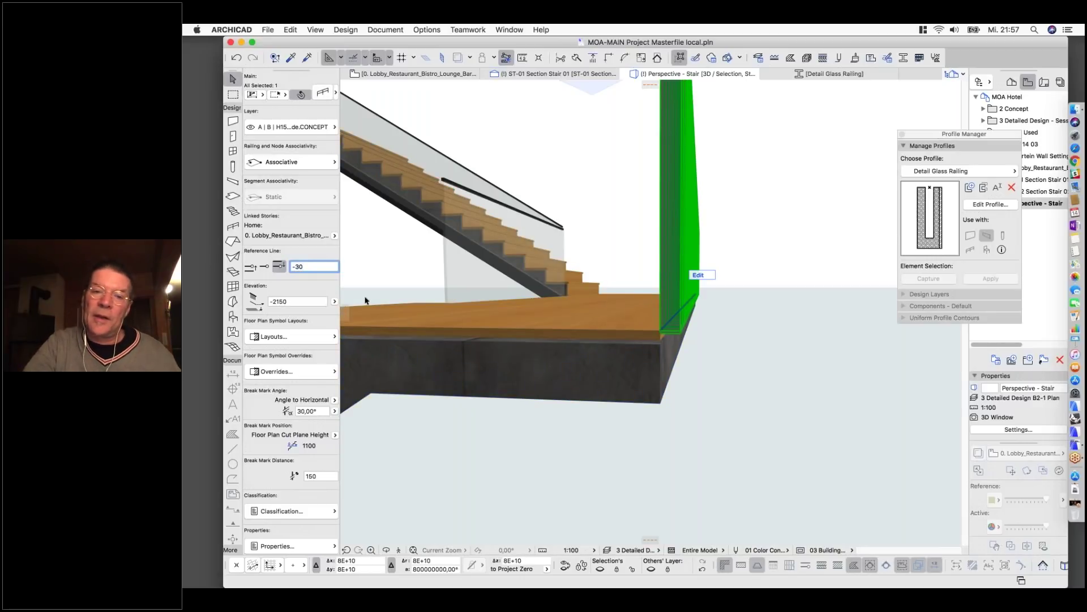
{"action": "middle_click_drag", "start_coordinate": [481, 364], "coordinate": [663, 300], "text": "shift"}
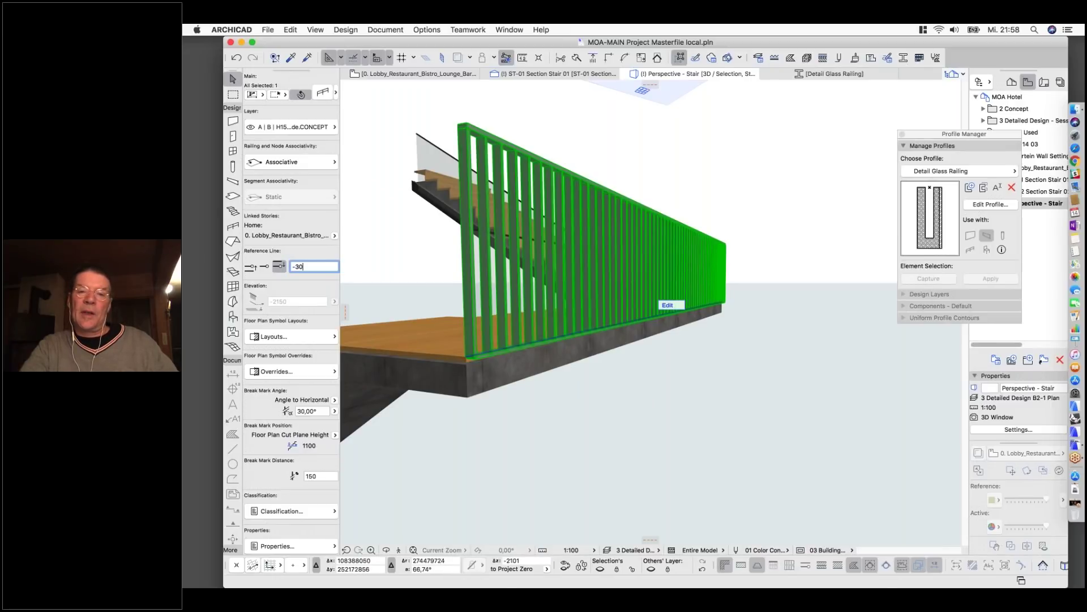
Enter the landing railing's edit mode and set the segment's bottom offset to -150 in the railing settings.
{"action": "left_click", "coordinate": [669, 304]}
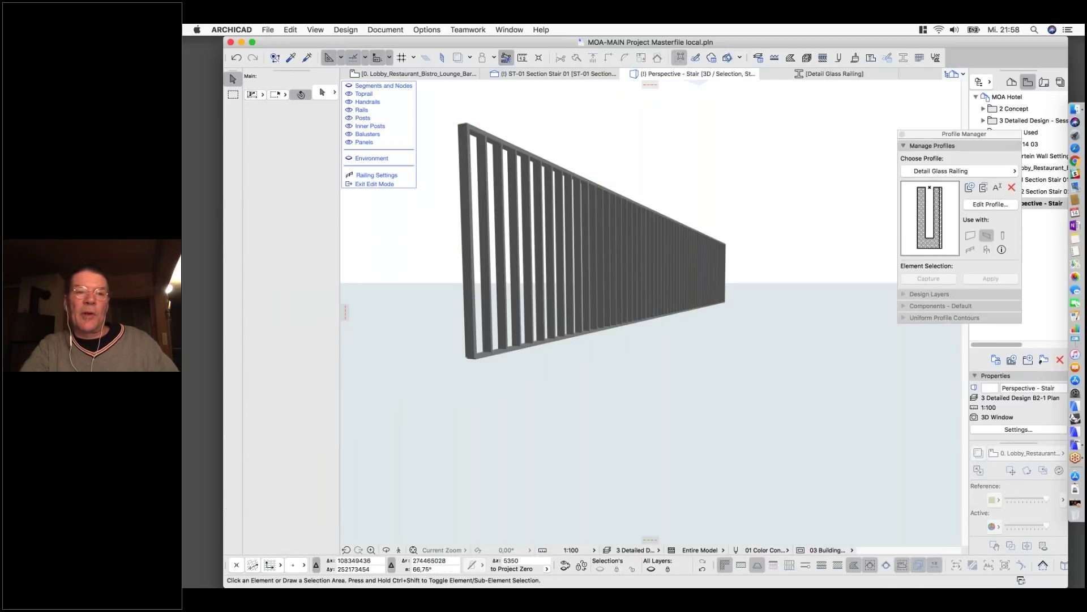
{"action": "left_click", "coordinate": [376, 176]}
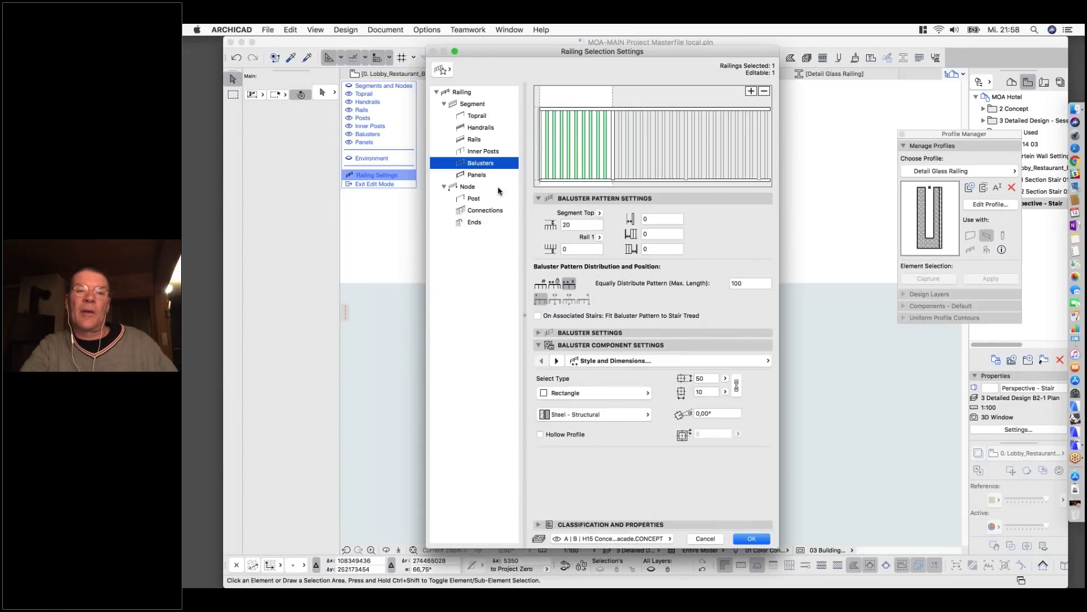
{"action": "left_click", "coordinate": [470, 104]}
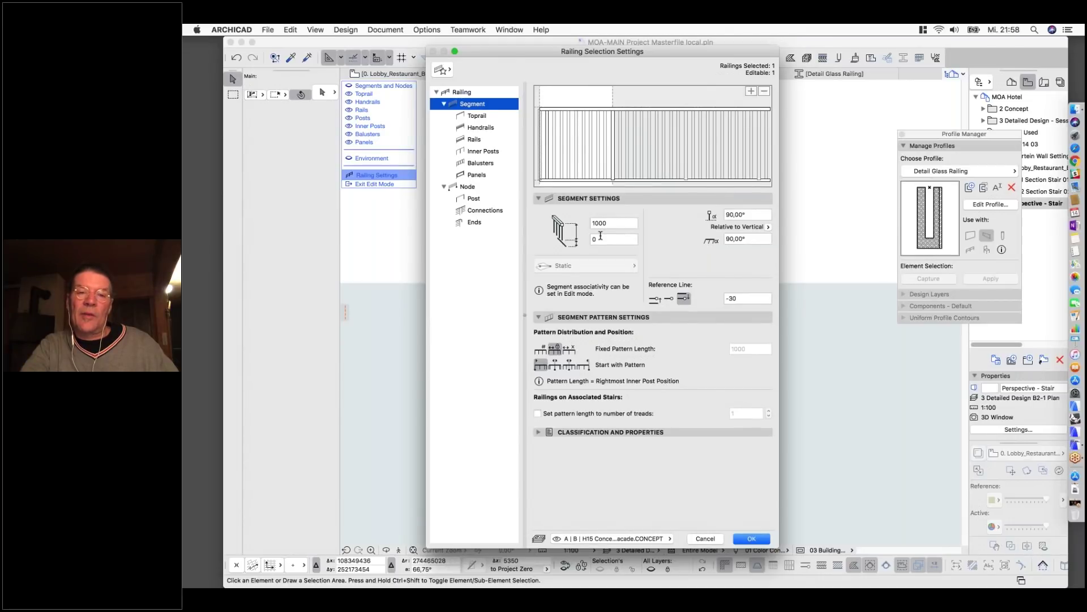
{"action": "left_click", "coordinate": [600, 237]}
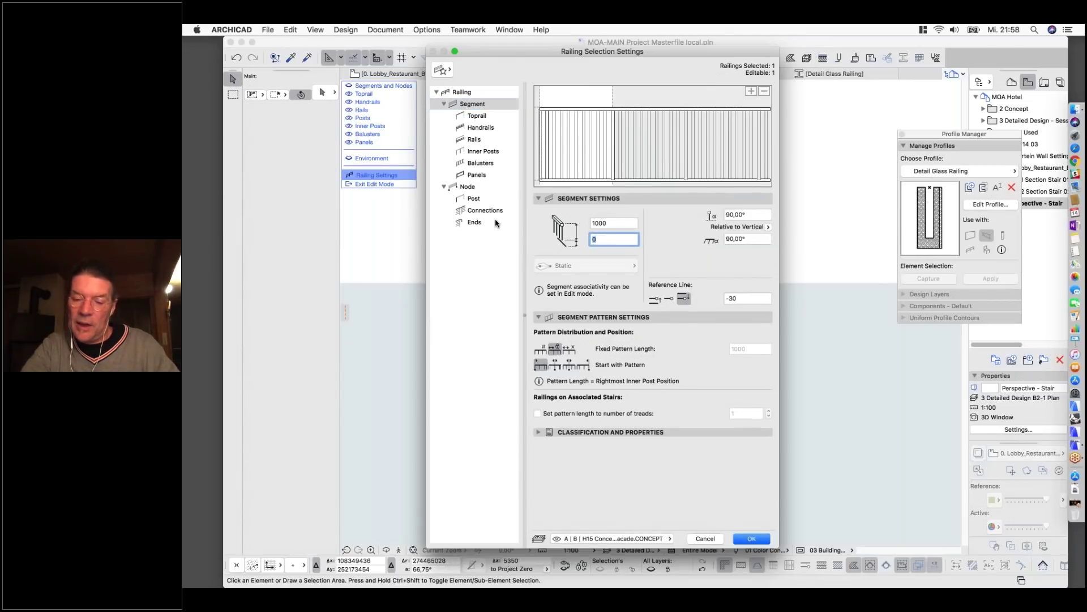
{"action": "type", "text": "-10"}
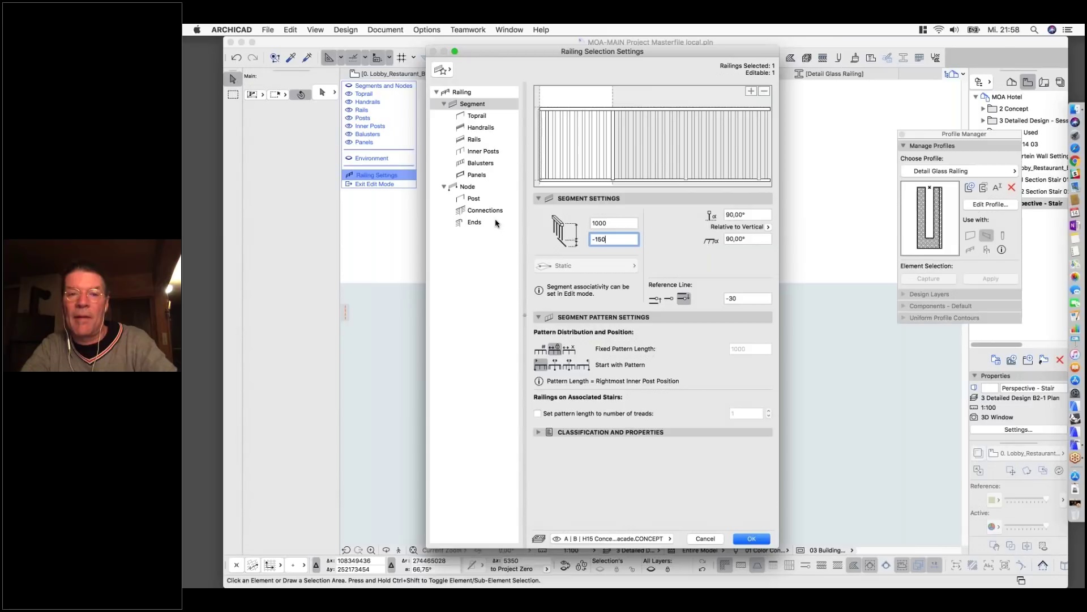
{"action": "key", "text": "Return"}
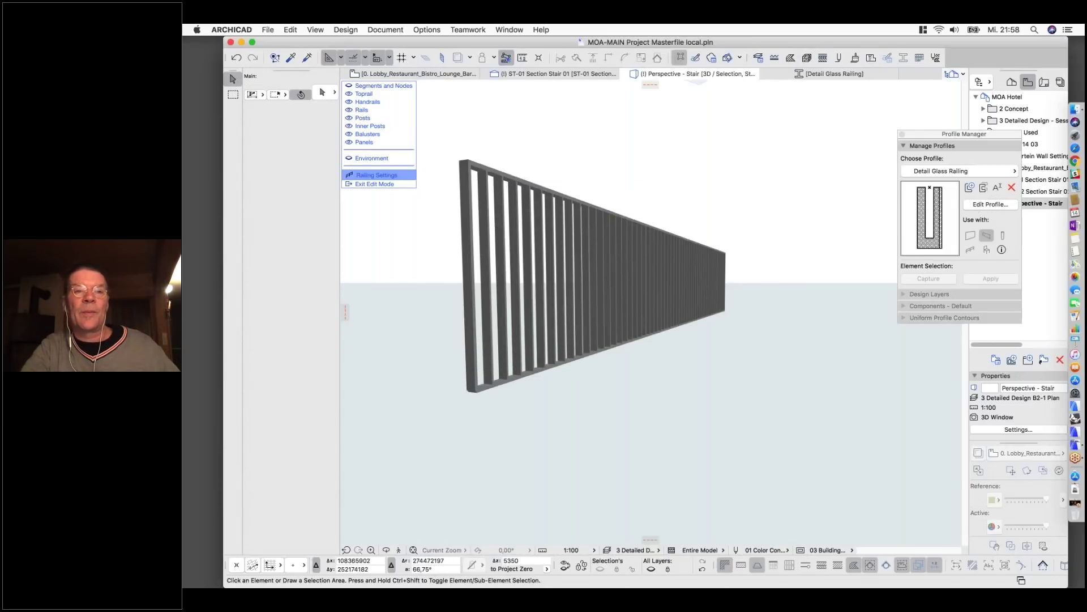
Revise the segment's bottom offset with the surrounding environment shown, and exit the railing's edit mode.
{"action": "left_click", "coordinate": [349, 158]}
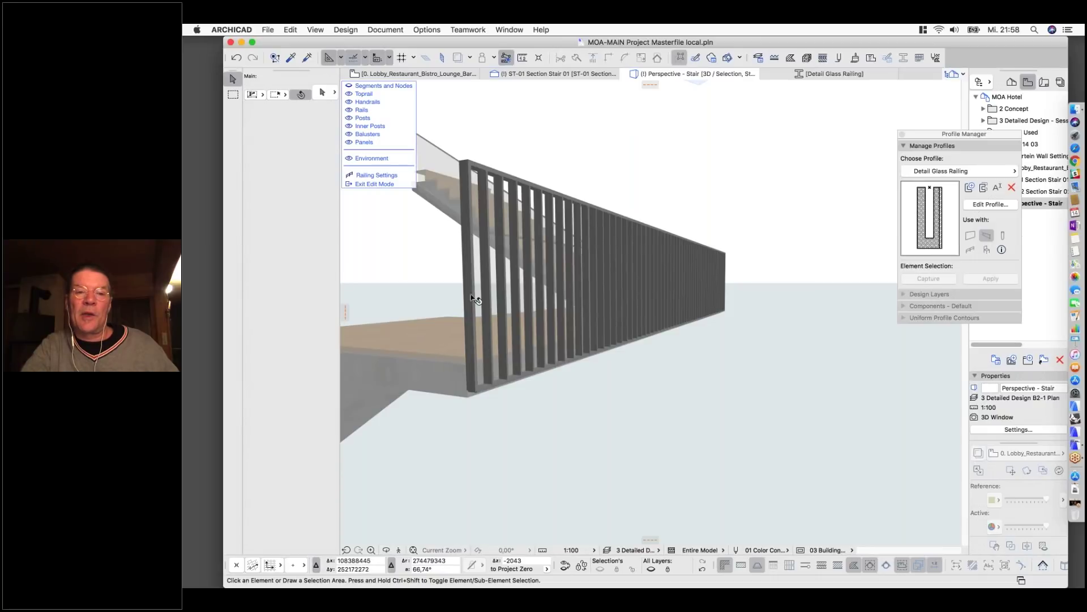
{"action": "middle_click_drag", "start_coordinate": [476, 300], "coordinate": [474, 268], "text": "shift"}
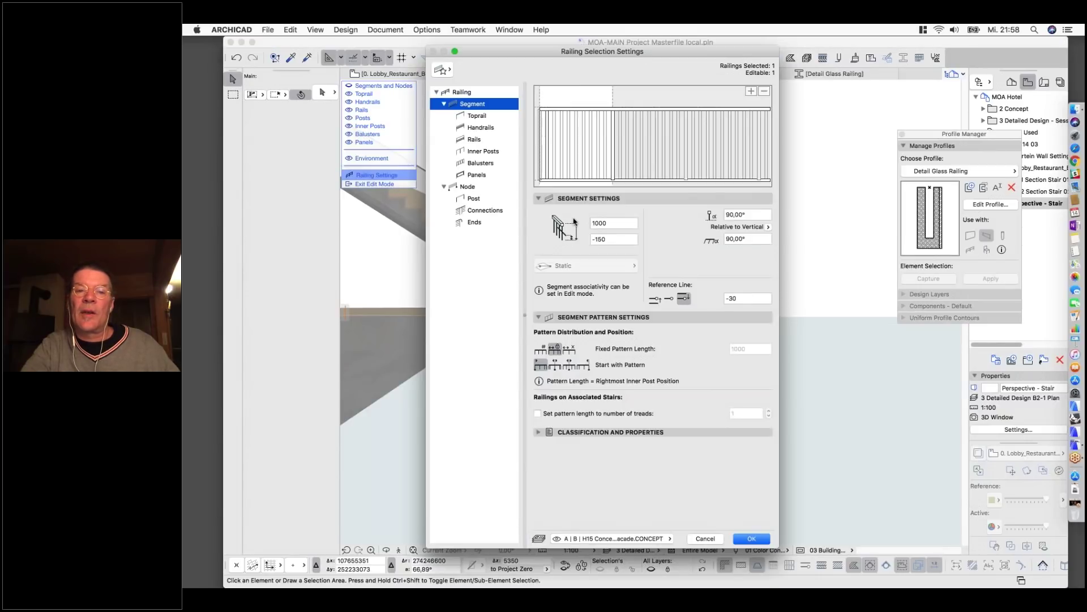
{"action": "left_click", "coordinate": [618, 239]}
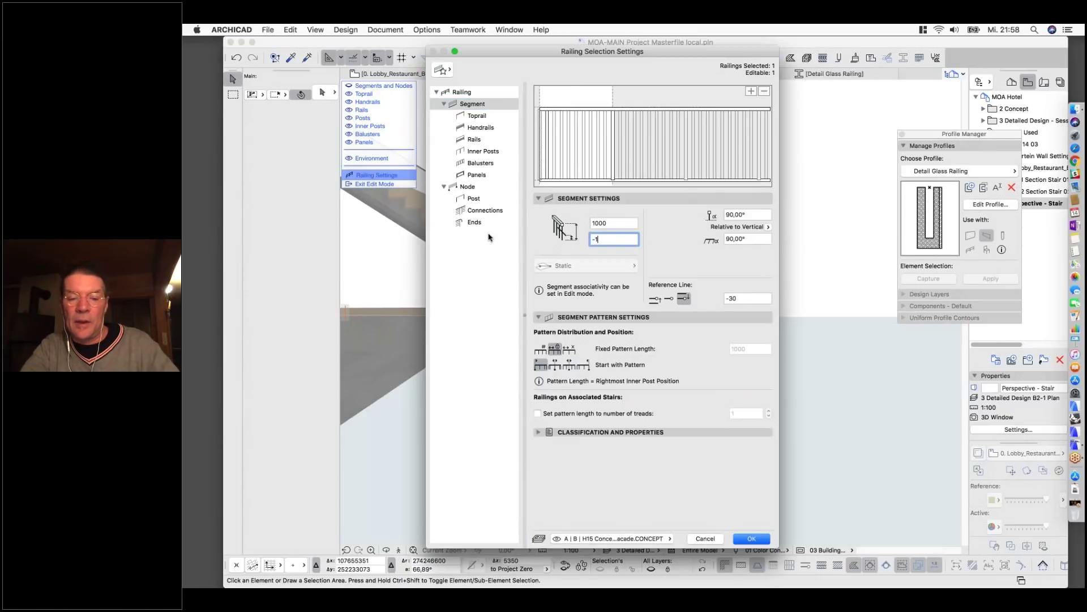
{"action": "key", "text": "Return"}
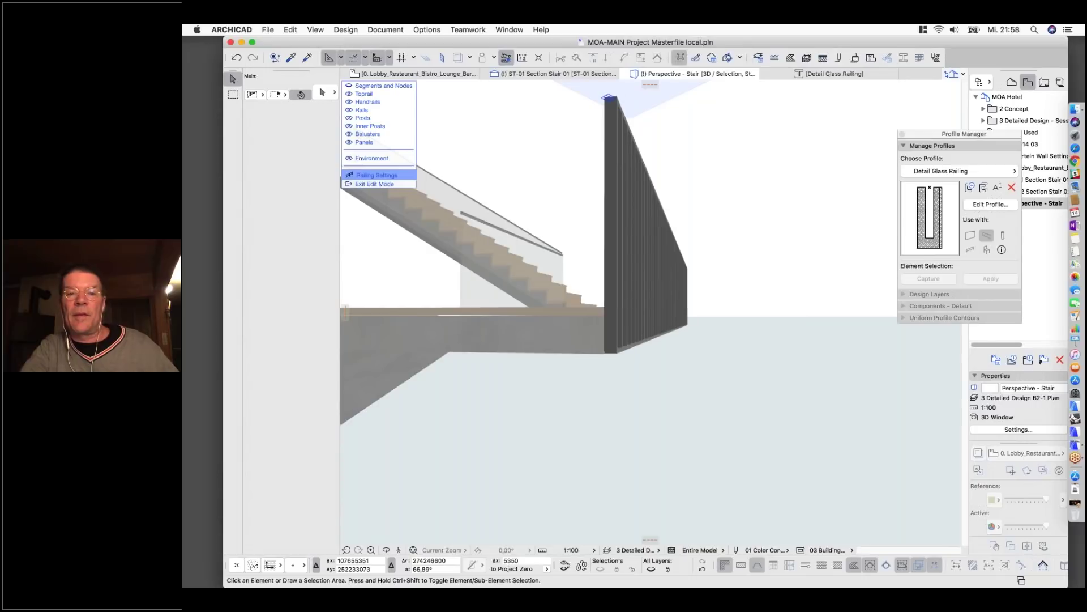
{"action": "scroll", "coordinate": [626, 387], "scroll_direction": "down", "scroll_amount": 4}
{"action": "middle_click_drag", "start_coordinate": [625, 387], "coordinate": [720, 368], "text": "shift"}
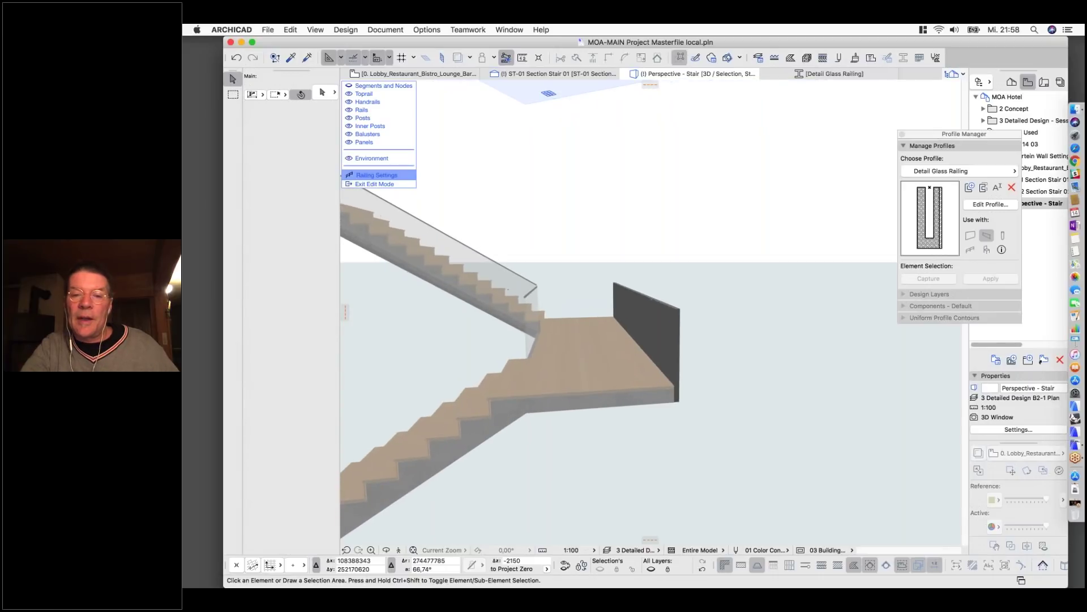
{"action": "left_click", "coordinate": [382, 185]}
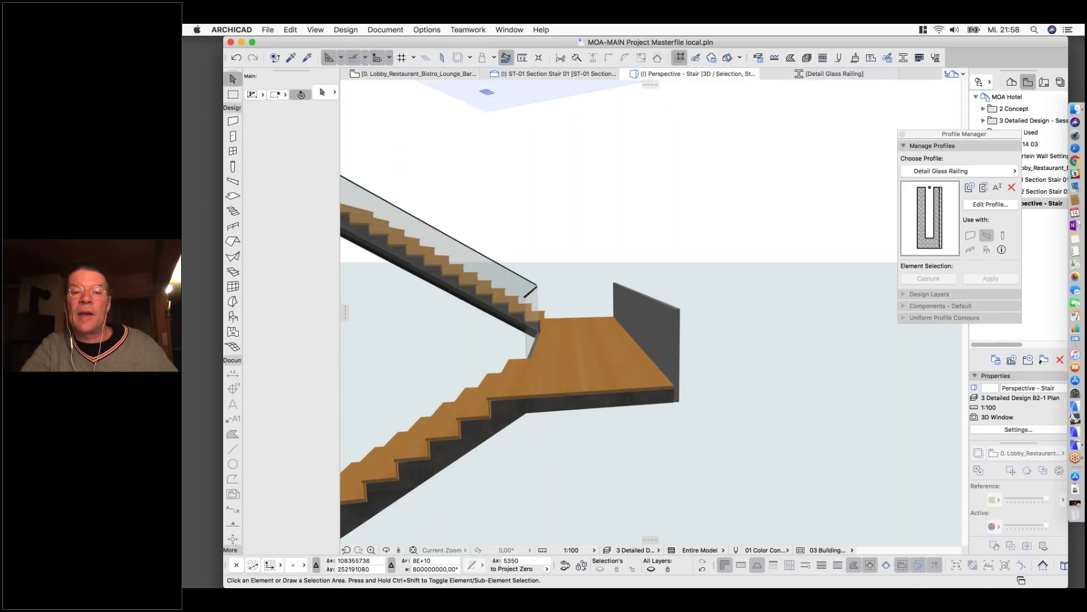
Continue the landing railing from its front end node along the landing's front edge to the top of the lower flight.
{"action": "middle_click_drag", "start_coordinate": [646, 388], "coordinate": [672, 372], "text": "shift"}
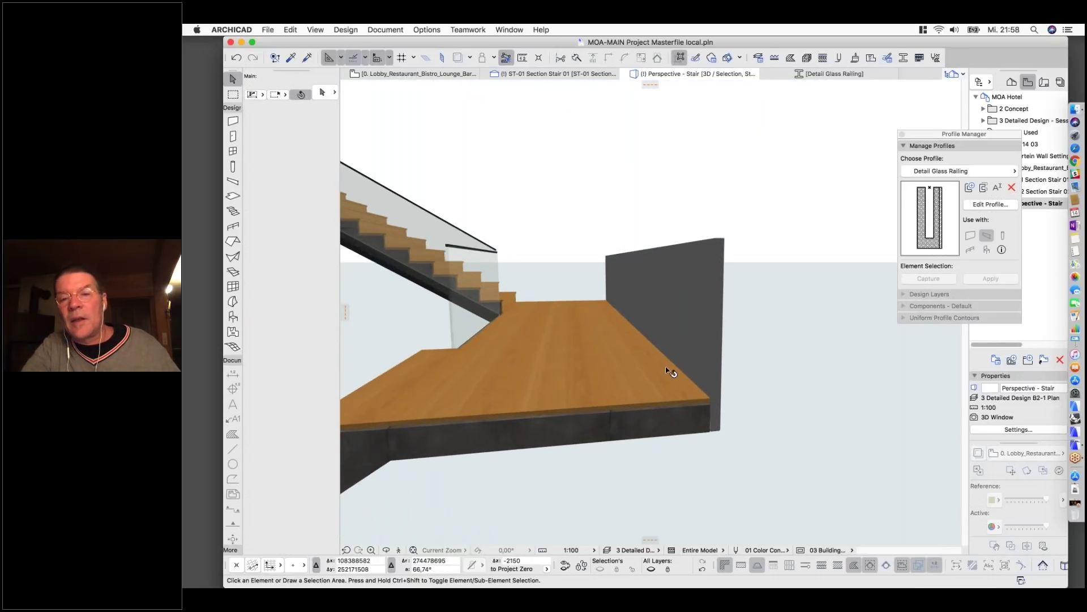
{"action": "left_click", "coordinate": [708, 246]}
{"action": "middle_click_drag", "start_coordinate": [700, 412], "coordinate": [716, 396], "text": "shift"}
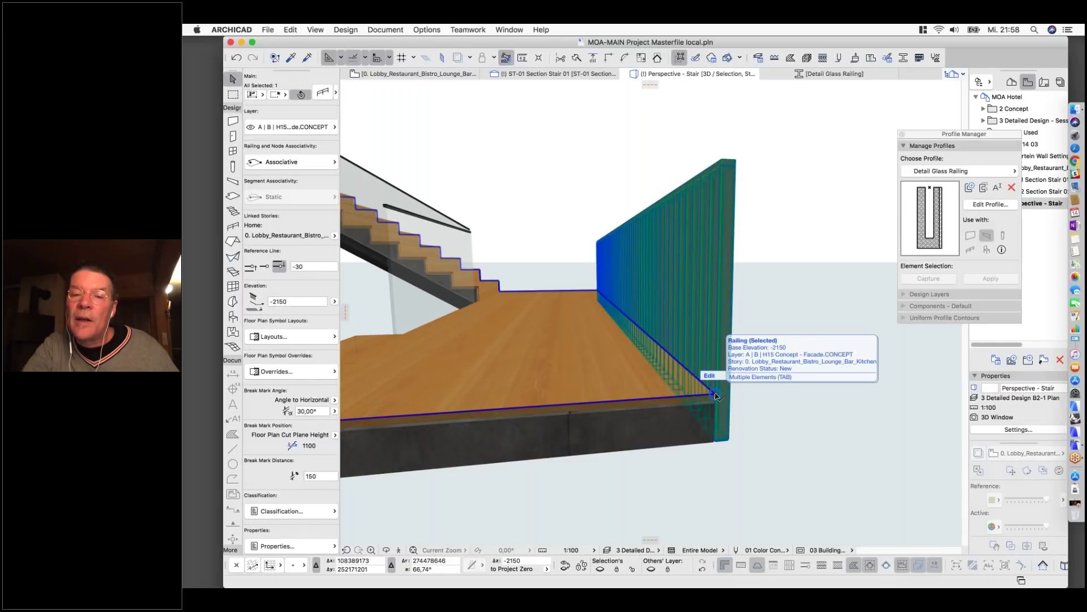
{"action": "left_click", "coordinate": [713, 393]}
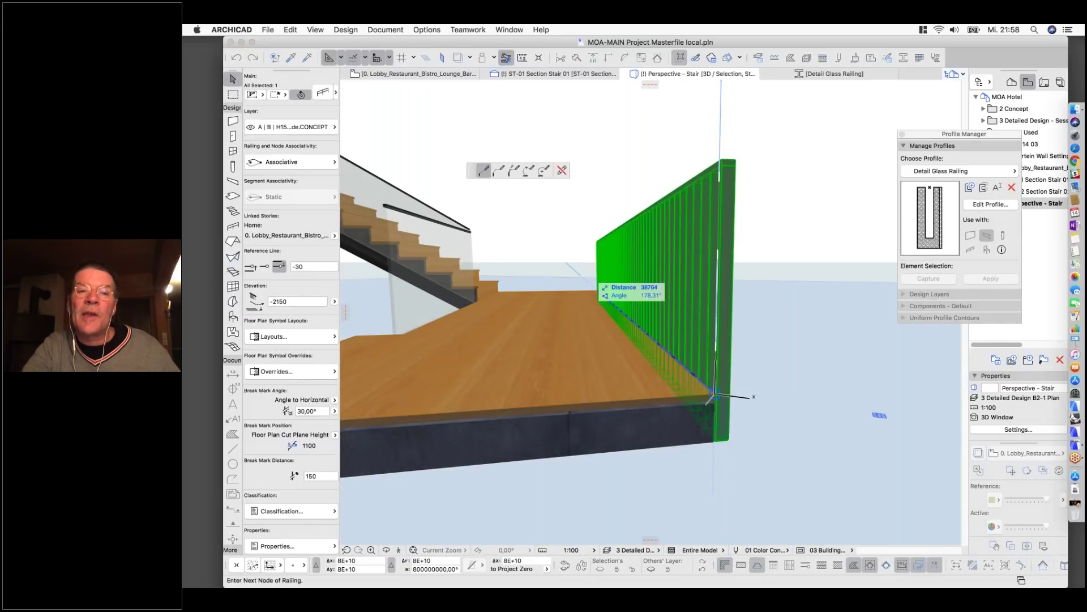
{"action": "left_click", "coordinate": [561, 171]}
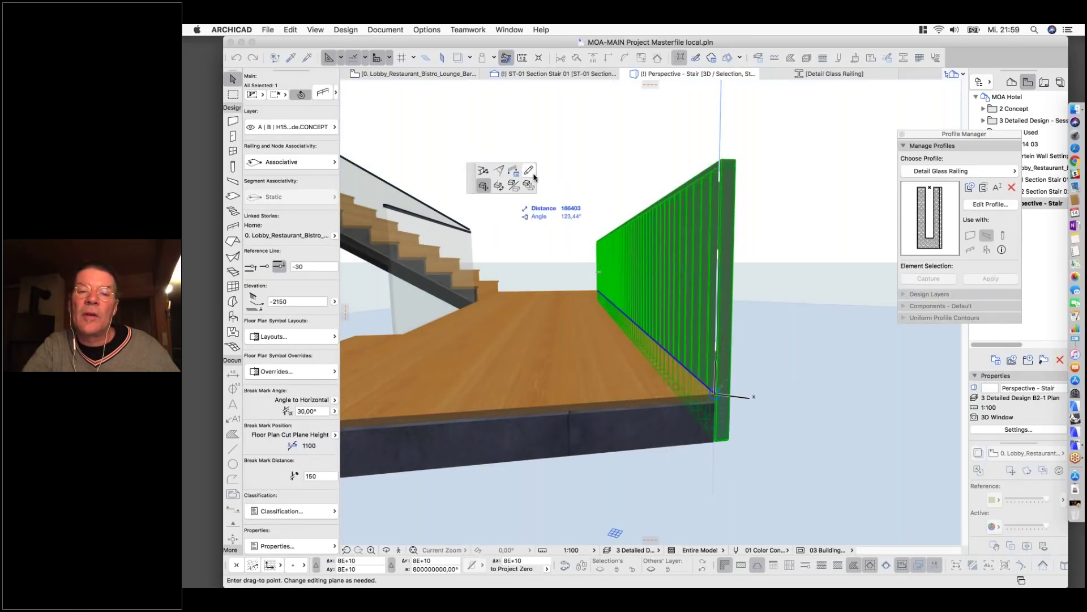
{"action": "left_click", "coordinate": [530, 171]}
{"action": "middle_click_drag", "start_coordinate": [752, 323], "coordinate": [755, 327], "text": "shift"}
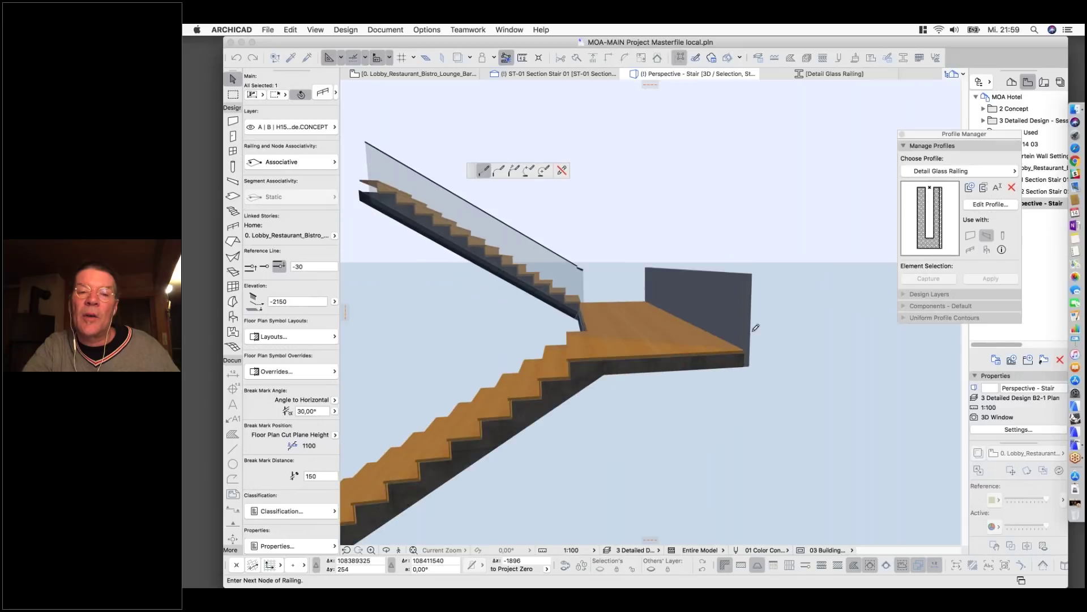
{"action": "scroll", "coordinate": [581, 372], "scroll_direction": "up", "scroll_amount": 3}
{"action": "middle_click_drag", "start_coordinate": [581, 373], "coordinate": [577, 358], "text": "shift"}
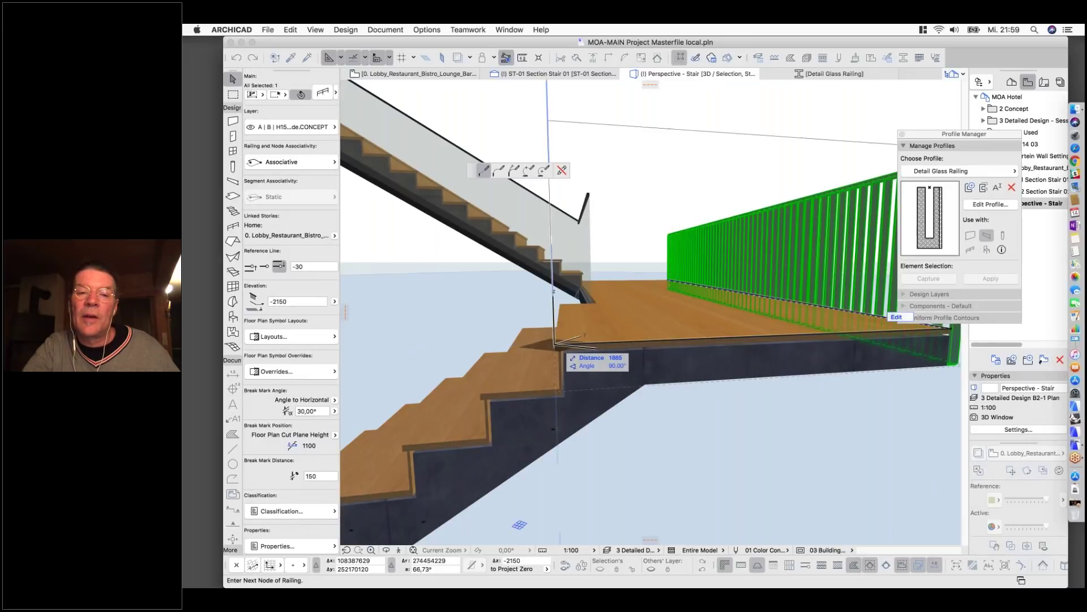
{"action": "double_click", "coordinate": [590, 308]}
Extend the railing down the side of the lower flight to its bottom tread and finish the railing path.
{"action": "scroll", "coordinate": [595, 307], "scroll_direction": "down", "scroll_amount": 2}
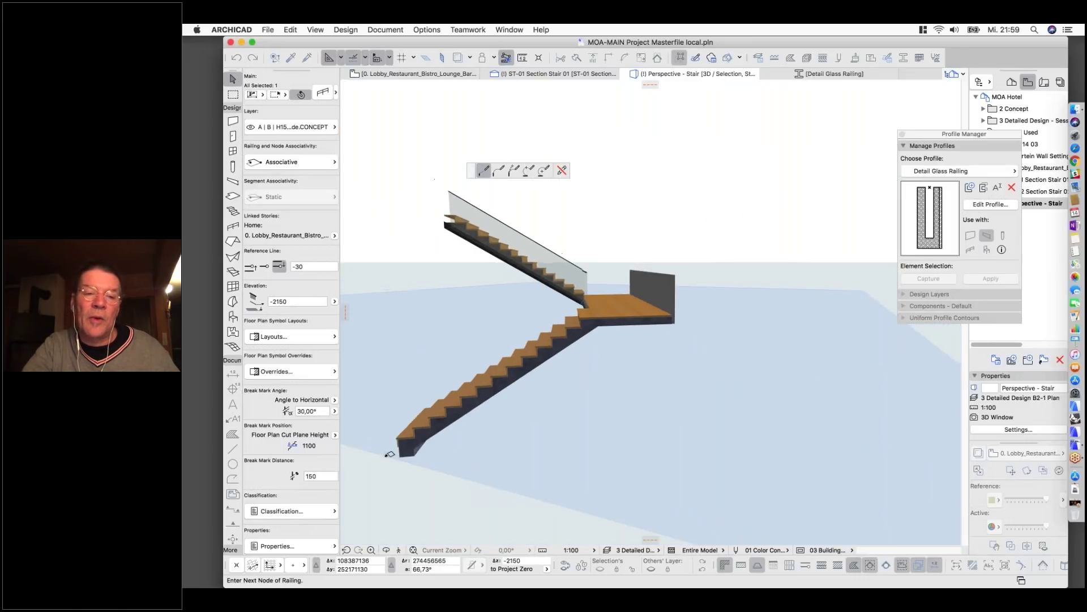
{"action": "scroll", "coordinate": [393, 445], "scroll_direction": "up", "scroll_amount": 4}
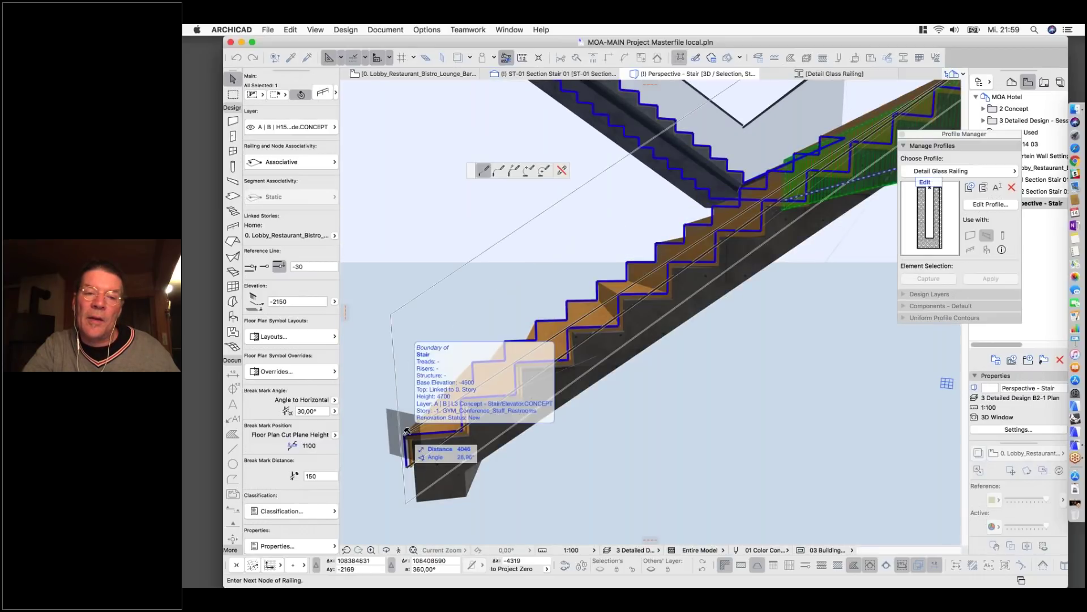
{"action": "left_click", "coordinate": [407, 432]}
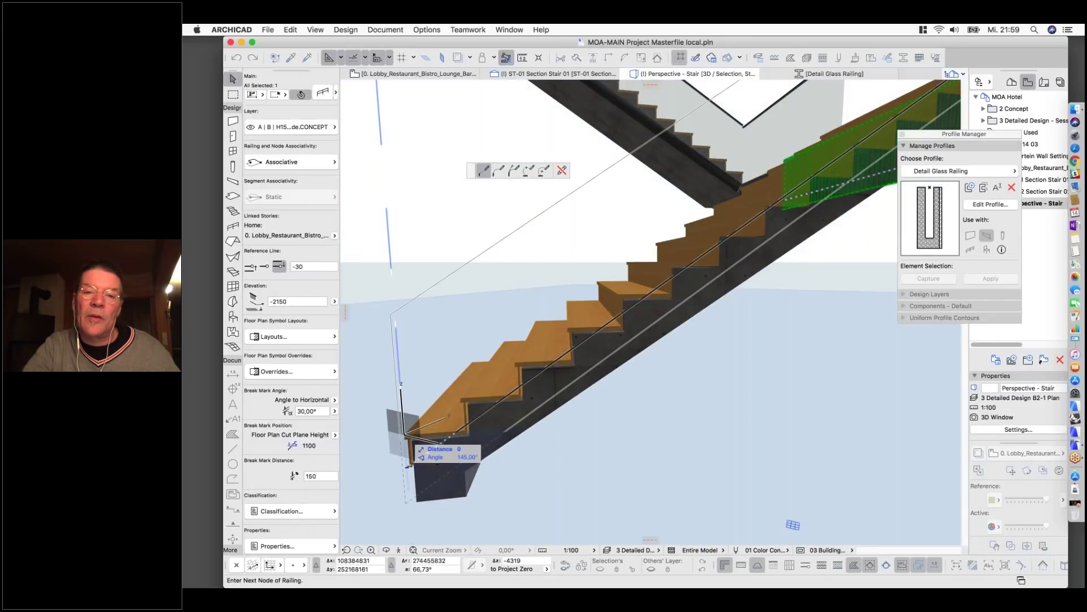
{"action": "double_click", "coordinate": [405, 435]}
{"action": "scroll", "coordinate": [464, 453], "scroll_direction": "down", "scroll_amount": 4}
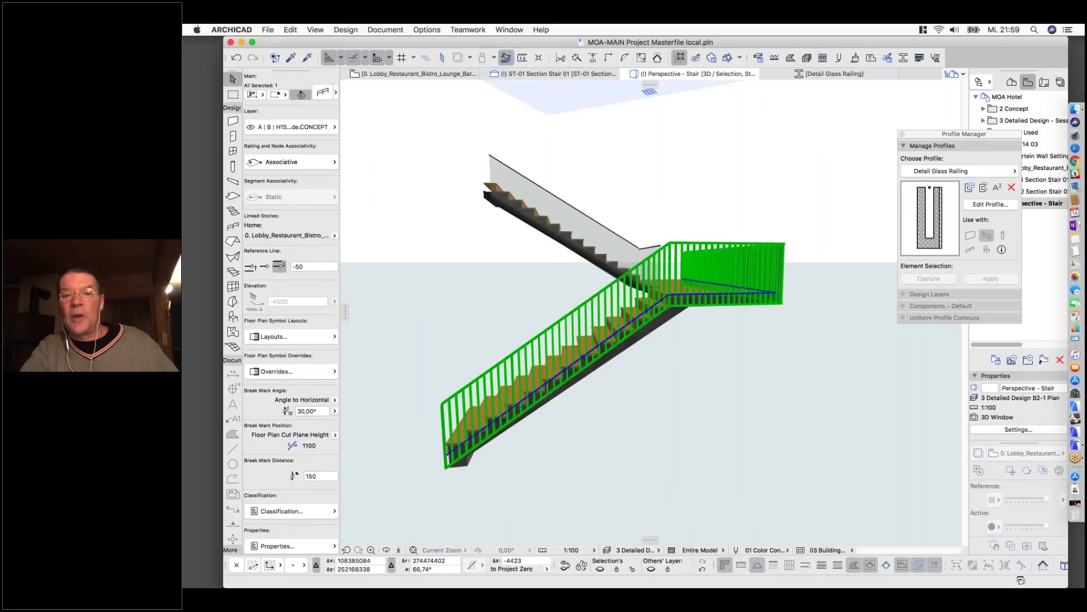
{"action": "middle_click_drag", "start_coordinate": [736, 182], "coordinate": [715, 163], "text": "shift"}
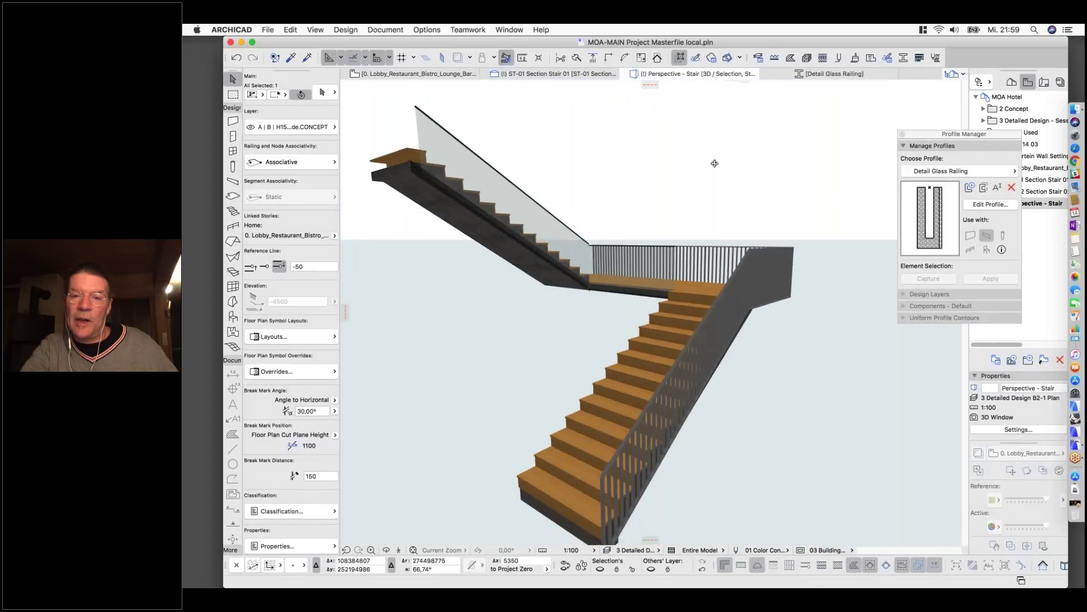
{"action": "left_click", "coordinate": [703, 456]}
{"action": "middle_click_drag", "start_coordinate": [736, 466], "coordinate": [736, 466], "text": "shift"}
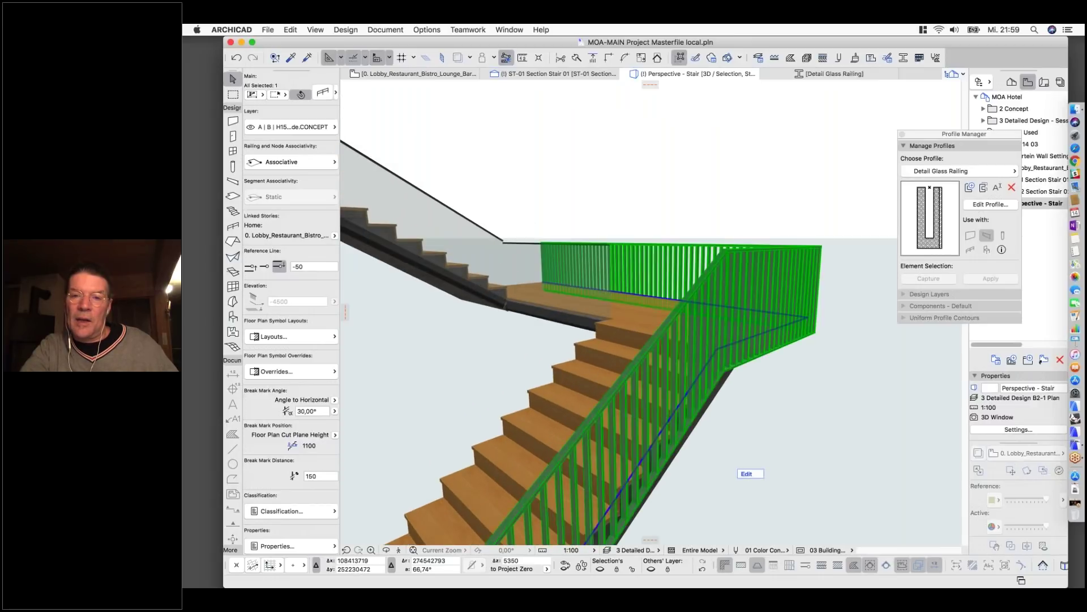
Inspect the baluster railing along the lower flight and its end at the bottom tread.
{"action": "key", "text": "Escape"}
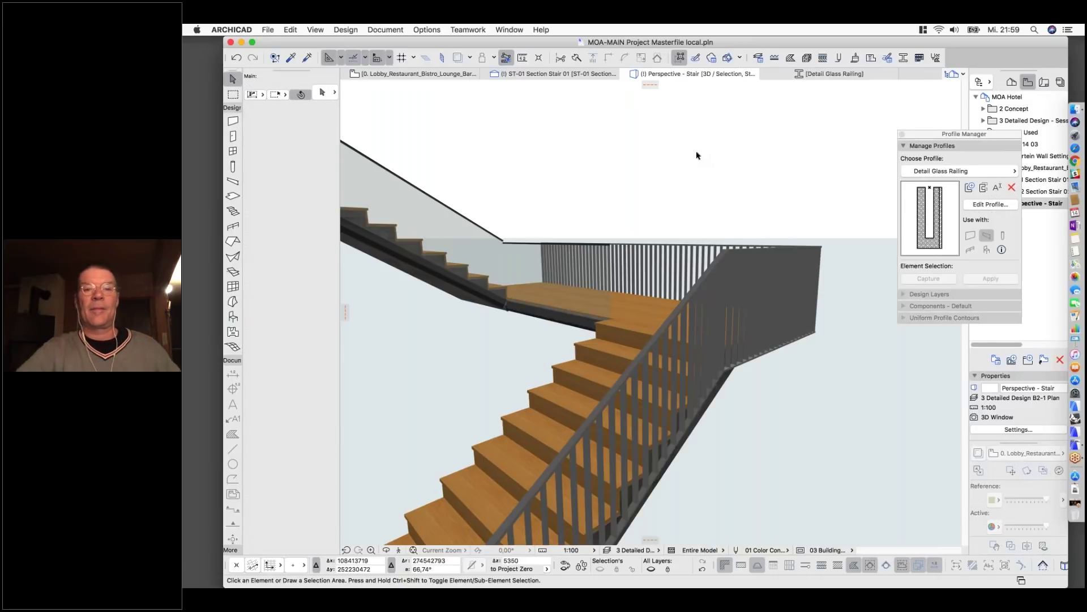
{"action": "scroll", "coordinate": [696, 158], "scroll_direction": "down", "scroll_amount": 5}
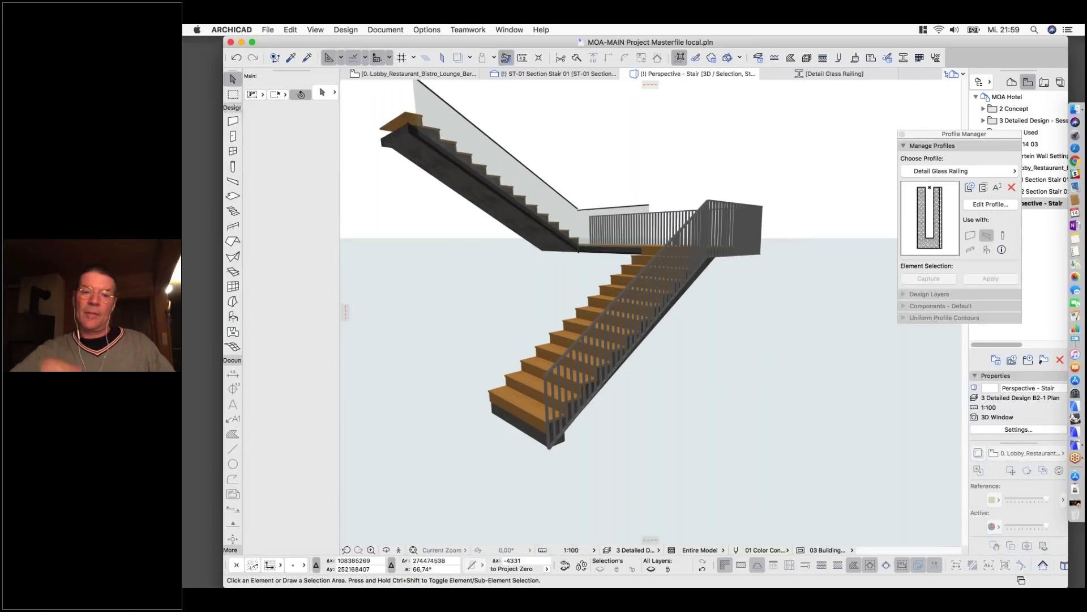
{"action": "scroll", "coordinate": [691, 164], "scroll_direction": "up", "scroll_amount": 5}
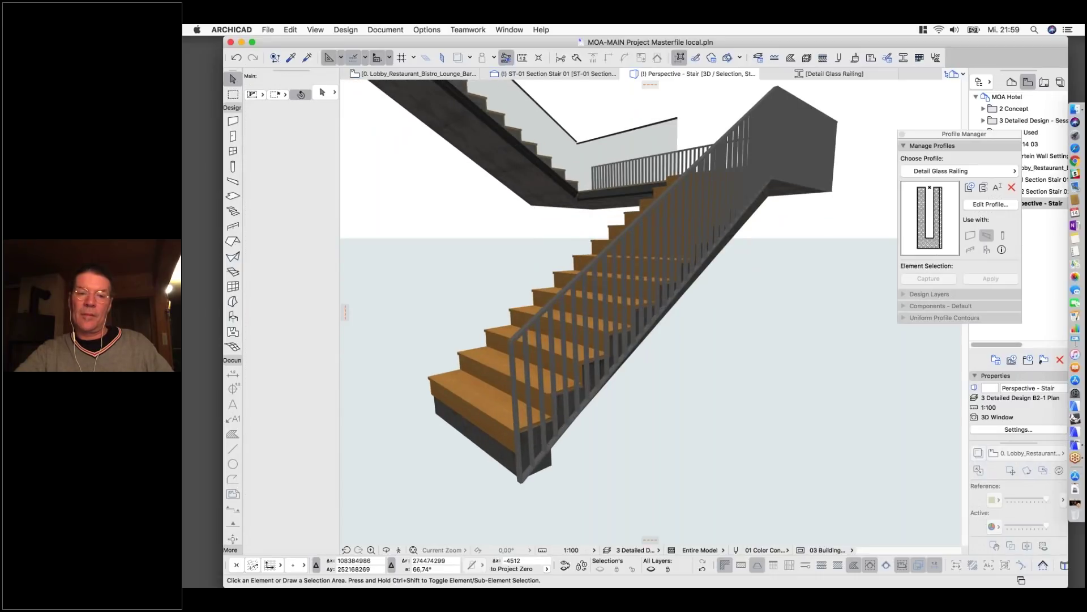
{"action": "scroll", "coordinate": [611, 284], "scroll_direction": "up", "scroll_amount": 2}
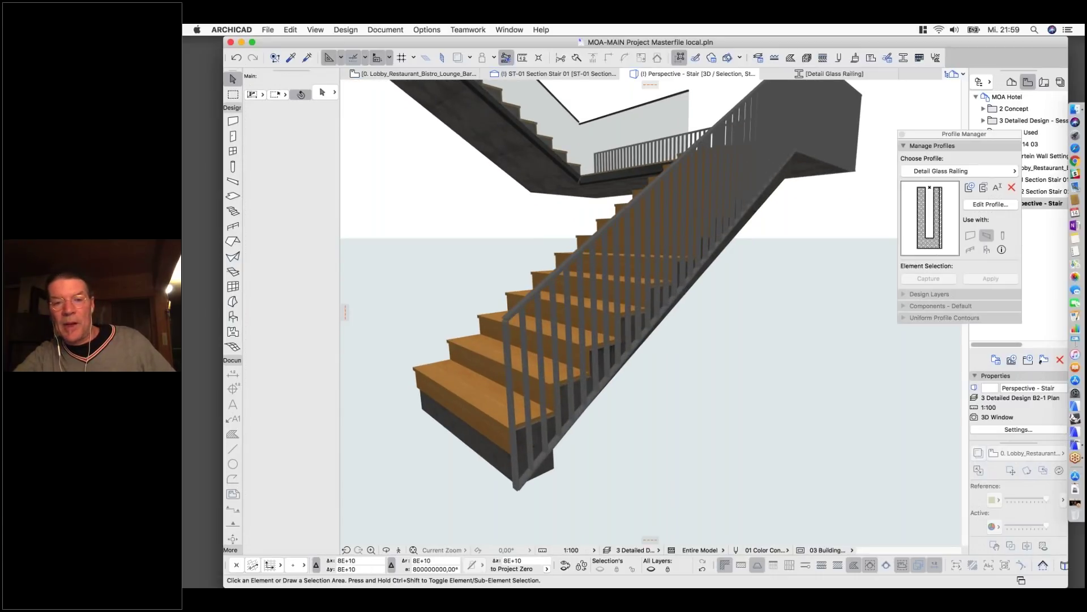
{"action": "middle_click_drag", "start_coordinate": [543, 362], "coordinate": [499, 340], "text": "shift"}
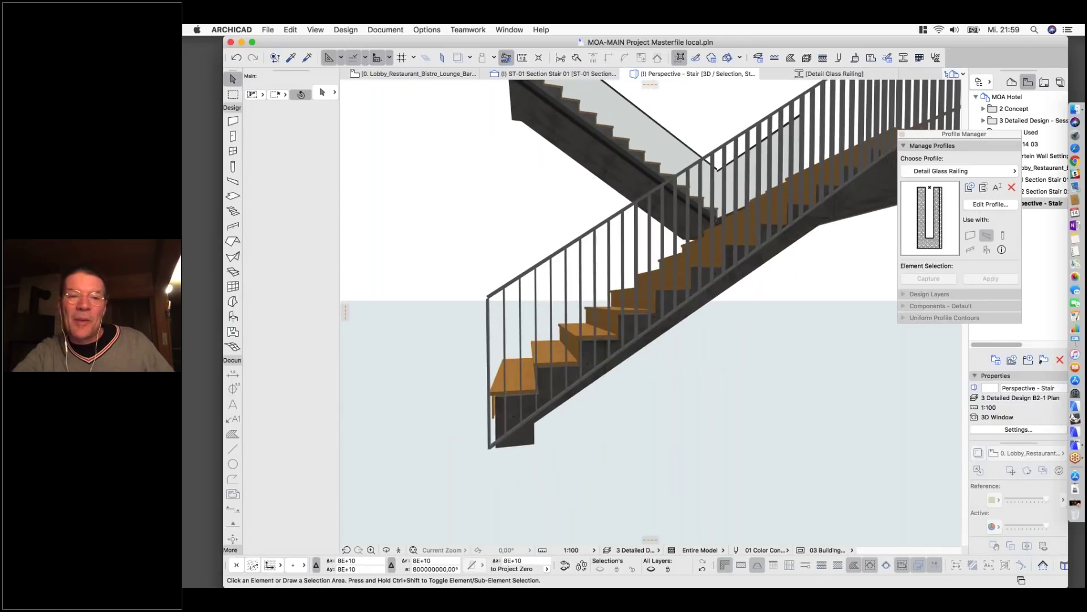
{"action": "left_click", "coordinate": [497, 294]}
{"action": "scroll", "coordinate": [458, 354], "scroll_direction": "down", "scroll_amount": 5}
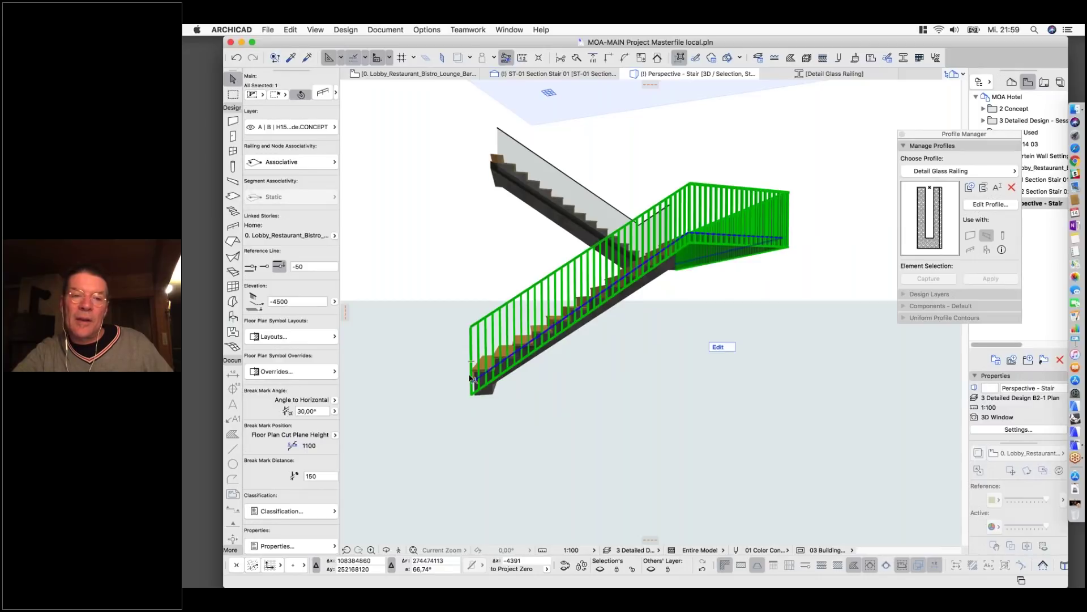
{"action": "scroll", "coordinate": [469, 385], "scroll_direction": "up", "scroll_amount": 5}
{"action": "scroll", "coordinate": [472, 397], "scroll_direction": "up", "scroll_amount": 6}
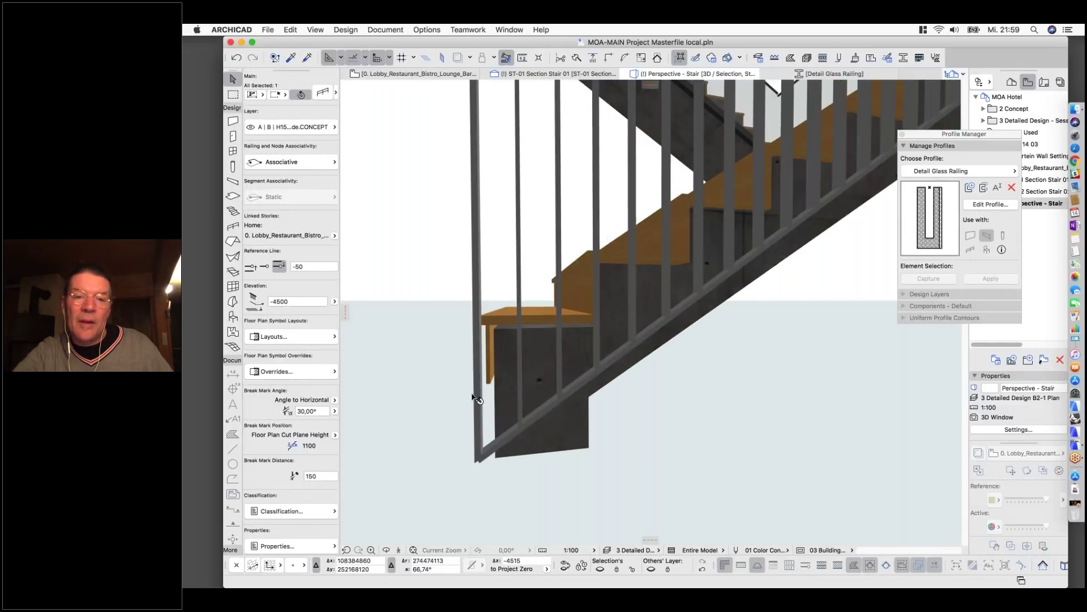
{"action": "scroll", "coordinate": [473, 396], "scroll_direction": "down", "scroll_amount": 6}
{"action": "scroll", "coordinate": [475, 397], "scroll_direction": "up", "scroll_amount": 3}
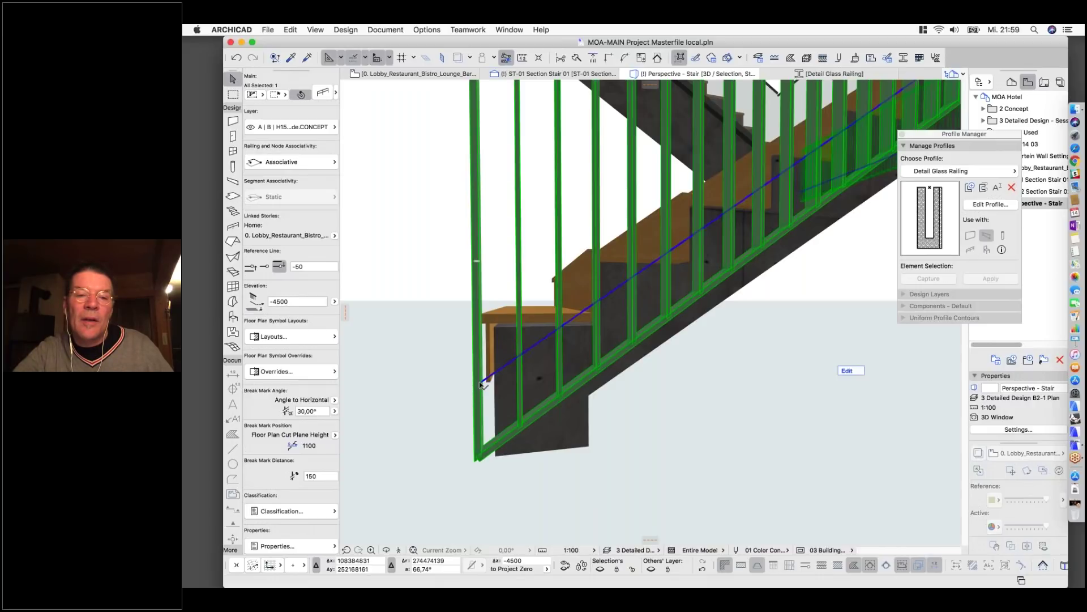
Try to continue the railing from its end node at the bottom tread of the lower flight.
{"action": "left_click", "coordinate": [480, 385]}
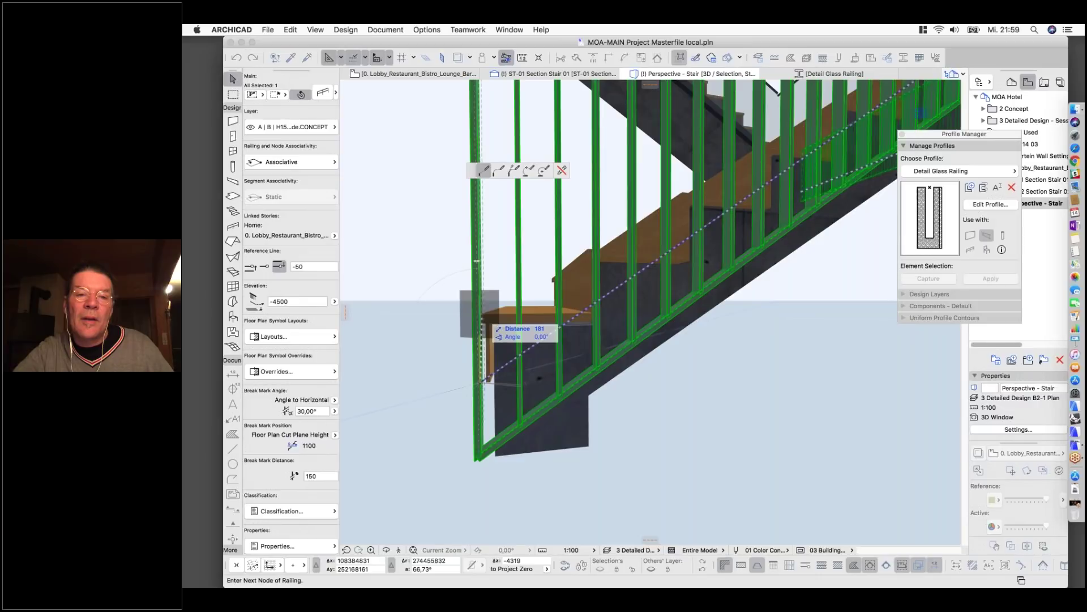
{"action": "double_click", "coordinate": [483, 381]}
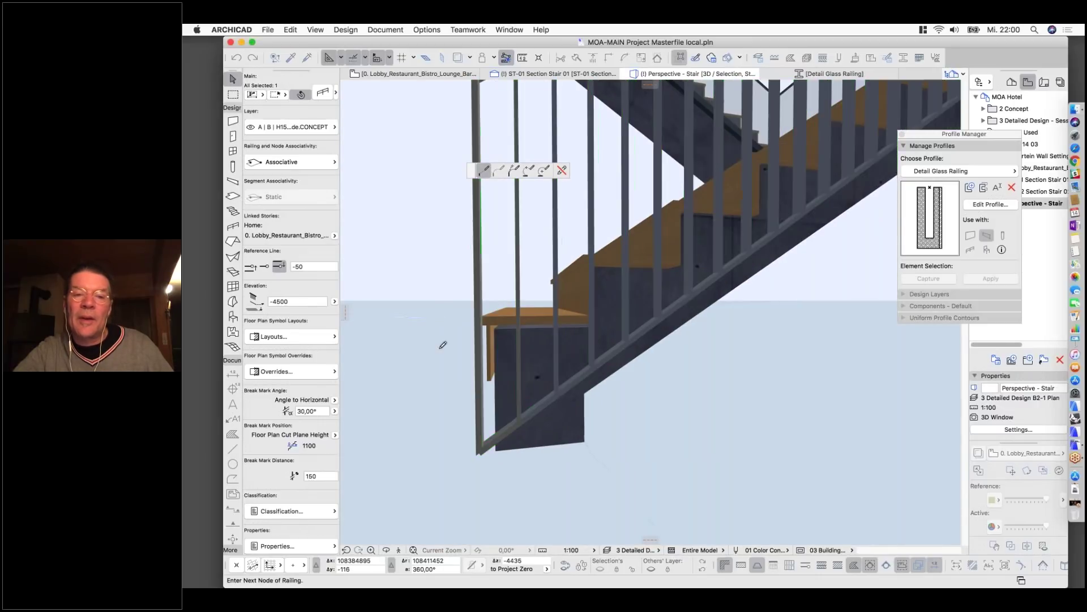
{"action": "scroll", "coordinate": [486, 331], "scroll_direction": "down", "scroll_amount": 10}
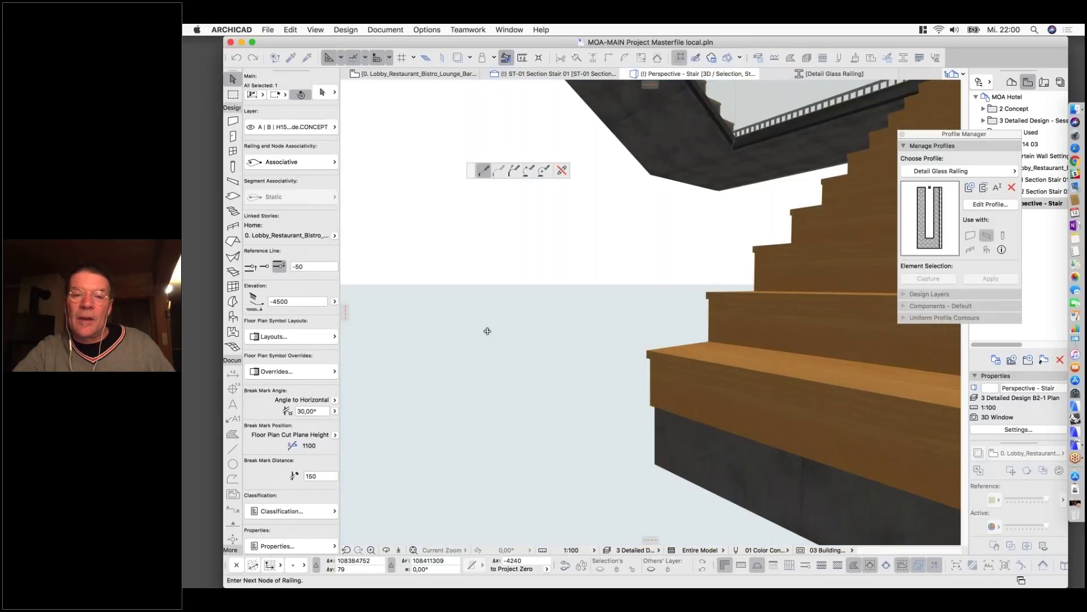
{"action": "middle_click_drag", "start_coordinate": [521, 302], "coordinate": [782, 315], "text": "shift"}
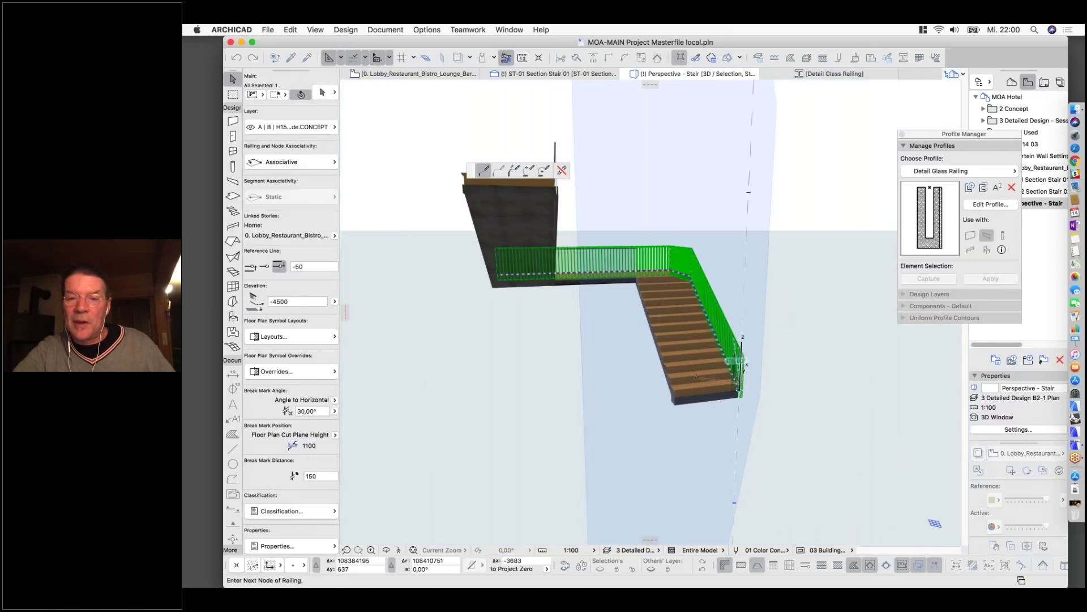
{"action": "scroll", "coordinate": [782, 315], "scroll_direction": "up", "scroll_amount": 6}
{"action": "scroll", "coordinate": [740, 402], "scroll_direction": "up", "scroll_amount": 8}
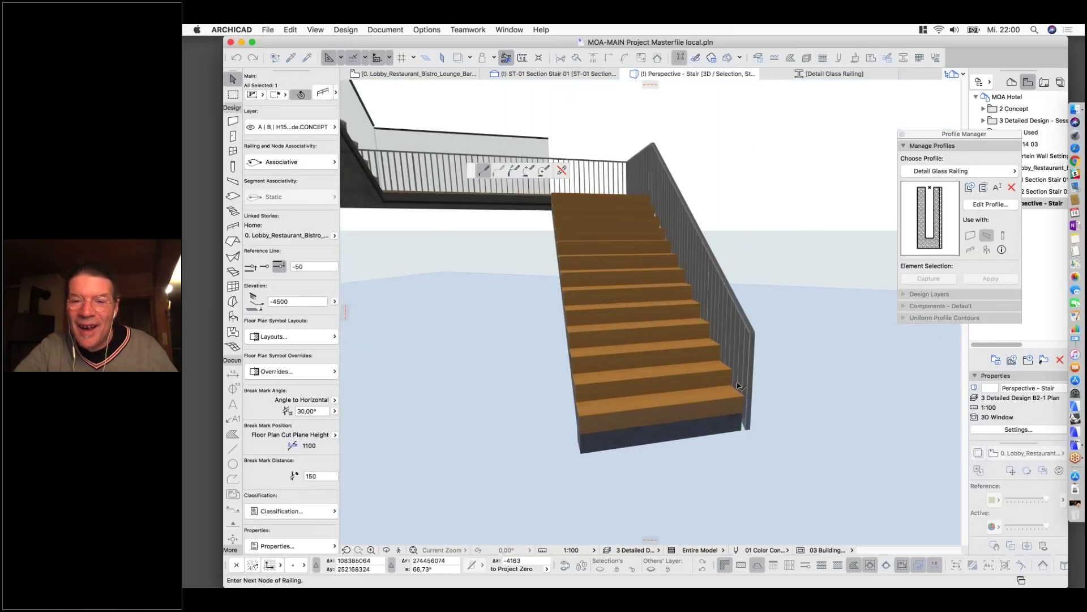
{"action": "scroll", "coordinate": [740, 402], "scroll_direction": "up", "scroll_amount": 2}
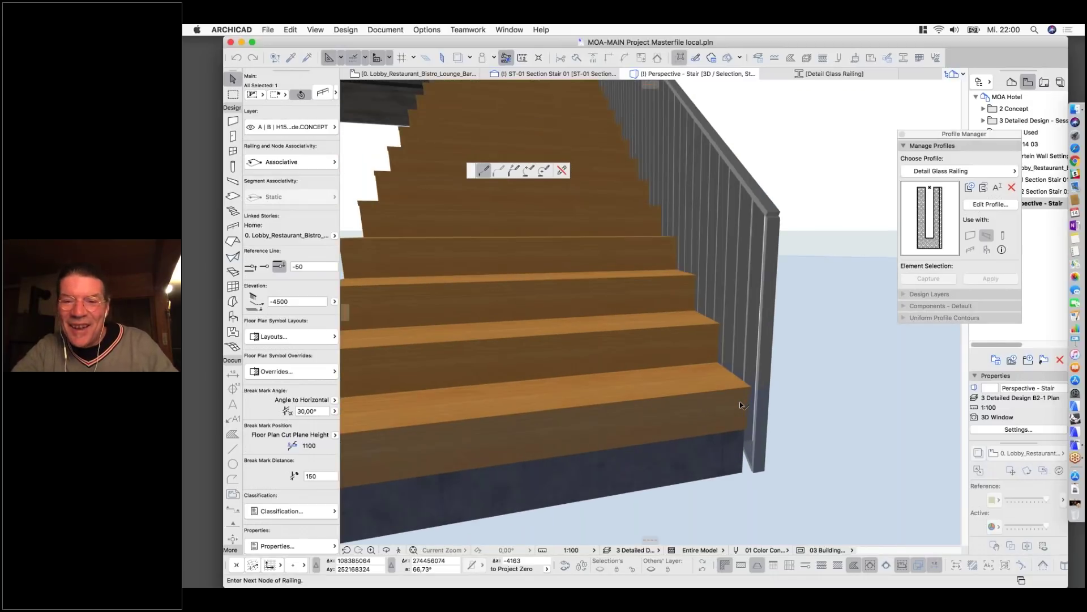
{"action": "scroll", "coordinate": [740, 402], "scroll_direction": "up", "scroll_amount": 2}
{"action": "left_click", "coordinate": [751, 436]}
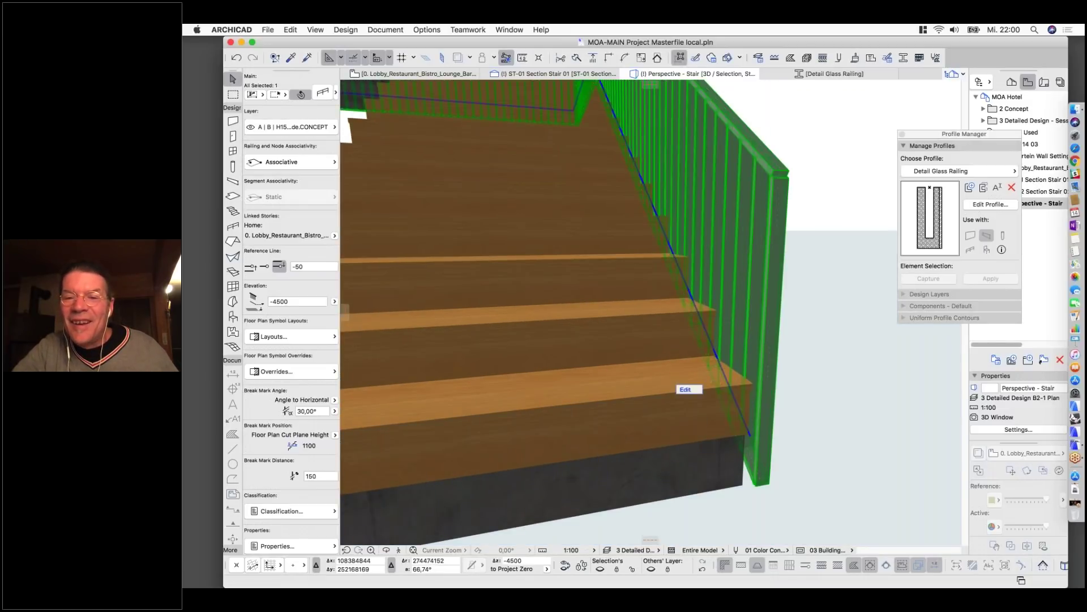
Try to stretch the railing's end node at the bottom tread to a different position.
{"action": "left_click", "coordinate": [751, 437]}
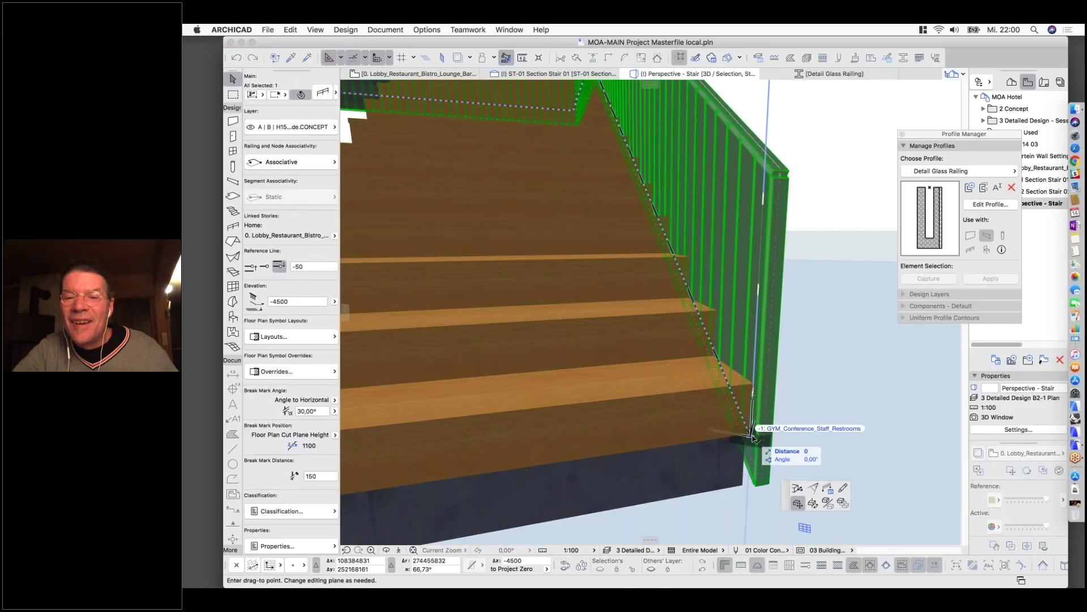
{"action": "left_click", "coordinate": [769, 450]}
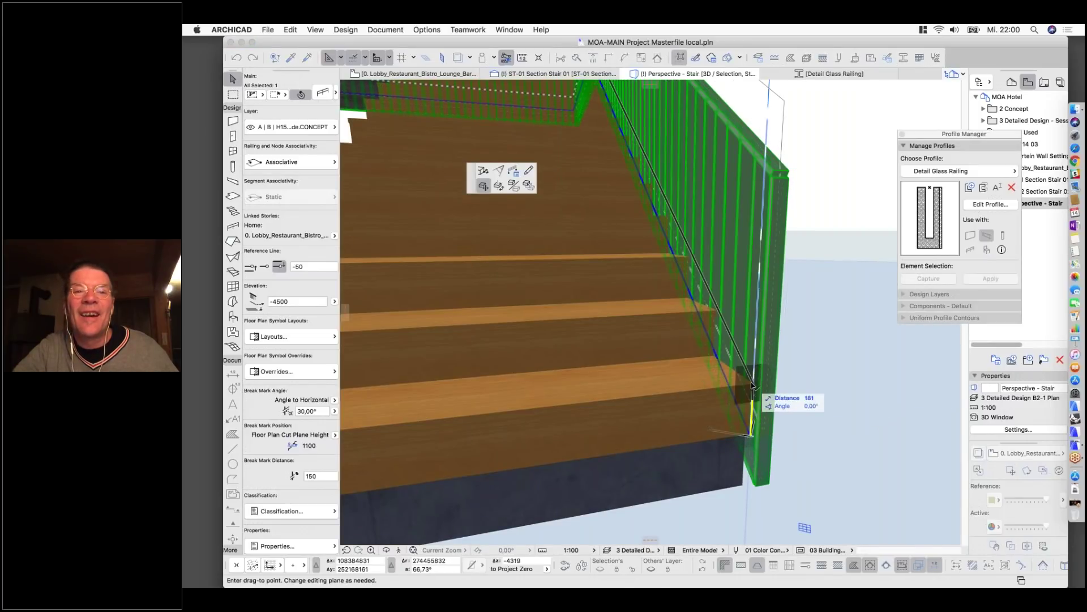
{"action": "left_click", "coordinate": [484, 174]}
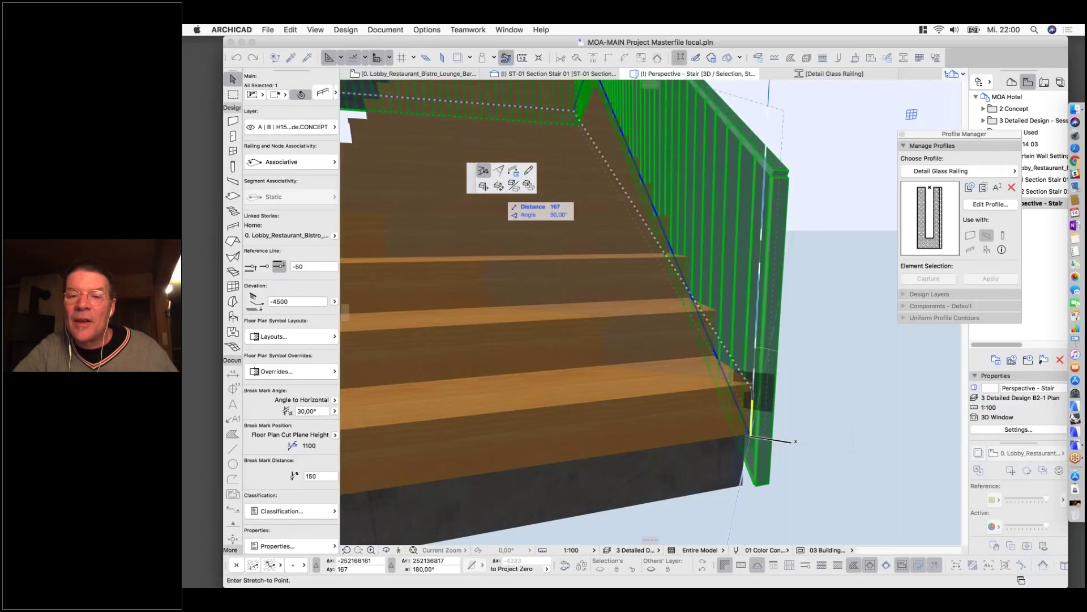
{"action": "left_click", "coordinate": [716, 397]}
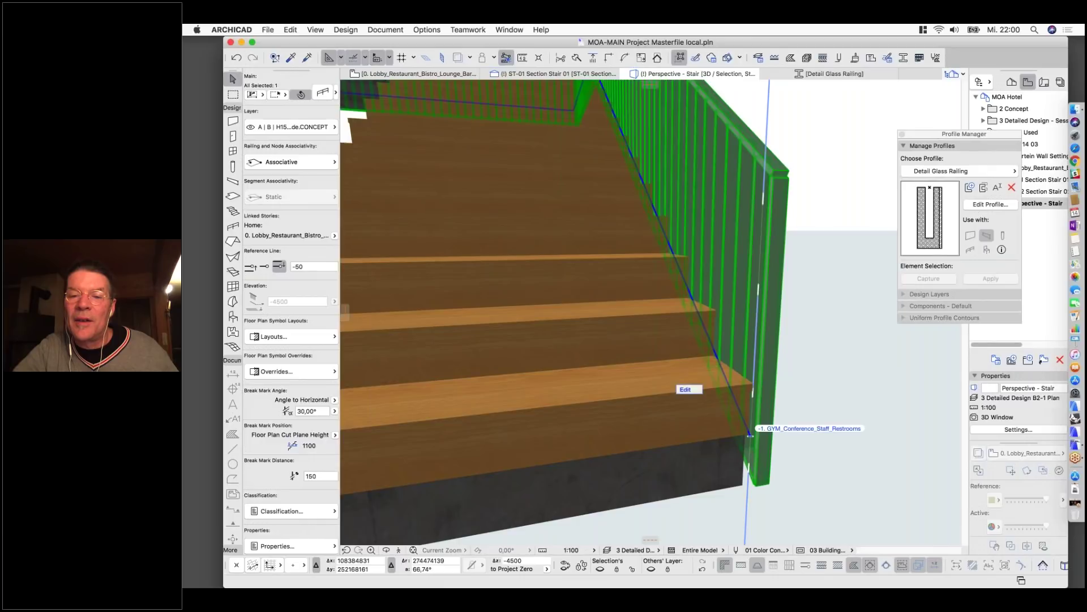
{"action": "left_click", "coordinate": [792, 412]}
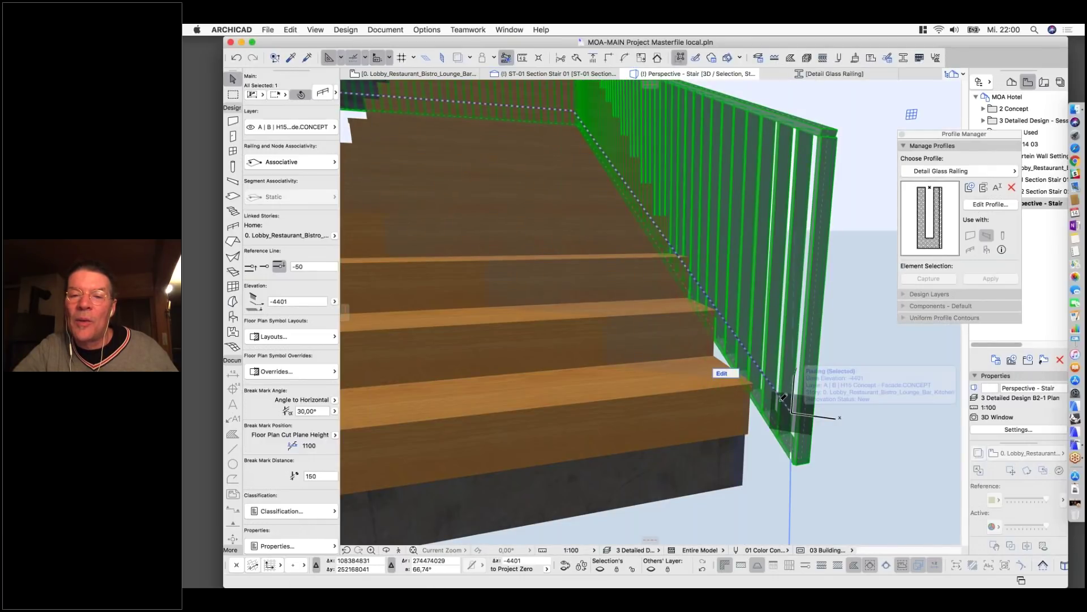
{"action": "left_click", "coordinate": [783, 398]}
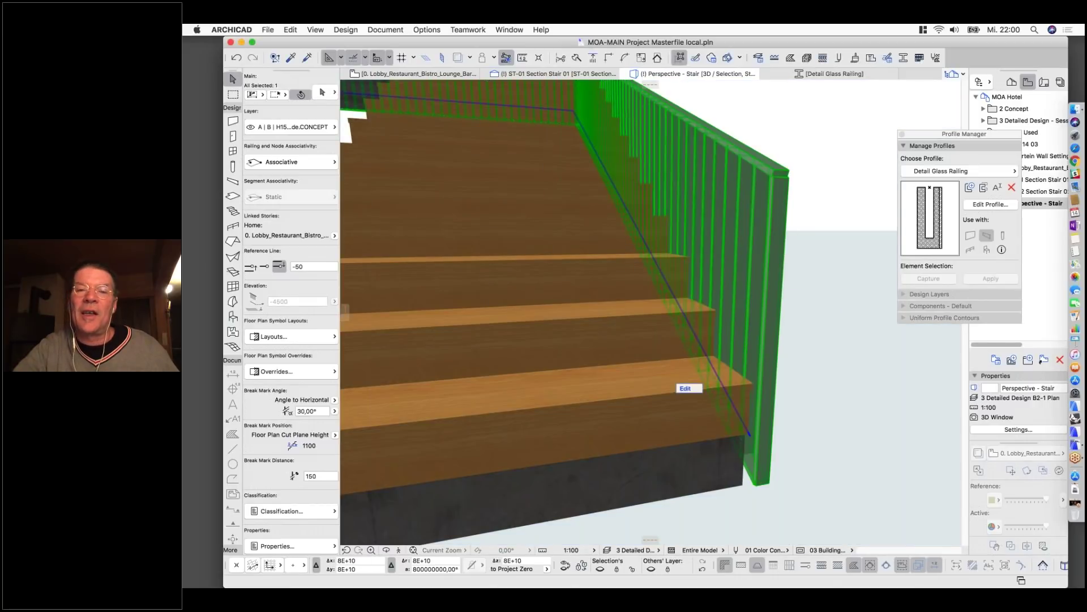
Stretch the railing's bottom end node back up to the landing's outer corner, removing the lower flight segment.
{"action": "scroll", "coordinate": [724, 401], "scroll_direction": "down", "scroll_amount": 10}
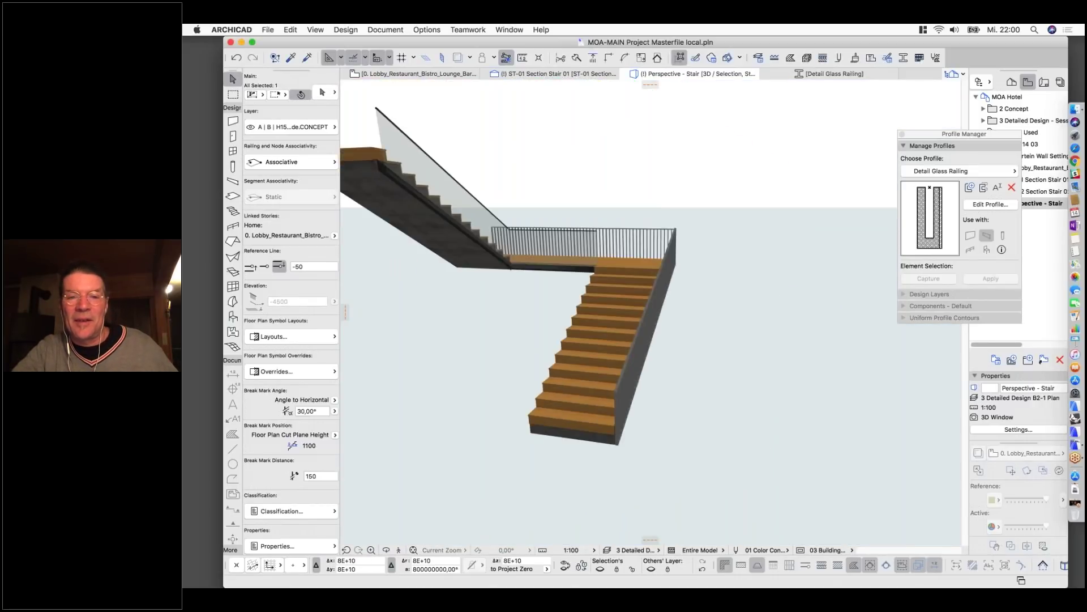
{"action": "middle_click_drag", "start_coordinate": [636, 388], "coordinate": [521, 344], "text": "shift"}
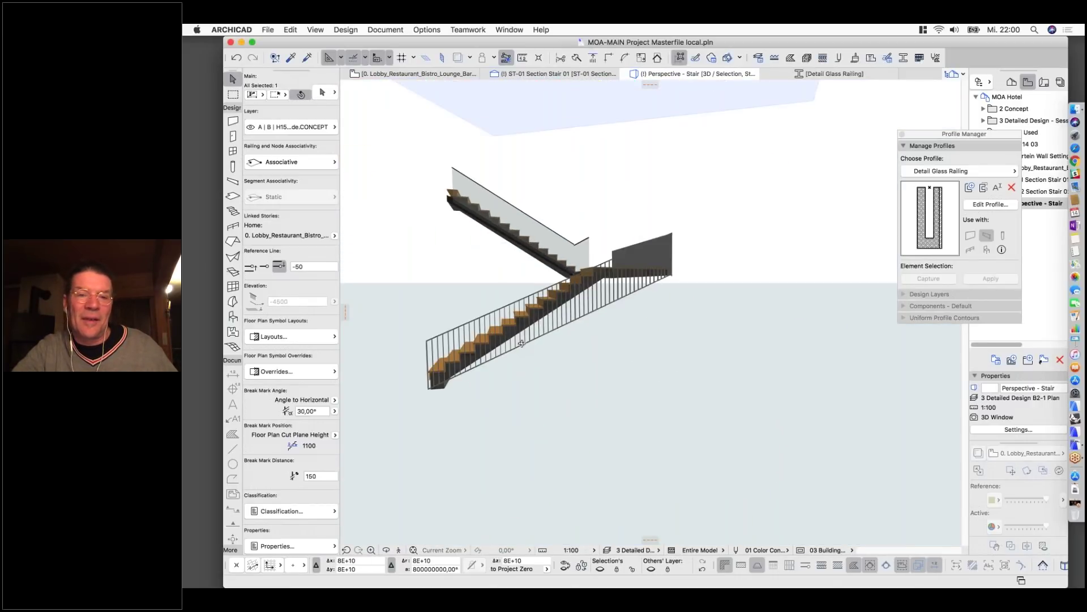
{"action": "scroll", "coordinate": [461, 306], "scroll_direction": "up", "scroll_amount": 3}
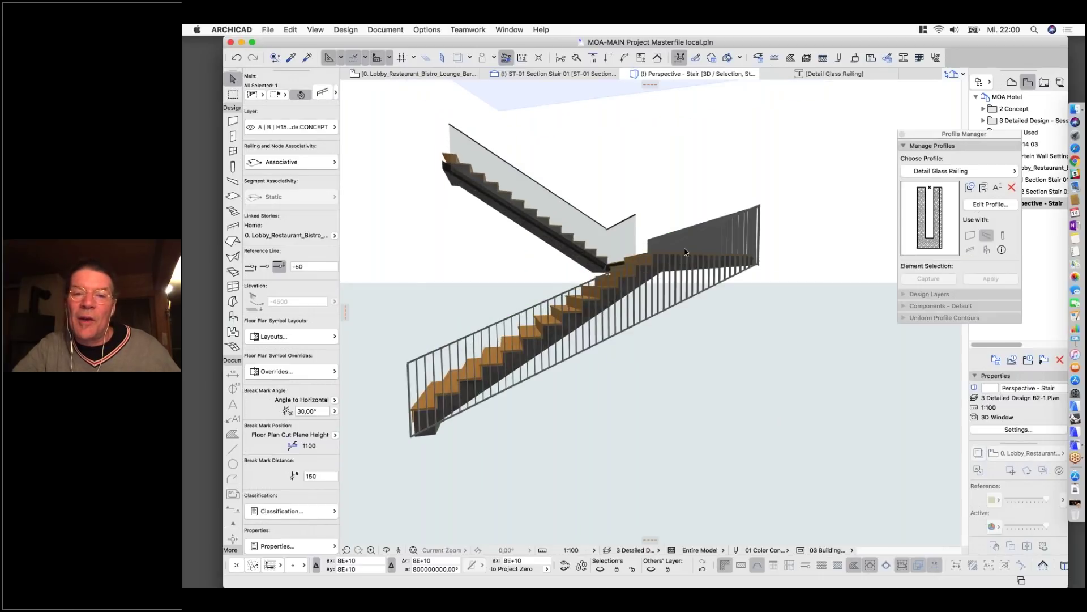
{"action": "scroll", "coordinate": [685, 252], "scroll_direction": "up", "scroll_amount": 3}
{"action": "middle_click_drag", "start_coordinate": [684, 252], "coordinate": [757, 286], "text": "shift"}
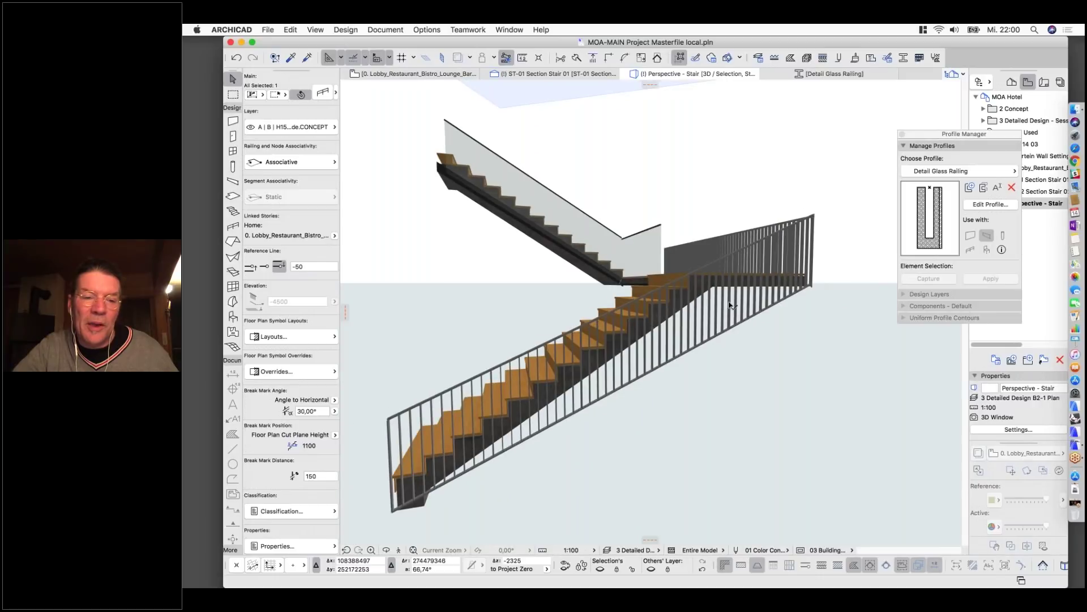
{"action": "left_click", "coordinate": [394, 495]}
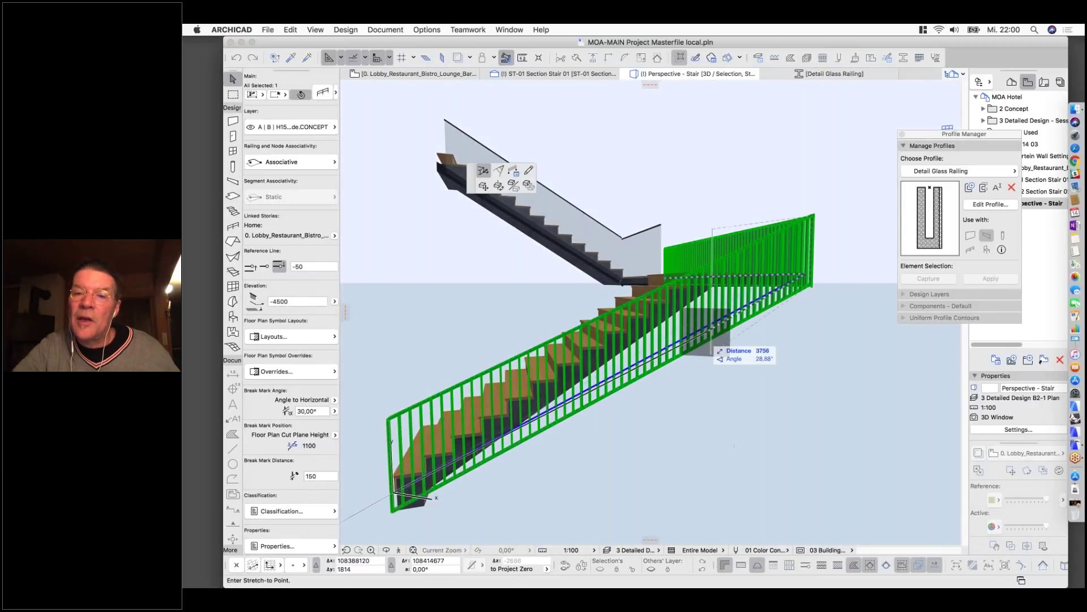
{"action": "left_click", "coordinate": [810, 271]}
Redraw the railing segment from the landing's outer corner along its front edge, ending at the corner above the lower flight.
{"action": "mouse_move", "coordinate": [811, 276]}
{"action": "middle_mouse_down", "text": "shift"}
{"action": "mouse_move", "coordinate": [822, 272]}
{"action": "mouse_move", "coordinate": [817, 281]}
{"action": "middle_mouse_up", "text": "shift"}
{"action": "scroll", "coordinate": [804, 323], "scroll_direction": "up", "scroll_amount": 10}
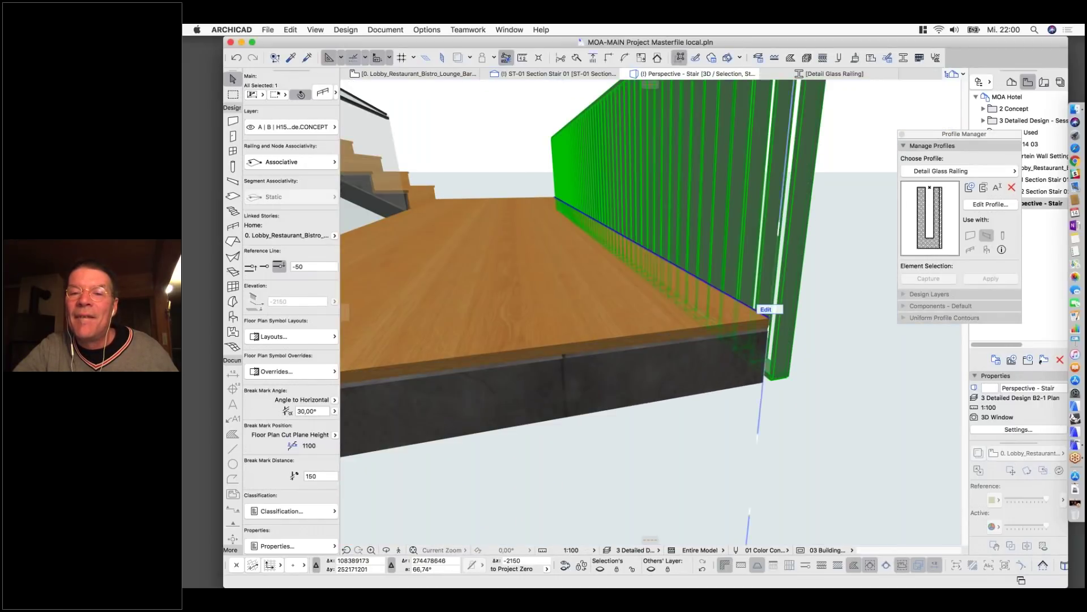
{"action": "left_click", "coordinate": [769, 319]}
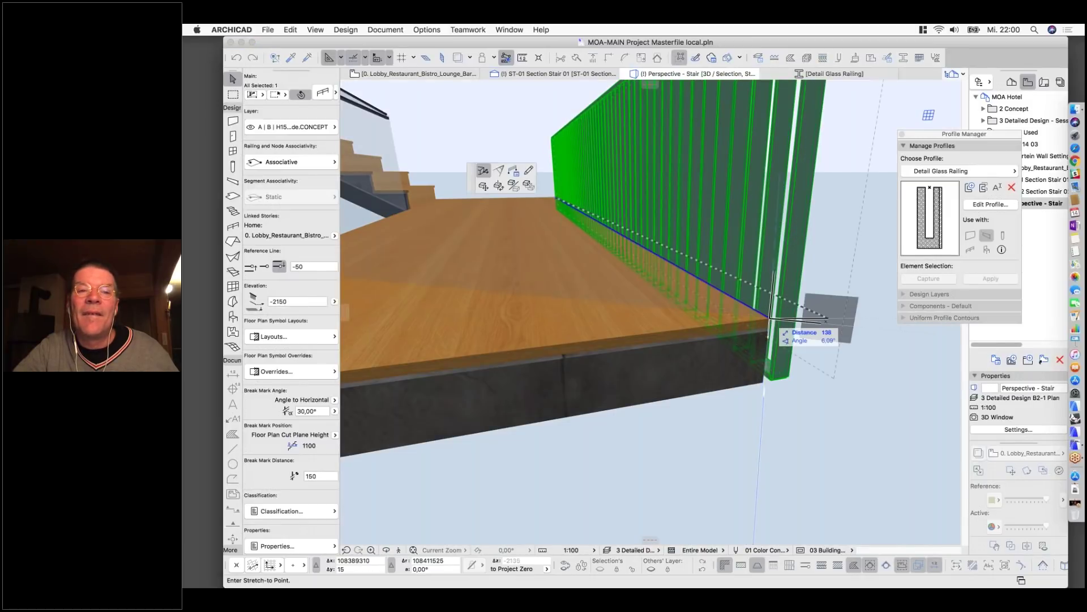
{"action": "scroll", "coordinate": [769, 319], "scroll_direction": "down", "scroll_amount": 5}
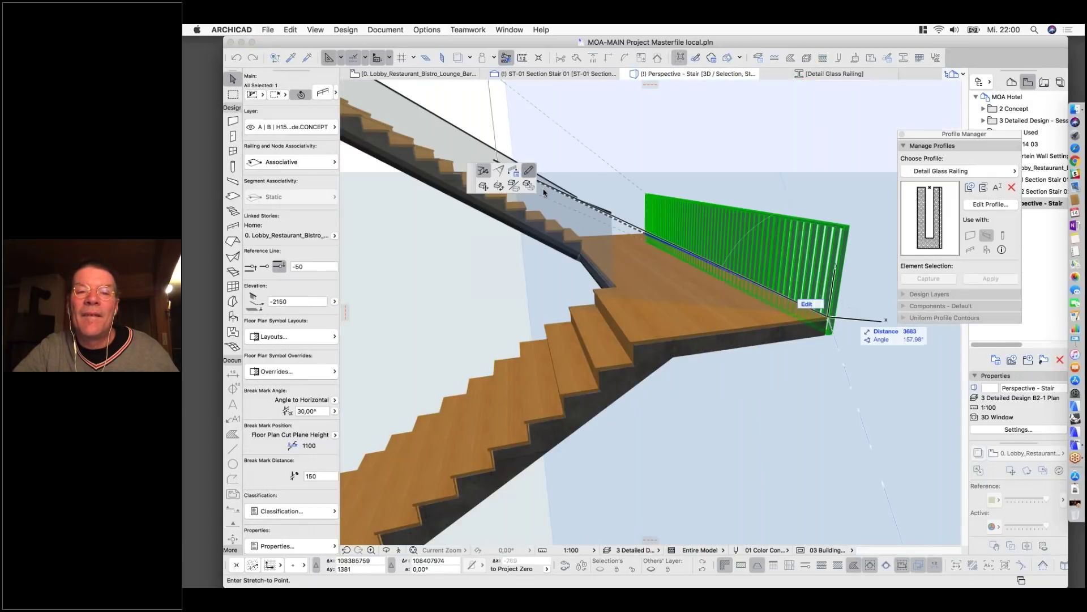
{"action": "left_click", "coordinate": [618, 315]}
{"action": "scroll", "coordinate": [623, 323], "scroll_direction": "up", "scroll_amount": 5}
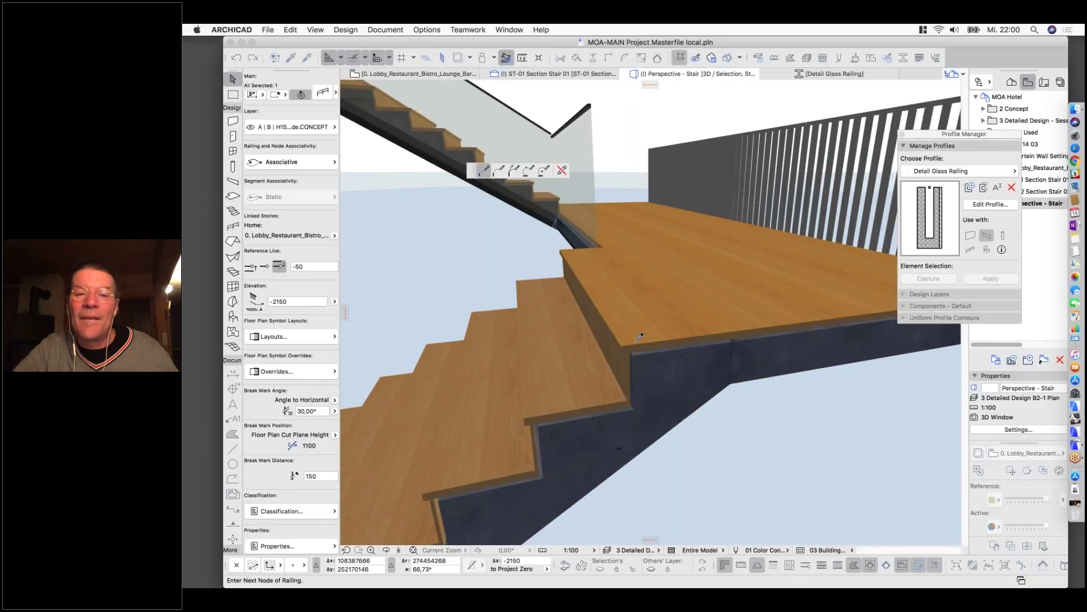
{"action": "left_click", "coordinate": [622, 346]}
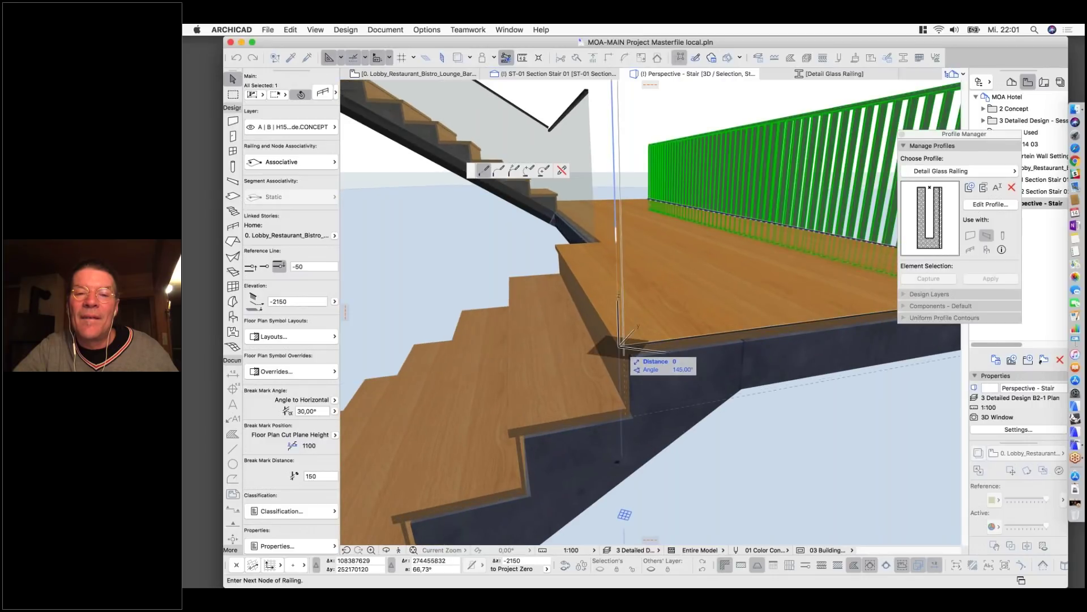
{"action": "left_click", "coordinate": [621, 344]}
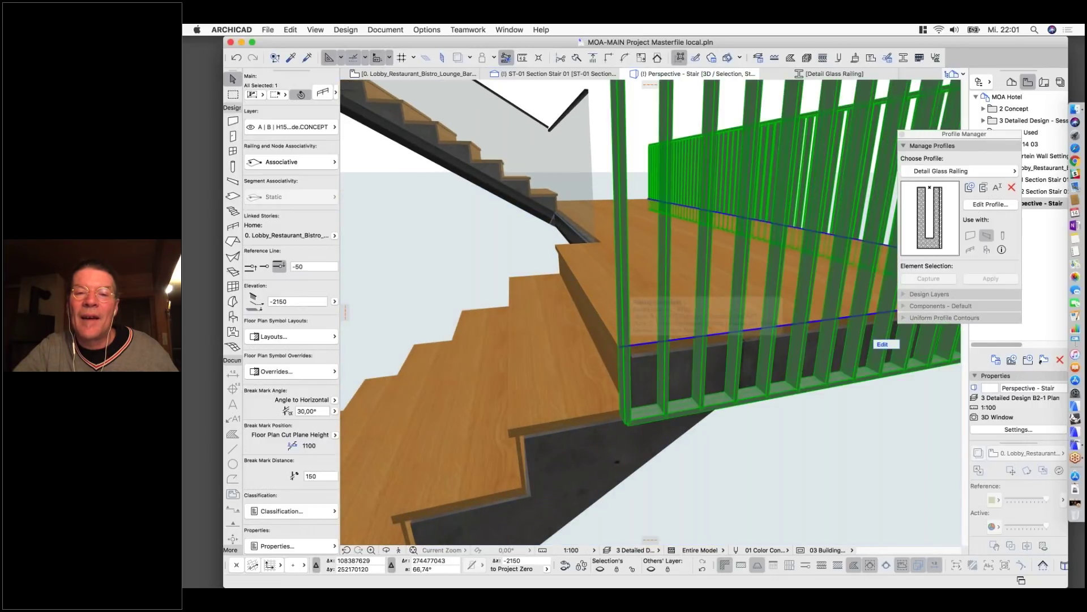
Continue the railing from the landing corner down the lower flight, ending at the second tread's front outer corner.
{"action": "left_click", "coordinate": [622, 345]}
{"action": "scroll", "coordinate": [621, 345], "scroll_direction": "down", "scroll_amount": 10}
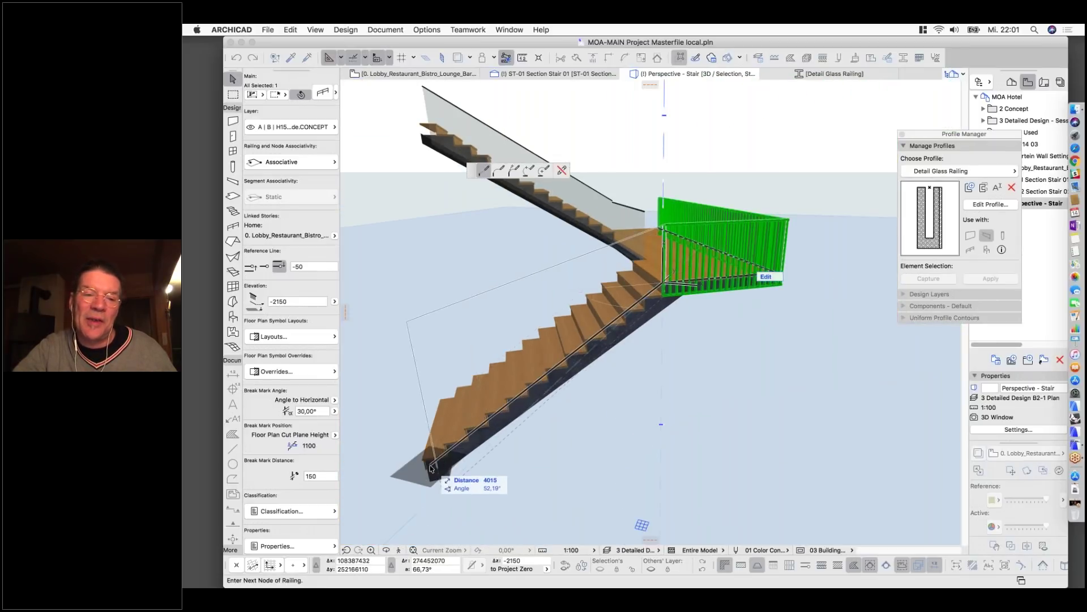
{"action": "scroll", "coordinate": [431, 470], "scroll_direction": "up", "scroll_amount": 5}
{"action": "scroll", "coordinate": [430, 470], "scroll_direction": "up", "scroll_amount": 3}
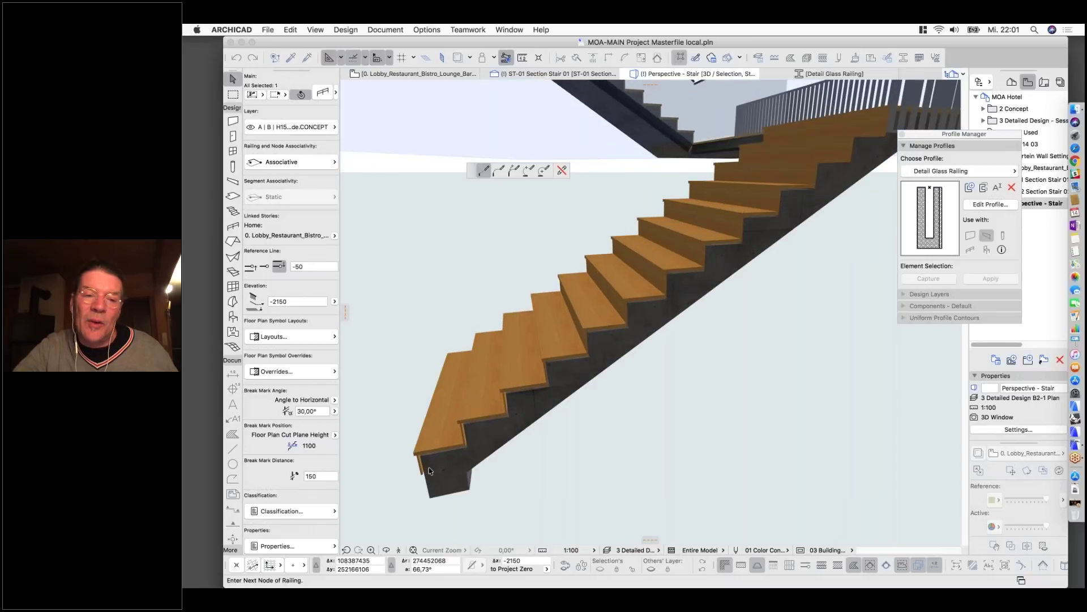
{"action": "scroll", "coordinate": [460, 430], "scroll_direction": "up", "scroll_amount": 2}
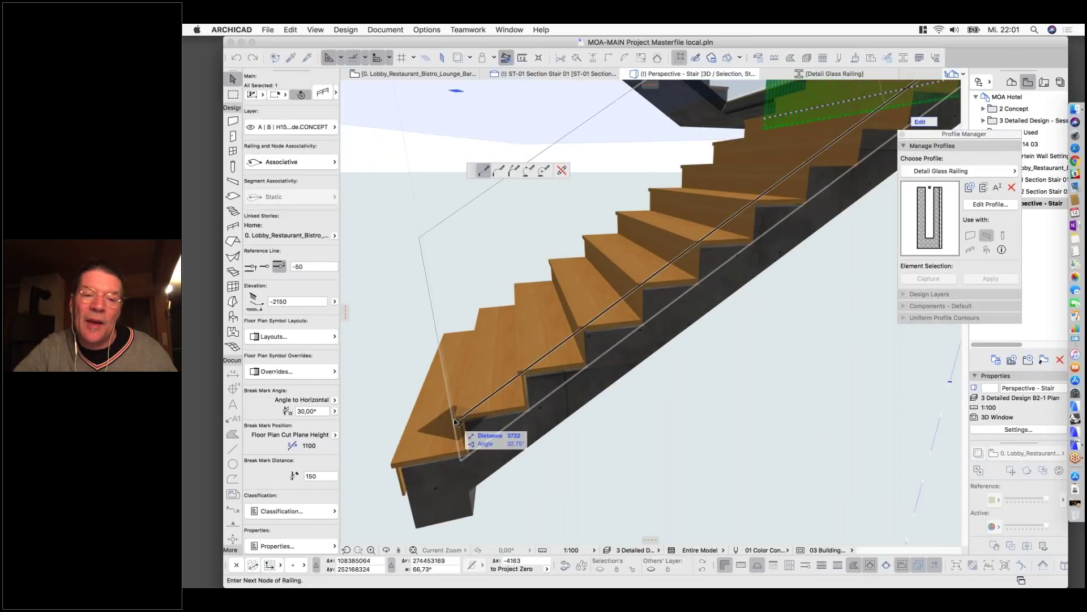
{"action": "left_click", "coordinate": [457, 418]}
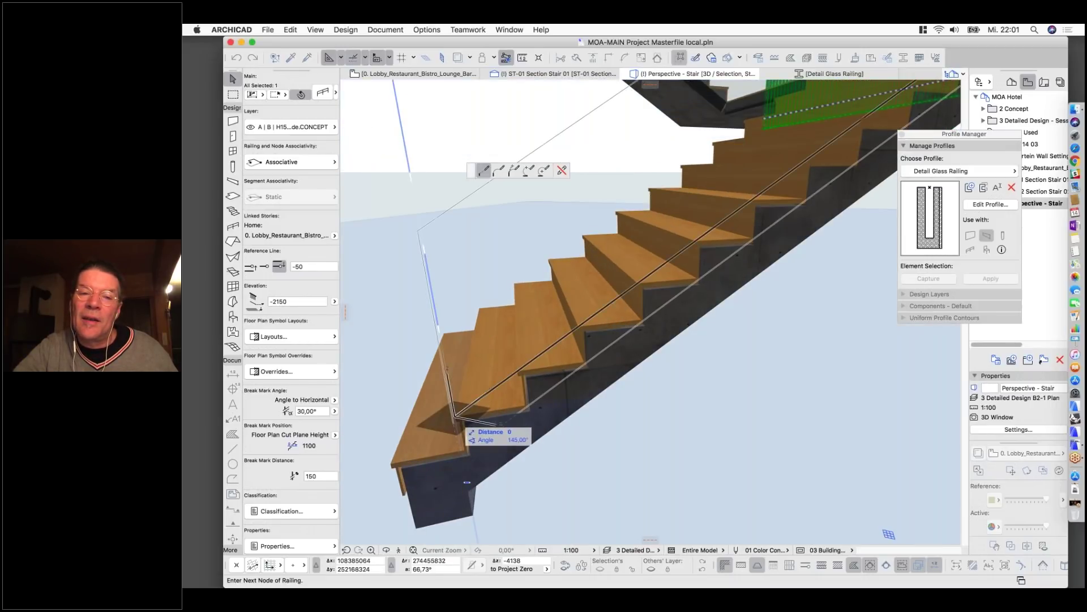
{"action": "scroll", "coordinate": [456, 418], "scroll_direction": "down", "scroll_amount": 3}
{"action": "key", "text": "Return"}
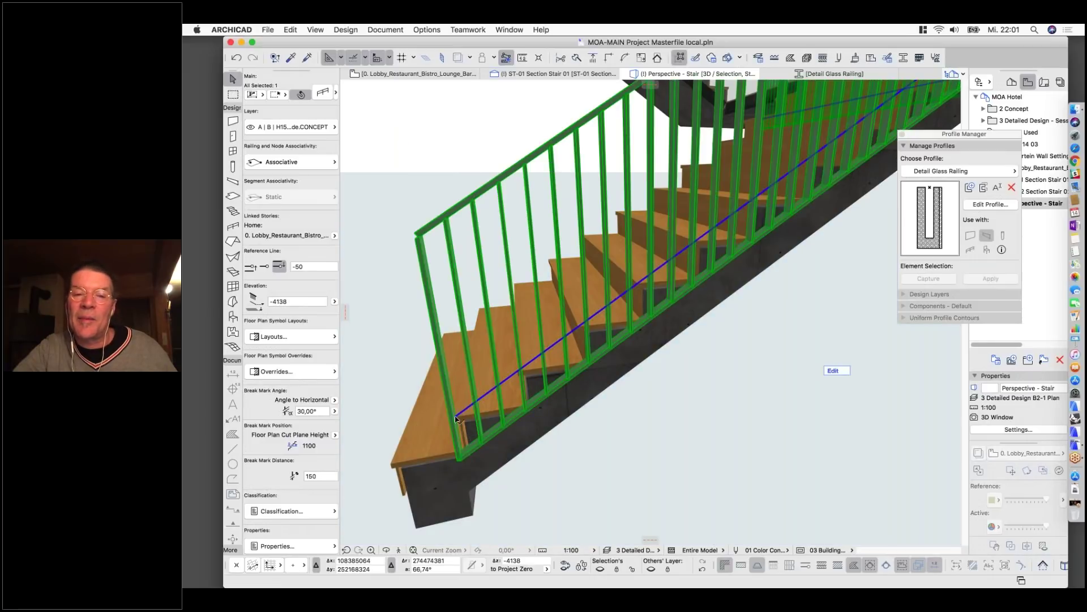
Try to continue the railing from its lower end node with additional segments at the bottom tread.
{"action": "middle_click_drag", "start_coordinate": [476, 444], "coordinate": [538, 383], "text": "shift"}
{"action": "scroll", "coordinate": [538, 383], "scroll_direction": "up", "scroll_amount": 3}
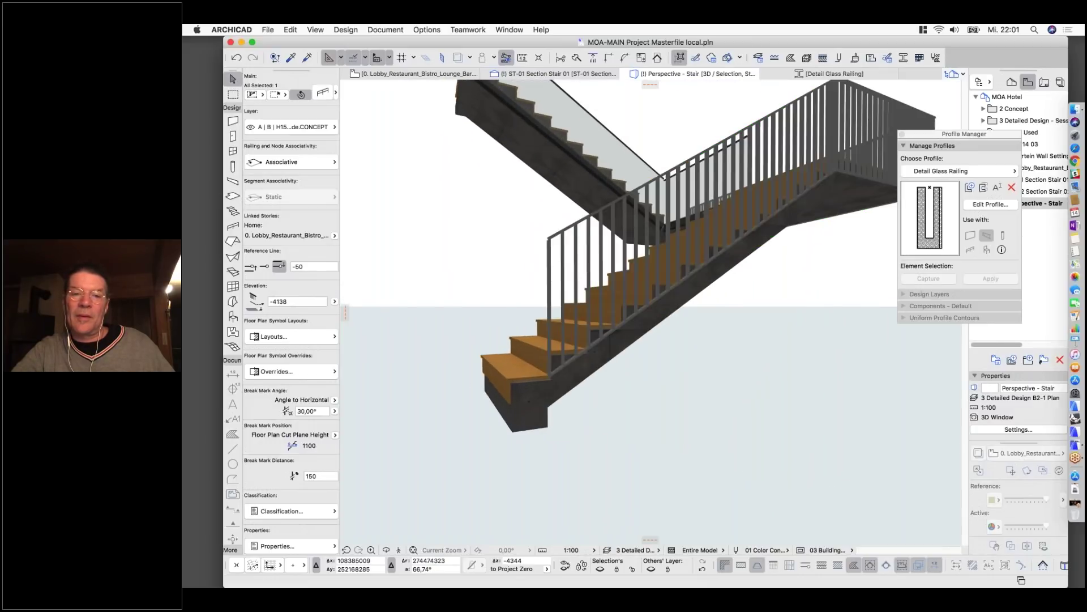
{"action": "scroll", "coordinate": [537, 383], "scroll_direction": "up", "scroll_amount": 5}
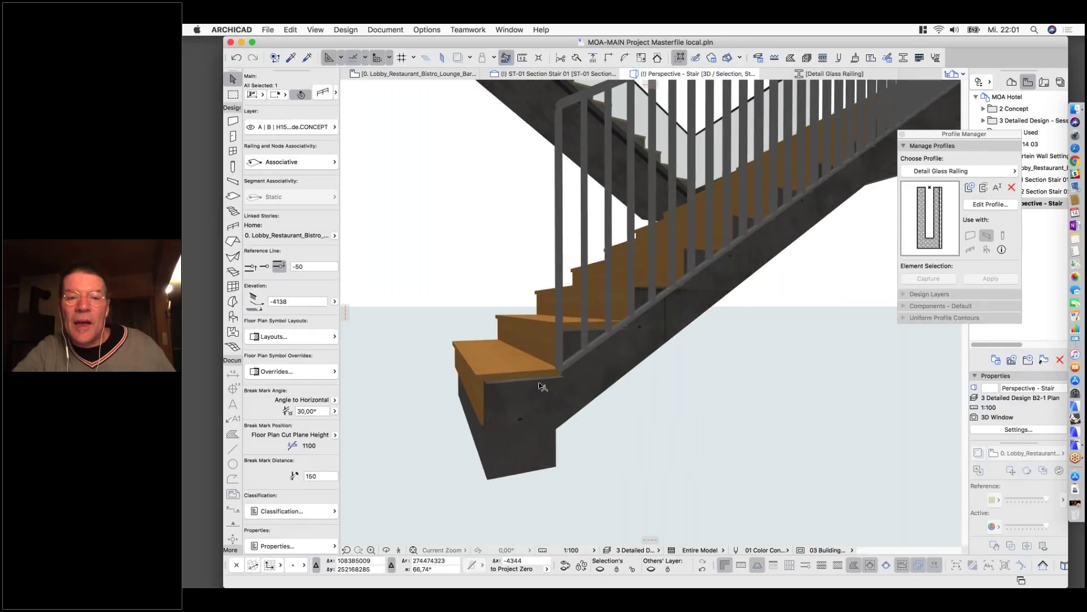
{"action": "left_click", "coordinate": [559, 305]}
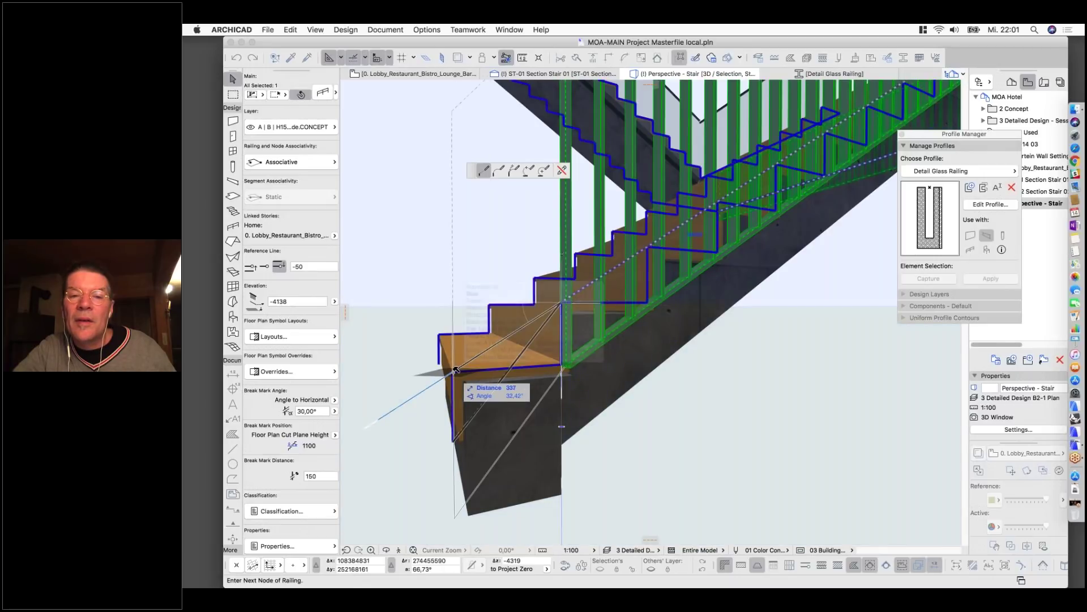
{"action": "left_click", "coordinate": [453, 442]}
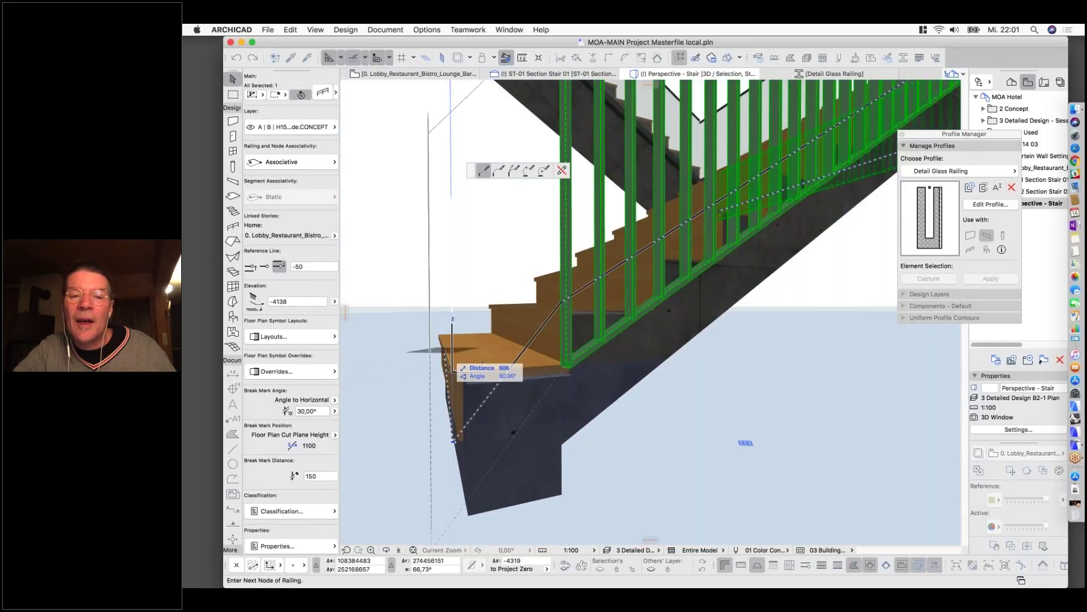
{"action": "left_click", "coordinate": [453, 371]}
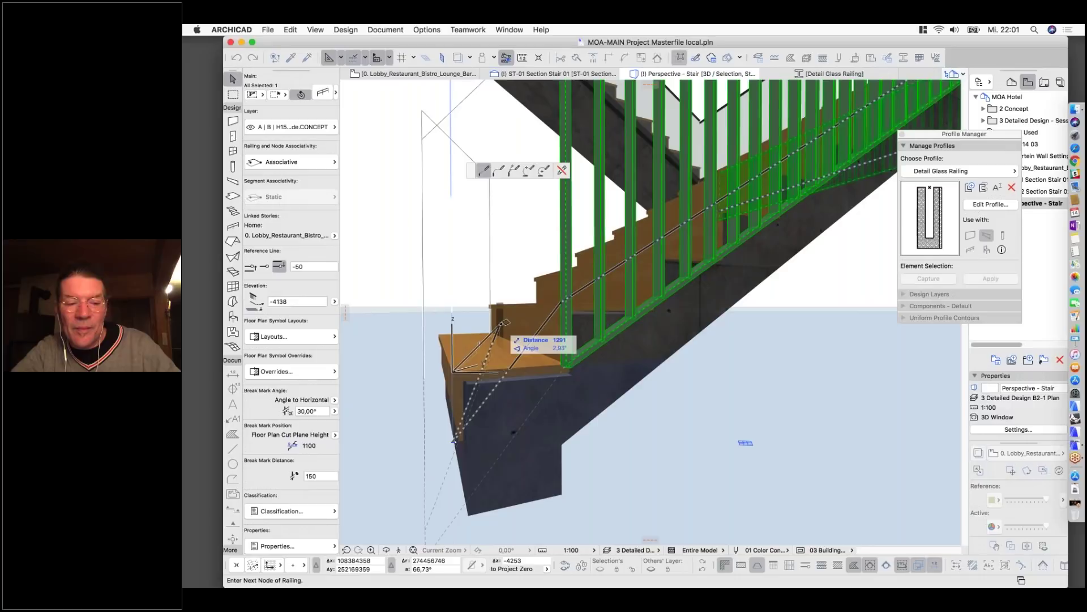
{"action": "double_click", "coordinate": [504, 323]}
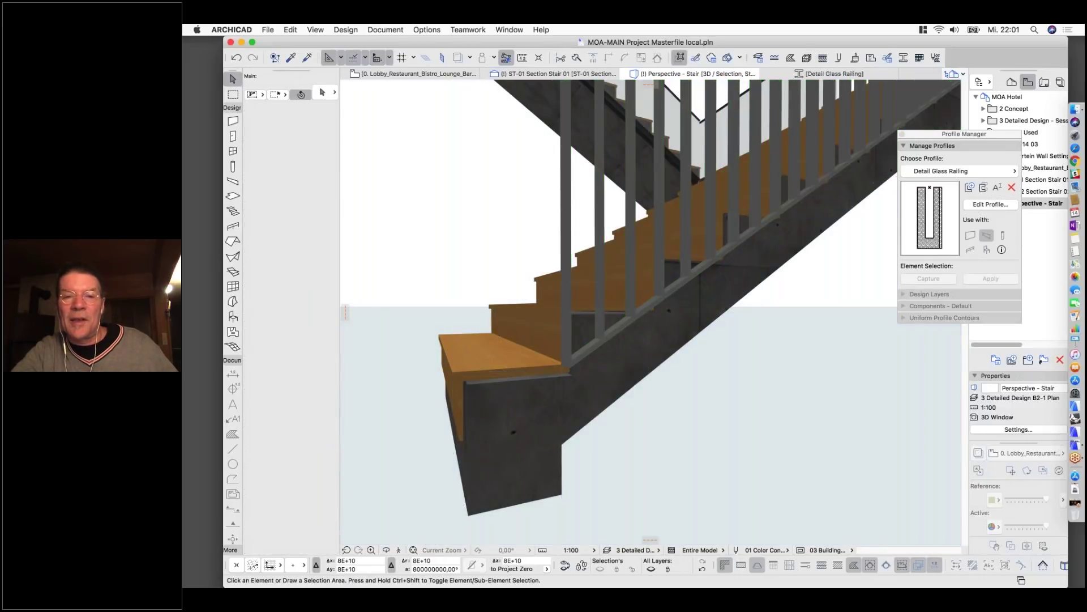
Try stretching the railing's lower end node to the bottom of the lowest riser, and undo the stretch.
{"action": "scroll", "coordinate": [767, 288], "scroll_direction": "down", "scroll_amount": 5}
{"action": "middle_click_drag", "start_coordinate": [766, 288], "coordinate": [466, 344], "text": "shift"}
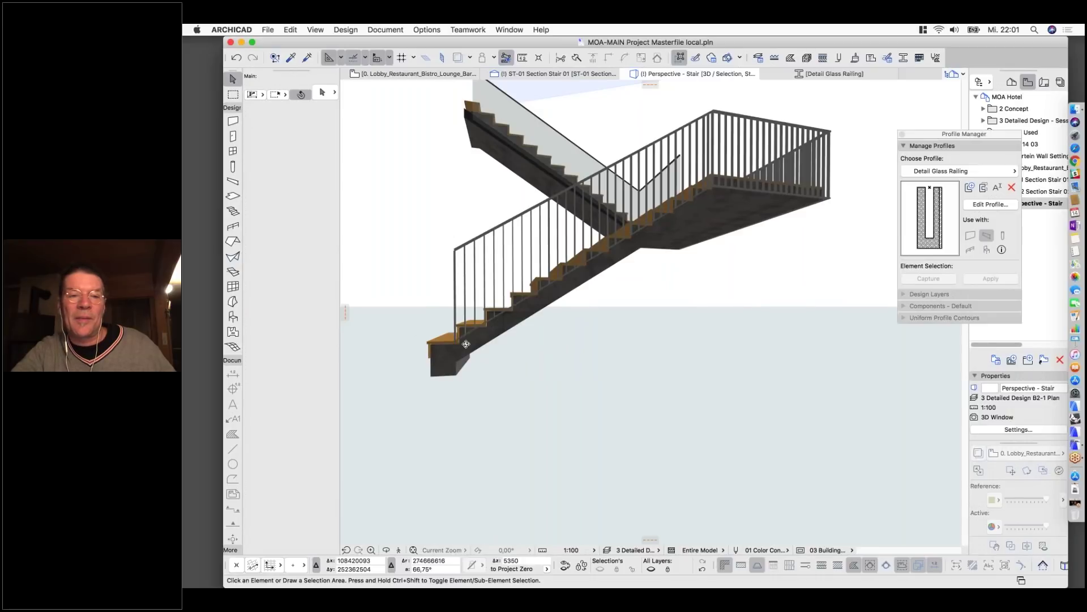
{"action": "scroll", "coordinate": [466, 343], "scroll_direction": "up", "scroll_amount": 6}
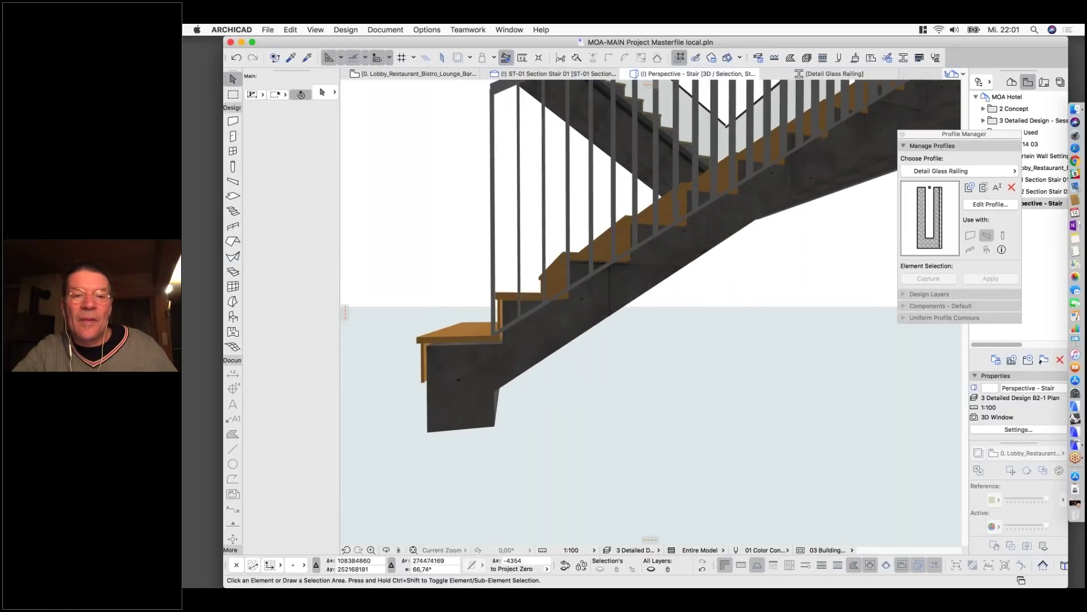
{"action": "left_click", "coordinate": [495, 293]}
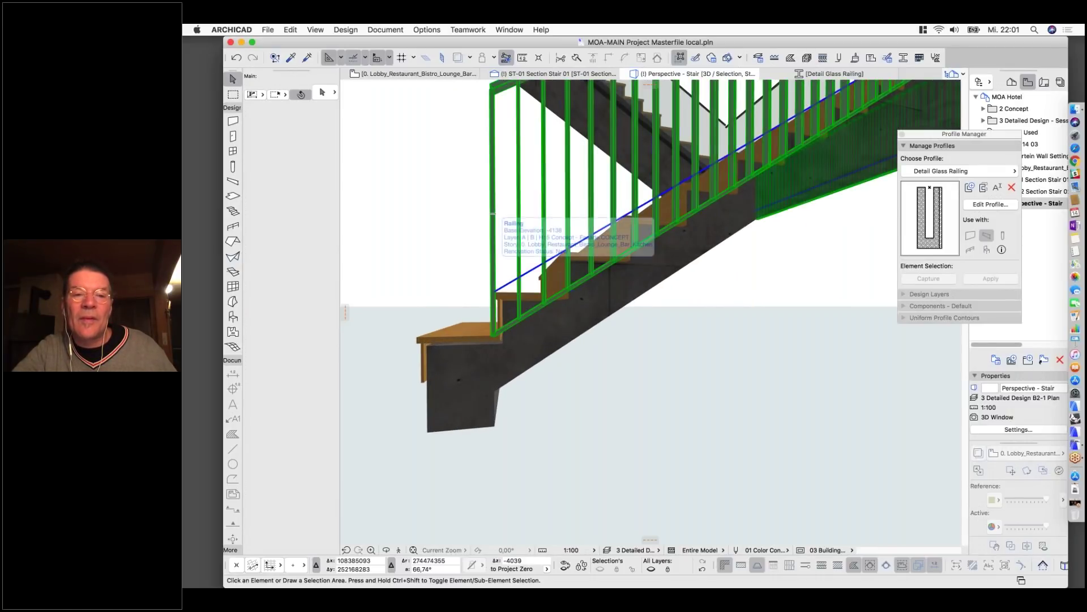
{"action": "left_click", "coordinate": [494, 294]}
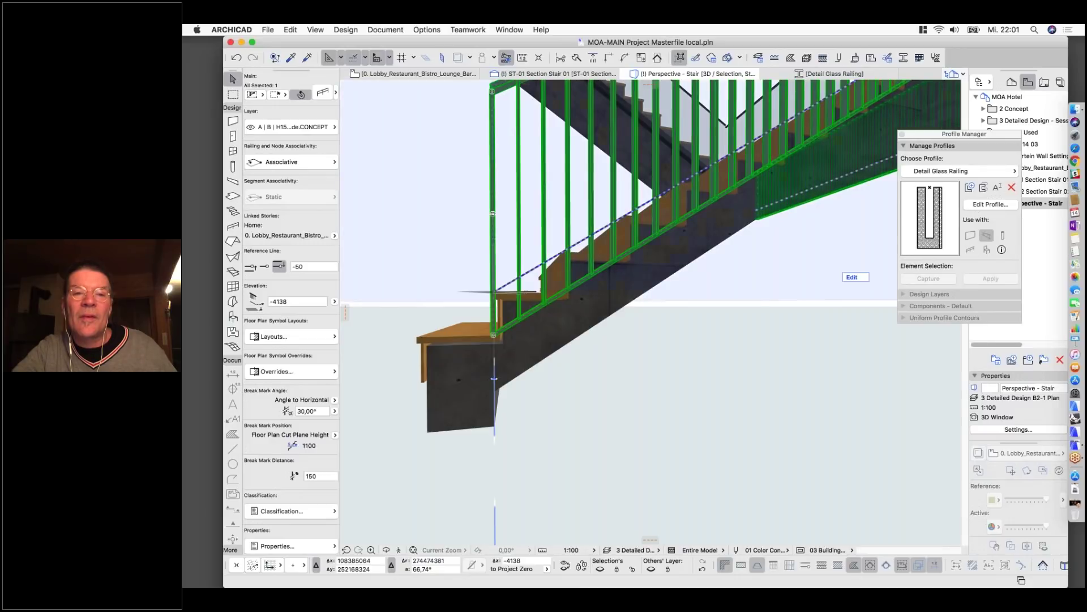
{"action": "left_click", "coordinate": [484, 168]}
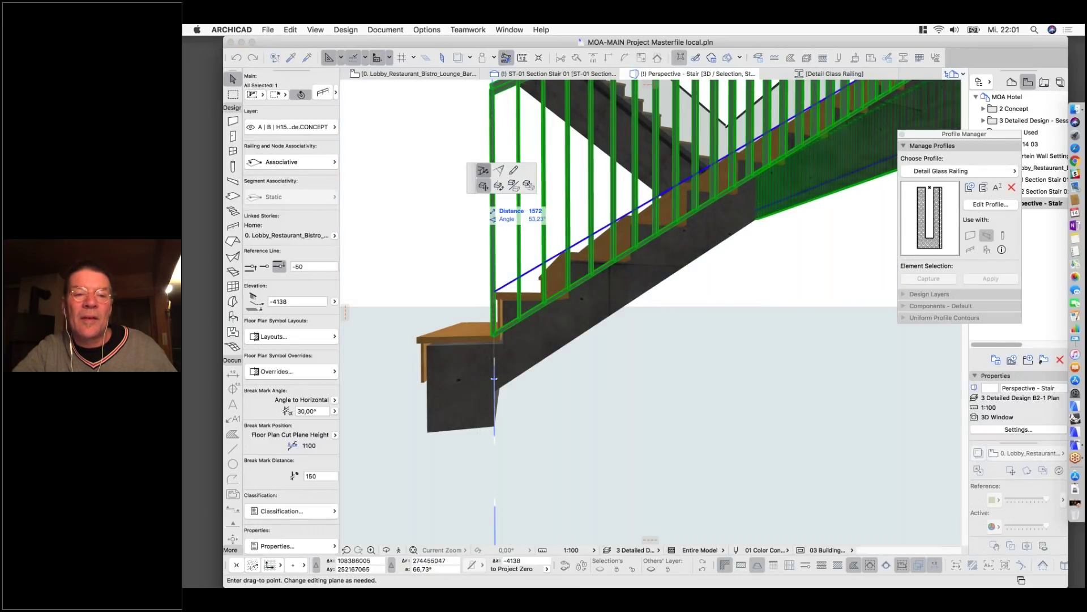
{"action": "left_click", "coordinate": [447, 297]}
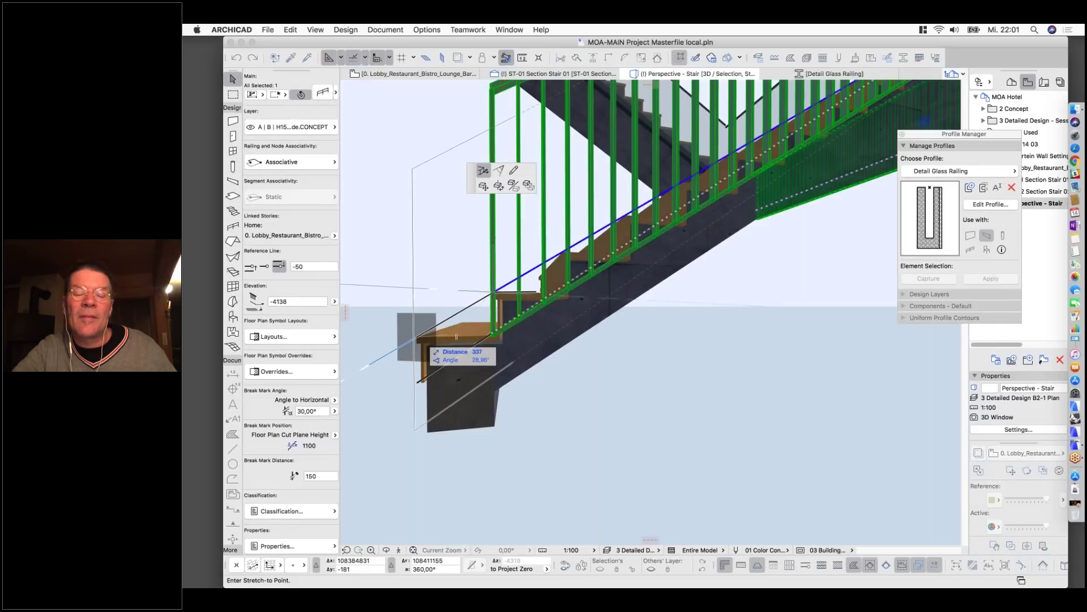
{"action": "left_click", "coordinate": [418, 381]}
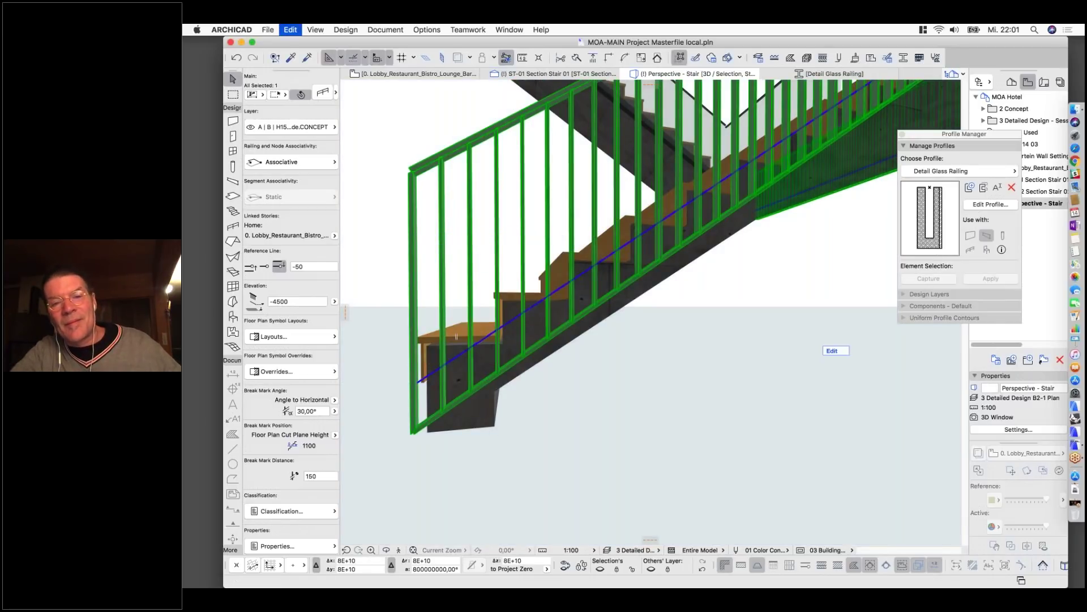
{"action": "key", "text": "super+z"}
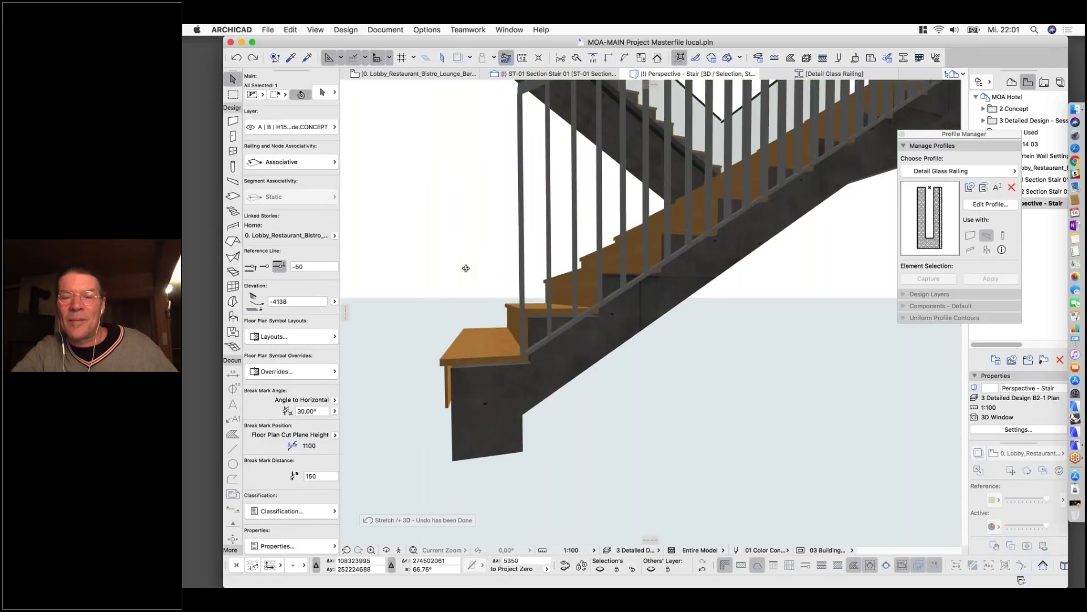
Stretch the railing's lower end node about 241 mm down along the flight's slope, over the bottom tread.
{"action": "scroll", "coordinate": [465, 268], "scroll_direction": "down", "scroll_amount": 10}
{"action": "middle_click_drag", "start_coordinate": [657, 290], "coordinate": [650, 303], "text": "shift"}
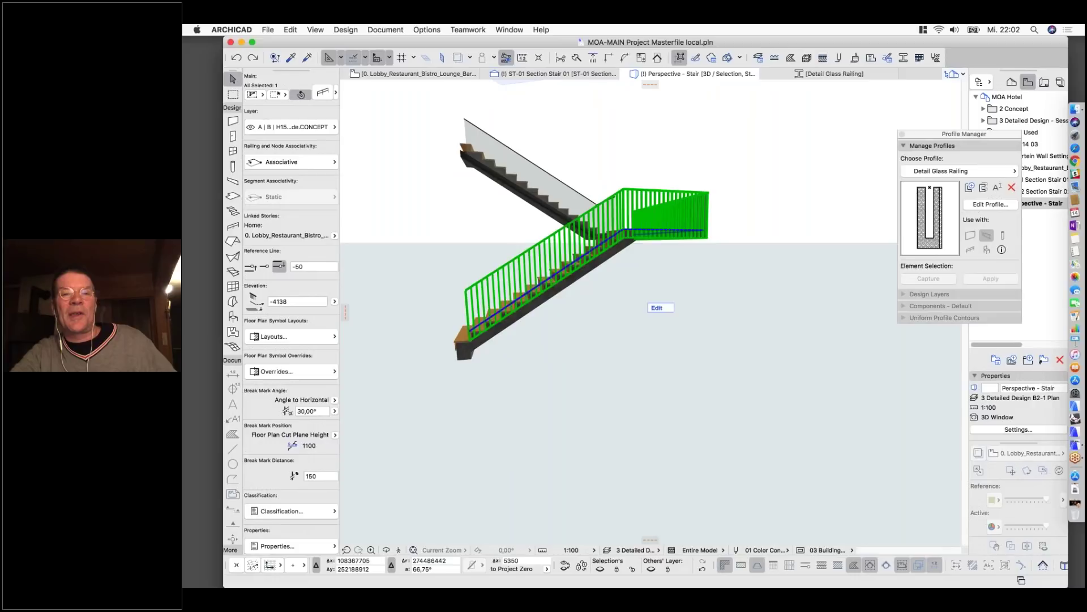
{"action": "scroll", "coordinate": [460, 339], "scroll_direction": "up", "scroll_amount": 3}
{"action": "scroll", "coordinate": [460, 338], "scroll_direction": "up", "scroll_amount": 5}
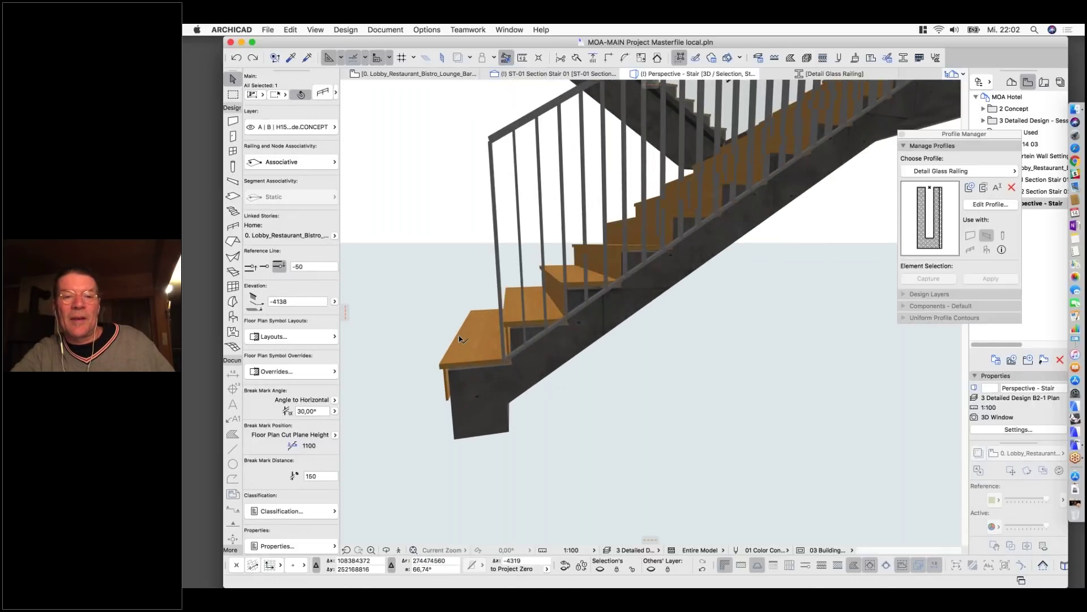
{"action": "left_click", "coordinate": [502, 324]}
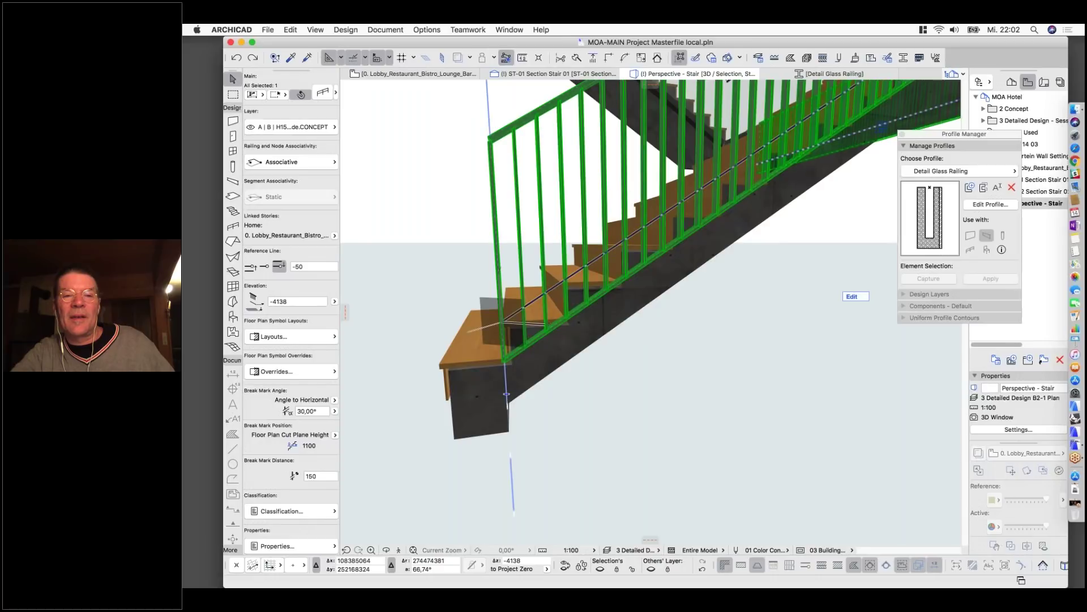
{"action": "left_click", "coordinate": [503, 323]}
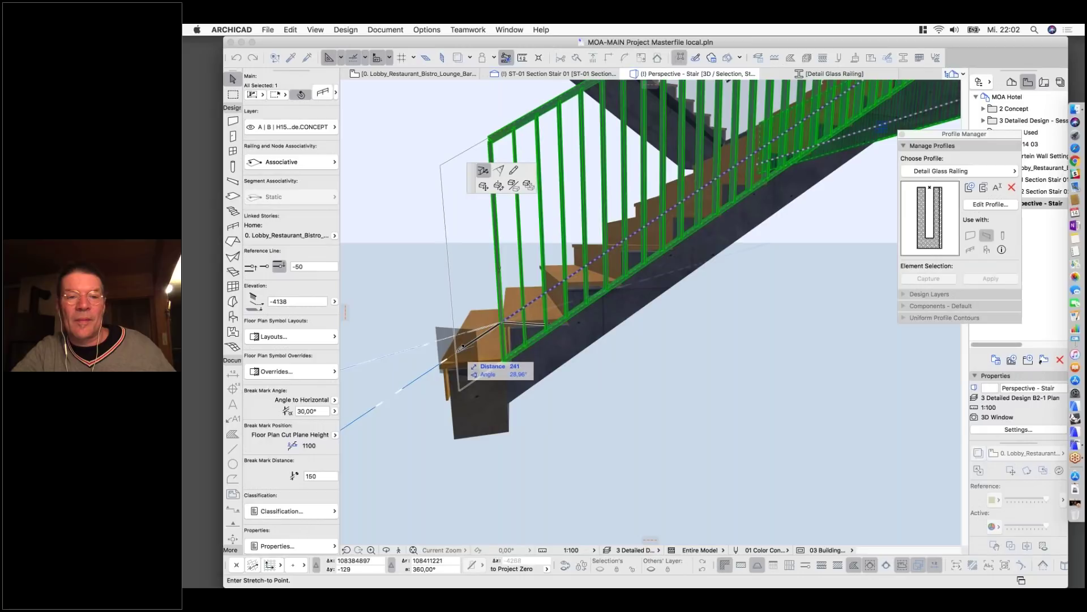
{"action": "left_click", "coordinate": [461, 347]}
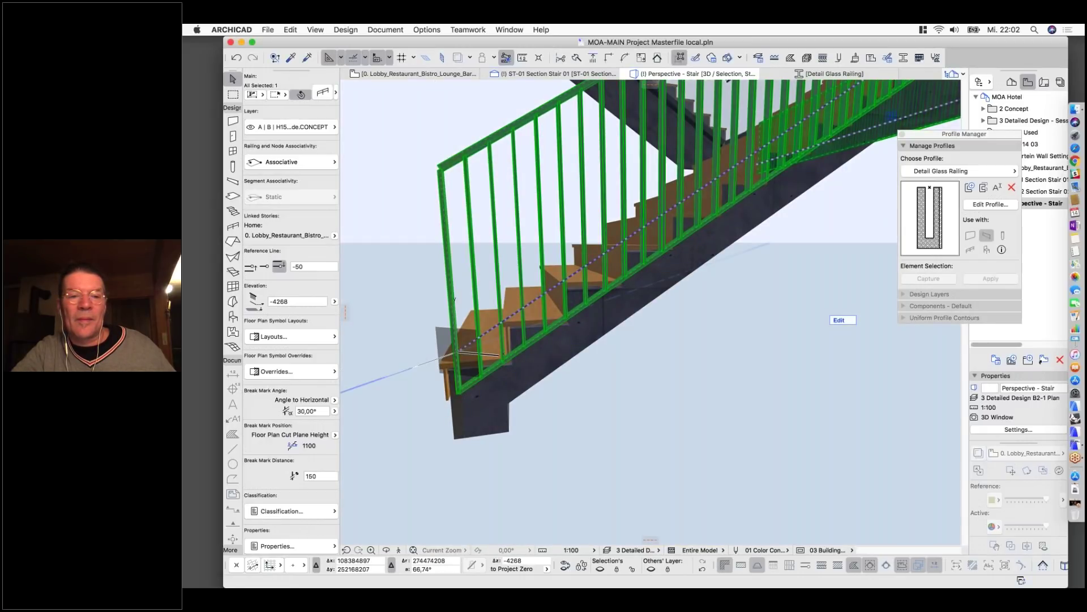
Stretch the railing's lower end node about 74 mm further down the slope, to the bottom tread's front edge.
{"action": "left_click", "coordinate": [462, 398]}
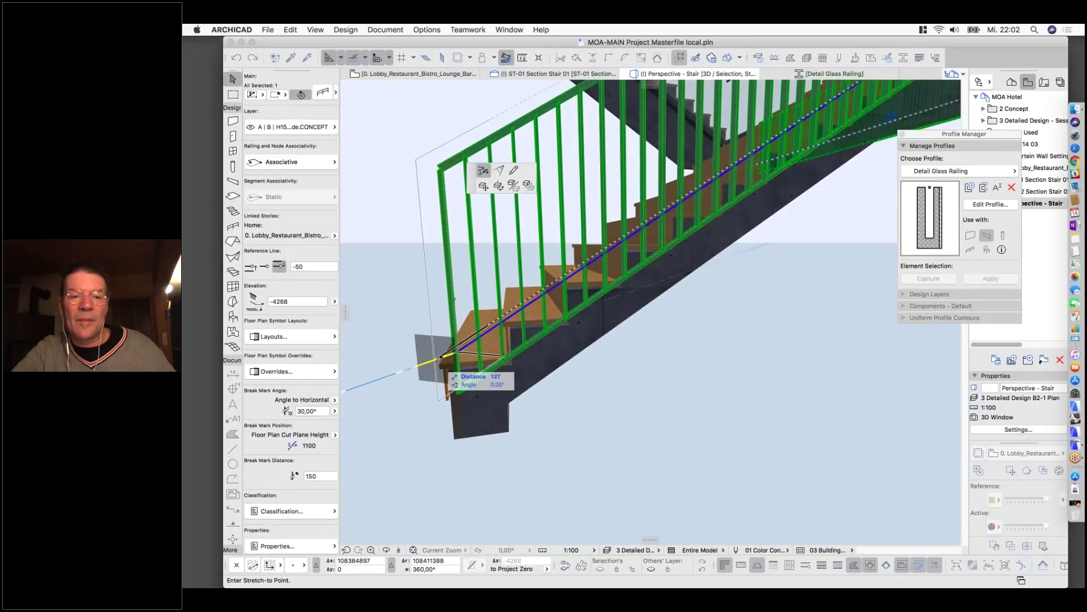
{"action": "scroll", "coordinate": [439, 360], "scroll_direction": "up", "scroll_amount": 10}
{"action": "scroll", "coordinate": [439, 359], "scroll_direction": "down", "scroll_amount": 3}
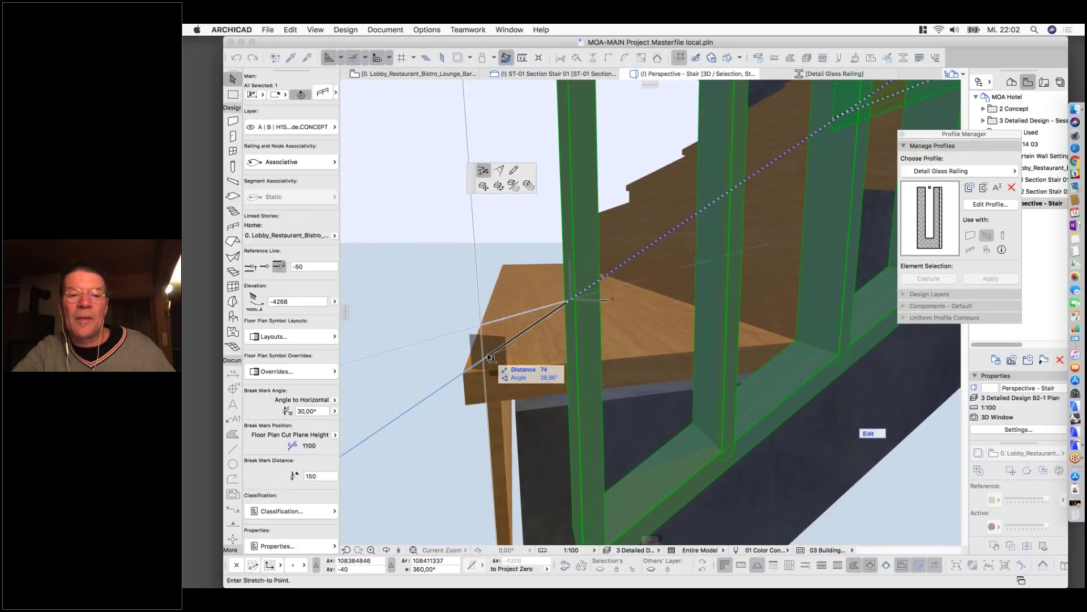
{"action": "left_click", "coordinate": [490, 355]}
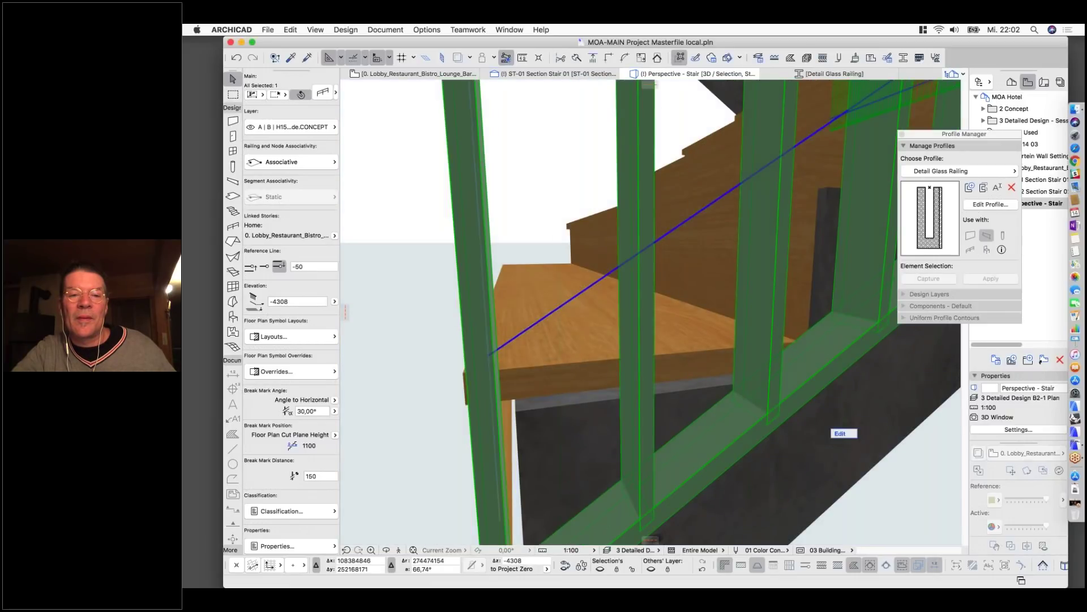
{"action": "left_click", "coordinate": [490, 353]}
{"action": "key", "text": "Escape"}
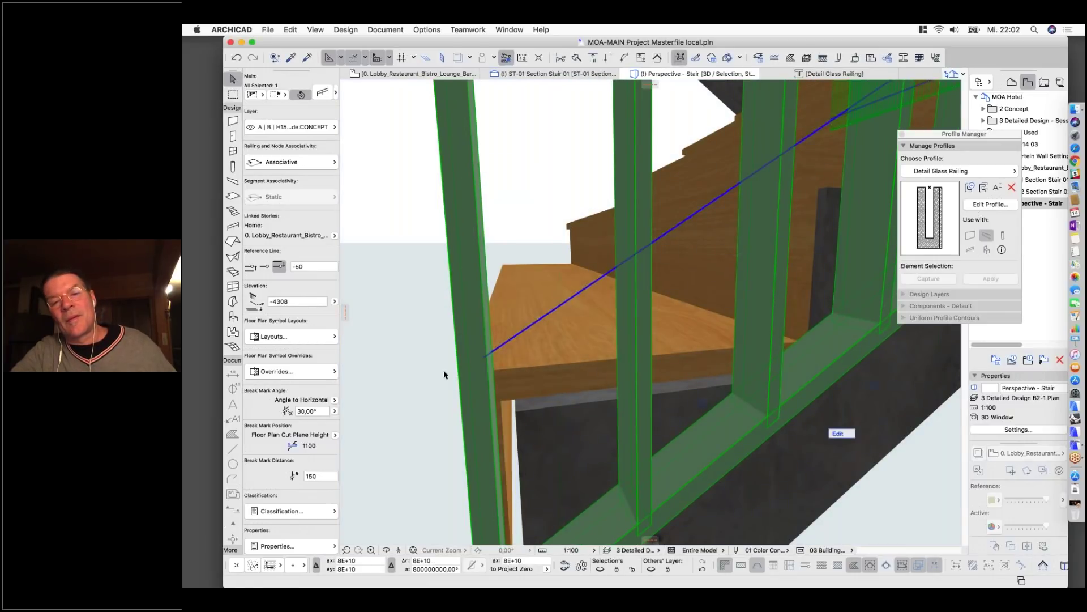
{"action": "scroll", "coordinate": [444, 369], "scroll_direction": "down", "scroll_amount": 10}
{"action": "key", "text": "Escape"}
{"action": "scroll", "coordinate": [645, 241], "scroll_direction": "down", "scroll_amount": 3}
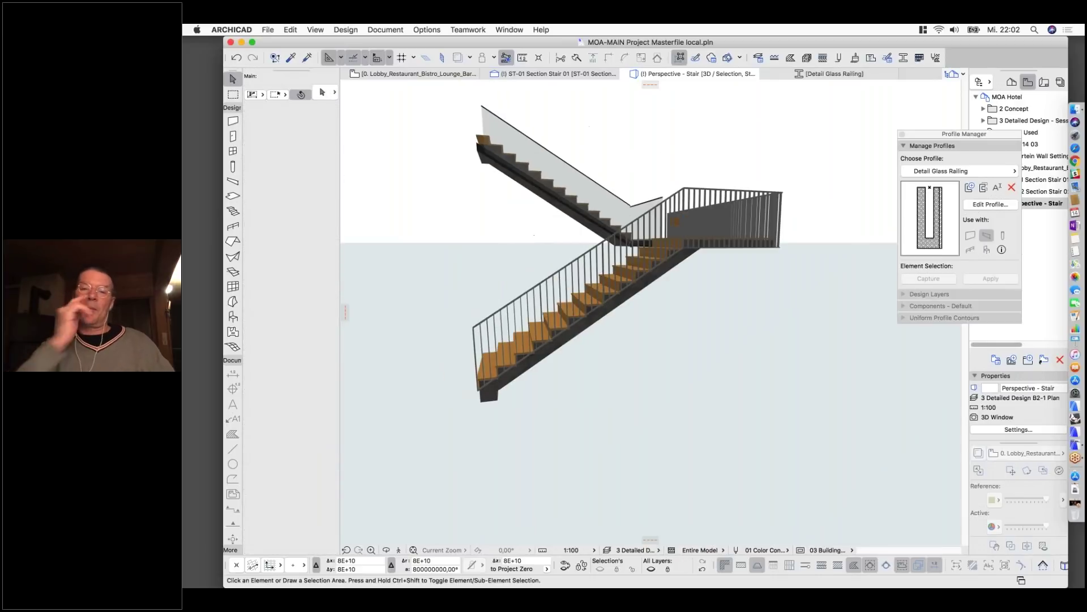
Stretch the railing's lower end node about 318 mm back up the slope to the second tread's front outer corner.
{"action": "middle_click_drag", "start_coordinate": [453, 303], "coordinate": [599, 211], "text": "shift"}
{"action": "scroll", "coordinate": [614, 250], "scroll_direction": "up", "scroll_amount": 5}
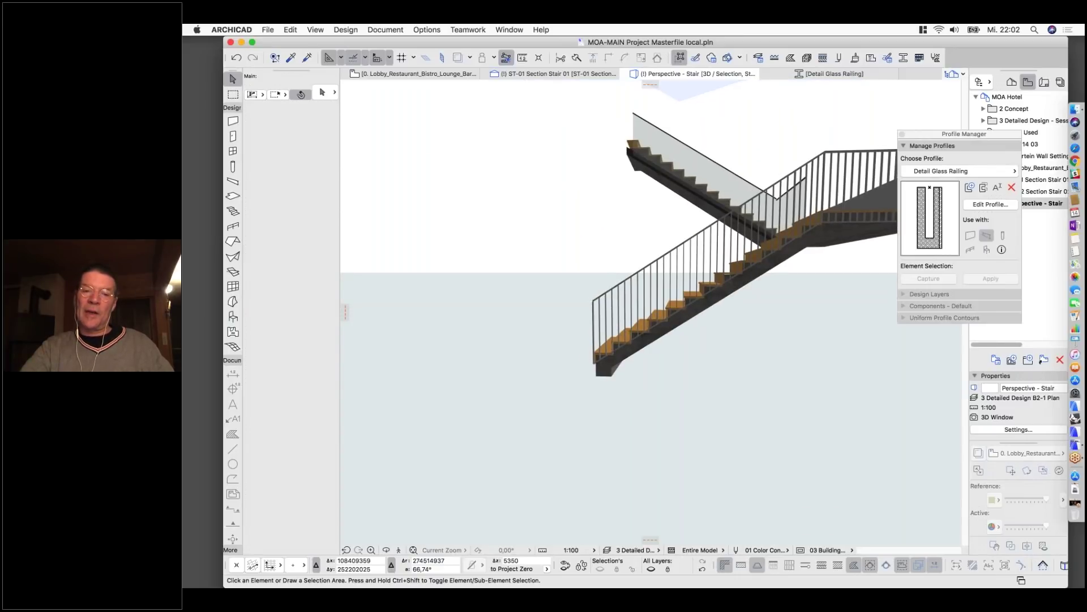
{"action": "scroll", "coordinate": [607, 338], "scroll_direction": "up", "scroll_amount": 2}
{"action": "left_click", "coordinate": [575, 355]}
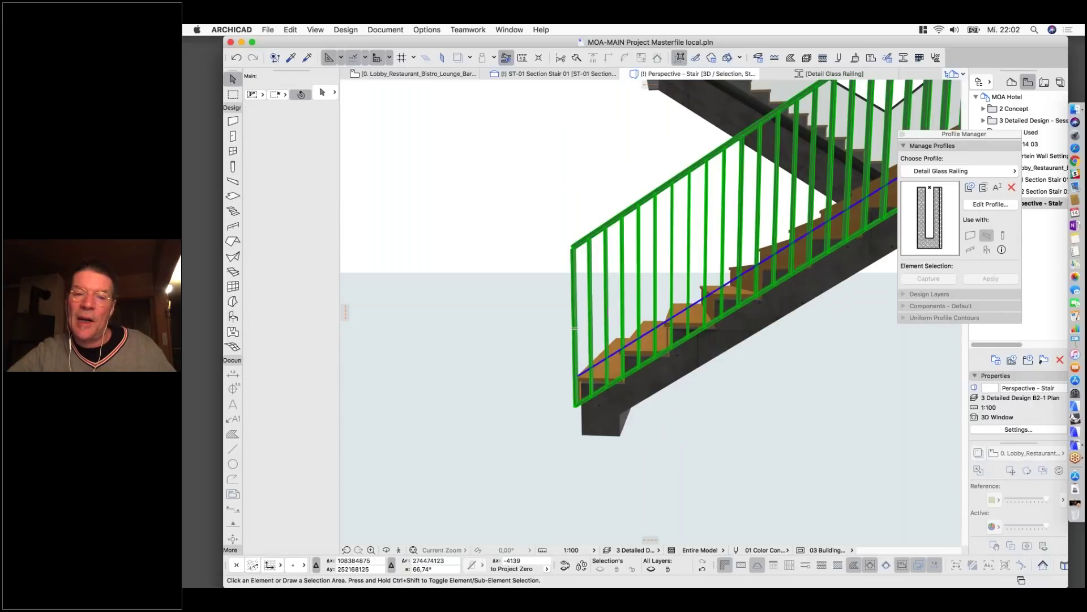
{"action": "scroll", "coordinate": [571, 383], "scroll_direction": "up", "scroll_amount": 3}
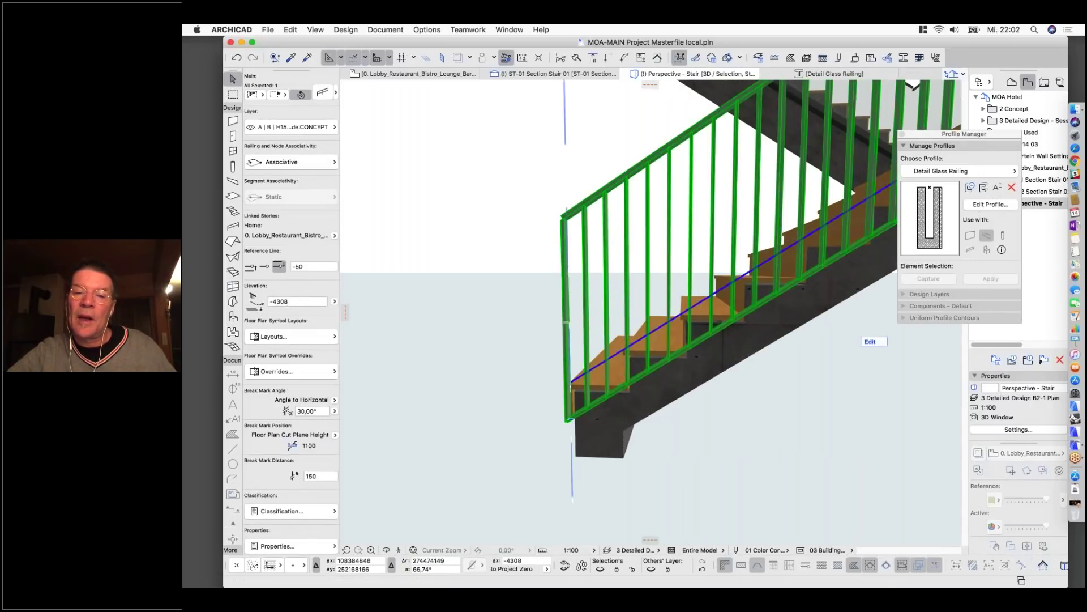
{"action": "left_click", "coordinate": [570, 420]}
{"action": "left_click", "coordinate": [616, 430]}
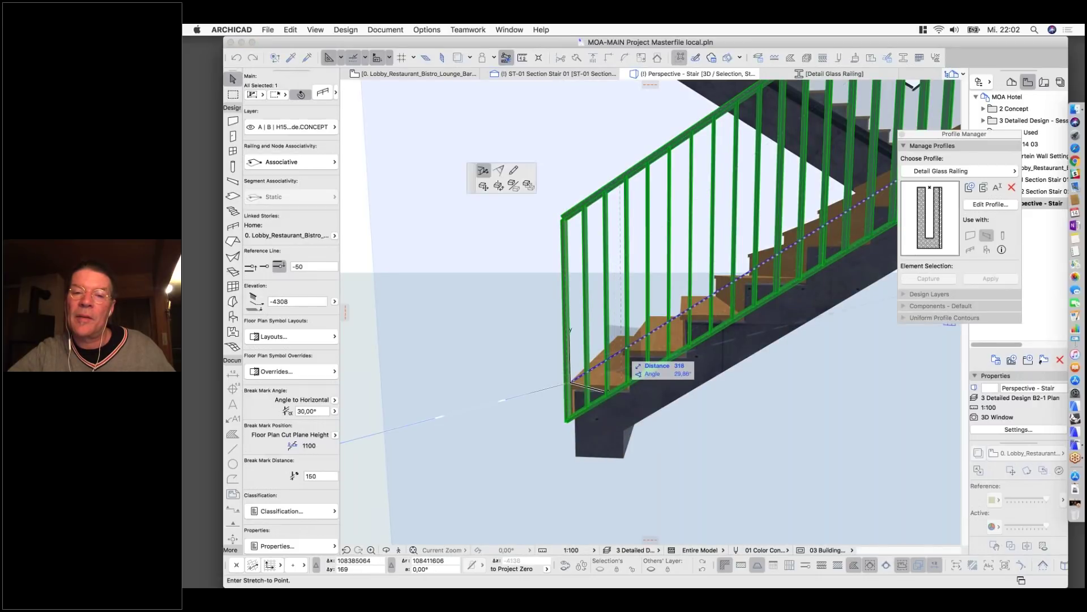
{"action": "key", "text": "Escape"}
{"action": "key", "text": "Escape"}
{"action": "scroll", "coordinate": [549, 388], "scroll_direction": "down", "scroll_amount": 6}
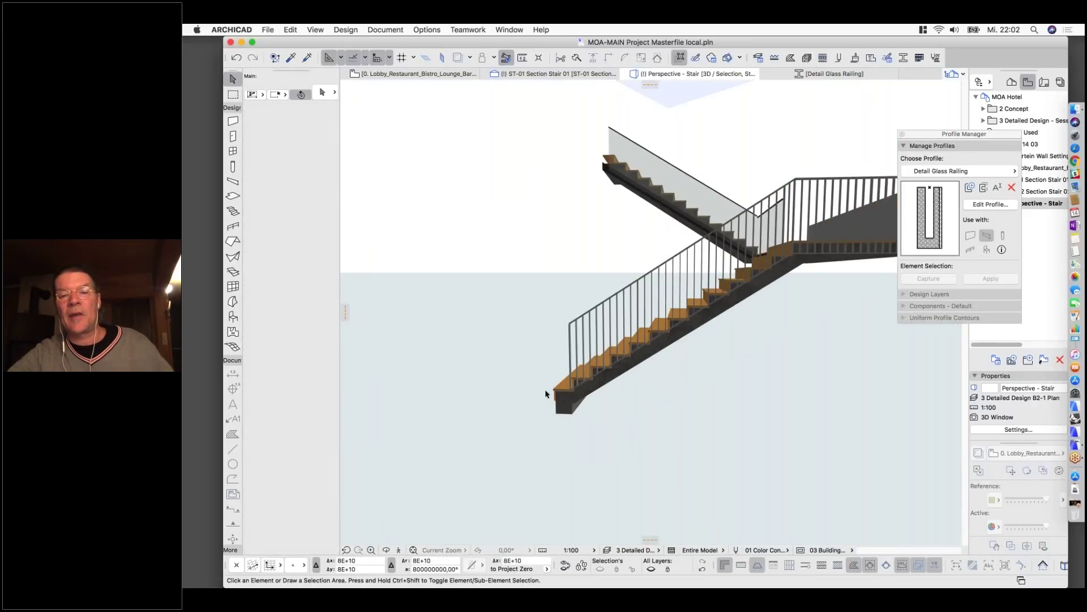
{"action": "middle_click_drag", "start_coordinate": [665, 310], "coordinate": [643, 292], "text": "shift"}
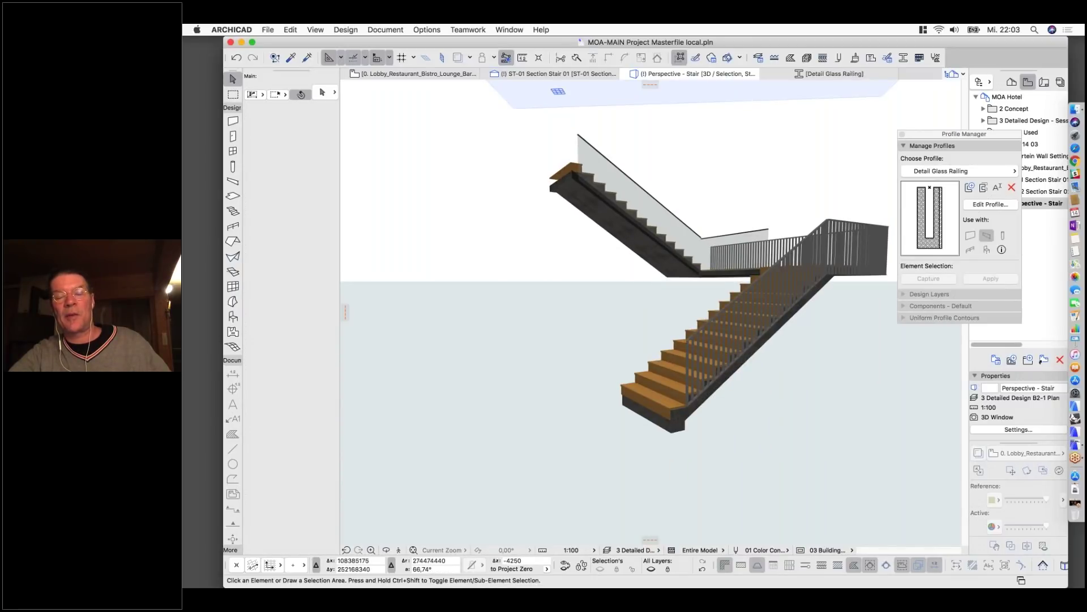
Examine the railing's lower end at the bottom treads from several sides of the stair.
{"action": "middle_click_drag", "start_coordinate": [555, 323], "coordinate": [884, 325], "text": "shift"}
{"action": "middle_click_drag", "start_coordinate": [708, 311], "coordinate": [777, 317], "text": "shift"}
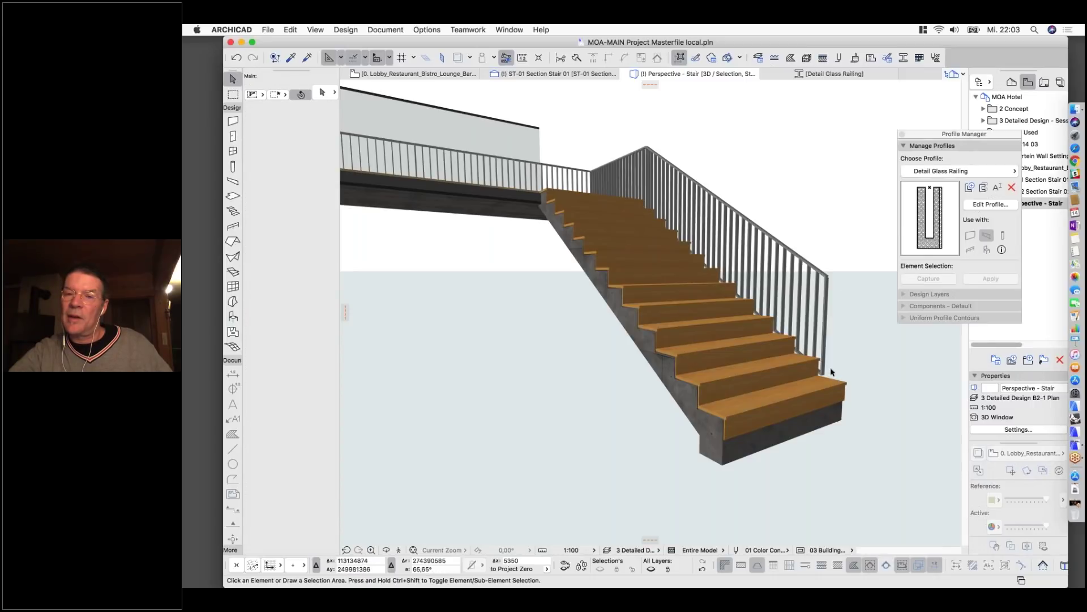
{"action": "middle_click_drag", "start_coordinate": [859, 347], "coordinate": [674, 270], "text": "shift"}
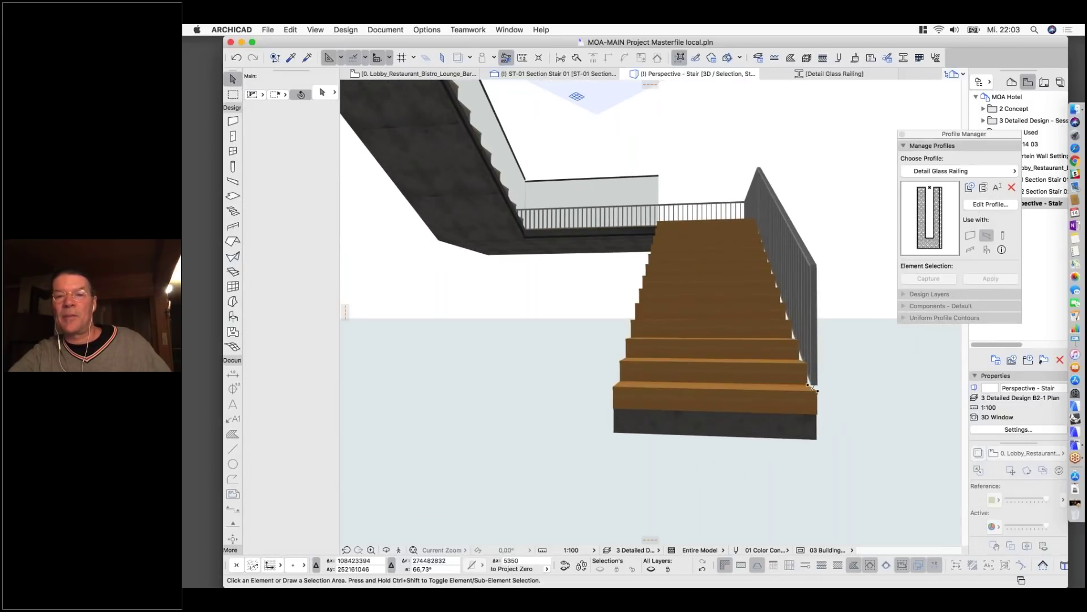
{"action": "scroll", "coordinate": [813, 390], "scroll_direction": "up", "scroll_amount": 3}
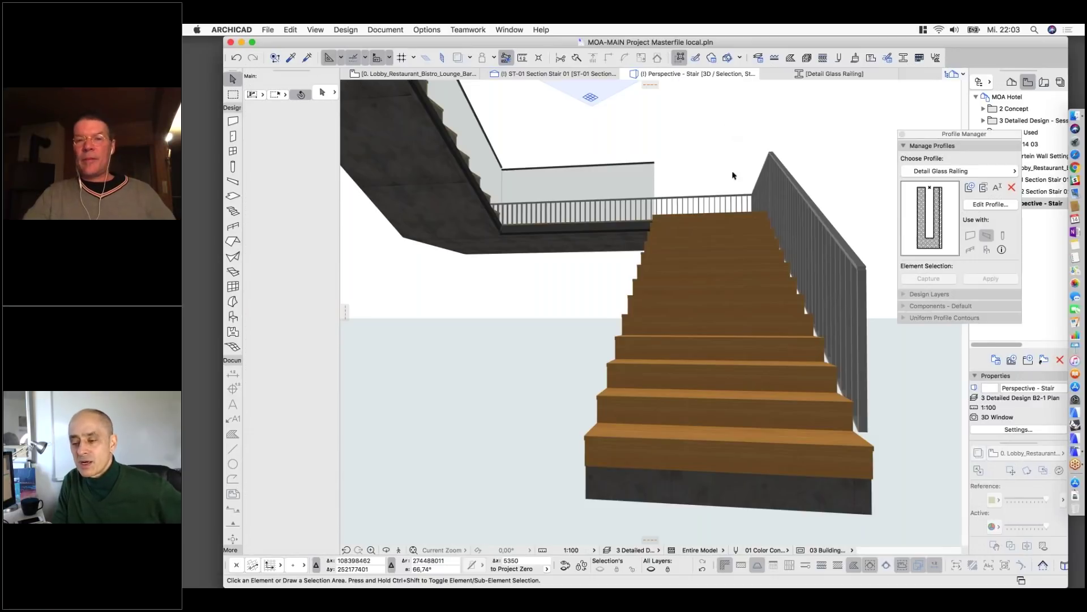
{"action": "middle_click_drag", "start_coordinate": [730, 190], "coordinate": [742, 266], "text": "shift"}
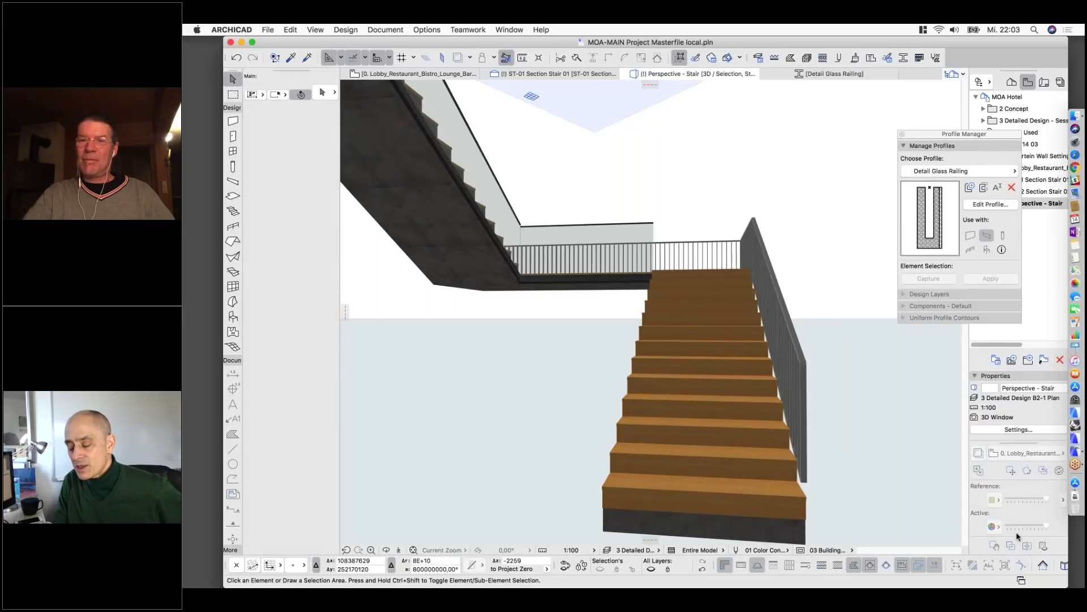
Close the Profile Manager palette.
{"action": "left_click", "coordinate": [195, 97]}
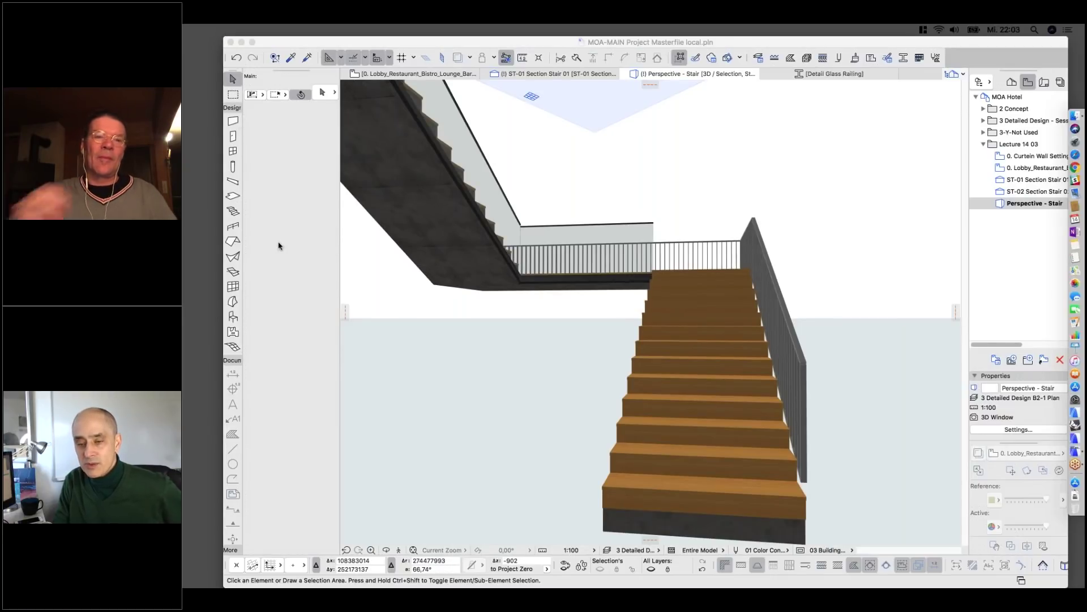
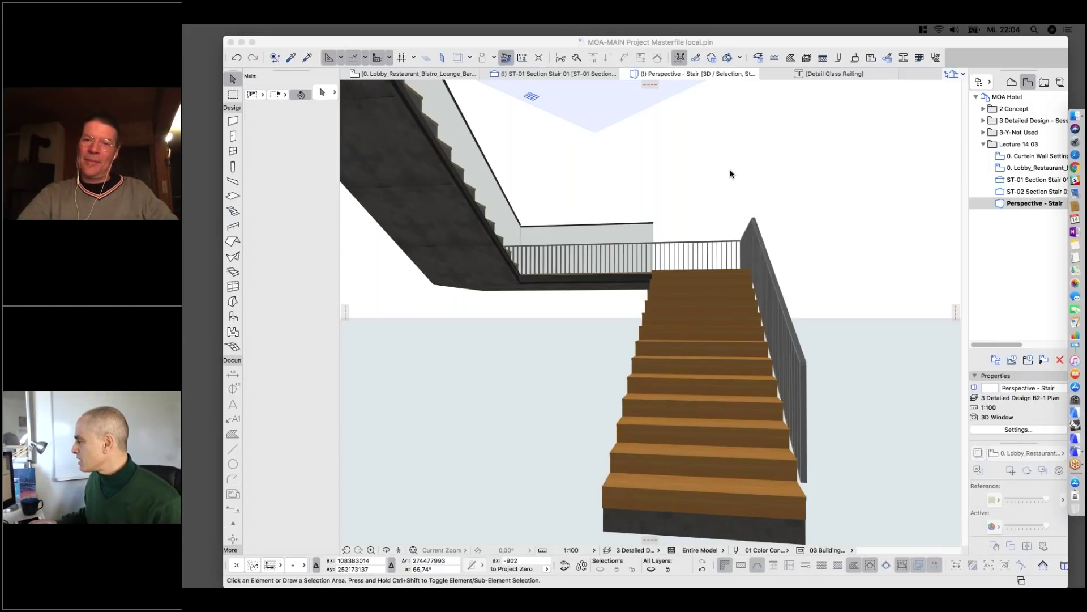
{"action": "left_click", "coordinate": [747, 191]}
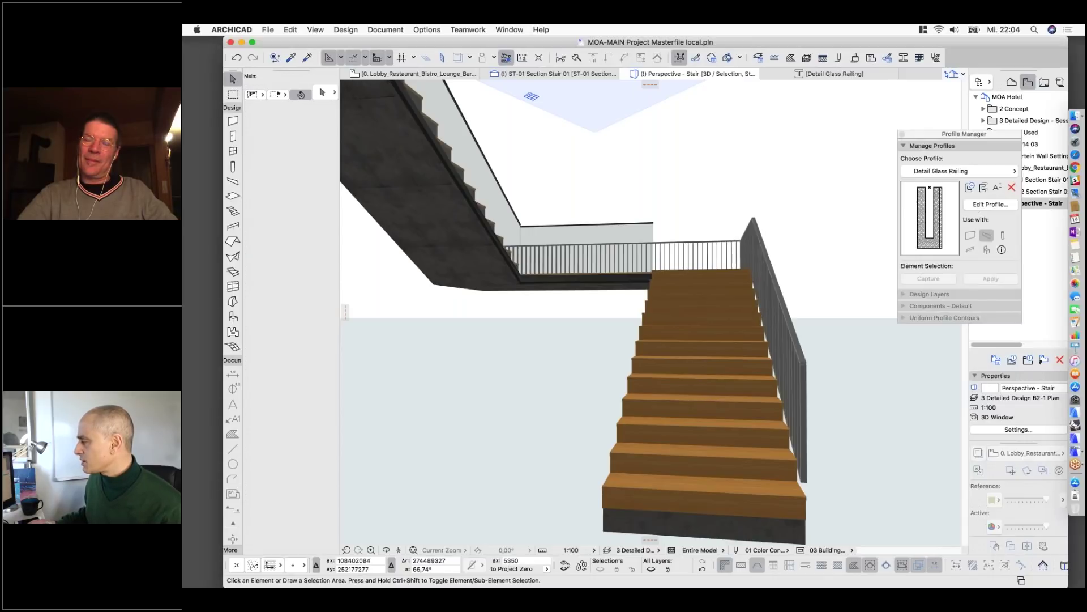
{"action": "left_click", "coordinate": [902, 136]}
Examine from the outer side how the railing's bottom rail meets the stair structure along the lower flight and landing.
{"action": "middle_click_drag", "start_coordinate": [857, 229], "coordinate": [644, 211], "text": "shift"}
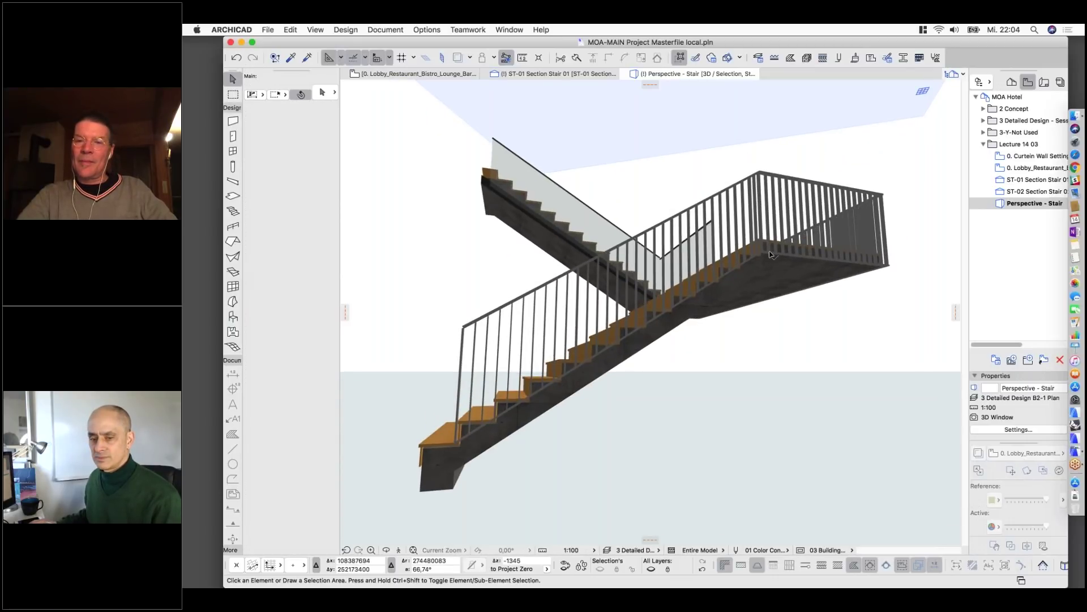
{"action": "scroll", "coordinate": [770, 254], "scroll_direction": "up", "scroll_amount": 3}
{"action": "middle_click_drag", "start_coordinate": [771, 254], "coordinate": [847, 255]}
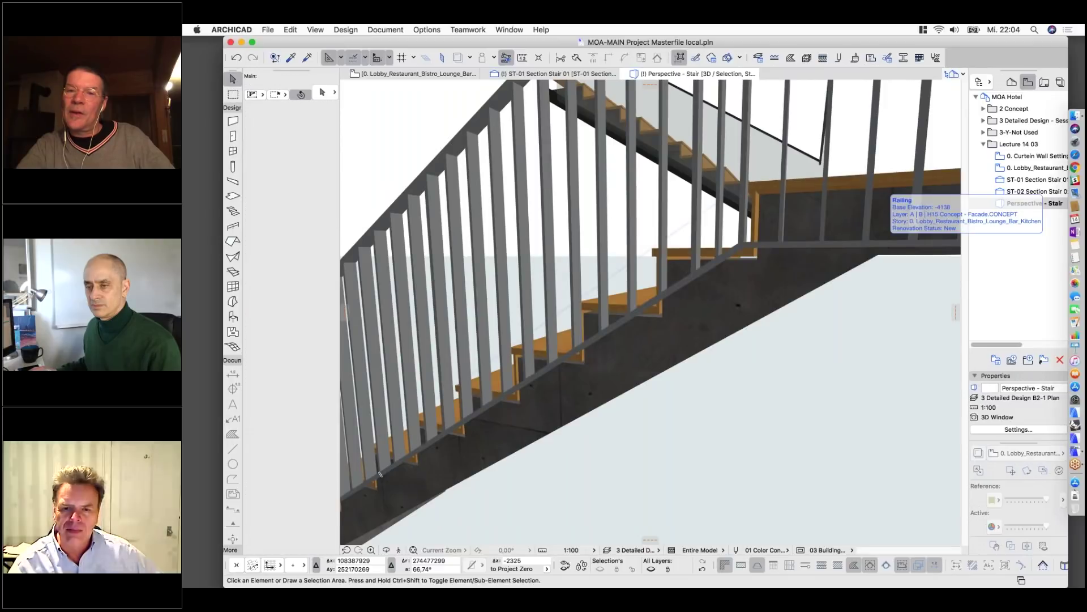
{"action": "scroll", "coordinate": [893, 283], "scroll_direction": "down", "scroll_amount": 5}
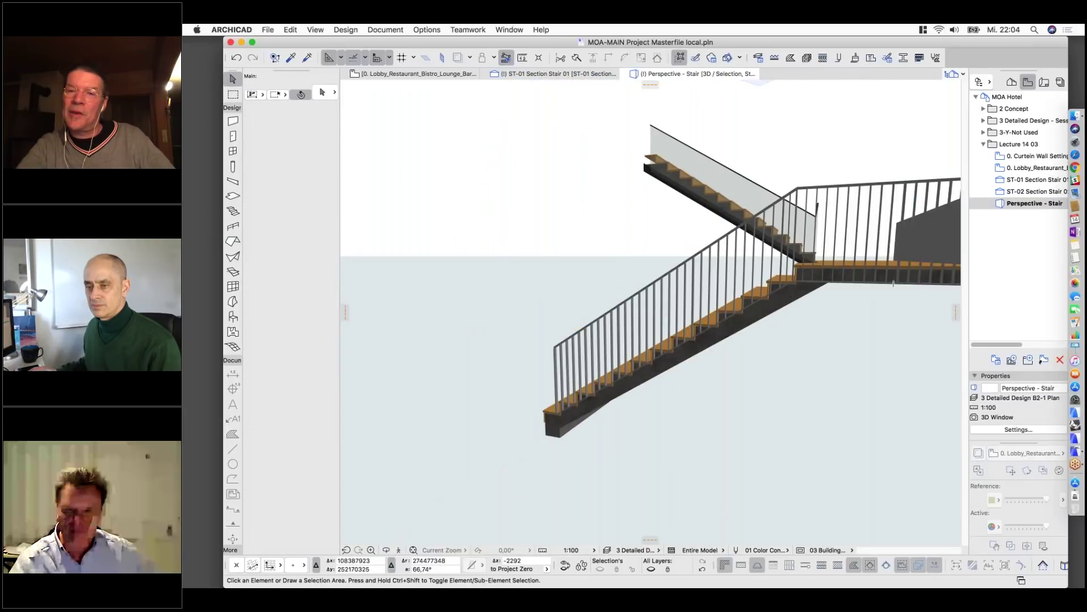
{"action": "scroll", "coordinate": [893, 283], "scroll_direction": "up", "scroll_amount": 4}
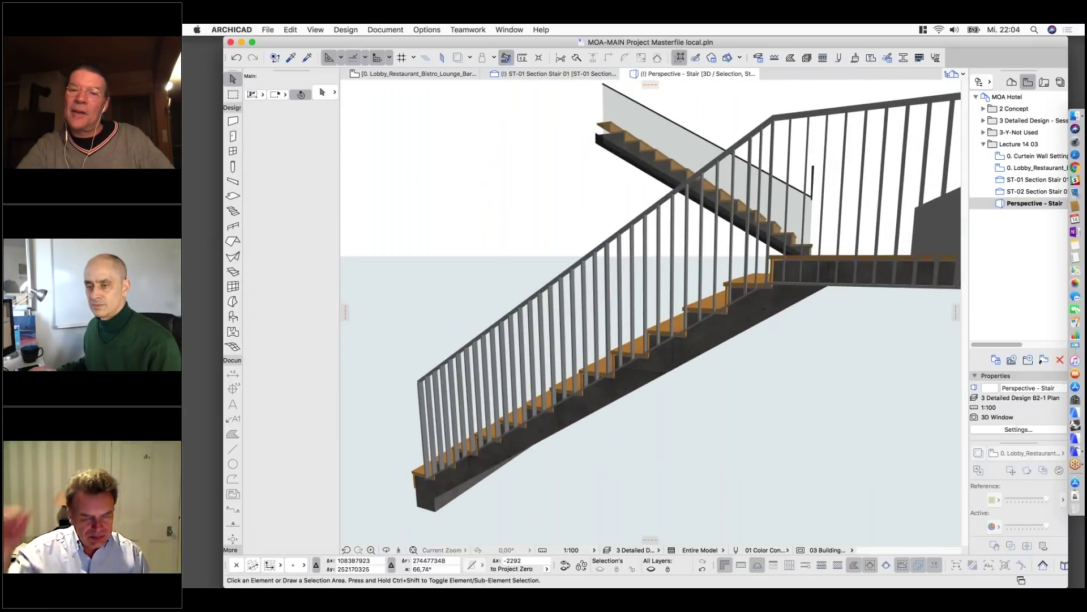
{"action": "scroll", "coordinate": [827, 290], "scroll_direction": "up", "scroll_amount": 1}
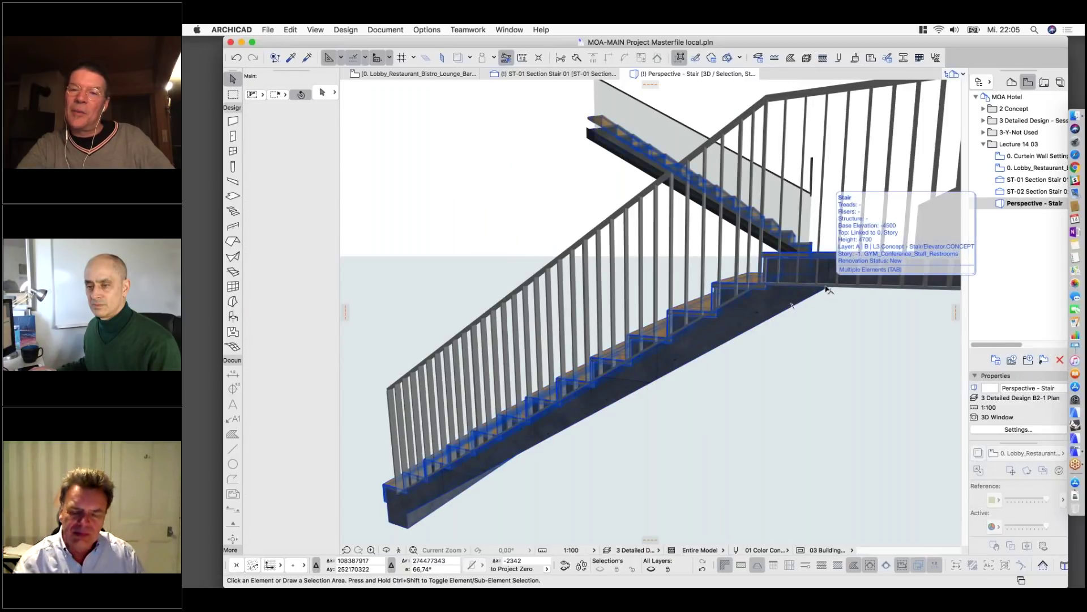
{"action": "left_click", "coordinate": [826, 290]}
{"action": "scroll", "coordinate": [795, 310], "scroll_direction": "down", "scroll_amount": 3}
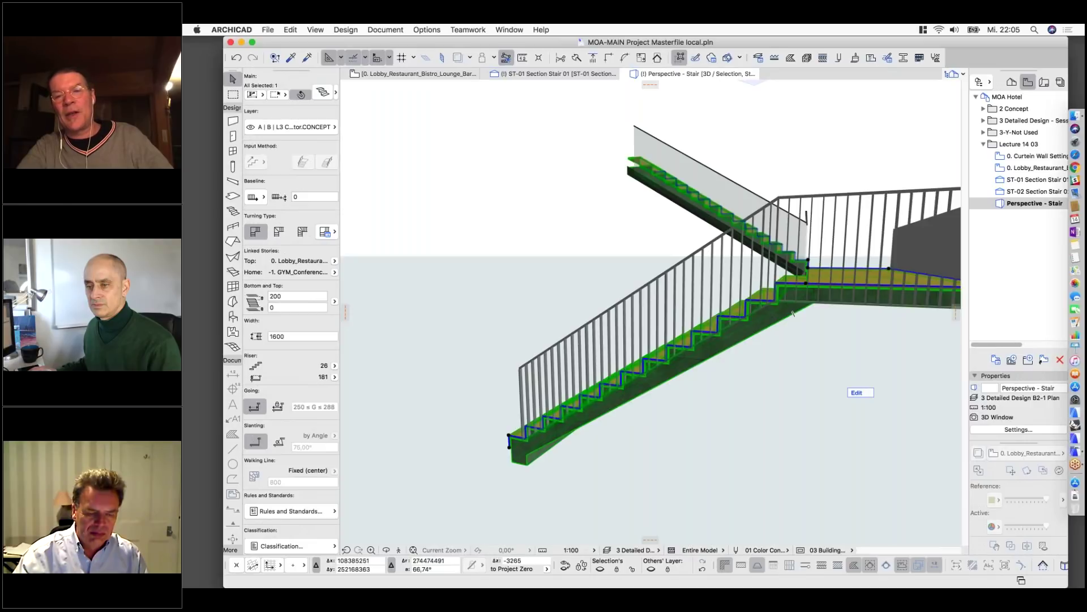
{"action": "left_click", "coordinate": [539, 294]}
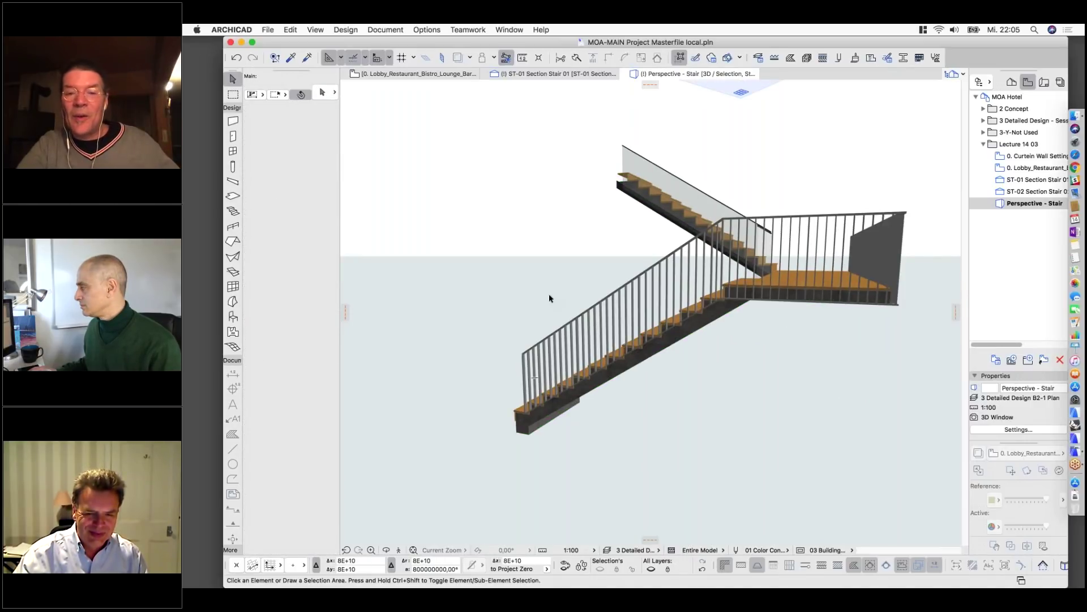
{"action": "scroll", "coordinate": [534, 376], "scroll_direction": "up", "scroll_amount": 3}
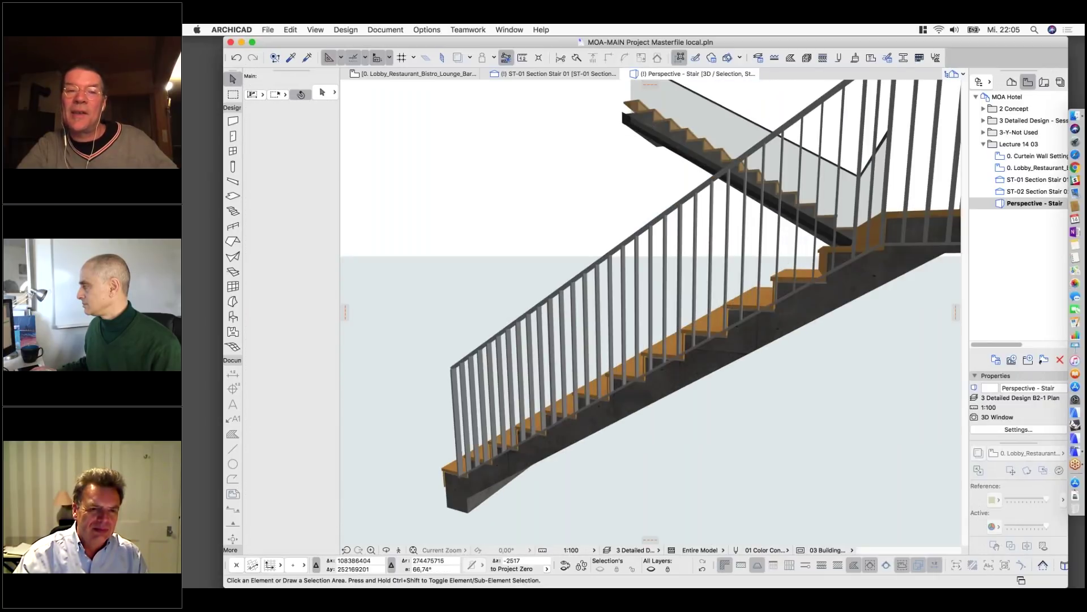
{"action": "scroll", "coordinate": [585, 260], "scroll_direction": "down", "scroll_amount": 1}
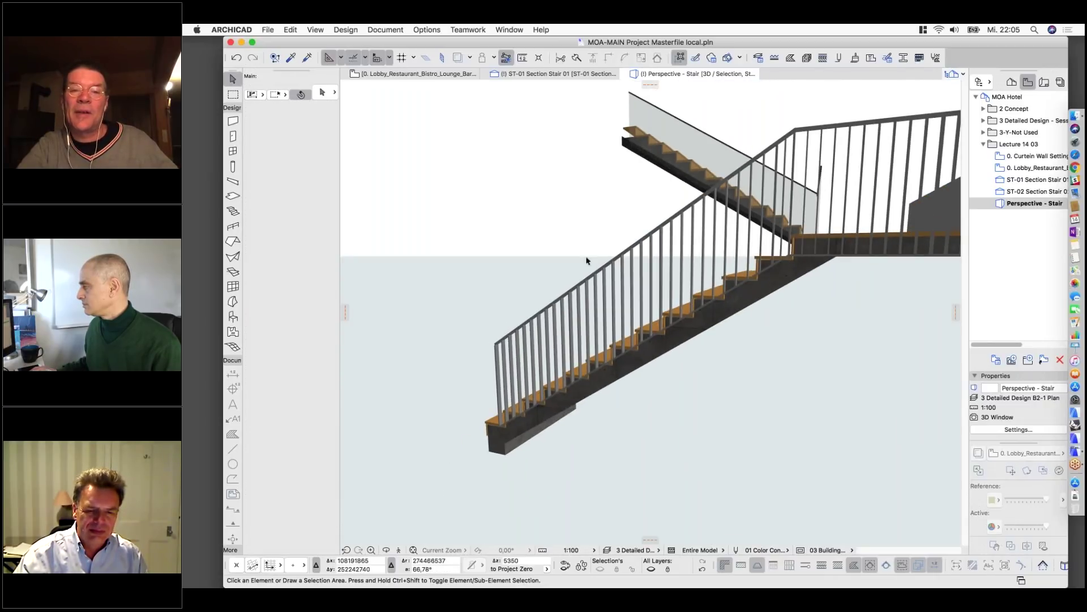
Edit the baluster railing and stretch its lower flight segment downward to a vertical offset of -410 mm.
{"action": "left_click", "coordinate": [680, 267]}
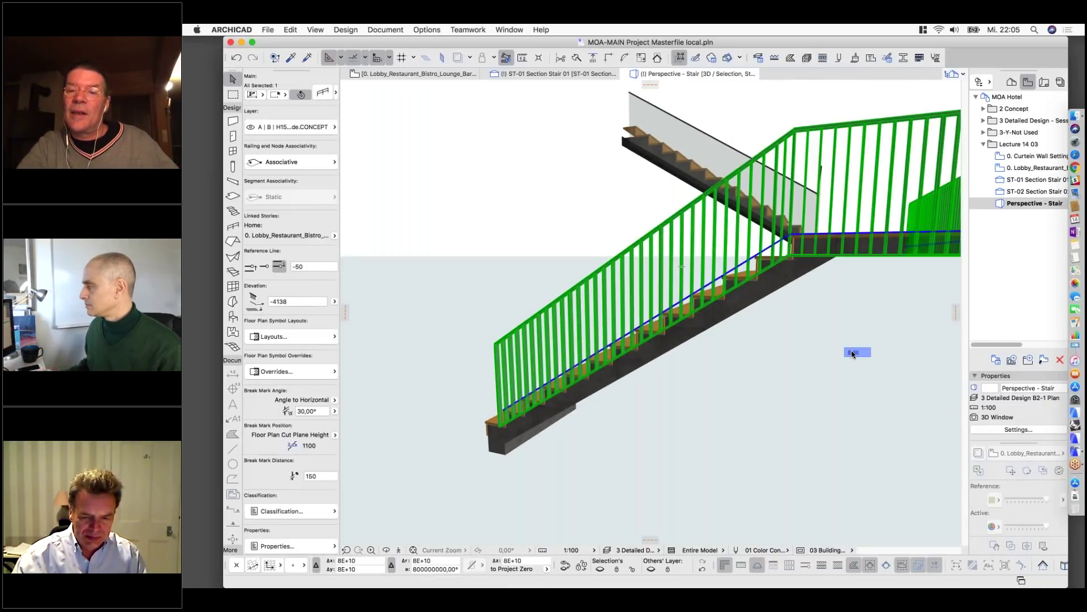
{"action": "left_click", "coordinate": [856, 352]}
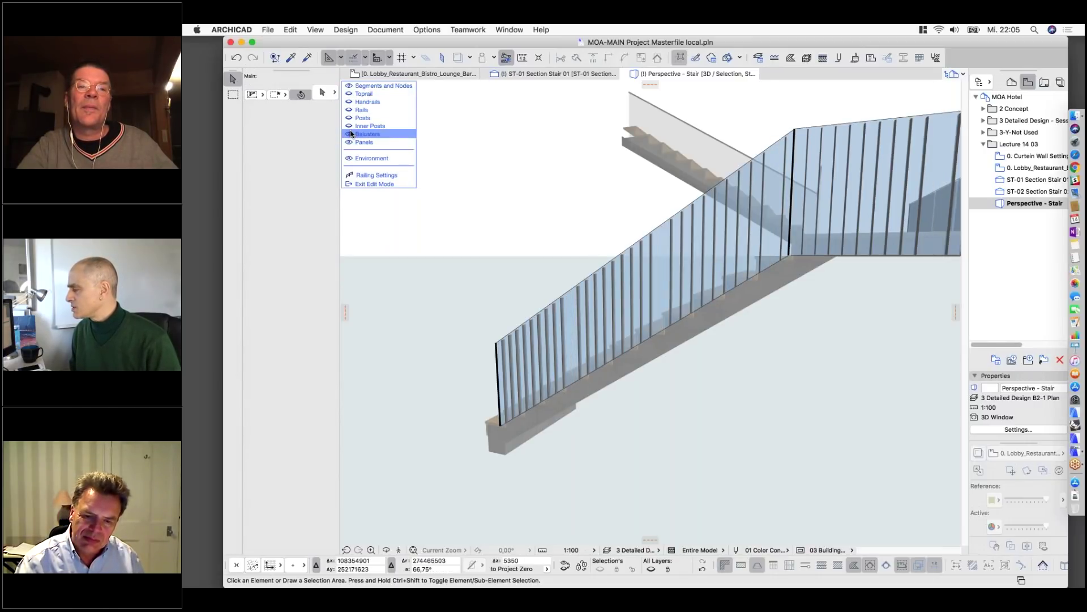
{"action": "left_click", "coordinate": [708, 276]}
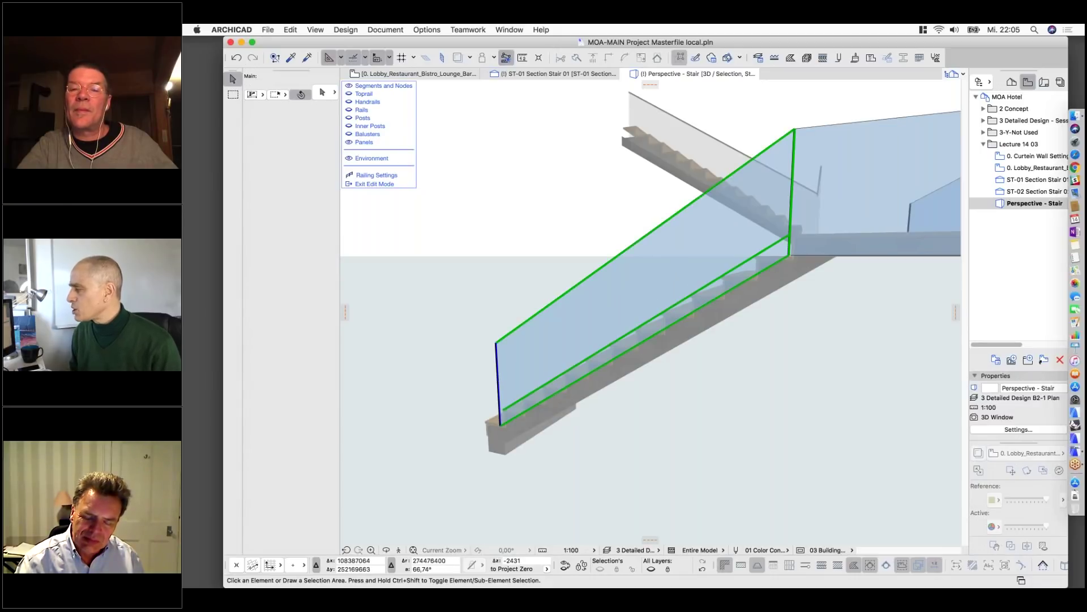
{"action": "left_click", "coordinate": [739, 287]}
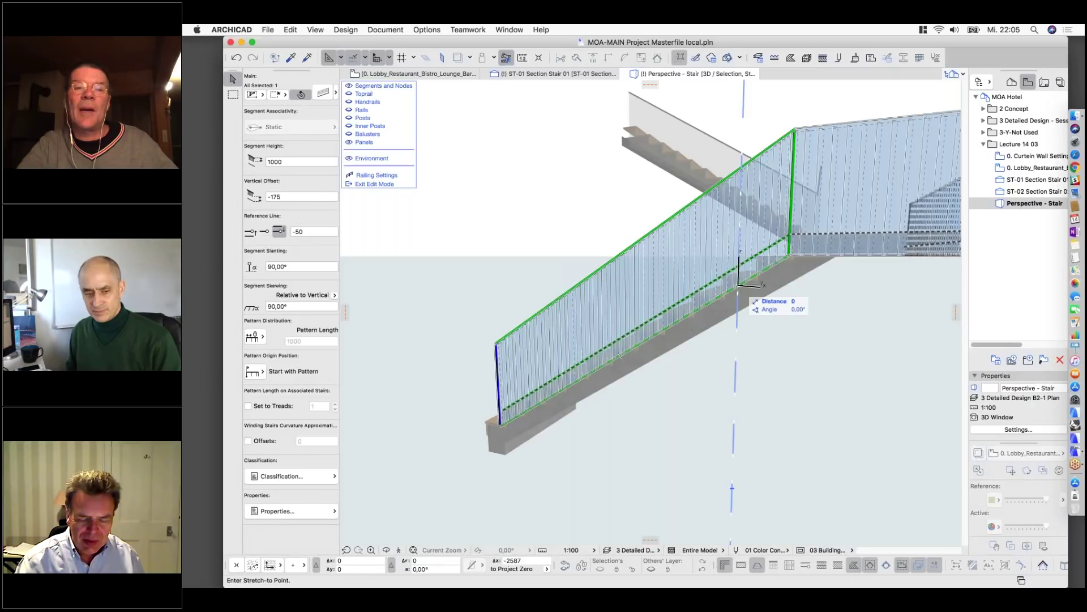
{"action": "left_click", "coordinate": [741, 311]}
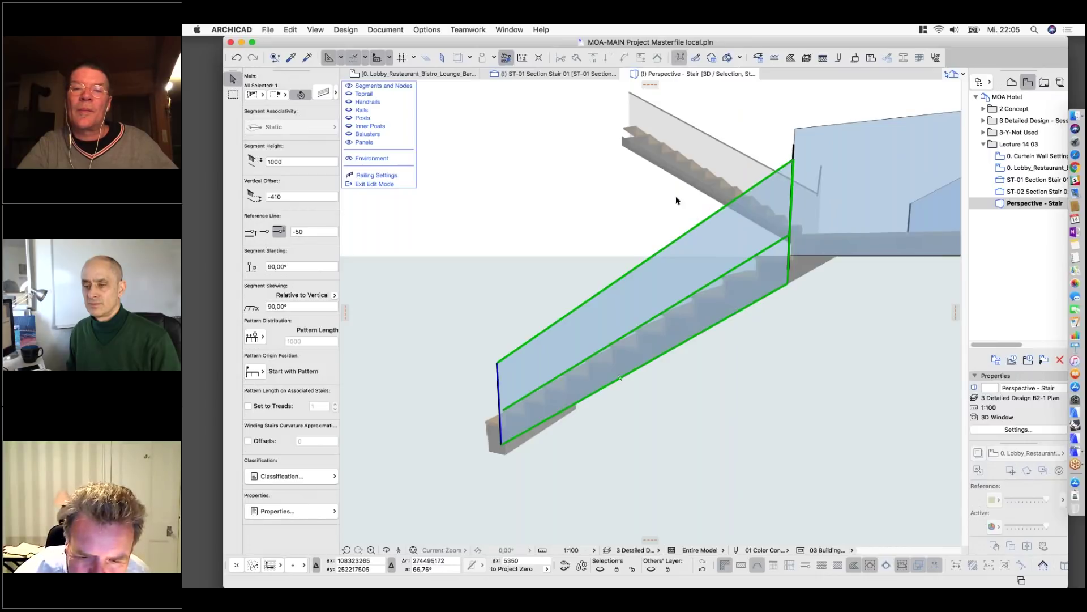
Measure the vertical gap between the tops of the flight segment and the landing segment at their shared corner.
{"action": "scroll", "coordinate": [813, 125], "scroll_direction": "up", "scroll_amount": 6}
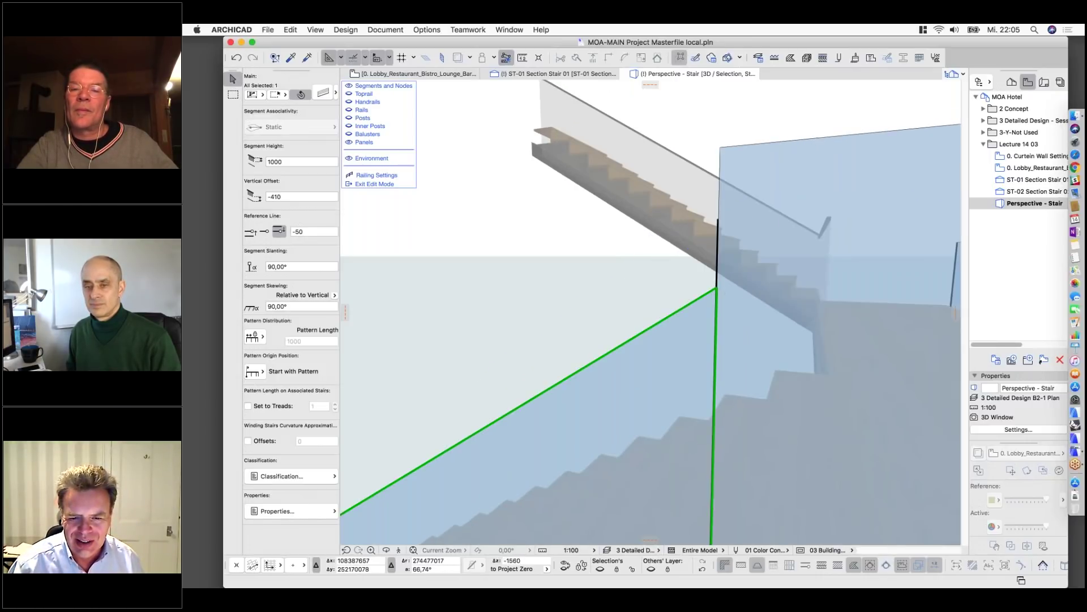
{"action": "key", "text": "m"}
{"action": "left_click", "coordinate": [717, 289]}
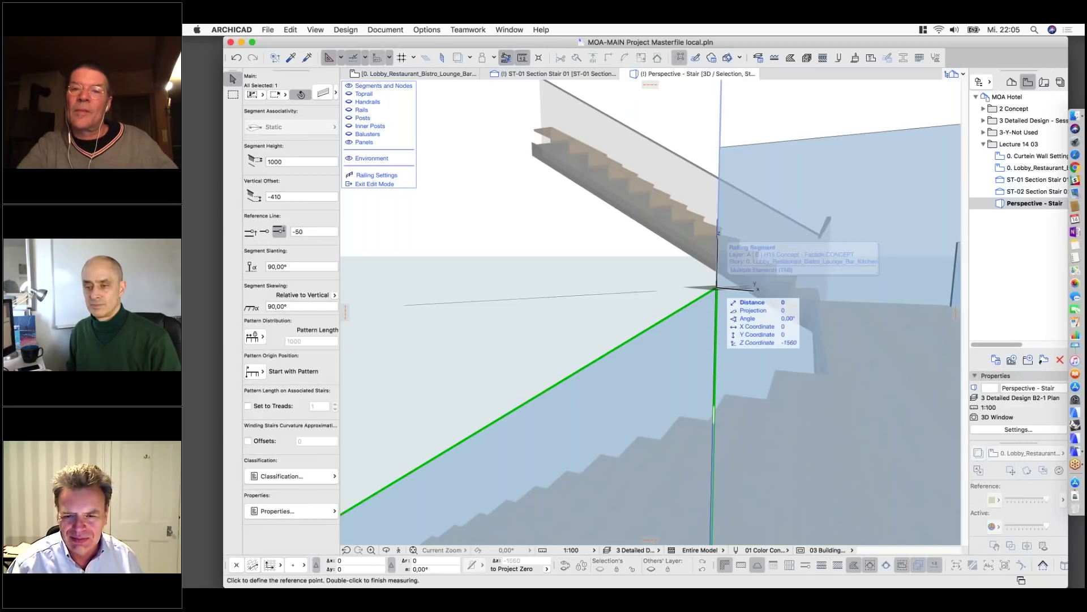
{"action": "left_click", "coordinate": [717, 152]}
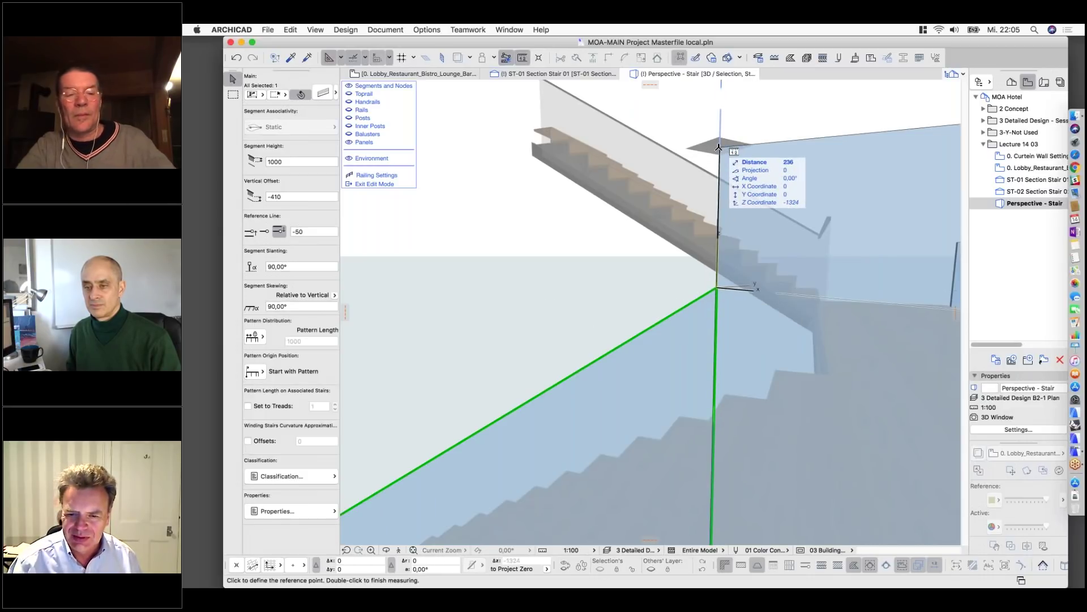
{"action": "key", "text": "Escape"}
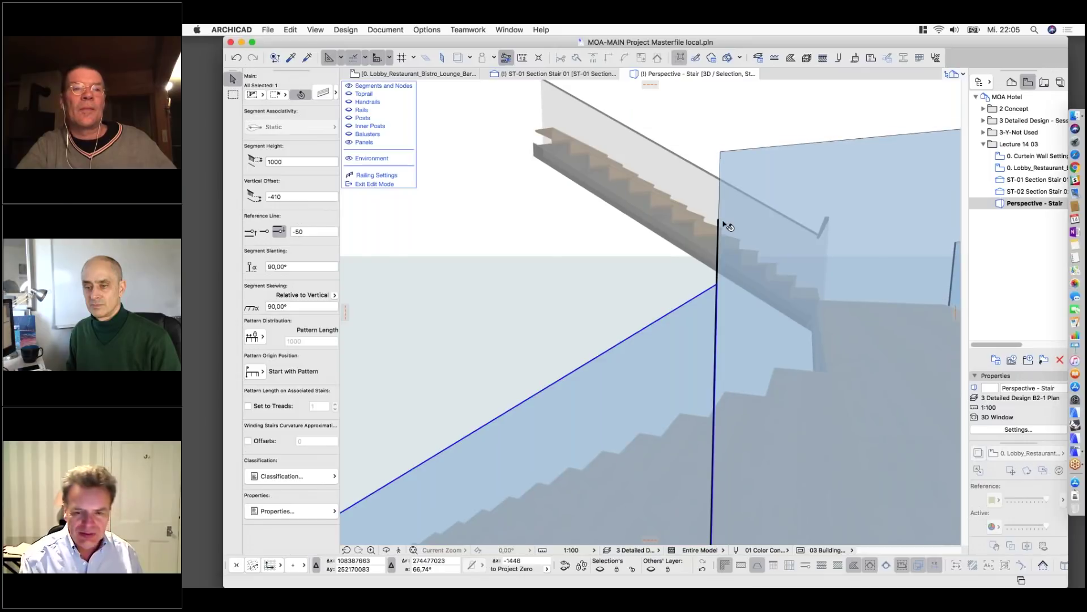
Set the lower flight segment's height to 1236 mm and finish editing the railing.
{"action": "left_click", "coordinate": [727, 226]}
{"action": "key", "text": "super+t"}
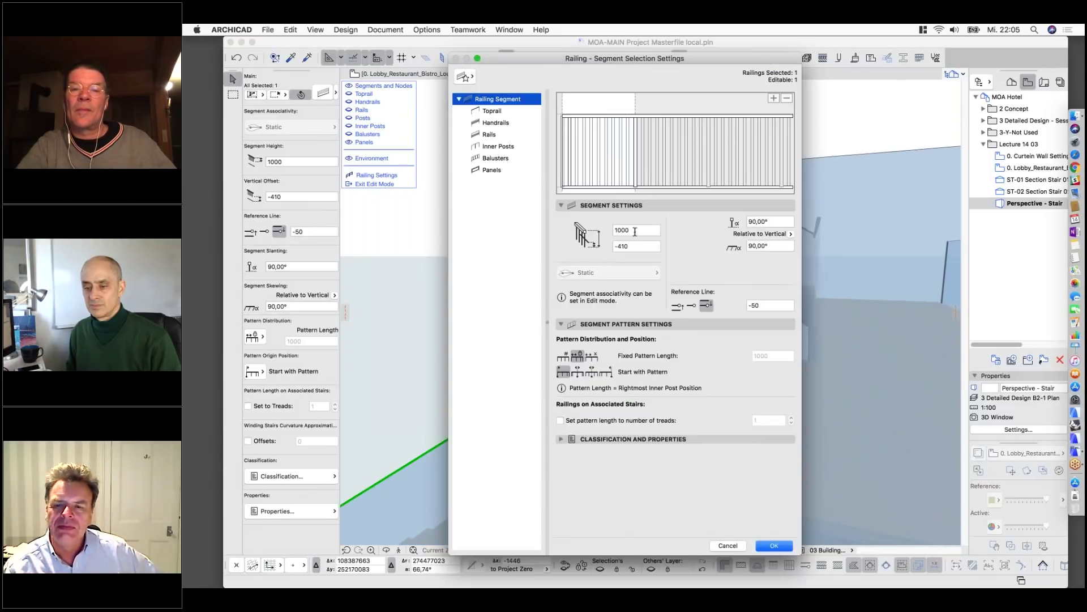
{"action": "left_click", "coordinate": [635, 231]}
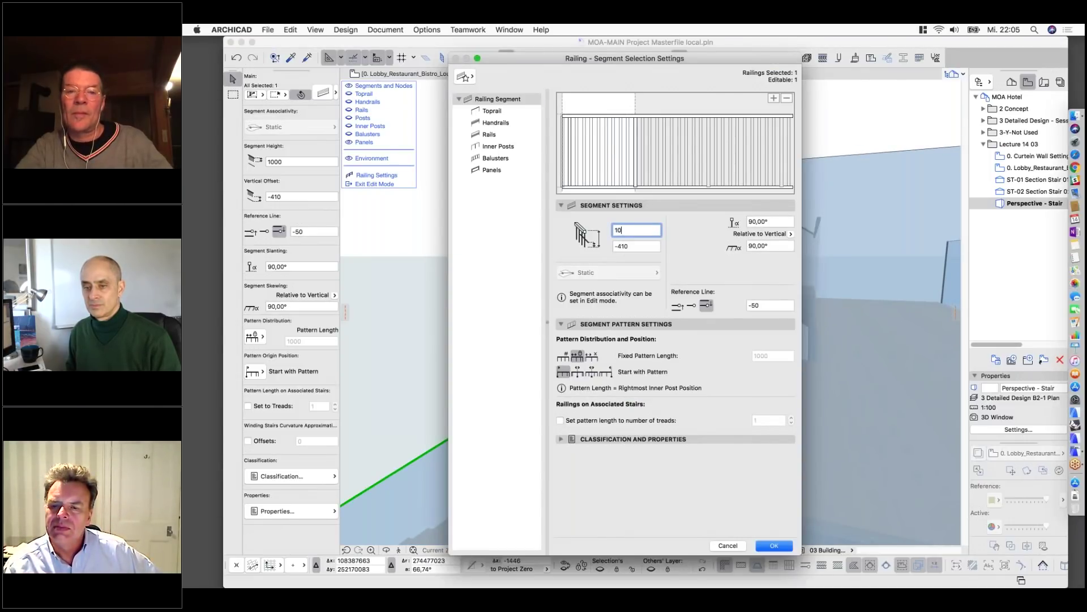
{"action": "type", "text": "6"}
{"action": "key", "text": "Return"}
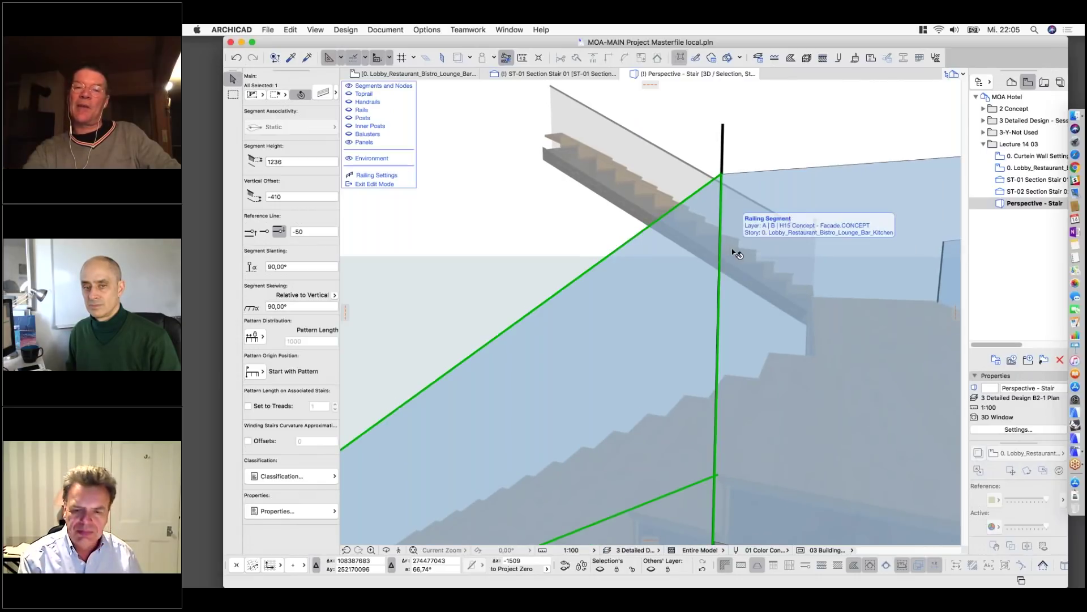
{"action": "left_click", "coordinate": [537, 240]}
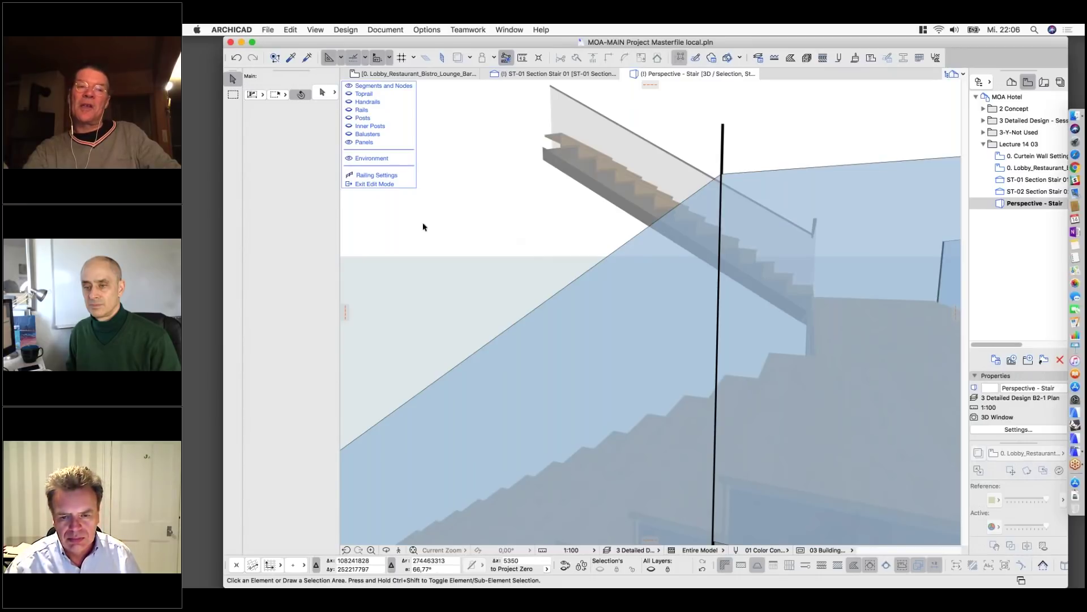
{"action": "left_click", "coordinate": [375, 184]}
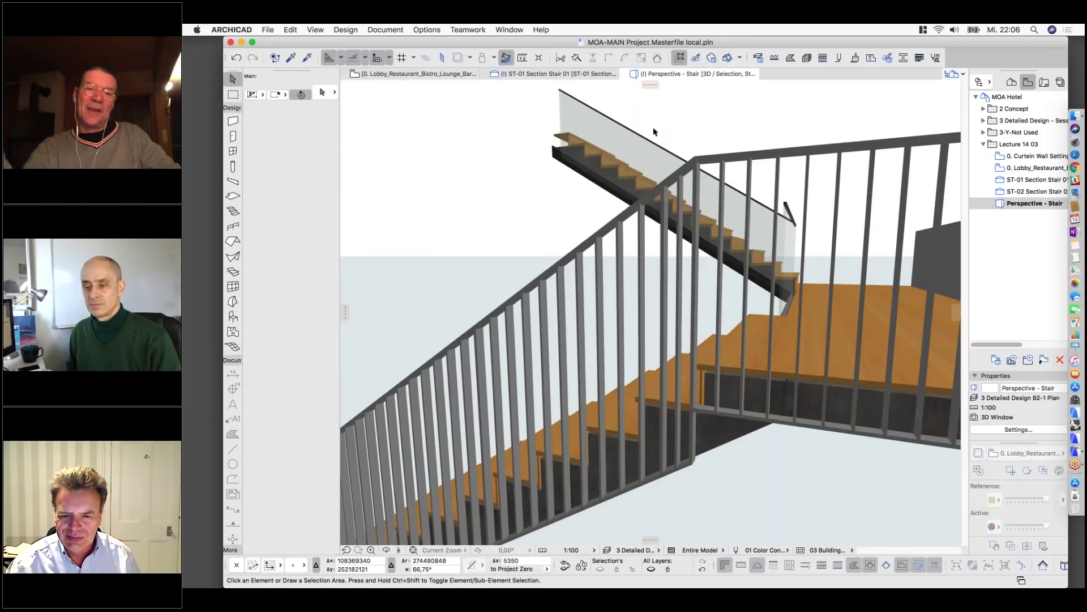
Examine the railing's bottom rail along the lower flight, its lower end and its corner at the landing.
{"action": "scroll", "coordinate": [412, 413], "scroll_direction": "down", "scroll_amount": 5}
{"action": "scroll", "coordinate": [419, 416], "scroll_direction": "up", "scroll_amount": 6}
{"action": "scroll", "coordinate": [424, 418], "scroll_direction": "down", "scroll_amount": 4}
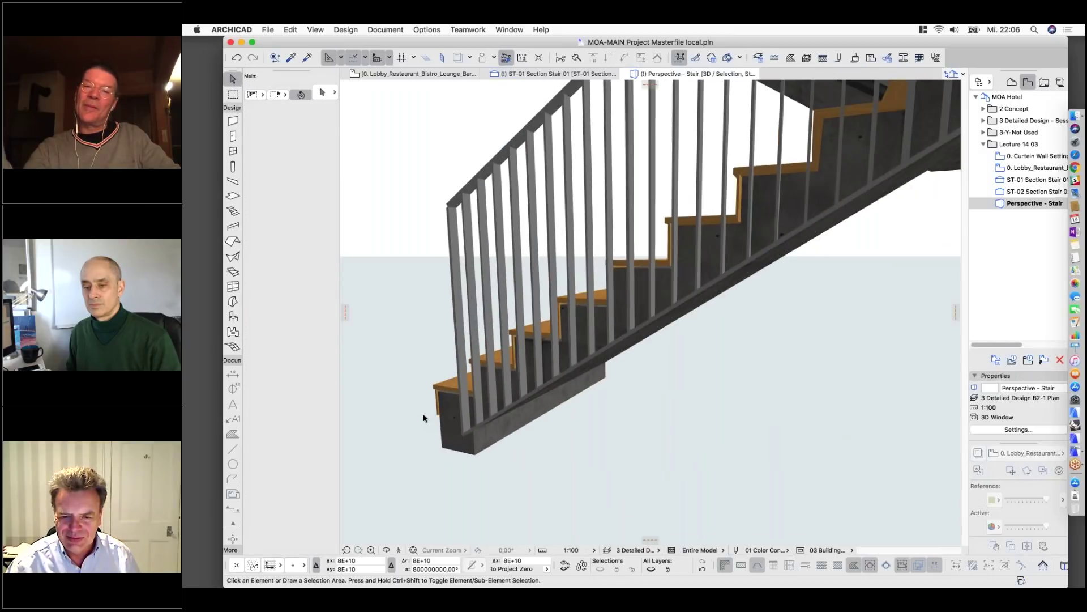
{"action": "scroll", "coordinate": [423, 418], "scroll_direction": "up", "scroll_amount": 2}
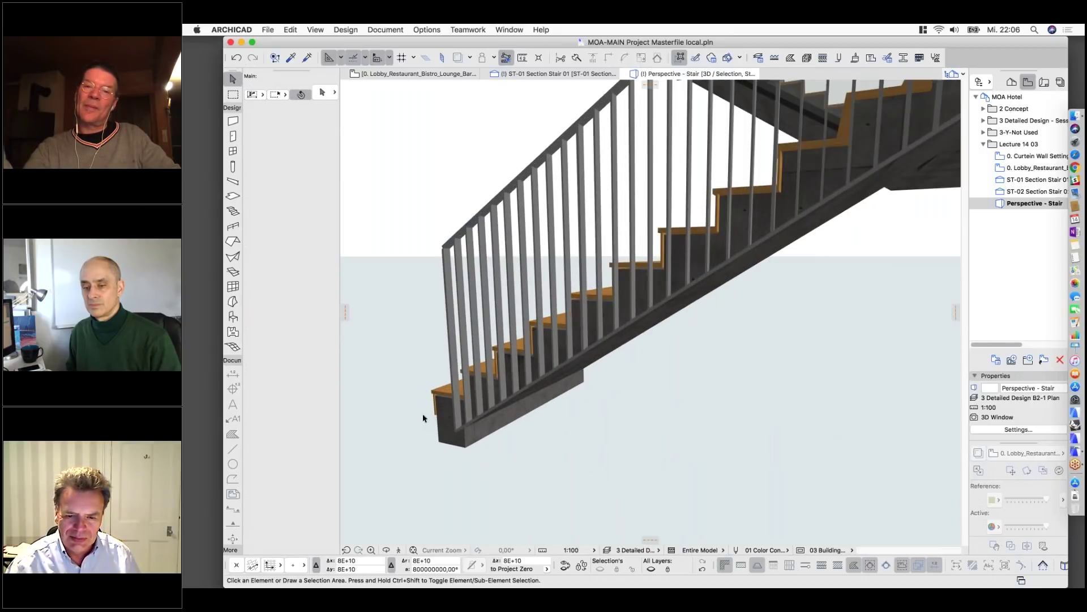
{"action": "scroll", "coordinate": [424, 418], "scroll_direction": "down", "scroll_amount": 3}
{"action": "scroll", "coordinate": [711, 311], "scroll_direction": "down", "scroll_amount": 5}
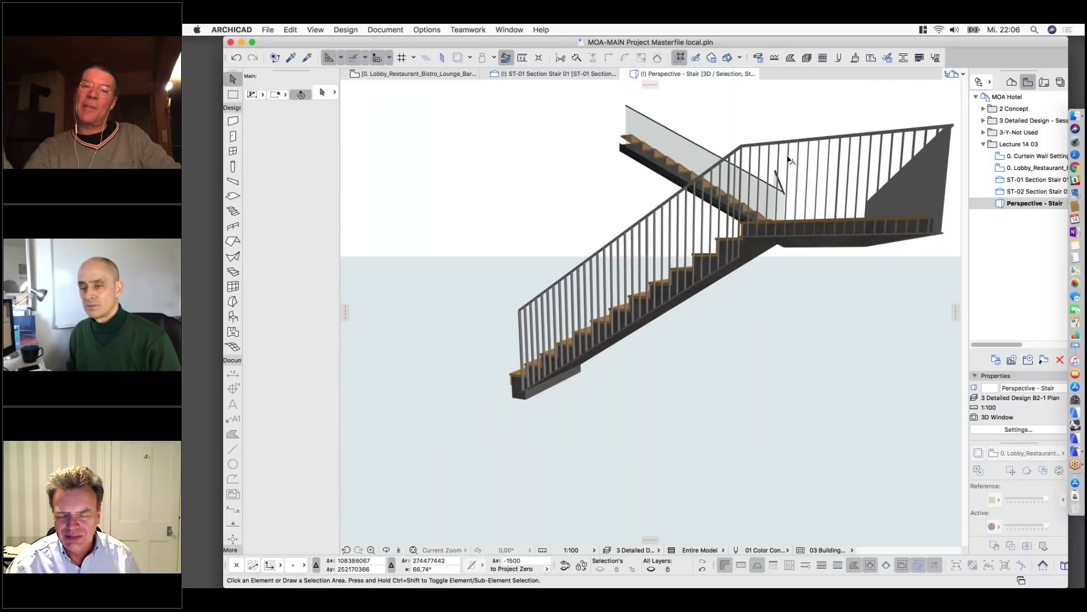
{"action": "scroll", "coordinate": [789, 159], "scroll_direction": "up", "scroll_amount": 2}
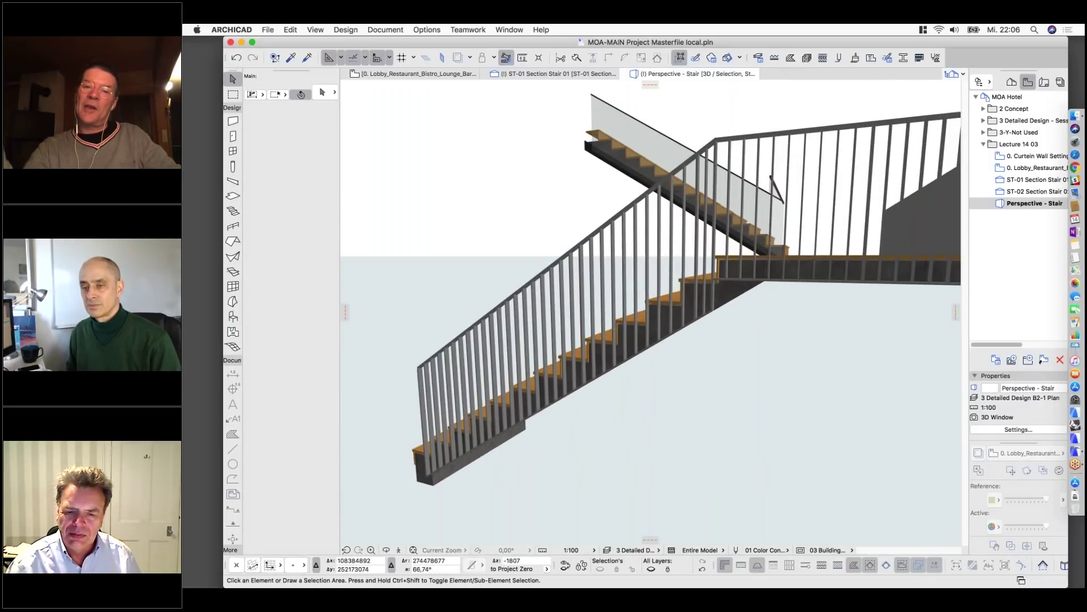
{"action": "scroll", "coordinate": [746, 294], "scroll_direction": "up", "scroll_amount": 2}
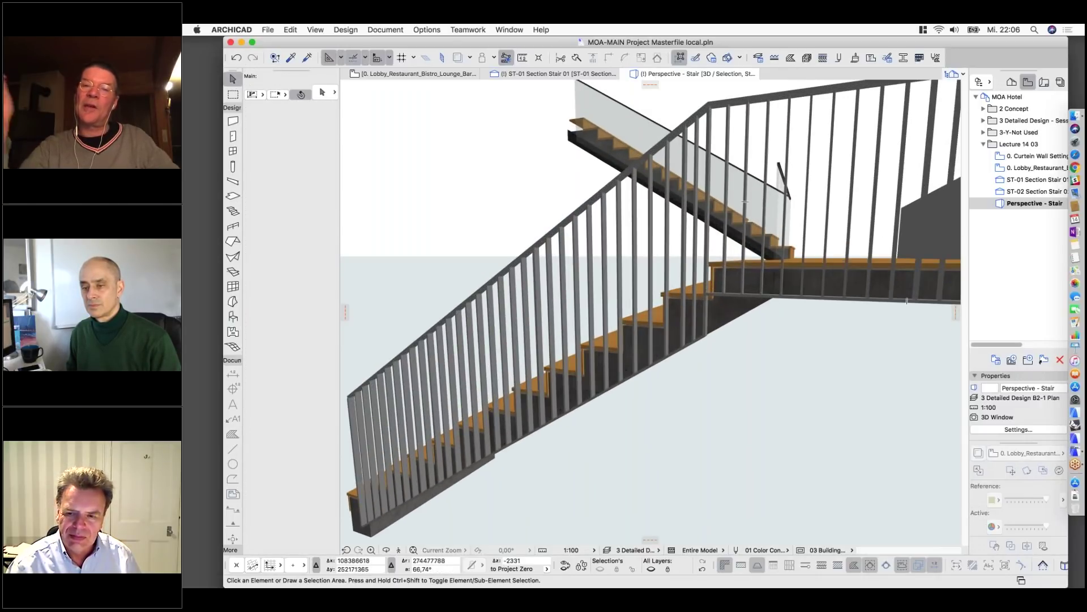
Select the baluster railing and stretch its corner node between flight and landing horizontally along the landing edge.
{"action": "left_click", "coordinate": [718, 106]}
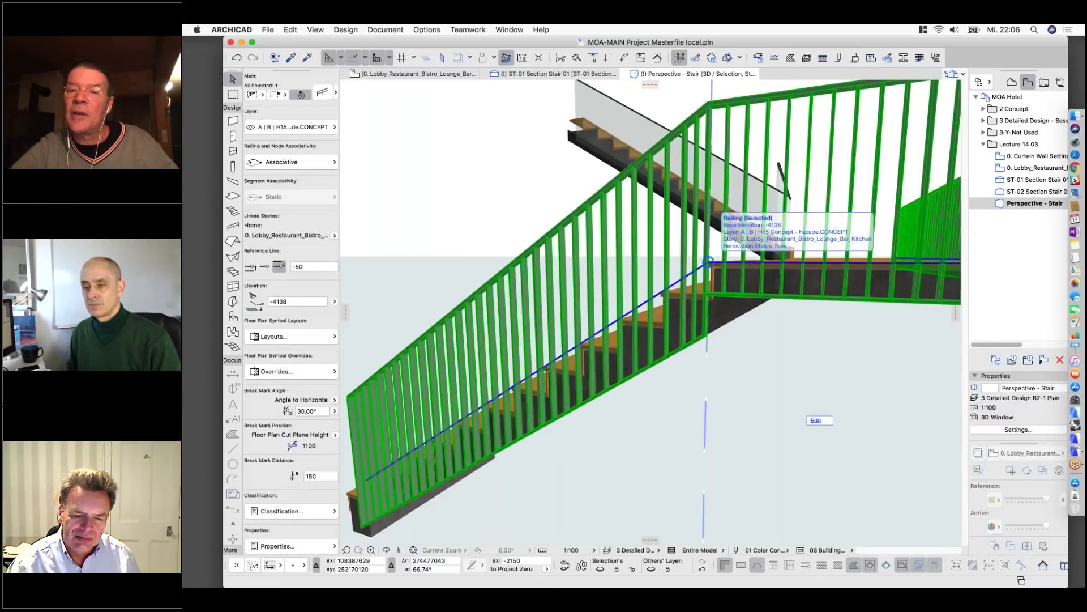
{"action": "left_click", "coordinate": [708, 262]}
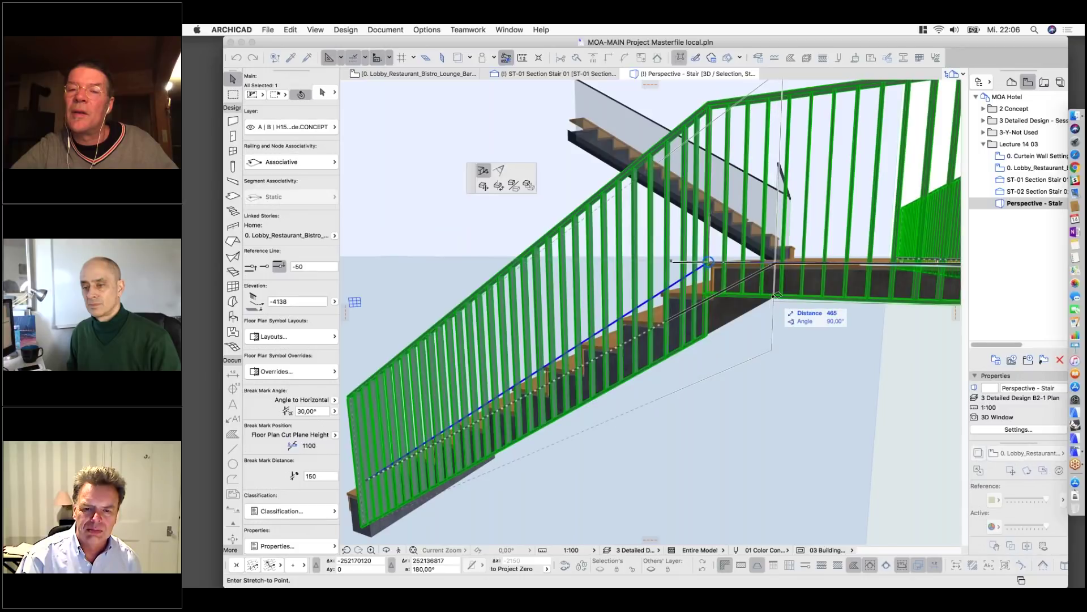
{"action": "left_click", "coordinate": [772, 262]}
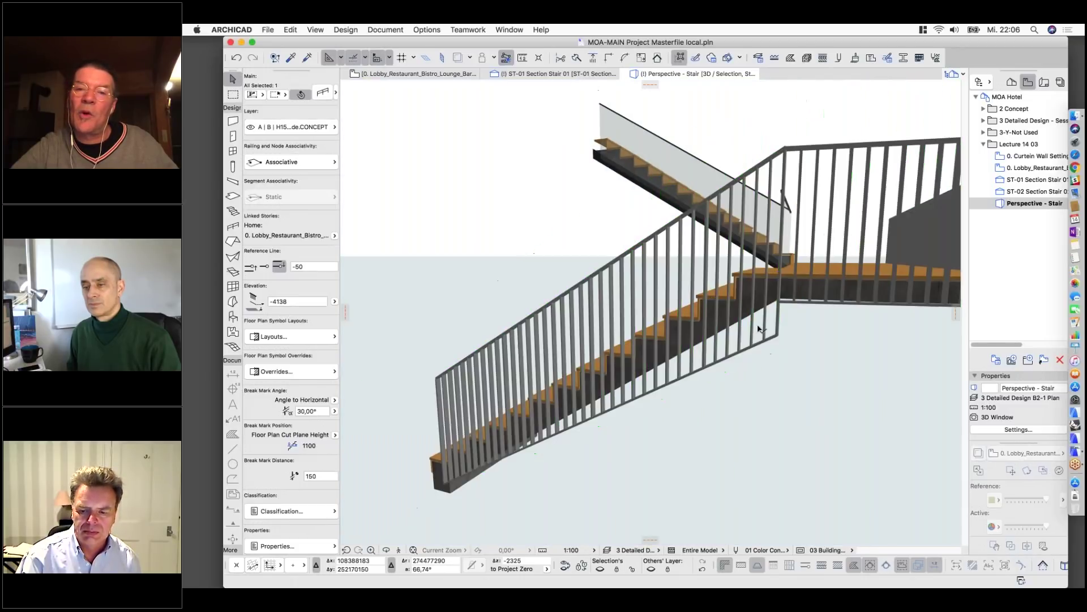
Edit the railing and stretch its lower flight segment upward to the landing segment's bottom rail, at a vertical offset of -172 mm.
{"action": "left_click", "coordinate": [758, 328]}
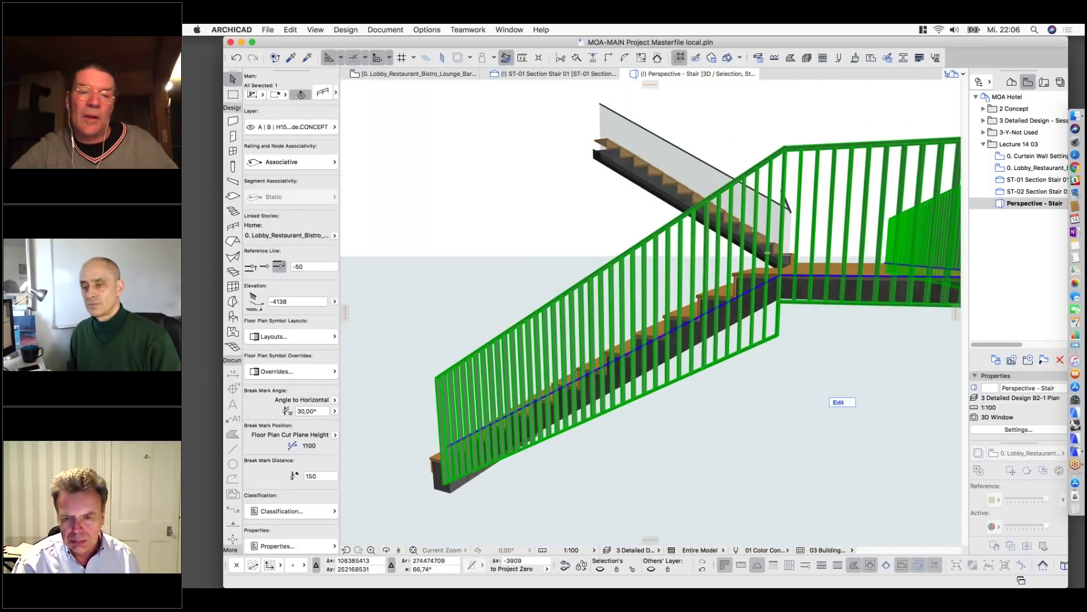
{"action": "middle_click_drag", "start_coordinate": [426, 498], "coordinate": [568, 258], "text": "shift"}
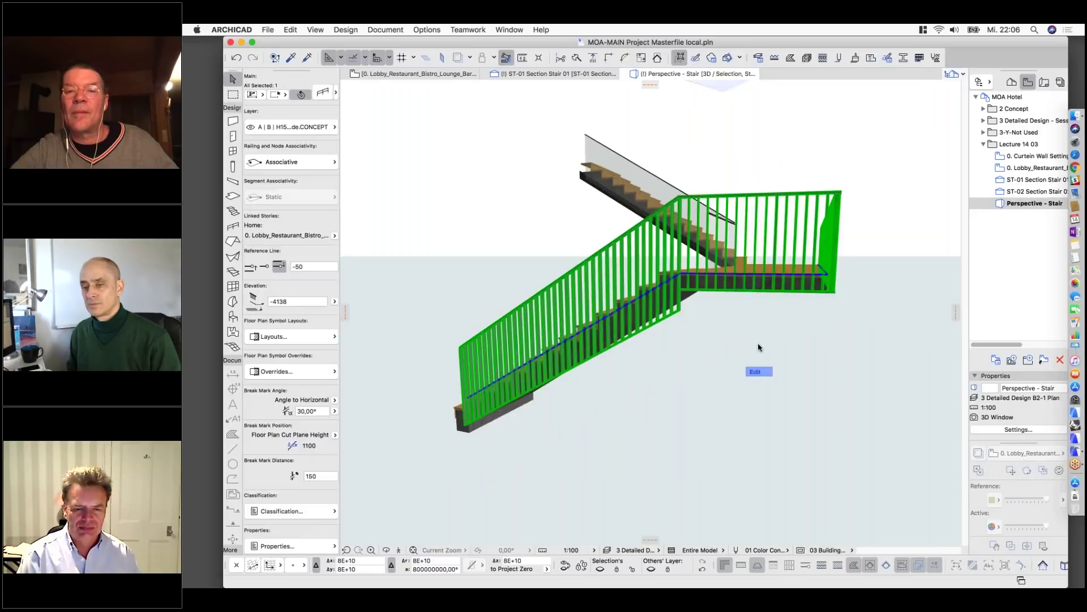
{"action": "left_click", "coordinate": [760, 371]}
{"action": "scroll", "coordinate": [650, 229], "scroll_direction": "up", "scroll_amount": 3}
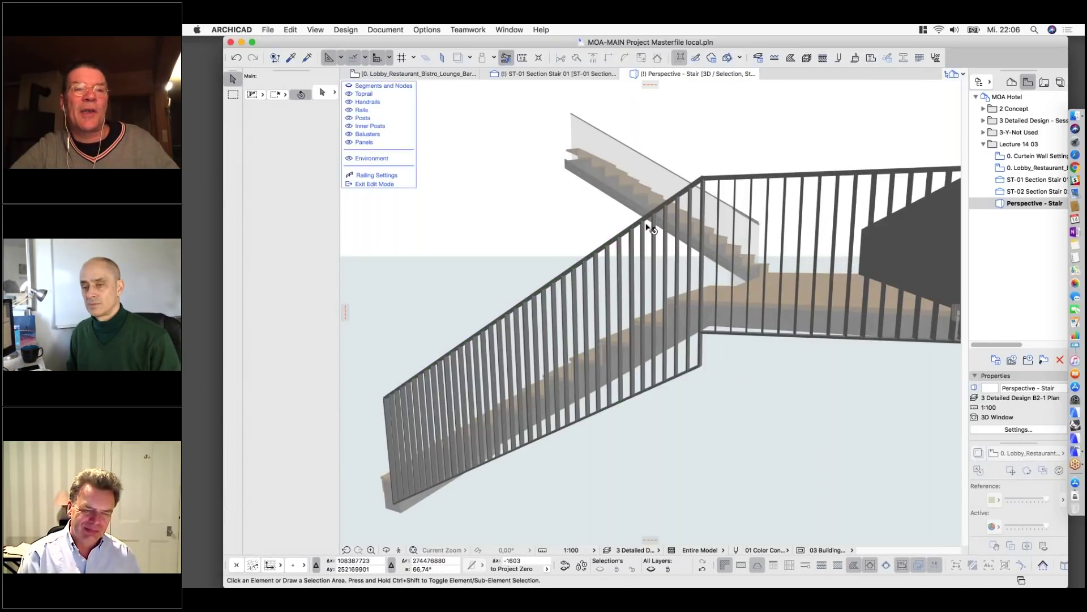
{"action": "scroll", "coordinate": [650, 228], "scroll_direction": "up", "scroll_amount": 2}
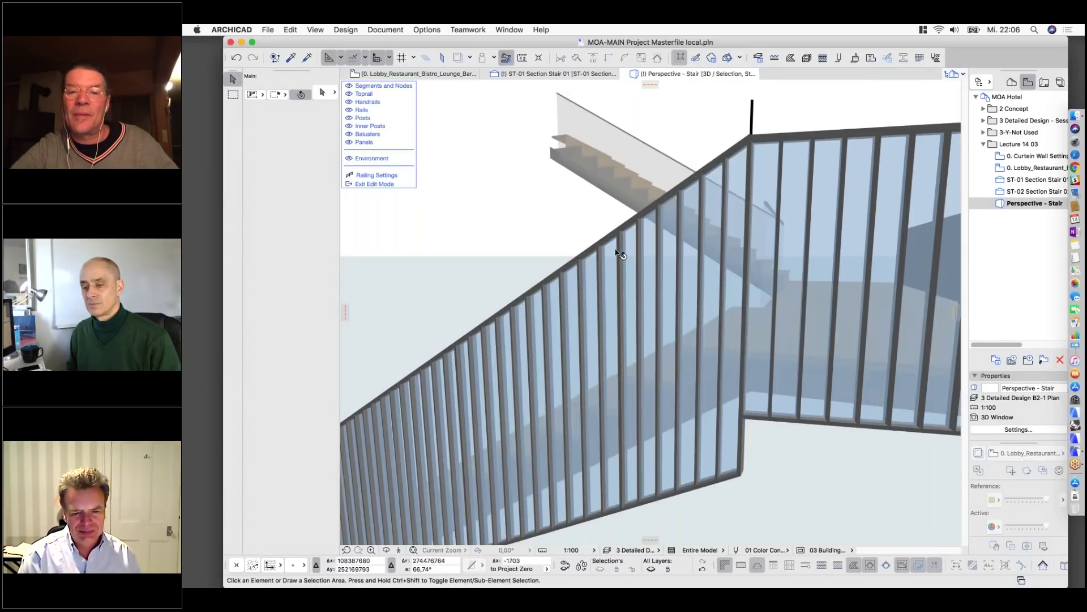
{"action": "left_click", "coordinate": [687, 287]}
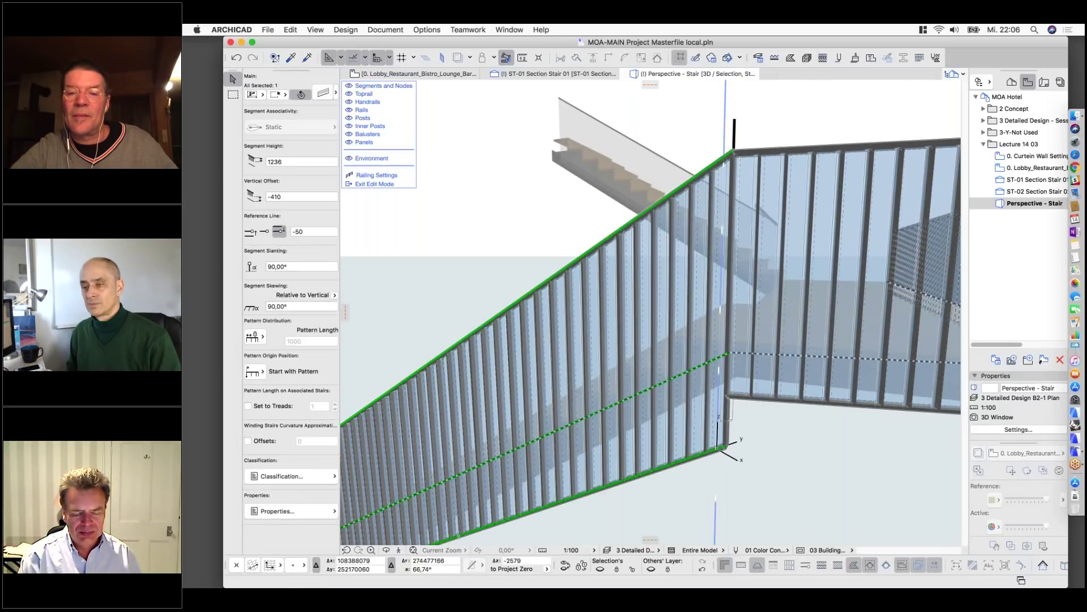
{"action": "left_click", "coordinate": [727, 447]}
{"action": "left_click", "coordinate": [735, 456]}
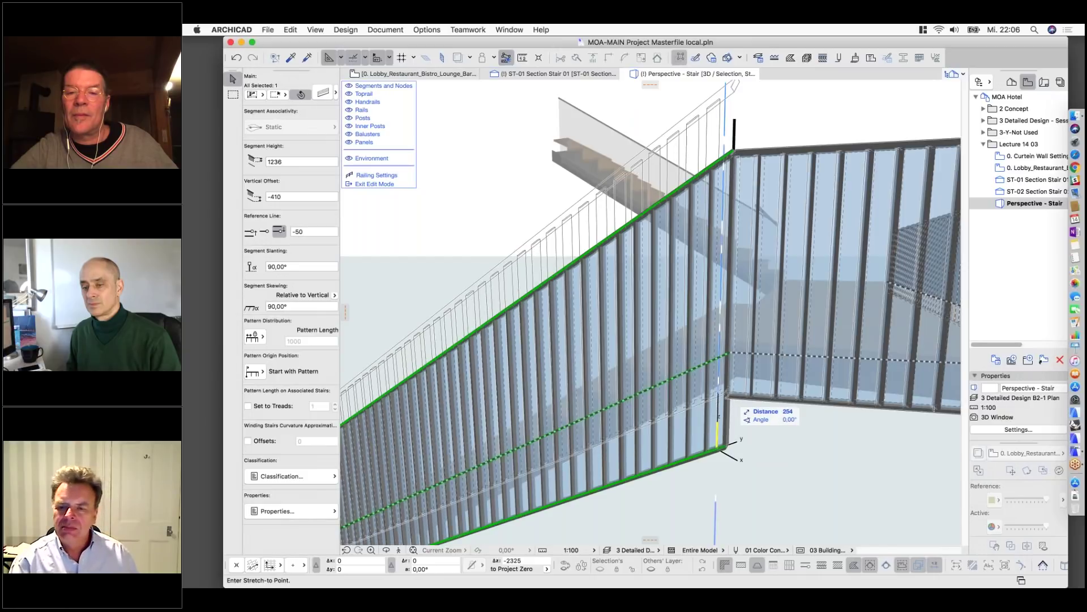
{"action": "left_click", "coordinate": [729, 400]}
{"action": "scroll", "coordinate": [722, 280], "scroll_direction": "down", "scroll_amount": 5}
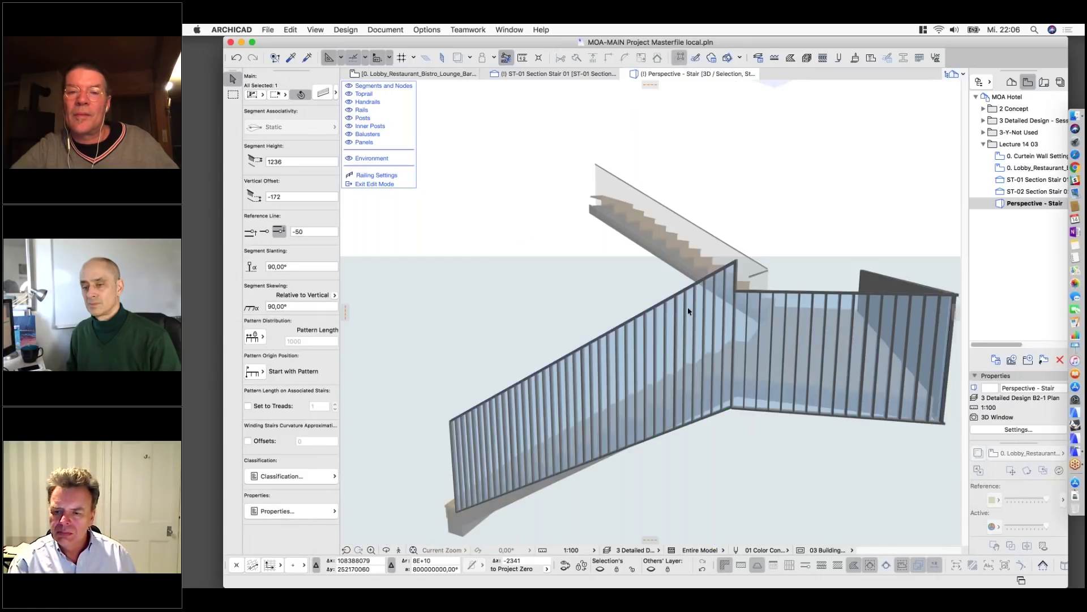
Set the lower flight segment's height to 1000 mm and its vertical offset to -150 mm, and finish editing the railing.
{"action": "scroll", "coordinate": [719, 282], "scroll_direction": "up", "scroll_amount": 4}
{"action": "left_click", "coordinate": [719, 281]}
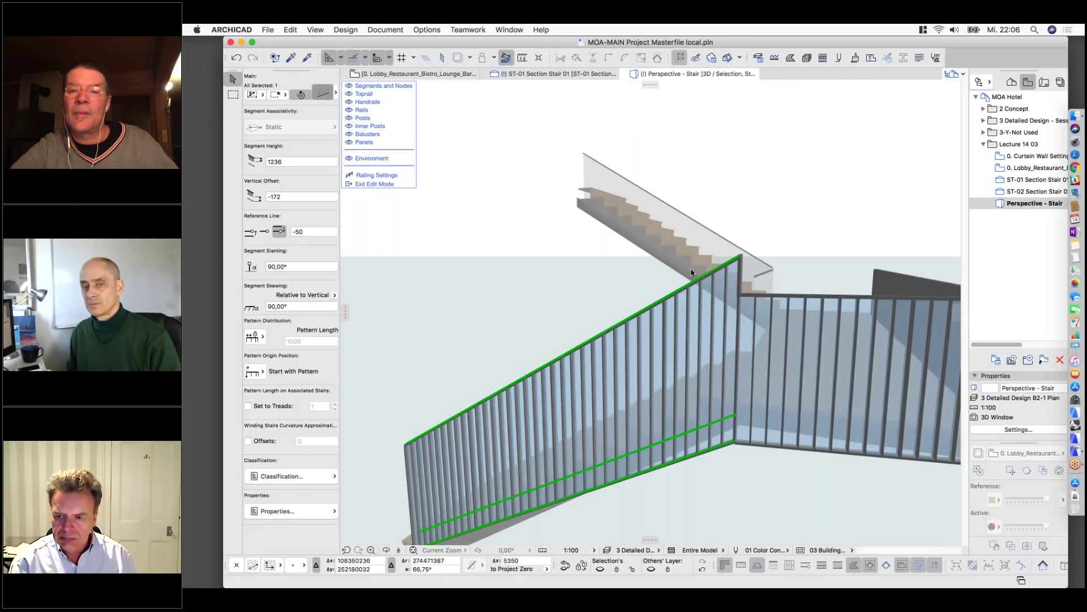
{"action": "key", "text": "super+t"}
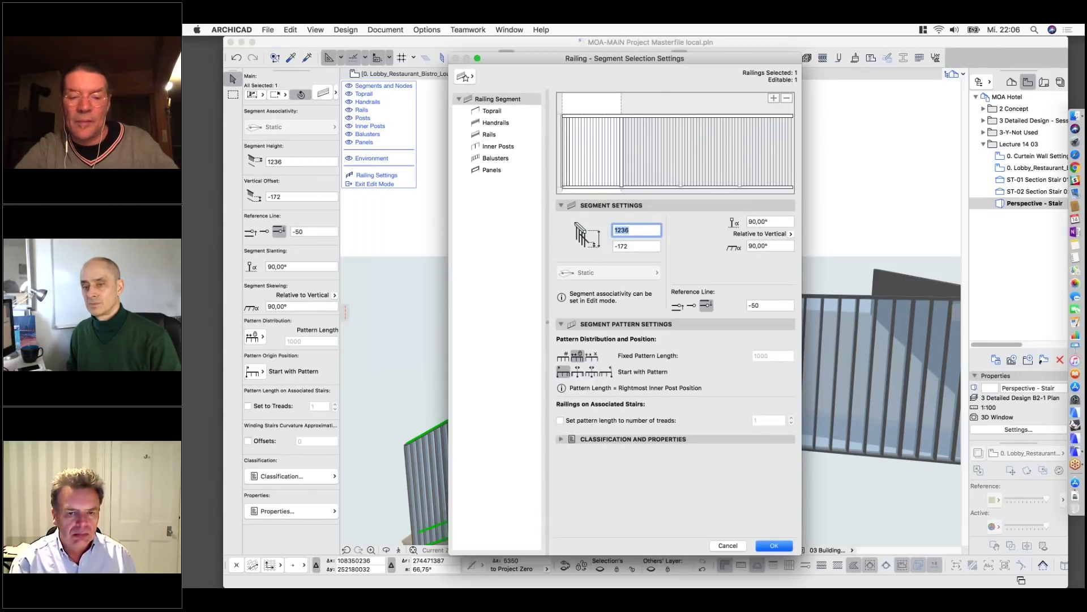
{"action": "type", "text": "1000"}
{"action": "left_click", "coordinate": [633, 245]}
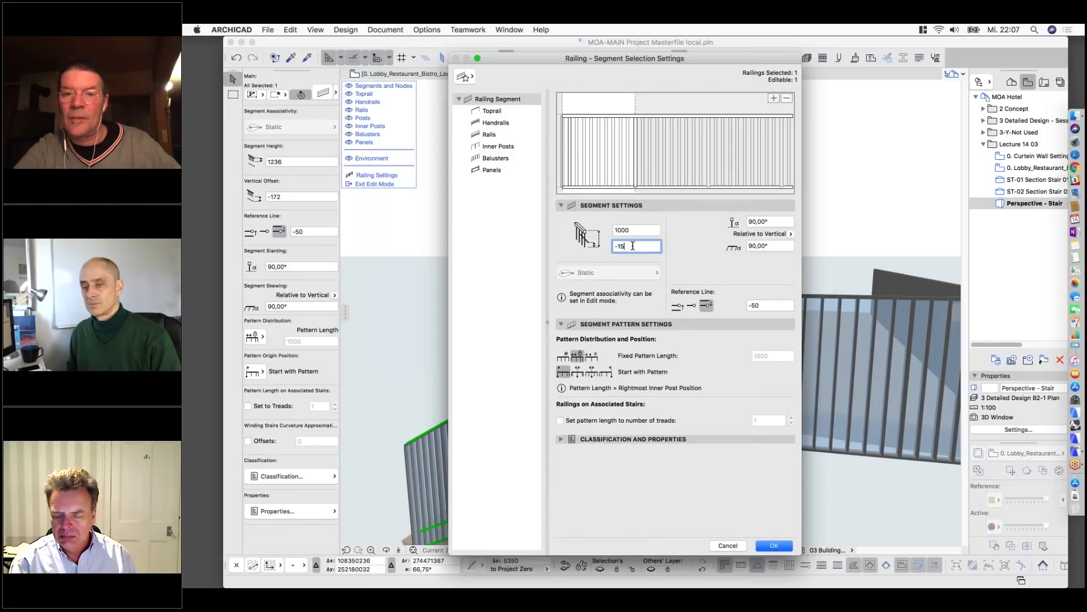
{"action": "key", "text": "Return"}
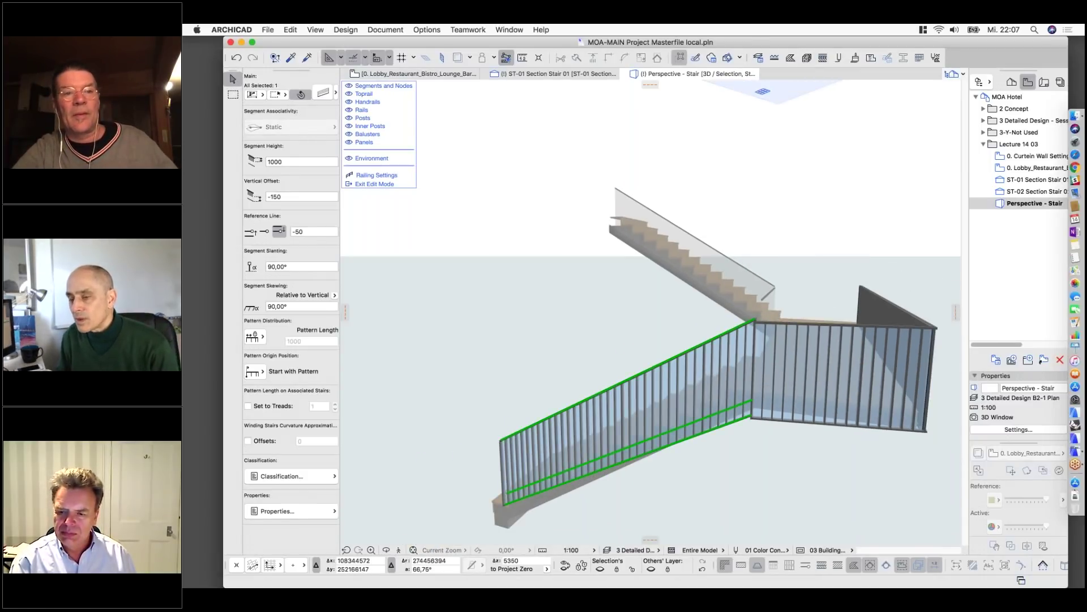
{"action": "left_click", "coordinate": [361, 184]}
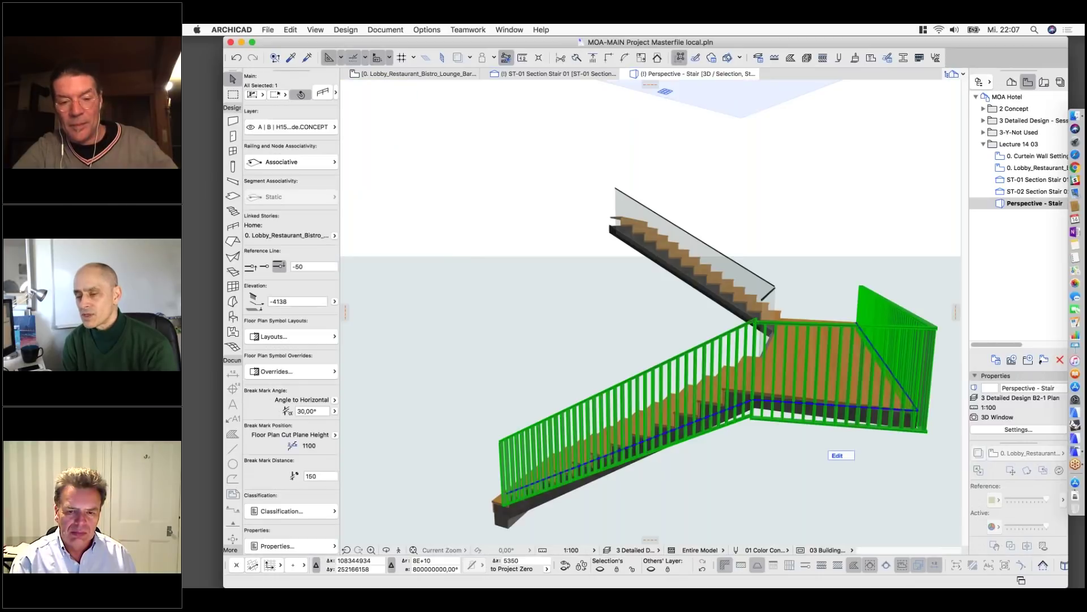
Undo the railing's segment edits and node stretches, back to before its lower end was repositioned.
{"action": "key", "text": "super+z"}
{"action": "key", "text": "super+z"}
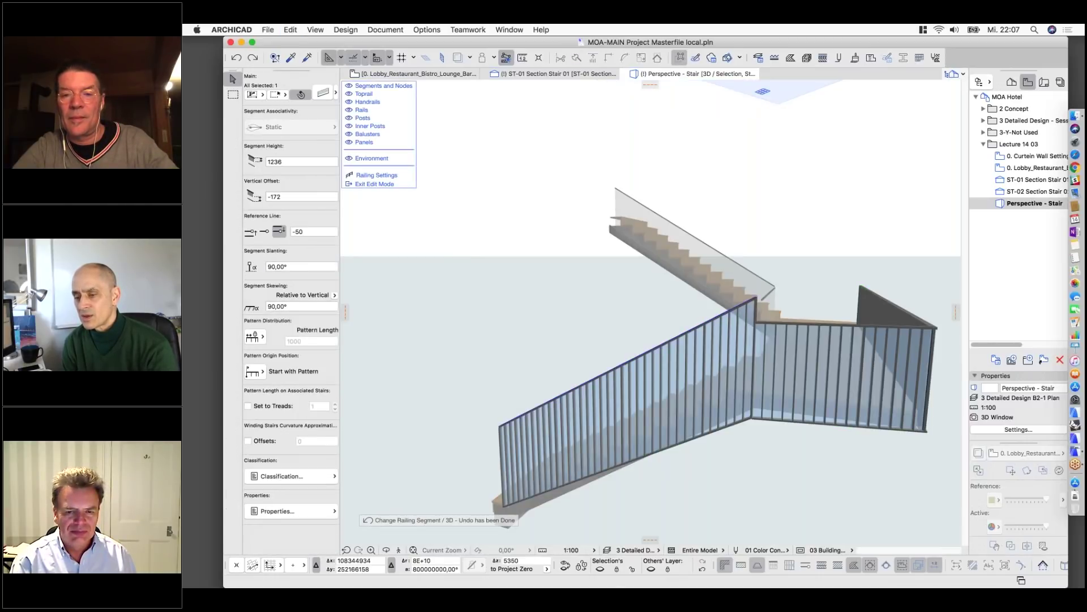
{"action": "key", "text": "super+z"}
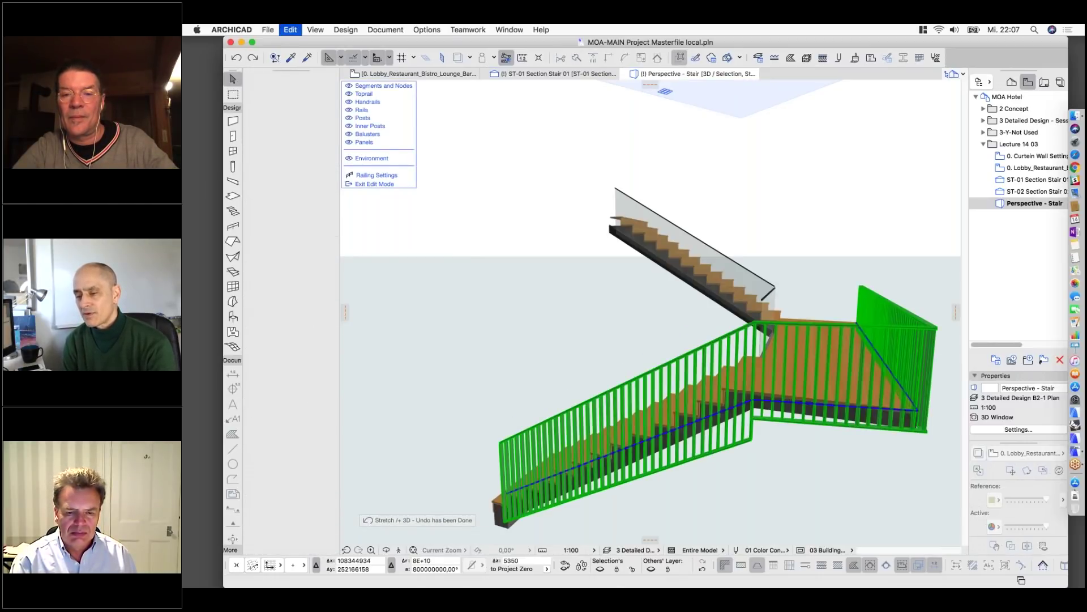
{"action": "key", "text": "super+z"}
{"action": "key", "text": "super+z"}
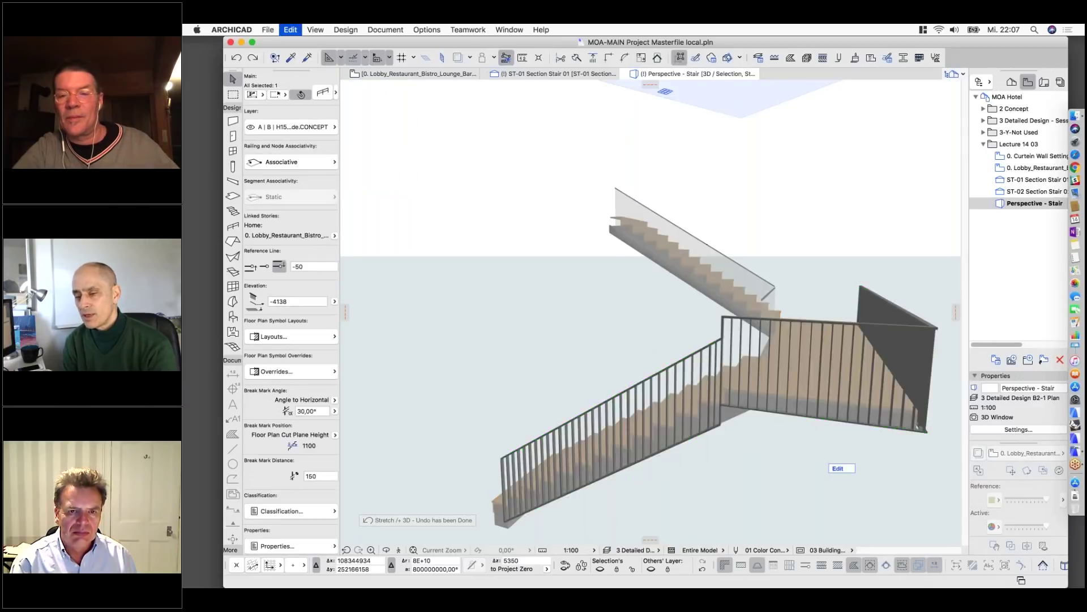
{"action": "key", "text": "super+z"}
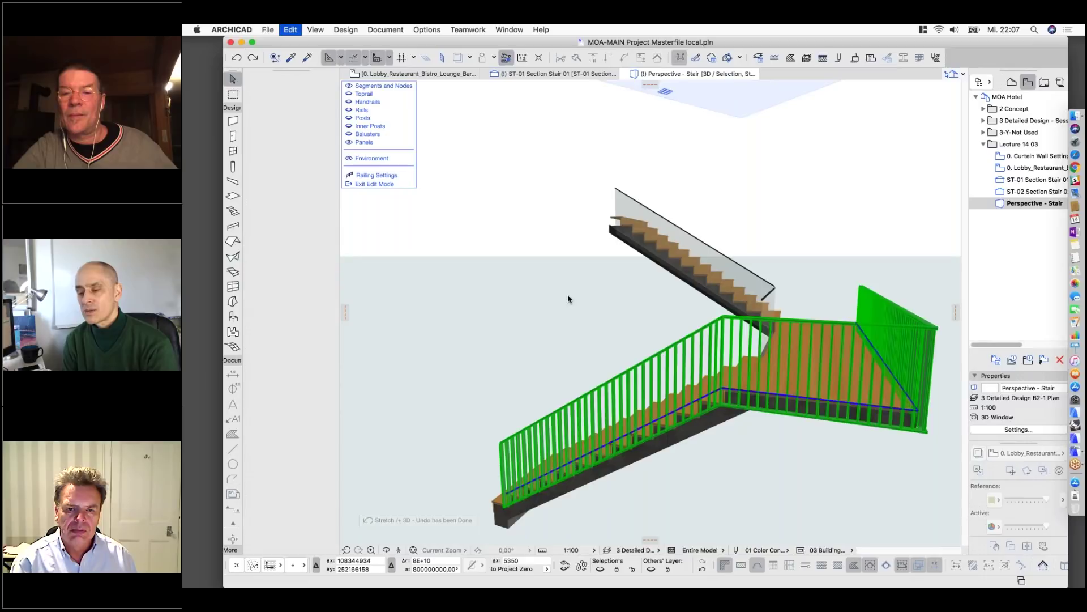
{"action": "key", "text": "super+z"}
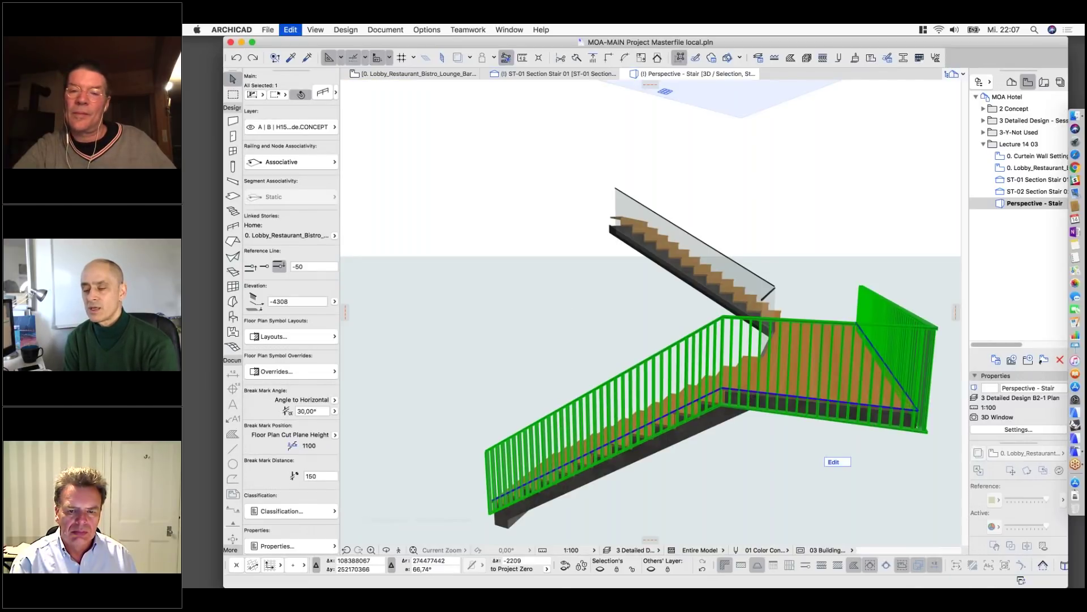
Stretch the railing's corner node about 319 mm along the landing so its bottom rail meets the bend in the stair structure.
{"action": "scroll", "coordinate": [768, 402], "scroll_direction": "up", "scroll_amount": 5}
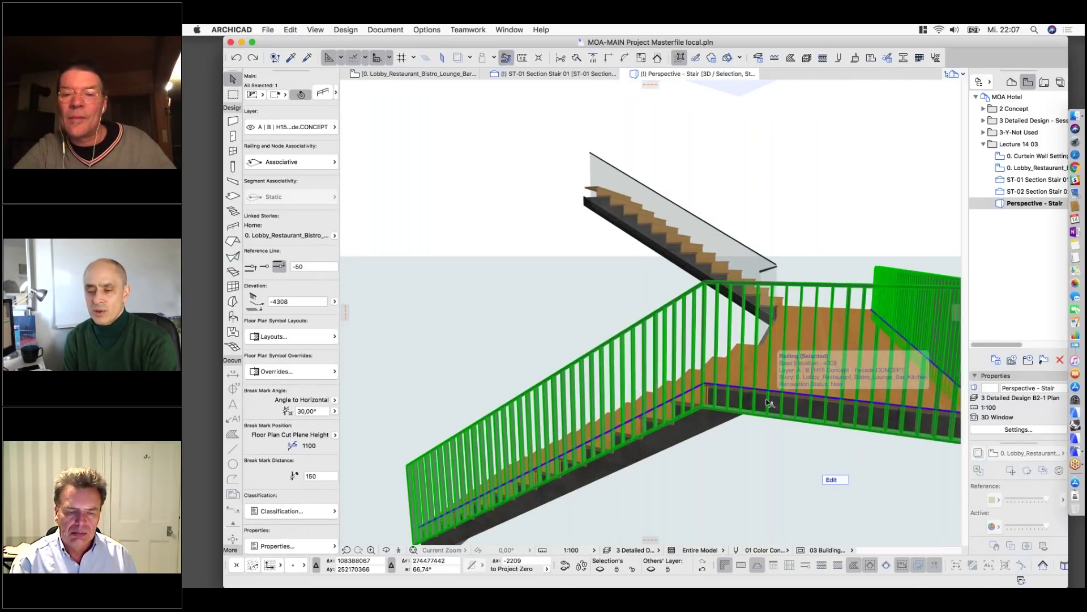
{"action": "scroll", "coordinate": [768, 403], "scroll_direction": "up", "scroll_amount": 3}
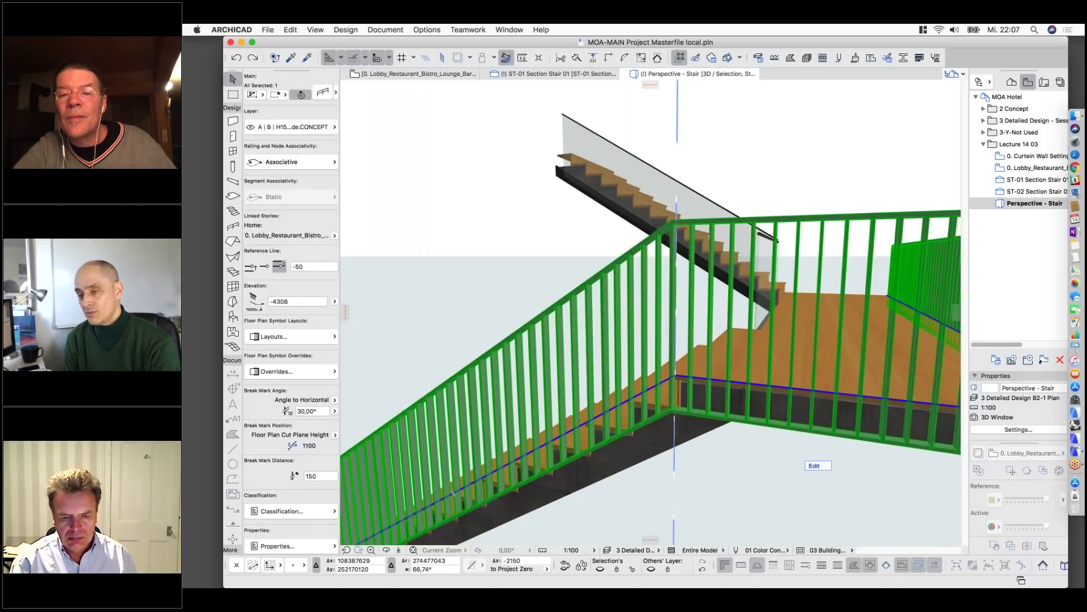
{"action": "left_click", "coordinate": [675, 376]}
{"action": "left_click", "coordinate": [676, 377]}
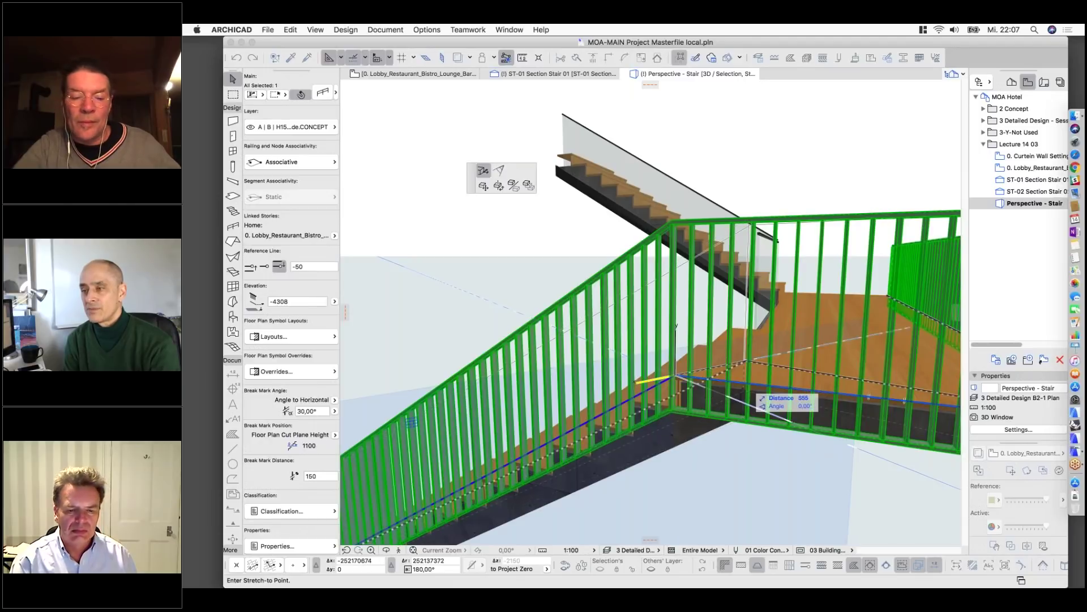
{"action": "left_click", "coordinate": [732, 384]}
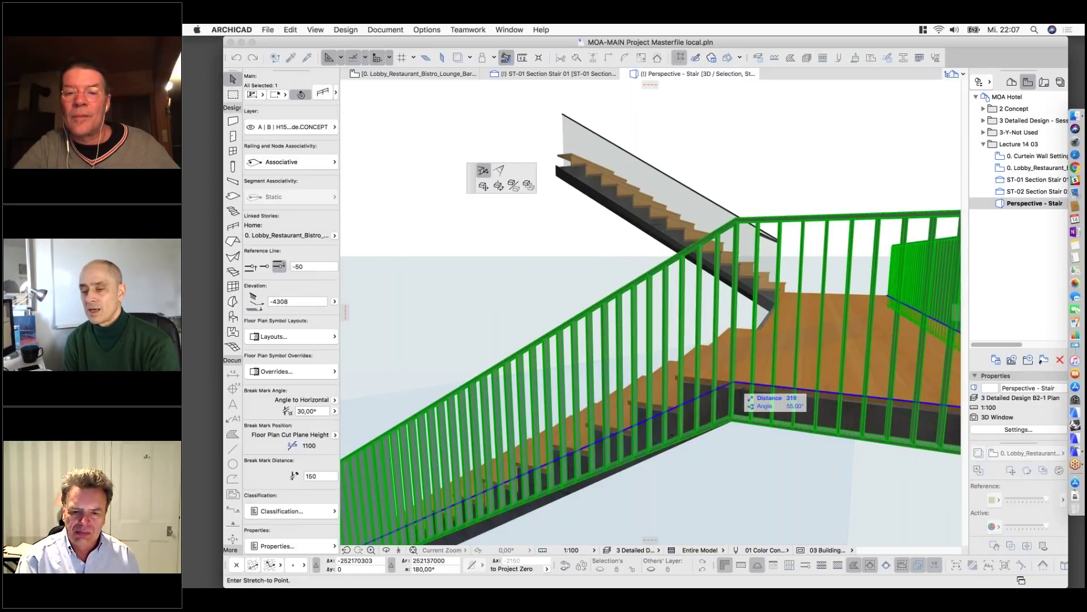
Stretch the railing's lower end node down to the lower end of the stair structure, giving a base elevation of -4439 mm.
{"action": "scroll", "coordinate": [511, 478], "scroll_direction": "down", "scroll_amount": 5}
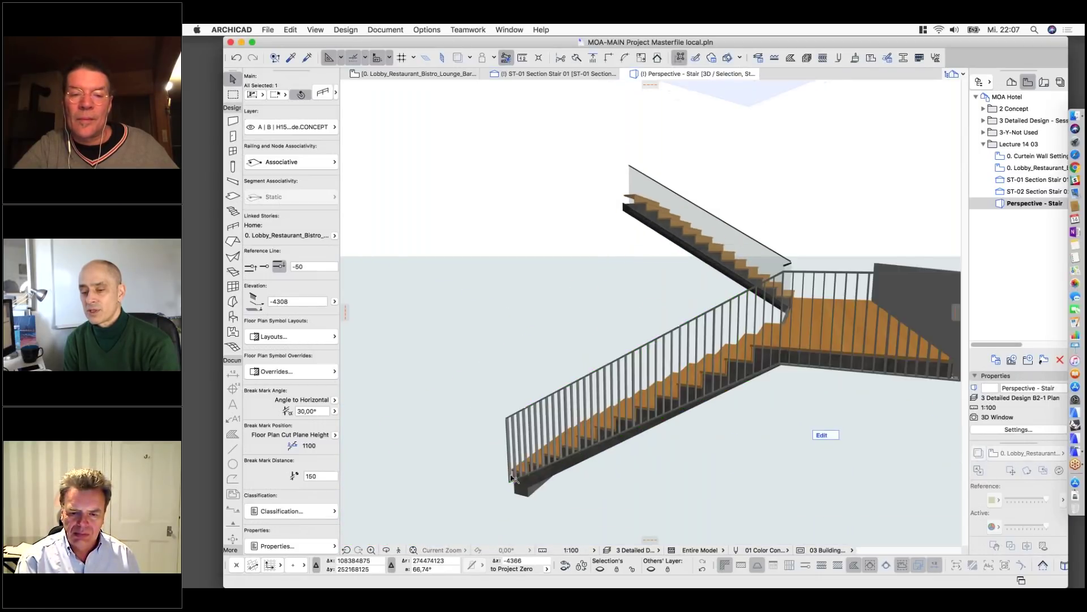
{"action": "scroll", "coordinate": [511, 477], "scroll_direction": "up", "scroll_amount": 5}
{"action": "left_click", "coordinate": [515, 485]}
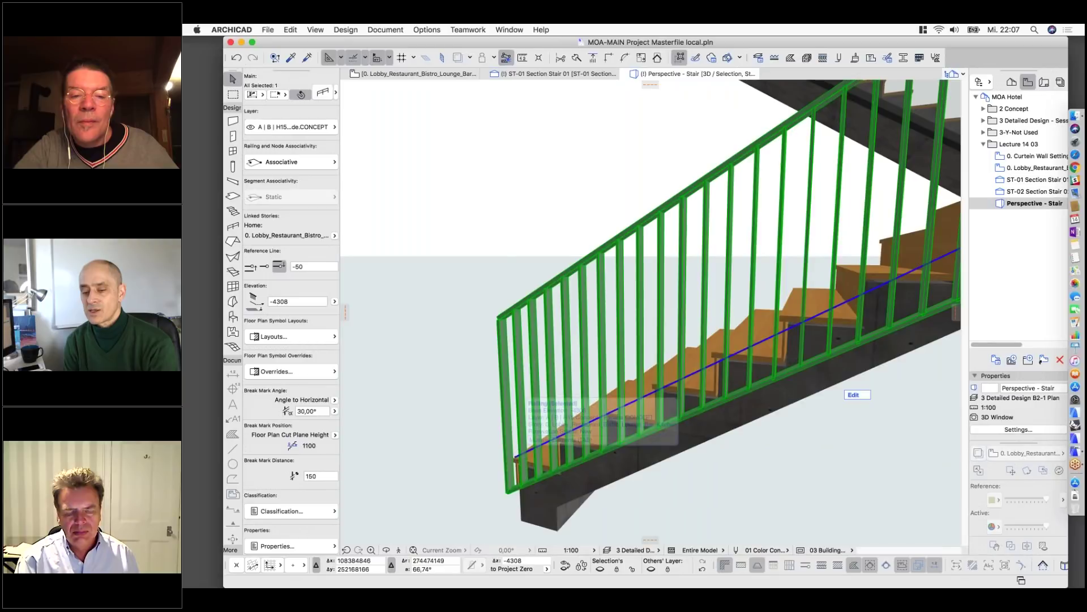
{"action": "left_click", "coordinate": [514, 459]}
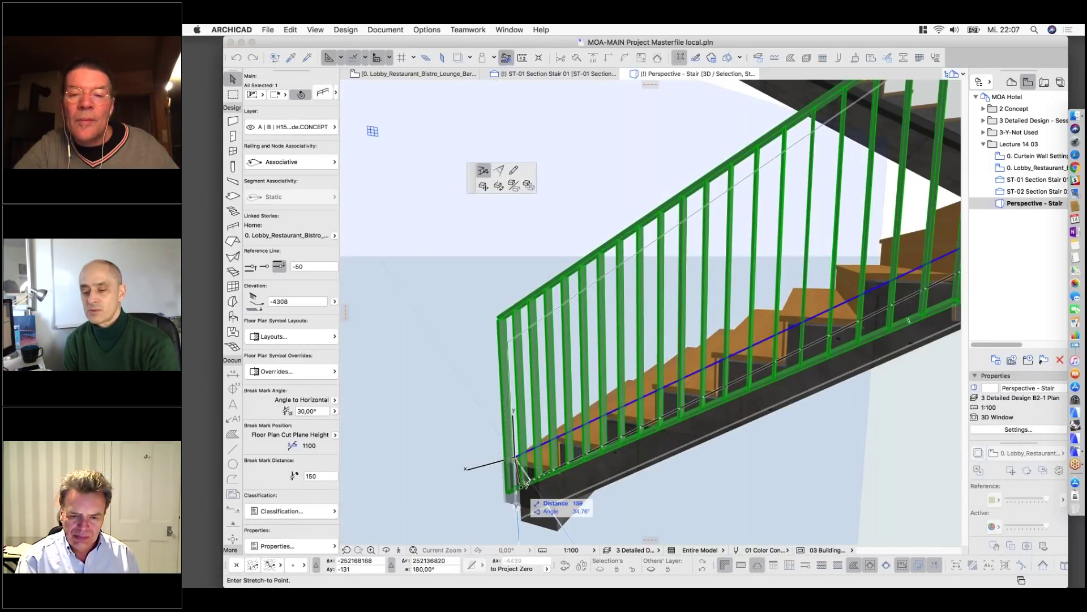
{"action": "scroll", "coordinate": [524, 481], "scroll_direction": "down", "scroll_amount": 3}
{"action": "left_click", "coordinate": [510, 496]}
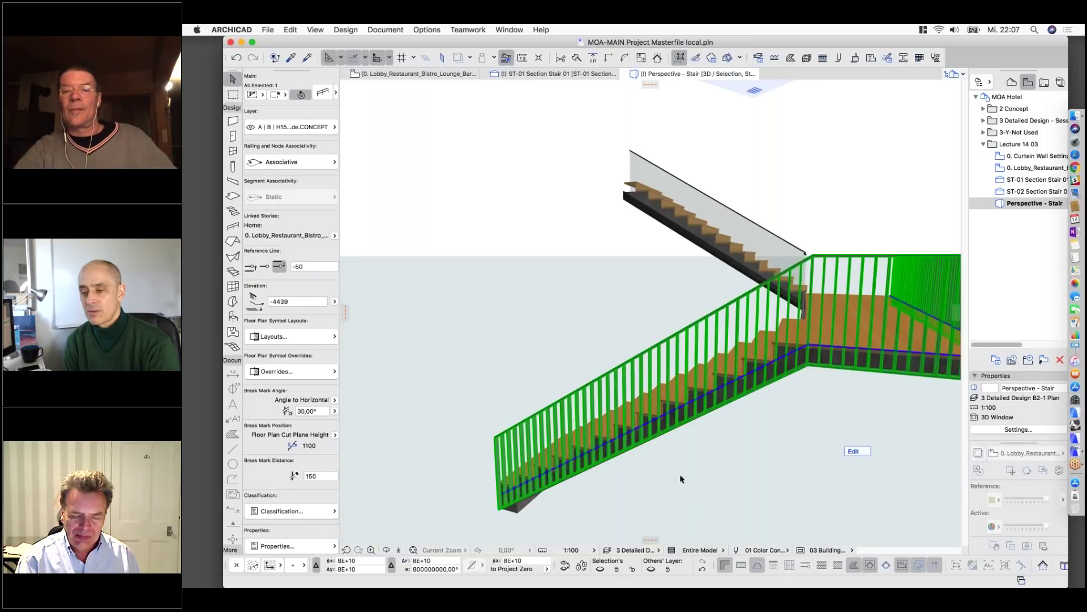
Deselect the railing and examine its bottom rail against the stair structure from the side and from below.
{"action": "middle_click_drag", "start_coordinate": [680, 479], "coordinate": [565, 384], "text": "shift"}
{"action": "left_click", "coordinate": [531, 387]}
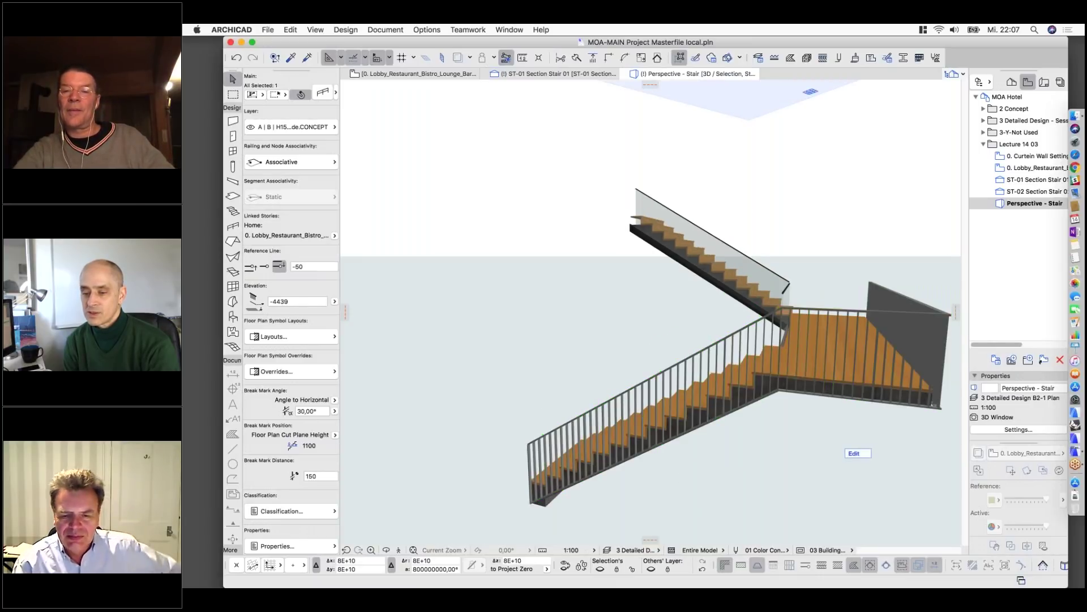
{"action": "middle_click_drag", "start_coordinate": [696, 397], "coordinate": [430, 391], "text": "shift"}
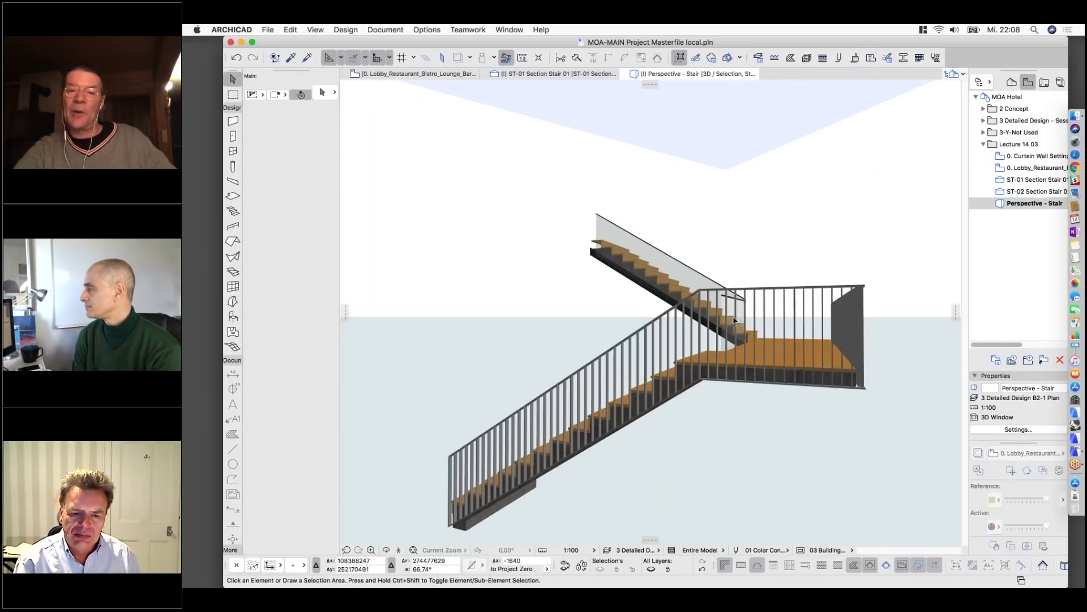
{"action": "scroll", "coordinate": [859, 94], "scroll_direction": "up", "scroll_amount": 4}
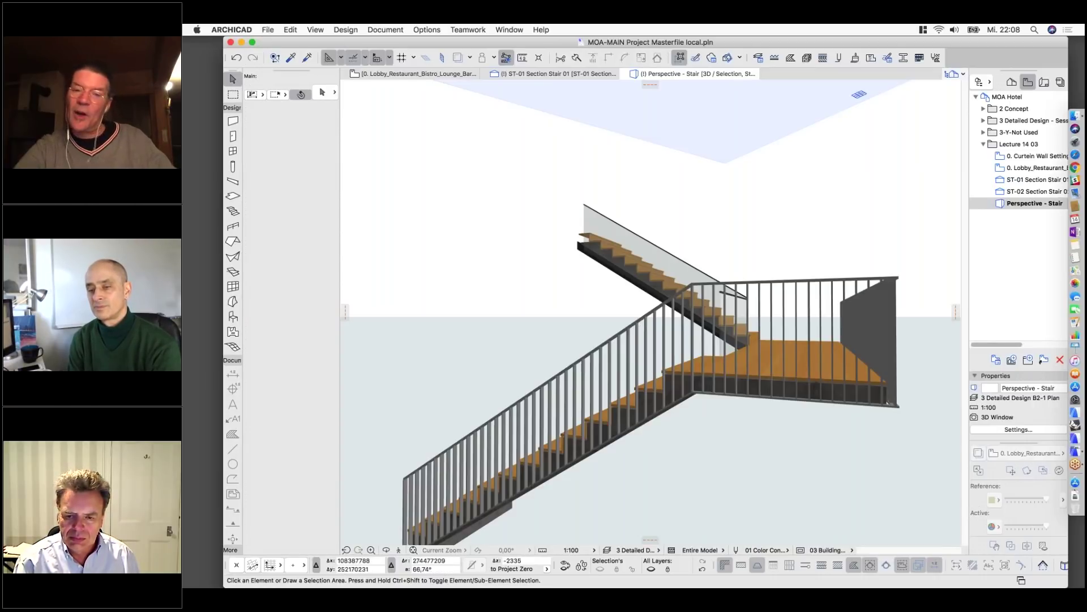
{"action": "scroll", "coordinate": [721, 405], "scroll_direction": "down", "scroll_amount": 3}
{"action": "scroll", "coordinate": [709, 406], "scroll_direction": "up", "scroll_amount": 2}
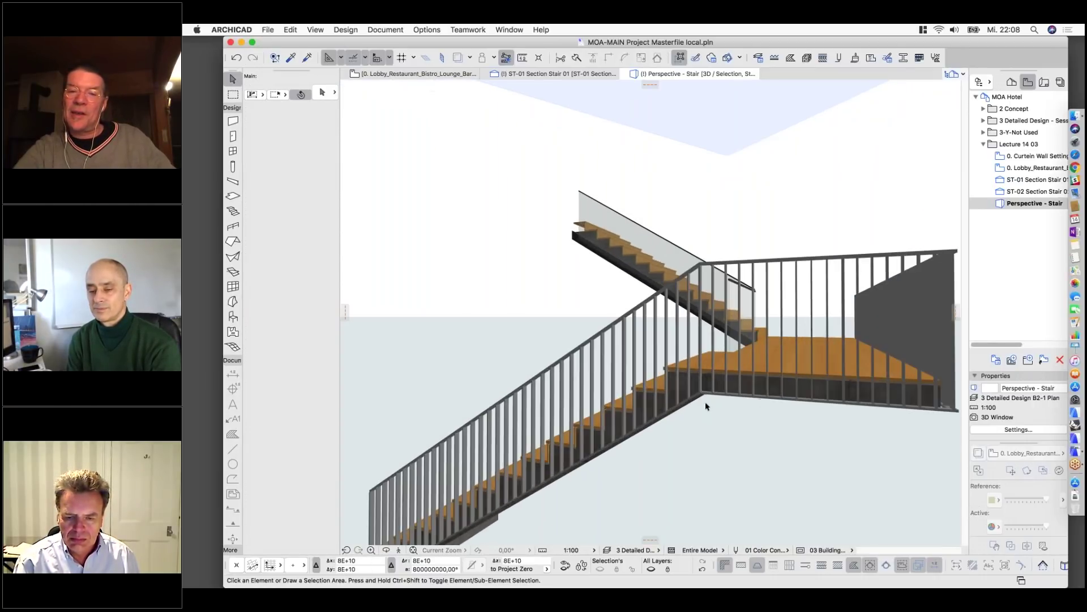
{"action": "scroll", "coordinate": [708, 382], "scroll_direction": "up", "scroll_amount": 3}
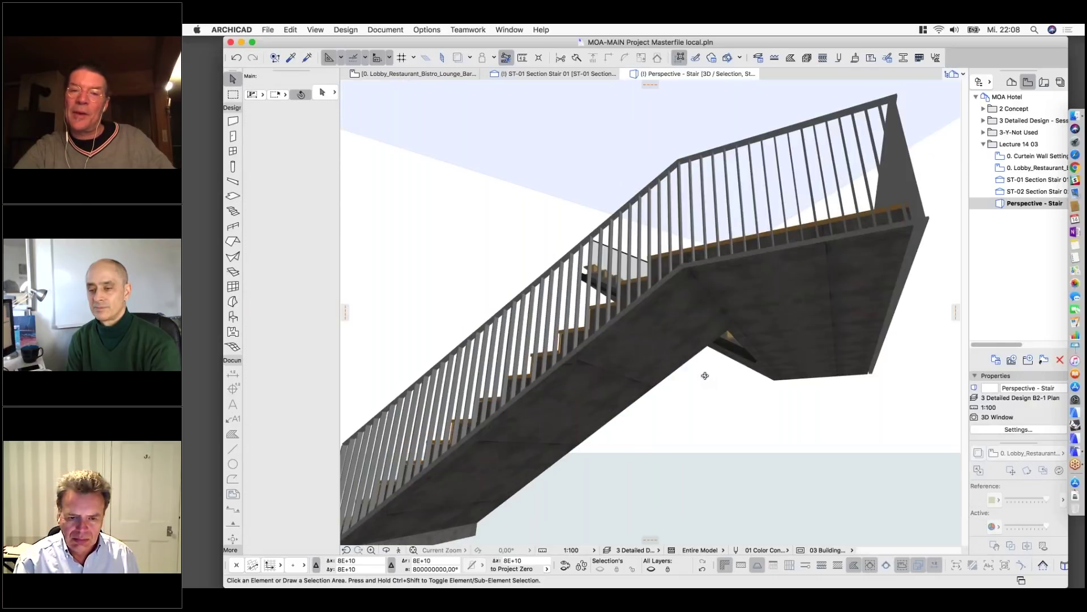
{"action": "scroll", "coordinate": [720, 396], "scroll_direction": "down", "scroll_amount": 4}
{"action": "scroll", "coordinate": [753, 246], "scroll_direction": "up", "scroll_amount": 1}
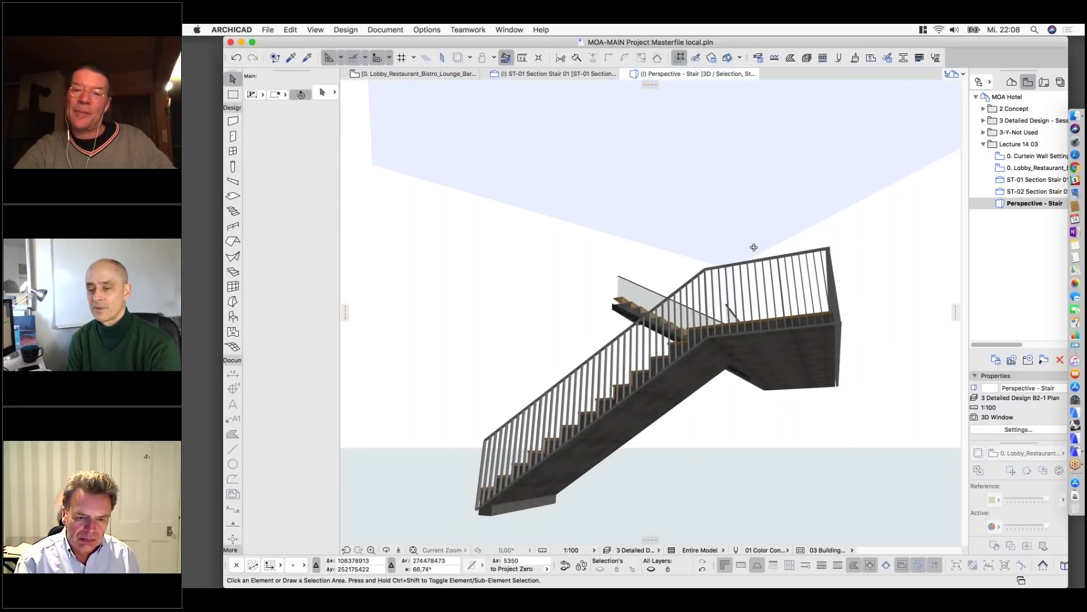
{"action": "scroll", "coordinate": [754, 247], "scroll_direction": "up", "scroll_amount": 2}
{"action": "middle_click_drag", "start_coordinate": [559, 341], "coordinate": [766, 263], "text": "shift"}
{"action": "left_click", "coordinate": [765, 264]}
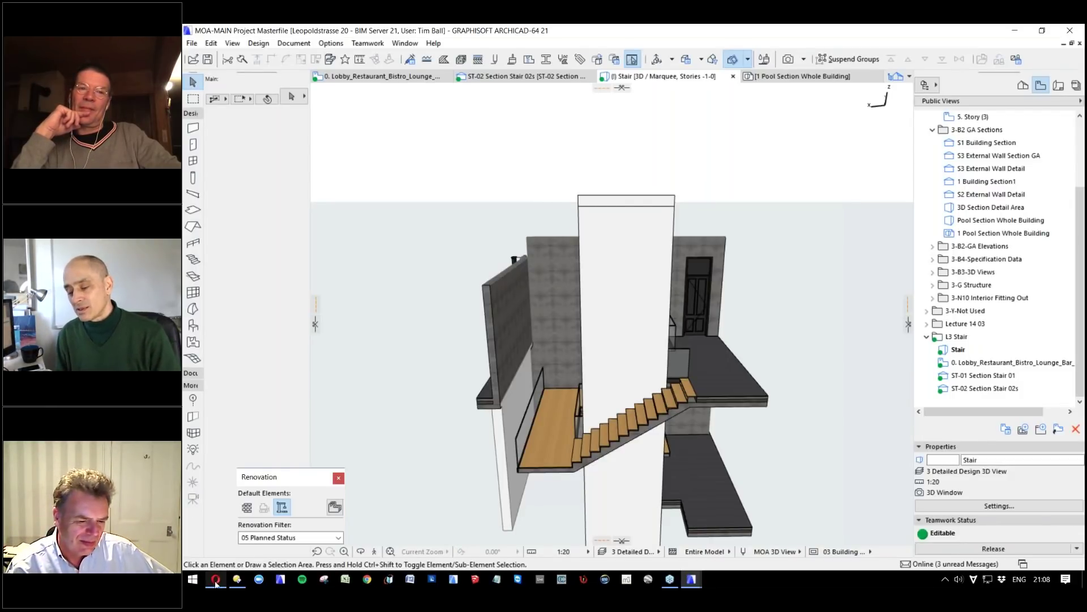
Examine the upper flight and landing from the side, checking the structure's stepped edge and the bend in its soffit.
{"action": "mouse_move", "coordinate": [685, 517]}
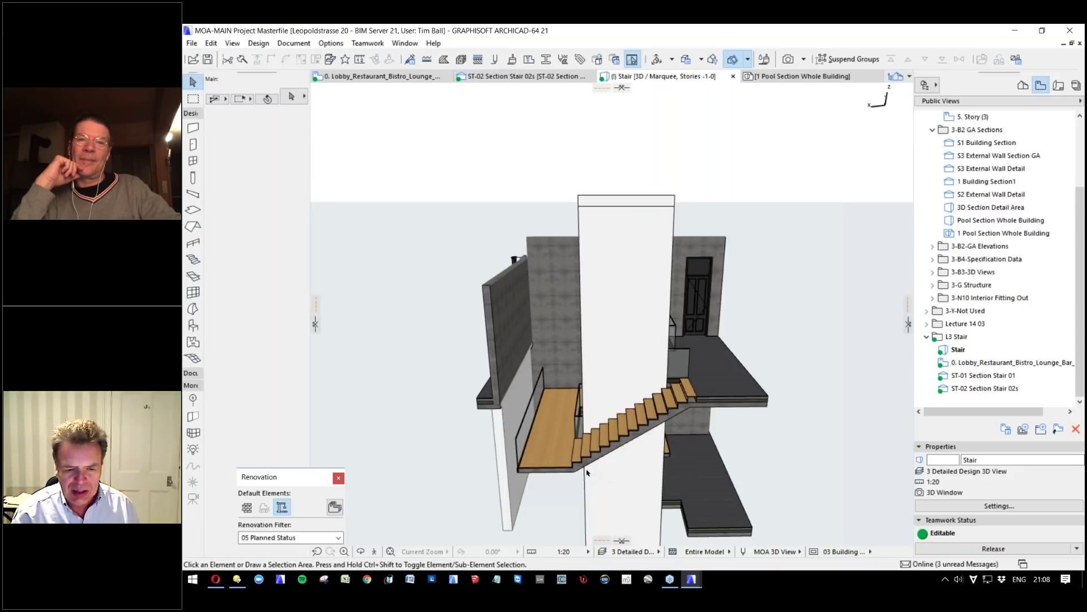
{"action": "middle_click_drag", "start_coordinate": [560, 493], "coordinate": [526, 465], "text": "shift"}
{"action": "scroll", "coordinate": [574, 478], "scroll_direction": "up", "scroll_amount": 5}
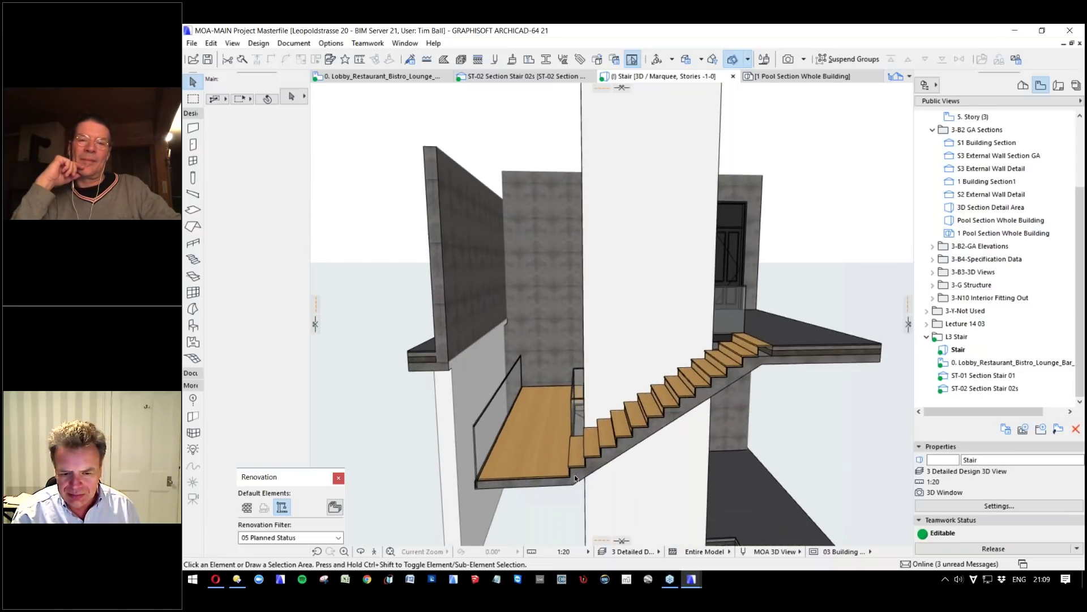
{"action": "scroll", "coordinate": [574, 478], "scroll_direction": "up", "scroll_amount": 2}
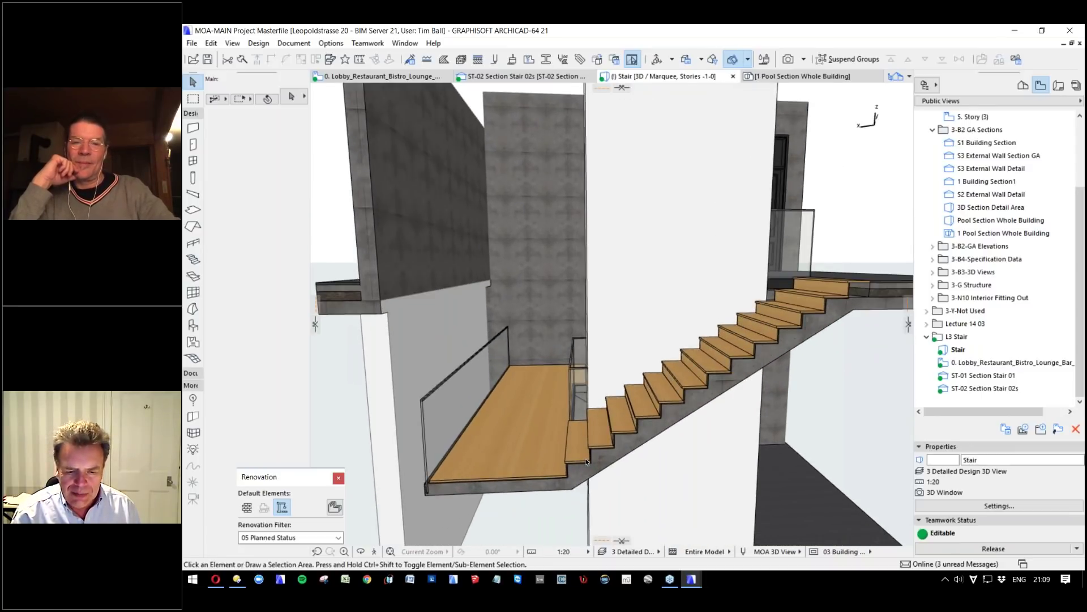
{"action": "middle_click_drag", "start_coordinate": [598, 451], "coordinate": [589, 438], "text": "shift"}
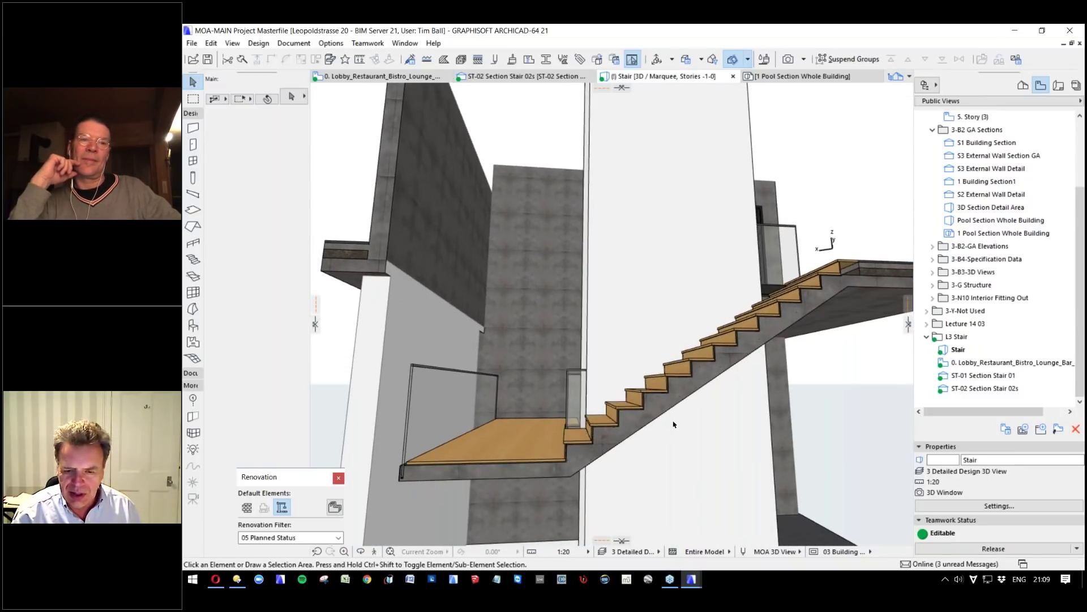
{"action": "left_click_drag", "start_coordinate": [731, 358], "coordinate": [660, 412]}
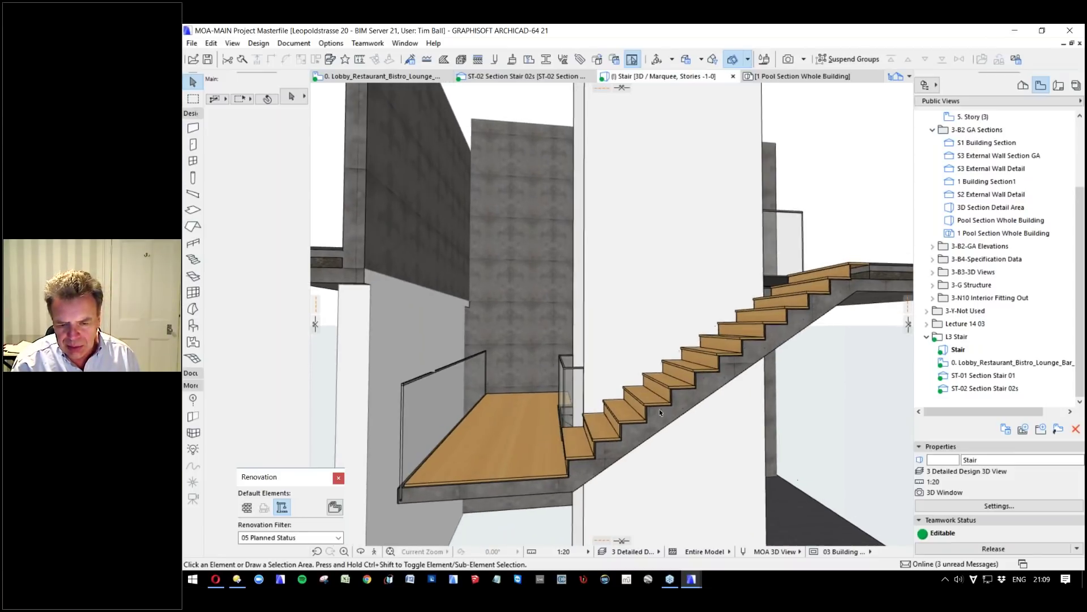
{"action": "scroll", "coordinate": [660, 412], "scroll_direction": "up", "scroll_amount": 5}
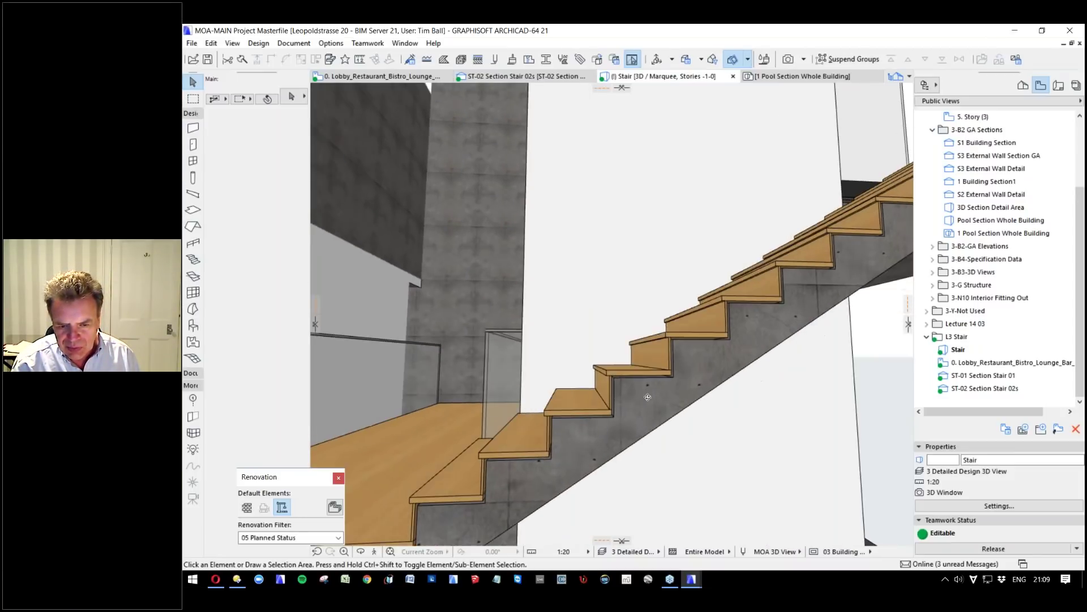
{"action": "left_click_drag", "start_coordinate": [647, 396], "coordinate": [659, 371]}
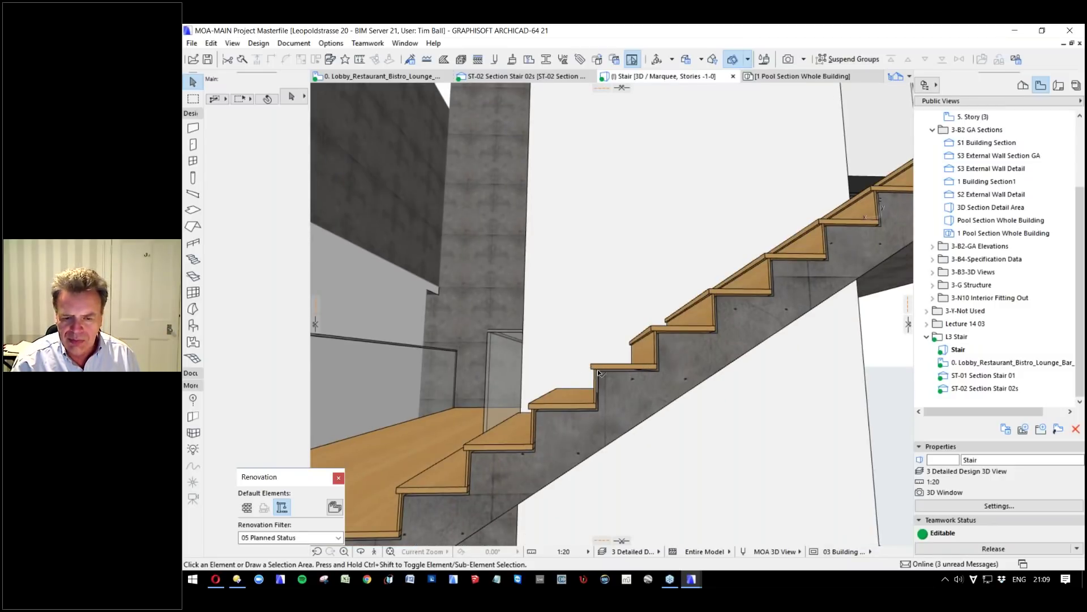
Examine the flight from above and underneath, up to where its top tread meets the upper floor slab.
{"action": "middle_click_drag", "start_coordinate": [644, 387], "coordinate": [547, 390], "text": "shift"}
{"action": "middle_click_drag", "start_coordinate": [647, 350], "coordinate": [769, 207], "text": "shift"}
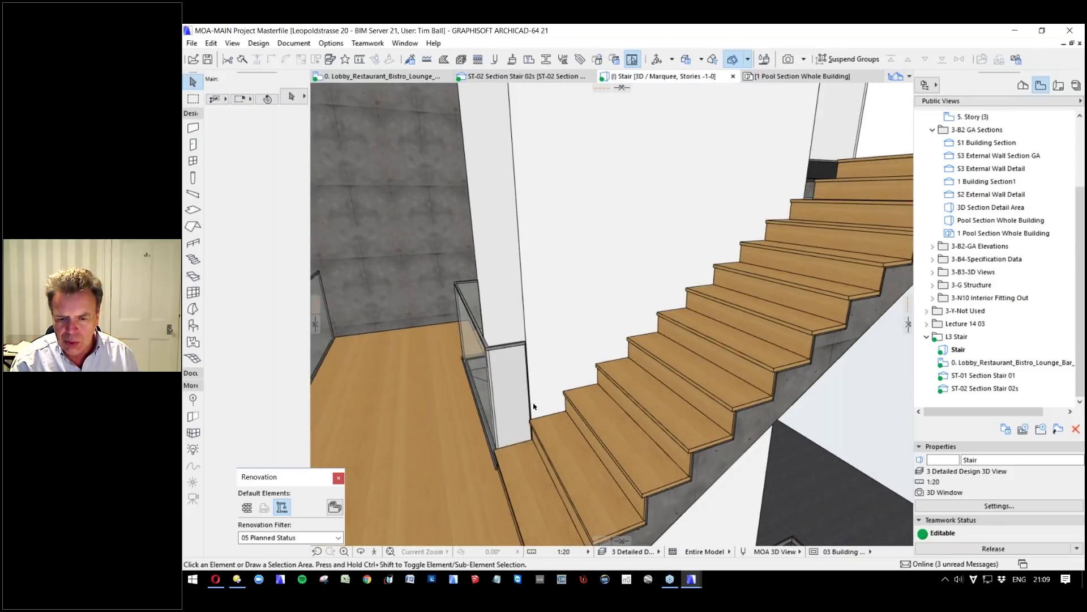
{"action": "middle_click_drag", "start_coordinate": [534, 405], "coordinate": [556, 268], "text": "shift"}
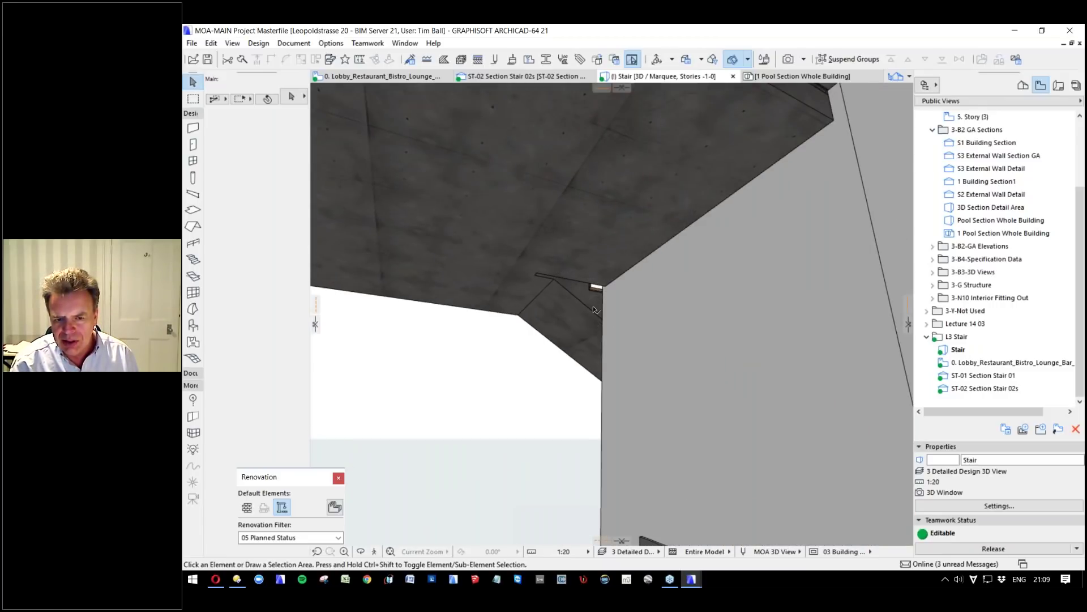
{"action": "middle_click_drag", "start_coordinate": [550, 308], "coordinate": [657, 309], "text": "shift"}
{"action": "scroll", "coordinate": [631, 318], "scroll_direction": "up", "scroll_amount": 2}
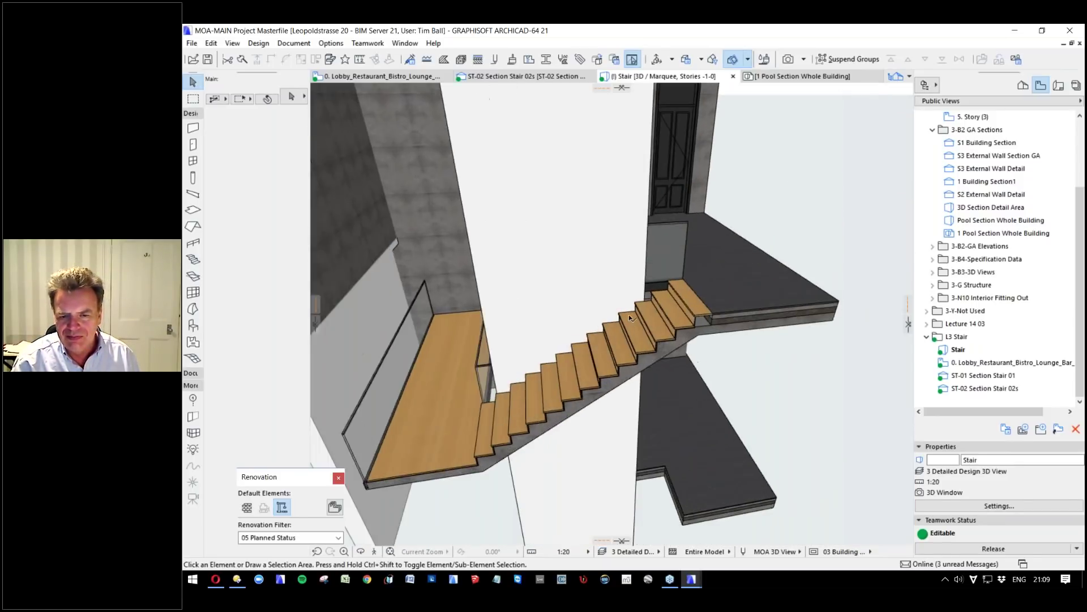
{"action": "scroll", "coordinate": [630, 318], "scroll_direction": "up", "scroll_amount": 2}
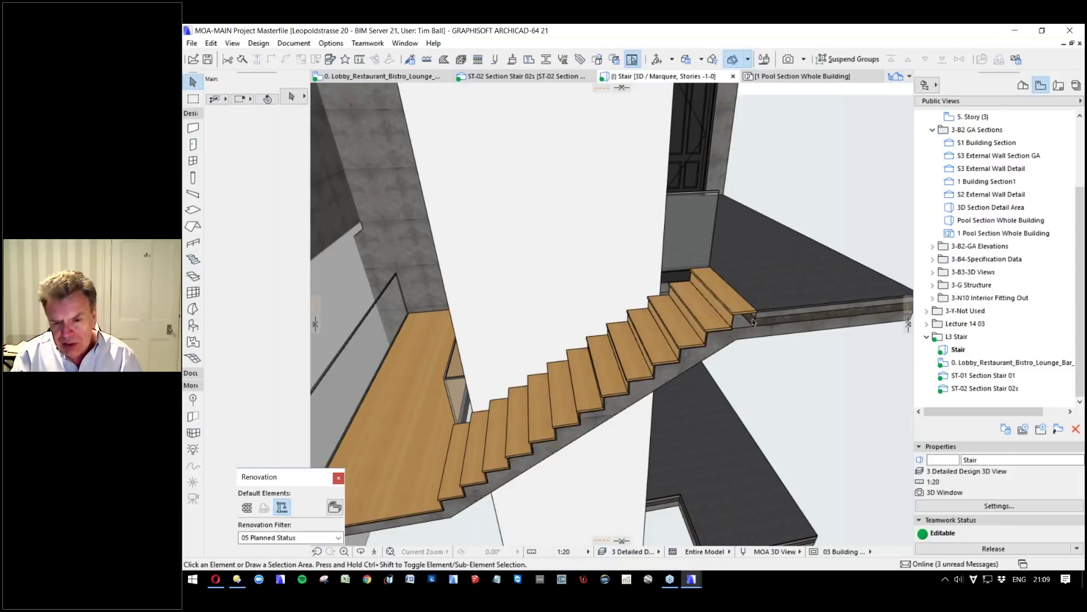
{"action": "middle_click_drag", "start_coordinate": [651, 289], "coordinate": [714, 286], "text": "shift"}
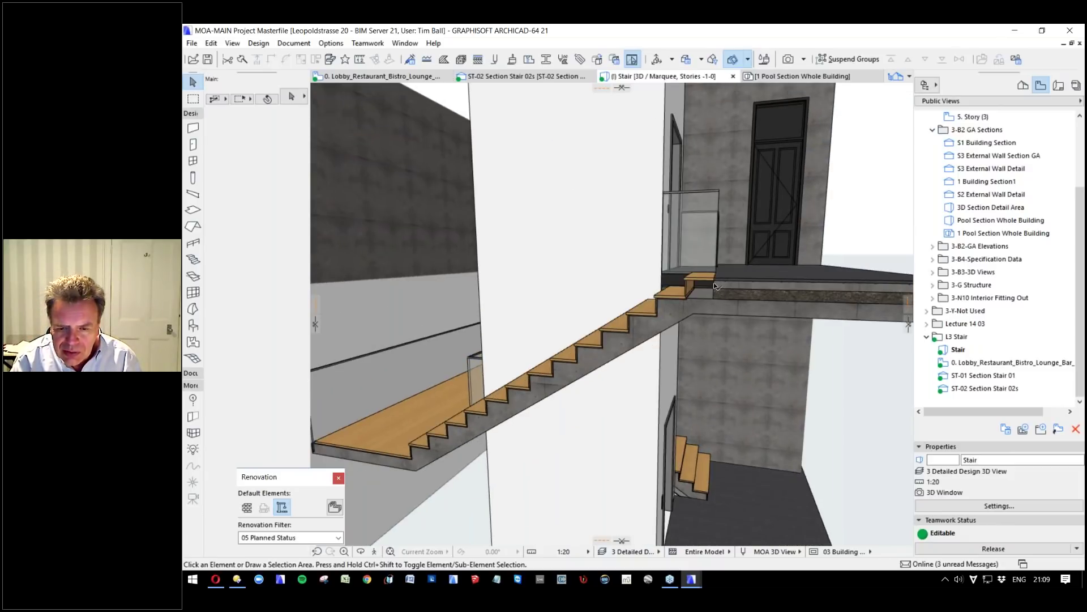
{"action": "scroll", "coordinate": [715, 286], "scroll_direction": "up", "scroll_amount": 3}
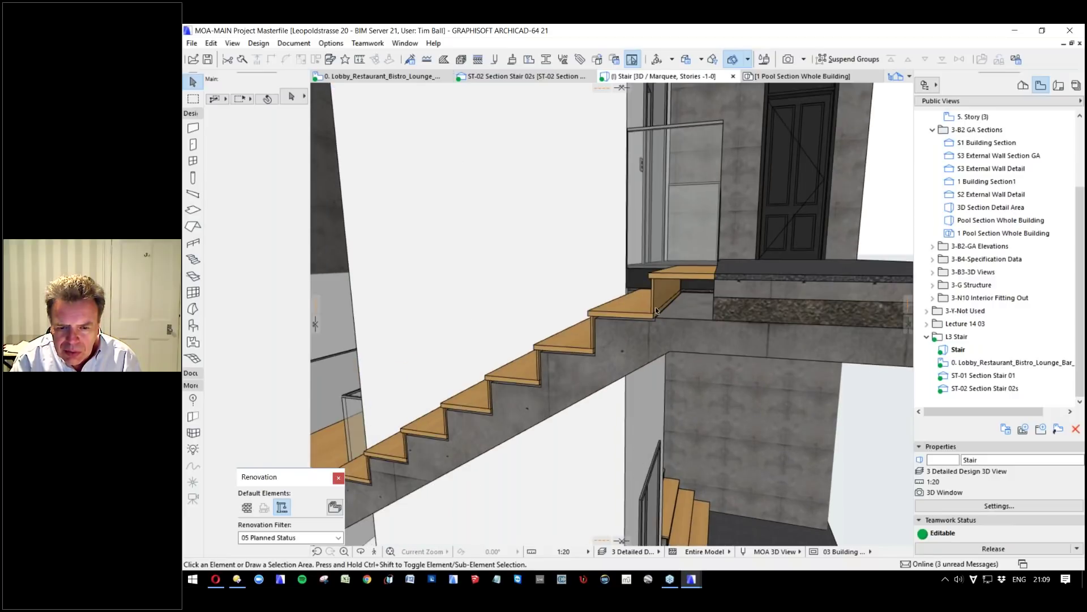
Select the stair and the upper floor slab in turn to compare their outlines at the junction, and clear the selection.
{"action": "left_click", "coordinate": [655, 318]}
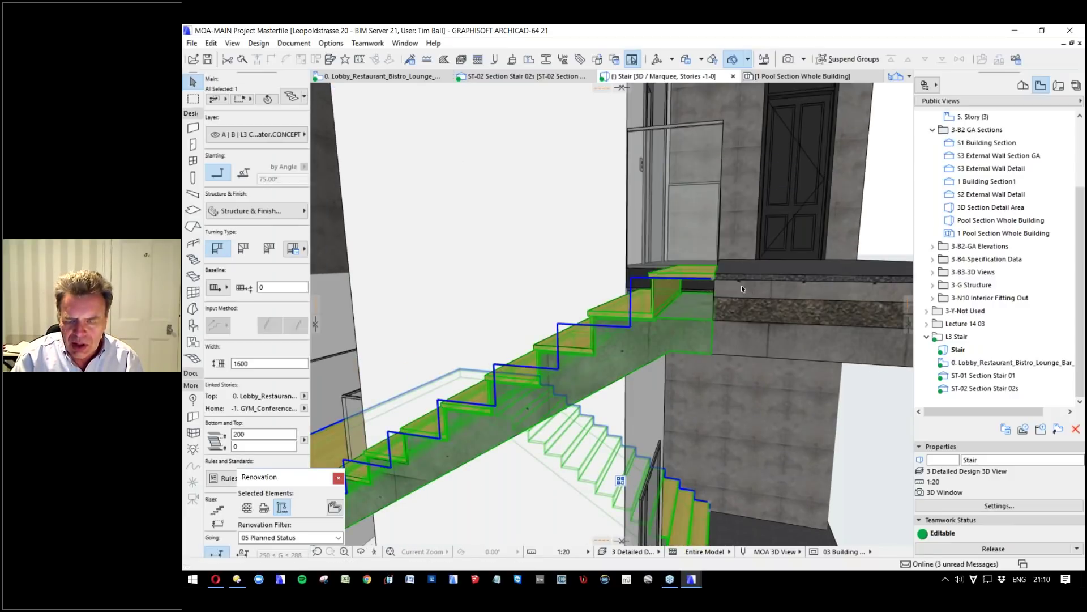
{"action": "key", "text": "Escape"}
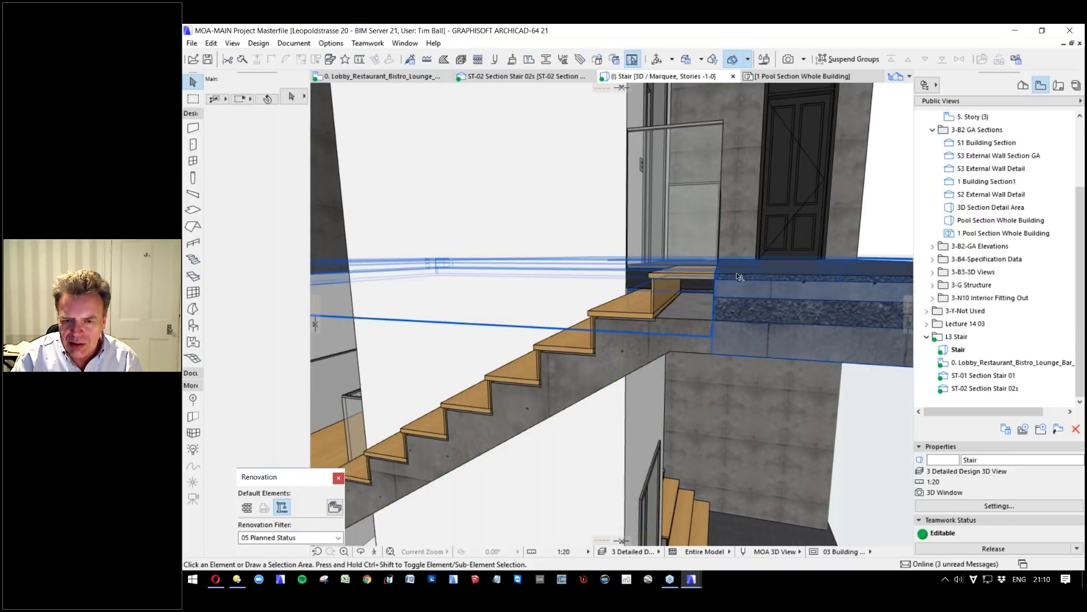
{"action": "left_click", "coordinate": [736, 300]}
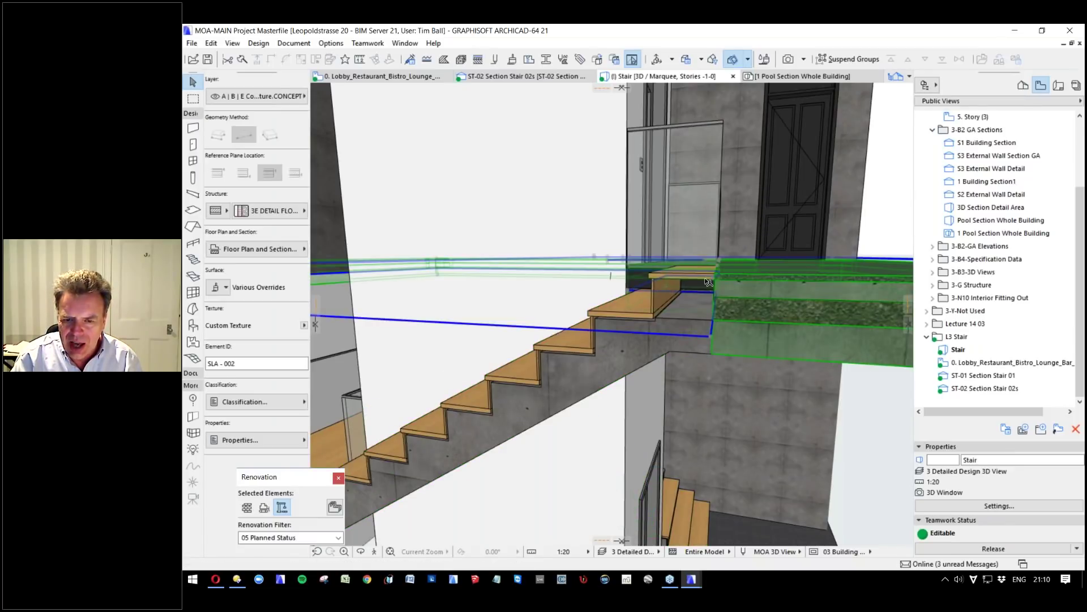
{"action": "middle_click_drag", "start_coordinate": [773, 280], "coordinate": [759, 311], "text": "shift"}
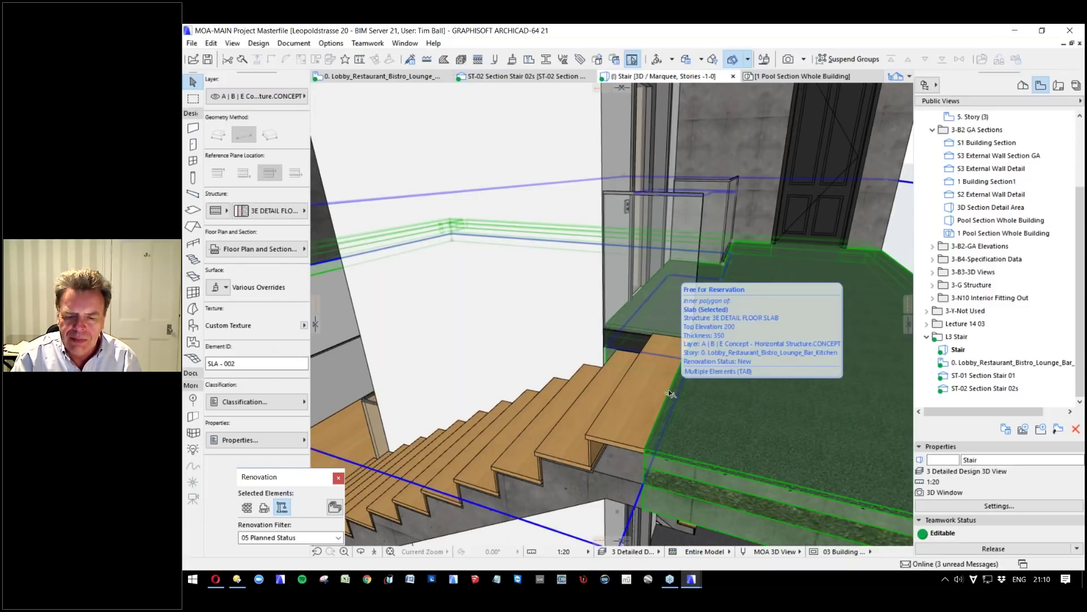
{"action": "key", "text": "Escape"}
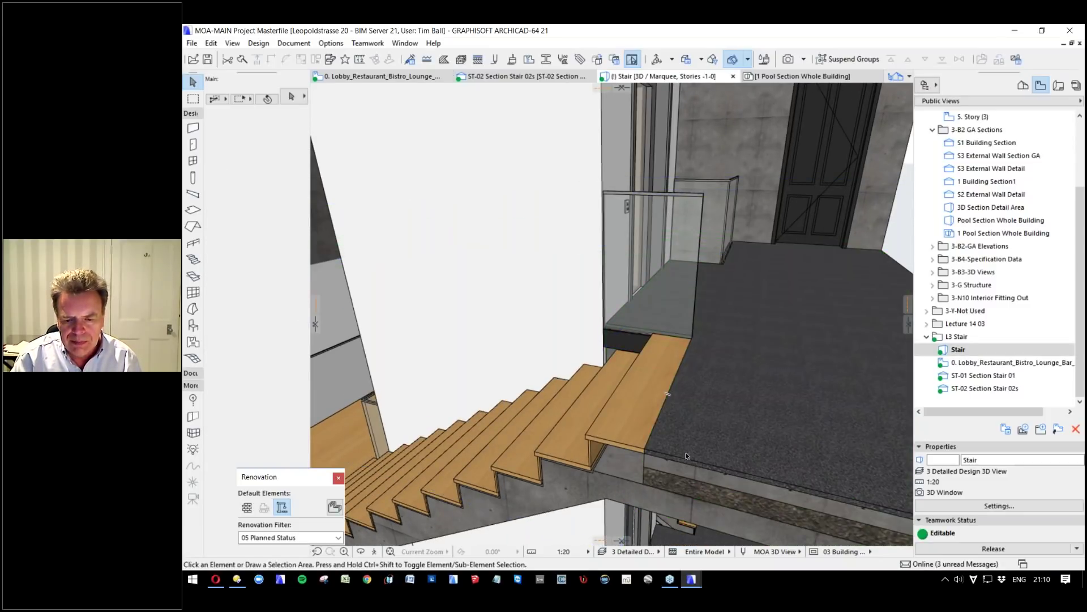
Reselect the upper floor slab to check its opening edge at the top tread, deselect it and examine the stair's soffit.
{"action": "left_click", "coordinate": [683, 454]}
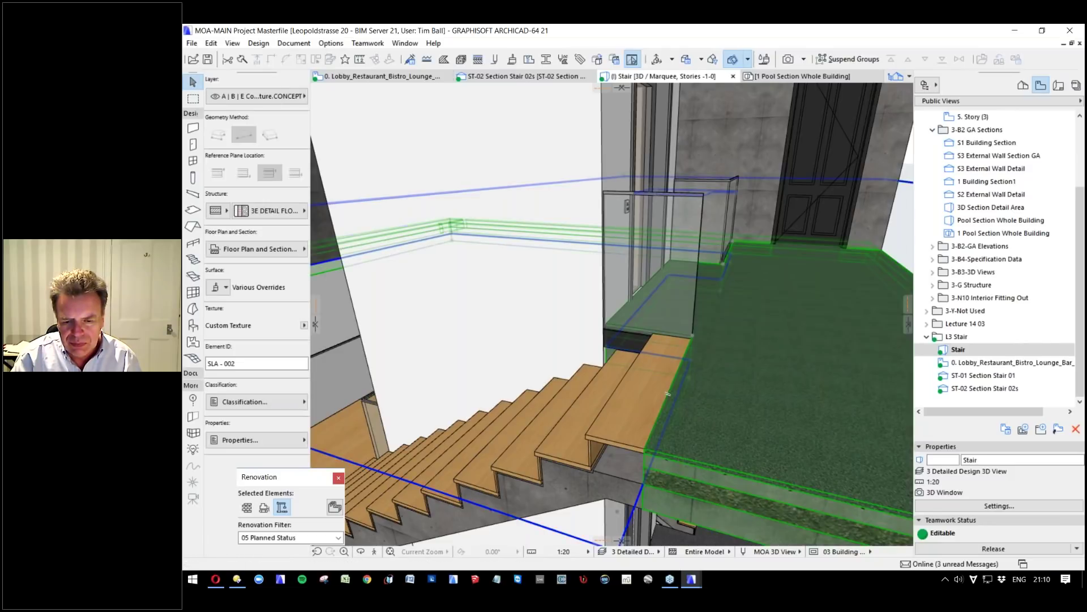
{"action": "middle_click_drag", "start_coordinate": [705, 352], "coordinate": [706, 425], "text": "shift"}
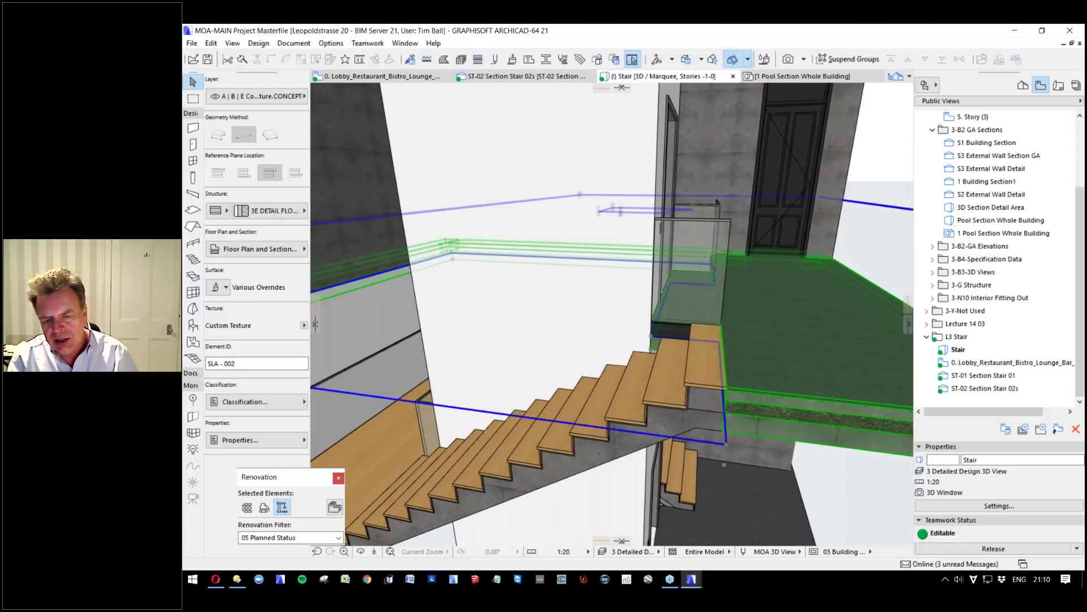
{"action": "key", "text": "Escape"}
{"action": "left_click", "coordinate": [766, 390]}
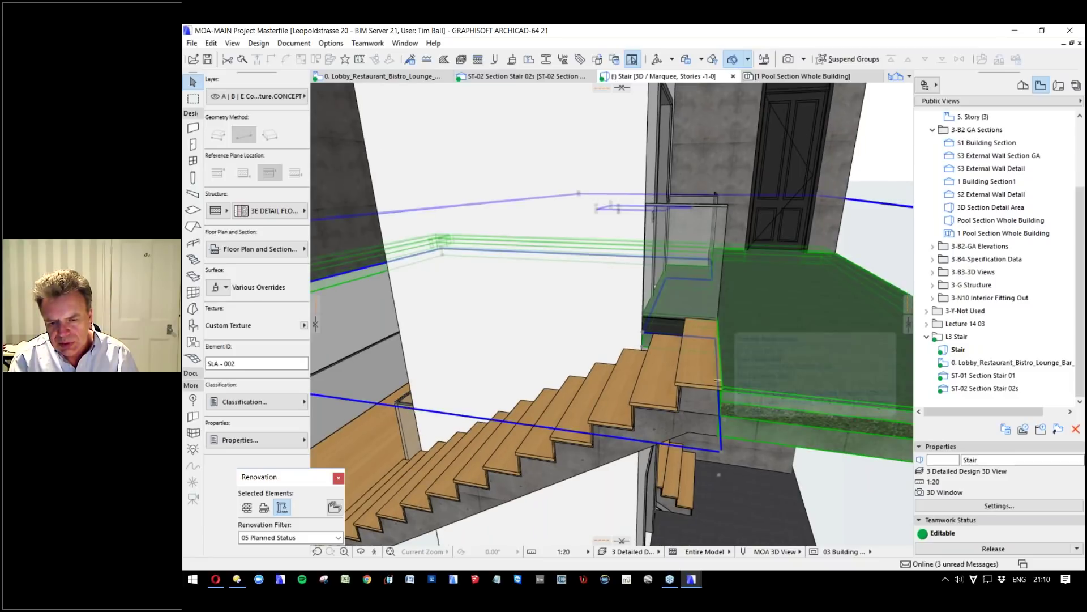
{"action": "key", "text": "Escape"}
{"action": "scroll", "coordinate": [724, 350], "scroll_direction": "down", "scroll_amount": 1}
{"action": "left_click", "coordinate": [724, 350]}
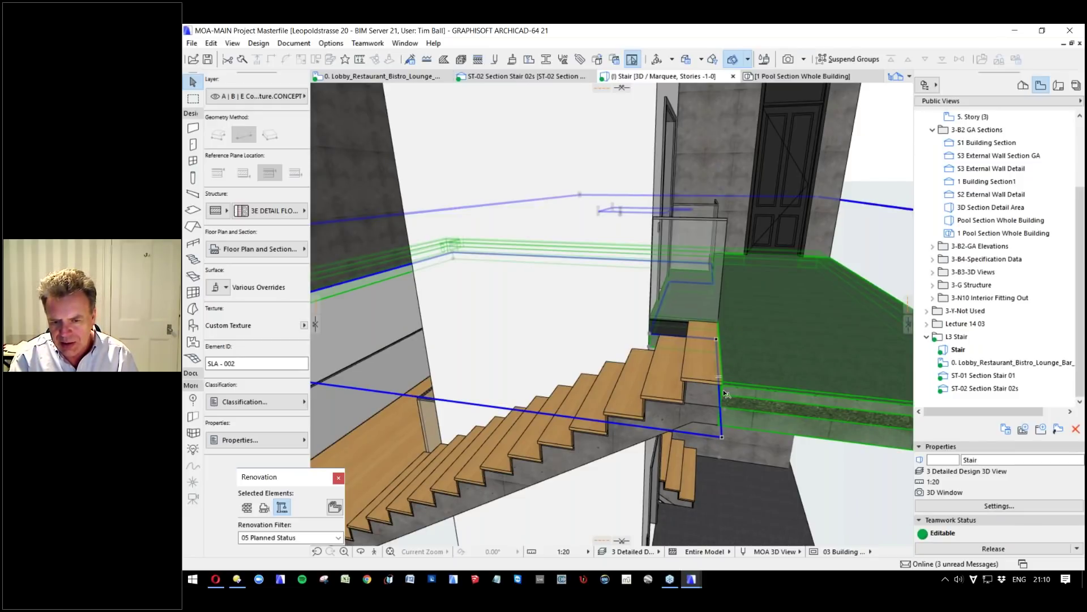
{"action": "middle_click_drag", "start_coordinate": [726, 393], "coordinate": [792, 394], "text": "shift"}
{"action": "key", "text": "Escape"}
{"action": "middle_click_drag", "start_coordinate": [627, 395], "coordinate": [598, 316], "text": "shift"}
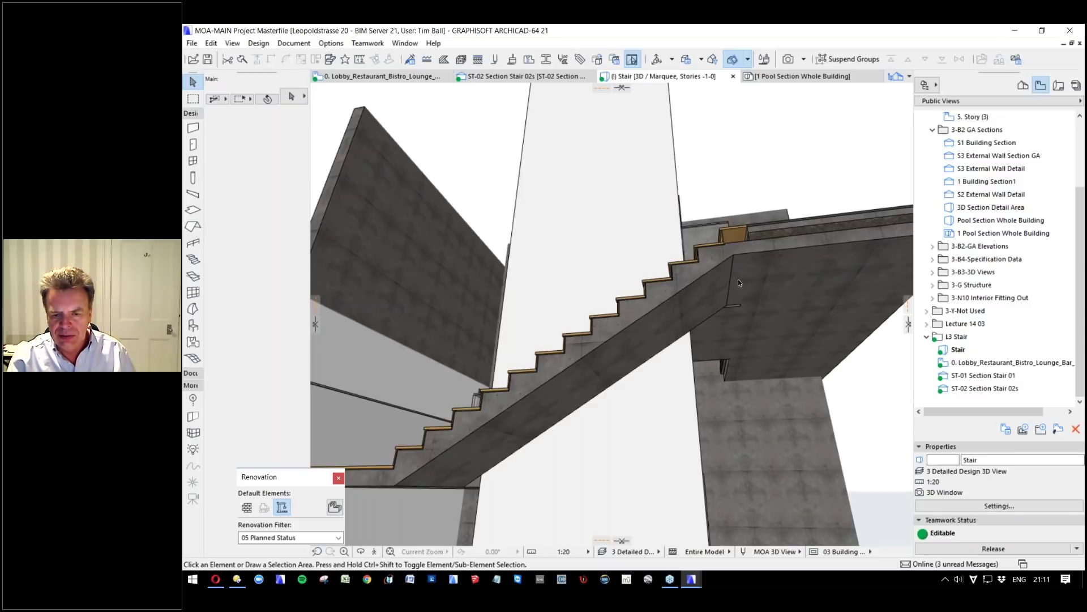
{"action": "middle_click_drag", "start_coordinate": [699, 285], "coordinate": [584, 380], "text": "shift"}
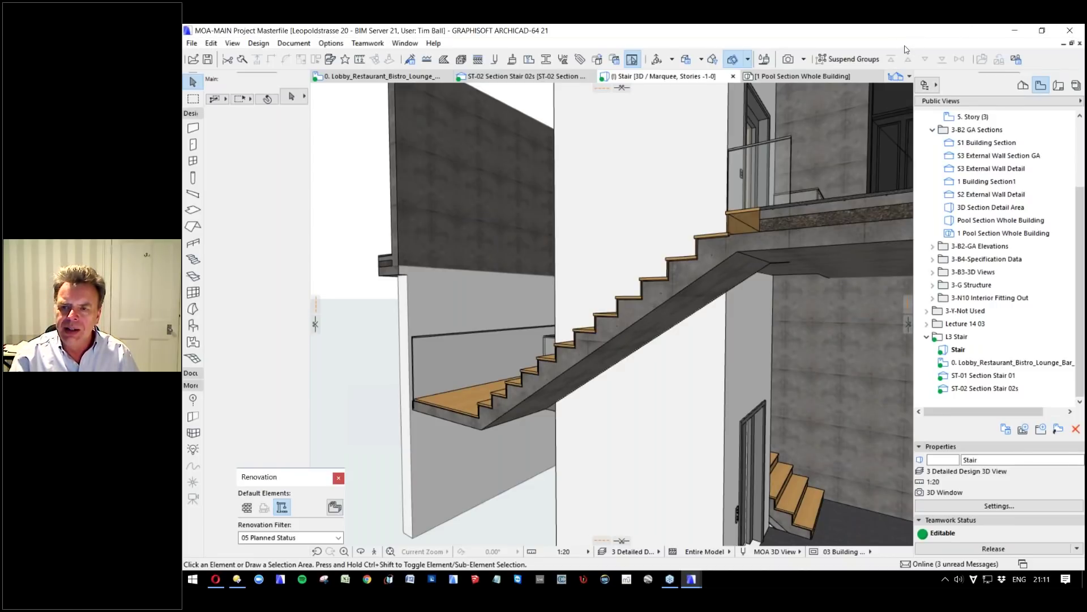
Open the ST-01 Section Stair 01 view and review its layer settings down to the temporary layers.
{"action": "double_click", "coordinate": [1004, 378]}
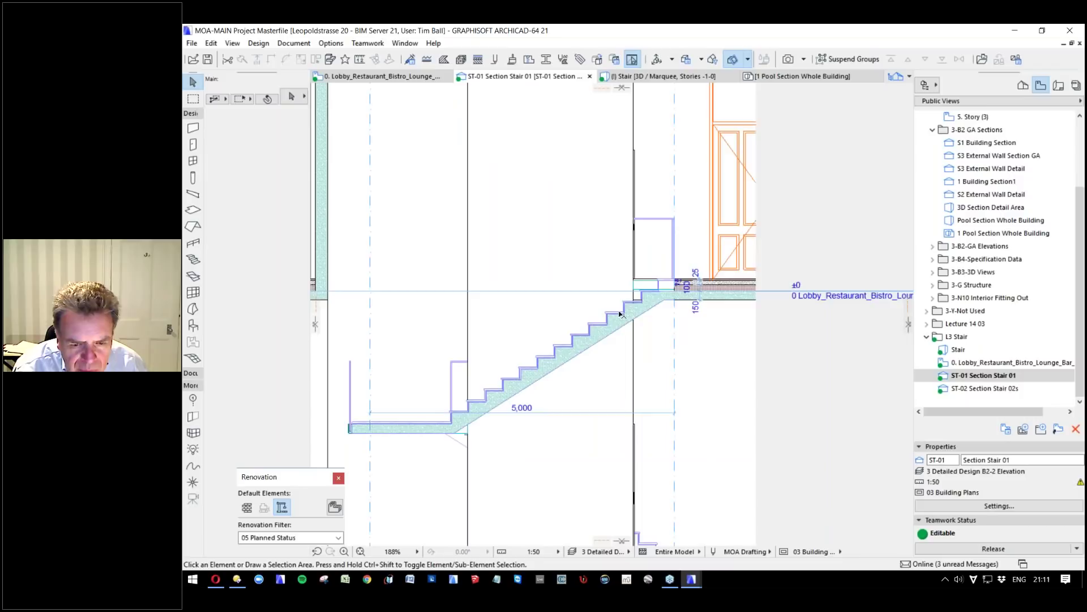
{"action": "mouse_move", "coordinate": [663, 300]}
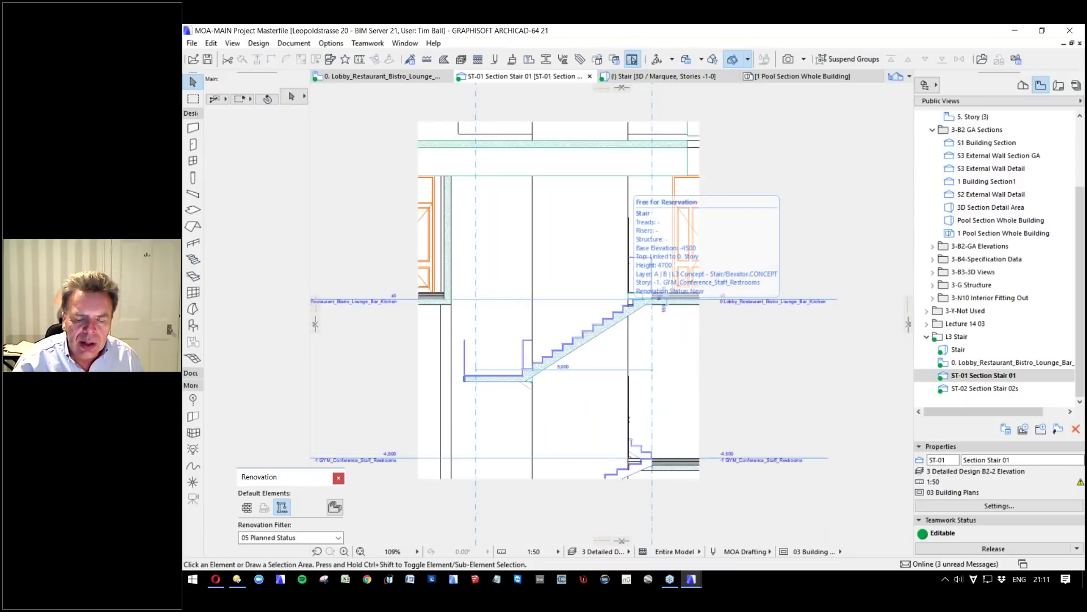
{"action": "key", "text": "ctrl+l"}
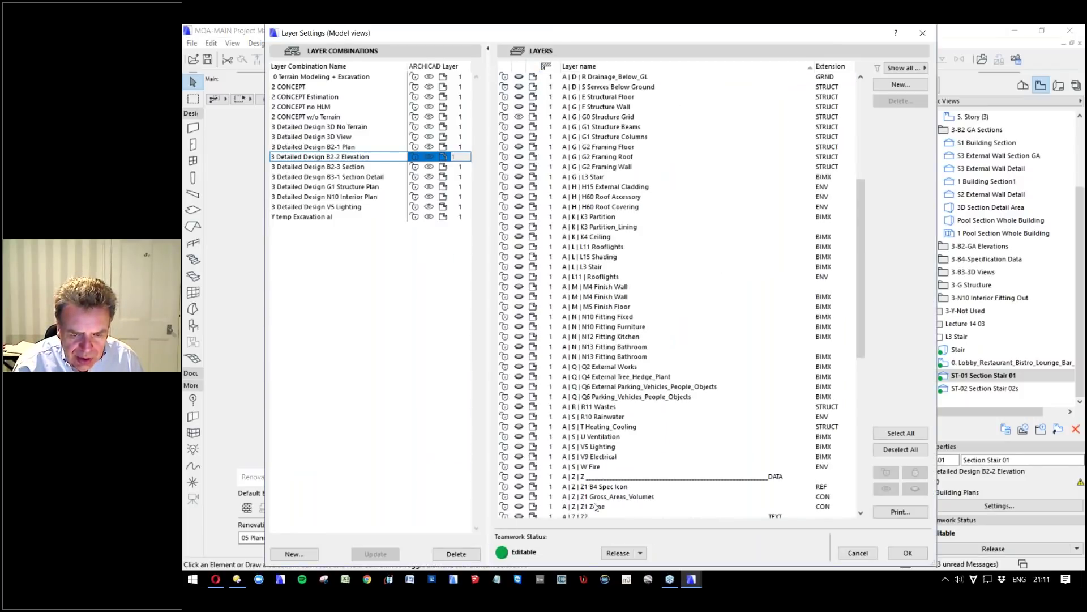
{"action": "scroll", "coordinate": [595, 505], "scroll_direction": "down", "scroll_amount": 12}
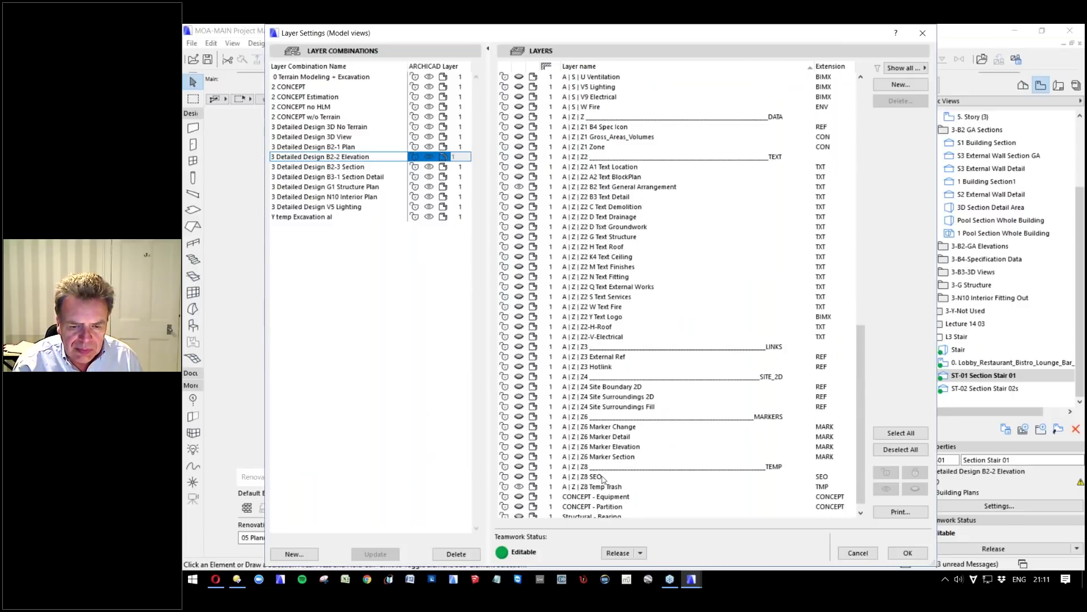
{"action": "left_click", "coordinate": [906, 552]}
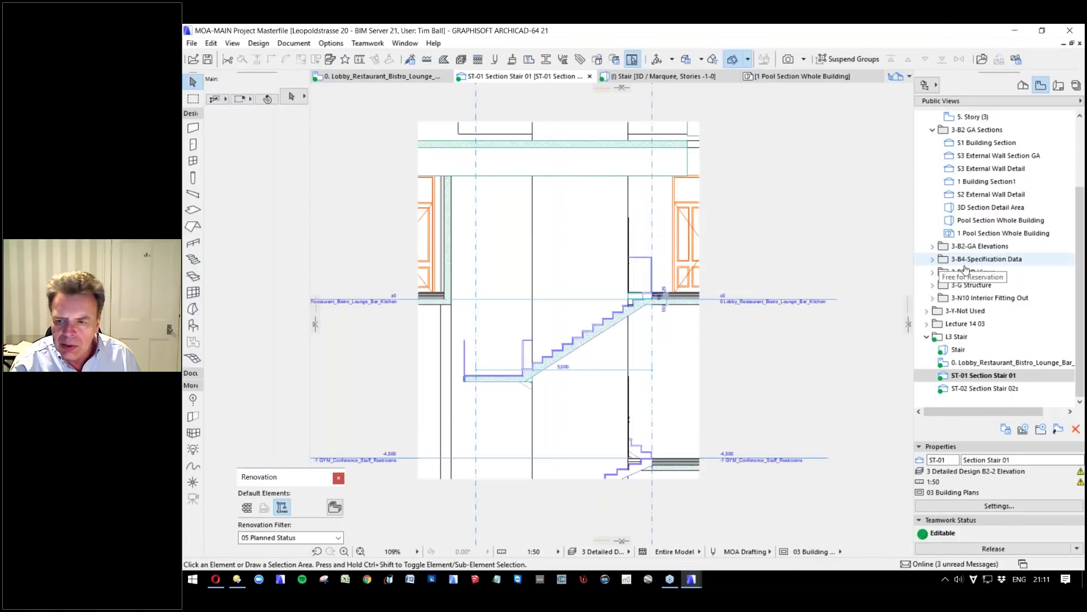
Open the ST-02 Section Stair 02s view and show the A | Z | Z8 Temp Trash layer to inspect its sloping line against the soffit.
{"action": "double_click", "coordinate": [985, 388]}
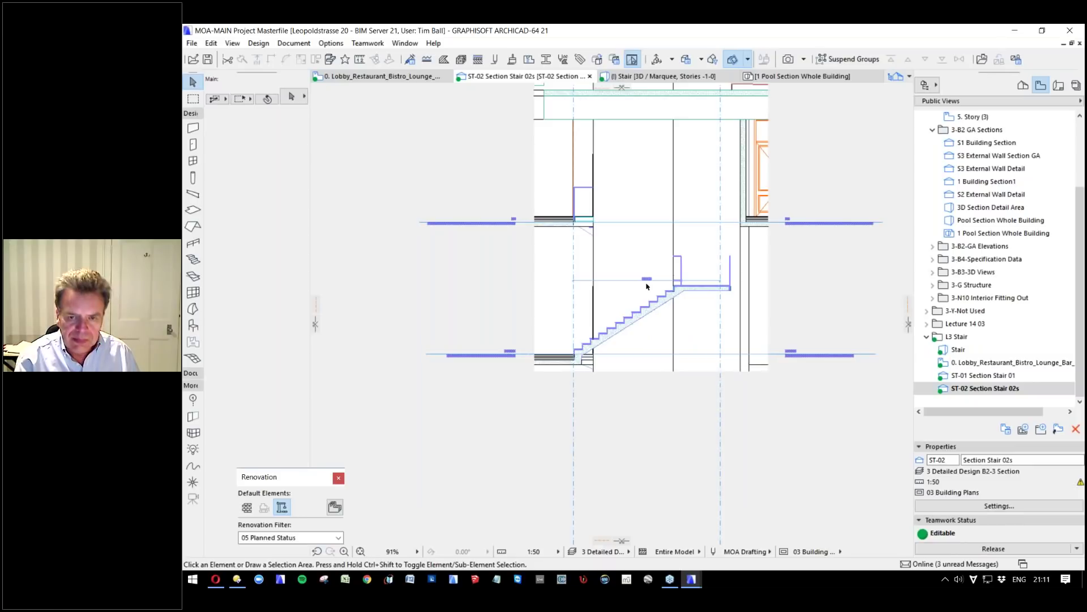
{"action": "key", "text": "alt+Tab"}
{"action": "scroll", "coordinate": [609, 490], "scroll_direction": "down", "scroll_amount": 5}
{"action": "scroll", "coordinate": [609, 490], "scroll_direction": "down", "scroll_amount": 3}
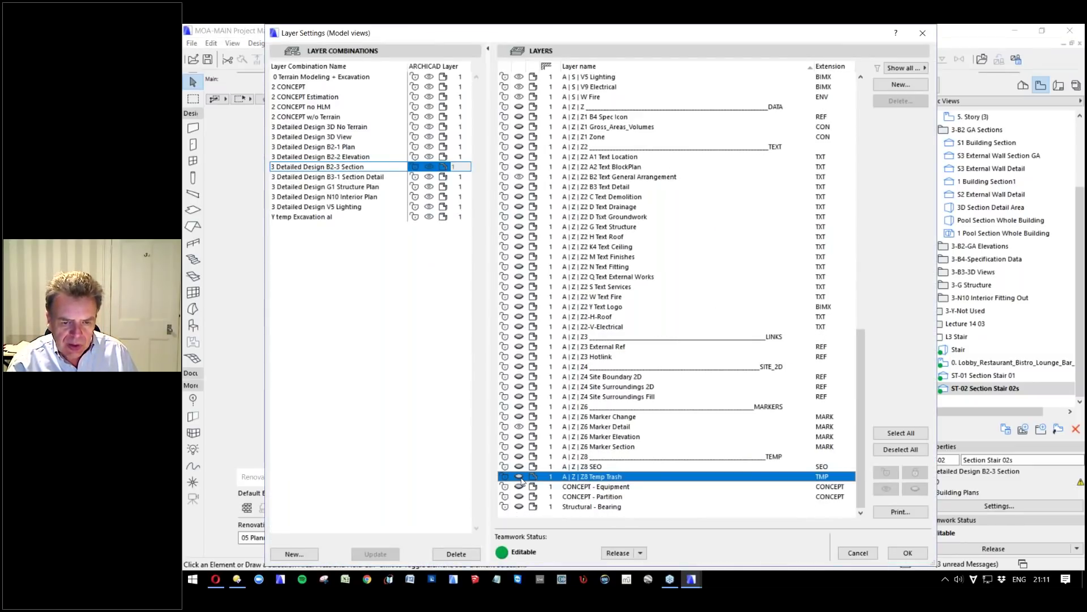
{"action": "left_click", "coordinate": [908, 553]}
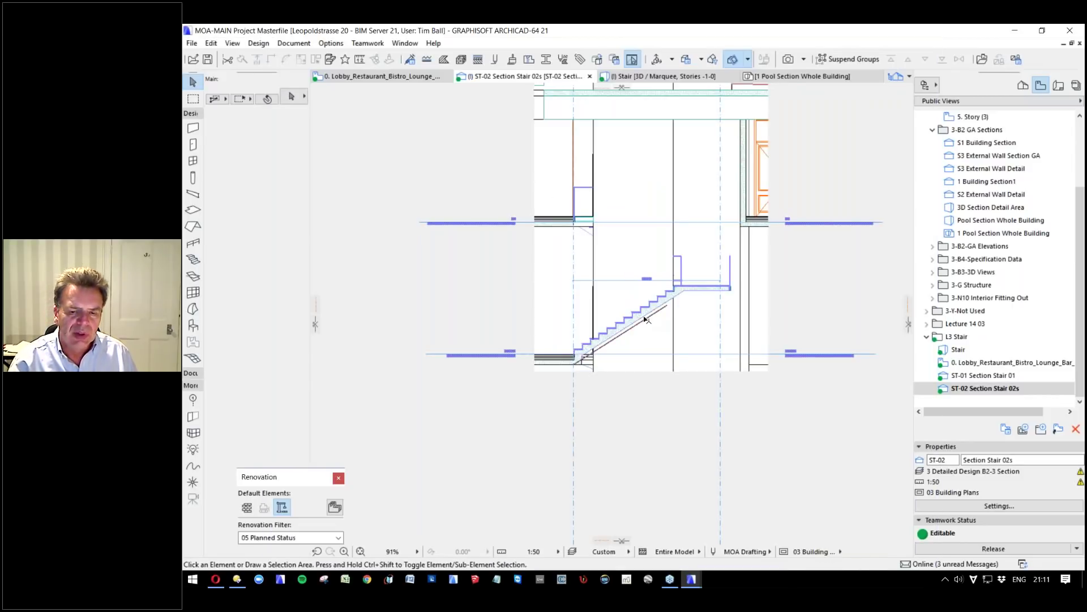
{"action": "scroll", "coordinate": [654, 321], "scroll_direction": "up", "scroll_amount": 8}
{"action": "scroll", "coordinate": [686, 350], "scroll_direction": "down", "scroll_amount": 3}
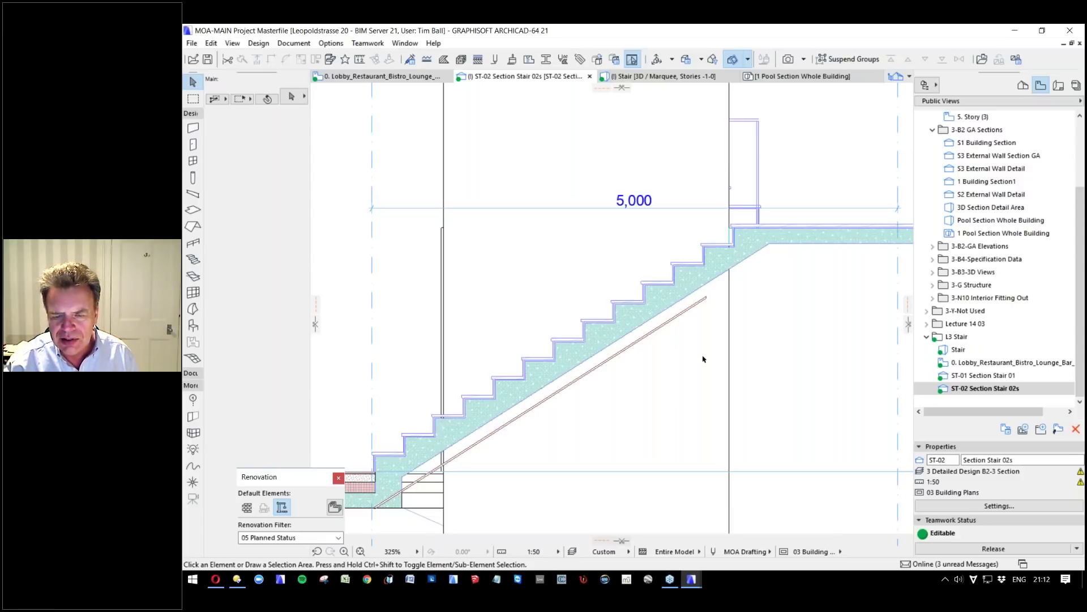
{"action": "scroll", "coordinate": [730, 267], "scroll_direction": "up", "scroll_amount": 3}
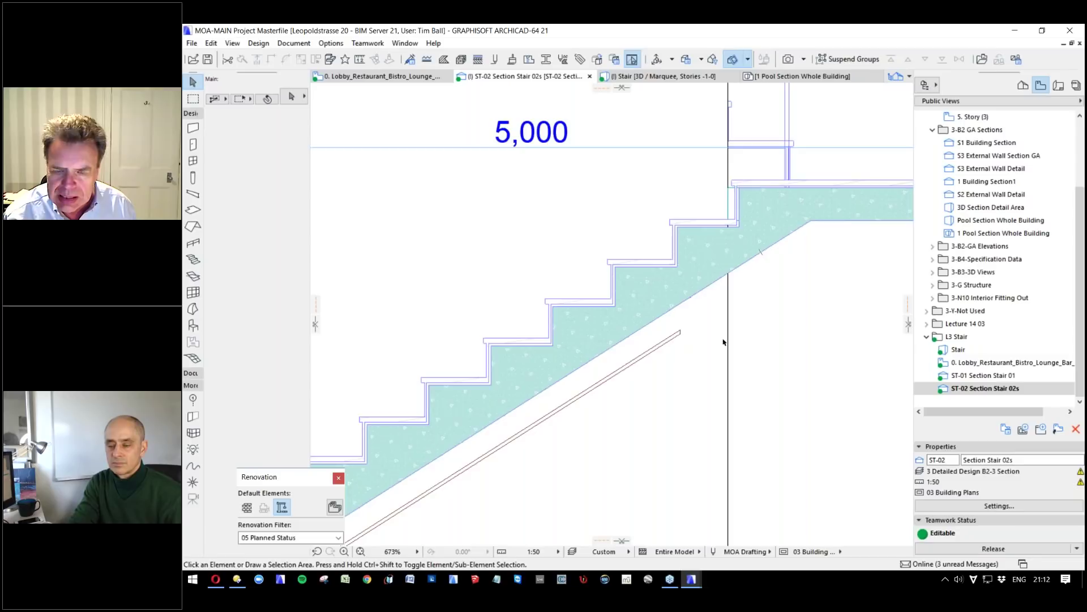
{"action": "scroll", "coordinate": [680, 357], "scroll_direction": "down", "scroll_amount": 2}
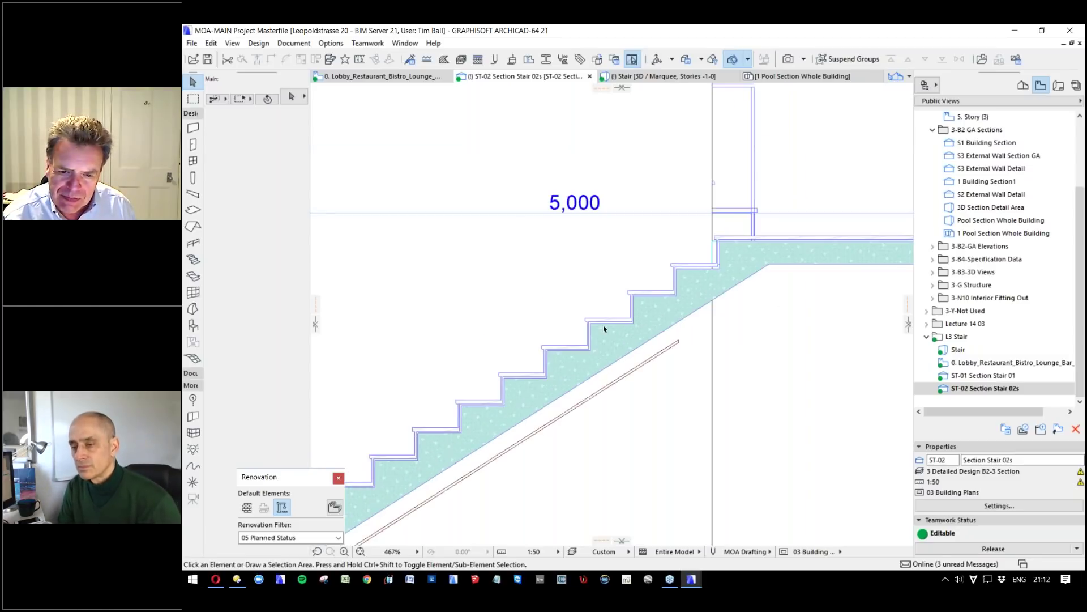
Inspect the sloping plaster roof panel along the stair soffit down to the lower slab, and clear the selection.
{"action": "scroll", "coordinate": [604, 329], "scroll_direction": "up", "scroll_amount": 2}
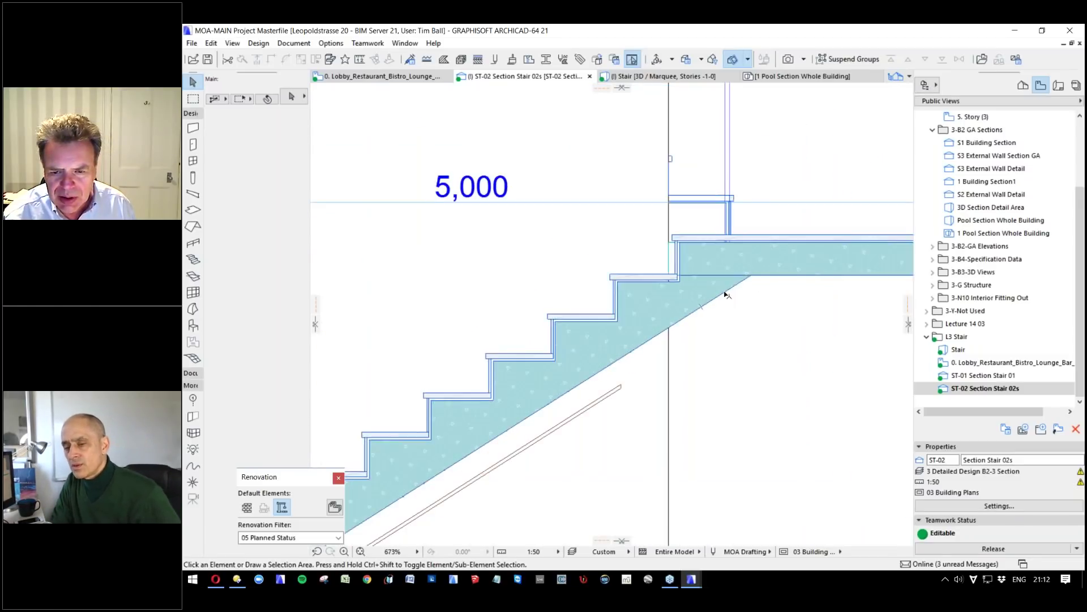
{"action": "left_click", "coordinate": [727, 294]}
{"action": "left_click", "coordinate": [649, 381]}
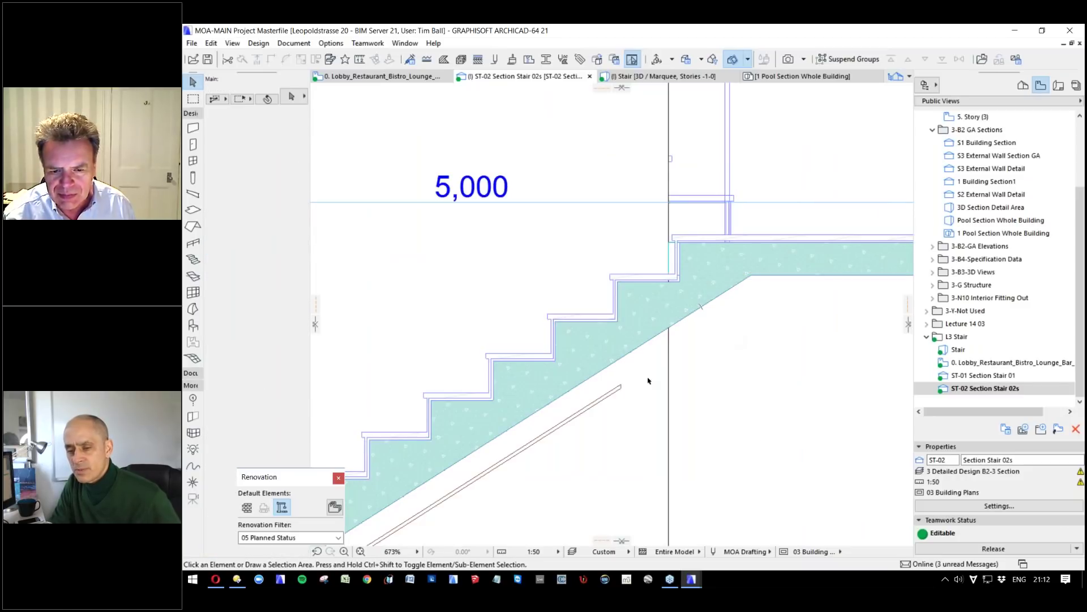
{"action": "left_click", "coordinate": [624, 383]}
{"action": "scroll", "coordinate": [725, 322], "scroll_direction": "down", "scroll_amount": 3}
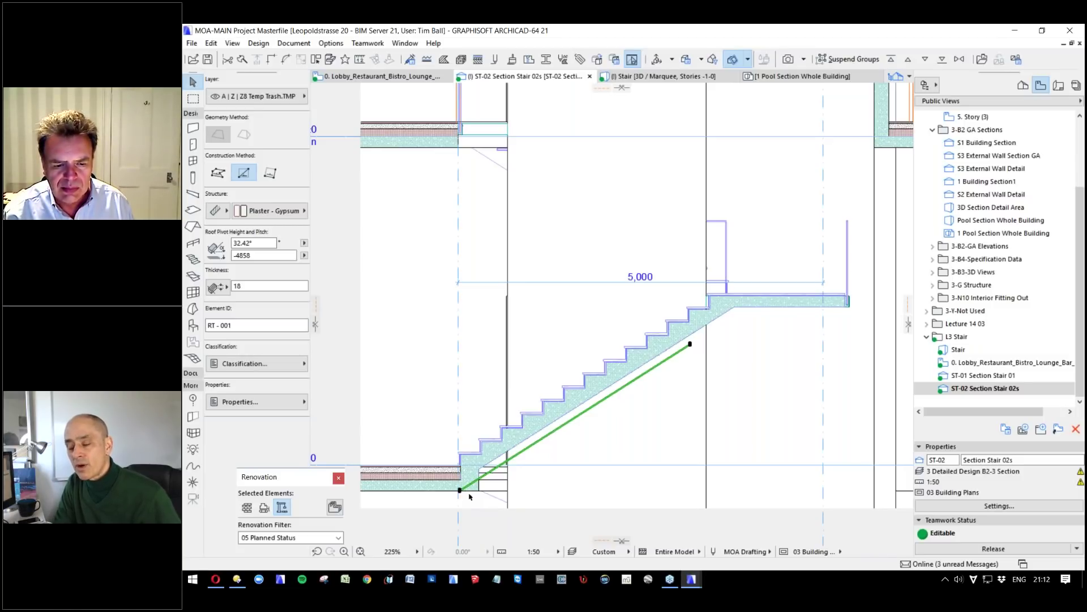
{"action": "scroll", "coordinate": [469, 497], "scroll_direction": "up", "scroll_amount": 5}
{"action": "scroll", "coordinate": [469, 497], "scroll_direction": "down", "scroll_amount": 5}
{"action": "left_click", "coordinate": [780, 326]}
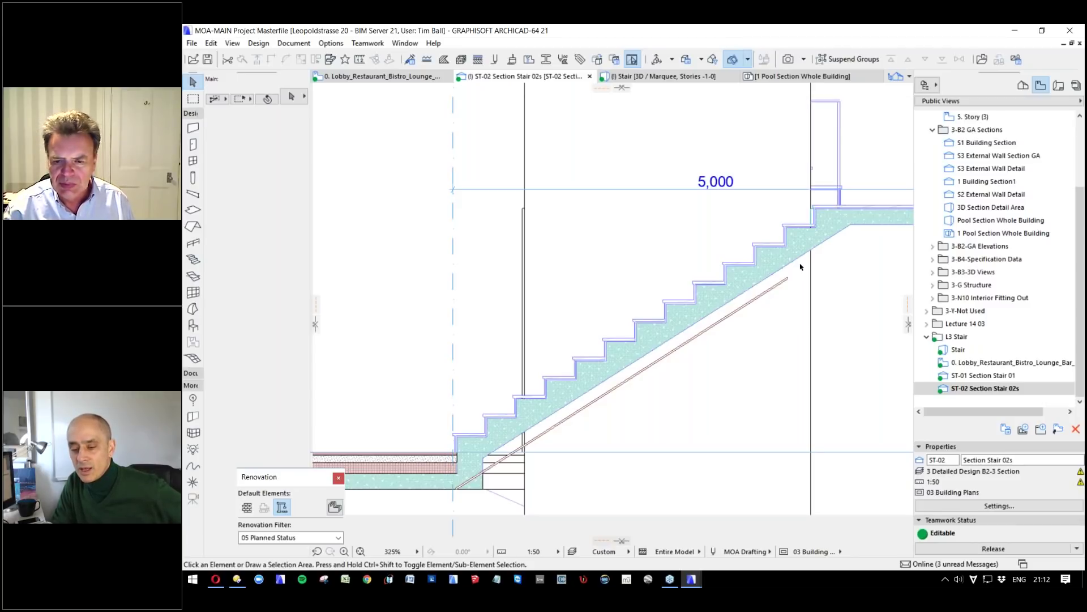
Select the sloping plaster panel and review the thickness and pitch in its roof settings without changing them.
{"action": "left_click", "coordinate": [786, 283]}
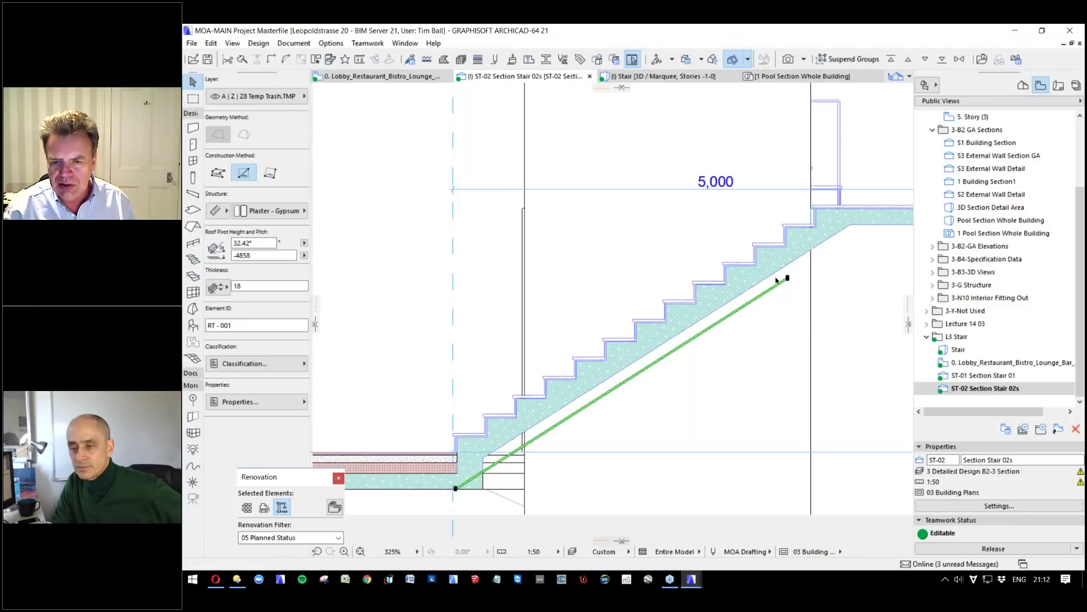
{"action": "scroll", "coordinate": [777, 279], "scroll_direction": "up", "scroll_amount": 1}
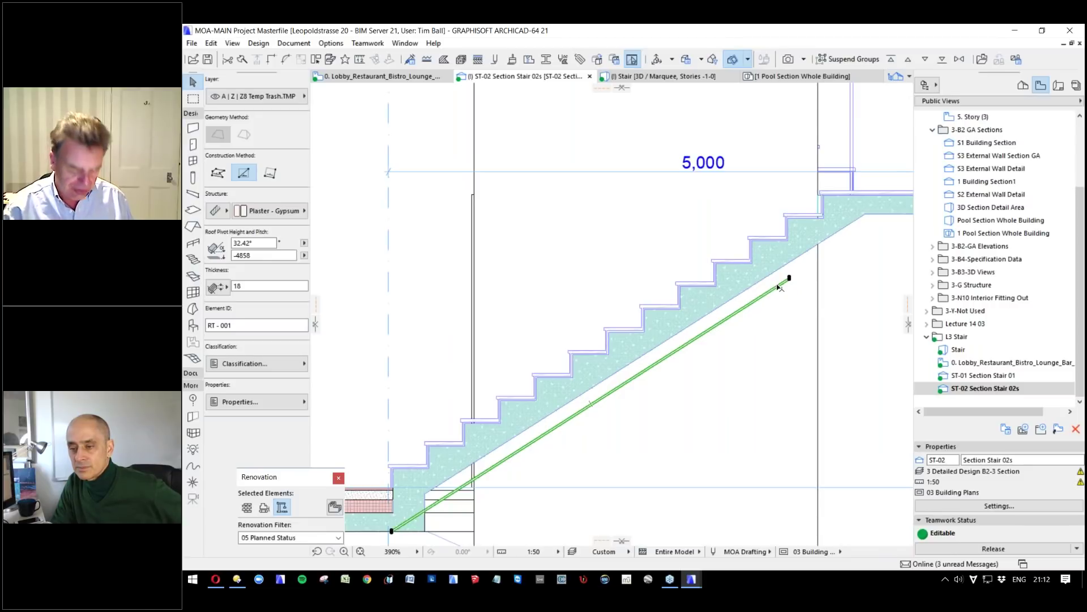
{"action": "right_click", "coordinate": [778, 287]}
{"action": "left_click", "coordinate": [816, 211]}
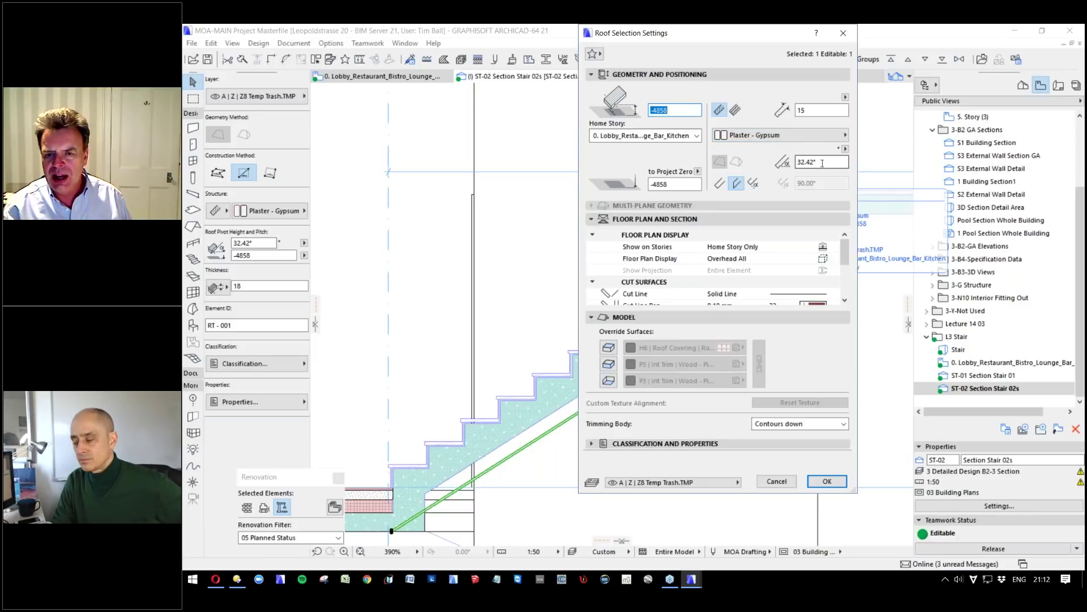
{"action": "left_click", "coordinate": [813, 111]}
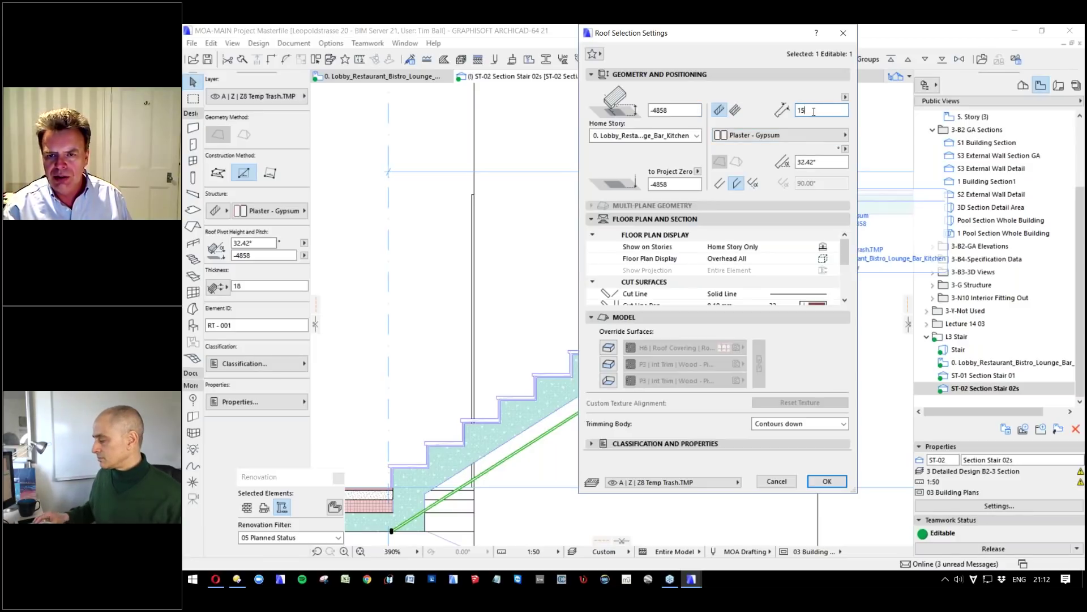
{"action": "left_click", "coordinate": [777, 481]}
Move the sloping plaster panel up against the stair soffit, aligning its lower end's upper corner with the soffit's bottom corner.
{"action": "scroll", "coordinate": [537, 422], "scroll_direction": "up", "scroll_amount": 3}
{"action": "key", "text": "ctrl+d"}
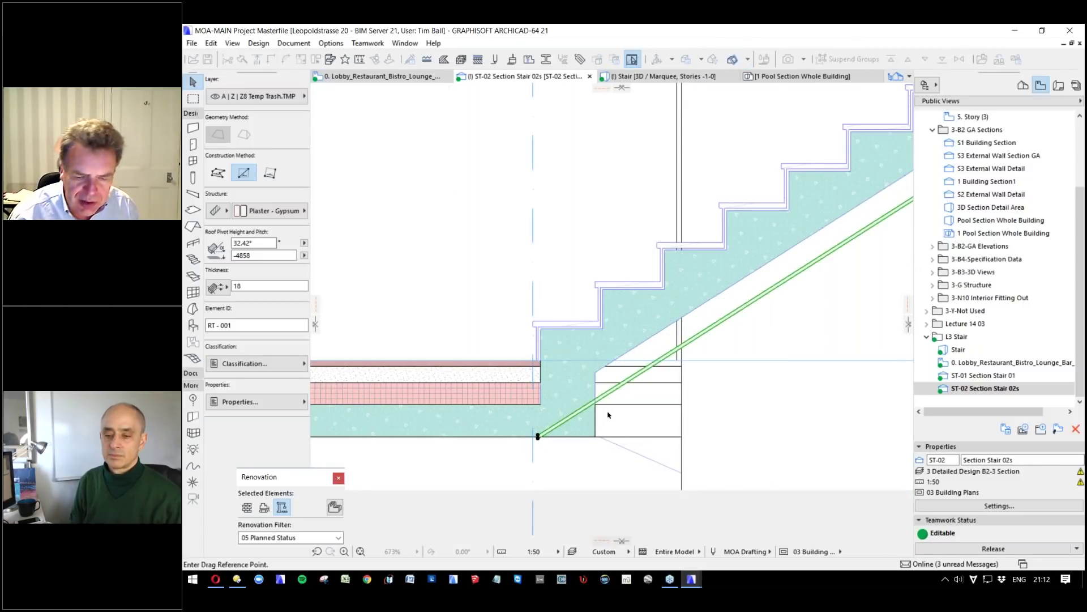
{"action": "scroll", "coordinate": [608, 415], "scroll_direction": "up", "scroll_amount": 3}
{"action": "left_click", "coordinate": [511, 458]}
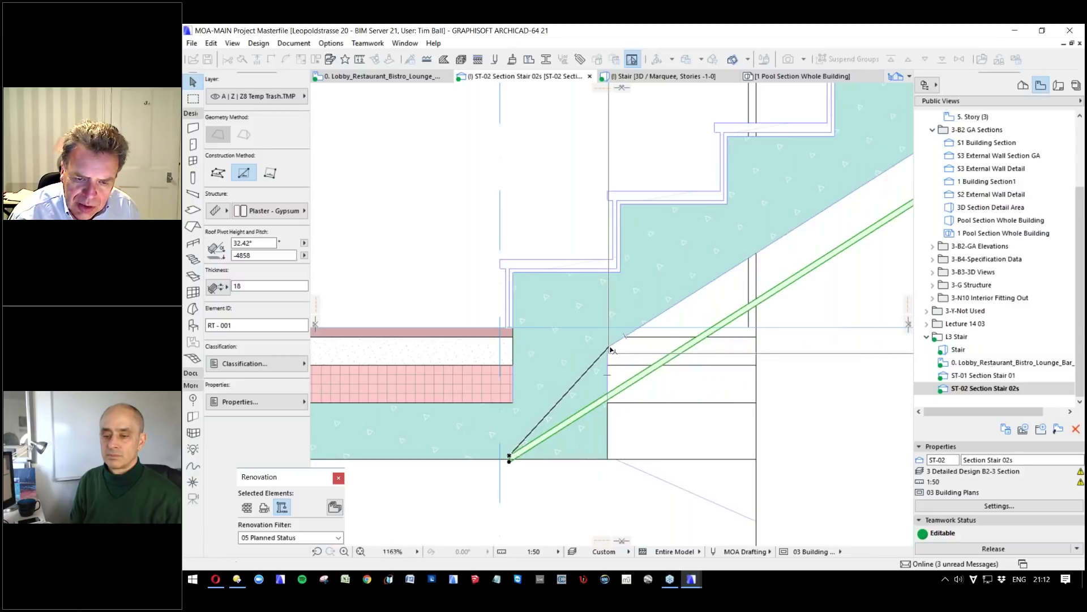
{"action": "left_click", "coordinate": [610, 350]}
{"action": "scroll", "coordinate": [610, 349], "scroll_direction": "up", "scroll_amount": 9}
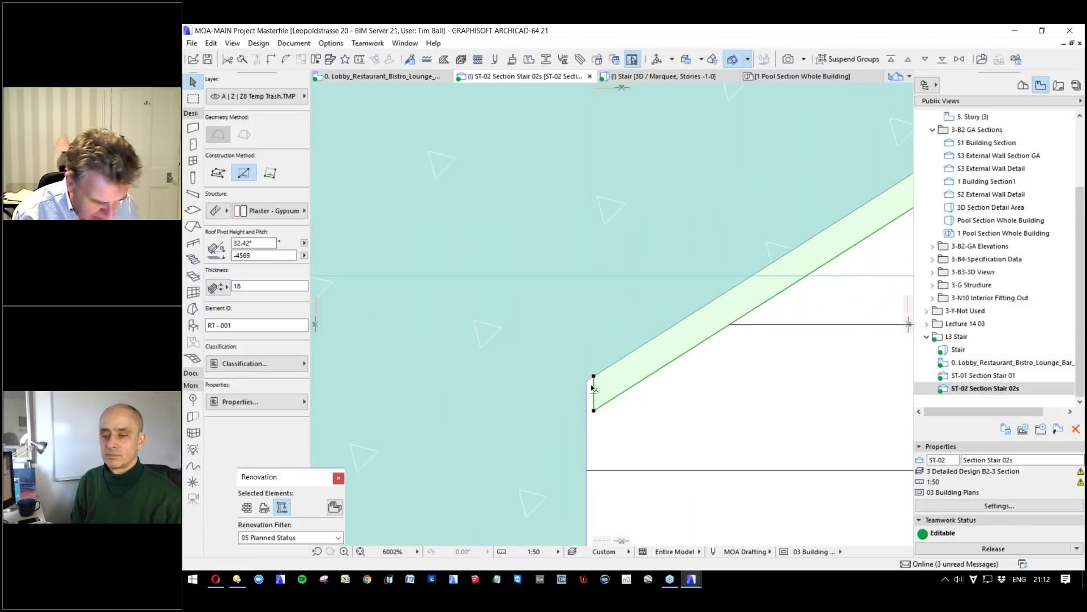
{"action": "key", "text": "ctrl+d"}
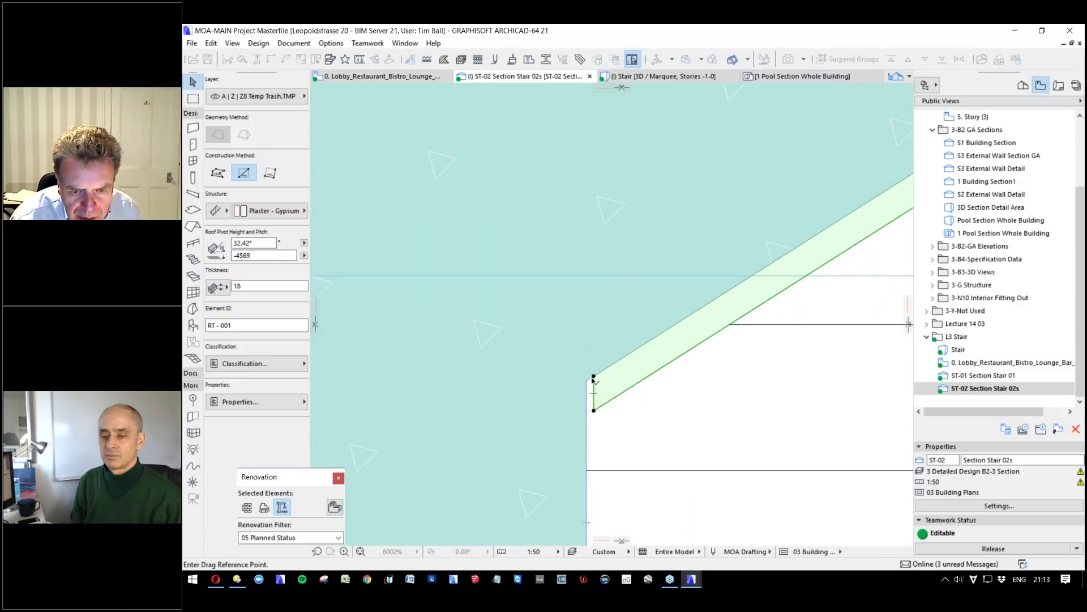
{"action": "left_click", "coordinate": [594, 378]}
{"action": "left_click", "coordinate": [586, 380]}
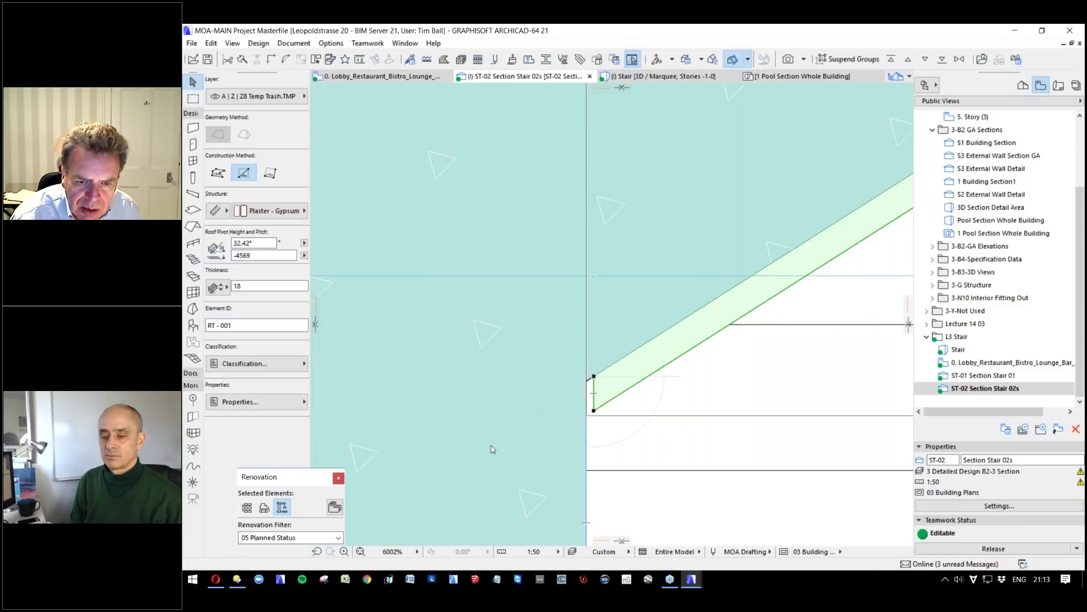
Place a copy of the sloping panel about 1,150 mm away beneath the landing and set the copy's pitch to 0°.
{"action": "scroll", "coordinate": [359, 413], "scroll_direction": "down", "scroll_amount": 15}
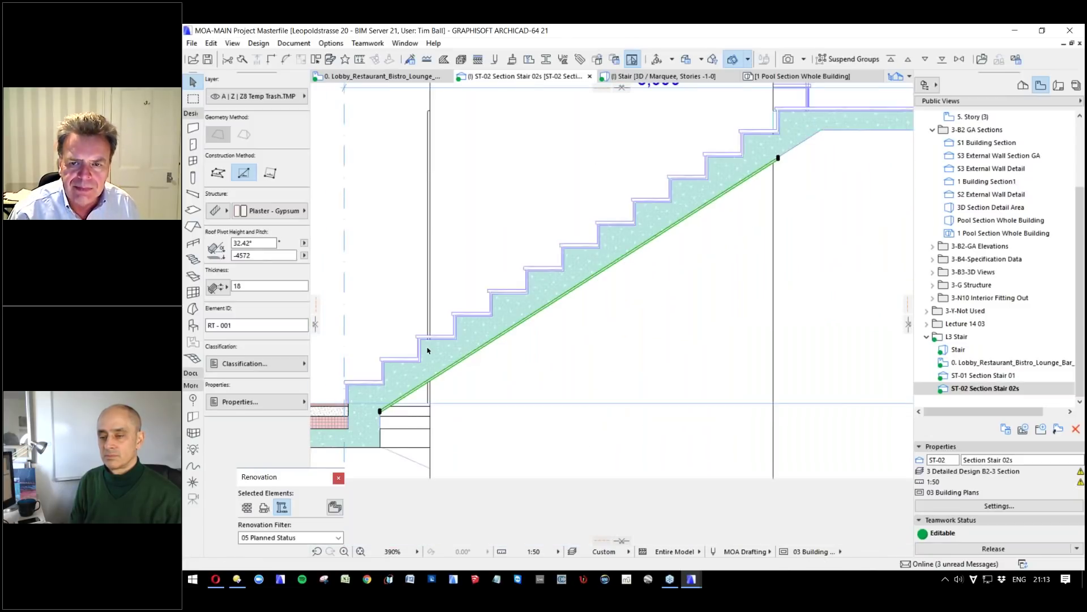
{"action": "scroll", "coordinate": [771, 162], "scroll_direction": "up", "scroll_amount": 5}
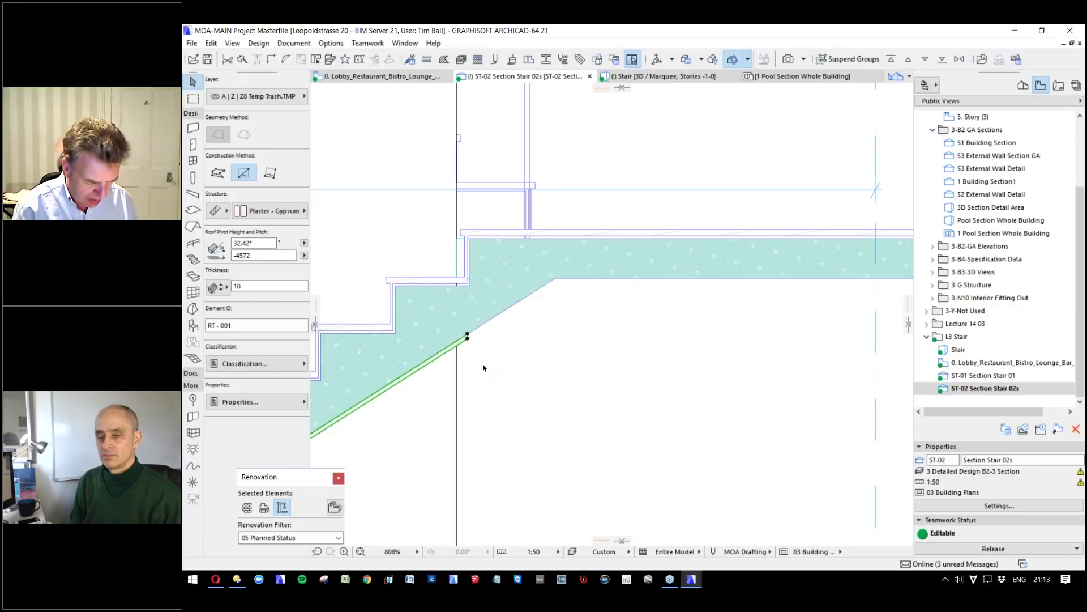
{"action": "key", "text": "ctrl+shift+d"}
{"action": "left_click", "coordinate": [505, 375]}
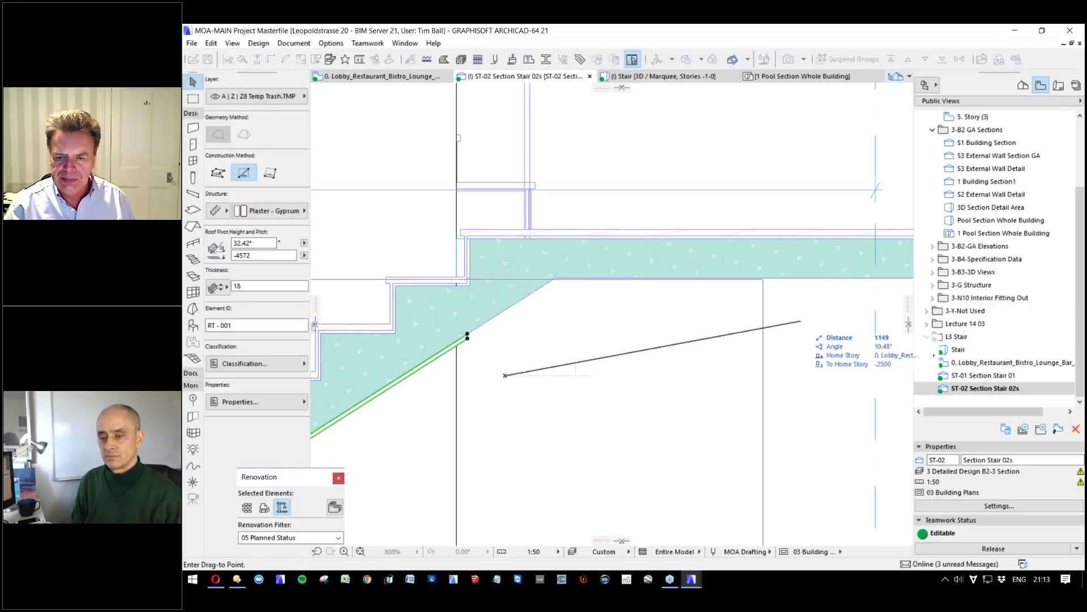
{"action": "left_click", "coordinate": [804, 319]}
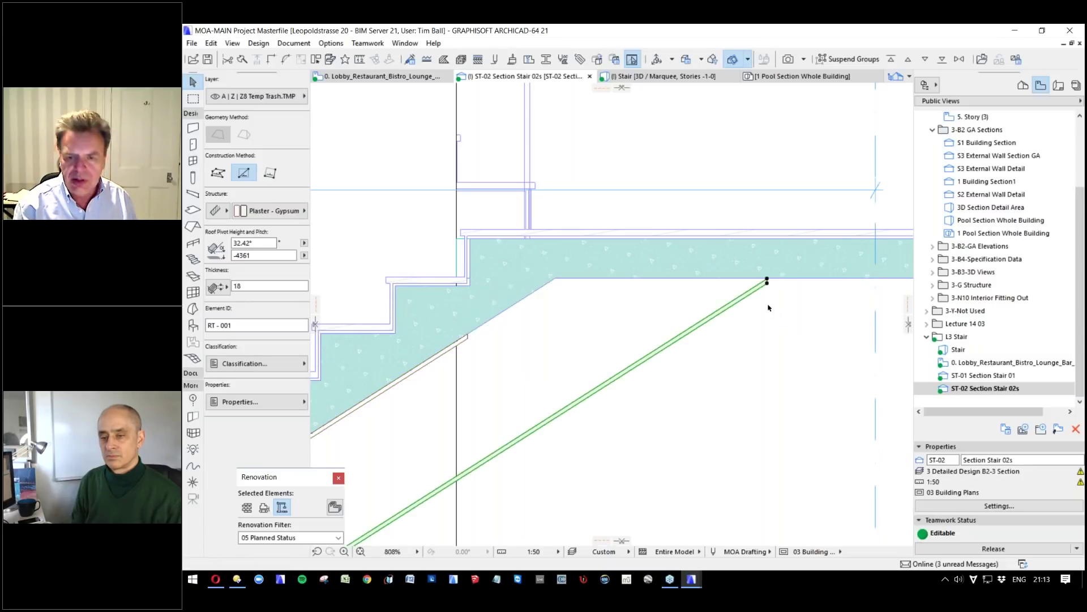
{"action": "key", "text": "ctrl+t"}
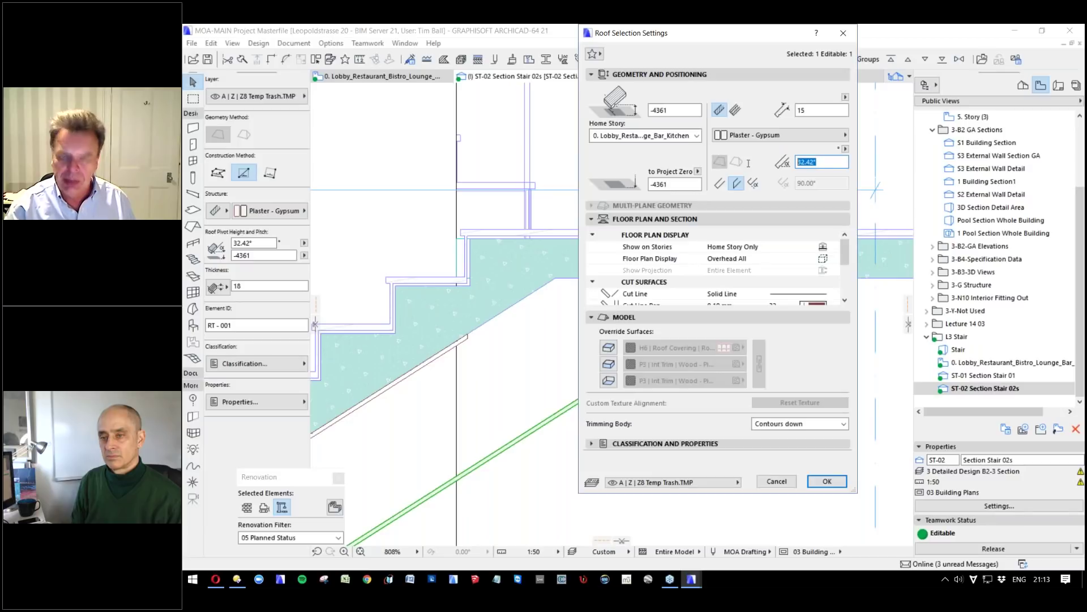
{"action": "type", "text": "0"}
{"action": "left_click", "coordinate": [827, 481]}
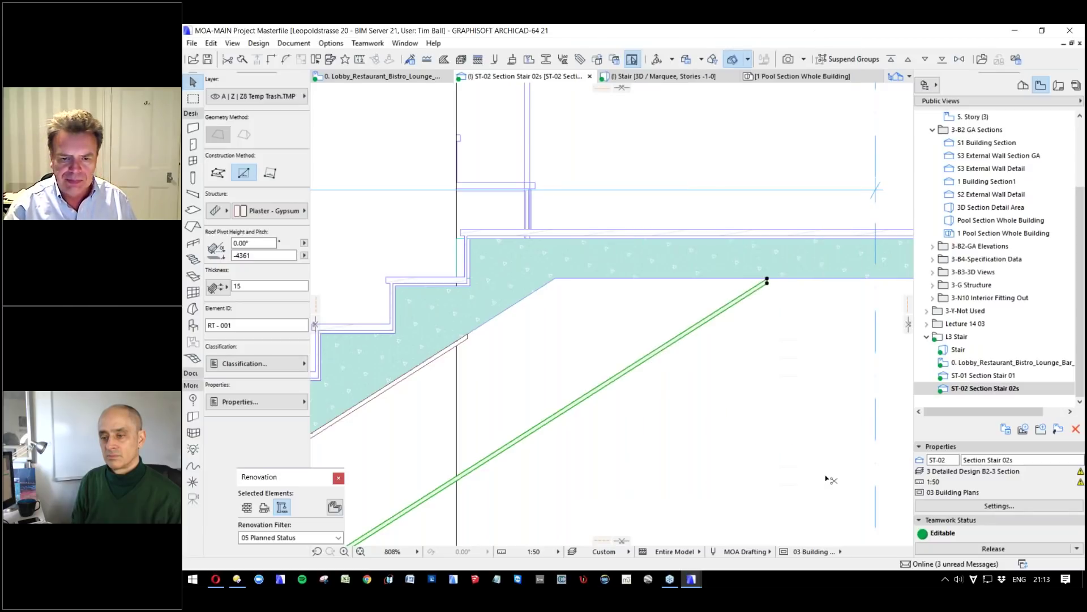
Move the flat panel up to the landing's underside, aligning its end with the landing slab's outer lower corner.
{"action": "scroll", "coordinate": [739, 295], "scroll_direction": "down", "scroll_amount": 5}
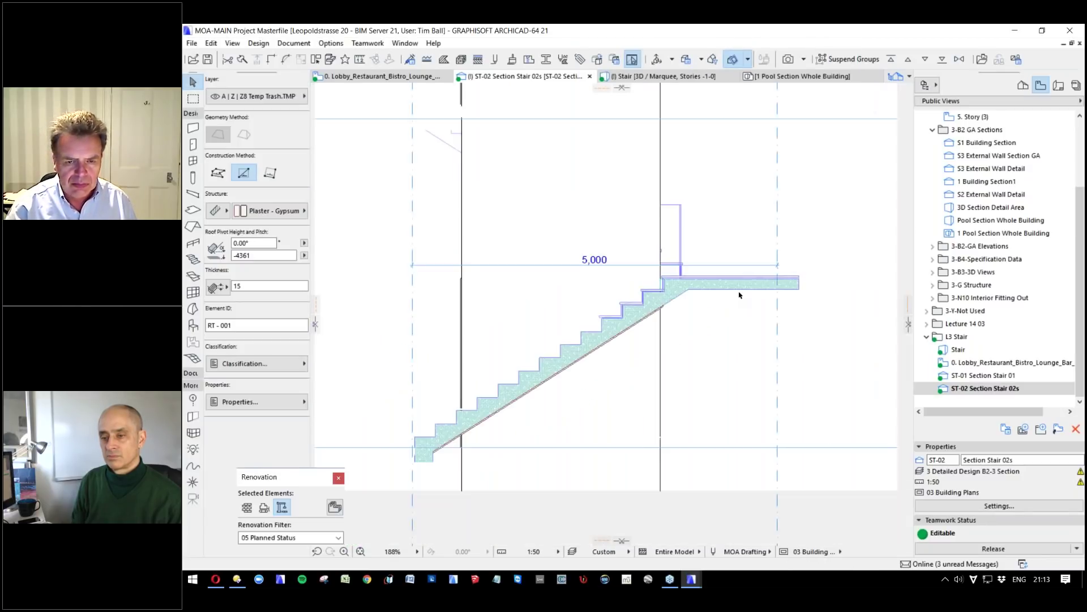
{"action": "scroll", "coordinate": [739, 295], "scroll_direction": "down", "scroll_amount": 3}
{"action": "scroll", "coordinate": [746, 337], "scroll_direction": "up", "scroll_amount": 6}
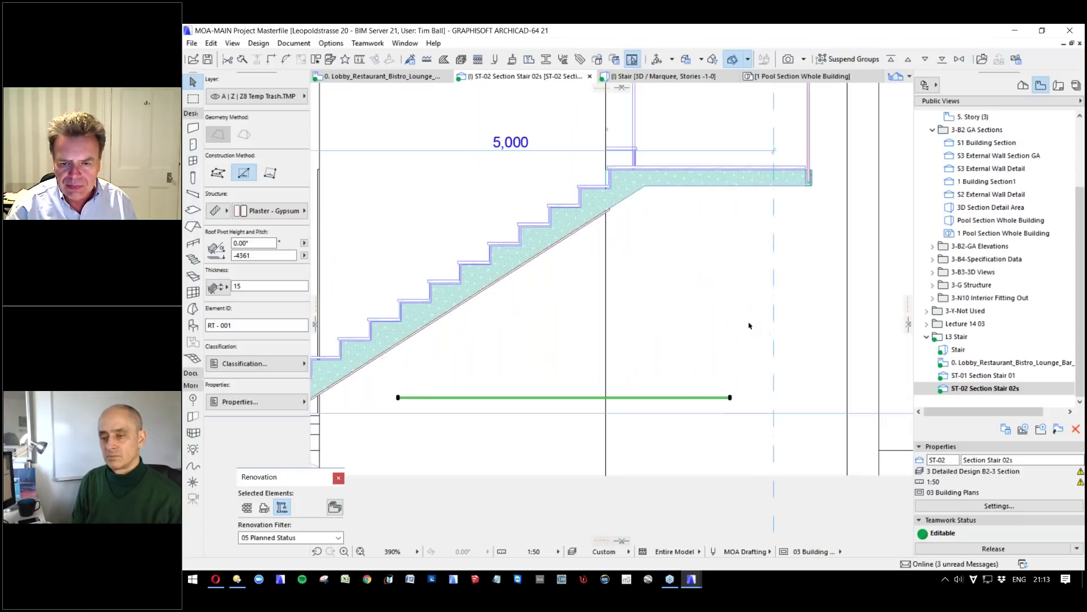
{"action": "key", "text": "ctrl+d"}
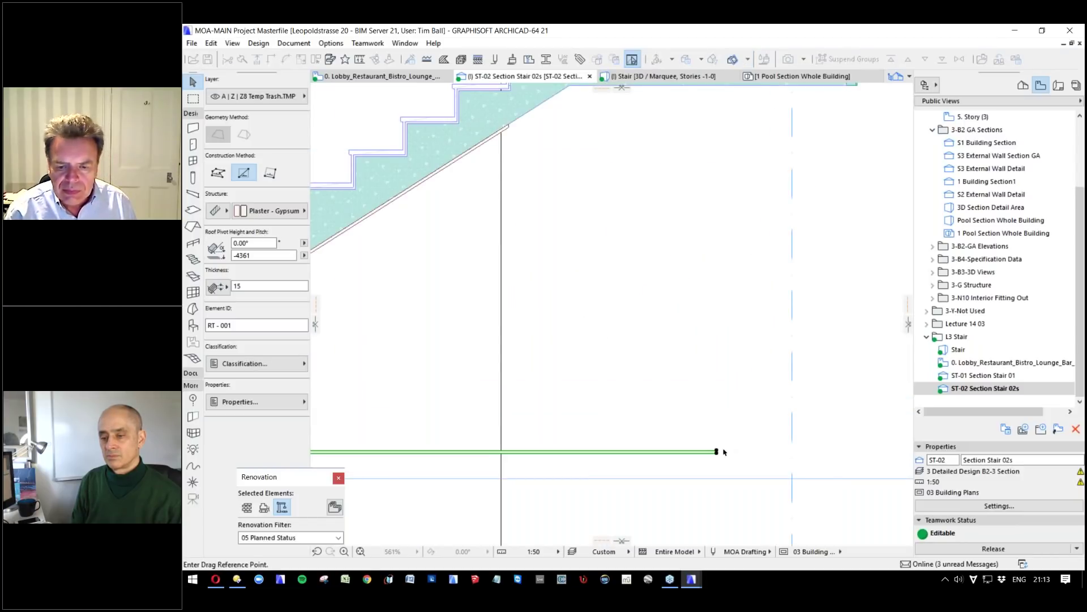
{"action": "left_click", "coordinate": [717, 451]}
{"action": "scroll", "coordinate": [710, 422], "scroll_direction": "down", "scroll_amount": 3}
{"action": "scroll", "coordinate": [753, 342], "scroll_direction": "up", "scroll_amount": 3}
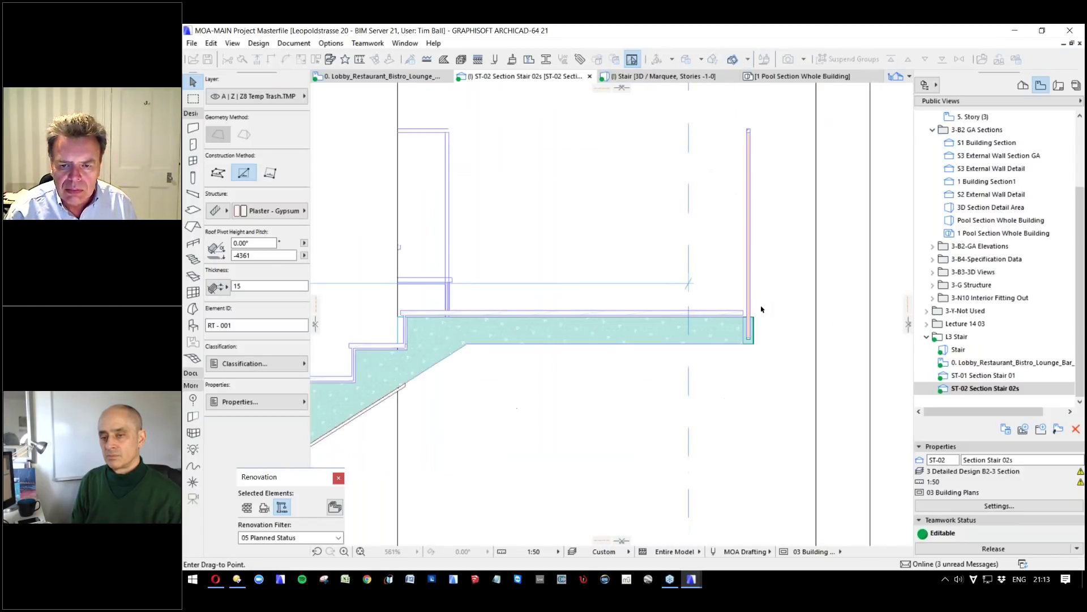
{"action": "left_click", "coordinate": [753, 344]}
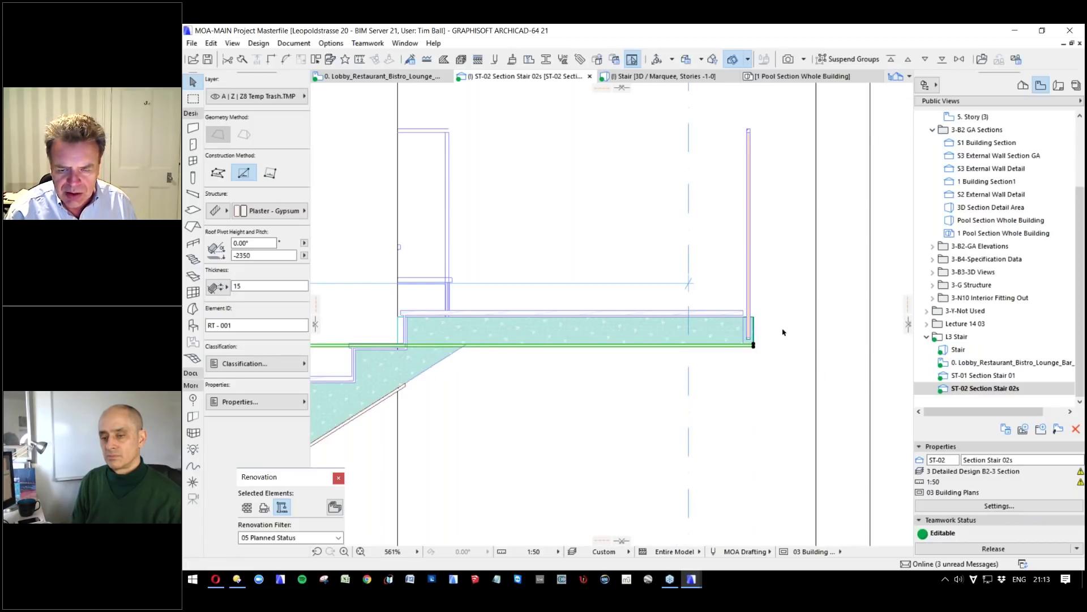
Show only the flat and sloping soffit panels in 3D and select the sloping panel.
{"action": "scroll", "coordinate": [783, 332], "scroll_direction": "down", "scroll_amount": 3}
{"action": "left_click", "coordinate": [595, 359]}
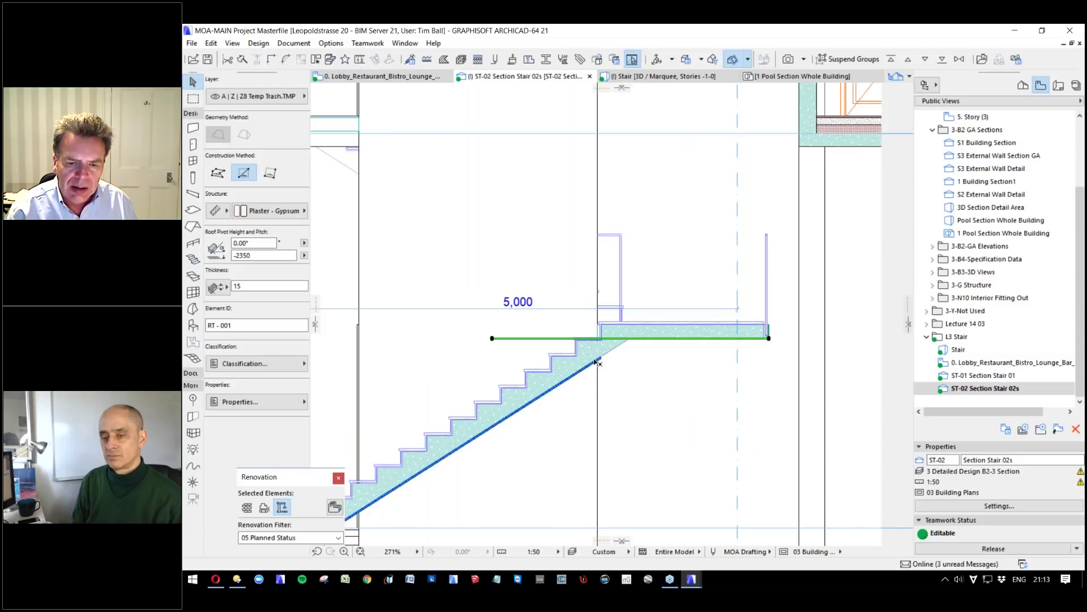
{"action": "key", "text": "F5"}
{"action": "left_click", "coordinate": [653, 388]}
{"action": "left_click", "coordinate": [651, 386]}
{"action": "left_click", "coordinate": [676, 317]}
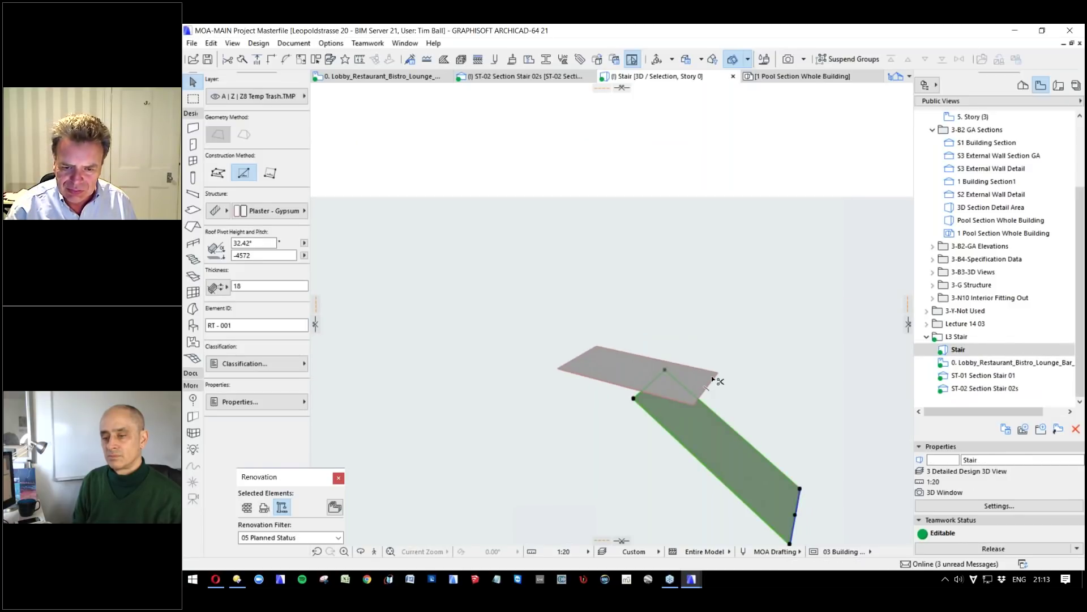
Extend the sloping panel's upper edge to meet the plane of the flat panel, and clear the selection.
{"action": "left_click", "coordinate": [705, 388]}
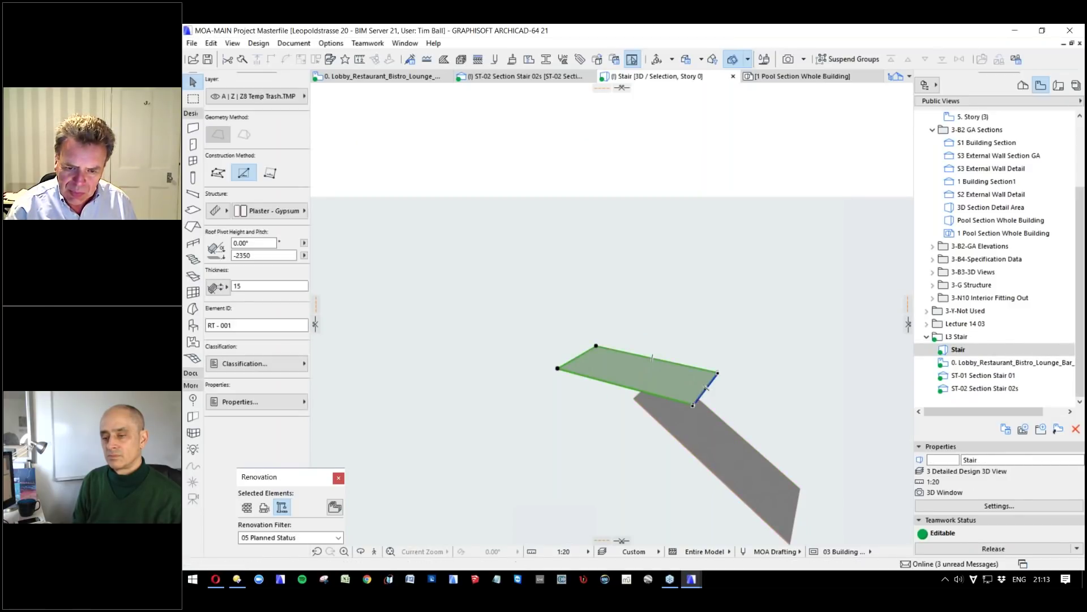
{"action": "key", "text": "Escape"}
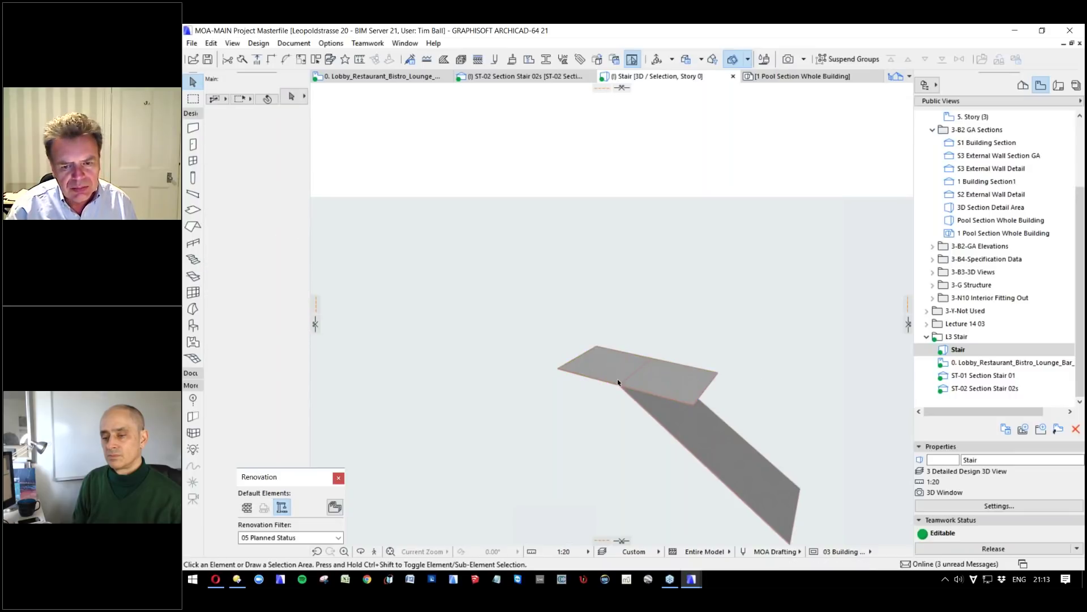
{"action": "left_click", "coordinate": [683, 395]}
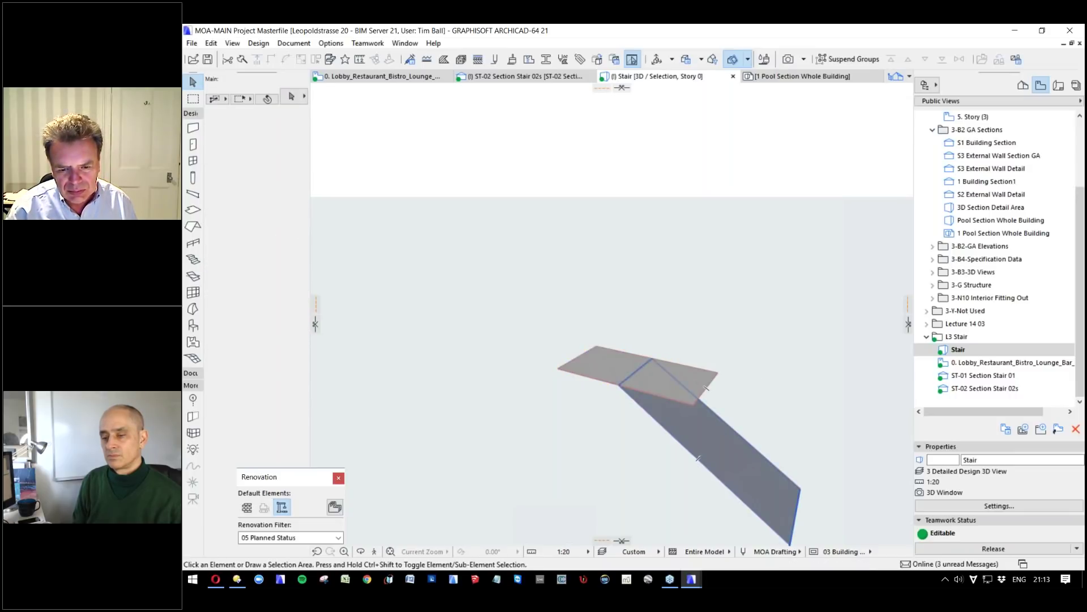
{"action": "key", "text": "Escape"}
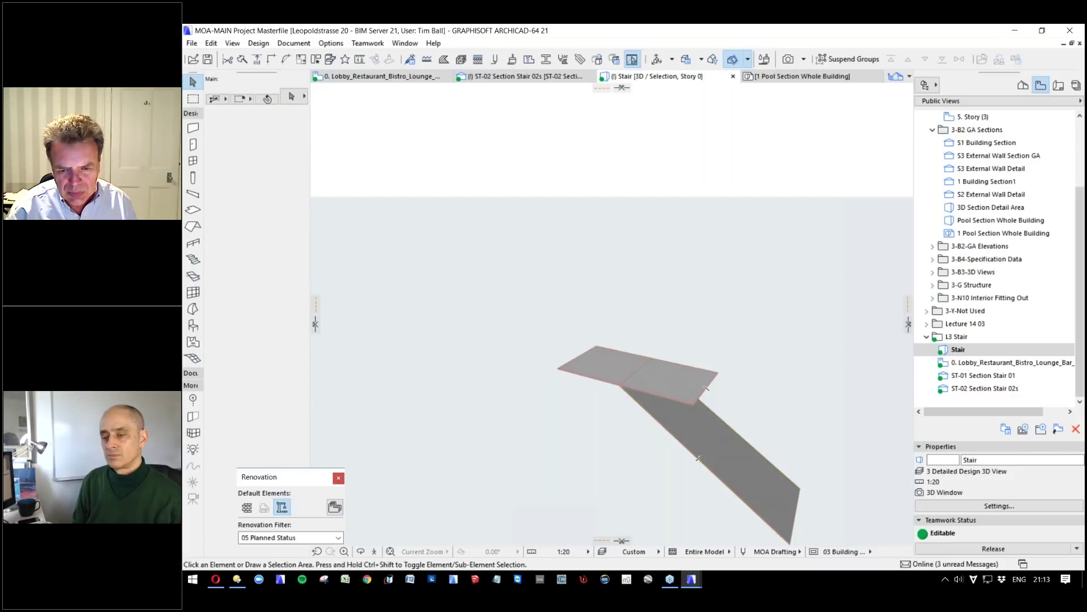
{"action": "left_click", "coordinate": [712, 385]}
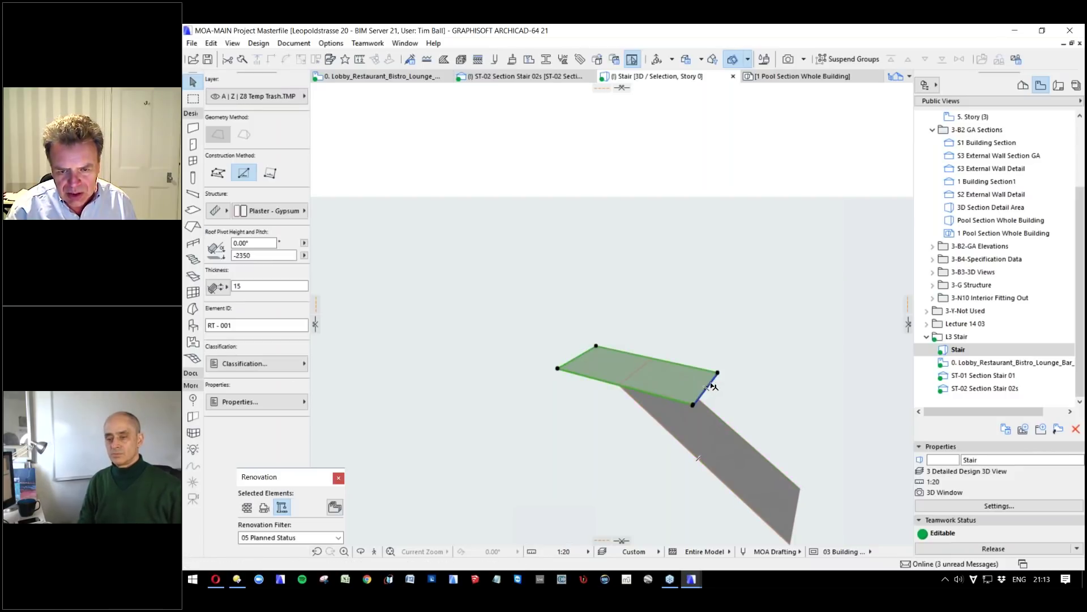
{"action": "left_click", "coordinate": [714, 386]}
{"action": "key", "text": "Escape"}
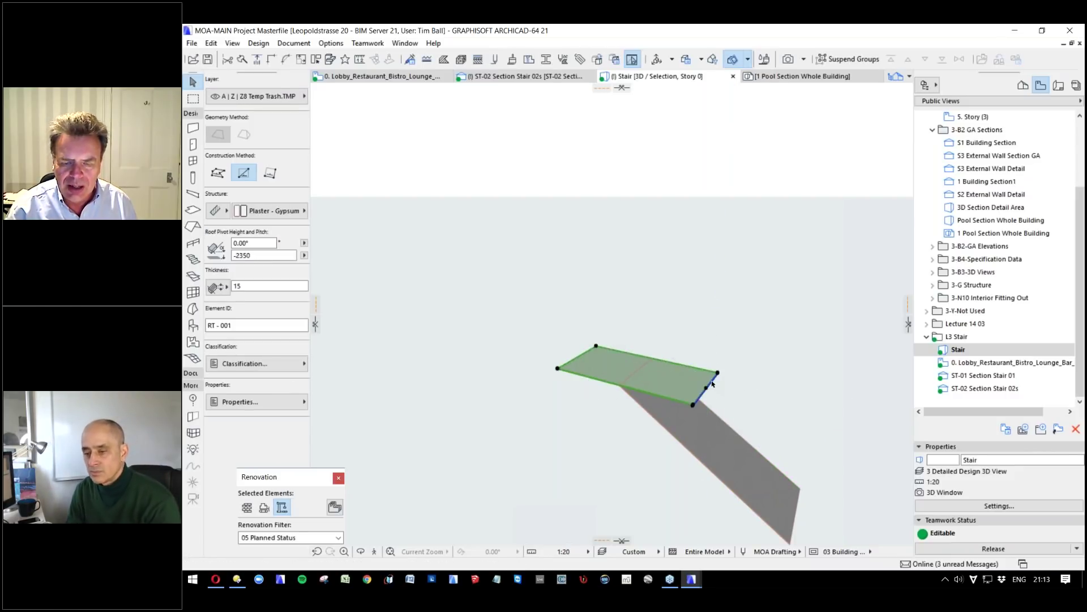
{"action": "key", "text": "Escape"}
{"action": "scroll", "coordinate": [658, 353], "scroll_direction": "up", "scroll_amount": 2}
{"action": "left_click", "coordinate": [733, 381]}
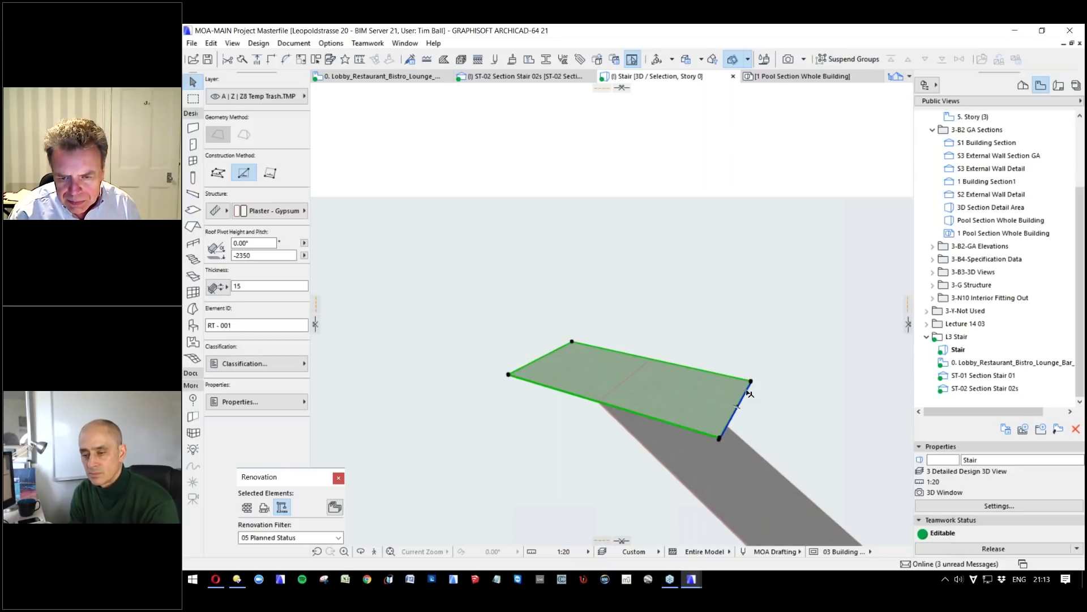
{"action": "left_click", "coordinate": [737, 405]}
{"action": "key", "text": "Escape"}
{"action": "key", "text": "Escape"}
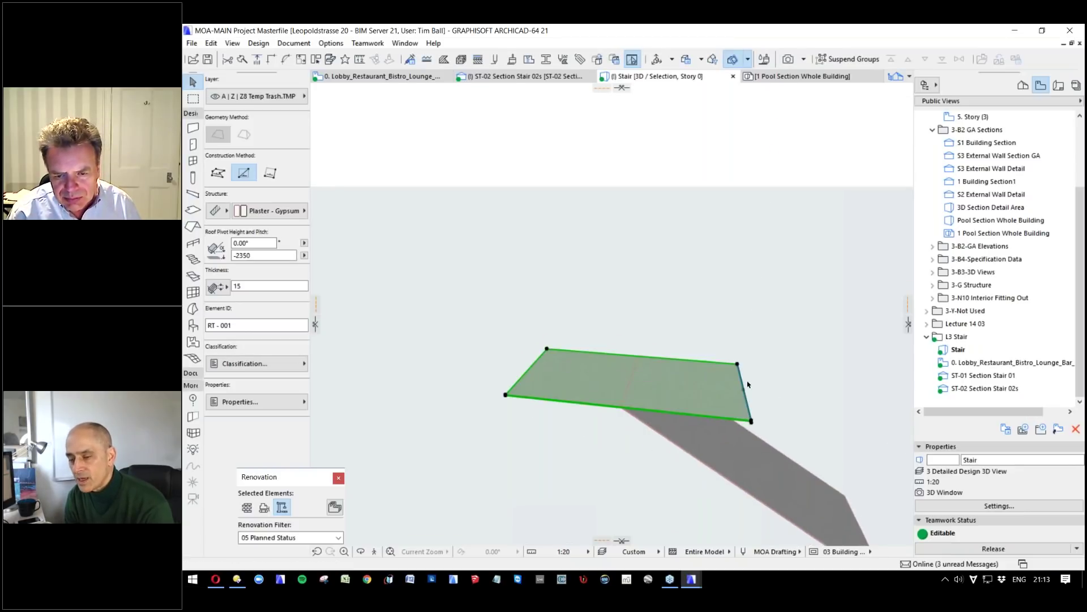
{"action": "scroll", "coordinate": [745, 383], "scroll_direction": "up", "scroll_amount": 3}
{"action": "left_click", "coordinate": [744, 383]}
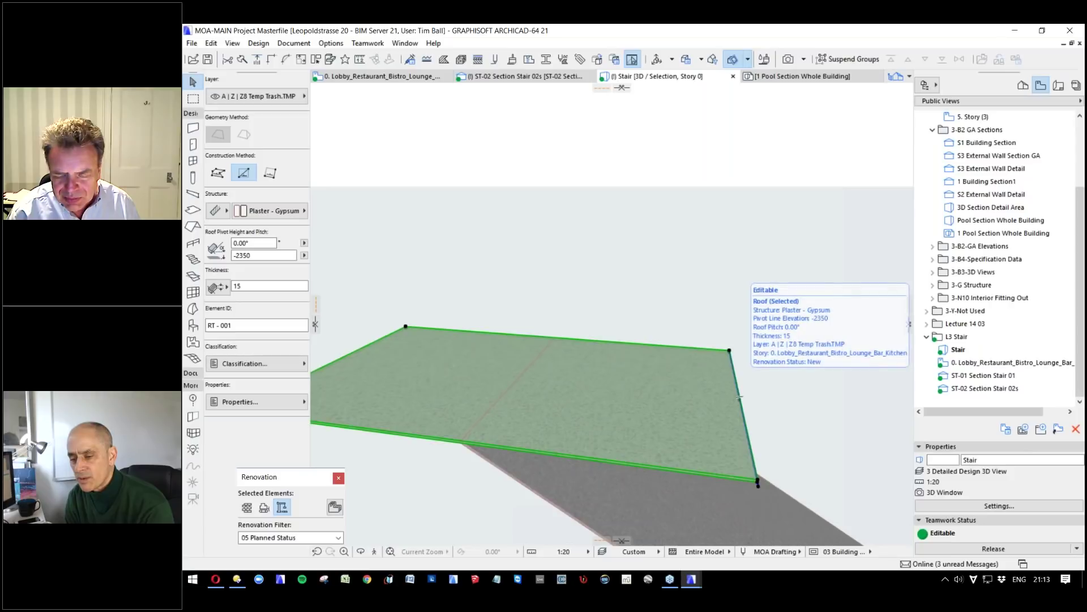
{"action": "key", "text": "Delete"}
{"action": "key", "text": "ctrl+z"}
{"action": "left_click", "coordinate": [675, 372]}
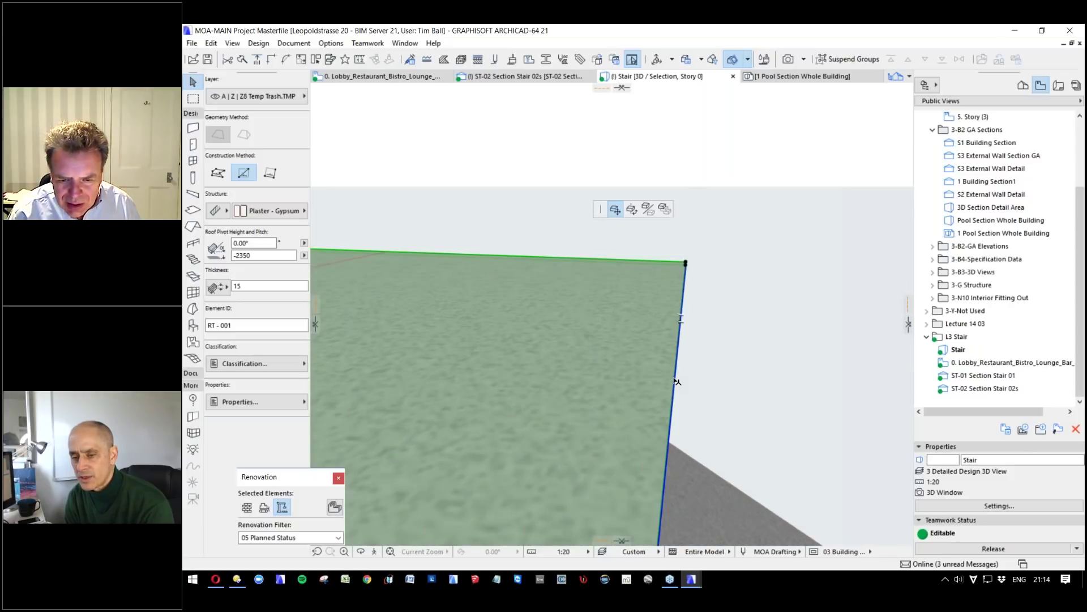
{"action": "middle_click_drag", "start_coordinate": [677, 374], "coordinate": [705, 340], "text": "shift"}
{"action": "left_click", "coordinate": [712, 355]}
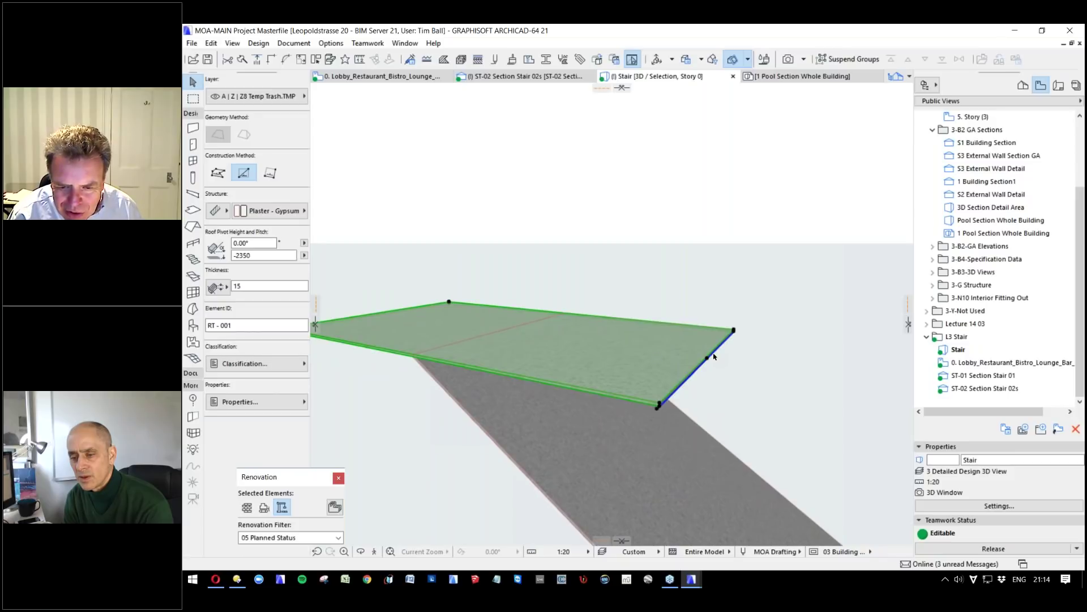
{"action": "left_click", "coordinate": [713, 356]}
{"action": "key", "text": "Escape"}
{"action": "middle_click_drag", "start_coordinate": [708, 356], "coordinate": [703, 363], "text": "shift"}
{"action": "key", "text": "Escape"}
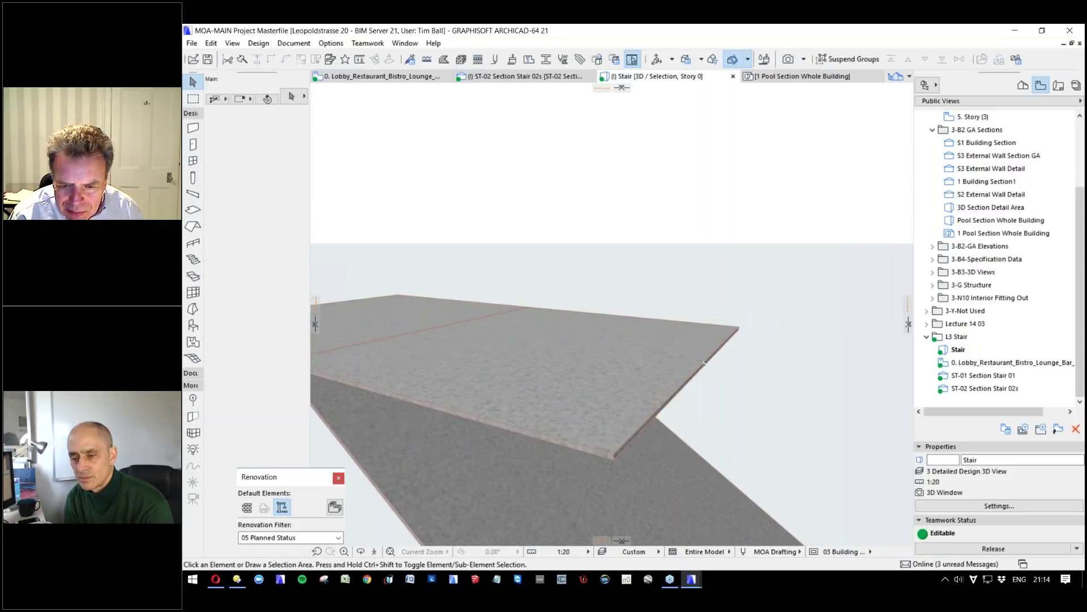
Offset the flat soffit panel's overhanging edge back to the sloping panel's upper edge, and clear the selection.
{"action": "left_click", "coordinate": [721, 342]}
{"action": "left_click", "coordinate": [741, 323]}
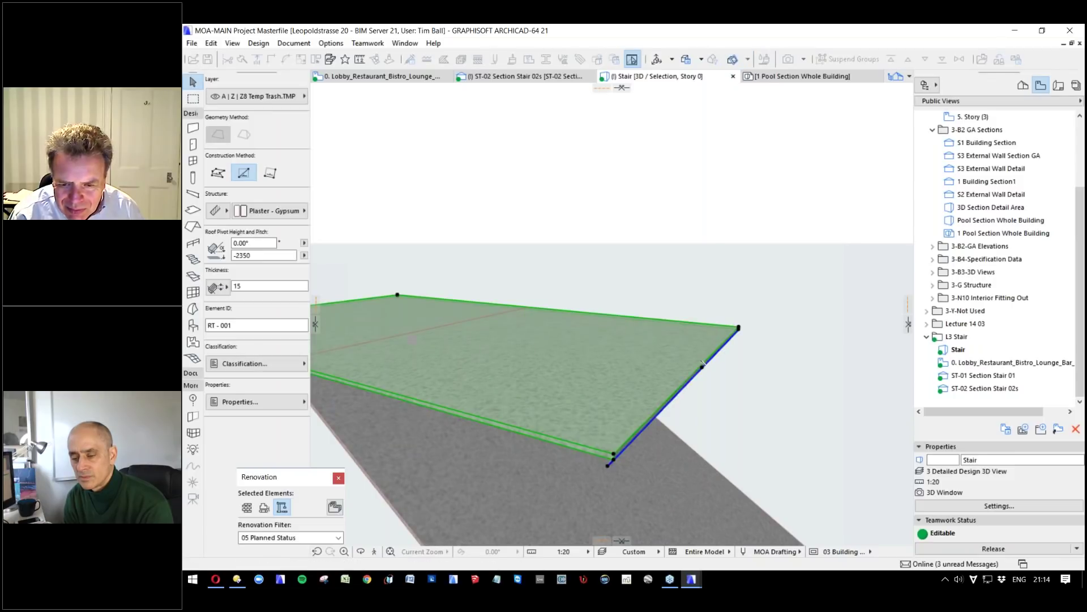
{"action": "scroll", "coordinate": [728, 329], "scroll_direction": "up", "scroll_amount": 4}
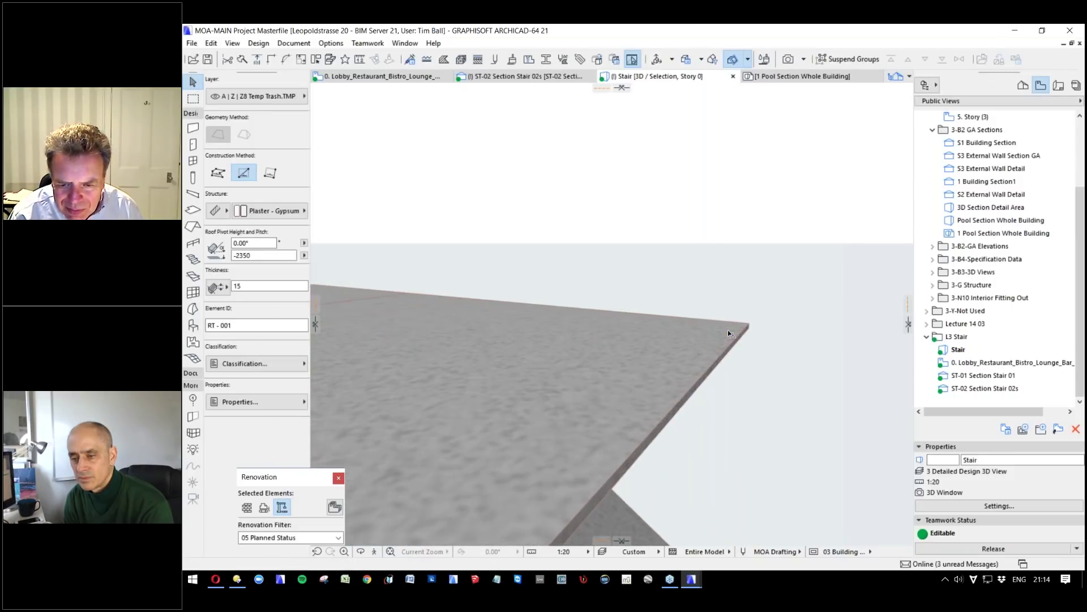
{"action": "left_click", "coordinate": [742, 336]}
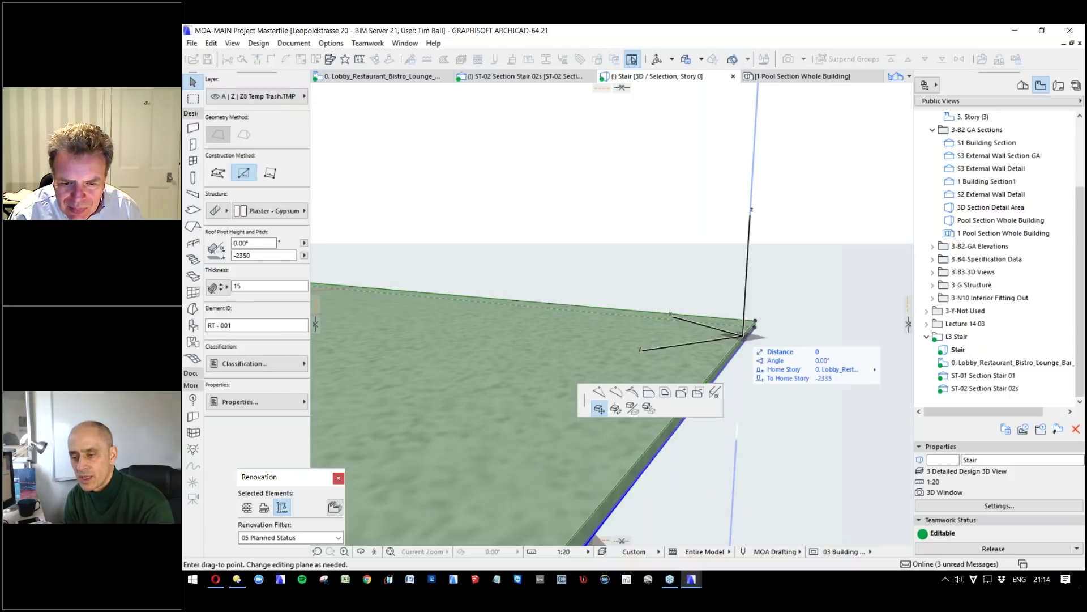
{"action": "left_click", "coordinate": [649, 393]}
{"action": "scroll", "coordinate": [753, 327], "scroll_direction": "down", "scroll_amount": 5}
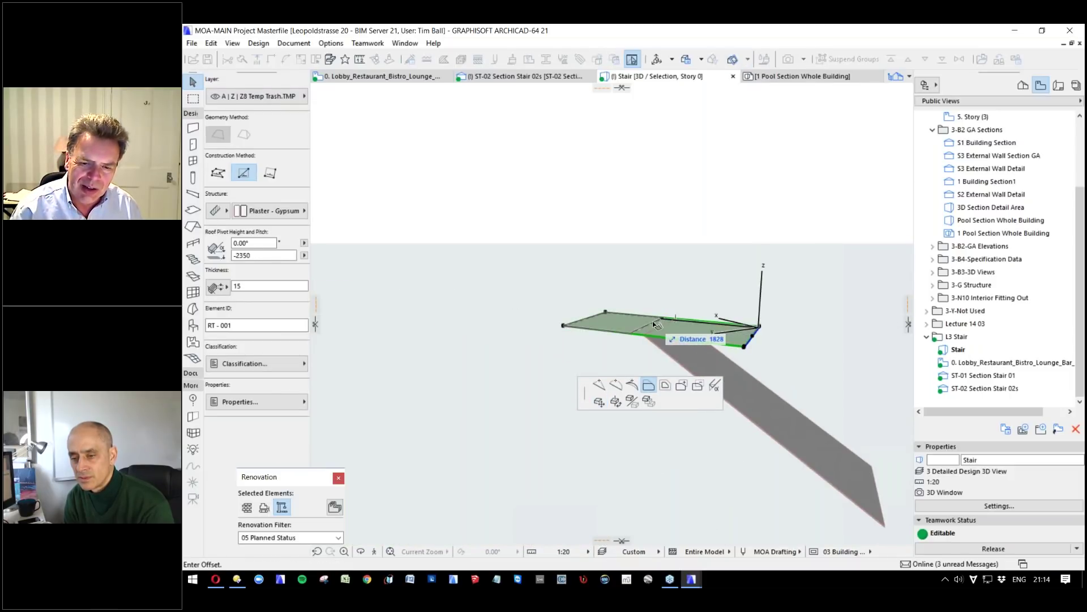
{"action": "left_click", "coordinate": [656, 320]}
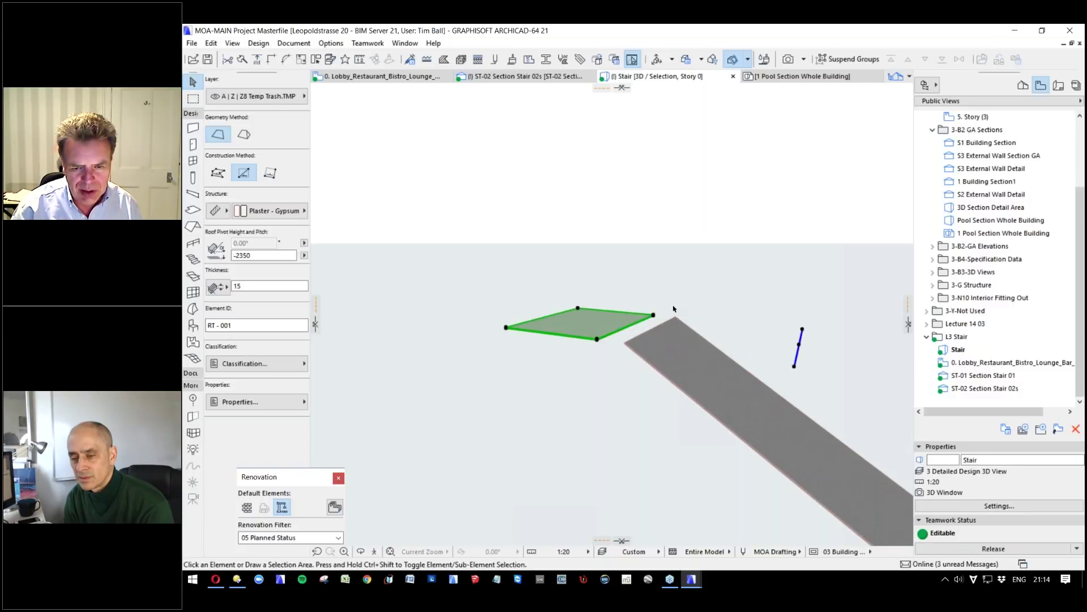
{"action": "left_click", "coordinate": [637, 330]}
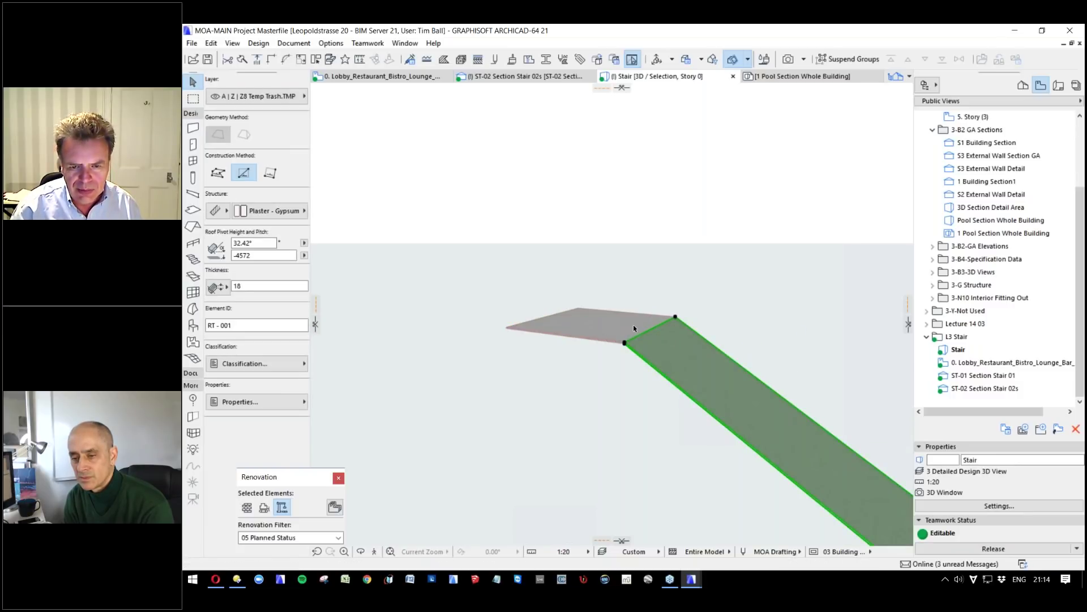
{"action": "left_click", "coordinate": [601, 410]}
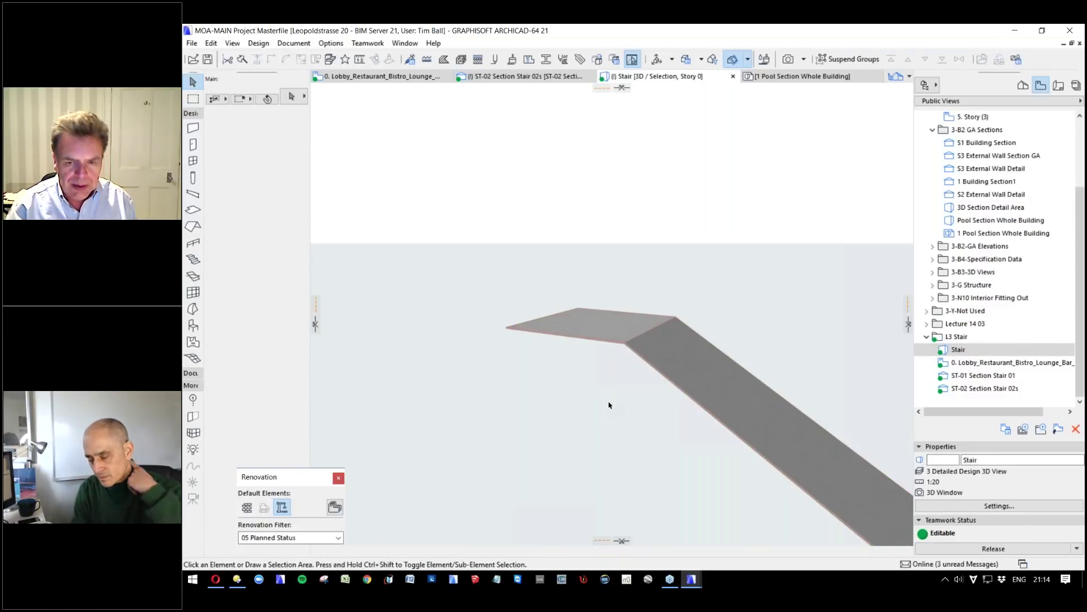
Switch to the ST-02 stair section and examine how the flat and sloping soffit panels meet beneath the landing.
{"action": "key", "text": "ctrl+Tab"}
{"action": "scroll", "coordinate": [637, 357], "scroll_direction": "up", "scroll_amount": 2}
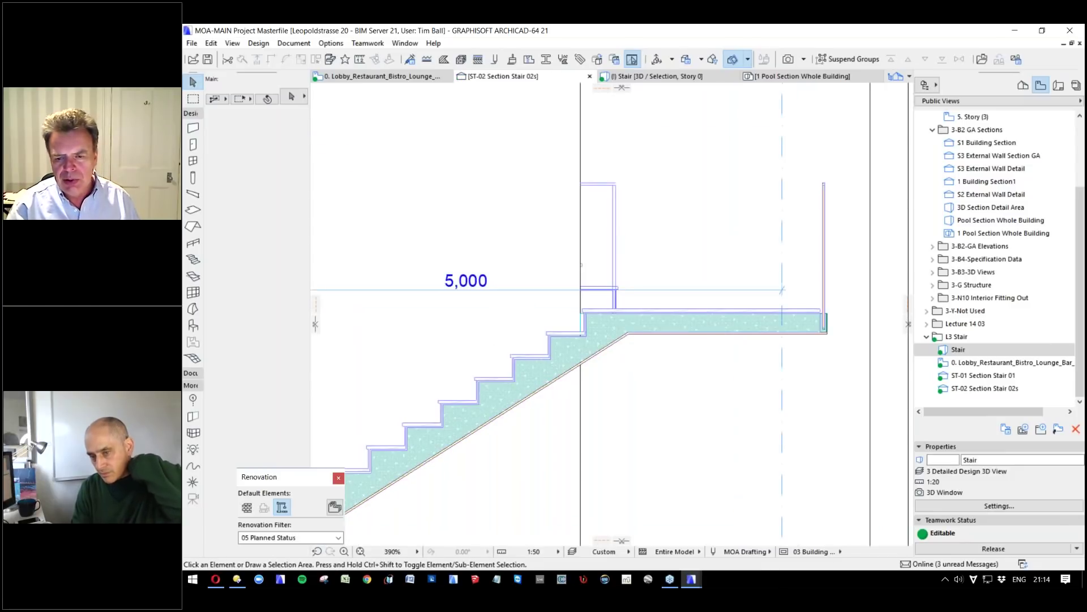
{"action": "scroll", "coordinate": [635, 343], "scroll_direction": "up", "scroll_amount": 4}
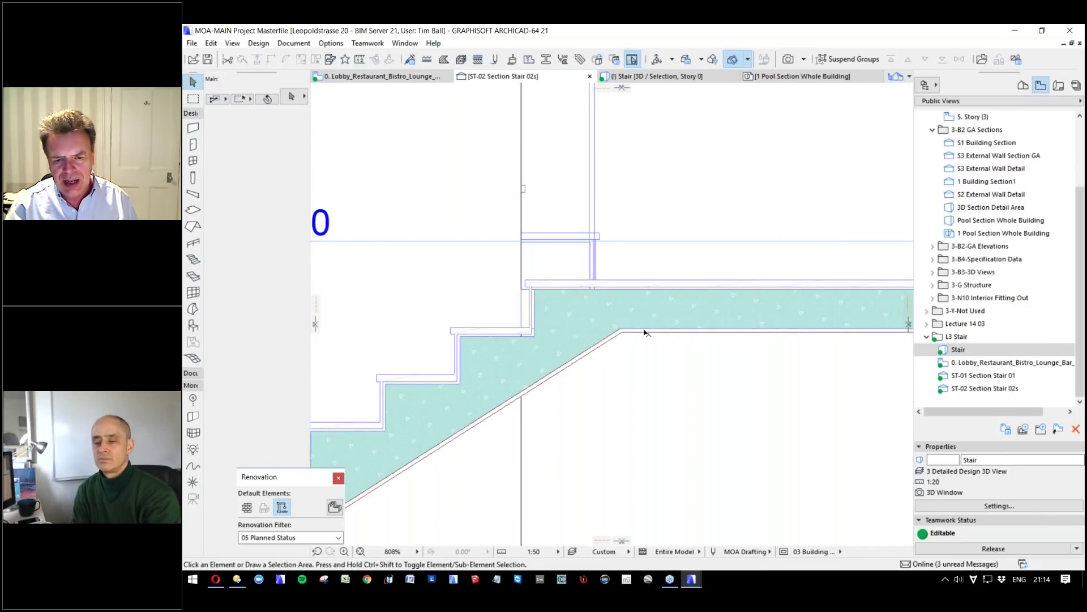
{"action": "scroll", "coordinate": [680, 324], "scroll_direction": "down", "scroll_amount": 3}
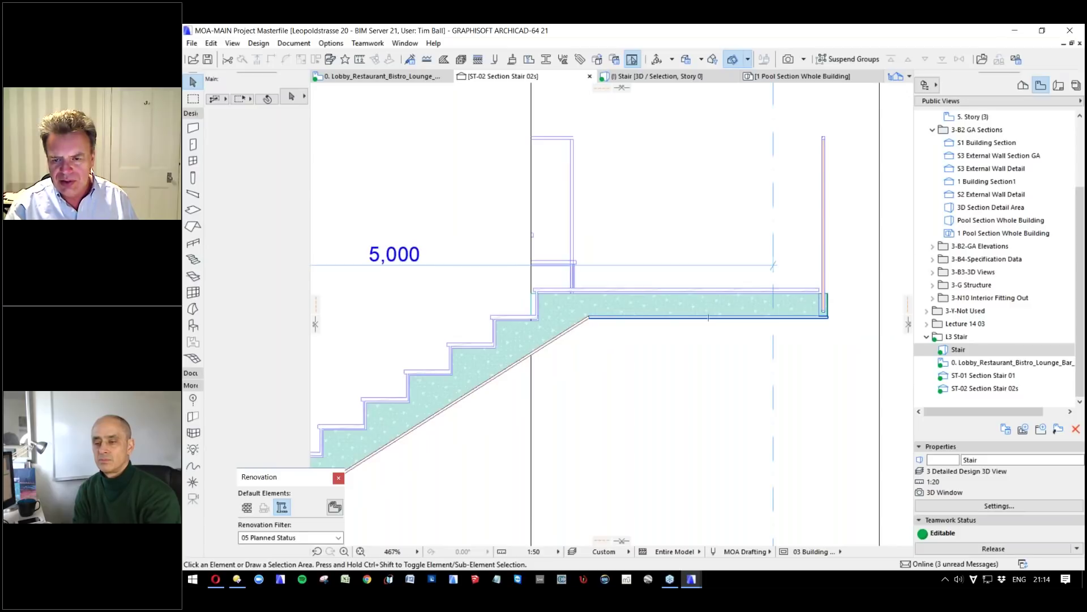
{"action": "left_click", "coordinate": [677, 317]}
{"action": "key", "text": "Escape"}
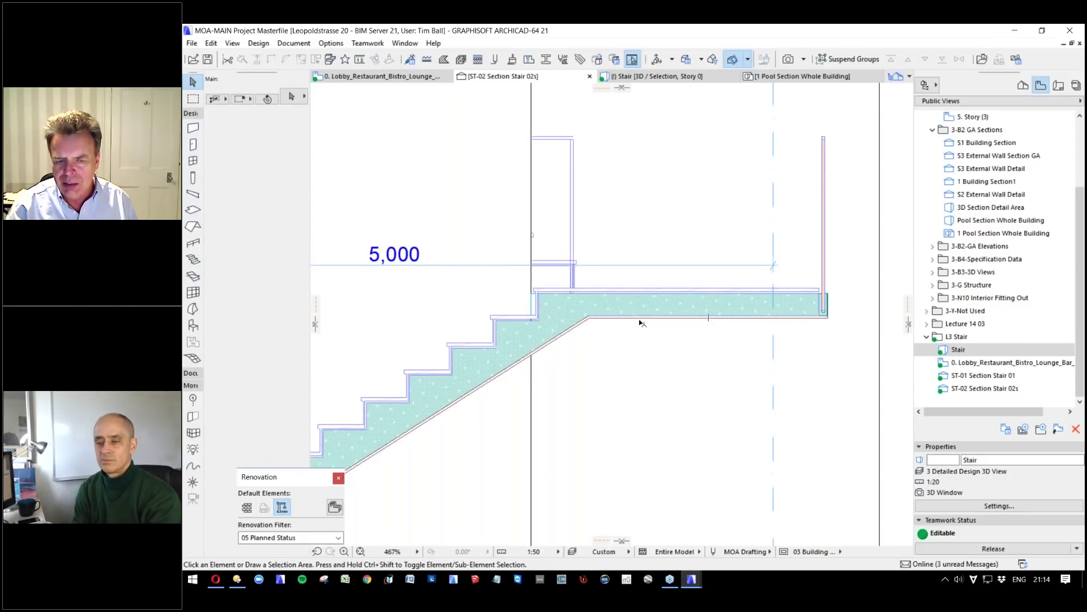
{"action": "scroll", "coordinate": [620, 321], "scroll_direction": "up", "scroll_amount": 8}
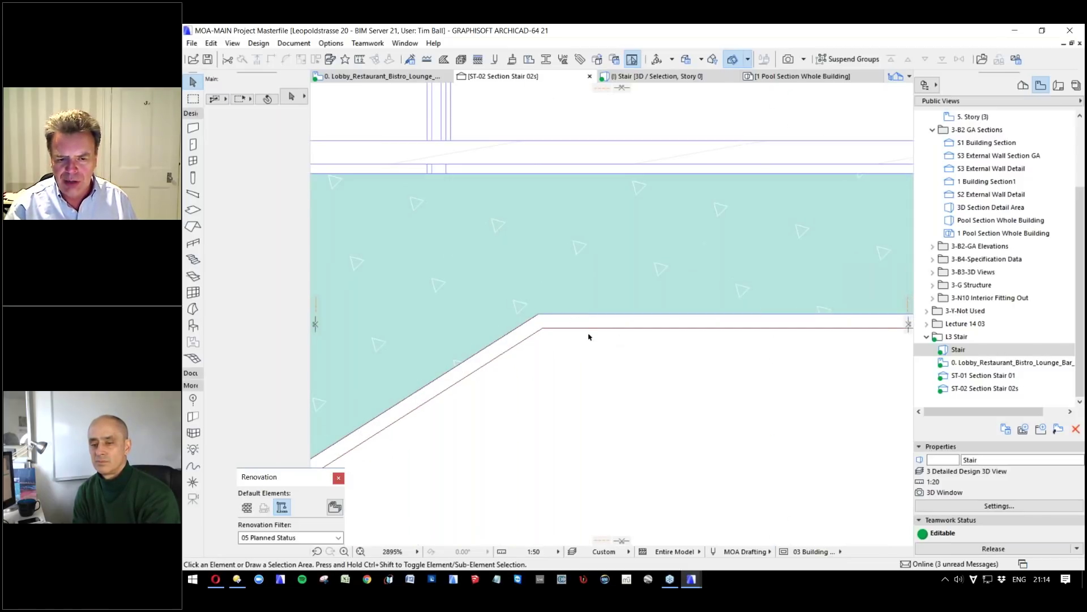
{"action": "left_click", "coordinate": [620, 322]}
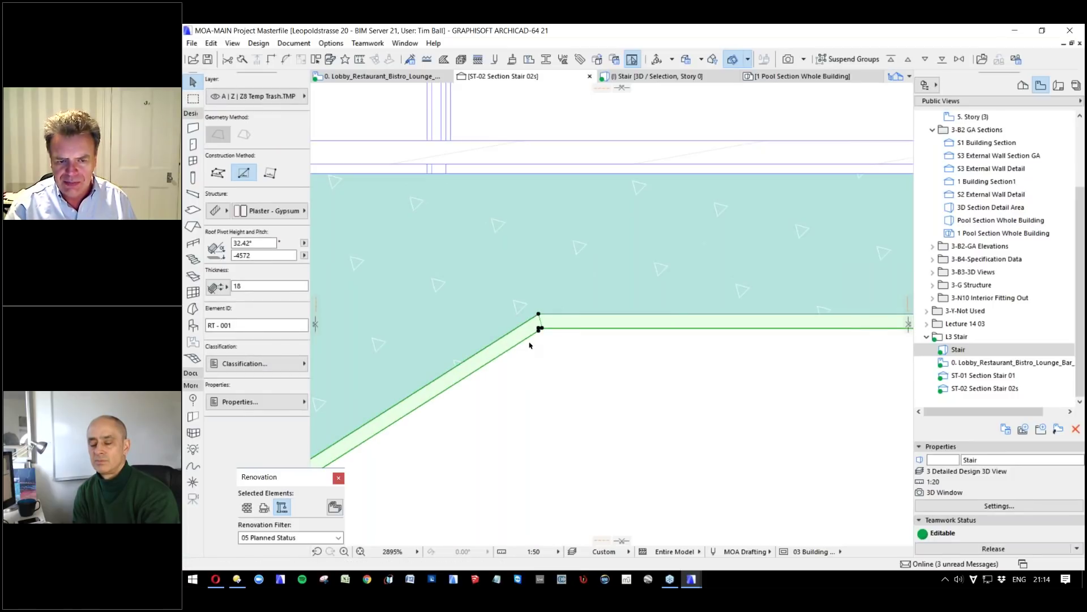
{"action": "left_click", "coordinate": [572, 354]}
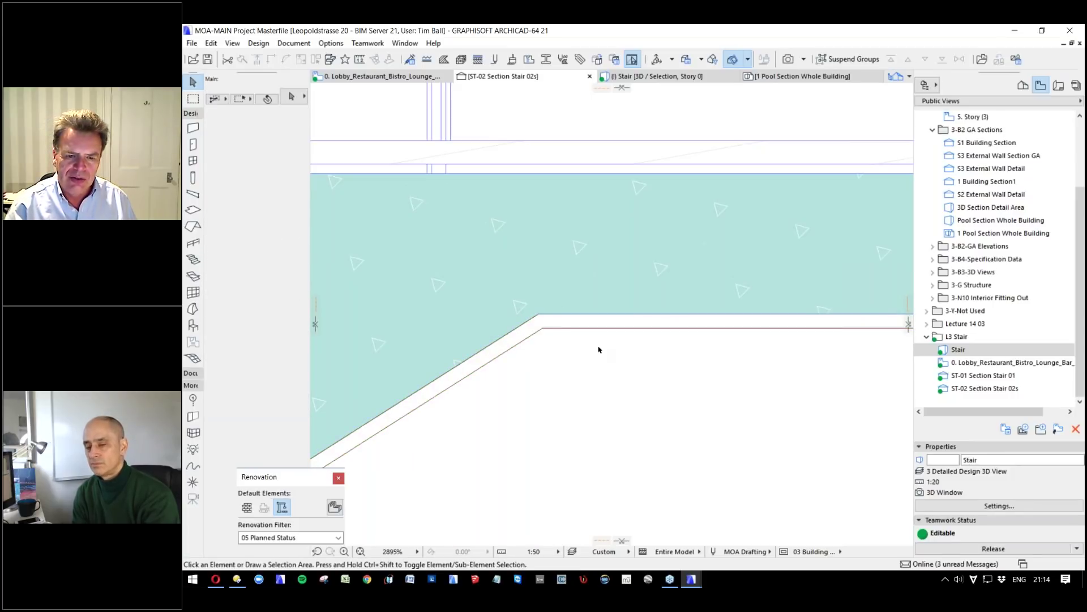
{"action": "scroll", "coordinate": [663, 297], "scroll_direction": "down", "scroll_amount": 5}
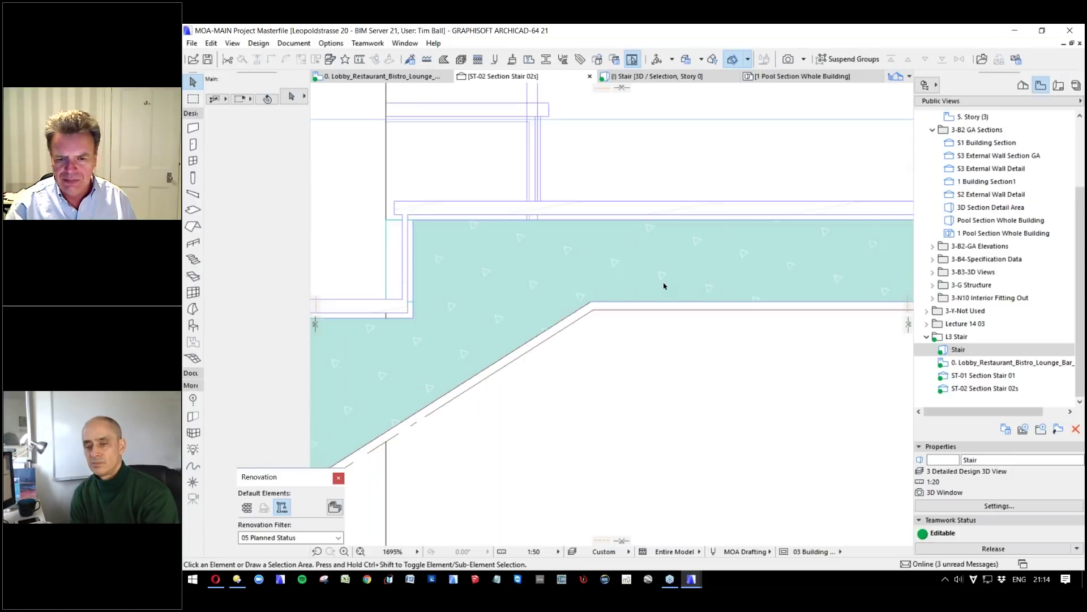
{"action": "scroll", "coordinate": [664, 286], "scroll_direction": "down", "scroll_amount": 1}
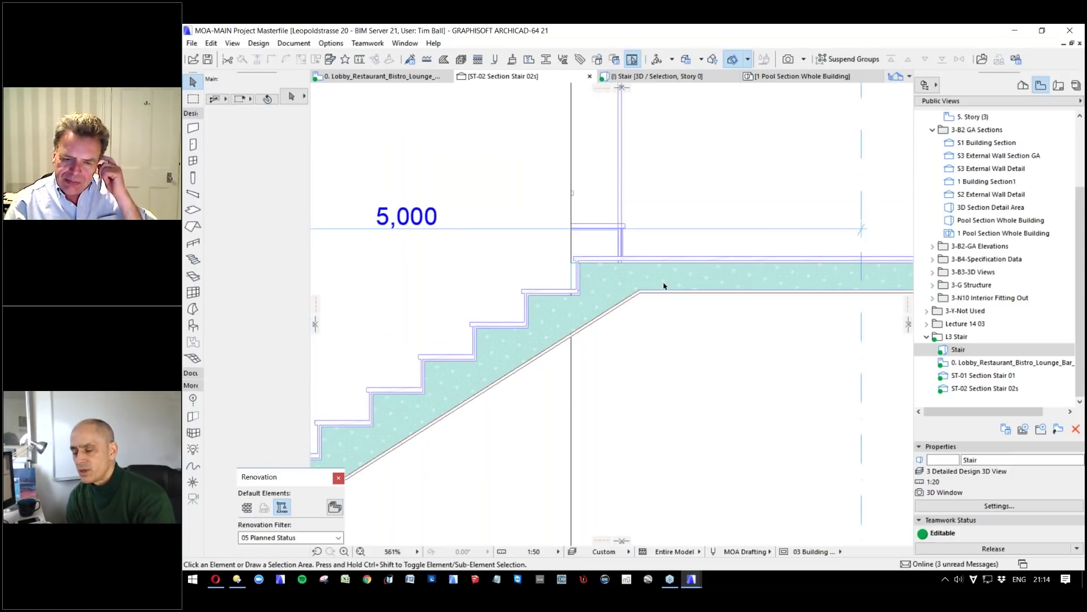
{"action": "scroll", "coordinate": [605, 297], "scroll_direction": "down", "scroll_amount": 1}
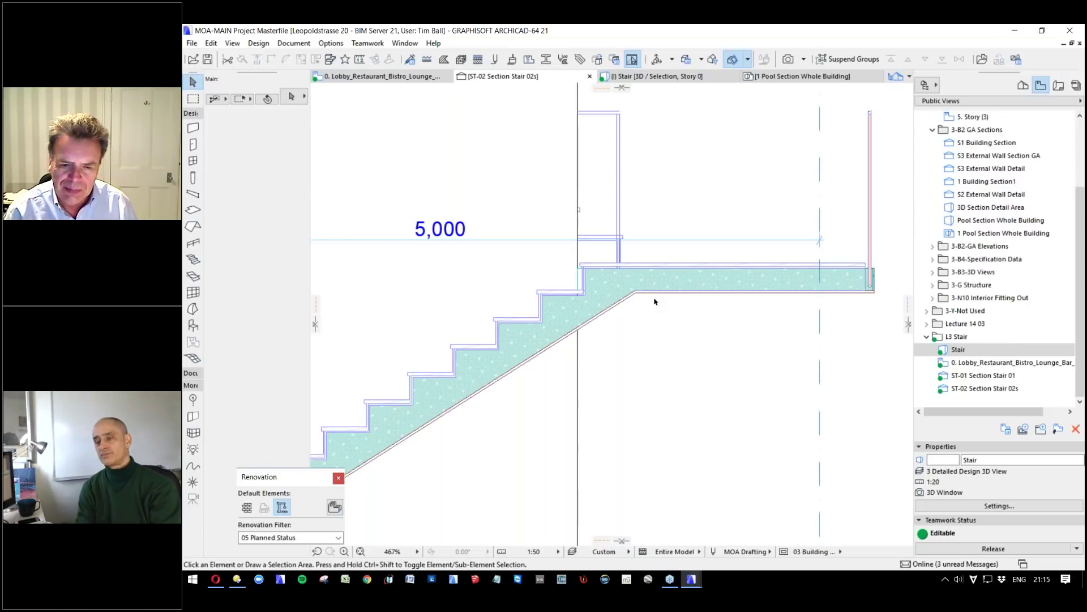
{"action": "scroll", "coordinate": [515, 286], "scroll_direction": "down", "scroll_amount": 2}
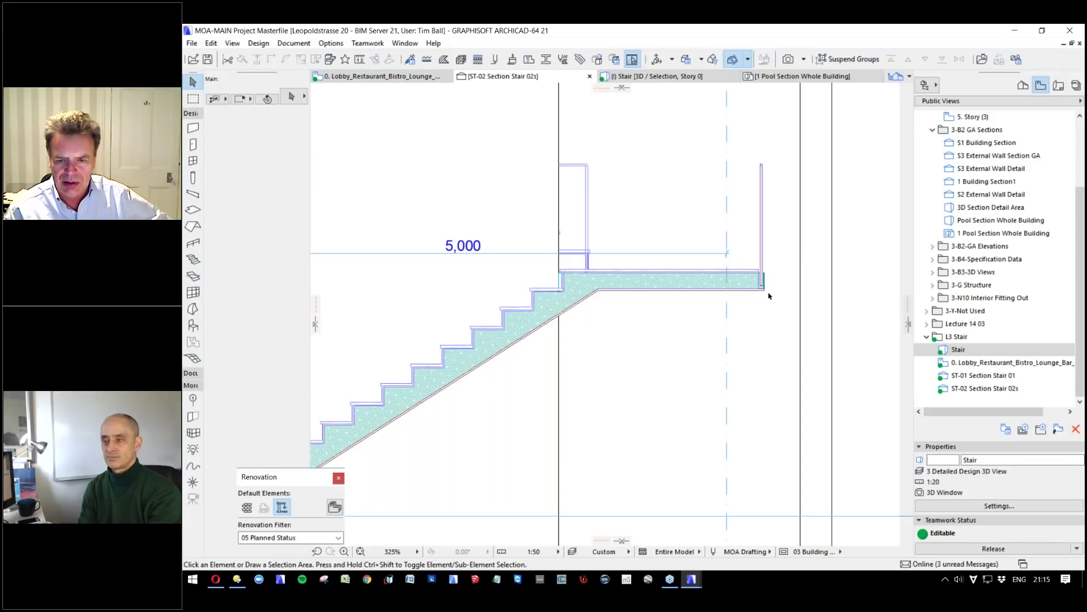
Reserve the glass railing base beam at the landing's outer edge for editing in the section.
{"action": "scroll", "coordinate": [769, 282], "scroll_direction": "up", "scroll_amount": 5}
{"action": "scroll", "coordinate": [769, 281], "scroll_direction": "up", "scroll_amount": 5}
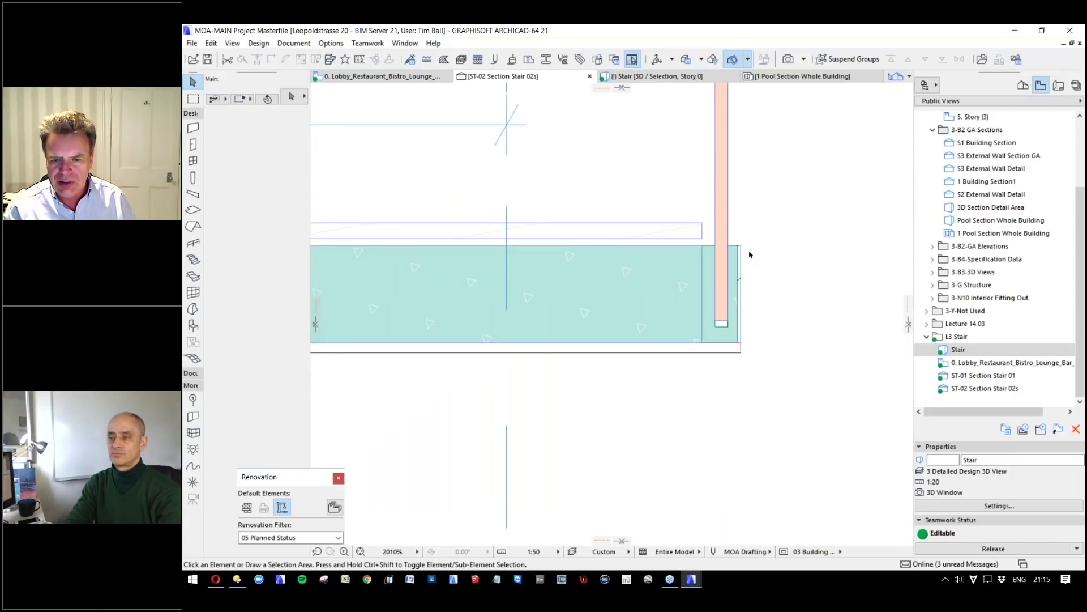
{"action": "left_click", "coordinate": [736, 277]}
{"action": "right_click", "coordinate": [738, 278]}
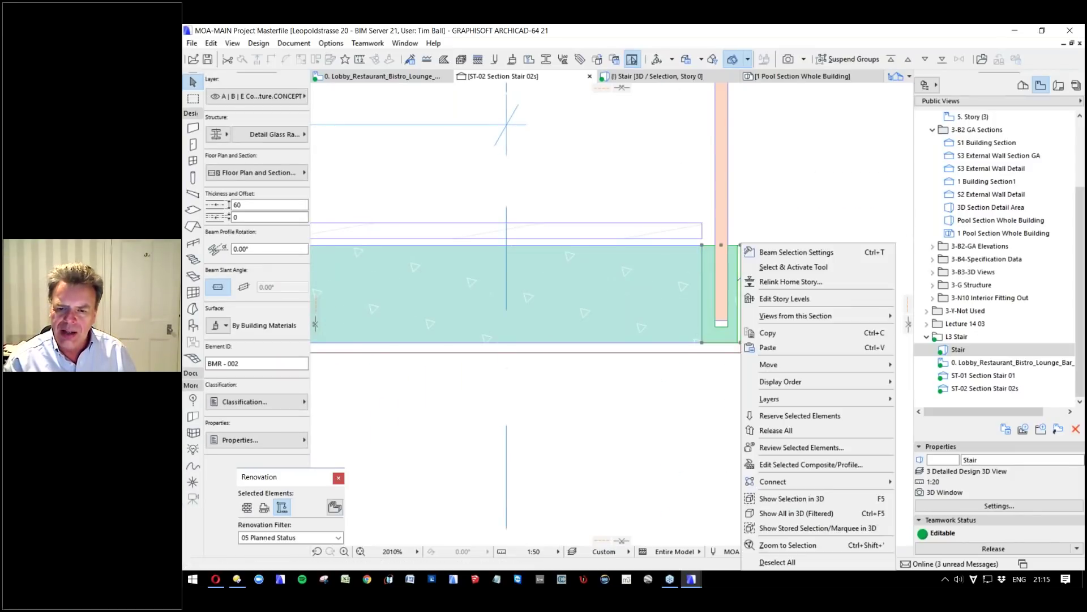
{"action": "mouse_move", "coordinate": [804, 321]}
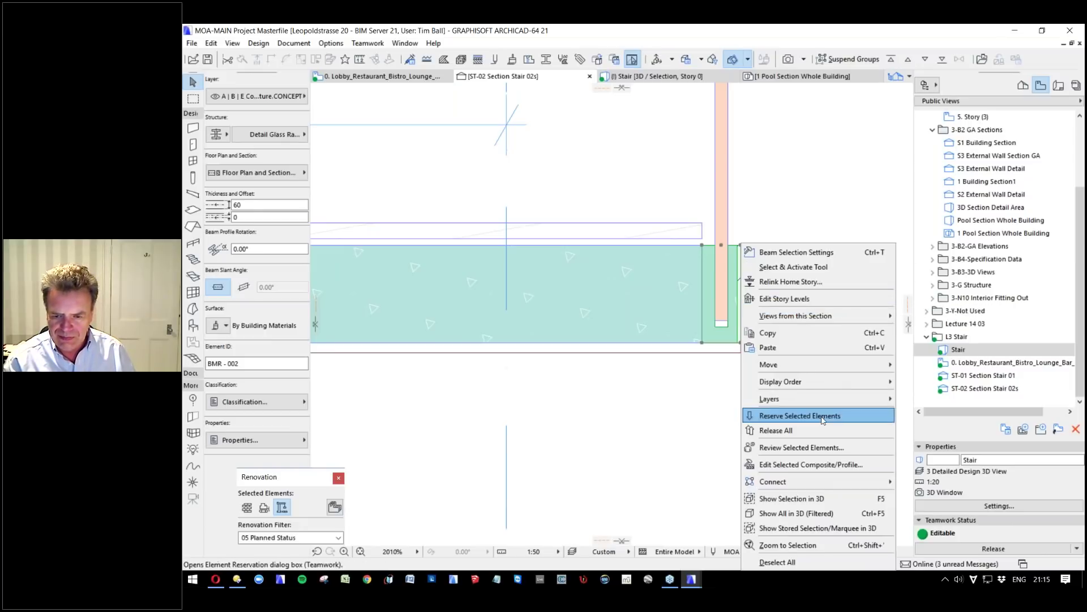
{"action": "left_click", "coordinate": [800, 415]}
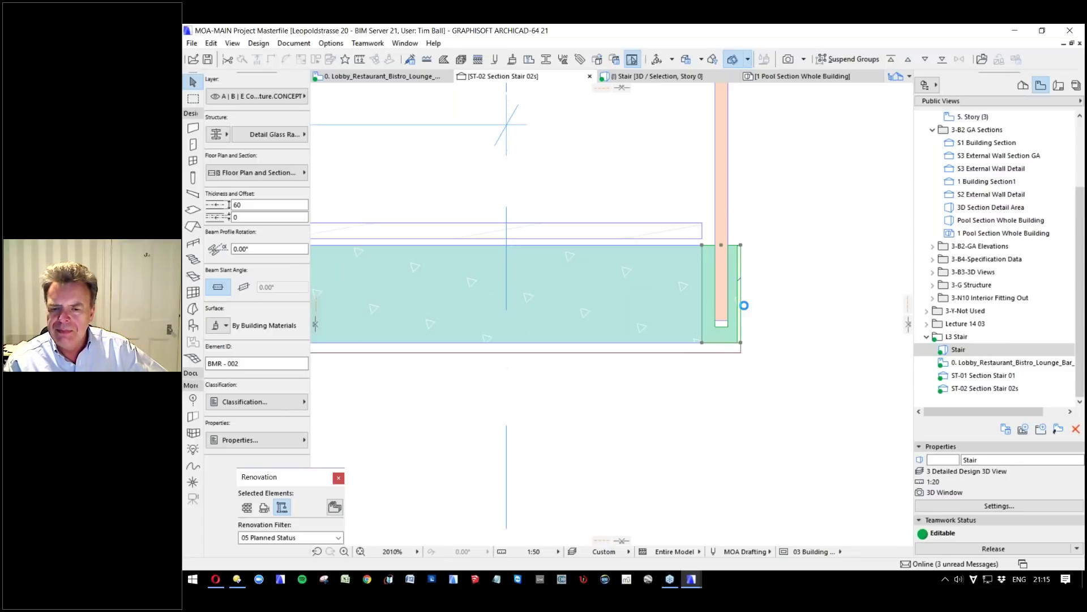
{"action": "left_click", "coordinate": [736, 244]}
Open the Detail Glass Railing profile of the landing-edge beam in the Profile Manager.
{"action": "left_click", "coordinate": [734, 283]}
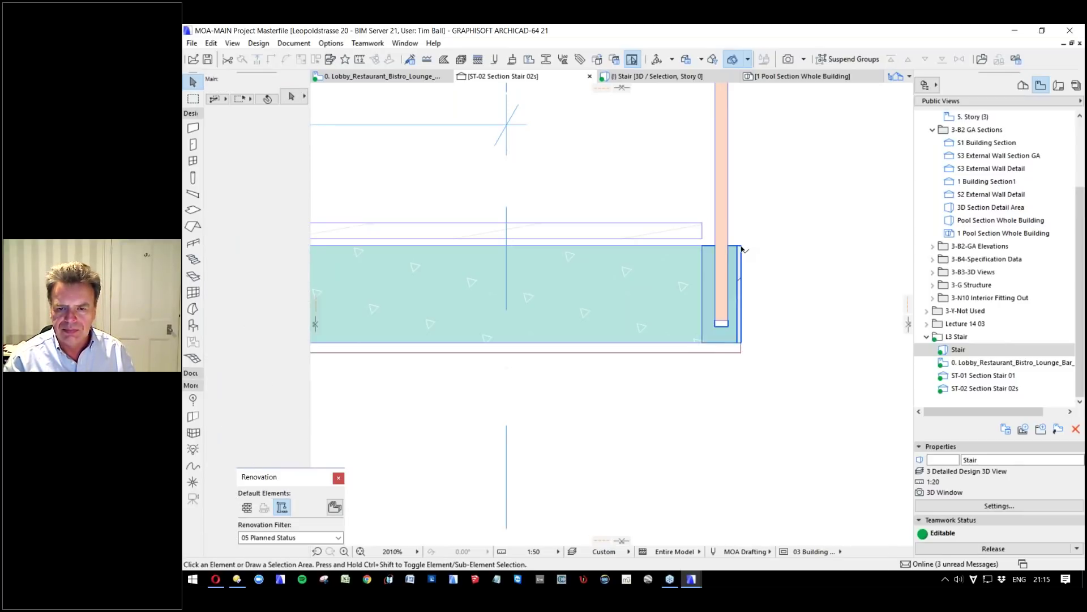
{"action": "right_click", "coordinate": [735, 294]}
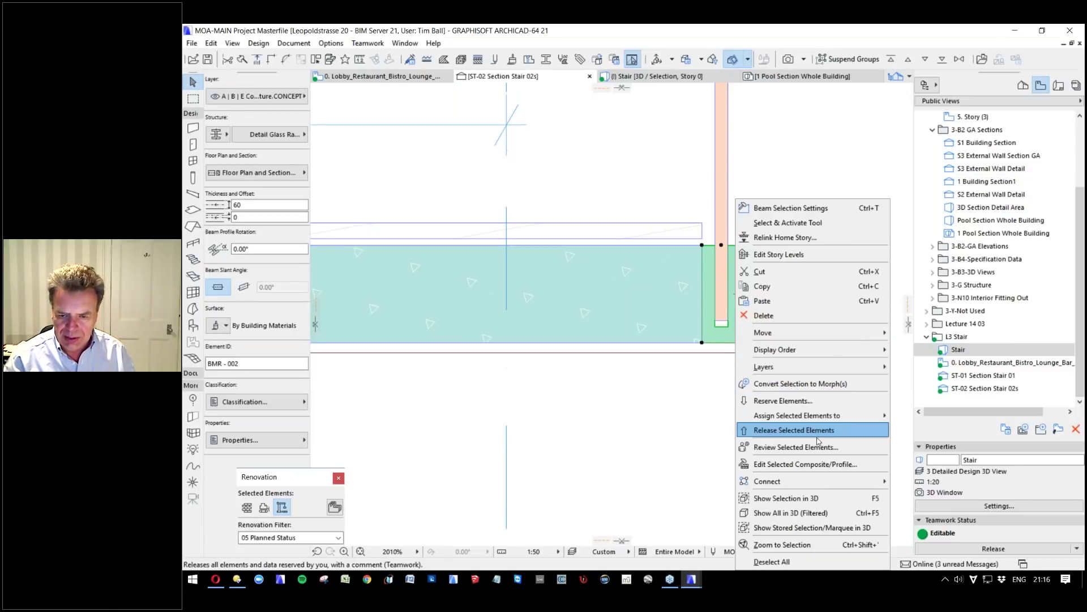
{"action": "left_click", "coordinate": [829, 460]}
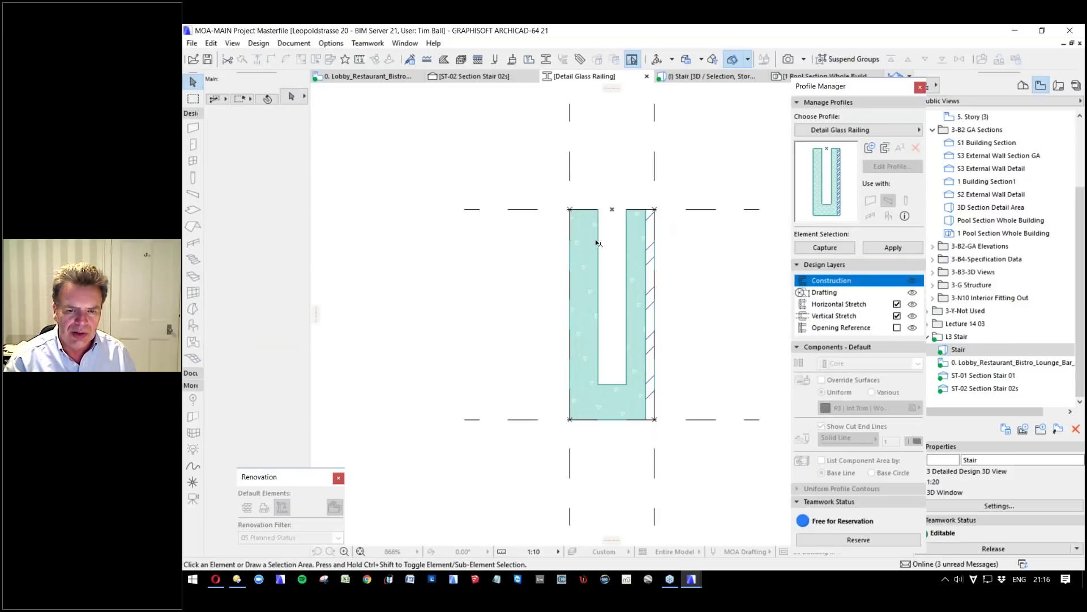
{"action": "left_click", "coordinate": [596, 242]}
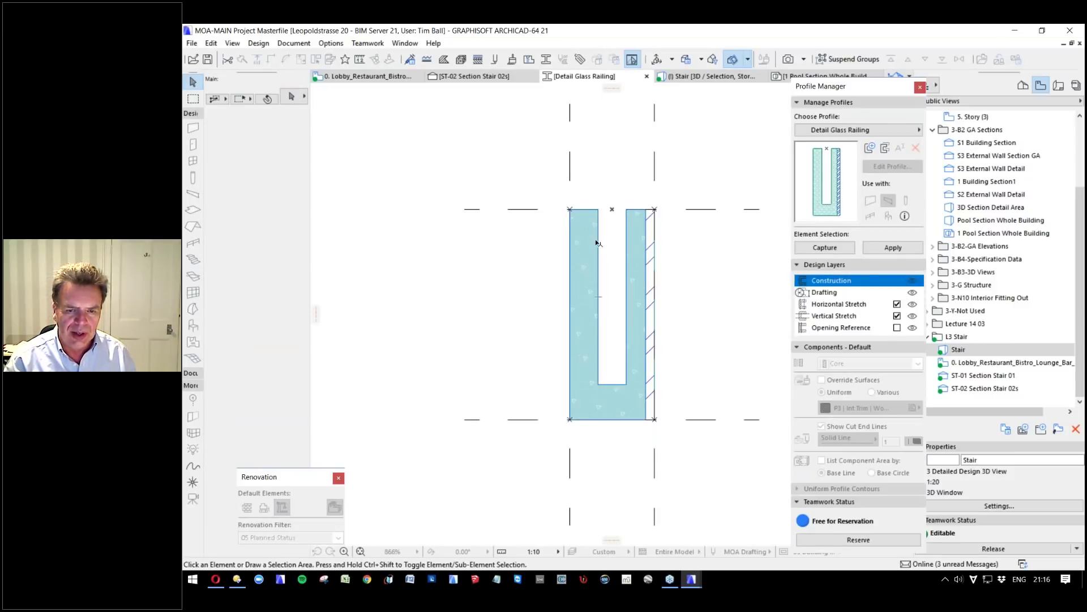
{"action": "left_click", "coordinate": [534, 221]}
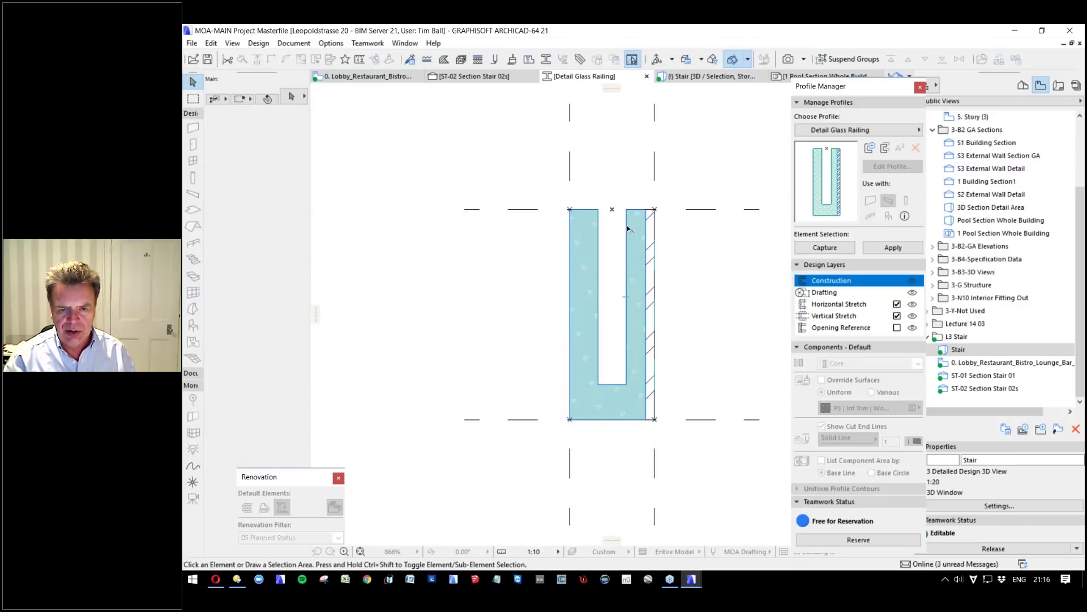
Reserve the Detail Glass Railing profile for editing and select its narrow steel finish strip with the Fill tool.
{"action": "left_click", "coordinate": [630, 227]}
{"action": "left_click", "coordinate": [740, 495]}
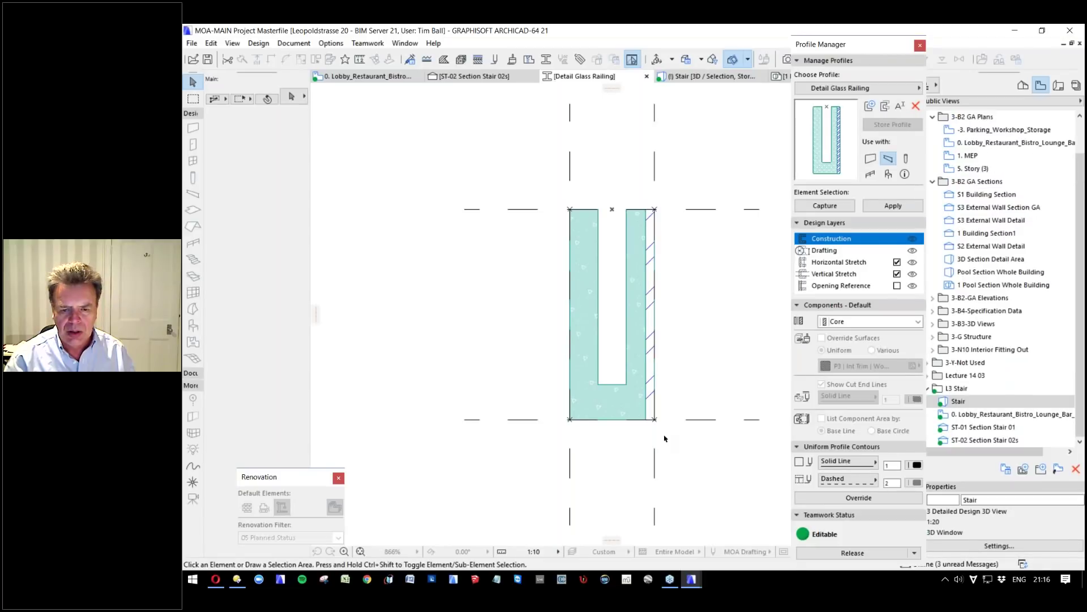
{"action": "scroll", "coordinate": [629, 436], "scroll_direction": "up", "scroll_amount": 4}
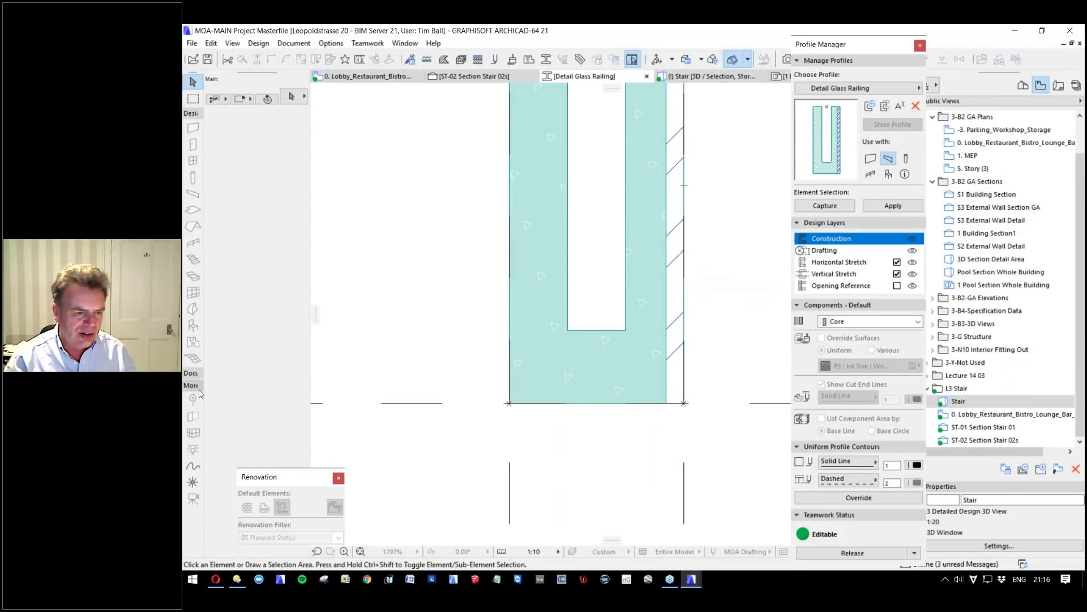
{"action": "left_click", "coordinate": [192, 373]}
{"action": "left_click", "coordinate": [192, 453]}
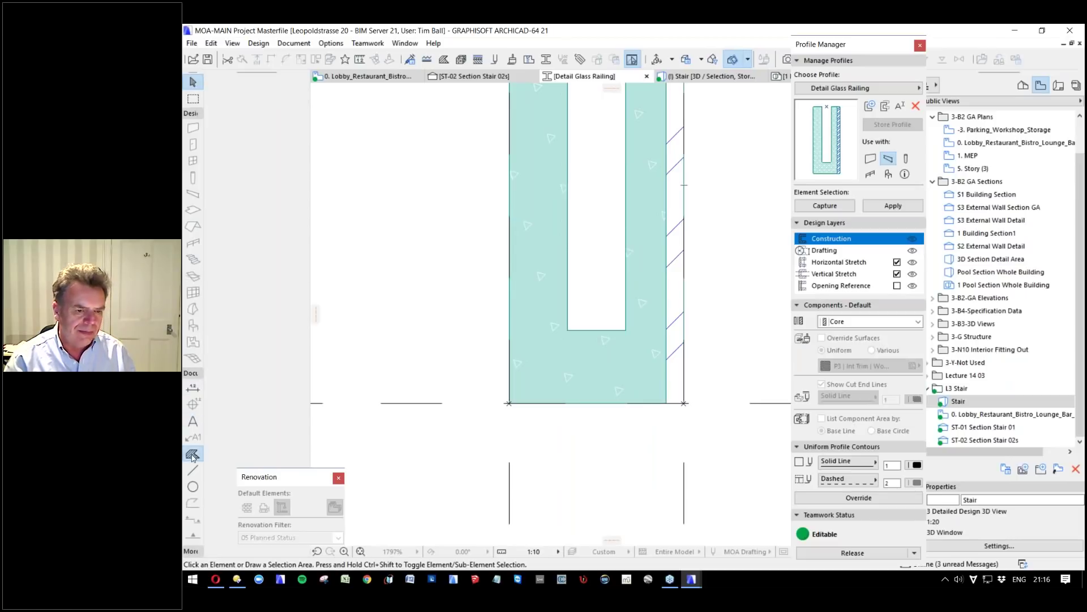
{"action": "left_click", "coordinate": [675, 221], "text": "shift"}
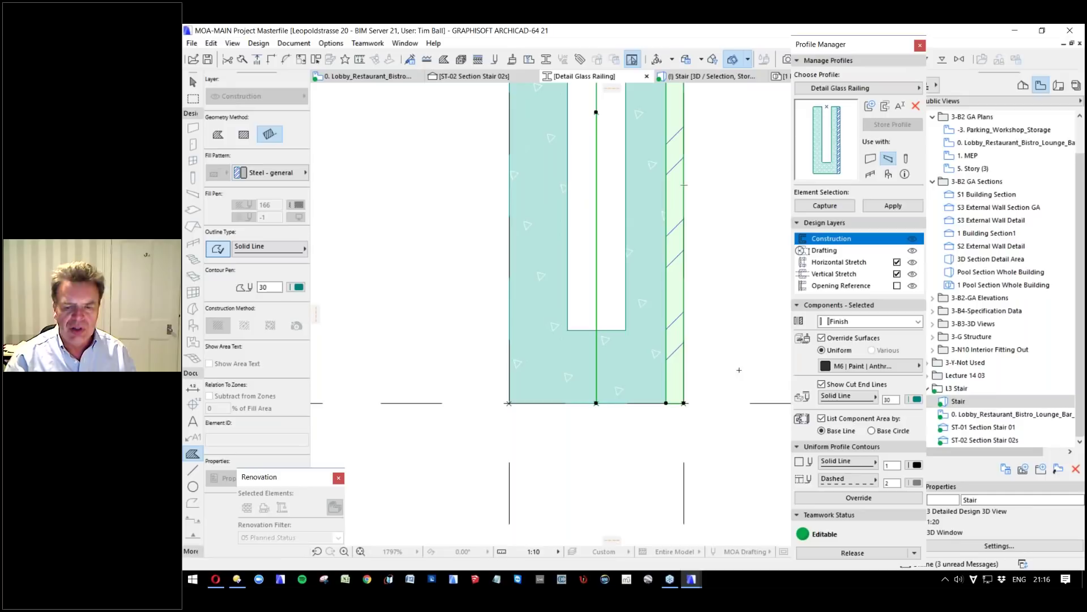
Offset the steel strip's lower edge about 18 mm below the concrete base, then store and close the profile.
{"action": "scroll", "coordinate": [675, 403], "scroll_direction": "up", "scroll_amount": 5}
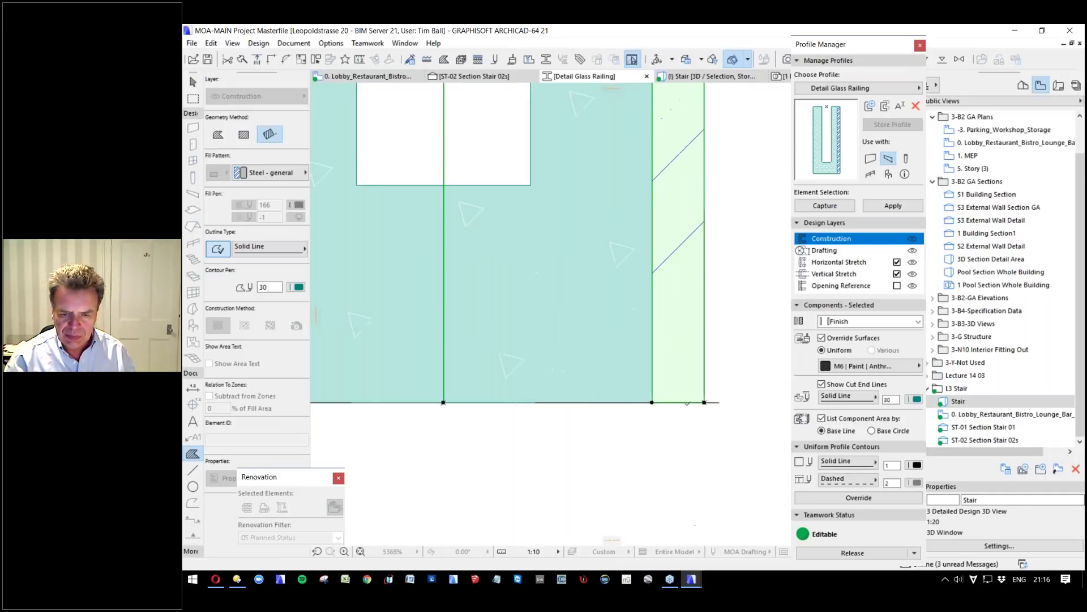
{"action": "key", "text": "Escape"}
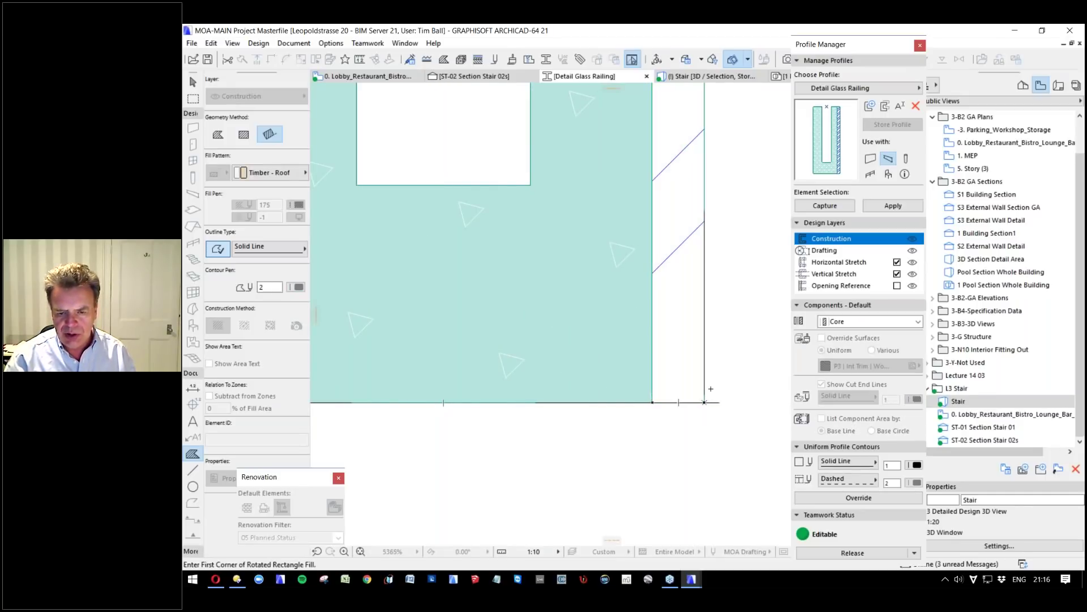
{"action": "left_click", "coordinate": [703, 397], "text": "shift"}
{"action": "left_click", "coordinate": [695, 403]}
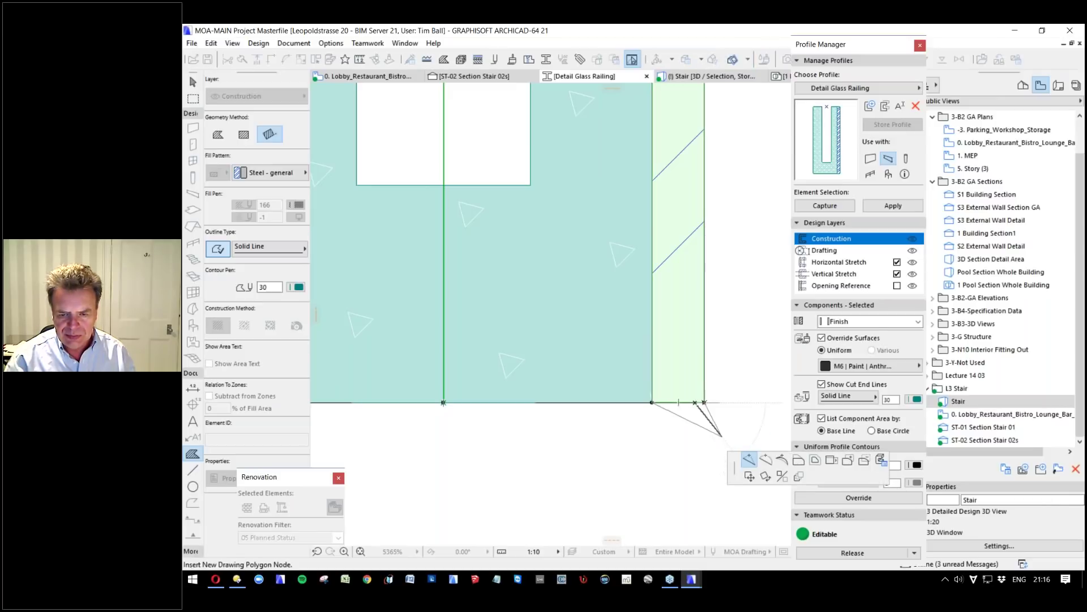
{"action": "left_click", "coordinate": [798, 459]}
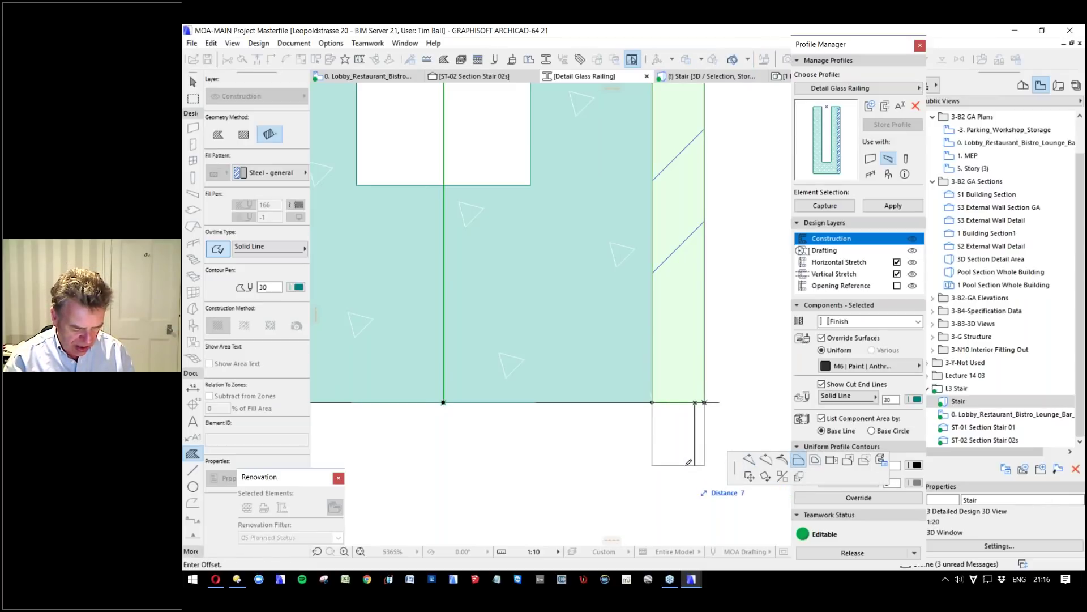
{"action": "left_click", "coordinate": [695, 544]}
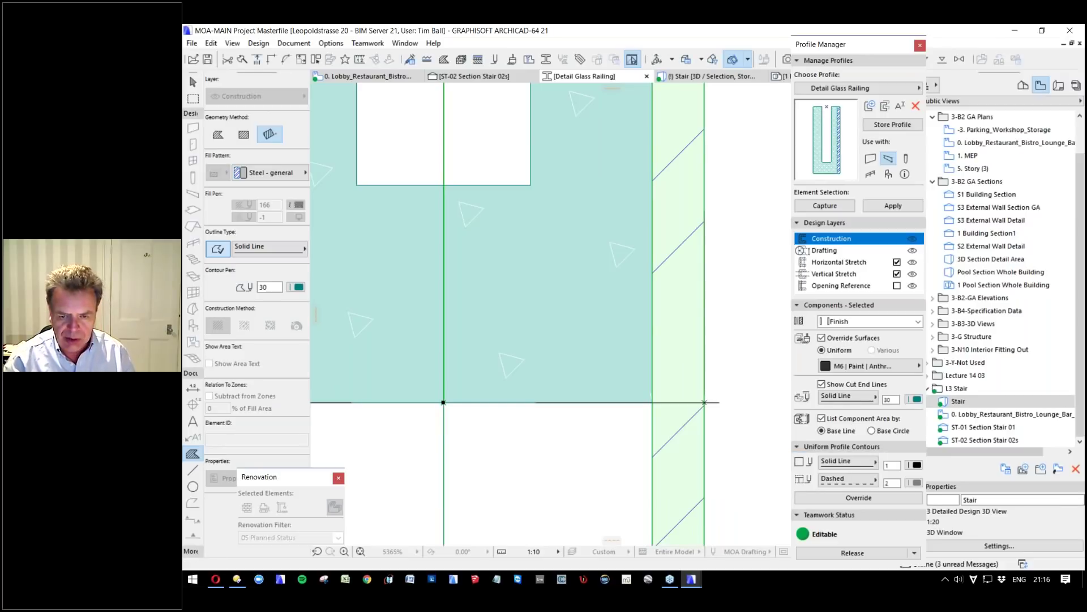
{"action": "scroll", "coordinate": [714, 323], "scroll_direction": "down", "scroll_amount": 3}
{"action": "scroll", "coordinate": [714, 314], "scroll_direction": "down", "scroll_amount": 4}
{"action": "key", "text": "Escape"}
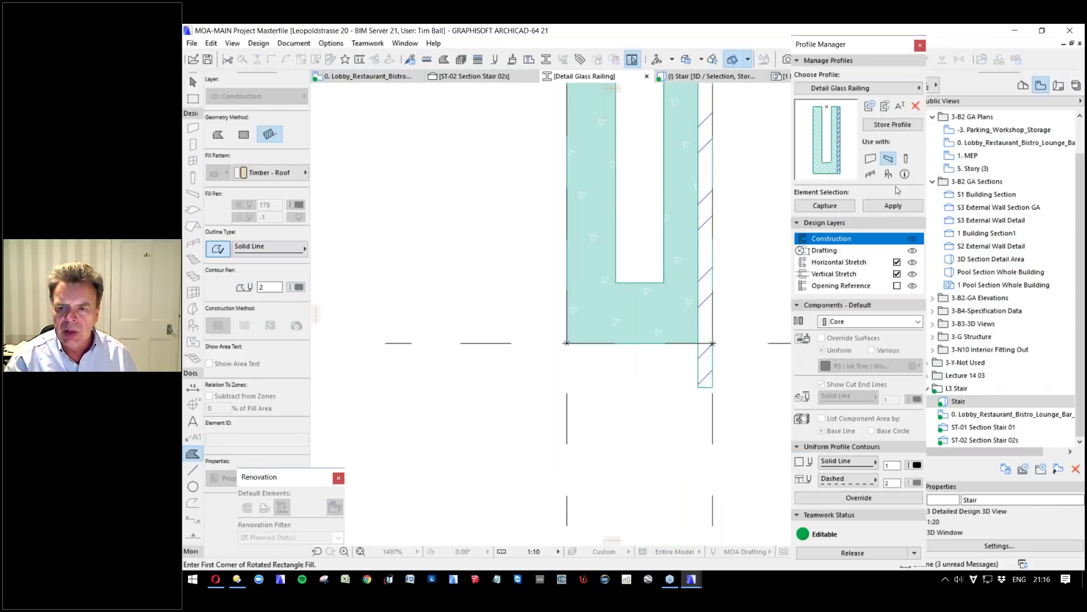
{"action": "left_click", "coordinate": [905, 125]}
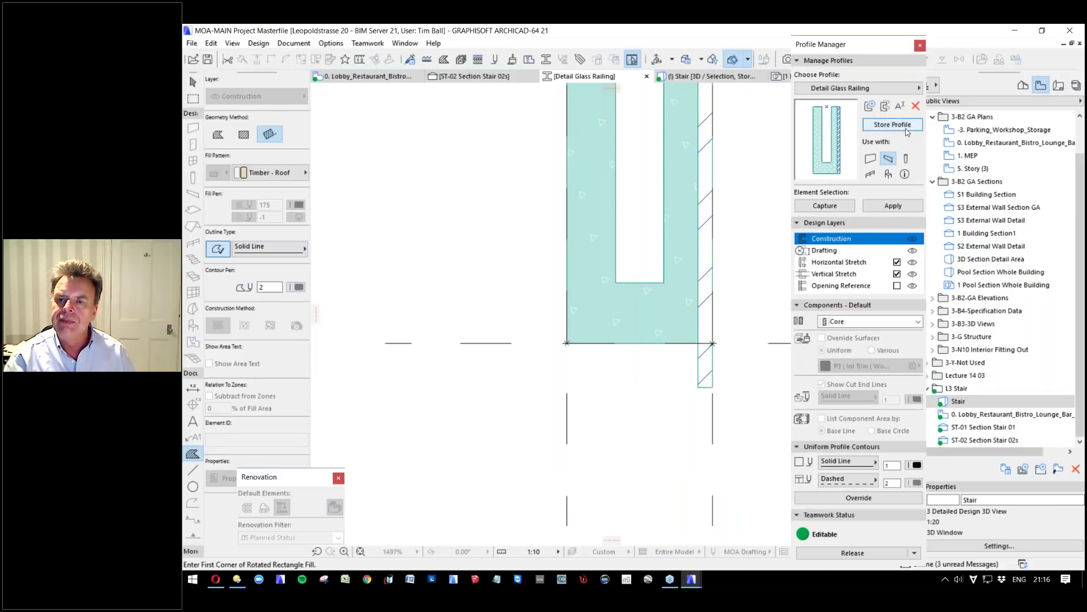
{"action": "left_click", "coordinate": [921, 46]}
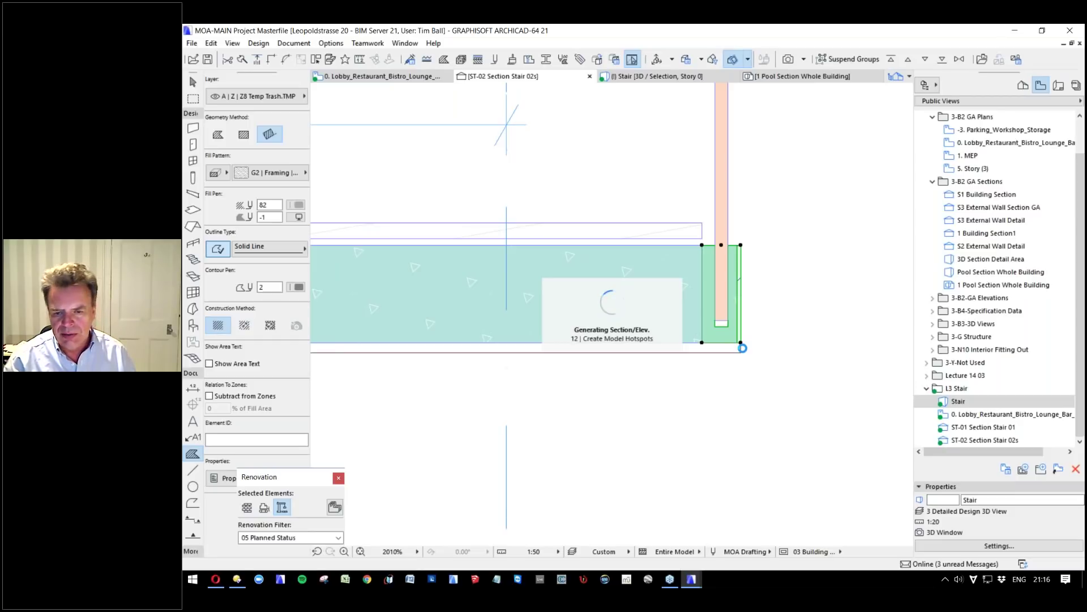
Select the flat soffit panel and the glass railing beam in the section and show only them in 3D.
{"action": "key", "text": "Escape"}
{"action": "scroll", "coordinate": [740, 346], "scroll_direction": "up", "scroll_amount": 4}
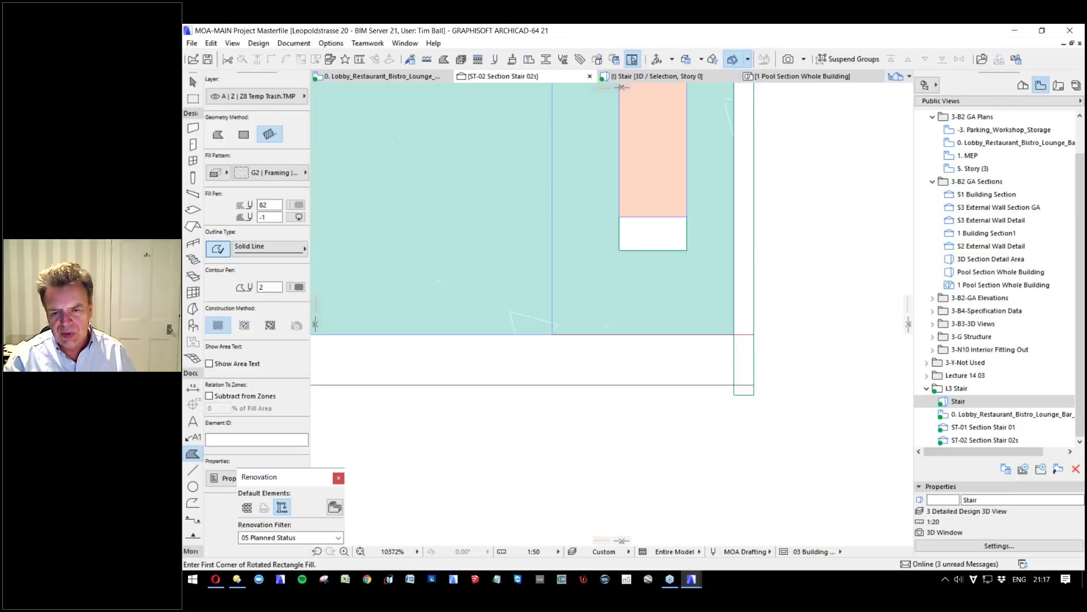
{"action": "left_click", "coordinate": [719, 385], "text": "shift"}
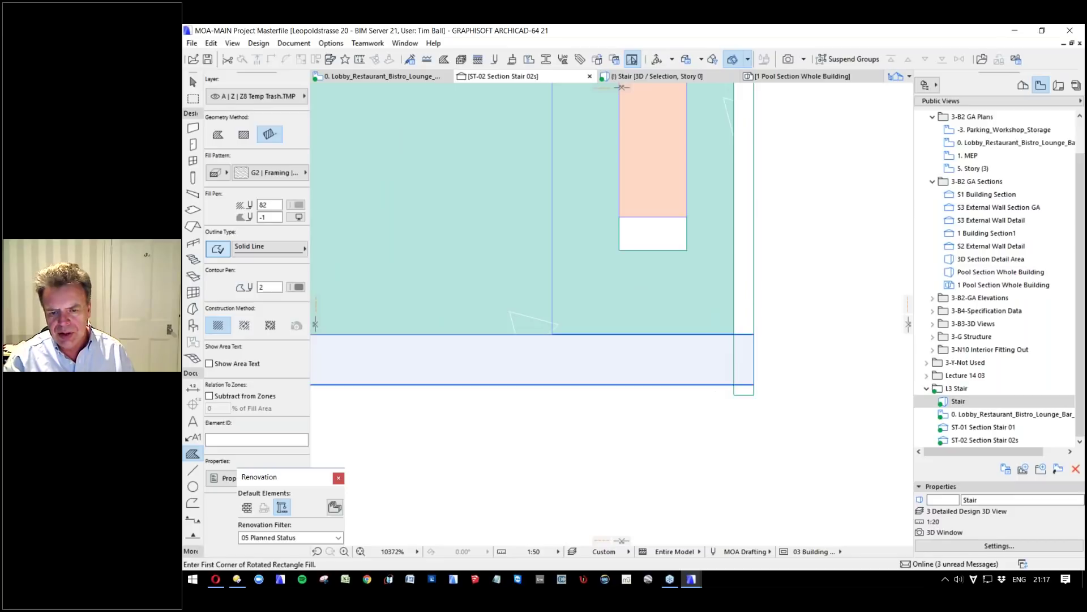
{"action": "left_click", "coordinate": [738, 395], "text": "shift"}
{"action": "left_click", "coordinate": [738, 395], "text": "shift"}
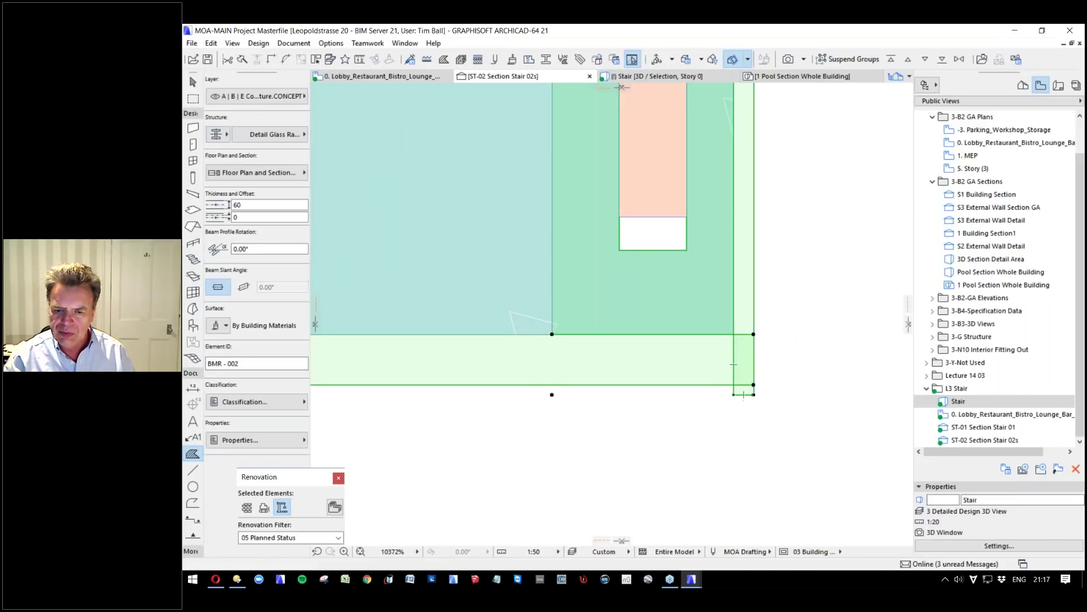
{"action": "key", "text": "F5"}
{"action": "middle_click_drag", "start_coordinate": [700, 431], "coordinate": [552, 259], "text": "shift"}
Offset the flat soffit panel's edge beneath the railing beam inwards, leaving a gap to the steel strip, and clear the selection.
{"action": "left_click", "coordinate": [682, 254]}
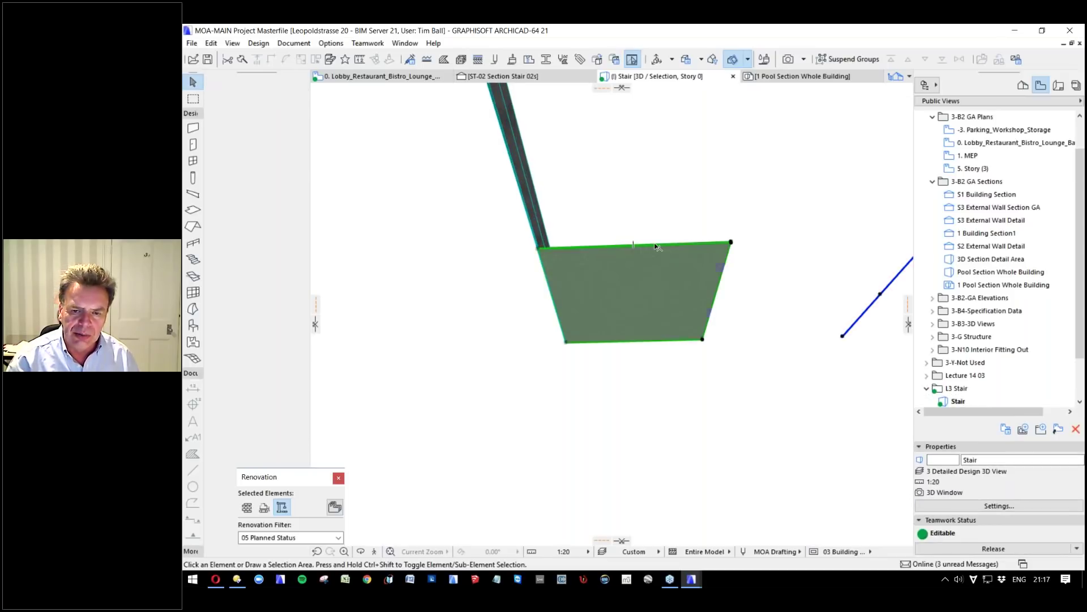
{"action": "middle_click_drag", "start_coordinate": [682, 253], "coordinate": [541, 261], "text": "shift"}
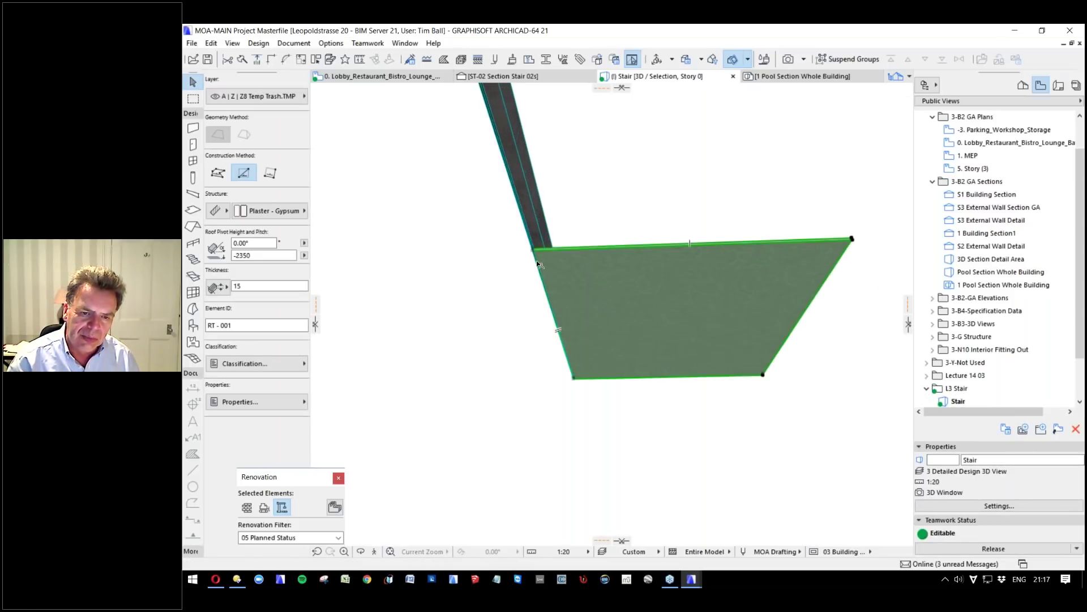
{"action": "left_click", "coordinate": [539, 265]}
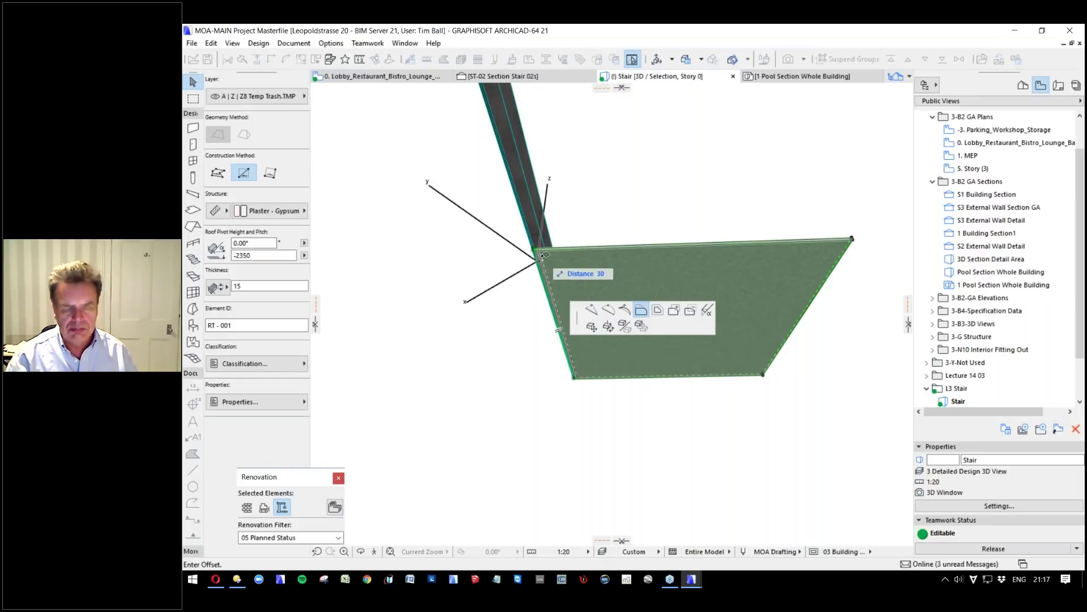
{"action": "key", "text": "Escape"}
{"action": "left_click", "coordinate": [650, 211]}
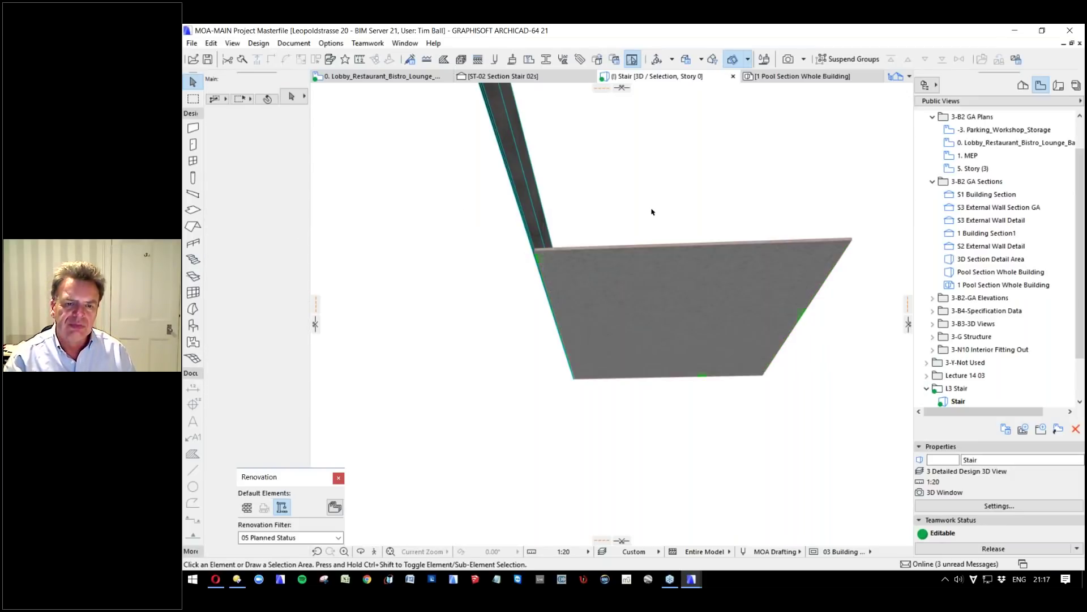
Return to the ST-02 stair section and open the landing-edge railing beam's profile for editing.
{"action": "key", "text": "ctrl+Tab"}
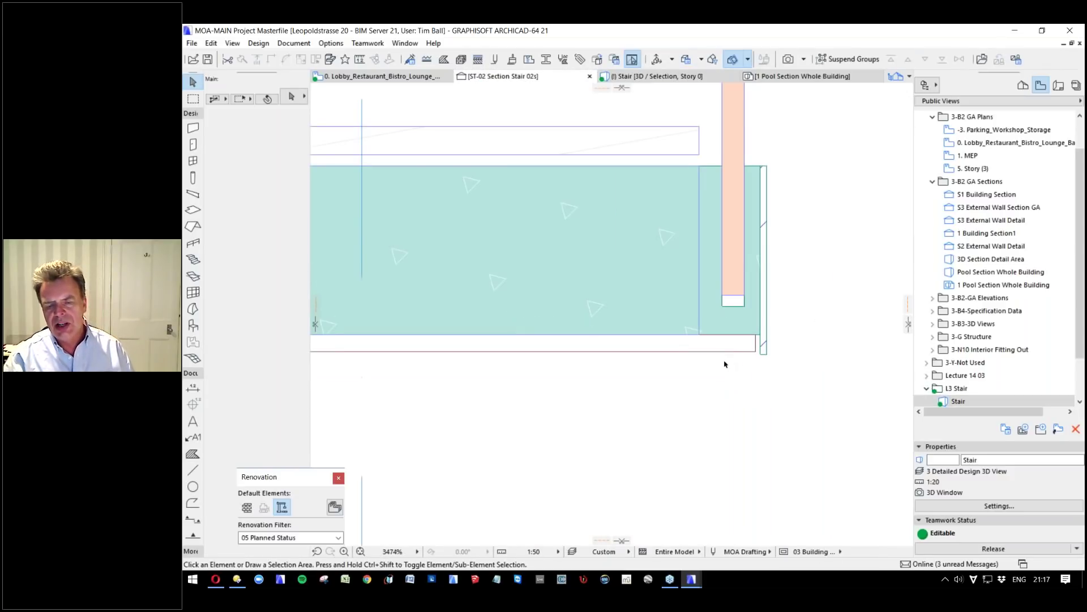
{"action": "scroll", "coordinate": [747, 368], "scroll_direction": "up", "scroll_amount": 4}
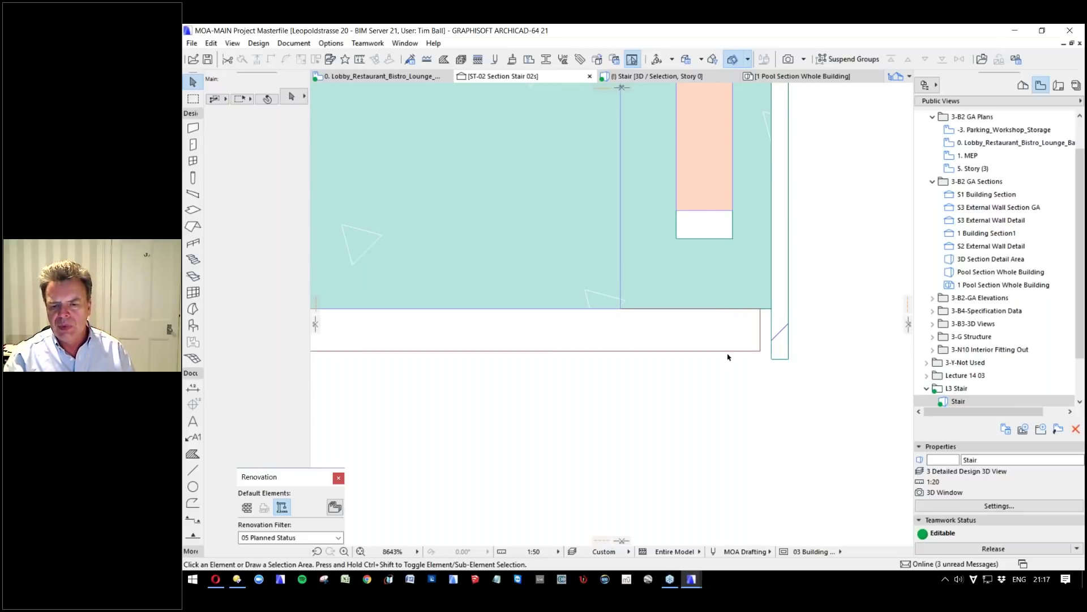
{"action": "left_click", "coordinate": [771, 363]}
{"action": "right_click", "coordinate": [769, 299]}
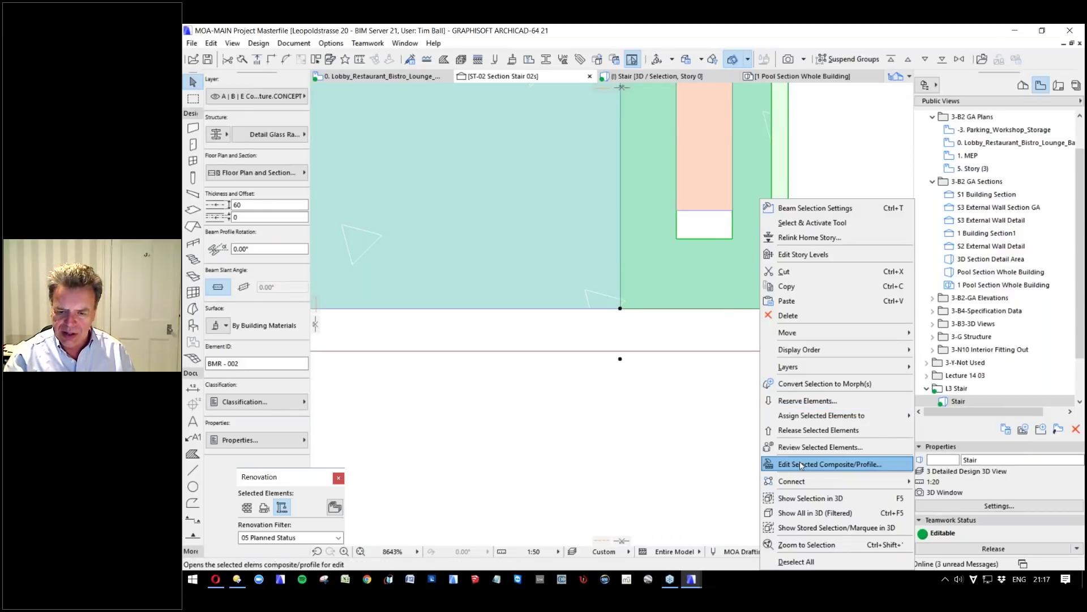
{"action": "left_click", "coordinate": [858, 464]}
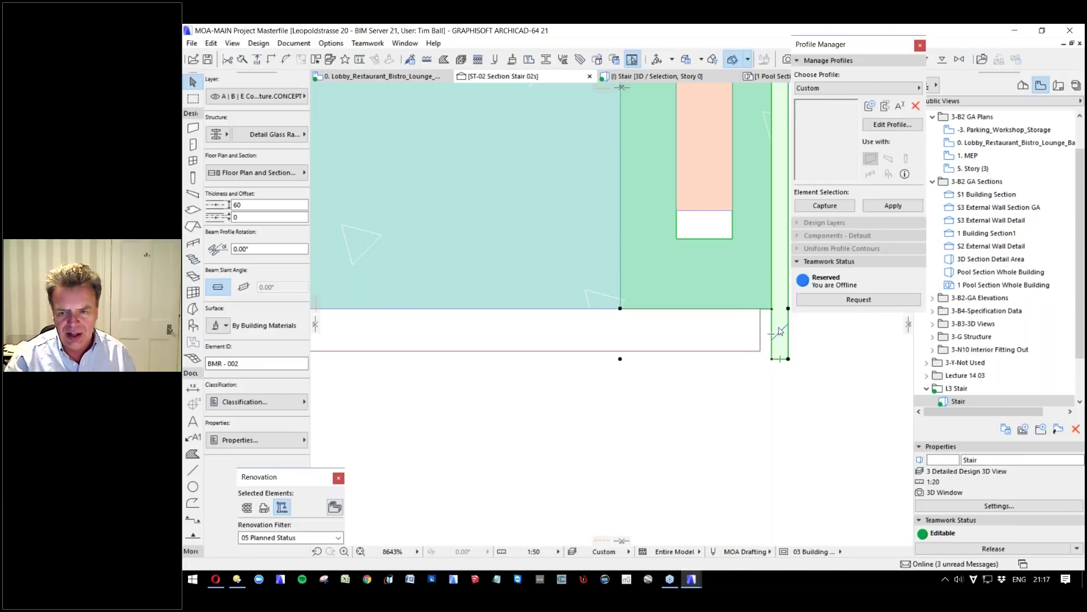
Draw a Fittings | General rectangle 18 mm high and 2 mm thick against the inner face of the strip's downward extension.
{"action": "scroll", "coordinate": [623, 451], "scroll_direction": "up", "scroll_amount": 4}
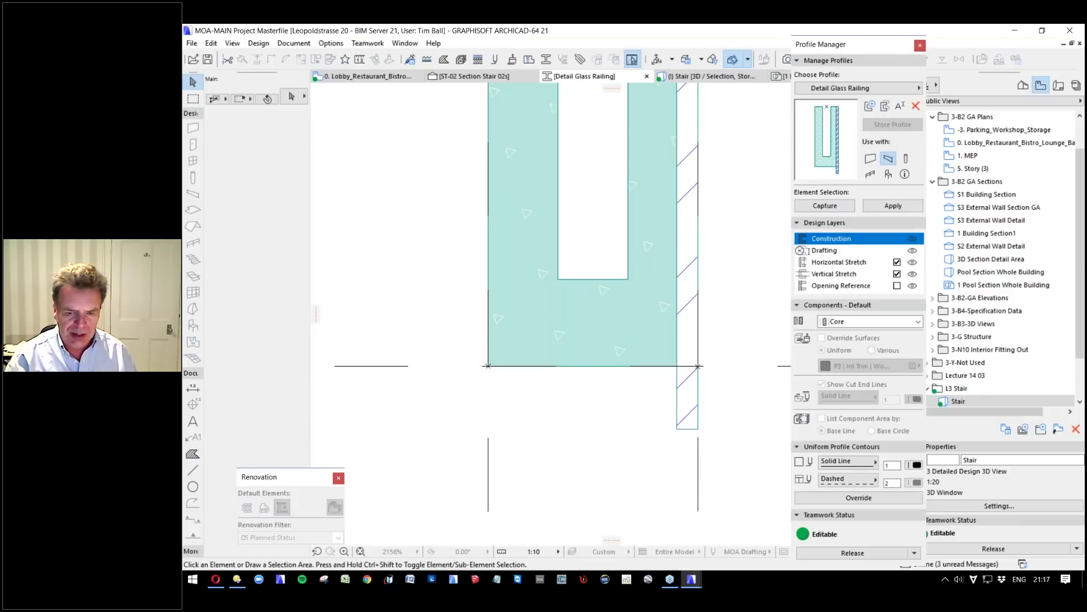
{"action": "left_click", "coordinate": [193, 453]}
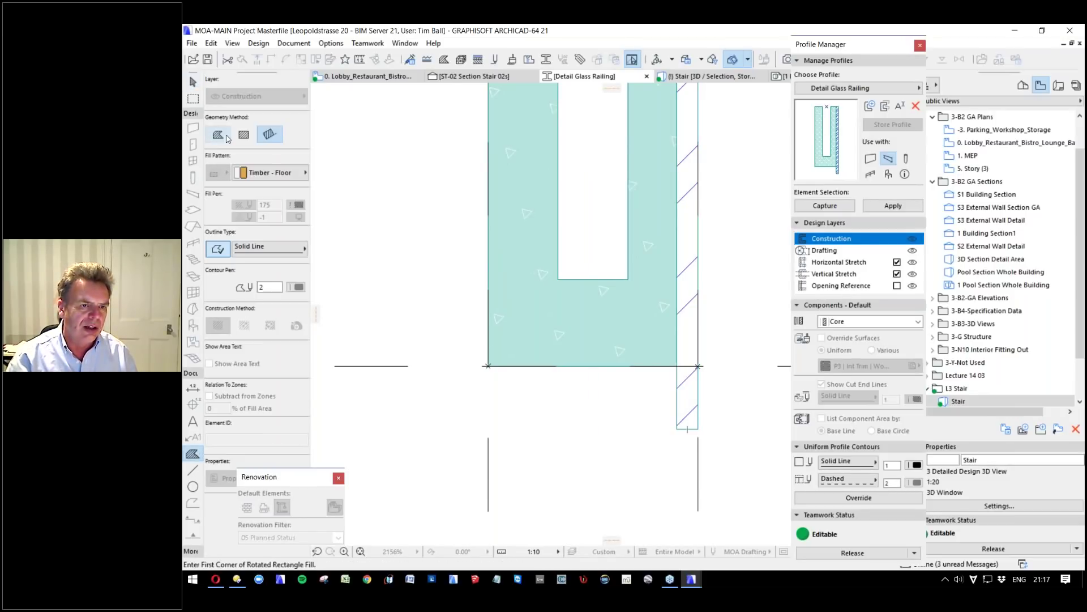
{"action": "left_click", "coordinate": [279, 173]}
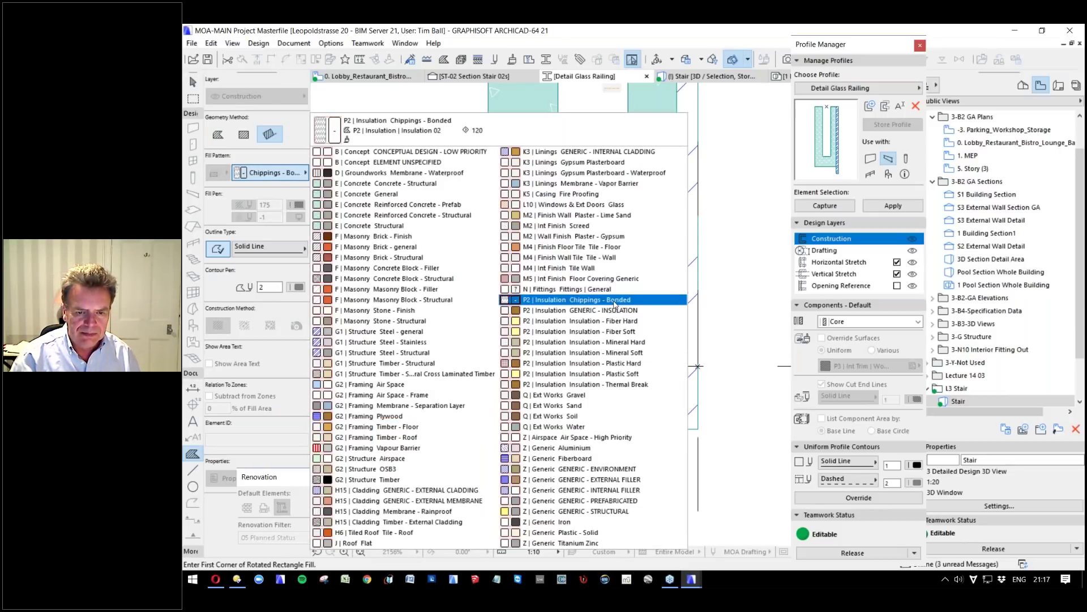
{"action": "left_click", "coordinate": [579, 288]}
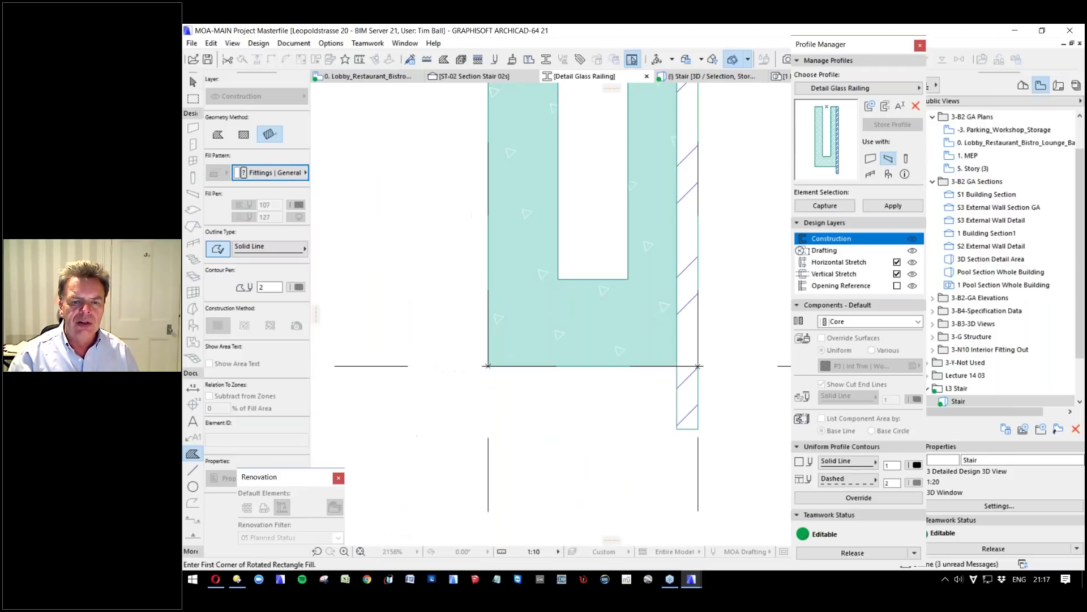
{"action": "left_click", "coordinate": [677, 366]}
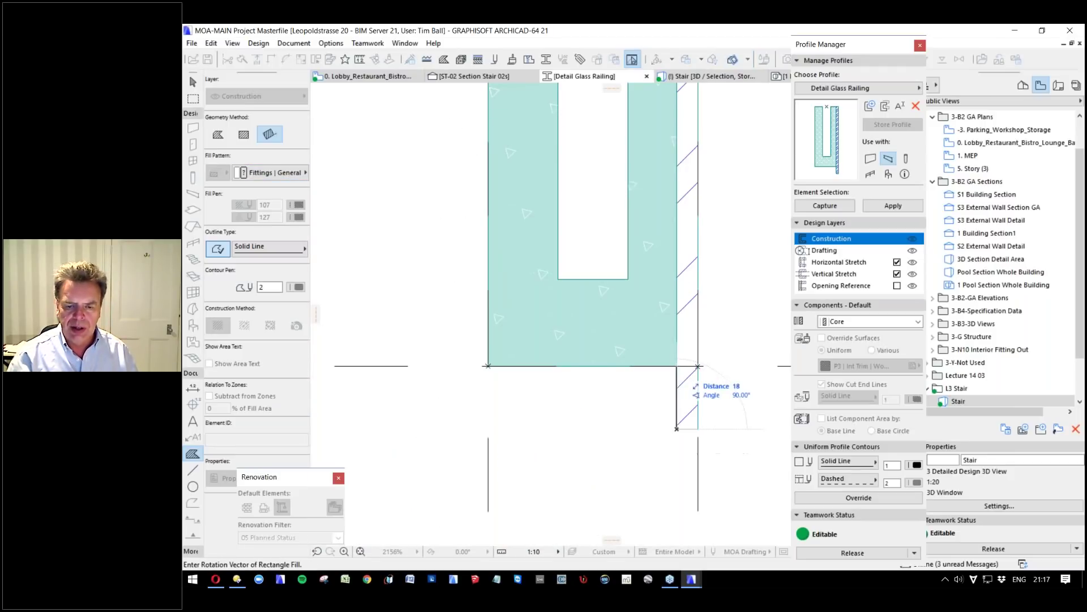
{"action": "left_click", "coordinate": [677, 429]}
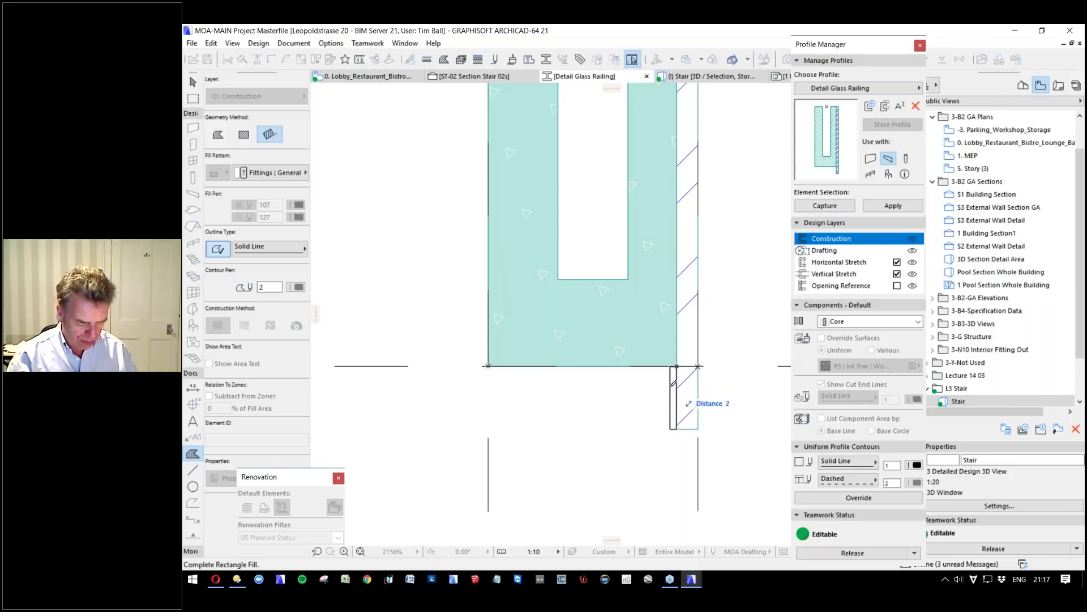
{"action": "left_click", "coordinate": [671, 363]}
Move the thin vertical fittings rectangle 7 mm horizontally away from the steel strip.
{"action": "left_click", "coordinate": [670, 398], "text": "shift"}
{"action": "key", "text": "ctrl+d"}
{"action": "left_click", "coordinate": [671, 429]}
{"action": "key", "text": "Tab"}
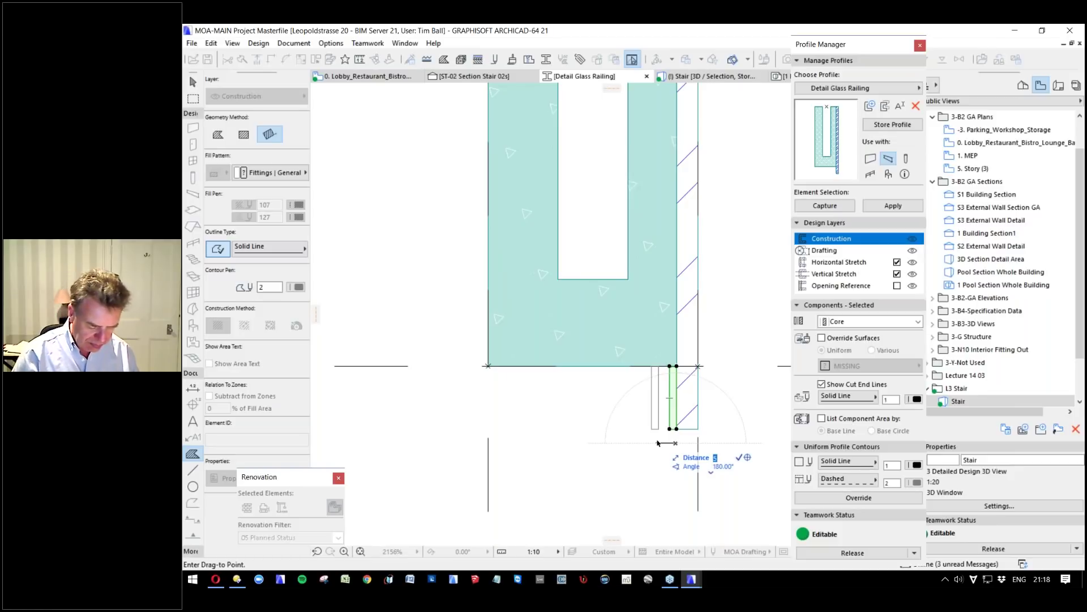
{"action": "type", "text": "7"}
{"action": "key", "text": "Return"}
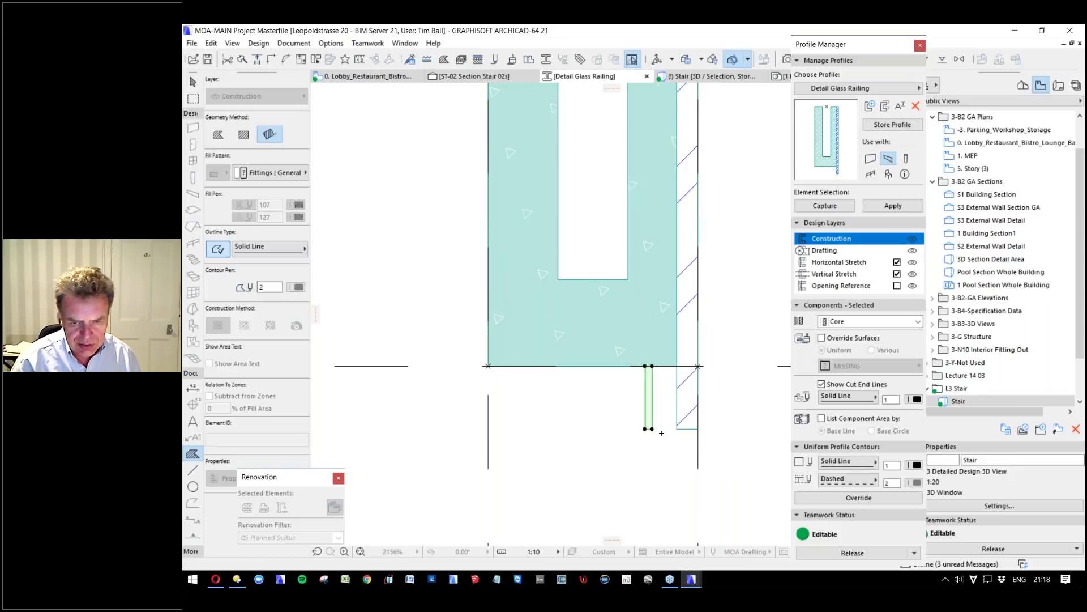
Rotate a copy of the vertical fittings rectangle by 90° about its upper corner to form a leg under the base.
{"action": "key", "text": "ctrl+alt+e"}
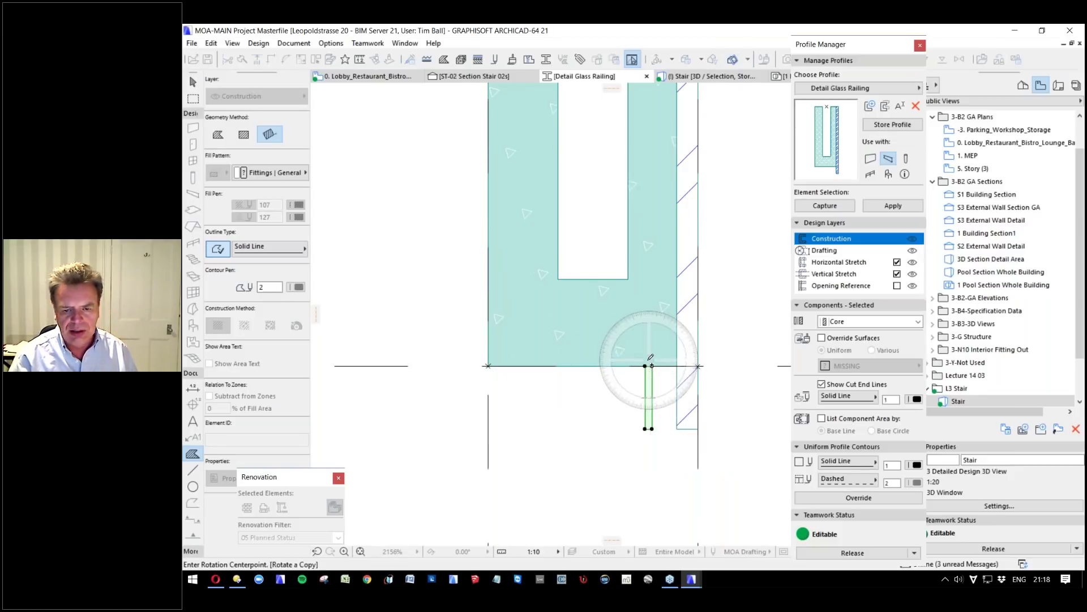
{"action": "left_click", "coordinate": [645, 366]}
{"action": "left_click", "coordinate": [645, 408]}
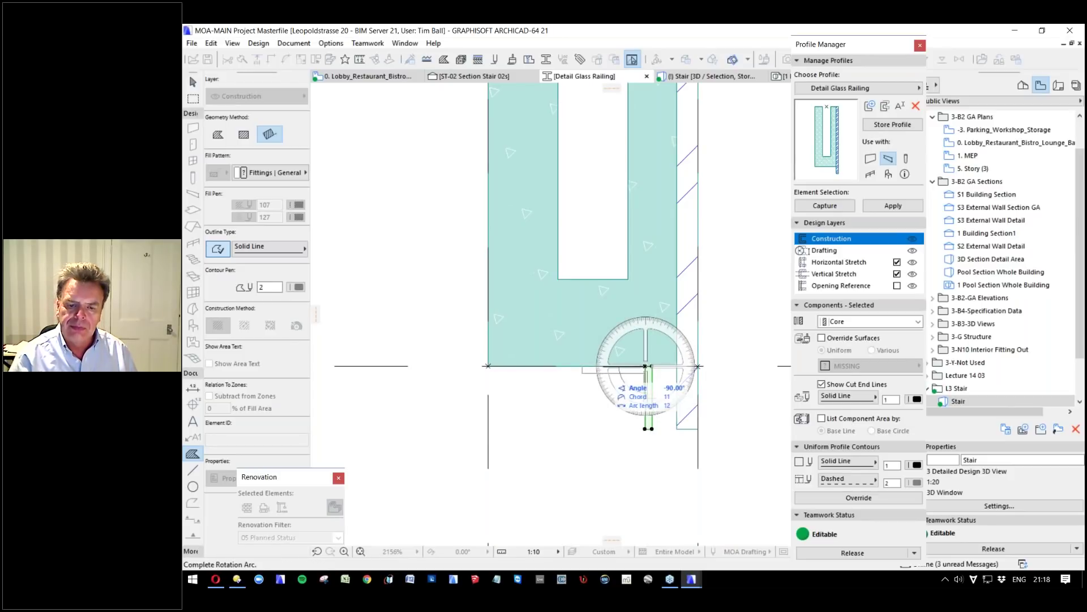
{"action": "left_click", "coordinate": [583, 366]}
Merge the horizontal fittings leg with the vertical one into a single L-shaped edge trim fill.
{"action": "scroll", "coordinate": [648, 393], "scroll_direction": "up", "scroll_amount": 5}
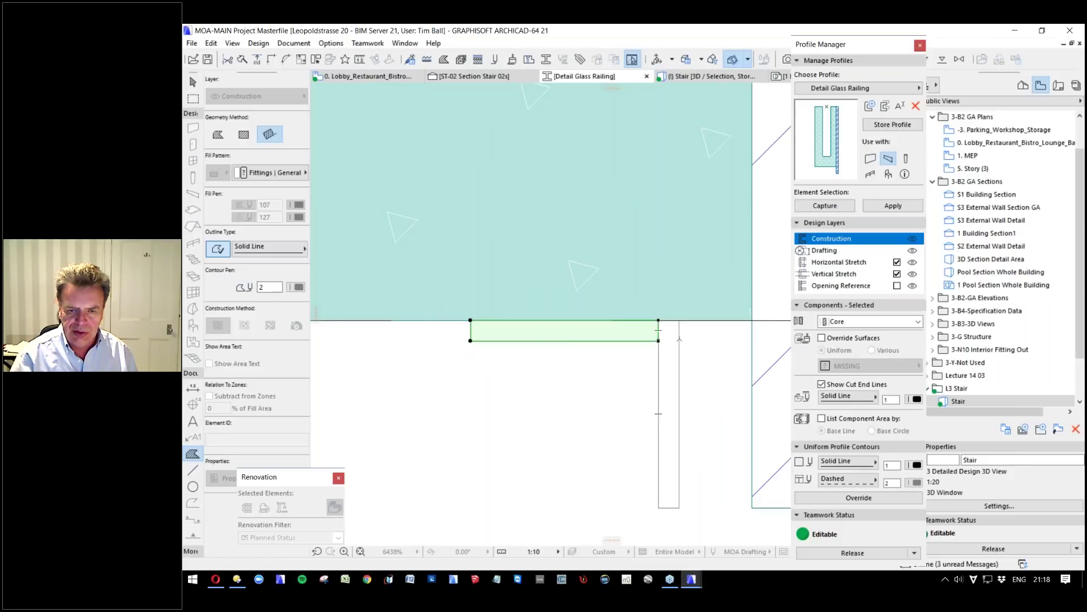
{"action": "scroll", "coordinate": [679, 339], "scroll_direction": "up", "scroll_amount": 3}
{"action": "left_click", "coordinate": [638, 320]}
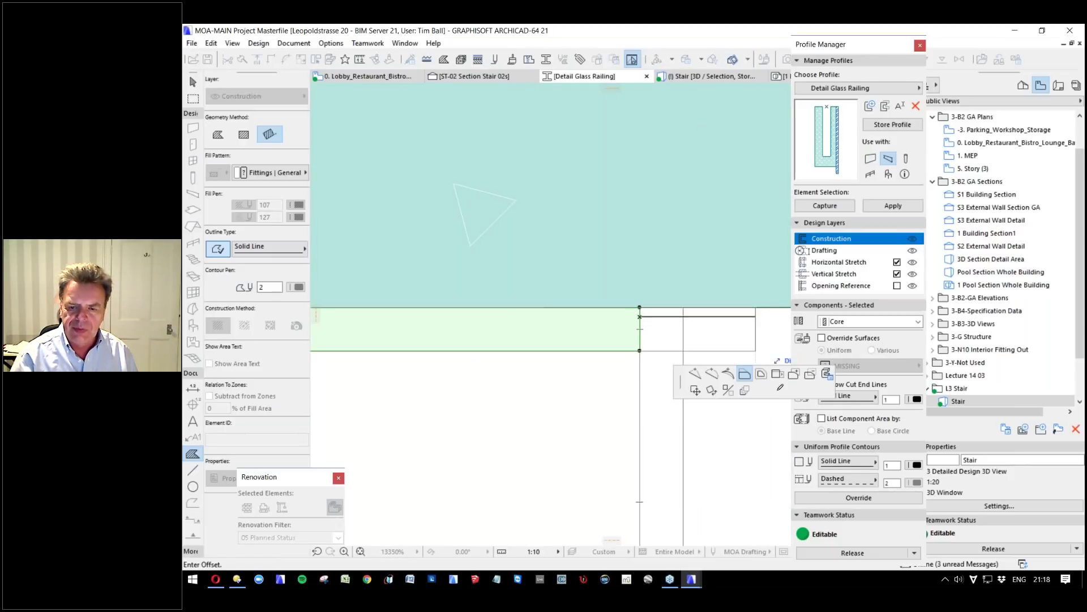
{"action": "left_click", "coordinate": [795, 374]}
{"action": "left_click", "coordinate": [661, 453]}
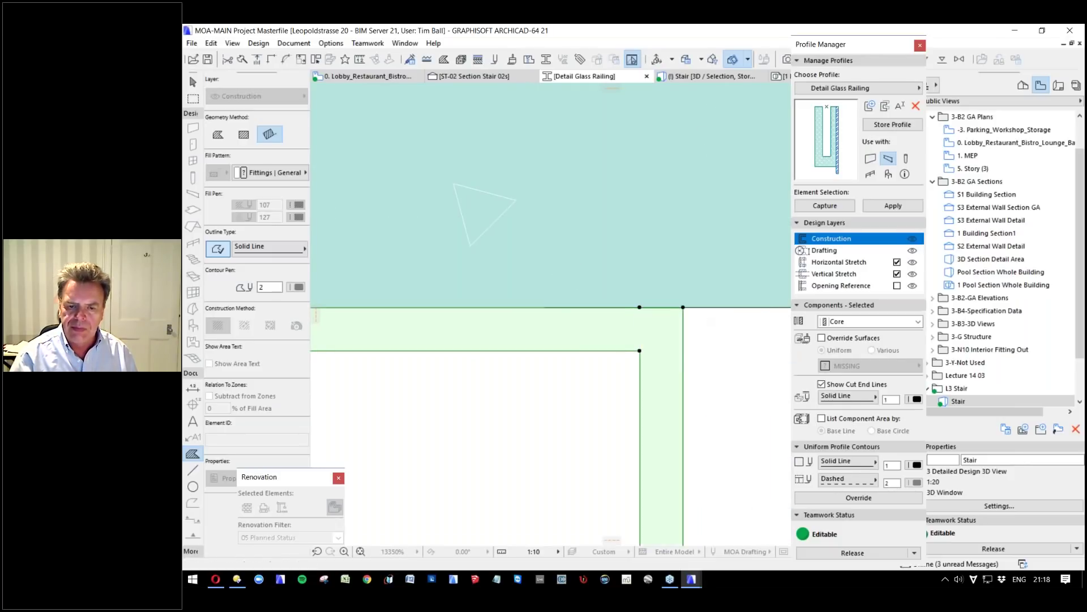
{"action": "scroll", "coordinate": [652, 318], "scroll_direction": "down", "scroll_amount": 3}
{"action": "key", "text": "Escape"}
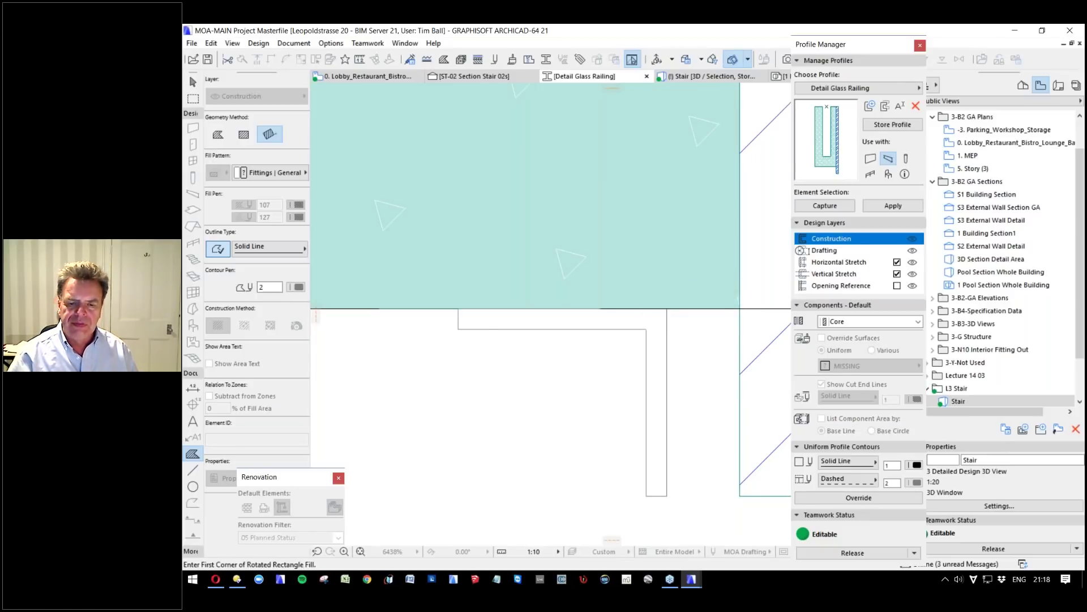
Draw an Air Space - High Priority rectangle filling the gap between the trim's vertical leg and the steel strip.
{"action": "scroll", "coordinate": [732, 292], "scroll_direction": "down", "scroll_amount": 1}
{"action": "scroll", "coordinate": [702, 317], "scroll_direction": "down", "scroll_amount": 4}
{"action": "scroll", "coordinate": [703, 333], "scroll_direction": "up", "scroll_amount": 4}
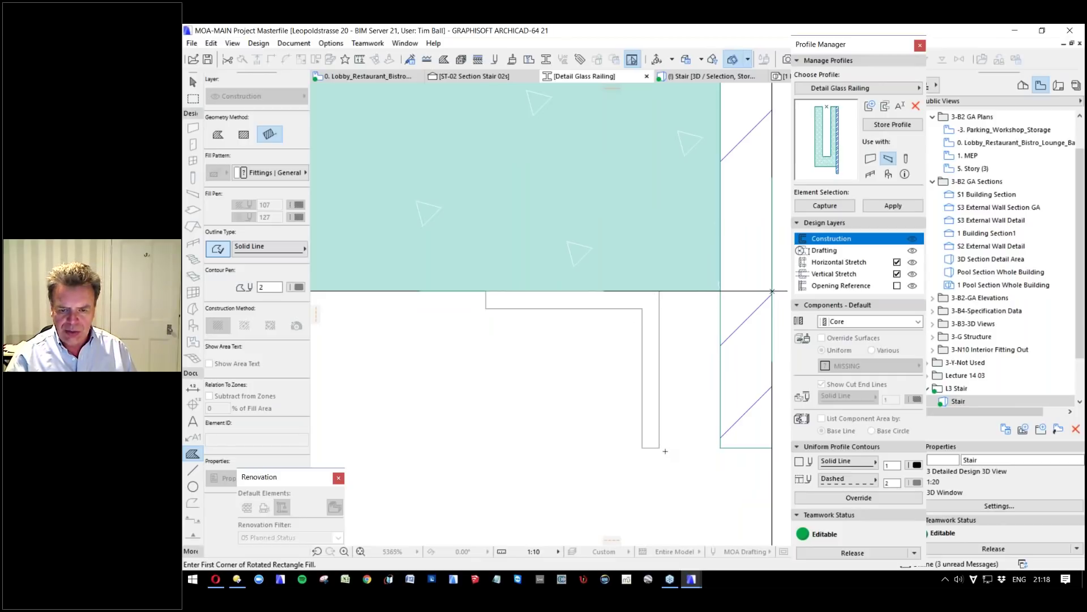
{"action": "left_click", "coordinate": [258, 175]}
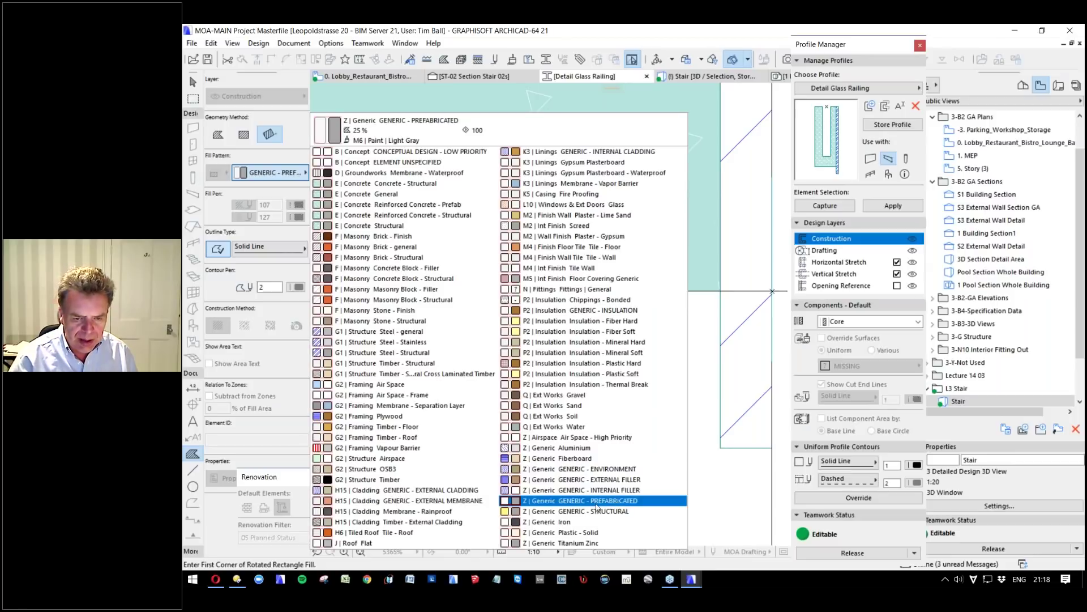
{"action": "left_click", "coordinate": [622, 438]}
{"action": "left_click", "coordinate": [244, 134]}
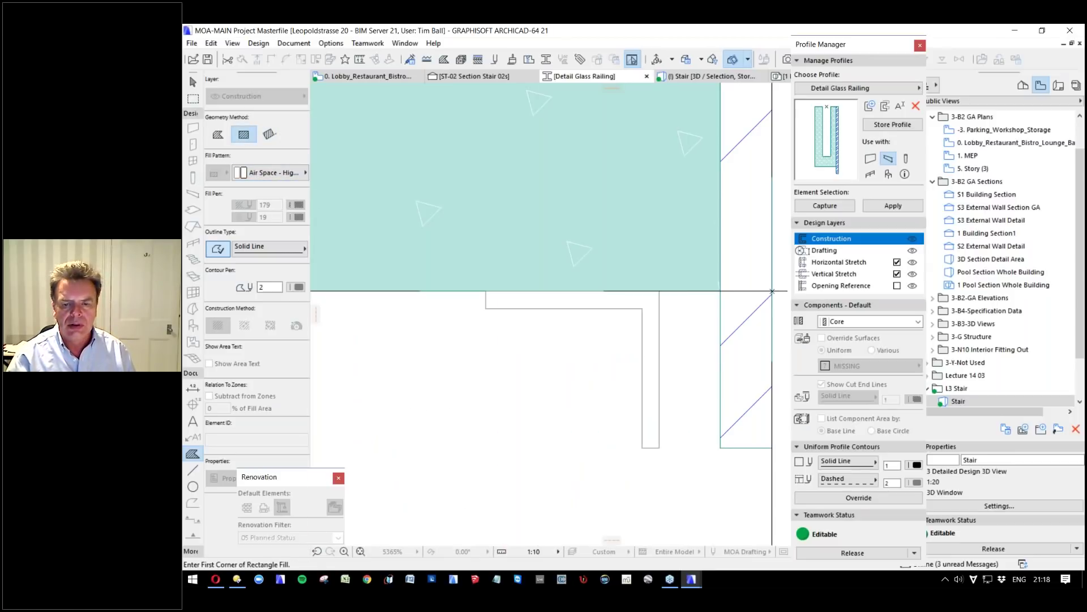
{"action": "left_click", "coordinate": [659, 290]}
{"action": "left_click", "coordinate": [721, 448]}
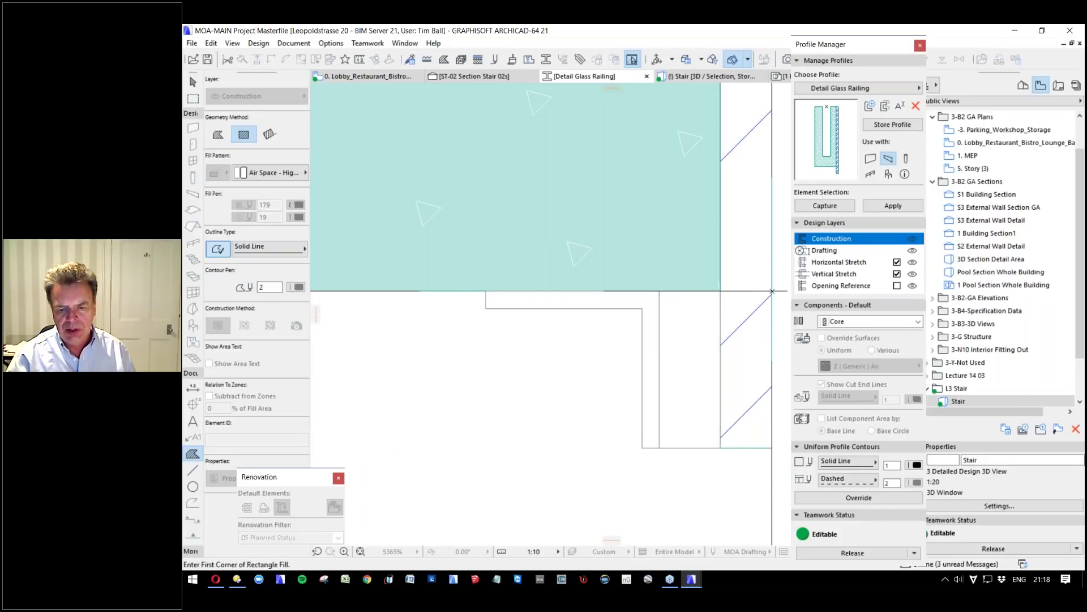
Turn off the outline of the air space rectangle.
{"action": "left_click", "coordinate": [218, 250]}
{"action": "left_click", "coordinate": [218, 251]}
{"action": "left_click", "coordinate": [219, 250]}
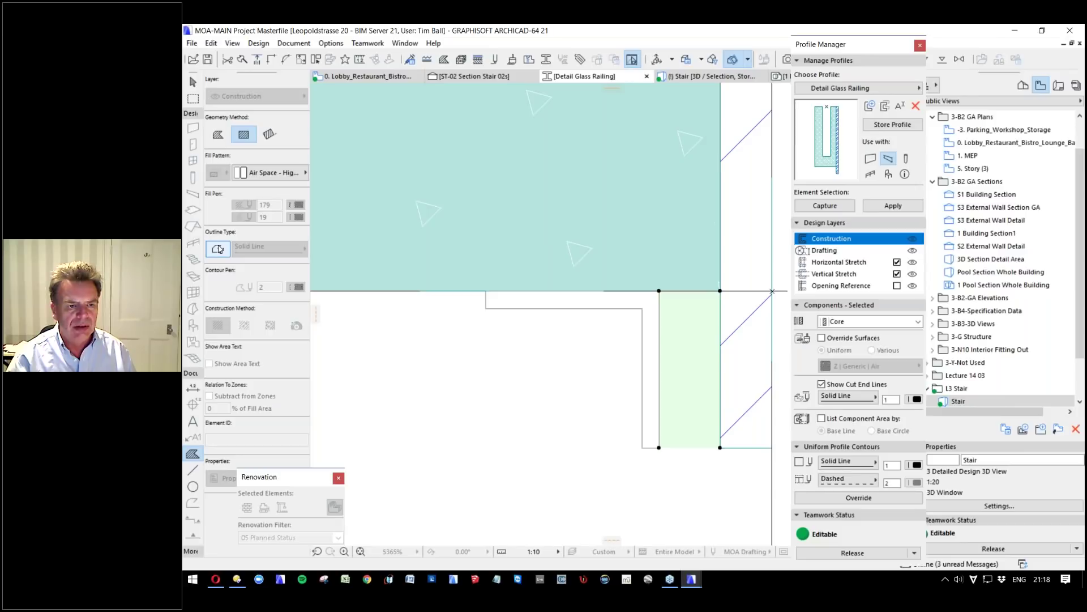
{"action": "left_click", "coordinate": [219, 250]}
{"action": "key", "text": "Escape"}
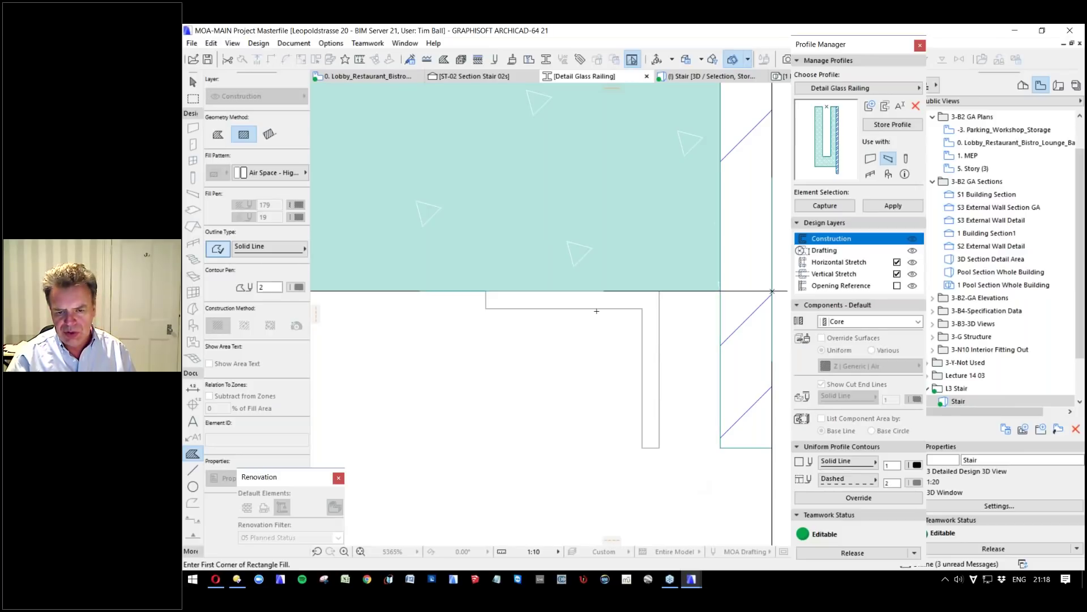
Store the modified Detail Glass Railing profile and return to the ST-02 stair section.
{"action": "left_click", "coordinate": [918, 120]}
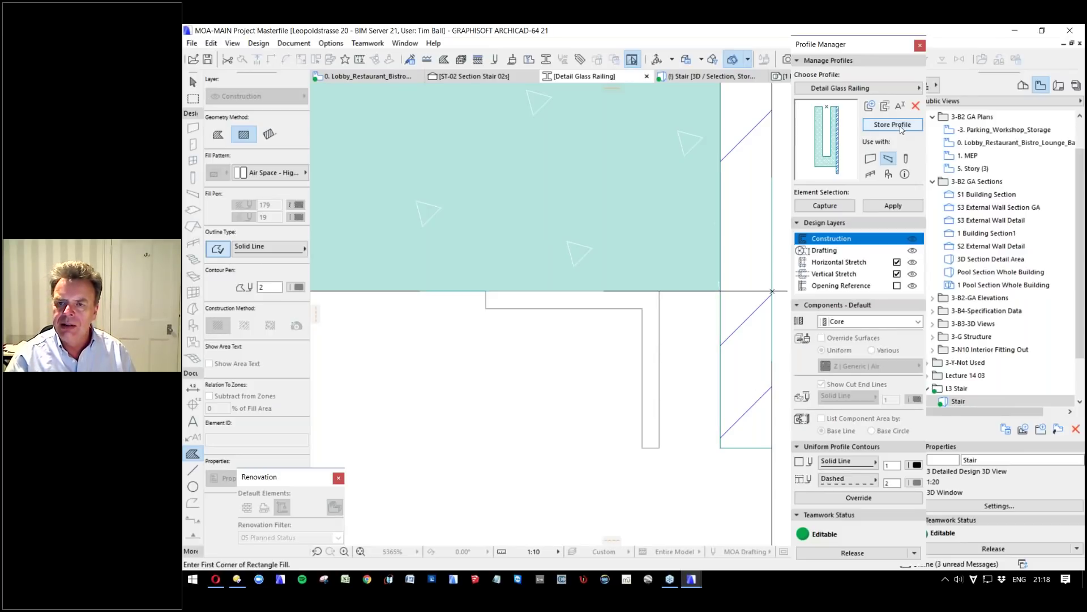
{"action": "left_click", "coordinate": [920, 47]}
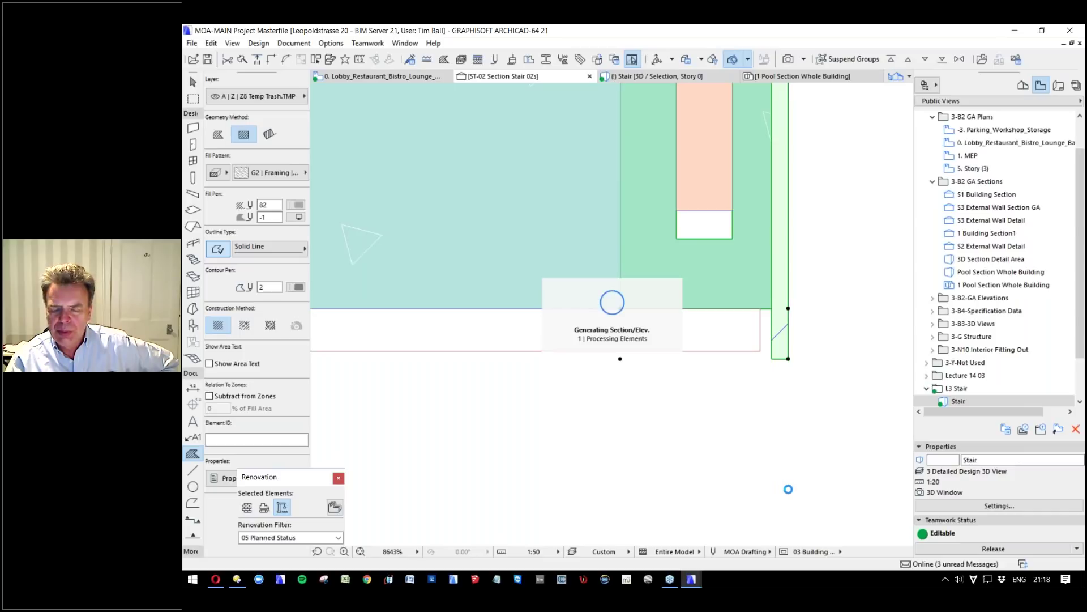
{"action": "key", "text": "Escape"}
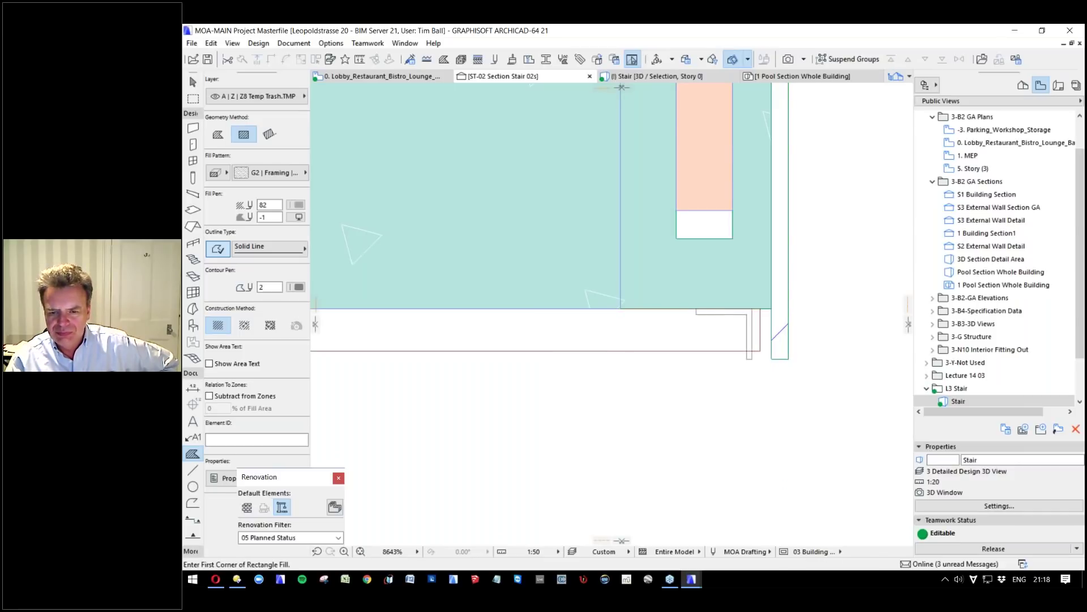
{"action": "scroll", "coordinate": [743, 368], "scroll_direction": "up", "scroll_amount": 2}
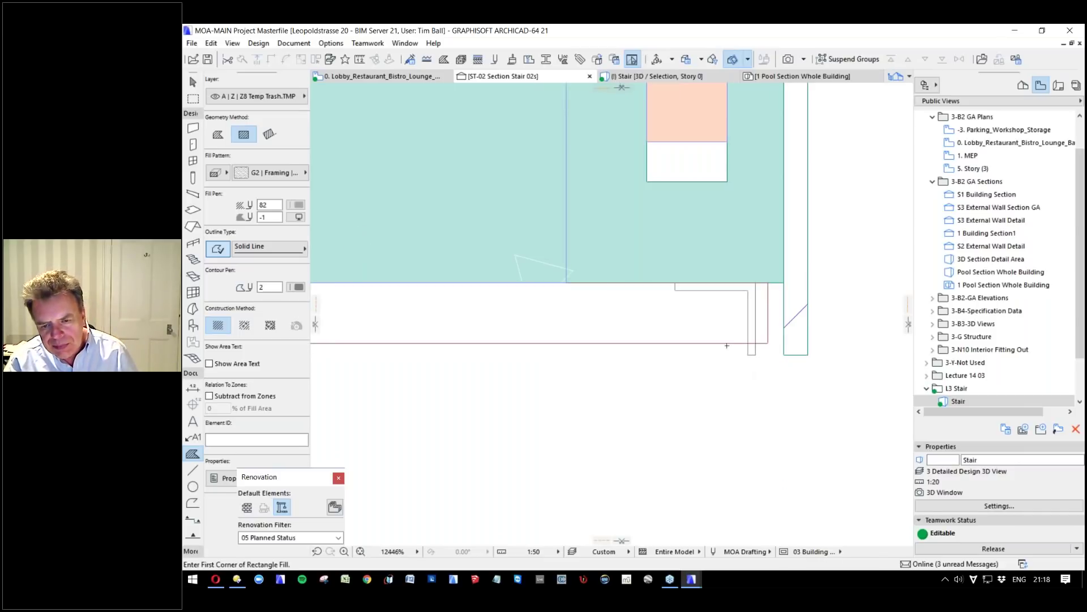
{"action": "left_click", "coordinate": [729, 341], "text": "shift"}
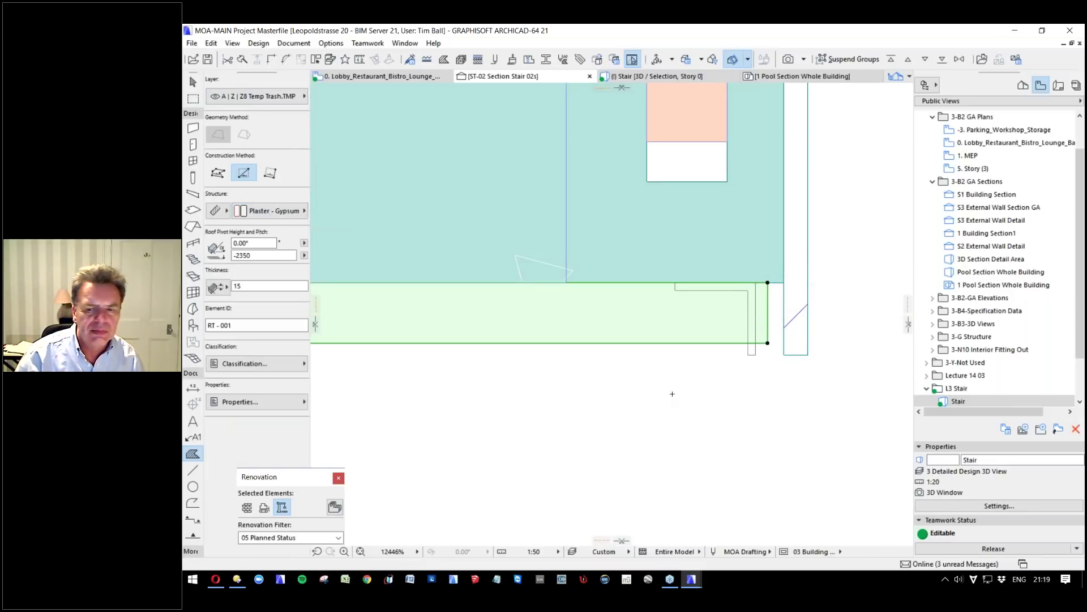
{"action": "key", "text": "Escape"}
{"action": "scroll", "coordinate": [816, 305], "scroll_direction": "down", "scroll_amount": 10}
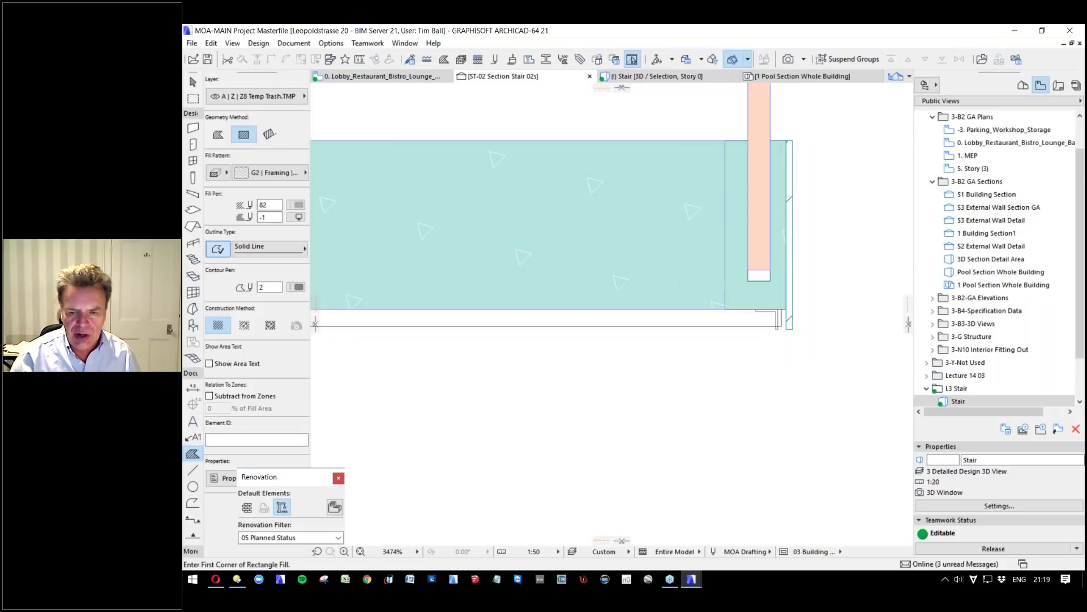
{"action": "scroll", "coordinate": [763, 327], "scroll_direction": "up", "scroll_amount": 10}
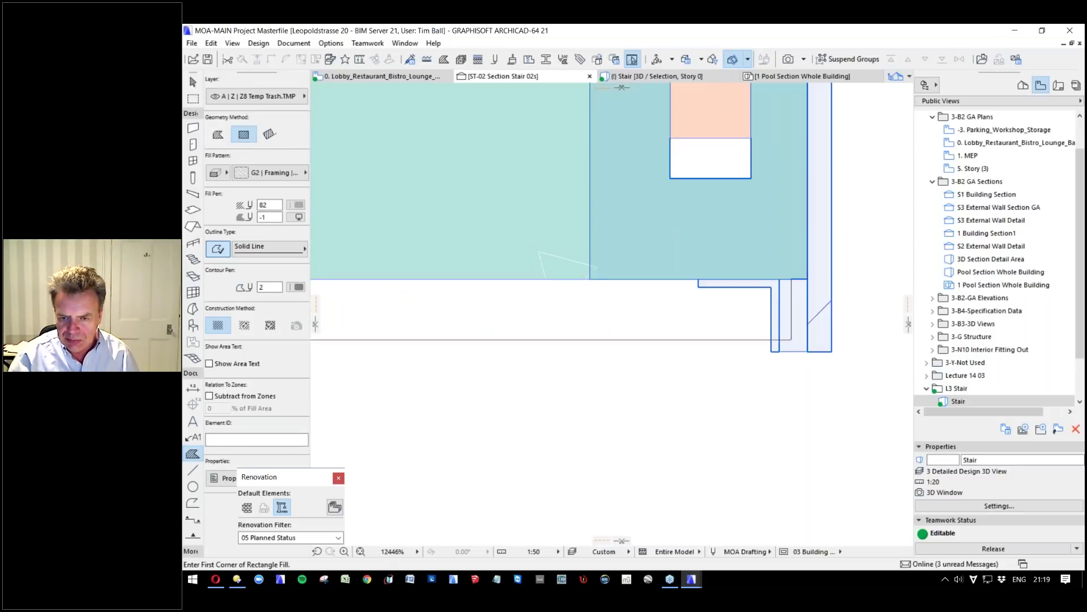
{"action": "left_click", "coordinate": [807, 315], "text": "shift"}
{"action": "key", "text": "Escape"}
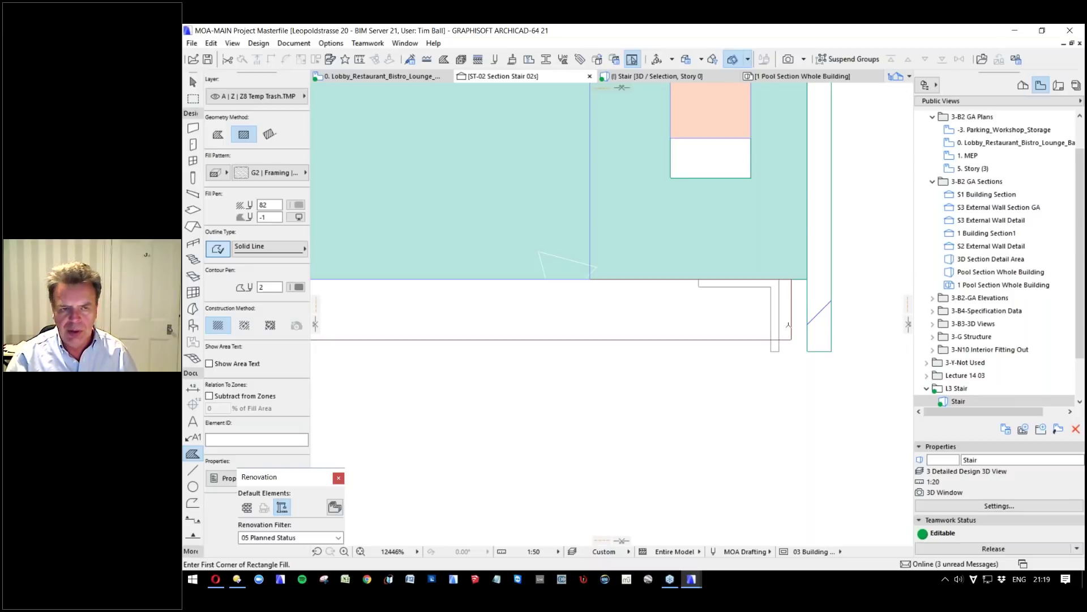
Move the plaster soffit panel 5 mm horizontally so its end meets the inner face of the trim's vertical leg.
{"action": "left_click", "coordinate": [752, 340], "text": "shift"}
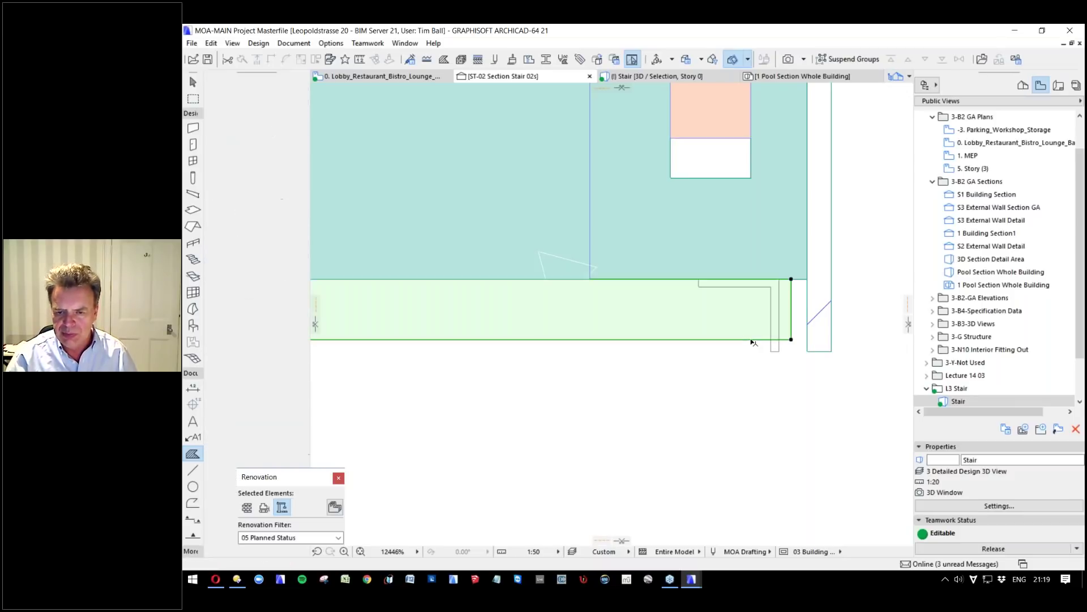
{"action": "key", "text": "ctrl+d"}
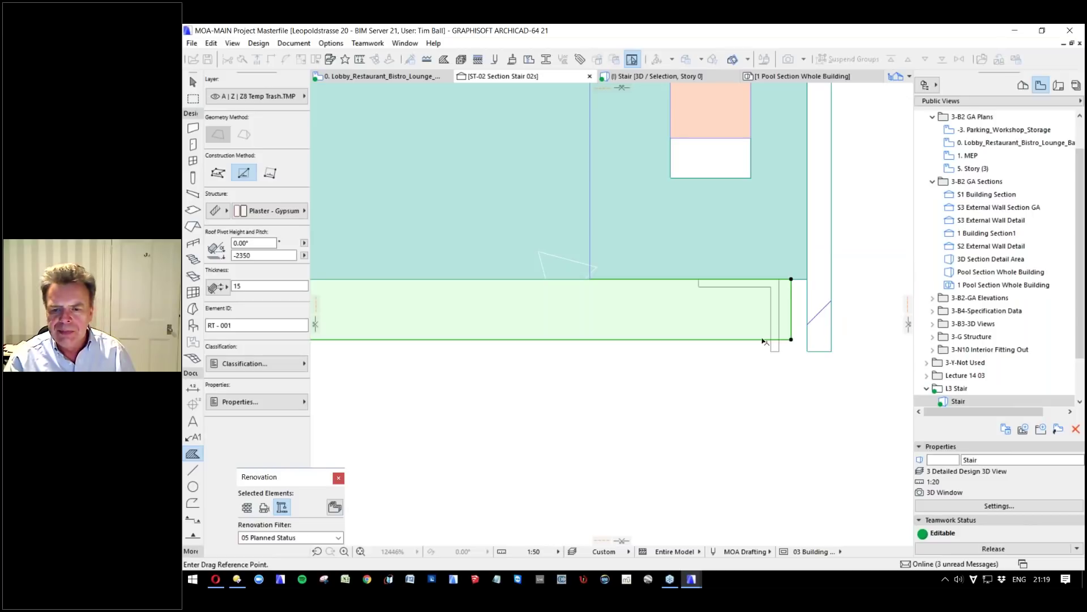
{"action": "left_click", "coordinate": [791, 278]}
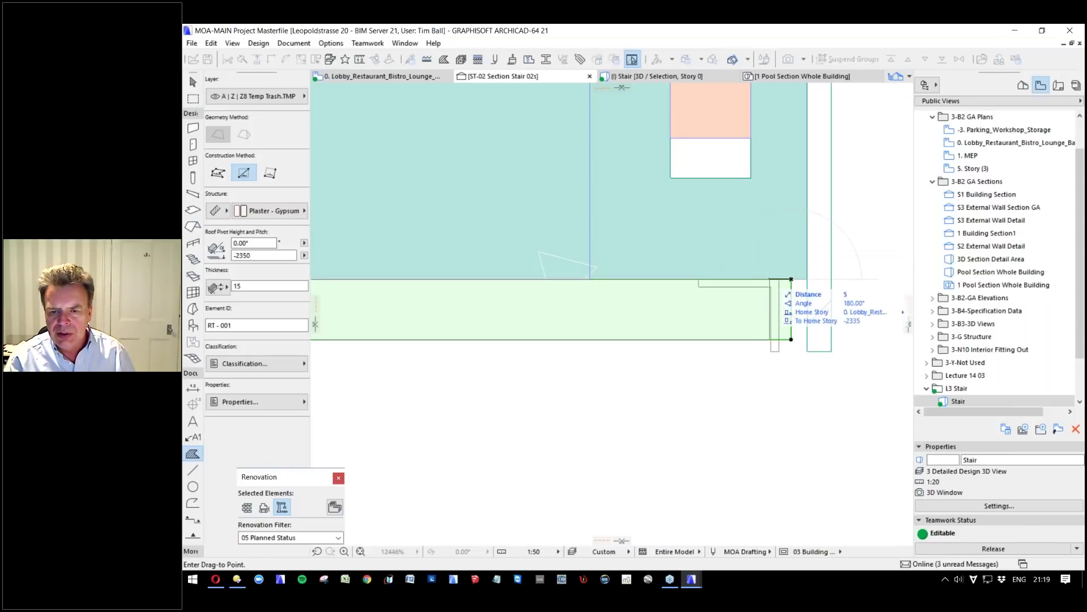
{"action": "left_click", "coordinate": [781, 349]}
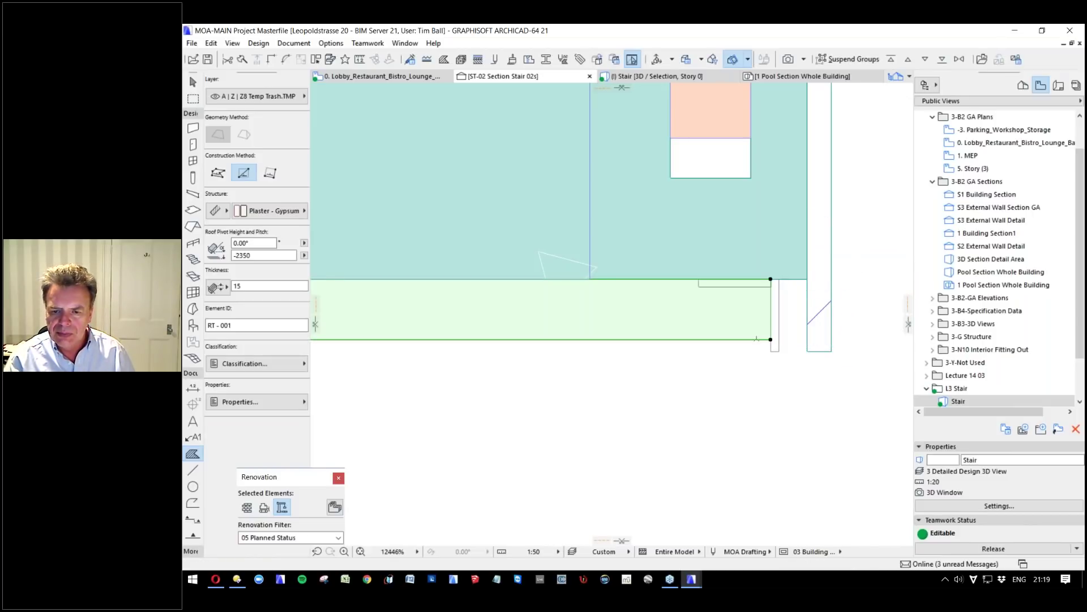
Stretch the soffit panel's thickness to 18 mm, level with the lower end of the edge trim.
{"action": "left_click", "coordinate": [770, 338]}
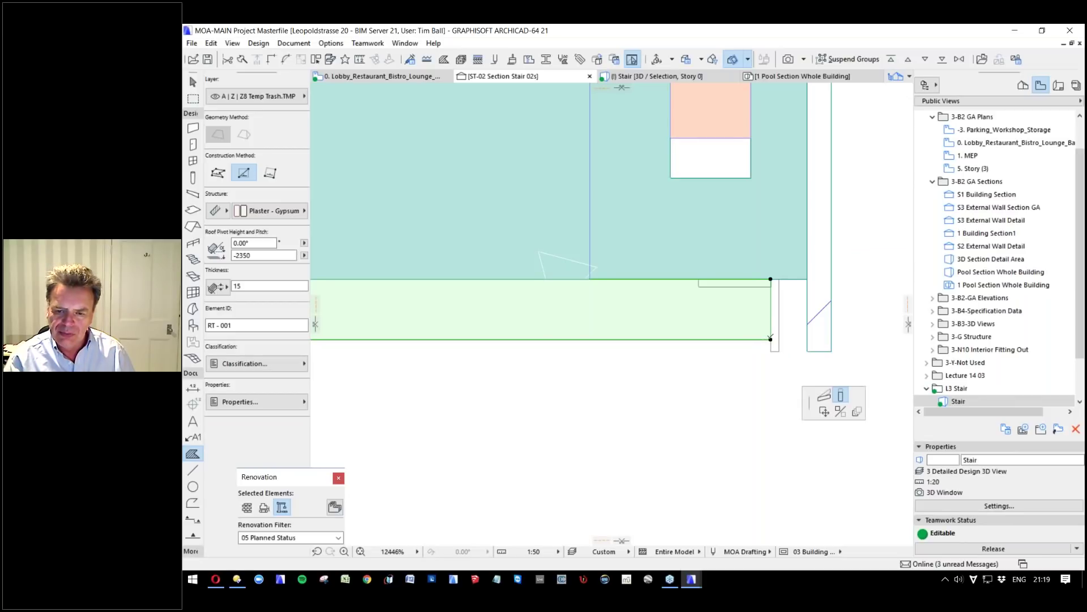
{"action": "left_click", "coordinate": [842, 395]}
{"action": "left_click", "coordinate": [805, 367]}
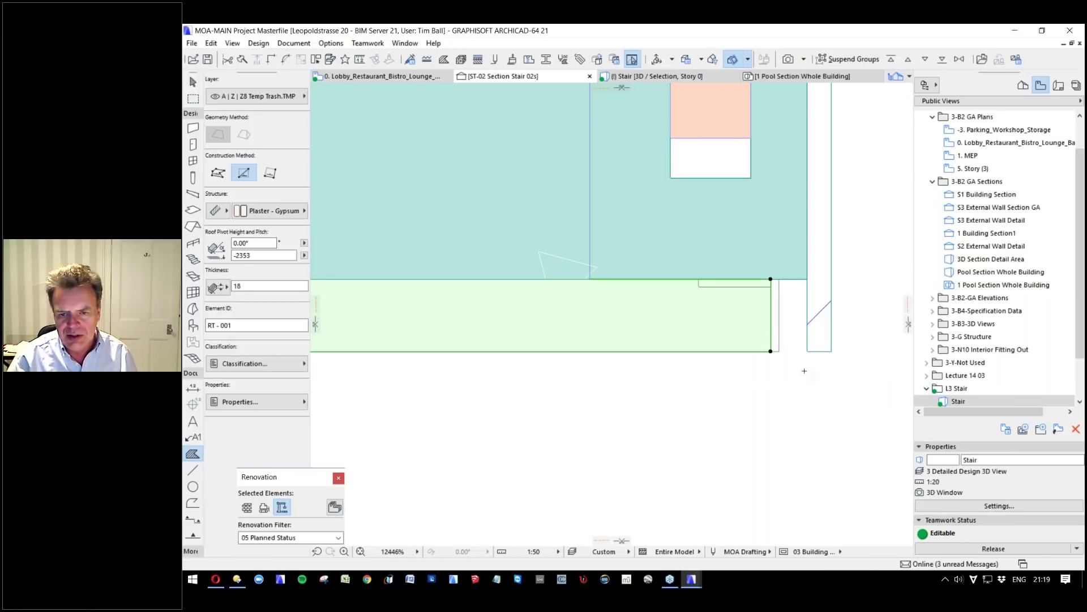
{"action": "key", "text": "Escape"}
Examine the landing edge in the section, including the soffit panel, the tread finish and the glass railing base.
{"action": "scroll", "coordinate": [800, 293], "scroll_direction": "down", "scroll_amount": 5}
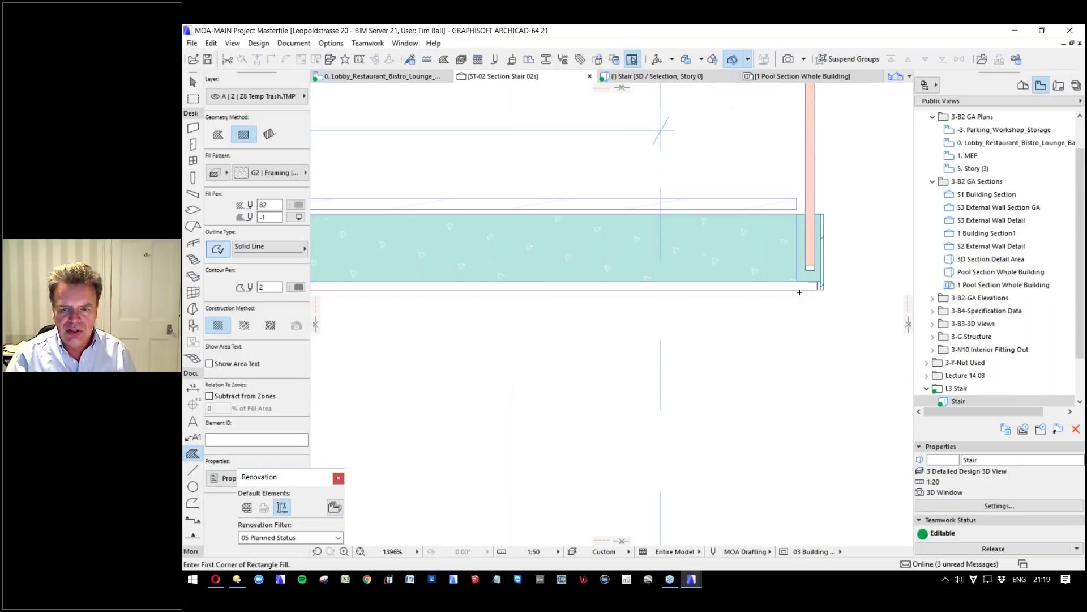
{"action": "scroll", "coordinate": [799, 293], "scroll_direction": "down", "scroll_amount": 1}
{"action": "scroll", "coordinate": [819, 287], "scroll_direction": "down", "scroll_amount": 2}
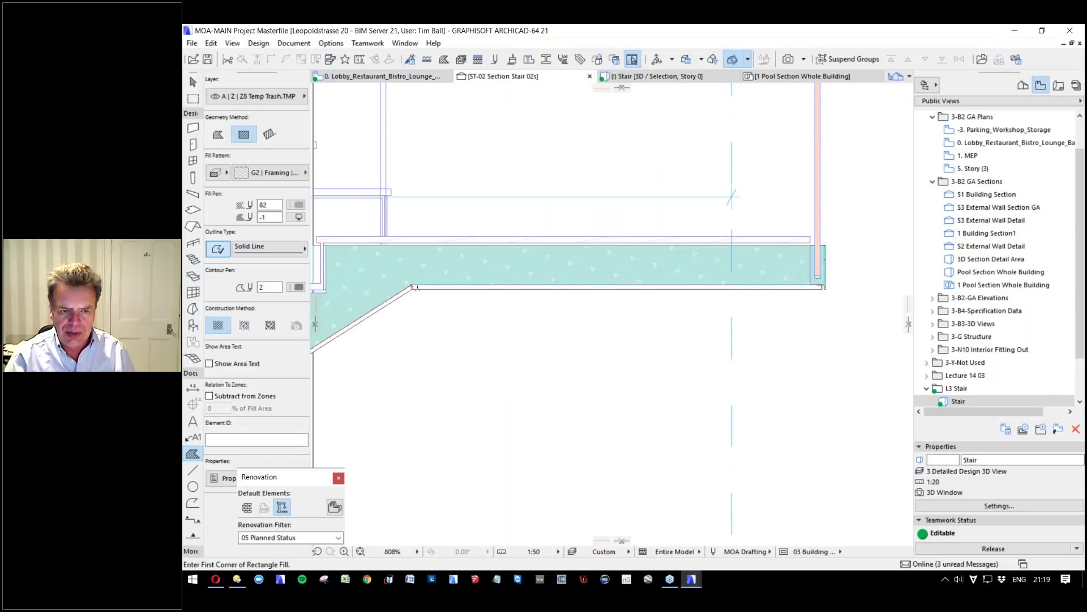
{"action": "scroll", "coordinate": [843, 259], "scroll_direction": "up", "scroll_amount": 5}
{"action": "scroll", "coordinate": [828, 252], "scroll_direction": "up", "scroll_amount": 4}
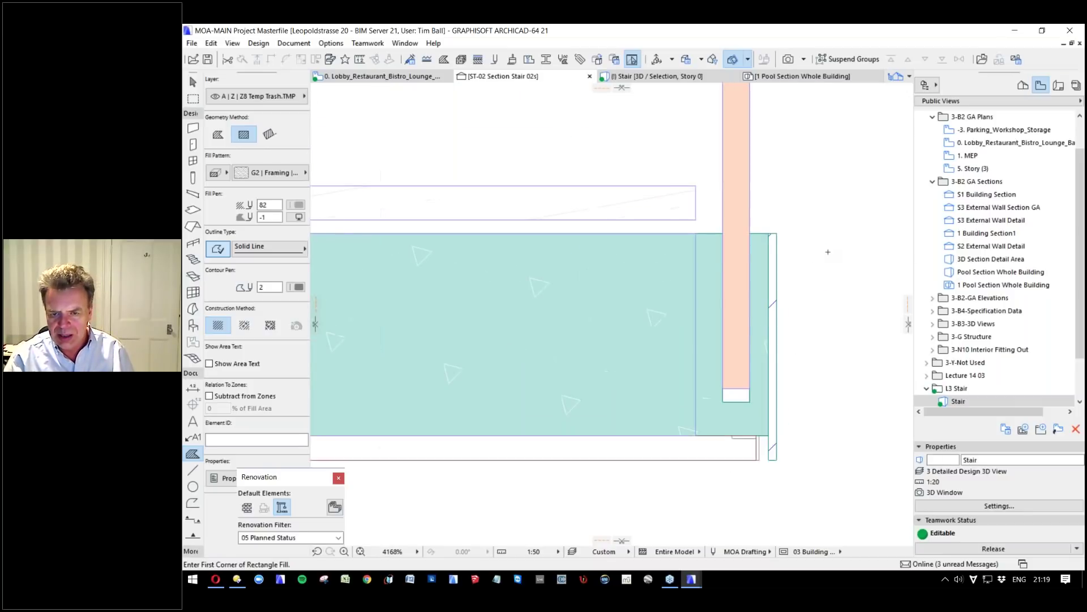
{"action": "scroll", "coordinate": [745, 407], "scroll_direction": "down", "scroll_amount": 1}
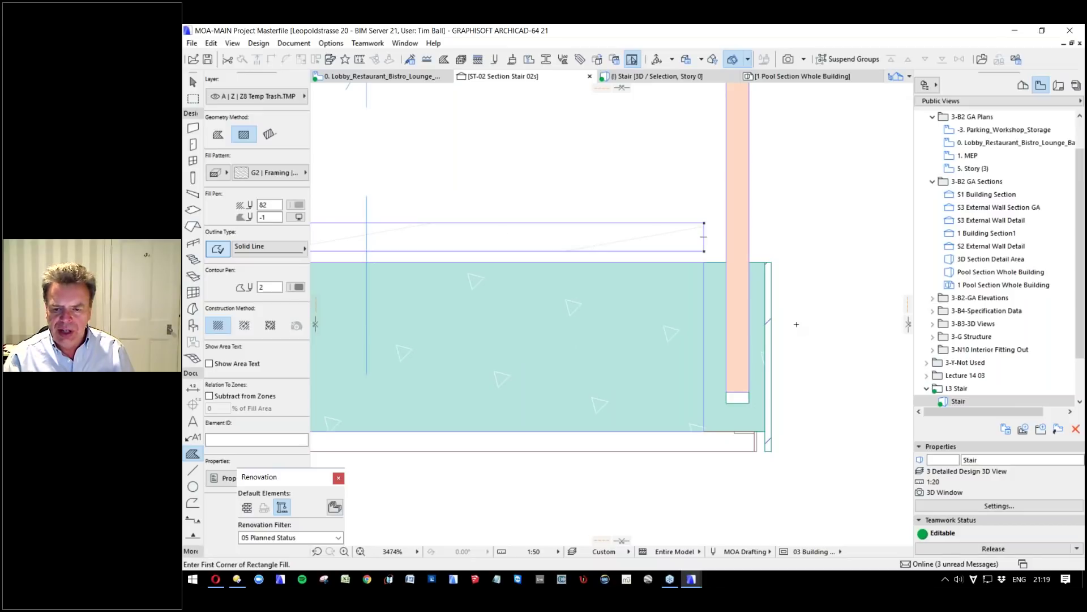
{"action": "scroll", "coordinate": [793, 279], "scroll_direction": "down", "scroll_amount": 5}
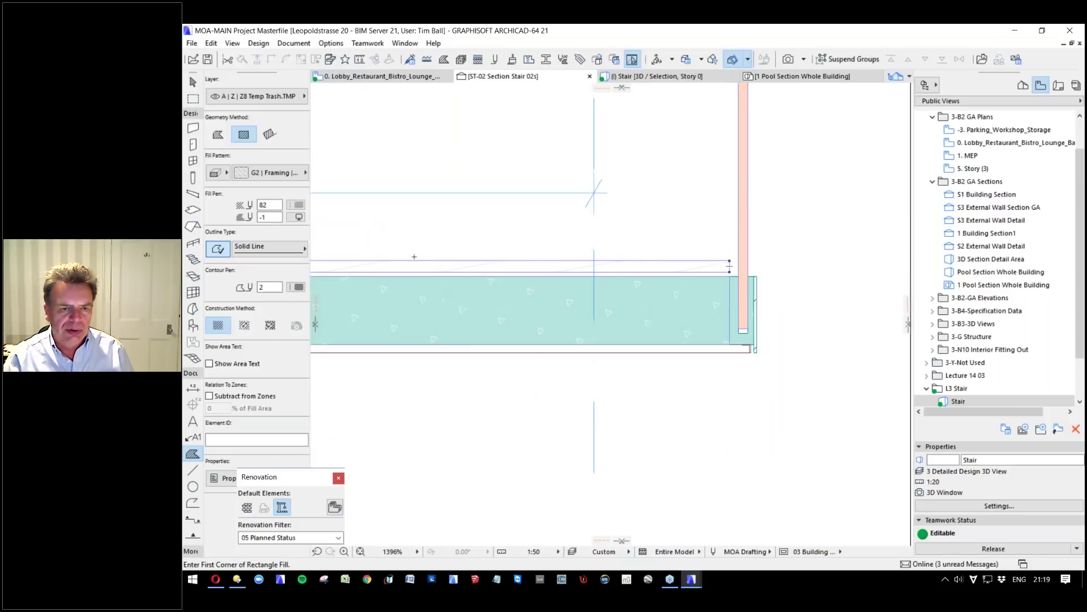
{"action": "left_click", "coordinate": [450, 275]}
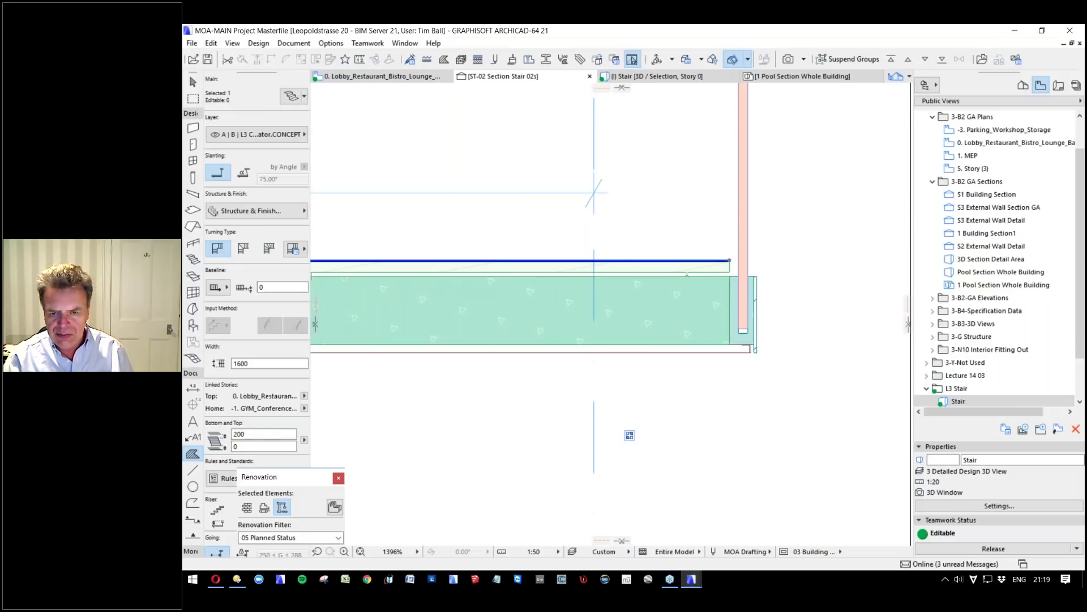
{"action": "key", "text": "Escape"}
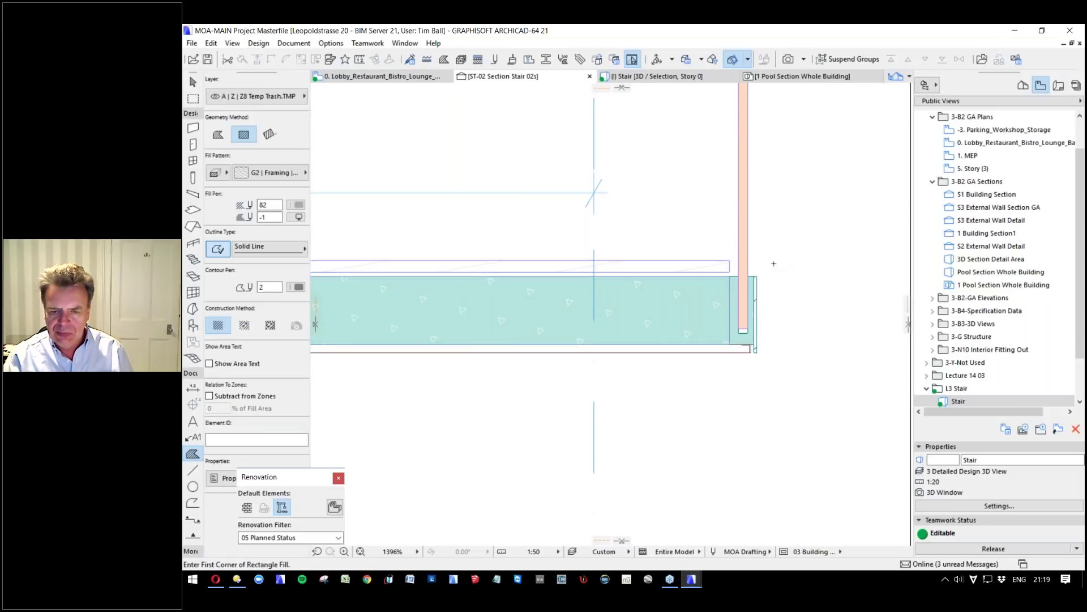
Review the landing-edge railing beam's profile in the profile editor and return to the stair section.
{"action": "scroll", "coordinate": [774, 263], "scroll_direction": "up", "scroll_amount": 5}
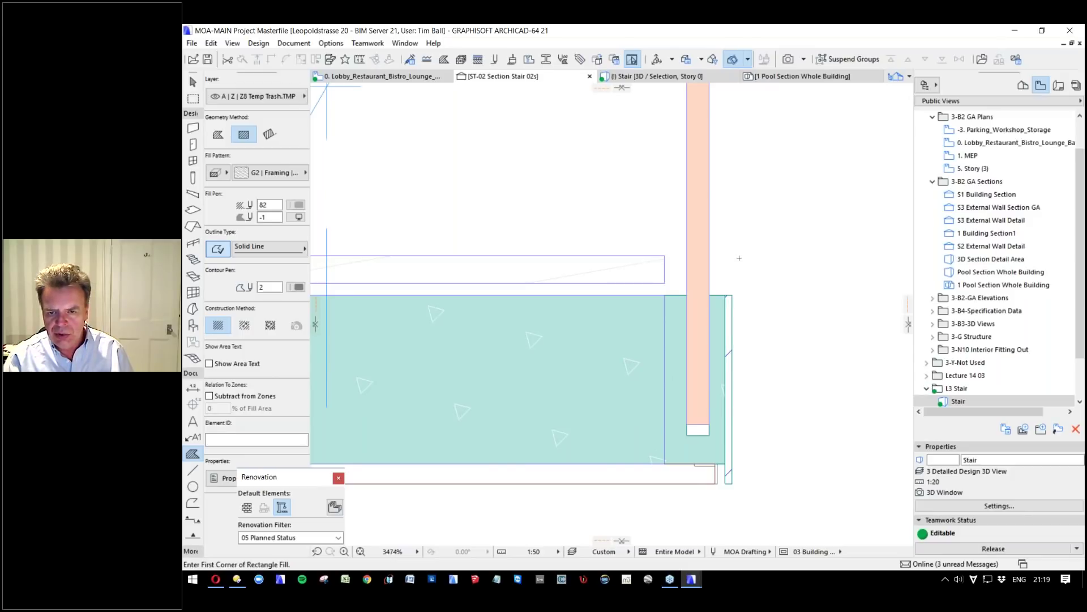
{"action": "left_click", "coordinate": [732, 317], "text": "shift"}
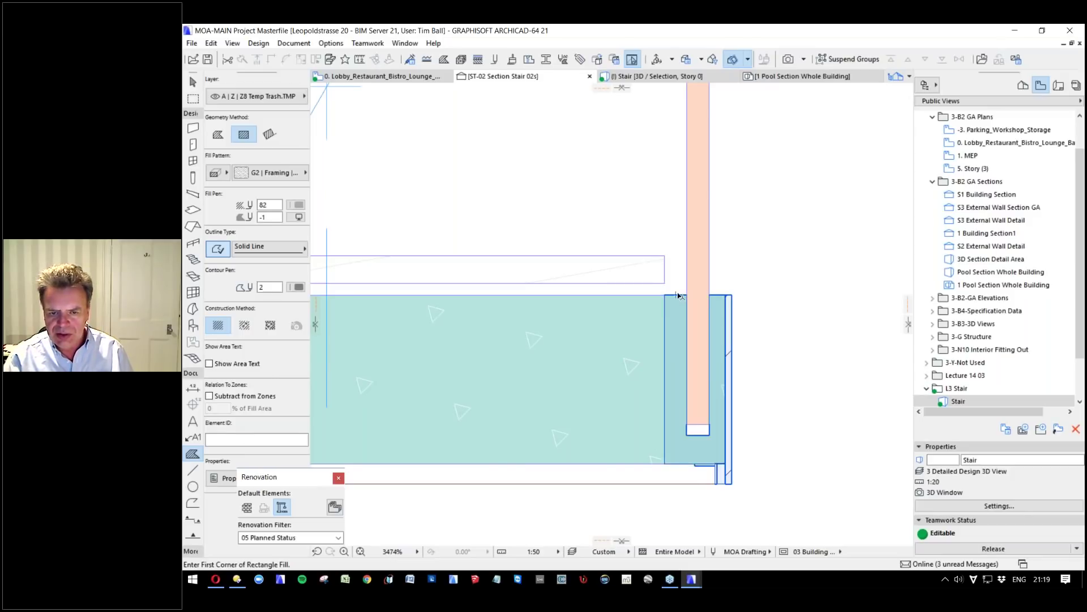
{"action": "right_click", "coordinate": [717, 401]}
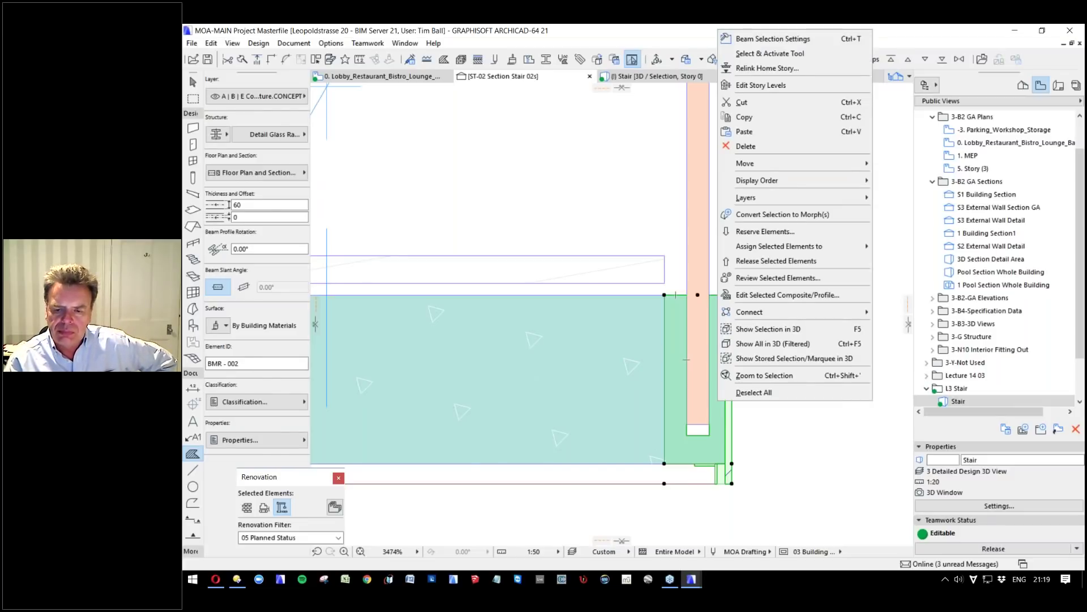
{"action": "left_click", "coordinate": [813, 295]}
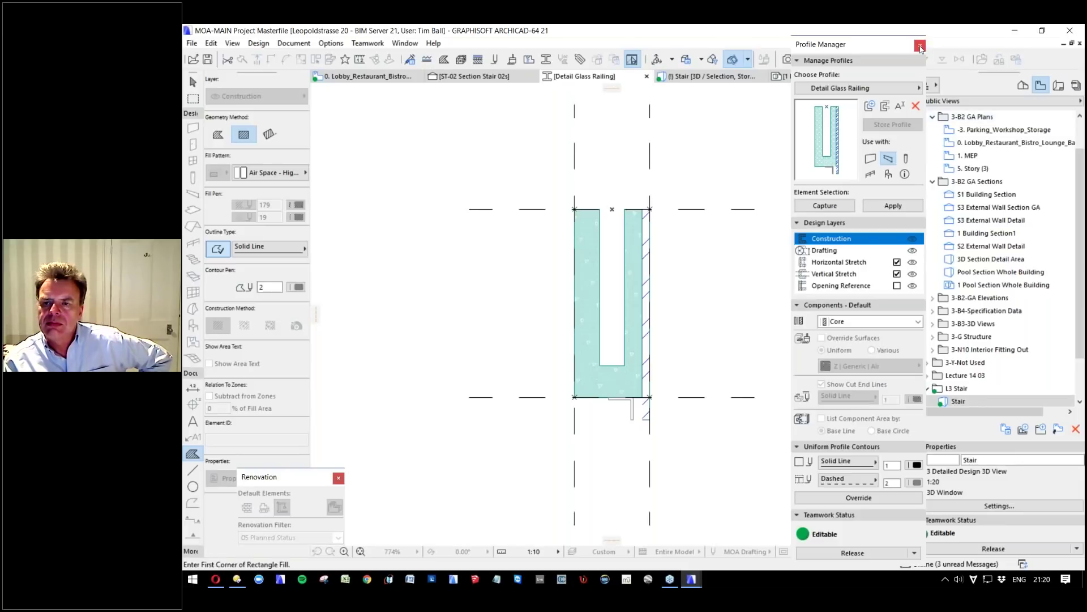
{"action": "left_click", "coordinate": [920, 46]}
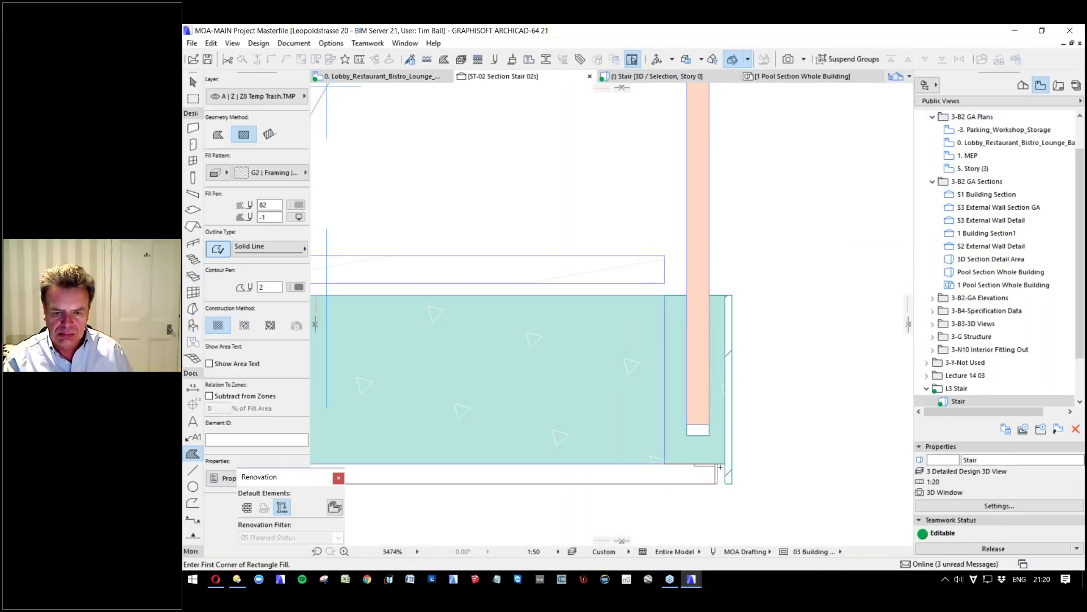
Assign the landing-edge railing beam to the layer A | L | L3 Stair.BIMX.
{"action": "left_click", "coordinate": [718, 320], "text": "shift"}
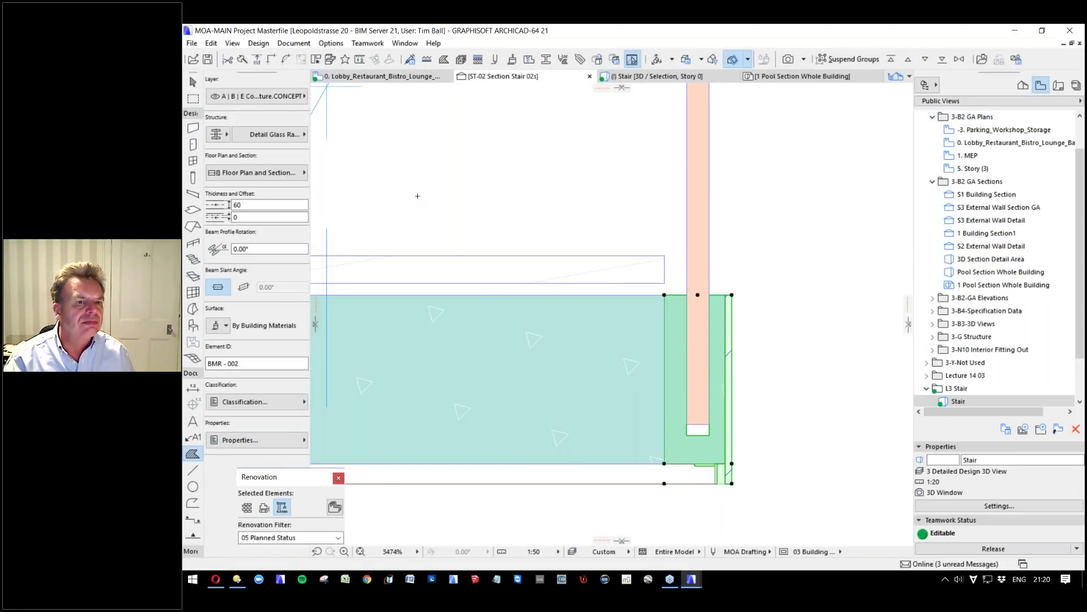
{"action": "left_click", "coordinate": [286, 97]}
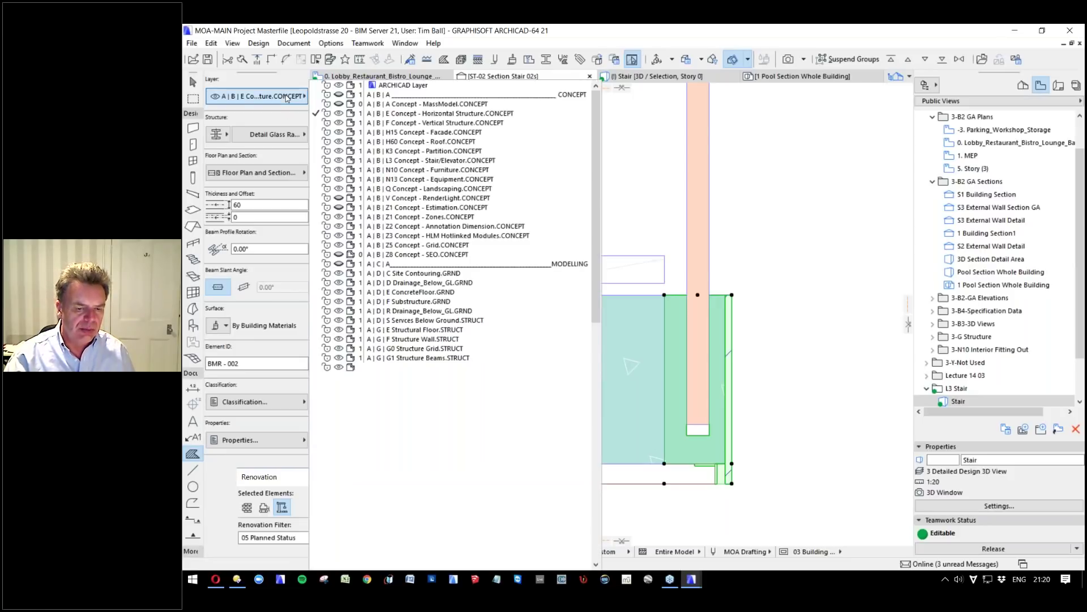
{"action": "scroll", "coordinate": [453, 340], "scroll_direction": "down", "scroll_amount": 5}
{"action": "left_click", "coordinate": [407, 464]}
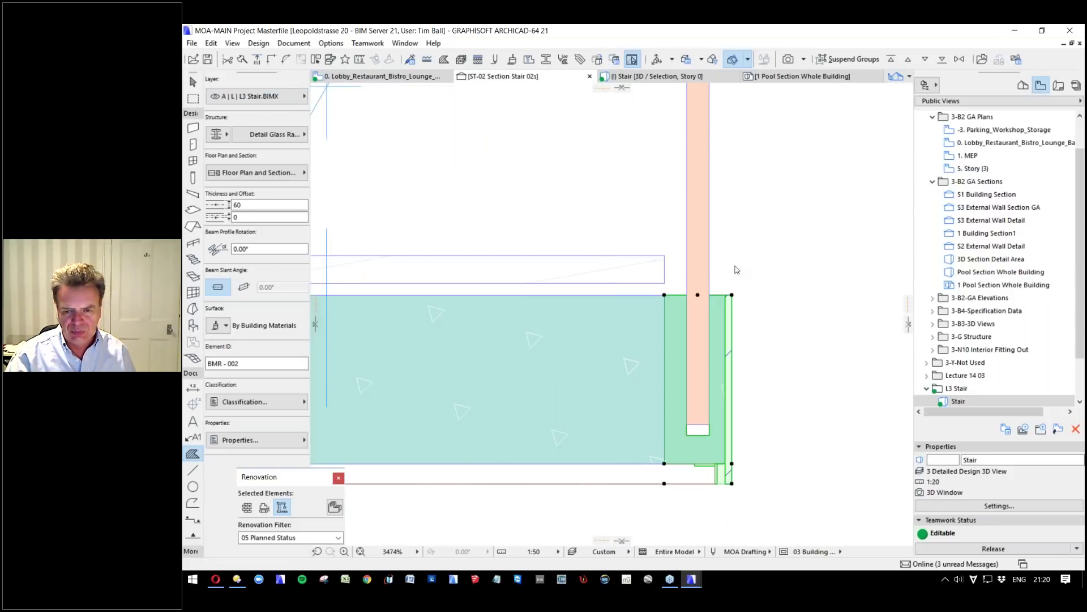
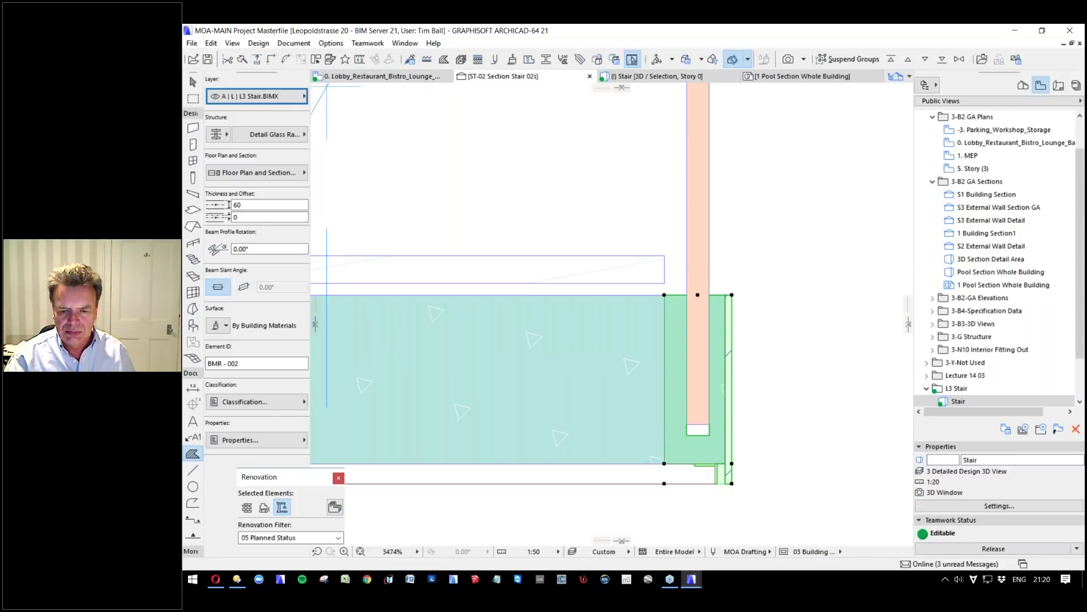
Bring the glass railing beam at the slab edge to the front of the display order.
{"action": "key", "text": "Escape"}
{"action": "scroll", "coordinate": [716, 503], "scroll_direction": "up", "scroll_amount": 3}
{"action": "scroll", "coordinate": [707, 482], "scroll_direction": "up", "scroll_amount": 2}
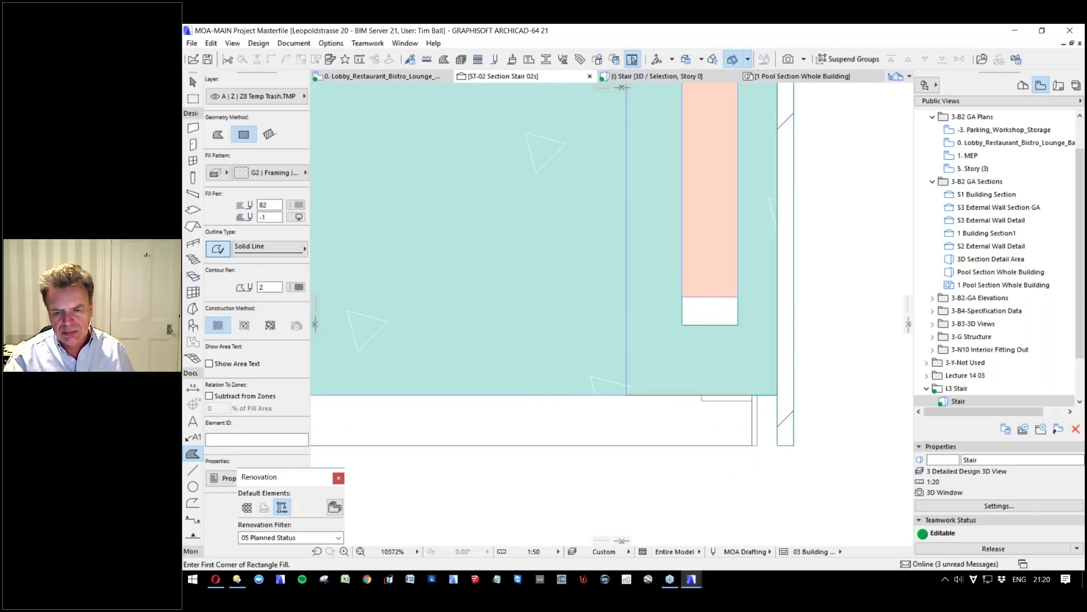
{"action": "scroll", "coordinate": [760, 425], "scroll_direction": "up", "scroll_amount": 1}
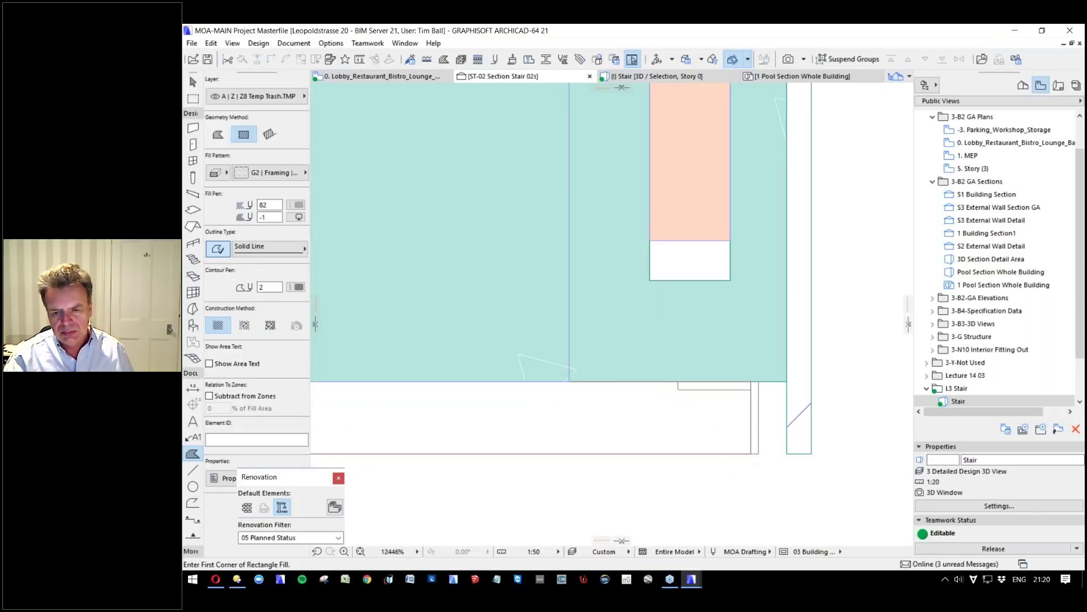
{"action": "left_click", "coordinate": [759, 398], "text": "shift"}
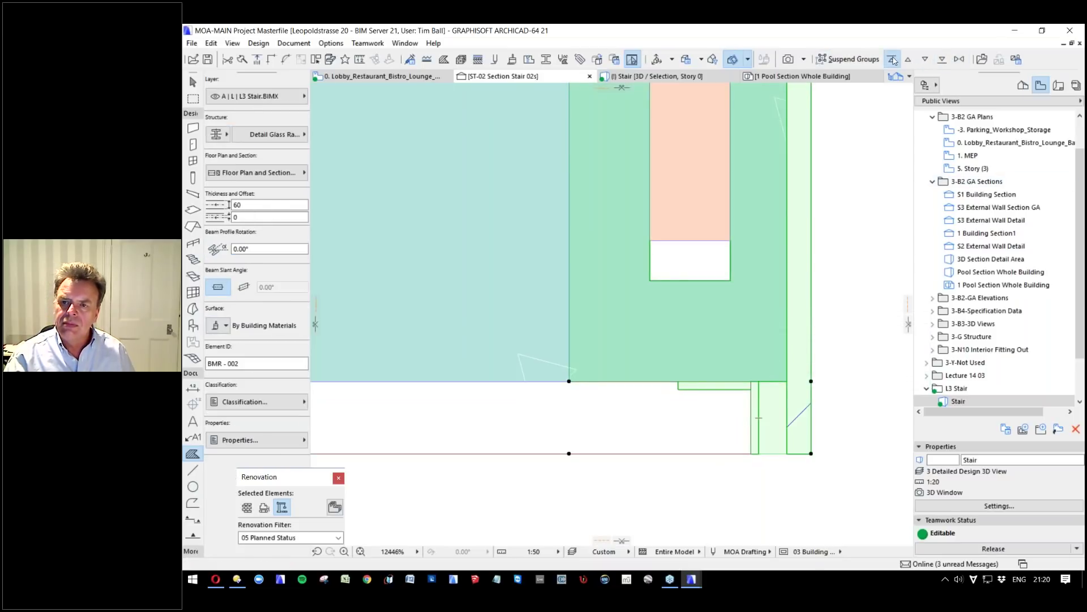
{"action": "key", "text": "Escape"}
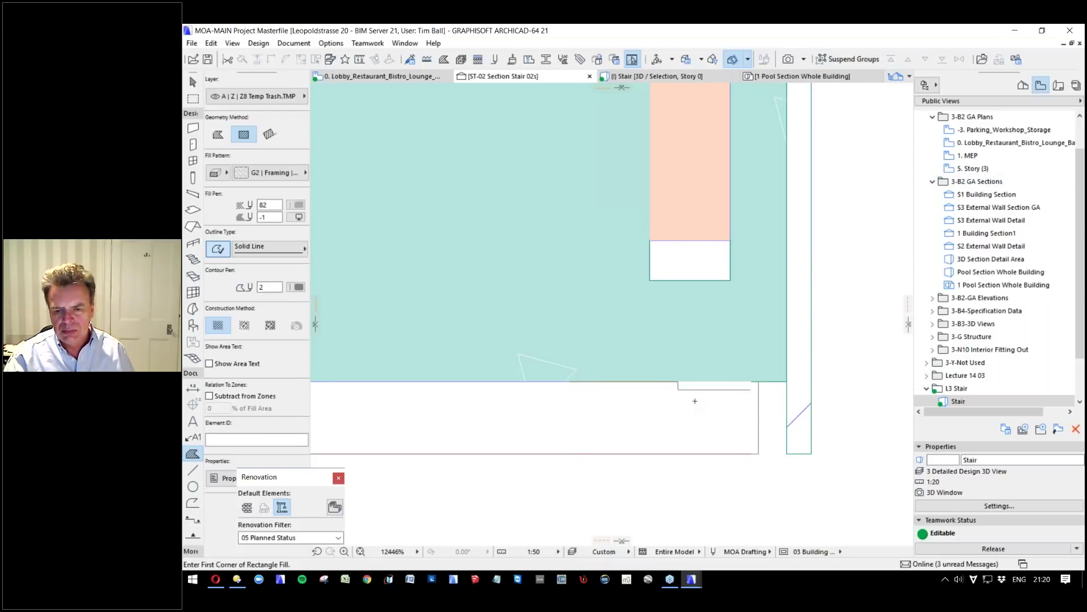
Subtract the glass railing beam from the plaster ceiling below the slab with Solid Element Operations, keeping the target's own surface attributes.
{"action": "scroll", "coordinate": [696, 401], "scroll_direction": "down", "scroll_amount": 1}
{"action": "left_click", "coordinate": [696, 420], "text": "shift"}
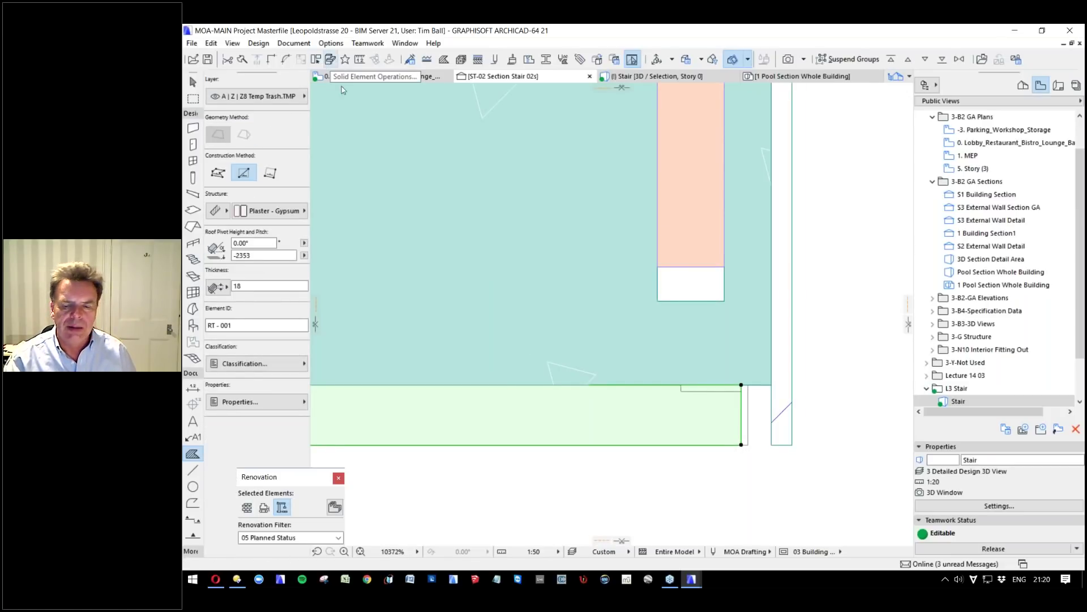
{"action": "key", "text": "Escape"}
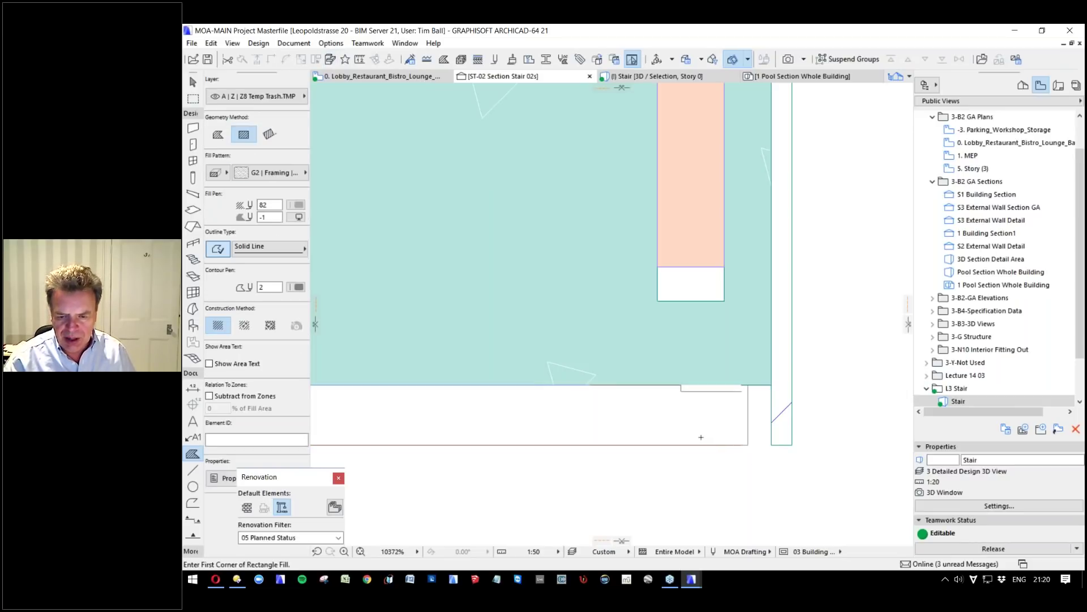
{"action": "left_click", "coordinate": [701, 437], "text": "shift"}
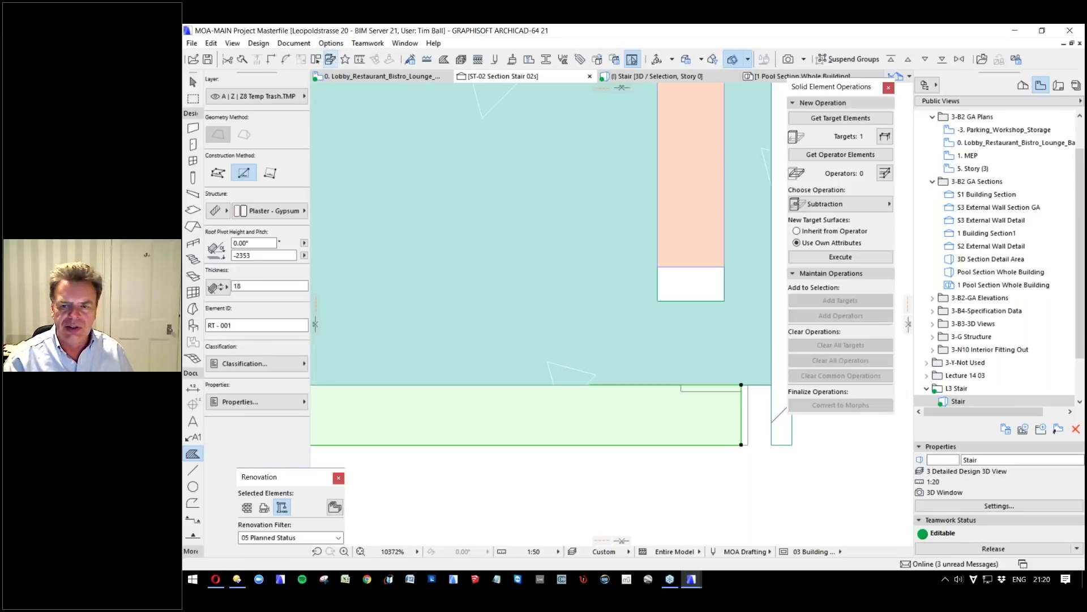
{"action": "left_click", "coordinate": [841, 118]}
{"action": "key", "text": "Escape"}
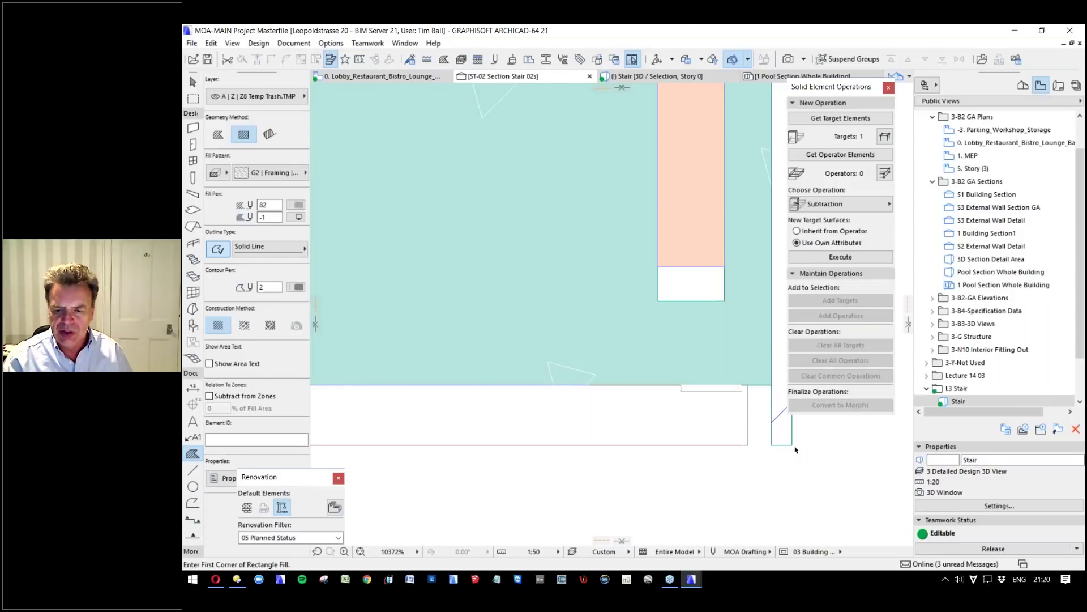
{"action": "left_click", "coordinate": [795, 449], "text": "shift"}
{"action": "left_click", "coordinate": [849, 155]}
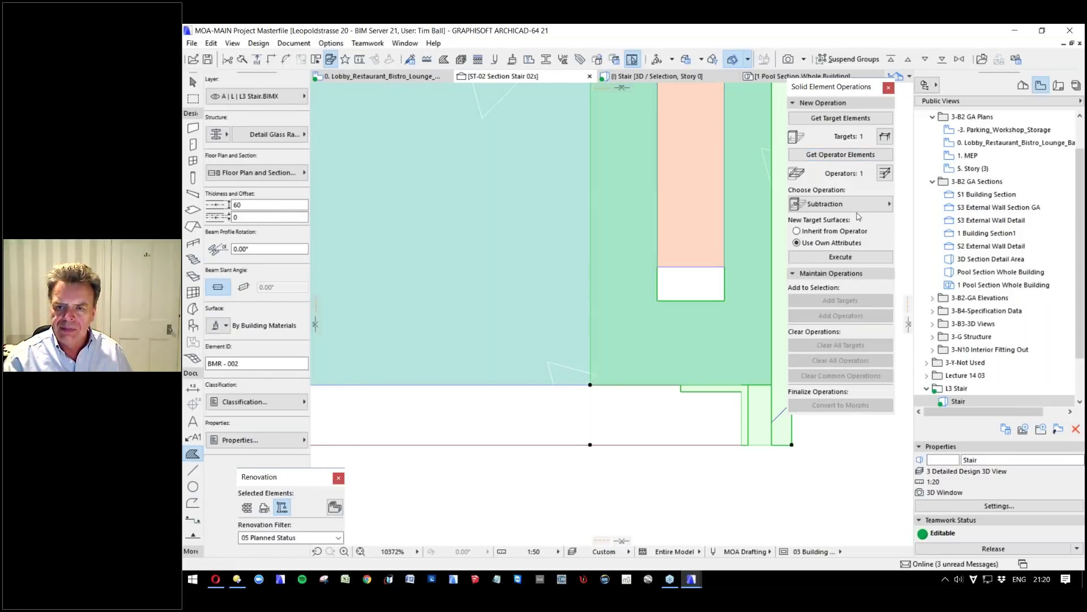
{"action": "left_click", "coordinate": [848, 256]}
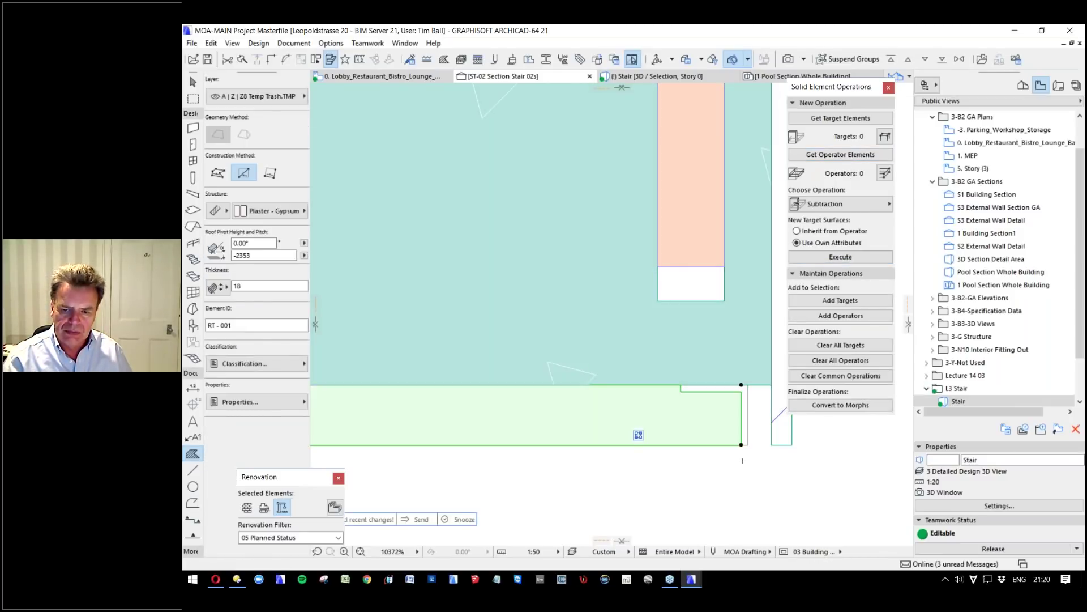
{"action": "key", "text": "Escape"}
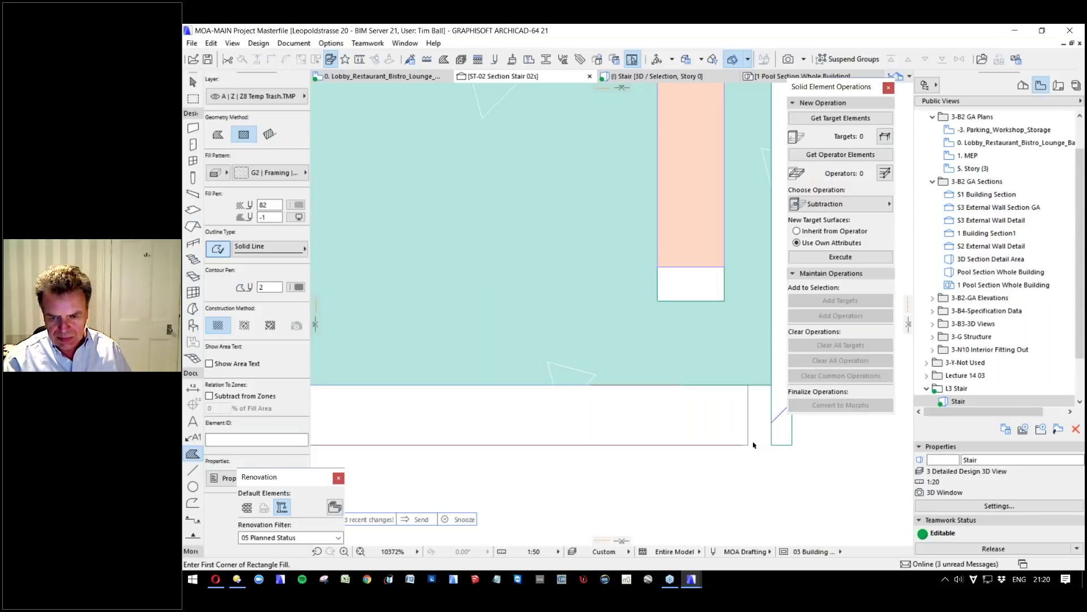
Open the Detail Glass Railing profile of the beam at the slab edge for editing.
{"action": "left_click", "coordinate": [762, 442], "text": "shift"}
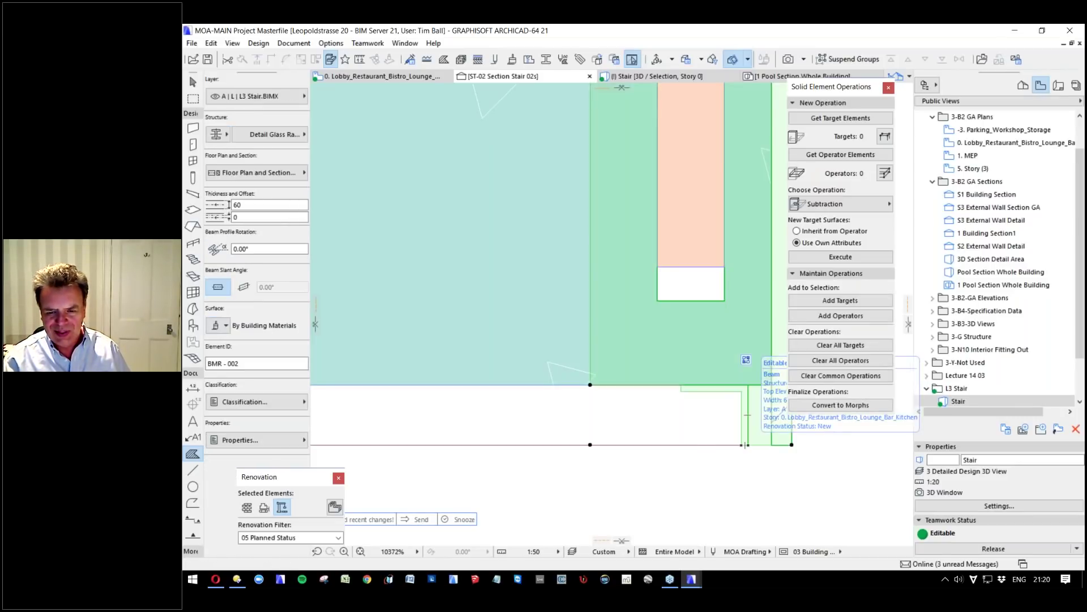
{"action": "scroll", "coordinate": [747, 445], "scroll_direction": "down", "scroll_amount": 2}
{"action": "scroll", "coordinate": [644, 394], "scroll_direction": "up", "scroll_amount": 3}
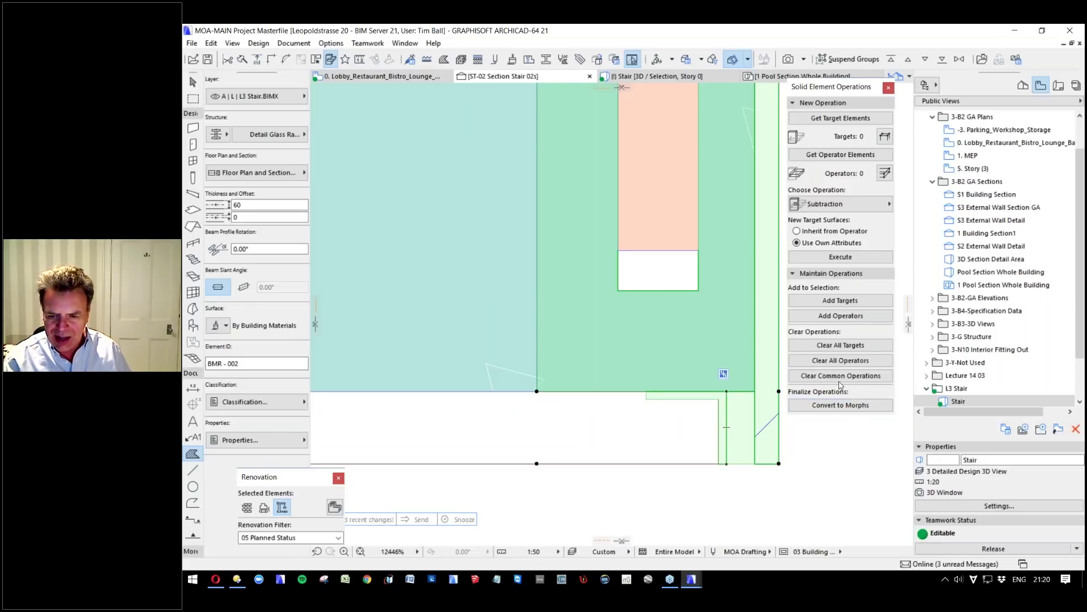
{"action": "right_click", "coordinate": [752, 422]}
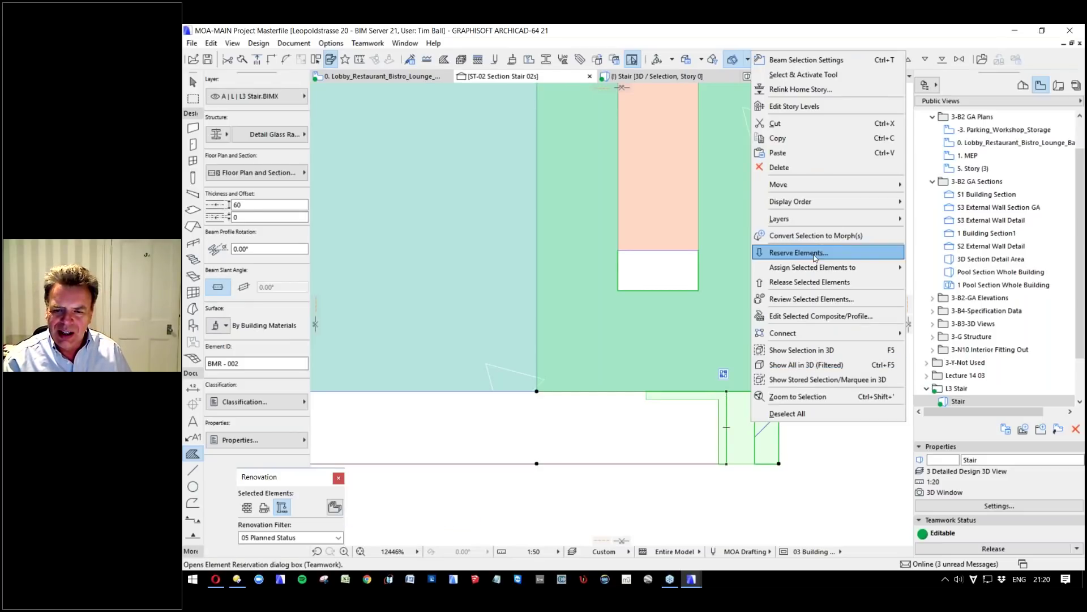
{"action": "left_click", "coordinate": [855, 316]}
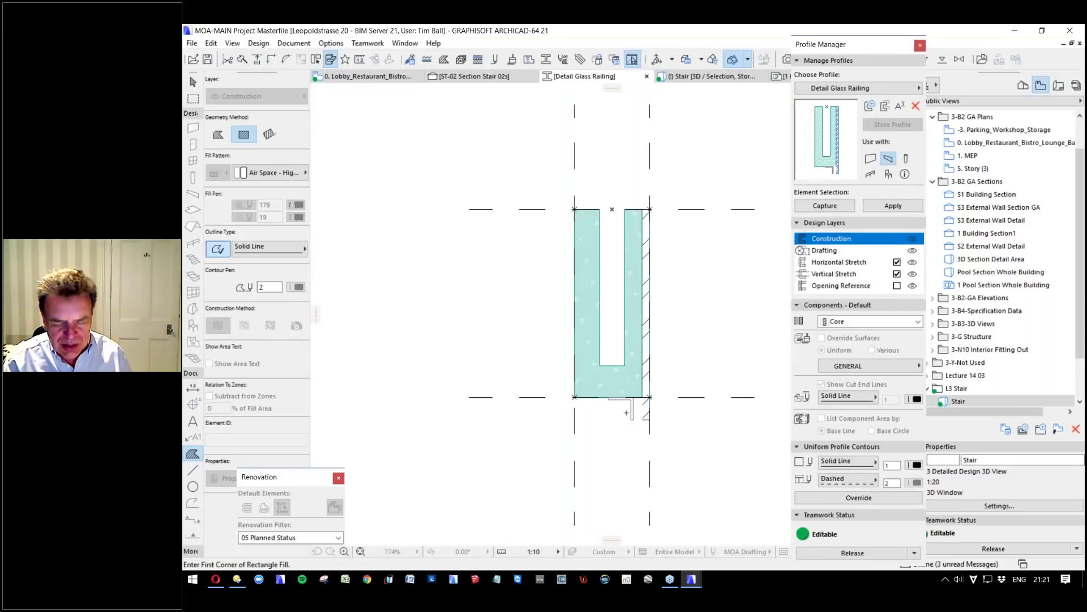
Set the building material of the small angle below the profile's concrete to G1 | Structure Steel - Stainless.
{"action": "scroll", "coordinate": [644, 392], "scroll_direction": "up", "scroll_amount": 3}
{"action": "left_click", "coordinate": [644, 392]}
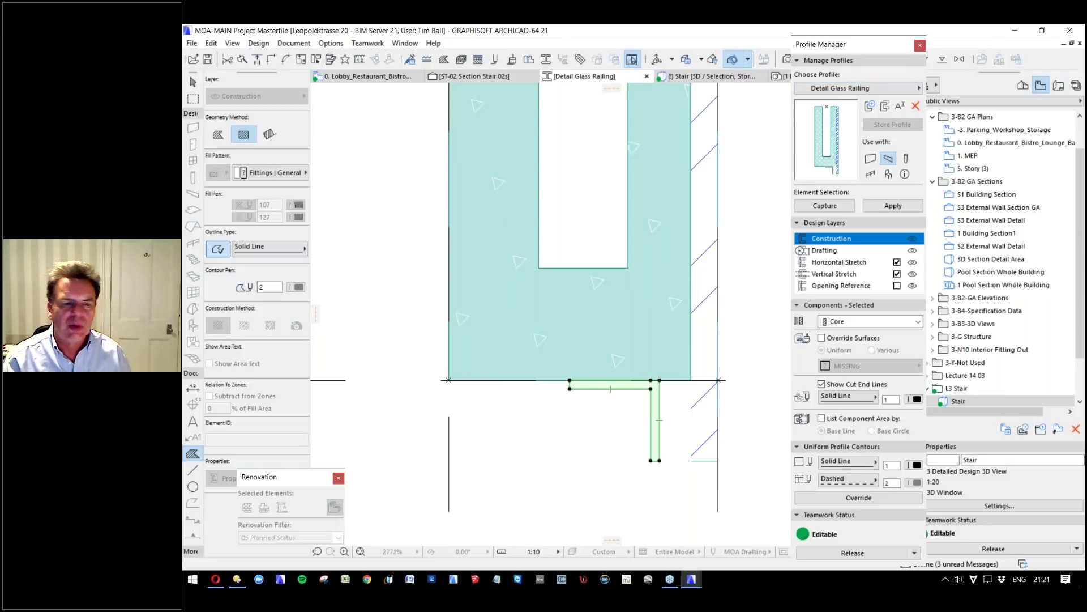
{"action": "left_click", "coordinate": [285, 176]}
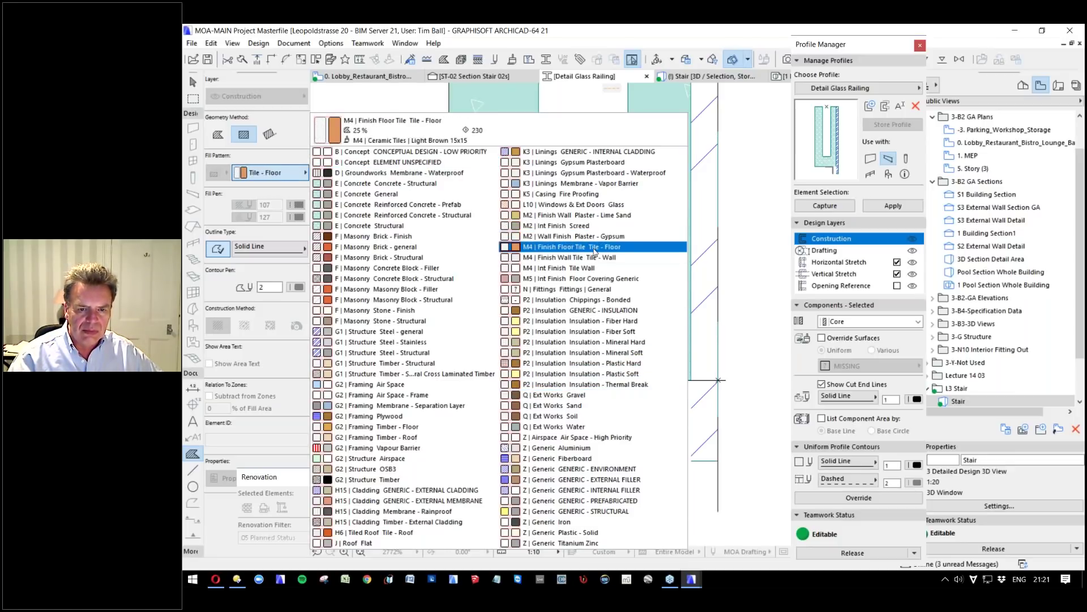
{"action": "left_click", "coordinate": [399, 342]}
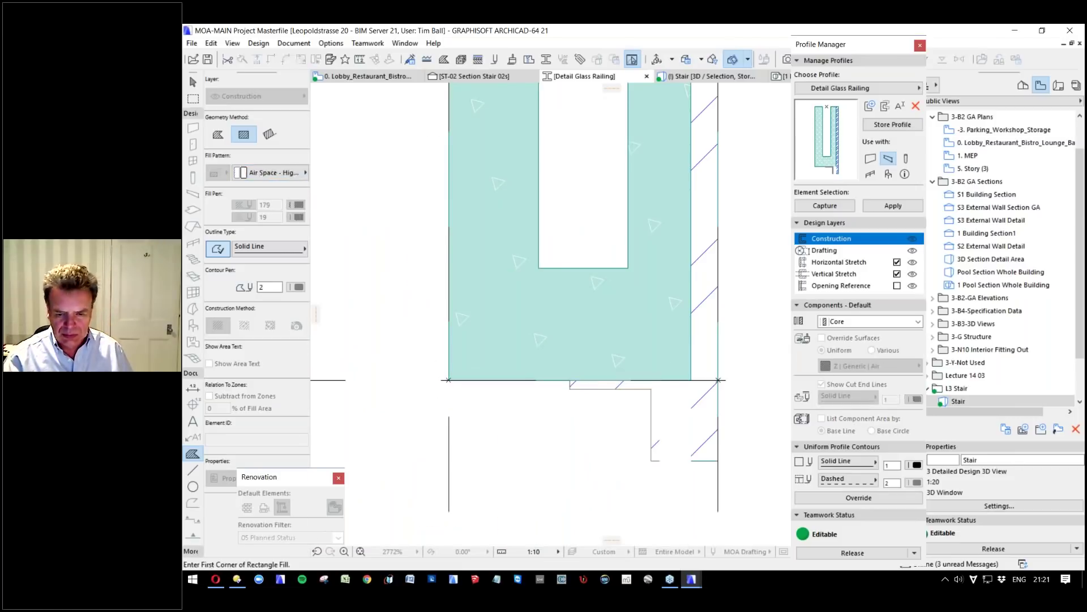
Send the air space component between the angle and the outer lining to the back of the display order.
{"action": "left_click", "coordinate": [675, 419]}
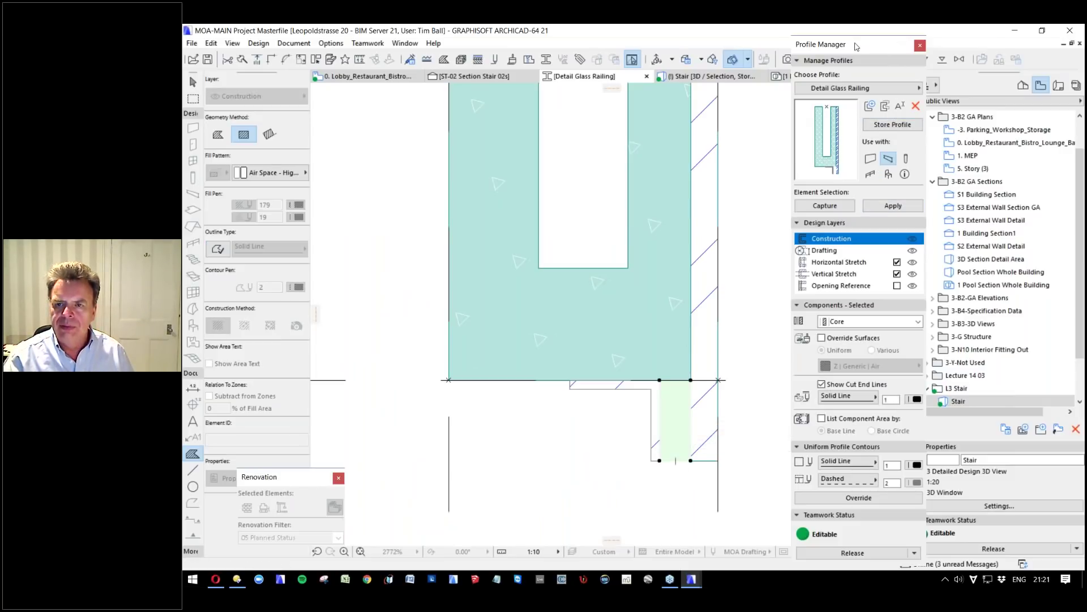
{"action": "left_click_drag", "start_coordinate": [862, 45], "coordinate": [951, 91]}
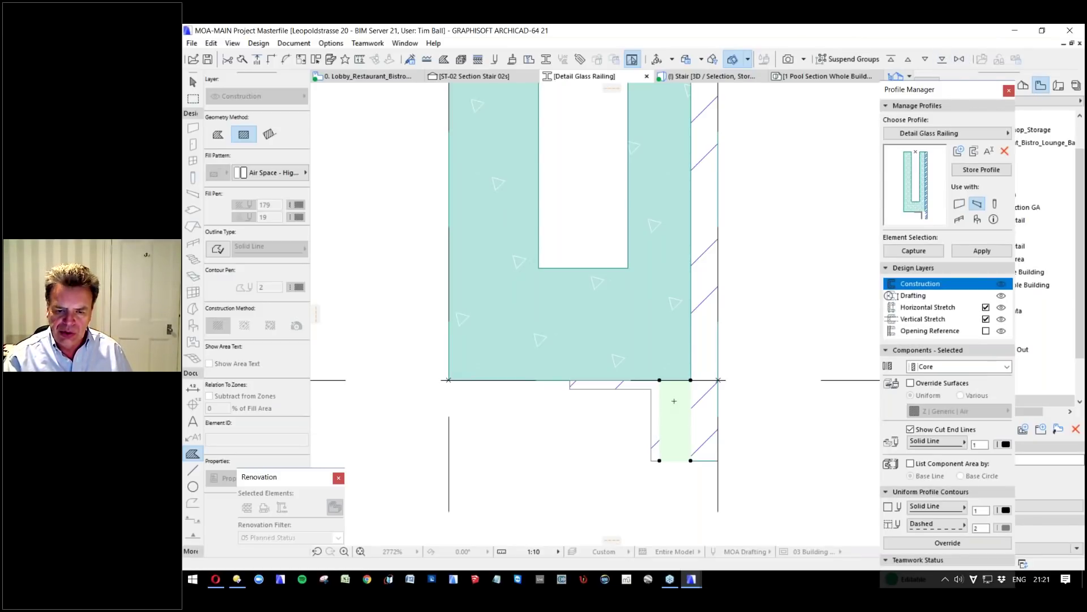
{"action": "right_click", "coordinate": [674, 401]}
{"action": "mouse_move", "coordinate": [737, 340]}
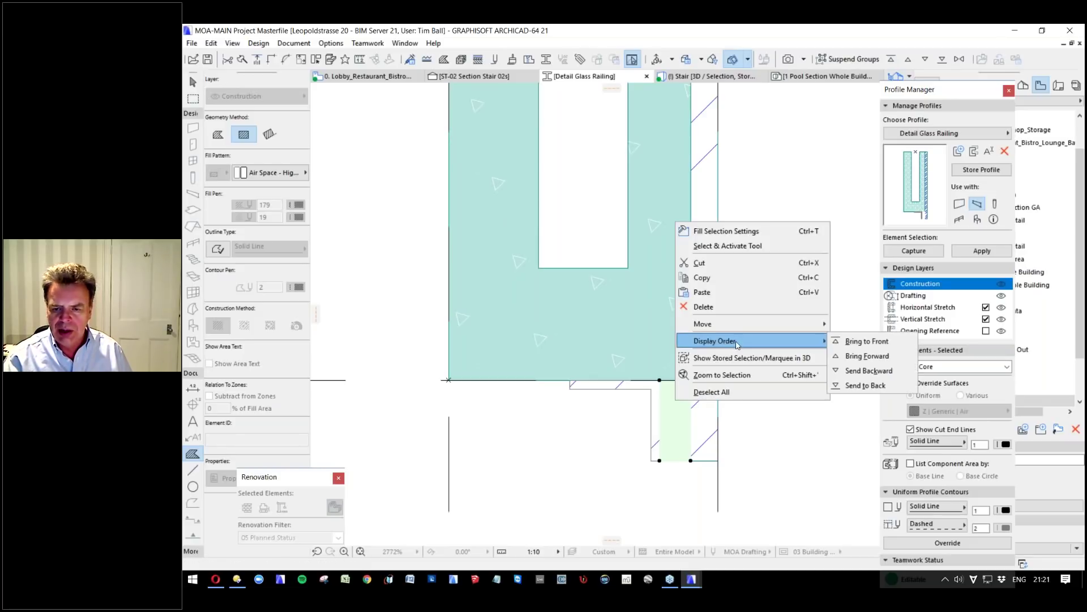
{"action": "left_click", "coordinate": [886, 386]}
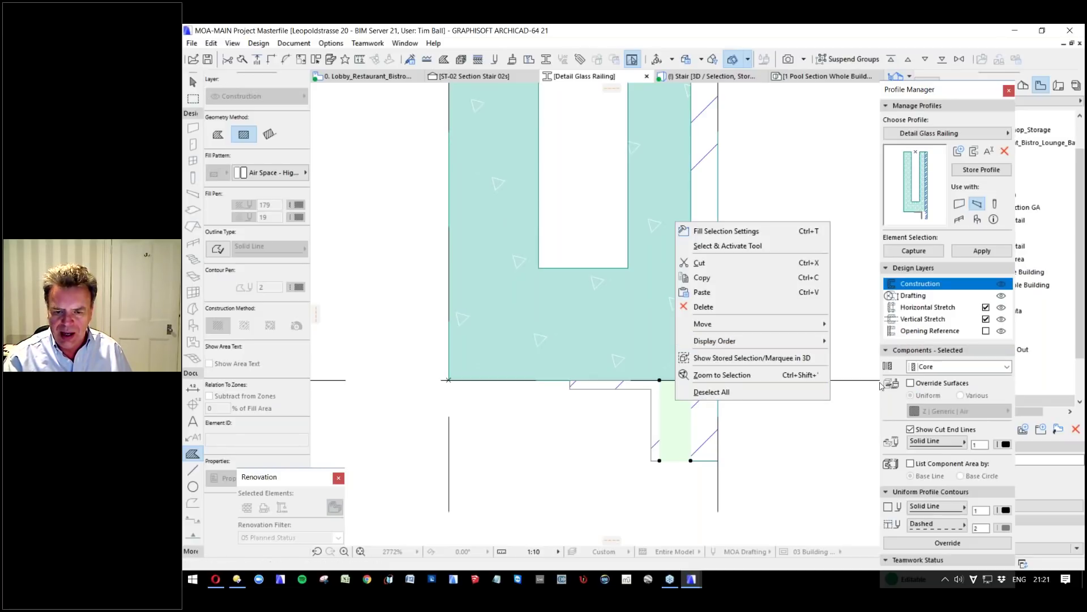
{"action": "key", "text": "Delete"}
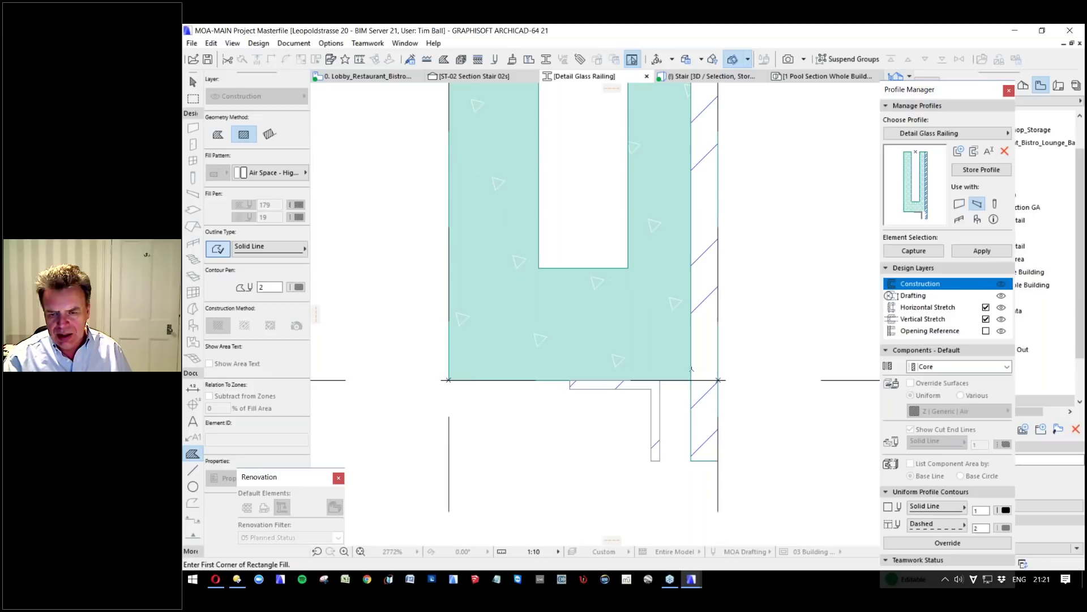
Store the edited Detail Glass Railing profile, close the Profile Manager and deselect the beam in the section.
{"action": "left_click", "coordinate": [981, 169]}
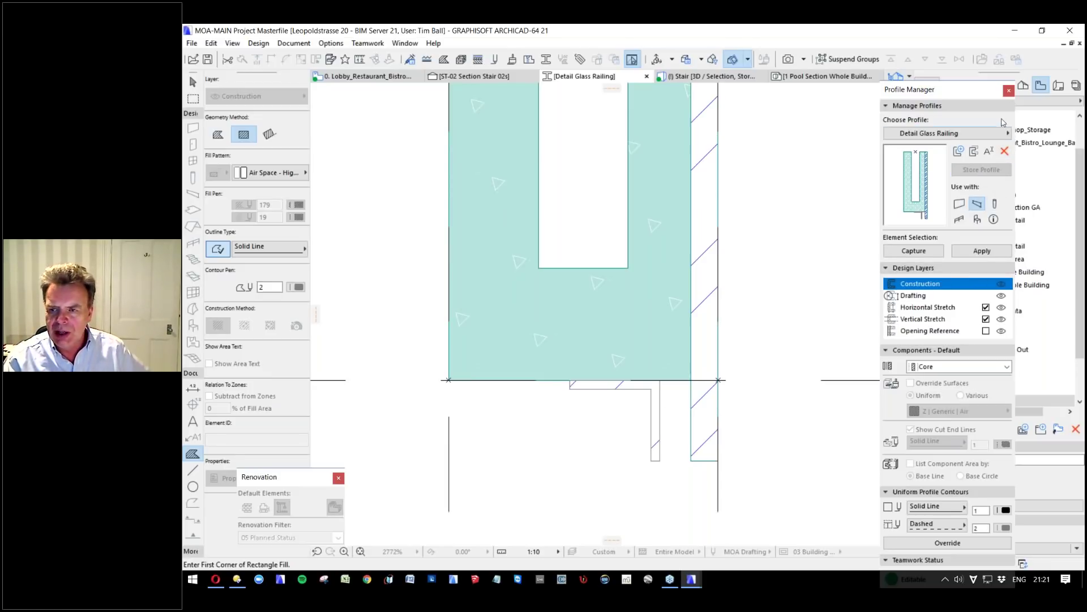
{"action": "left_click", "coordinate": [1008, 91]}
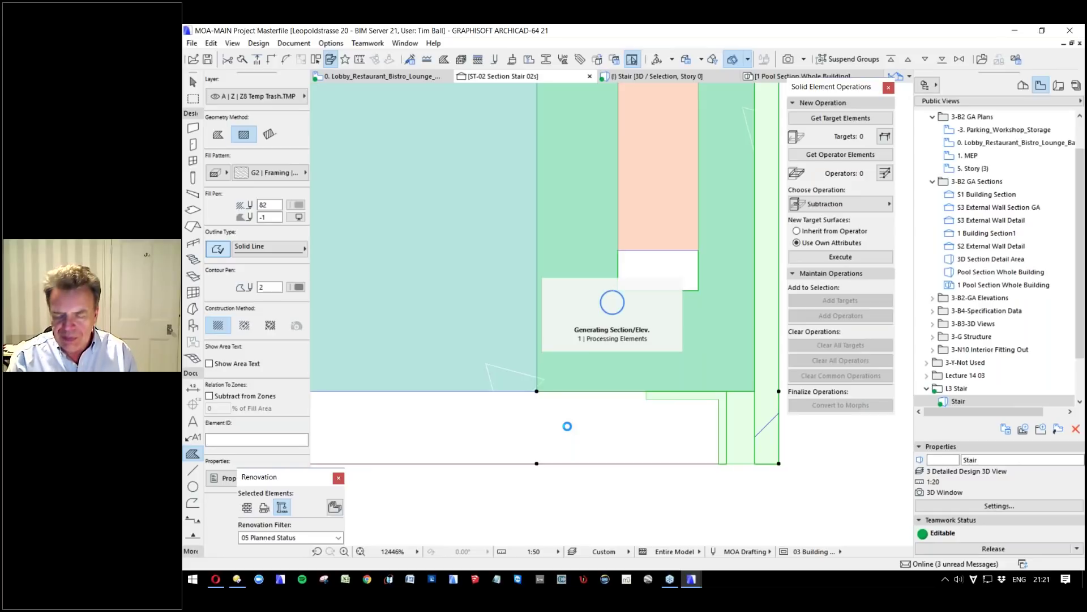
{"action": "key", "text": "Escape"}
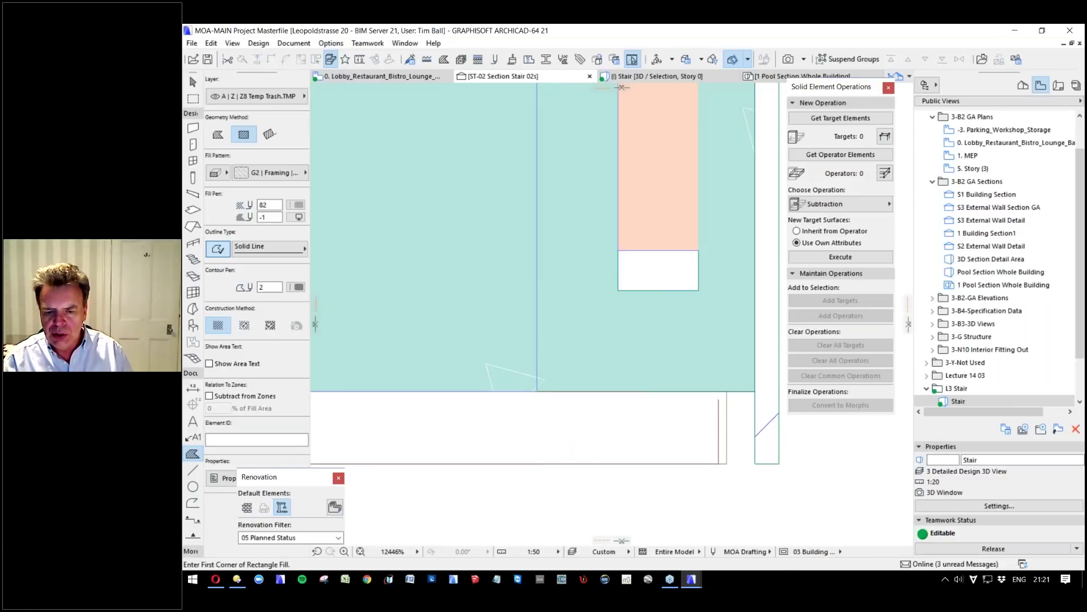
Examine the railing beam's junction with the slab, ceiling and glass in the stair section.
{"action": "scroll", "coordinate": [664, 426], "scroll_direction": "down", "scroll_amount": 3}
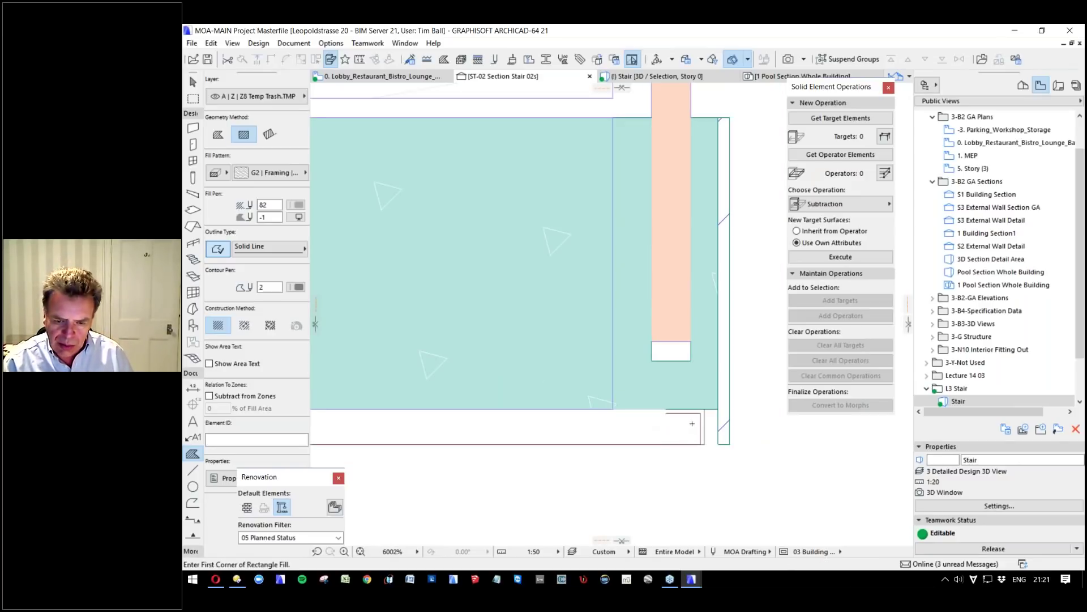
{"action": "scroll", "coordinate": [609, 401], "scroll_direction": "up", "scroll_amount": 3}
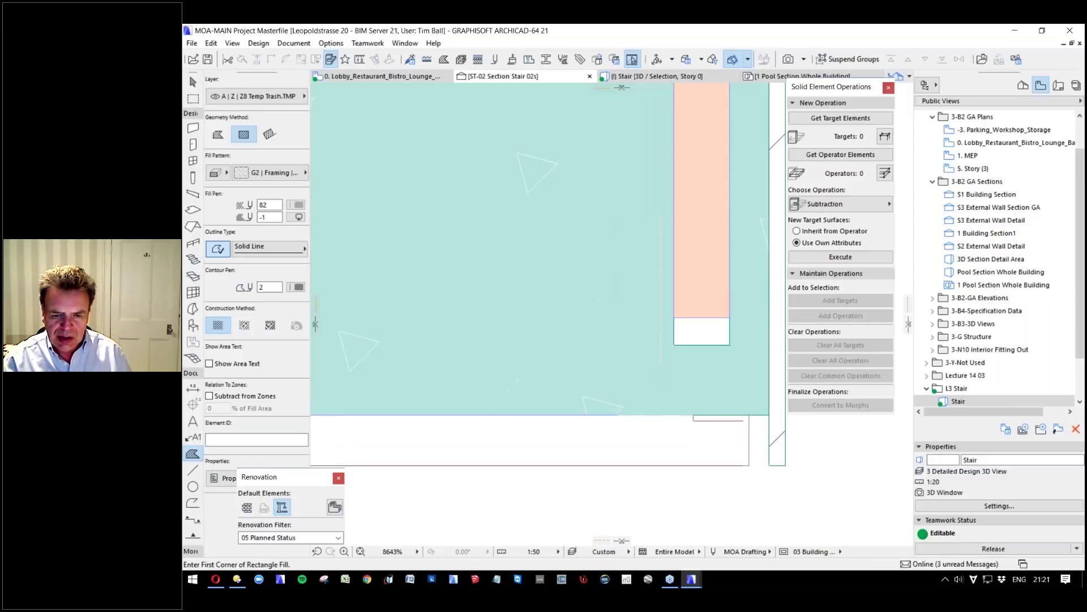
{"action": "scroll", "coordinate": [647, 417], "scroll_direction": "down", "scroll_amount": 5}
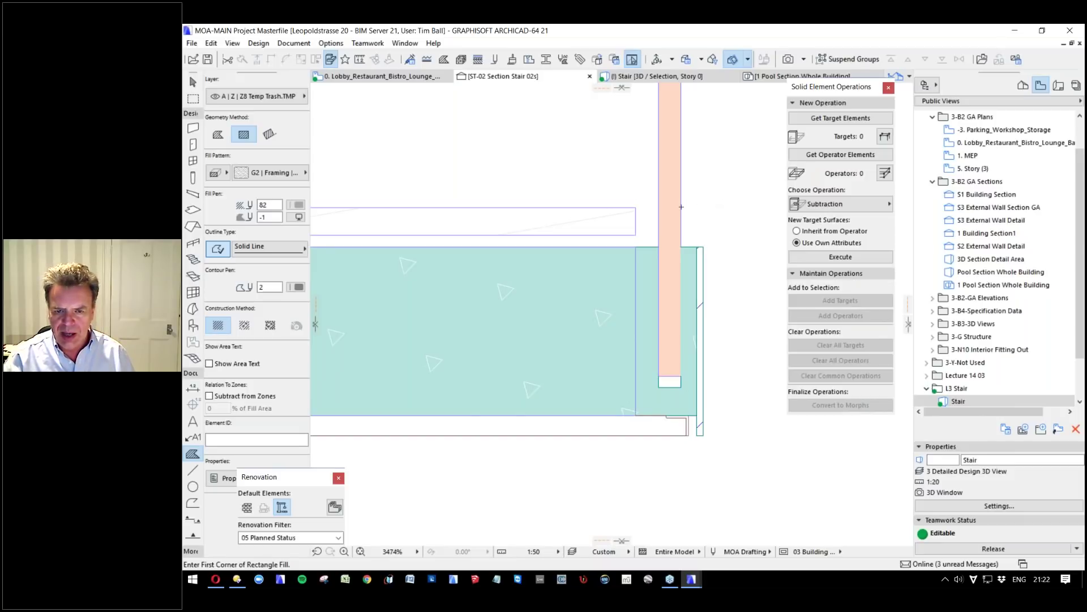
{"action": "scroll", "coordinate": [738, 319], "scroll_direction": "down", "scroll_amount": 2}
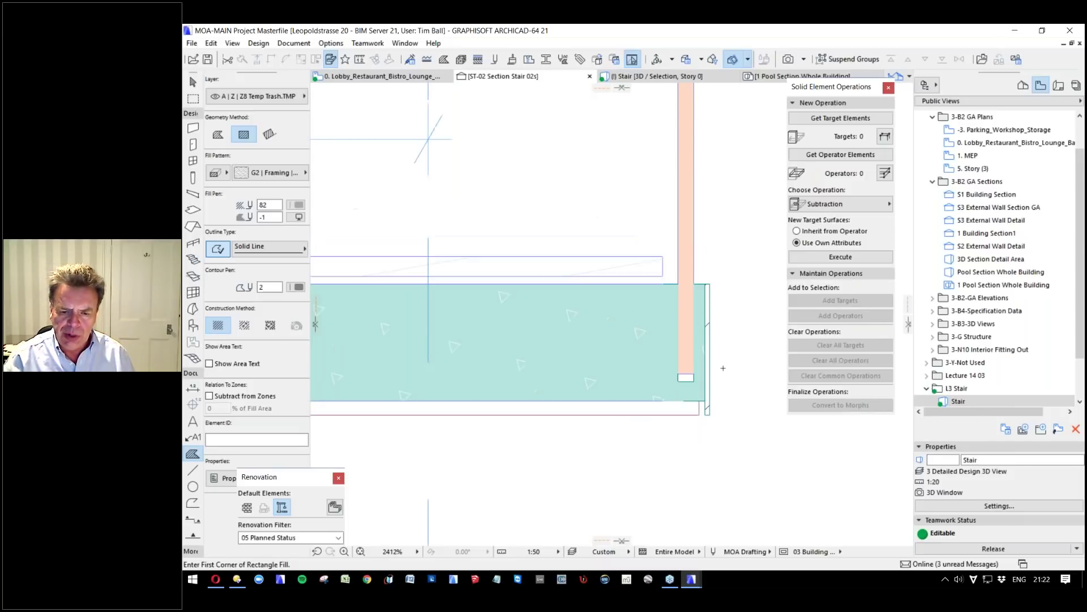
{"action": "middle_click_drag", "start_coordinate": [740, 330], "coordinate": [719, 361]}
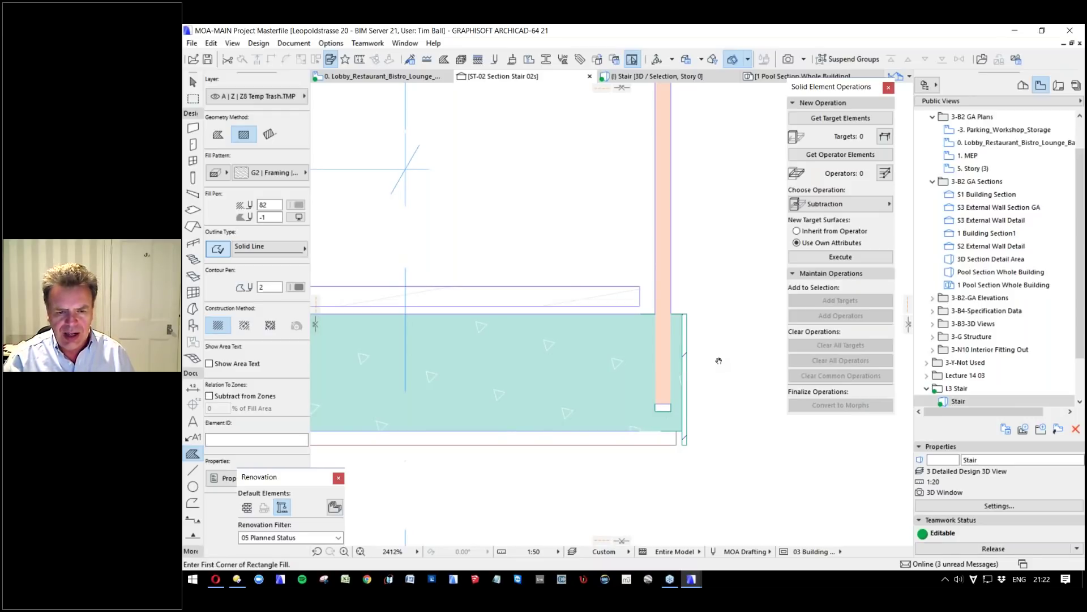
{"action": "left_click", "coordinate": [685, 316], "text": "shift"}
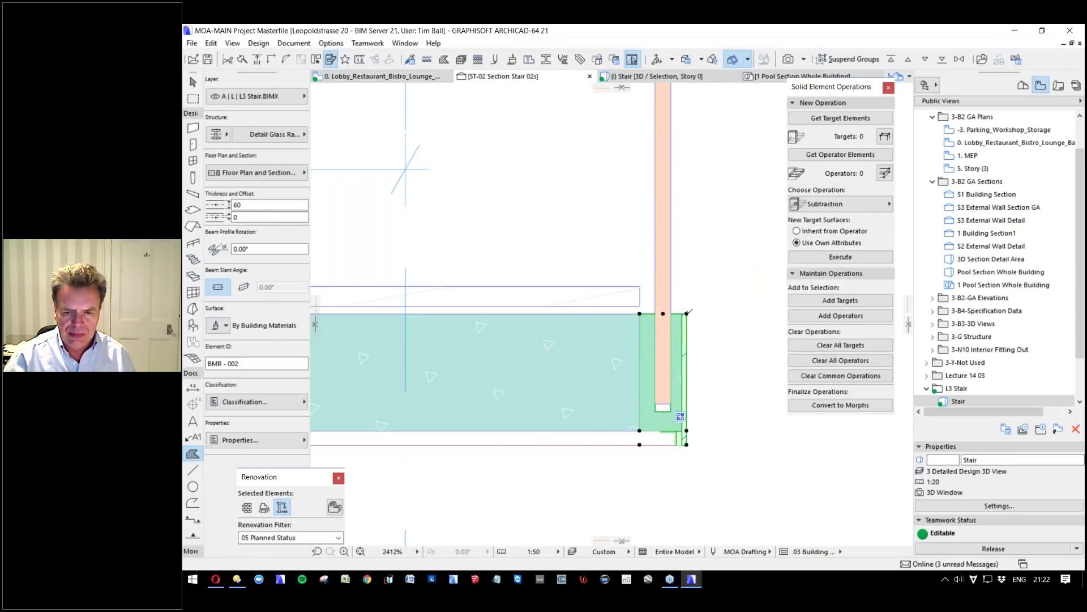
{"action": "right_click", "coordinate": [683, 313]}
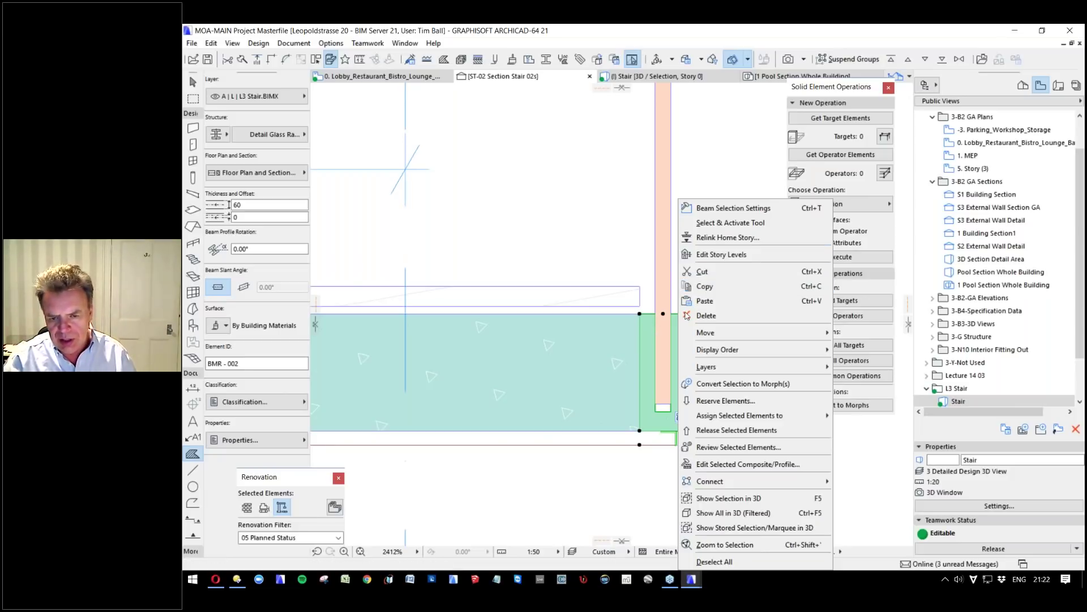
{"action": "left_click", "coordinate": [643, 274]}
Draw a rectangular fill about 60 mm wide above the railing beam, from the lining's outer top corner to the upper end of the floor finish.
{"action": "scroll", "coordinate": [709, 355], "scroll_direction": "up", "scroll_amount": 2}
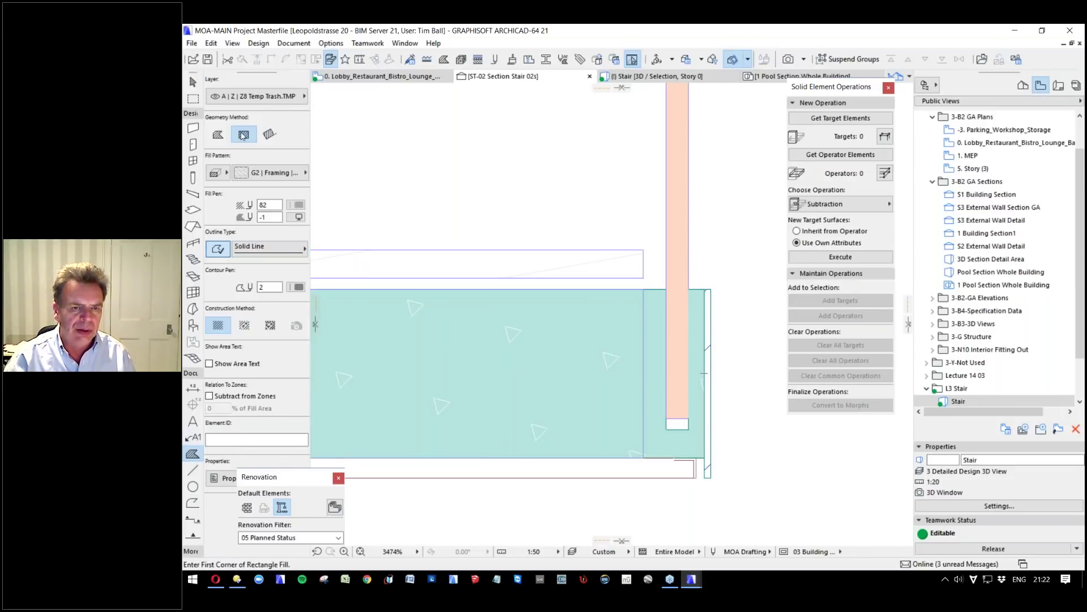
{"action": "left_click", "coordinate": [710, 288]}
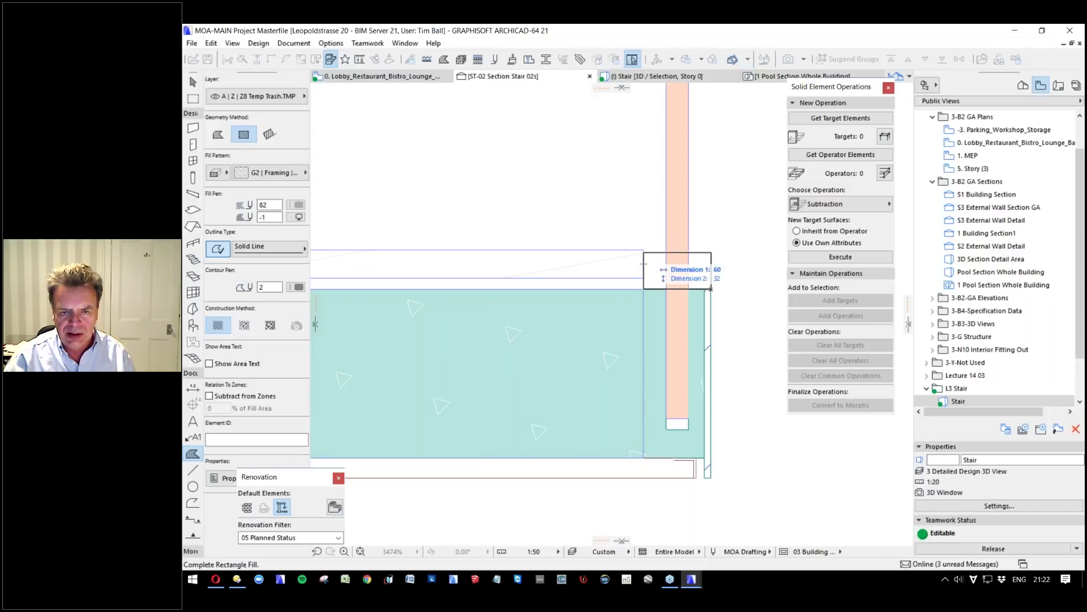
{"action": "left_click", "coordinate": [644, 250]}
{"action": "left_click", "coordinate": [711, 269], "text": "shift"}
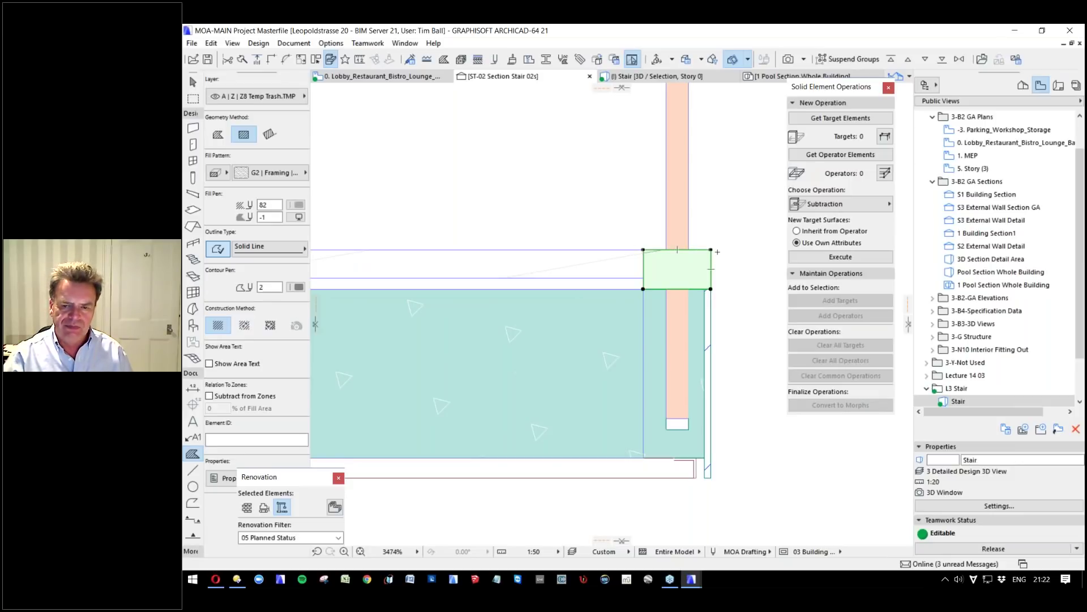
Offset the fill's outer edge by about 7 mm so it projects past the outer lining.
{"action": "left_click", "coordinate": [711, 258]}
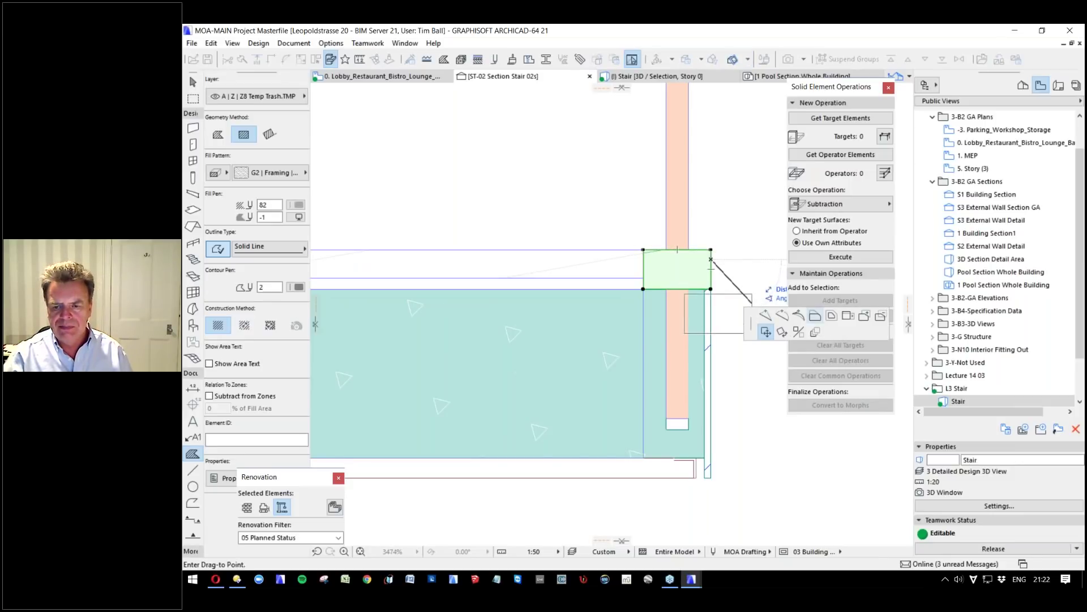
{"action": "left_click", "coordinate": [815, 315]}
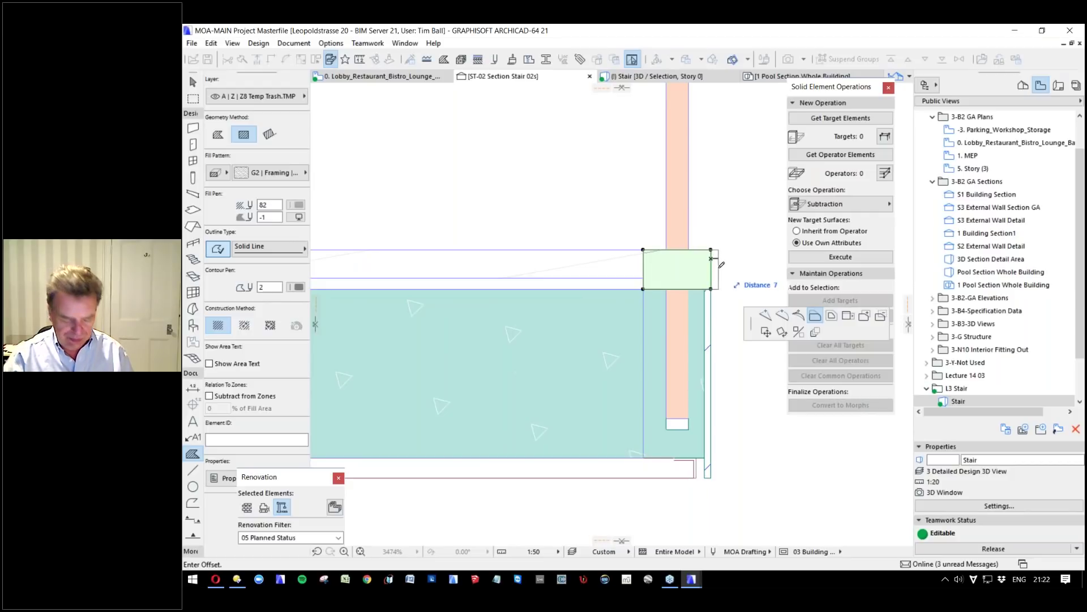
{"action": "left_click", "coordinate": [719, 264]}
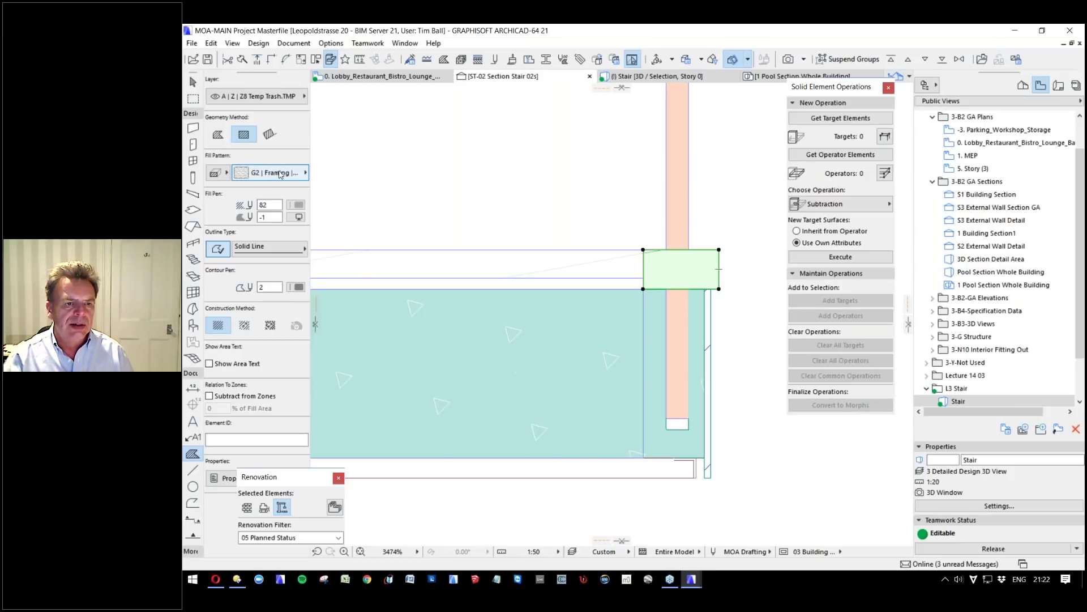
Copy the rectangular fill together with the railing beam, and delete the fill from the section.
{"action": "scroll", "coordinate": [731, 240], "scroll_direction": "down", "scroll_amount": 3}
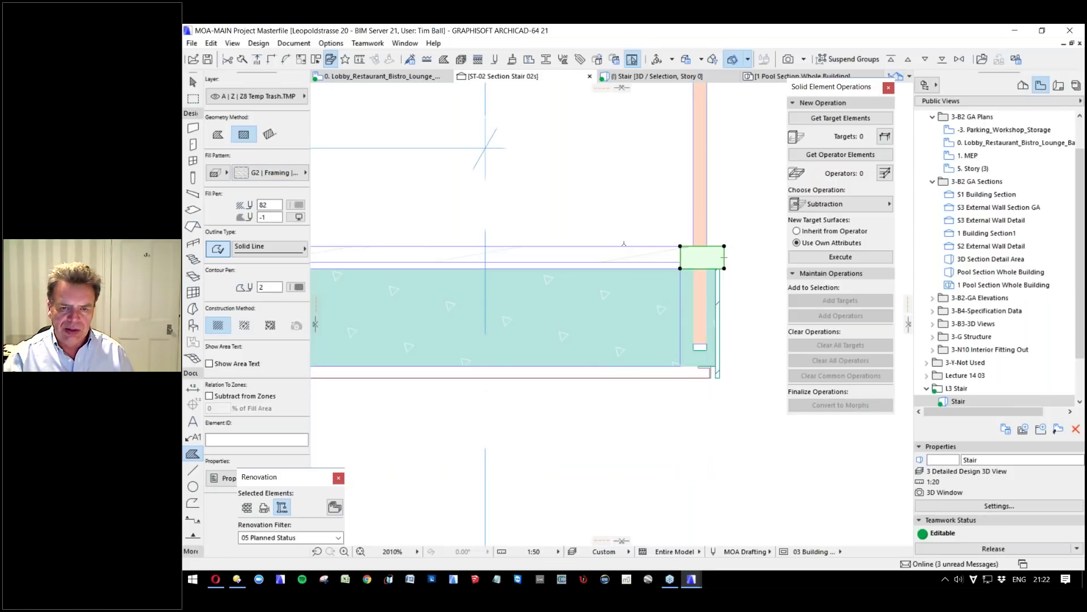
{"action": "scroll", "coordinate": [715, 239], "scroll_direction": "up", "scroll_amount": 3}
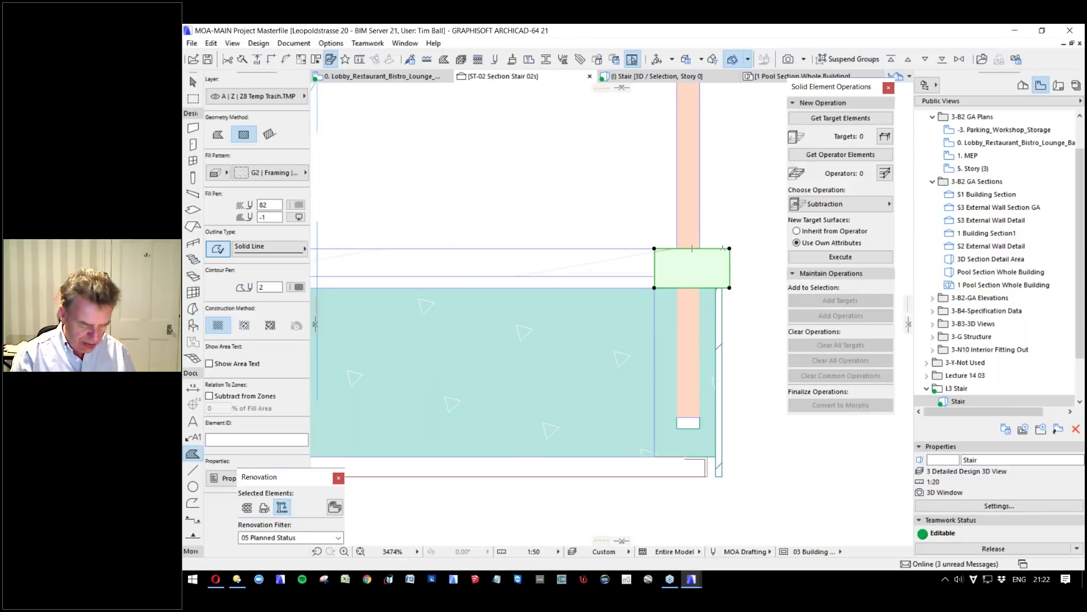
{"action": "left_click", "coordinate": [720, 292]}
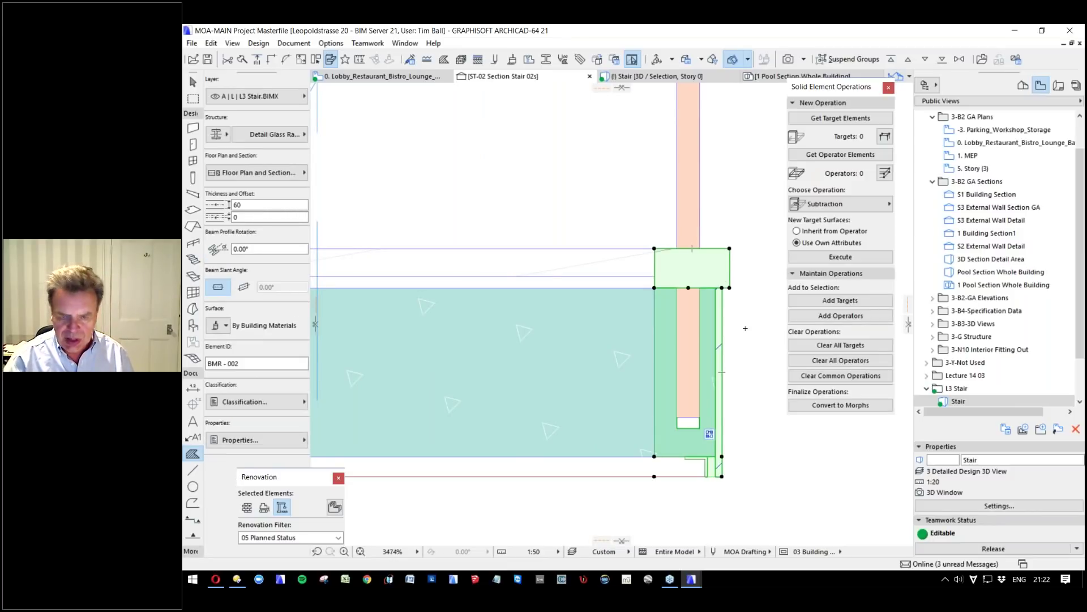
{"action": "left_click", "coordinate": [744, 309]}
{"action": "left_click", "coordinate": [702, 269]}
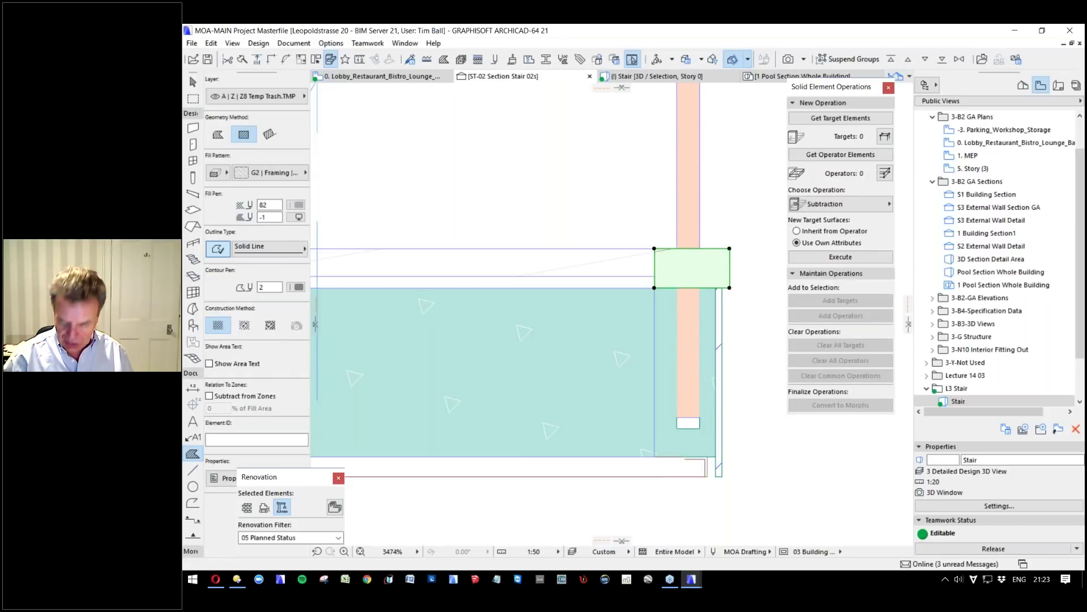
{"action": "key", "text": "Delete"}
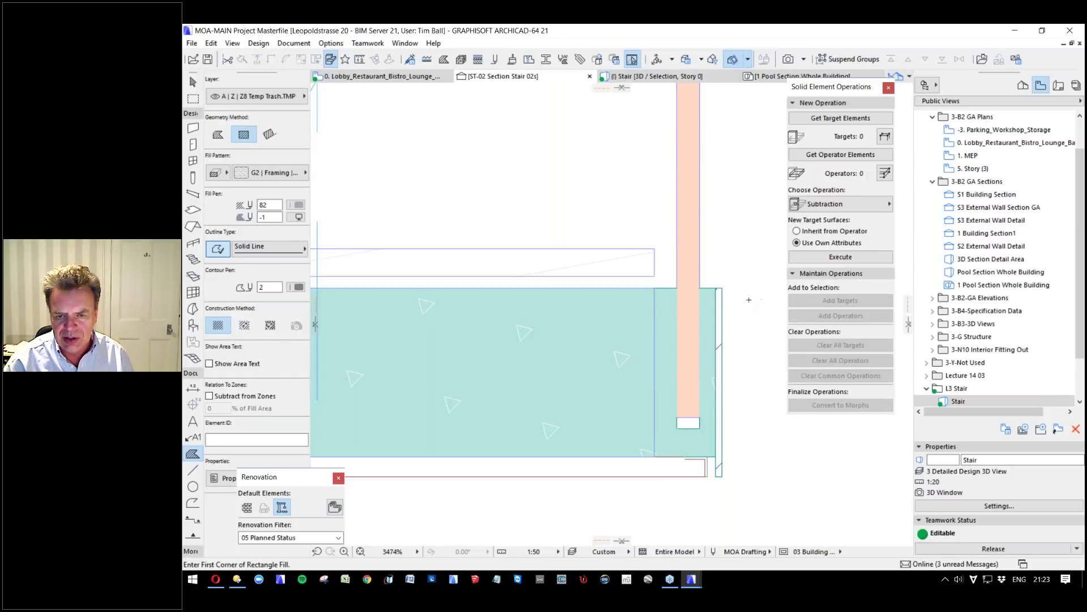
Open the railing beam's Detail Glass Railing profile for editing.
{"action": "left_click", "coordinate": [720, 289]}
{"action": "right_click", "coordinate": [715, 294]}
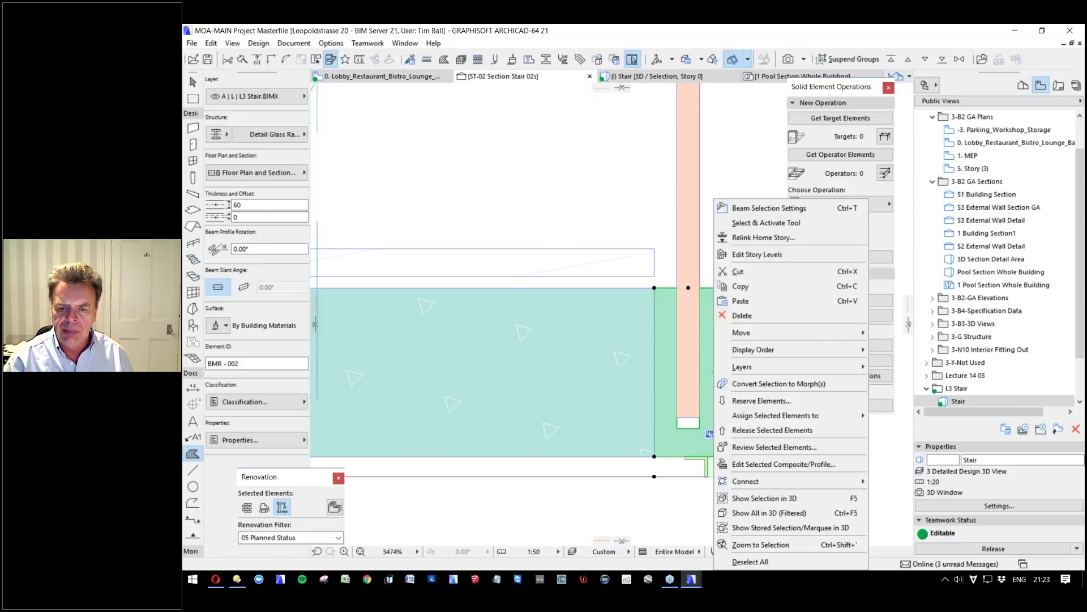
{"action": "left_click", "coordinate": [783, 464]}
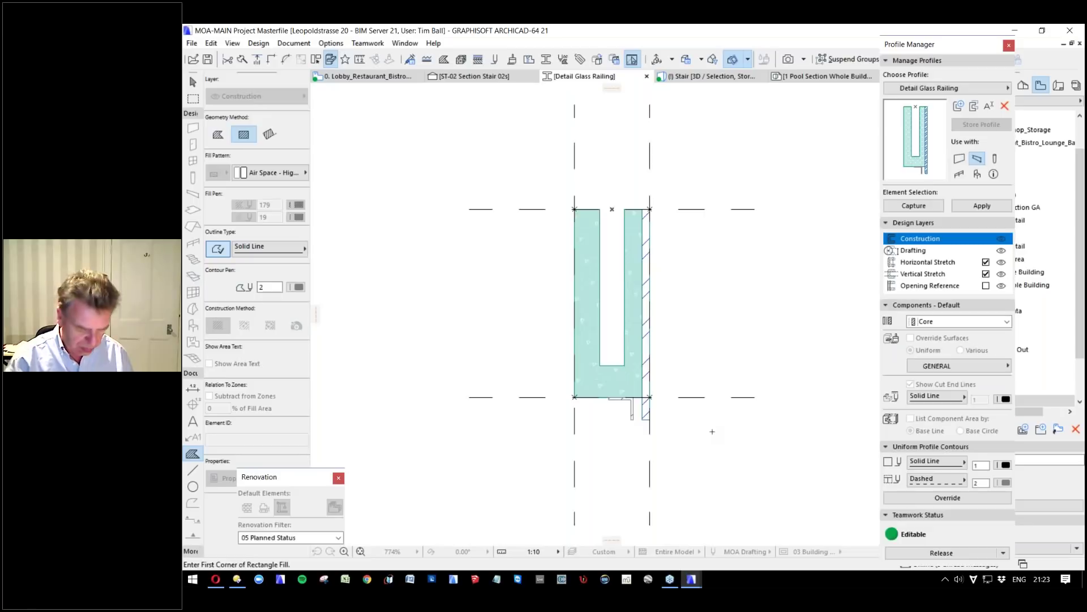
{"action": "scroll", "coordinate": [664, 407], "scroll_direction": "down", "scroll_amount": 3}
{"action": "middle_click_drag", "start_coordinate": [552, 318], "coordinate": [428, 268]}
{"action": "key", "text": "ctrl+v"}
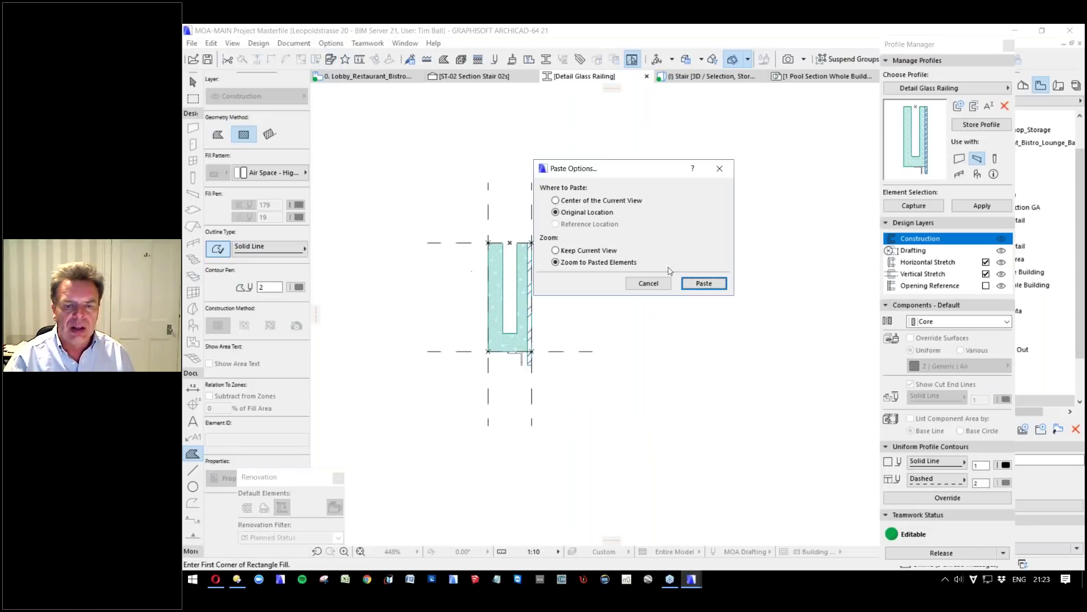
{"action": "left_click", "coordinate": [703, 282]}
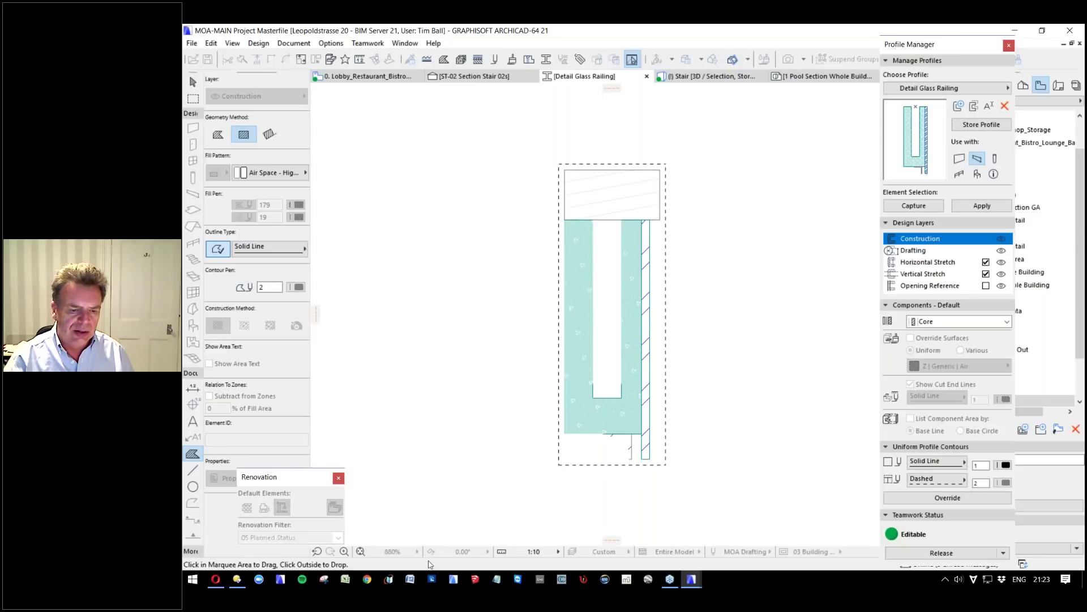
{"action": "key", "text": "ctrl+z"}
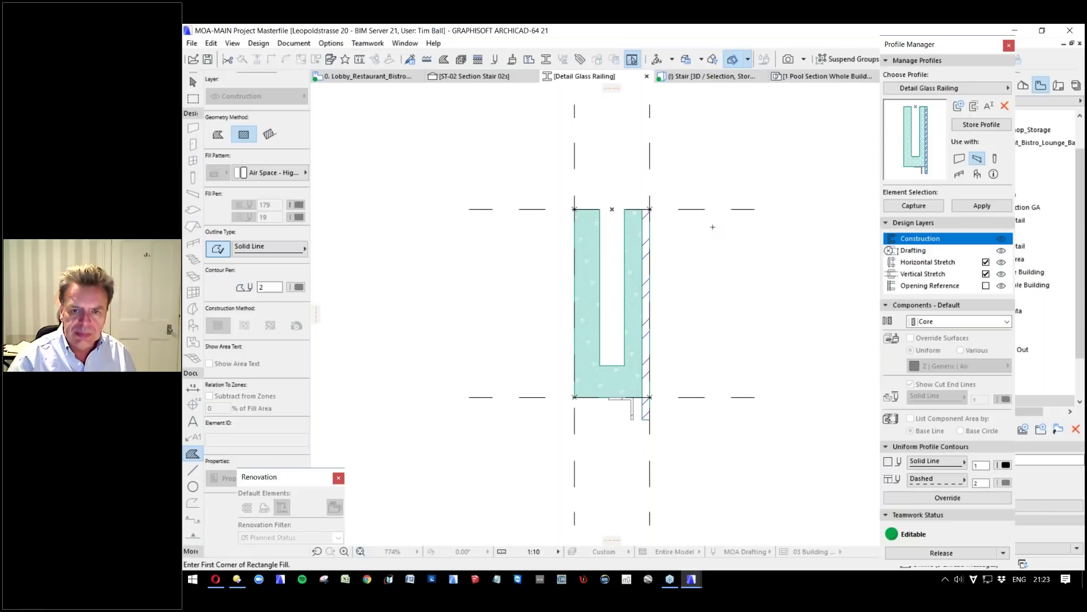
Paste the copied detail at the center of the current view, keeping the zoom, and place it beside the profile with the concrete tops aligned.
{"action": "key", "text": "ctrl+v"}
{"action": "left_click", "coordinate": [556, 201]}
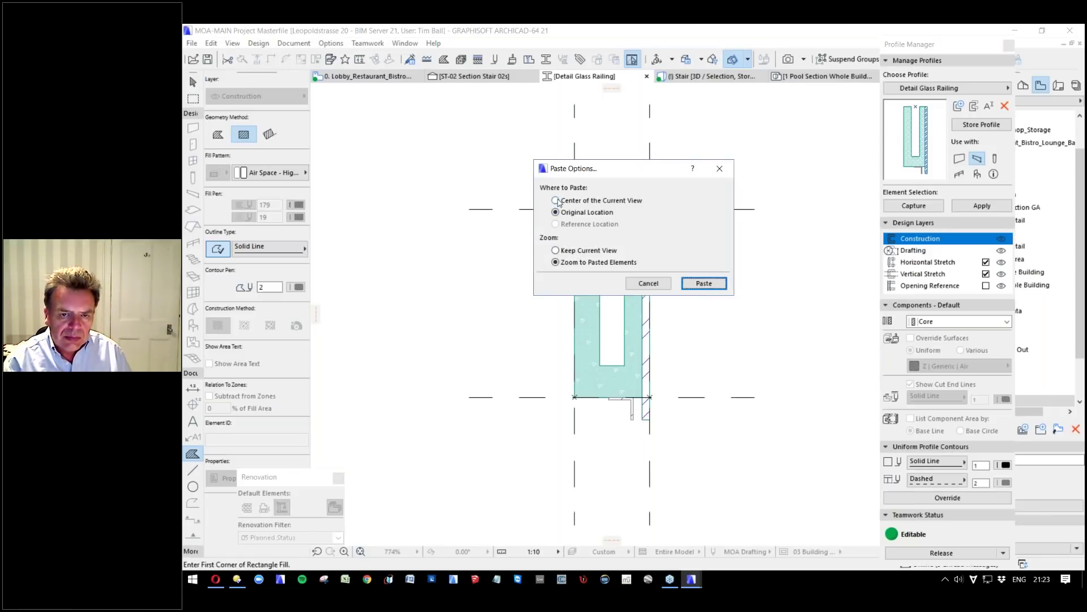
{"action": "left_click", "coordinate": [555, 250]}
{"action": "left_click", "coordinate": [704, 283]}
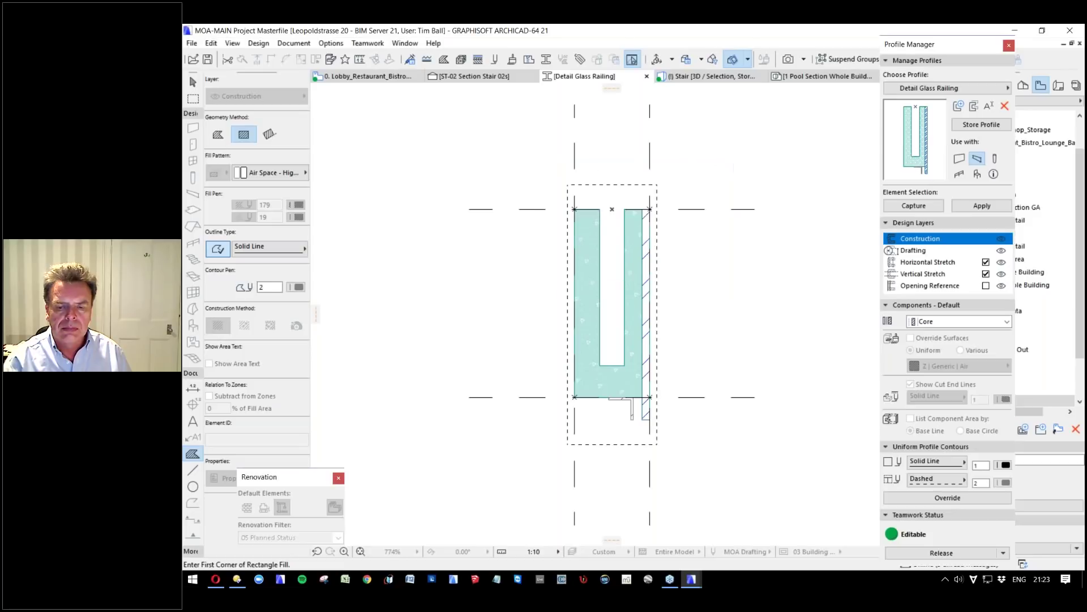
{"action": "left_click", "coordinate": [620, 336]}
{"action": "left_click", "coordinate": [789, 326]}
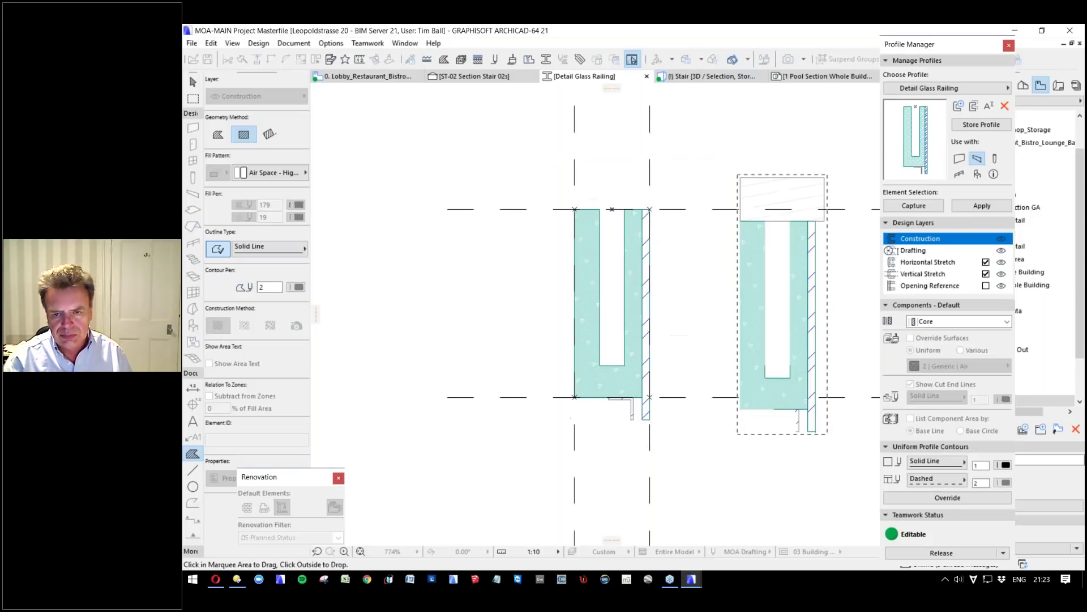
{"action": "left_click", "coordinate": [741, 220]}
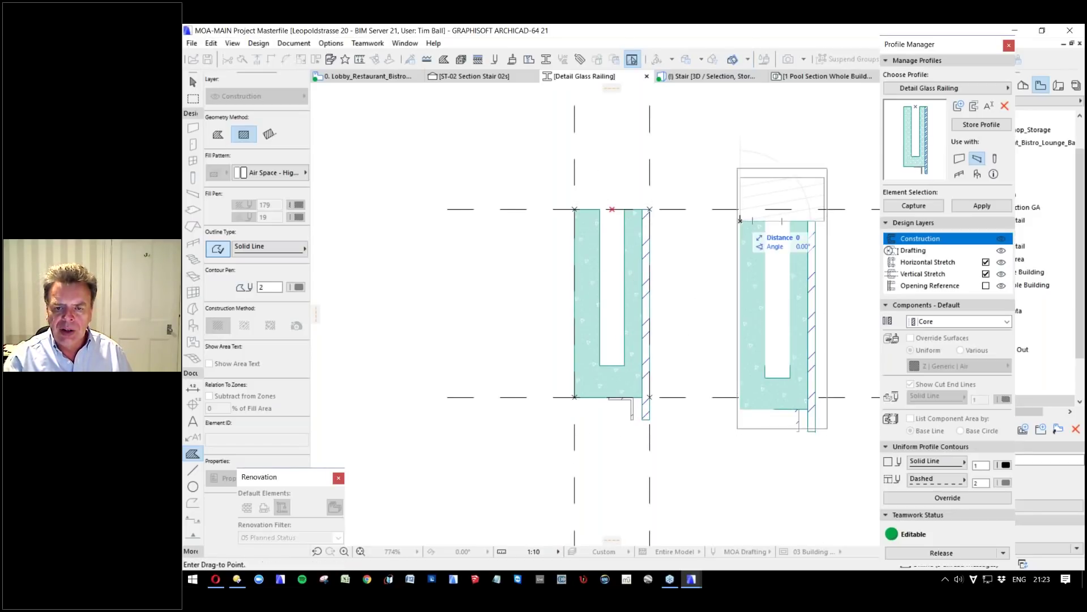
{"action": "left_click", "coordinate": [741, 209]}
{"action": "key", "text": "Escape"}
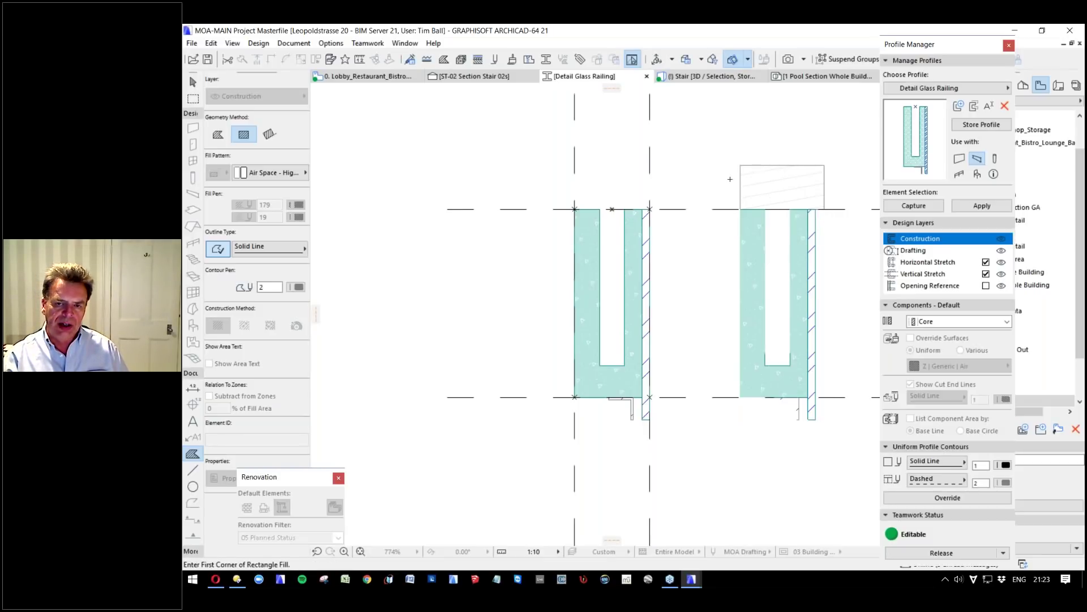
Move the timber block from the pasted copy onto the inner top corner of the original profile's concrete.
{"action": "left_click", "coordinate": [784, 166], "text": "shift"}
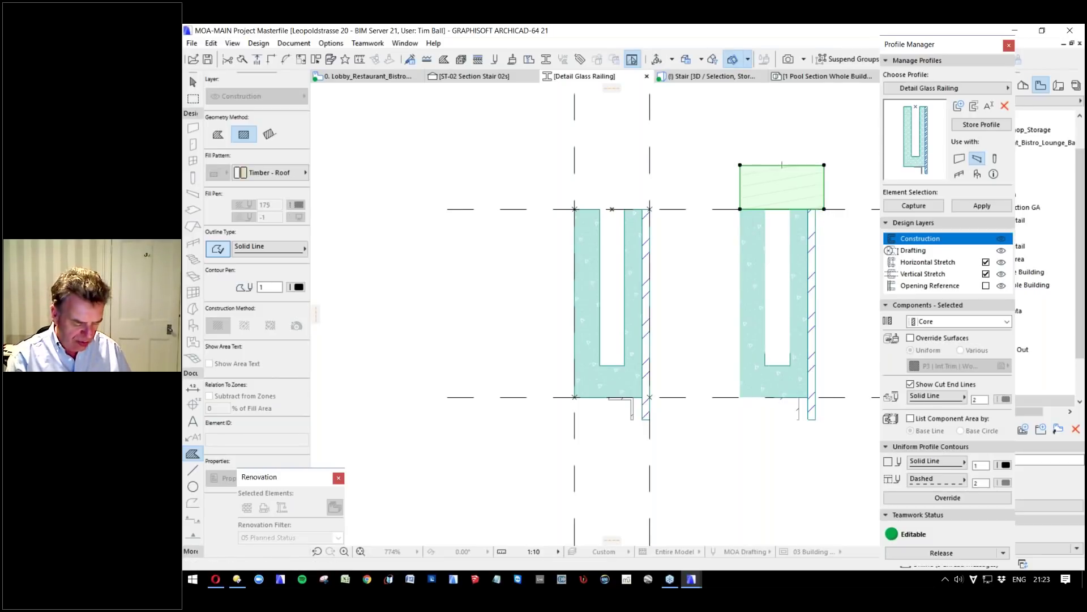
{"action": "key", "text": "ctrl+d"}
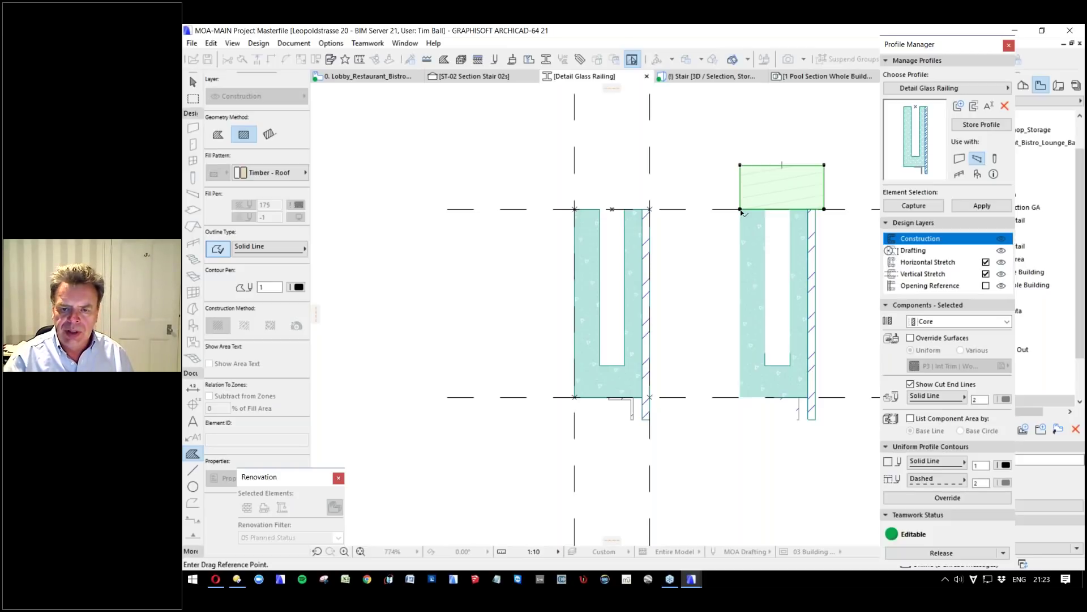
{"action": "left_click", "coordinate": [740, 209]}
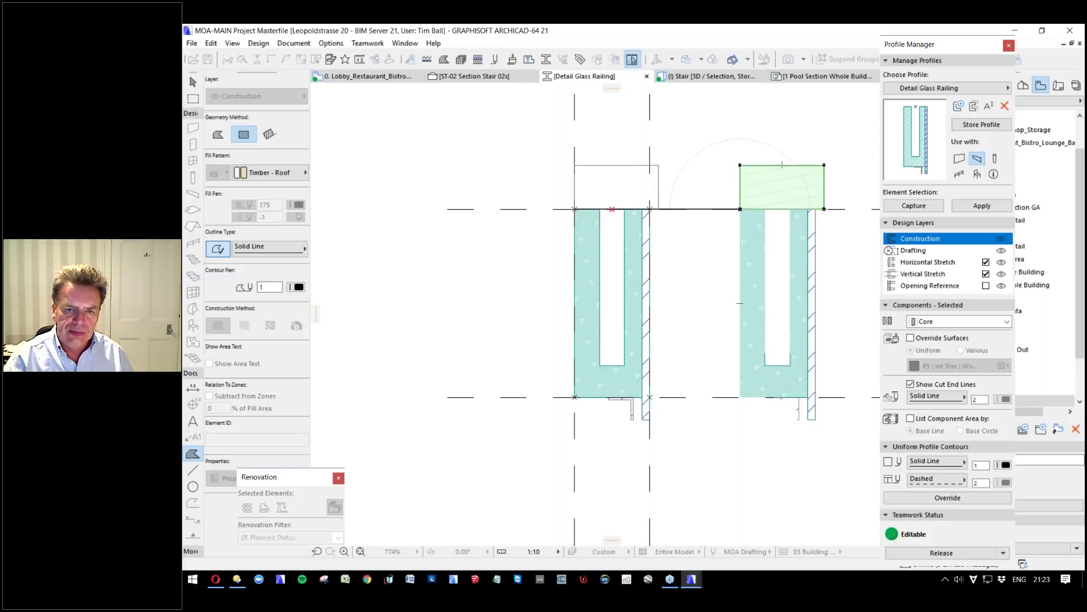
{"action": "left_click", "coordinate": [574, 209]}
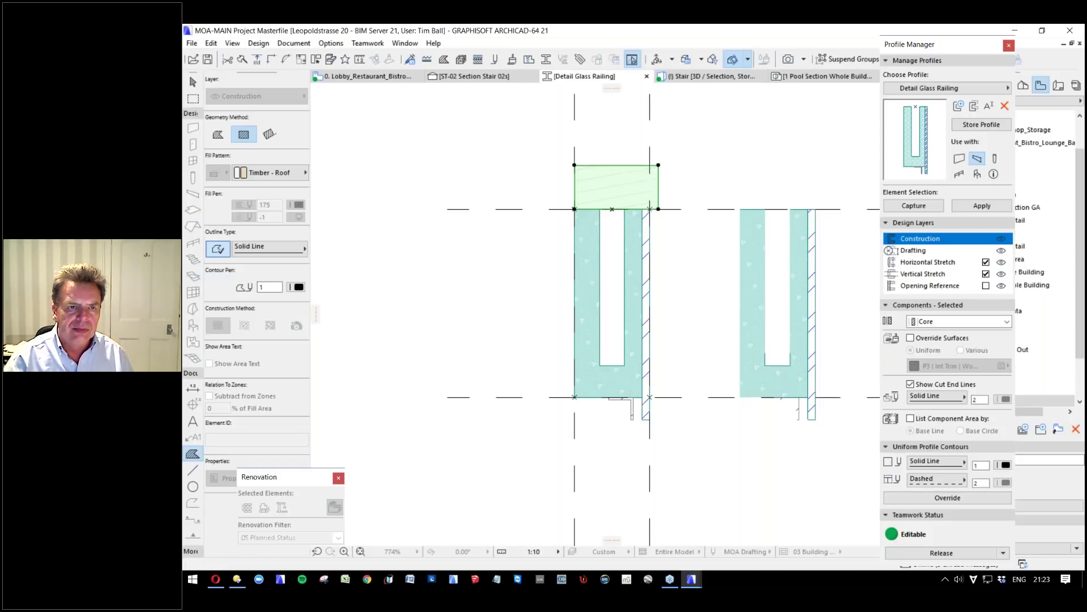
Split the timber block at the glass slot's inner face and offset the outer piece's cut edge to the slot's opposite face.
{"action": "left_click", "coordinate": [242, 59]}
{"action": "left_click", "coordinate": [600, 213]}
{"action": "left_click", "coordinate": [600, 149]}
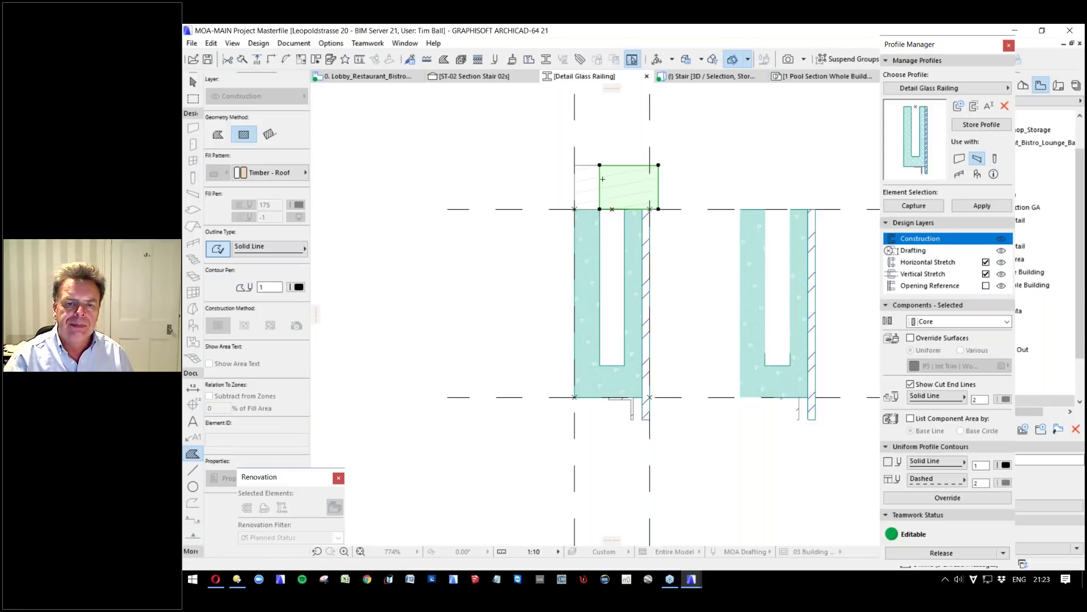
{"action": "left_click", "coordinate": [600, 187]}
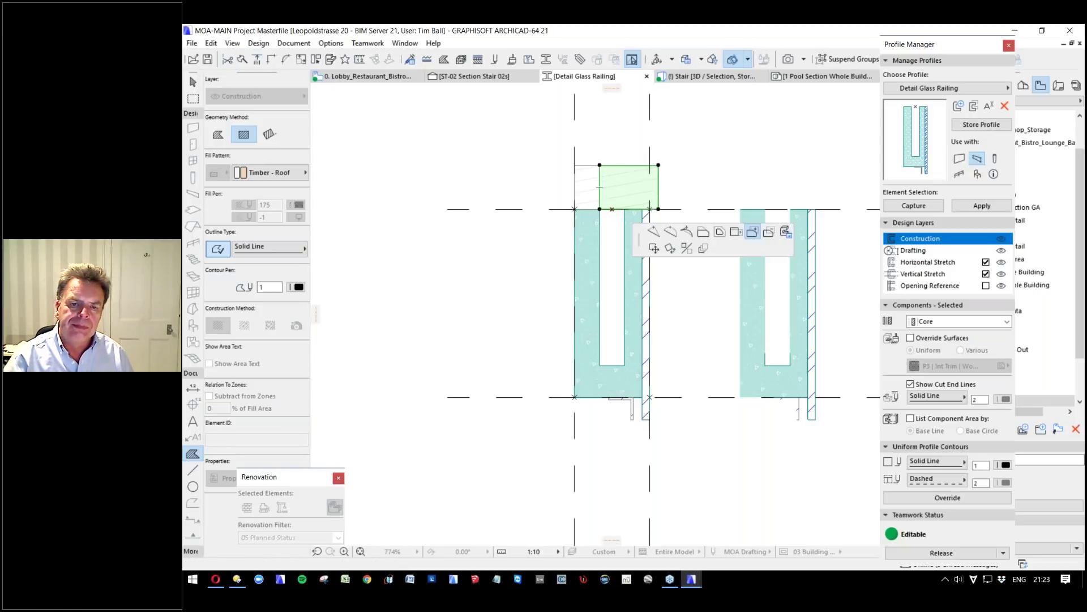
{"action": "left_click", "coordinate": [703, 232]}
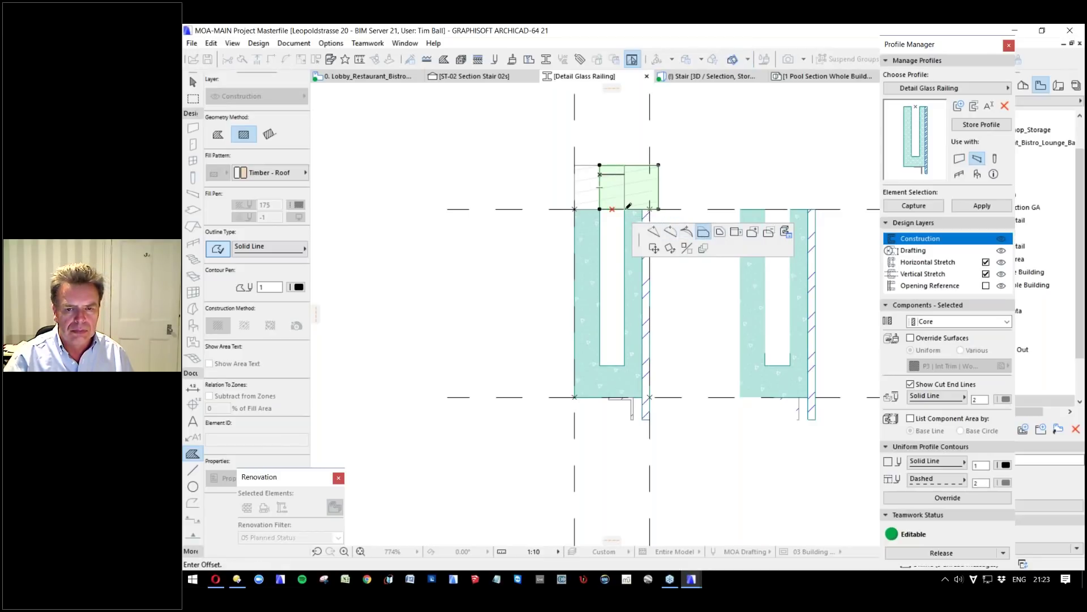
{"action": "left_click", "coordinate": [625, 208]}
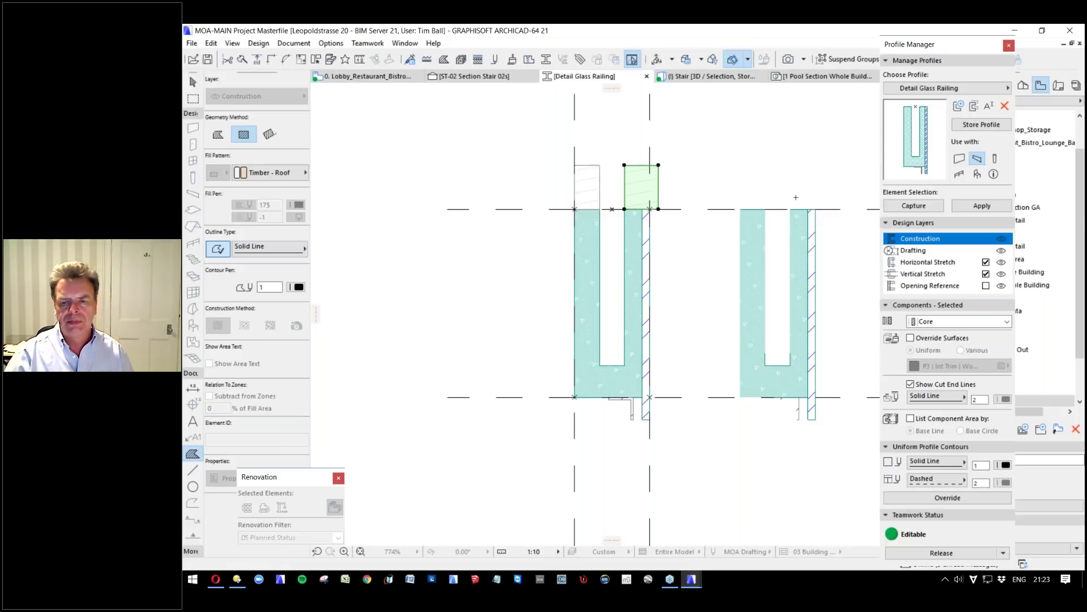
{"action": "key", "text": "Escape"}
Select all remaining pasted elements beside the profile and delete them.
{"action": "left_click", "coordinate": [192, 81]}
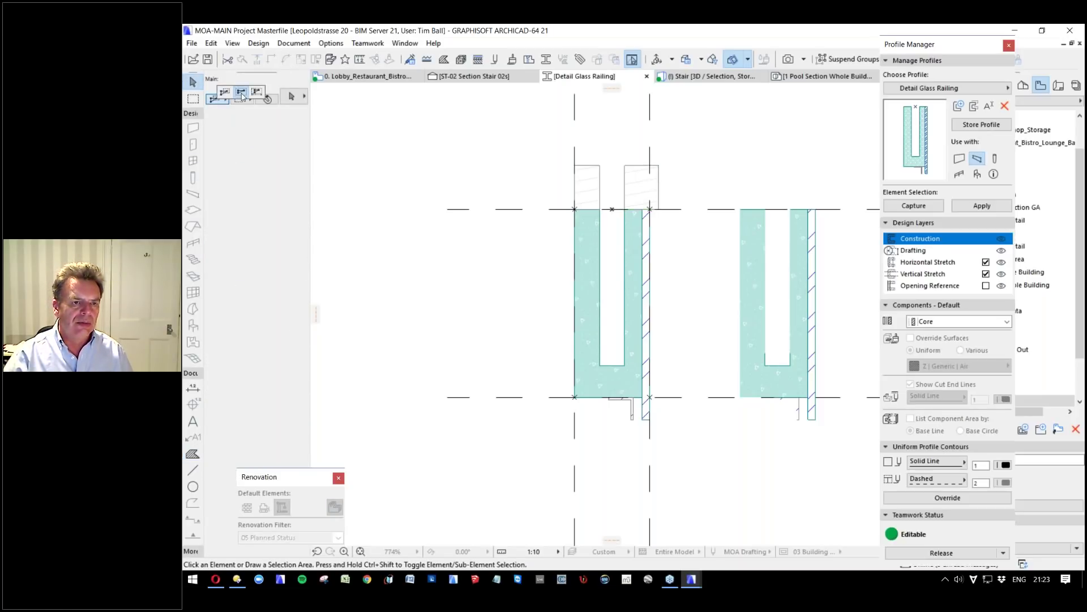
{"action": "left_click_drag", "start_coordinate": [842, 185], "coordinate": [708, 444]}
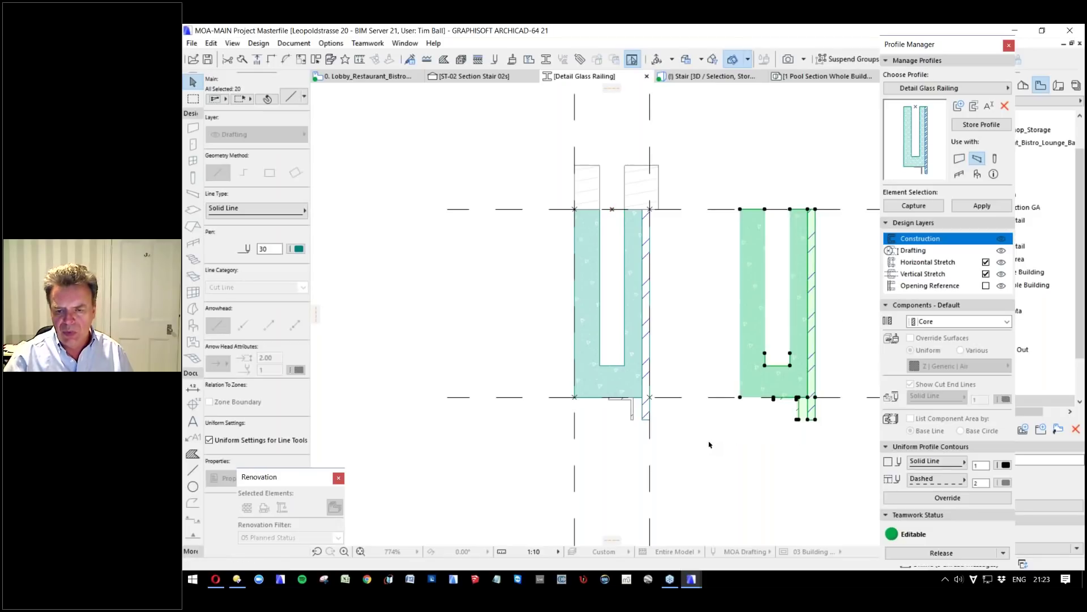
{"action": "key", "text": "Delete"}
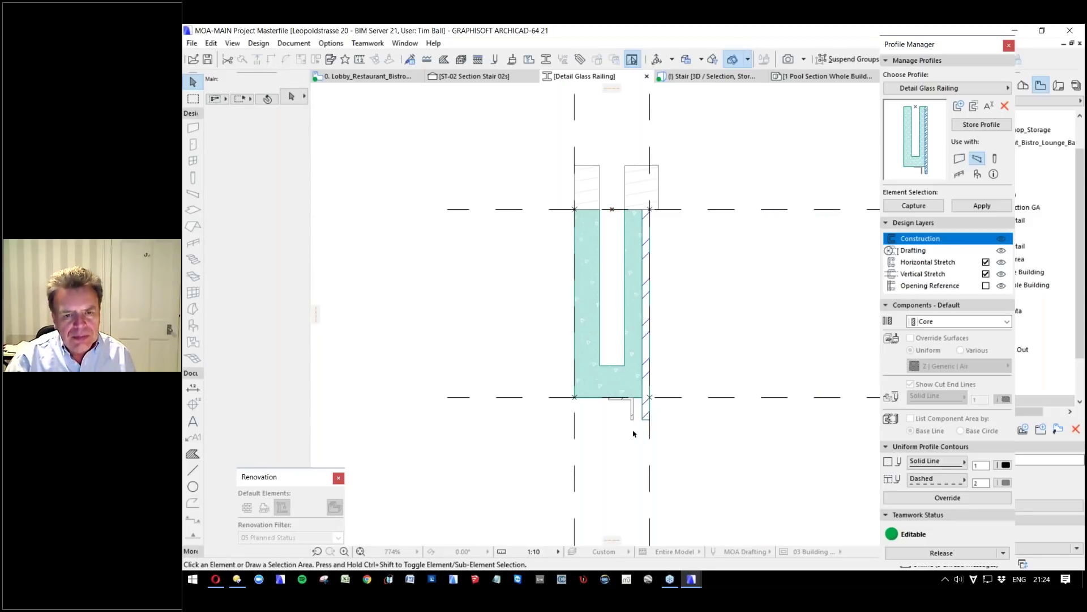
{"action": "scroll", "coordinate": [632, 431], "scroll_direction": "up", "scroll_amount": 5}
{"action": "left_click", "coordinate": [627, 353]}
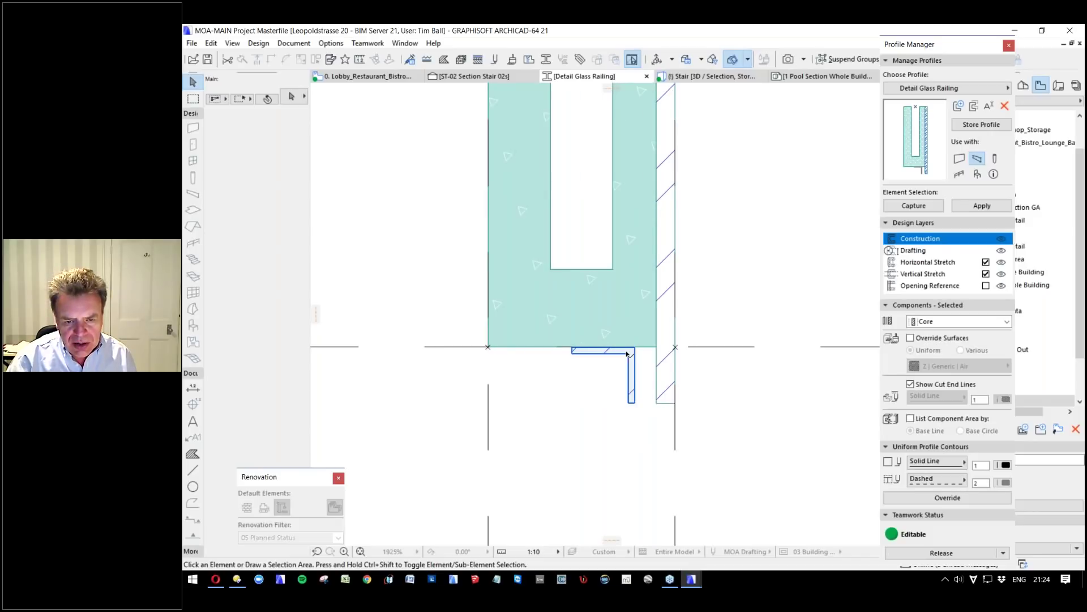
{"action": "left_click", "coordinate": [637, 396]}
{"action": "scroll", "coordinate": [643, 420], "scroll_direction": "down", "scroll_amount": 3}
{"action": "scroll", "coordinate": [666, 338], "scroll_direction": "down", "scroll_amount": 3}
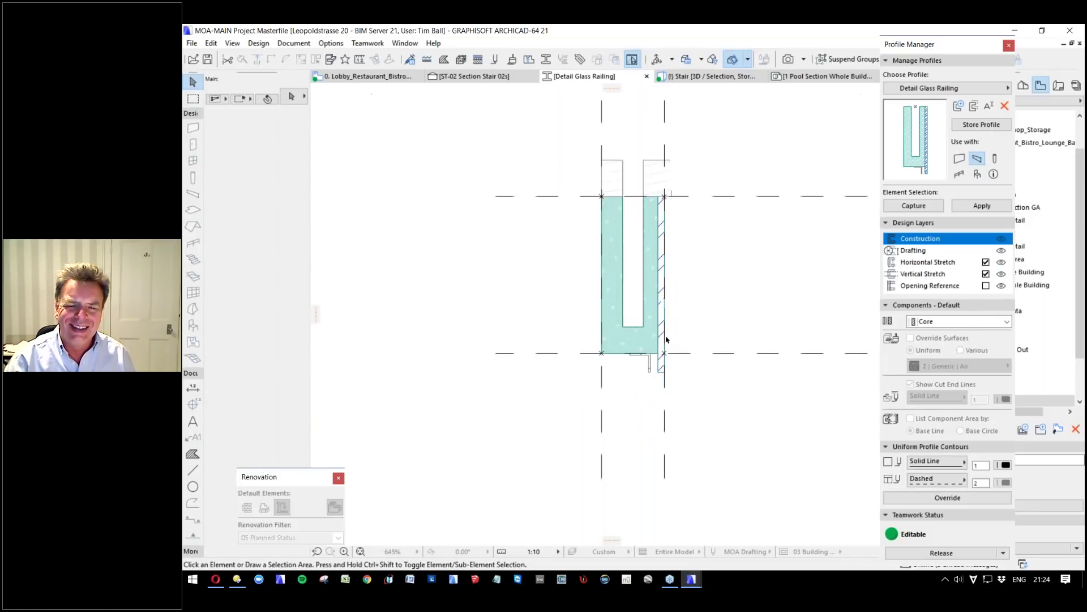
Change the building material of the U-shaped concrete channel around the glass slot to Steel - general.
{"action": "left_click", "coordinate": [609, 234]}
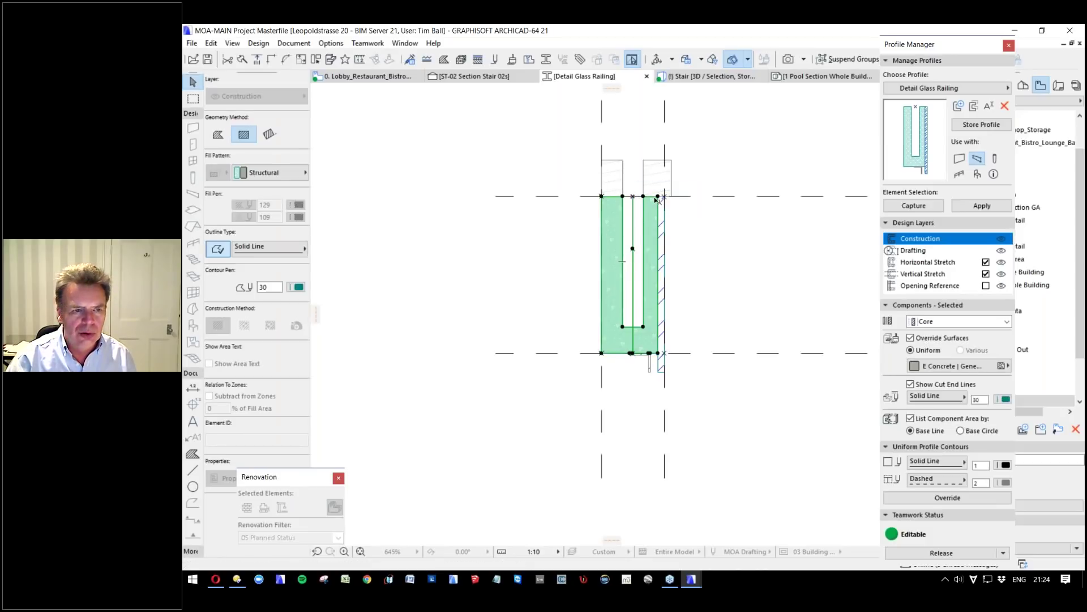
{"action": "left_click", "coordinate": [276, 173]}
{"action": "left_click", "coordinate": [407, 332]}
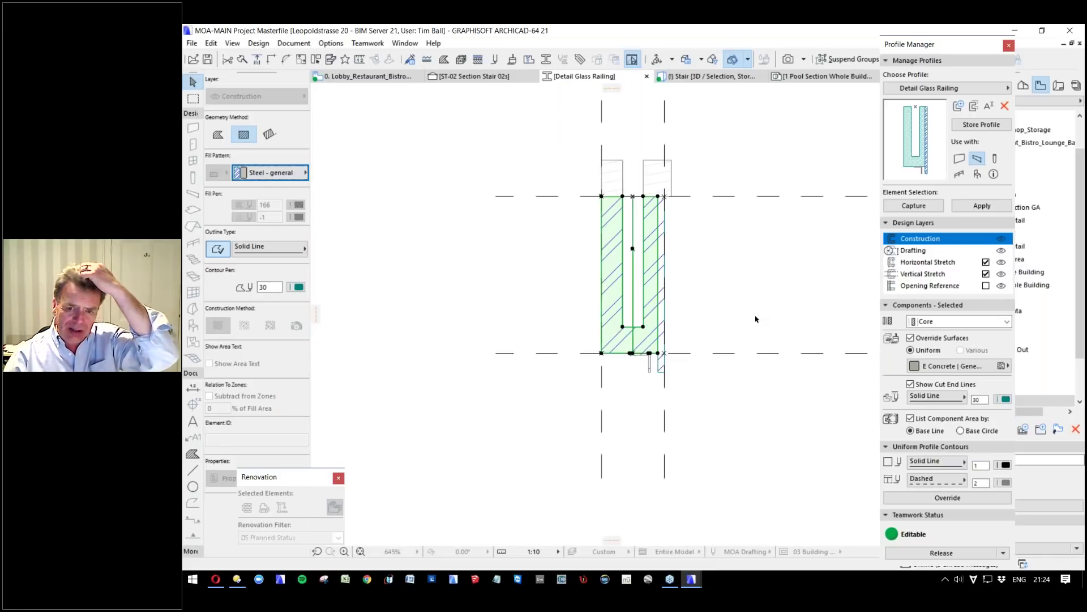
{"action": "left_click", "coordinate": [747, 262]}
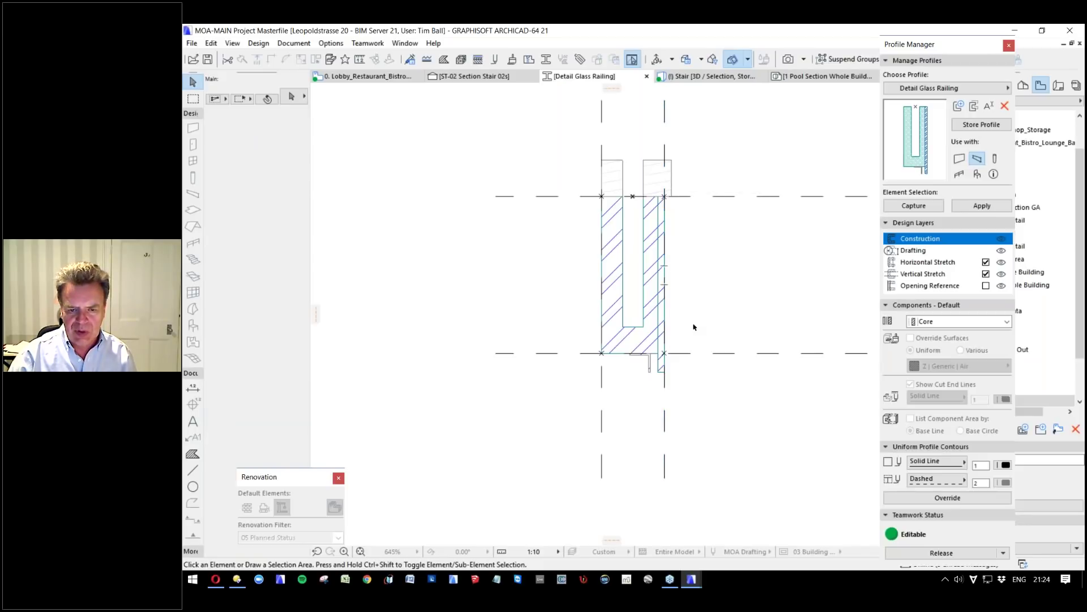
Change the building material of the thin outer facing strip beside the channel to Steel - Stainless.
{"action": "scroll", "coordinate": [674, 286], "scroll_direction": "up", "scroll_amount": 2}
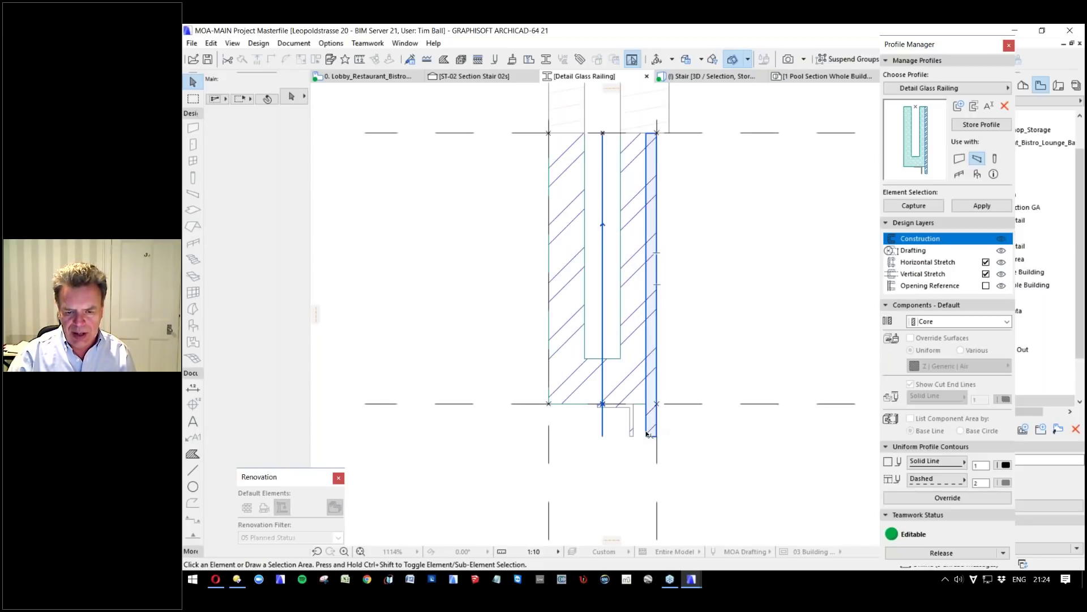
{"action": "left_click", "coordinate": [651, 255]}
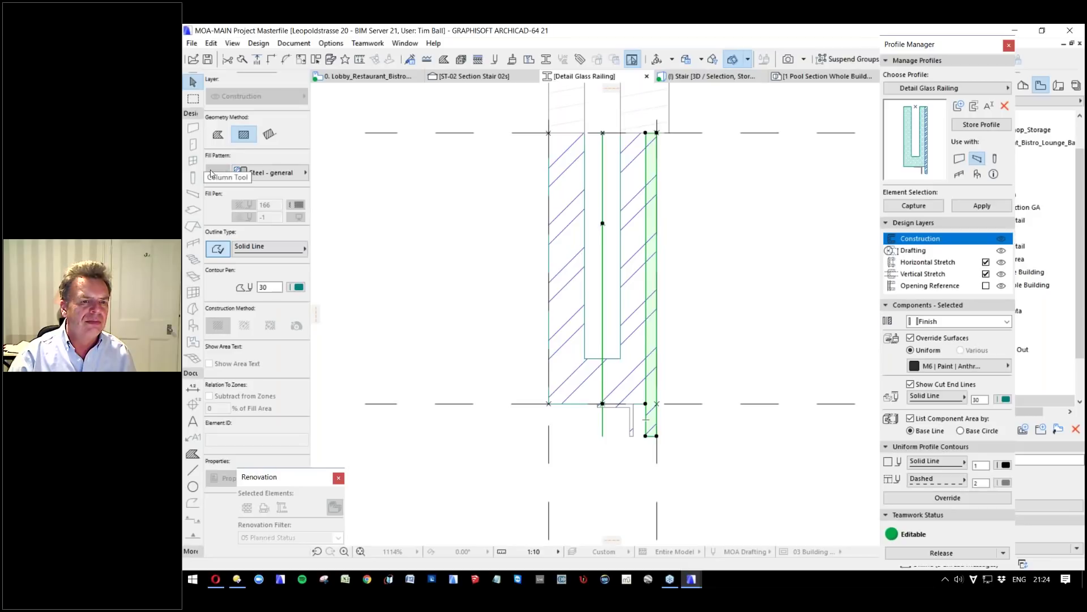
{"action": "left_click", "coordinate": [262, 173]}
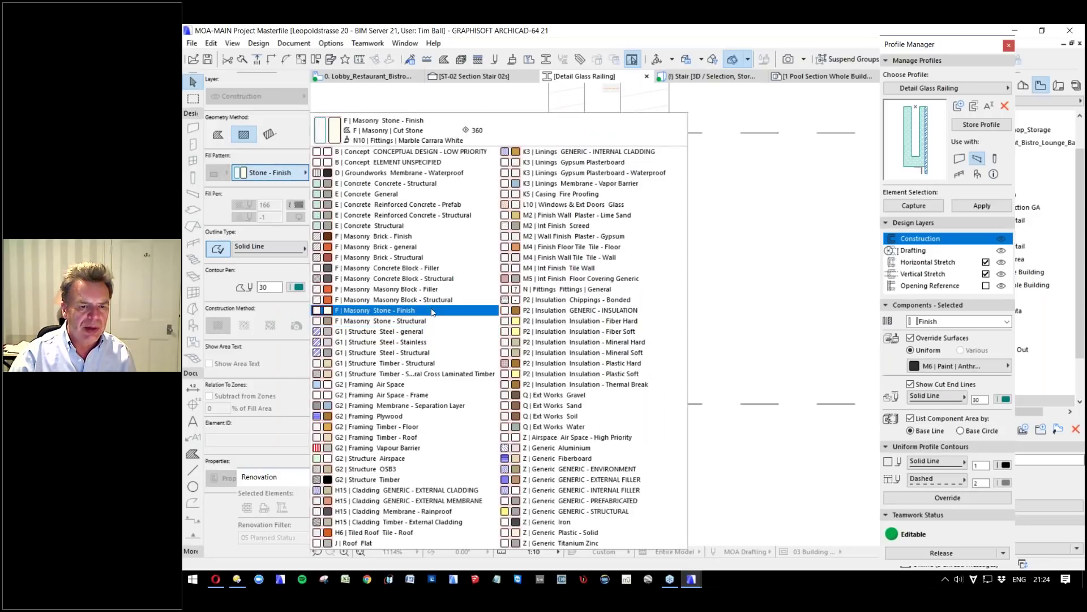
{"action": "left_click", "coordinate": [428, 338]}
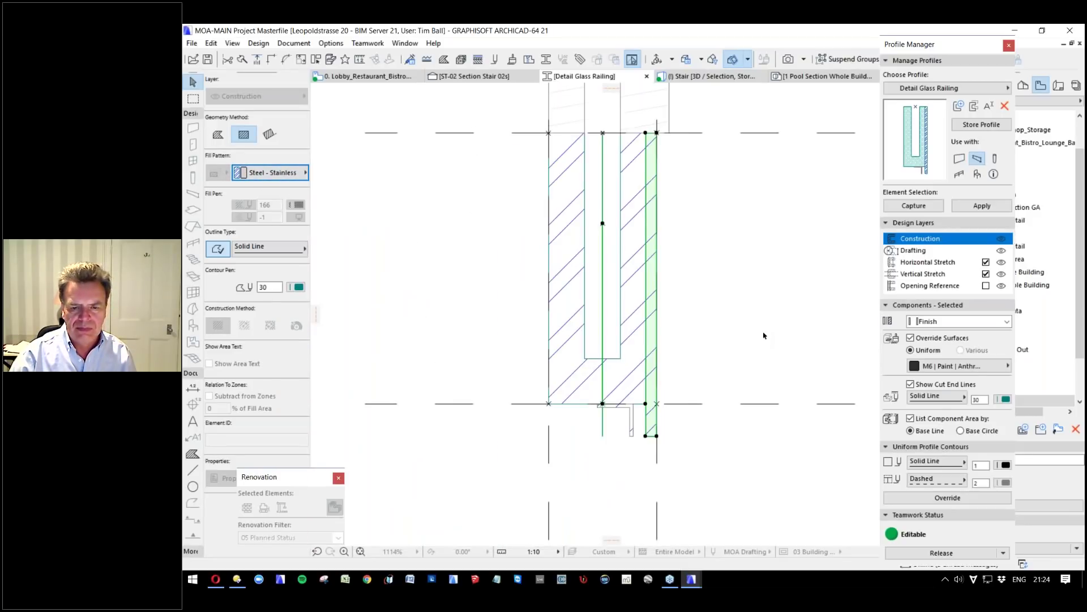
{"action": "left_click", "coordinate": [729, 338]}
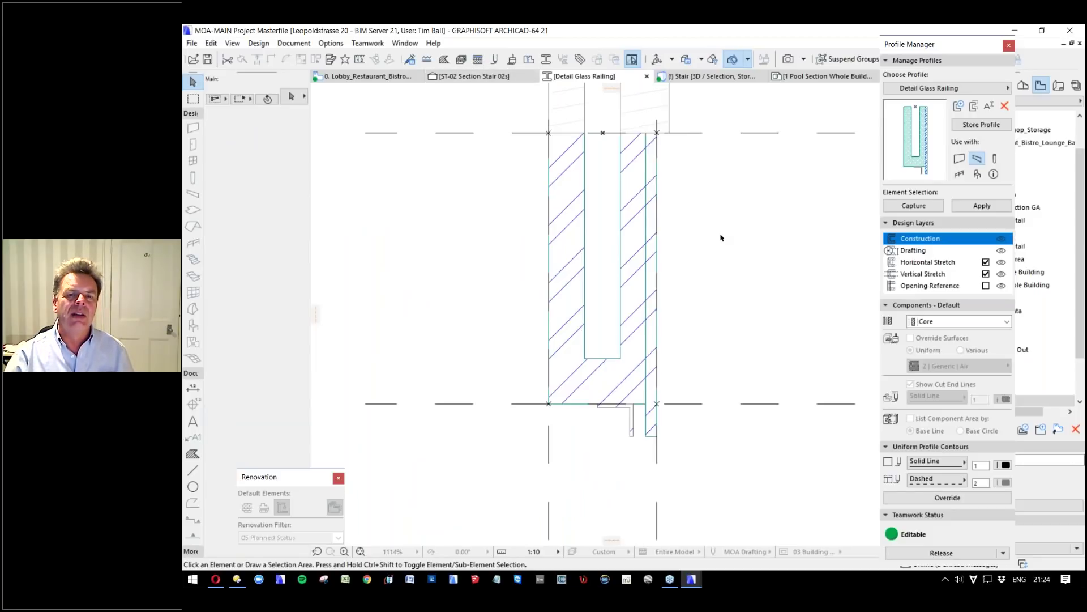
Reserve the Steel - Stainless building material and set its cut fill foreground pen to 121 and background pen to 180.
{"action": "scroll", "coordinate": [715, 261], "scroll_direction": "down", "scroll_amount": 1}
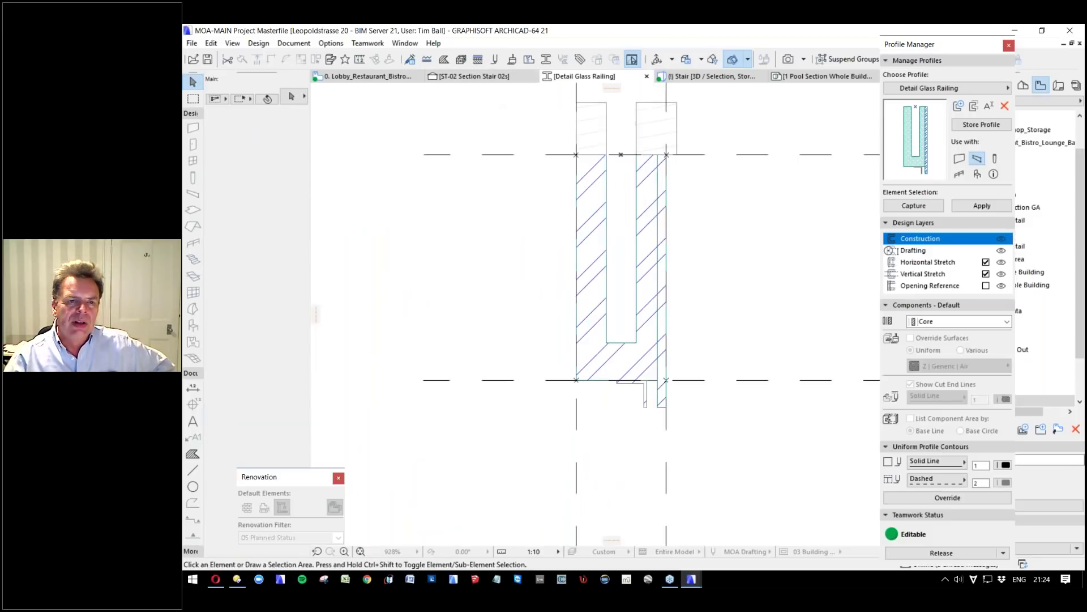
{"action": "left_click", "coordinate": [460, 64]}
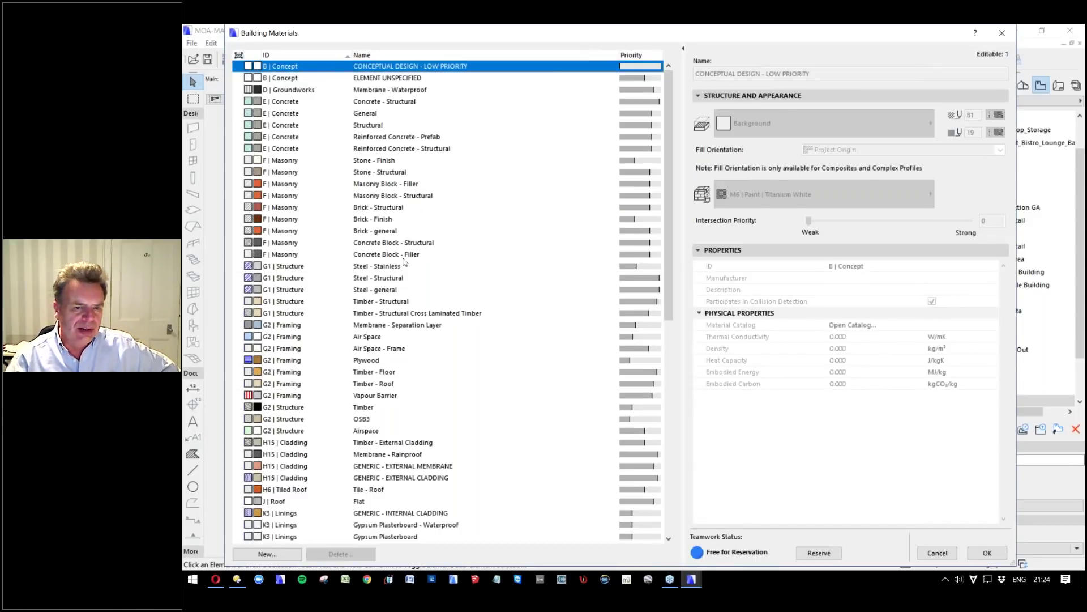
{"action": "left_click", "coordinate": [397, 268]}
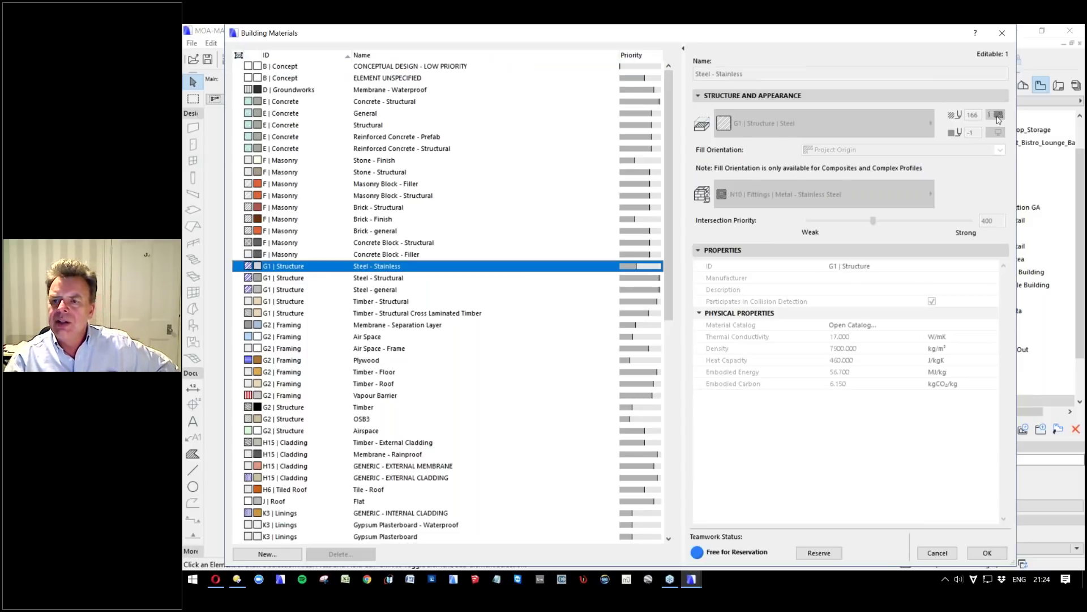
{"action": "left_click", "coordinate": [819, 553]}
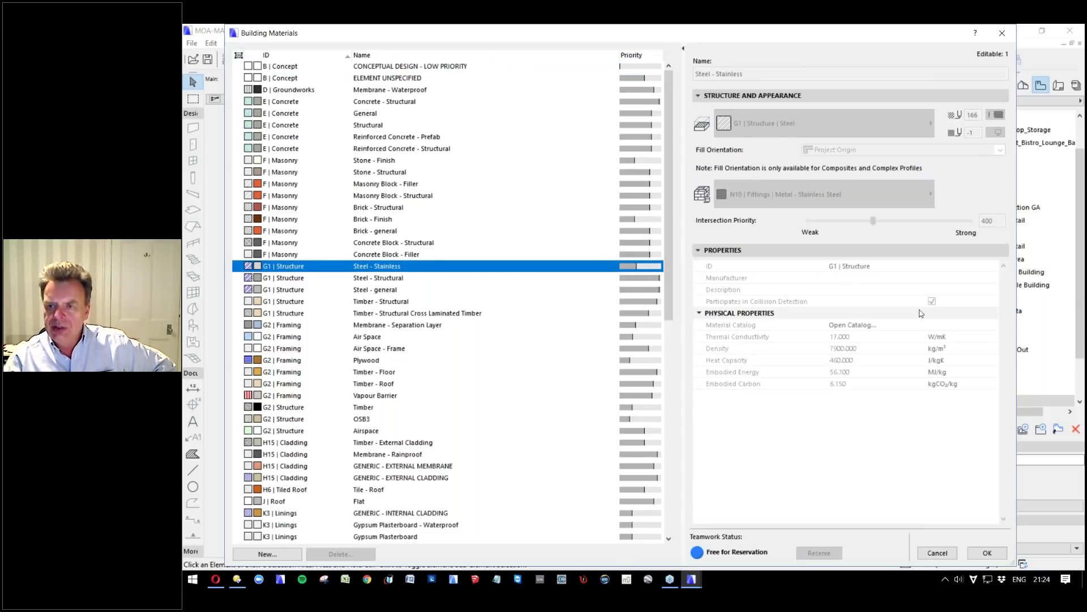
{"action": "left_click", "coordinate": [999, 115]}
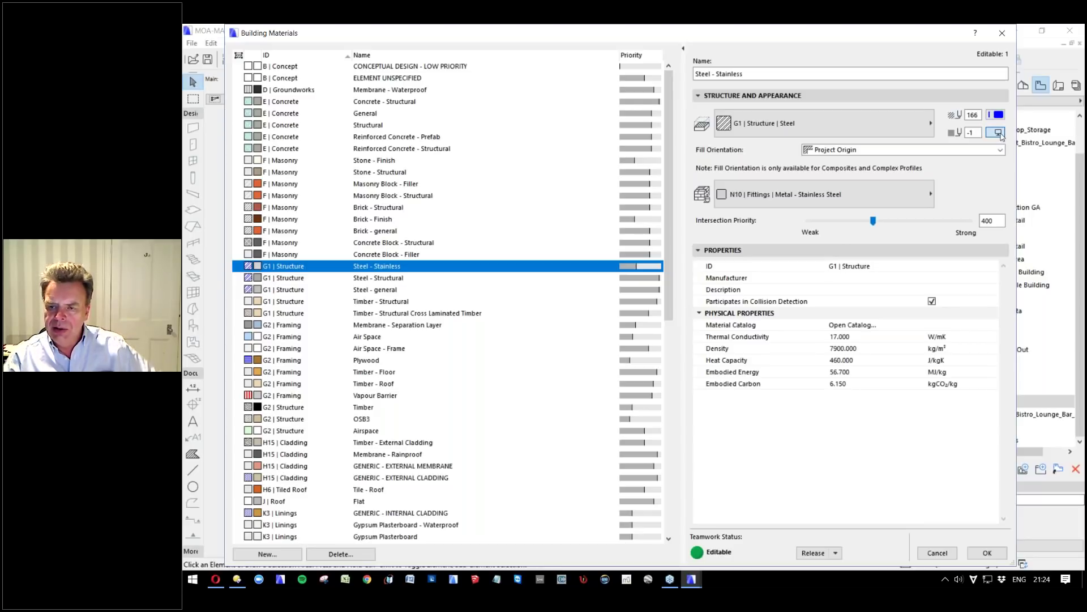
{"action": "left_click", "coordinate": [999, 133]}
{"action": "left_click", "coordinate": [1003, 242]}
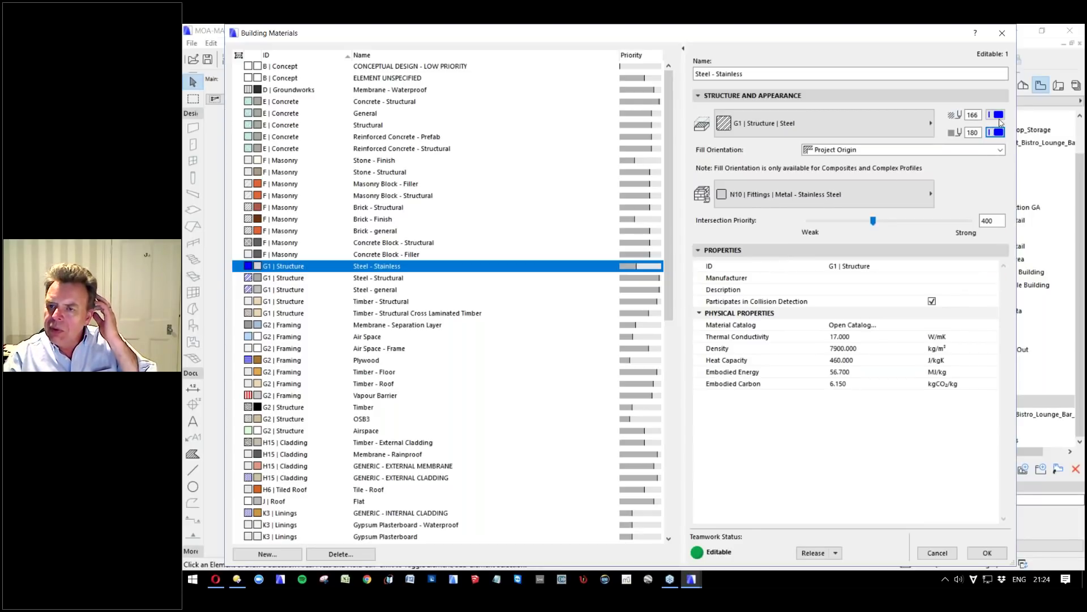
{"action": "left_click", "coordinate": [995, 115]}
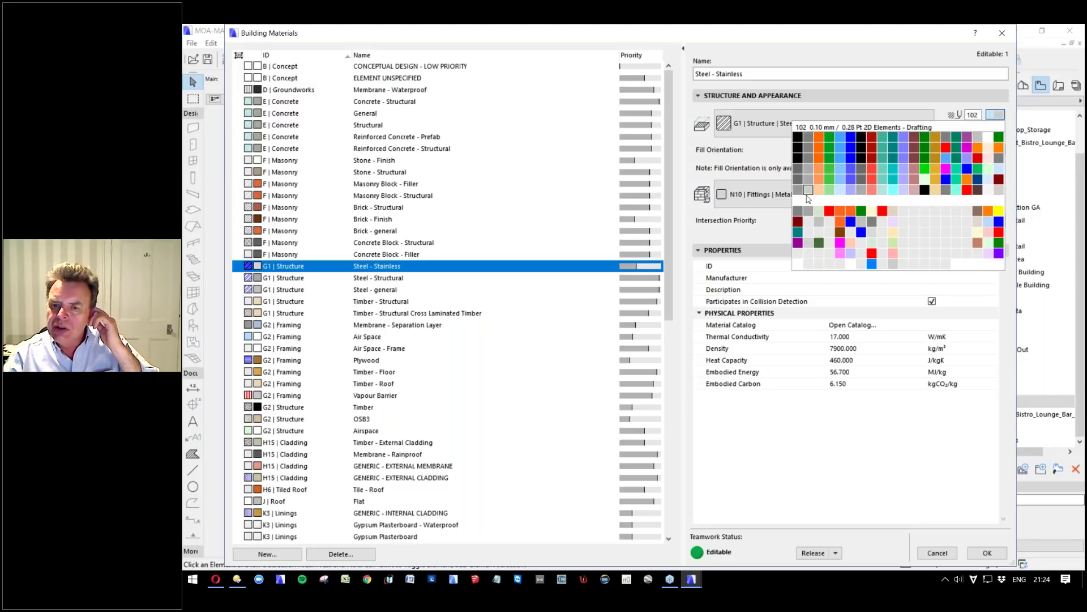
{"action": "left_click", "coordinate": [797, 210]}
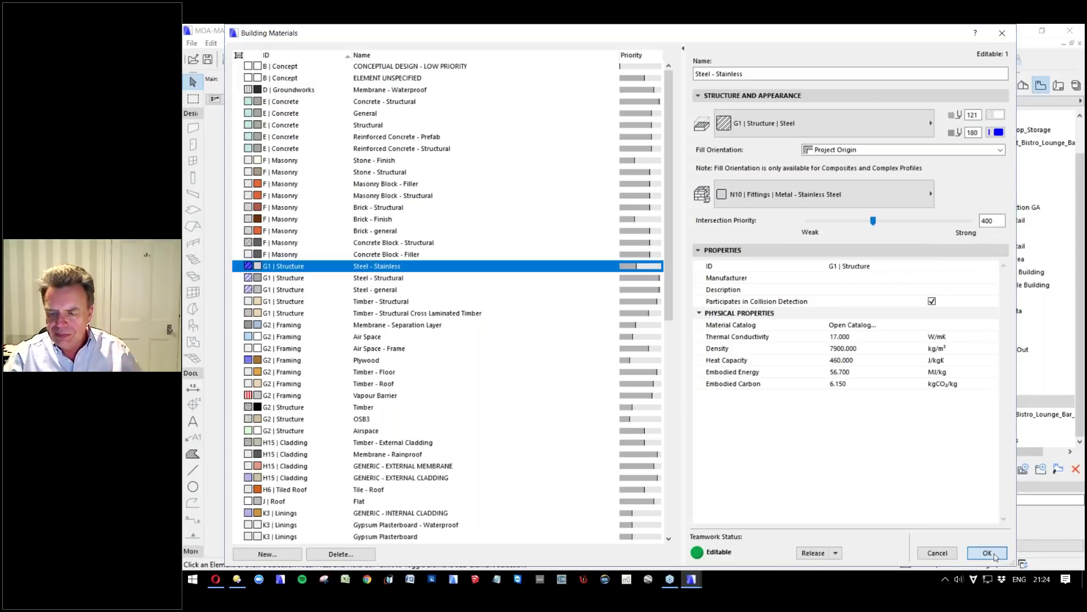
{"action": "left_click", "coordinate": [987, 554]}
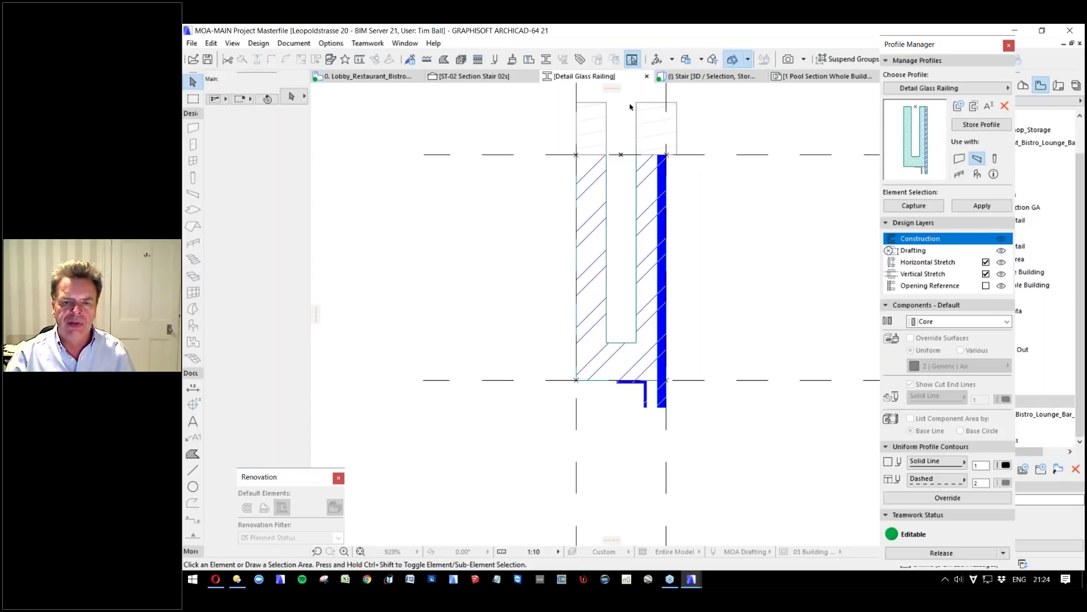
Change the building material of both timber blocks above the channel to Timber - Floor.
{"action": "left_click", "coordinate": [591, 105]}
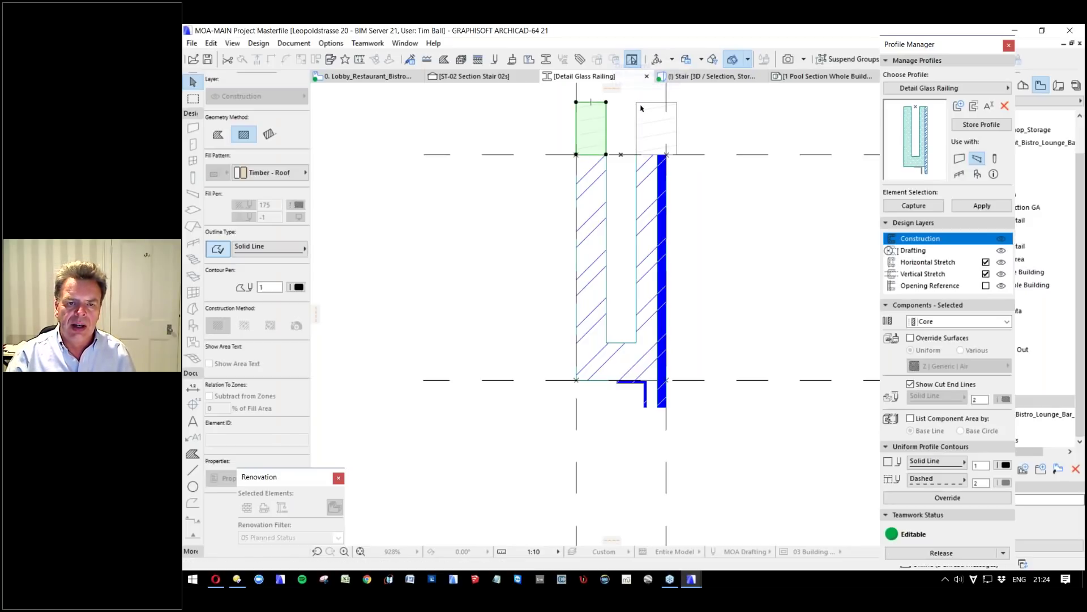
{"action": "left_click", "coordinate": [657, 127], "text": "shift"}
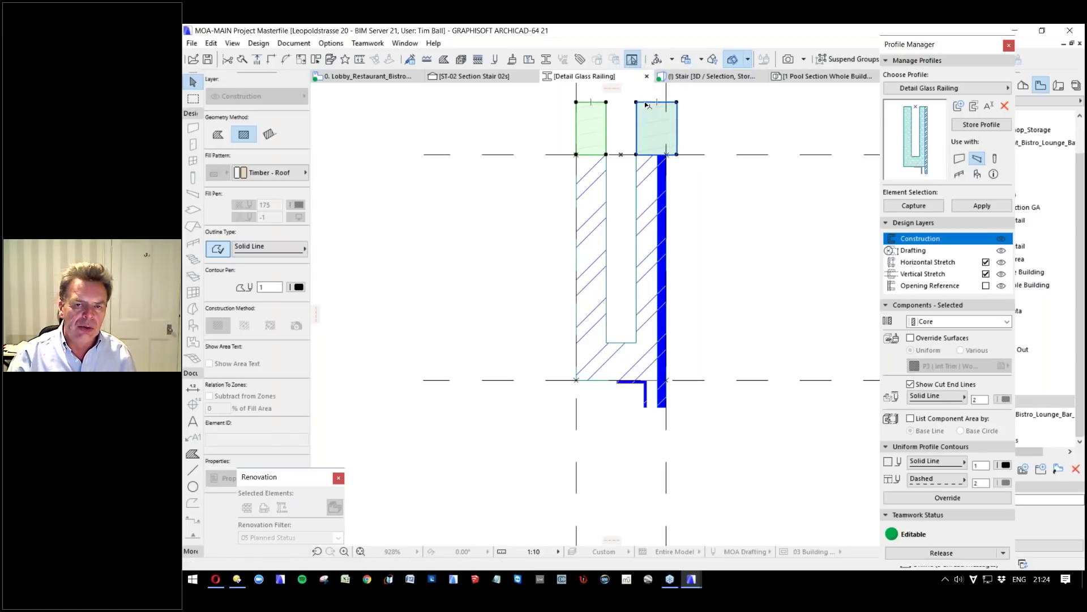
{"action": "left_click", "coordinate": [275, 177]}
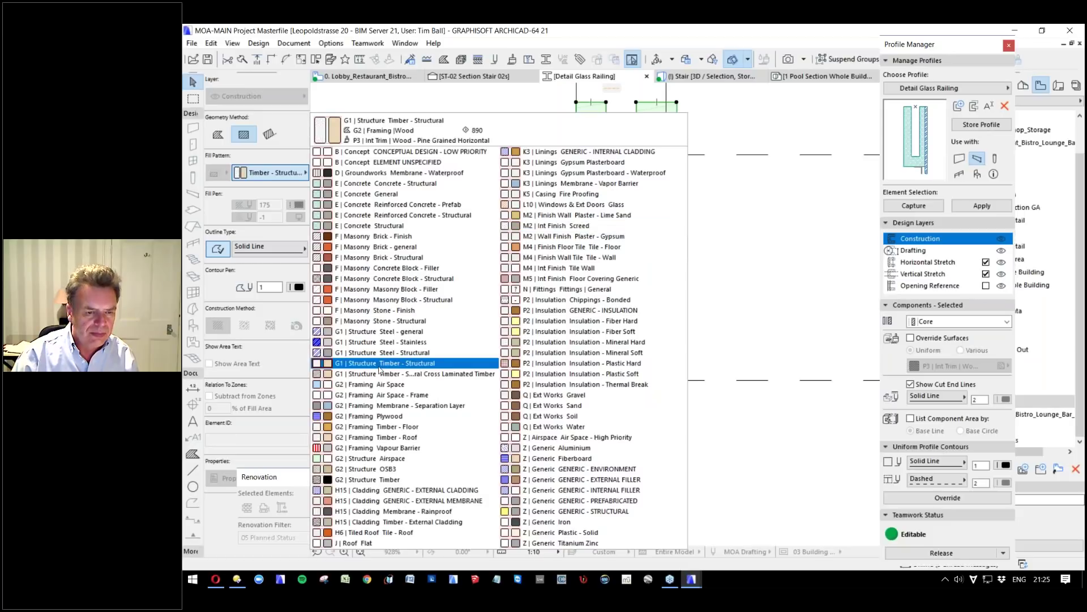
{"action": "left_click", "coordinate": [387, 429]}
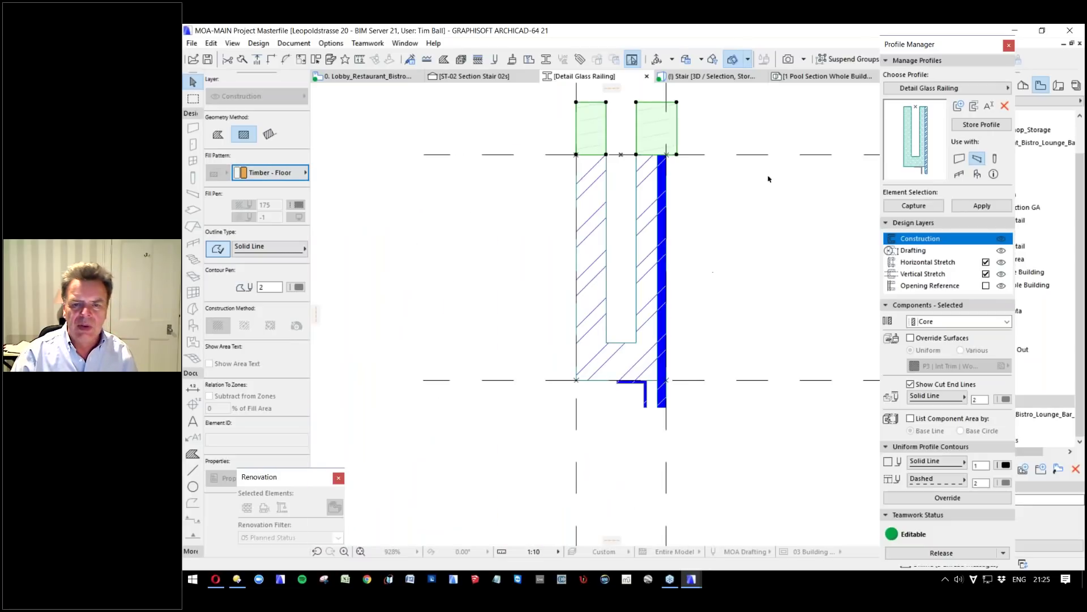
Store the modified Detail Glass Railing profile and close the Profile Manager.
{"action": "left_click", "coordinate": [982, 124]}
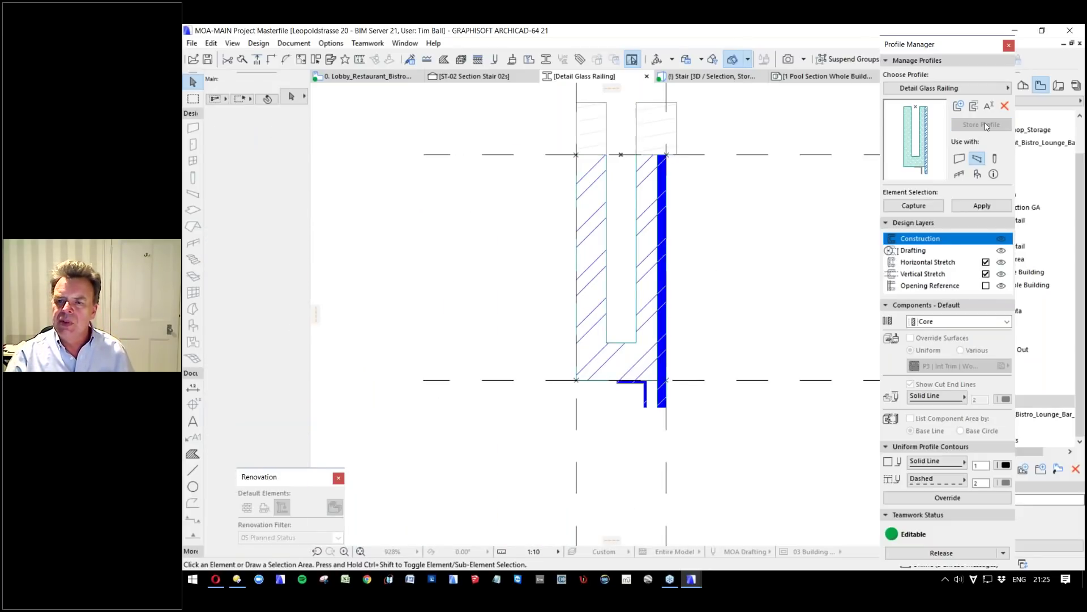
{"action": "left_click", "coordinate": [1010, 48]}
{"action": "left_click", "coordinate": [1009, 46]}
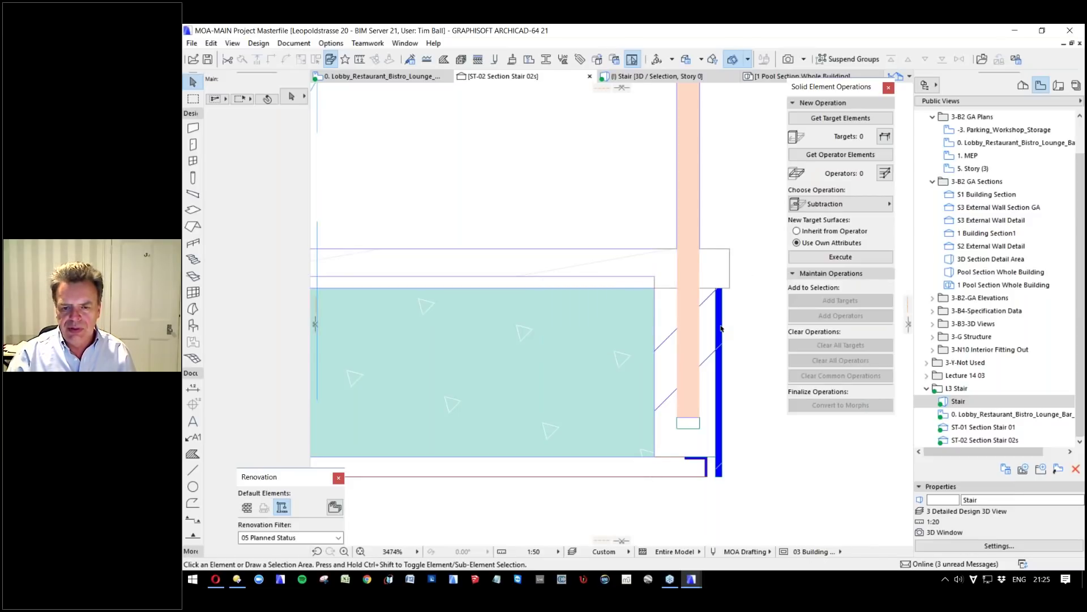
Examine the updated railing edge in the stair section, checking how the plasterboard ceiling and profiled beam meet at the steel angle.
{"action": "scroll", "coordinate": [702, 314], "scroll_direction": "down", "scroll_amount": 5}
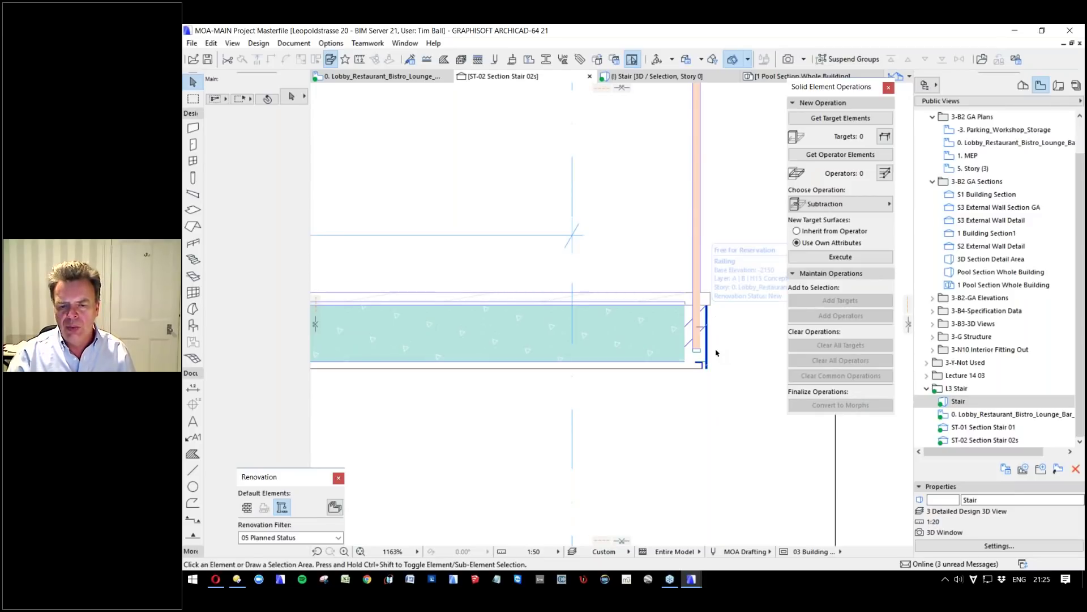
{"action": "scroll", "coordinate": [716, 353], "scroll_direction": "up", "scroll_amount": 2}
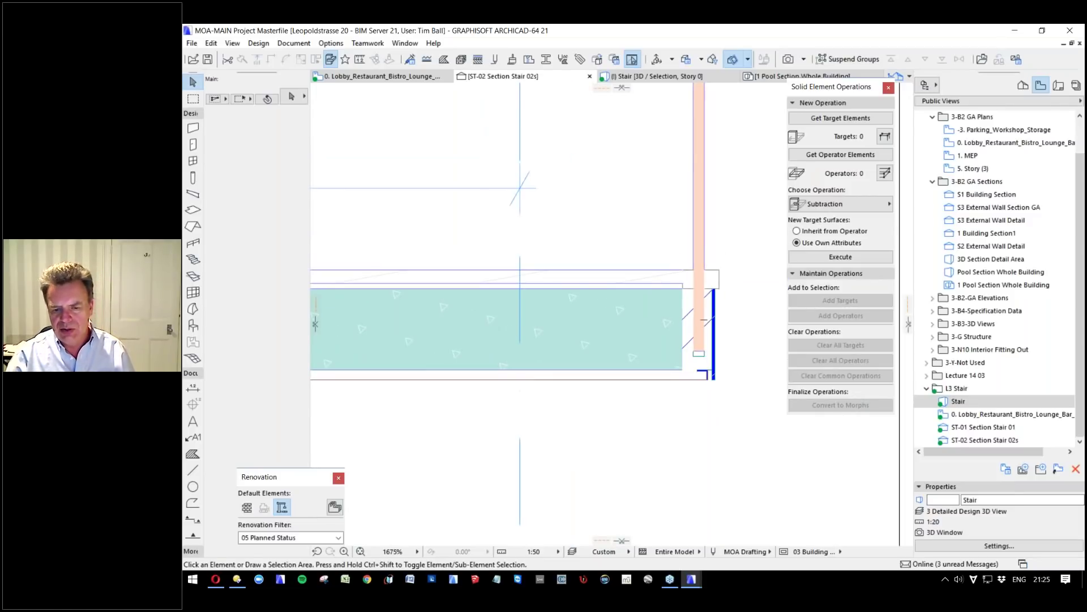
{"action": "scroll", "coordinate": [683, 369], "scroll_direction": "up", "scroll_amount": 3}
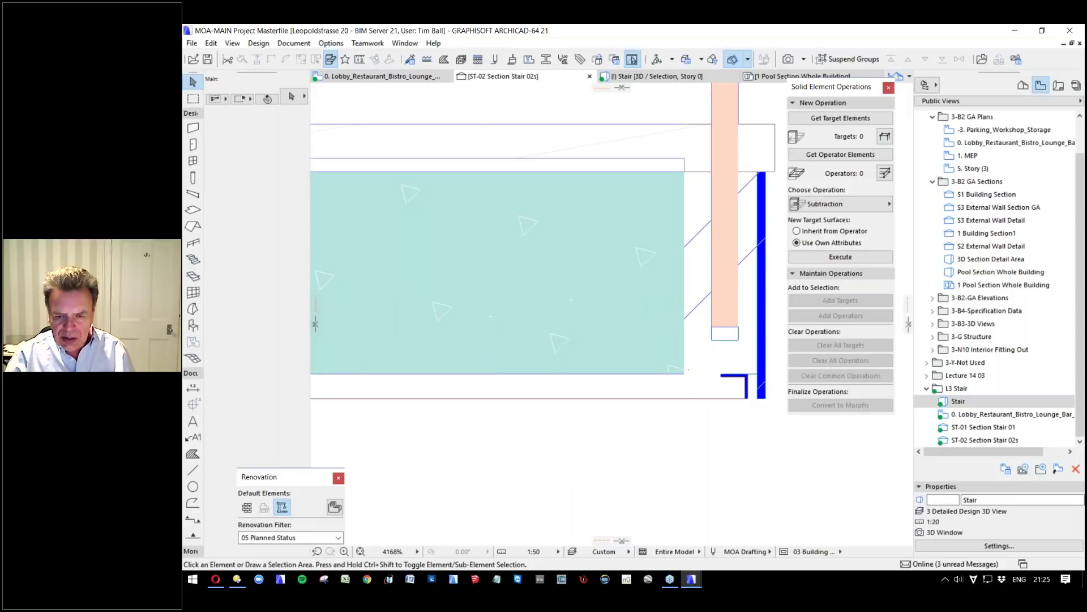
{"action": "scroll", "coordinate": [735, 354], "scroll_direction": "up", "scroll_amount": 2}
{"action": "scroll", "coordinate": [735, 354], "scroll_direction": "up", "scroll_amount": 3}
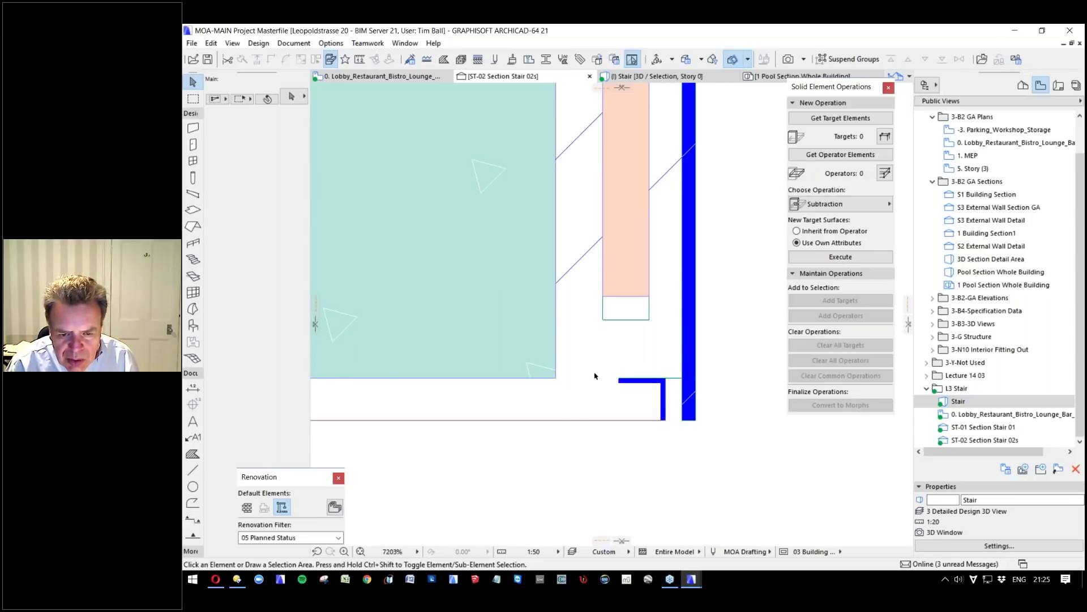
{"action": "scroll", "coordinate": [683, 403], "scroll_direction": "down", "scroll_amount": 3}
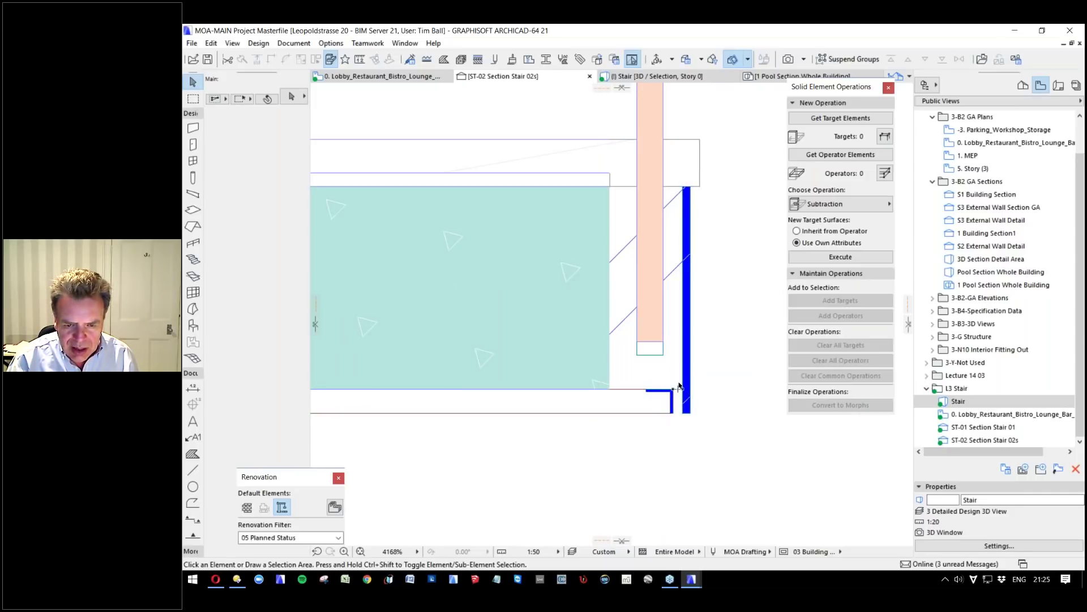
{"action": "left_click", "coordinate": [627, 414]}
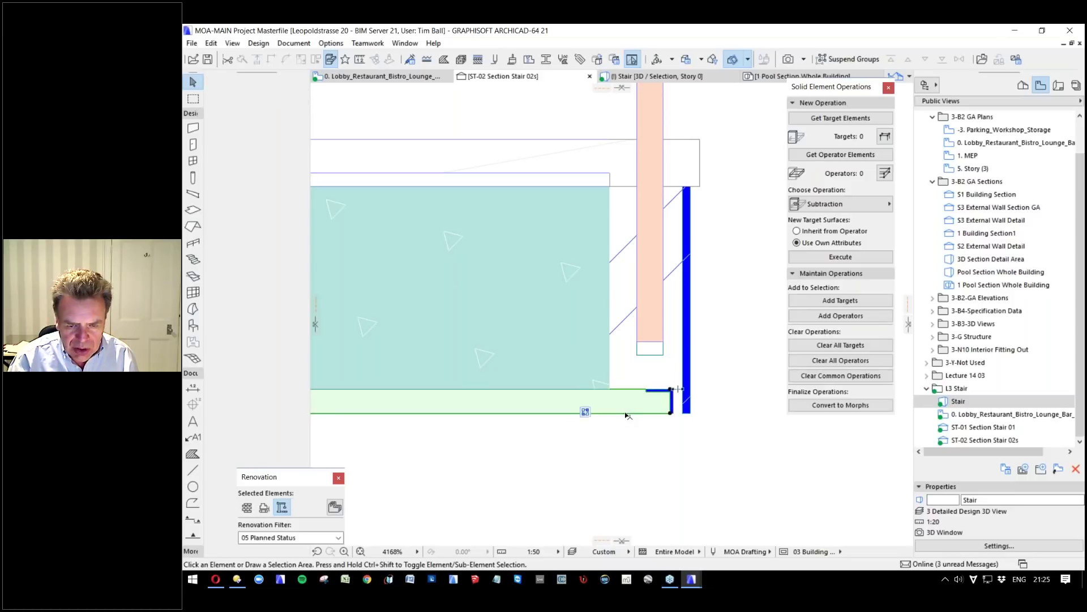
{"action": "scroll", "coordinate": [640, 402], "scroll_direction": "up", "scroll_amount": 5}
{"action": "left_click", "coordinate": [746, 379]}
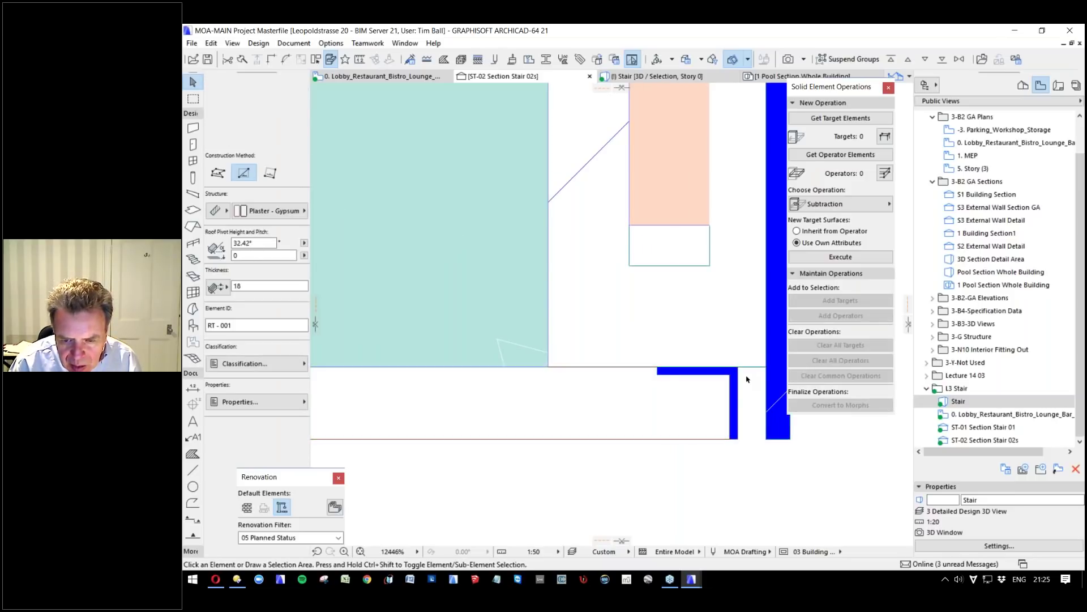
{"action": "left_click", "coordinate": [594, 418]}
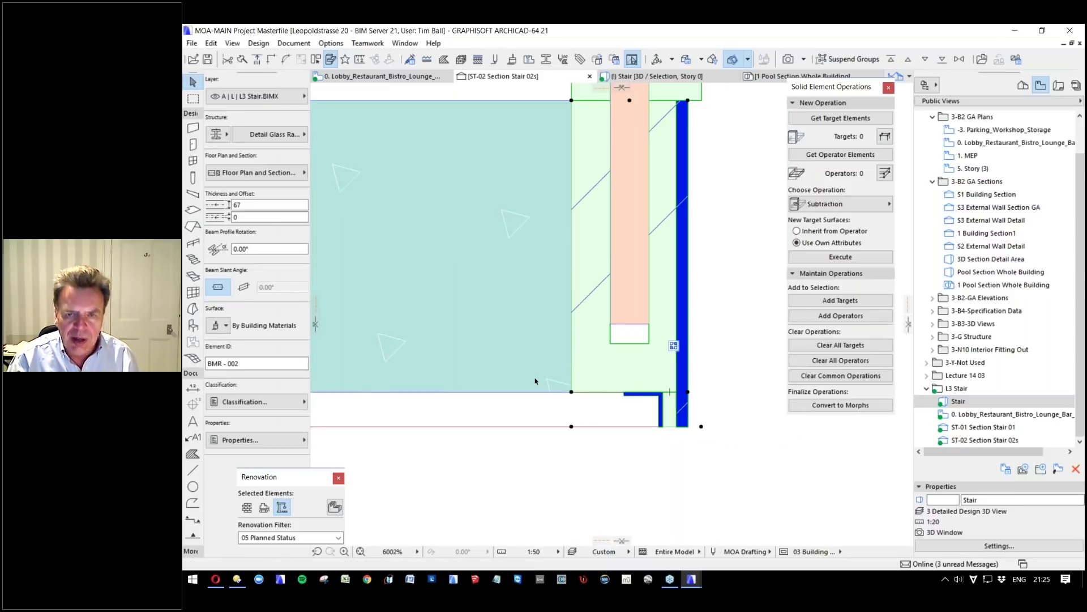
Close the Solid Element Operations palette and clear the beam selection in the stair section.
{"action": "left_click", "coordinate": [888, 89]}
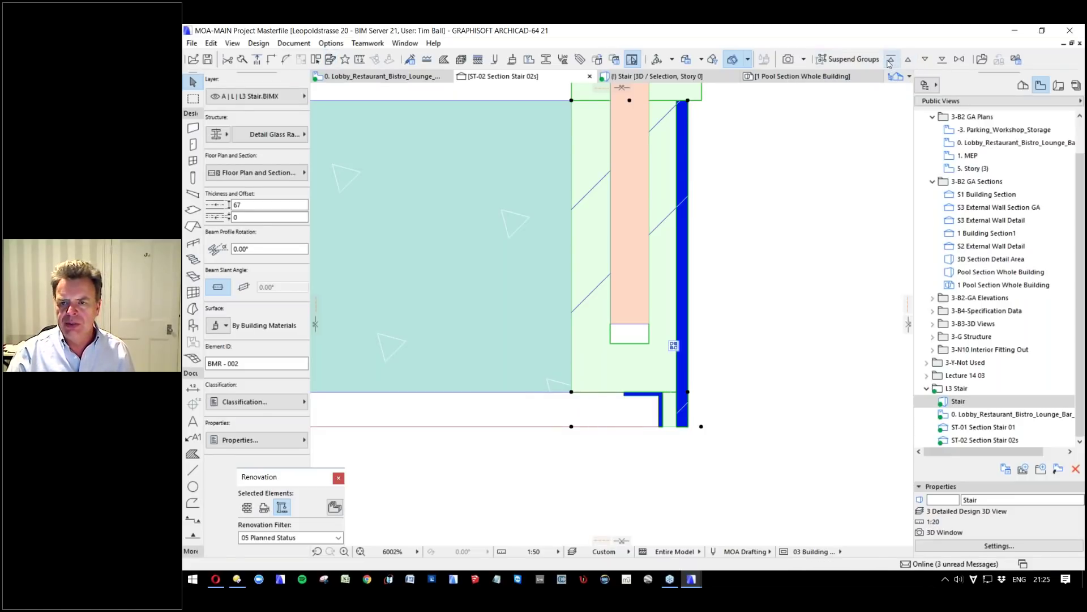
{"action": "left_click", "coordinate": [787, 437]}
{"action": "scroll", "coordinate": [785, 432], "scroll_direction": "down", "scroll_amount": 1}
{"action": "scroll", "coordinate": [703, 415], "scroll_direction": "up", "scroll_amount": 2}
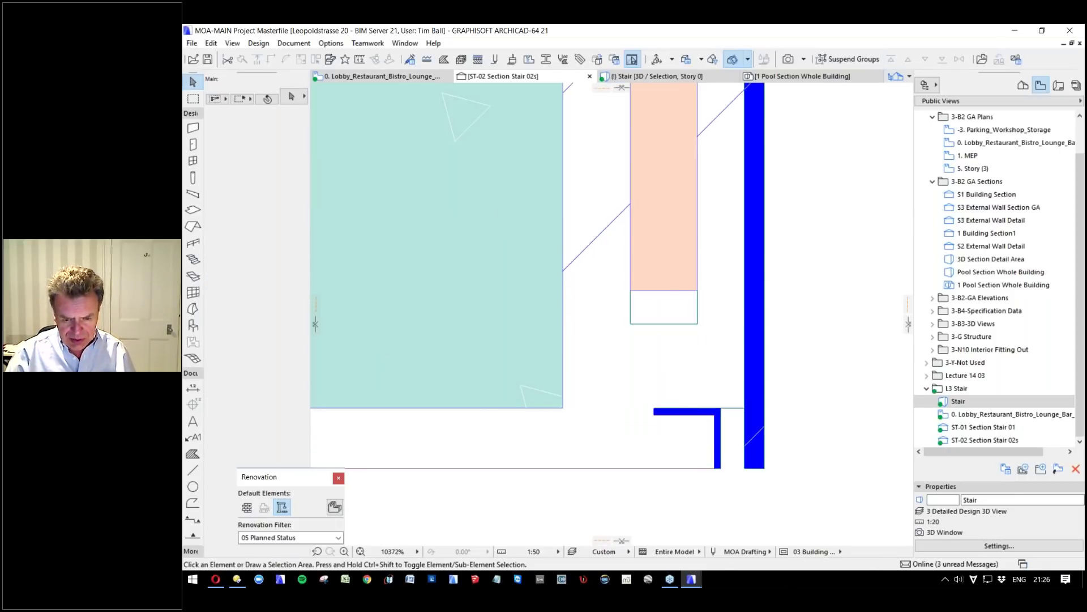
Examine the finished glass railing edge at the stair landing in section, together with the adjoining concrete slab and timber floor.
{"action": "scroll", "coordinate": [501, 188], "scroll_direction": "down", "scroll_amount": 4}
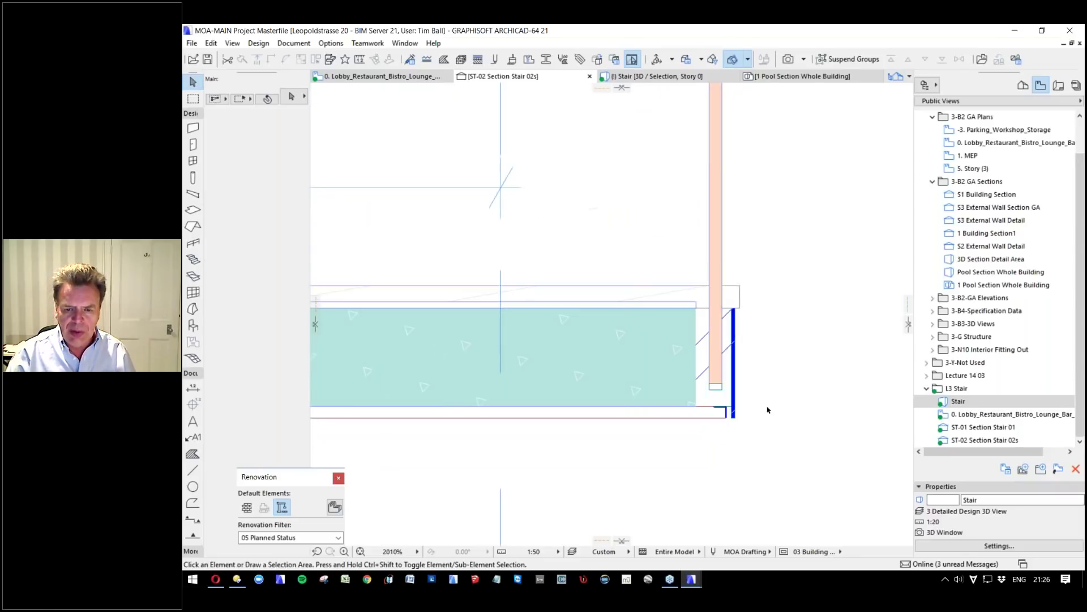
{"action": "scroll", "coordinate": [762, 362], "scroll_direction": "down", "scroll_amount": 1}
{"action": "scroll", "coordinate": [763, 363], "scroll_direction": "down", "scroll_amount": 1}
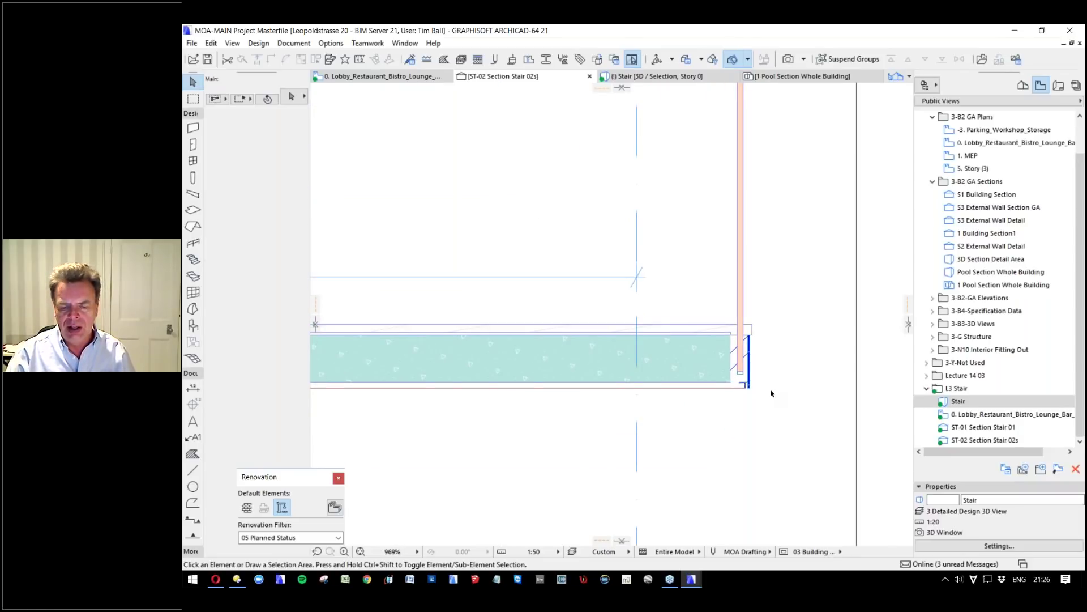
{"action": "scroll", "coordinate": [770, 389], "scroll_direction": "up", "scroll_amount": 1}
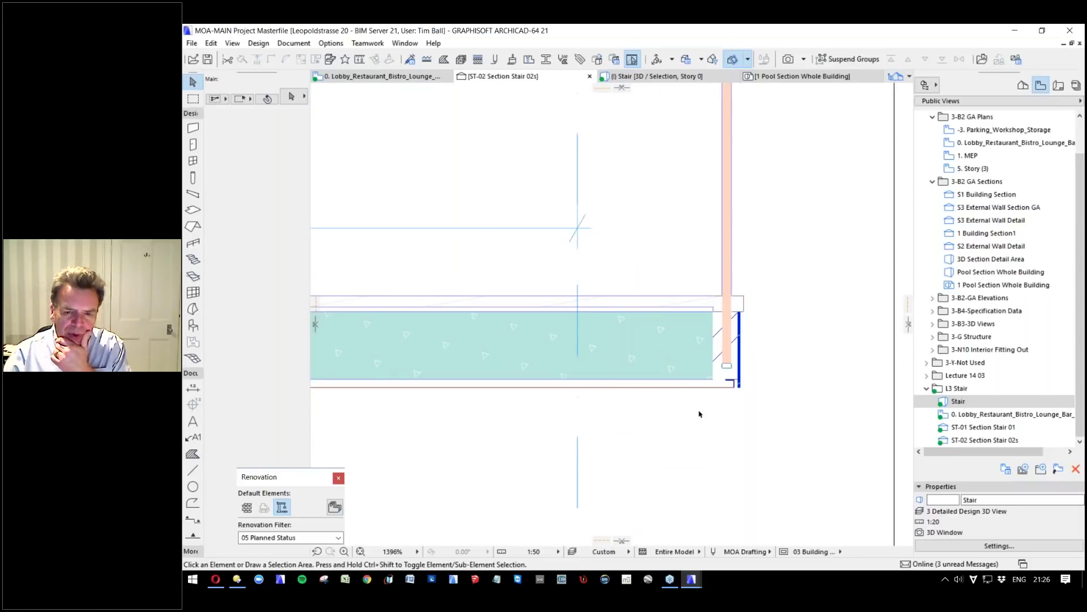
{"action": "scroll", "coordinate": [700, 414], "scroll_direction": "down", "scroll_amount": 1}
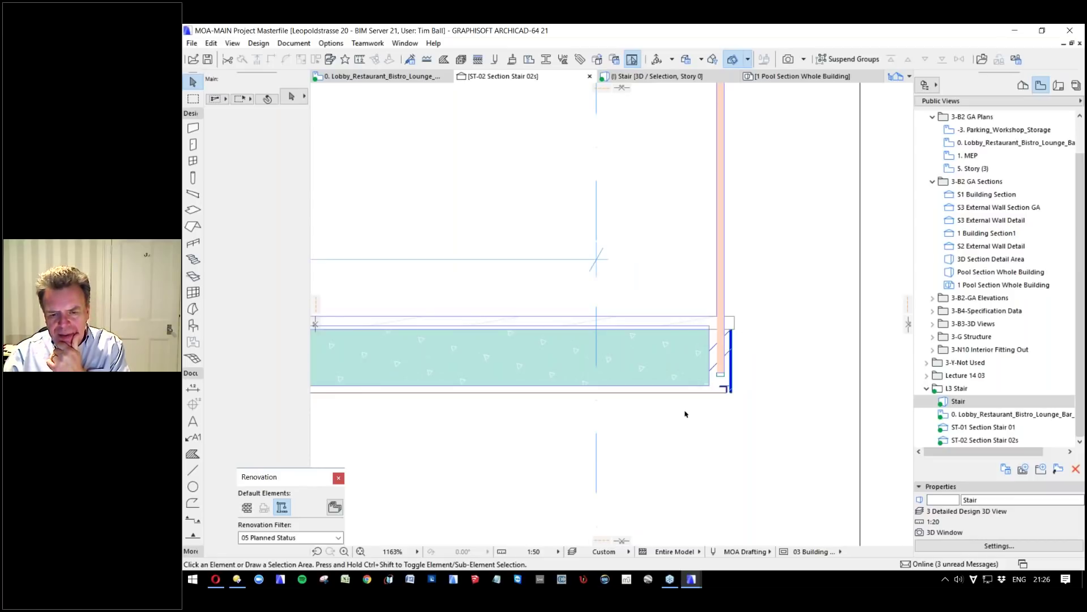
{"action": "scroll", "coordinate": [784, 375], "scroll_direction": "up", "scroll_amount": 2}
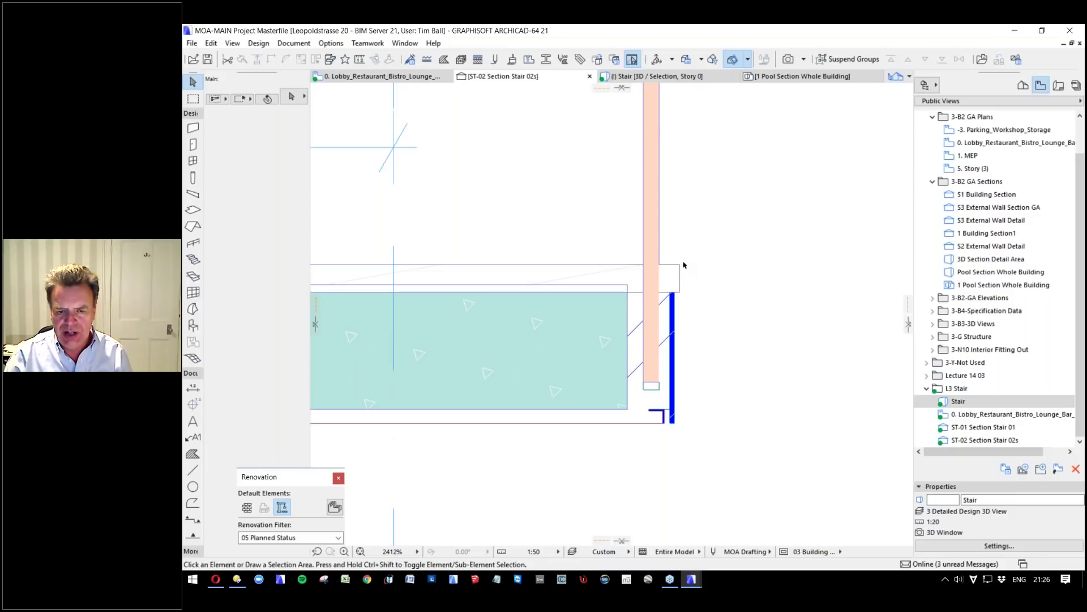
Inspect the elements forming the landing edge one by one: the profiled beam, plasterboard ceiling, stair and glass railing.
{"action": "left_click", "coordinate": [666, 306]}
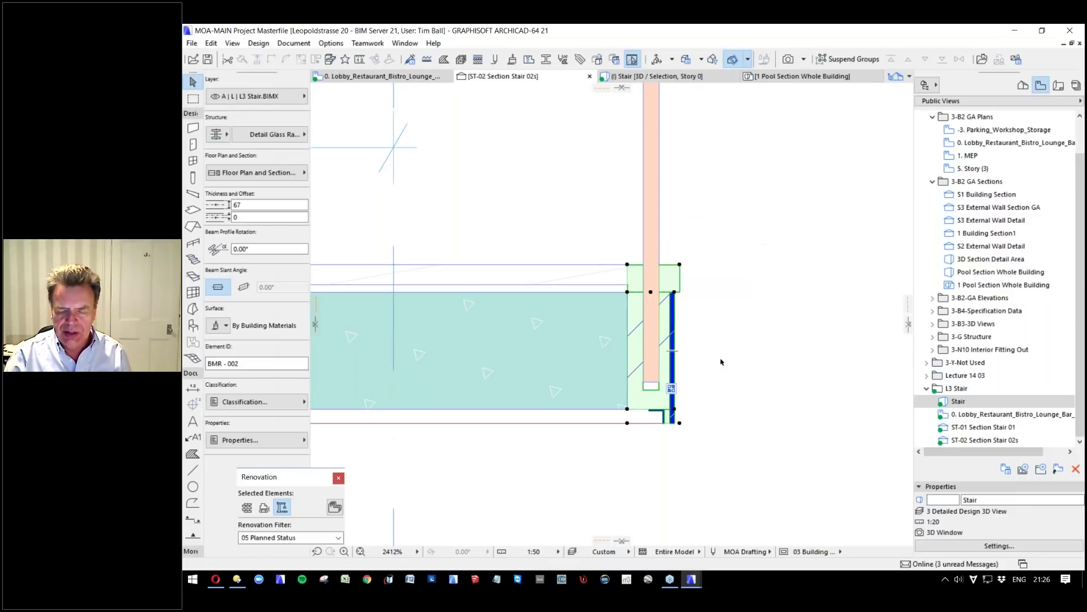
{"action": "left_click", "coordinate": [754, 331]}
{"action": "left_click", "coordinate": [566, 418]}
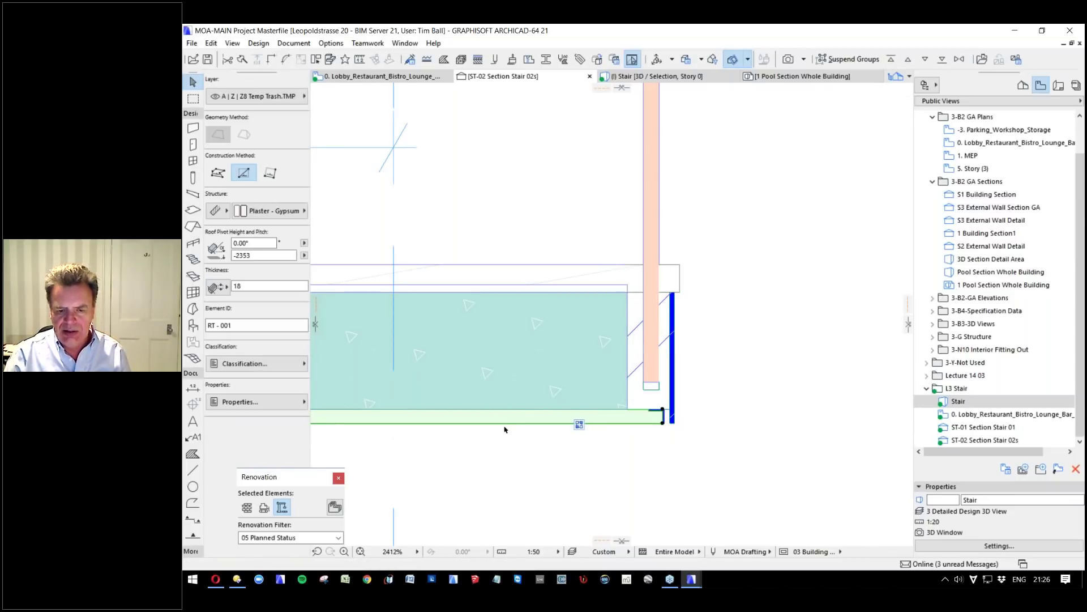
{"action": "left_click", "coordinate": [580, 470]}
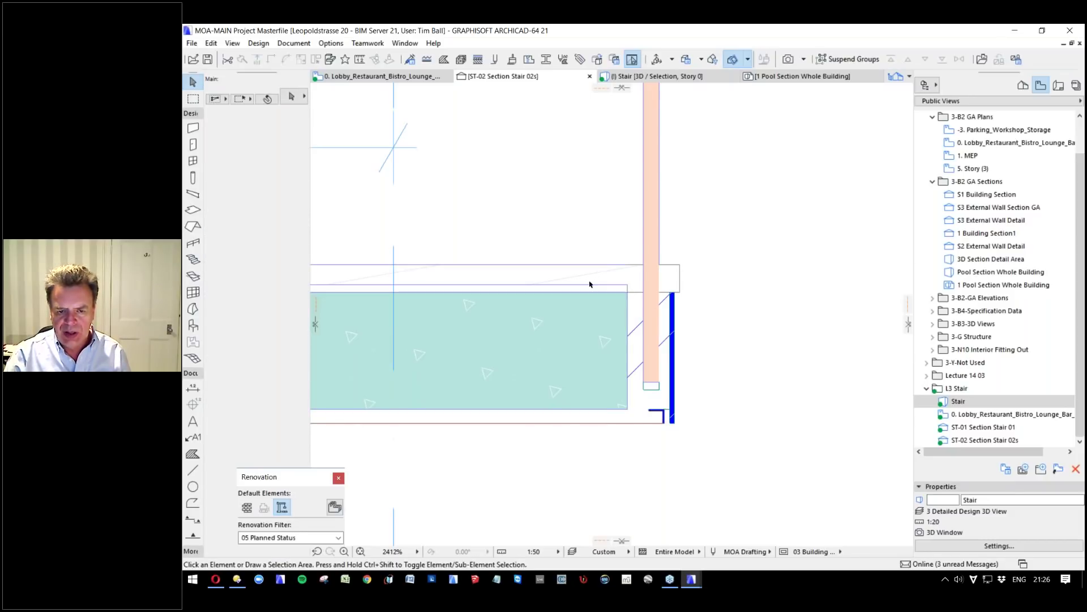
{"action": "left_click", "coordinate": [566, 274]}
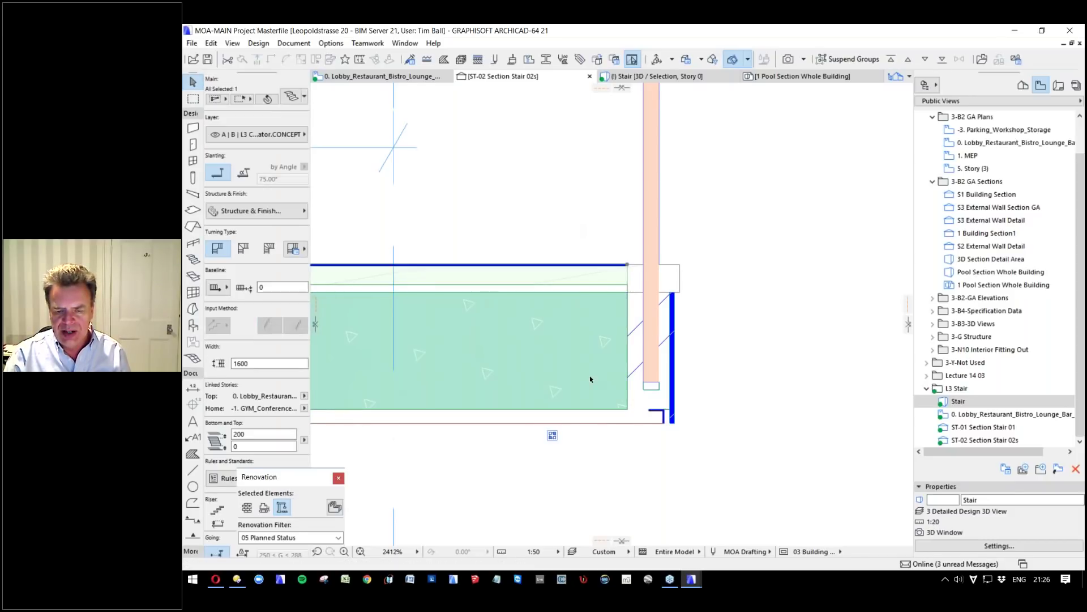
{"action": "scroll", "coordinate": [587, 394], "scroll_direction": "down", "scroll_amount": 2}
{"action": "left_click", "coordinate": [644, 250]}
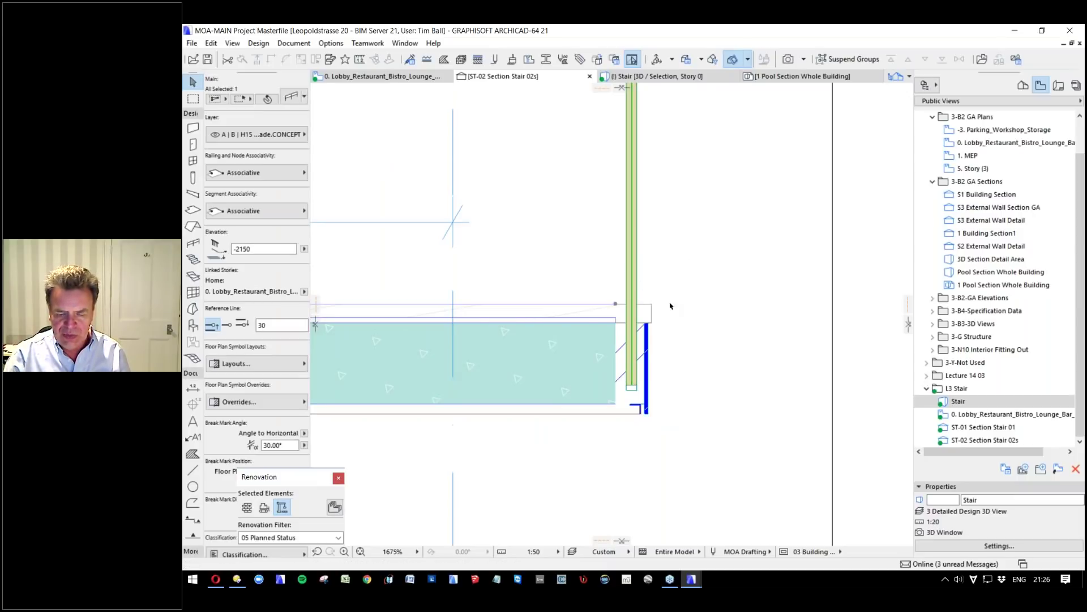
{"action": "scroll", "coordinate": [685, 346], "scroll_direction": "down", "scroll_amount": 2}
{"action": "scroll", "coordinate": [692, 354], "scroll_direction": "up", "scroll_amount": 1}
{"action": "left_click", "coordinate": [663, 363]}
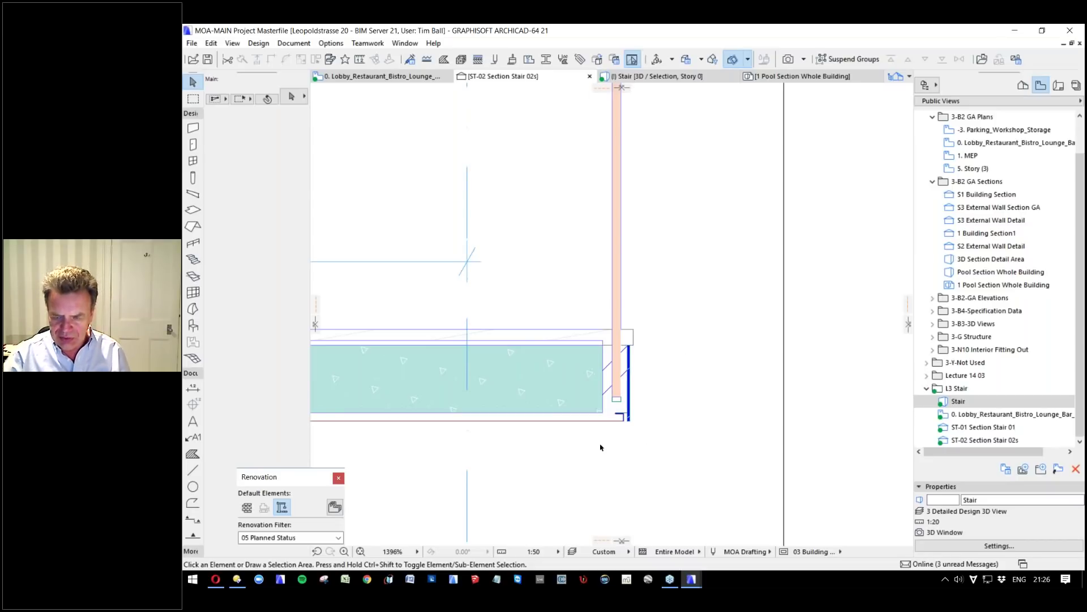
Open the ST-02 Section Stair 02s view stored under L3 Stair, dismissing its View Settings without edits.
{"action": "left_click", "coordinate": [1006, 441]}
{"action": "double_click", "coordinate": [1008, 391]}
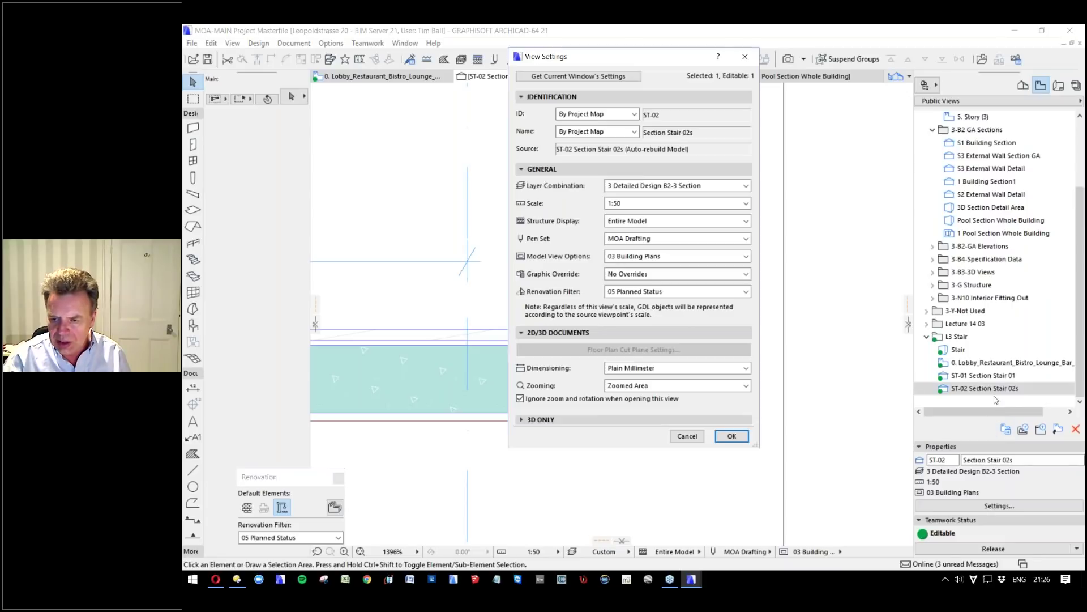
{"action": "left_click", "coordinate": [694, 441]}
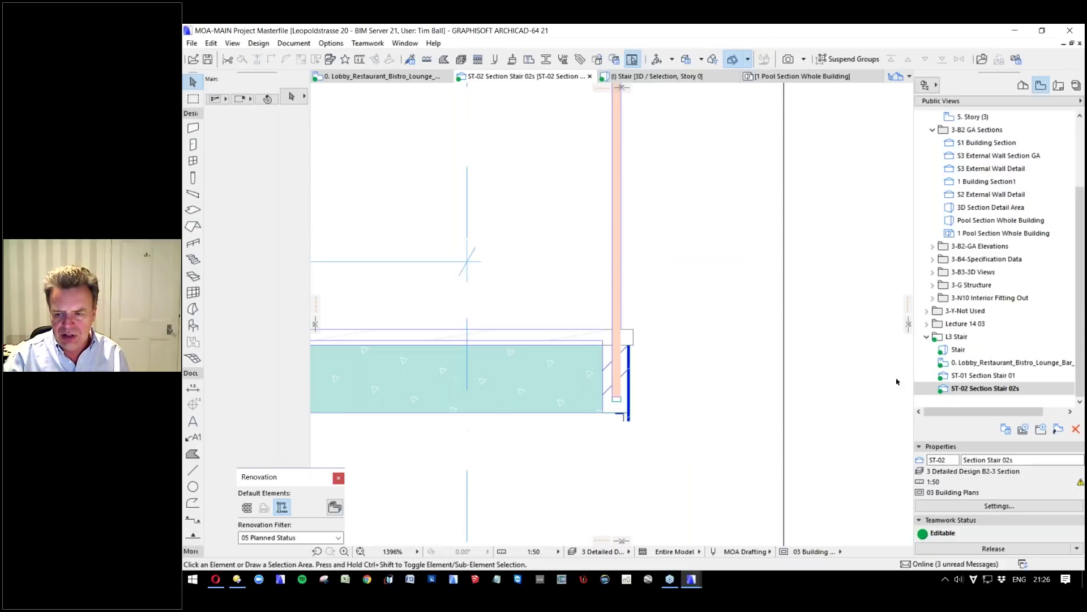
Turn off the option to ignore zoom and rotation for the ST-02 Section Stair 02s view and display the whole stair section.
{"action": "left_click", "coordinate": [1004, 389]}
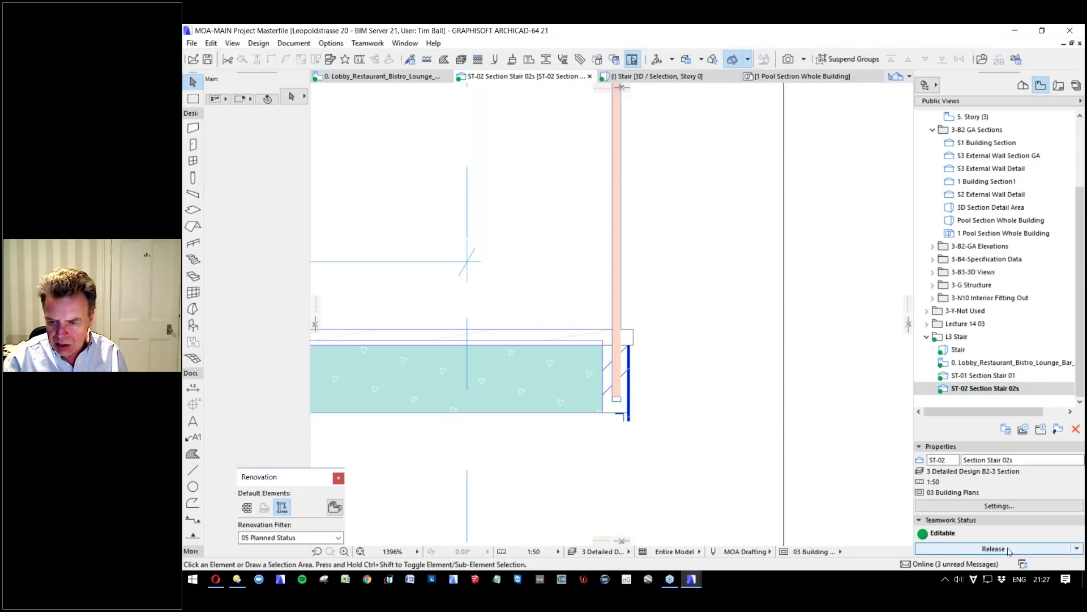
{"action": "left_click", "coordinate": [1006, 505]}
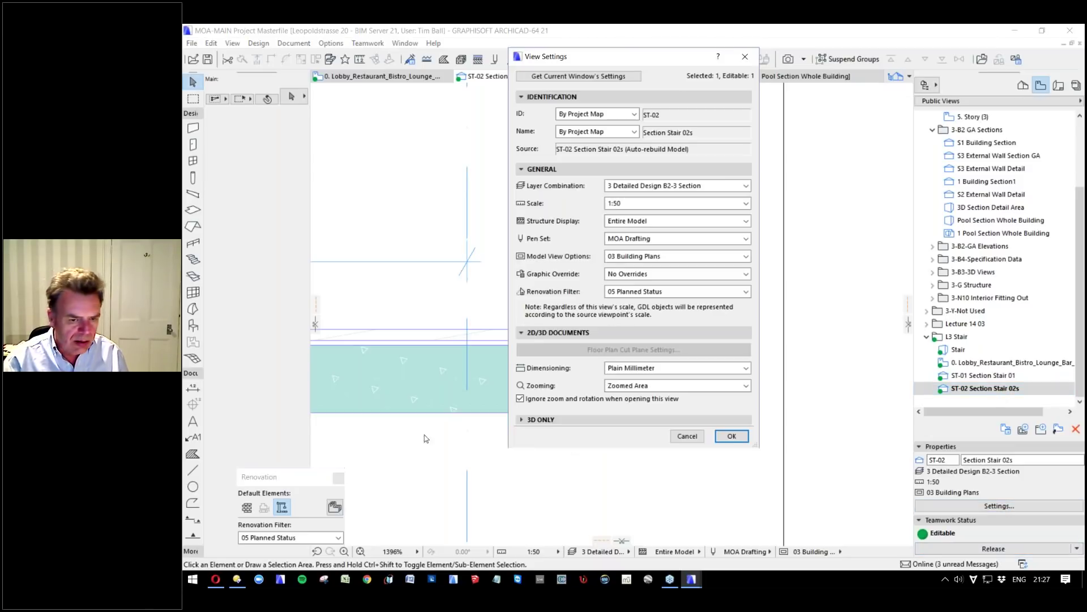
{"action": "left_click", "coordinate": [521, 399]}
{"action": "left_click", "coordinate": [732, 436]}
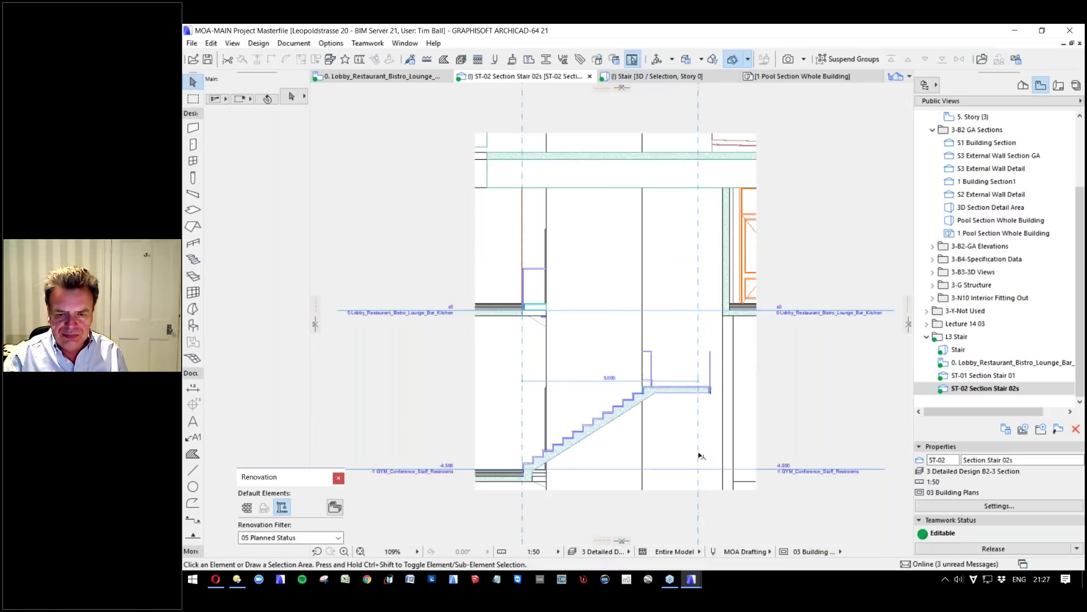
{"action": "scroll", "coordinate": [700, 454], "scroll_direction": "up", "scroll_amount": 3}
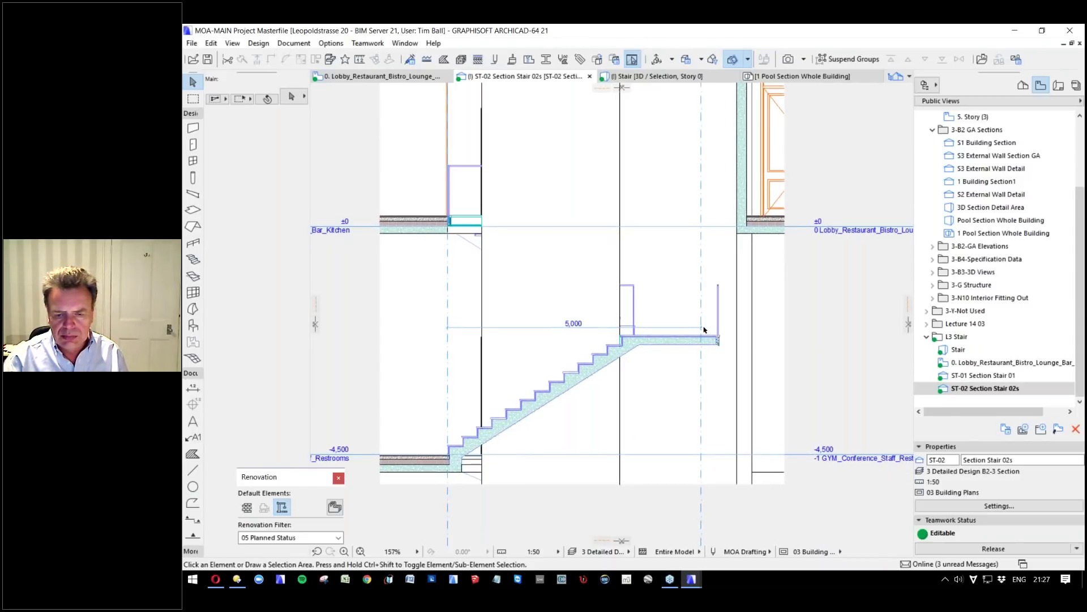
{"action": "scroll", "coordinate": [704, 329], "scroll_direction": "up", "scroll_amount": 1}
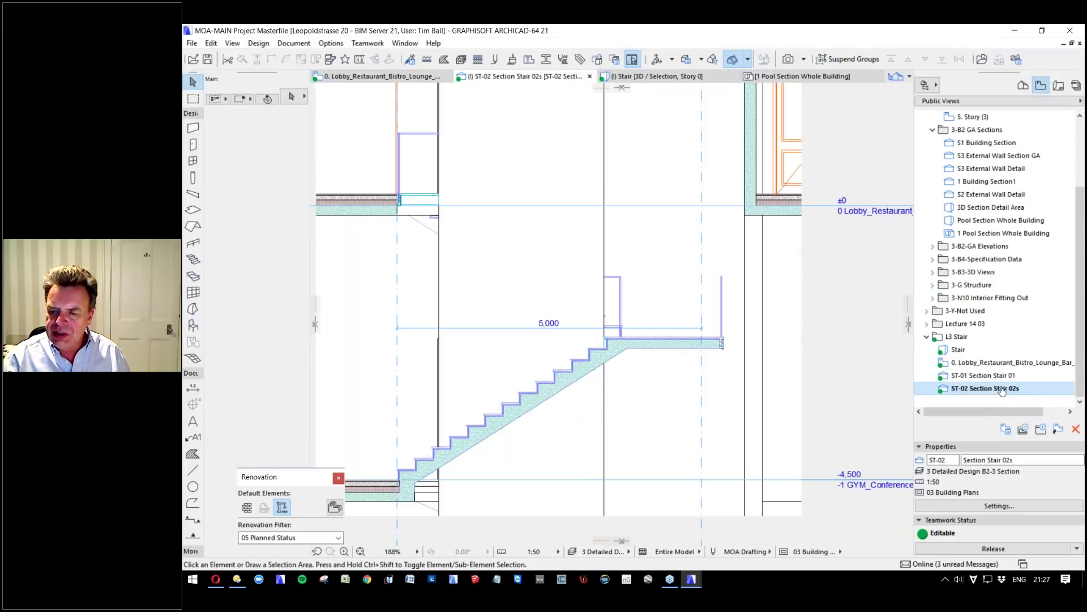
Duplicate the ST-02 Section Stair 02s view and name the copy Stair Landing Detail.
{"action": "key", "text": "ctrl+d"}
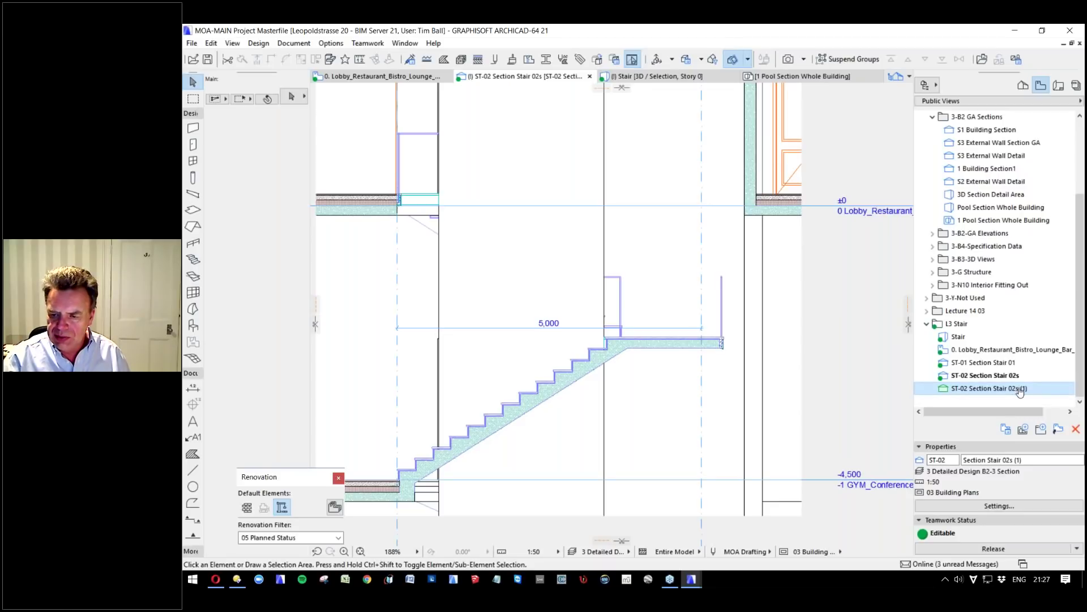
{"action": "triple_click", "coordinate": [989, 458]}
{"action": "type", "text": "Stair Lasndi"}
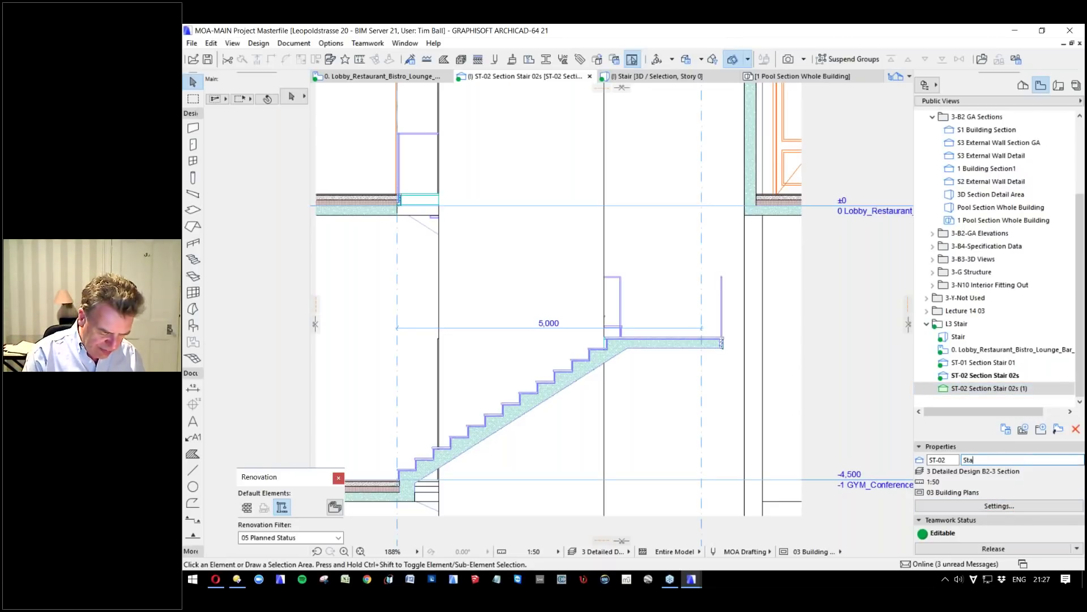
{"action": "key", "text": "BackSpace"}
{"action": "key", "text": "BackSpace"}
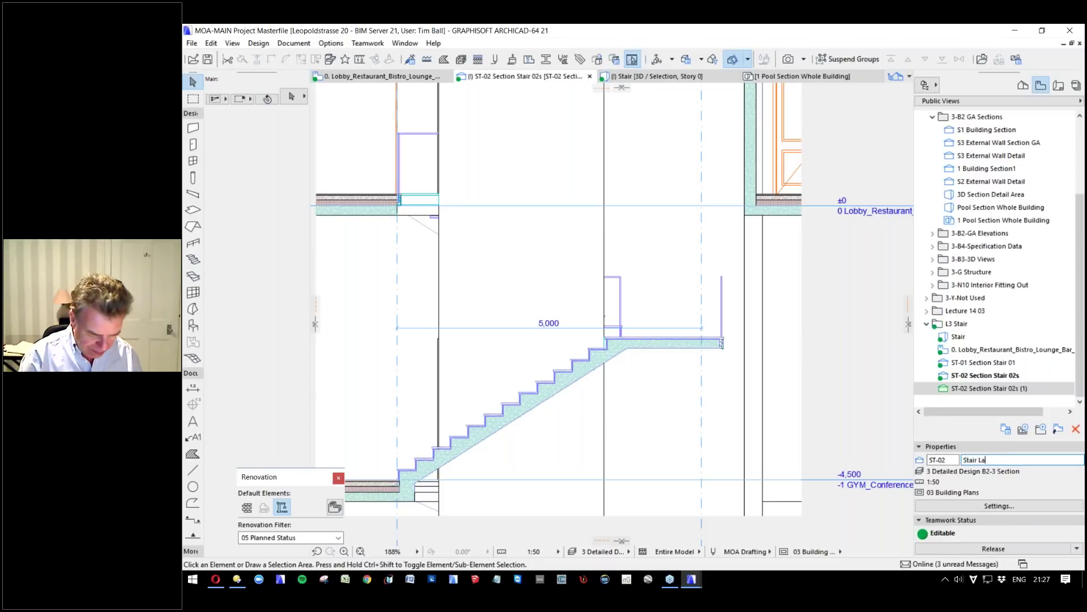
{"action": "type", "text": "nding Detail"}
{"action": "key", "text": "Return"}
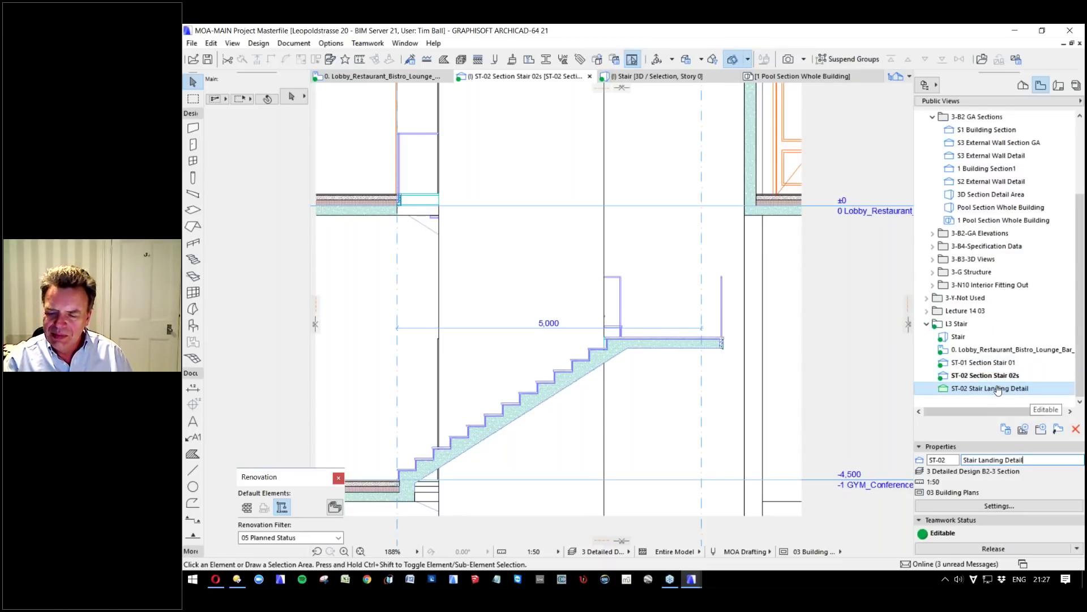
Set the scale of the Stair Landing Detail view to 1:10 in its View Settings.
{"action": "left_click", "coordinate": [998, 506]}
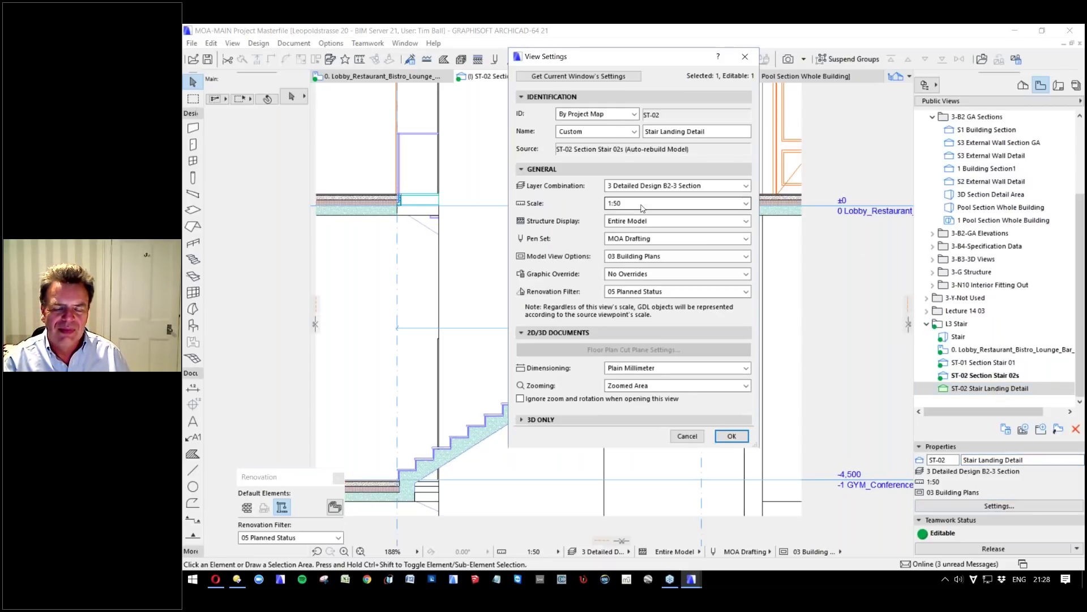
{"action": "left_click", "coordinate": [642, 206]}
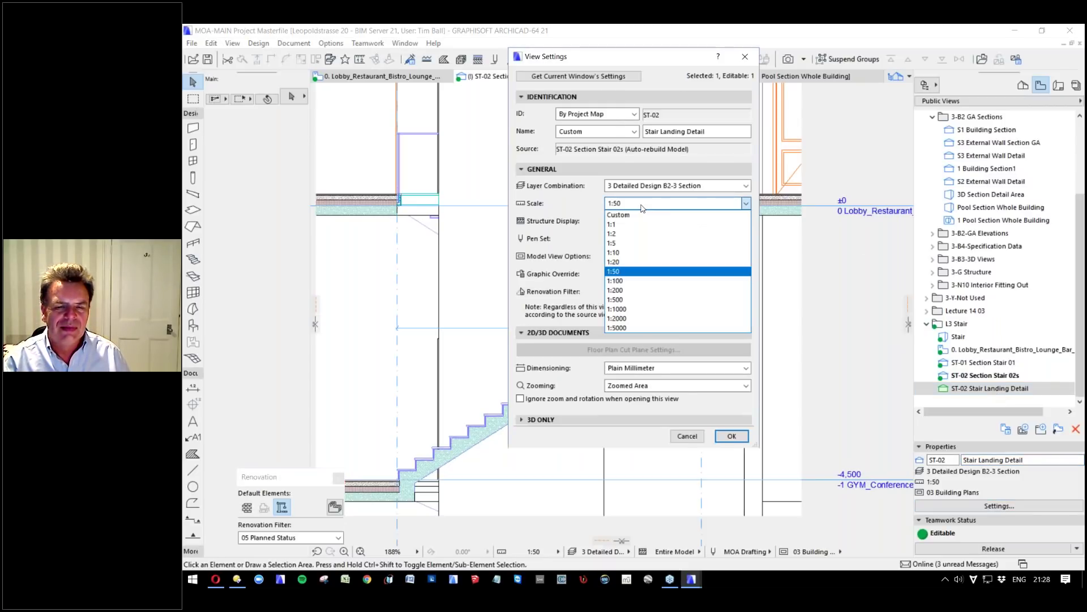
{"action": "left_click", "coordinate": [617, 252]}
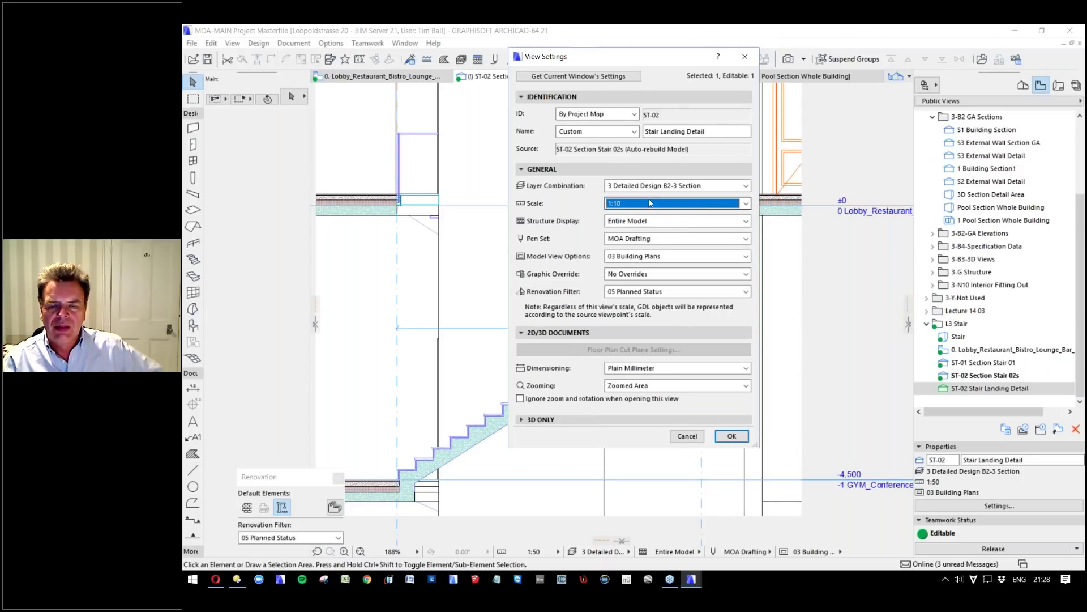
{"action": "left_click", "coordinate": [693, 190]}
{"action": "left_click", "coordinate": [693, 190]}
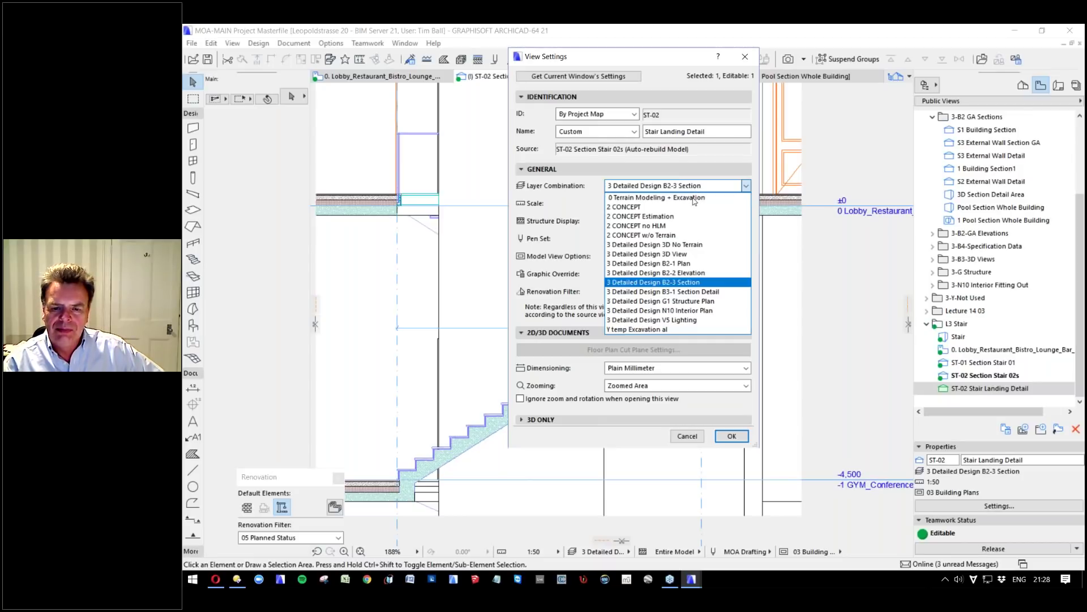
{"action": "key", "text": "Escape"}
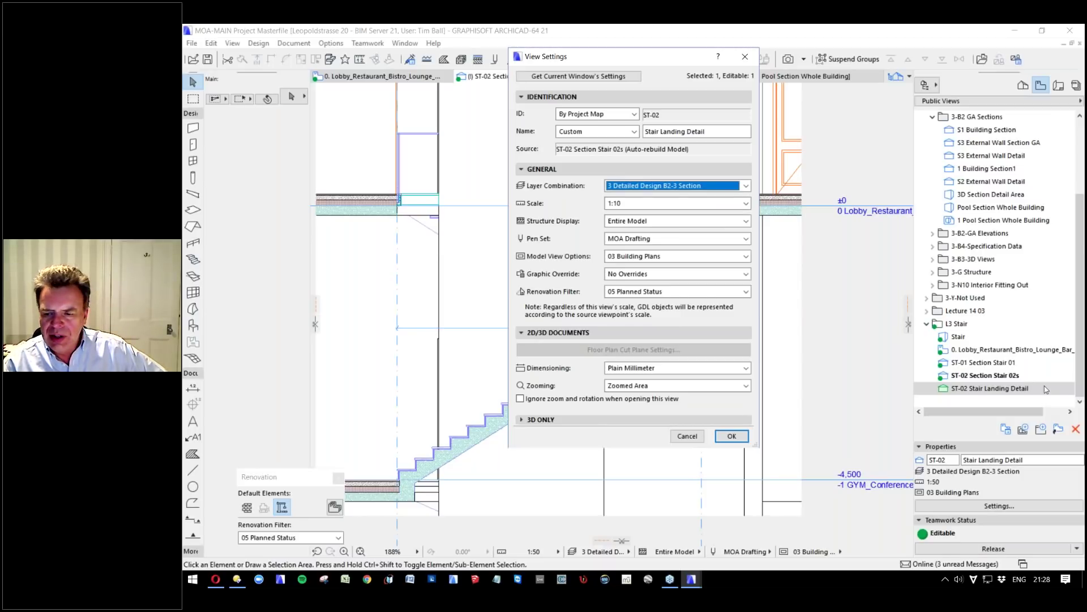
{"action": "left_click", "coordinate": [630, 204]}
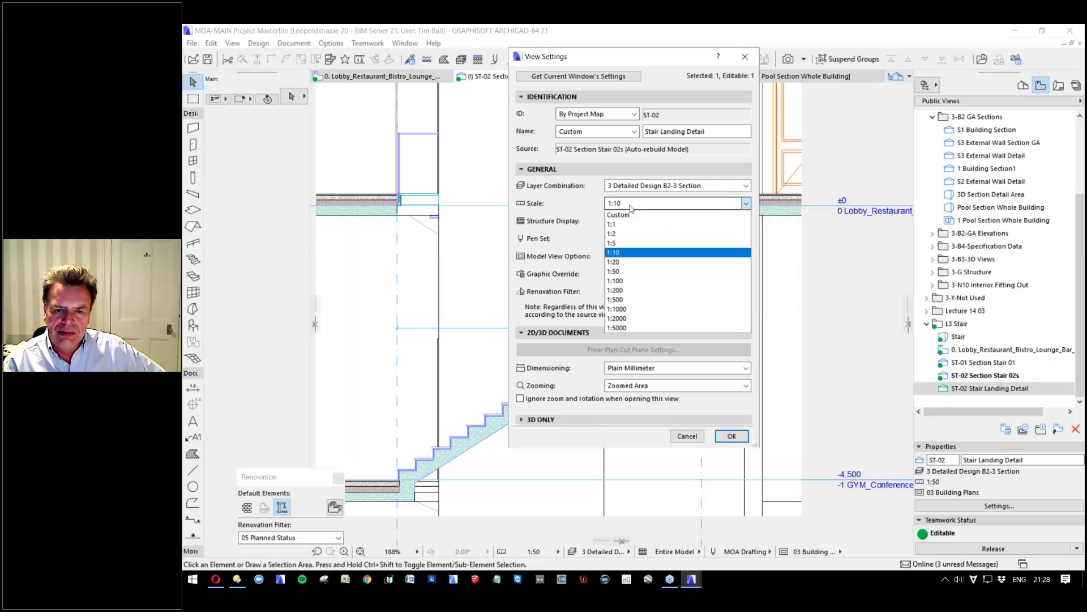
{"action": "left_click", "coordinate": [626, 253]}
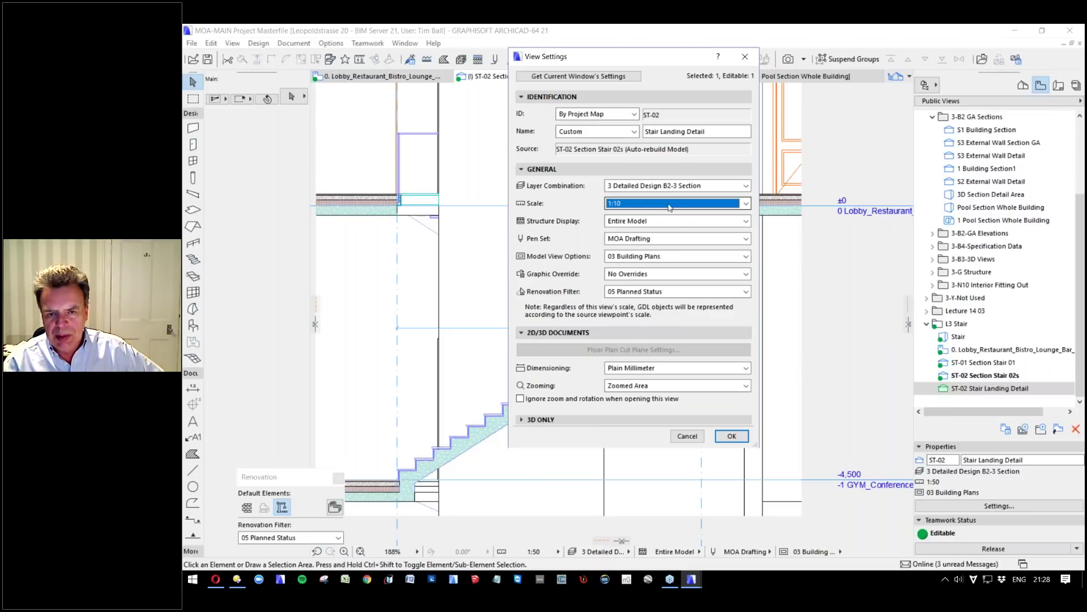
Assign the 3 Detailed Design B3-1 Section Detail layer combination to the Stair Landing Detail view and confirm its settings.
{"action": "left_click", "coordinate": [698, 187]}
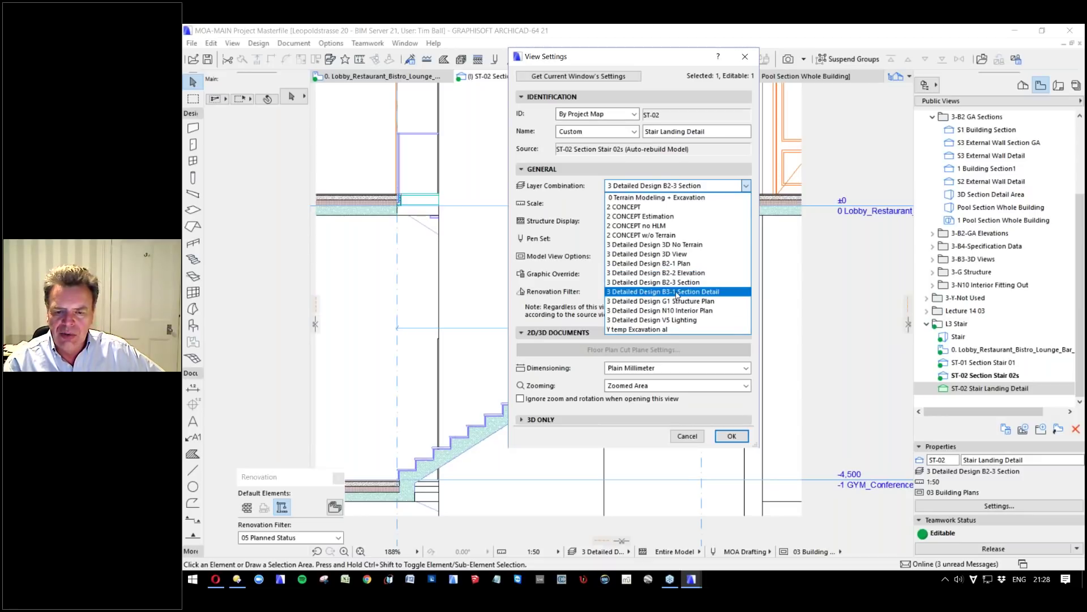
{"action": "left_click", "coordinate": [717, 293]}
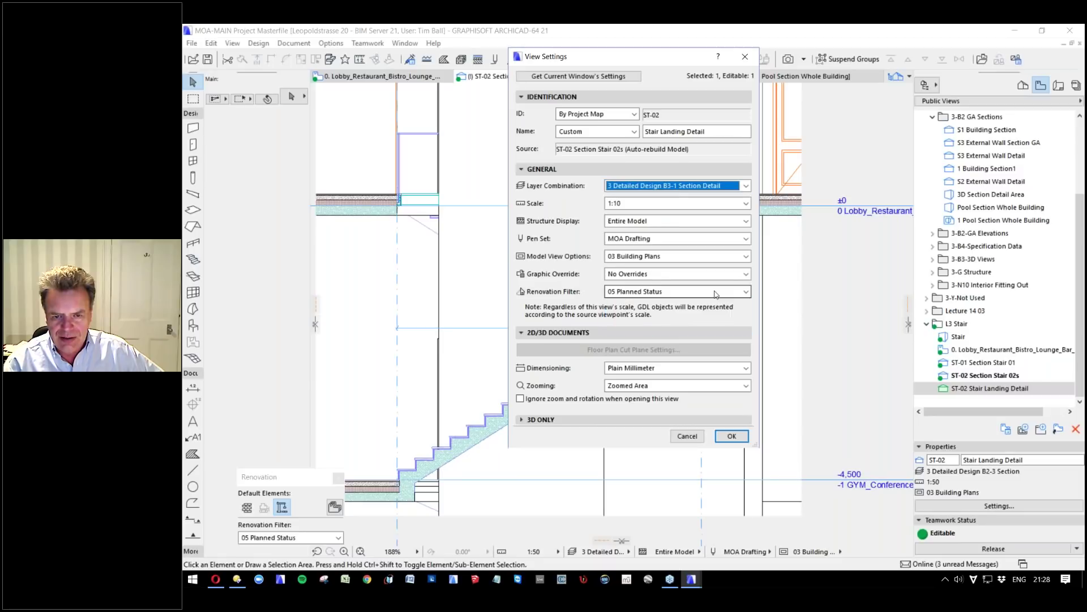
{"action": "left_click", "coordinate": [737, 437]}
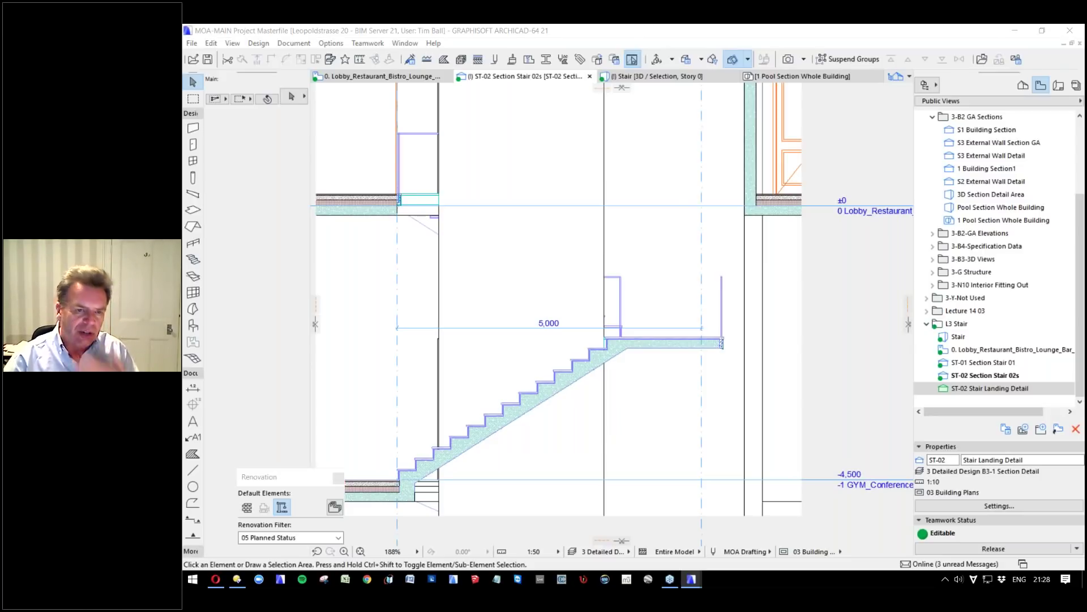
Compare which text layers are shown in the B2-3 Section and B3-1 Section Detail layer combinations in Layer Settings.
{"action": "key", "text": "ctrl+l"}
{"action": "scroll", "coordinate": [563, 313], "scroll_direction": "down", "scroll_amount": 10}
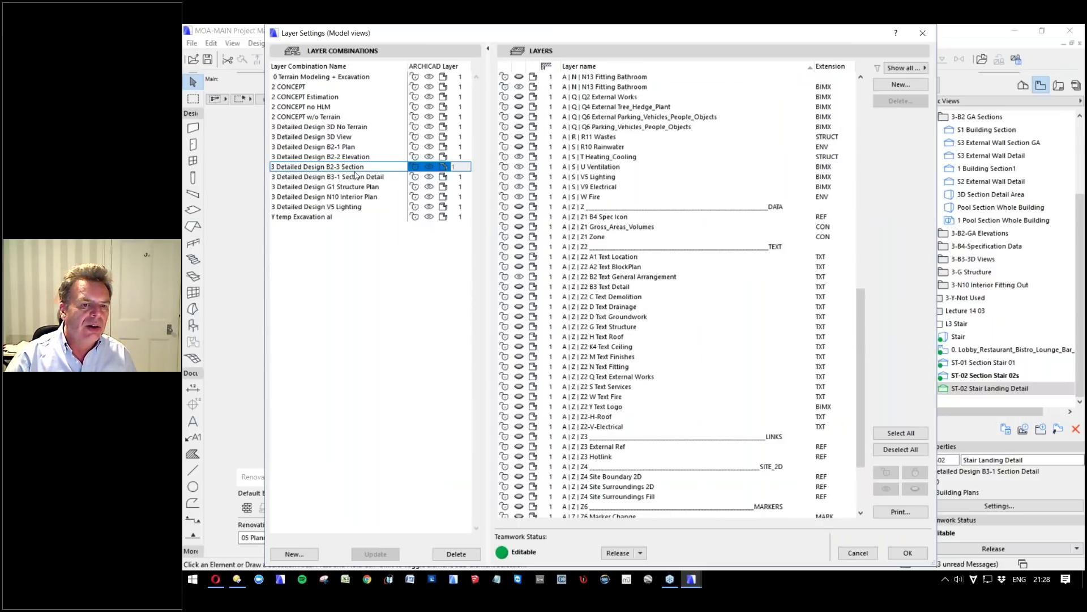
{"action": "left_click", "coordinate": [371, 179]}
{"action": "left_click", "coordinate": [371, 179]}
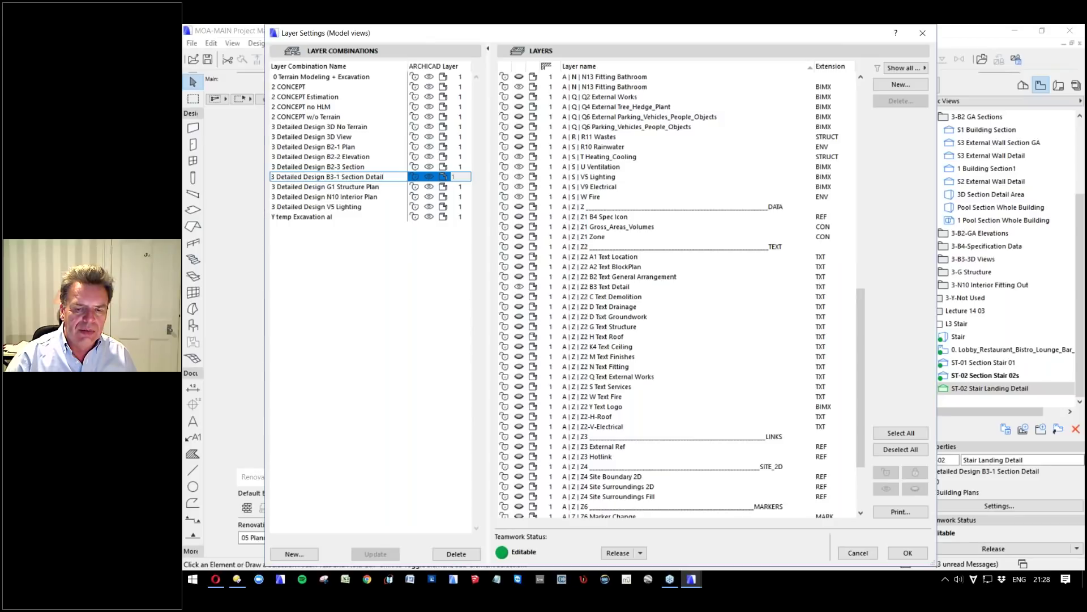
{"action": "left_click", "coordinate": [347, 167]}
{"action": "left_click", "coordinate": [328, 167]}
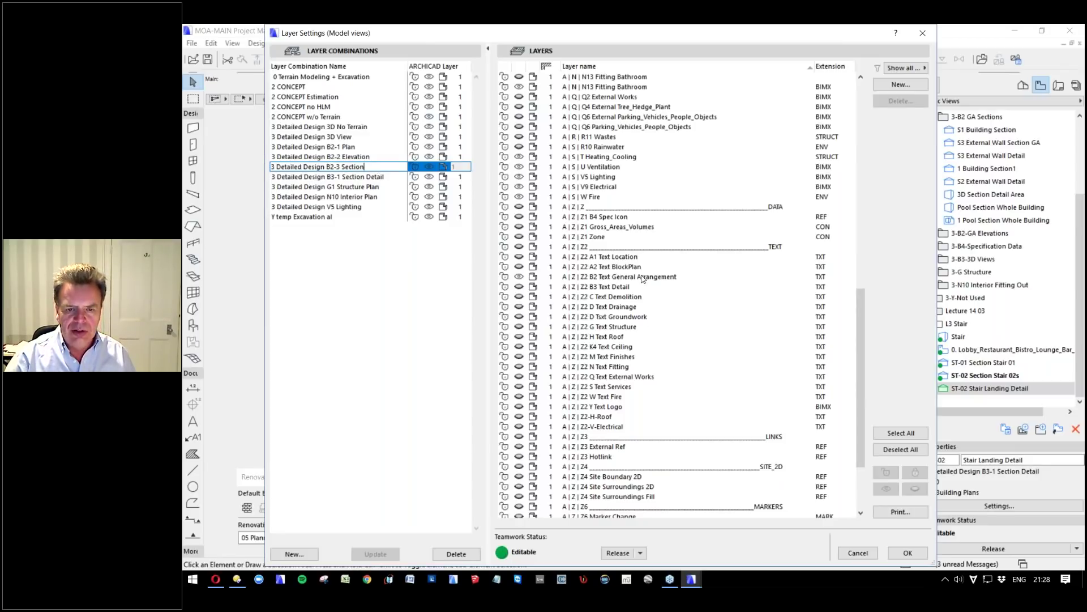
Check the text layers in the B3-1 Section Detail combination and review the Stair Landing Detail view's layer combination without changing either.
{"action": "left_click", "coordinate": [373, 177]}
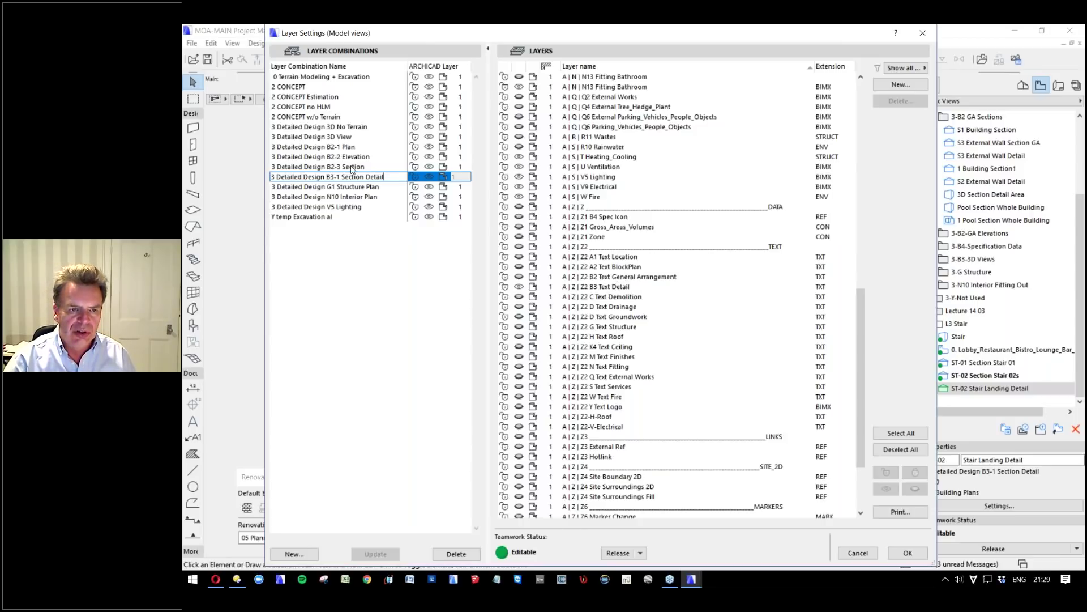
{"action": "left_click", "coordinate": [858, 553]}
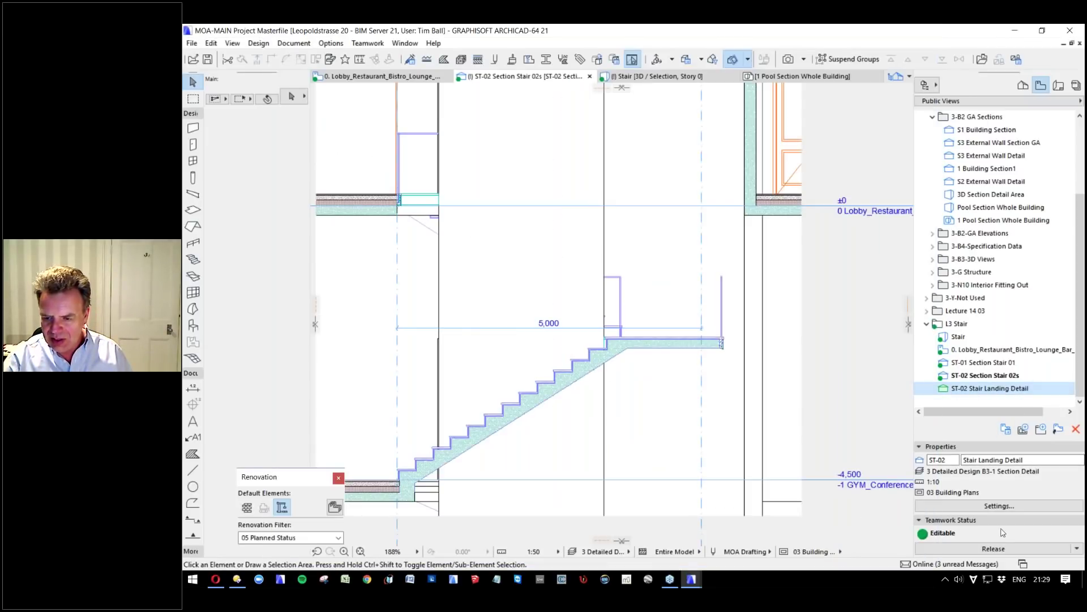
{"action": "left_click", "coordinate": [998, 506]}
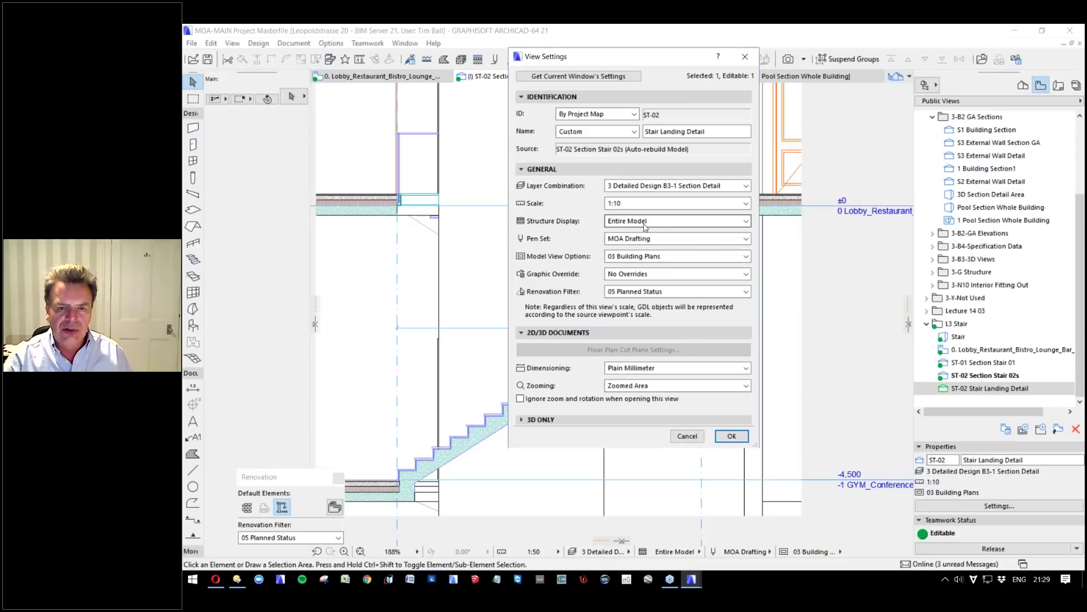
{"action": "left_click", "coordinate": [731, 186]}
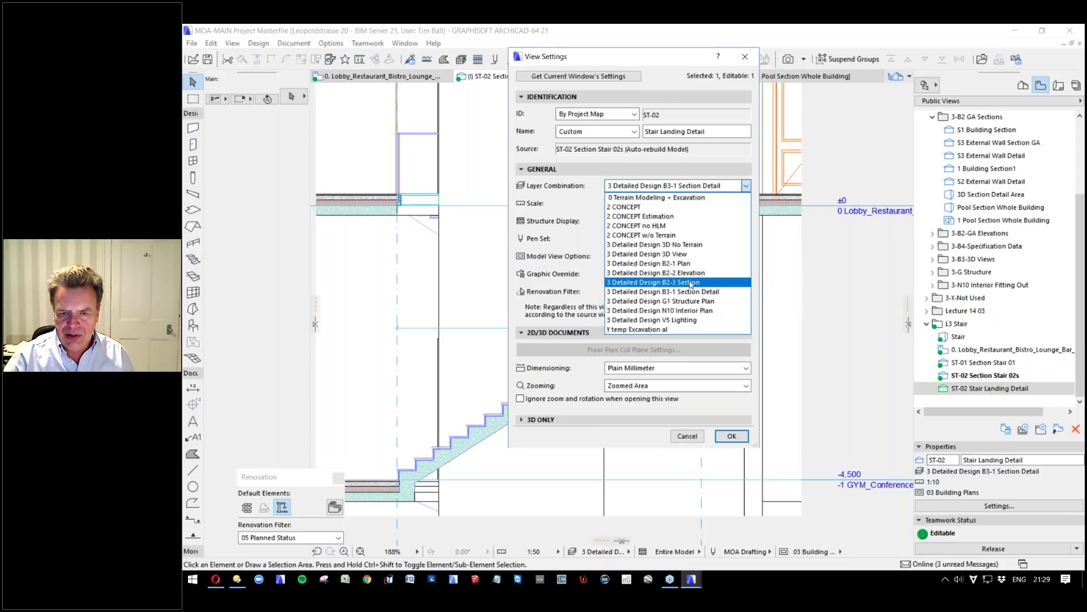
{"action": "left_click", "coordinate": [800, 308]}
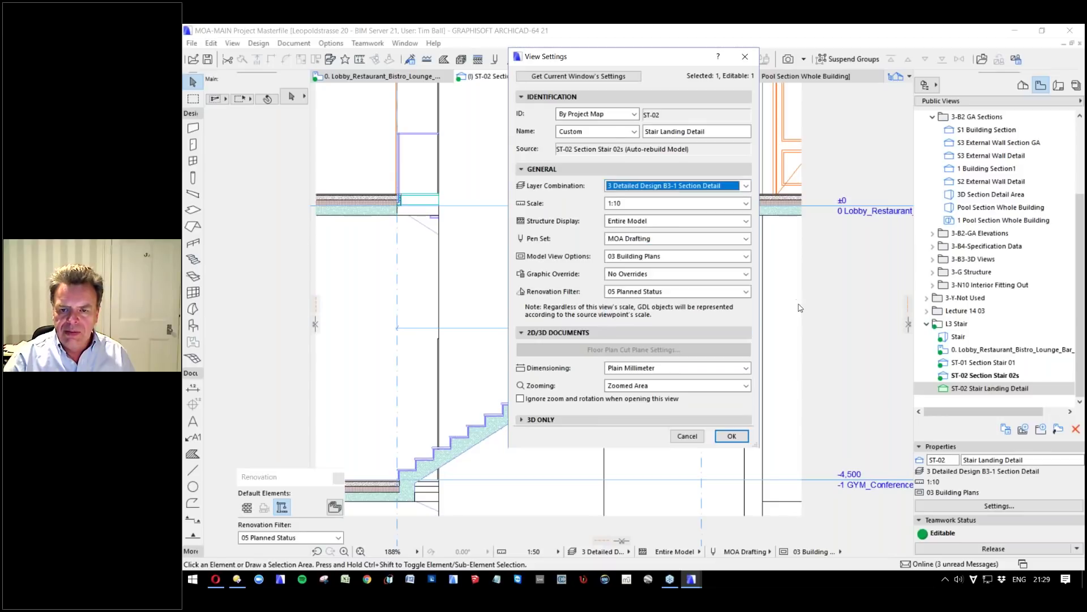
{"action": "left_click", "coordinate": [696, 438]}
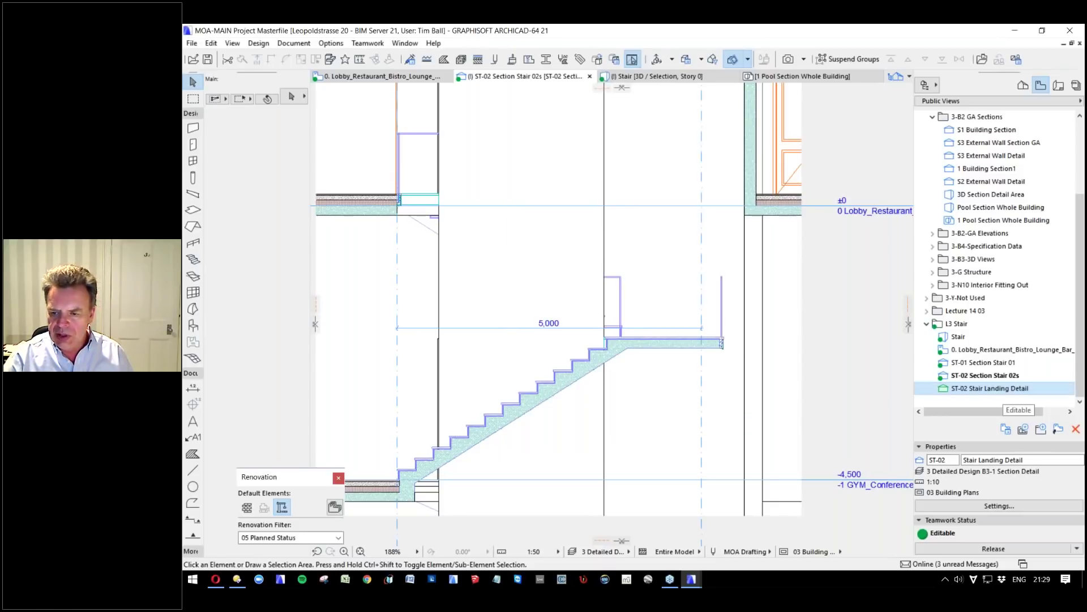
Open the Stair Landing Detail view, frame the landing edge and glass railing, and store the current window's zoom in its View Settings.
{"action": "left_click", "coordinate": [1013, 388]}
{"action": "double_click", "coordinate": [1015, 390]}
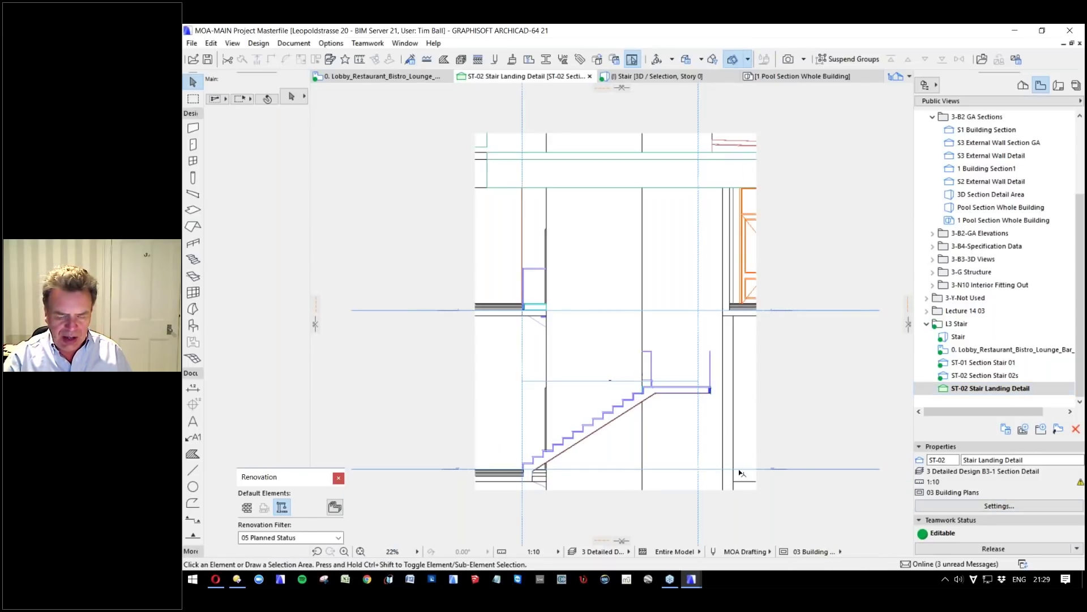
{"action": "left_click", "coordinate": [999, 505]}
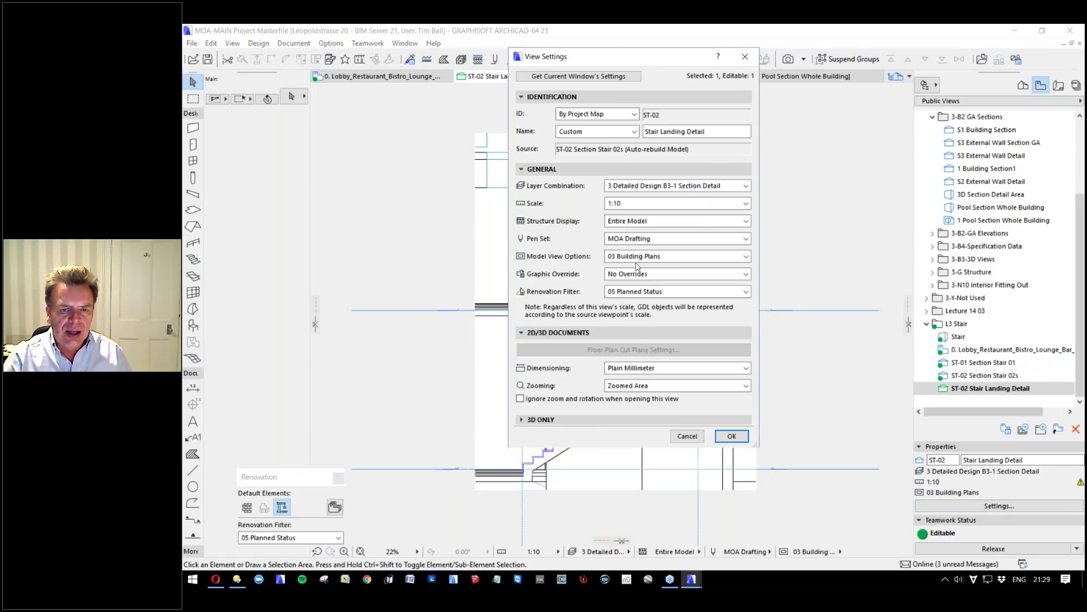
{"action": "left_click", "coordinate": [729, 435]}
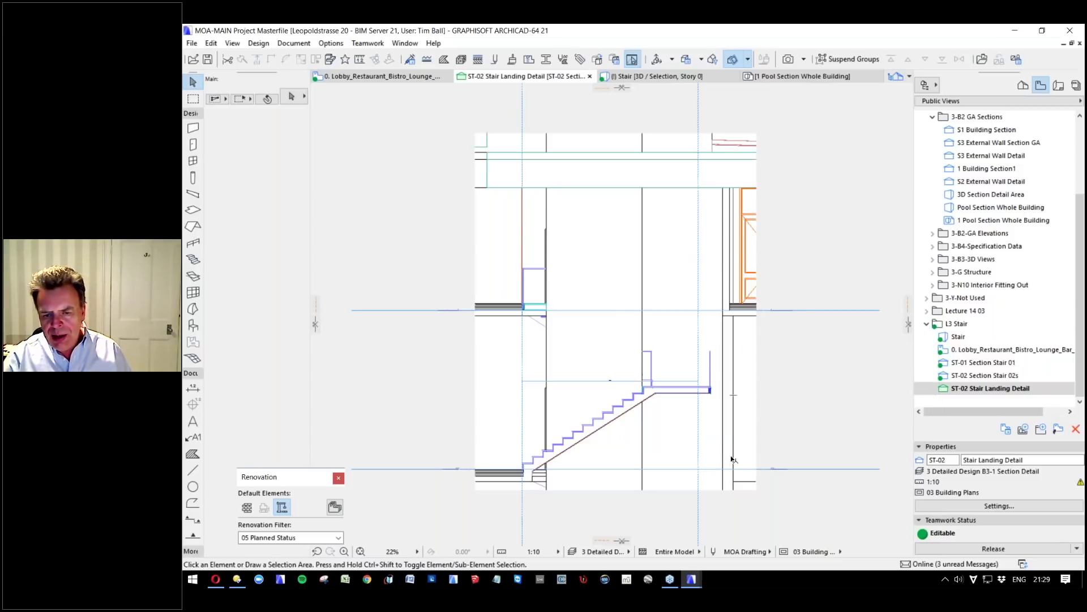
{"action": "scroll", "coordinate": [720, 406], "scroll_direction": "up", "scroll_amount": 5}
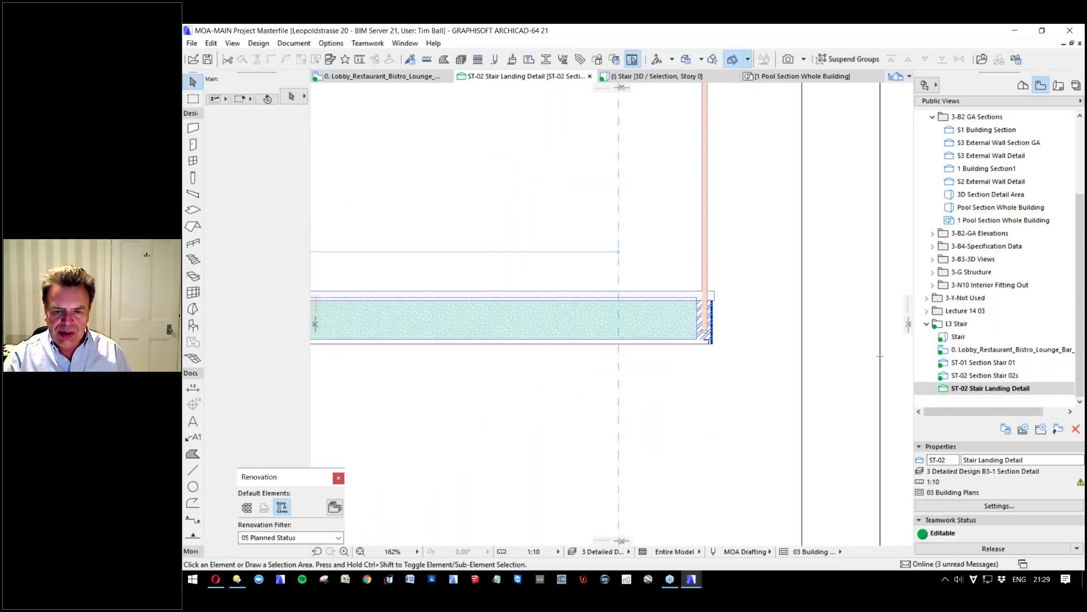
{"action": "middle_click_drag", "start_coordinate": [658, 206], "coordinate": [595, 335]}
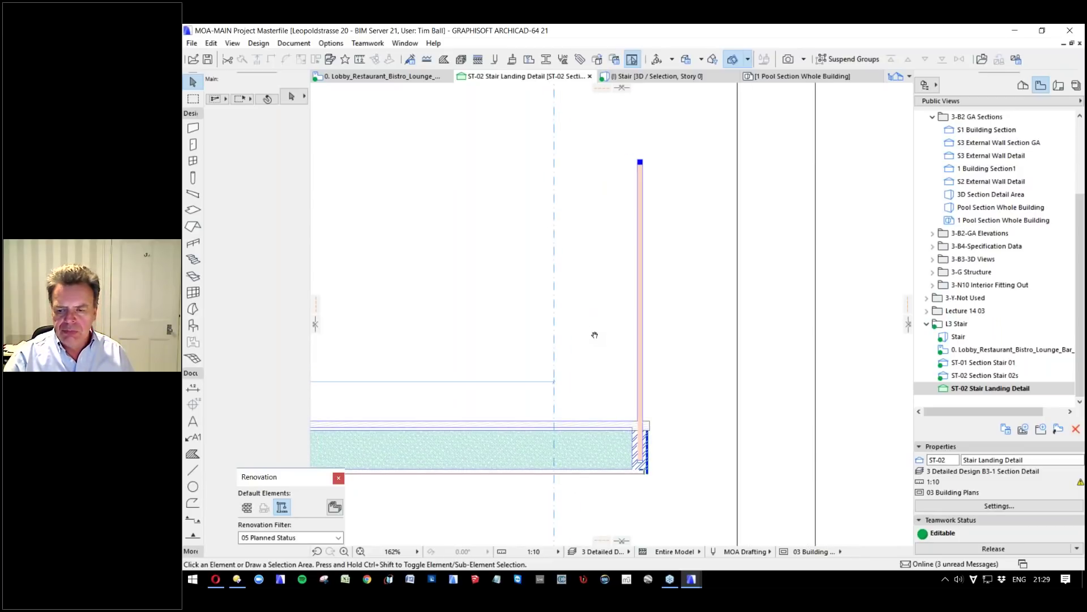
{"action": "left_click", "coordinate": [1005, 506]}
{"action": "left_click", "coordinate": [580, 78]}
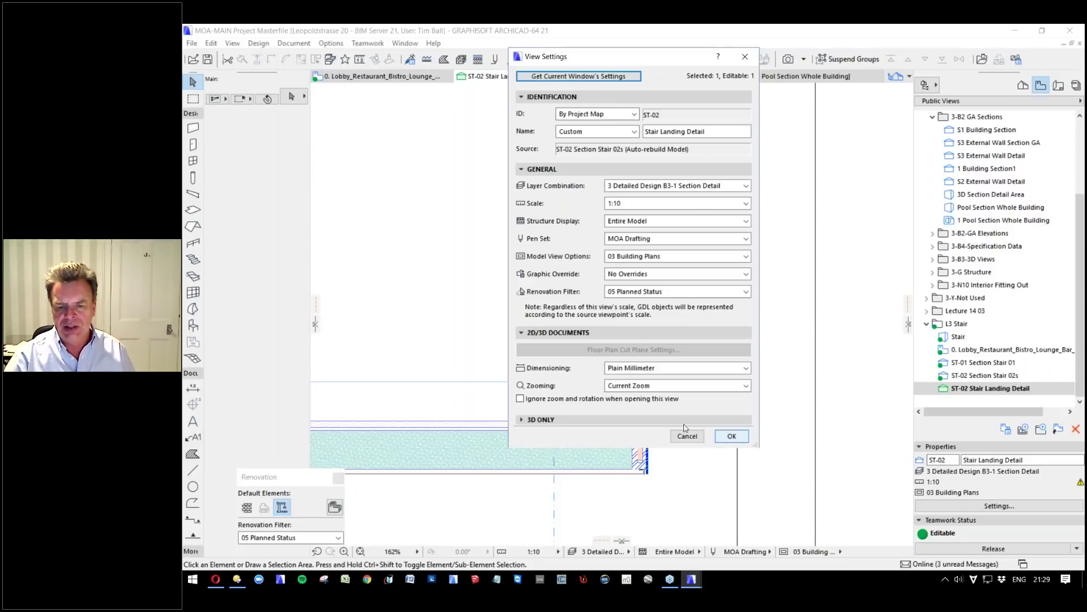
{"action": "left_click", "coordinate": [731, 436]}
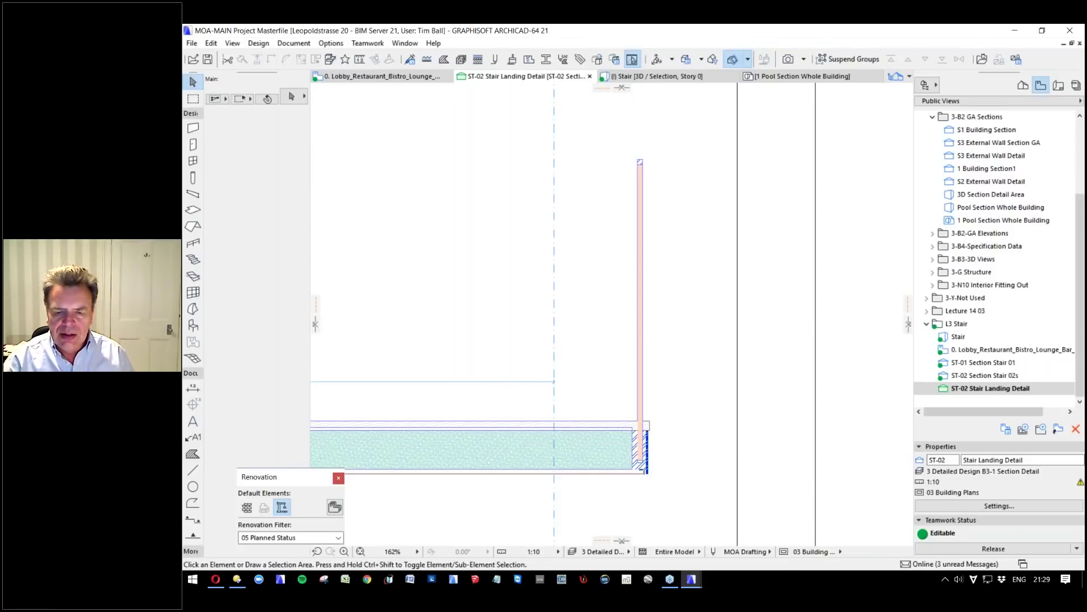
Compare the saved zoom and settings of the Section Stair 02s, lobby floor plan, Section Stair 01 and Stair Landing Detail views.
{"action": "left_click", "coordinate": [997, 375]}
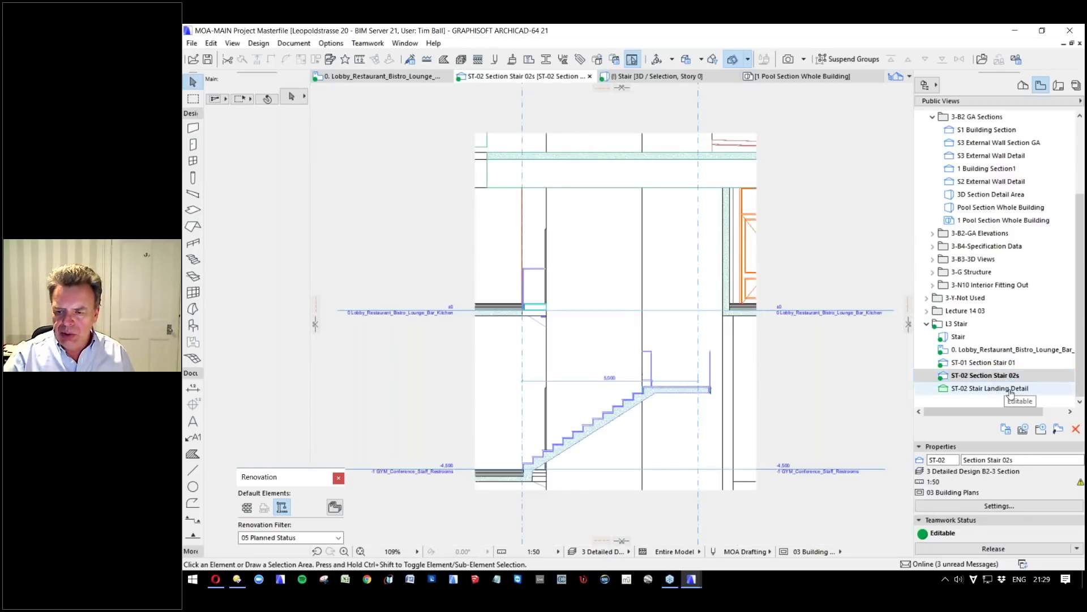
{"action": "left_click", "coordinate": [1011, 390]}
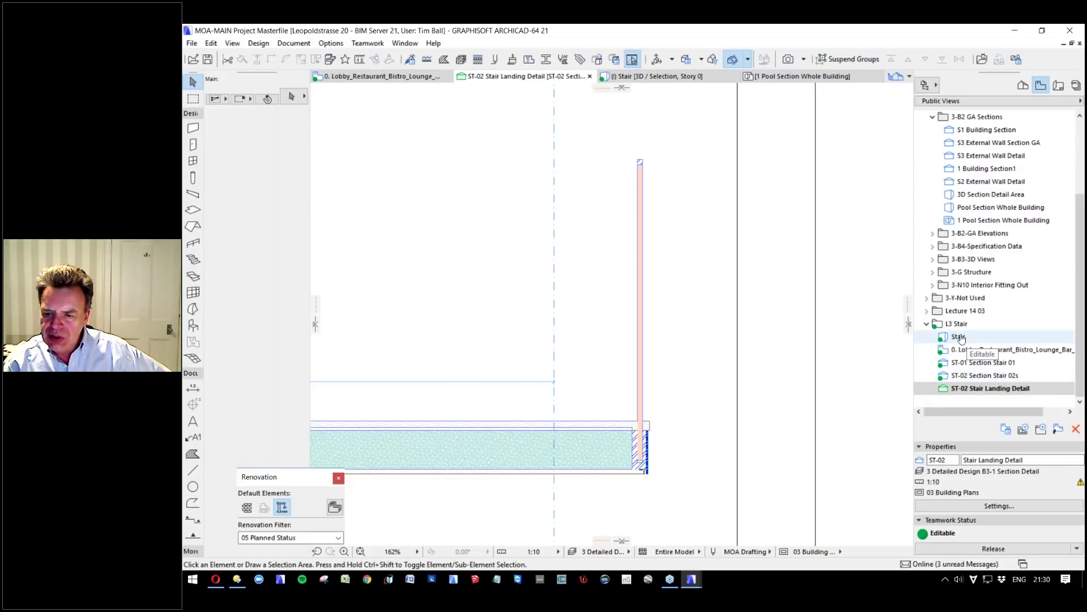
{"action": "left_click", "coordinate": [1007, 350]}
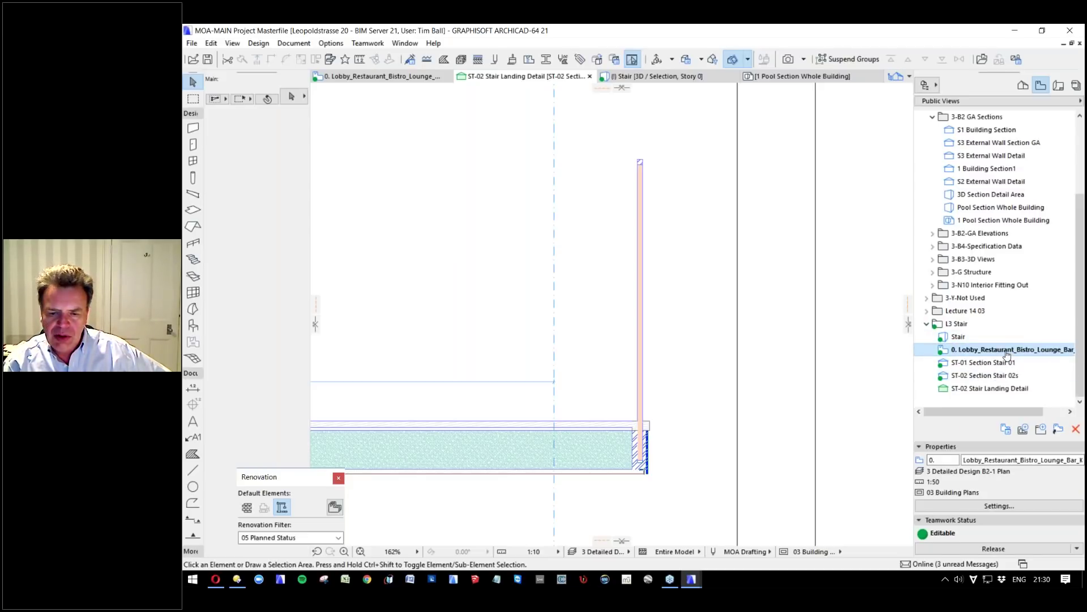
{"action": "double_click", "coordinate": [1007, 350]}
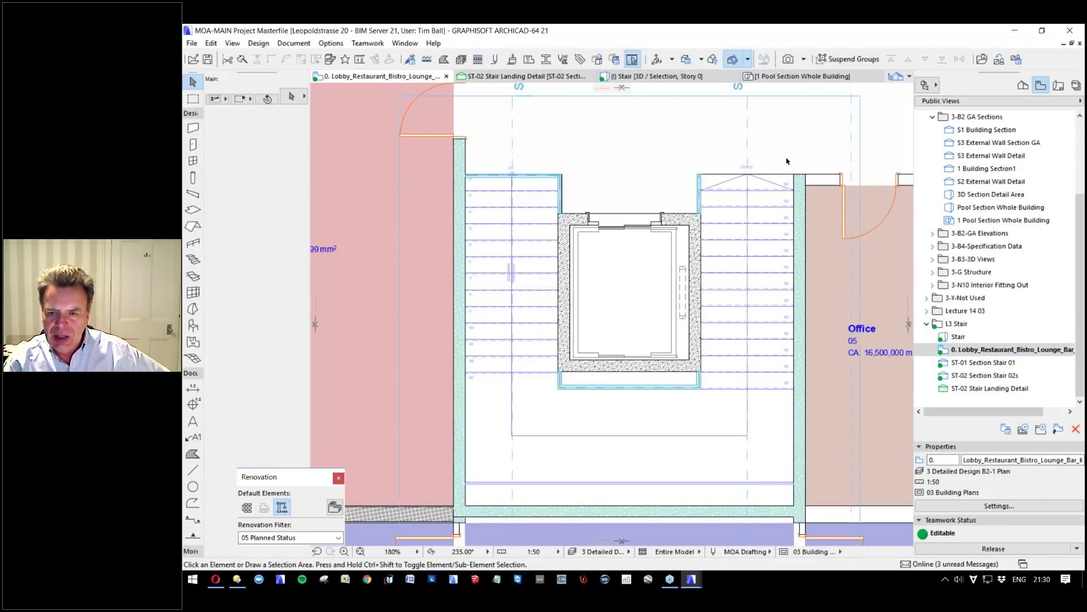
{"action": "scroll", "coordinate": [652, 174], "scroll_direction": "down", "scroll_amount": 5}
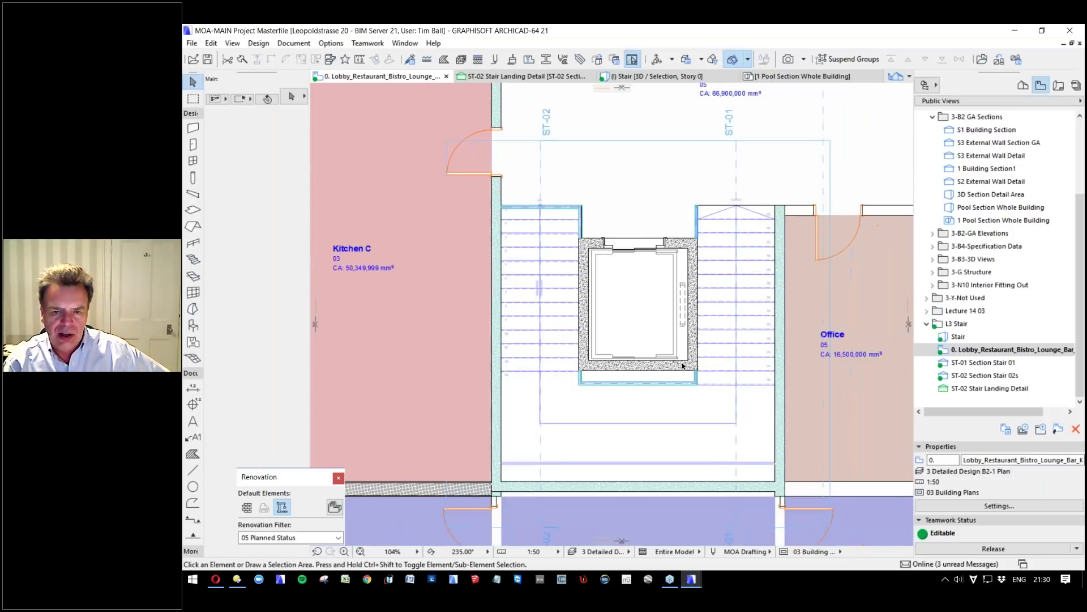
{"action": "scroll", "coordinate": [652, 174], "scroll_direction": "down", "scroll_amount": 2}
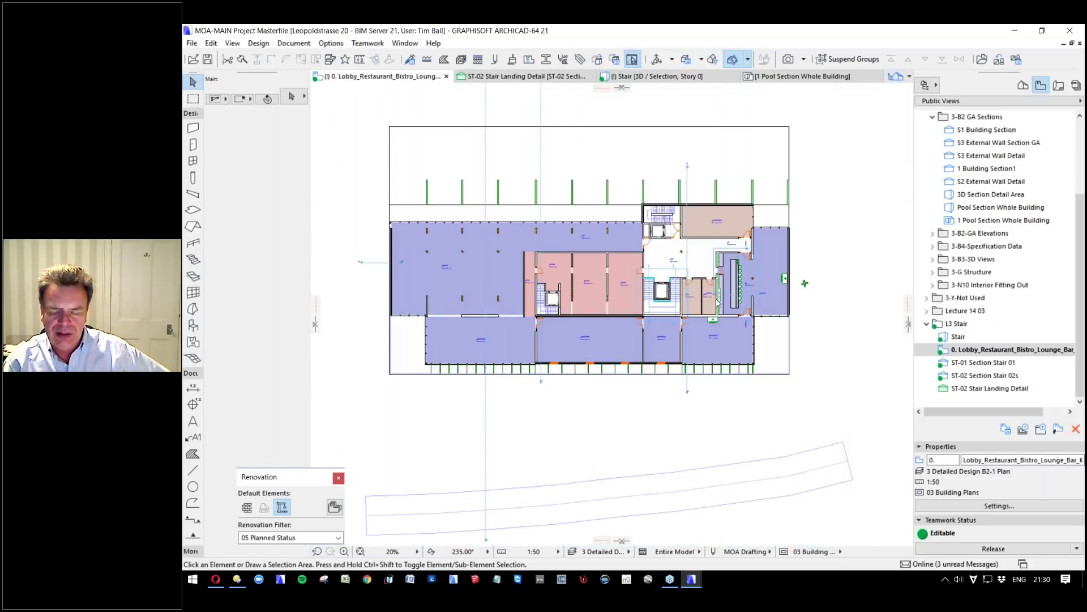
{"action": "double_click", "coordinate": [1043, 350]}
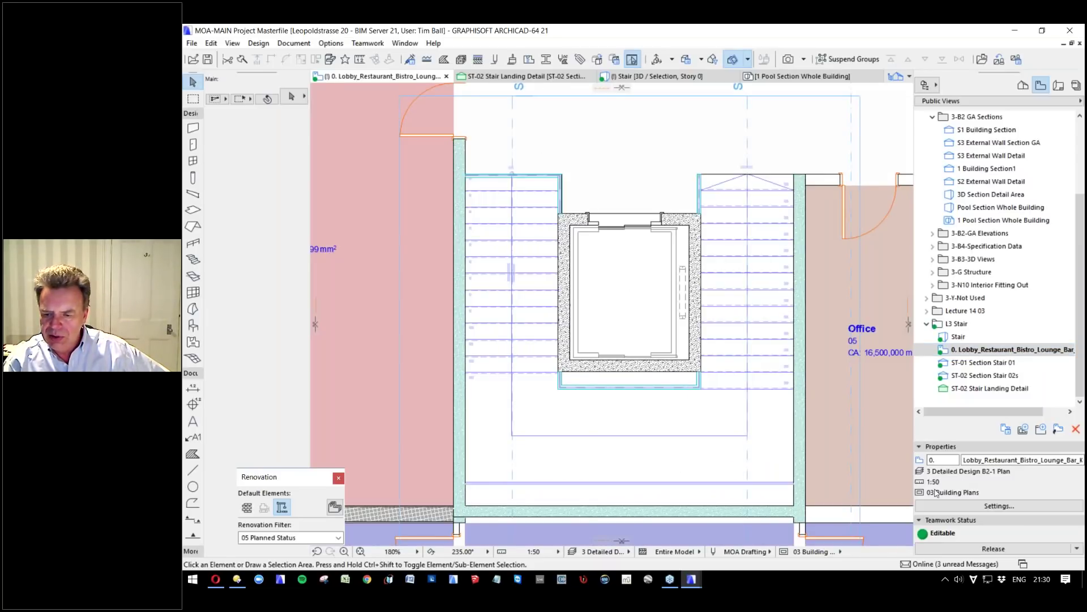
{"action": "double_click", "coordinate": [1011, 363]}
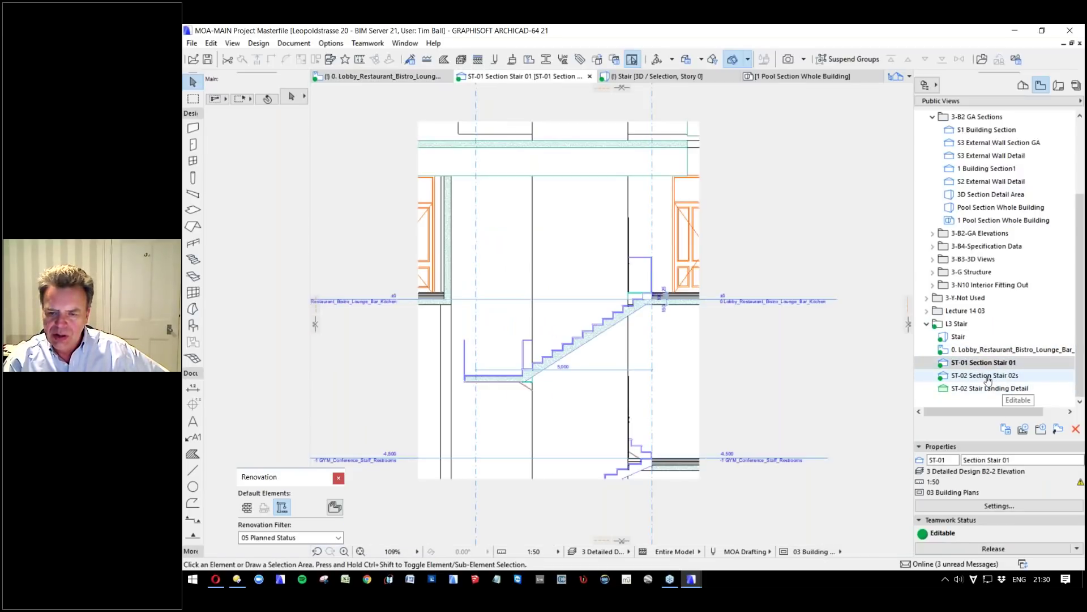
{"action": "double_click", "coordinate": [988, 376]}
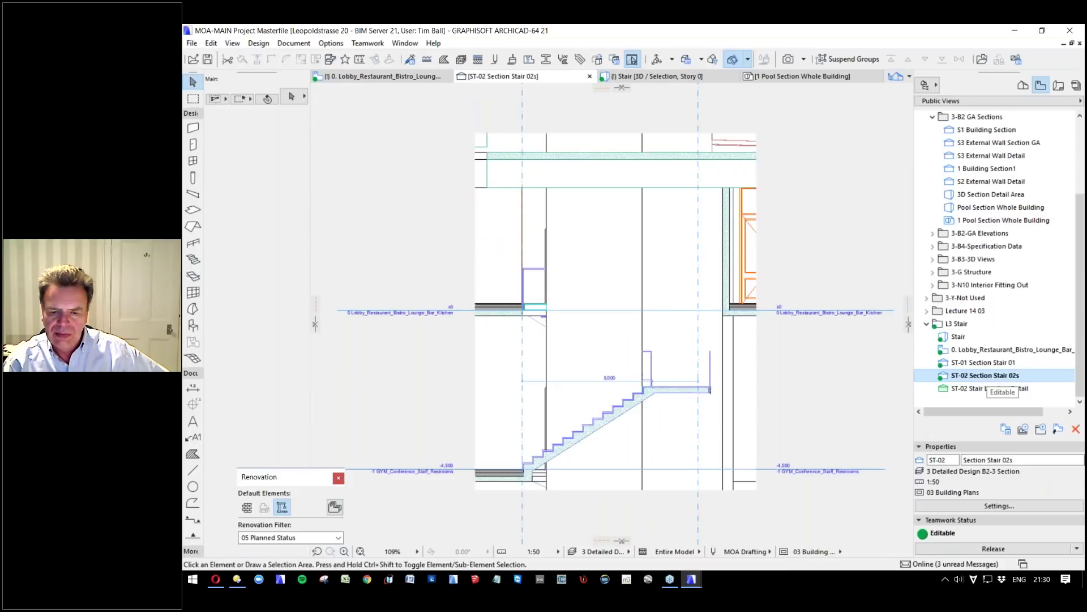
{"action": "double_click", "coordinate": [999, 389]}
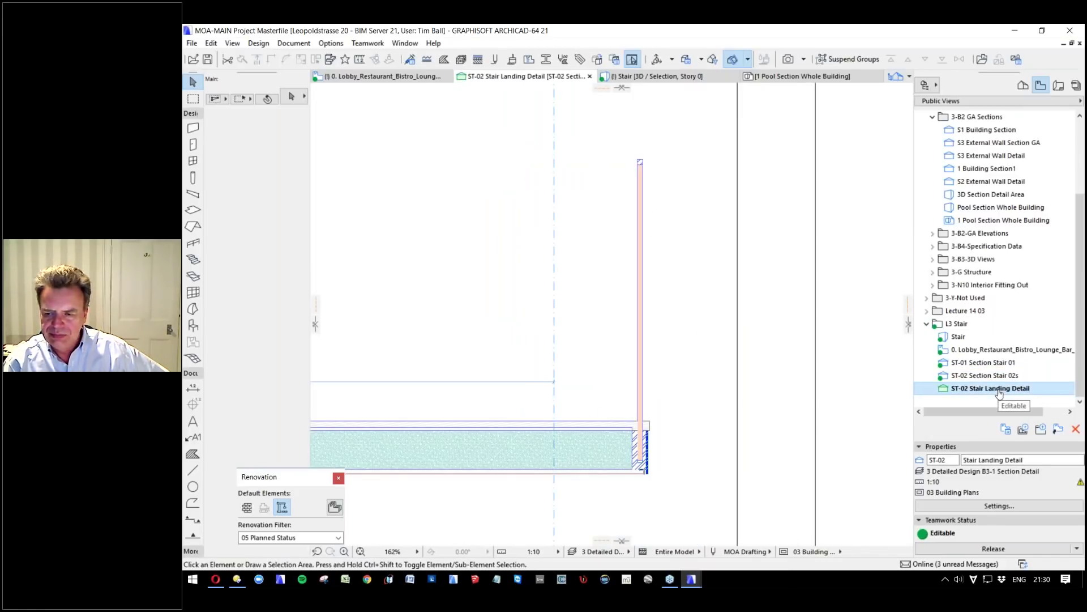
Open the Stair 3D view and examine the upper stair flight and landing up close.
{"action": "left_click", "coordinate": [961, 338]}
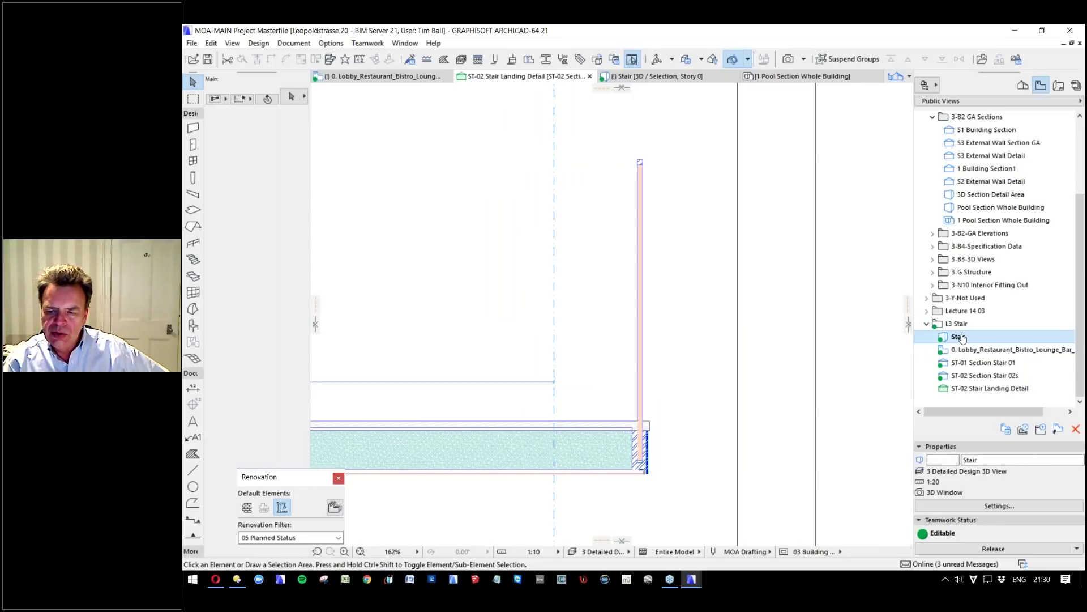
{"action": "double_click", "coordinate": [960, 338]}
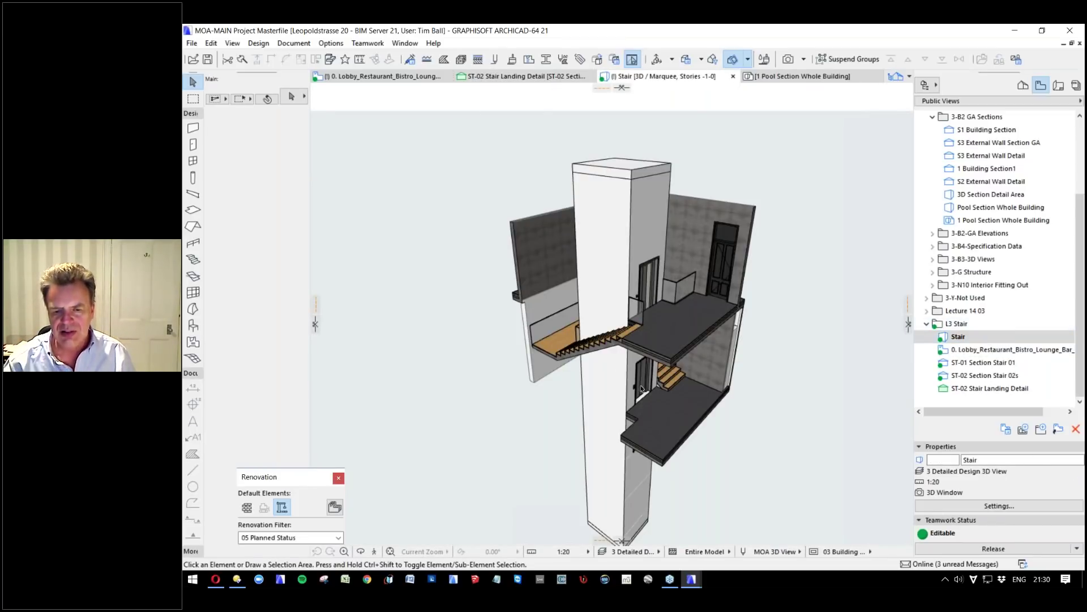
{"action": "middle_click_drag", "start_coordinate": [604, 407], "coordinate": [759, 328], "text": "shift"}
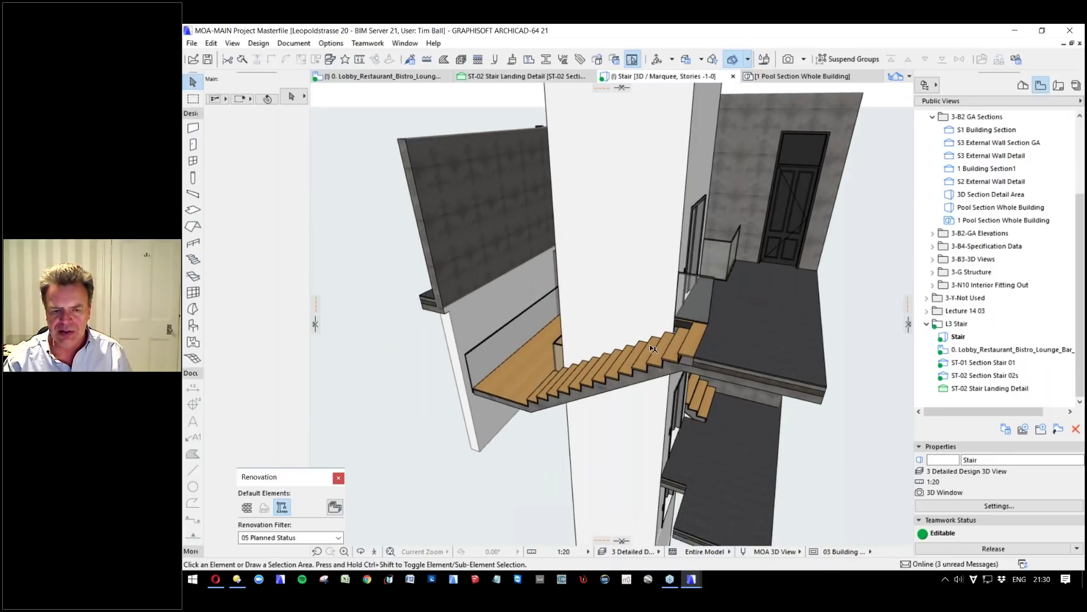
Inspect several pens in the MOA 3D View pen set, cancel without changes, and examine the stair in 3D.
{"action": "left_click", "coordinate": [495, 59]}
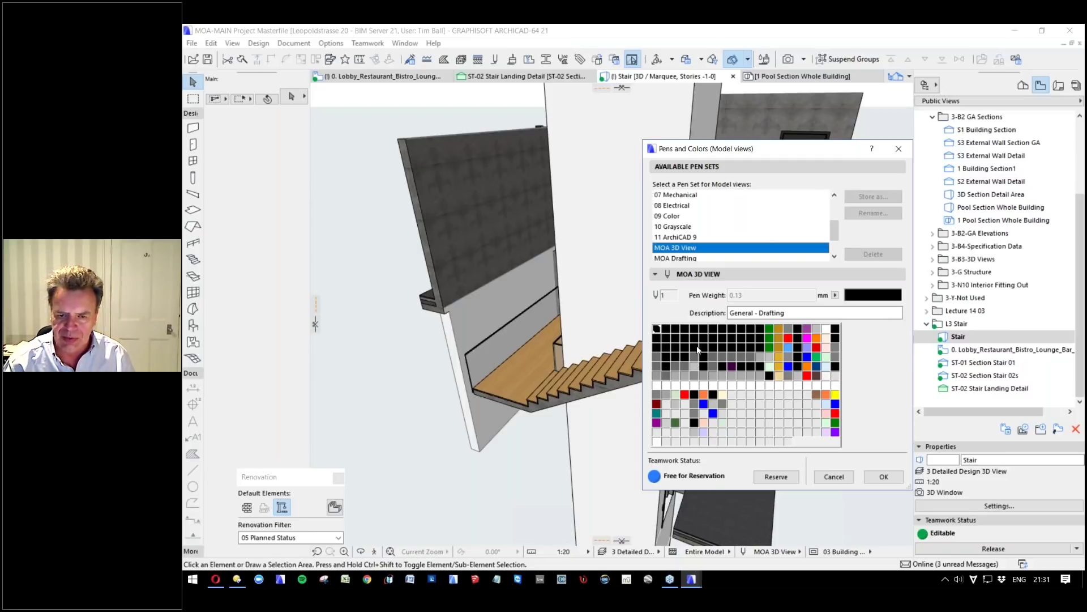
{"action": "left_click", "coordinate": [710, 338]}
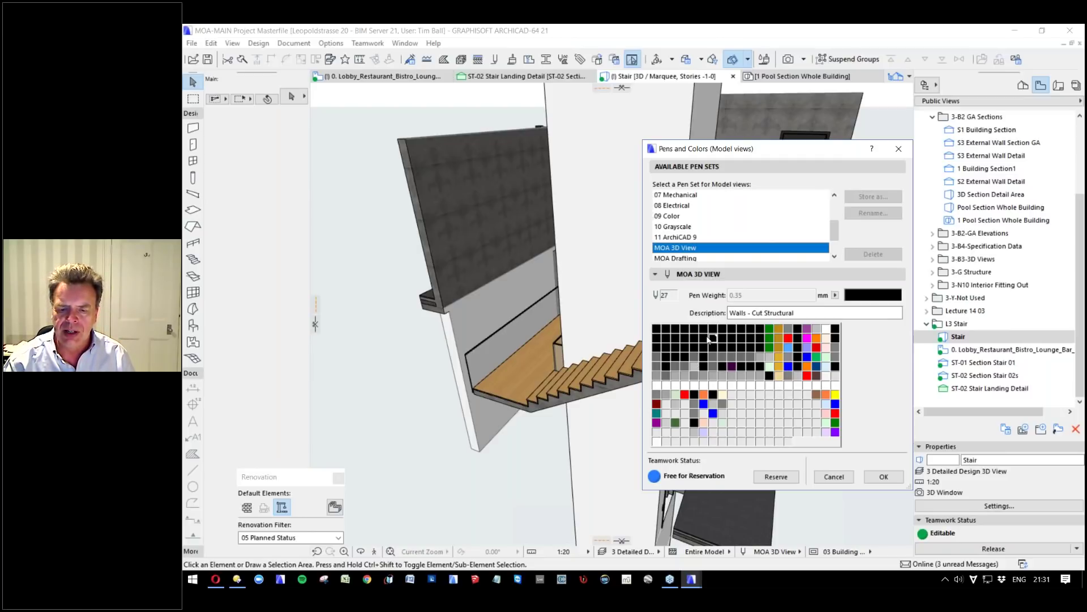
{"action": "left_click", "coordinate": [713, 347]}
{"action": "left_click", "coordinate": [675, 328]}
{"action": "left_click", "coordinate": [834, 477]}
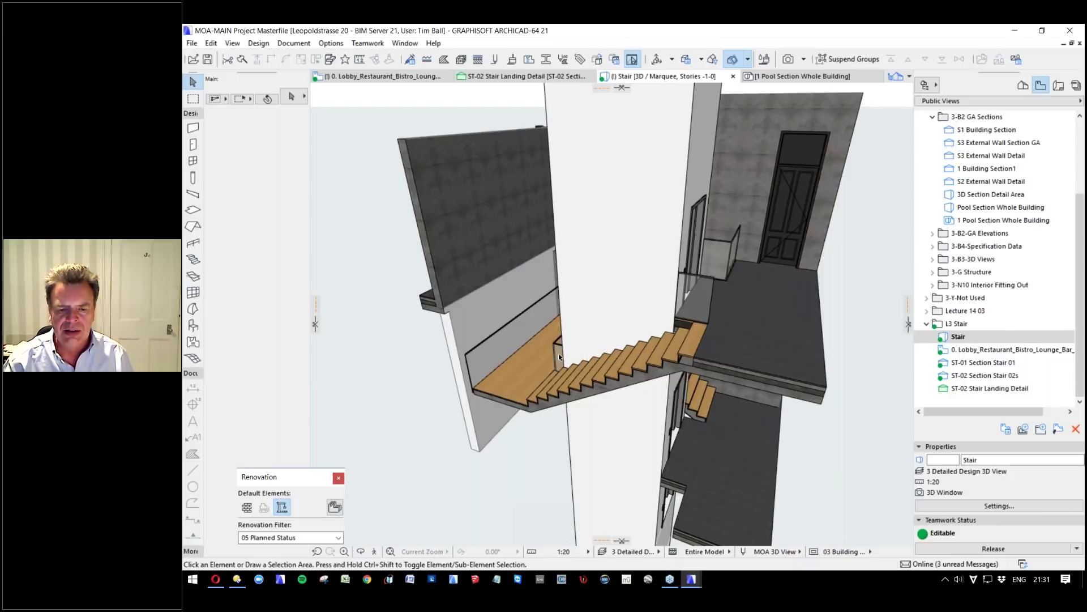
{"action": "middle_click_drag", "start_coordinate": [558, 354], "coordinate": [643, 389], "text": "shift"}
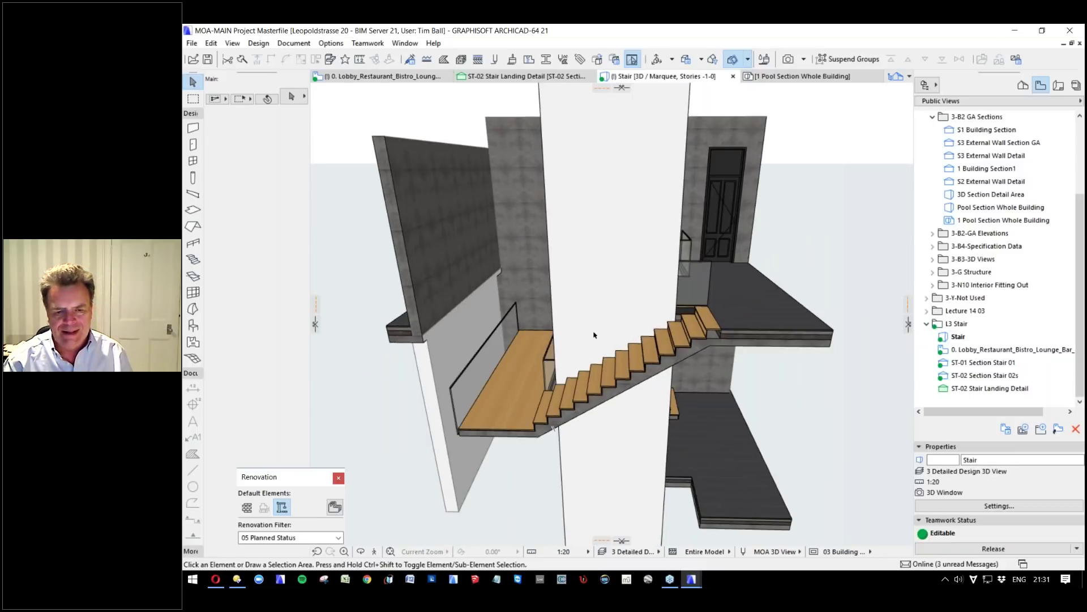
{"action": "middle_click_drag", "start_coordinate": [556, 314], "coordinate": [572, 343], "text": "shift"}
Draw a marquee around the lower-left corner of the stair landing on the lobby plan, display it in 3D, and return to the plan.
{"action": "left_click", "coordinate": [997, 349]}
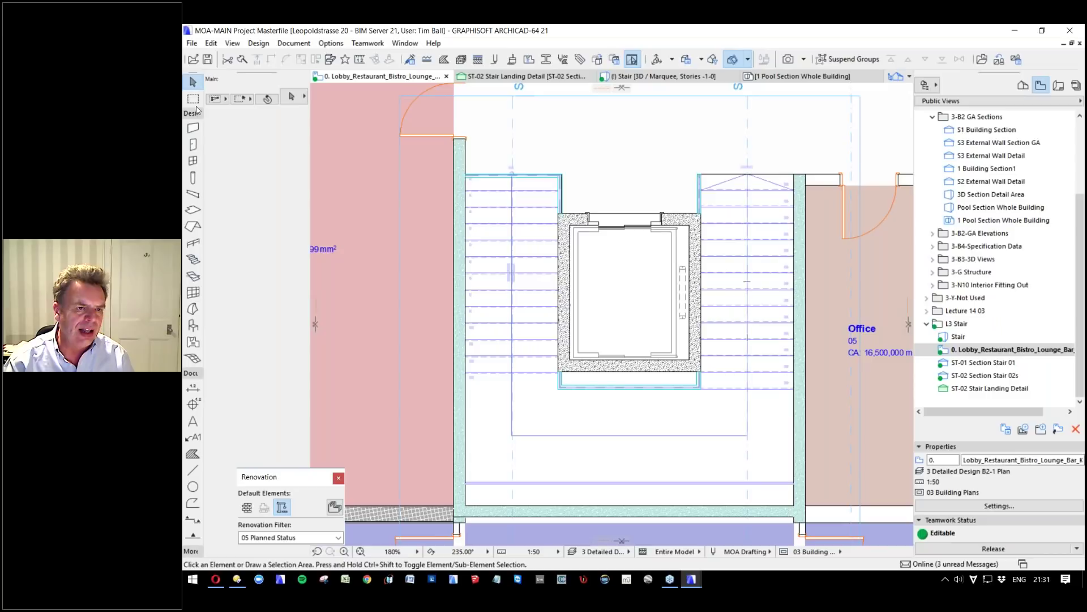
{"action": "left_click", "coordinate": [193, 100]}
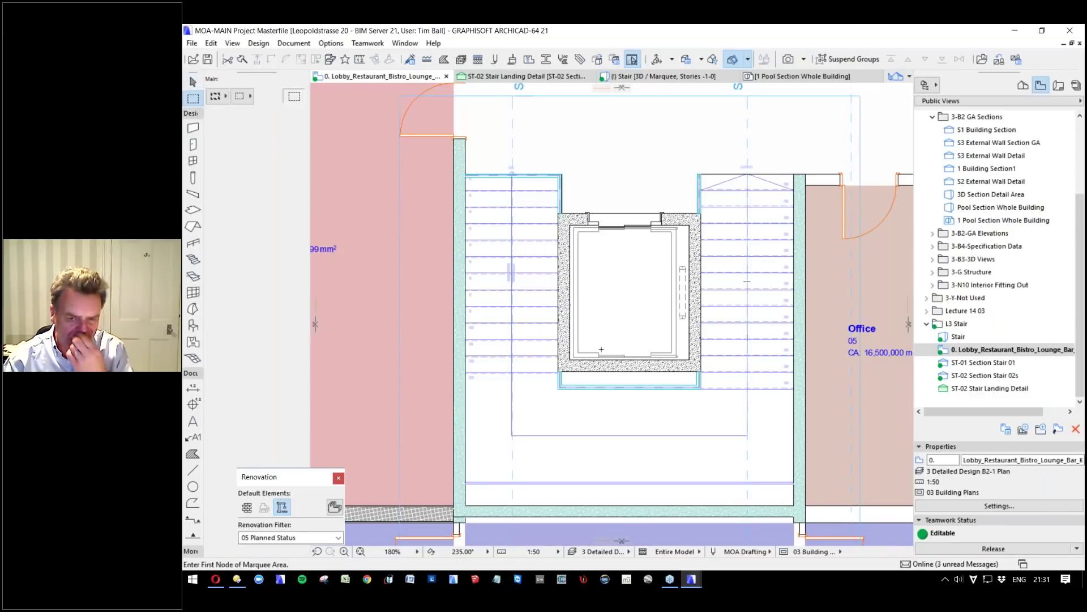
{"action": "left_click", "coordinate": [442, 348]}
{"action": "left_click", "coordinate": [597, 527]}
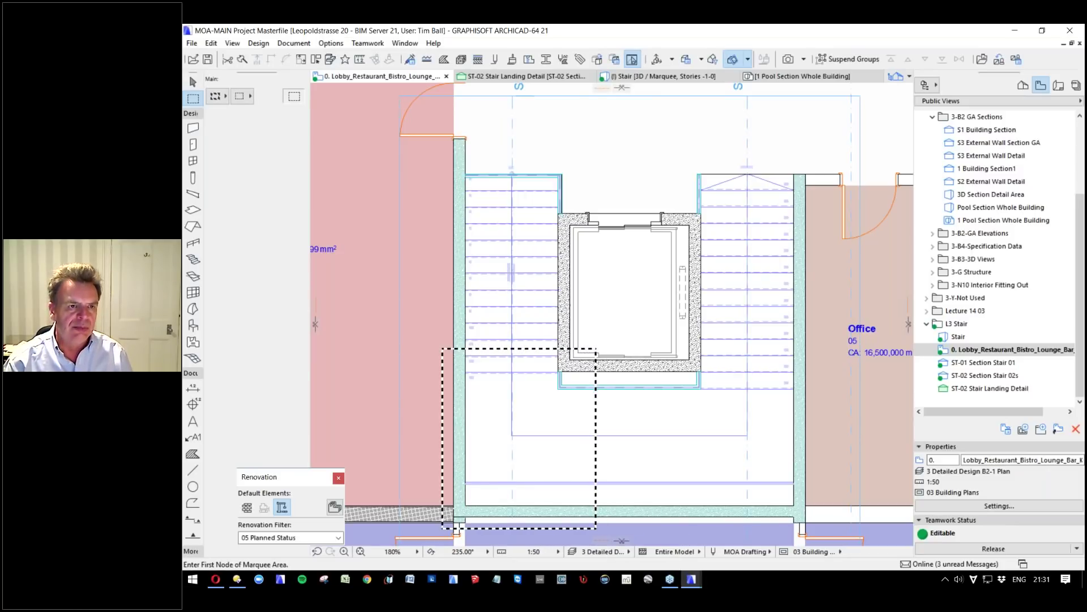
{"action": "left_click", "coordinate": [216, 97]}
{"action": "key", "text": "F5"}
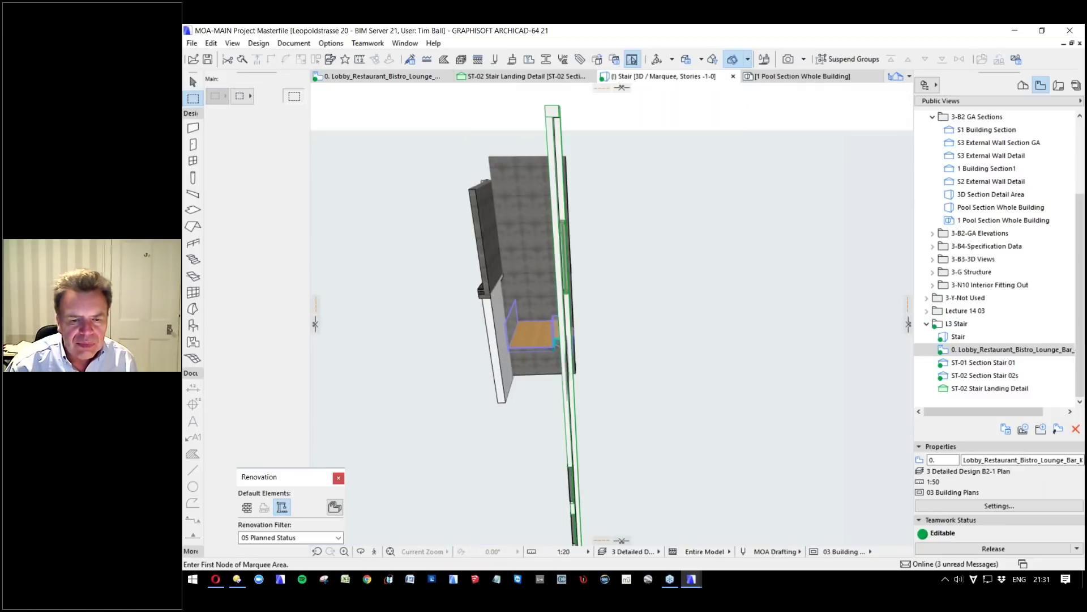
{"action": "middle_click_drag", "start_coordinate": [524, 357], "coordinate": [563, 432], "text": "shift"}
{"action": "key", "text": "F2"}
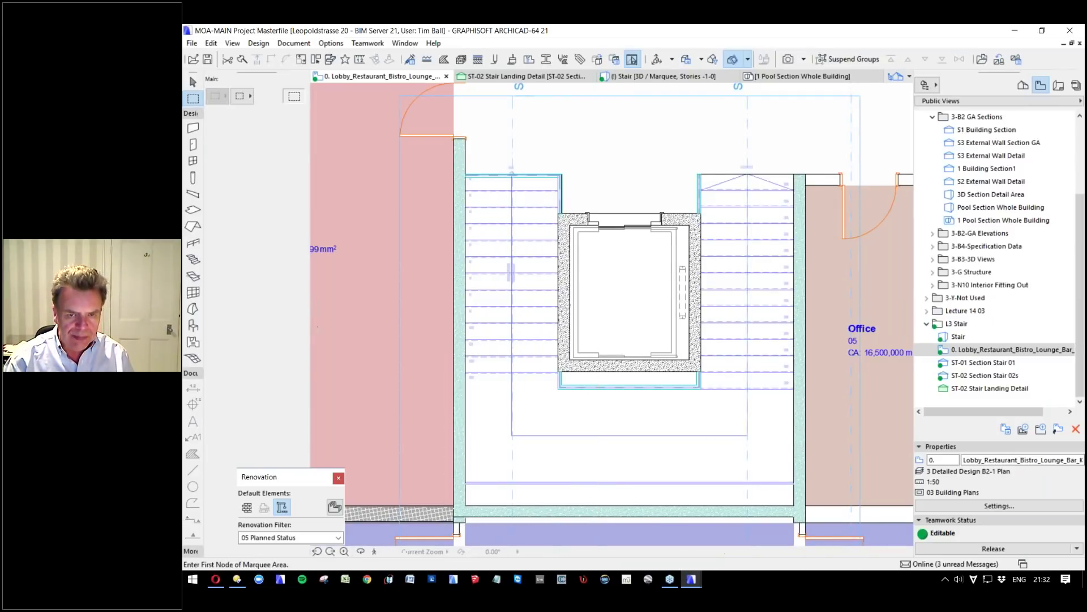
Show the marquee area in 3D, select the stair landing with both glass railings, and orbit closer to the landing's edge.
{"action": "key", "text": "F3"}
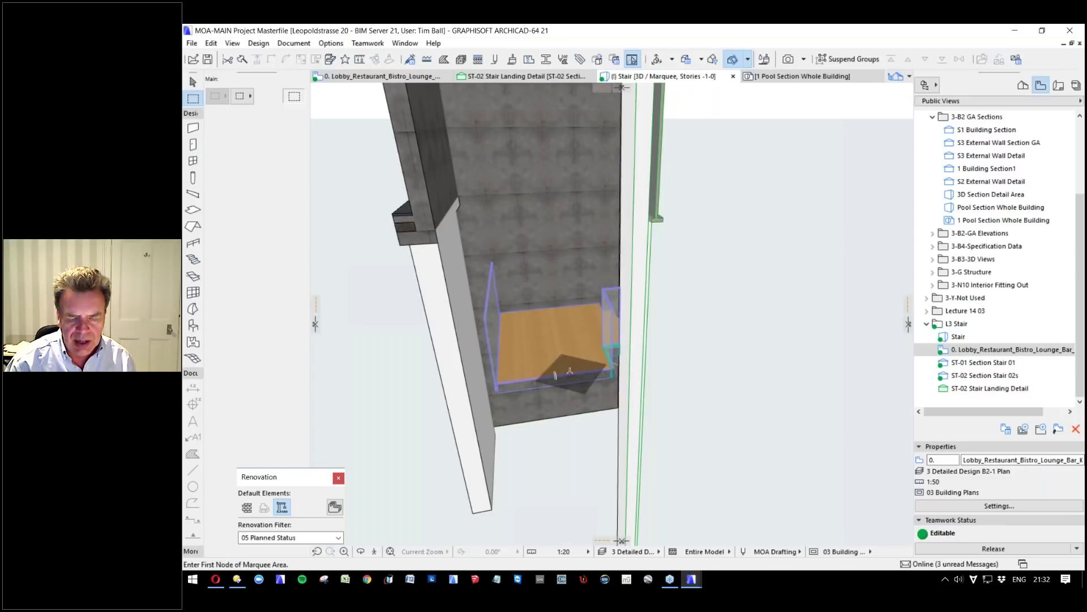
{"action": "left_click", "coordinate": [555, 374]}
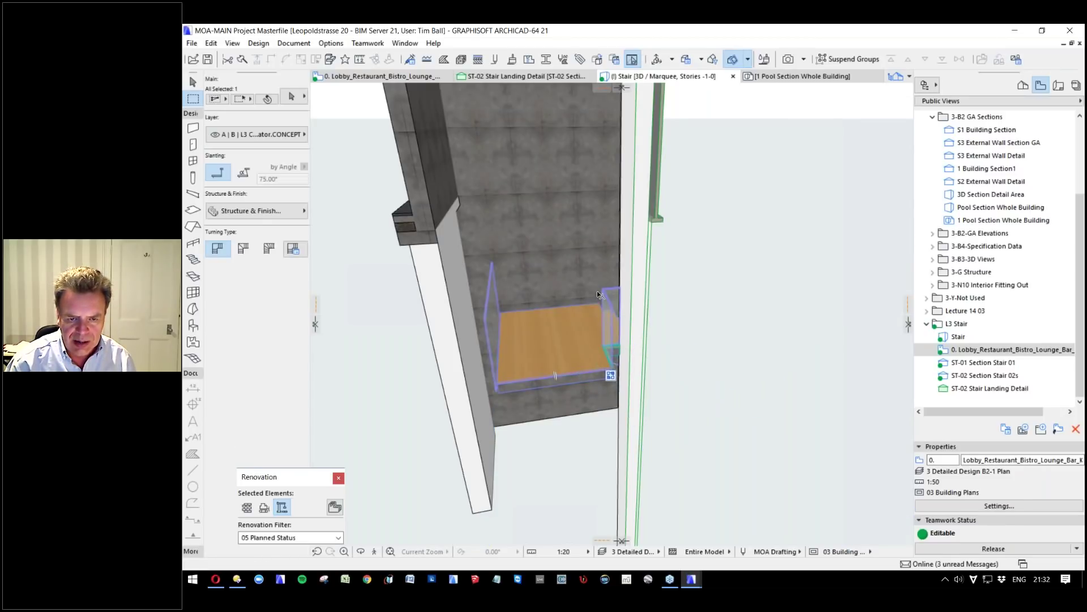
{"action": "left_click", "coordinate": [492, 272], "text": "shift"}
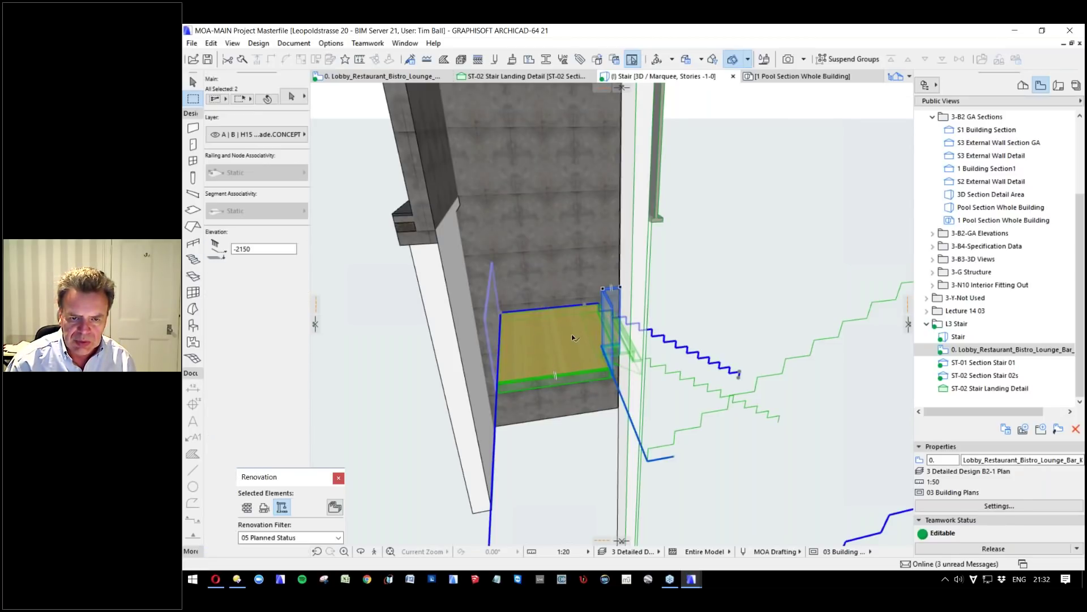
{"action": "left_click", "coordinate": [490, 269], "text": "shift"}
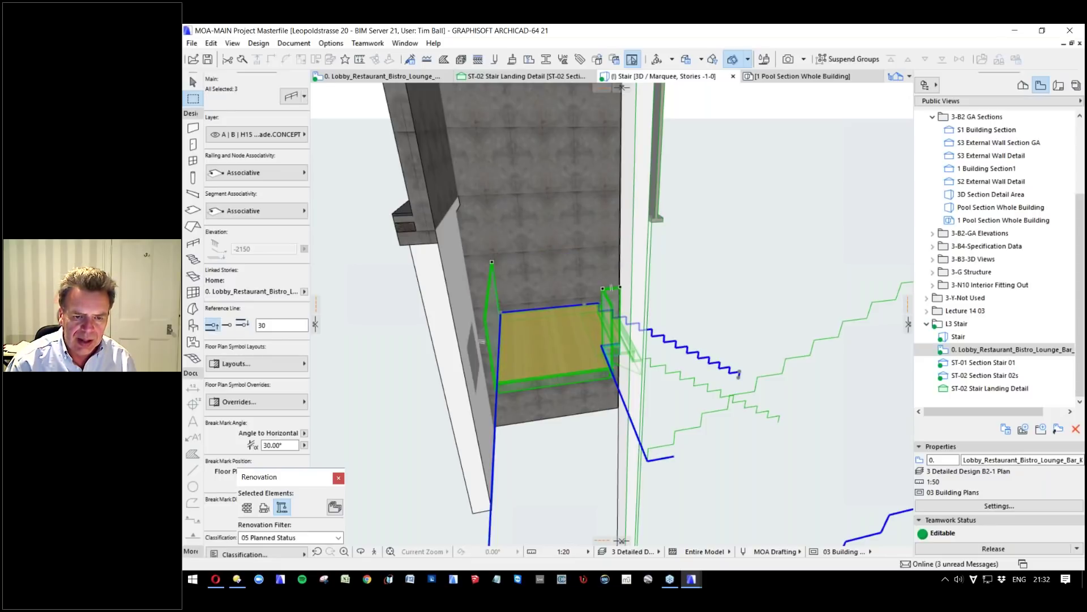
{"action": "middle_click_drag", "start_coordinate": [481, 390], "coordinate": [500, 389], "text": "shift"}
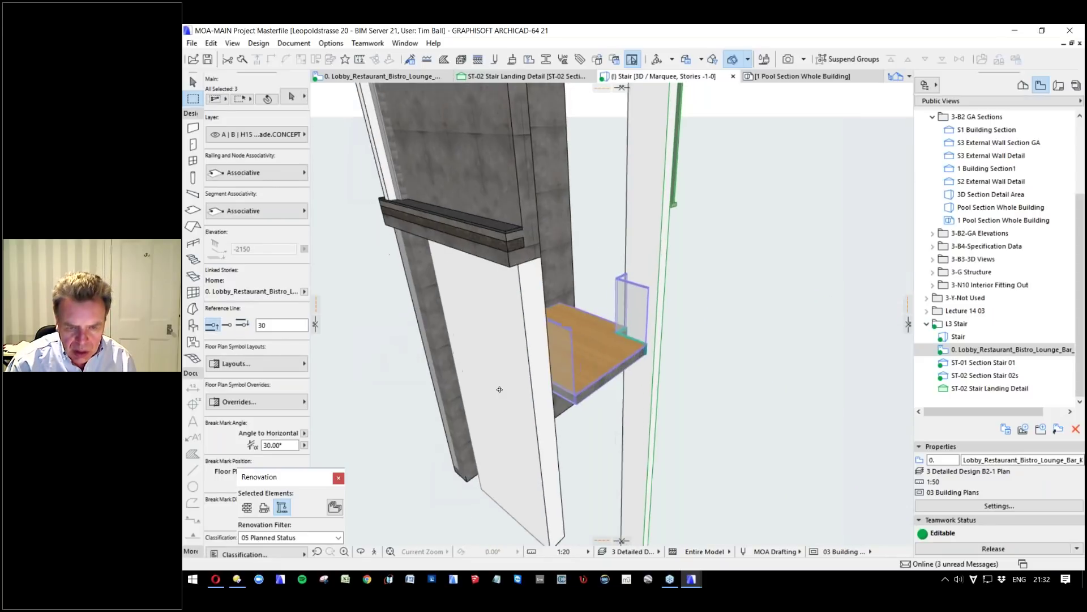
{"action": "scroll", "coordinate": [543, 396], "scroll_direction": "up", "scroll_amount": 5}
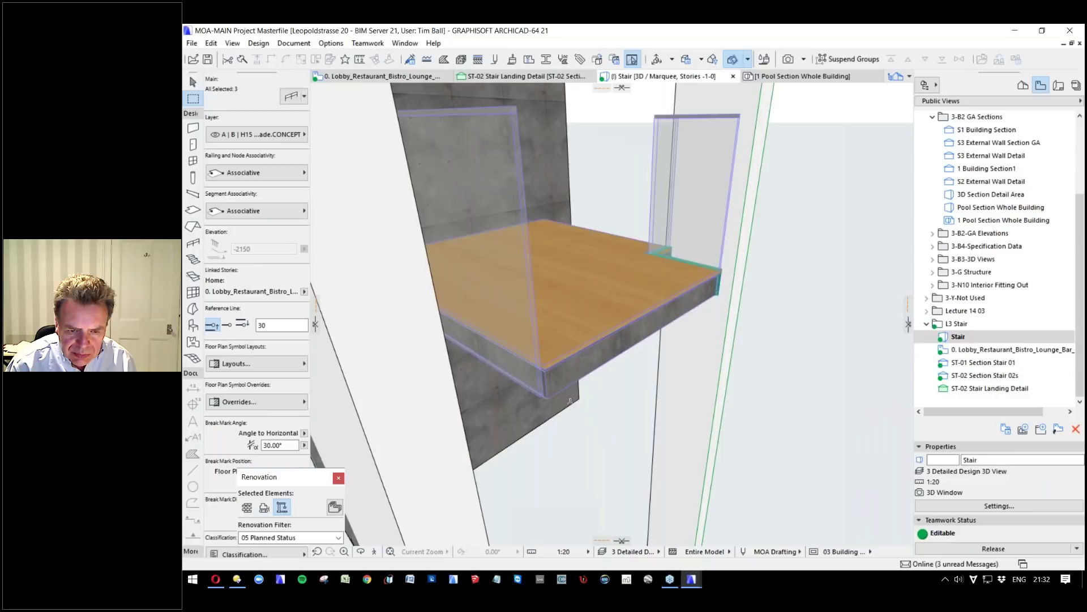
{"action": "mouse_move", "coordinate": [554, 400]}
{"action": "middle_mouse_down", "text": "shift"}
{"action": "mouse_move", "coordinate": [577, 369]}
{"action": "mouse_move", "coordinate": [549, 408]}
{"action": "middle_mouse_up", "text": "shift"}
{"action": "left_click_drag", "start_coordinate": [556, 407], "coordinate": [598, 410]}
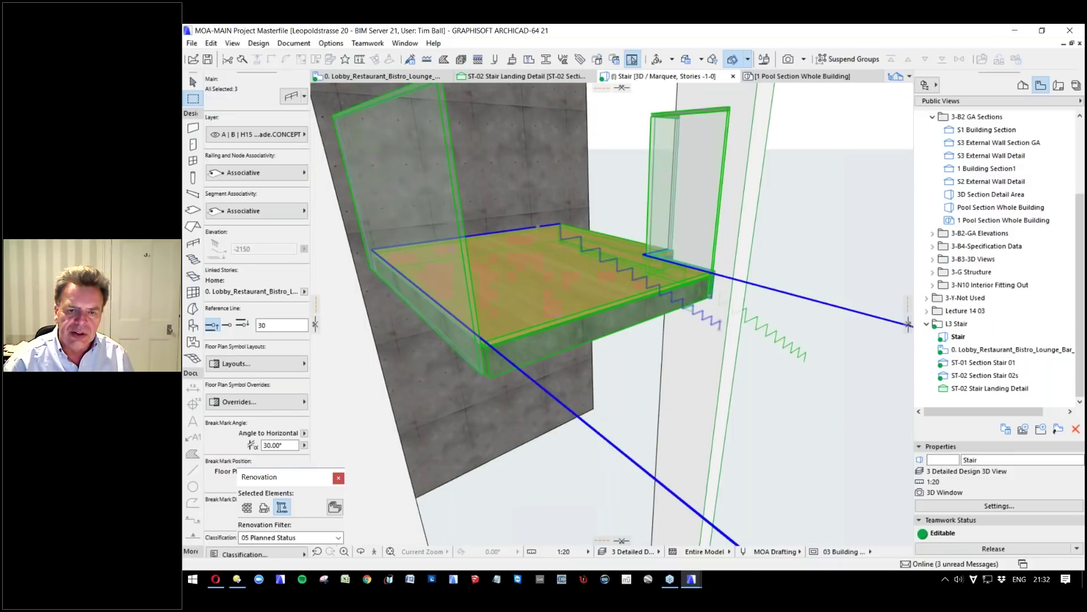
Apply the 3 Detailed Design B2-3 Section layer combination and add the glass rail beam along the landing edge to the selection.
{"action": "key", "text": "ctrl+l"}
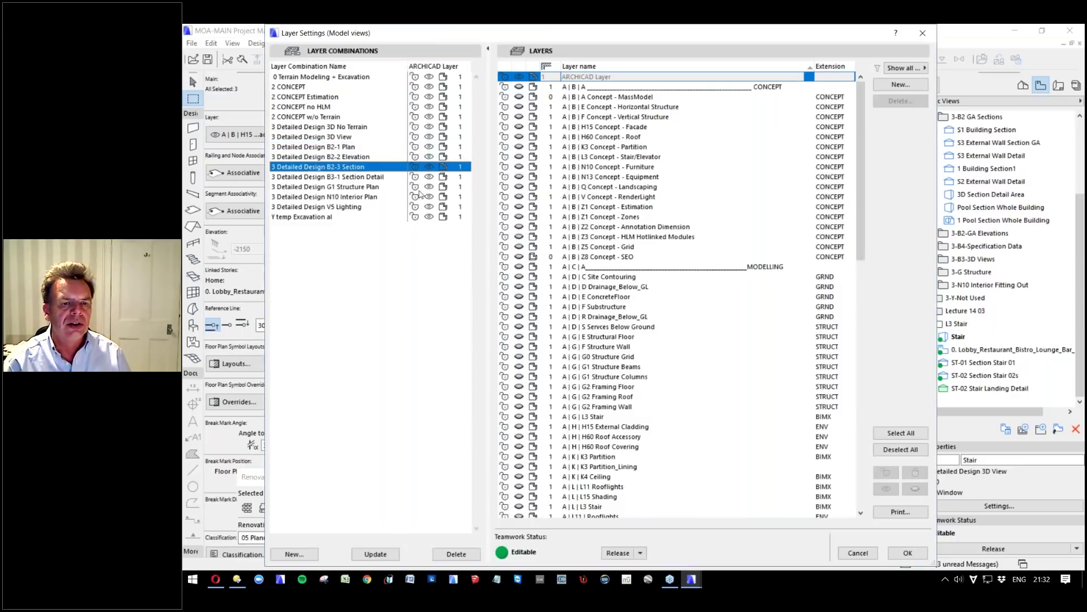
{"action": "left_click", "coordinate": [904, 552]}
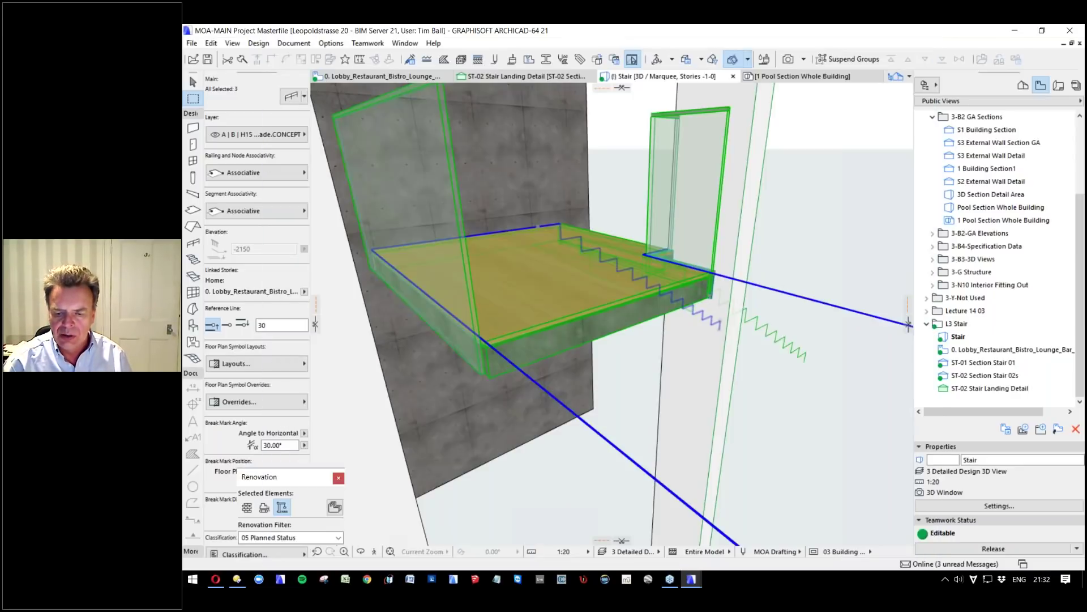
{"action": "left_click", "coordinate": [480, 389]}
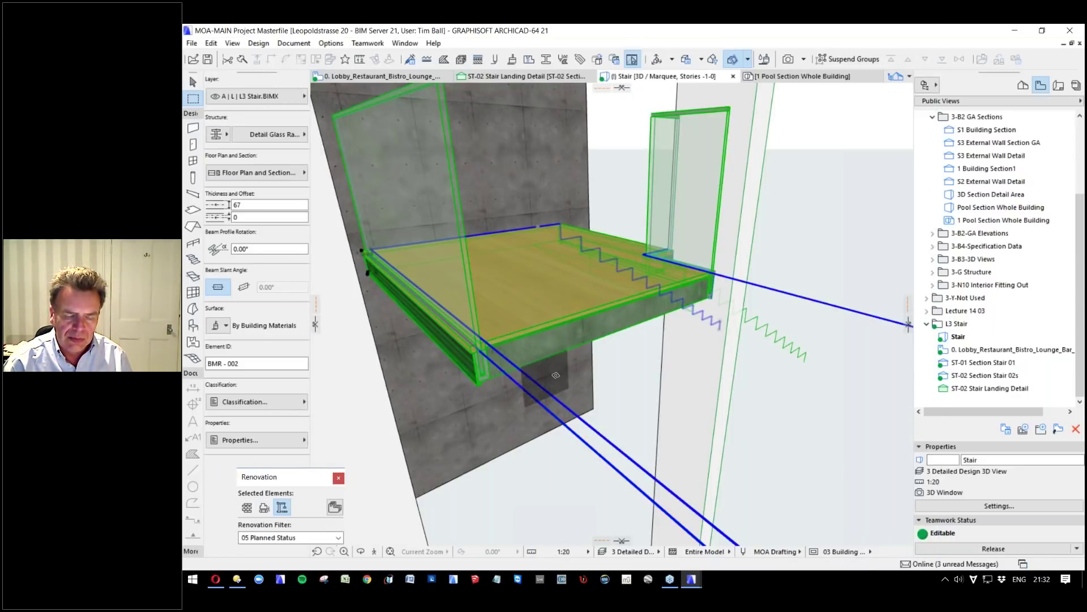
{"action": "middle_click_drag", "start_coordinate": [480, 390], "coordinate": [583, 321], "text": "shift"}
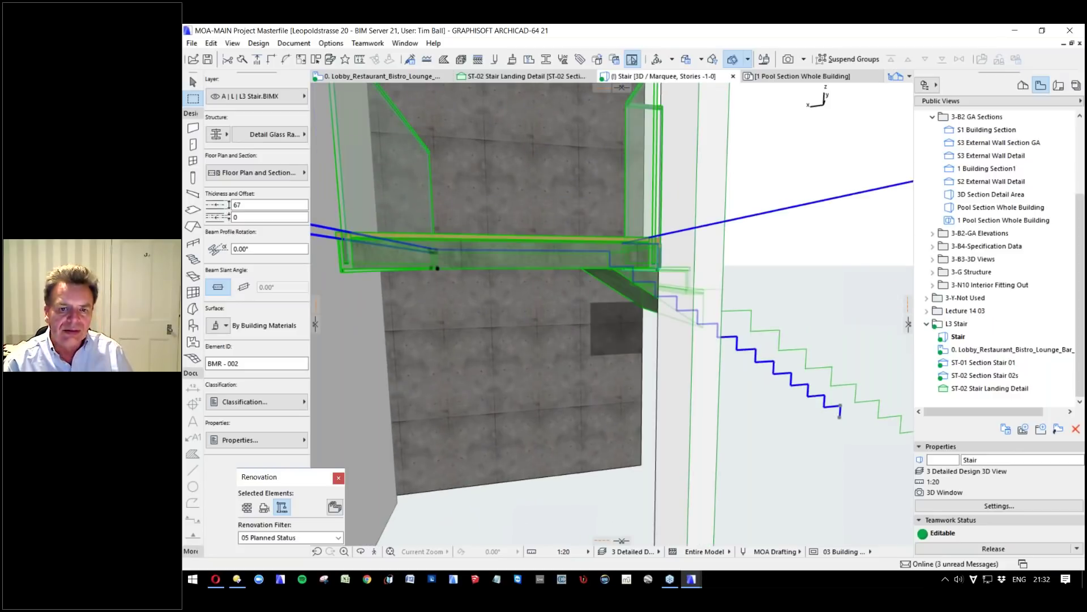
Review the modelling layers in the layer settings and display only the selected stair, railings and beam in 3D.
{"action": "key", "text": "alt+Tab"}
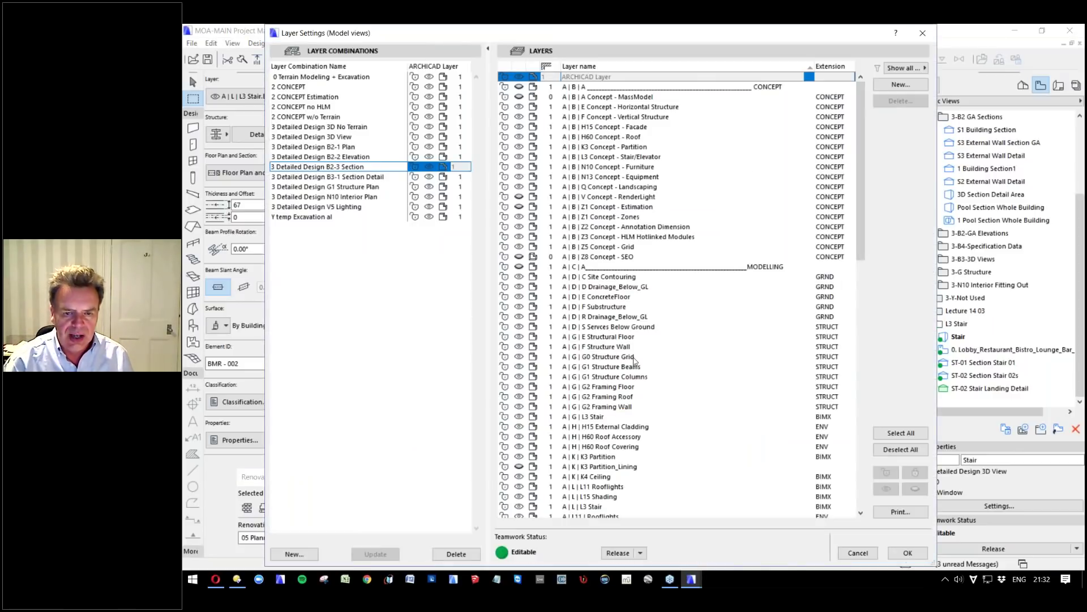
{"action": "scroll", "coordinate": [634, 358], "scroll_direction": "down", "scroll_amount": 6}
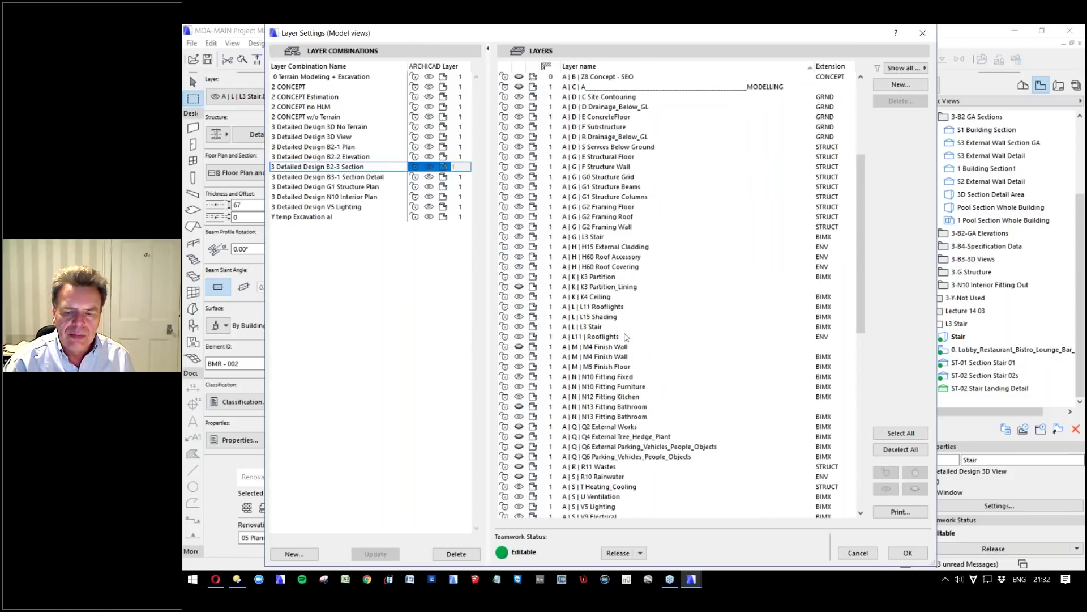
{"action": "left_click", "coordinate": [908, 552]}
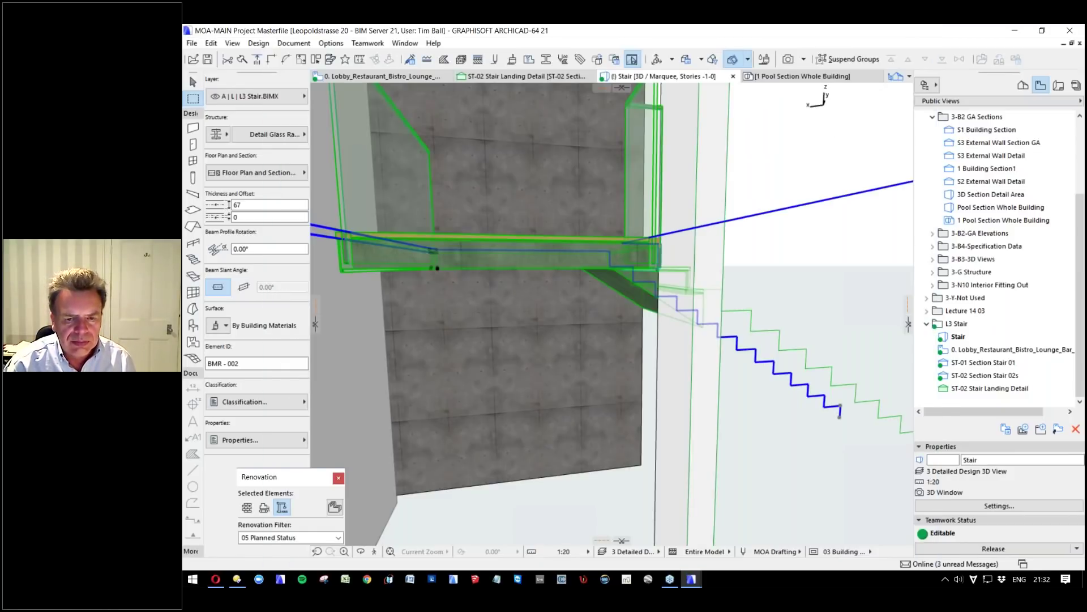
{"action": "middle_click_drag", "start_coordinate": [543, 317], "coordinate": [617, 407], "text": "shift"}
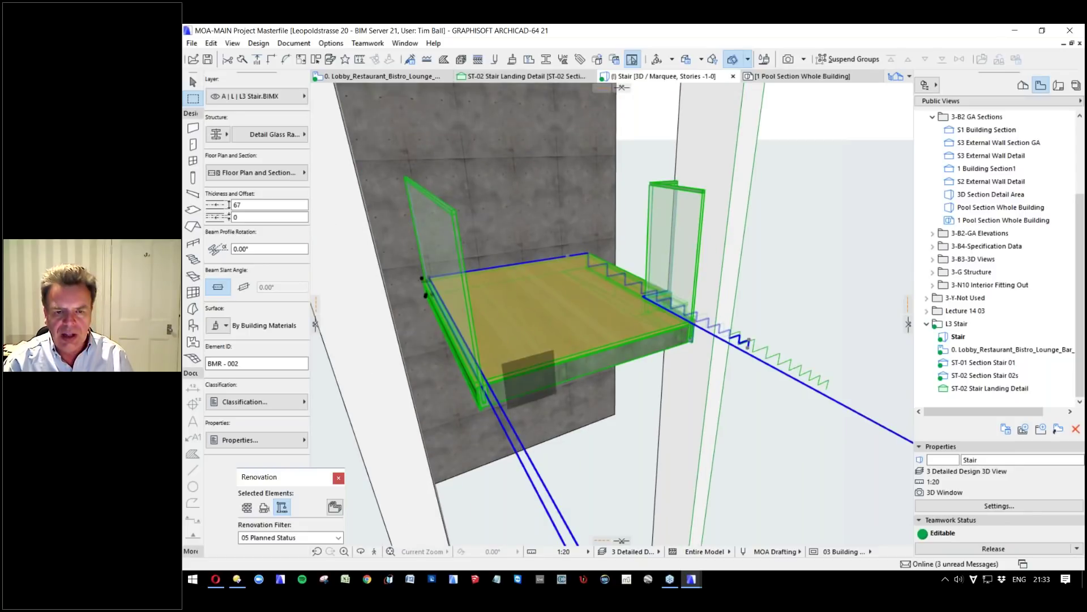
{"action": "mouse_move", "coordinate": [678, 392]}
{"action": "middle_mouse_down", "text": "shift"}
{"action": "mouse_move", "coordinate": [651, 374]}
{"action": "mouse_move", "coordinate": [686, 396]}
{"action": "middle_mouse_up", "text": "shift"}
{"action": "key", "text": "F5"}
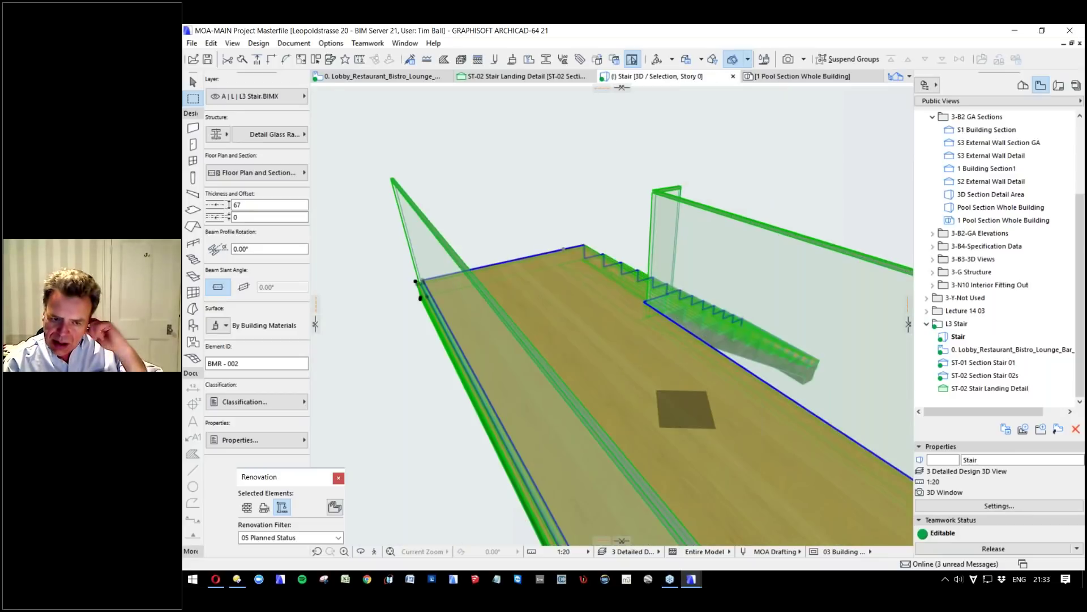
Try to place a 3D cutting plane through the isolated stair and landing, and cancel the plane input.
{"action": "middle_click_drag", "start_coordinate": [600, 318], "coordinate": [368, 328], "text": "shift"}
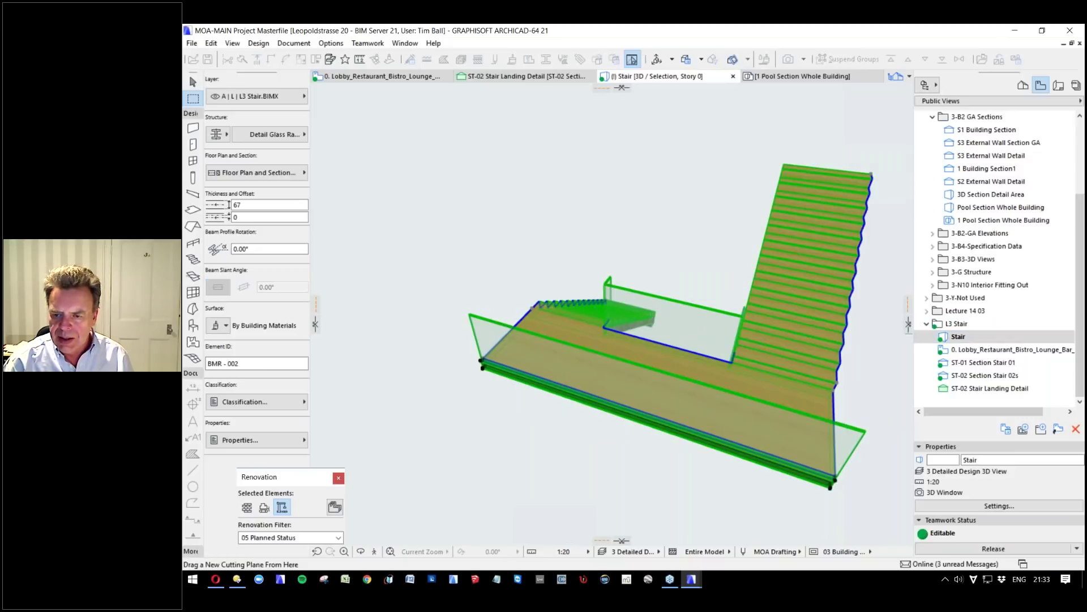
{"action": "left_click", "coordinate": [908, 323]}
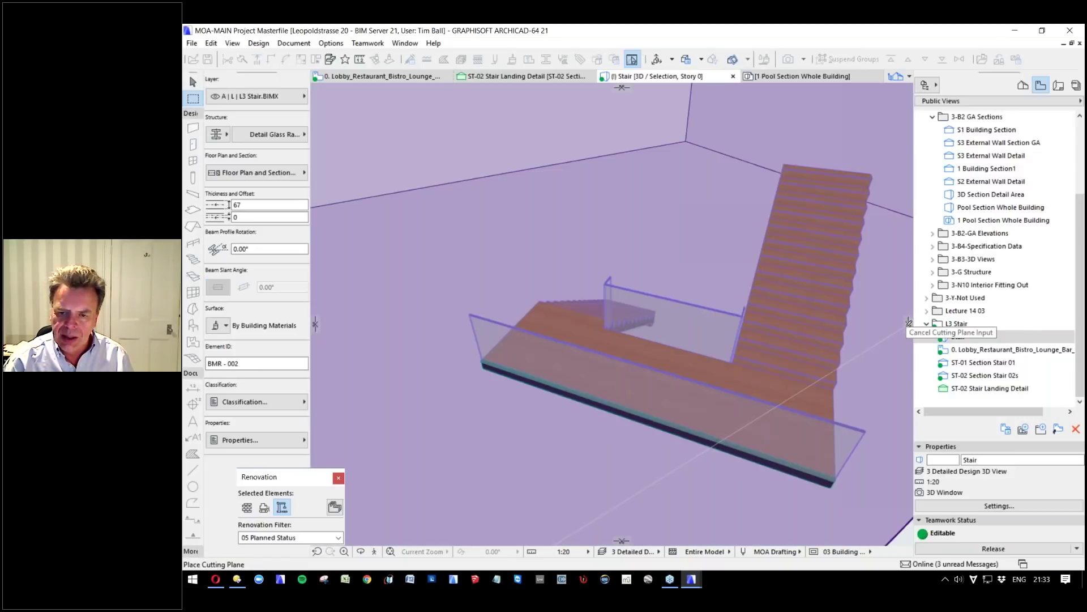
{"action": "left_click", "coordinate": [782, 314]}
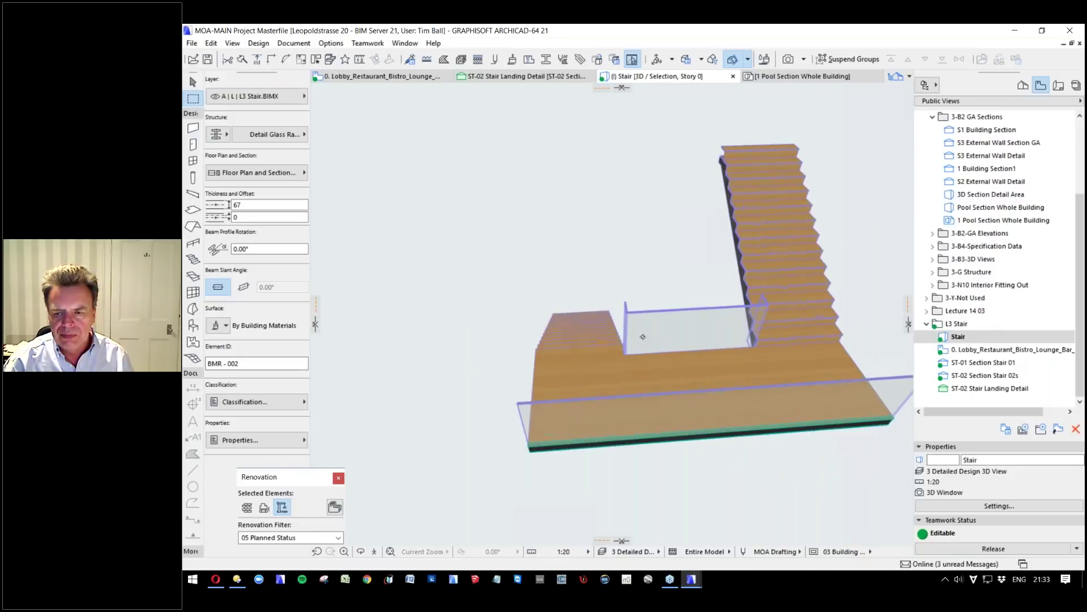
{"action": "mouse_move", "coordinate": [906, 324]}
{"action": "left_mouse_down"}
{"action": "mouse_move", "coordinate": [865, 327]}
{"action": "mouse_move", "coordinate": [908, 324]}
{"action": "left_mouse_up"}
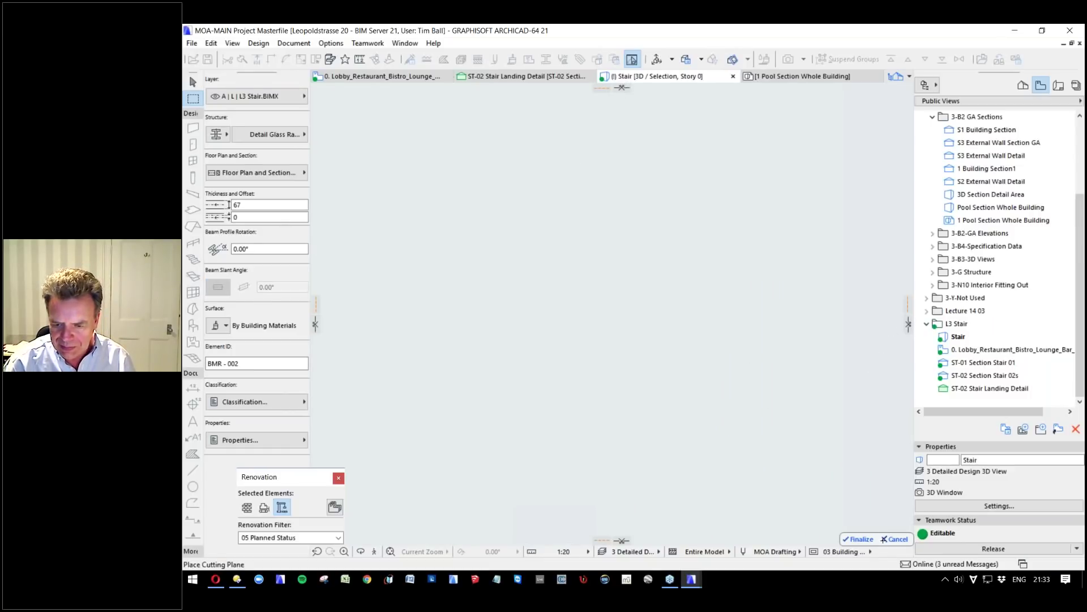
{"action": "left_click", "coordinate": [899, 538]}
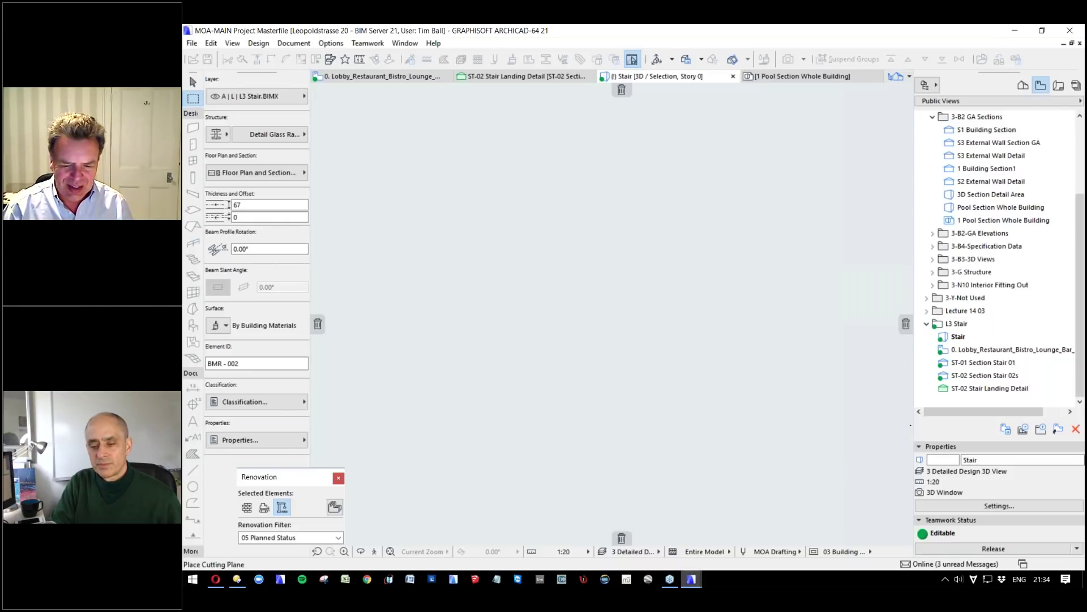
Switch to the MOA-Course HLM Rooms+Suites-nested Bathroom project and try to return to the MOA-MAIN Project Masterfile window.
{"action": "mouse_move", "coordinate": [692, 579]}
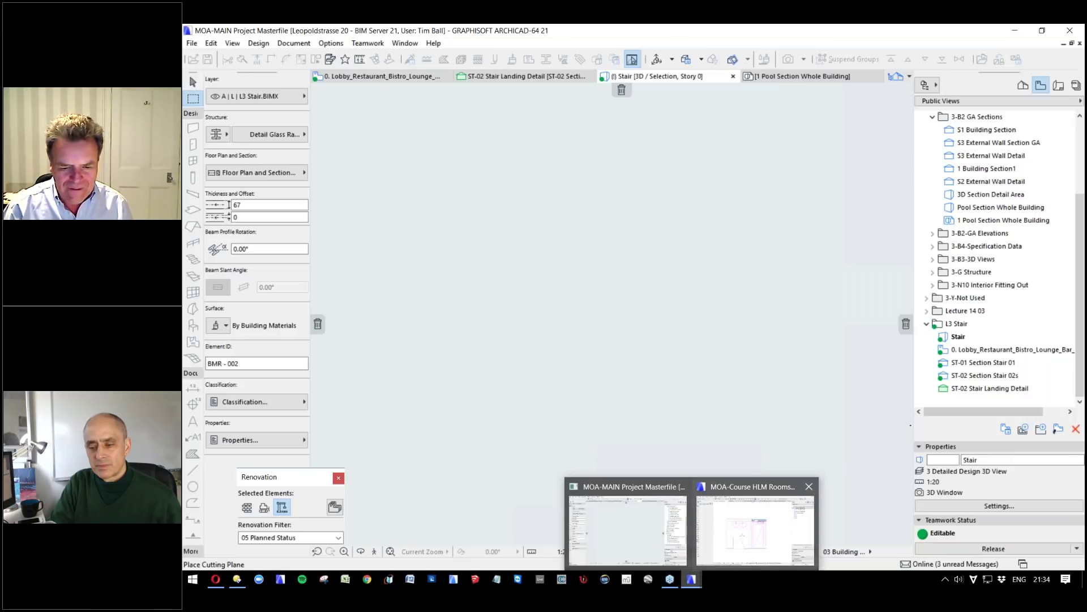
{"action": "left_click", "coordinate": [664, 523]}
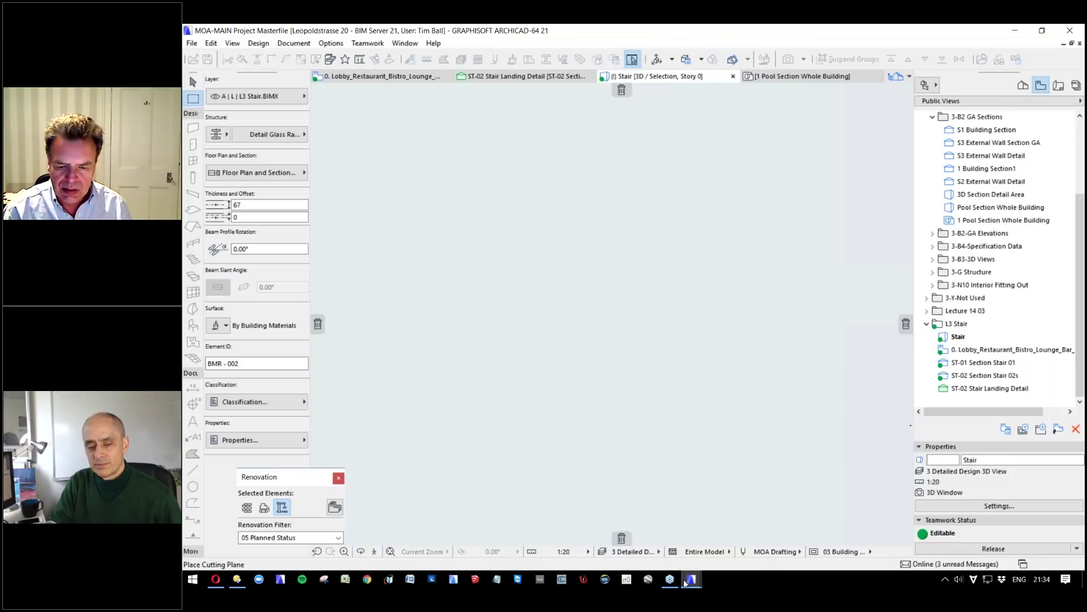
{"action": "left_click", "coordinate": [778, 521]}
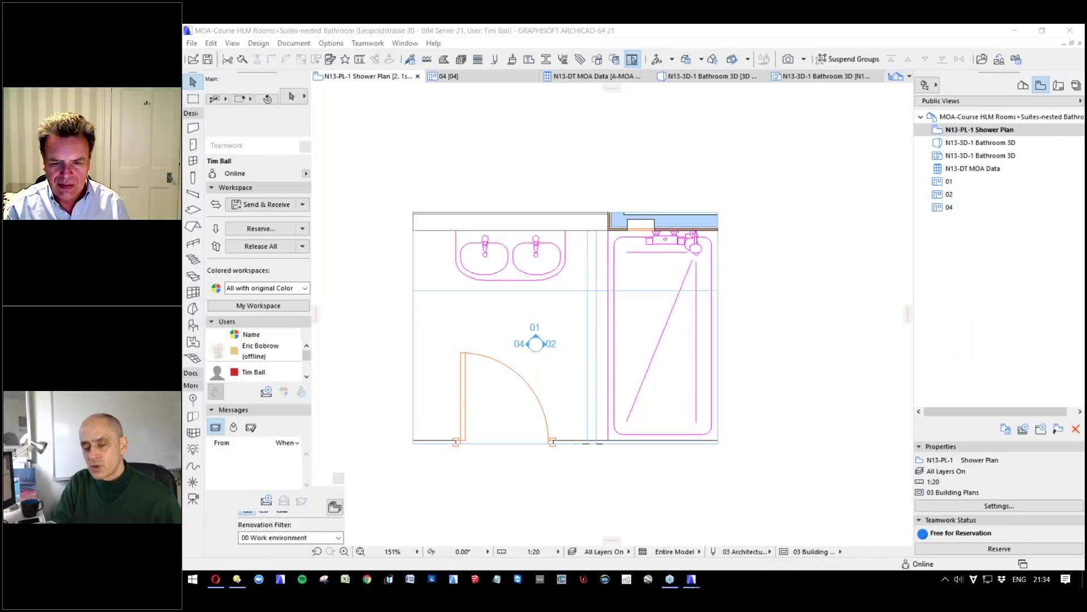
{"action": "mouse_move", "coordinate": [692, 578]}
{"action": "left_click", "coordinate": [756, 521]}
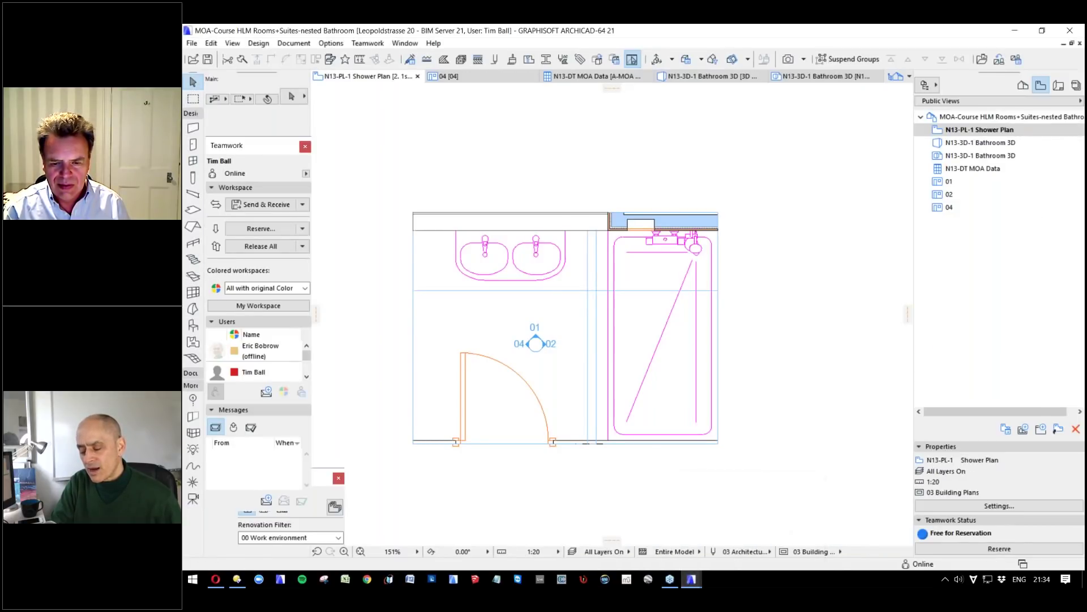
{"action": "mouse_move", "coordinate": [692, 579]}
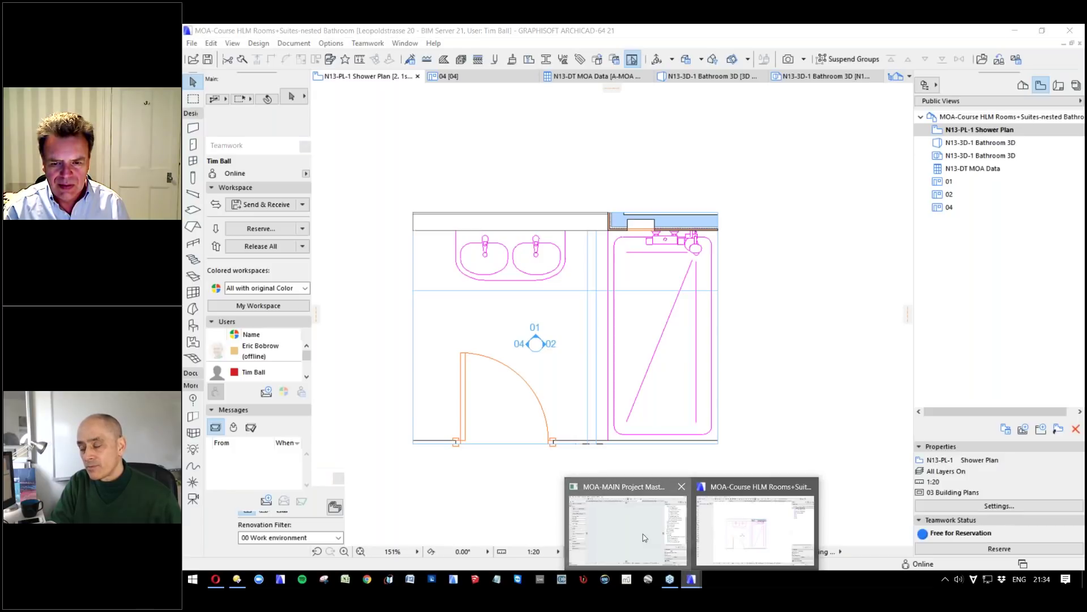
{"action": "left_click", "coordinate": [633, 510]}
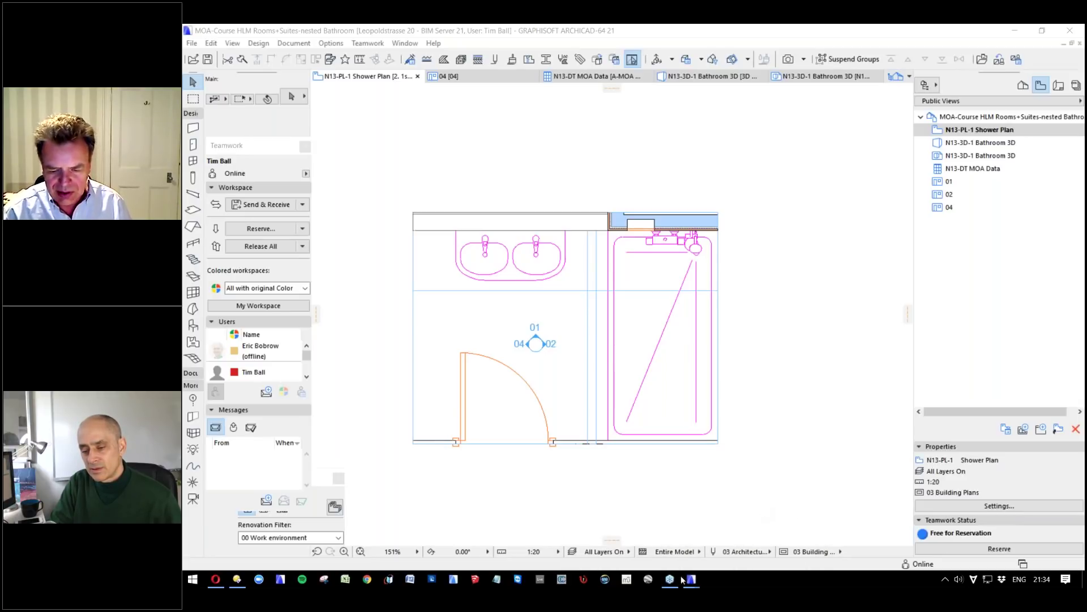
{"action": "mouse_move", "coordinate": [695, 581]}
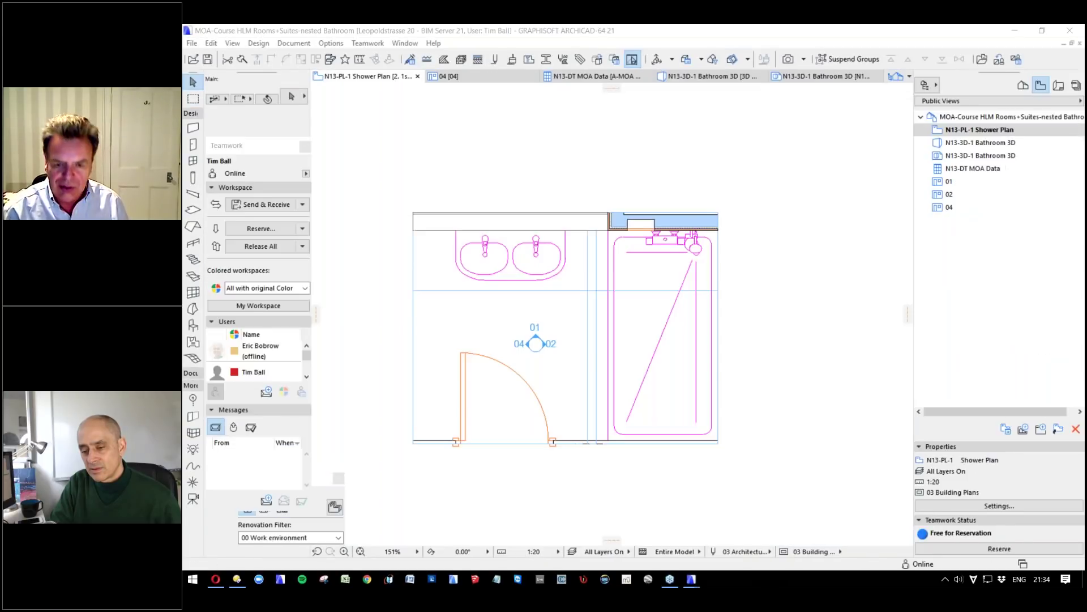
{"action": "left_click", "coordinate": [755, 529]}
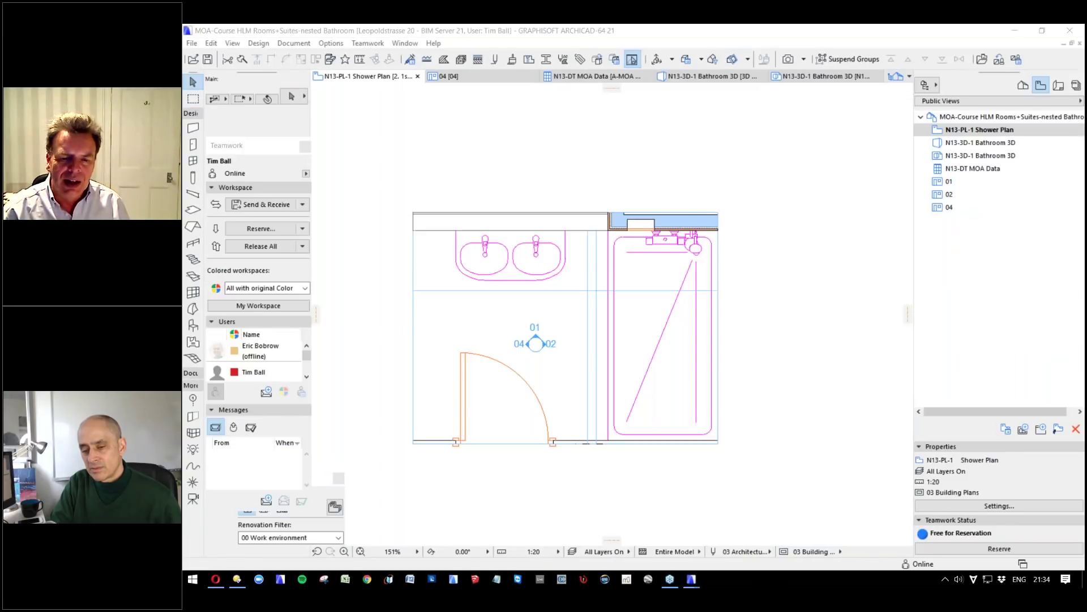
Open Task Manager, end the main ARCHICAD 21.0.0 Component process inside its group, and close Task Manager.
{"action": "key", "text": "ctrl+shift+Escape"}
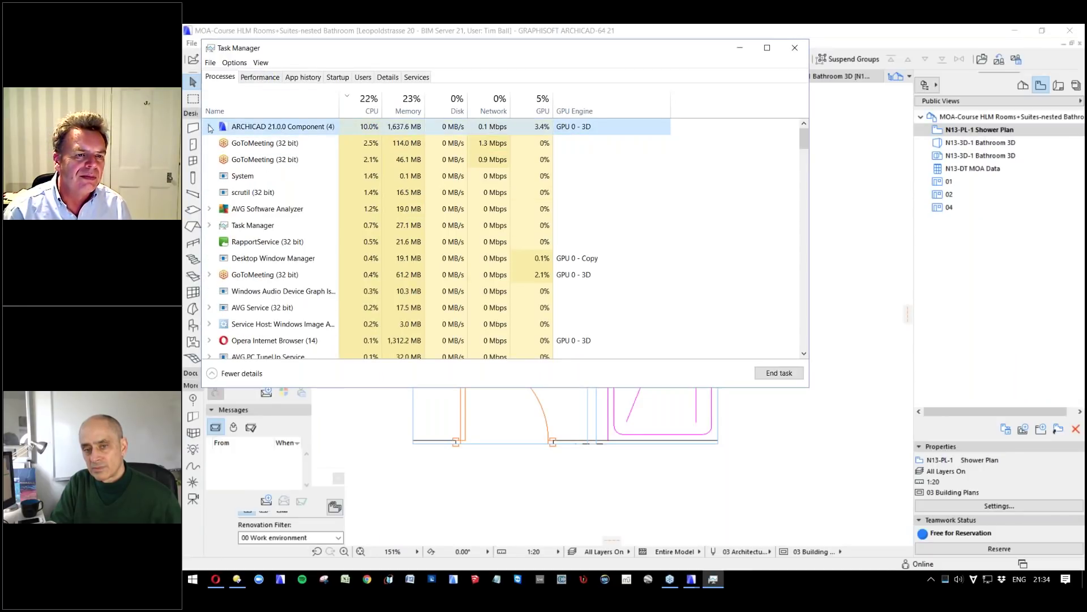
{"action": "double_click", "coordinate": [277, 127]}
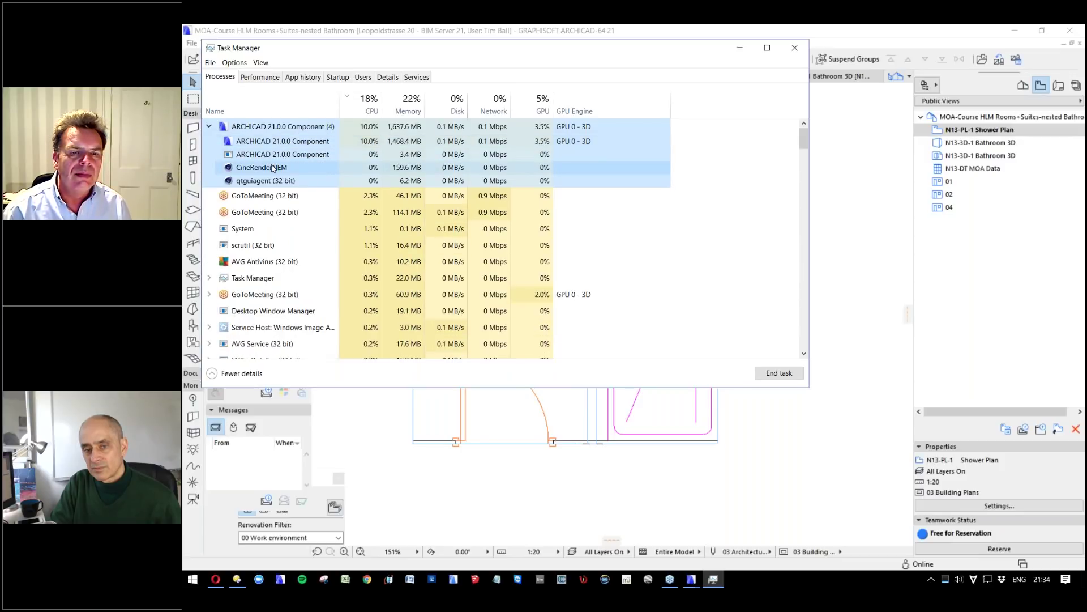
{"action": "right_click", "coordinate": [296, 143]}
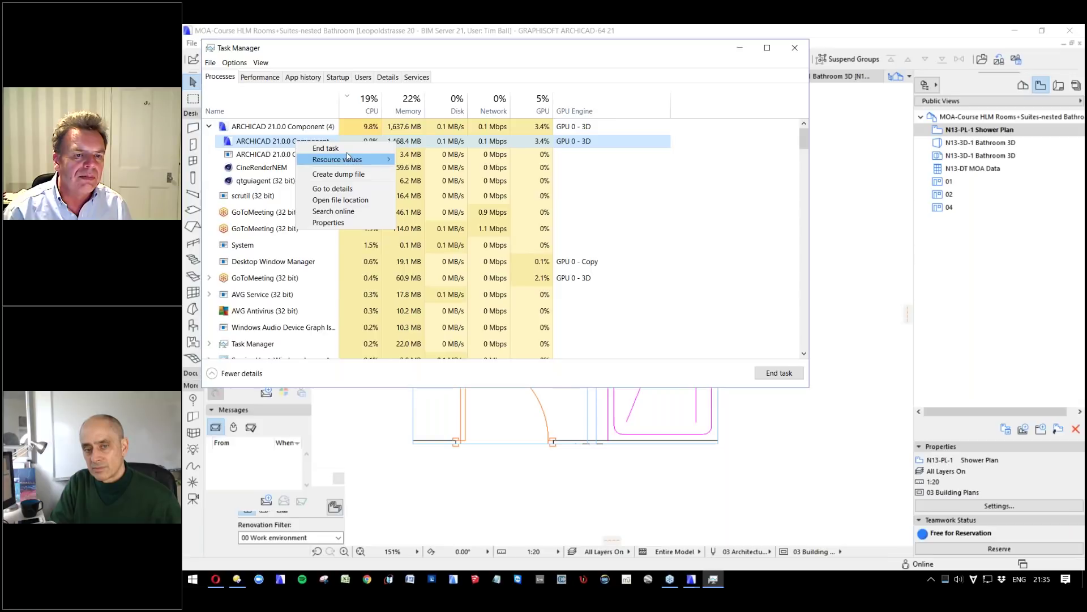
{"action": "left_click", "coordinate": [326, 148]}
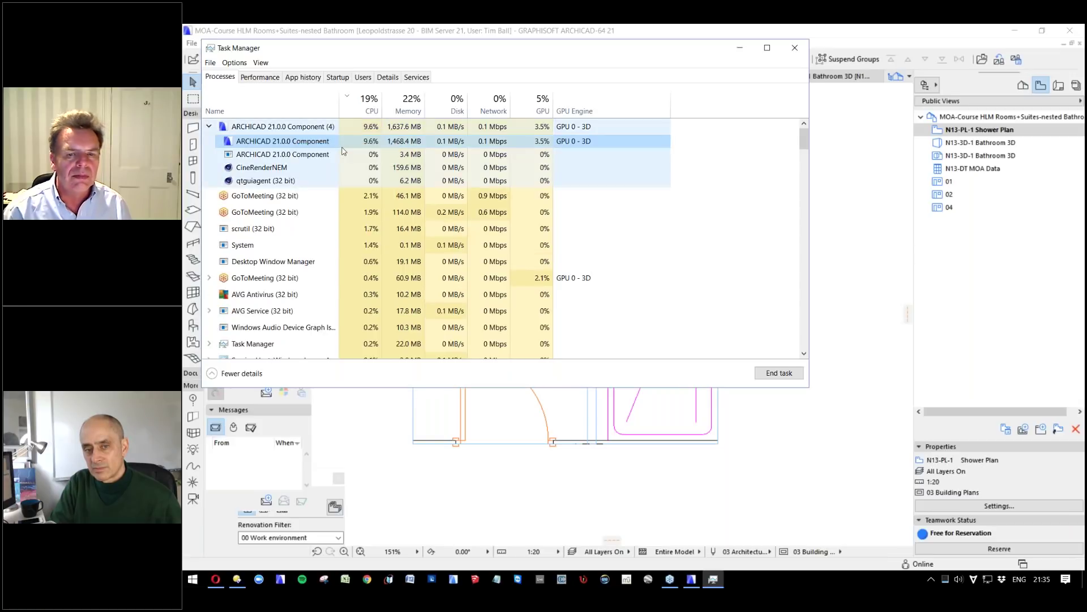
{"action": "left_click", "coordinate": [795, 47]}
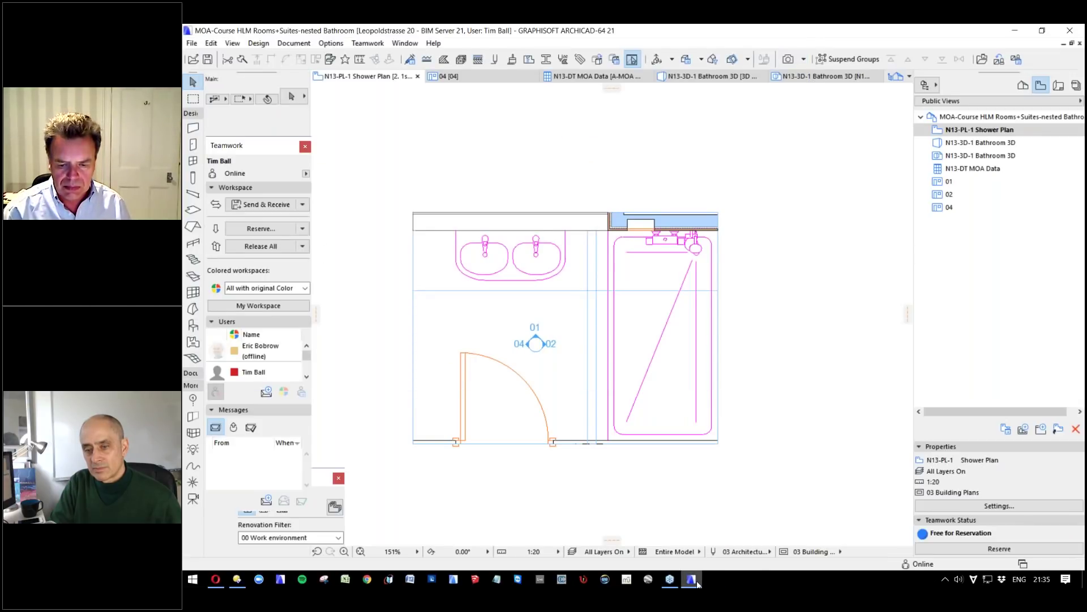
{"action": "mouse_move", "coordinate": [698, 578]}
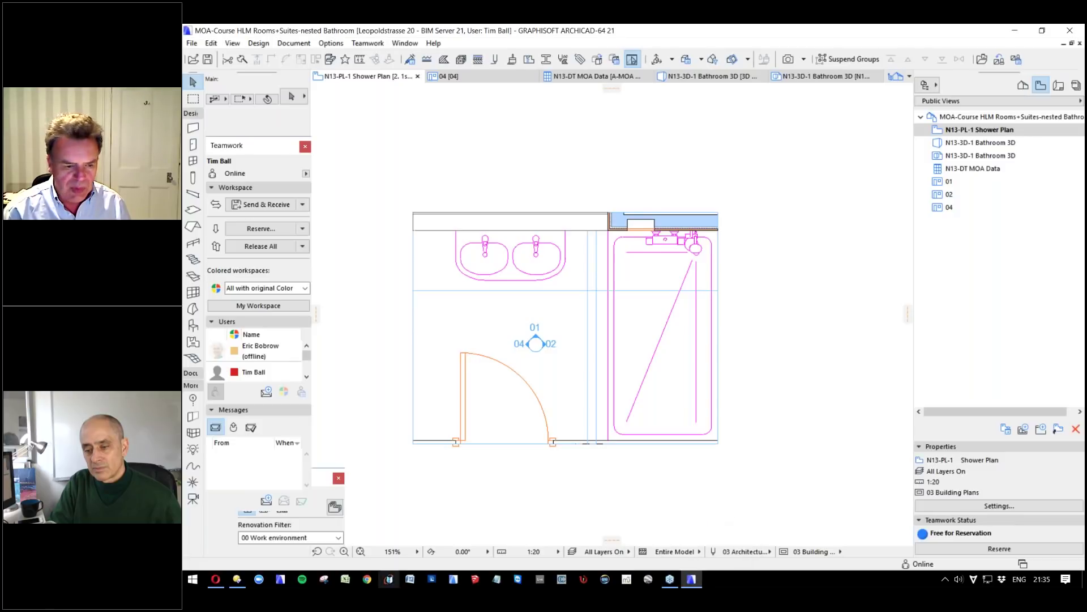
Restart ARCHICAD, recover the MOA-MAIN Project Masterfile, and open the 0. Lobby_Restaurant_Bistro_Lounge_Bar_Kitchen plan view.
{"action": "left_click", "coordinate": [286, 580]}
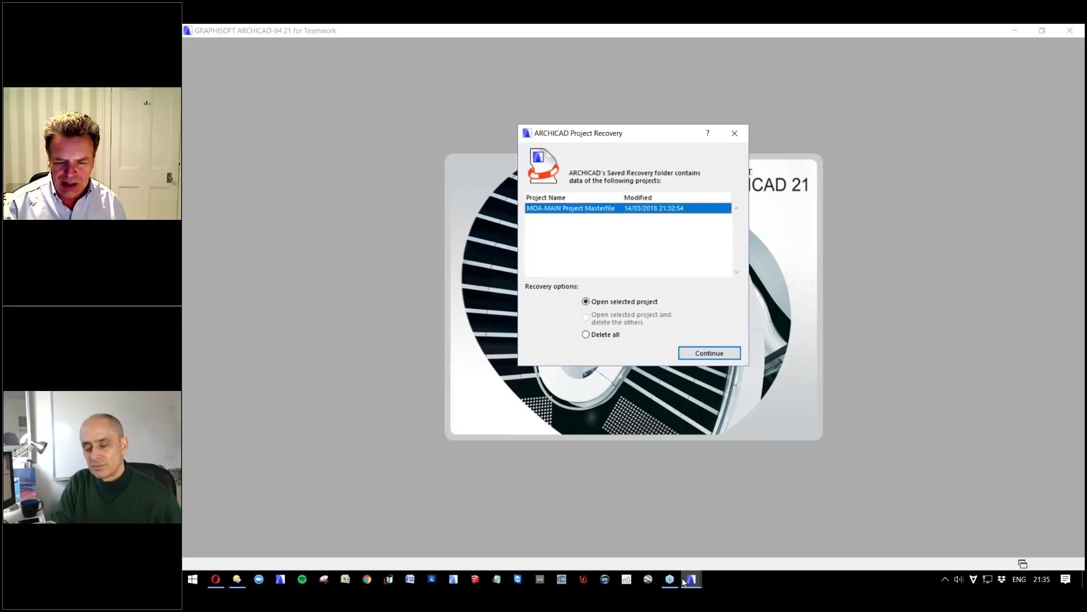
{"action": "left_click", "coordinate": [711, 353]}
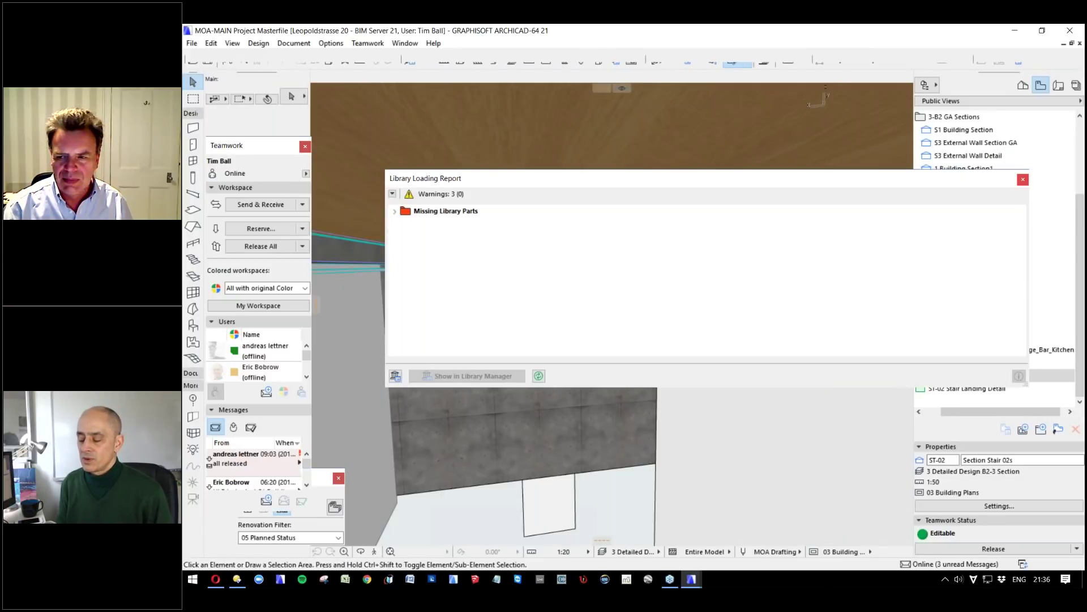
{"action": "left_click", "coordinate": [1023, 180]}
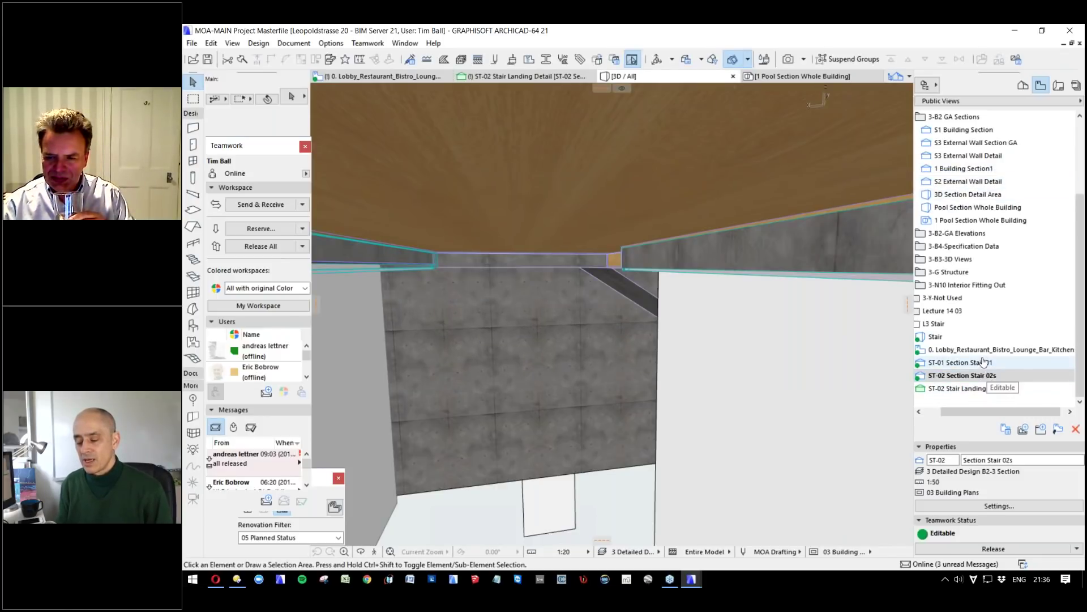
{"action": "left_click", "coordinate": [997, 351]}
{"action": "double_click", "coordinate": [996, 351]}
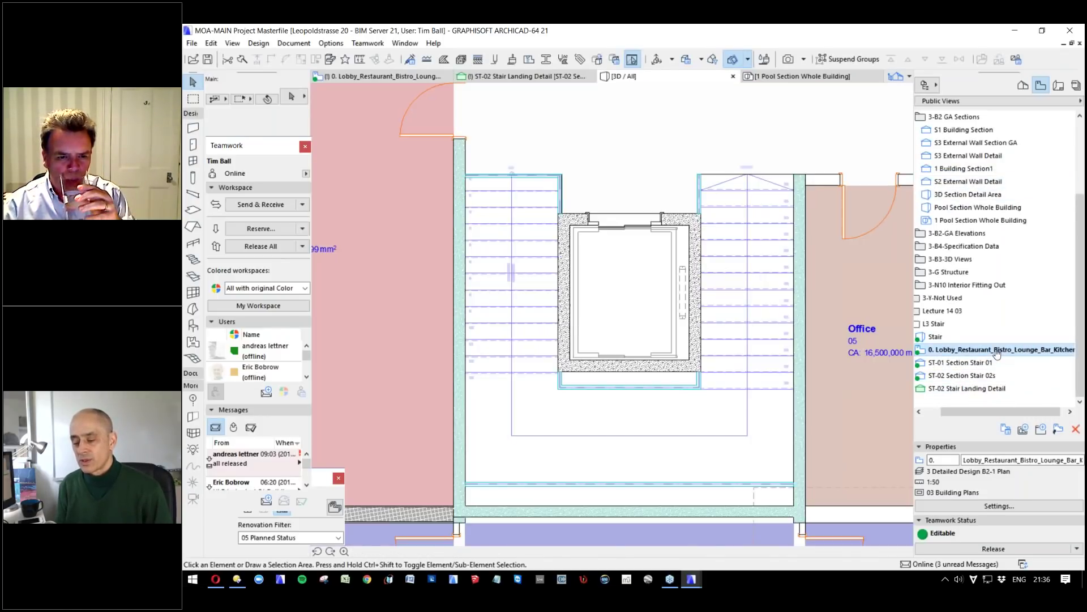
Draw an all-stories marquee about 1425 by 2506 mm on the plan, across the landing from the lift shaft wall to the outer wall.
{"action": "left_click", "coordinate": [192, 98]}
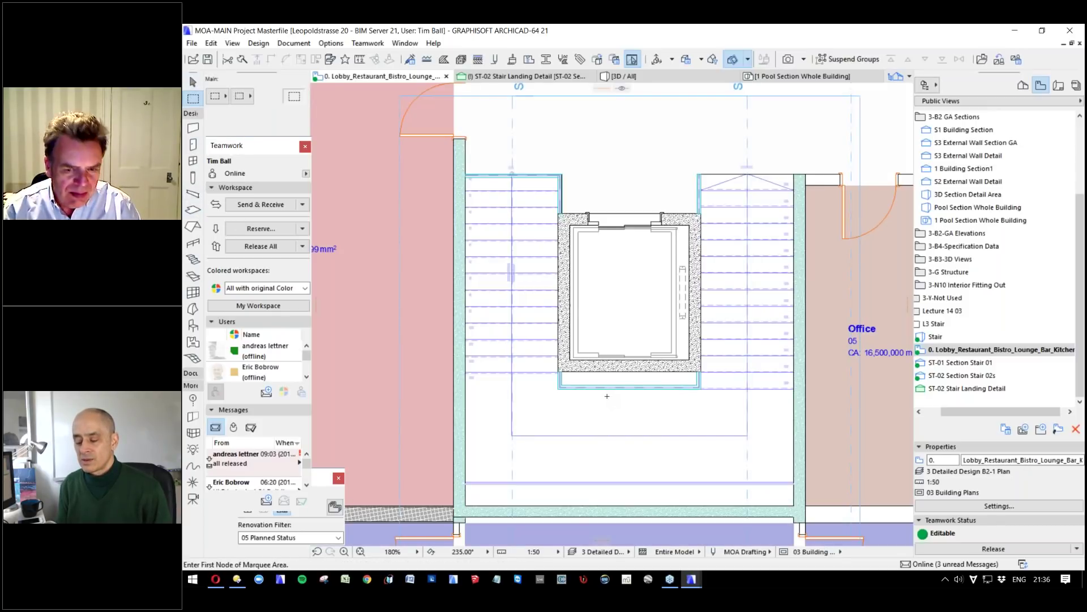
{"action": "left_click", "coordinate": [435, 364]}
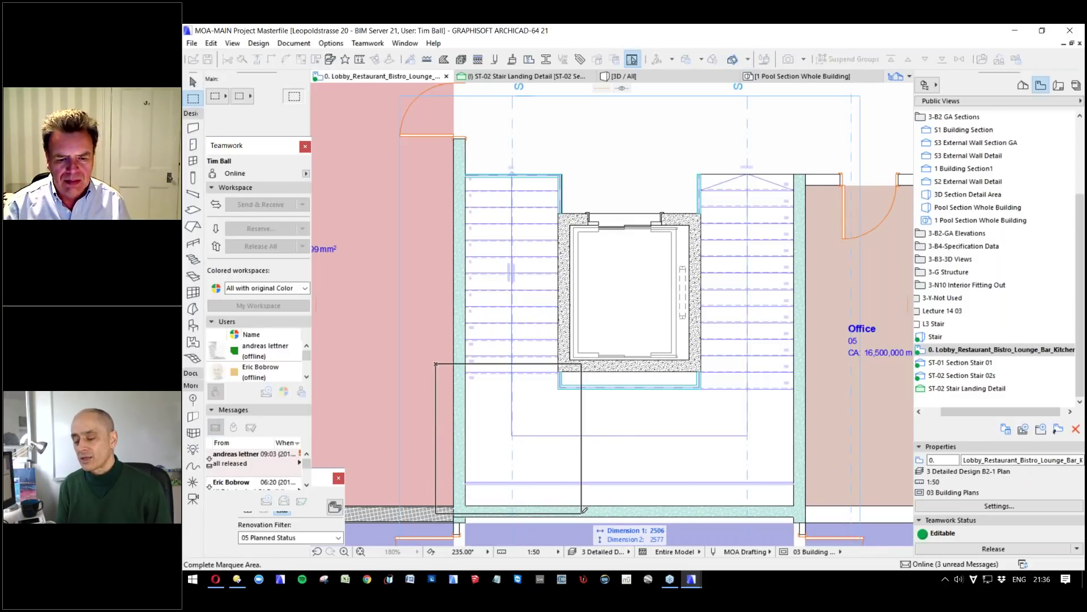
{"action": "key", "text": "Escape"}
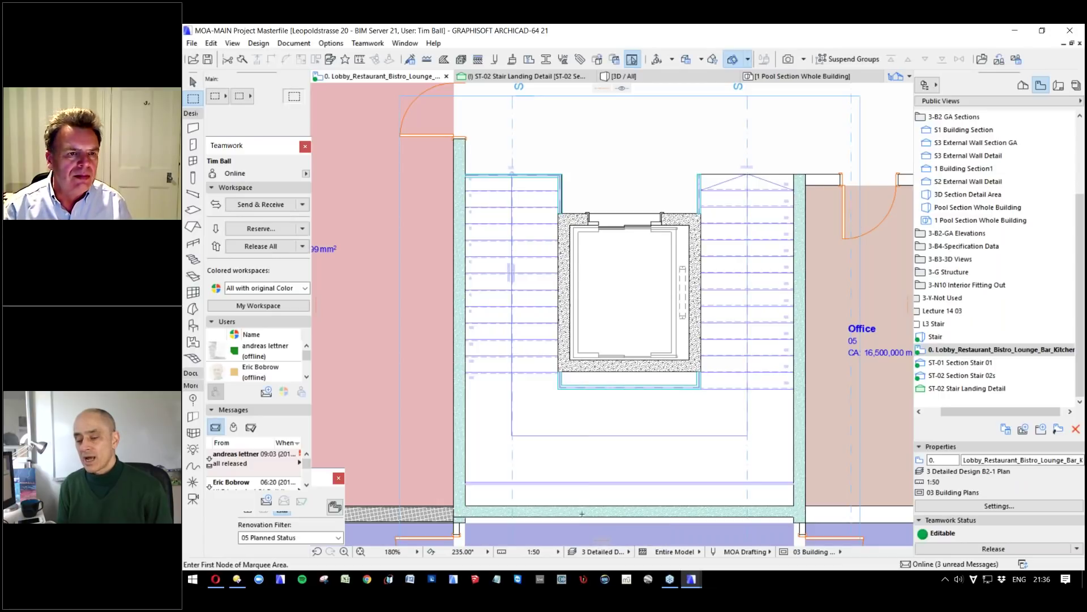
{"action": "left_click", "coordinate": [214, 96]}
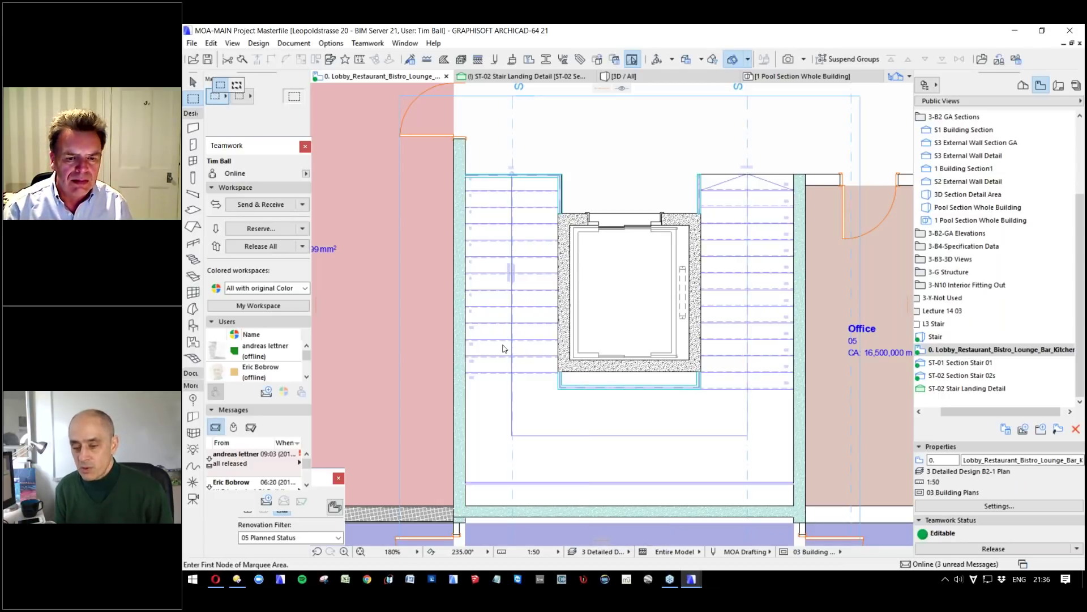
{"action": "left_click", "coordinate": [221, 98]}
{"action": "left_click", "coordinate": [242, 85]}
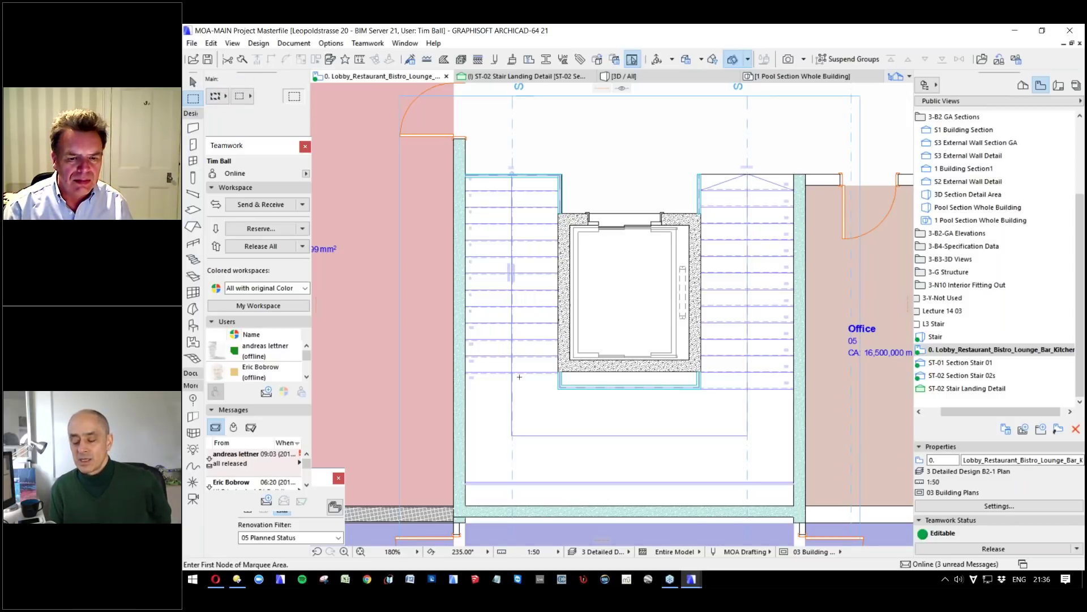
{"action": "left_click", "coordinate": [493, 367]}
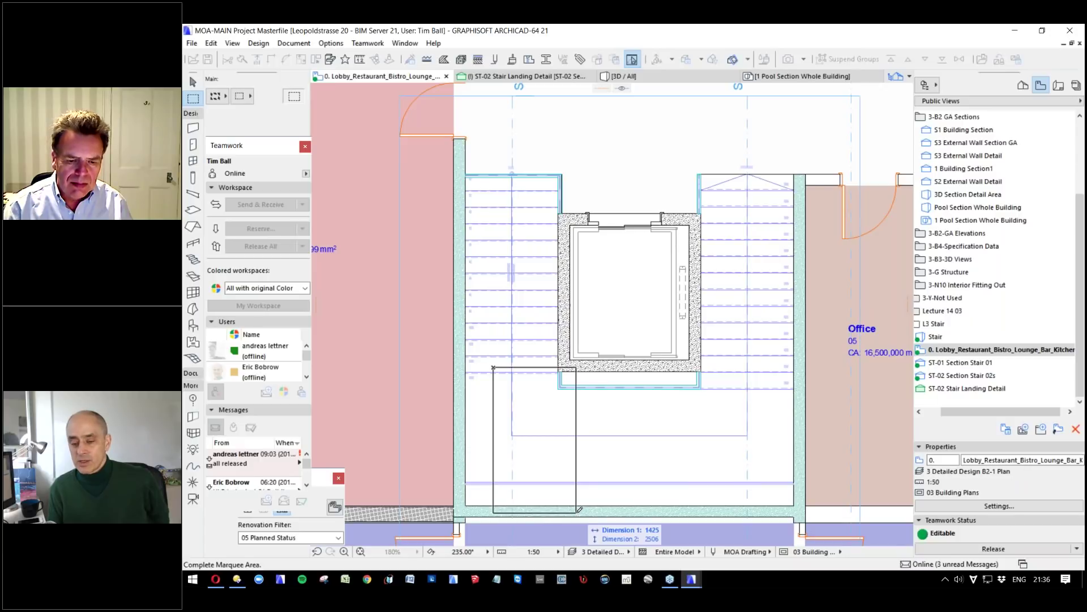
{"action": "left_click", "coordinate": [579, 509]}
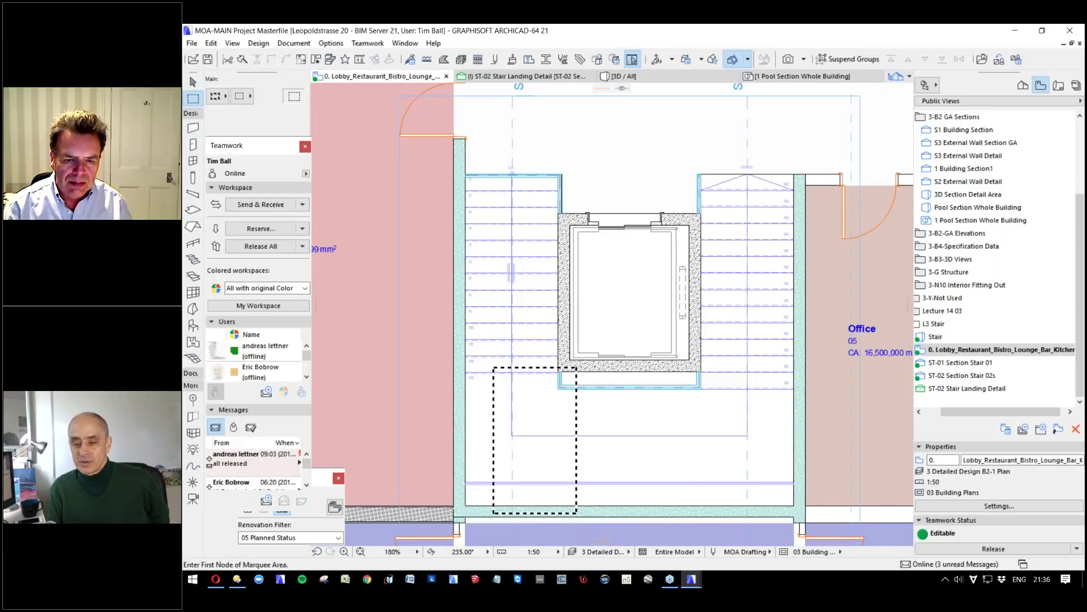
Display the marquee area in 3D and examine the cut landing, its railings and the adjoining walls.
{"action": "key", "text": "Escape"}
{"action": "left_click", "coordinate": [632, 60]}
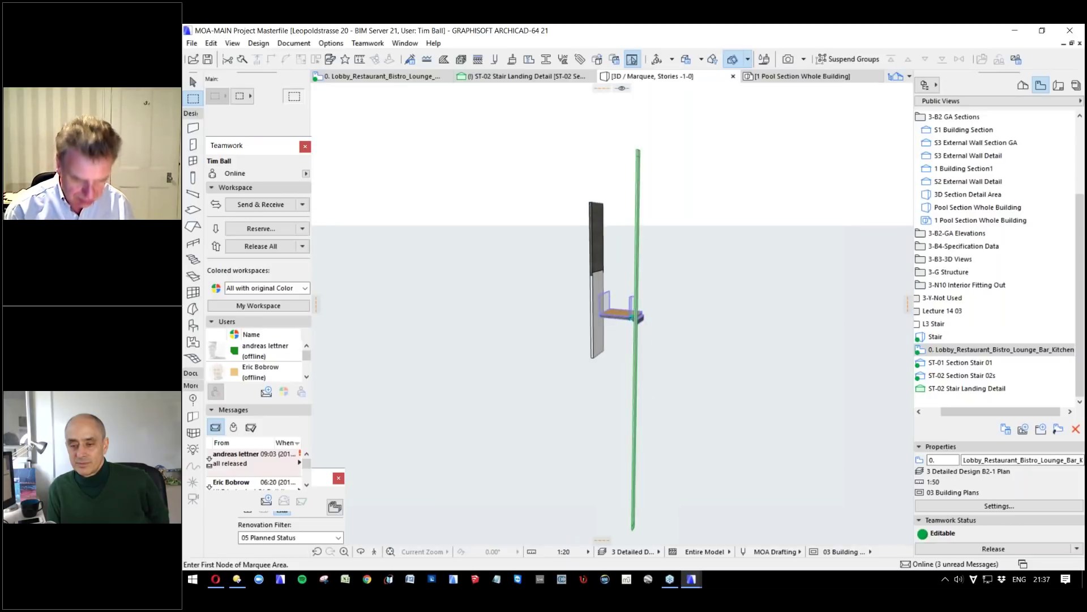
{"action": "key", "text": "alt+Tab"}
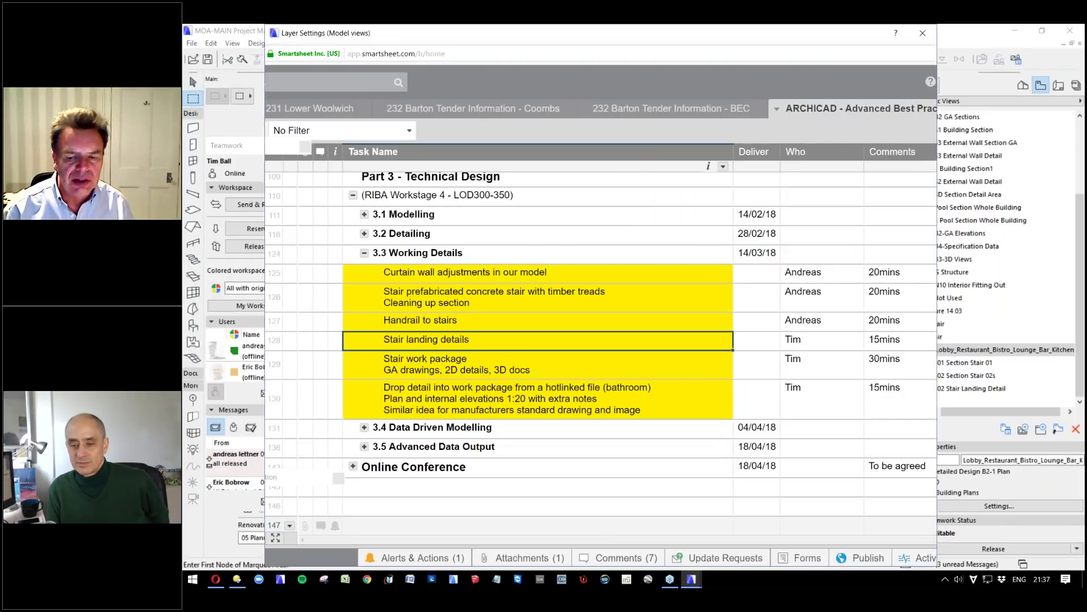
{"action": "key", "text": "alt+Tab"}
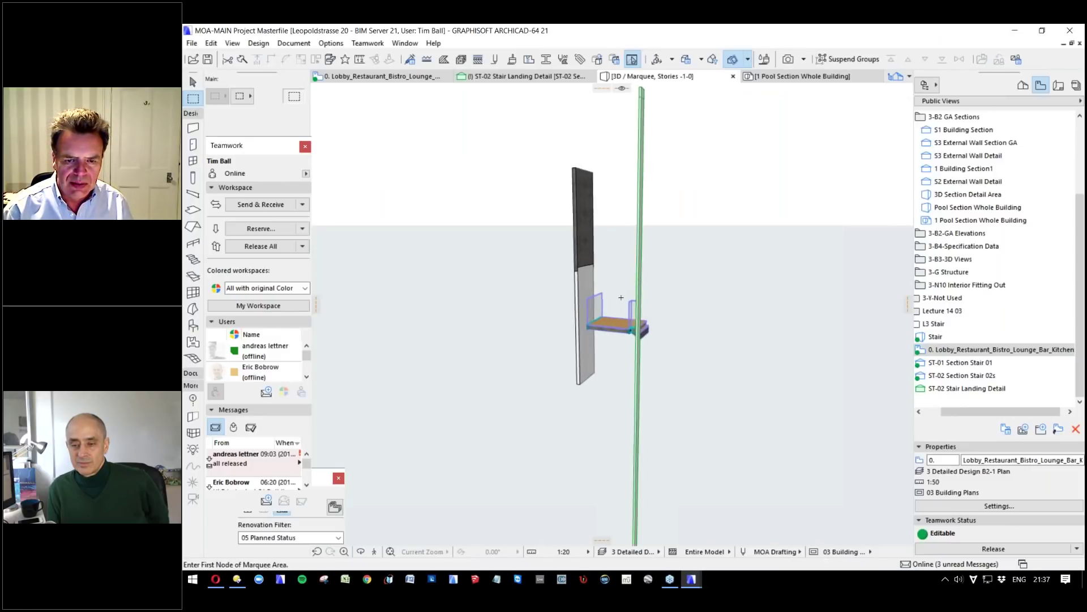
{"action": "scroll", "coordinate": [619, 301], "scroll_direction": "up", "scroll_amount": 2}
{"action": "middle_click_drag", "start_coordinate": [624, 372], "coordinate": [719, 340], "text": "shift"}
{"action": "scroll", "coordinate": [680, 351], "scroll_direction": "up", "scroll_amount": 5}
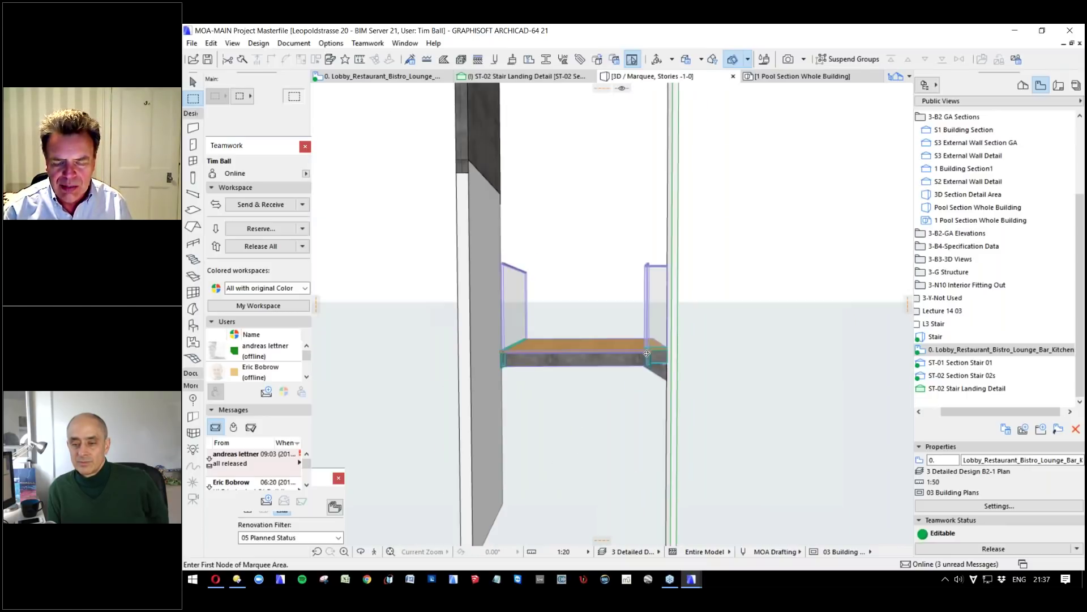
{"action": "mouse_move", "coordinate": [532, 458]}
{"action": "middle_mouse_down", "text": "shift"}
{"action": "mouse_move", "coordinate": [680, 361]}
{"action": "mouse_move", "coordinate": [517, 498]}
{"action": "mouse_move", "coordinate": [471, 494]}
{"action": "mouse_move", "coordinate": [498, 453]}
{"action": "mouse_move", "coordinate": [523, 471]}
{"action": "middle_mouse_up", "text": "shift"}
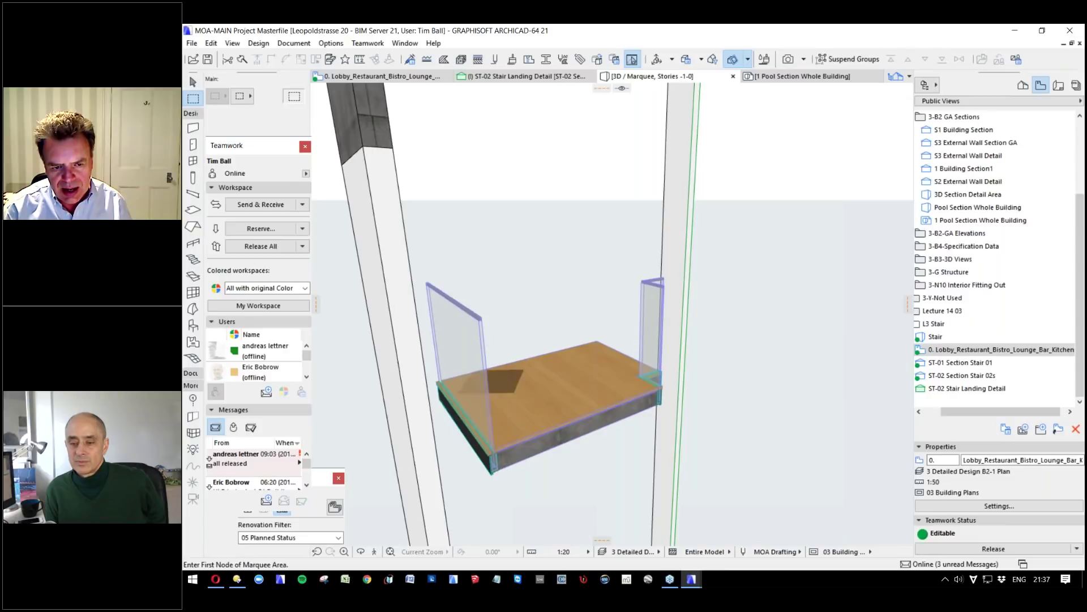
{"action": "middle_click_drag", "start_coordinate": [499, 487], "coordinate": [572, 440], "text": "shift"}
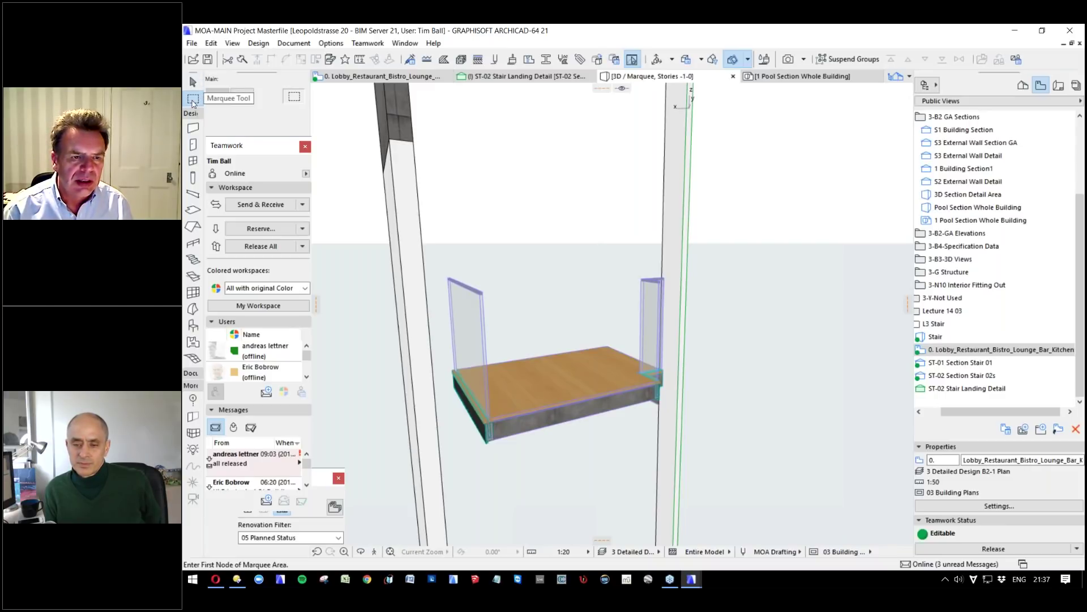
Switch the landing marquee on the floor plan to single-story mode and regenerate the marquee area in 3D.
{"action": "key", "text": "F2"}
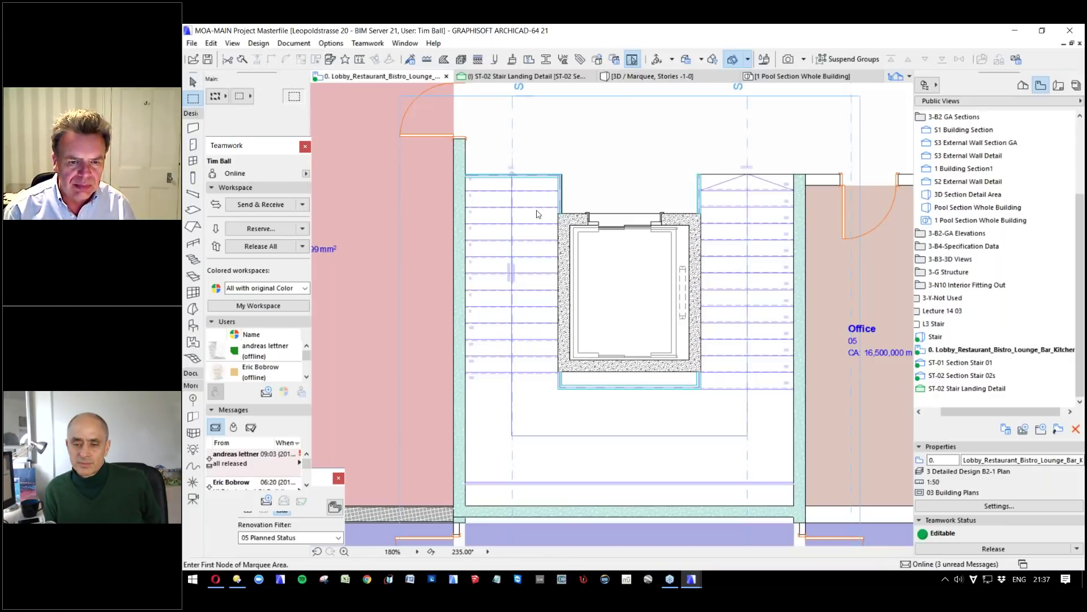
{"action": "left_click", "coordinate": [227, 96]}
{"action": "left_click", "coordinate": [494, 513]}
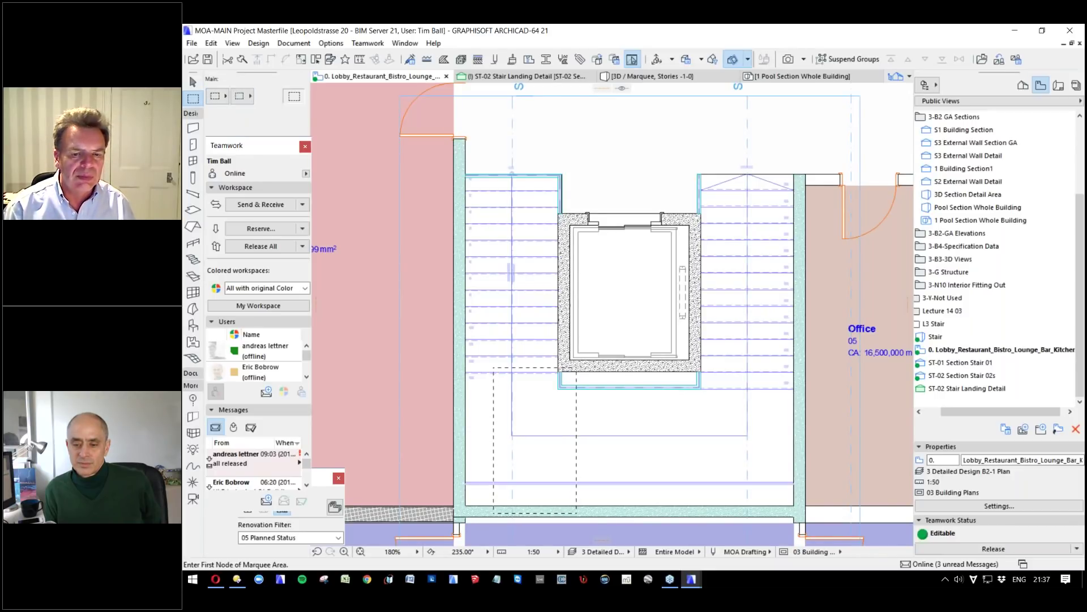
{"action": "left_click", "coordinate": [577, 367]}
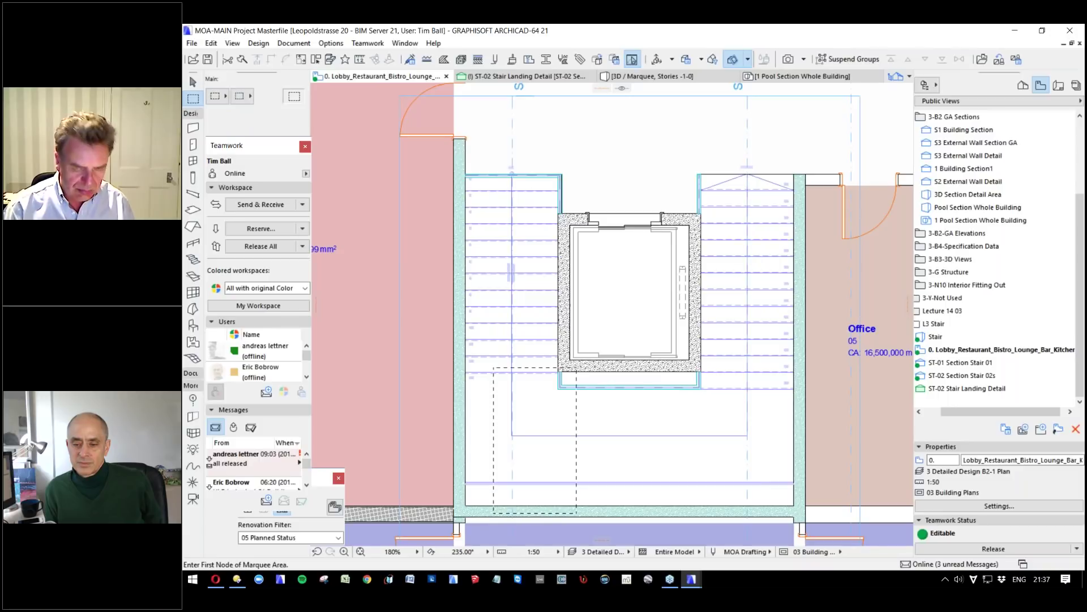
{"action": "key", "text": "F5"}
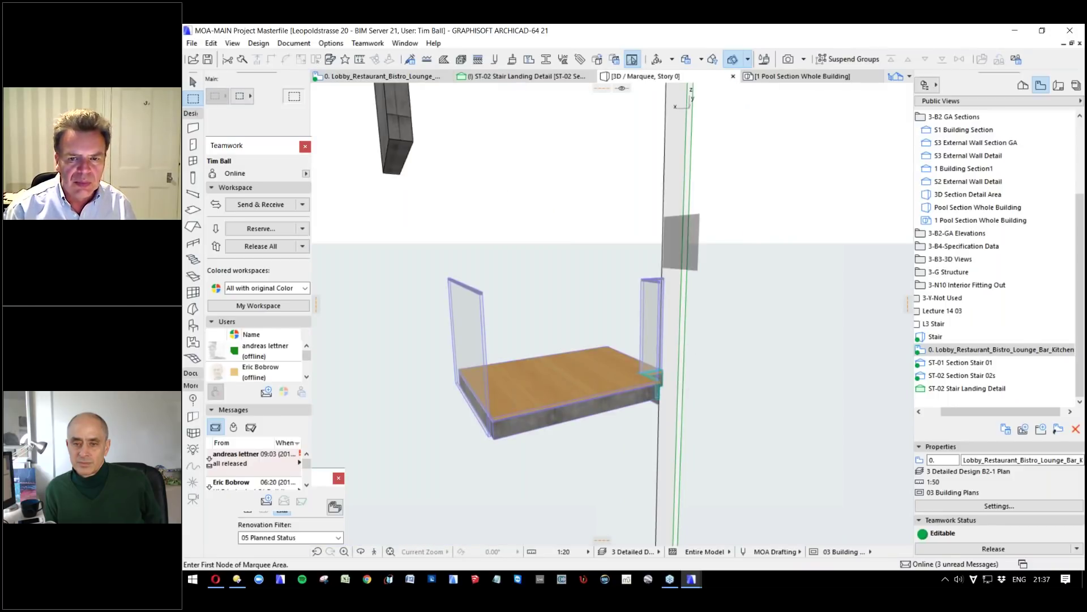
{"action": "scroll", "coordinate": [697, 404], "scroll_direction": "down", "scroll_amount": 3}
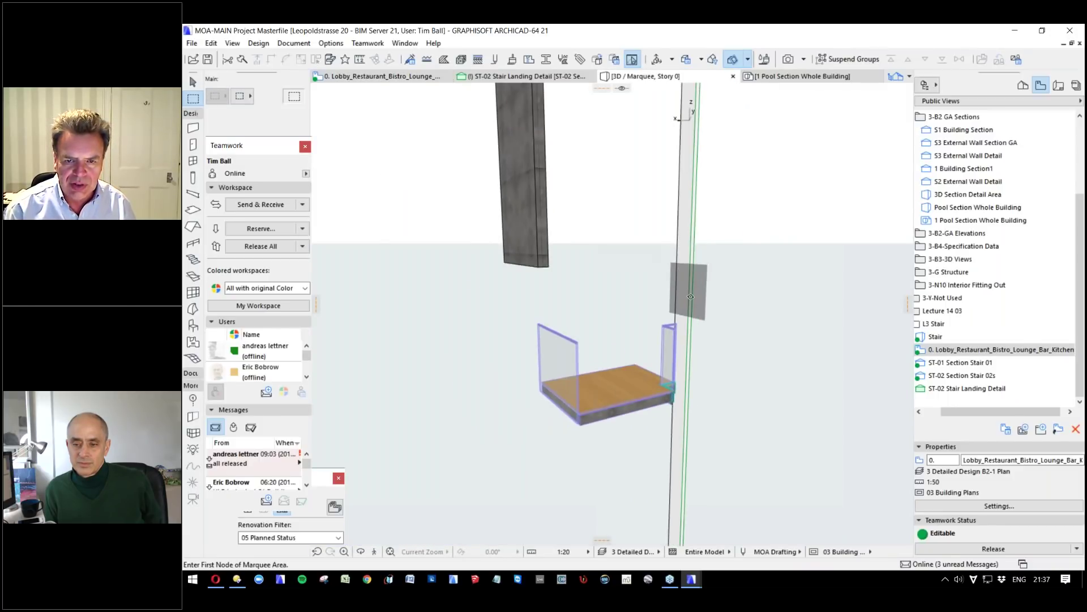
{"action": "scroll", "coordinate": [691, 297], "scroll_direction": "up", "scroll_amount": 2}
{"action": "scroll", "coordinate": [695, 353], "scroll_direction": "down", "scroll_amount": 3}
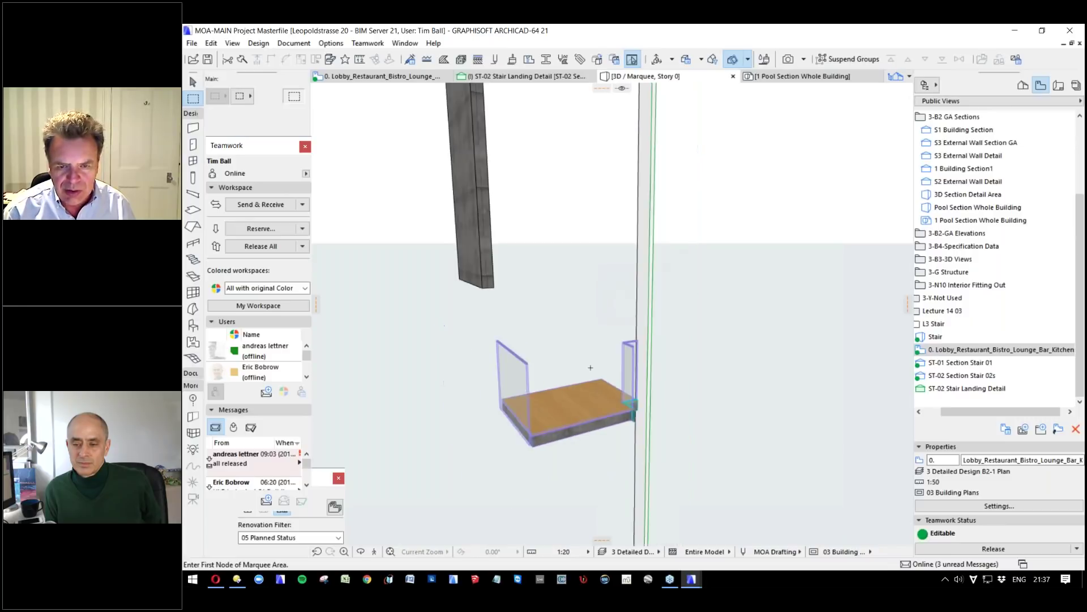
{"action": "scroll", "coordinate": [594, 333], "scroll_direction": "up", "scroll_amount": 1}
{"action": "scroll", "coordinate": [594, 332], "scroll_direction": "up", "scroll_amount": 1}
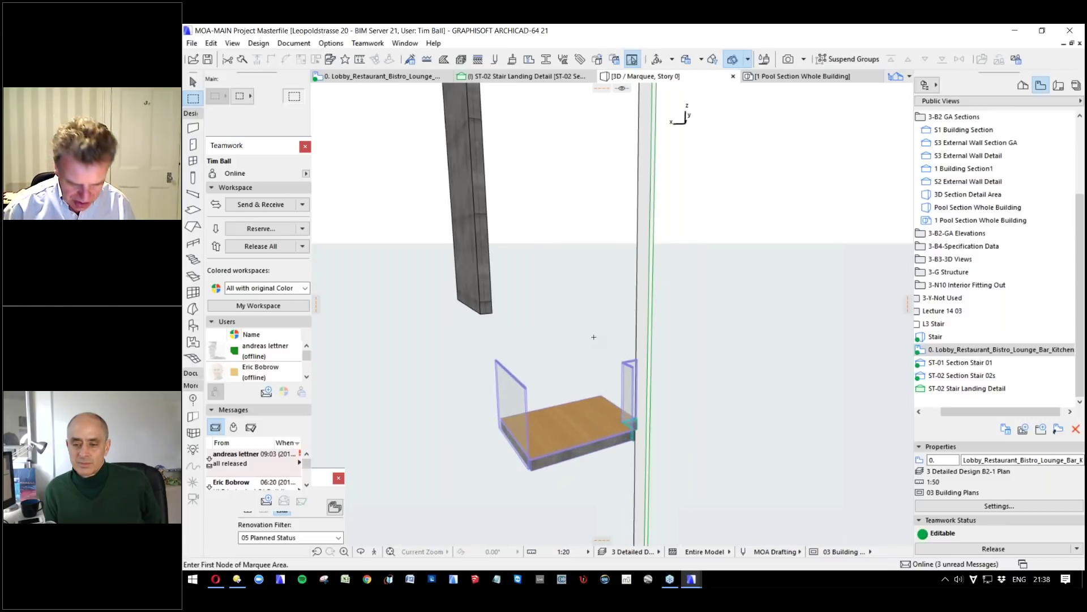
Select the stair landing in the 3D marquee view to check its layer.
{"action": "key", "text": "ctrl+l"}
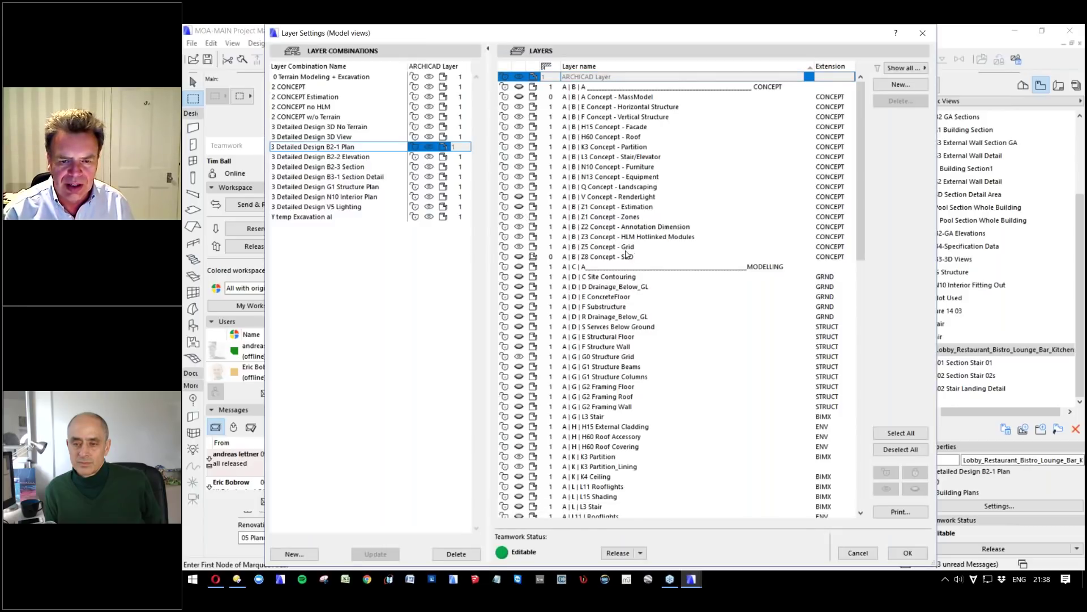
{"action": "left_click", "coordinate": [858, 552]}
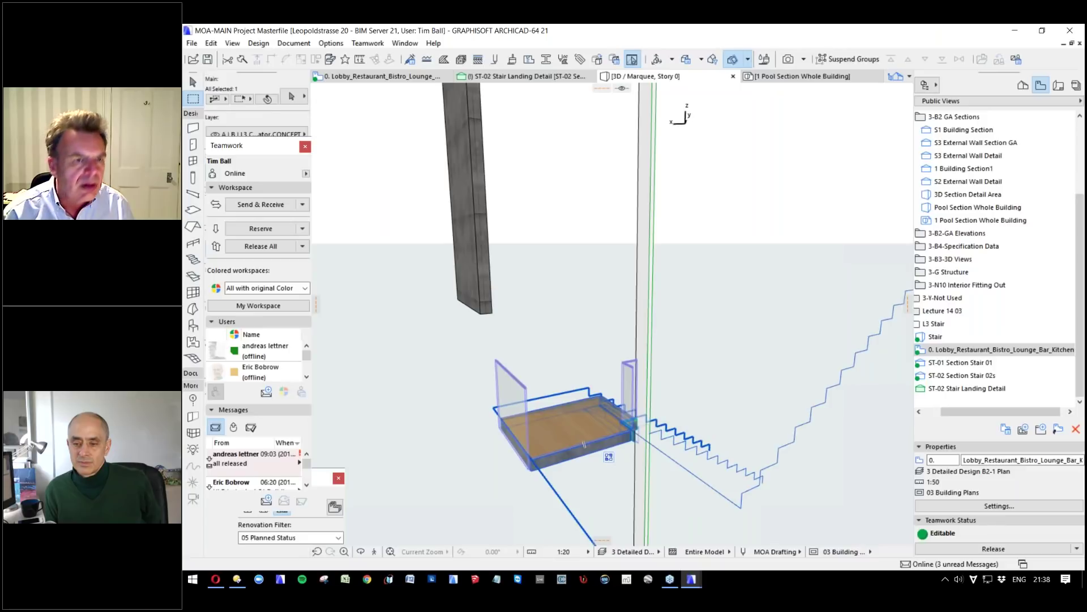
{"action": "left_click", "coordinate": [584, 444]}
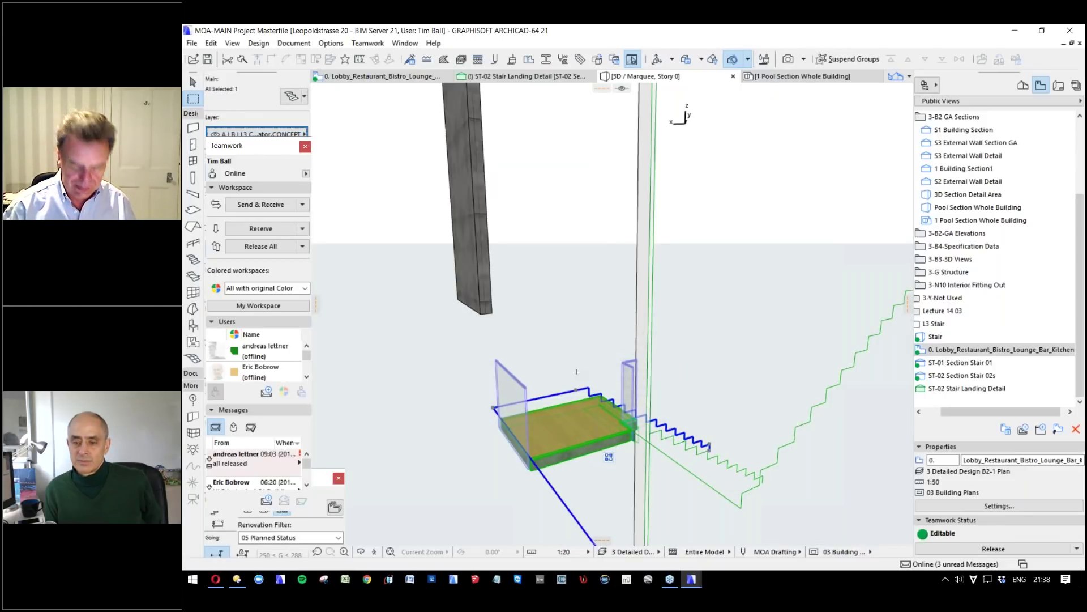
Hide all layers except A | B | L3 Concept - Stair/Elevator and A | L | L3 Stair, and apply the layer settings.
{"action": "key", "text": "ctrl+l"}
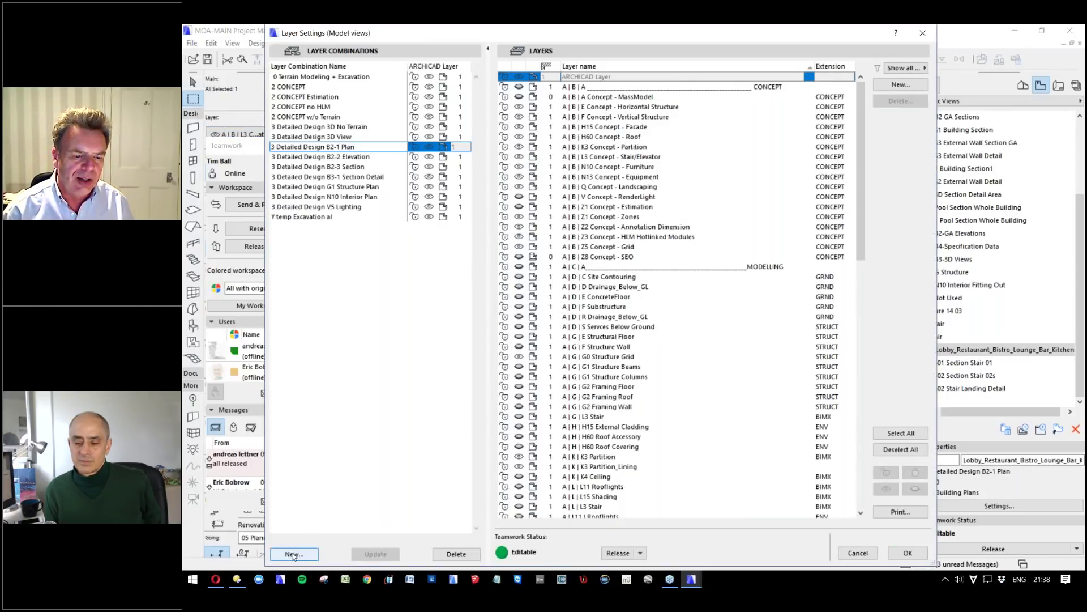
{"action": "left_click", "coordinate": [625, 126]}
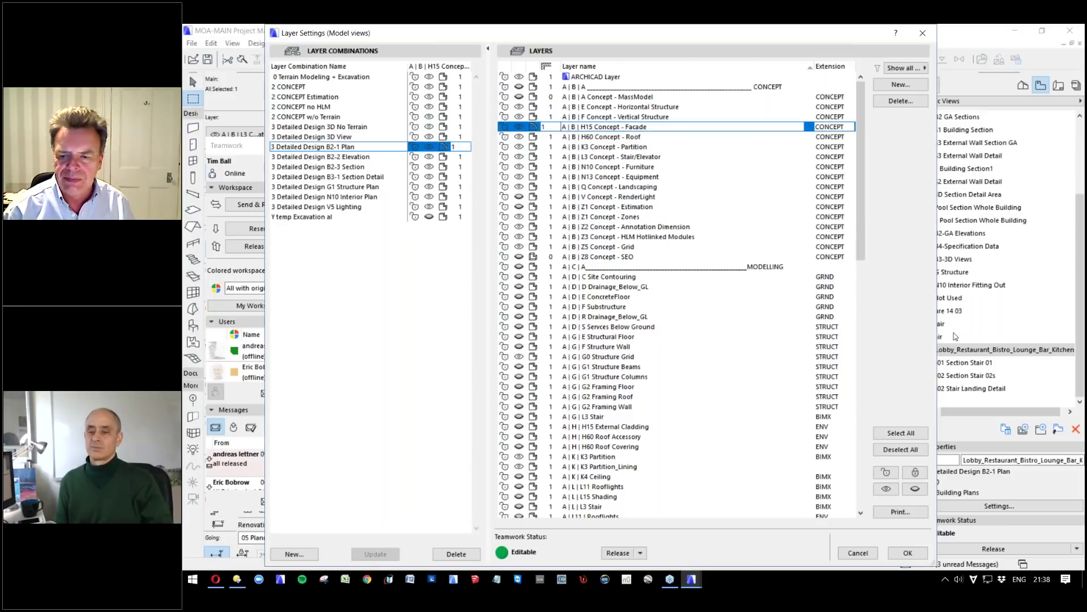
{"action": "left_click", "coordinate": [900, 434]}
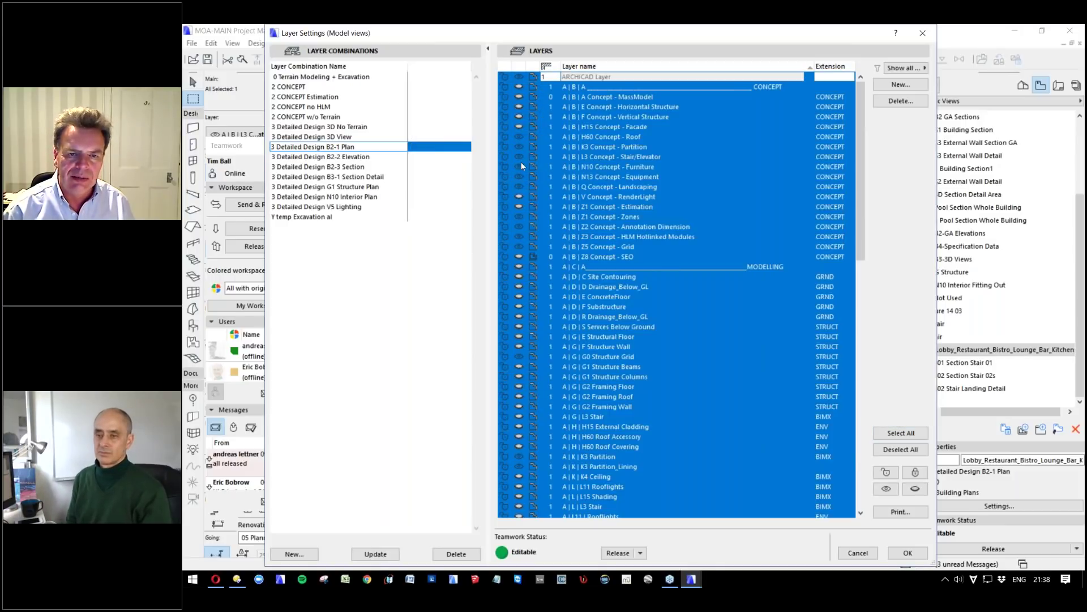
{"action": "left_click", "coordinate": [899, 449]}
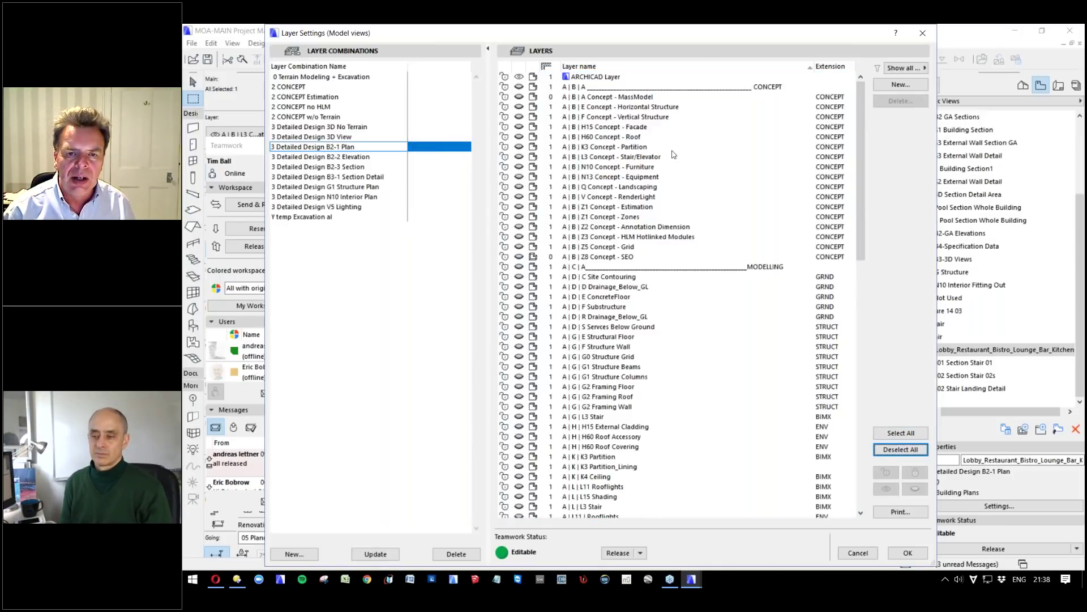
{"action": "left_click", "coordinate": [522, 157]}
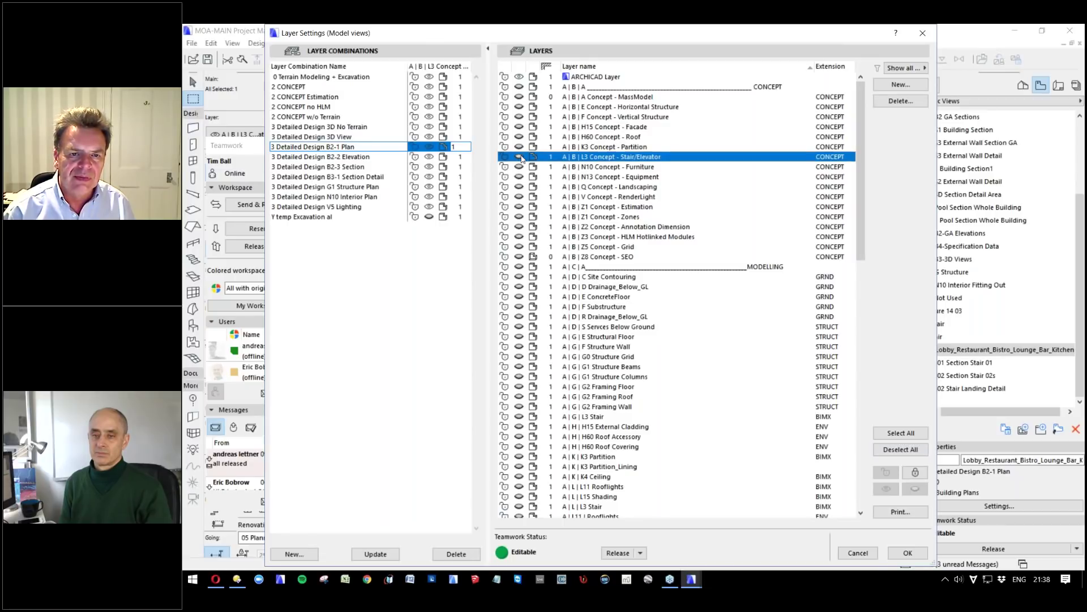
{"action": "scroll", "coordinate": [620, 287], "scroll_direction": "down", "scroll_amount": 5}
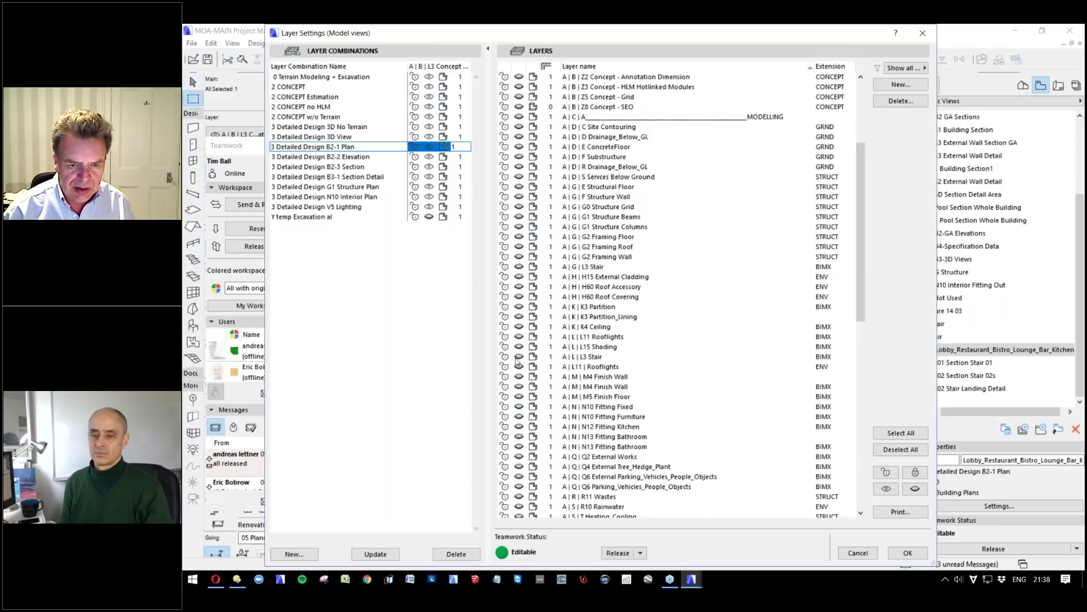
{"action": "left_click", "coordinate": [517, 357]}
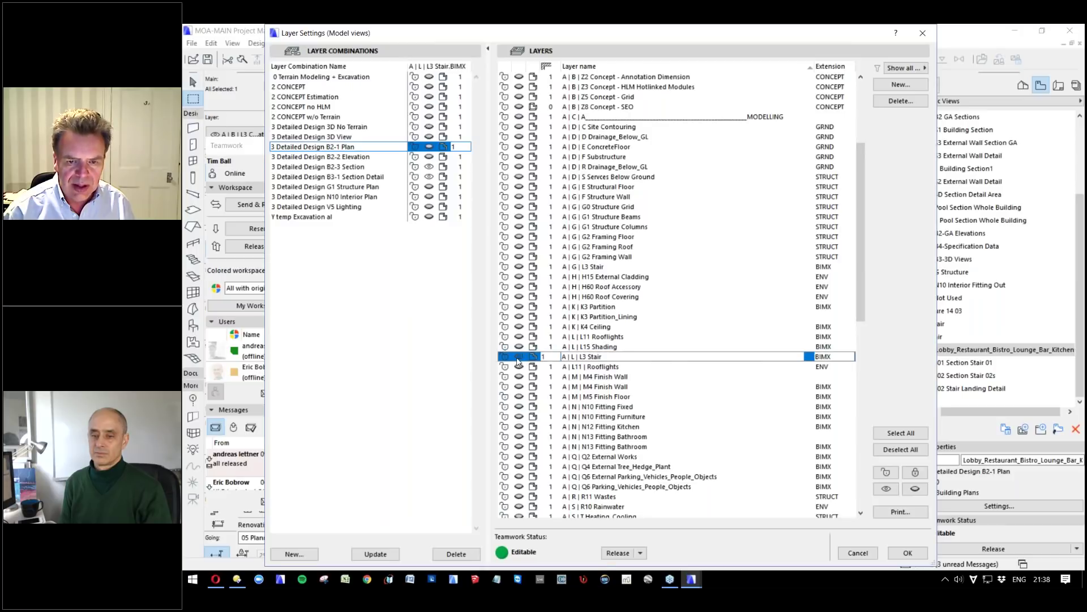
{"action": "left_click", "coordinate": [908, 553]}
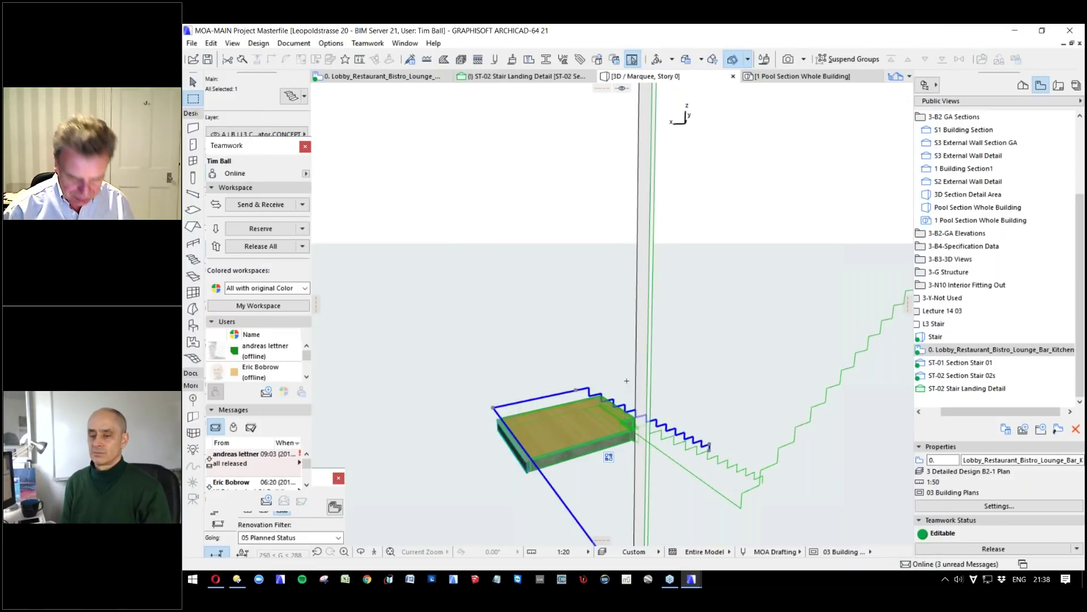
{"action": "key", "text": "ctrl+l"}
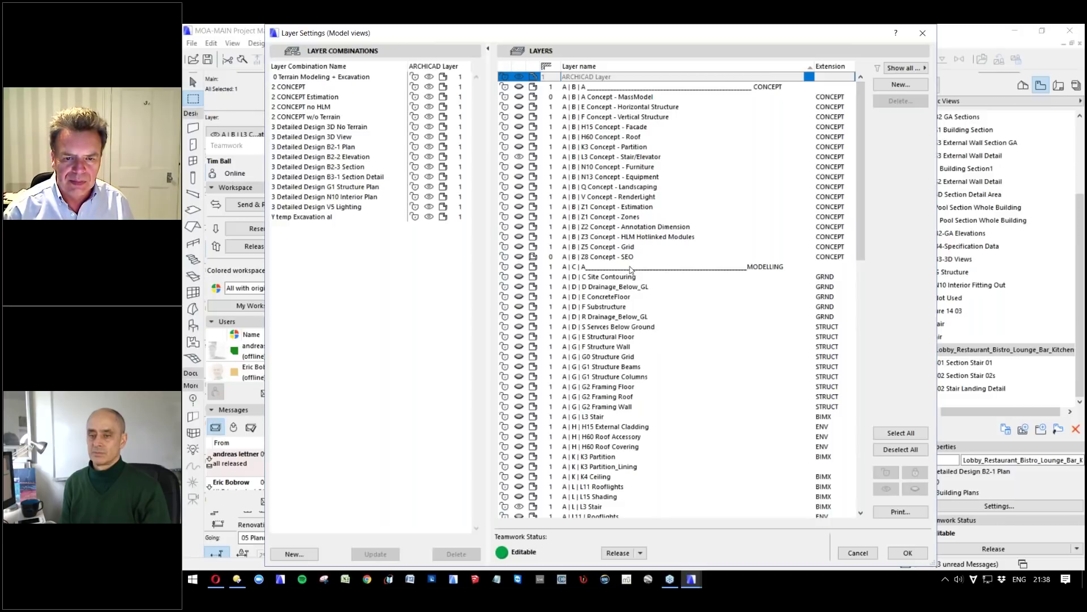
{"action": "scroll", "coordinate": [632, 397], "scroll_direction": "down", "scroll_amount": 5}
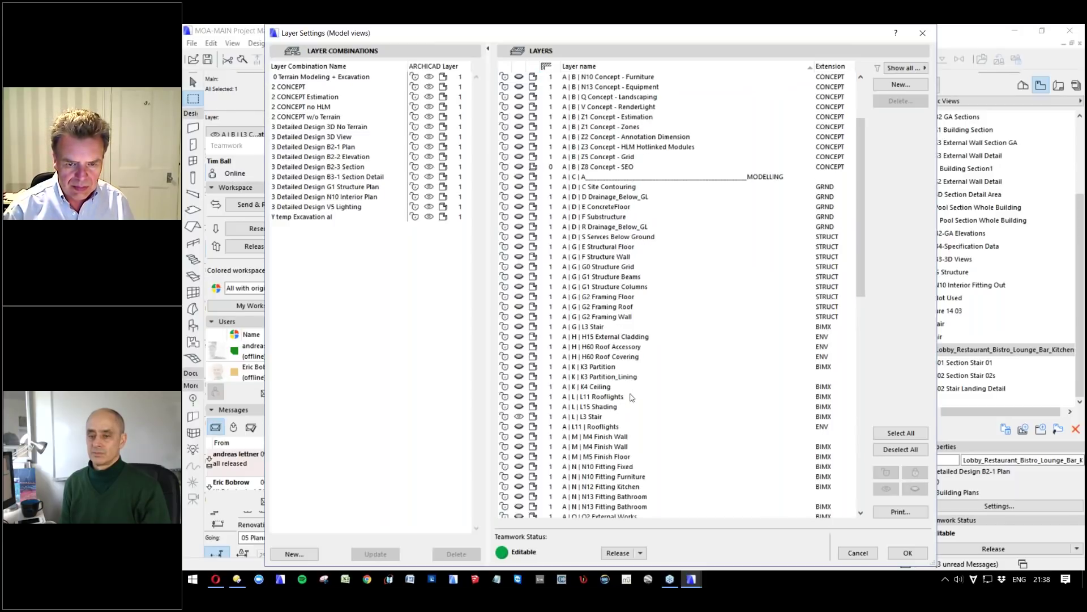
{"action": "scroll", "coordinate": [630, 407], "scroll_direction": "down", "scroll_amount": 2}
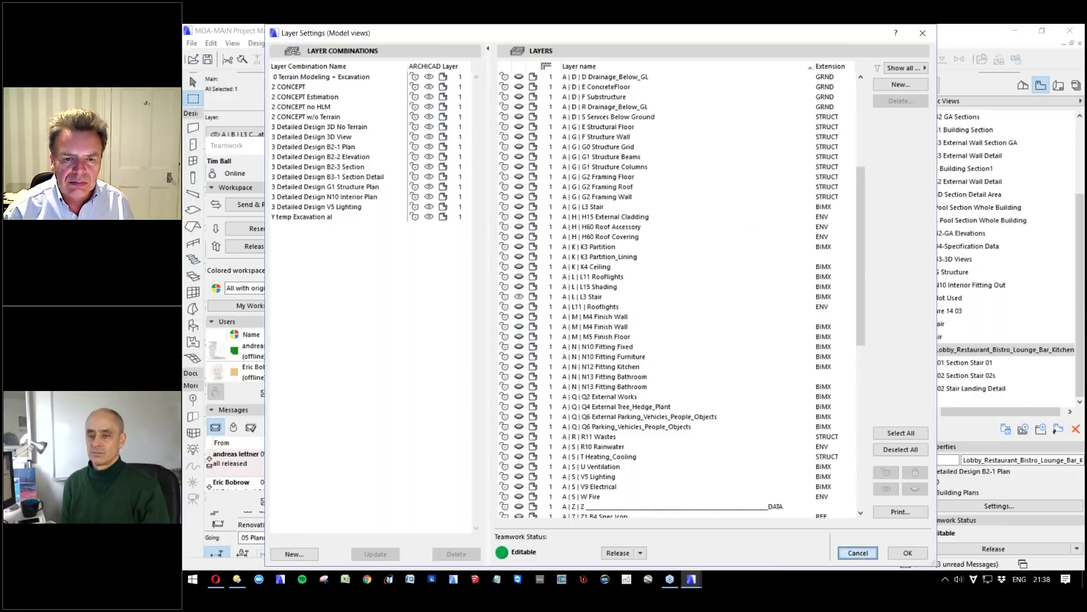
{"action": "left_click", "coordinate": [871, 554]}
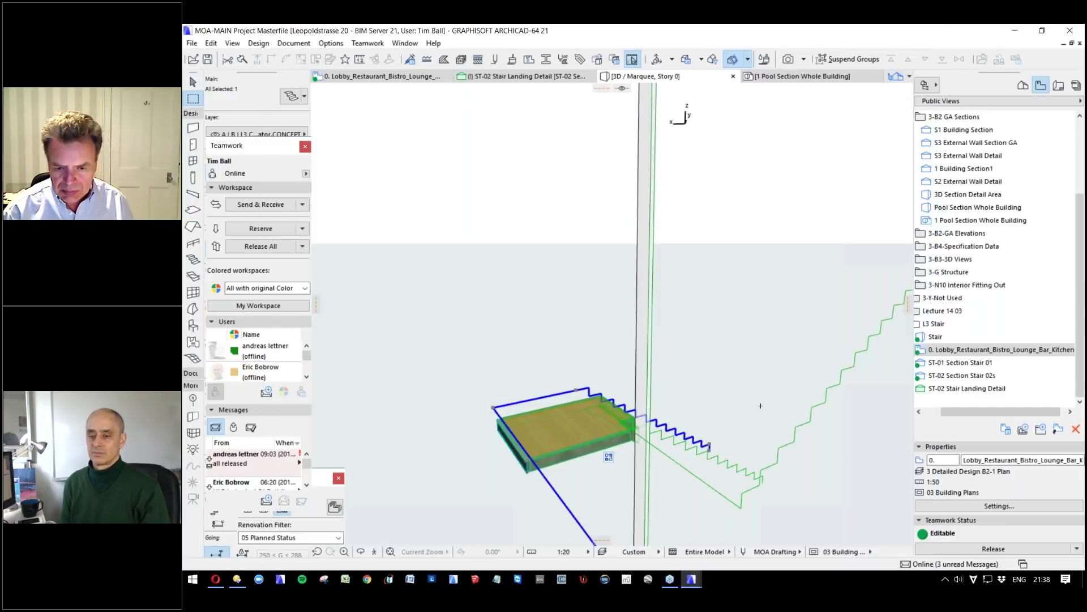
Return to the lobby floor plan and display the landing marquee in 3D with the 3 Detailed Design B2-1 Plan layer combination.
{"action": "key", "text": "F2"}
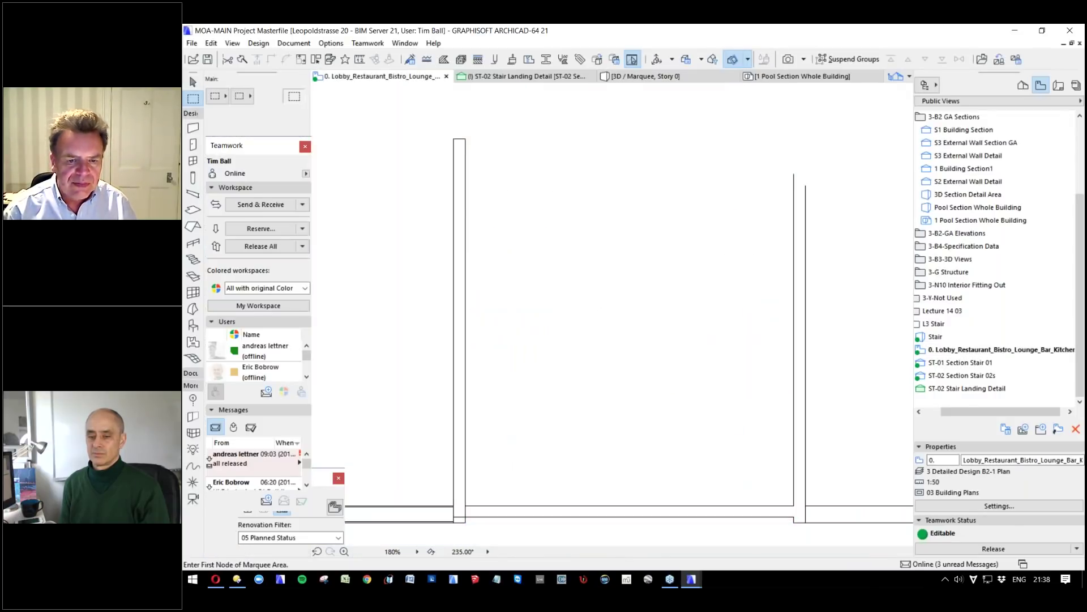
{"action": "key", "text": "F3"}
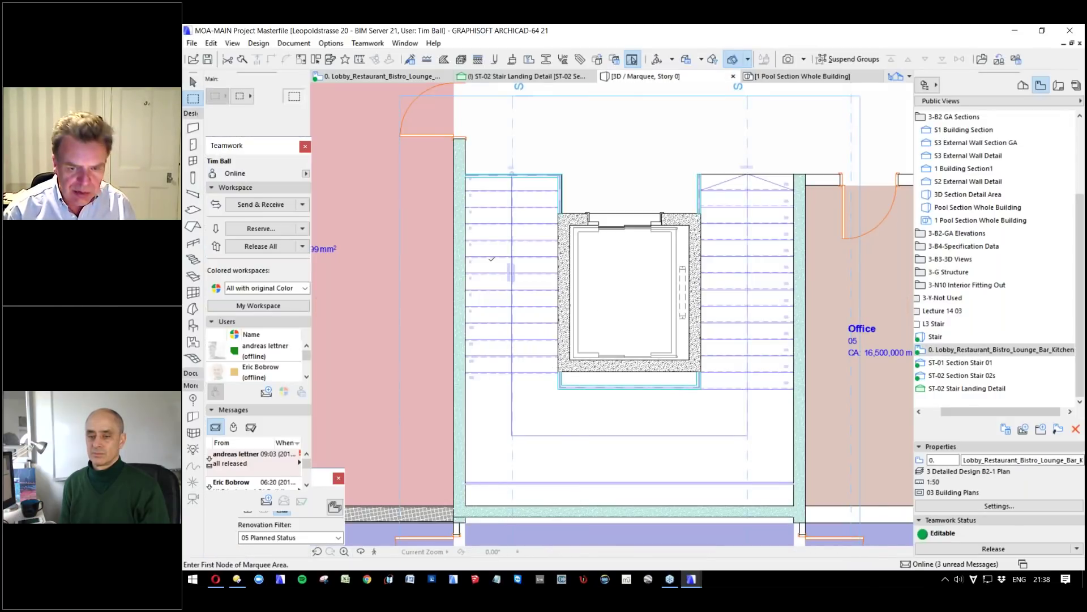
{"action": "scroll", "coordinate": [587, 458], "scroll_direction": "up", "scroll_amount": 3}
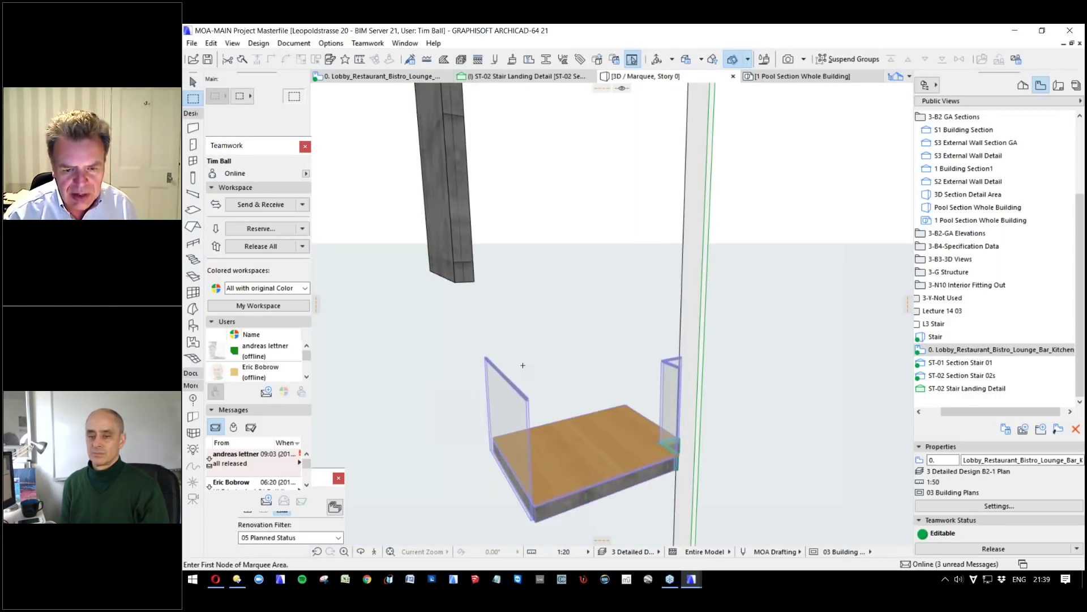
{"action": "scroll", "coordinate": [588, 458], "scroll_direction": "down", "scroll_amount": 3}
{"action": "scroll", "coordinate": [590, 455], "scroll_direction": "up", "scroll_amount": 2}
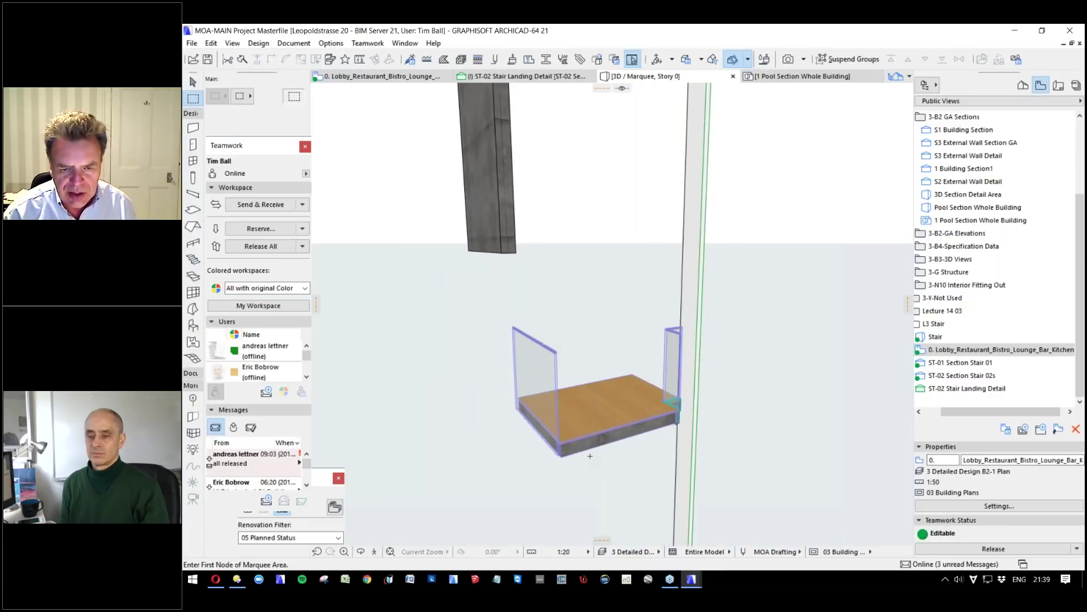
{"action": "scroll", "coordinate": [590, 456], "scroll_direction": "up", "scroll_amount": 1}
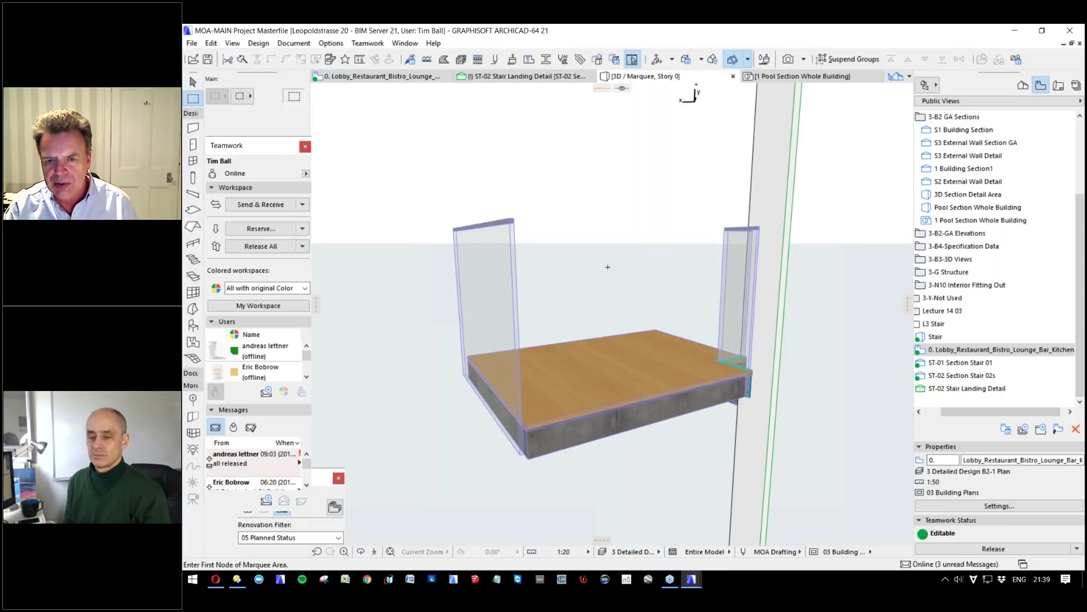
{"action": "scroll", "coordinate": [701, 269], "scroll_direction": "up", "scroll_amount": 2}
Apply the layer combination 3 Detailed Design B2-3 Section to the 3D marquee view of the landing.
{"action": "middle_click_drag", "start_coordinate": [702, 268], "coordinate": [624, 262], "text": "shift"}
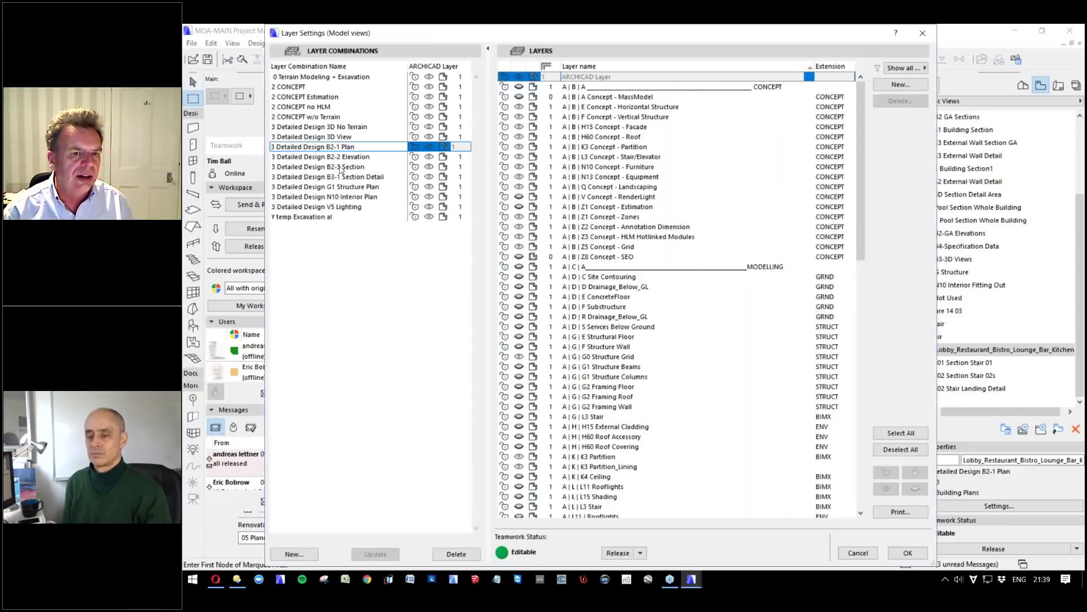
{"action": "key", "text": "Down"}
{"action": "key", "text": "Down"}
{"action": "left_click", "coordinate": [908, 553]}
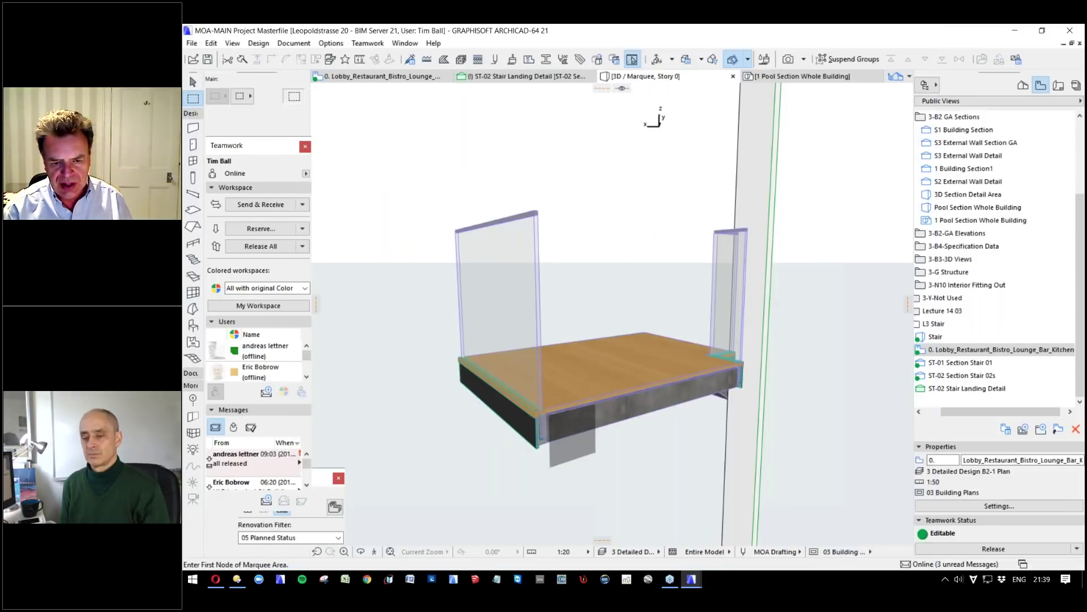
Create a new 3D document from the cut landing view with the reference ID l3-3d-1 and the name Landing.
{"action": "scroll", "coordinate": [602, 327], "scroll_direction": "up", "scroll_amount": 2}
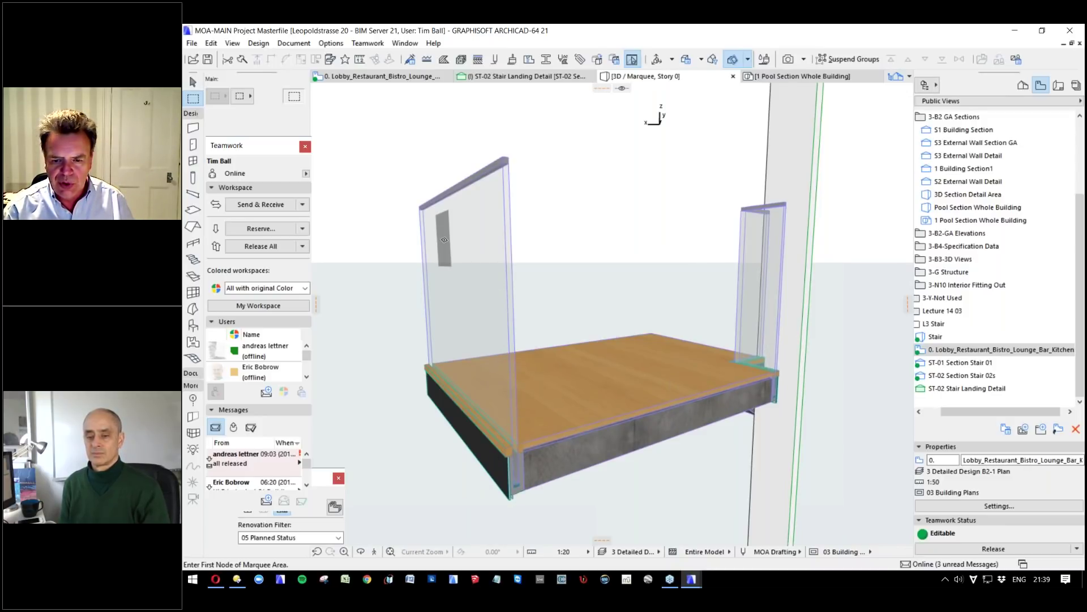
{"action": "right_click", "coordinate": [620, 210]}
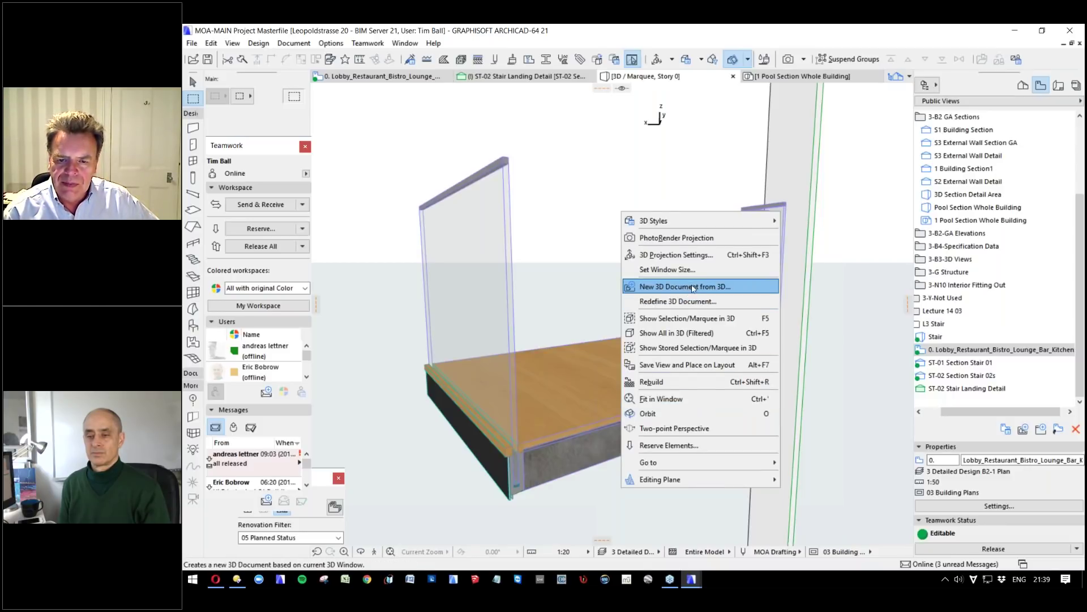
{"action": "left_click", "coordinate": [717, 287]}
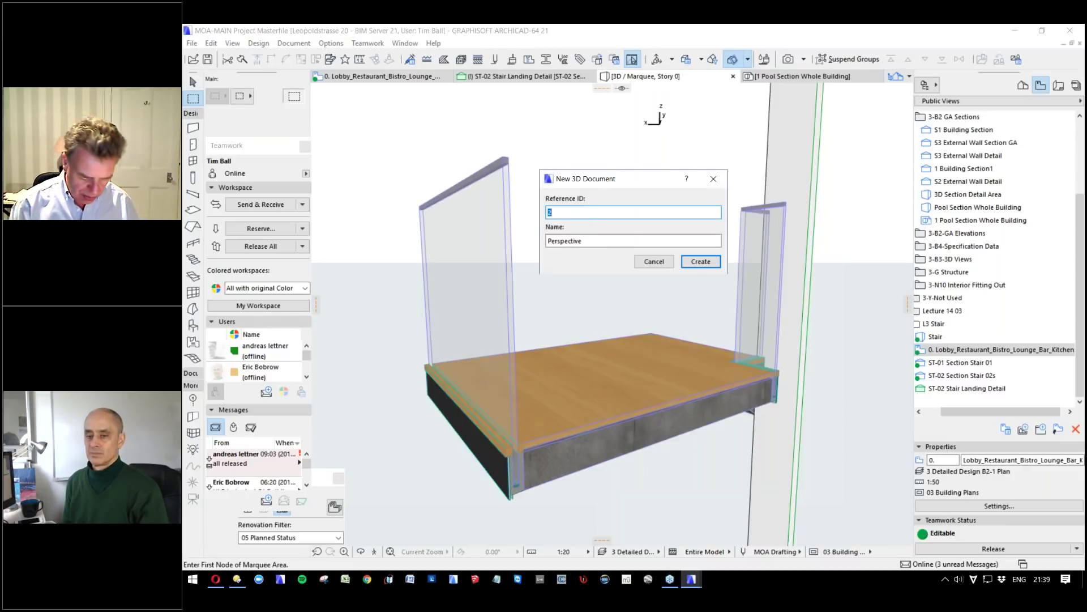
{"action": "type", "text": "l3-3d-1"}
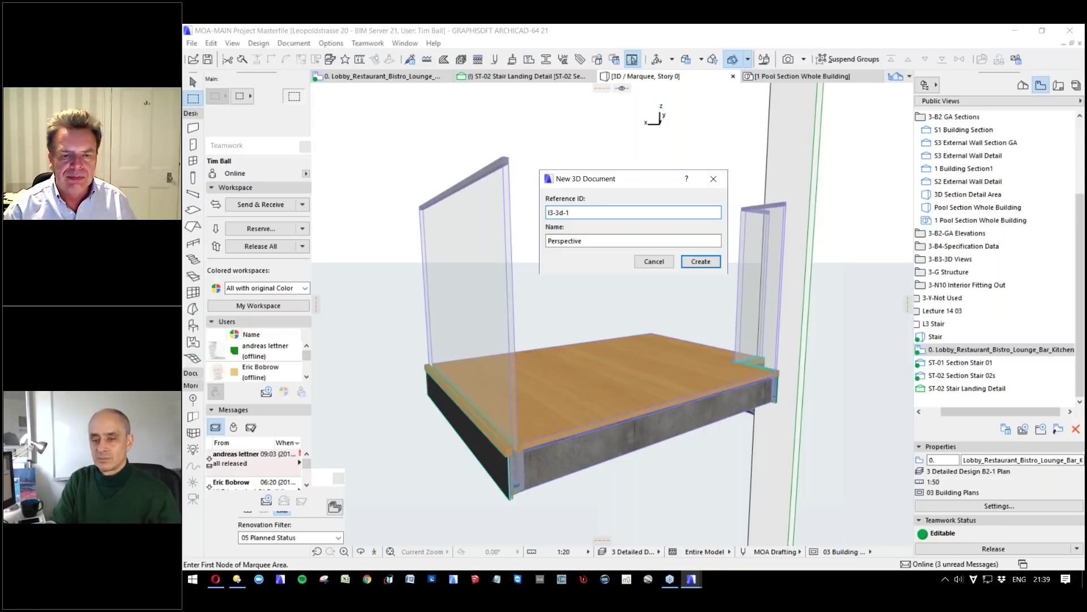
{"action": "left_click", "coordinate": [574, 242]}
{"action": "double_click", "coordinate": [574, 242]}
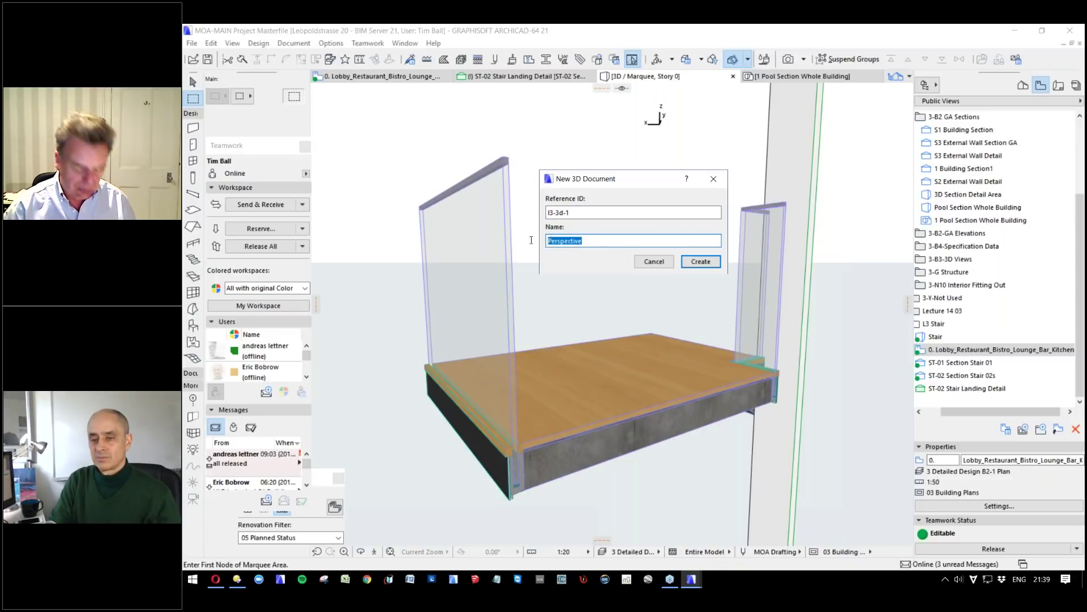
{"action": "type", "text": "lANING"}
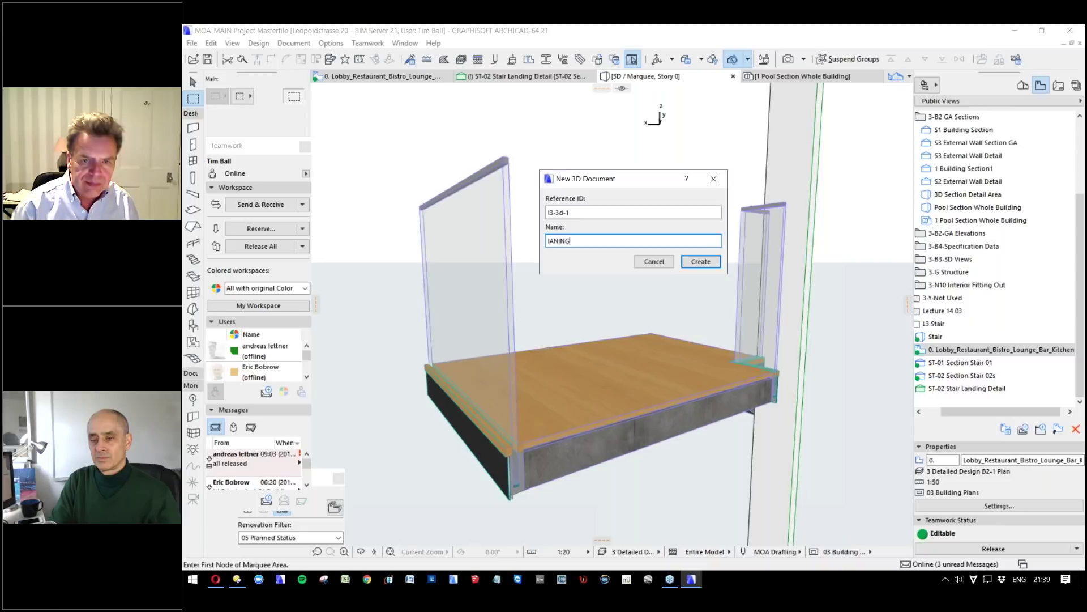
{"action": "key", "text": "ctrl+a"}
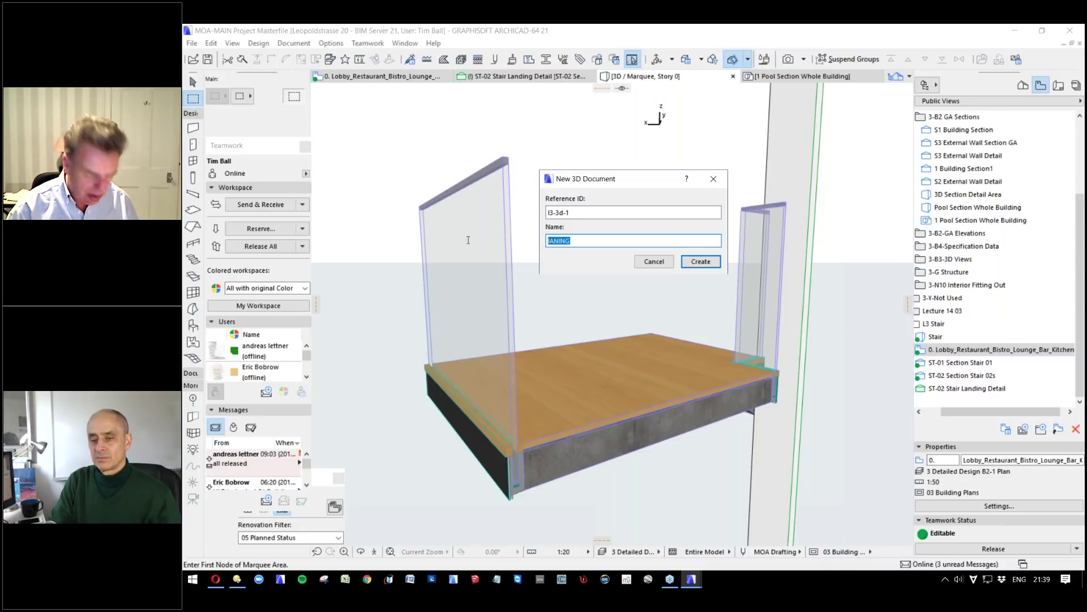
{"action": "type", "text": "Landing"}
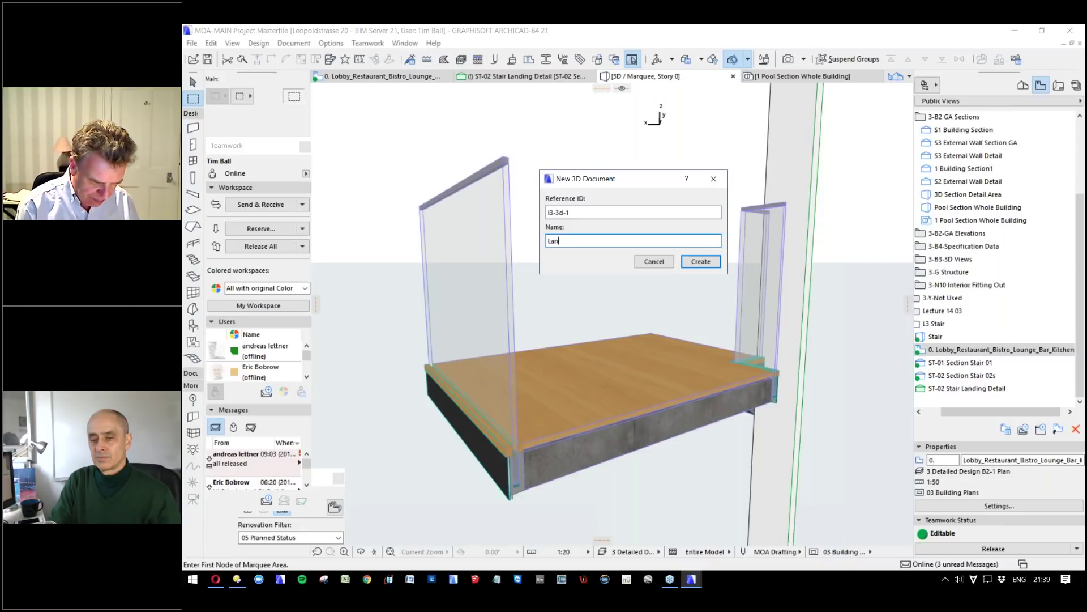
{"action": "left_click", "coordinate": [700, 261]}
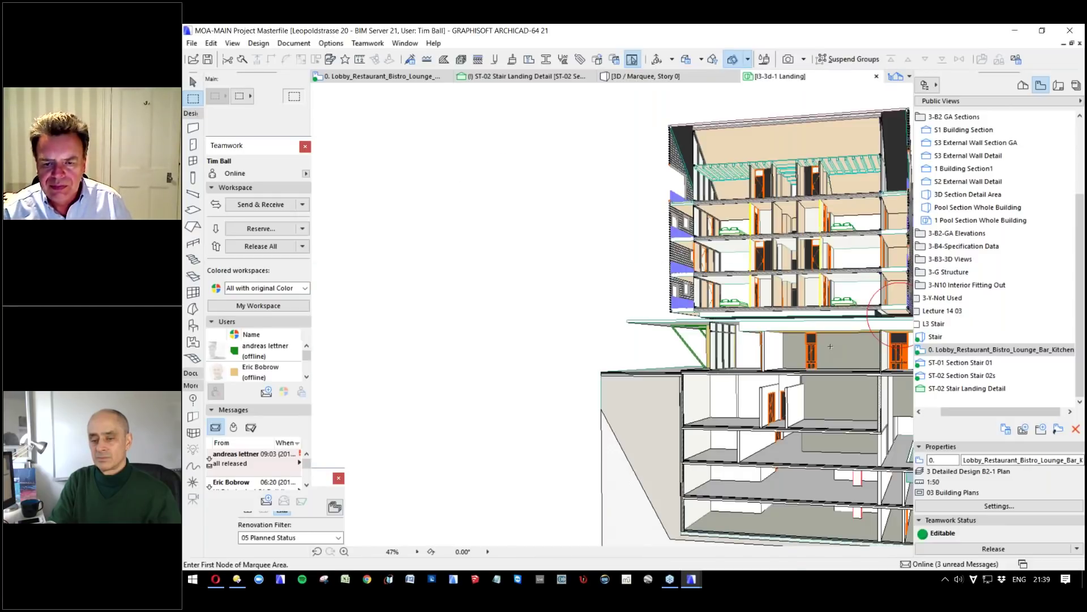
Turn on vectorial 3D hatching and transparency for uncut elements in the Landing 3D document's settings.
{"action": "left_click", "coordinate": [344, 551]}
{"action": "left_click", "coordinate": [334, 366]}
{"action": "left_click", "coordinate": [470, 245]}
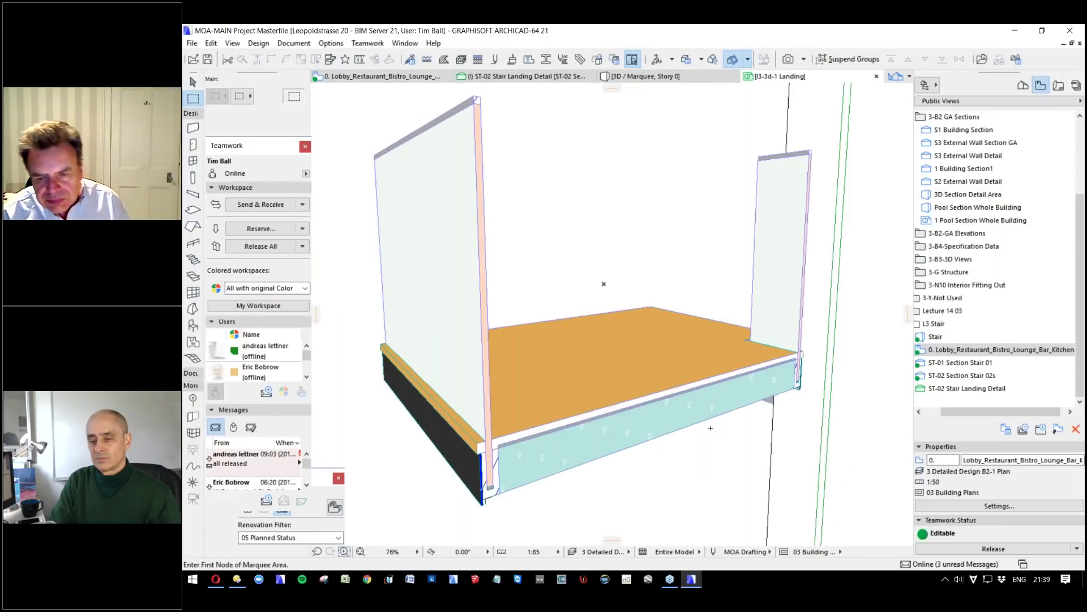
{"action": "right_click", "coordinate": [619, 176]}
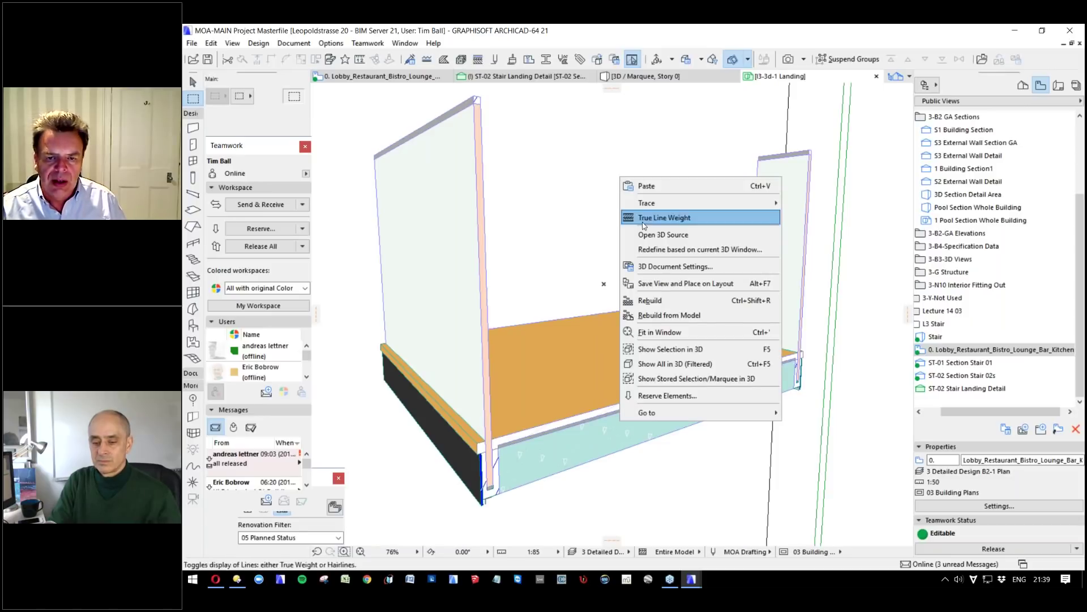
{"action": "left_click", "coordinate": [690, 271]}
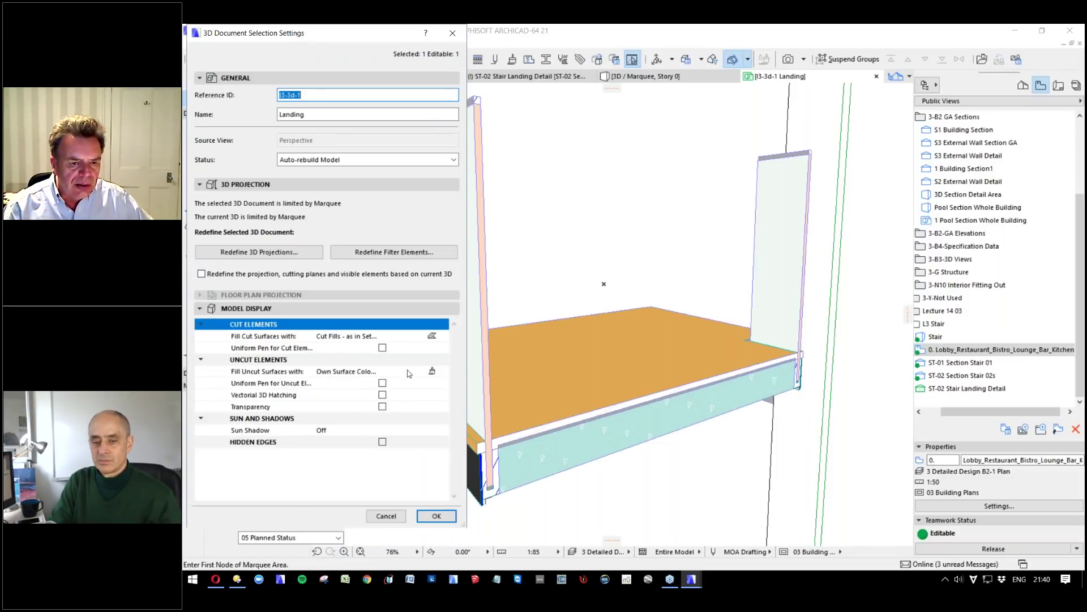
{"action": "left_click", "coordinate": [413, 371]}
{"action": "left_click", "coordinate": [442, 371]}
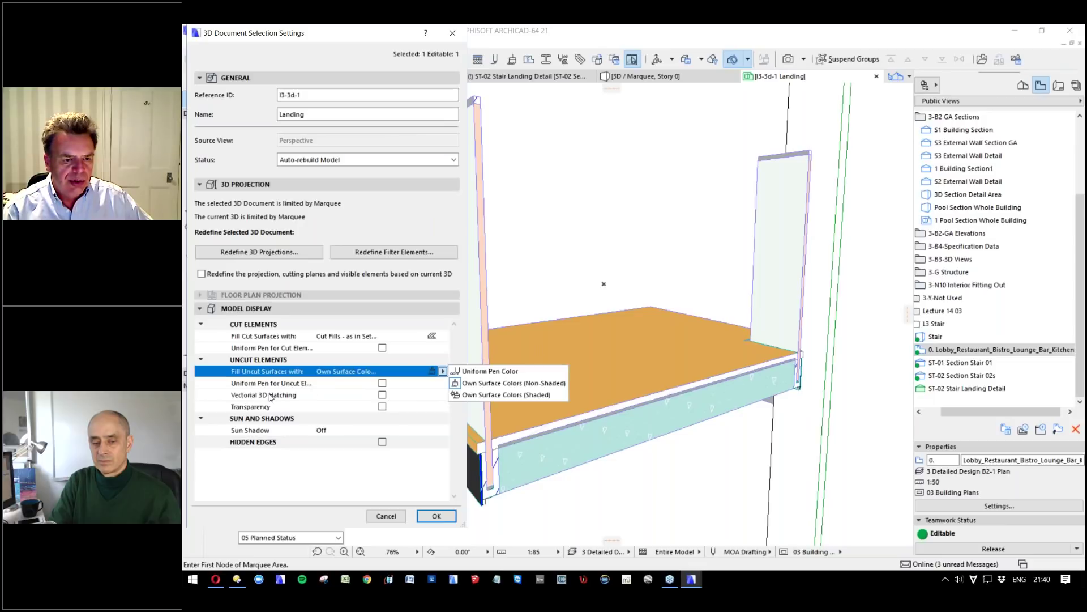
{"action": "left_click", "coordinate": [385, 400]}
{"action": "left_click", "coordinate": [384, 400]}
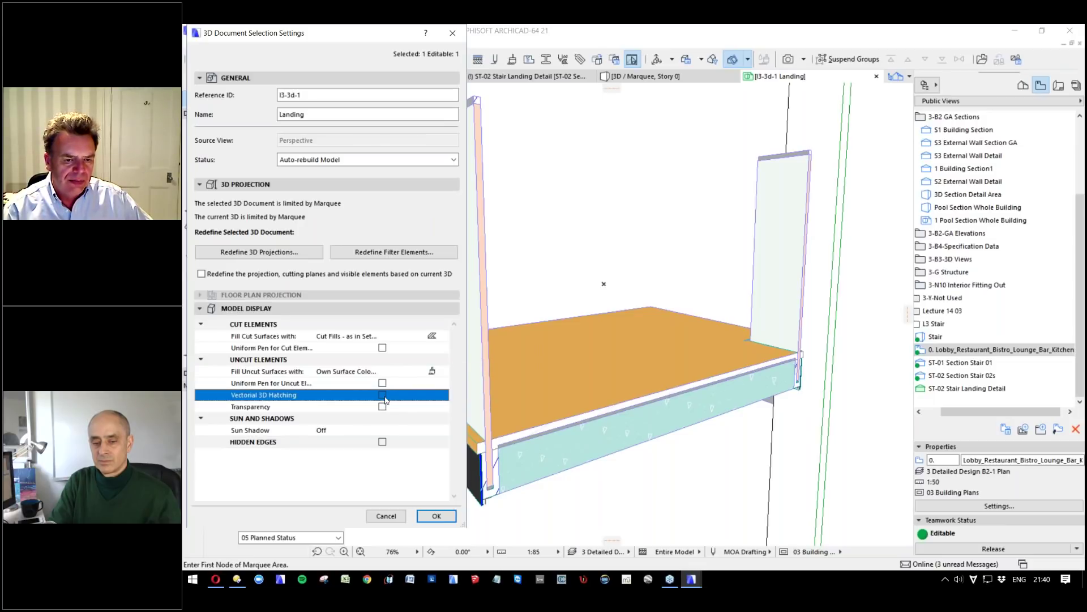
{"action": "left_click", "coordinate": [382, 406]}
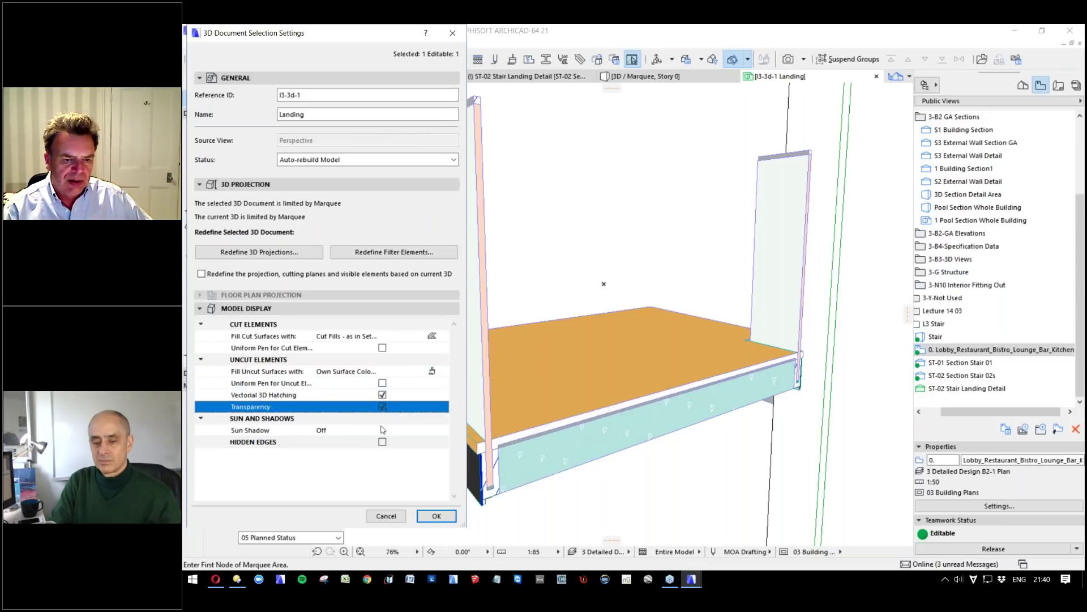
{"action": "left_click", "coordinate": [436, 516]}
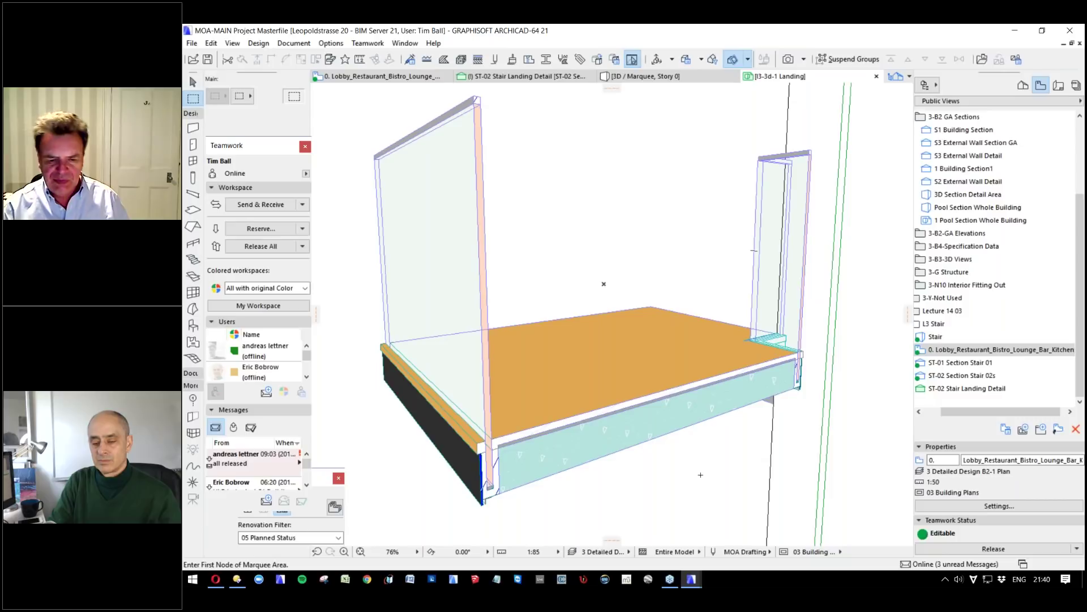
Save the Landing 3D document as a view in the L3 Stair folder with scale 1:20 and pen set MOA 3D View.
{"action": "right_click", "coordinate": [606, 231]}
{"action": "key", "text": "Escape"}
{"action": "left_click", "coordinate": [934, 324]}
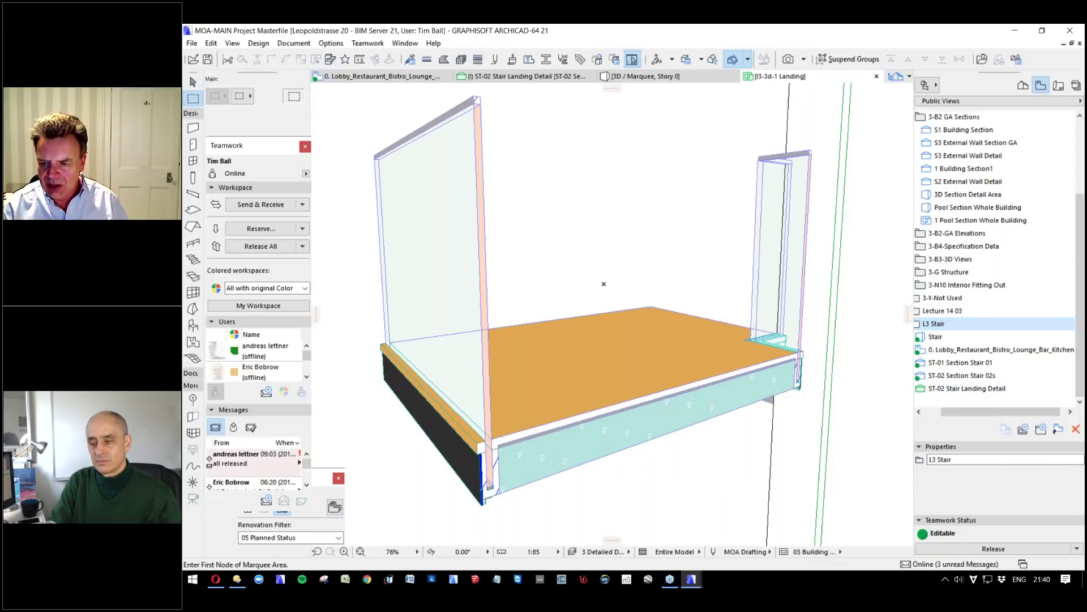
{"action": "left_click", "coordinate": [1023, 429]}
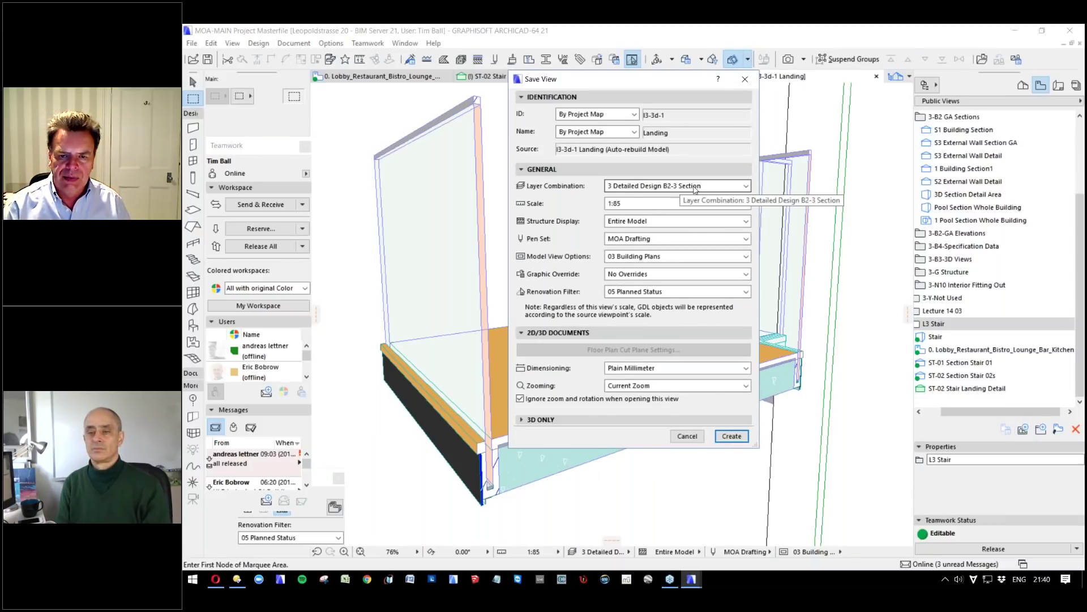
{"action": "left_click", "coordinate": [651, 205]}
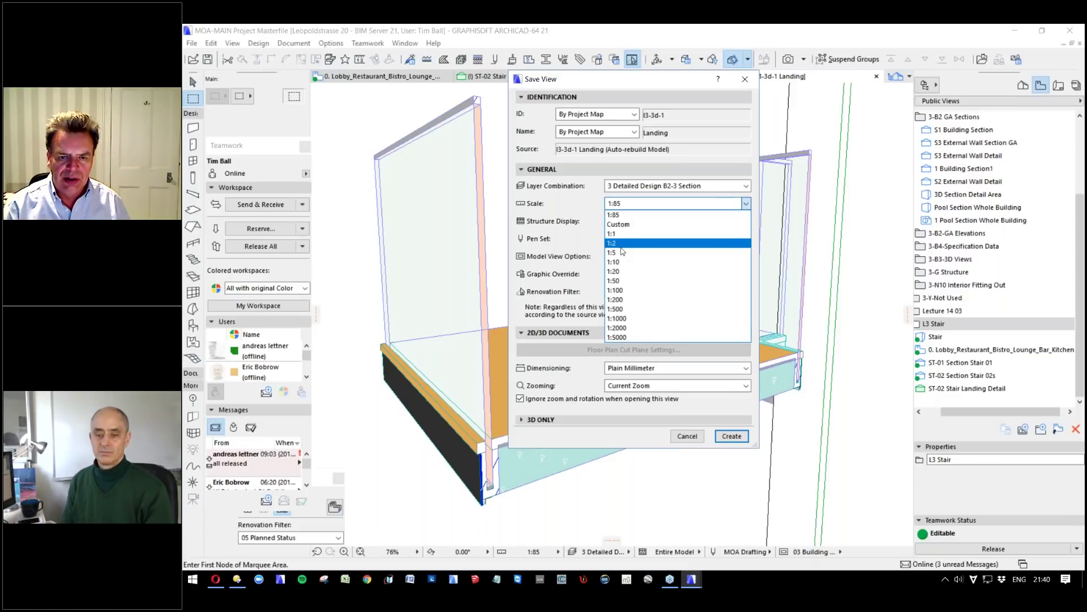
{"action": "left_click", "coordinate": [623, 272]}
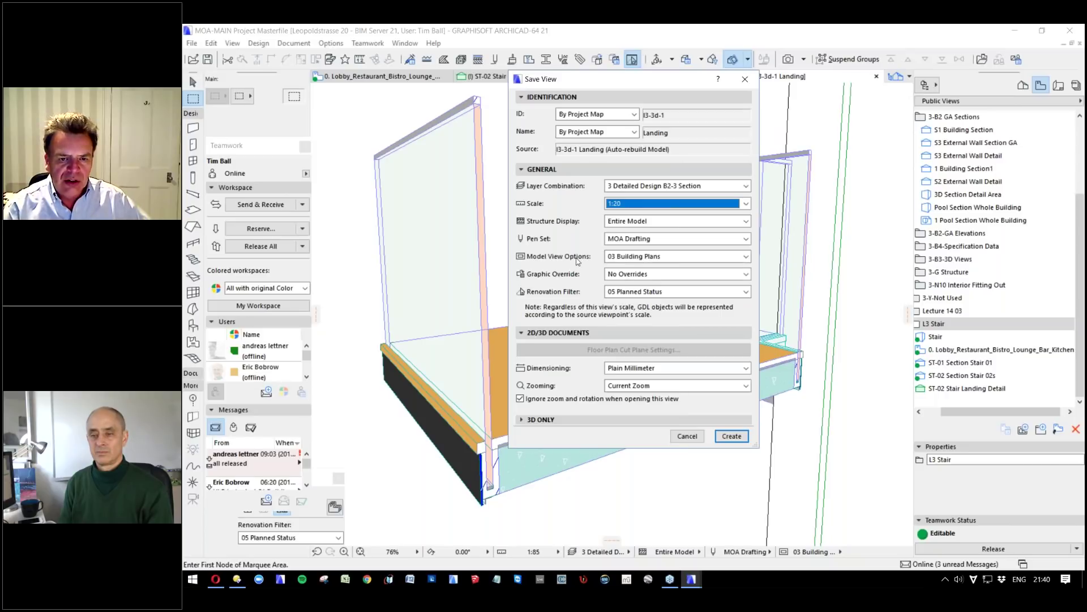
{"action": "left_click", "coordinate": [635, 238]}
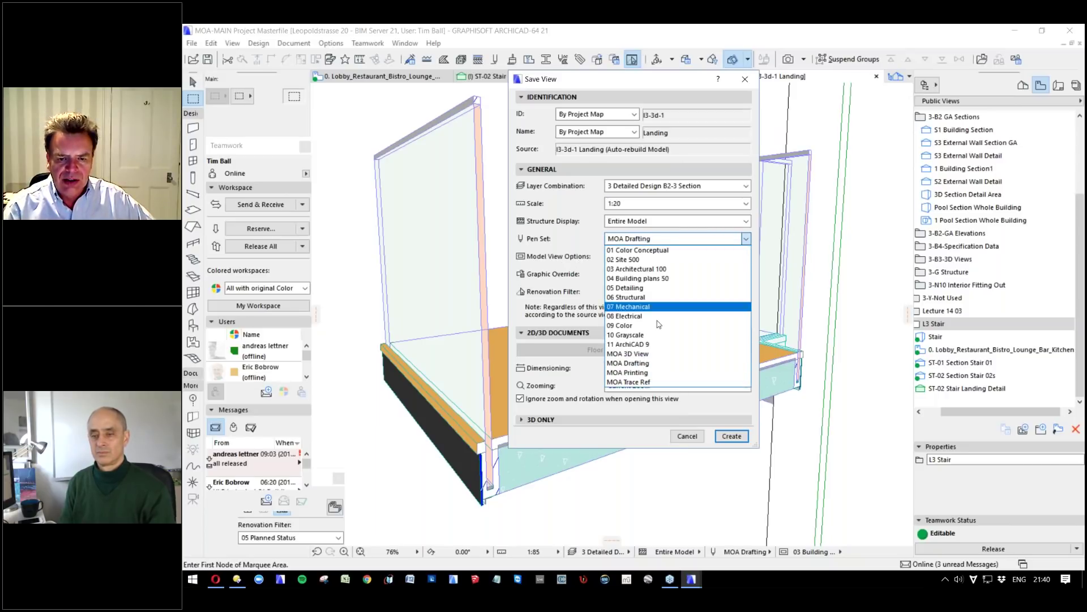
{"action": "left_click", "coordinate": [643, 354]}
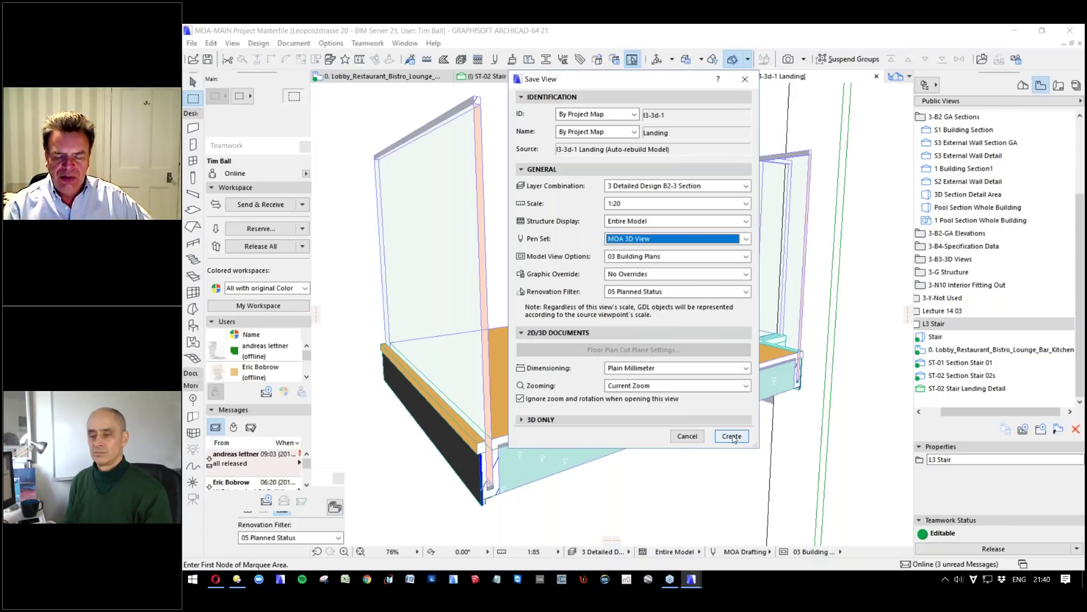
{"action": "left_click", "coordinate": [731, 435]}
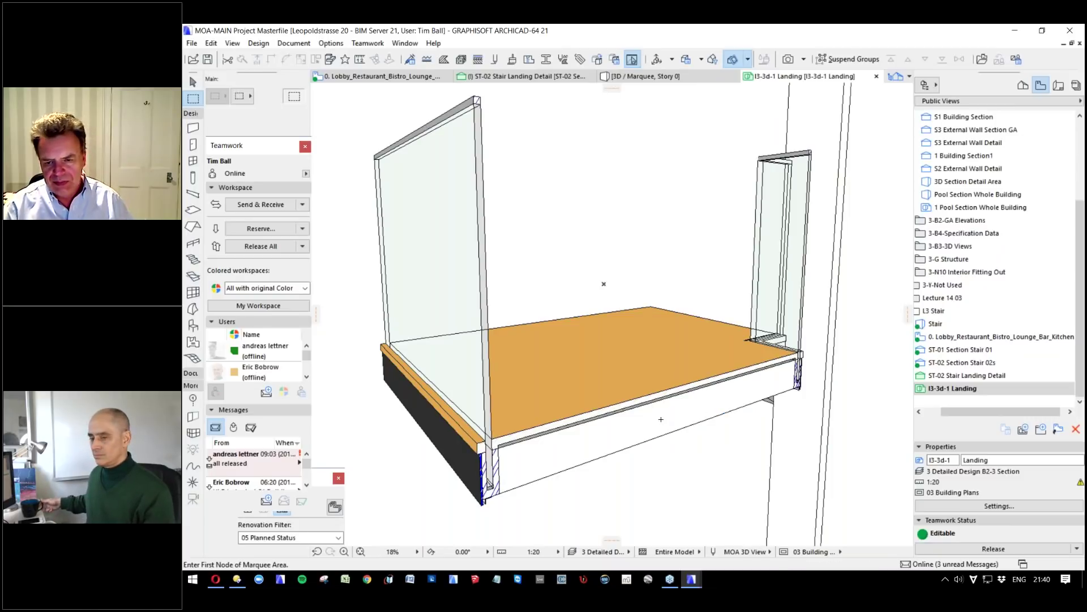
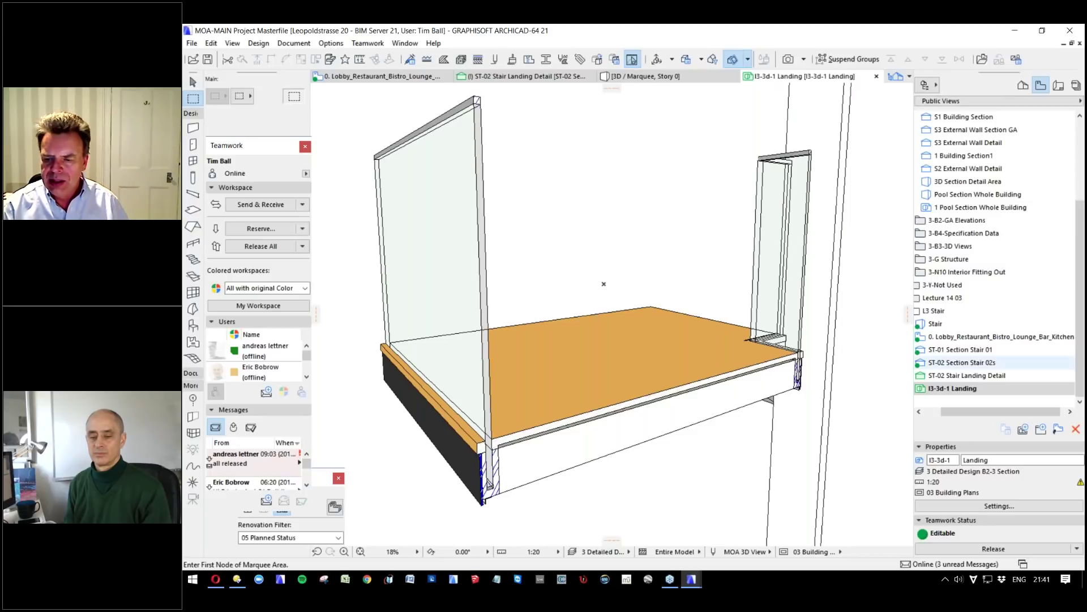
Review the saved plan, section, detail and 3D document views in the L3 Stair folder, ending on the Landing view.
{"action": "left_click", "coordinate": [997, 337]}
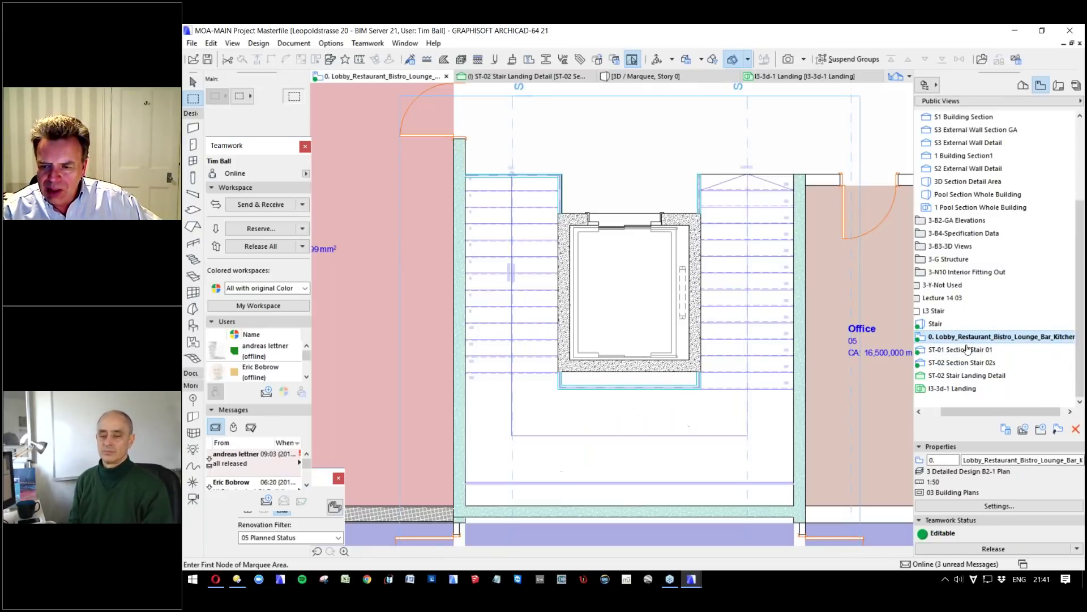
{"action": "left_click", "coordinate": [966, 350]}
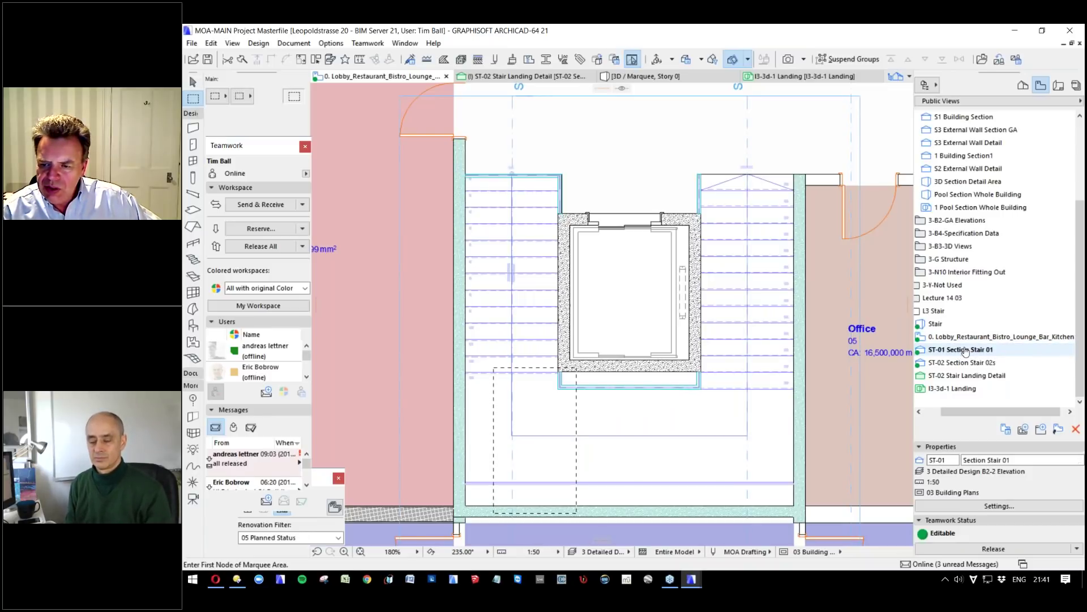
{"action": "left_click", "coordinate": [963, 363]}
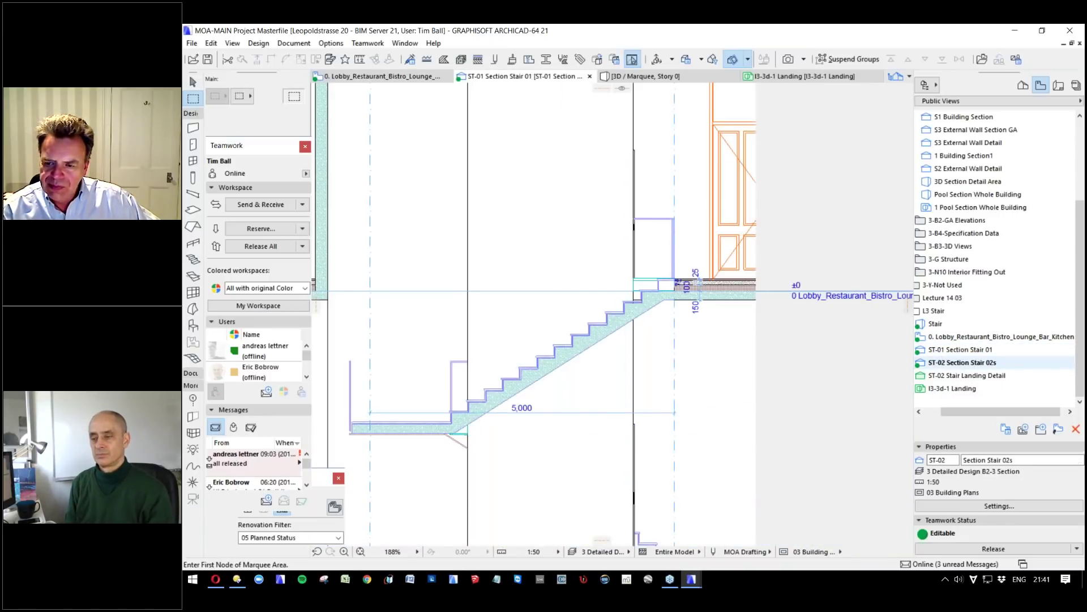
{"action": "left_click", "coordinate": [965, 375]}
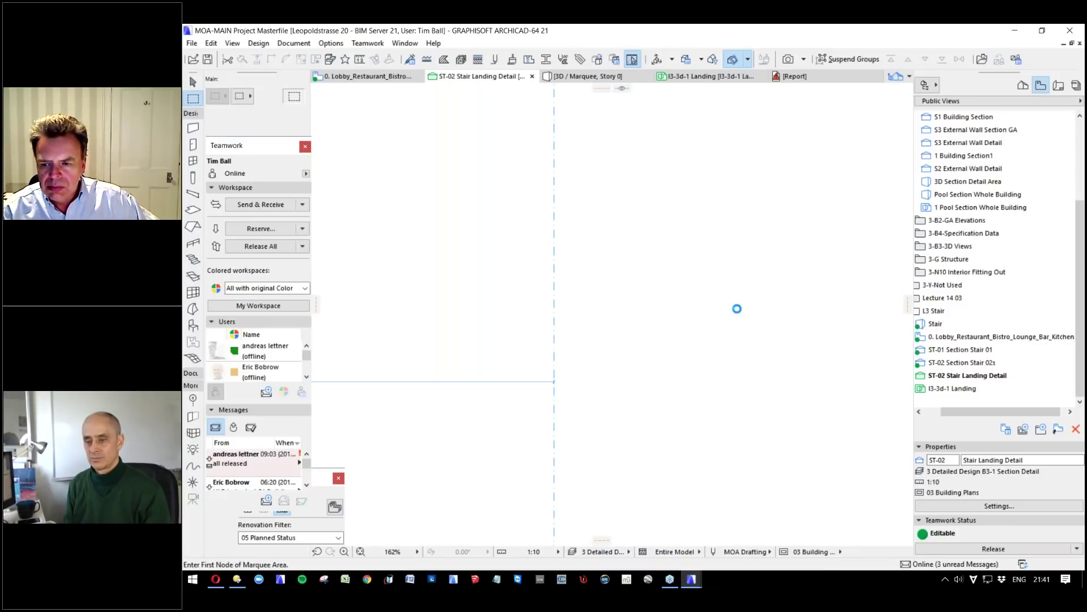
{"action": "left_click", "coordinate": [985, 376]}
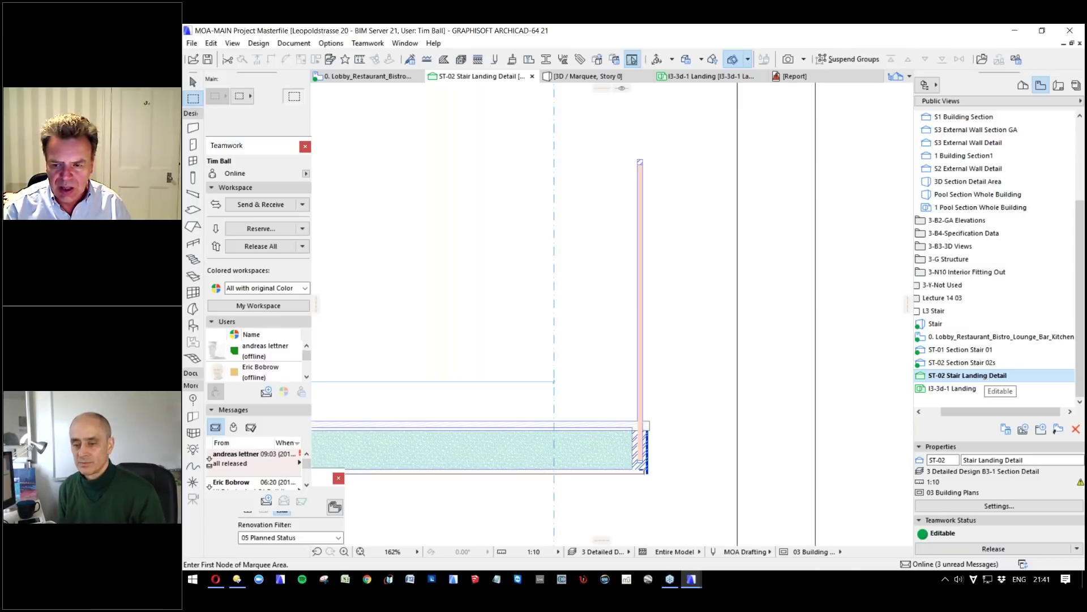
{"action": "double_click", "coordinate": [952, 388]}
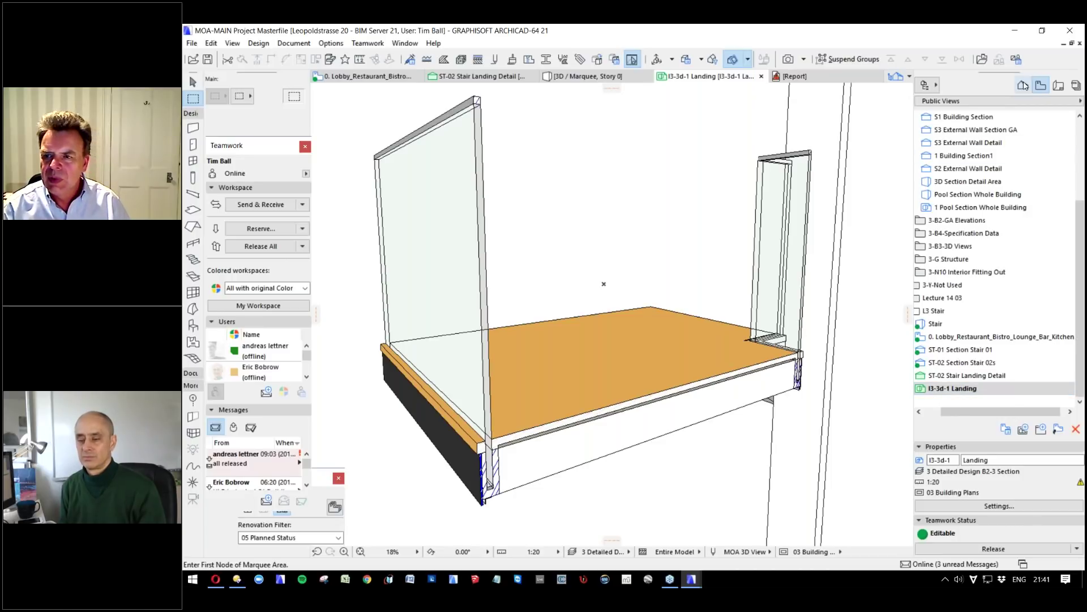
Create a new layout book subset named L3 Stair under MOA Hotel.
{"action": "left_click", "coordinate": [1059, 85]}
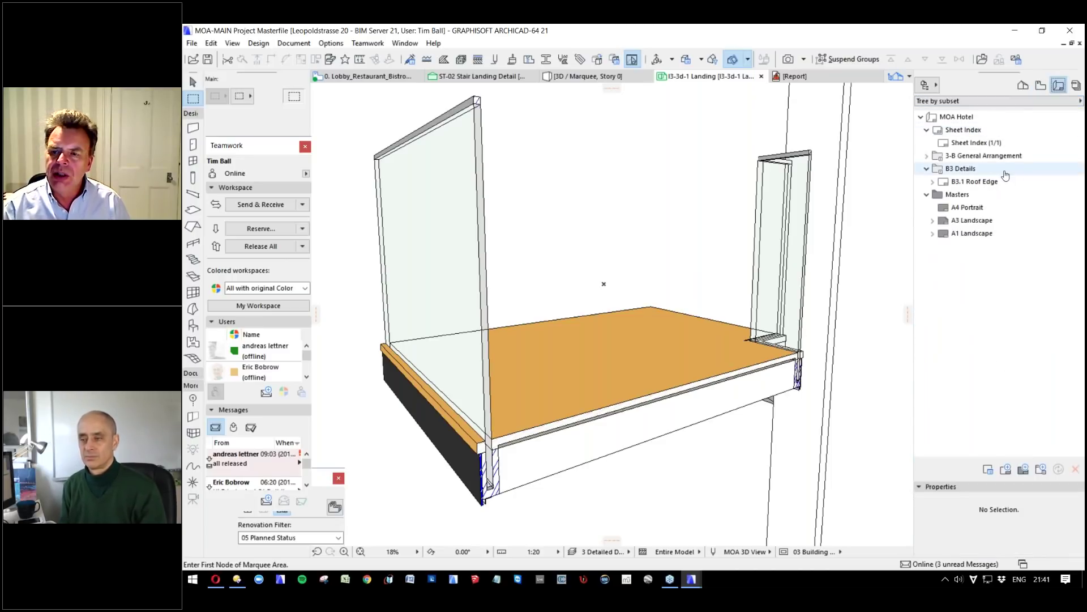
{"action": "left_click", "coordinate": [966, 118]}
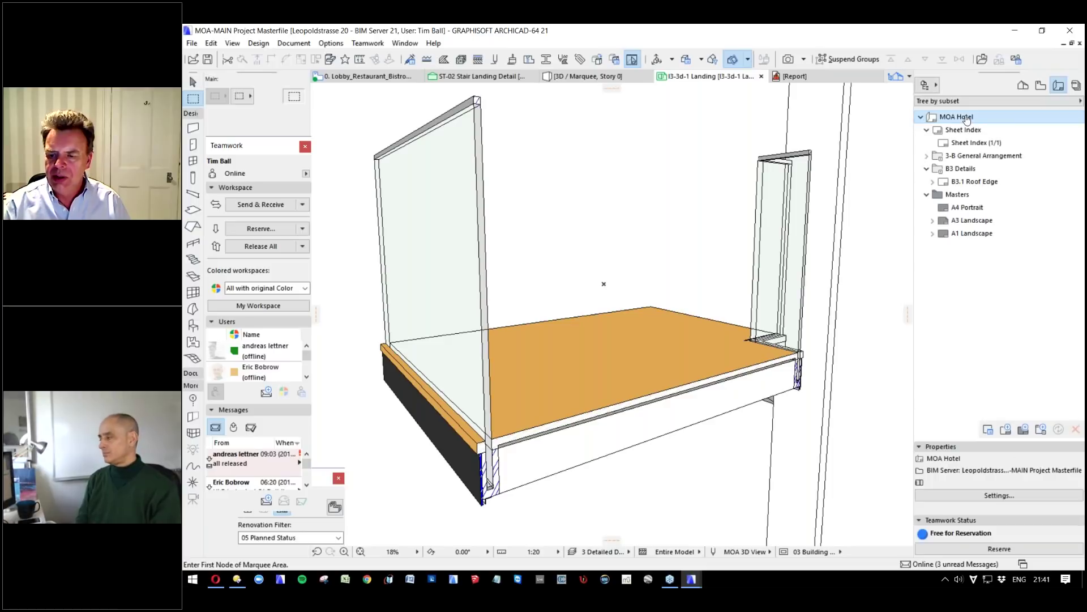
{"action": "left_click", "coordinate": [1042, 431]}
{"action": "type", "text": "Sat"}
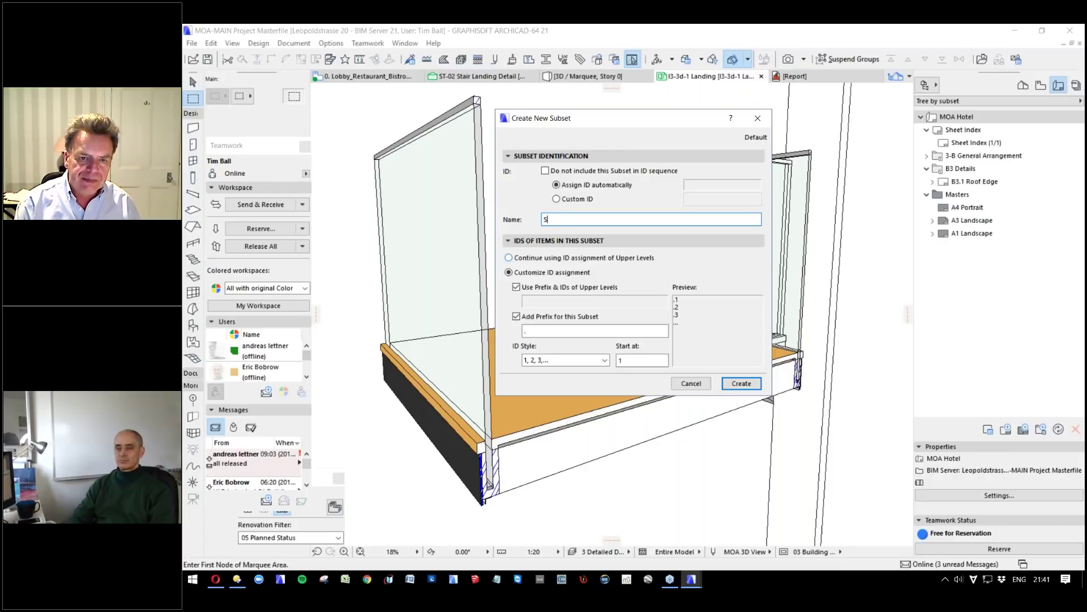
{"action": "key", "text": "BackSpace"}
{"action": "key", "text": "BackSpace"}
{"action": "type", "text": "tair"}
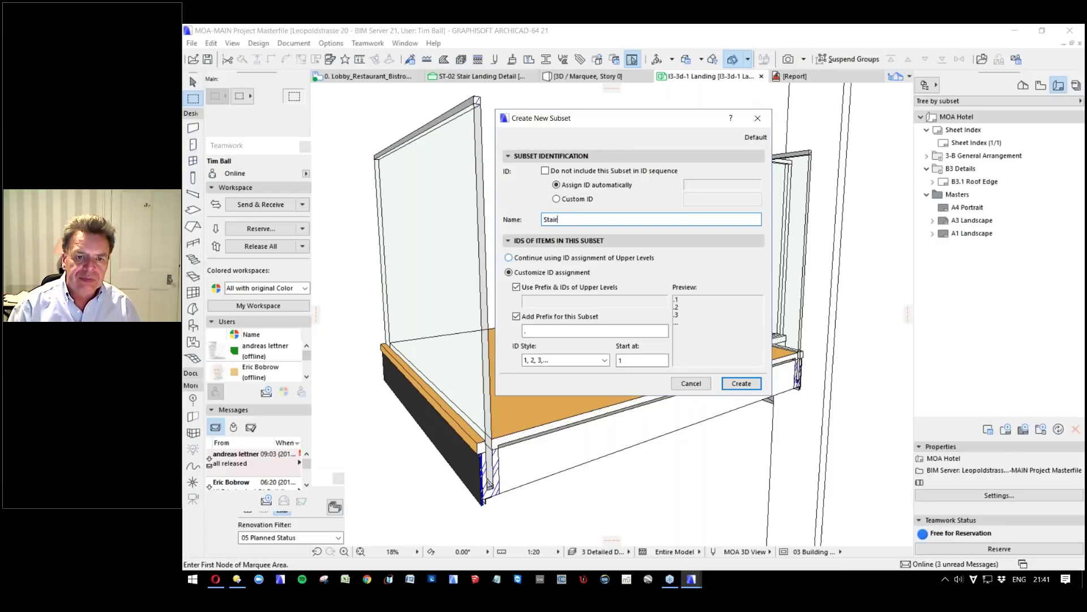
{"action": "key", "text": "Home"}
{"action": "type", "text": "L3"}
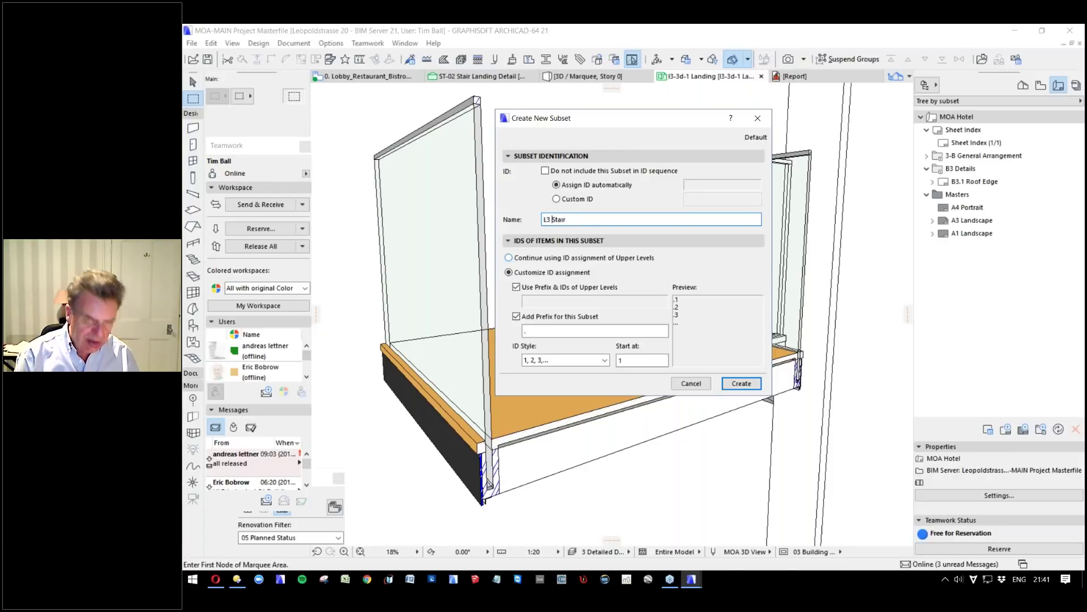
{"action": "left_click", "coordinate": [736, 383]}
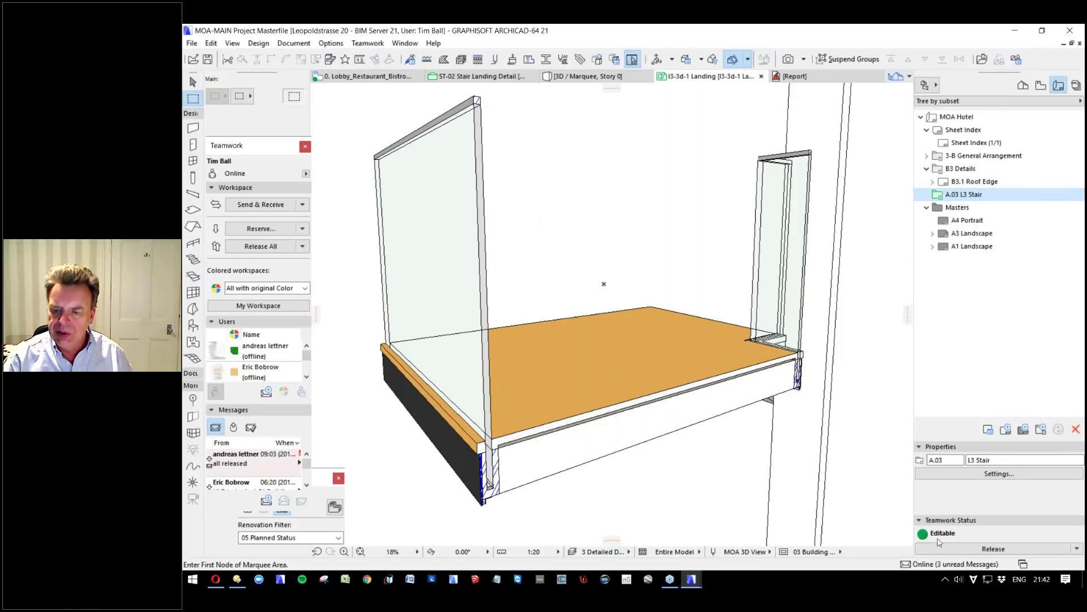
Give the new stair subset the custom ID L3 and shorten its name to Stair.
{"action": "left_click", "coordinate": [943, 459]}
{"action": "double_click", "coordinate": [943, 459]}
{"action": "type", "text": "L3"}
{"action": "double_click", "coordinate": [971, 460]}
{"action": "key", "text": "Delete"}
{"action": "key", "text": "Delete"}
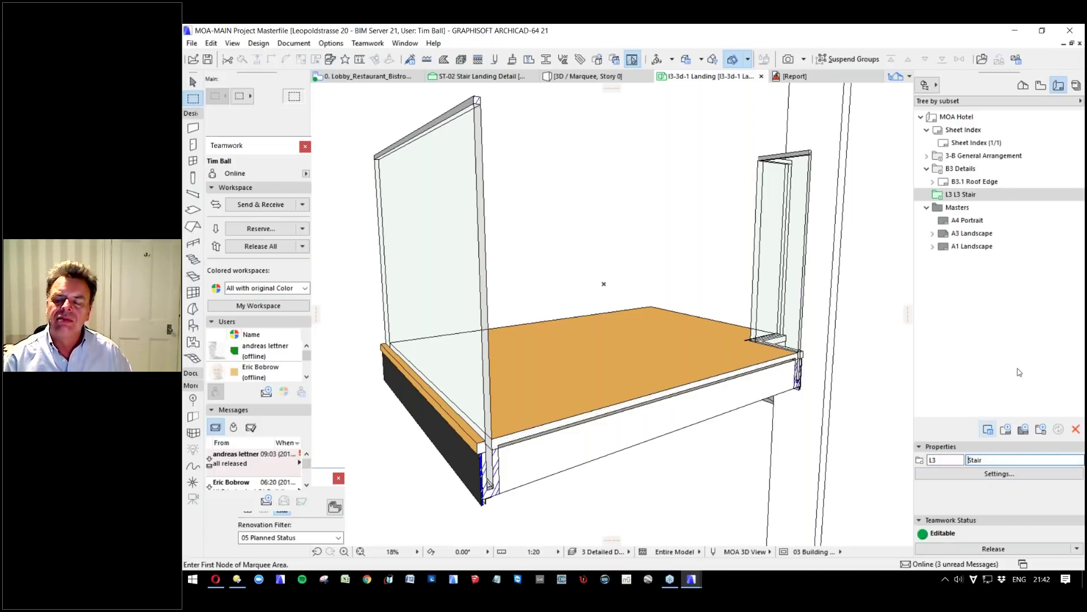
{"action": "key", "text": "Return"}
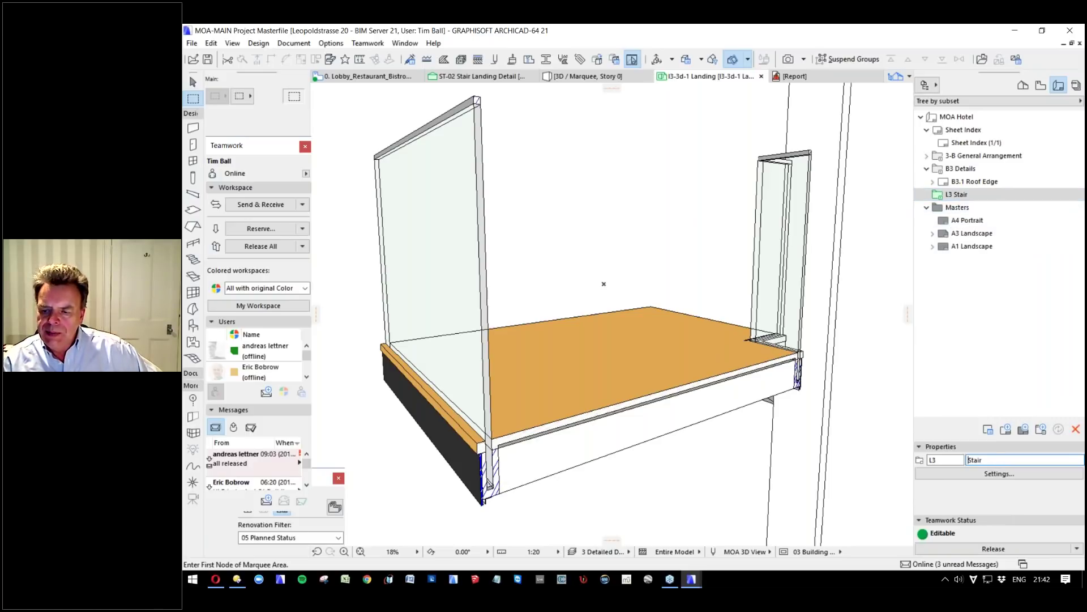
Configure the Stair subset's item IDs with a hyphen prefix and the 01, 02, 03 numbering style, keeping the custom ID L3.
{"action": "left_click", "coordinate": [1000, 478]}
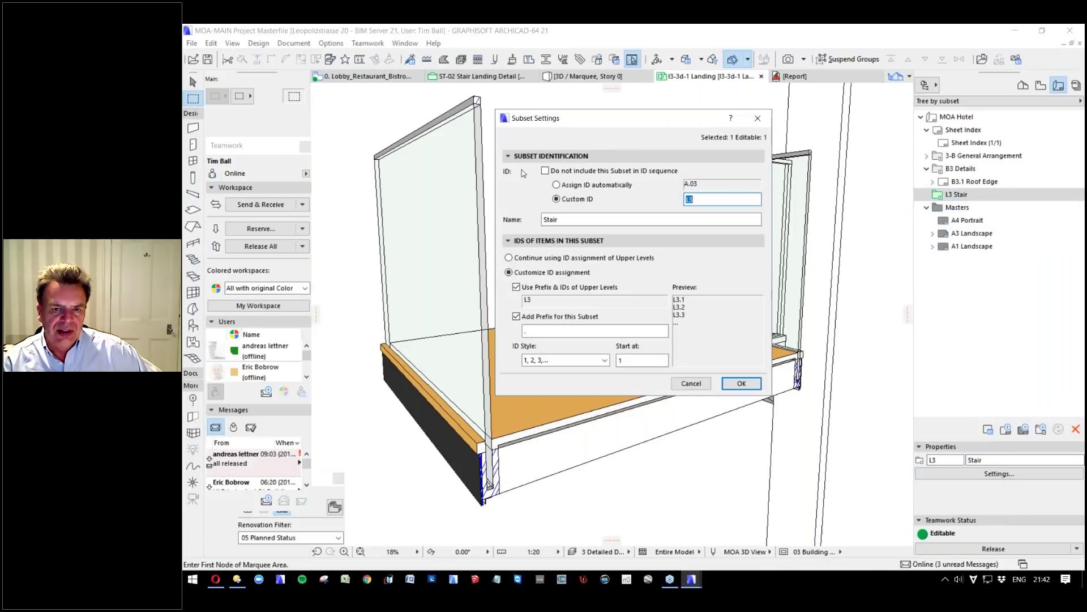
{"action": "left_click", "coordinate": [556, 185]}
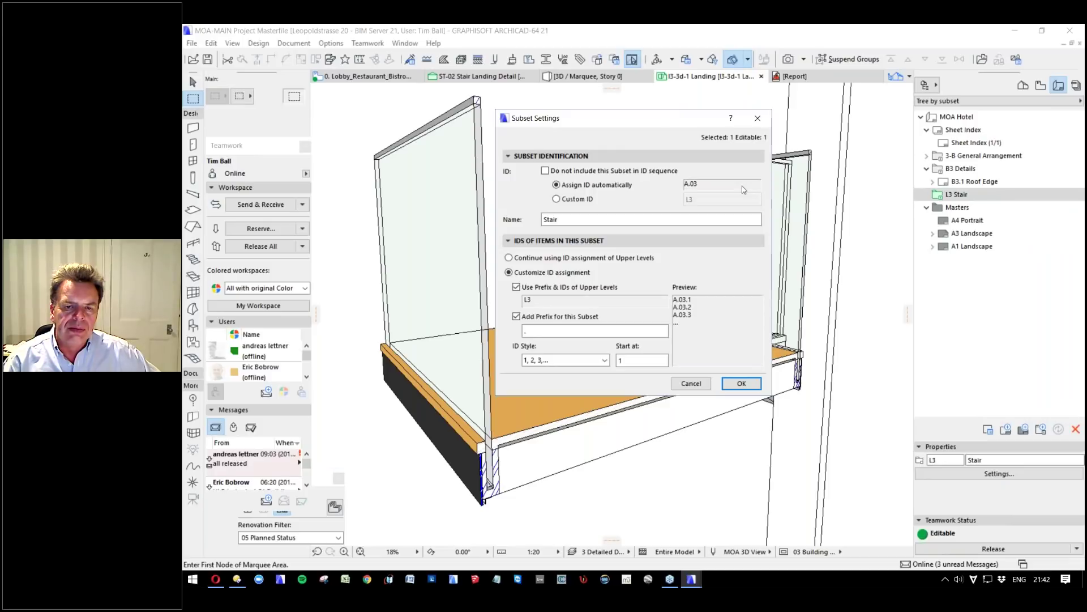
{"action": "left_click", "coordinate": [556, 200]}
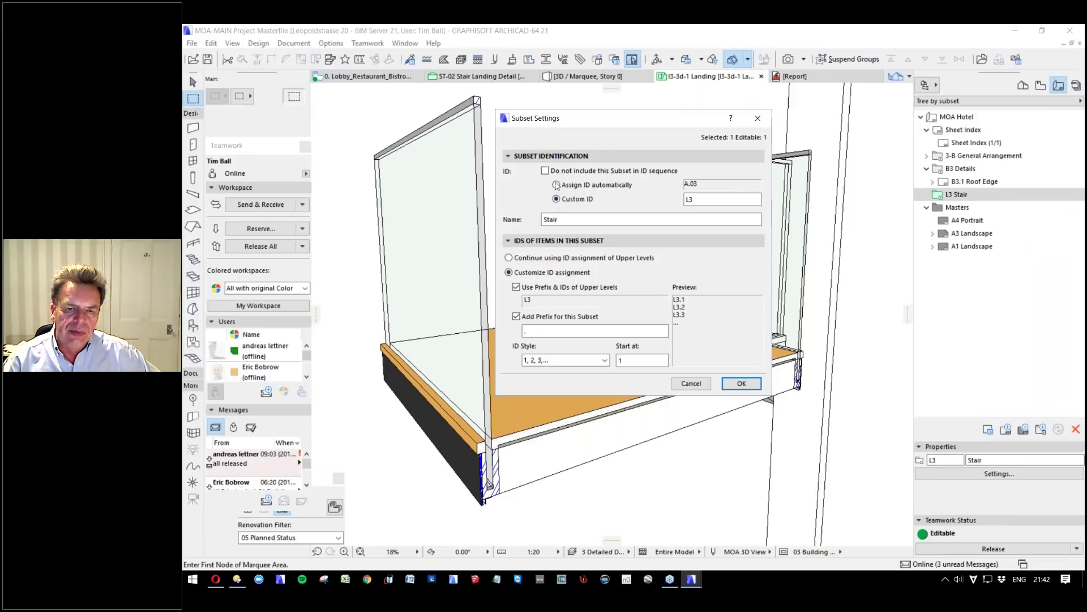
{"action": "left_click", "coordinate": [699, 197]}
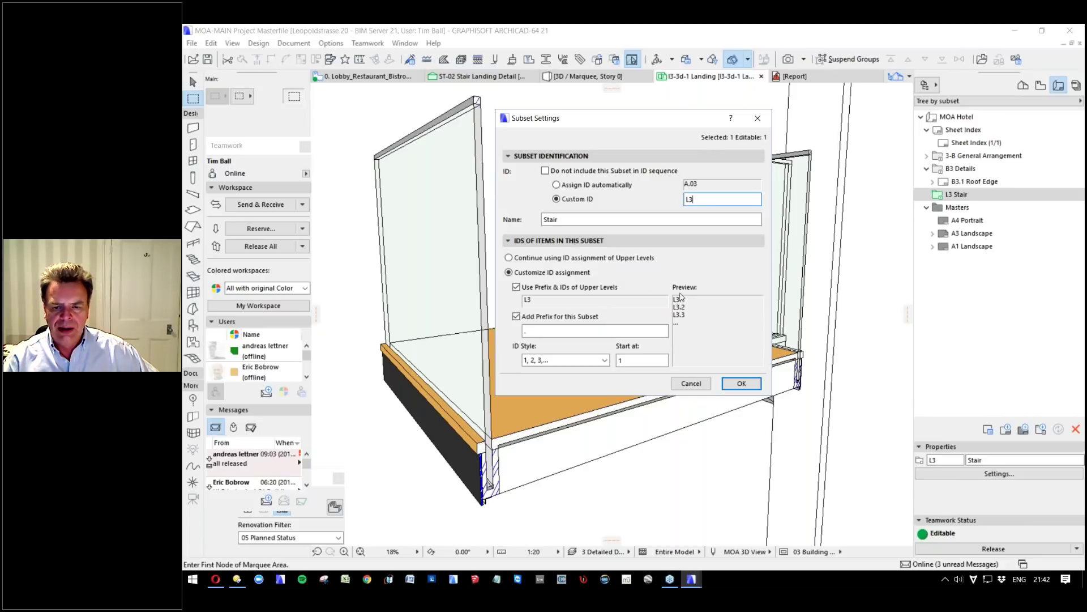
{"action": "left_click", "coordinate": [524, 331]}
{"action": "type", "text": "-"}
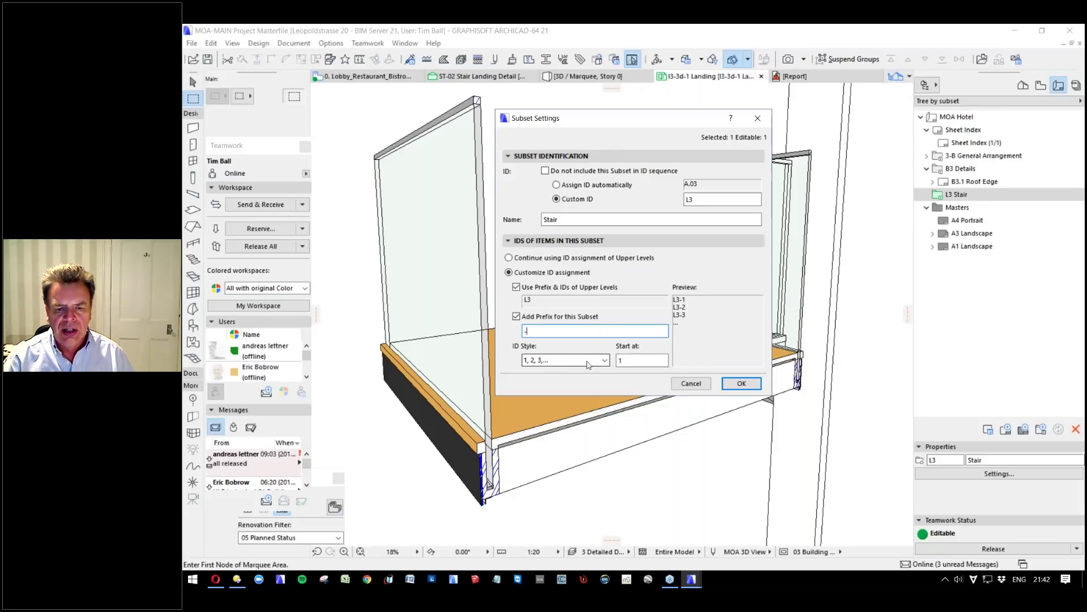
{"action": "left_click", "coordinate": [575, 362]}
{"action": "left_click", "coordinate": [541, 400]}
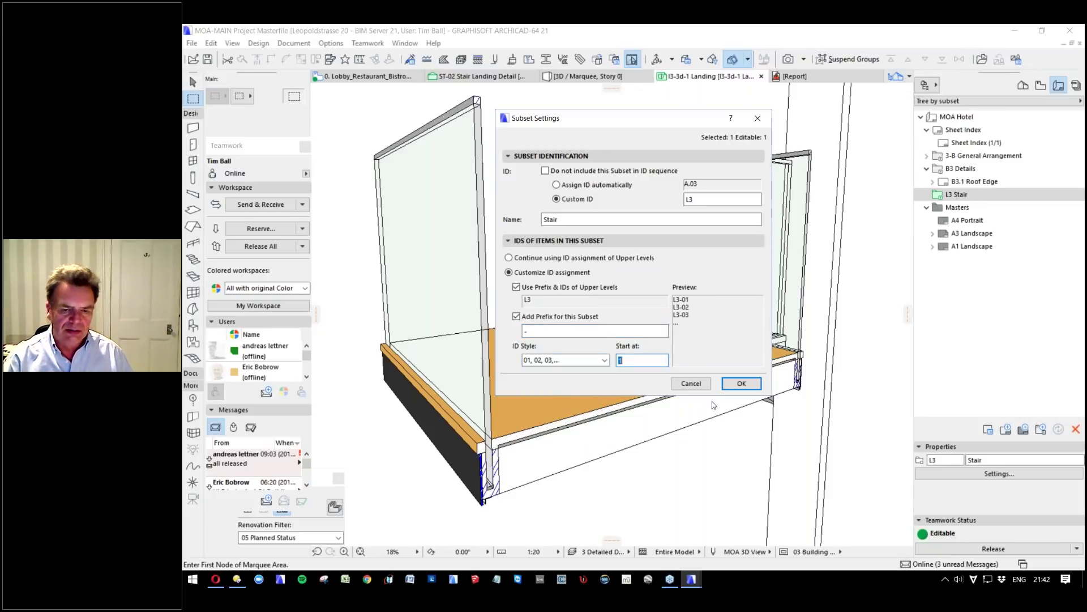
{"action": "left_click", "coordinate": [740, 384]}
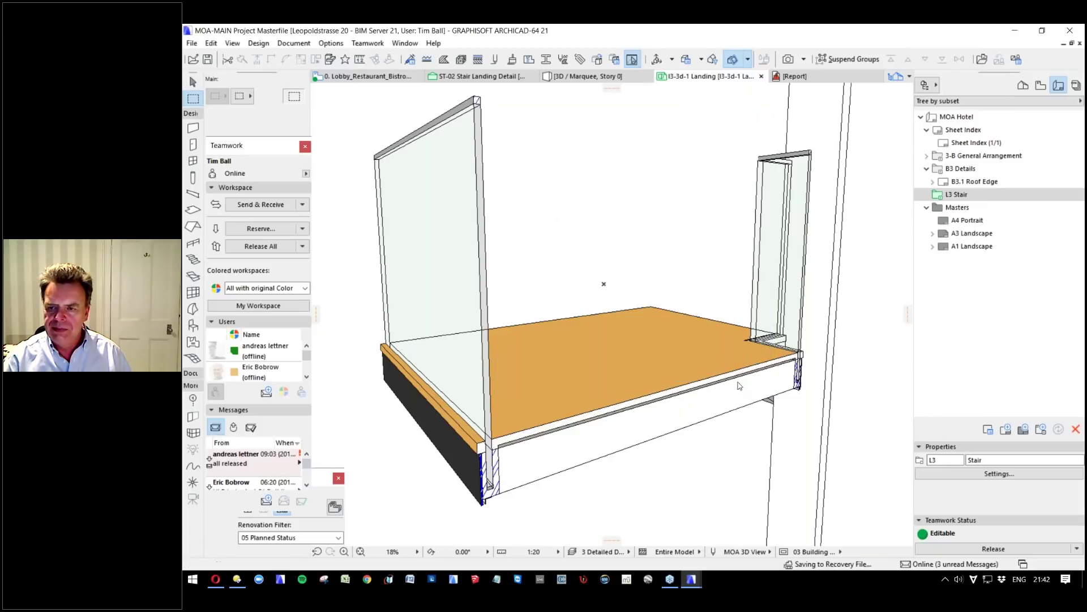
Create a layout named Stair GA on the A3 Landscape master in the Stair subset and check its title block.
{"action": "left_click", "coordinate": [1006, 429]}
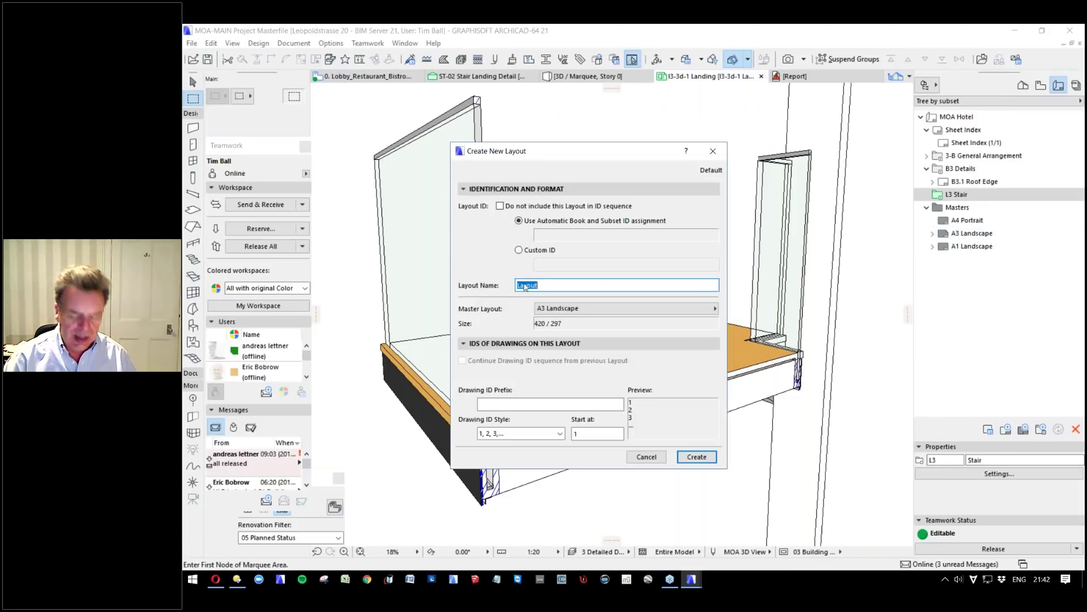
{"action": "type", "text": "Stair GA"}
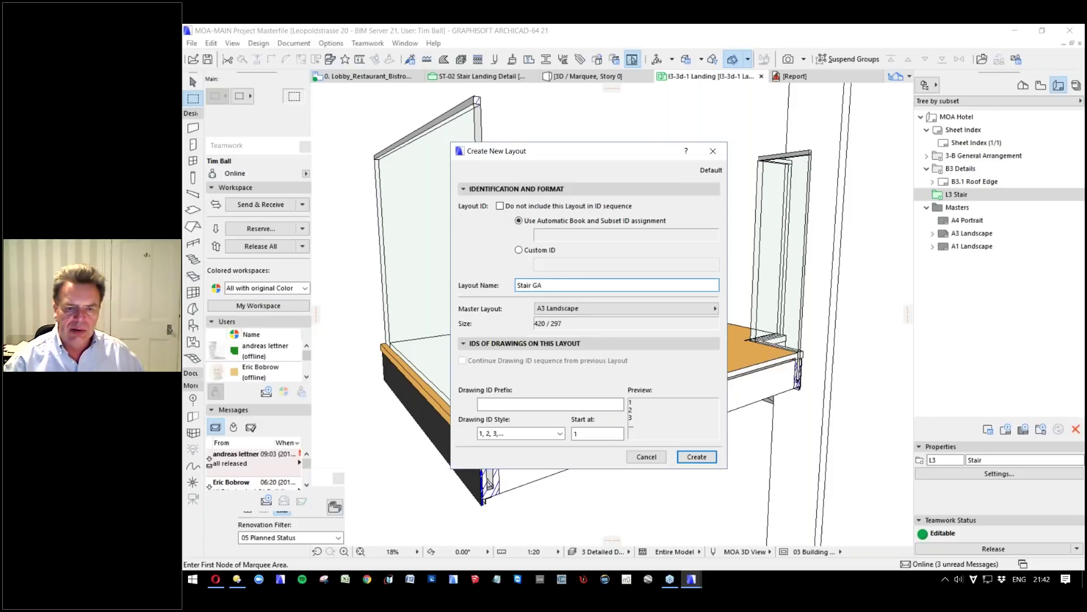
{"action": "left_click", "coordinate": [704, 458]}
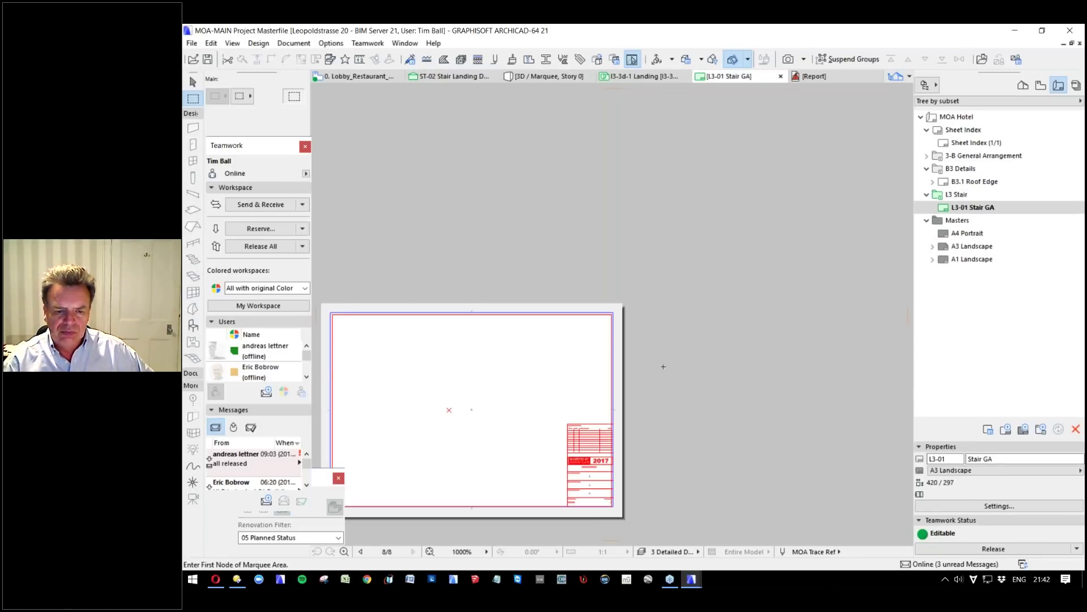
{"action": "left_click", "coordinate": [430, 551]}
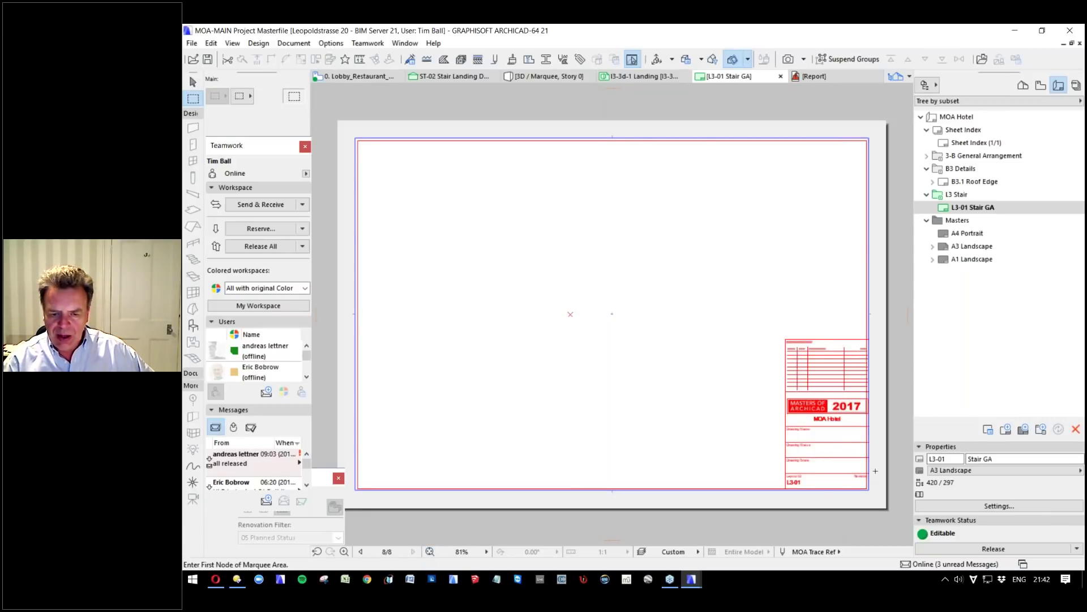
{"action": "scroll", "coordinate": [876, 470], "scroll_direction": "up", "scroll_amount": 5}
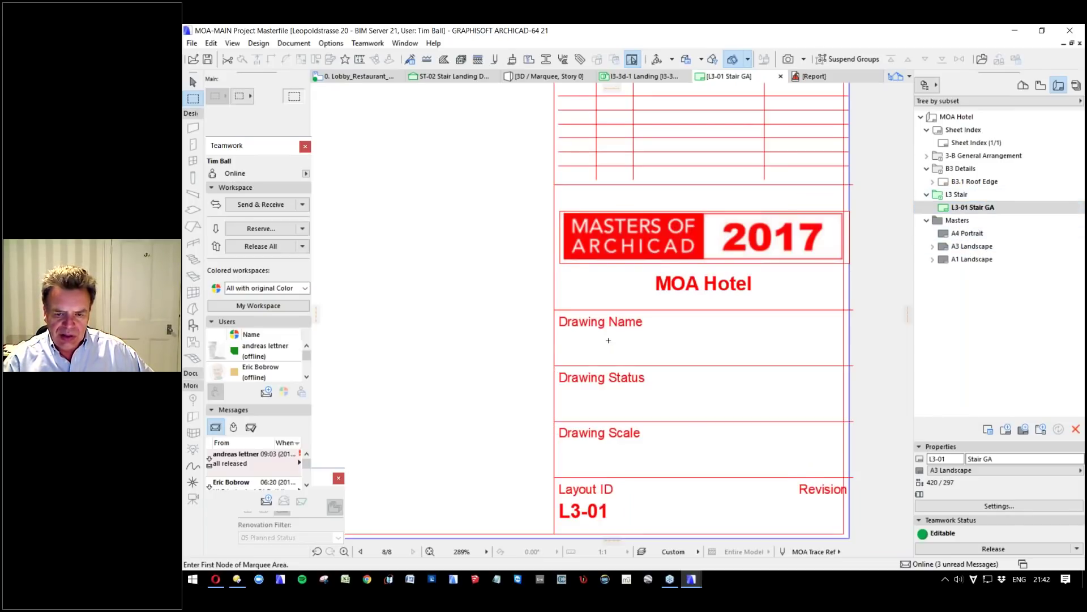
{"action": "scroll", "coordinate": [755, 464], "scroll_direction": "down", "scroll_amount": 6}
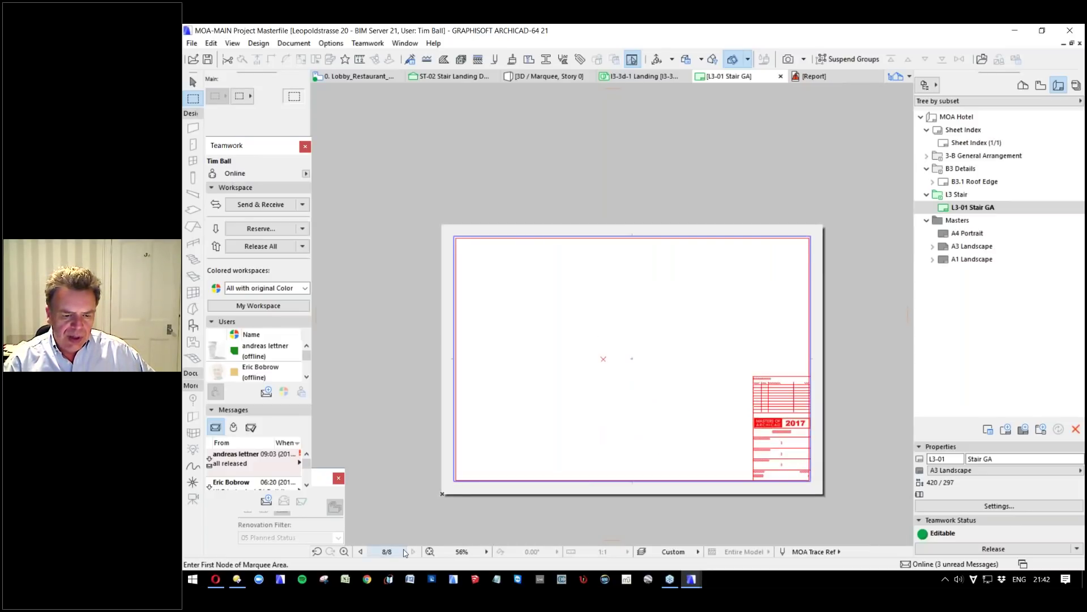
{"action": "left_click", "coordinate": [430, 551]}
Place the Landing 3D document view from the L3 Stair folder on the Stair GA layout.
{"action": "left_click", "coordinate": [1041, 86]}
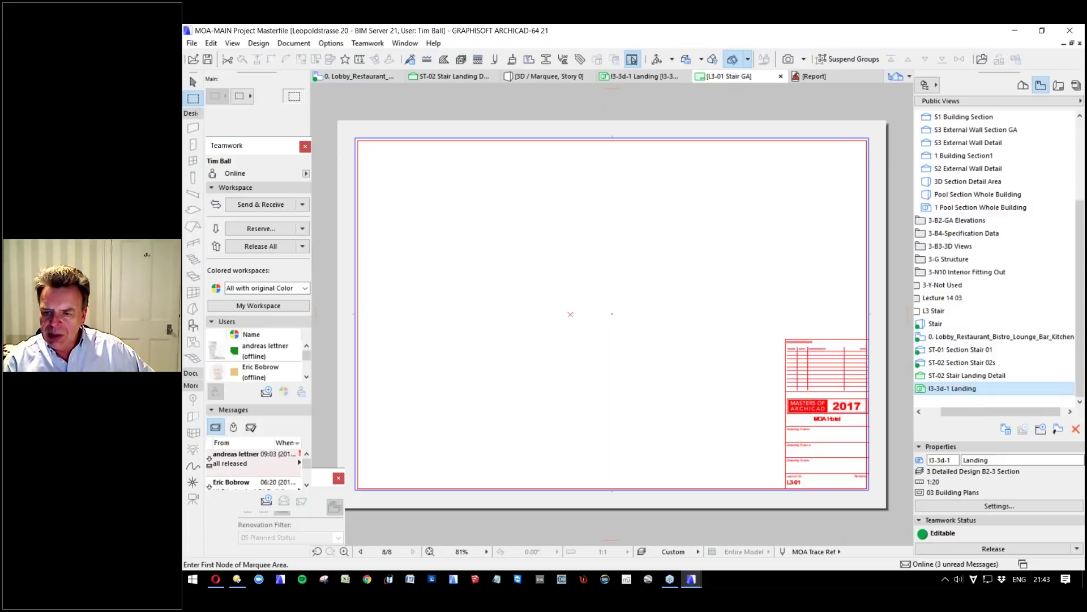
{"action": "left_click", "coordinate": [951, 389]}
{"action": "left_click_drag", "start_coordinate": [952, 388], "coordinate": [741, 225]}
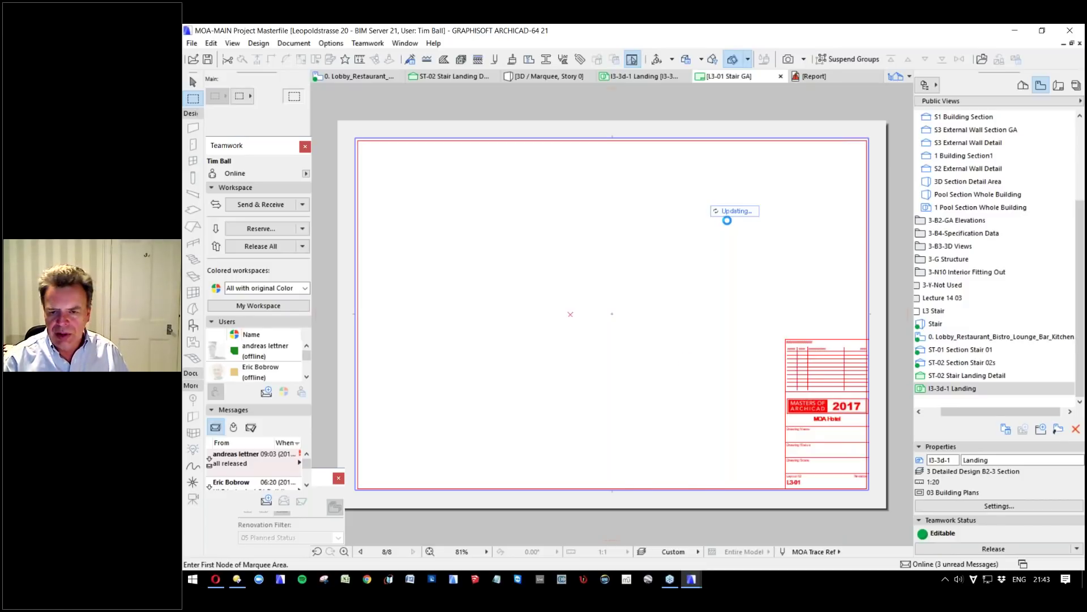
{"action": "left_click", "coordinate": [430, 551]}
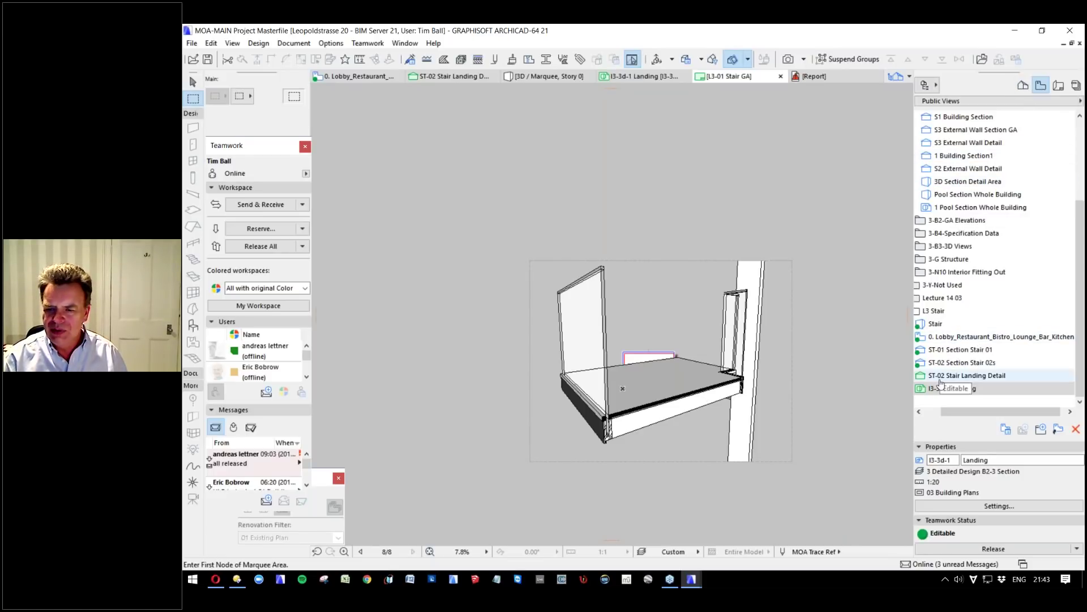
Set the Landing view's scale to 1:100 and check its size against the Stair GA sheet.
{"action": "left_click", "coordinate": [999, 505]}
{"action": "left_click", "coordinate": [640, 204]}
{"action": "left_click", "coordinate": [635, 280]}
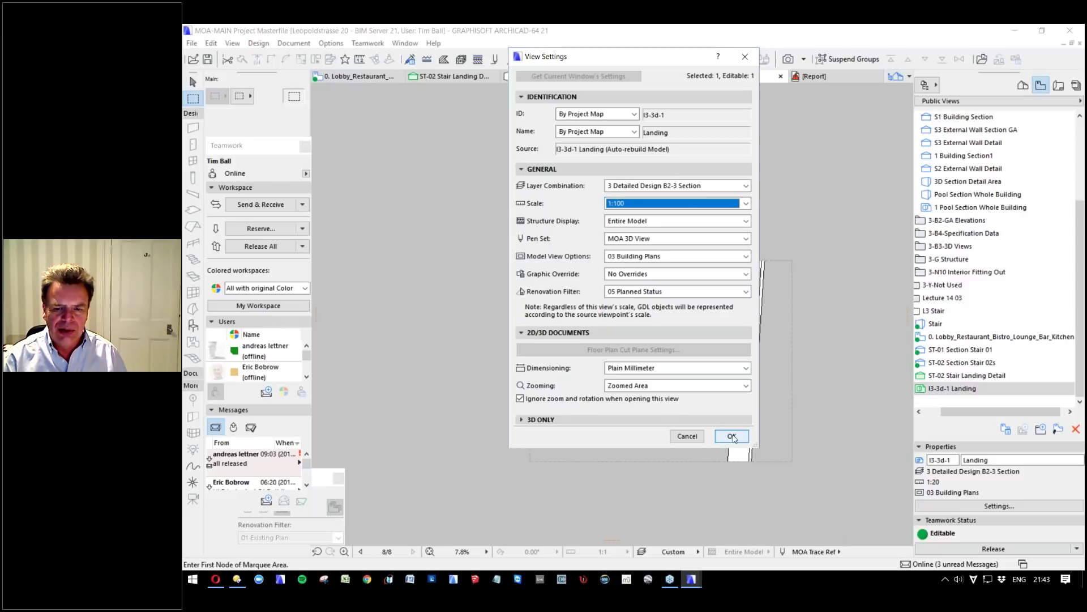
{"action": "left_click", "coordinate": [732, 435]}
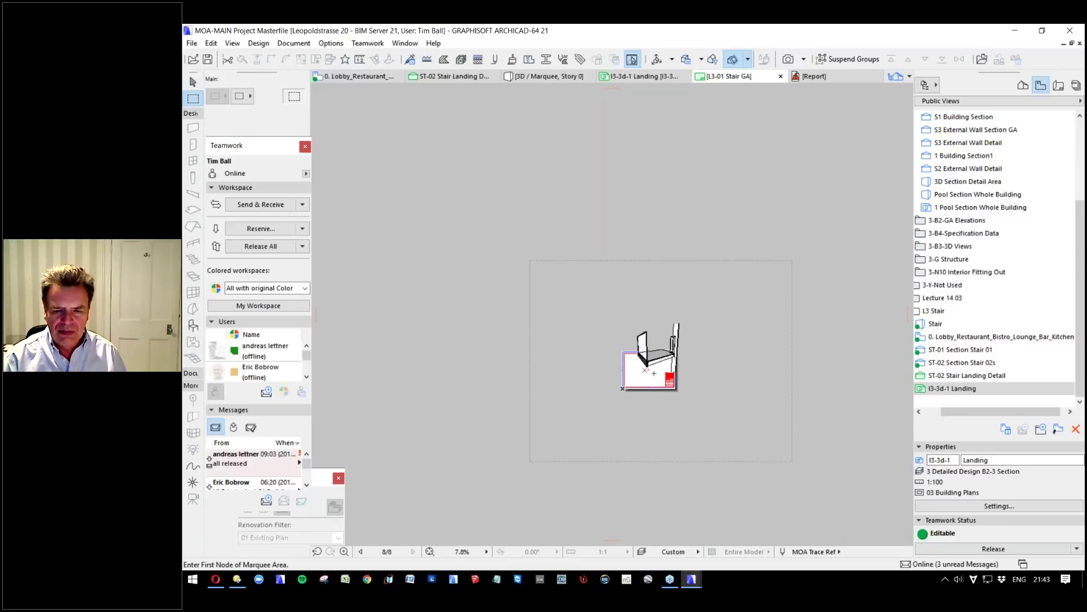
{"action": "scroll", "coordinate": [654, 373], "scroll_direction": "up", "scroll_amount": 2}
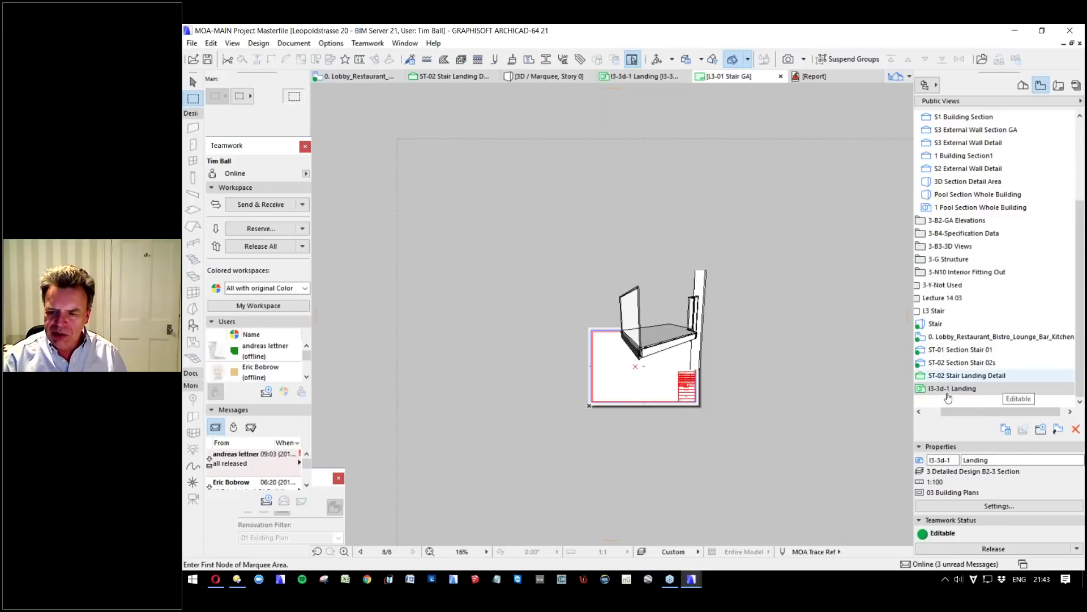
Set the Landing view's scale to 1:200 in its view settings.
{"action": "left_click", "coordinate": [998, 507]}
{"action": "left_click", "coordinate": [633, 204]}
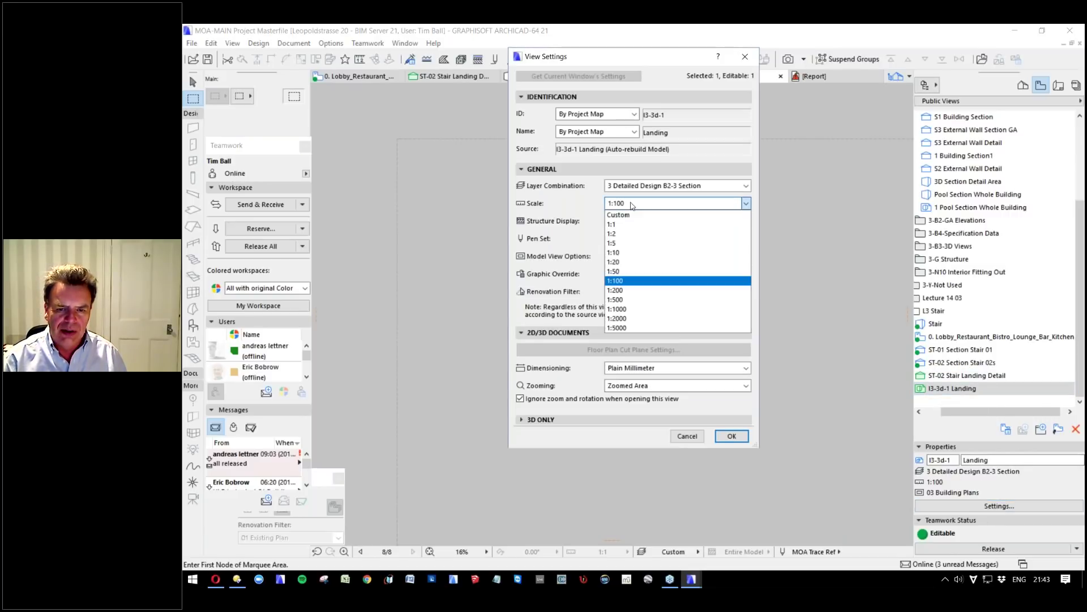
{"action": "left_click", "coordinate": [625, 289]}
{"action": "left_click", "coordinate": [730, 437]}
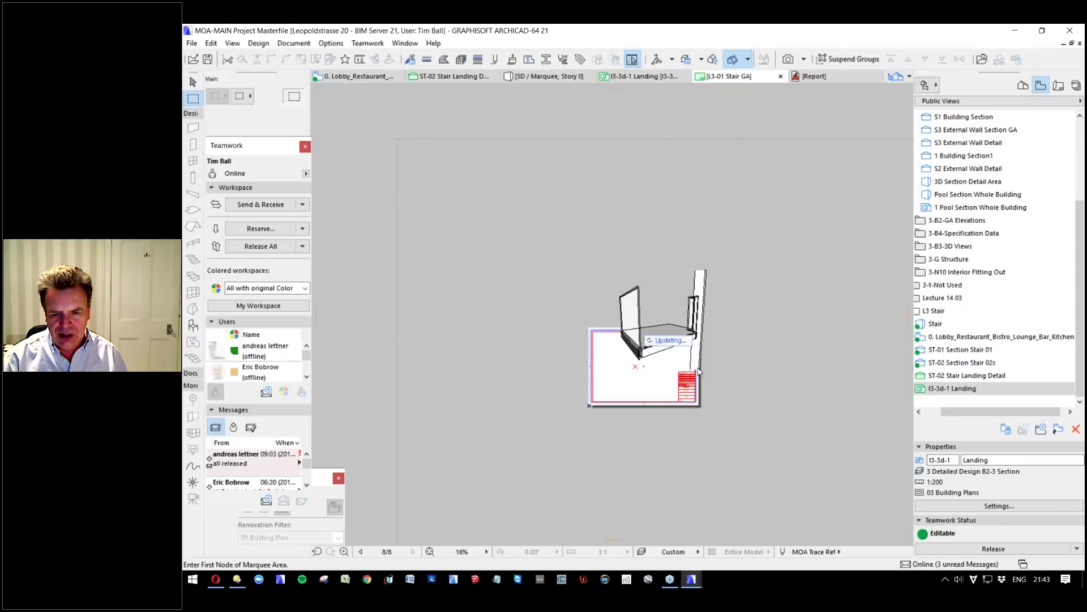
Crop the upper and left edges of the Landing drawing's frame in towards the landing on the Stair GA layout.
{"action": "left_click", "coordinate": [704, 135]}
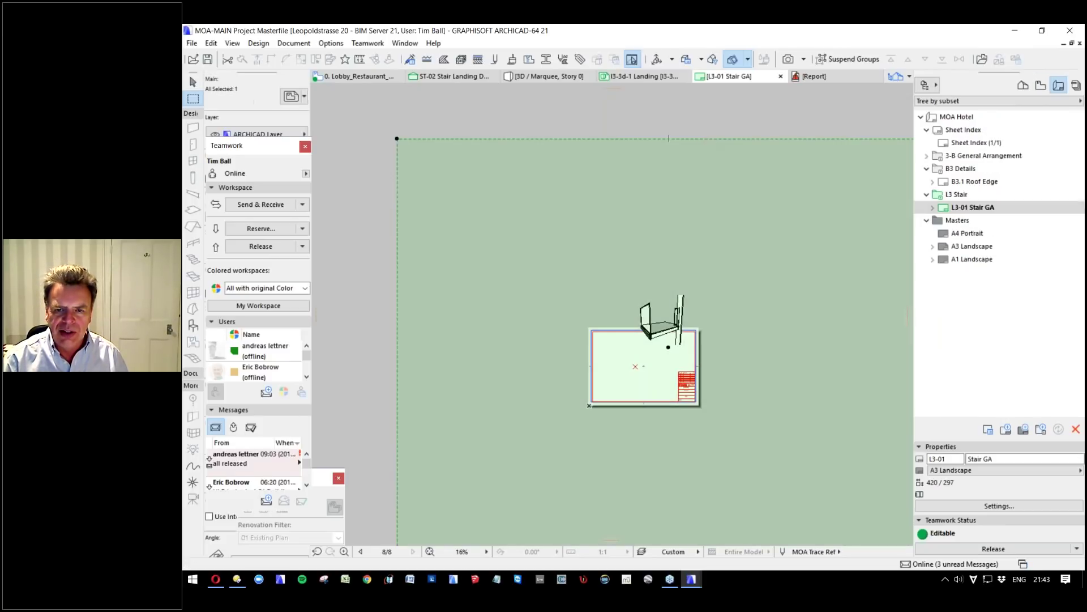
{"action": "left_click", "coordinate": [712, 138]}
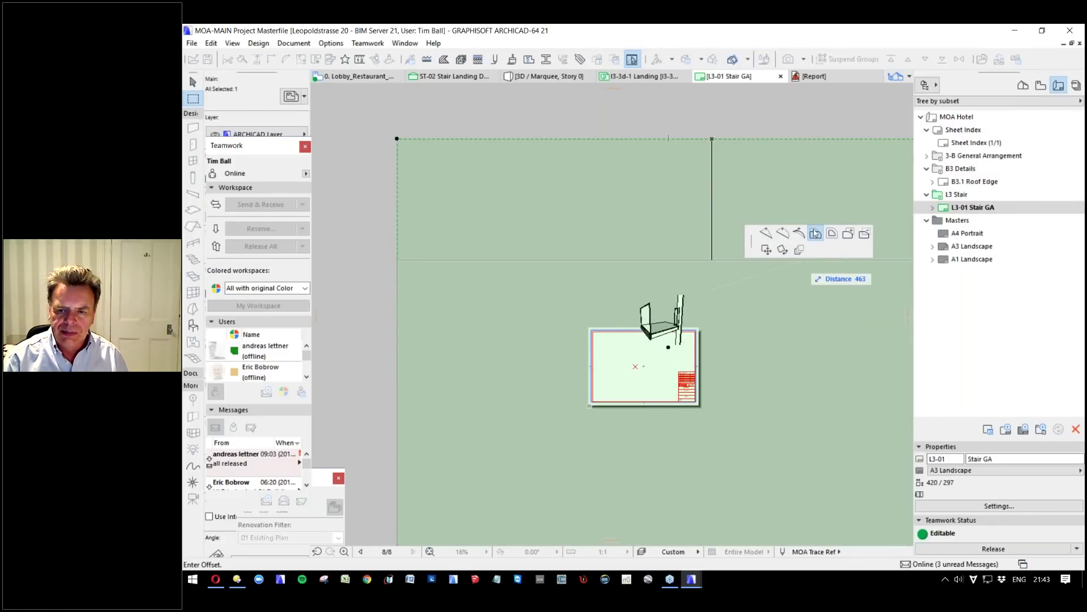
{"action": "left_click", "coordinate": [712, 294]}
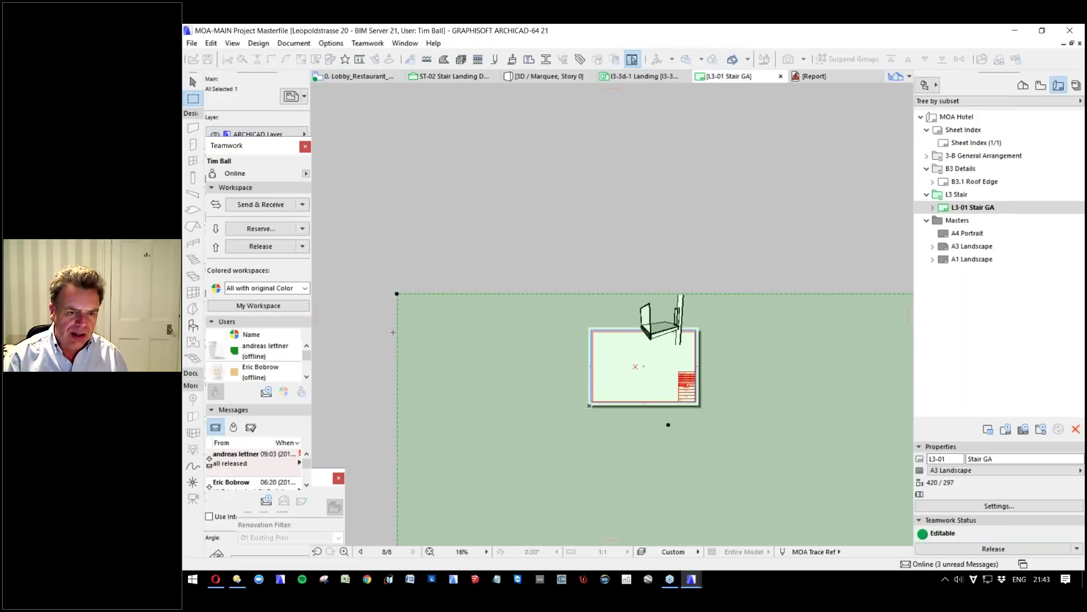
{"action": "left_click", "coordinate": [397, 332]}
{"action": "left_click", "coordinate": [634, 334]}
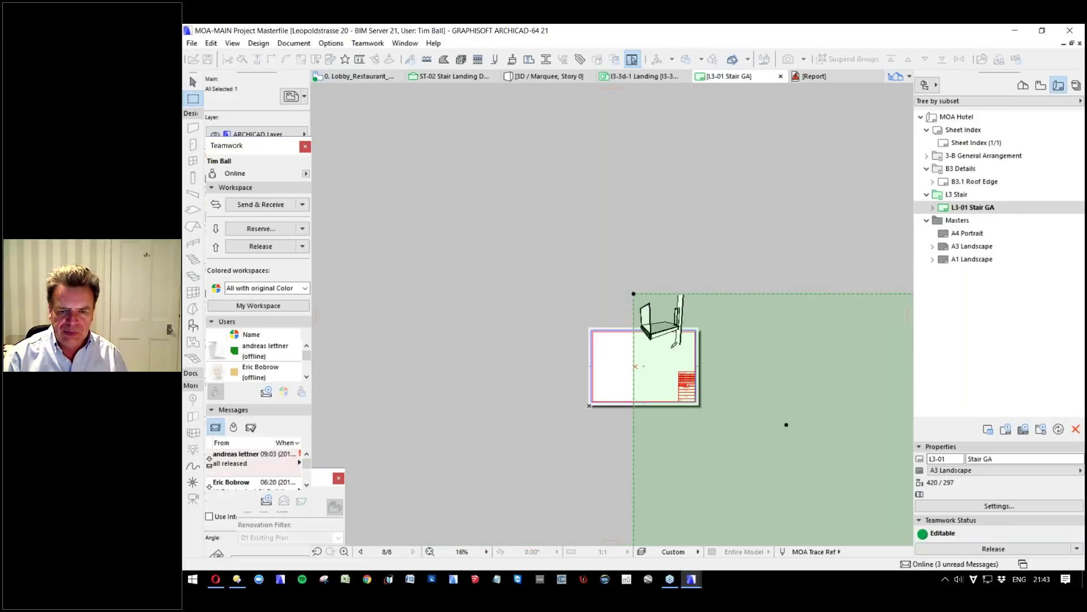
Crop the lower and right edges of the Landing drawing's frame close to the landing geometry.
{"action": "scroll", "coordinate": [683, 481], "scroll_direction": "down", "scroll_amount": 2}
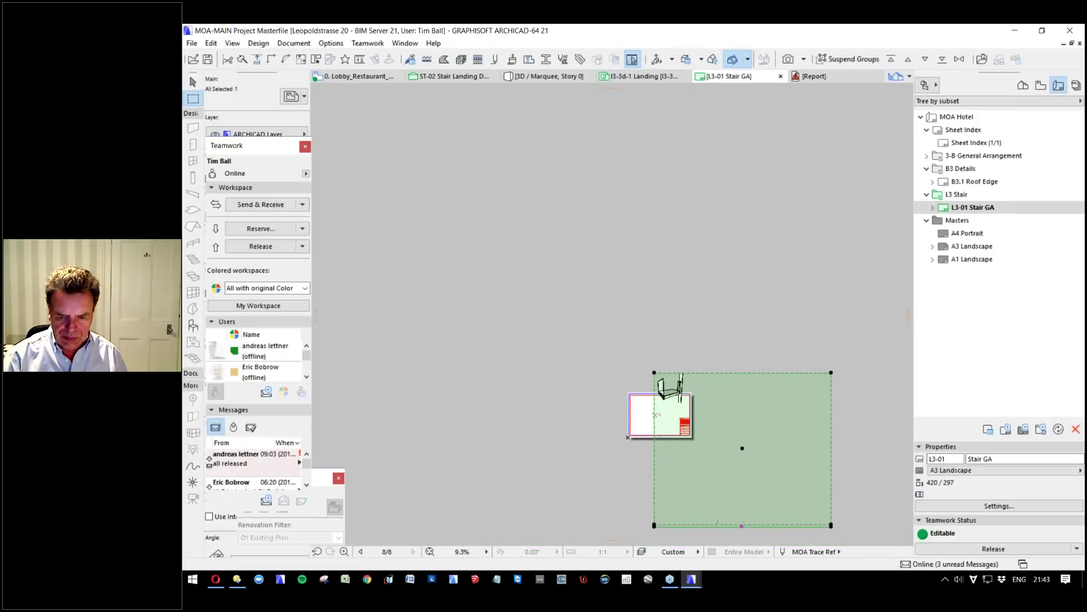
{"action": "left_click", "coordinate": [718, 522]}
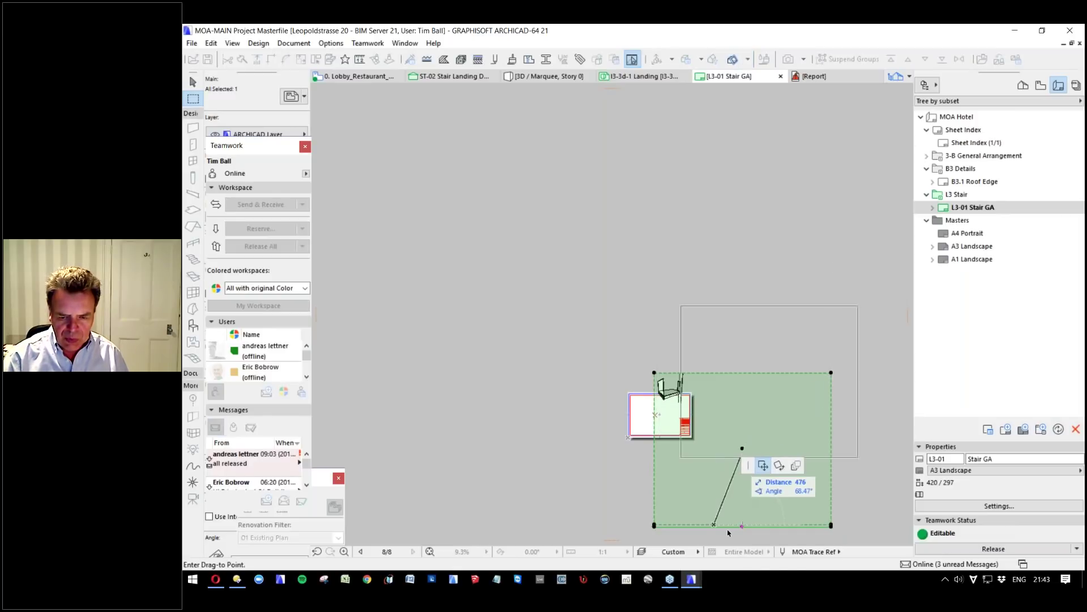
{"action": "key", "text": "Escape"}
{"action": "scroll", "coordinate": [670, 523], "scroll_direction": "up", "scroll_amount": 4}
{"action": "left_click", "coordinate": [665, 526]}
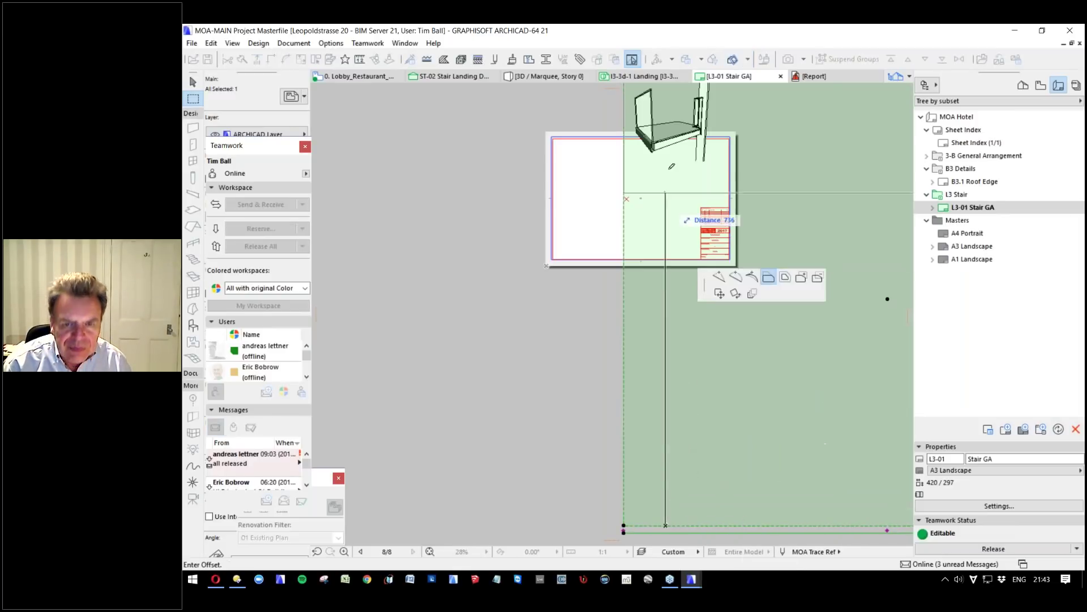
{"action": "left_click", "coordinate": [704, 147]}
{"action": "scroll", "coordinate": [698, 161], "scroll_direction": "down", "scroll_amount": 3}
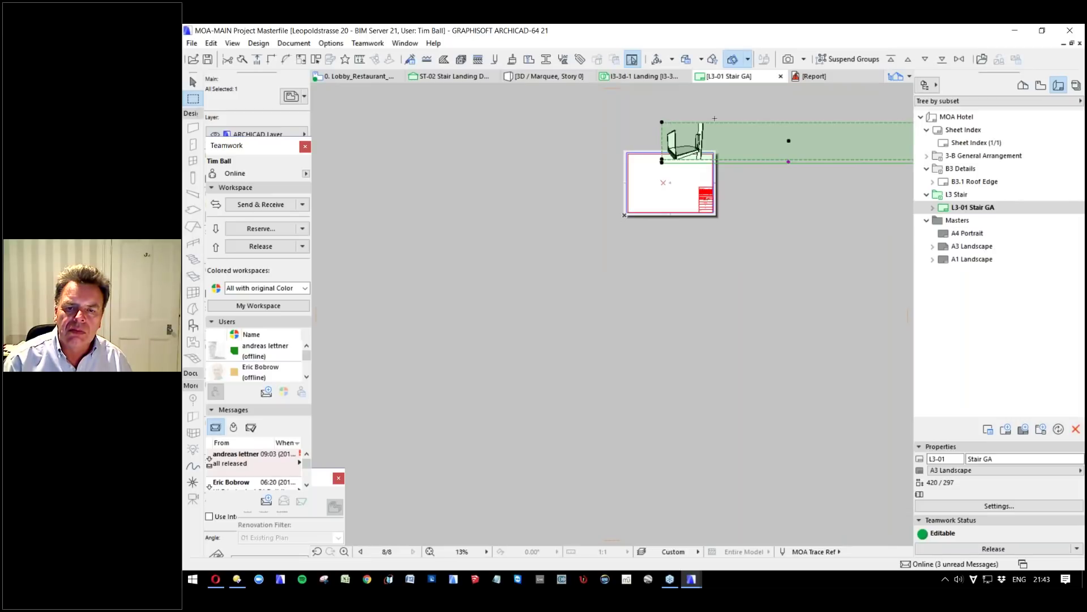
{"action": "scroll", "coordinate": [713, 105], "scroll_direction": "up", "scroll_amount": 3}
{"action": "scroll", "coordinate": [373, 350], "scroll_direction": "down", "scroll_amount": 2}
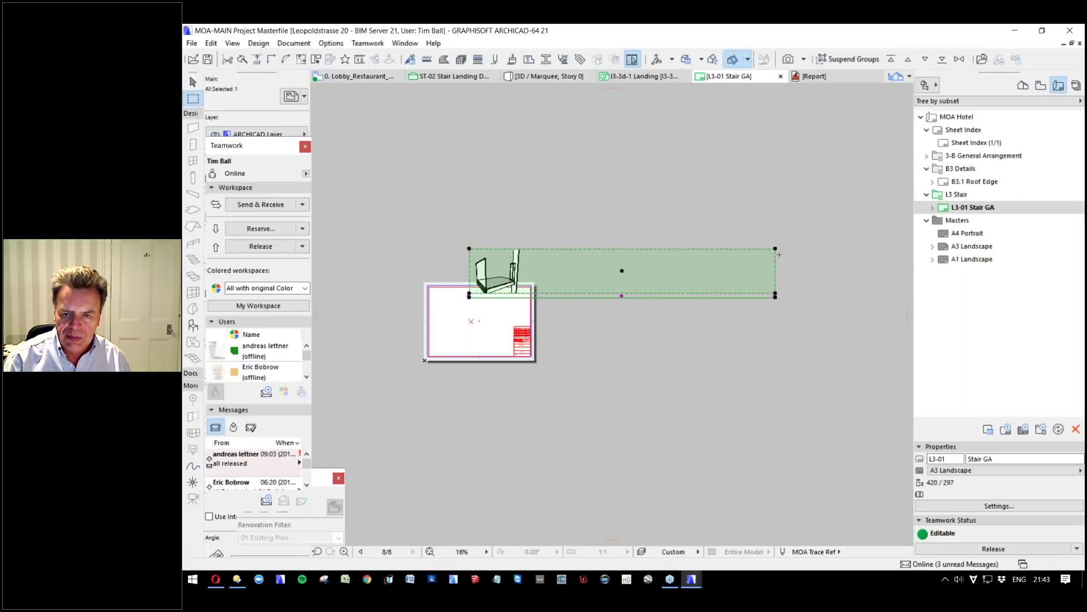
{"action": "left_click", "coordinate": [775, 248]}
{"action": "left_click", "coordinate": [523, 248]}
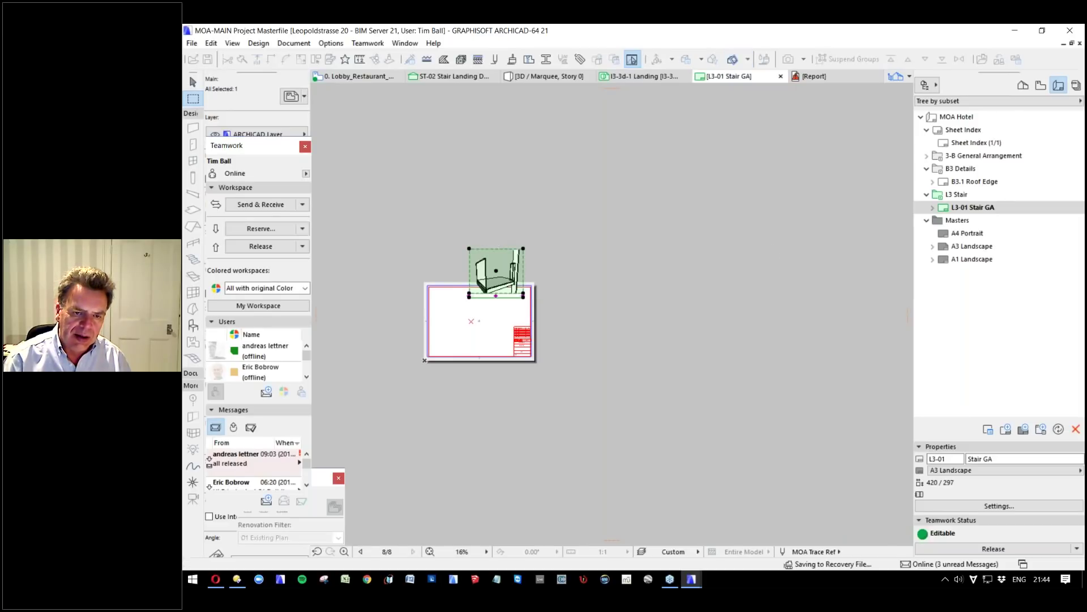
Fine-tune the Landing drawing's frame by tightening its upper edge and moving its lower edge slightly down.
{"action": "scroll", "coordinate": [450, 256], "scroll_direction": "up", "scroll_amount": 5}
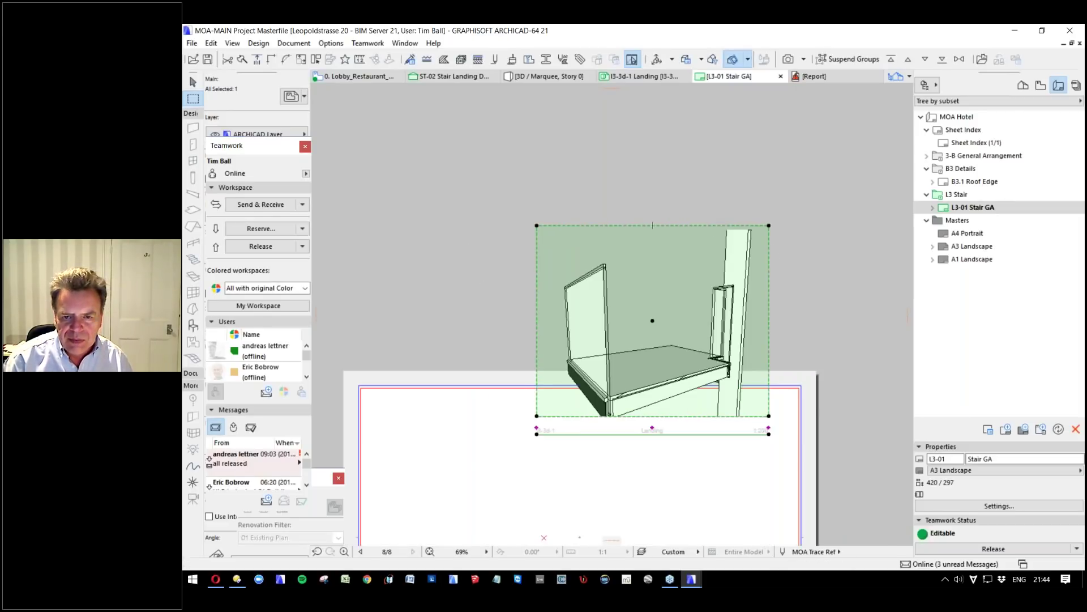
{"action": "left_click", "coordinate": [702, 223]}
{"action": "left_click", "coordinate": [697, 272]}
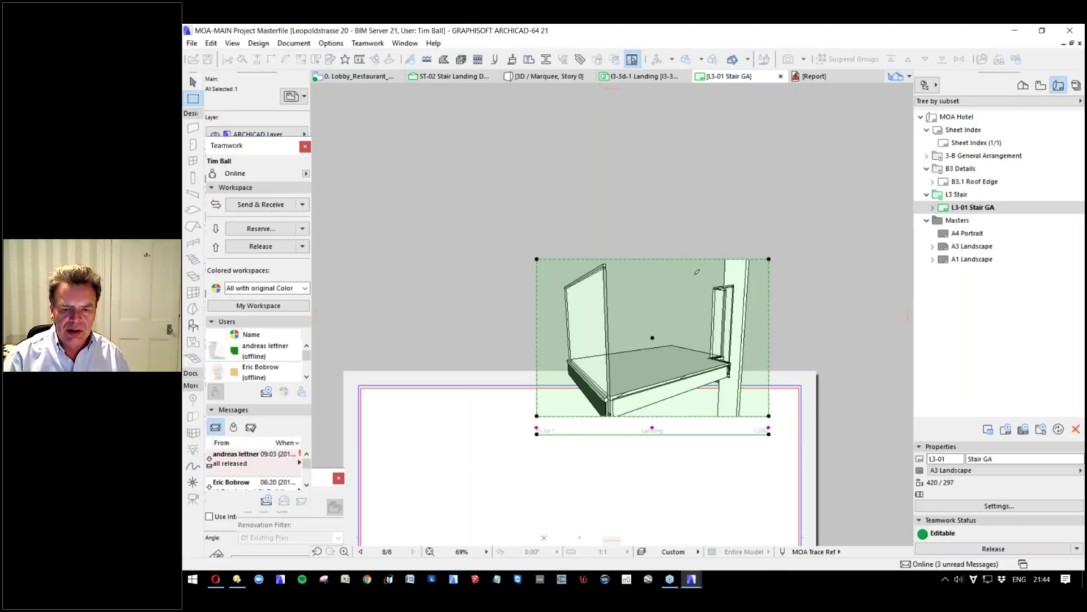
{"action": "left_click", "coordinate": [687, 416]}
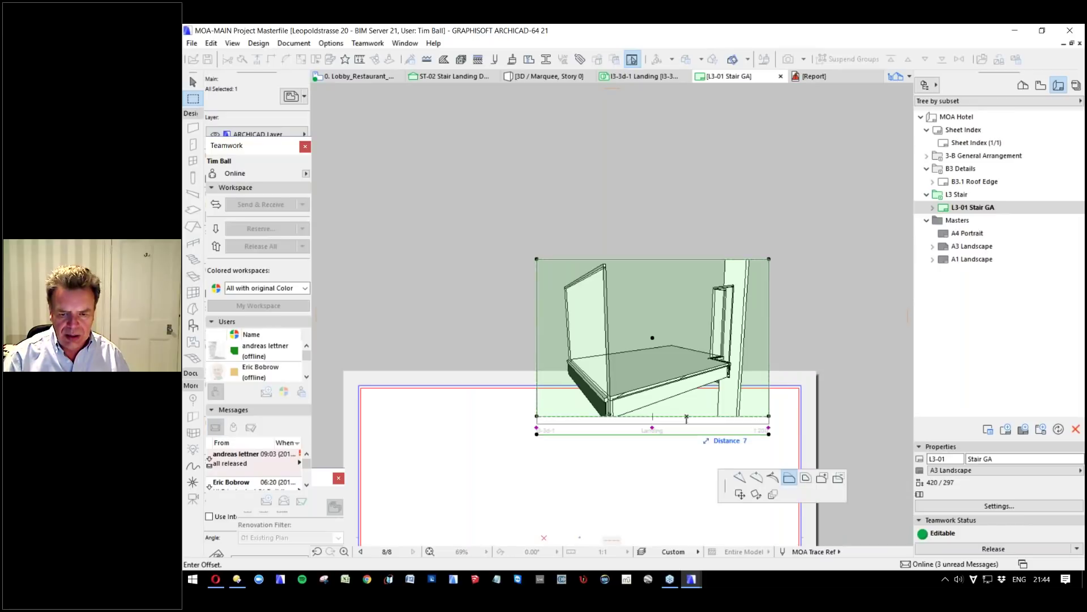
{"action": "left_click", "coordinate": [692, 423]}
{"action": "scroll", "coordinate": [786, 253], "scroll_direction": "down", "scroll_amount": 2}
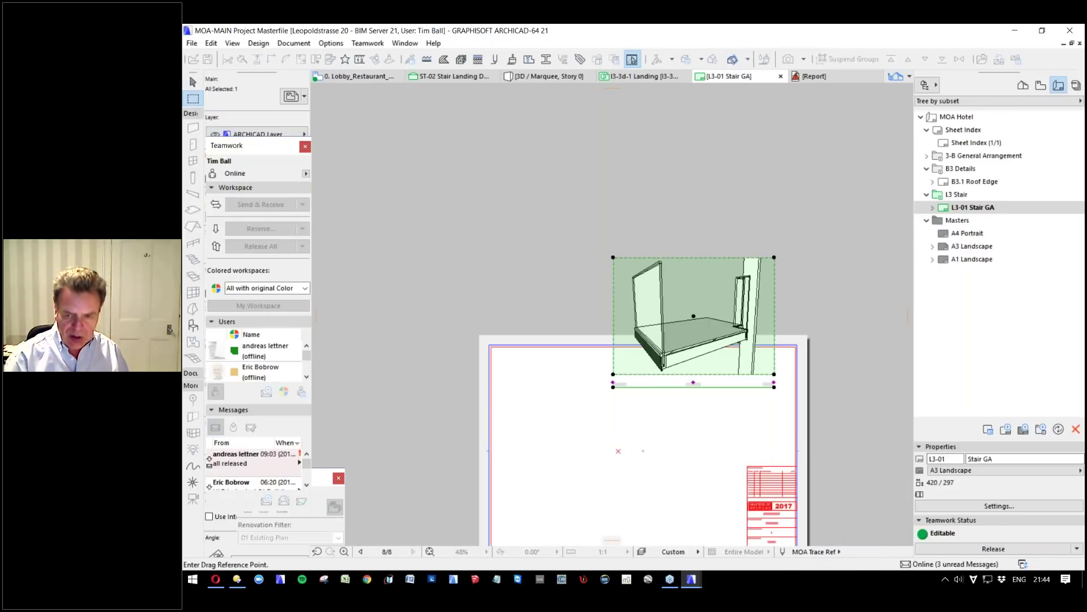
Move the cropped Landing drawing into the upper right corner of the sheet's border.
{"action": "left_click", "coordinate": [783, 308]}
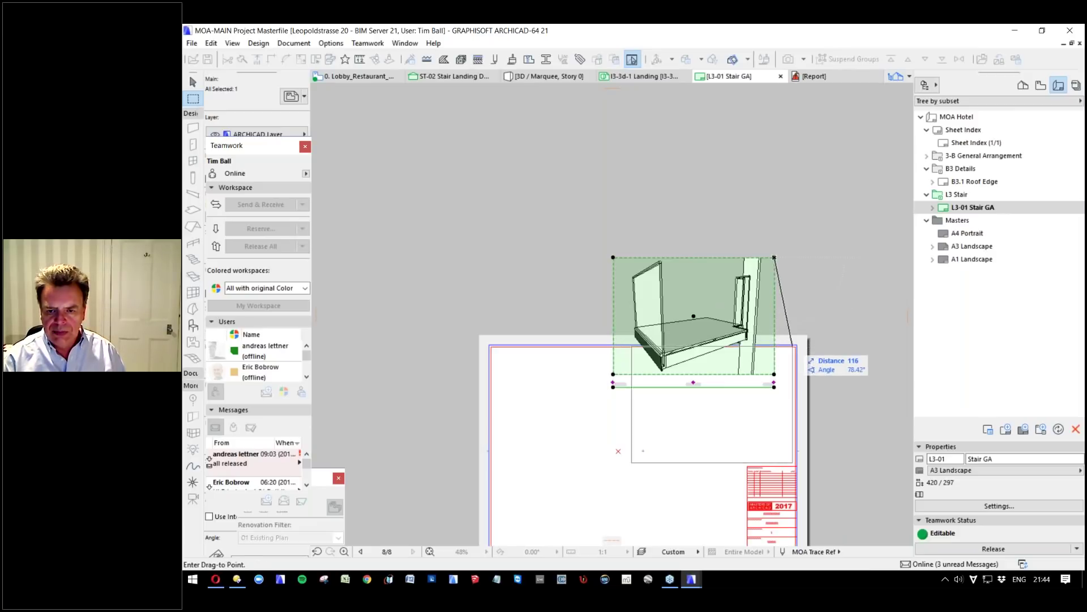
{"action": "left_click", "coordinate": [807, 327]}
{"action": "scroll", "coordinate": [786, 248], "scroll_direction": "down", "scroll_amount": 2}
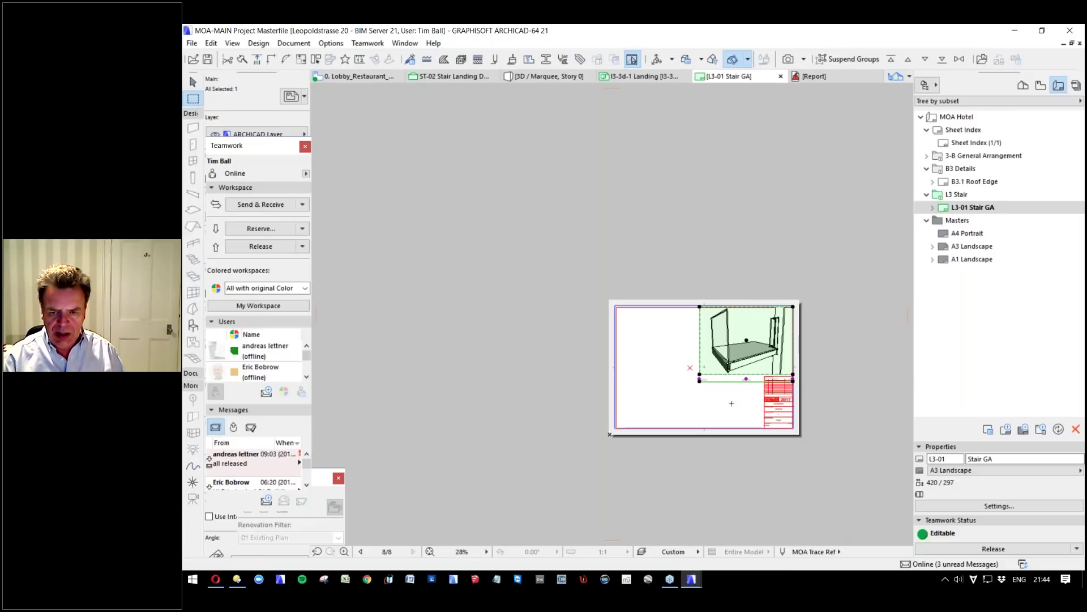
{"action": "scroll", "coordinate": [711, 374], "scroll_direction": "up", "scroll_amount": 2}
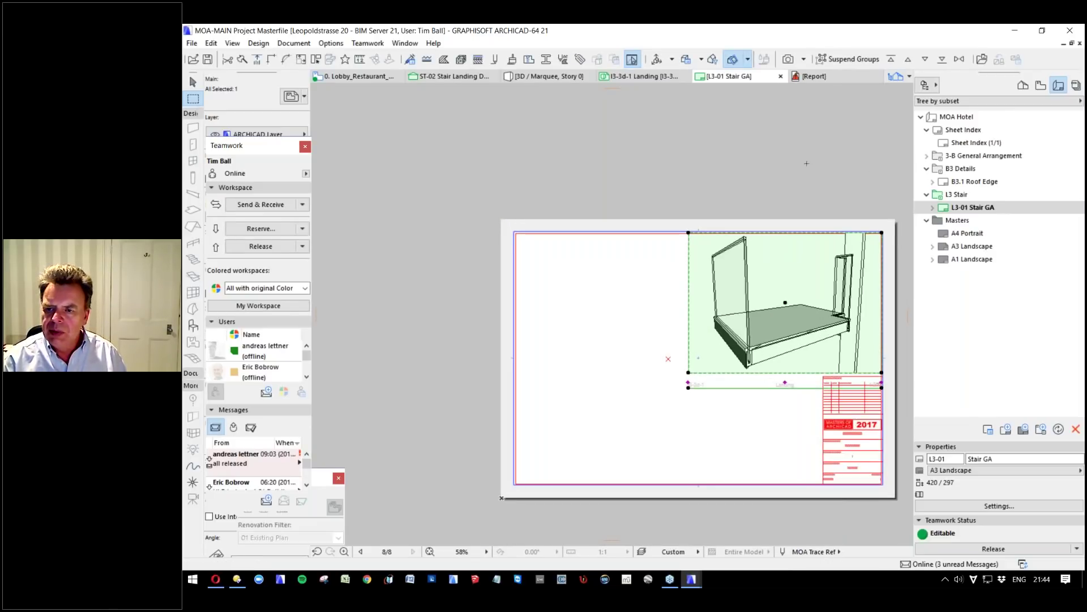
Place the Lobby_Restaurant_Bistro_Lounge_Bar_Kitchen plan view from the L3 Stair folder on the layout, beside the Landing drawing.
{"action": "key", "text": "Escape"}
{"action": "left_click", "coordinate": [1041, 85]}
{"action": "left_click_drag", "start_coordinate": [977, 338], "coordinate": [646, 258]}
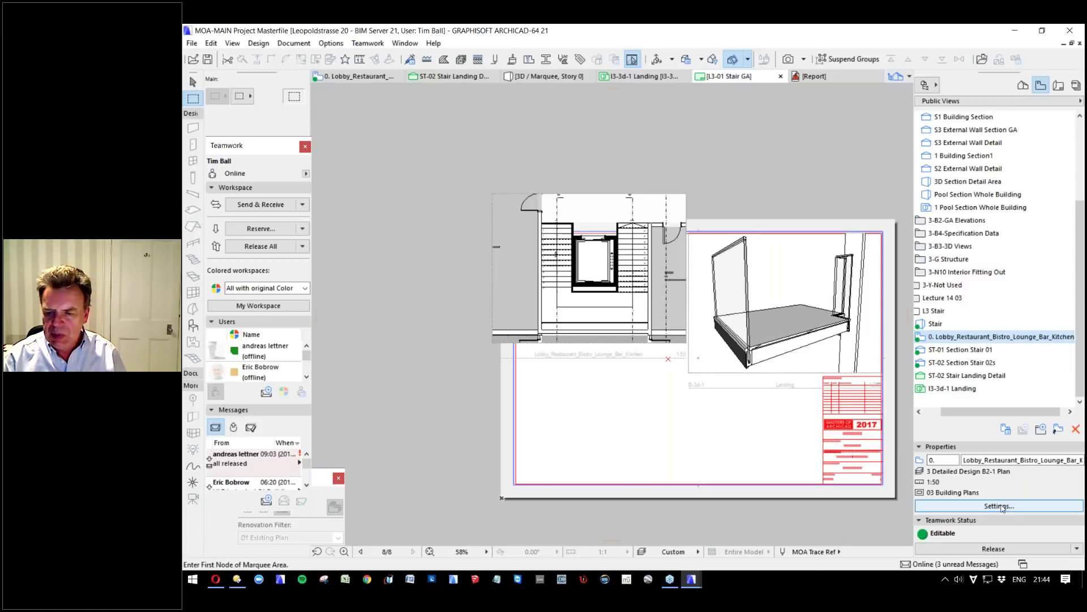
Change the Stair GA layout's master to A1 Landscape.
{"action": "left_click", "coordinate": [1059, 85]}
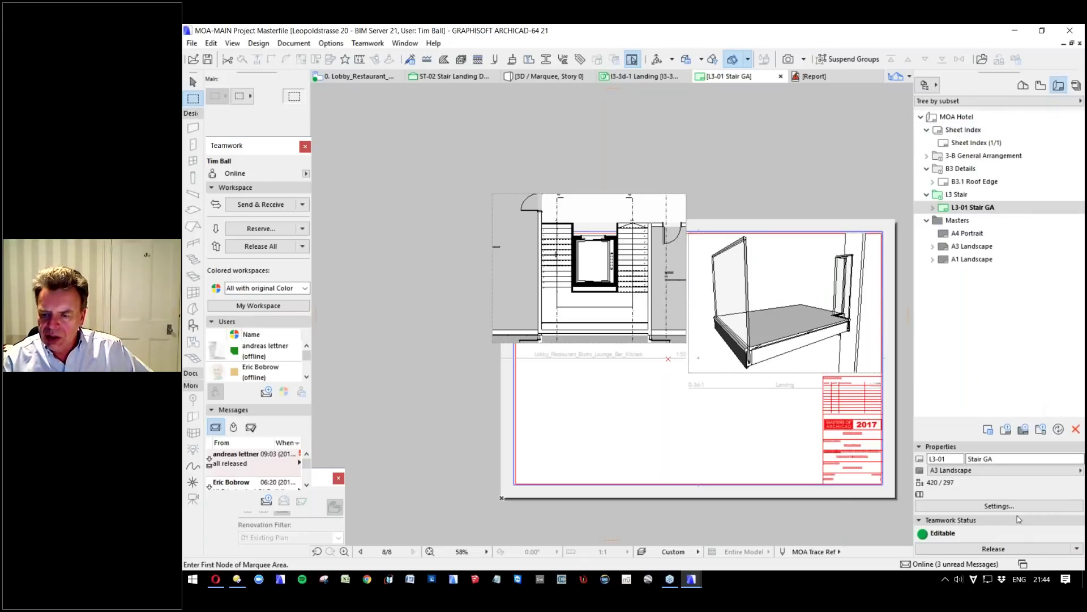
{"action": "left_click", "coordinate": [988, 470]}
{"action": "left_click", "coordinate": [905, 489]}
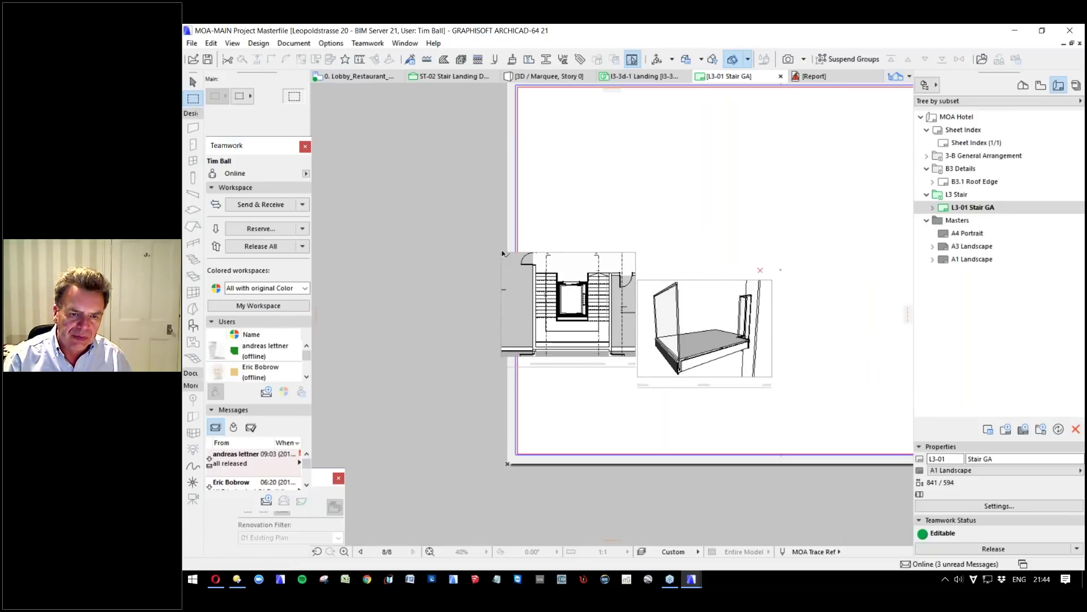
Move the stair plan drawing into the upper left corner of the A1 sheet's border.
{"action": "left_click", "coordinate": [634, 256]}
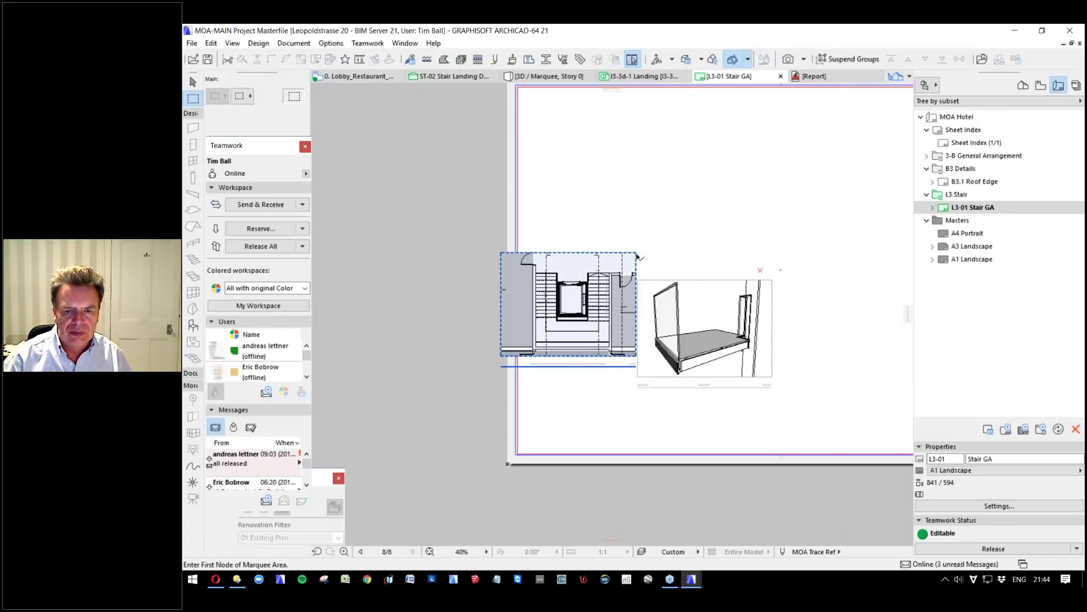
{"action": "left_click", "coordinate": [637, 256]}
{"action": "scroll", "coordinate": [585, 341], "scroll_direction": "down", "scroll_amount": 3}
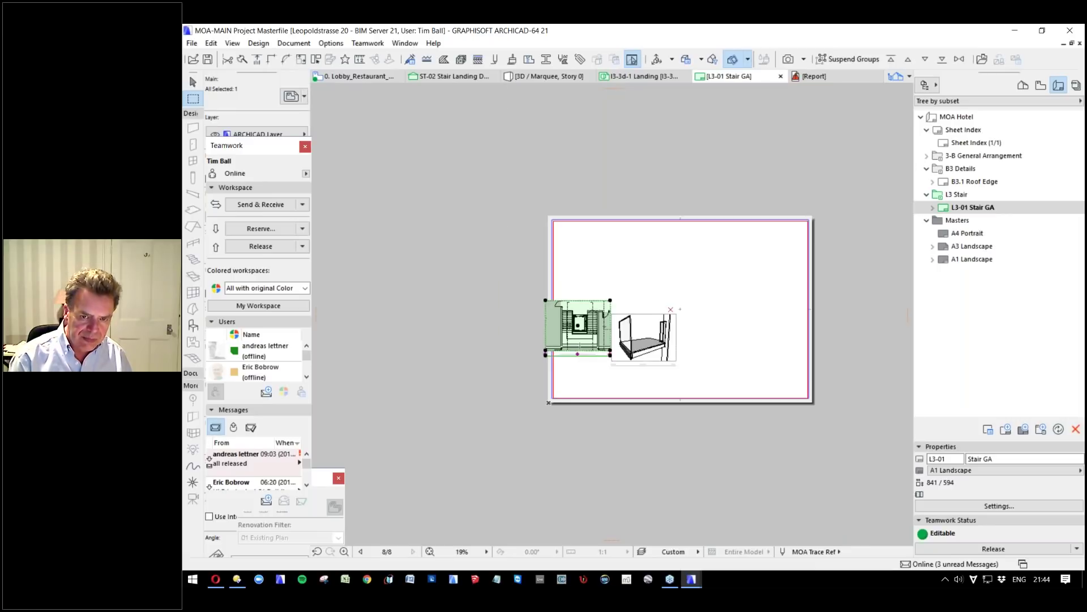
{"action": "key", "text": "ctrl+d"}
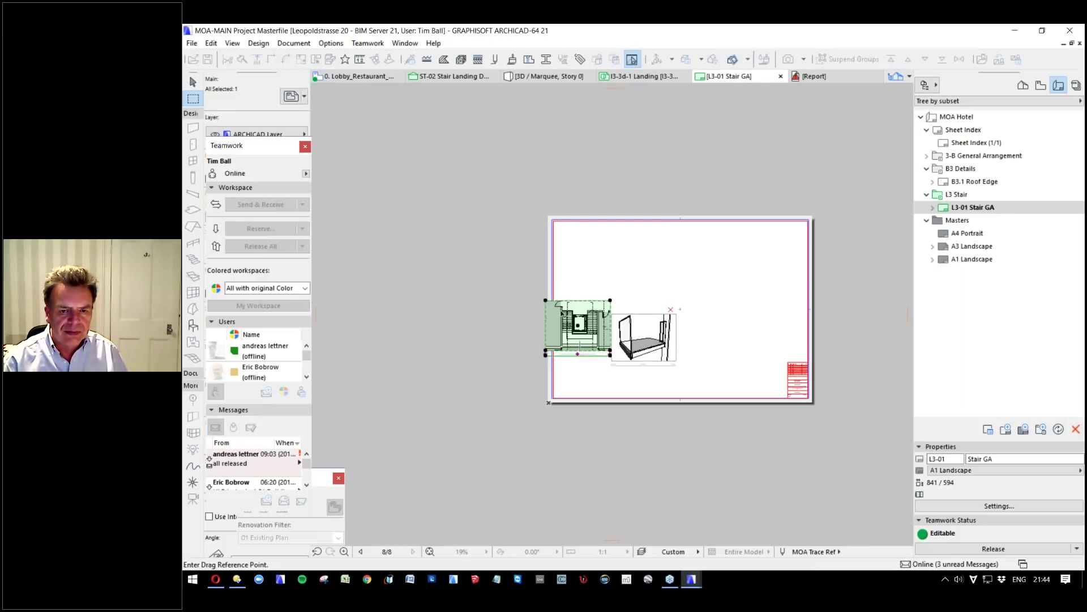
{"action": "left_click", "coordinate": [548, 300]}
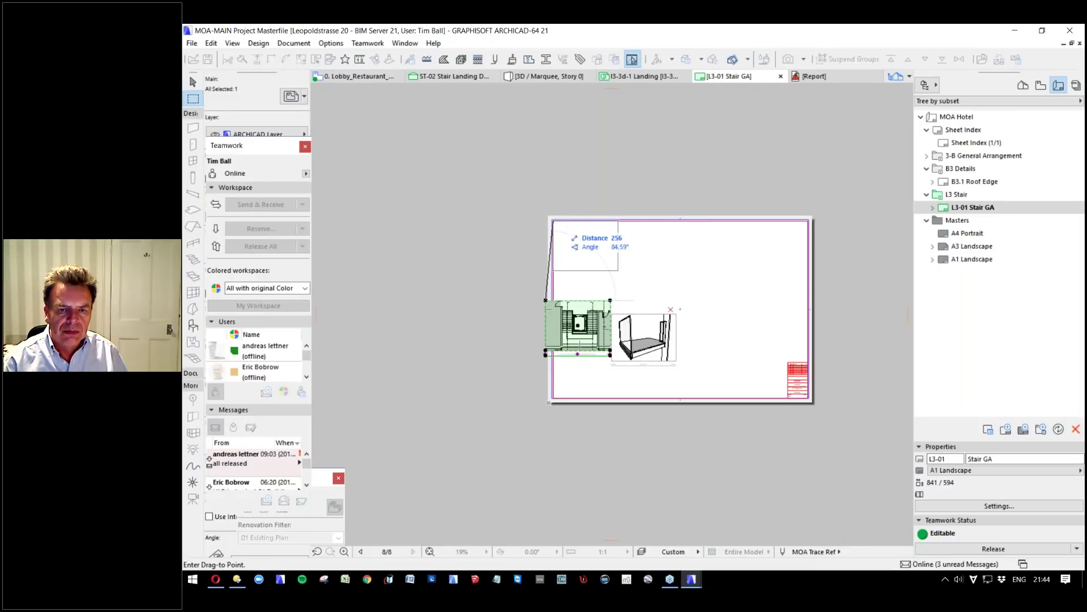
{"action": "left_click", "coordinate": [560, 225]}
Move the Landing drawing up beside the stair plan, roughly level with its upper edge.
{"action": "left_click", "coordinate": [643, 336]}
{"action": "key", "text": "ctrl+d"}
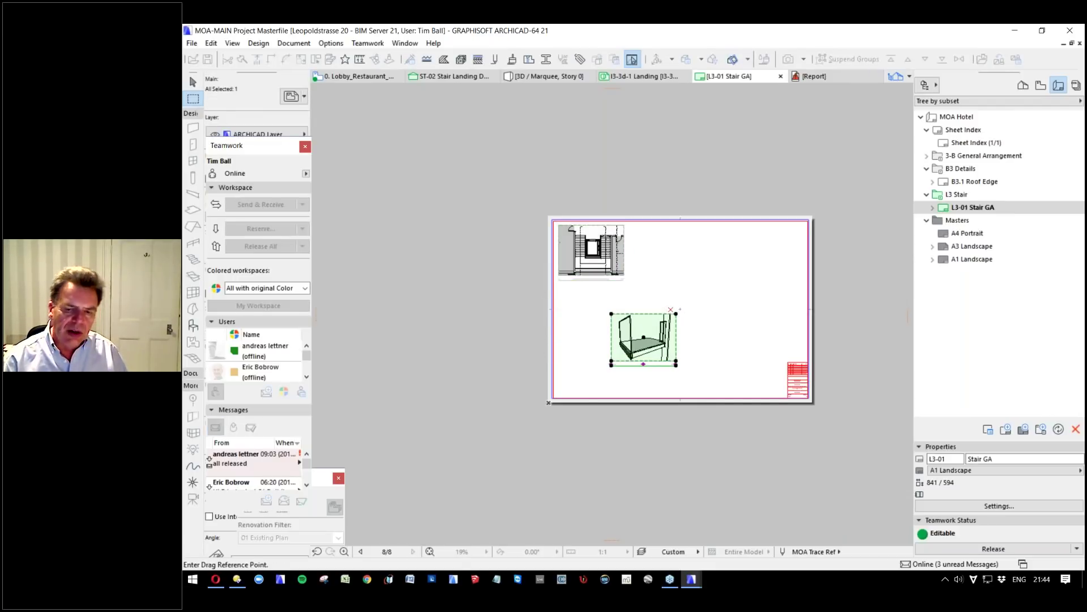
{"action": "left_click", "coordinate": [676, 313]}
{"action": "left_click", "coordinate": [697, 227]}
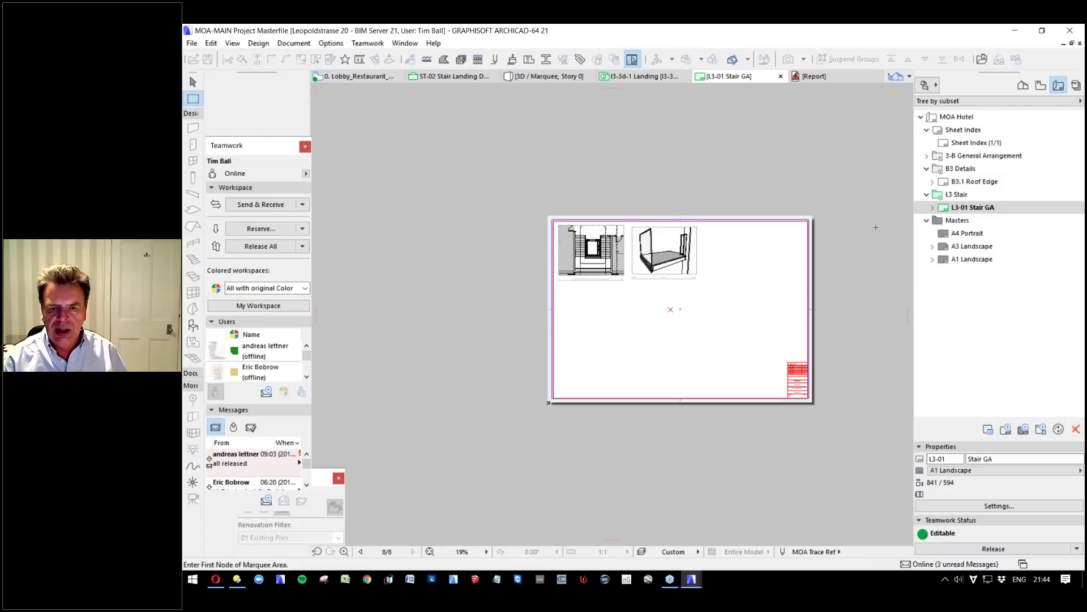
Place the ST-02 Section Stair 02s view from the L3 Stair folder on the sheet below the stair plan.
{"action": "left_click", "coordinate": [1041, 85]}
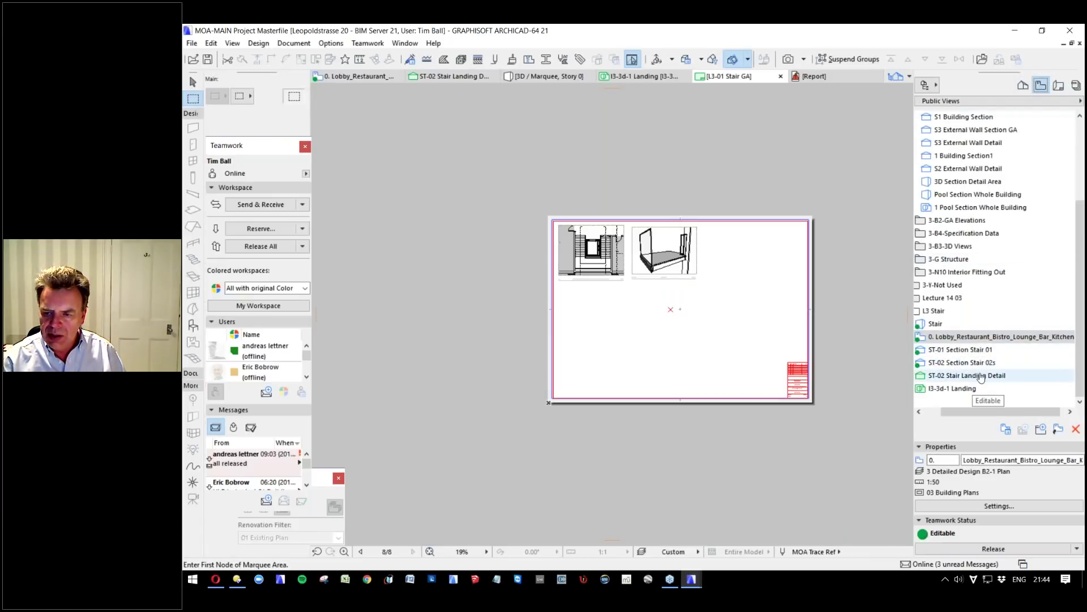
{"action": "left_click", "coordinate": [969, 363]}
{"action": "left_click_drag", "start_coordinate": [920, 363], "coordinate": [602, 322]}
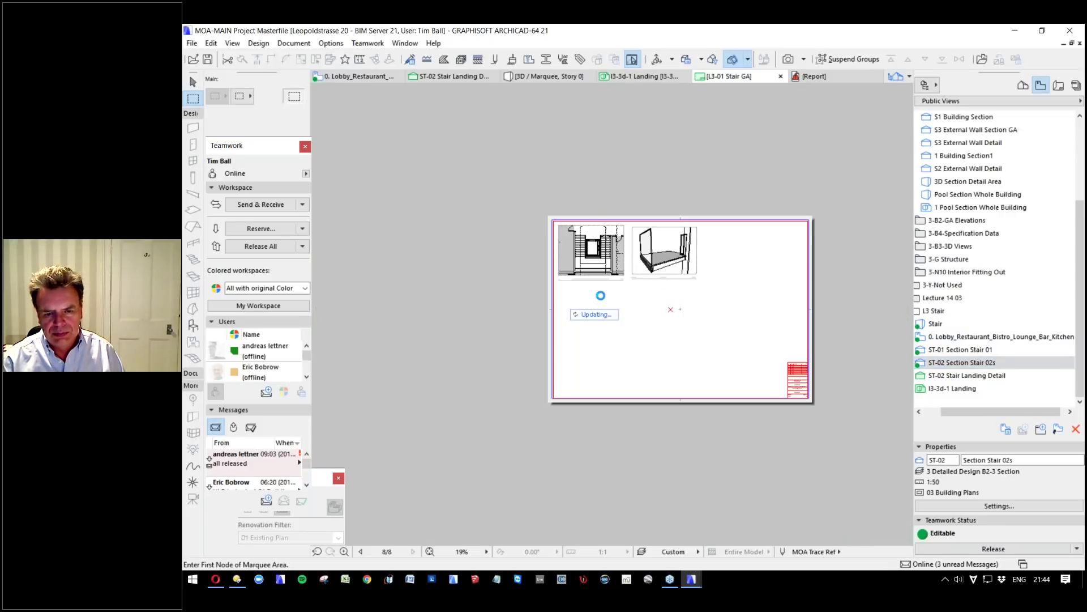
{"action": "scroll", "coordinate": [599, 290], "scroll_direction": "up", "scroll_amount": 3}
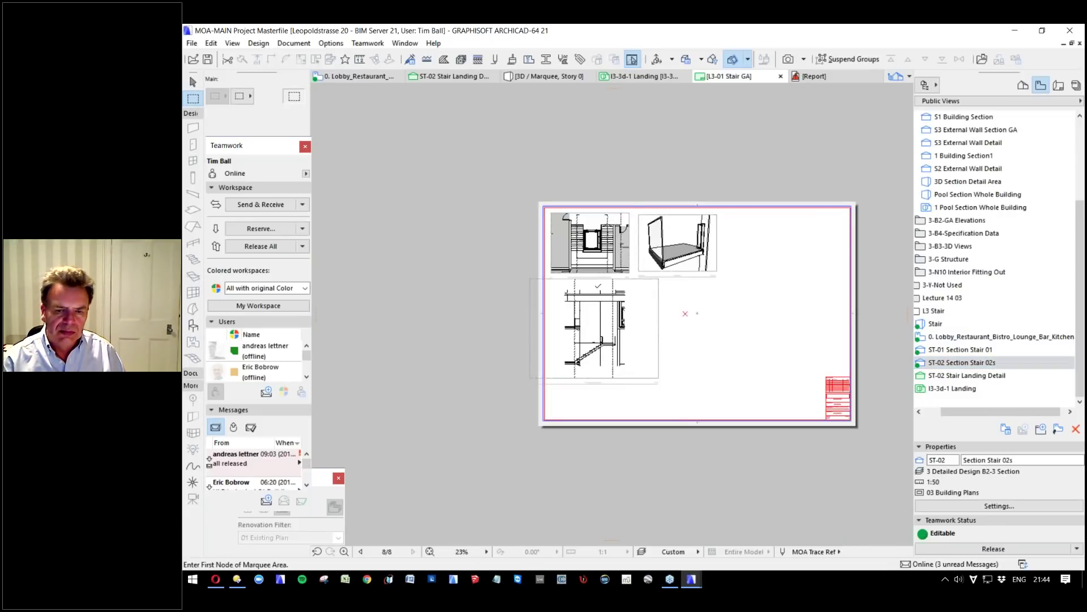
{"action": "scroll", "coordinate": [598, 284], "scroll_direction": "up", "scroll_amount": 3}
Crop the upper and left edges of the Section Stair 02s drawing's frame close to the section.
{"action": "left_click", "coordinate": [742, 267]}
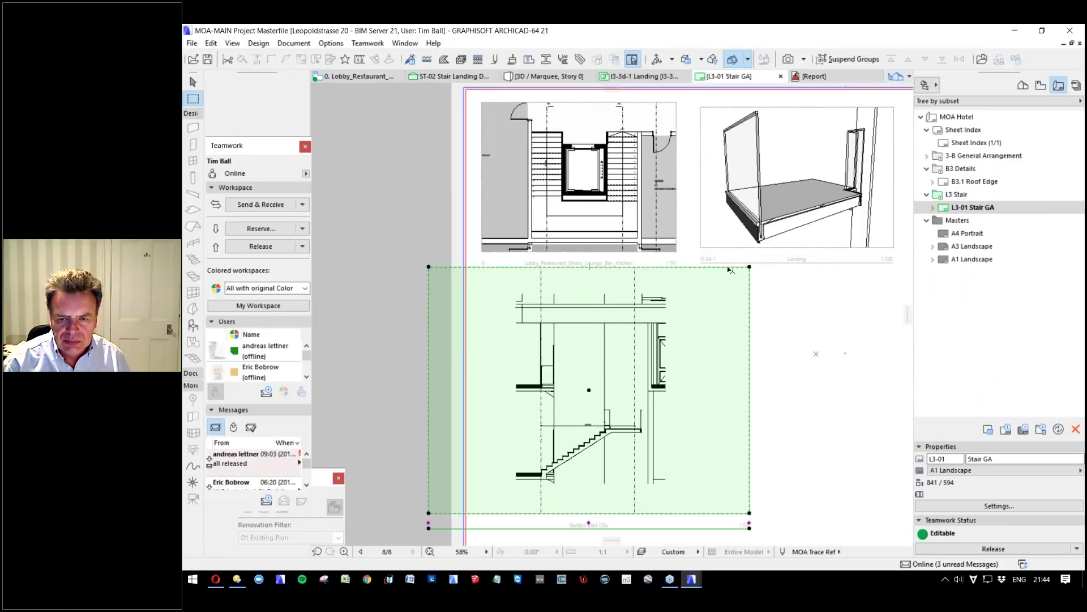
{"action": "left_click", "coordinate": [713, 268]}
{"action": "left_click", "coordinate": [589, 294]}
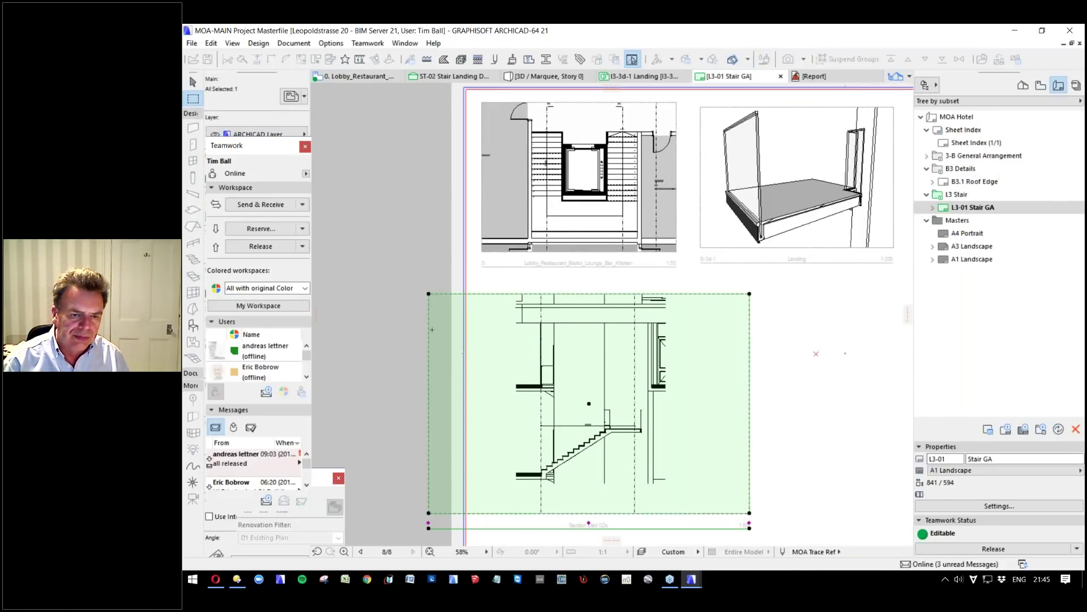
{"action": "left_click", "coordinate": [429, 329]}
{"action": "left_click", "coordinate": [512, 362]}
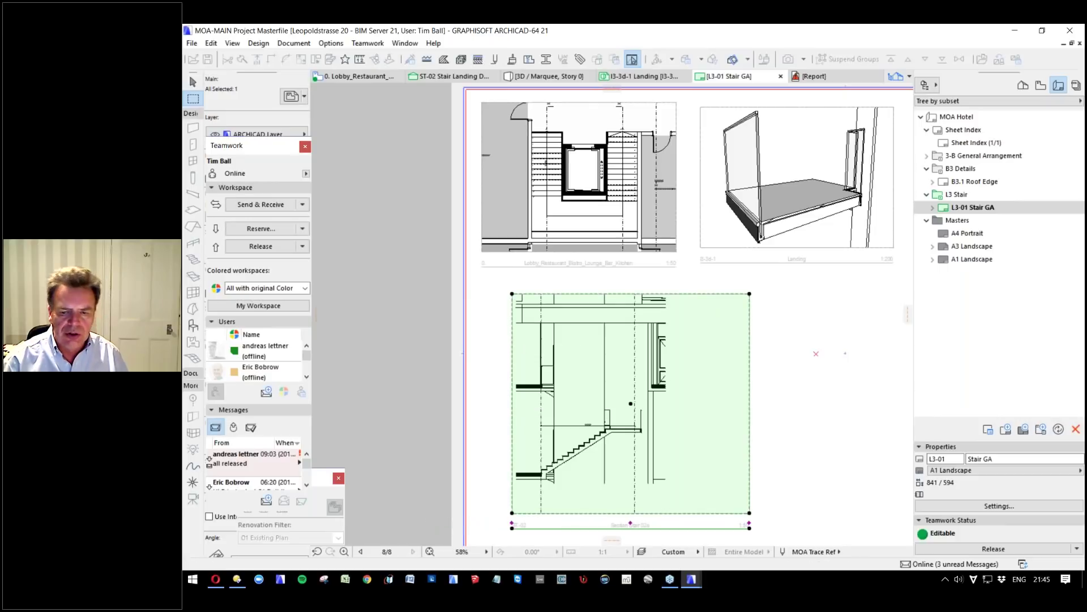
Crop the right and lower edges of the Section Stair 02s drawing's frame to the section and deselect it.
{"action": "left_click", "coordinate": [749, 408]}
{"action": "left_click", "coordinate": [672, 408]}
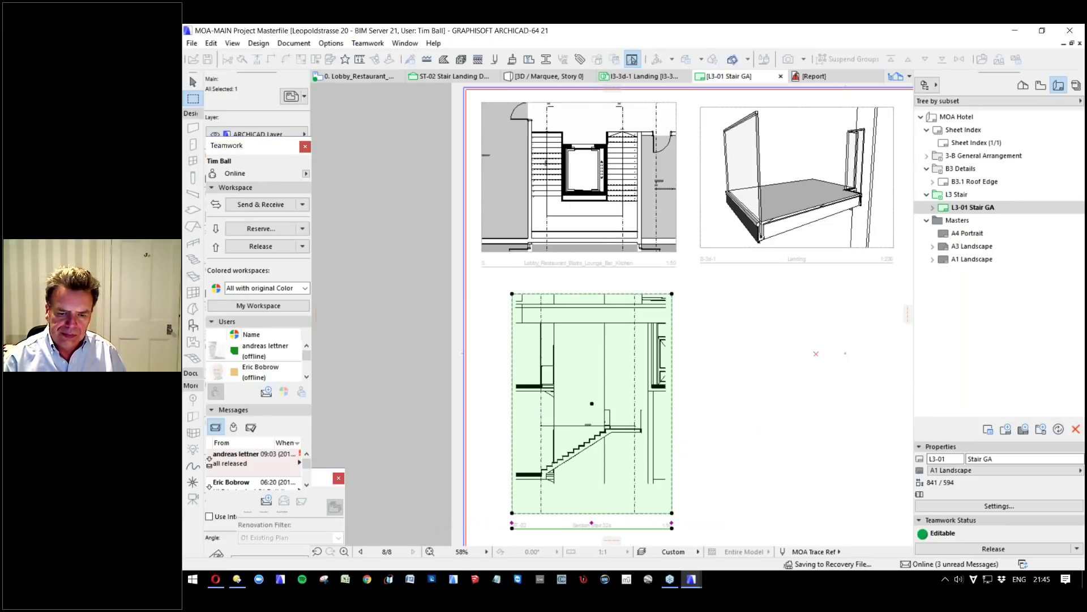
{"action": "left_click", "coordinate": [655, 513]}
{"action": "left_click", "coordinate": [655, 486]}
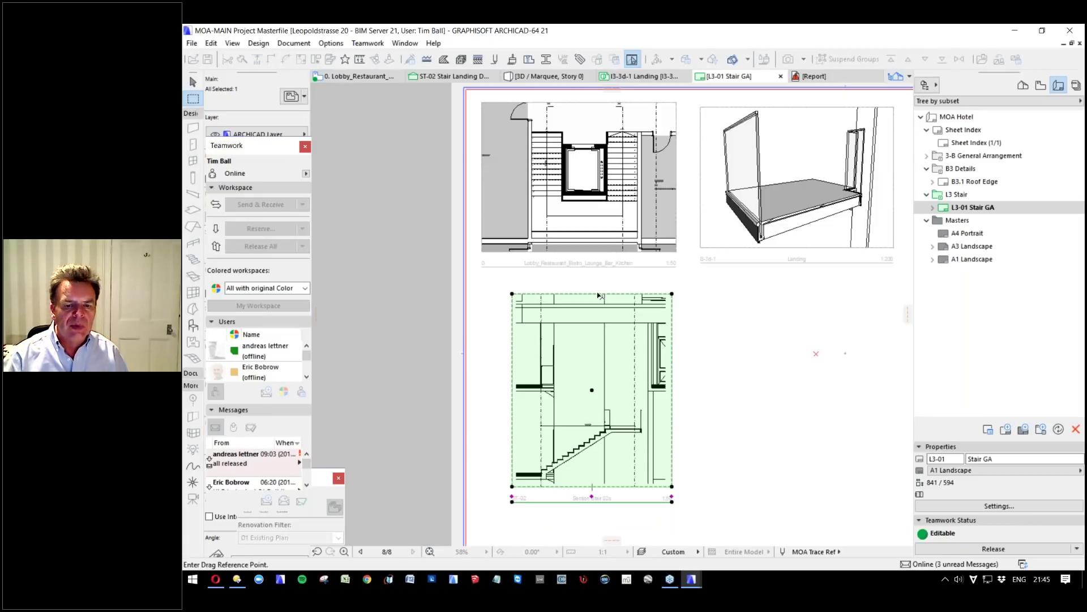
{"action": "scroll", "coordinate": [529, 288], "scroll_direction": "down", "scroll_amount": 3}
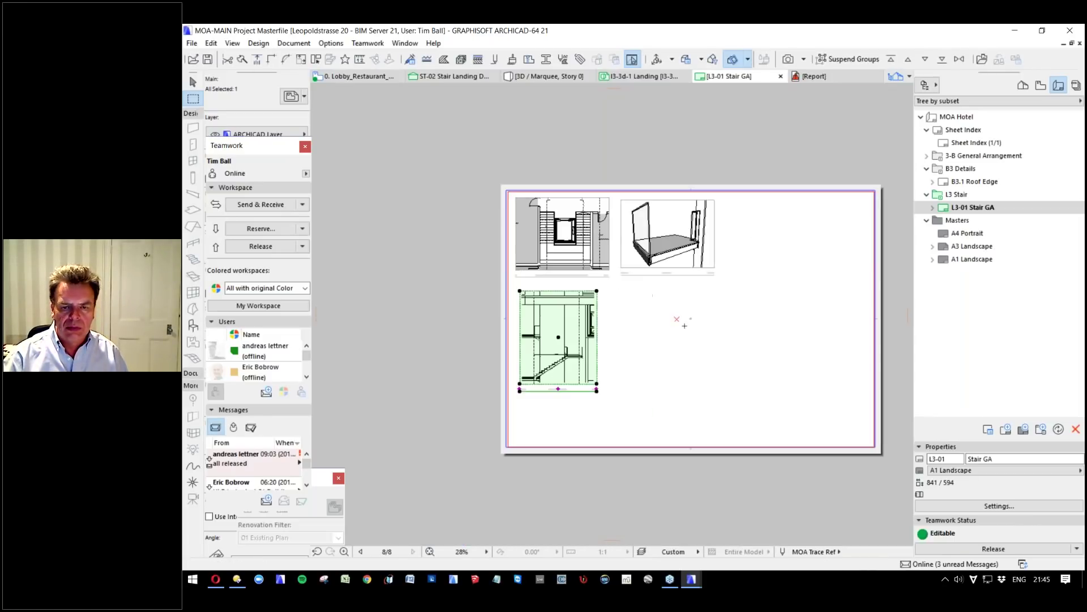
{"action": "key", "text": "Escape"}
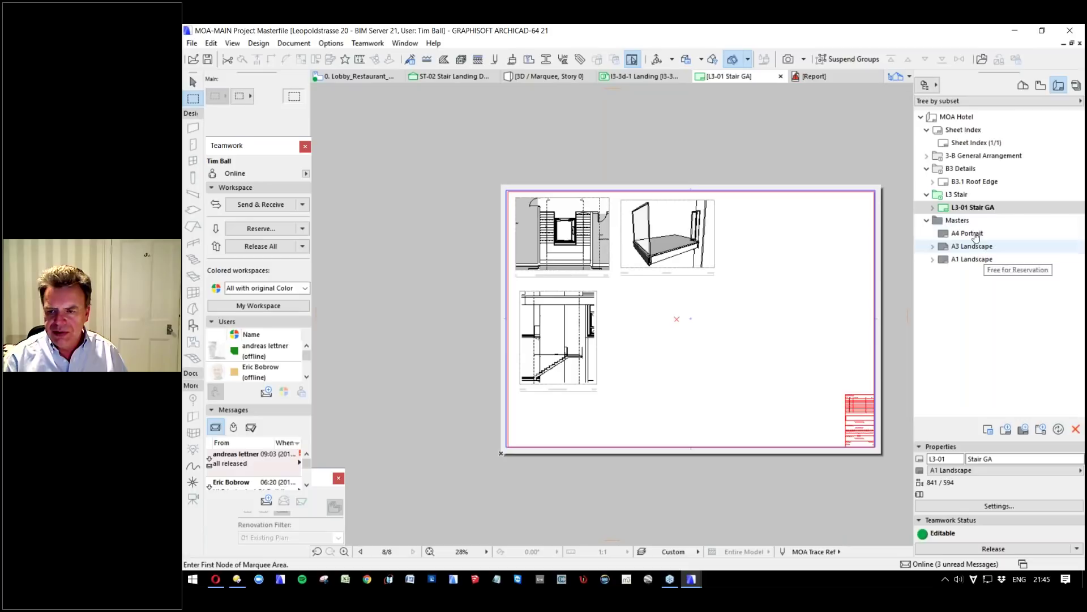
Place the ST-02 Stair Landing Detail view on the layout and move it beside the stair section, below the 3D landing drawing.
{"action": "left_click", "coordinate": [1042, 85]}
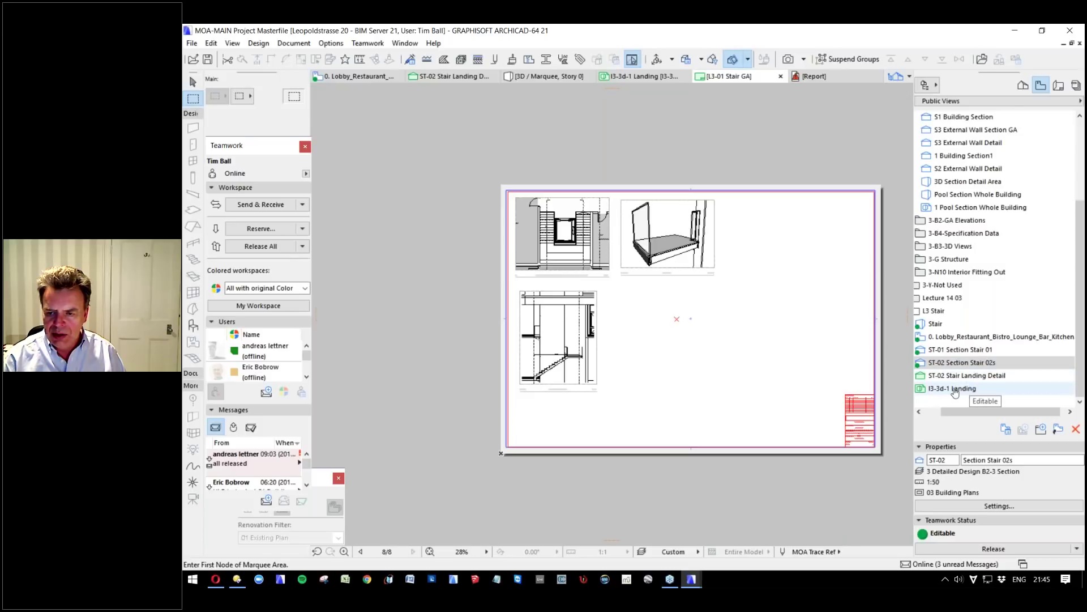
{"action": "mouse_move", "coordinate": [966, 375]}
{"action": "left_mouse_down"}
{"action": "mouse_move", "coordinate": [777, 364]}
{"action": "mouse_move", "coordinate": [736, 340]}
{"action": "left_mouse_up"}
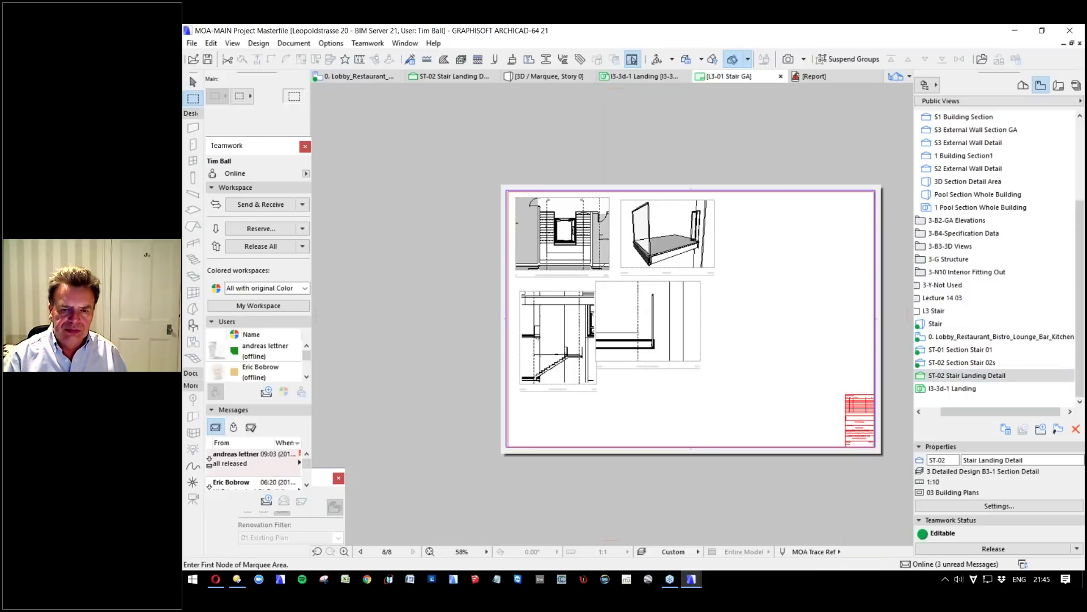
{"action": "left_click", "coordinate": [726, 316]}
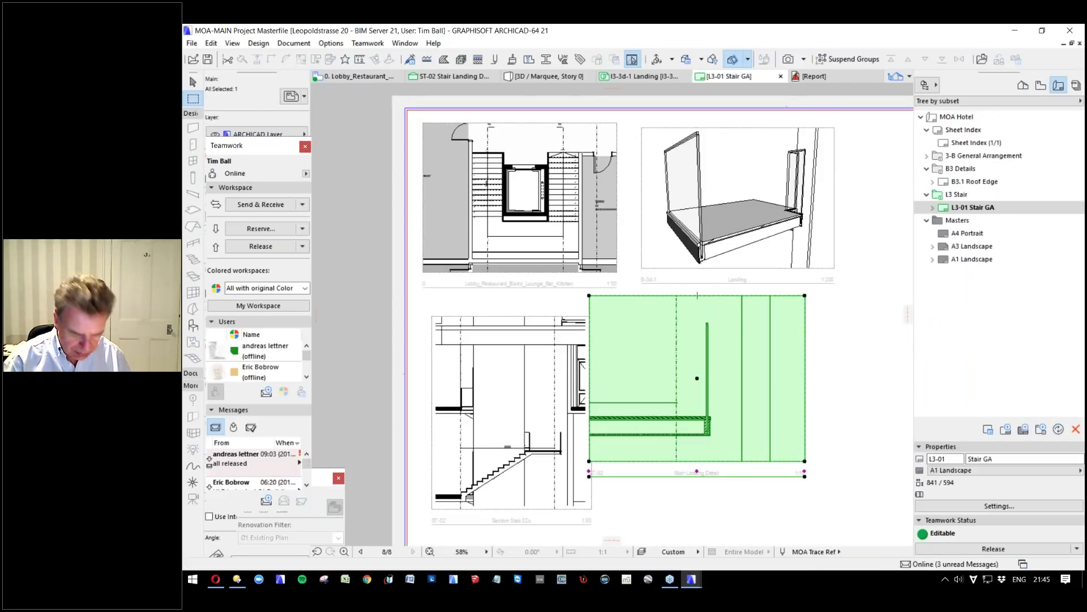
{"action": "key", "text": "ctrl+d"}
{"action": "left_click", "coordinate": [648, 342]}
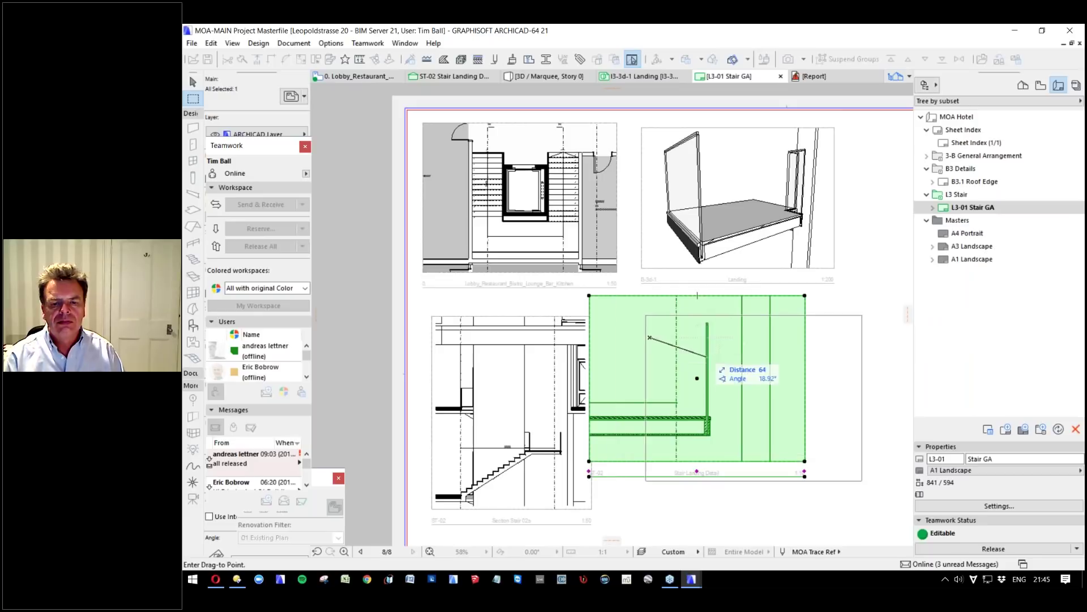
{"action": "left_click", "coordinate": [683, 368]}
{"action": "key", "text": "Escape"}
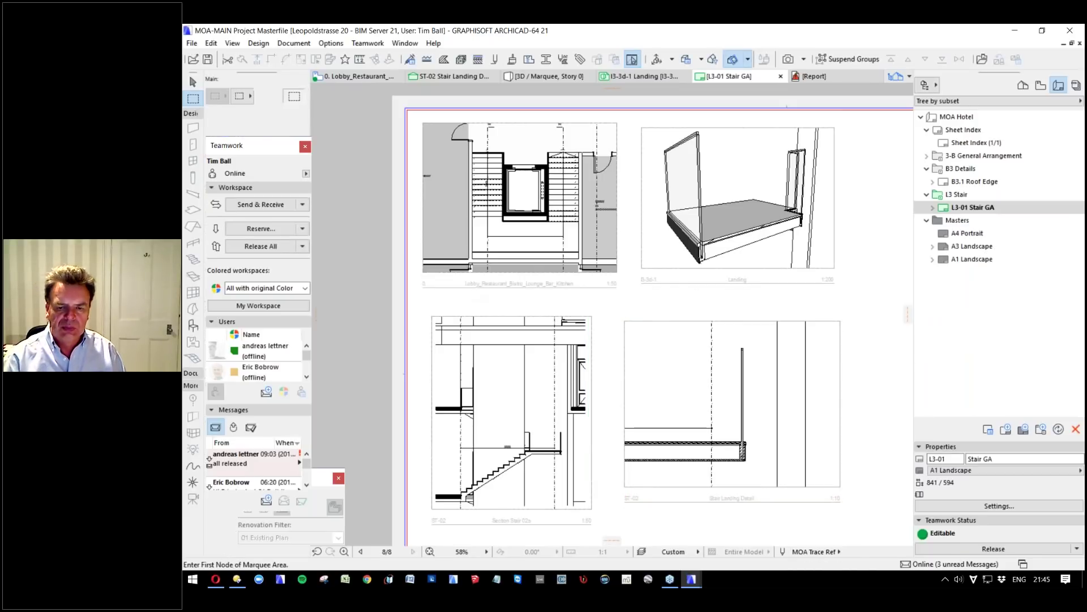
Place the external drawing Balustrade Detail.pdf from the Desktop on the layout, beside the 3D landing drawing.
{"action": "key", "text": "ctrl+shift+apostrophe"}
{"action": "scroll", "coordinate": [721, 305], "scroll_direction": "down", "scroll_amount": 1}
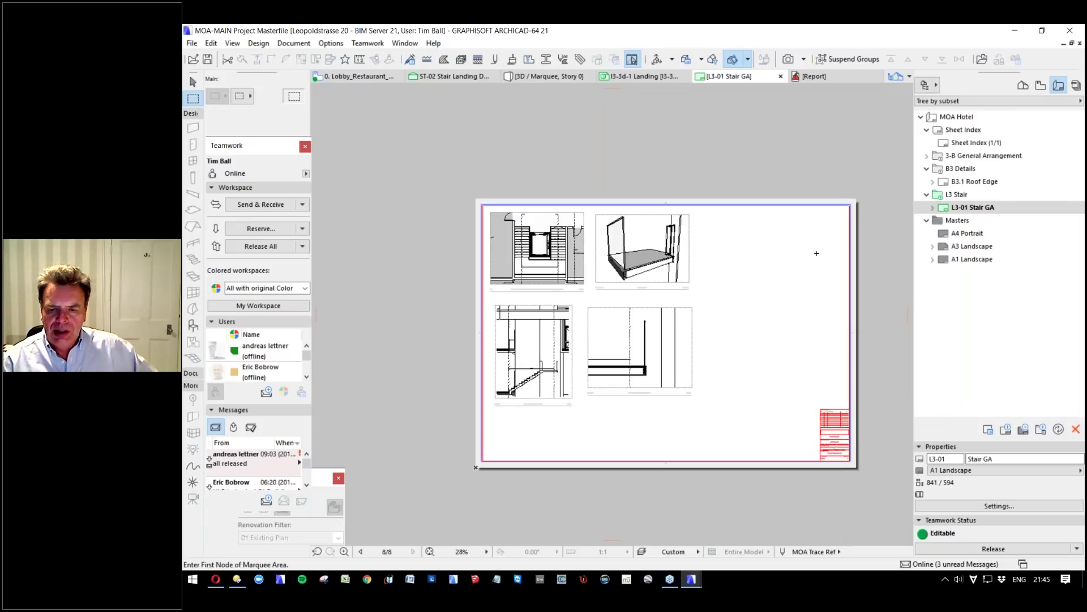
{"action": "scroll", "coordinate": [862, 276], "scroll_direction": "up", "scroll_amount": 1}
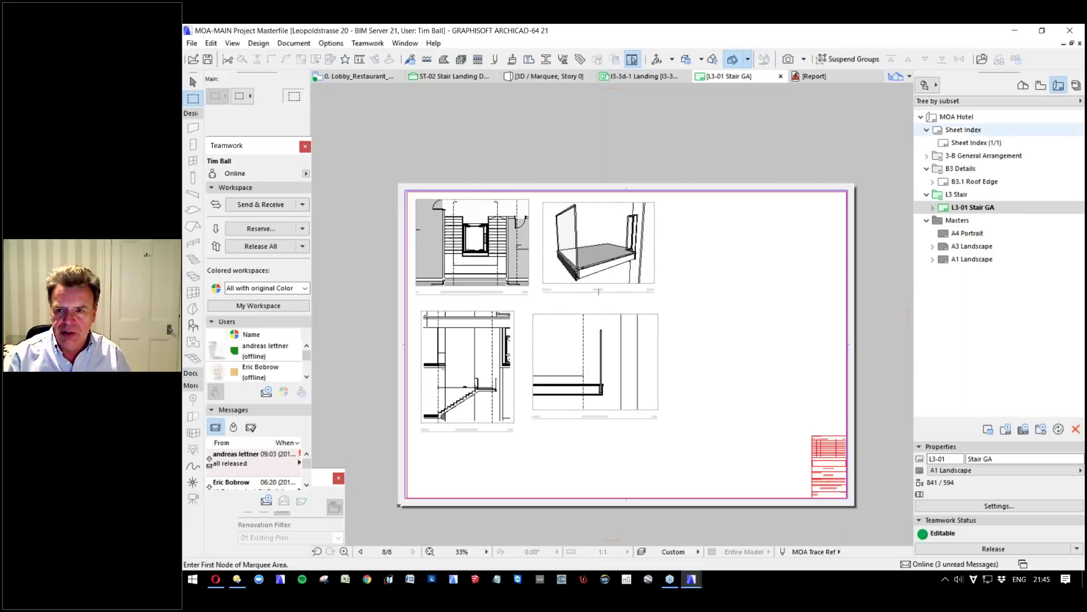
{"action": "left_click", "coordinate": [983, 58]}
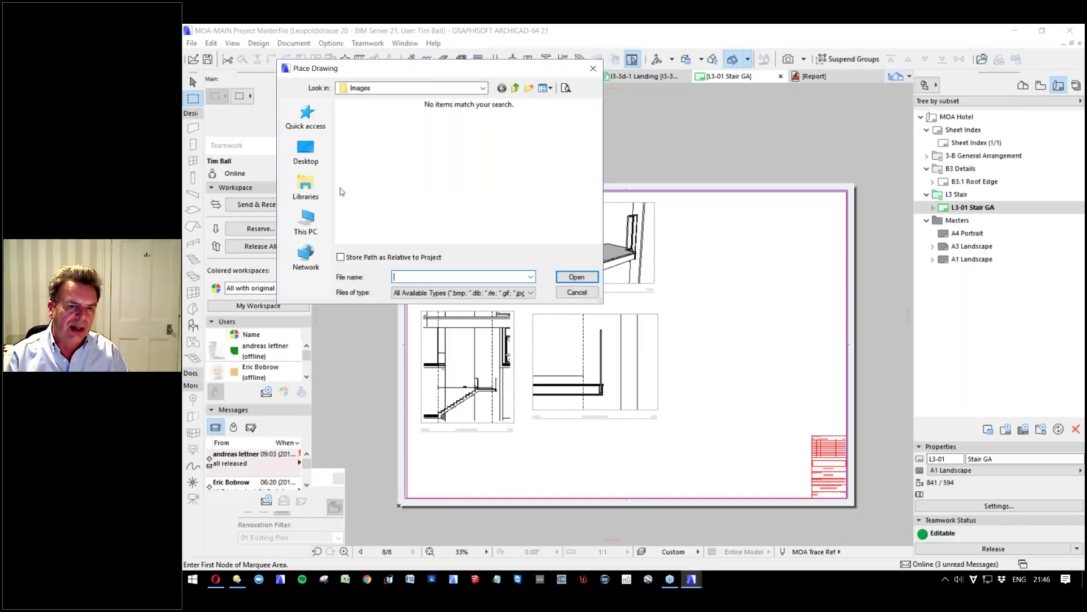
{"action": "left_click", "coordinate": [306, 160]}
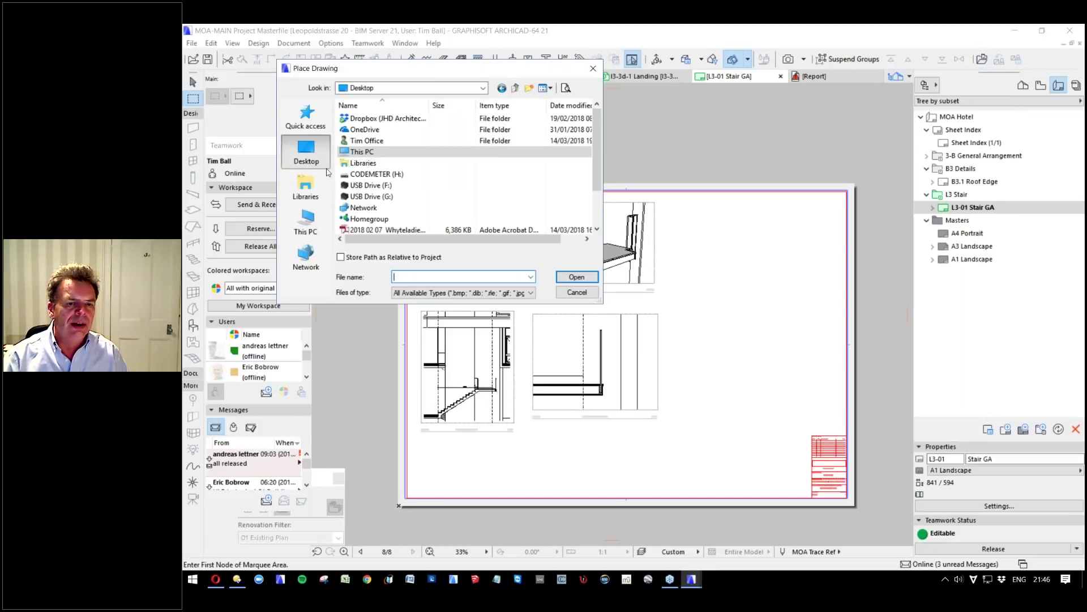
{"action": "scroll", "coordinate": [400, 190], "scroll_direction": "down", "scroll_amount": 2}
{"action": "left_click", "coordinate": [377, 207]}
{"action": "left_click", "coordinate": [576, 276]}
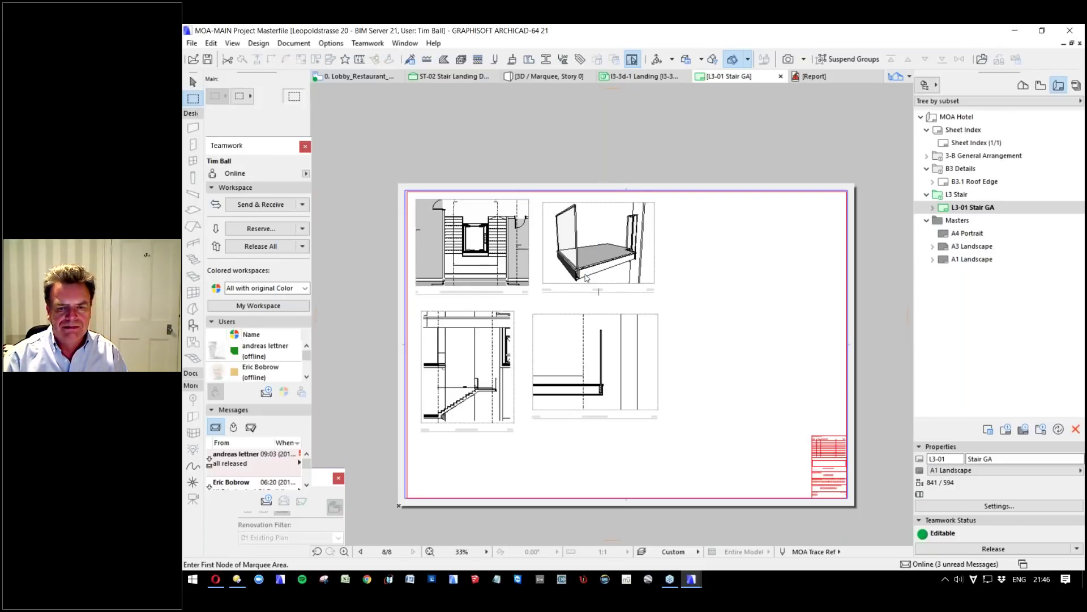
{"action": "left_click", "coordinate": [757, 226]}
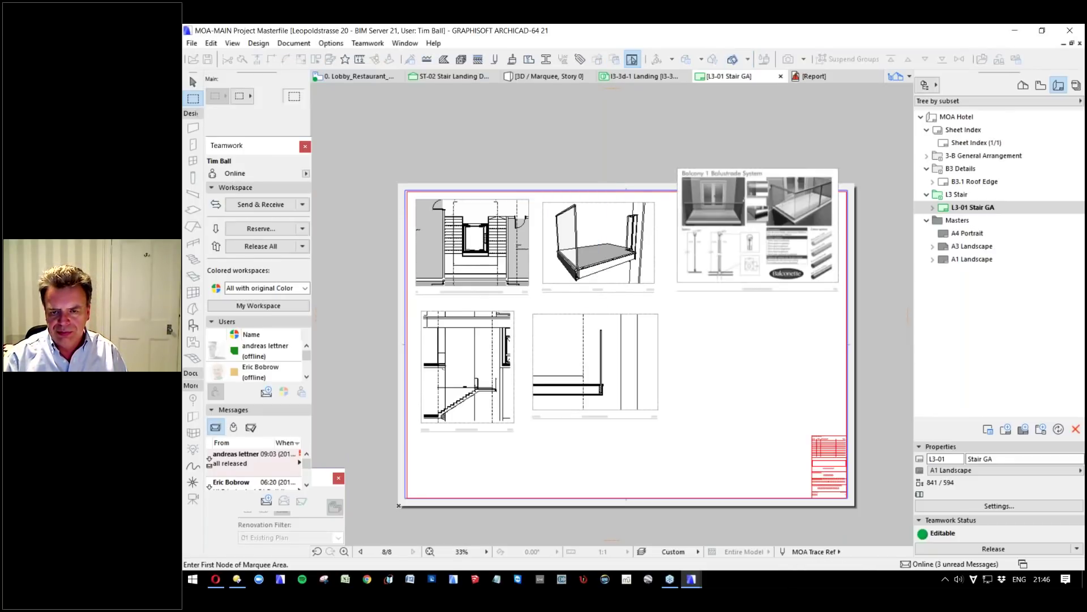
Move the balustrade drawing by its upper corner so it sits inside the sheet border, beside the 3D landing drawing.
{"action": "scroll", "coordinate": [841, 185], "scroll_direction": "up", "scroll_amount": 5}
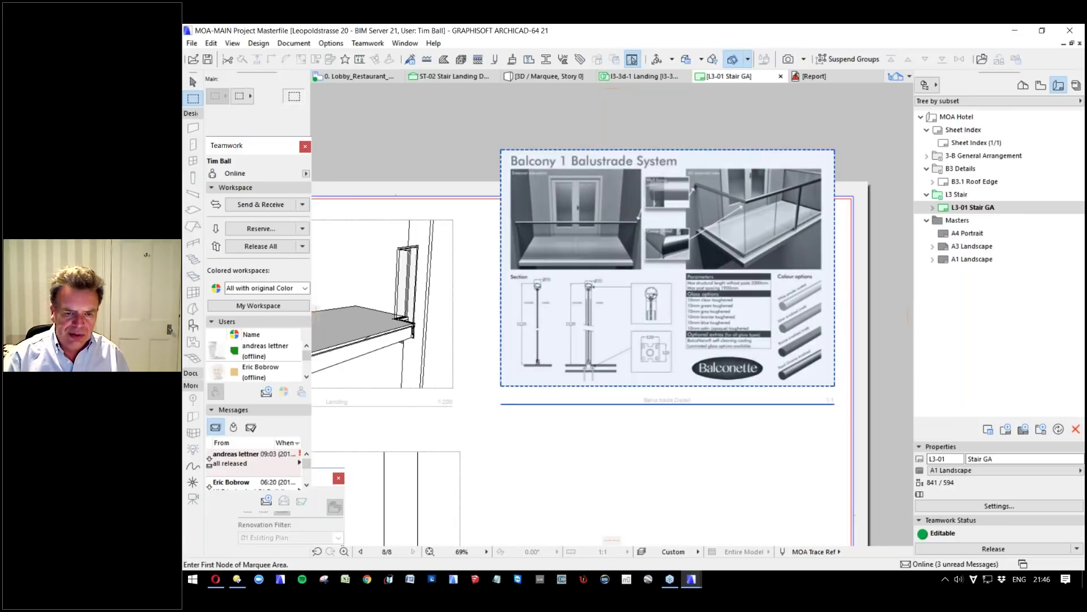
{"action": "left_click", "coordinate": [500, 154]}
{"action": "key", "text": "ctrl+d"}
{"action": "left_click", "coordinate": [500, 150]}
{"action": "left_click", "coordinate": [472, 208]}
{"action": "scroll", "coordinate": [776, 230], "scroll_direction": "down", "scroll_amount": 5}
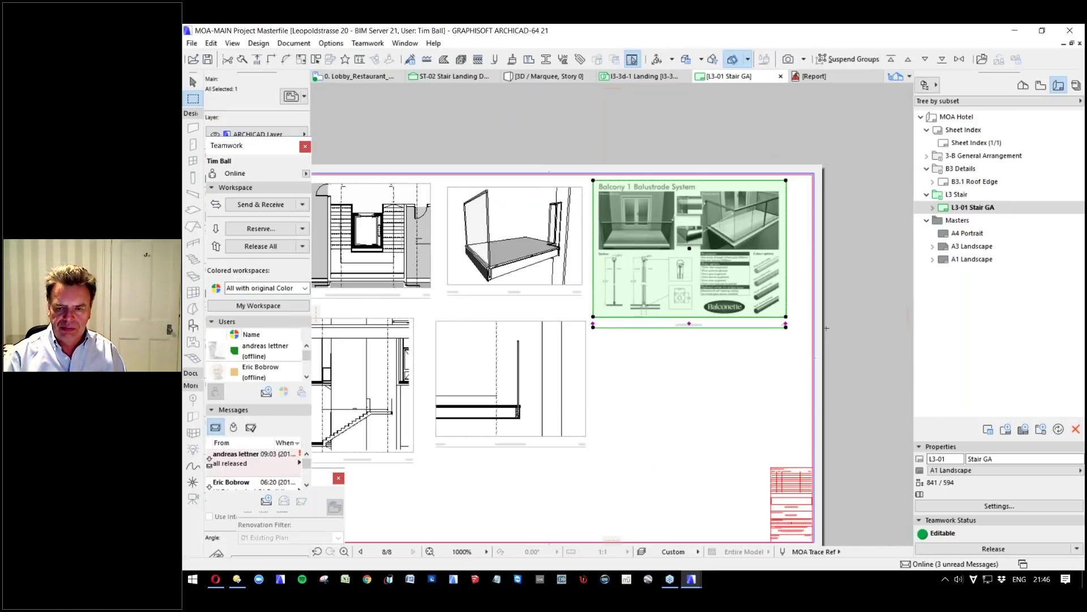
{"action": "key", "text": "Escape"}
Turn off Show Drawing Scale in the title settings of the 3D Landing drawing.
{"action": "scroll", "coordinate": [675, 429], "scroll_direction": "up", "scroll_amount": 2}
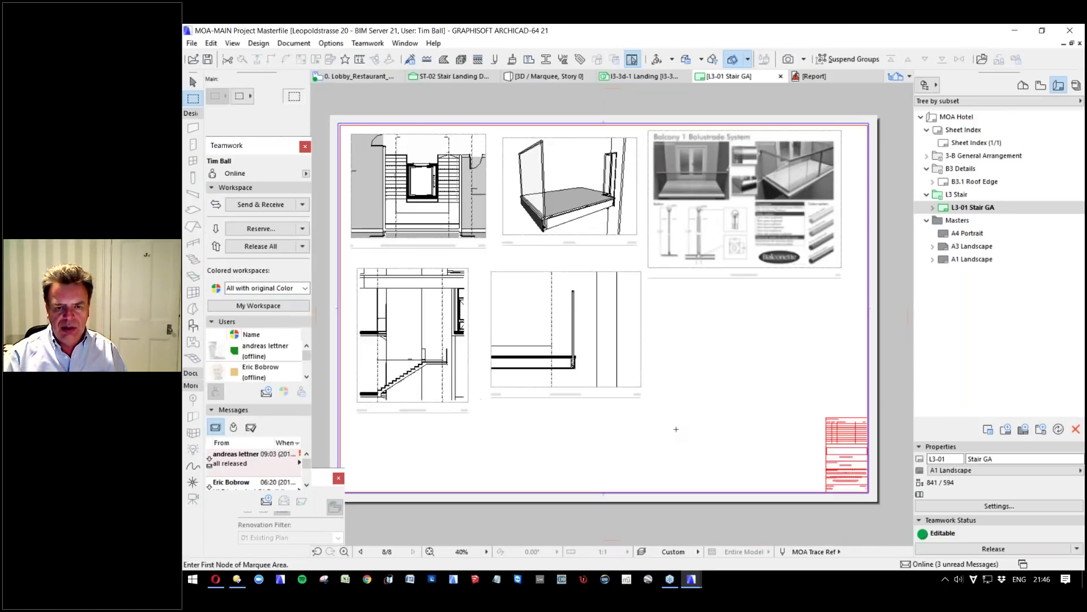
{"action": "scroll", "coordinate": [709, 371], "scroll_direction": "down", "scroll_amount": 1}
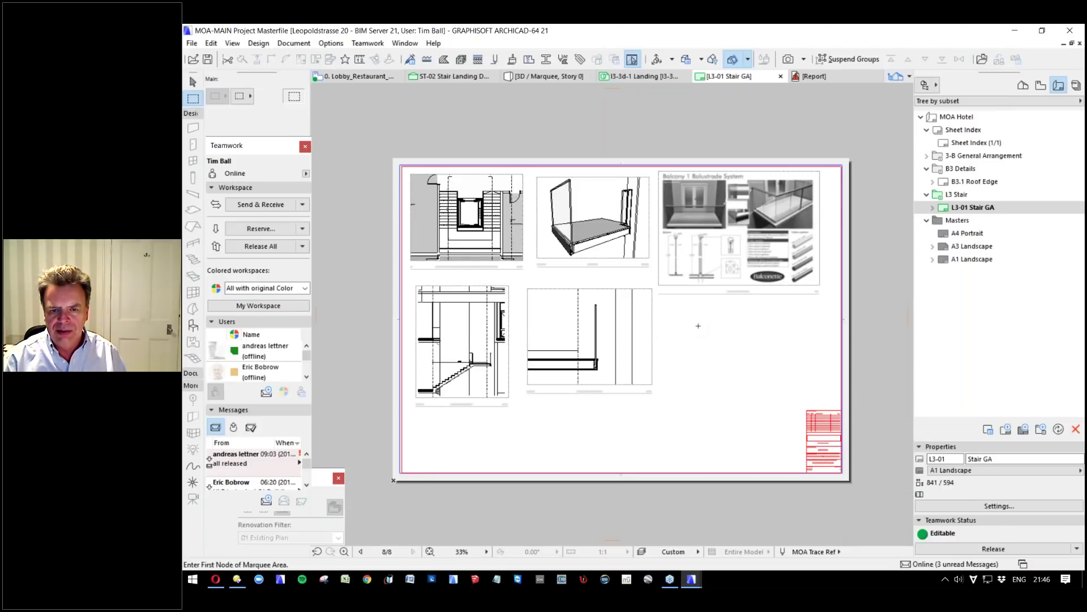
{"action": "scroll", "coordinate": [699, 326], "scroll_direction": "up", "scroll_amount": 1}
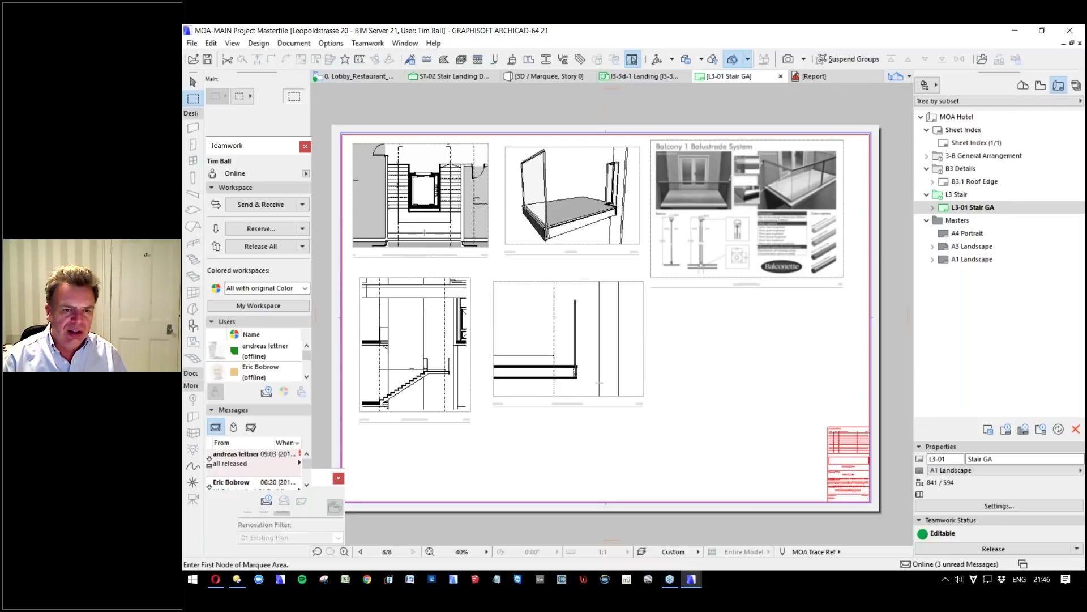
{"action": "scroll", "coordinate": [398, 252], "scroll_direction": "up", "scroll_amount": 3}
{"action": "scroll", "coordinate": [612, 314], "scroll_direction": "up", "scroll_amount": 3}
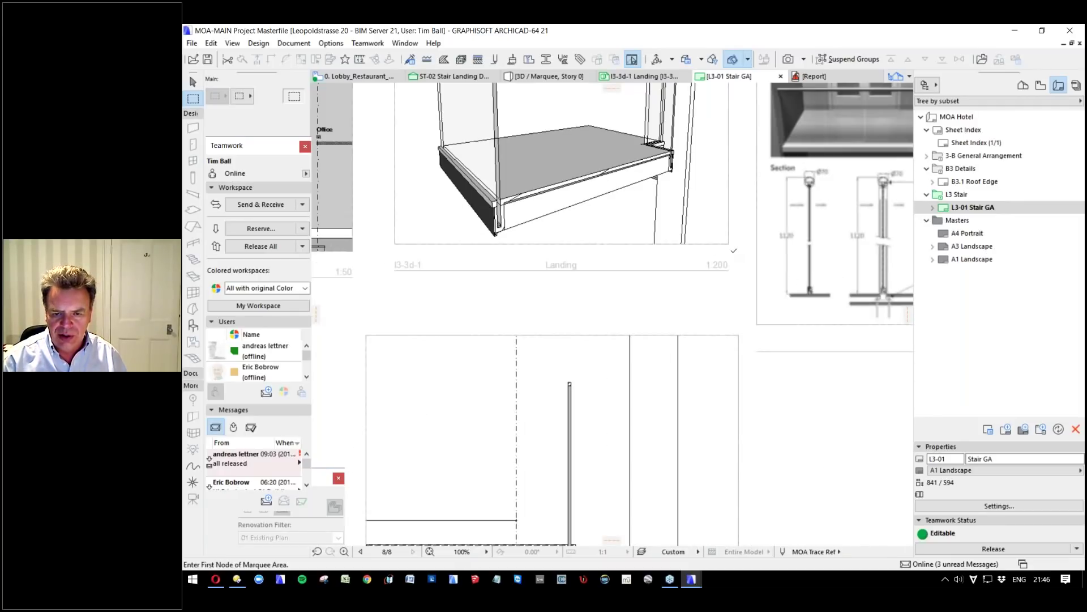
{"action": "middle_click_drag", "start_coordinate": [704, 192], "coordinate": [718, 234]}
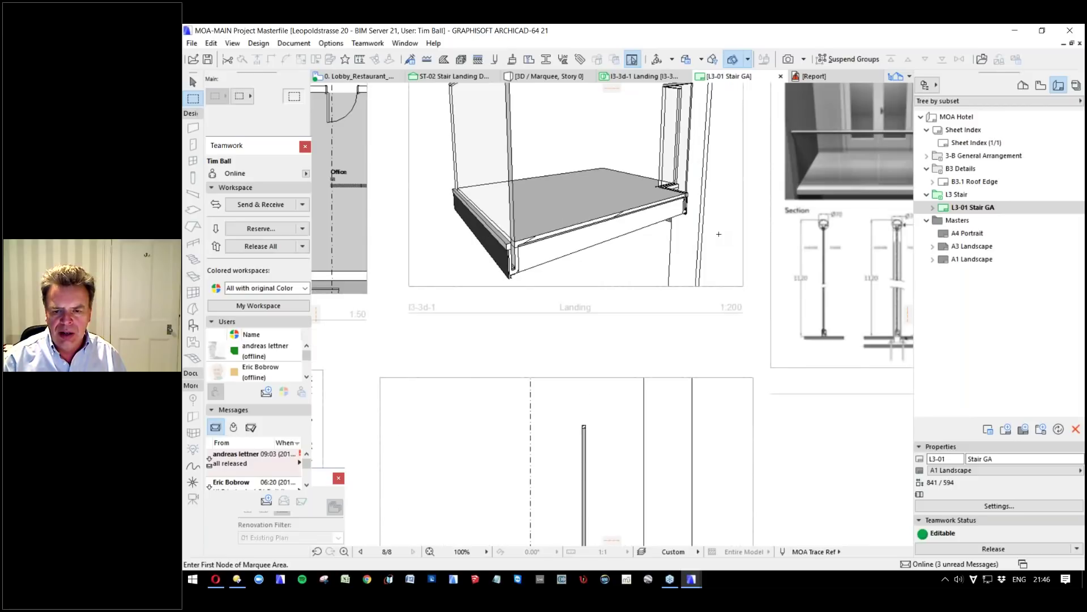
{"action": "left_click", "coordinate": [743, 286]}
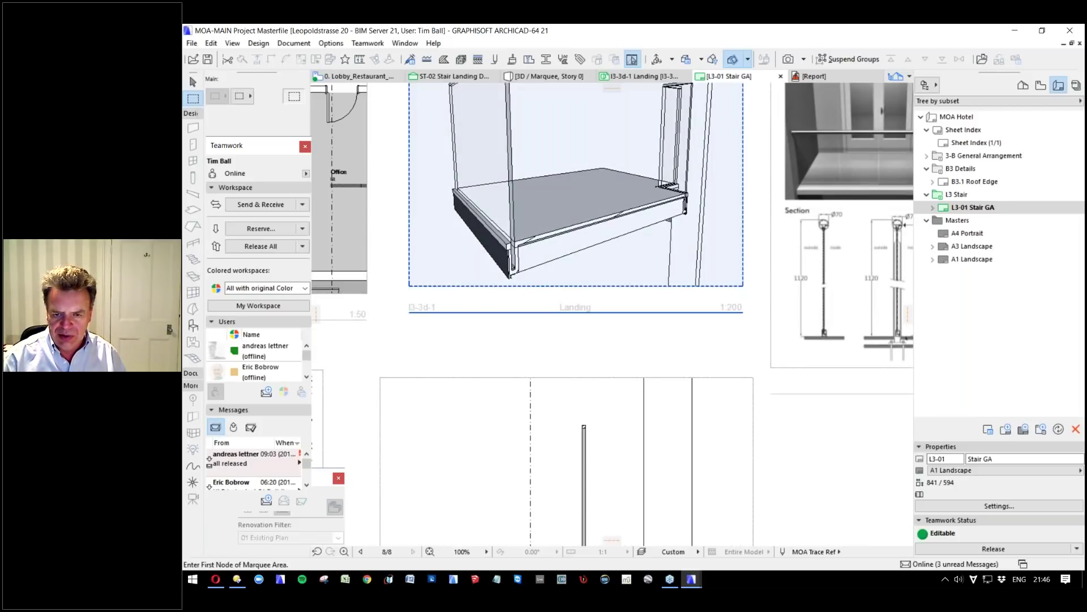
{"action": "left_click", "coordinate": [743, 215]}
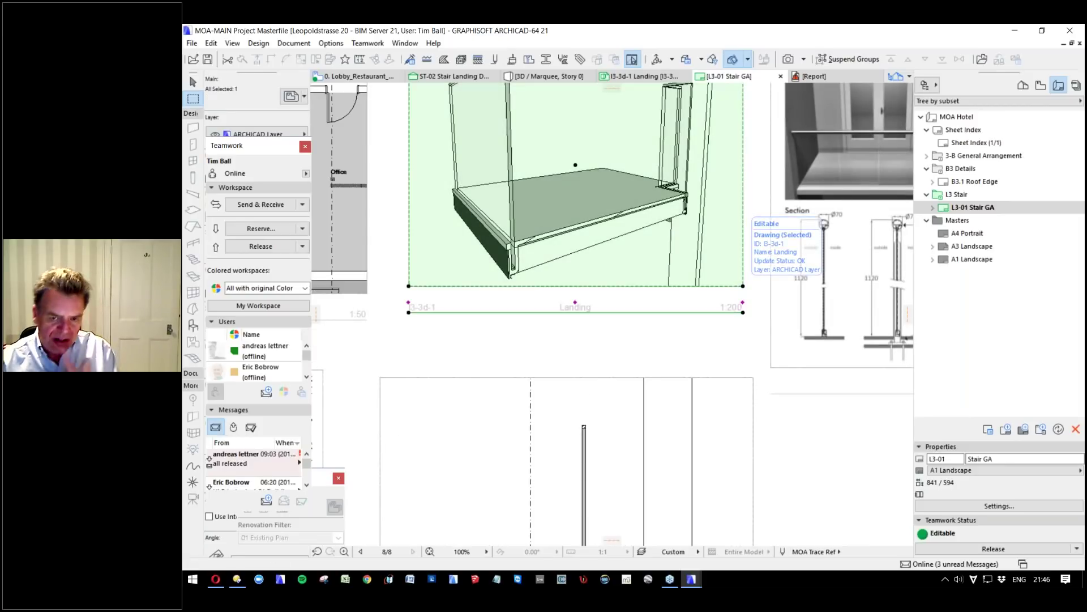
{"action": "key", "text": "ctrl+t"}
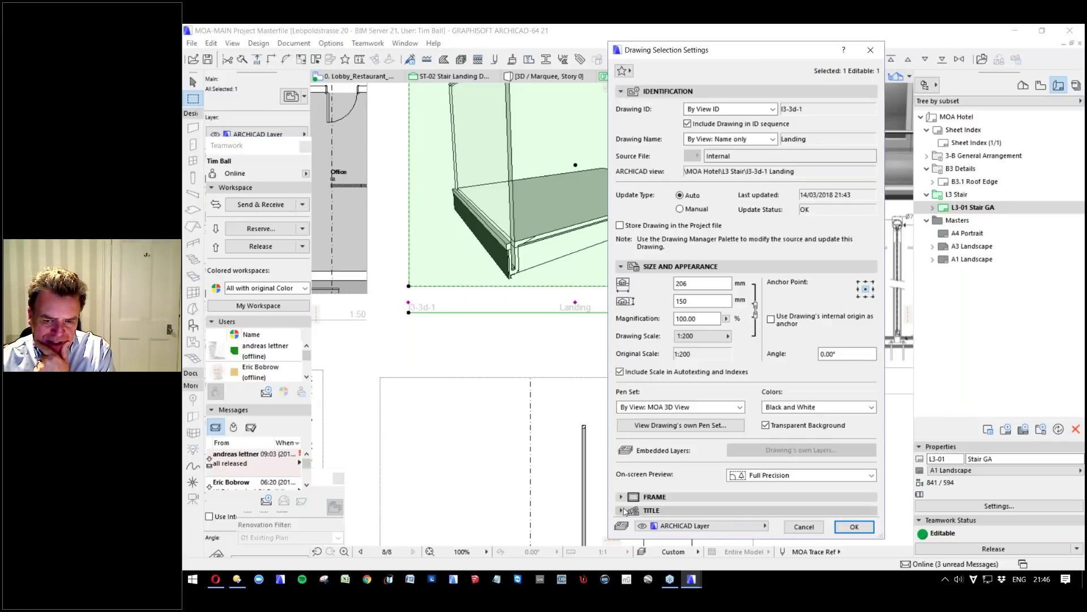
{"action": "left_click", "coordinate": [621, 510]}
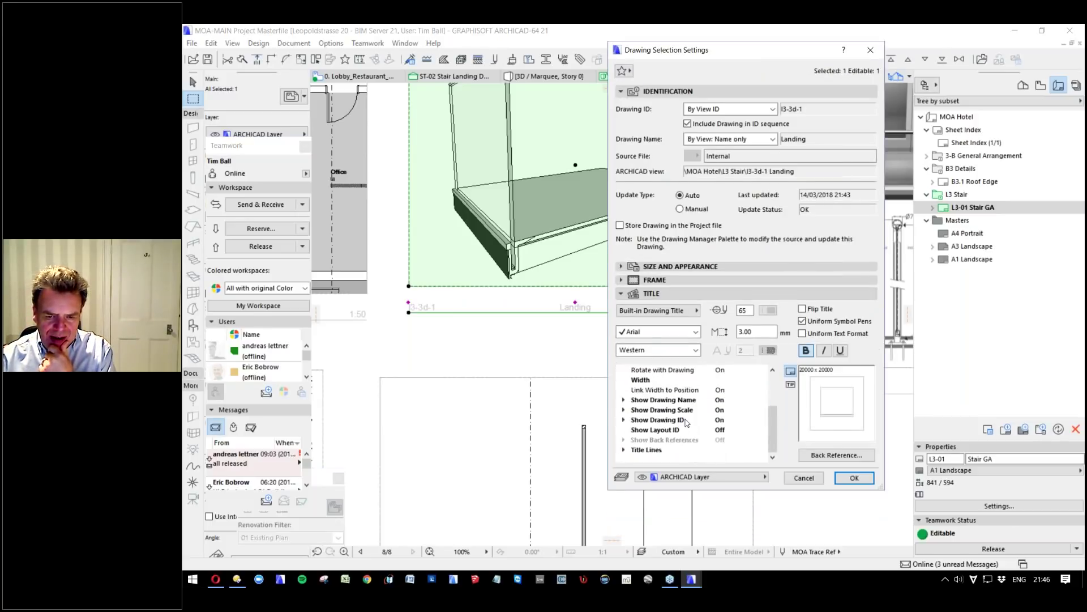
{"action": "left_click", "coordinate": [727, 410]}
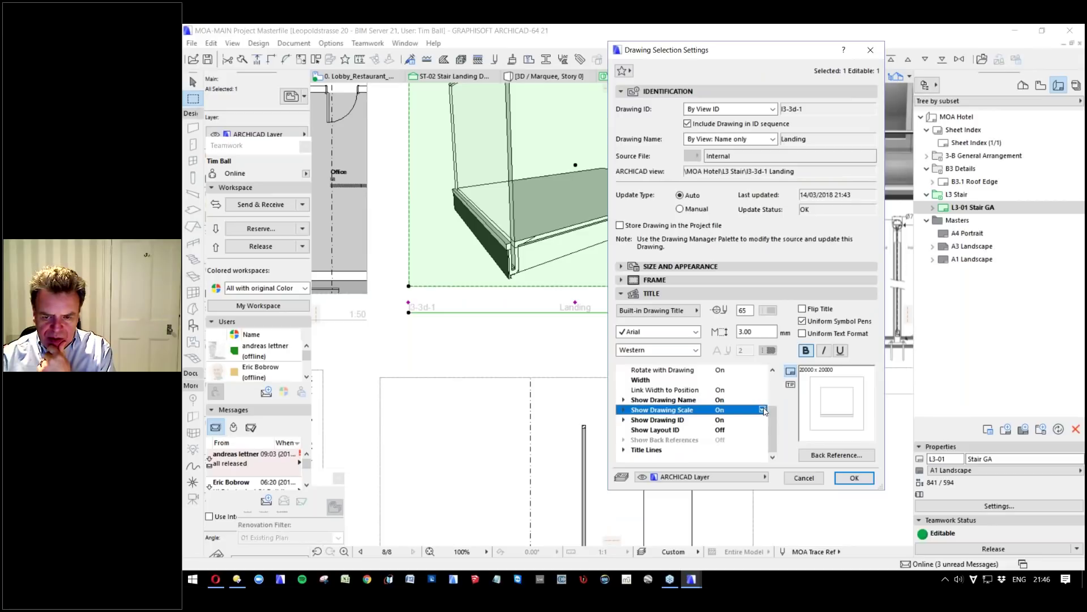
{"action": "left_click", "coordinate": [763, 409]}
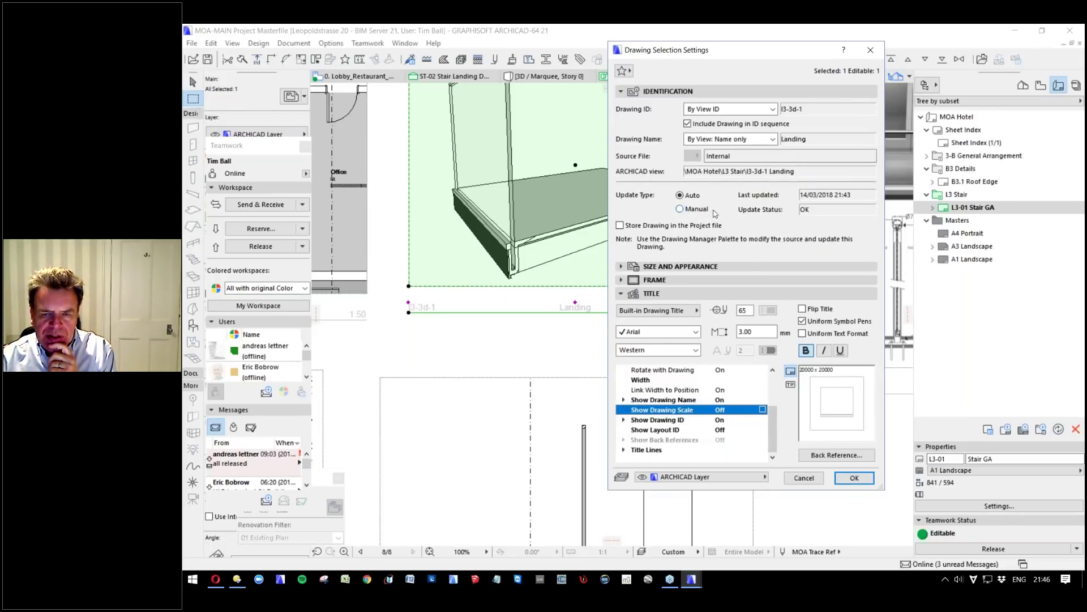
Exclude the 3D Landing drawing's scale from autotexting and indexes and apply the drawing settings.
{"action": "left_click", "coordinate": [621, 267]}
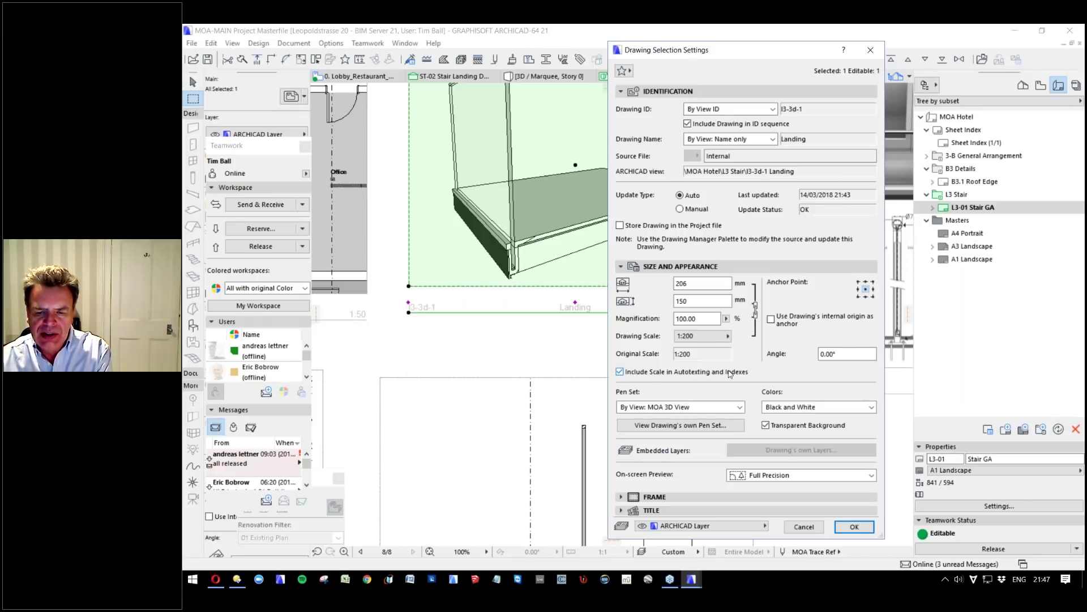
{"action": "left_click", "coordinate": [620, 371]}
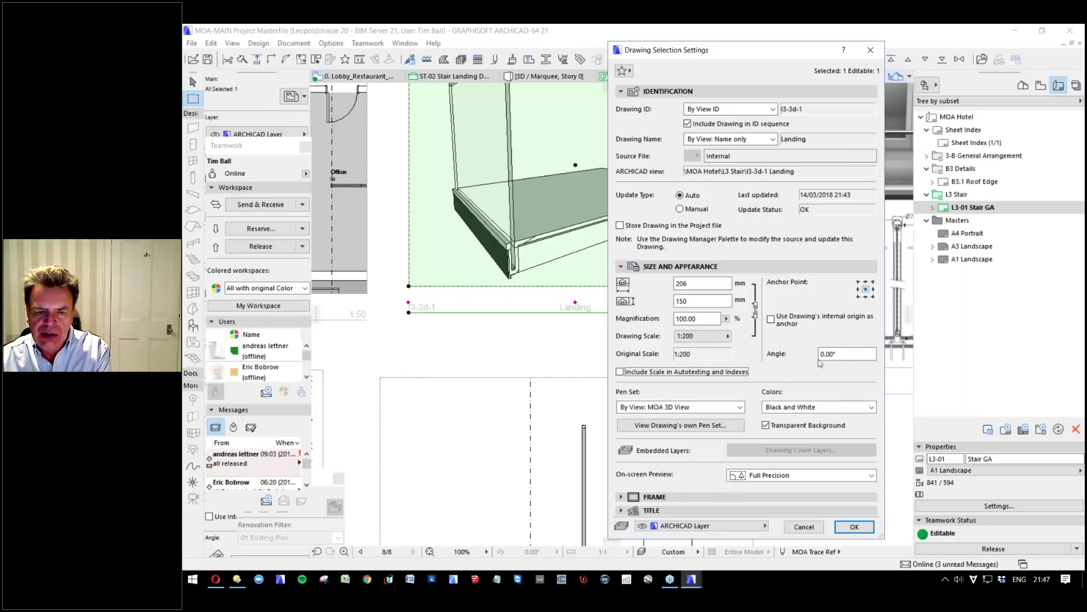
{"action": "left_click", "coordinate": [854, 527]}
{"action": "scroll", "coordinate": [526, 340], "scroll_direction": "down", "scroll_amount": 5}
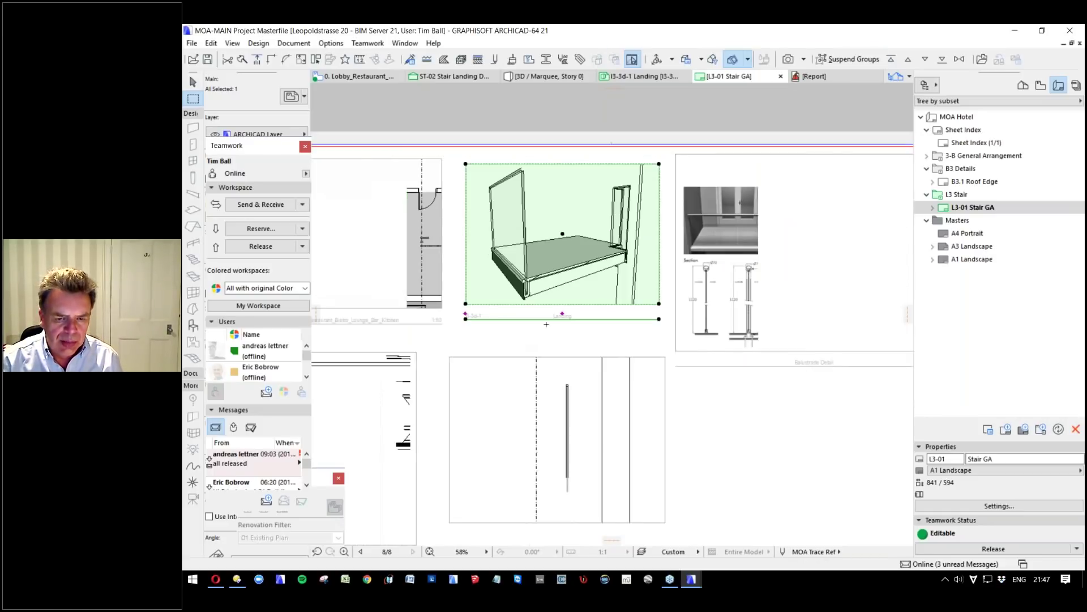
{"action": "key", "text": "Escape"}
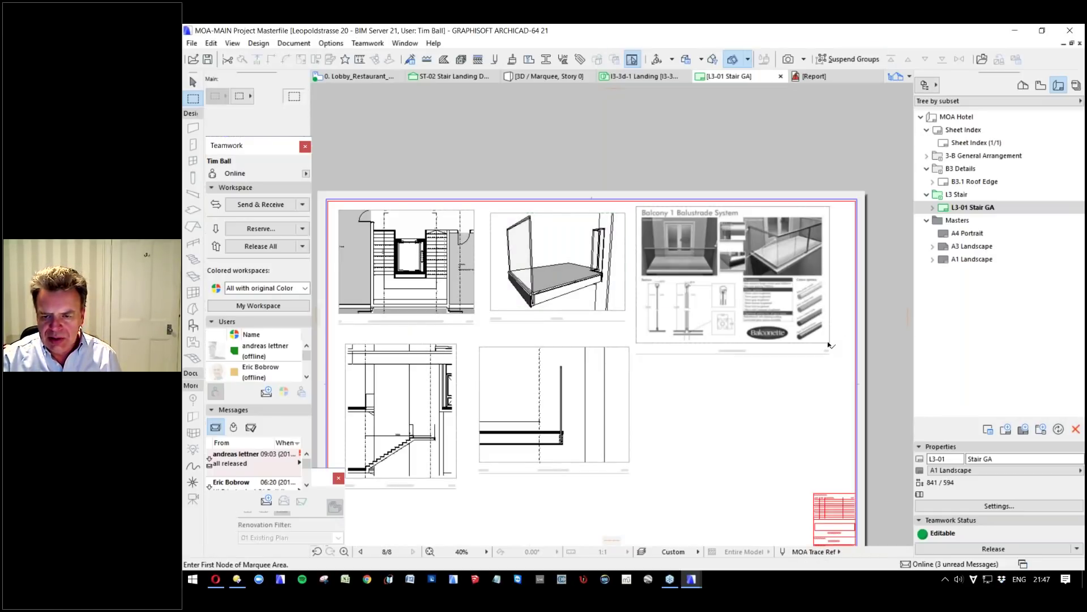
{"action": "left_click", "coordinate": [831, 341]}
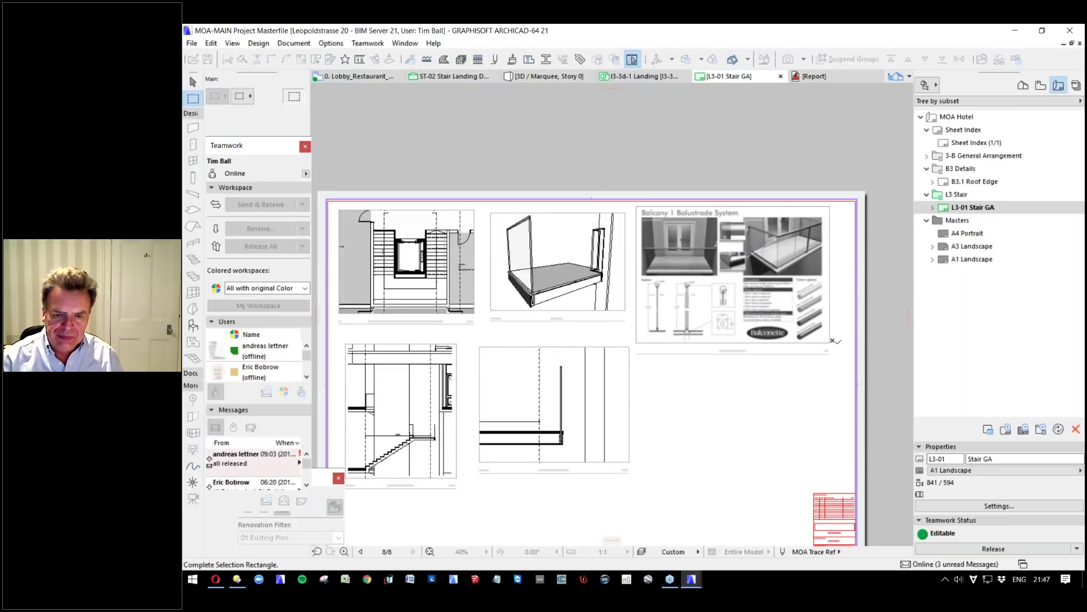
{"action": "key", "text": "Escape"}
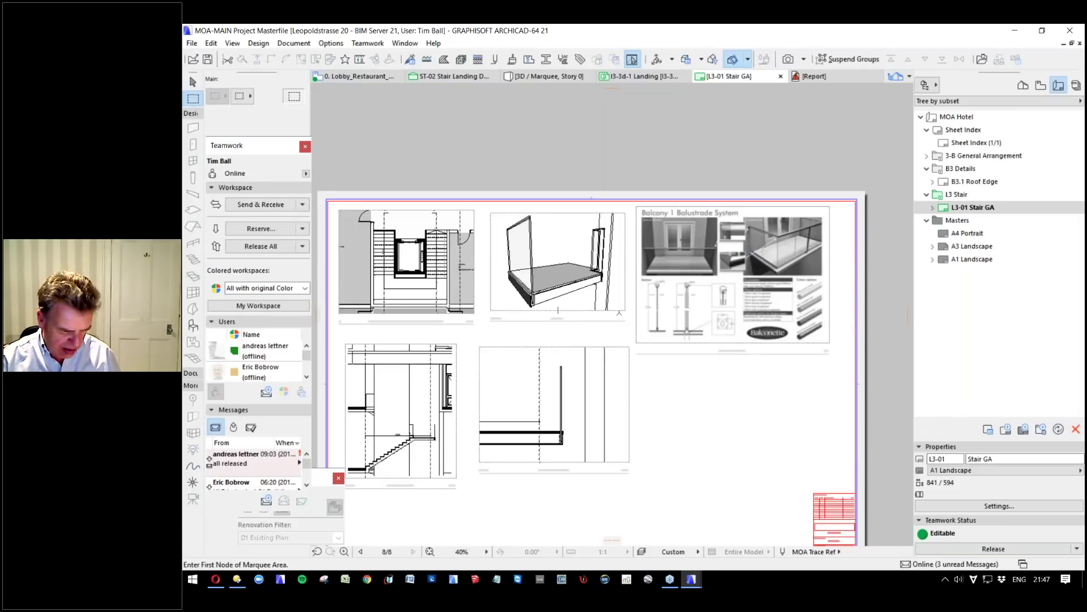
{"action": "key", "text": "Escape"}
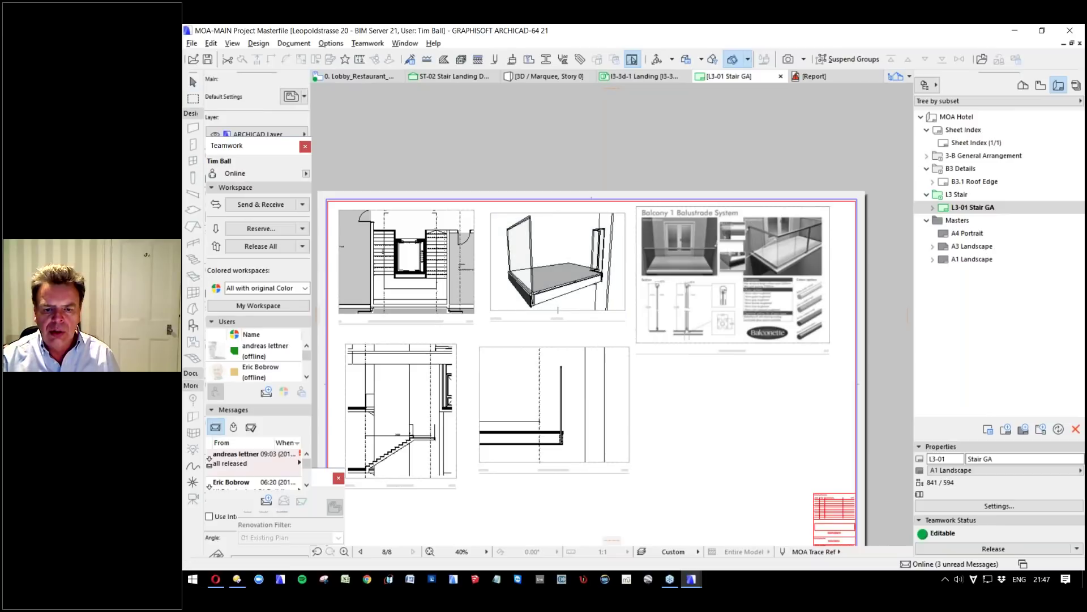
{"action": "double_click", "coordinate": [732, 342]}
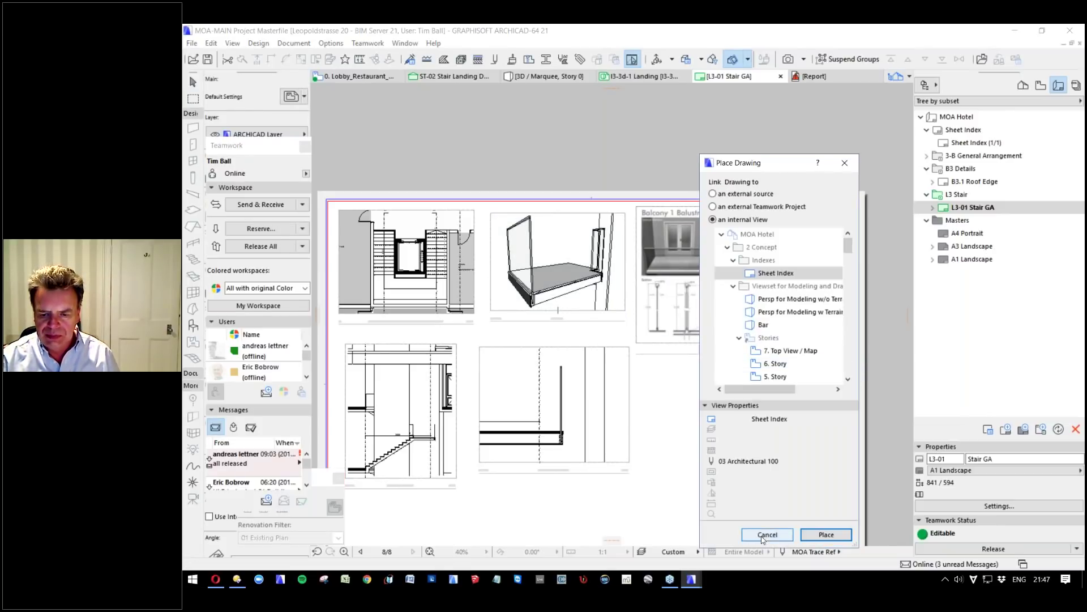
{"action": "key", "text": "Escape"}
Exclude the Balustrade Detail drawing's scale from autotexting and indexes, and turn off Show Drawing Scale in its title.
{"action": "left_click", "coordinate": [636, 344]}
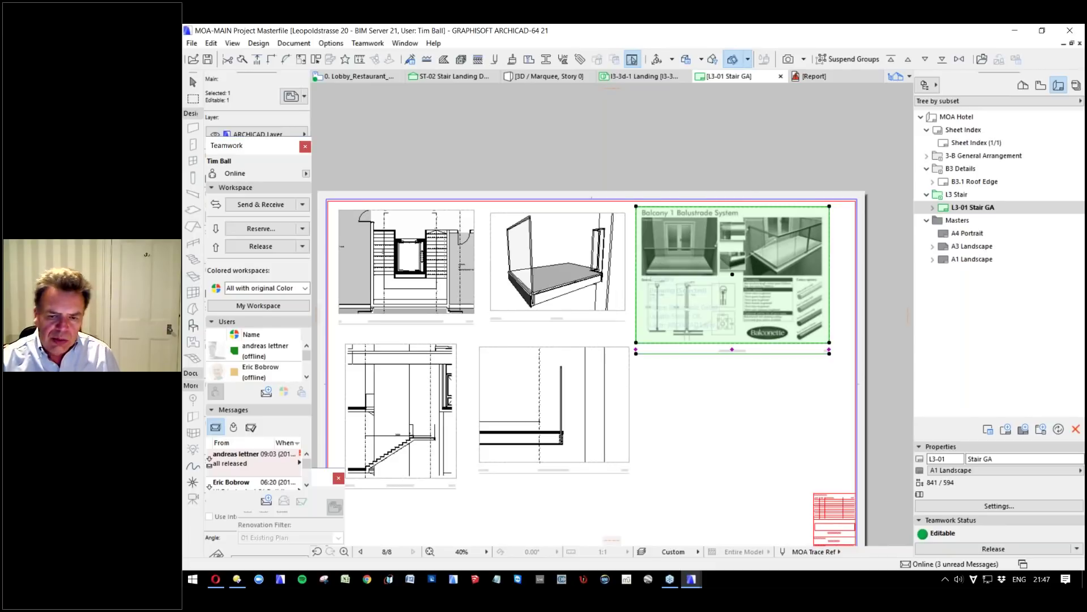
{"action": "key", "text": "ctrl+t"}
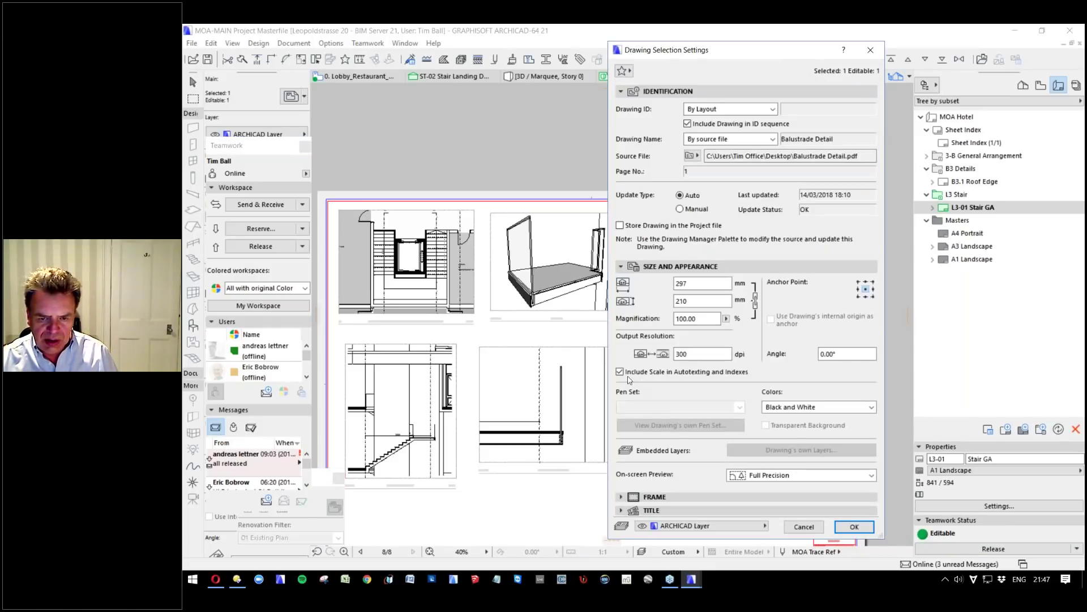
{"action": "left_click", "coordinate": [620, 371]}
{"action": "left_click", "coordinate": [680, 266]}
{"action": "left_click", "coordinate": [651, 293]}
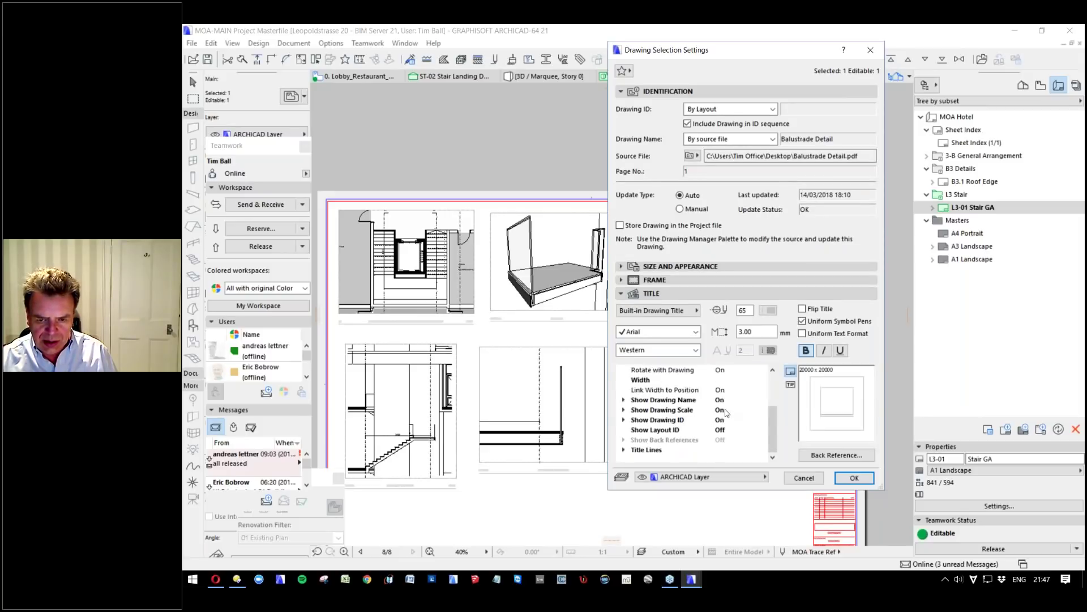
{"action": "left_click", "coordinate": [725, 410]}
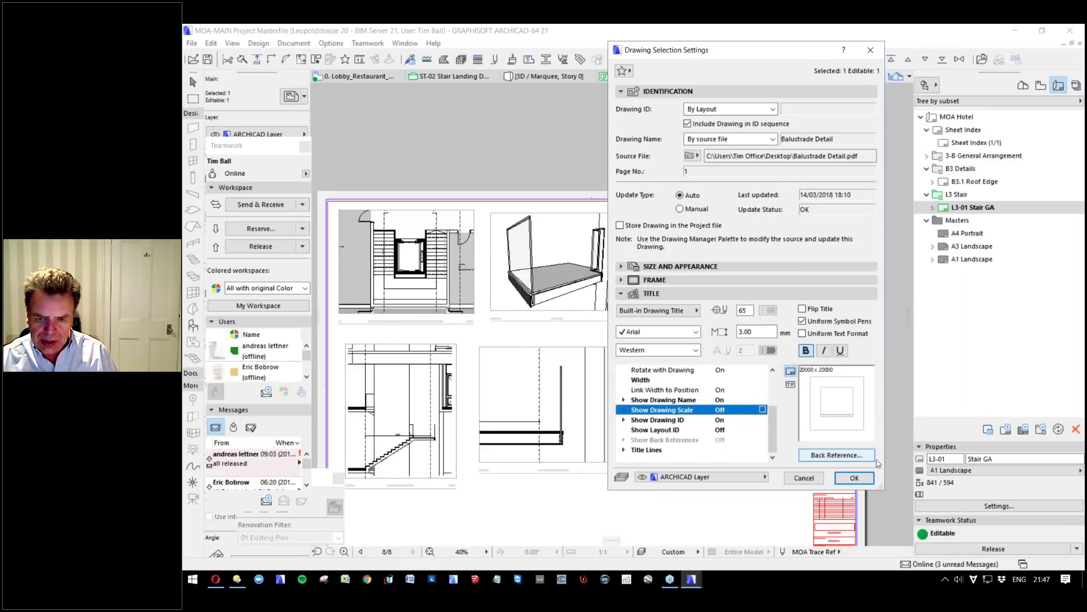
{"action": "left_click", "coordinate": [854, 477]}
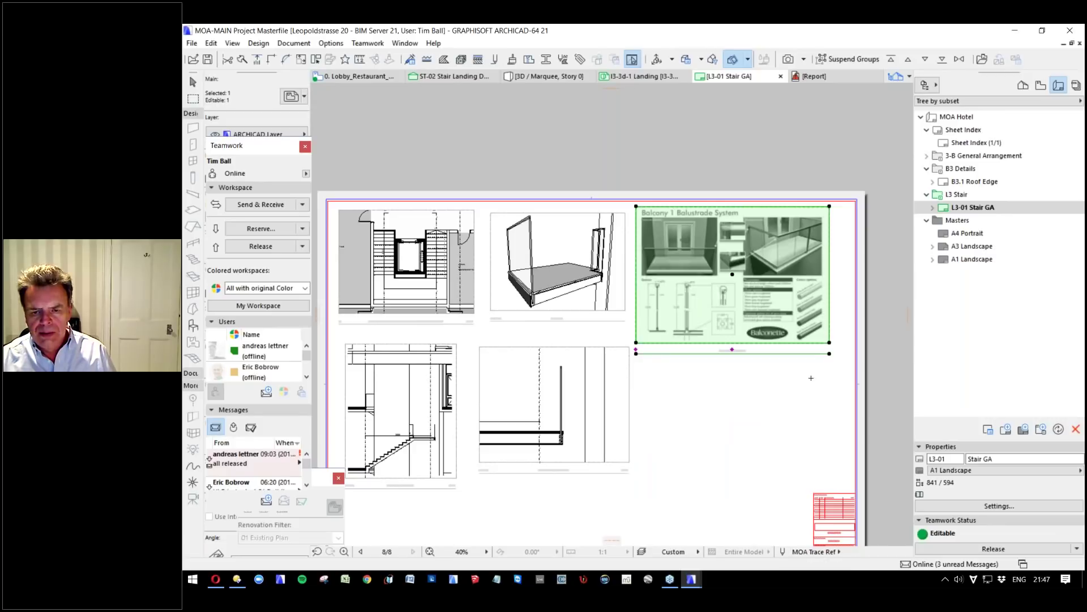
{"action": "left_click", "coordinate": [842, 338]}
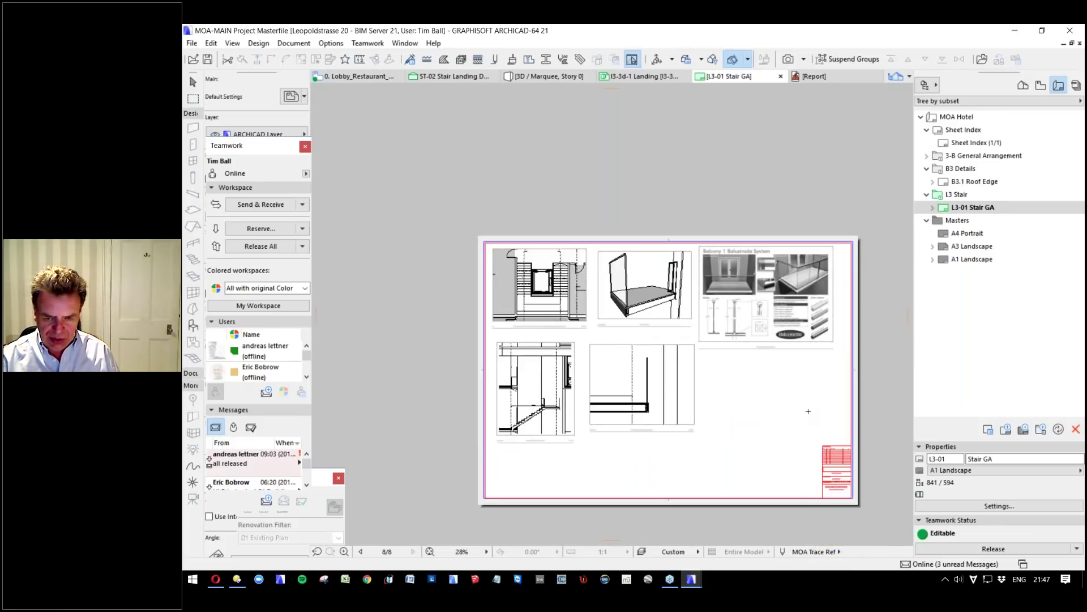
Examine the drawing name and scale entries in the title block and the titles beneath the placed drawings.
{"action": "scroll", "coordinate": [833, 490], "scroll_direction": "up", "scroll_amount": 5}
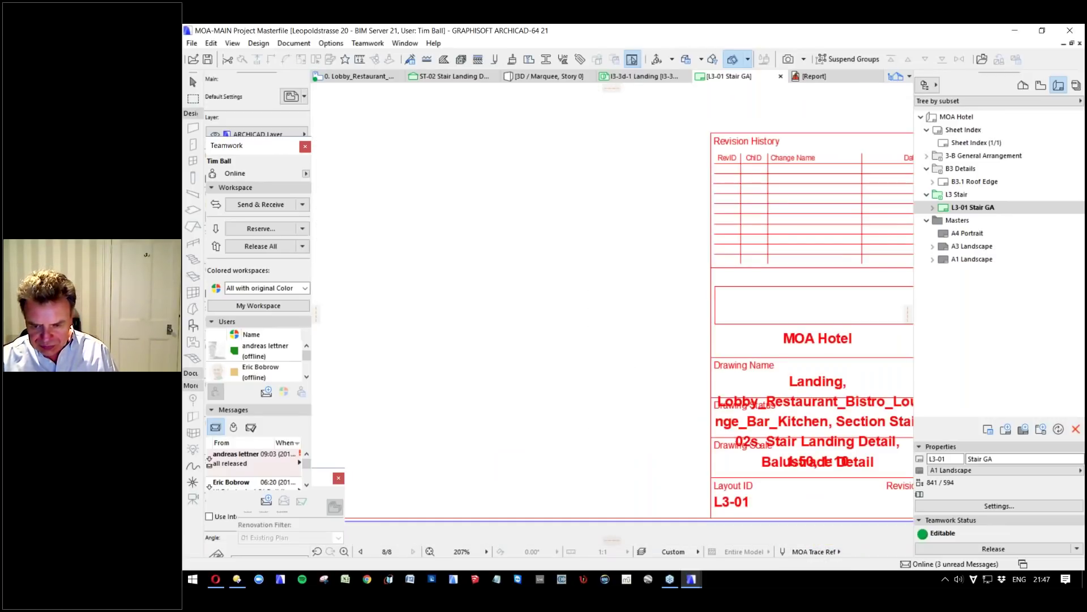
{"action": "scroll", "coordinate": [692, 401], "scroll_direction": "down", "scroll_amount": 1}
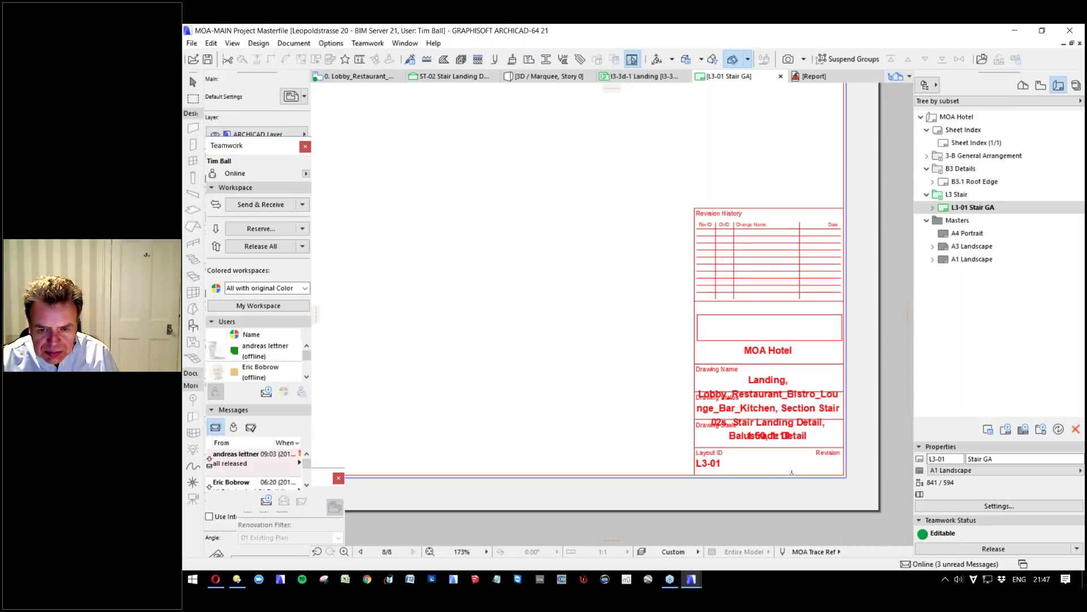
{"action": "scroll", "coordinate": [791, 472], "scroll_direction": "up", "scroll_amount": 1}
{"action": "scroll", "coordinate": [784, 466], "scroll_direction": "up", "scroll_amount": 2}
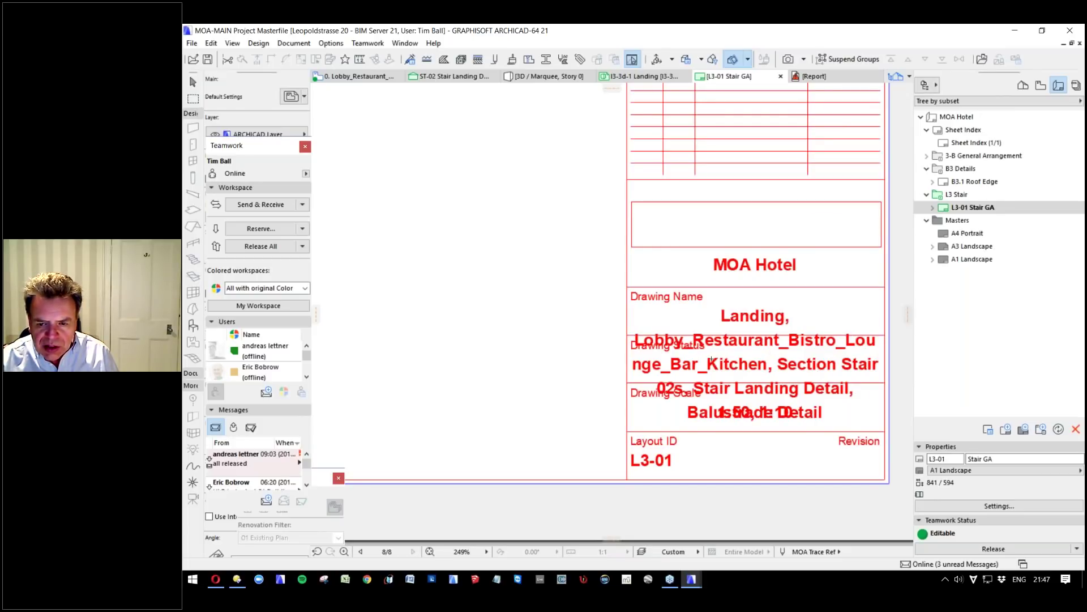
{"action": "scroll", "coordinate": [830, 423], "scroll_direction": "down", "scroll_amount": 8}
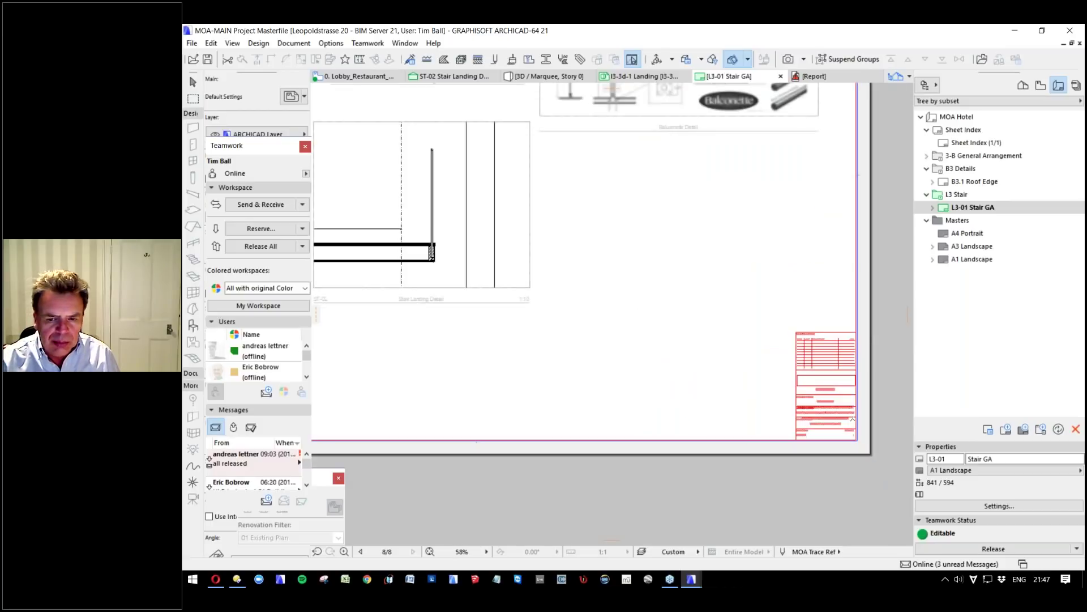
{"action": "scroll", "coordinate": [855, 420], "scroll_direction": "down", "scroll_amount": 4}
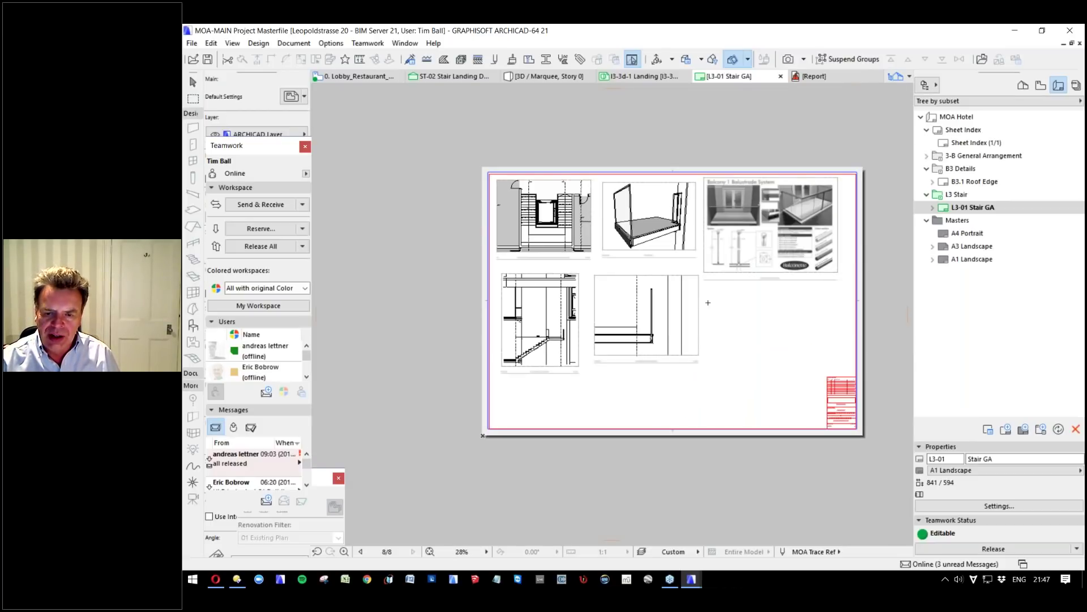
{"action": "scroll", "coordinate": [575, 265], "scroll_direction": "up", "scroll_amount": 5}
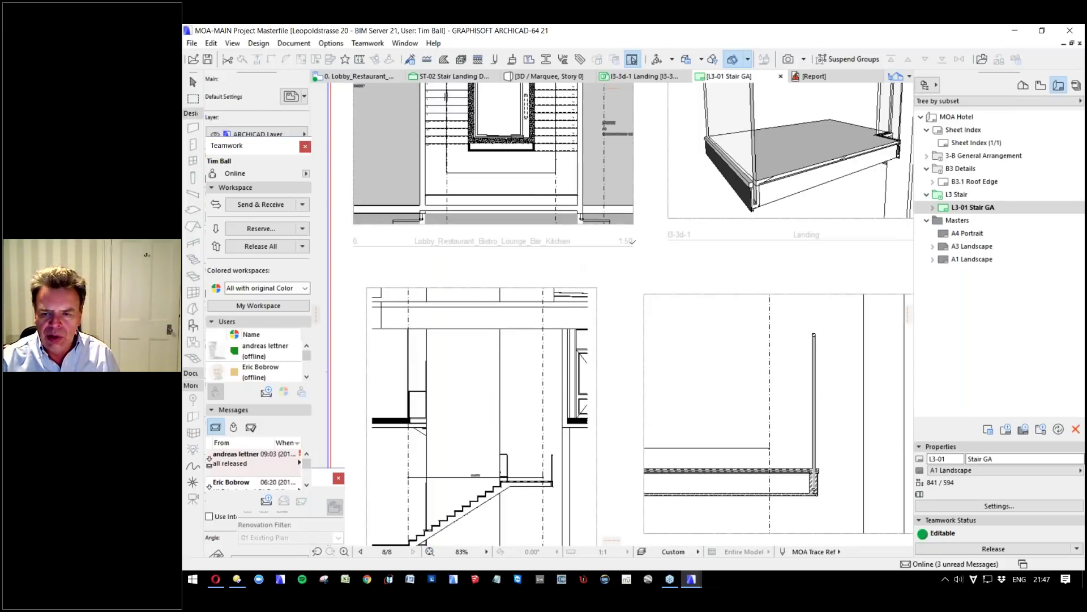
{"action": "scroll", "coordinate": [653, 228], "scroll_direction": "down", "scroll_amount": 3}
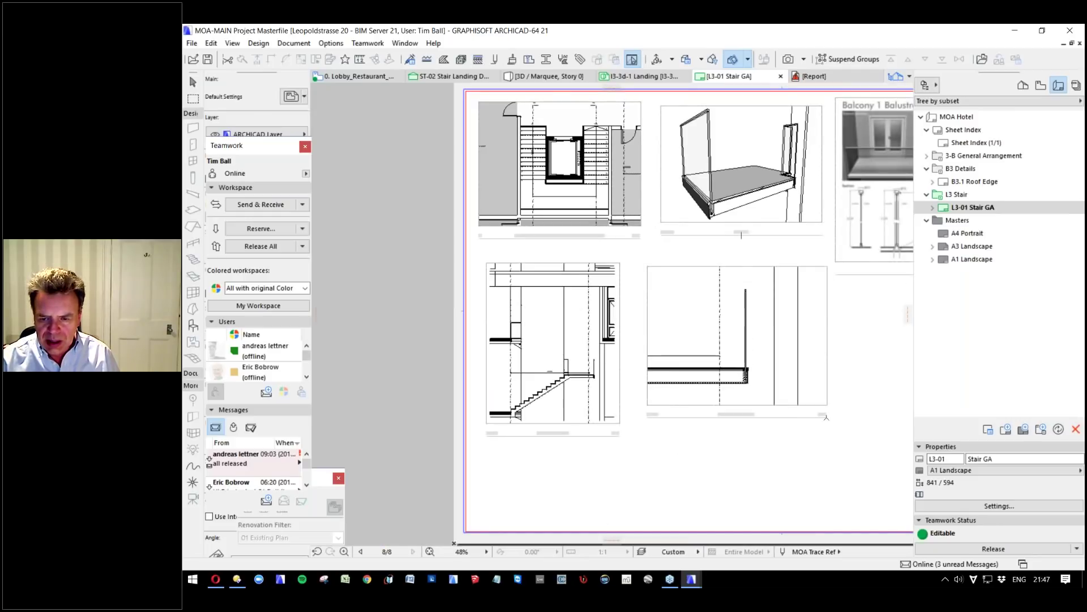
{"action": "scroll", "coordinate": [808, 414], "scroll_direction": "up", "scroll_amount": 4}
{"action": "scroll", "coordinate": [808, 414], "scroll_direction": "down", "scroll_amount": 4}
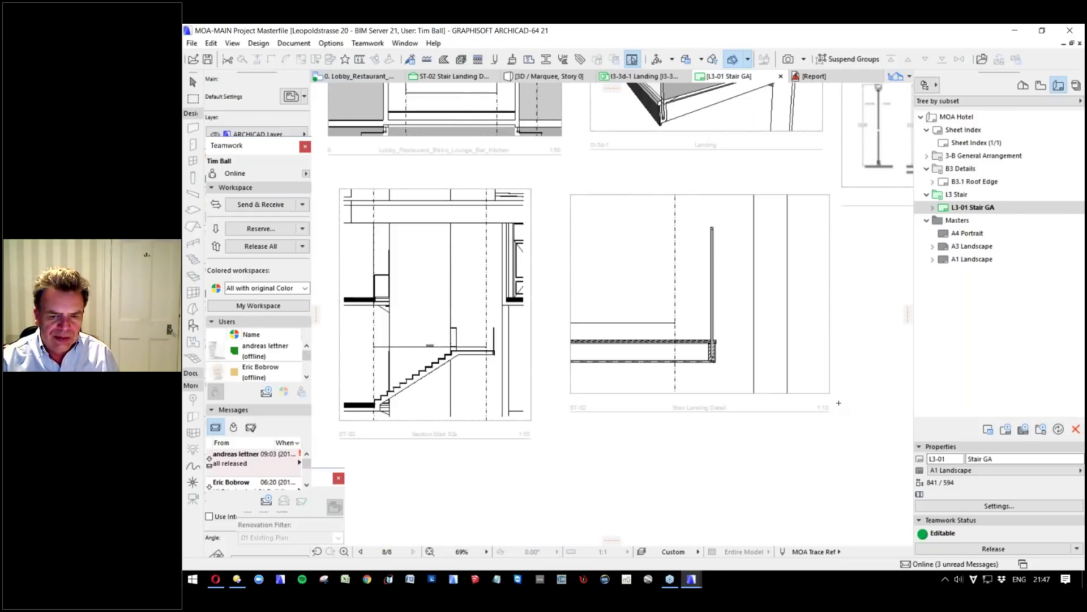
{"action": "scroll", "coordinate": [585, 428], "scroll_direction": "up", "scroll_amount": 3}
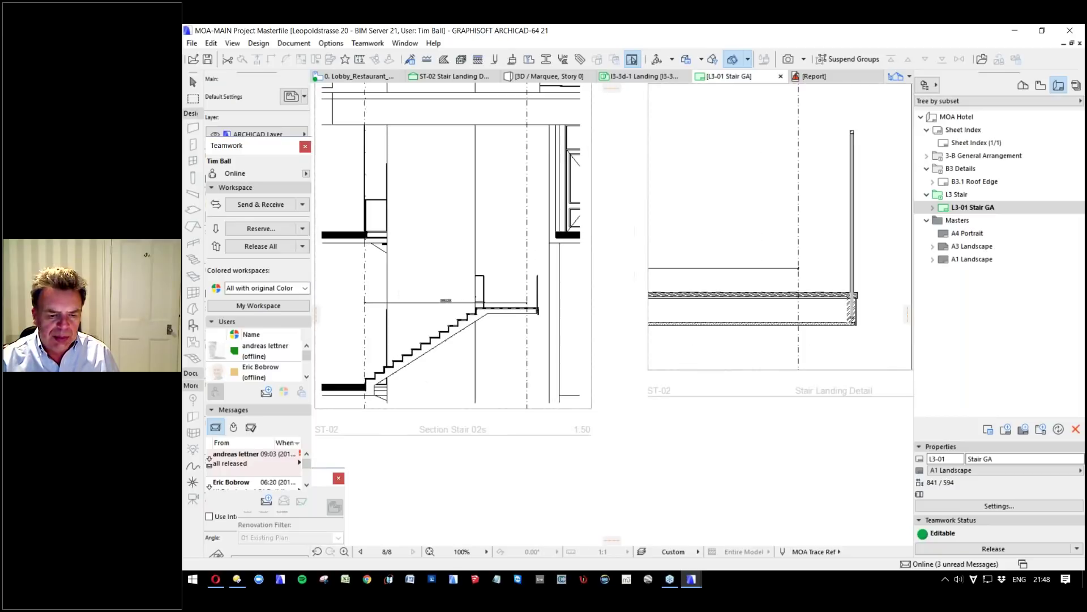
{"action": "left_click", "coordinate": [430, 551]}
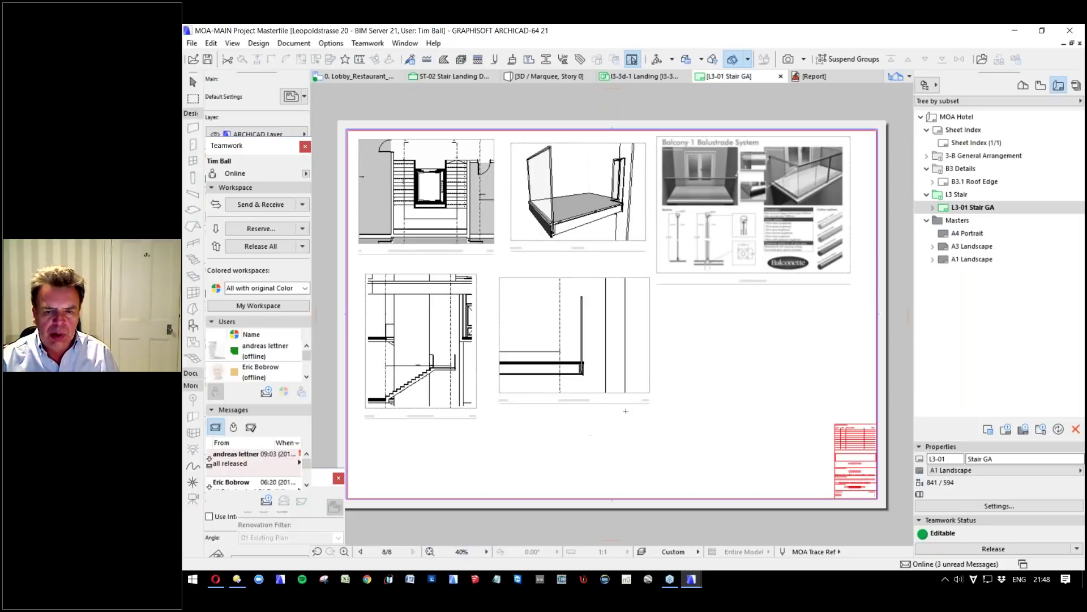
{"action": "left_click", "coordinate": [635, 220]}
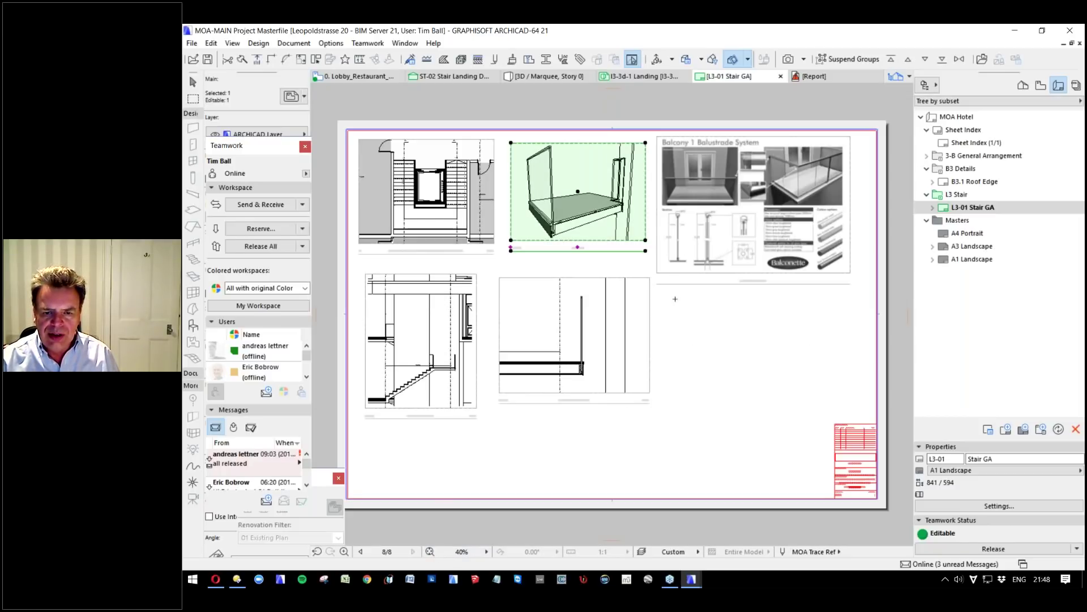
{"action": "left_click", "coordinate": [712, 341]}
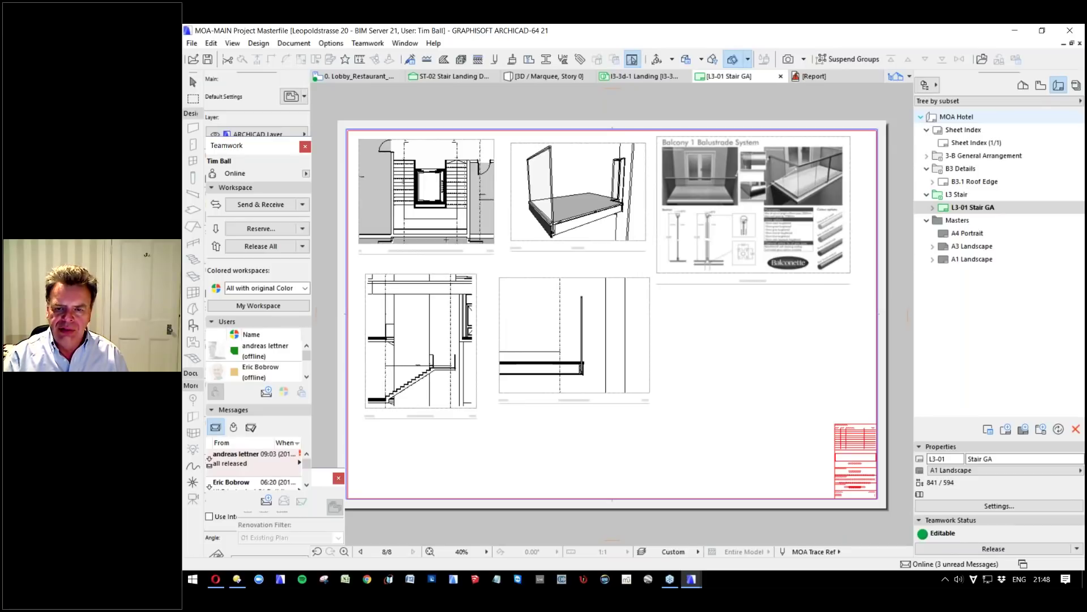
Create a new subset named Bathrooms in the MOA Hotel layout book.
{"action": "left_click", "coordinate": [957, 117]}
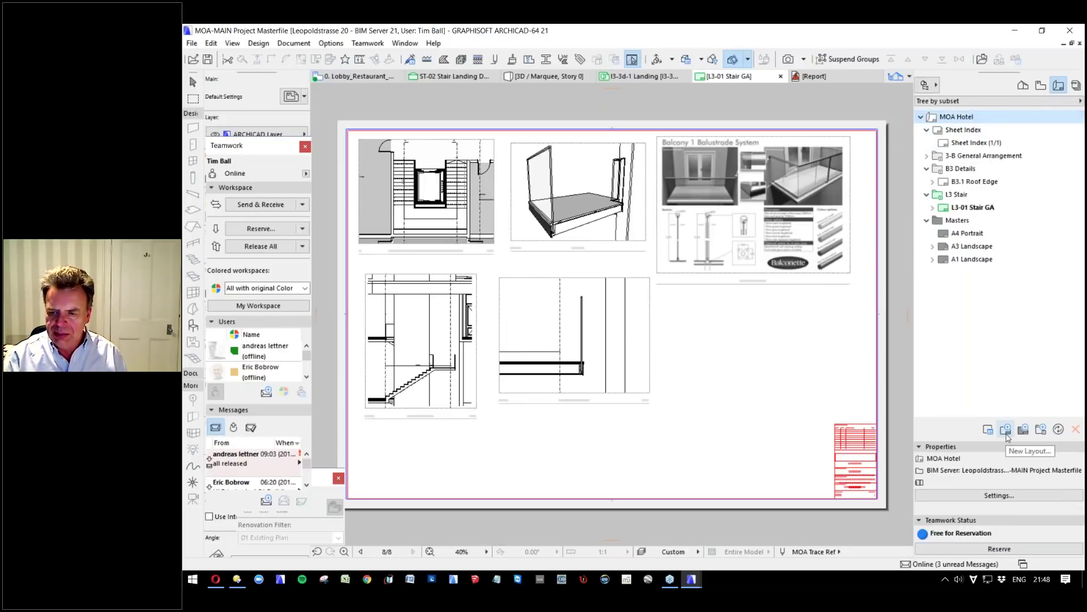
{"action": "left_click", "coordinate": [1041, 431]}
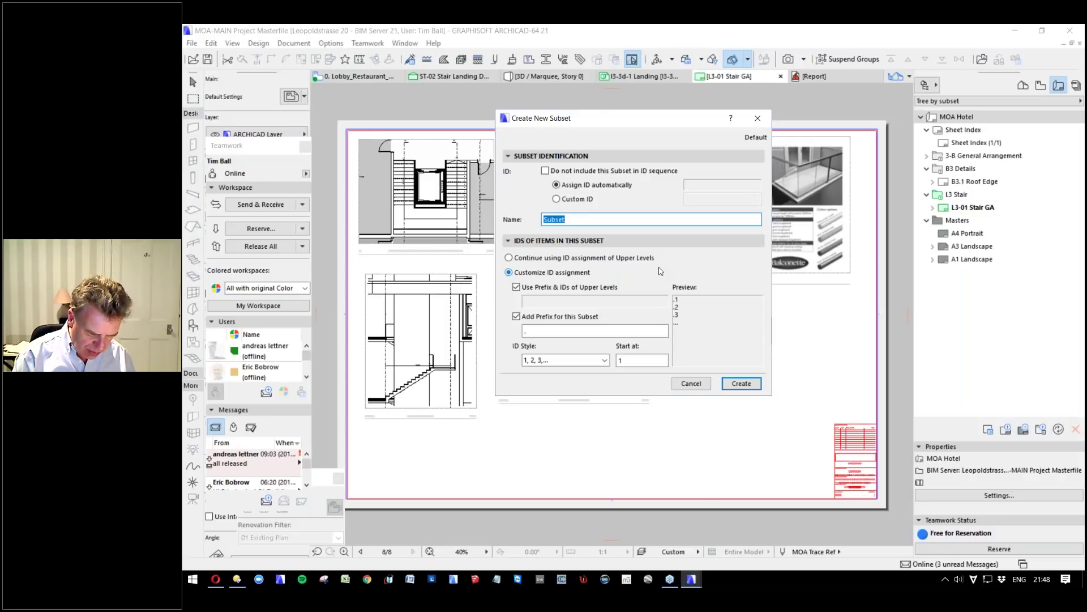
{"action": "type", "text": "Bathrooms"}
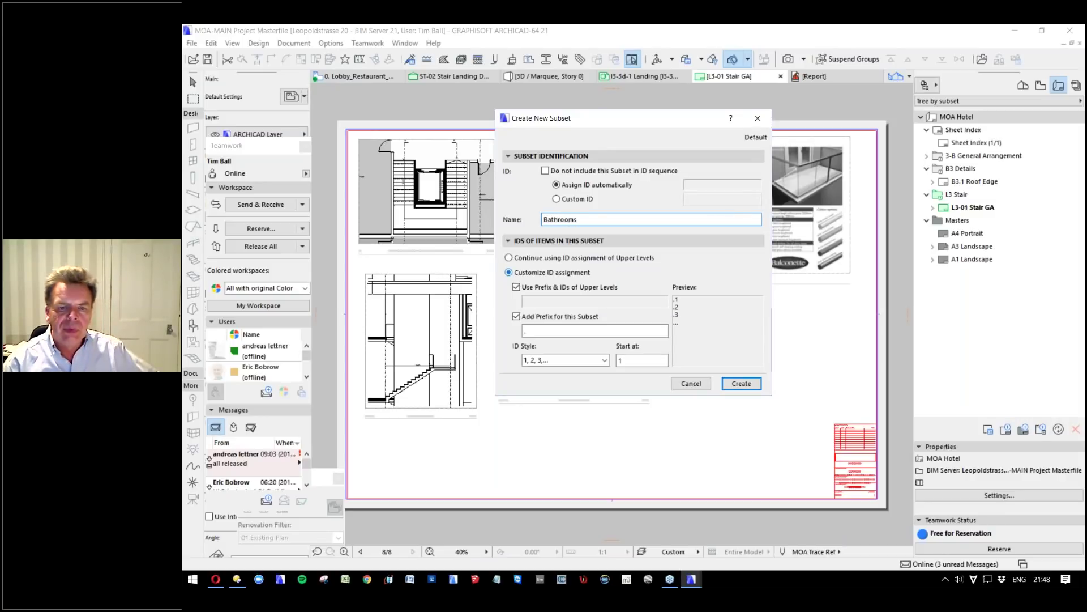
{"action": "left_click", "coordinate": [737, 384]}
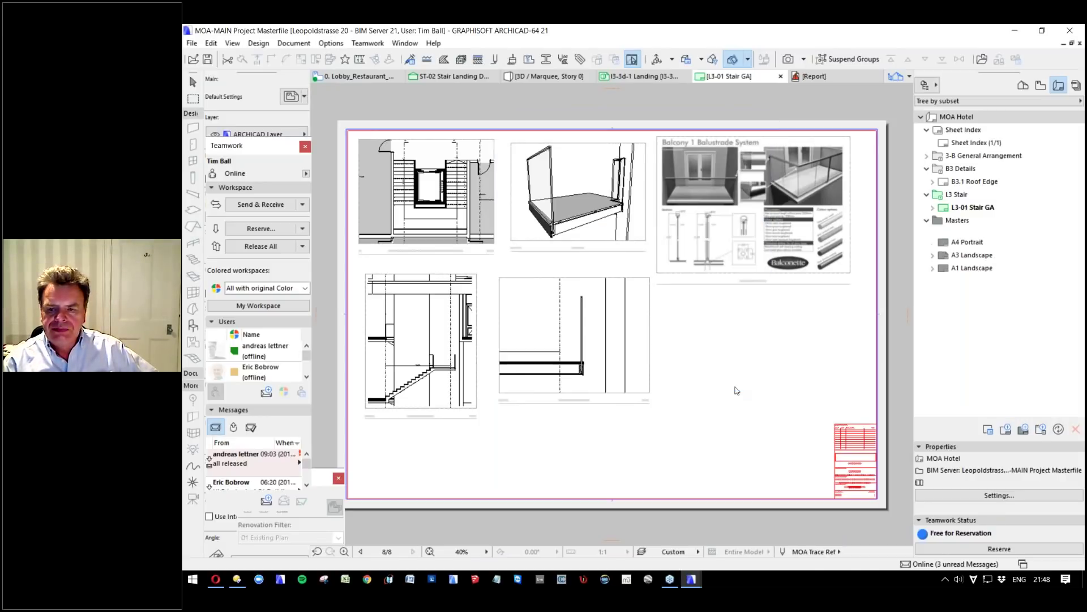
Give the Bathrooms subset the custom ID N13, with "-" as item prefix and the 01, 02, 03,... ID style.
{"action": "left_click", "coordinate": [944, 460]}
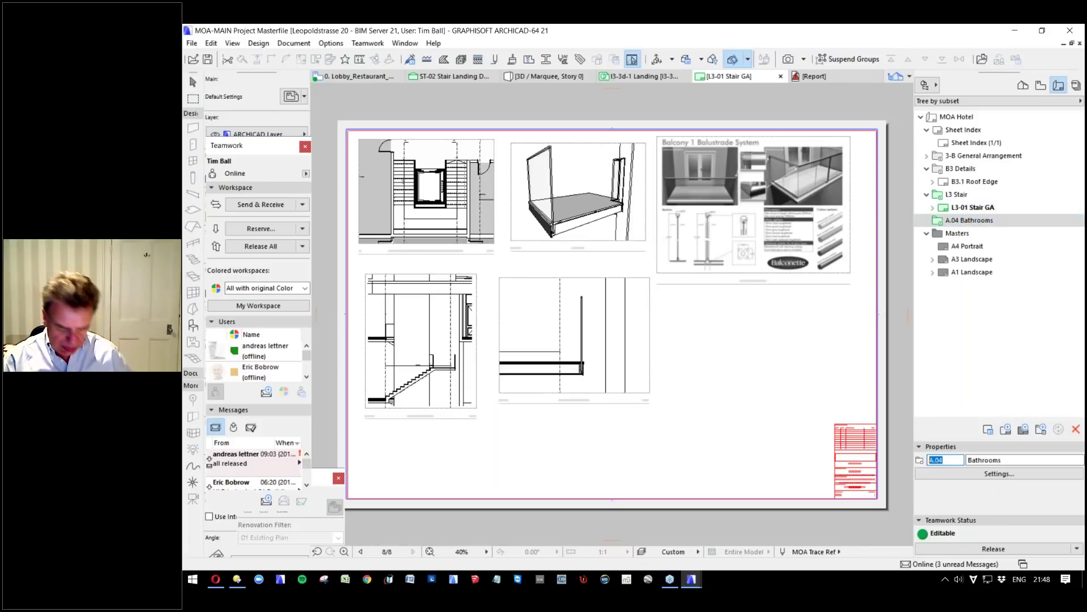
{"action": "type", "text": "N13"}
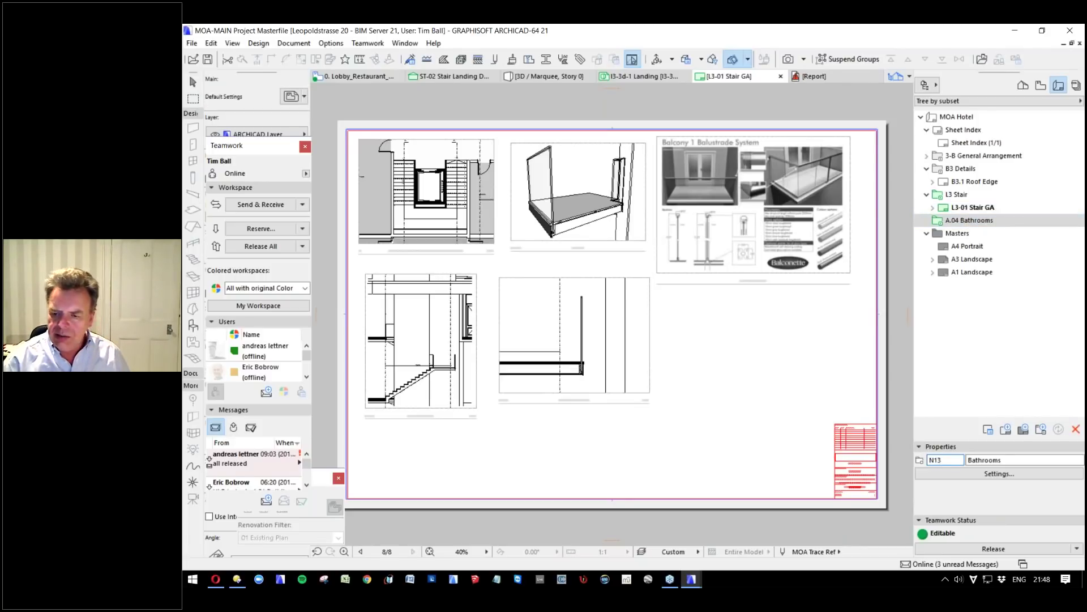
{"action": "left_click", "coordinate": [999, 474]}
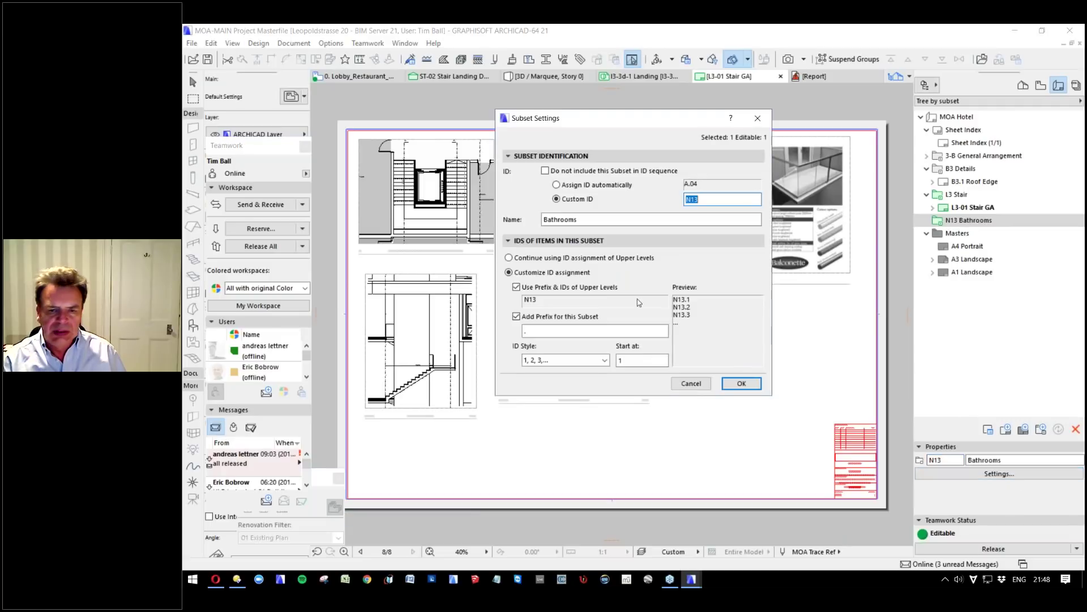
{"action": "left_click", "coordinate": [529, 332]}
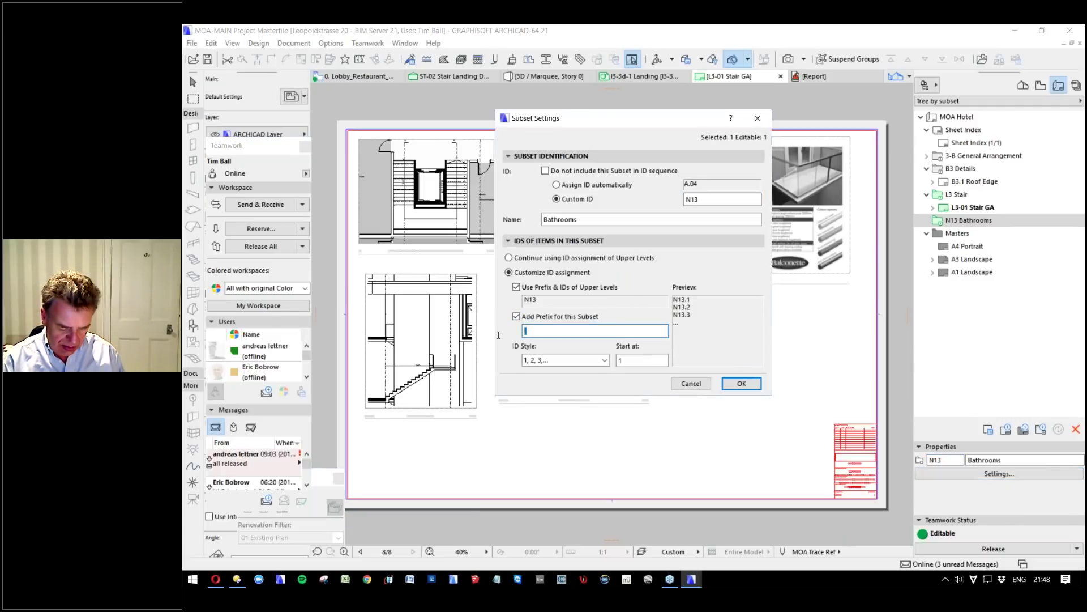
{"action": "type", "text": "-"}
{"action": "left_click", "coordinate": [567, 361]}
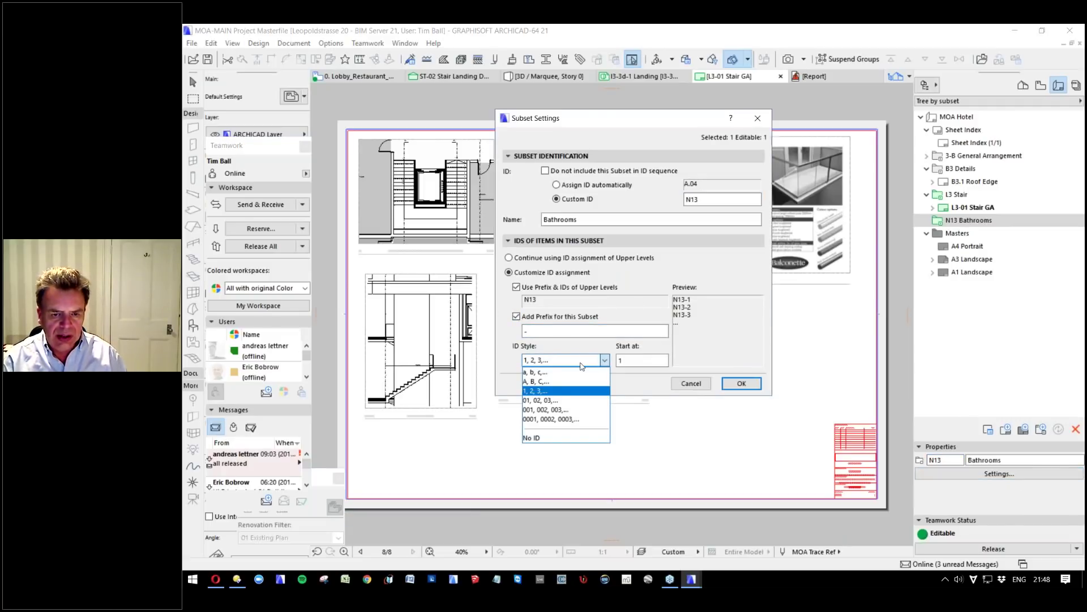
{"action": "left_click", "coordinate": [544, 400]}
{"action": "left_click", "coordinate": [741, 383]}
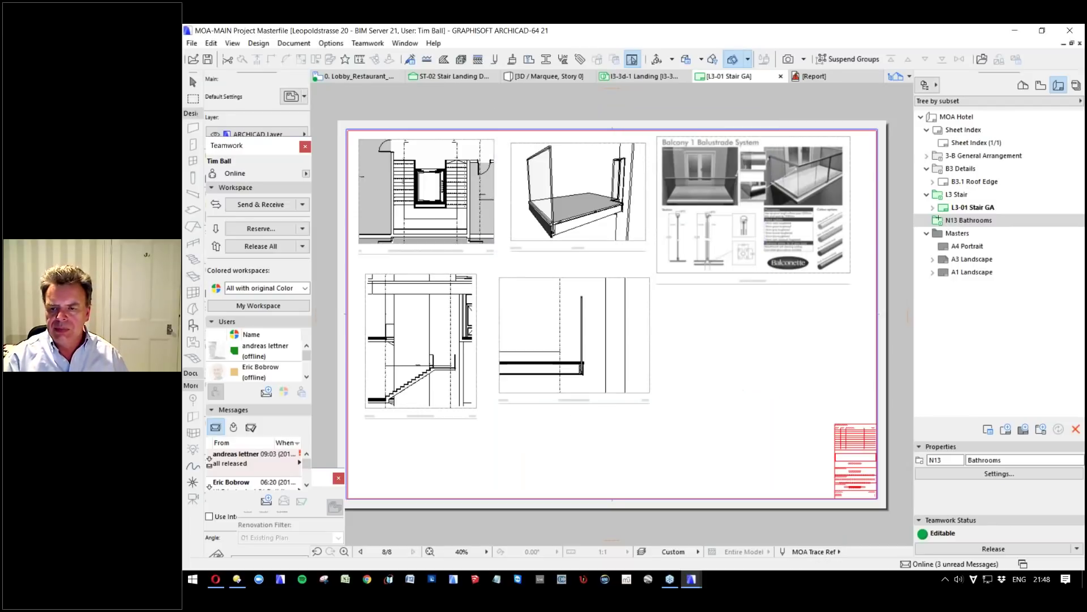
Create a layout named En-Suite Type A in the N13 Bathrooms subset, using the A1 Landscape master layout.
{"action": "left_click", "coordinate": [1007, 431]}
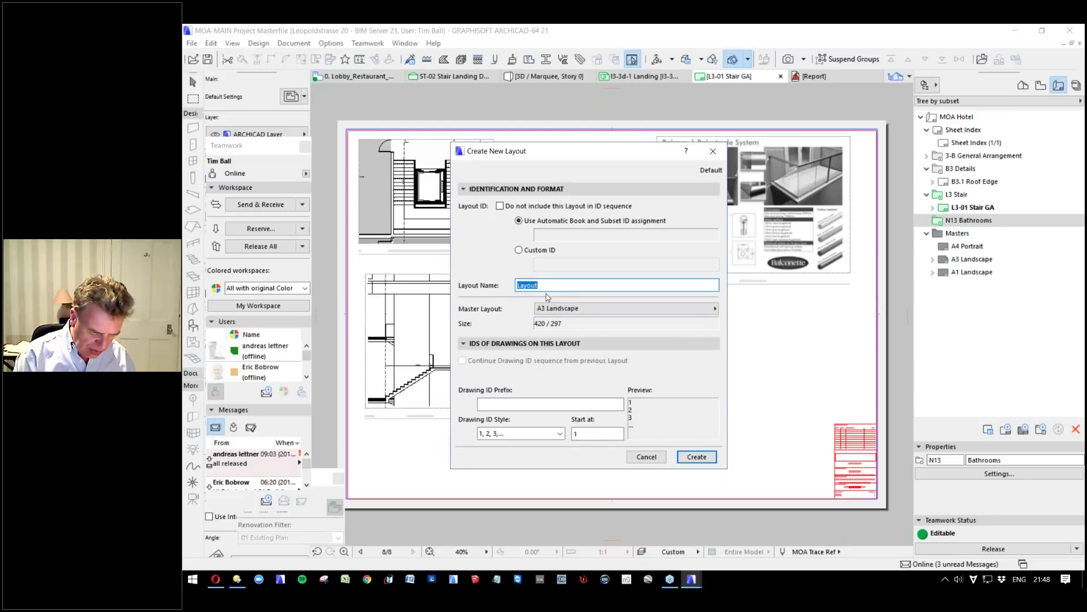
{"action": "type", "text": "En-Suite Type A"}
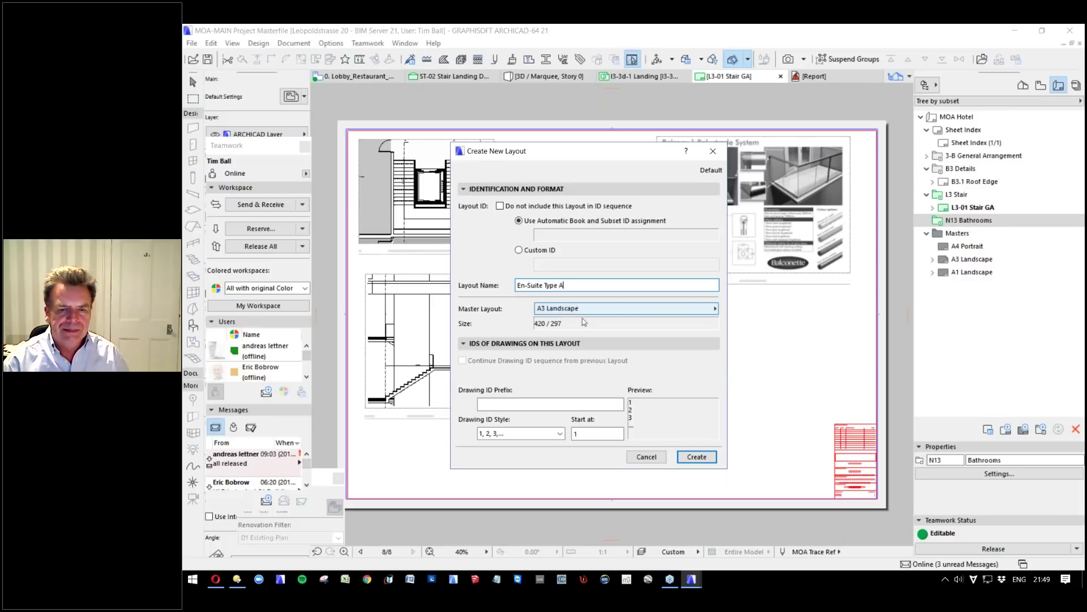
{"action": "left_click", "coordinate": [682, 309]}
{"action": "left_click", "coordinate": [745, 327]}
{"action": "left_click", "coordinate": [697, 456]}
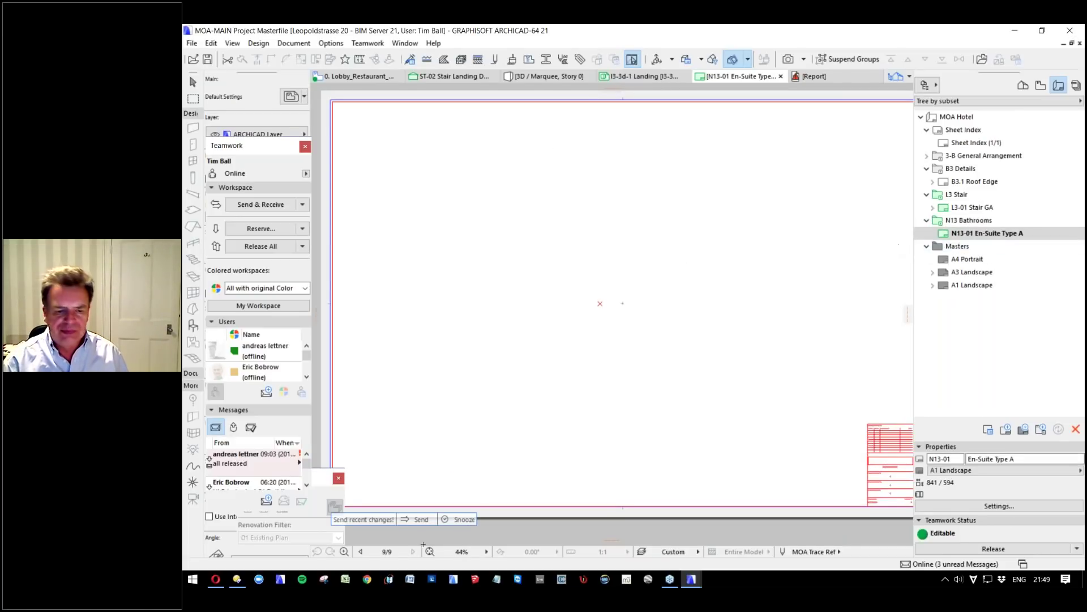
{"action": "left_click", "coordinate": [429, 551]}
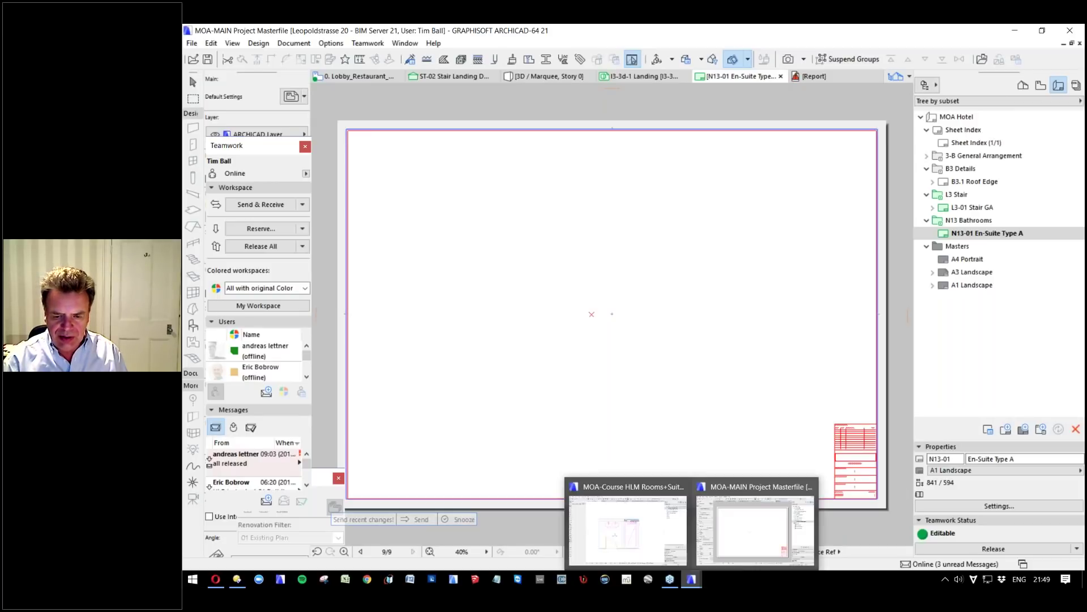
Switch to the MOA-Course HLM Rooms+Suites-nested Bathroom project to check its shower plan and views, and return to the MOA-MAIN Project Masterfile.
{"action": "left_click", "coordinate": [683, 563]}
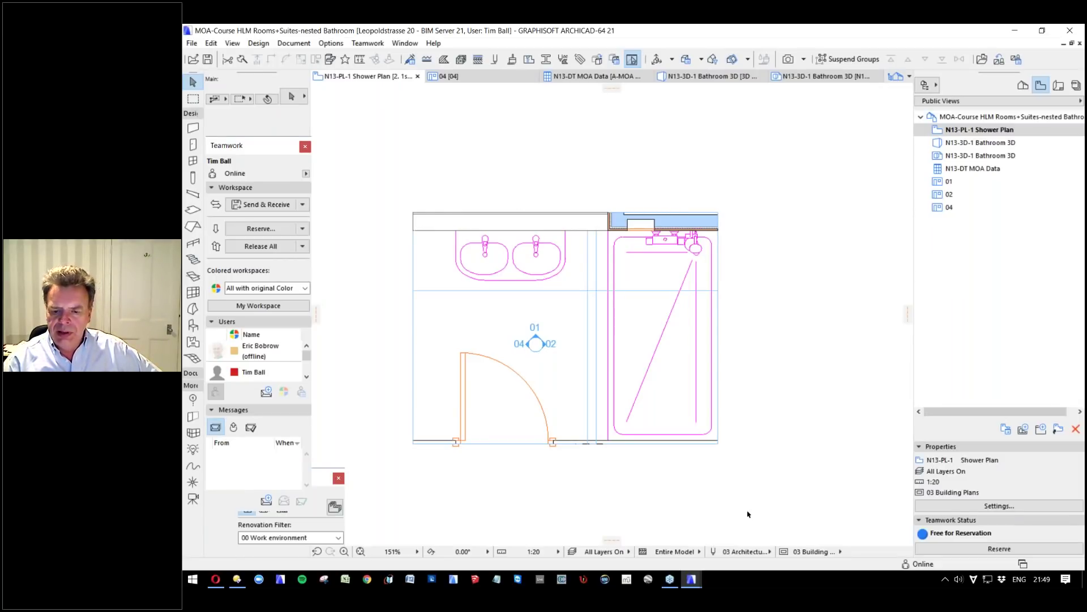
{"action": "mouse_move", "coordinate": [691, 579]}
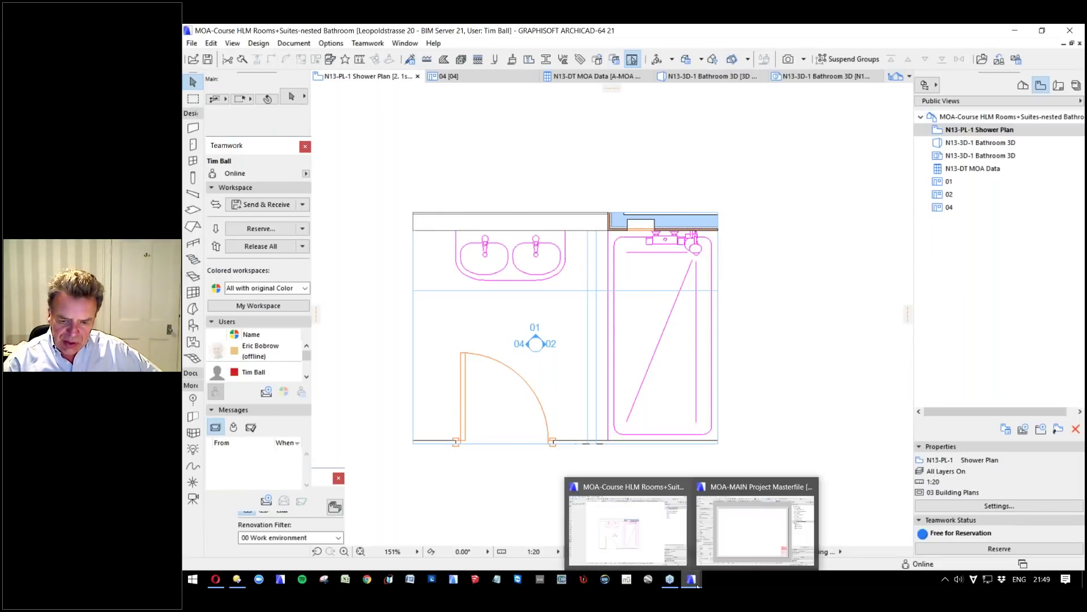
{"action": "left_click", "coordinate": [762, 538]}
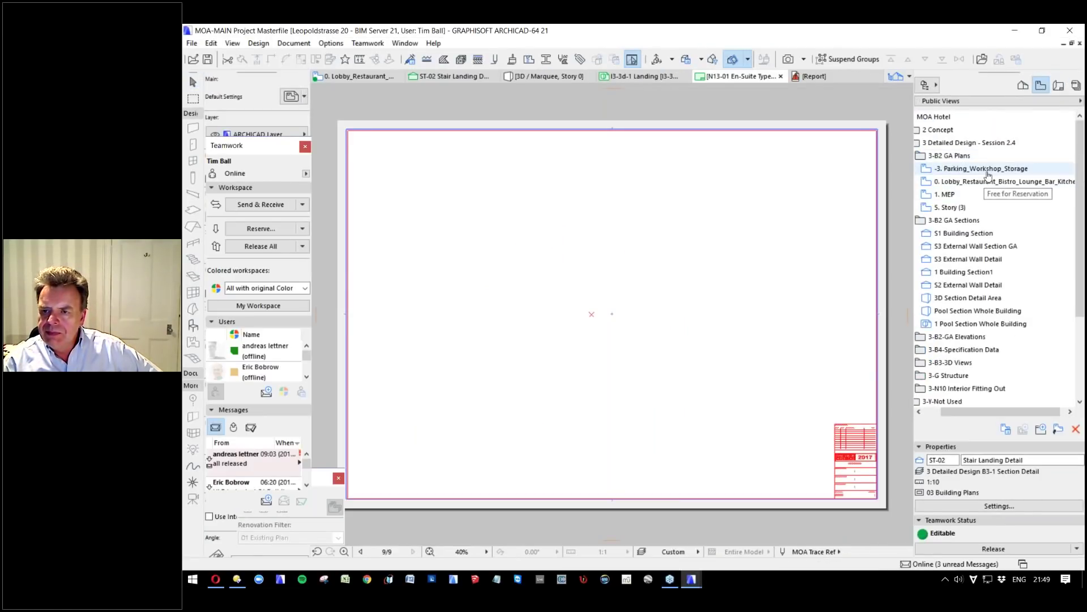
Open the 5. Story (3) plan view and examine Bath 16 beside Room 13 up close.
{"action": "left_click", "coordinate": [955, 208]}
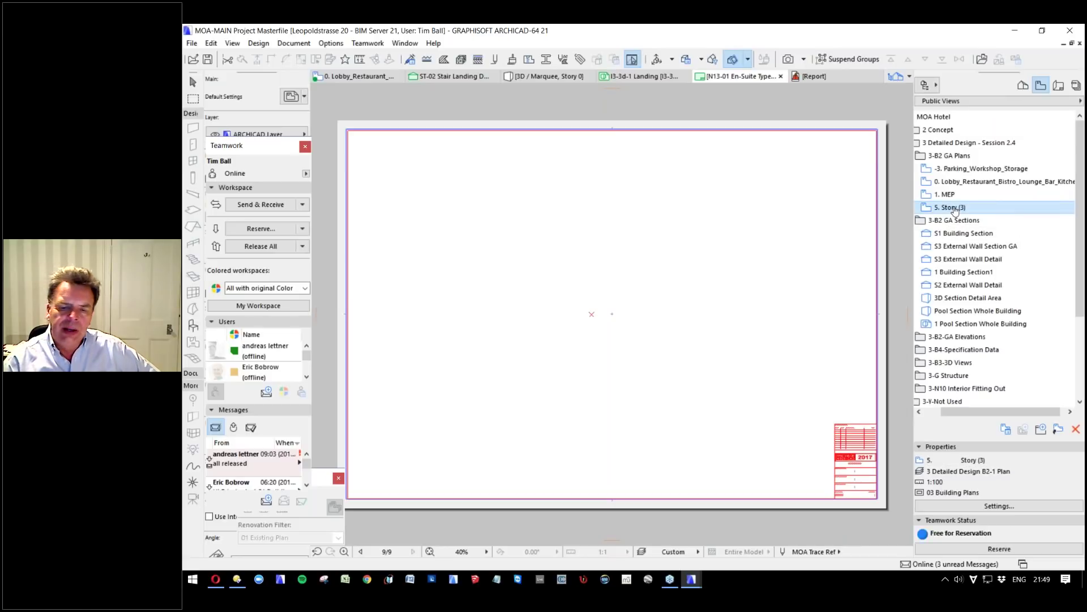
{"action": "double_click", "coordinate": [954, 207]}
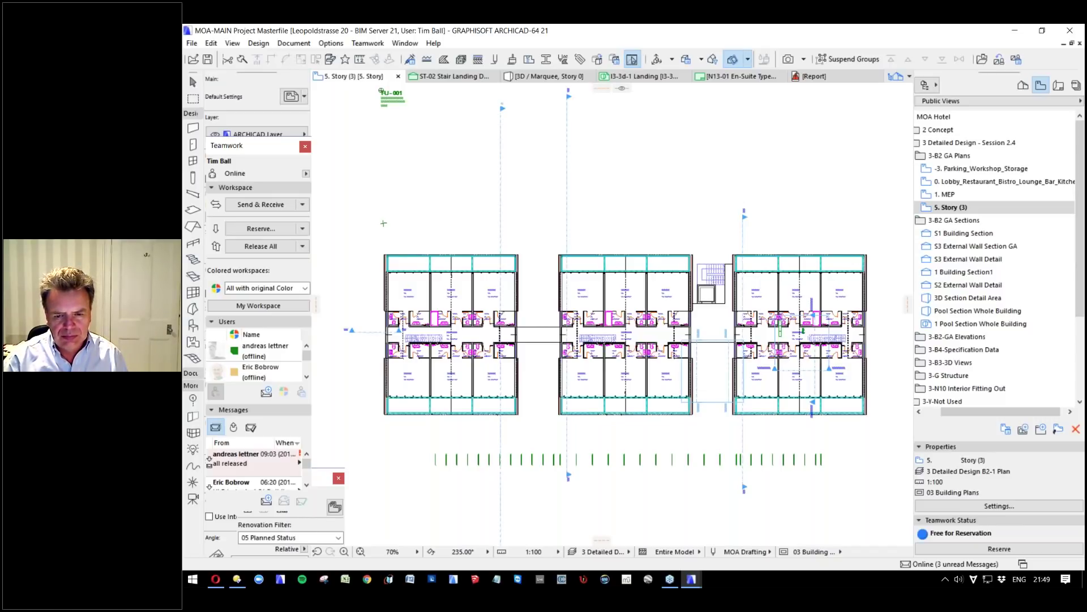
{"action": "scroll", "coordinate": [673, 328], "scroll_direction": "up", "scroll_amount": 5}
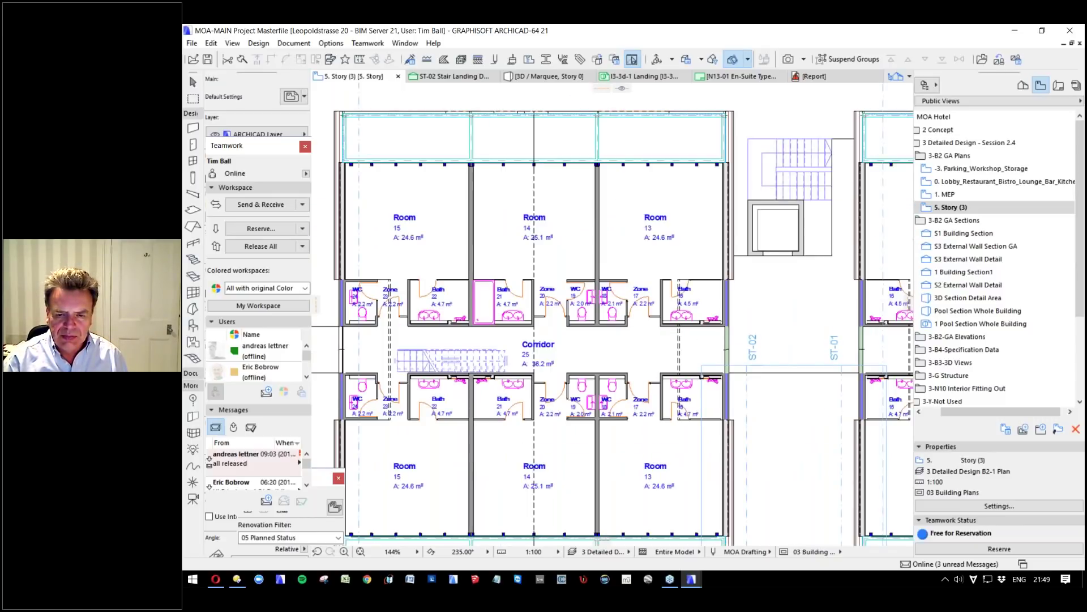
{"action": "scroll", "coordinate": [729, 284], "scroll_direction": "up", "scroll_amount": 6}
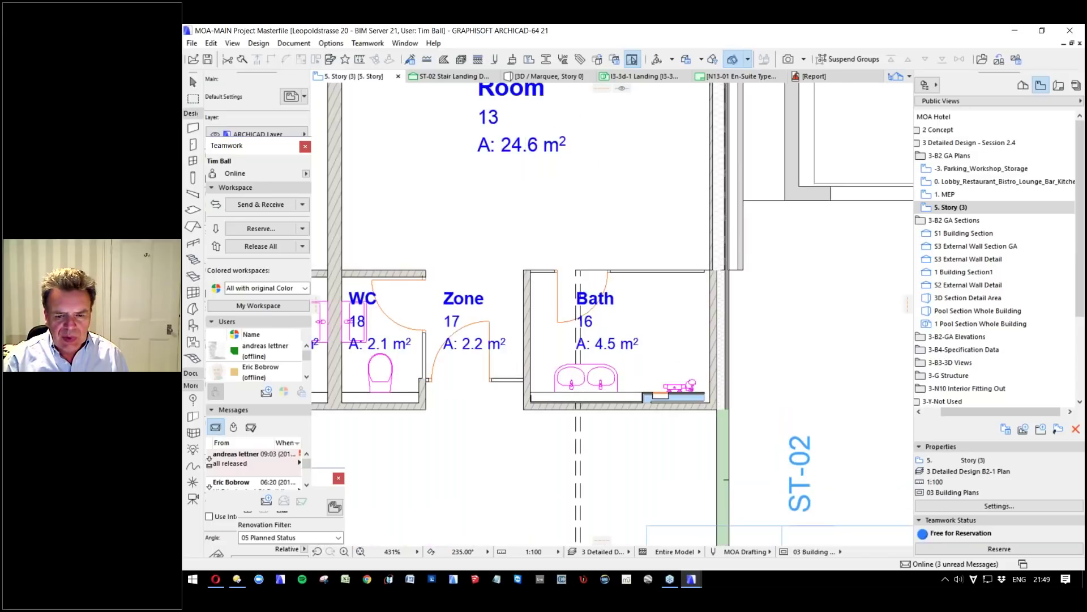
{"action": "middle_click_drag", "start_coordinate": [540, 309], "coordinate": [561, 327]}
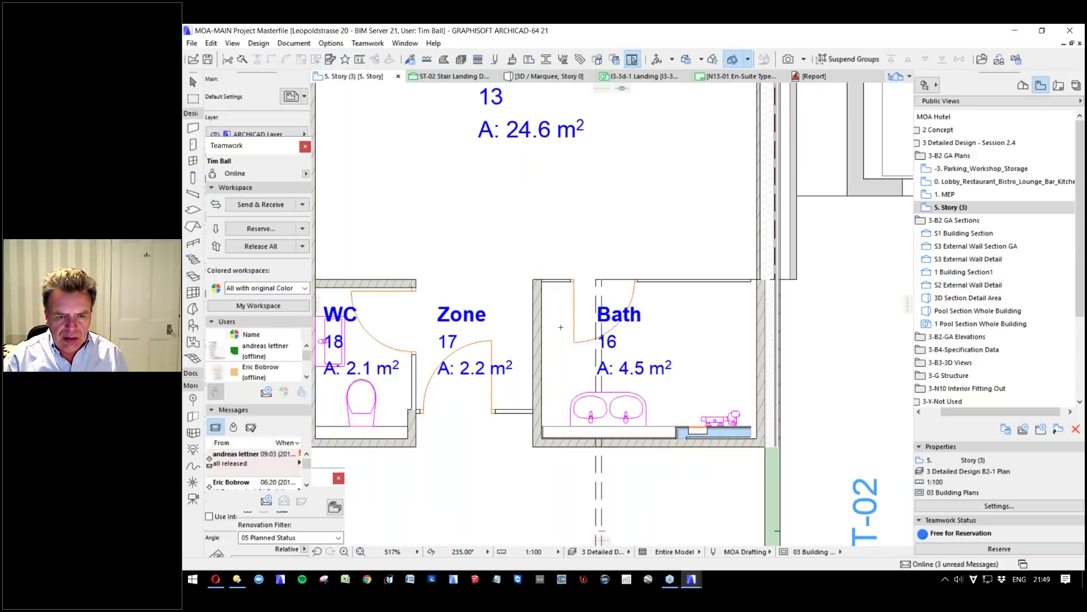
{"action": "scroll", "coordinate": [715, 391], "scroll_direction": "down", "scroll_amount": 1}
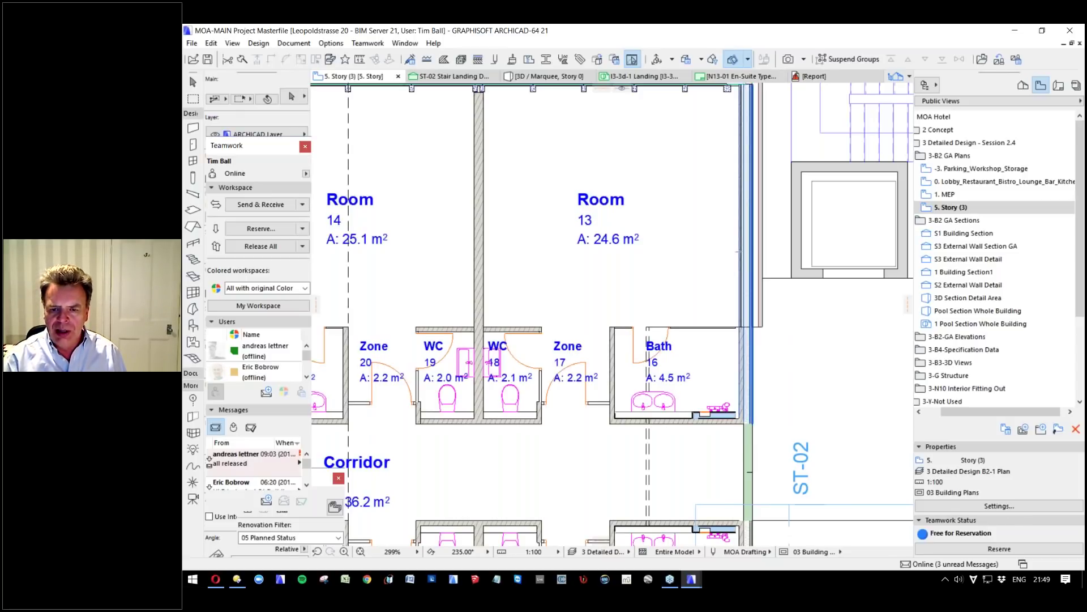
Select the hotlinked room module through the shower cabin in Bath 16 to check its extent, and clear the selection.
{"action": "key", "text": "ctrl+a"}
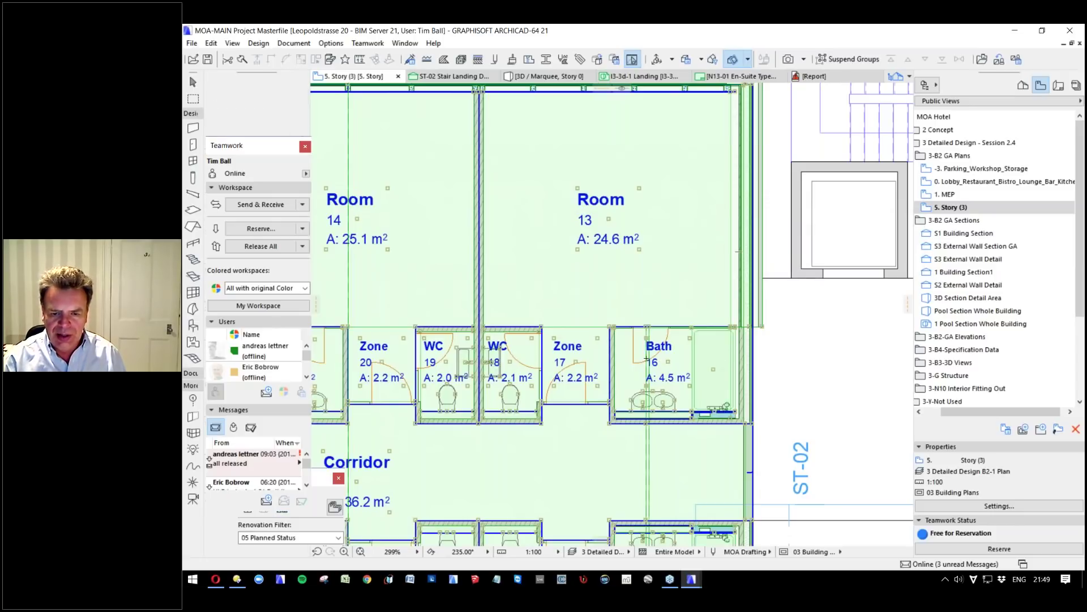
{"action": "key", "text": "Escape"}
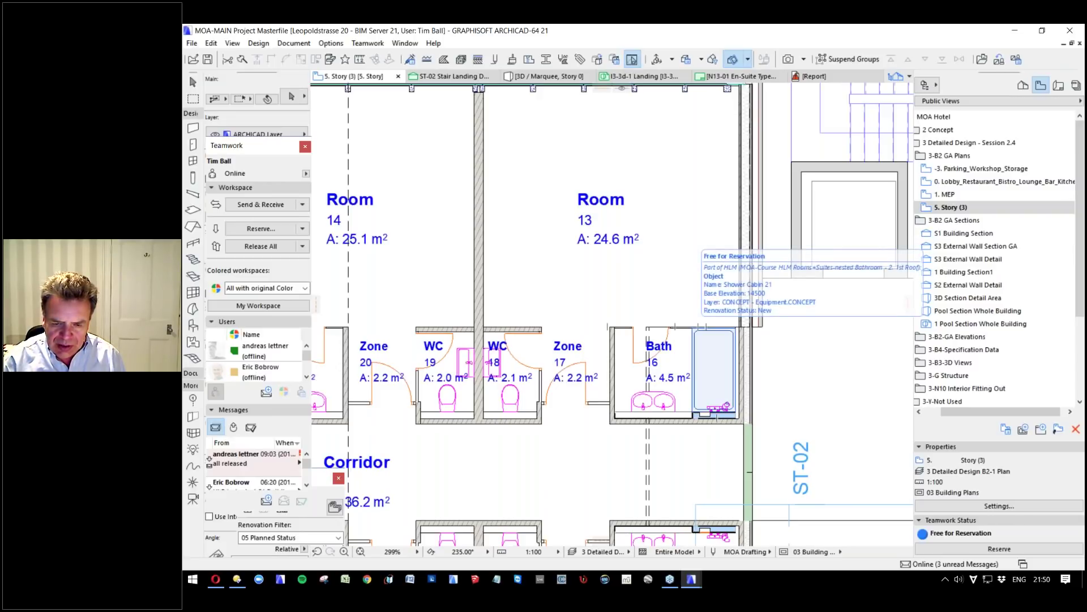
{"action": "left_click", "coordinate": [693, 401]}
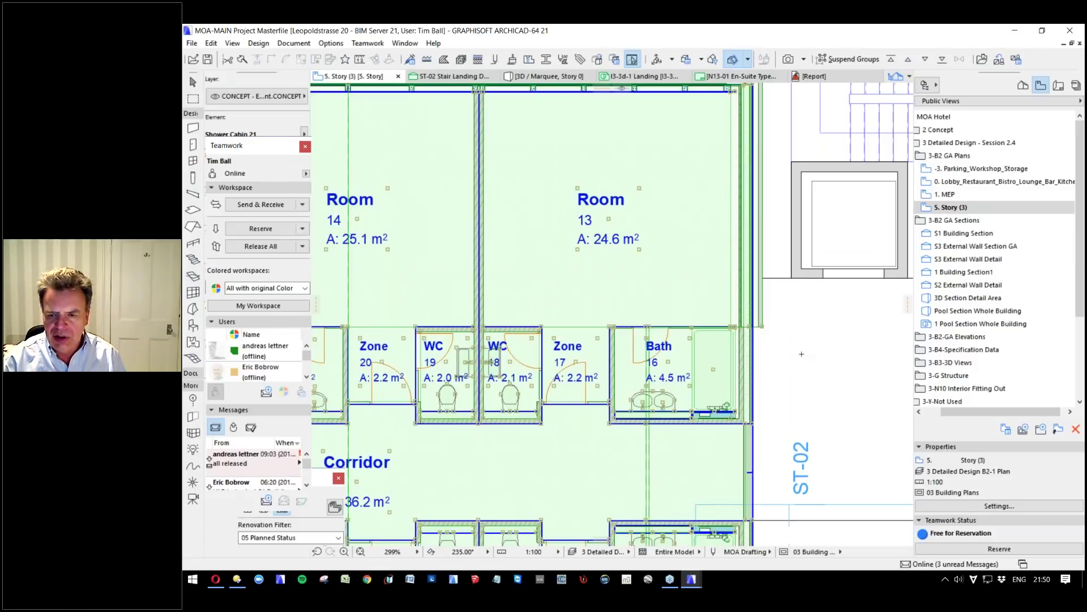
{"action": "key", "text": "Escape"}
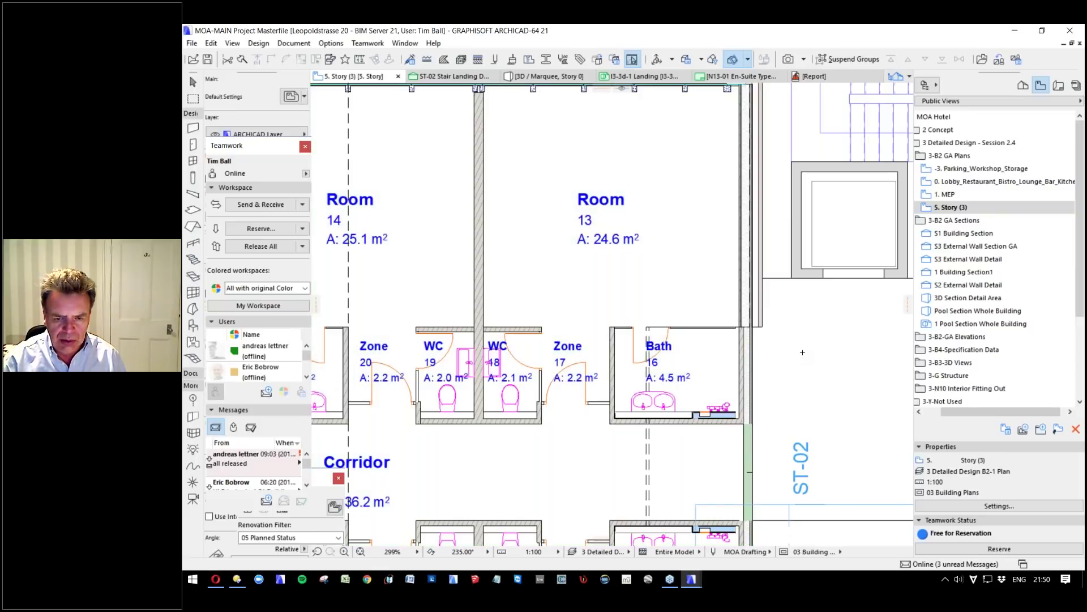
Examine how the bathroom types repeat along the corridors of the hotel blocks on the story plan.
{"action": "scroll", "coordinate": [803, 353], "scroll_direction": "down", "scroll_amount": 2}
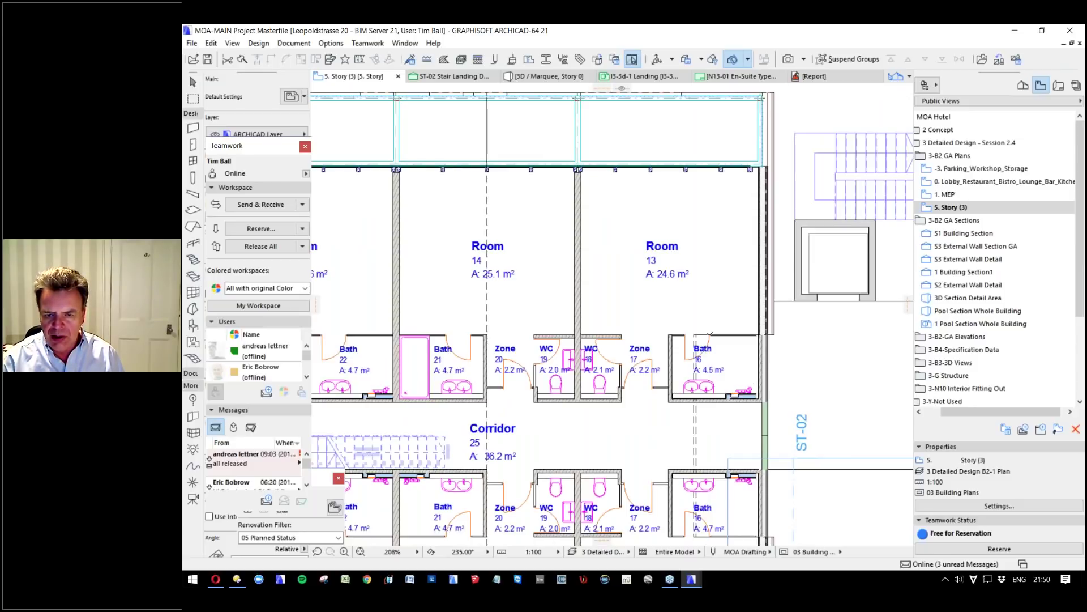
{"action": "scroll", "coordinate": [822, 364], "scroll_direction": "down", "scroll_amount": 2}
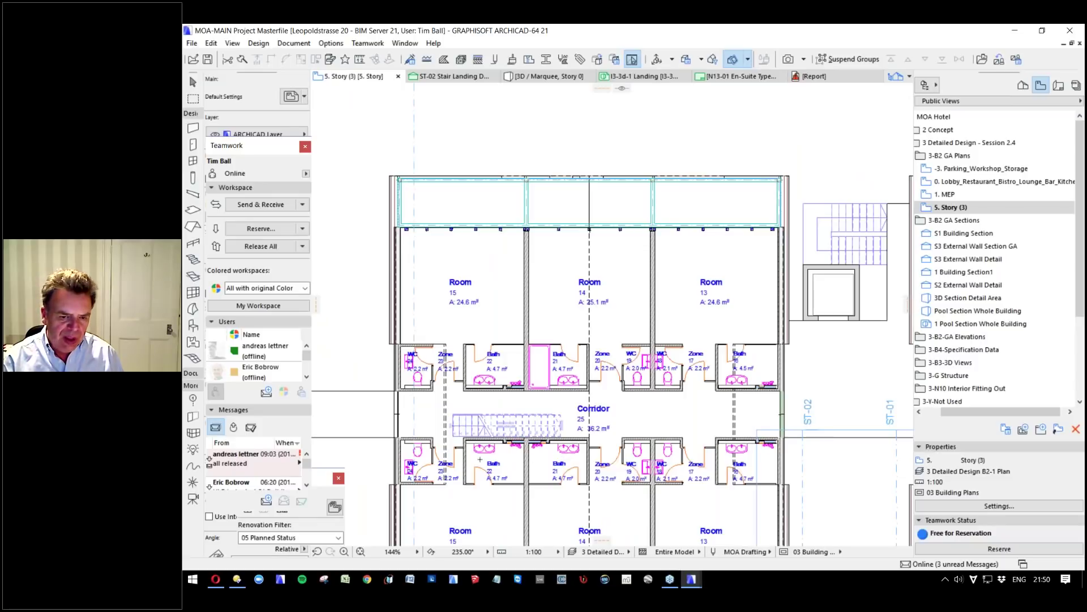
{"action": "scroll", "coordinate": [695, 370], "scroll_direction": "down", "scroll_amount": 2}
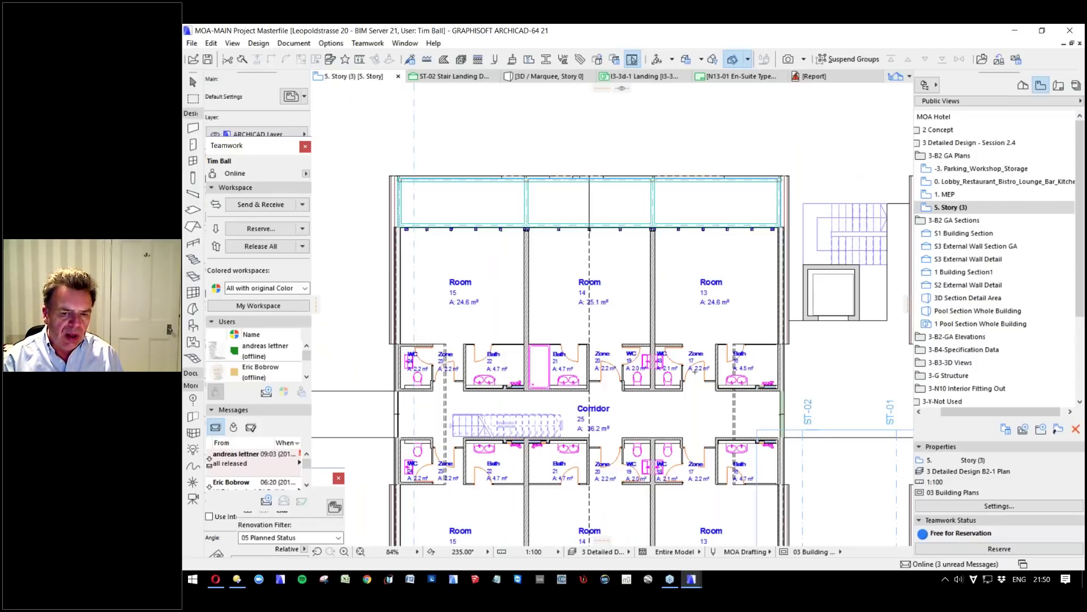
{"action": "scroll", "coordinate": [422, 148], "scroll_direction": "down", "scroll_amount": 2}
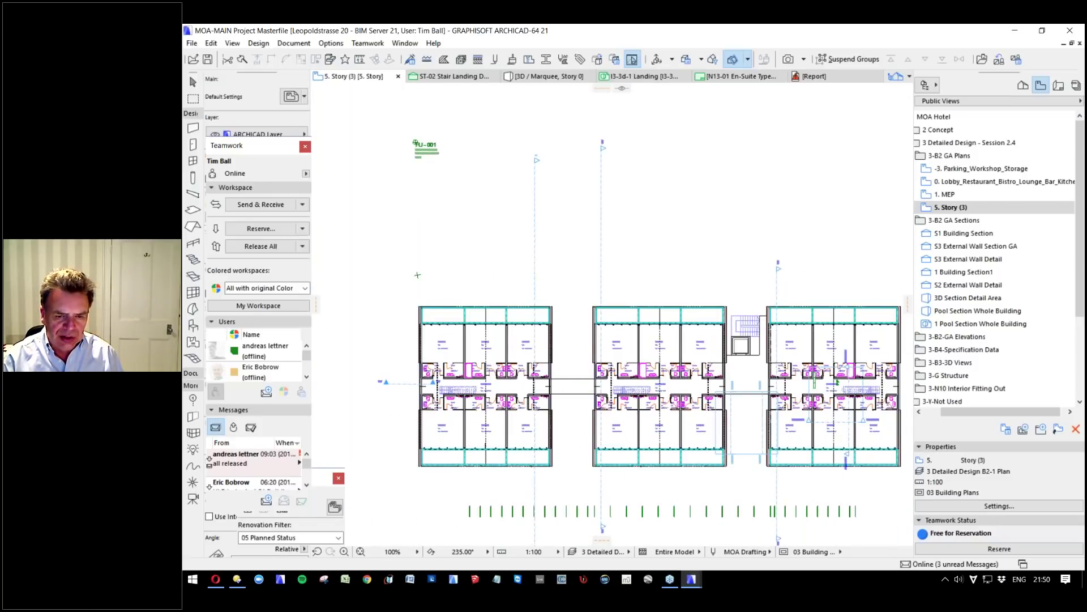
{"action": "scroll", "coordinate": [389, 157], "scroll_direction": "up", "scroll_amount": 3}
{"action": "scroll", "coordinate": [538, 351], "scroll_direction": "down", "scroll_amount": 2}
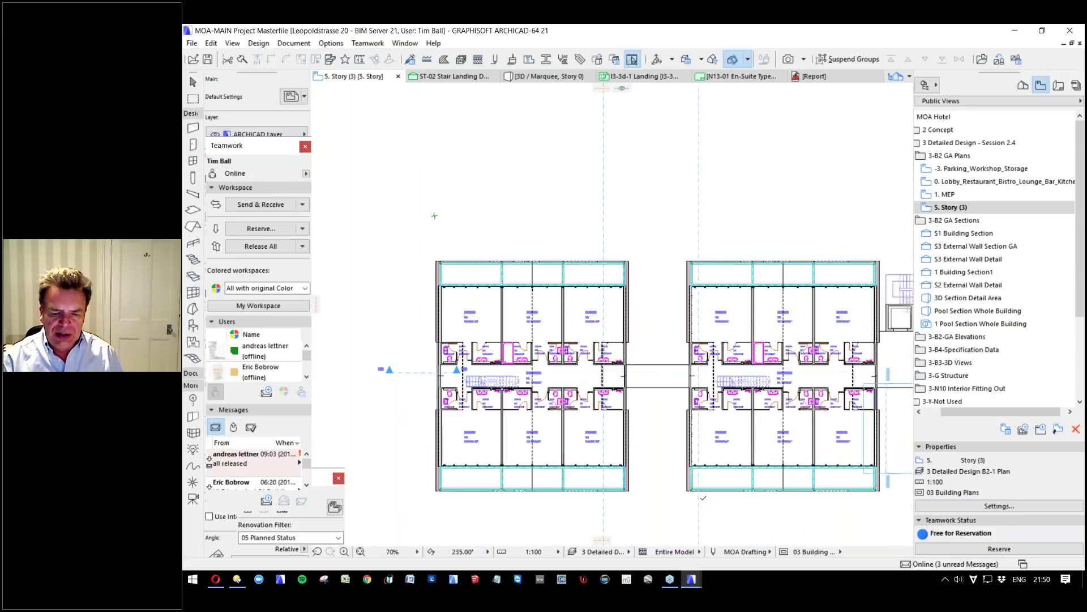
Switch to the MOA-Course HLM Rooms+Suites-nested Bathroom project and open its N13-3D-1 Bathroom 3D view.
{"action": "mouse_move", "coordinate": [685, 580]}
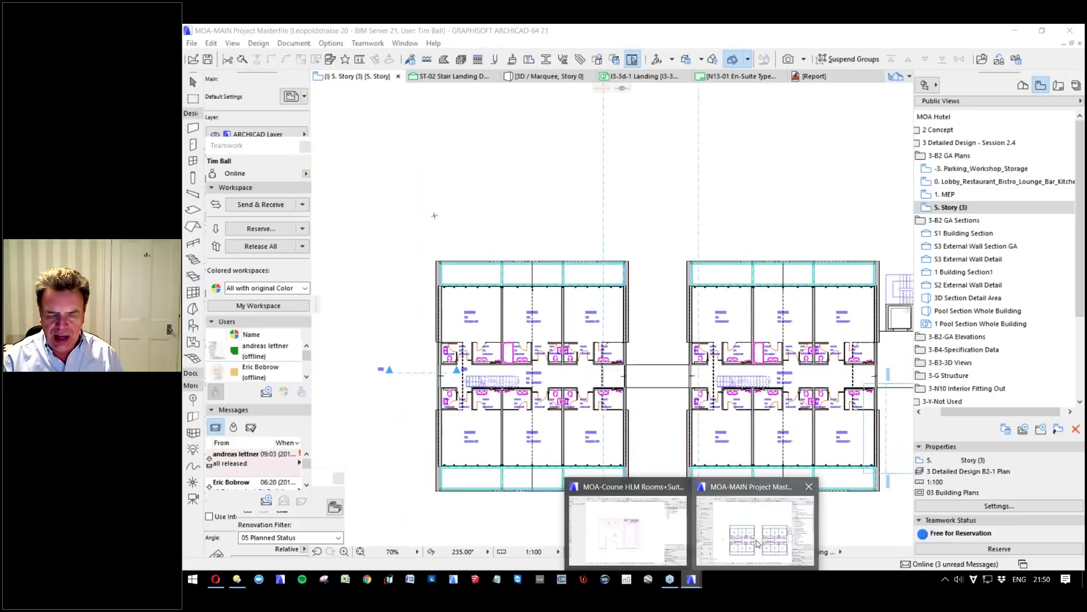
{"action": "left_click", "coordinate": [747, 521]}
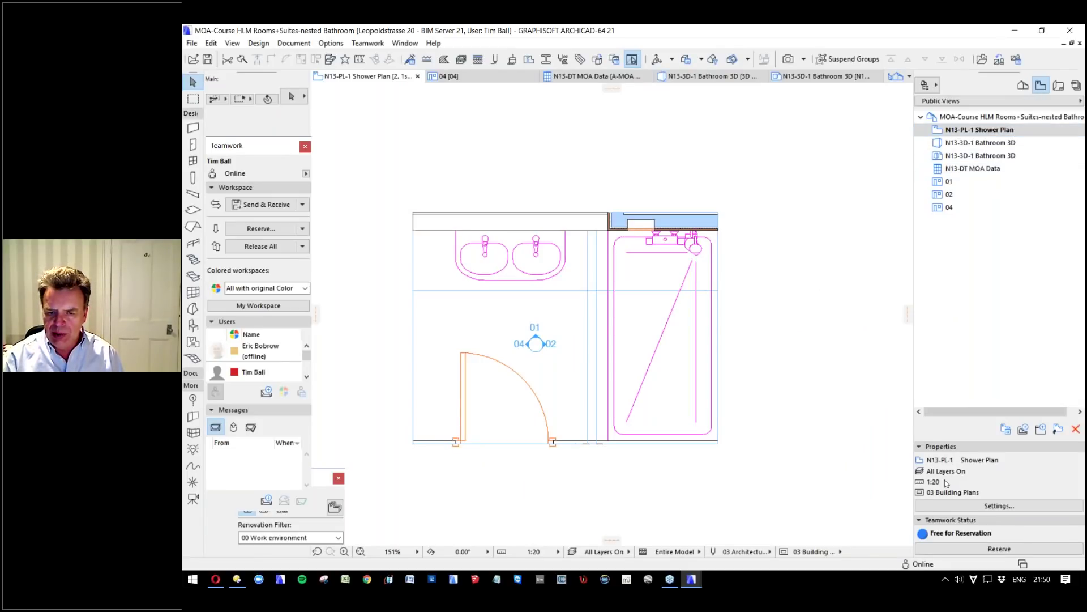
{"action": "double_click", "coordinate": [1017, 144]}
{"action": "middle_click_drag", "start_coordinate": [545, 411], "coordinate": [589, 415], "text": "shift"}
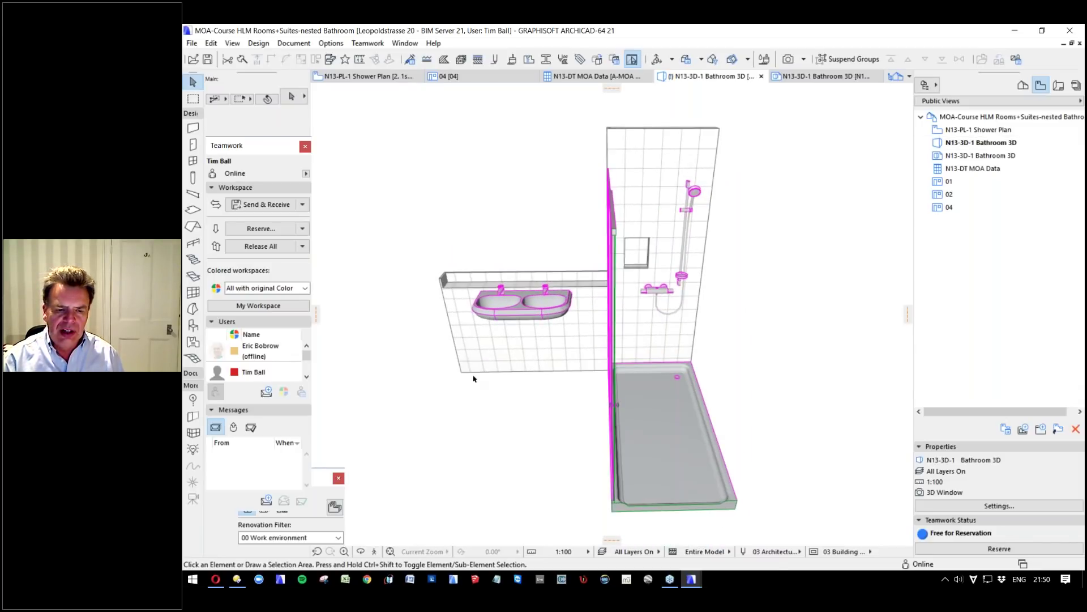
{"action": "middle_click_drag", "start_coordinate": [474, 378], "coordinate": [517, 422], "text": "shift"}
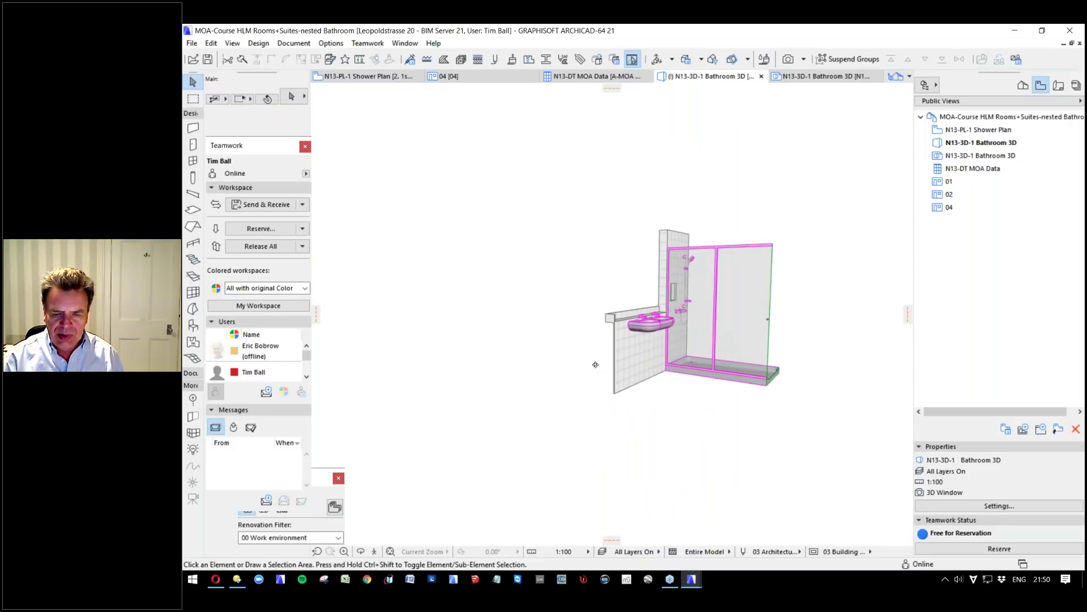
Examine the basin, low tiled wall, shower wall and shower tray of the bathroom from several angles in 3D.
{"action": "scroll", "coordinate": [608, 327], "scroll_direction": "up", "scroll_amount": 2}
{"action": "scroll", "coordinate": [634, 376], "scroll_direction": "up", "scroll_amount": 2}
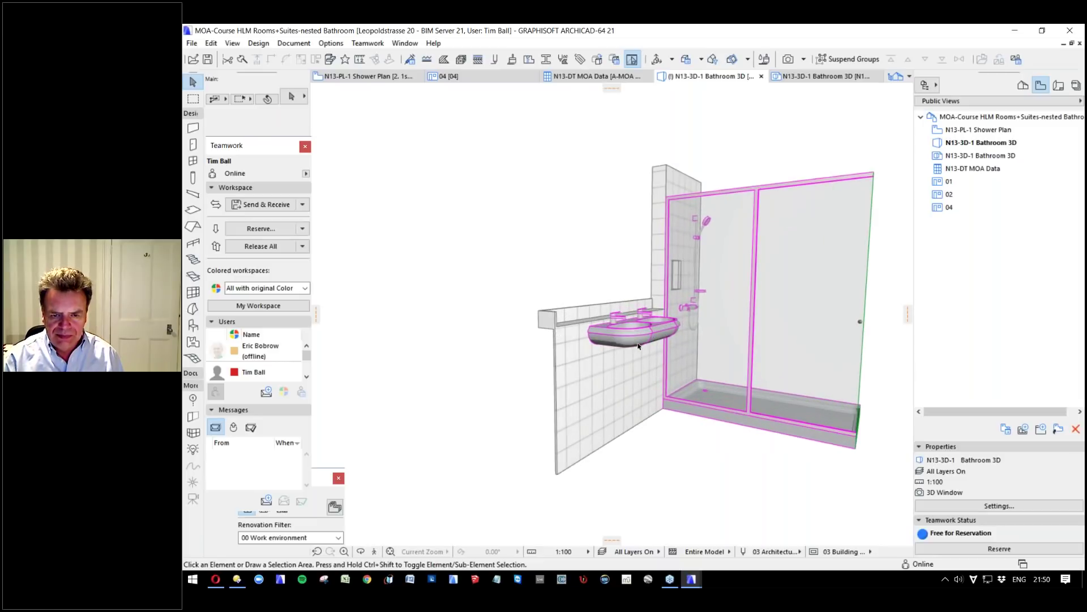
{"action": "scroll", "coordinate": [631, 364], "scroll_direction": "up", "scroll_amount": 3}
{"action": "scroll", "coordinate": [566, 394], "scroll_direction": "up", "scroll_amount": 2}
{"action": "scroll", "coordinate": [671, 304], "scroll_direction": "up", "scroll_amount": 1}
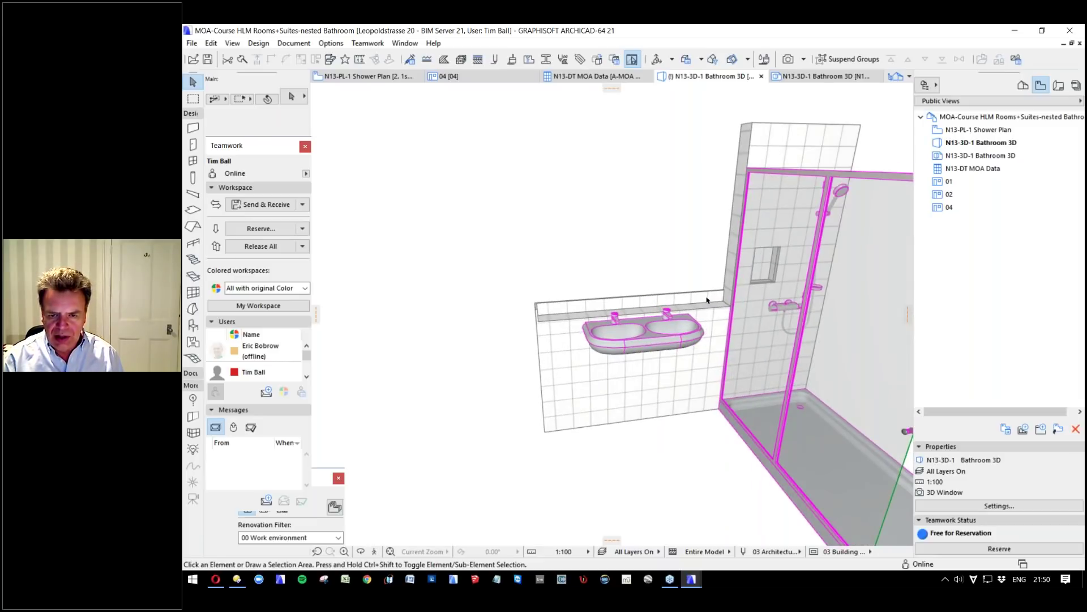
{"action": "middle_click_drag", "start_coordinate": [728, 298], "coordinate": [694, 204], "text": "shift"}
{"action": "middle_click_drag", "start_coordinate": [778, 194], "coordinate": [771, 255], "text": "shift"}
{"action": "middle_click_drag", "start_coordinate": [732, 292], "coordinate": [683, 310], "text": "shift"}
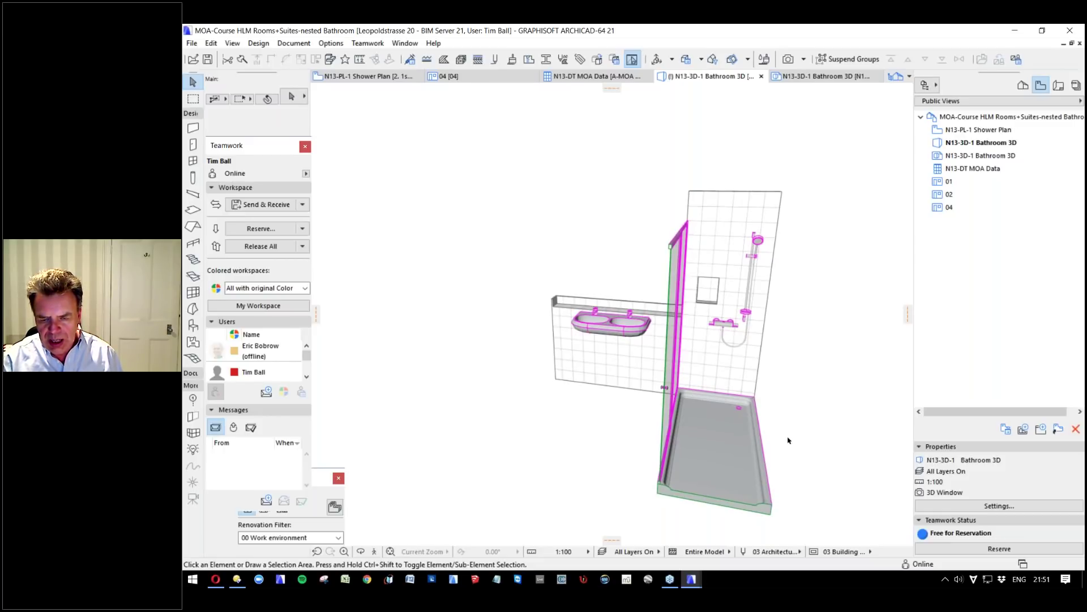
{"action": "middle_click_drag", "start_coordinate": [795, 447], "coordinate": [743, 444], "text": "shift"}
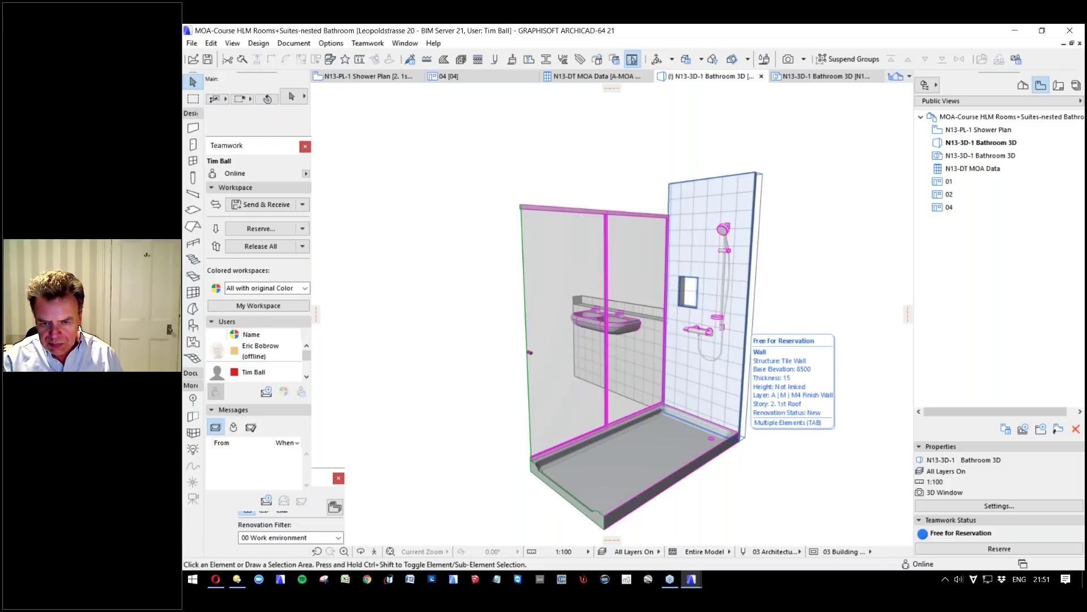
Select the Shower Cabin 21 object with the Object tool to inspect its screen and tray in 3D, and deselect it.
{"action": "key", "text": "Tab"}
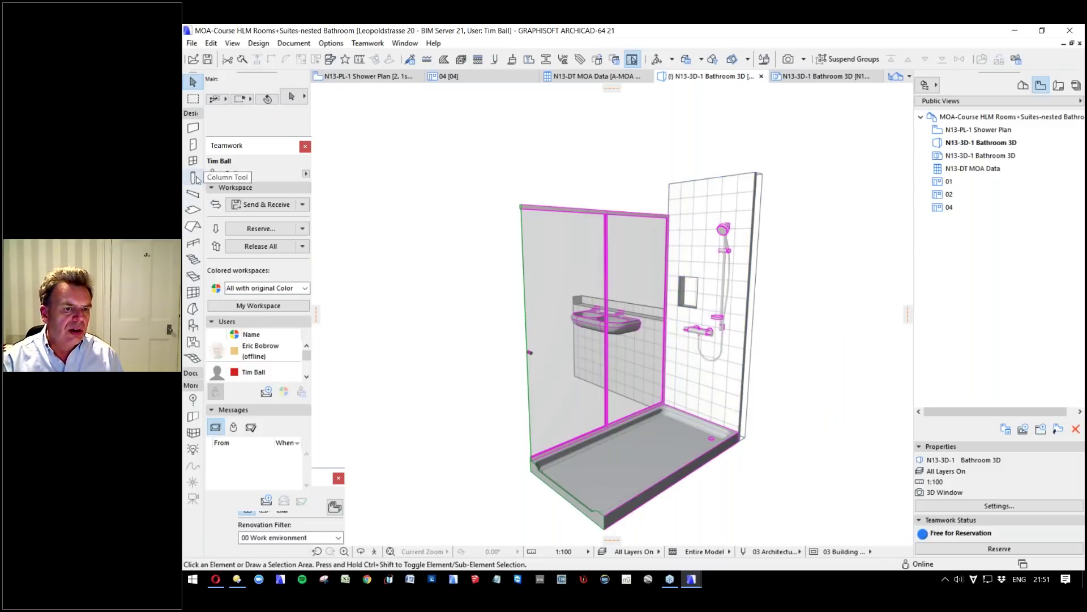
{"action": "left_click", "coordinate": [193, 325]}
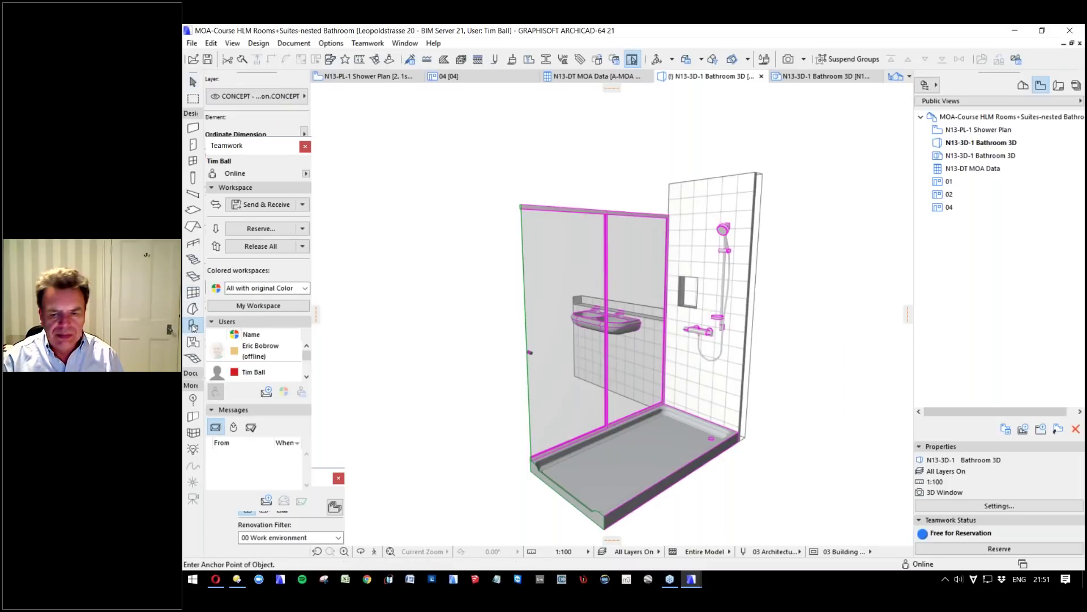
{"action": "left_click", "coordinate": [738, 443]}
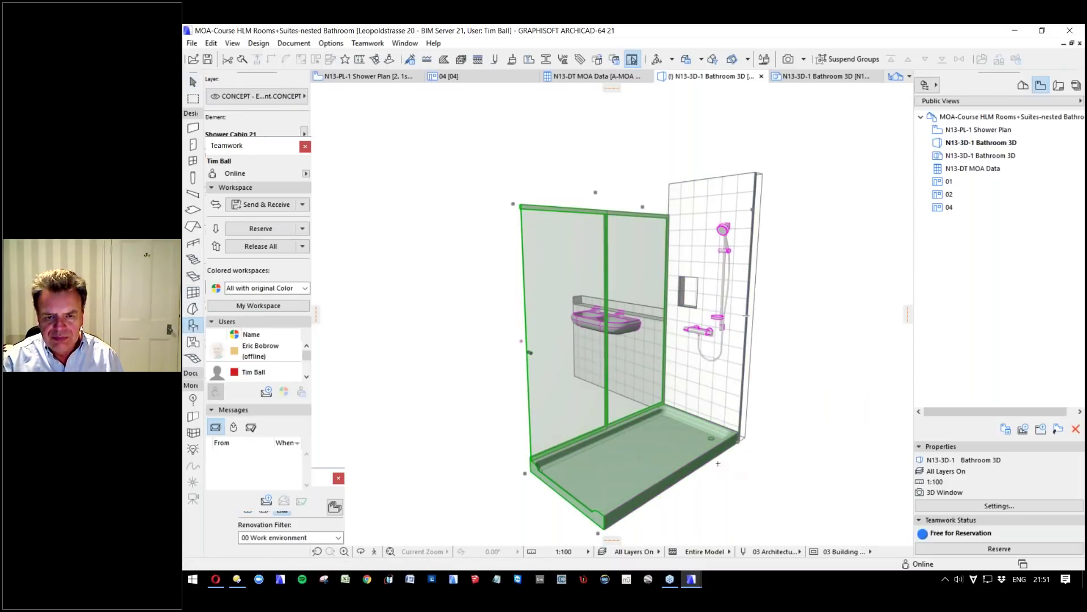
{"action": "middle_click_drag", "start_coordinate": [717, 463], "coordinate": [693, 215], "text": "shift"}
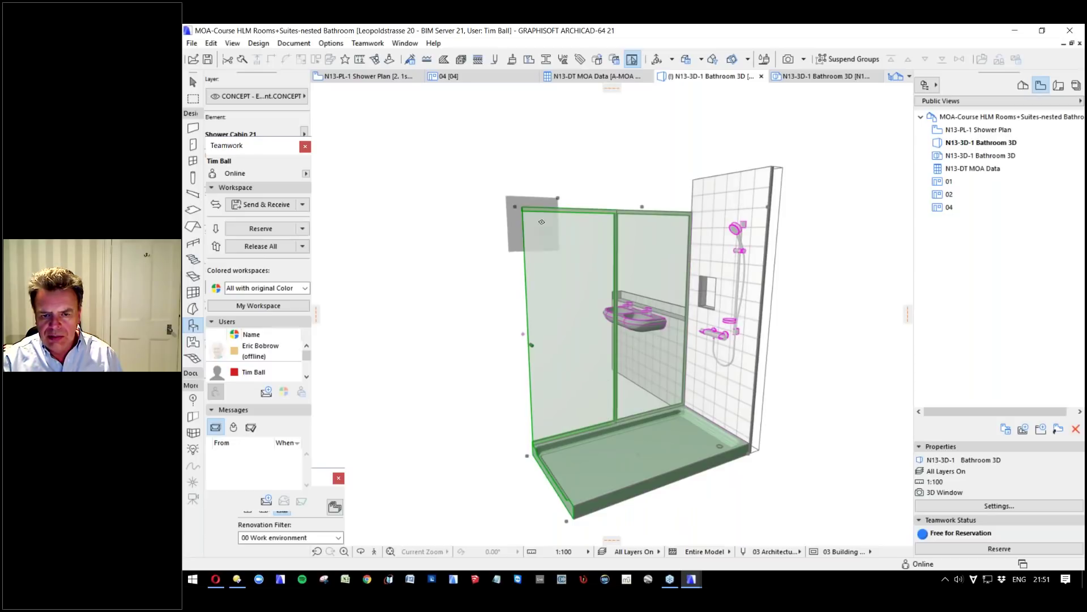
{"action": "middle_click_drag", "start_coordinate": [567, 345], "coordinate": [618, 339], "text": "shift"}
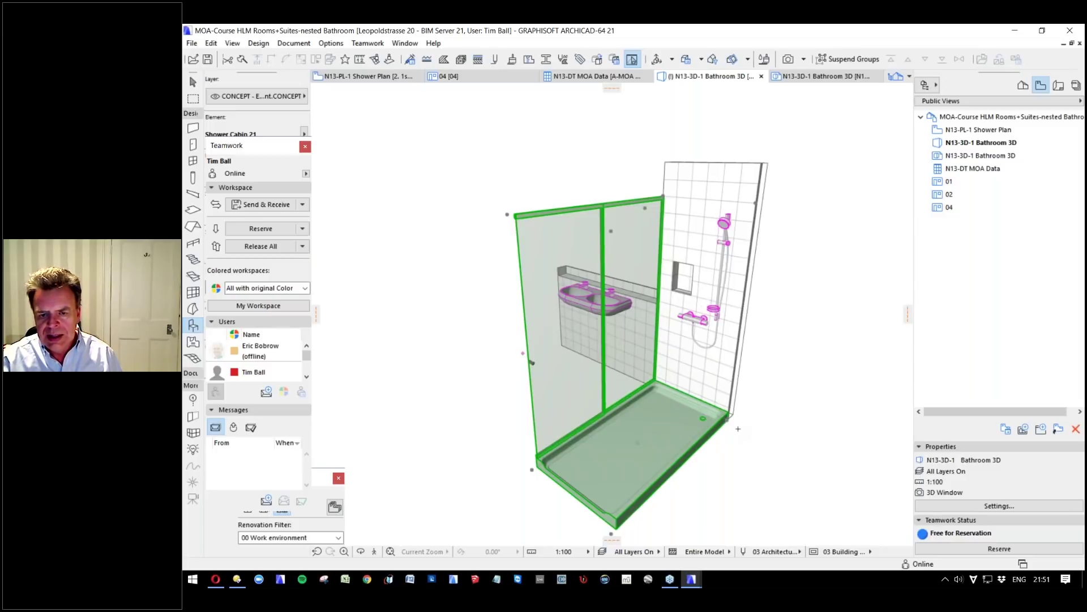
{"action": "middle_click_drag", "start_coordinate": [738, 429], "coordinate": [685, 427], "text": "shift"}
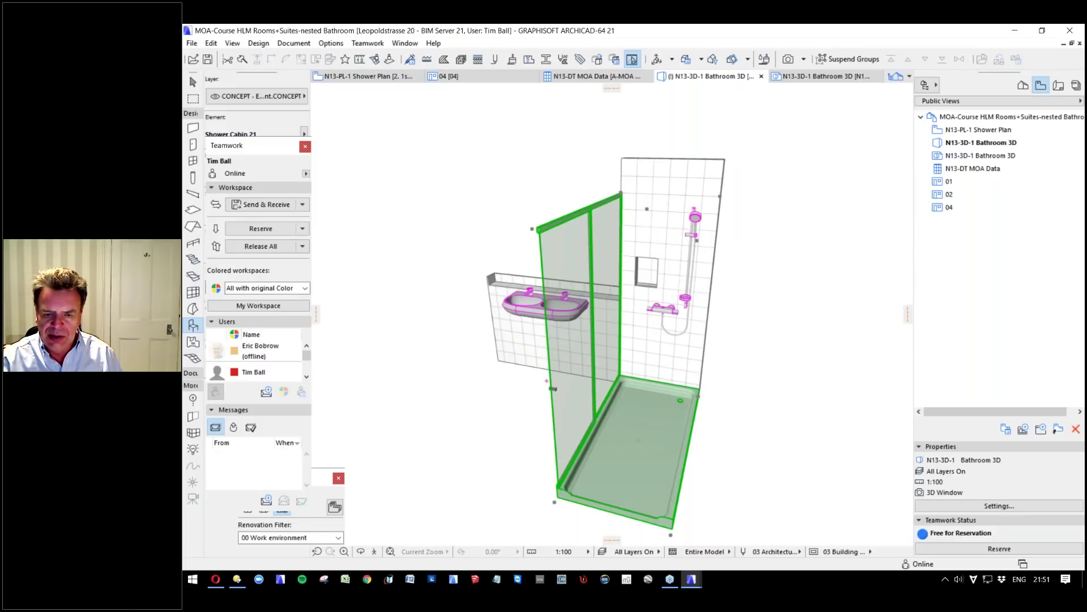
{"action": "key", "text": "Escape"}
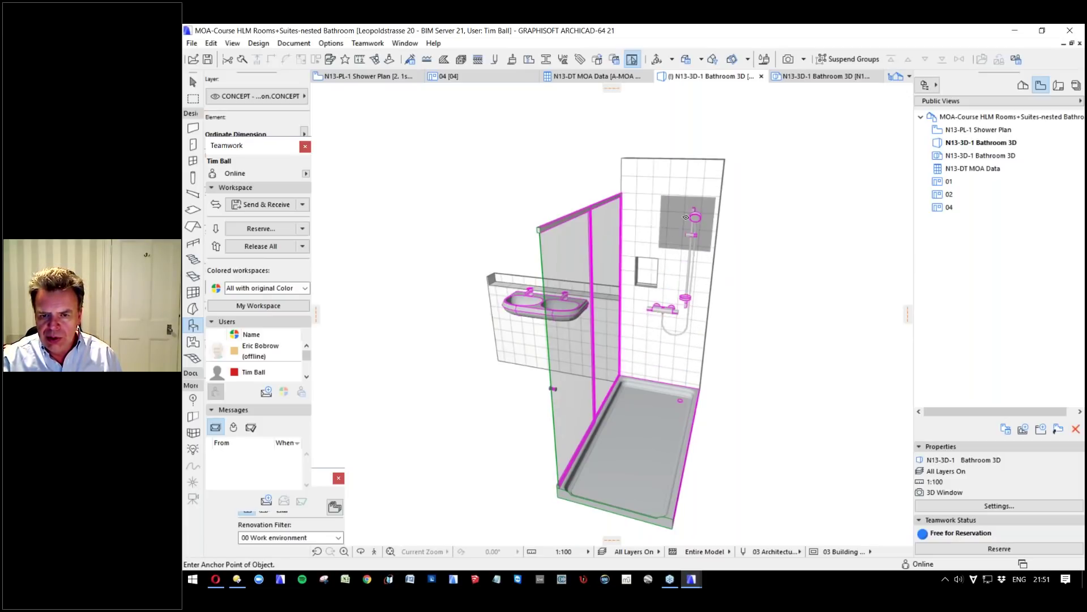
Isolate the tall Structure Tile Wall with the niche opening in the 3D window and clear the selection.
{"action": "middle_click_drag", "start_coordinate": [682, 305], "coordinate": [649, 286], "text": "shift"}
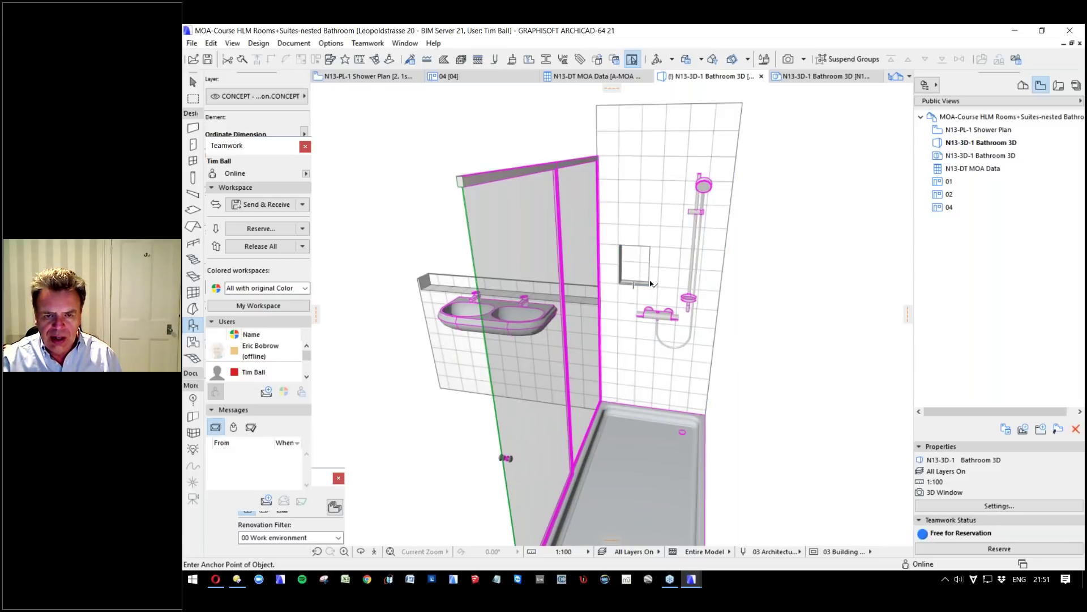
{"action": "left_click", "coordinate": [733, 113]}
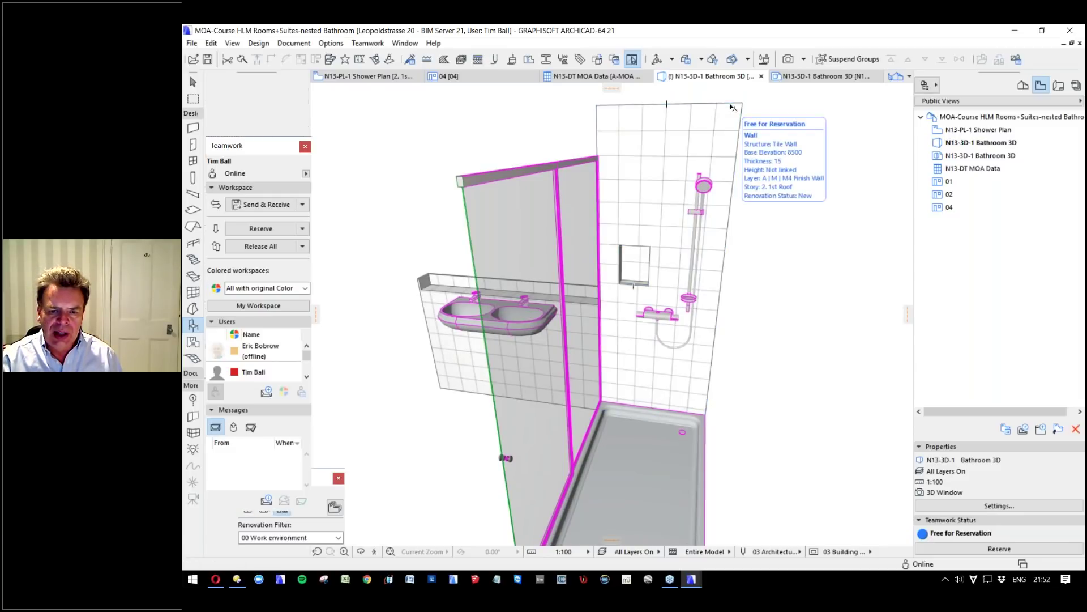
{"action": "middle_click_drag", "start_coordinate": [773, 251], "coordinate": [728, 297], "text": "shift"}
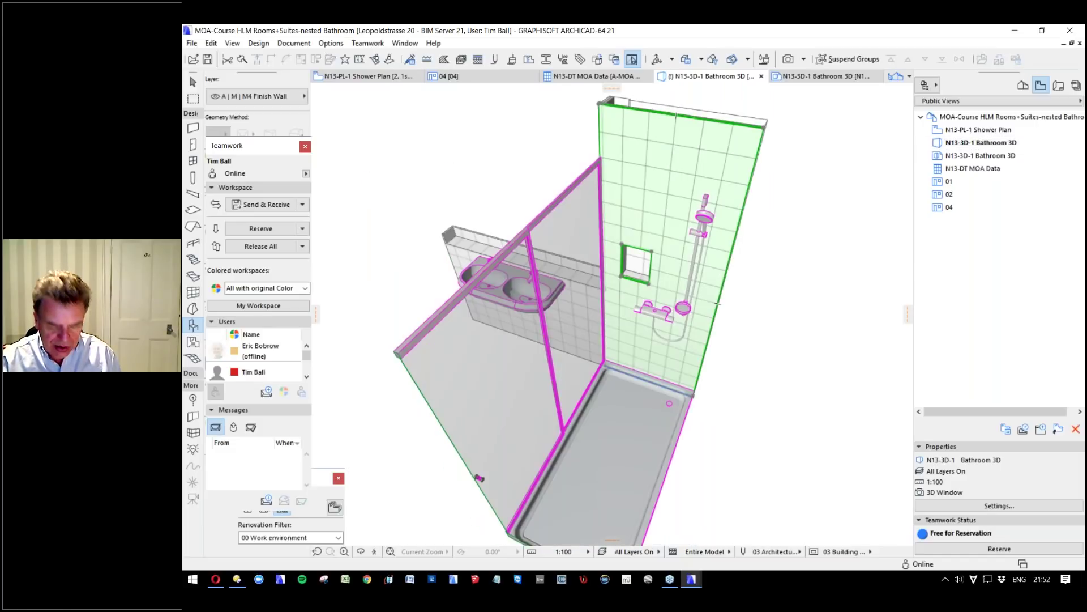
{"action": "key", "text": "F5"}
{"action": "middle_click_drag", "start_coordinate": [772, 382], "coordinate": [821, 360], "text": "shift"}
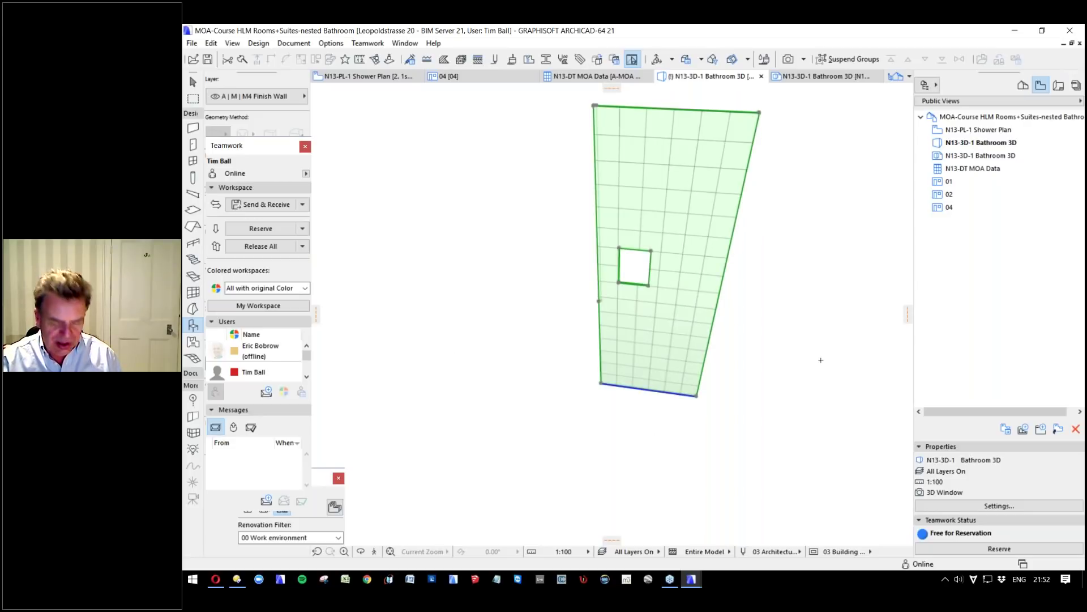
{"action": "key", "text": "Escape"}
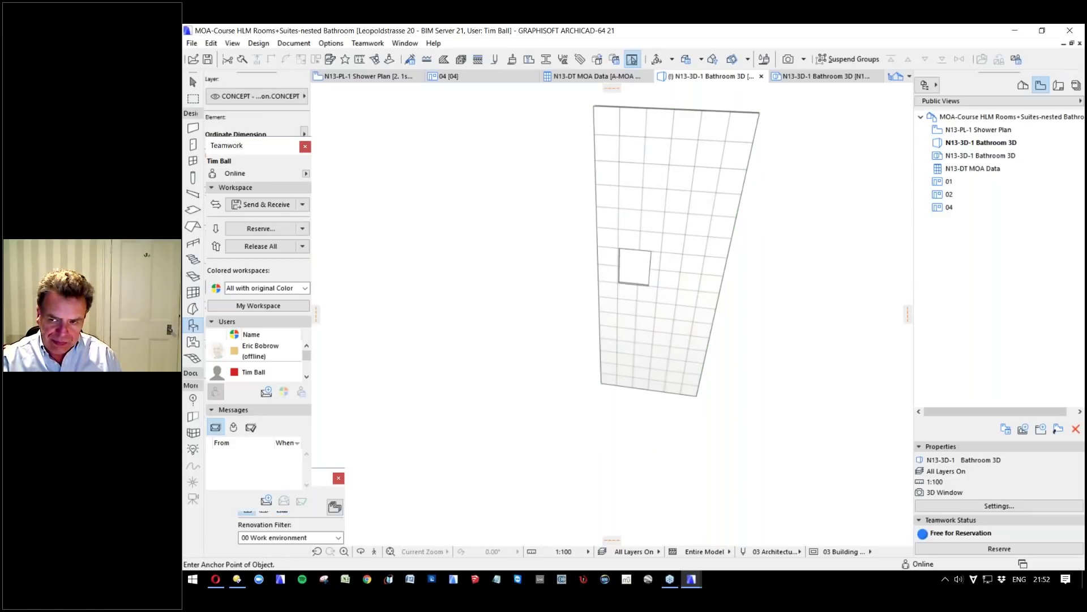
Restore the N13-3D-1 Bathroom 3D view, isolate the K3 Partition_Lining wall behind the shower tiling, and clear the selection.
{"action": "double_click", "coordinate": [1000, 146]}
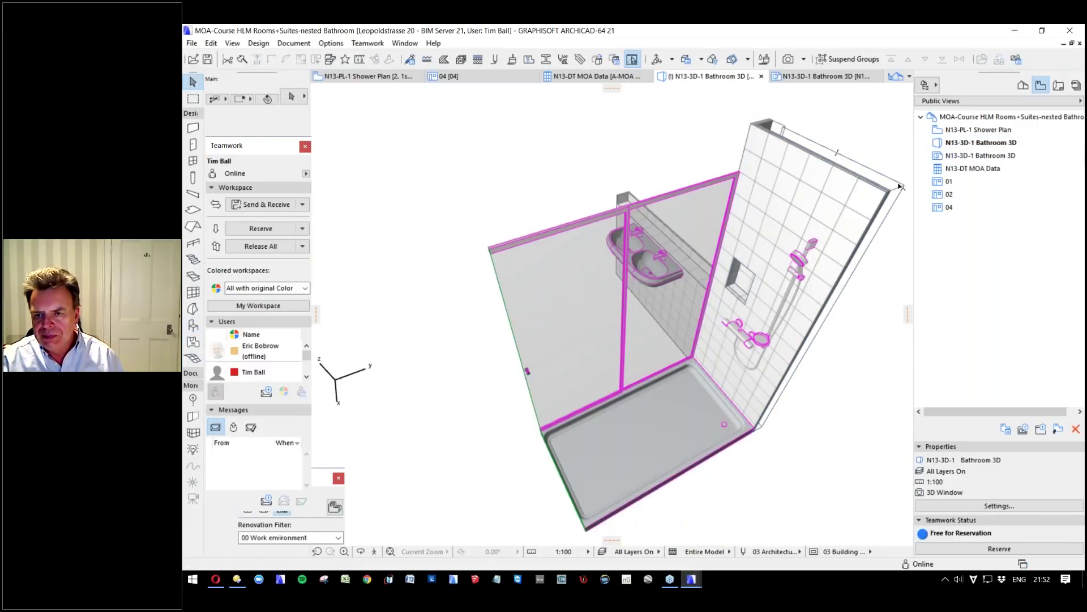
{"action": "key", "text": "F5"}
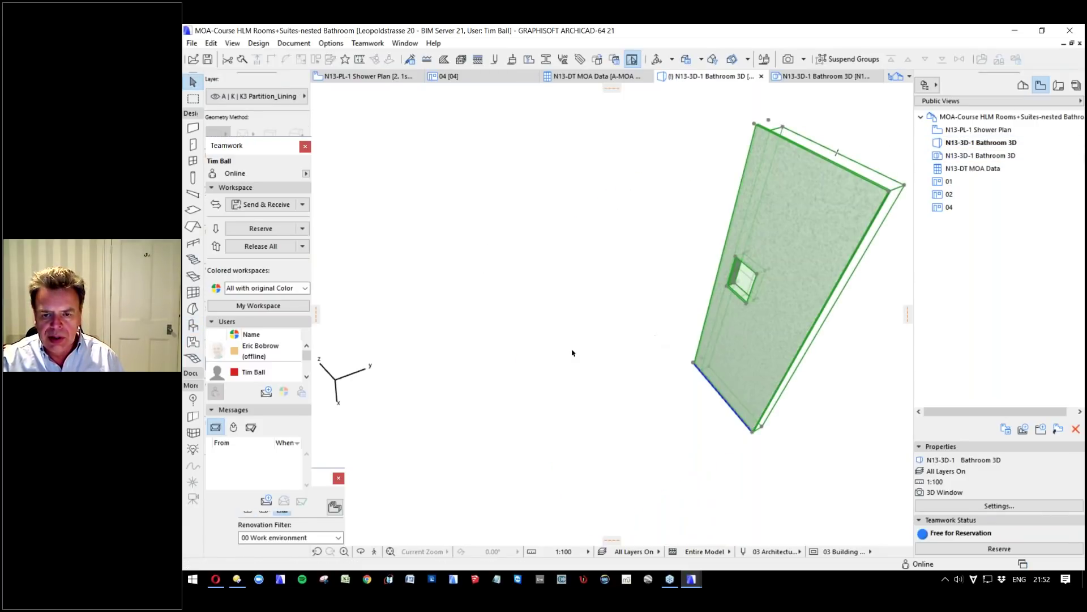
{"action": "scroll", "coordinate": [572, 352], "scroll_direction": "down", "scroll_amount": 5}
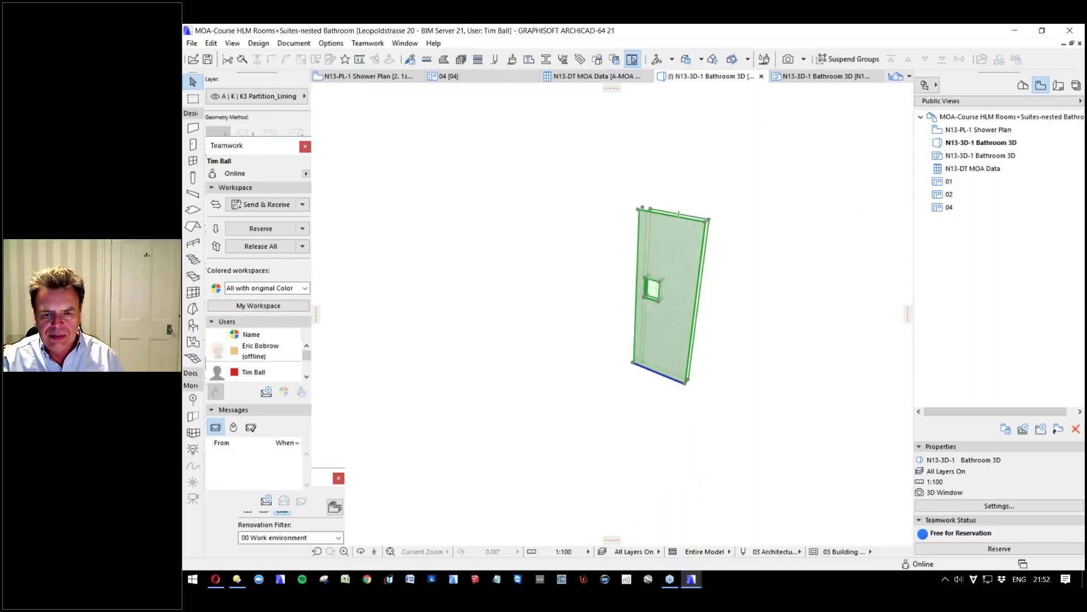
{"action": "key", "text": "Escape"}
{"action": "left_click", "coordinate": [695, 252]}
{"action": "scroll", "coordinate": [728, 249], "scroll_direction": "up", "scroll_amount": 4}
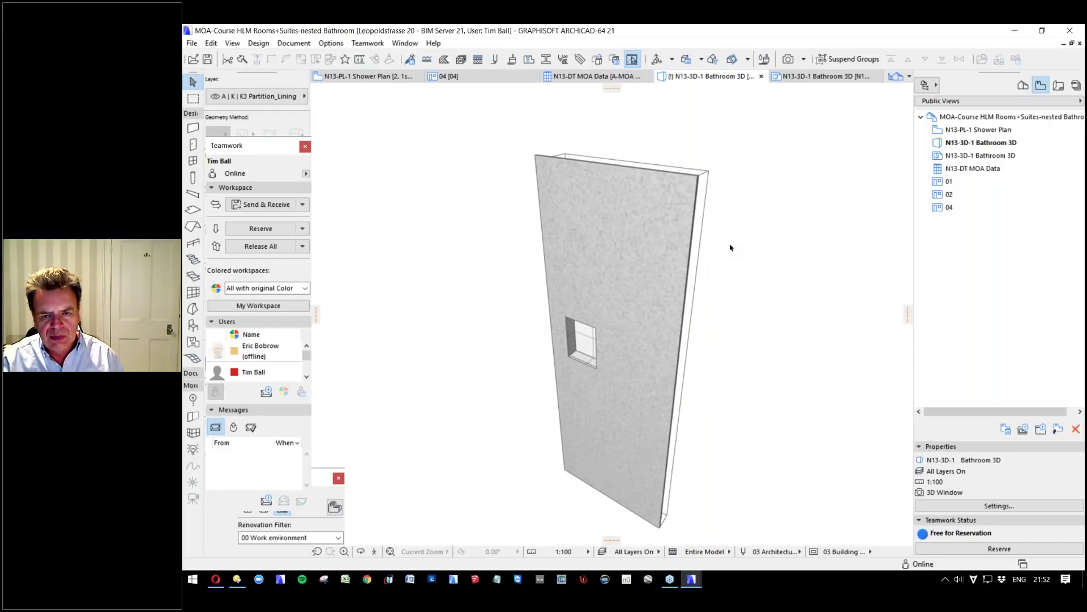
{"action": "key", "text": "Escape"}
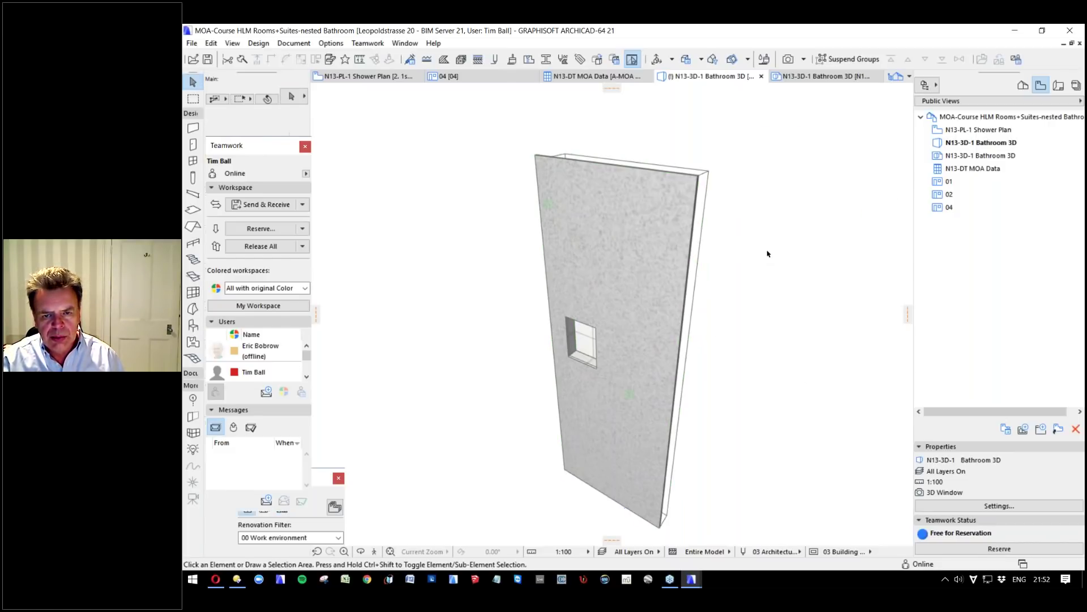
Select the Wall Niche Rectangular 21 opening in the partition wall and reserve the N13-3D-1 Bathroom 3D view for editing.
{"action": "left_click", "coordinate": [597, 370]}
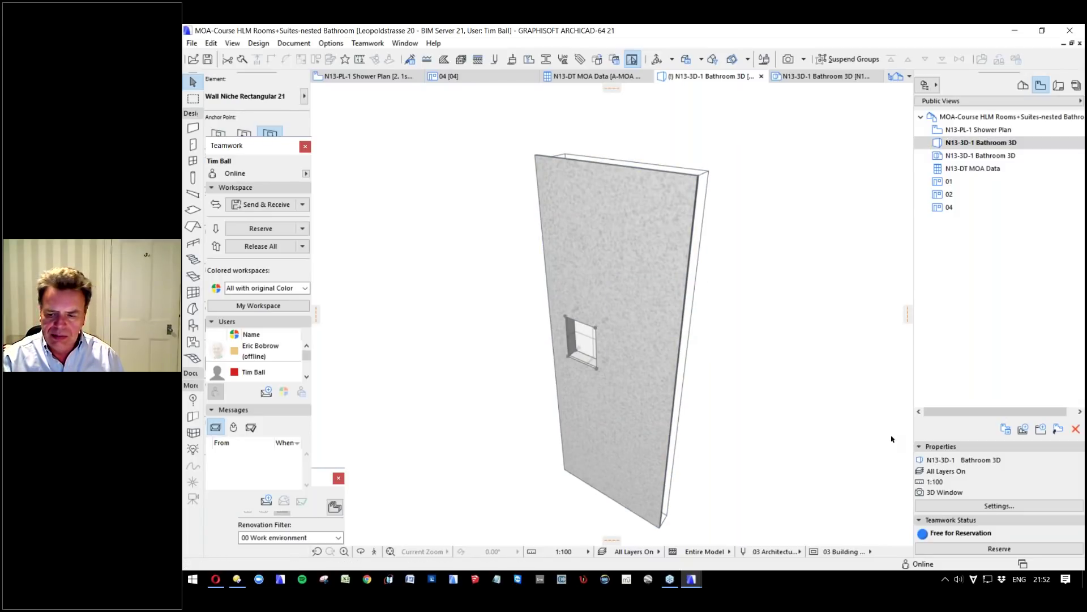
{"action": "left_click", "coordinate": [1000, 550]}
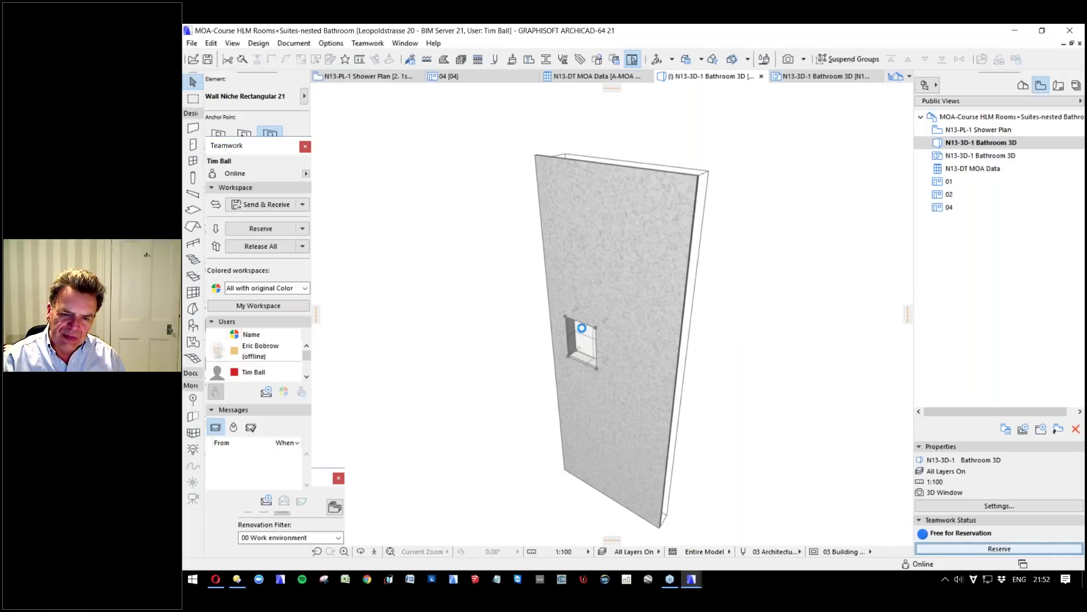
{"action": "left_click", "coordinate": [1000, 548]}
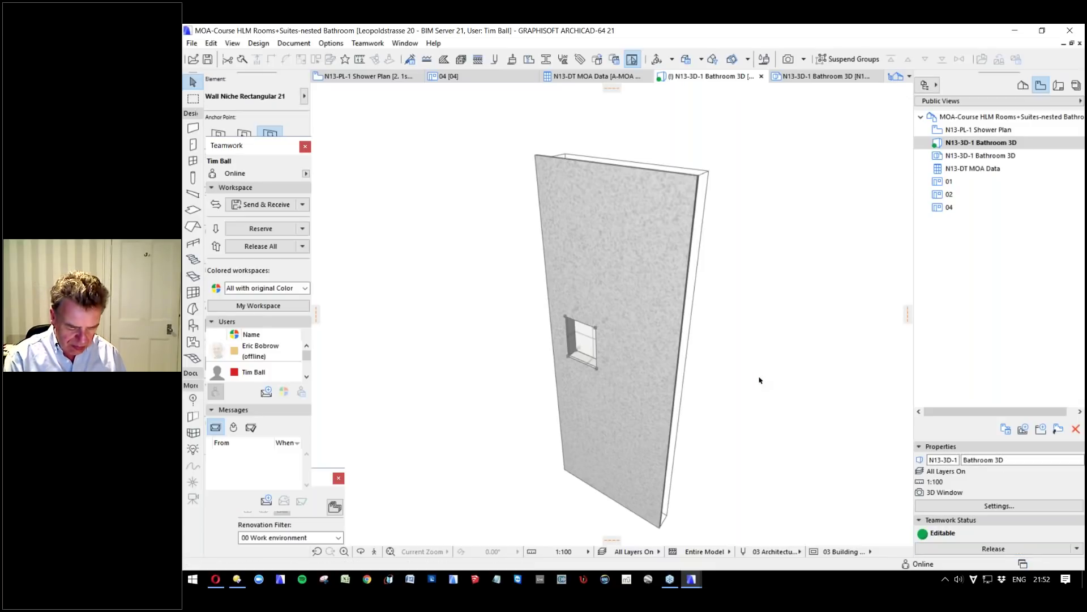
Check the wall niche's window settings with the 3D preview, close them without changes, and examine the recess from other angles.
{"action": "key", "text": "ctrl+t"}
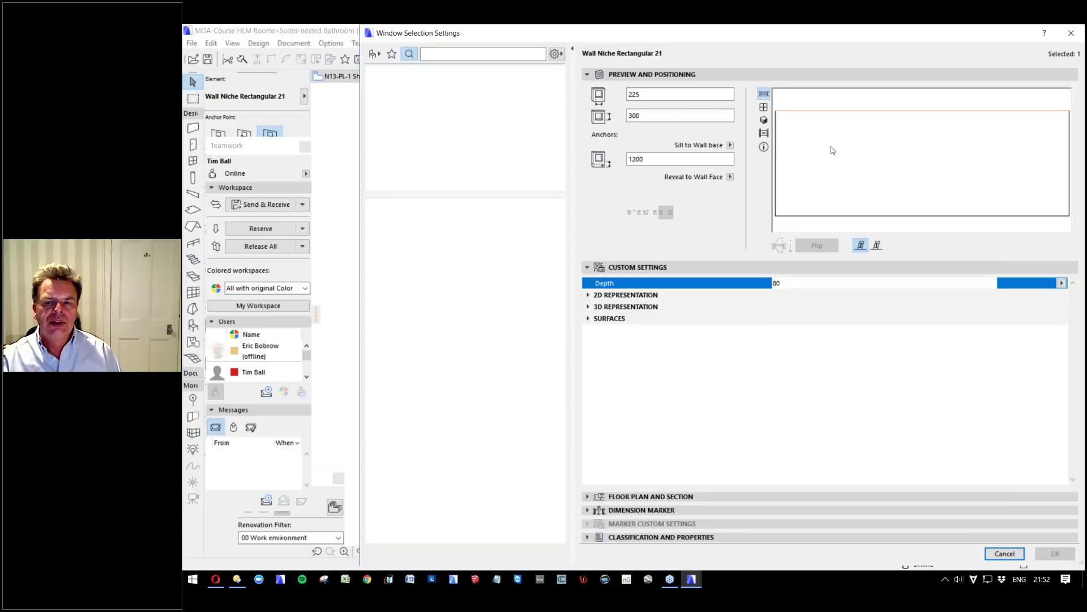
{"action": "left_click", "coordinate": [763, 120]}
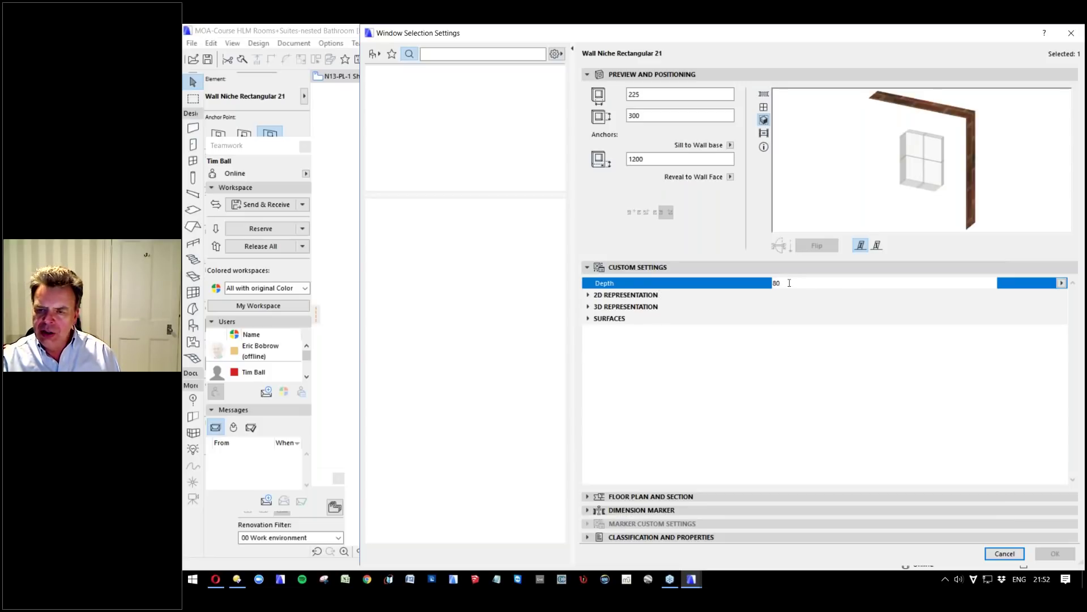
{"action": "key", "text": "Escape"}
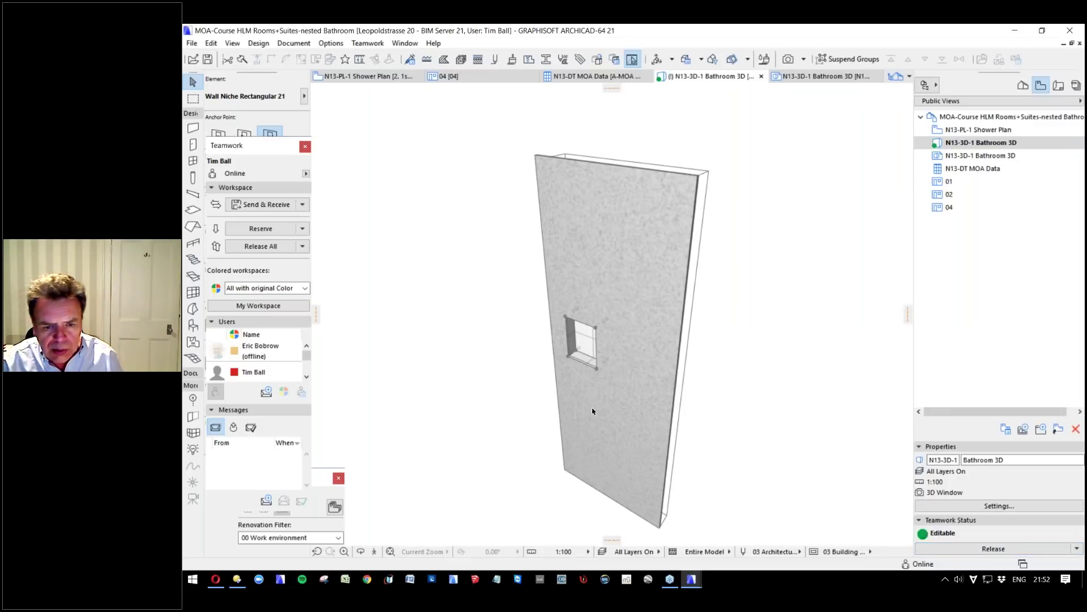
{"action": "middle_click_drag", "start_coordinate": [593, 411], "coordinate": [592, 323], "text": "shift"}
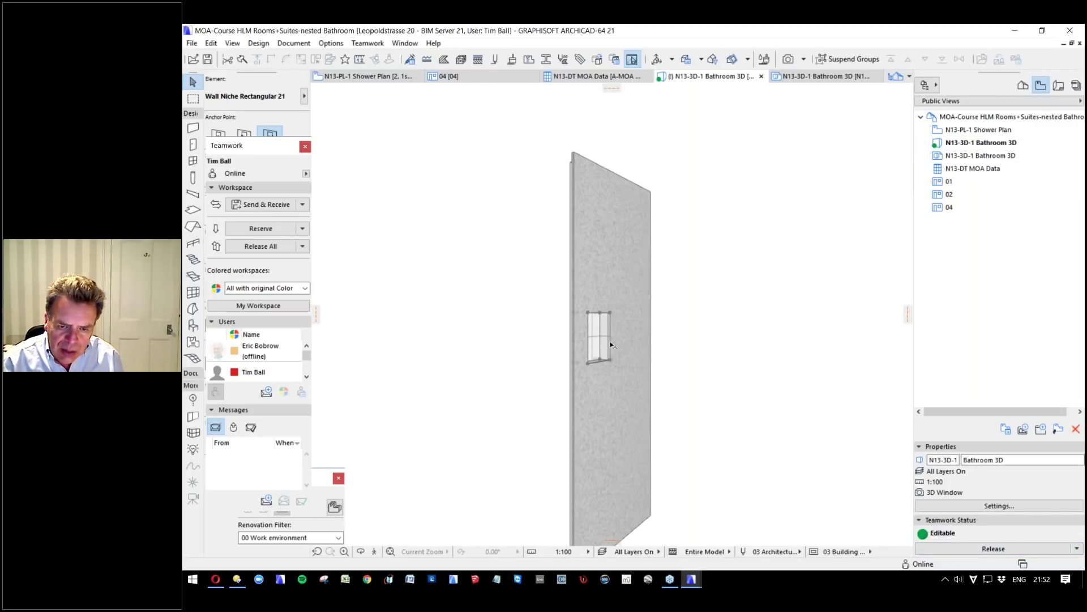
{"action": "middle_click_drag", "start_coordinate": [600, 361], "coordinate": [581, 338], "text": "shift"}
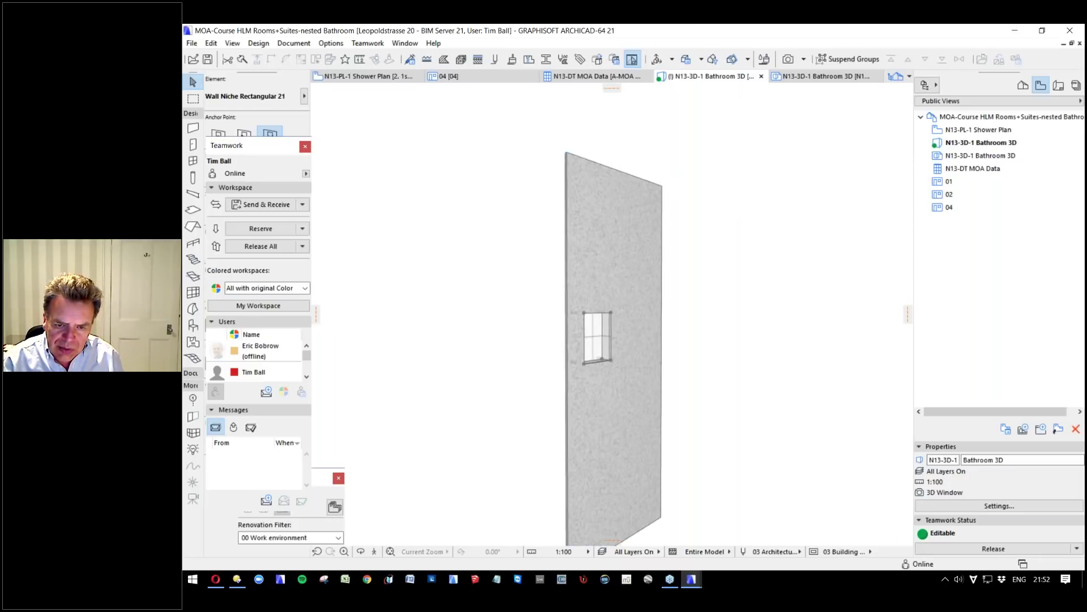
Restore the full bathroom in 3D, then open the N13-PL-1 Shower Plan and inspect the wall niche in plan.
{"action": "double_click", "coordinate": [985, 143]}
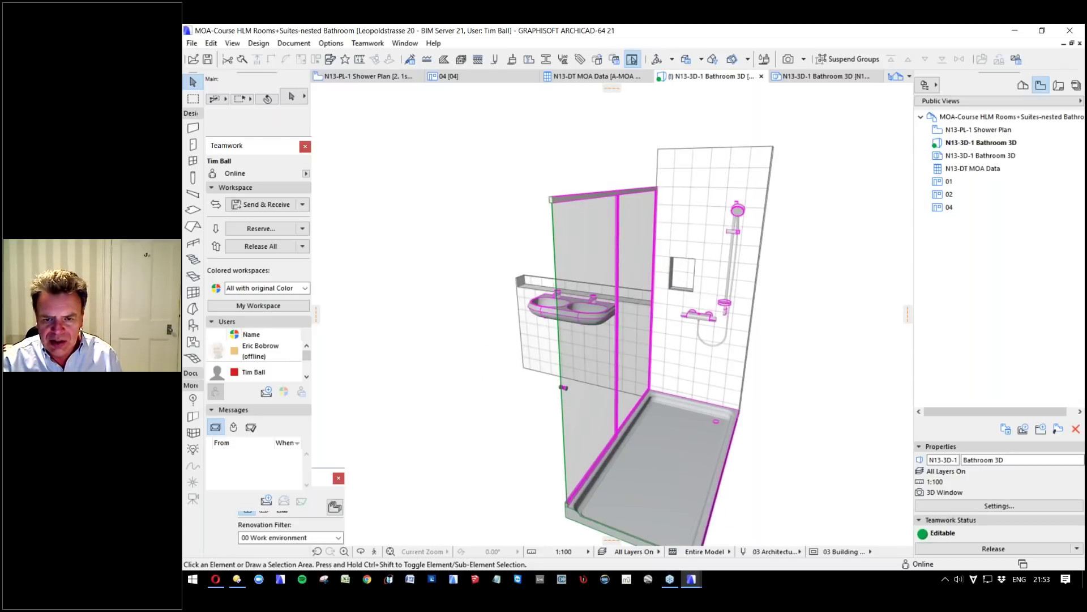
{"action": "double_click", "coordinate": [978, 130]}
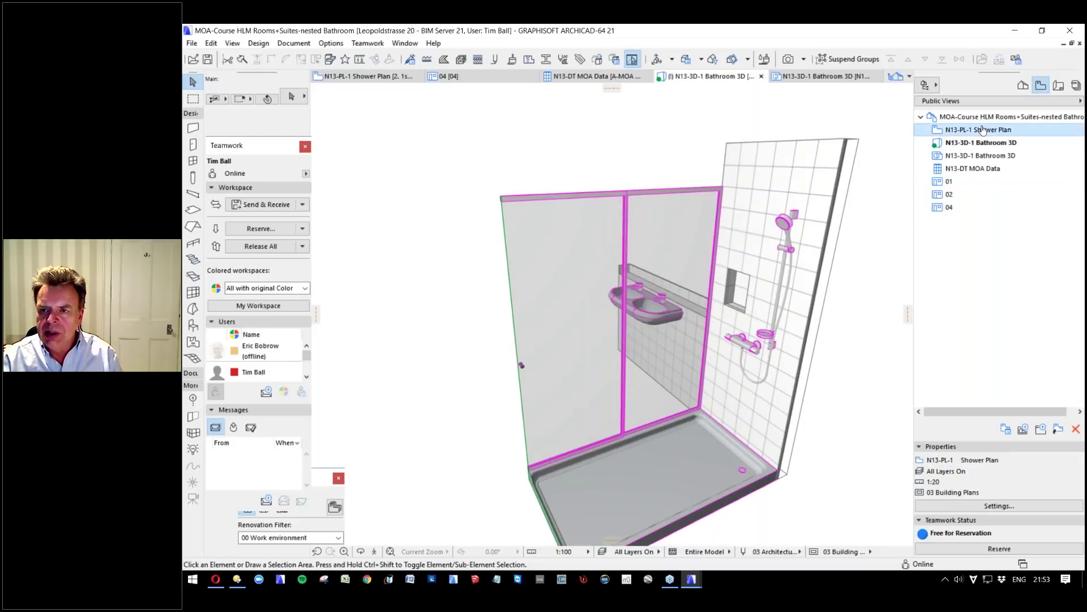
{"action": "scroll", "coordinate": [636, 217], "scroll_direction": "up", "scroll_amount": 5}
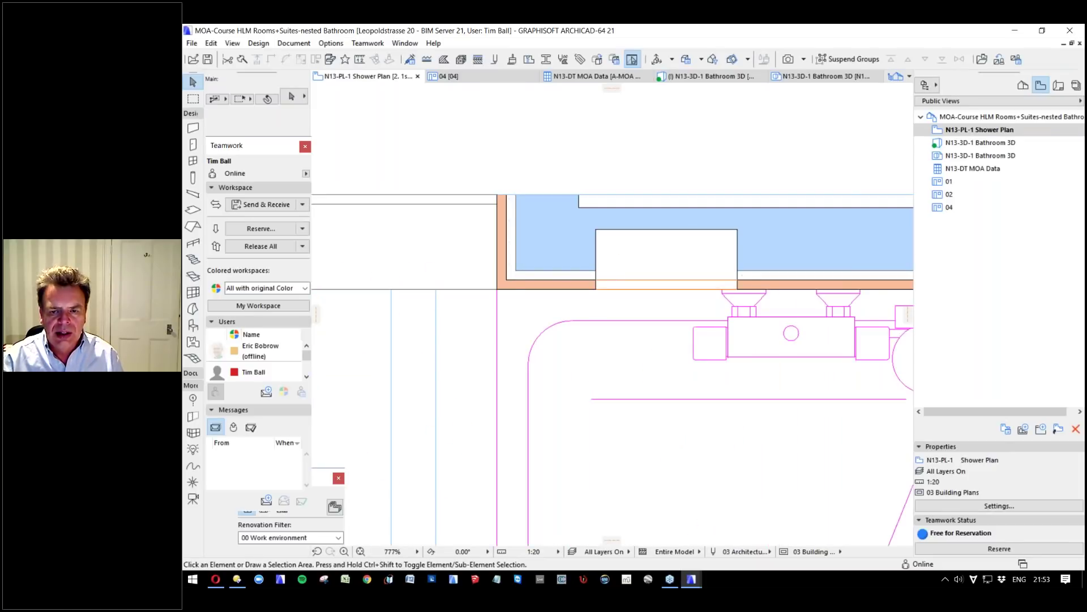
{"action": "left_click", "coordinate": [734, 231]}
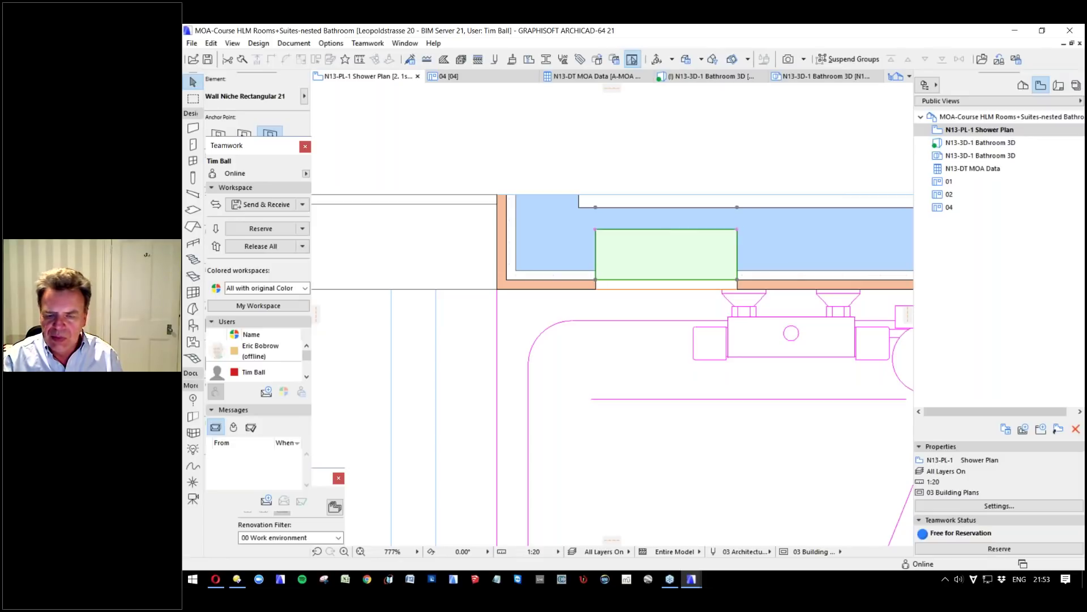
{"action": "key", "text": "Escape"}
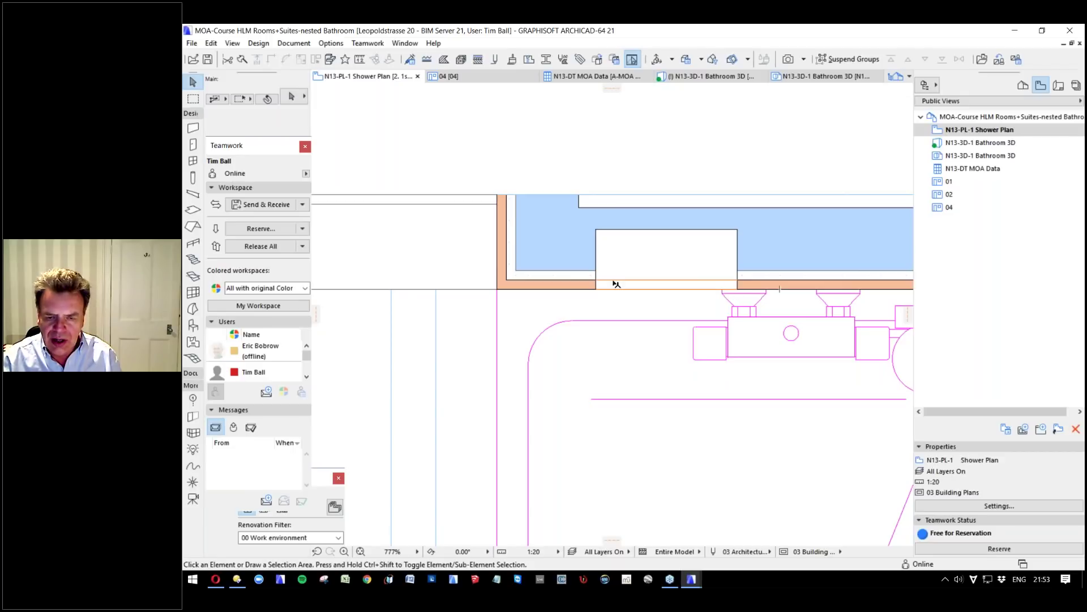
{"action": "scroll", "coordinate": [708, 168], "scroll_direction": "down", "scroll_amount": 5}
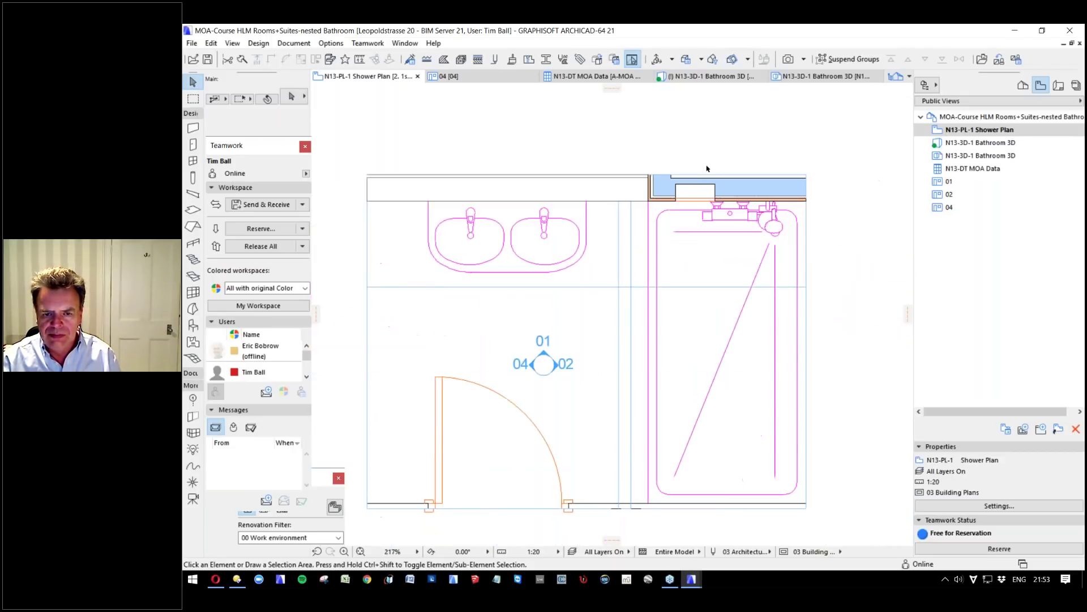
Open the annotated N13-3D-1 Bathroom 3D document and examine the labels for the tiling, shower mixer, tiled recess and shower cubicle.
{"action": "left_click", "coordinate": [982, 144]}
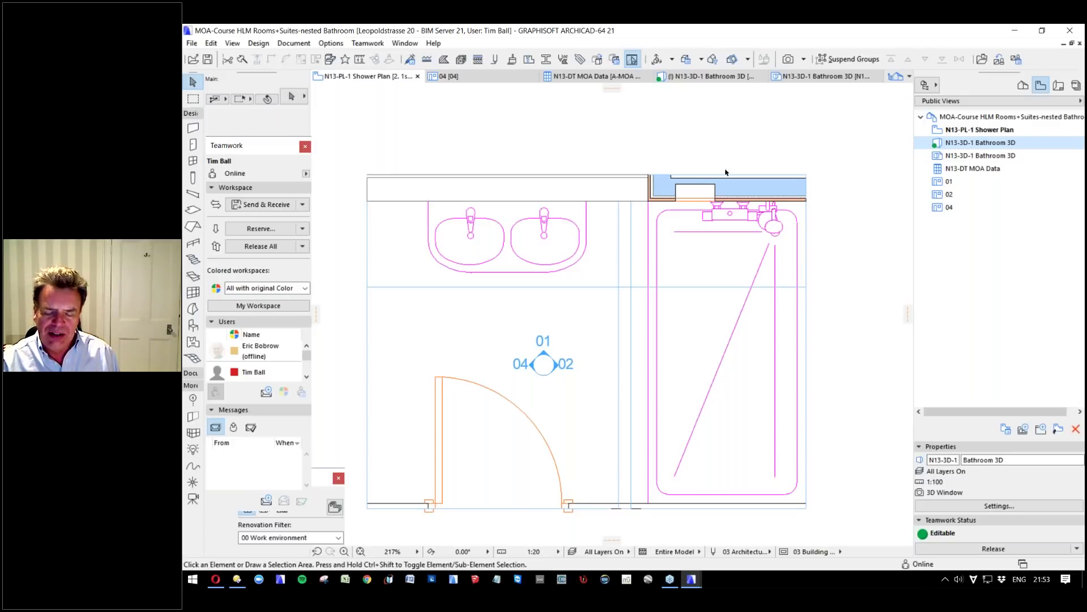
{"action": "mouse_move", "coordinate": [706, 202]}
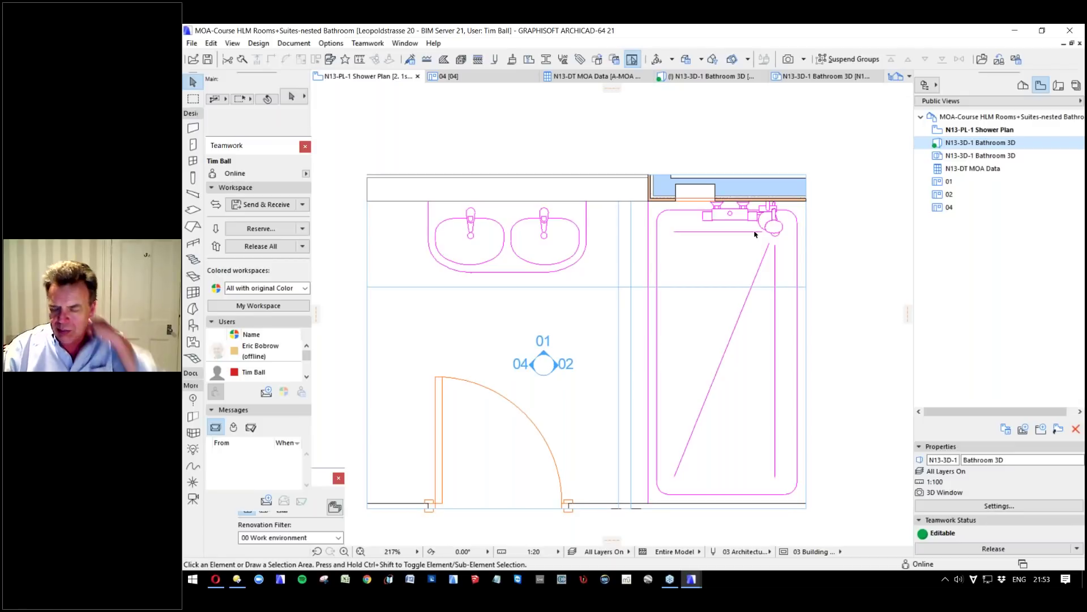
{"action": "double_click", "coordinate": [1000, 157]}
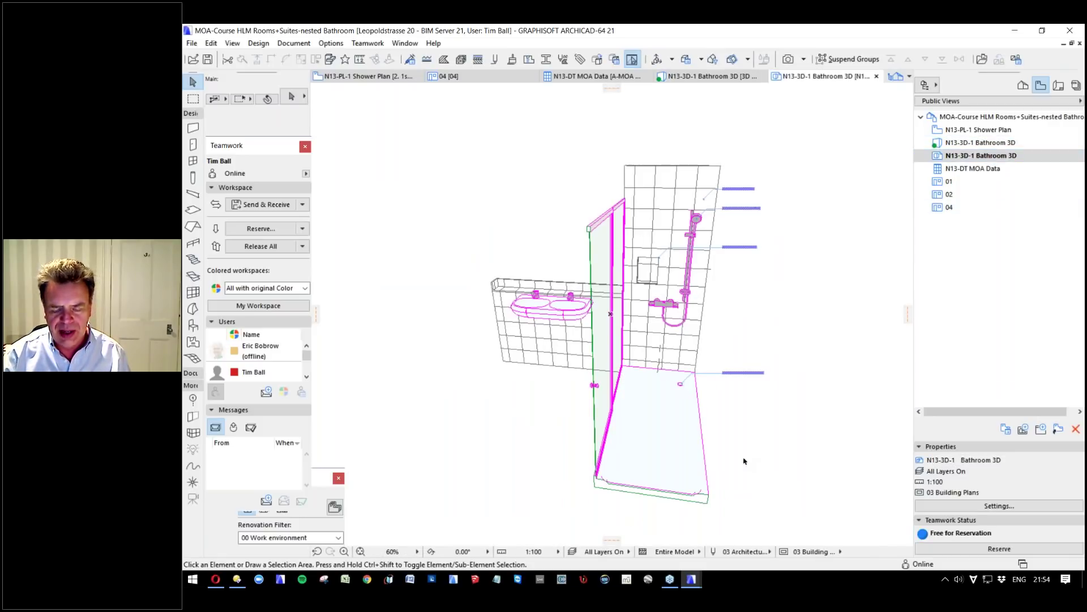
{"action": "scroll", "coordinate": [758, 266], "scroll_direction": "up", "scroll_amount": 5}
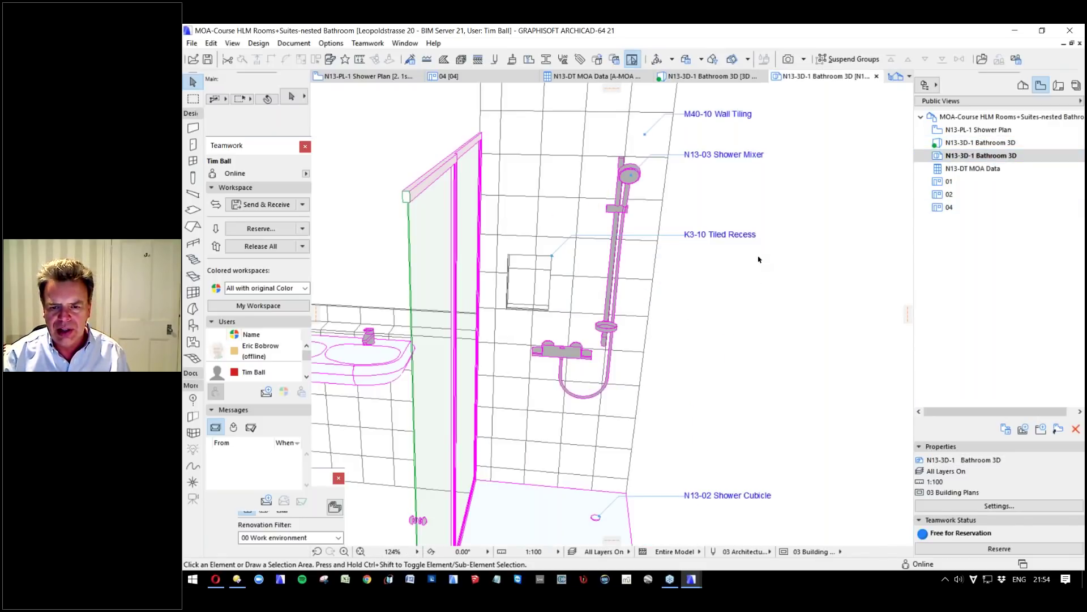
{"action": "scroll", "coordinate": [748, 281], "scroll_direction": "down", "scroll_amount": 1}
{"action": "scroll", "coordinate": [770, 238], "scroll_direction": "up", "scroll_amount": 1}
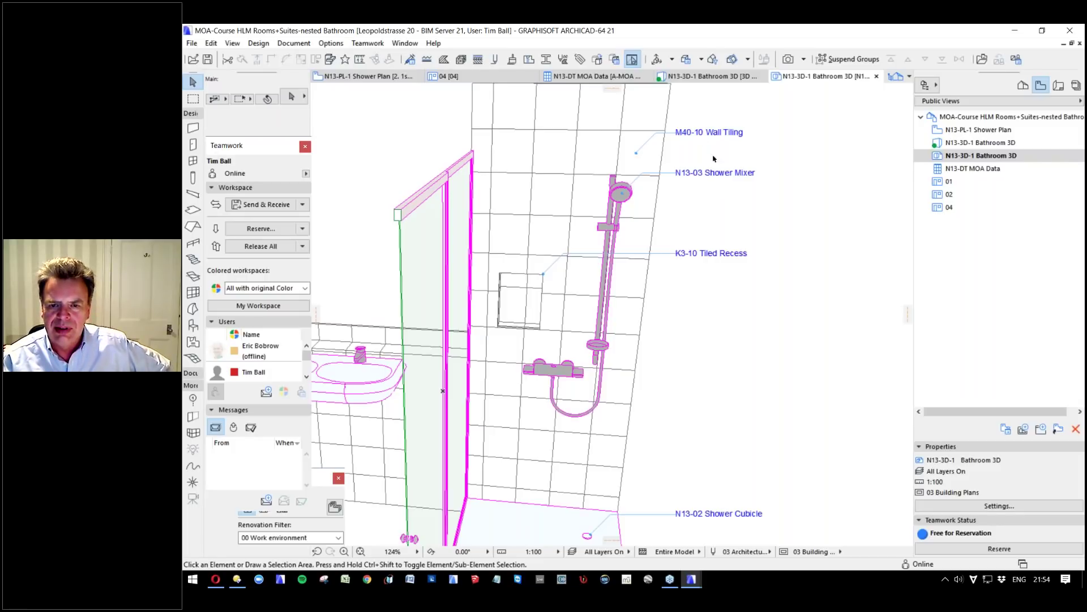
{"action": "scroll", "coordinate": [750, 169], "scroll_direction": "down", "scroll_amount": 3}
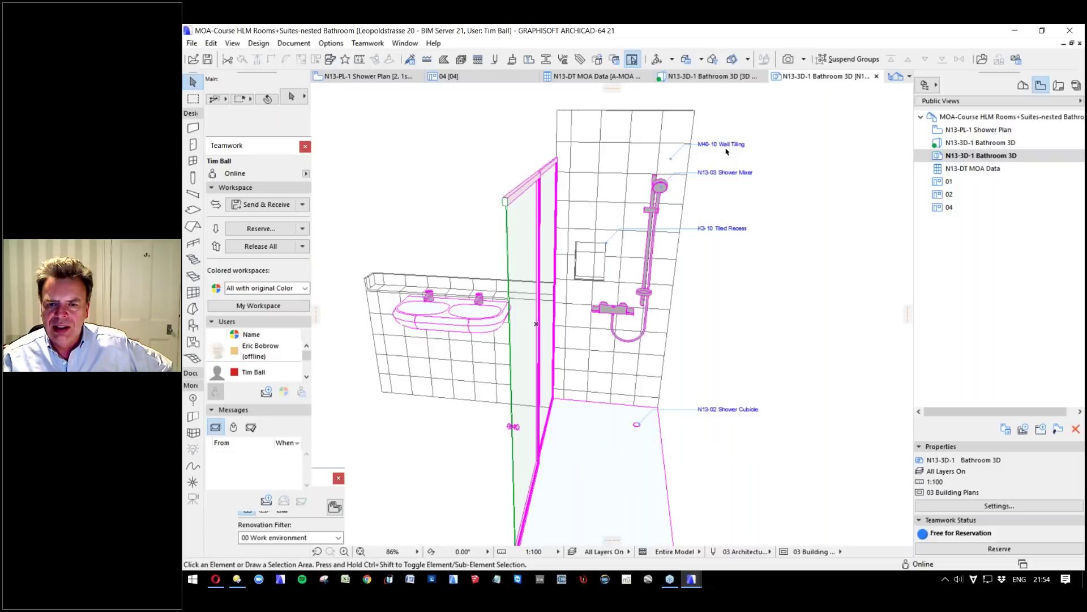
{"action": "scroll", "coordinate": [728, 151], "scroll_direction": "up", "scroll_amount": 3}
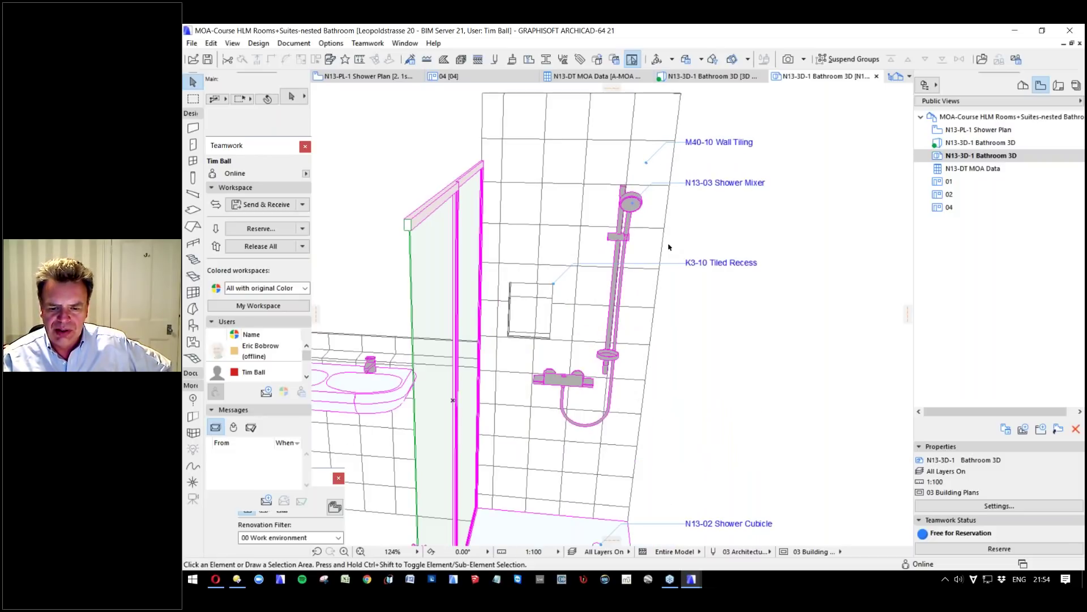
{"action": "scroll", "coordinate": [701, 322], "scroll_direction": "down", "scroll_amount": 3}
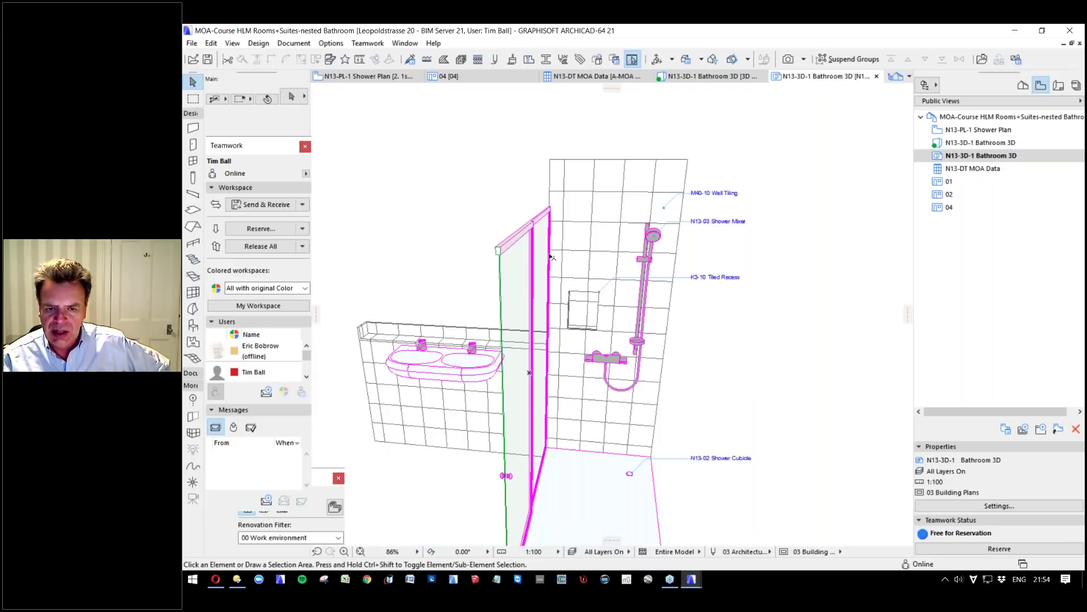
Open the N13-DT MOA Data schedule, fit it to the window width, and review its Element ID column.
{"action": "double_click", "coordinate": [978, 169]}
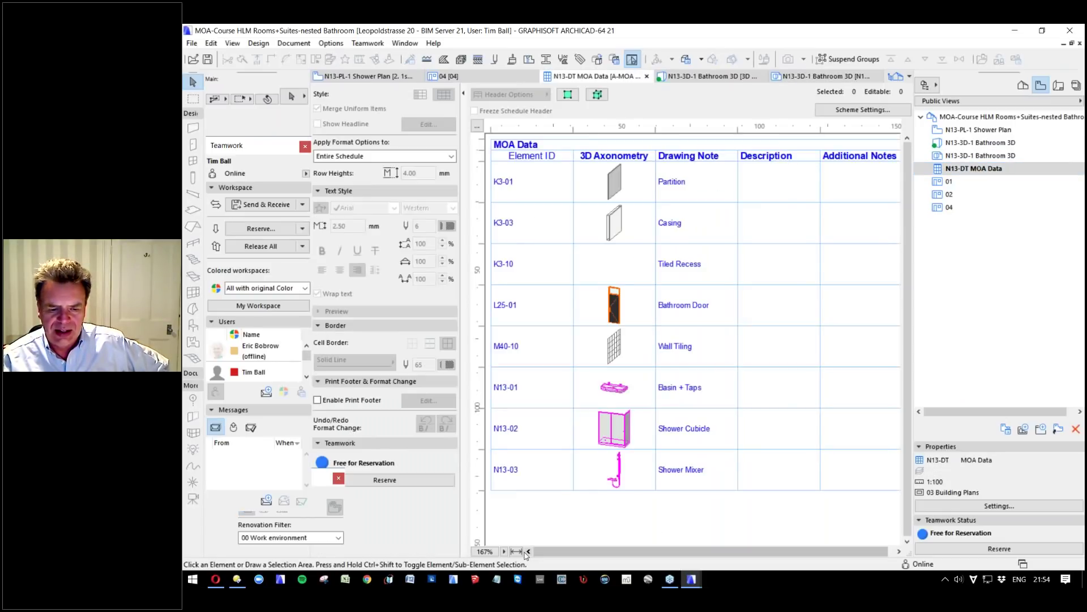
{"action": "left_click", "coordinate": [516, 551]}
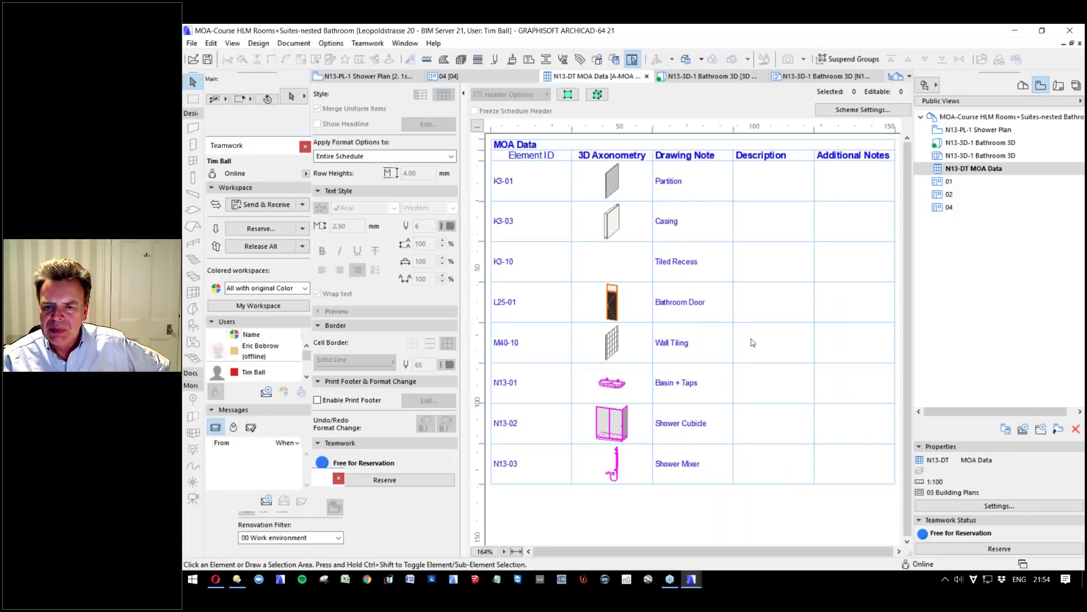
{"action": "left_click", "coordinate": [548, 159]}
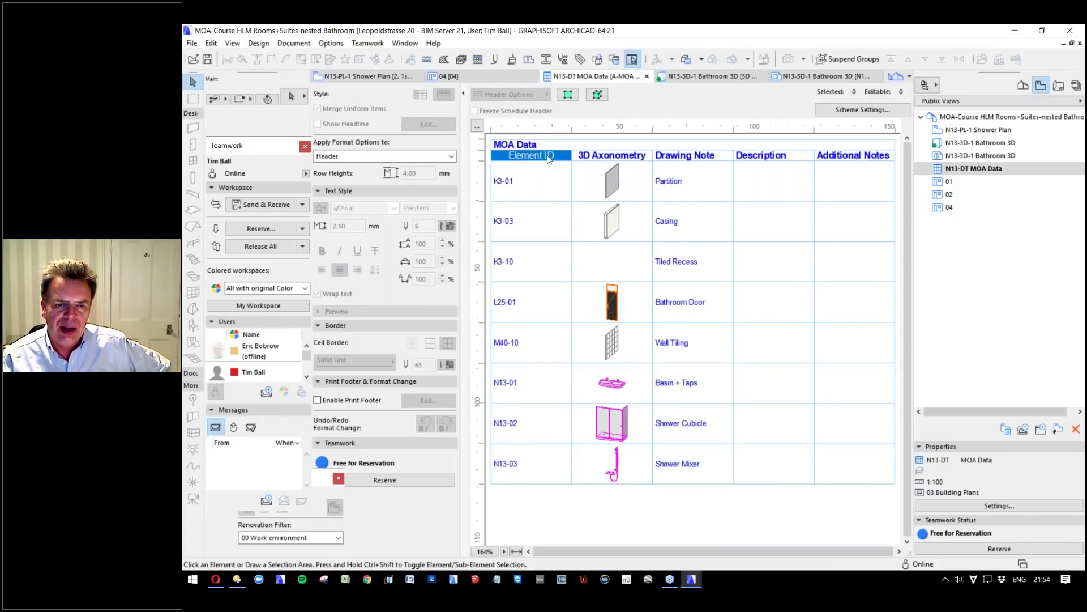
{"action": "left_click", "coordinate": [556, 506]}
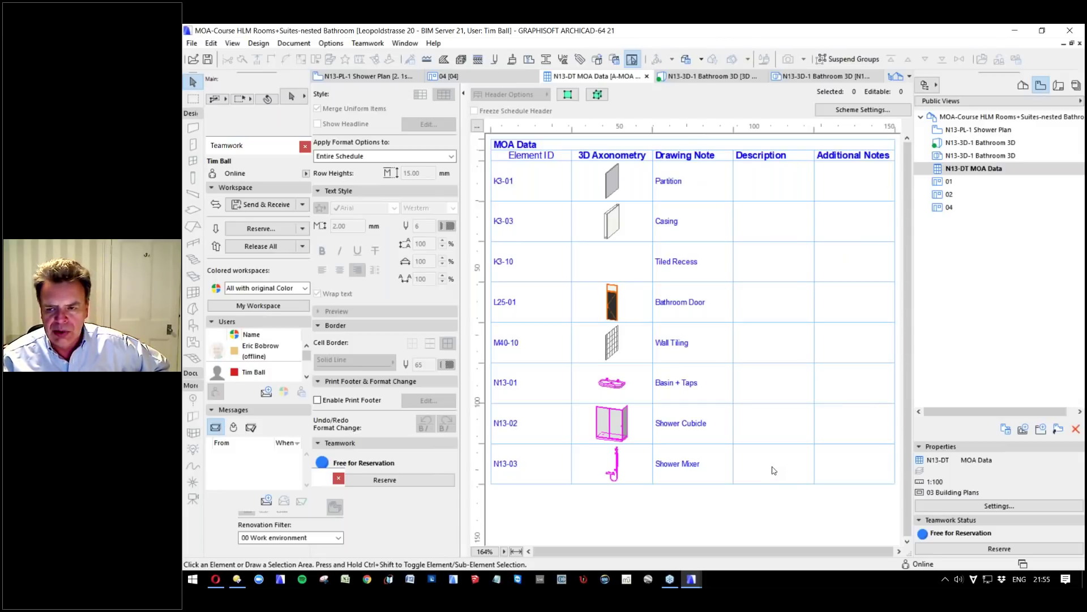
Return to the N13-PL-1 Shower Plan and select the interior elevation marker for elevations 01, 02 and 04.
{"action": "double_click", "coordinate": [1000, 130]}
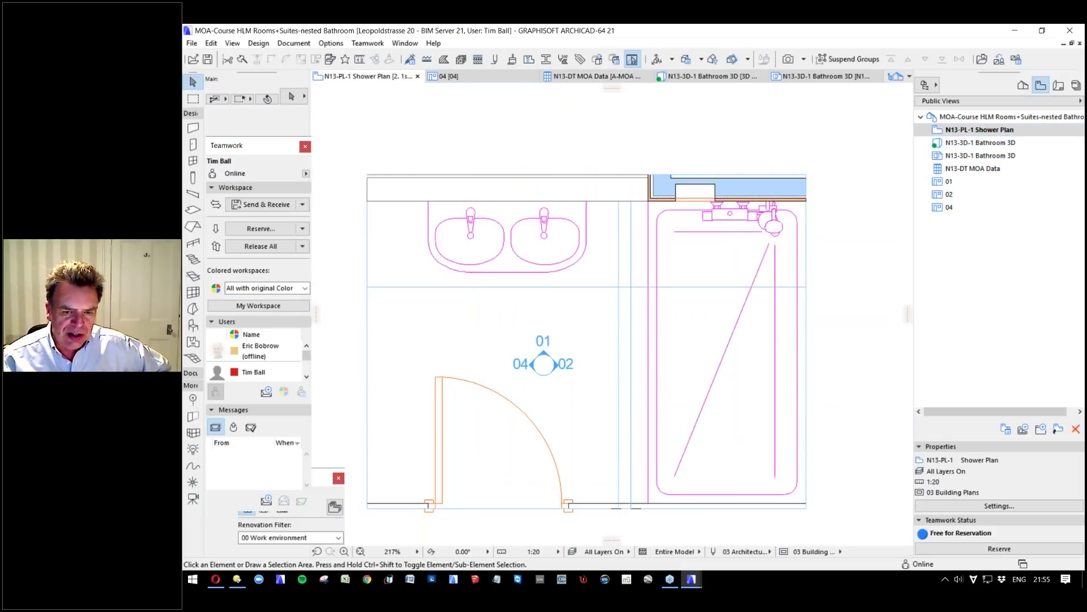
{"action": "left_click", "coordinate": [541, 368]}
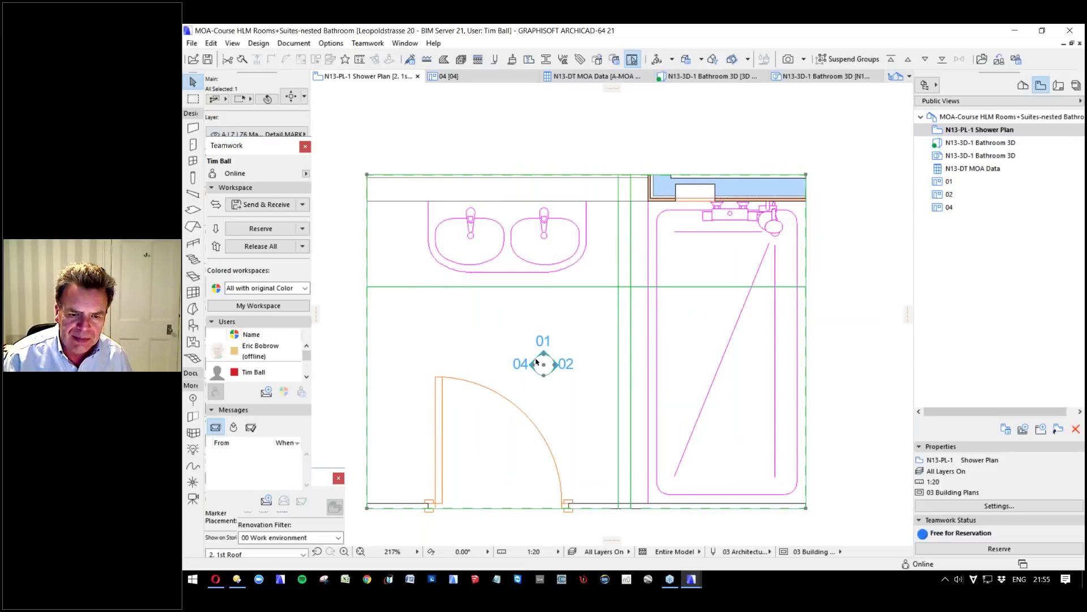
{"action": "left_click", "coordinate": [865, 233]}
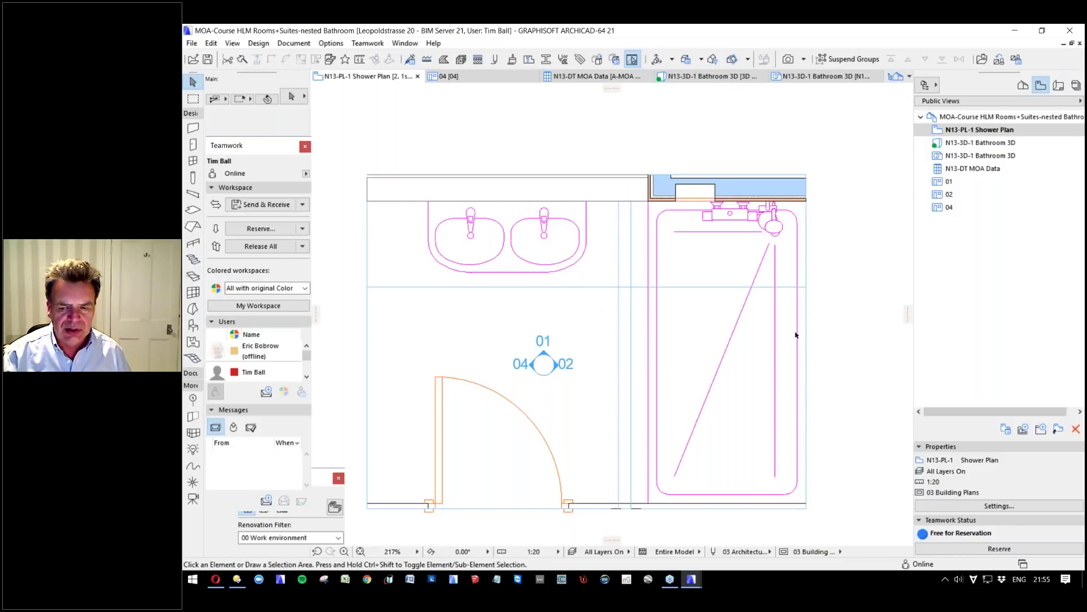
{"action": "left_click", "coordinate": [545, 364]}
{"action": "left_click", "coordinate": [544, 365]}
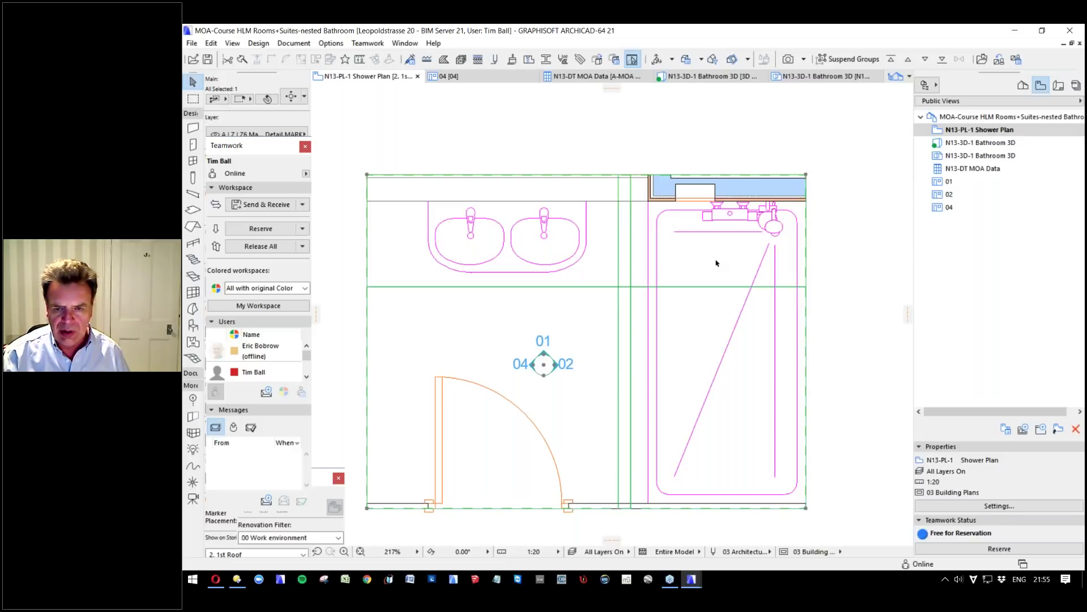
Deselect the elevation marker and inspect the vertical elevation line running alongside the shower enclosure in the Shower Plan.
{"action": "left_click", "coordinate": [837, 260]}
{"action": "left_click", "coordinate": [618, 283]}
{"action": "left_click", "coordinate": [604, 213]}
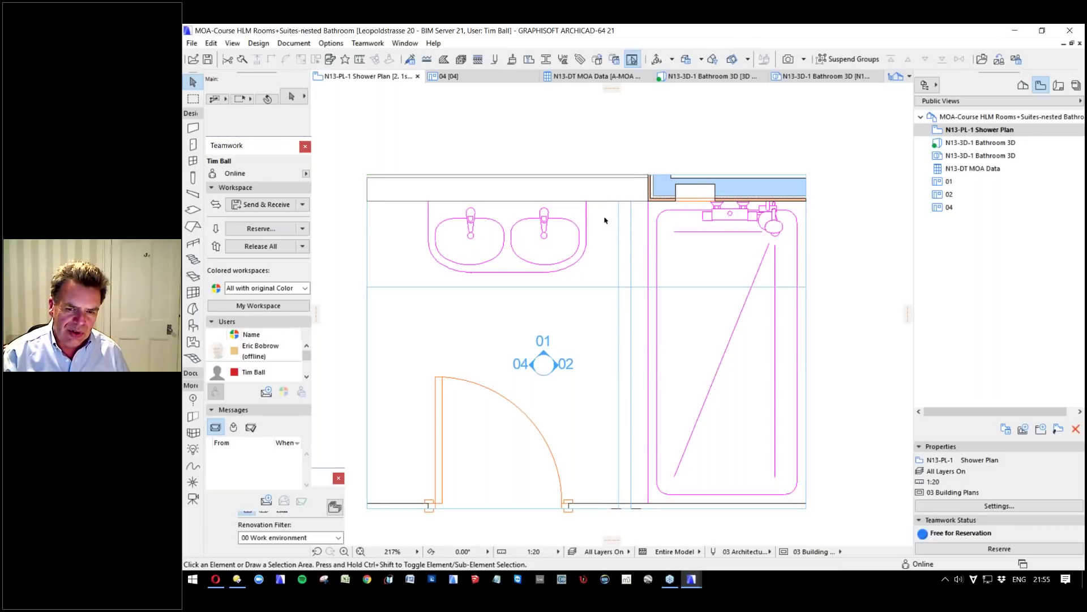
{"action": "left_click", "coordinate": [631, 231]}
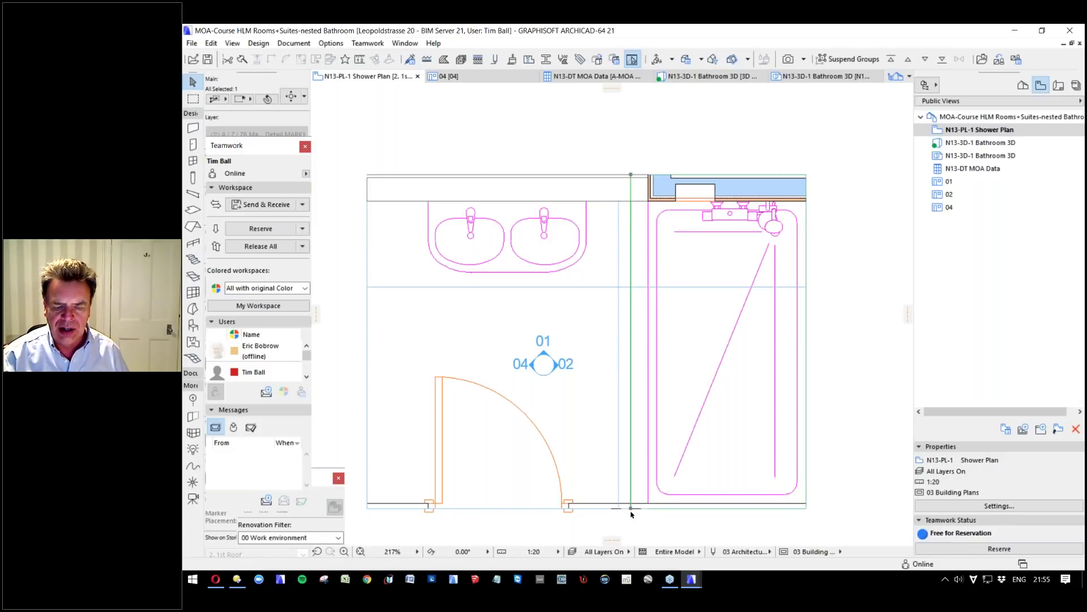
{"action": "left_click", "coordinate": [708, 297]}
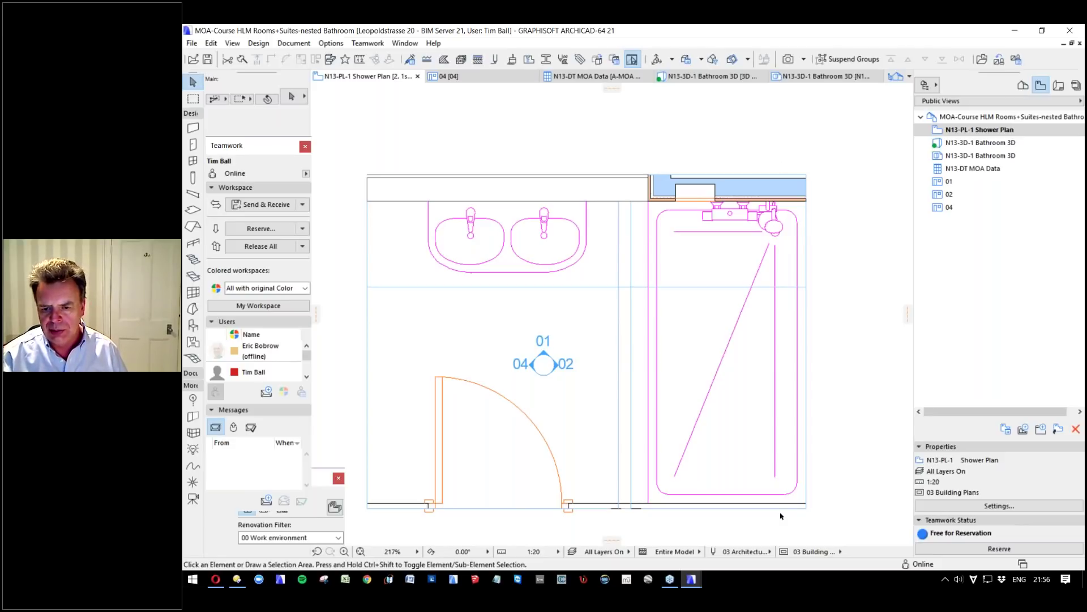
Review interior elevations 01, 02 and 04 in turn, then return to the N13-PL-1 Shower Plan.
{"action": "double_click", "coordinate": [951, 182]}
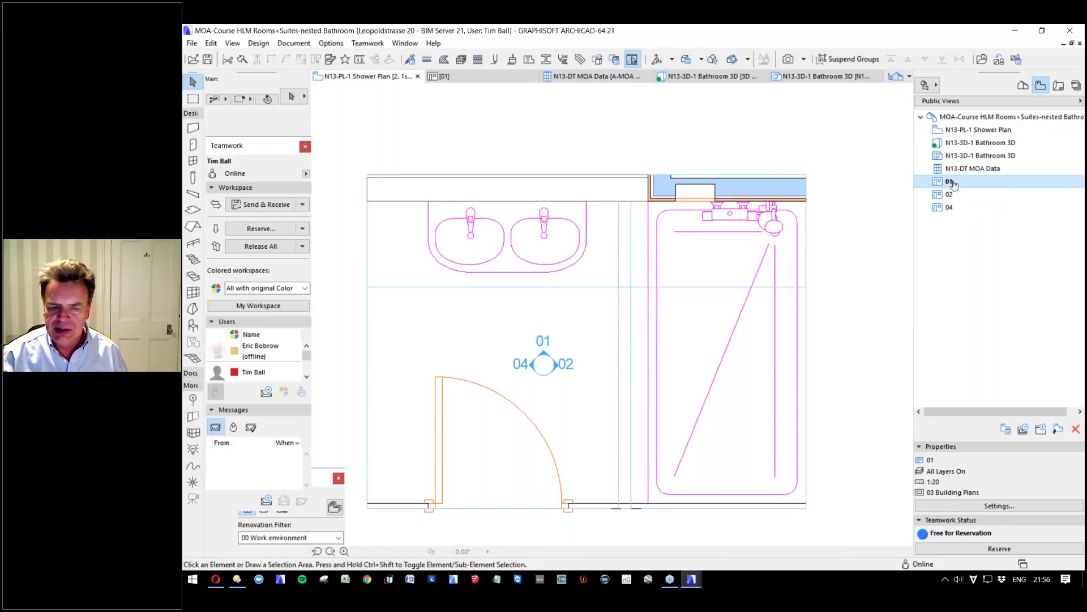
{"action": "double_click", "coordinate": [958, 194]}
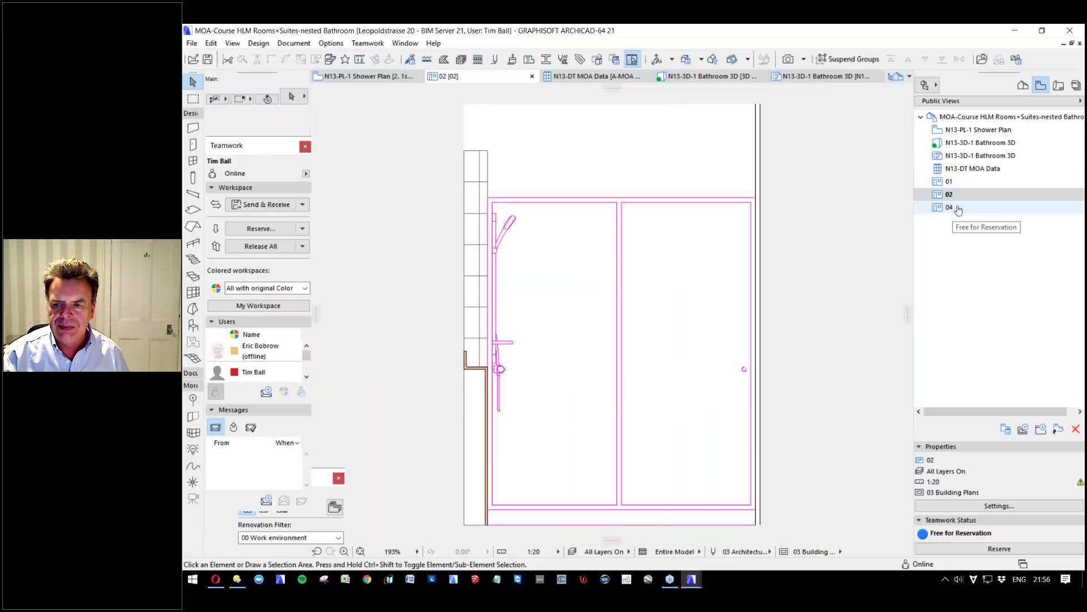
{"action": "double_click", "coordinate": [959, 208]}
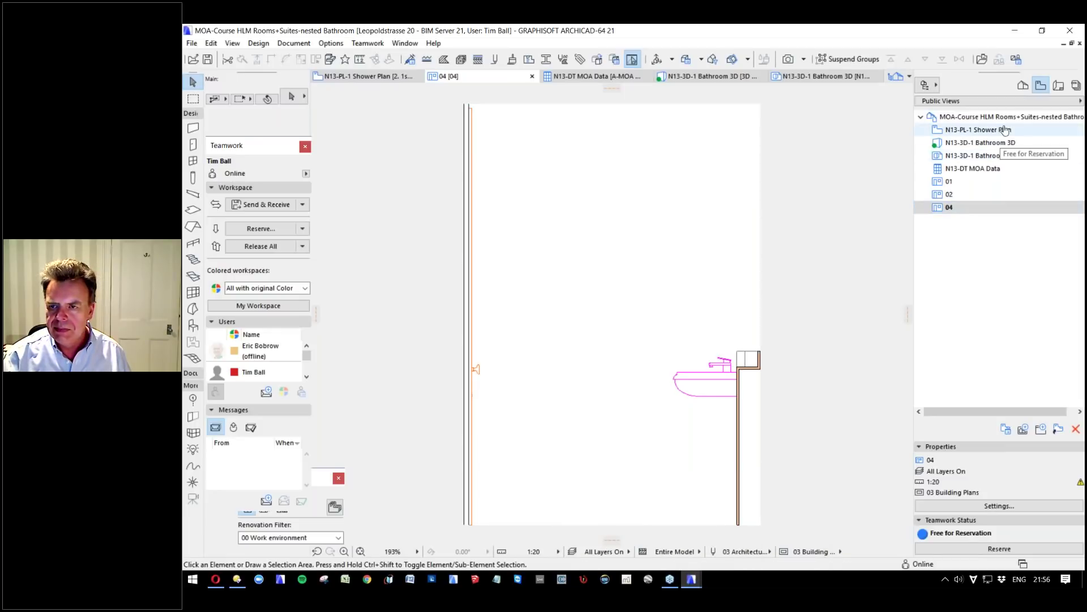
{"action": "double_click", "coordinate": [979, 129]}
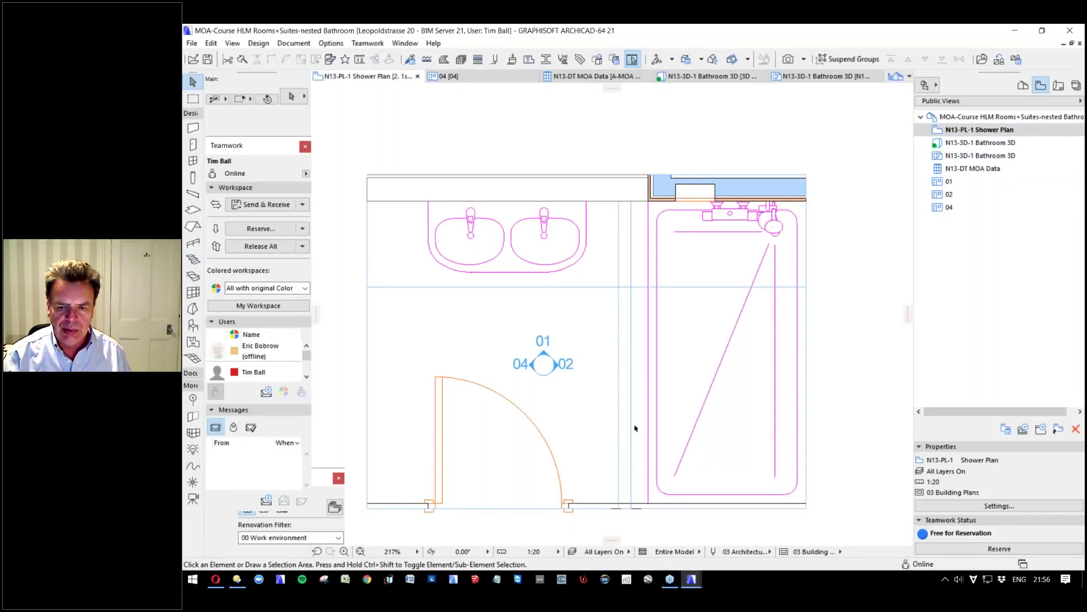
Switch to the MOA-MAIN Project Masterfile and open the N13-01 En-Suite Type A layout.
{"action": "left_click", "coordinate": [692, 579]}
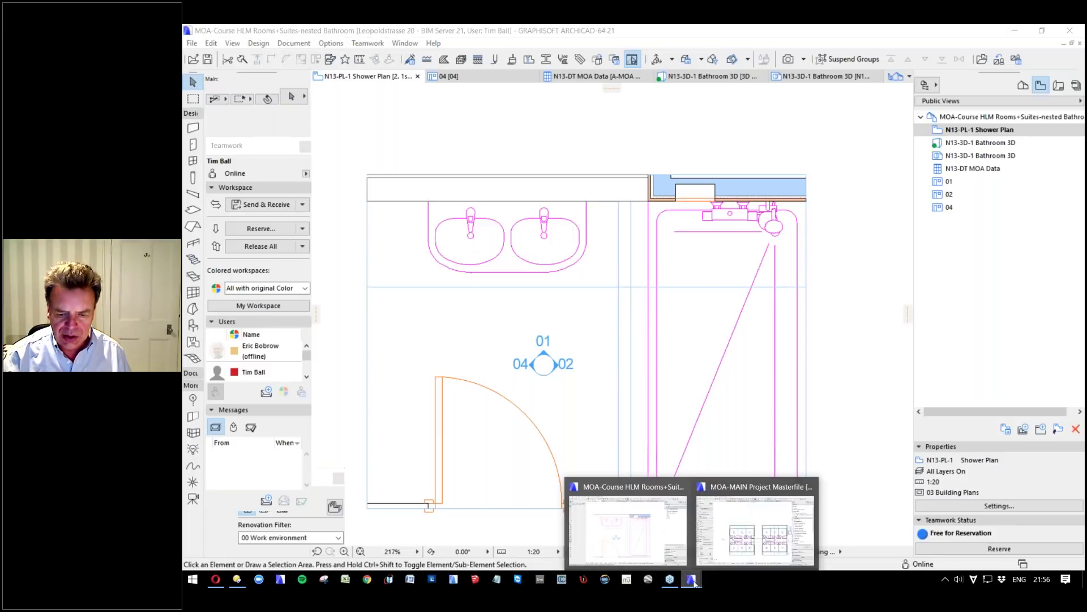
{"action": "left_click", "coordinate": [727, 528]}
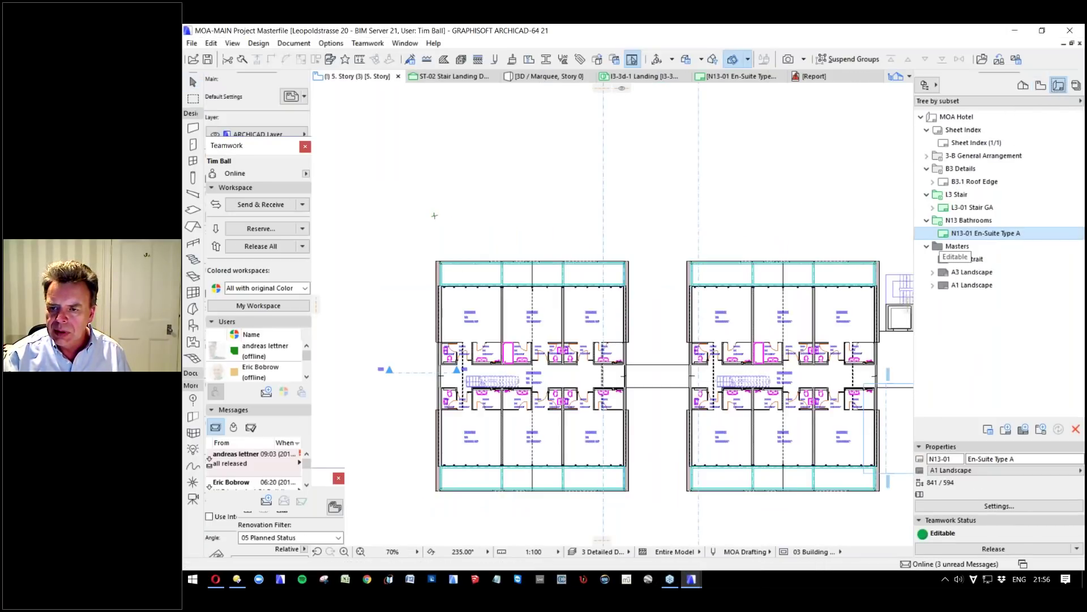
{"action": "double_click", "coordinate": [986, 233]}
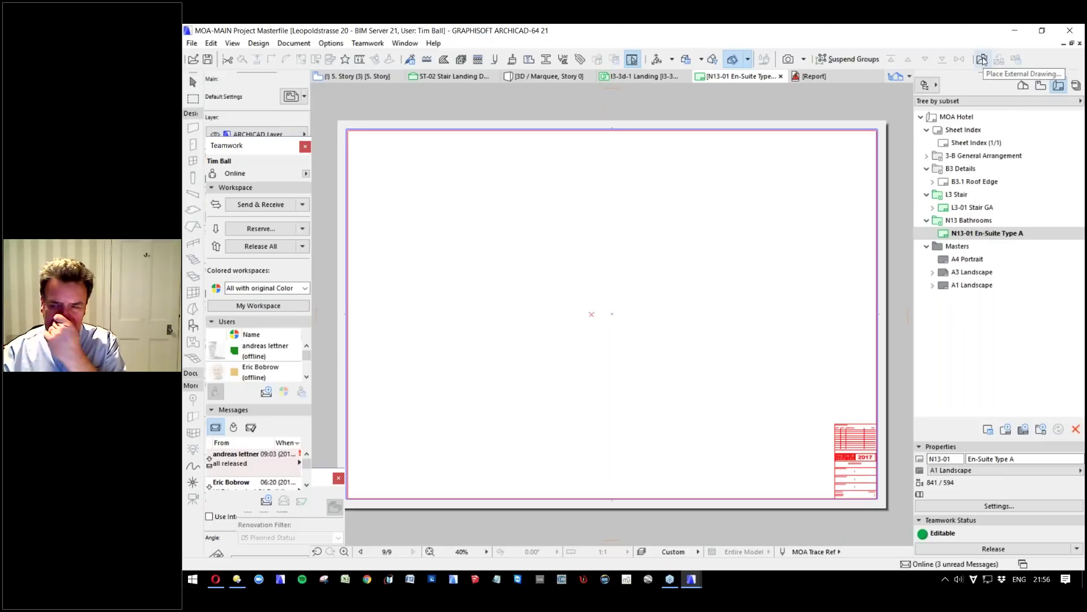
Show the Organizer, set its source side to the View Map, and collapse the MOA Hotel tree on both sides.
{"action": "left_click", "coordinate": [927, 85]}
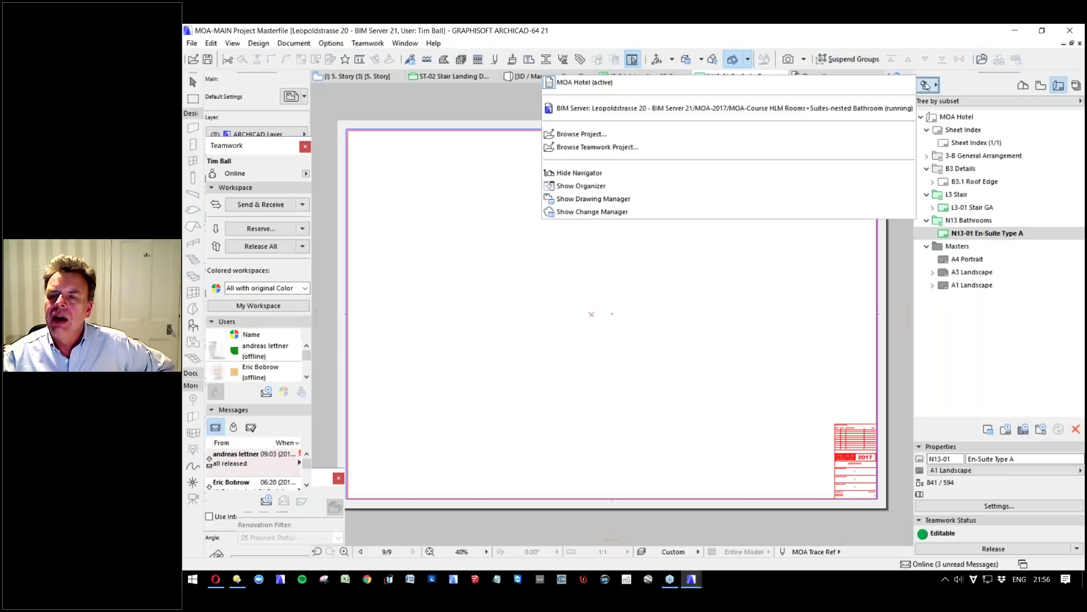
{"action": "left_click", "coordinate": [589, 186]}
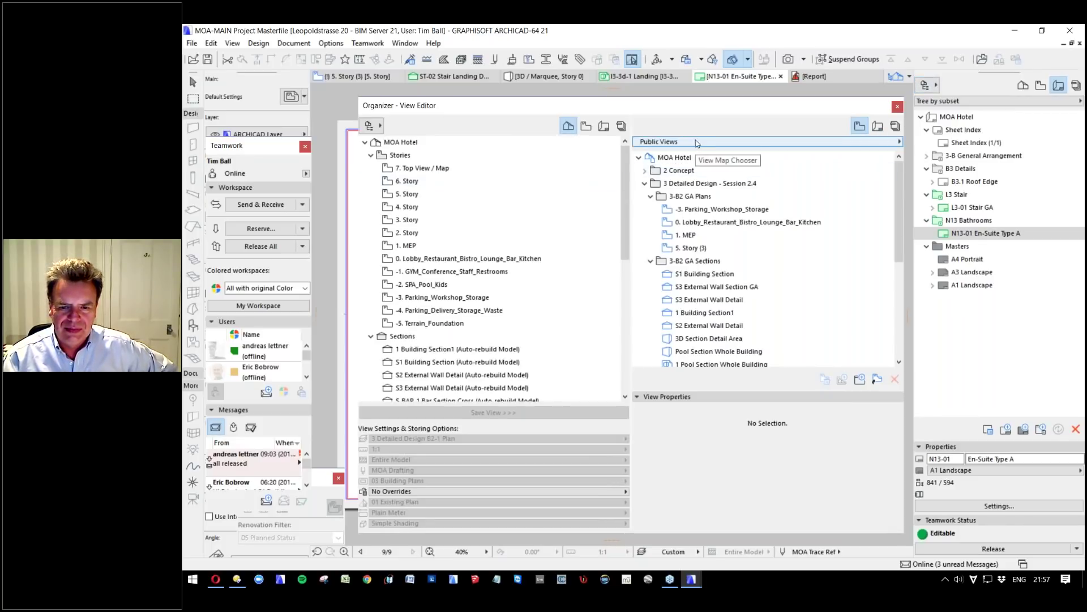
{"action": "left_click", "coordinate": [638, 157]}
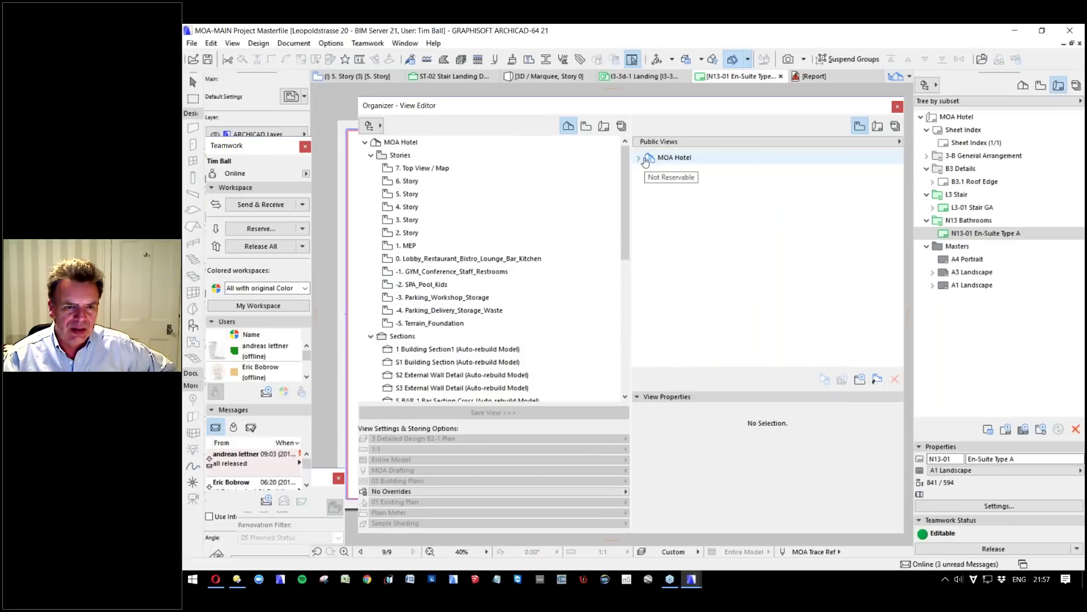
{"action": "left_click", "coordinate": [586, 126]}
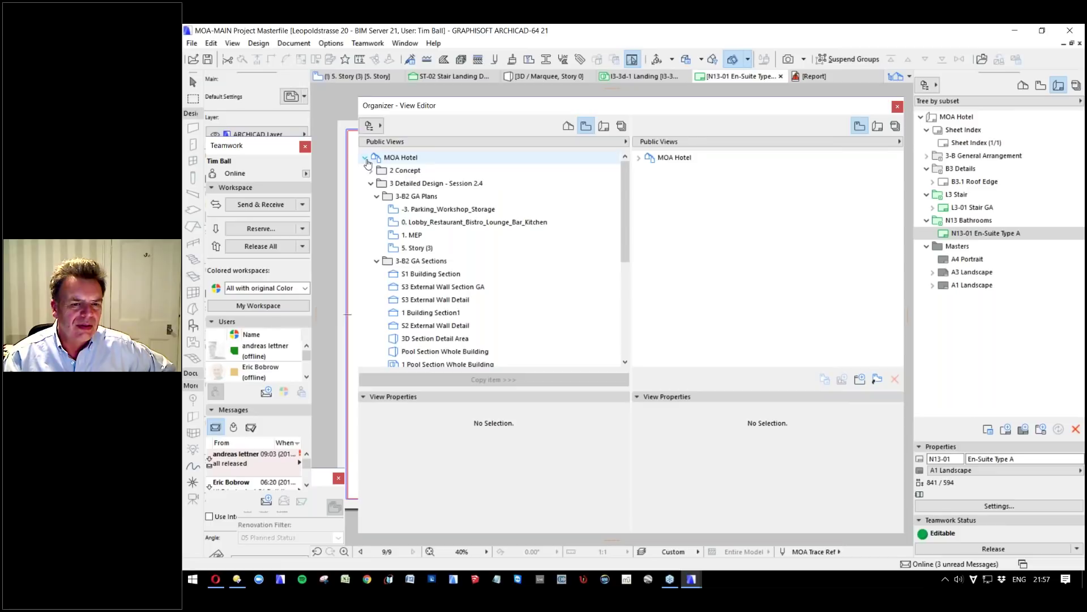
{"action": "left_click", "coordinate": [365, 158]}
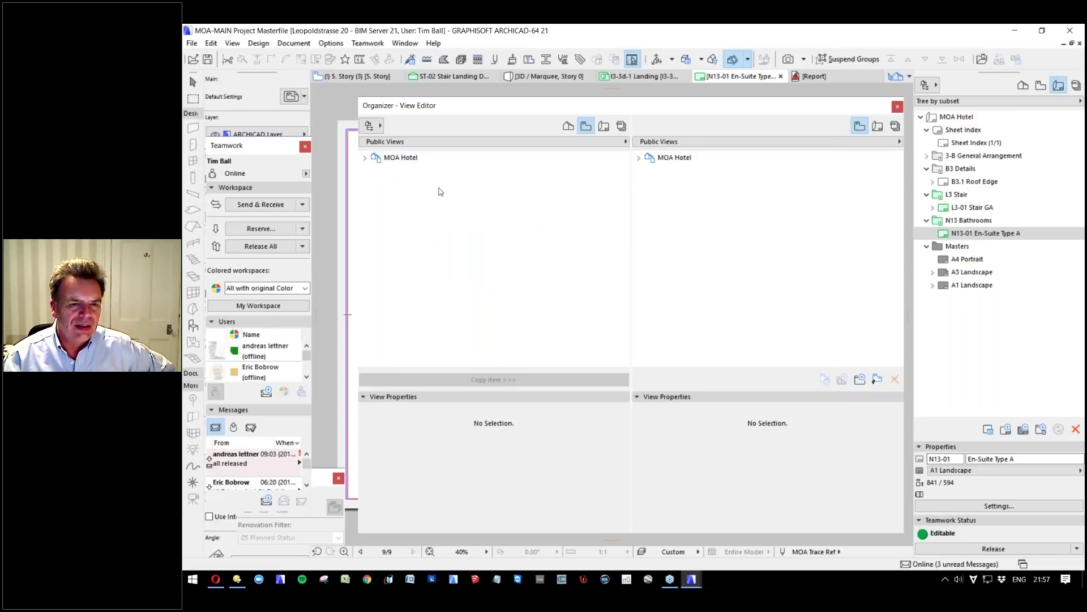
Load the MOA-Course HLM Rooms+Suites-nested Bathroom teamwork project from the MOA-2017 folder as the Organizer's source.
{"action": "left_click", "coordinate": [375, 127]}
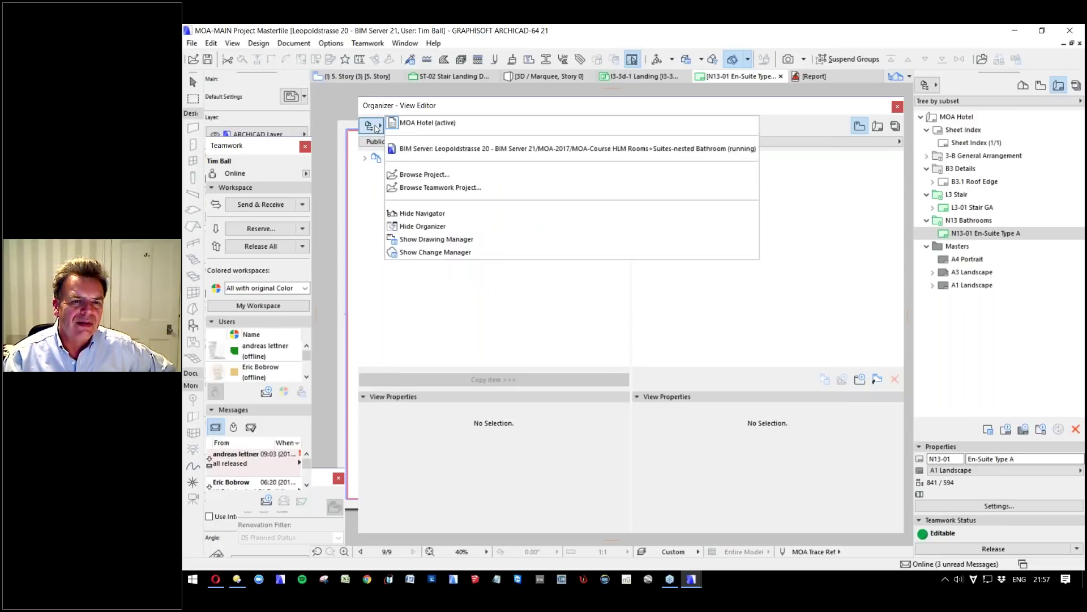
{"action": "left_click", "coordinate": [438, 188]}
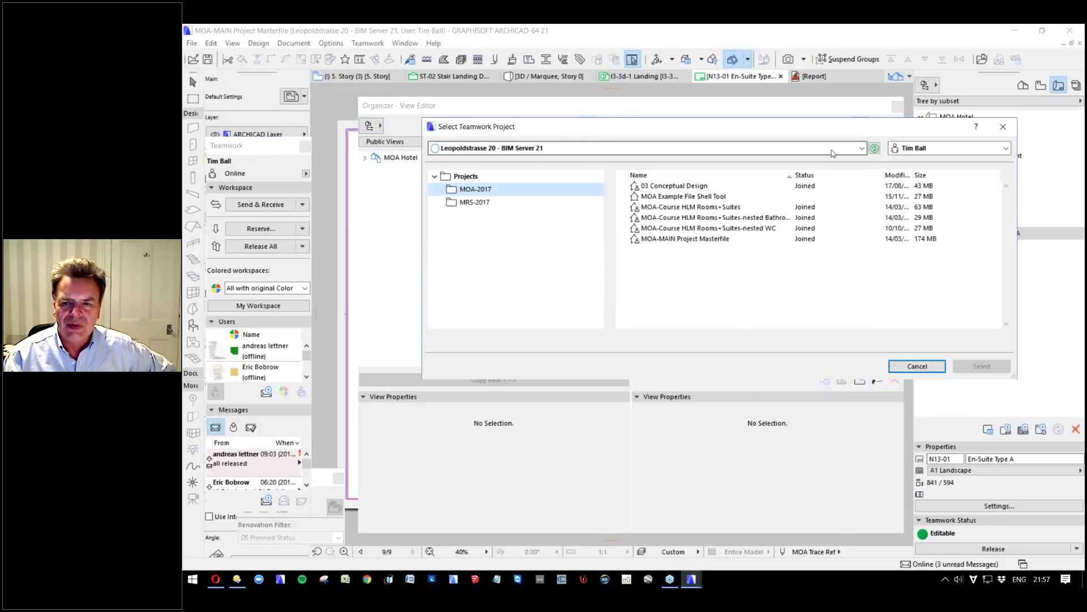
{"action": "left_click", "coordinate": [707, 219]}
{"action": "left_click", "coordinate": [977, 366]}
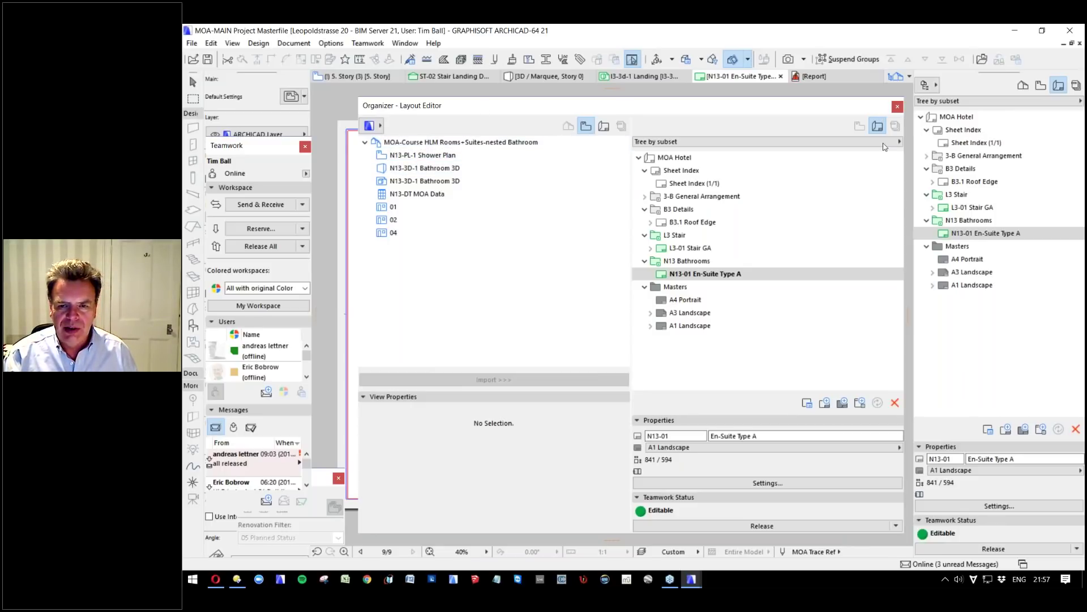
{"action": "left_click", "coordinate": [370, 125]}
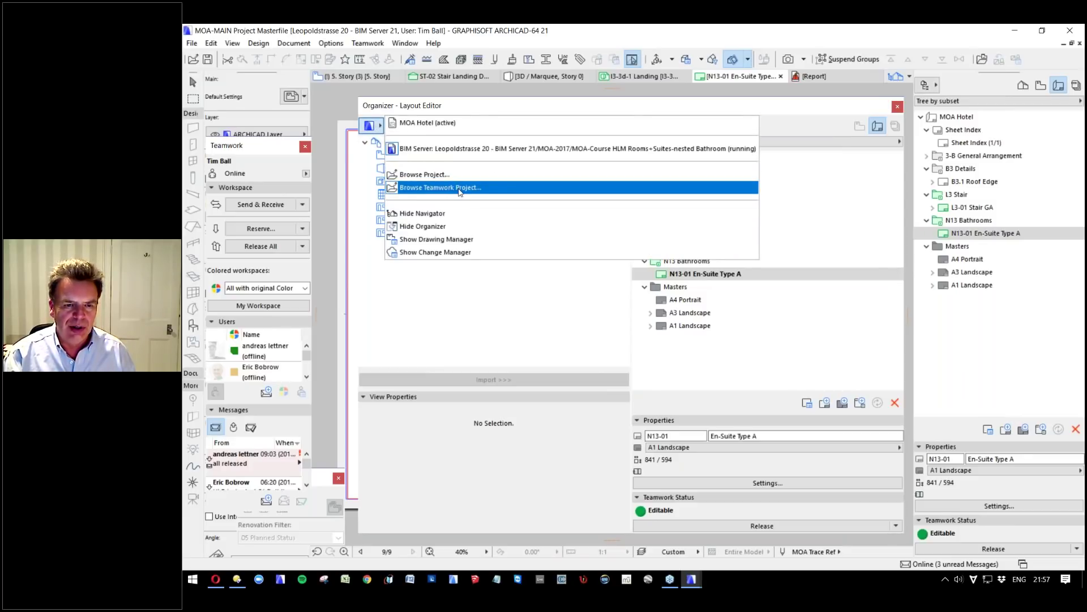
{"action": "left_click", "coordinate": [468, 308]}
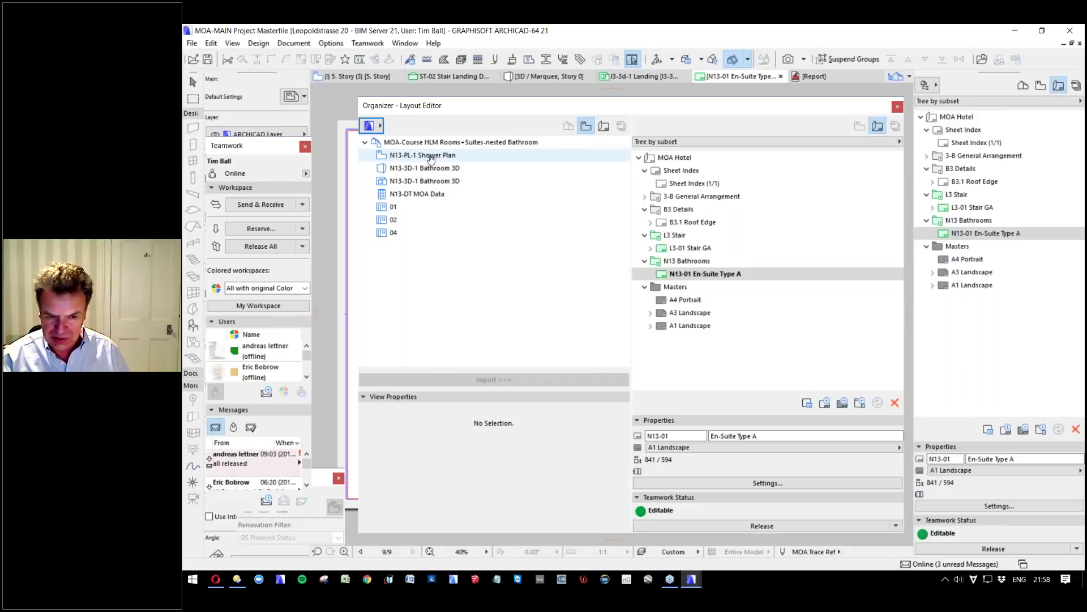
Select all views of the nested Bathroom project and place them on the N13-01 En-Suite Type A layout.
{"action": "left_click", "coordinate": [431, 160]}
{"action": "key", "text": "ctrl+a"}
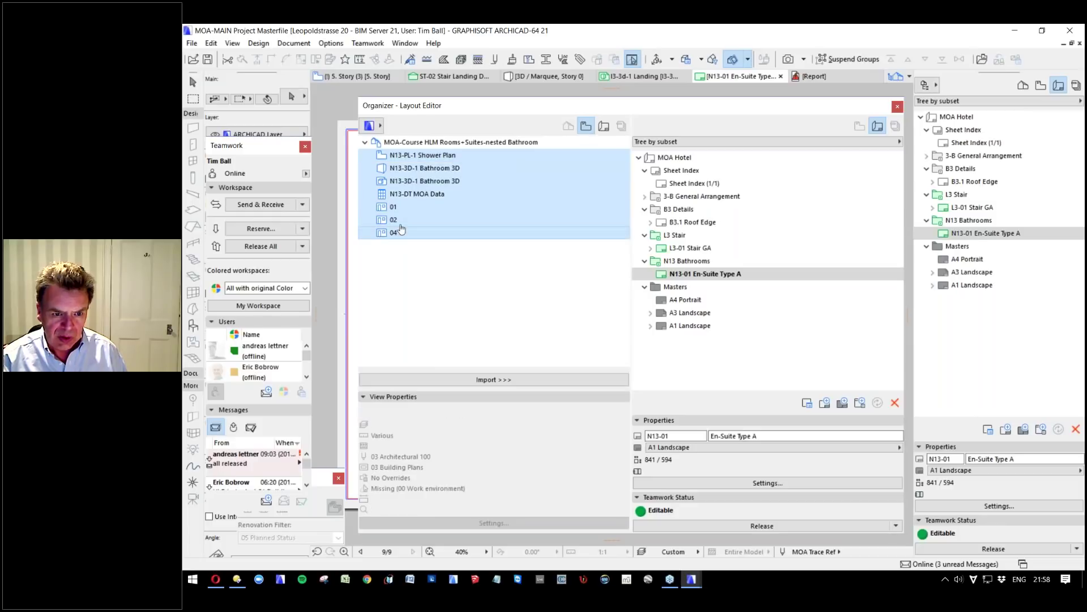
{"action": "left_click_drag", "start_coordinate": [440, 157], "coordinate": [715, 274]}
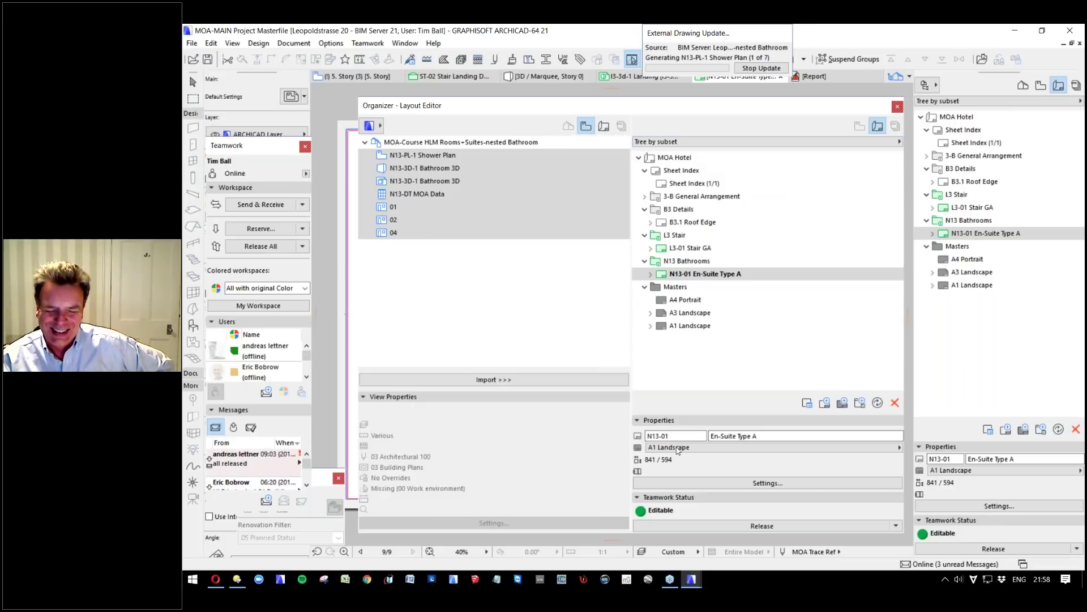
Switch to the nested Bathroom project and check the progress of generating the placed drawings.
{"action": "mouse_move", "coordinate": [691, 582]}
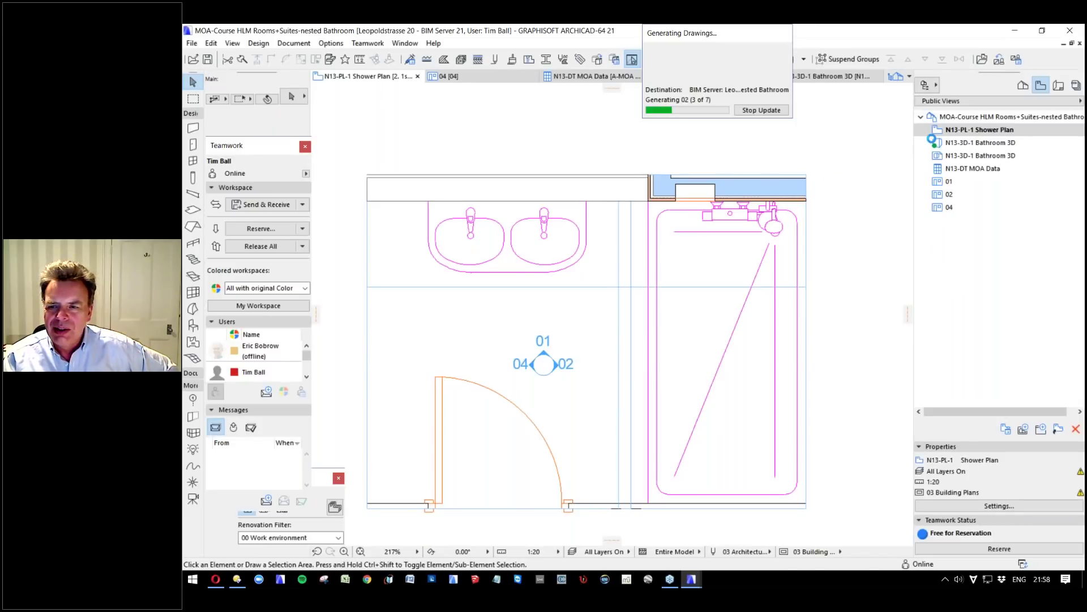
{"action": "left_click", "coordinate": [974, 142]}
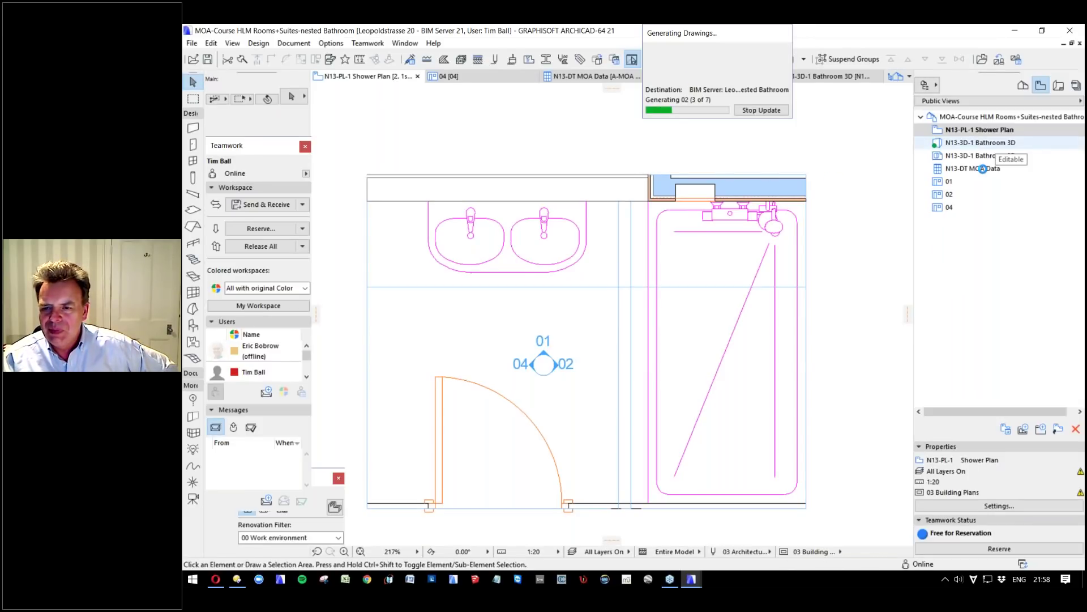
{"action": "left_click", "coordinate": [983, 168]}
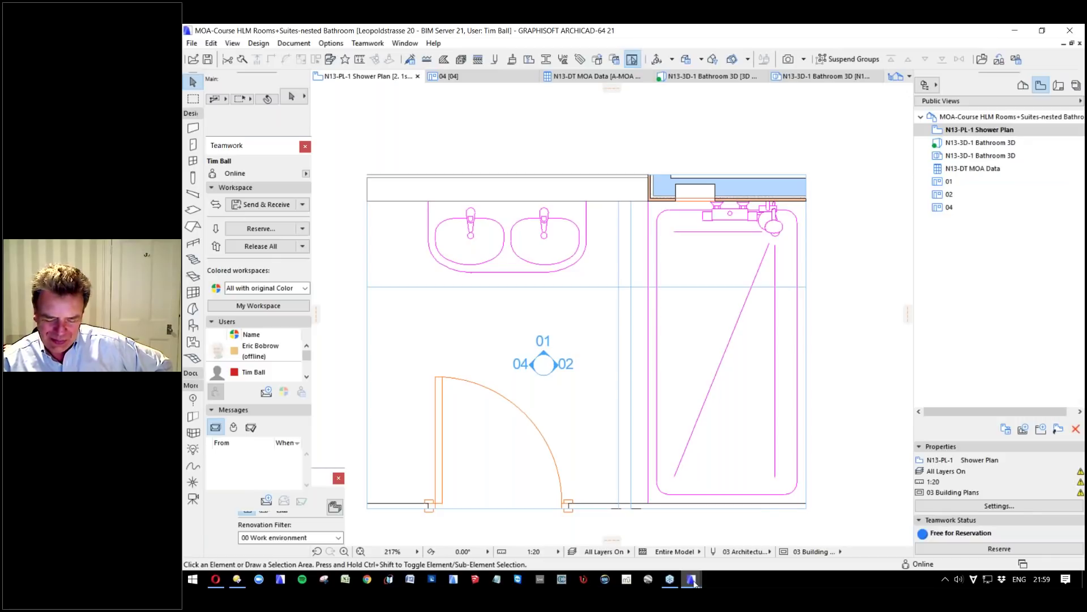
Return to the MOA-MAIN Project Masterfile and close the Organizer to reveal the En-Suite Type A layout.
{"action": "mouse_move", "coordinate": [693, 582]}
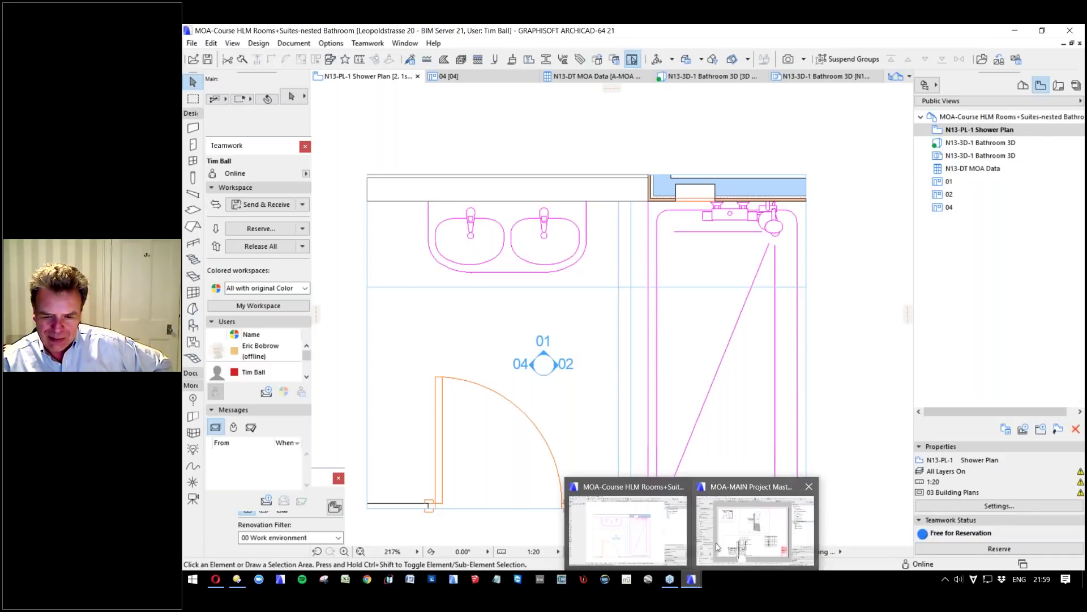
{"action": "left_click", "coordinate": [765, 531]}
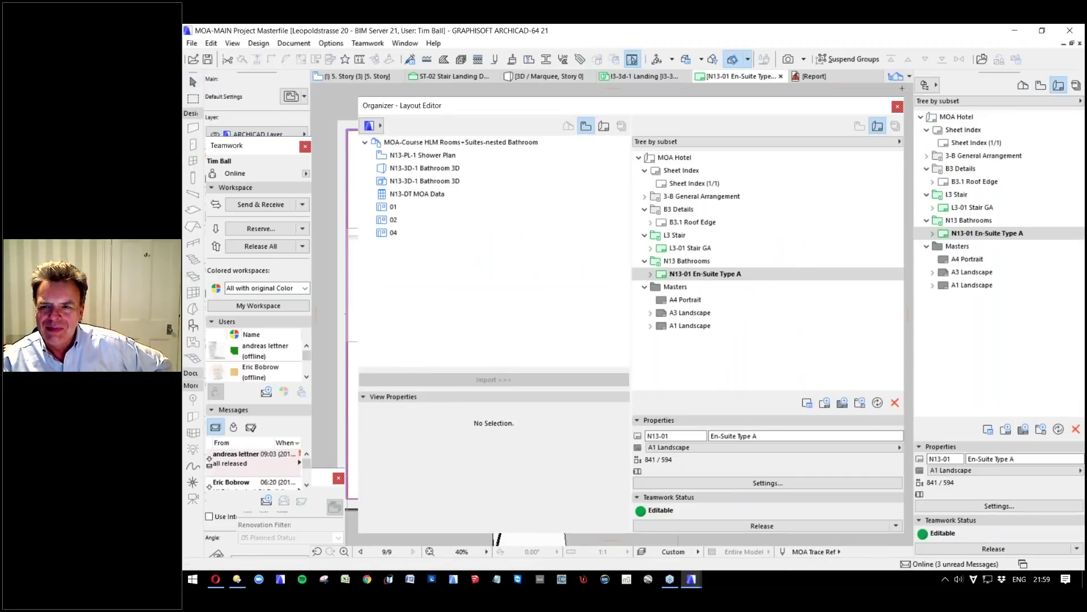
{"action": "left_click", "coordinate": [898, 107]}
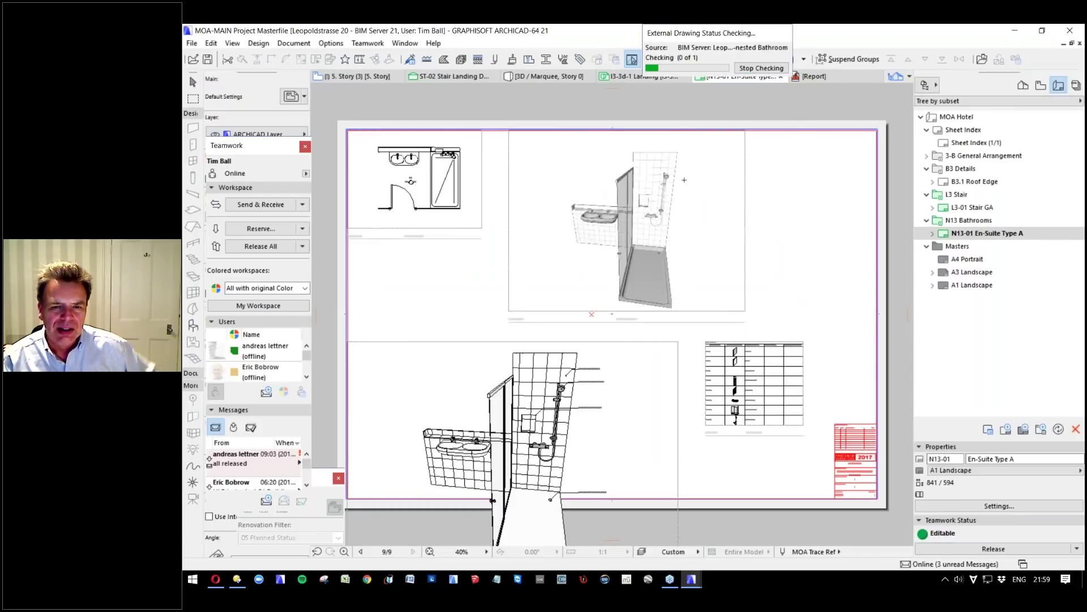
Delete the shaded Bathroom 3D drawing from the upper part of the layout.
{"action": "scroll", "coordinate": [757, 175], "scroll_direction": "down", "scroll_amount": 4}
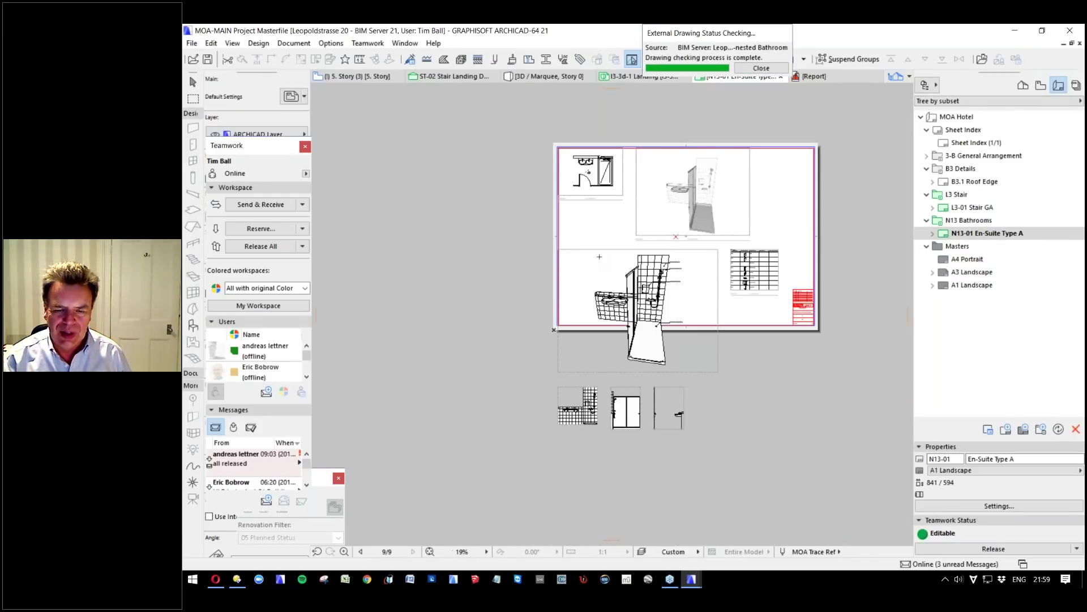
{"action": "scroll", "coordinate": [679, 209], "scroll_direction": "up", "scroll_amount": 4}
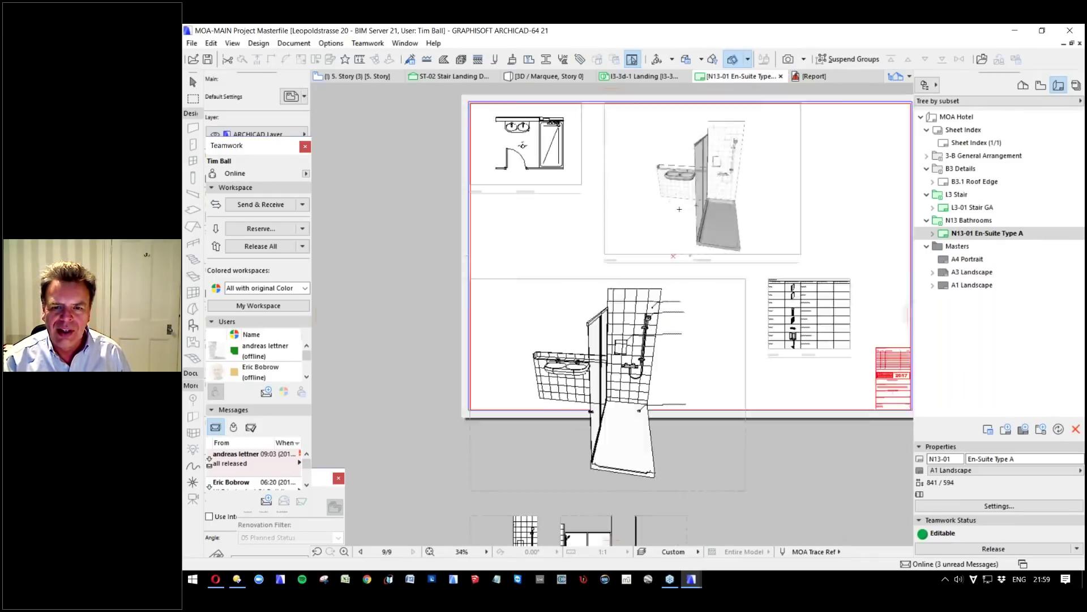
{"action": "left_click", "coordinate": [695, 276]}
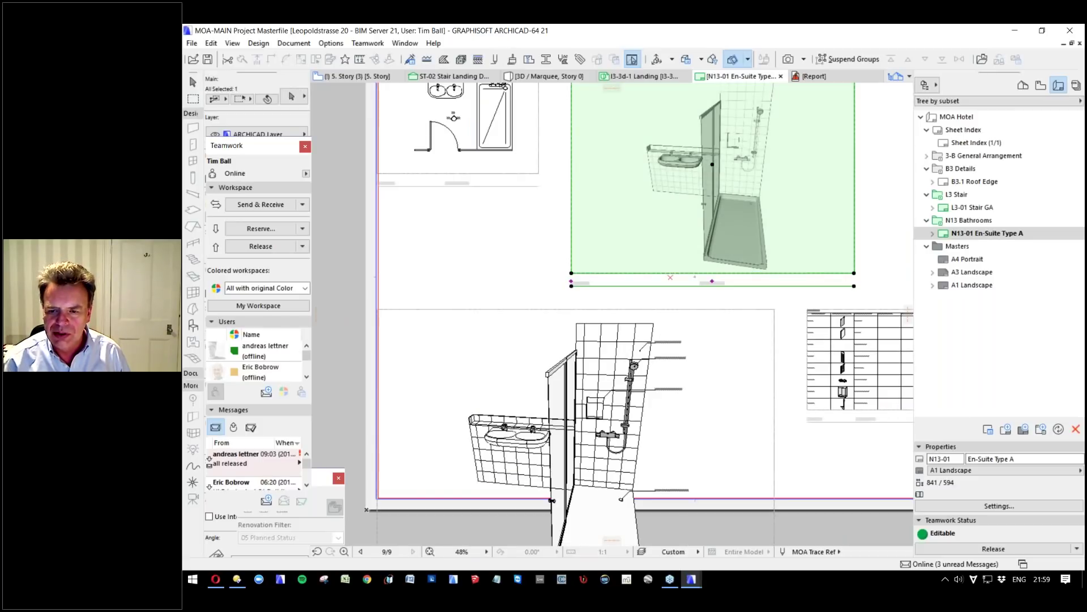
{"action": "key", "text": "Escape"}
Crop the line-drawn Bathroom 3D drawing's frame tighter by pulling its right, left and bottom edges inward around the shower and basin.
{"action": "scroll", "coordinate": [652, 238], "scroll_direction": "down", "scroll_amount": 5}
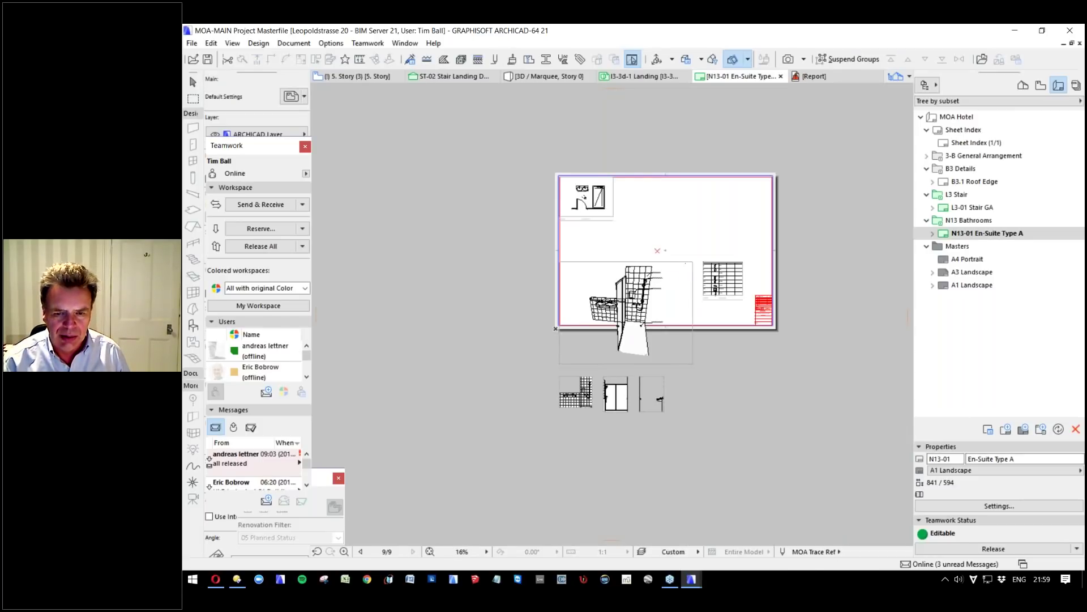
{"action": "left_click", "coordinate": [658, 315]}
{"action": "scroll", "coordinate": [657, 314], "scroll_direction": "up", "scroll_amount": 5}
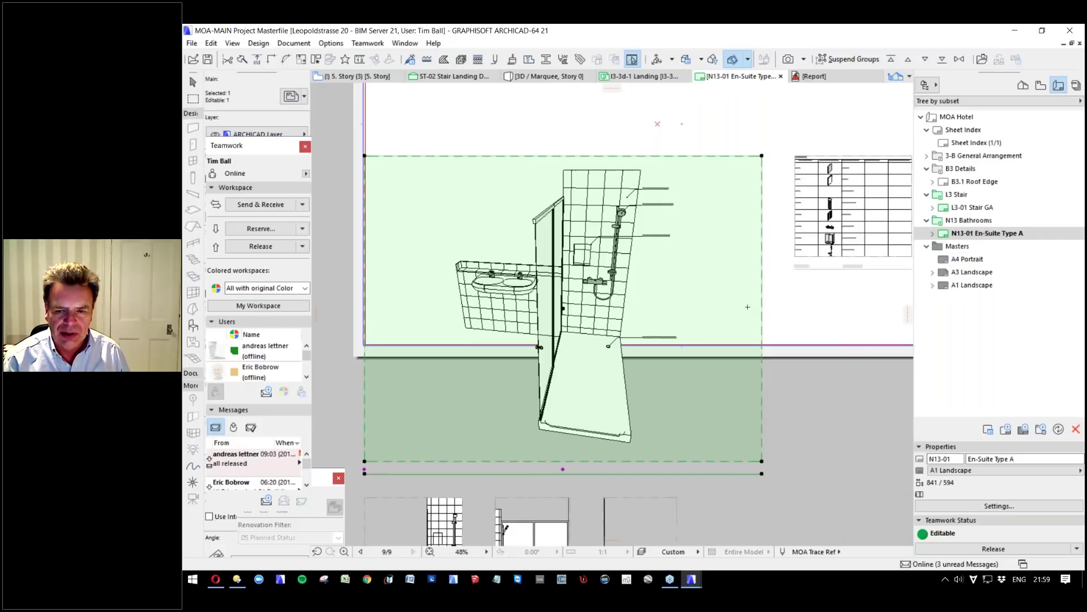
{"action": "left_click", "coordinate": [761, 310]}
{"action": "left_click", "coordinate": [634, 379]}
{"action": "left_click", "coordinate": [686, 310]}
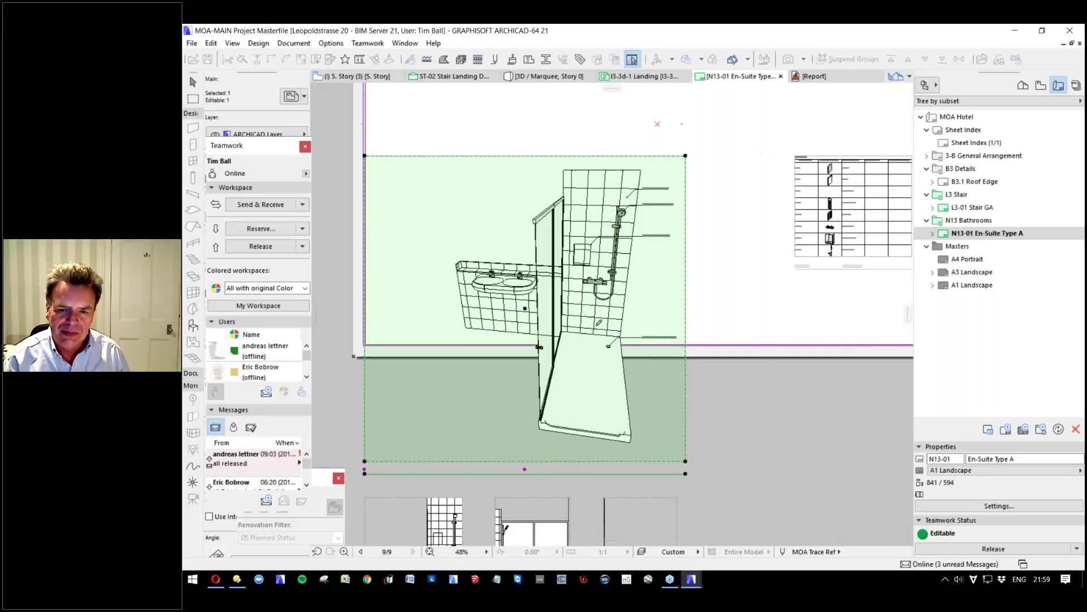
{"action": "left_click", "coordinate": [365, 216]}
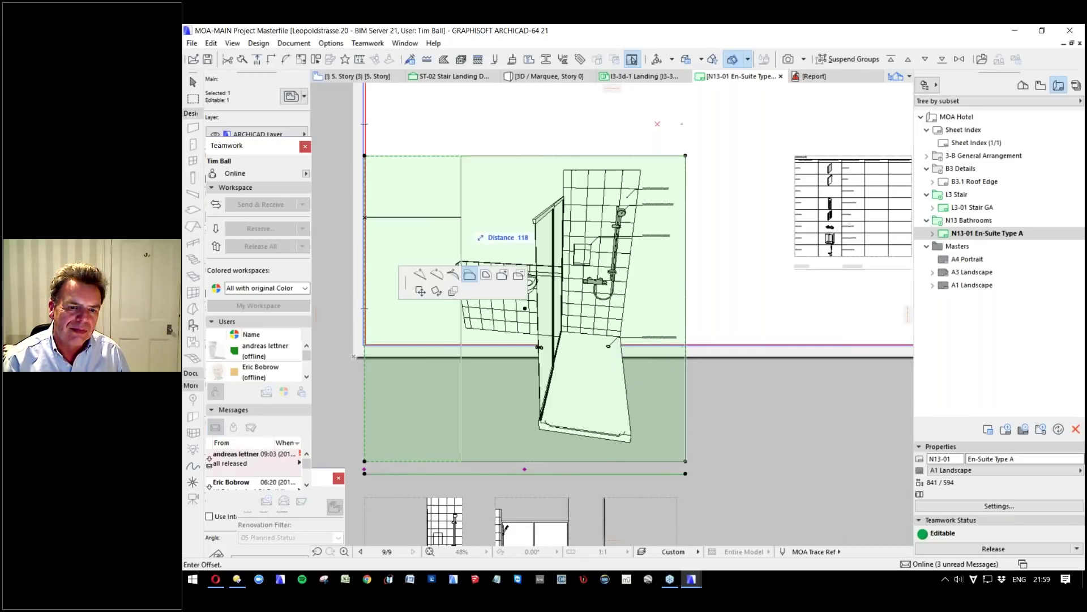
{"action": "left_click", "coordinate": [451, 217]}
{"action": "left_click", "coordinate": [650, 460]}
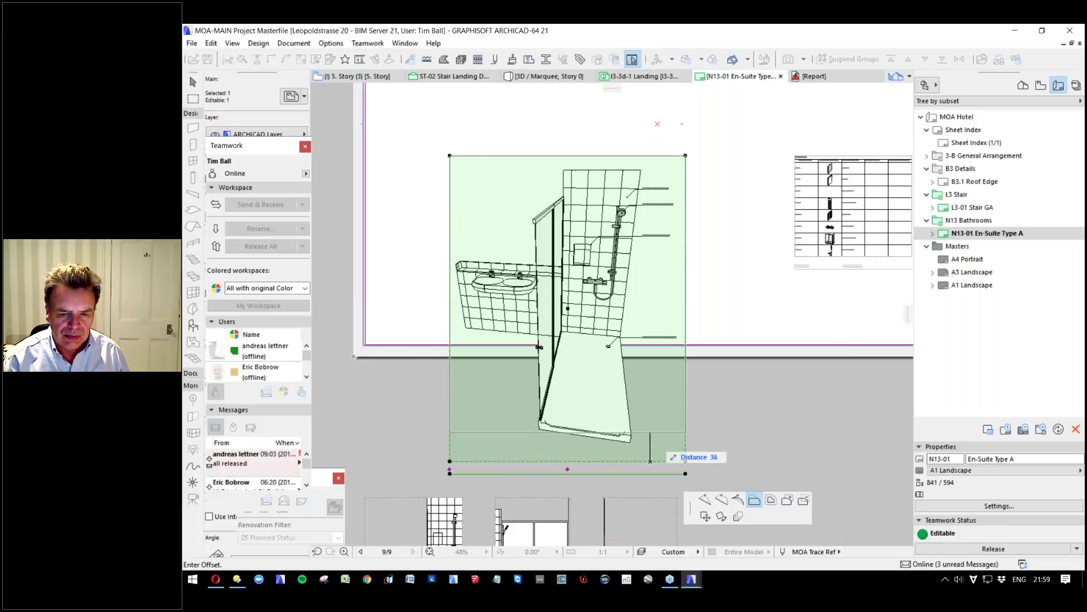
{"action": "left_click", "coordinate": [661, 428]}
Move the cropped Bathroom 3D drawing into the upper right corner of the layout sheet.
{"action": "scroll", "coordinate": [606, 400], "scroll_direction": "down", "scroll_amount": 5}
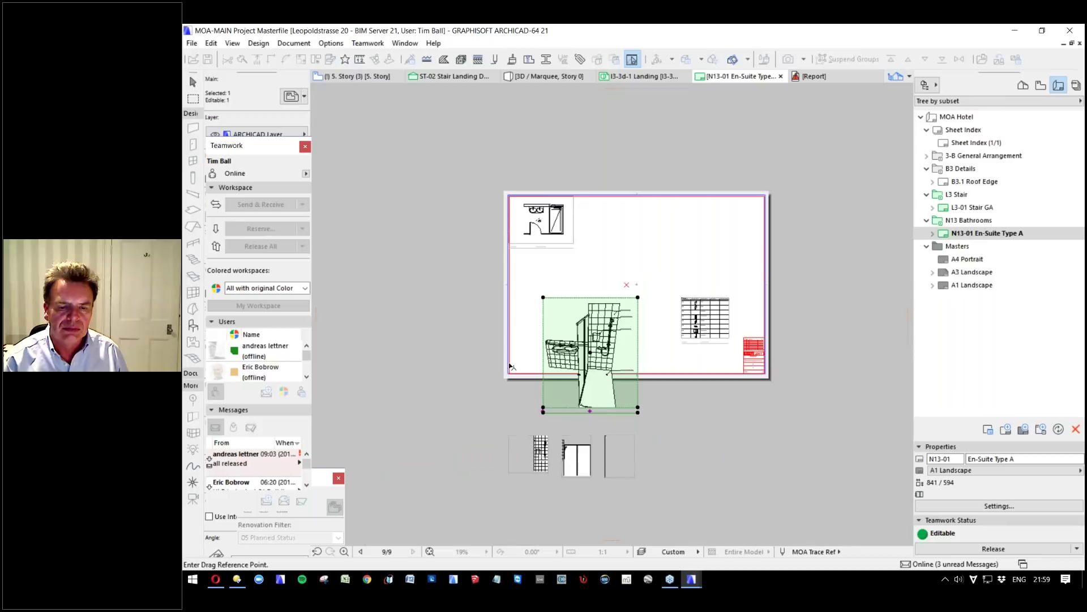
{"action": "left_click", "coordinate": [578, 349]}
{"action": "left_click", "coordinate": [706, 254]}
{"action": "key", "text": "Escape"}
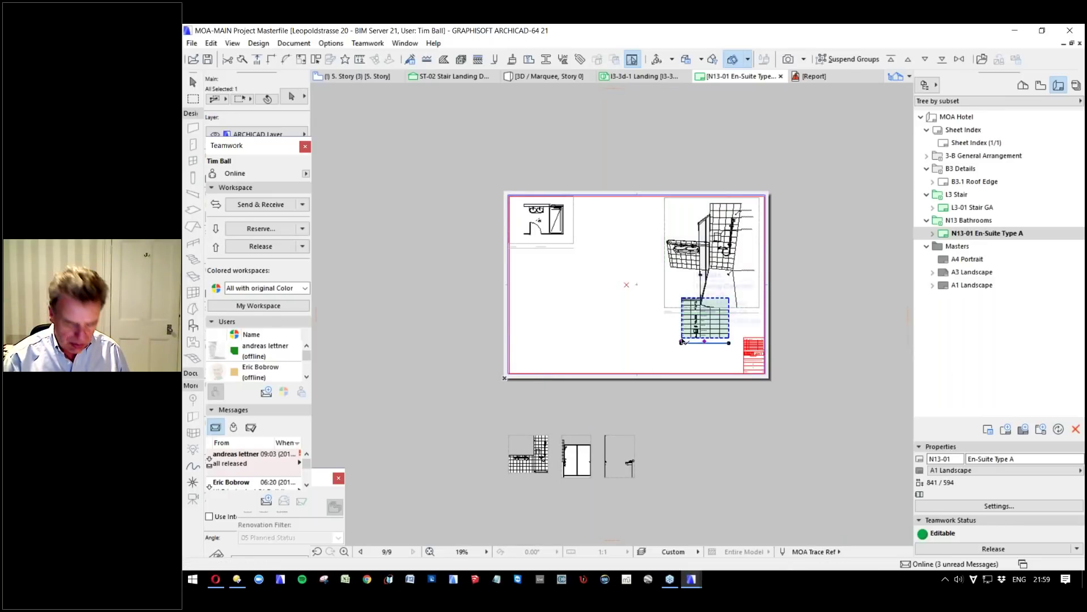
Move the MOA Data schedule drawing clear of the 3D drawing, directly below it and beside the title block.
{"action": "left_click", "coordinate": [702, 337]}
{"action": "key", "text": "ctrl+d"}
{"action": "left_click", "coordinate": [713, 335]}
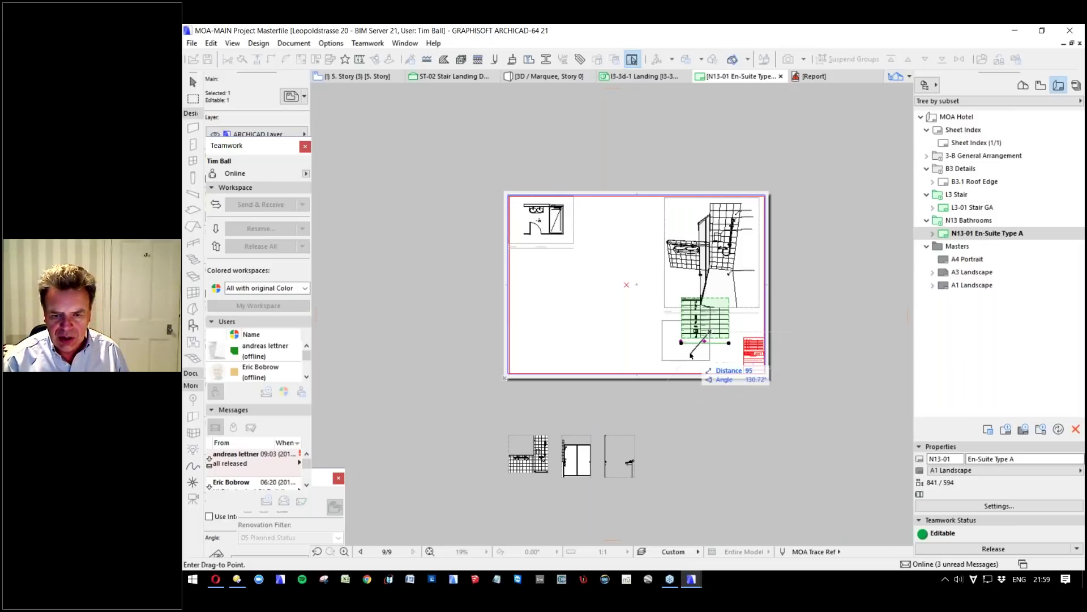
{"action": "left_click", "coordinate": [698, 358]}
{"action": "key", "text": "Escape"}
Move the three interior elevations from below the sheet into a row beneath the bathroom plan on the layout.
{"action": "left_click", "coordinate": [528, 453]}
{"action": "left_click", "coordinate": [578, 448], "text": "shift"}
{"action": "left_click", "coordinate": [608, 436], "text": "shift"}
{"action": "key", "text": "ctrl+d"}
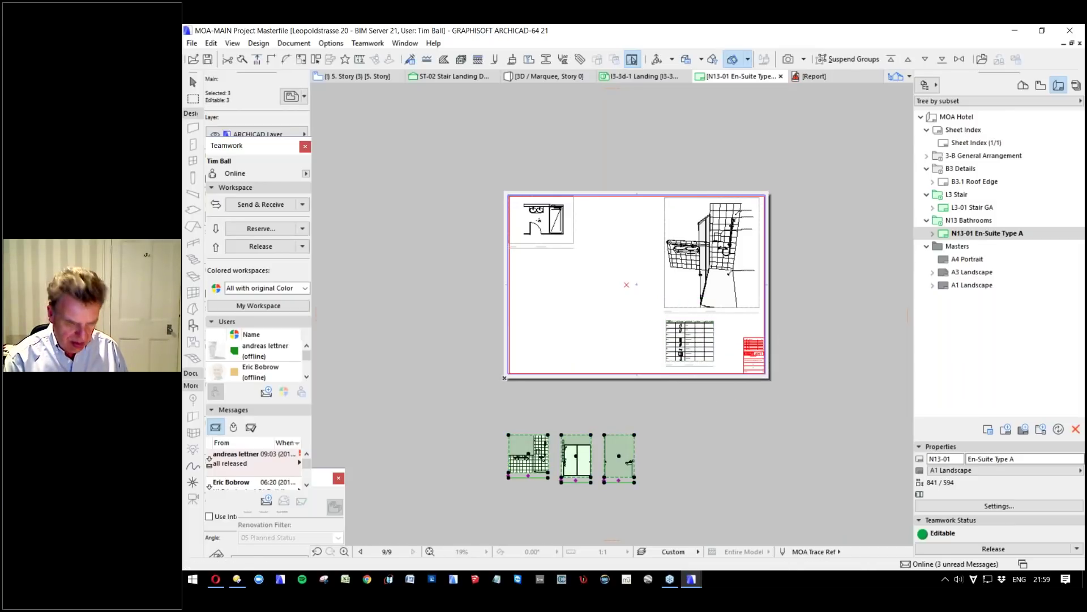
{"action": "left_click", "coordinate": [567, 457]}
{"action": "left_click", "coordinate": [579, 279]}
{"action": "left_click", "coordinate": [429, 551]}
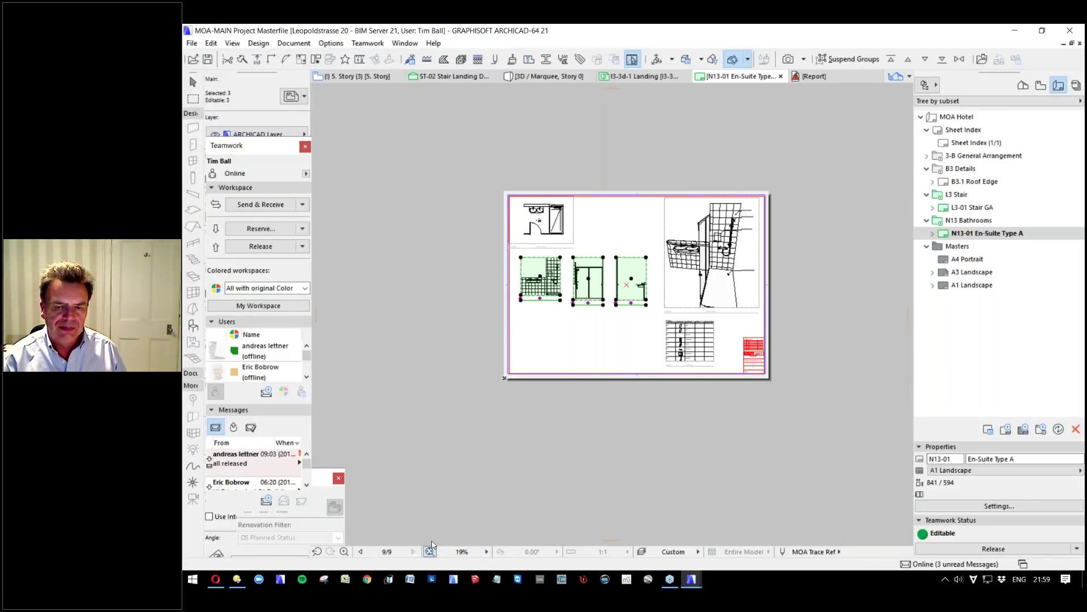
{"action": "left_click", "coordinate": [611, 246]}
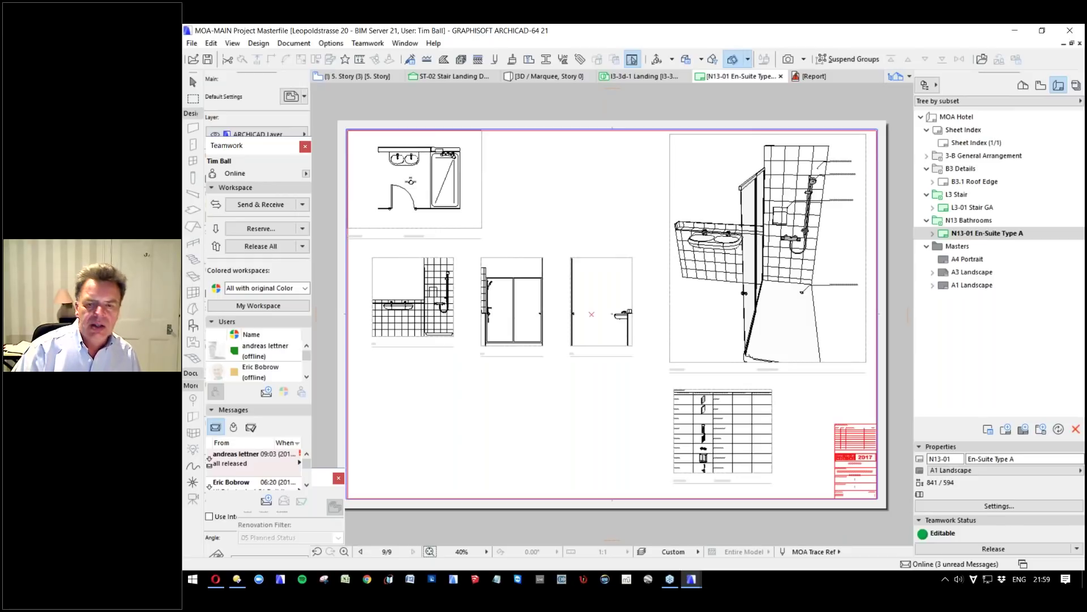
Place the Hansgrohe Shower JPG from the Desktop as a drawing on the layout below the elevations.
{"action": "left_click", "coordinate": [983, 60]}
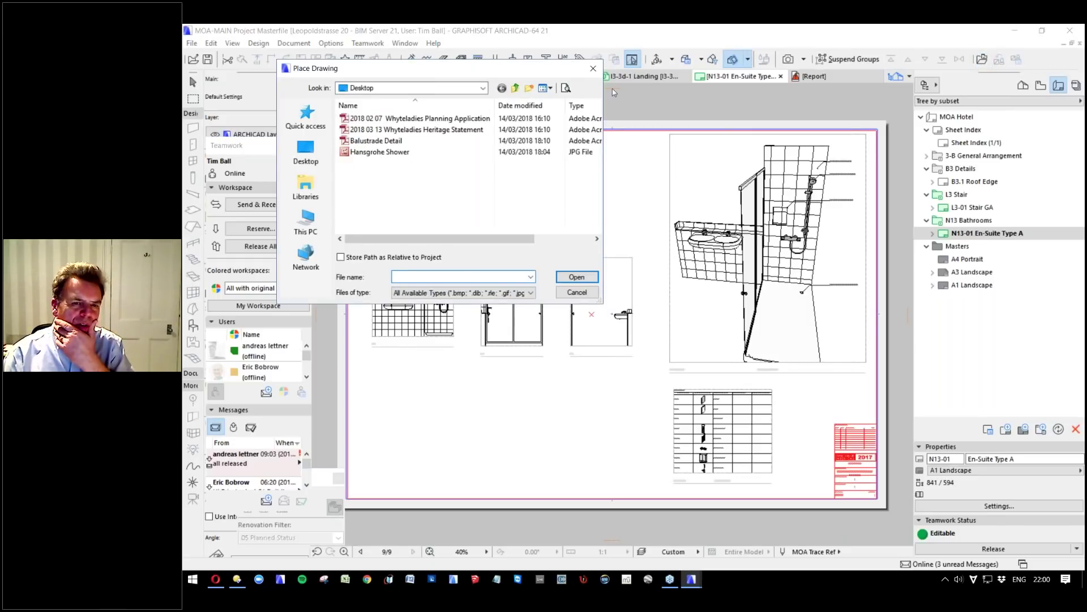
{"action": "left_click", "coordinate": [379, 152]}
{"action": "left_click", "coordinate": [577, 276]}
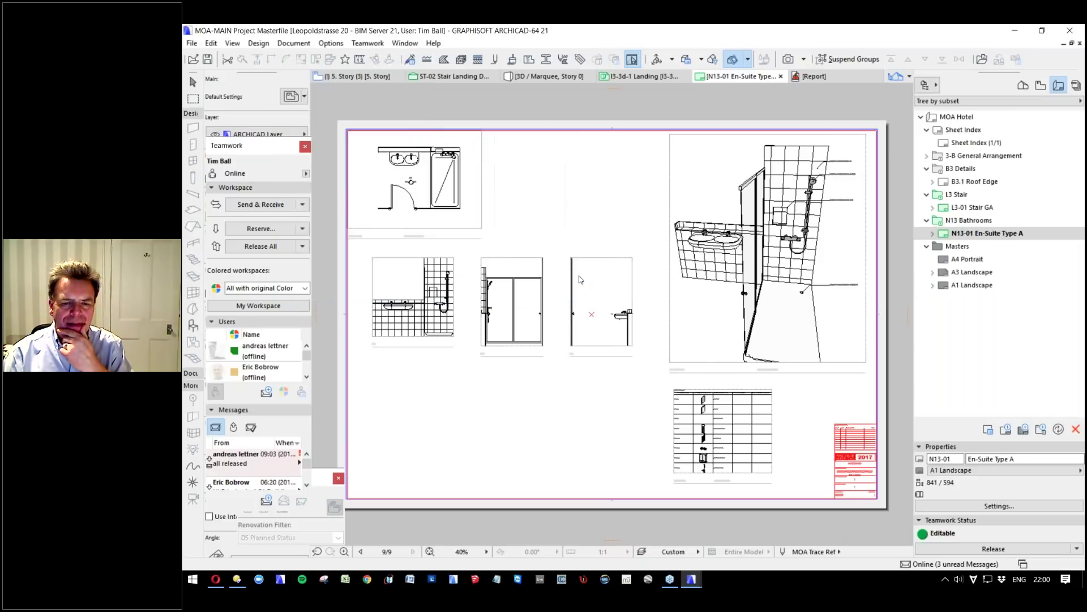
{"action": "left_click", "coordinate": [444, 395]}
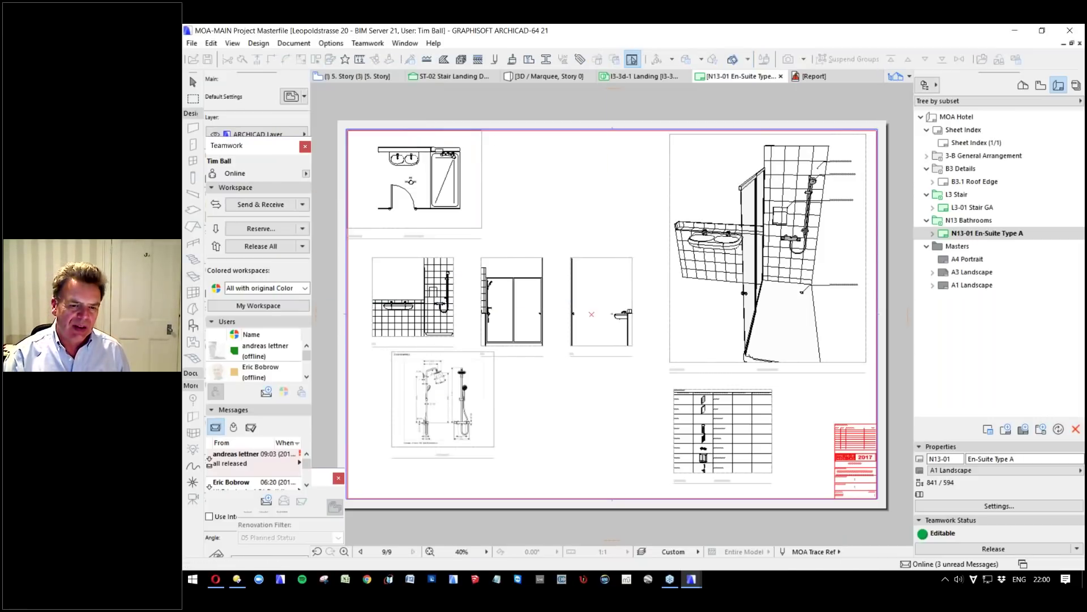
Move the Hansgrohe Shower drawing down and left so it sits clear of the elevations in the sheet's lower left area.
{"action": "left_click", "coordinate": [408, 436]}
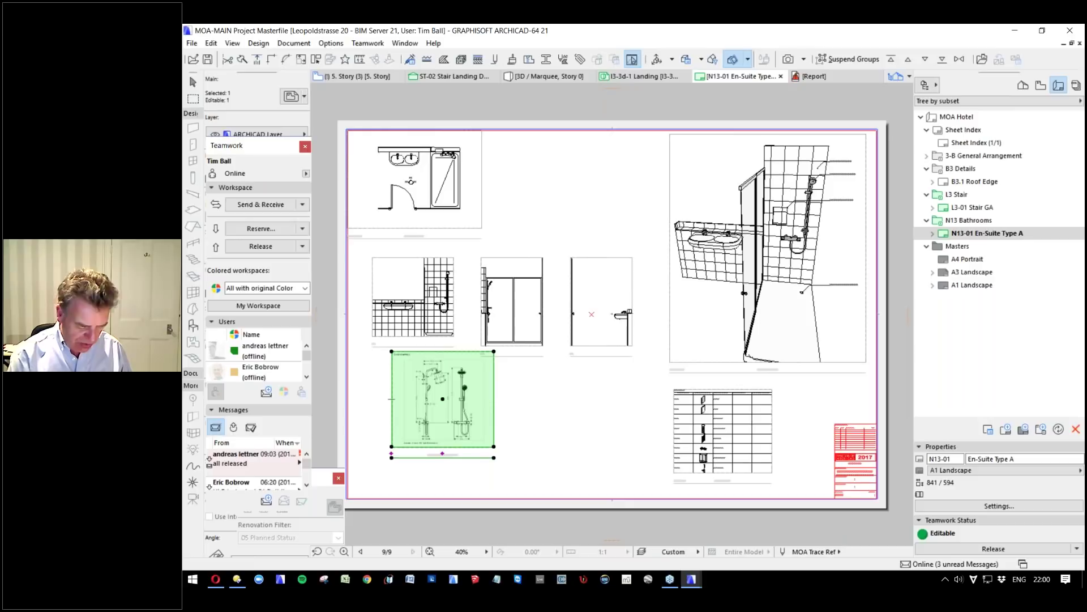
{"action": "key", "text": "ctrl+d"}
{"action": "left_click", "coordinate": [438, 401]}
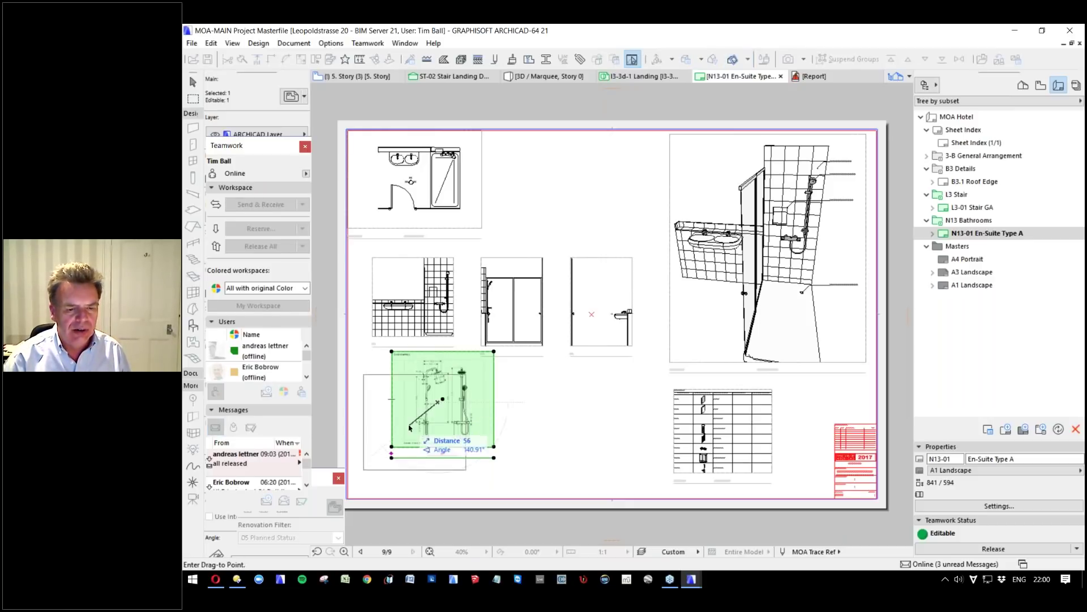
{"action": "left_click", "coordinate": [424, 423]}
{"action": "scroll", "coordinate": [424, 423], "scroll_direction": "up", "scroll_amount": 5}
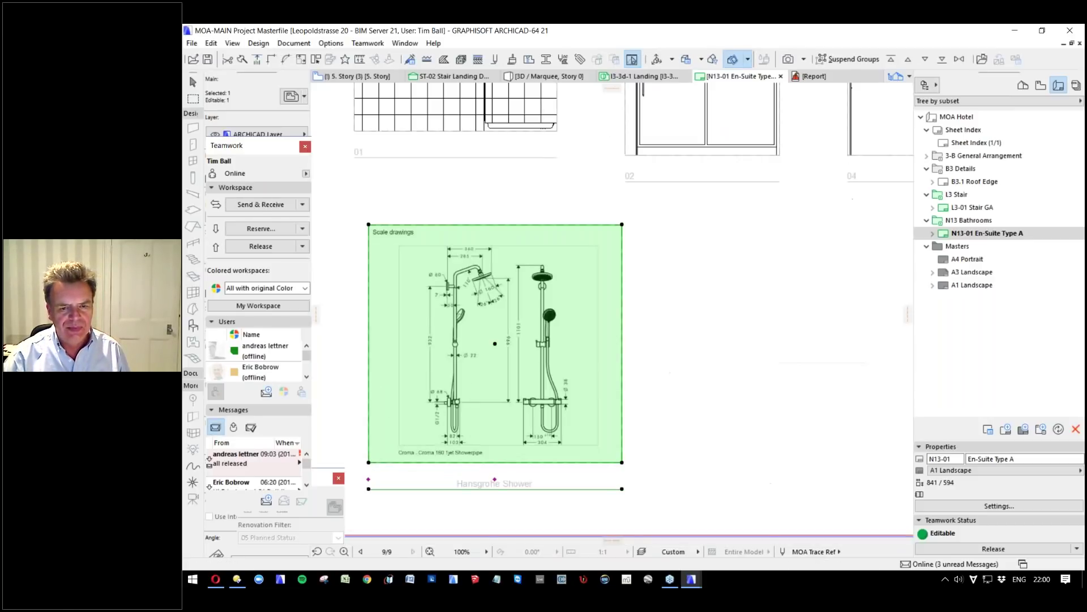
{"action": "key", "text": "Escape"}
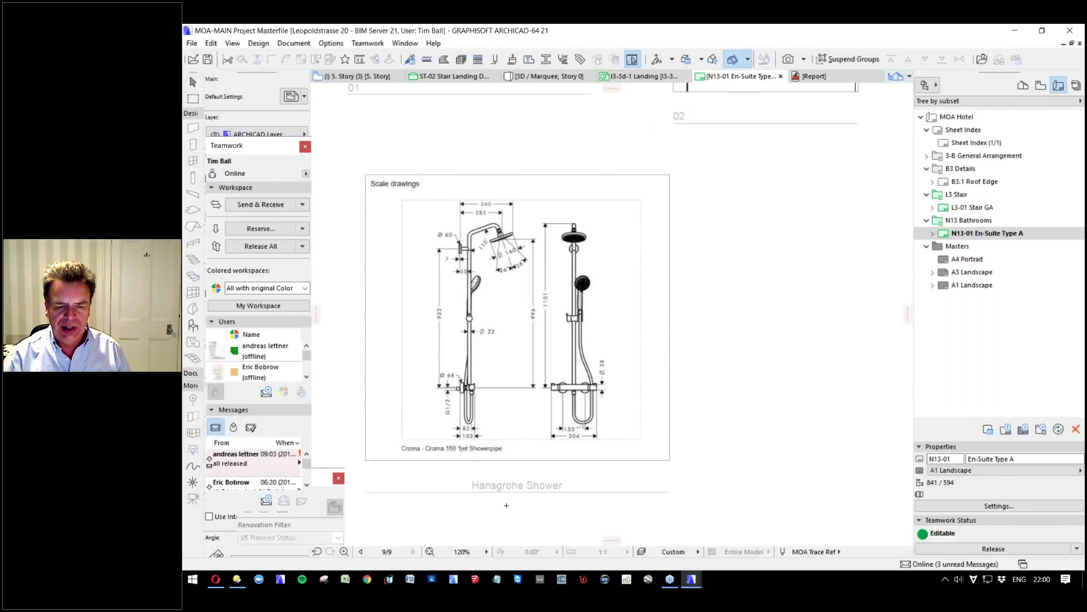
Select the Hansgrohe Shower, Bathroom 3D and MOA Data drawings, review their title settings, and close the settings without applying changes.
{"action": "scroll", "coordinate": [514, 395], "scroll_direction": "down", "scroll_amount": 5}
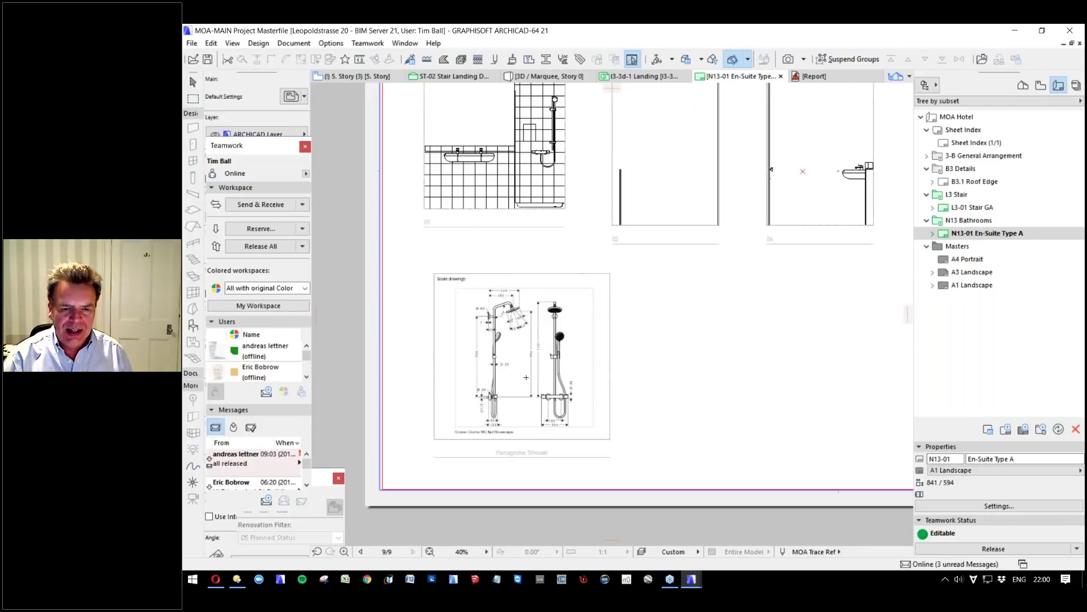
{"action": "left_click", "coordinate": [572, 339]}
{"action": "left_click", "coordinate": [572, 338]}
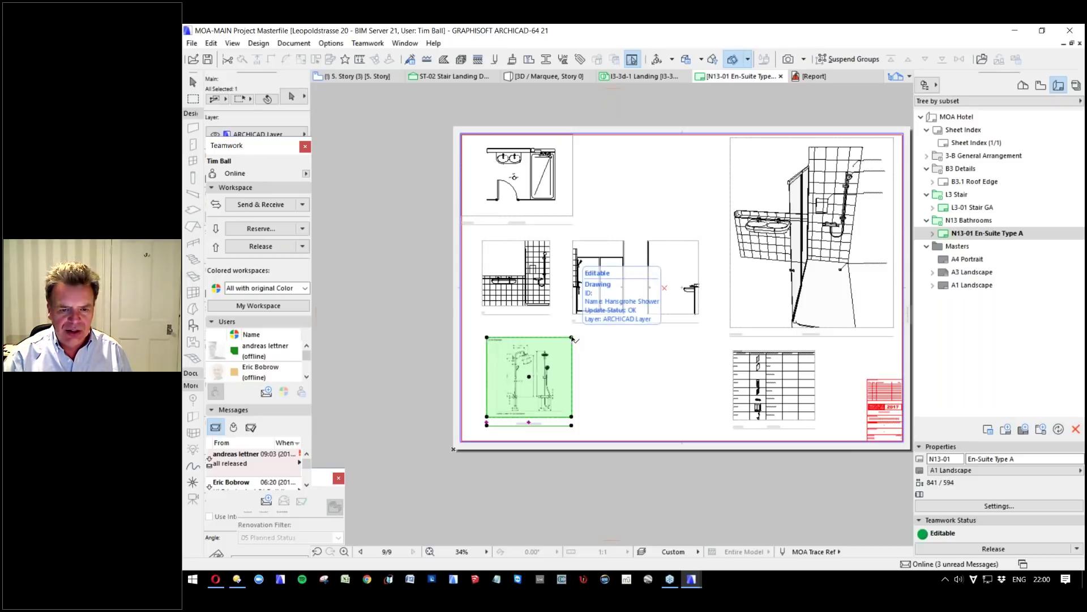
{"action": "left_click", "coordinate": [731, 331], "text": "shift"}
{"action": "left_click", "coordinate": [815, 350], "text": "shift"}
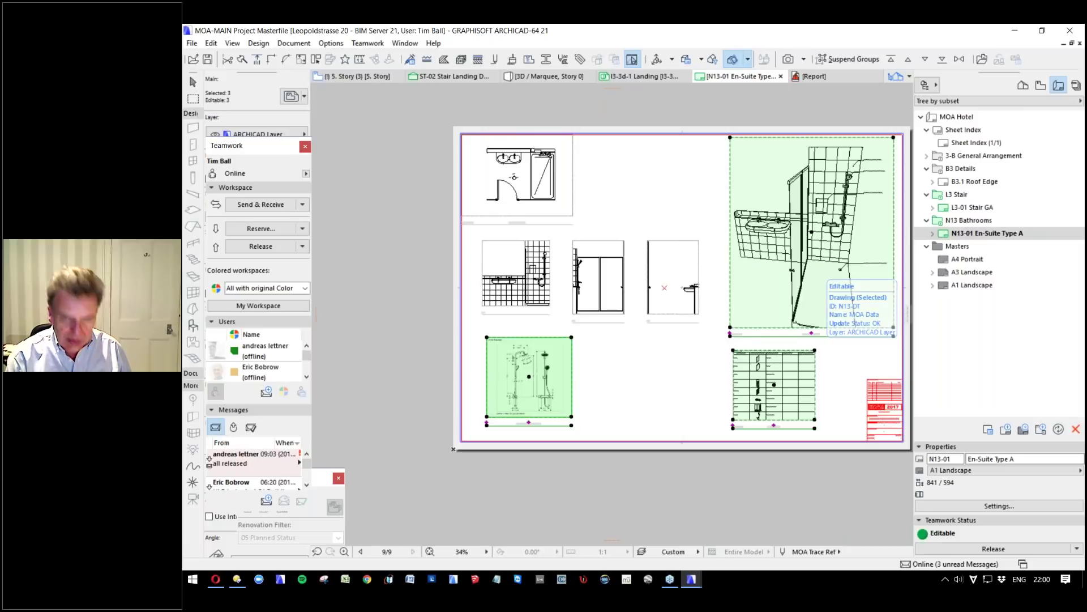
{"action": "key", "text": "ctrl+t"}
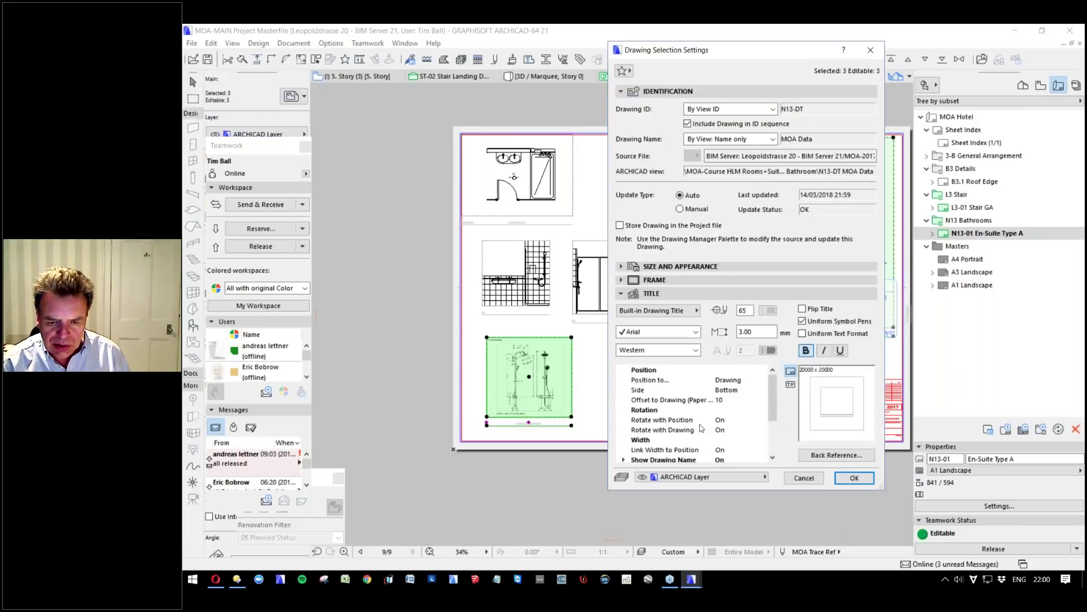
{"action": "scroll", "coordinate": [702, 428], "scroll_direction": "down", "scroll_amount": 2}
{"action": "left_click", "coordinate": [730, 410]}
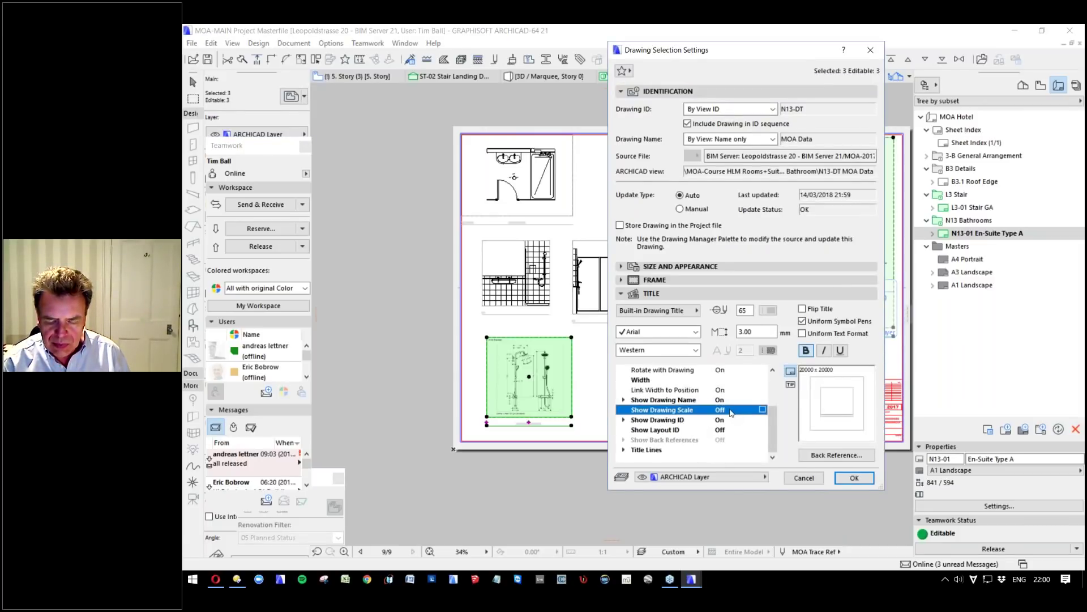
{"action": "left_click", "coordinate": [689, 452]}
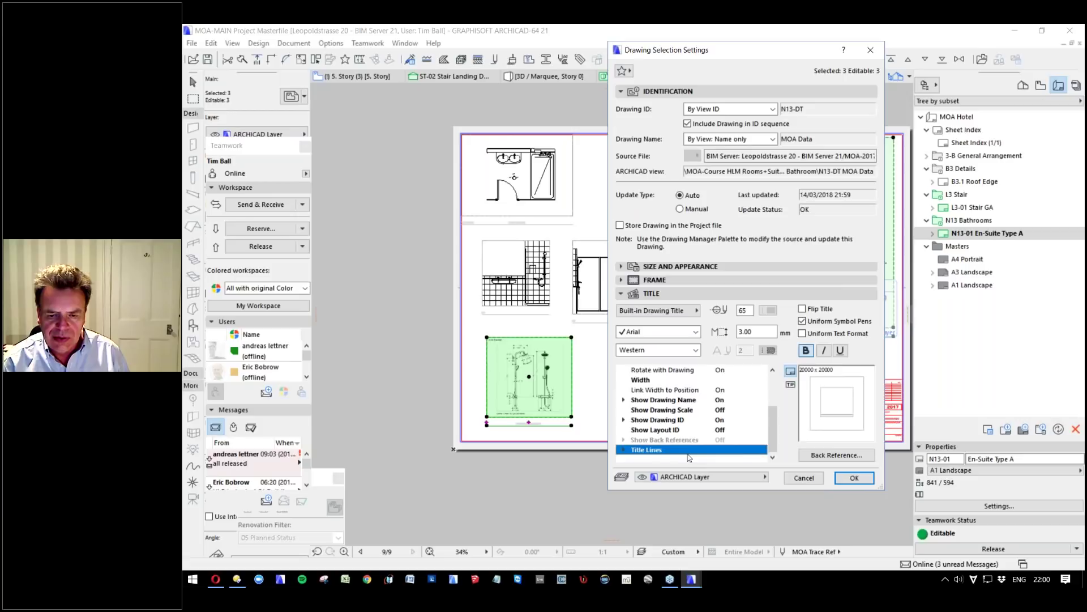
{"action": "left_click", "coordinate": [804, 478]}
Review the size and appearance settings of the three selected drawings, close the settings unchanged, and deselect the drawings.
{"action": "key", "text": "ctrl+t"}
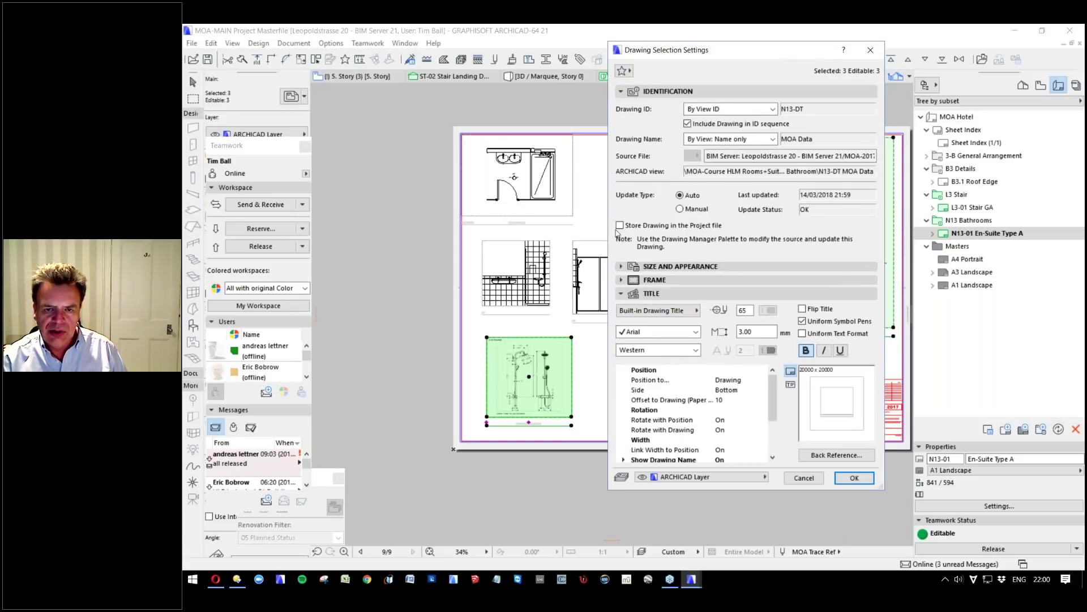
{"action": "left_click", "coordinate": [622, 293]}
{"action": "left_click", "coordinate": [623, 266]}
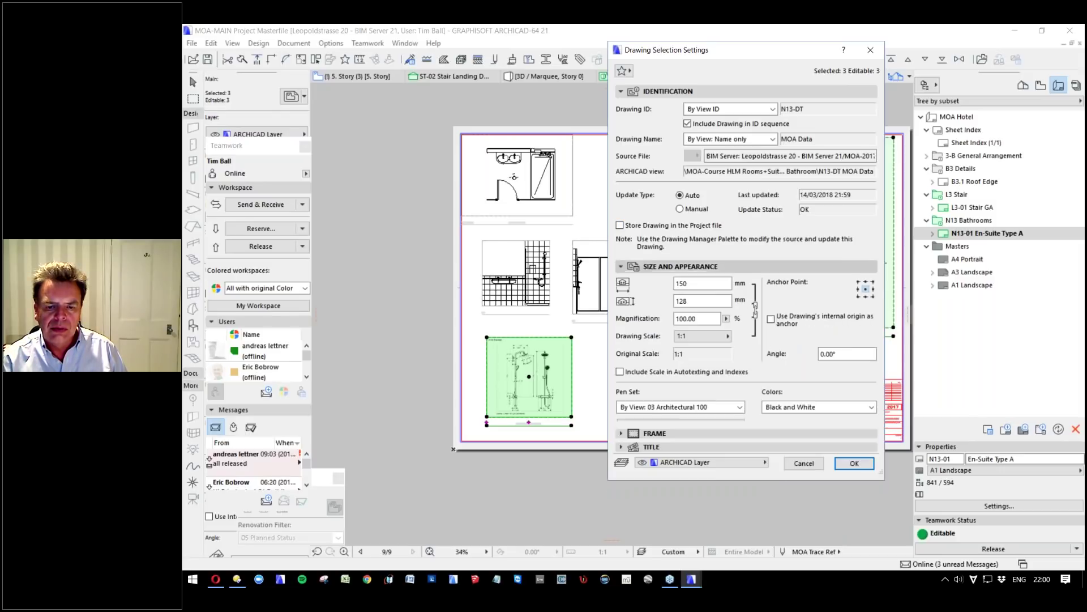
{"action": "left_click", "coordinate": [806, 522]}
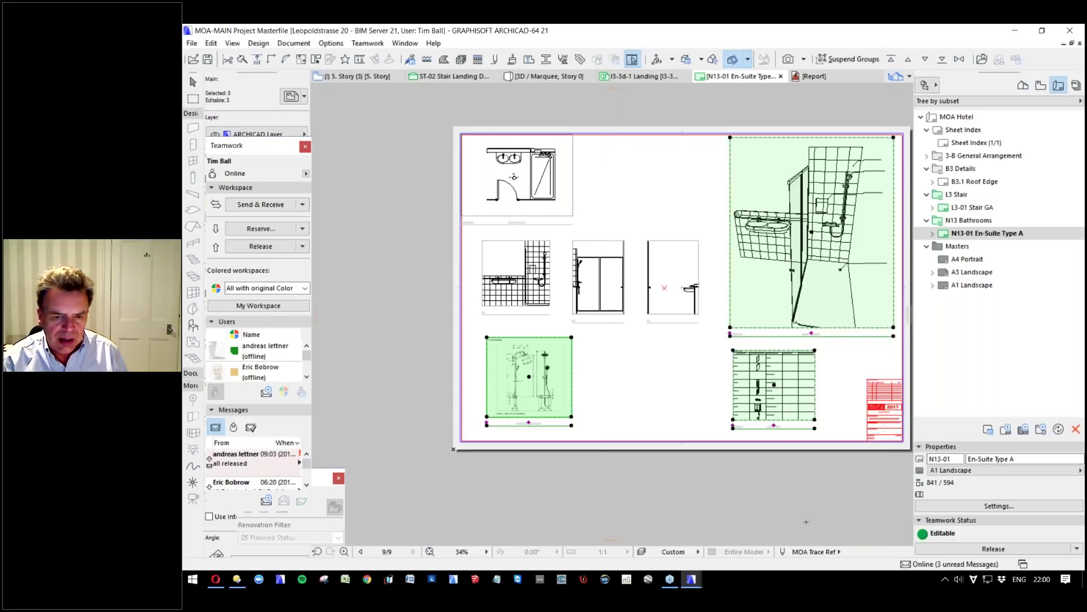
{"action": "left_click", "coordinate": [653, 355]}
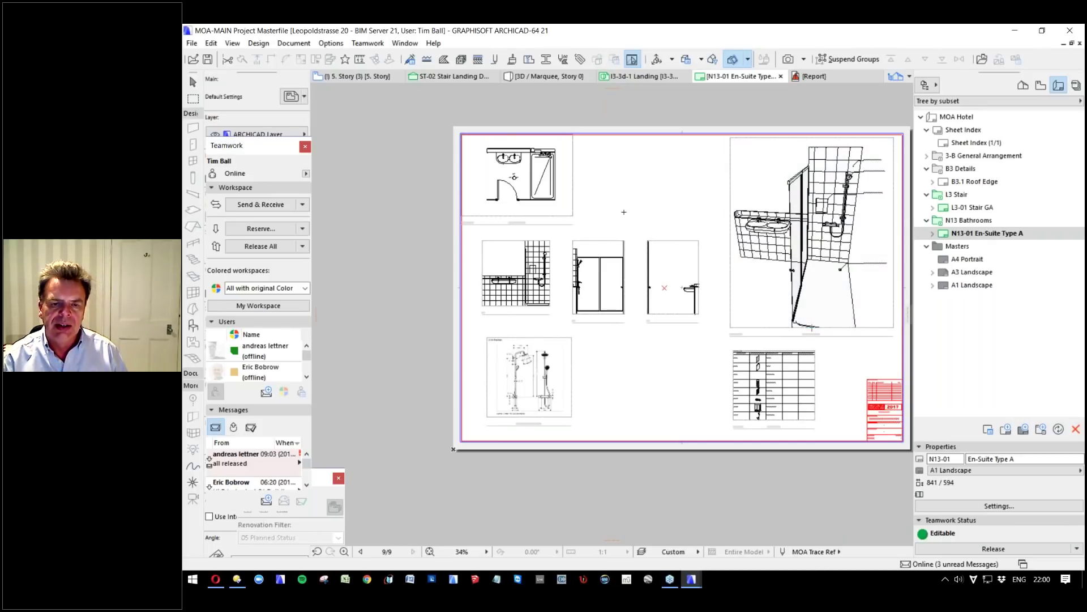
Examine the arranged layout, checking the Bathroom 3D drawing's labels and the MOA Data schedule at close range.
{"action": "left_click", "coordinate": [430, 551]}
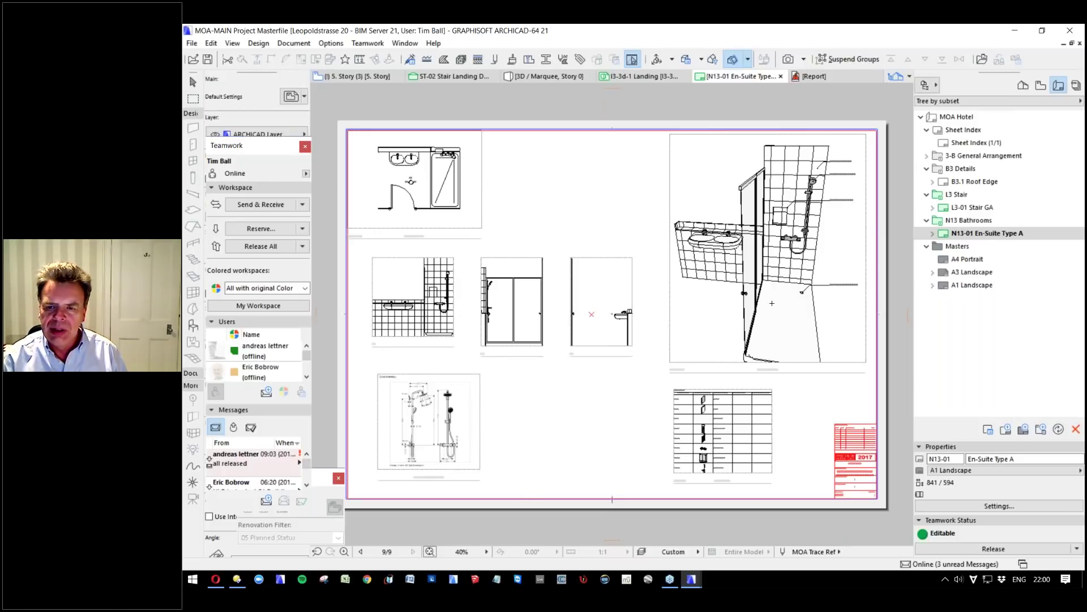
{"action": "scroll", "coordinate": [793, 170], "scroll_direction": "up", "scroll_amount": 4}
{"action": "scroll", "coordinate": [754, 142], "scroll_direction": "down", "scroll_amount": 2}
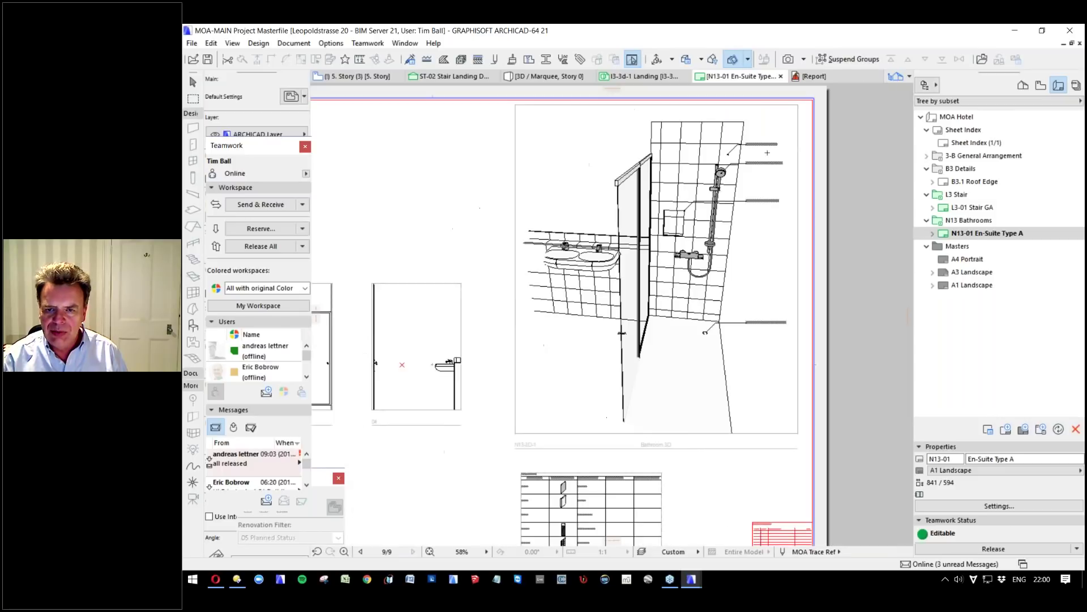
{"action": "scroll", "coordinate": [766, 203], "scroll_direction": "down", "scroll_amount": 3}
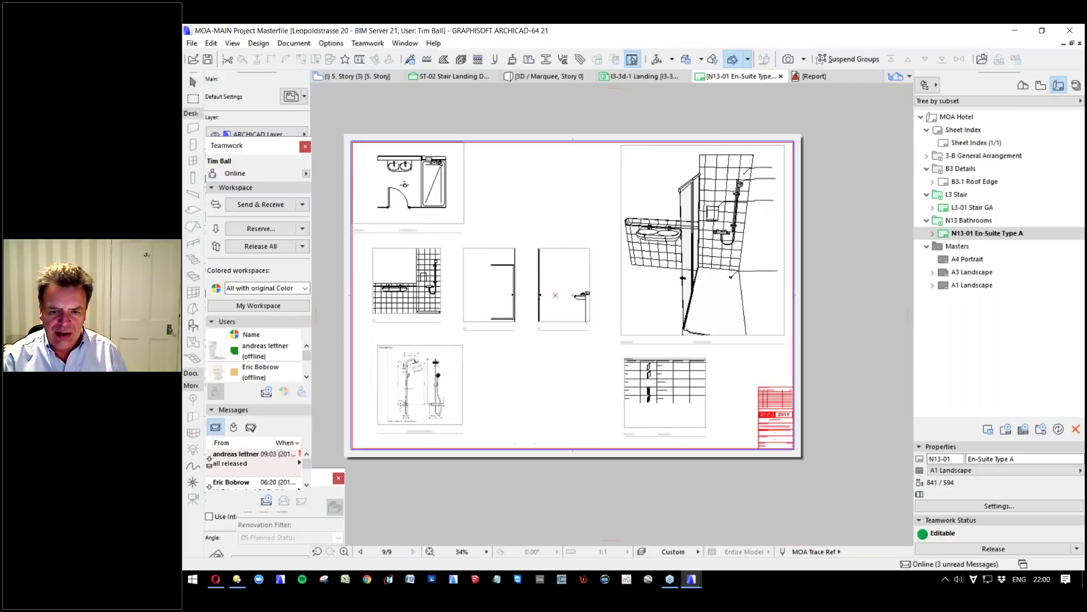
{"action": "scroll", "coordinate": [558, 169], "scroll_direction": "up", "scroll_amount": 7}
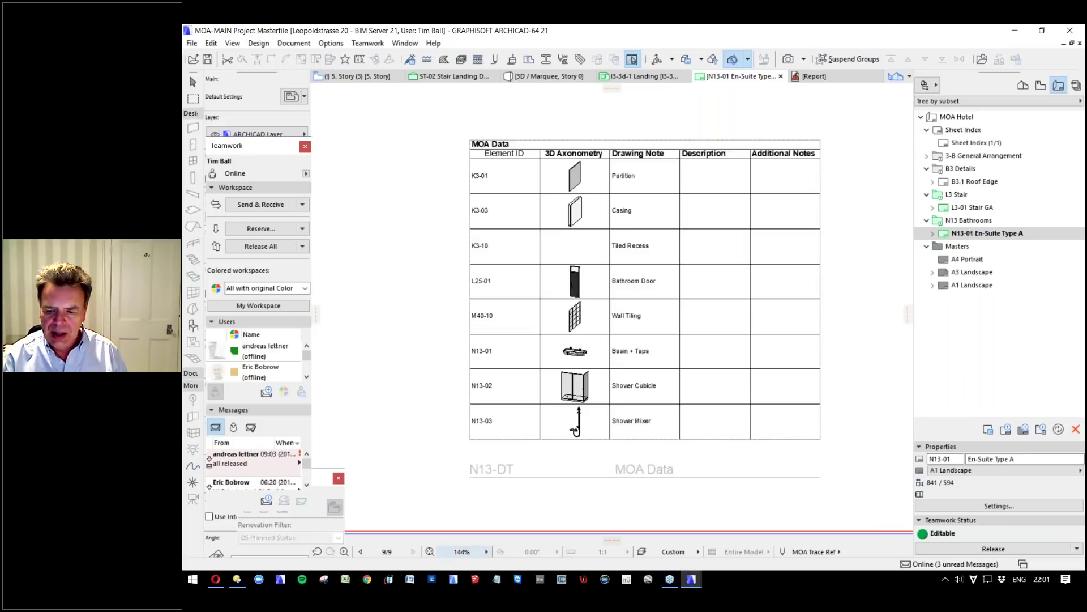
{"action": "left_click", "coordinate": [429, 551]}
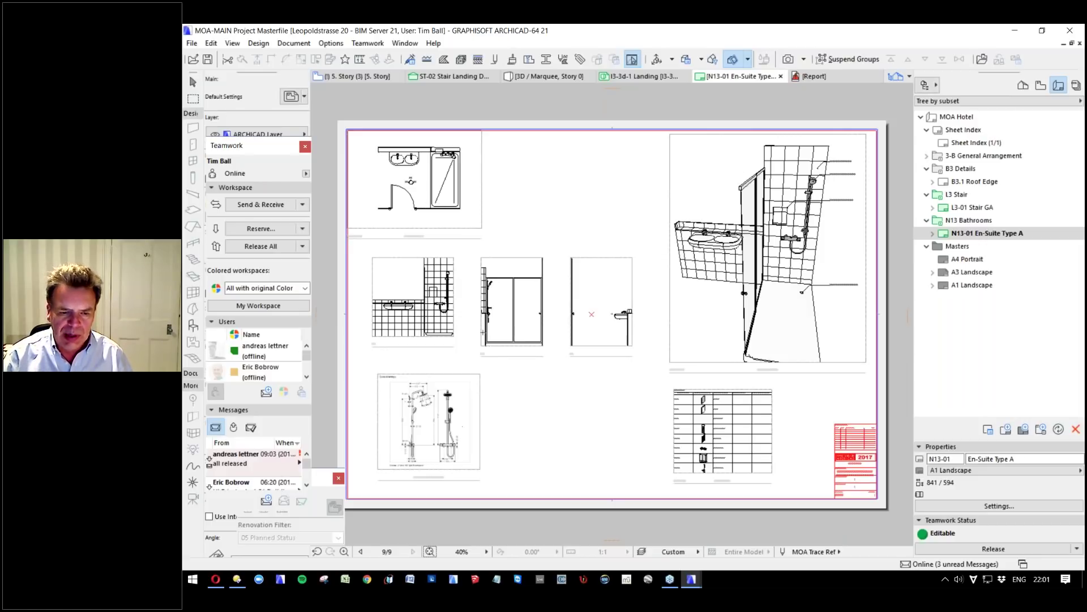
{"action": "left_click", "coordinate": [421, 373]}
{"action": "left_click", "coordinate": [523, 398]}
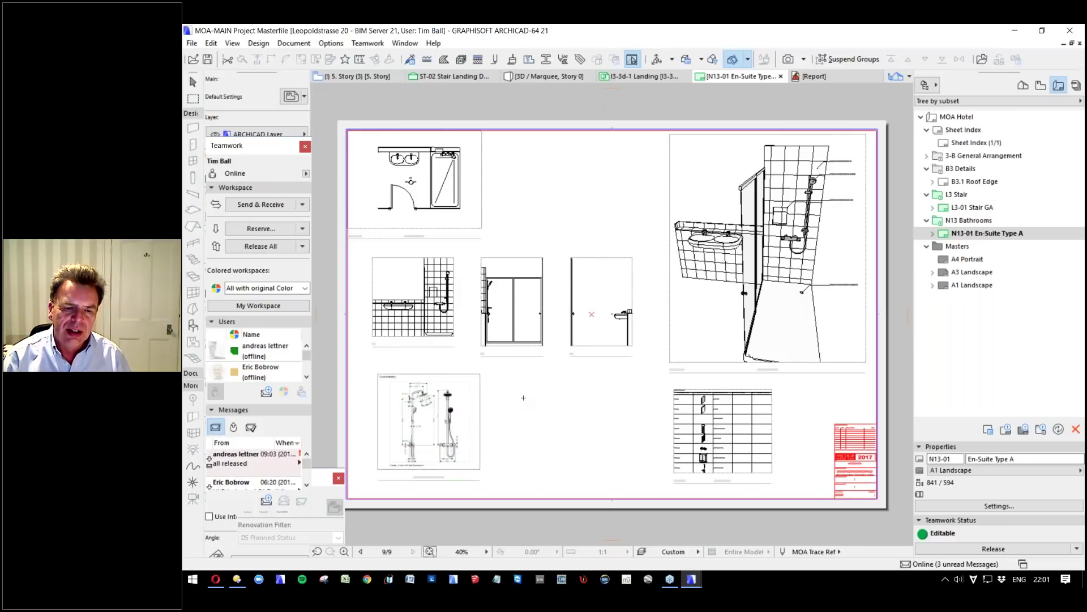
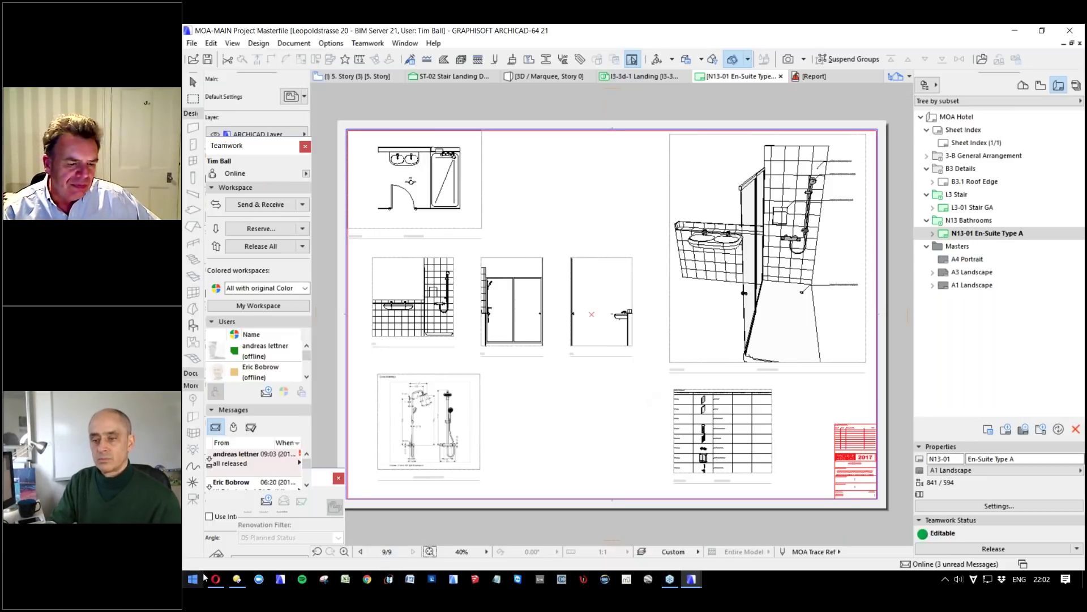
Switch to the Smartsheet plan in the browser and review the tasks under 3.3 Working Details and the 3.4 Data Driven Modelling row.
{"action": "mouse_move", "coordinate": [216, 580]}
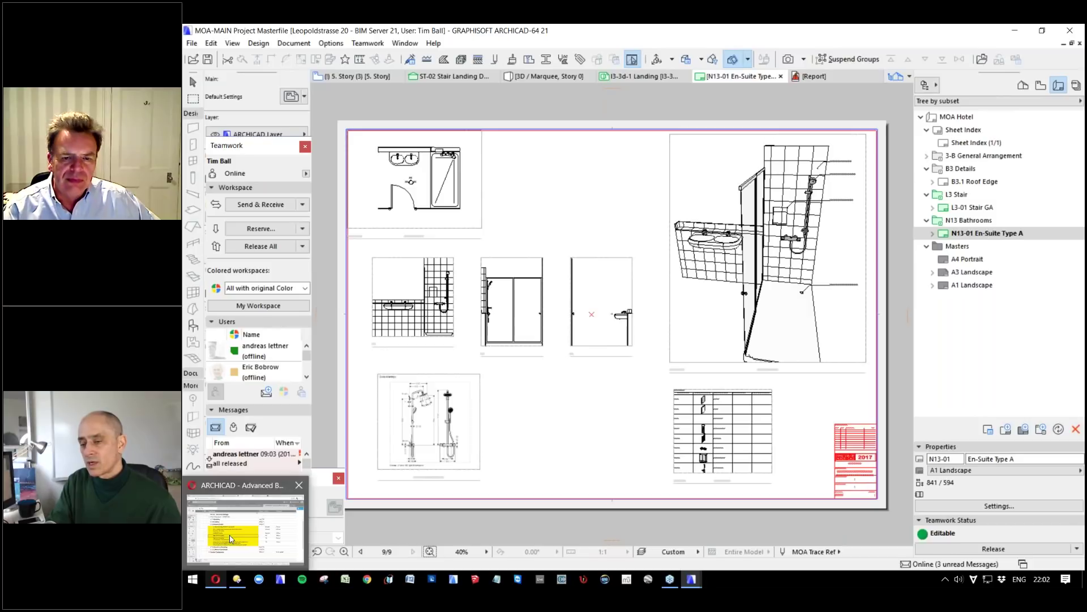
{"action": "left_click", "coordinate": [231, 539]}
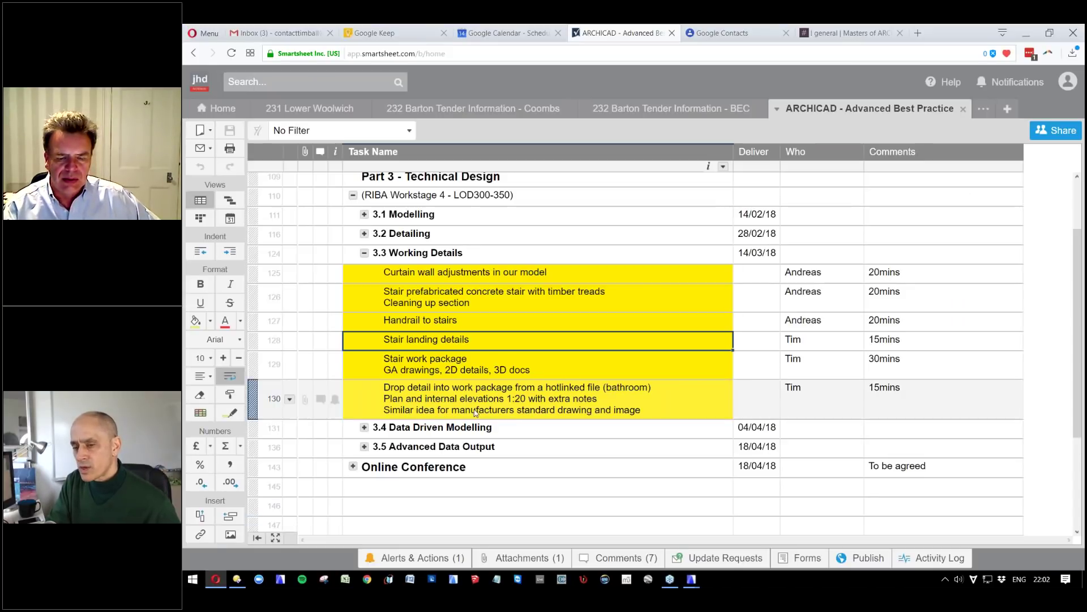
{"action": "left_click", "coordinate": [696, 432]}
Switch to the MOA-Course HLM Rooms+Suites file in ARCHICAD and open the model-based N13-3D-1 Bathroom 3D view.
{"action": "mouse_move", "coordinate": [691, 579]}
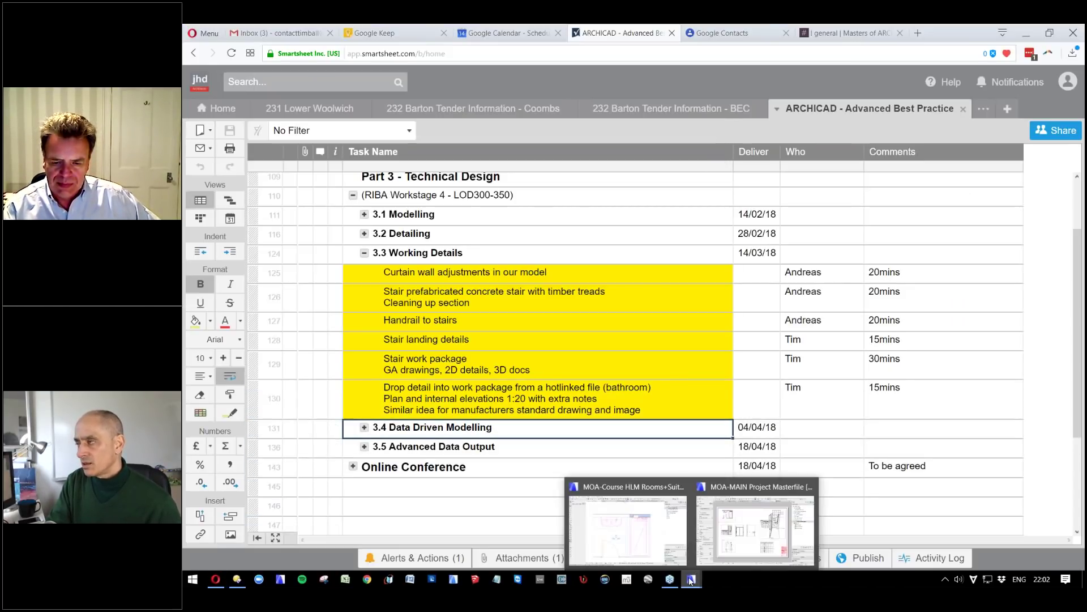
{"action": "left_click", "coordinate": [657, 541]}
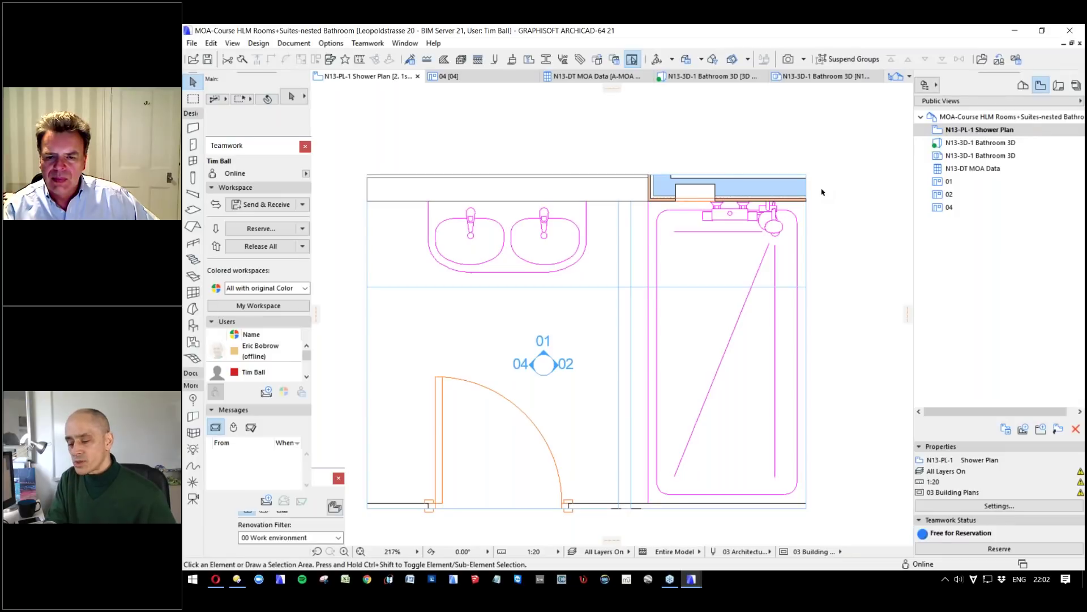
{"action": "double_click", "coordinate": [986, 143]}
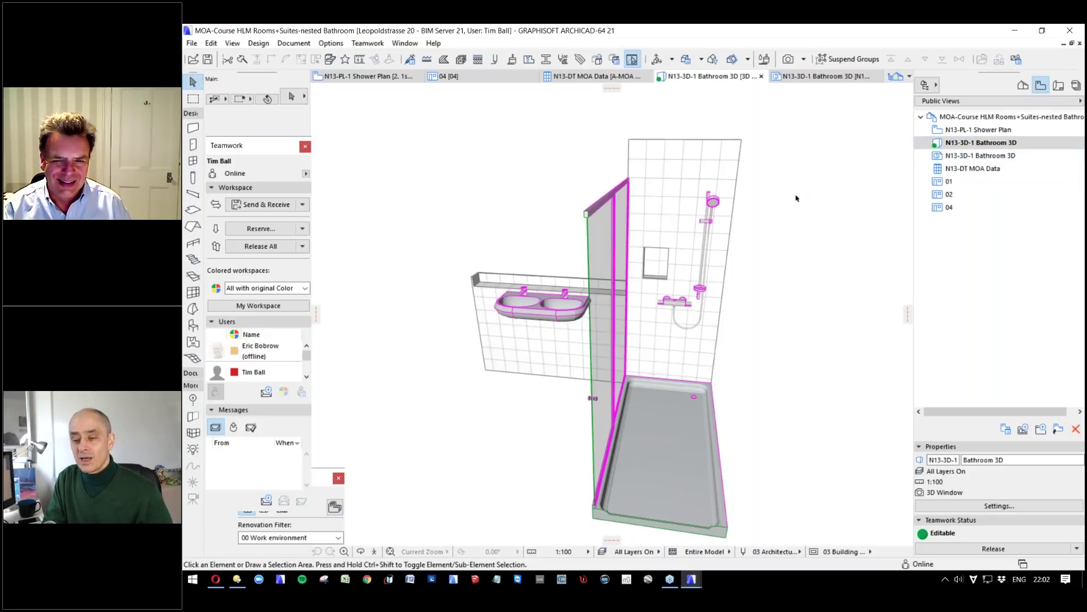
Search the library for "niche" in the Window tool's default settings and choose Wall Niche Rectangular 21.
{"action": "left_click", "coordinate": [193, 162]}
{"action": "key", "text": "ctrl+t"}
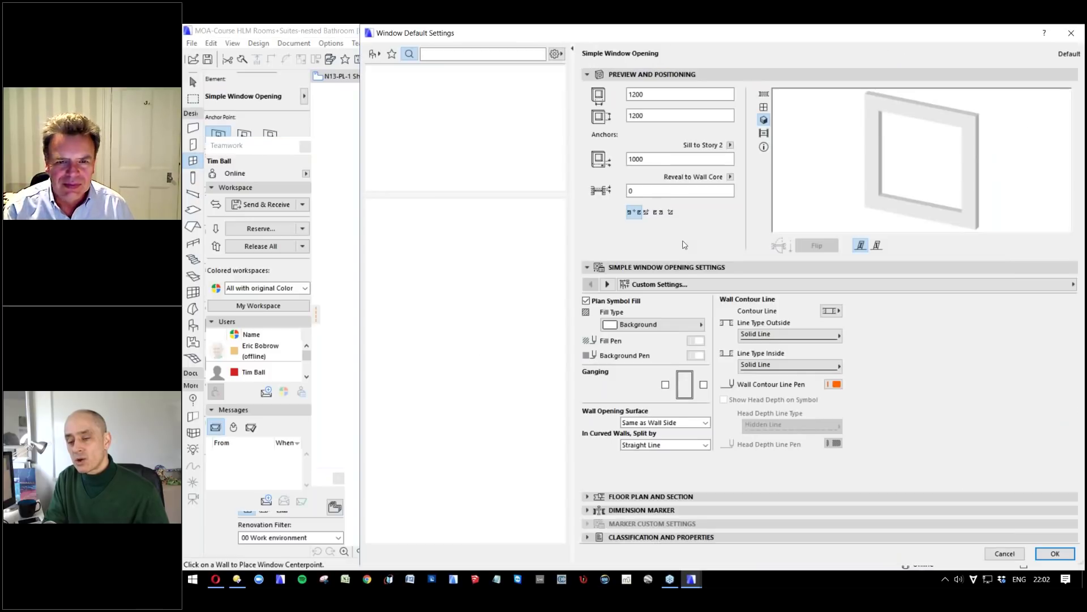
{"action": "left_click", "coordinate": [373, 54]}
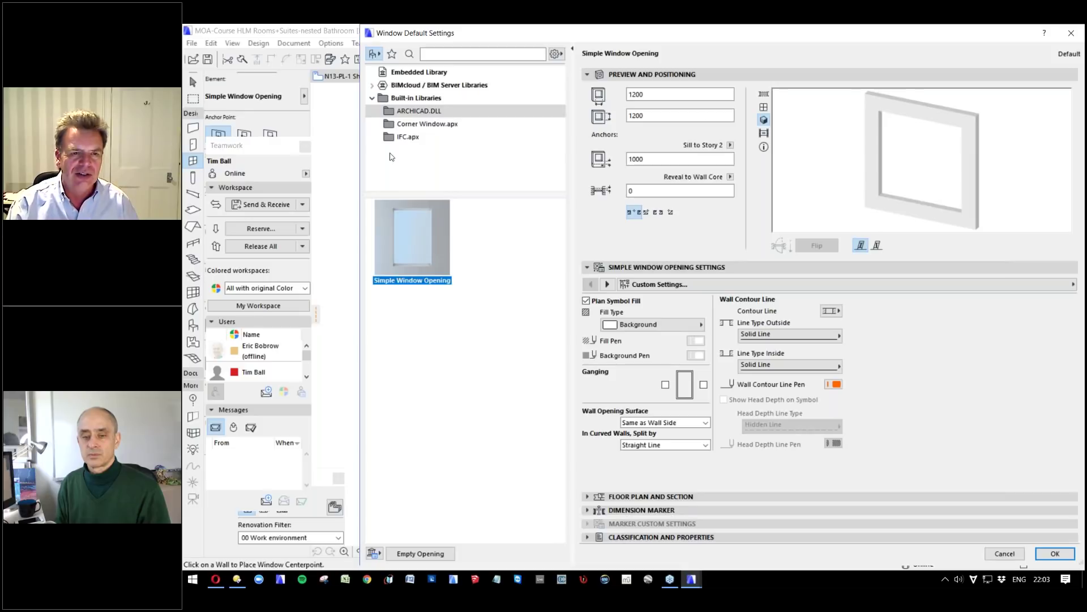
{"action": "left_click", "coordinate": [435, 53]}
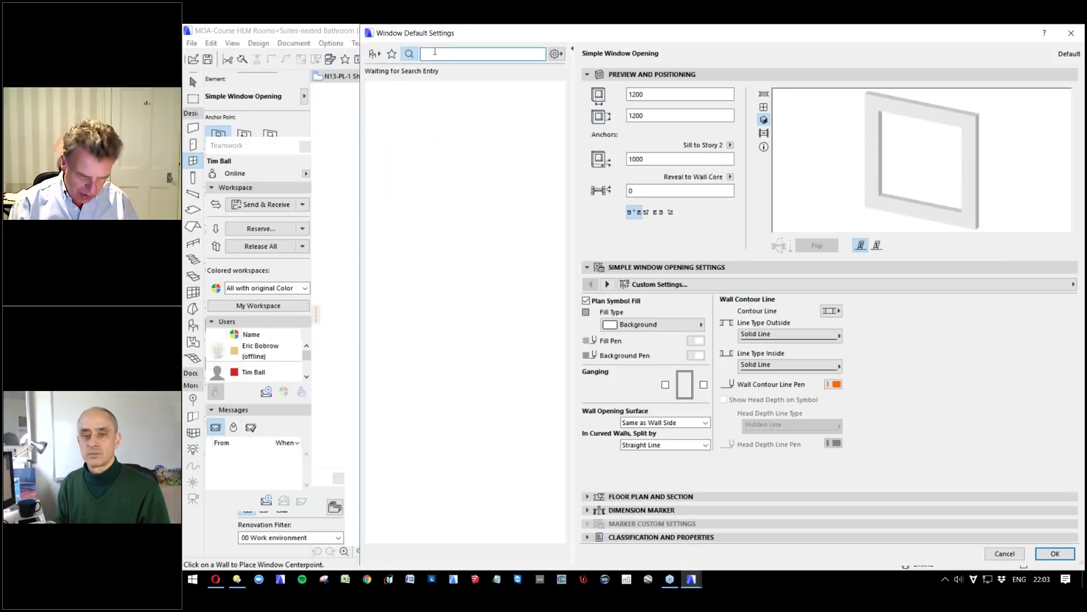
{"action": "type", "text": "niche"}
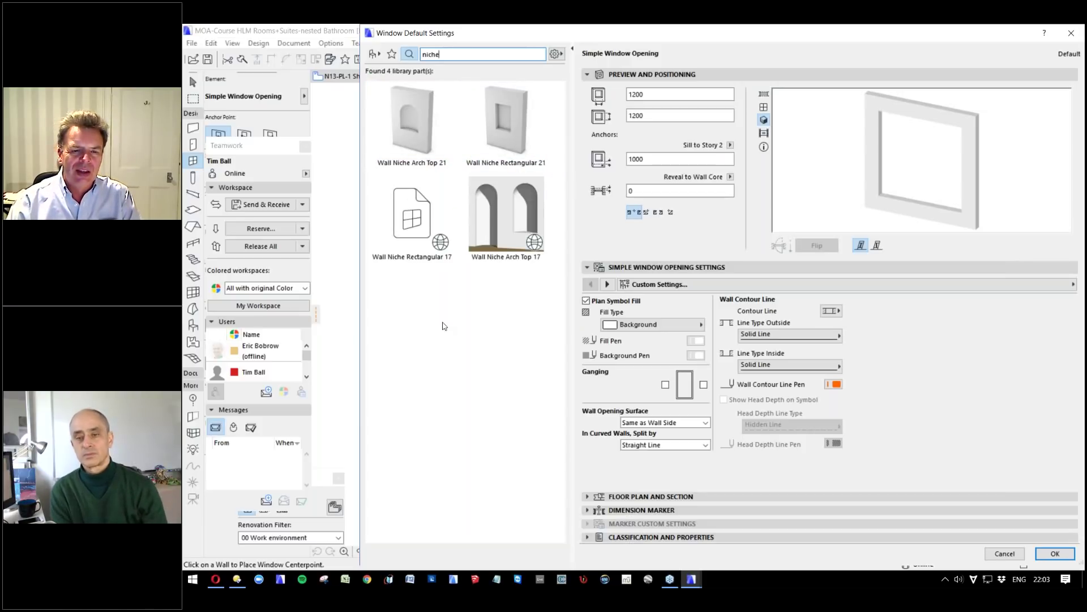
{"action": "left_click", "coordinate": [504, 121]}
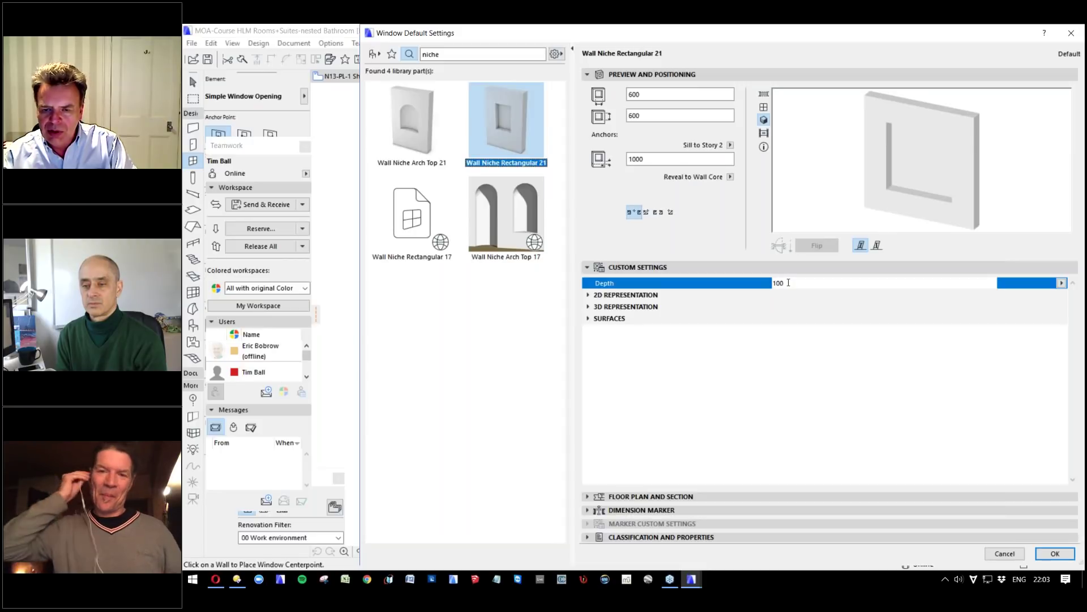
Expand the niche's 3D representation and surface settings and set the Niche surface to M6 | Paint | Royal Blue.
{"action": "left_click", "coordinate": [589, 308]}
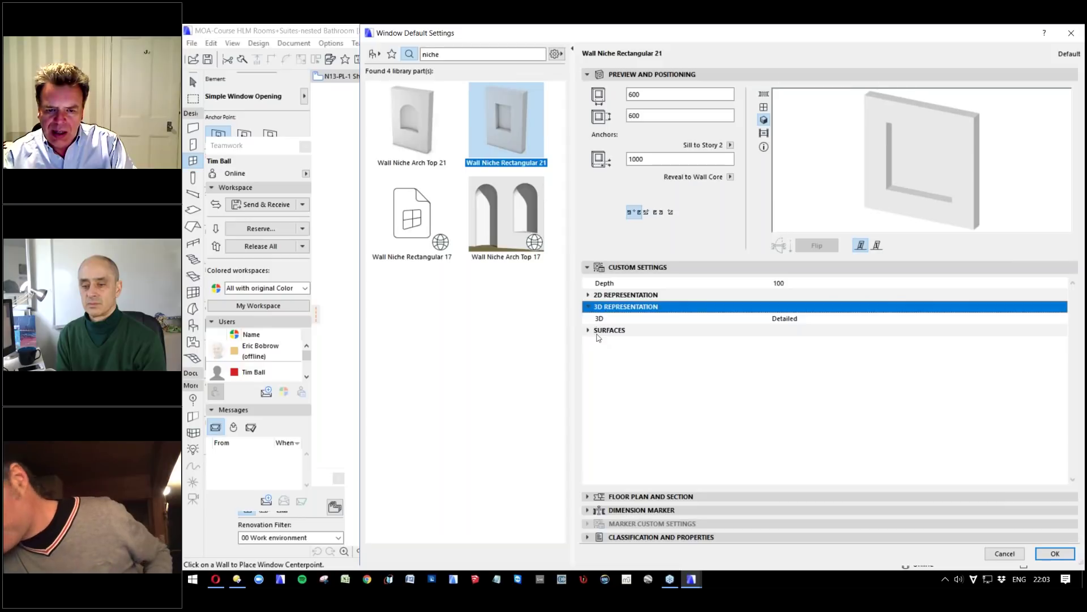
{"action": "left_click", "coordinate": [589, 330]}
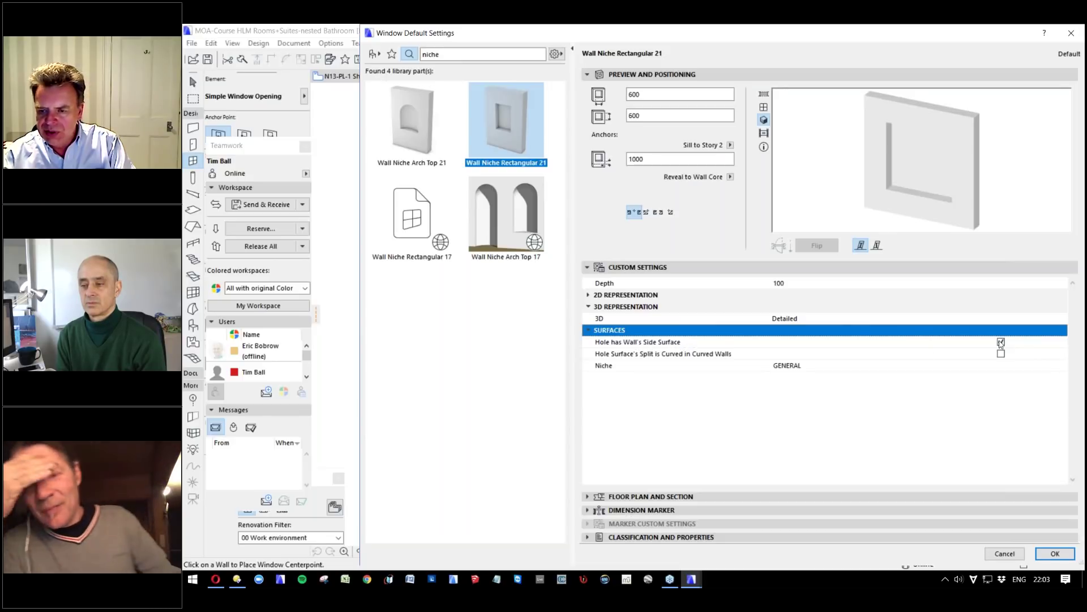
{"action": "left_click", "coordinate": [812, 366]}
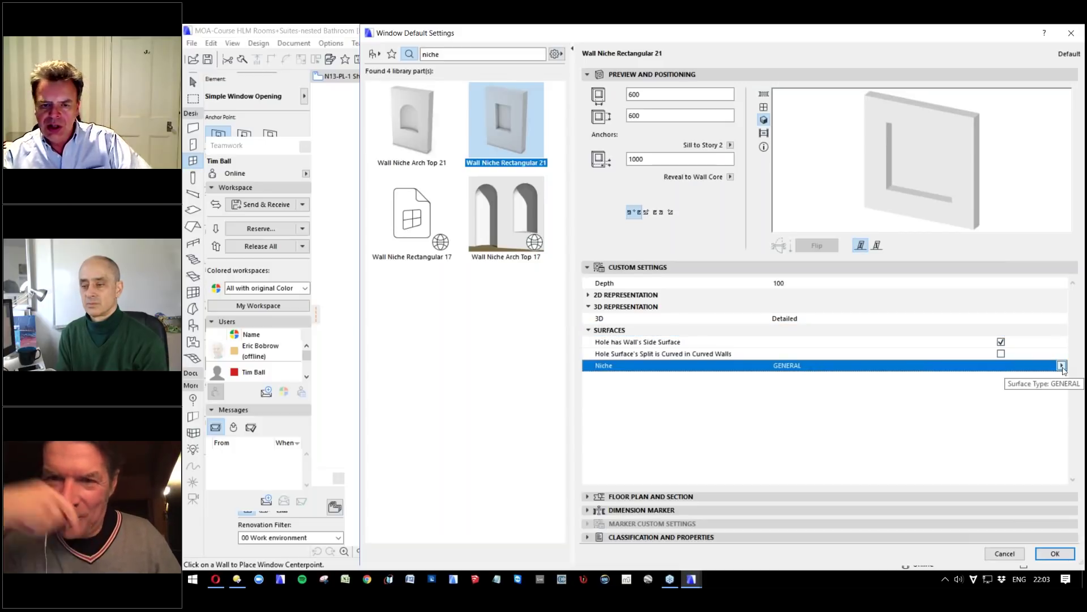
{"action": "left_click", "coordinate": [1062, 366]}
{"action": "left_click", "coordinate": [964, 479]}
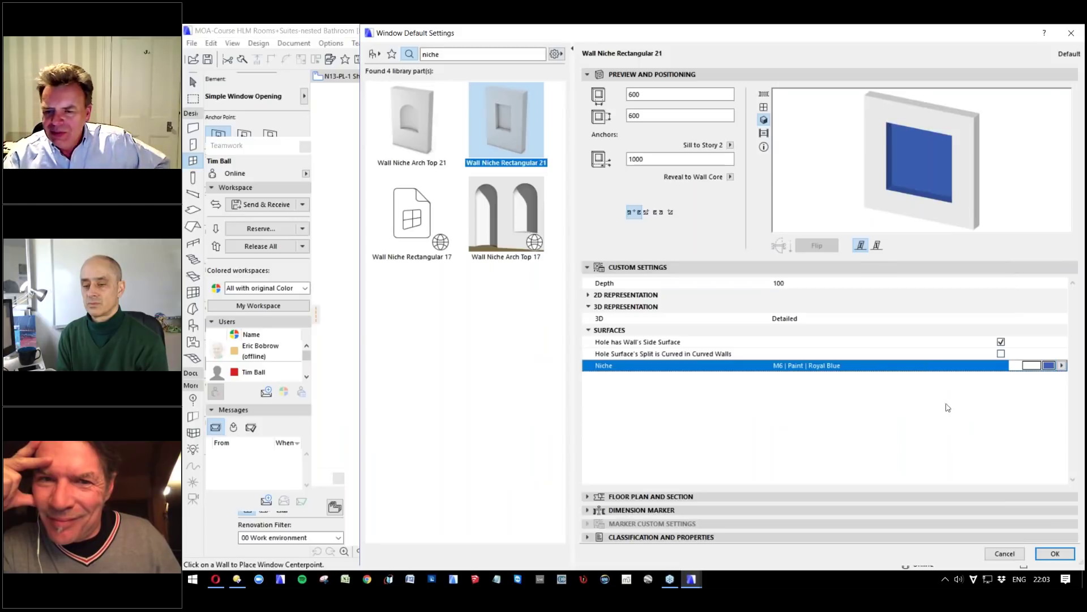
Turn the Hole has Wall's Side Surface option off and back on, and accept the window default settings.
{"action": "left_click", "coordinate": [672, 355]}
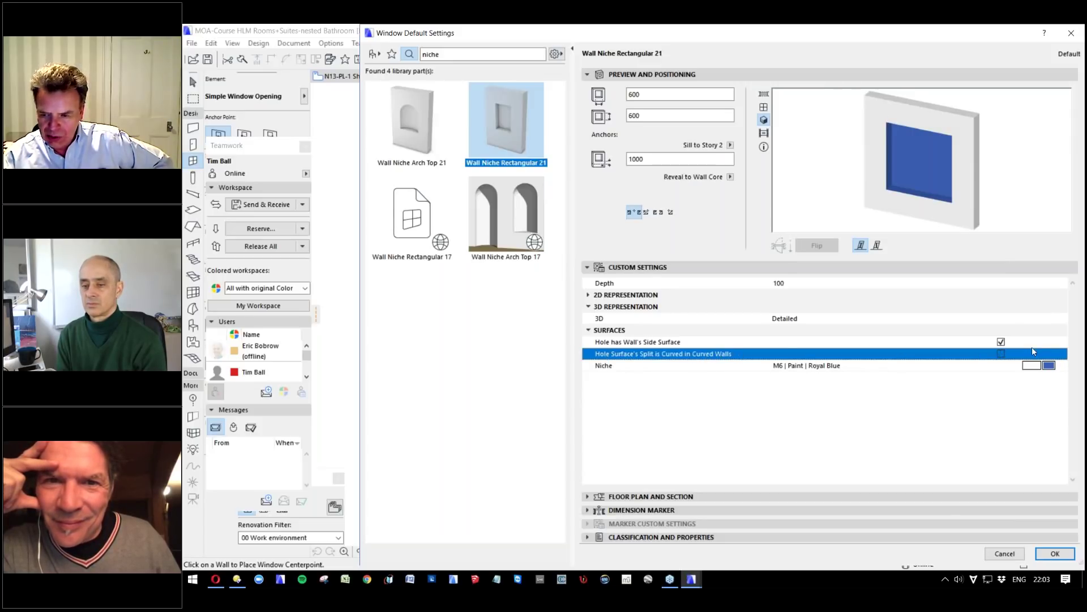
{"action": "left_click", "coordinate": [1001, 342]}
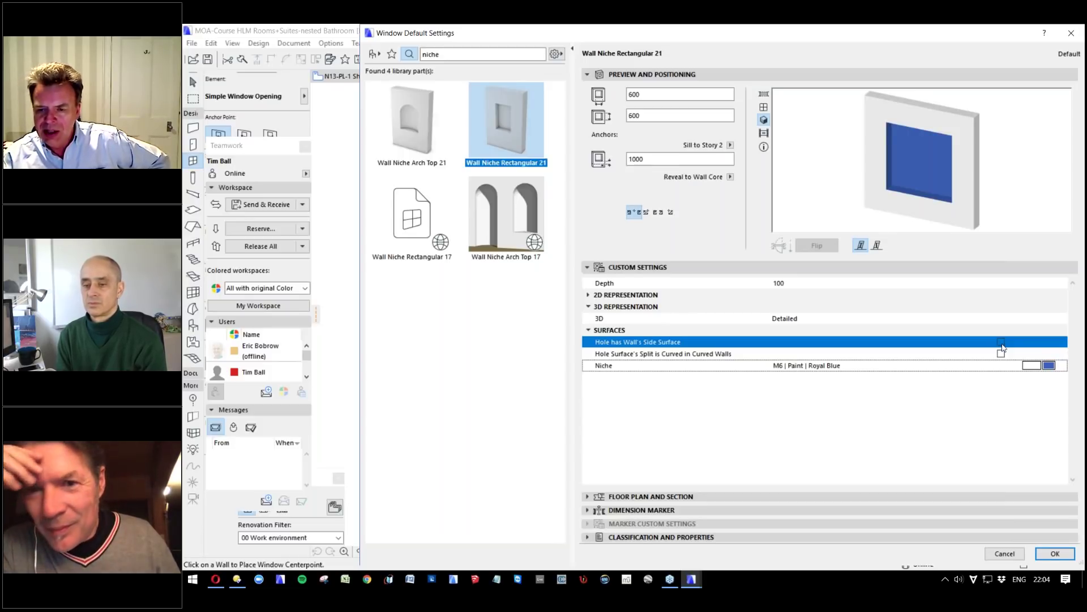
{"action": "left_click", "coordinate": [1002, 344]}
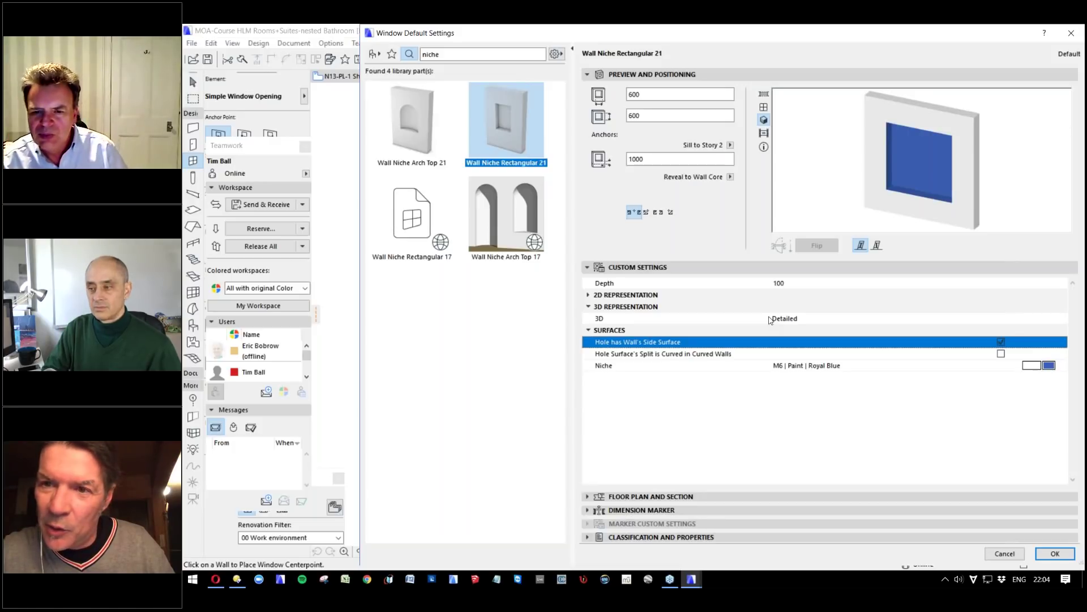
{"action": "left_click", "coordinate": [1053, 554]}
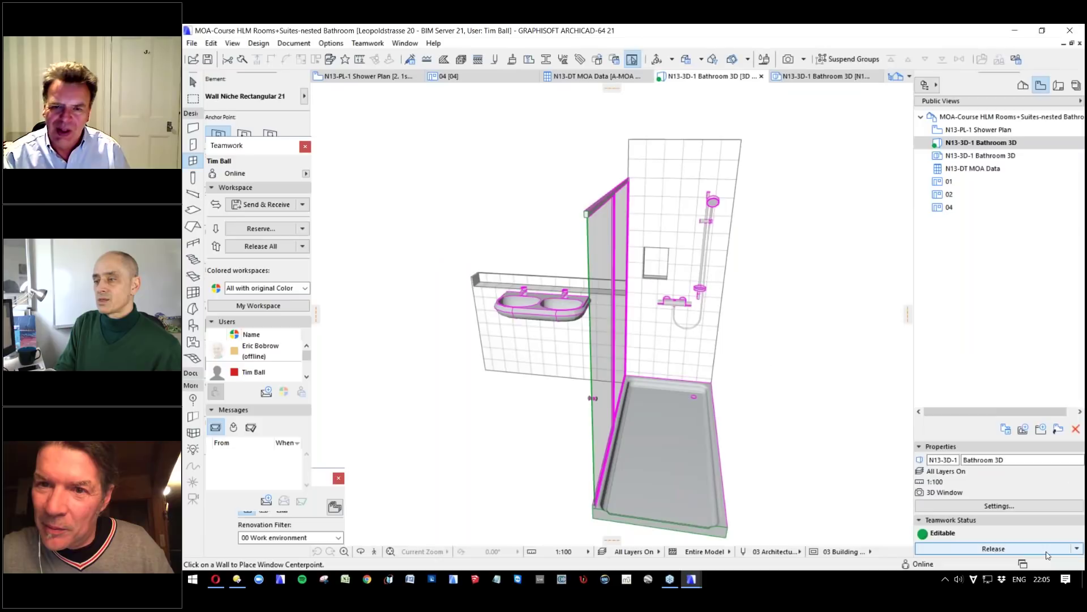
{"action": "left_click", "coordinate": [1017, 32]}
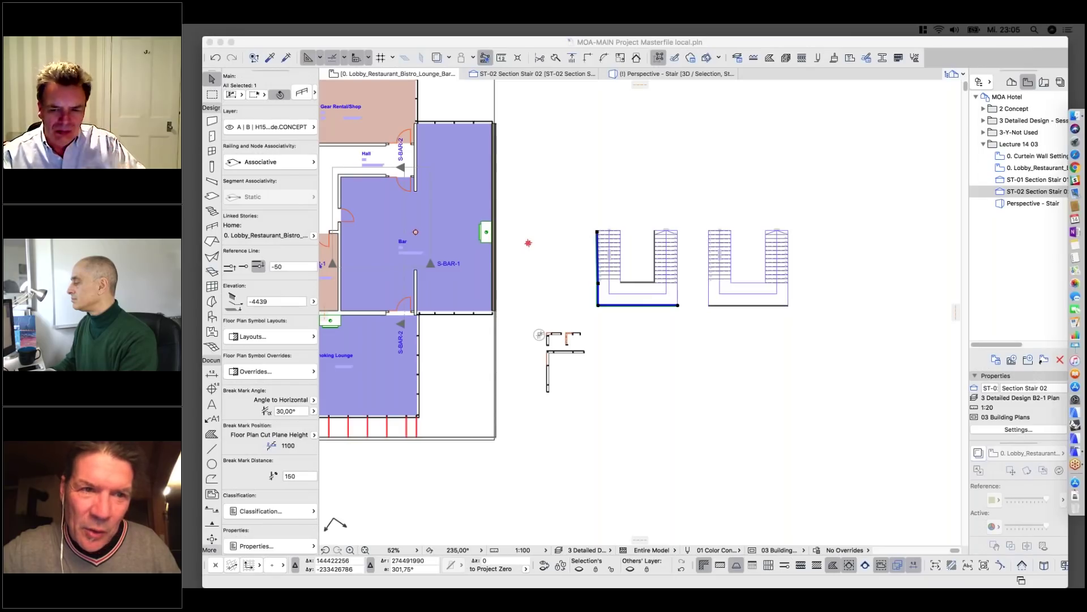
Draw a rectangular slab about 5005 by 4555 mm in the empty area below the stairs on the lobby floor plan.
{"action": "left_click", "coordinate": [662, 384]}
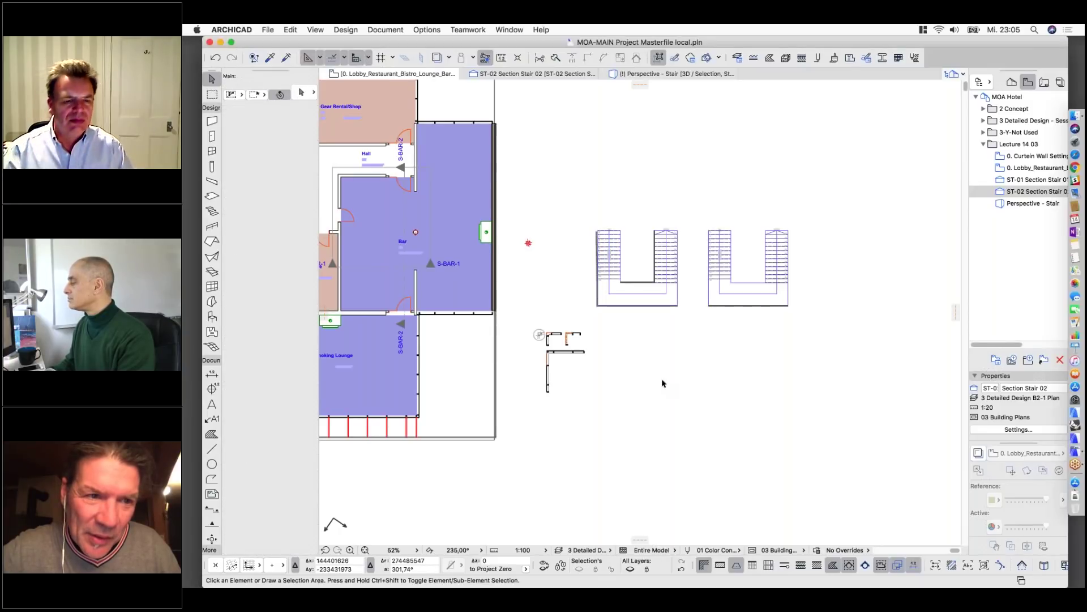
{"action": "scroll", "coordinate": [663, 383], "scroll_direction": "up", "scroll_amount": 3}
{"action": "left_click", "coordinate": [212, 195]}
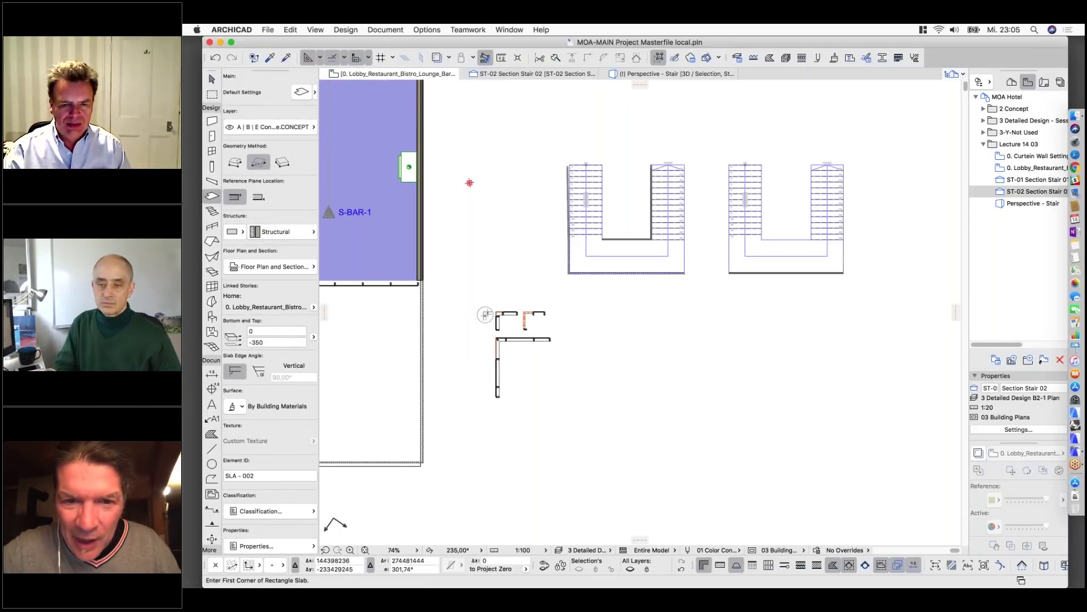
{"action": "left_click", "coordinate": [595, 323]}
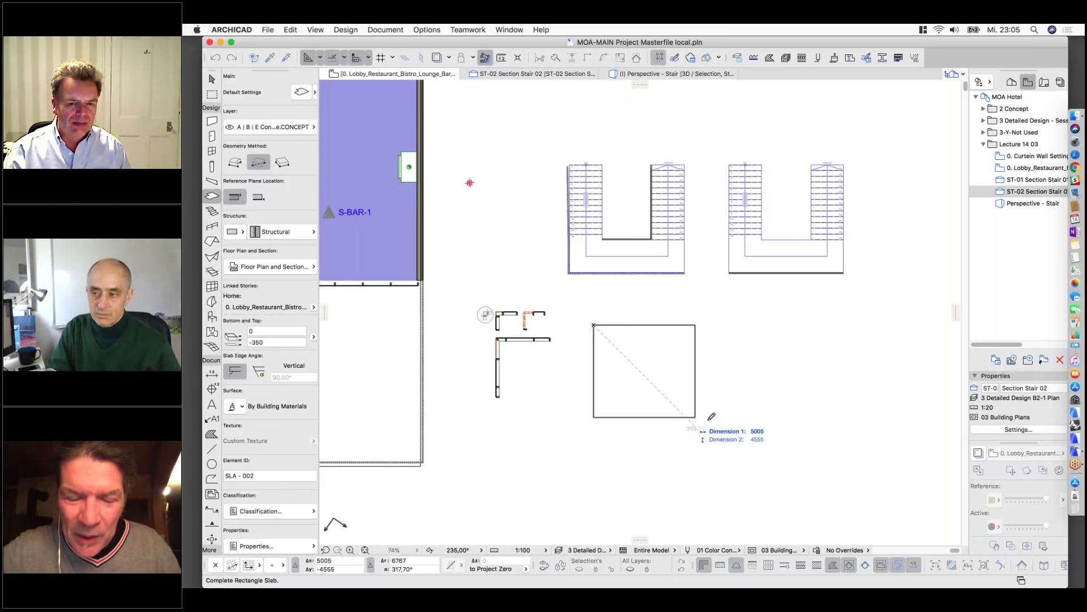
{"action": "left_click", "coordinate": [698, 418]}
Select the new rectangular slab and show it on its own in the 3D window for a close look.
{"action": "scroll", "coordinate": [592, 283], "scroll_direction": "up", "scroll_amount": 5}
{"action": "left_click", "coordinate": [594, 284], "text": "shift"}
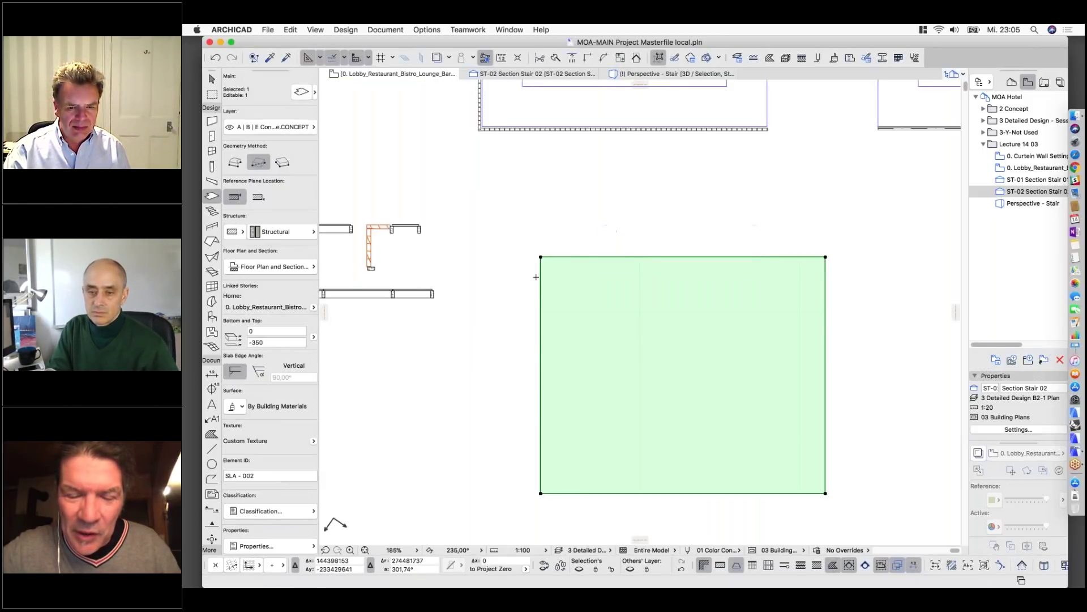
{"action": "key", "text": "shift"}
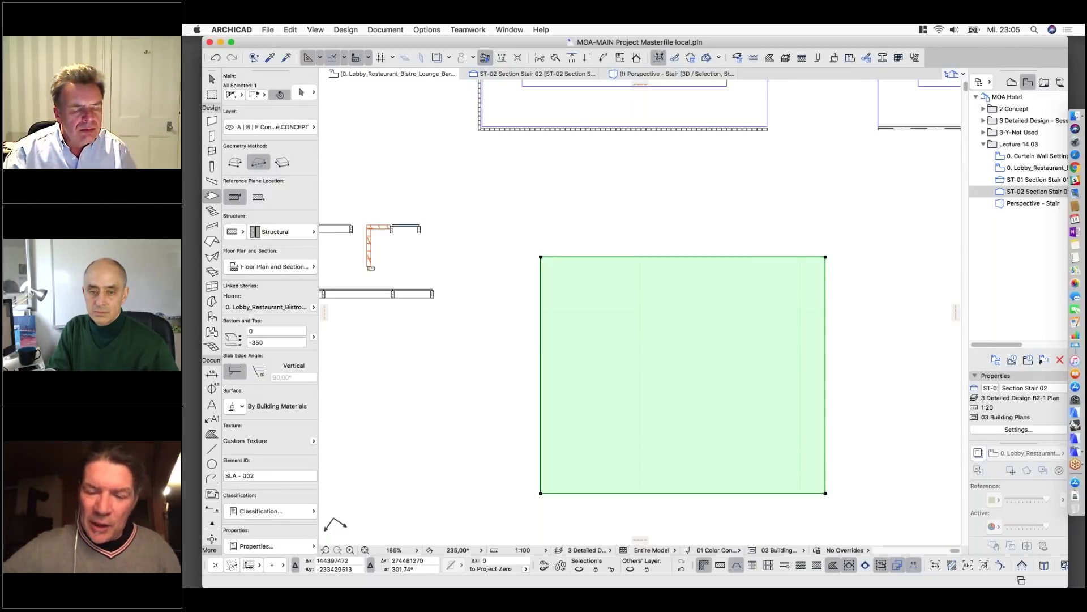
{"action": "key", "text": "F5"}
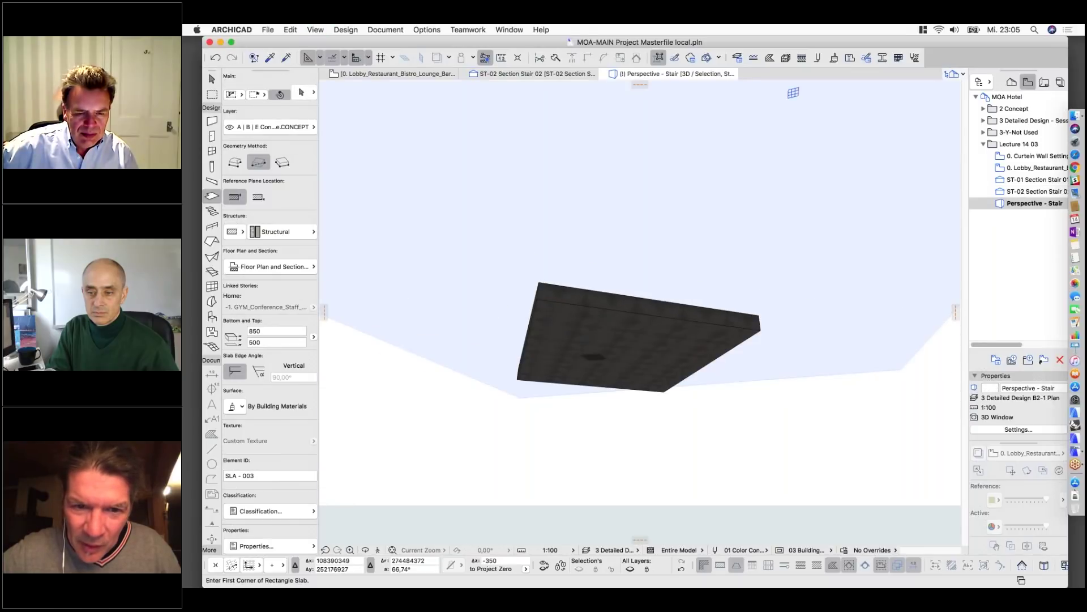
{"action": "scroll", "coordinate": [593, 359], "scroll_direction": "up", "scroll_amount": 3}
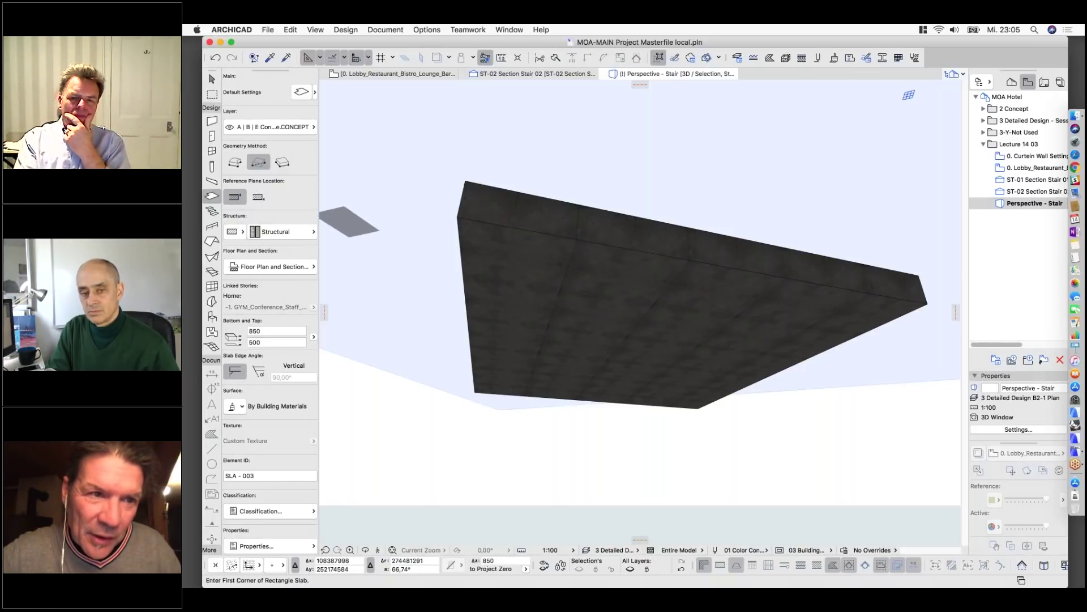
Start the Column tool, return to the floor plan and set the column core's building material to ELEMENT UNSPECIFIED.
{"action": "left_click", "coordinate": [212, 166]}
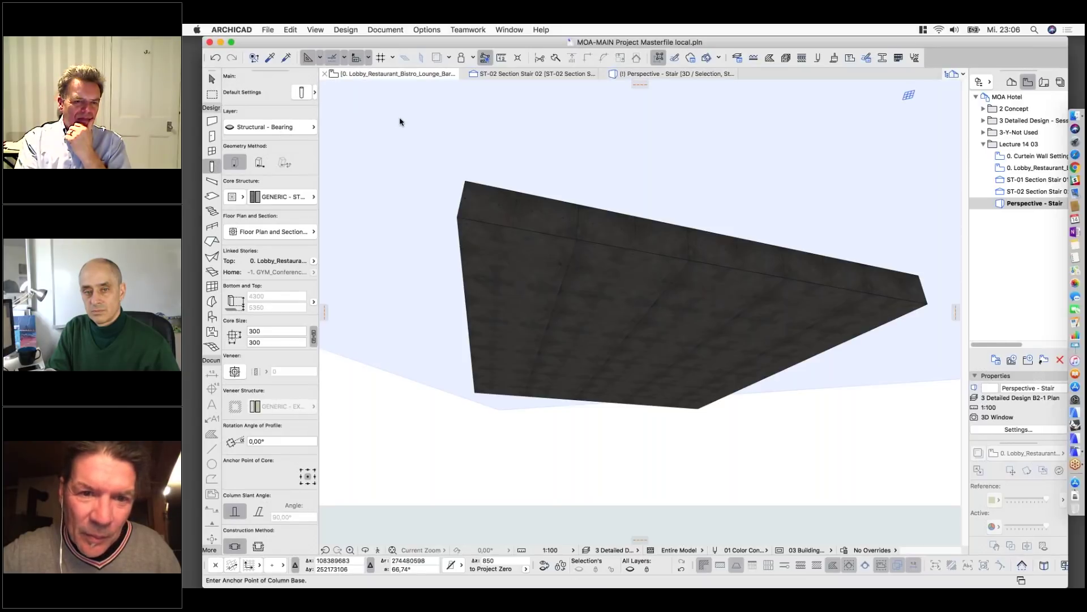
{"action": "key", "text": "F2"}
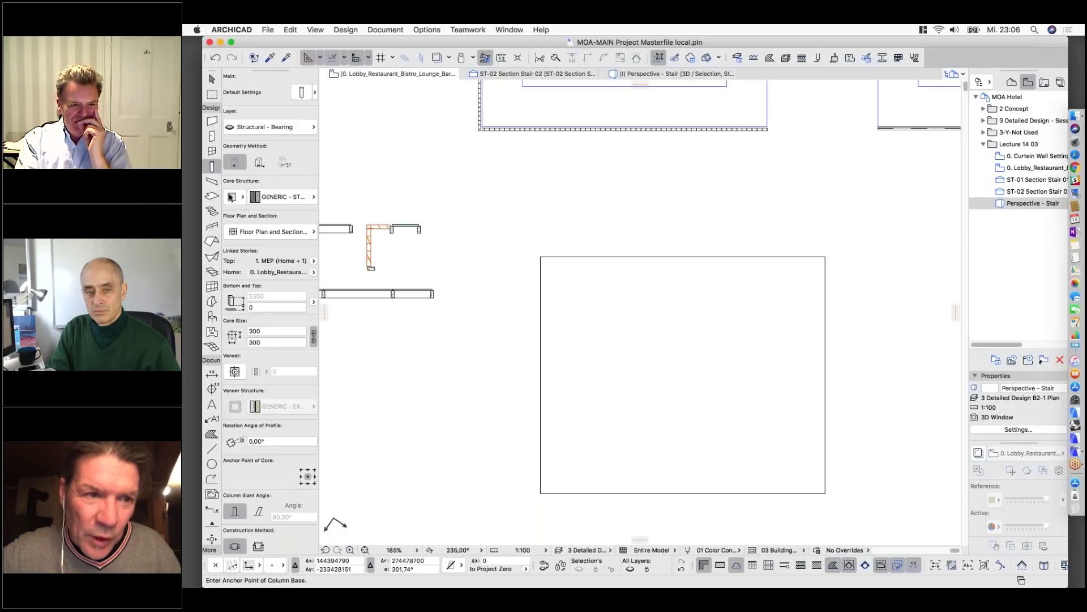
{"action": "left_click", "coordinate": [231, 197]}
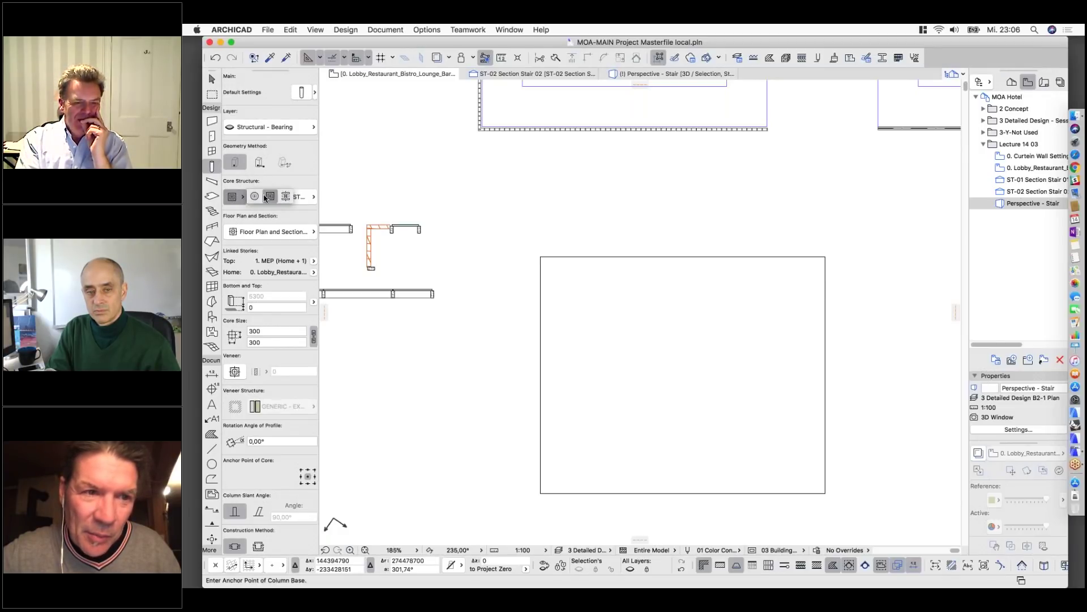
{"action": "left_click", "coordinate": [270, 196]}
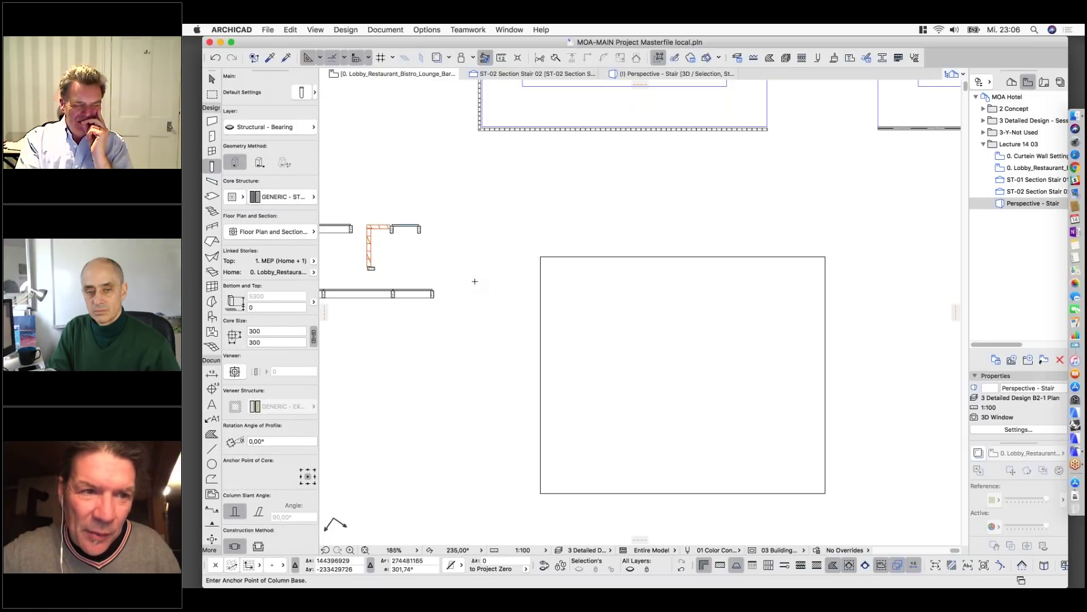
{"action": "left_click", "coordinate": [286, 202]}
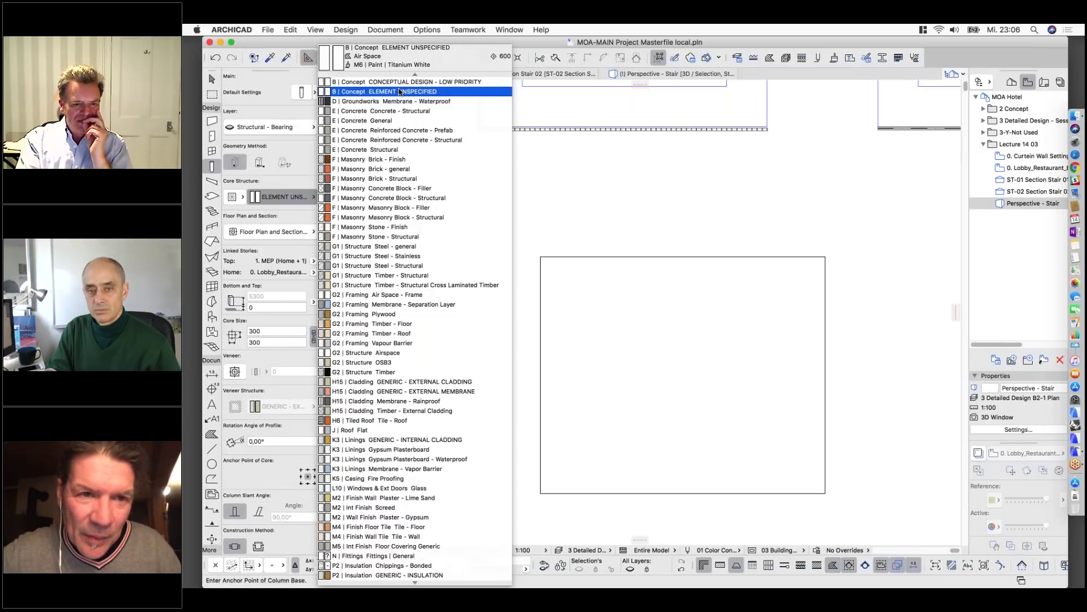
{"action": "left_click", "coordinate": [400, 92]}
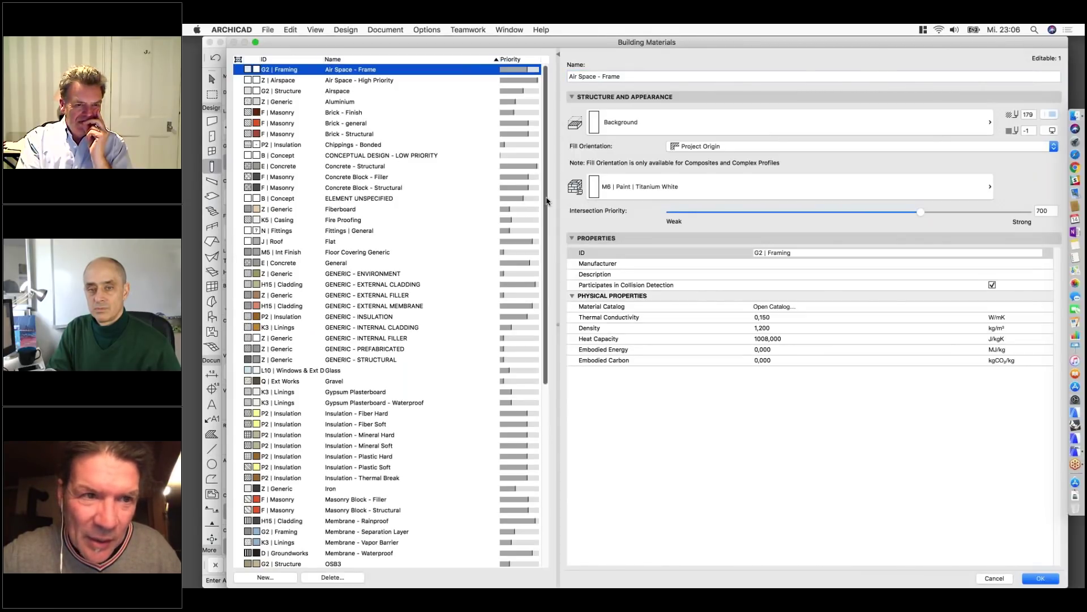
Inspect the Air Space - High Priority building material's intersection priority and properties, and close the Building Materials settings.
{"action": "left_click", "coordinate": [332, 60]}
{"action": "left_click", "coordinate": [332, 60]}
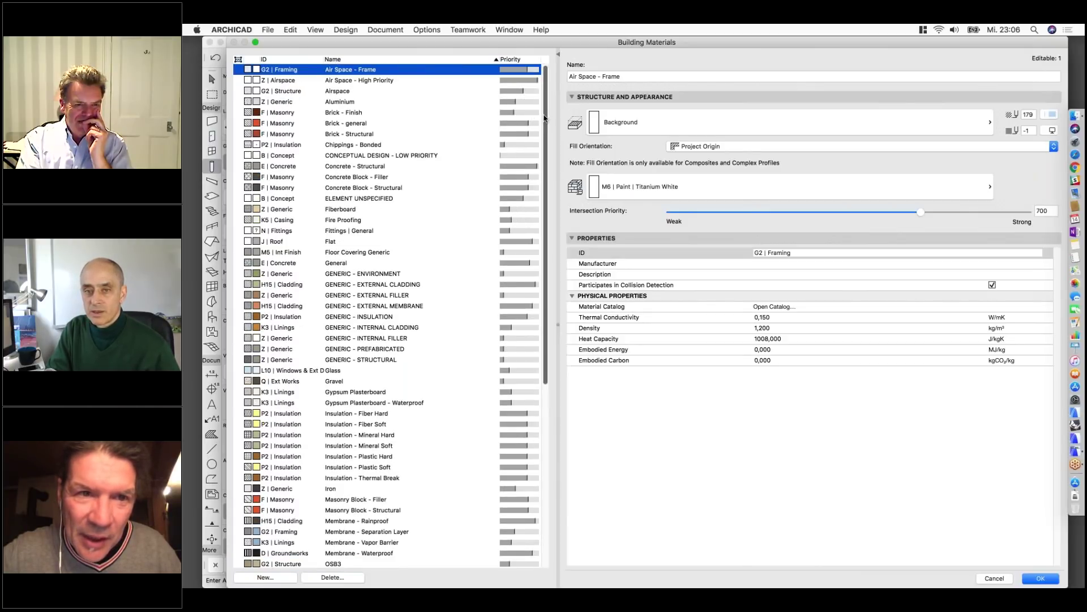
{"action": "left_click", "coordinate": [376, 81]}
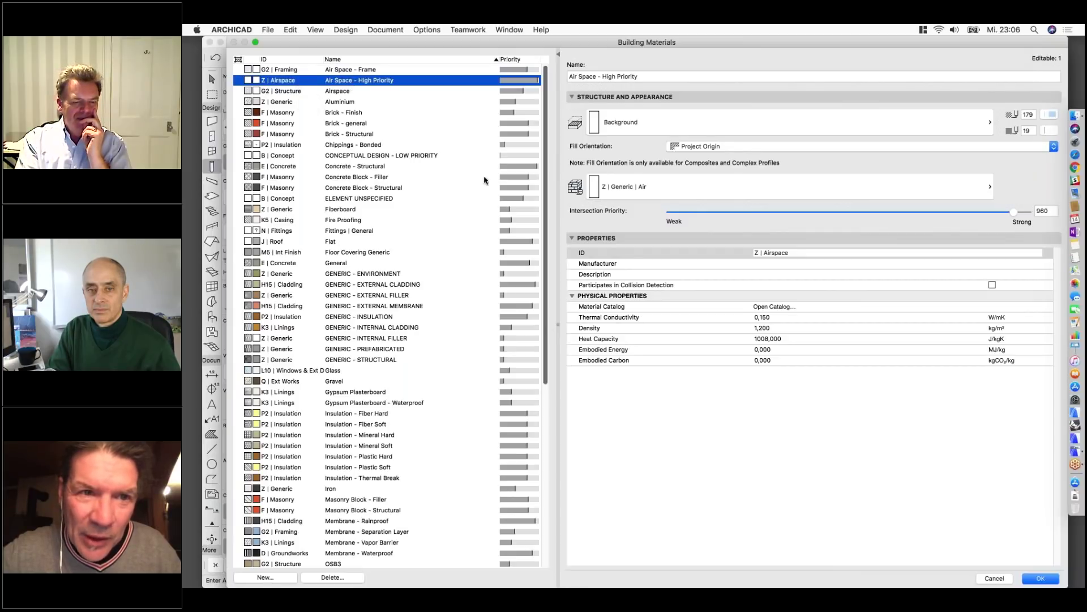
{"action": "left_click", "coordinate": [1035, 577]}
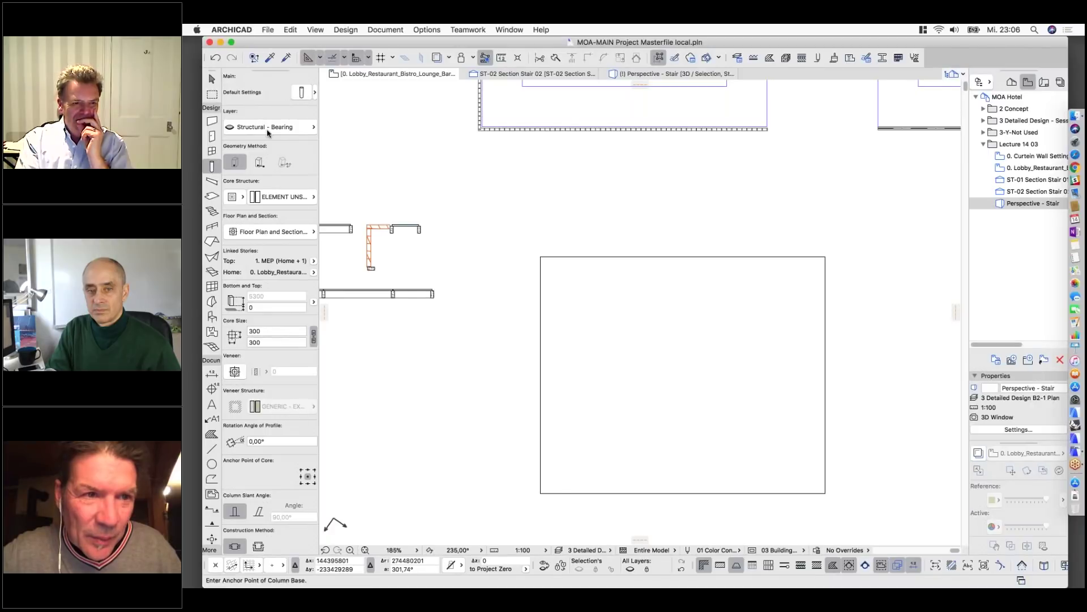
Set the default column's layer to ARCHICAD Layer and its core building material to Air Space - High Priority.
{"action": "left_click", "coordinate": [306, 128]}
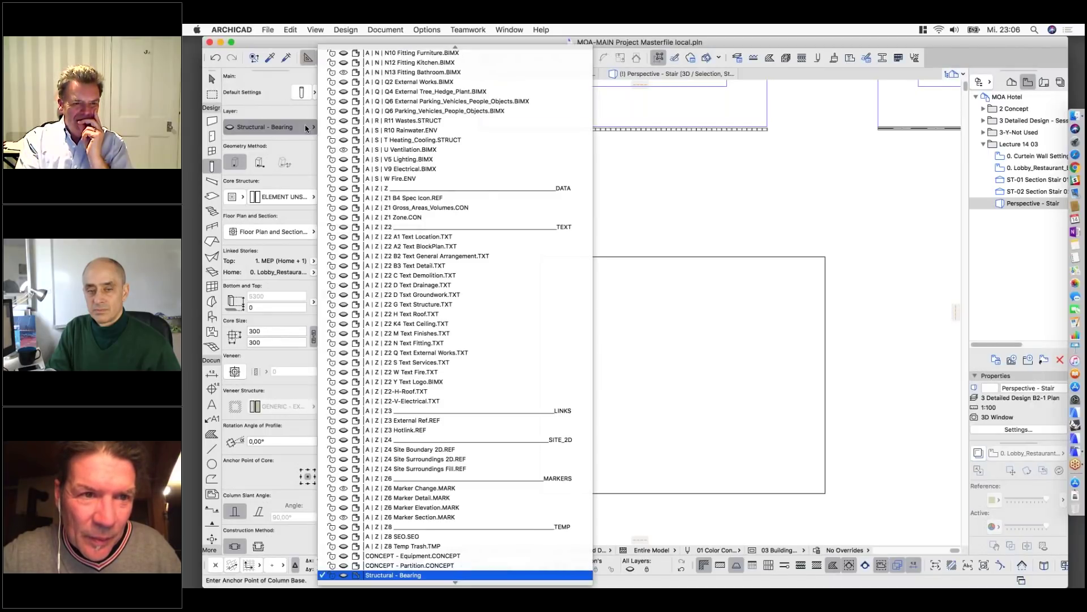
{"action": "left_click", "coordinate": [368, 54]}
{"action": "left_click", "coordinate": [282, 196]}
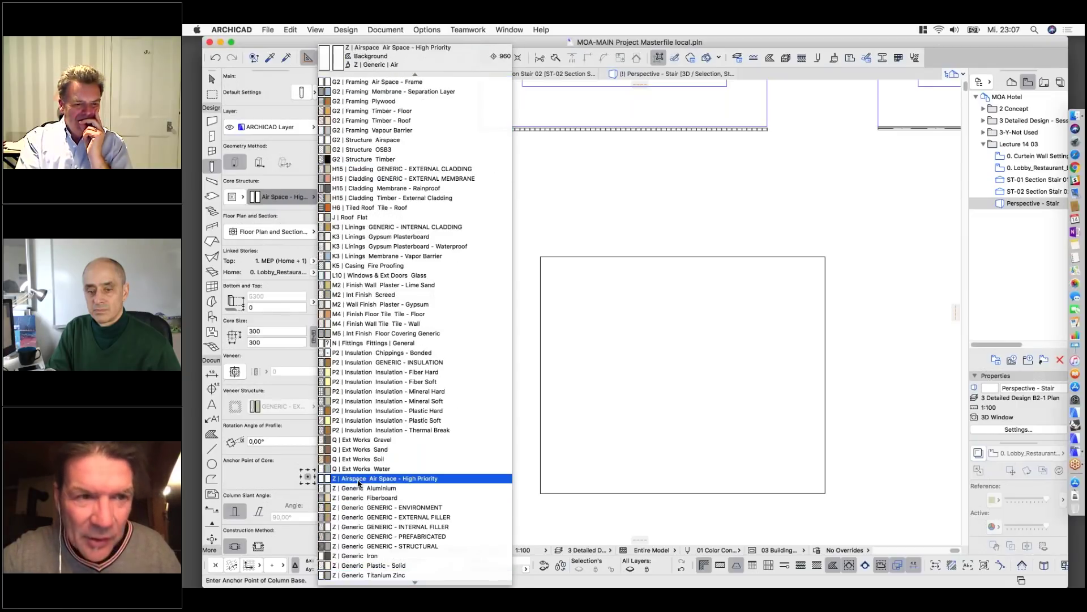
{"action": "left_click", "coordinate": [391, 479]}
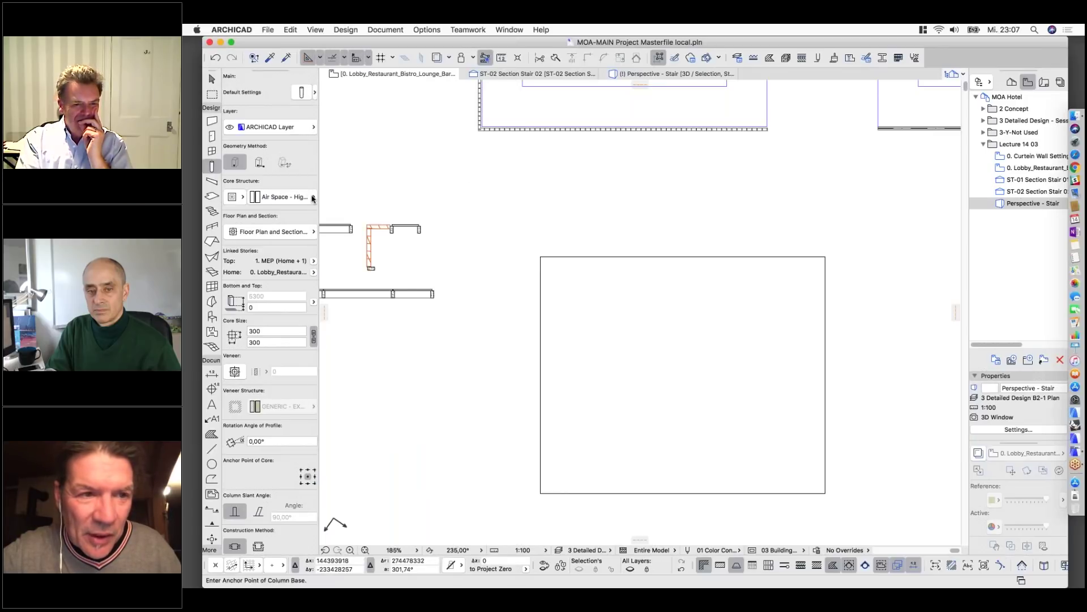
Turn on the surface override in the default column settings and assign the Glass - Satin surface.
{"action": "left_click", "coordinate": [300, 93]}
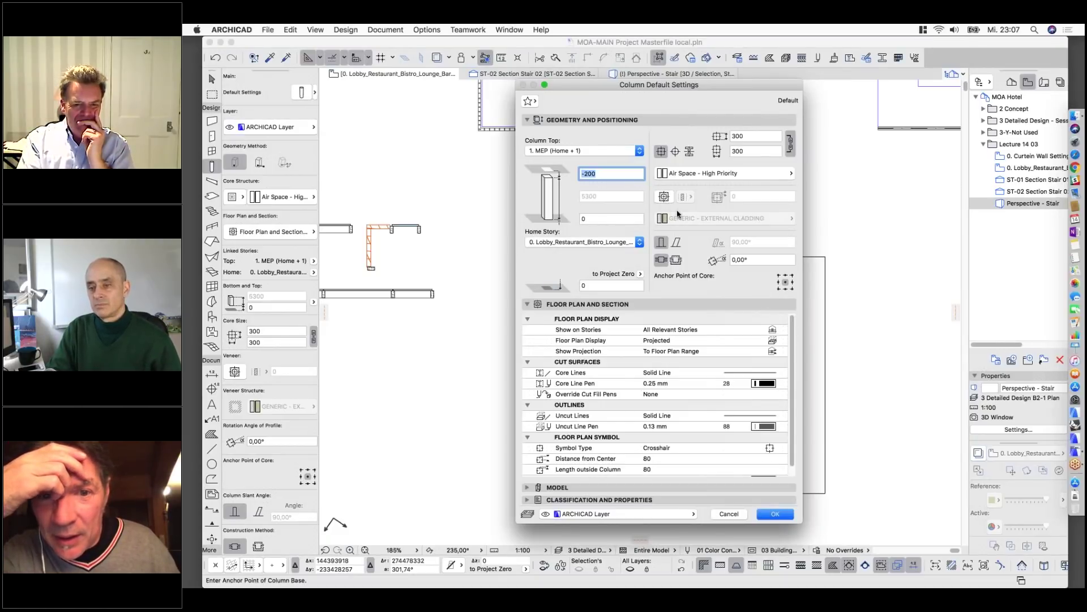
{"action": "left_click", "coordinate": [530, 487]}
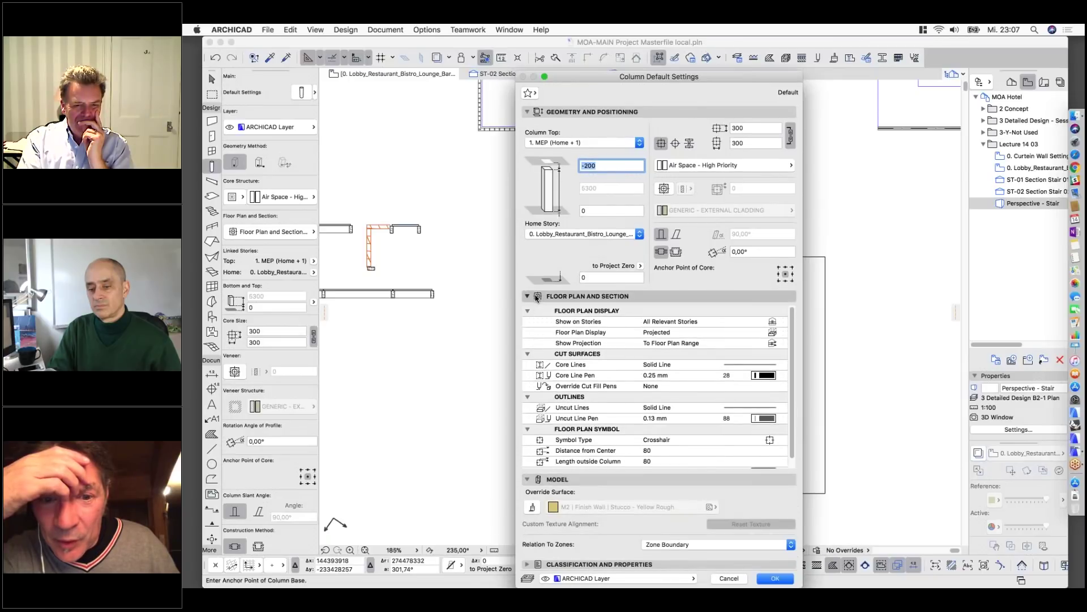
{"action": "left_click", "coordinate": [532, 301]}
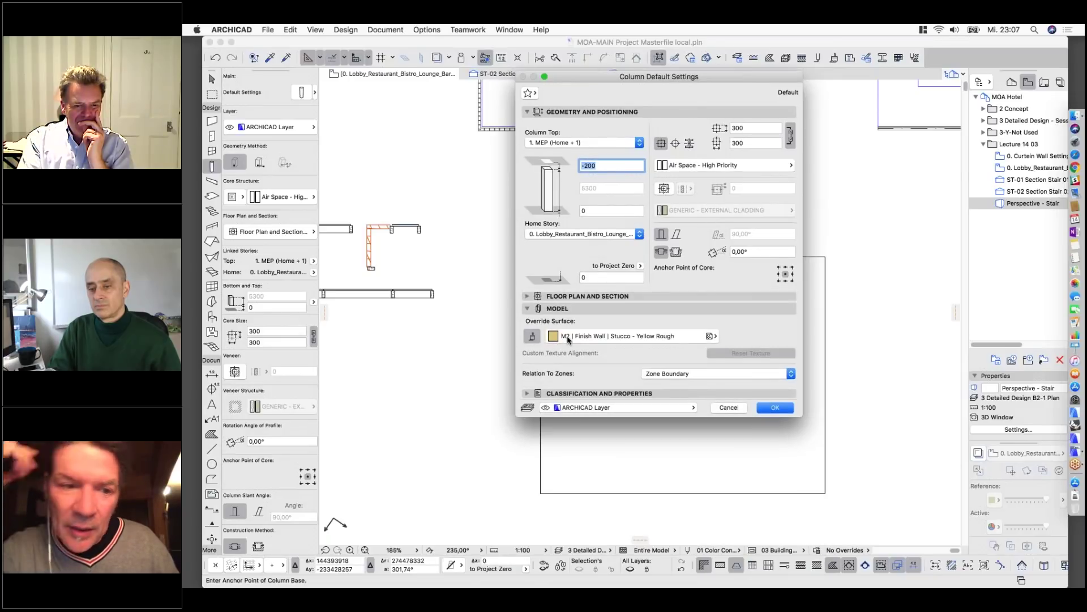
{"action": "left_click", "coordinate": [568, 338]}
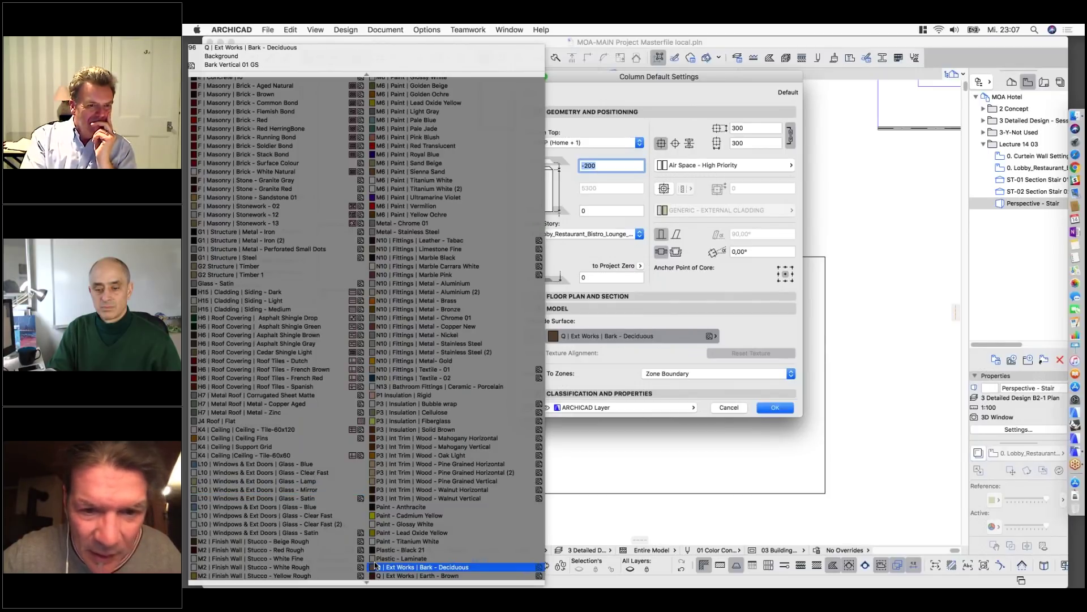
{"action": "scroll", "coordinate": [376, 565], "scroll_direction": "down", "scroll_amount": 3}
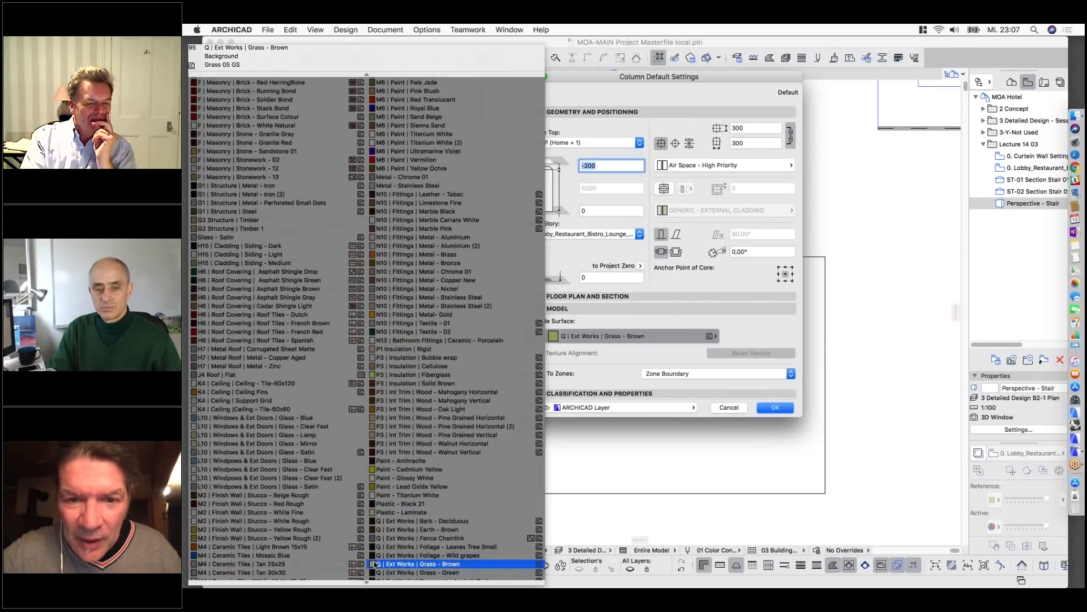
{"action": "scroll", "coordinate": [376, 565], "scroll_direction": "up", "scroll_amount": 3}
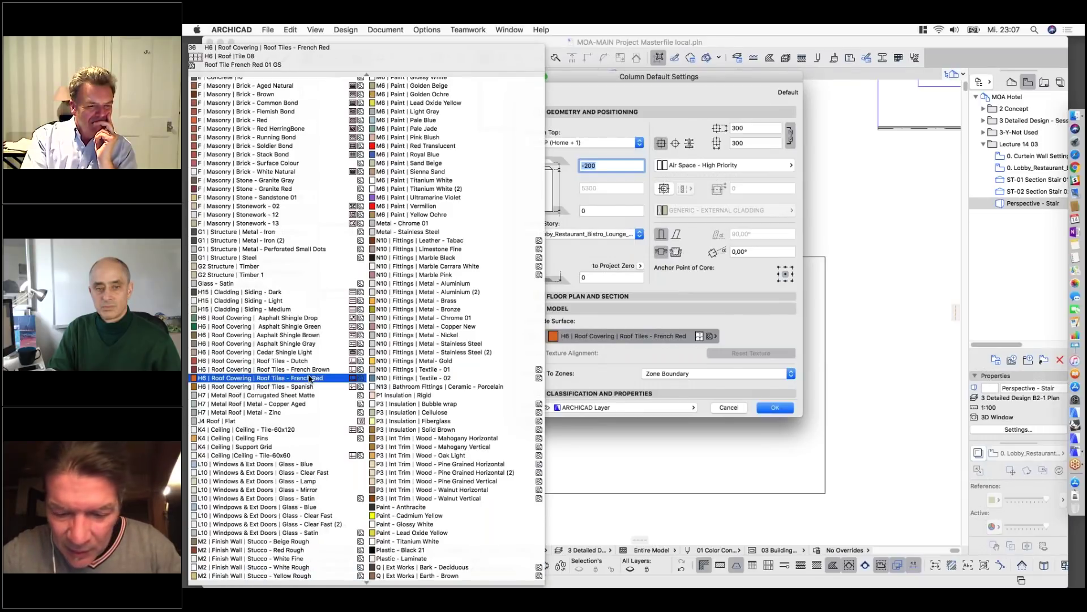
{"action": "scroll", "coordinate": [310, 378], "scroll_direction": "up", "scroll_amount": 5}
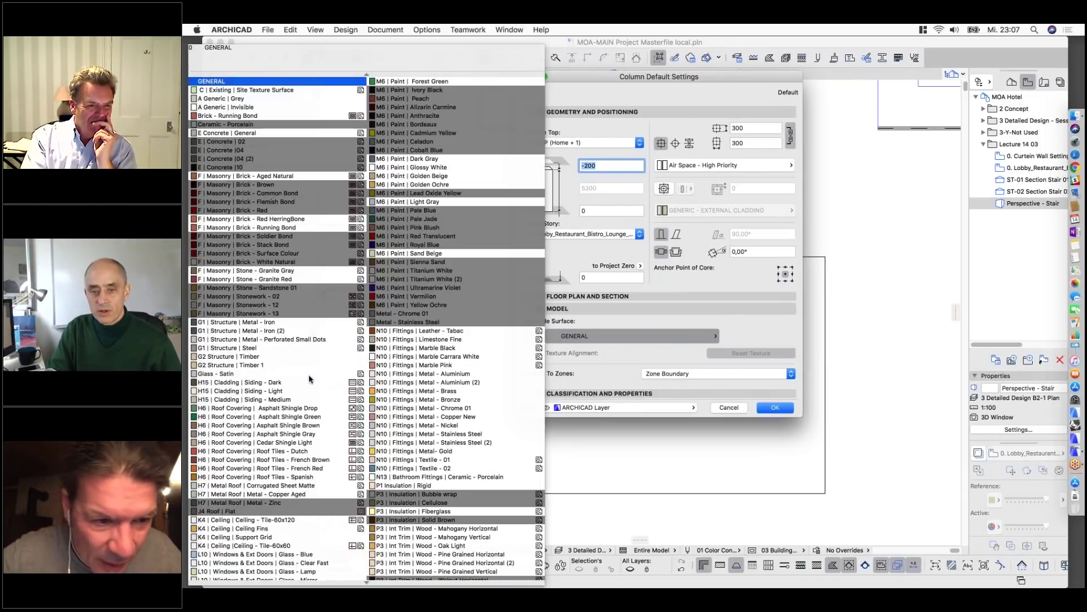
{"action": "left_click", "coordinate": [268, 374]}
{"action": "key", "text": "Return"}
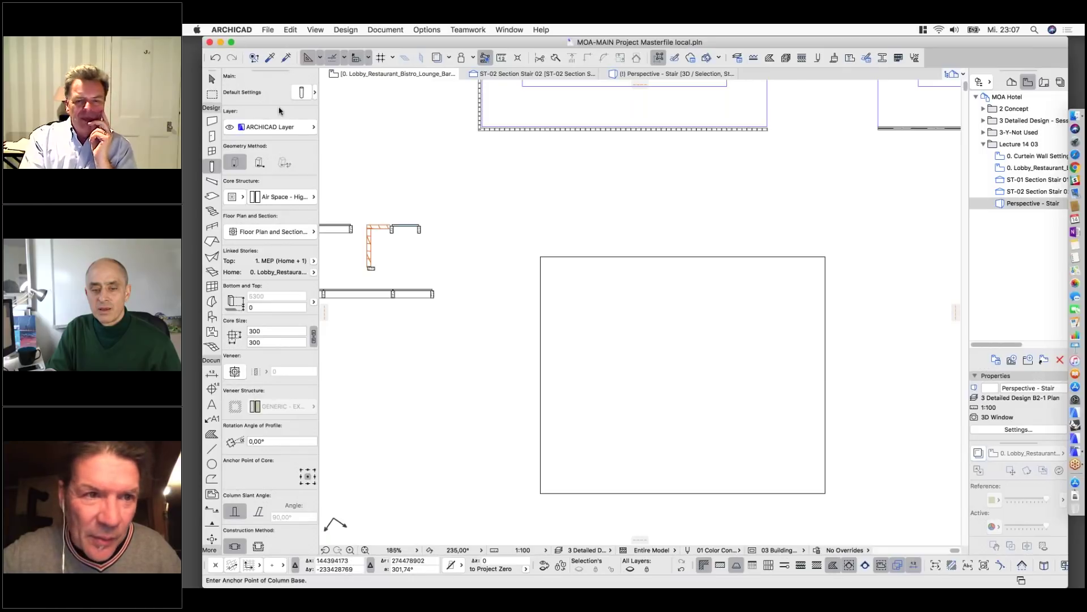
Change the default column's override surface to A Generic | Invisible.
{"action": "left_click", "coordinate": [298, 90]}
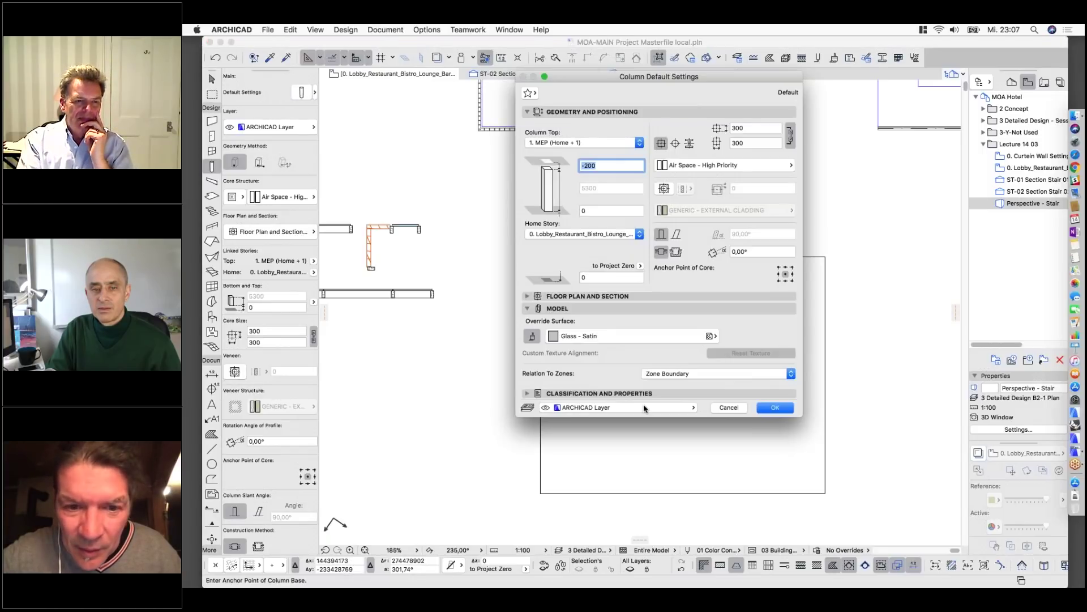
{"action": "left_click", "coordinate": [595, 337]}
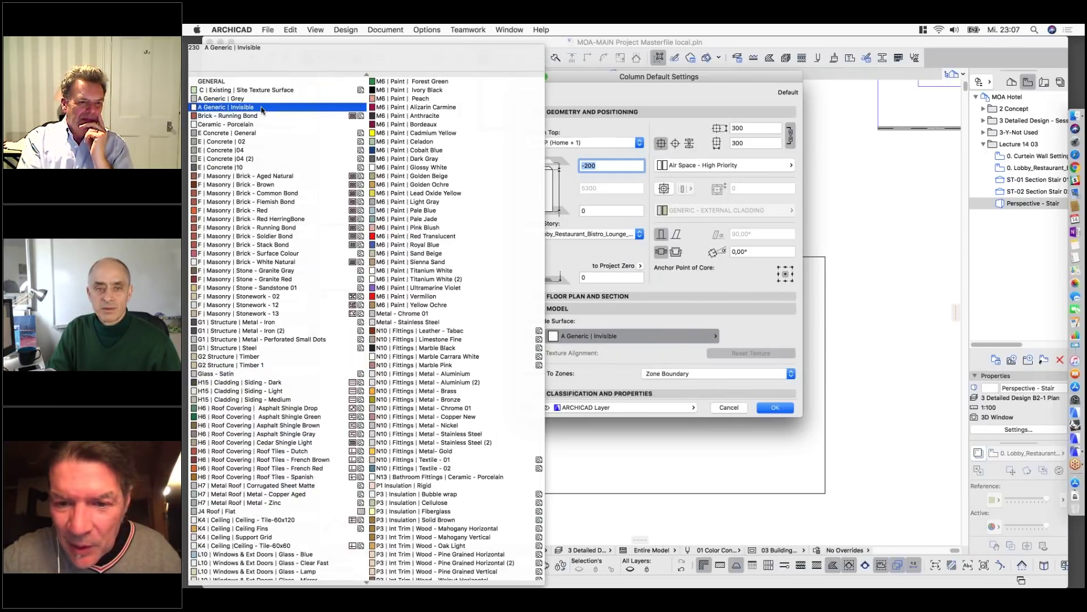
{"action": "left_click", "coordinate": [263, 107]}
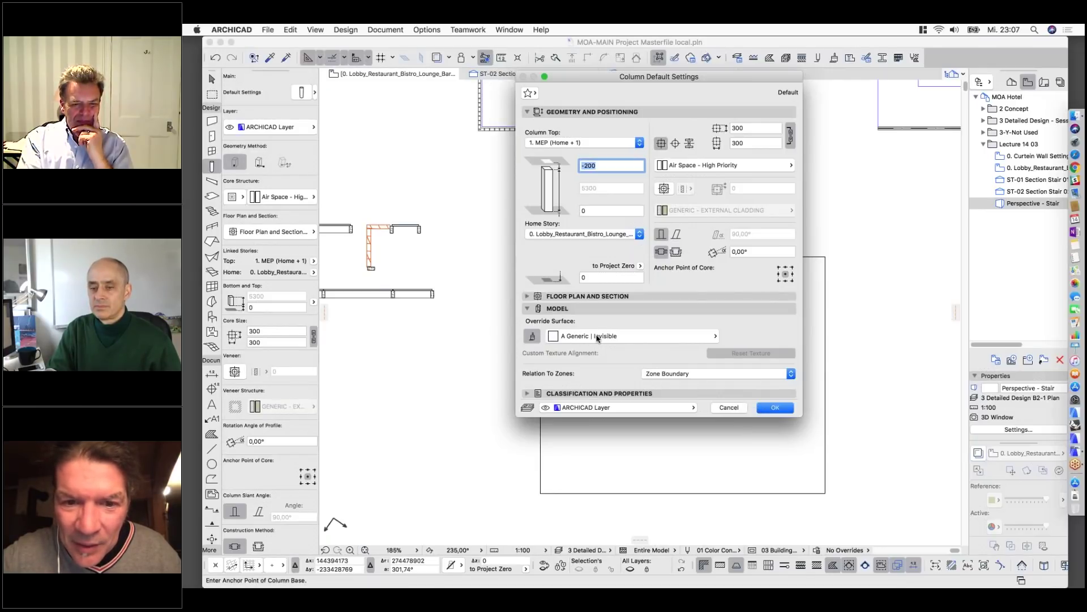
{"action": "left_click", "coordinate": [773, 408]}
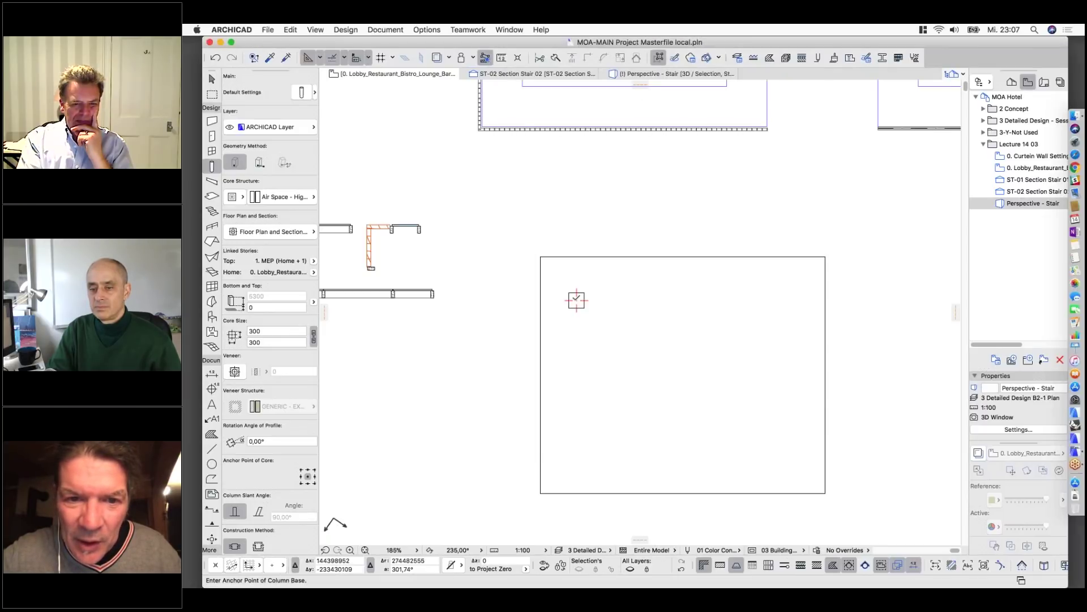
Place a 300 by 300 mm column inside the new slab near its upper-left corner and select it.
{"action": "scroll", "coordinate": [577, 300], "scroll_direction": "up", "scroll_amount": 3}
{"action": "left_click", "coordinate": [580, 303]}
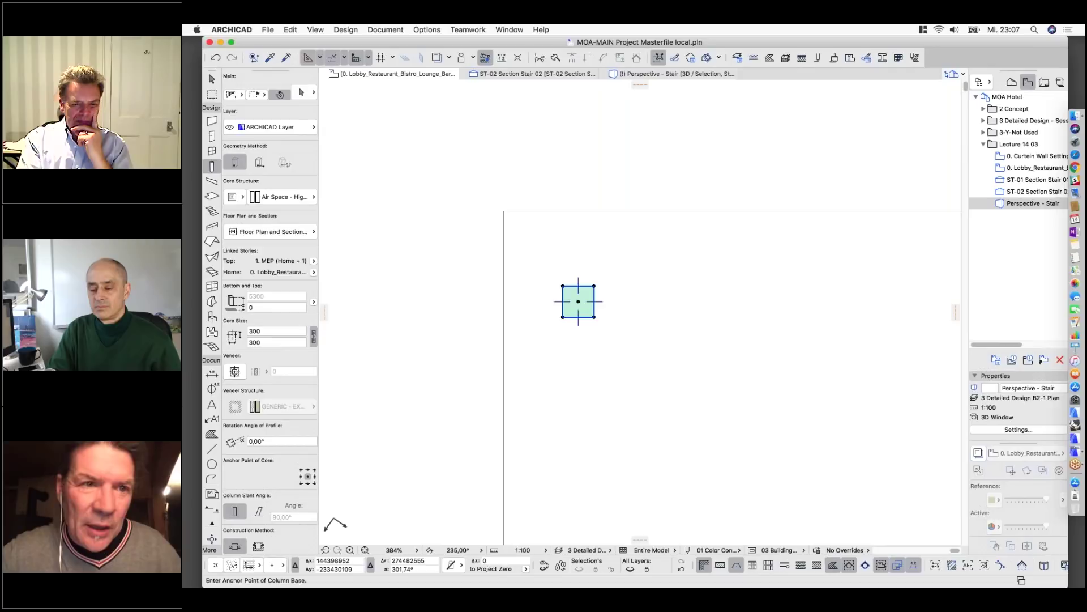
{"action": "left_click", "coordinate": [581, 303], "text": "shift"}
Set the selected column's floor plan symbol type to Slash and its uncut lines to Dashed.
{"action": "key", "text": "super+t"}
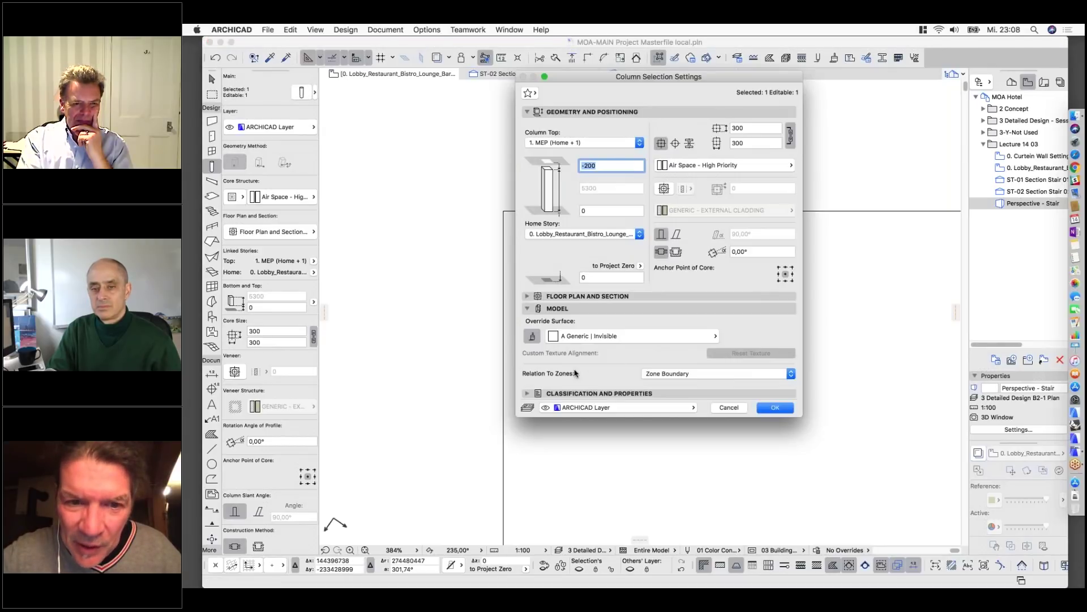
{"action": "left_click", "coordinate": [572, 296]}
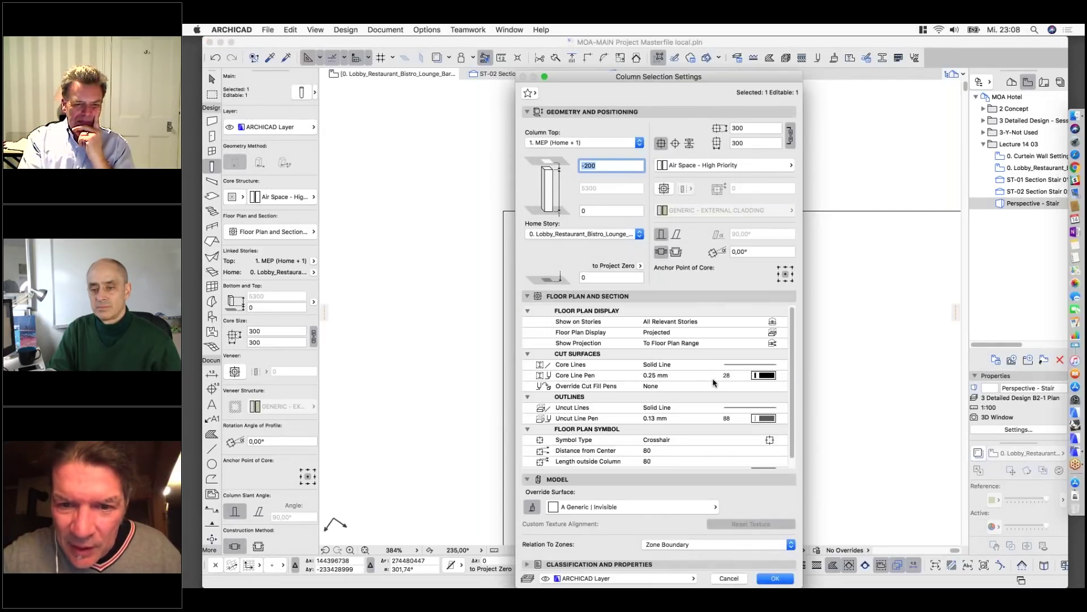
{"action": "scroll", "coordinate": [717, 385], "scroll_direction": "down", "scroll_amount": 1}
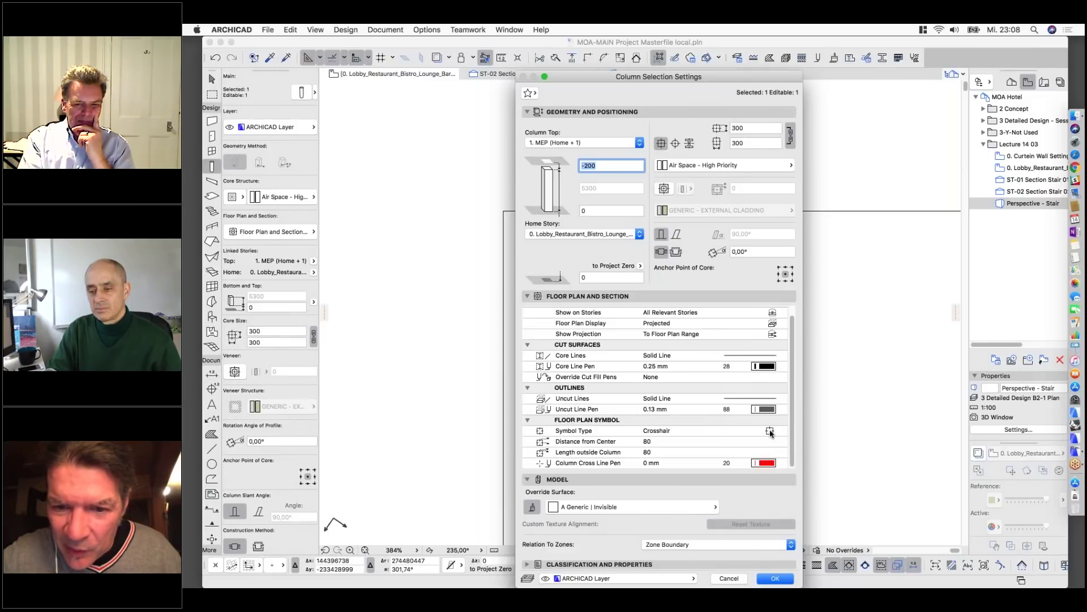
{"action": "left_click", "coordinate": [770, 431]}
{"action": "left_click", "coordinate": [804, 448]}
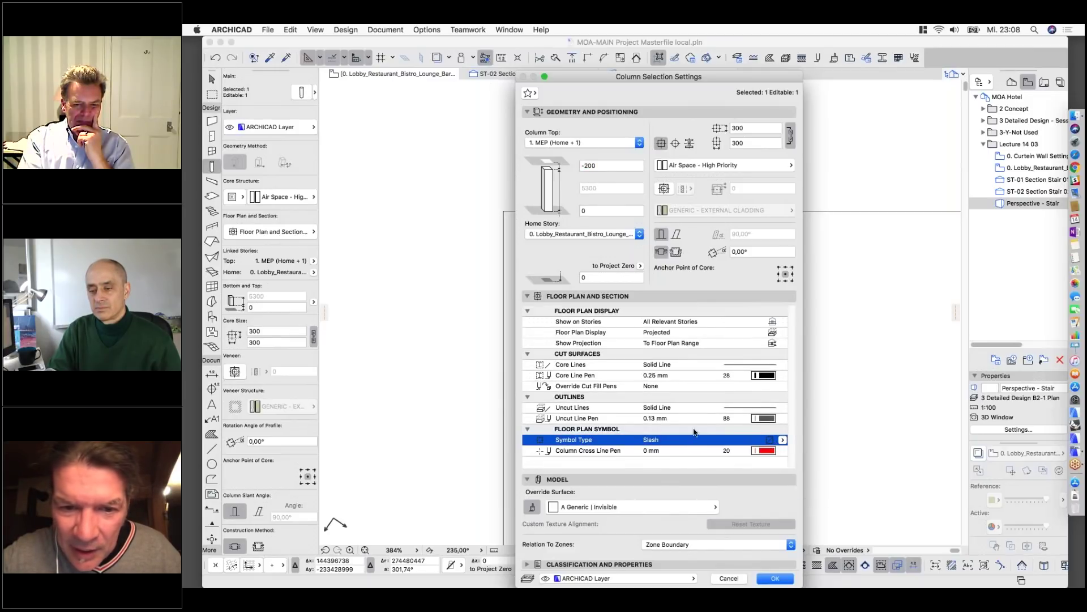
{"action": "left_click", "coordinate": [739, 408]}
{"action": "left_click", "coordinate": [814, 367]}
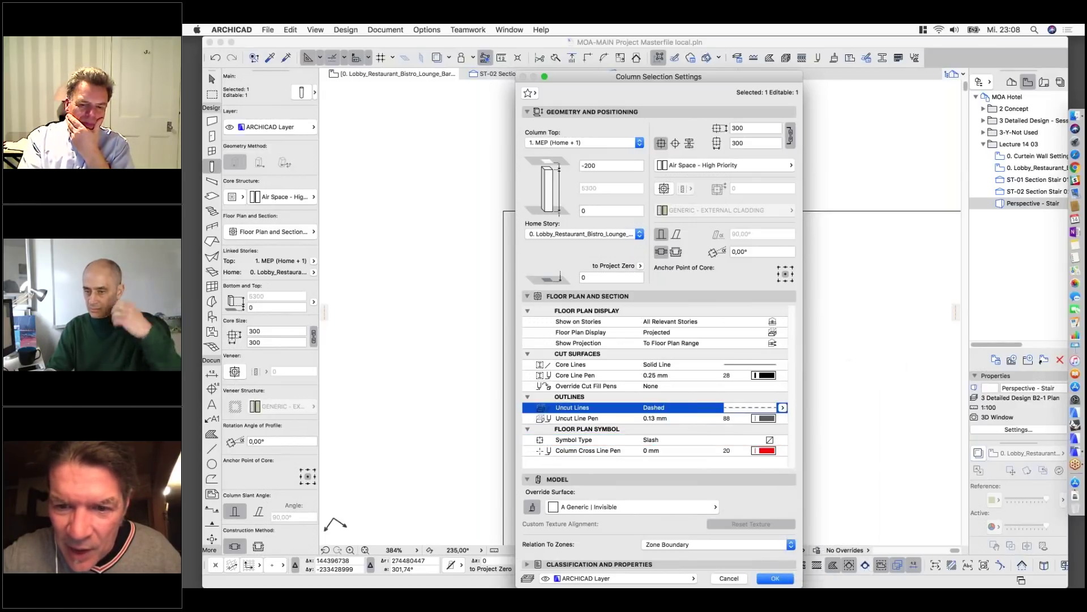
{"action": "left_click", "coordinate": [774, 578]}
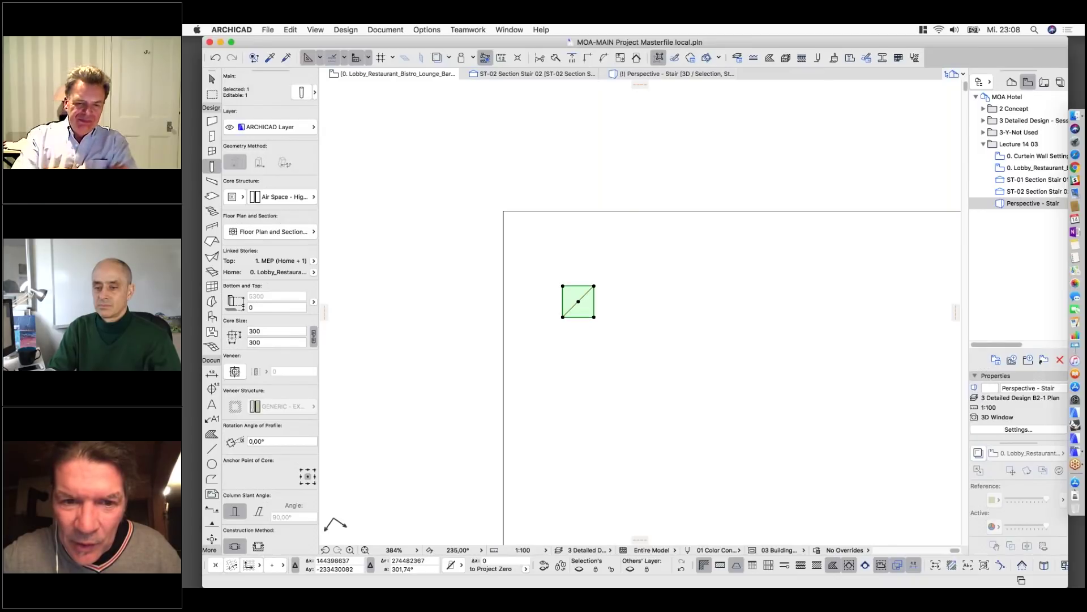
Add the slab to the selection, show both elements in the 3D window and select only the column there.
{"action": "left_click", "coordinate": [553, 272], "text": "shift"}
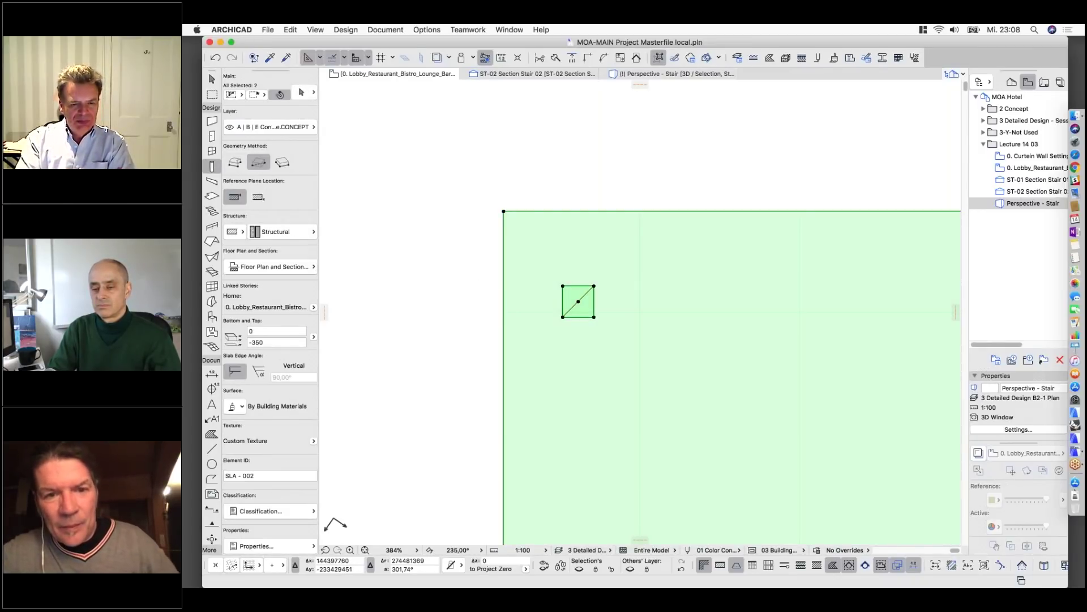
{"action": "key", "text": "F5"}
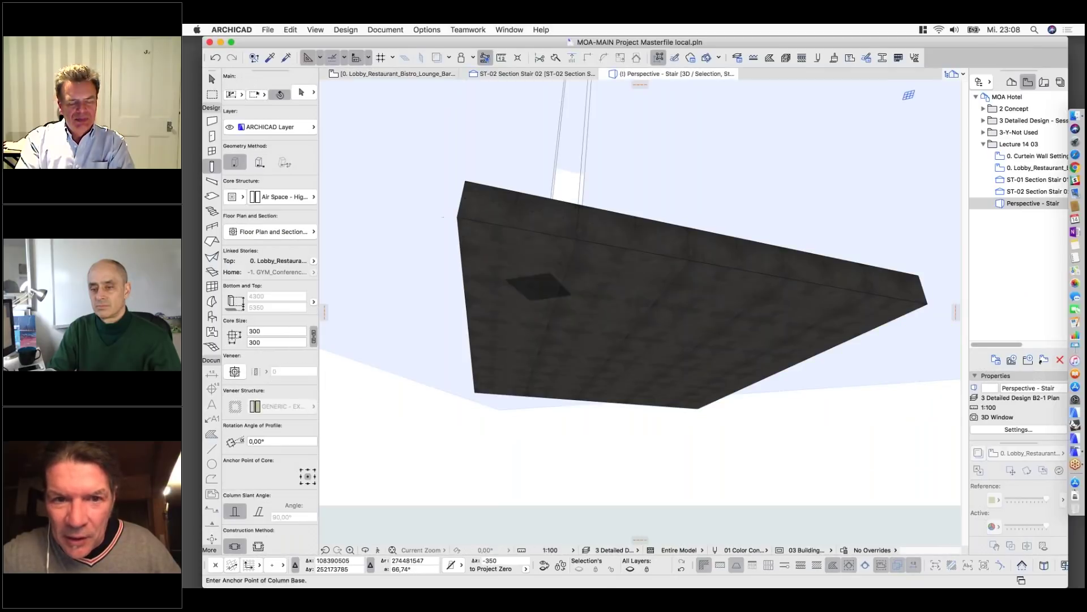
{"action": "left_click", "coordinate": [563, 141], "text": "shift"}
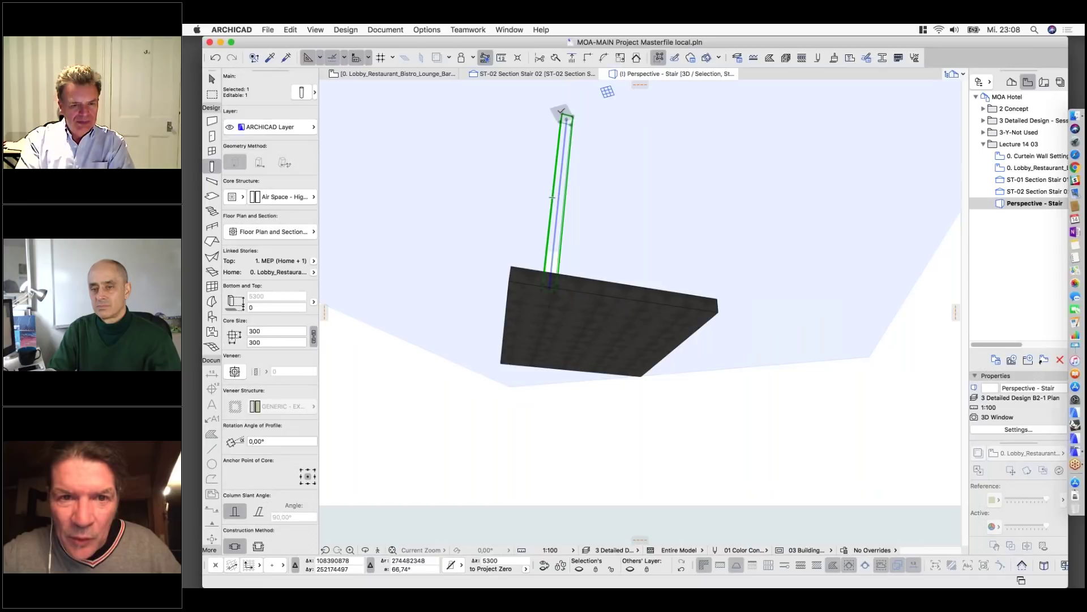
Stretch the column's base down through the slab to a bottom offset of about -2547 mm.
{"action": "left_click", "coordinate": [561, 113]}
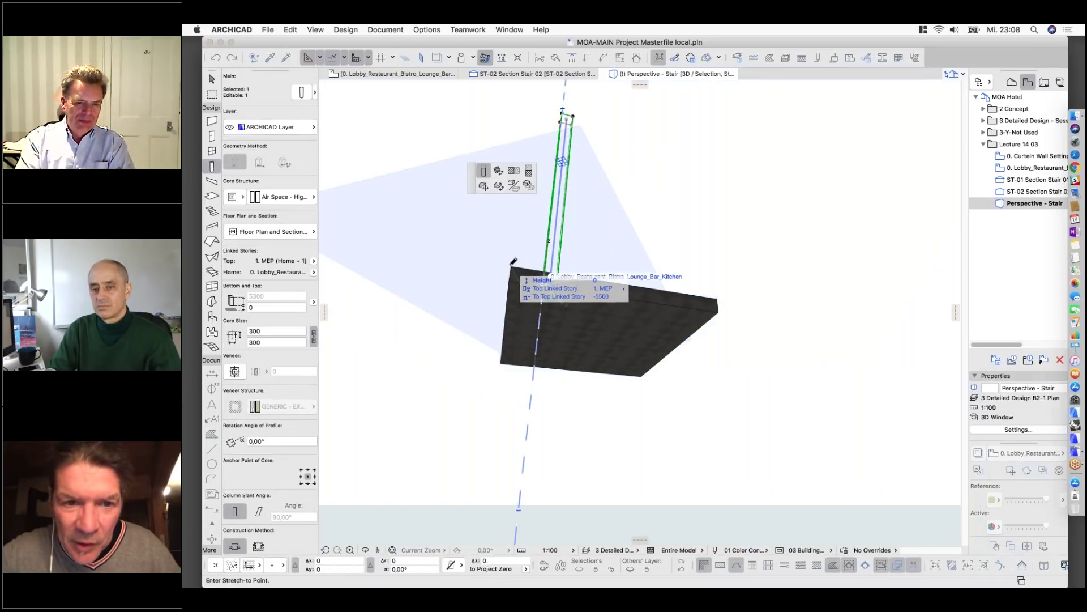
{"action": "key", "text": "Escape"}
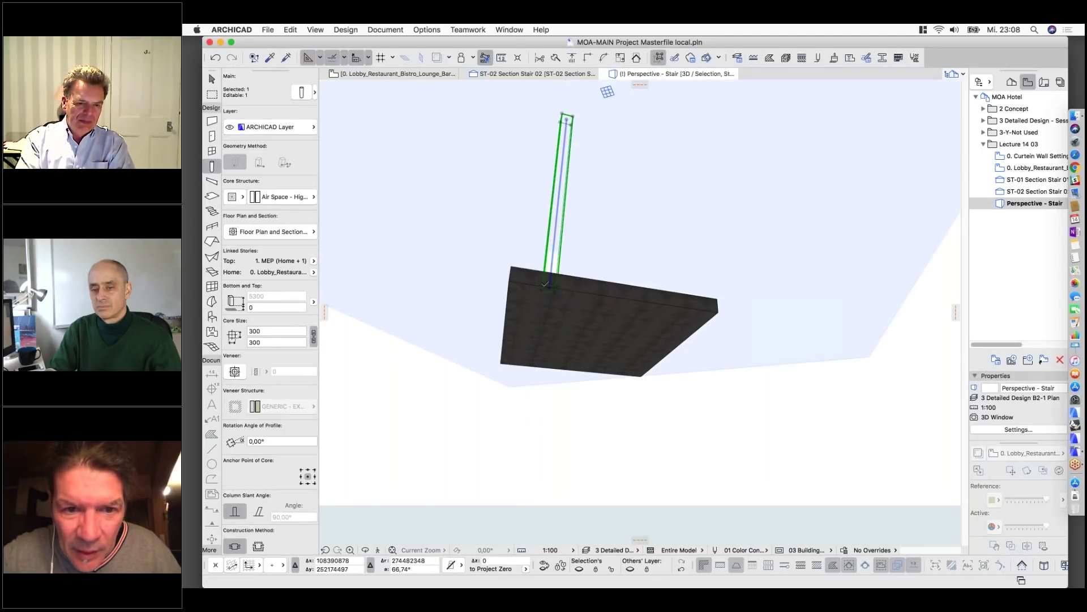
{"action": "left_click", "coordinate": [545, 283]}
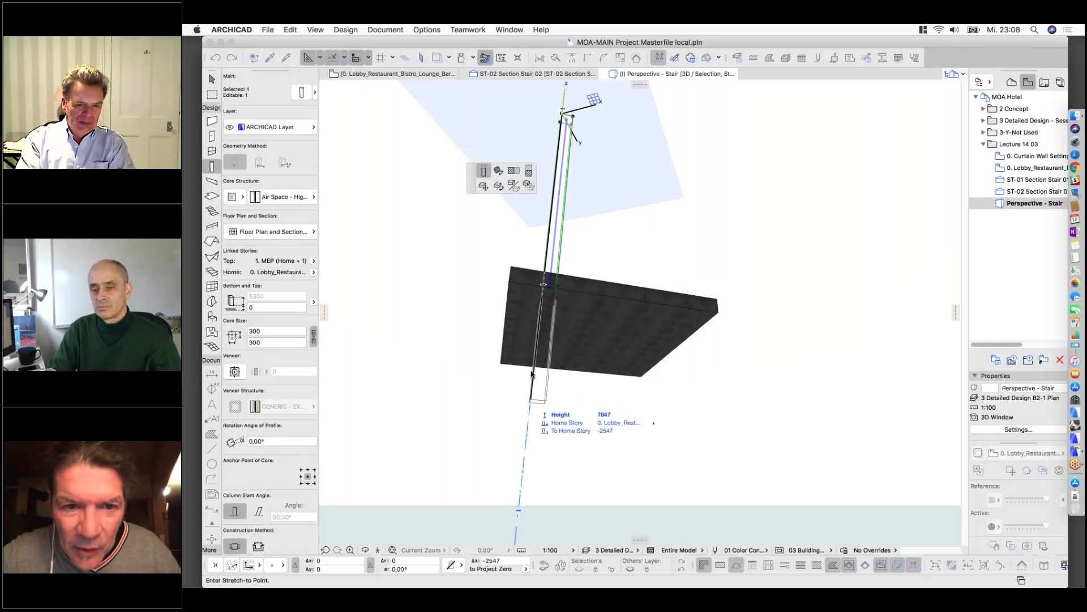
{"action": "left_click", "coordinate": [537, 401]}
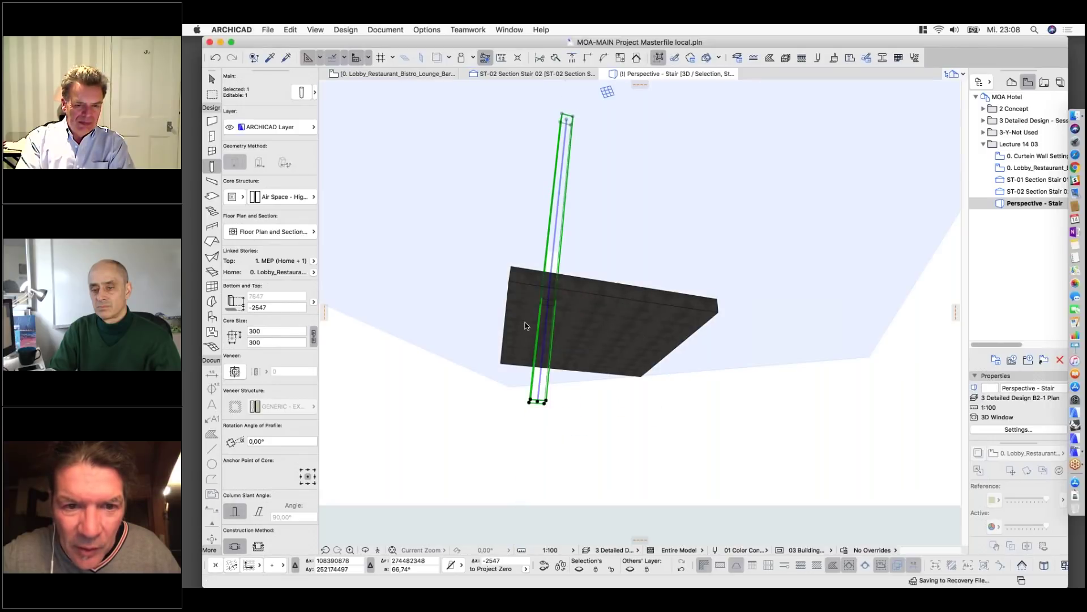
Lower the column's top to the slab's top level, making the column about 2547 mm high.
{"action": "left_click", "coordinate": [562, 114]}
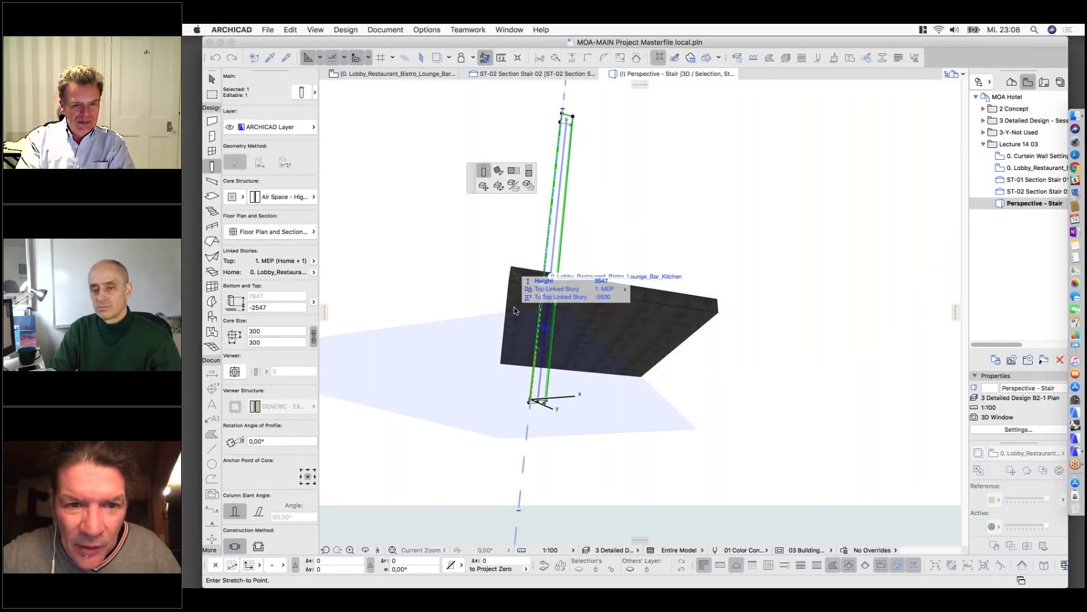
{"action": "left_click", "coordinate": [545, 286]}
{"action": "key", "text": "Escape"}
Shorten the column to a 100 mm height inside the slab, with its bottom offset at -350 mm.
{"action": "scroll", "coordinate": [524, 308], "scroll_direction": "up", "scroll_amount": 6}
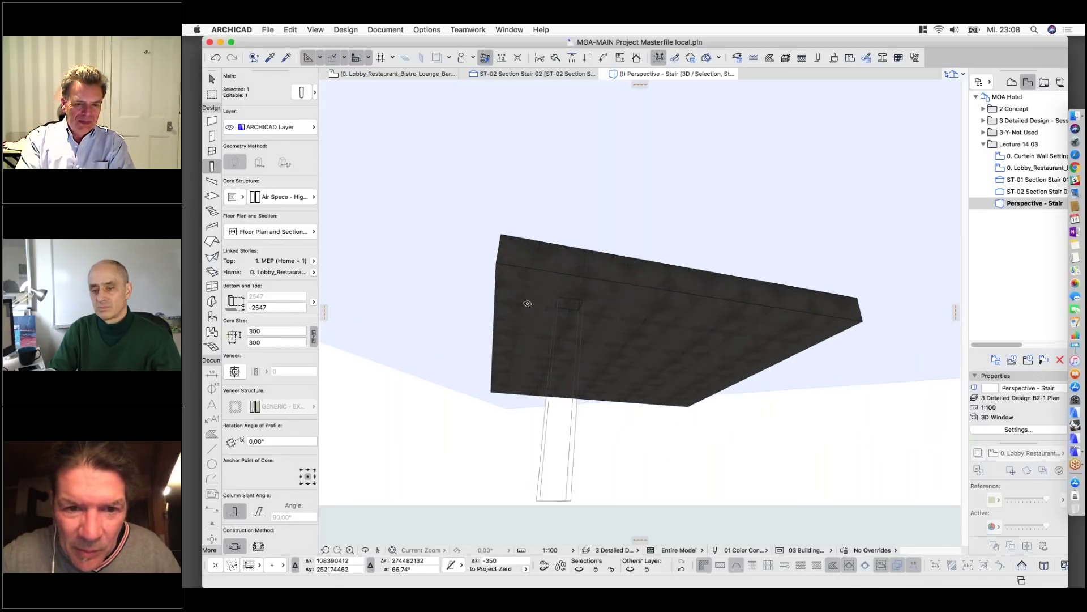
{"action": "middle_click_drag", "start_coordinate": [523, 307], "coordinate": [531, 359], "text": "shift"}
{"action": "left_click", "coordinate": [559, 370]}
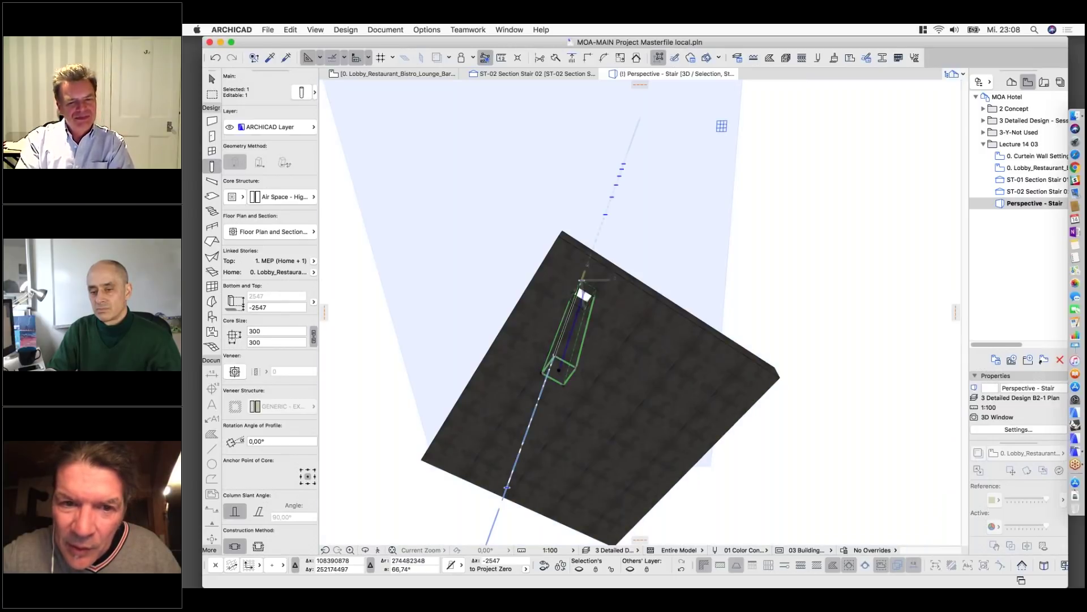
{"action": "left_click", "coordinate": [589, 221]}
{"action": "middle_click_drag", "start_coordinate": [587, 199], "coordinate": [578, 289], "text": "shift"}
{"action": "left_click", "coordinate": [579, 279]}
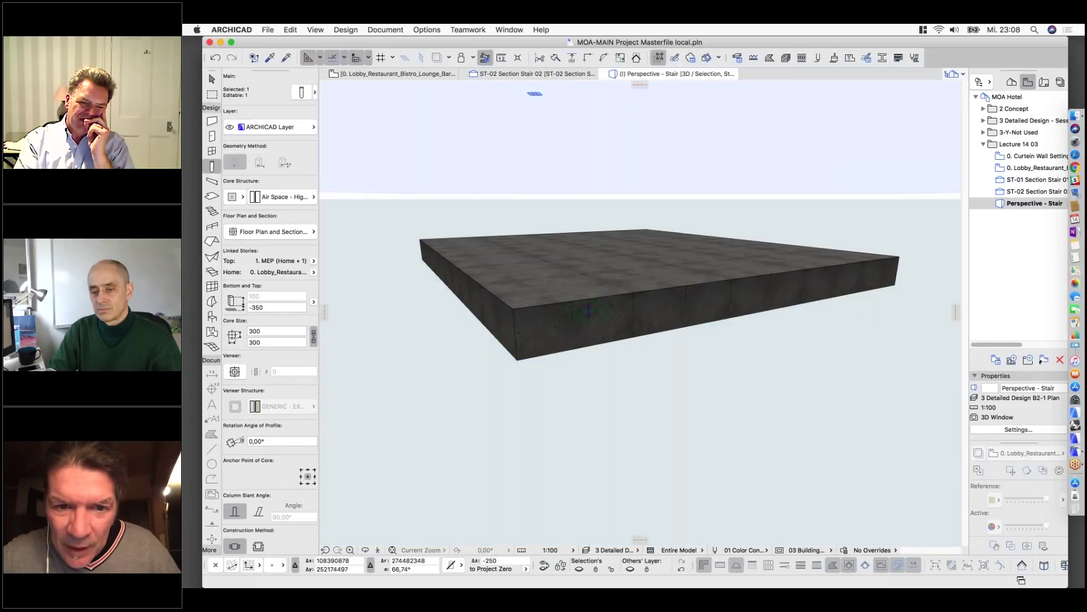
Examine the slab's underside closely where the shortened air-space column cuts into it.
{"action": "left_click", "coordinate": [558, 311]}
{"action": "middle_click_drag", "start_coordinate": [589, 310], "coordinate": [643, 235], "text": "shift"}
{"action": "key", "text": "Escape"}
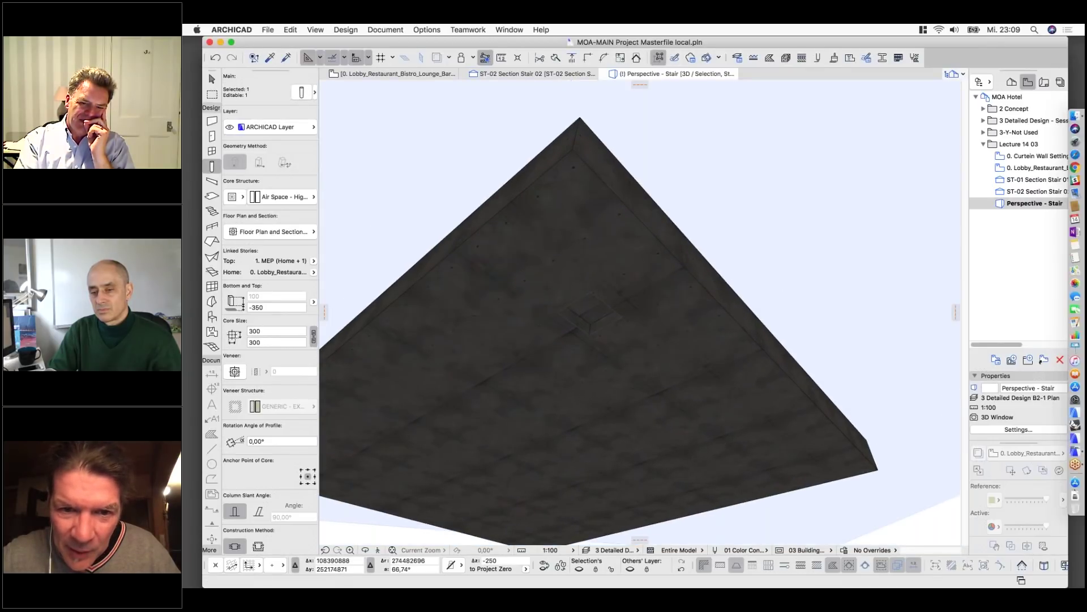
{"action": "scroll", "coordinate": [578, 311], "scroll_direction": "up", "scroll_amount": 5}
{"action": "left_click", "coordinate": [595, 303]}
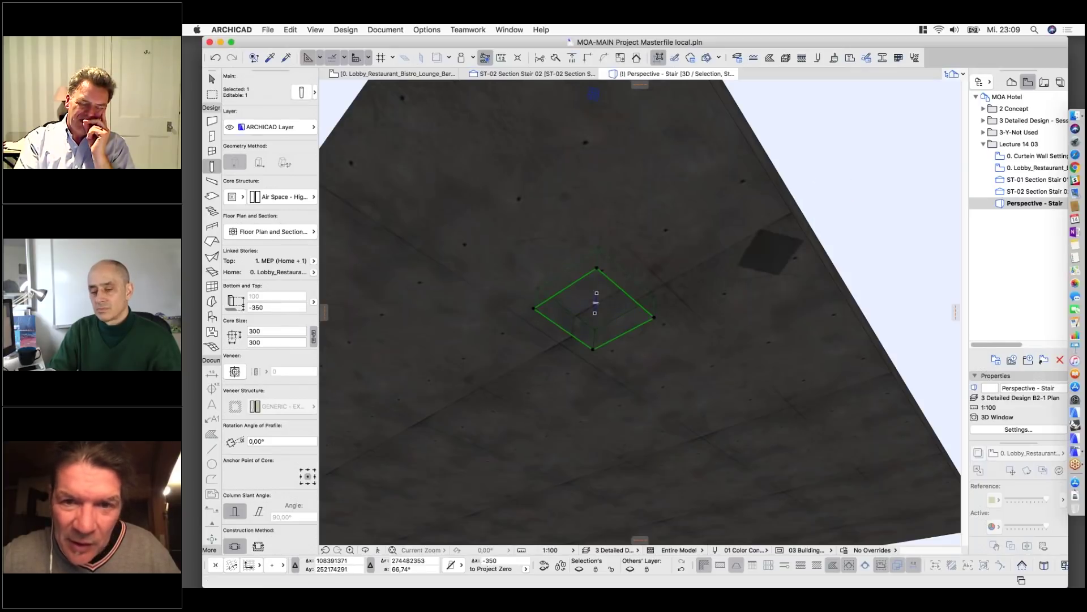
Capture the selected column's profile for editing and fillet all corners of its square outline.
{"action": "left_click", "coordinate": [882, 57]}
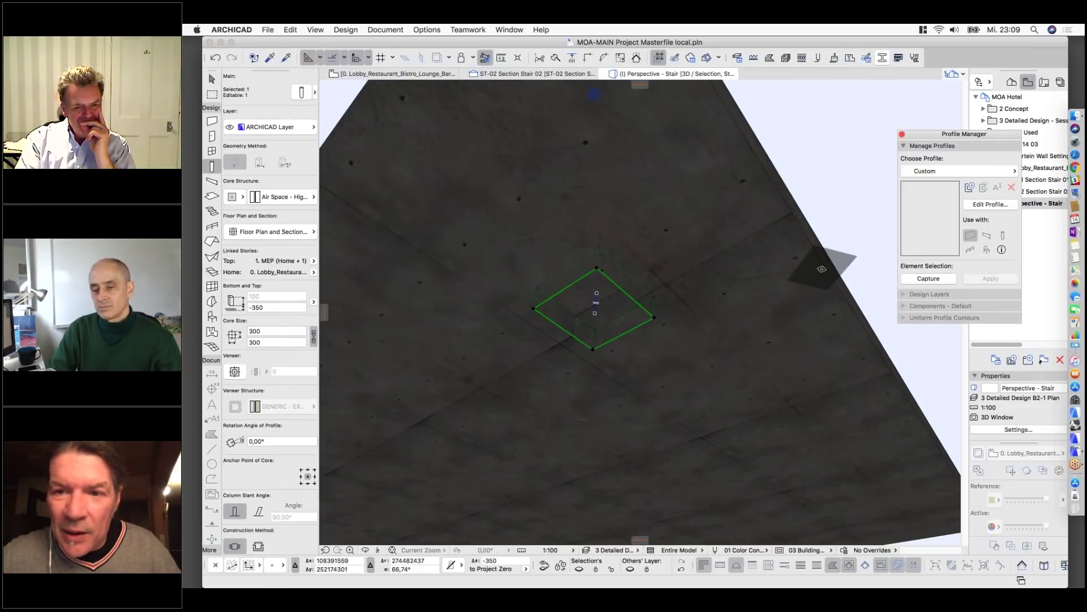
{"action": "left_click", "coordinate": [923, 277]}
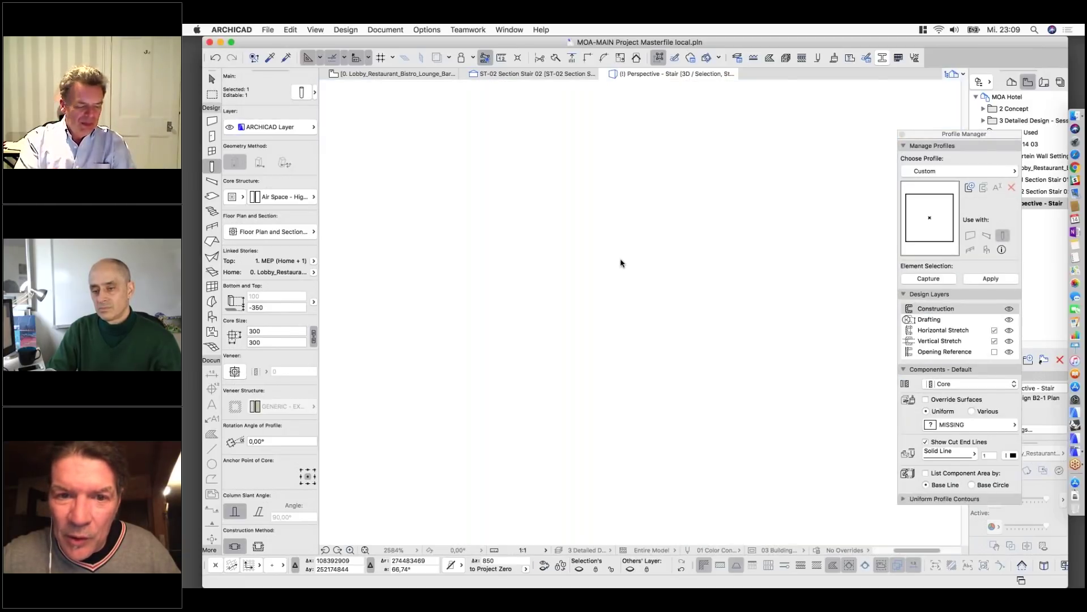
{"action": "key", "text": "ctrl+a"}
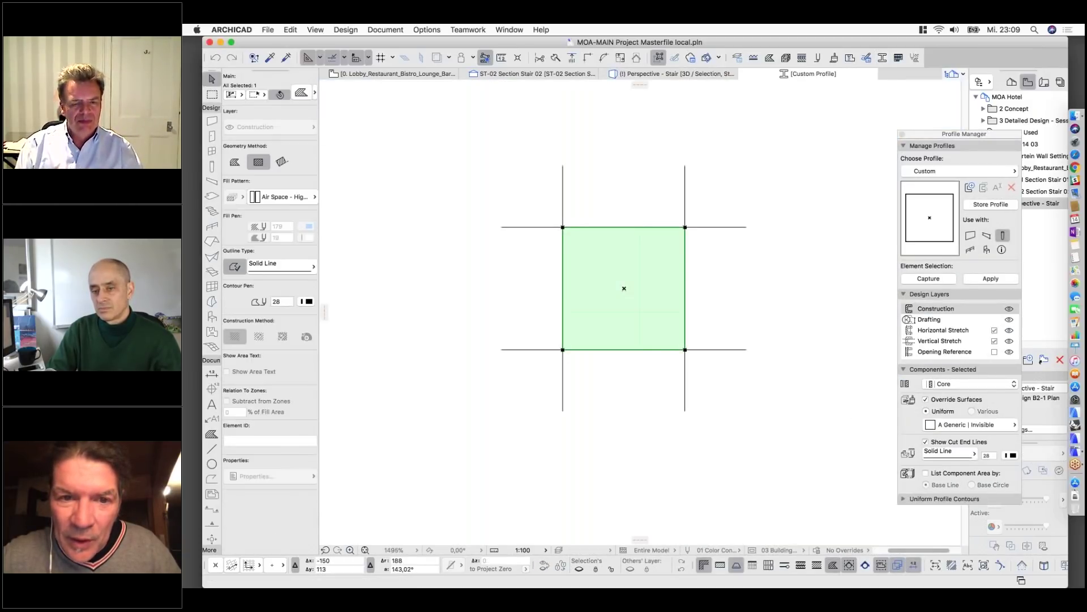
{"action": "left_click", "coordinate": [562, 227]}
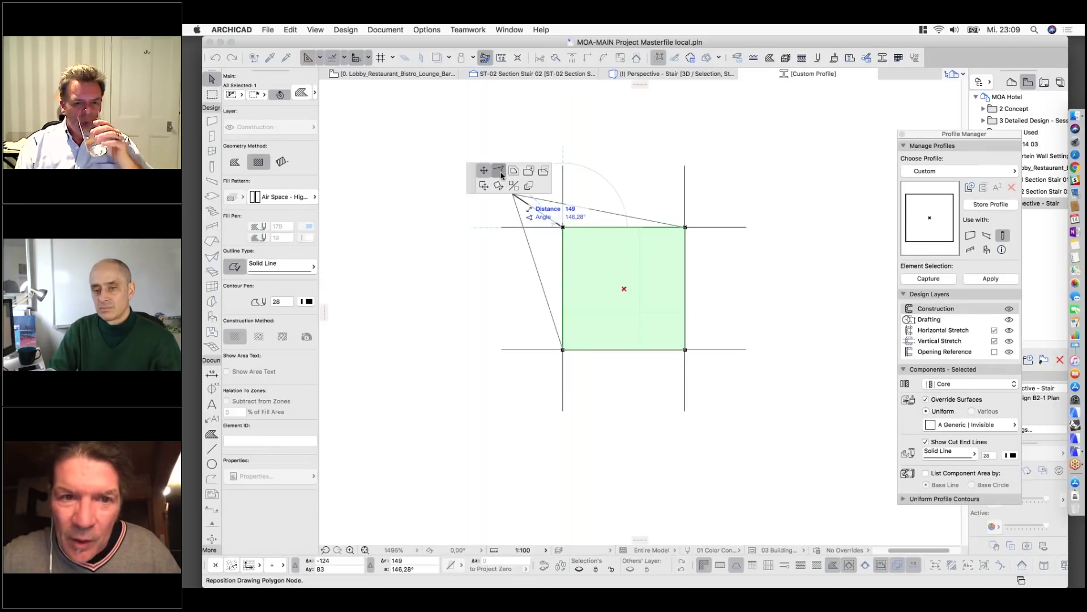
{"action": "left_click", "coordinate": [501, 173]}
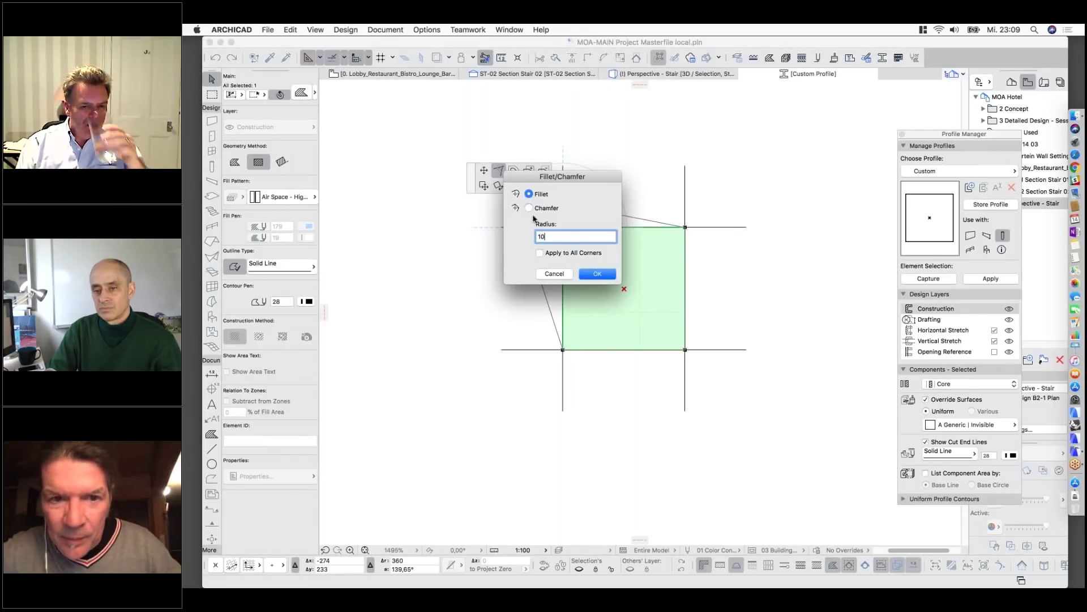
{"action": "left_click", "coordinate": [539, 253]}
{"action": "key", "text": "Return"}
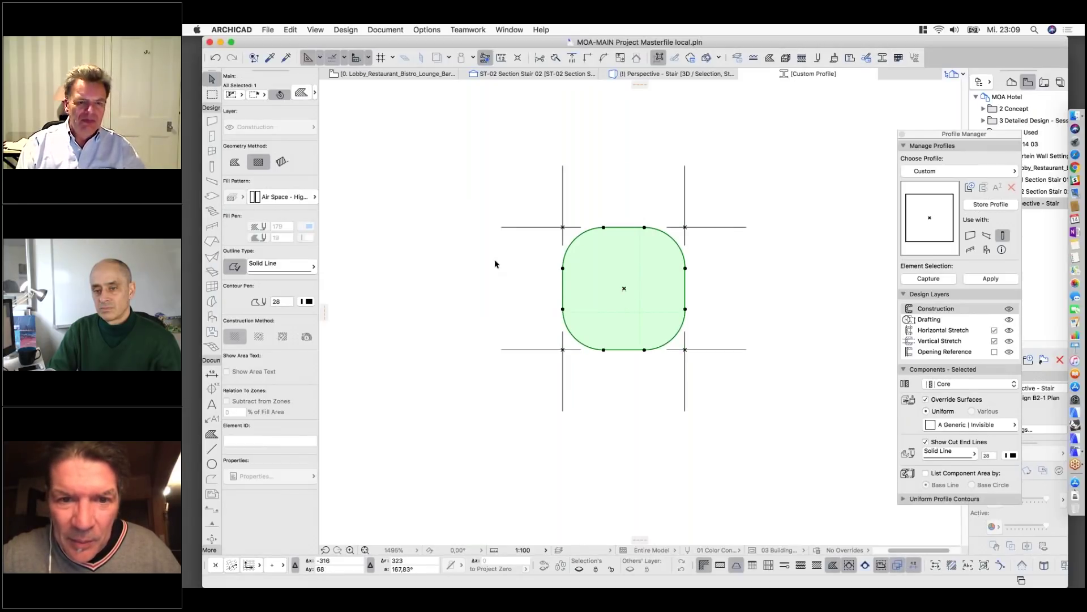
Apply the rounded profile to the column and check the resulting recess in the 3D perspective.
{"action": "left_click", "coordinate": [986, 279]}
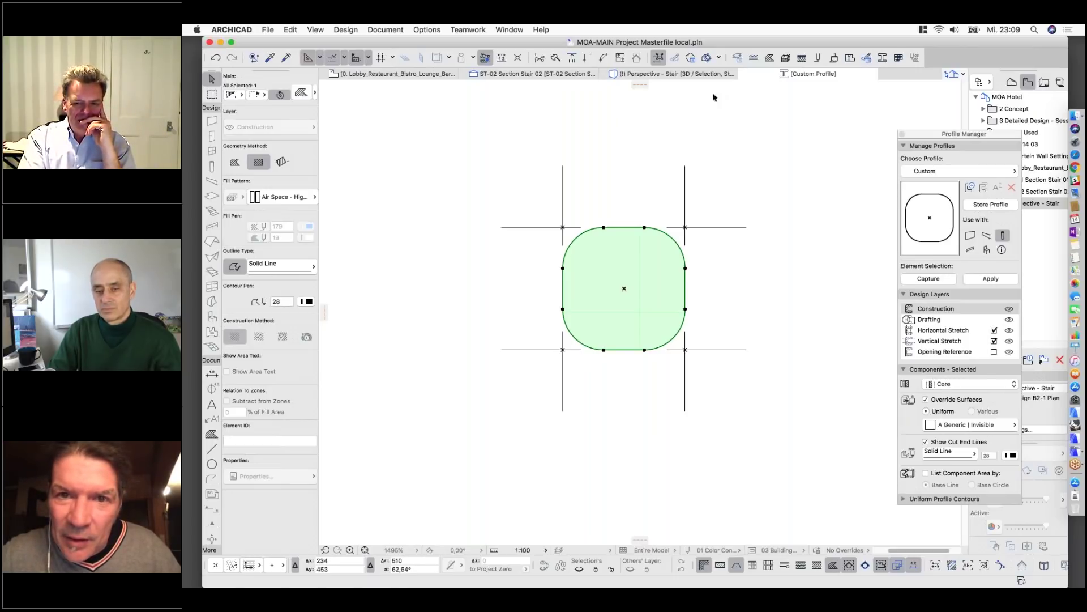
{"action": "left_click", "coordinate": [643, 74]}
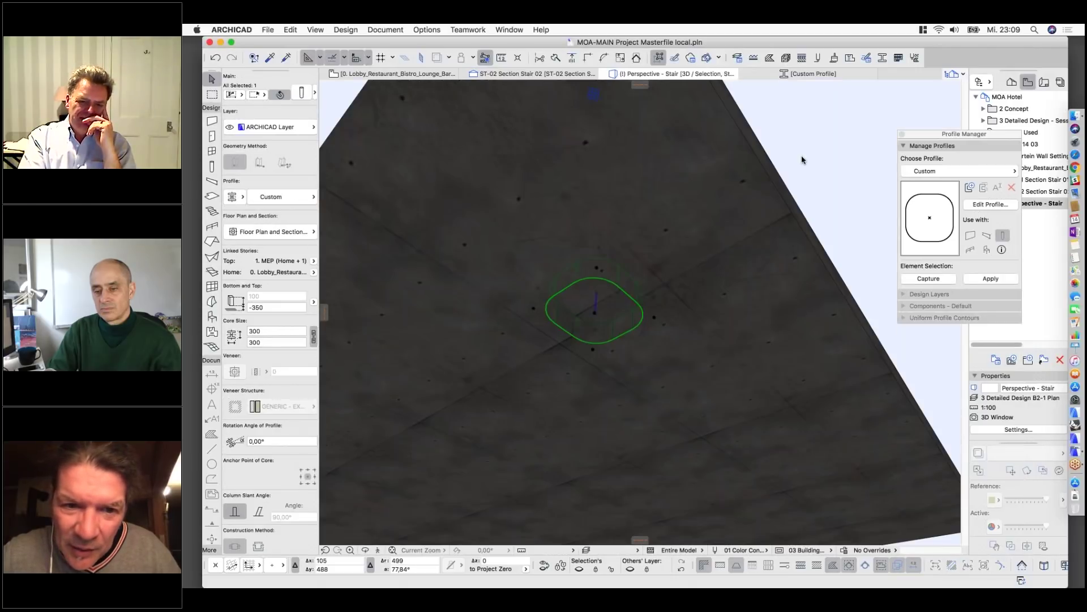
{"action": "left_click", "coordinate": [802, 159]}
{"action": "middle_click_drag", "start_coordinate": [736, 198], "coordinate": [623, 306], "text": "shift"}
{"action": "left_click", "coordinate": [622, 306]}
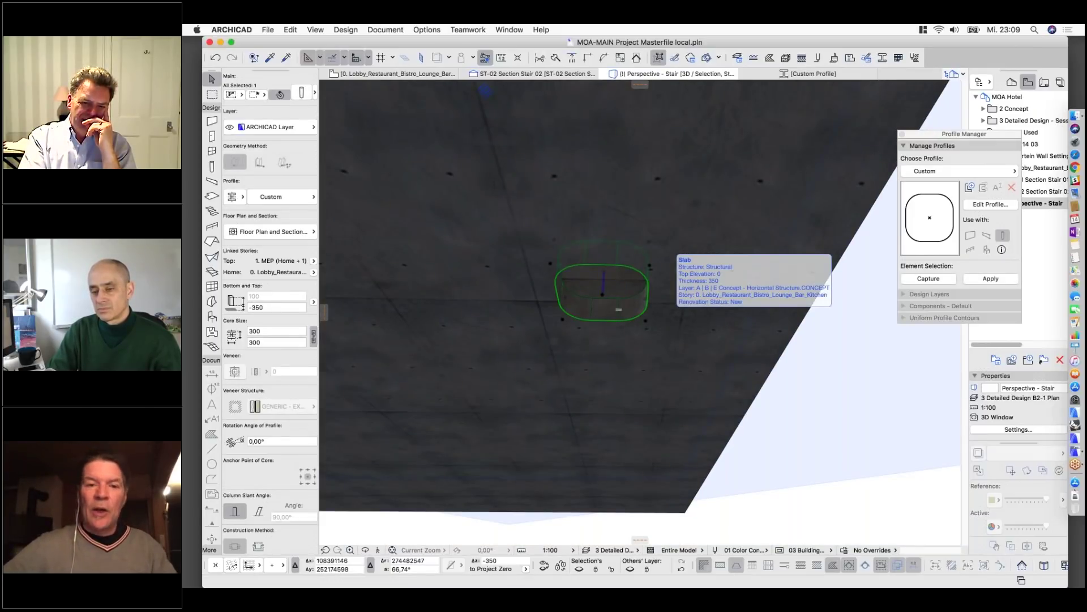
{"action": "key", "text": "Escape"}
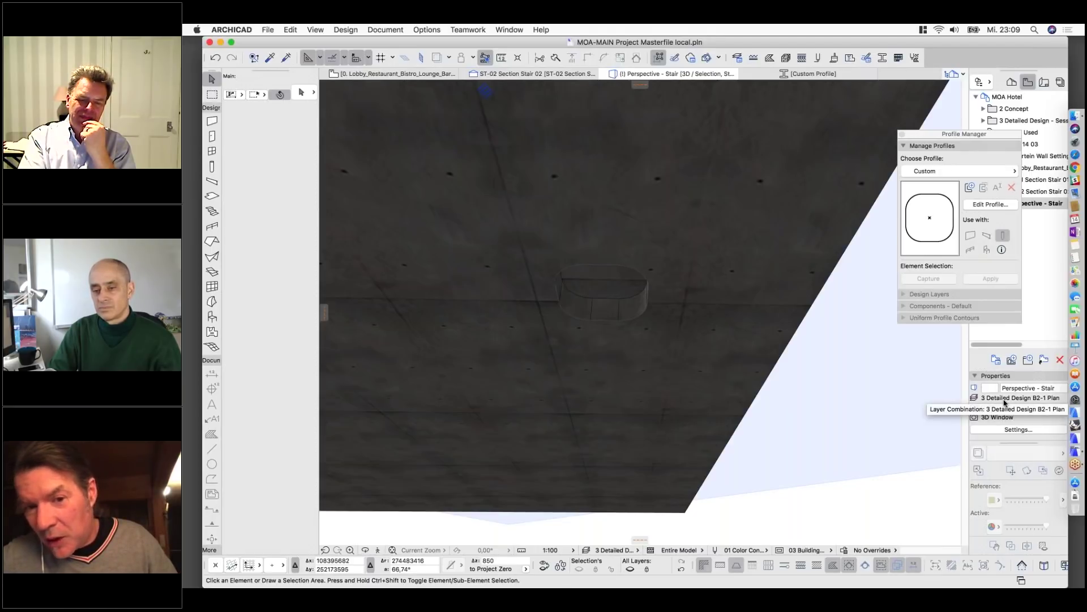
Examine the rounded recess in the slab's underside from several distances and angles.
{"action": "left_click", "coordinate": [1075, 453]}
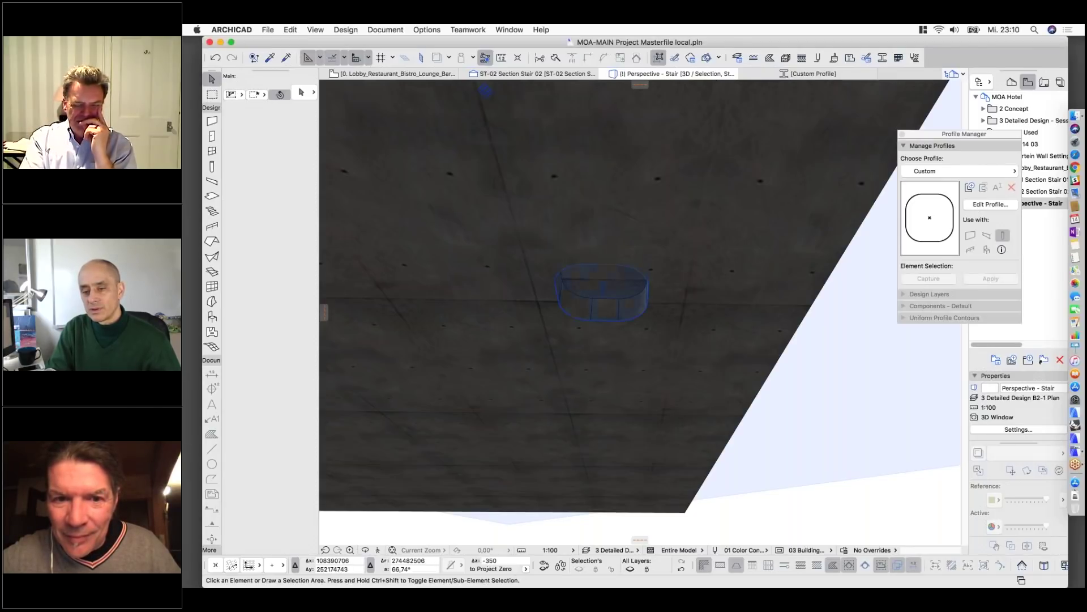
{"action": "left_click", "coordinate": [602, 292]}
{"action": "scroll", "coordinate": [602, 291], "scroll_direction": "up", "scroll_amount": 1}
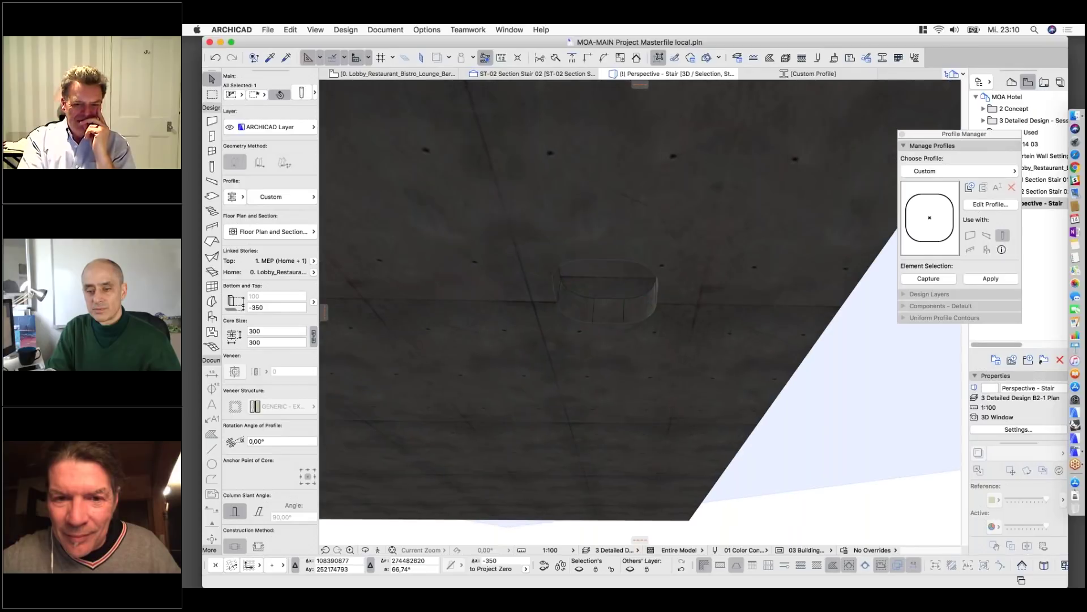
{"action": "scroll", "coordinate": [602, 292], "scroll_direction": "up", "scroll_amount": 1}
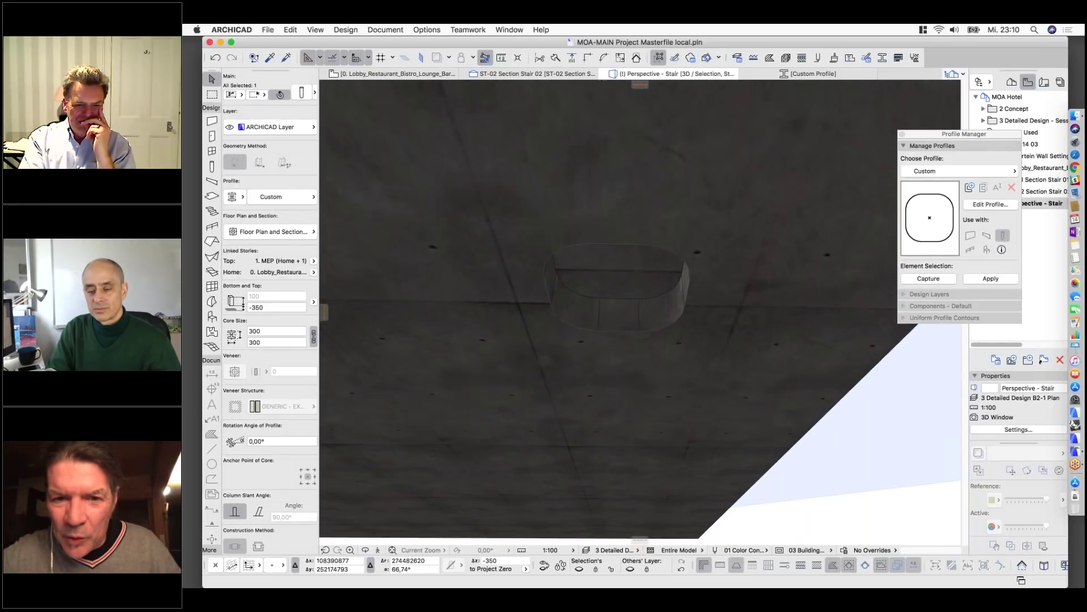
{"action": "scroll", "coordinate": [602, 292], "scroll_direction": "up", "scroll_amount": 1}
{"action": "scroll", "coordinate": [577, 275], "scroll_direction": "down", "scroll_amount": 3}
{"action": "left_click", "coordinate": [813, 322]}
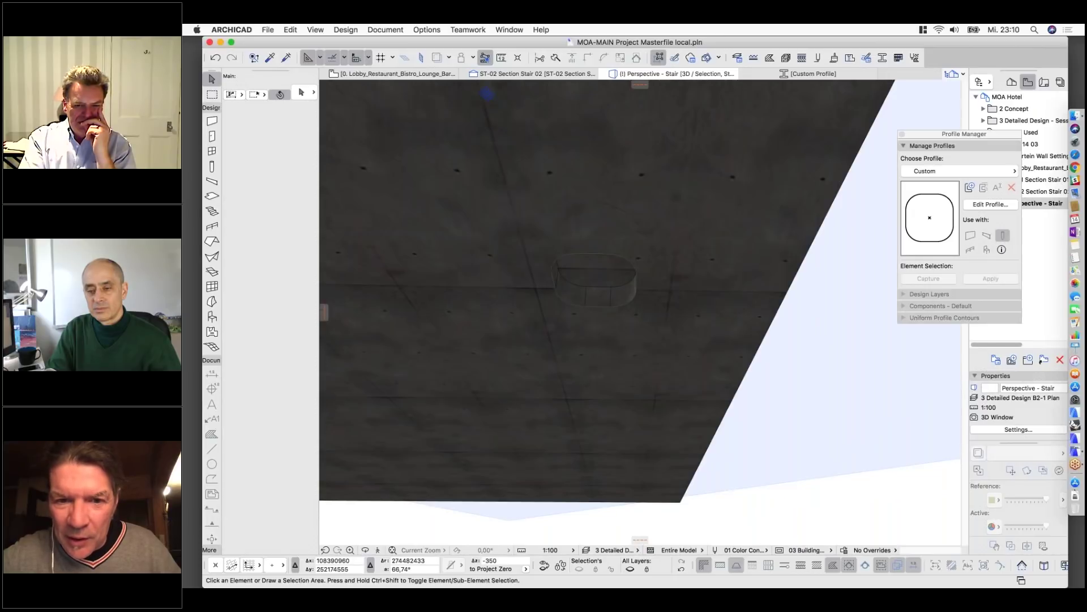
{"action": "scroll", "coordinate": [626, 245], "scroll_direction": "down", "scroll_amount": 1}
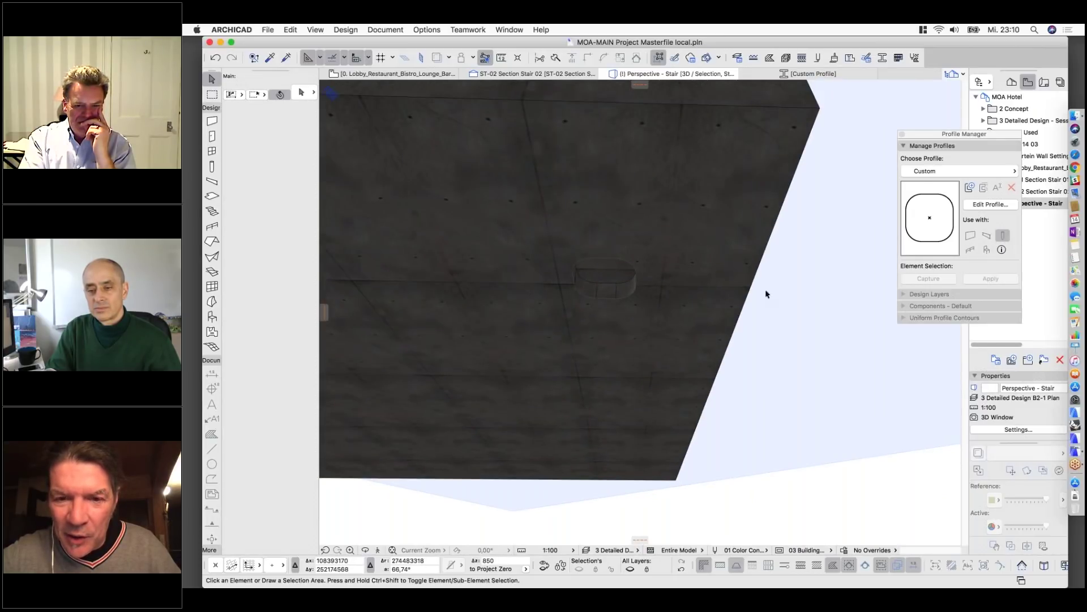
{"action": "scroll", "coordinate": [636, 209], "scroll_direction": "down", "scroll_amount": 1}
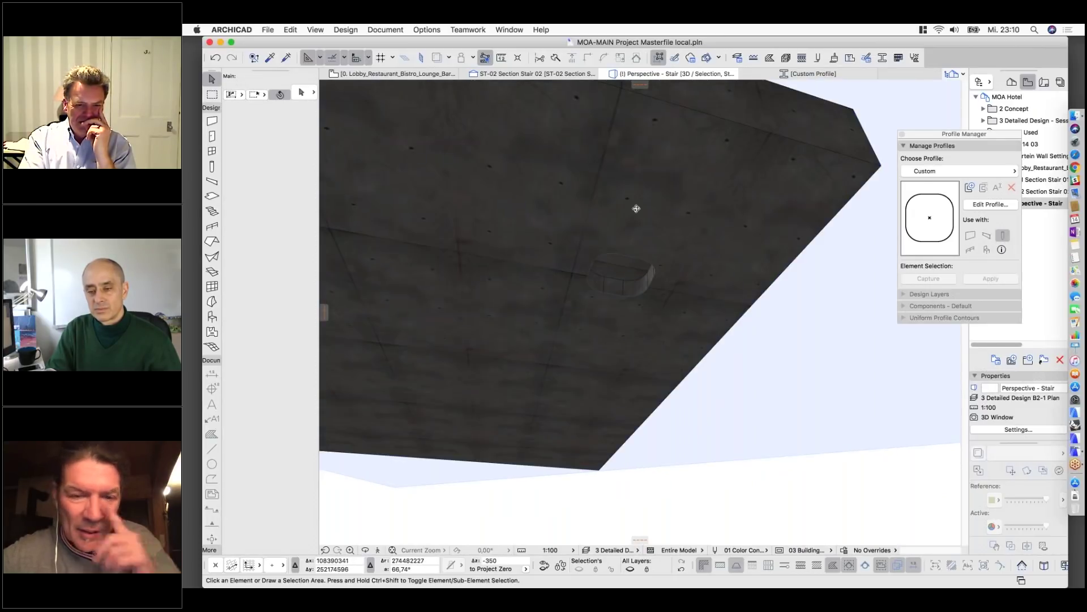
{"action": "scroll", "coordinate": [635, 209], "scroll_direction": "down", "scroll_amount": 1}
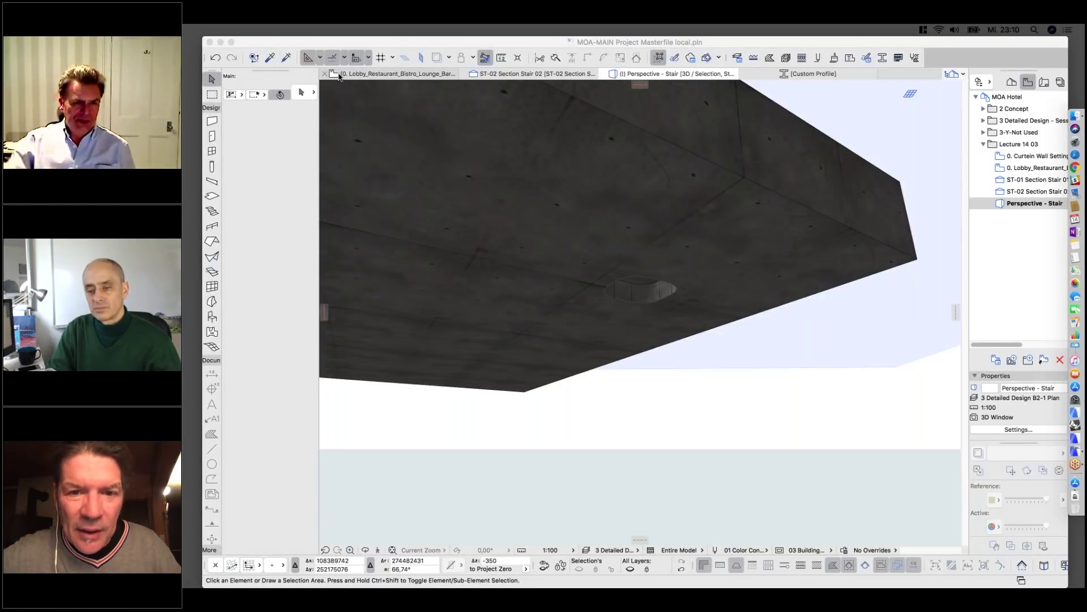
On the lobby floor plan, draw a 300 mm thick general concrete wall across one end of the slab.
{"action": "left_click", "coordinate": [370, 89]}
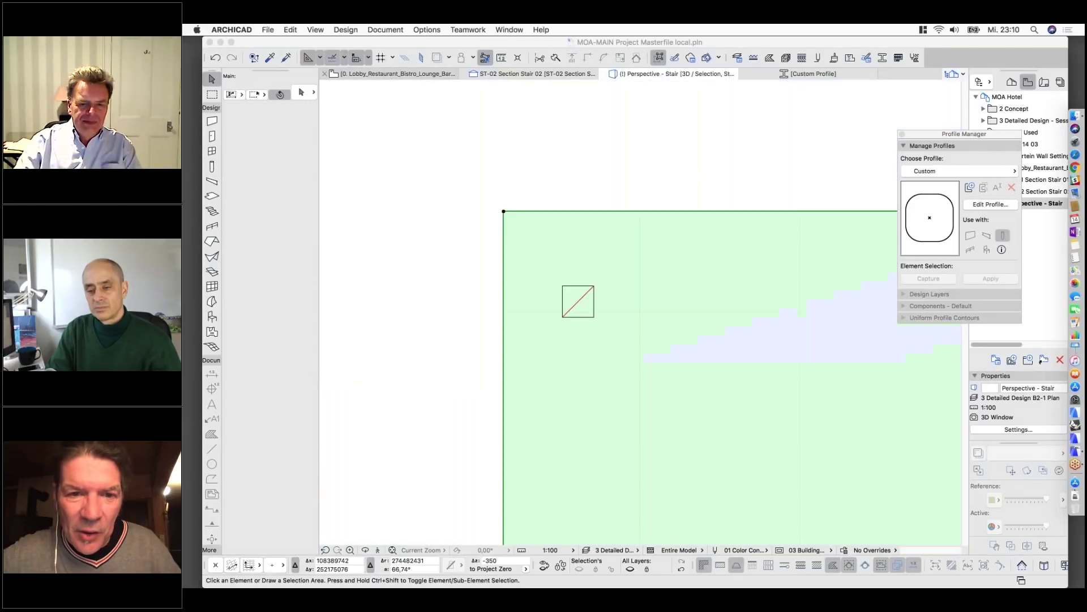
{"action": "left_click", "coordinate": [391, 74]}
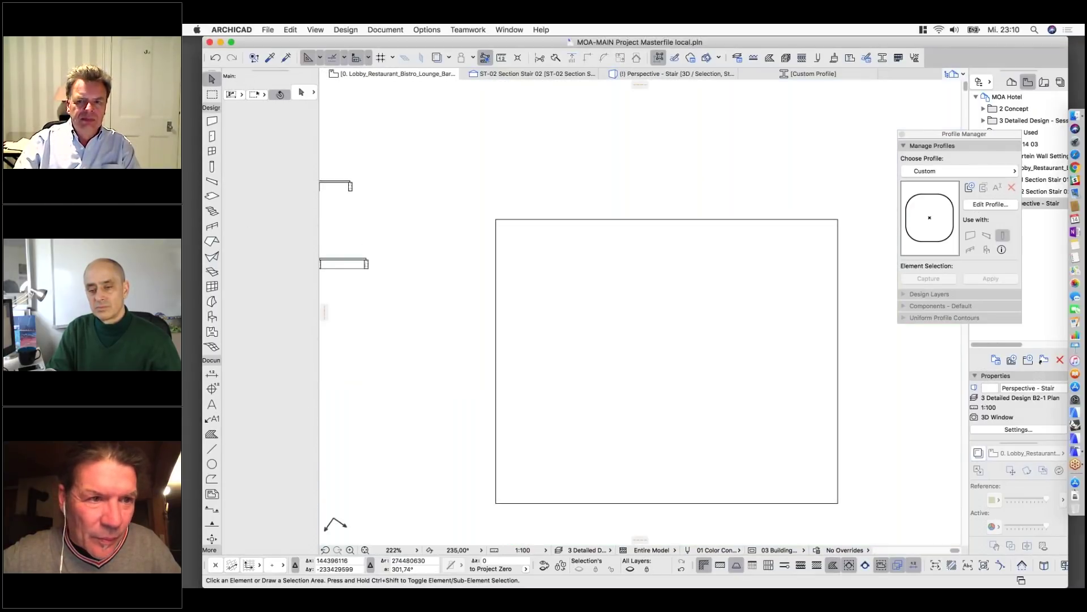
{"action": "left_click", "coordinate": [212, 122]}
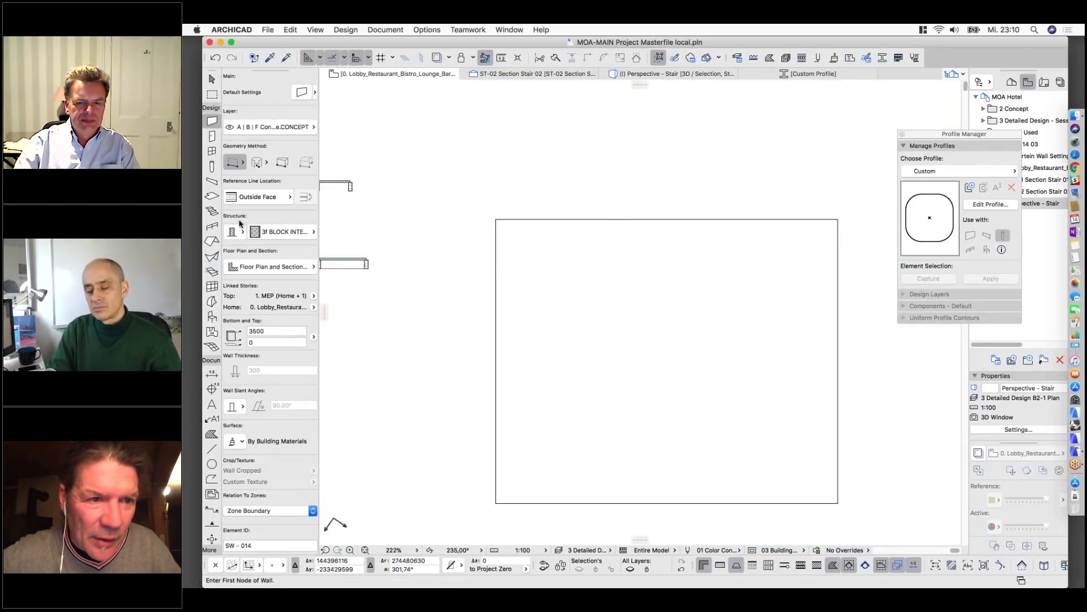
{"action": "left_click", "coordinate": [254, 232]}
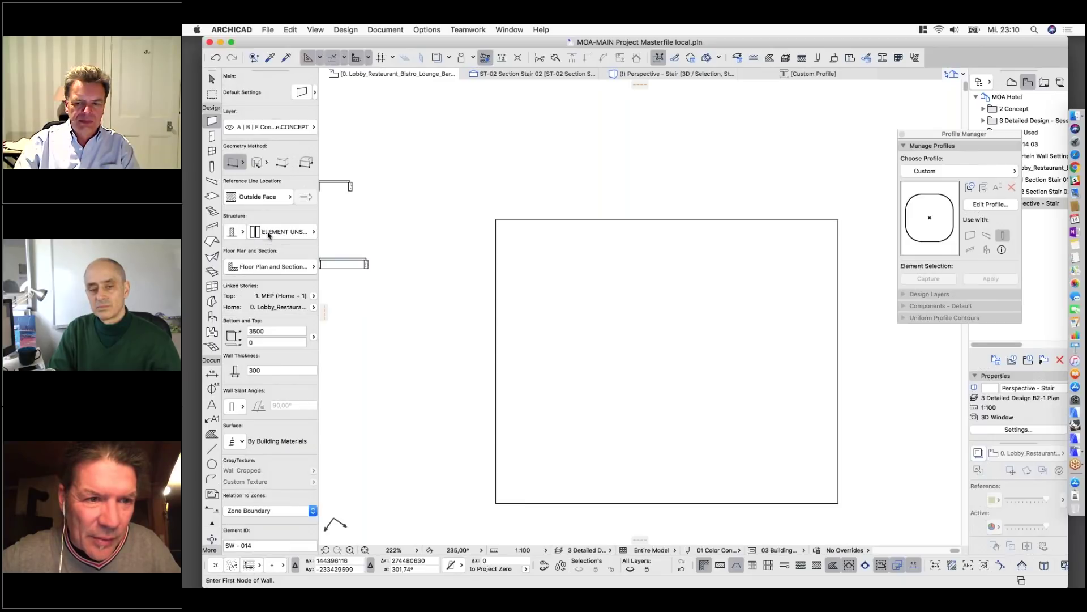
{"action": "left_click", "coordinate": [277, 232]}
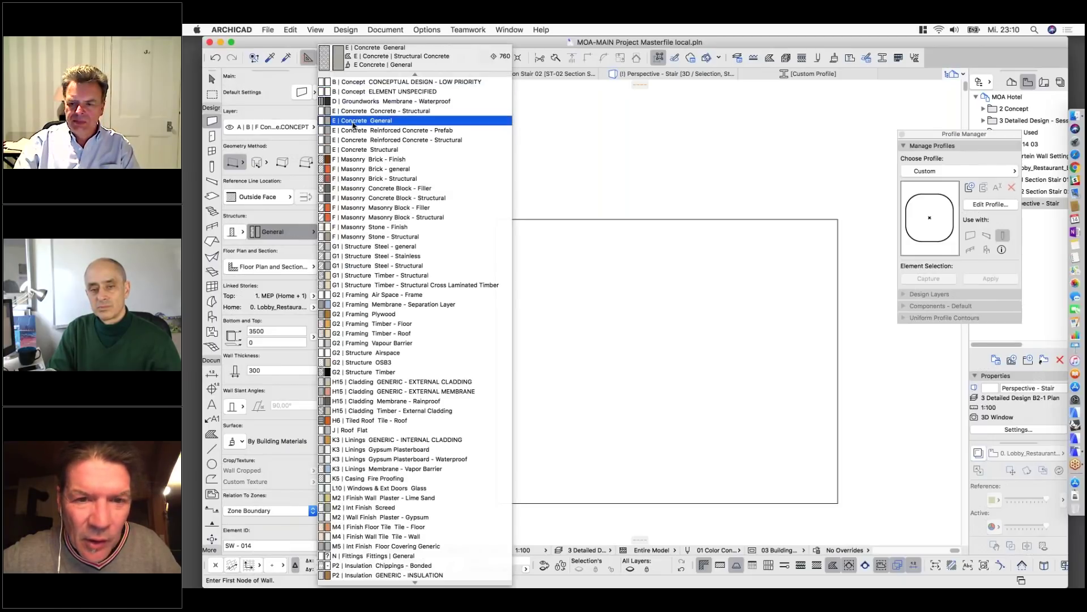
{"action": "left_click", "coordinate": [391, 115]}
{"action": "left_click", "coordinate": [542, 198]}
{"action": "left_click", "coordinate": [527, 532]}
{"action": "scroll", "coordinate": [520, 414], "scroll_direction": "down", "scroll_amount": 3}
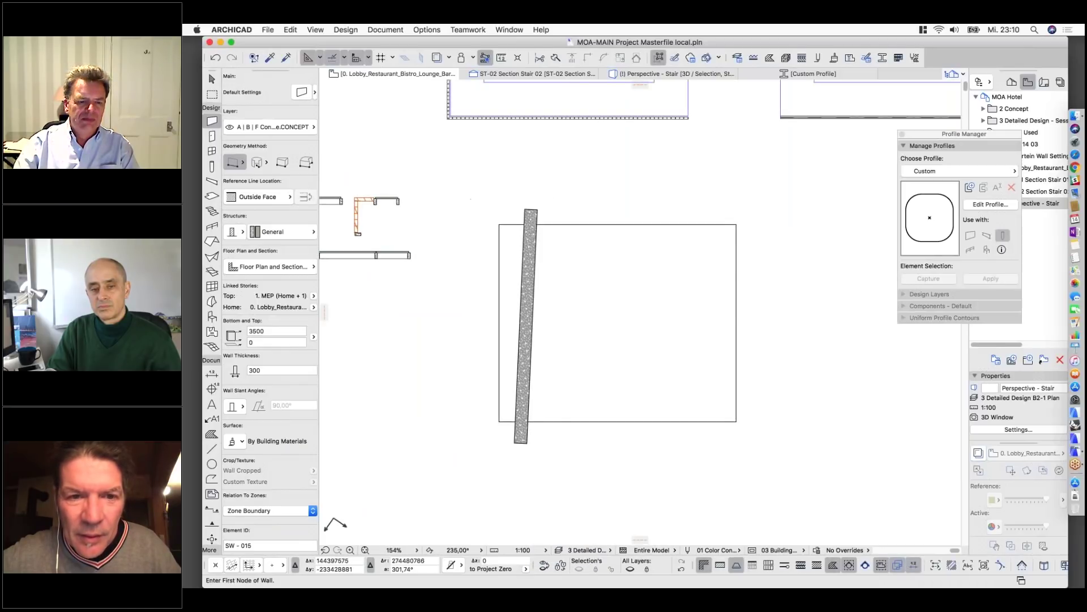
Select the new wall together with the slab and show only this selection in 3D.
{"action": "left_click", "coordinate": [469, 198], "text": "super"}
{"action": "left_click", "coordinate": [790, 467], "text": "super"}
{"action": "right_click", "coordinate": [797, 310]}
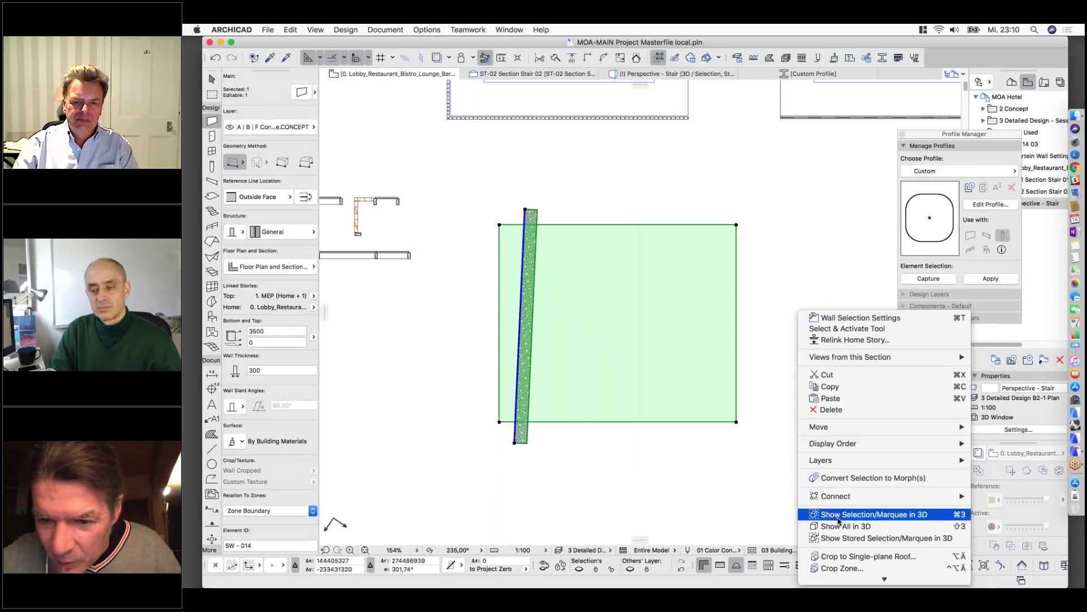
{"action": "left_click", "coordinate": [839, 515]}
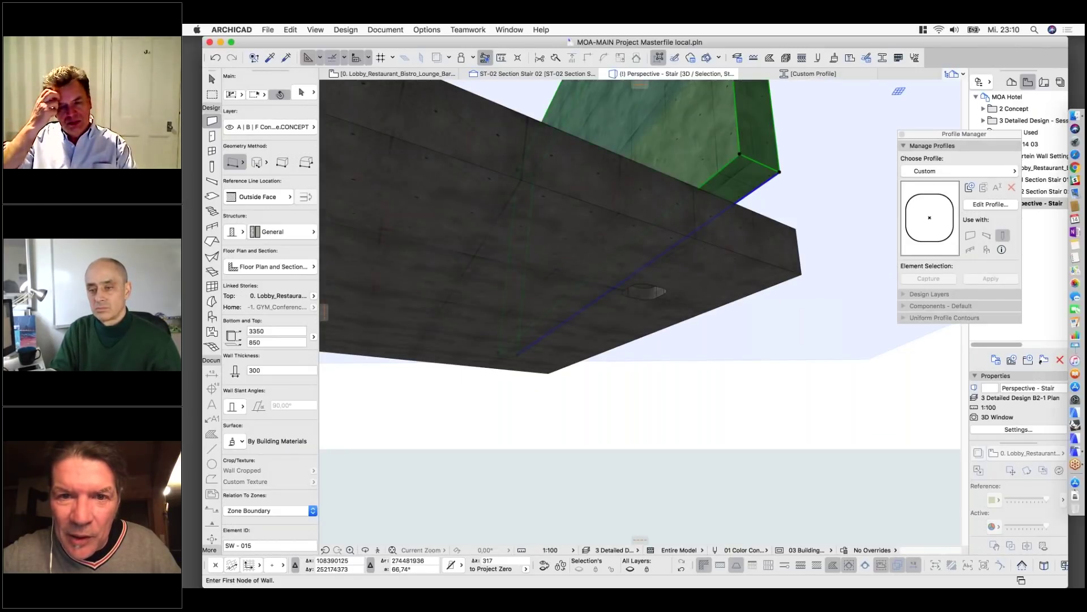
Move the wall down 3850 mm so its top meets the slab's underside at -350 mm.
{"action": "scroll", "coordinate": [621, 217], "scroll_direction": "down", "scroll_amount": 3}
{"action": "middle_click_drag", "start_coordinate": [566, 227], "coordinate": [621, 217], "text": "shift"}
{"action": "left_click", "coordinate": [706, 85]}
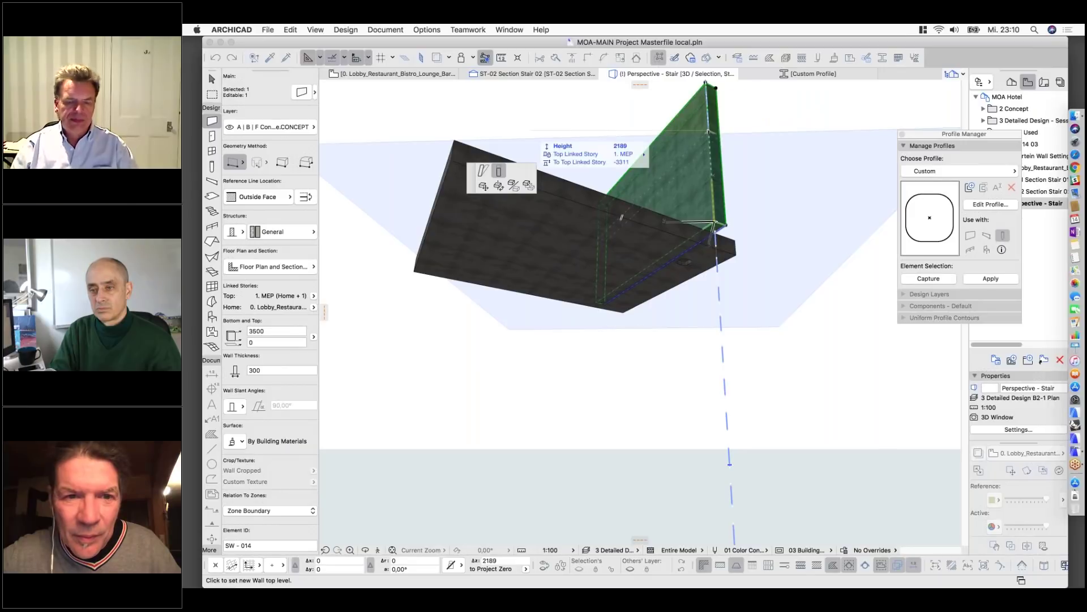
{"action": "left_click", "coordinate": [483, 186]}
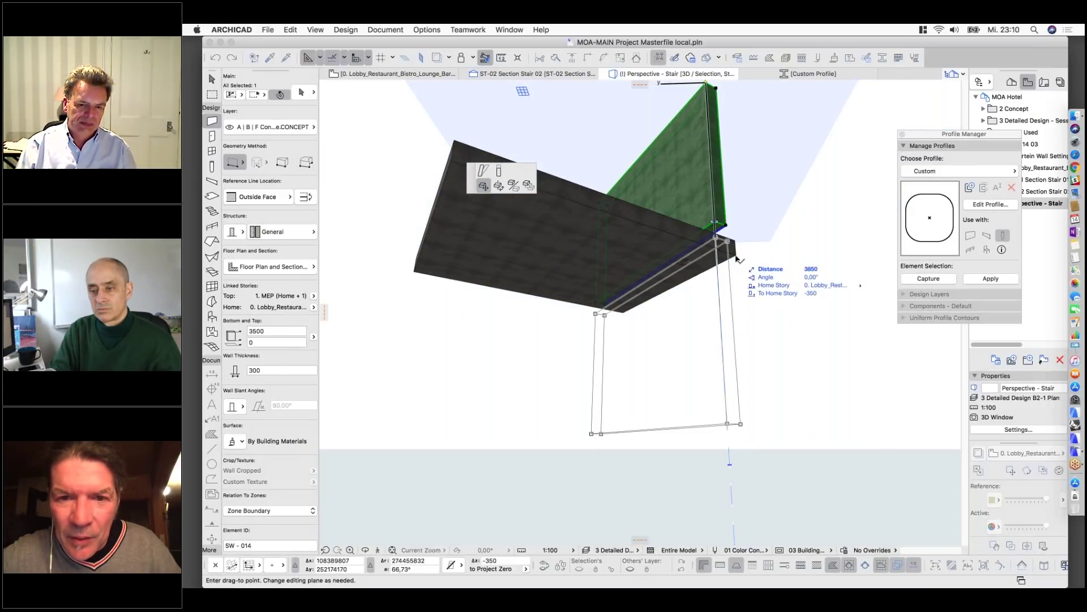
{"action": "left_click", "coordinate": [733, 257]}
{"action": "scroll", "coordinate": [678, 260], "scroll_direction": "up", "scroll_amount": 3}
{"action": "scroll", "coordinate": [677, 259], "scroll_direction": "up", "scroll_amount": 3}
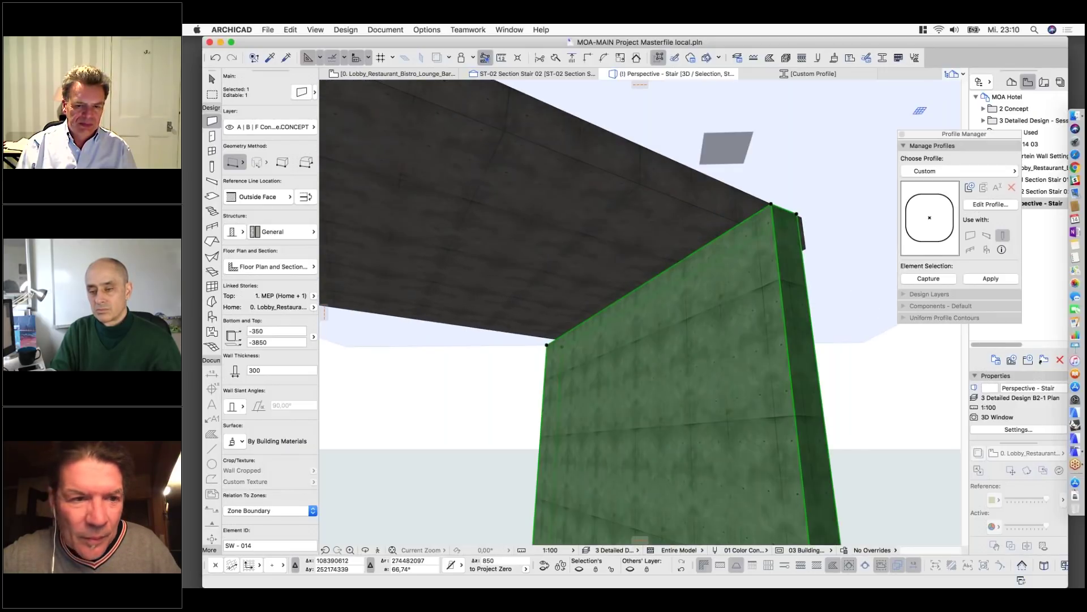
{"action": "key", "text": "Escape"}
{"action": "scroll", "coordinate": [676, 259], "scroll_direction": "down", "scroll_amount": 4}
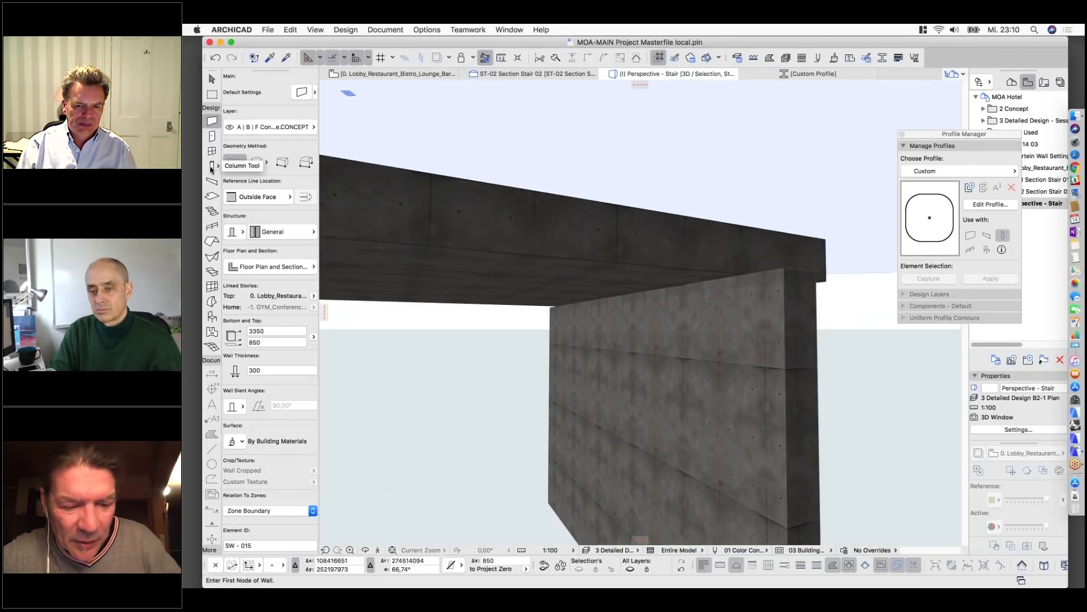
Activate the Column tool and lower the wall away from the slab to a bottom offset of about -4458 mm.
{"action": "left_click", "coordinate": [212, 166]}
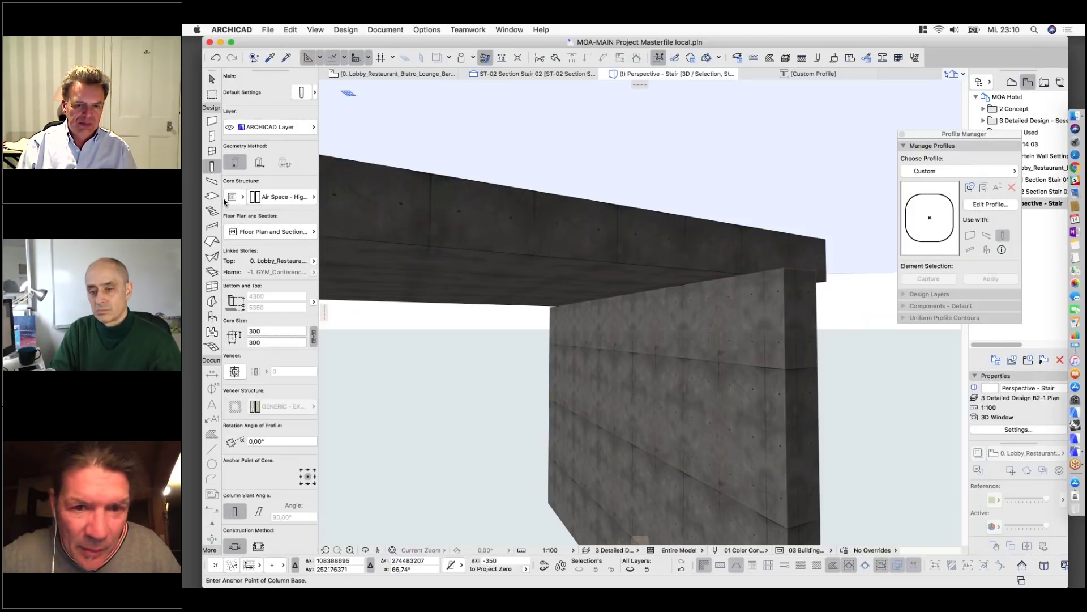
{"action": "scroll", "coordinate": [544, 238], "scroll_direction": "down", "scroll_amount": 1}
{"action": "scroll", "coordinate": [518, 301], "scroll_direction": "up", "scroll_amount": 5}
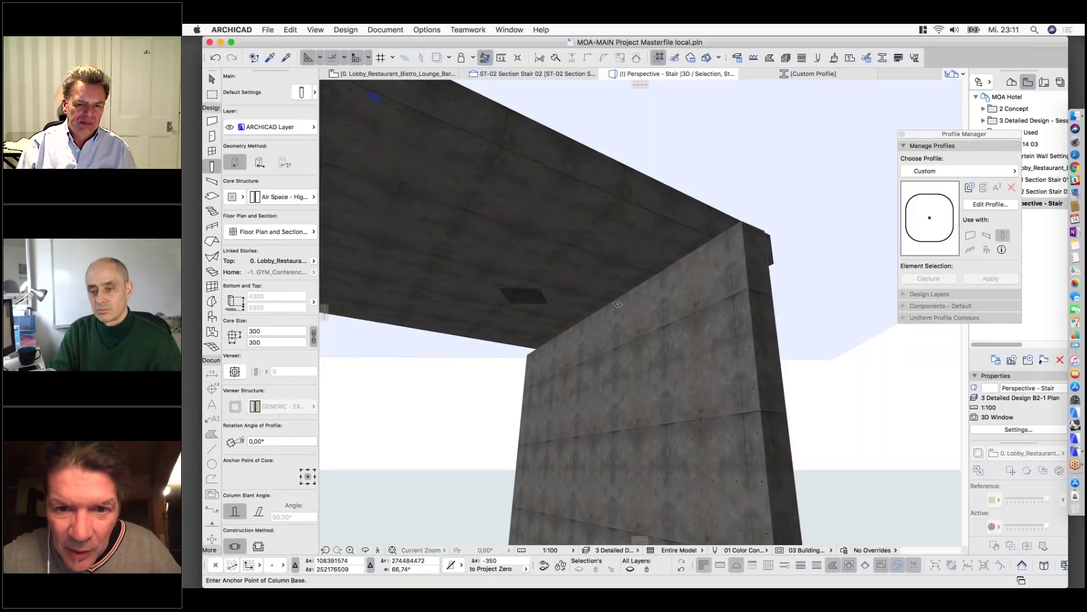
{"action": "left_click", "coordinate": [733, 232], "text": "shift"}
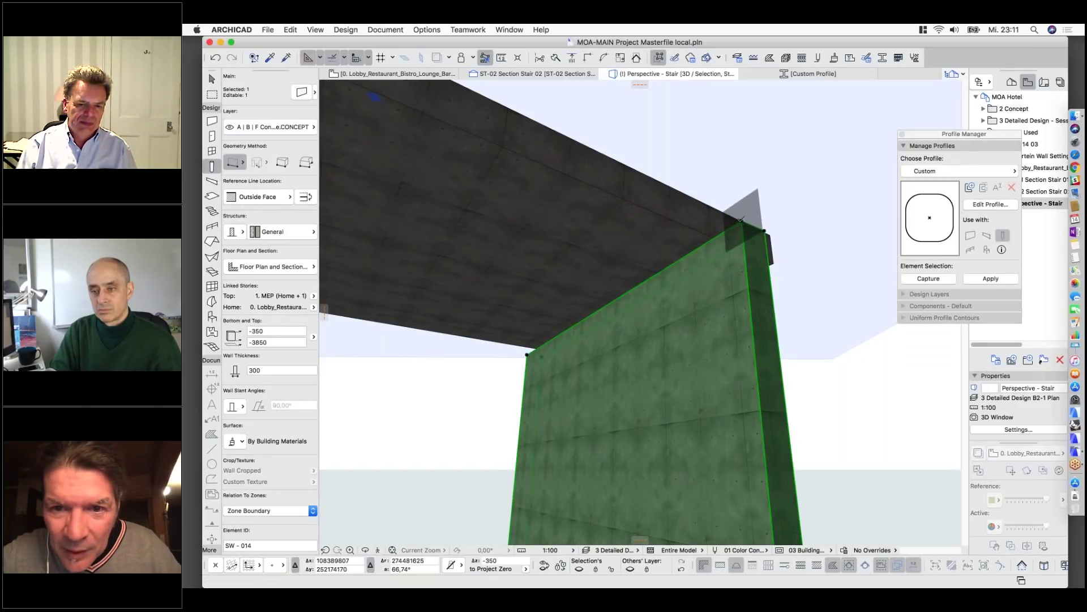
{"action": "left_click", "coordinate": [741, 219]}
{"action": "left_click", "coordinate": [741, 220]}
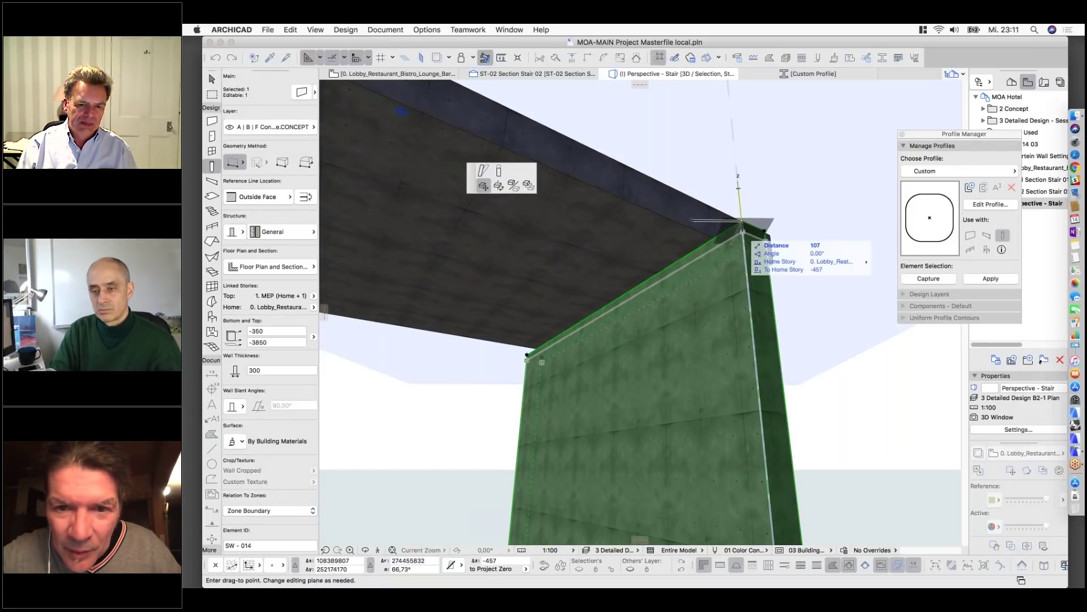
{"action": "left_click", "coordinate": [747, 283]}
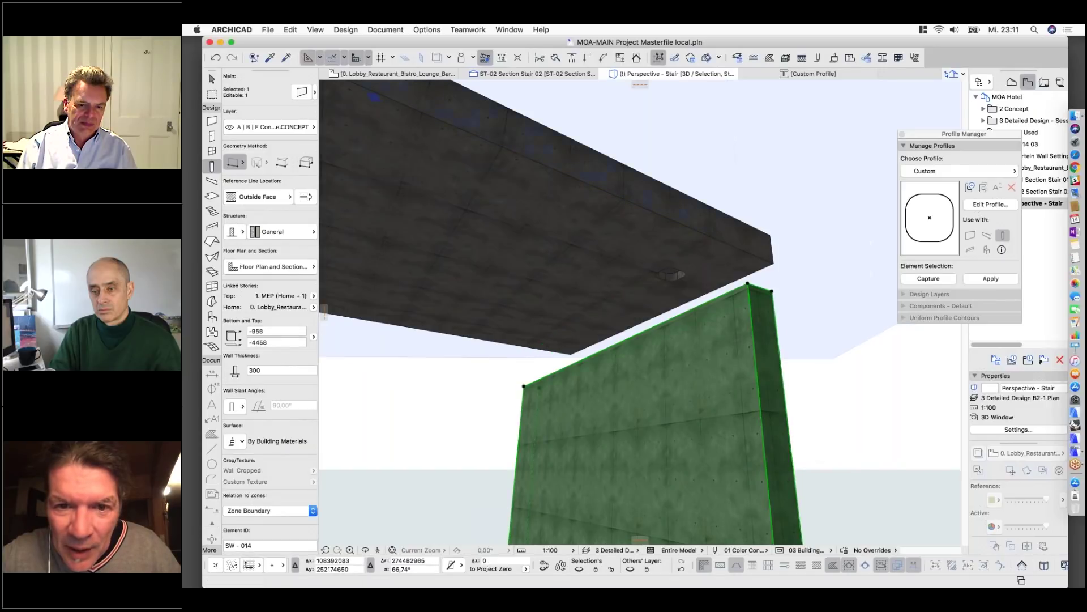
{"action": "key", "text": "Escape"}
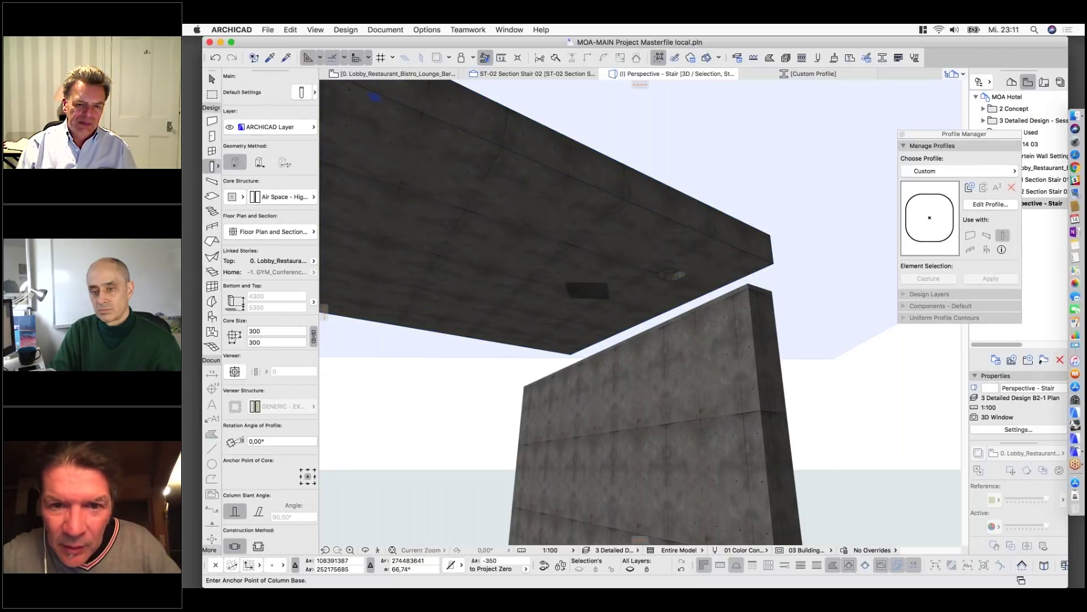
{"action": "right_click", "coordinate": [664, 143]}
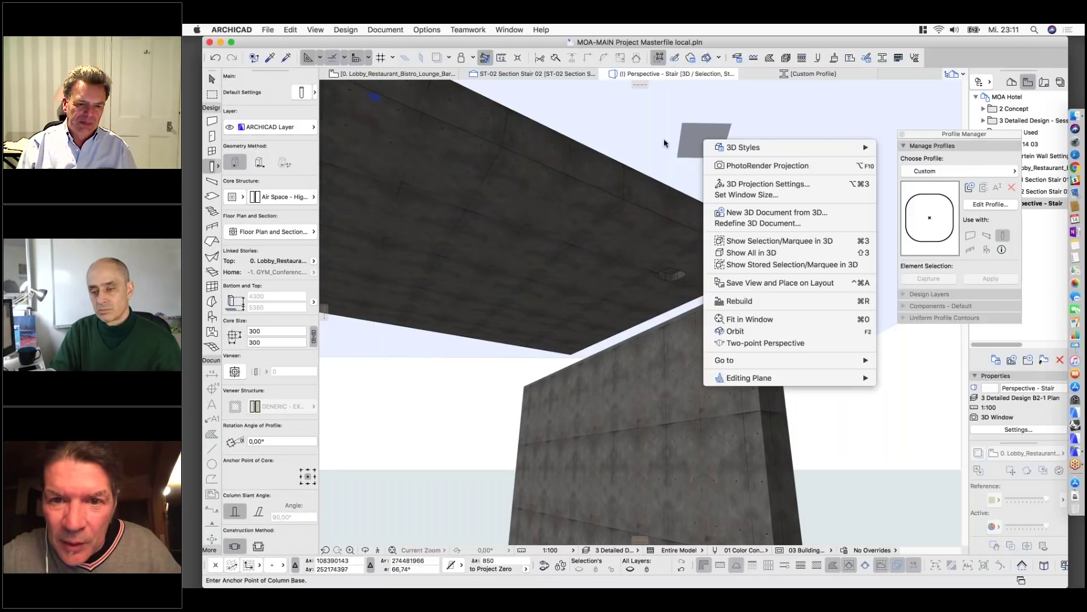
{"action": "left_click", "coordinate": [626, 136]}
{"action": "left_click", "coordinate": [290, 29]}
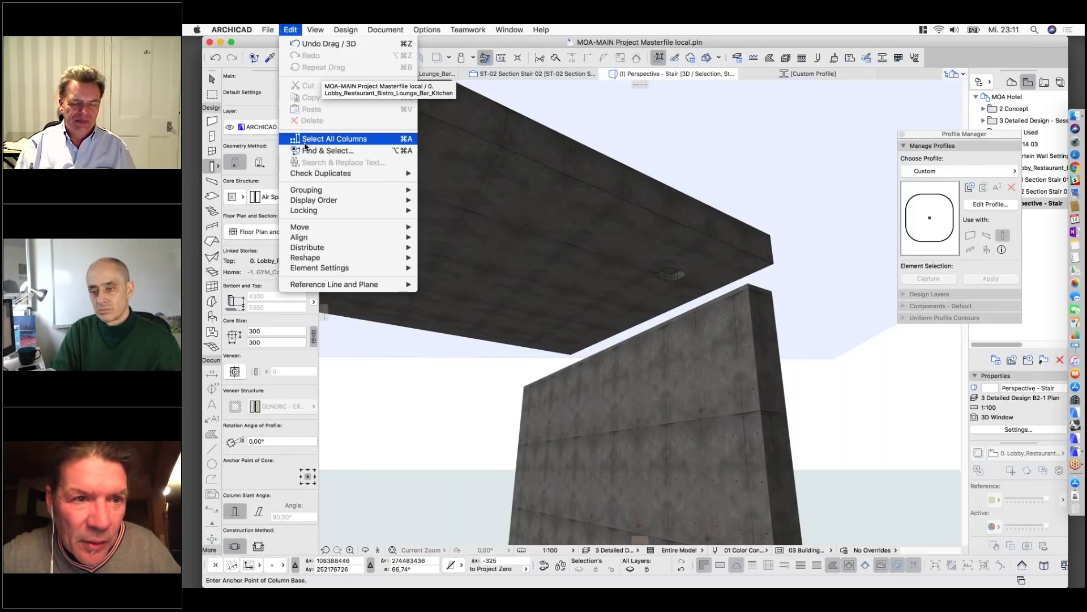
{"action": "left_click", "coordinate": [332, 75]}
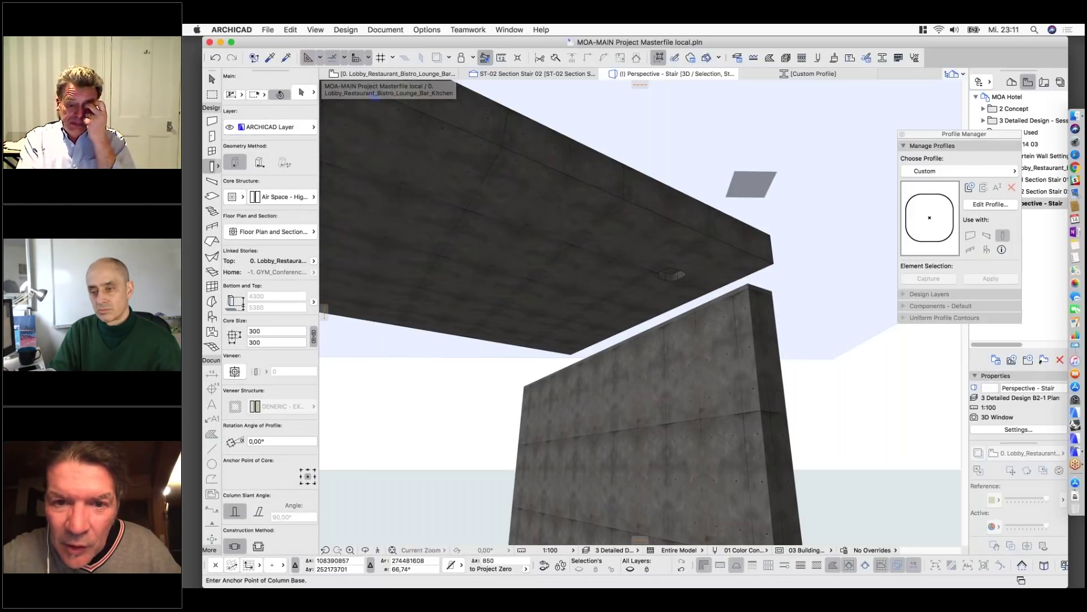
{"action": "middle_click_drag", "start_coordinate": [695, 235], "coordinate": [696, 187], "text": "shift"}
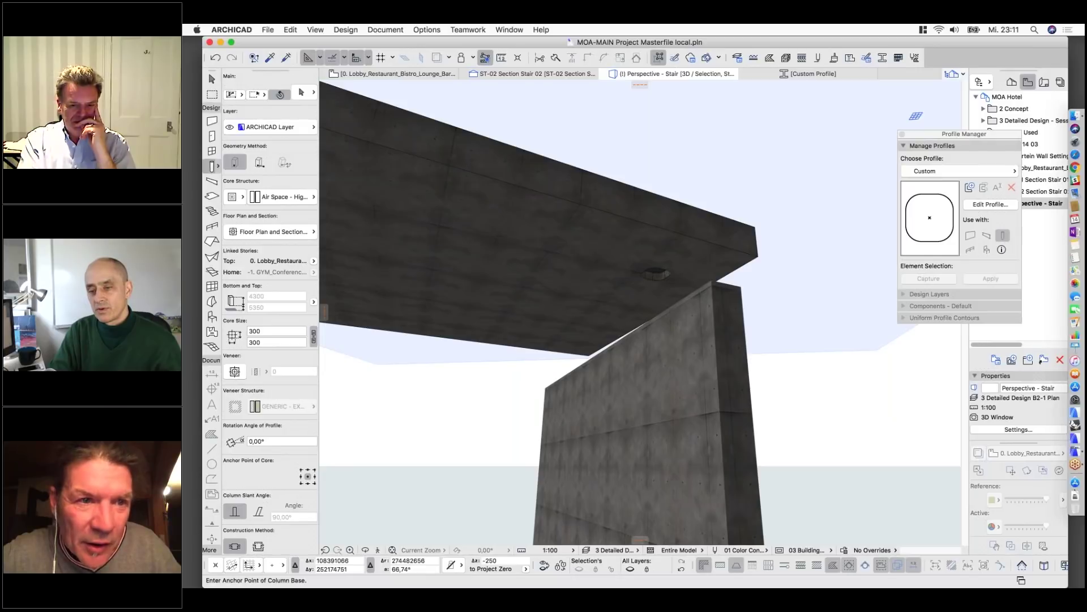
{"action": "scroll", "coordinate": [657, 272], "scroll_direction": "up", "scroll_amount": 2}
{"action": "left_click", "coordinate": [289, 29]}
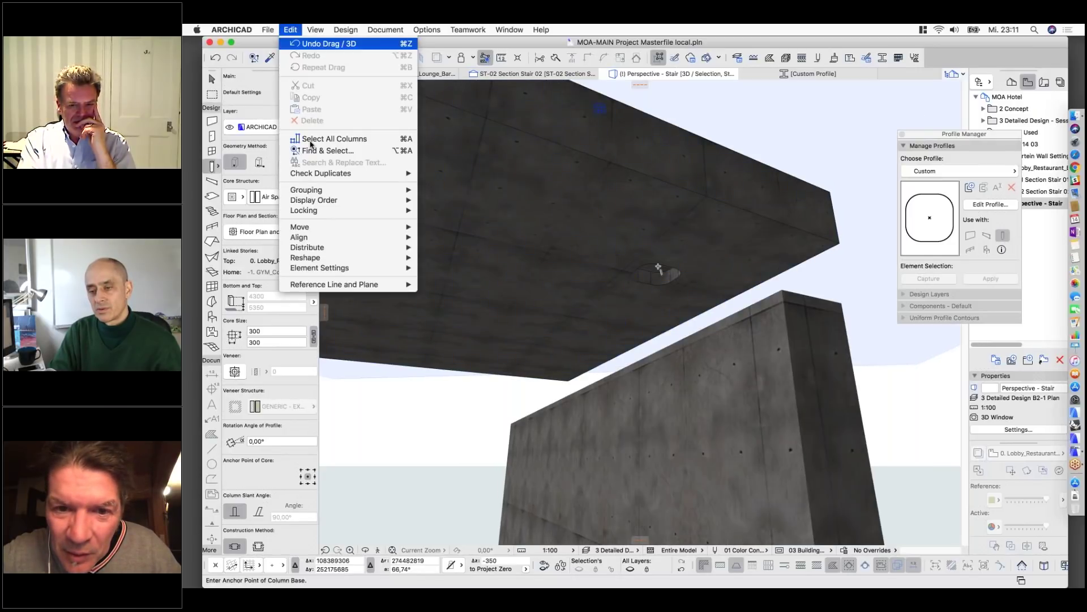
{"action": "left_click", "coordinate": [314, 141]}
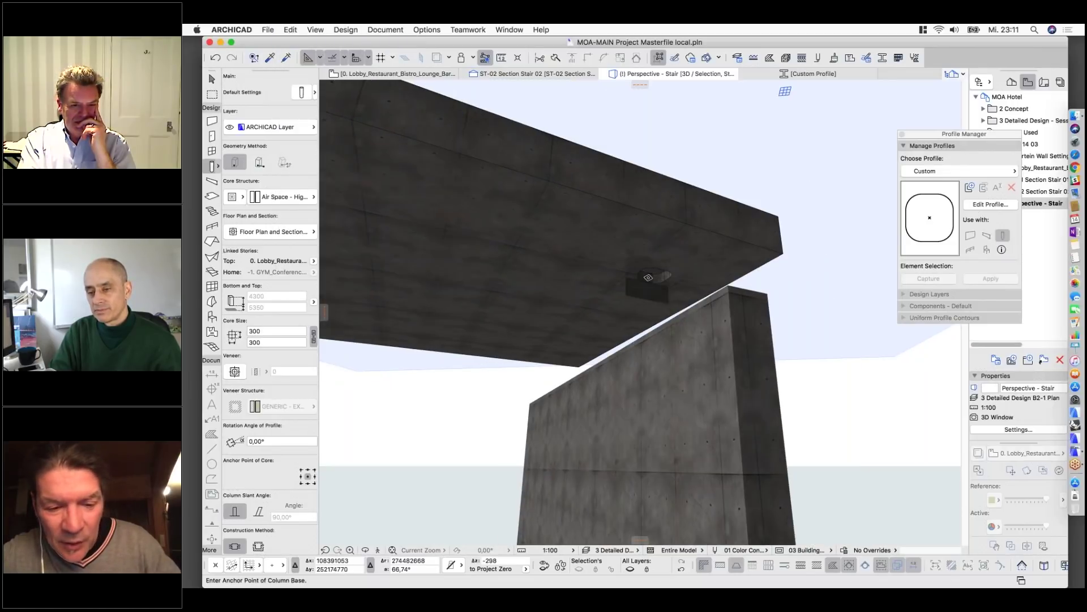
Stretch the rounded custom-profile column in the slab down through the wall to a bottom offset of -2783 mm.
{"action": "middle_click_drag", "start_coordinate": [648, 278], "coordinate": [693, 192], "text": "shift"}
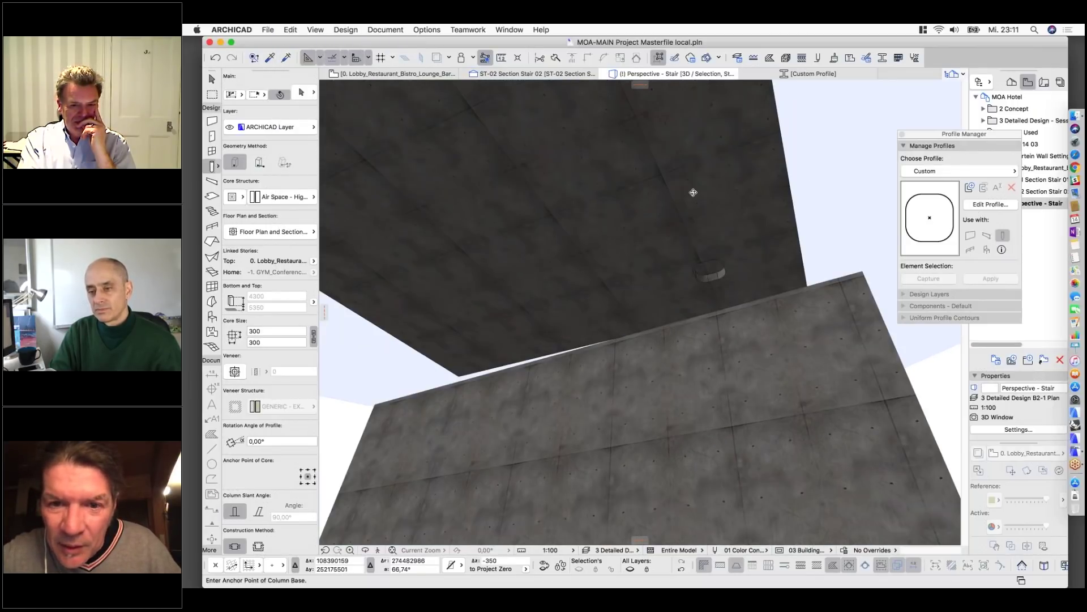
{"action": "middle_click_drag", "start_coordinate": [693, 192], "coordinate": [674, 204], "text": "shift"}
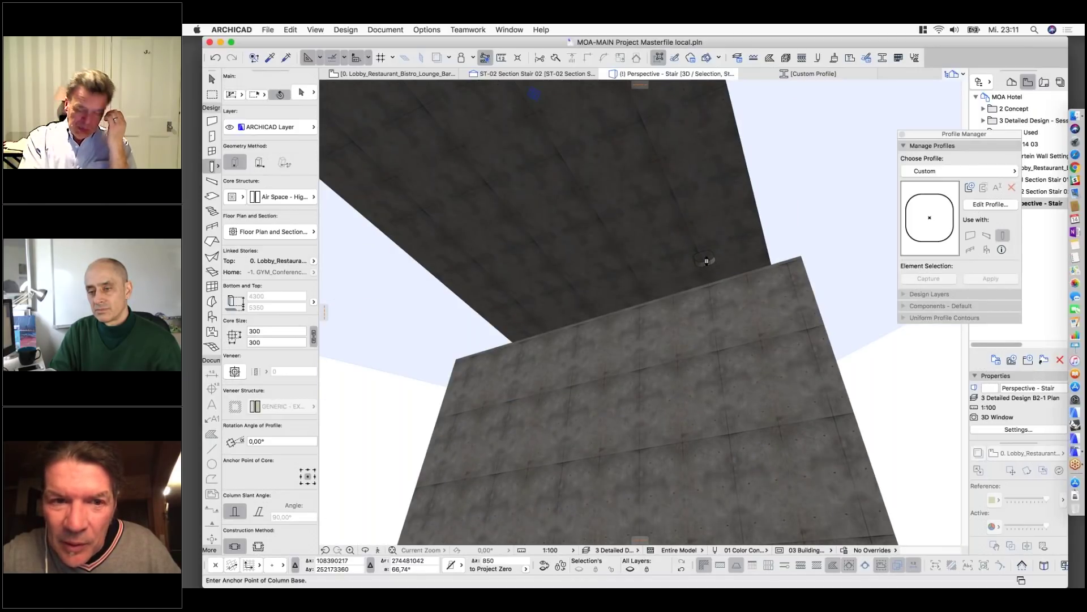
{"action": "left_click", "coordinate": [705, 260]}
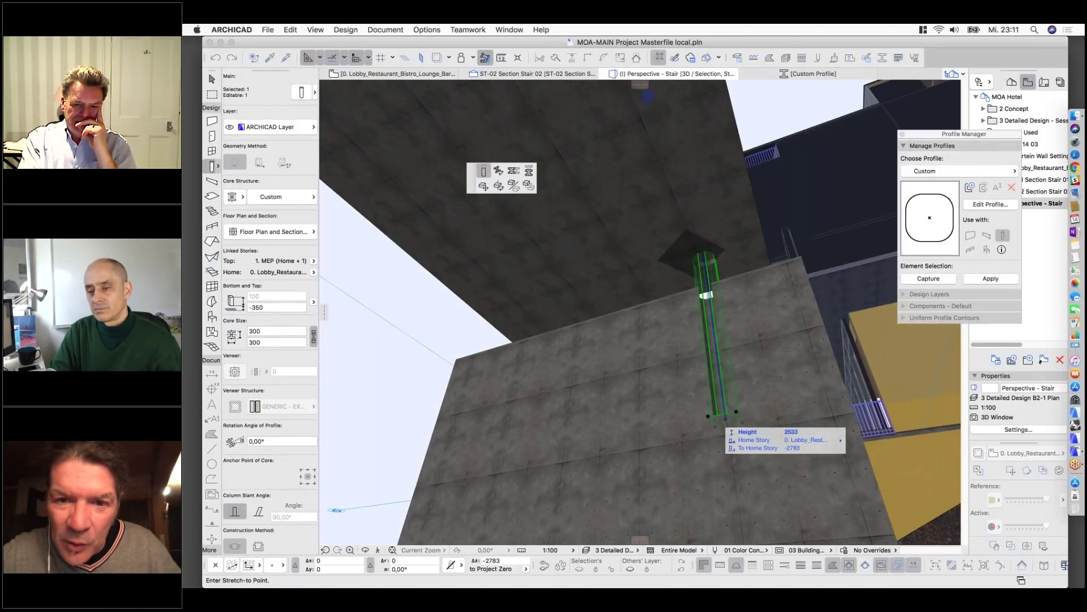
{"action": "key", "text": "Return"}
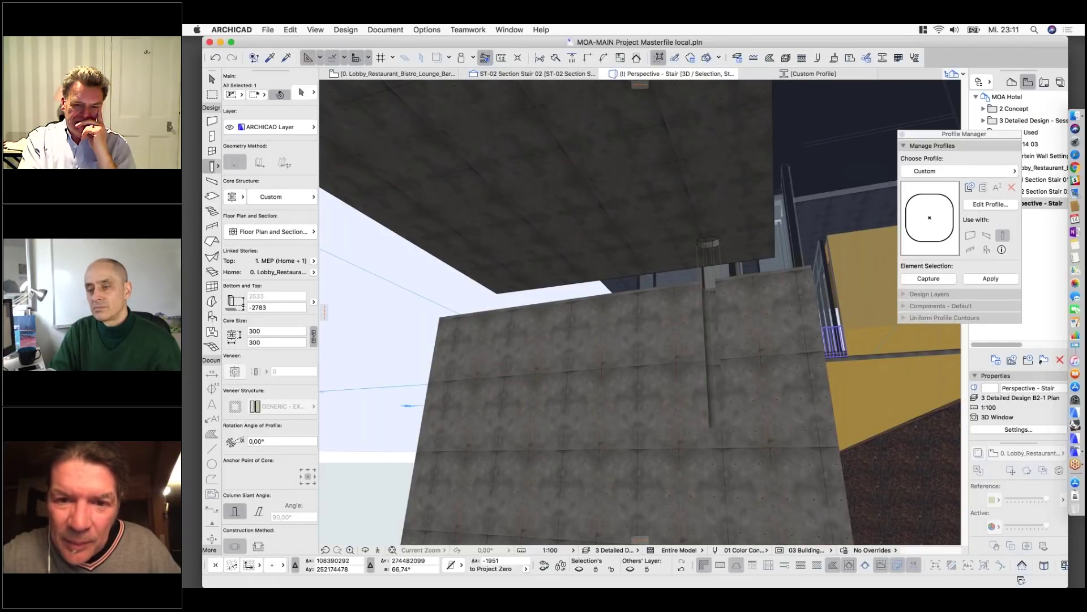
Select the slab, the wall and the rounded column together and show only this selection in 3D.
{"action": "key", "text": "ctrl+F5"}
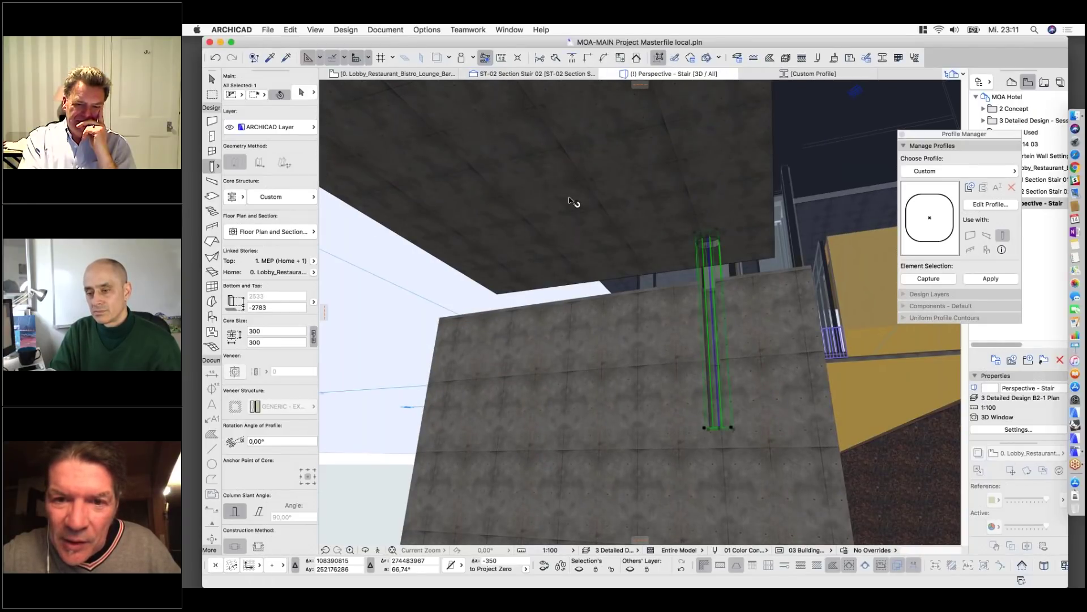
{"action": "left_click_drag", "start_coordinate": [574, 201], "coordinate": [700, 249]}
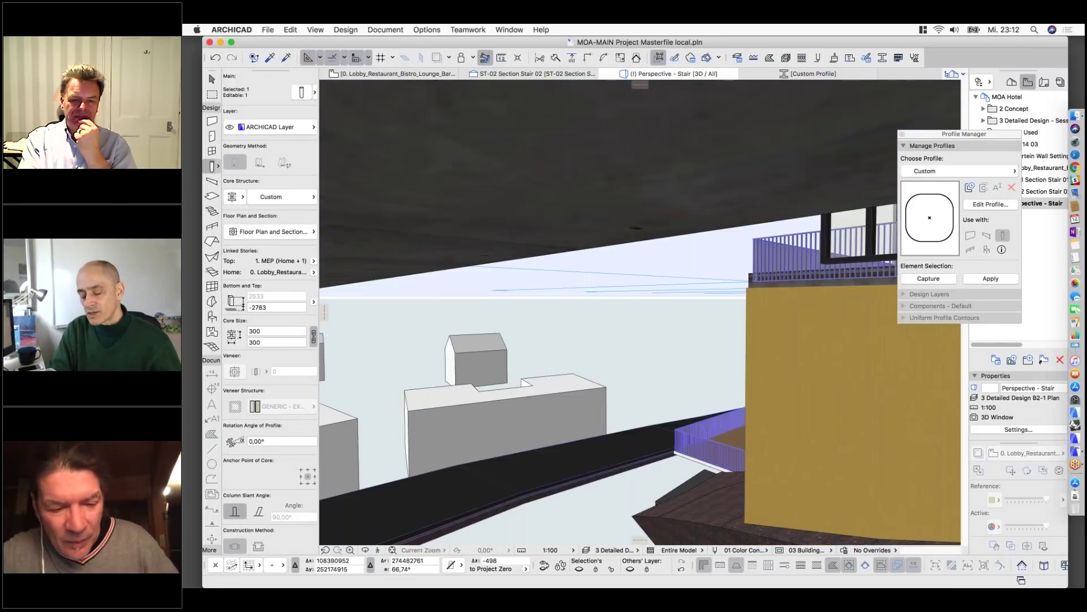
{"action": "left_click", "coordinate": [745, 314]}
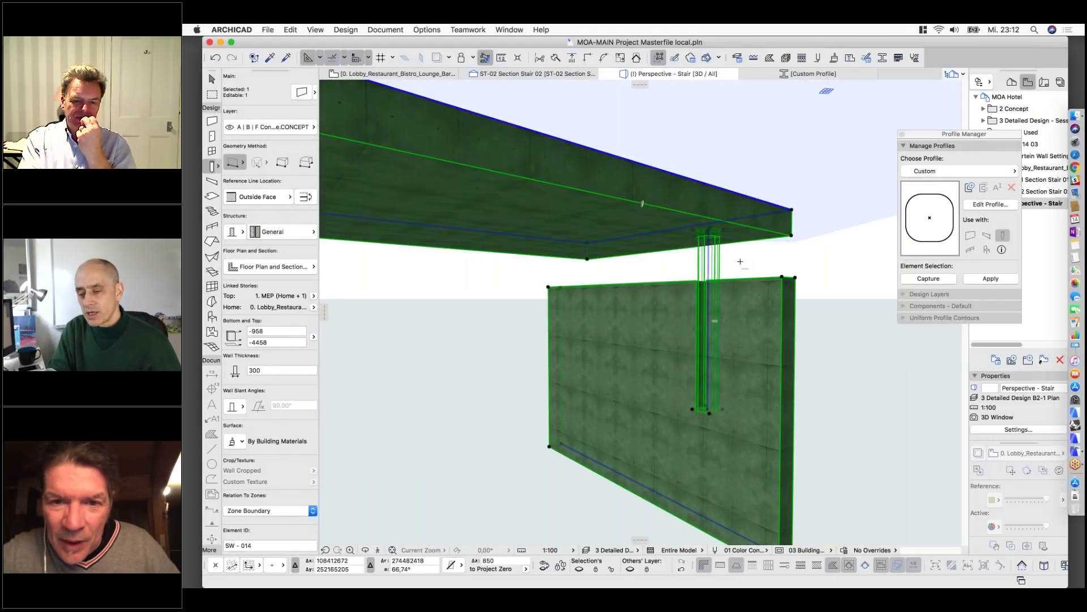
{"action": "scroll", "coordinate": [745, 262], "scroll_direction": "up", "scroll_amount": 3}
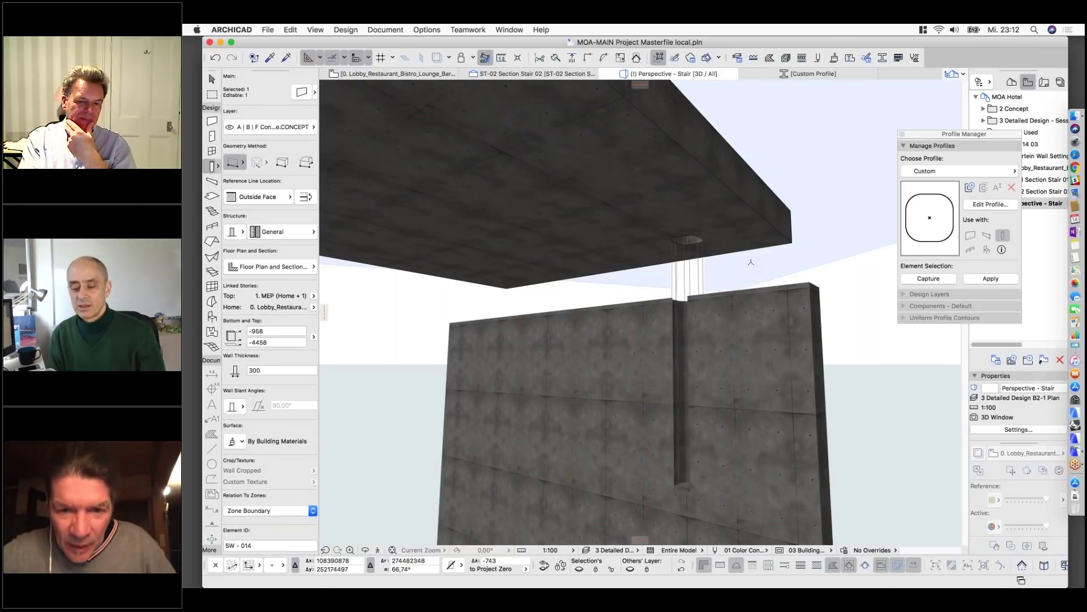
{"action": "key", "text": "Escape"}
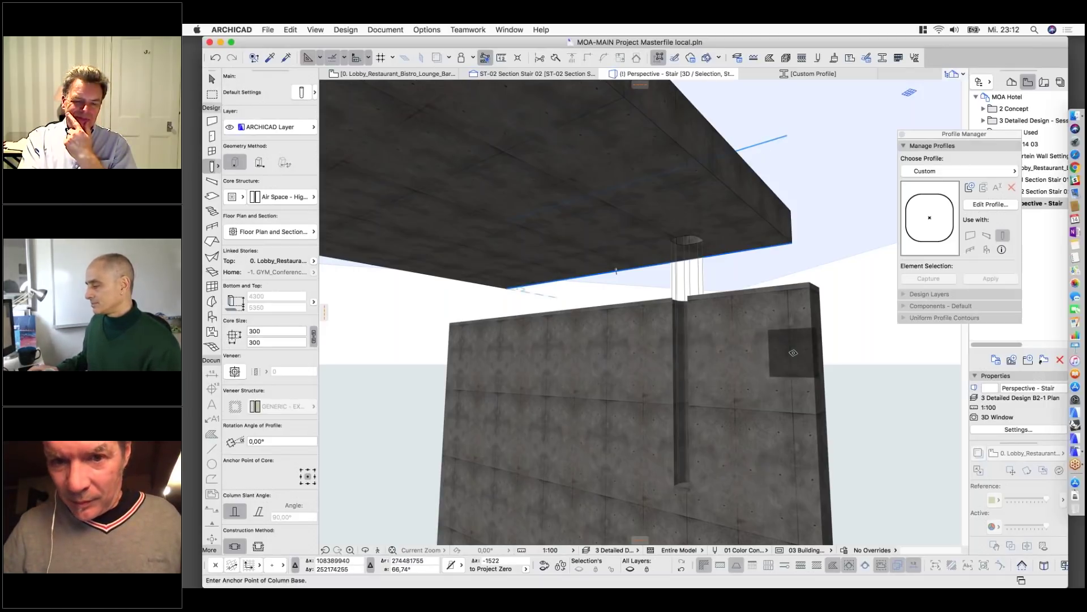
Stretch the concrete wall's top up to the level of the slab's upper edge.
{"action": "key", "text": "shift"}
{"action": "left_click", "coordinate": [808, 338], "text": "shift"}
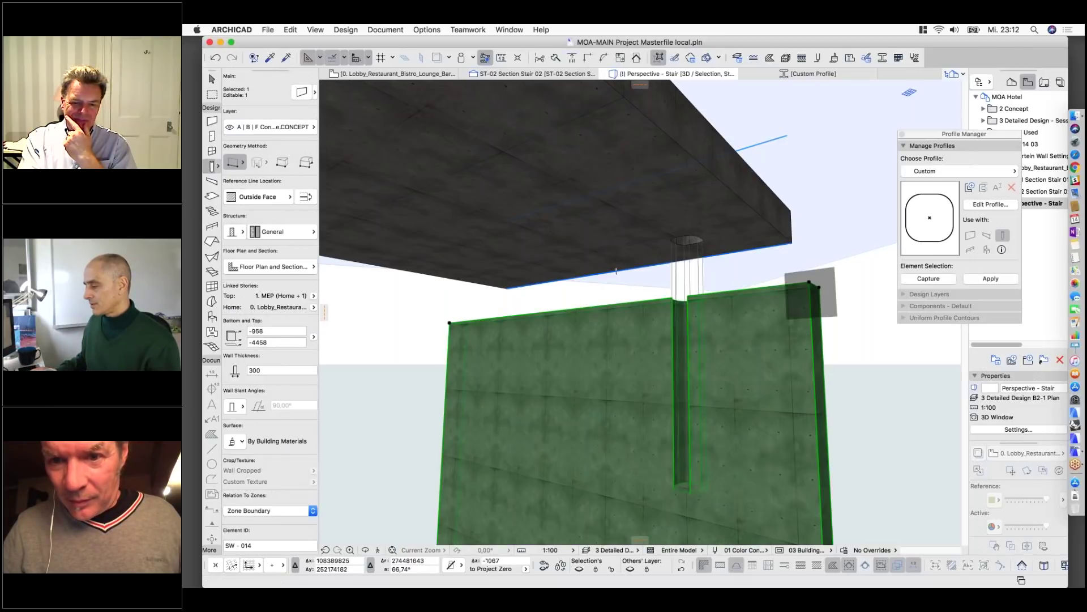
{"action": "left_click", "coordinate": [809, 282]}
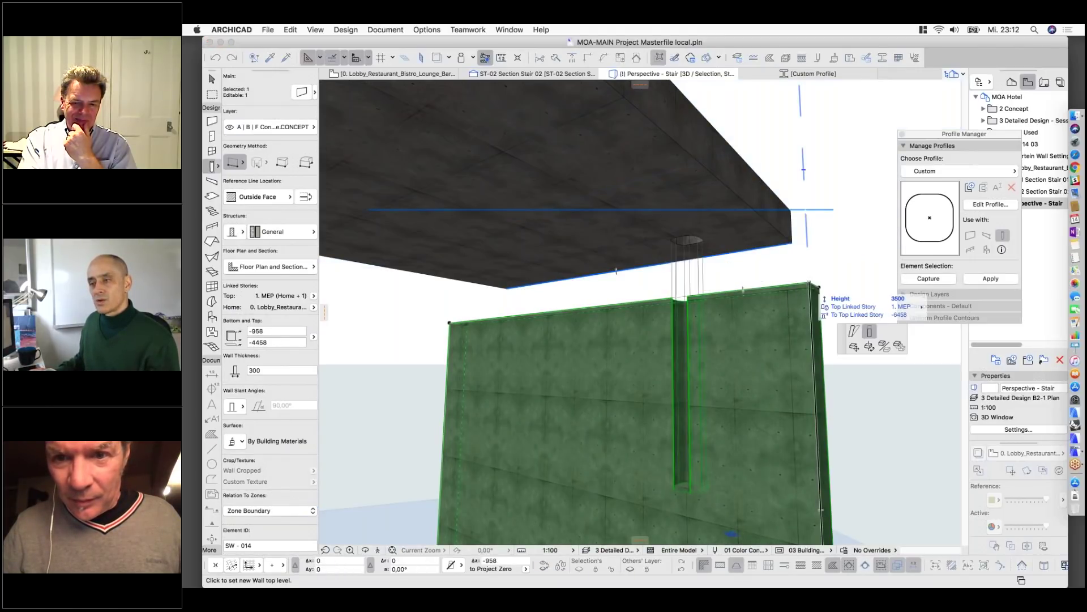
{"action": "left_click", "coordinate": [807, 214]}
{"action": "key", "text": "Escape"}
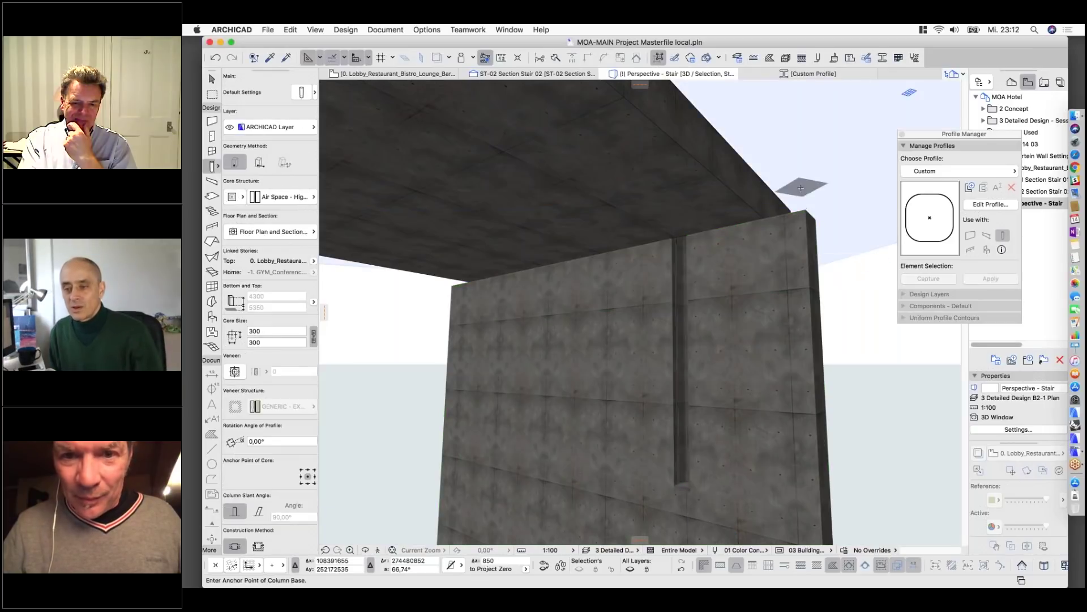
{"action": "key", "text": "shift"}
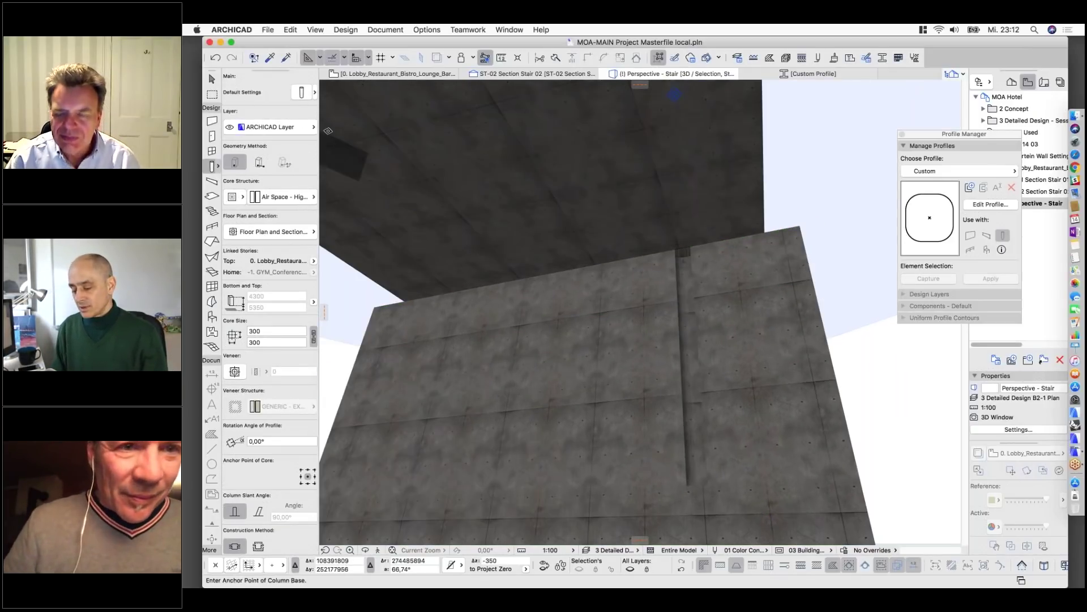
Switch to the ARCHICAD - Advanced Best Practice sheet in Smartsheet and review sections 3.4 Data Driven Modelling and 3.5 Advanced Data Output.
{"action": "key", "text": "super+Tab"}
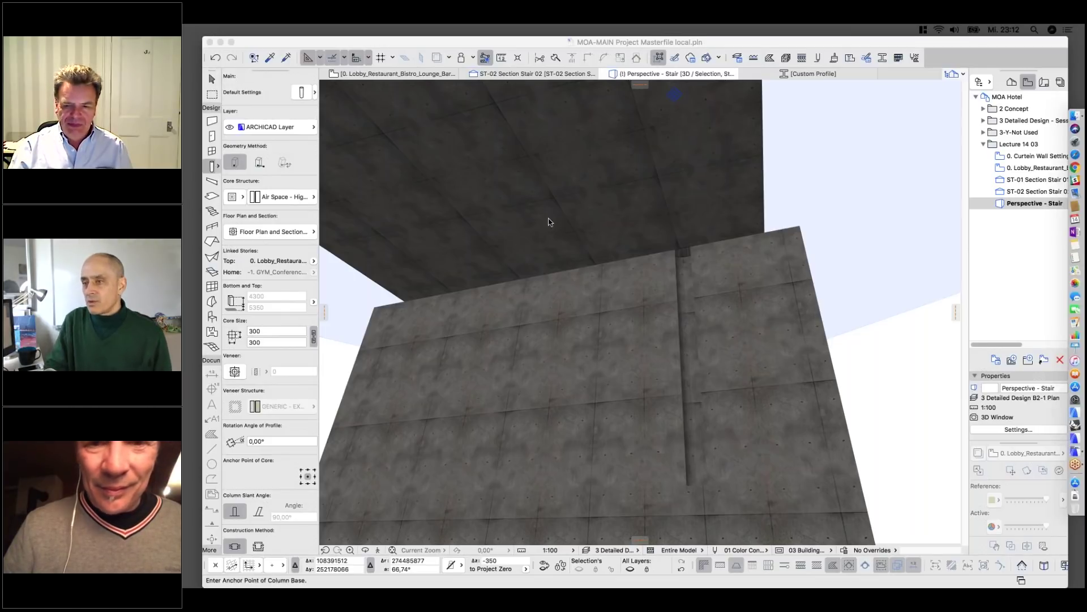
{"action": "left_click", "coordinate": [786, 224]}
{"action": "scroll", "coordinate": [685, 254], "scroll_direction": "up", "scroll_amount": 1}
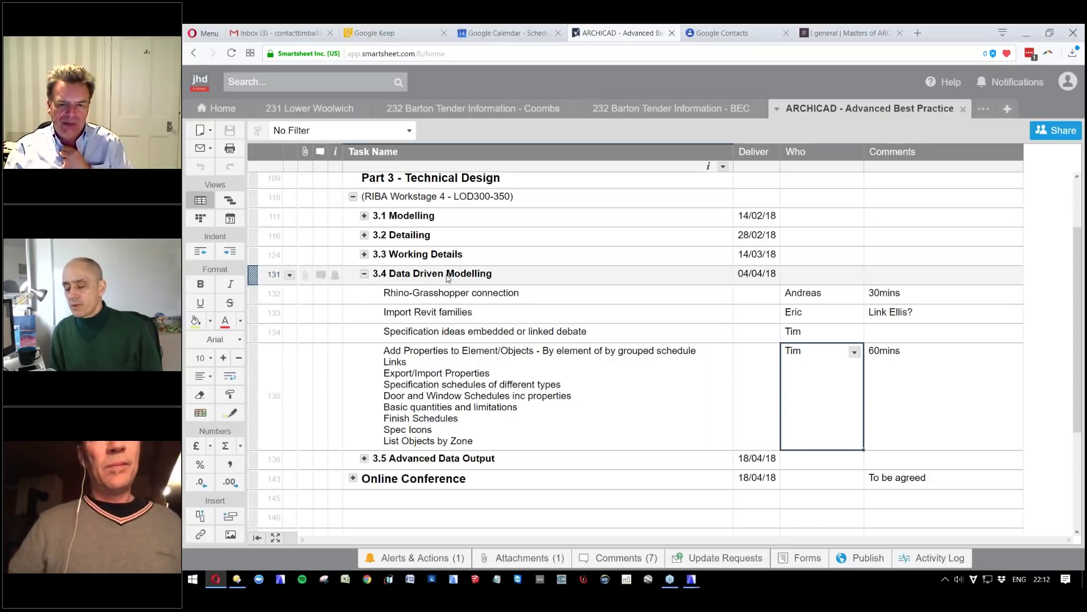
{"action": "left_click", "coordinate": [764, 274]}
{"action": "left_click", "coordinate": [834, 276]}
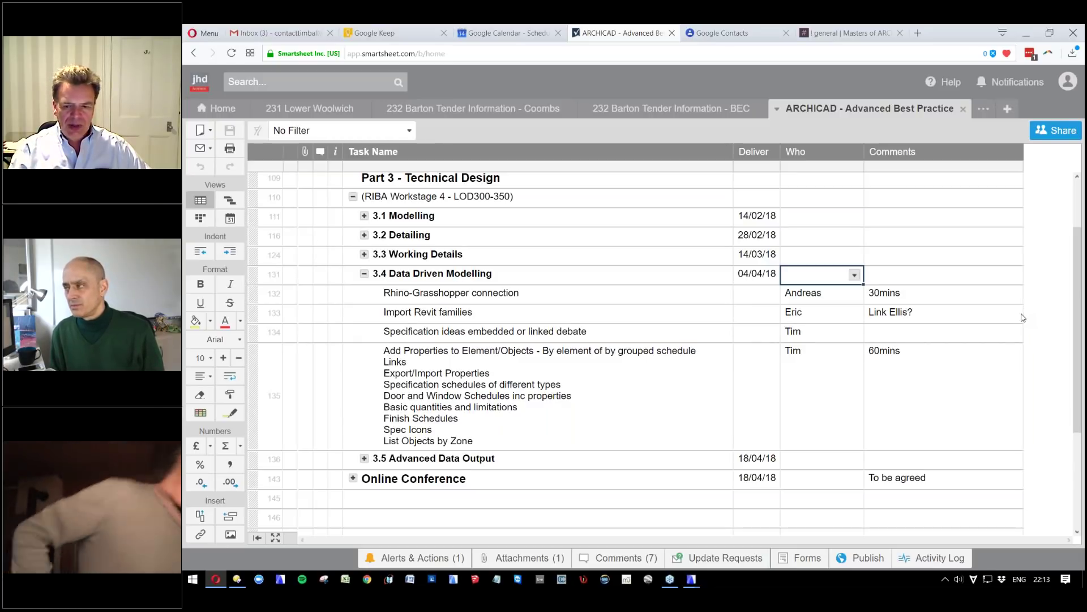
{"action": "left_click", "coordinate": [364, 463]}
{"action": "left_click", "coordinate": [364, 458]}
{"action": "left_click", "coordinate": [364, 458]}
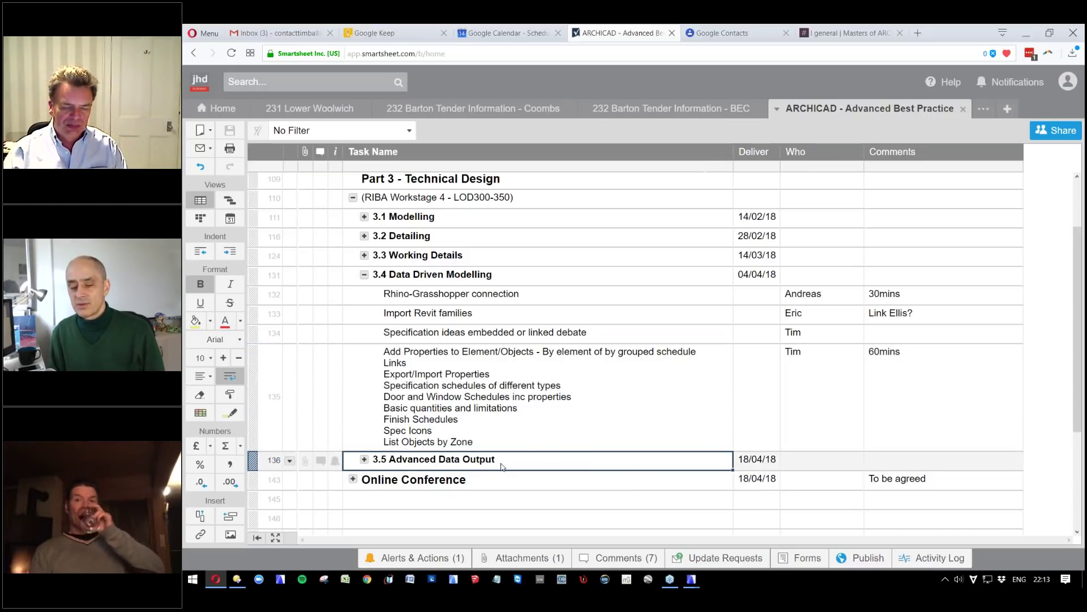
Clear the delivery date of the Online Conference row and save the sheet.
{"action": "left_click", "coordinate": [764, 480]}
{"action": "key", "text": "Delete"}
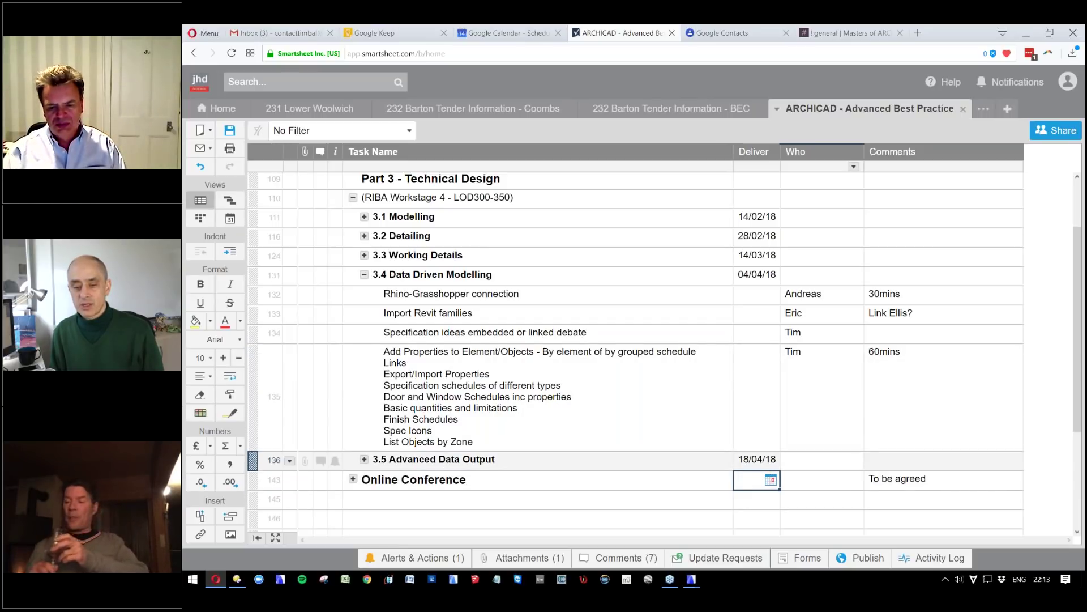
{"action": "left_click", "coordinate": [818, 460]}
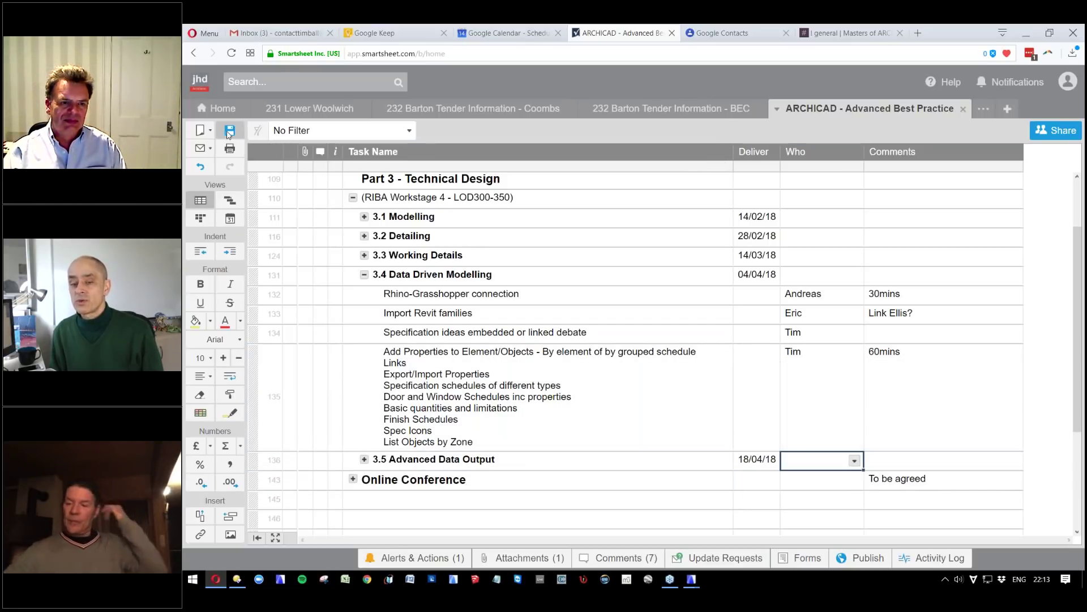
{"action": "left_click", "coordinate": [229, 132]}
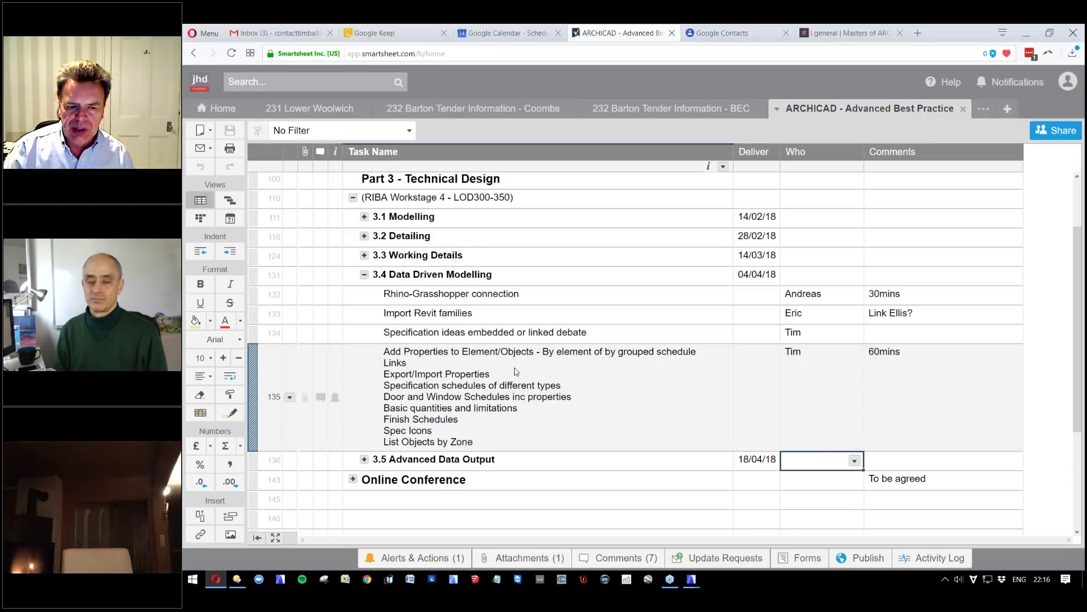
{"action": "left_click", "coordinate": [473, 383]}
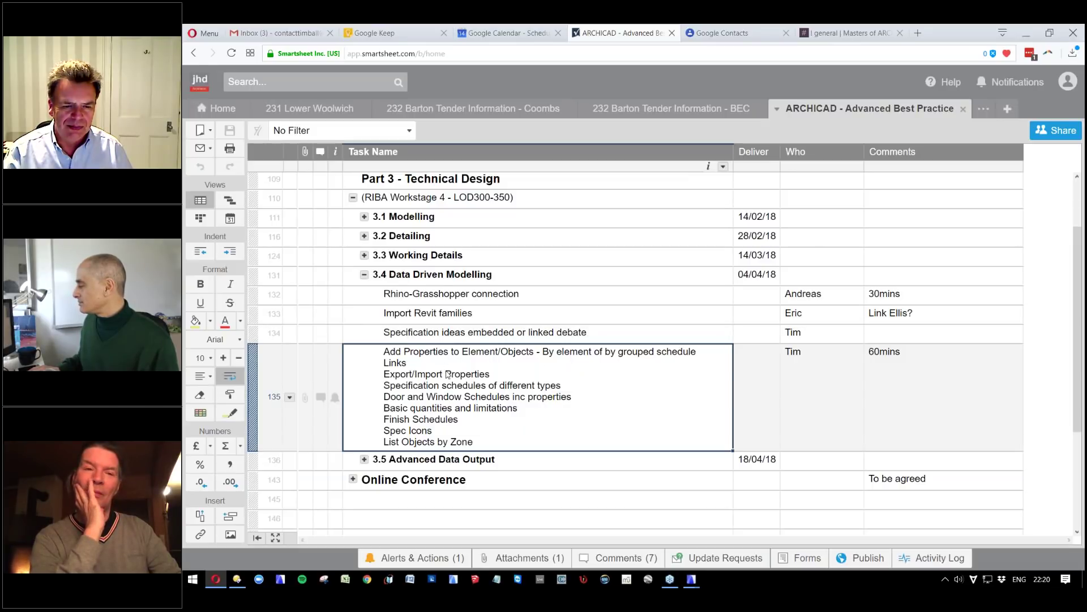
{"action": "left_click", "coordinate": [493, 373]}
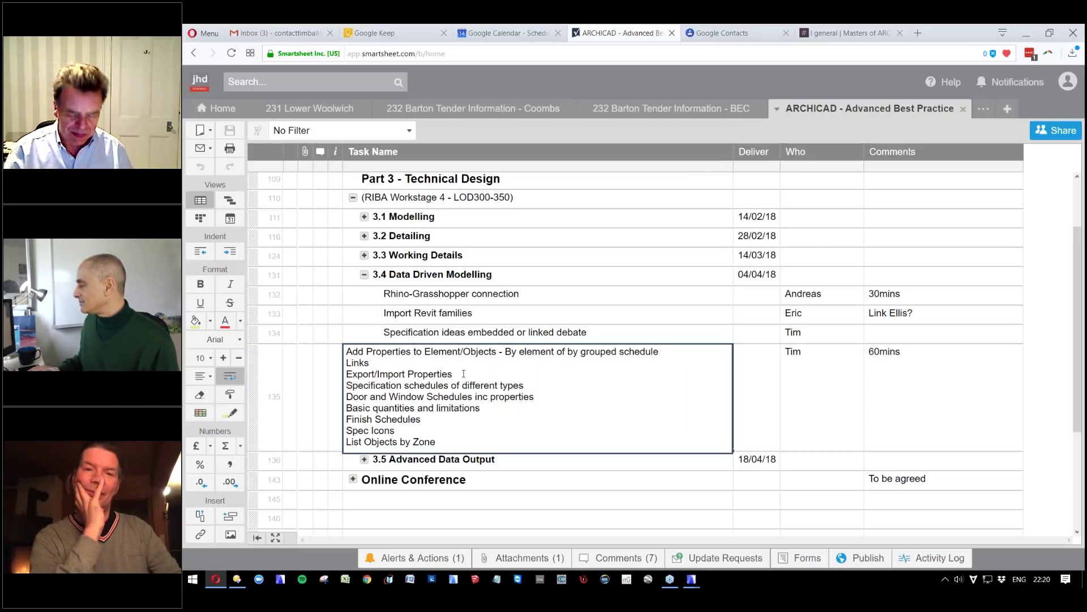
{"action": "key", "text": "ctrl+a"}
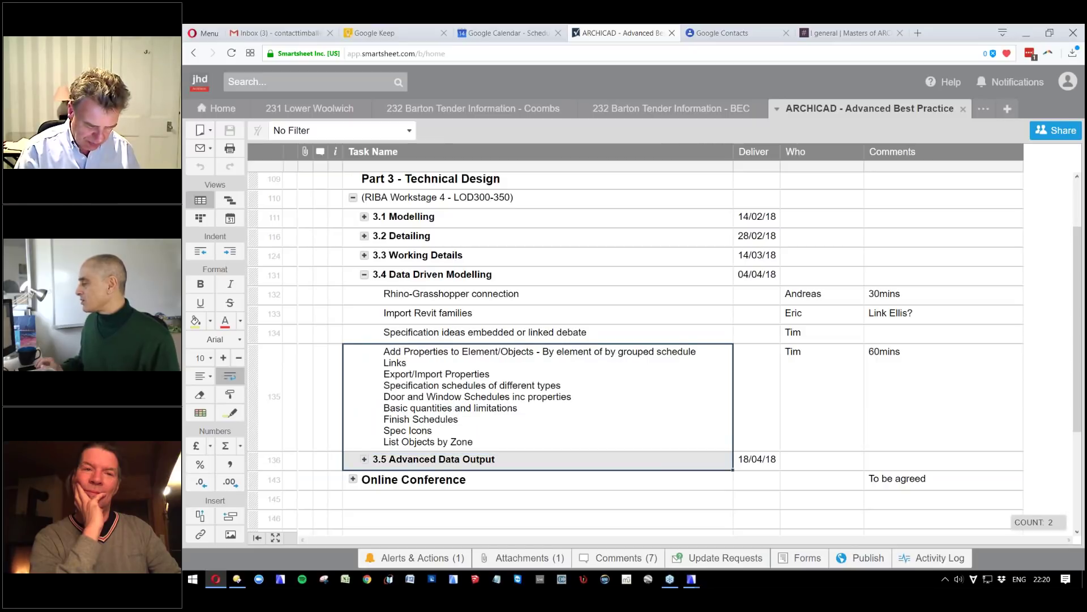
{"action": "type", "text": "Import "}
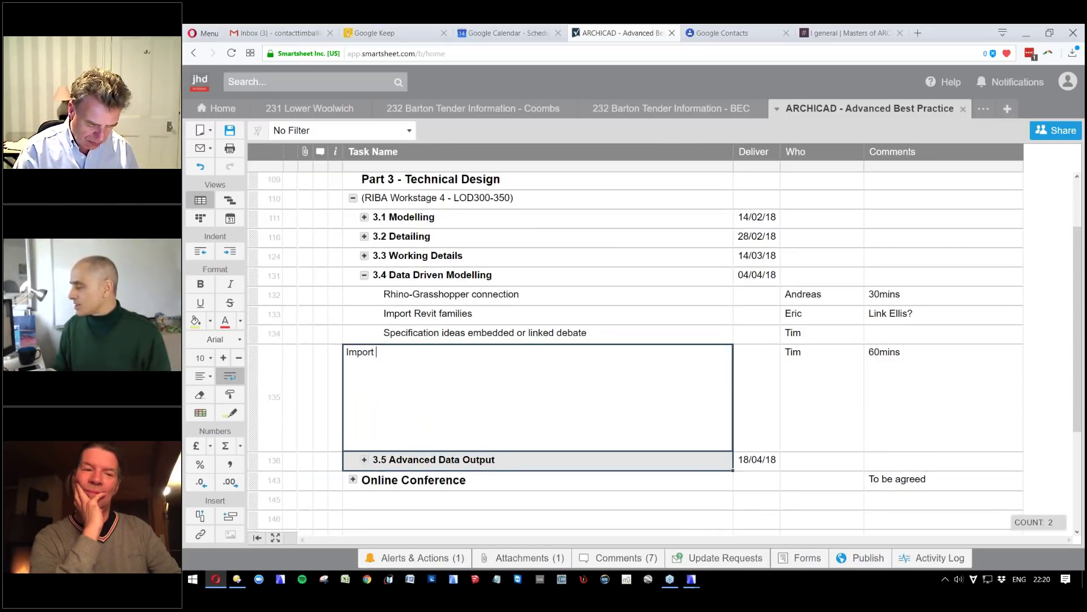
{"action": "type", "text": "other classification systems"}
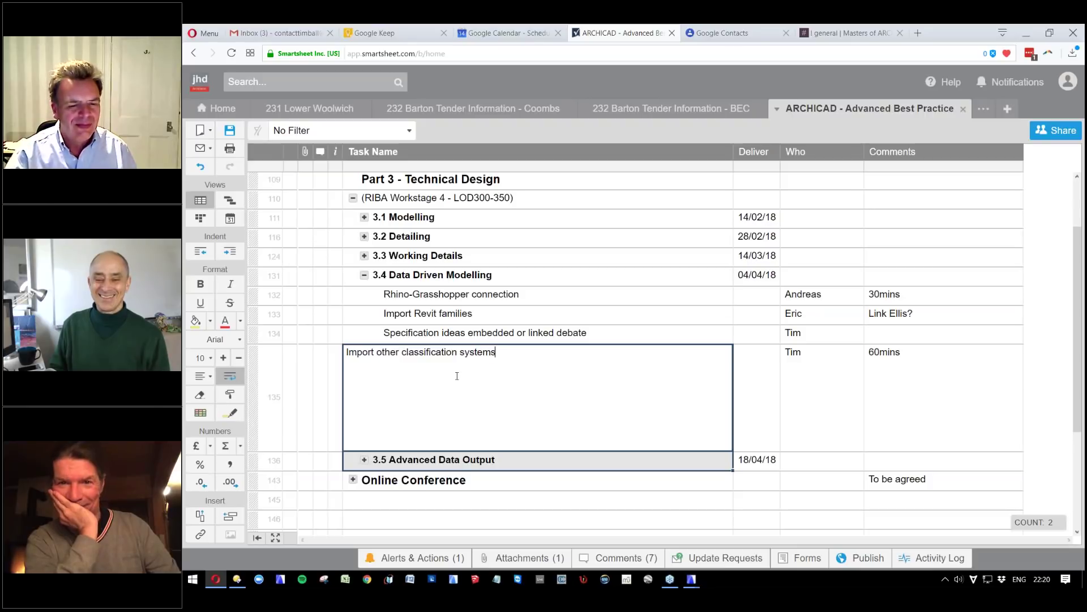
{"action": "key", "text": "Escape"}
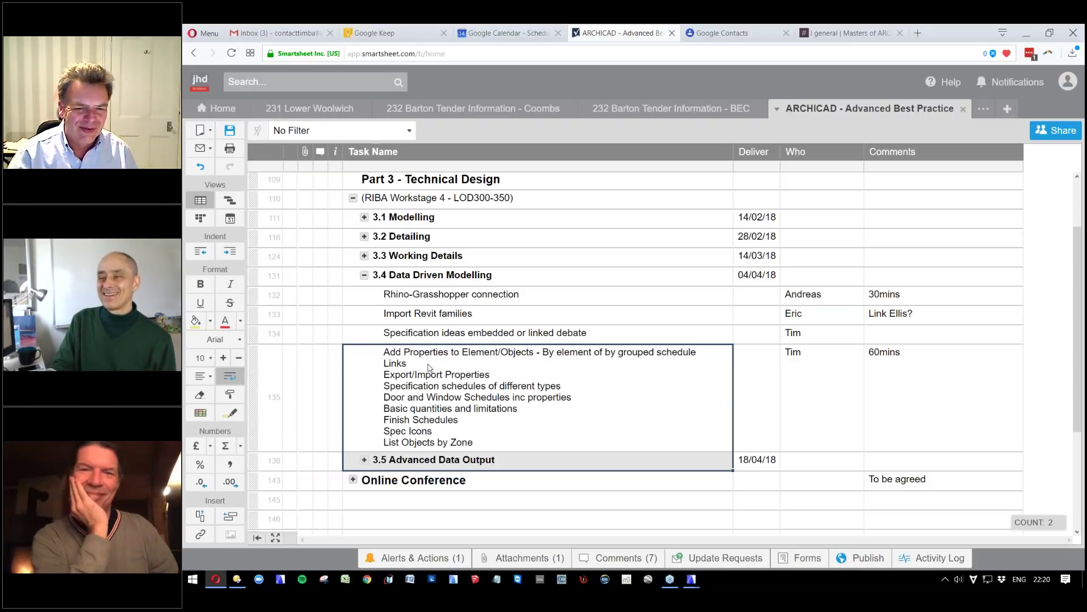
Add a new first line reading "Classification syst" to the Add Properties to Element/Objects task under 3.4 Data Driven Modelling.
{"action": "double_click", "coordinate": [445, 366]}
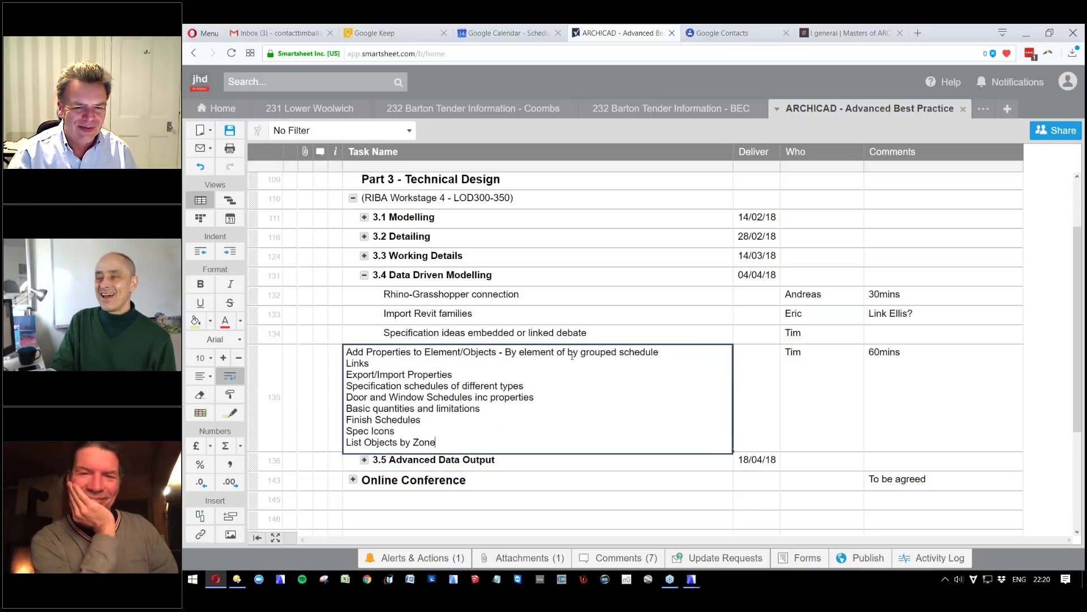
{"action": "left_click", "coordinate": [346, 351]}
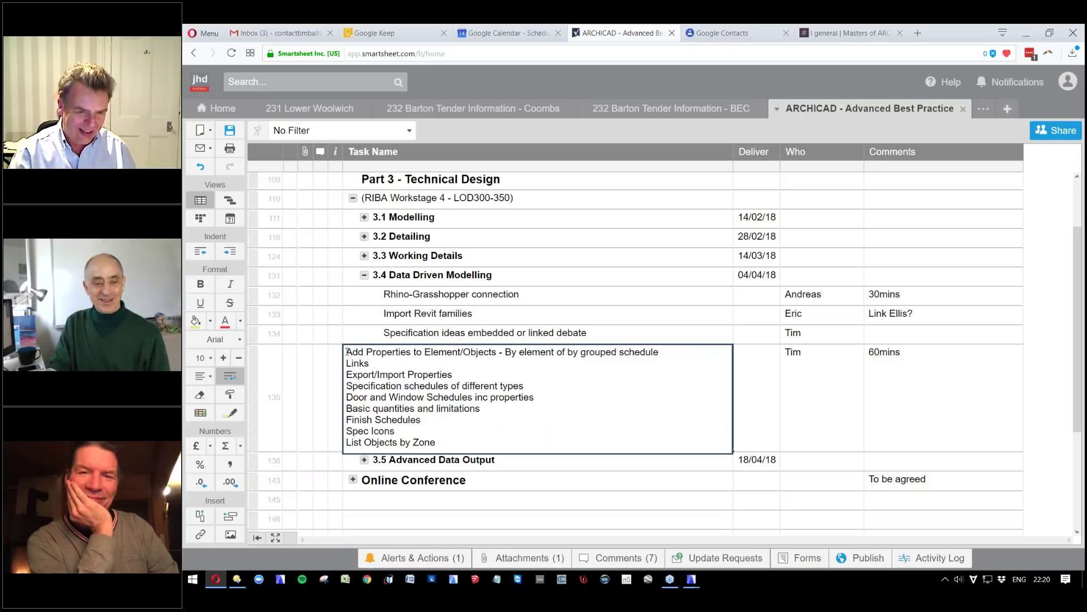
{"action": "key", "text": "Return"}
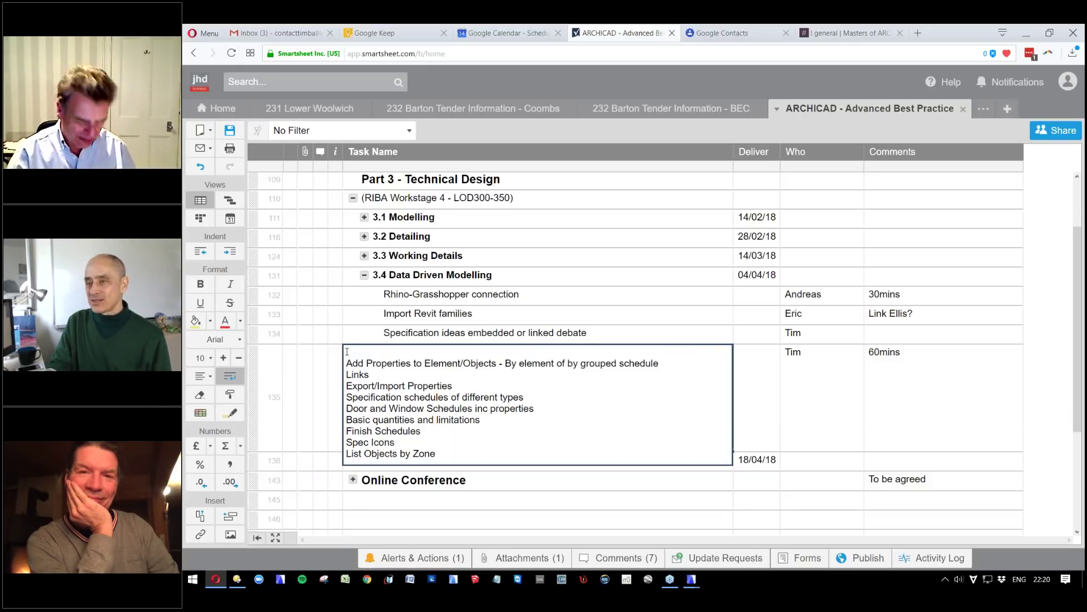
{"action": "type", "text": "Classi"}
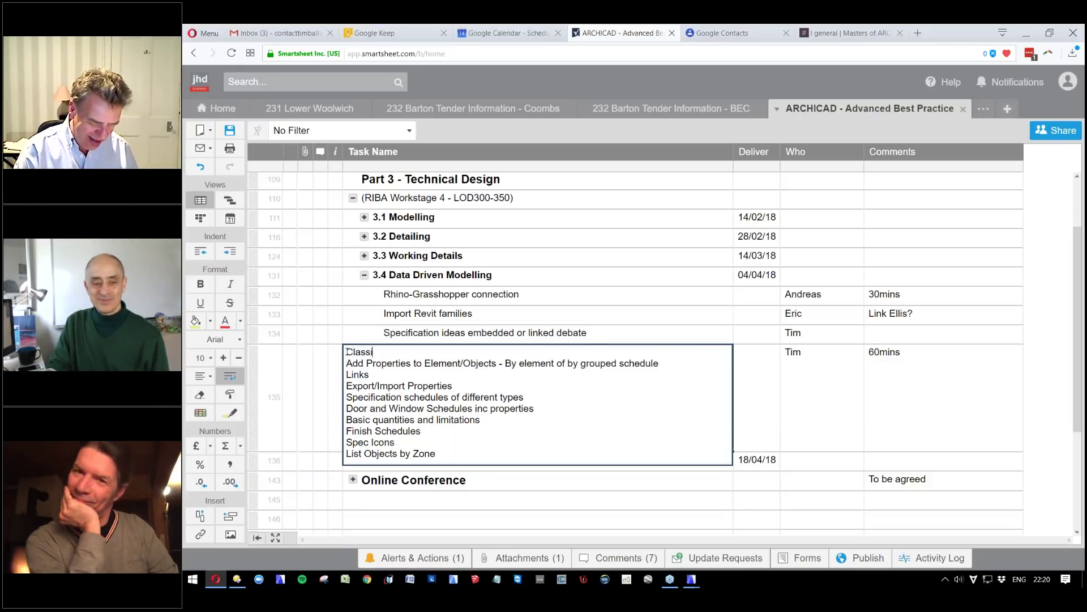
{"action": "type", "text": "fication"}
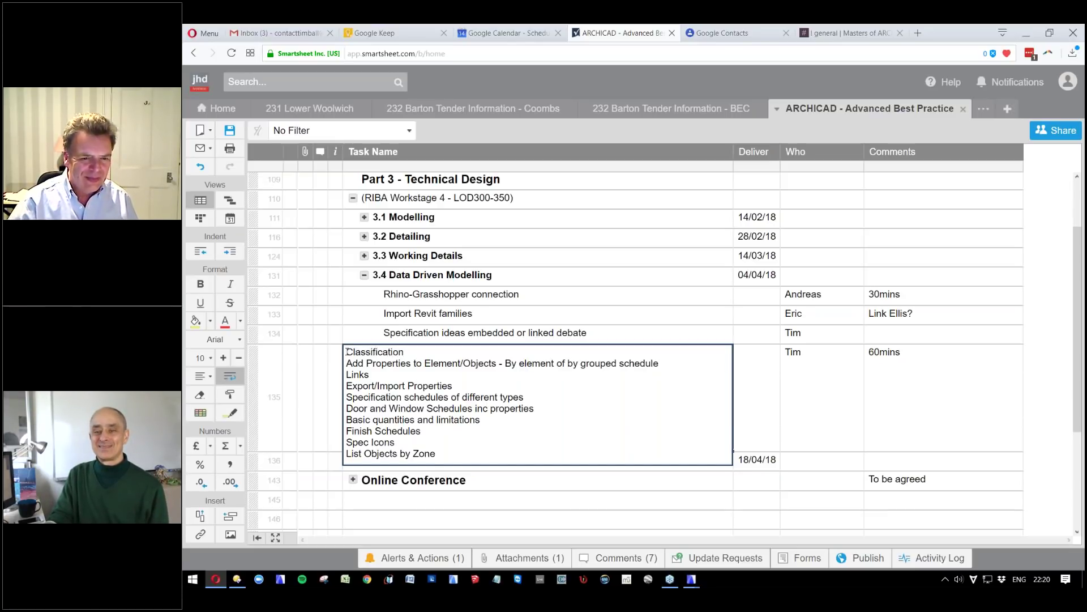
{"action": "type", "text": " syst"}
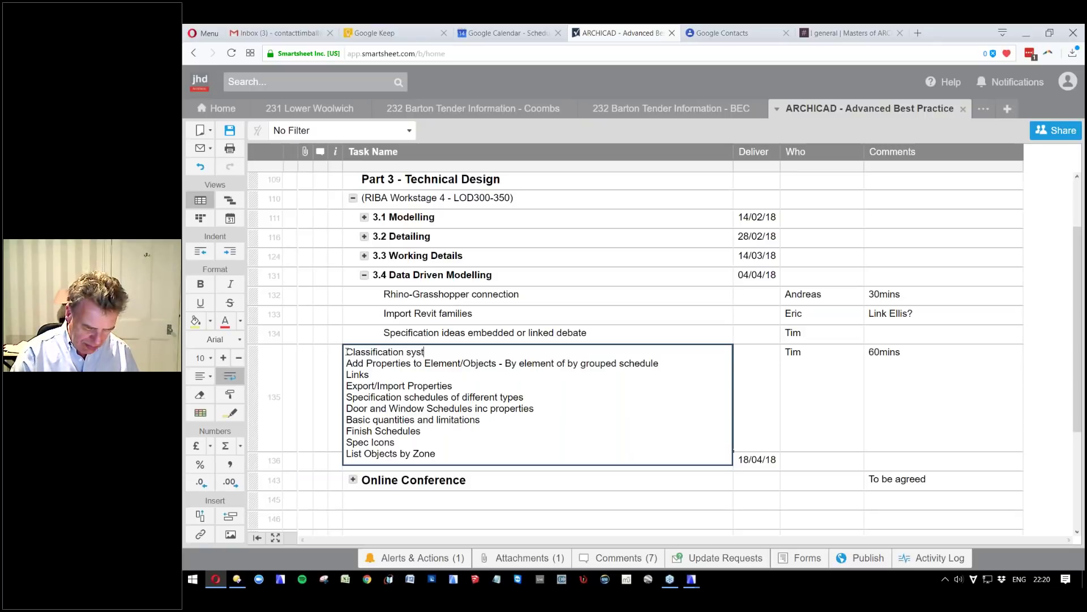